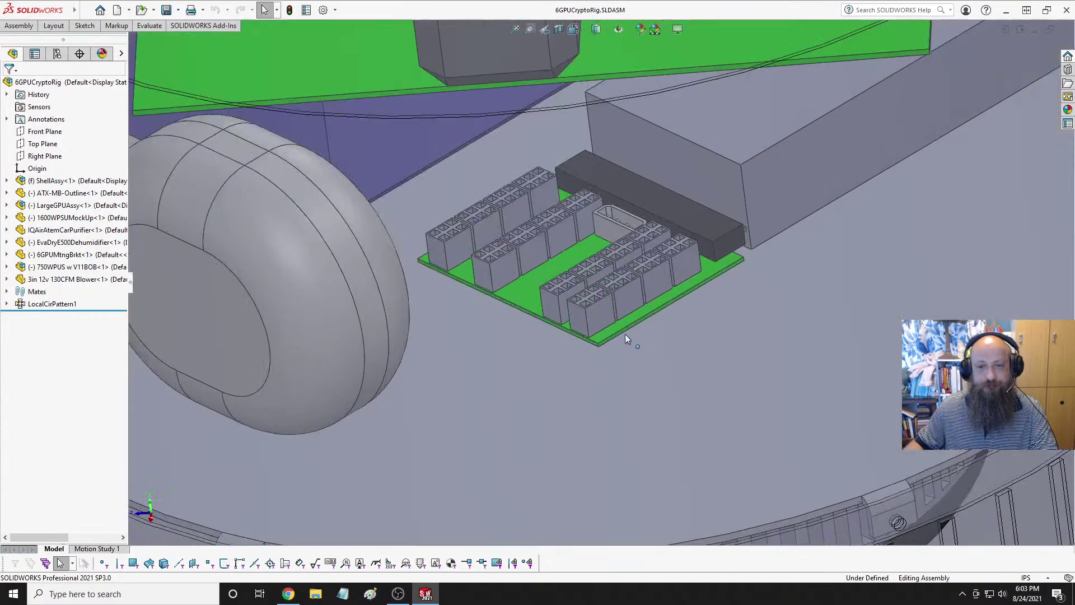
Examine the six-arm GPU mounting bracket and the blower above it at the upper end of the rig assembly.
scroll(616, 319, "up", 10)
scroll(601, 117, "down", 8)
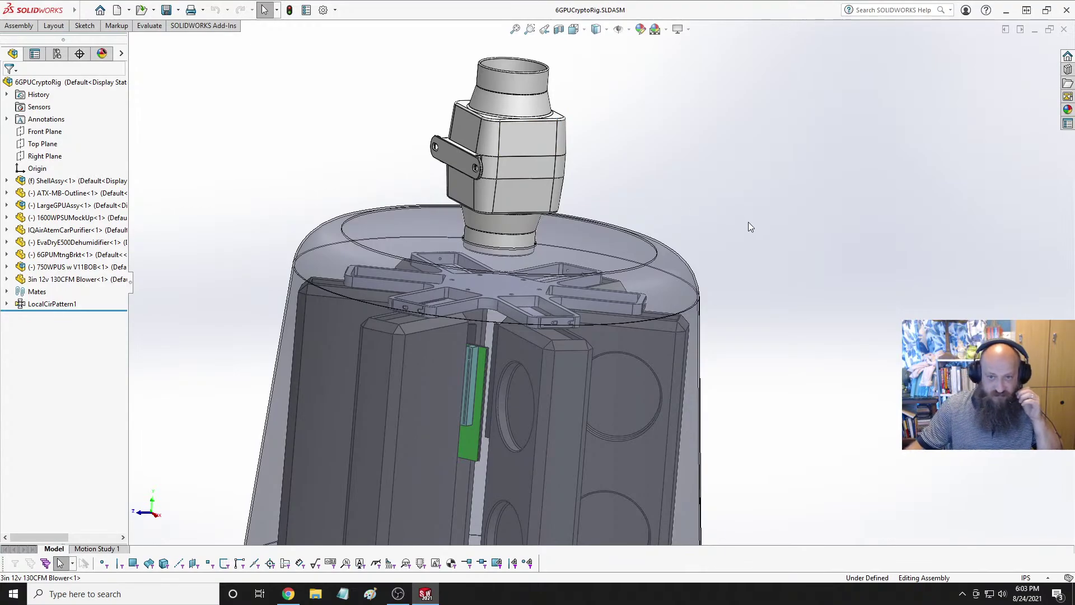
middle_click_drag(747, 221, 532, 302)
left_click(502, 276)
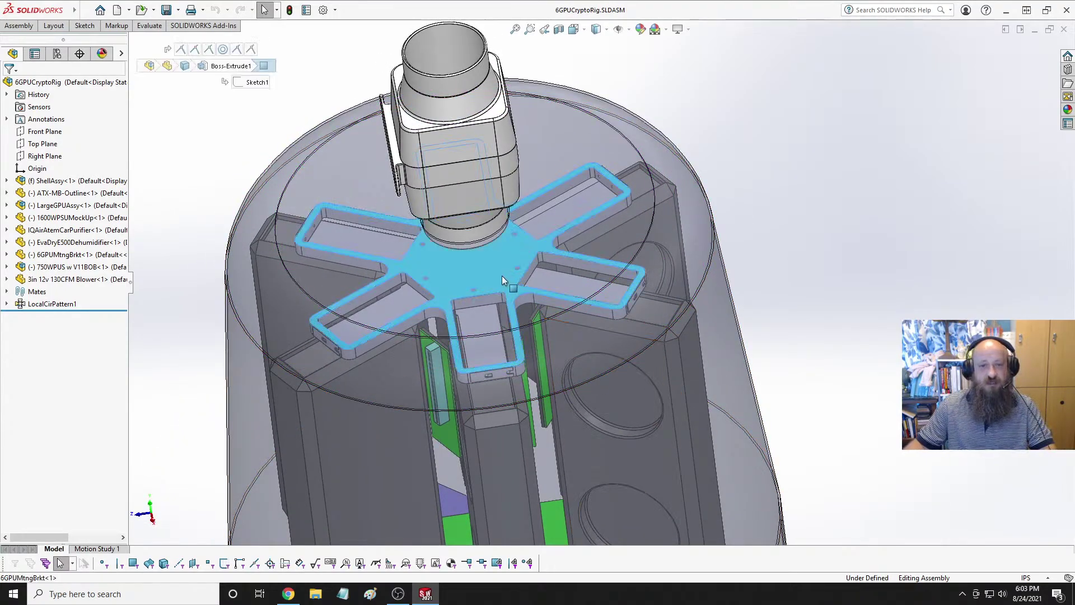
middle_click_drag(467, 291, 513, 231)
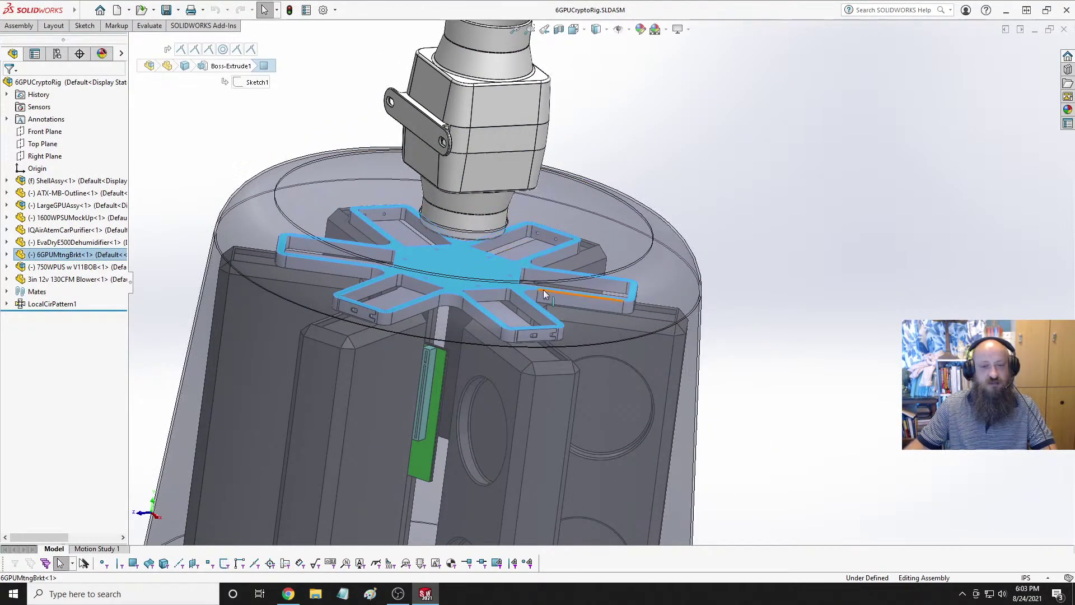
middle_click_drag(509, 268, 618, 317)
scroll(529, 334, "down", 5)
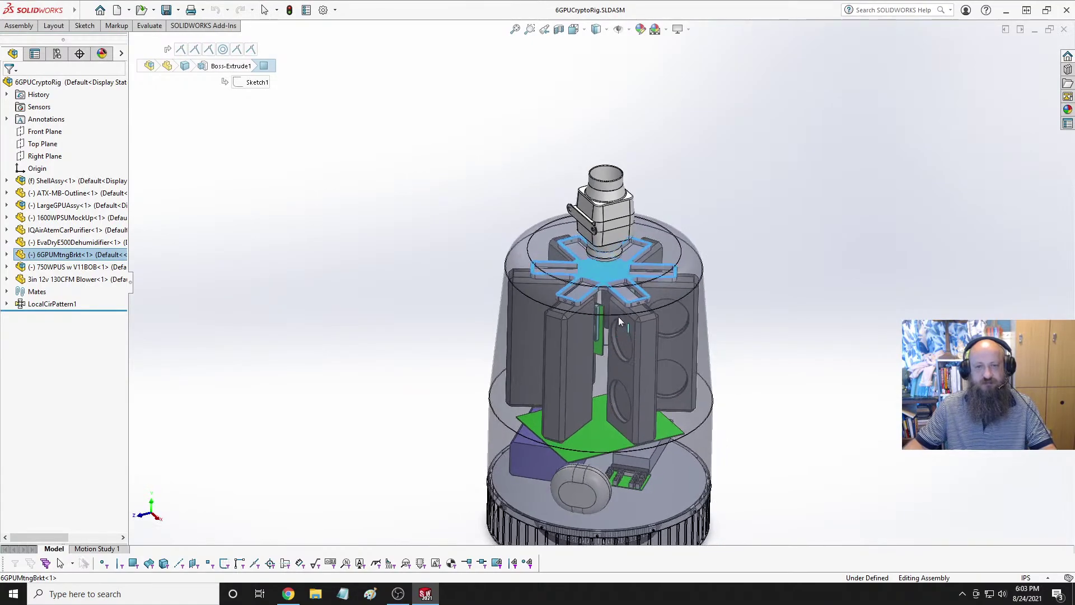
scroll(624, 298, "down", 3)
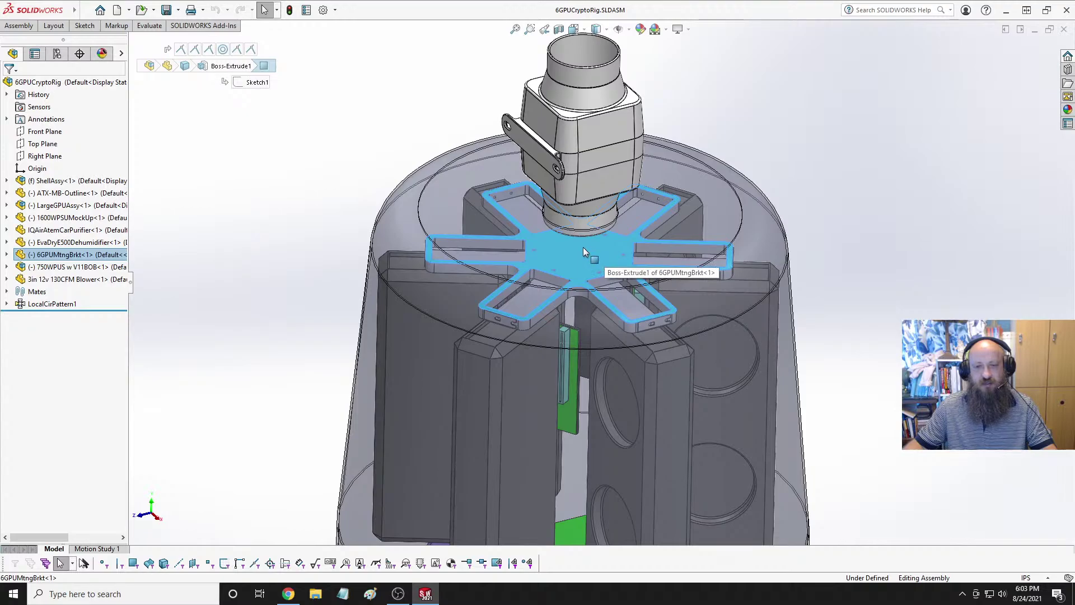
middle_click_drag(600, 332, 609, 298)
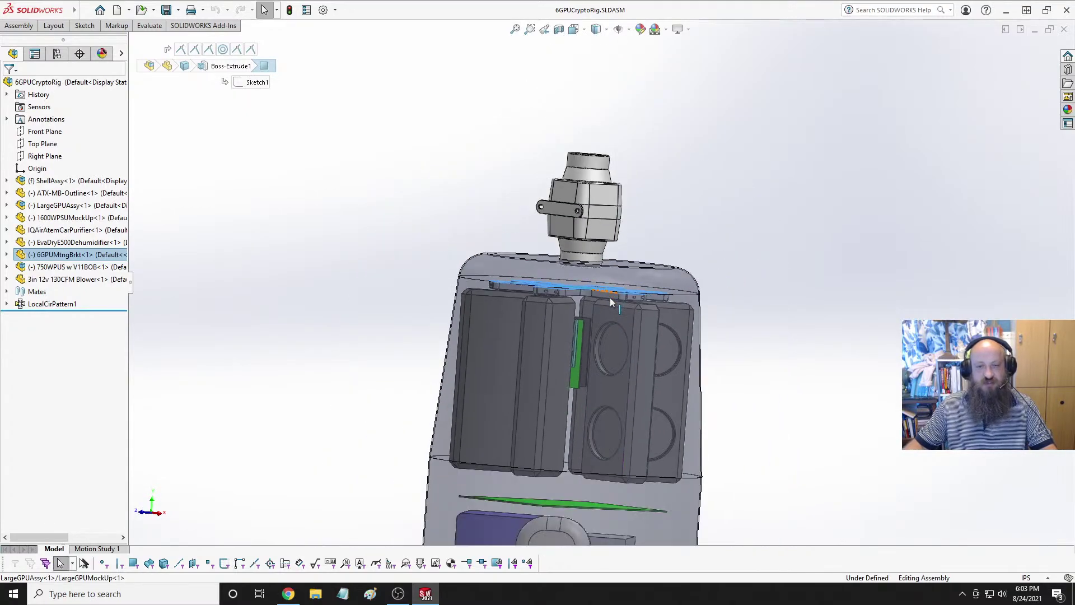
scroll(609, 297, "down", 2)
Examine how the large GPU mock-ups are arranged beneath the mounting bracket inside the transparent shell.
left_click(624, 327)
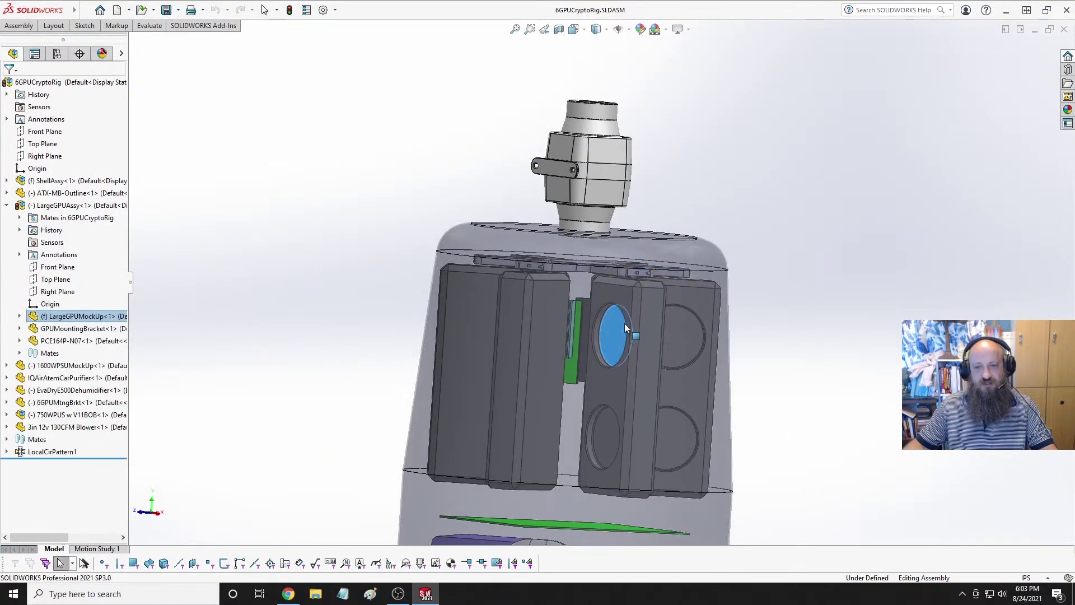
mouse_move(625, 324)
left_mouse_down()
mouse_move(626, 300)
mouse_move(625, 340)
mouse_move(628, 317)
mouse_move(644, 331)
left_mouse_up()
middle_click_drag(643, 331, 797, 351)
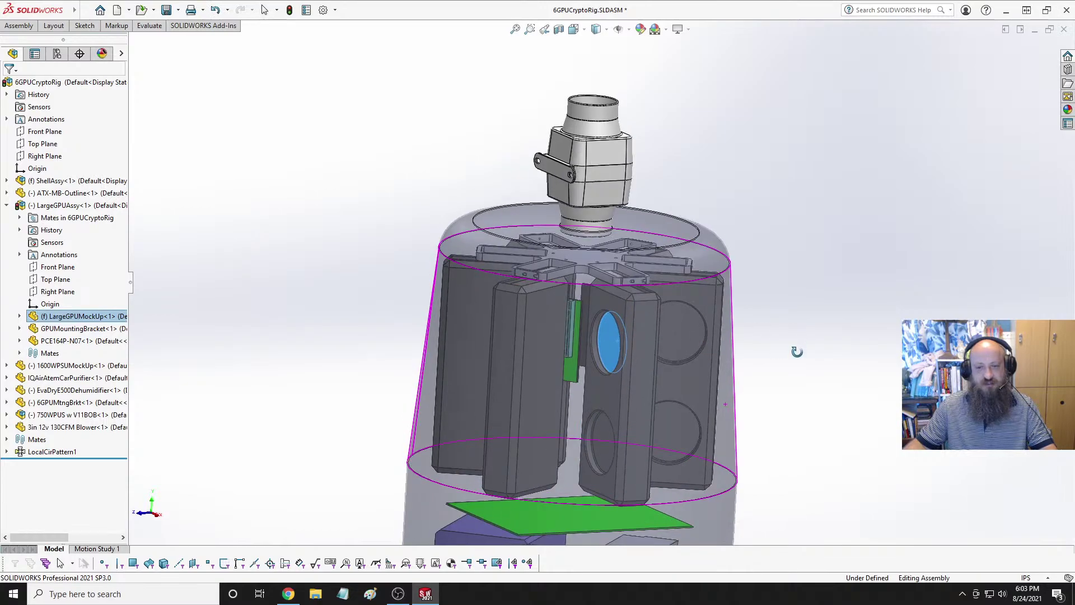
scroll(782, 368, "up", 4)
scroll(630, 371, "down", 4)
middle_click_drag(598, 319, 589, 336)
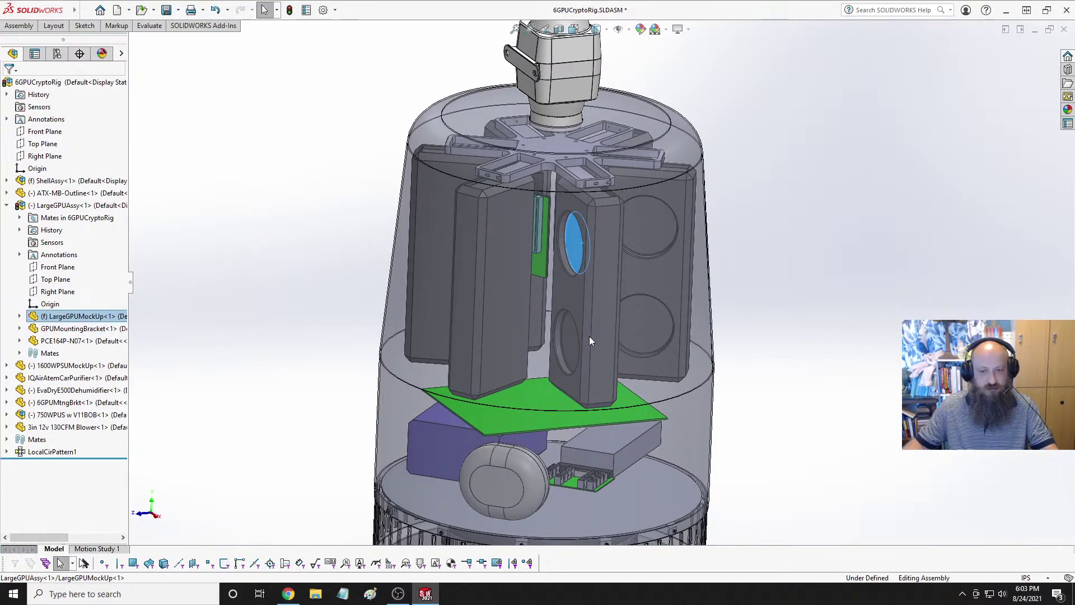
middle_click_drag(610, 331, 609, 273)
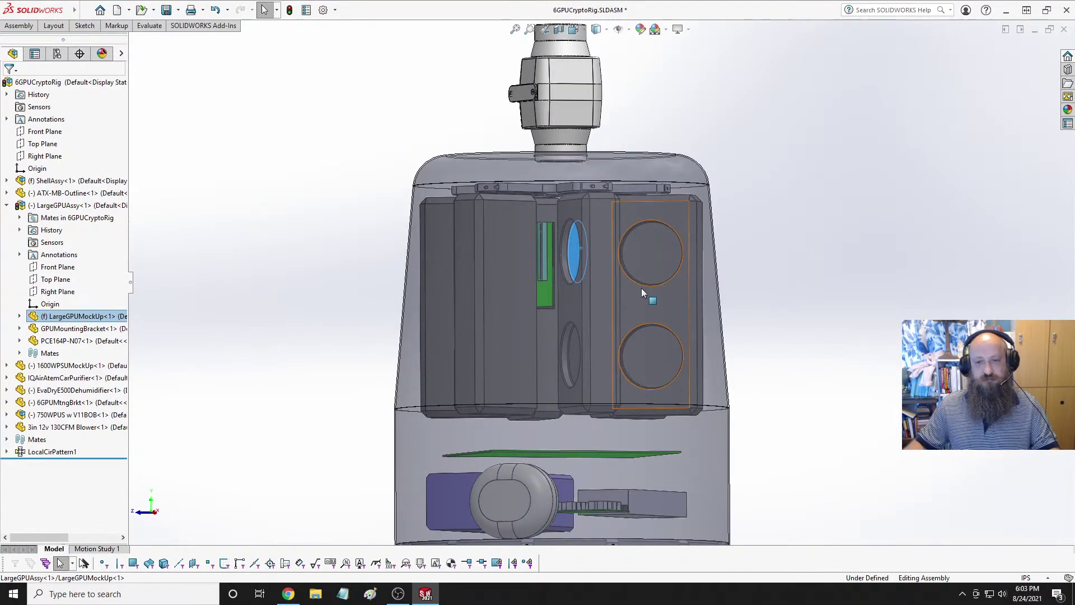
middle_click_drag(582, 380, 613, 241)
scroll(617, 206, "down", 3)
scroll(617, 207, "up", 4)
scroll(617, 206, "down", 2)
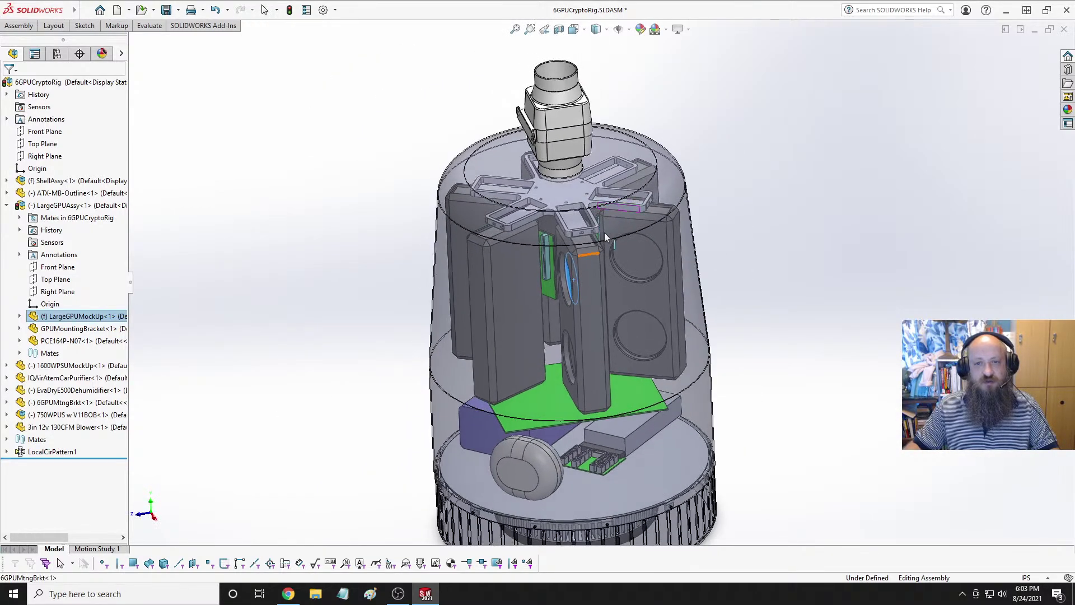
scroll(605, 237, "down", 3)
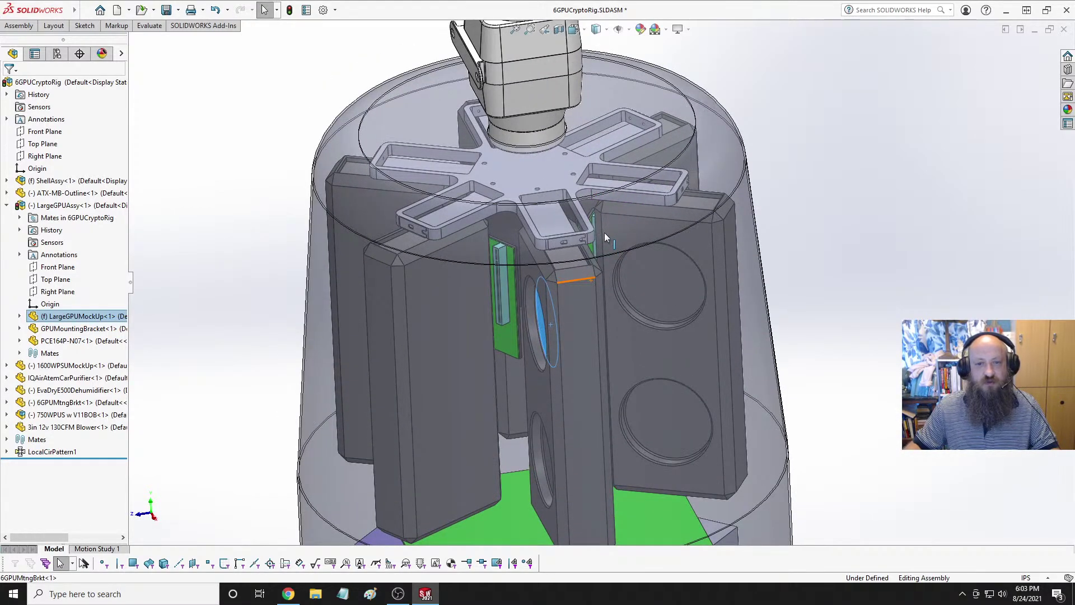
Inspect the mounting bracket from above together with the green PCE164P-N07 boards between the GPUs.
middle_click_drag(603, 233, 565, 284)
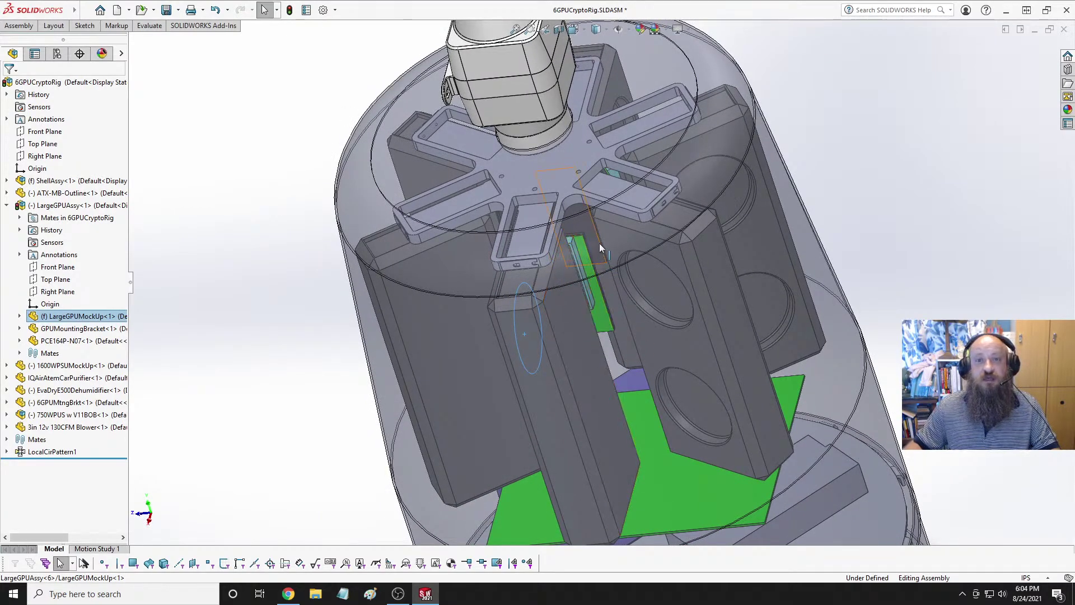
scroll(594, 280, "up", 4)
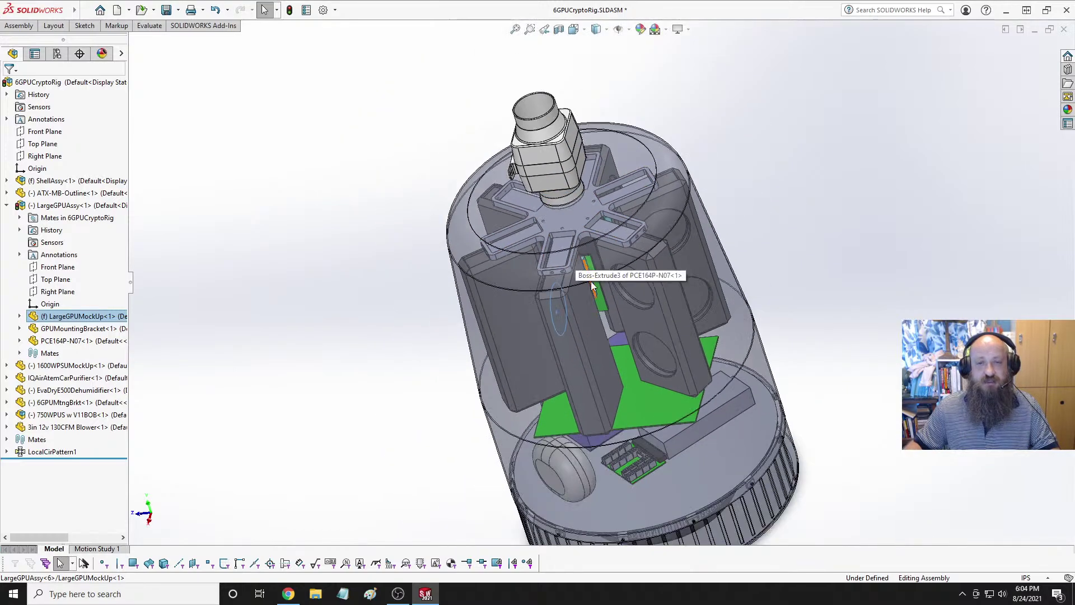
scroll(593, 285, "down", 3)
middle_click_drag(613, 334, 621, 315)
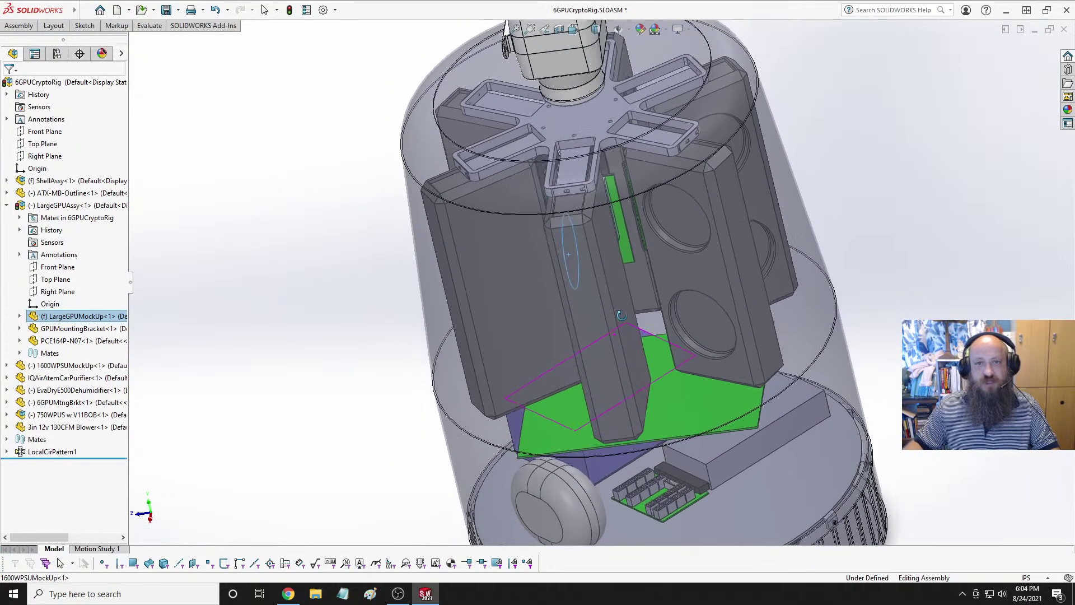
scroll(614, 179, "up", 1)
left_click(600, 155)
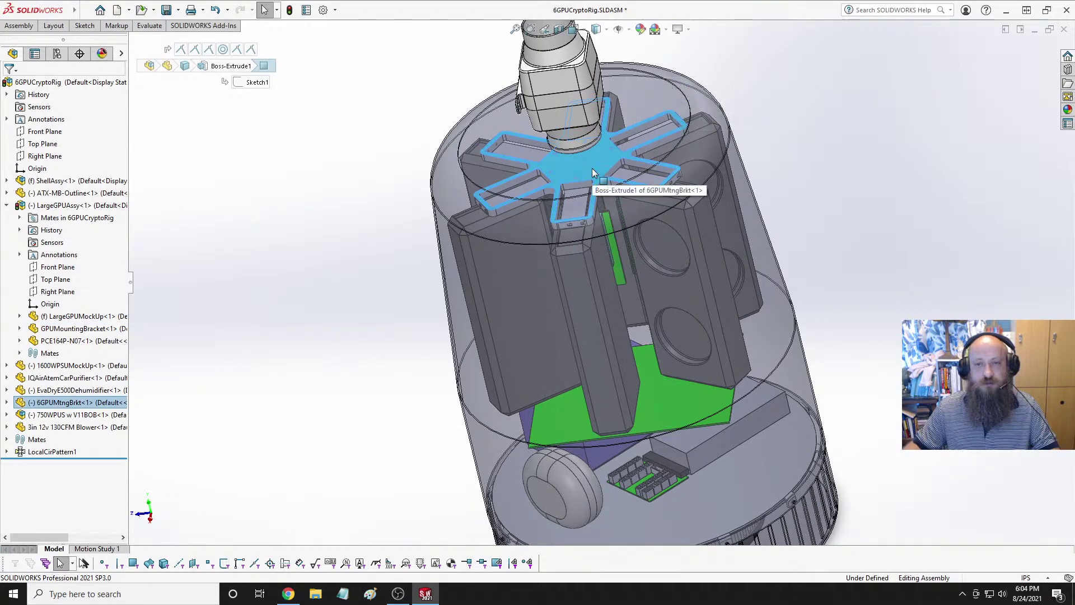
middle_click_drag(604, 196, 644, 260)
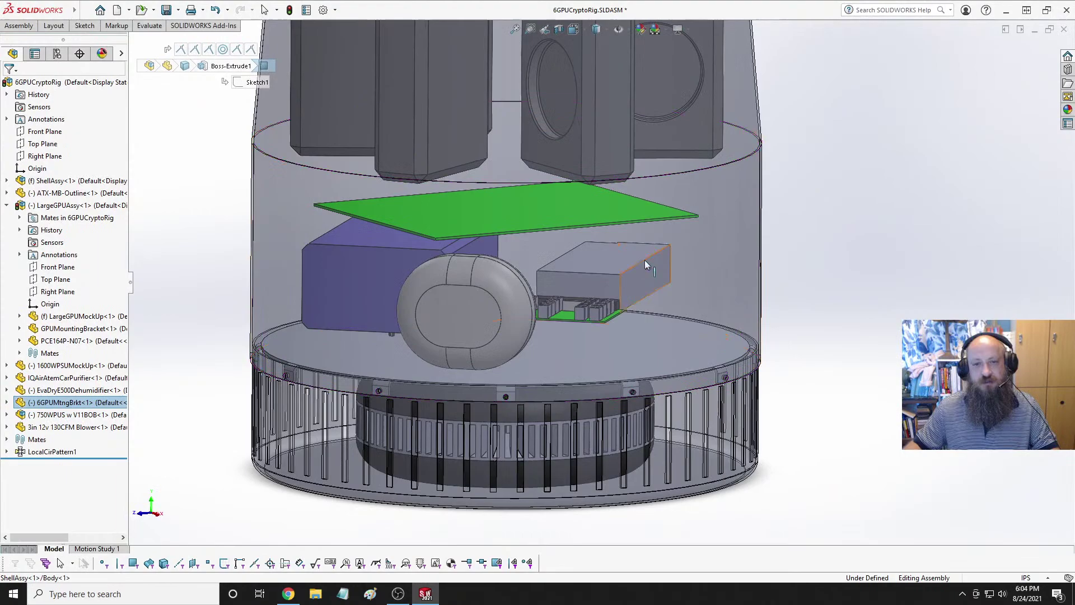
Examine the ATX motherboard outline, the power supplies and air purifier below it, and the overall layout of the rig.
left_click(579, 221)
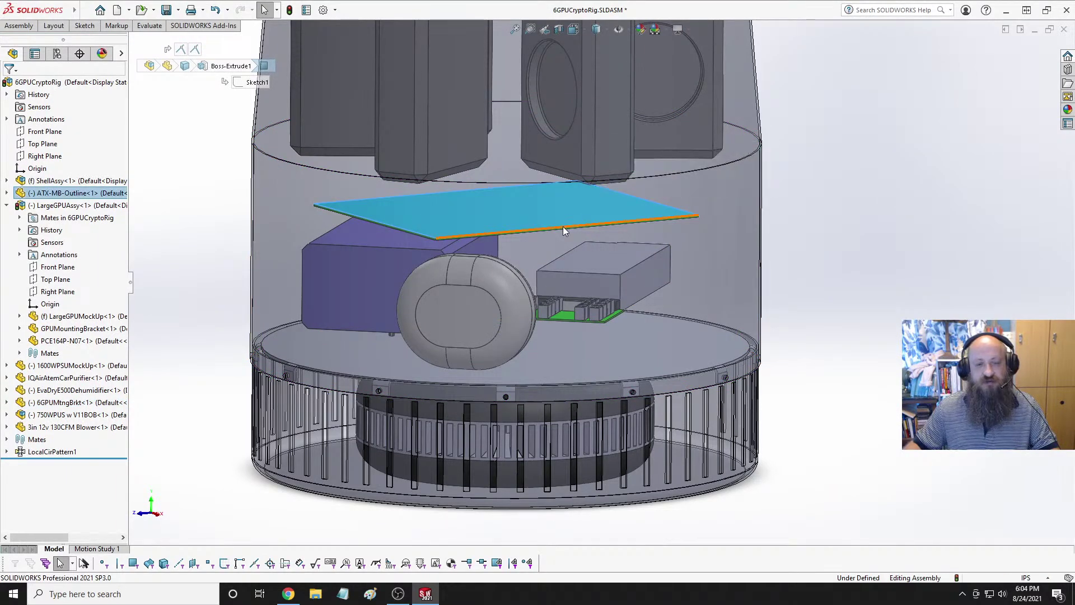
middle_click_drag(562, 226, 637, 254)
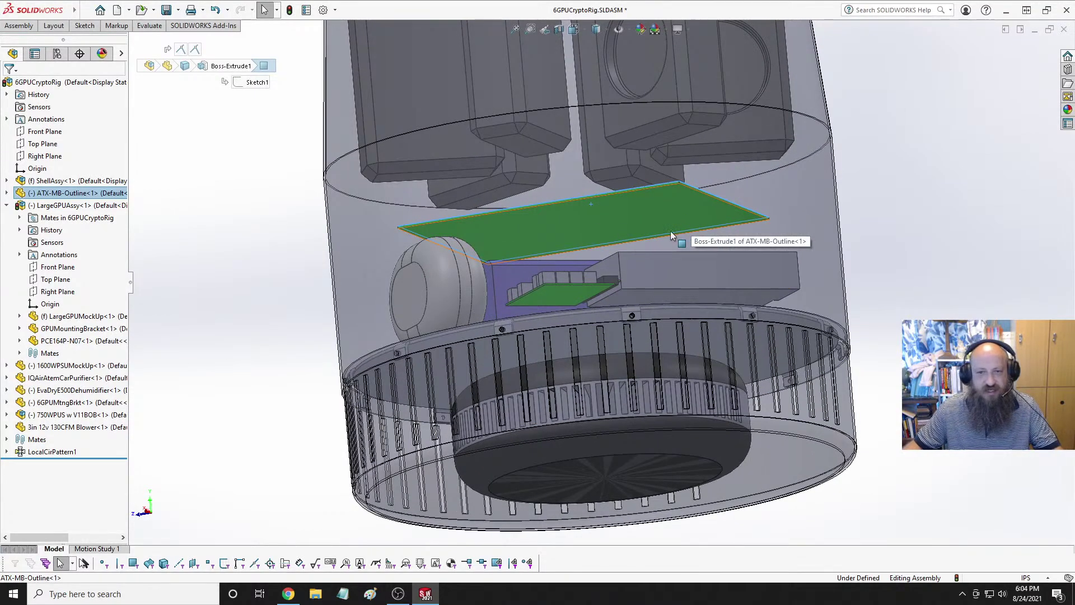
middle_click_drag(669, 232, 685, 212)
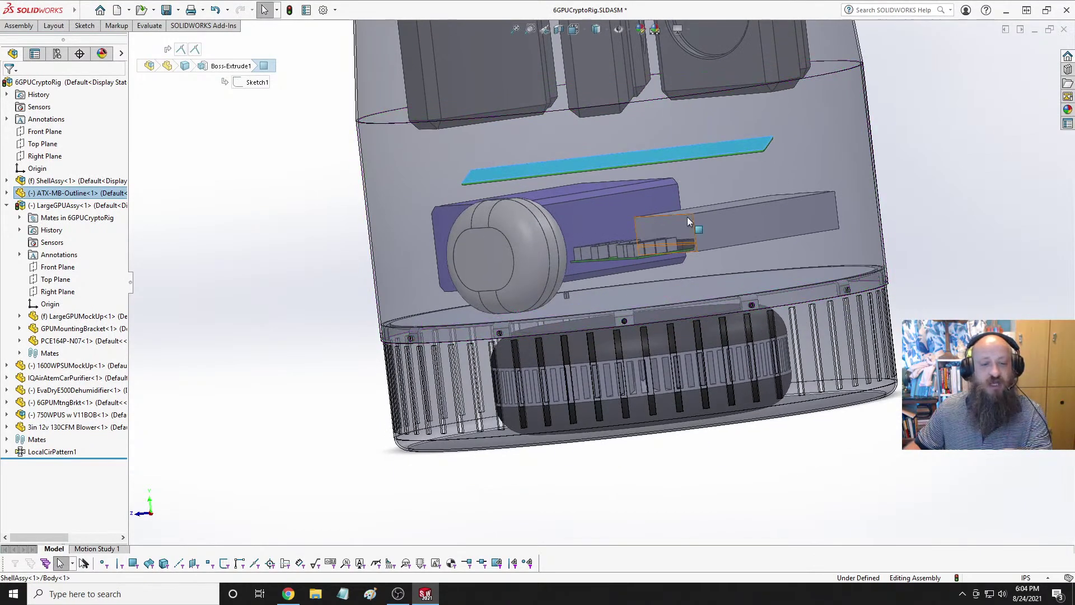
scroll(686, 217, "up", 8)
scroll(615, 168, "down", 5)
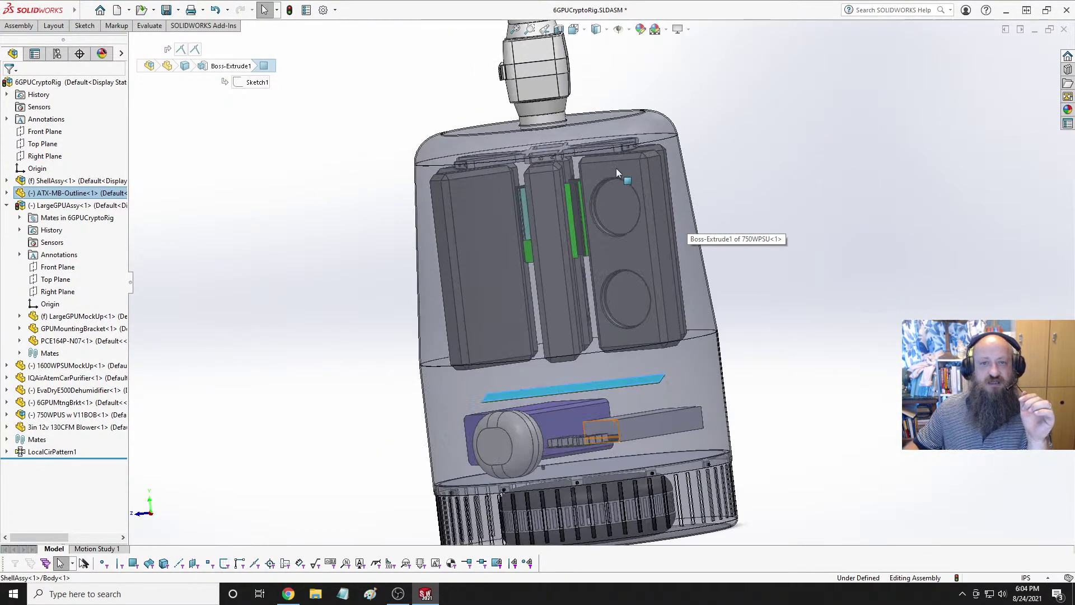
middle_click_drag(616, 168, 616, 269)
scroll(603, 297, "up", 5)
scroll(603, 297, "down", 5)
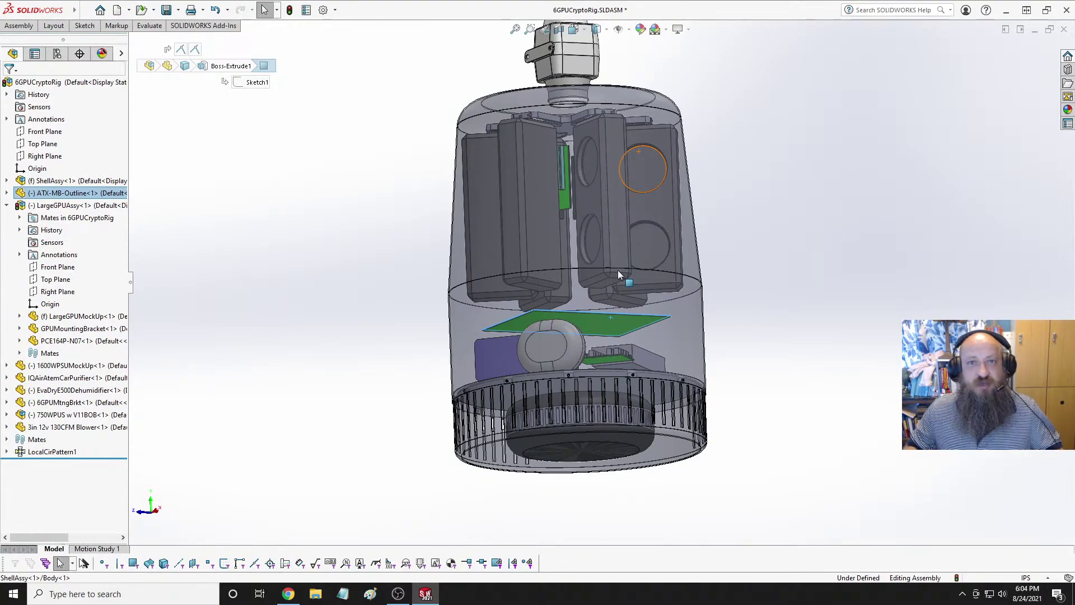
middle_click_drag(618, 270, 669, 315)
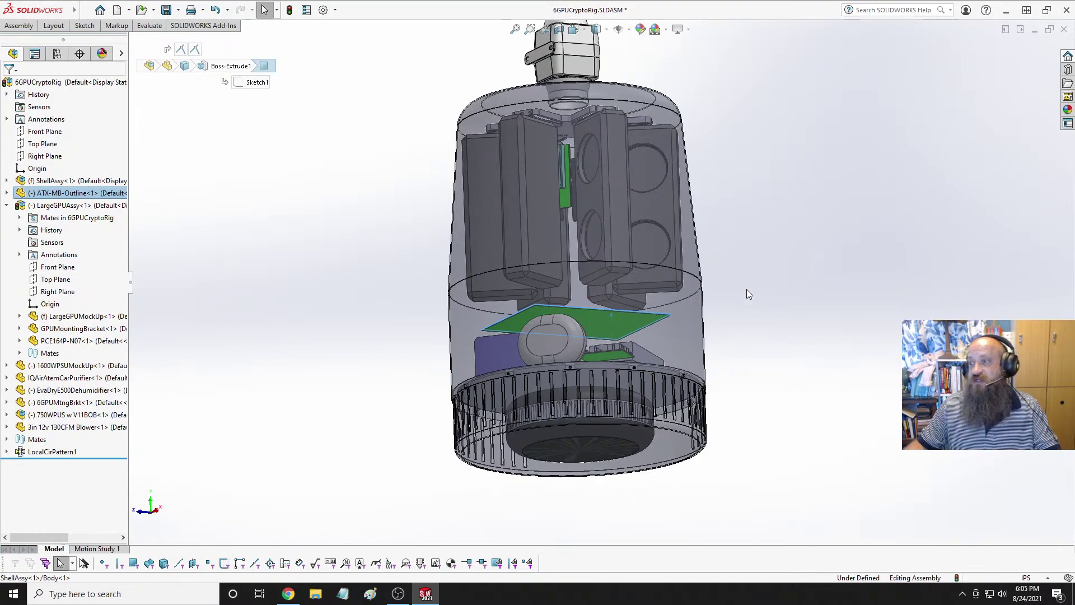
key("ctrl+1")
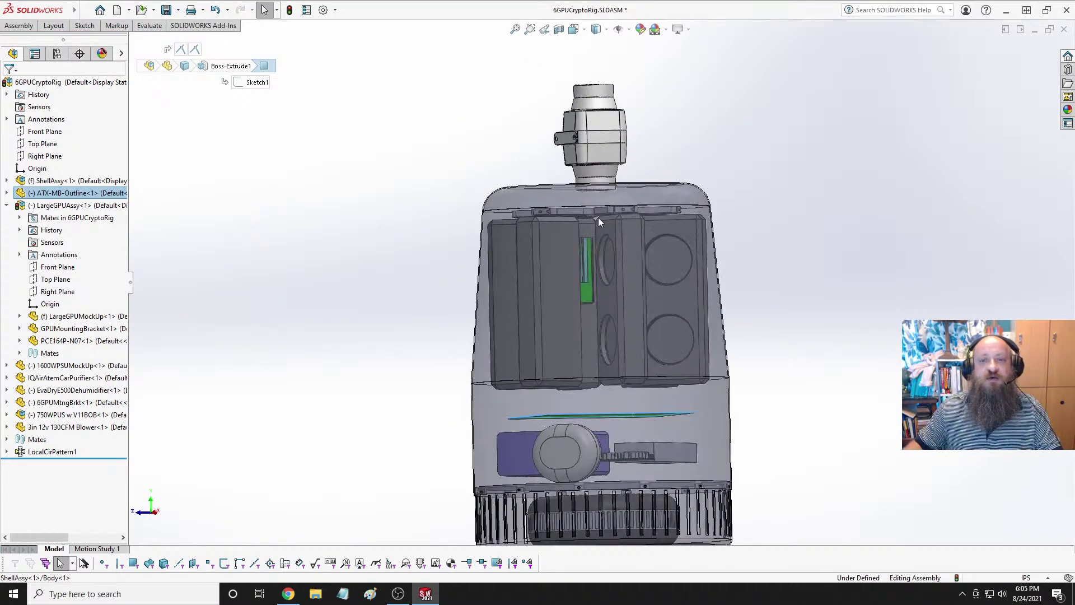
middle_click_drag(598, 217, 735, 280)
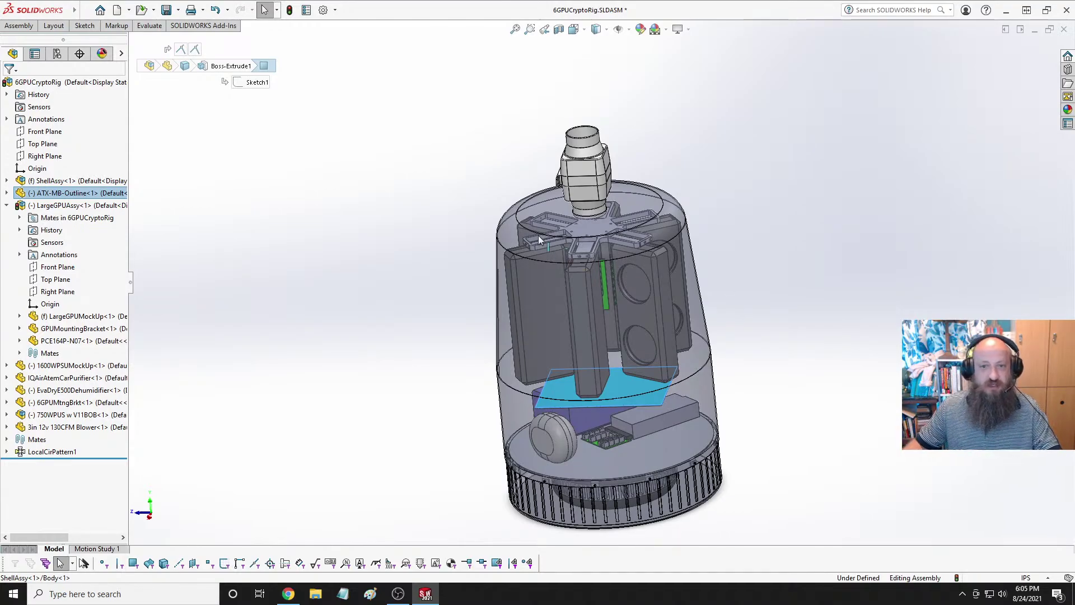
Open the 6GPUMtngBrkt part from the assembly in its own window.
right_click(589, 230)
left_click(598, 179)
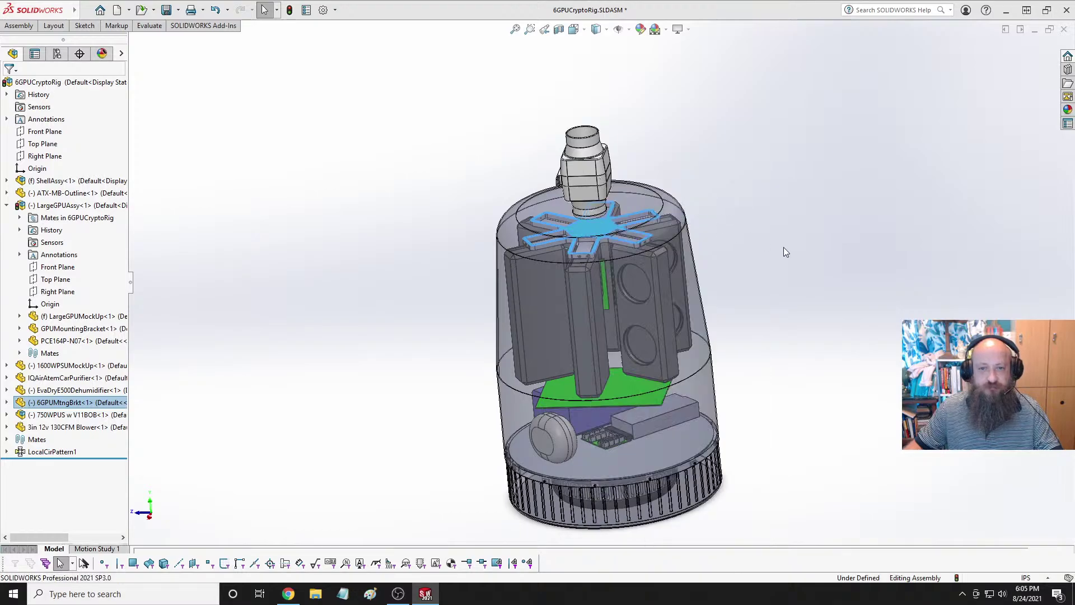
middle_click_drag(653, 290, 722, 276)
scroll(732, 233, "down", 4)
Inspect the Fillet1 rounds between the bracket's arms and the rectangular arm frames from several angles.
left_click(566, 252)
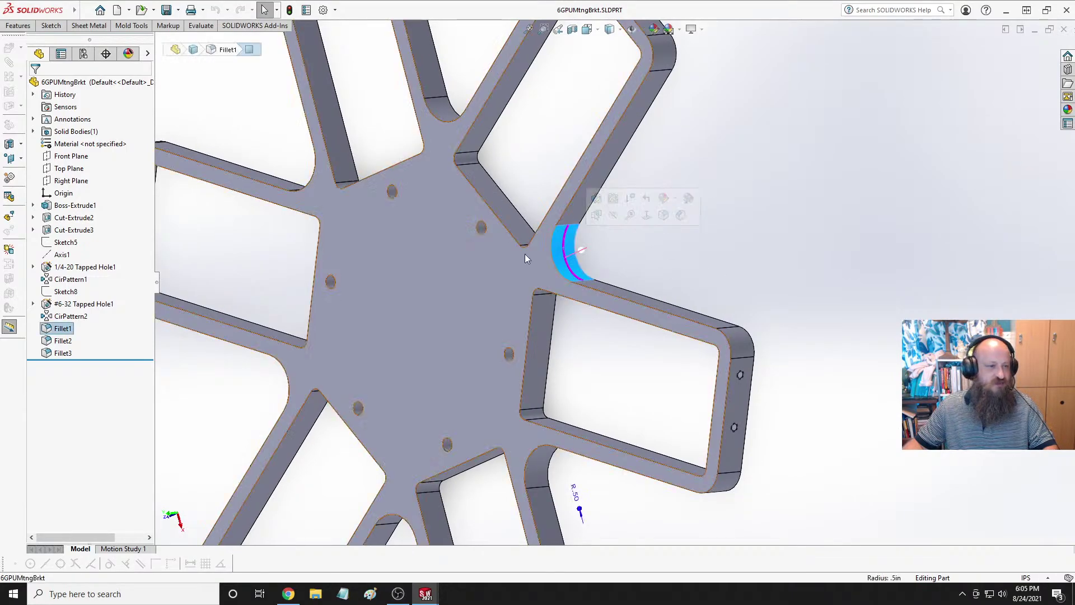
left_click(58, 329)
scroll(395, 335, "up", 3)
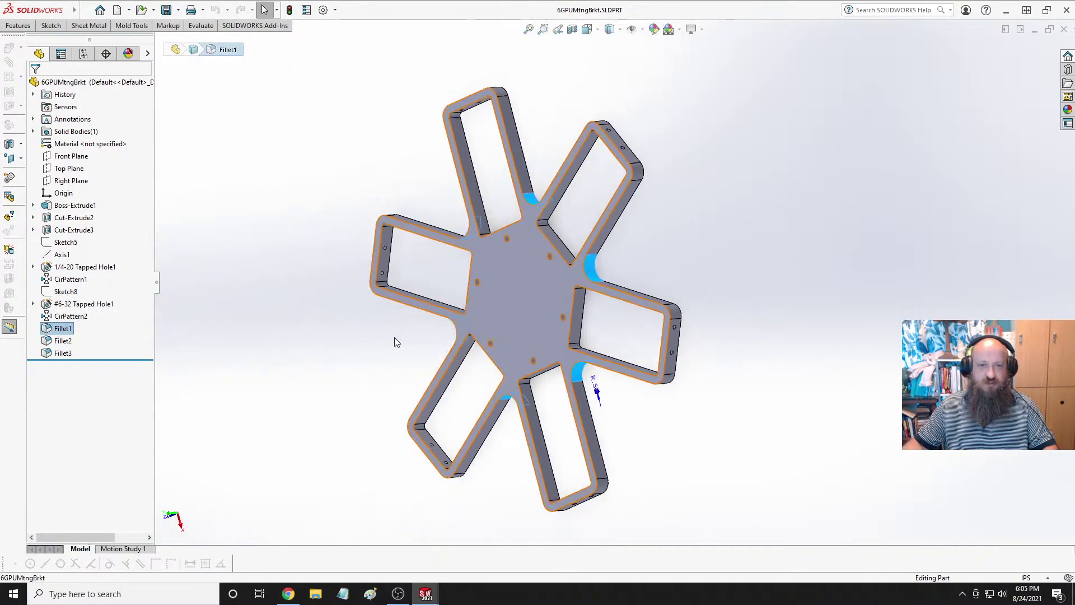
middle_click_drag(394, 337, 435, 329)
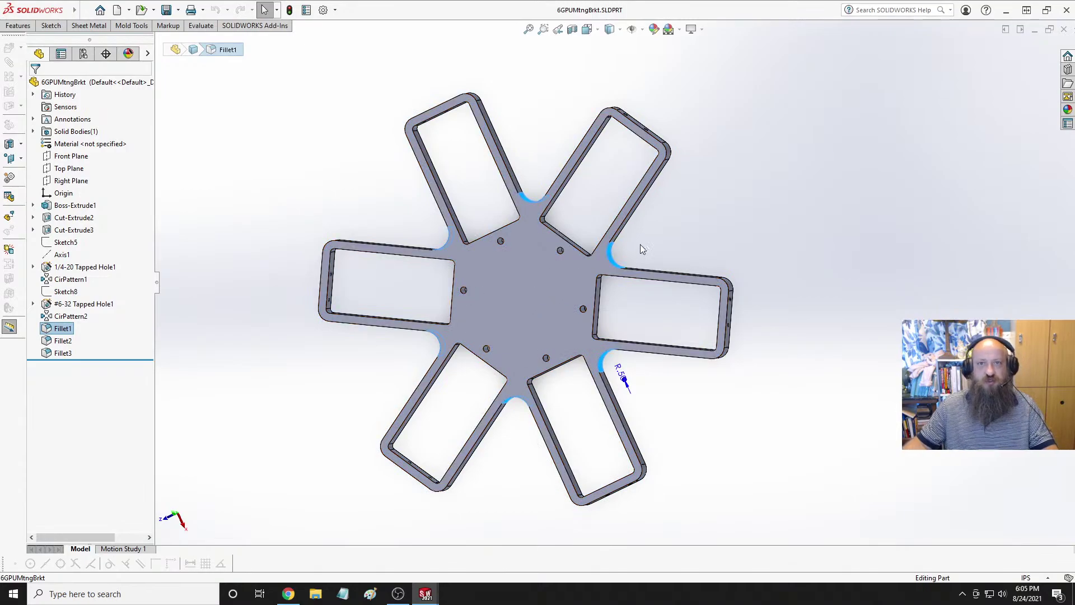
middle_click_drag(660, 183, 679, 141)
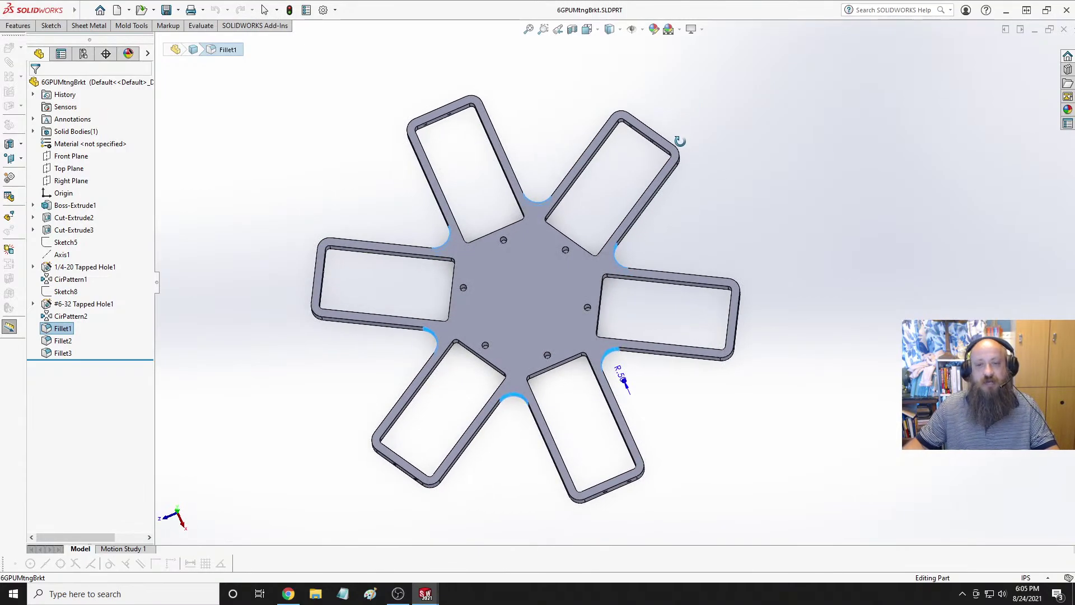
middle_click_drag(705, 183, 666, 211)
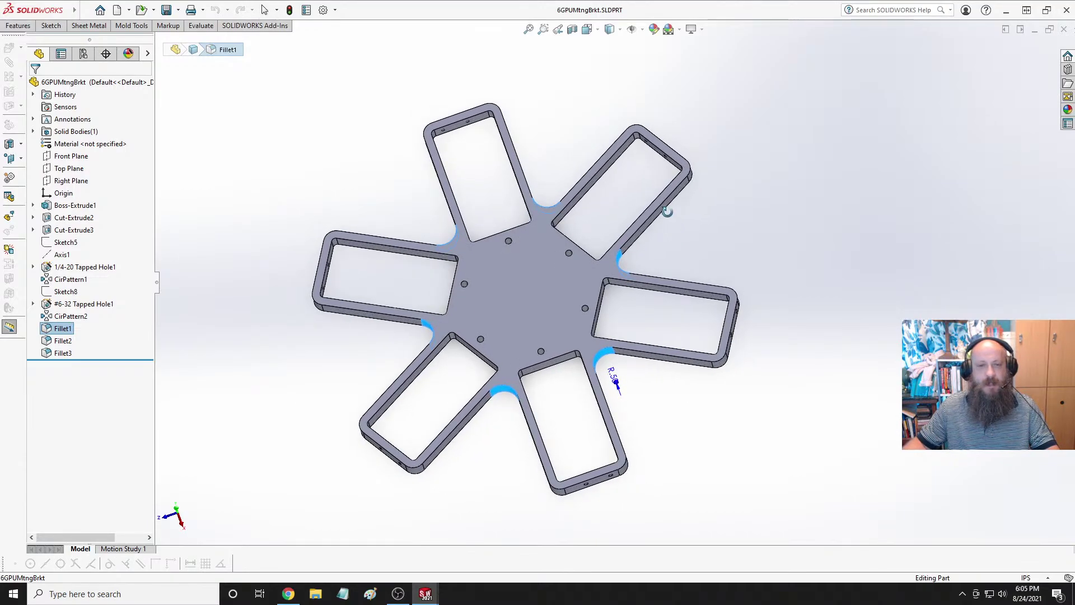
middle_click_drag(693, 224, 681, 212)
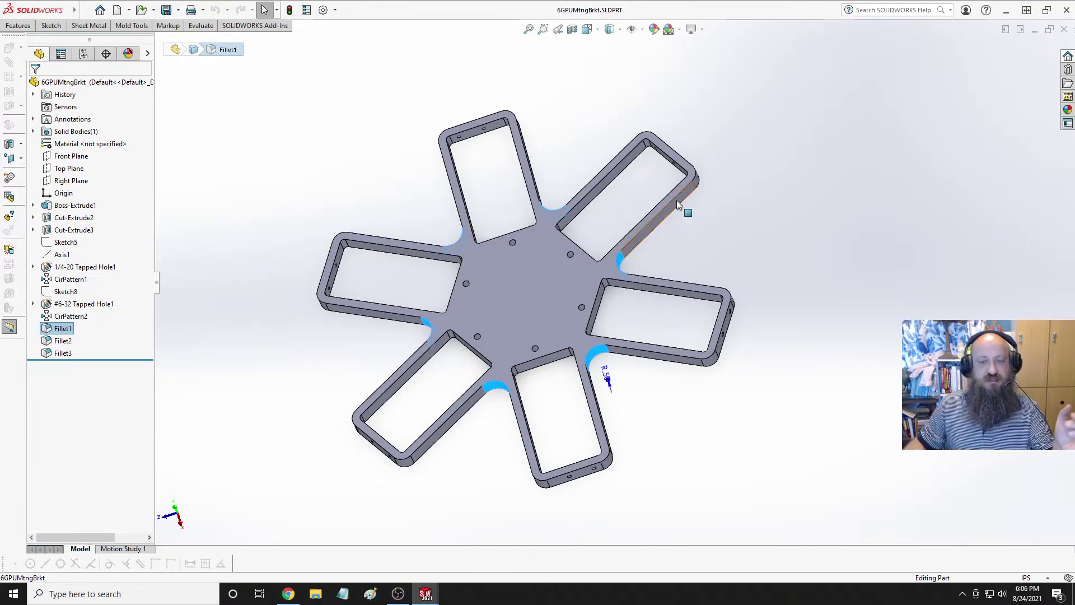
middle_click_drag(714, 261, 770, 216)
Return to the 6GPUCryptoRig assembly and inspect the rounded upper end of the shell's Body part around the bracket.
key("ctrl+Tab")
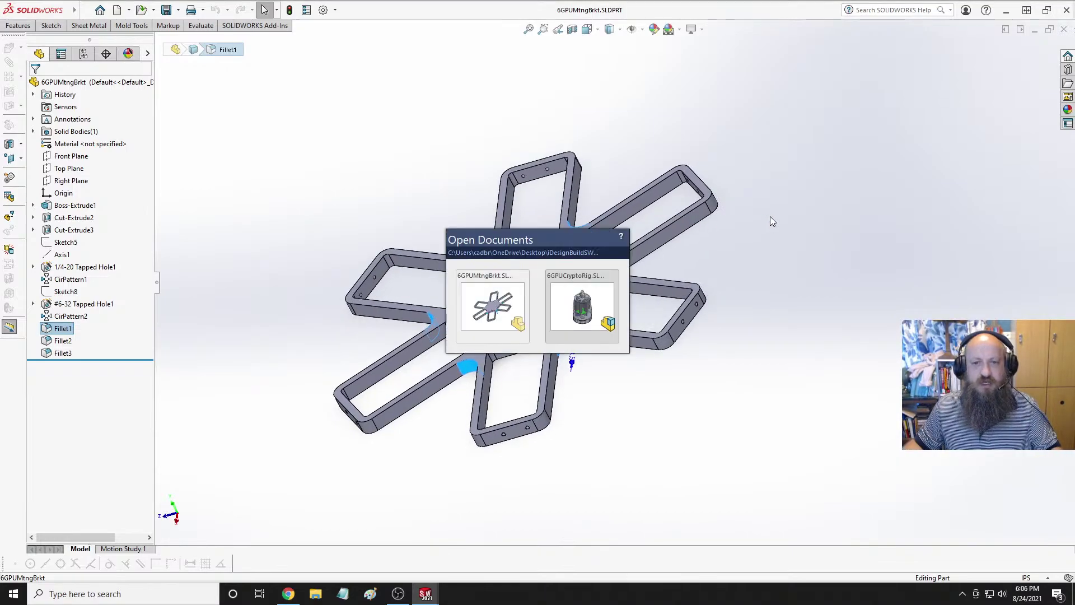
scroll(698, 253, "down", 8)
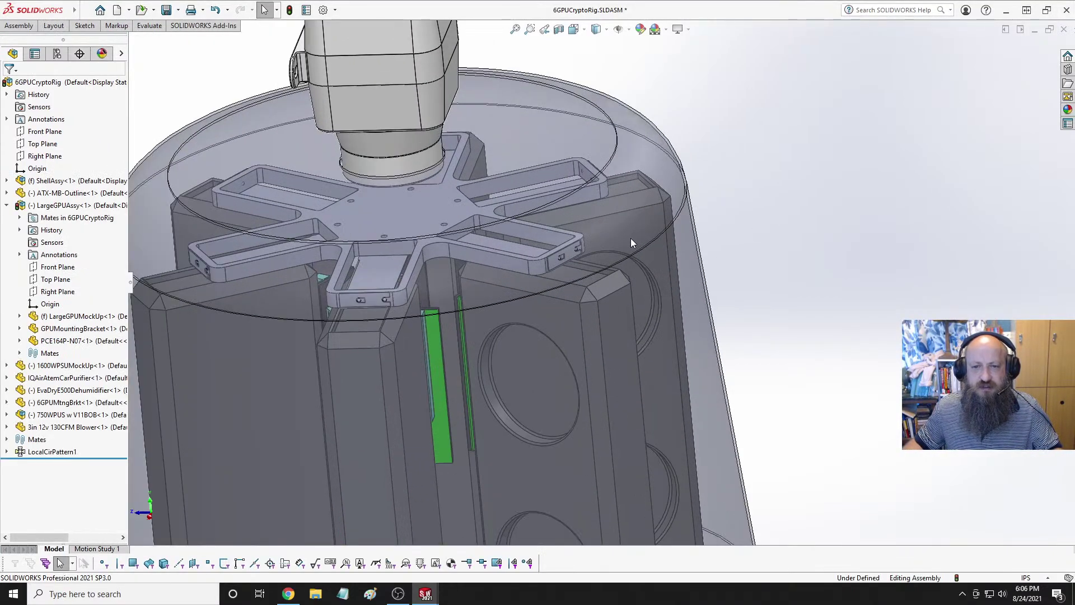
middle_click_drag(692, 200, 666, 170)
left_click(666, 169)
scroll(734, 211, "up", 5)
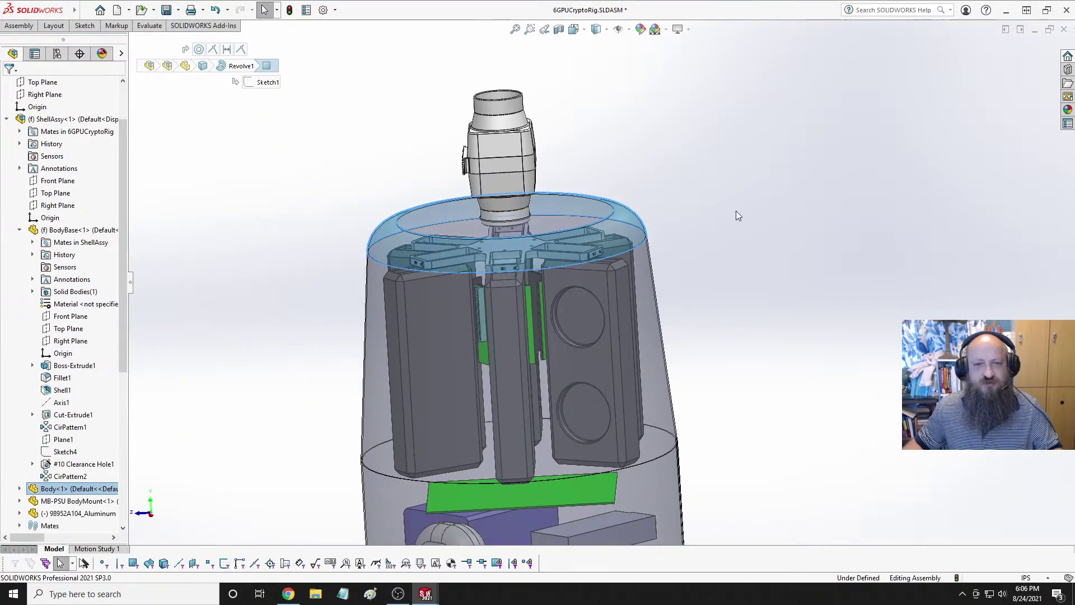
Examine the tapered and rounded faces of the shell's Body part around the GPUs, from several angles.
middle_click_drag(734, 211, 593, 298)
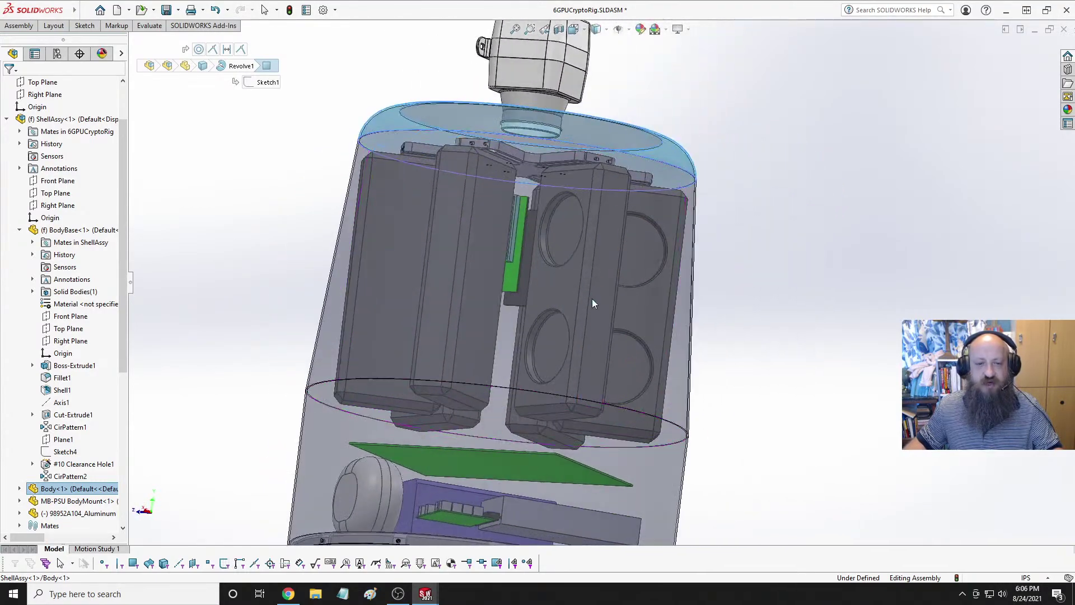
scroll(592, 297, "up", 3)
scroll(585, 257, "down", 2)
middle_click_drag(627, 268, 620, 350)
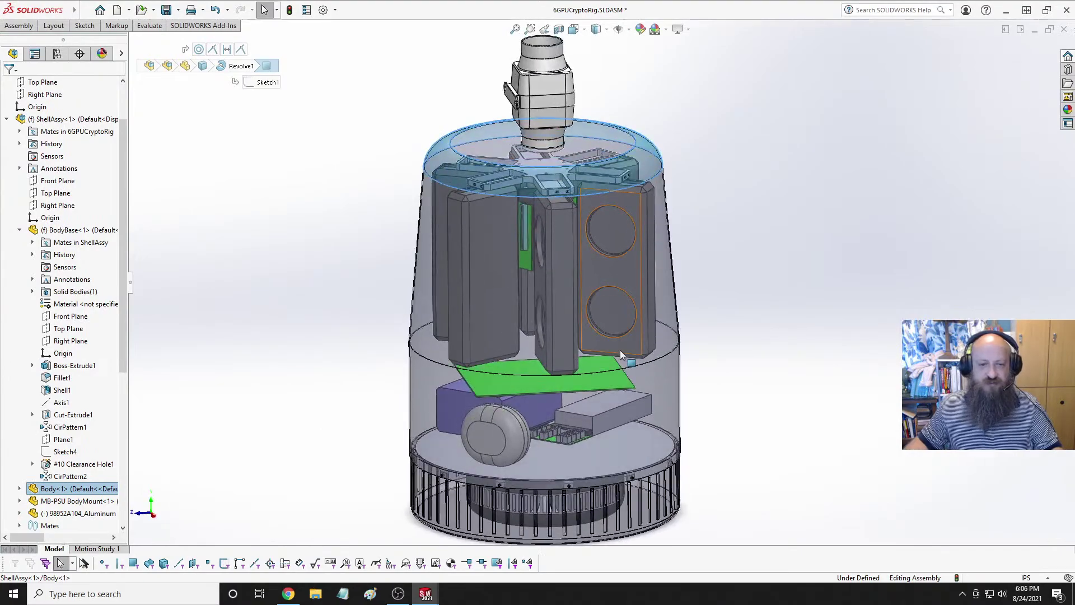
scroll(619, 352, "down", 2)
middle_click_drag(613, 290, 700, 232)
left_click(664, 275)
left_click(667, 203)
scroll(713, 269, "up", 2)
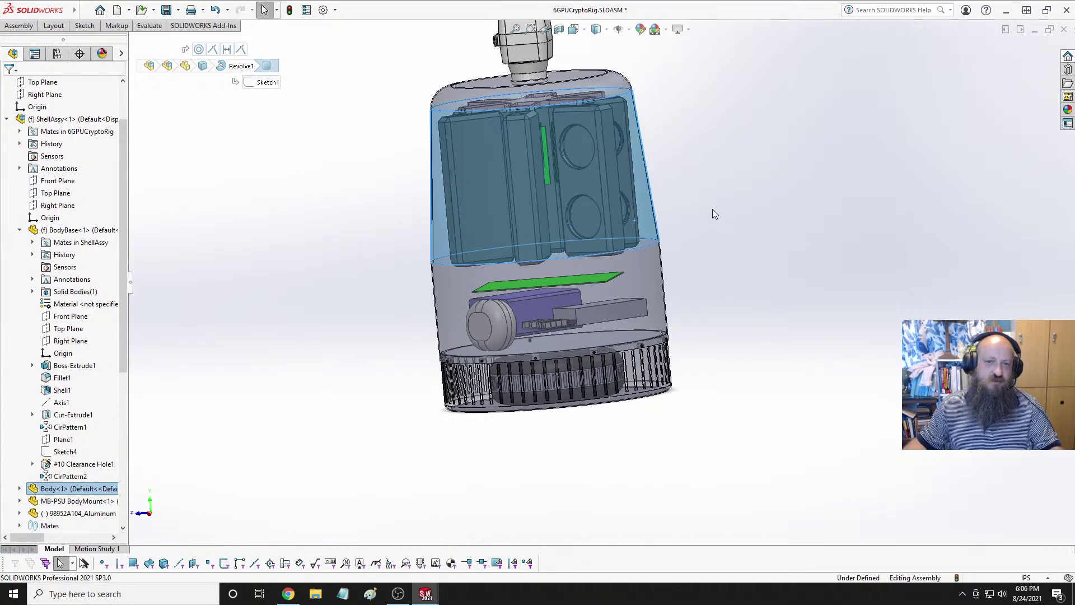
Return to the 6GPUMtngBrkt part and open its Fillet1 feature for editing.
key("ctrl+Tab")
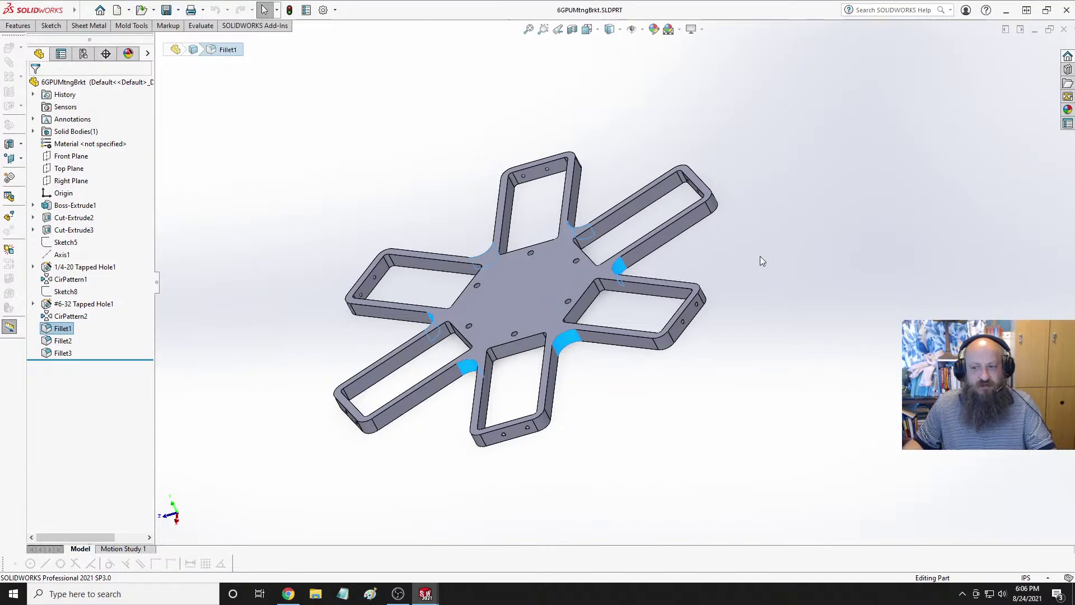
middle_click_drag(700, 269, 665, 329)
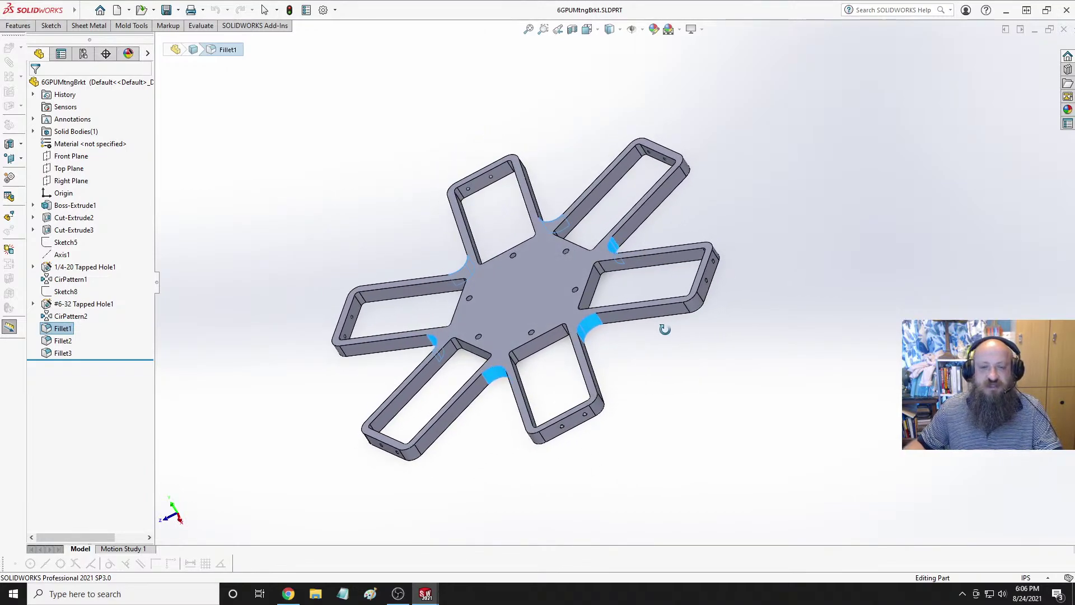
right_click(63, 329)
left_click(71, 292)
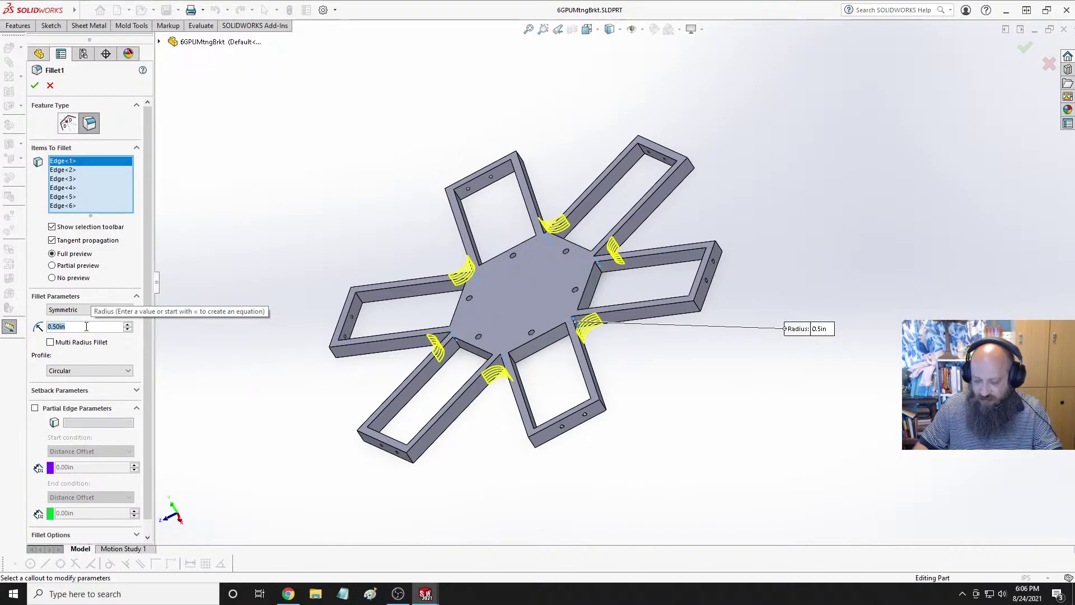
Try radii of 3 in and 2 in for the fillets between the bracket's arms.
type("3")
key("Return")
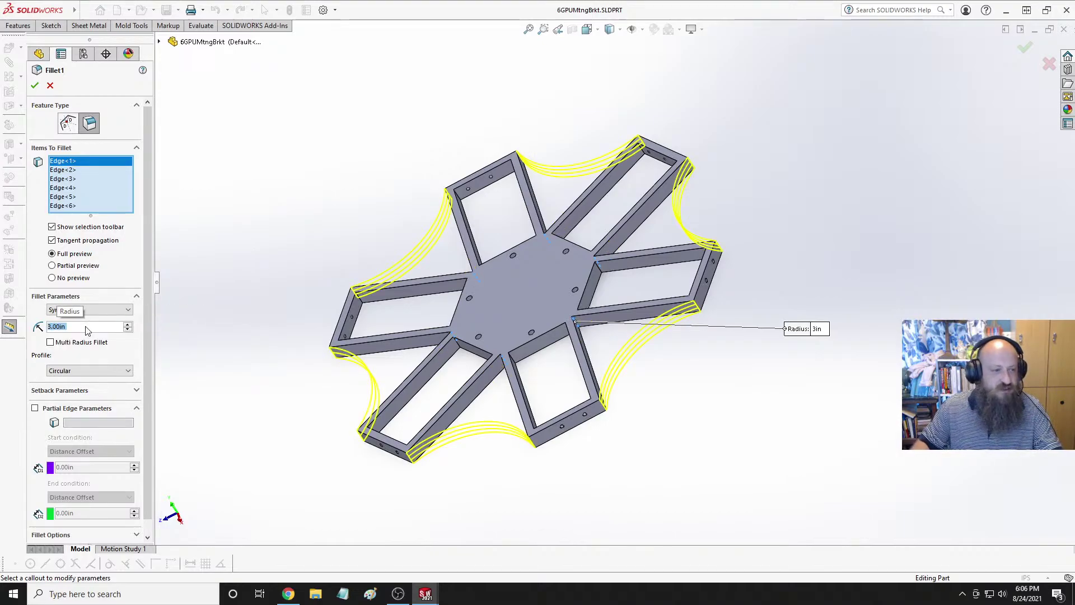
type("2")
key("Return")
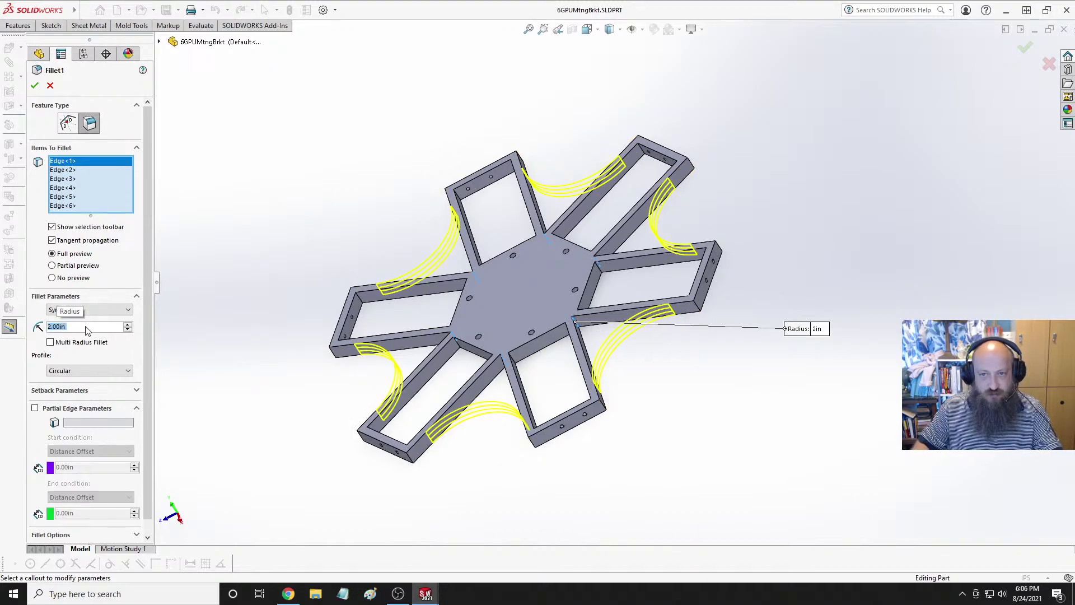
Set the Fillet1 radius between the bracket's arms to 1.5 in and accept the feature.
type("1.5")
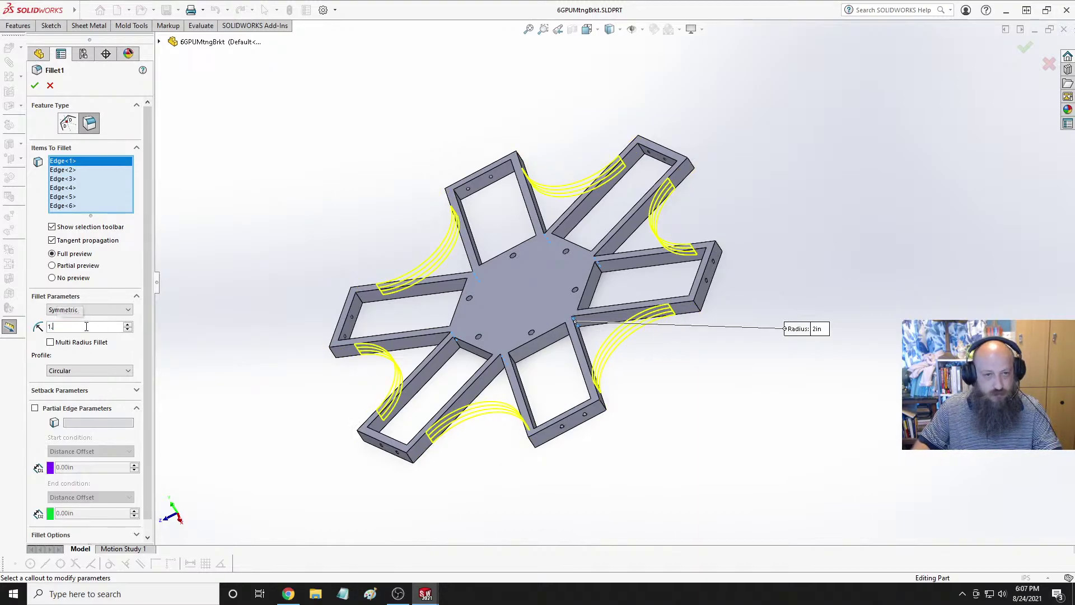
key("Return")
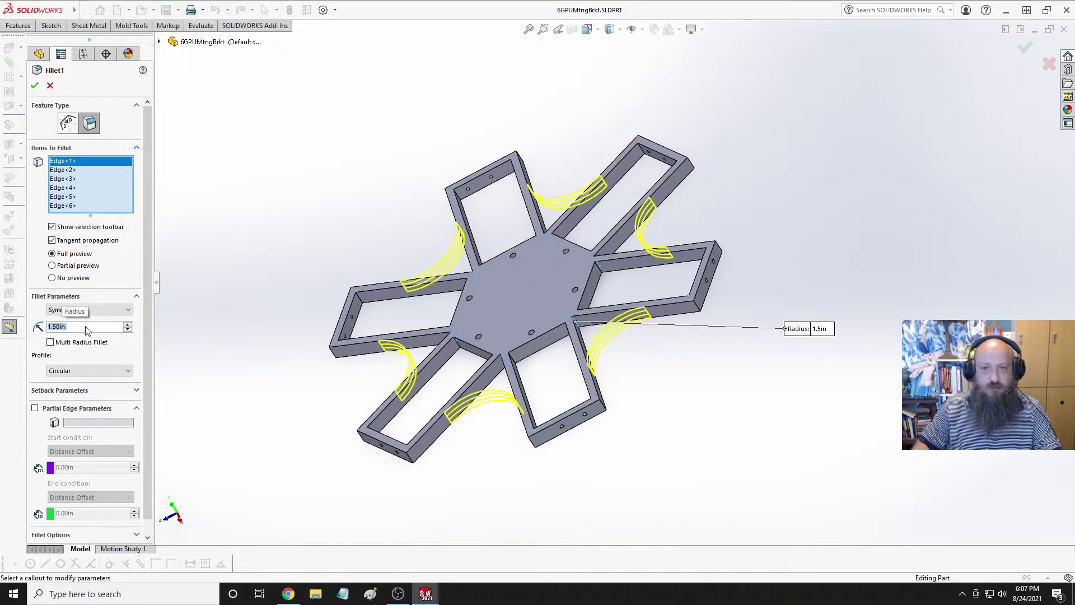
left_click(35, 85)
middle_click_drag(733, 227, 778, 250)
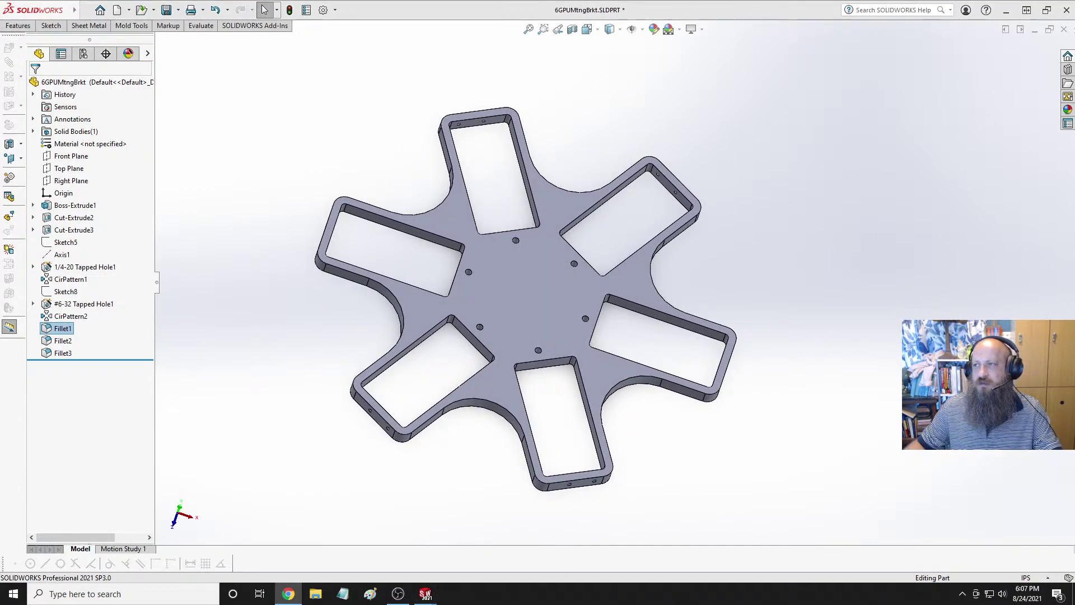
Switch to Chrome and search Google for "slide rods".
left_click_drag(1074, 117, 437, 1)
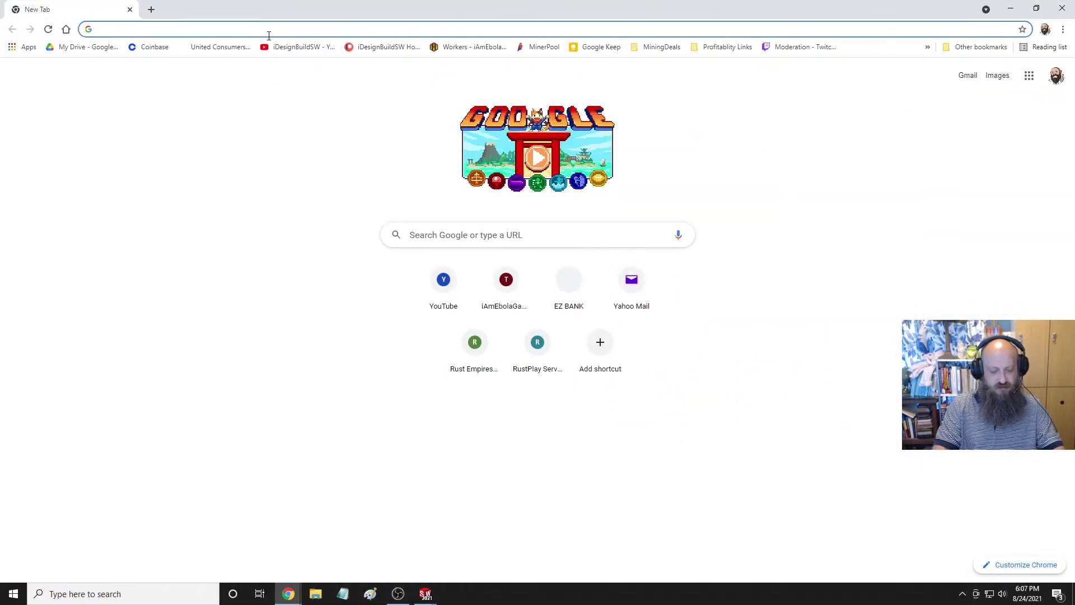
type("dli")
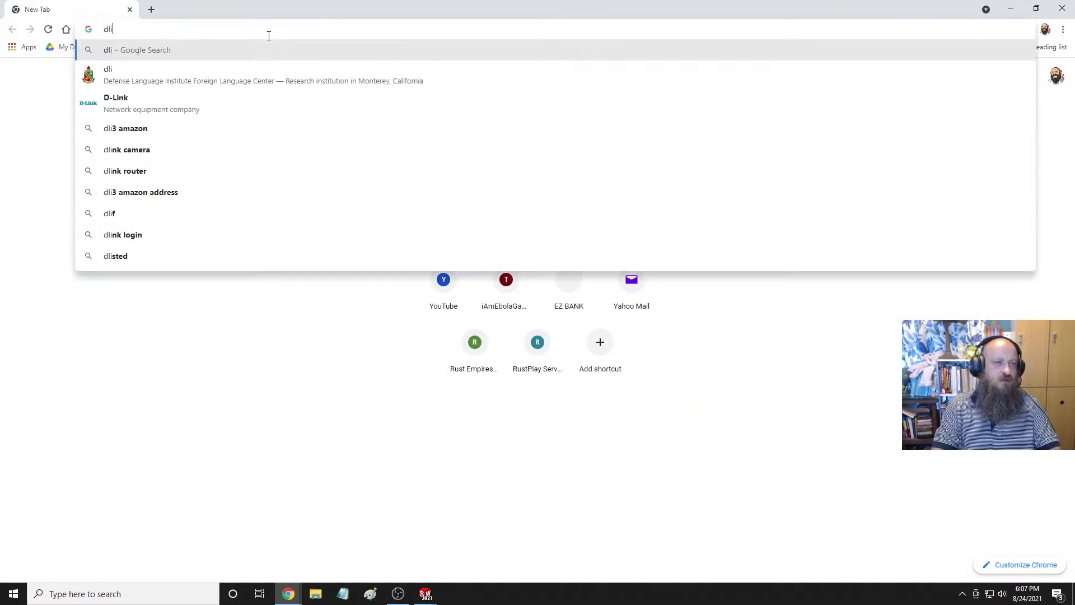
key("BackSpace")
key("BackSpace")
key("BackSpace")
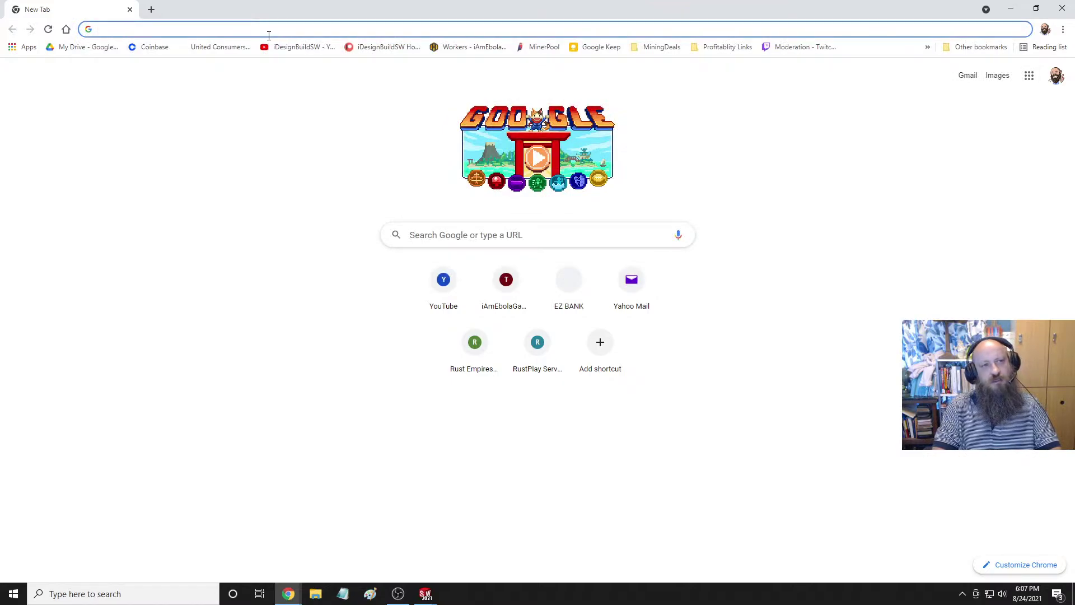
type("slide rods")
key("Return")
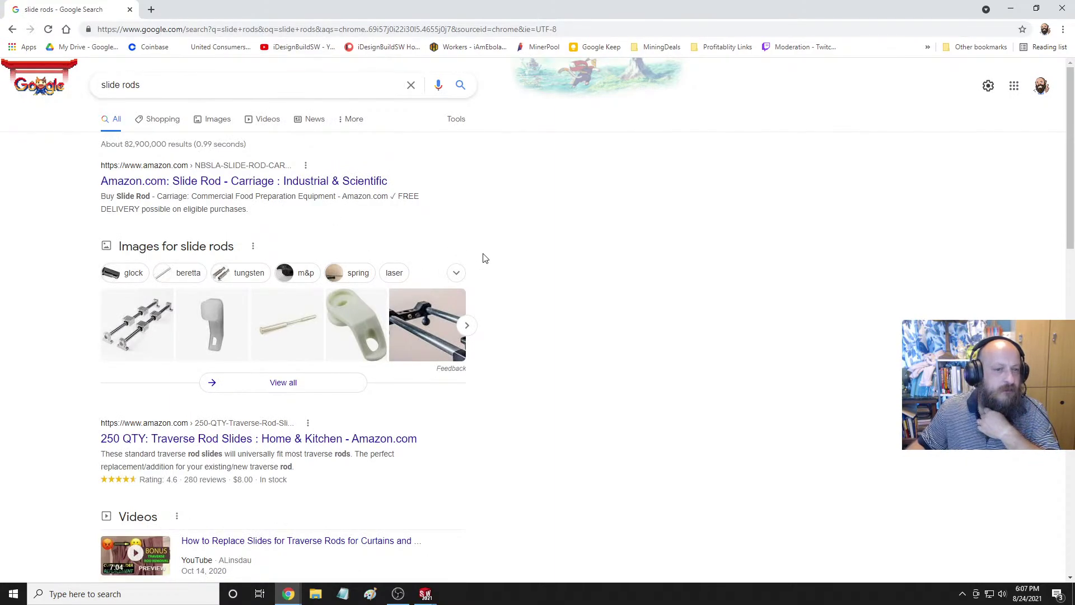
Compare the slide rod image results, previewing the linear guide set, Shaver Part# 252, Lewmar Ocean and Keen Kutter 252 rods.
left_click(141, 334)
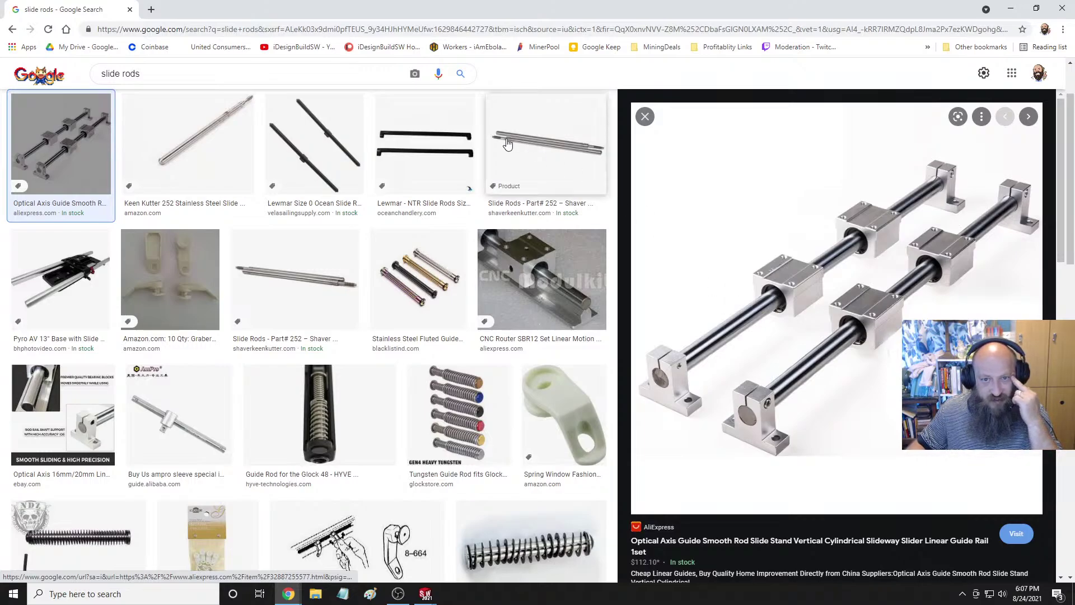
left_click(562, 154)
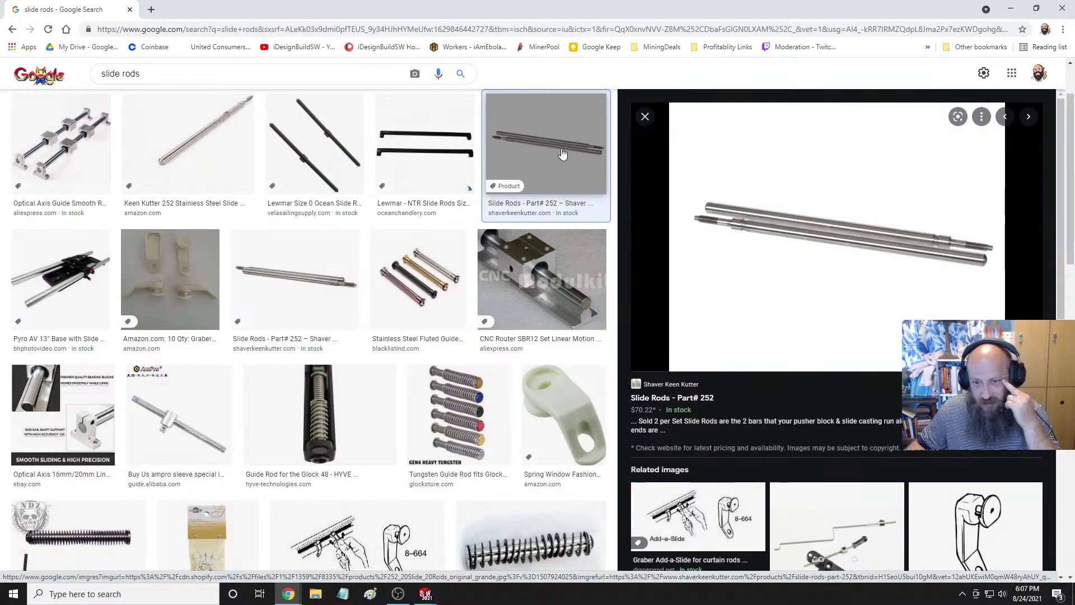
scroll(840, 416, "down", 5)
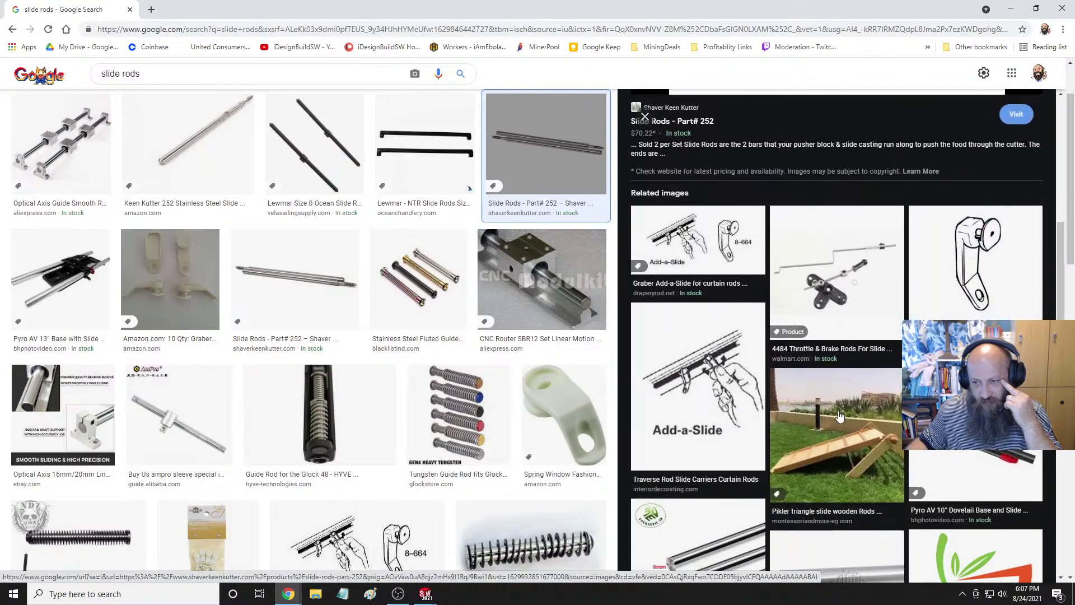
scroll(840, 415, "up", 3)
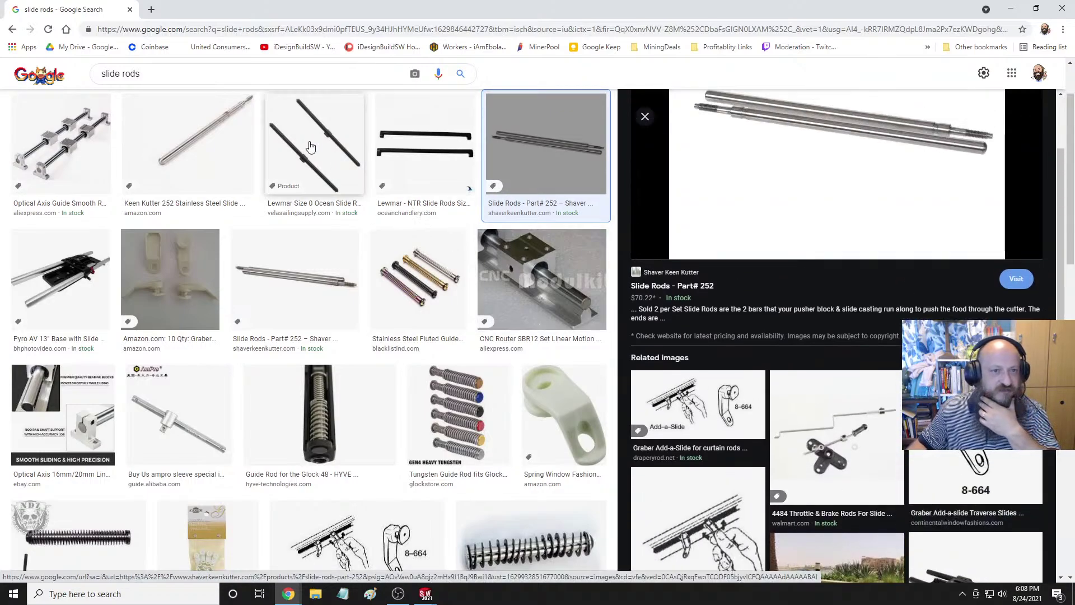
left_click(311, 146)
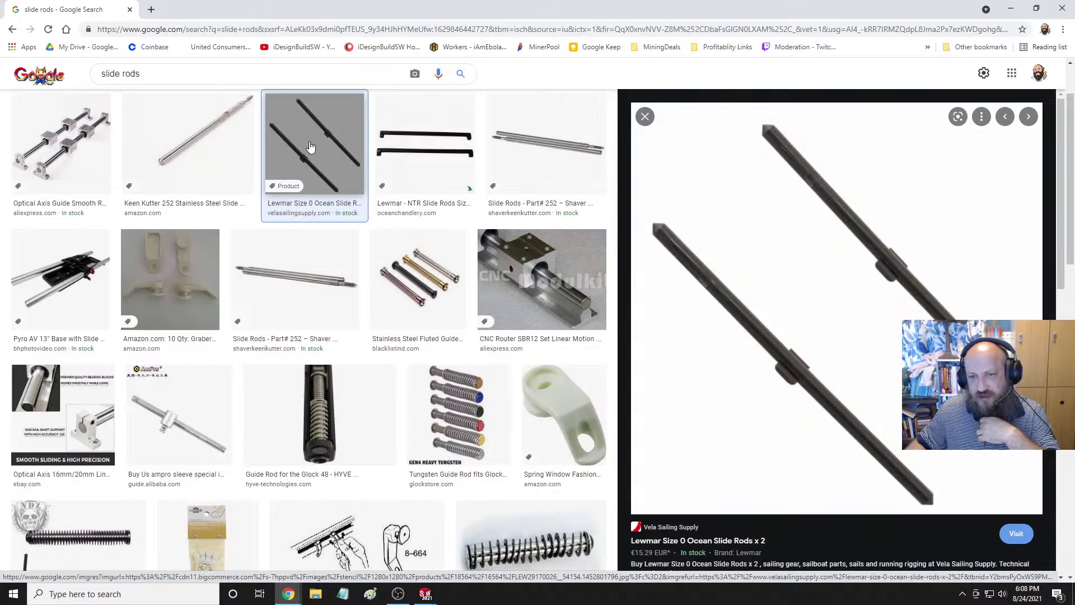
left_click(192, 139)
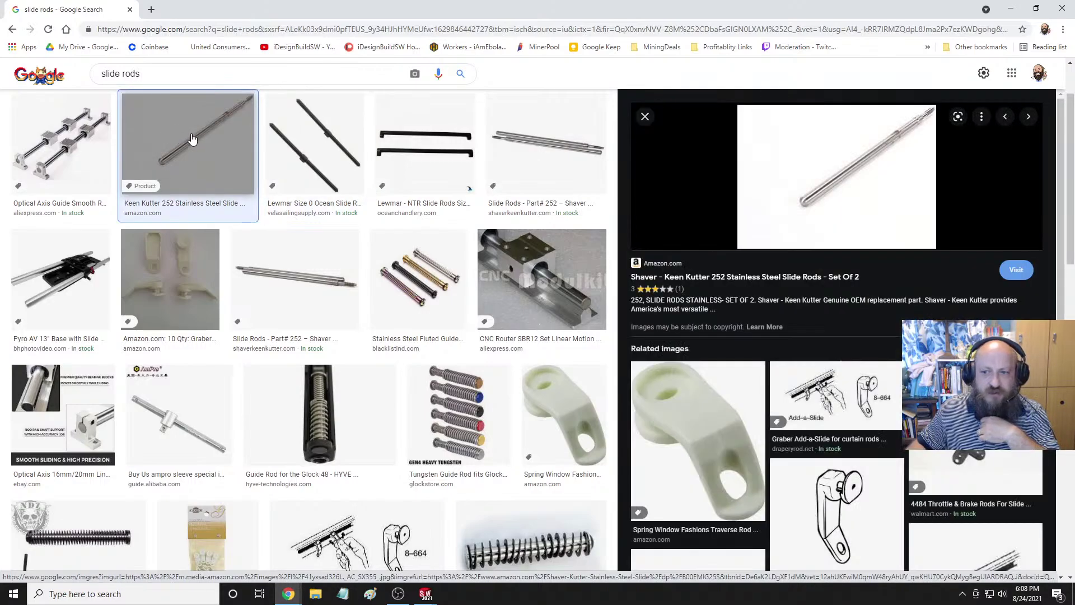
left_click(527, 177)
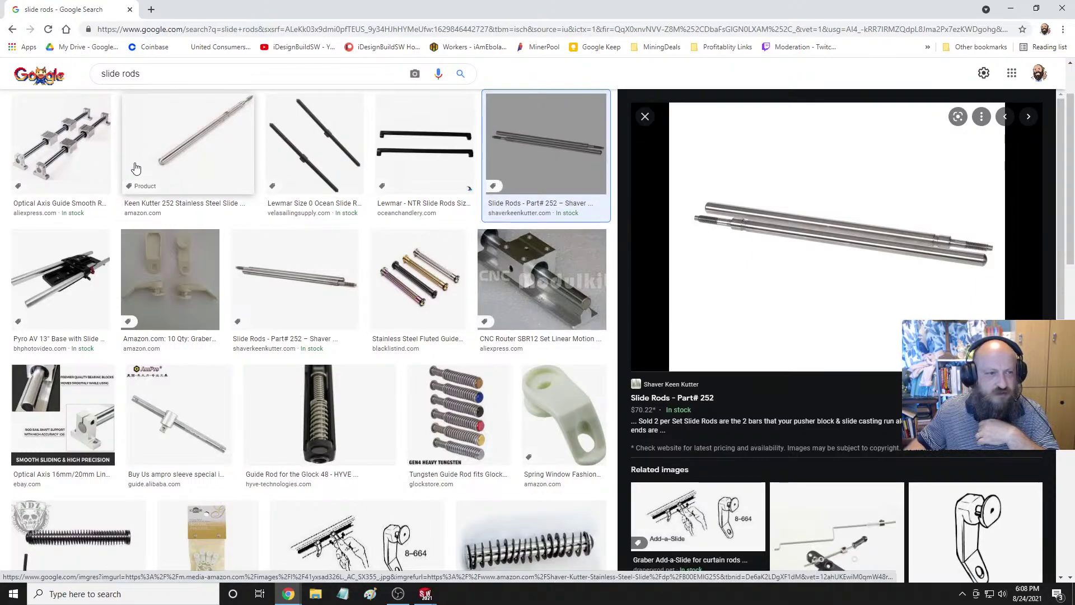
Preview the Optical Axis Guide Smooth Rod linear guide rail set again and open its AliExpress product page.
left_click(60, 155)
scroll(900, 286, "down", 3)
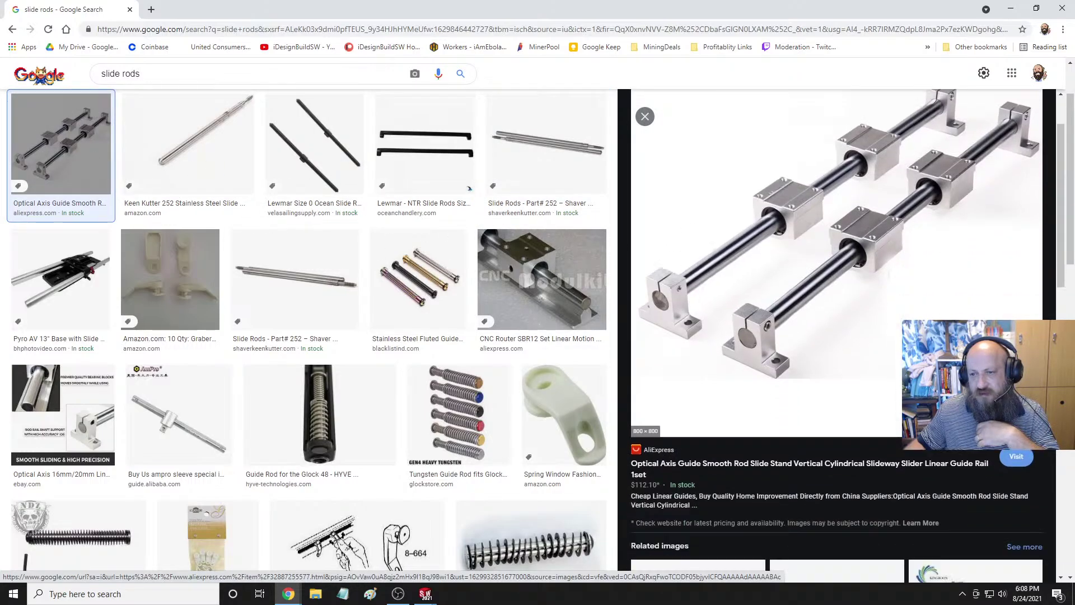
scroll(899, 283, "down", 2)
scroll(898, 280, "up", 3)
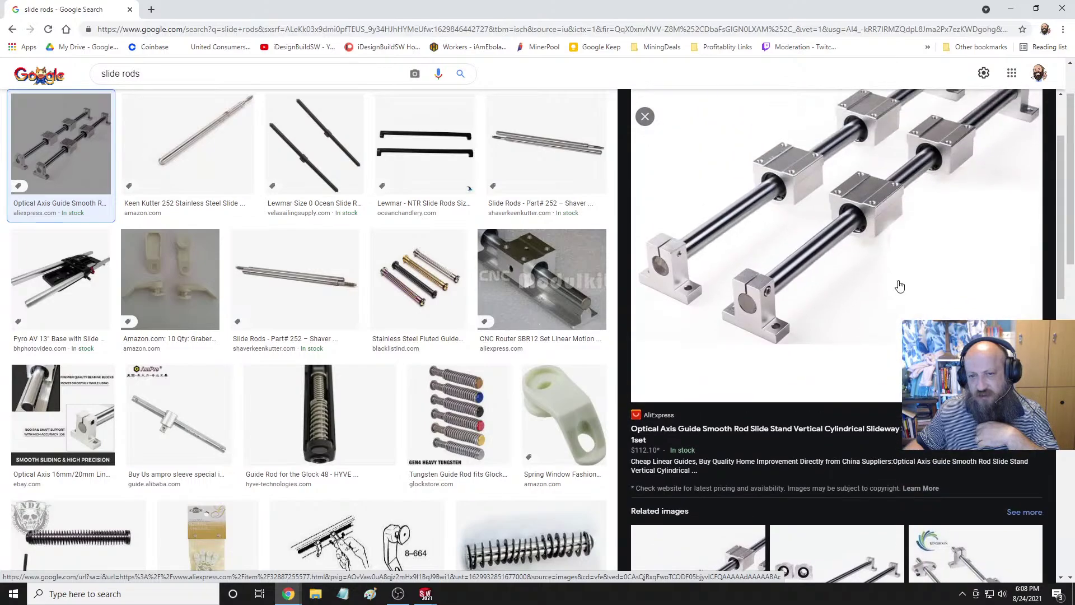
left_click(795, 239)
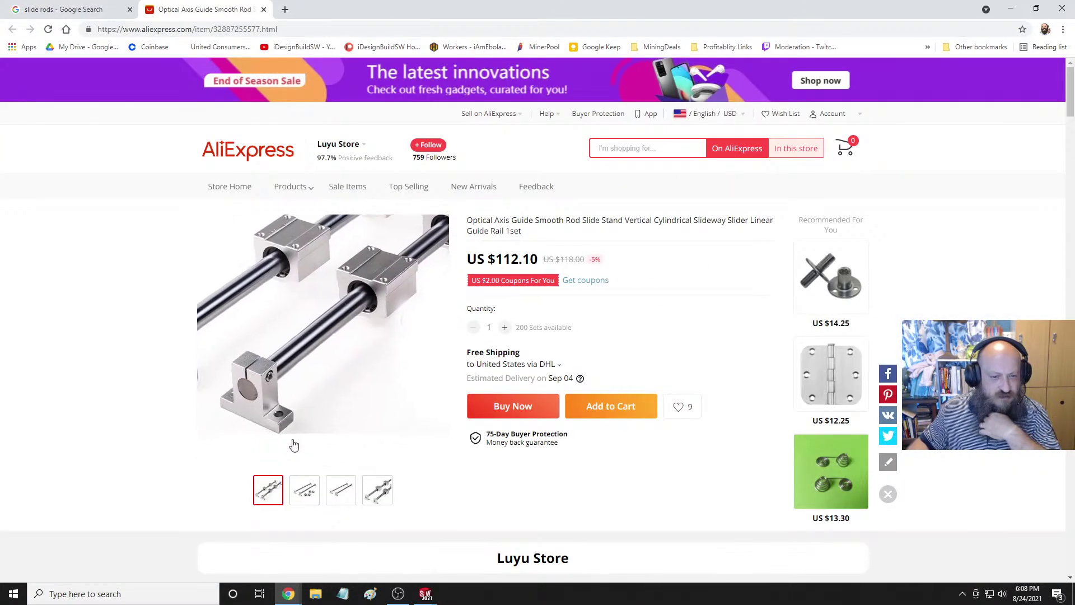
Look through the product photos of the guide rail set, including the separate bearing blocks and the assembled rods.
mouse_move(304, 493)
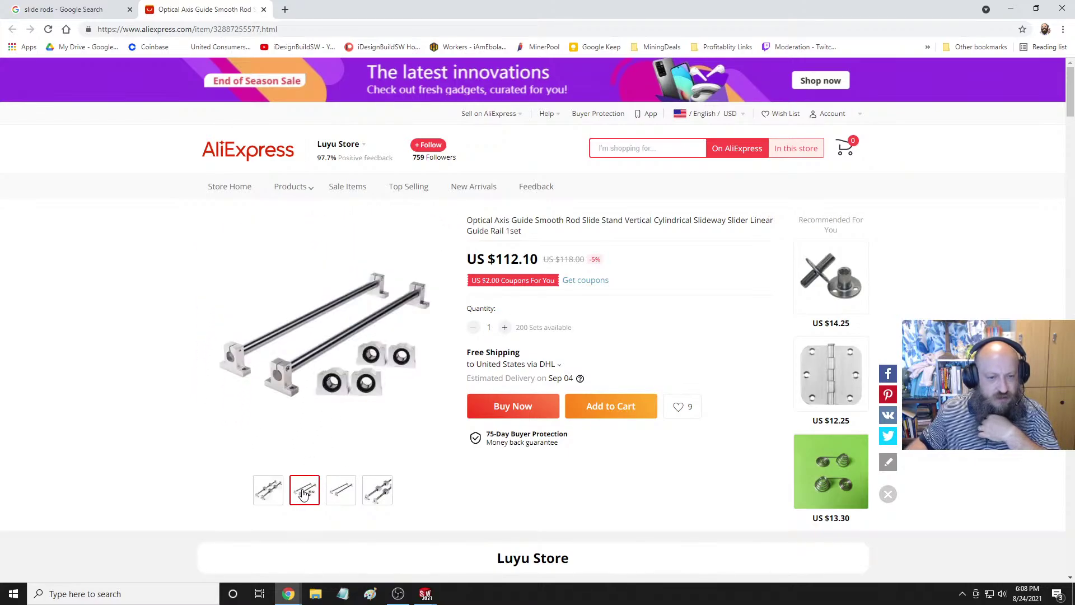
scroll(390, 445, "down", 1)
scroll(402, 424, "down", 2)
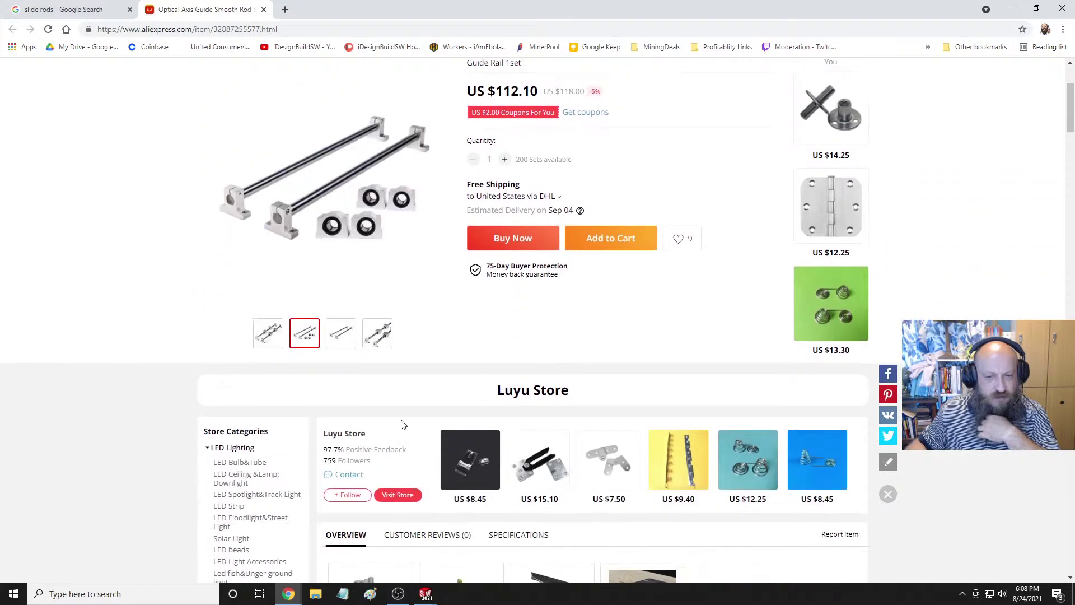
scroll(401, 424, "up", 2)
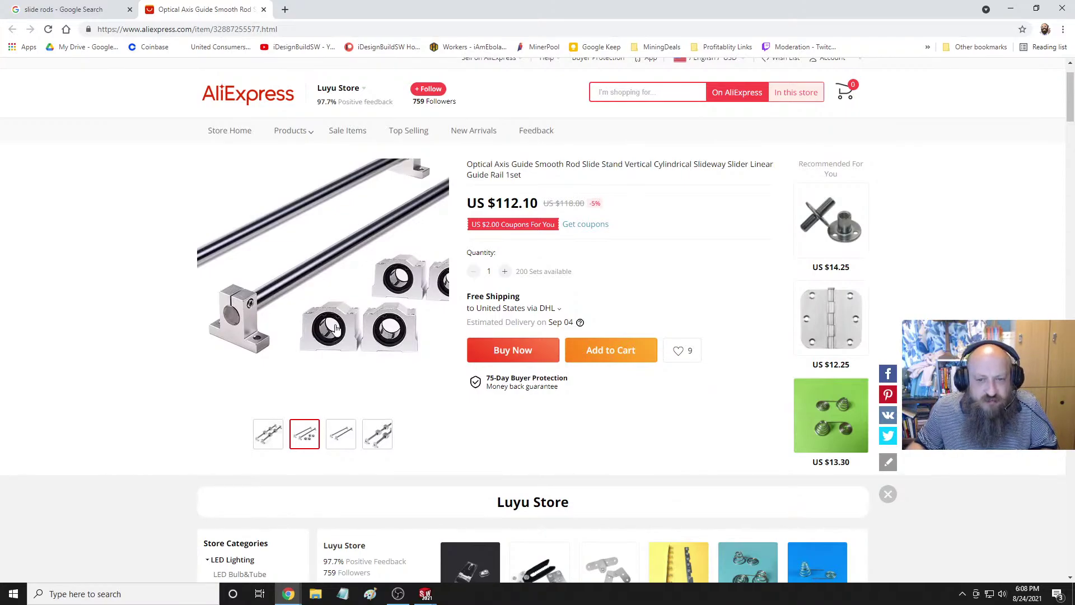
scroll(338, 332, "down", 4)
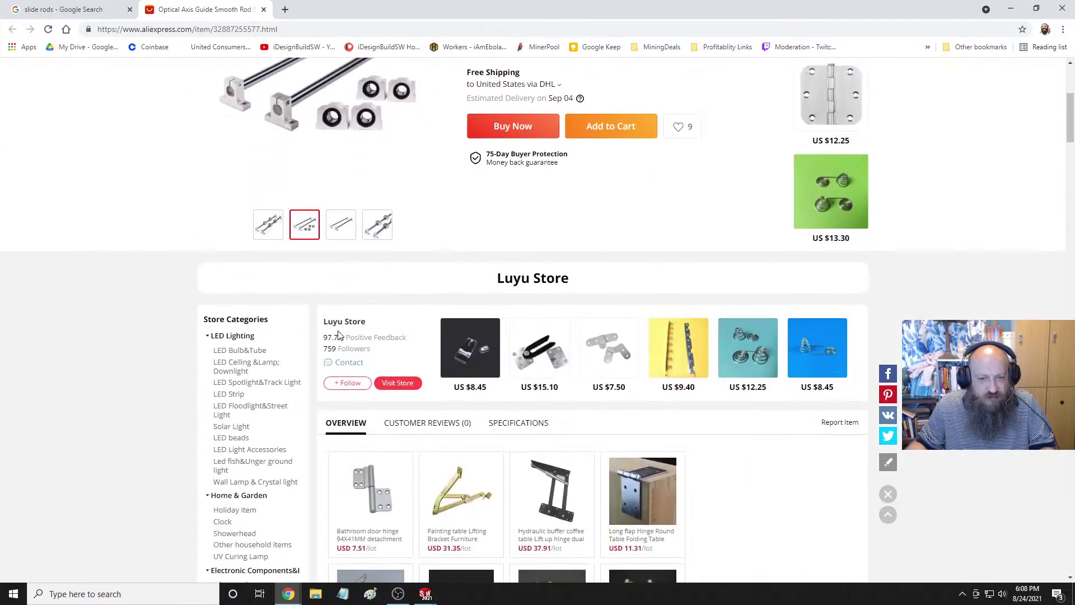
scroll(339, 334, "up", 3)
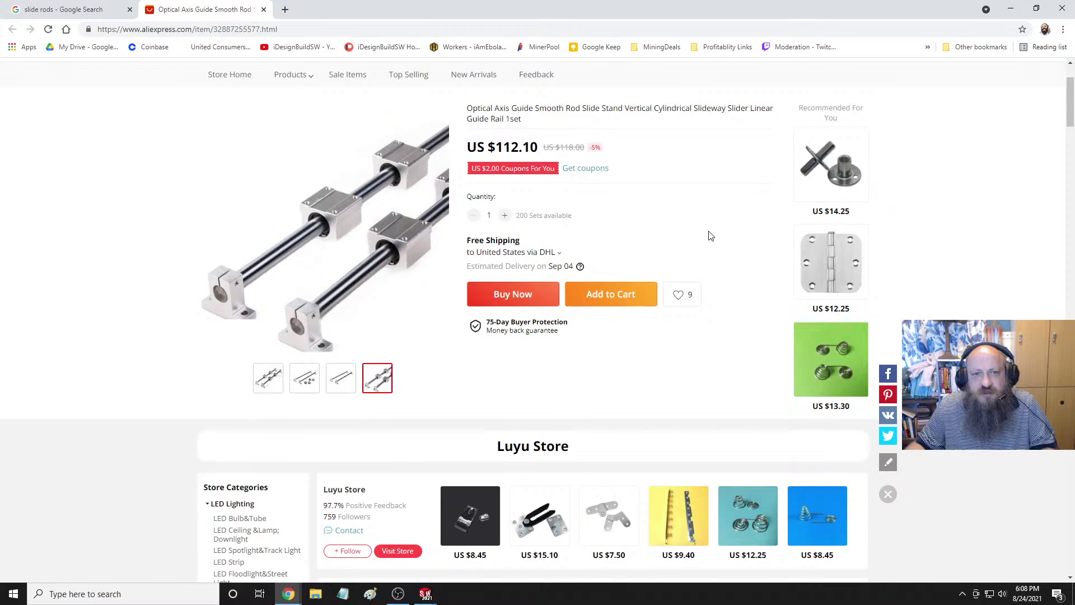
Read the rod dimensions in the guide rail's product overview and examine the large photos below them.
scroll(709, 236, "down", 12)
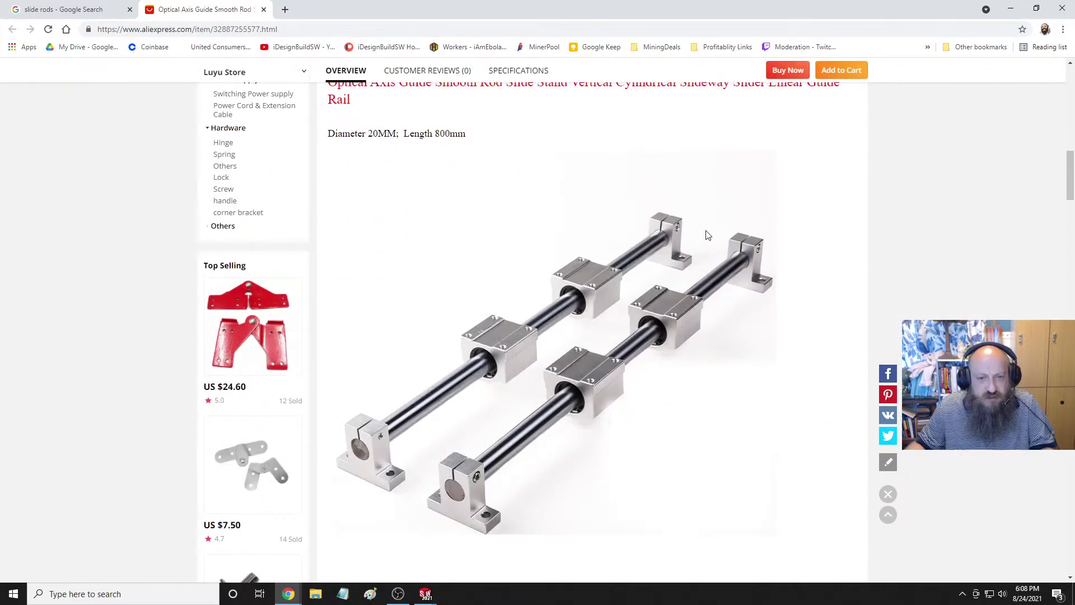
scroll(578, 226, "down", 3)
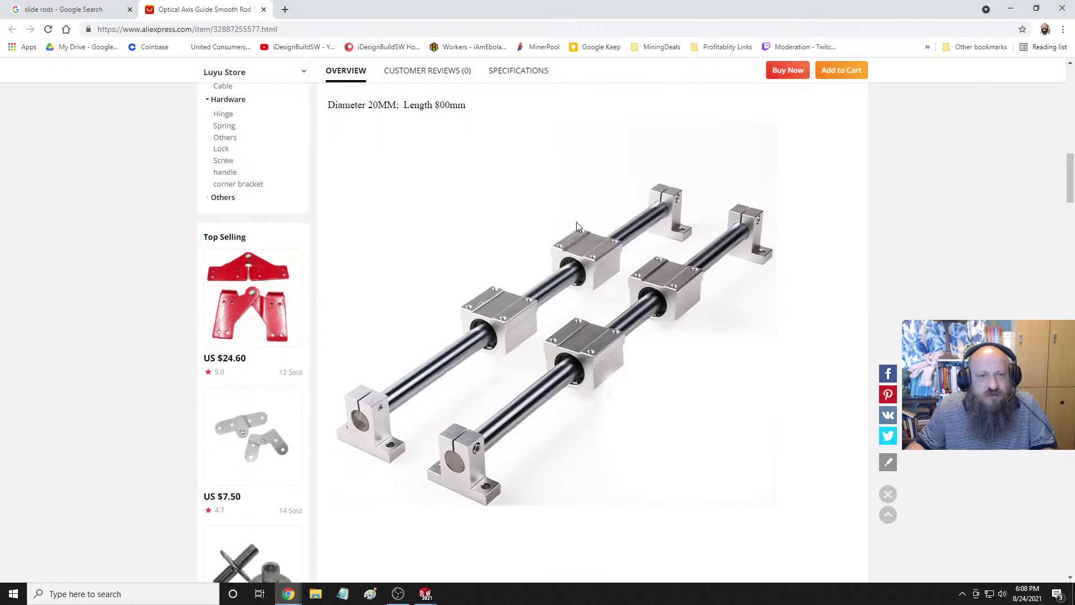
scroll(579, 227, "up", 3)
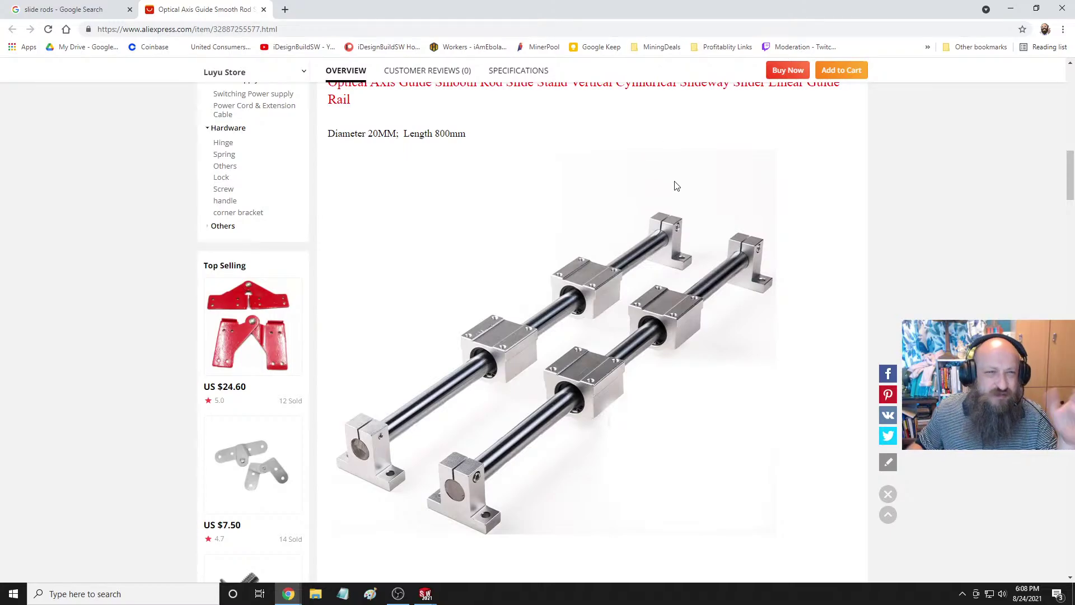
scroll(674, 179, "down", 3)
scroll(675, 213, "up", 2)
scroll(678, 272, "down", 7)
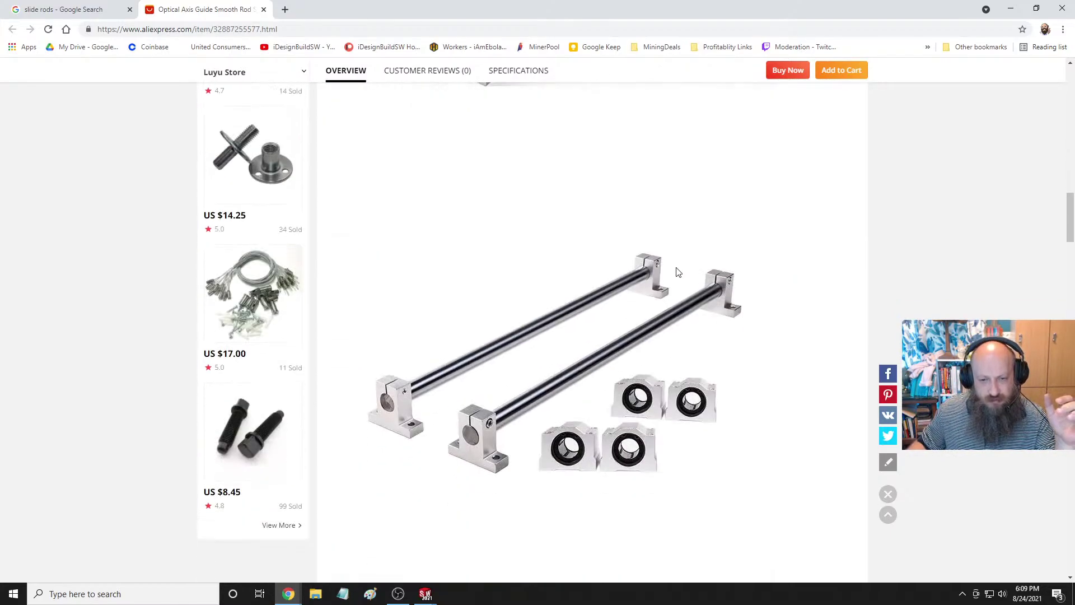
scroll(677, 272, "down", 10)
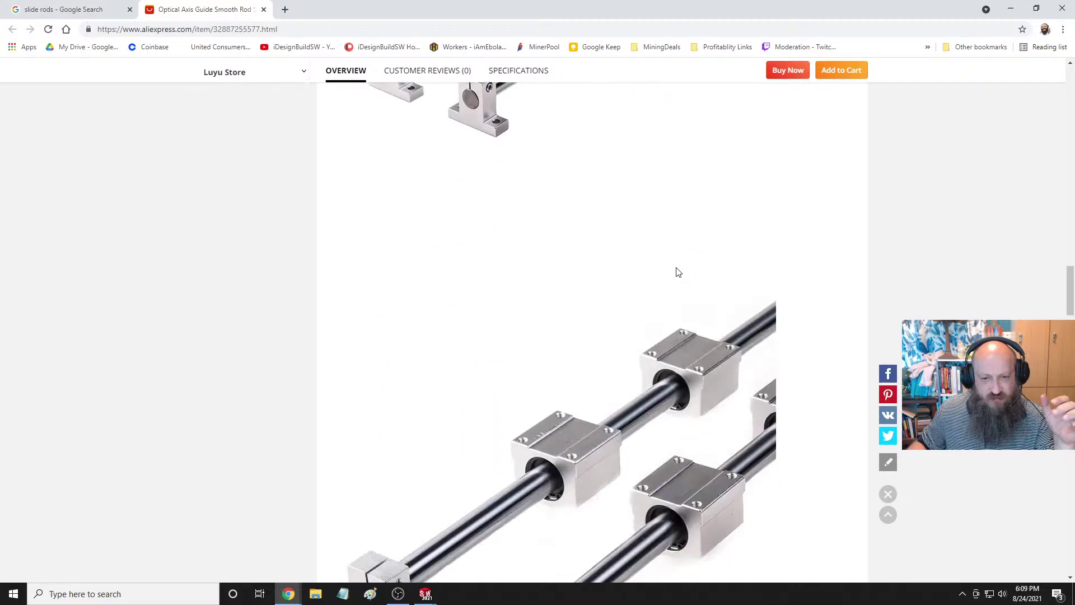
Skim the rest of the guide rail's product description down to the seller recommendations and return to its title and price.
scroll(676, 272, "down", 9)
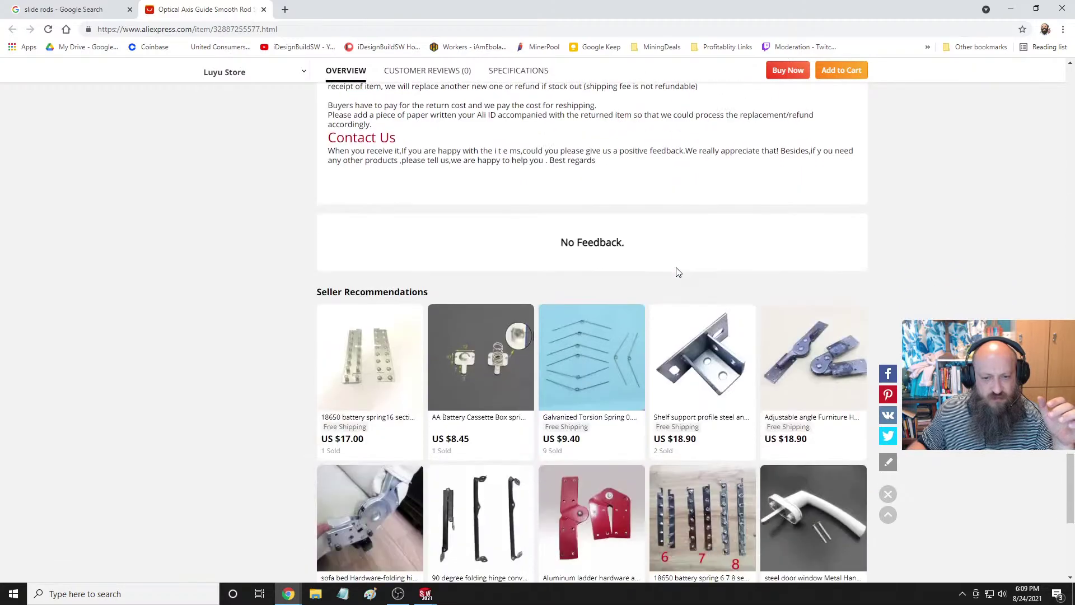
scroll(678, 272, "up", 5)
scroll(676, 271, "up", 20)
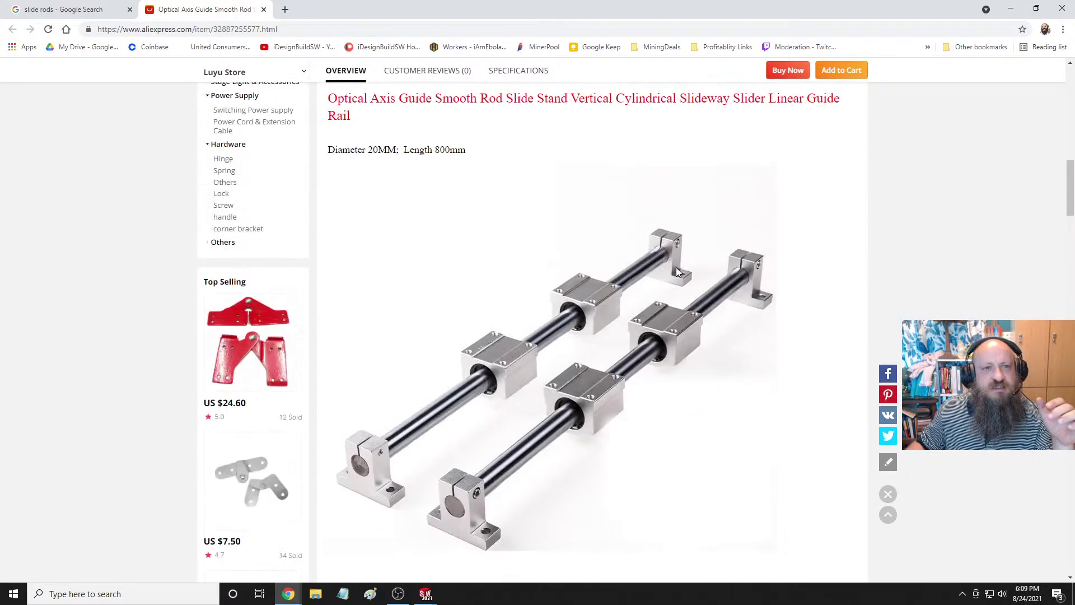
scroll(677, 271, "up", 9)
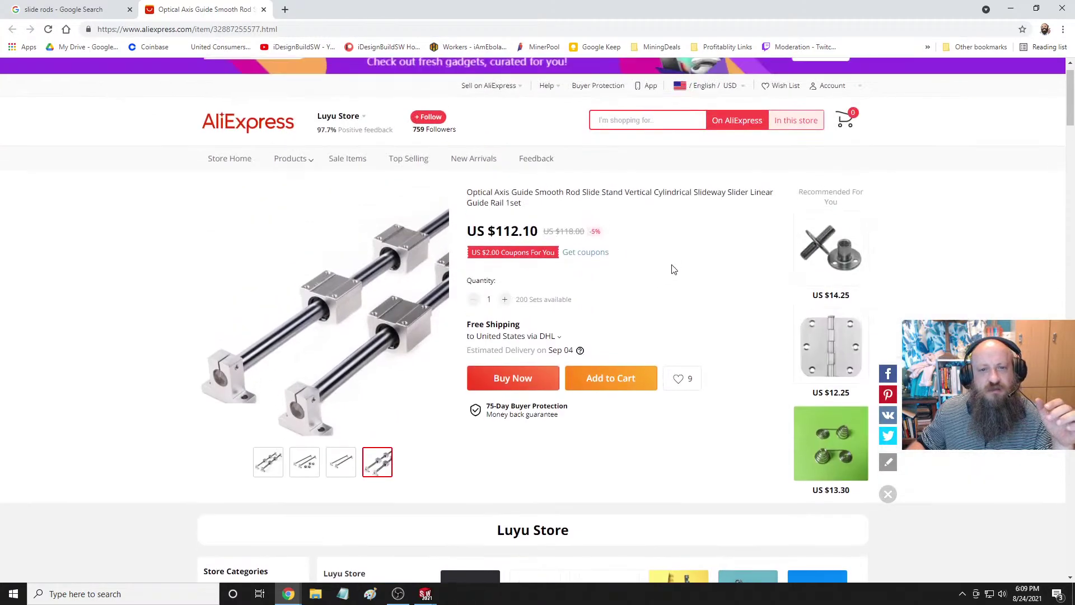
Open the Luyu Store's full product list and look over its categories and items.
left_click(291, 187)
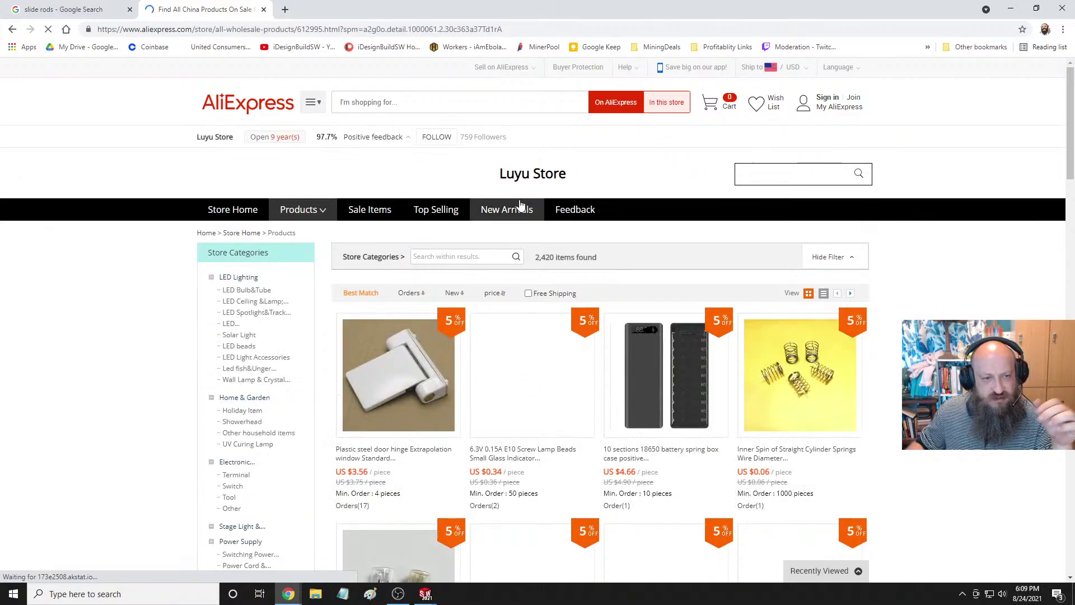
scroll(282, 369, "down", 2)
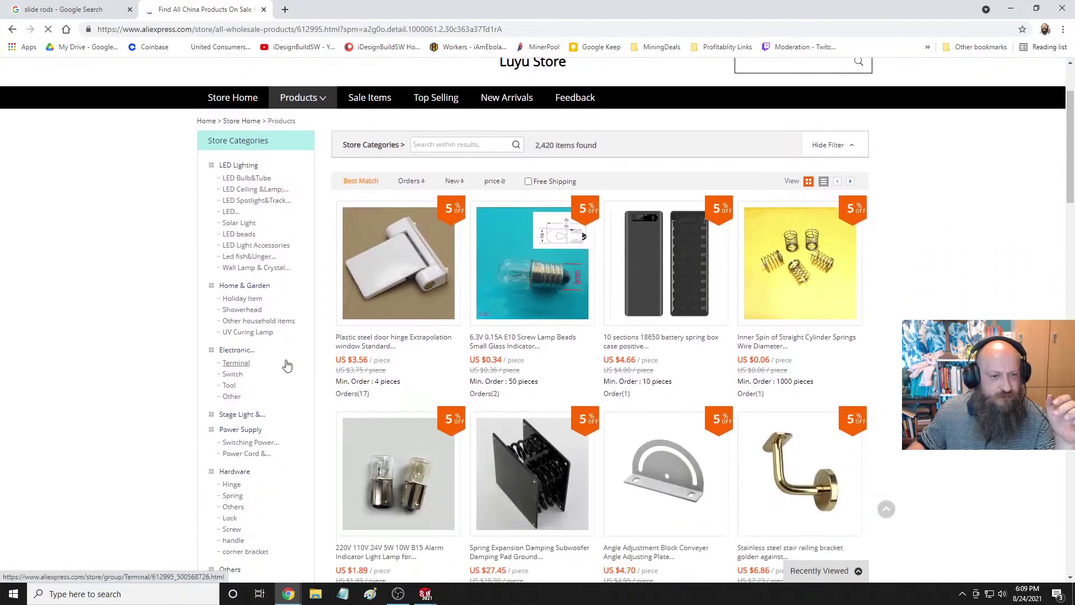
scroll(286, 365, "down", 2)
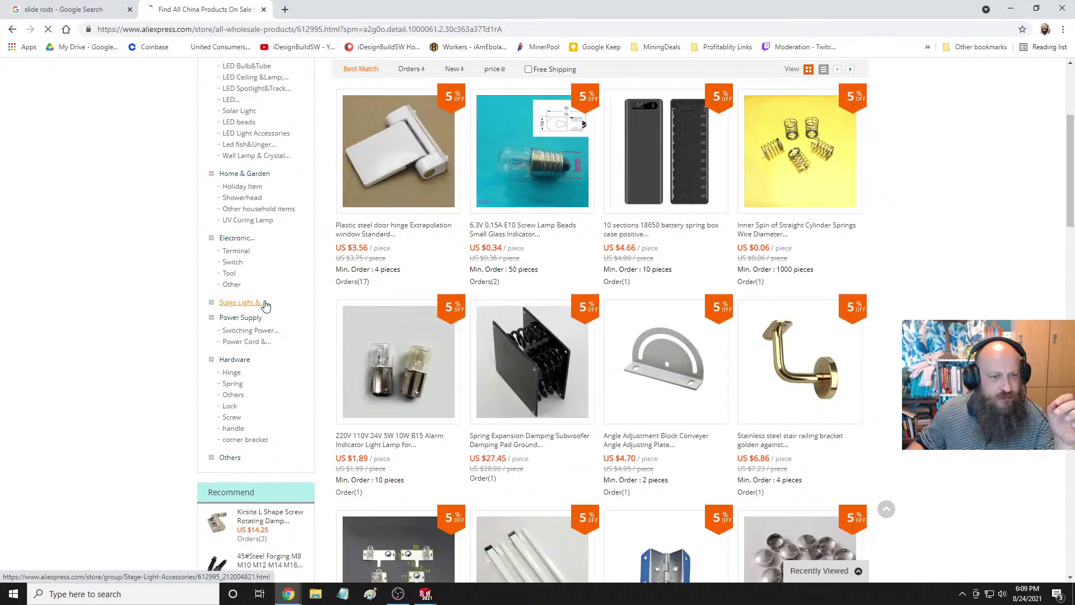
scroll(266, 306, "up", 2)
scroll(435, 179, "up", 1)
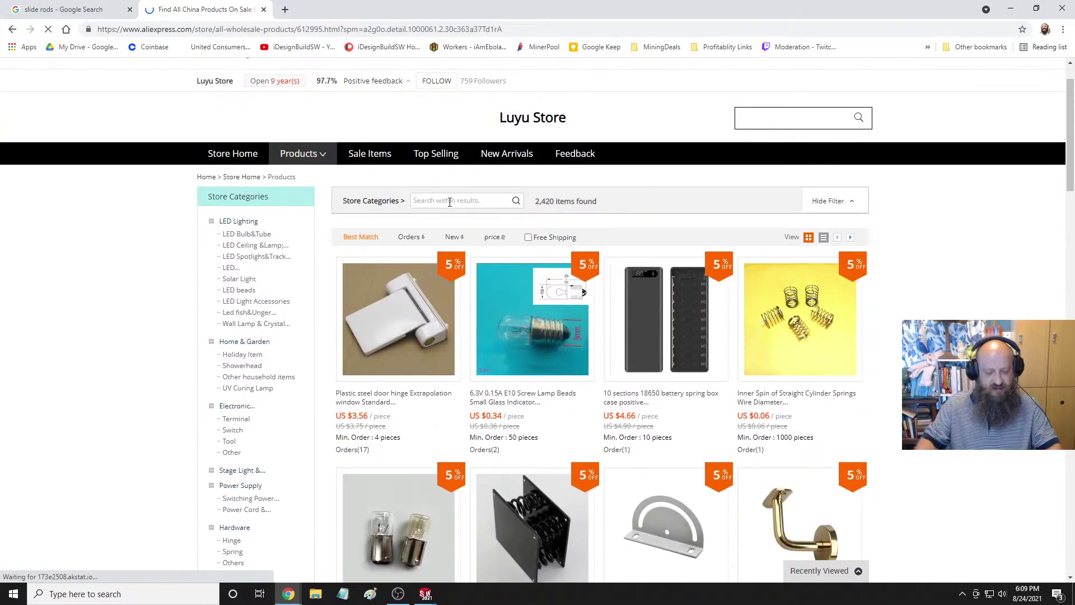
Search the store's products for "slide rods" and open the D10mm L300mm Optical Axis guide rail set.
type("slide r")
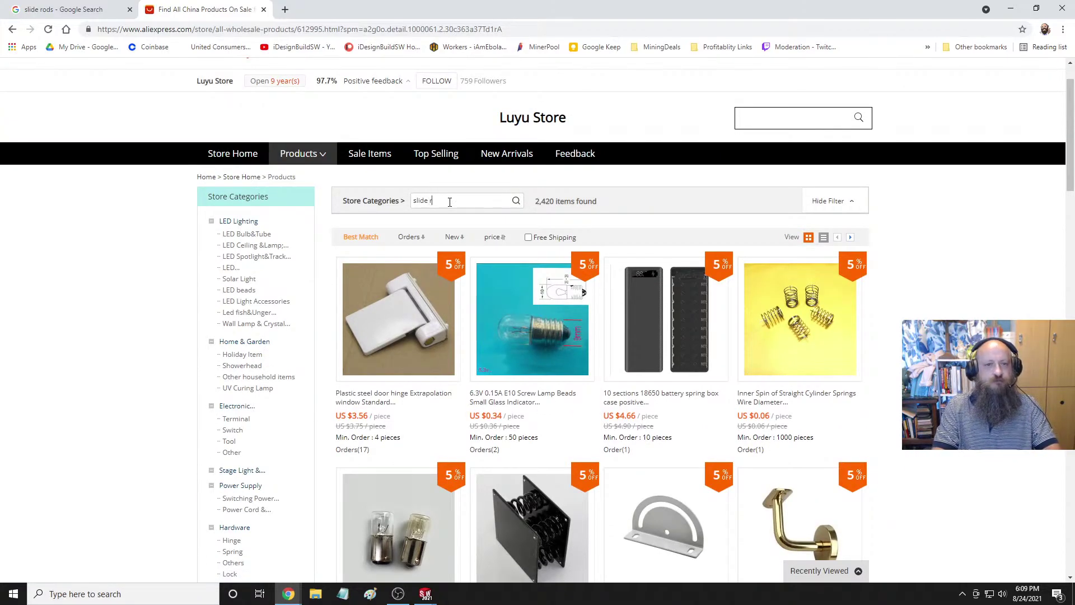
type("ods")
key("Return")
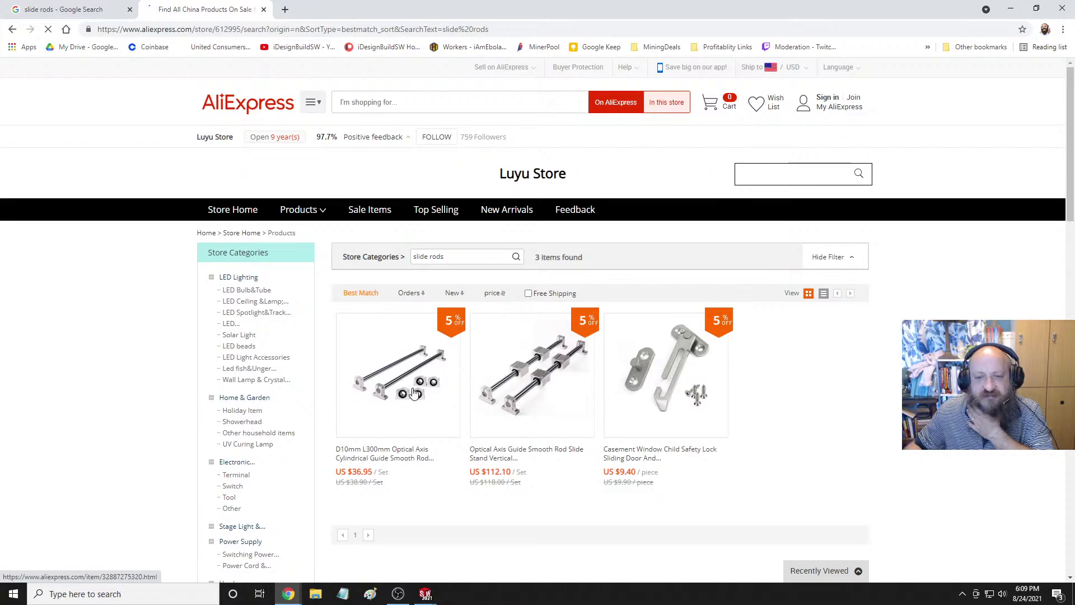
scroll(415, 389, "down", 3)
left_click(409, 269)
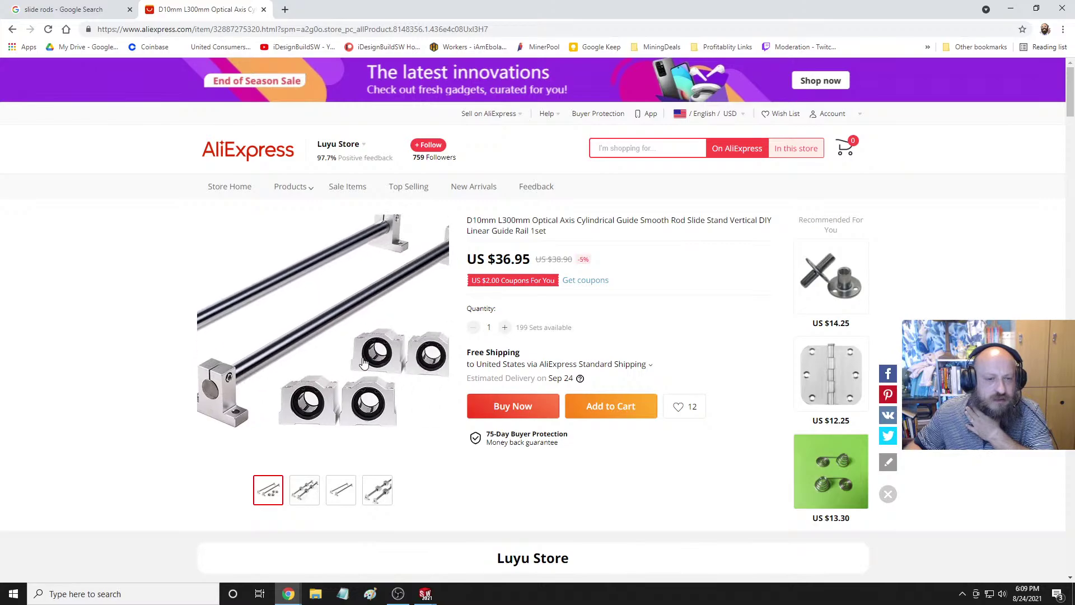
Look through the D10mm L300mm set's product photos, comparing the bare rods with the rods carrying bearing blocks.
mouse_move(305, 489)
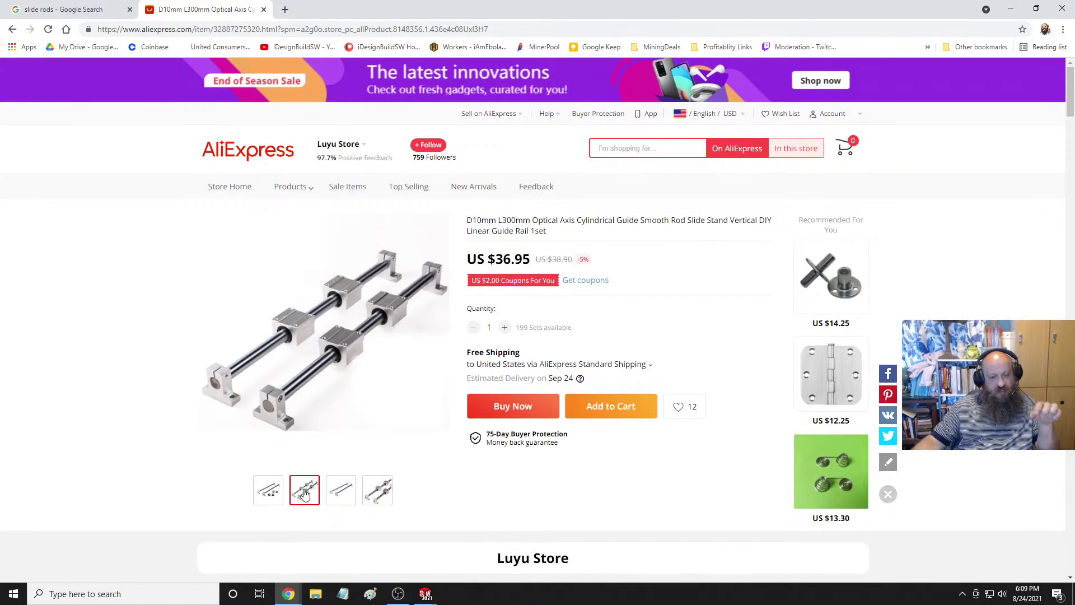
left_click(340, 490)
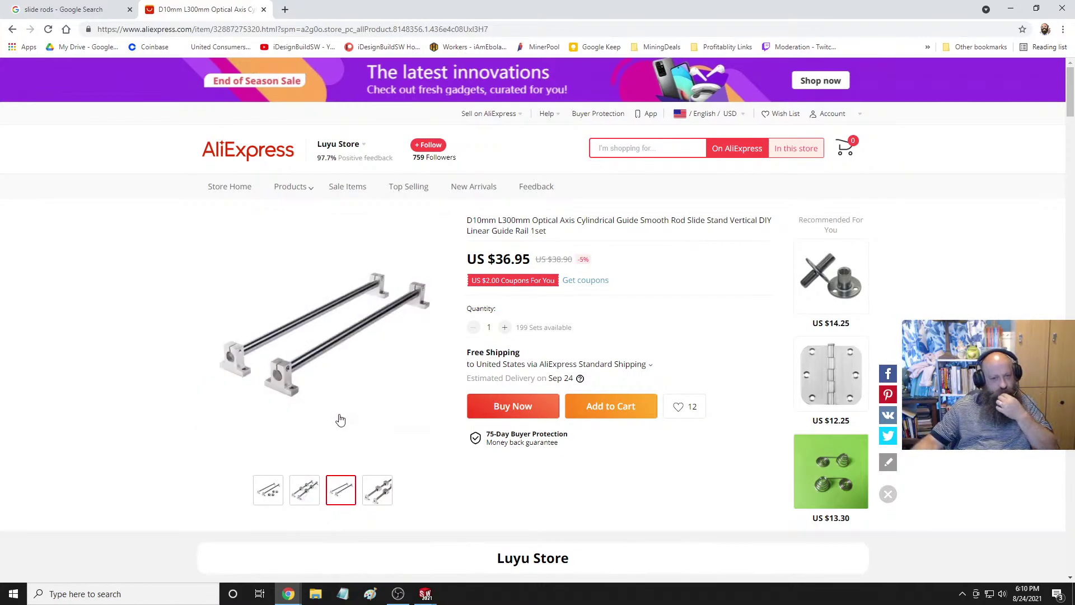
left_click(305, 493)
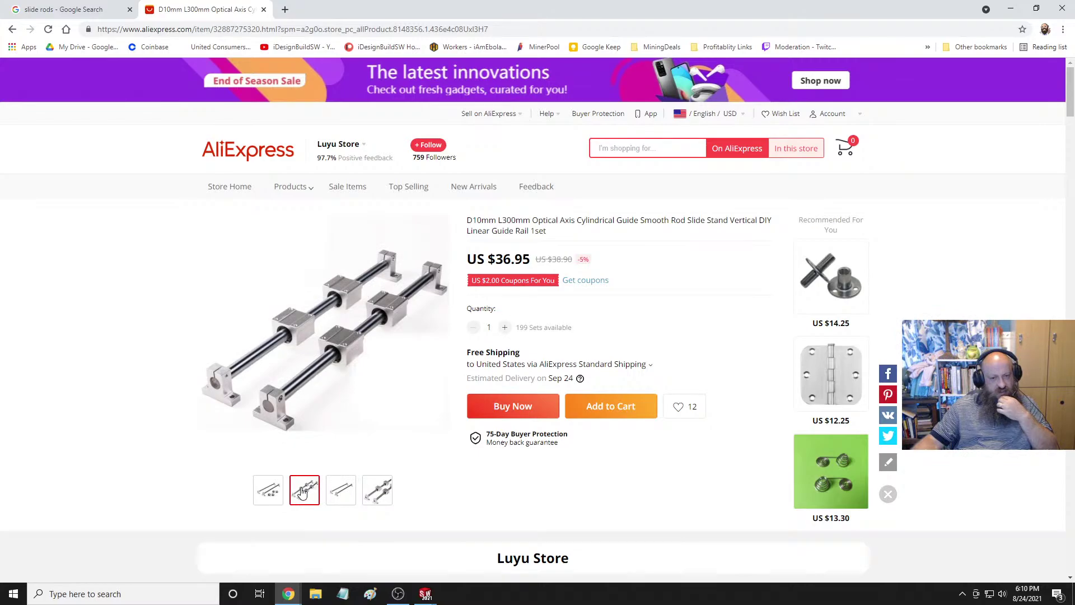
Examine the D10mm L300mm set's overview, including the large photos, the payment and shipping terms, and the stated diameter and length.
scroll(305, 492, "down", 15)
scroll(453, 463, "down", 4)
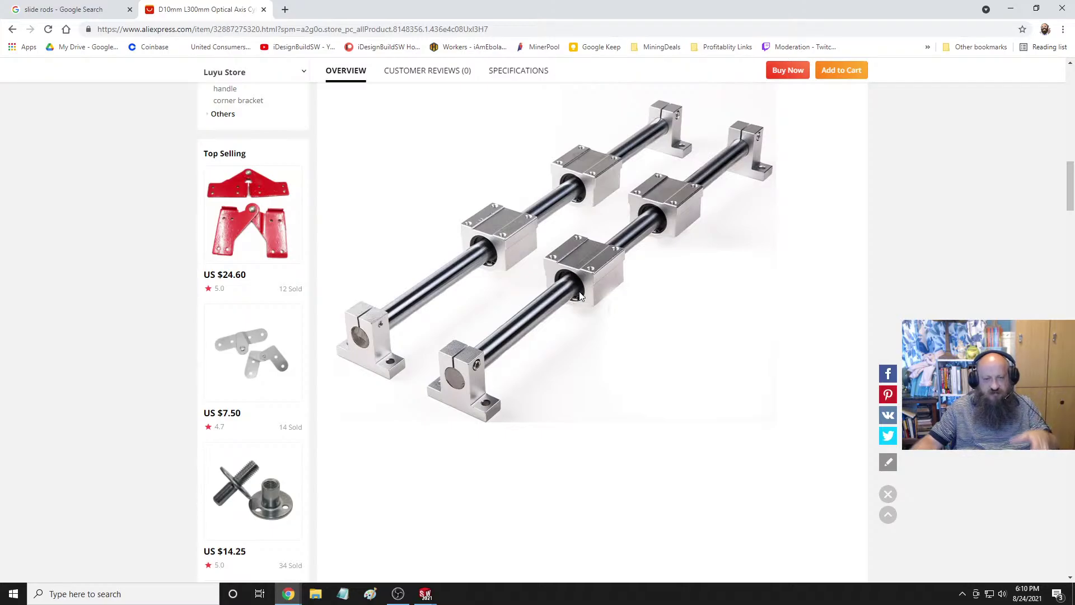
scroll(582, 331, "down", 9)
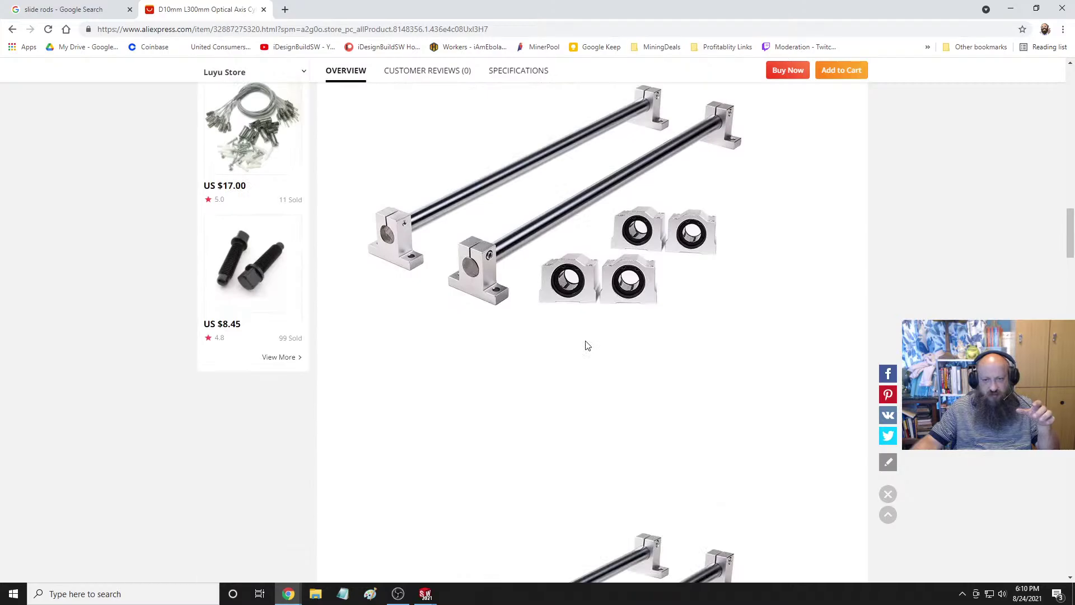
scroll(599, 356, "down", 8)
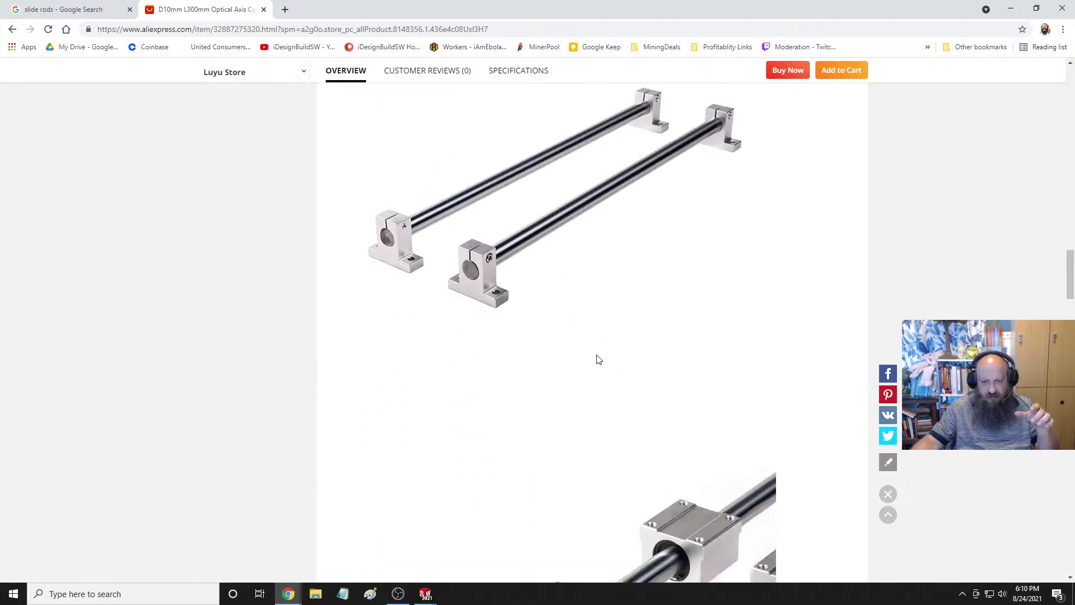
scroll(599, 358, "down", 6)
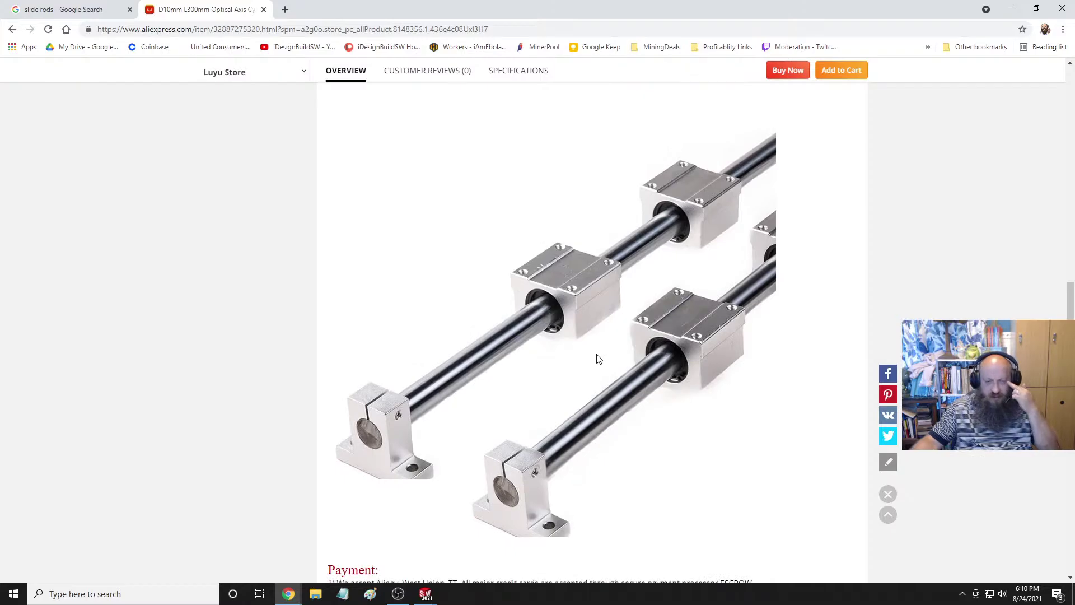
scroll(599, 358, "down", 7)
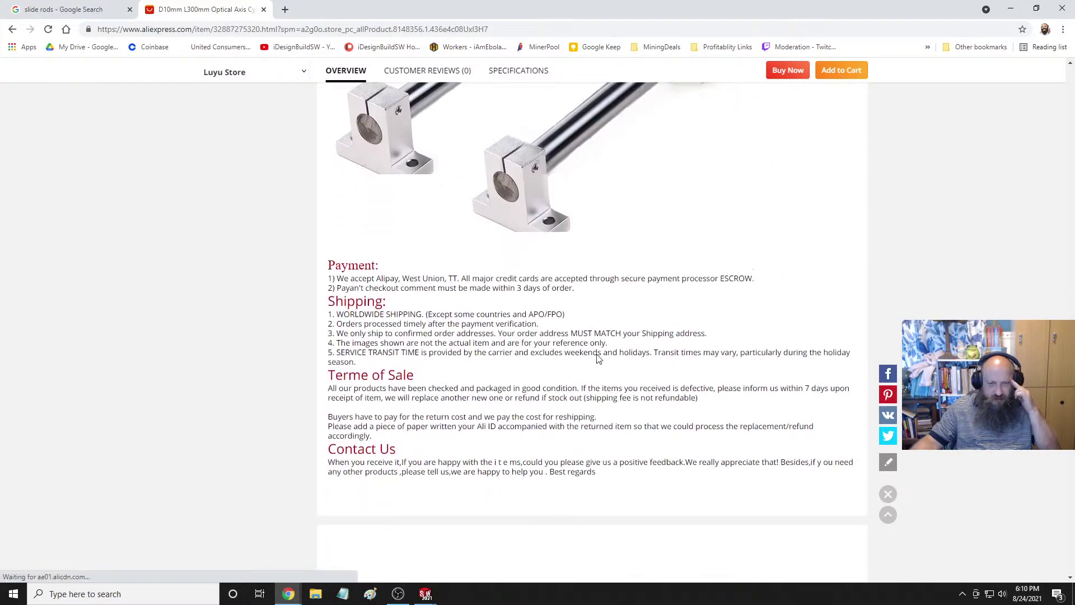
scroll(599, 358, "up", 10)
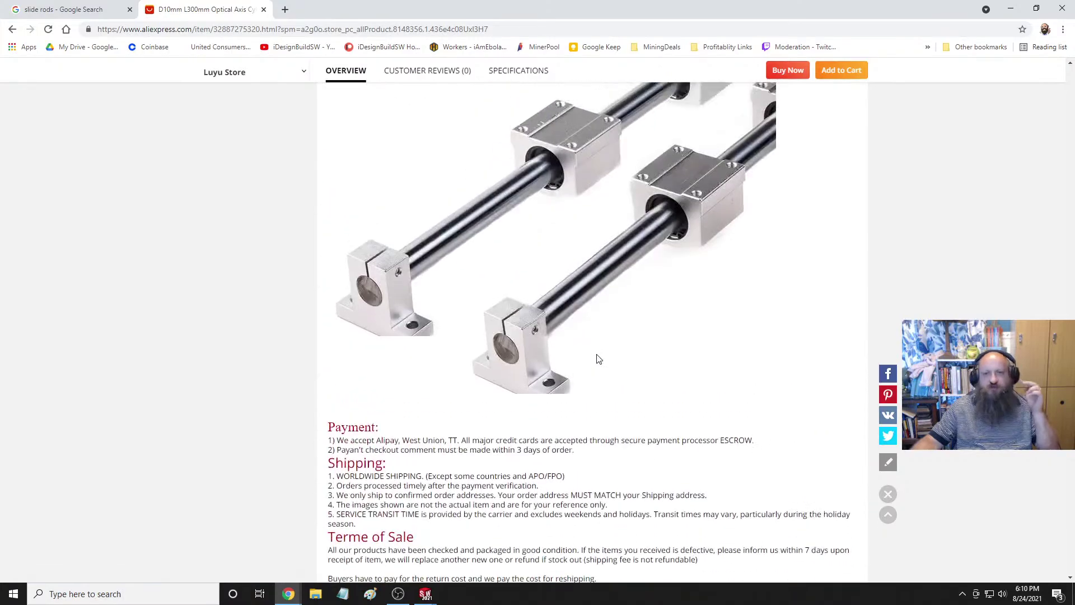
scroll(598, 359, "up", 7)
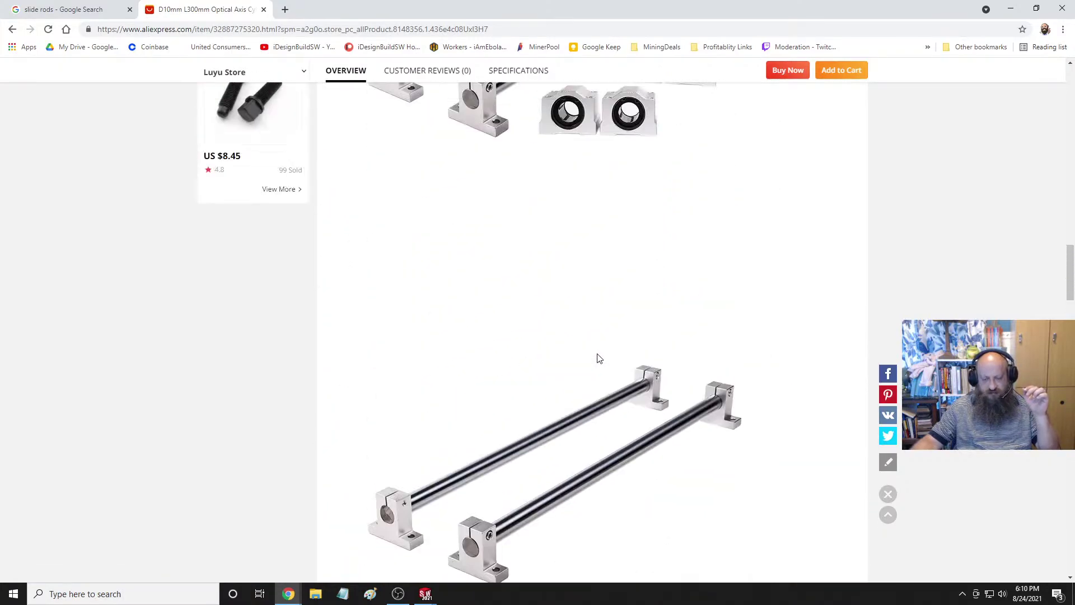
scroll(598, 358, "down", 3)
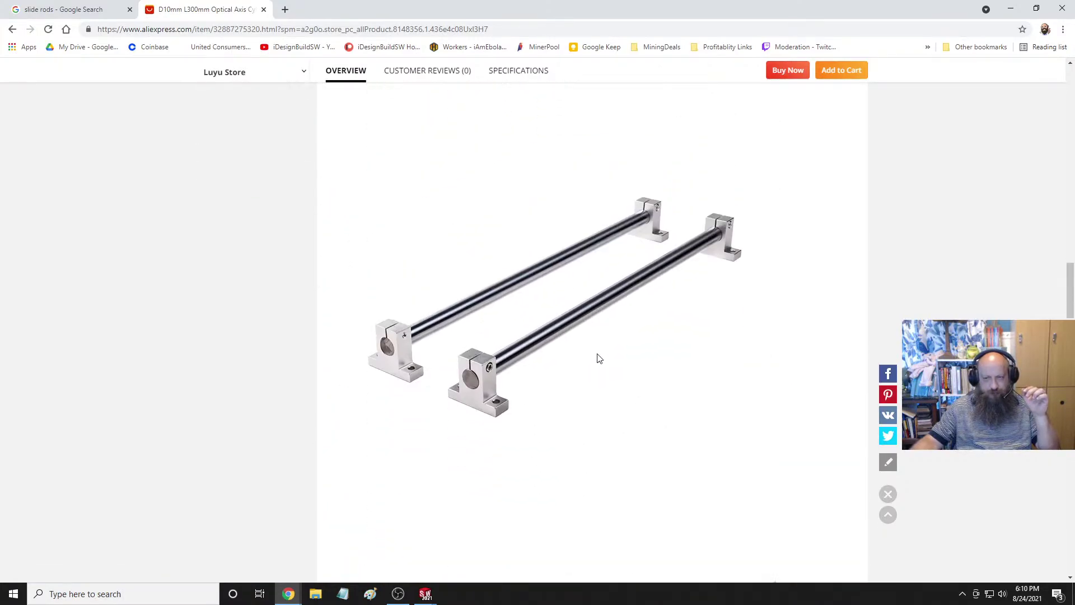
scroll(598, 358, "up", 15)
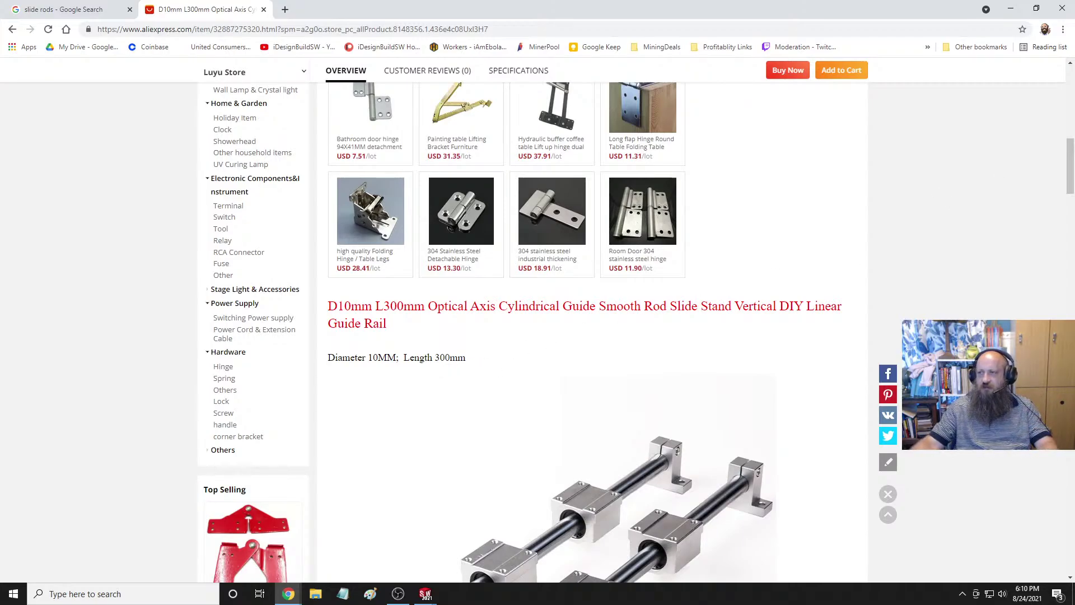
Look up "mm to inches" in a new tab, convert 300 mm to inches, and check it against the product page.
left_click(283, 10)
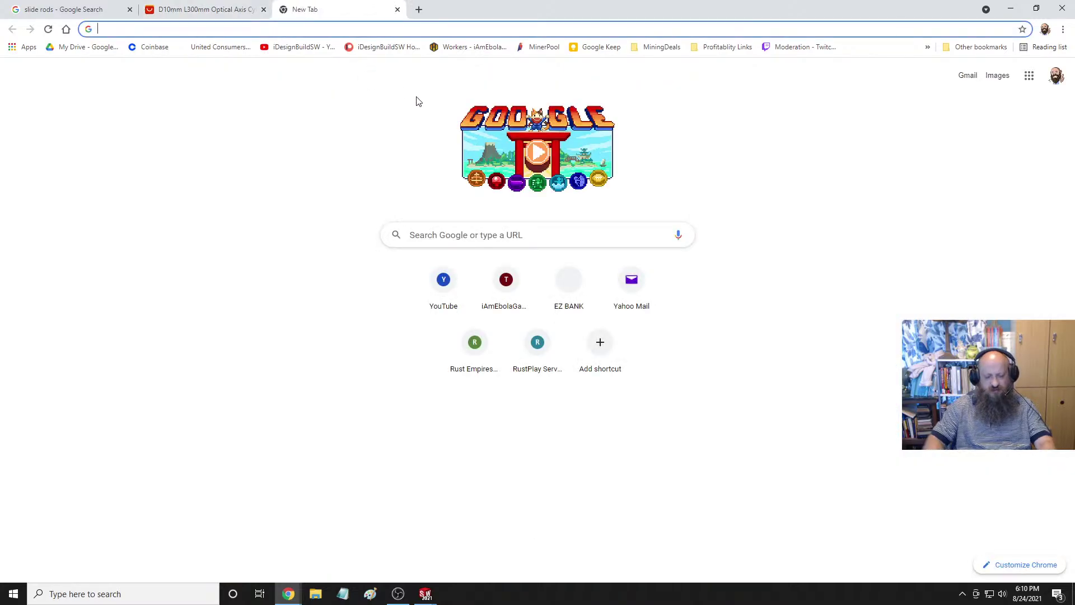
type("mm")
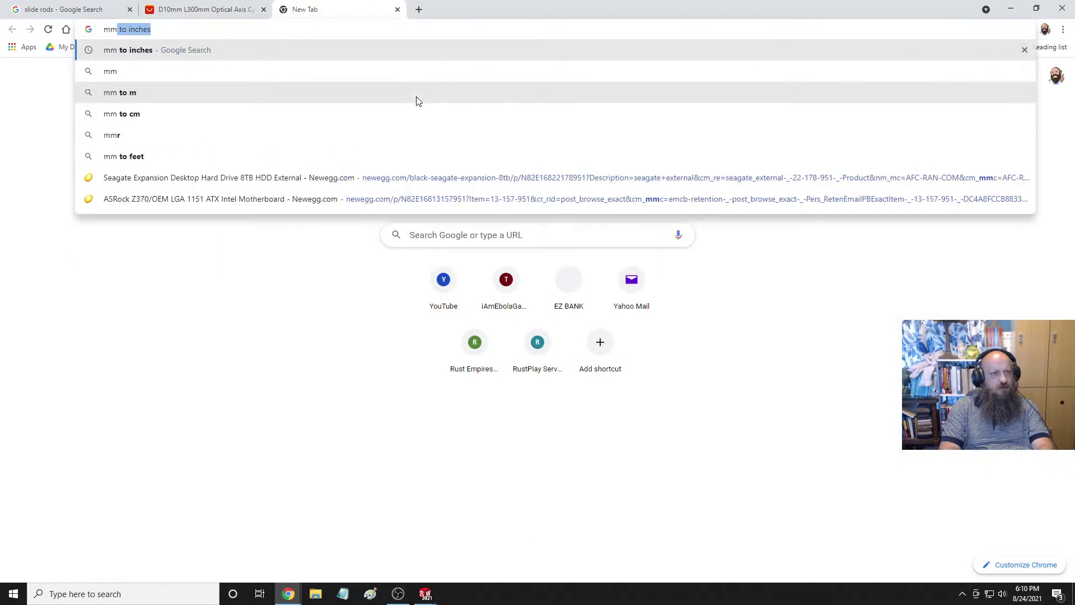
key("Return")
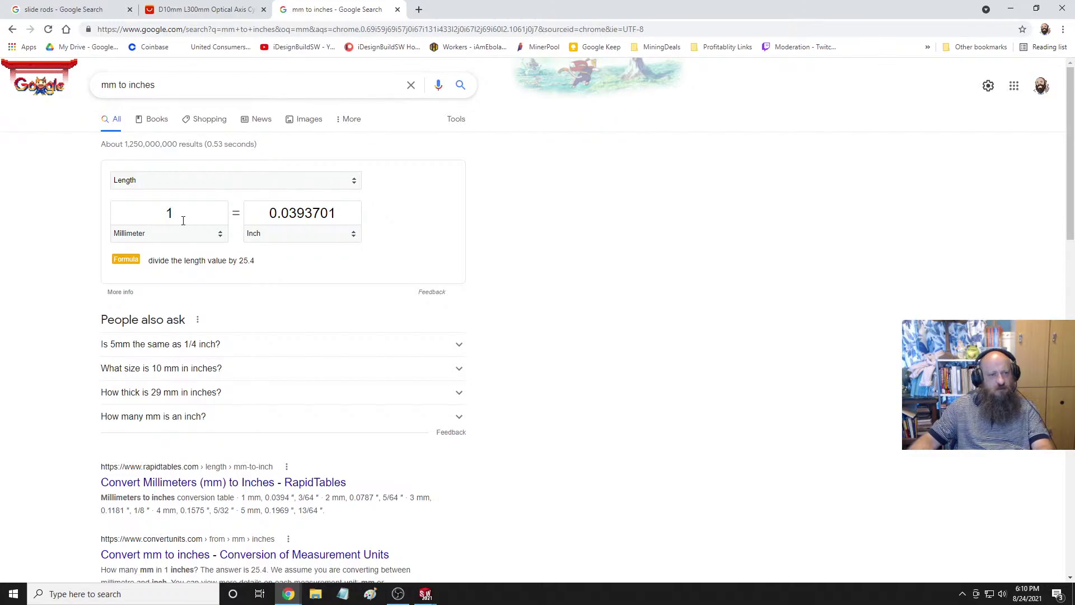
left_click(185, 212)
type("300")
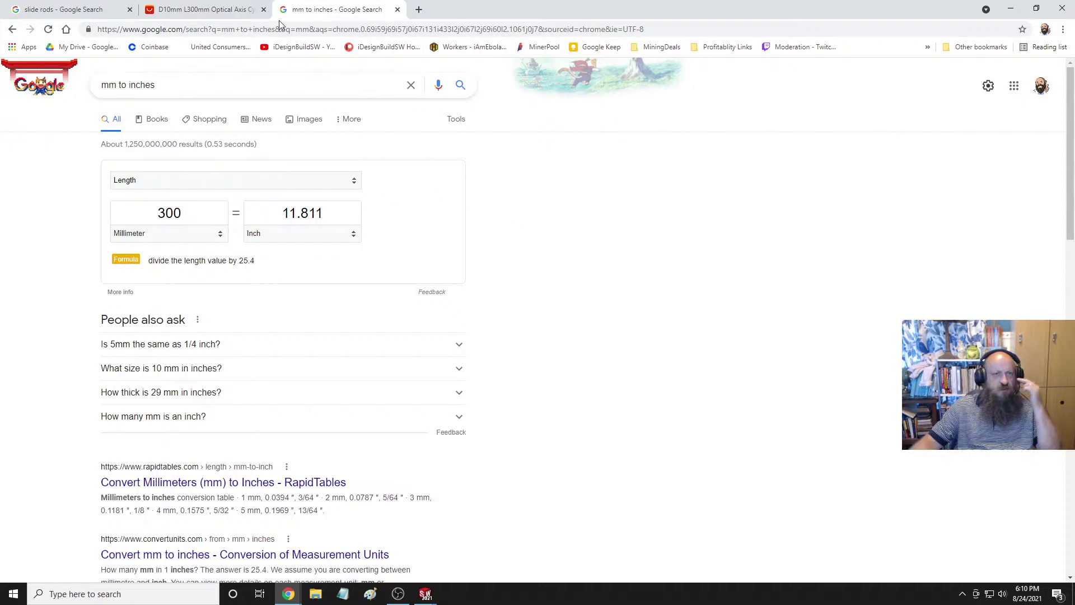
left_click(199, 14)
left_click(329, 11)
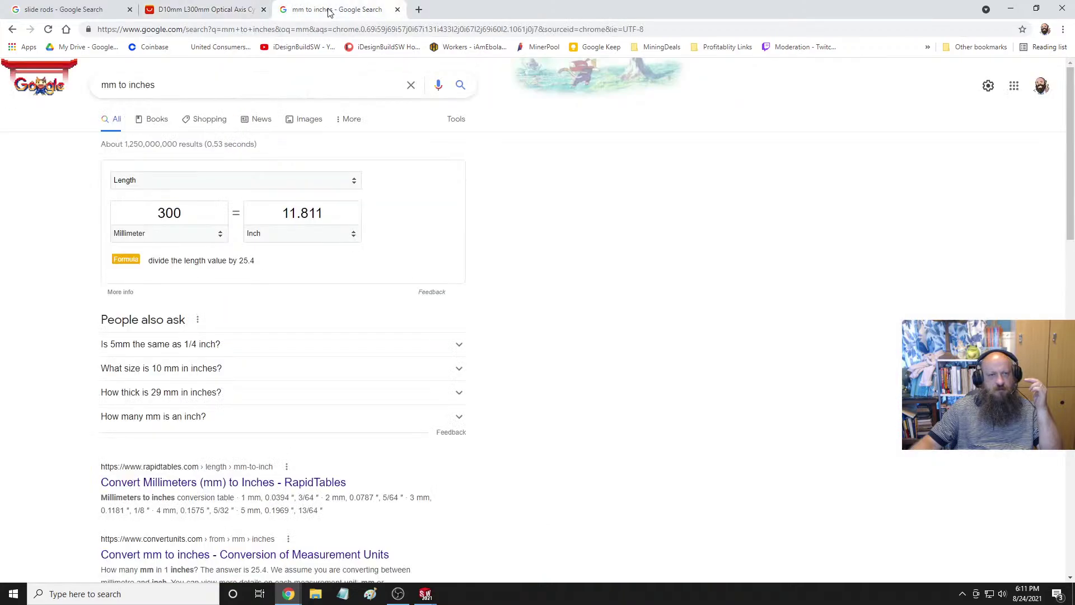
Return to the D10mm L300mm guide rail page and review its price, dimensions and large photos of the rods and bearing blocks again.
left_click(220, 14)
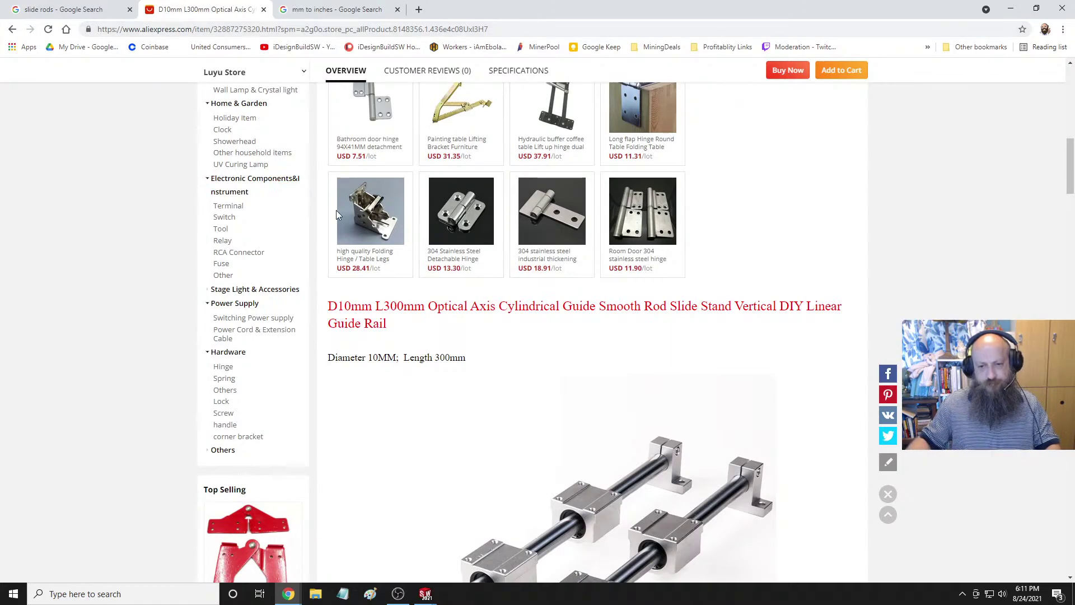
scroll(570, 363, "up", 15)
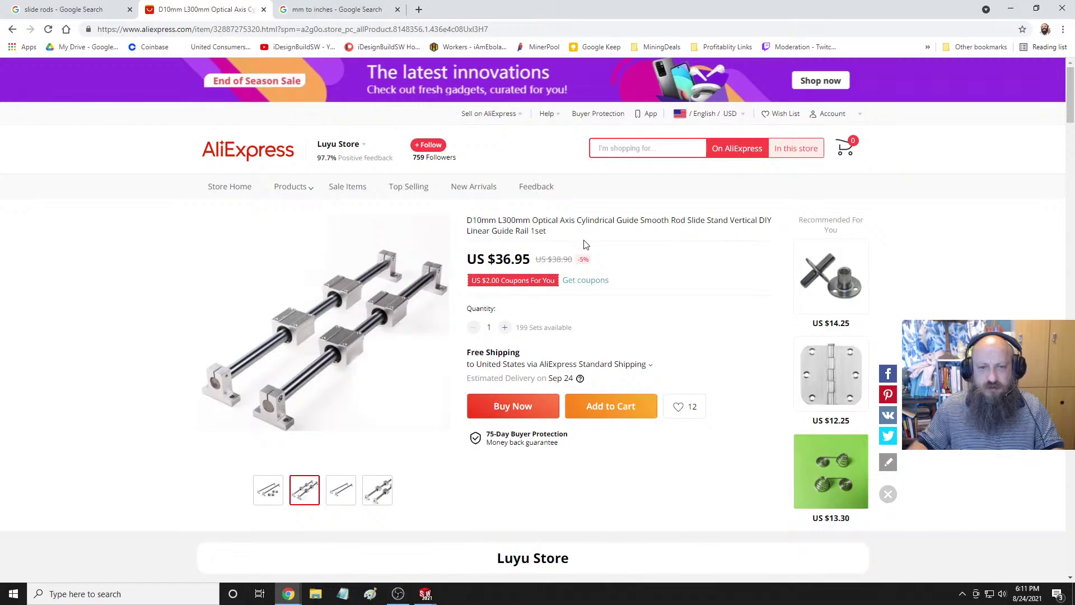
scroll(694, 291, "down", 7)
scroll(678, 345, "down", 8)
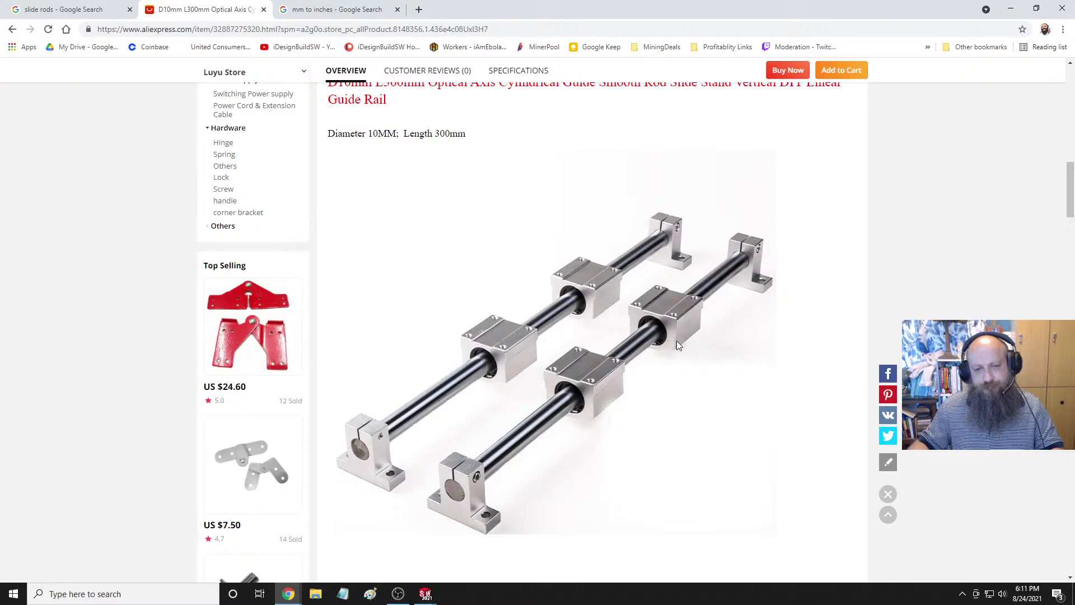
scroll(530, 285, "up", 3)
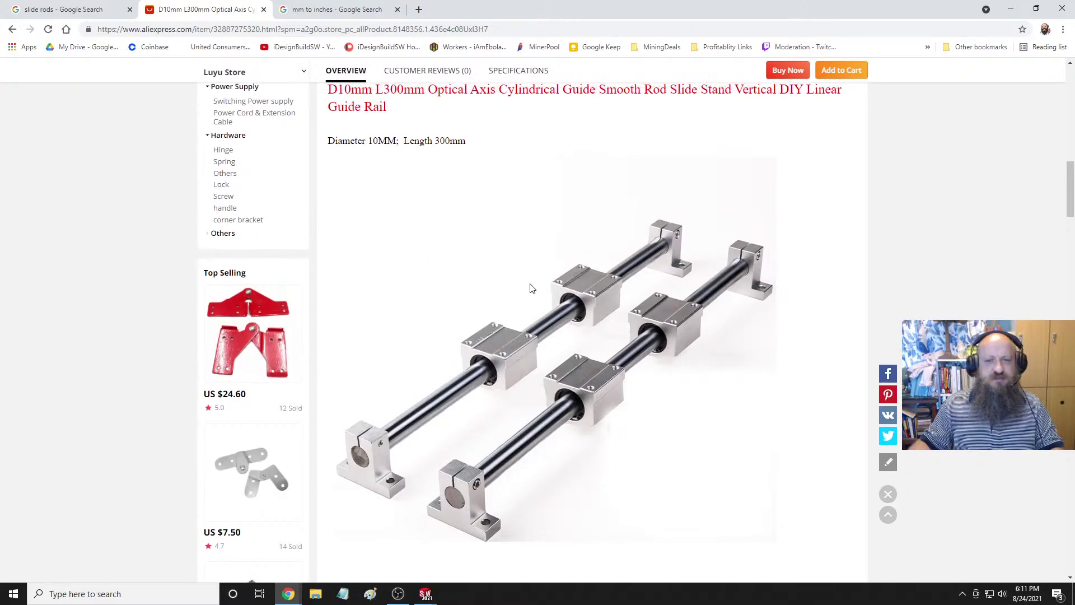
scroll(532, 288, "down", 4)
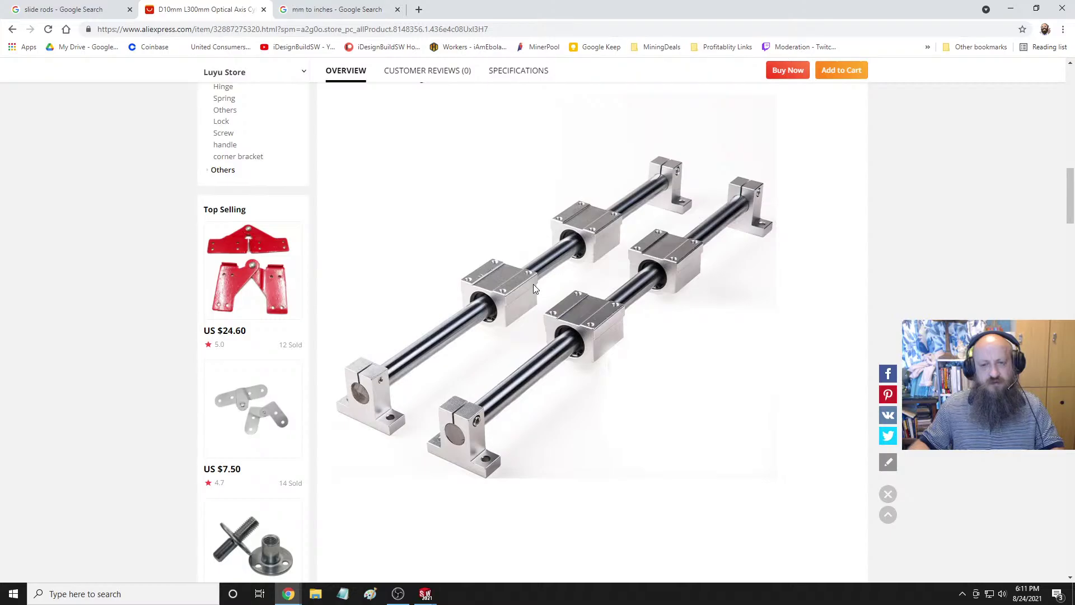
scroll(533, 284, "down", 2)
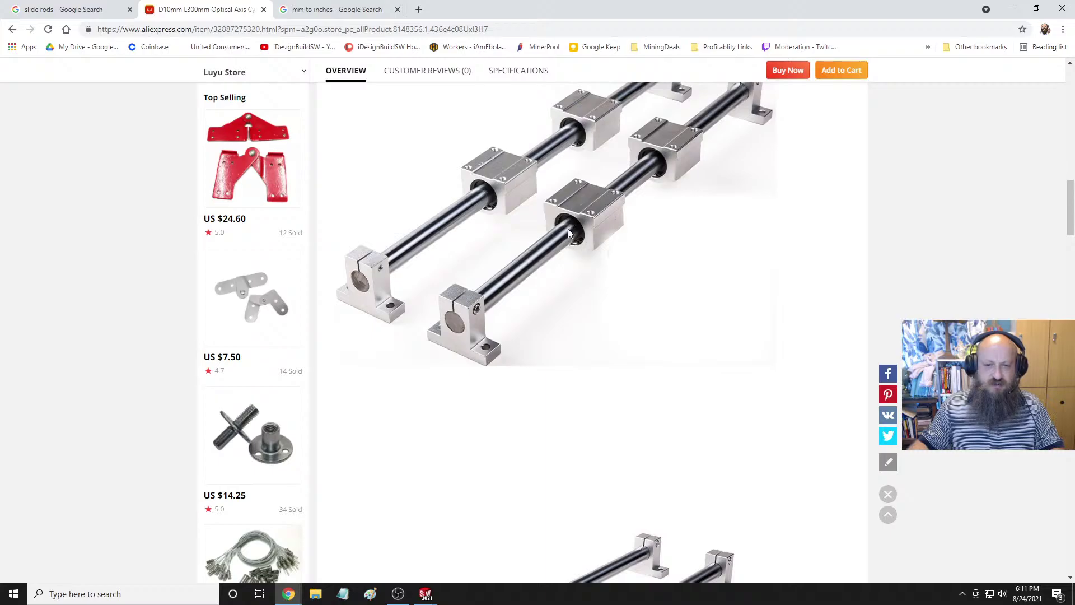
scroll(608, 343, "down", 5)
scroll(608, 344, "down", 4)
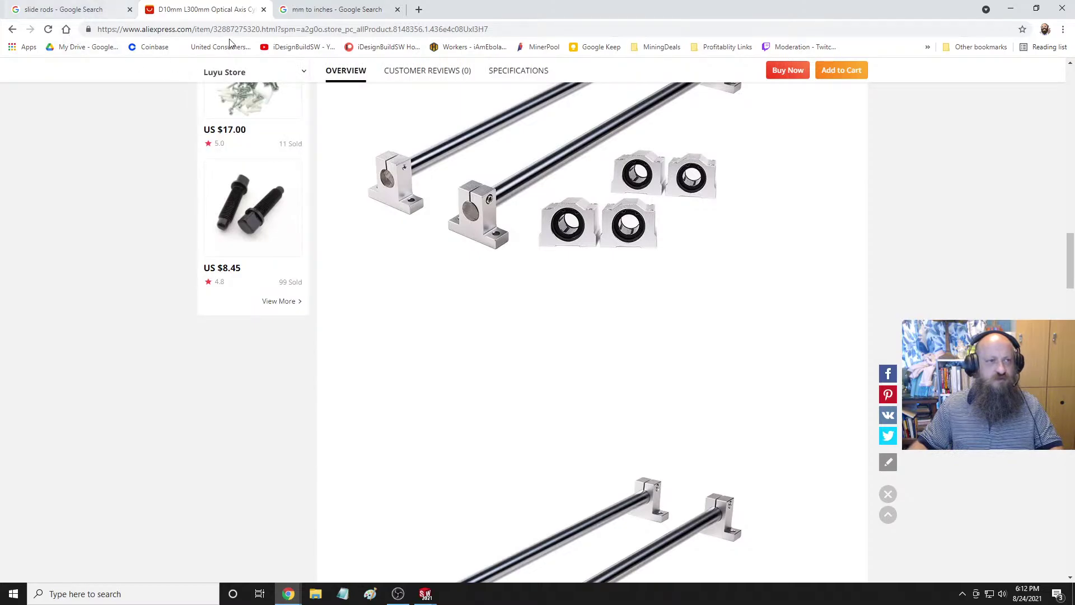
Switch to the 6GPUMtngBrkt part in SOLIDWORKS and orient the bracket to the Top view.
mouse_move(425, 594)
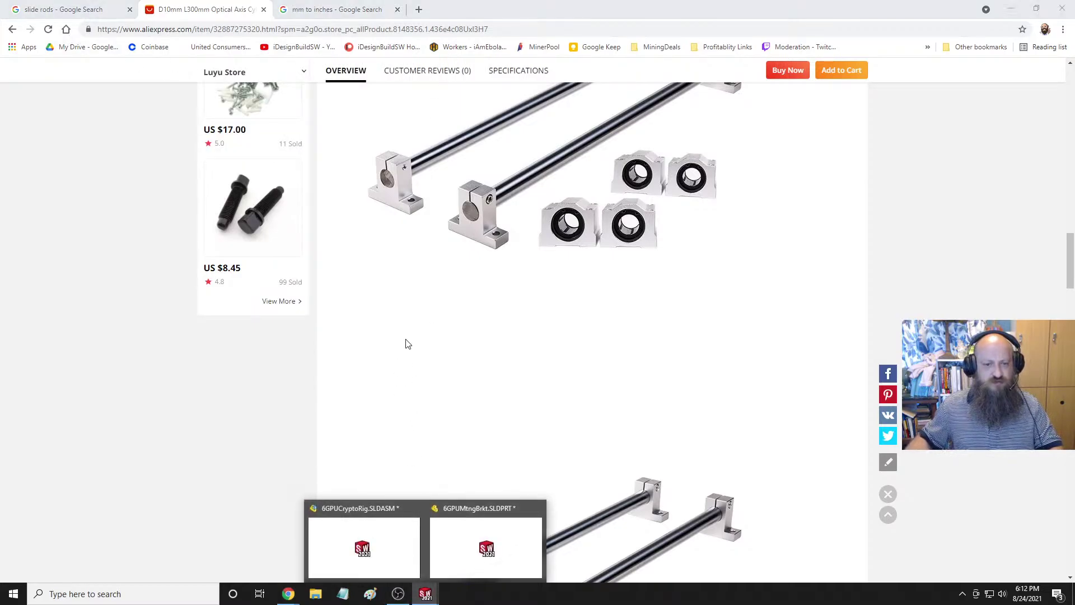
left_click(490, 563)
middle_click_drag(601, 324, 700, 273)
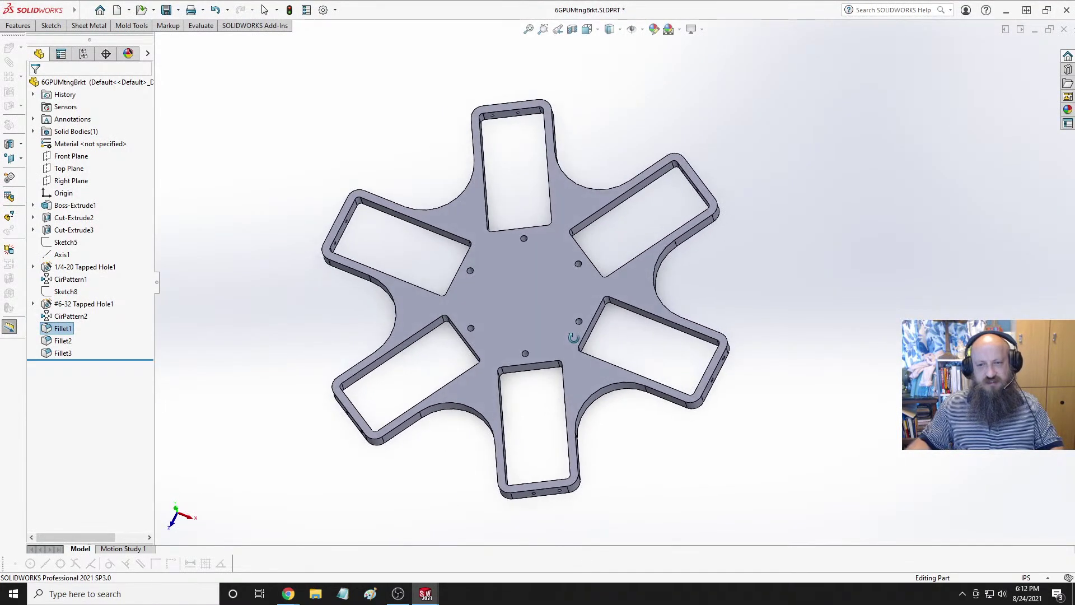
scroll(700, 273, "down", 3)
key("space")
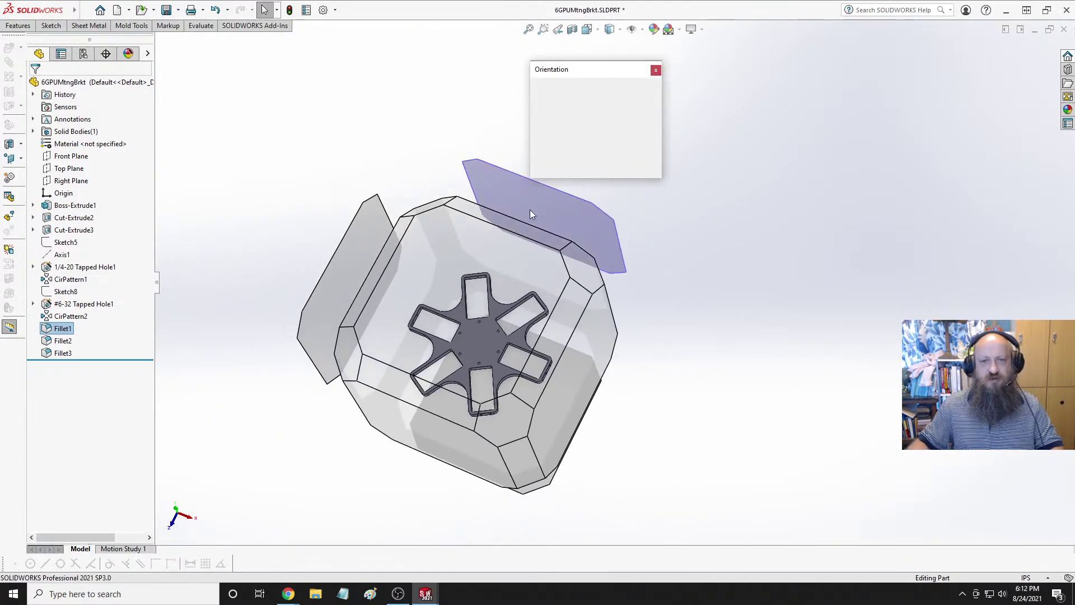
left_click(458, 244)
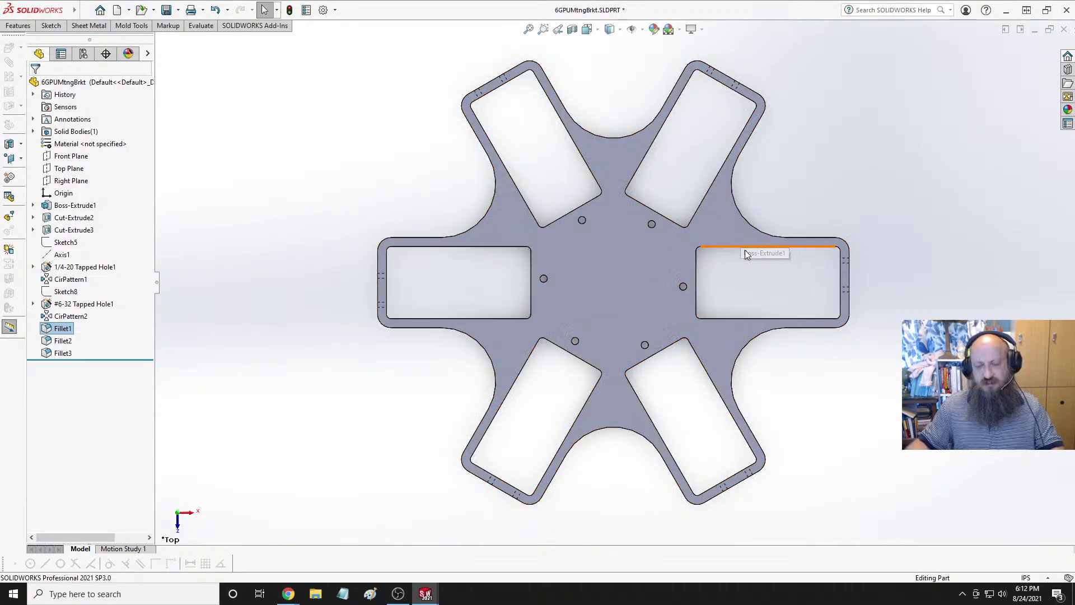
Start a sketch on the bracket's top face and draw a circle about 0.88 in across in the web between two adjacent arms.
left_click(721, 218)
left_click(766, 186)
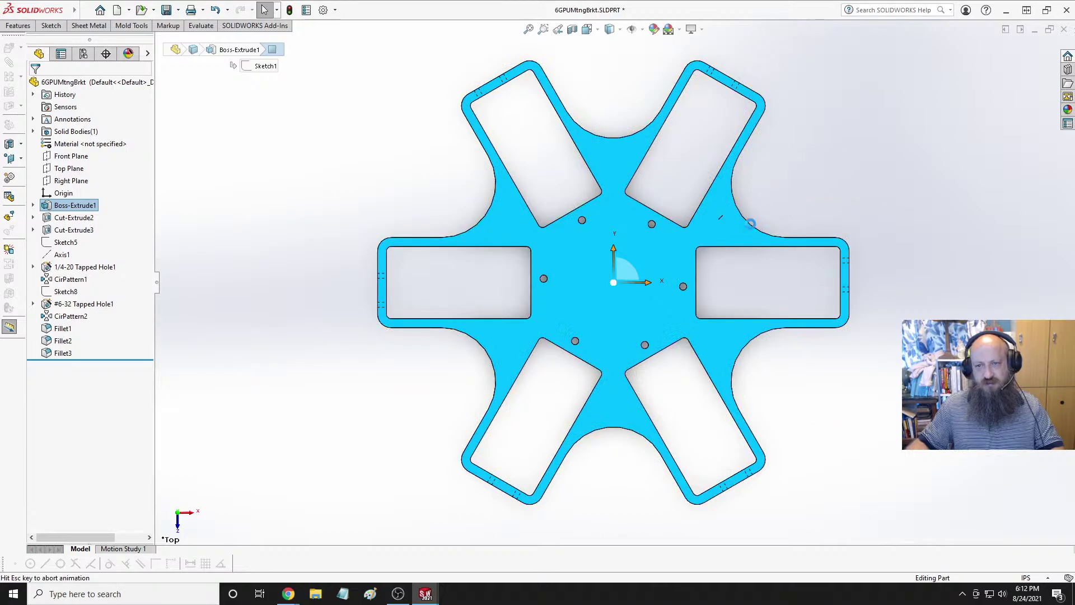
scroll(793, 220, "down", 3)
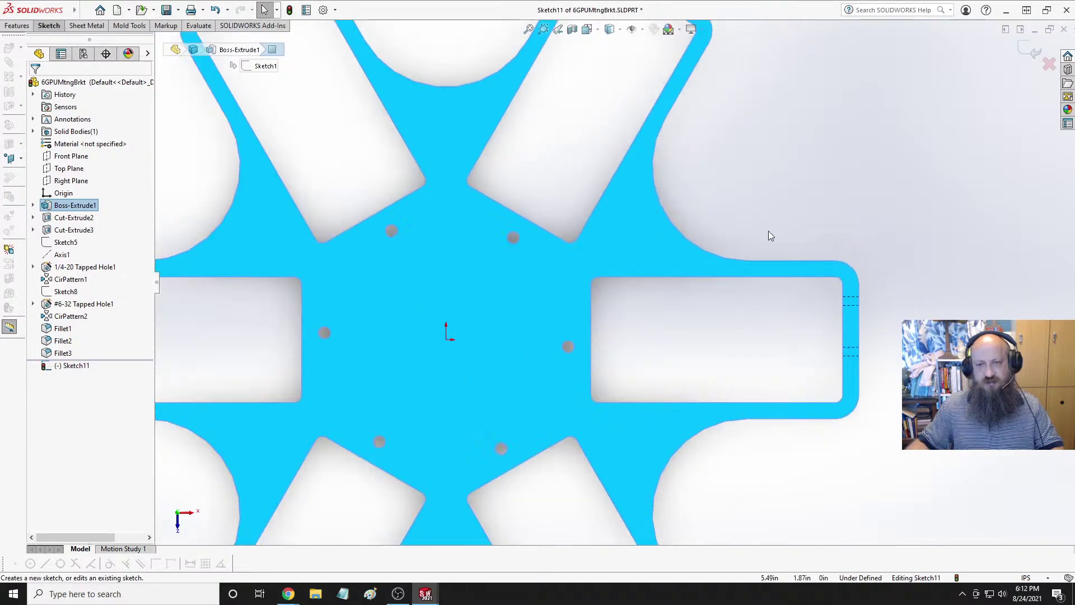
left_click(41, 28)
left_click(125, 41)
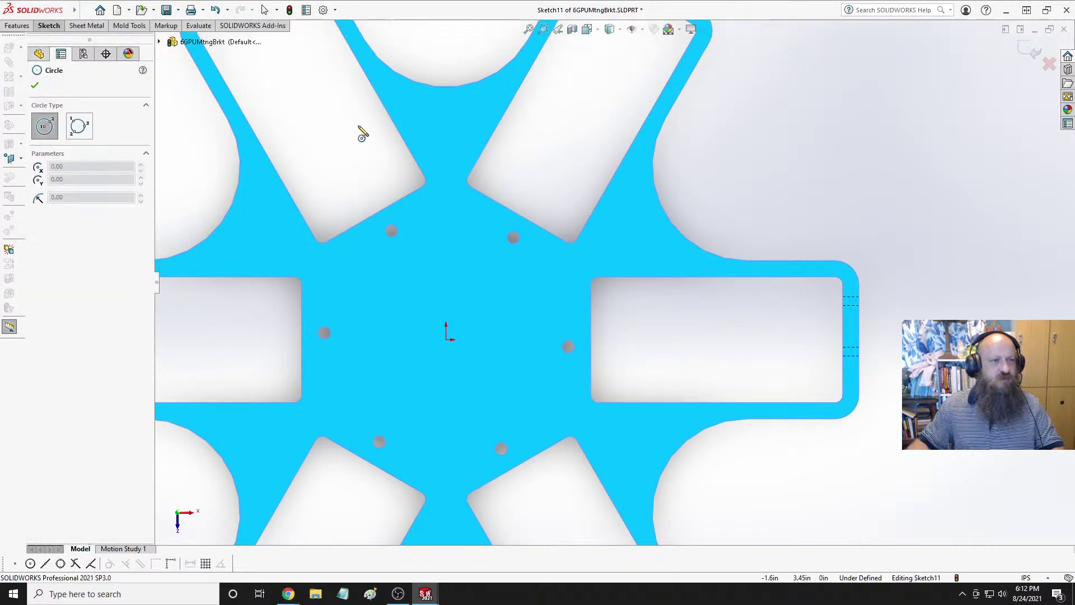
left_click(632, 231)
left_click(651, 212)
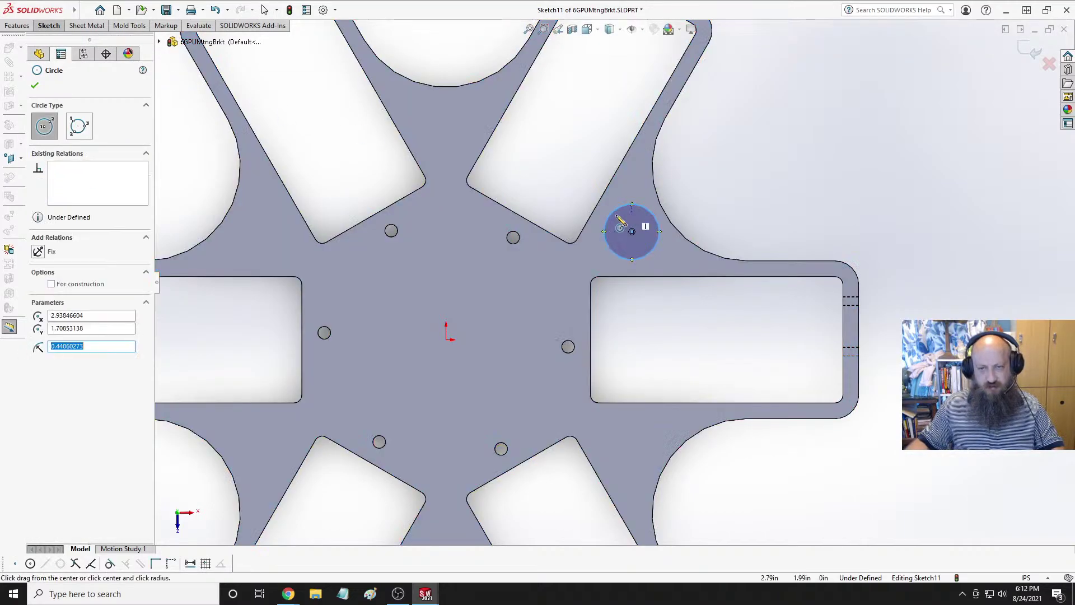
Dimension the circle's diameter at 30 mm and exit the sketch.
left_click(17, 26)
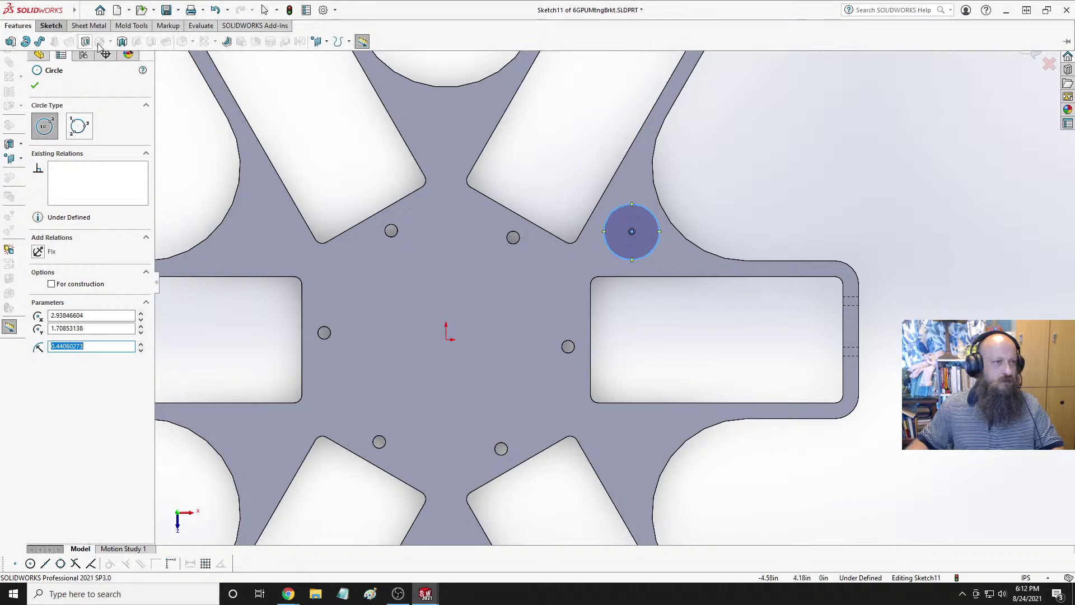
left_click(50, 26)
key("Escape")
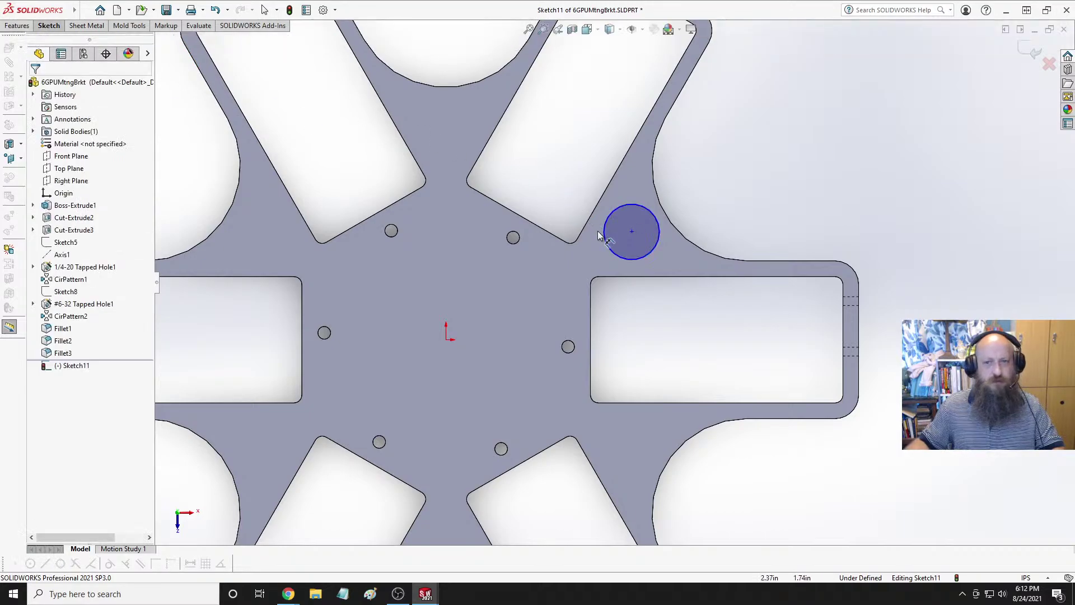
left_click(642, 211)
left_click(751, 155)
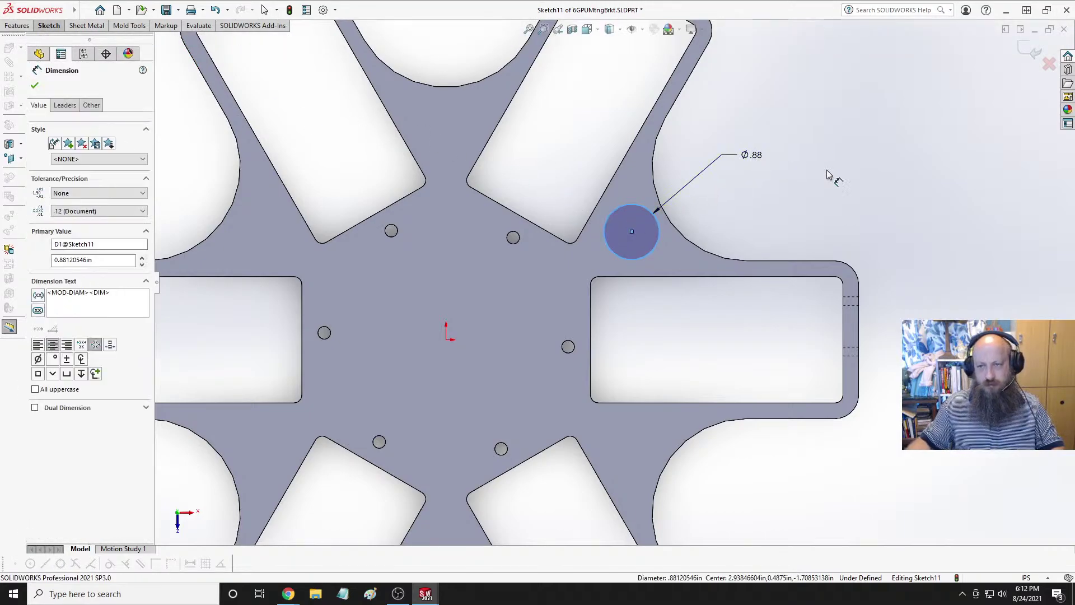
type("30mm")
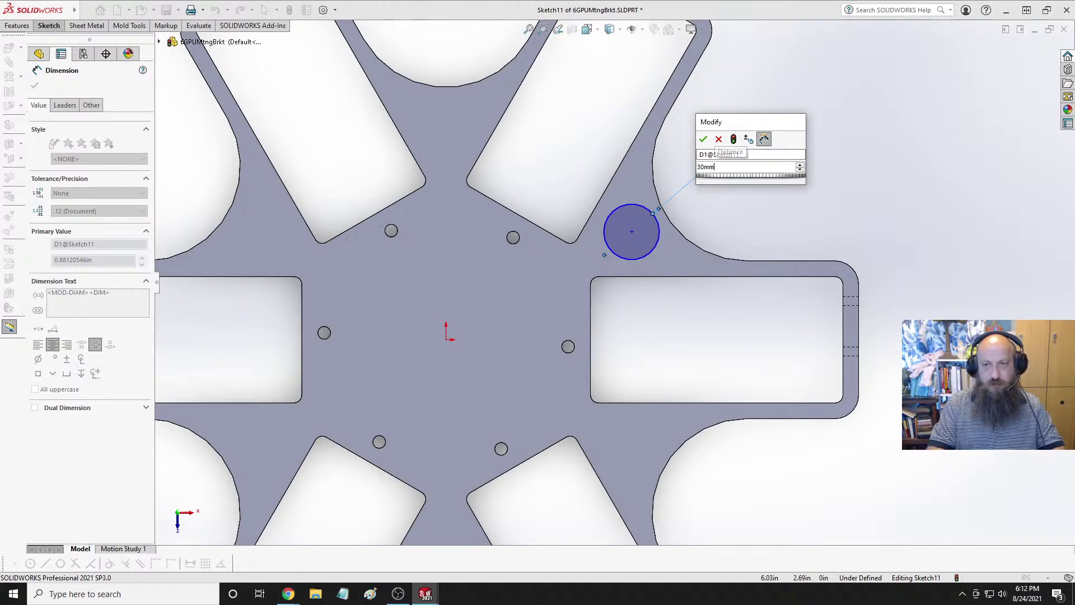
key("Return")
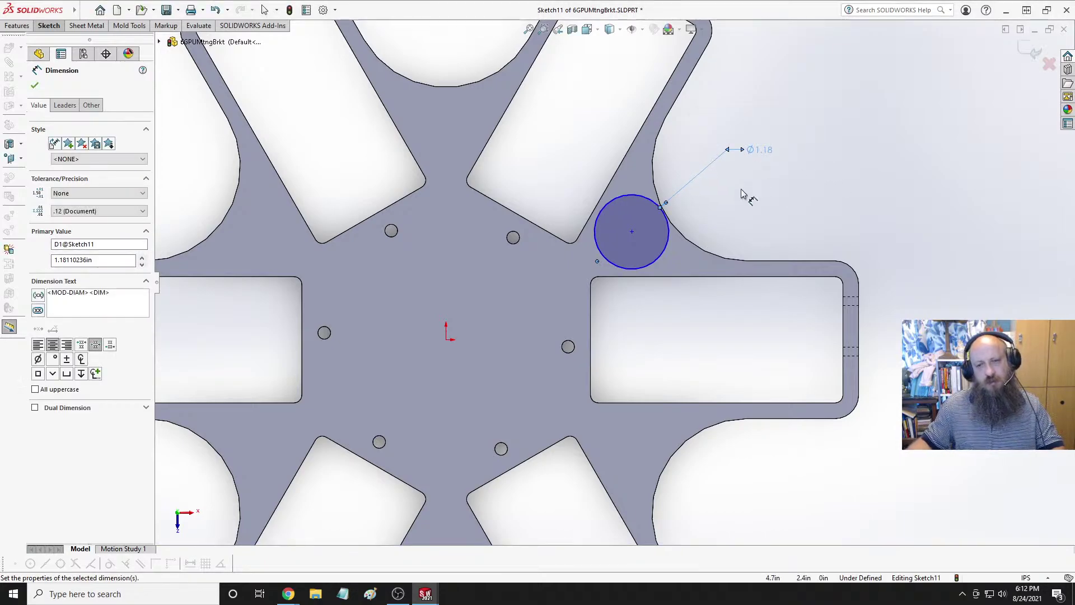
left_click(784, 200)
left_click(1030, 51)
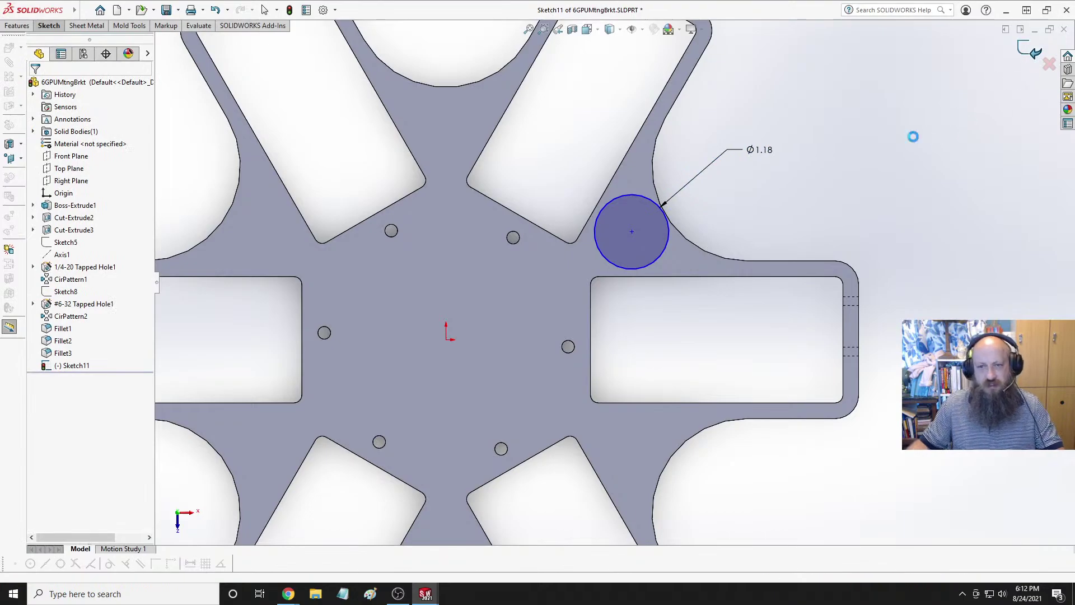
left_click(814, 162)
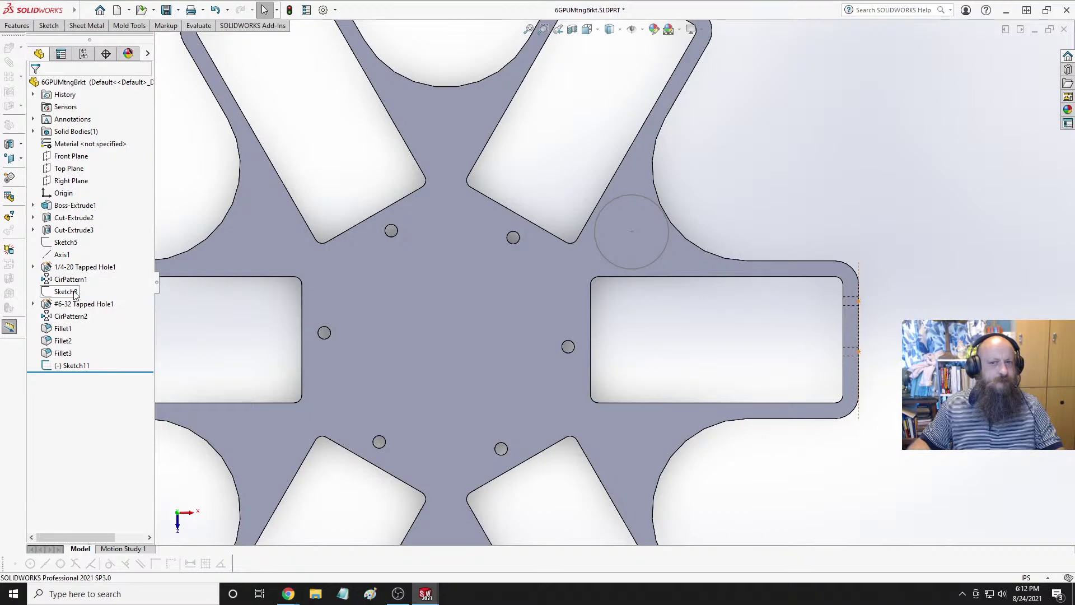
Change the sketched circle's diameter to 40 mm.
left_click(72, 365)
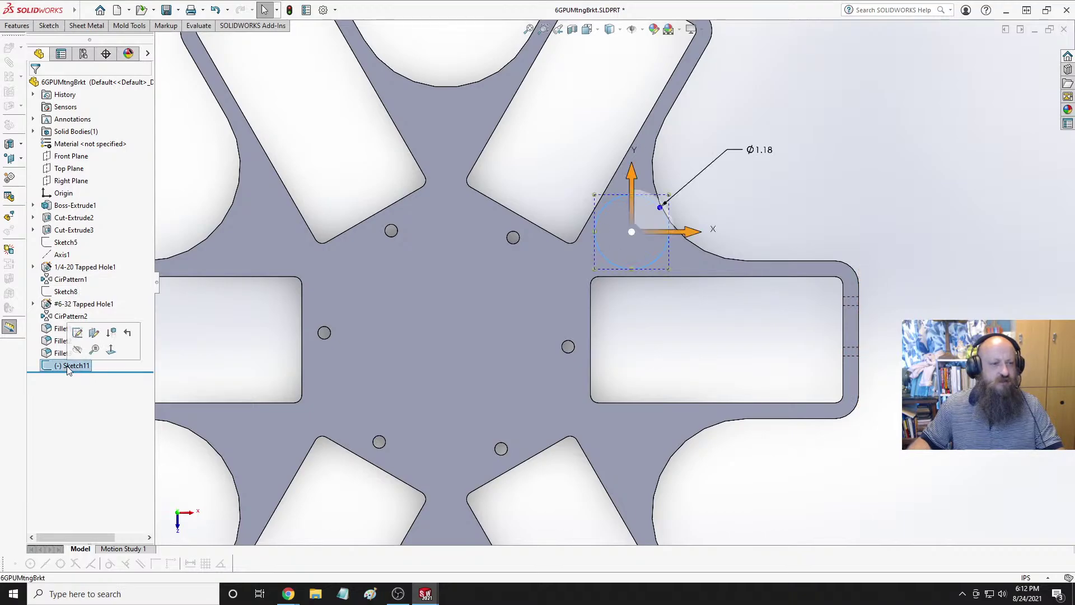
double_click(761, 149)
type("40mm")
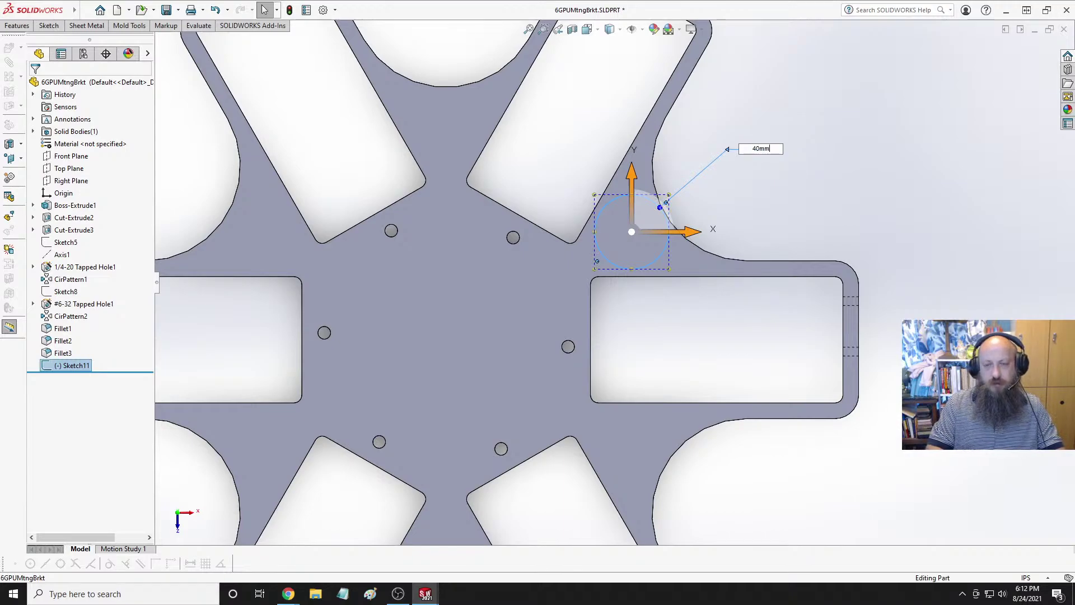
key("Return")
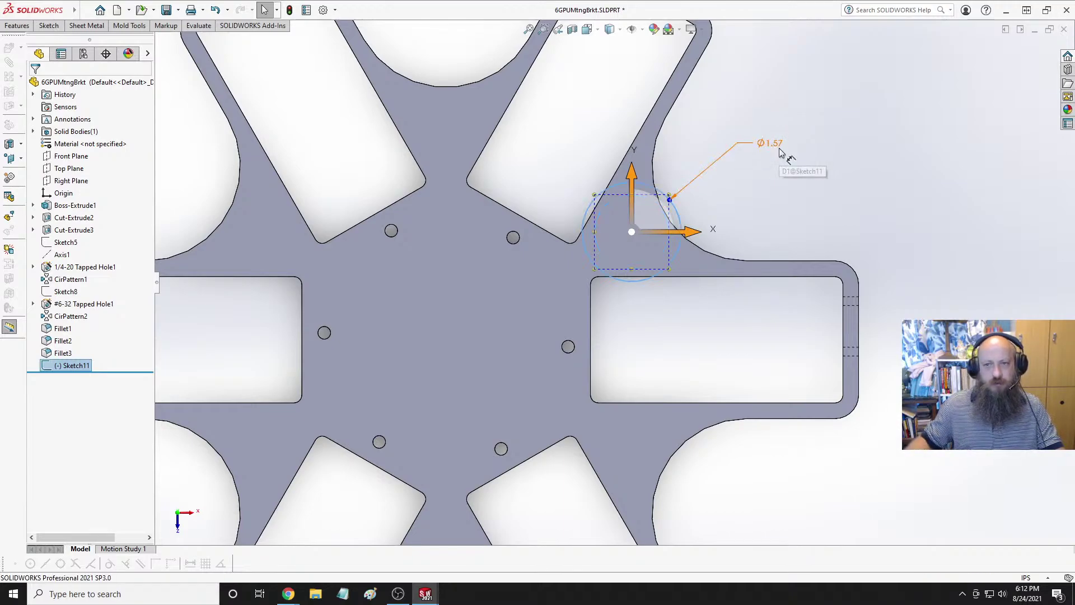
left_click(827, 182)
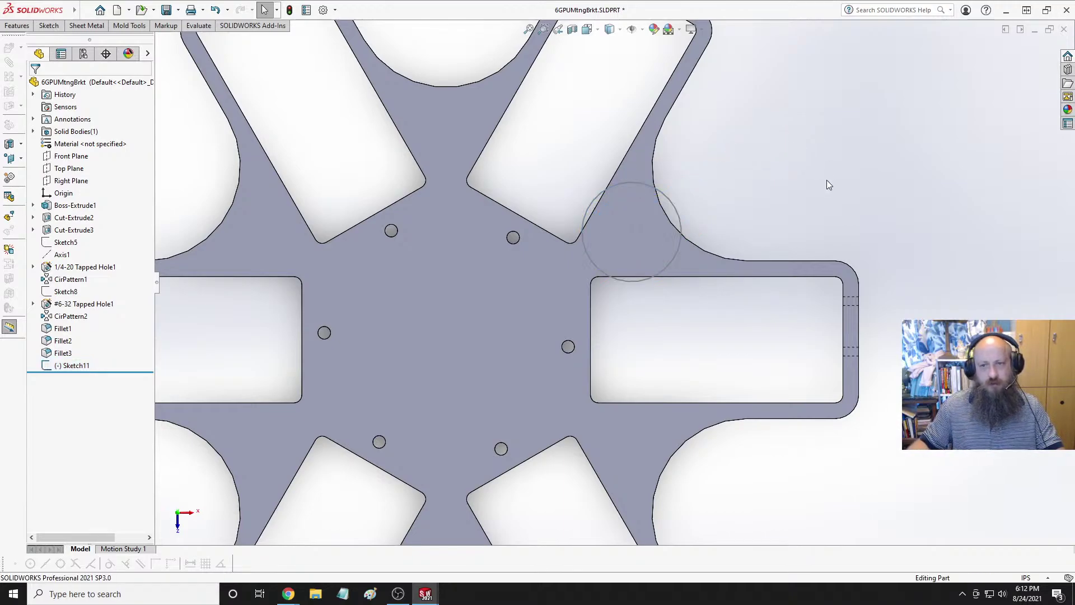
Move the 40 mm circle outward so it overlaps the curved fillet edge between the two arms.
double_click(634, 231)
left_click_drag(632, 230, 692, 195)
scroll(768, 227, "up", 5)
scroll(768, 227, "down", 2)
left_click(737, 255)
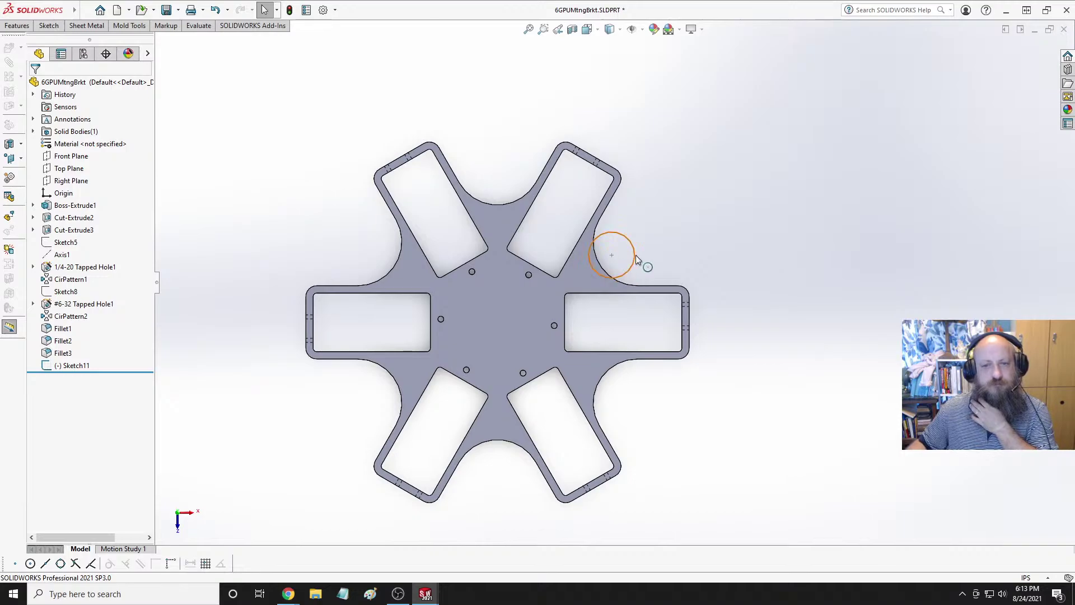
Reopen the 40 mm circle's sketch for editing.
left_click(72, 365)
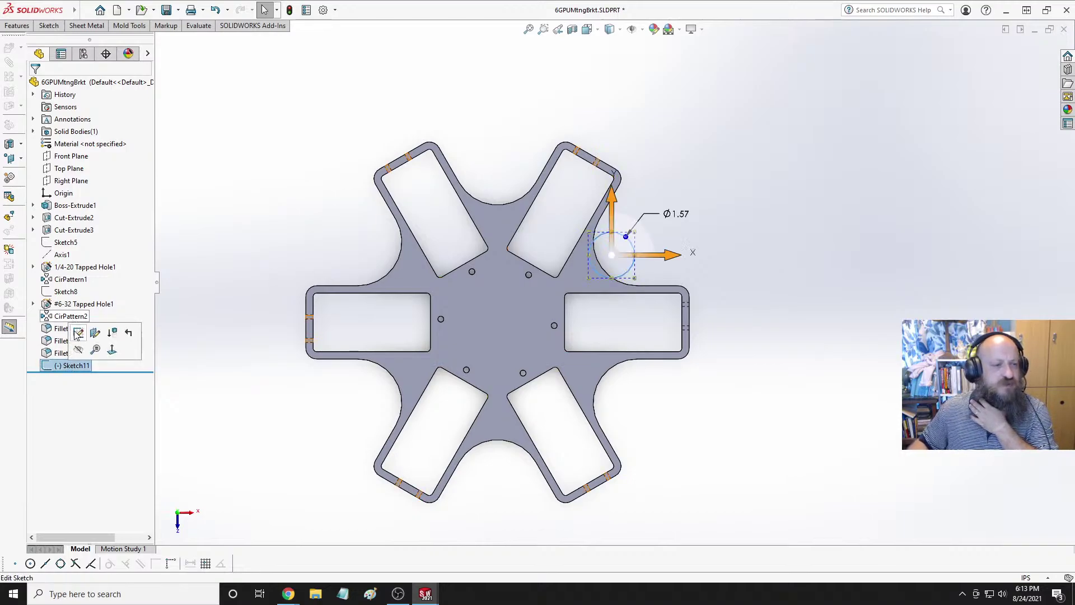
left_click(76, 335)
scroll(818, 185, "down", 5)
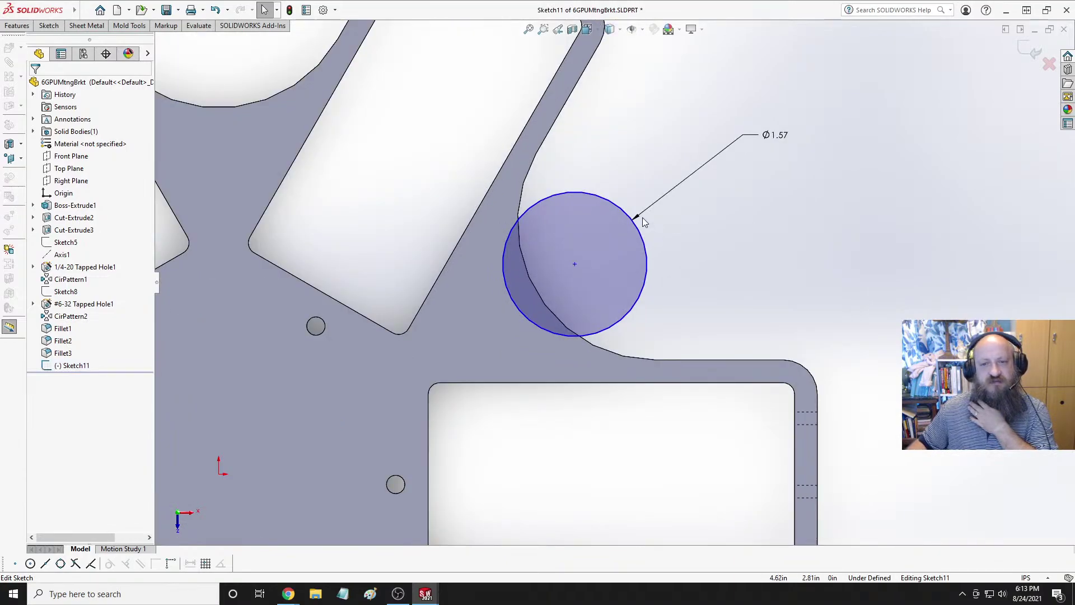
Check the rod and bearing block photos on the D10mm L300mm page in Chrome, and return to the bracket sketch in SOLIDWORKS.
mouse_move(288, 593)
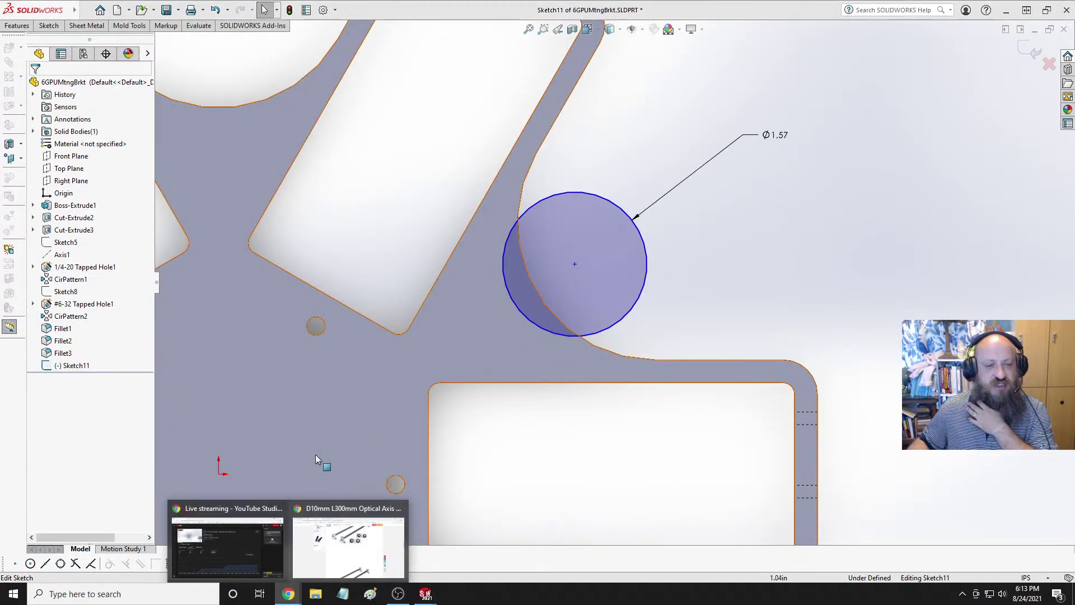
left_click(328, 555)
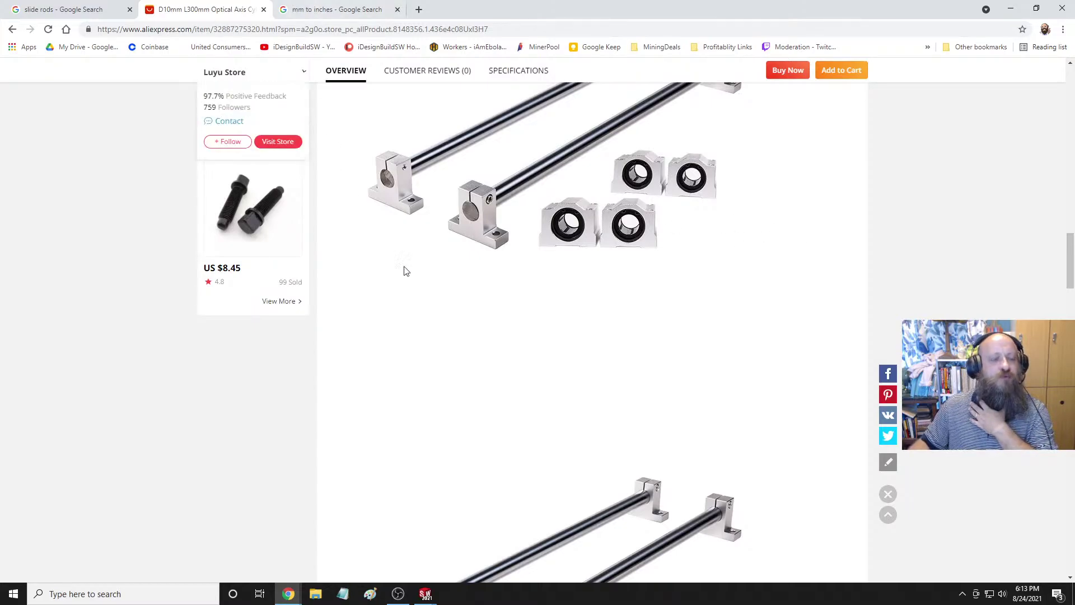
mouse_move(425, 597)
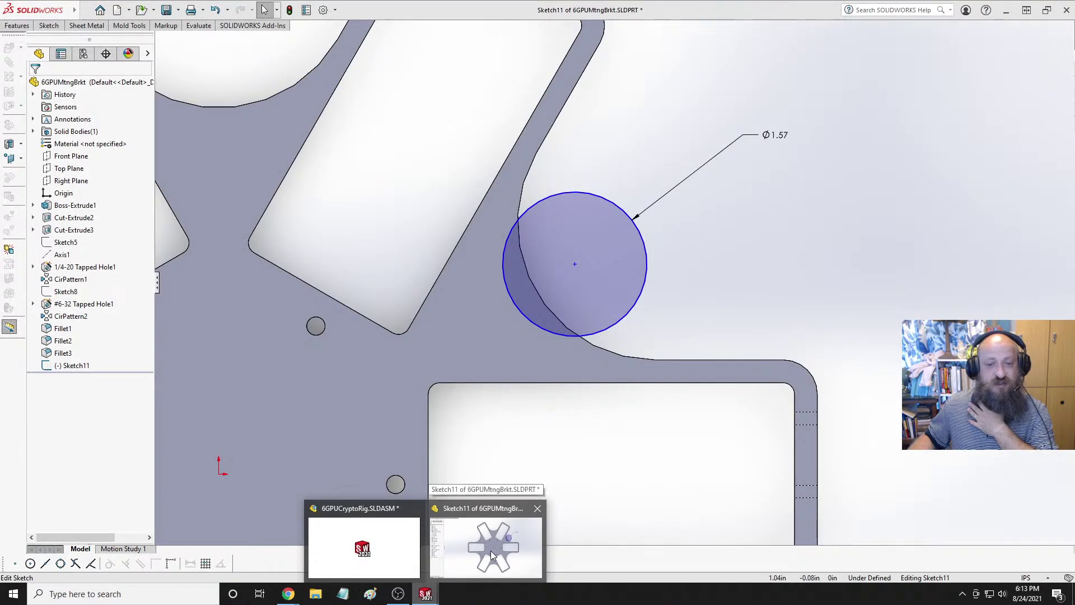
left_click(491, 550)
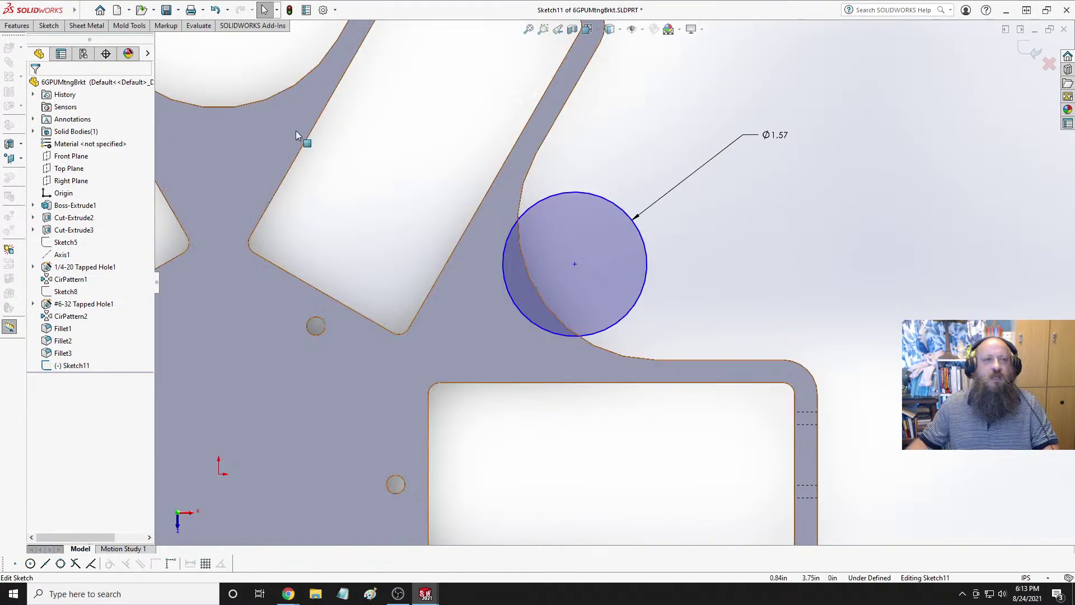
Draw a construction circle about 0.91 in across, concentric with and inside the 40 mm circle.
left_click(49, 26)
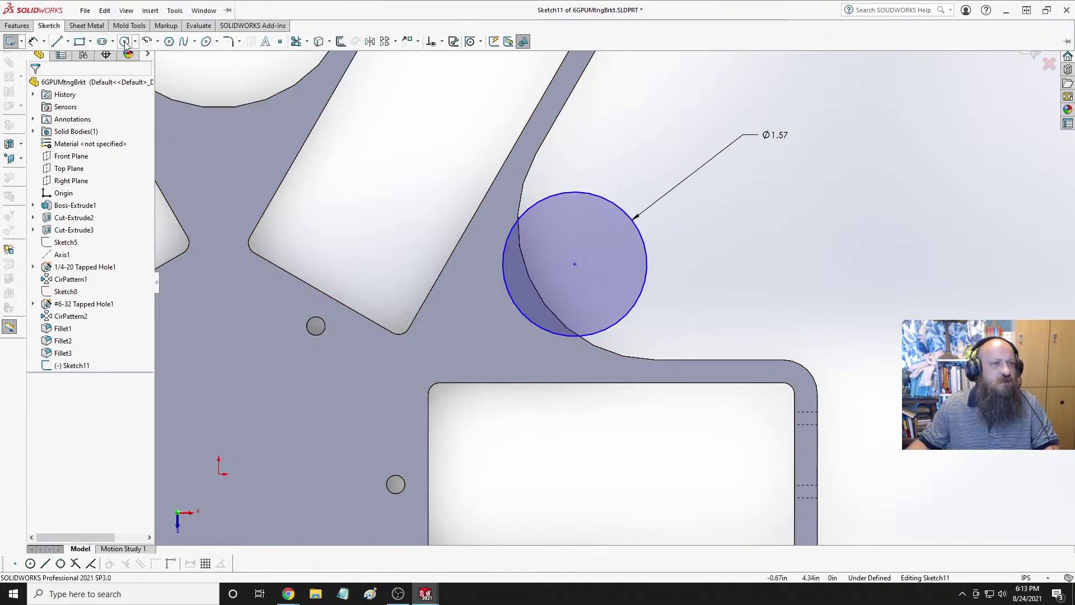
left_click(127, 47)
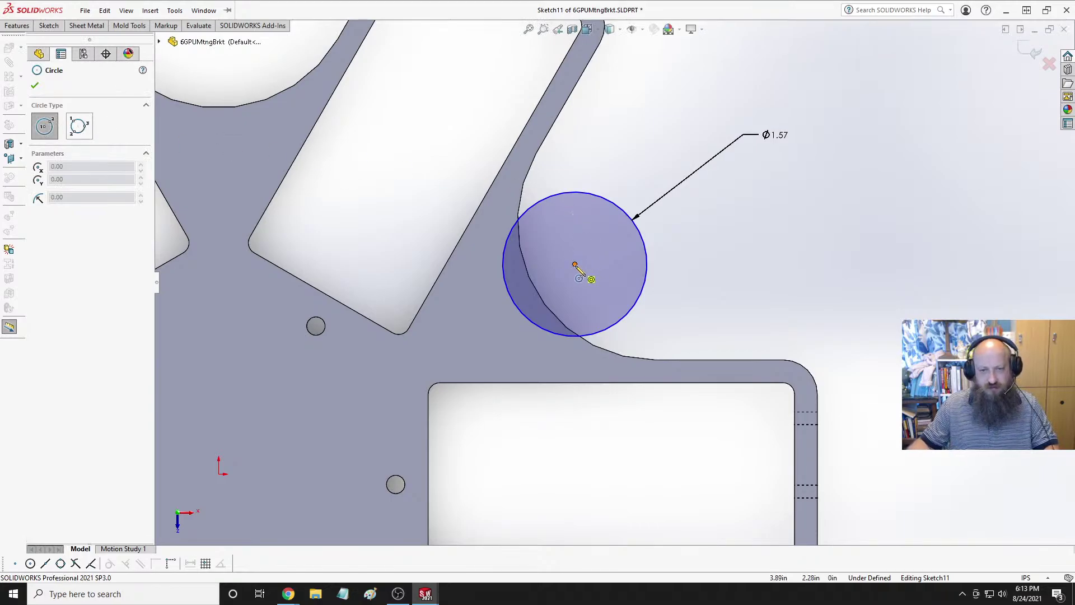
left_click(574, 264)
left_click(610, 245)
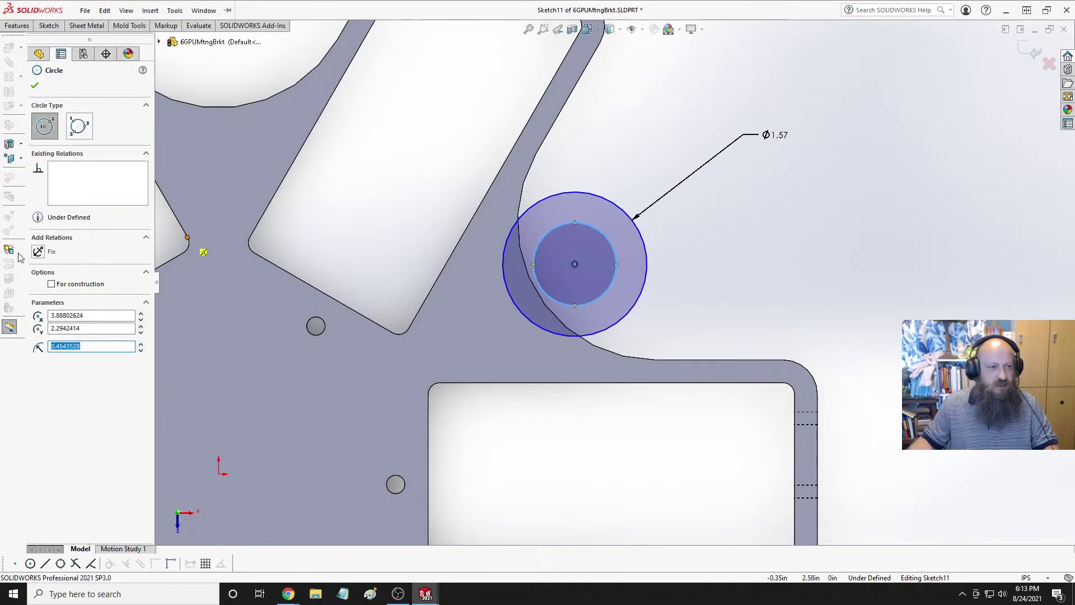
left_click(51, 284)
Dimension the inner construction circle's diameter at 30 mm and leave the dimension command.
left_click(49, 26)
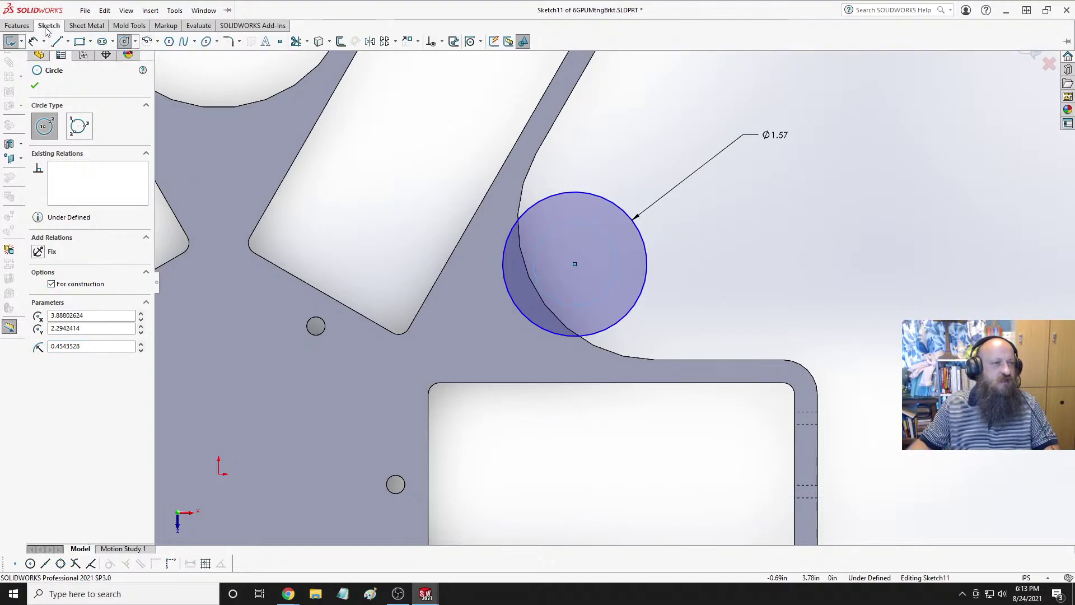
left_click(37, 46)
left_click(610, 243)
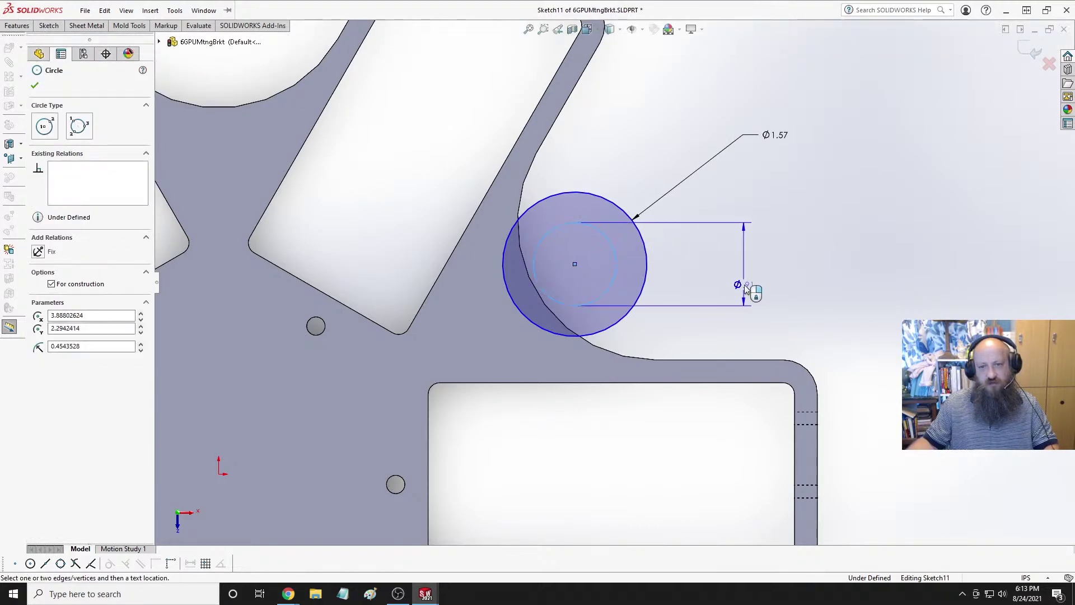
left_click(667, 121)
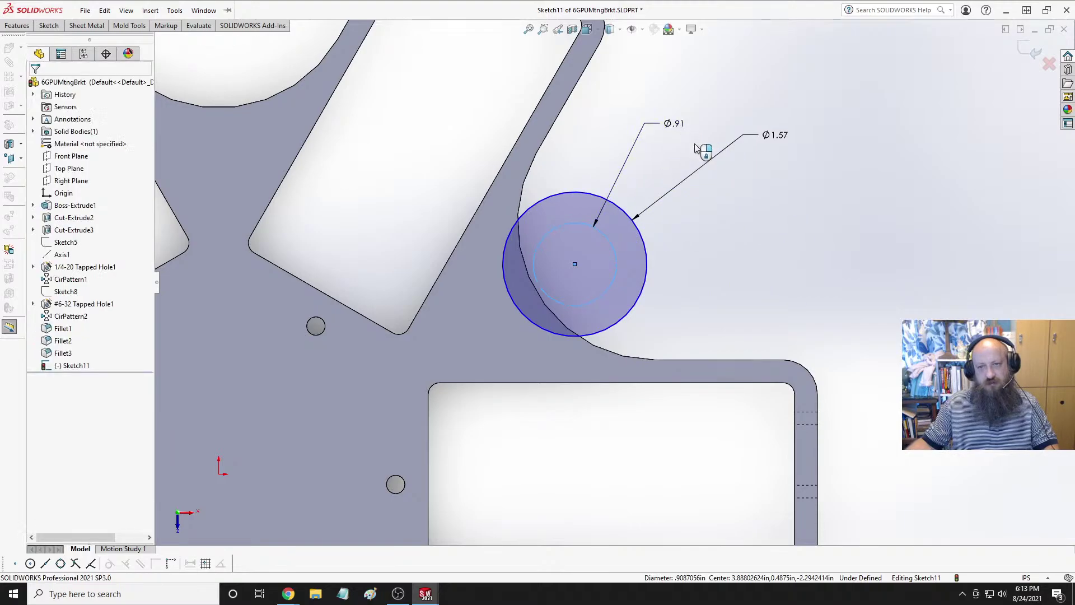
type("30mm")
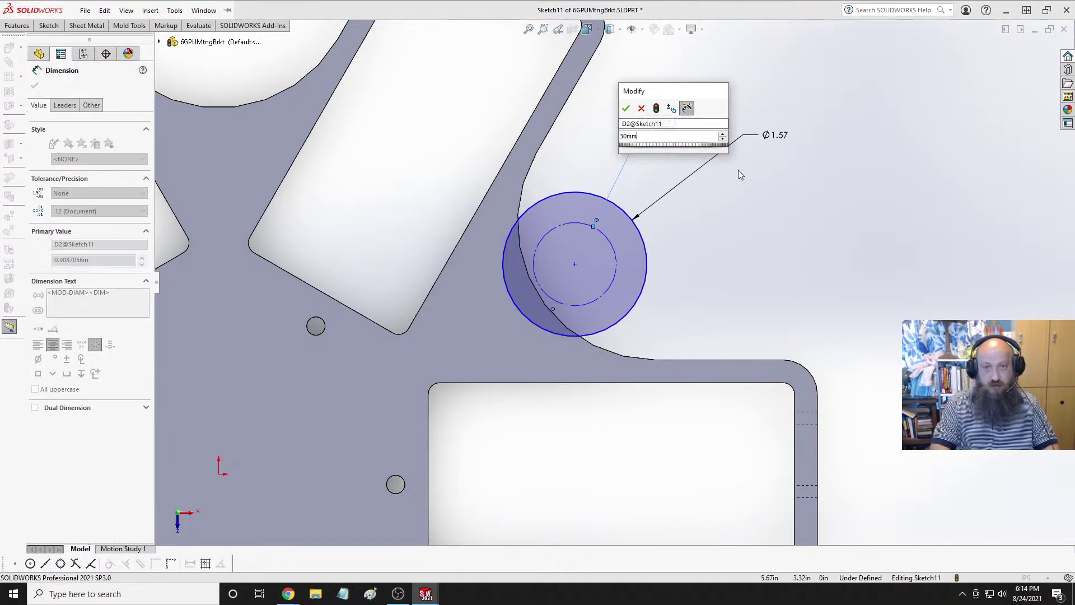
key("Return")
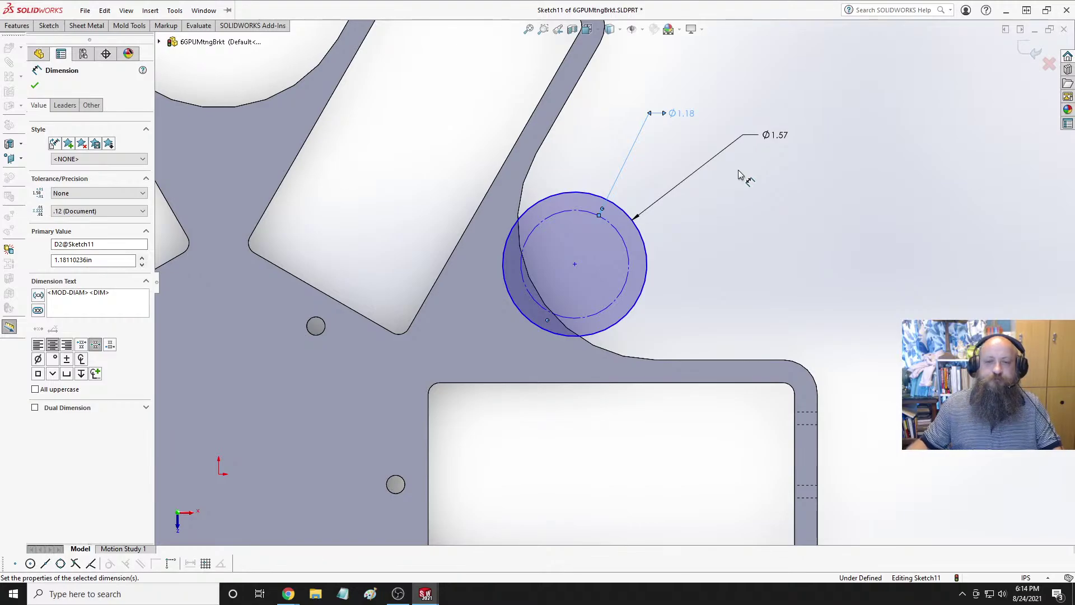
key("Escape")
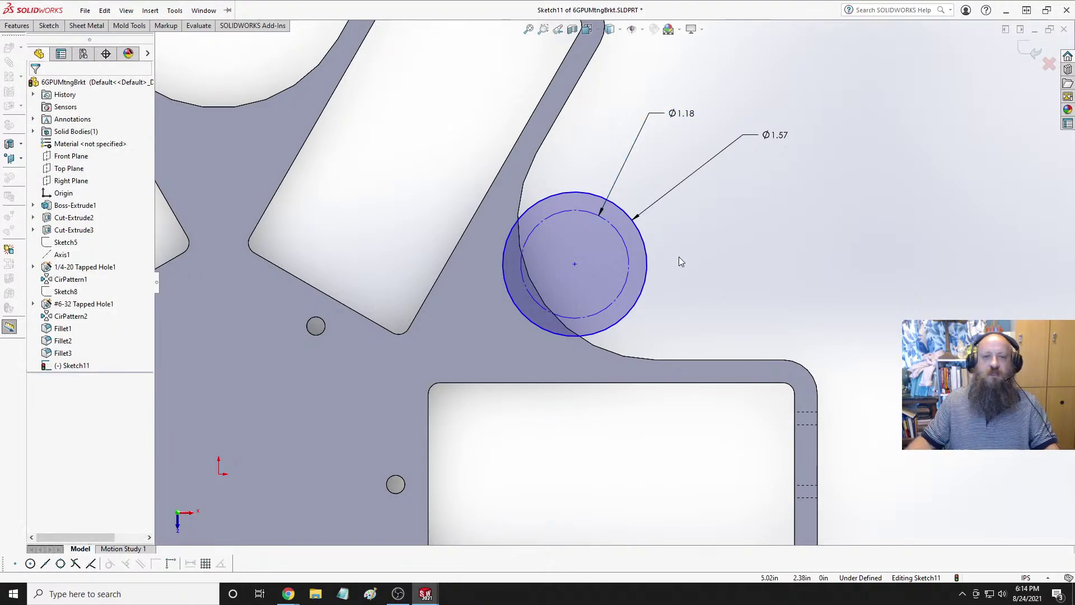
Move the concentric circles slightly toward the bracket hub, over the fillet between two arms, and show the whole bracket from the Top view.
left_click_drag(574, 263, 552, 276)
left_click(742, 281)
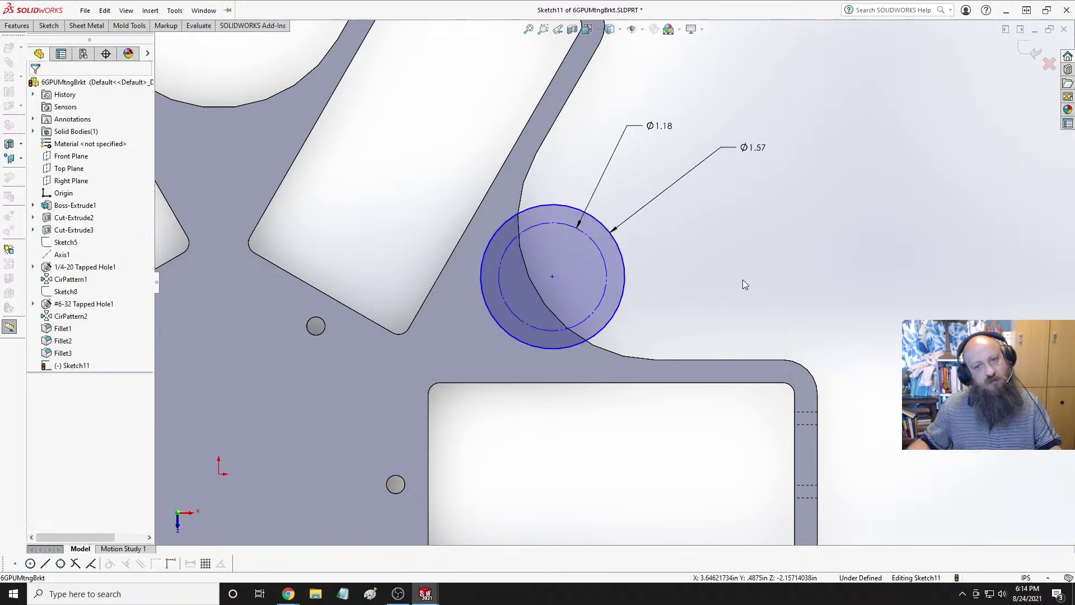
scroll(676, 307, "down", 10)
key("space")
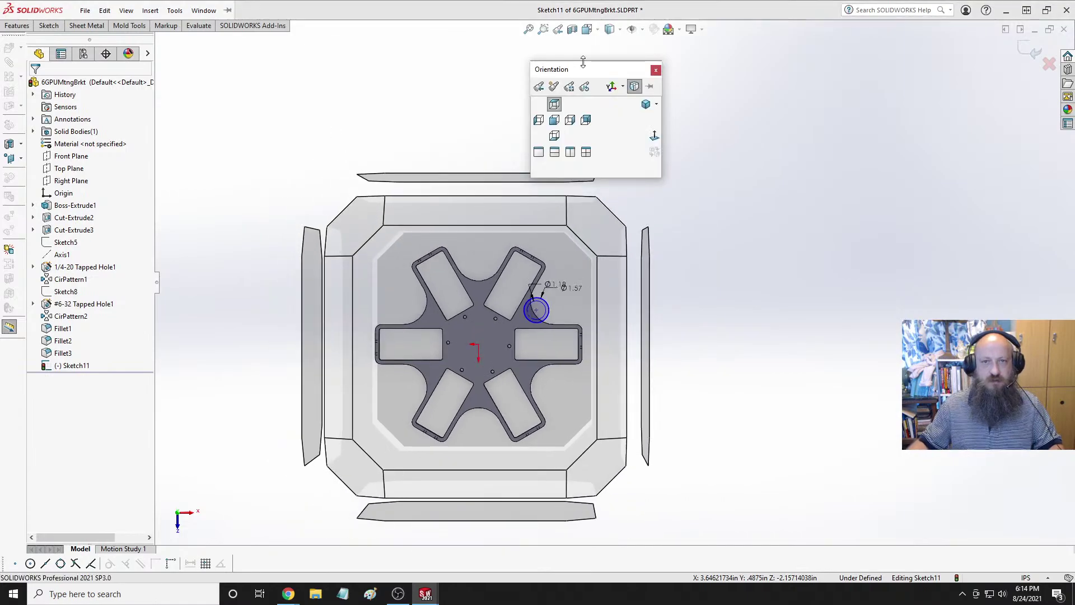
left_click(554, 104)
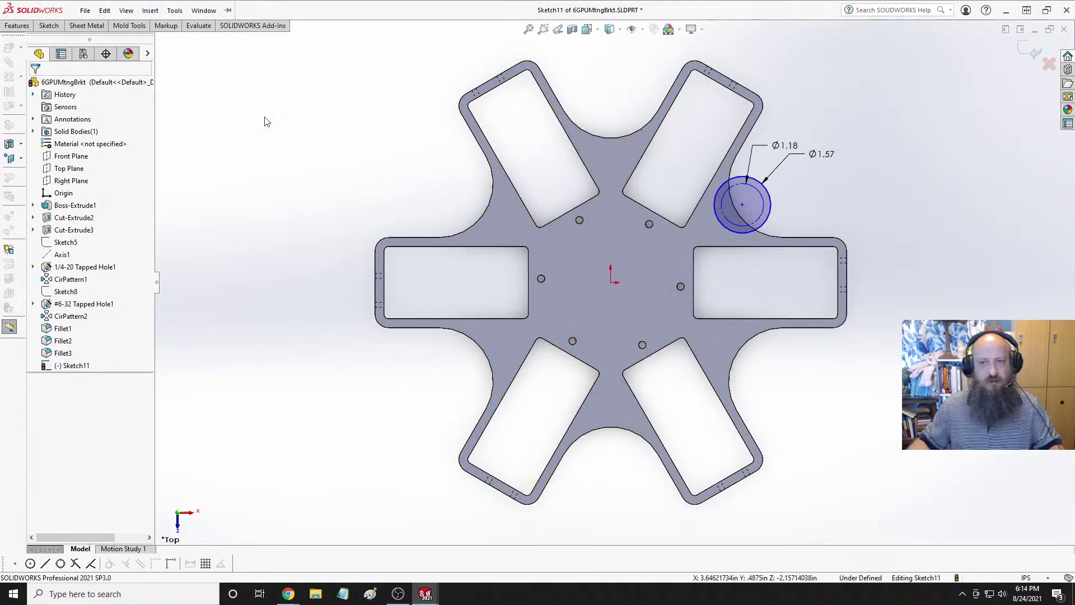
Draw a construction line about 4.24 in long from the origin to the centre of the concentric circles.
left_click(49, 25)
left_click(68, 41)
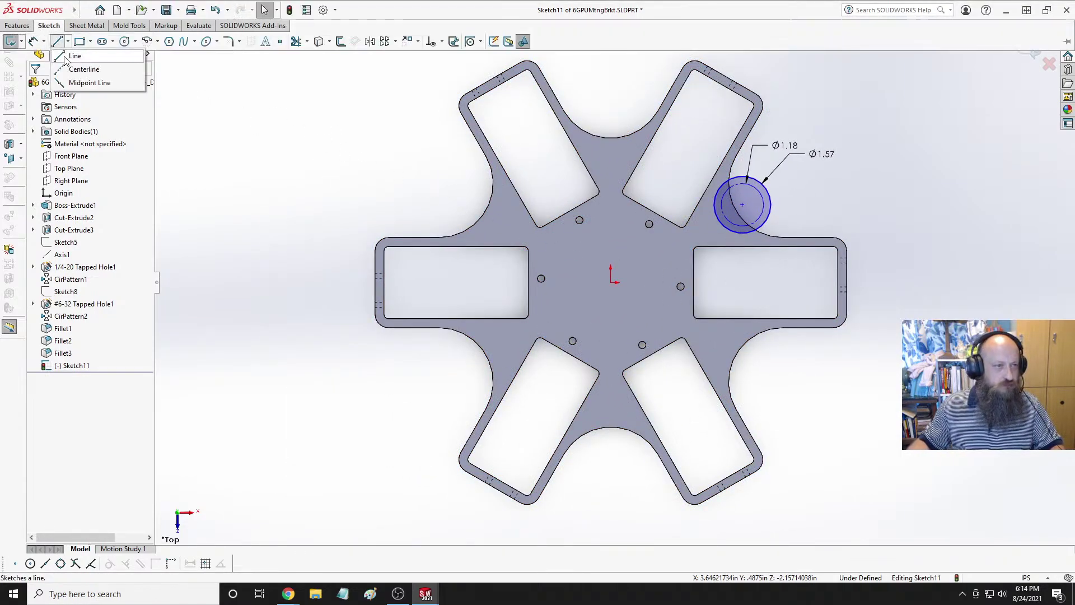
left_click(74, 56)
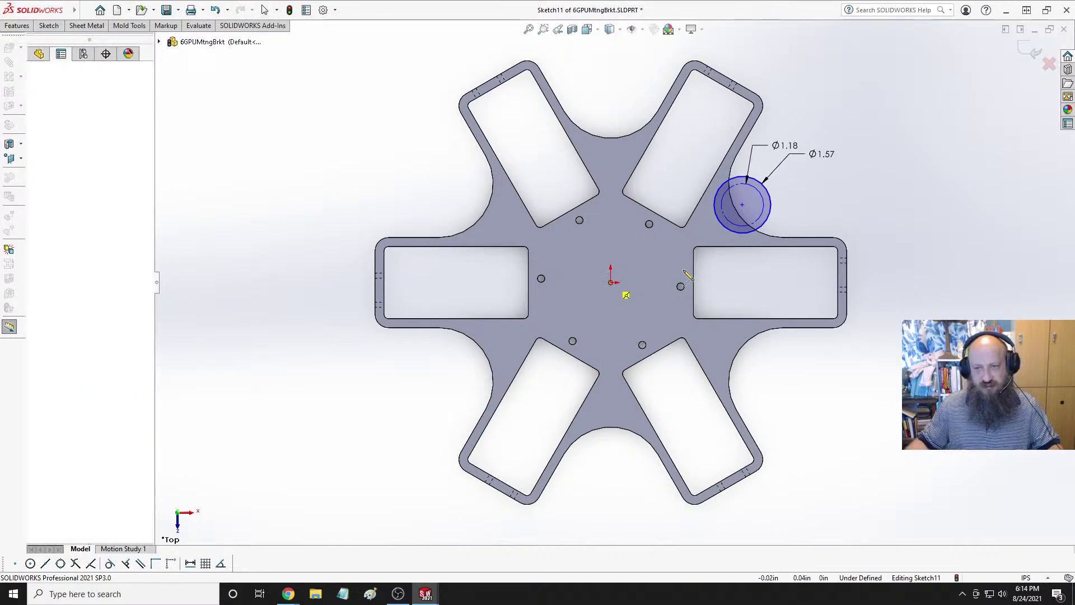
left_click(610, 282)
left_click(742, 205)
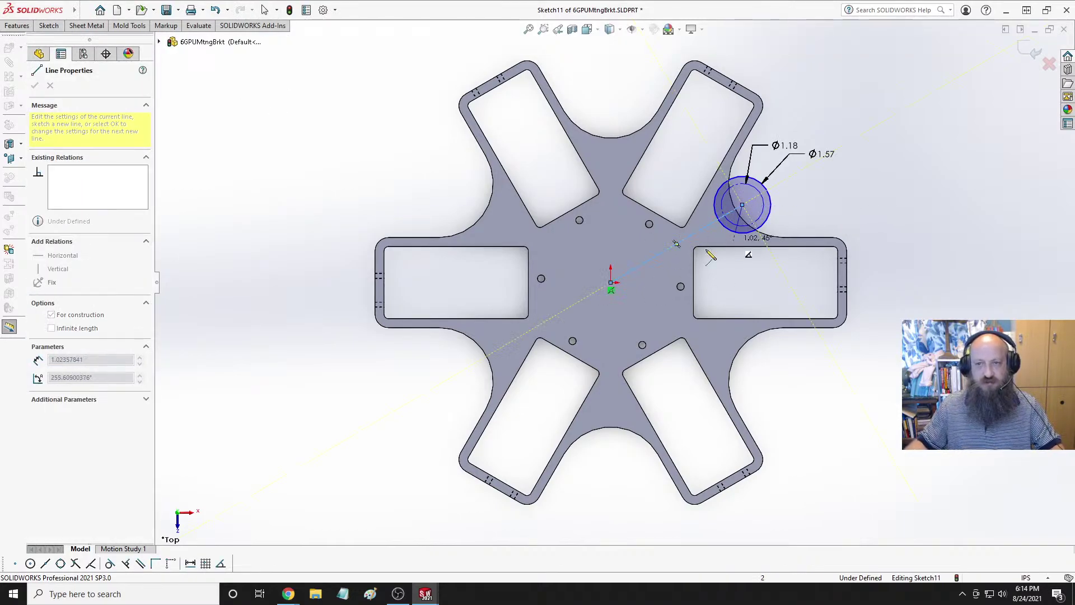
key("Escape")
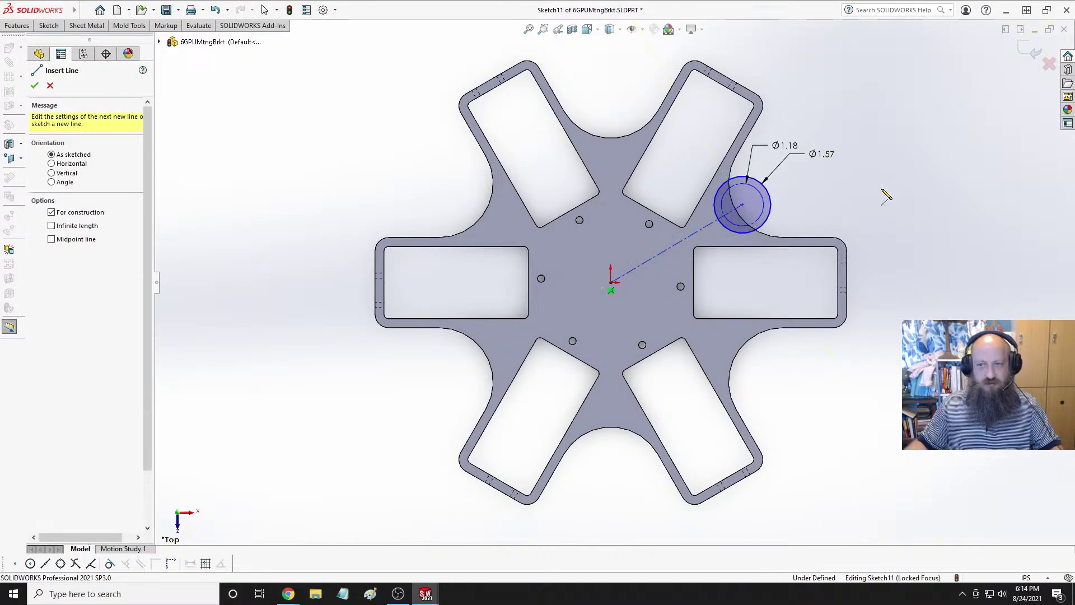
Draw a vertical construction line about 5.44 in long from the origin up between the two upper arms.
left_click(611, 283)
left_click(610, 86)
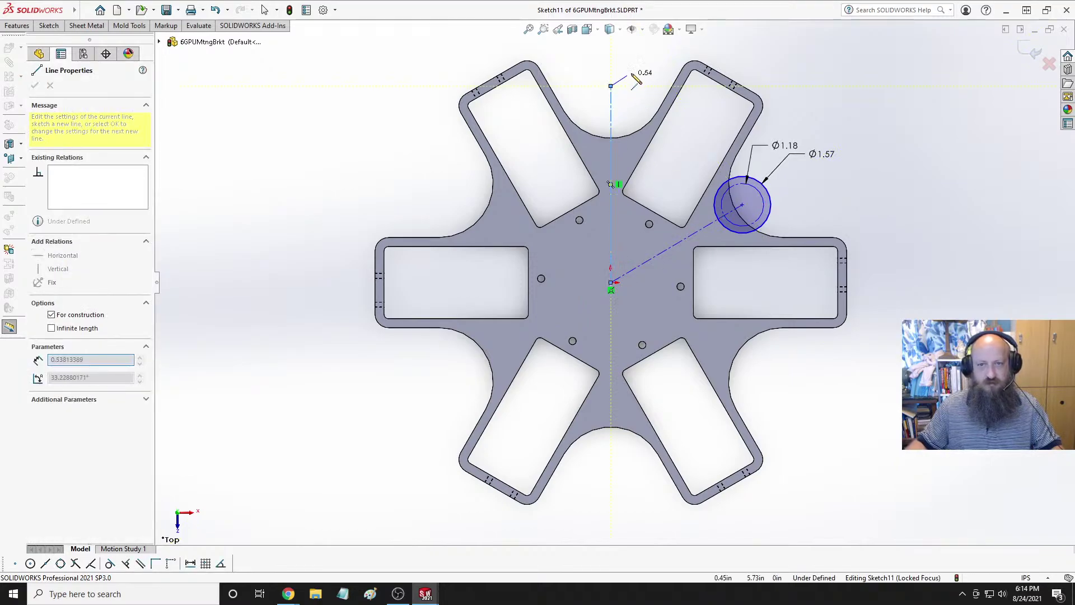
key("Escape")
key("Escape")
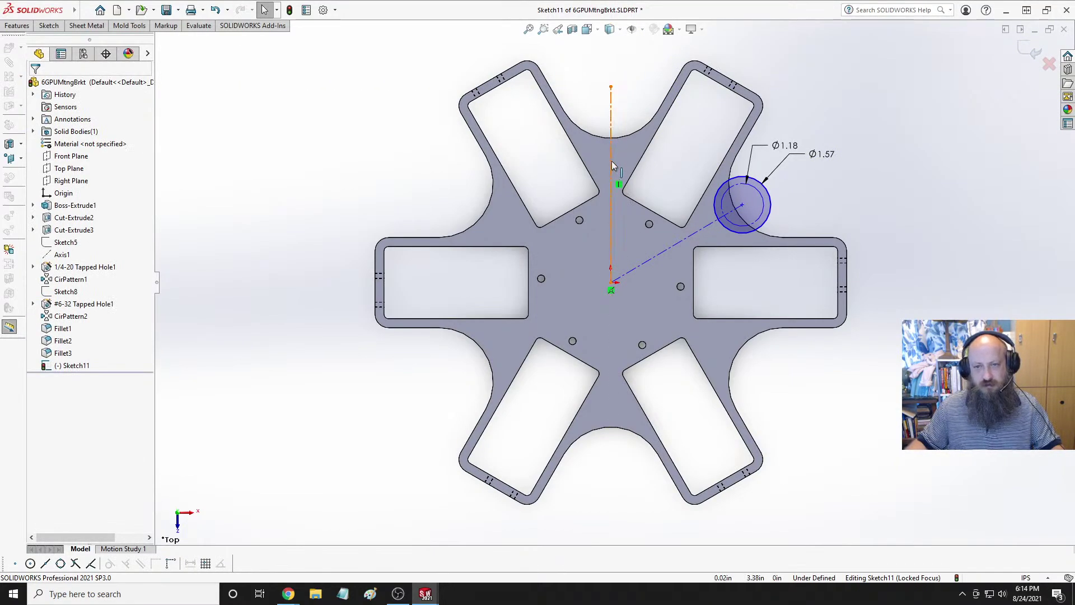
Dimension the angle between the vertical construction line and the line to the circles' centre at 60 degrees.
left_click(48, 25)
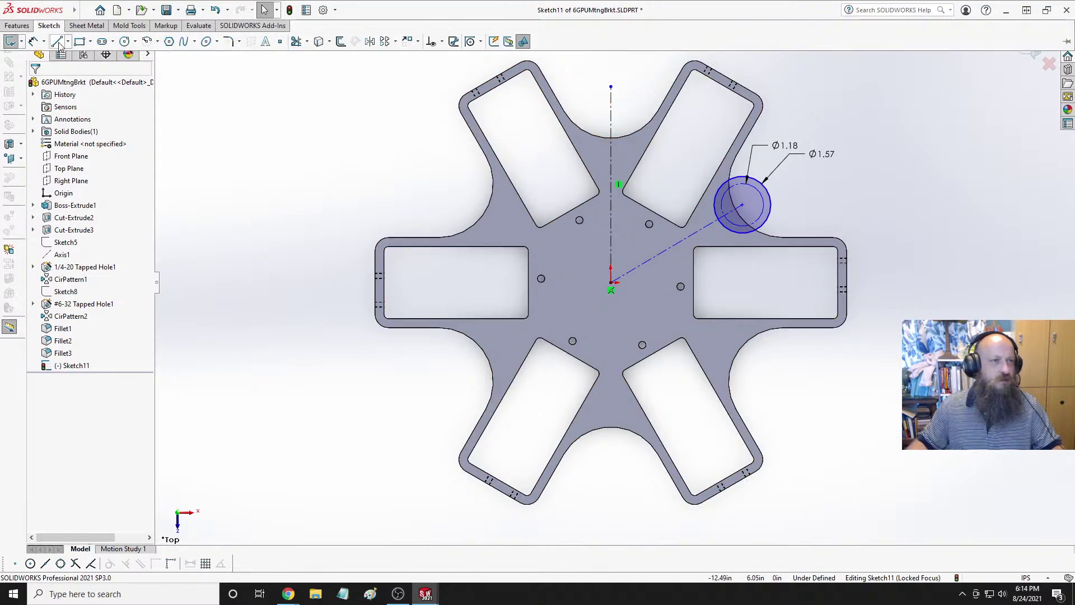
left_click(10, 41)
left_click(610, 258)
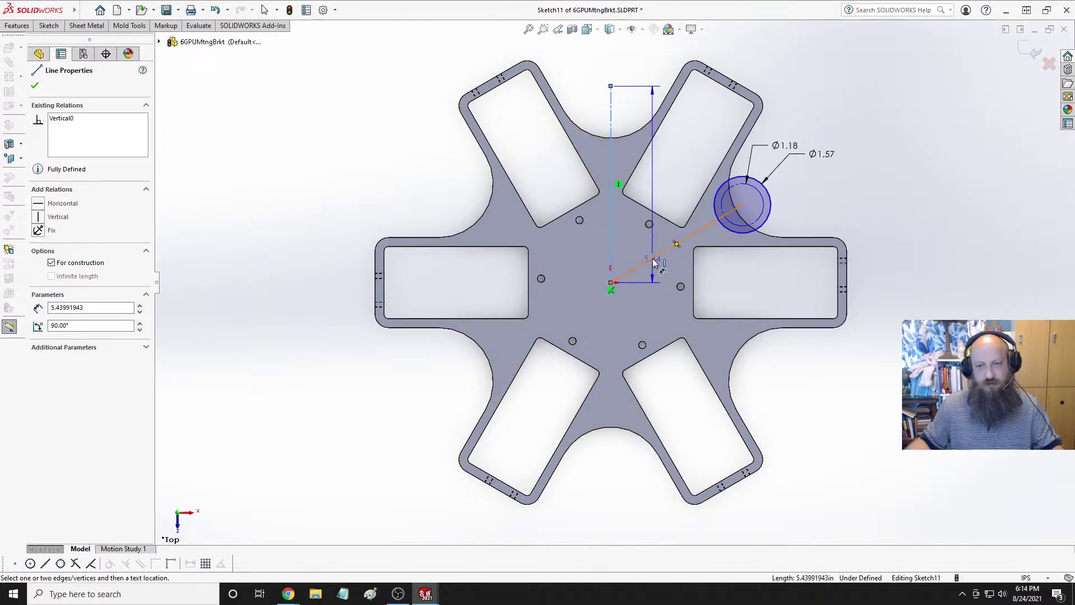
left_click(653, 258)
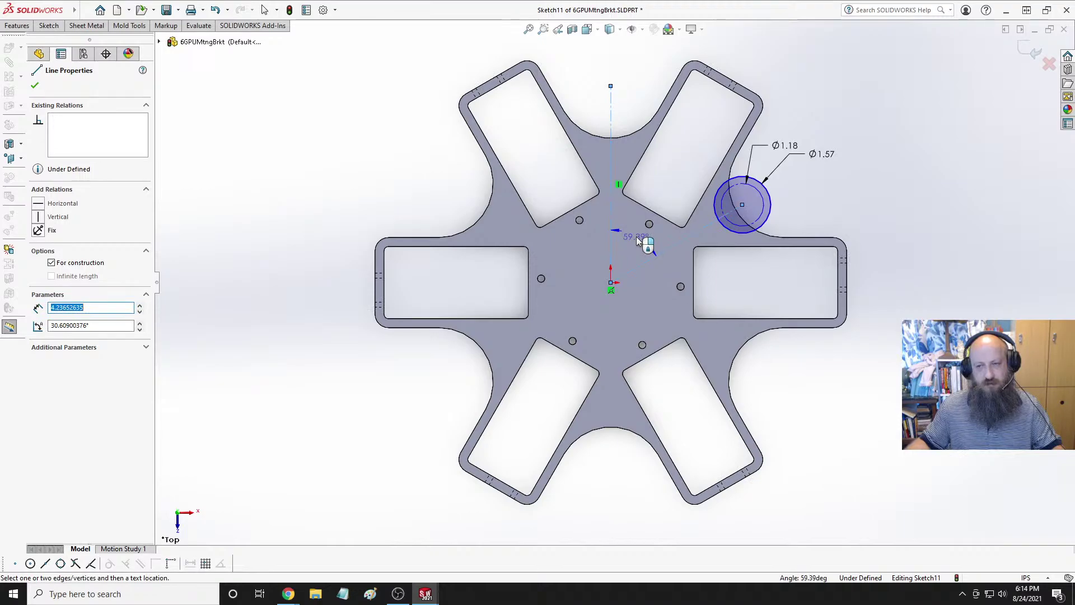
left_click(636, 236)
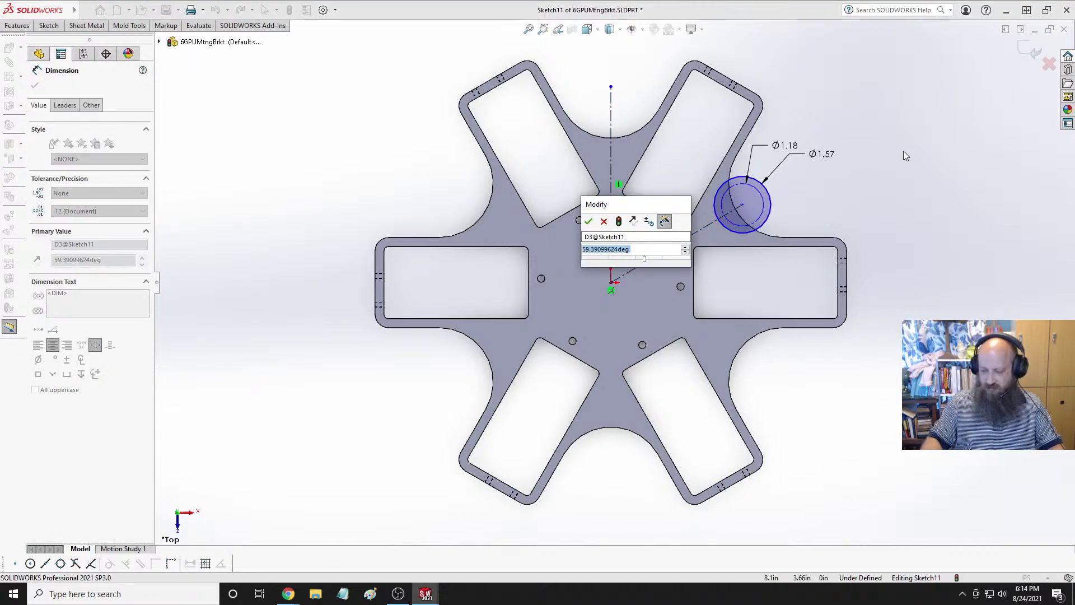
type("60")
key("Return")
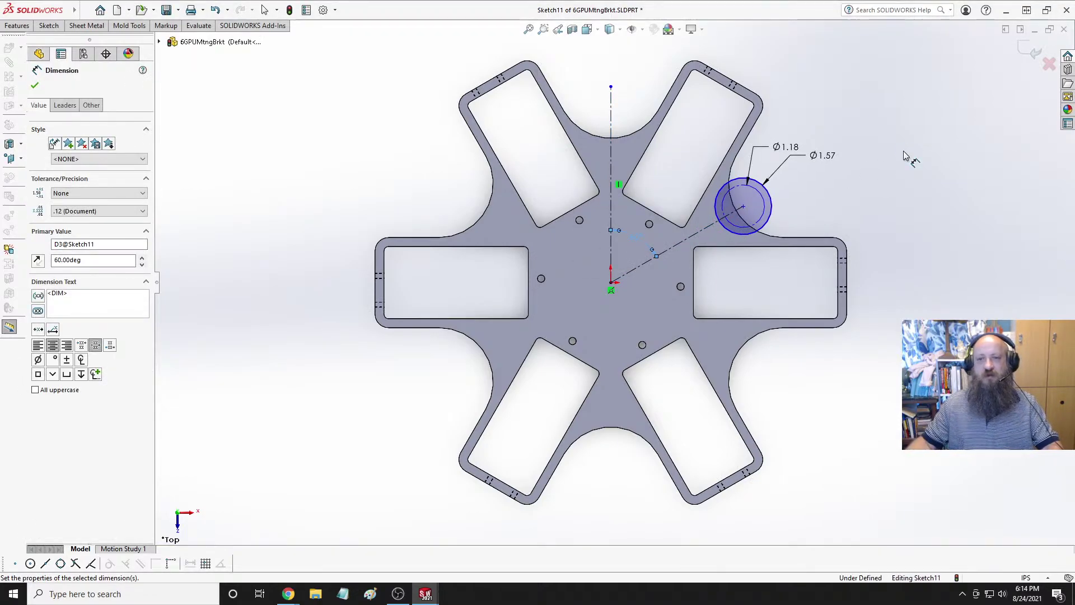
key("Escape")
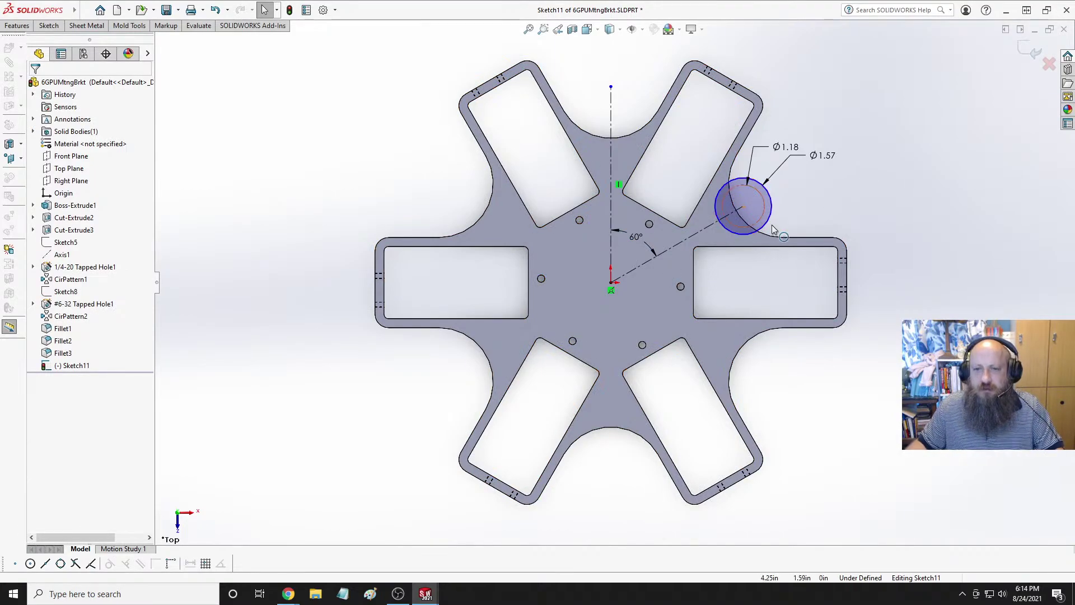
left_click_drag(744, 207, 742, 206)
left_click(898, 196)
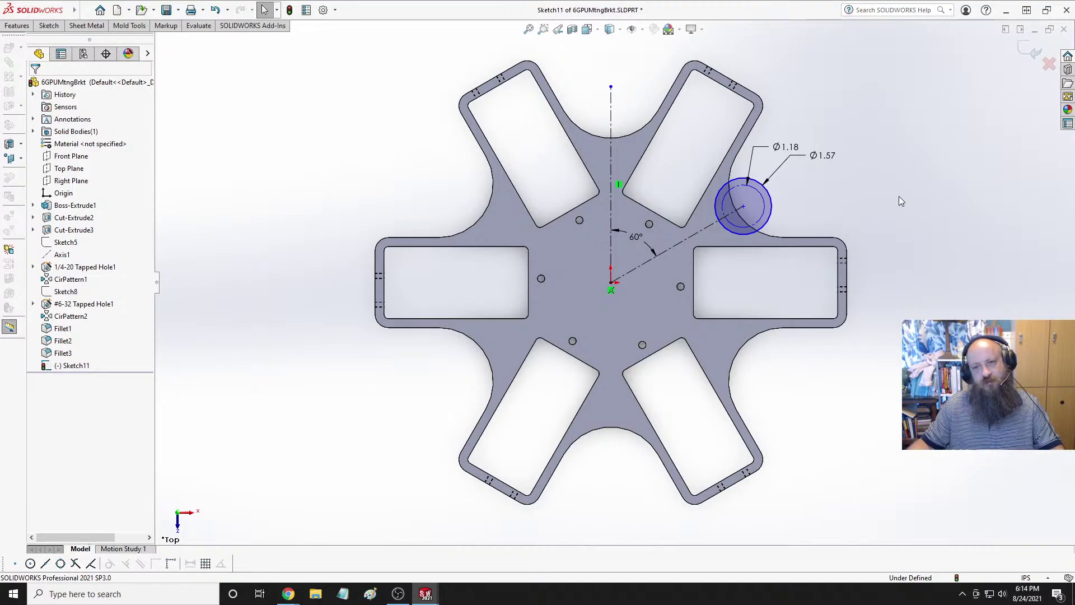
Draw a circle about 8.47 in across, centred on the origin and passing through the small circles' centre, and make it construction geometry.
left_click(47, 26)
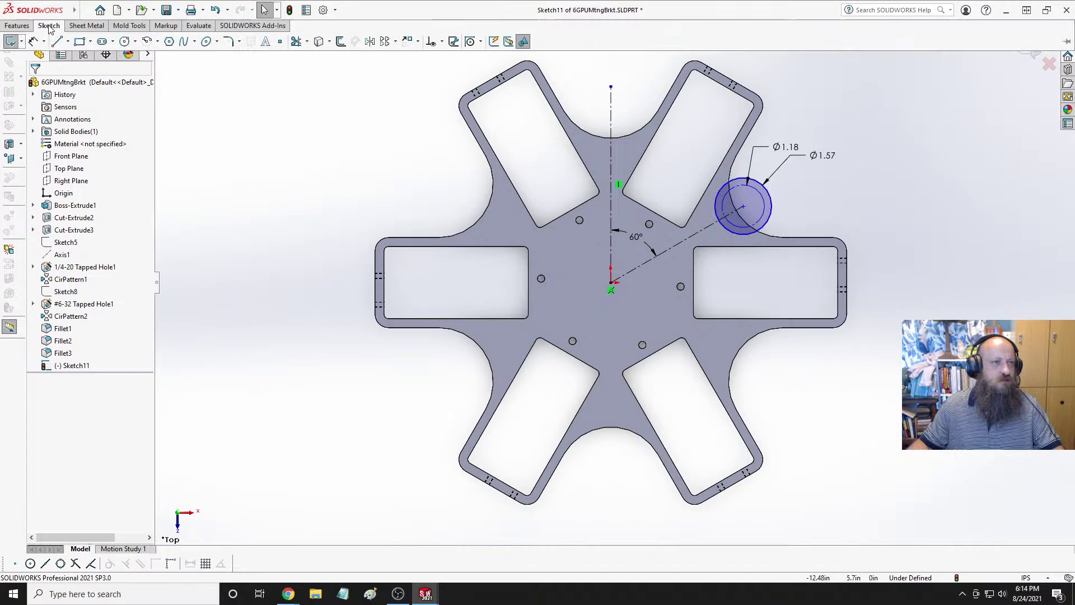
left_click(125, 41)
left_click(611, 282)
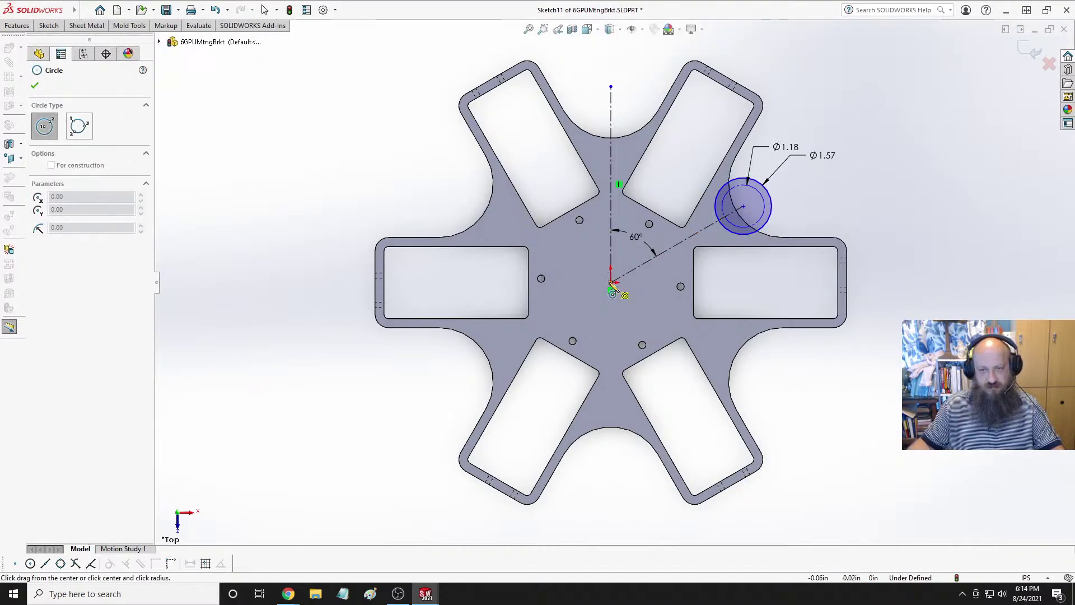
left_click(740, 214)
key("Escape")
left_click(689, 153)
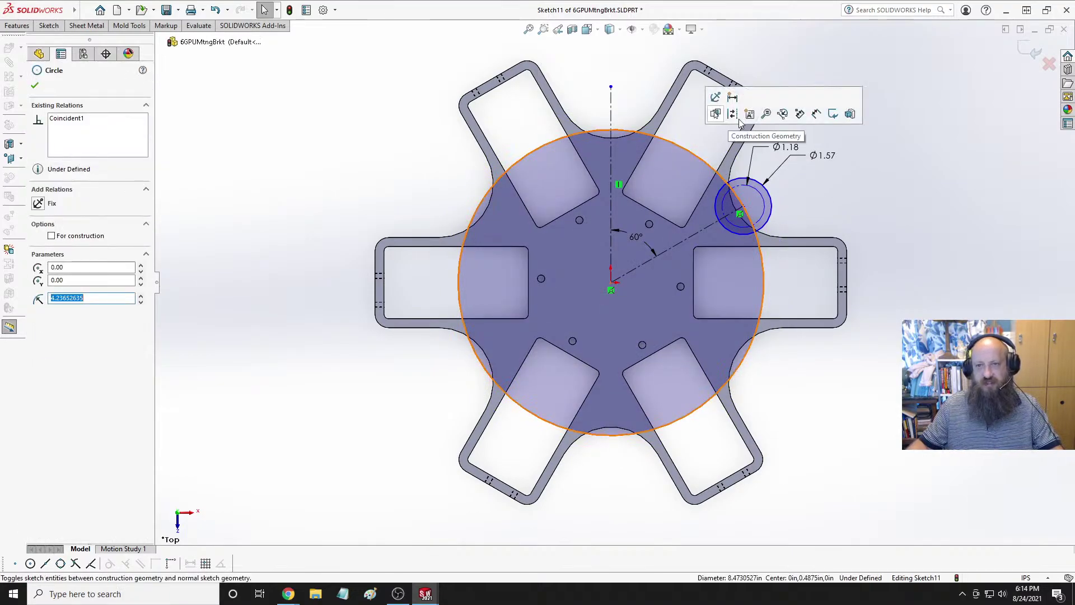
left_click(722, 115)
left_click(896, 175)
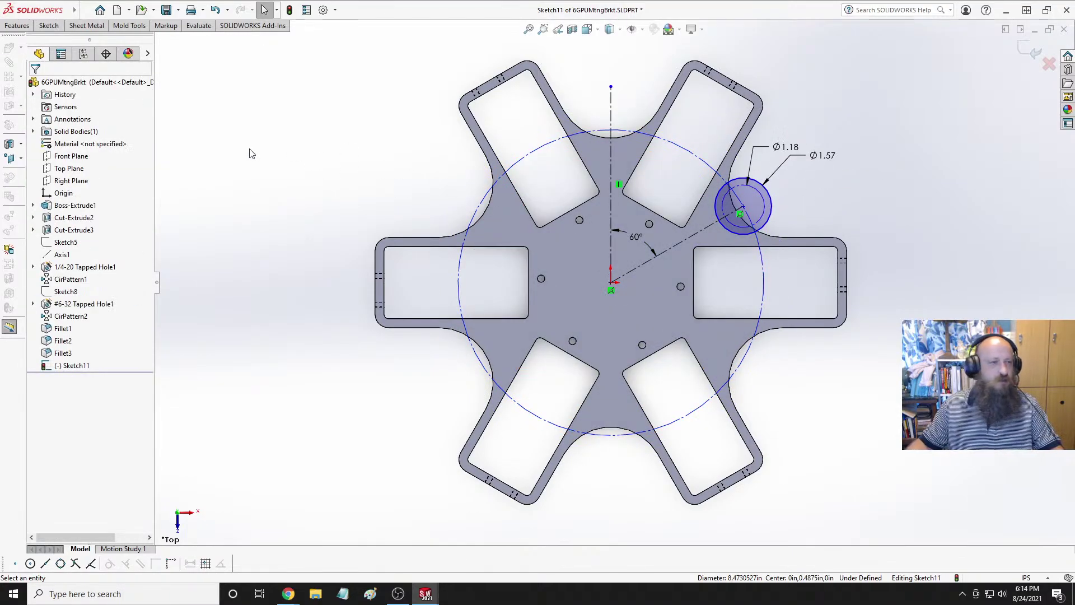
Dimension the large construction circle's diameter at 8.5 in and exit the sketch.
left_click(49, 25)
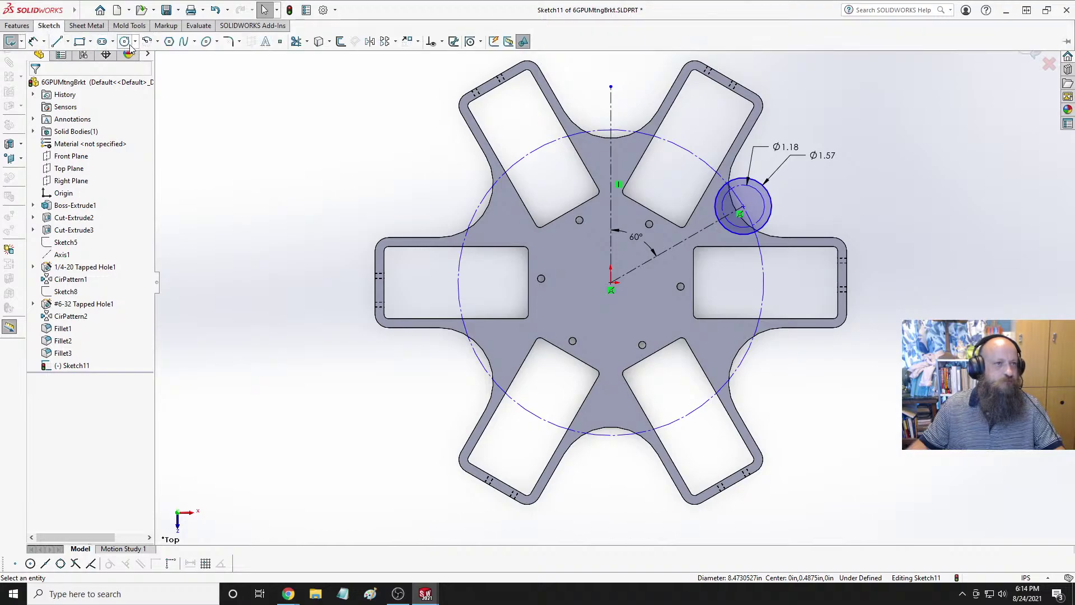
left_click(480, 199)
left_click(361, 124)
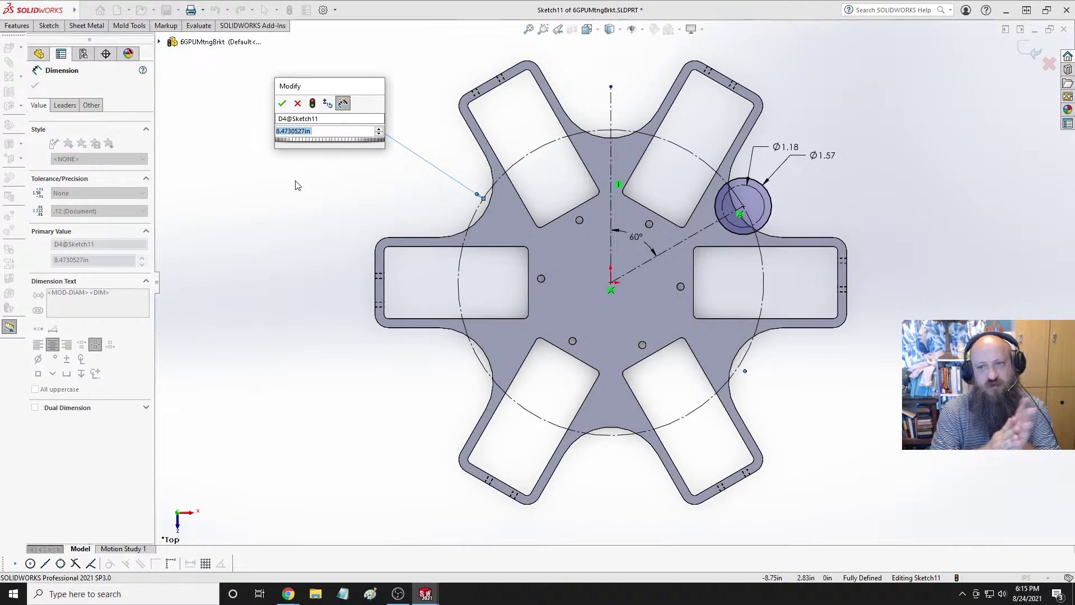
type("8.5")
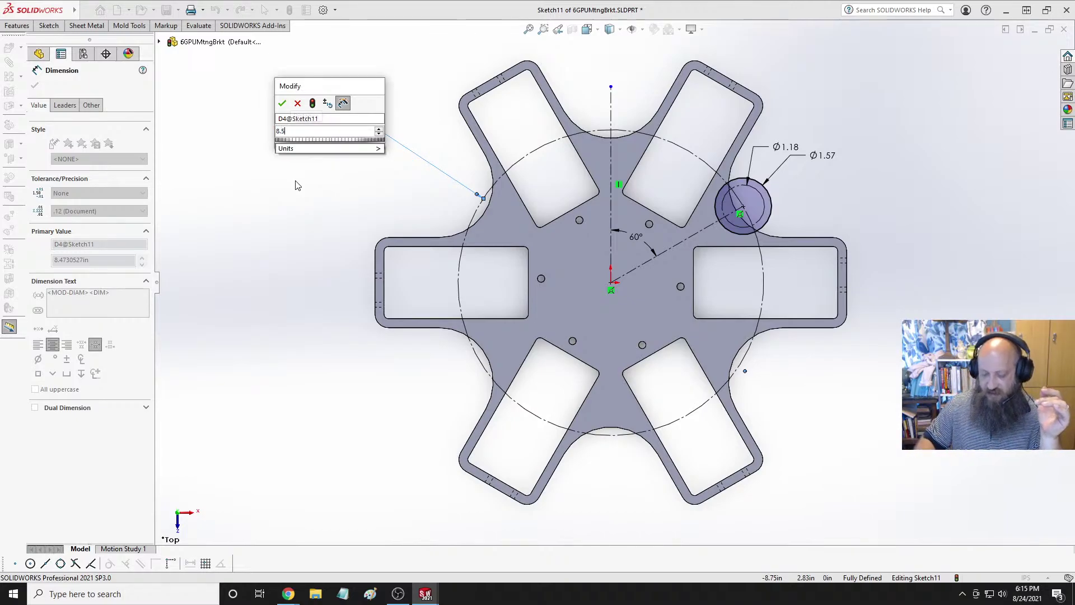
key("Return")
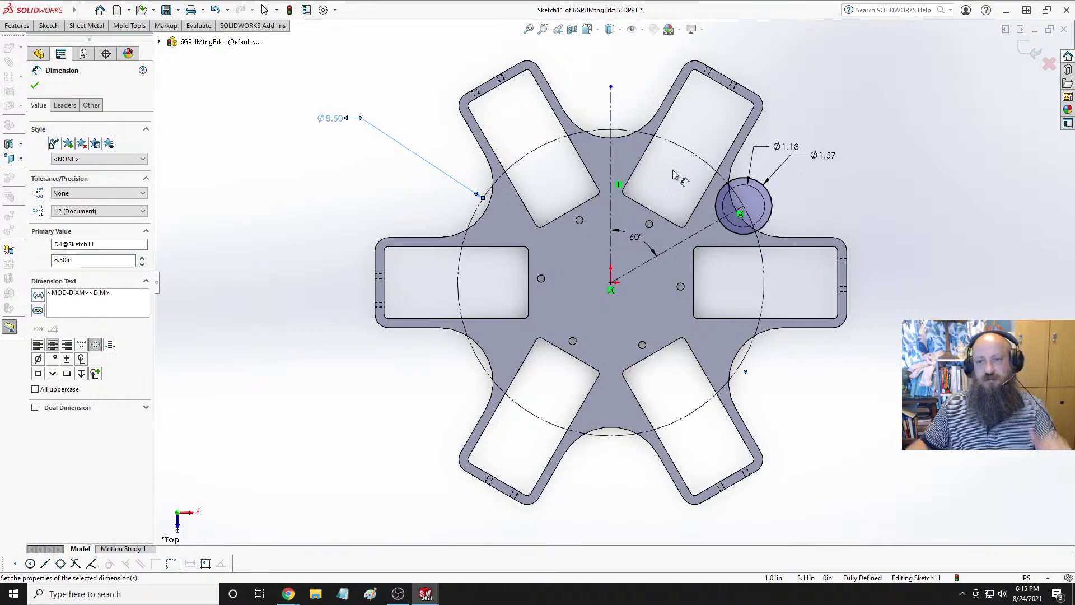
key("Escape")
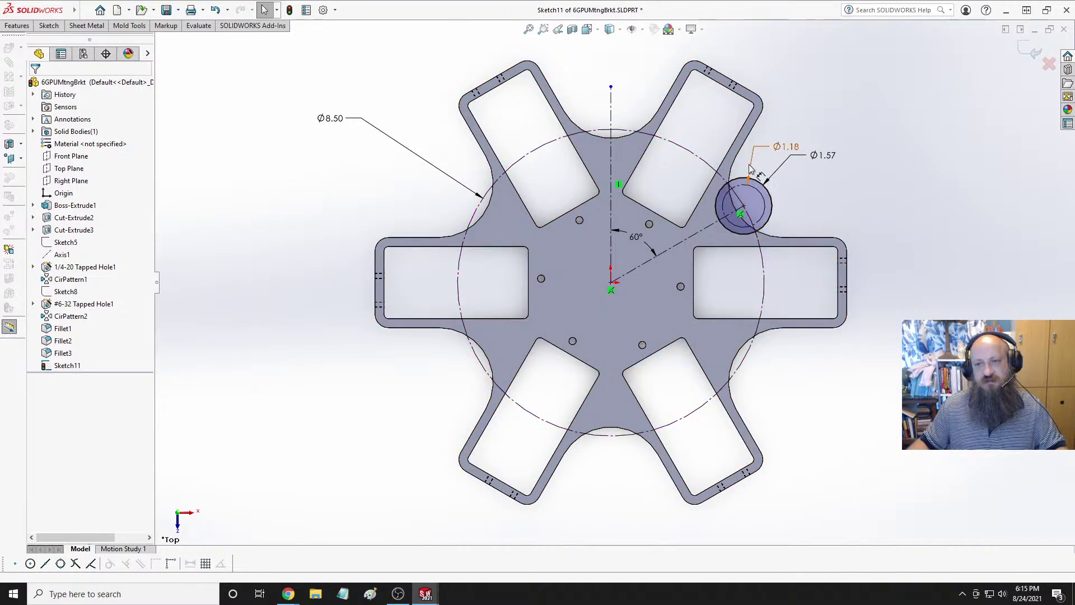
left_click(1027, 56)
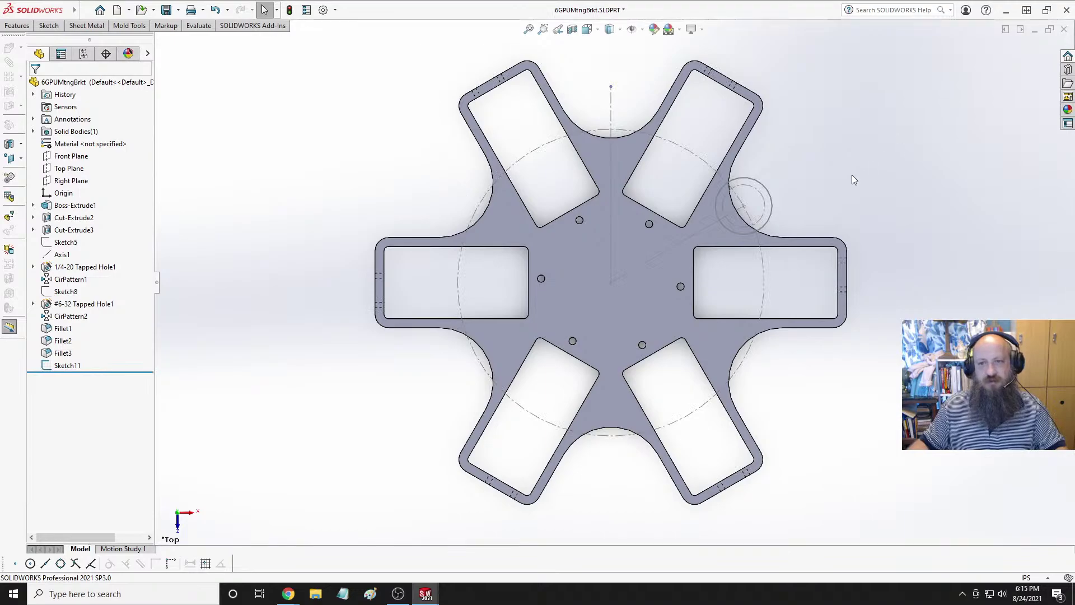
Edit the fillet on the six inner corners between the bracket arms, setting its radius to 2 in.
left_click(63, 328)
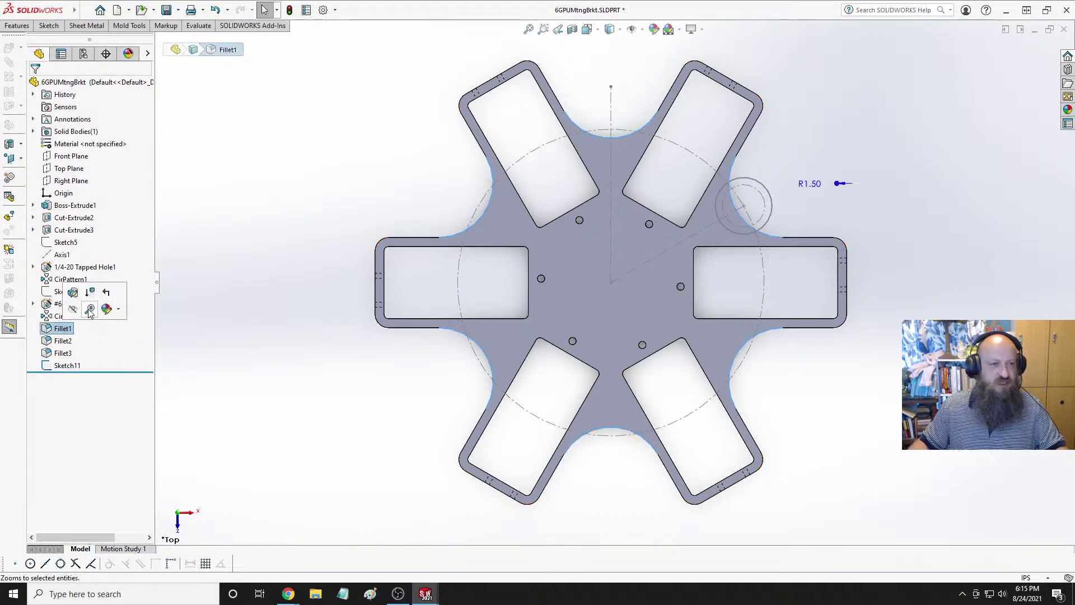
left_click(73, 292)
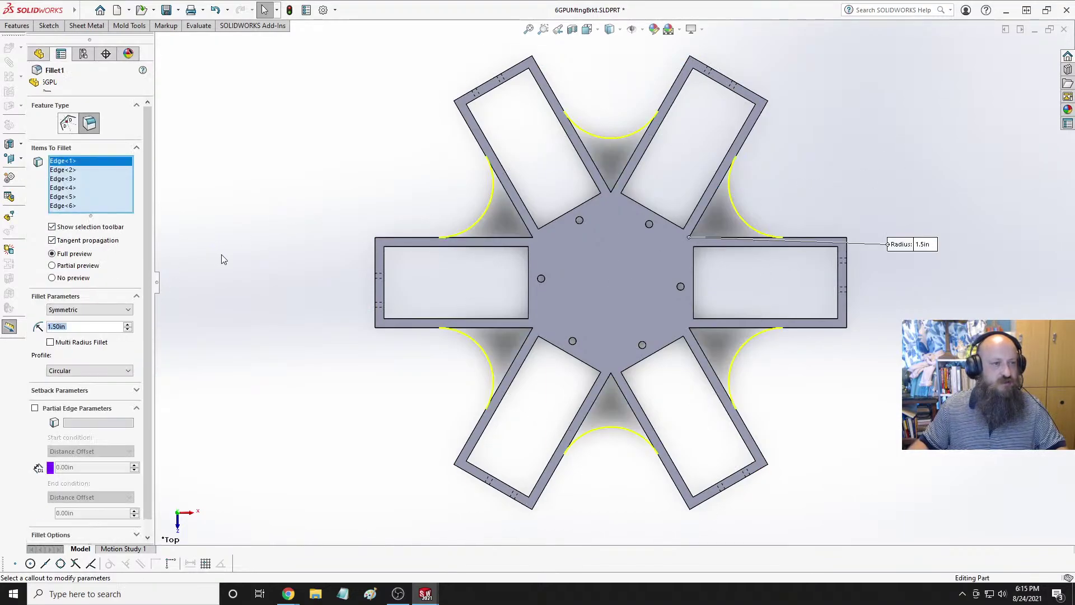
double_click(89, 327)
type("2")
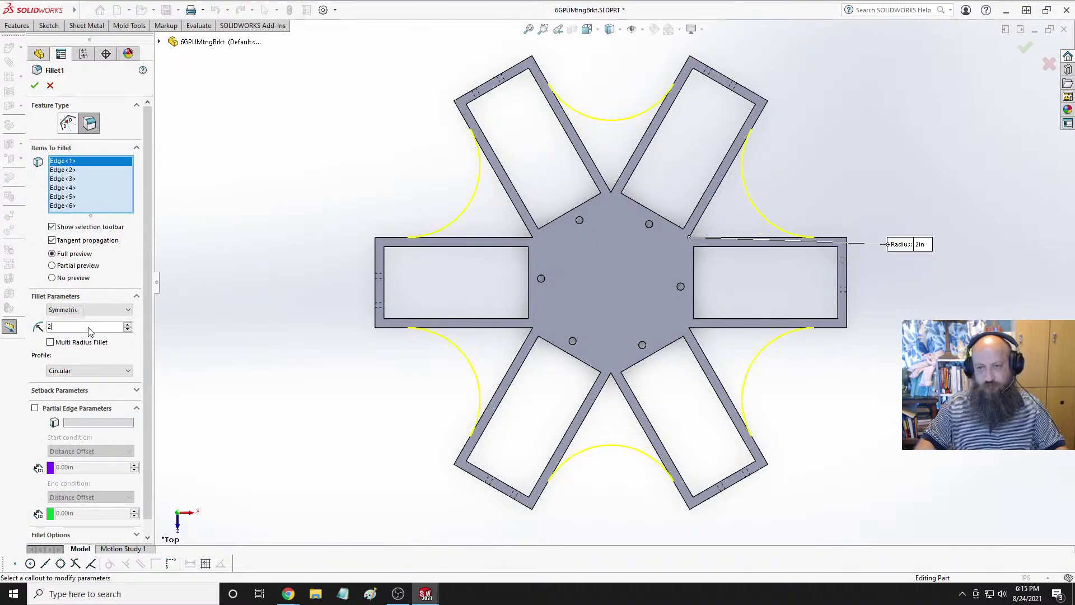
key("Return")
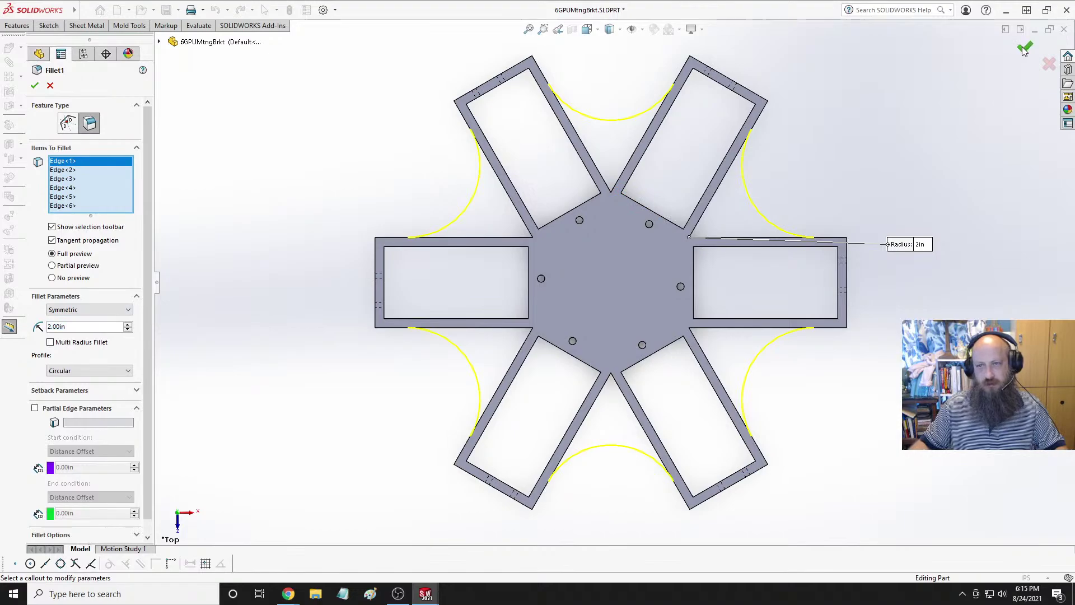
left_click(1023, 47)
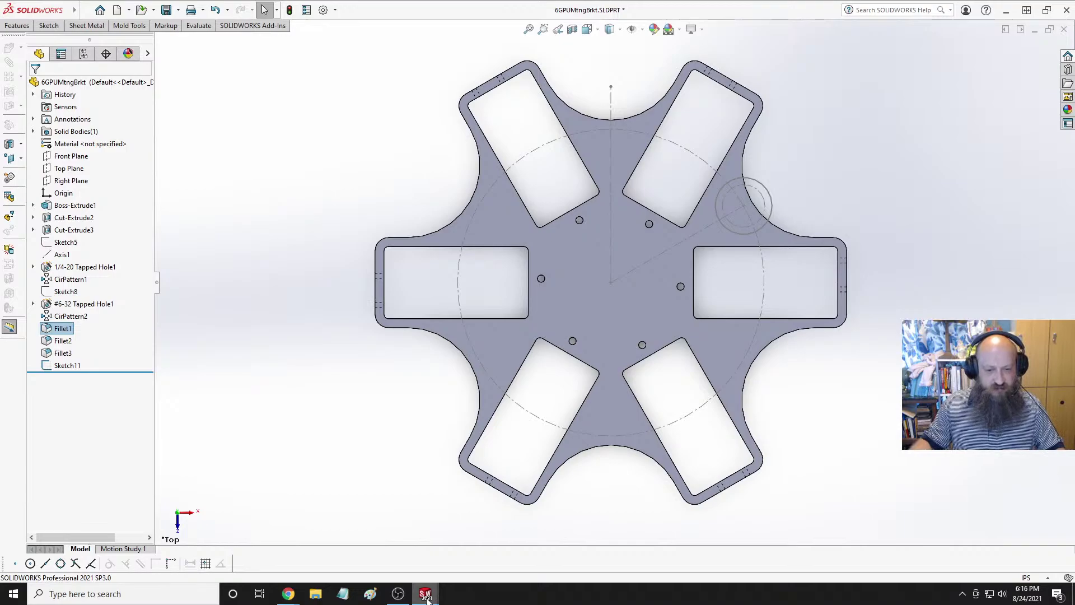
Switch to the browser and examine the pictures of the rods, supports and bearing blocks on the AliExpress slide rod listing.
mouse_move(283, 599)
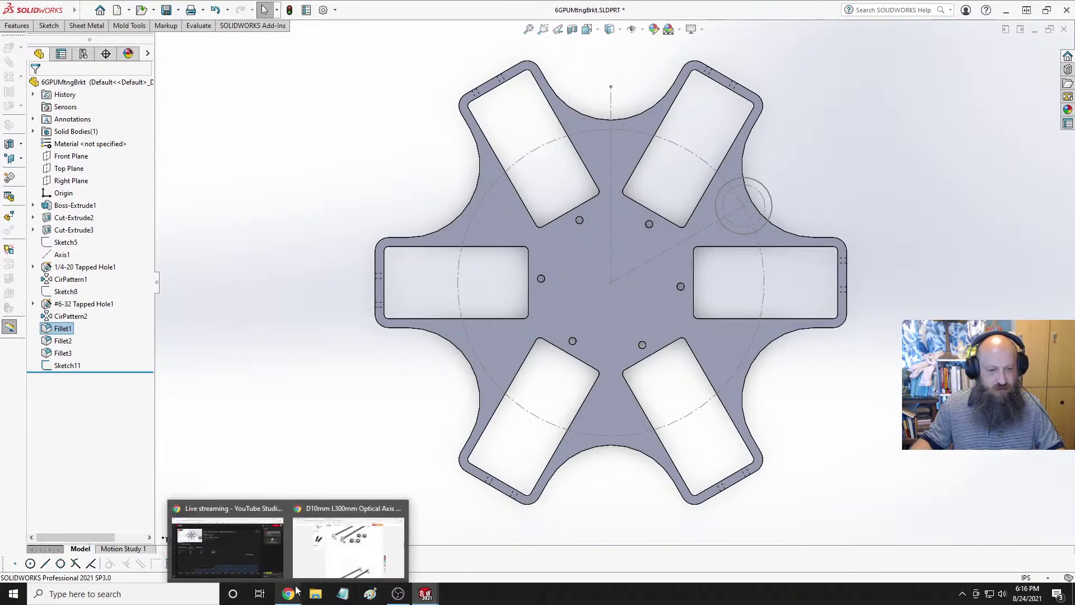
left_click(347, 546)
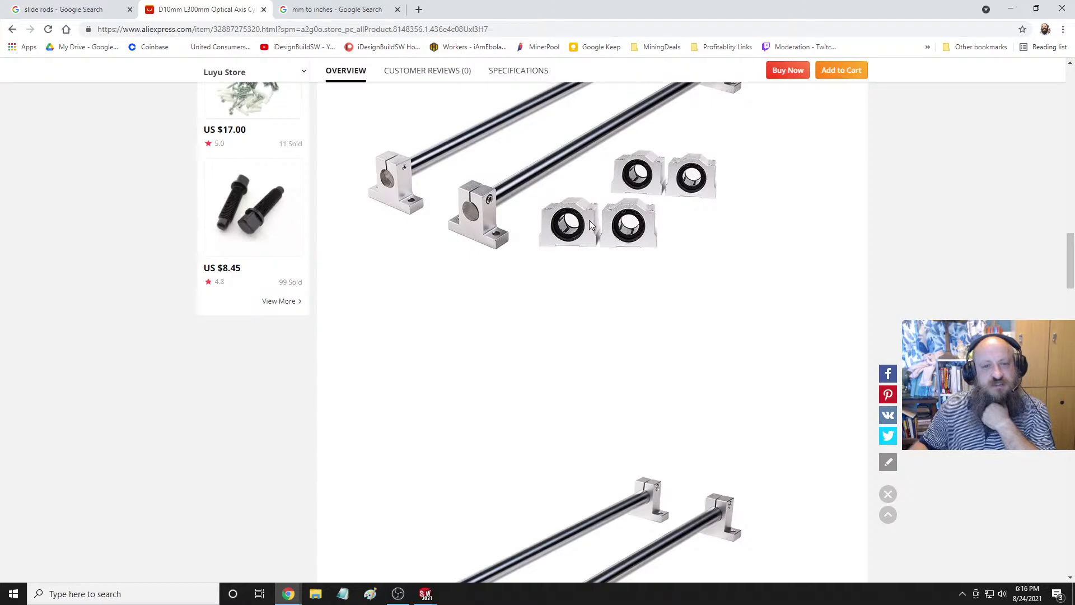
scroll(658, 275, "up", 2)
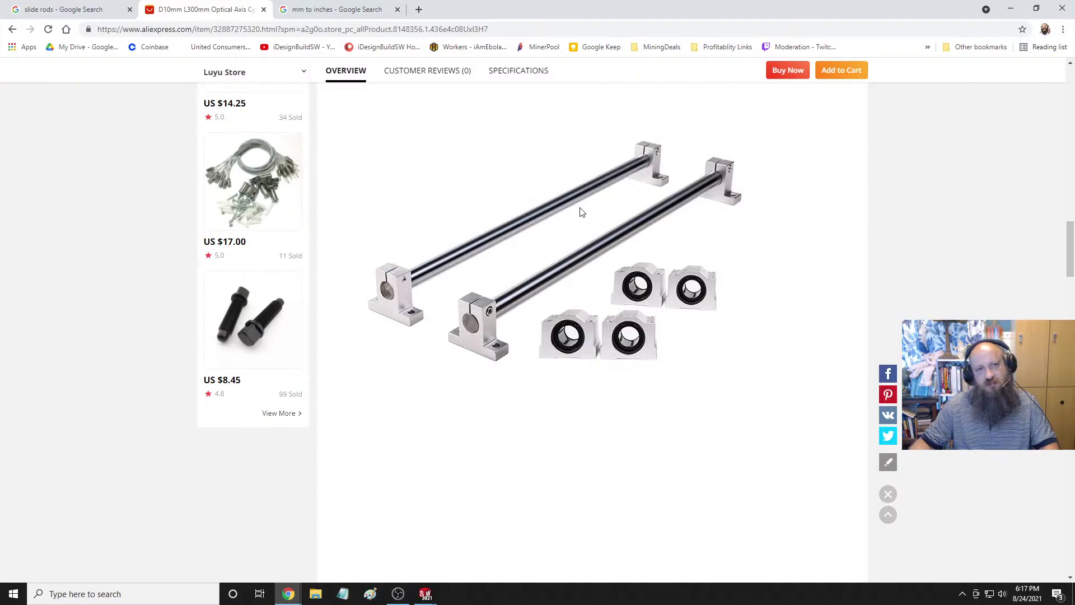
Switch back to the 6GPUCryptoRig assembly in SOLIDWORKS and examine how the GPU mounting bracket sits beneath the shell's domed top.
left_click(427, 592)
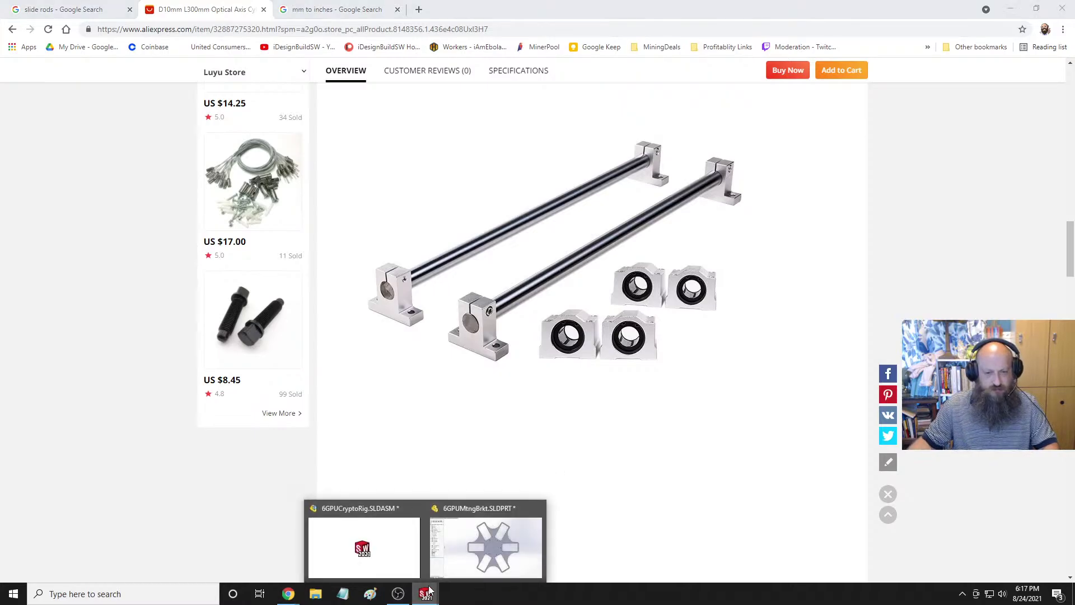
left_click(487, 552)
key("ctrl+Tab")
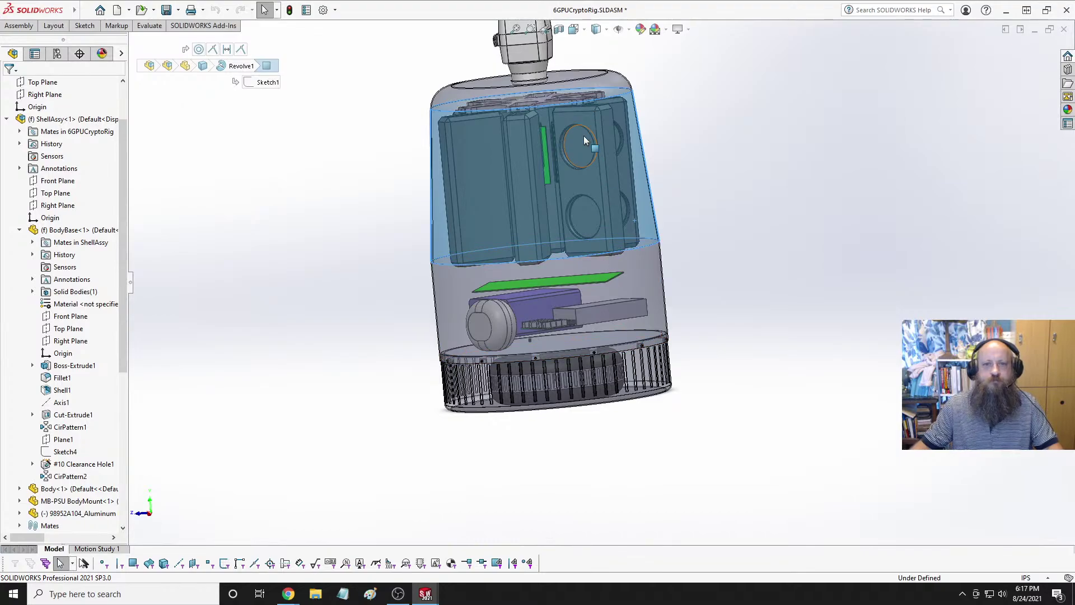
scroll(584, 135, "down", 5)
middle_click_drag(590, 332, 599, 191)
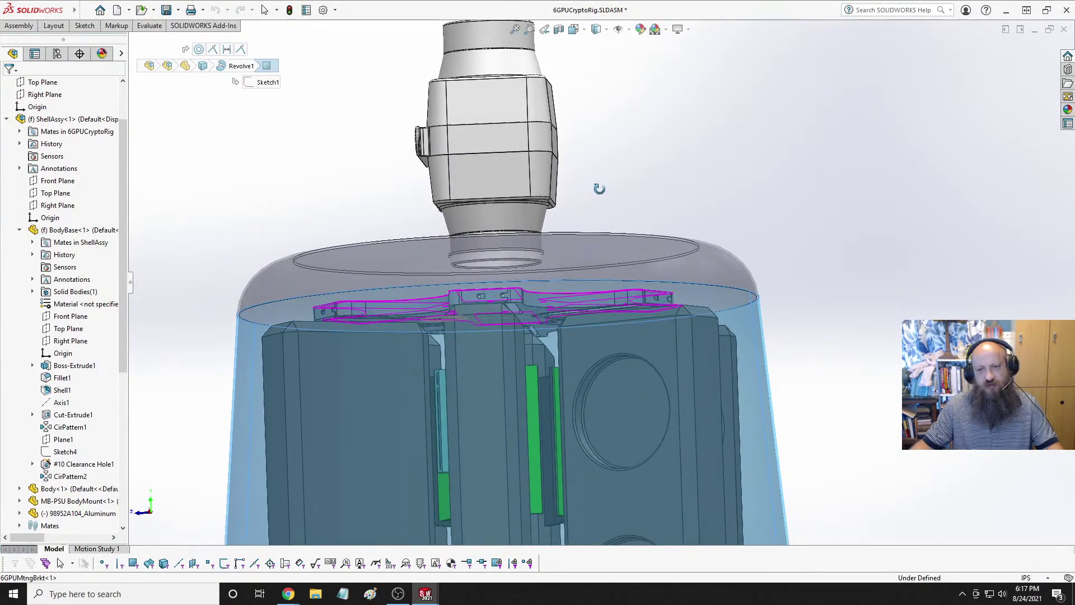
left_click(577, 259)
scroll(577, 259, "up", 3)
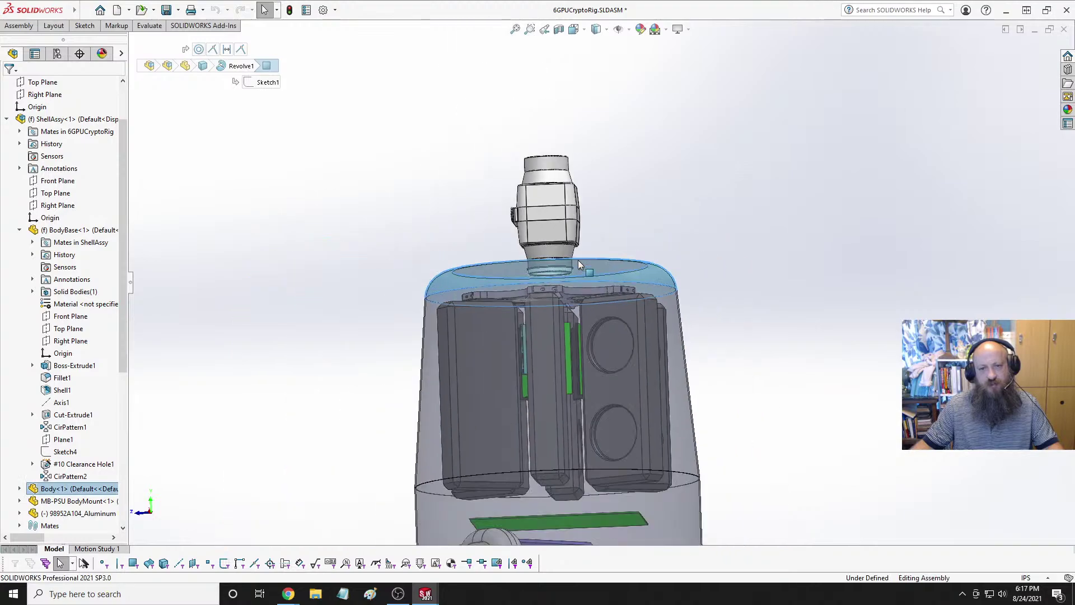
middle_click_drag(723, 281, 679, 289)
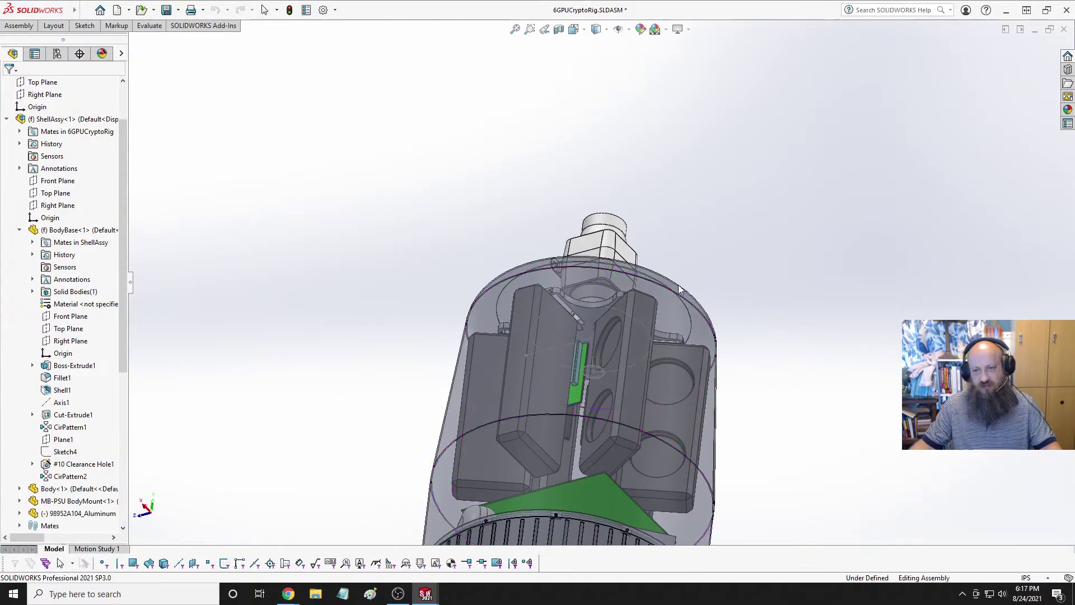
Open the transparent outer Body part from the assembly in its own window.
left_click(666, 320)
middle_click_drag(743, 325, 685, 327)
right_click(683, 321)
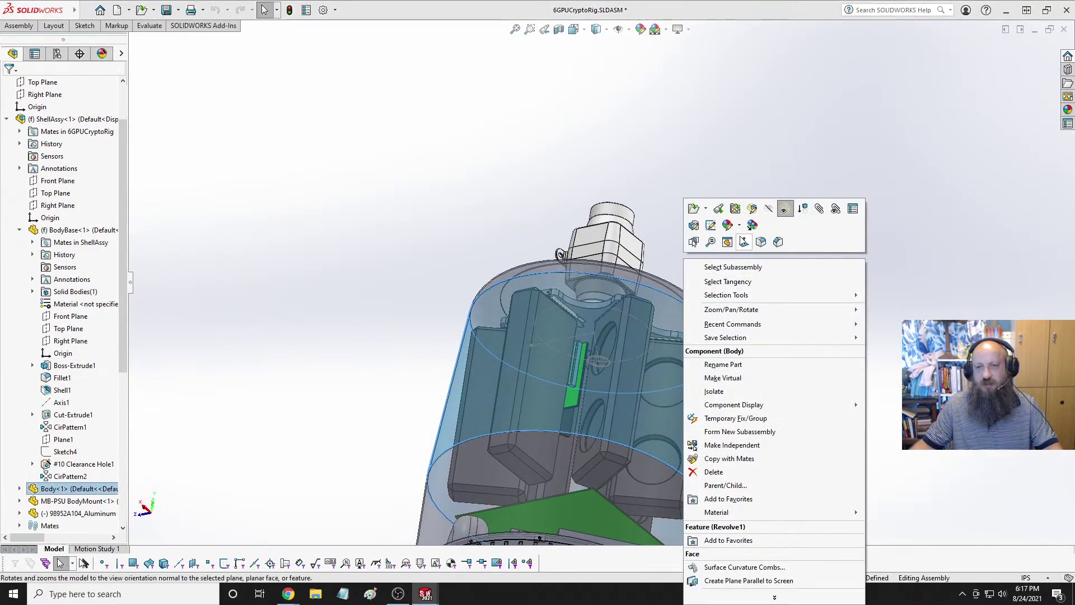
left_click(705, 228)
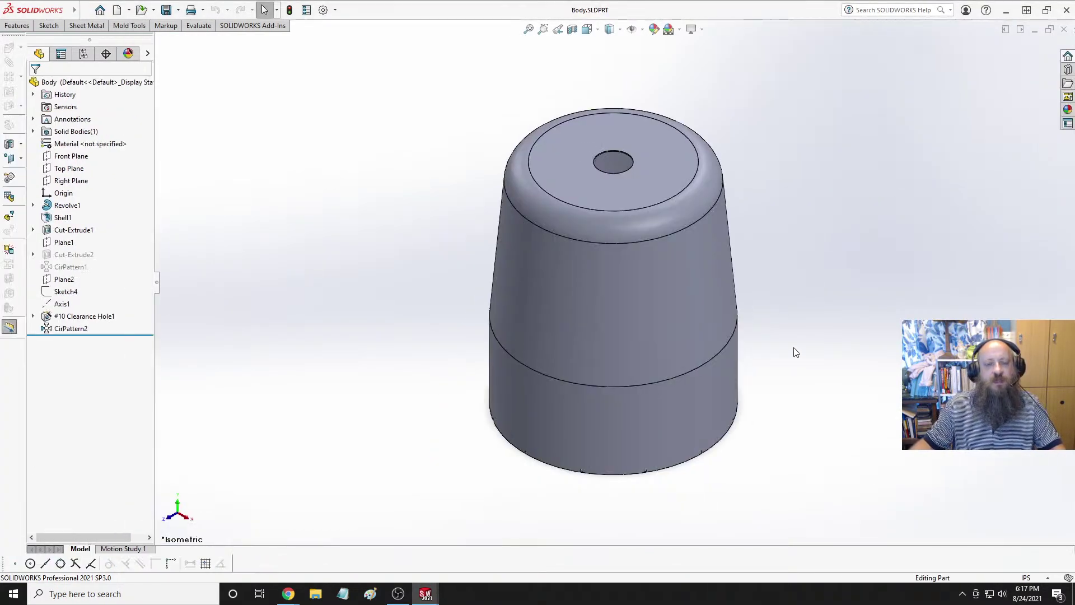
Measure the distance between the shell's inner top face and its open bottom rim.
middle_click_drag(794, 350, 758, 125)
left_click(636, 272)
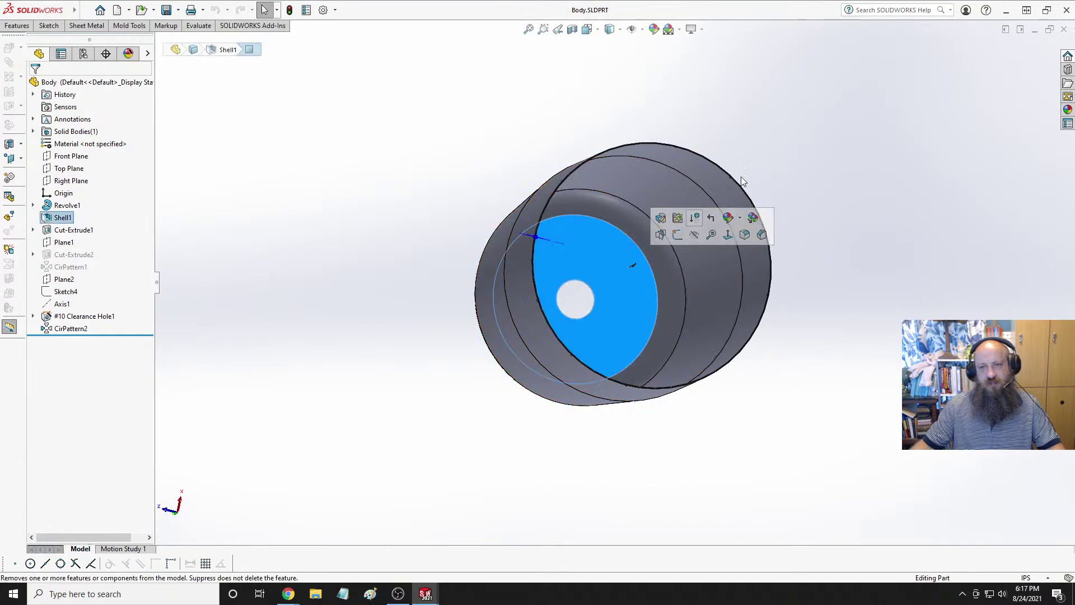
scroll(728, 193, "down", 6)
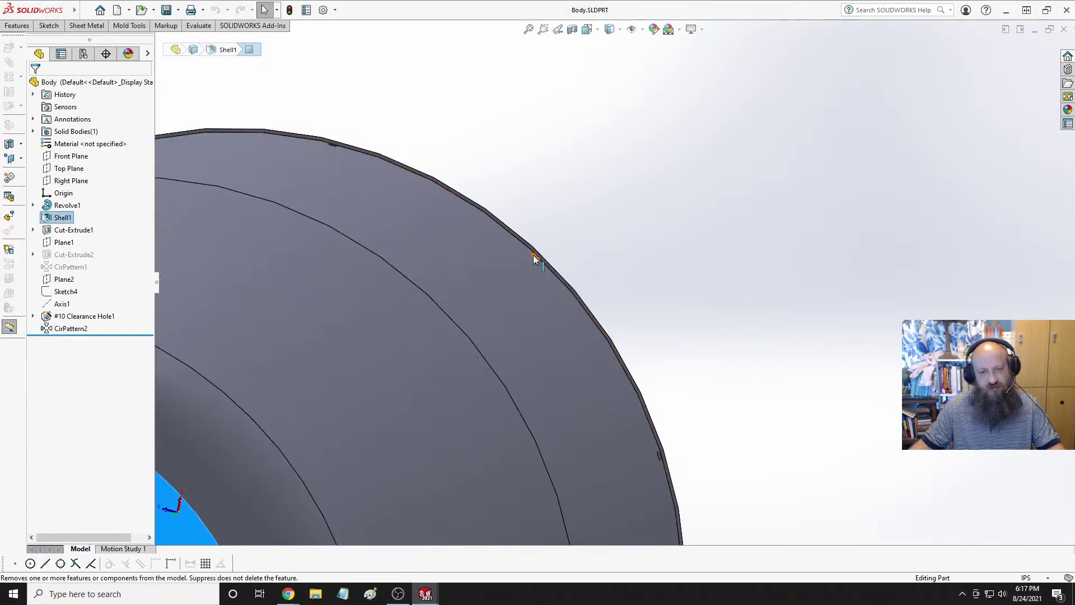
scroll(537, 235, "down", 3)
left_click(540, 234)
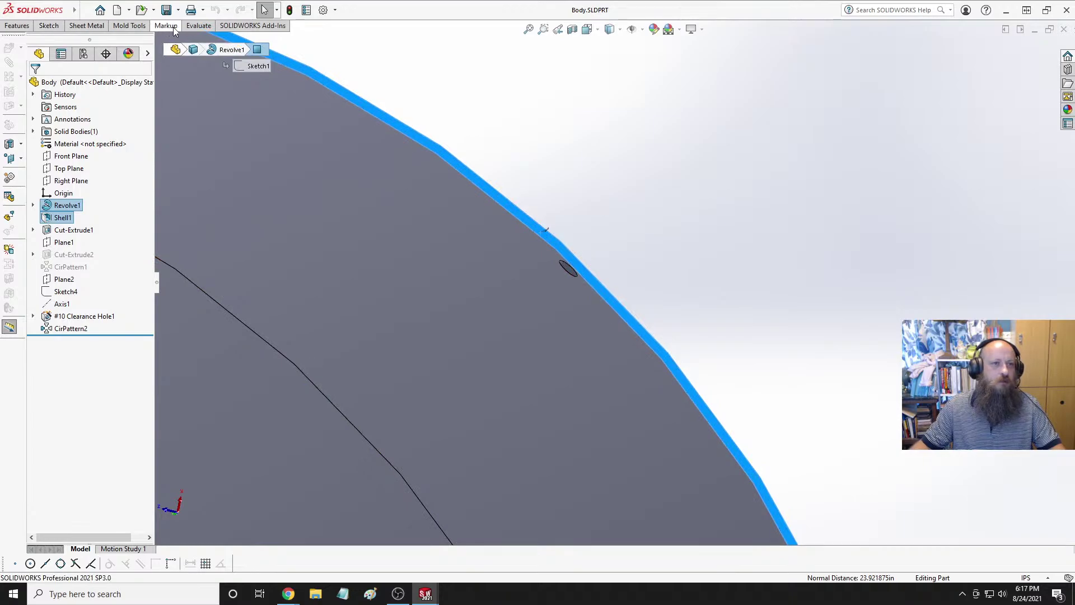
left_click(199, 25)
left_click(49, 41)
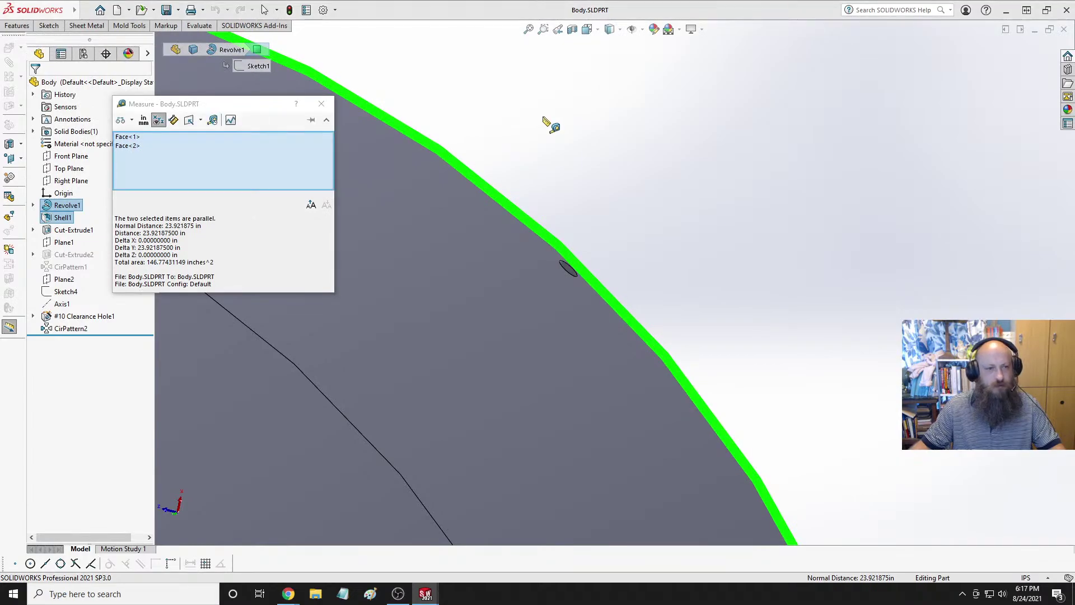
key("Escape")
key("f")
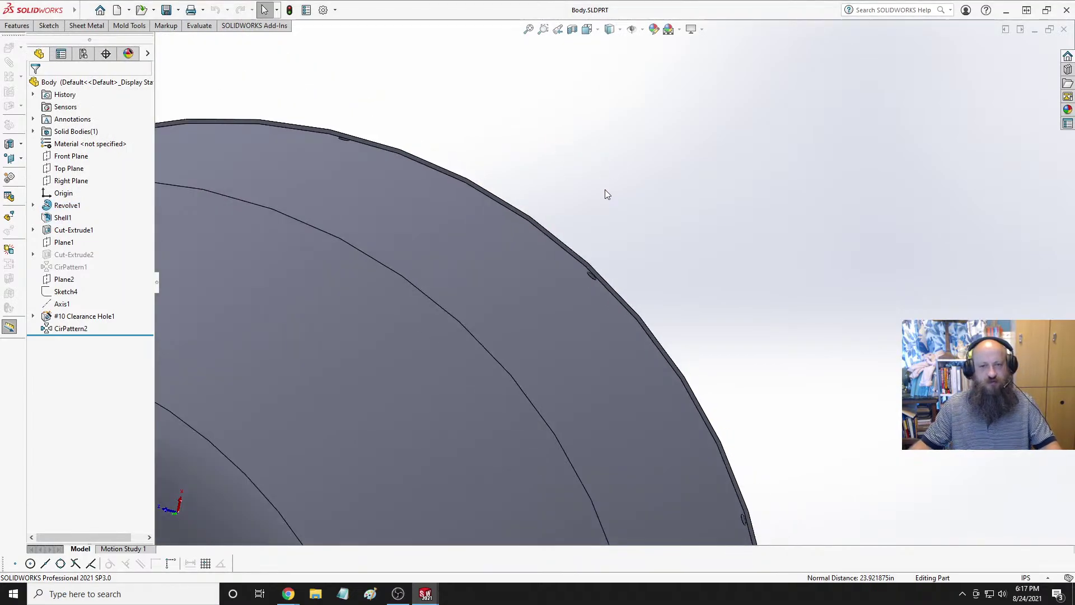
middle_click_drag(606, 186, 681, 284)
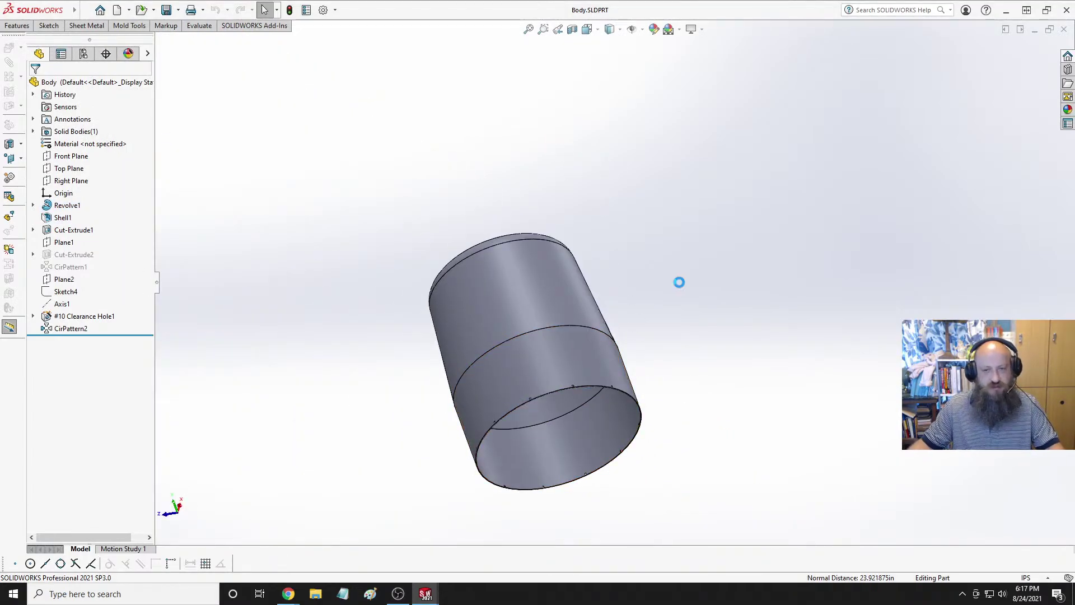
Return to the 6GPUCryptoRig assembly and measure the distance from the mounting bracket's underside to a GPU mock-up's lower end face.
key("ctrl+Tab")
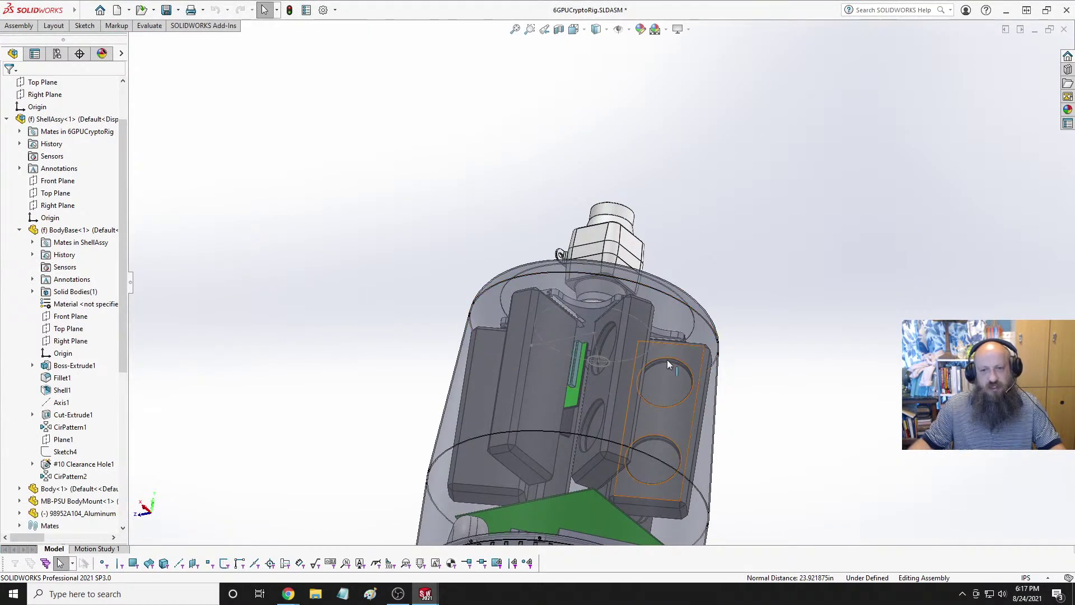
middle_click_drag(667, 360, 627, 378)
scroll(626, 376, "down", 10)
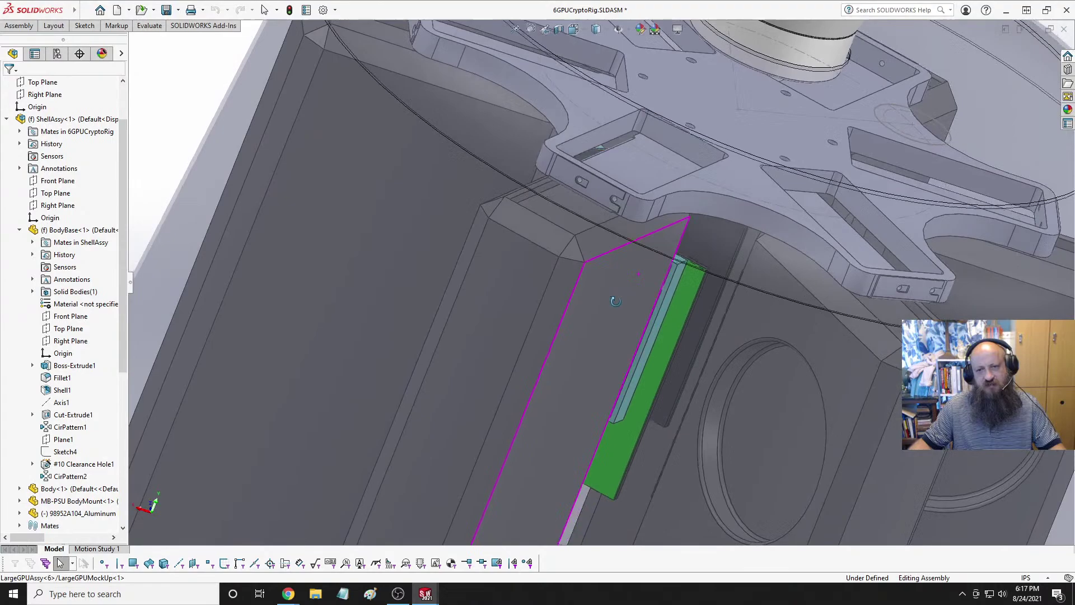
middle_click_drag(616, 301, 673, 200)
left_click(673, 200)
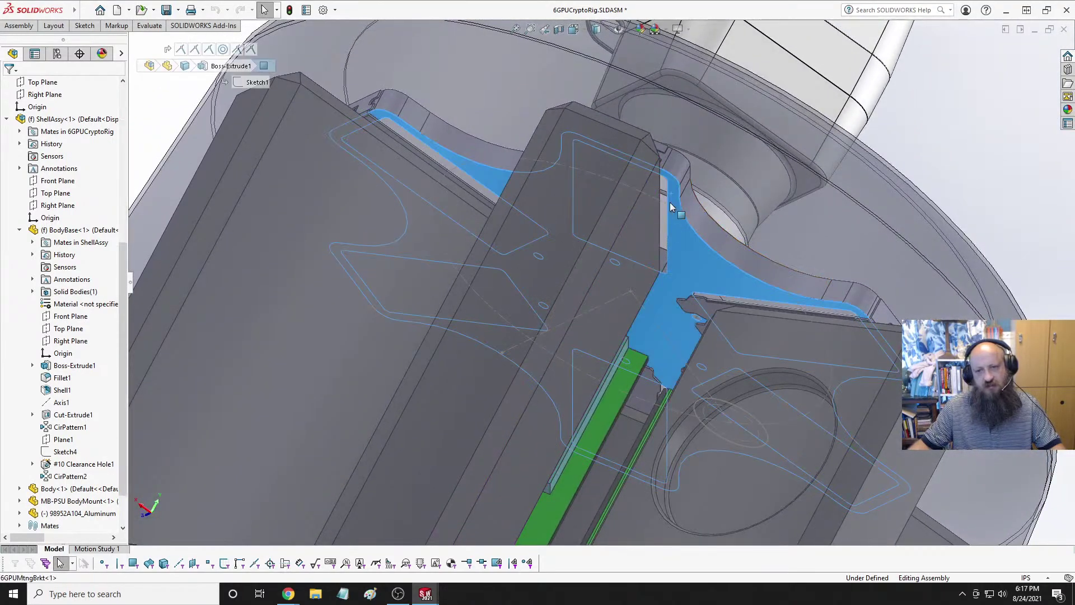
scroll(619, 304, "up", 5)
scroll(529, 465, "down", 5)
left_click(442, 415, "ctrl")
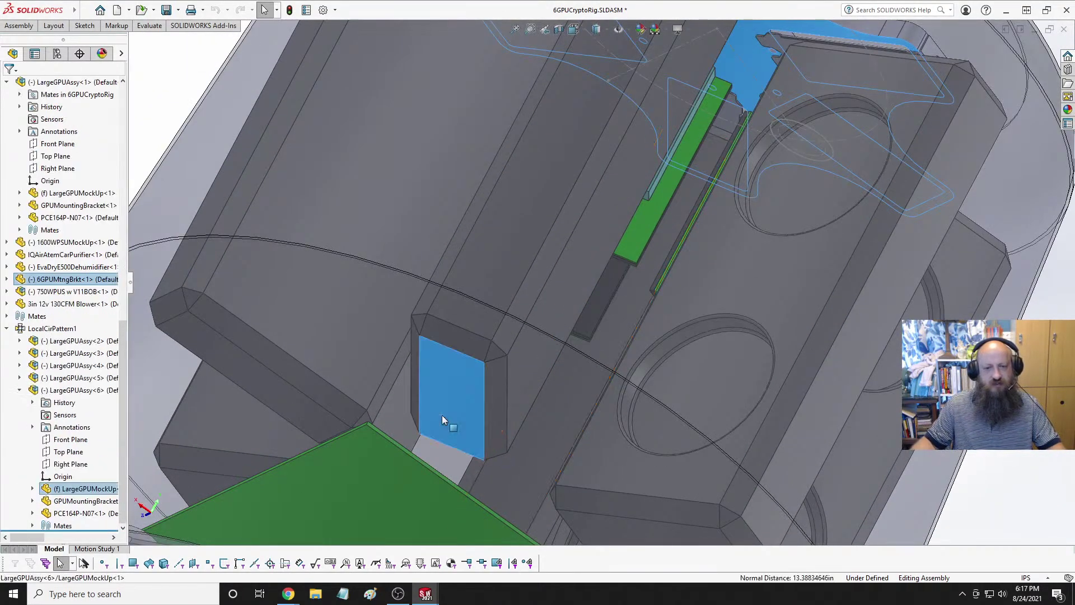
left_click(85, 26)
left_click(145, 26)
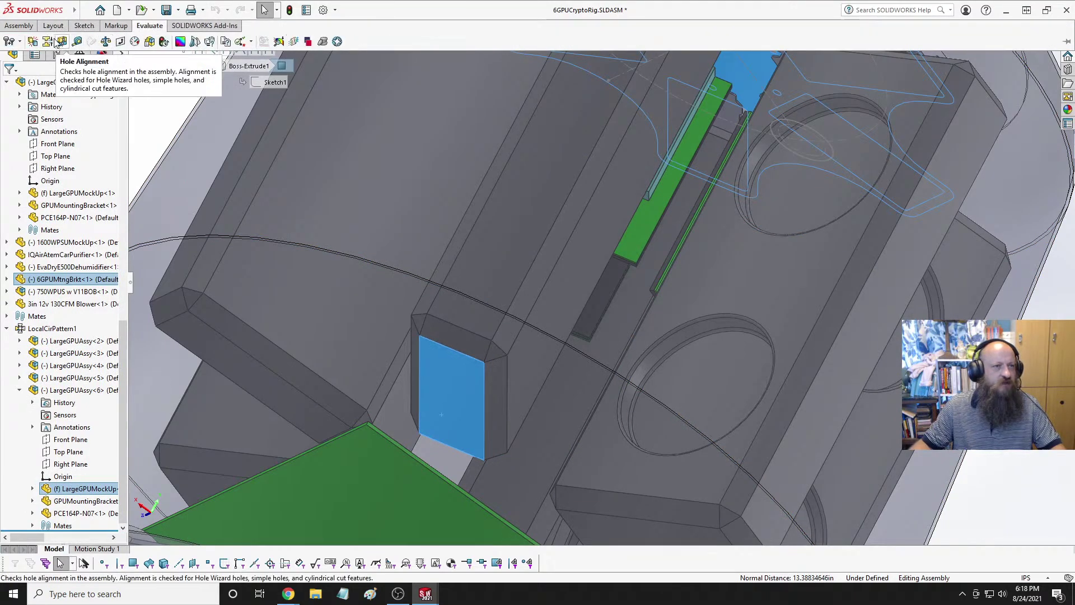
left_click(72, 40)
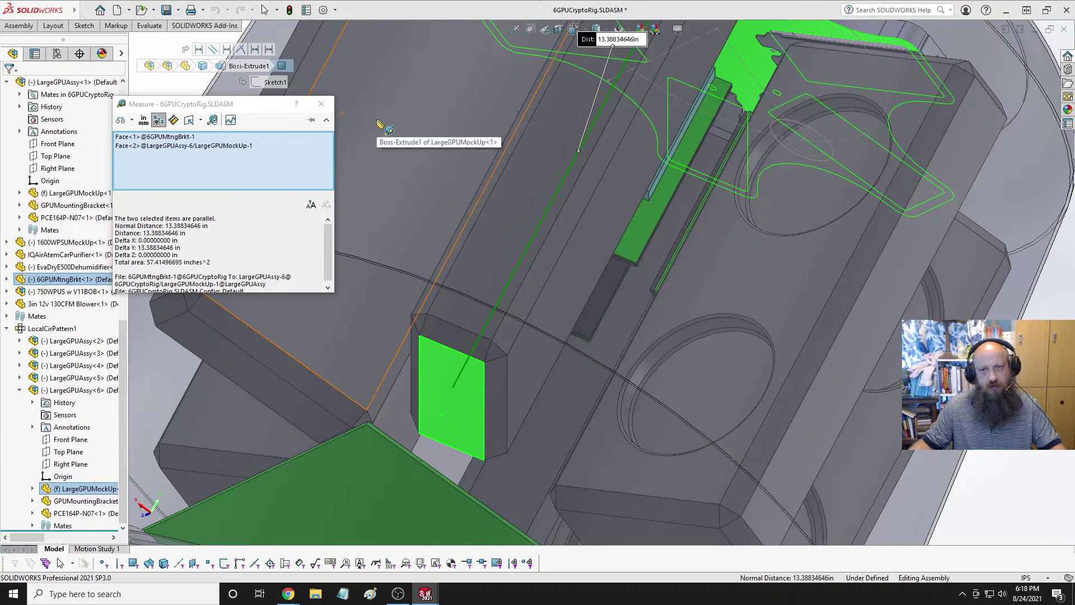
key("Escape")
key("Escape")
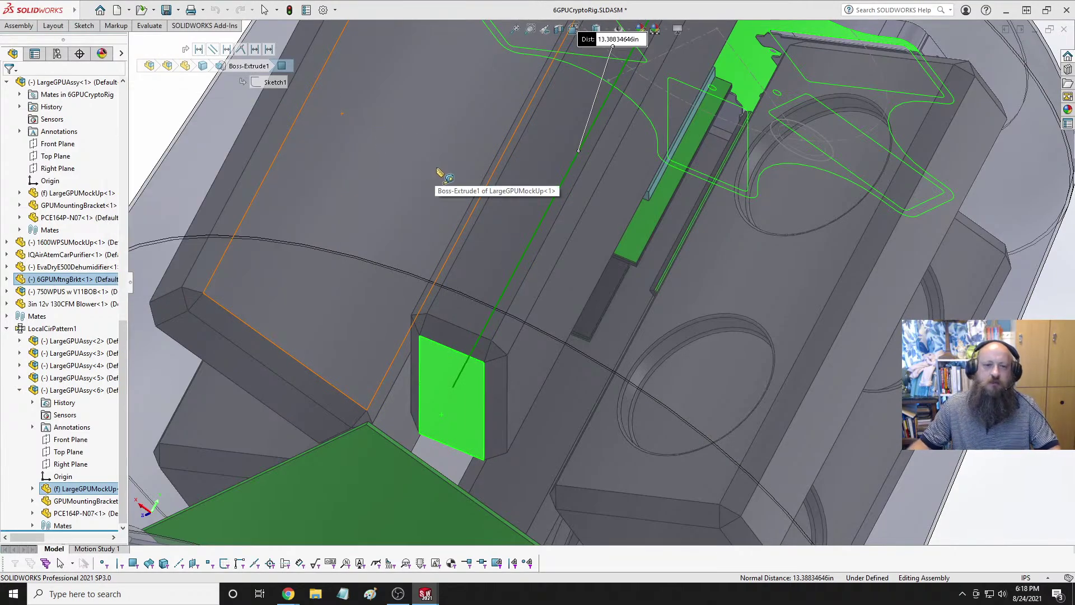
Examine the whole rig from the side and from above, checking the space around the GPUs and between the bracket arms.
key("f")
middle_click_drag(572, 193, 616, 238)
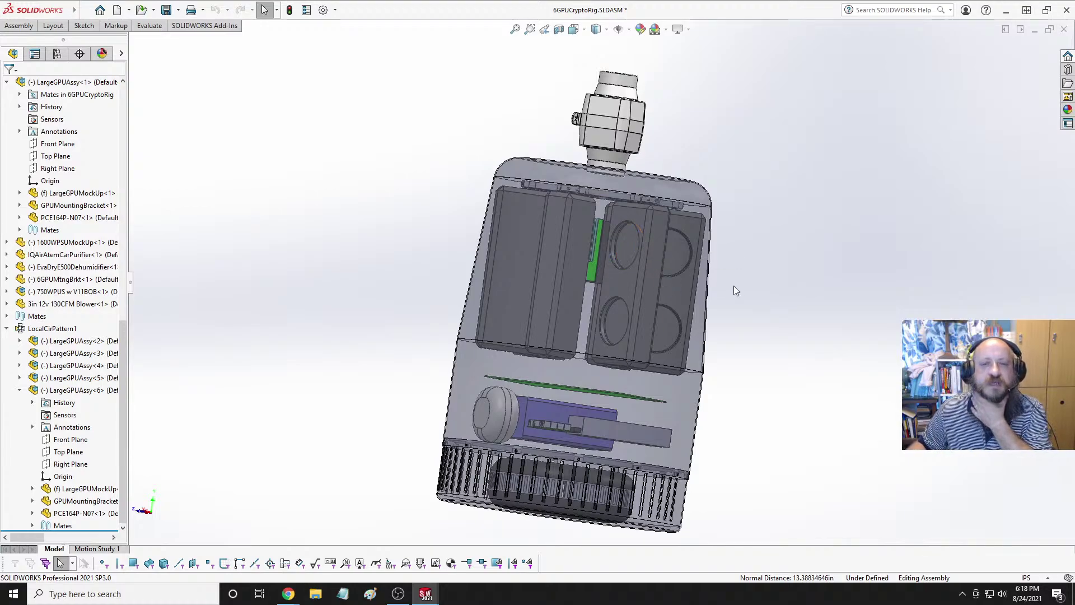
scroll(728, 280, "down", 3)
scroll(724, 278, "up", 3)
middle_click_drag(724, 278, 693, 318)
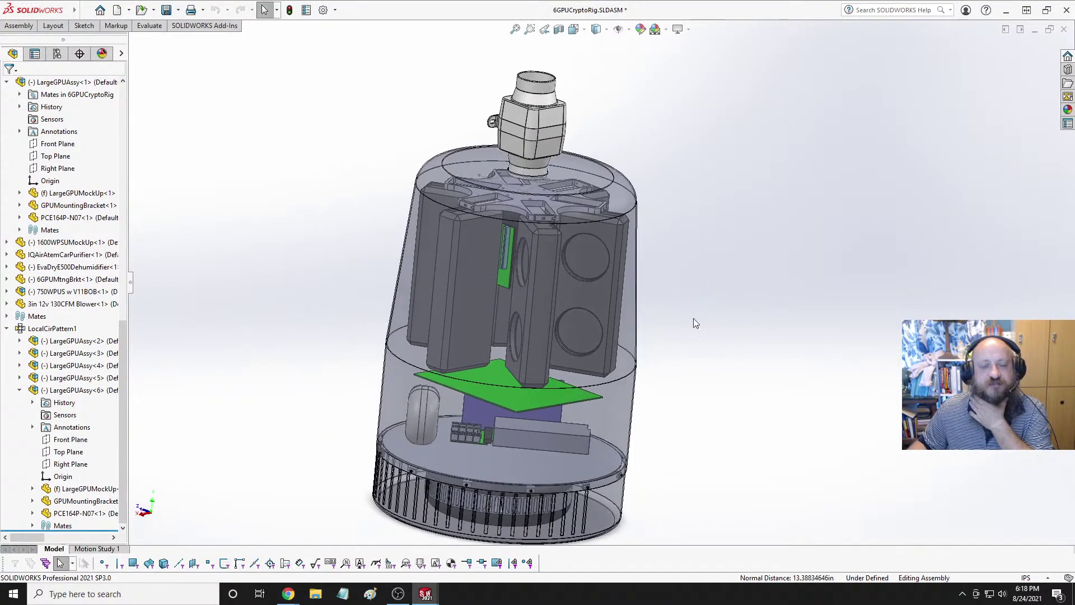
scroll(690, 314, "down", 3)
scroll(651, 305, "up", 2)
middle_click_drag(485, 259, 643, 361)
scroll(520, 224, "down", 6)
scroll(638, 336, "down", 4)
scroll(642, 337, "up", 3)
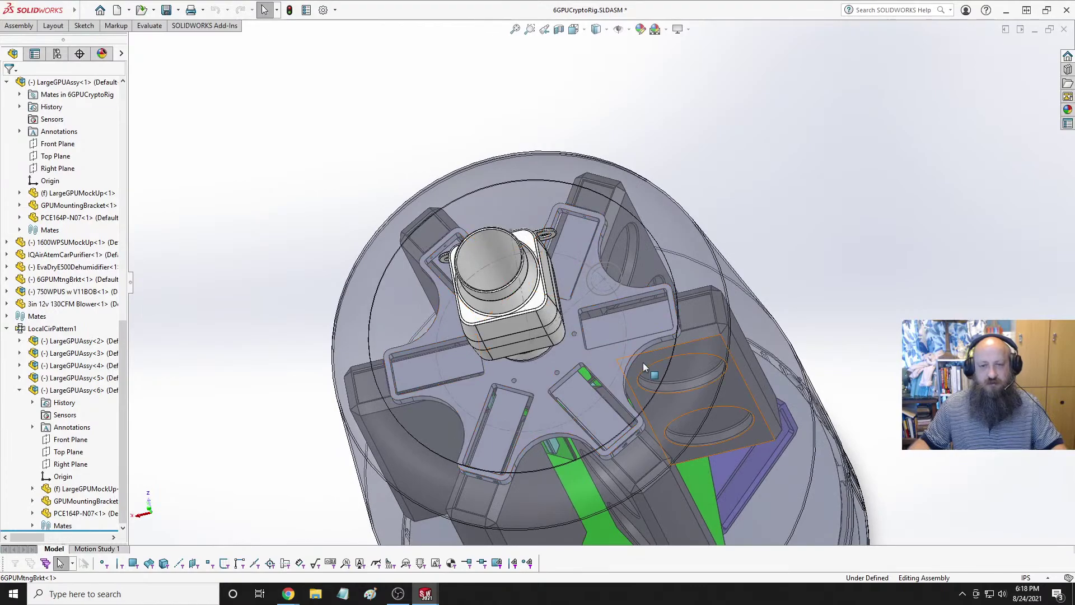
Return to the 6GPUMtngBrkt part and open the sketch with the rod and bearing circles for editing.
key("ctrl+Tab")
left_click(636, 331)
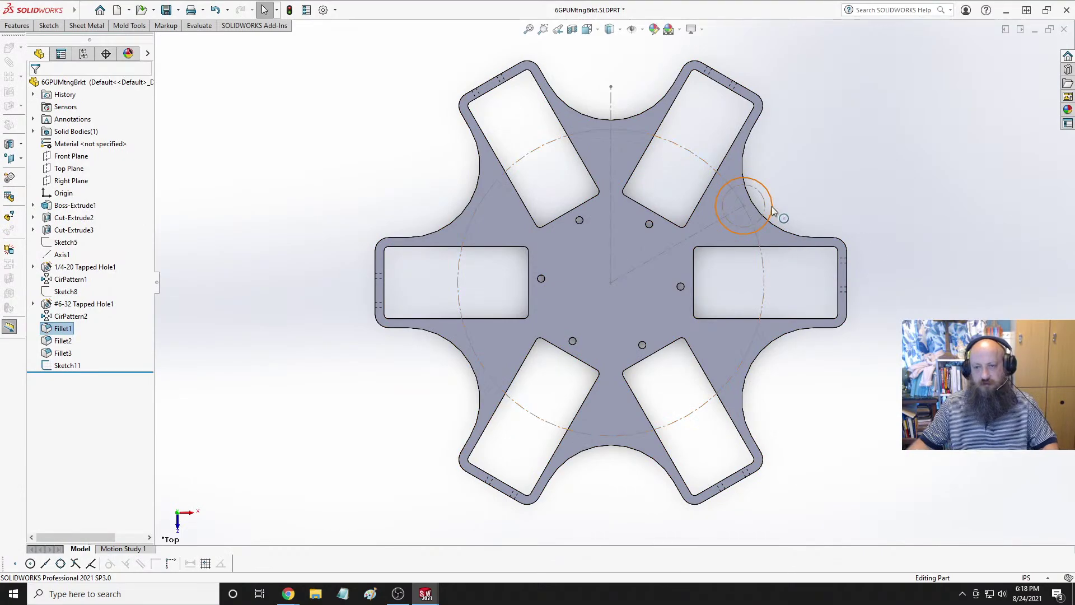
scroll(774, 208, "down", 5)
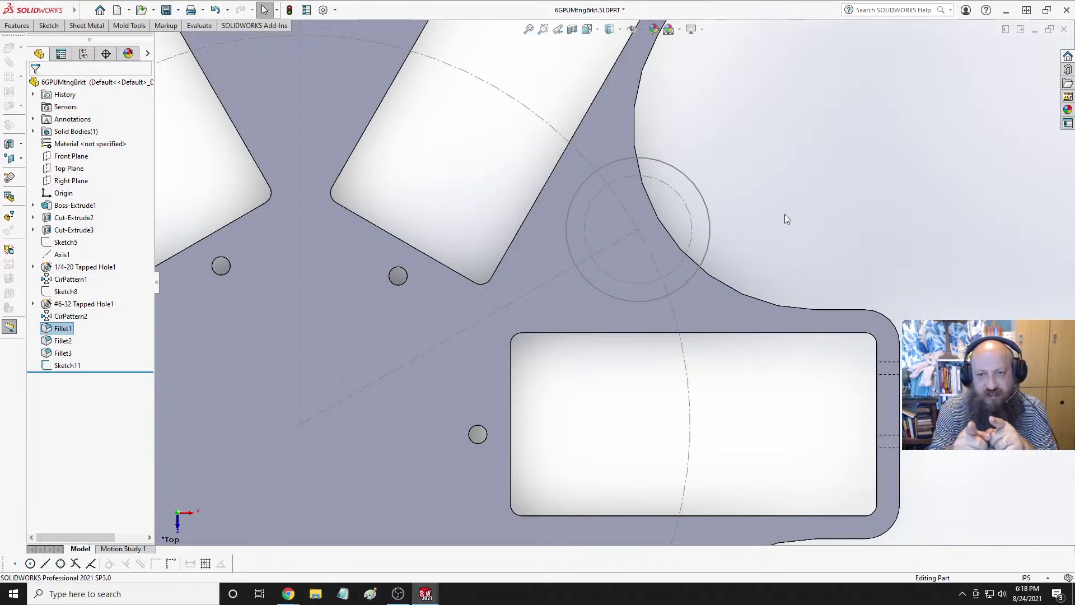
left_click(68, 365)
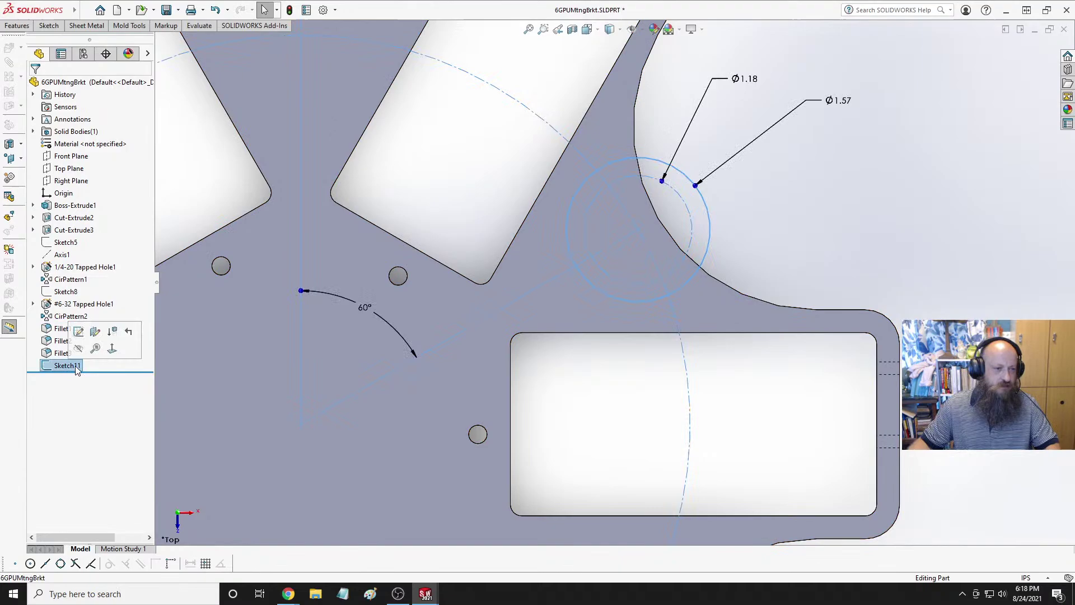
left_click(79, 331)
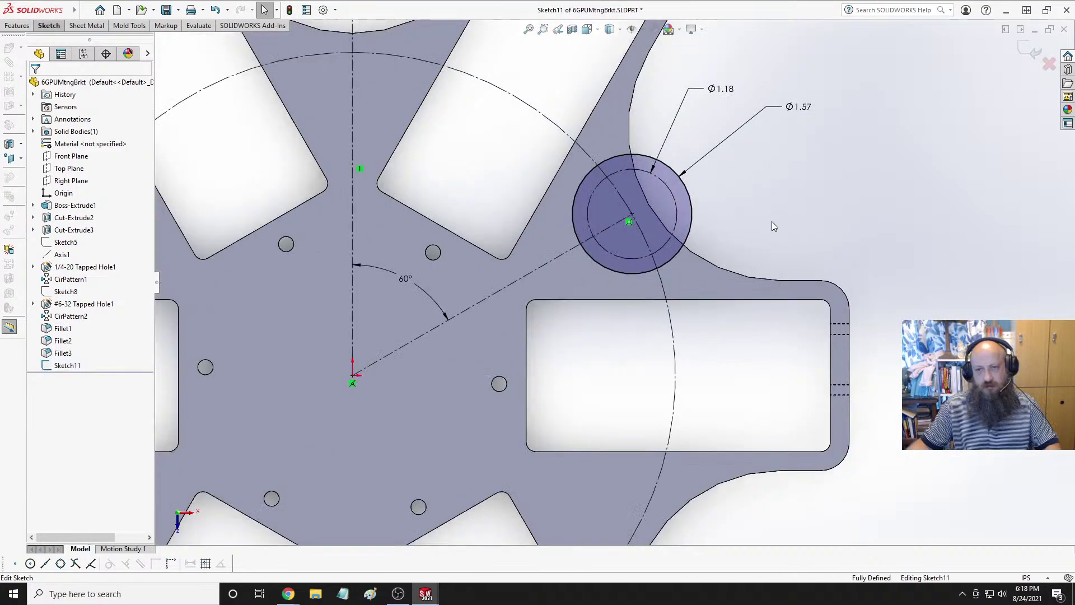
Make both the inner and outer concentric circles between the bracket arms construction geometry.
left_click(677, 205)
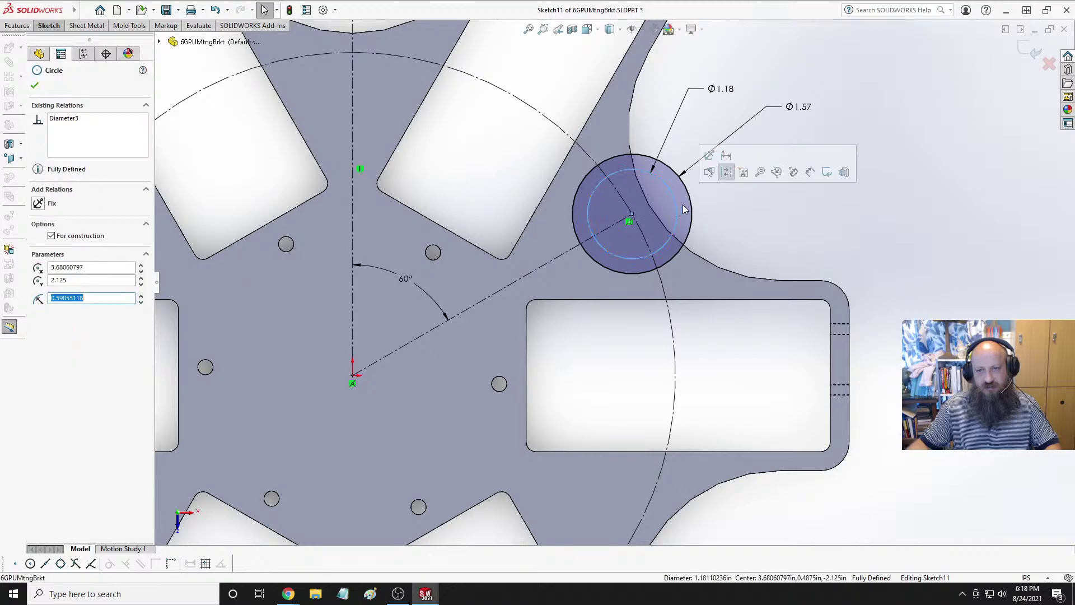
left_click(726, 172)
left_click(690, 194)
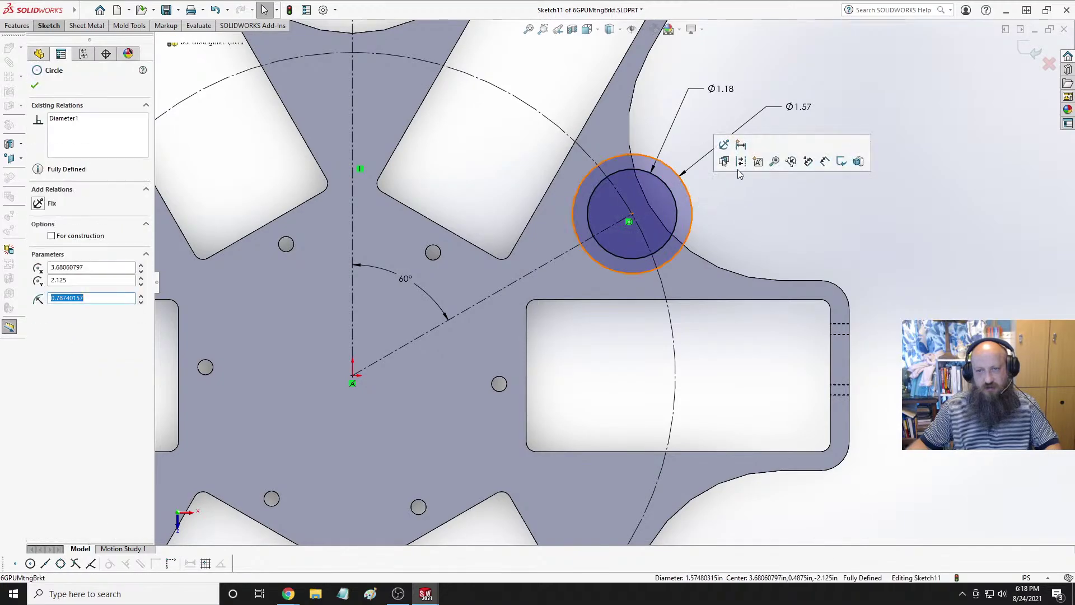
left_click(740, 162)
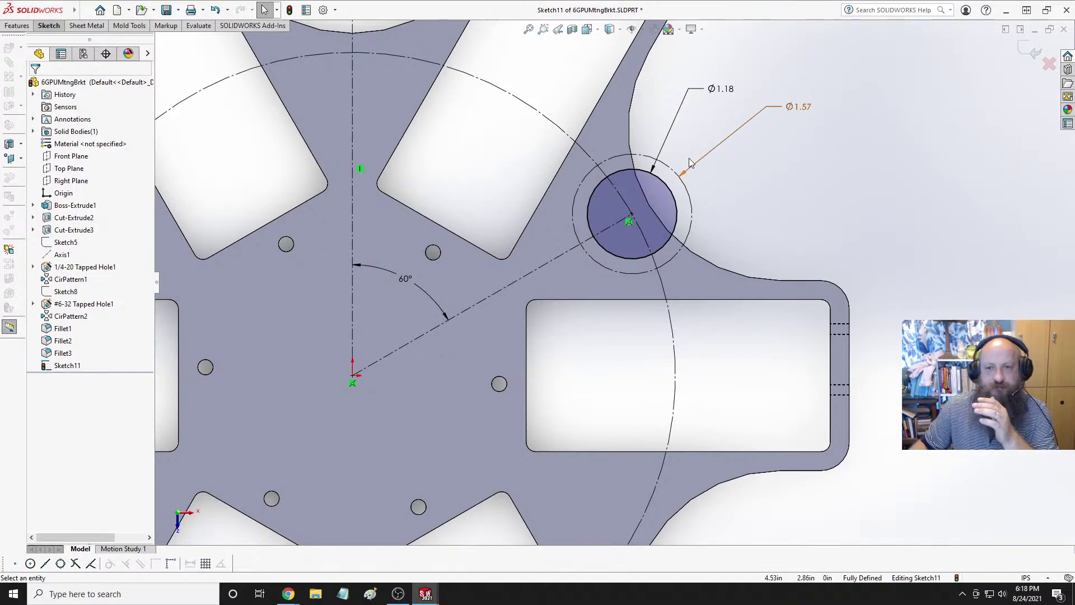
left_click(671, 193)
left_click(715, 158)
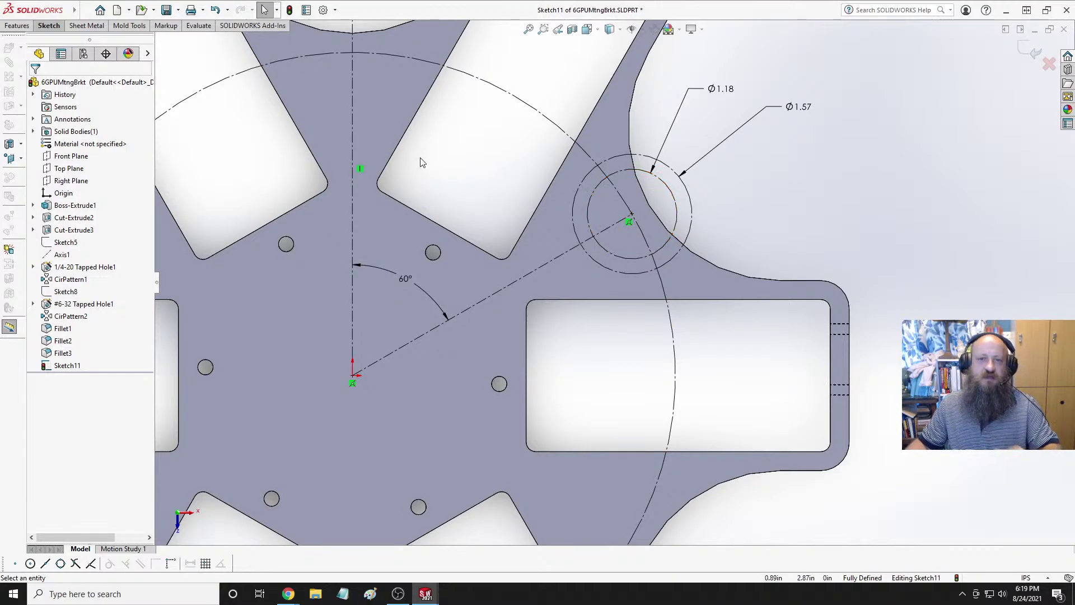
left_click(73, 29)
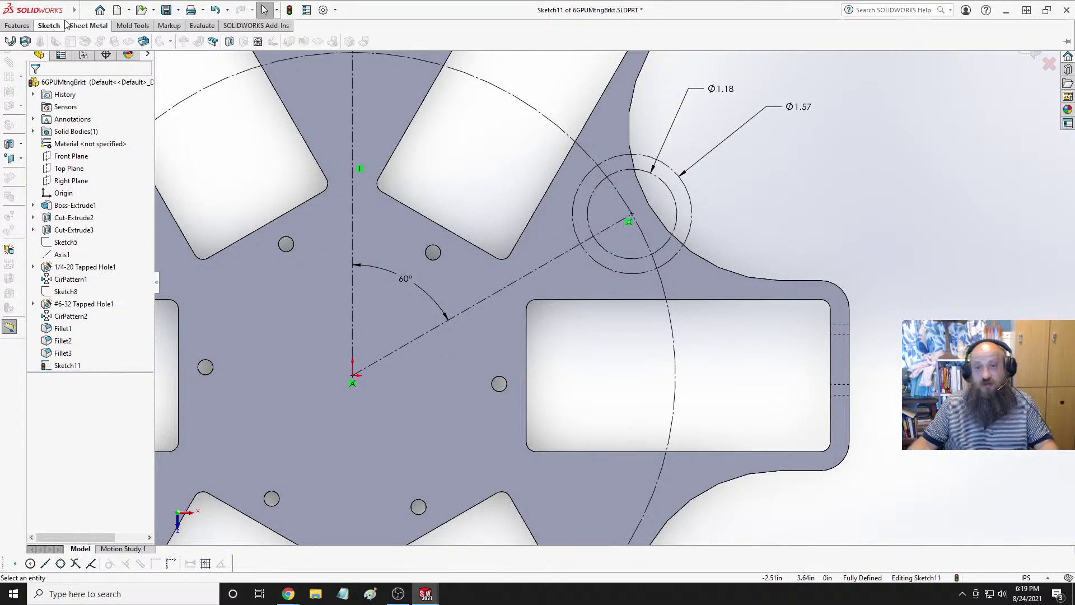
Turn the outer 1.57 in circle between the bracket arms back into regular sketch geometry.
left_click(691, 189)
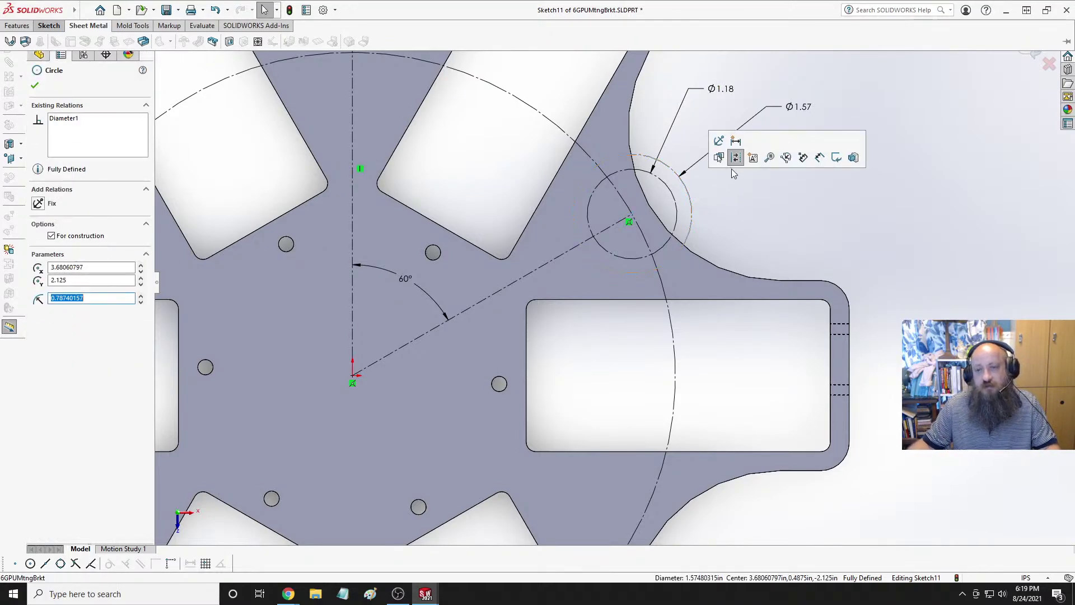
left_click(731, 169)
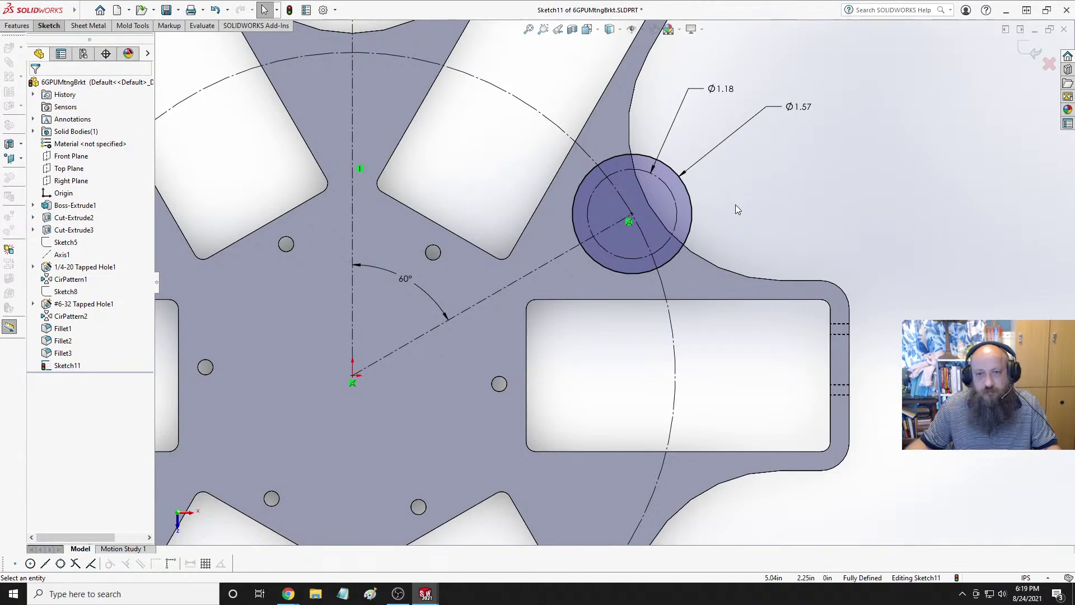
scroll(734, 203, "up", 5)
scroll(438, 307, "down", 2)
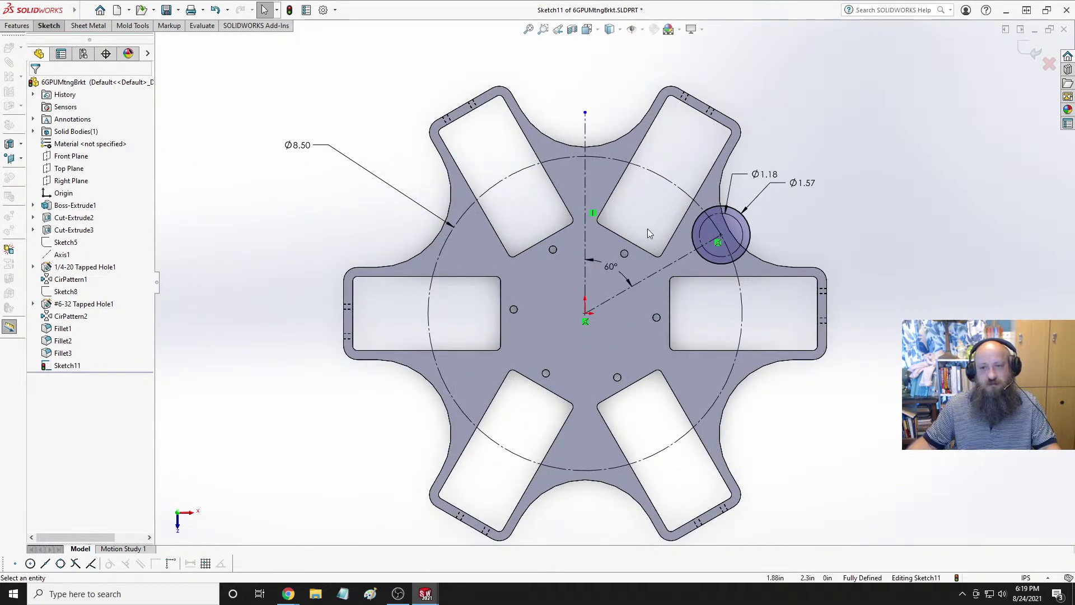
Cut the 1.57 in circle through the whole bracket with an Extruded Cut set to Through All.
left_click(49, 25)
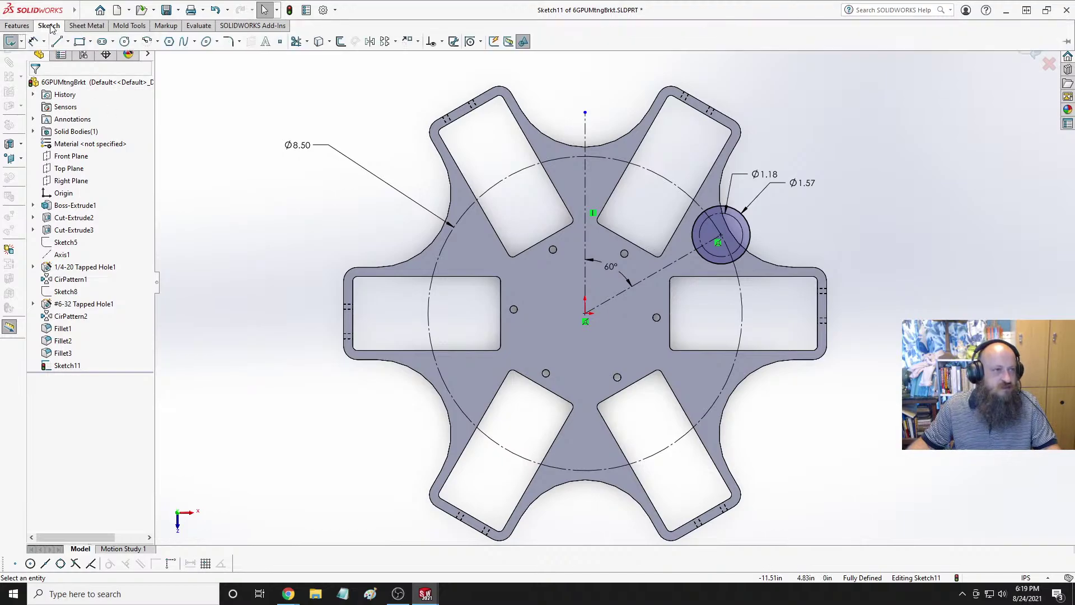
left_click(17, 26)
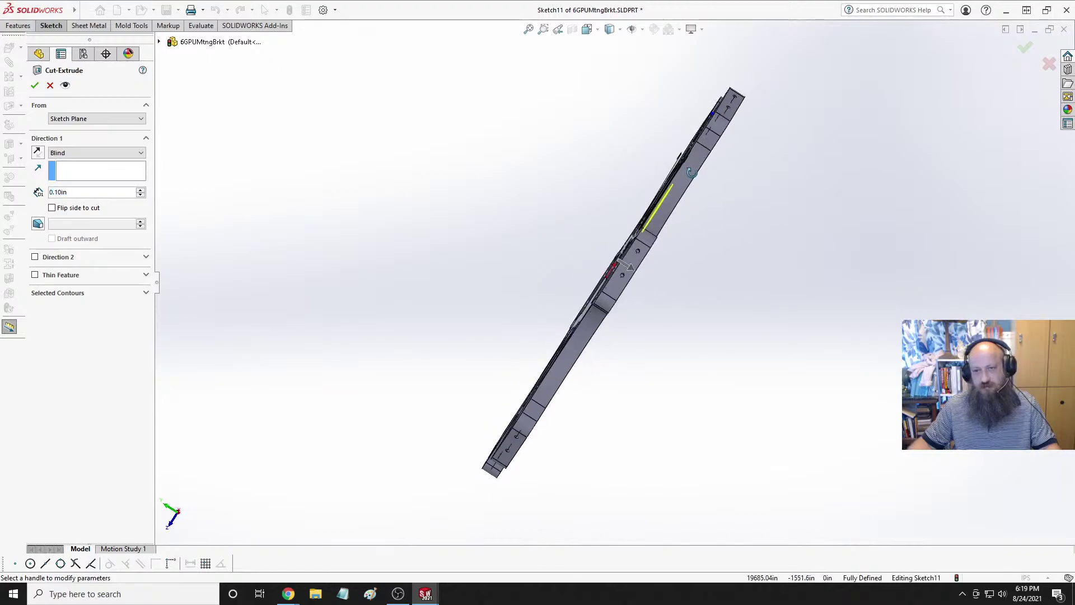
left_click(73, 153)
left_click(66, 170)
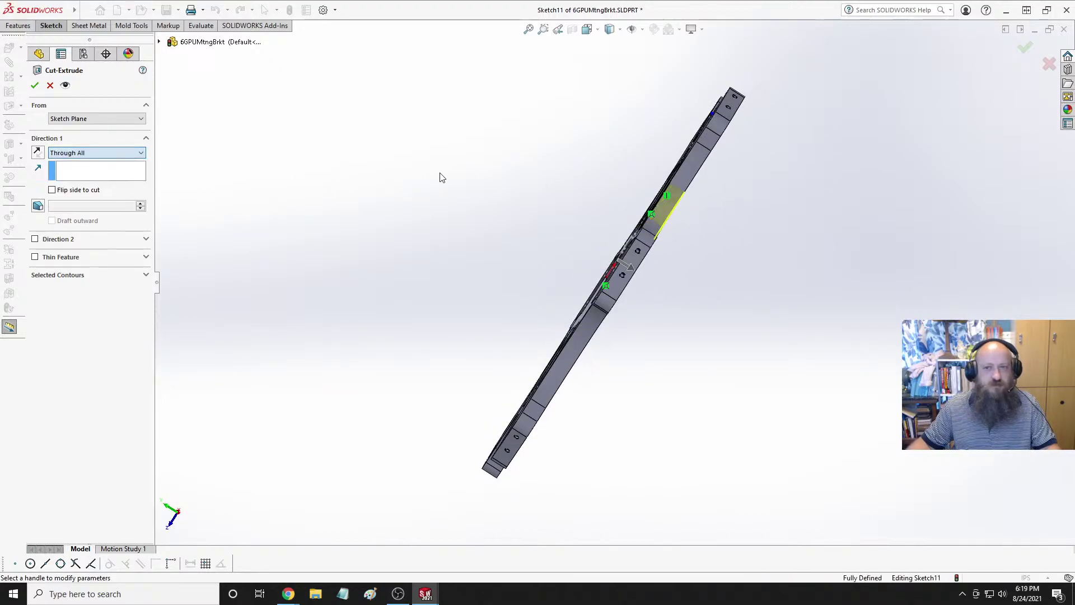
scroll(518, 190, "down", 3)
middle_click_drag(519, 190, 507, 175)
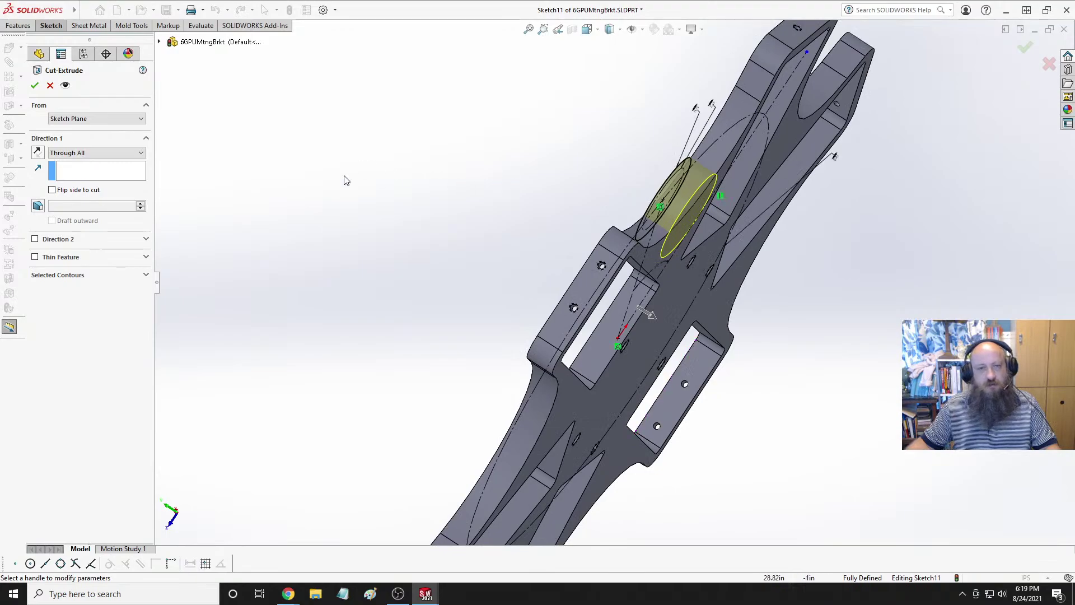
left_click(34, 87)
middle_click_drag(513, 173, 676, 240)
key("f")
scroll(665, 277, "down", 5)
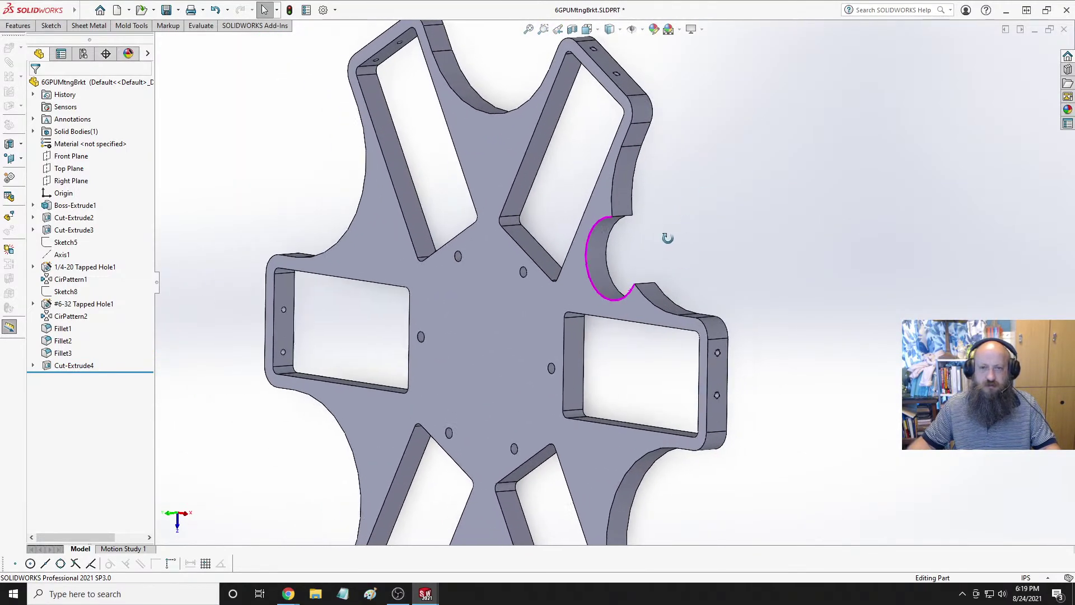
mouse_move(675, 181)
middle_mouse_down()
mouse_move(720, 162)
mouse_move(666, 191)
middle_mouse_up()
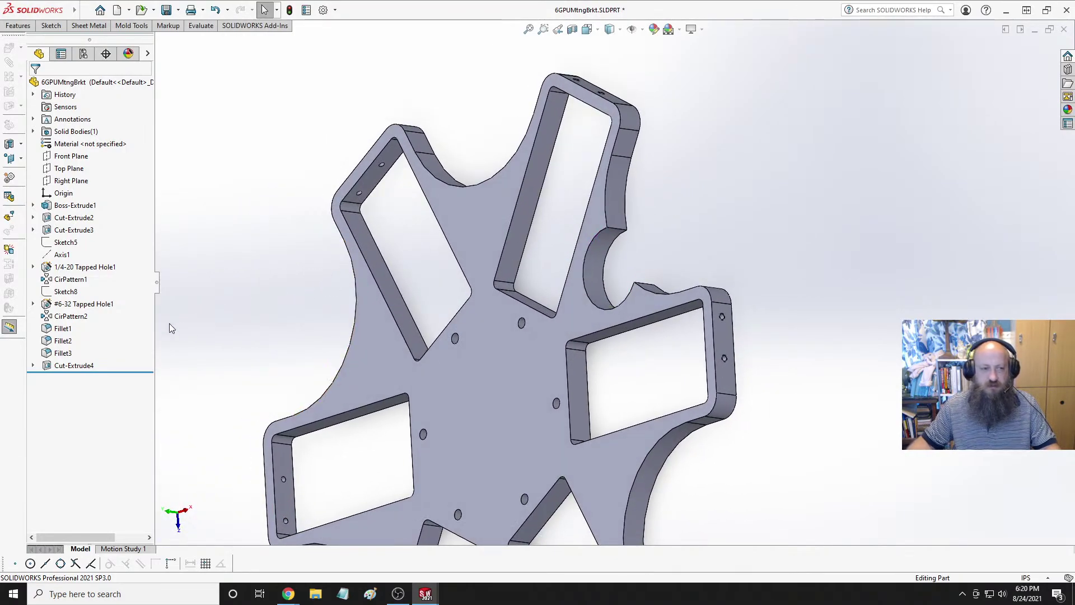
Try to reorder the circular cut above the fillets, directly after the second hole pattern in the feature order.
left_click_drag(69, 366, 80, 316)
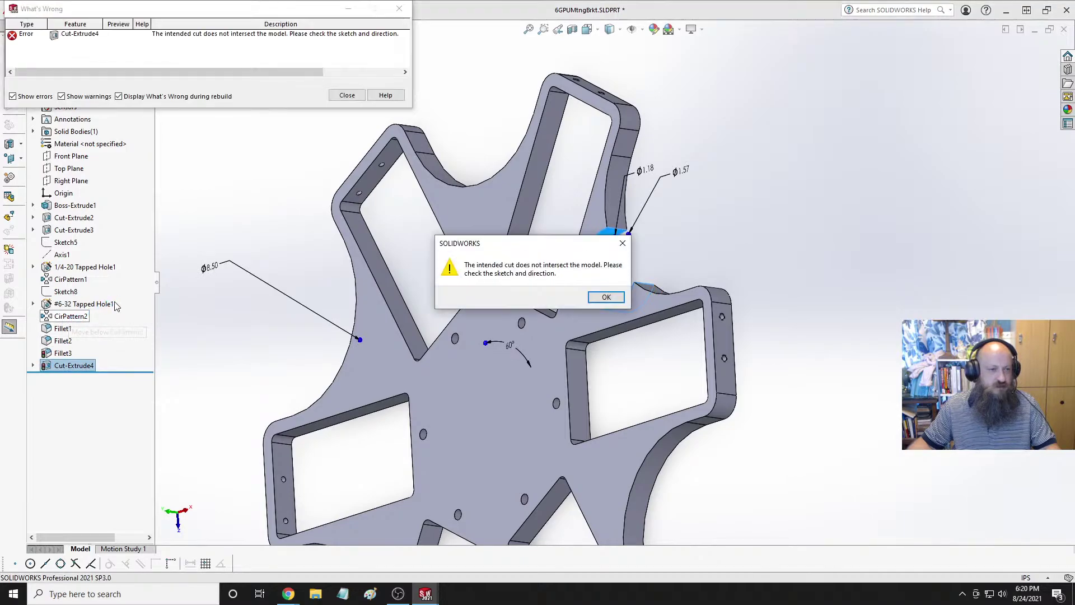
left_click(605, 298)
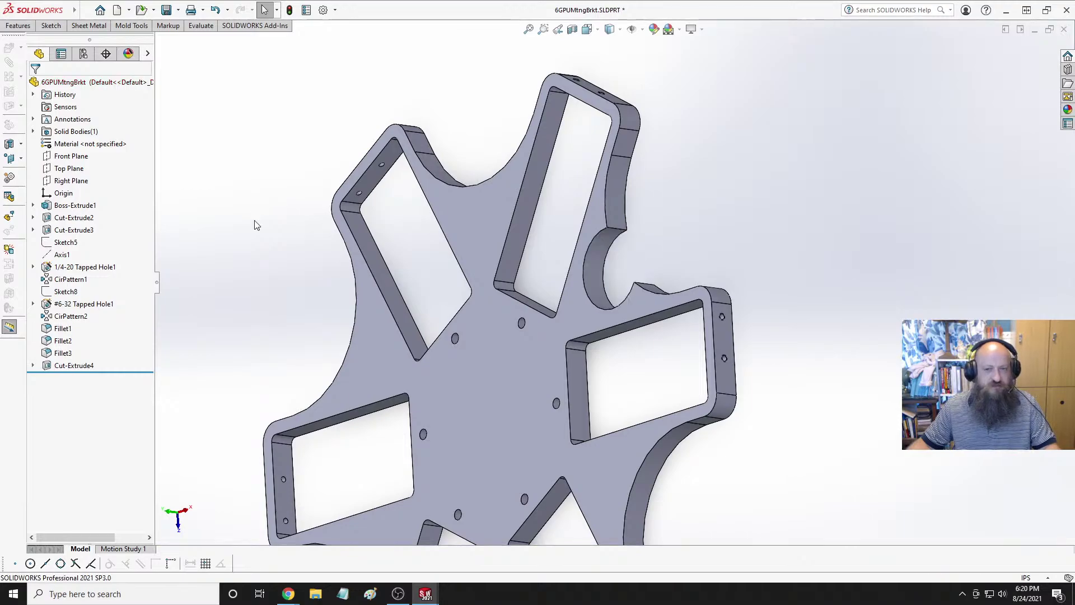
scroll(686, 268, "down", 5)
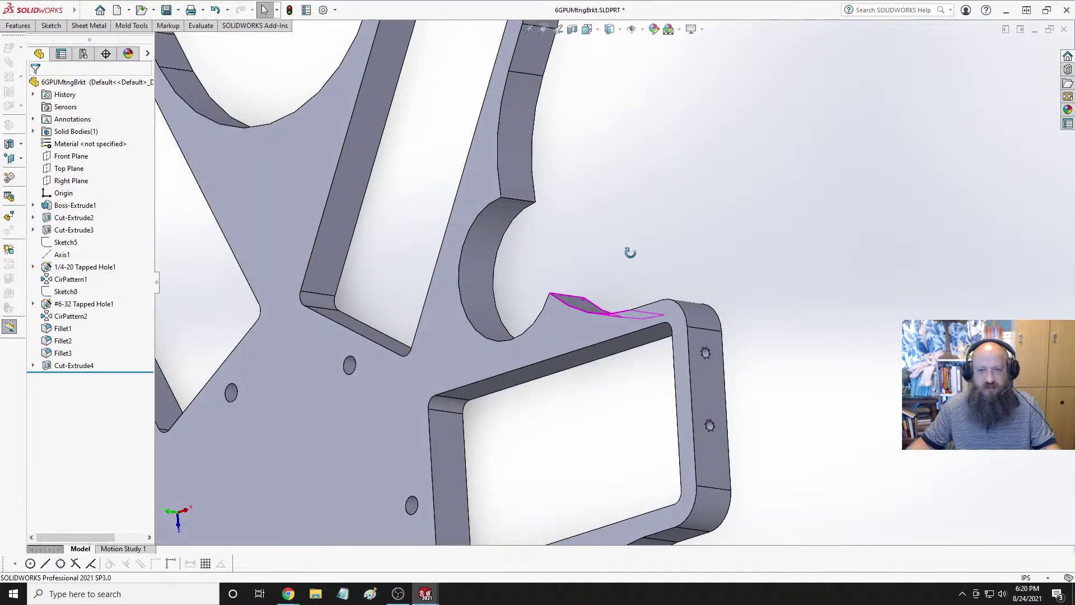
scroll(657, 254, "up", 5)
Circular-pattern the new cut around the bracket's central axis with 6 equally spaced instances over 360°.
left_click(62, 254)
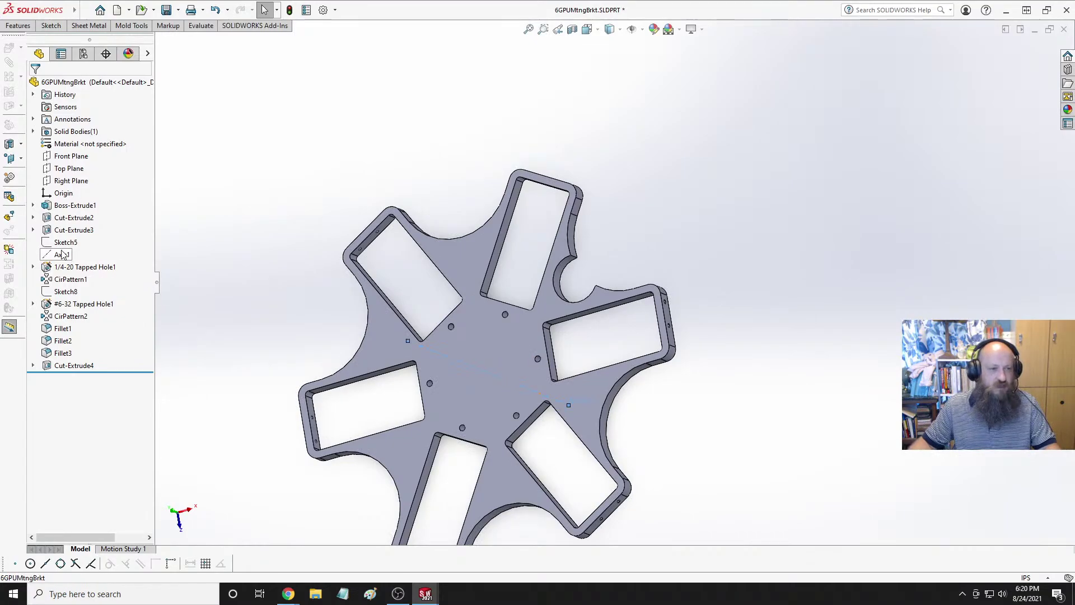
middle_click_drag(417, 370, 355, 297)
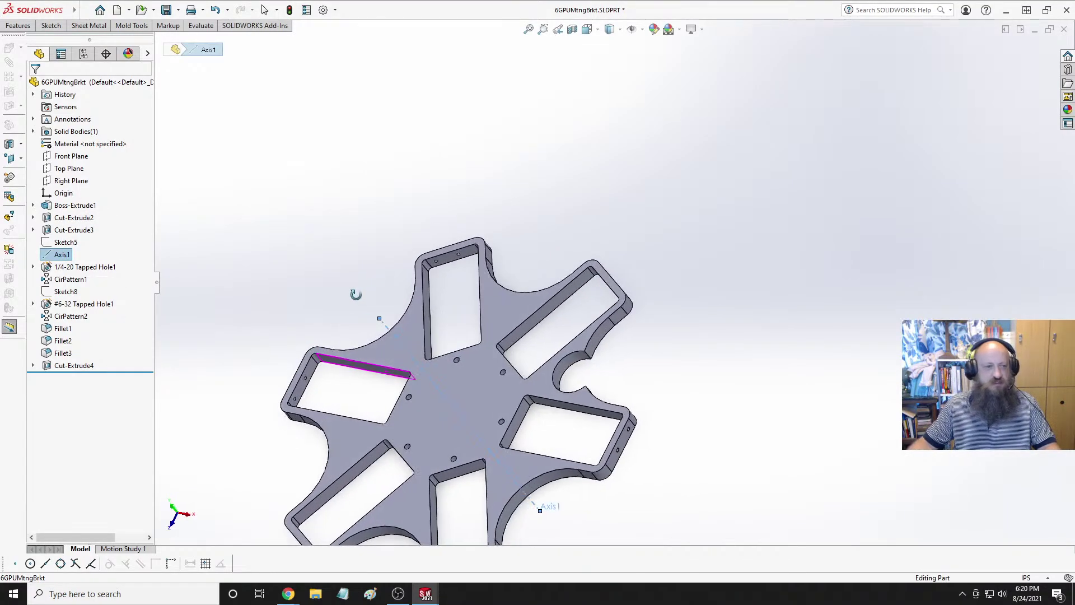
left_click(77, 367)
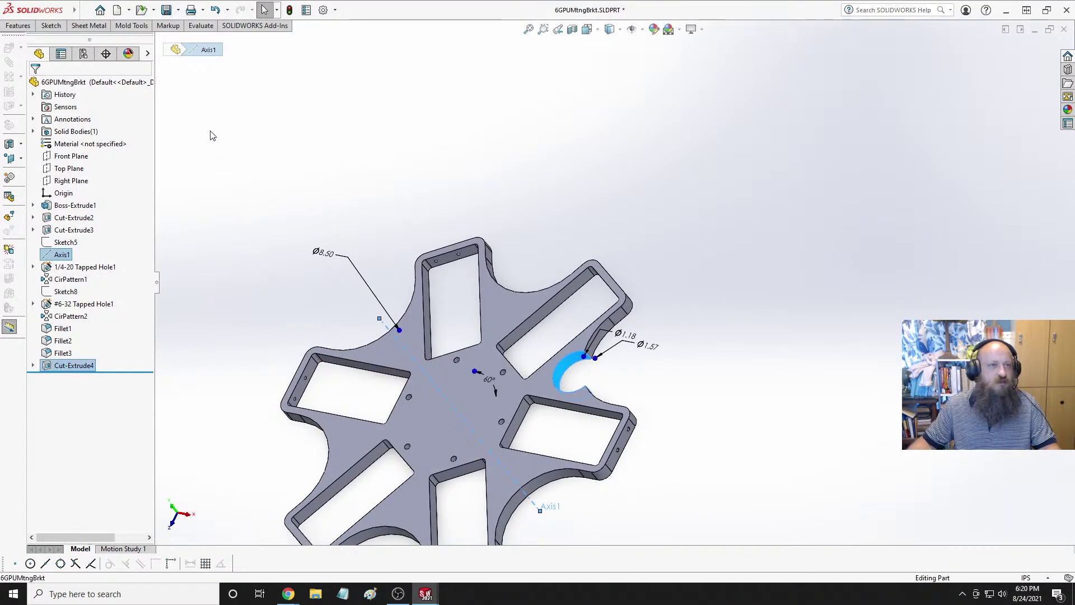
left_click(24, 26)
left_click(214, 42)
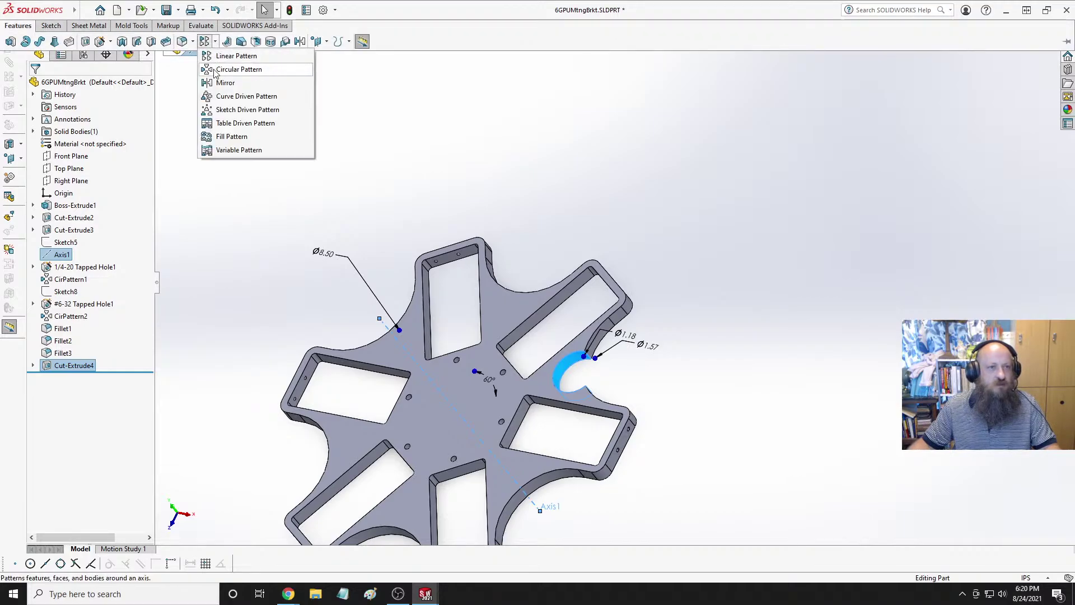
left_click(235, 69)
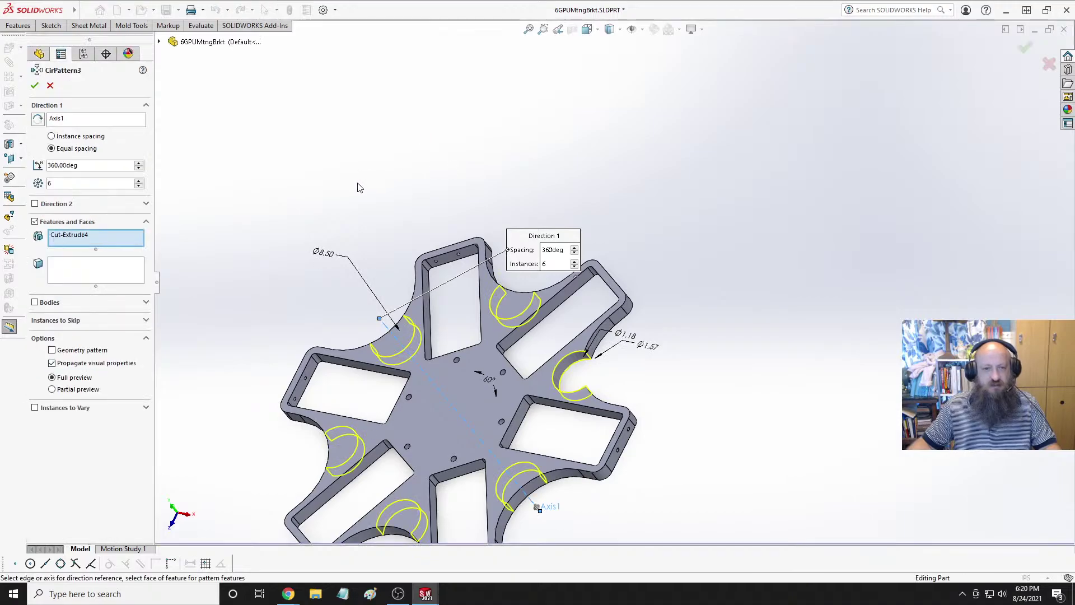
scroll(363, 190, "up", 4)
scroll(532, 347, "down", 4)
middle_click_drag(479, 286, 442, 295)
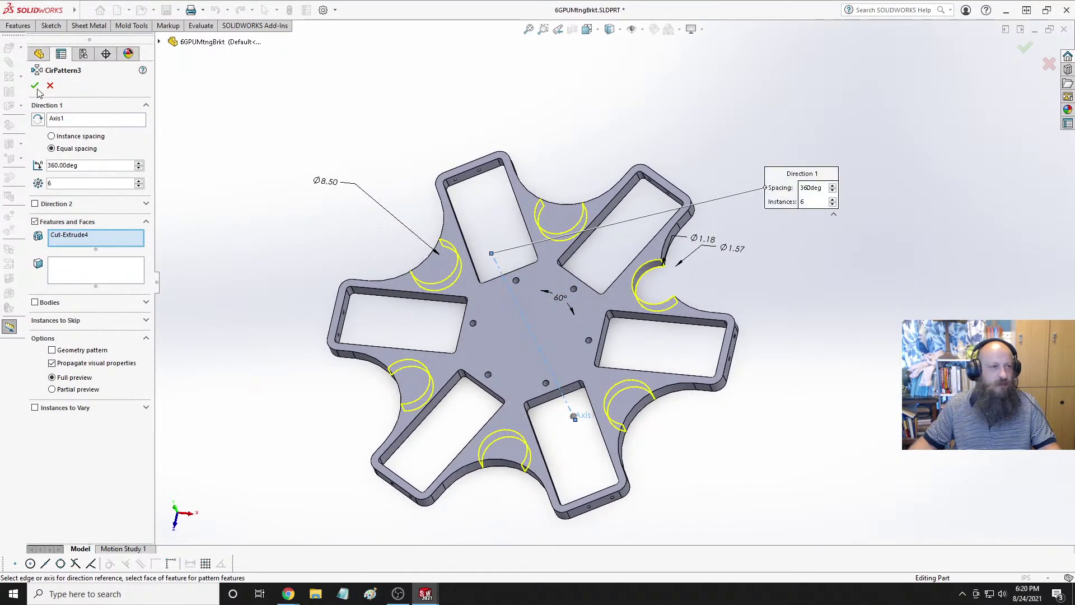
key("Return")
mouse_move(673, 283)
middle_mouse_down()
mouse_move(700, 293)
mouse_move(695, 261)
mouse_move(679, 271)
mouse_move(656, 244)
mouse_move(682, 266)
middle_mouse_up()
scroll(711, 286, "up", 5)
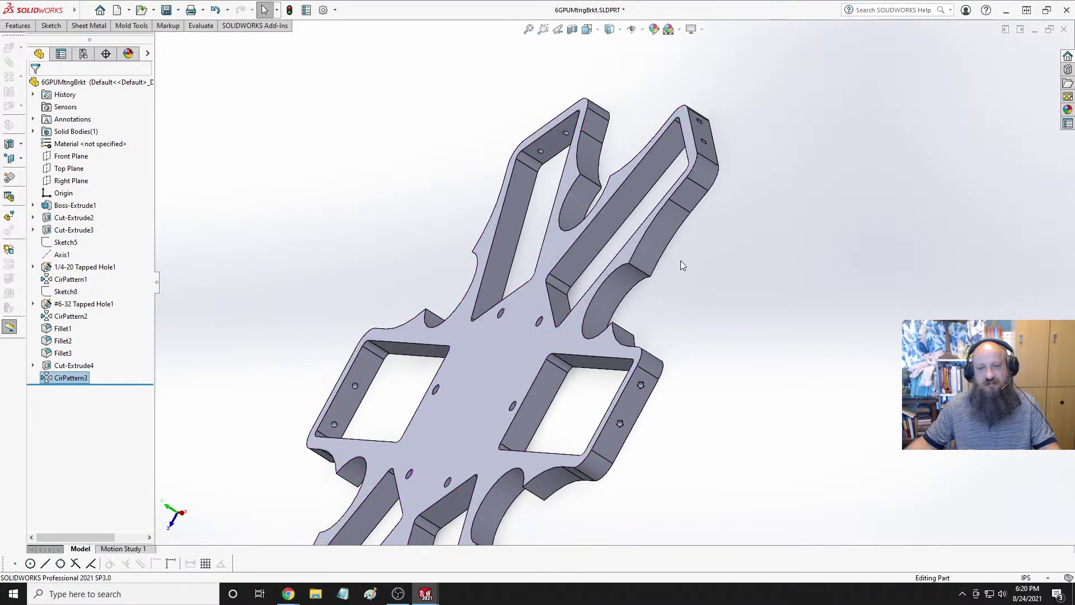
Start a fillet with a 1 in radius on one sharp corner edge of the original circular cutout.
left_click(18, 25)
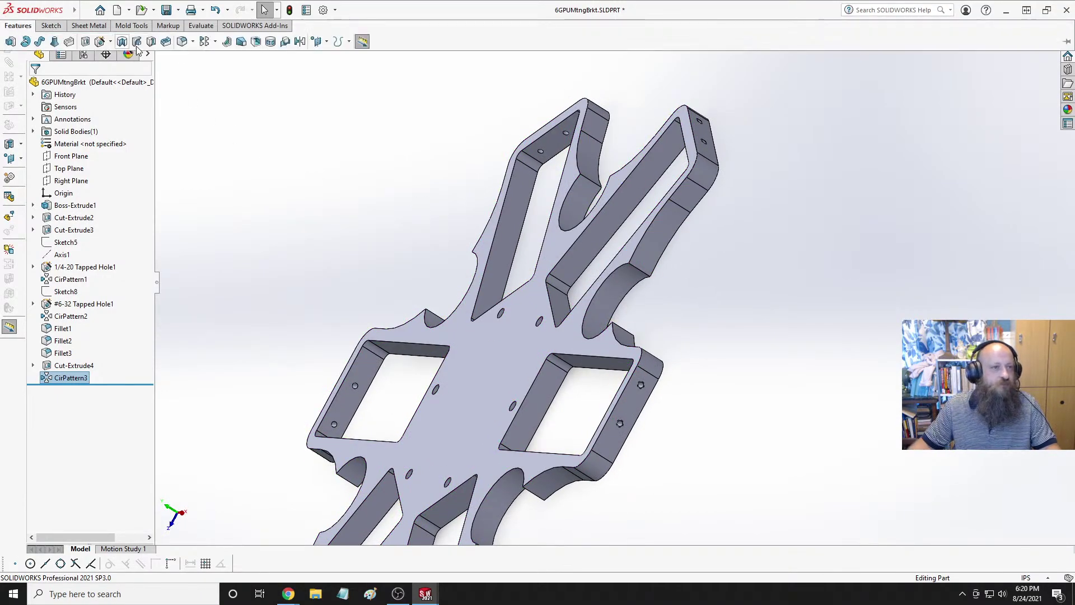
left_click(182, 41)
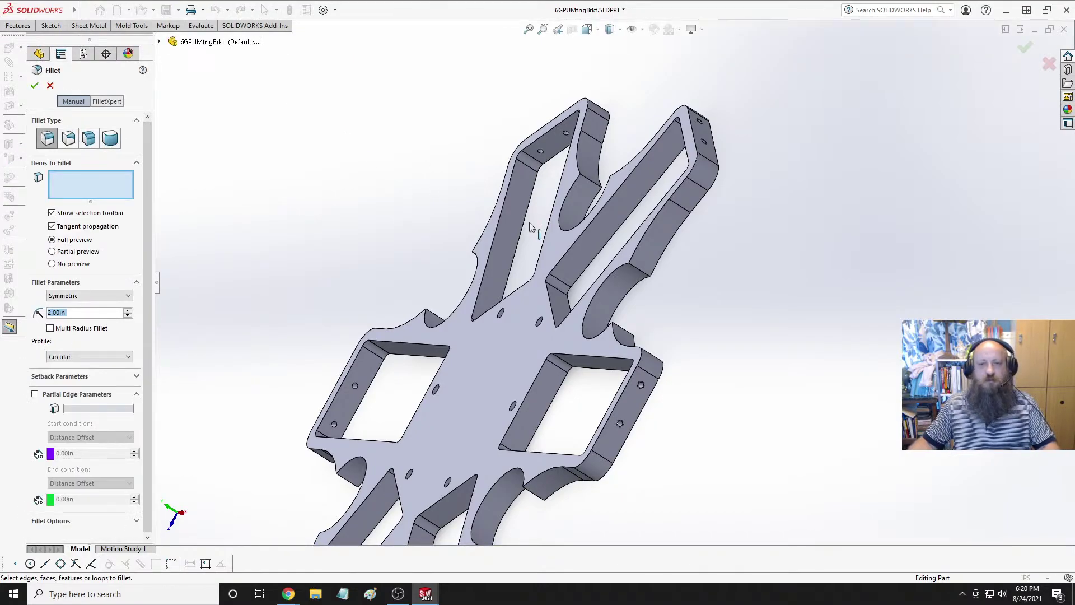
scroll(705, 291, "down", 3)
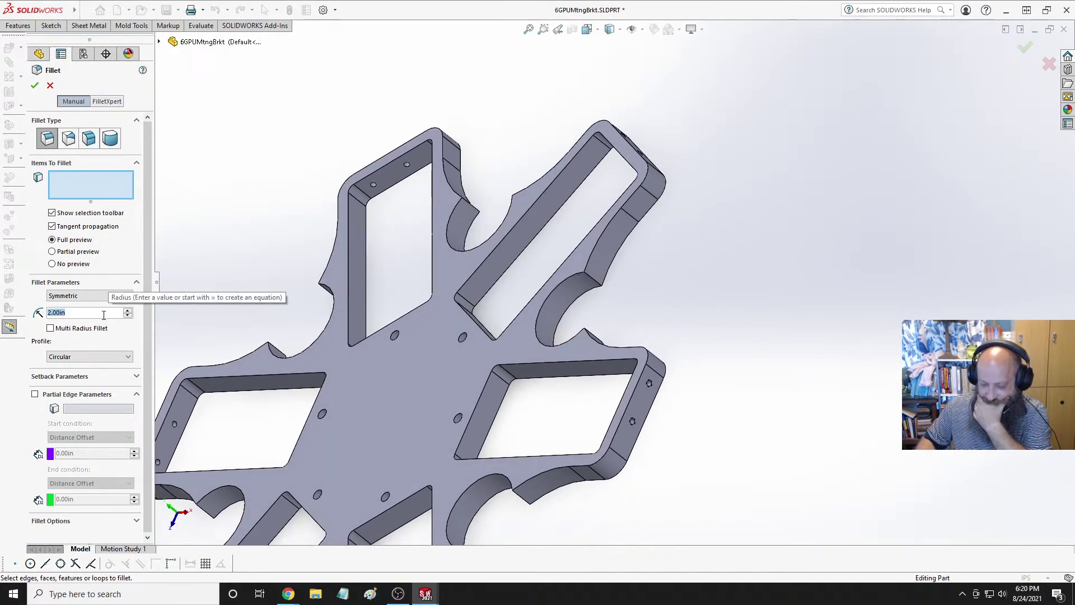
type("1")
key("Return")
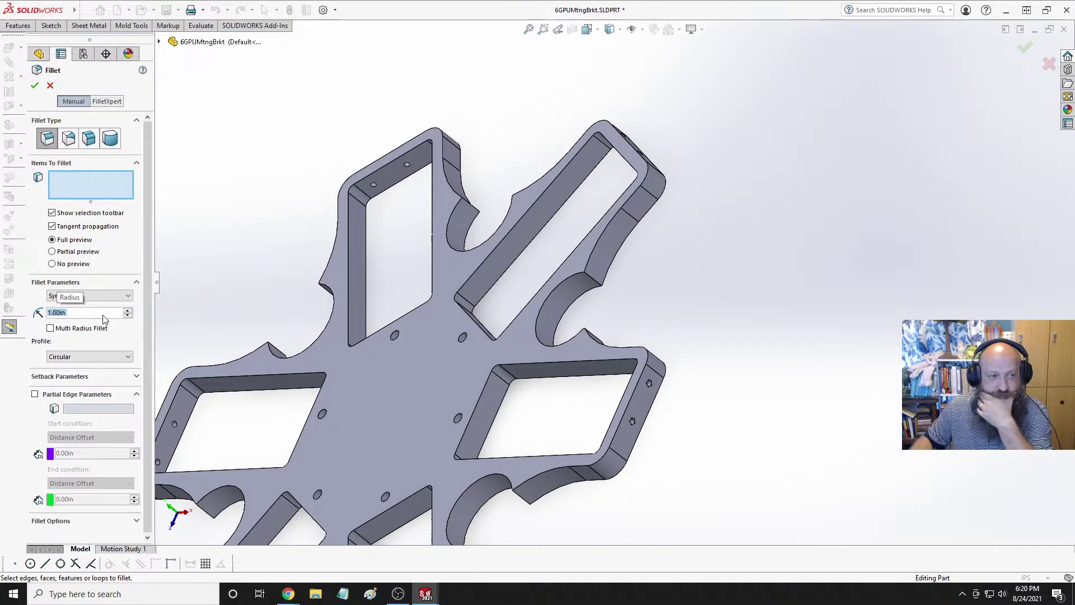
left_click(590, 280)
middle_click_drag(660, 307, 682, 341)
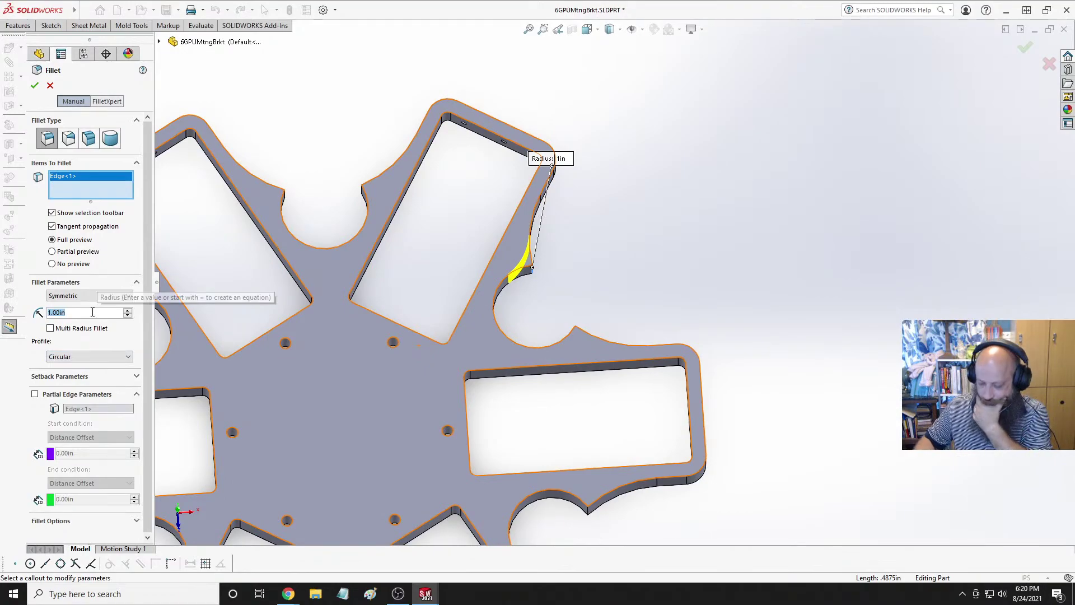
Set the fillet radius to 0.5 in and add the cutout's opposite corner edge to the fillet.
type("0.5")
key("Return")
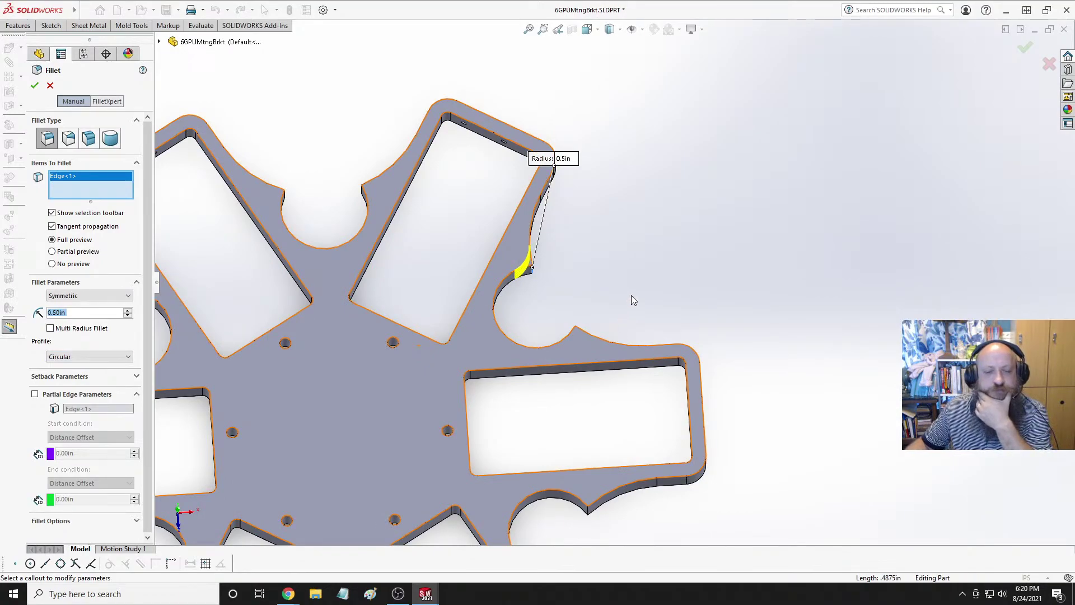
scroll(633, 300, "down", 5)
left_click(548, 354)
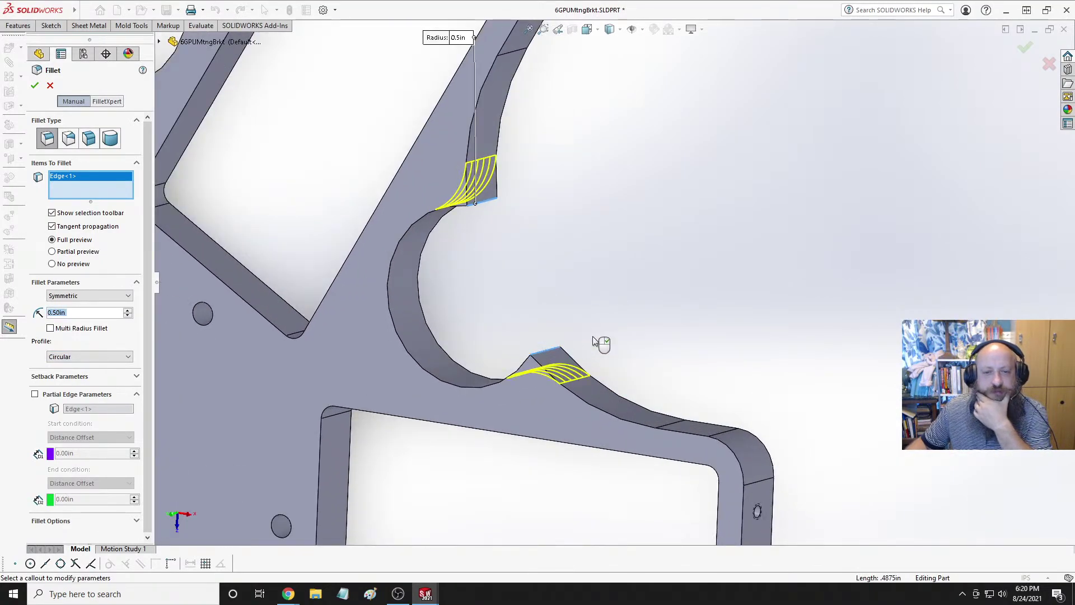
scroll(616, 313, "up", 6)
scroll(612, 286, "down", 4)
scroll(610, 281, "down", 4)
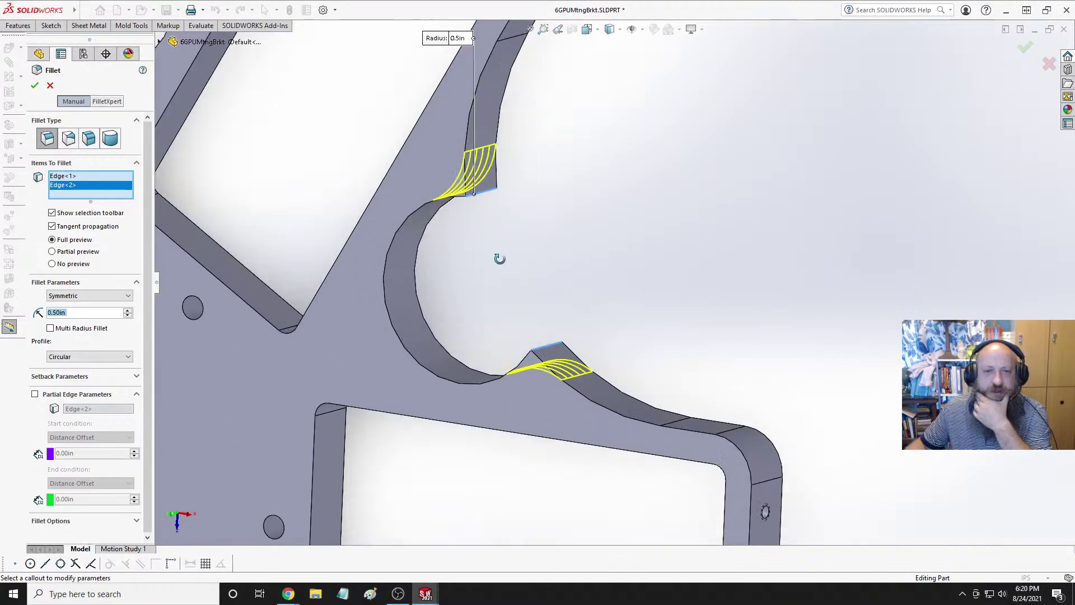
middle_click_drag(498, 256, 540, 226)
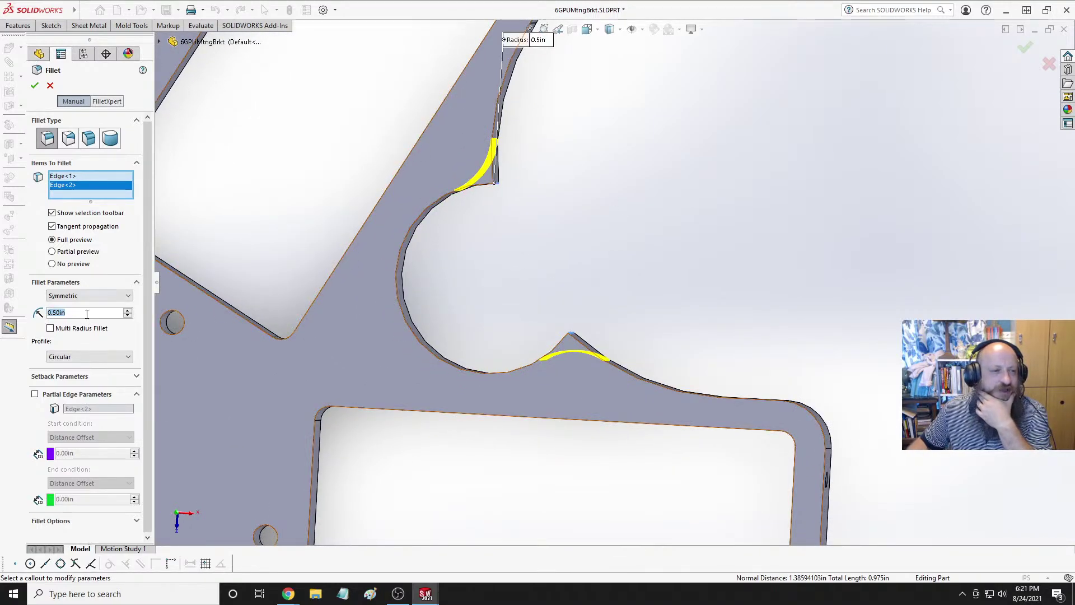
Try a 0.25 in fillet radius on both corner edges of the cutout.
type("0.25")
key("Return")
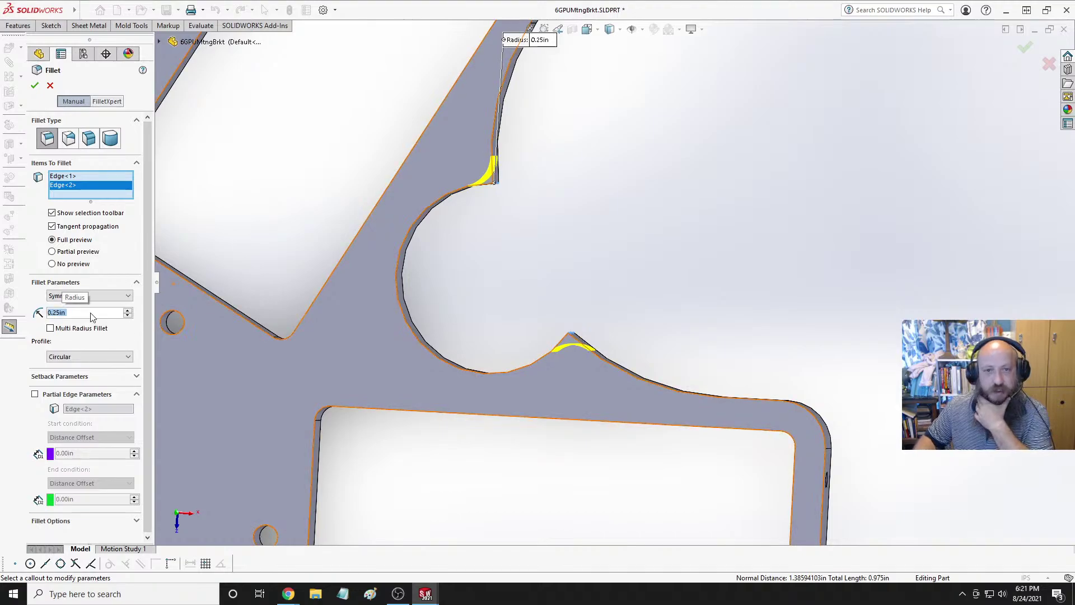
middle_click_drag(604, 311, 641, 302)
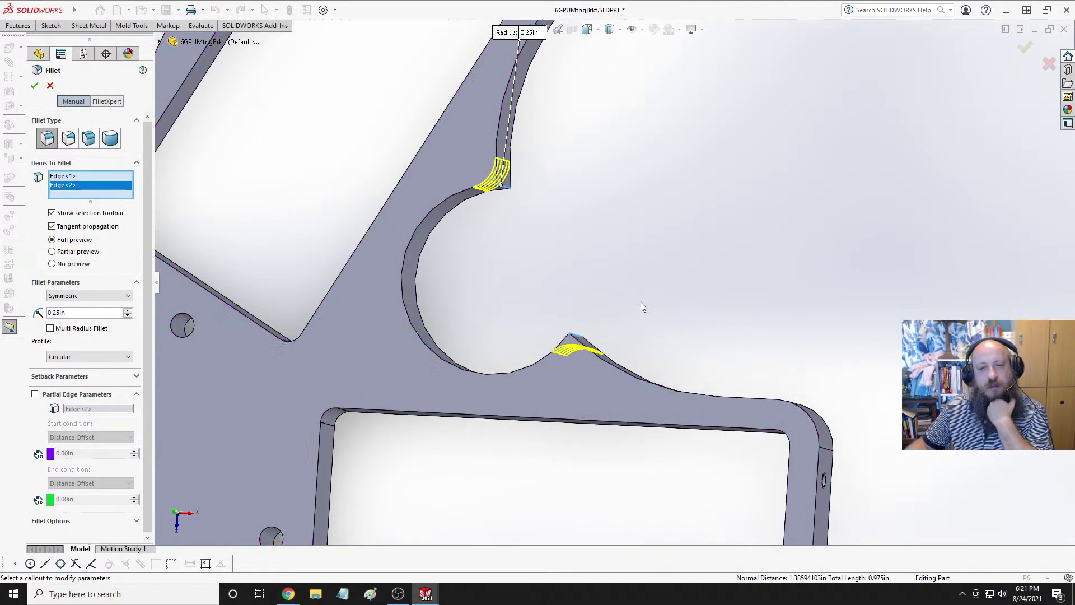
Try a 0.125 in fillet radius on the cutout's two corner edges and check the preview.
double_click(62, 312)
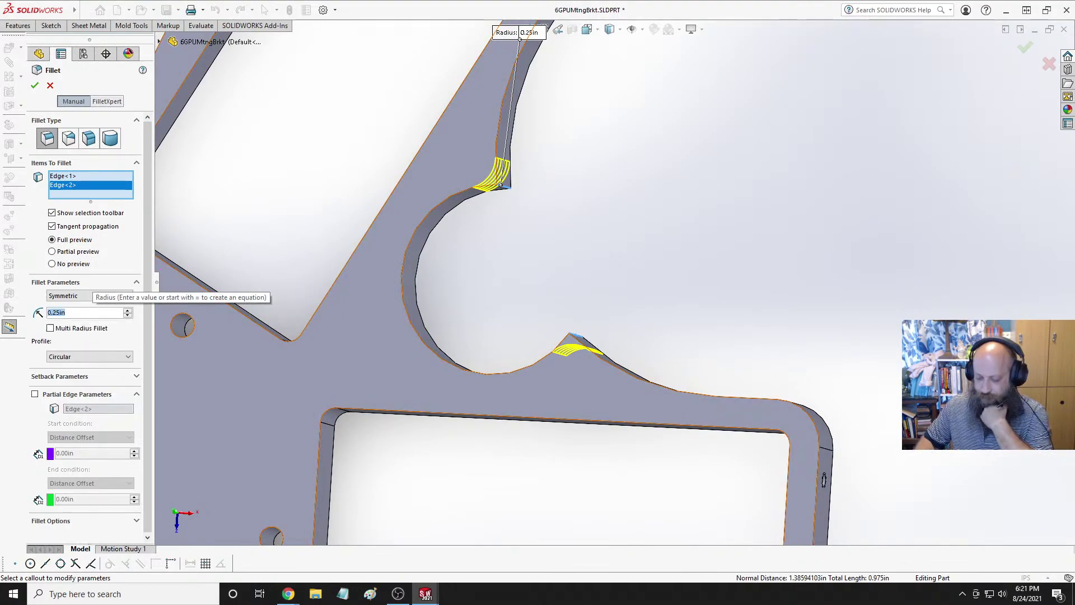
type(".125")
key("Return")
middle_click_drag(416, 371, 371, 361)
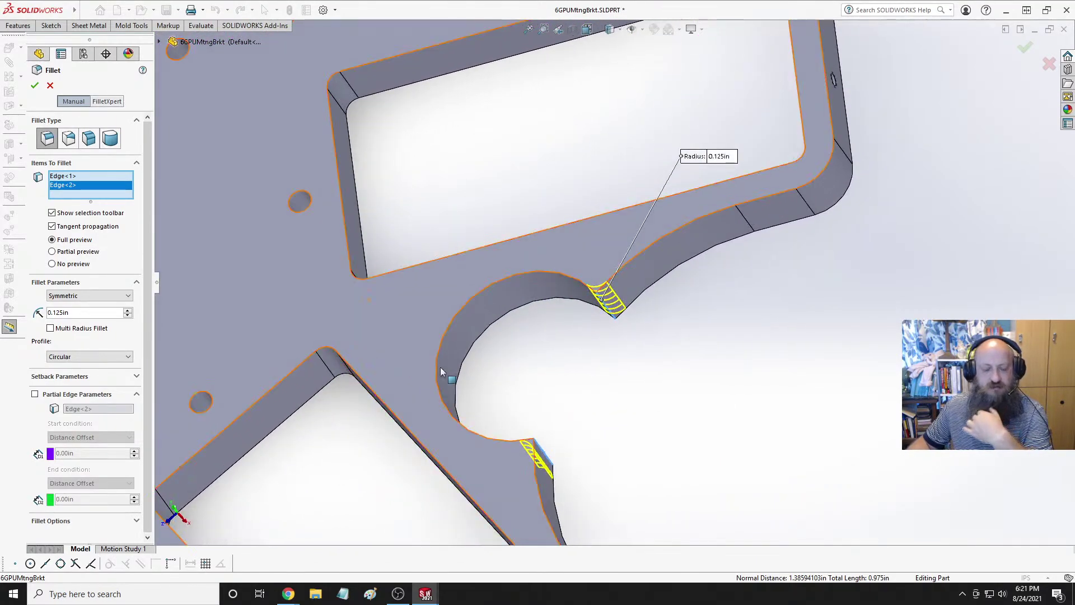
scroll(595, 413, "up", 2)
scroll(600, 392, "down", 2)
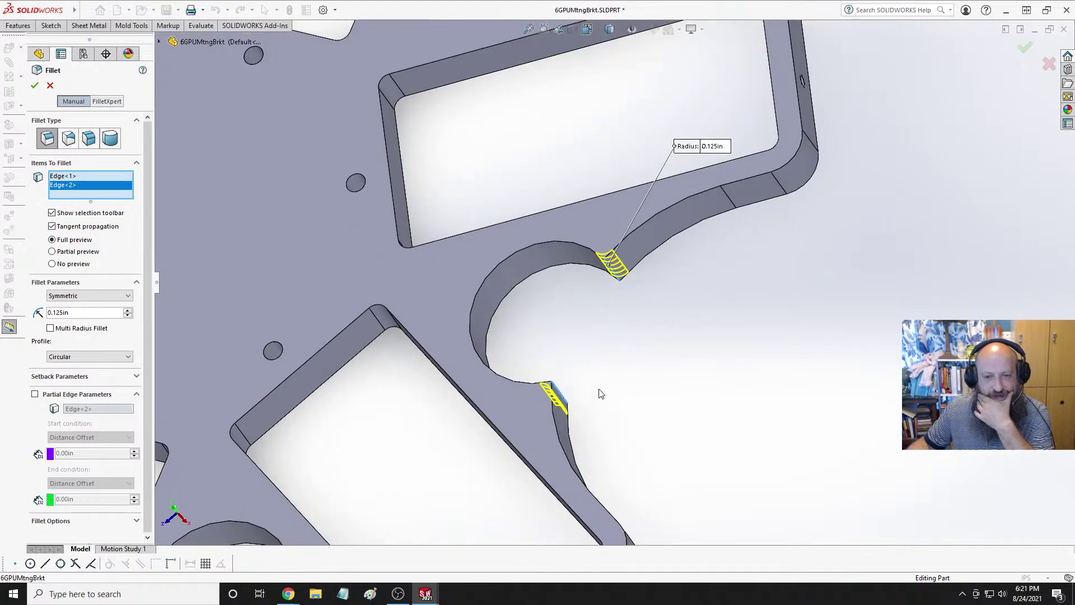
middle_click_drag(599, 392, 625, 393)
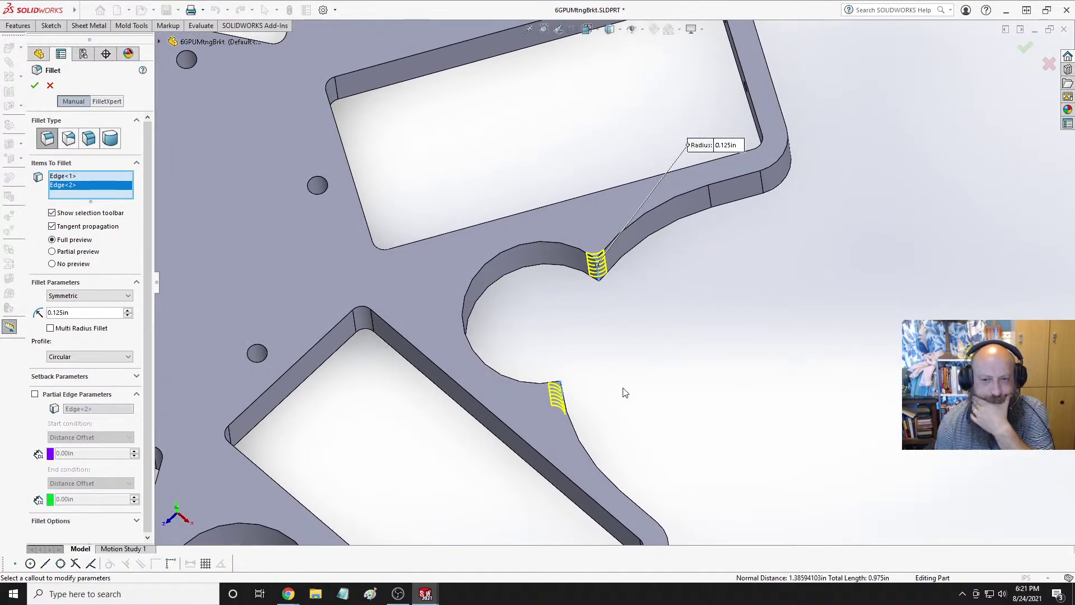
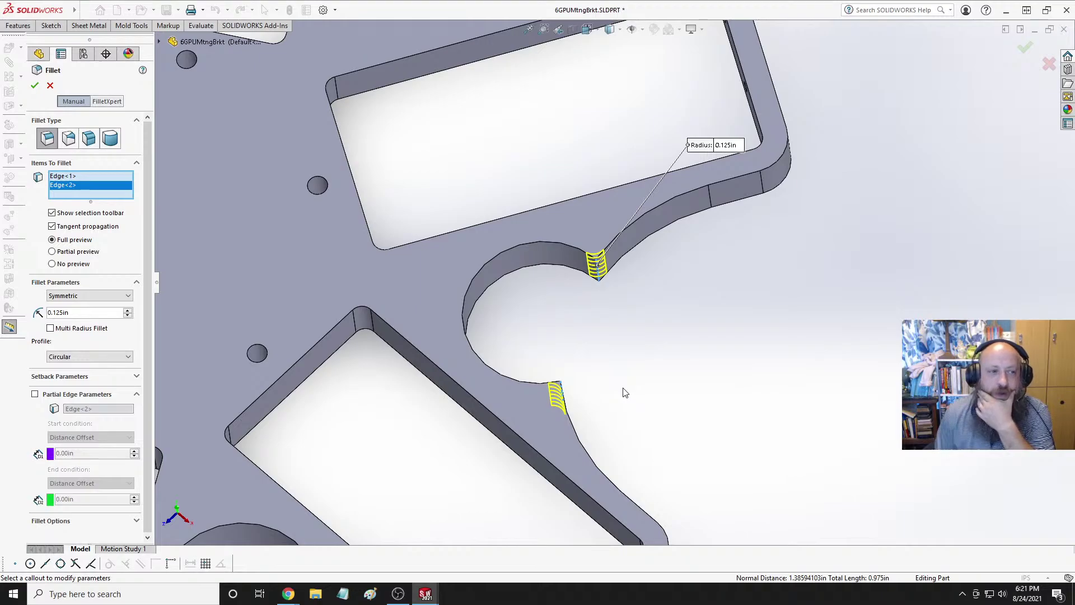
Set the fillet radius to 0.5 in and apply it to both corner edges of the cutout.
double_click(88, 312)
type(".5")
key("Return")
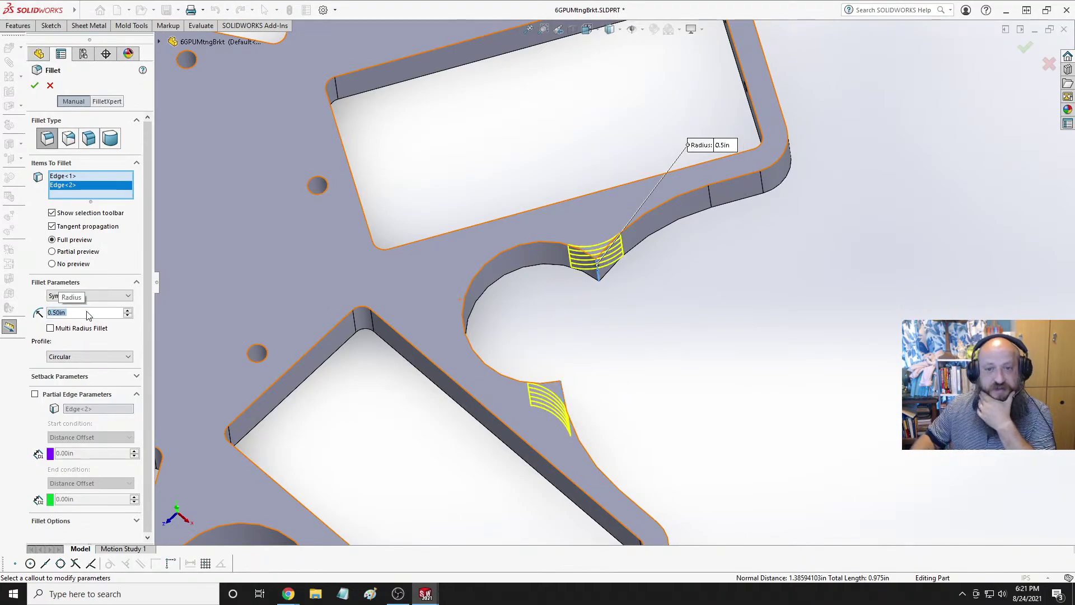
left_click(35, 86)
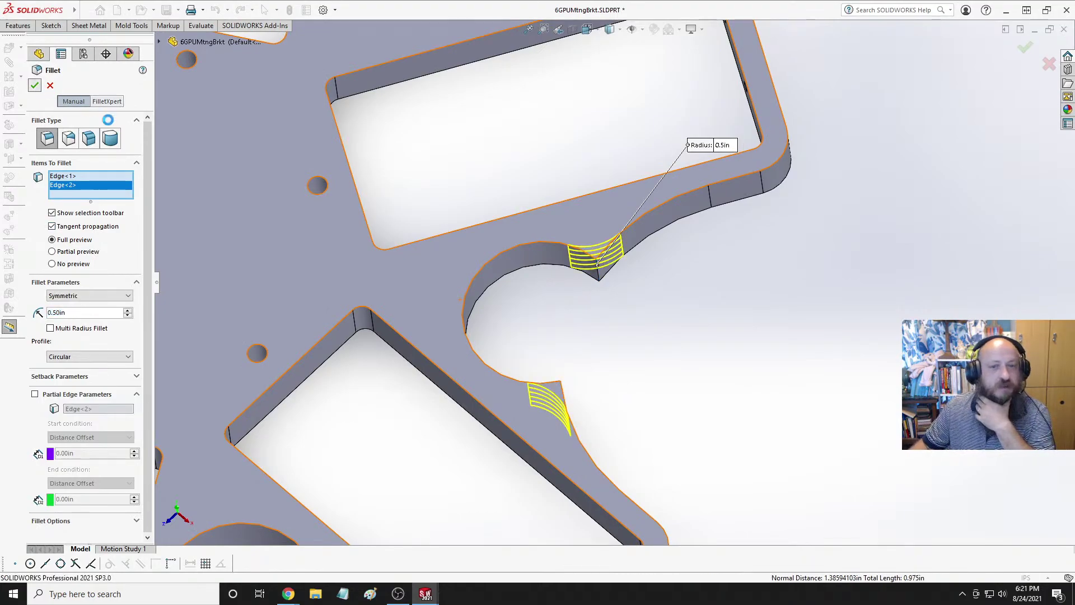
key("f")
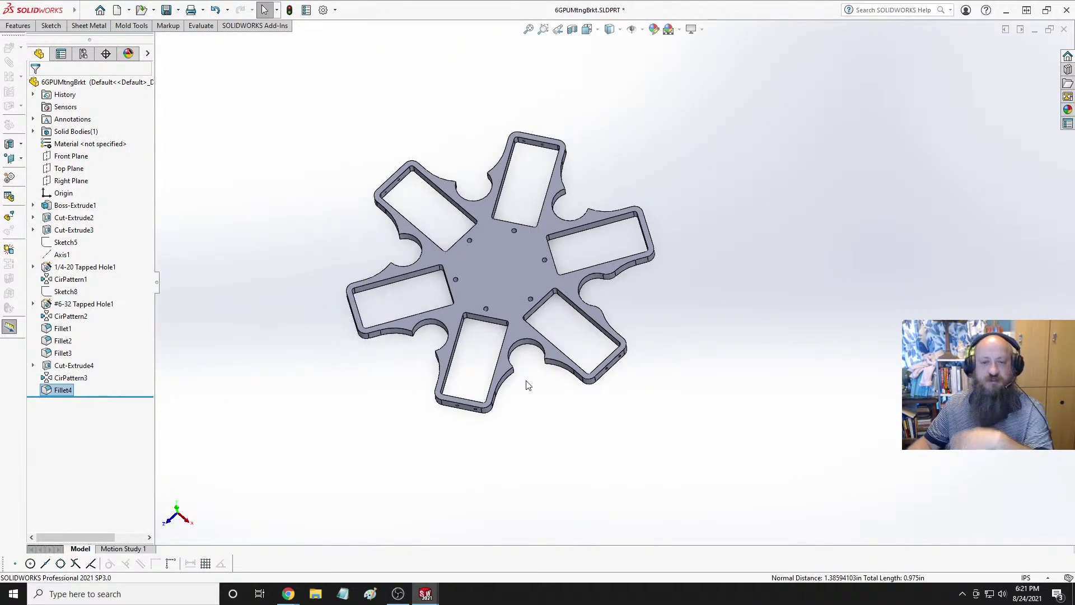
scroll(527, 385, "down", 3)
Reopen the last fillet for editing and add both sharp corner edges of the neighbouring second cutout.
left_click(68, 390)
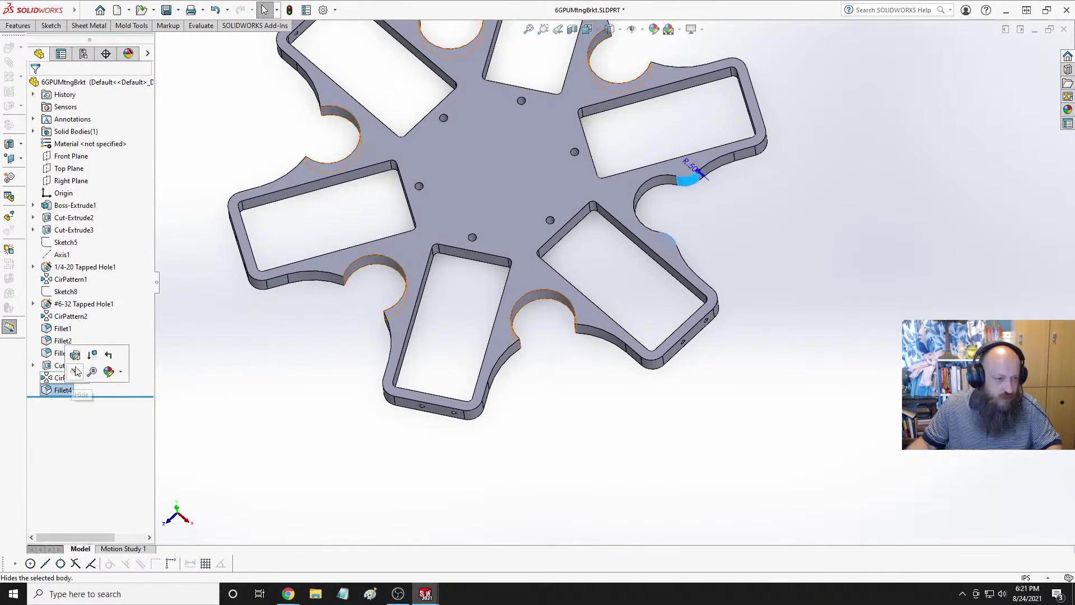
left_click(72, 355)
middle_click_drag(619, 265, 618, 270)
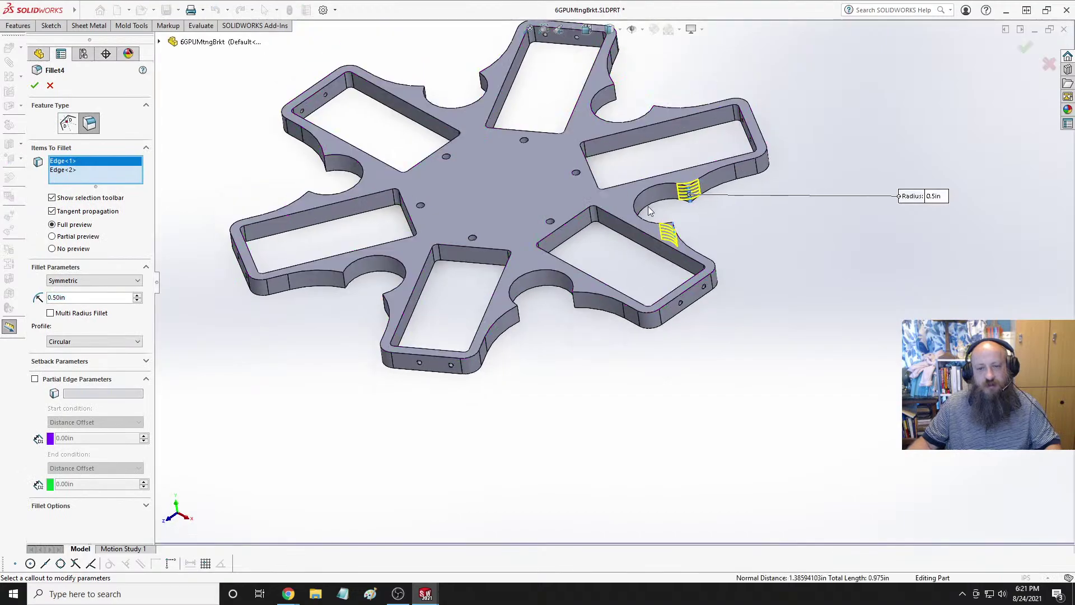
scroll(618, 270, "down", 5)
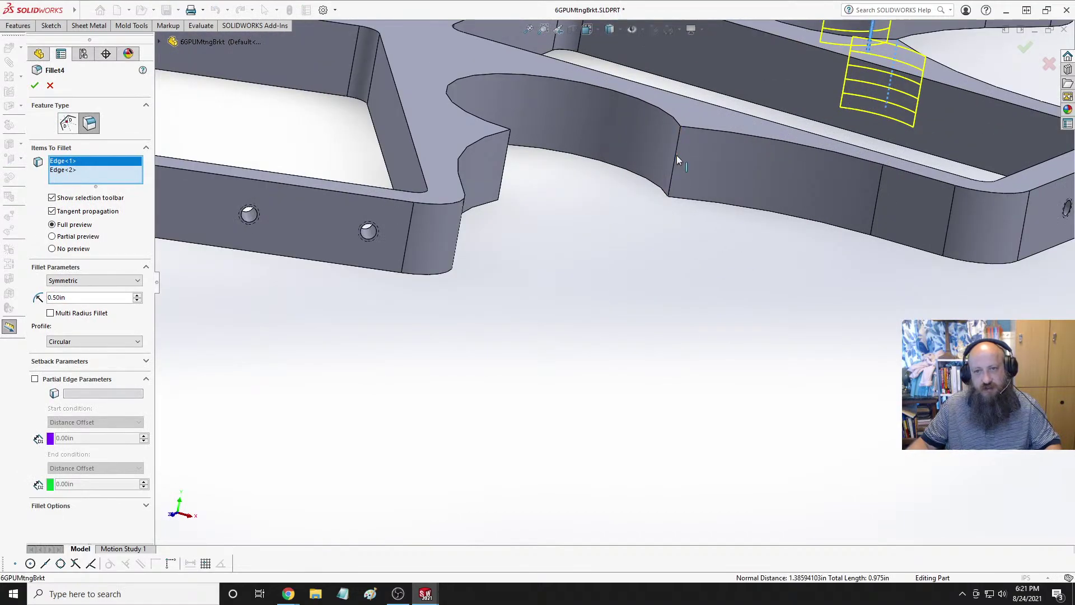
left_click(675, 159)
scroll(619, 184, "up", 3)
middle_click_drag(619, 185, 428, 108)
left_click(468, 169)
Add the two sharp corner edges of the third cutout to the 0.5 in fillet.
scroll(699, 164, "down", 5)
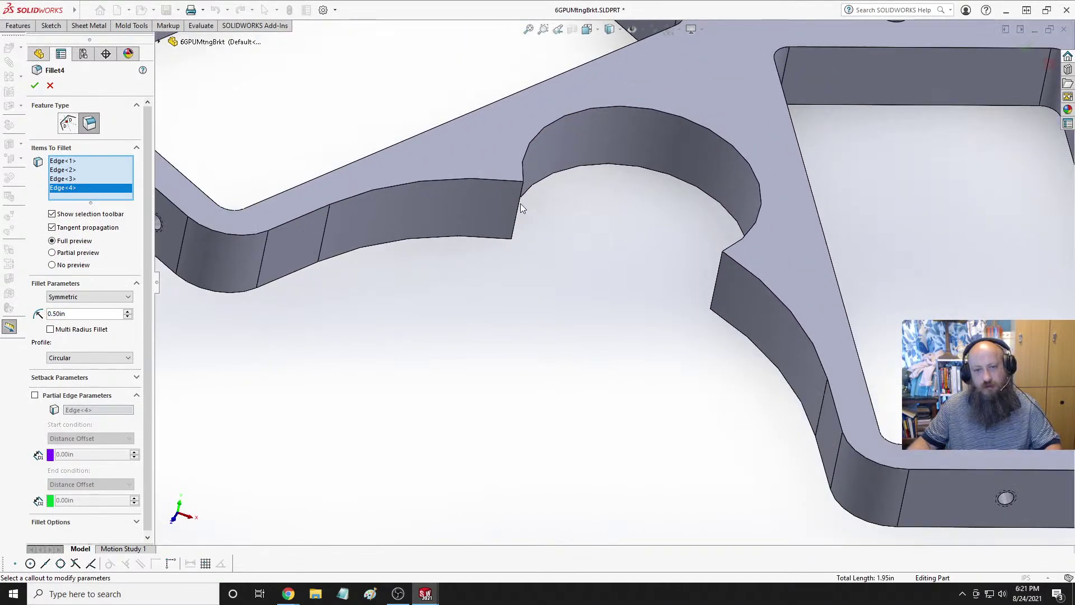
middle_click_drag(520, 198, 498, 204)
left_click(495, 201)
middle_click_drag(538, 238, 839, 226)
left_click(840, 229)
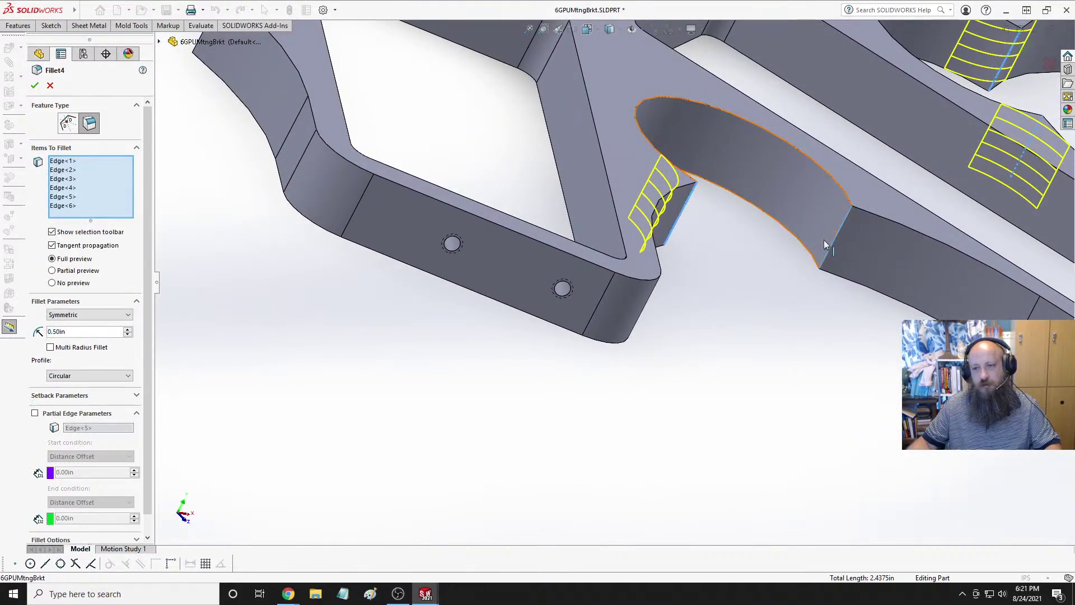
Add the two sharp corner edges of the fourth cutout to the same fillet.
scroll(728, 235, "up", 5)
scroll(403, 103, "down", 5)
scroll(367, 140, "down", 3)
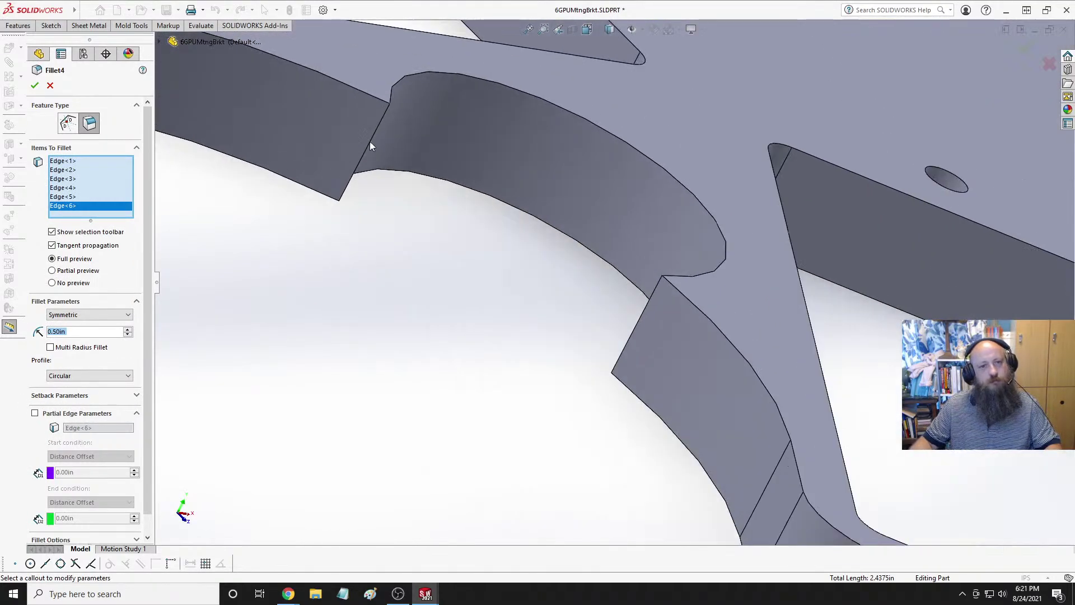
left_click(385, 157)
middle_click_drag(386, 159, 700, 153)
scroll(821, 122, "down", 2)
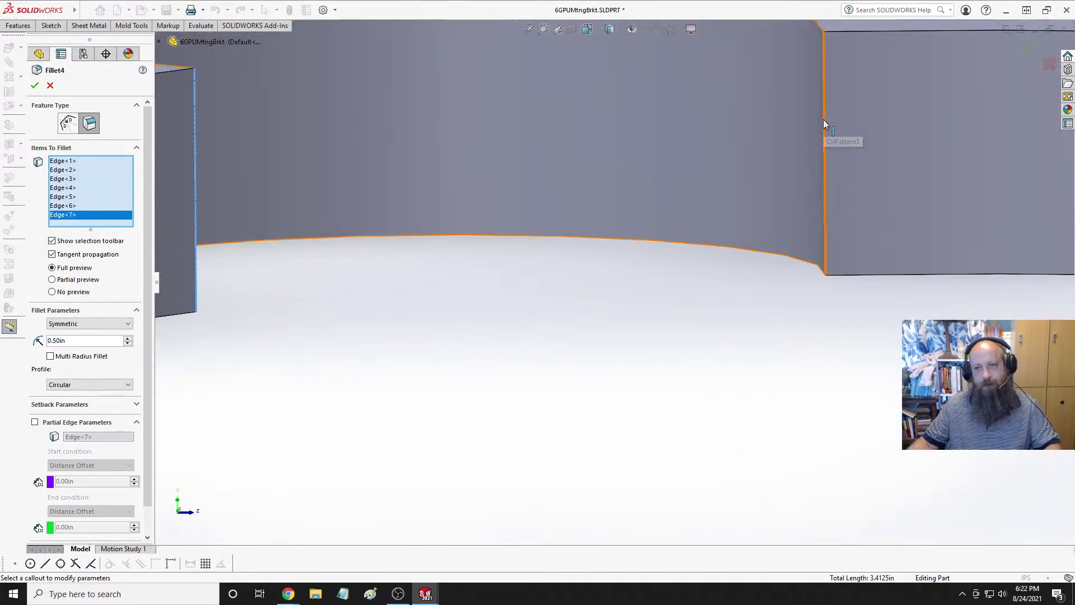
left_click(823, 120)
Add both corner edges of the fifth cutout to the fillet selection.
scroll(732, 188, "up", 4)
middle_click_drag(416, 226, 314, 257)
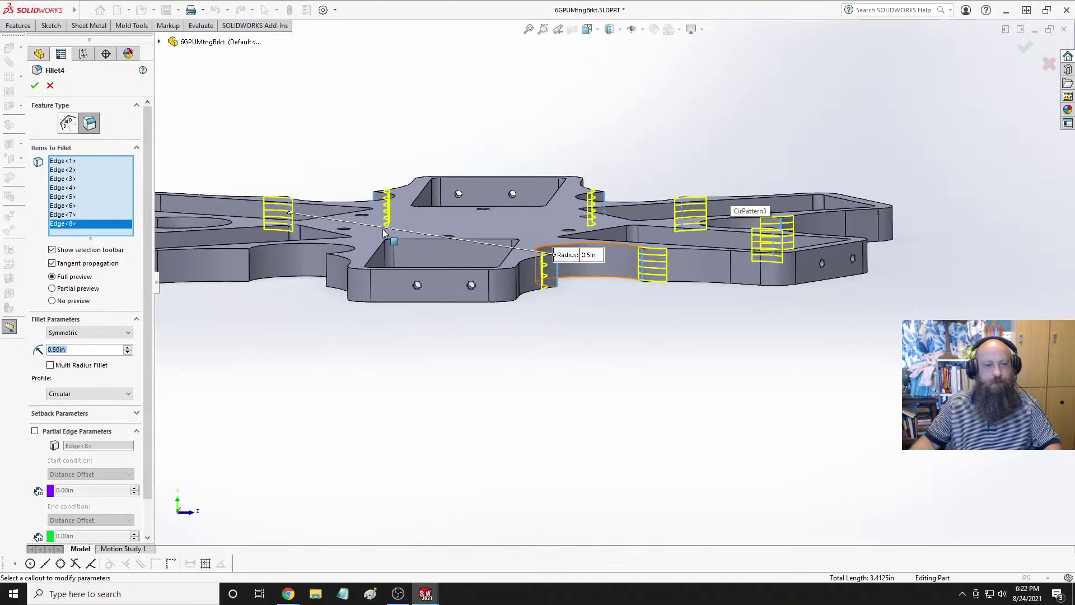
scroll(300, 260, "up", 2)
scroll(529, 250, "down", 4)
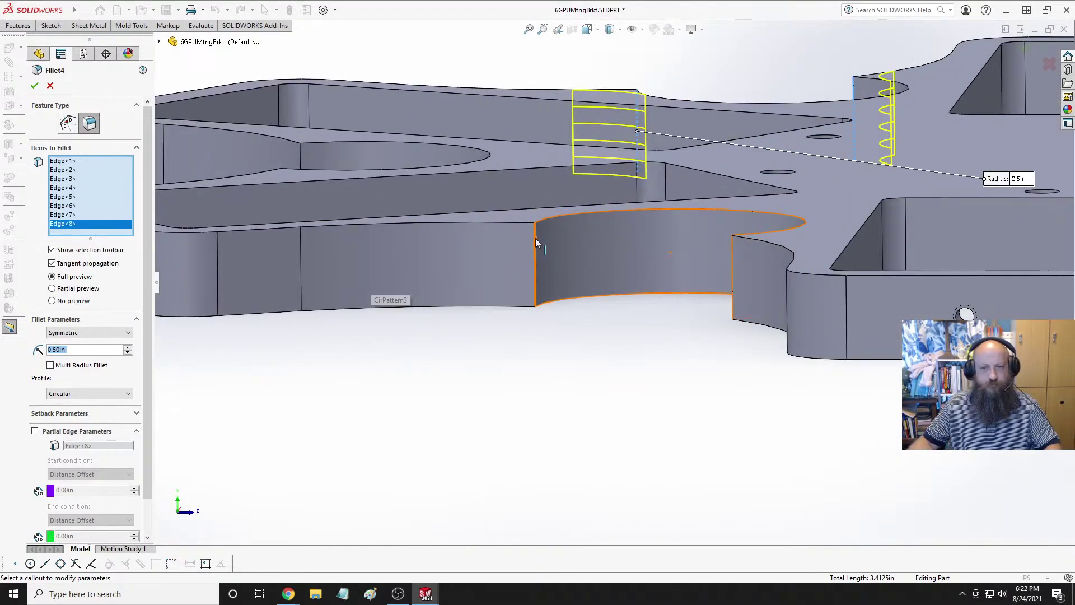
left_click(535, 238)
middle_click_drag(606, 291, 838, 307)
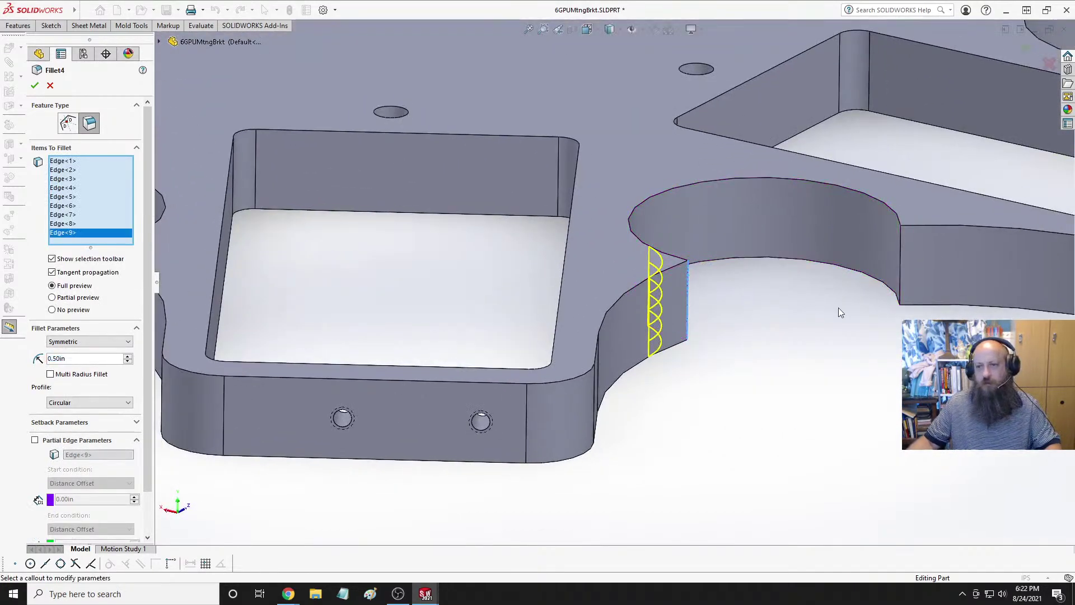
left_click(901, 264)
Add the last cutout's two corner edges and apply the 0.5 in fillet to all six cutouts.
middle_click_drag(757, 332, 726, 284)
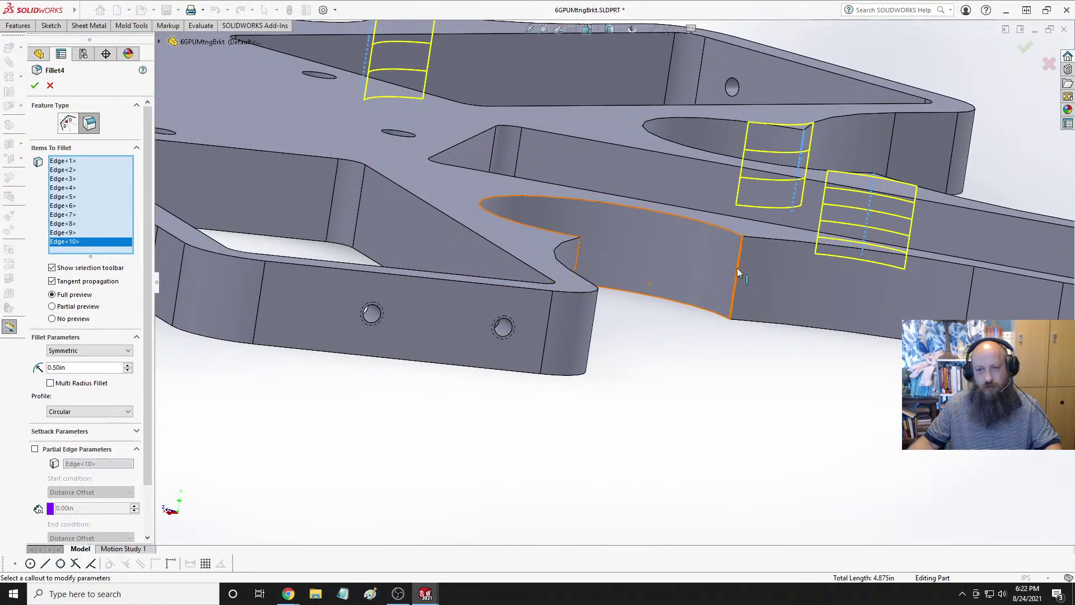
left_click(737, 268)
middle_click_drag(643, 305, 353, 308)
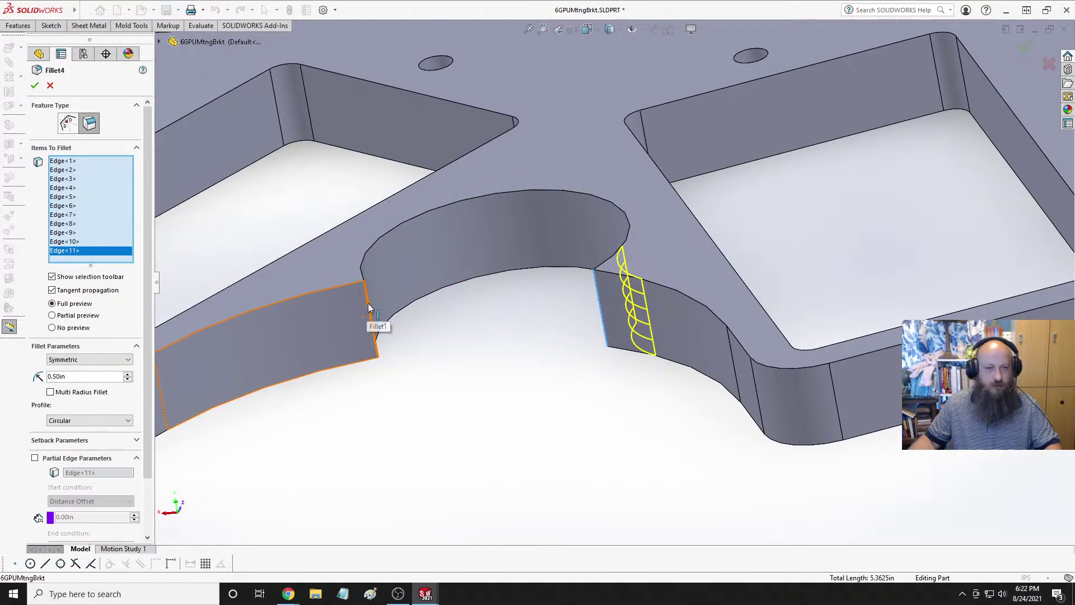
left_click(368, 304)
scroll(468, 319, "up", 5)
middle_click_drag(468, 319, 488, 220)
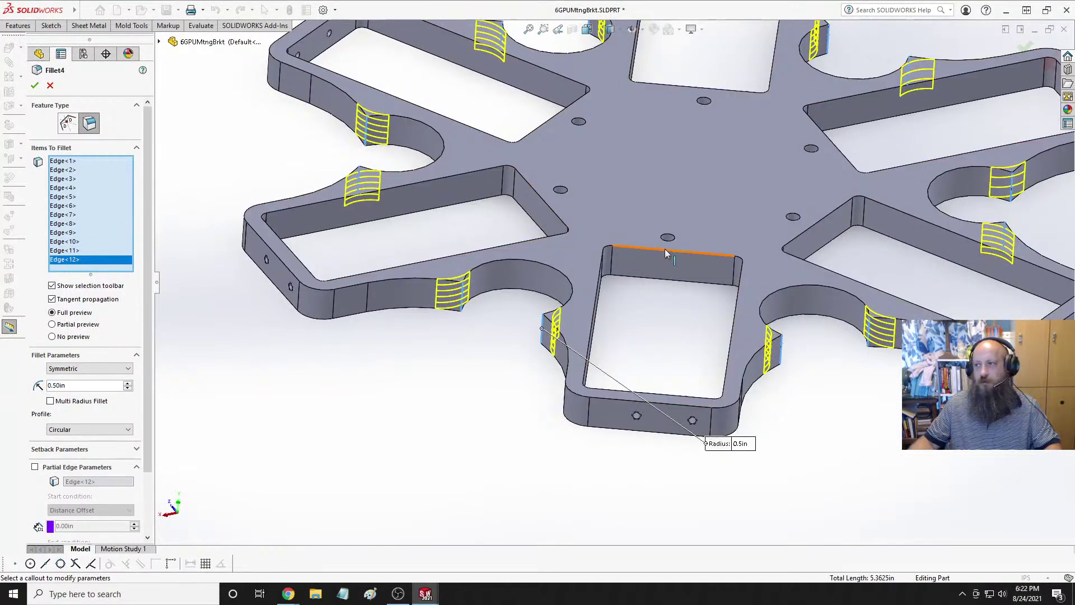
scroll(694, 208, "up", 4)
scroll(694, 209, "down", 3)
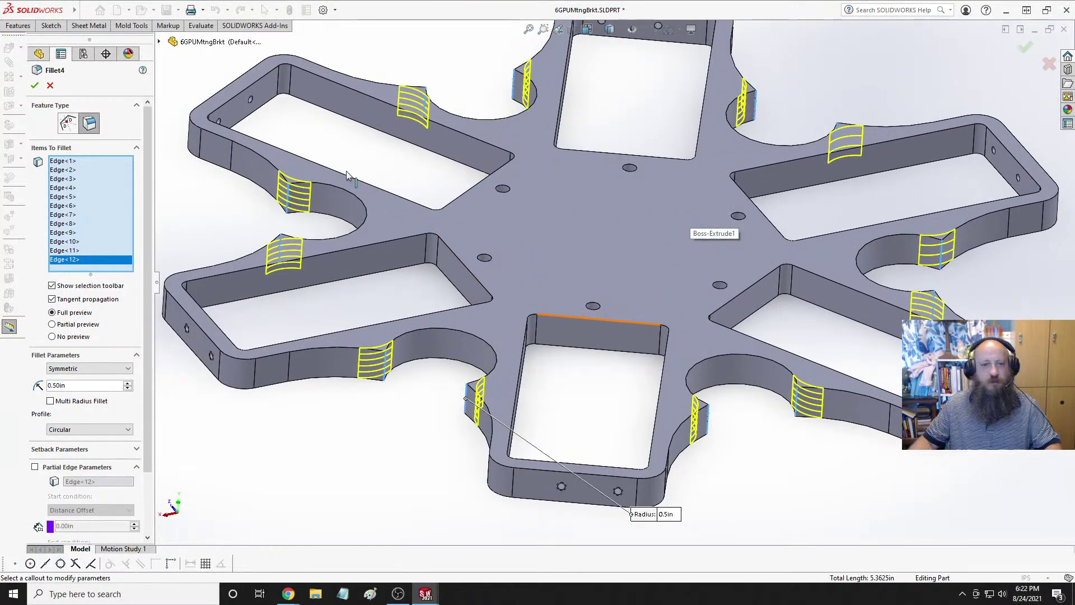
left_click(33, 85)
Examine the rounded cutouts and the remaining material around the bracket's arms from several angles.
scroll(566, 307, "up", 2)
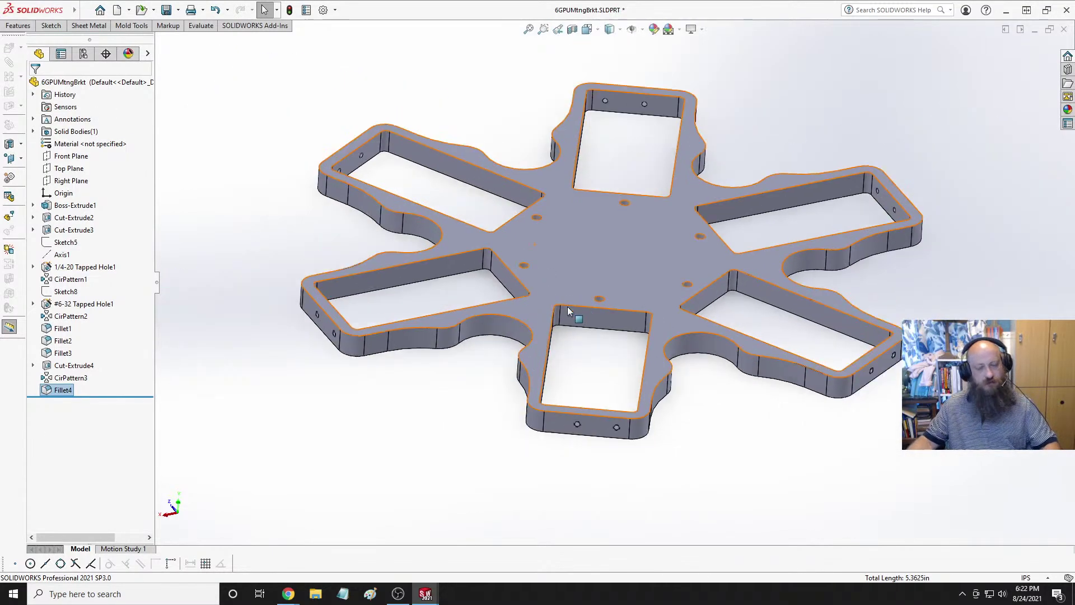
middle_click_drag(566, 307, 785, 242)
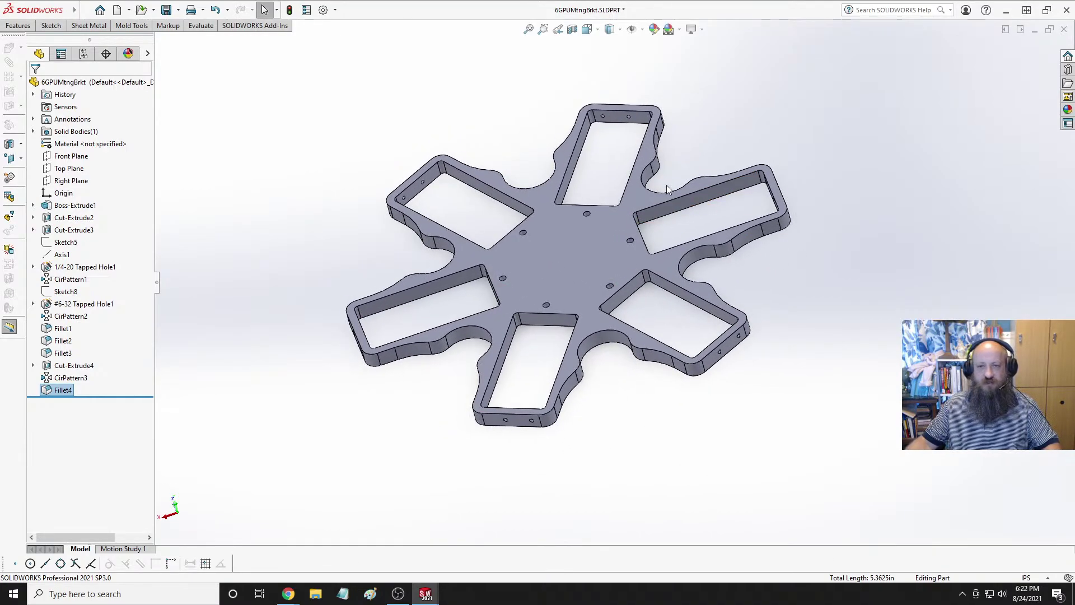
scroll(733, 219, "down", 5)
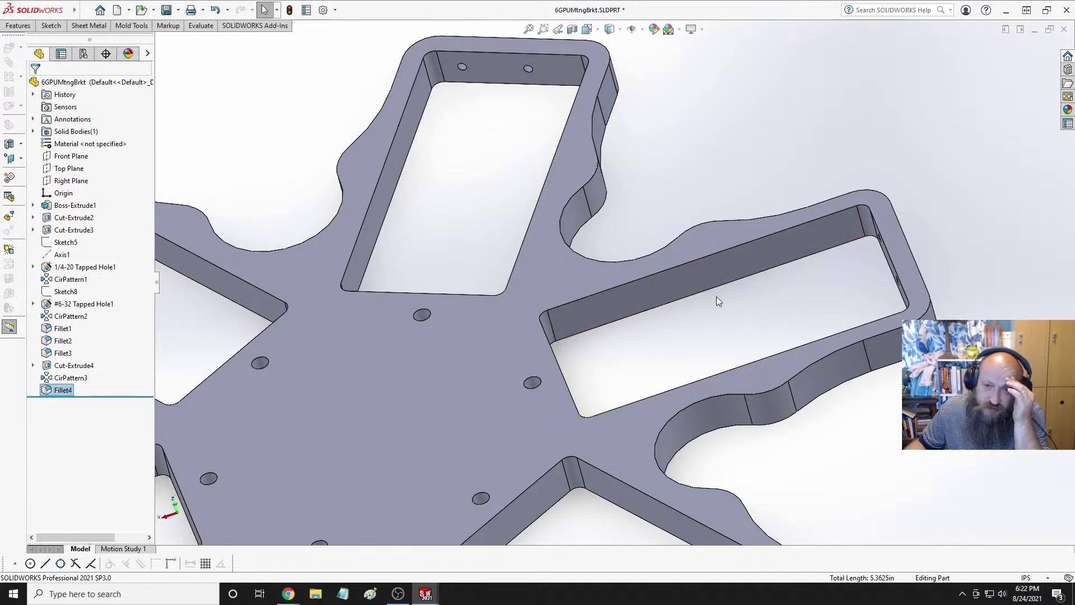
middle_click_drag(716, 298, 704, 317)
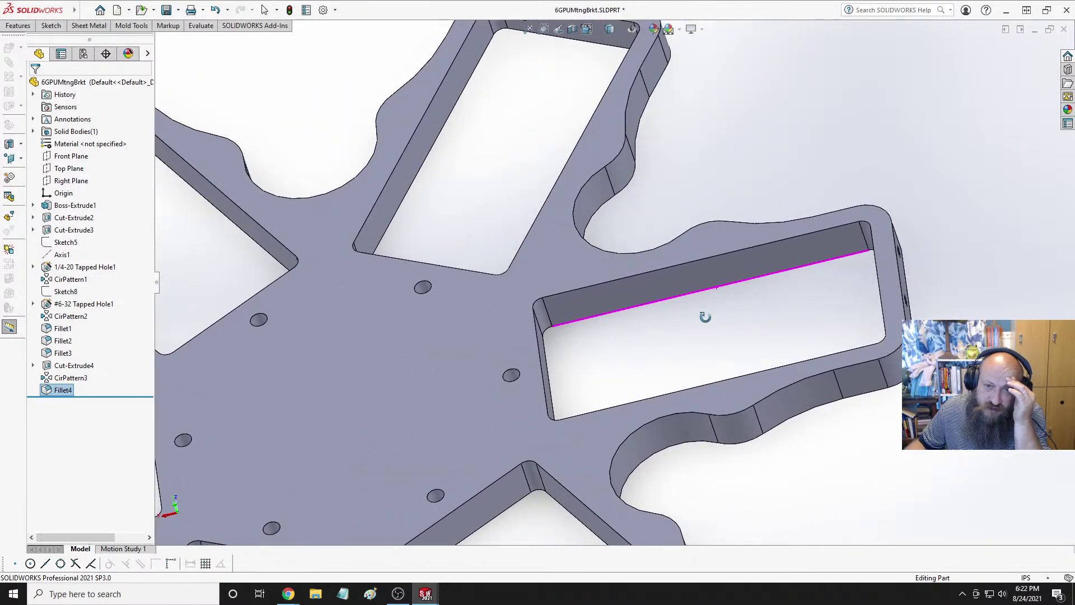
scroll(705, 317, "up", 4)
middle_click_drag(733, 248, 697, 335)
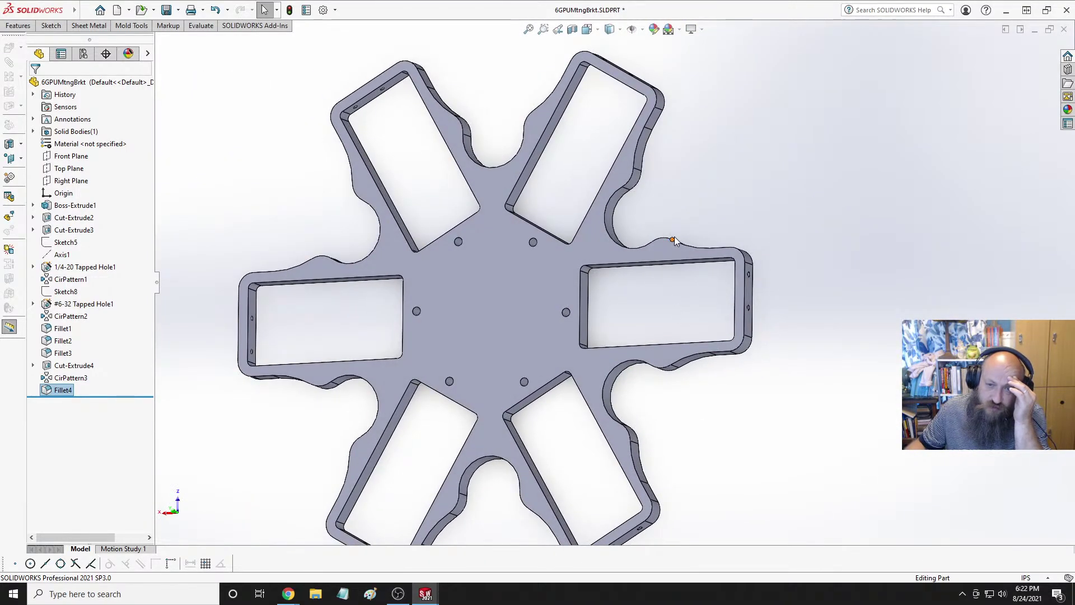
middle_click_drag(674, 241, 643, 290)
scroll(644, 280, "down", 8)
scroll(730, 241, "up", 4)
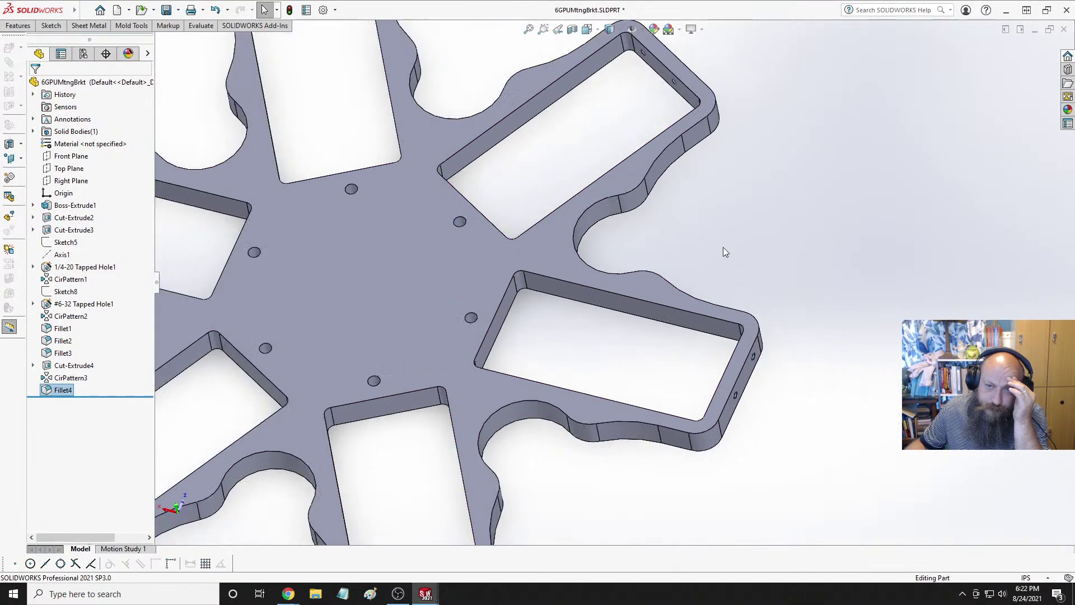
scroll(683, 253, "down", 1)
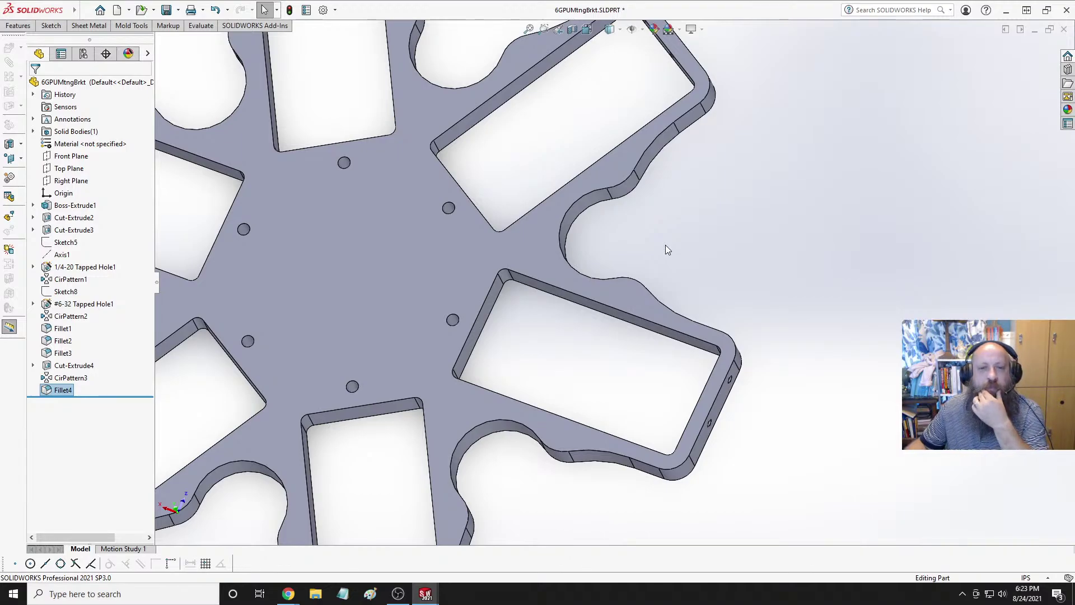
middle_click_drag(585, 306, 598, 222)
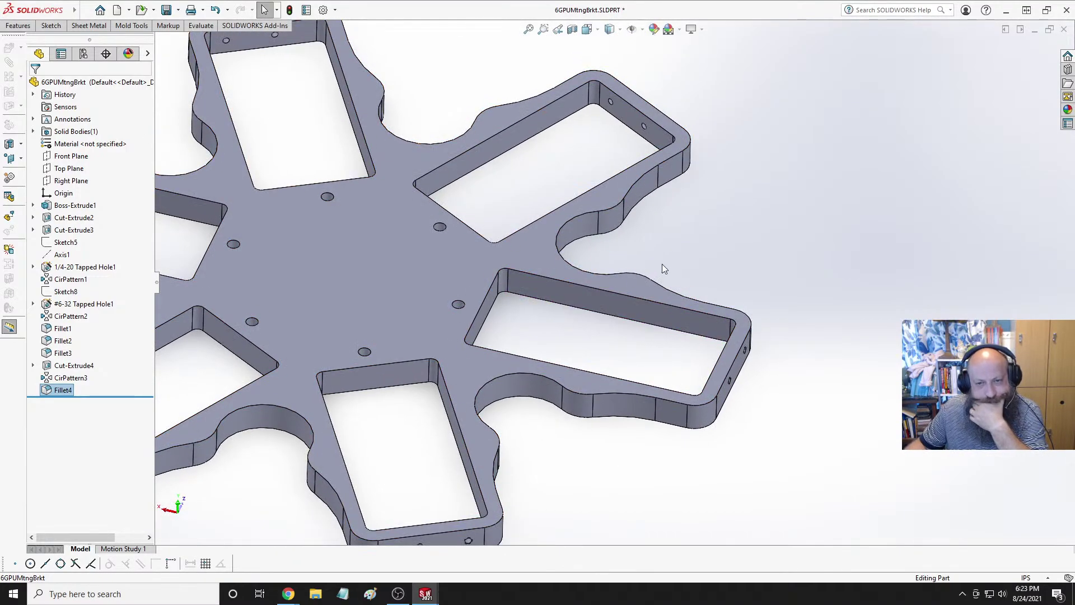
middle_click_drag(662, 264, 680, 220)
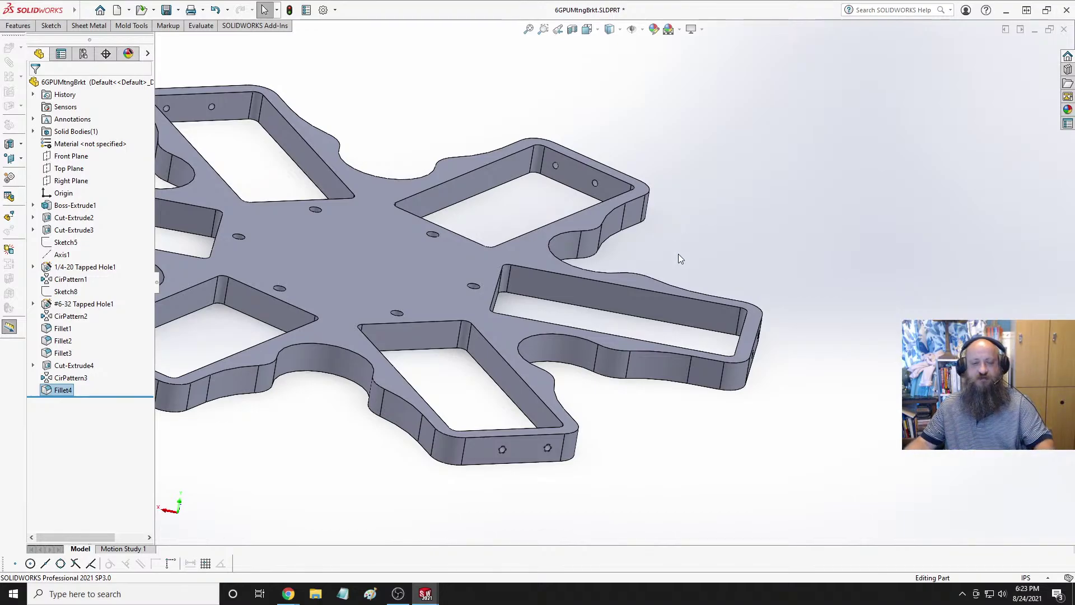
middle_click_drag(677, 254, 648, 307)
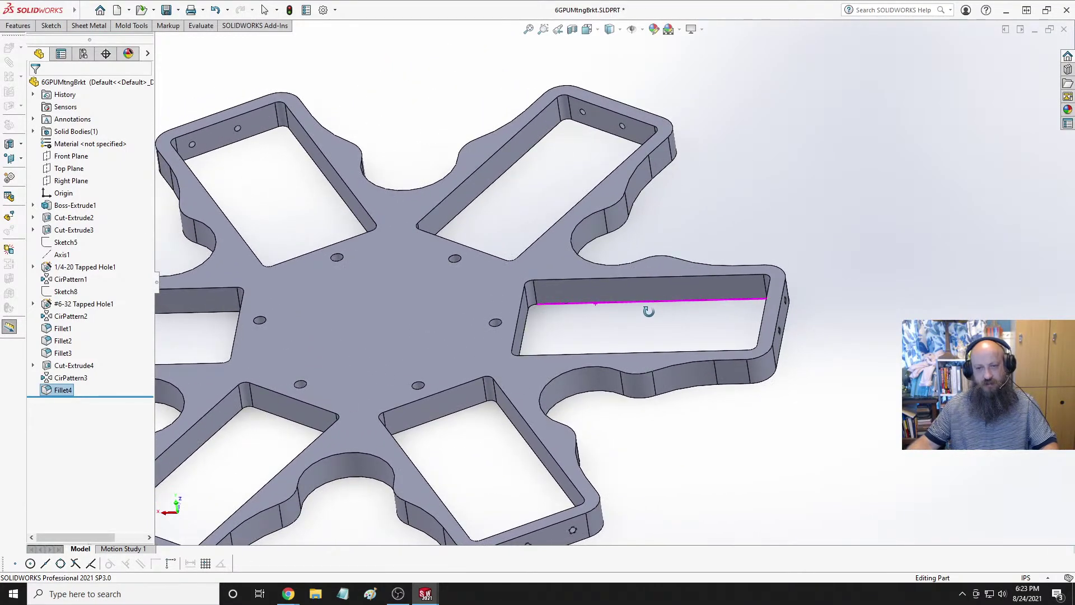
Inspect the long inner side wall of one arm opening as a possible face for a screw hole.
left_click(630, 297)
left_click(845, 281)
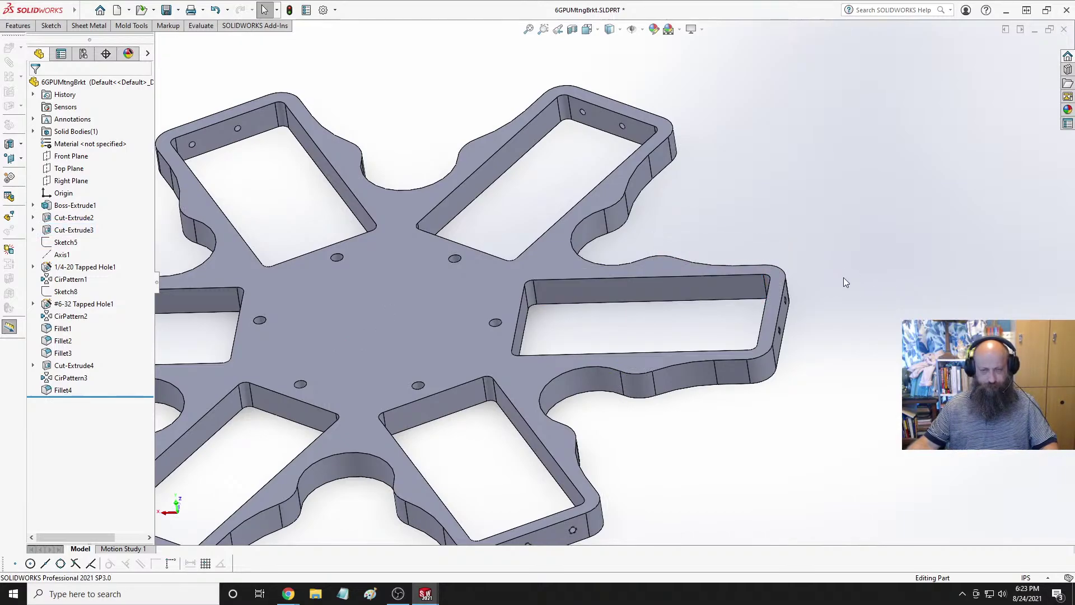
middle_click_drag(671, 269, 648, 263)
left_click(603, 290)
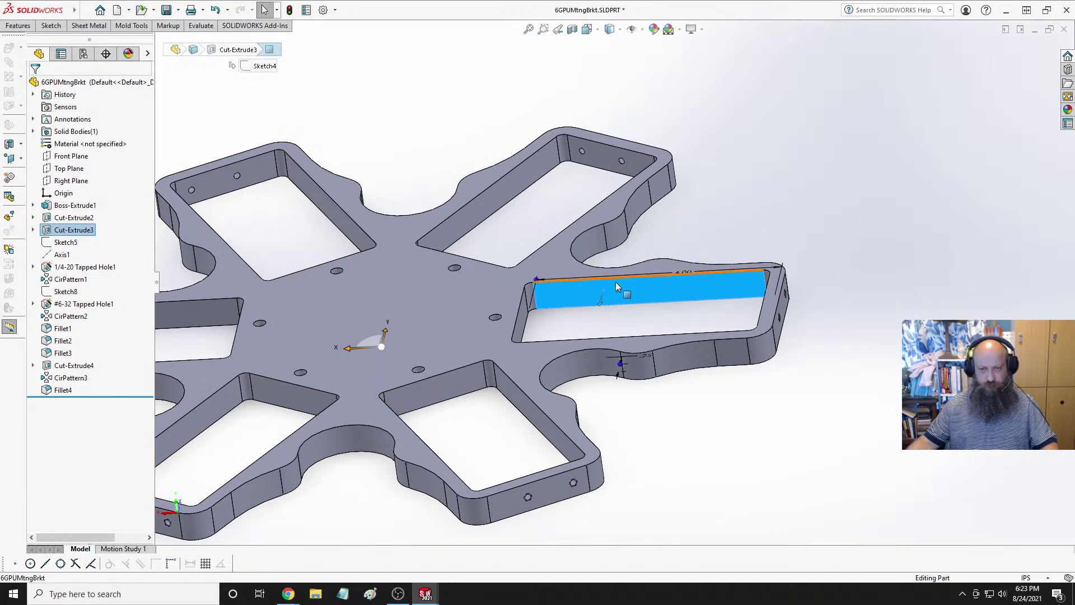
left_click(613, 292)
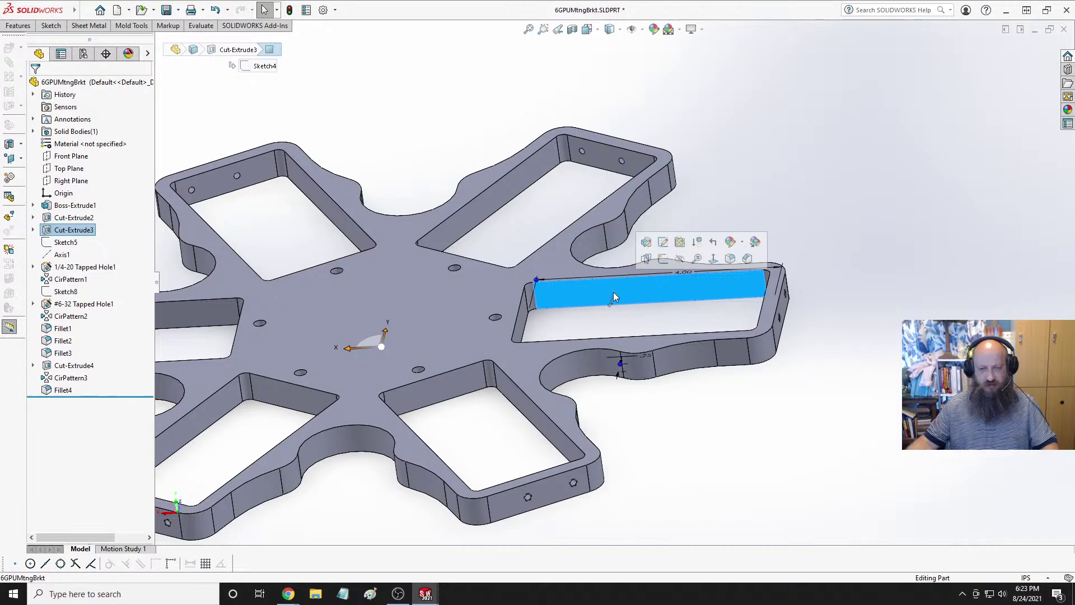
key("Escape")
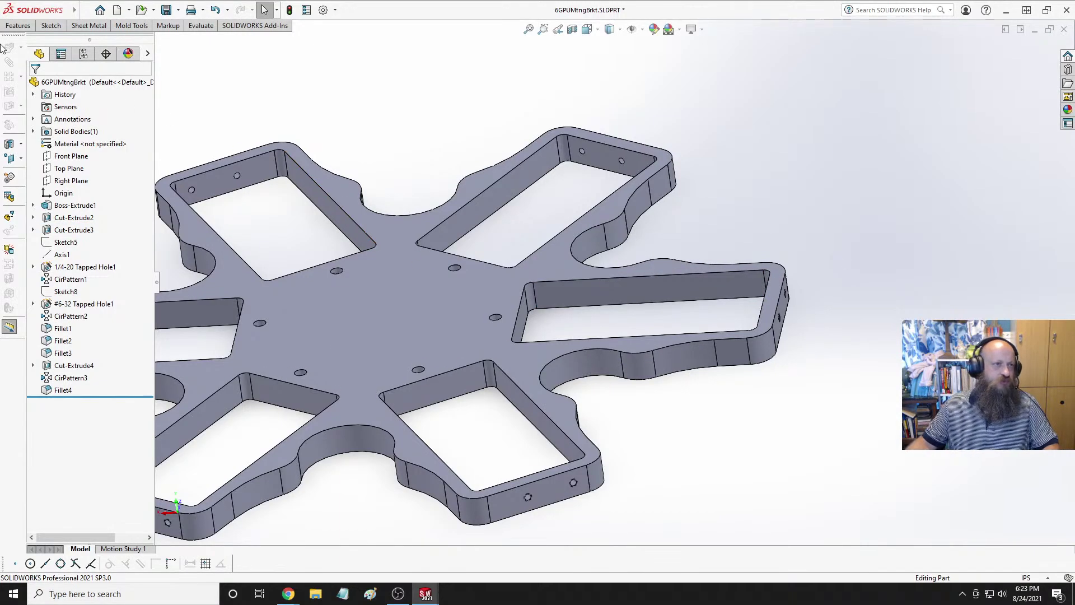
Start a Hole Wizard counterbore in ANSI Inch for a Socket Head Cap Screw.
left_click(18, 25)
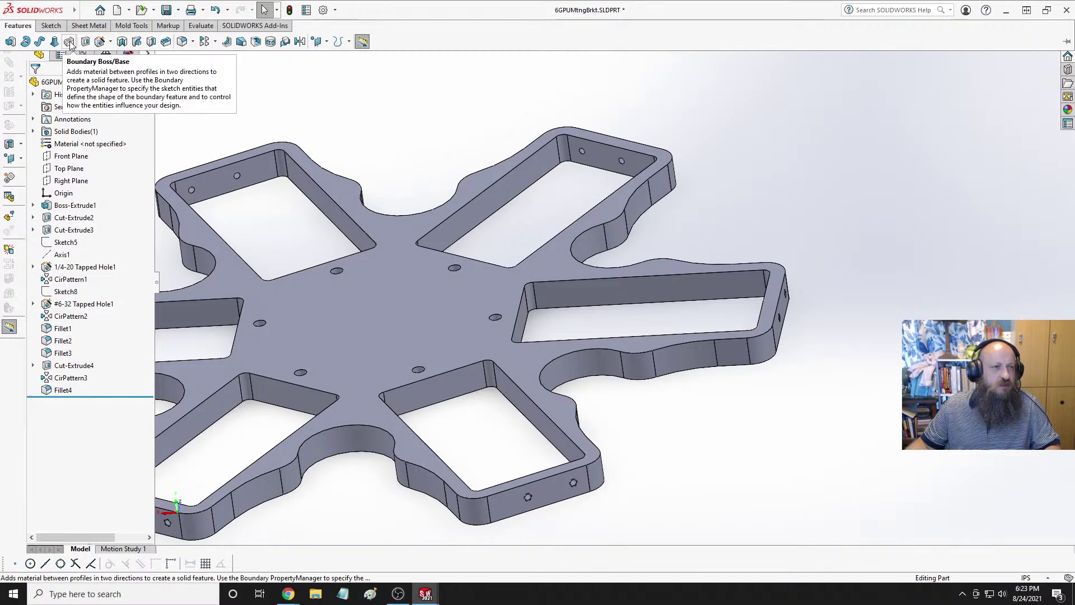
left_click(101, 42)
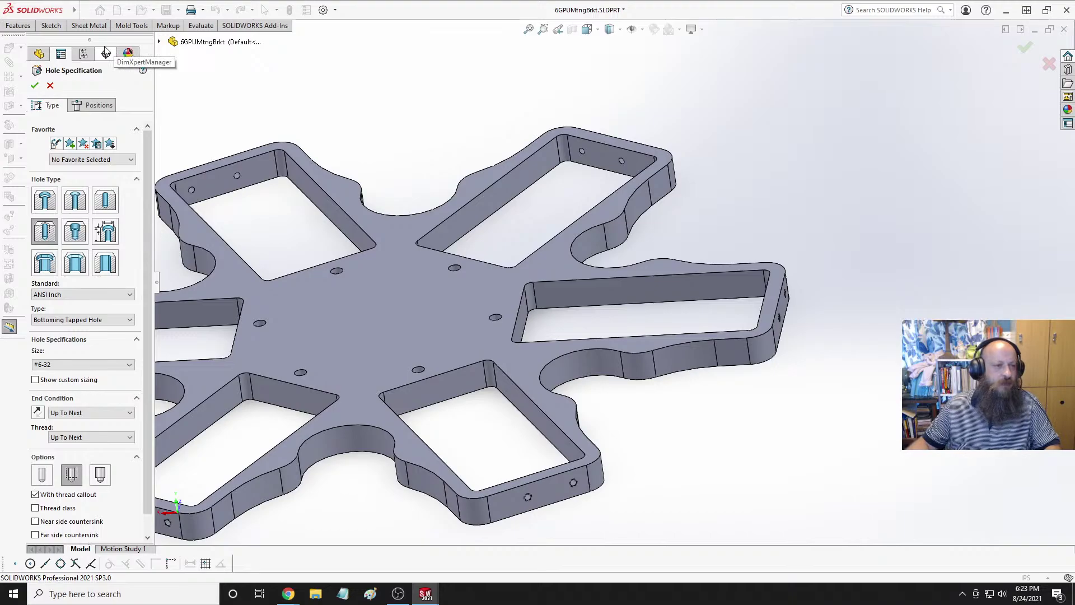
left_click(75, 233)
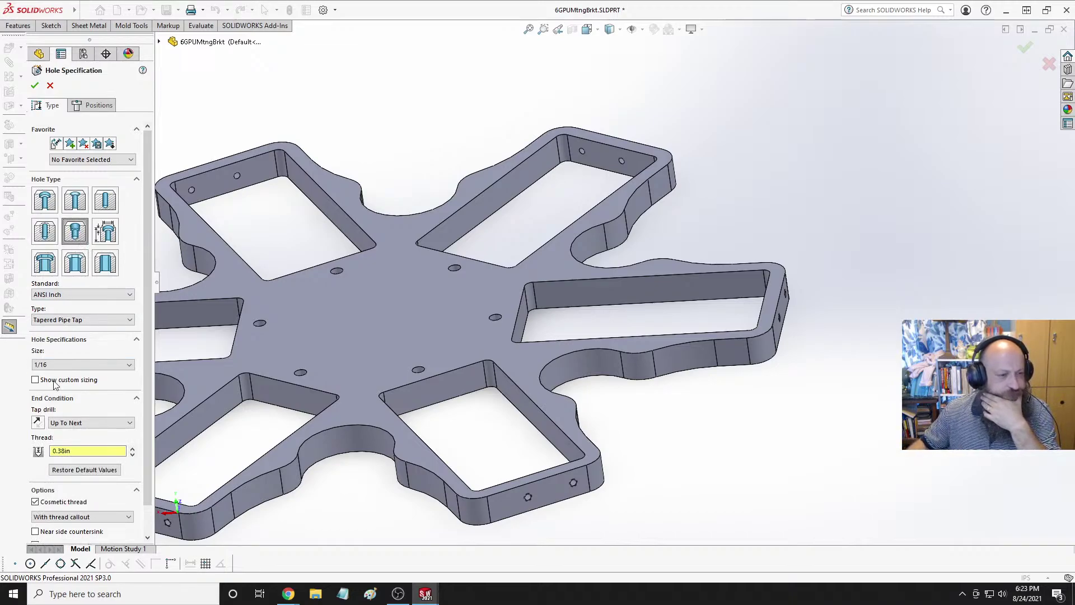
left_click(78, 324)
left_click(78, 324)
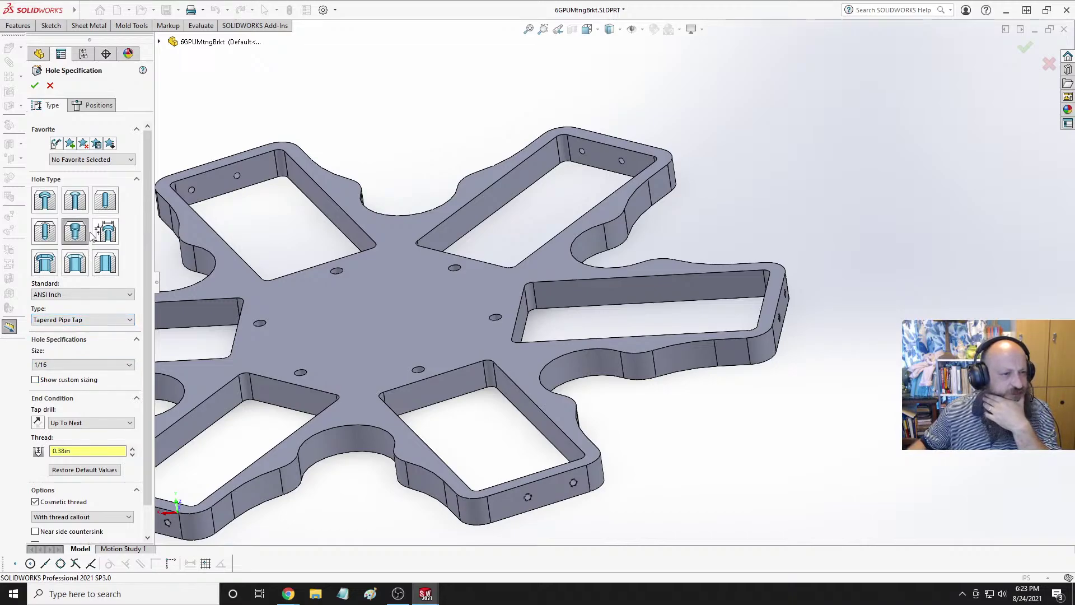
left_click(43, 202)
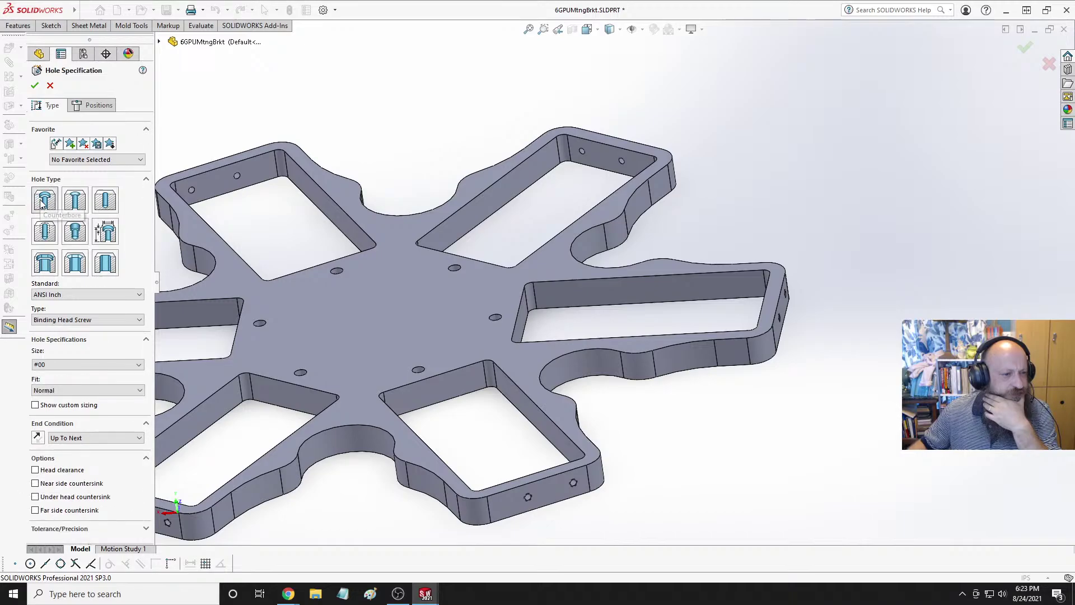
left_click(85, 319)
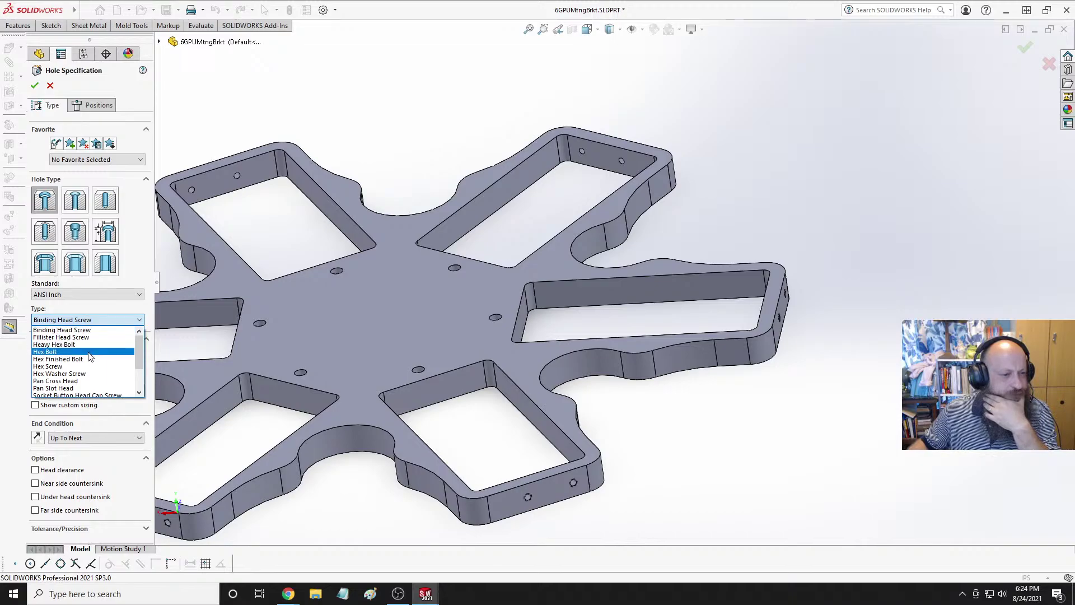
scroll(90, 358, "down", 1)
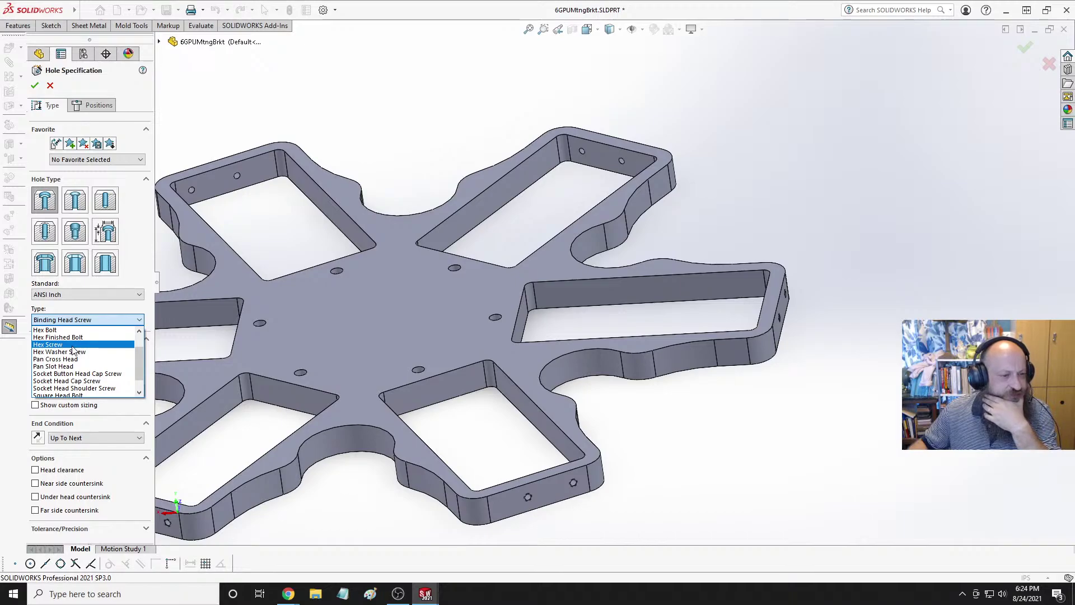
scroll(98, 351, "down", 1)
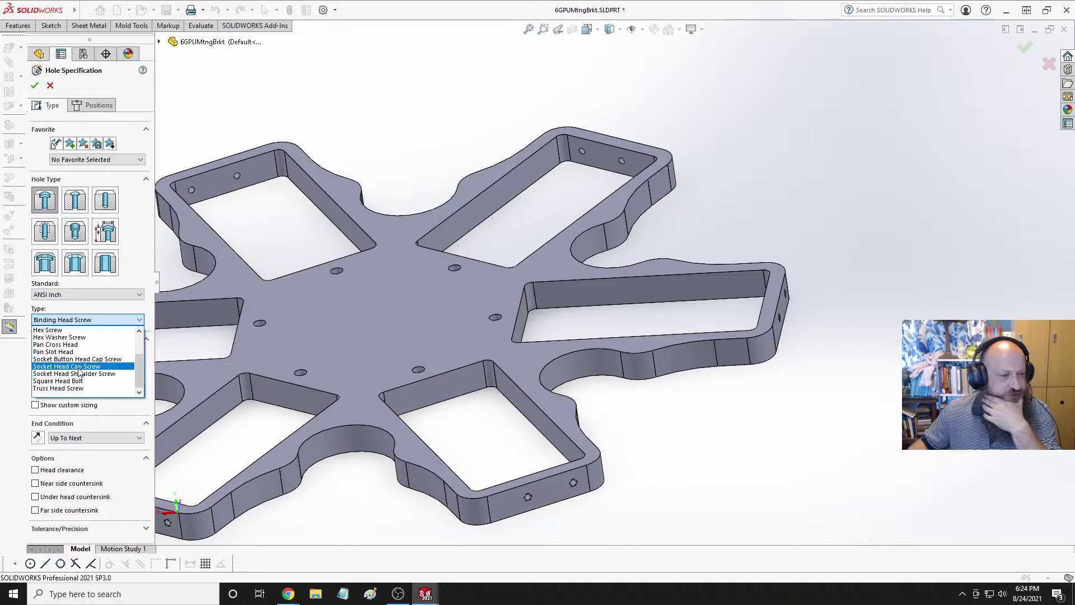
left_click(81, 367)
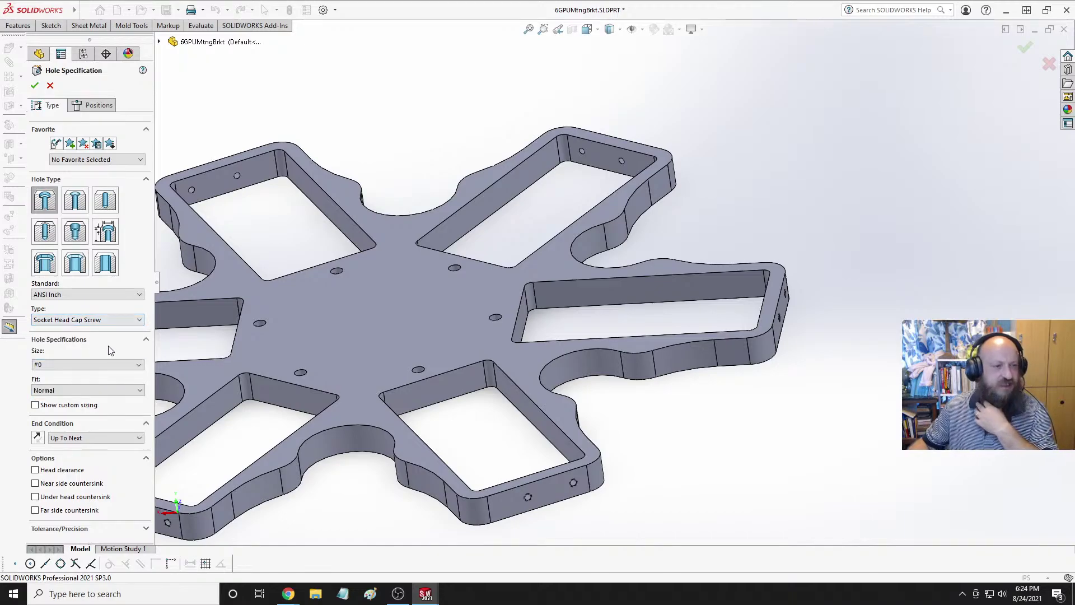
Set the counterbore's screw size to #6 with a Normal fit.
left_click(81, 365)
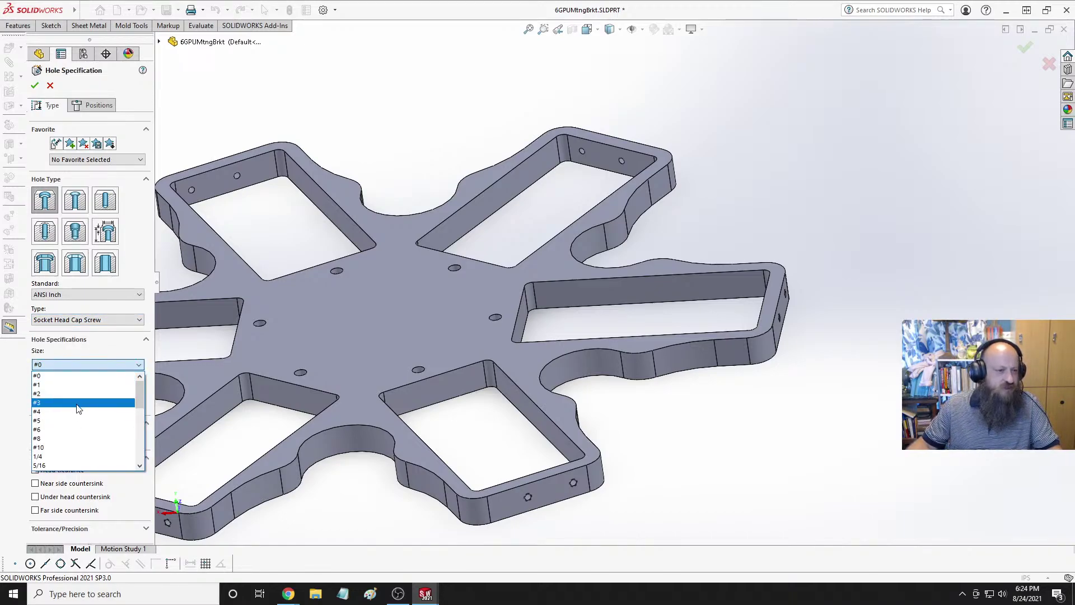
left_click(84, 428)
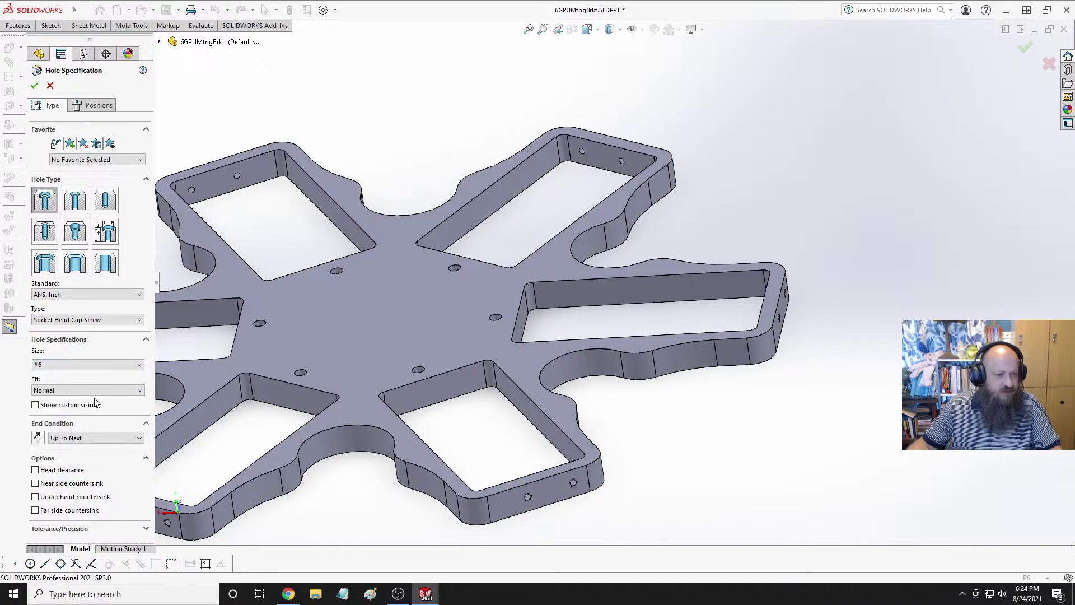
left_click(79, 391)
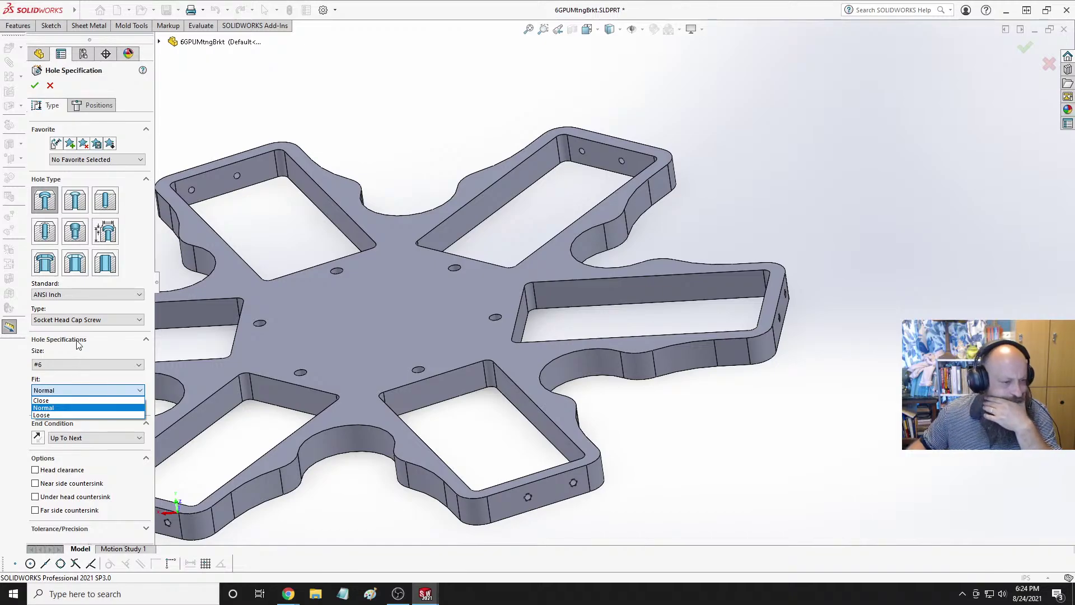
left_click(15, 385)
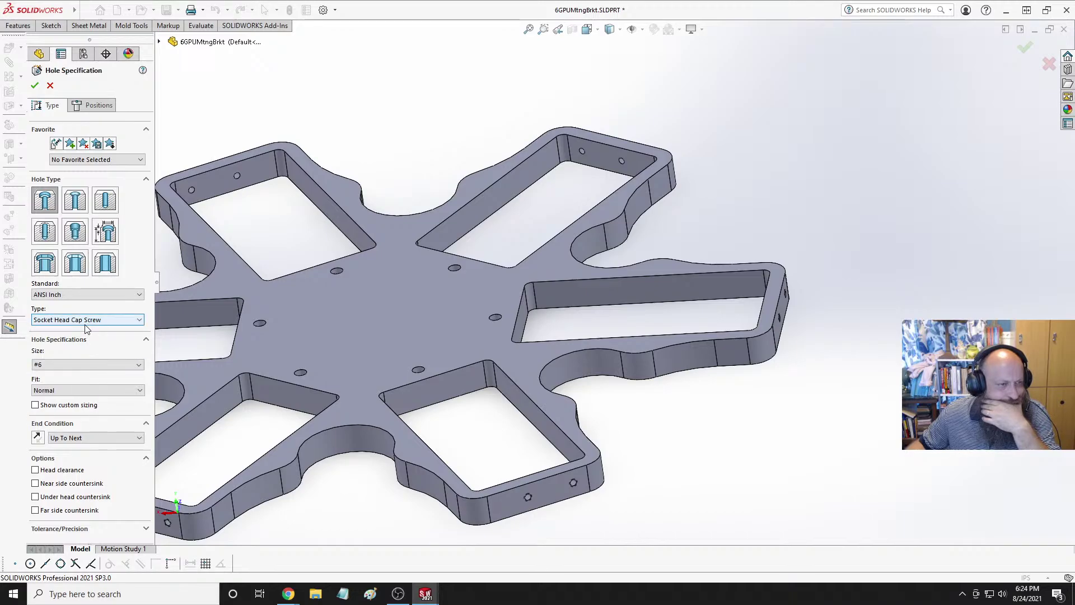
Place one counterbored hole on the arm opening's long inner side wall, slightly hubward of its middle, and create it.
left_click(94, 105)
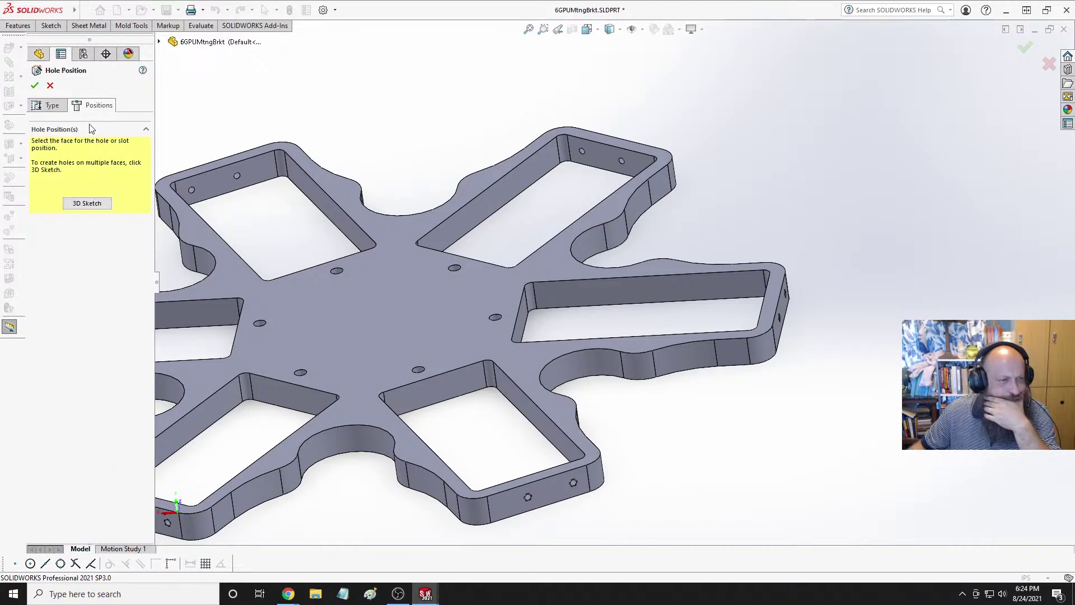
left_click(613, 291)
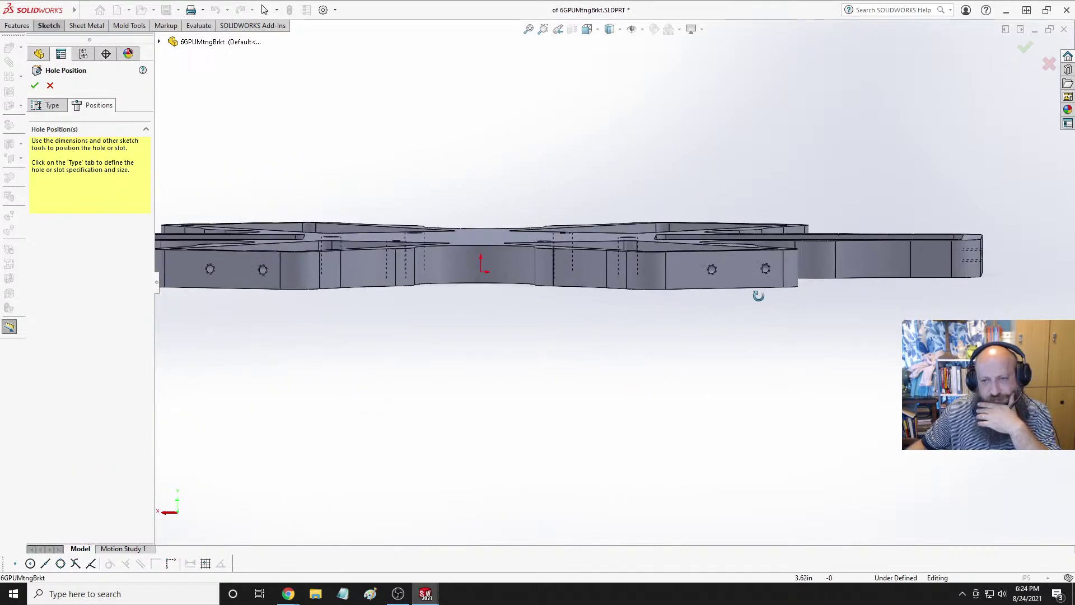
middle_click_drag(814, 254, 791, 300)
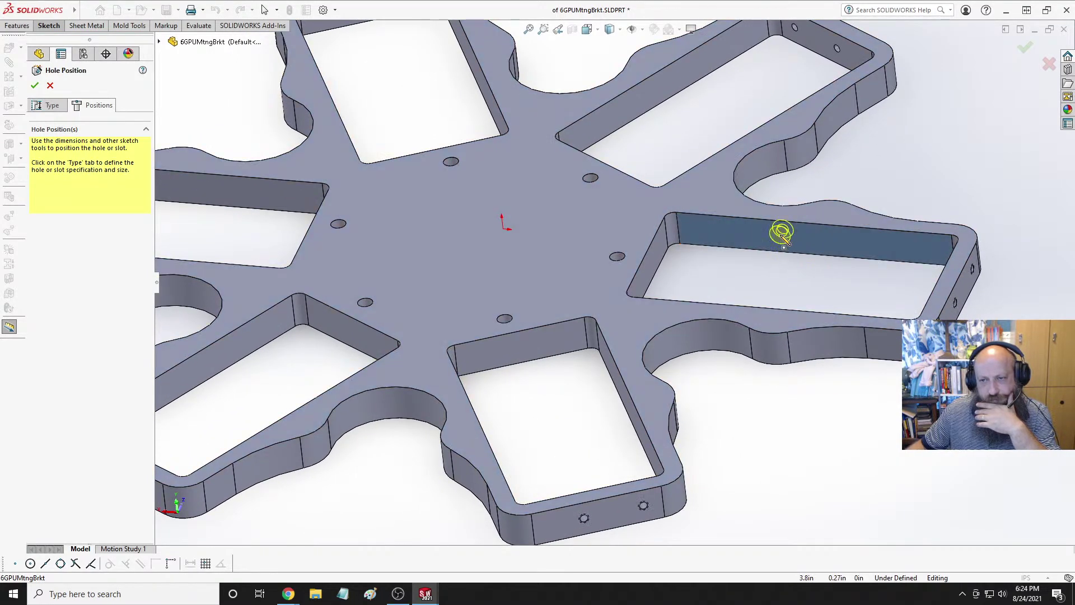
left_click(775, 239)
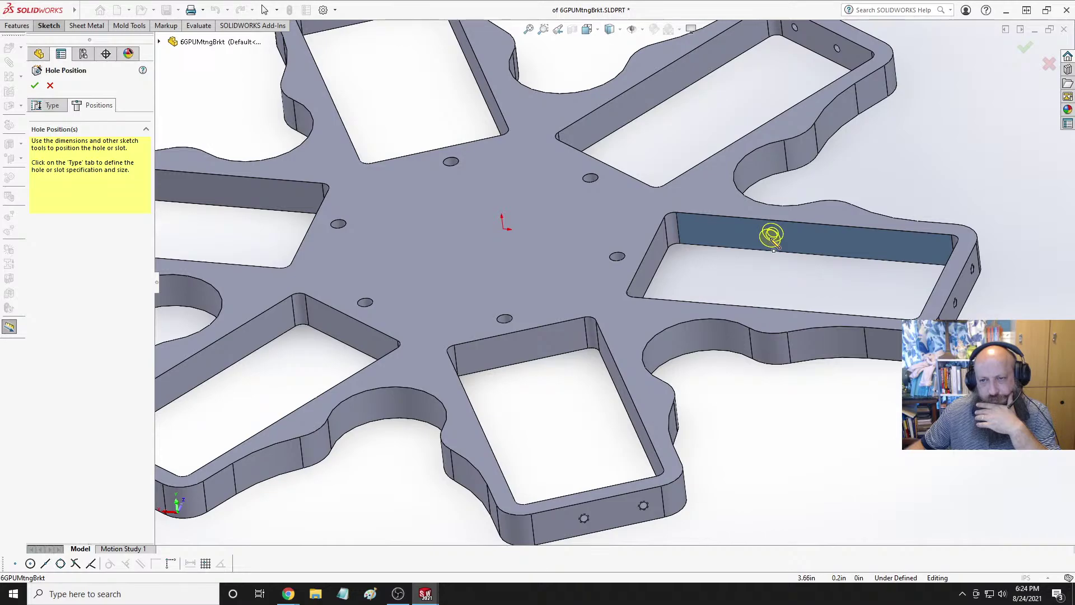
middle_click_drag(770, 259, 758, 305)
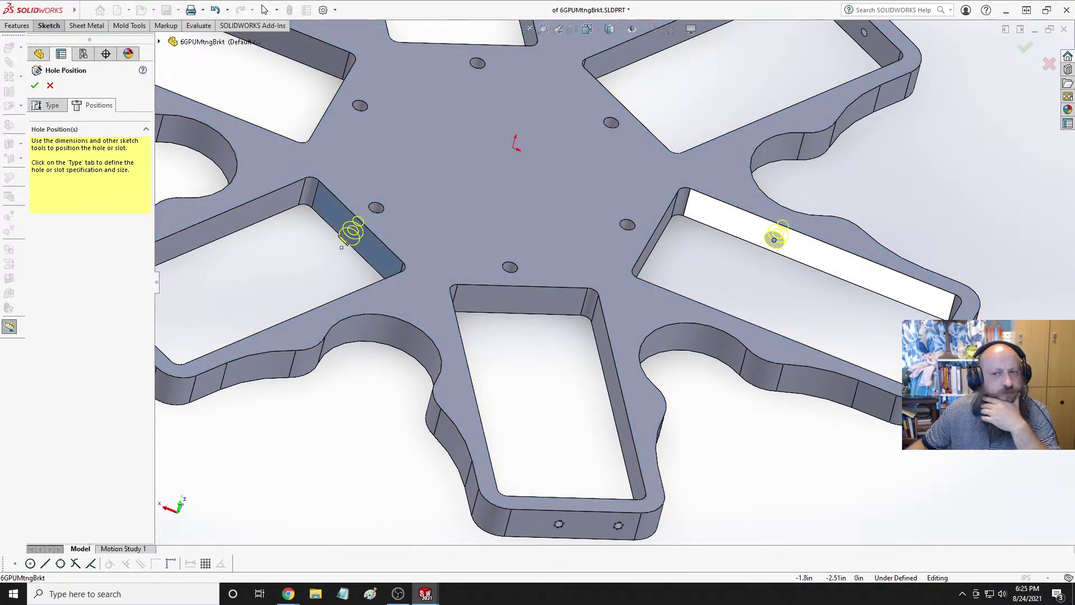
key("Return")
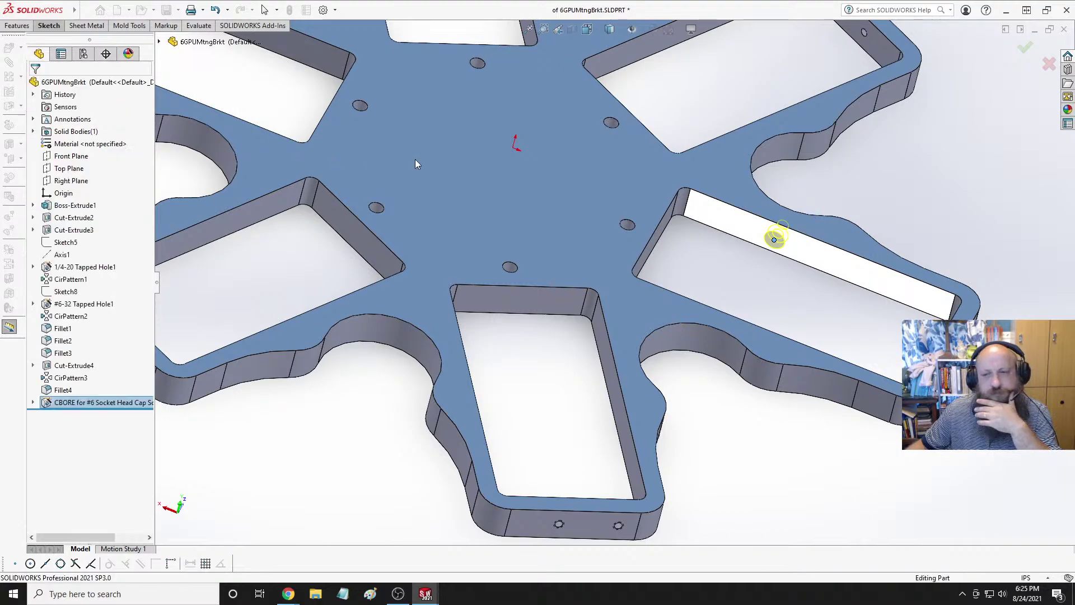
Examine the new counterbored hole in the arm wall up close, and check the arm in a face-on view of the bracket.
left_click(781, 234)
scroll(778, 264, "up", 3)
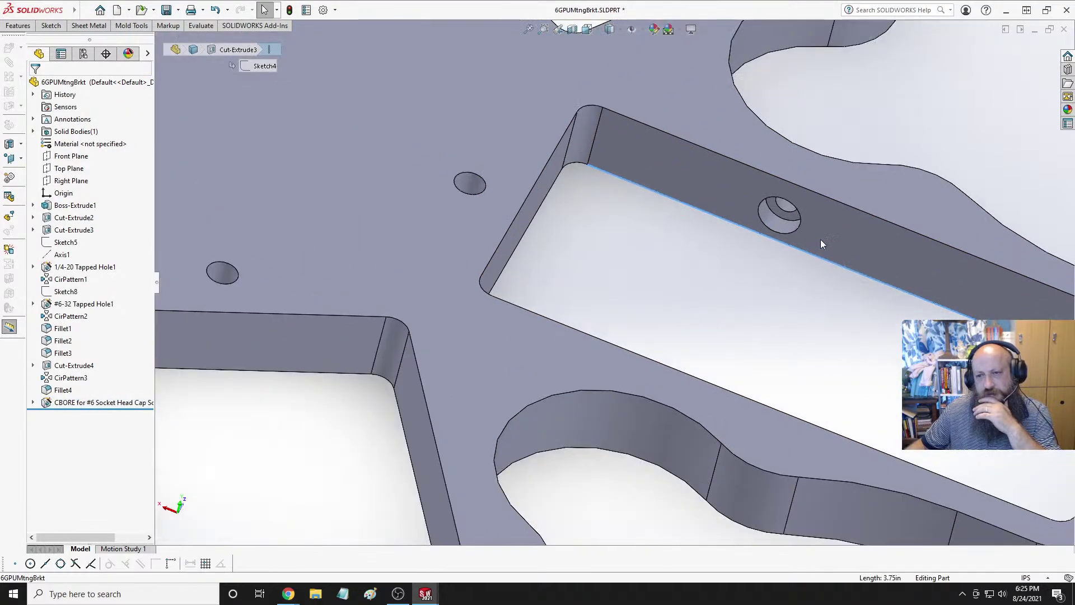
middle_click_drag(821, 240, 795, 235)
scroll(735, 263, "up", 5)
key("space")
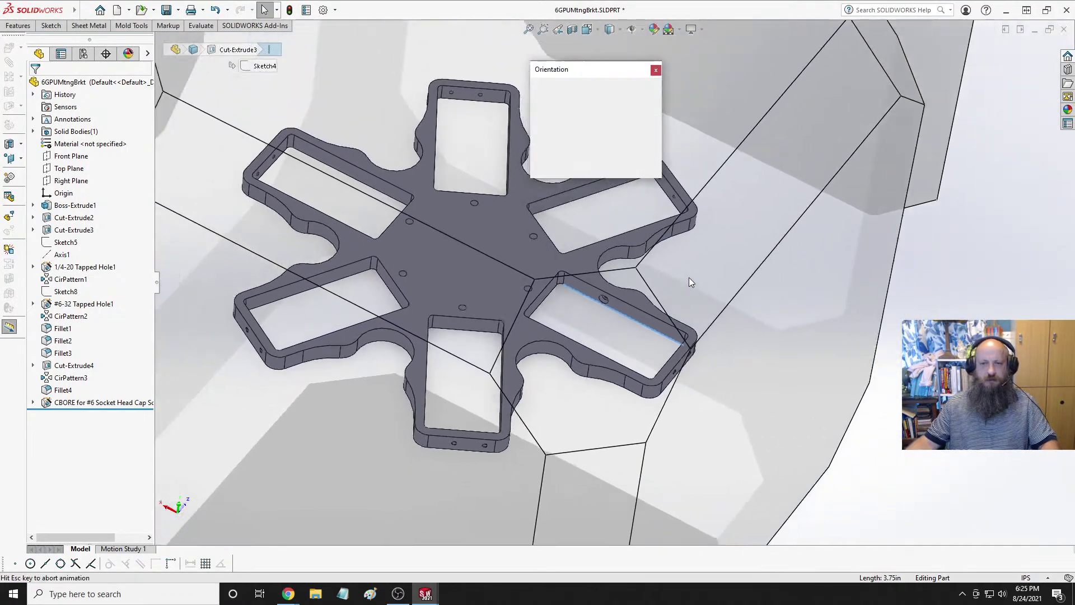
left_click(526, 380)
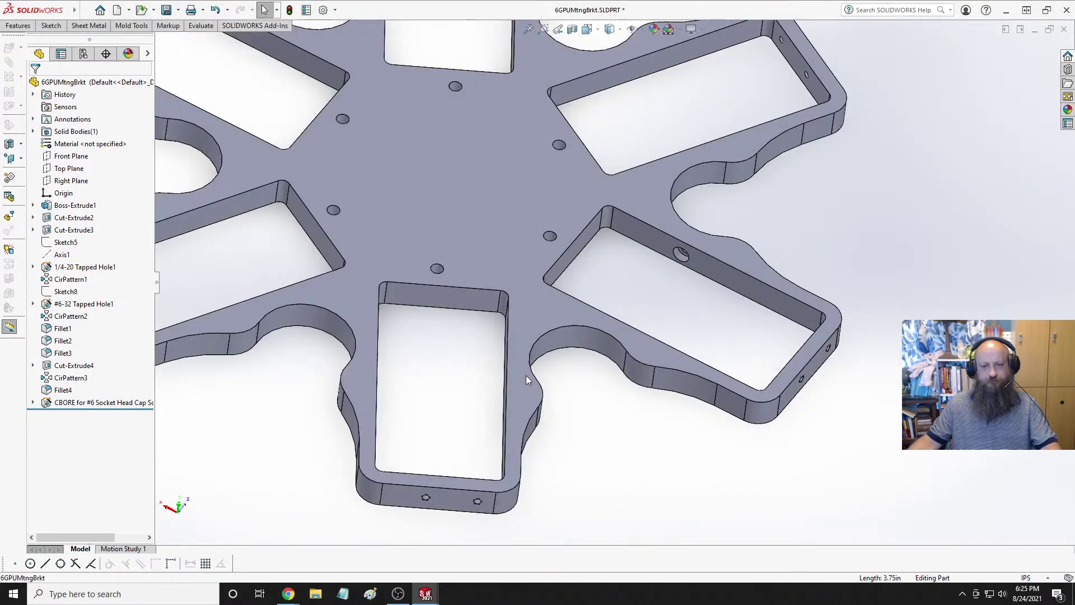
scroll(712, 271, "down", 3)
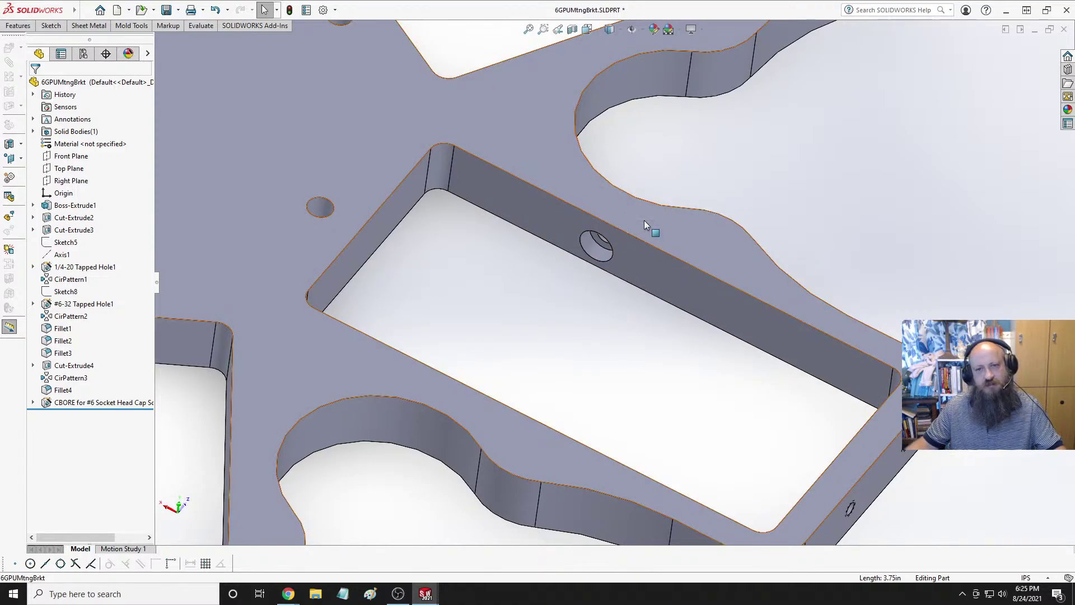
middle_click_drag(644, 220, 657, 249)
key("space")
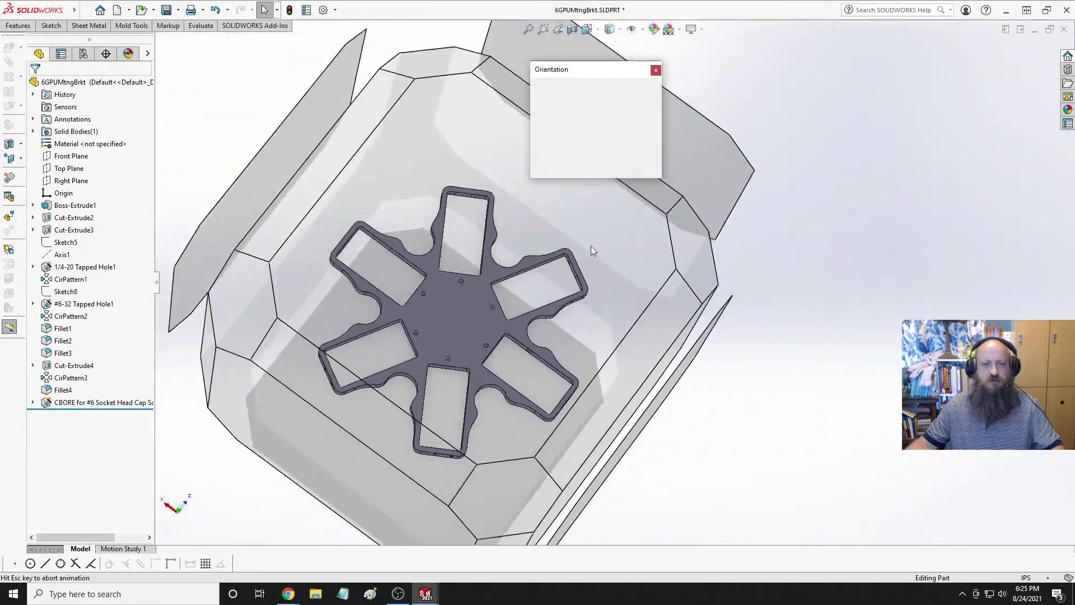
left_click(464, 233)
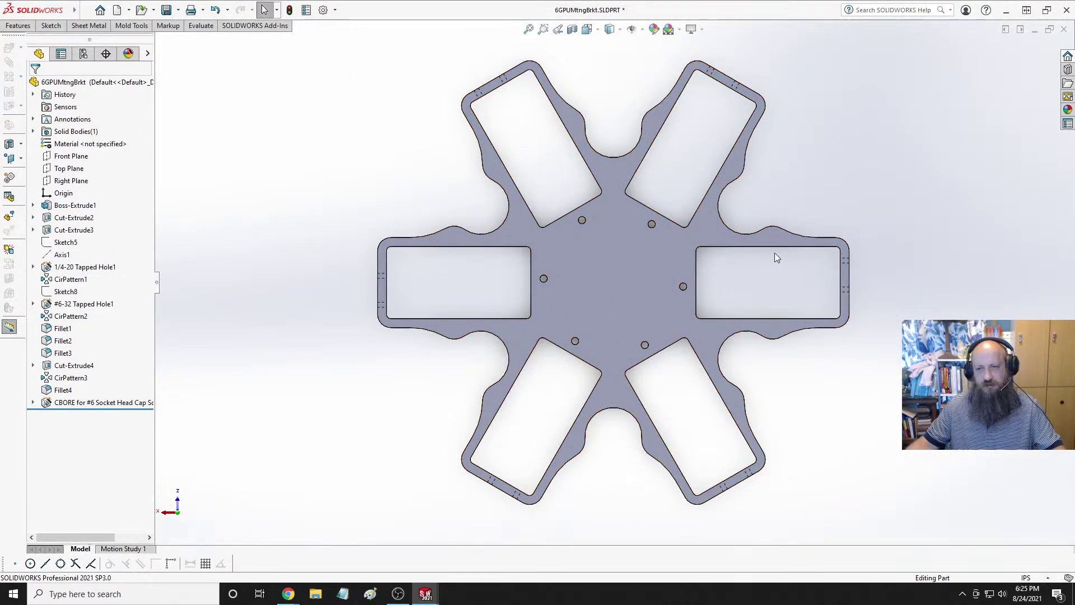
scroll(773, 251, "down", 3)
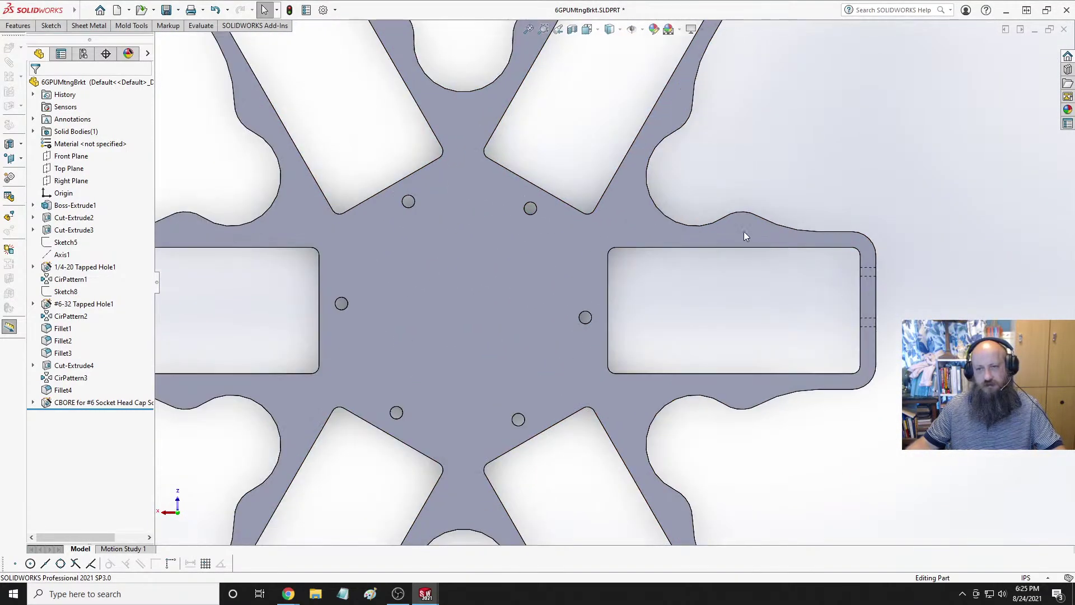
Display the bearing clearance cut's dimensions and examine the clearance and wall material beside the arm opening.
left_click(71, 316)
left_click(74, 365)
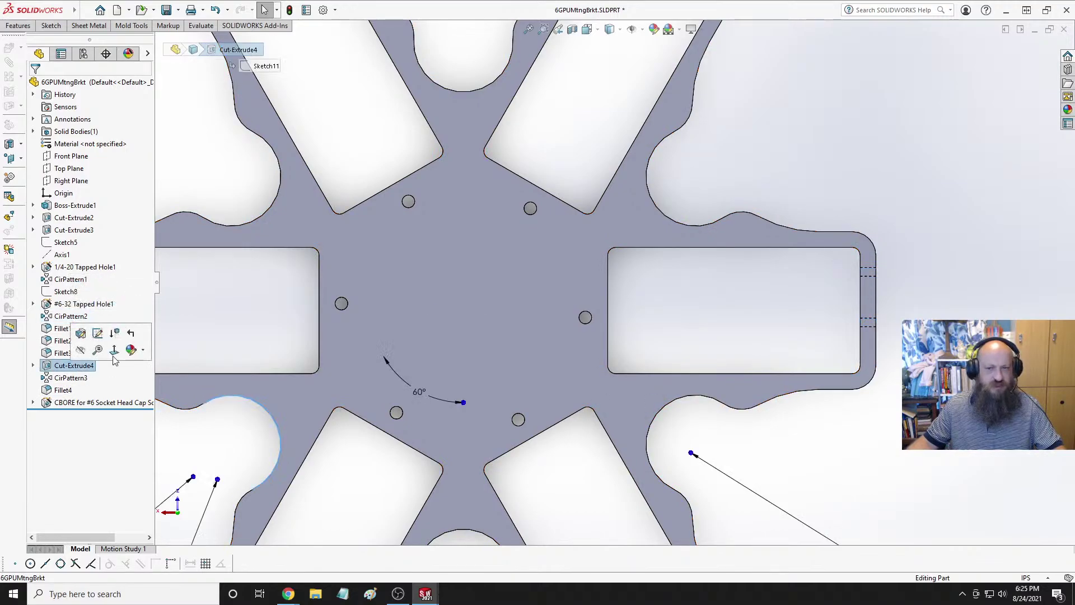
scroll(684, 373, "up", 3)
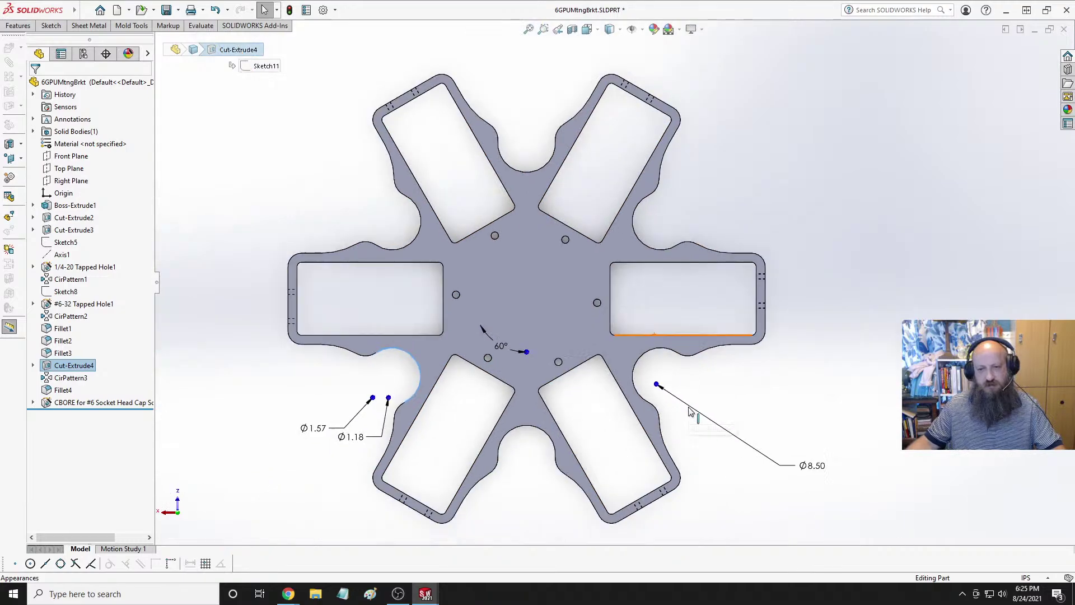
scroll(627, 386, "down", 4)
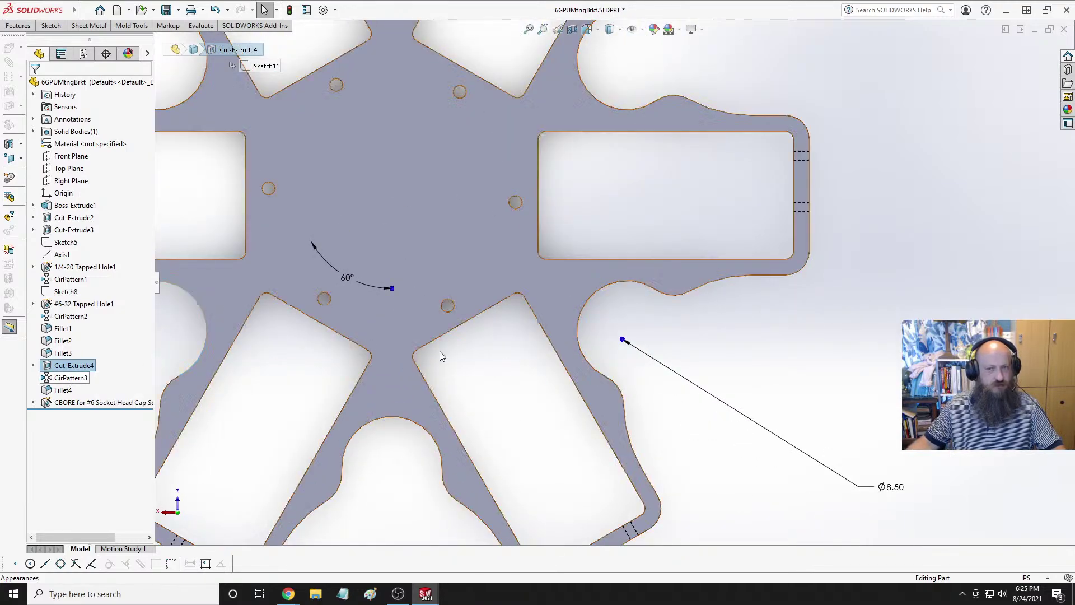
middle_click_drag(637, 325, 641, 271)
middle_click_drag(660, 169, 560, 224)
scroll(576, 268, "down", 5)
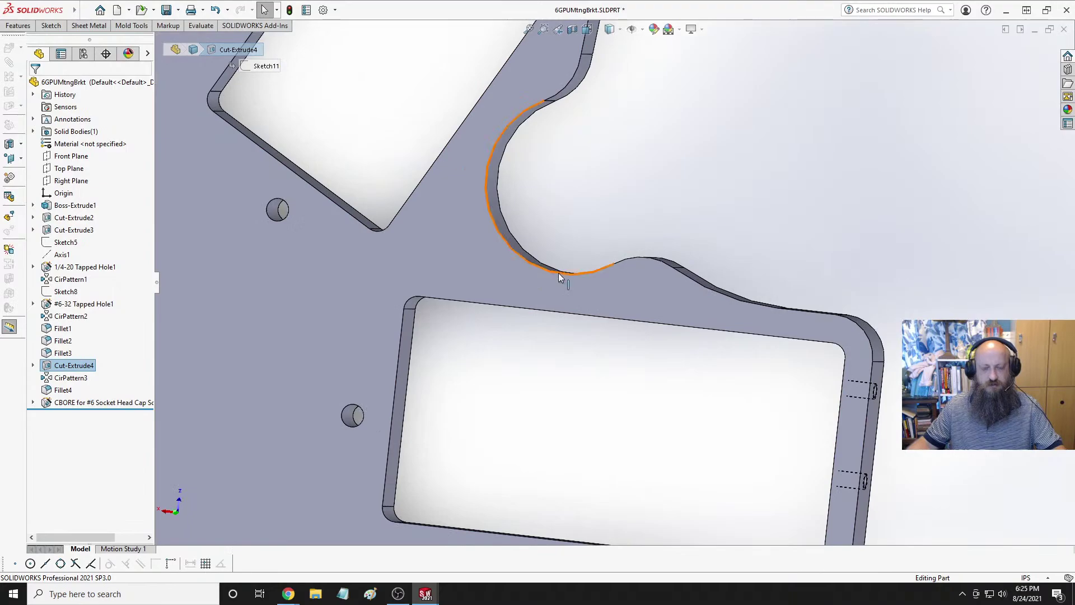
scroll(491, 256, "up", 4)
left_click(644, 244)
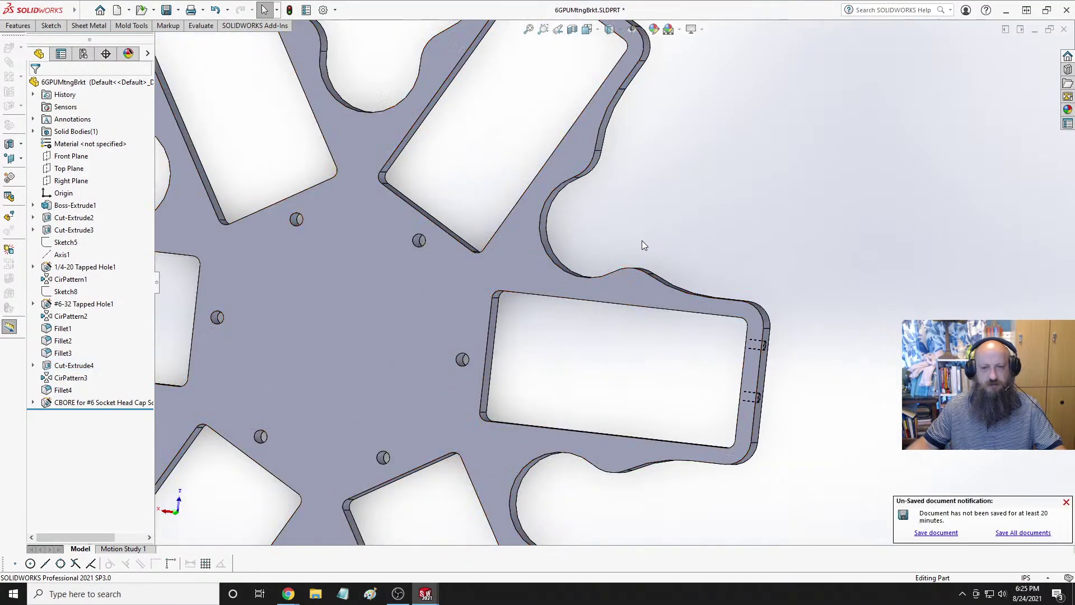
Try to reassign the counterbored hole's position sketch to the long inner side wall of another arm opening.
middle_click_drag(583, 314, 603, 277)
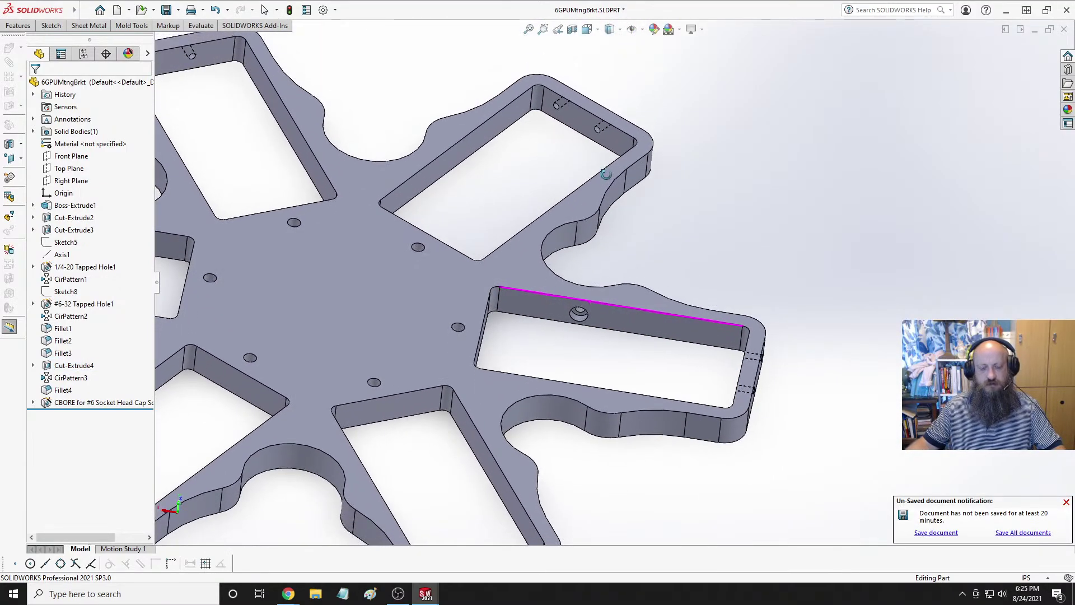
scroll(603, 278, "down", 3)
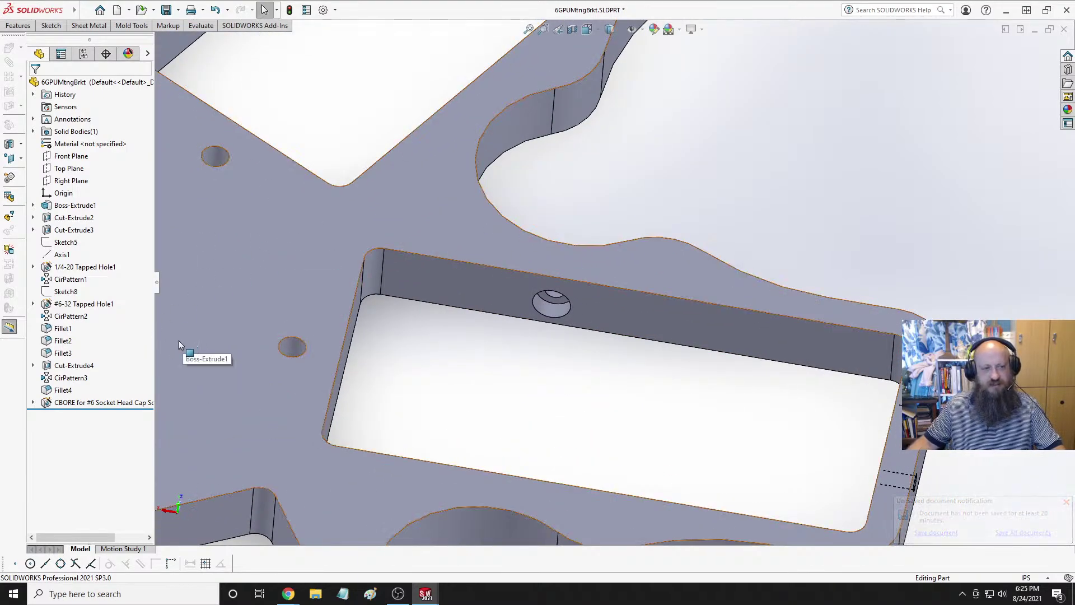
scroll(492, 333, "up", 5)
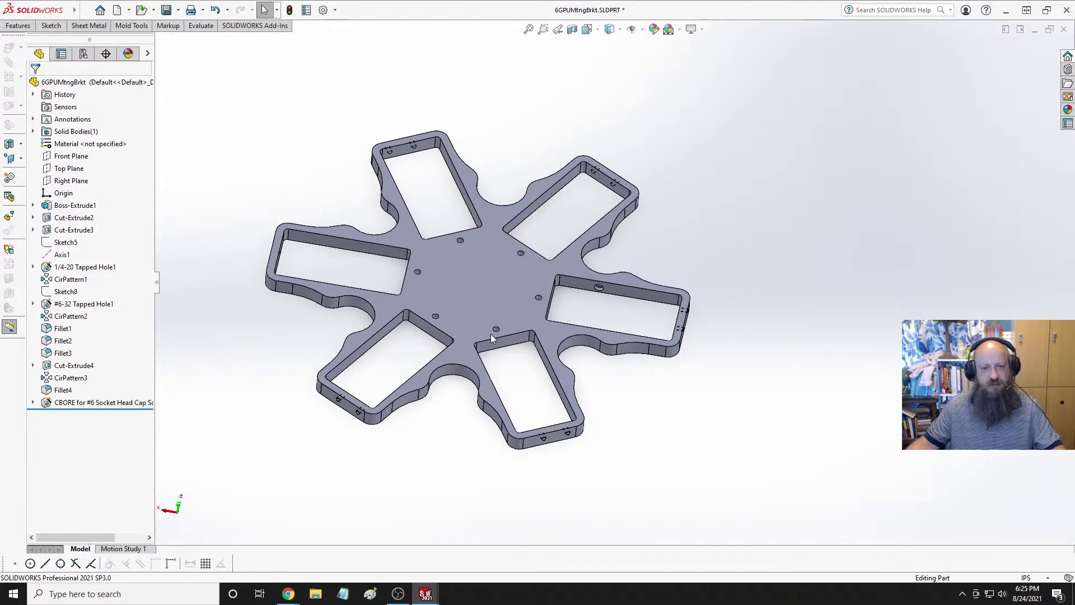
left_click(124, 402)
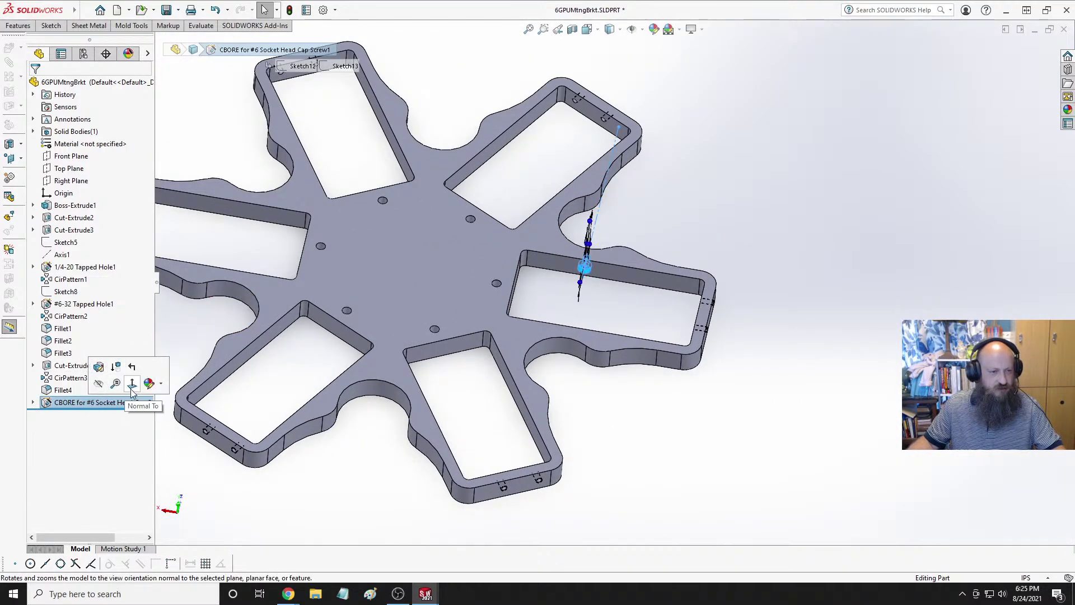
left_click(33, 402)
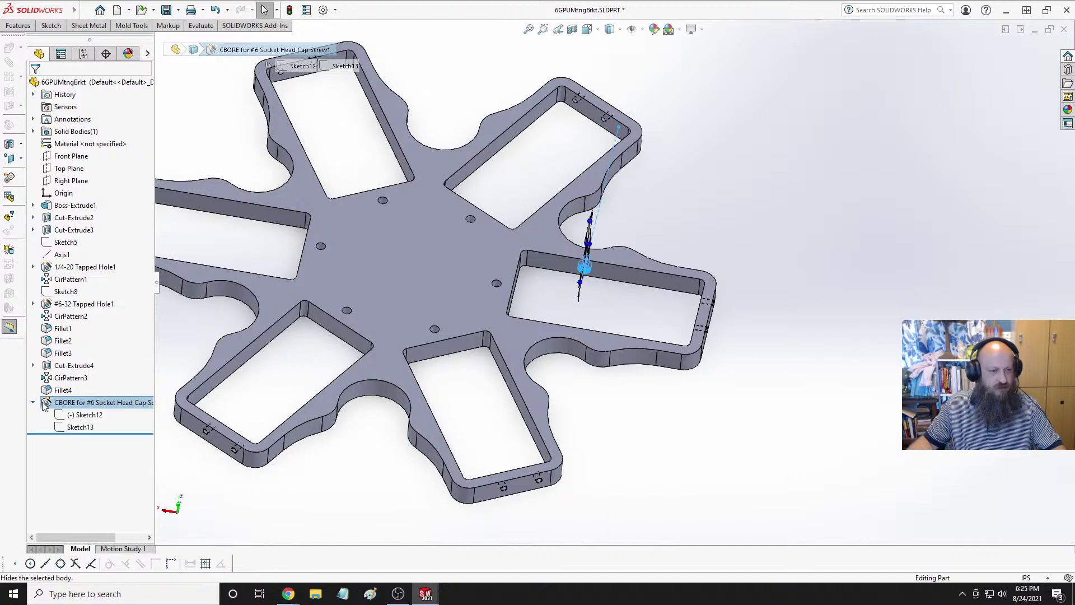
left_click(86, 415)
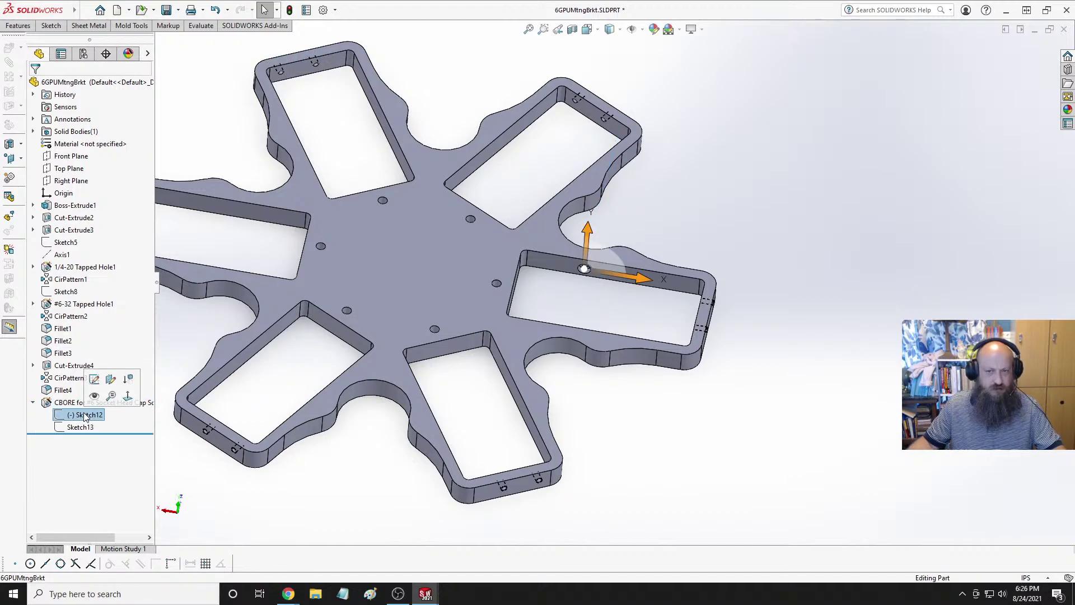
left_click(111, 380)
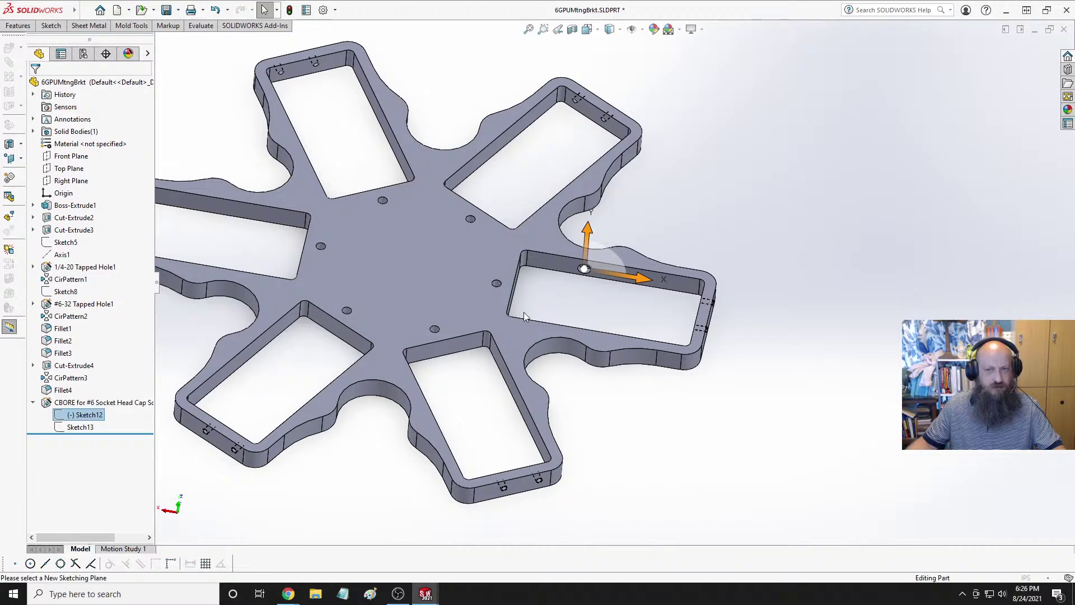
mouse_move(633, 297)
middle_mouse_down()
mouse_move(575, 202)
mouse_move(565, 246)
mouse_move(575, 252)
middle_mouse_up()
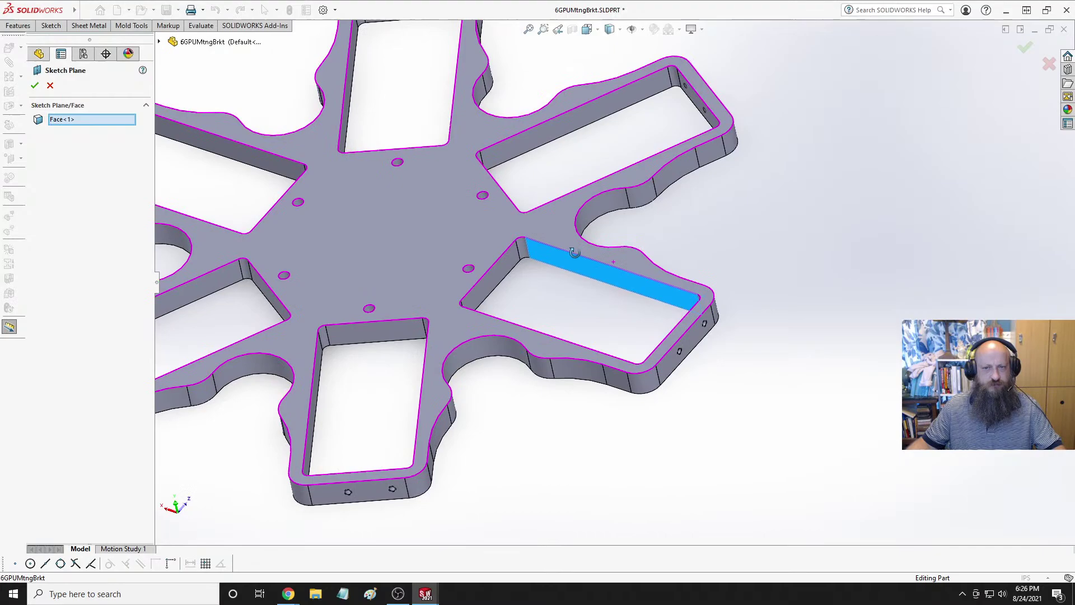
left_click(159, 42)
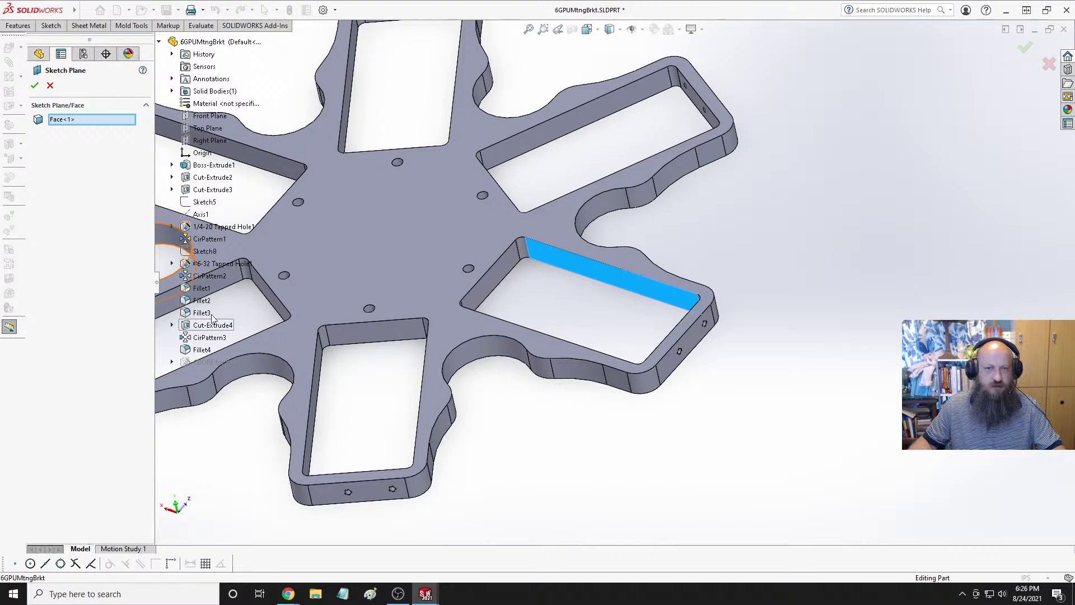
scroll(465, 308, "up", 5)
middle_click_drag(466, 308, 653, 202)
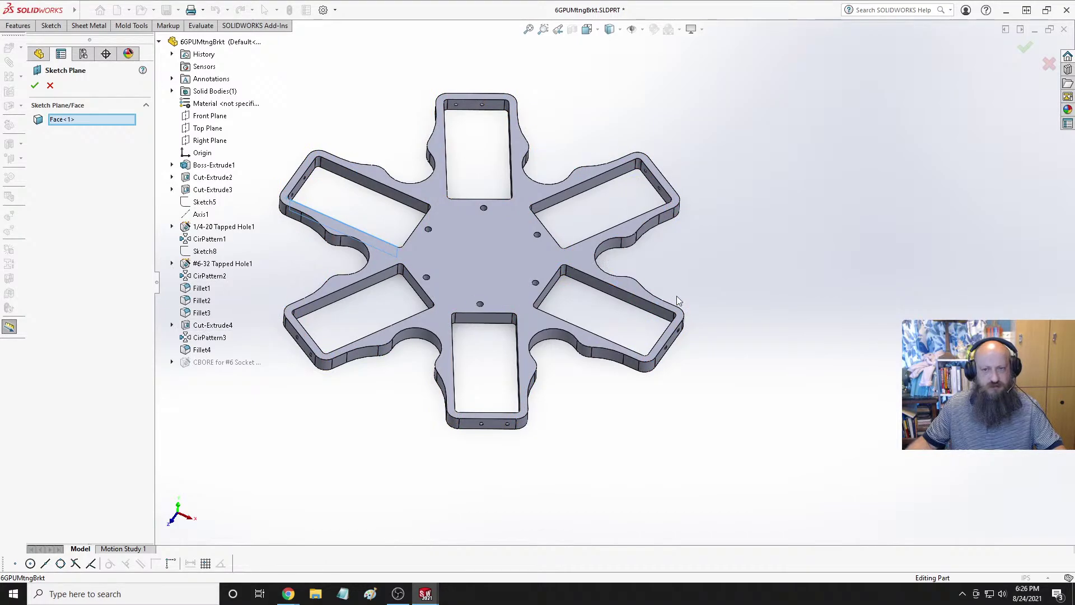
scroll(674, 294, "down", 5)
left_click(549, 295)
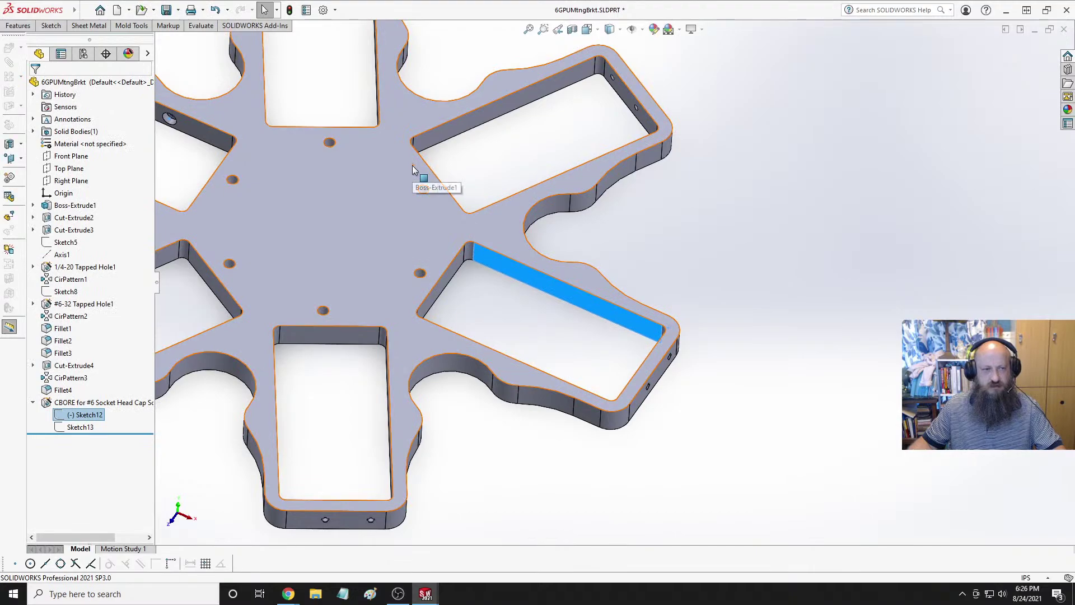
scroll(387, 218, "up", 3)
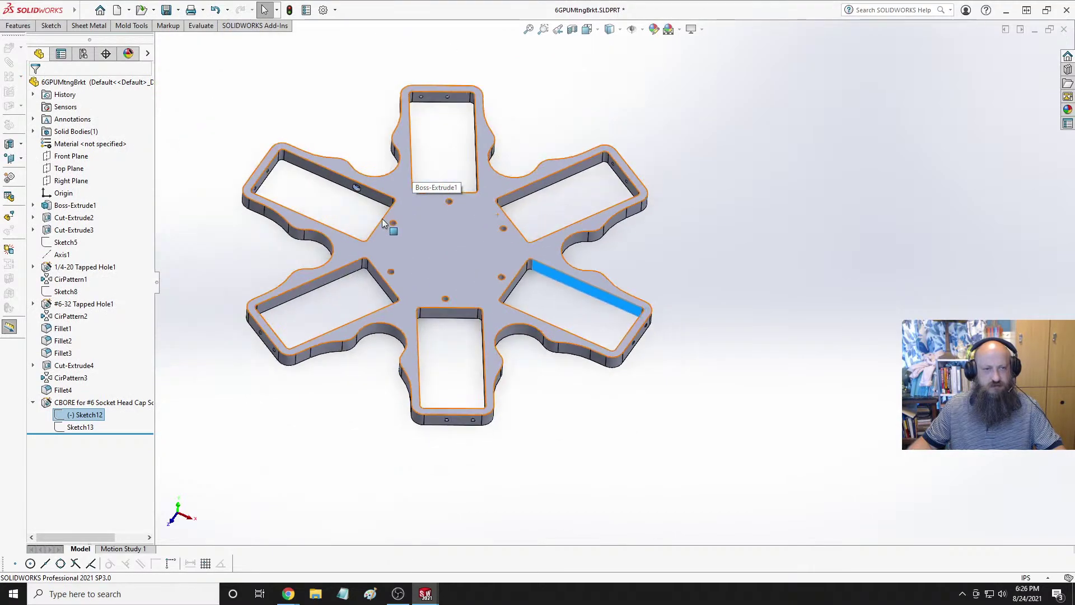
left_click(313, 86)
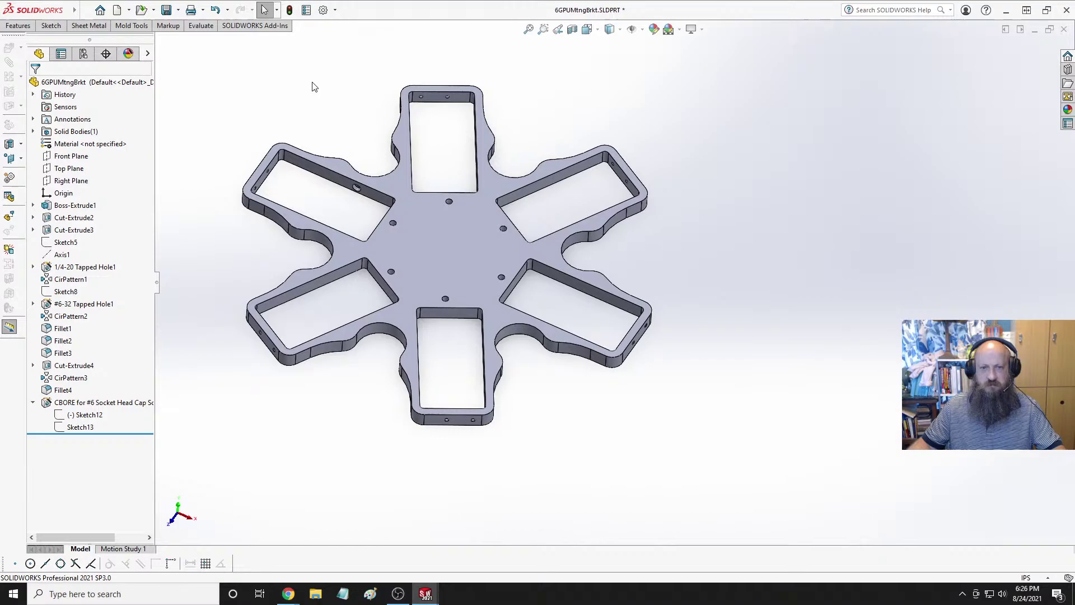
Delete the #6 counterbored hole feature from the arm wall.
left_click(79, 427)
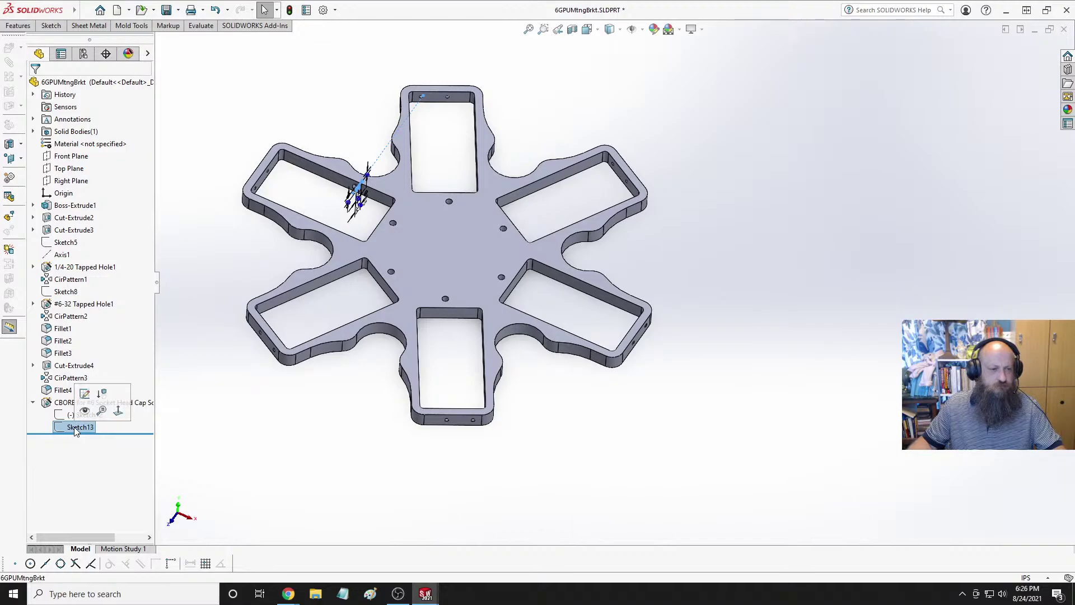
left_click(67, 404)
right_click(67, 404)
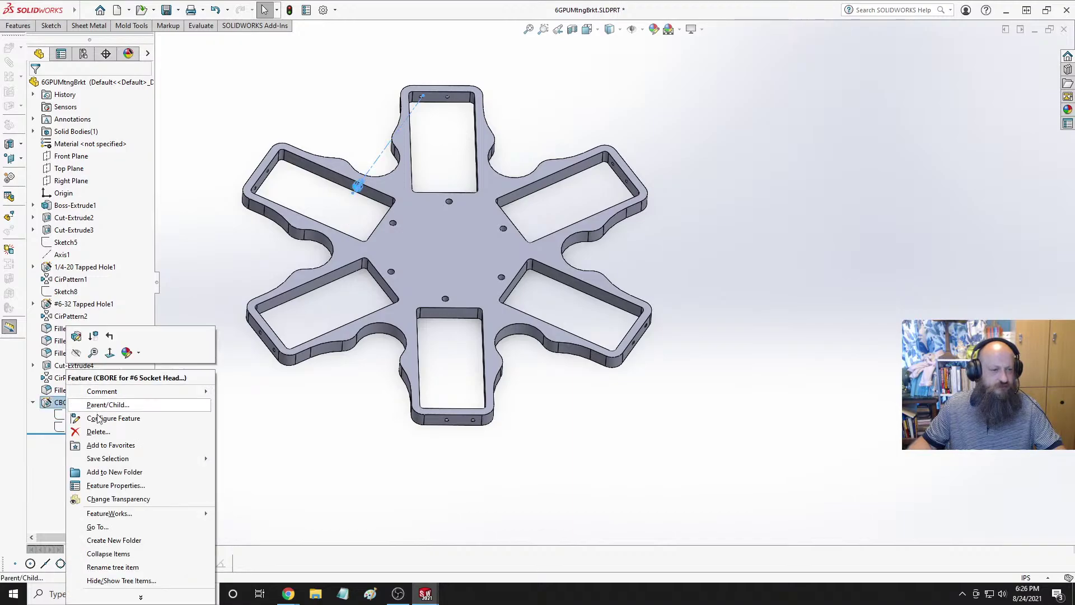
left_click(132, 424)
key("Return")
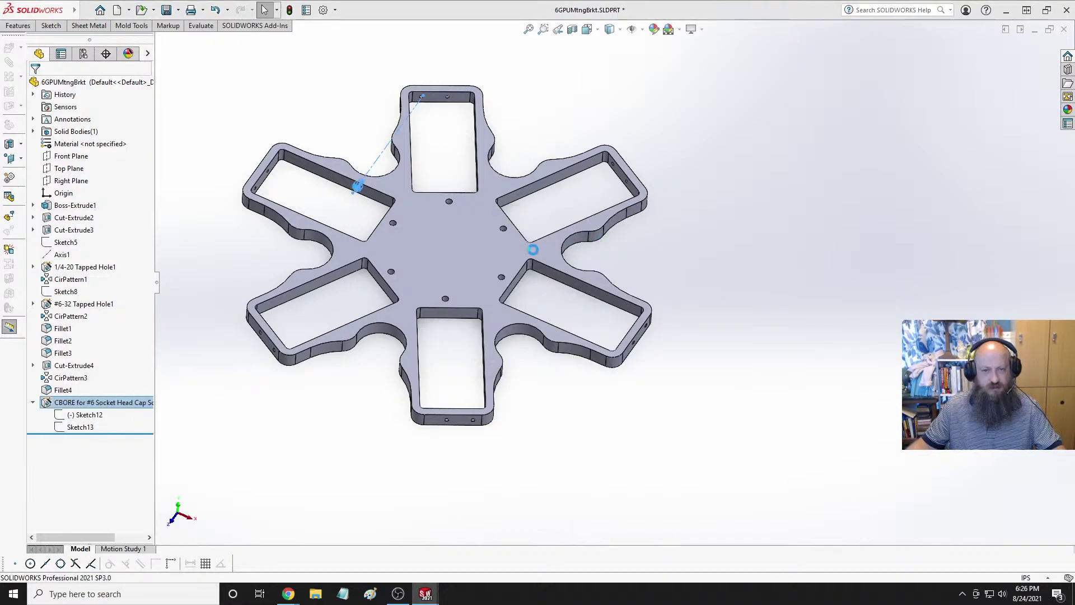
Start a new Hole Wizard hole on the long inner side wall of the arm opening beside the original bearing clearance cut.
scroll(596, 285, "down", 3)
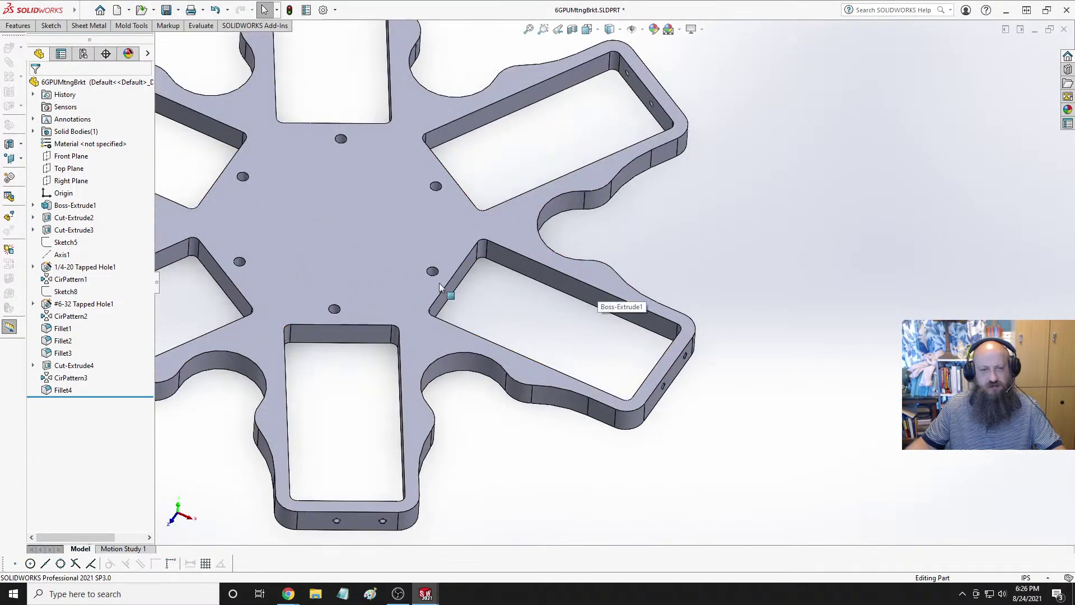
left_click(71, 371)
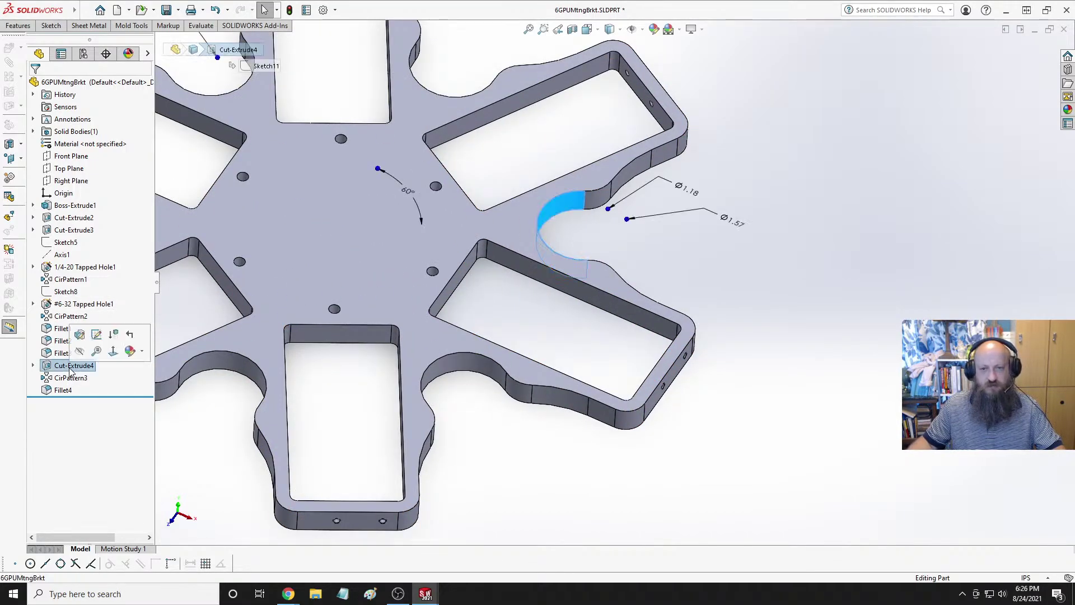
left_click(767, 289)
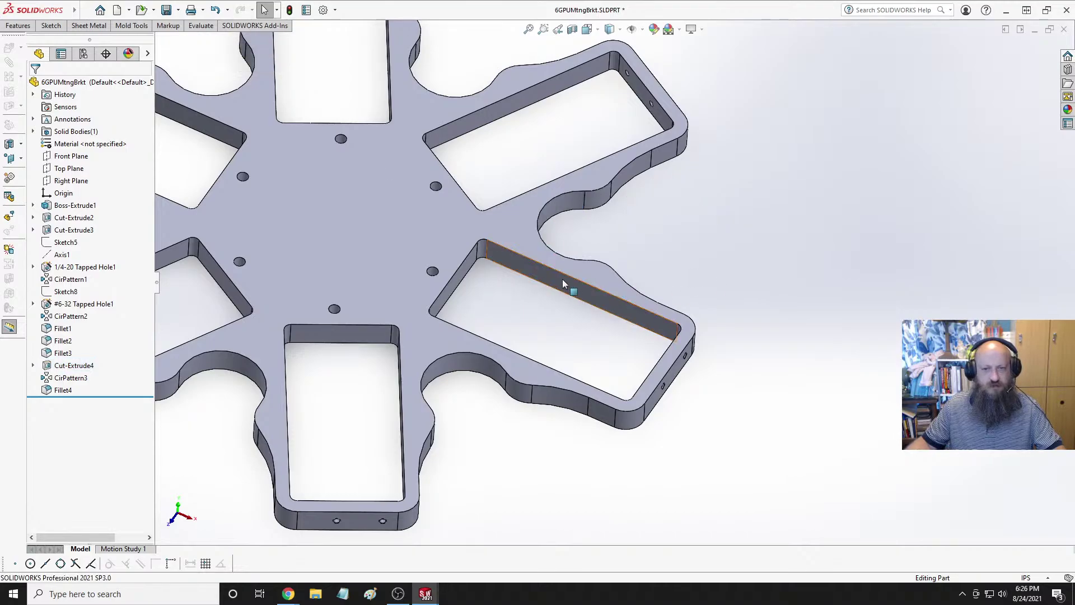
left_click(23, 27)
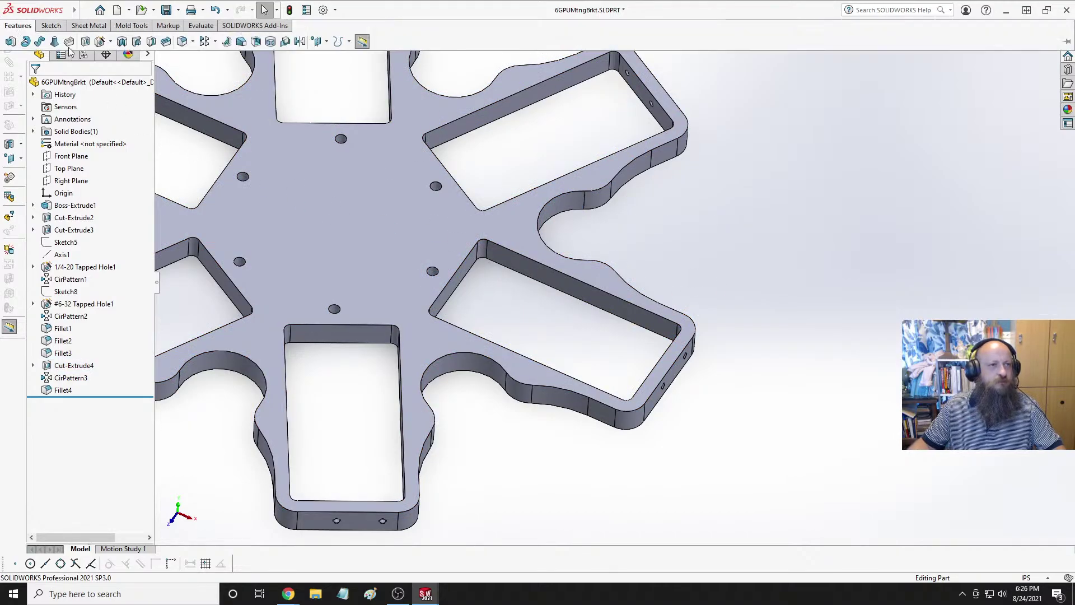
left_click(593, 300)
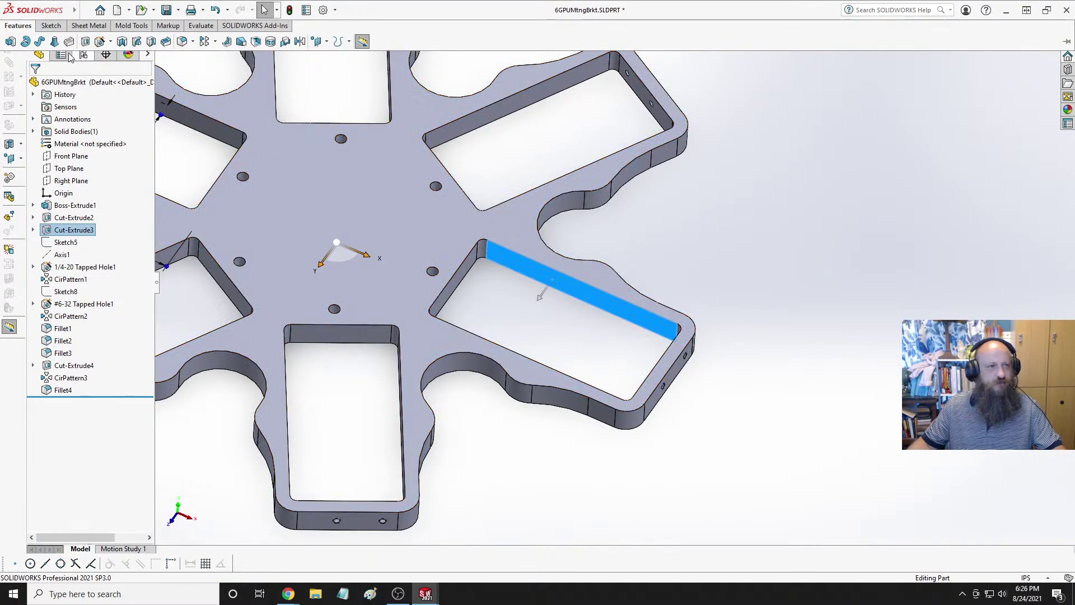
left_click(99, 42)
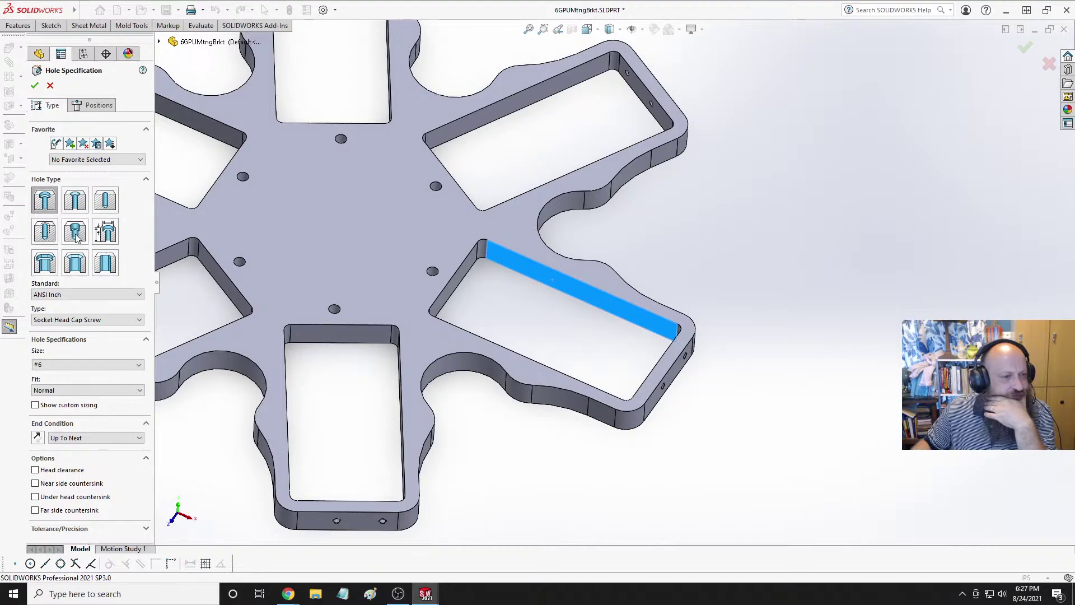
left_click(45, 230)
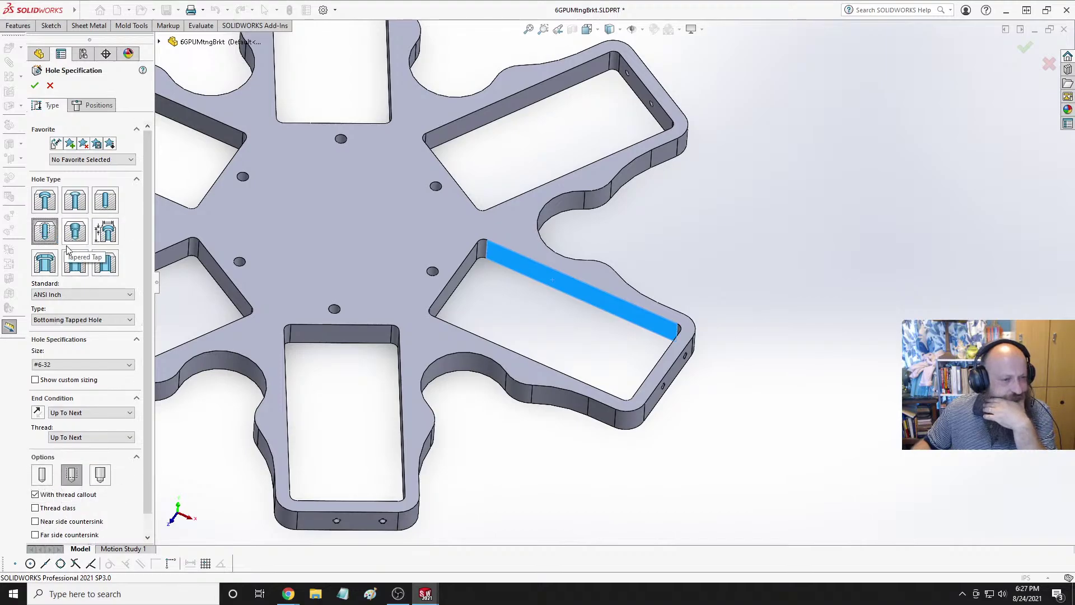
left_click(88, 320)
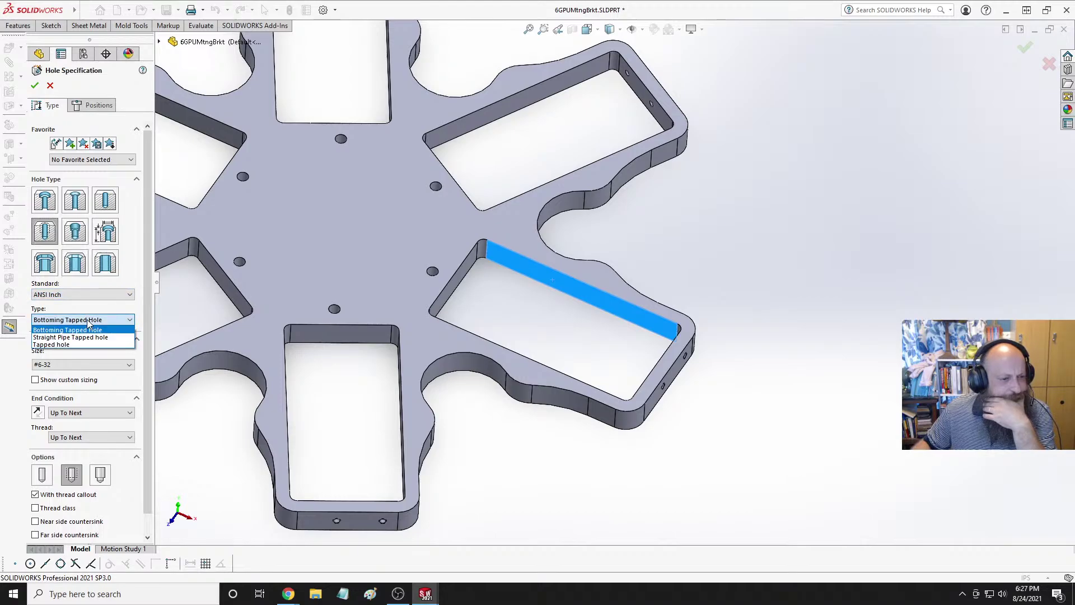
left_click(88, 321)
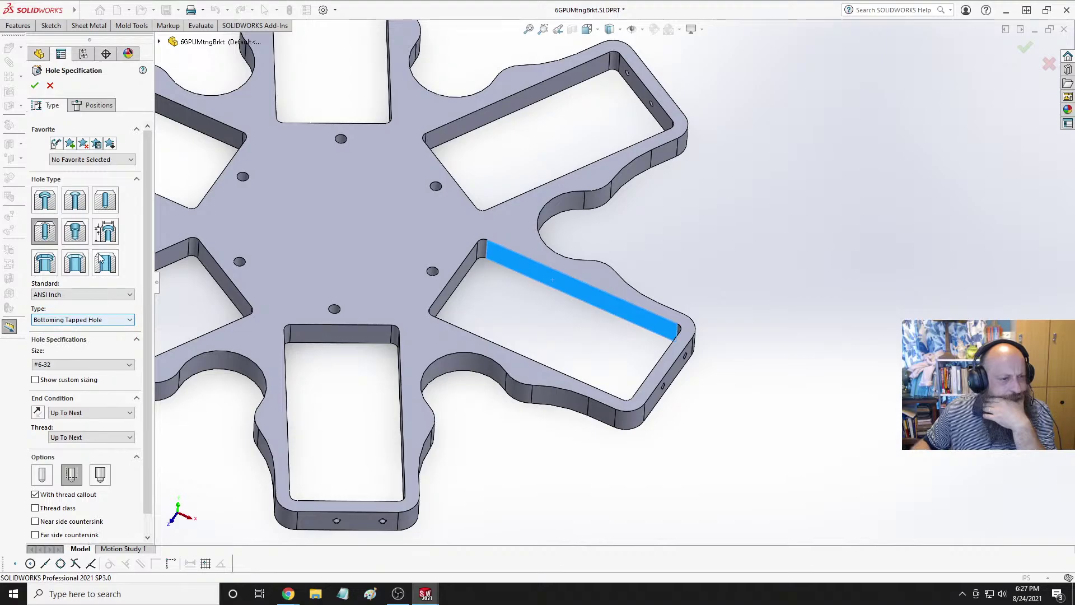
left_click(105, 231)
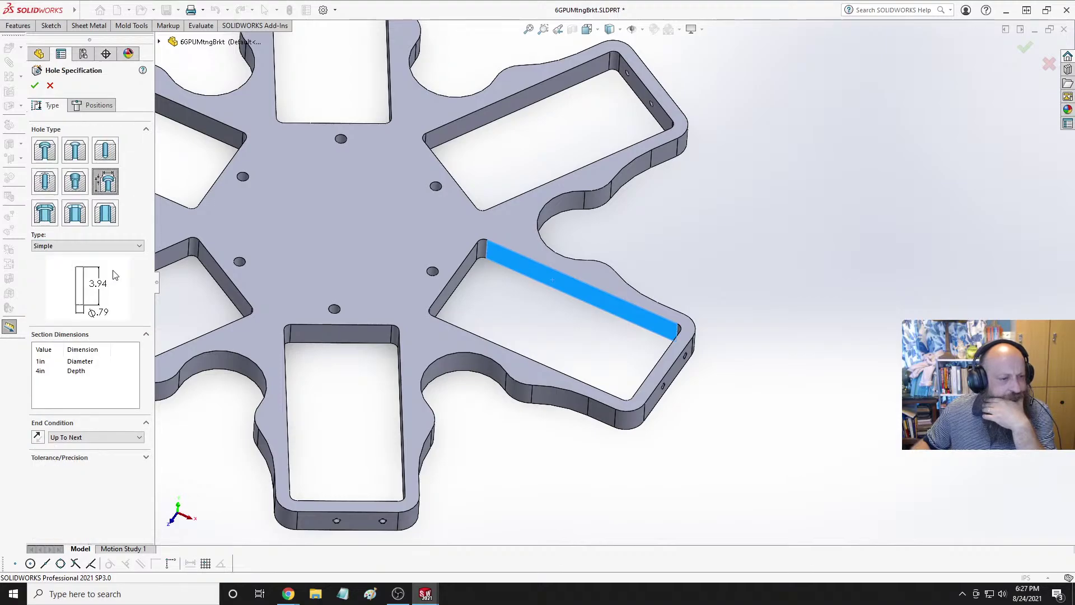
Set the hole type to a counterbore for an ANSI Inch Socket Head Cap Screw, without head clearance.
left_click(44, 150)
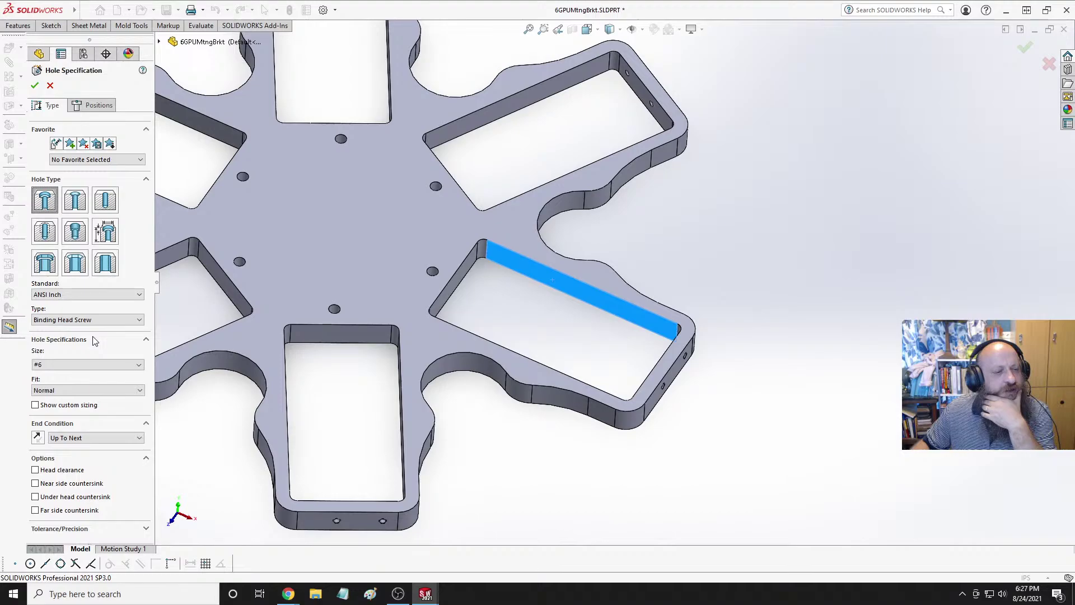
left_click(77, 470)
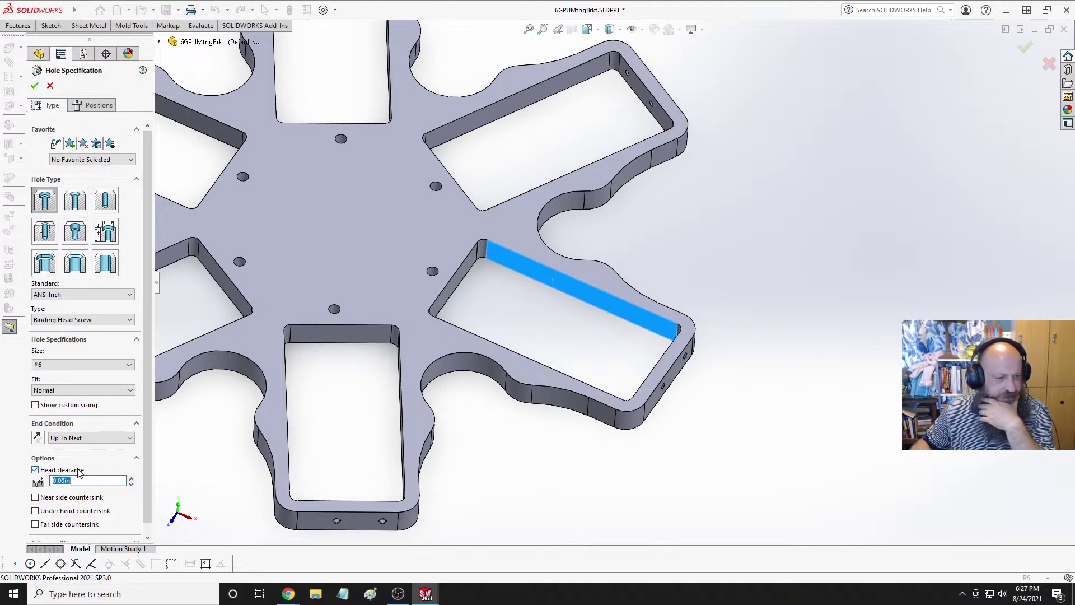
left_click(35, 471)
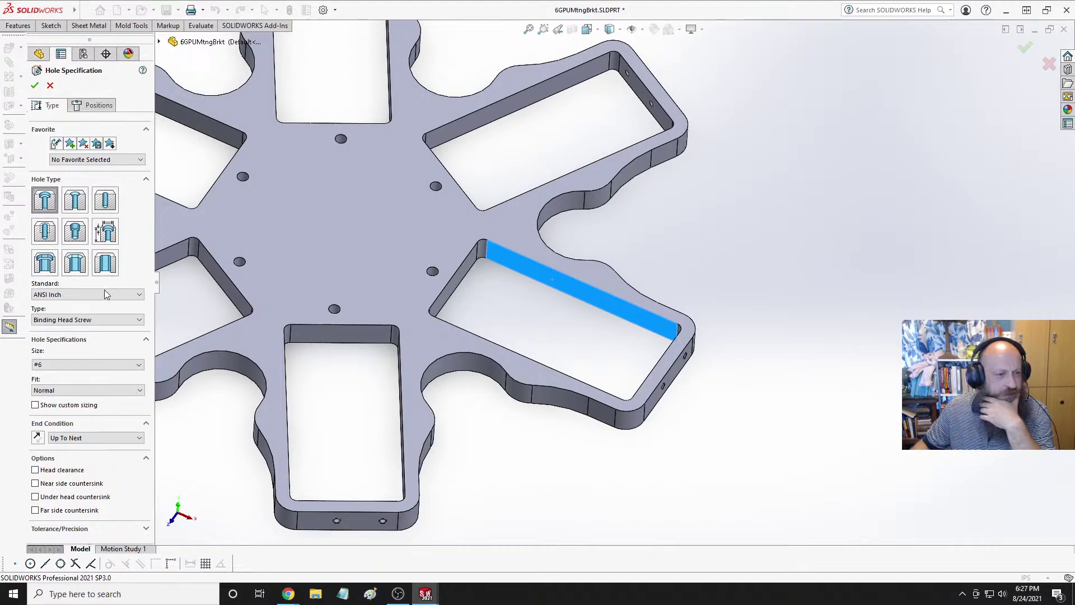
left_click(84, 320)
scroll(83, 376, "down", 3)
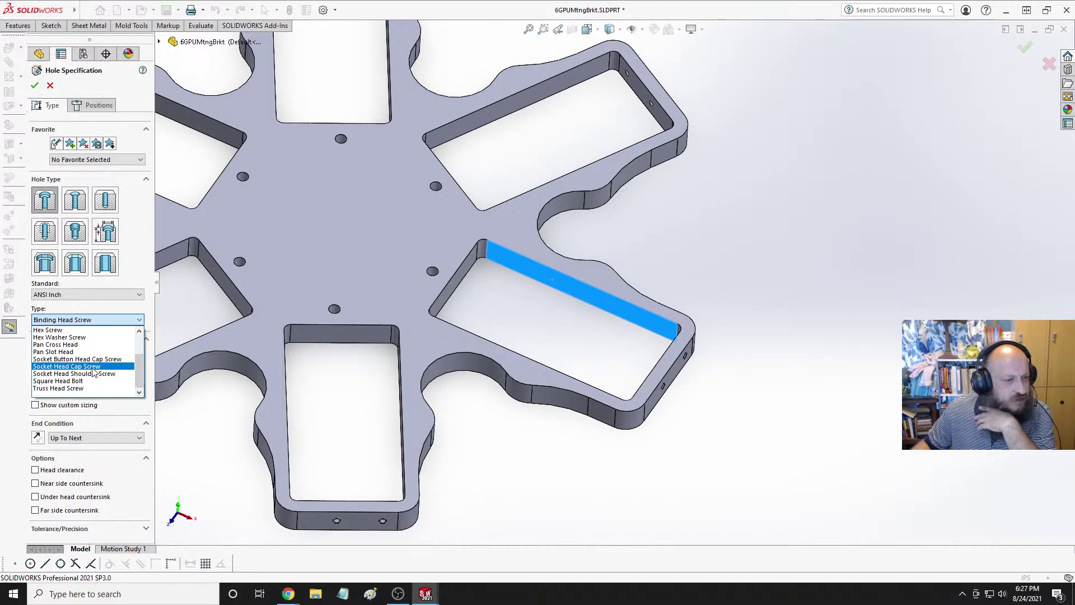
left_click(92, 367)
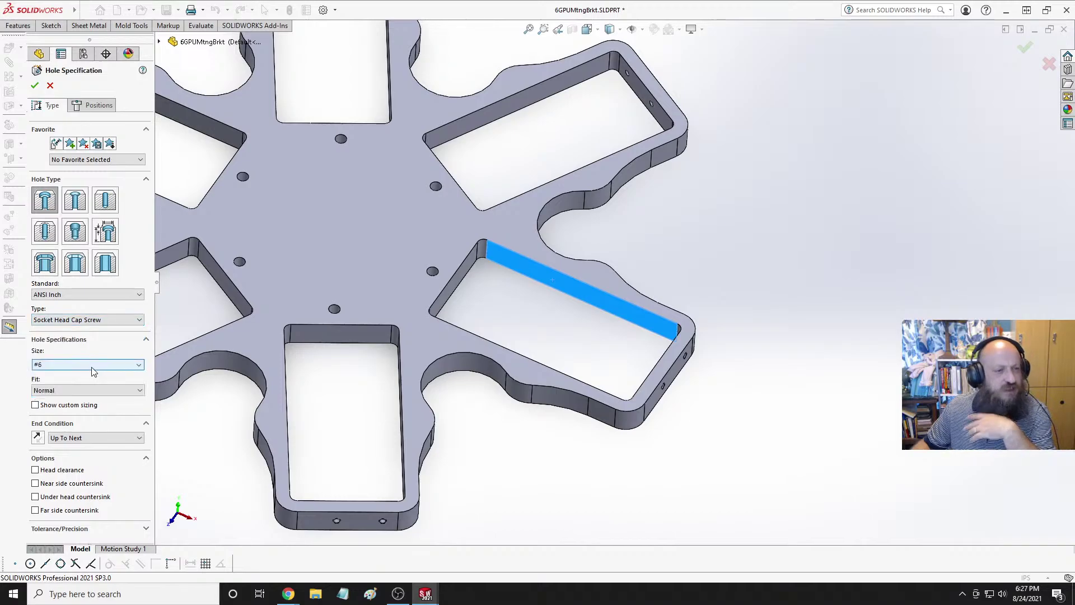
left_click(94, 105)
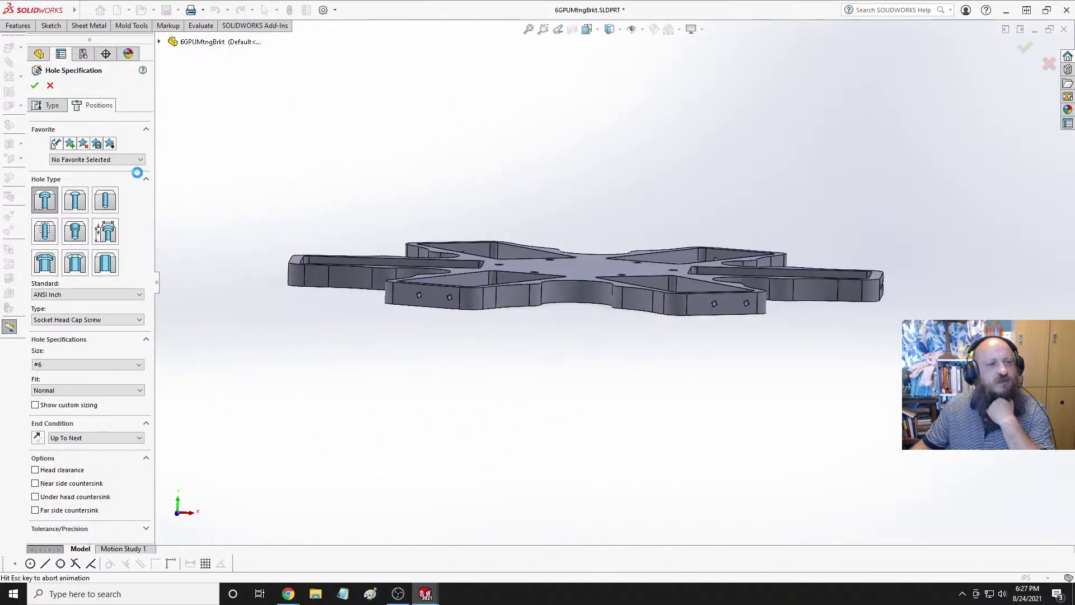
key("ctrl+7")
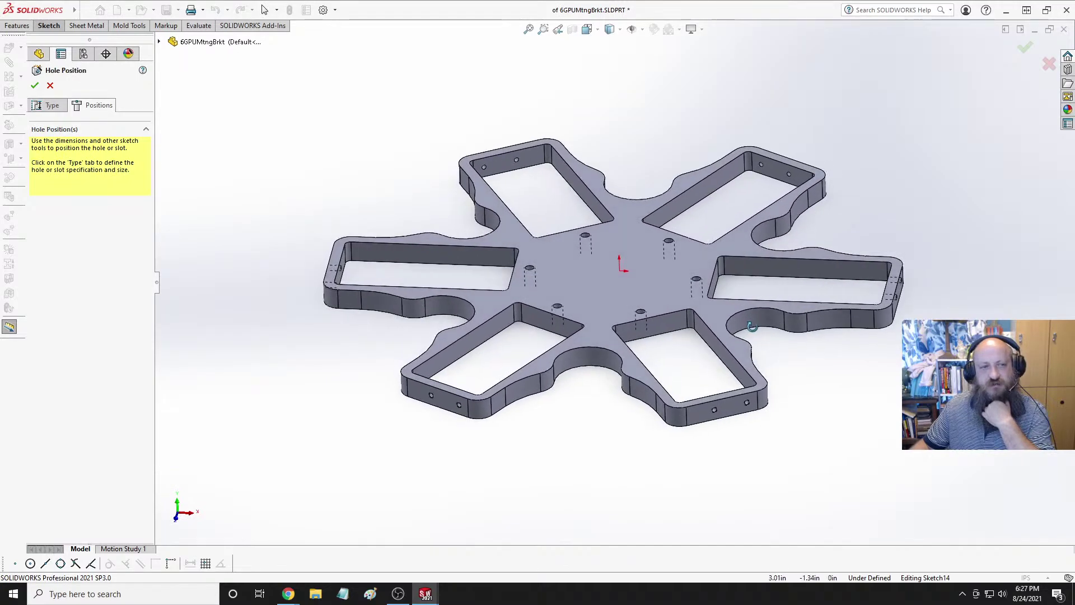
left_click(160, 42)
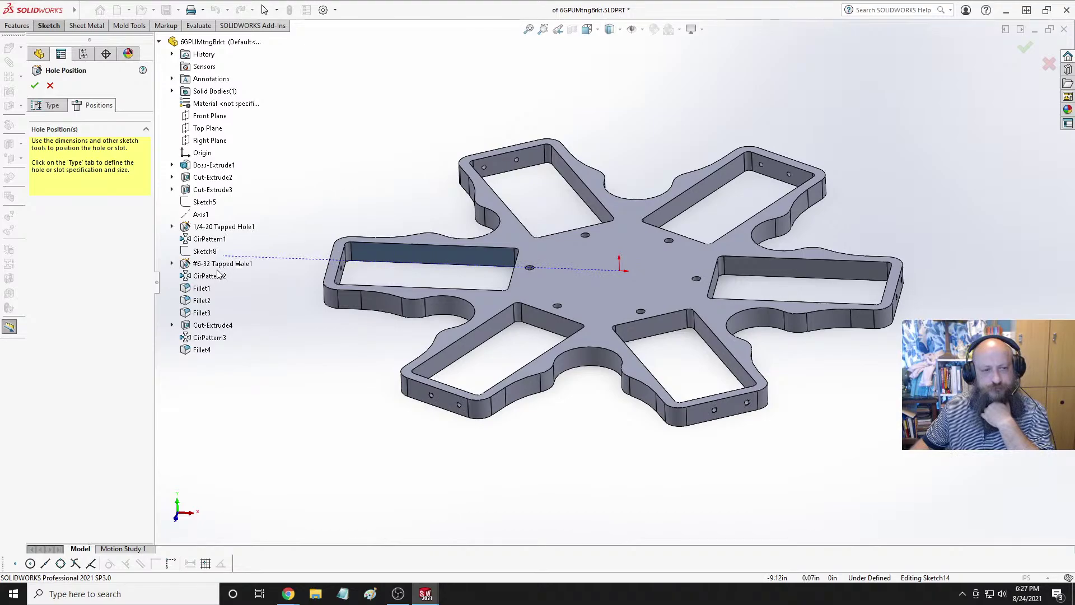
mouse_move(209, 281)
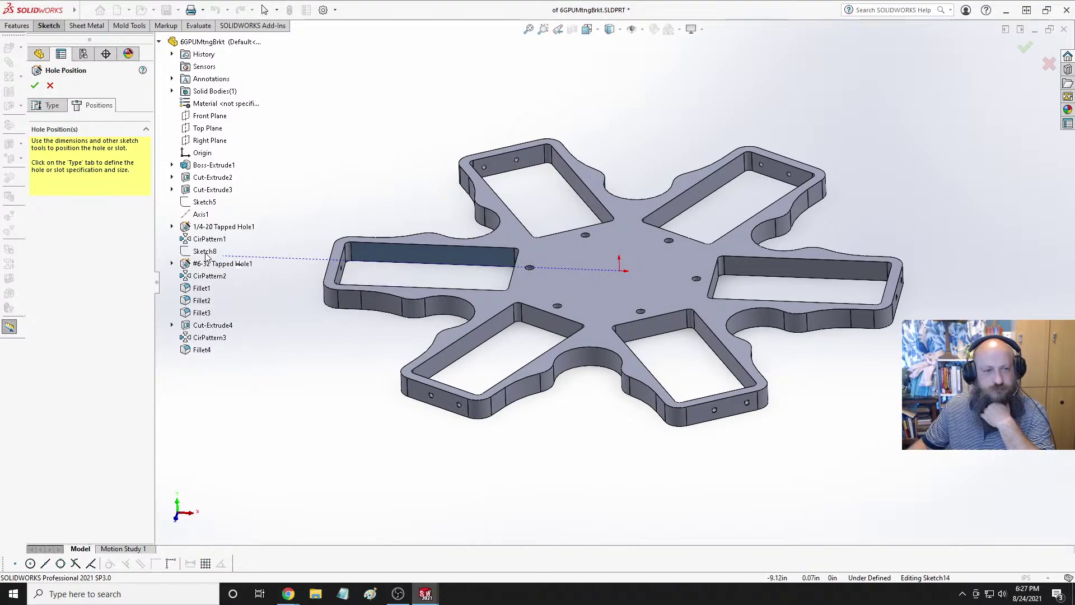
mouse_move(429, 344)
middle_mouse_down()
mouse_move(513, 328)
mouse_move(428, 342)
middle_mouse_up()
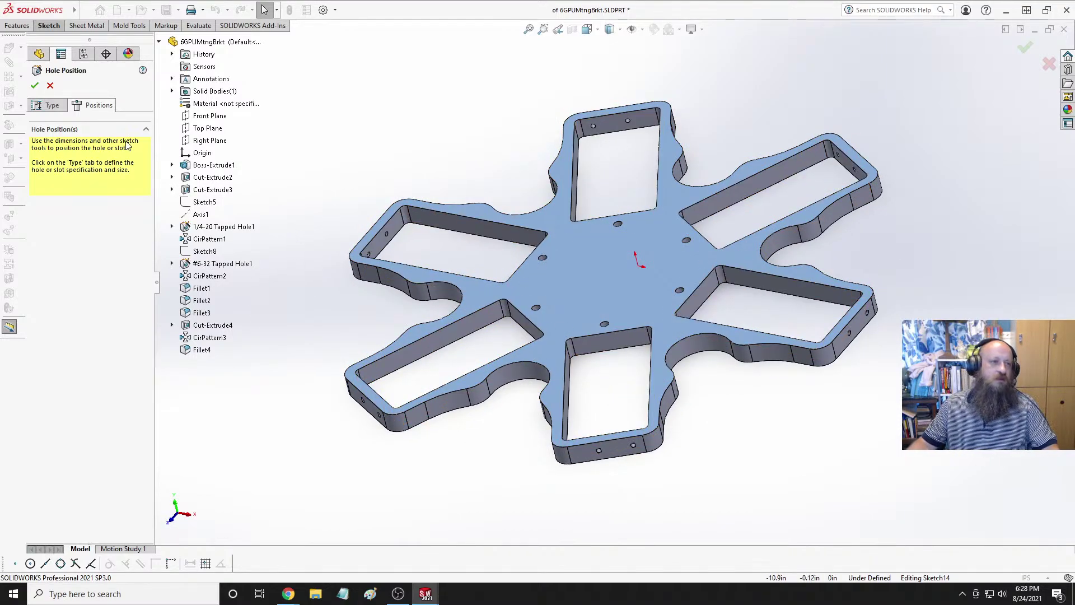
left_click(50, 85)
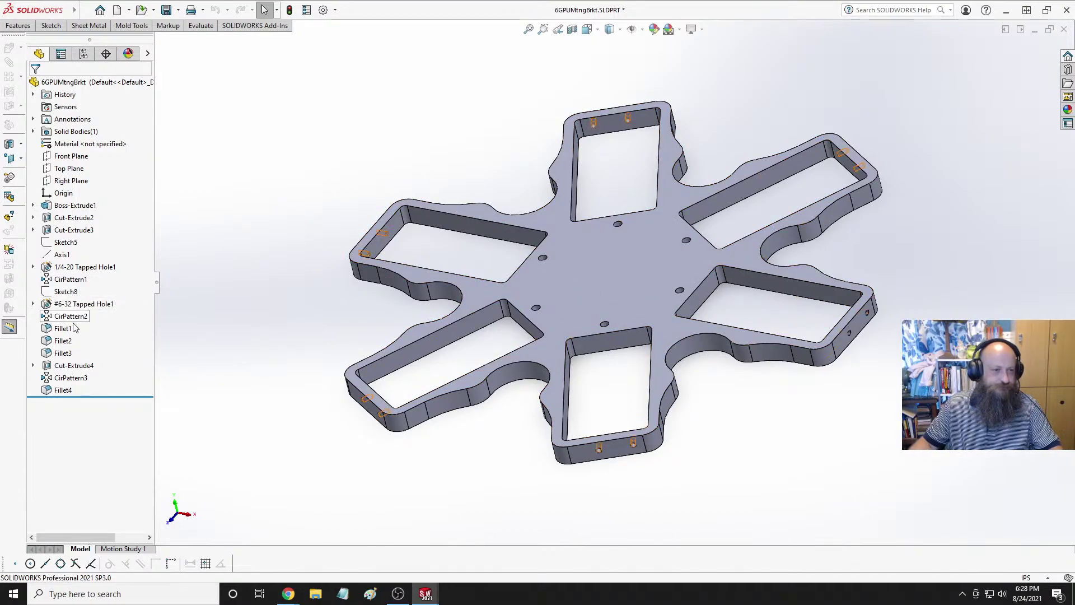
Color the arm opening's long inner side wall beside the original bearing clearance cut yellow.
left_click(67, 367)
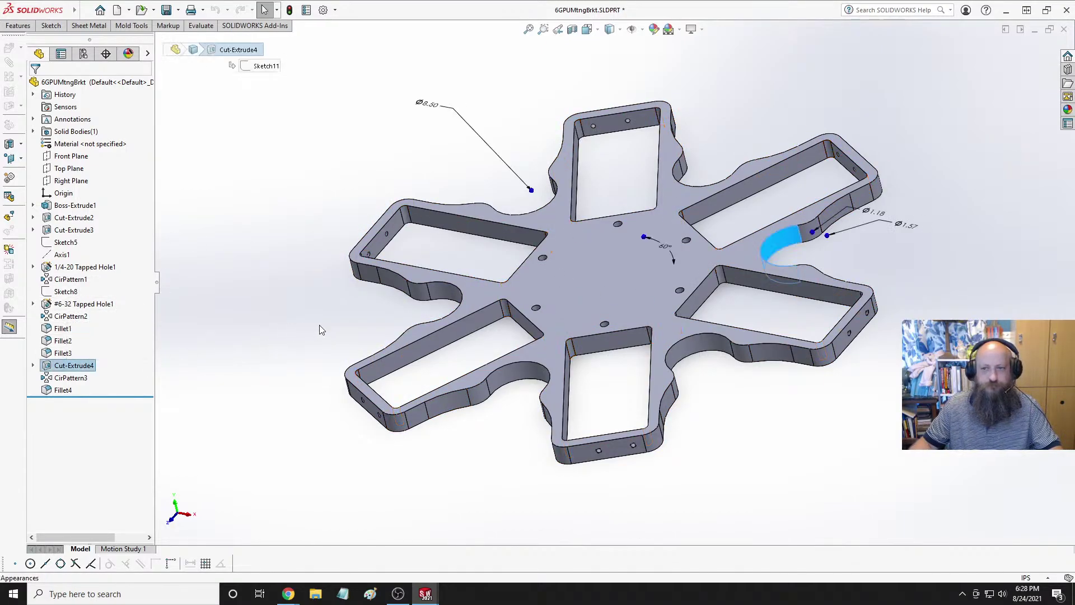
left_click(856, 275)
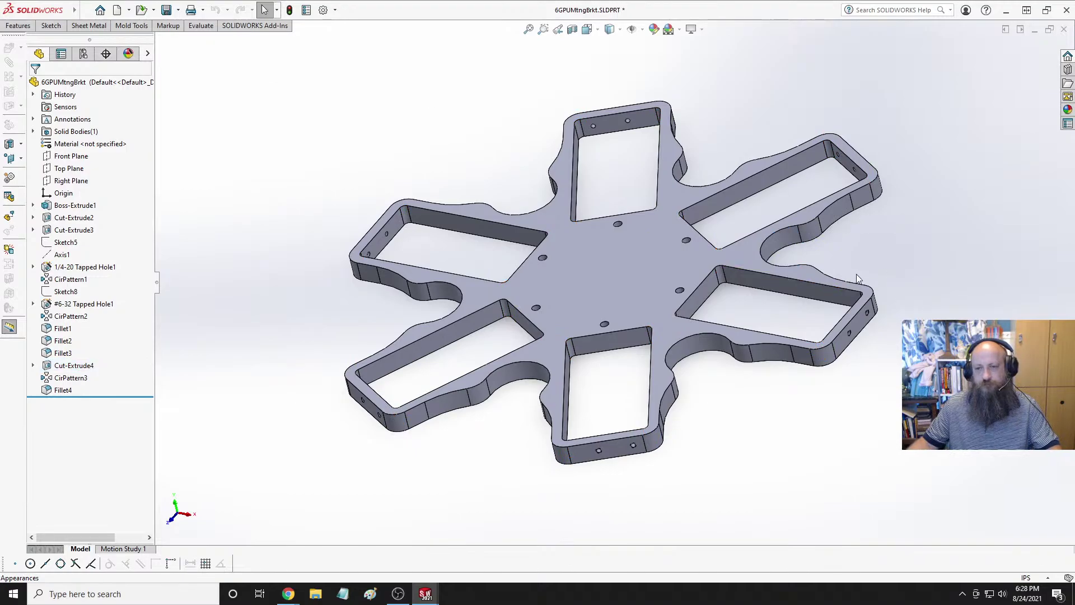
left_click(764, 281)
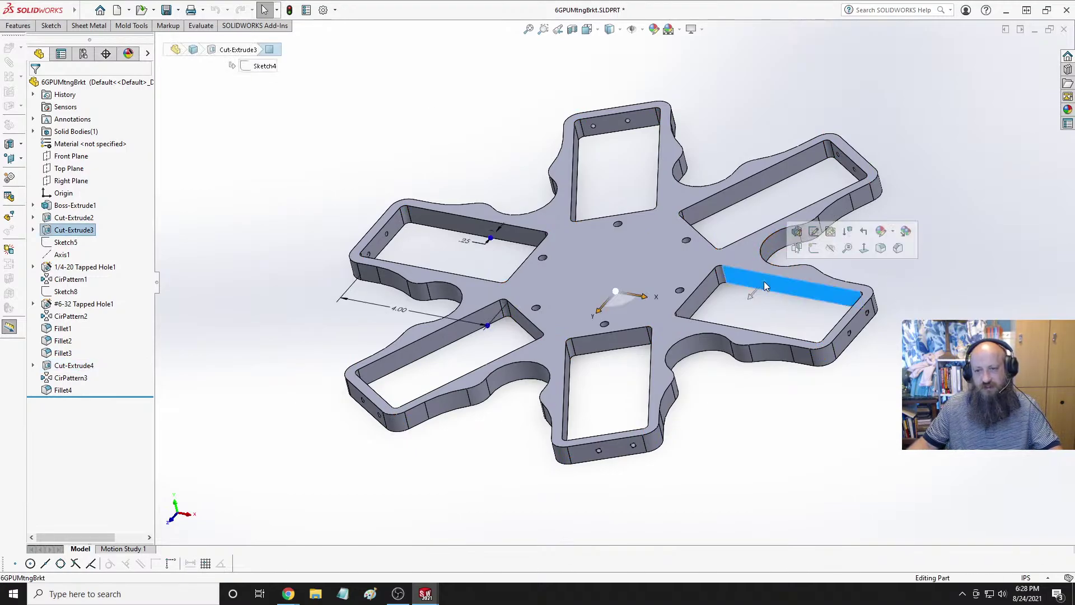
left_click(881, 236)
left_click(901, 258)
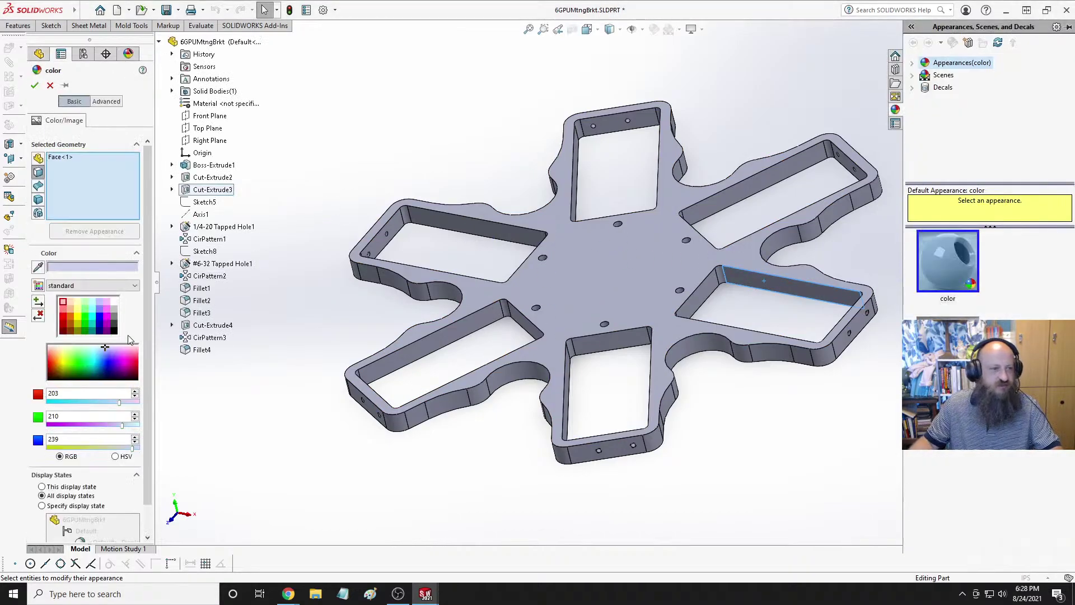
left_click(78, 310)
left_click(35, 85)
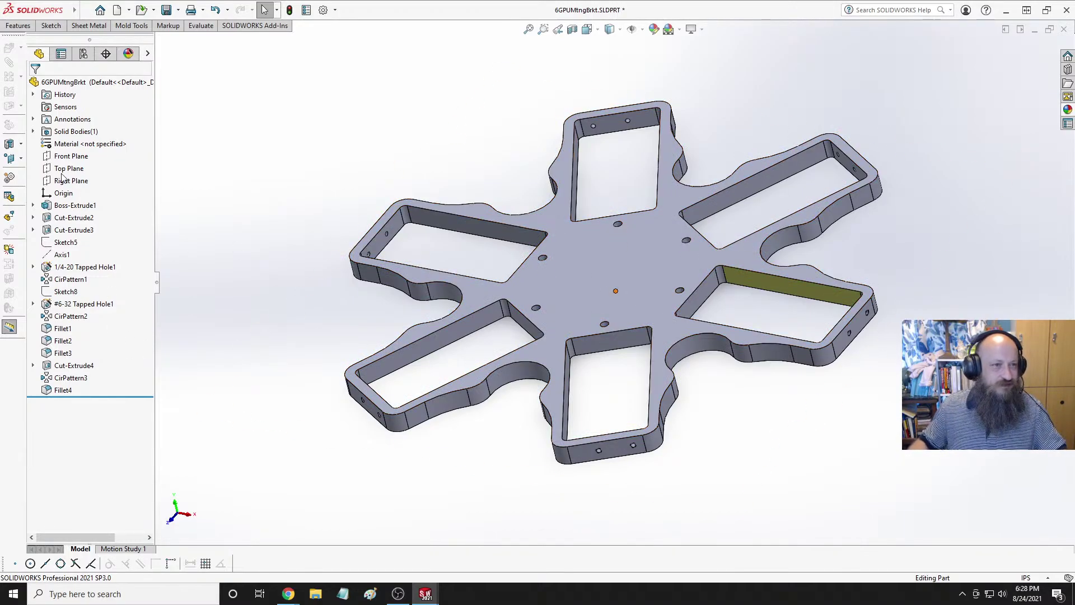
Place one #6 socket head cap screw counterbore on the yellow inner side wall with the Hole Wizard.
left_click(24, 28)
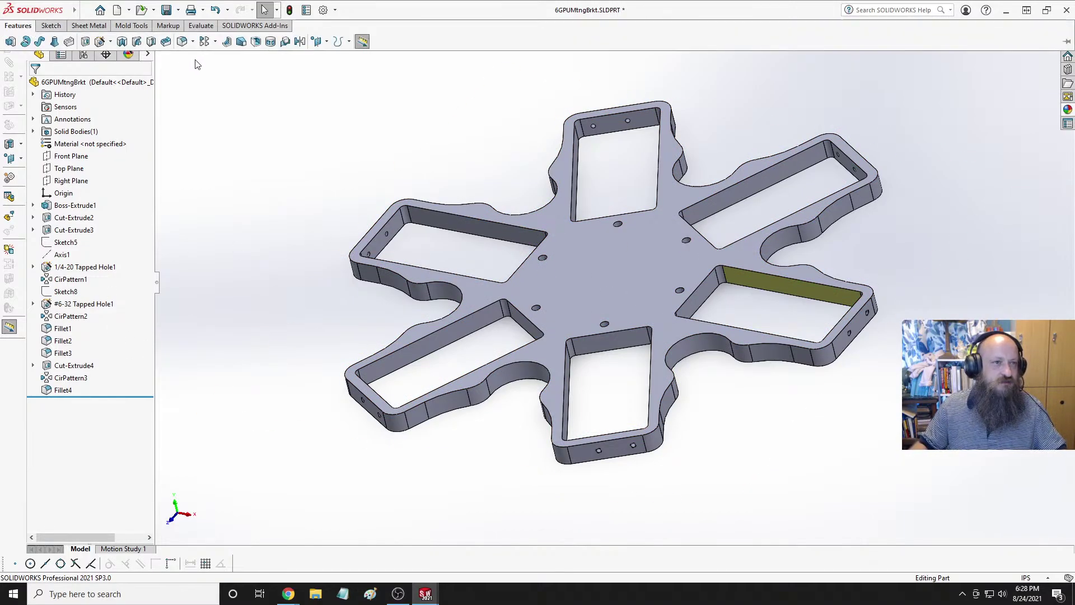
left_click(100, 41)
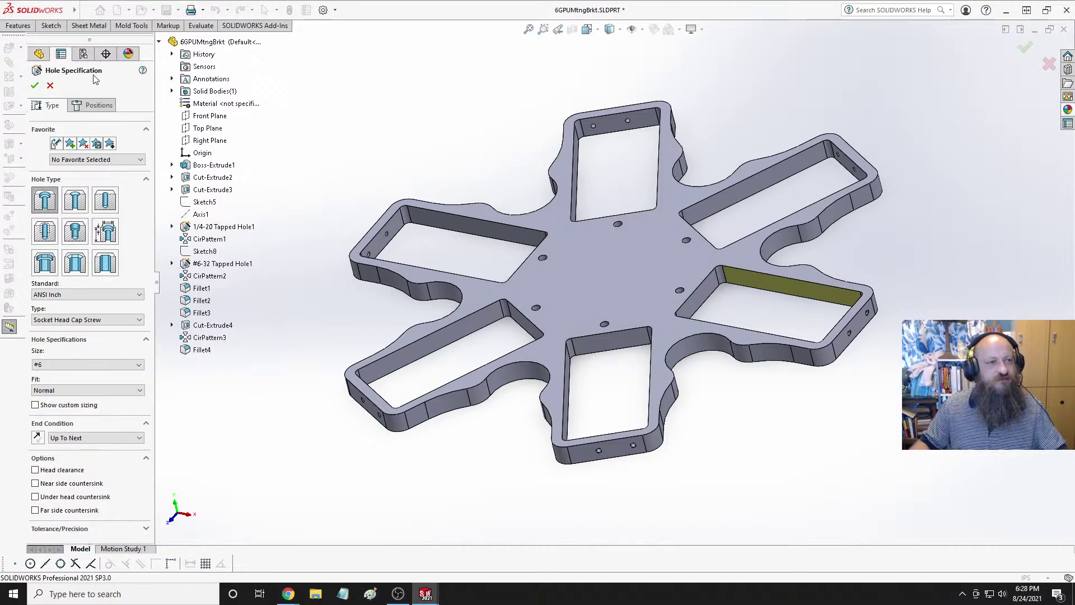
left_click(95, 105)
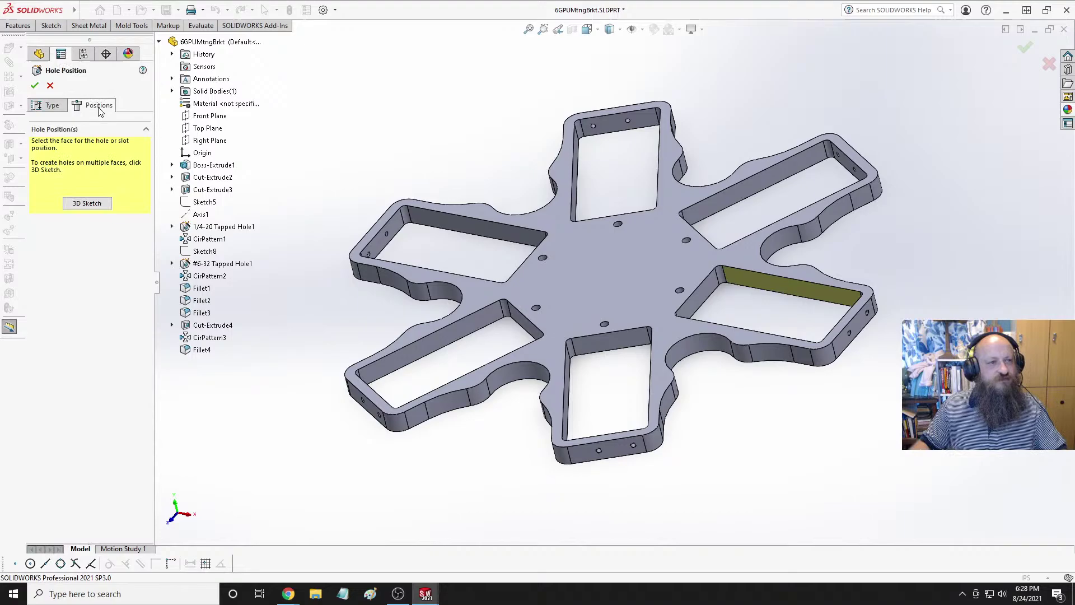
left_click(770, 282)
middle_click_drag(792, 283, 783, 318)
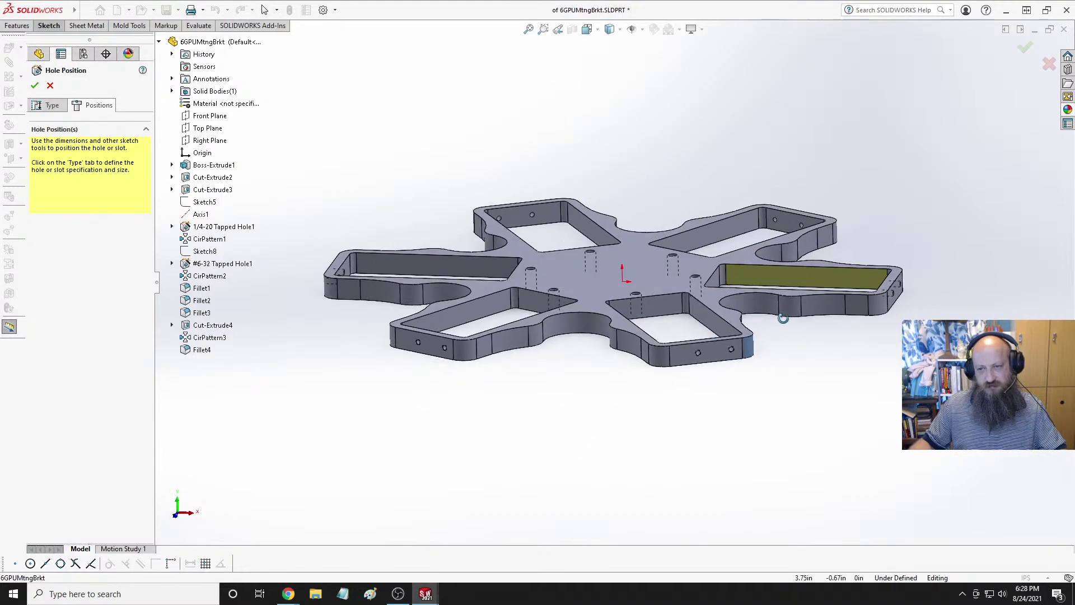
scroll(783, 318, "down", 5)
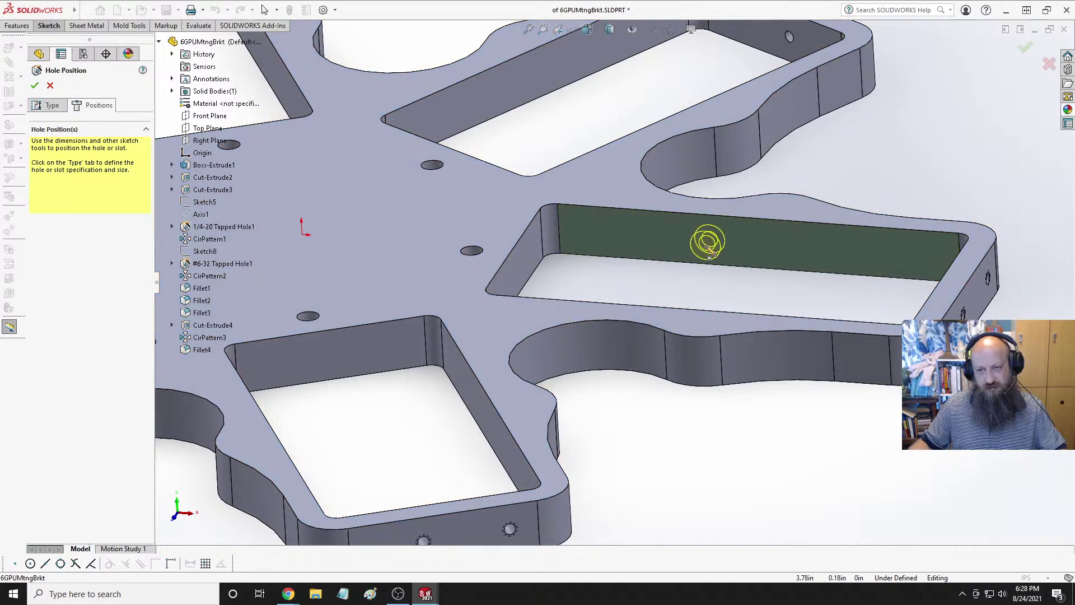
left_click(704, 244)
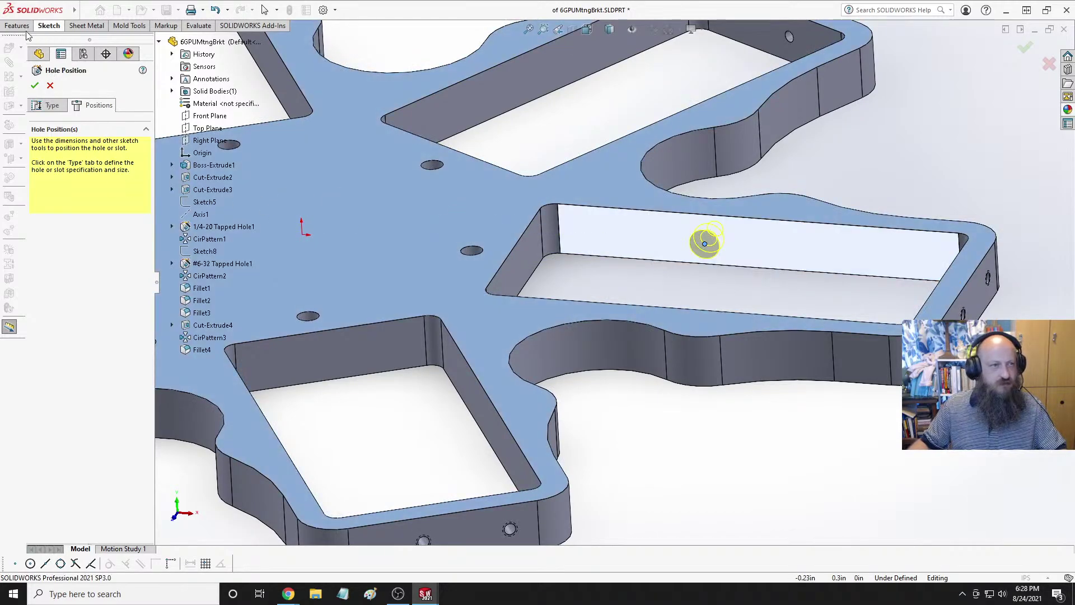
Draw a construction centerline along the yellow wall between the midpoints of its two end edges.
left_click(49, 26)
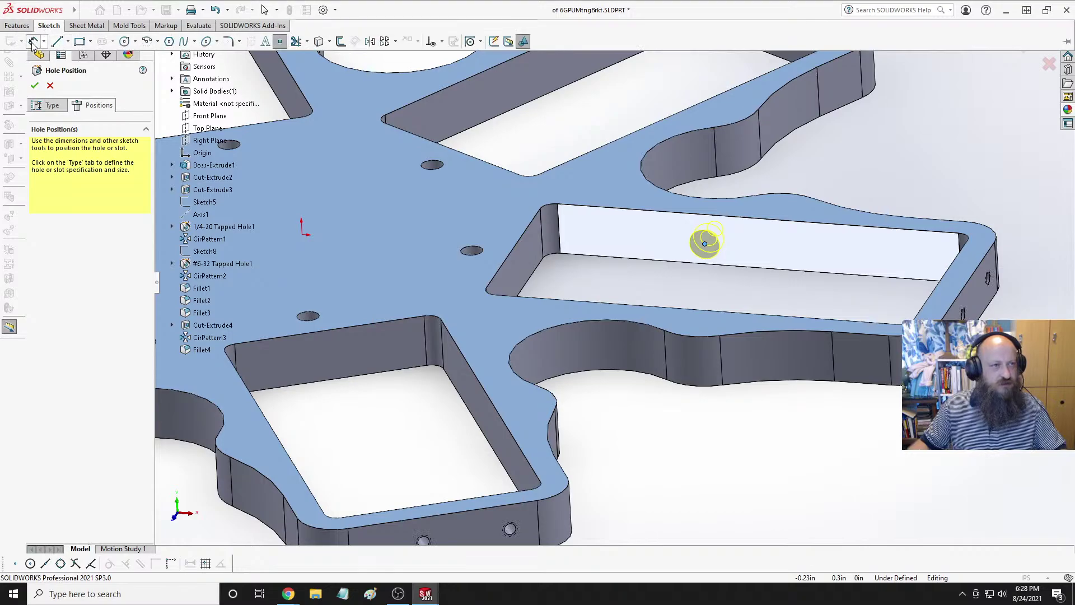
left_click(68, 42)
left_click(63, 69)
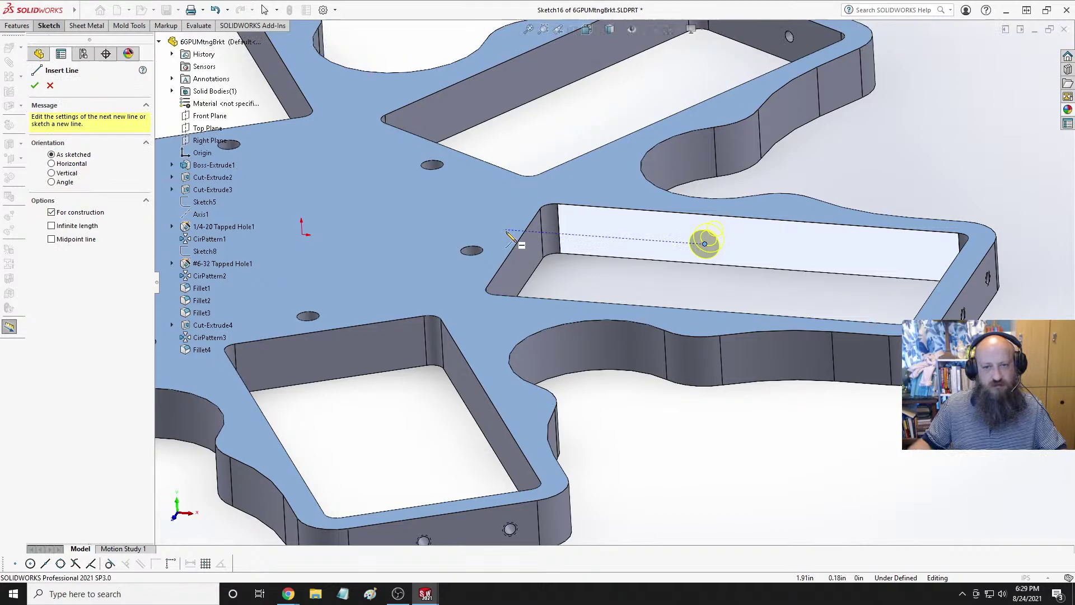
left_click(560, 228)
mouse_move(692, 267)
middle_mouse_down()
mouse_move(728, 263)
mouse_move(694, 268)
middle_mouse_up()
left_click(942, 253)
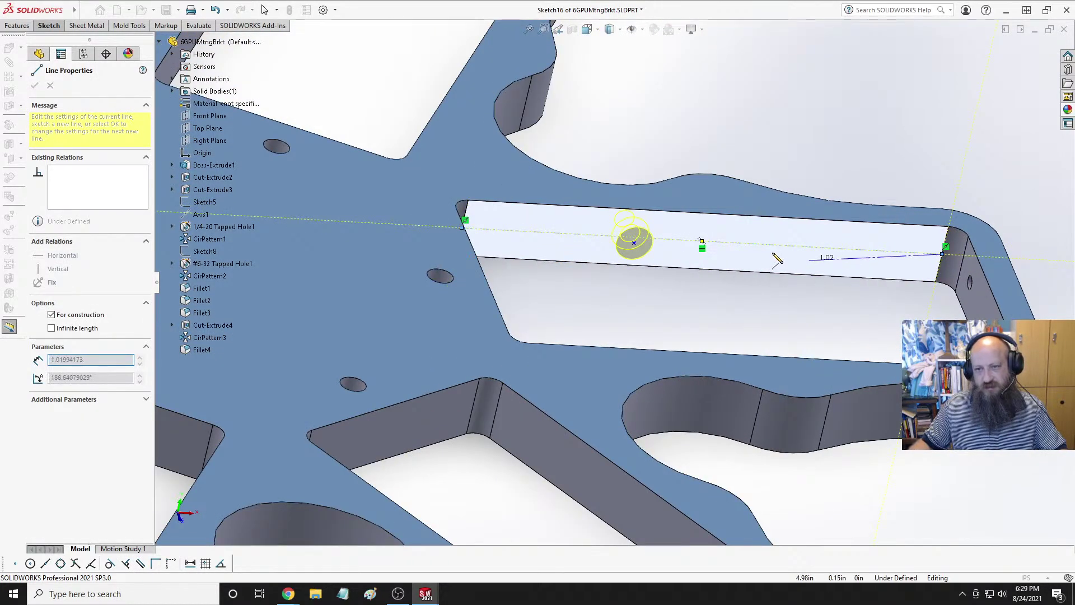
key("Escape")
Make the counterbore's center point coincident with the wall's construction centerline.
left_click(634, 241)
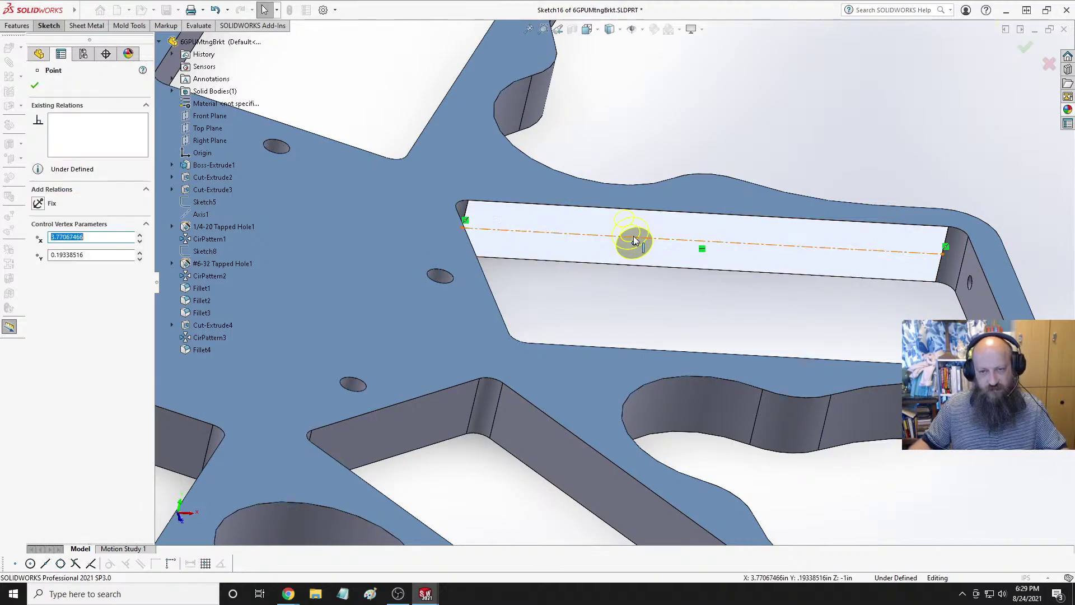
left_click(658, 238, "ctrl")
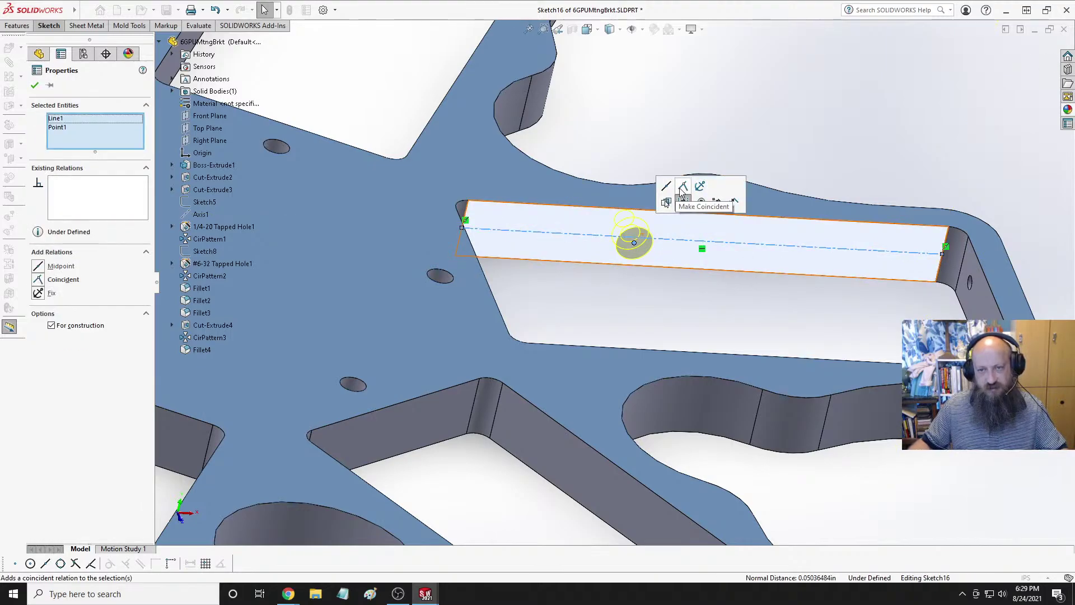
mouse_move(566, 168)
middle_mouse_down()
mouse_move(531, 163)
mouse_move(533, 173)
middle_mouse_up()
left_click(589, 174)
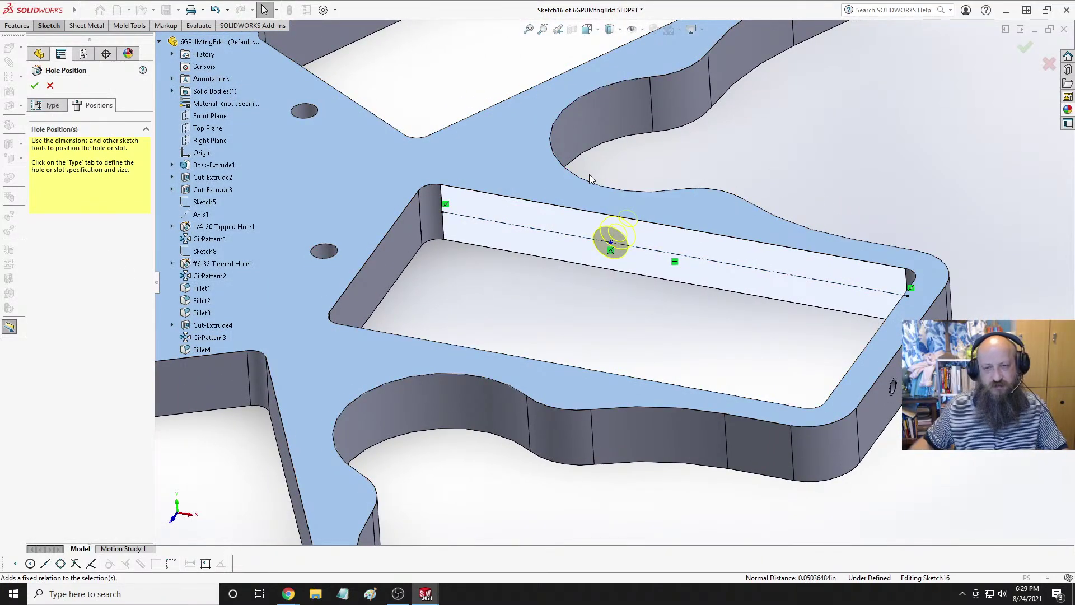
In the Top view, slide the counterbore's center point about 0.1 in along the centerline toward the hub.
mouse_move(623, 154)
middle_mouse_down()
mouse_move(648, 182)
mouse_move(637, 324)
middle_mouse_up()
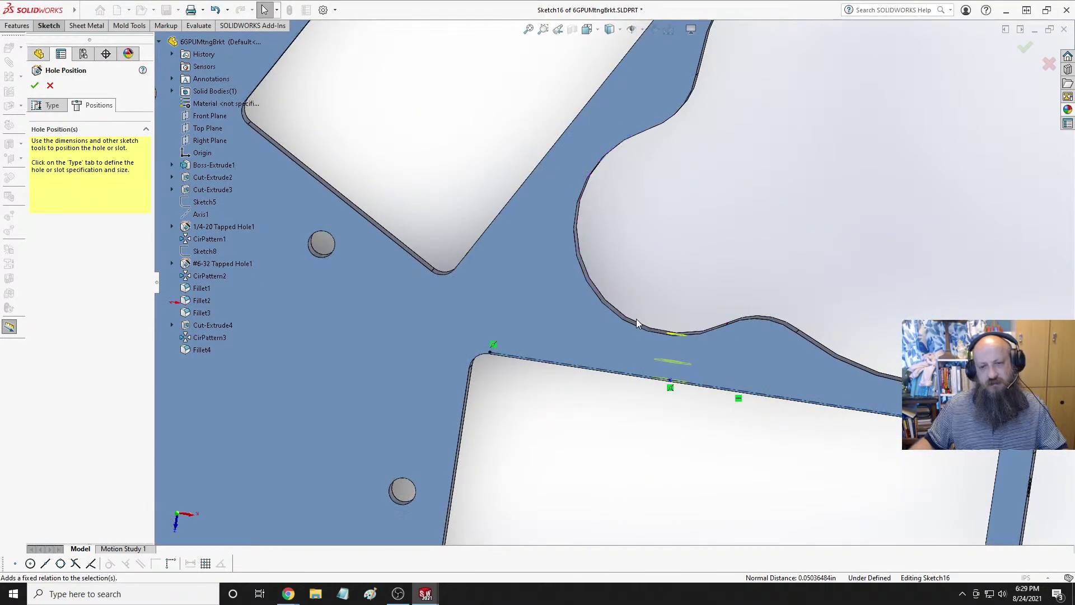
key("space")
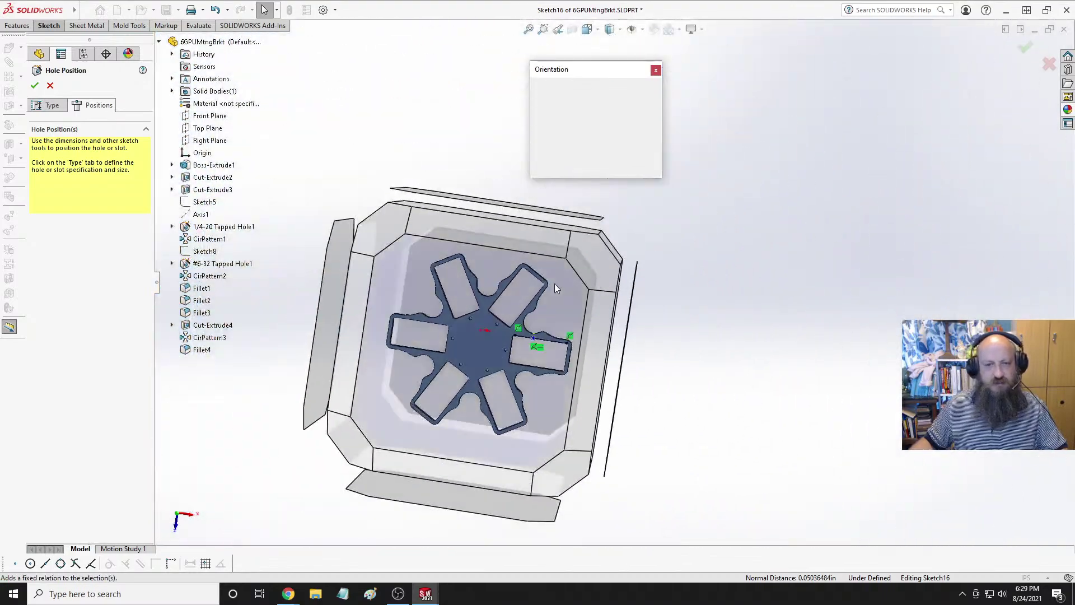
left_click(465, 288)
scroll(839, 240, "up", 8)
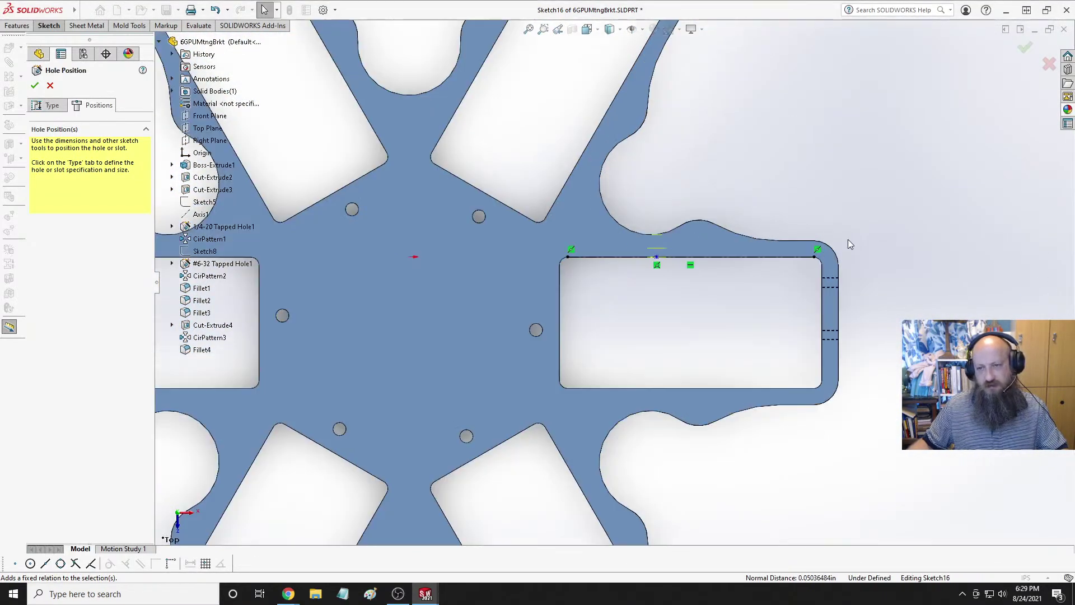
scroll(643, 298, "up", 3)
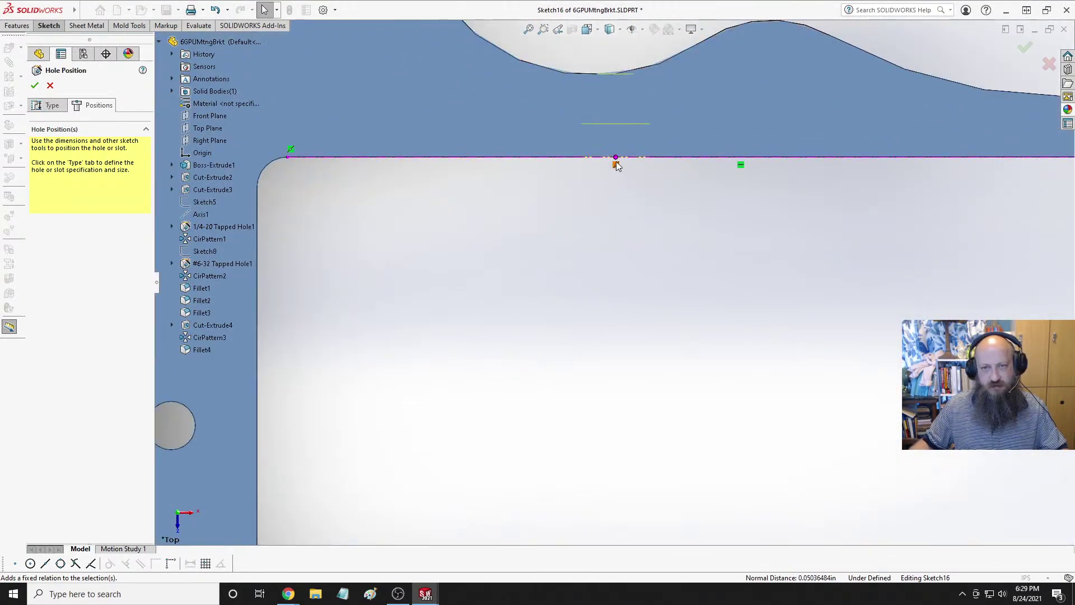
left_click(614, 158)
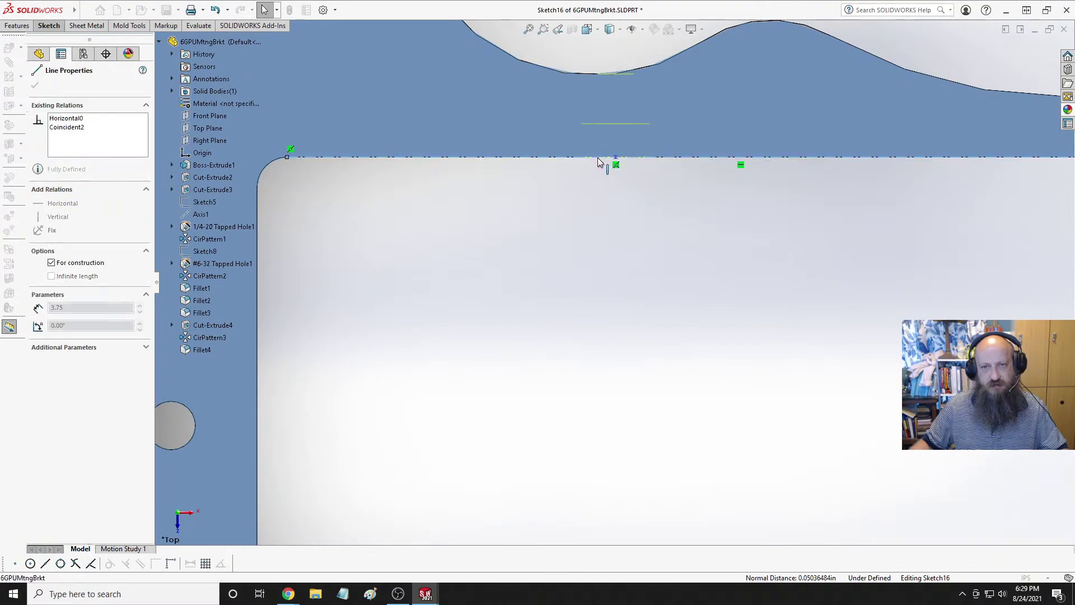
left_click_drag(616, 161, 591, 164)
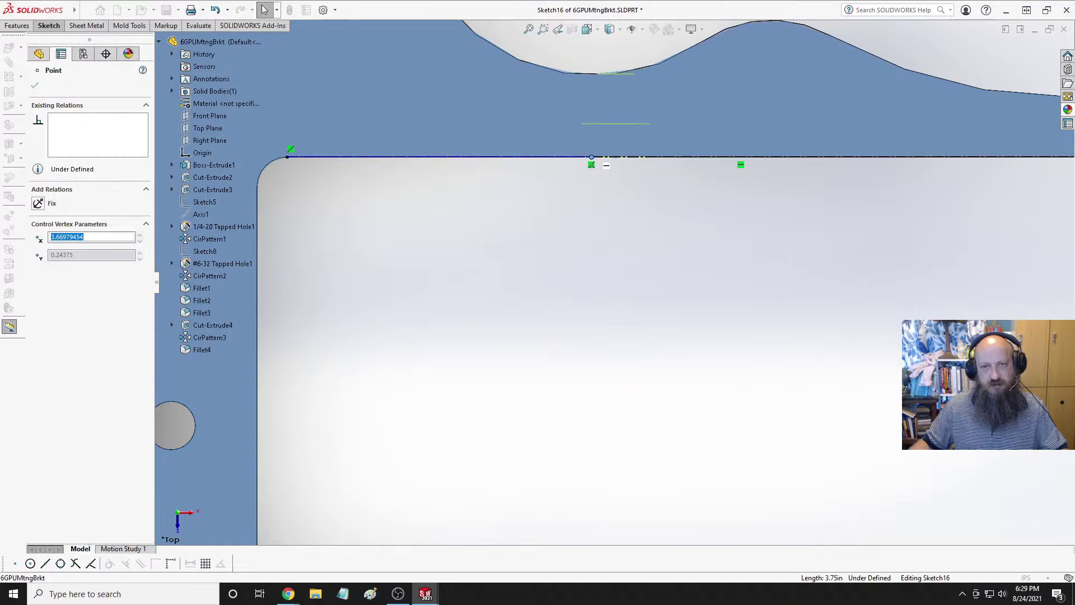
left_click(612, 199)
scroll(602, 205, "down", 2)
scroll(601, 205, "down", 1)
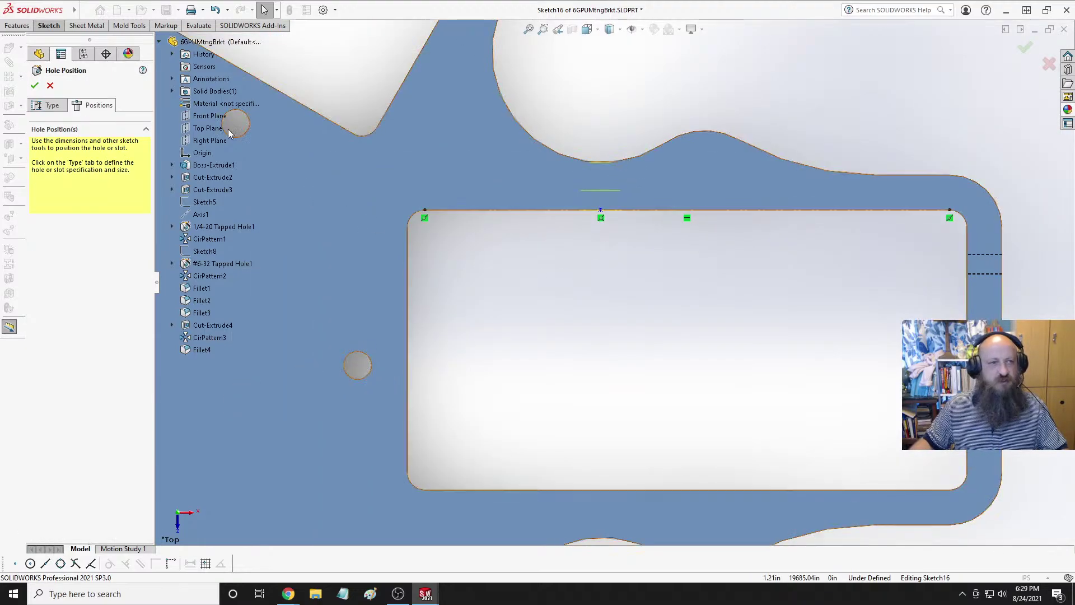
Undo the center point's last move along the centerline.
left_click(51, 26)
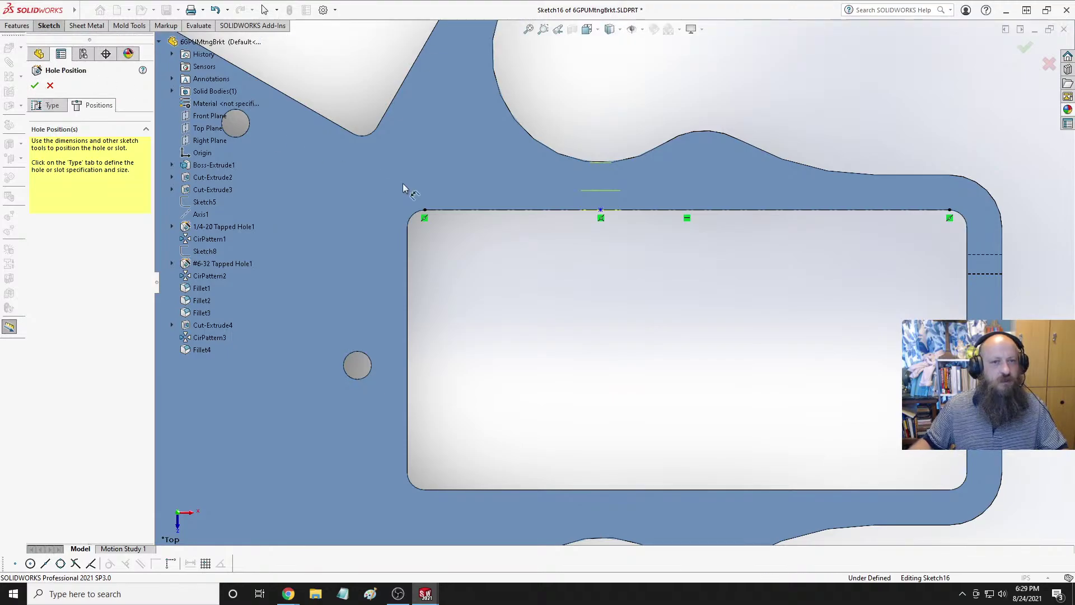
left_click(603, 211)
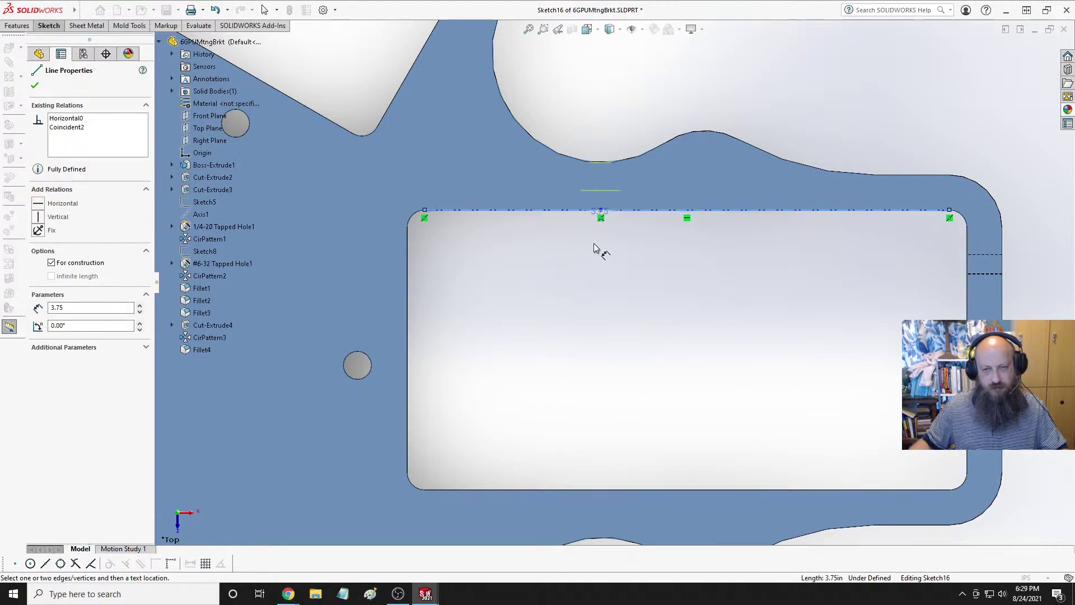
key("ctrl+z")
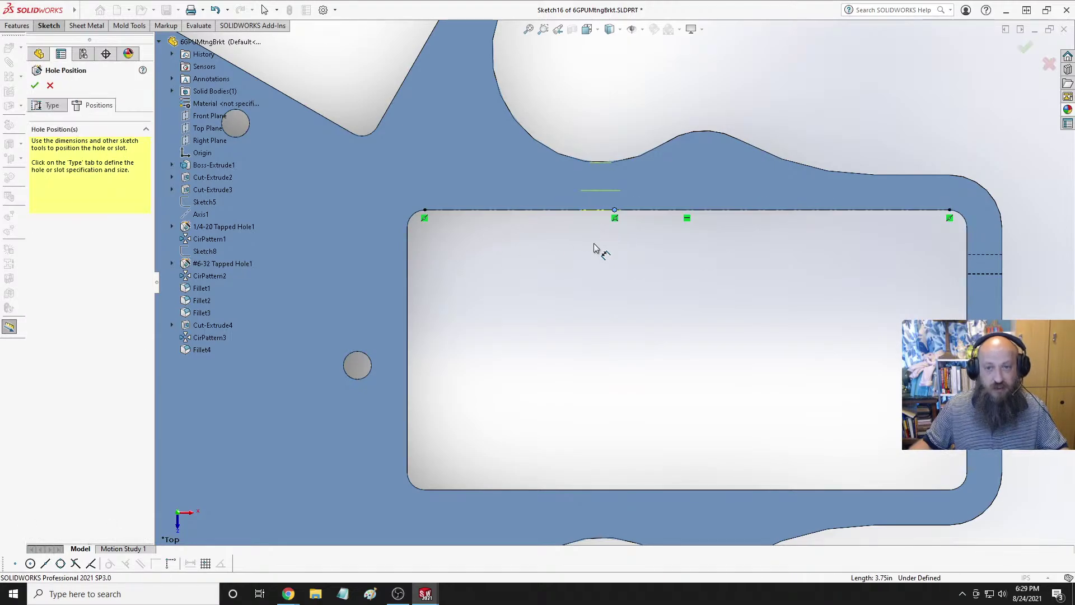
left_click(48, 25)
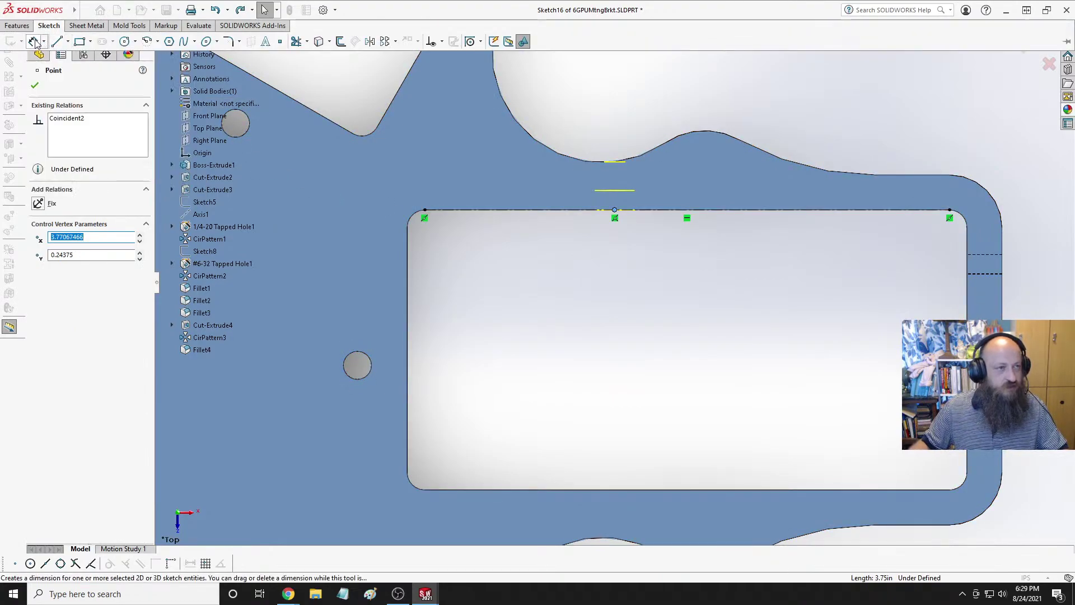
left_click(389, 258)
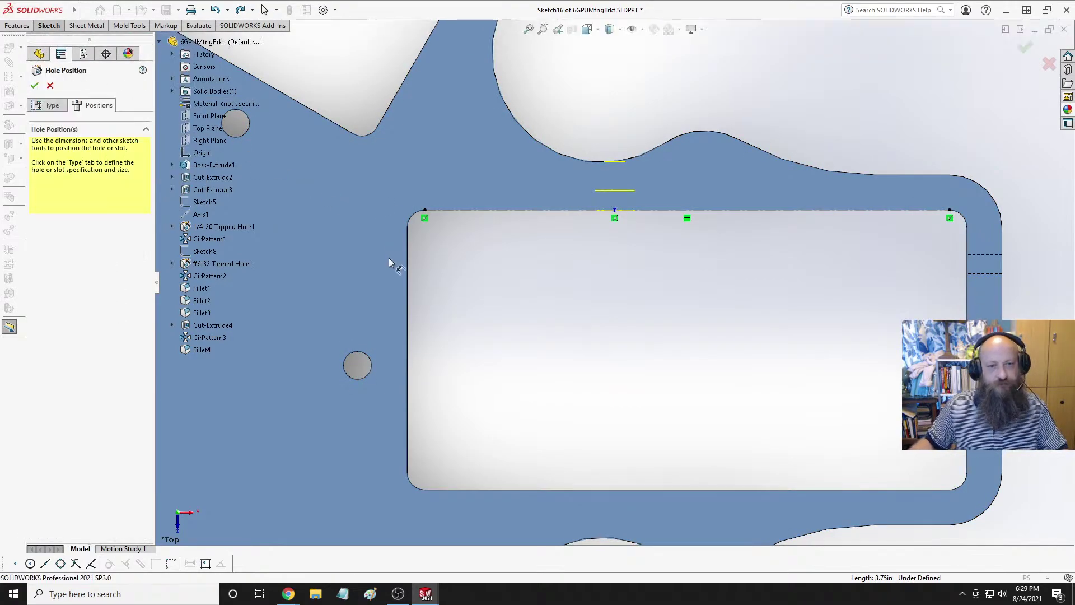
left_click(615, 212)
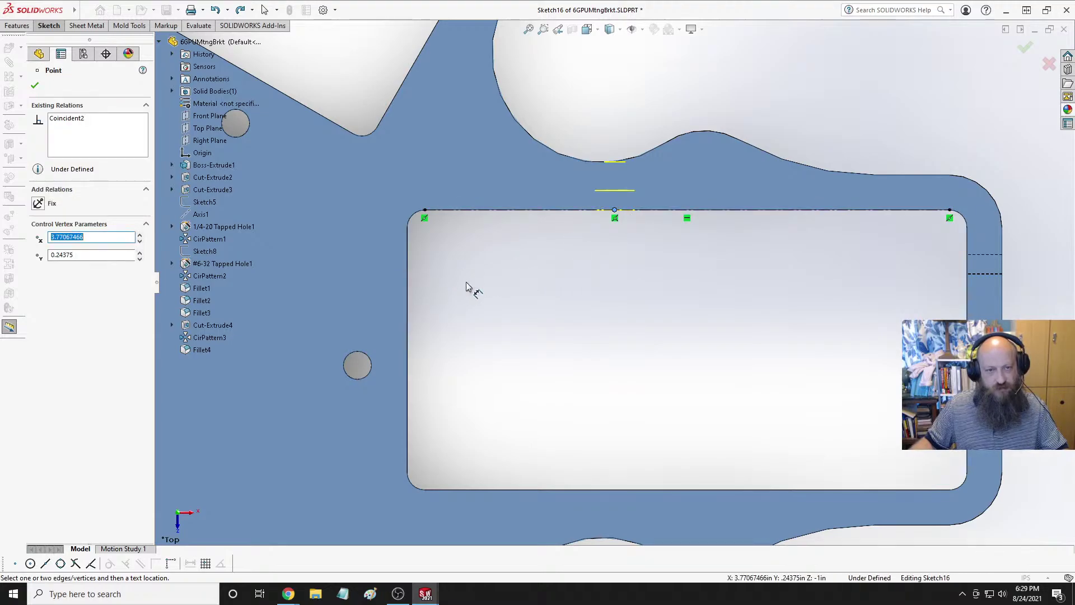
Dimension the counterbore's center point along the wall from the hub-side end of the rectangular pocket.
left_click(49, 26)
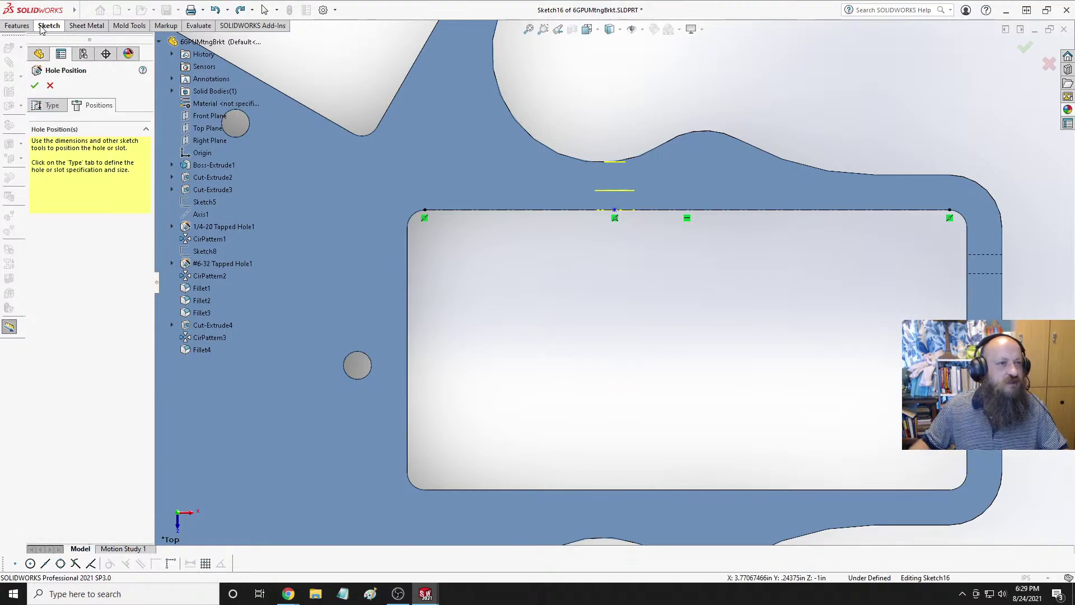
left_click(48, 25)
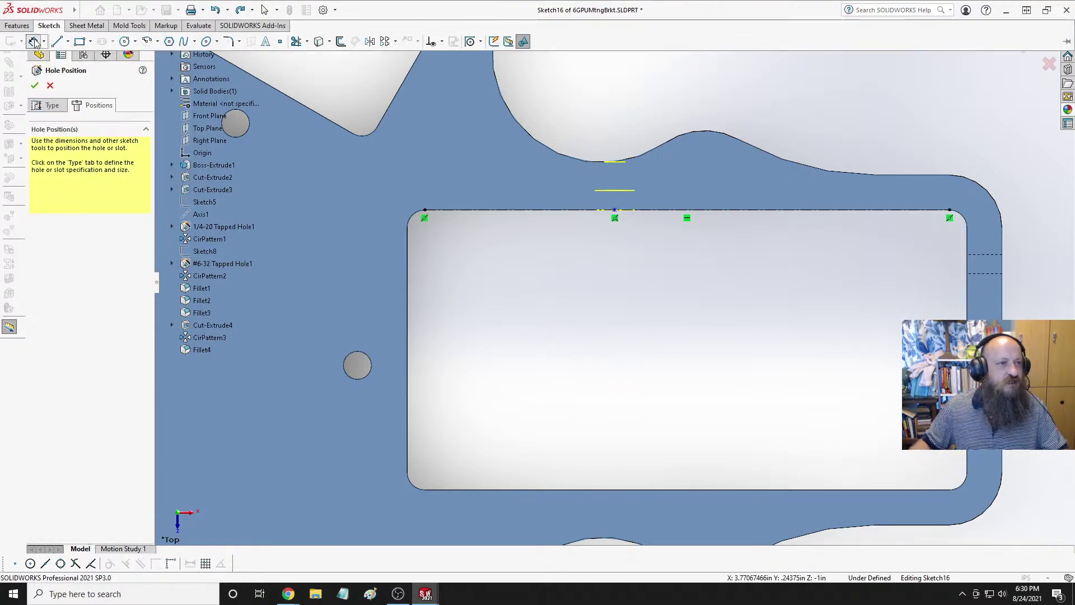
left_click(33, 43)
left_click(45, 30)
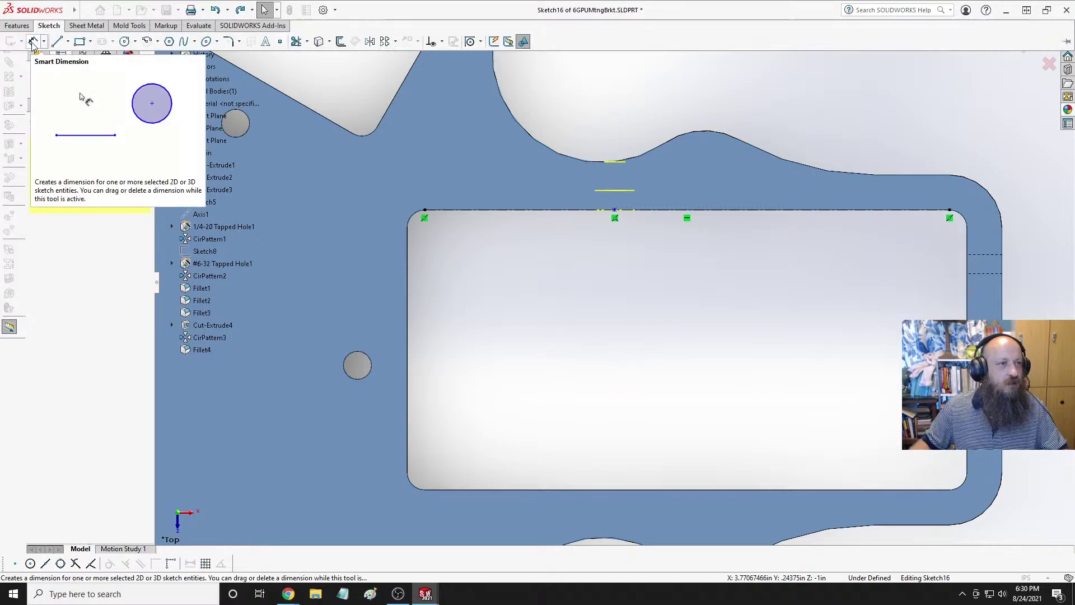
left_click(33, 41)
mouse_move(583, 286)
middle_mouse_down()
mouse_move(582, 230)
mouse_move(595, 237)
middle_mouse_up()
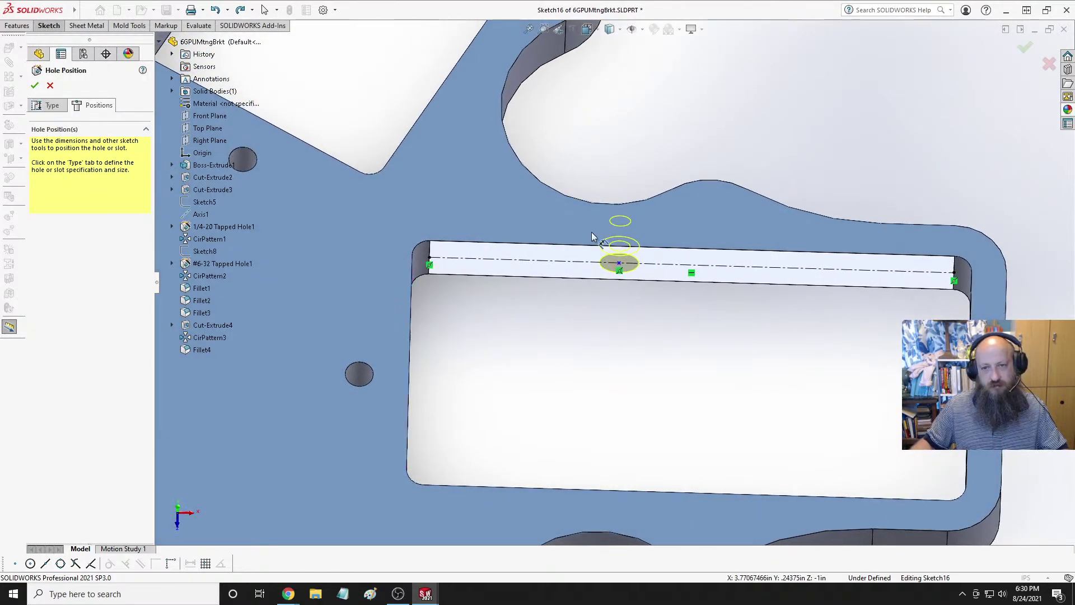
left_click(619, 263)
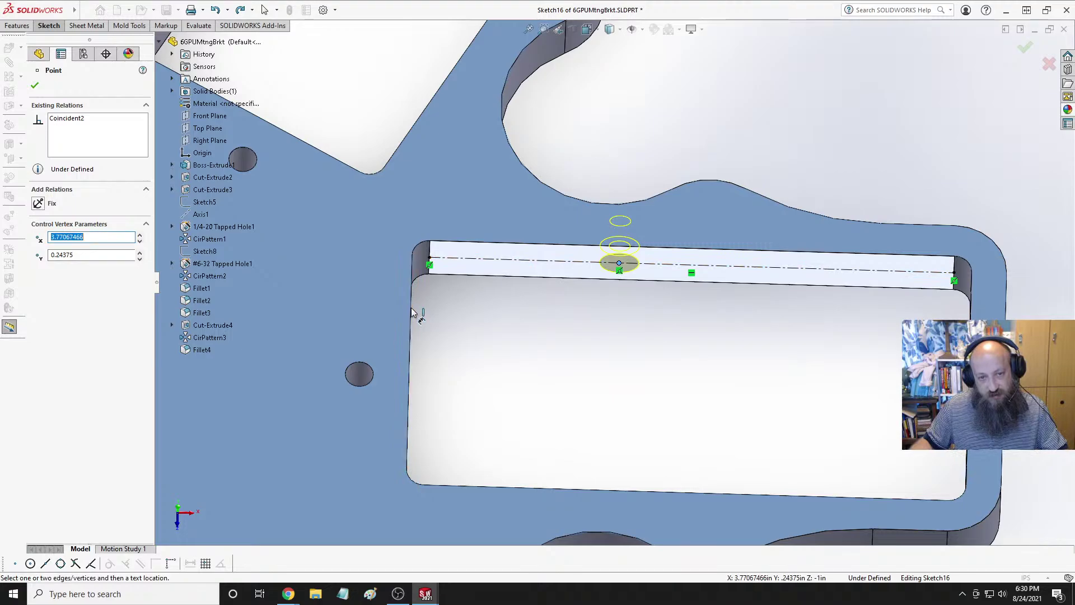
middle_click_drag(452, 293, 388, 321)
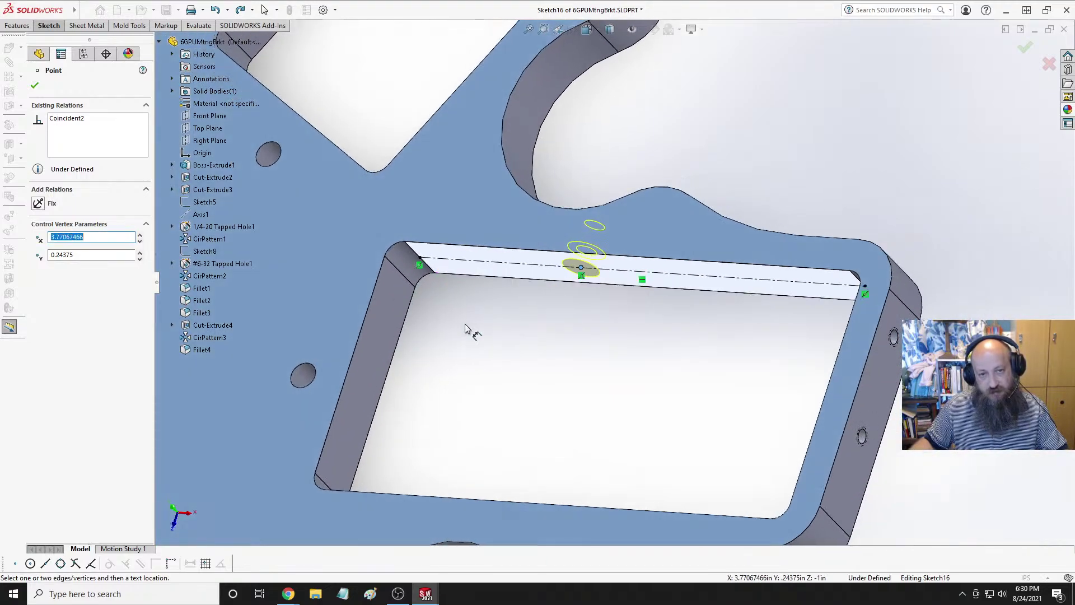
Dimension the counterbore hole's centre 1.375 in from the corner end of the pocket's long side wall and finish the hole.
left_click(385, 257)
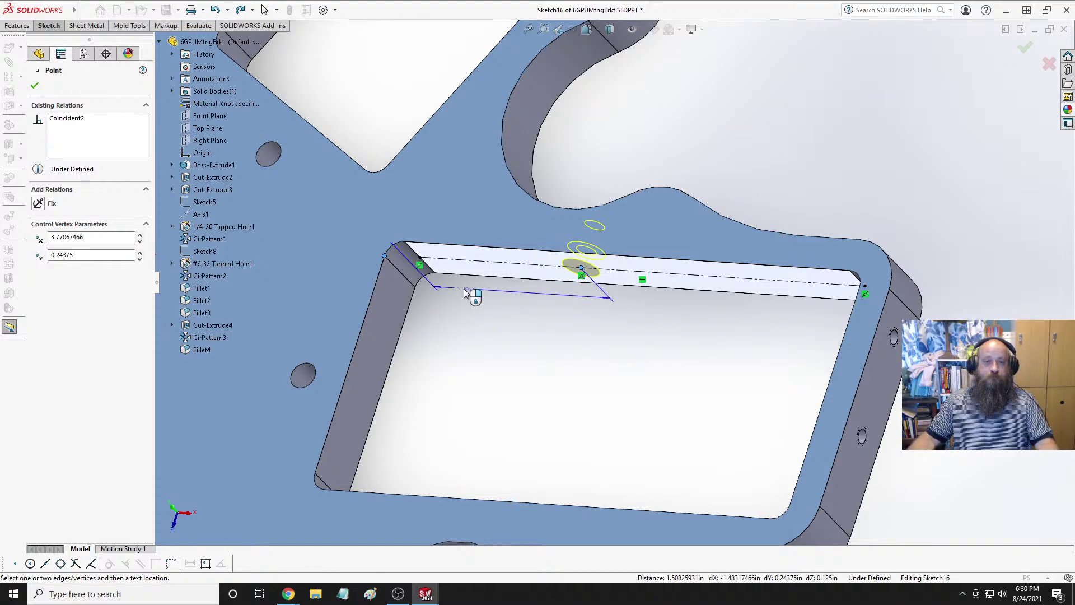
left_click(514, 298)
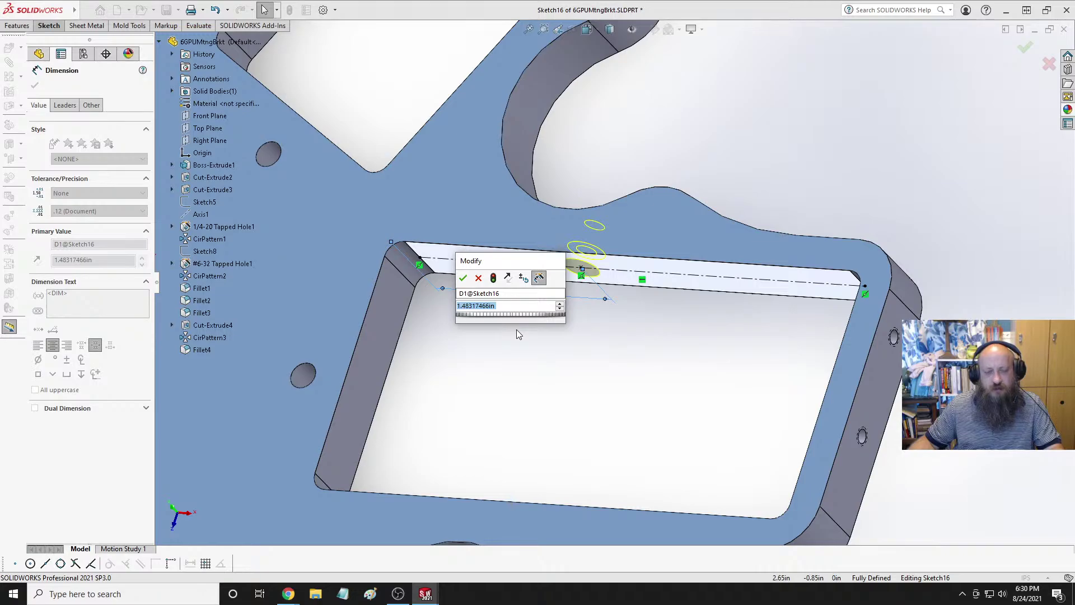
type("1.")
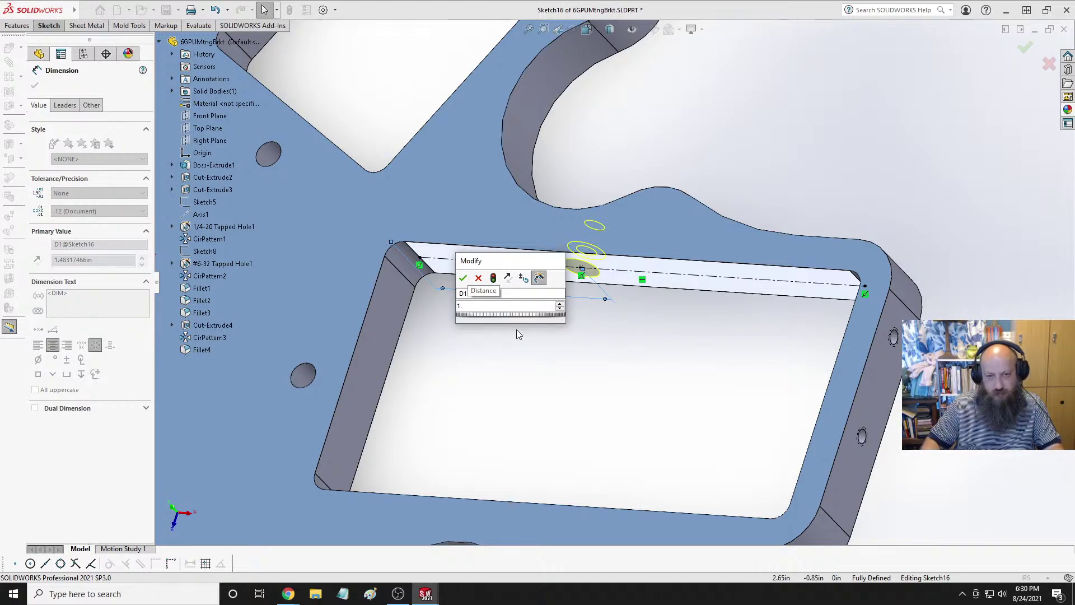
type("375")
key("Return")
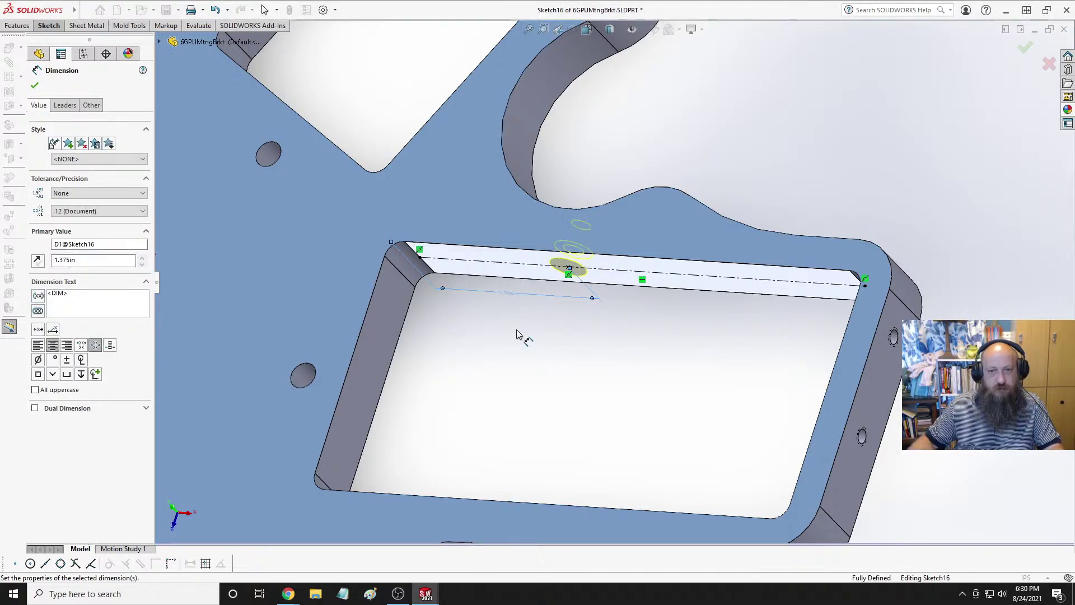
mouse_move(555, 270)
middle_mouse_down()
mouse_move(629, 182)
mouse_move(613, 371)
mouse_move(628, 183)
mouse_move(583, 162)
mouse_move(600, 164)
middle_mouse_up()
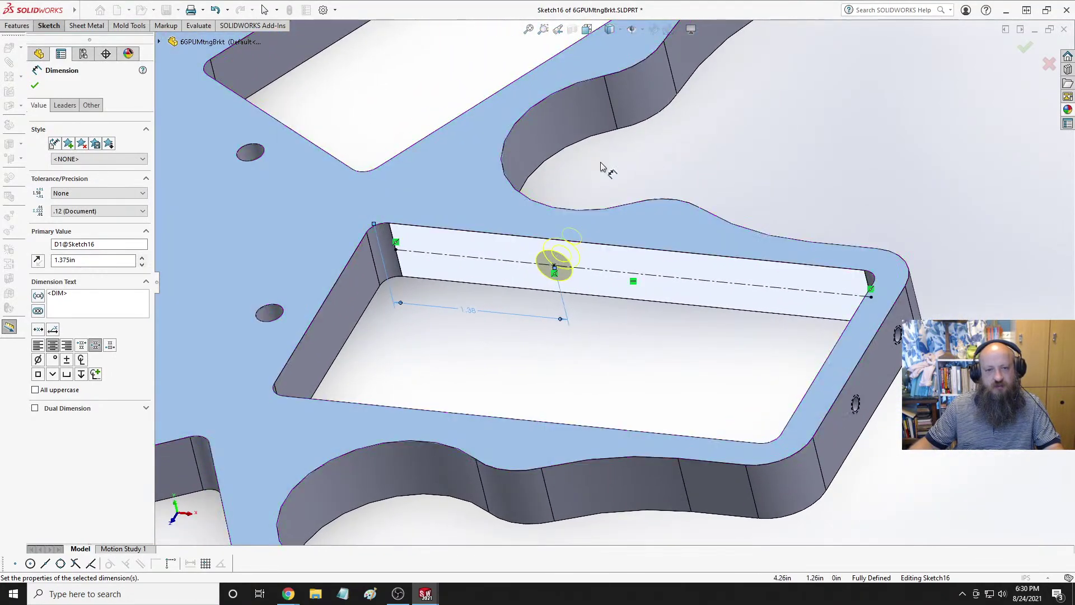
left_click(35, 85)
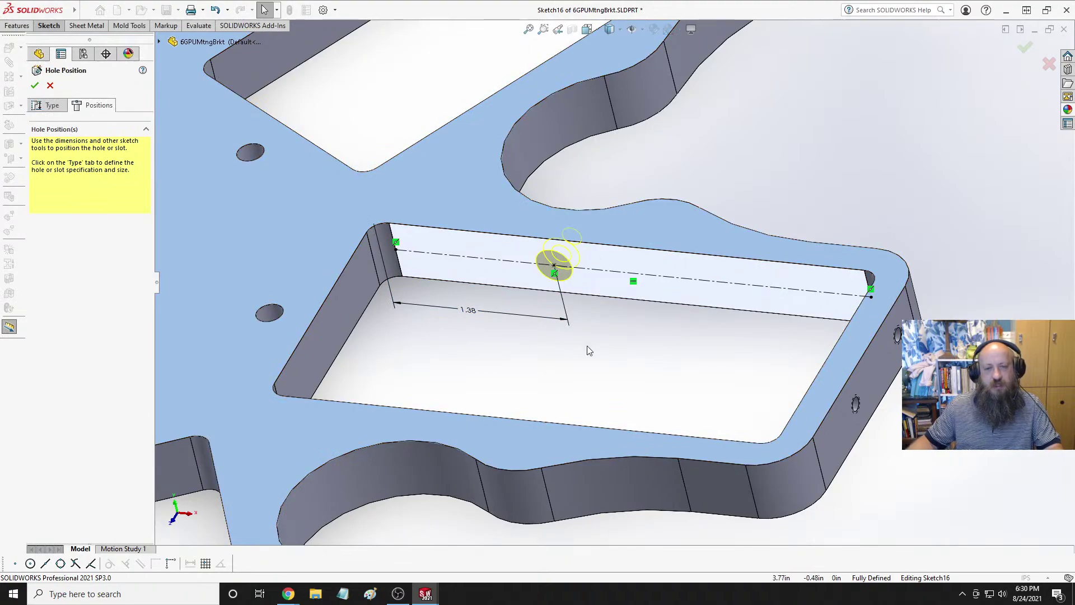
key("Return")
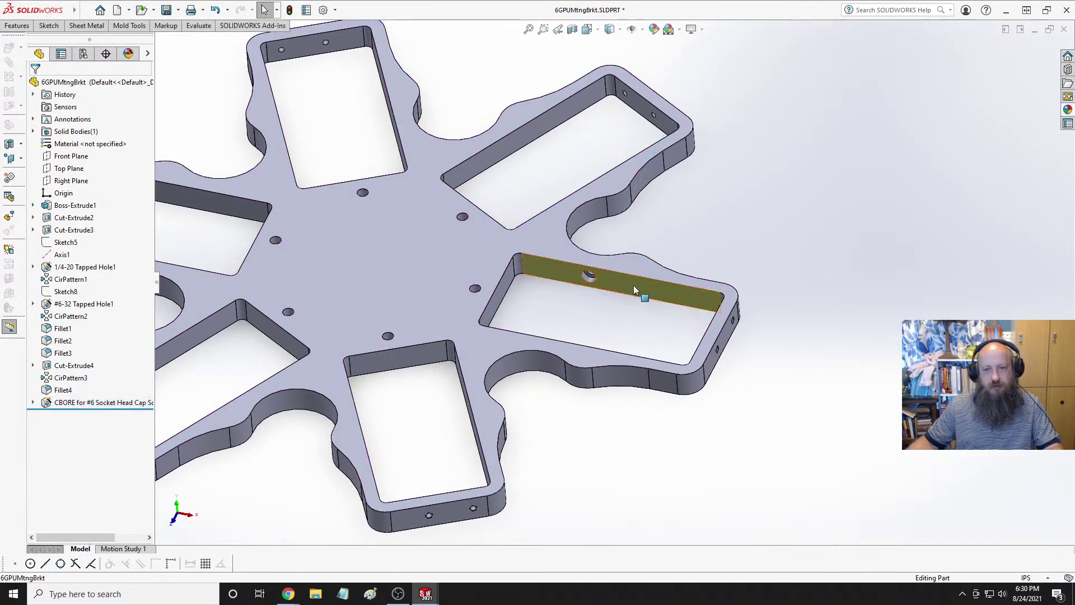
Examine the counterbored hole in the pocket wall and its position relative to the neighbouring edge cutout.
left_click(635, 288)
left_click(750, 236)
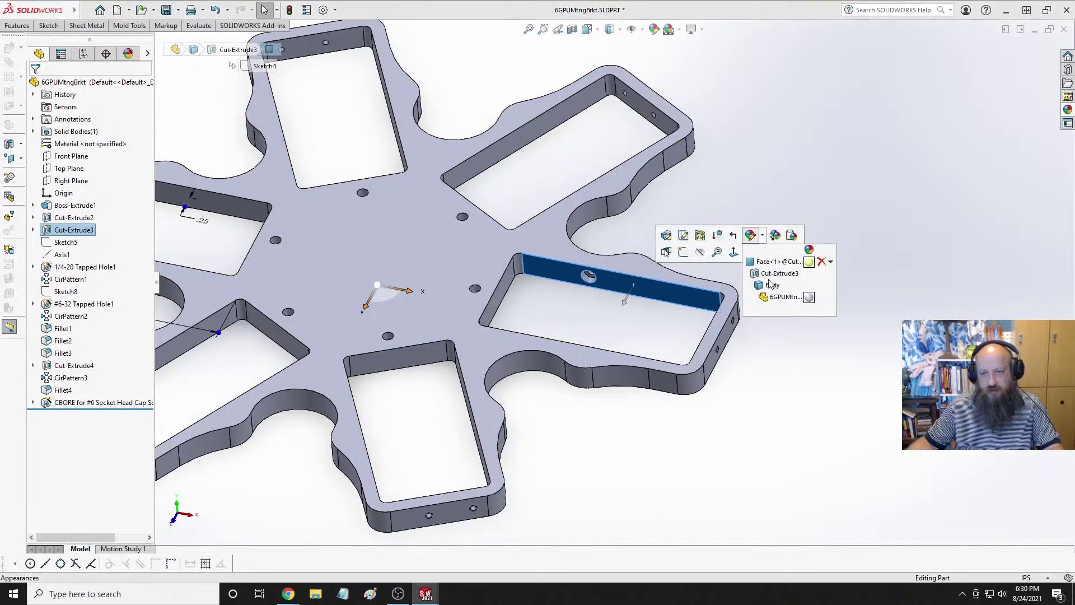
left_click(770, 310)
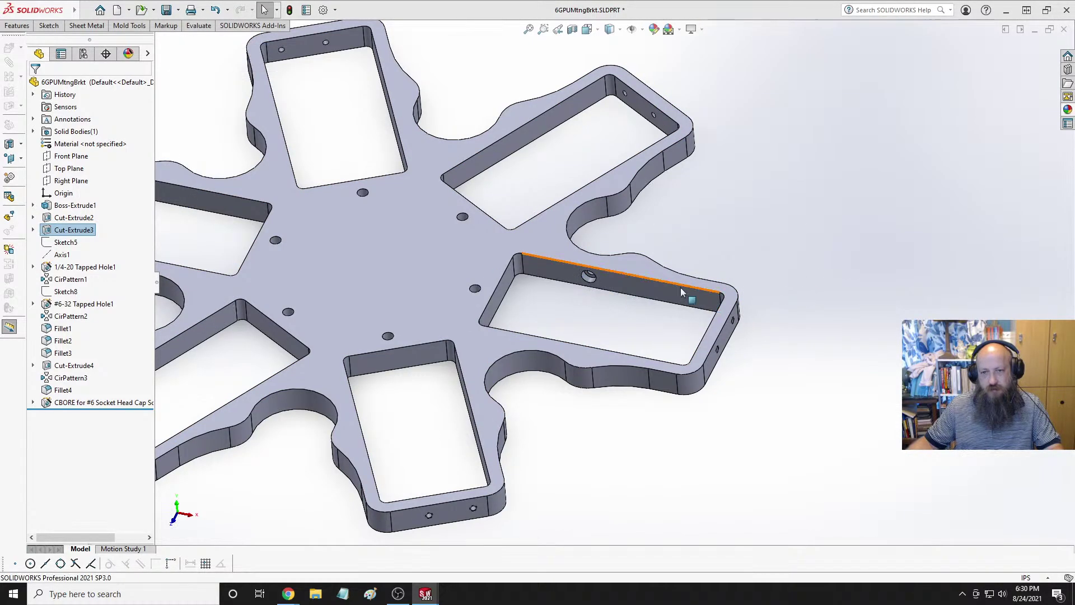
scroll(599, 273, "up", 2)
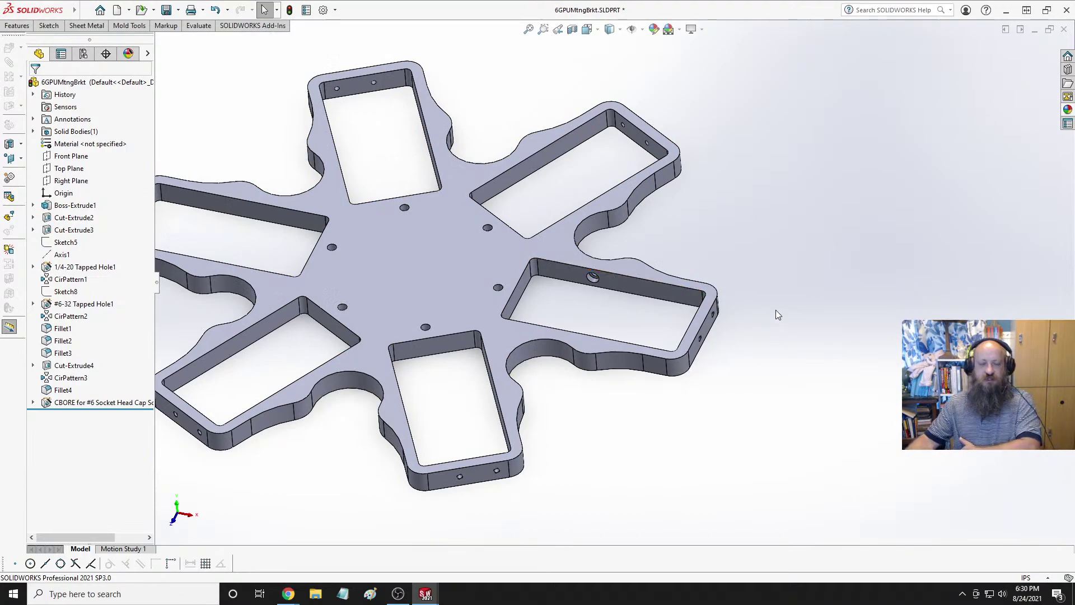
middle_click_drag(771, 300, 427, 204)
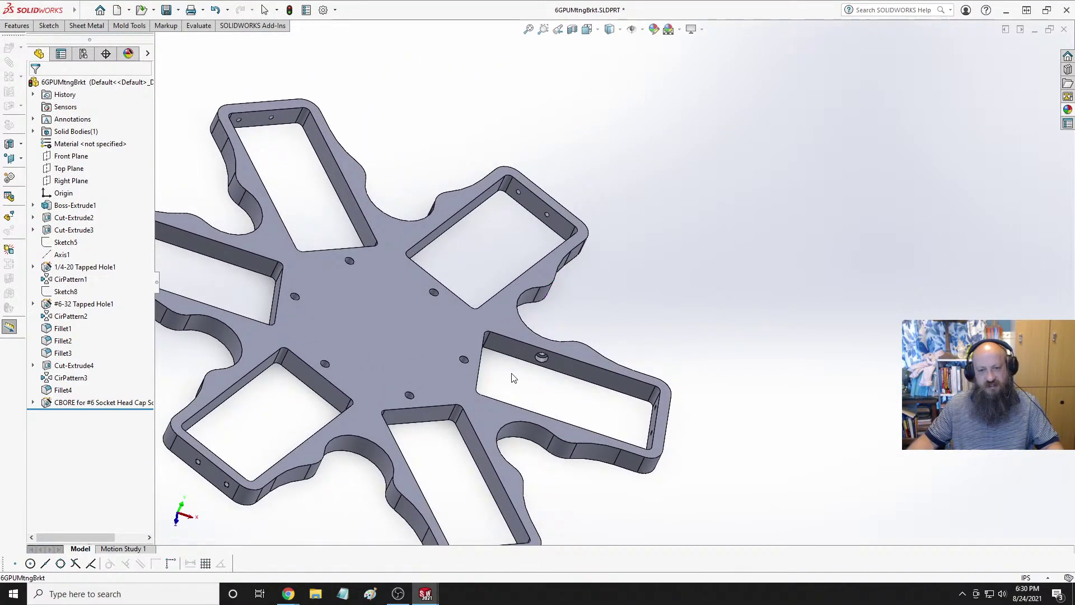
scroll(512, 374, "down", 4)
middle_click_drag(602, 337, 613, 289)
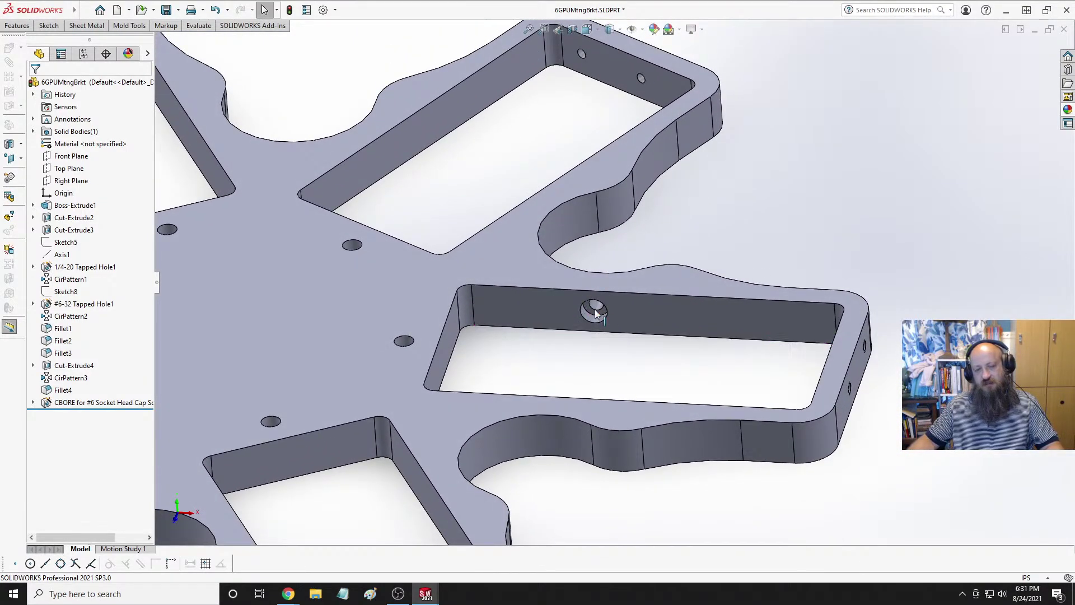
left_click(613, 287)
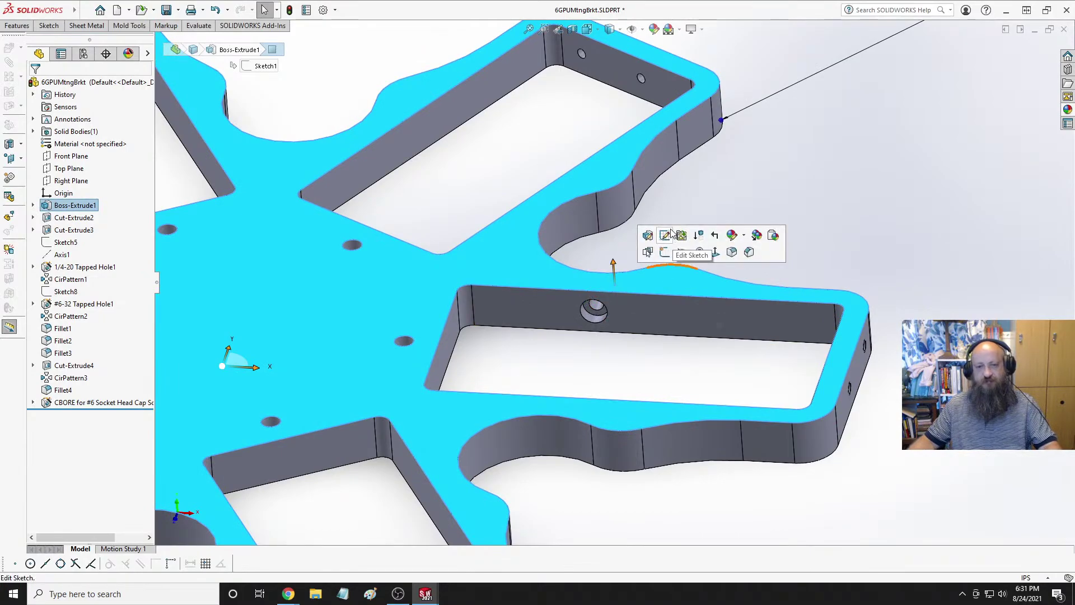
key("Escape")
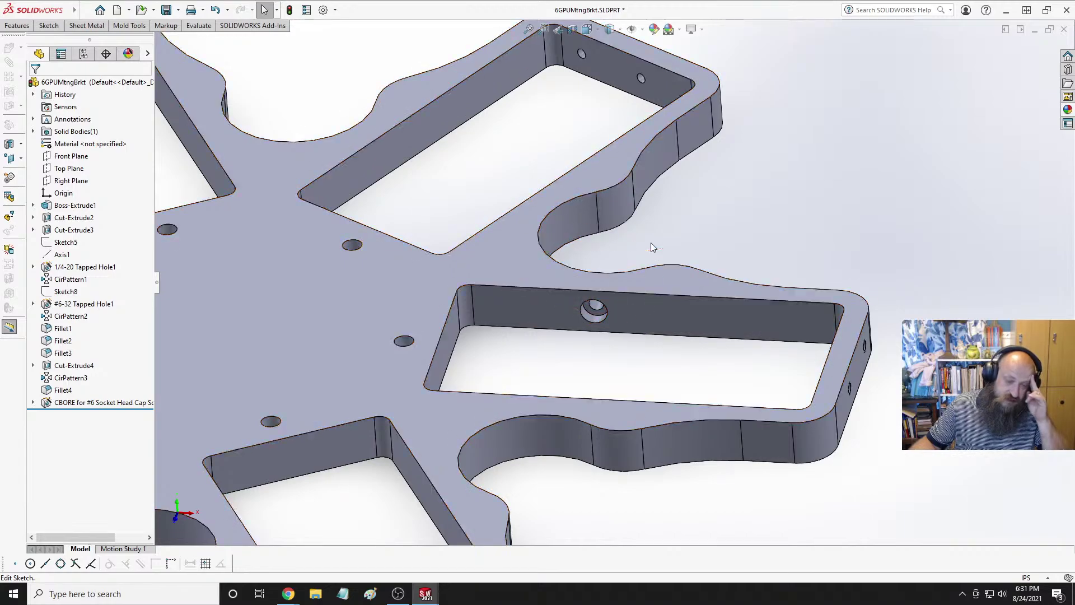
Delete the counterbore hole feature for the #6 socket head cap screw together with its dependent sketches.
right_click(81, 403)
left_click(113, 432)
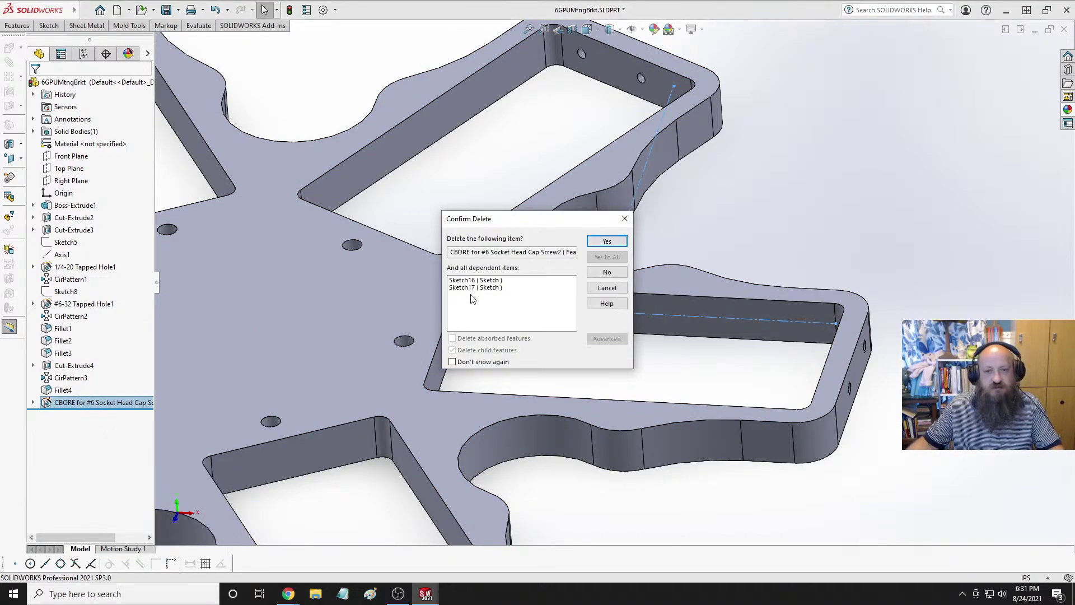
left_click(610, 241)
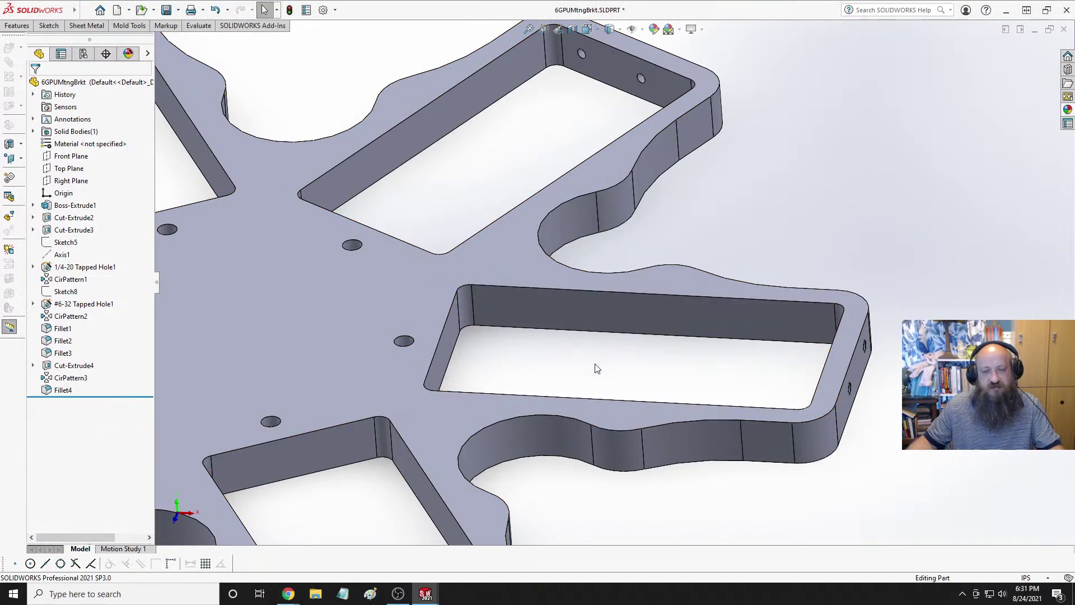
Return the bracket to the isometric view and save the part.
key("f")
key("space")
left_click(541, 273)
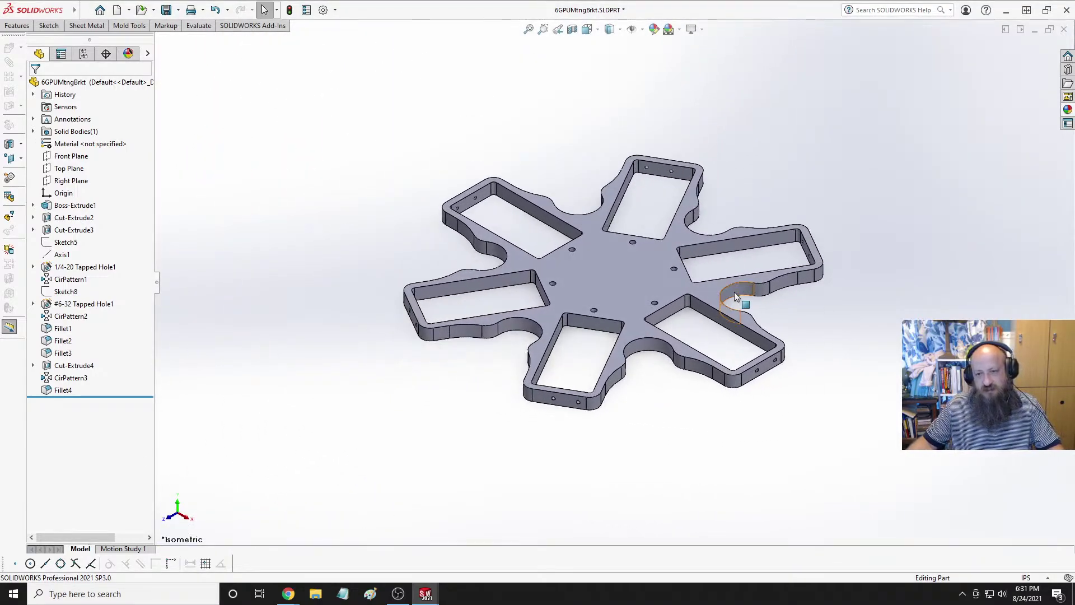
scroll(735, 297, "up", 5)
middle_click_drag(678, 271, 615, 310)
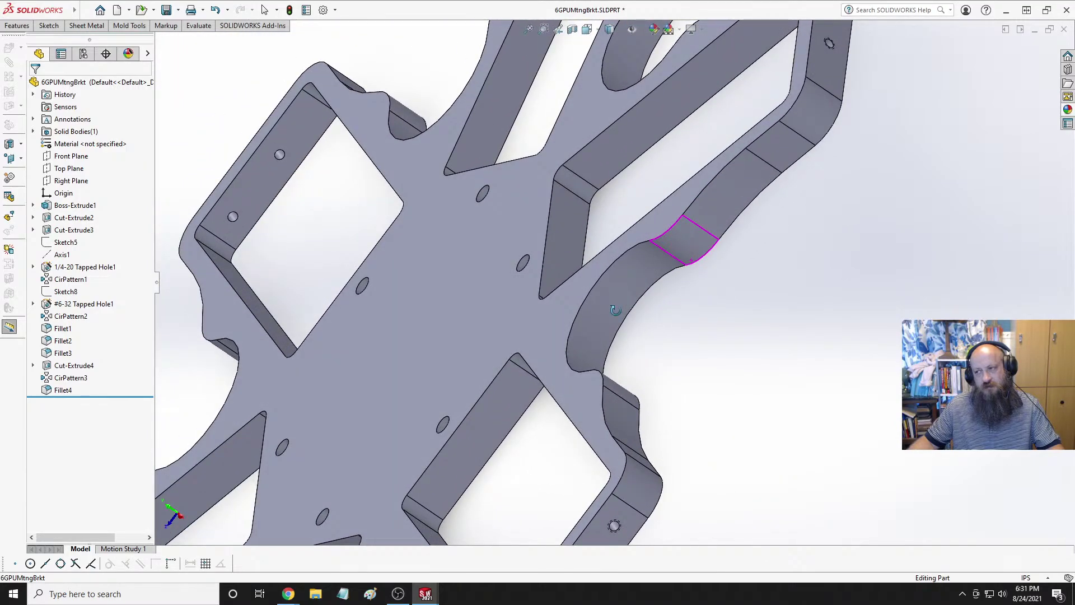
middle_click_drag(614, 311, 697, 327)
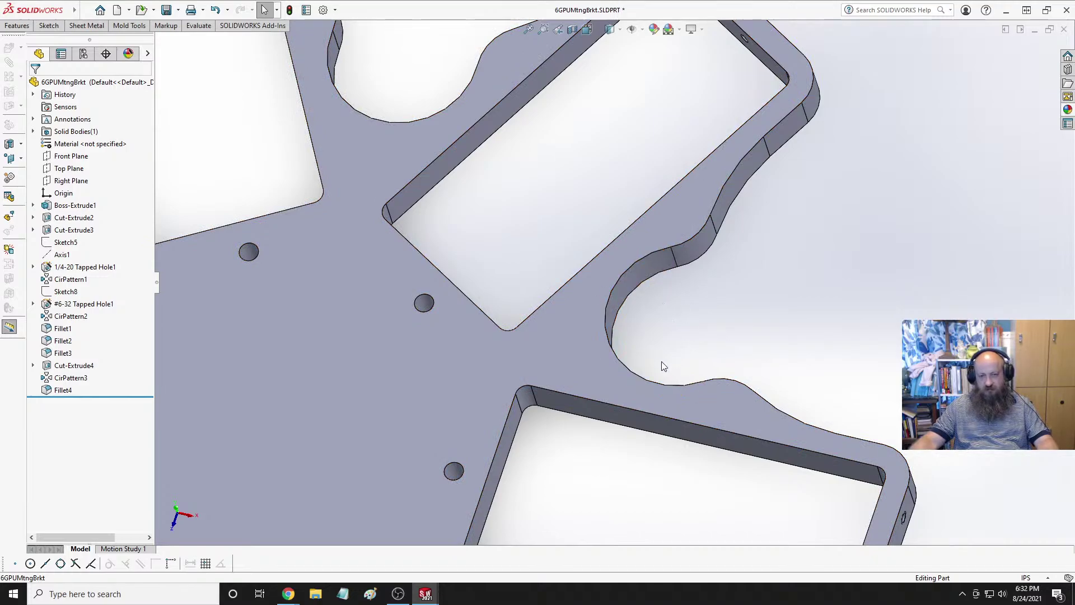
key("f")
middle_click_drag(564, 357, 563, 295)
key("space")
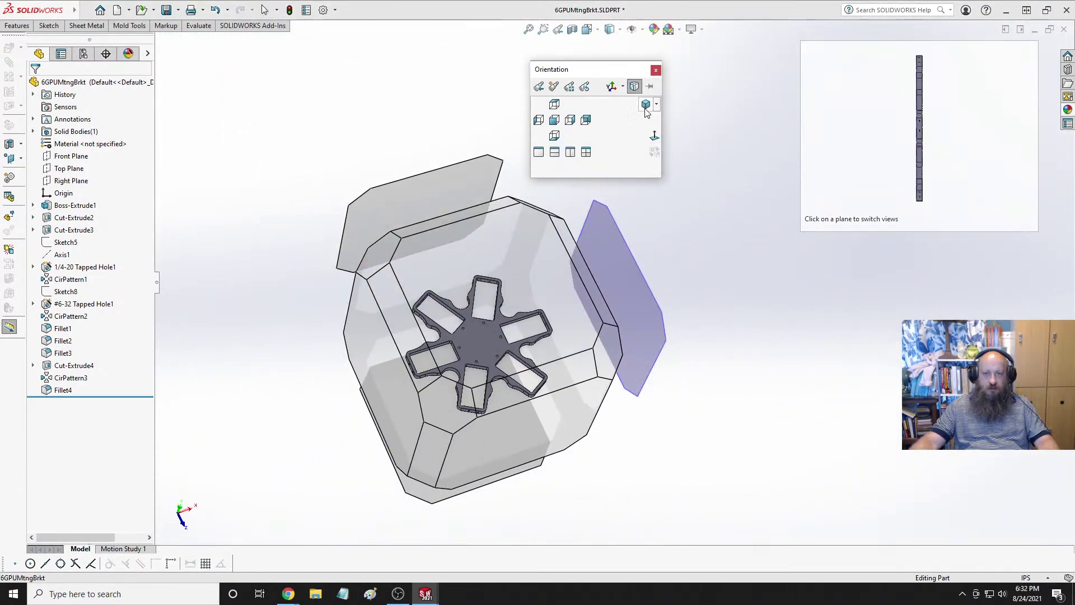
left_click(646, 109)
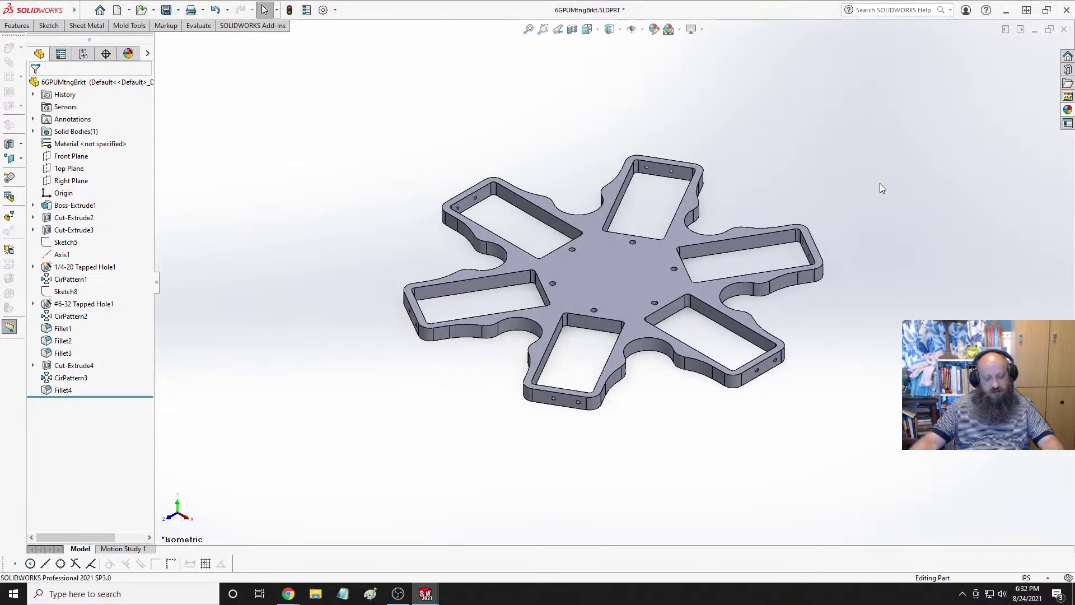
key("ctrl+s")
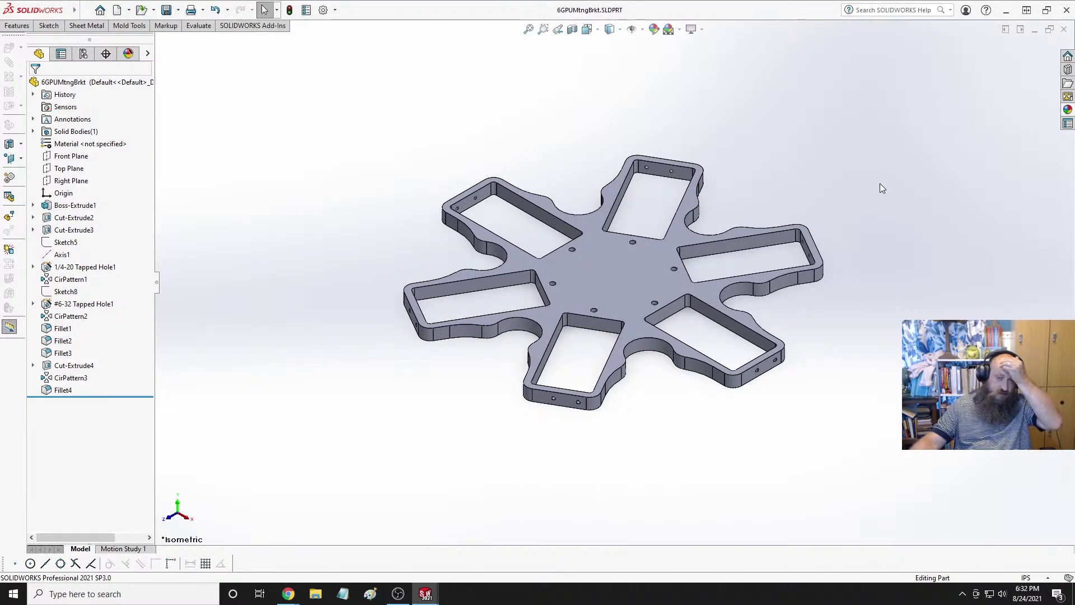
Review the Cut-Extrude4 feature and its underlying Sketch11 that define the curved cutouts between the arms.
left_click(63, 390)
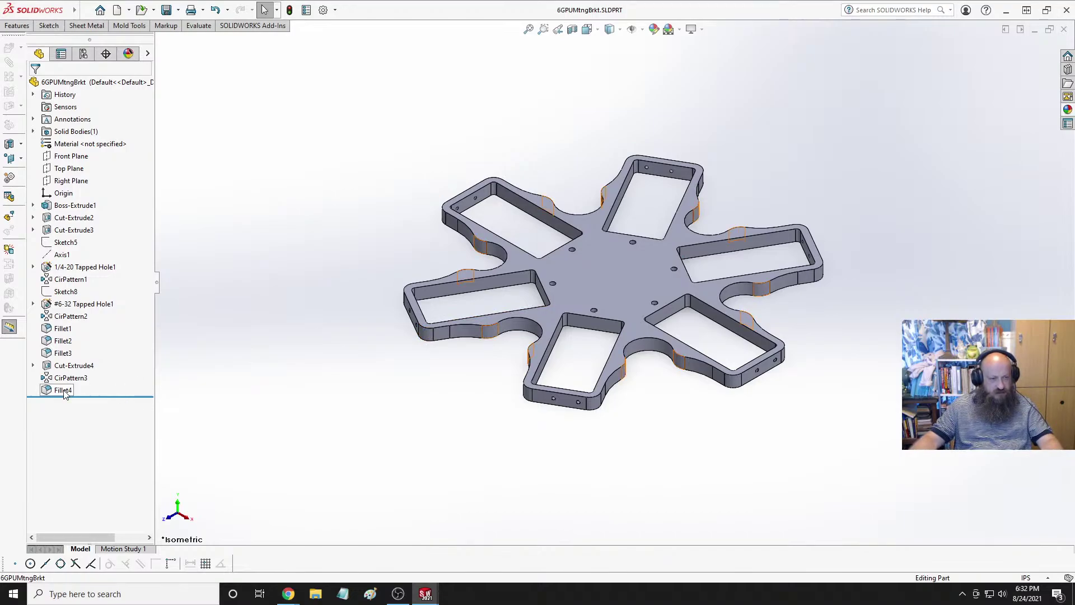
left_click(68, 366)
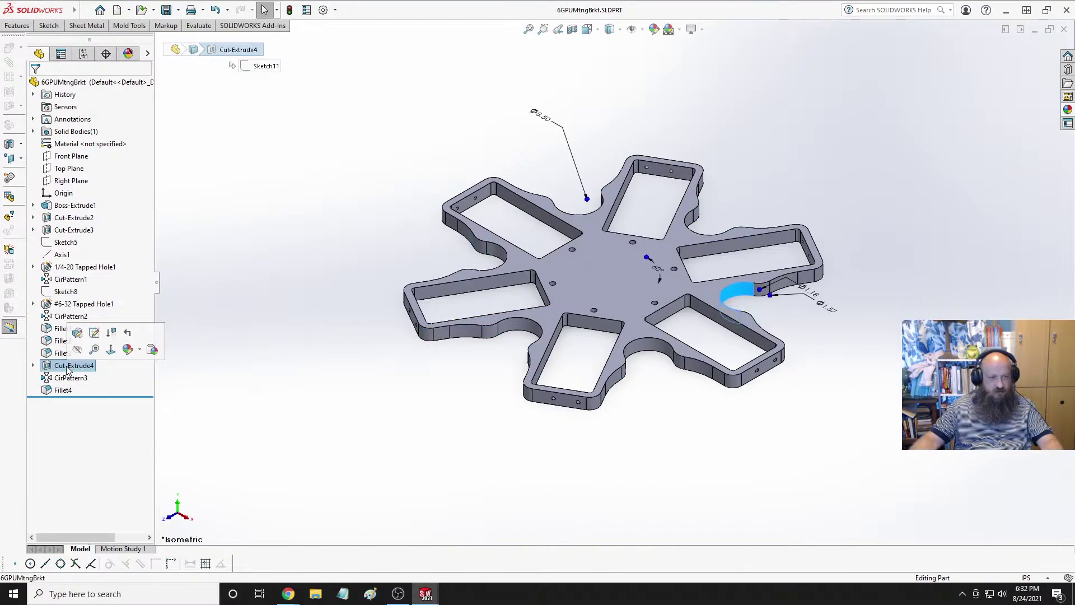
left_click(33, 366)
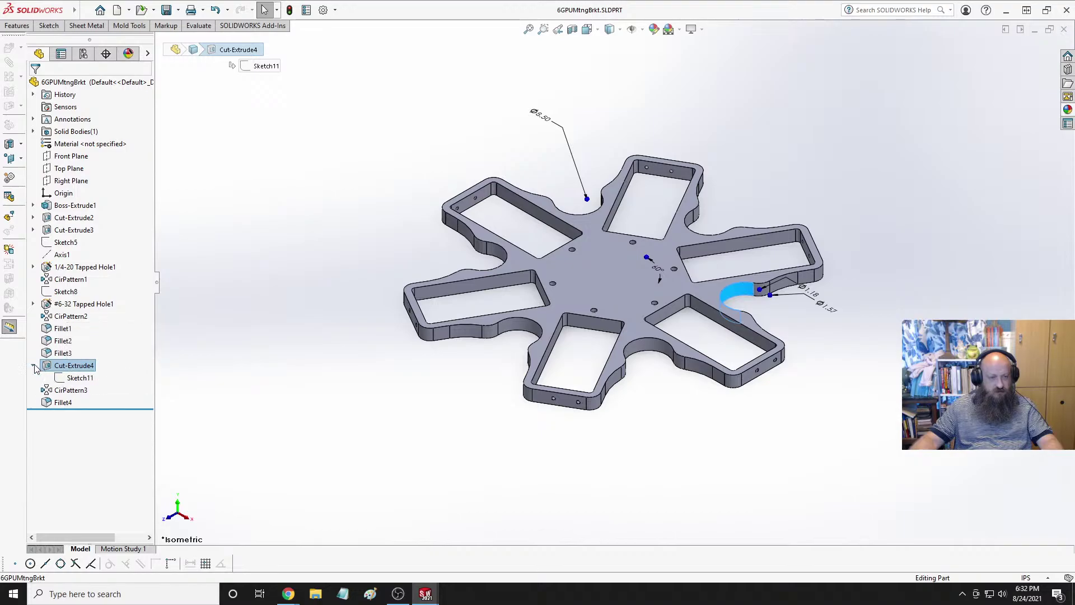
left_click(75, 379)
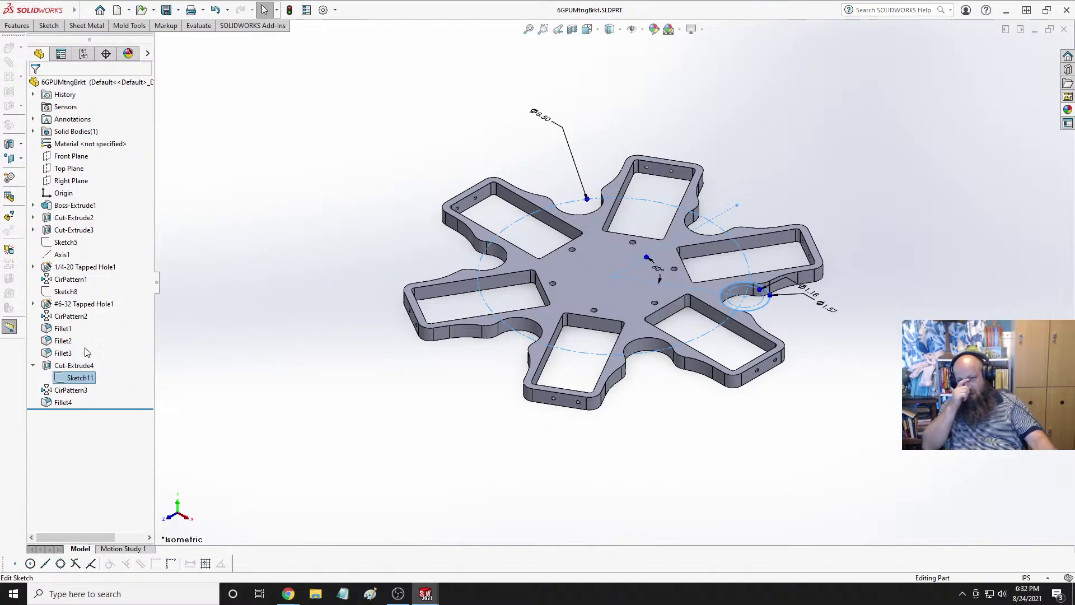
left_click(359, 390)
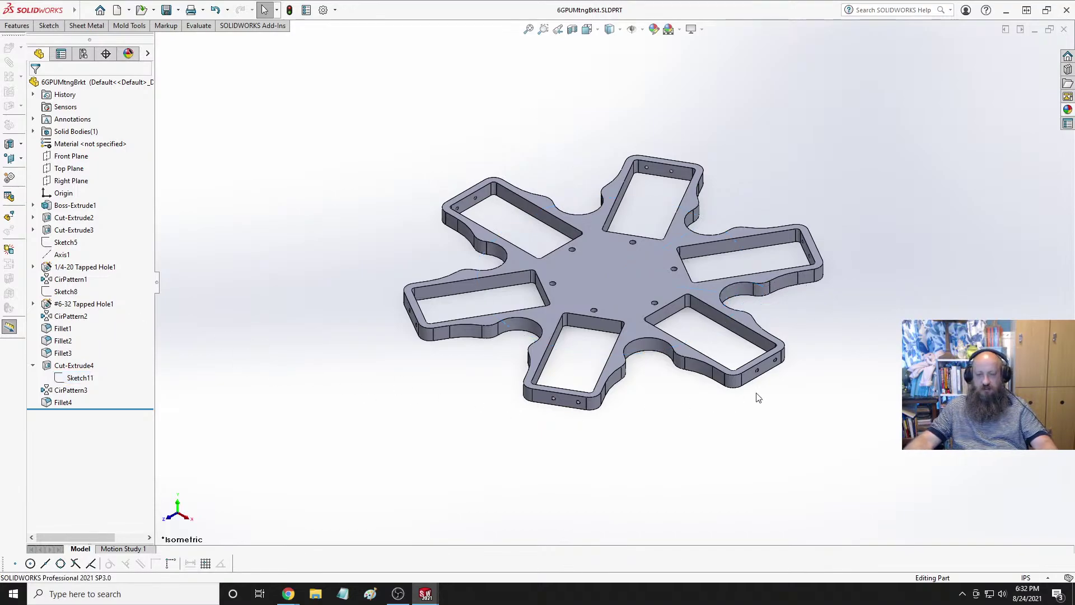
Inspect the curved cutouts and pocket walls between the bracket's arms from several angles.
scroll(760, 327, "down", 4)
middle_click_drag(765, 295, 669, 308)
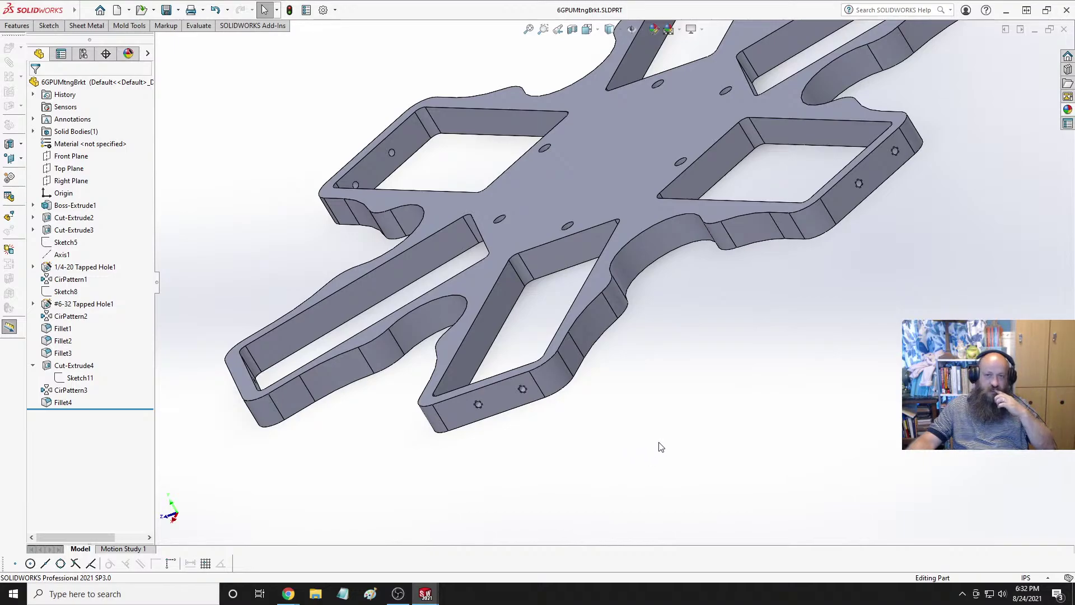
scroll(687, 263, "down", 5)
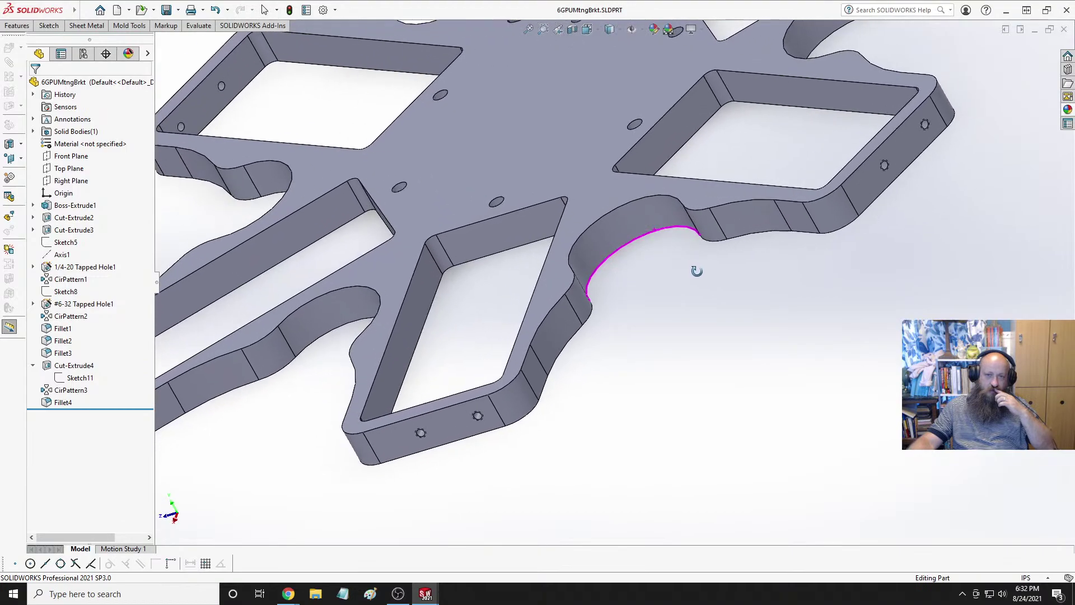
middle_click_drag(696, 269, 695, 328)
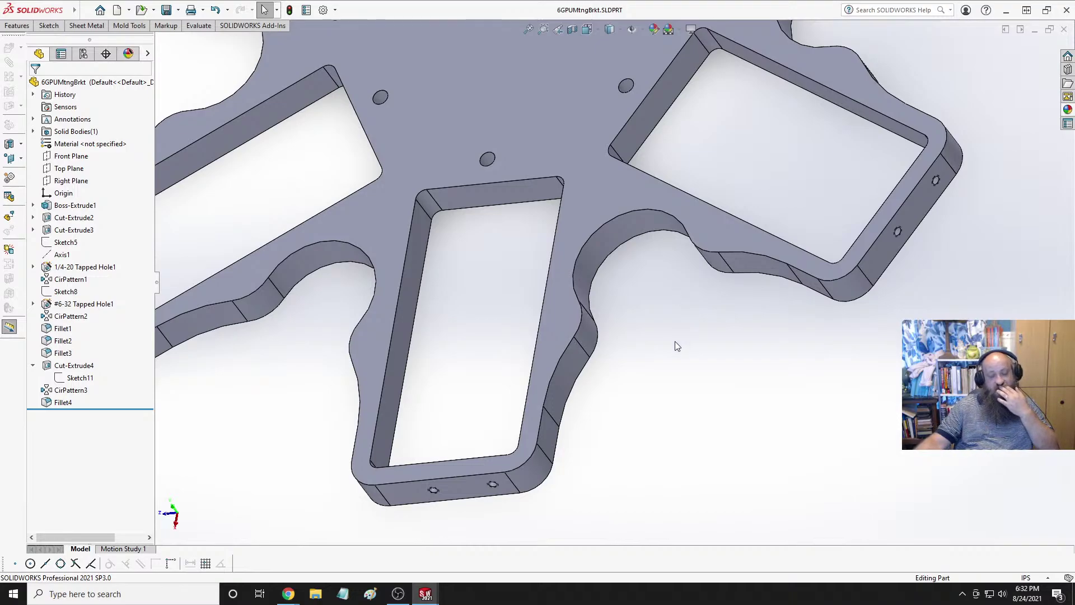
scroll(673, 341, "up", 3)
scroll(647, 271, "down", 3)
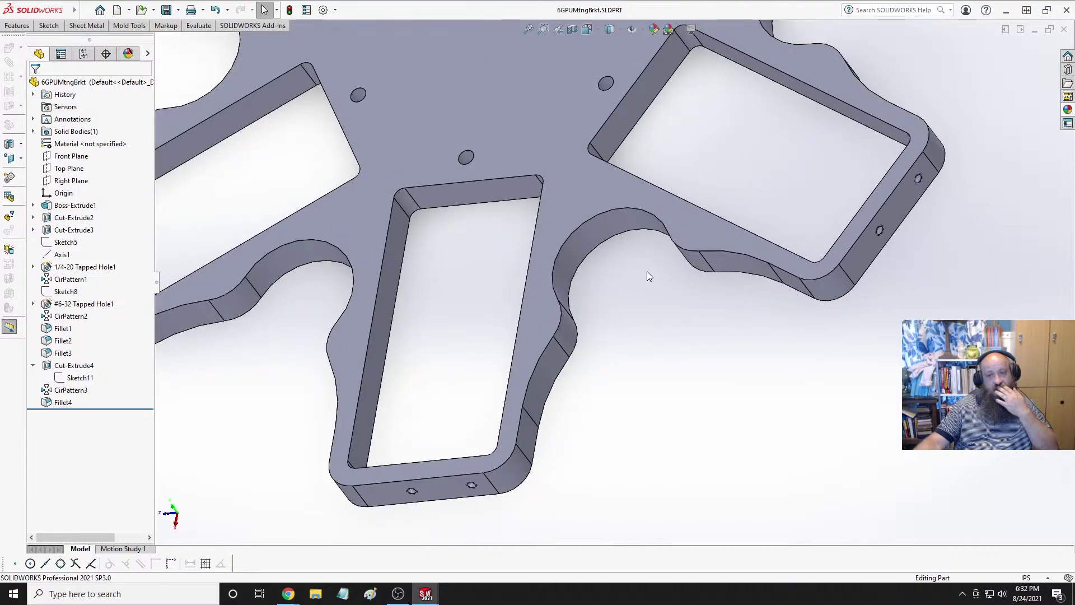
middle_click_drag(646, 271, 676, 278)
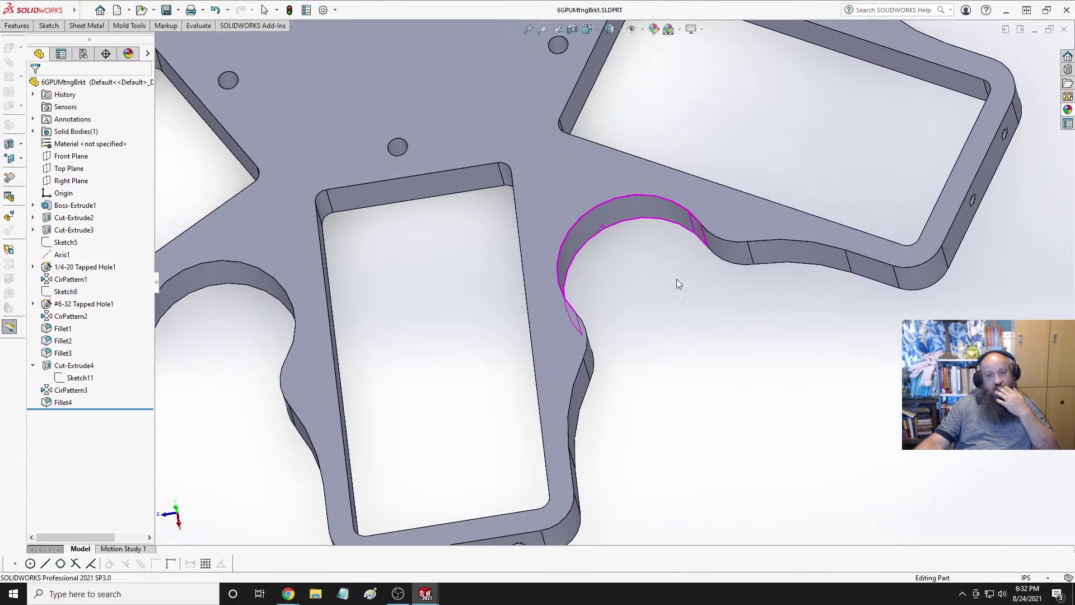
key("f")
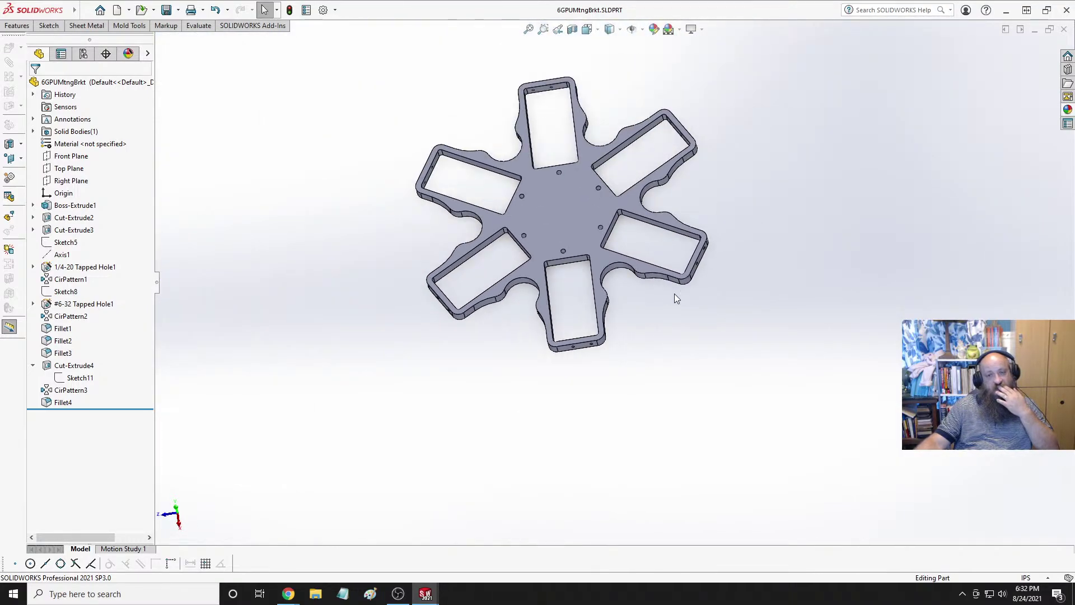
scroll(589, 248, "down", 2)
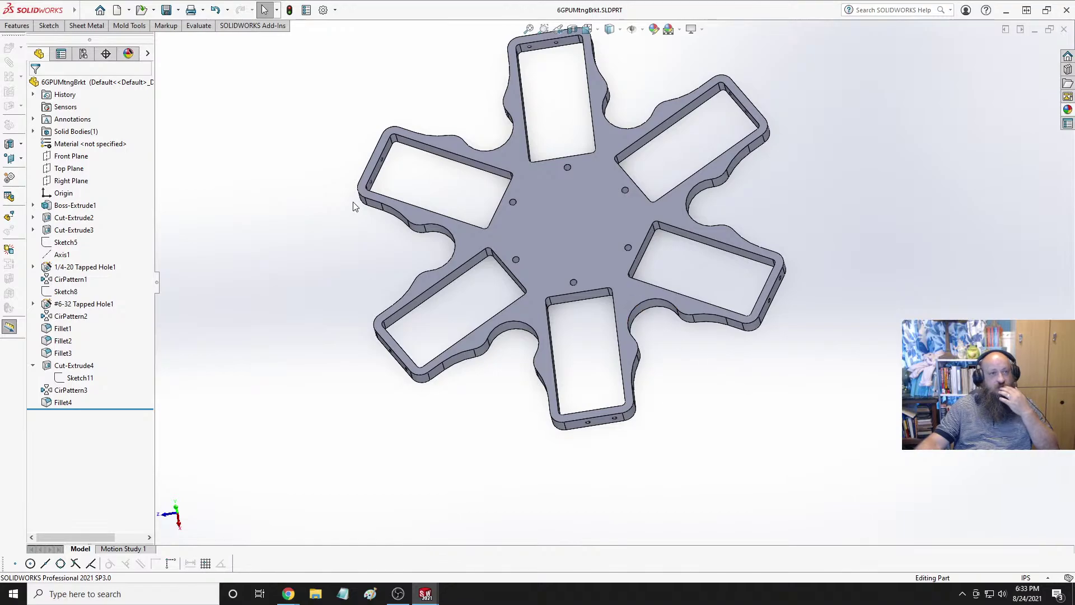
Create a new part document and start a sketch on the Top Plane.
left_click(117, 11)
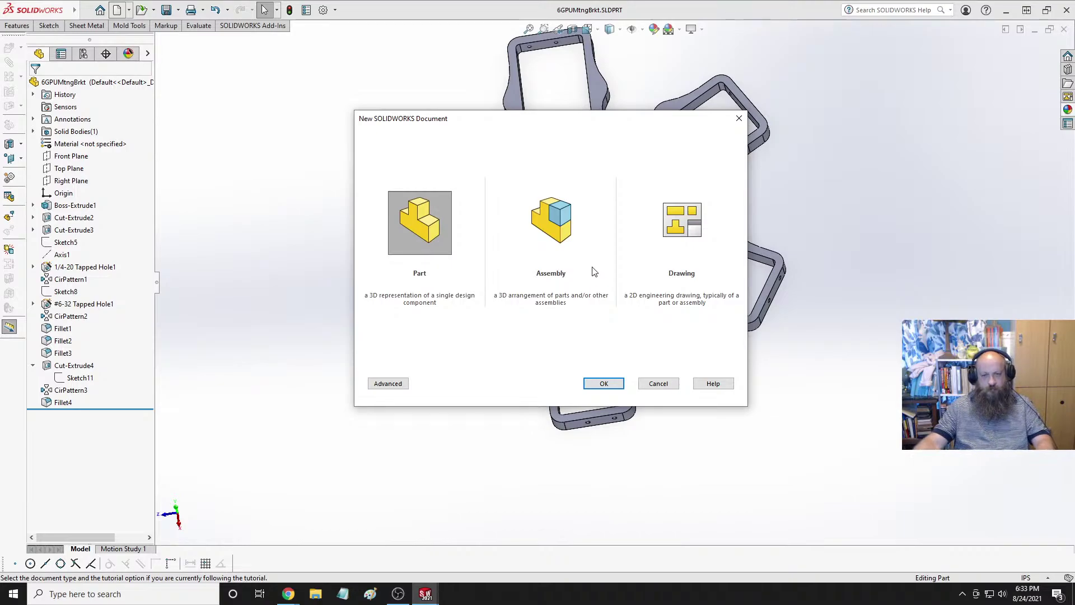
left_click(604, 384)
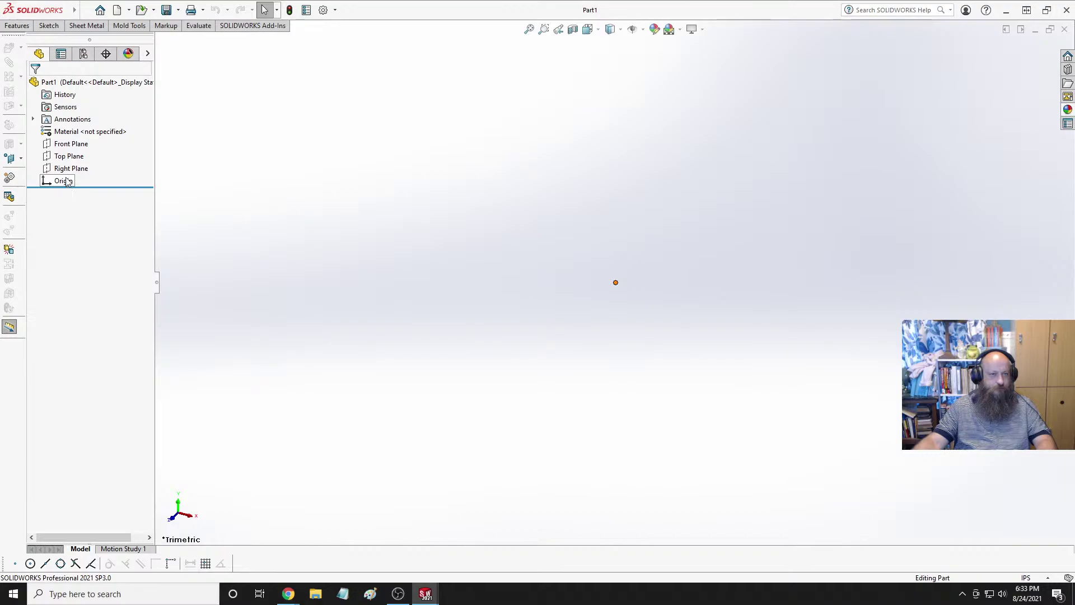
left_click(66, 156)
left_click(74, 135)
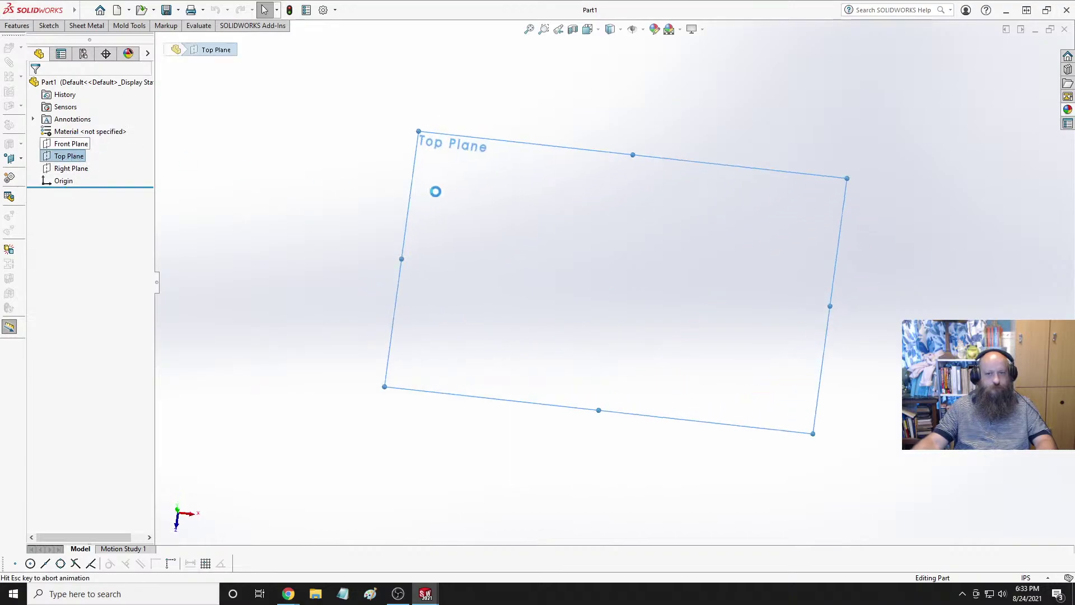
Sketch a circle centered on the origin with a radius of about 1.41 in.
left_click(16, 26)
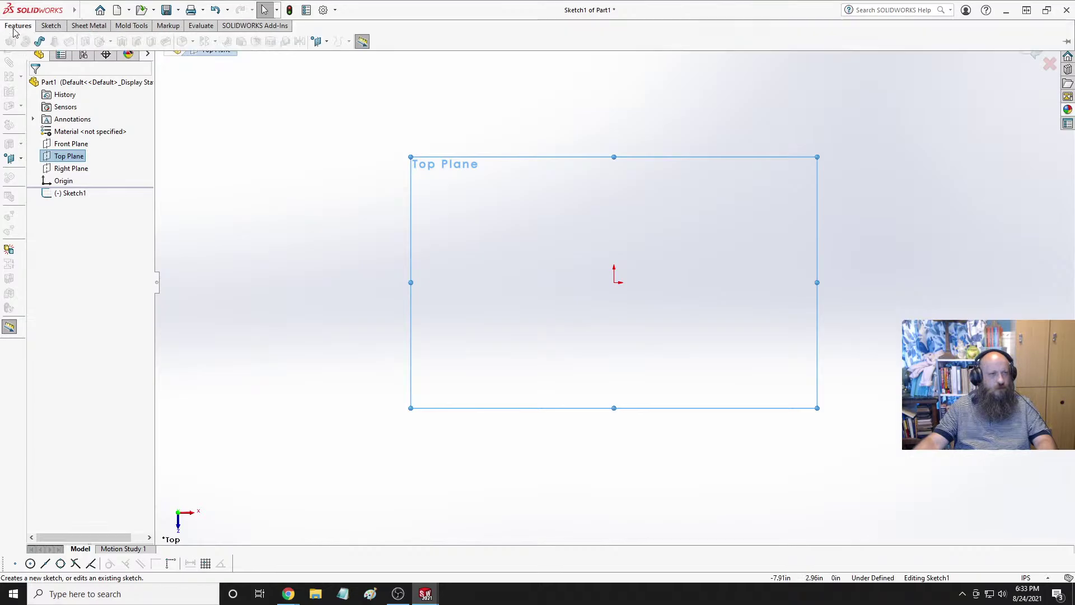
left_click(50, 26)
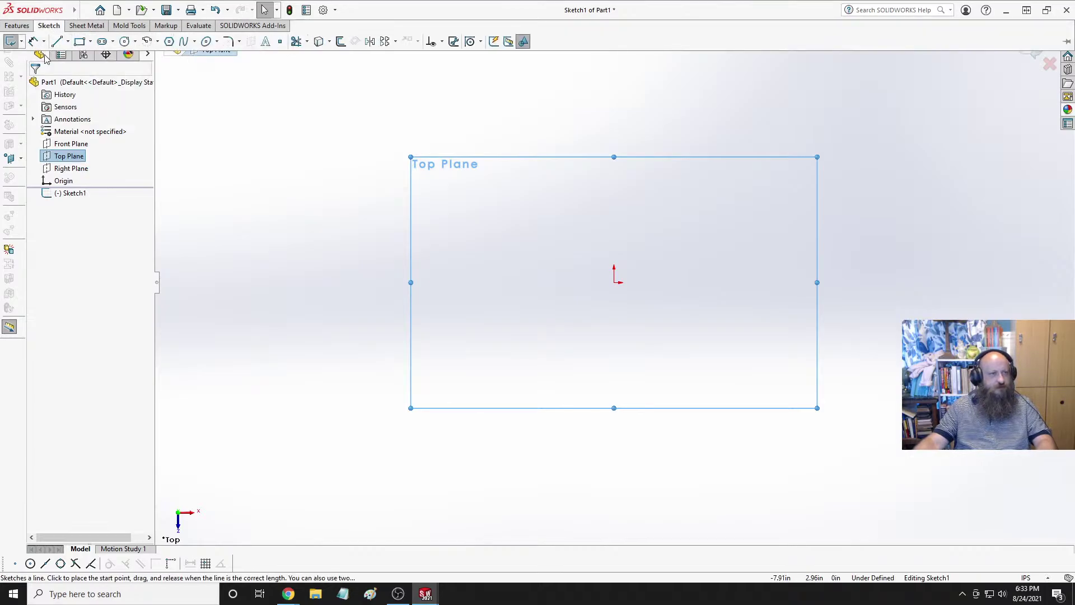
left_click(128, 41)
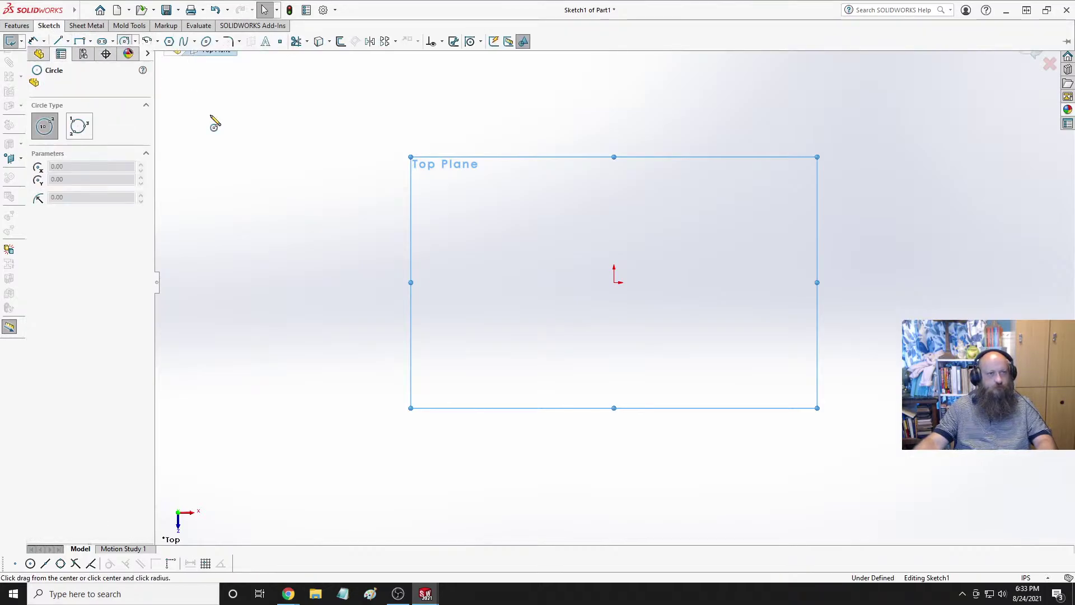
left_click(615, 283)
left_click(678, 235)
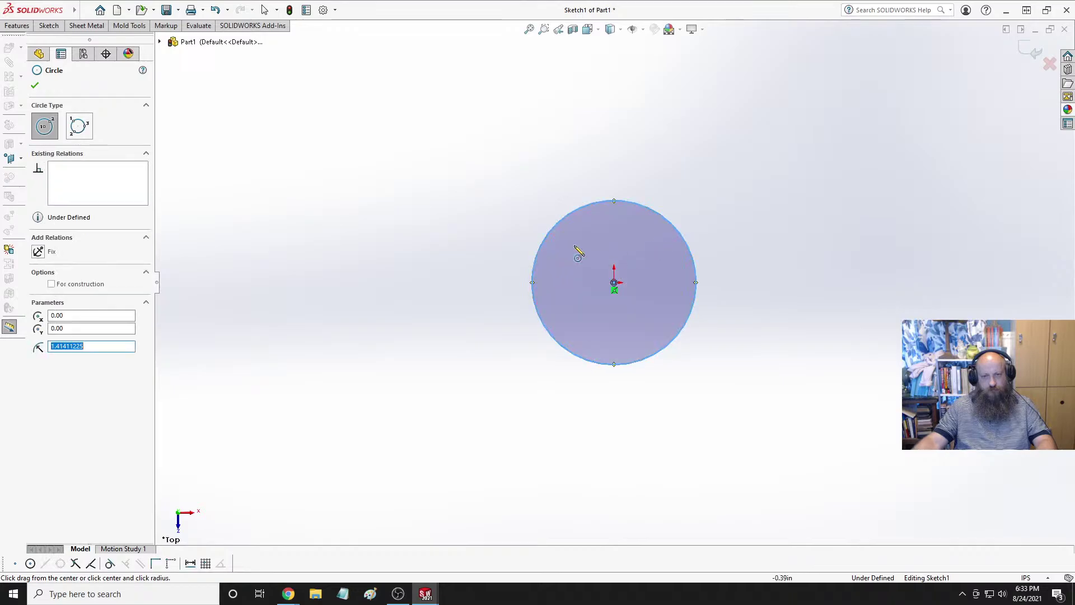
Sketch a second, smaller concentric circle at the origin with a radius of about 0.93 in.
left_click(50, 27)
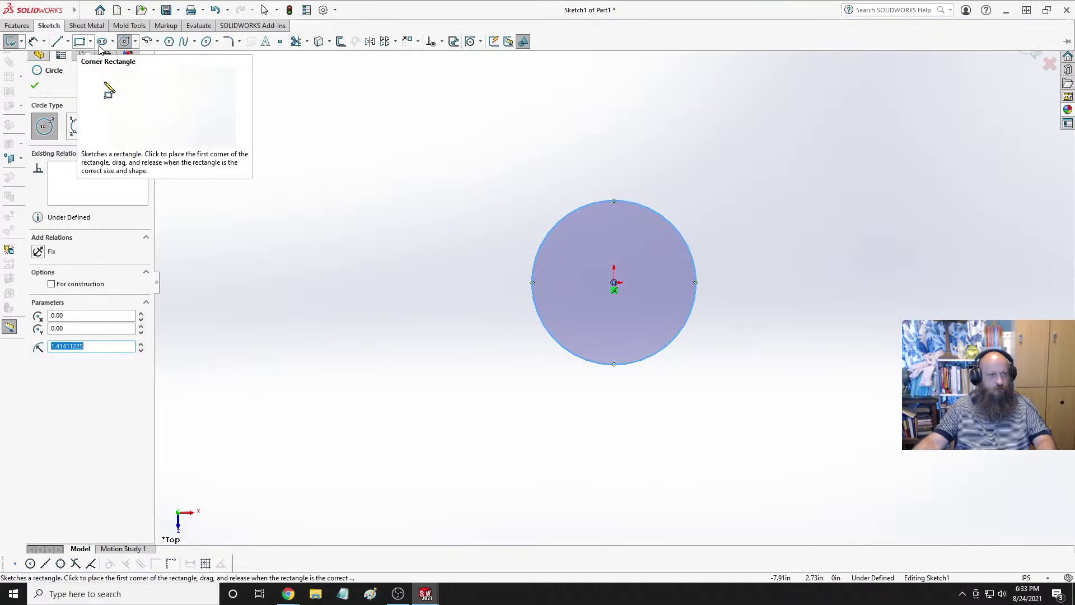
left_click(615, 283)
left_click(650, 246)
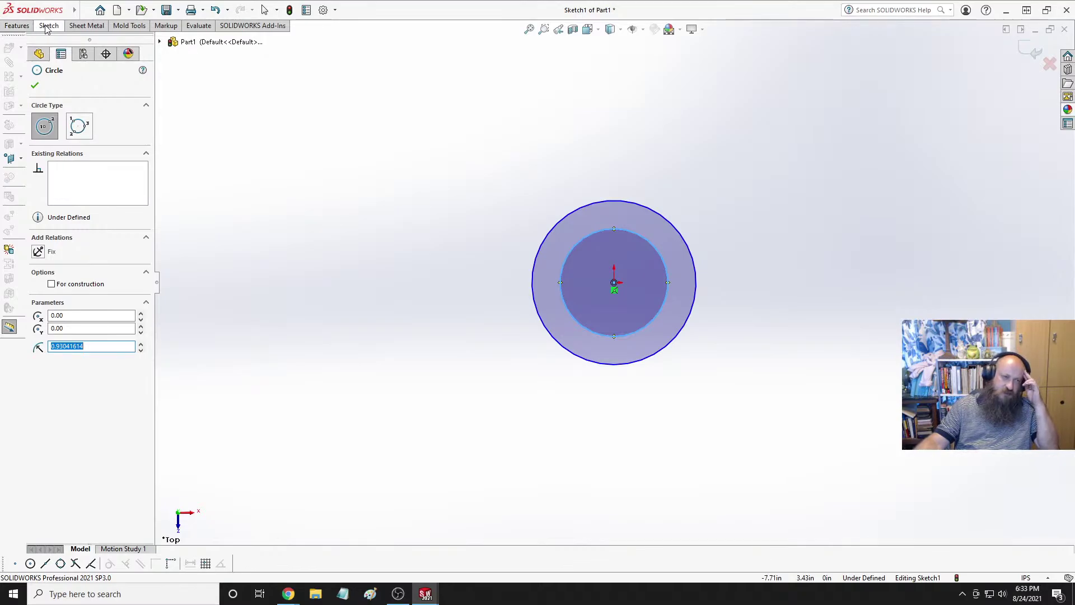
left_click(18, 26)
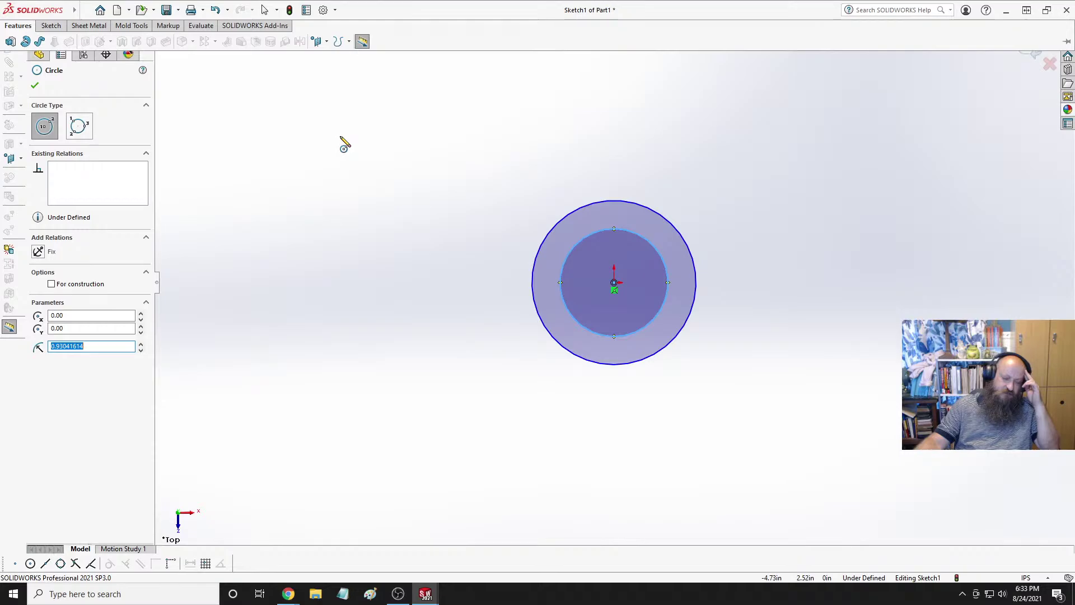
key("Escape")
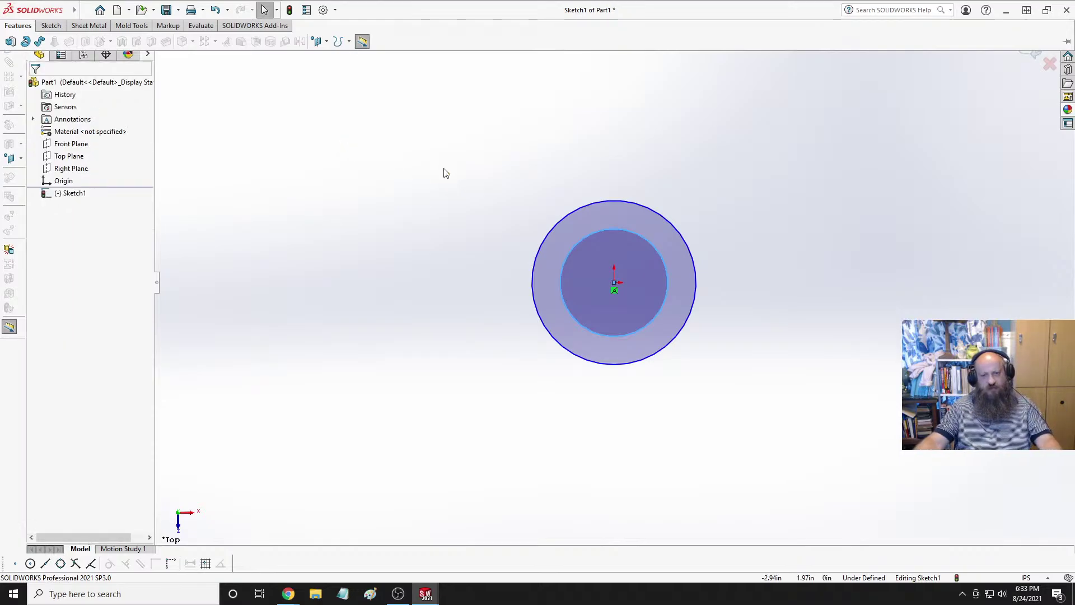
Switch to the 6GPUMtngBrkt part and check the exact diameter of the larger circle in Sketch11 under Cut-Extrude4.
key("ctrl+Tab")
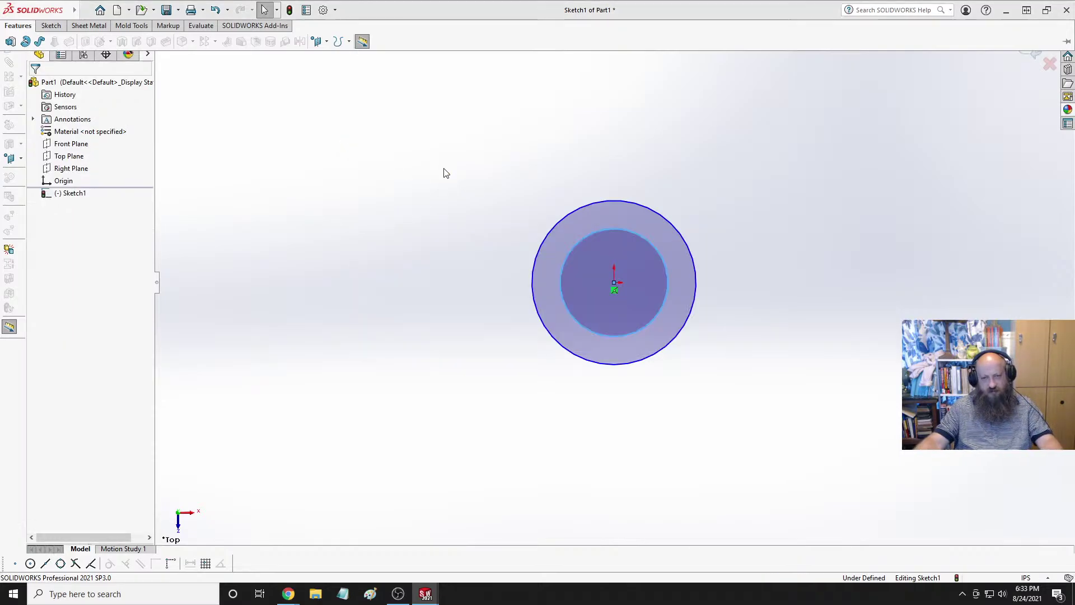
scroll(711, 202, "down", 5)
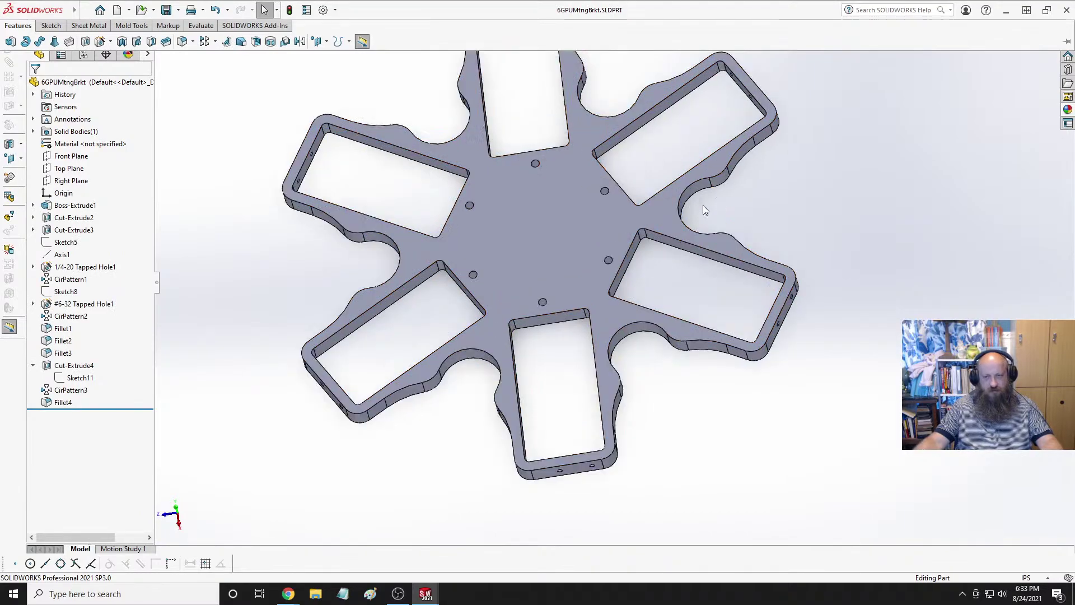
left_click(681, 195)
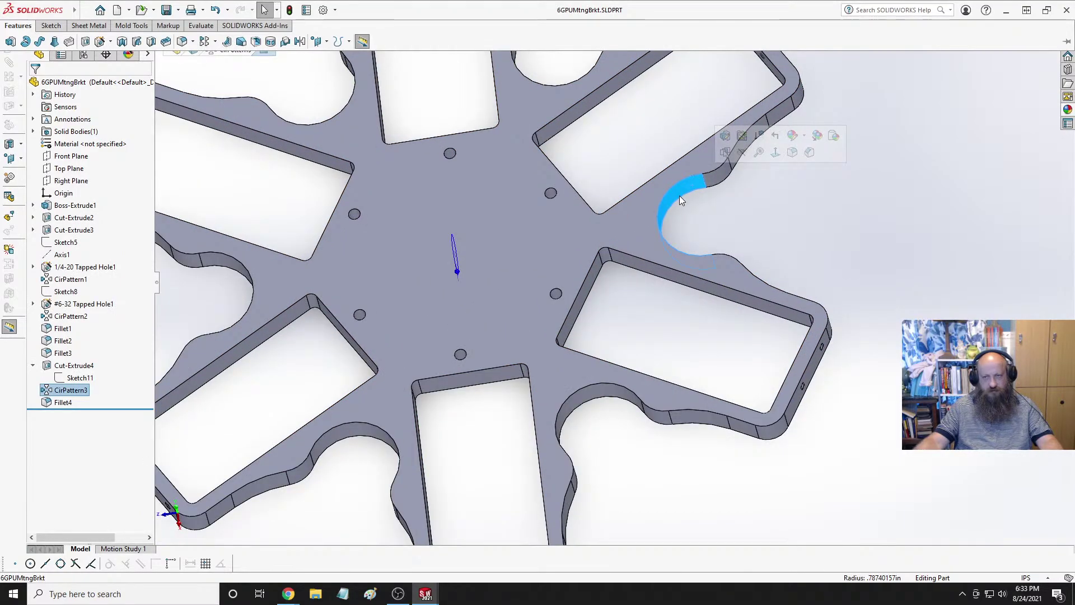
left_click(89, 377)
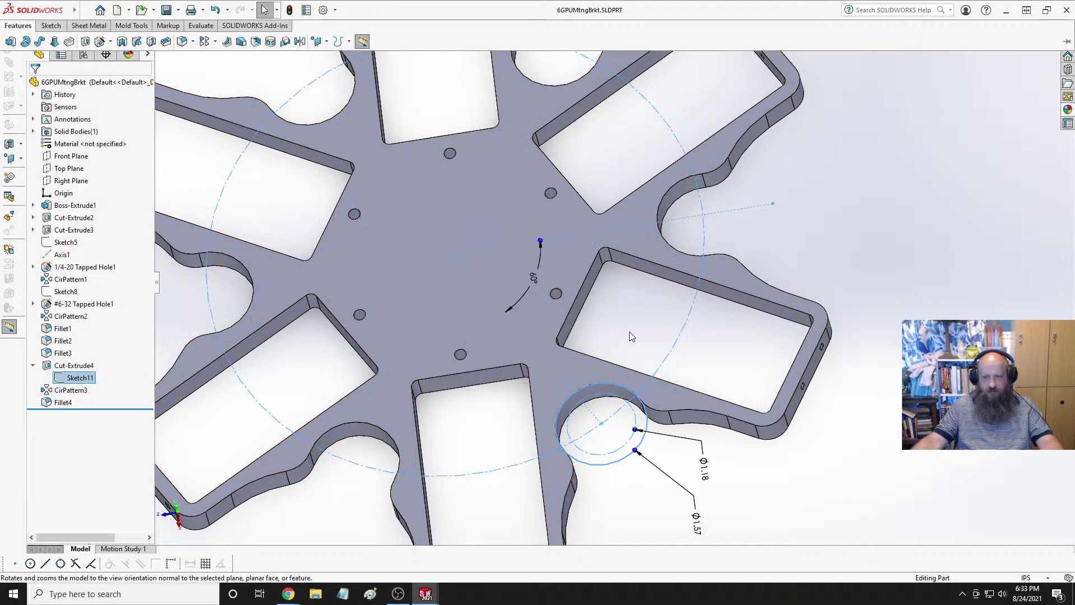
double_click(697, 525)
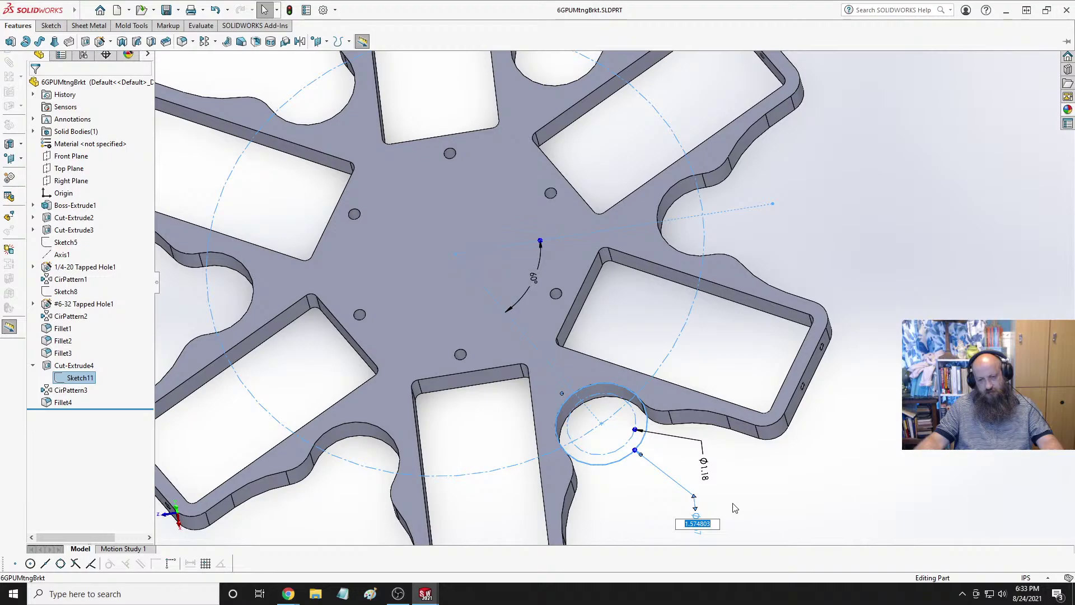
left_click(757, 469)
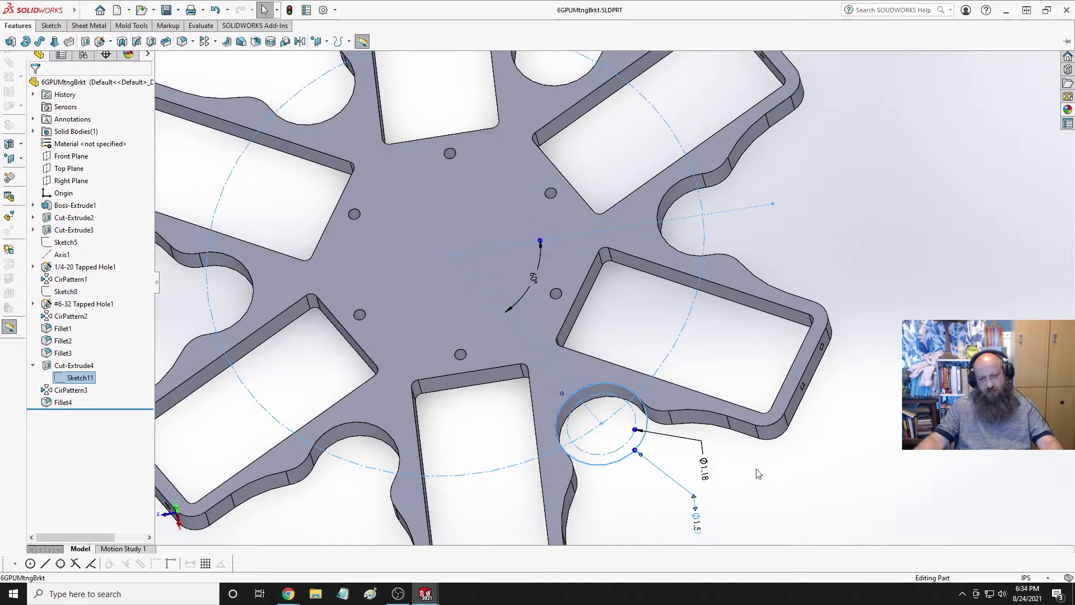
Switch to Chrome, convert 40 mm to inches in the unit converter, and look over the slide rod reference pages.
left_click(295, 594)
left_click(350, 540)
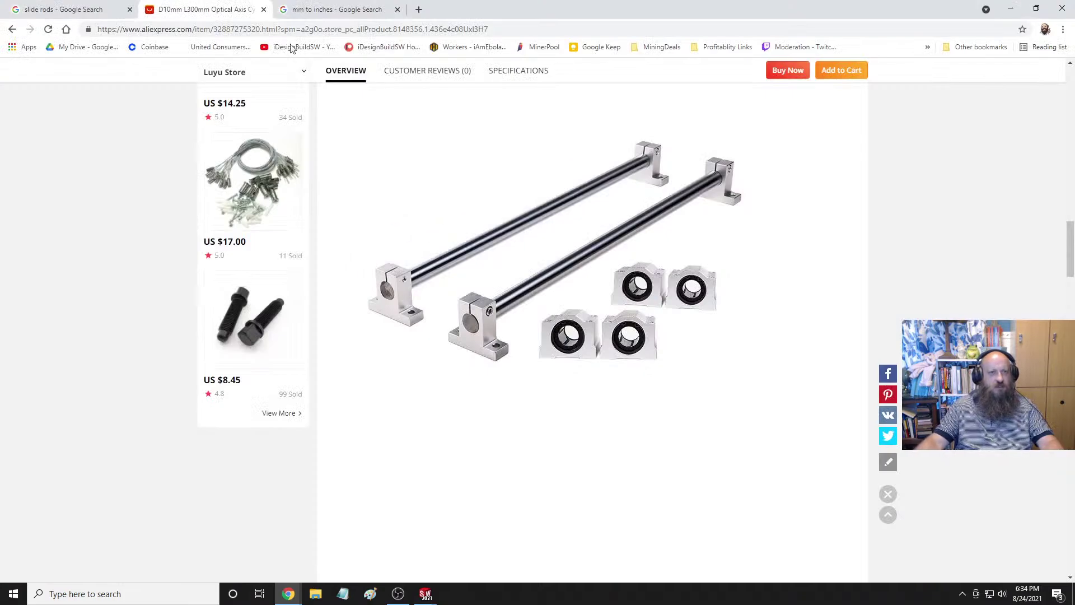
left_click(302, 9)
double_click(191, 219)
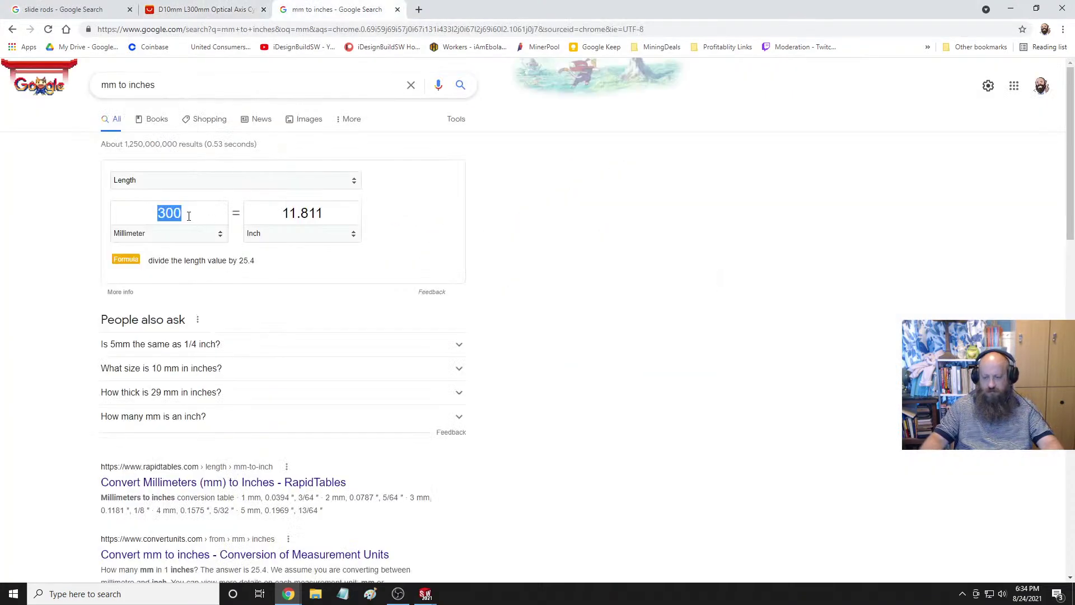
type("40")
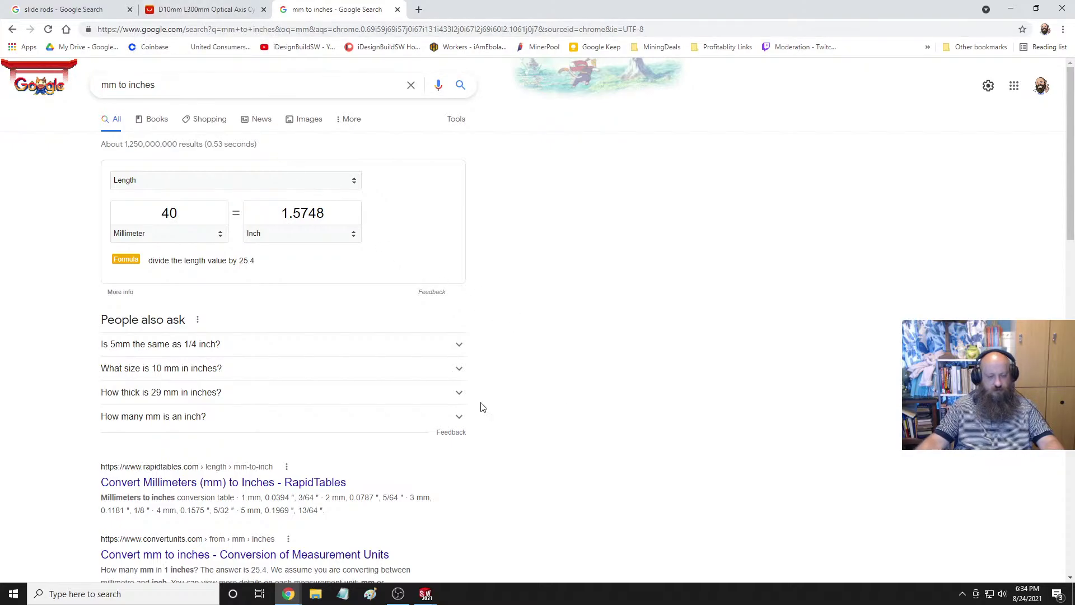
key("ctrl+1")
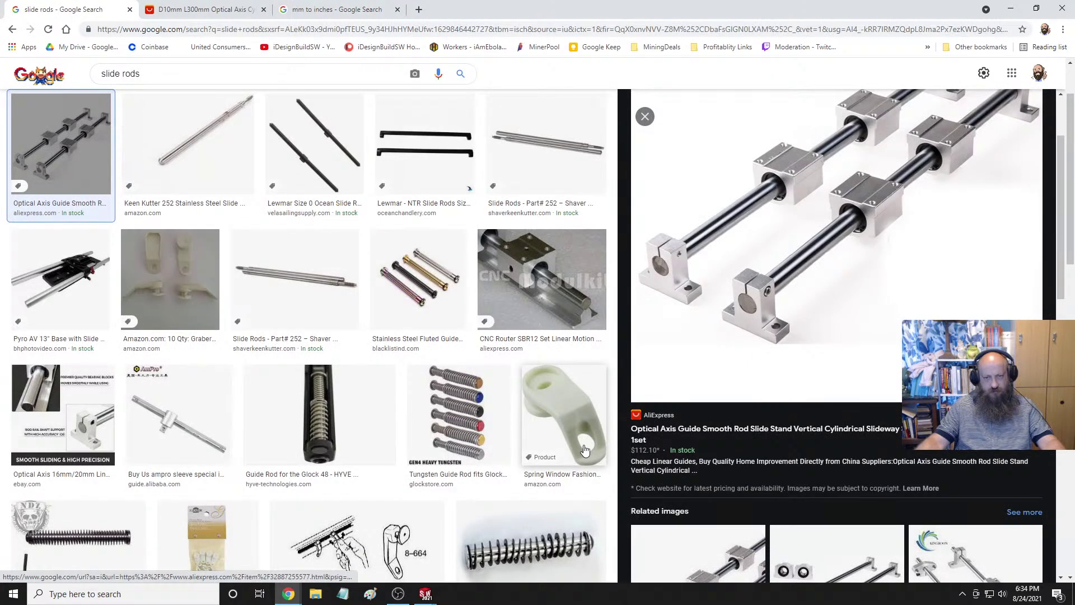
key("ctrl+Tab")
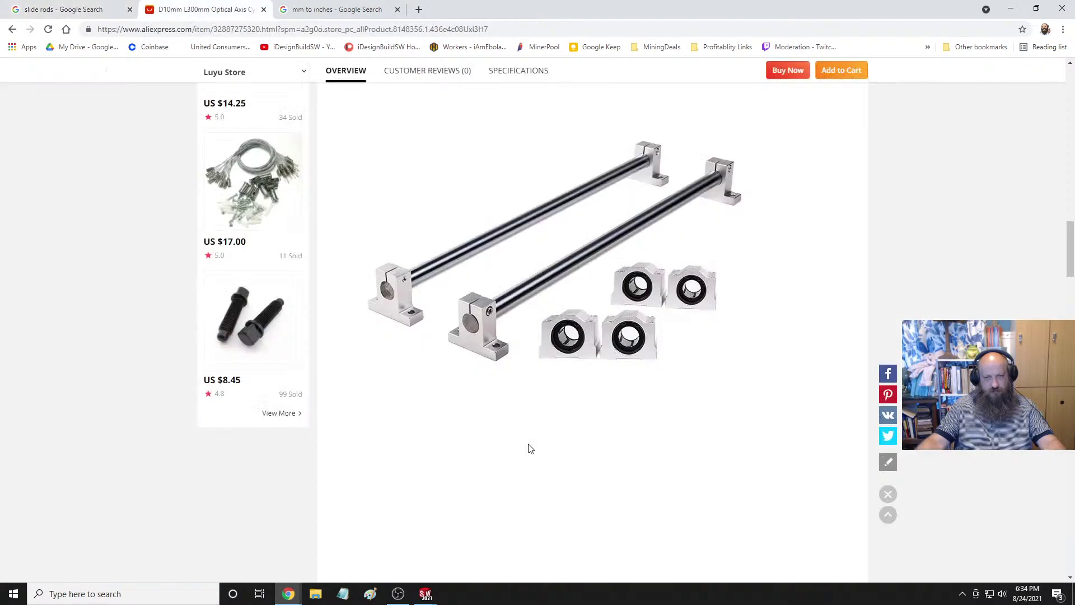
Switch back to the Part1 sketch in SOLIDWORKS and dimension the outer circle's diameter as 40.
mouse_move(425, 594)
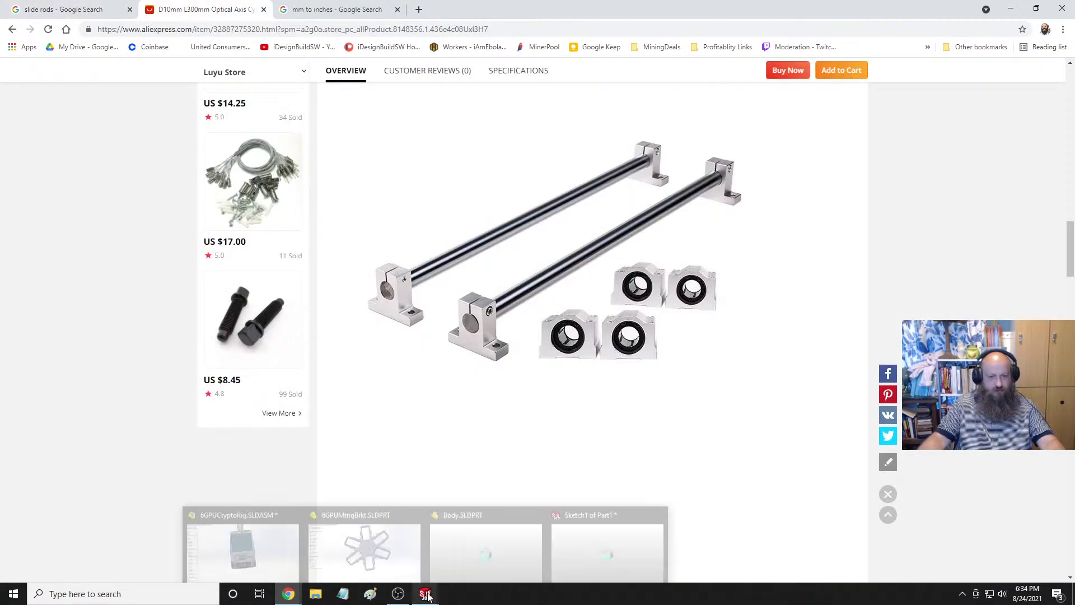
left_click(592, 550)
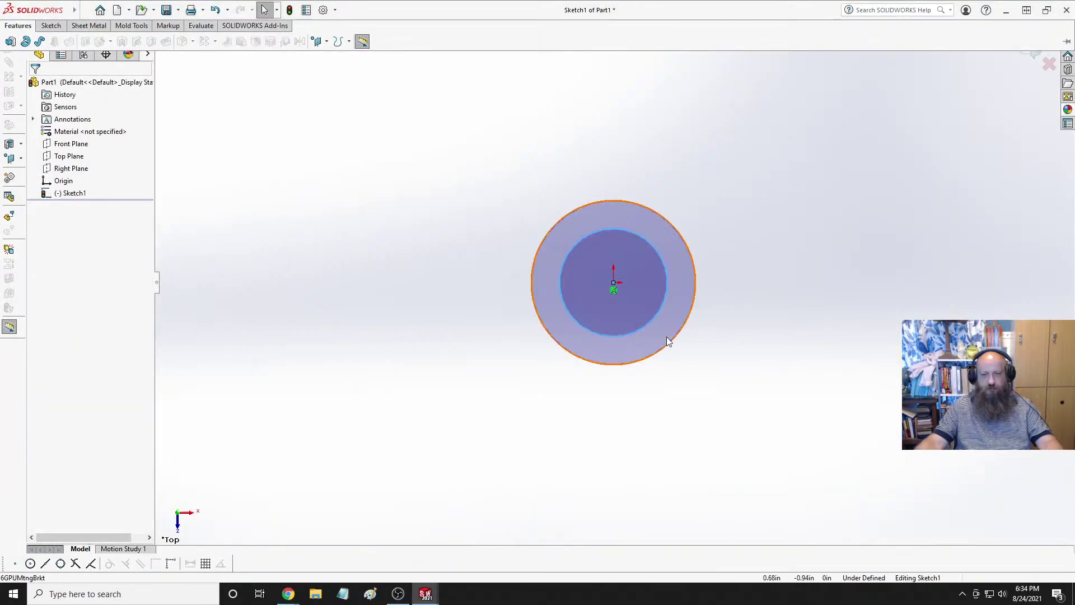
left_click(49, 25)
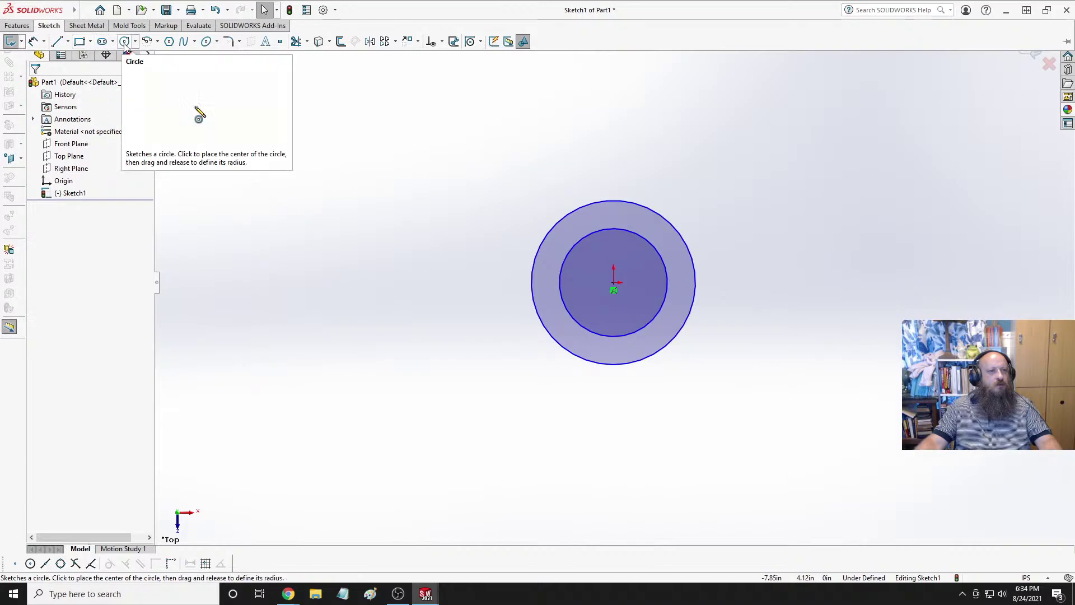
left_click(666, 217)
left_click(700, 171)
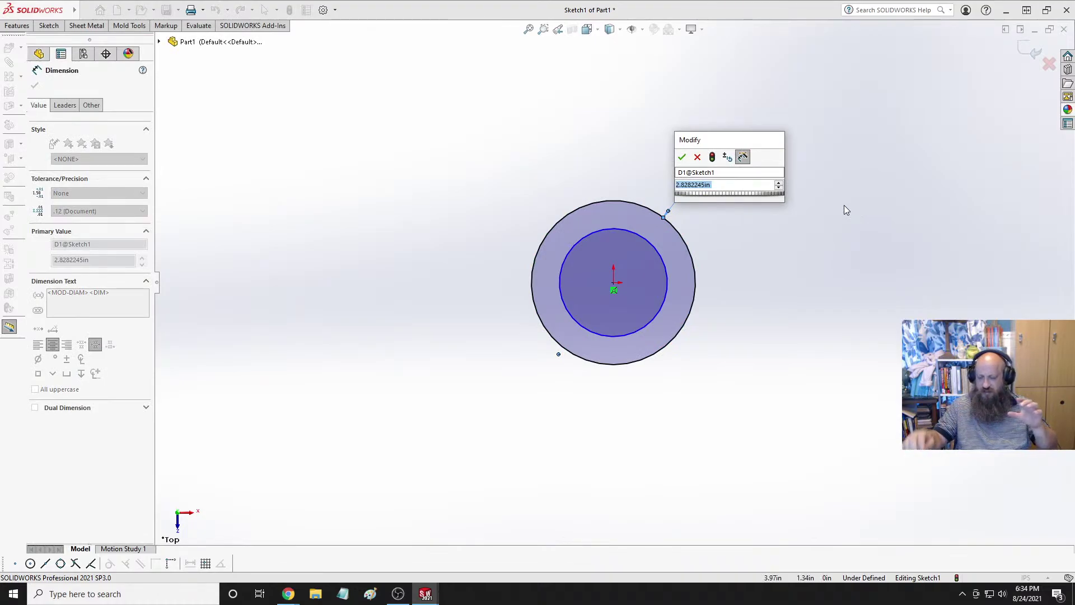
type("40")
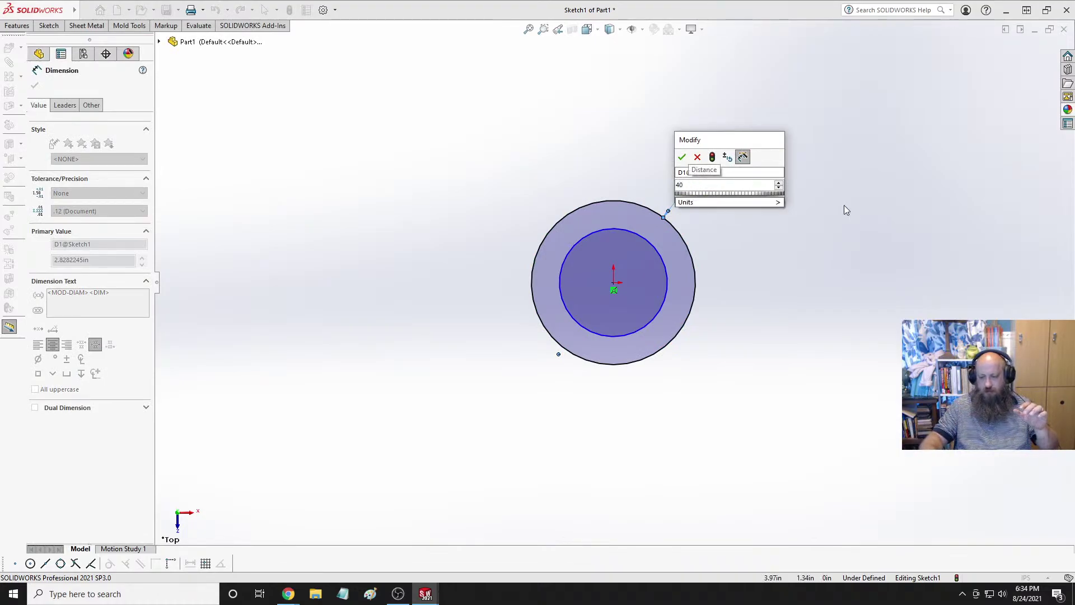
key("Return")
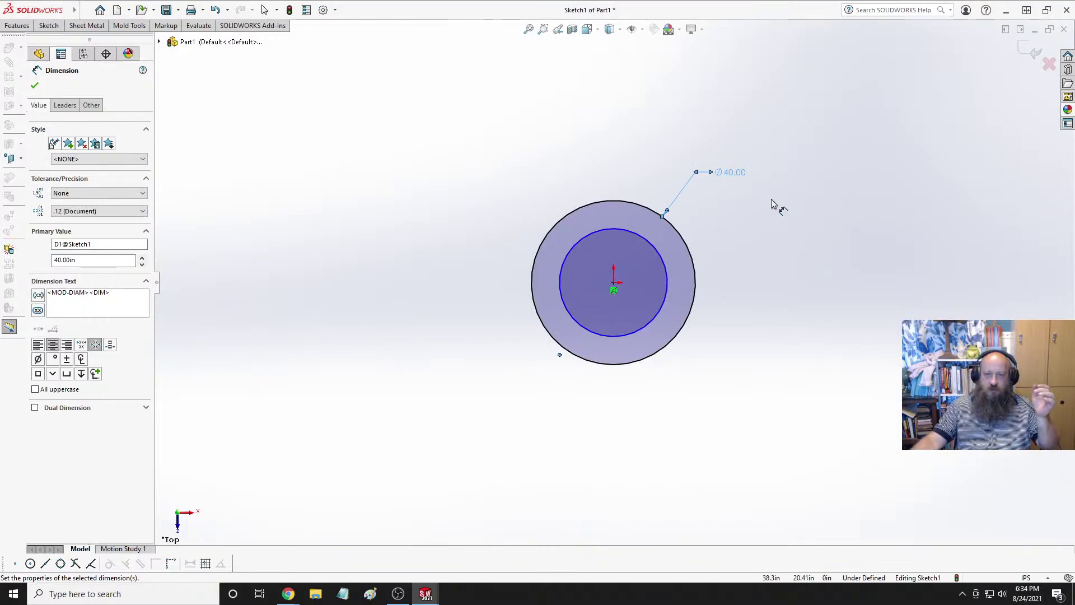
Set the dimensioned circle's diameter to 40 mm.
double_click(733, 172)
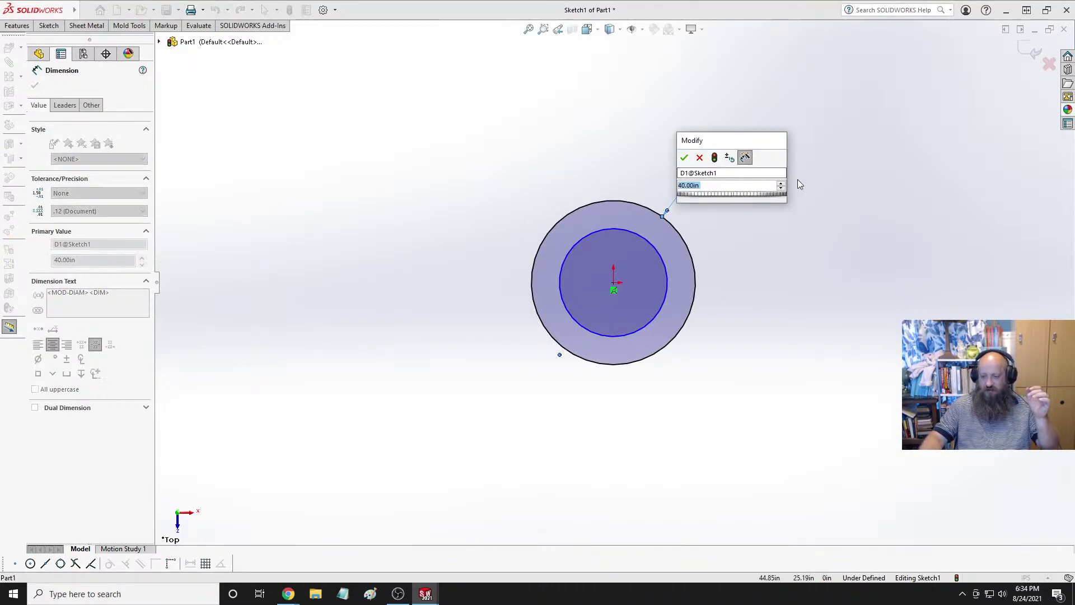
type("40mm")
key("Return")
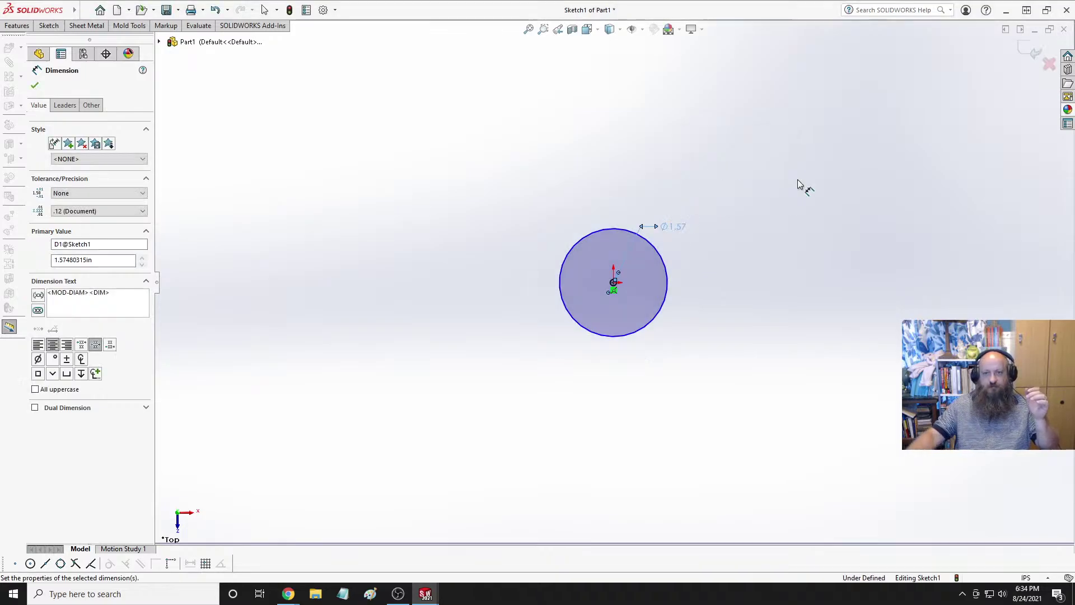
key("Escape")
Shrink the undimensioned circle so it lies inside the 40 mm circle, with a radius of about 0.54 in.
scroll(655, 255, "down", 5)
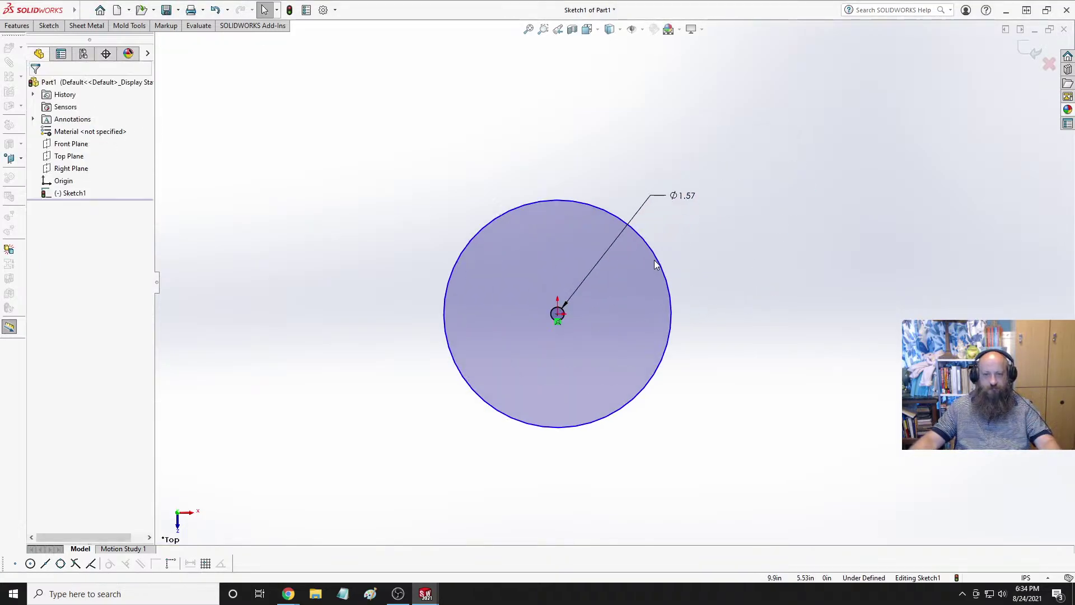
left_click(643, 240)
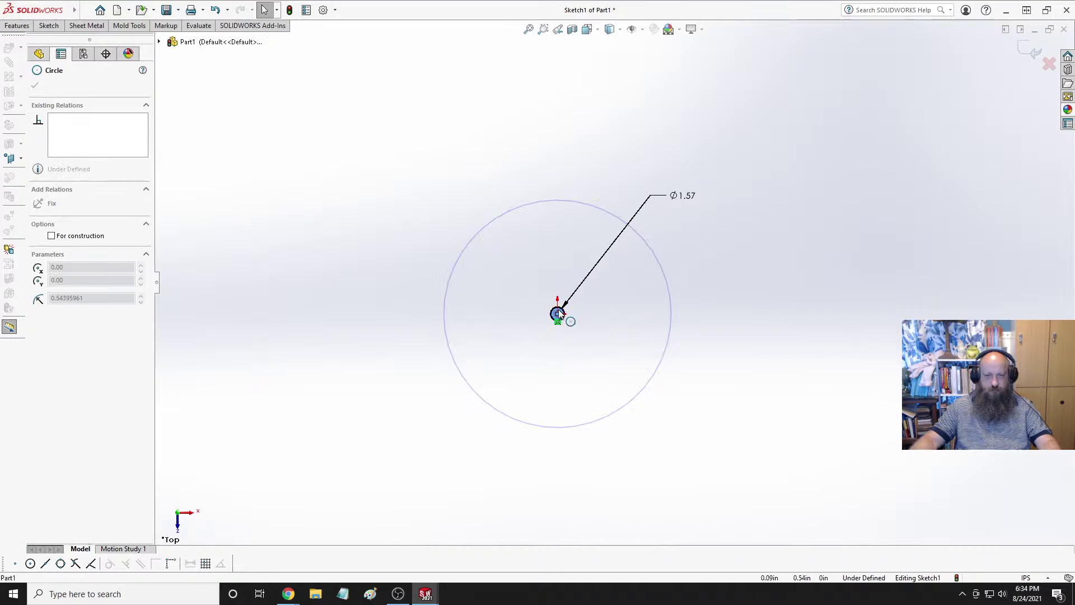
scroll(568, 319, "up", 5)
scroll(559, 319, "down", 7)
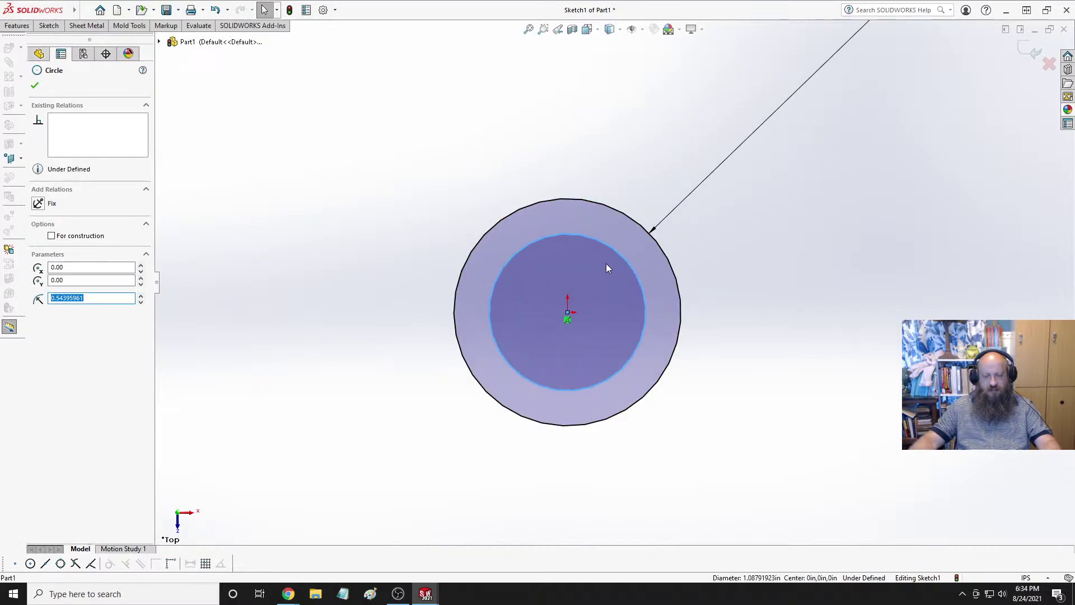
left_click(334, 249)
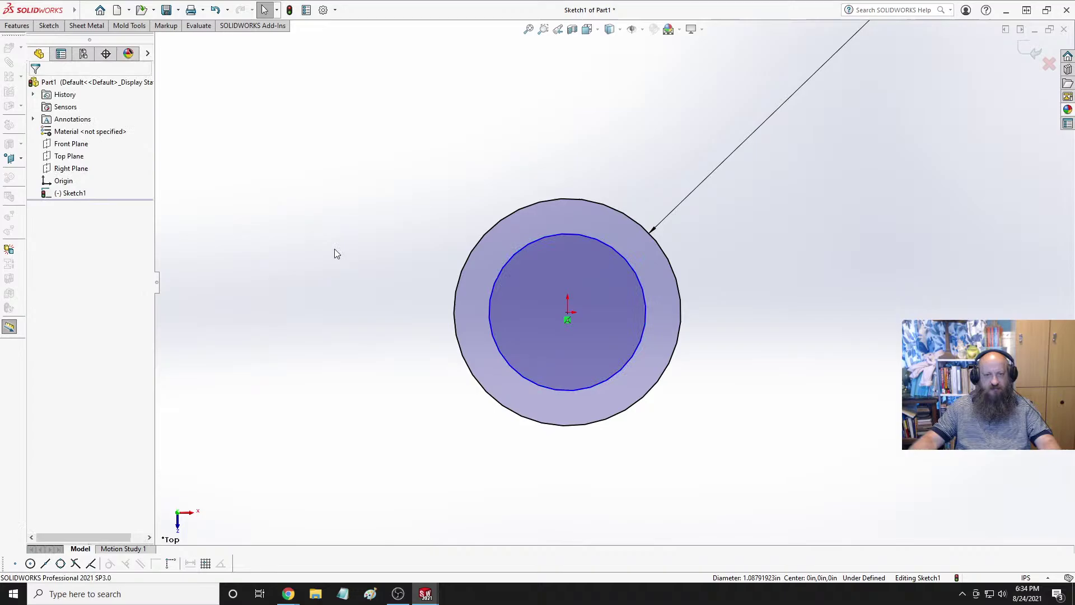
Dimension the inner circle's diameter and set it to 30.1 mm.
left_click(17, 26)
left_click(50, 26)
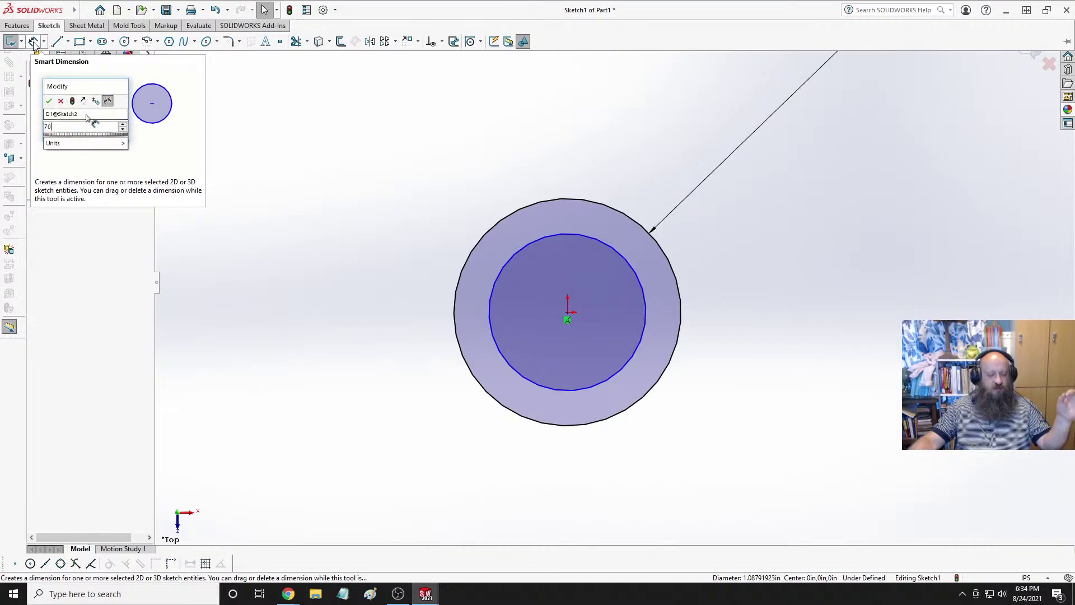
left_click(33, 42)
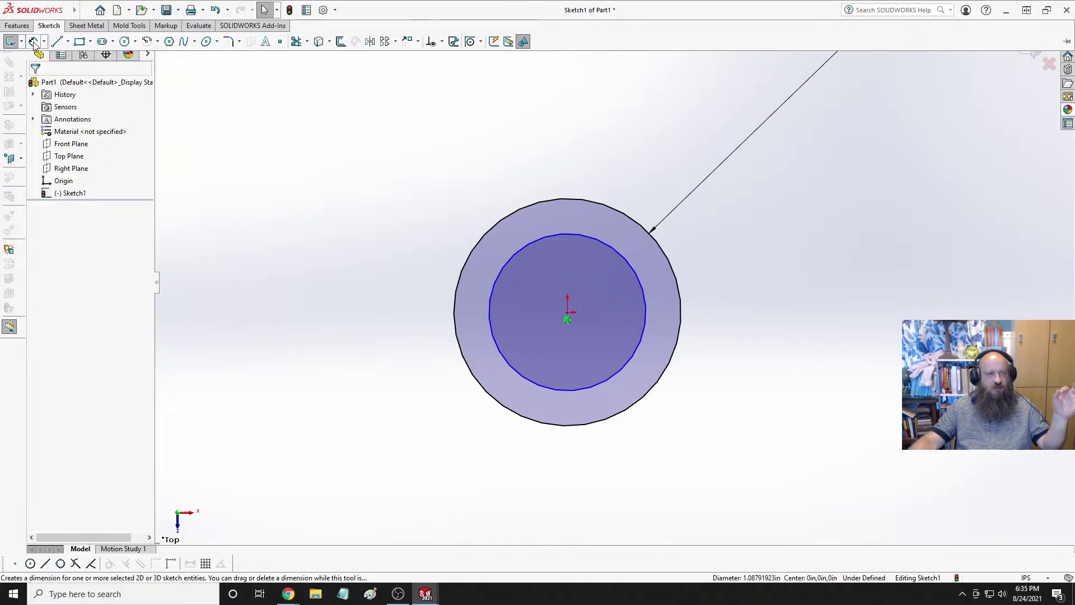
left_click(622, 252)
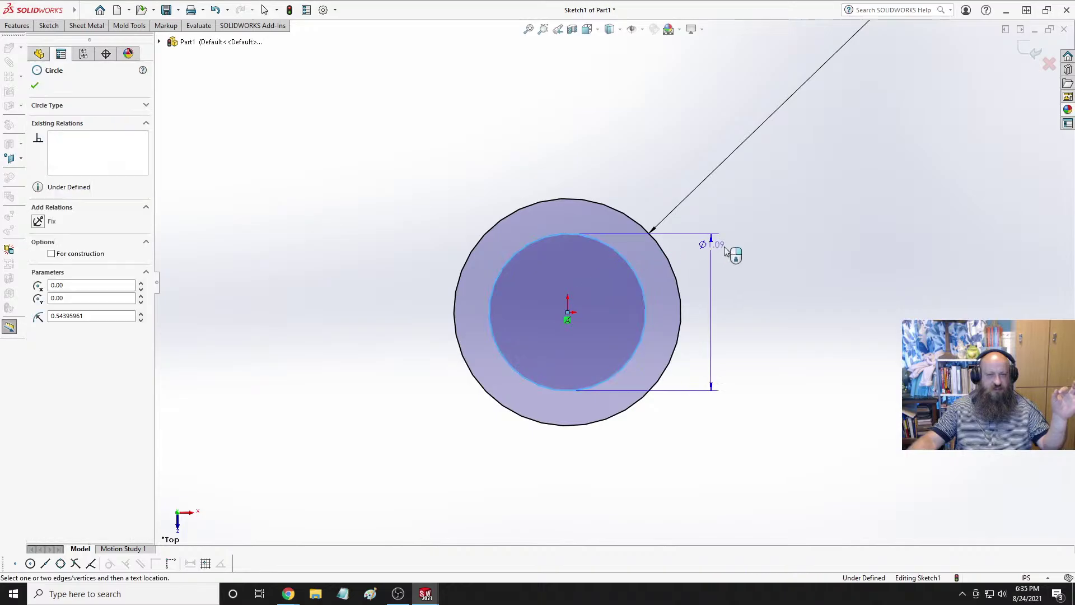
left_click(771, 206)
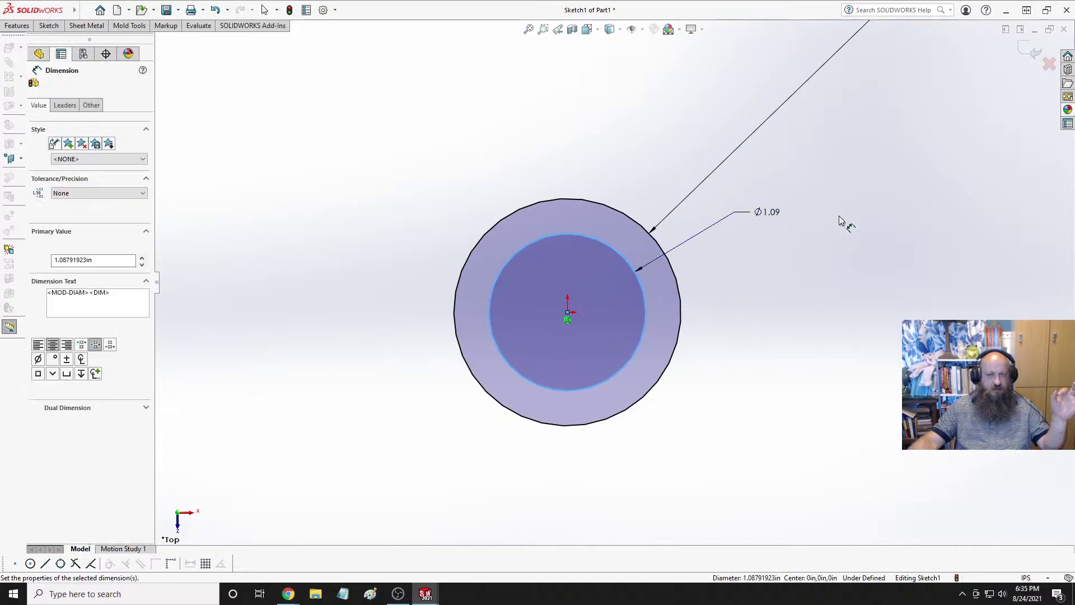
type("30.")
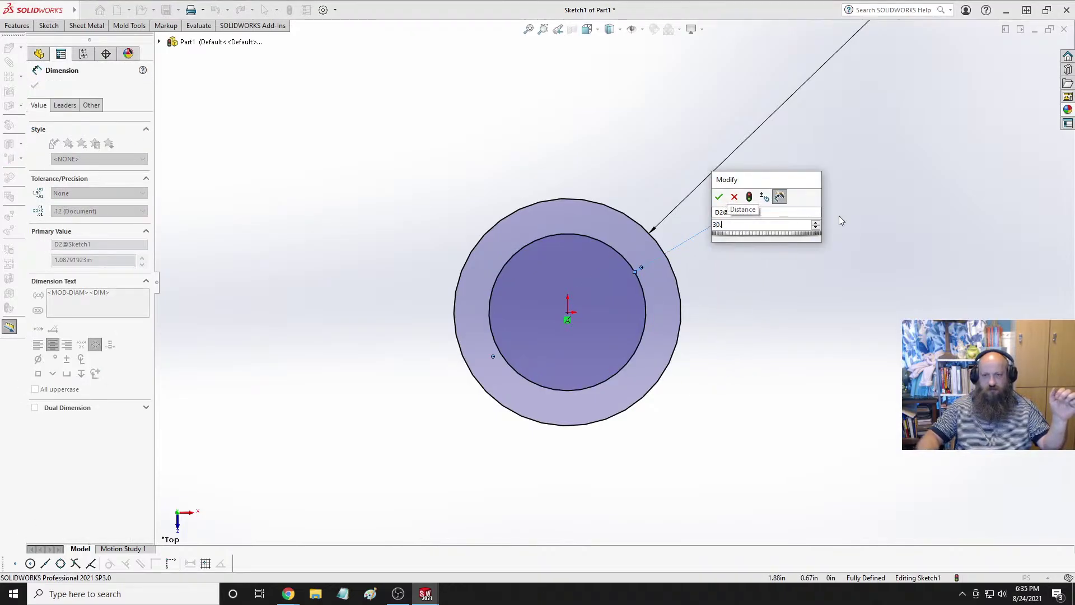
type("1")
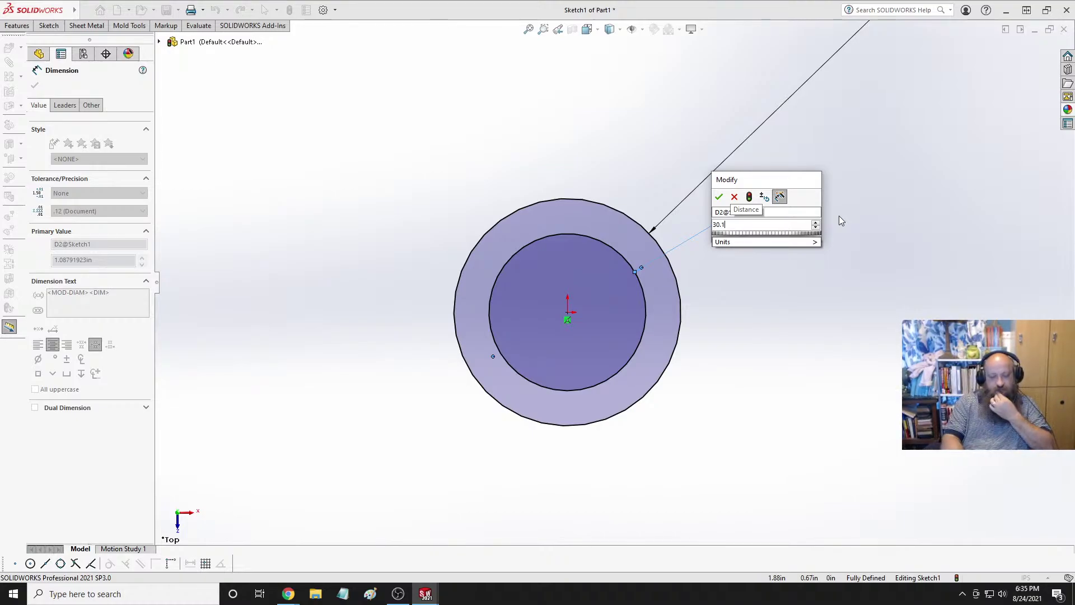
type("mm")
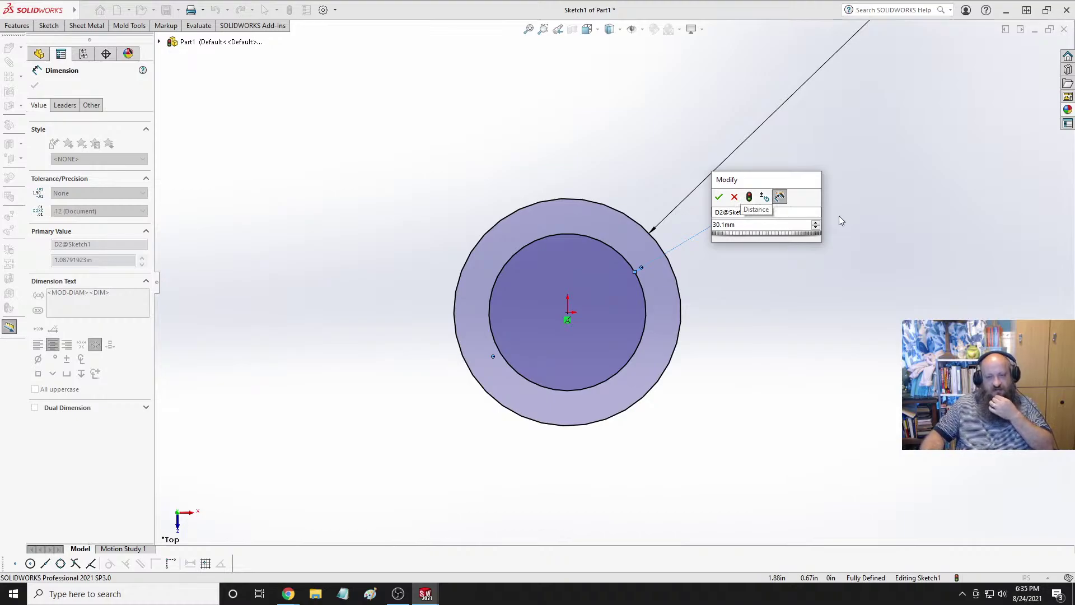
key("Return")
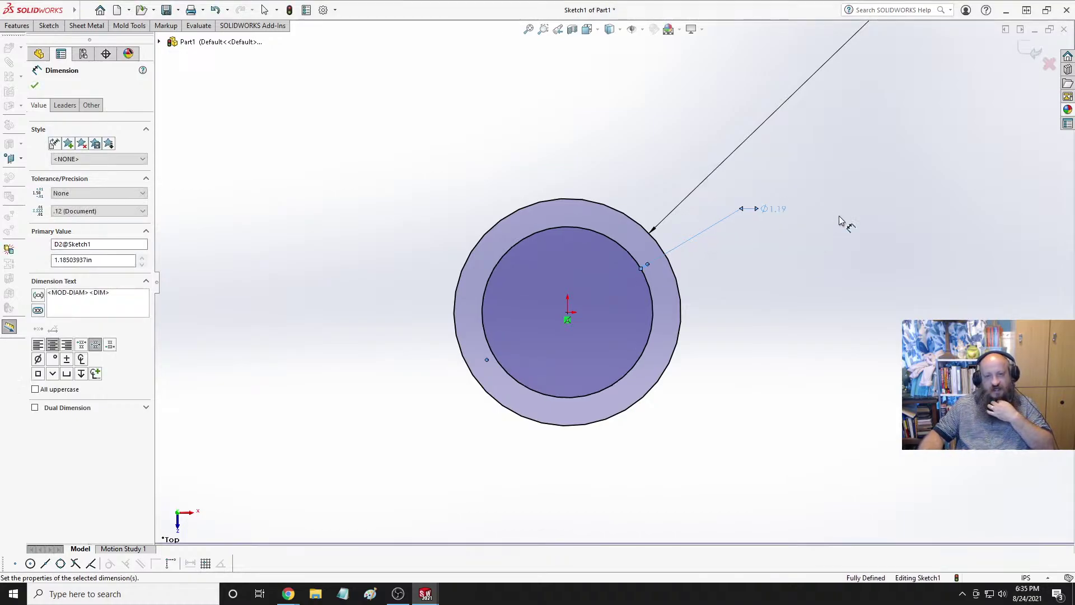
key("Escape")
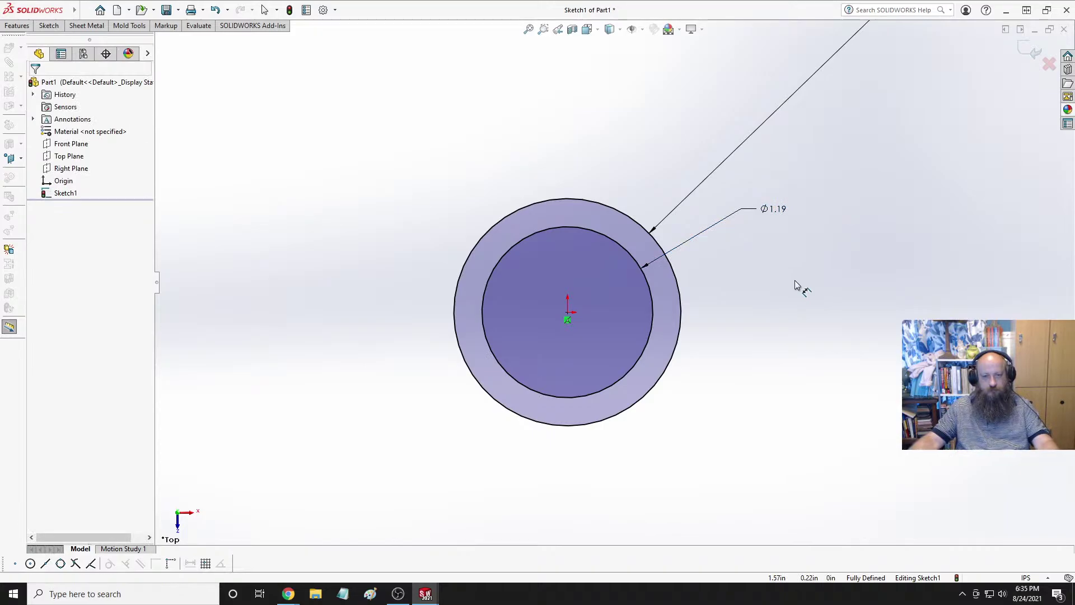
key("Escape")
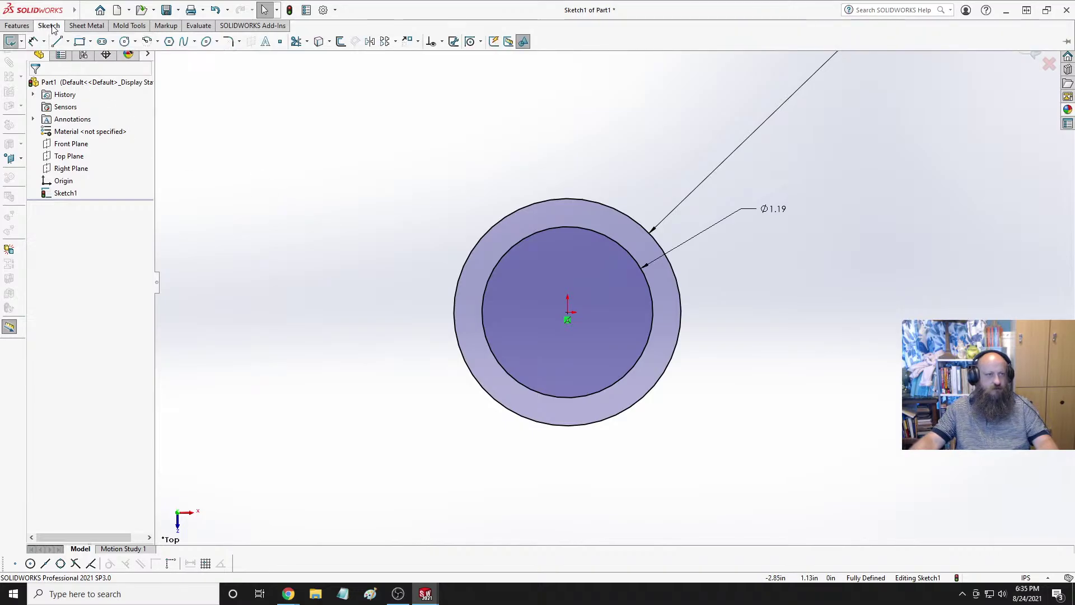
Extrude the ring profile as a blind boss with a depth of 0.125 in.
left_click(19, 26)
left_click(10, 41)
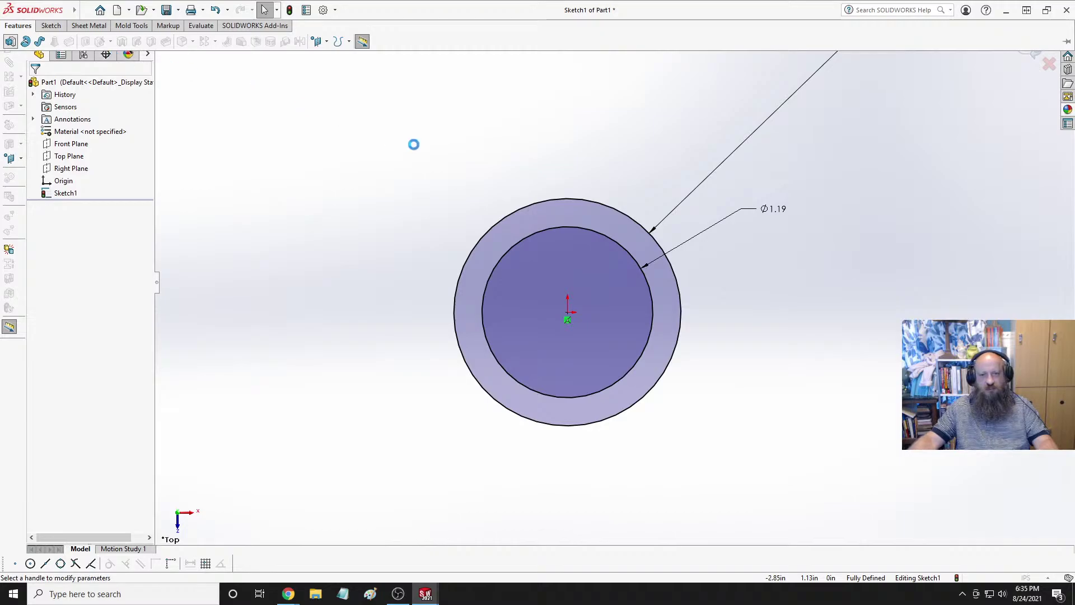
scroll(345, 331, "down", 5)
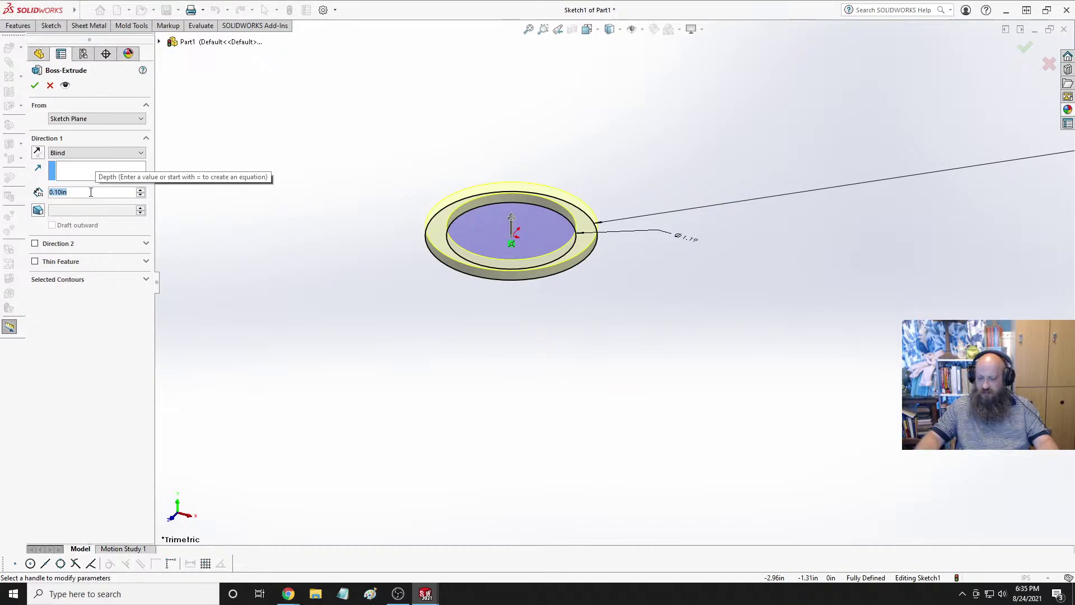
type(".125")
key("Return")
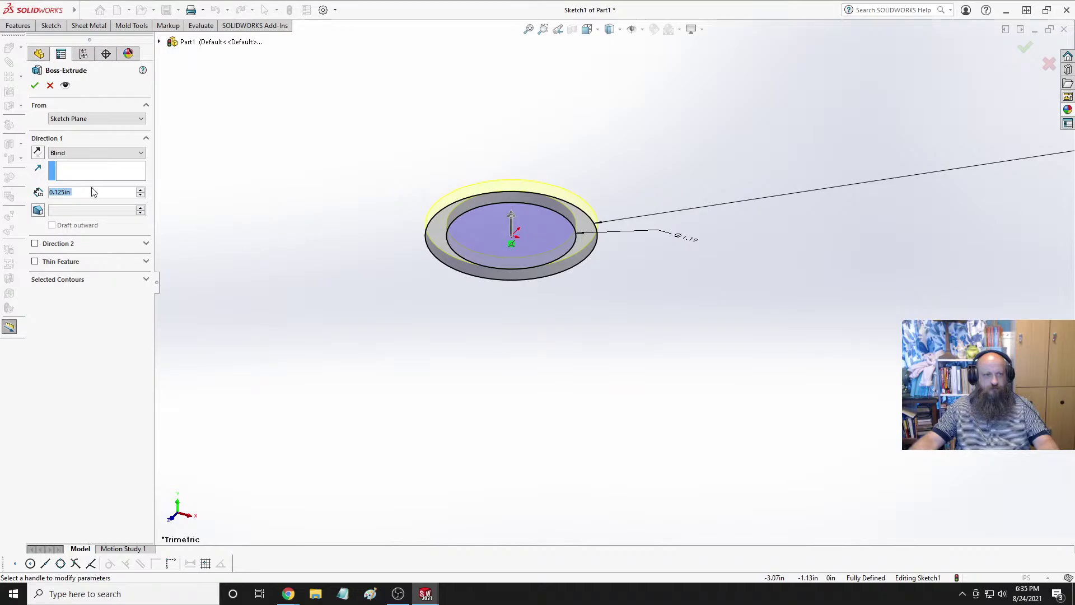
left_click(36, 85)
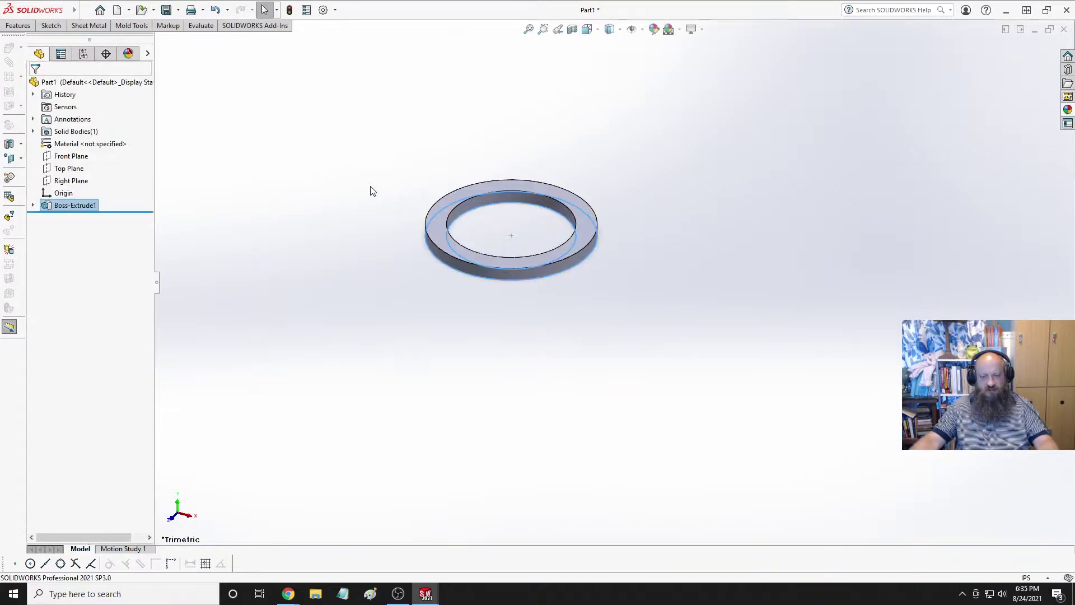
Browse the SOLIDWORKS material categories and assign Nylon 101 from Plastics to the ring part.
right_click(89, 143)
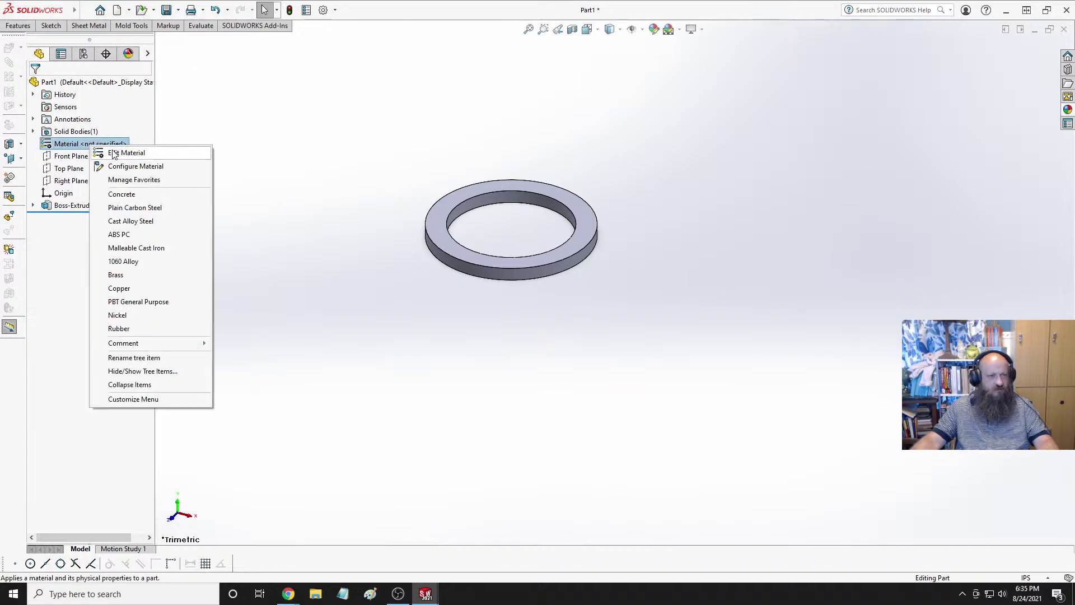
left_click(113, 154)
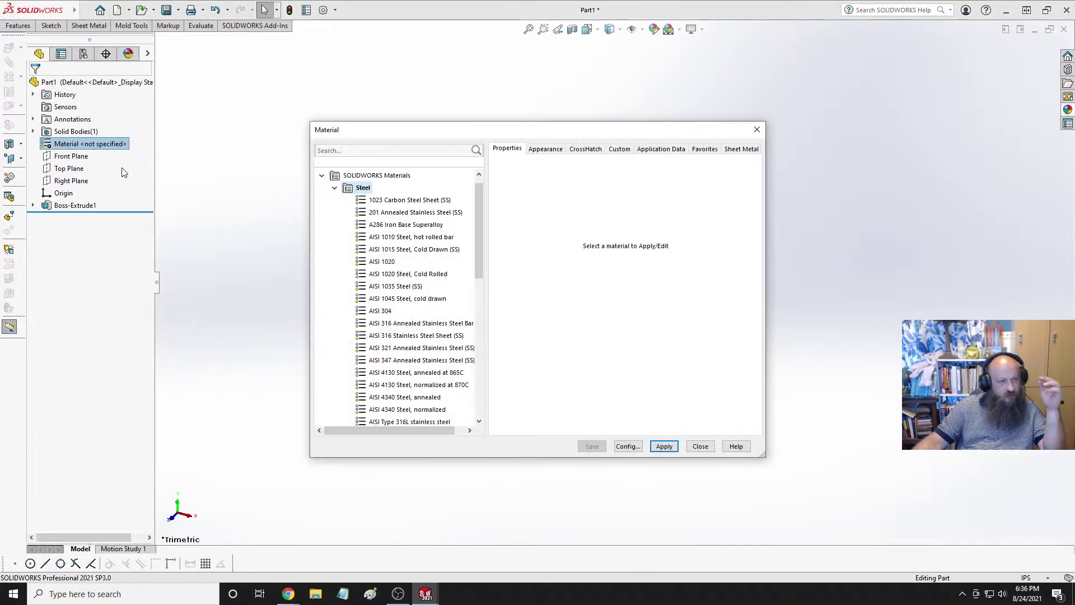
left_click(335, 188)
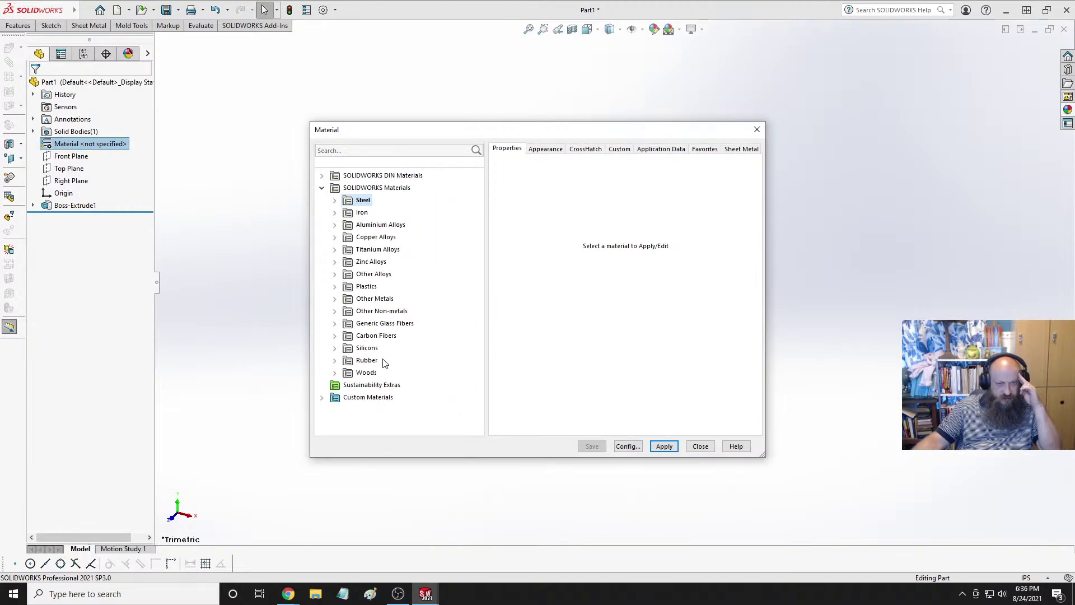
left_click(334, 336)
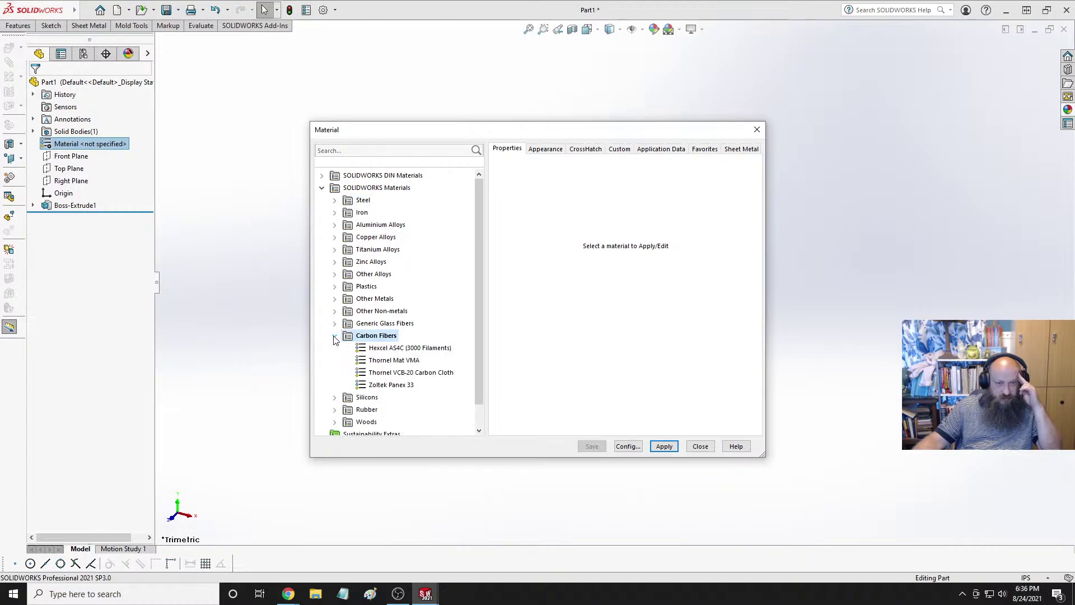
left_click(335, 337)
left_click(336, 348)
left_click(335, 348)
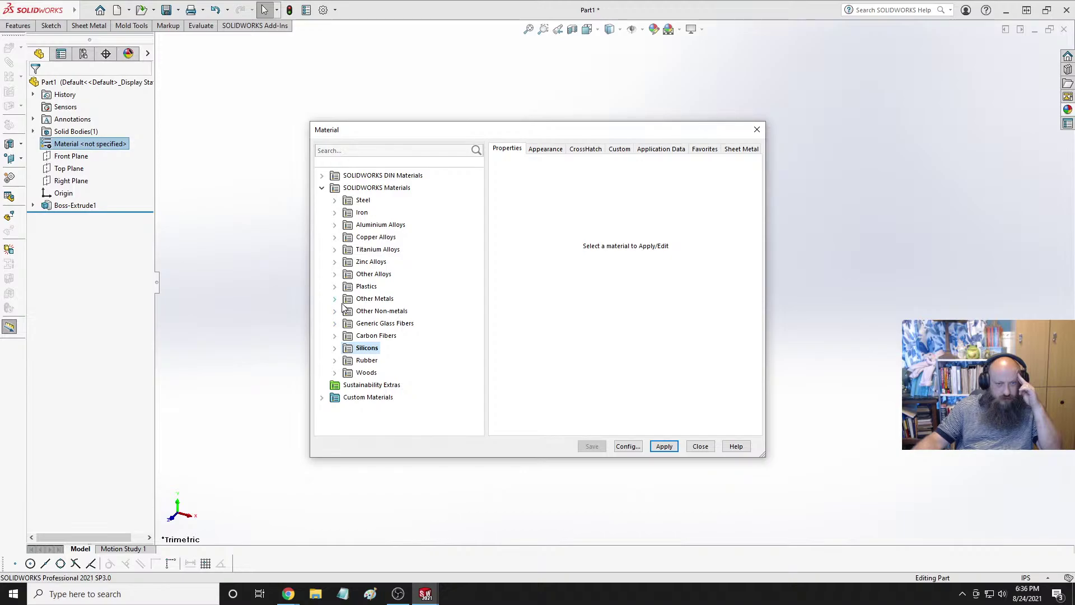
left_click(335, 287)
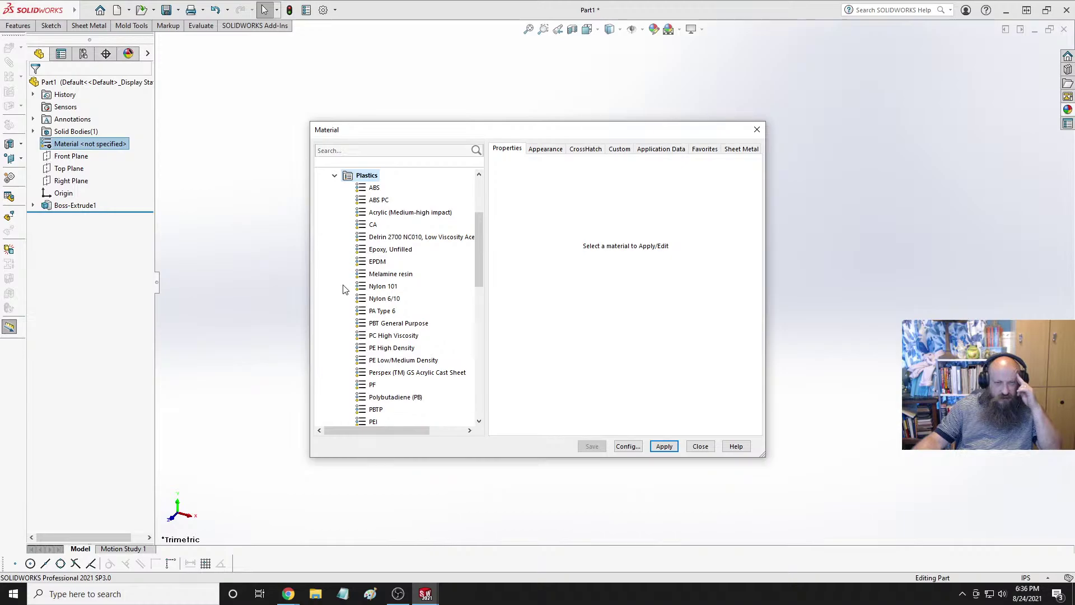
scroll(386, 308, "down", 4)
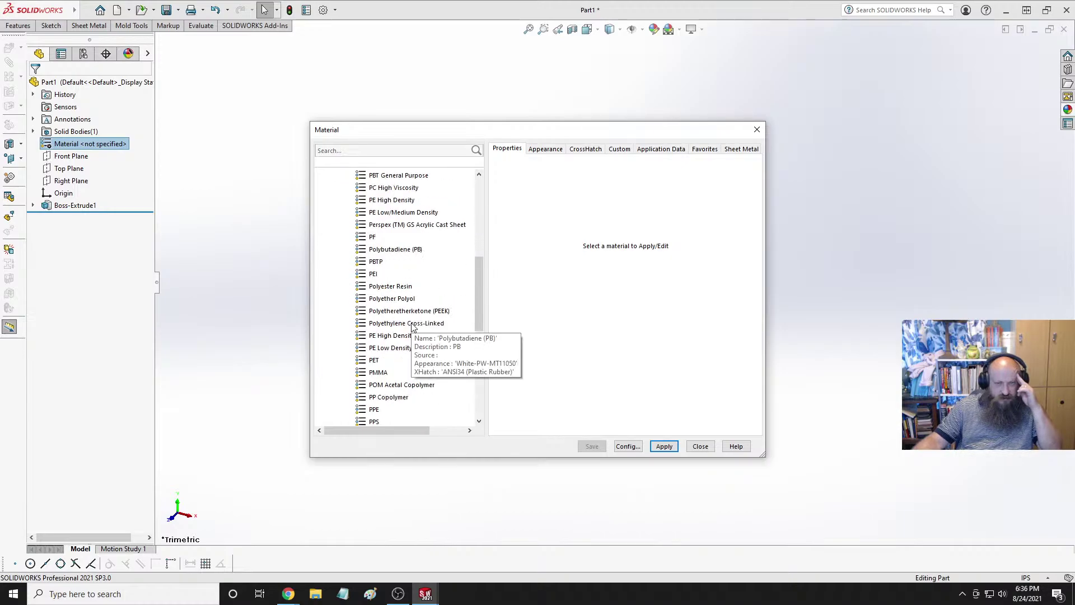
scroll(413, 326, "down", 1)
scroll(413, 327, "up", 5)
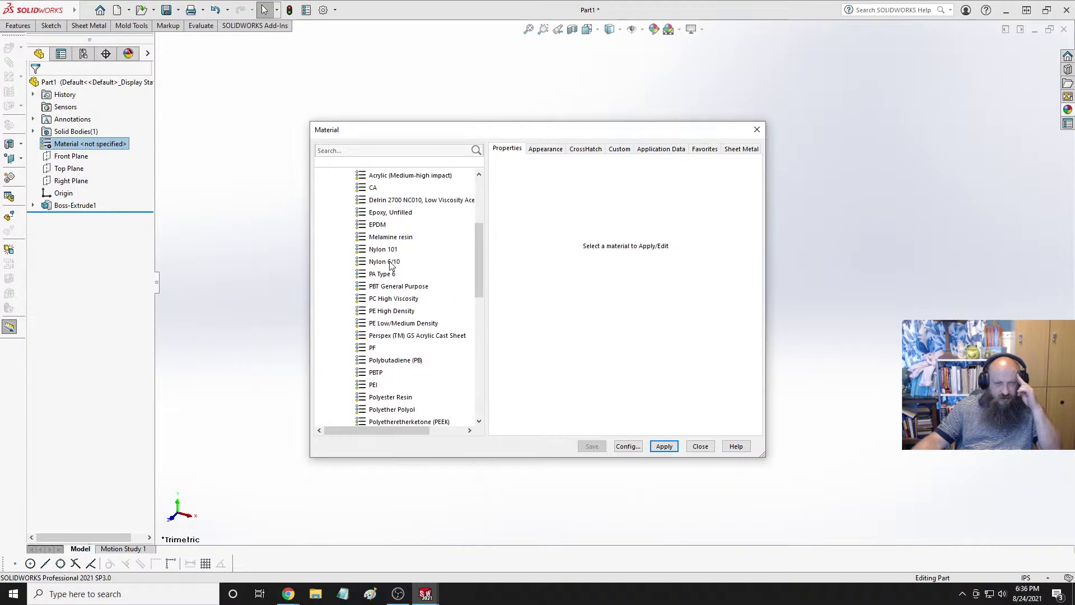
left_click(390, 263)
left_click(388, 250)
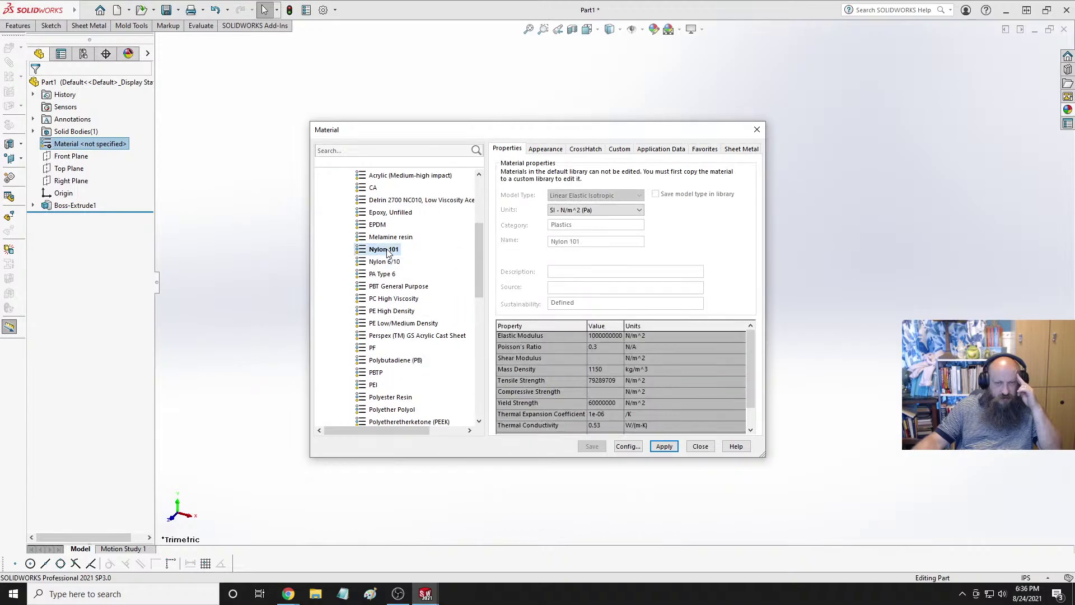
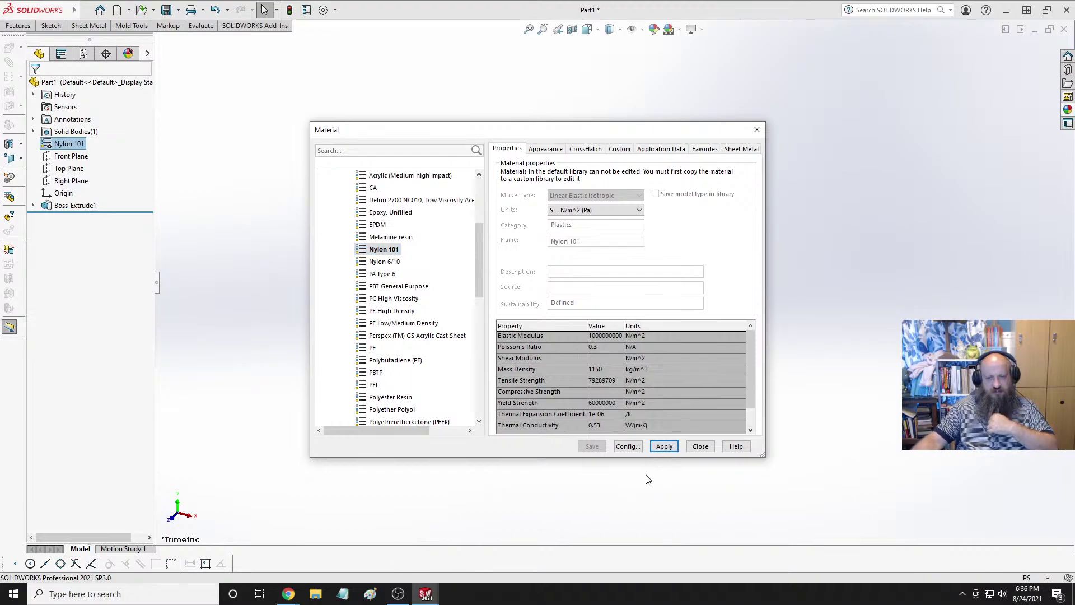
left_click(700, 446)
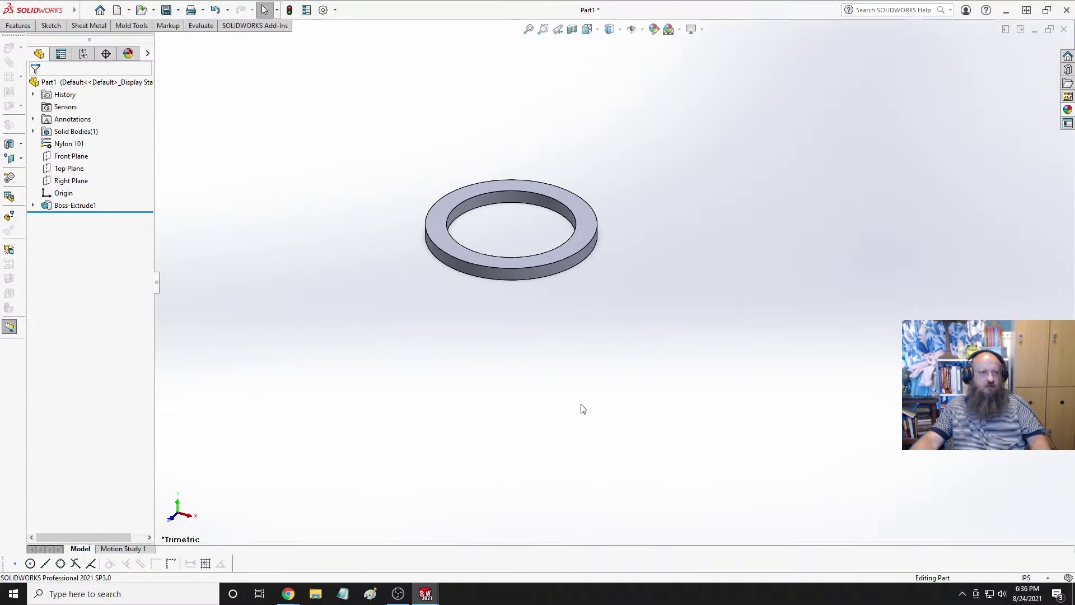
Inspect the extruded ring up close and view it from directly above.
scroll(483, 218, "down", 1)
scroll(493, 220, "up", 2)
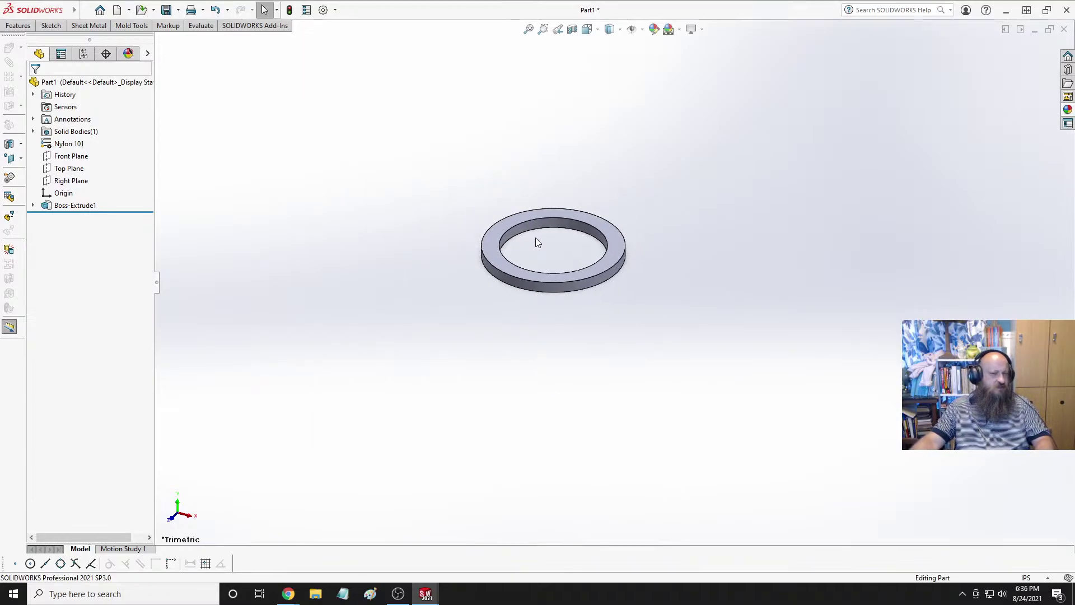
scroll(537, 239, "down", 6)
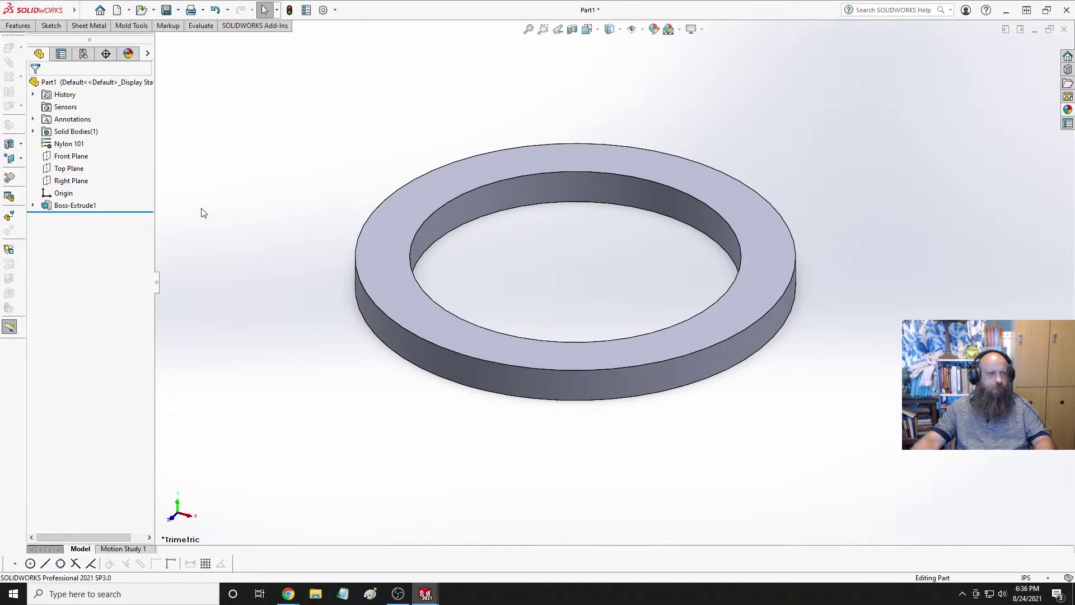
left_click(18, 25)
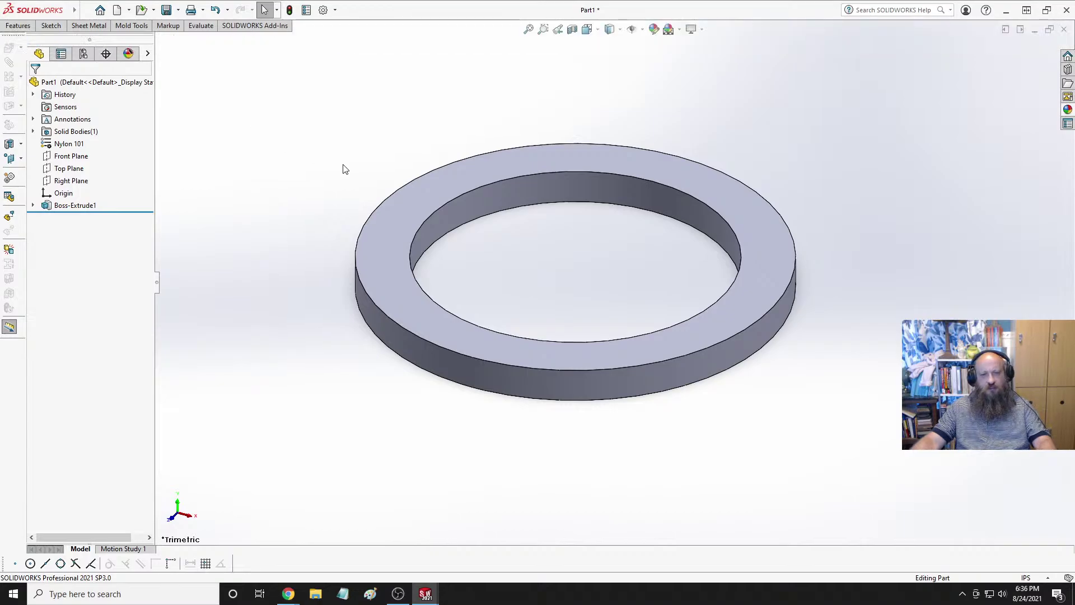
key("space")
left_click(487, 246)
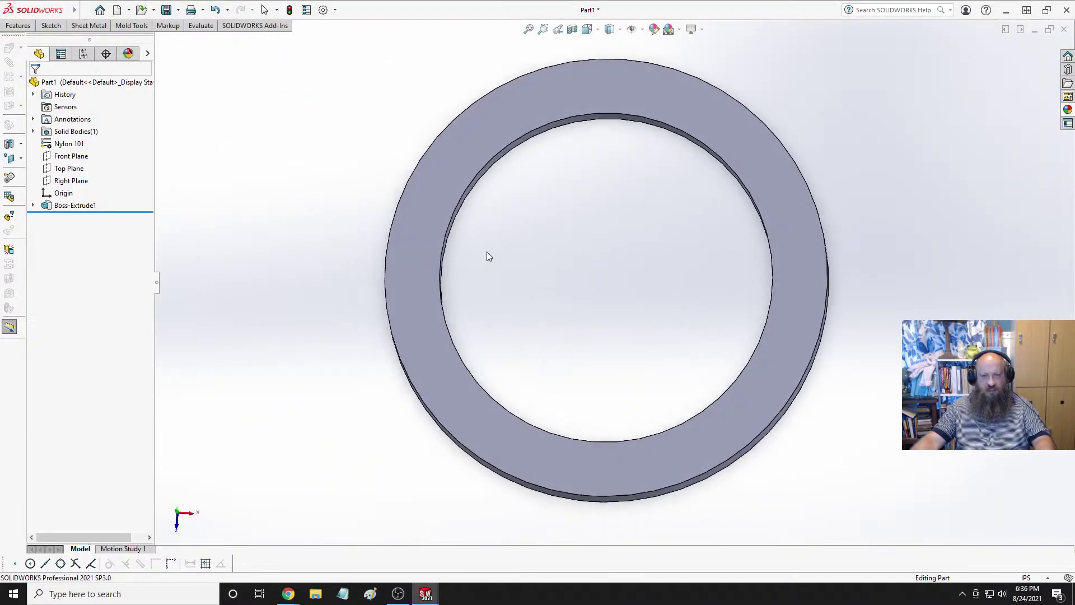
Switch to the 6GPUMtngBrkt part and view the six-arm bracket face-on.
key("ctrl+Tab")
key("ctrl+Tab")
key("ctrl+Tab")
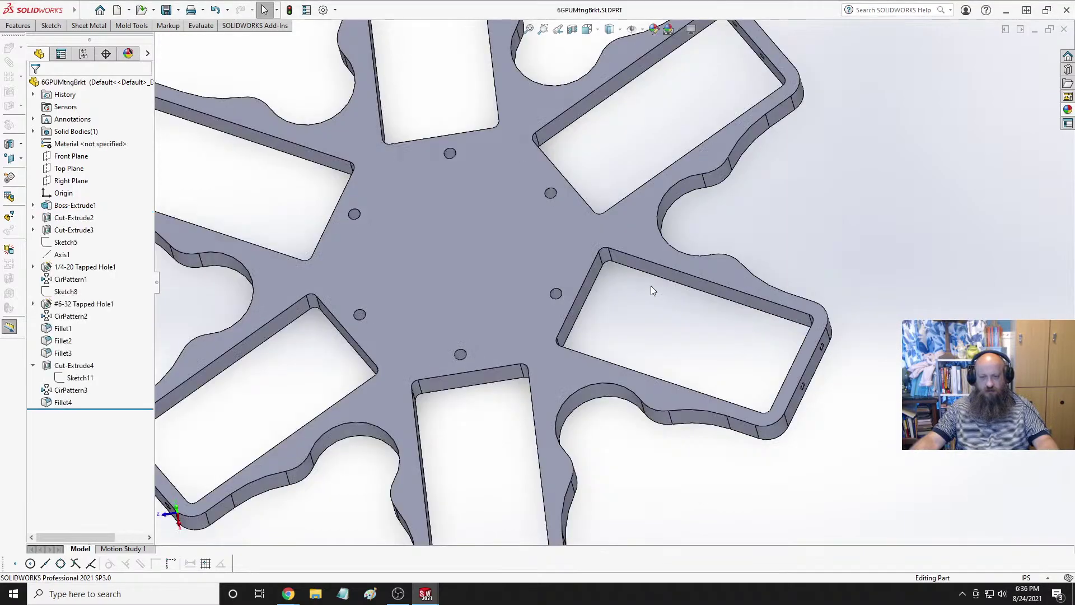
key("space")
left_click(508, 261)
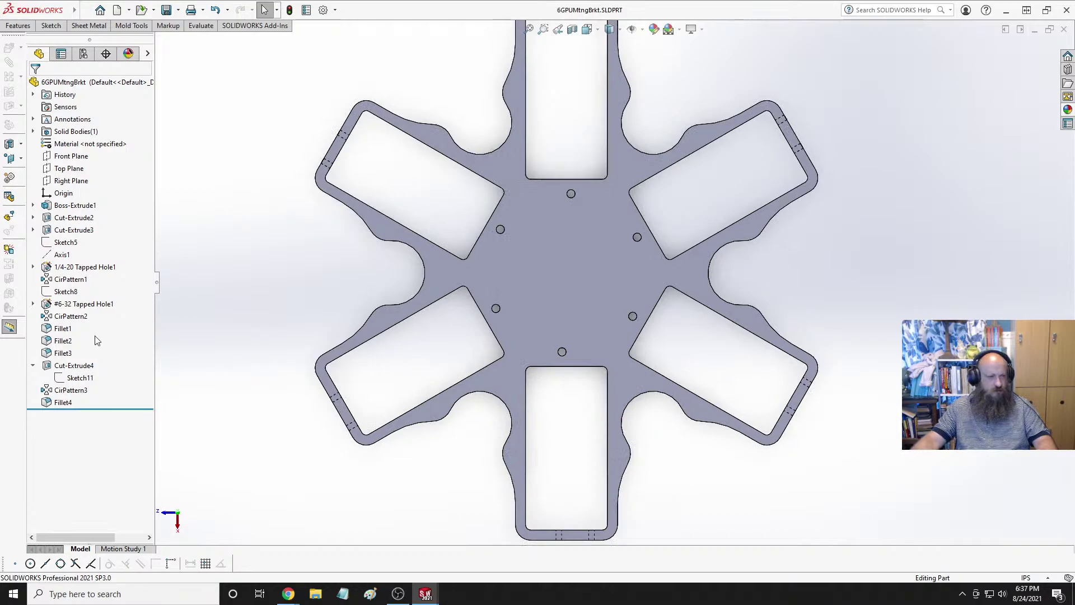
Check the Cut-Extrude4 diameters on the bracket, clear the selection, and look closely at the curved cutouts beside one arm.
left_click(32, 365)
left_click(76, 368)
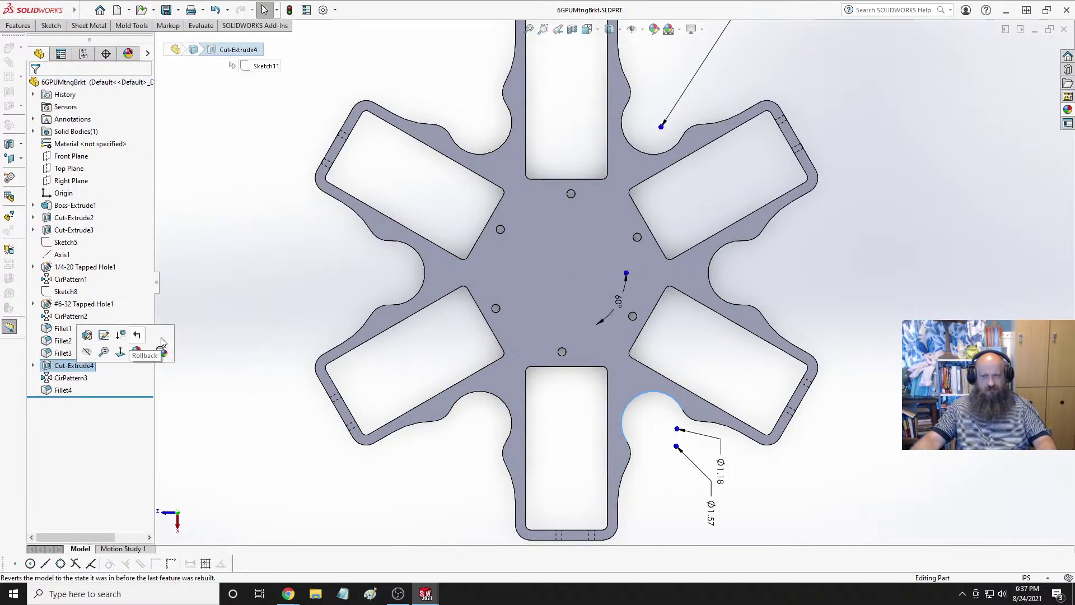
left_click(821, 480)
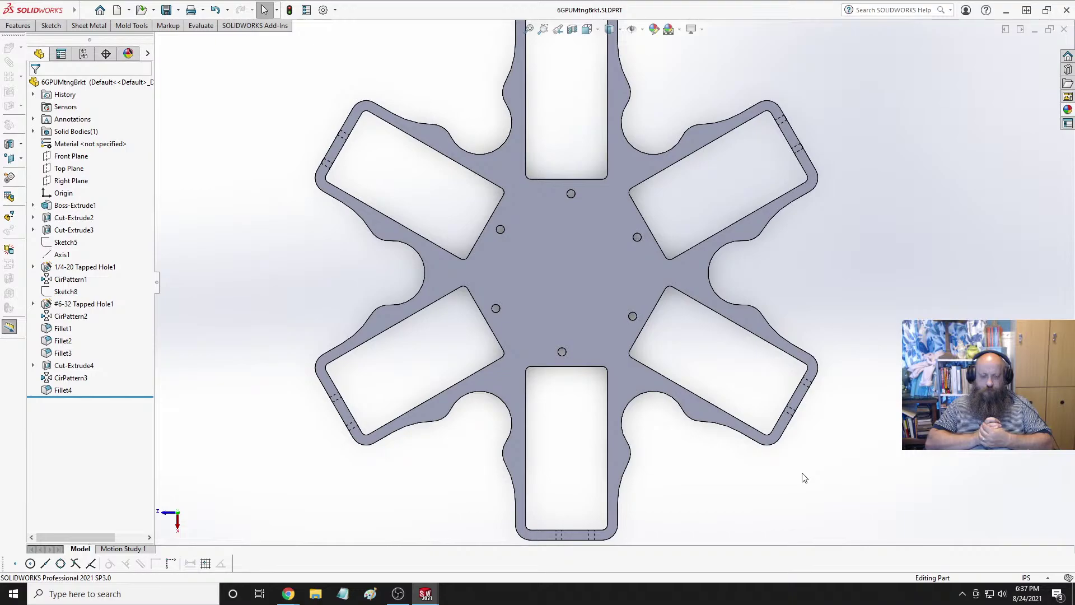
scroll(631, 263, "down", 5)
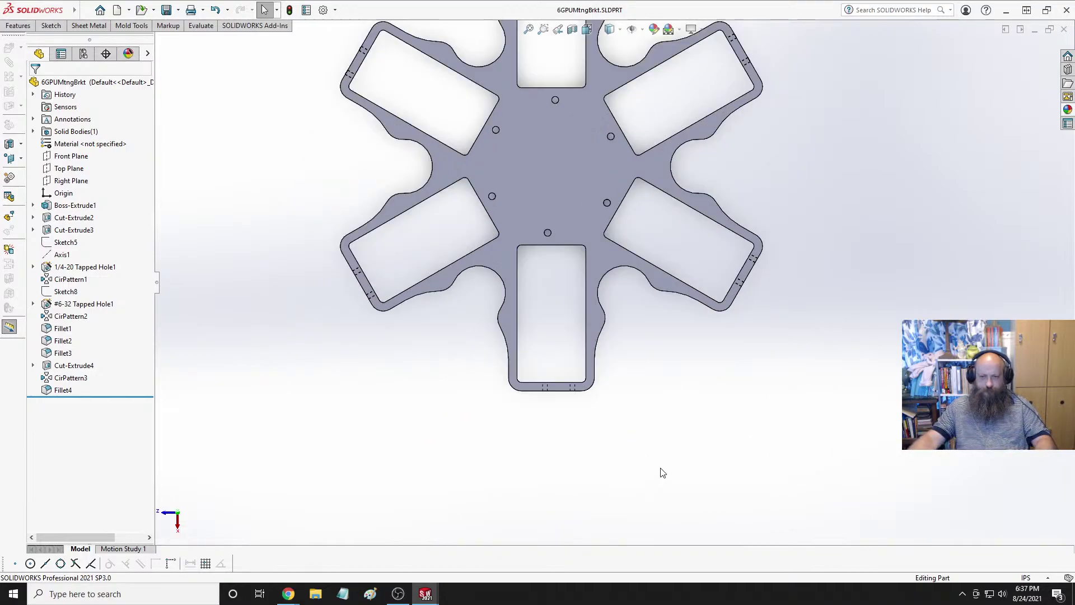
scroll(627, 244, "down", 2)
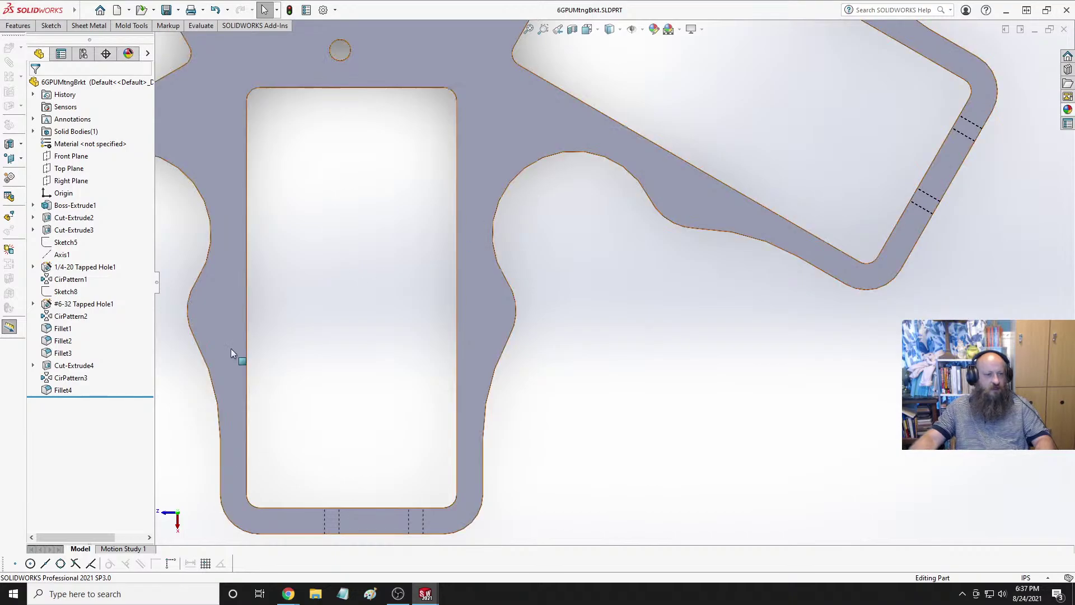
Start a sketch on the bracket's flat face, draw a centerline across the mouth of one curved cutout, and check the cutout arc.
left_click(508, 158)
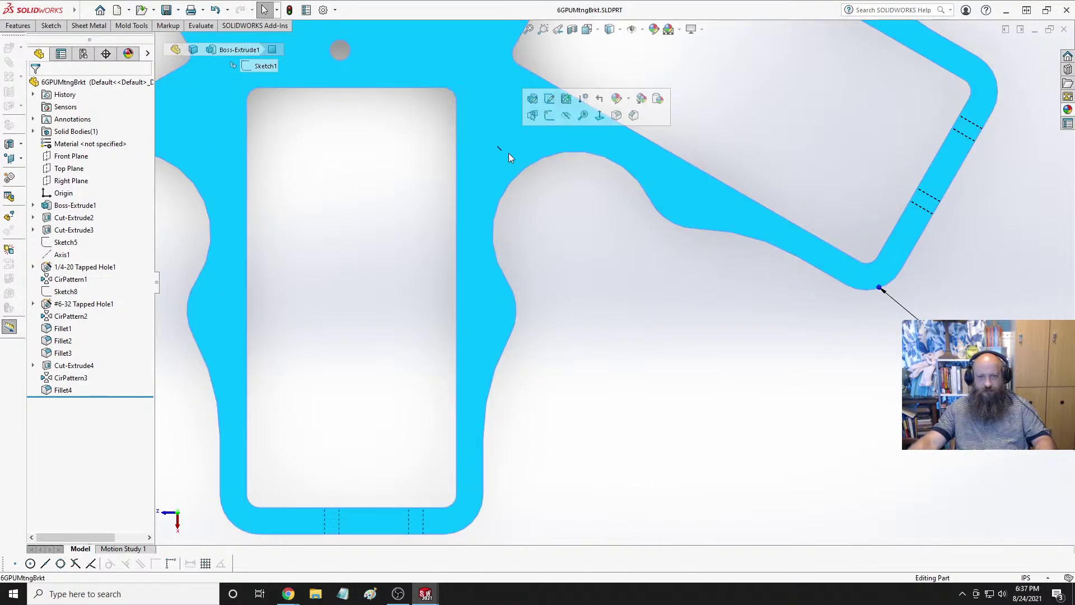
left_click(549, 115)
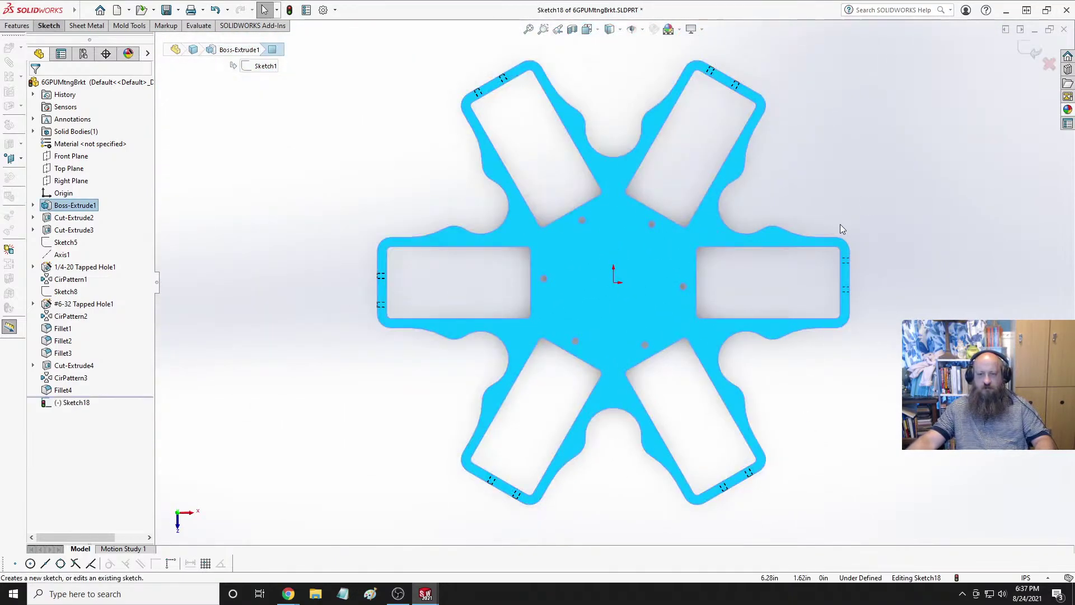
scroll(840, 224, "down", 4)
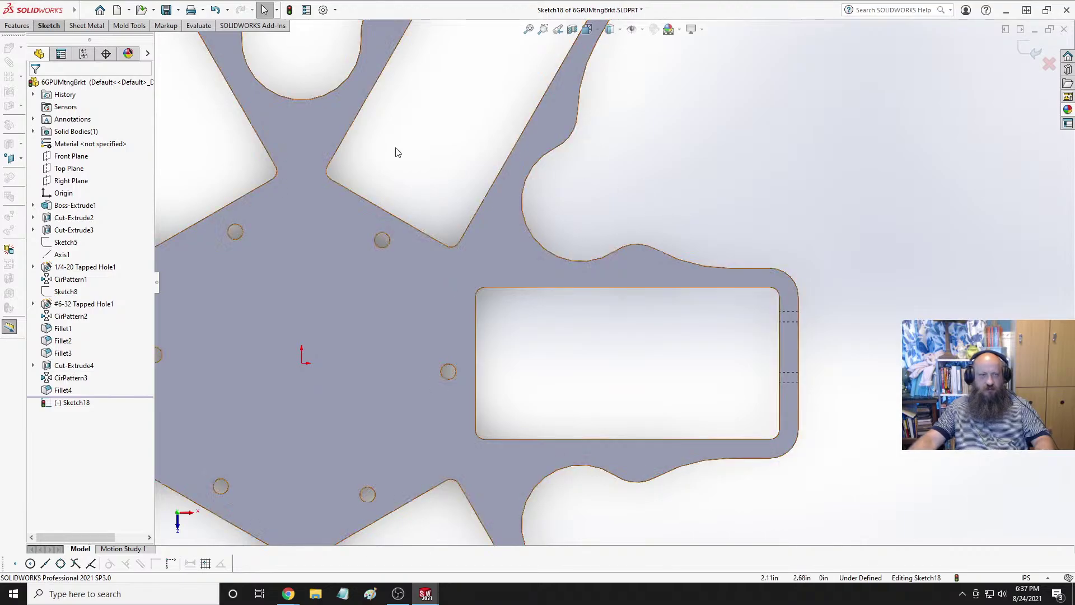
left_click(49, 27)
left_click(68, 41)
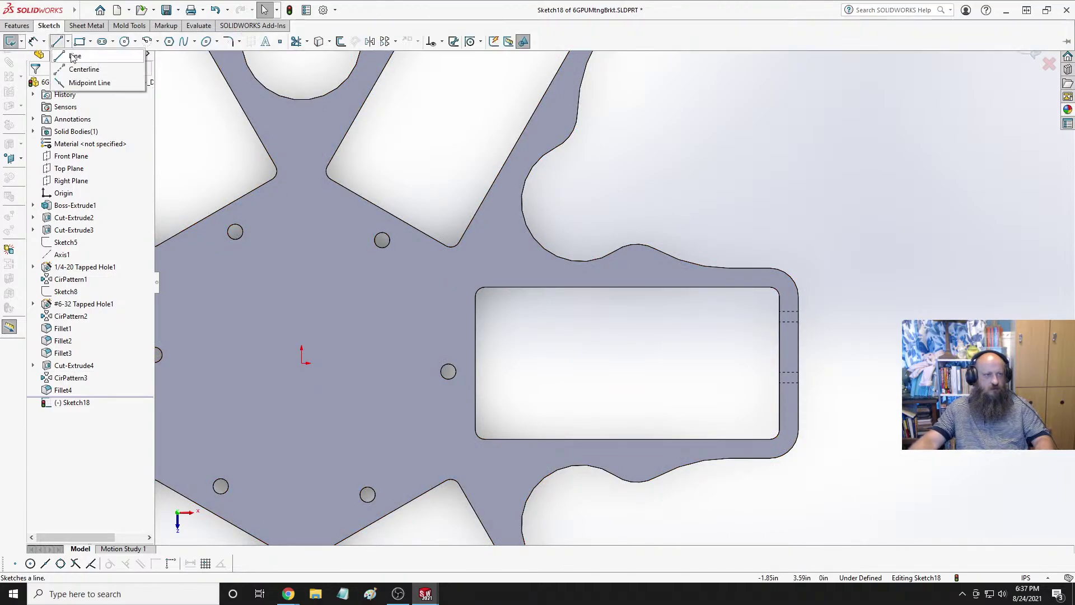
left_click(70, 69)
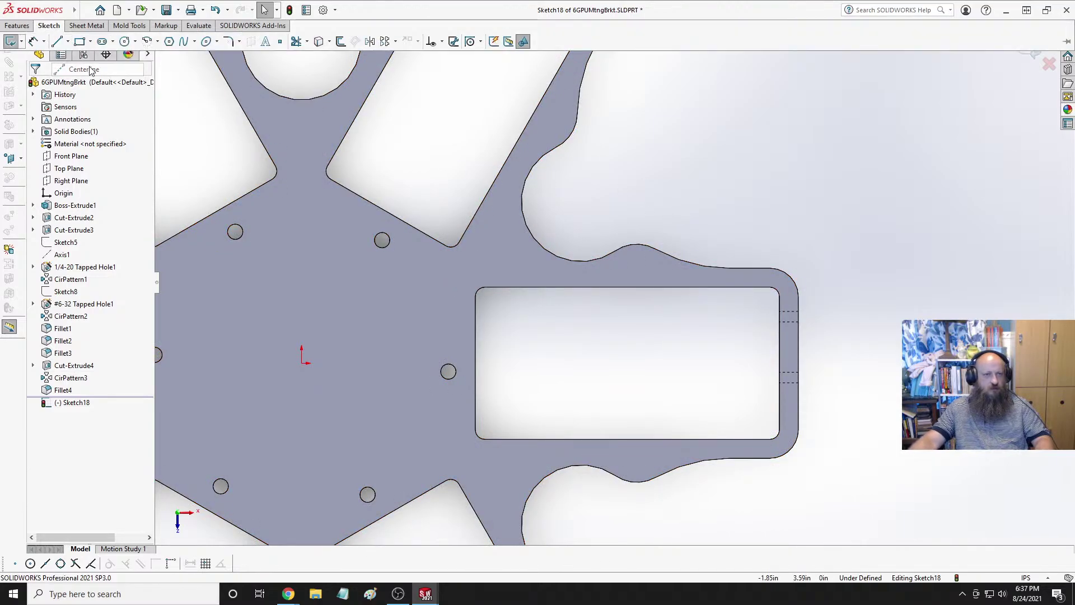
left_click(556, 148)
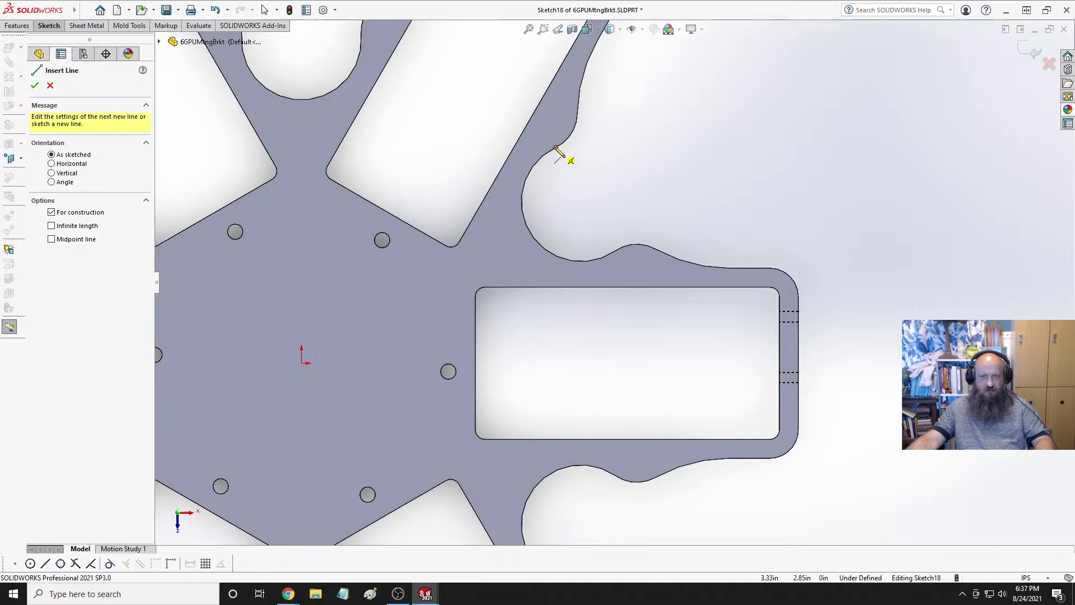
left_click(615, 250)
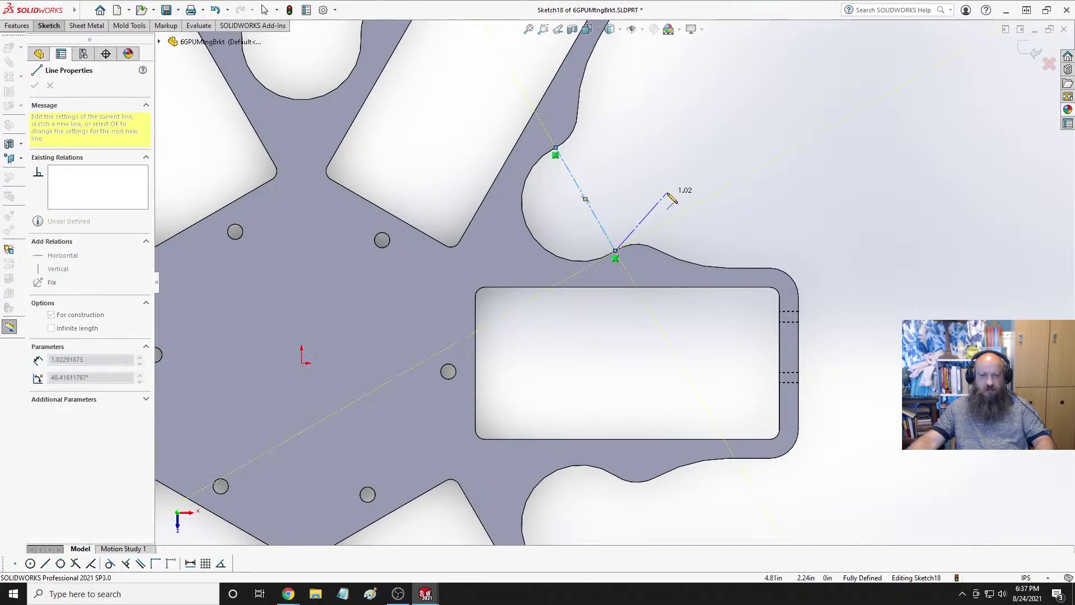
key("Escape")
key("Escape")
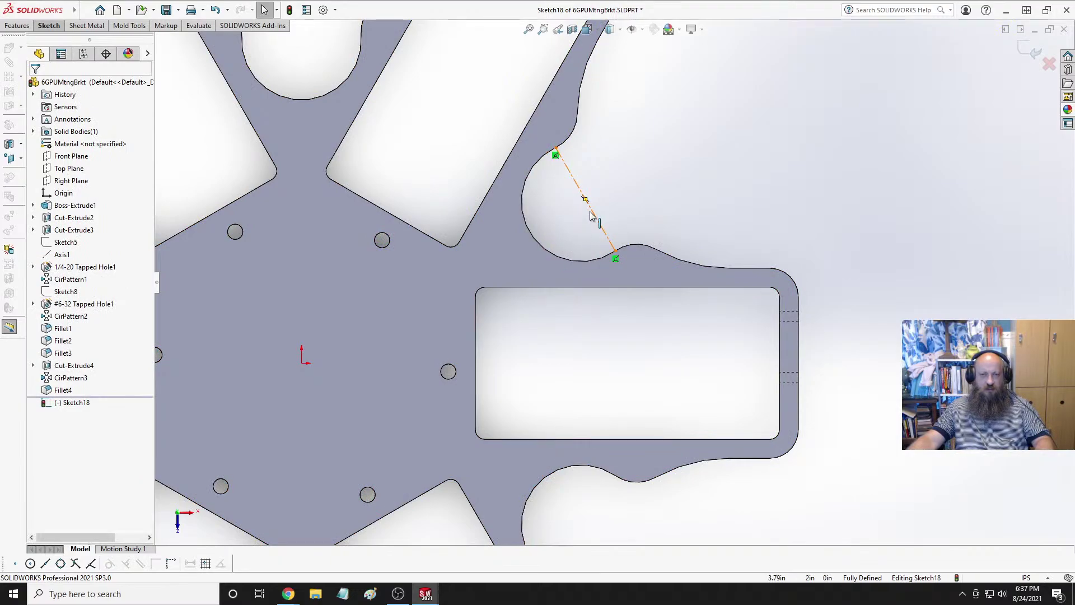
left_click(526, 190)
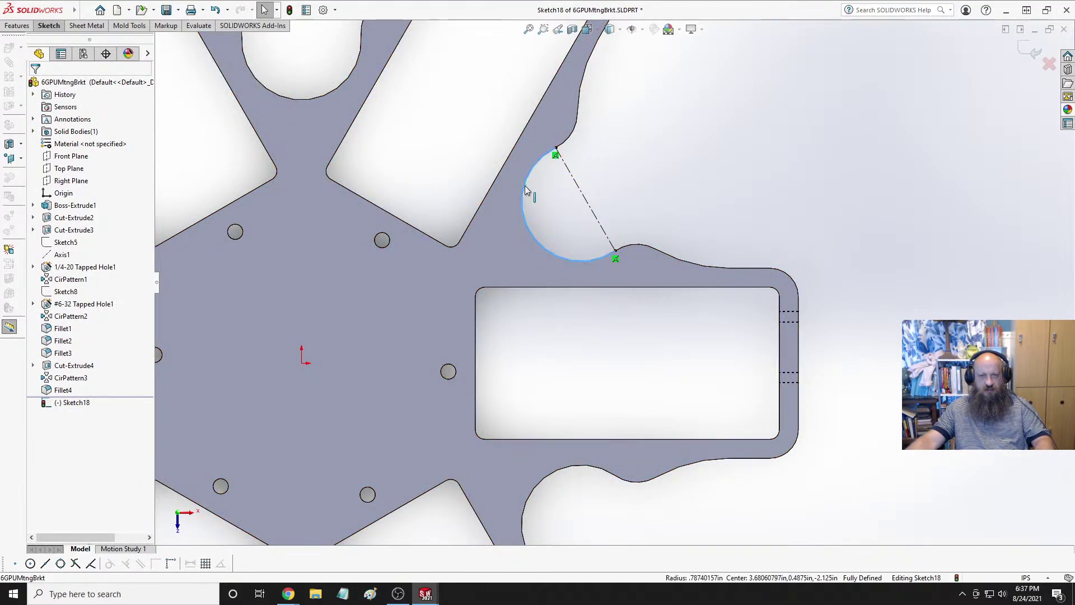
key("Escape")
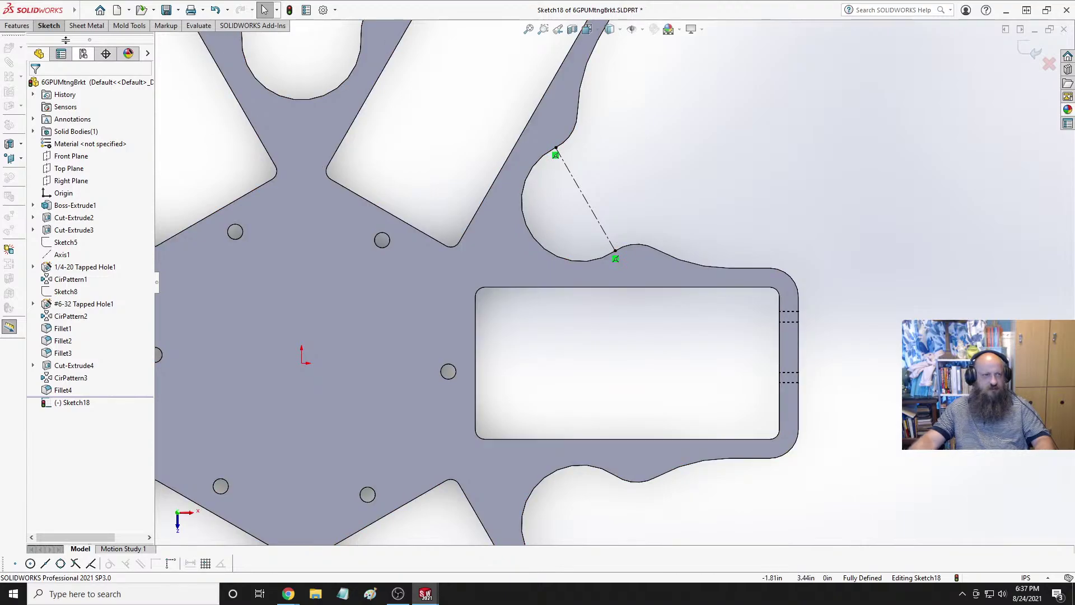
Draw a short centerline, about 0.06 in long, from the cutout arc's center perpendicular to the centerline across its mouth.
left_click(49, 25)
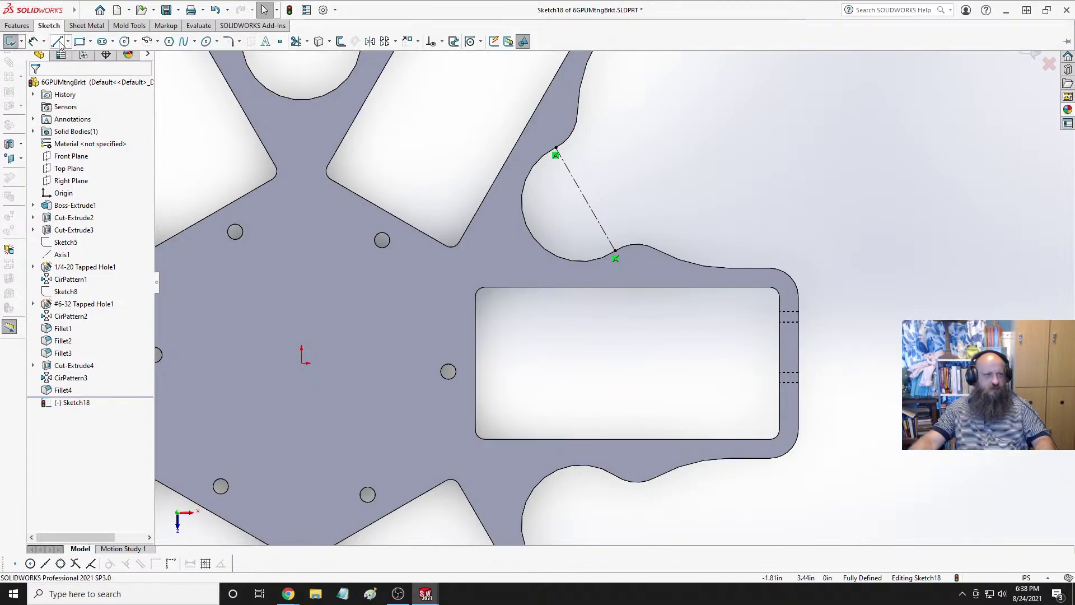
left_click(68, 42)
left_click(84, 68)
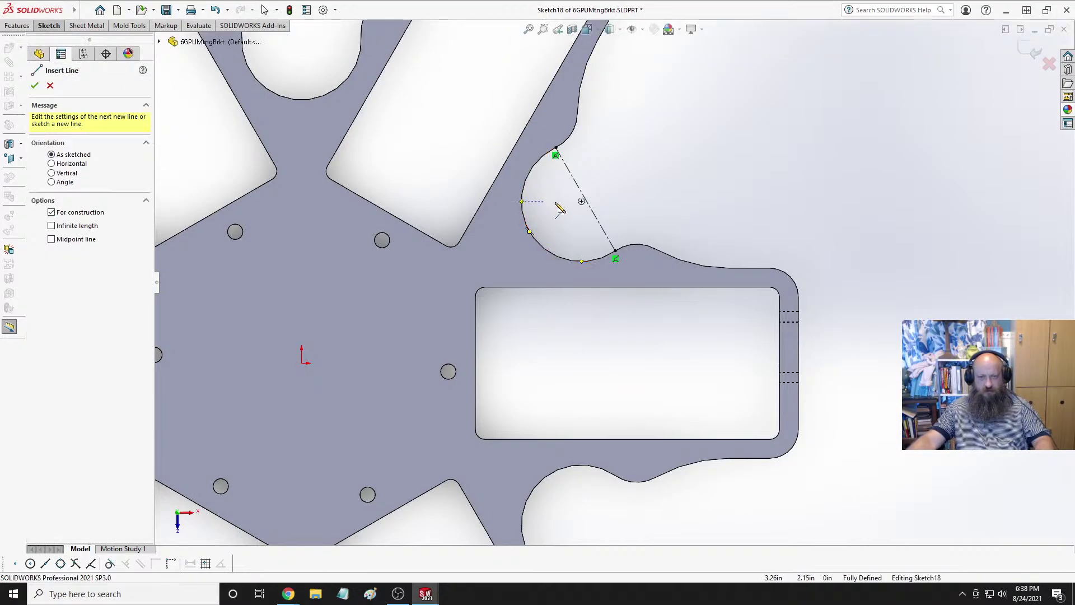
left_click(582, 201)
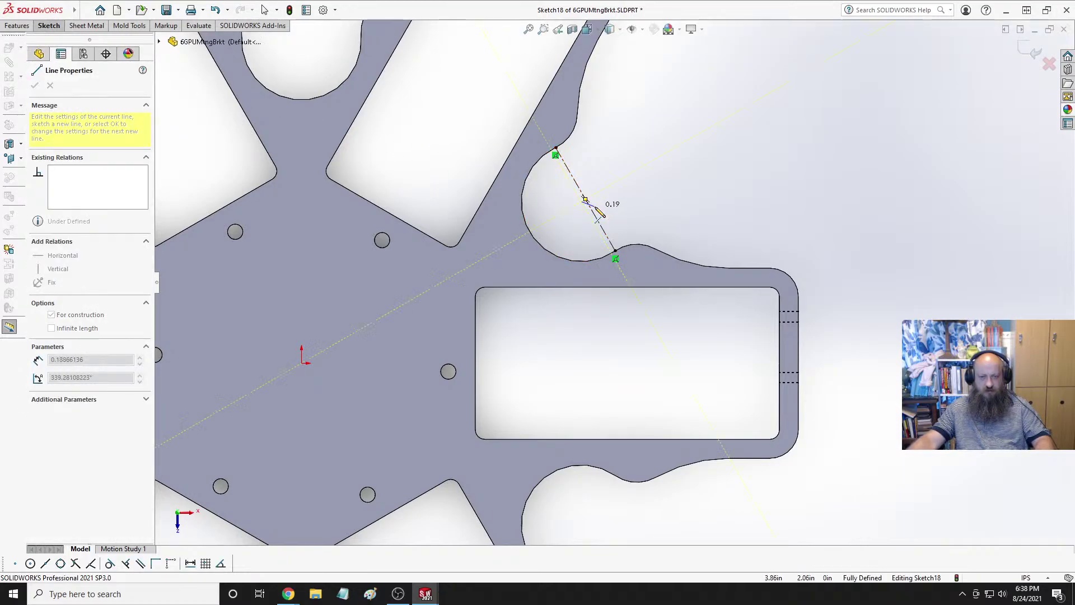
scroll(591, 212, "down", 5)
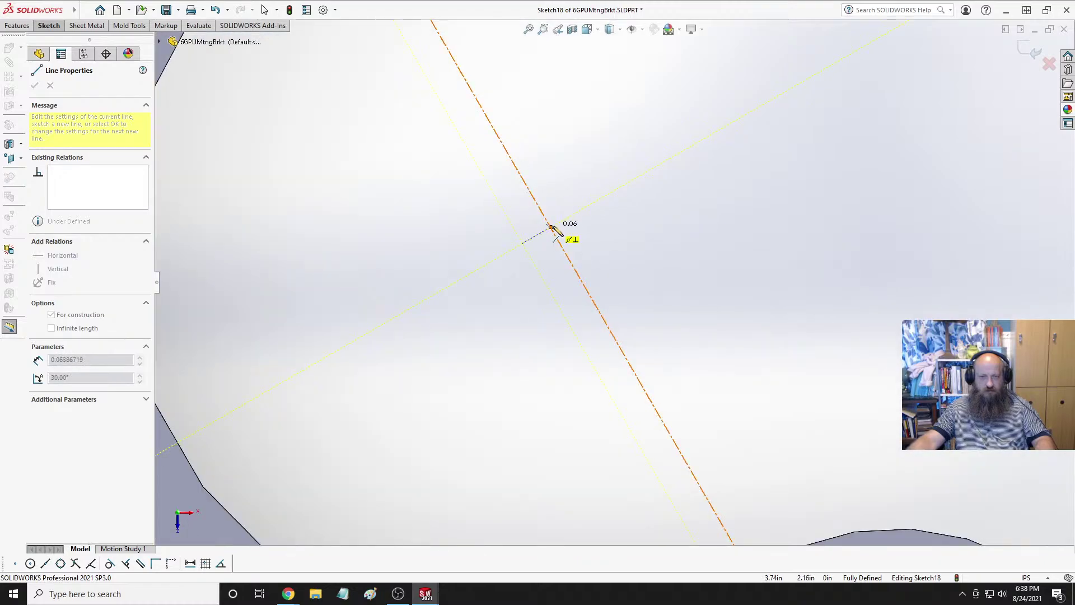
key("Escape")
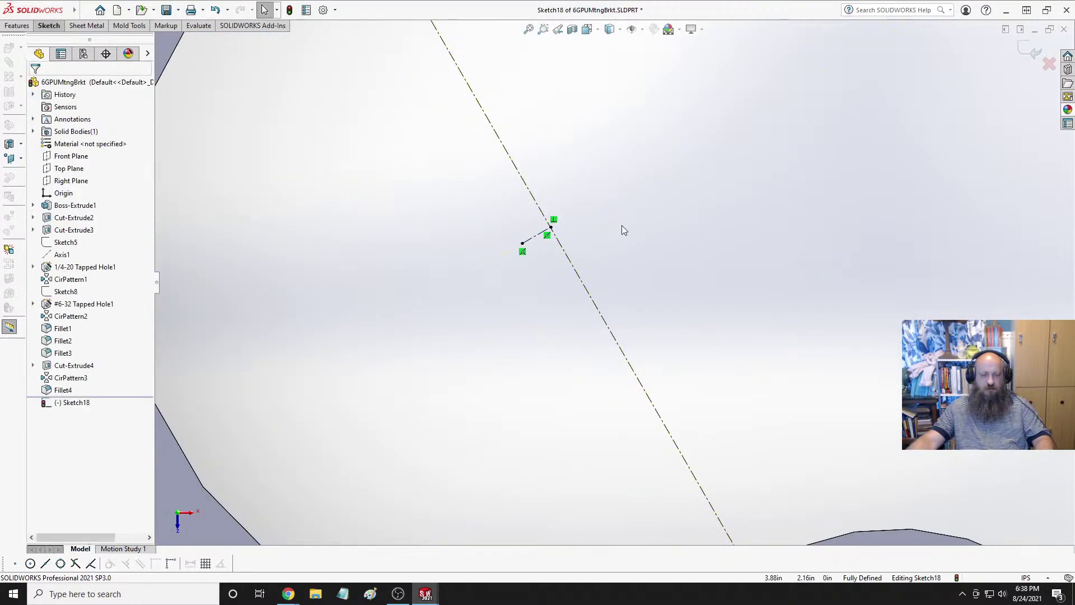
scroll(621, 225, "up", 5)
scroll(622, 227, "down", 3)
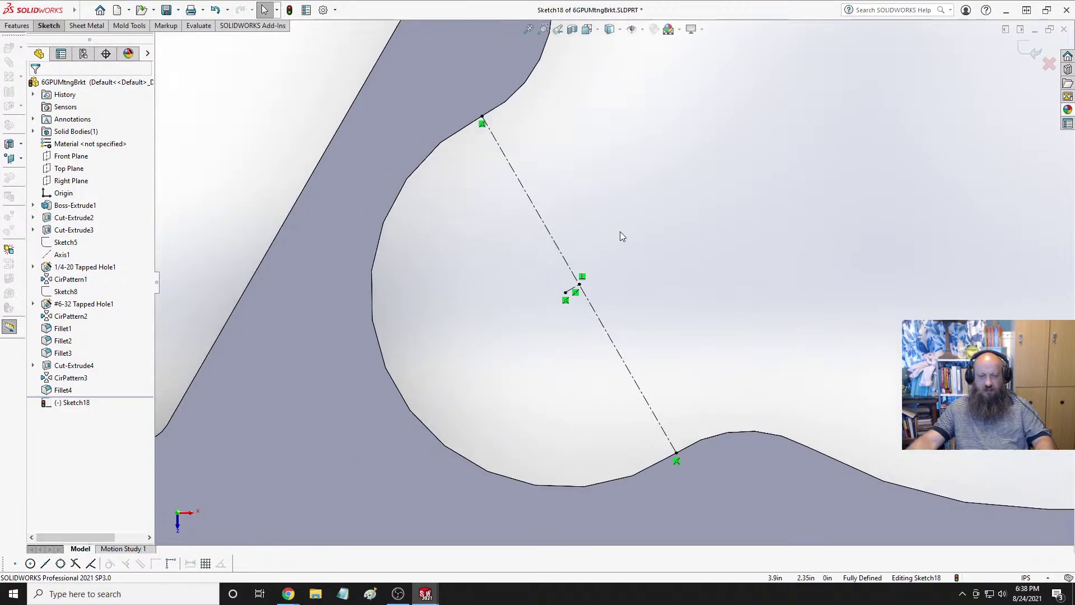
Draw a centerline about 0.85 in long at 210° from the middle of the mouth line to the deepest point of the cutout arc.
left_click(49, 25)
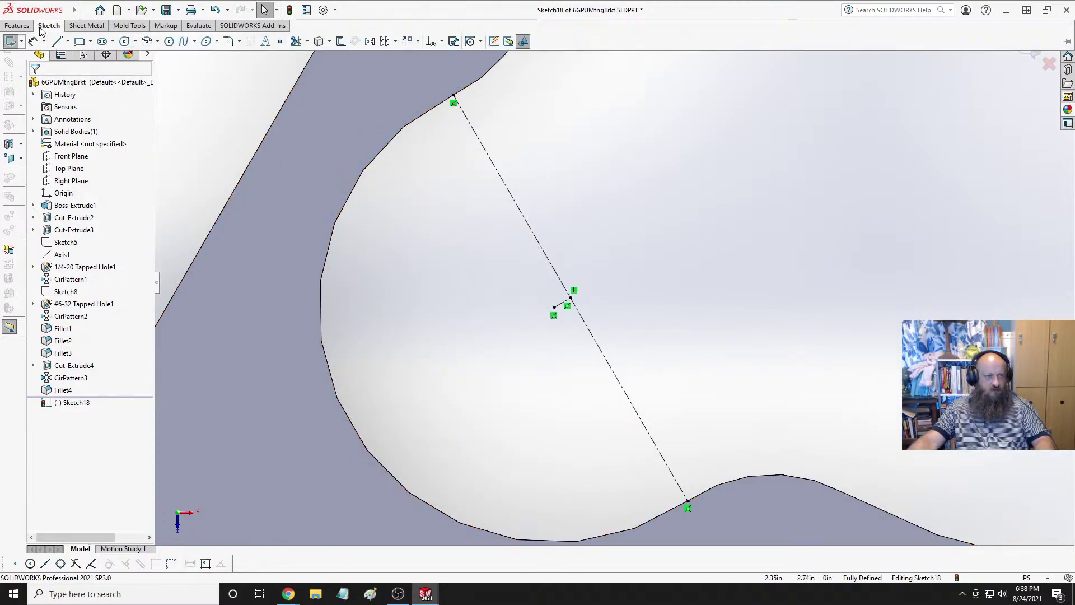
left_click(68, 41)
left_click(69, 57)
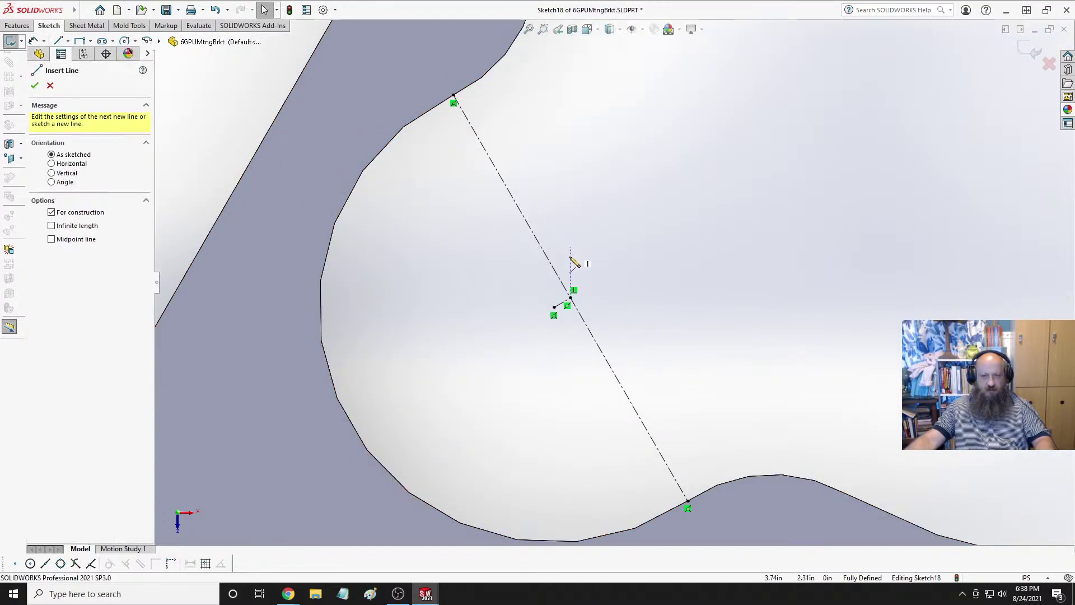
left_click(569, 298)
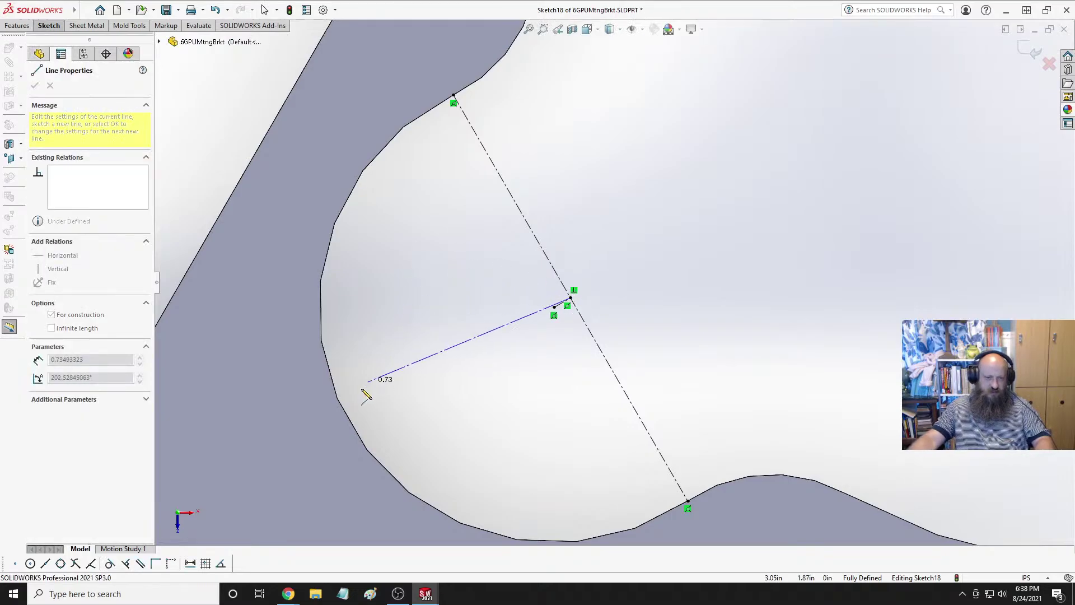
left_click(351, 425)
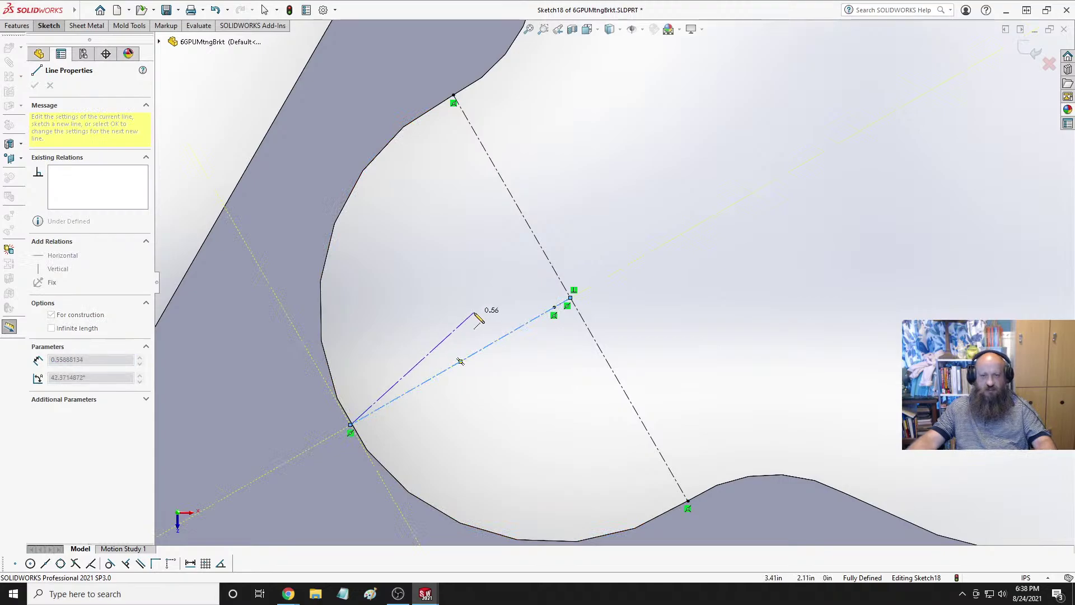
Copy the length of the centerline reaching into the cutout, and exit the bracket sketch without keeping it.
key("Escape")
left_click(482, 356)
key("ctrl+c")
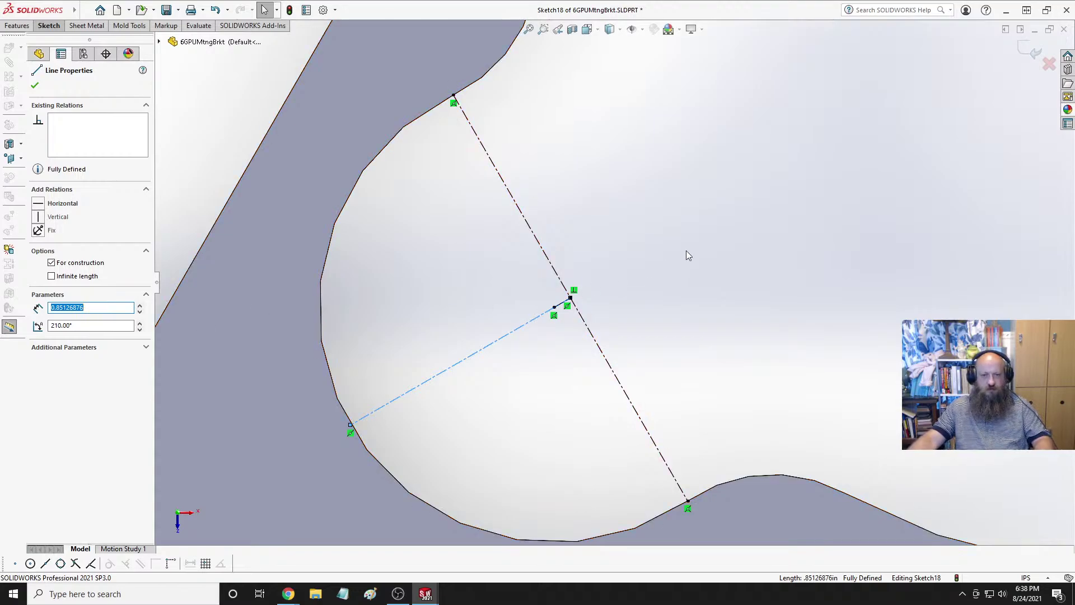
key("Escape")
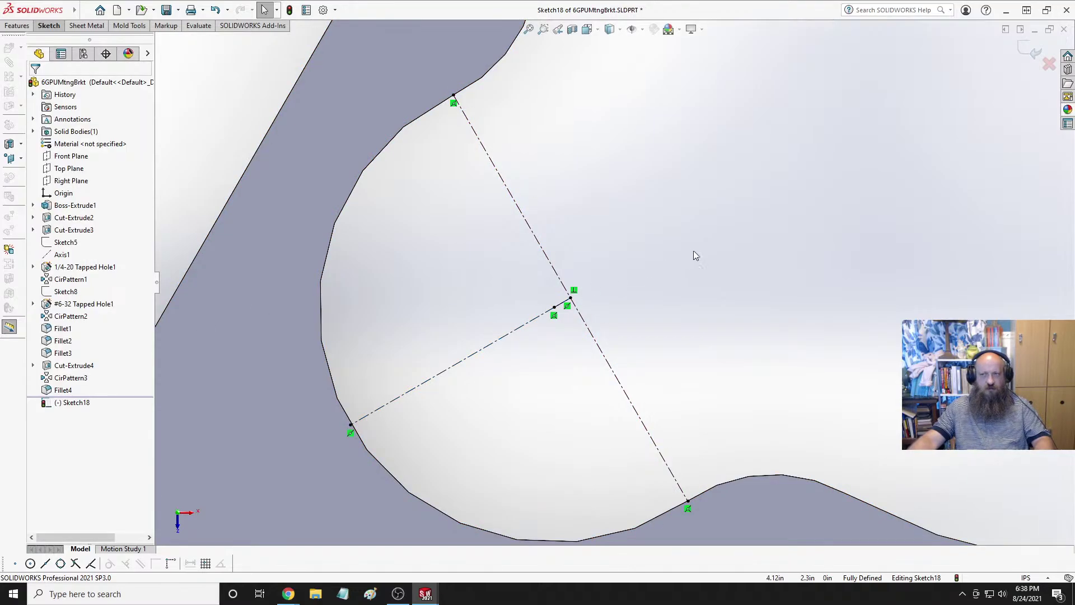
left_click(1041, 77)
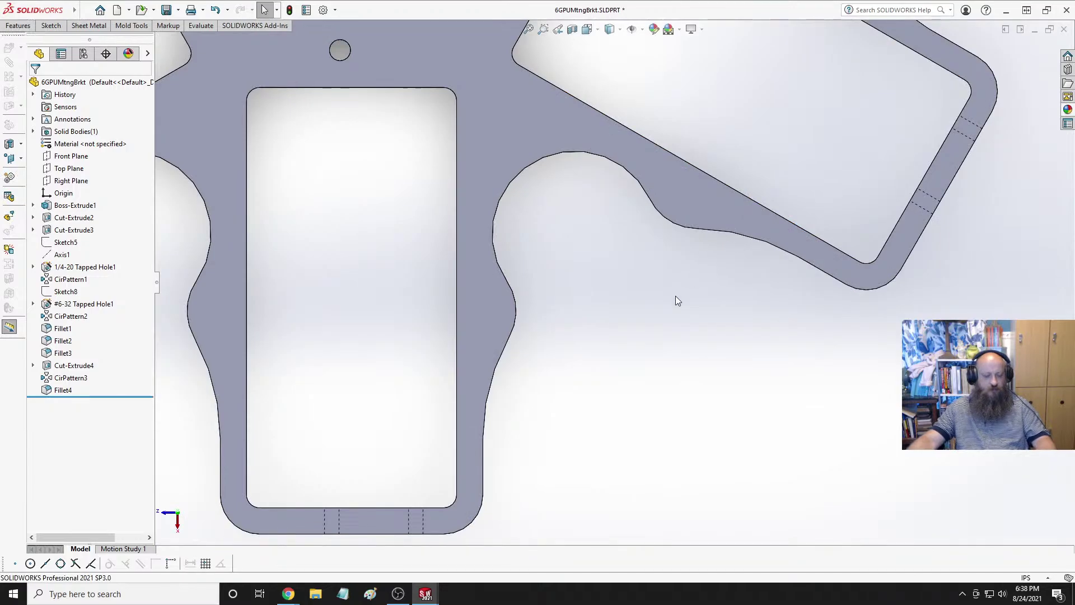
Switch to the Nylon 101 ring part and start a sketch on its flat face.
key("ctrl+Tab")
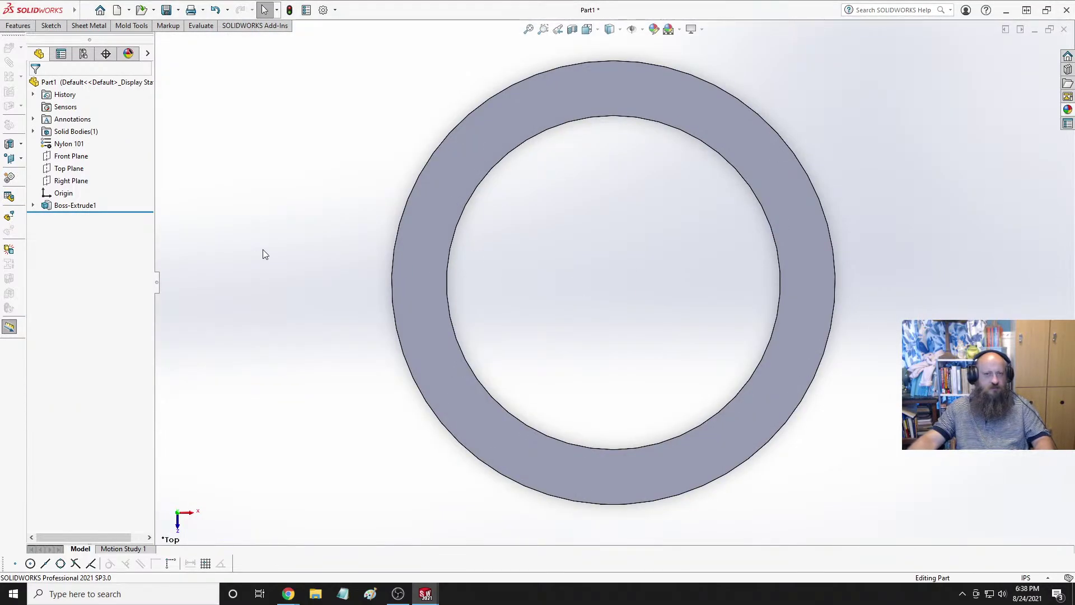
left_click(689, 115)
left_click(752, 77)
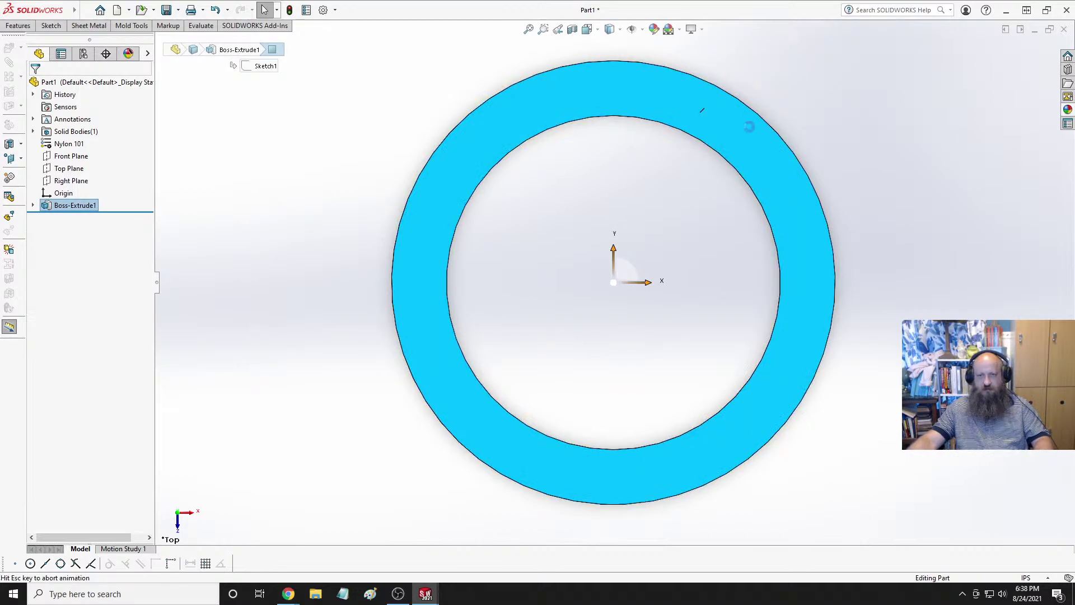
left_click(614, 235)
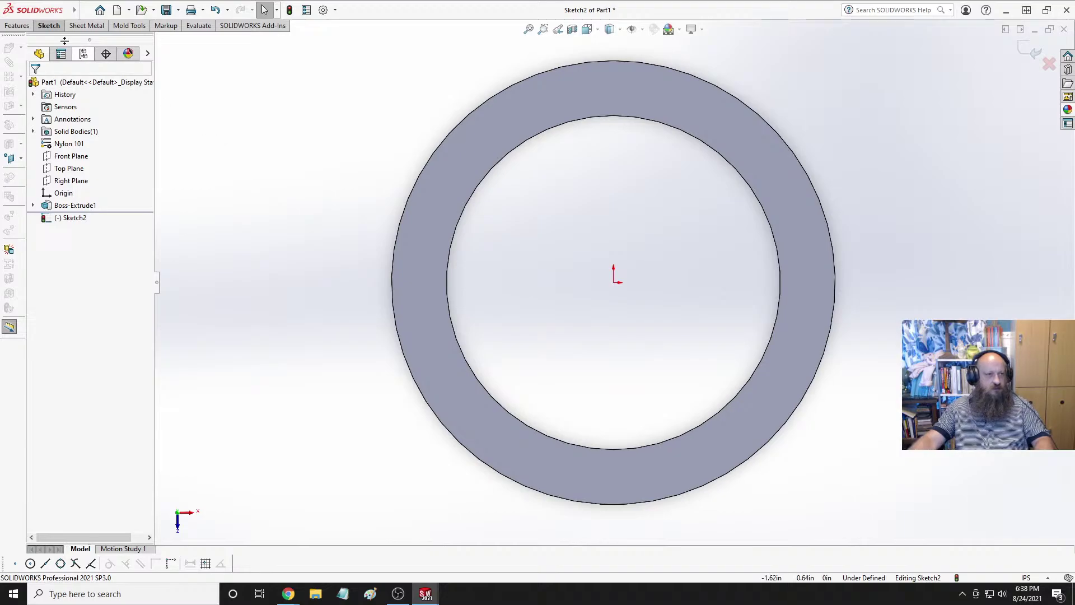
Draw a vertical centerline through the ring's center, from the uppermost to the lowest point of its outer edge.
left_click(22, 26)
left_click(51, 26)
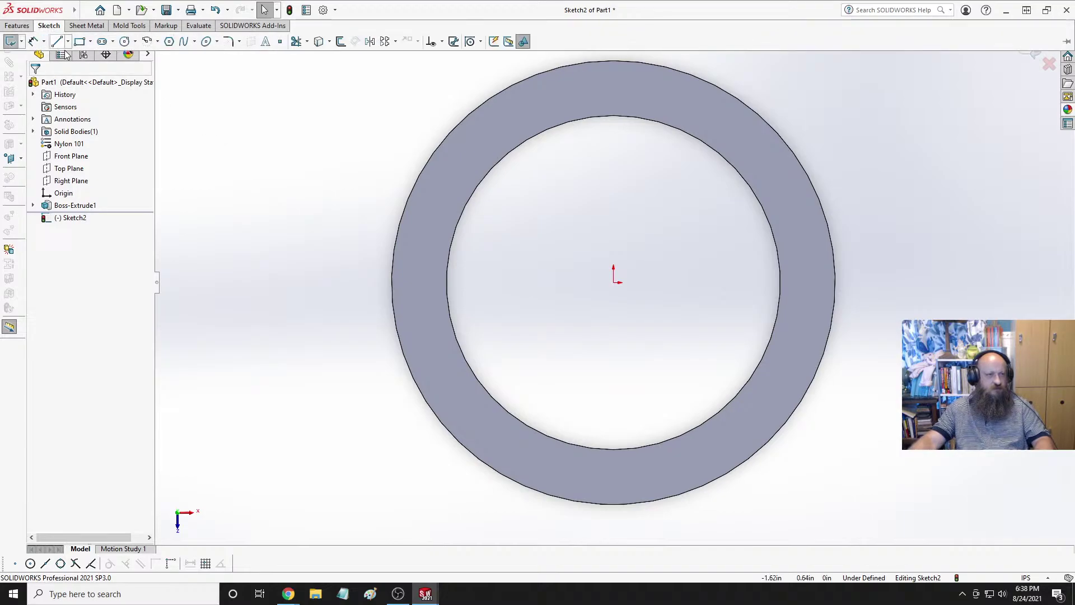
left_click(67, 42)
left_click(83, 70)
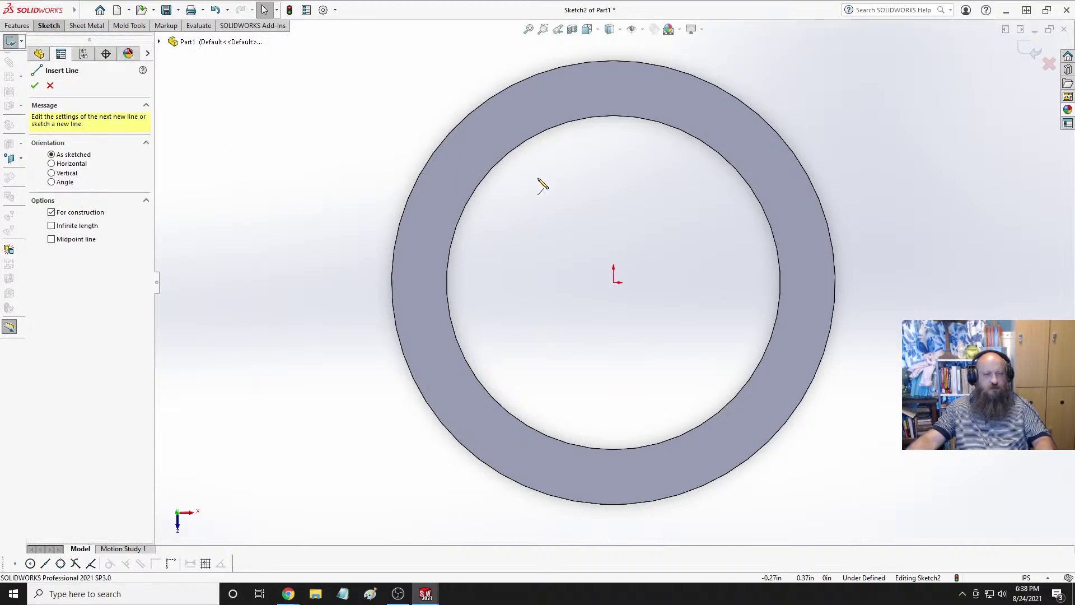
left_click(616, 62)
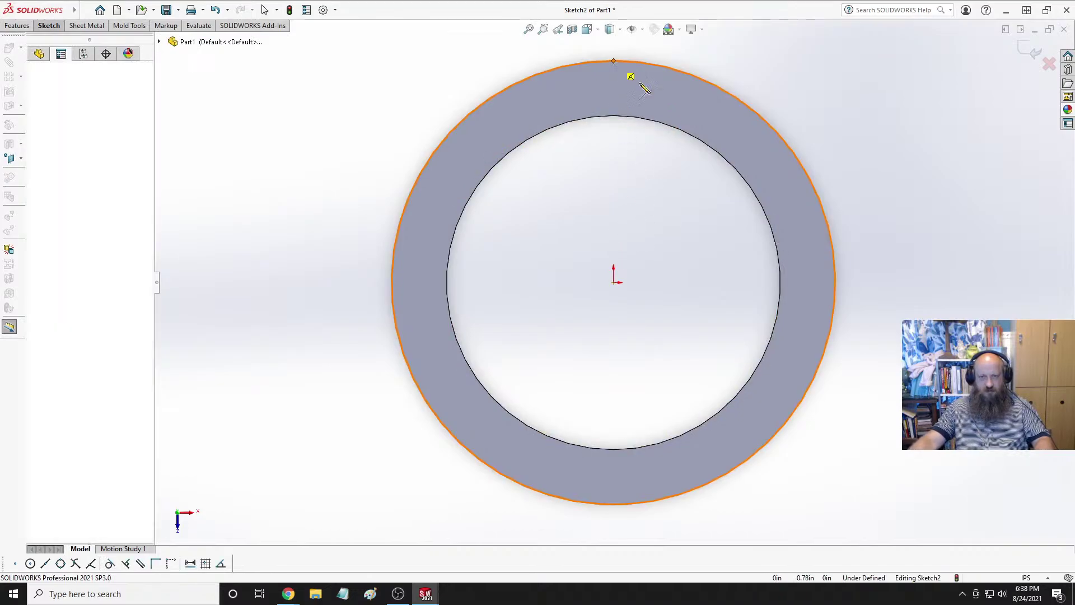
left_click(614, 504)
key("Escape")
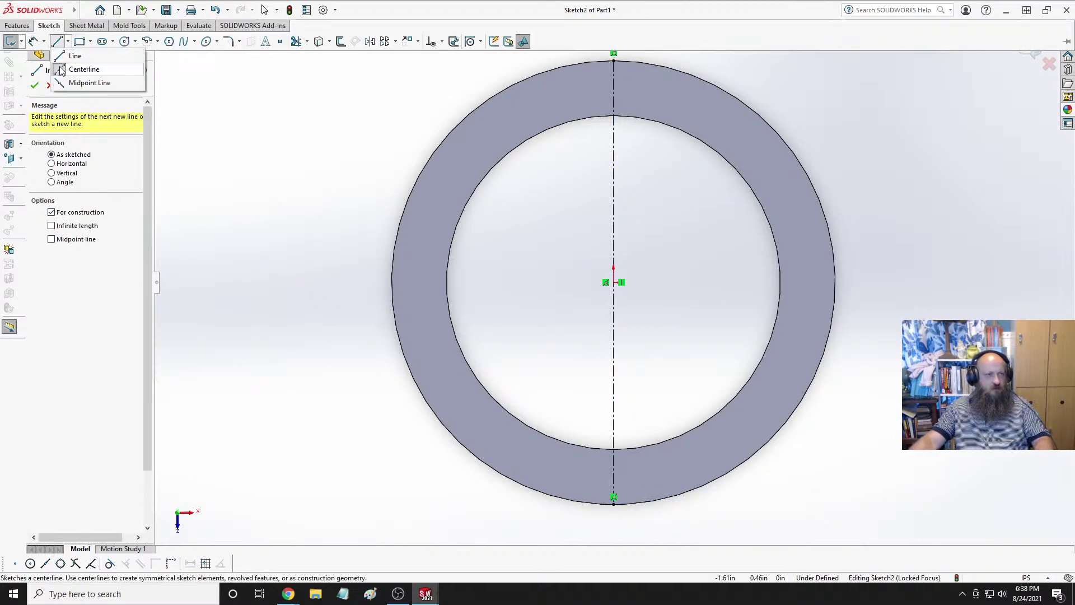
key("Escape")
Draw a horizontal centerline between both sides of the ring's outer edge, about 0.1 in below the center.
left_click(49, 25)
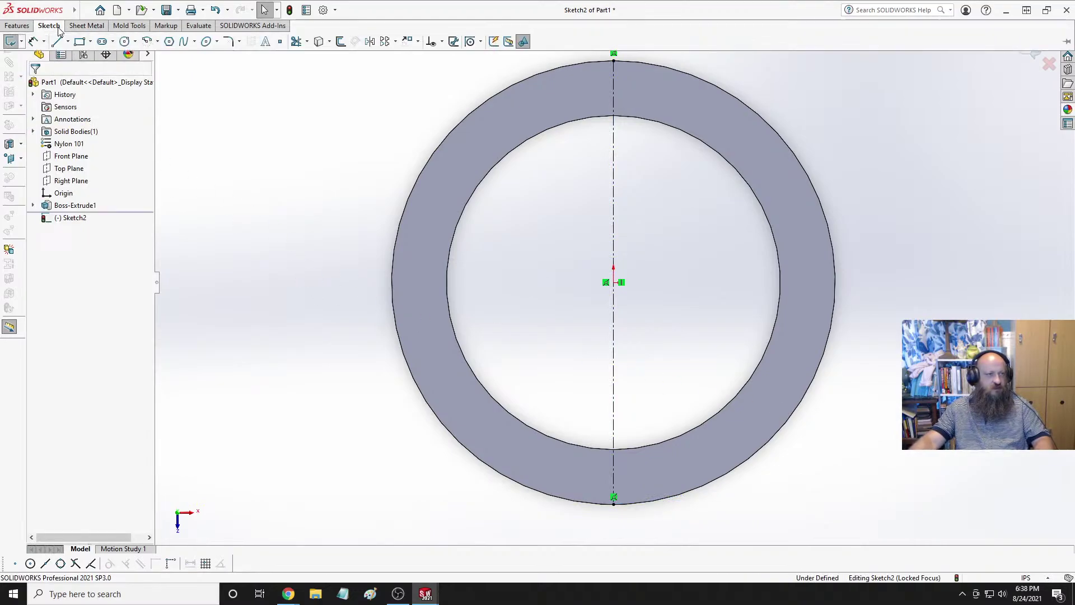
left_click(67, 41)
left_click(84, 74)
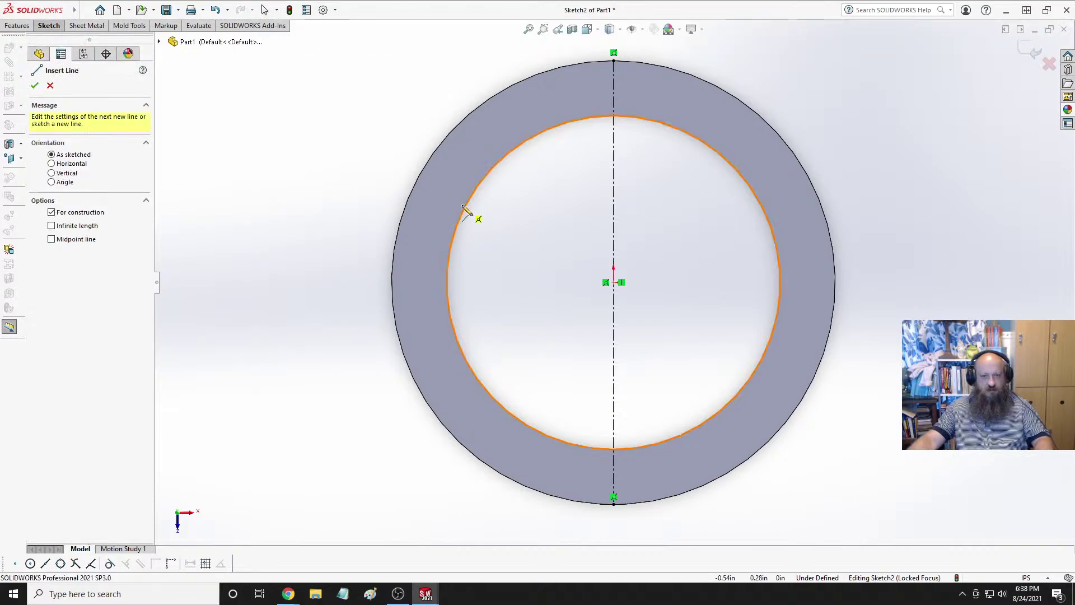
left_click(394, 309)
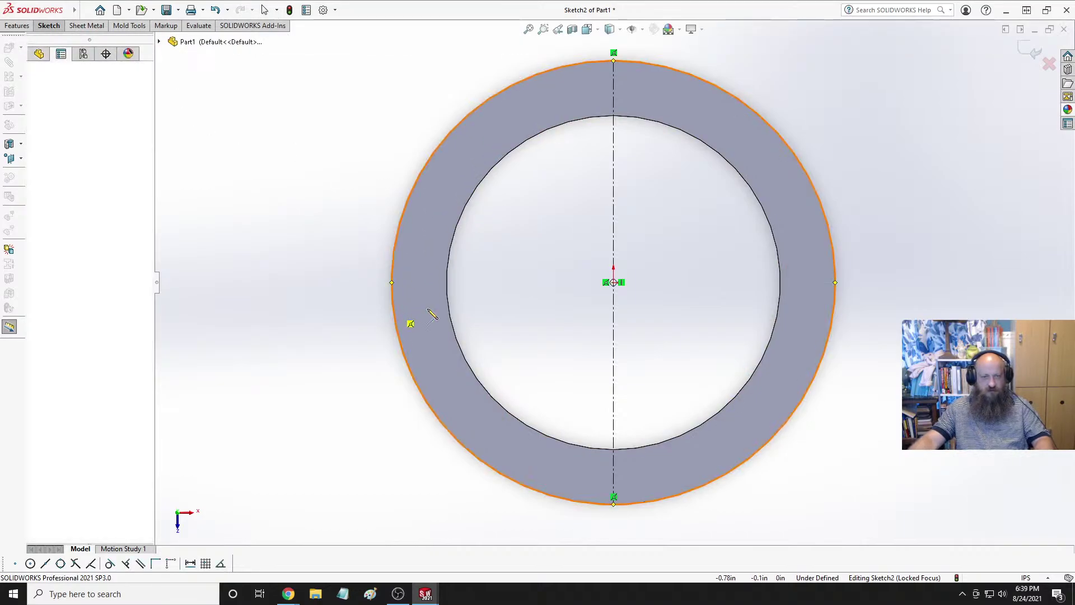
left_click(833, 309)
key("Escape")
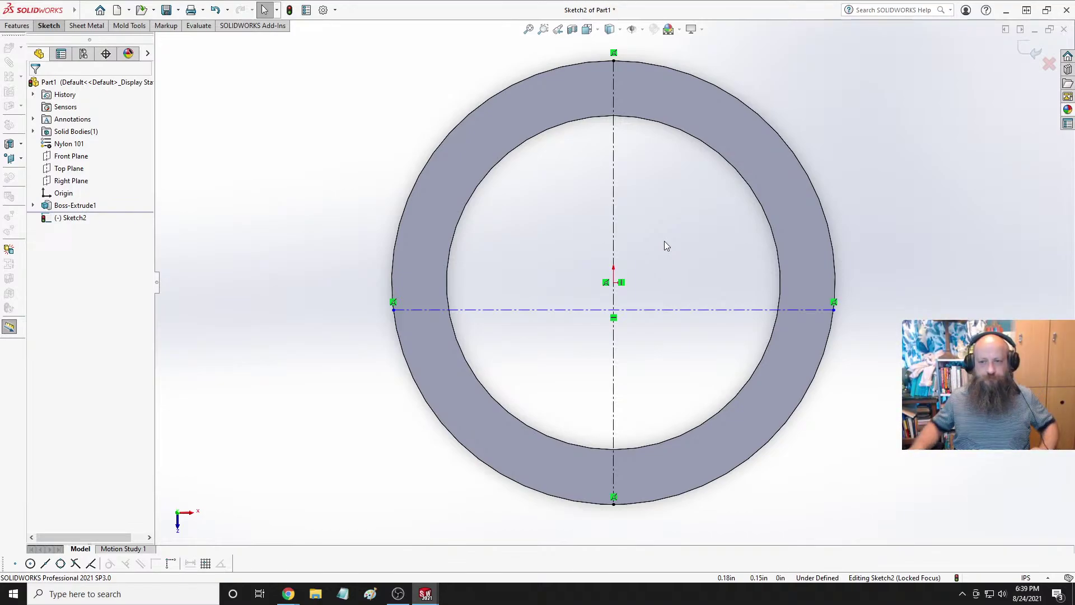
Dimension the distance from the vertical centerline's upper endpoint to the horizontal centerline, and set it to the copied length, 0.85126876 in.
left_click(49, 25)
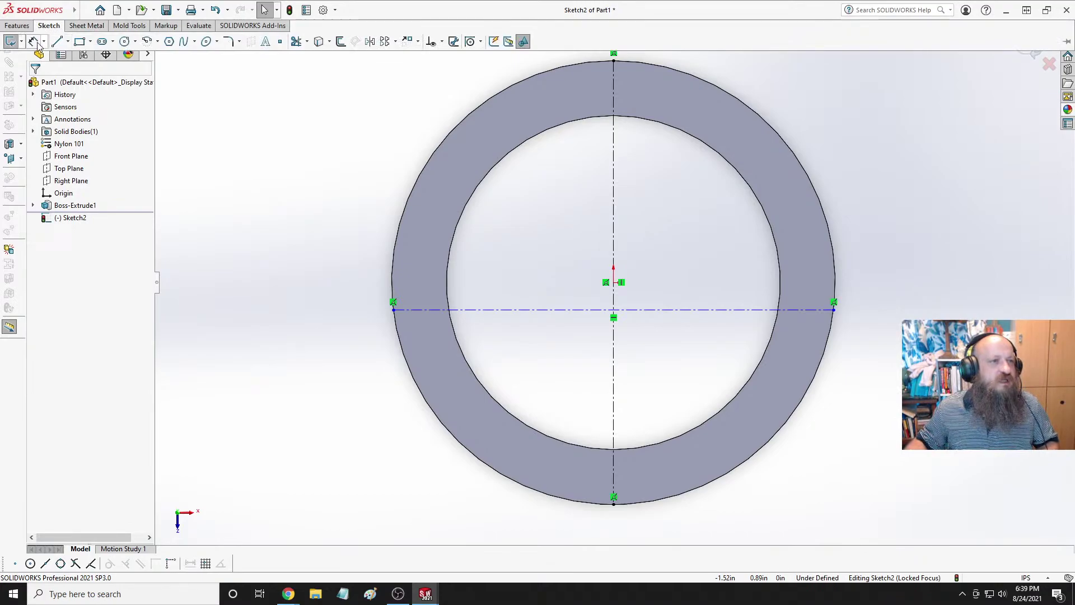
left_click(30, 42)
left_click(614, 61)
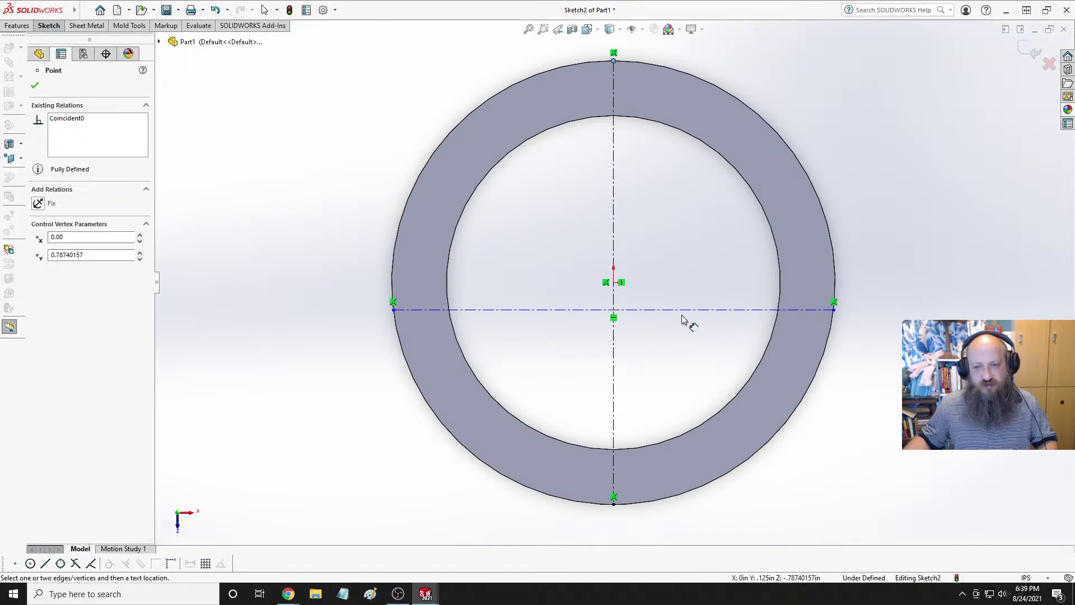
left_click(682, 309)
left_click(652, 223)
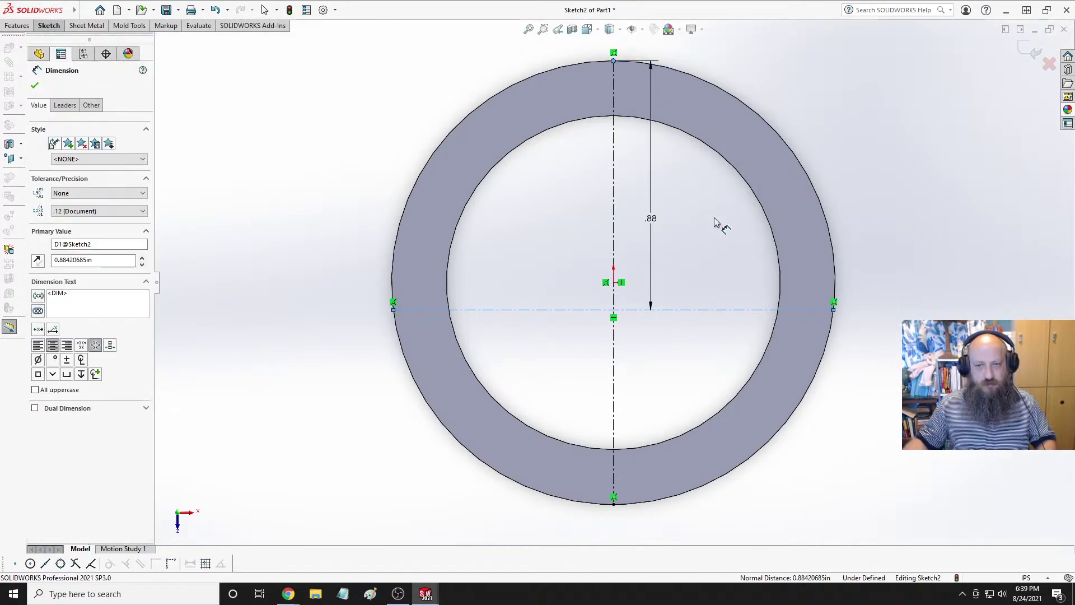
key("ctrl+v")
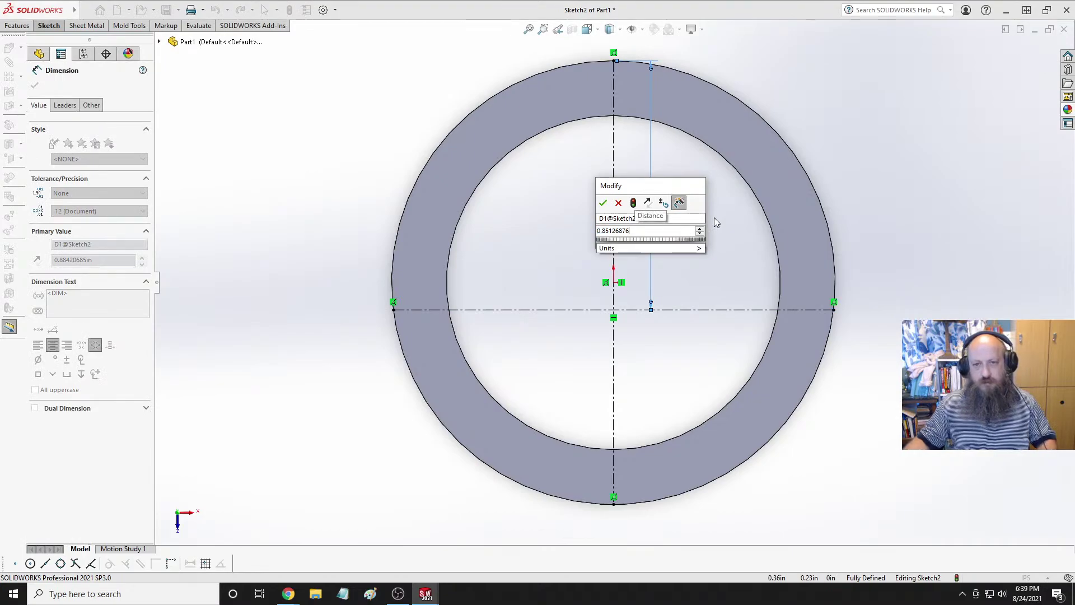
key("Return")
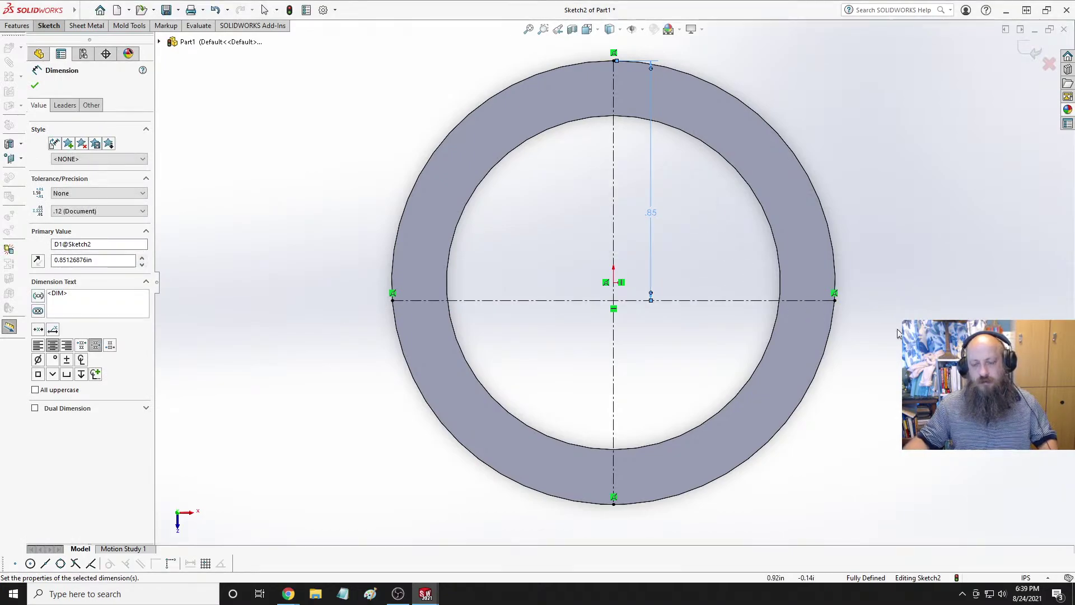
key("Escape")
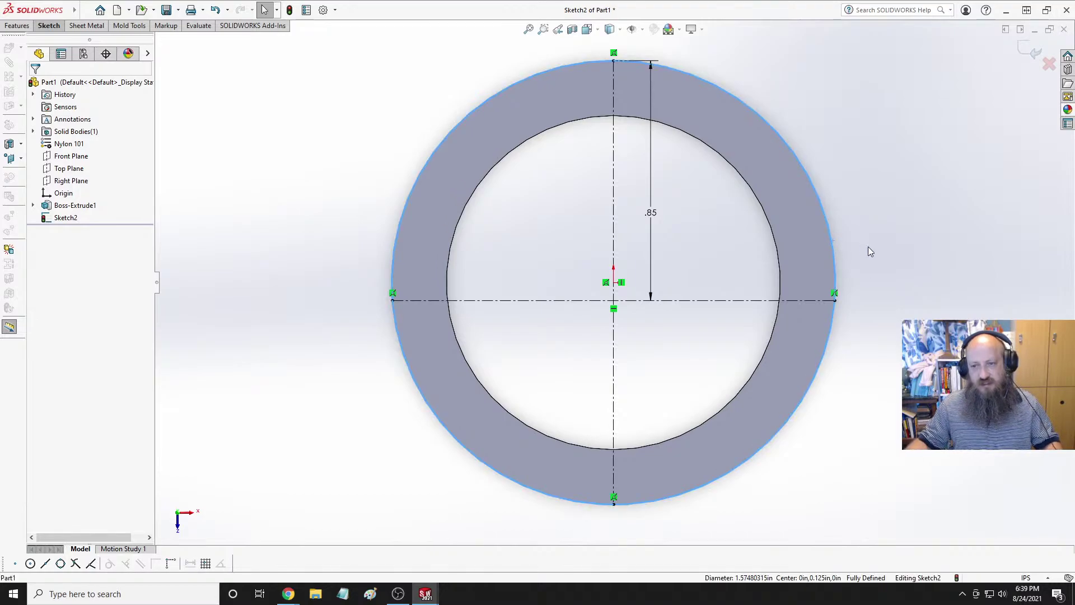
Convert the ring's outer edge into a sketch circle and trim away its arc above the horizontal centerline.
left_click(17, 29)
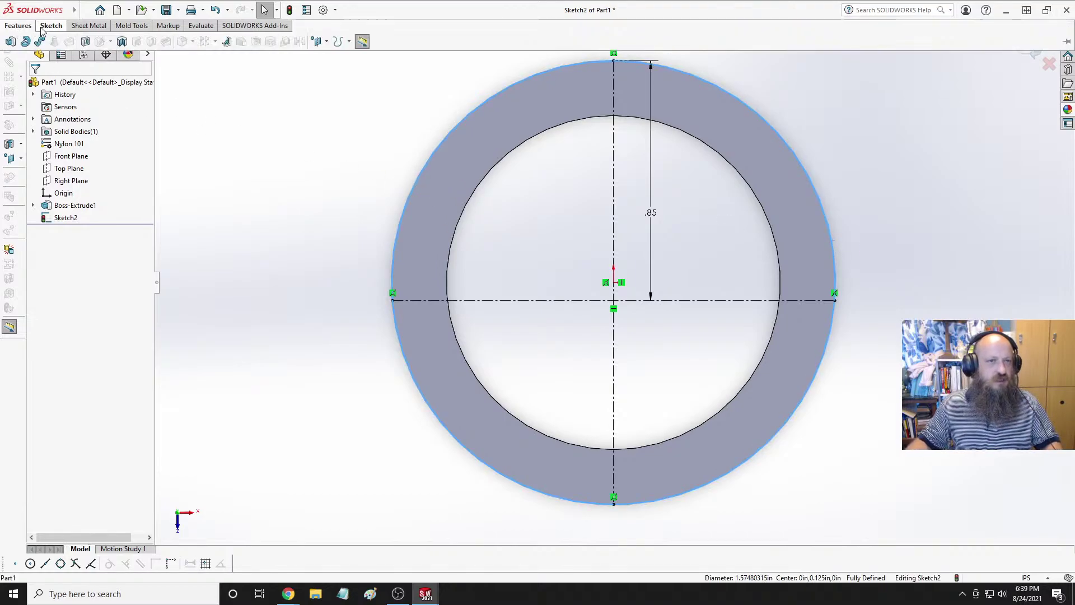
left_click(51, 27)
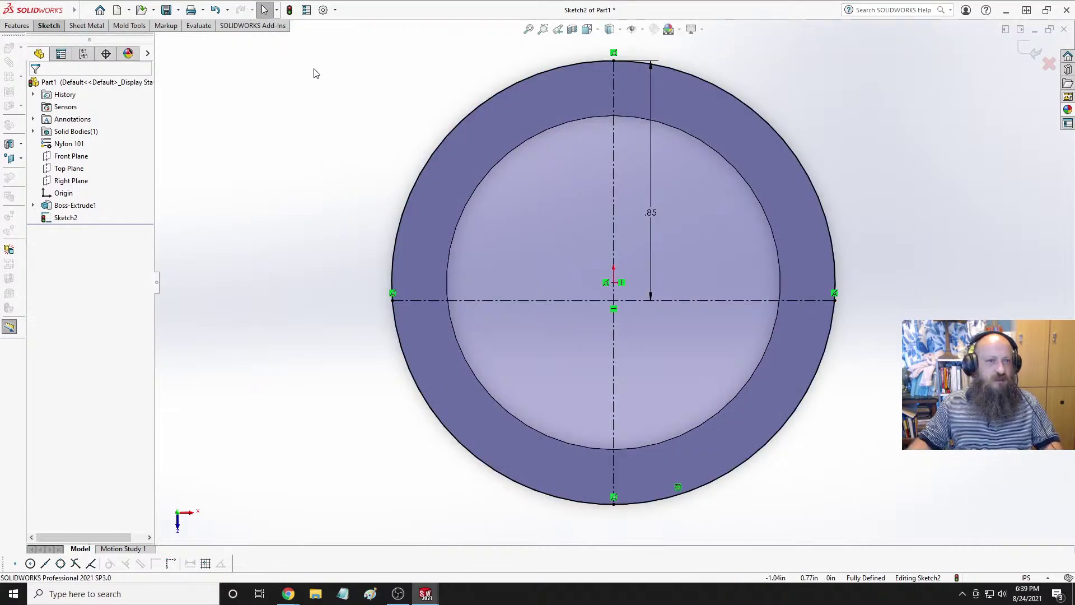
left_click(49, 25)
left_click(301, 40)
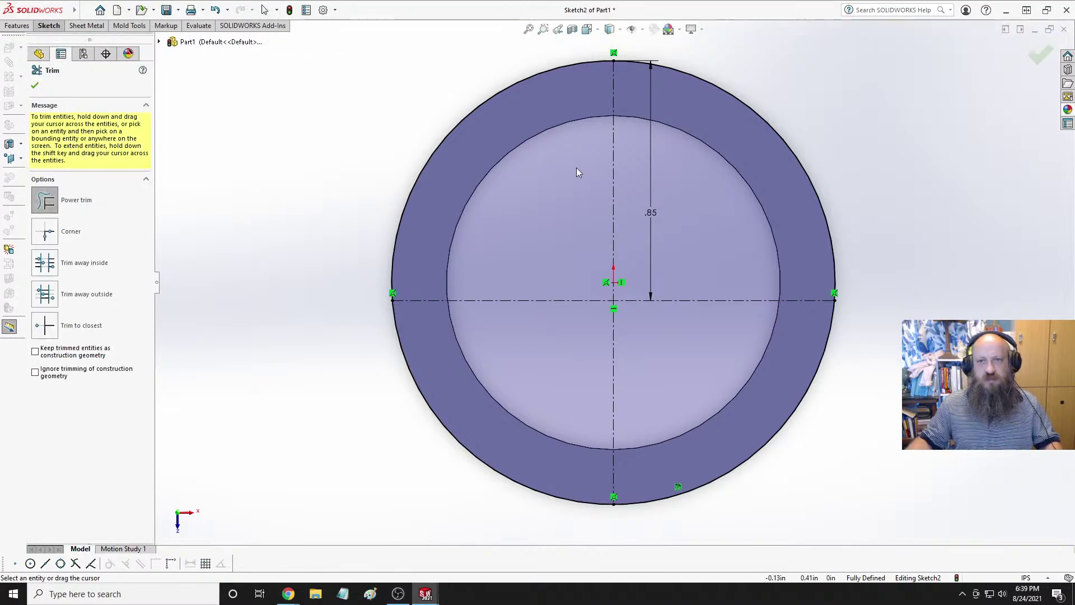
left_click_drag(502, 57, 550, 114)
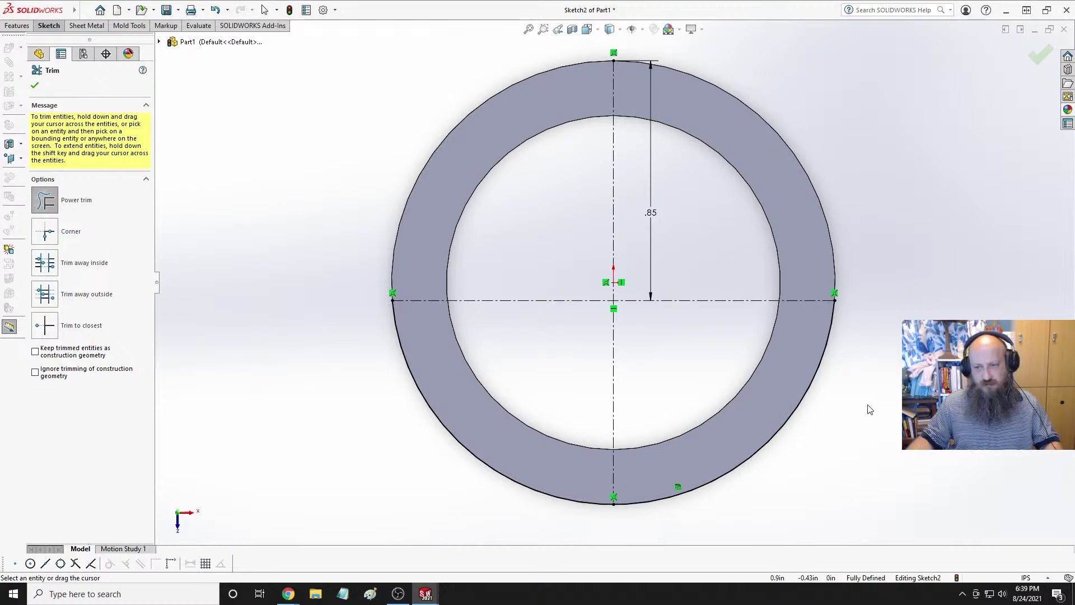
key("Escape")
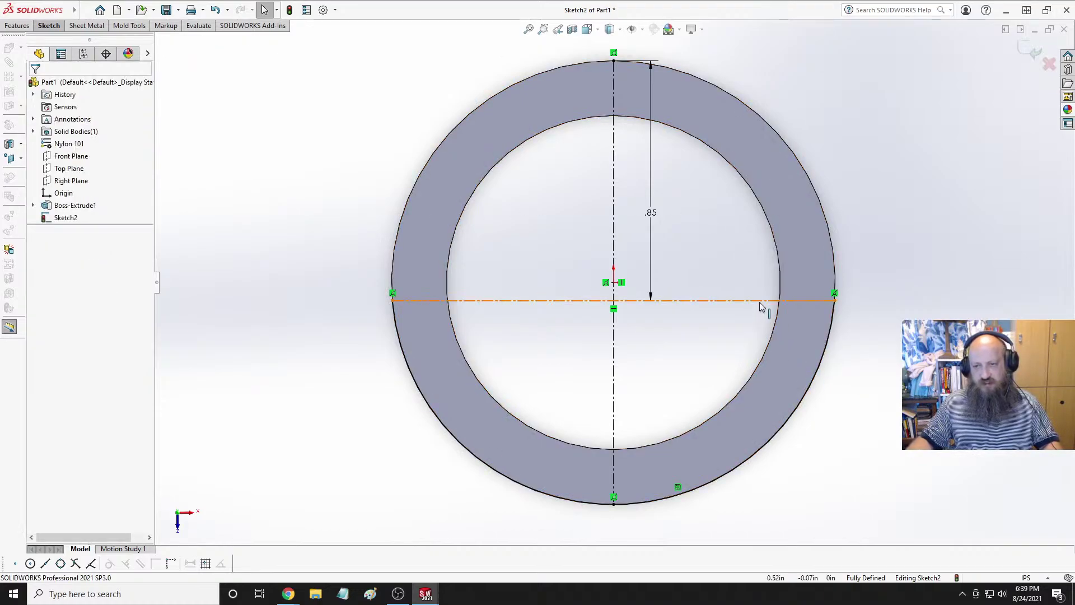
Turn the horizontal centerline into a solid line and cut the enclosed lower part of the ring away with a Through All extruded cut.
left_click(759, 302)
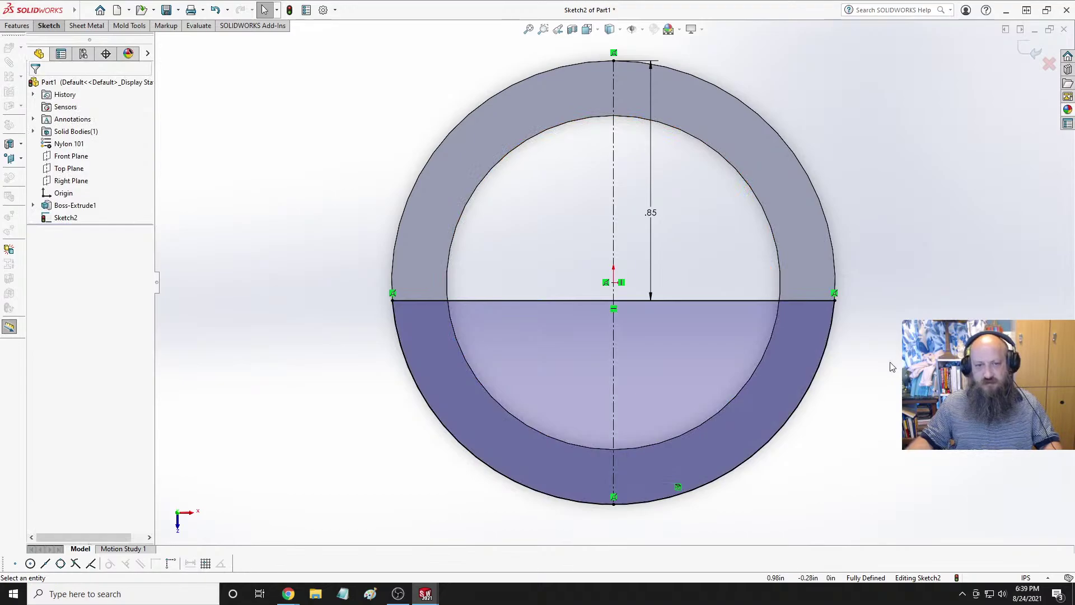
left_click(55, 26)
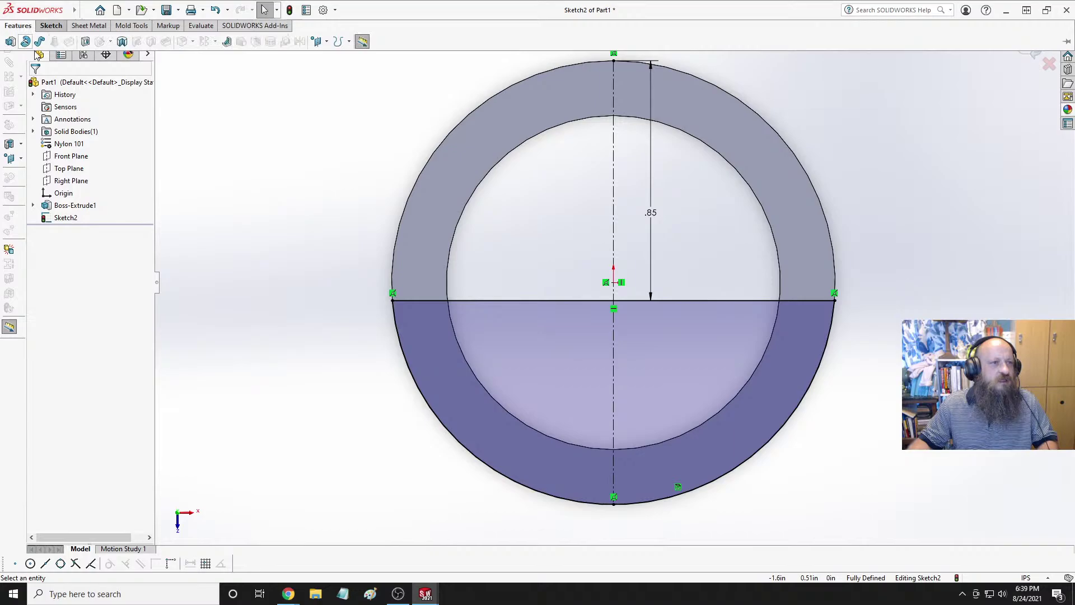
left_click(85, 41)
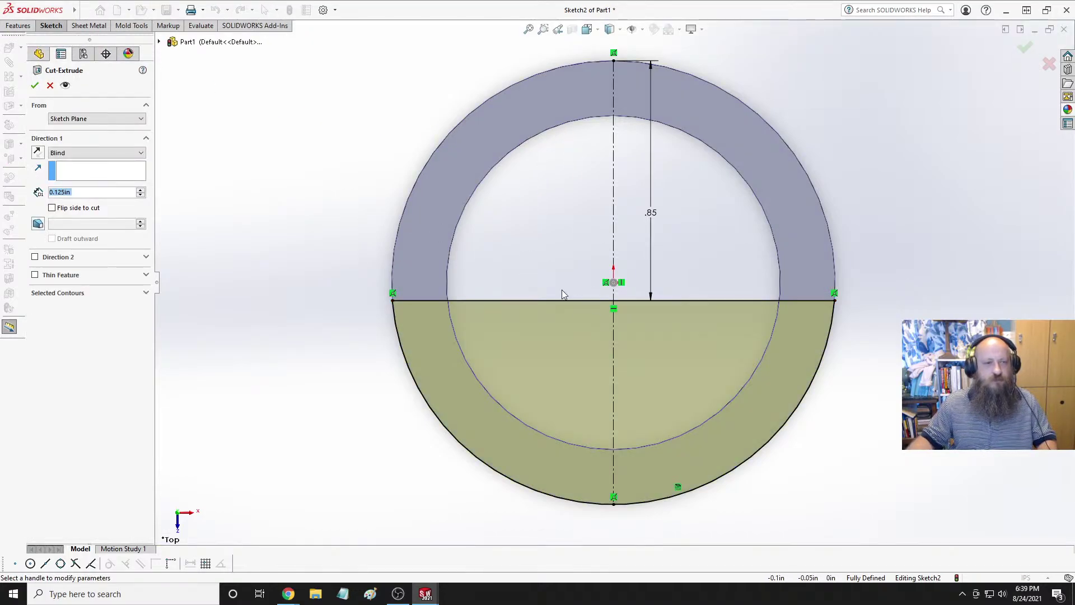
middle_click_drag(562, 290, 540, 95)
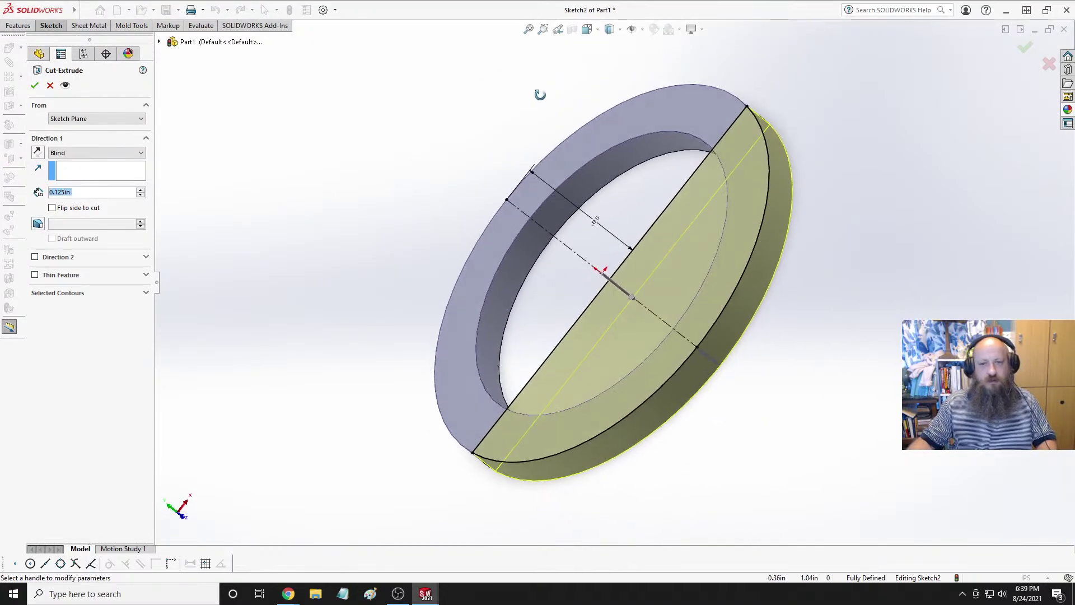
left_click(77, 153)
left_click(79, 172)
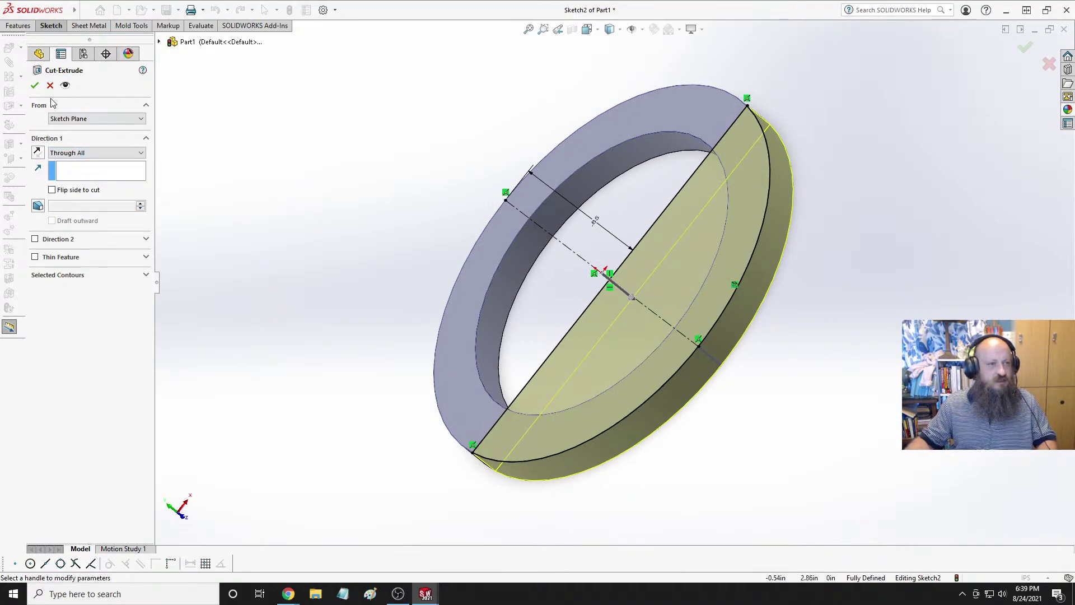
left_click(34, 85)
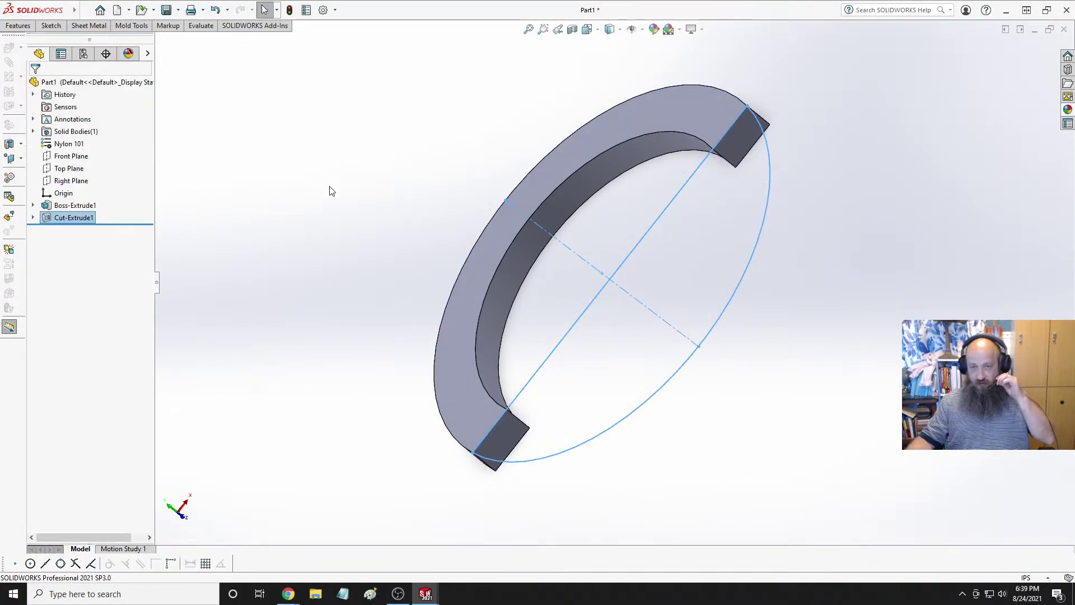
left_click(454, 238)
middle_click_drag(682, 263, 622, 279)
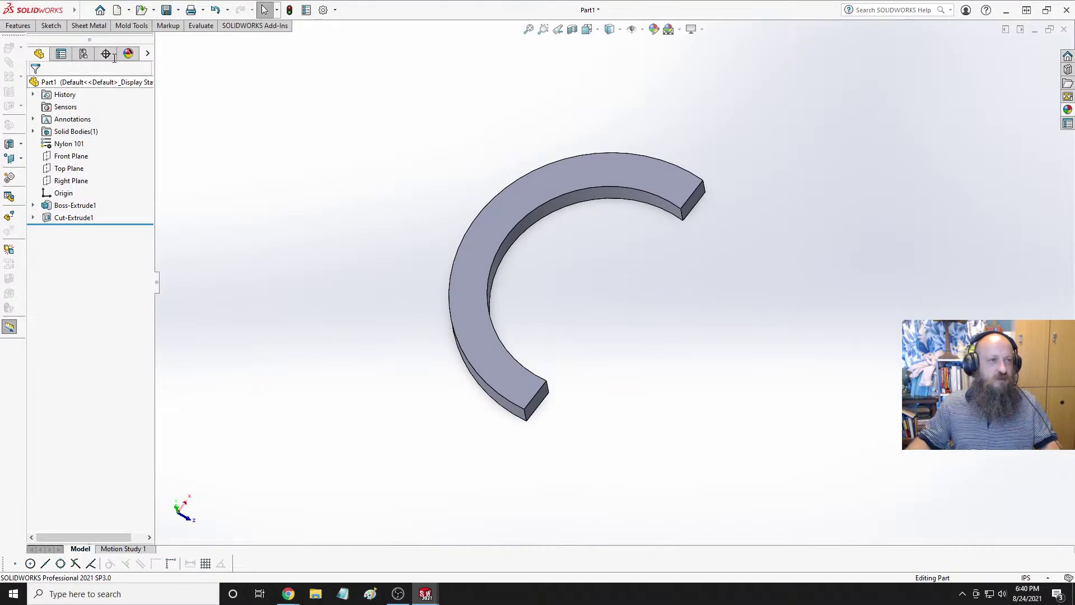
Start a fillet with a 0.0625 in radius, try it on the ring segment's outer edge, and deselect that edge.
left_click(51, 26)
left_click(22, 26)
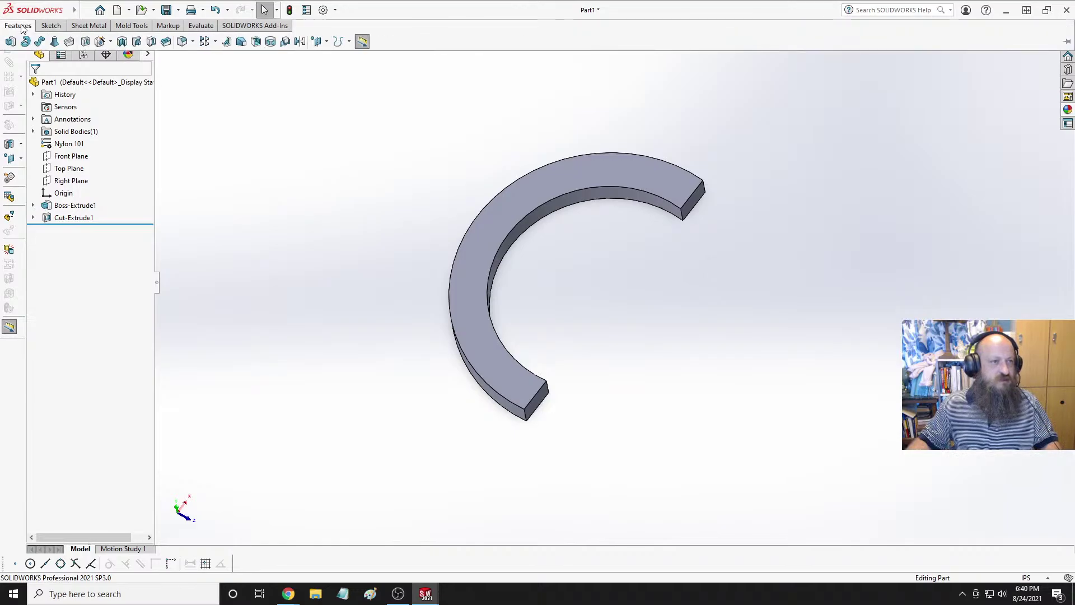
left_click(181, 42)
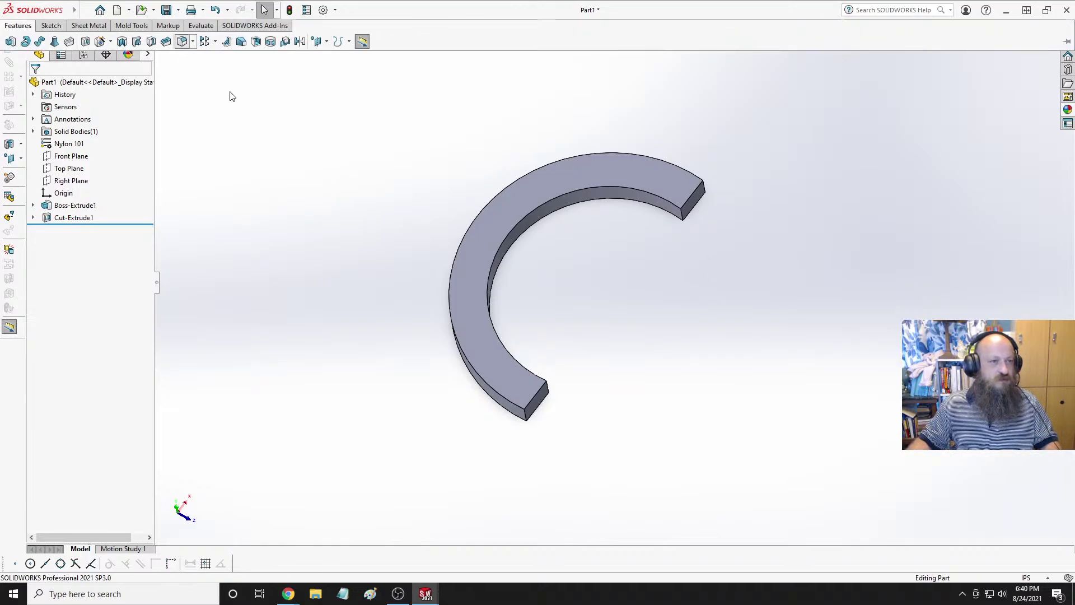
type("0.0625")
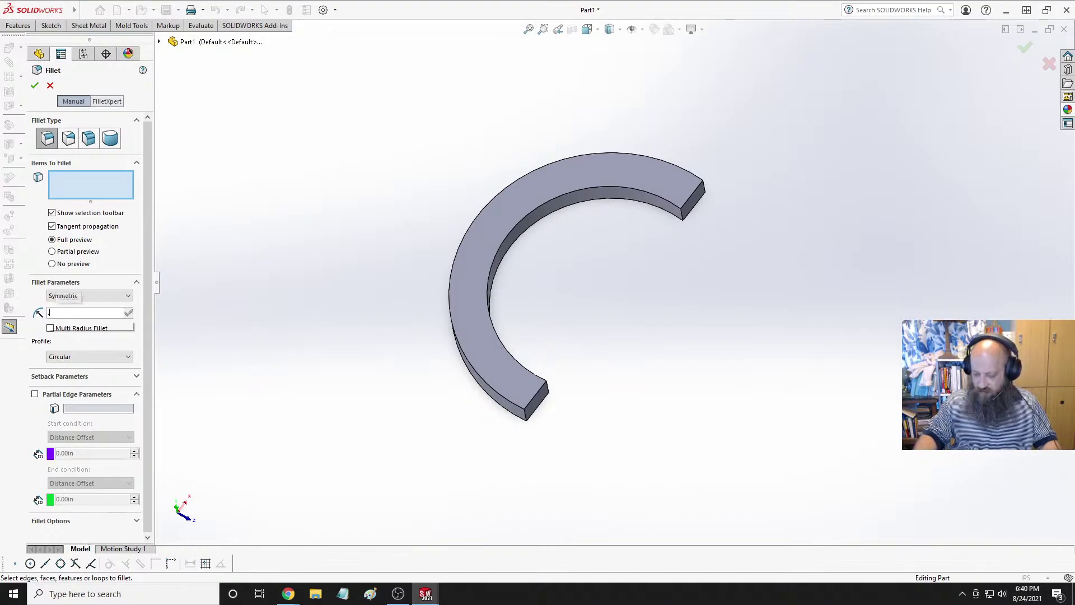
key("Return")
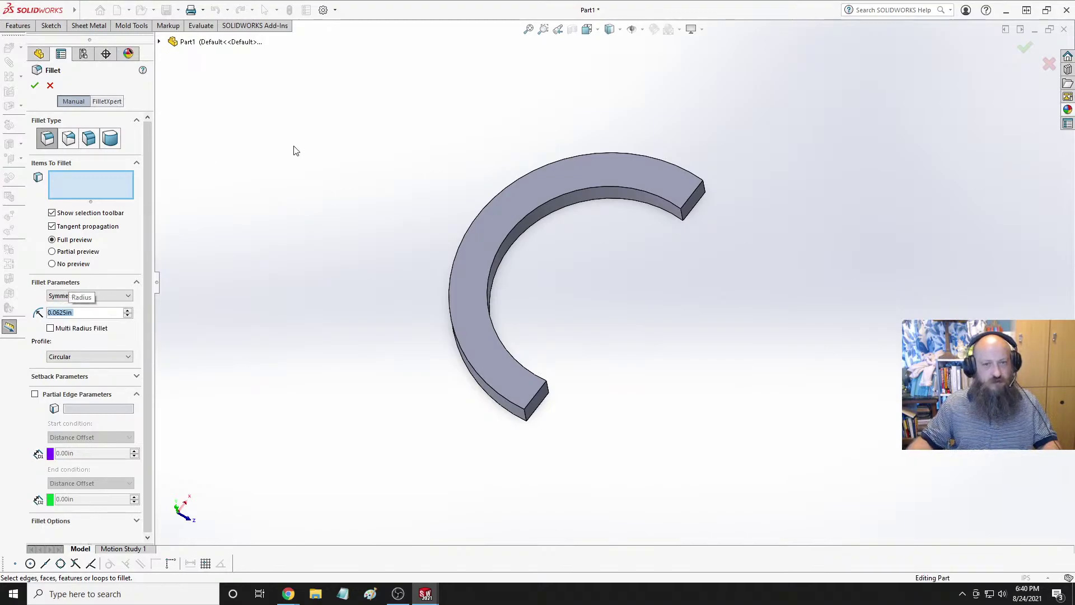
left_click(523, 187)
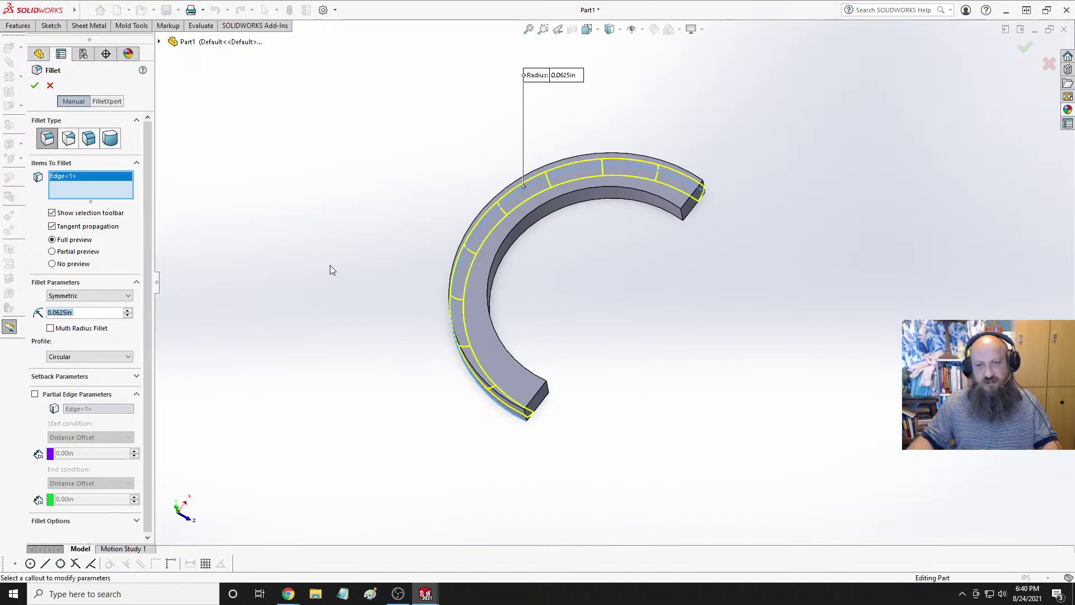
left_click(499, 207)
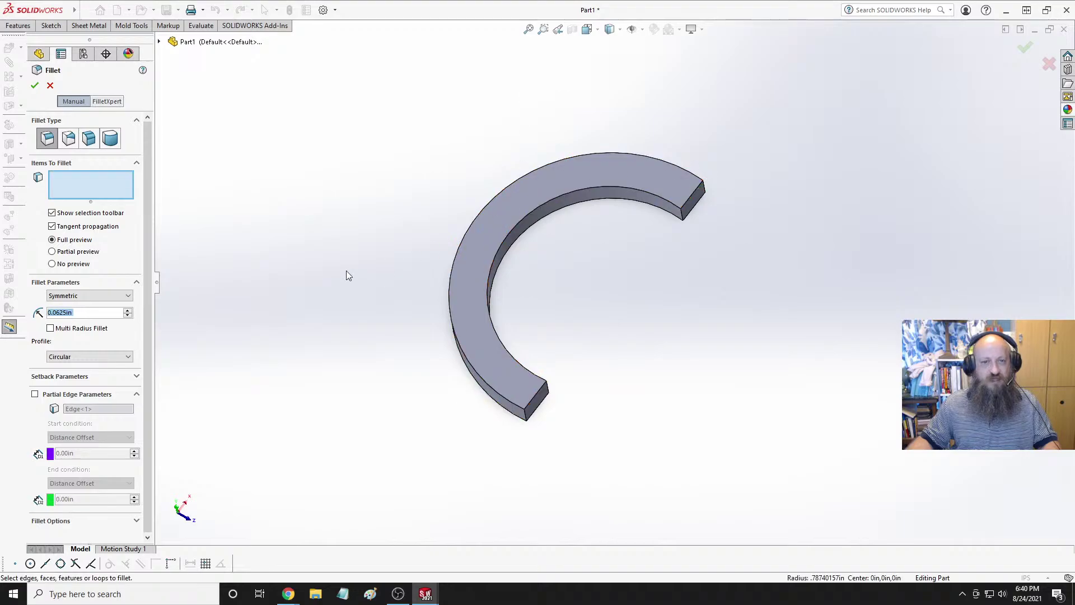
Set the fillet radius to 0.03125 in and select both flat faces of the ring segment.
double_click(98, 313)
type(".03125")
key("Return")
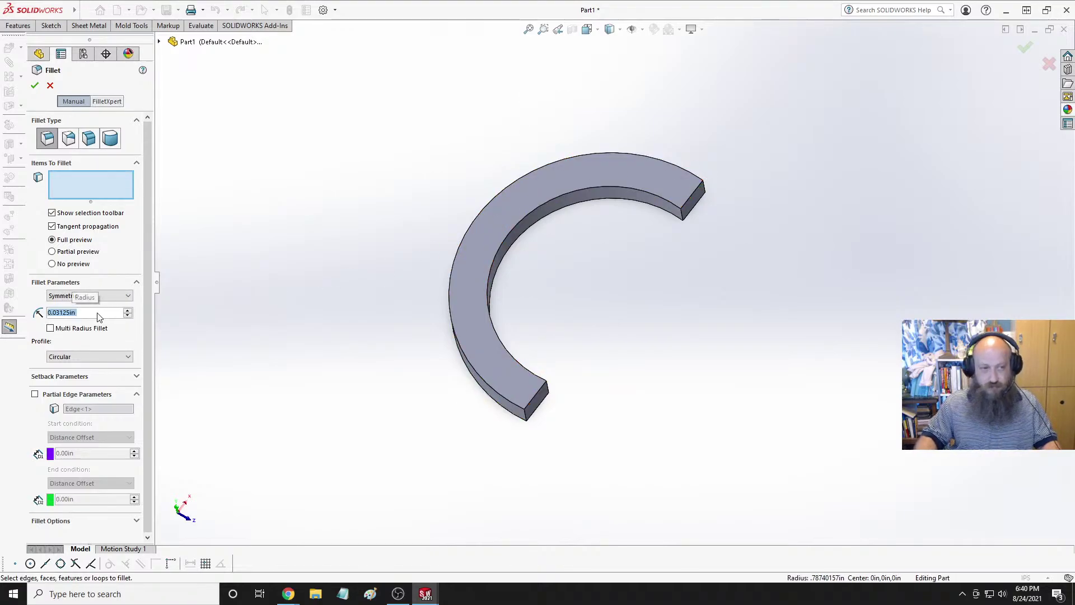
left_click(555, 188)
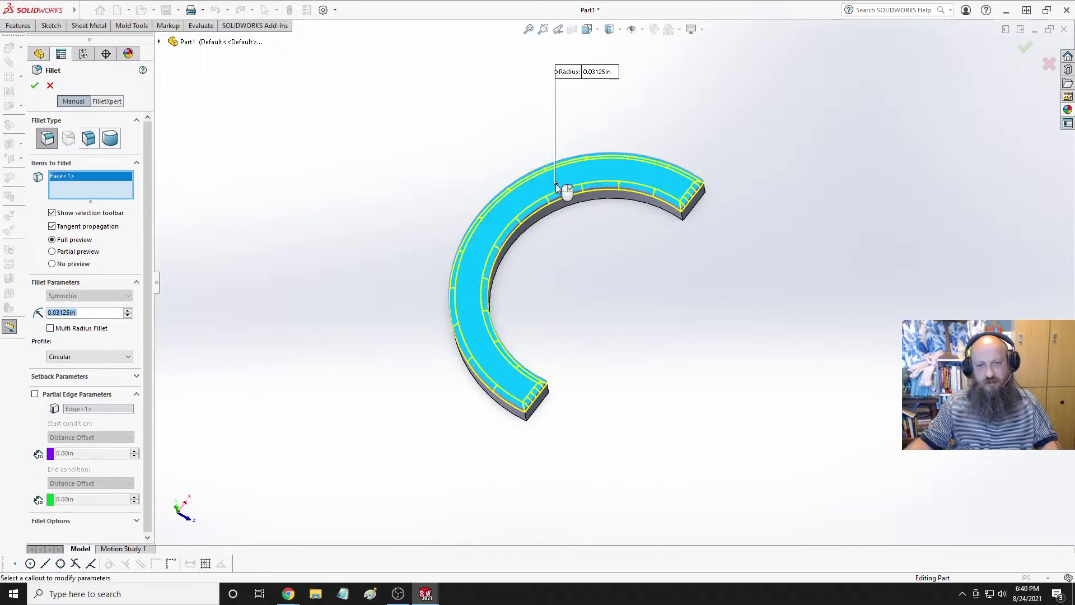
middle_click_drag(614, 268, 455, 14)
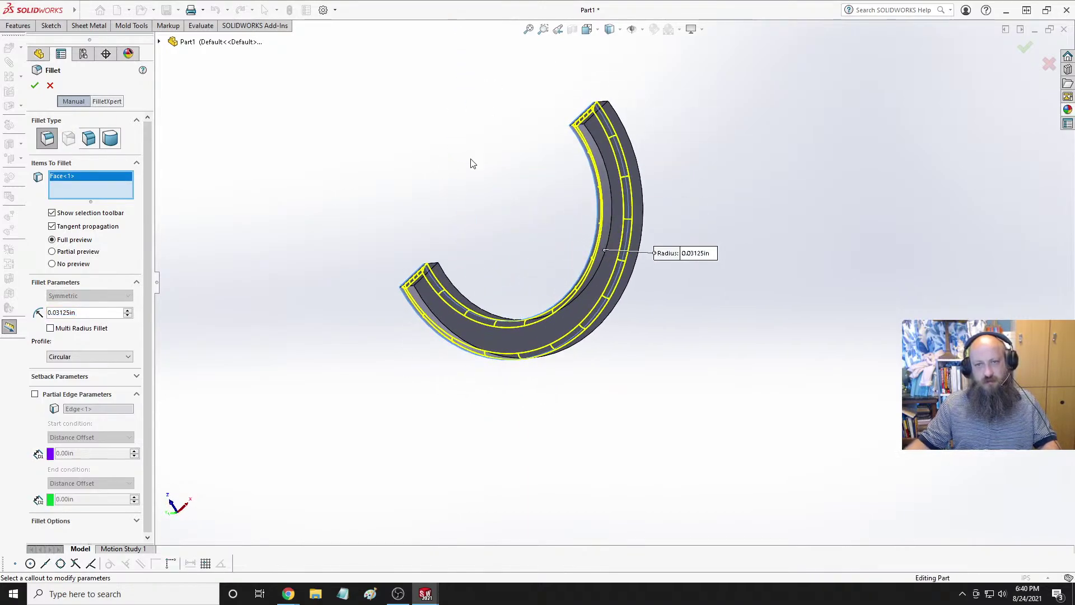
middle_click_drag(470, 163, 505, 191)
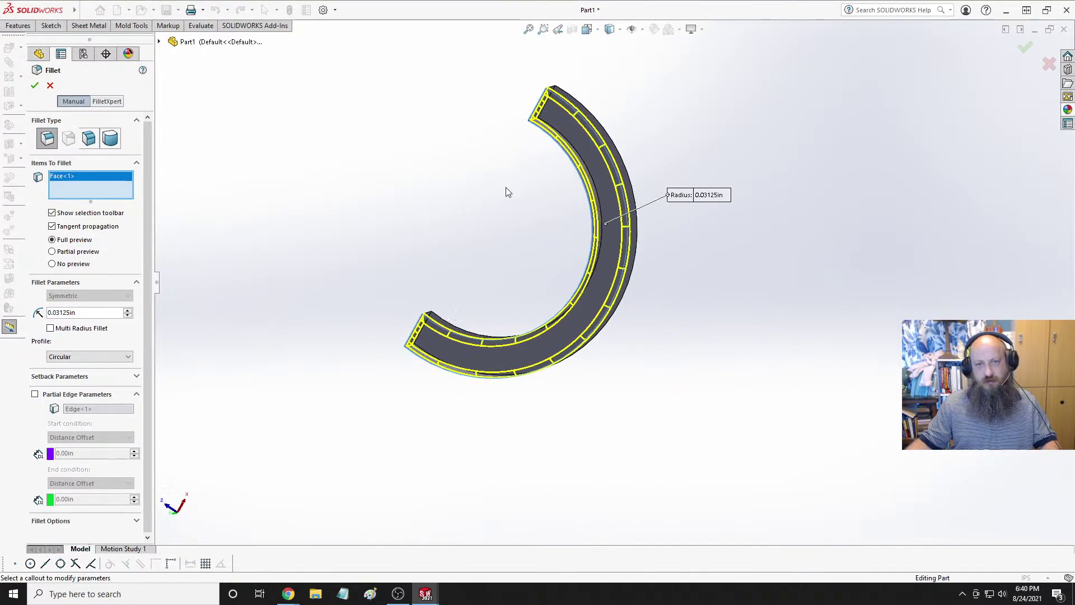
left_click(576, 124)
Add the inner curved face and a cut end face to the fillet selection, and apply the fillet.
middle_click_drag(434, 173, 571, 151)
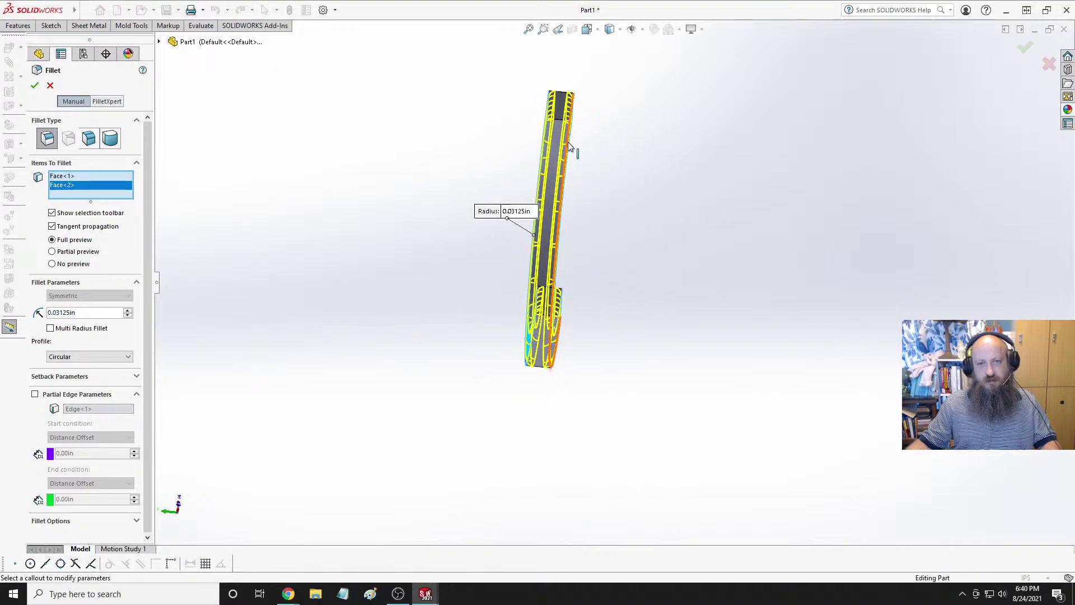
left_click(570, 154)
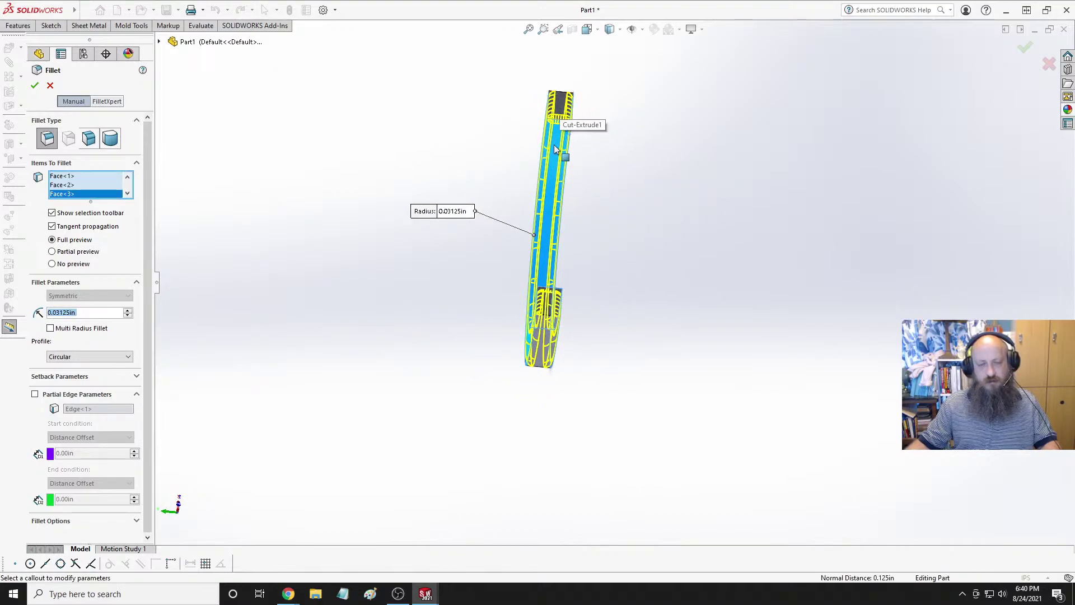
middle_click_drag(560, 112, 362, 276)
scroll(449, 258, "down", 5)
left_click(518, 235)
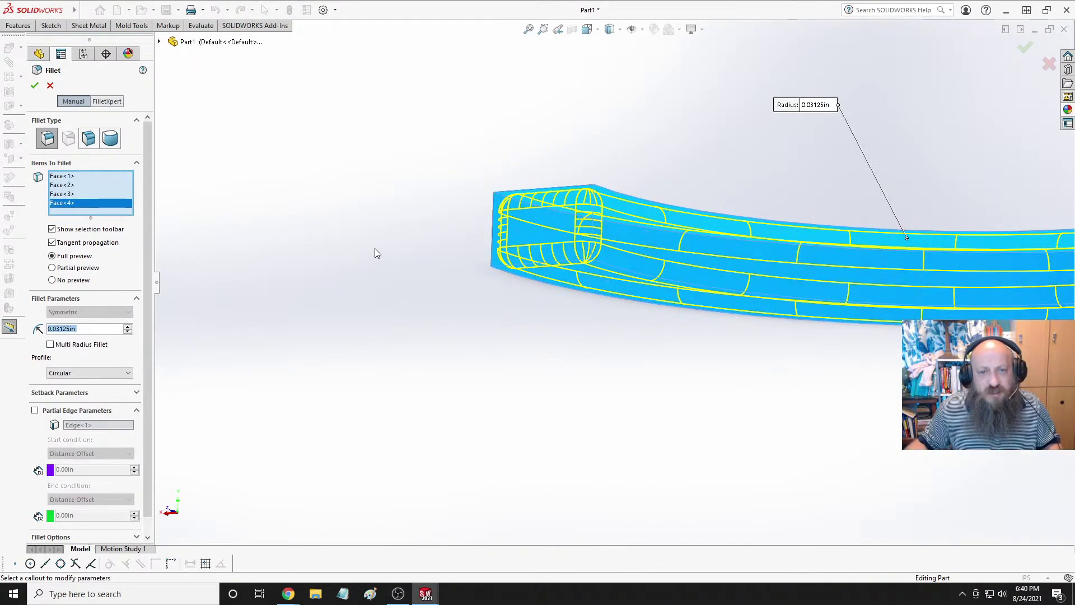
scroll(374, 247, "up", 5)
middle_click_drag(434, 256, 778, 314)
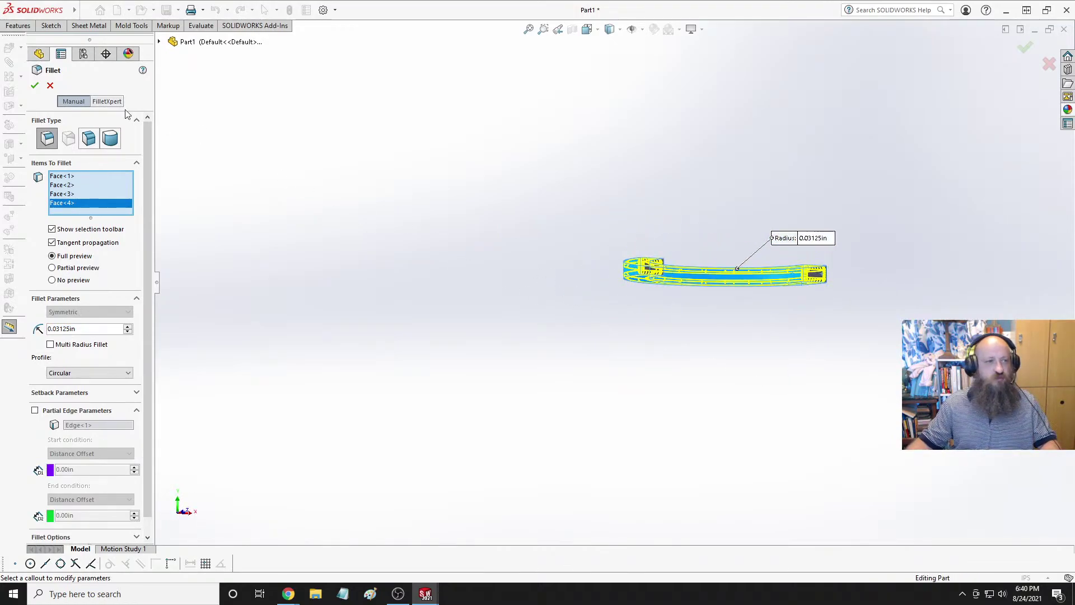
key("Return")
middle_click_drag(788, 217, 753, 313)
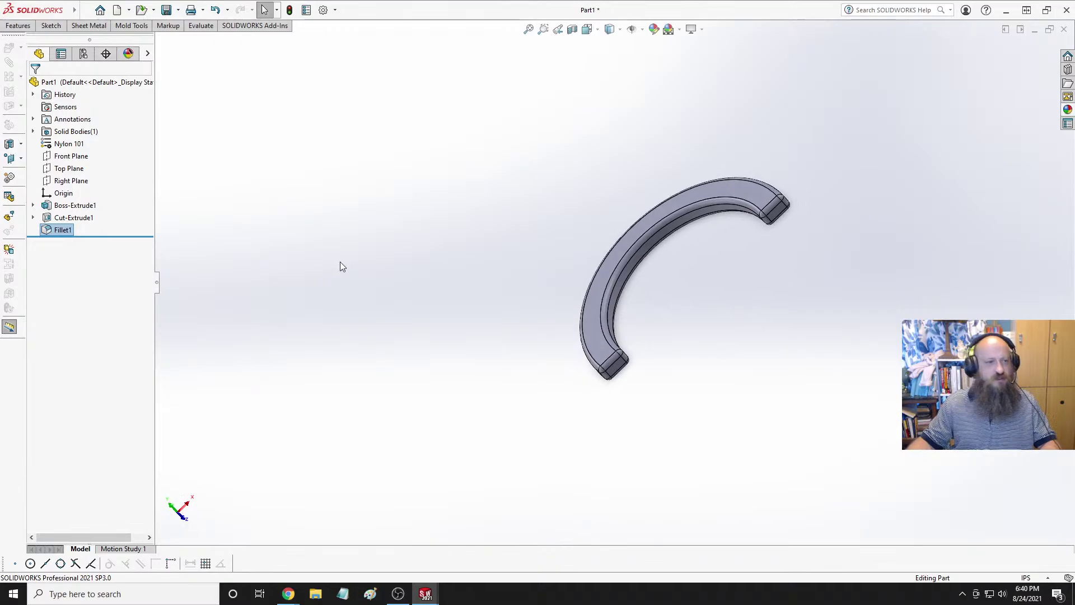
Change the ring segment's material to Nylon 6/10 from the Plastics category.
left_click(68, 144)
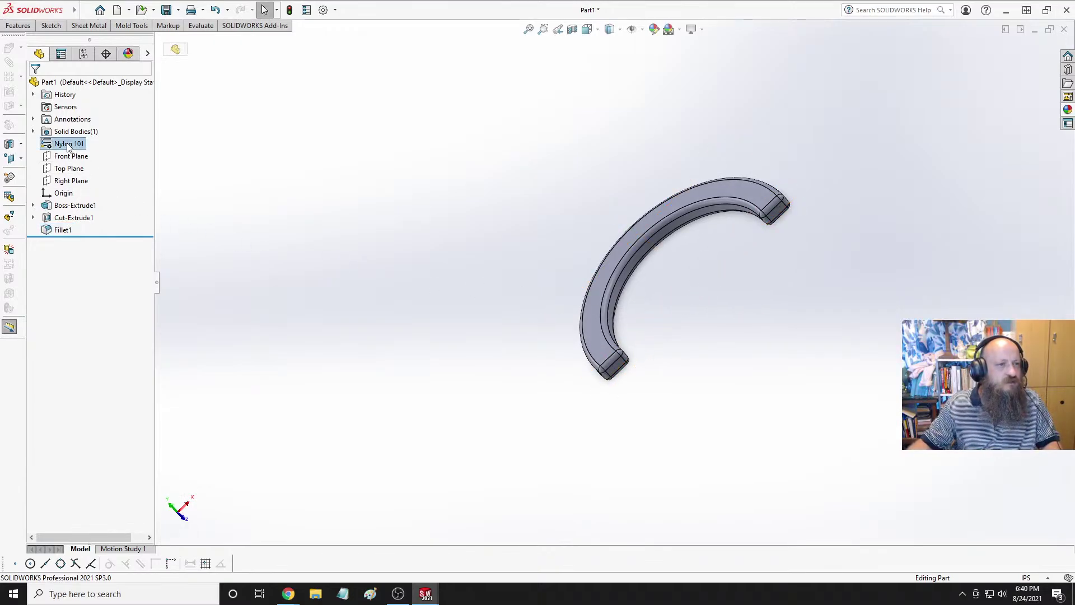
right_click(68, 145)
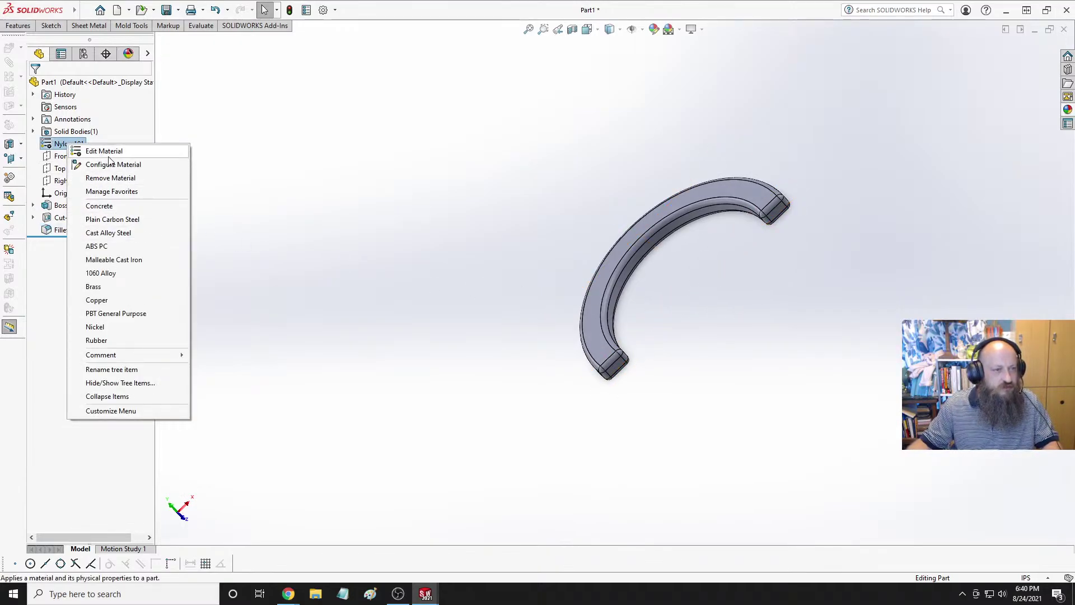
left_click(106, 151)
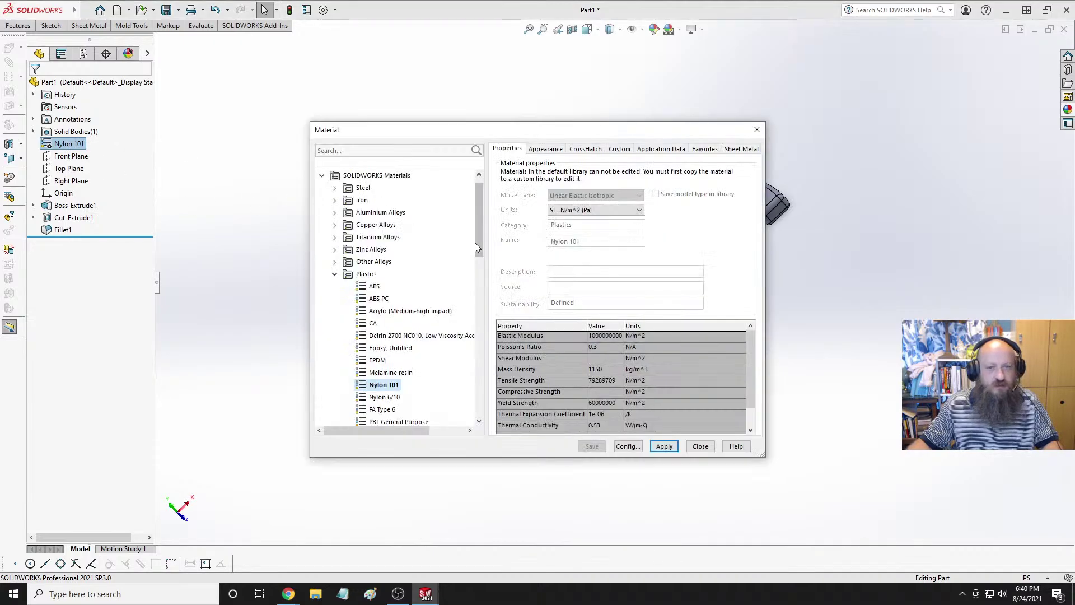
left_click(392, 397)
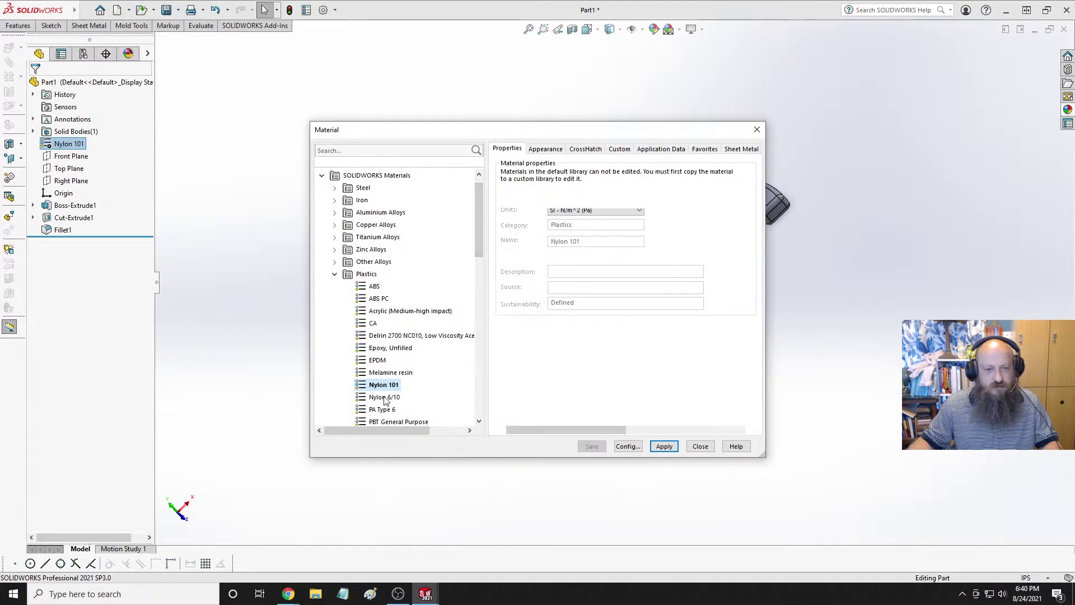
left_click(659, 450)
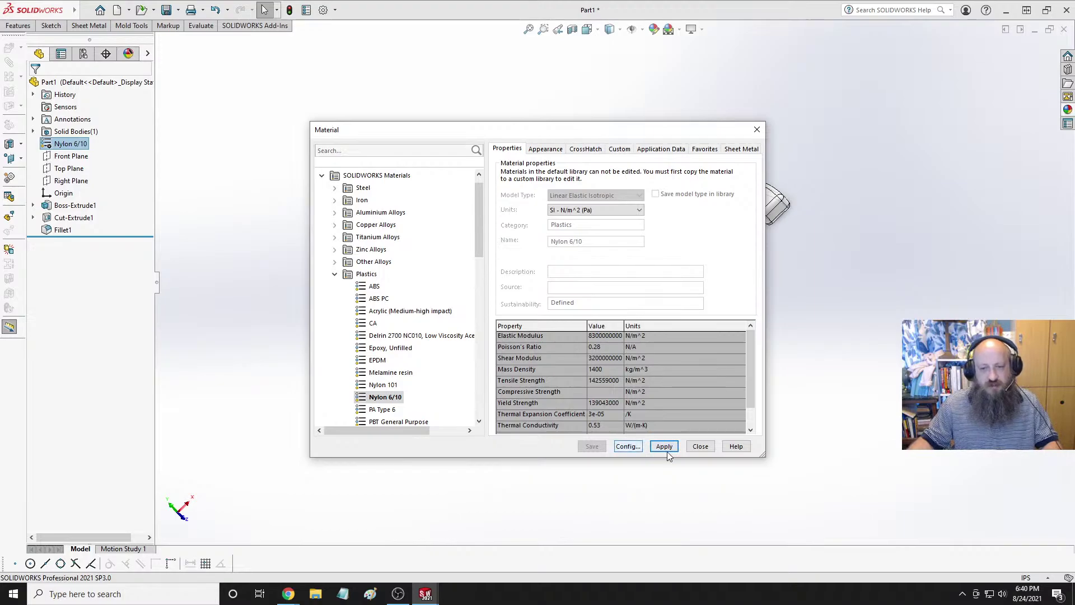
left_click(701, 447)
Save the ring segment part in the Fantasy Rig folder as NylonSlipRodRing.
middle_click_drag(848, 372, 643, 375)
scroll(728, 263, "down", 4)
middle_click_drag(598, 271, 737, 240)
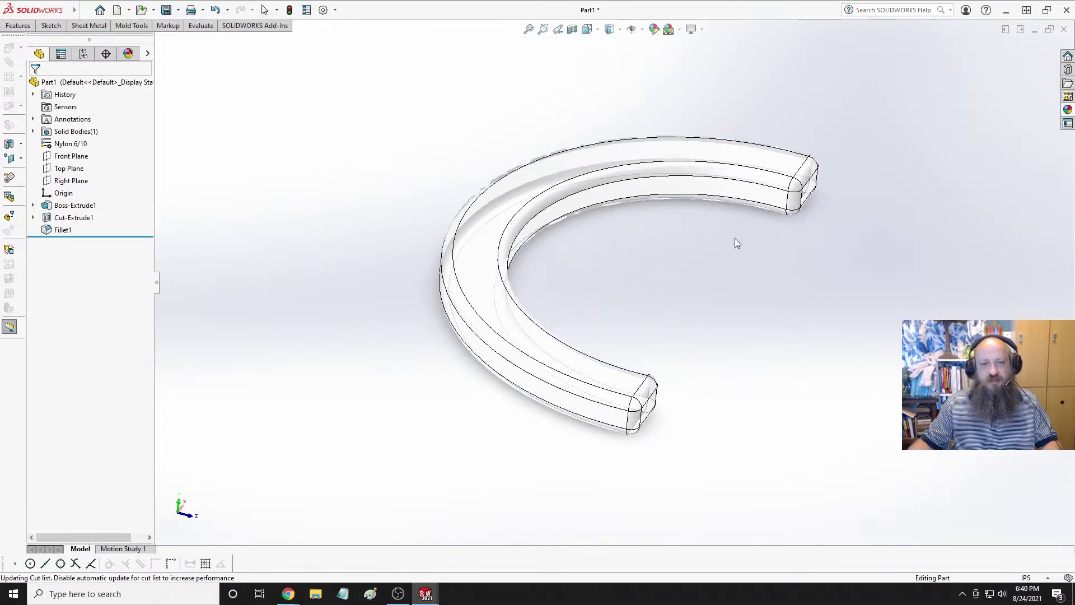
scroll(739, 275, "up", 4)
middle_click_drag(744, 307, 688, 351)
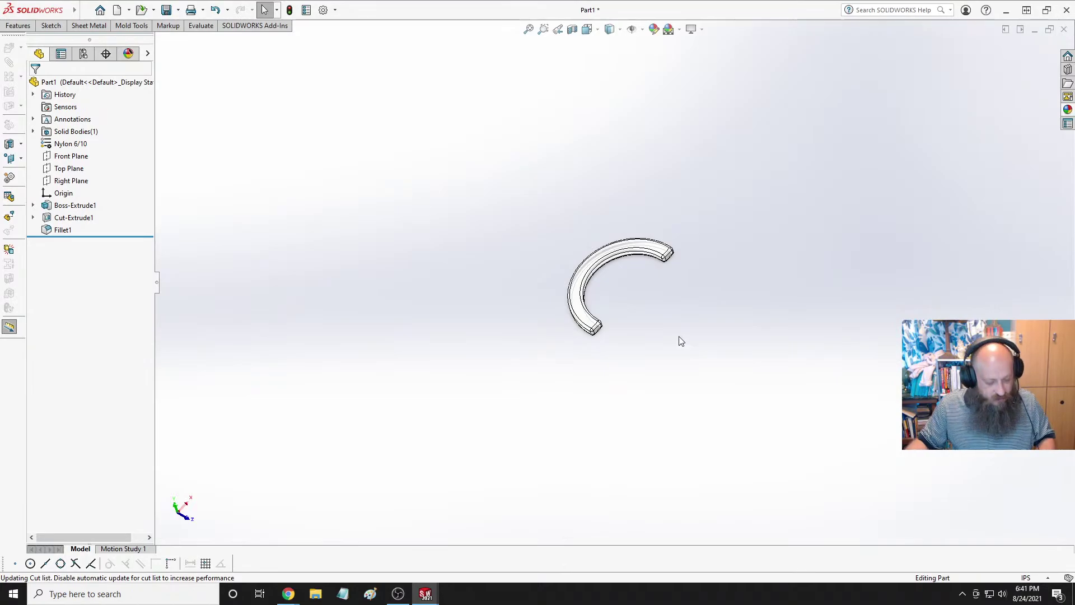
key("ctrl+s")
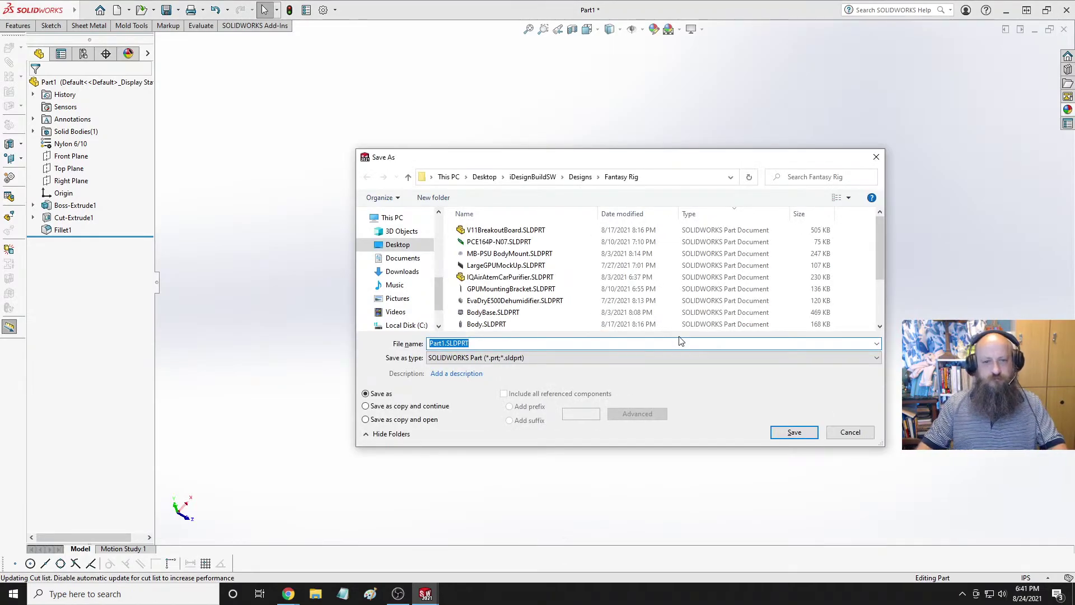
type("Nylon")
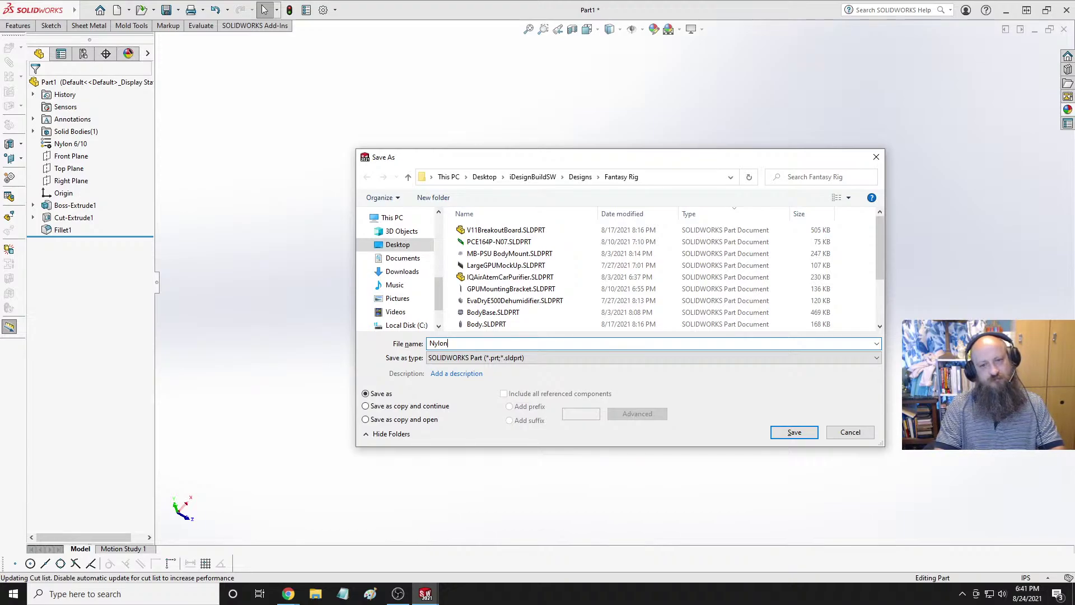
type("SlipRodRing")
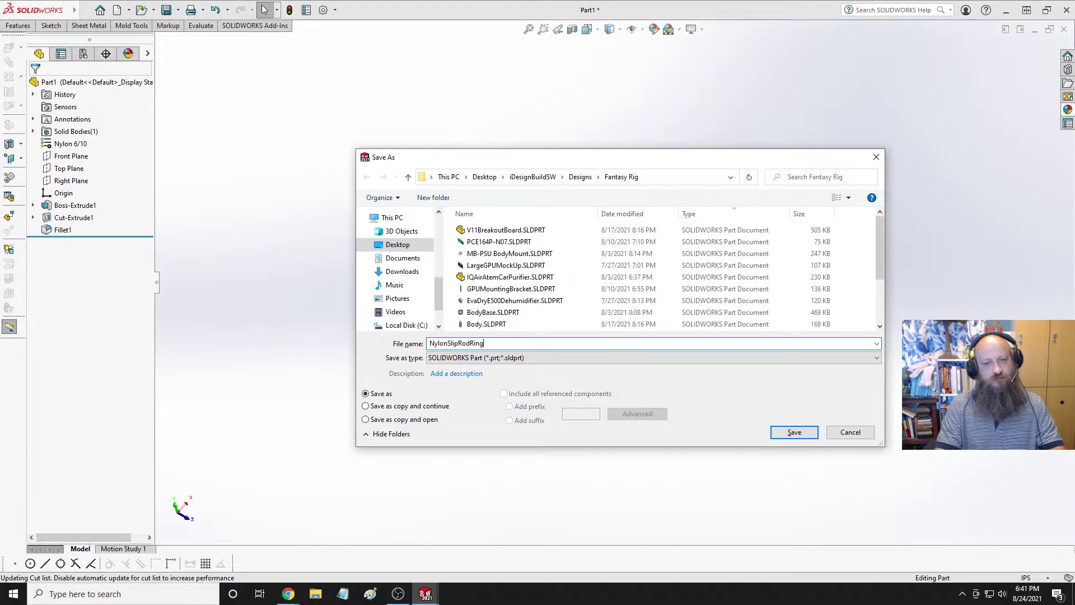
key("Return")
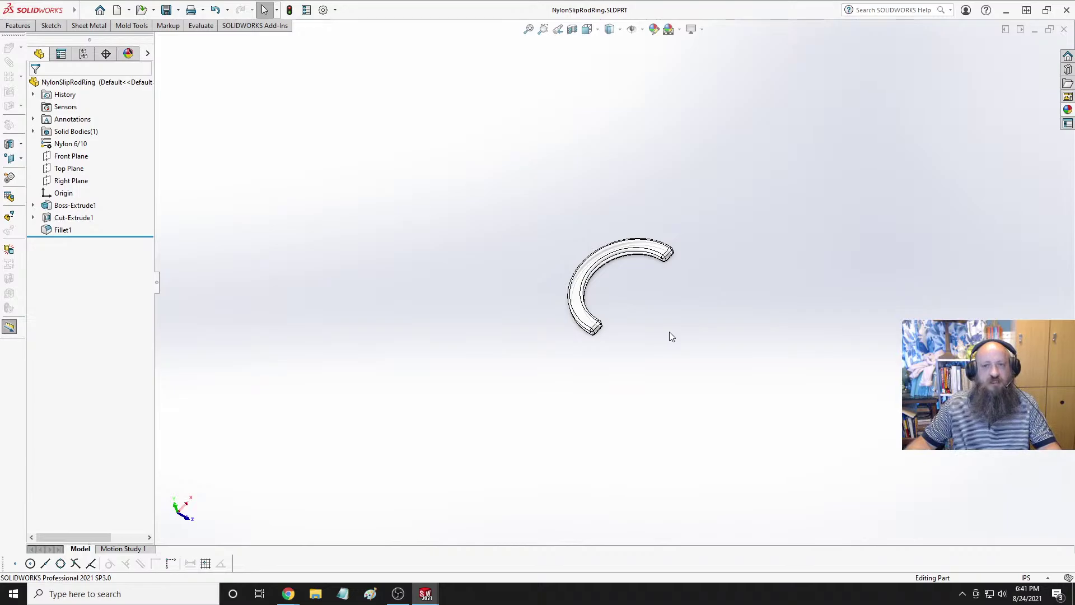
Switch to the 6GPUMtngBrkt part, set it to the isometric view and save it.
key("ctrl+Tab")
key("ctrl+Tab")
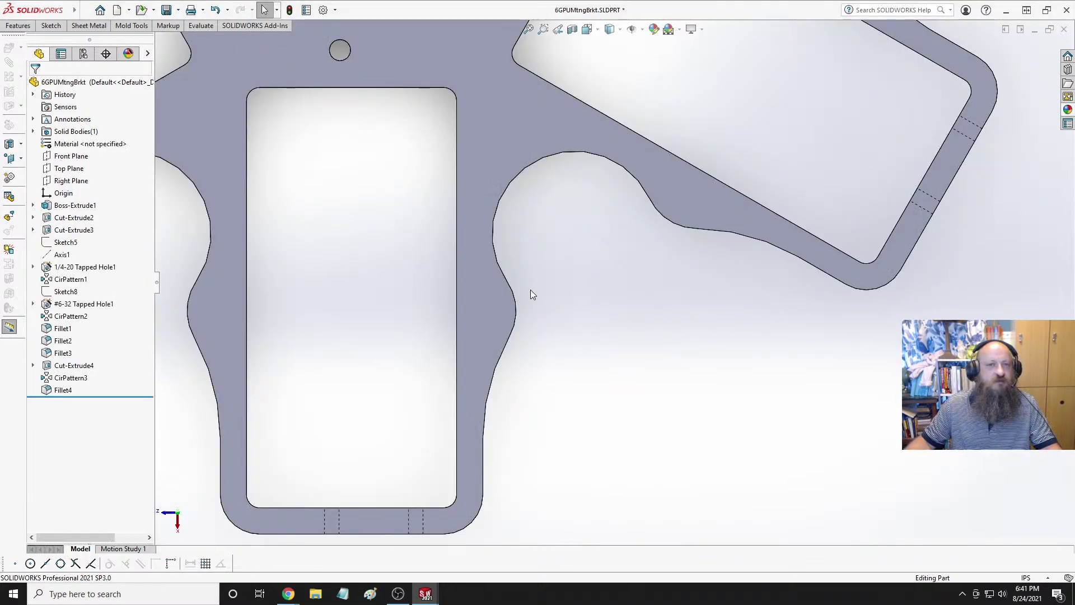
key("space")
left_click(639, 120)
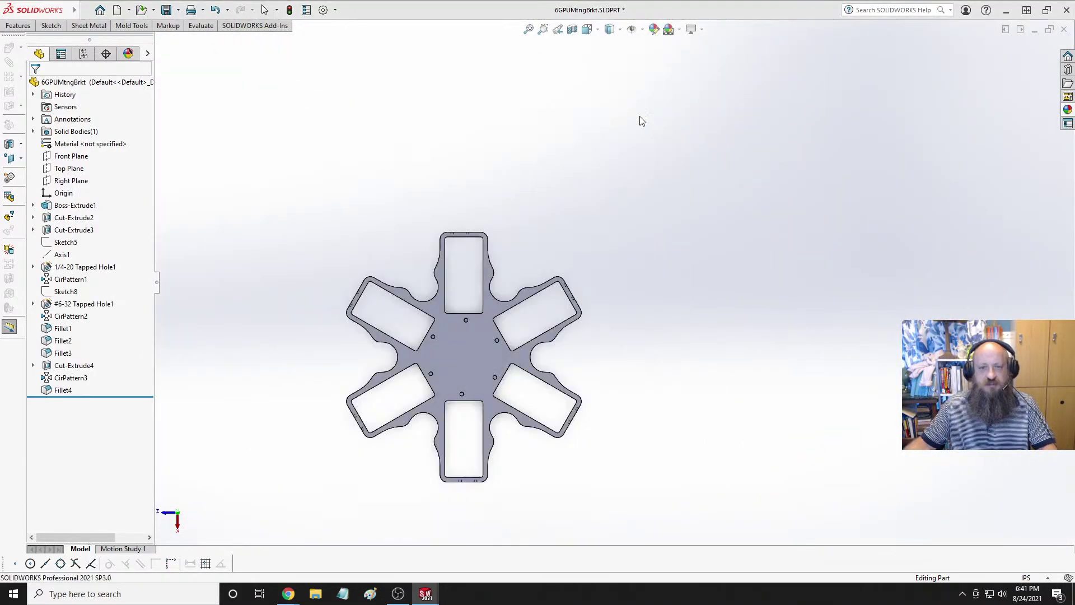
key("ctrl+s")
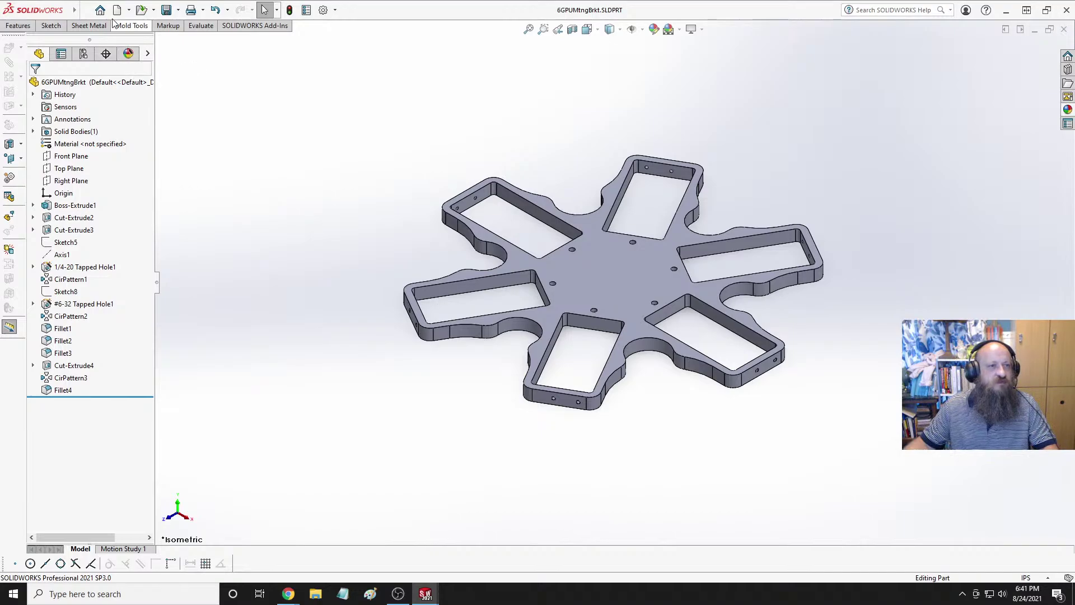
Create a new assembly and place the 6GPUMtngBrkt part as its first component.
left_click(130, 11)
left_click(168, 62)
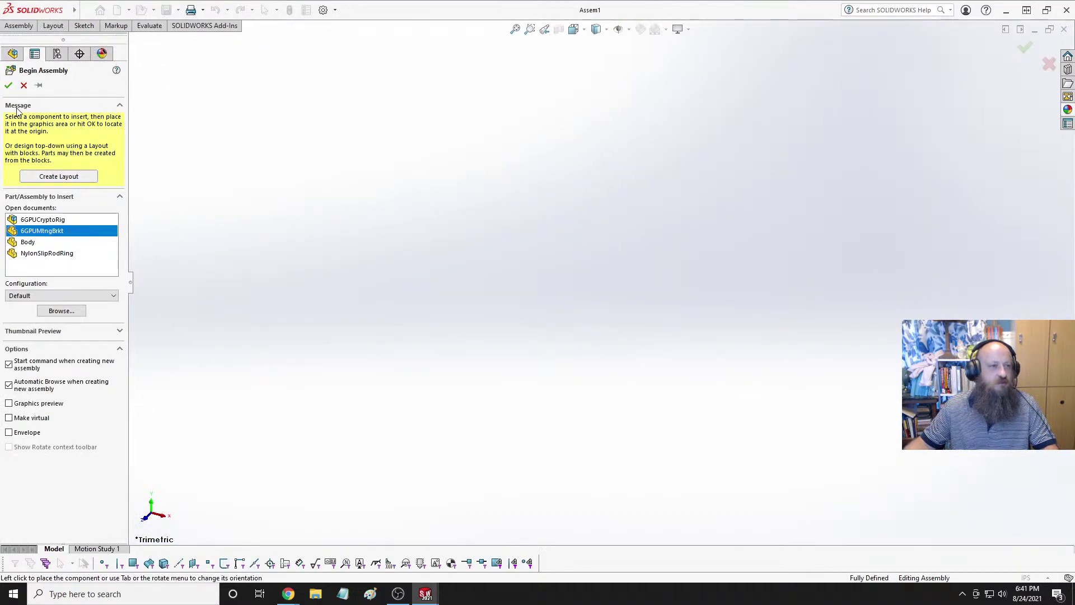
left_click(406, 159)
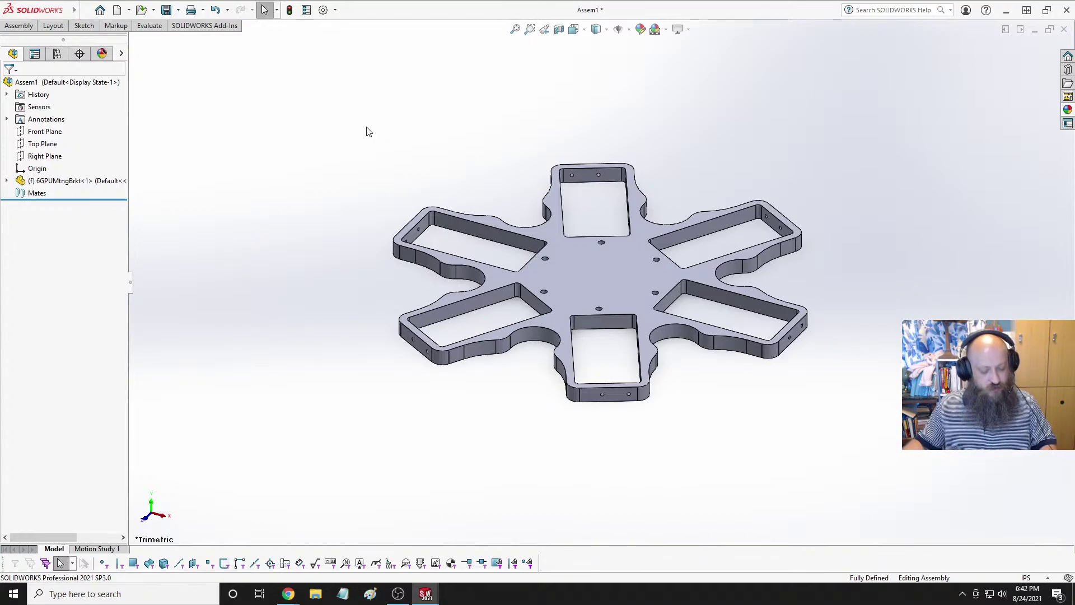
Save the assembly in the Fantasy Rig folder as 6GPUSlideRodFrameAssy.
key("ctrl+s")
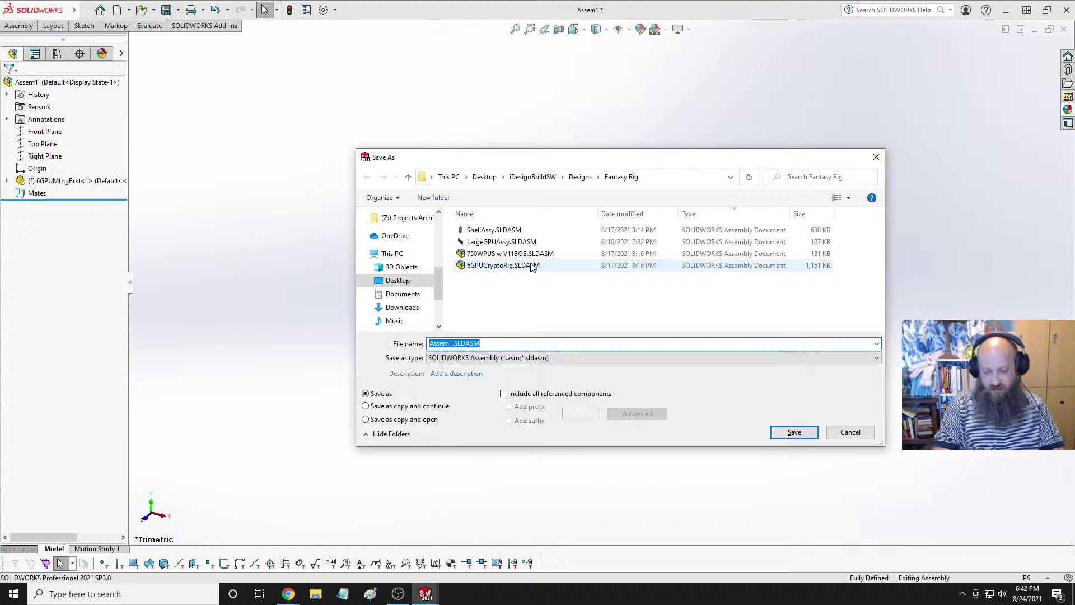
type("SlideRodFrameAssy")
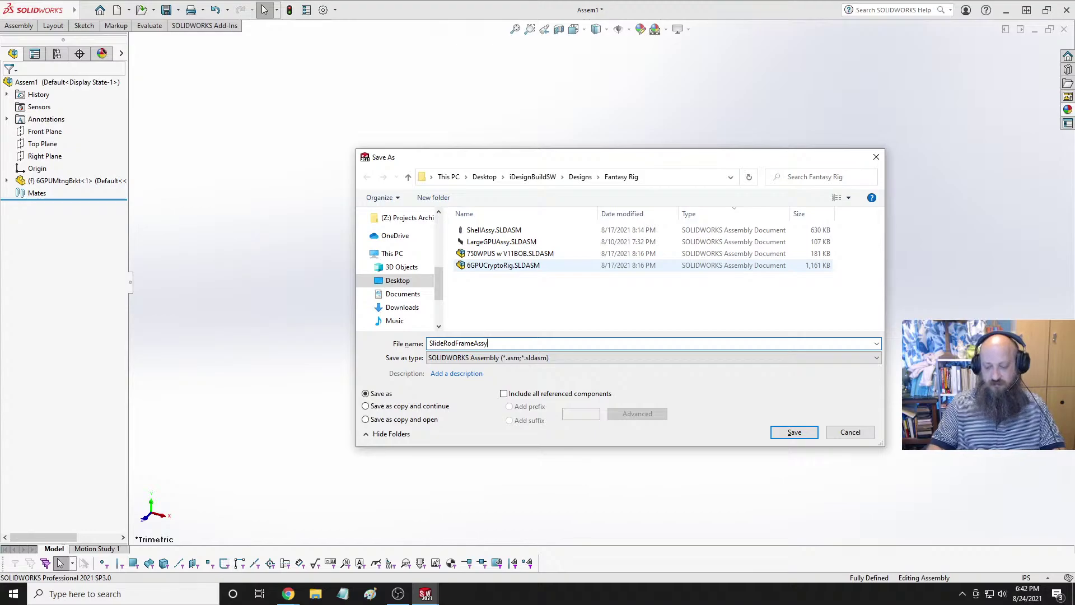
type("6")
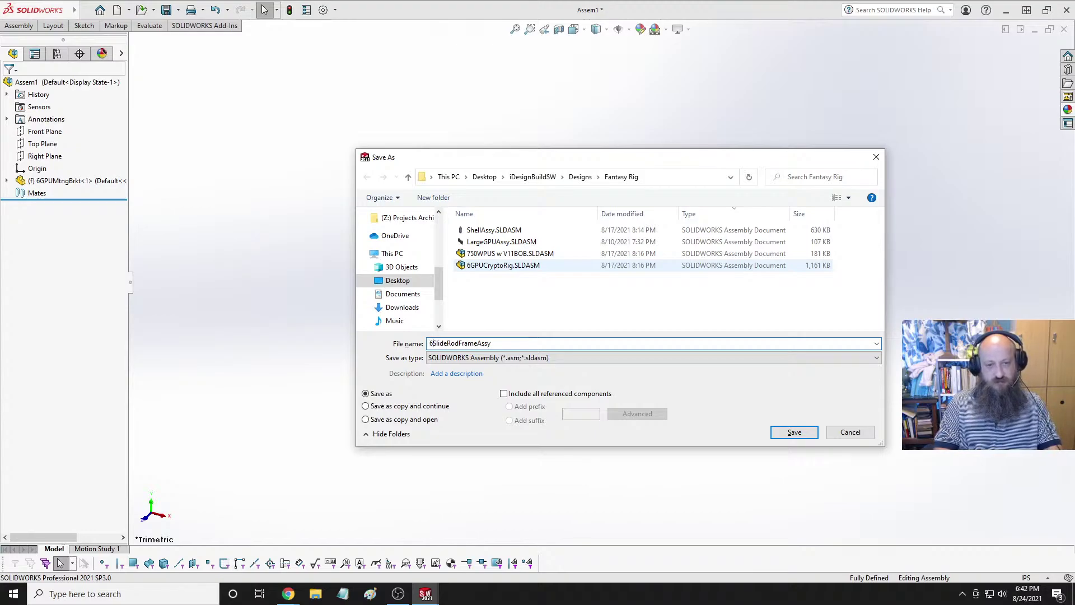
type("GPU")
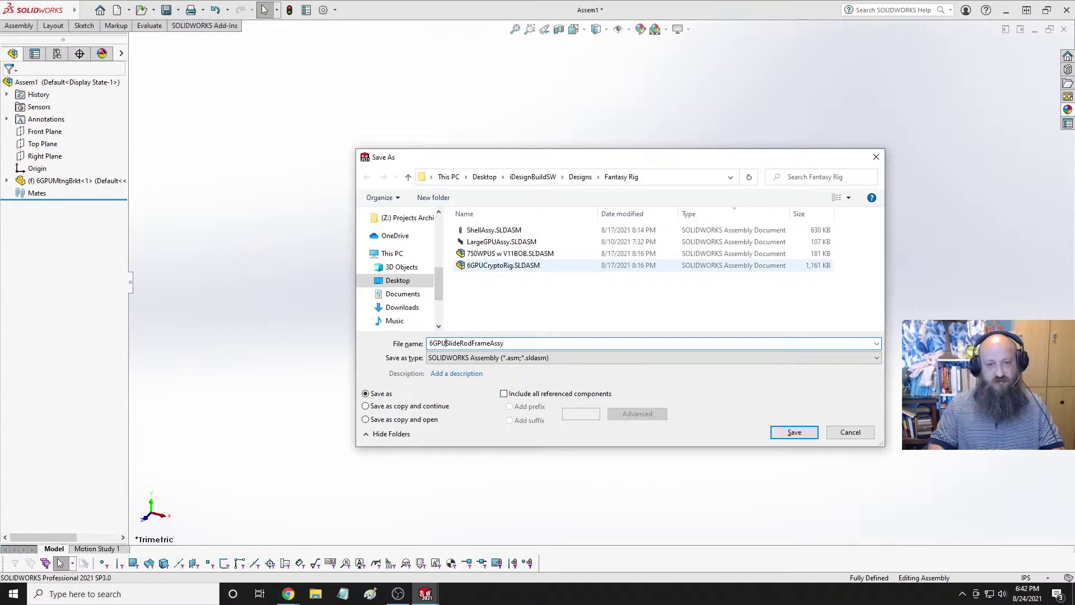
key("Return")
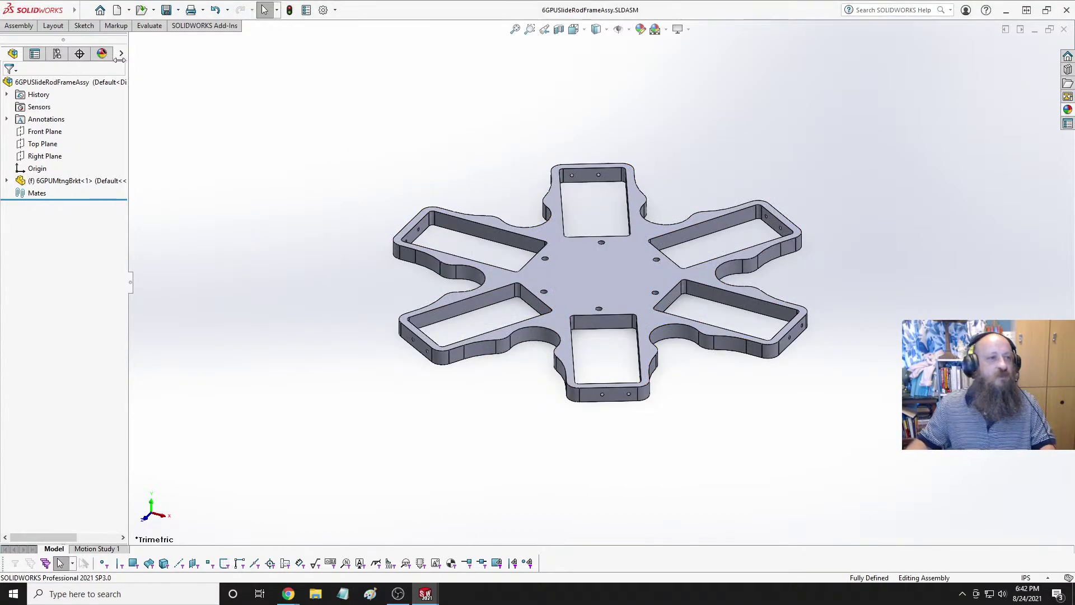
Insert the NylonSlipRodRing part into the assembly and place it beside the bracket's outer cutout.
left_click(56, 53)
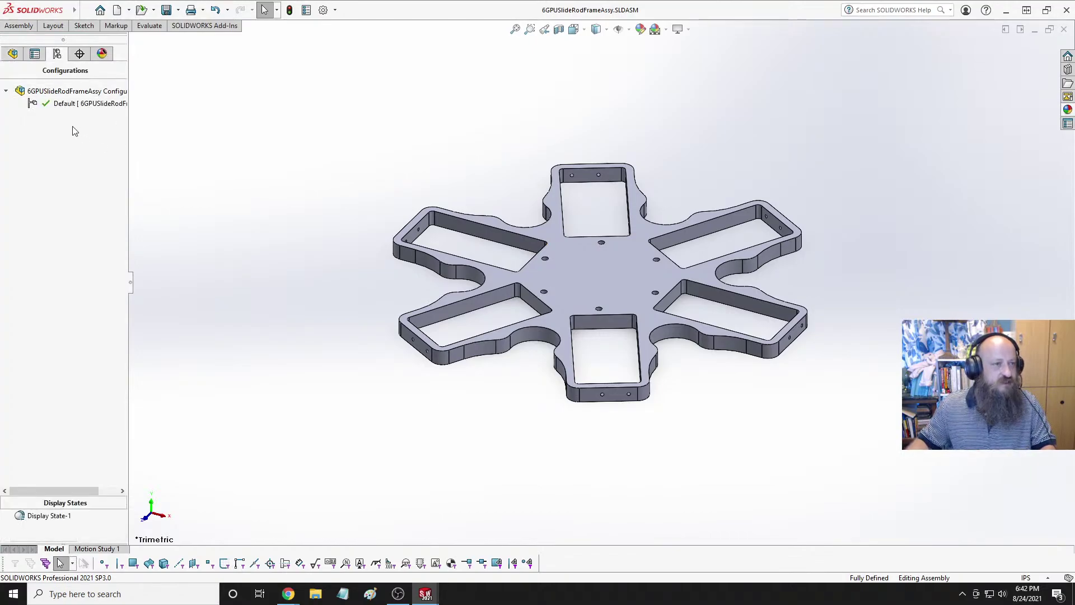
left_click(19, 25)
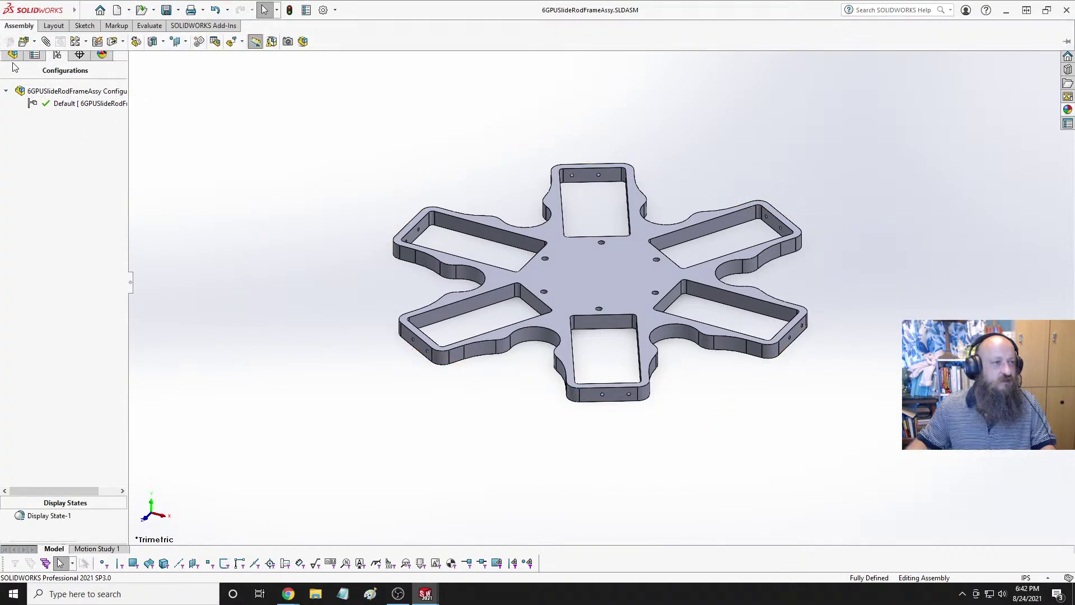
left_click(13, 55)
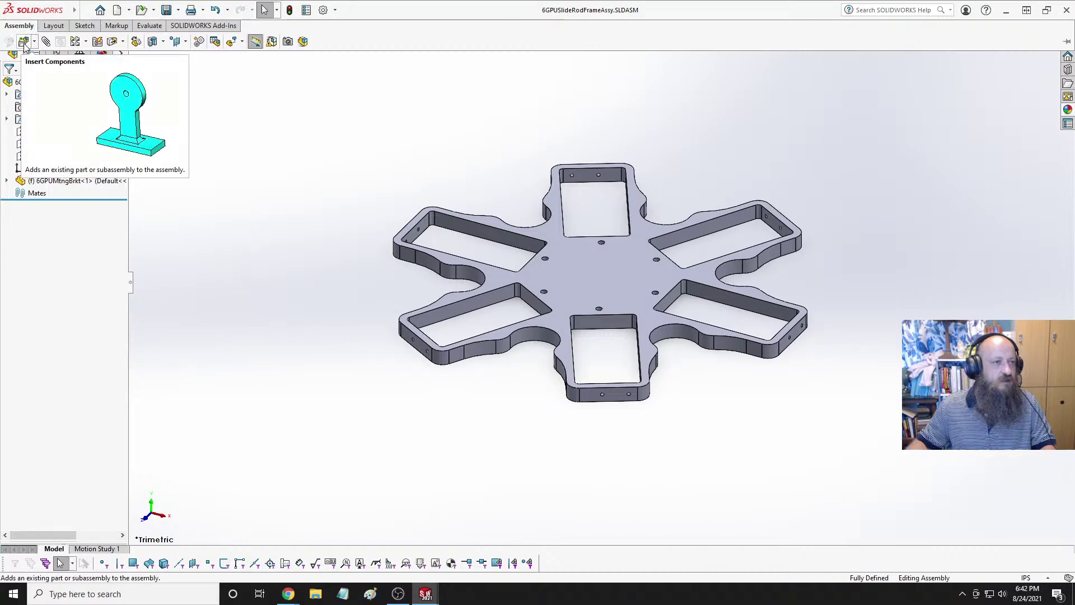
left_click(23, 42)
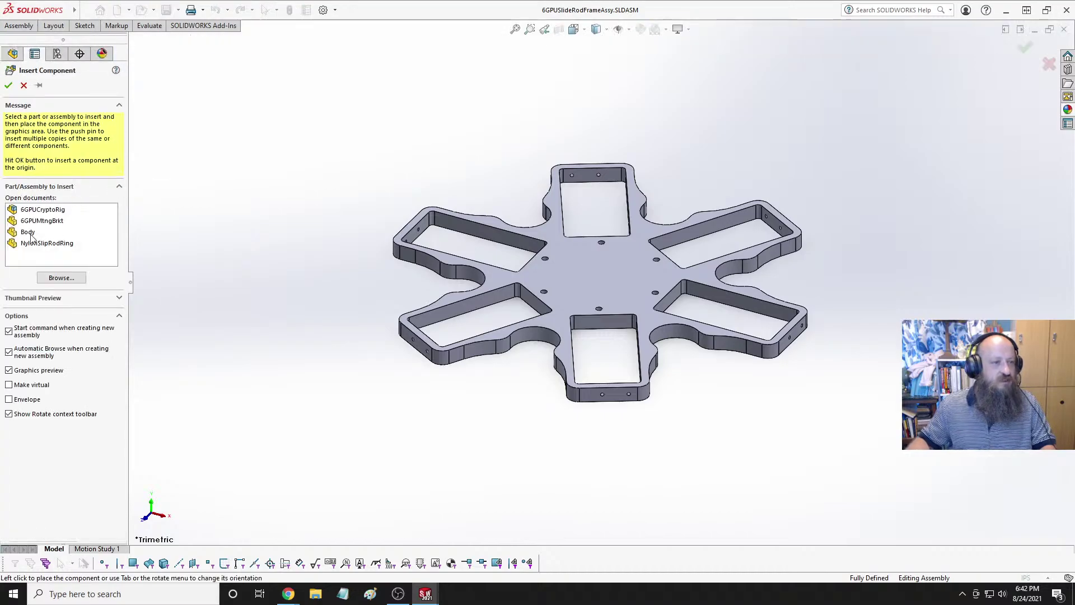
left_click(42, 243)
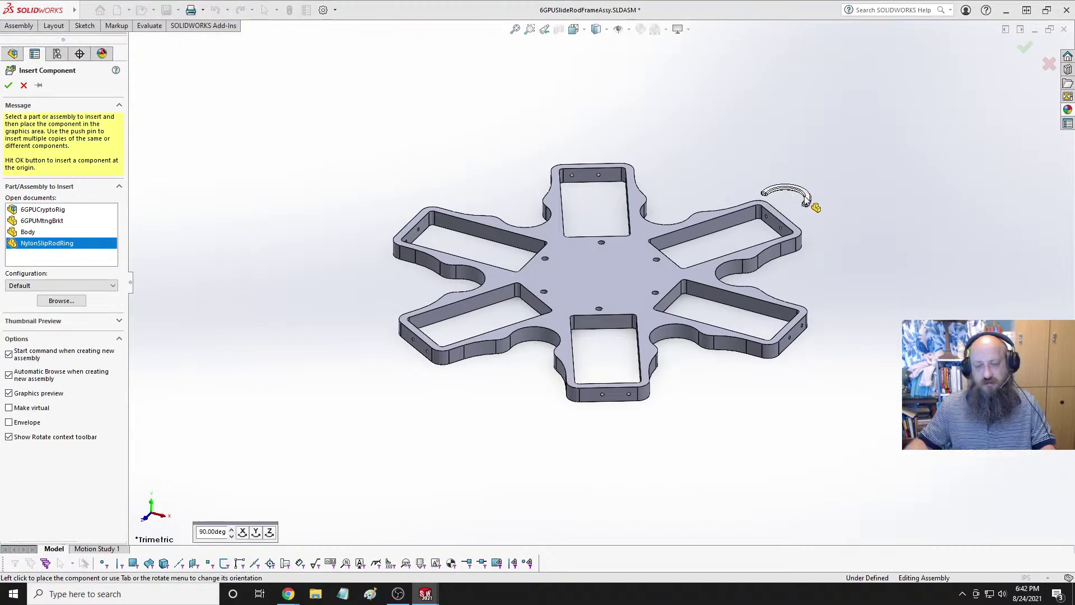
left_click(840, 268)
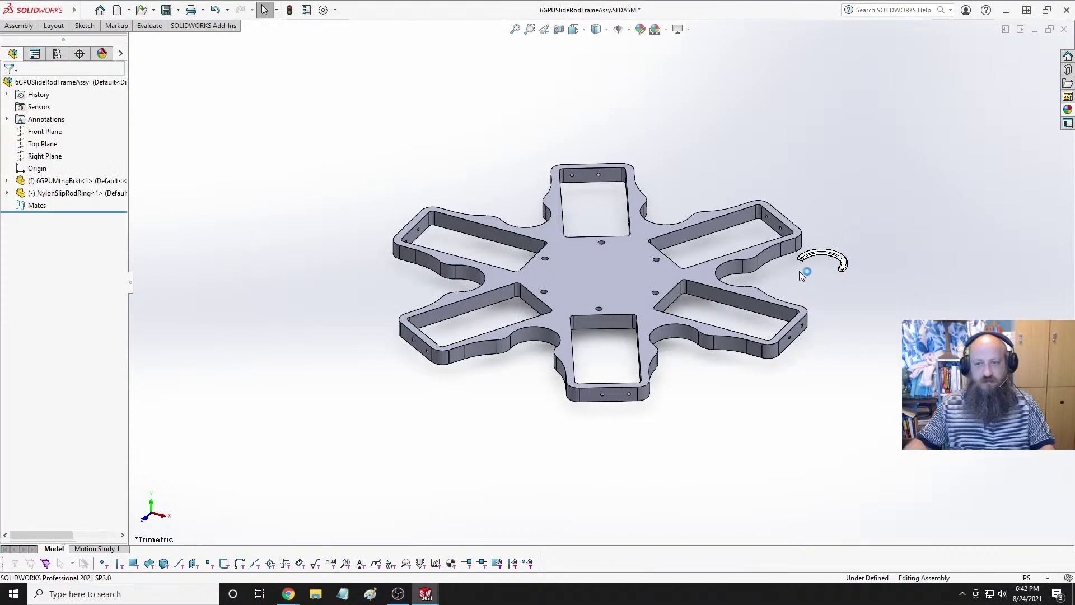
Measure the length of a vertical edge on the bracket's outer side wall to check the plate thickness.
scroll(787, 280, "down", 6)
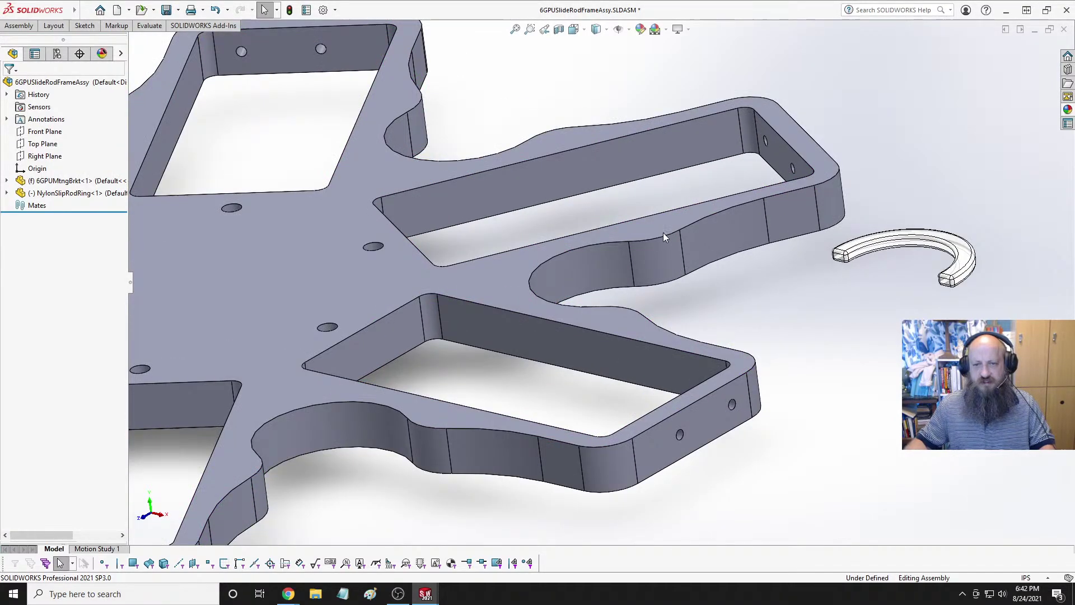
left_click(663, 233)
middle_click_drag(709, 301, 798, 384)
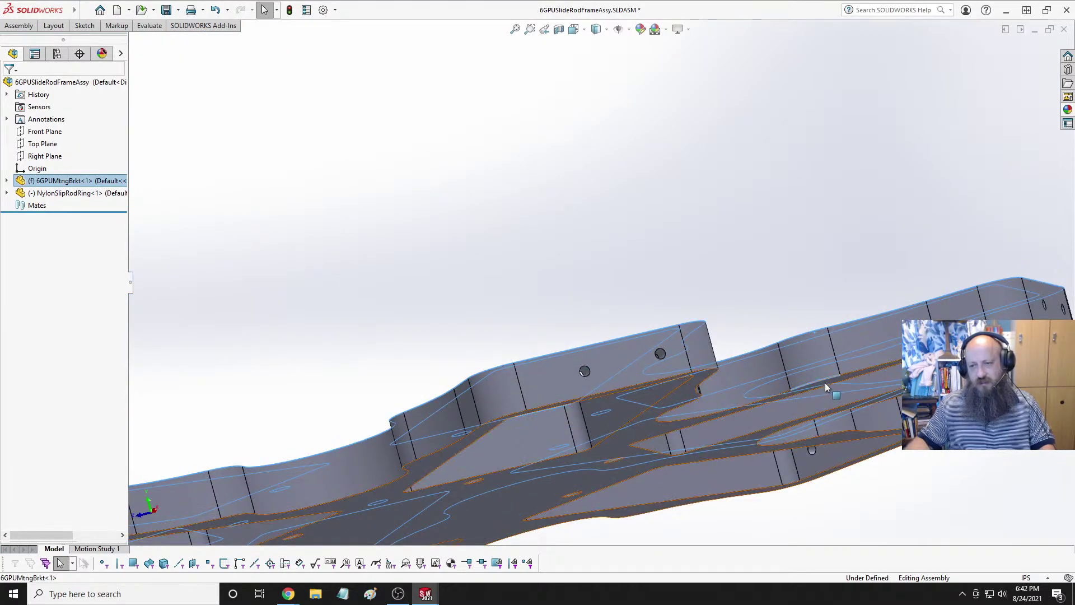
left_click(803, 328)
middle_click_drag(803, 328, 835, 367)
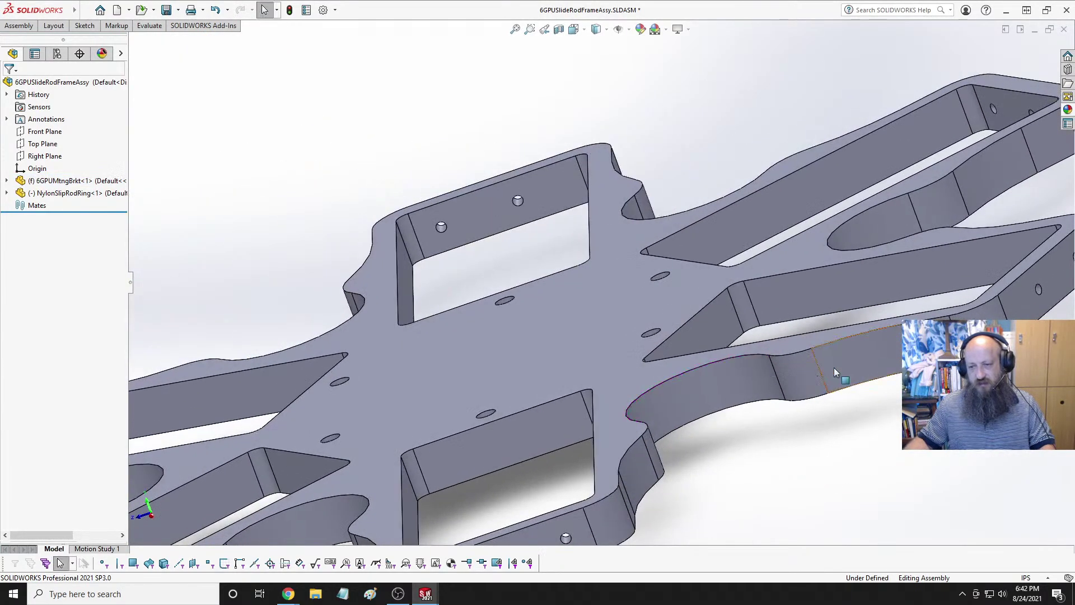
left_click(819, 369)
left_click(150, 25)
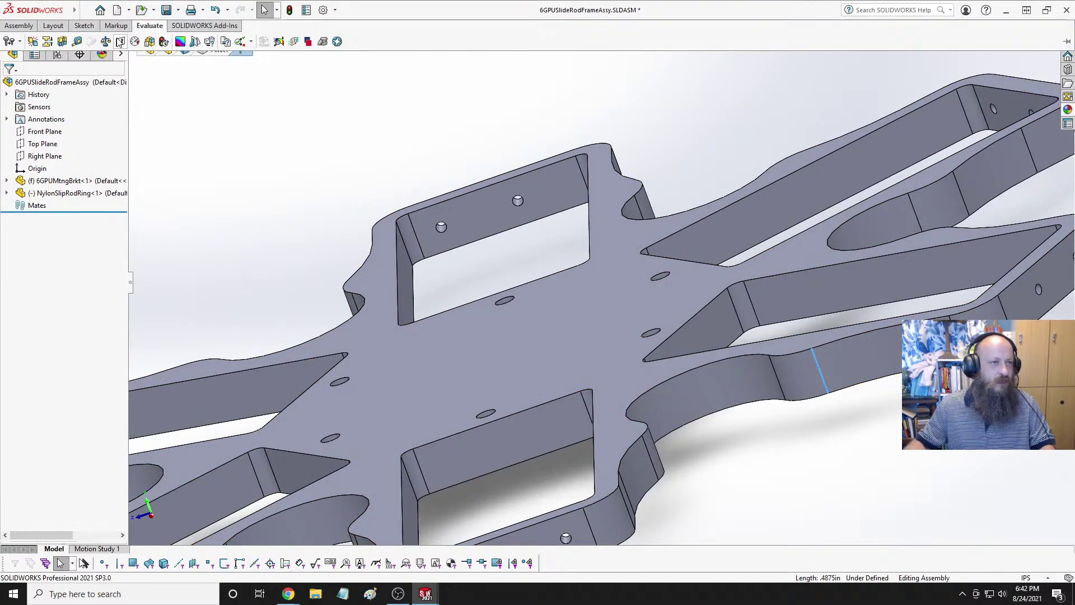
left_click(76, 41)
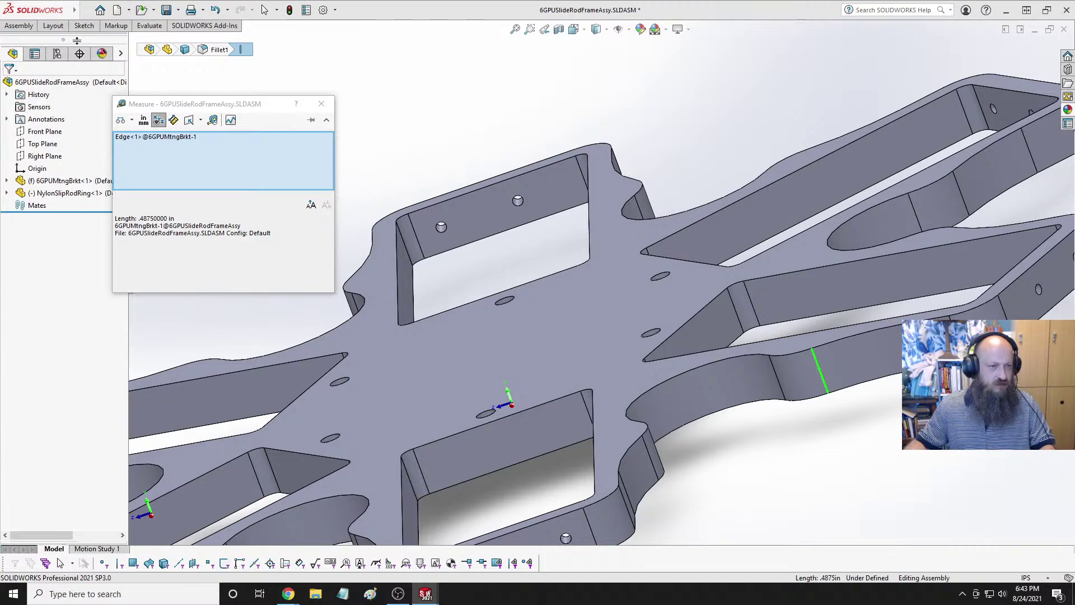
key("Escape")
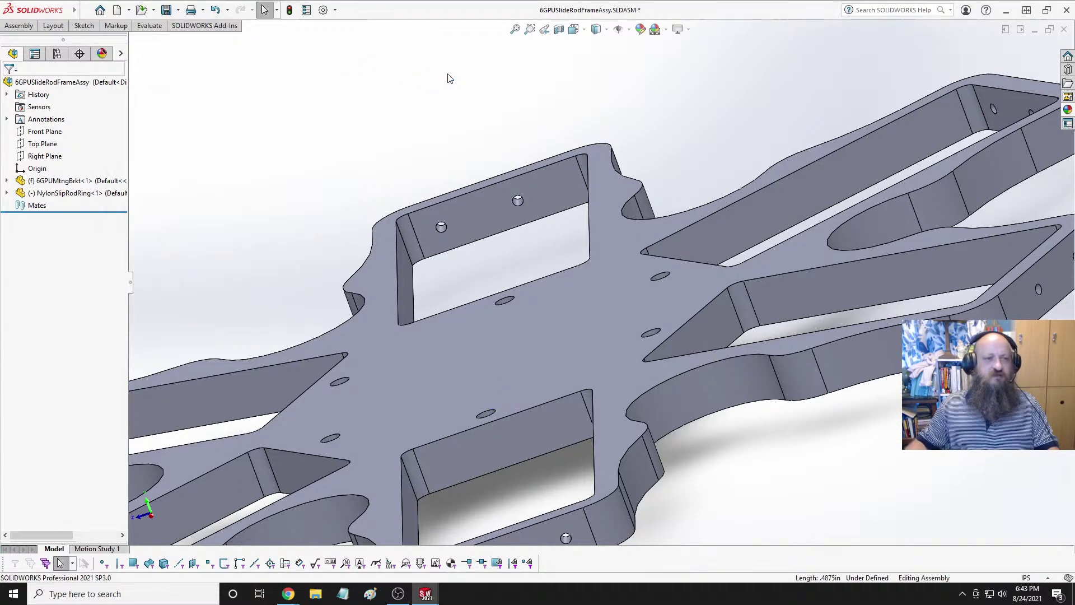
Switch to the NylonSlipRodRing part and set the Boss-Extrude1 depth to 0.4875 in.
key("ctrl+Tab")
key("ctrl+Tab")
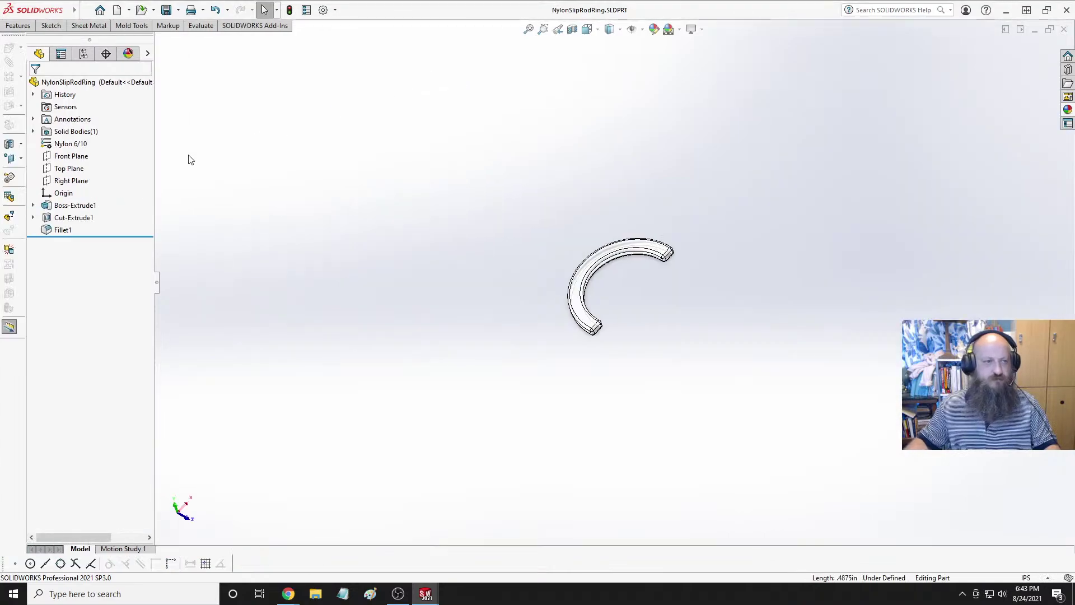
left_click(75, 205)
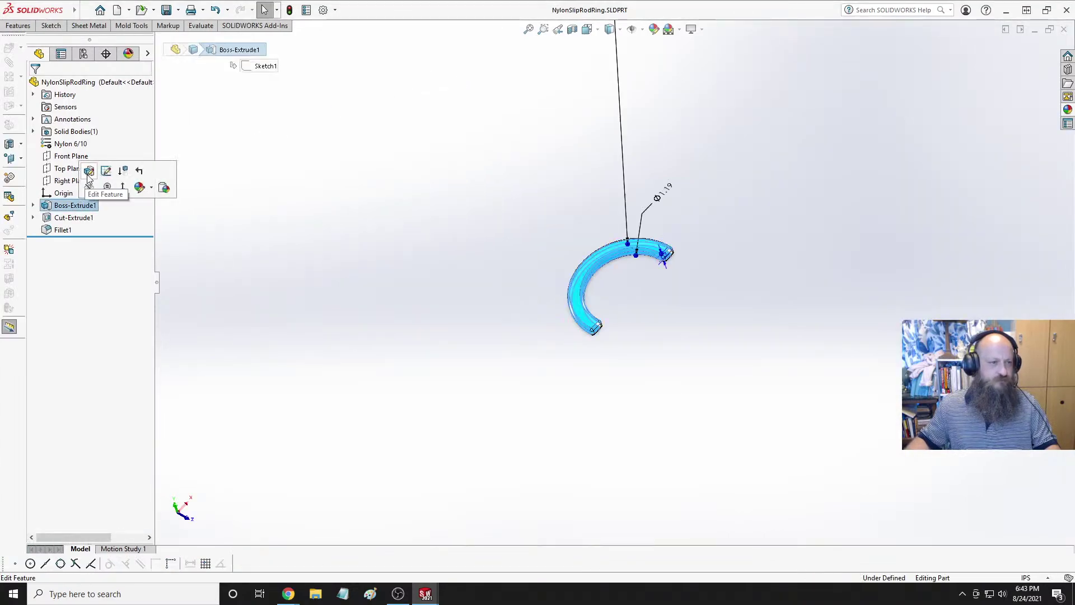
left_click(88, 170)
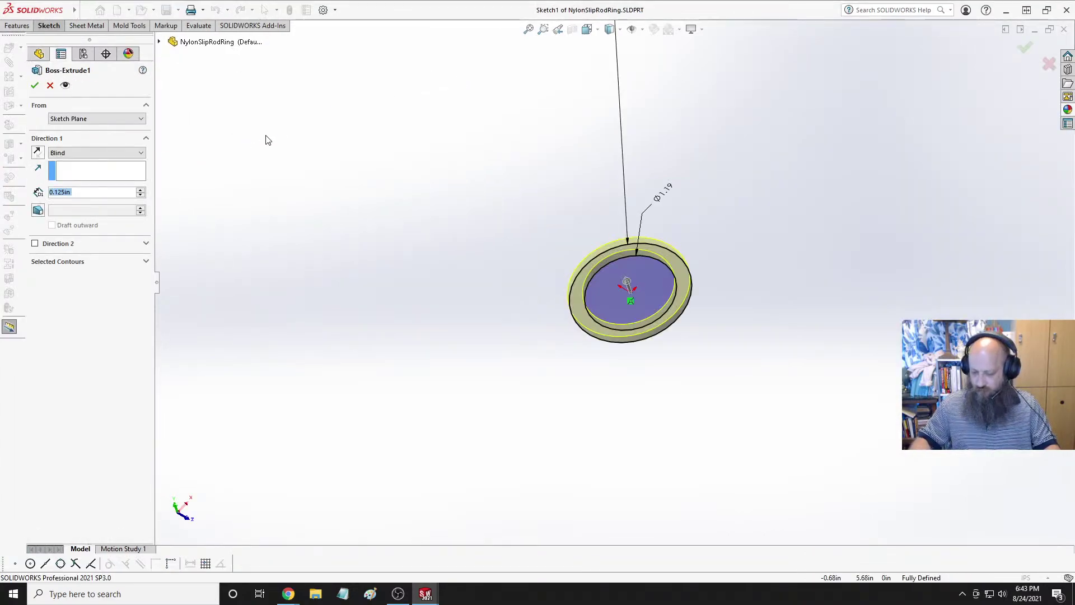
type(".4875")
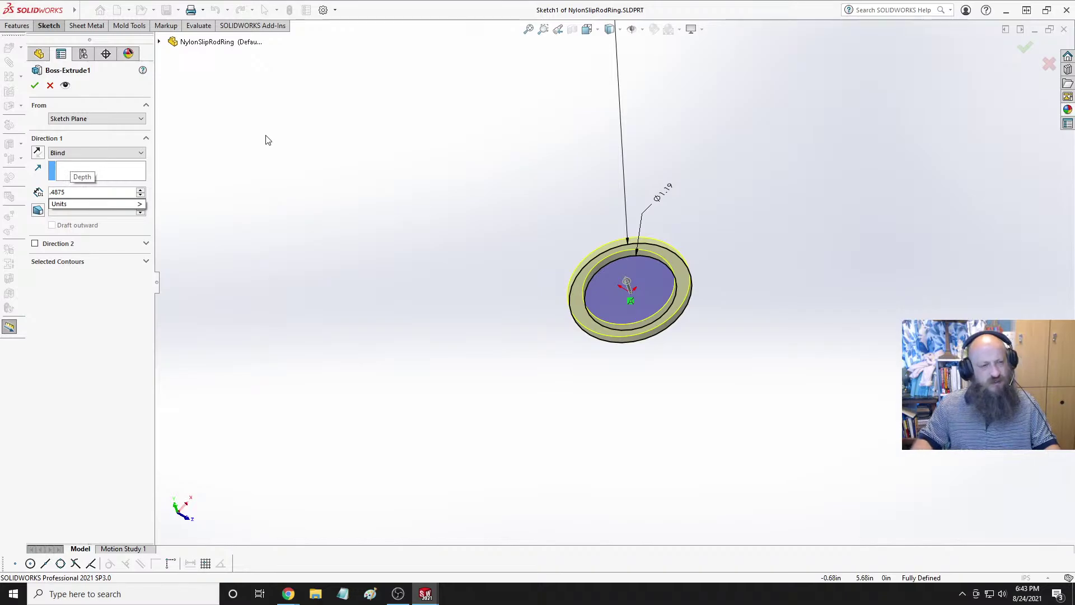
key("Return")
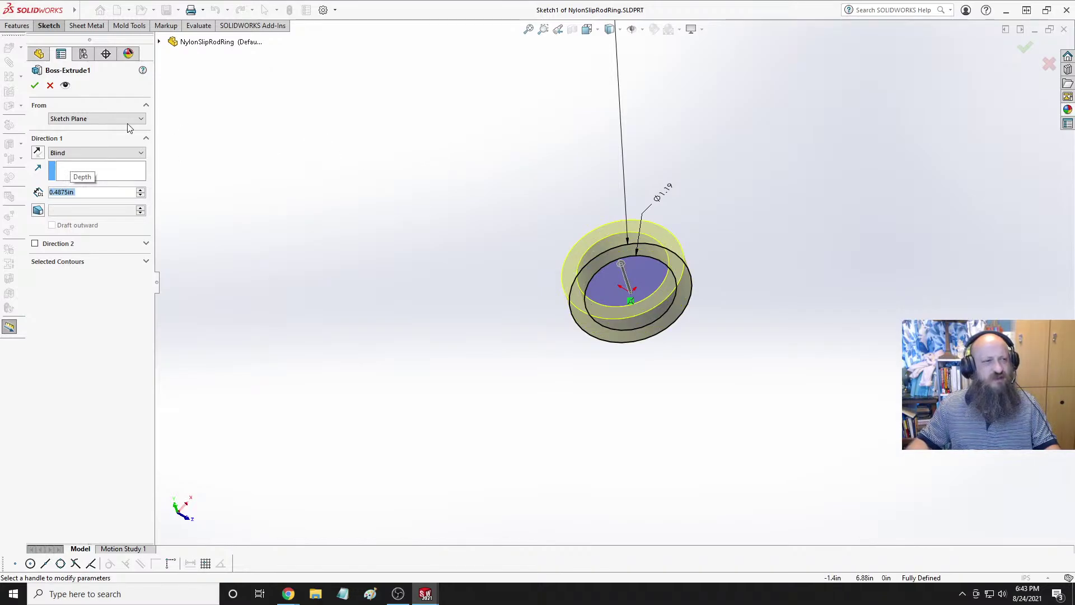
left_click(34, 85)
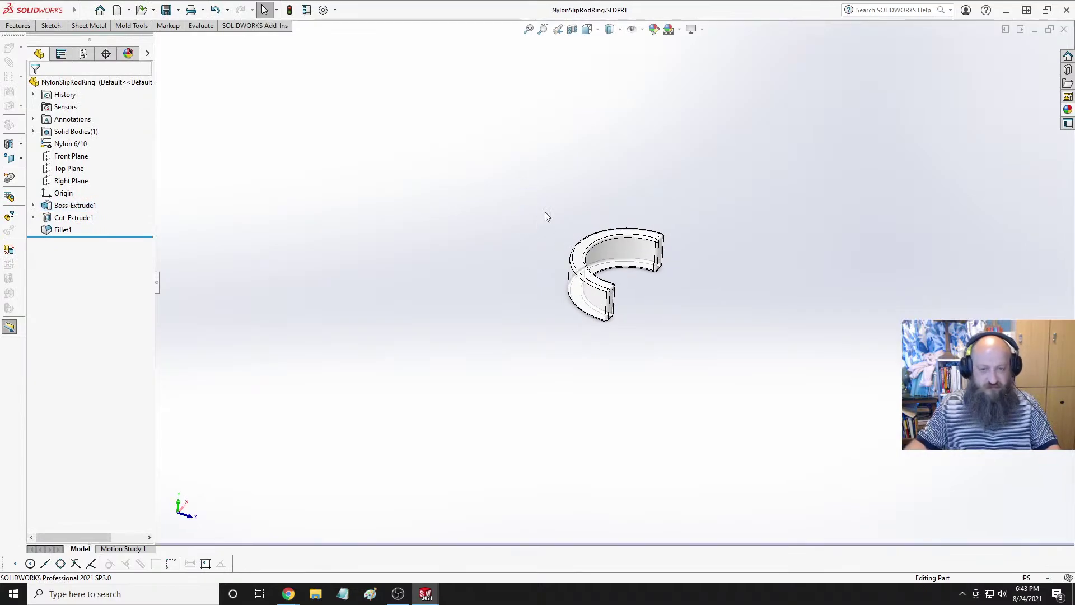
Switch back to the 6GPUSlideRodFrameAssy assembly.
key("ctrl+Tab")
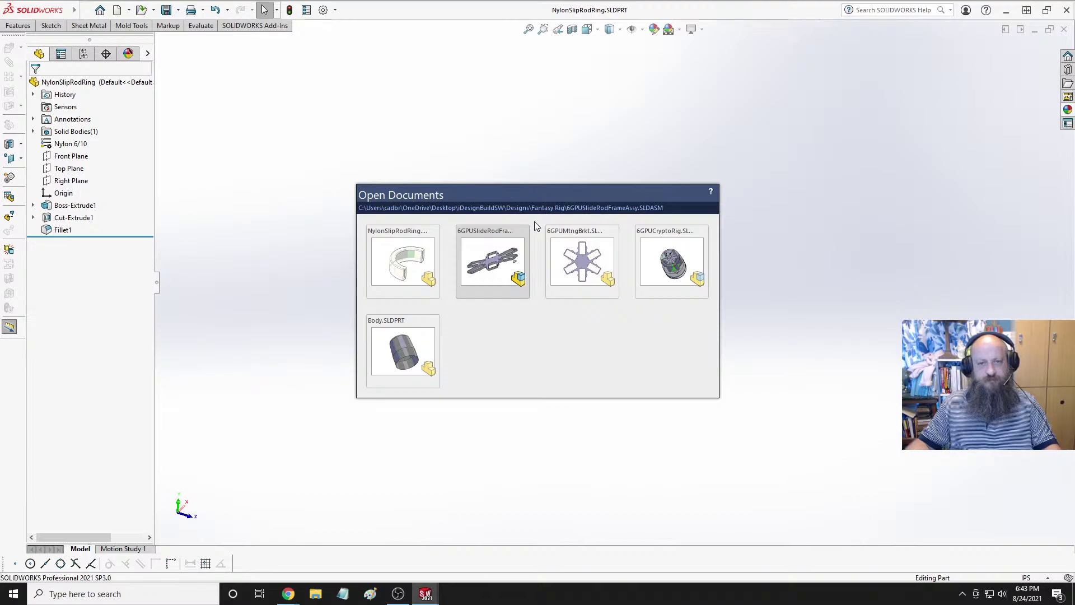
key("ctrl+Tab")
key("ctrl+Tab")
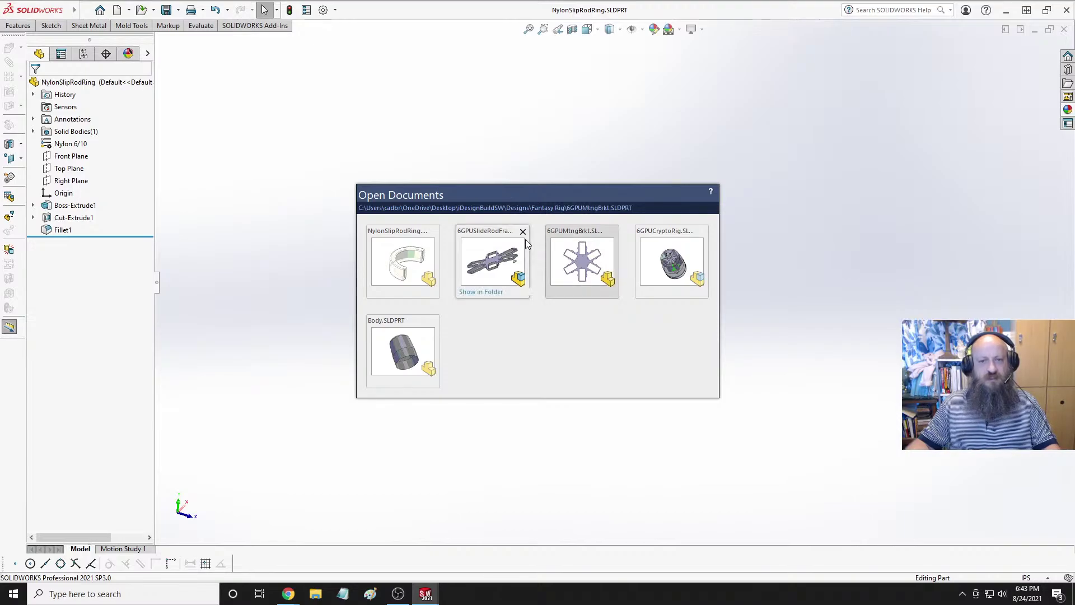
key("ctrl+Tab")
key("ctrl+Tab")
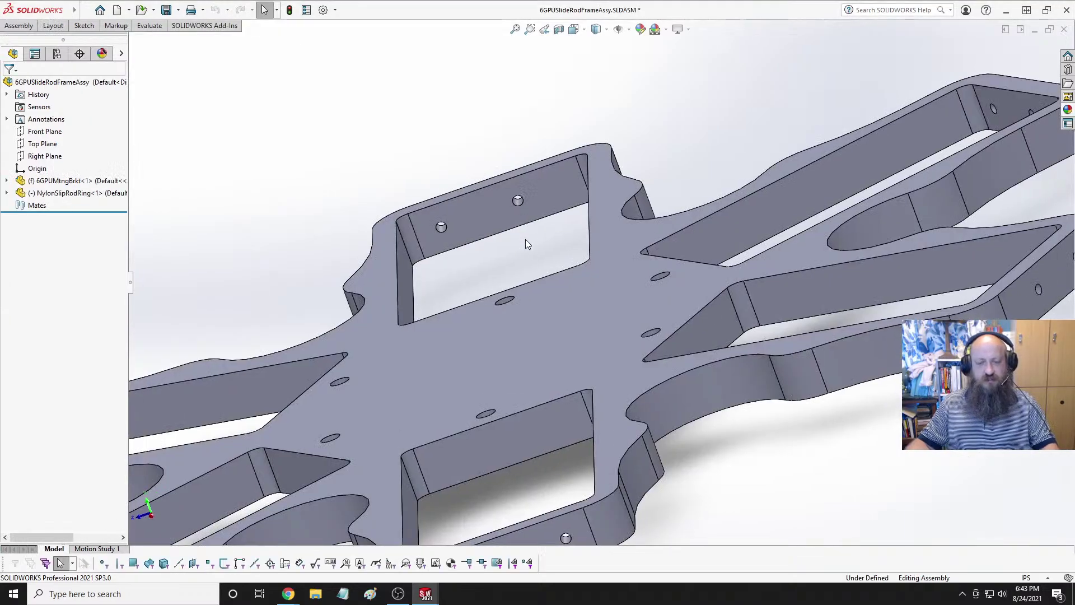
key("f")
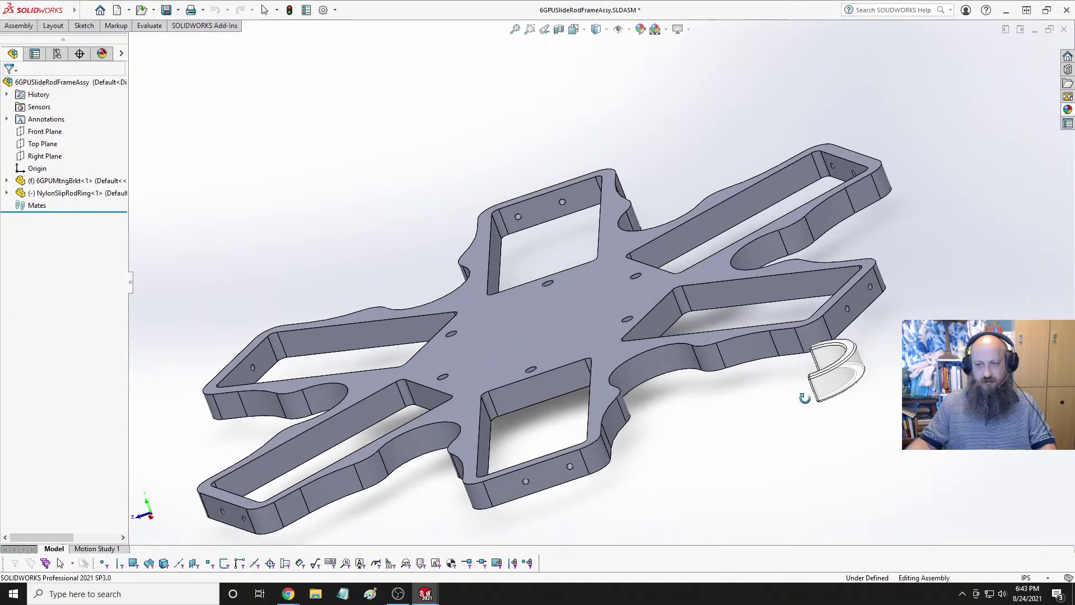
Add a concentric mate between the ring's outer curved face and the bracket's rounded cutout wall.
left_click(843, 421)
left_click(347, 348)
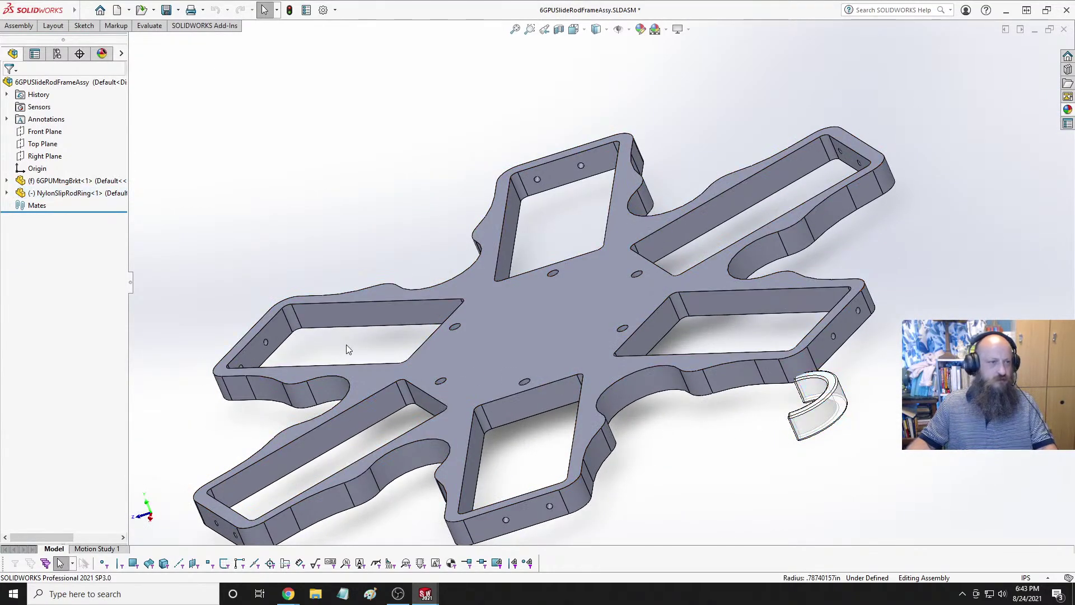
left_click(7, 180)
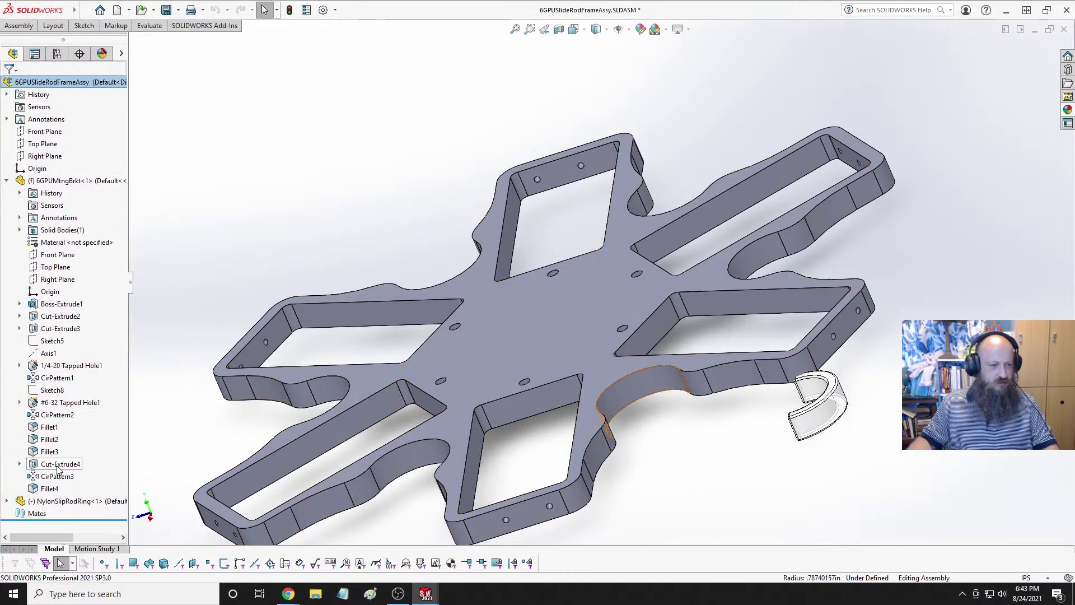
left_click(821, 428)
middle_click_drag(712, 434, 684, 437)
left_click(633, 374)
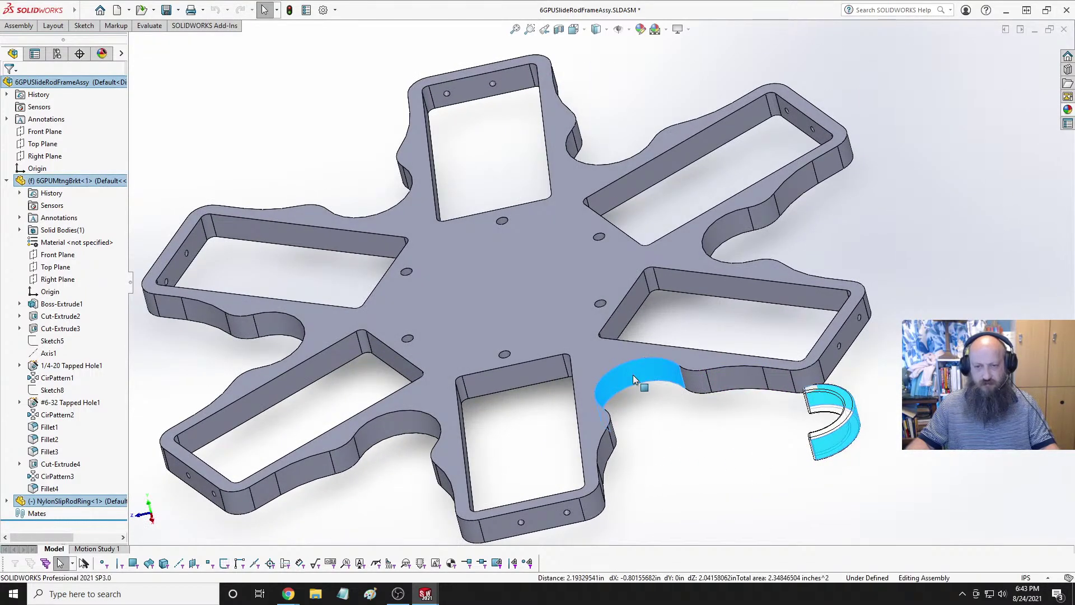
left_click(705, 365)
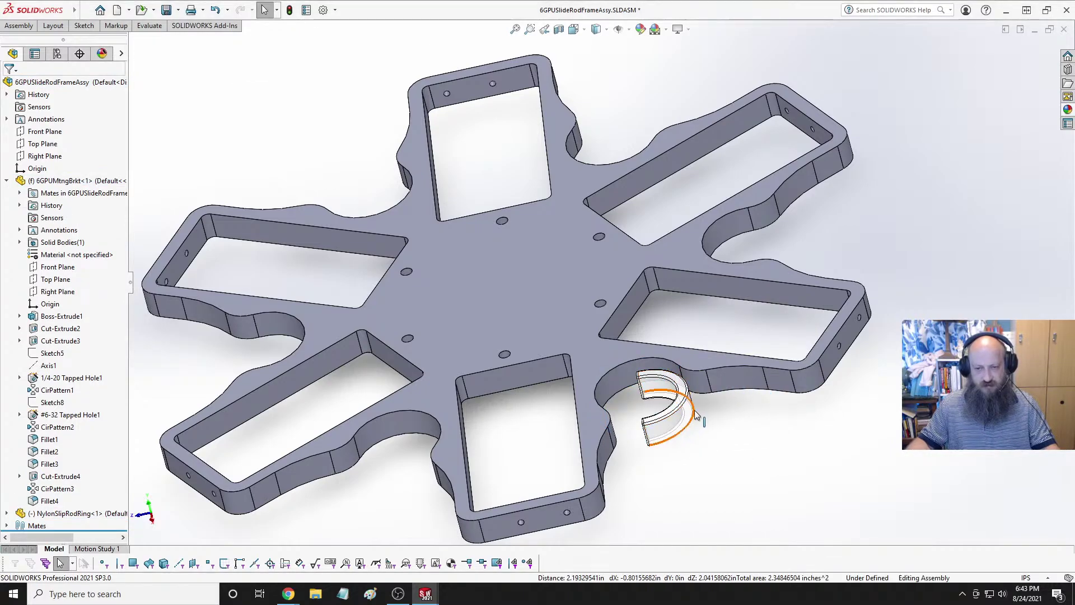
Turn the ring's open side away from the bracket and make its upper flat face coincident with the bracket's upper face.
left_click_drag(666, 423, 597, 327)
left_click(597, 333)
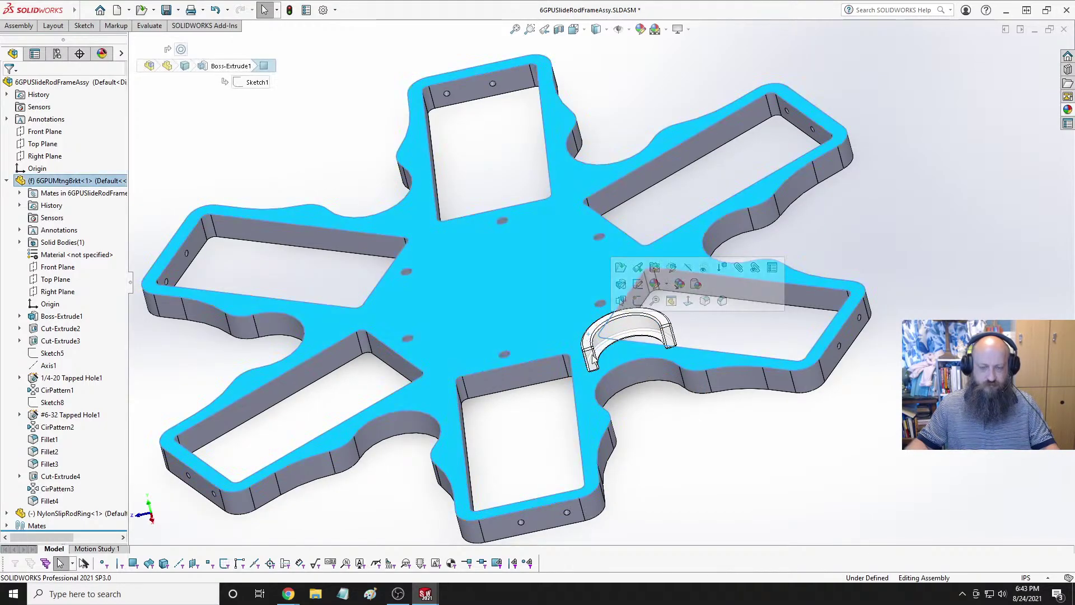
scroll(600, 361, "down", 4)
scroll(600, 361, "down", 3)
left_click(816, 472)
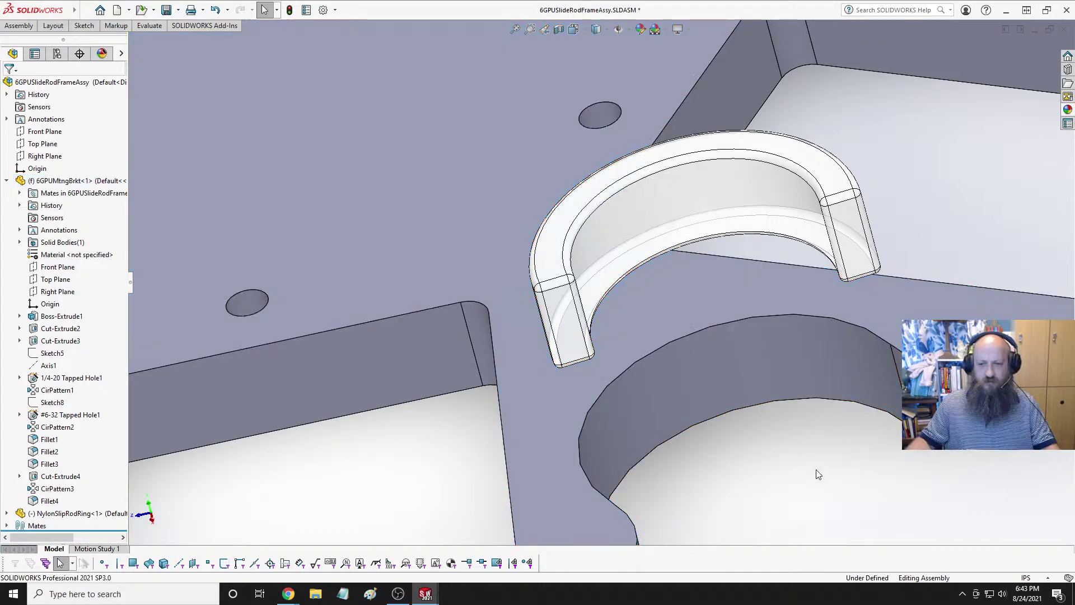
middle_click_drag(704, 413, 748, 275)
left_click(748, 275)
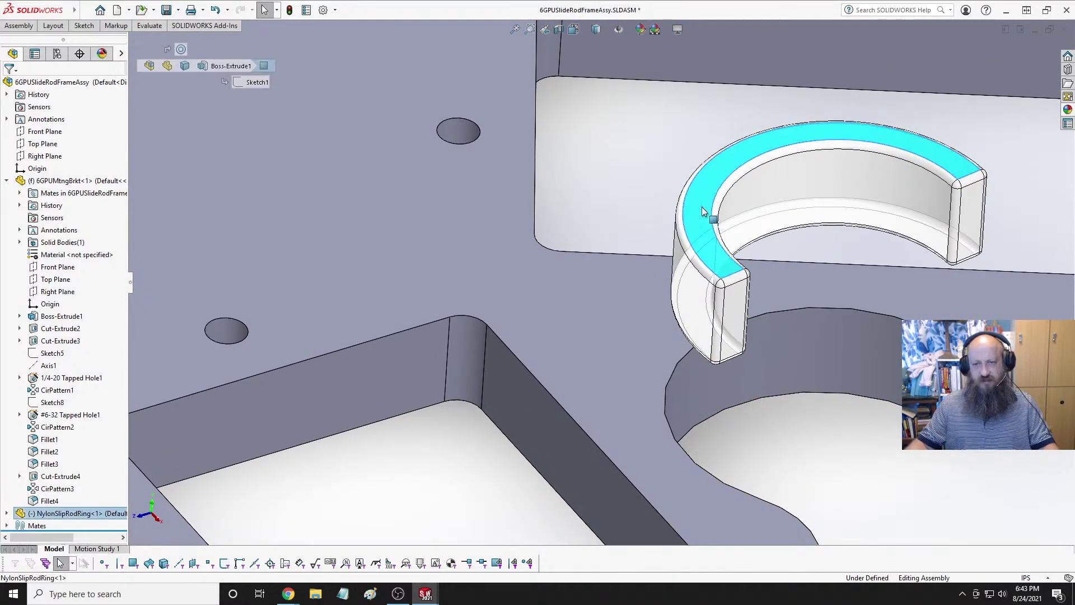
left_click(606, 305, "ctrl")
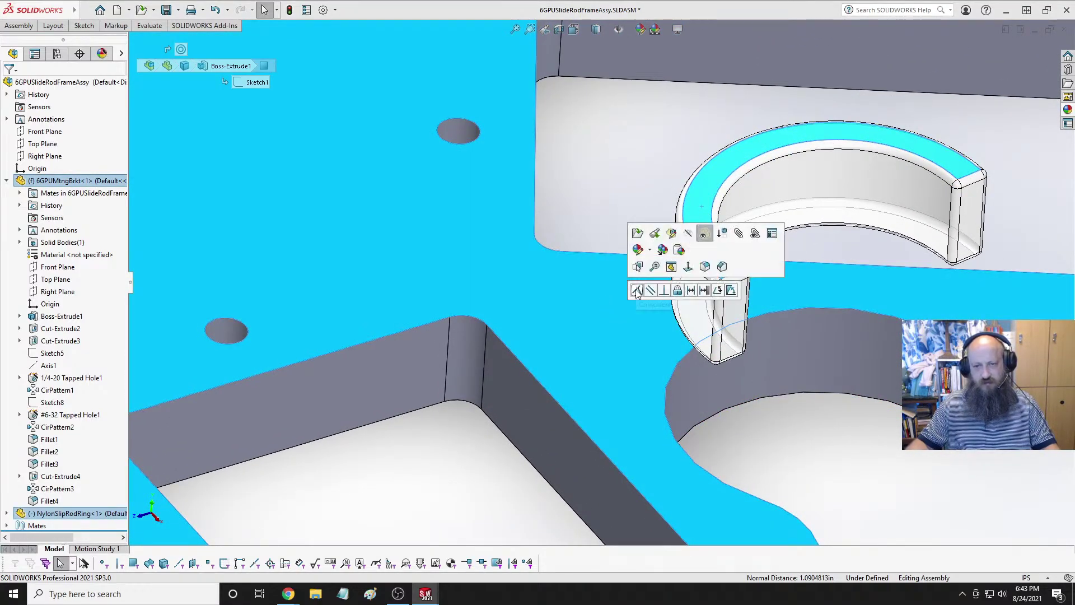
left_click(636, 293)
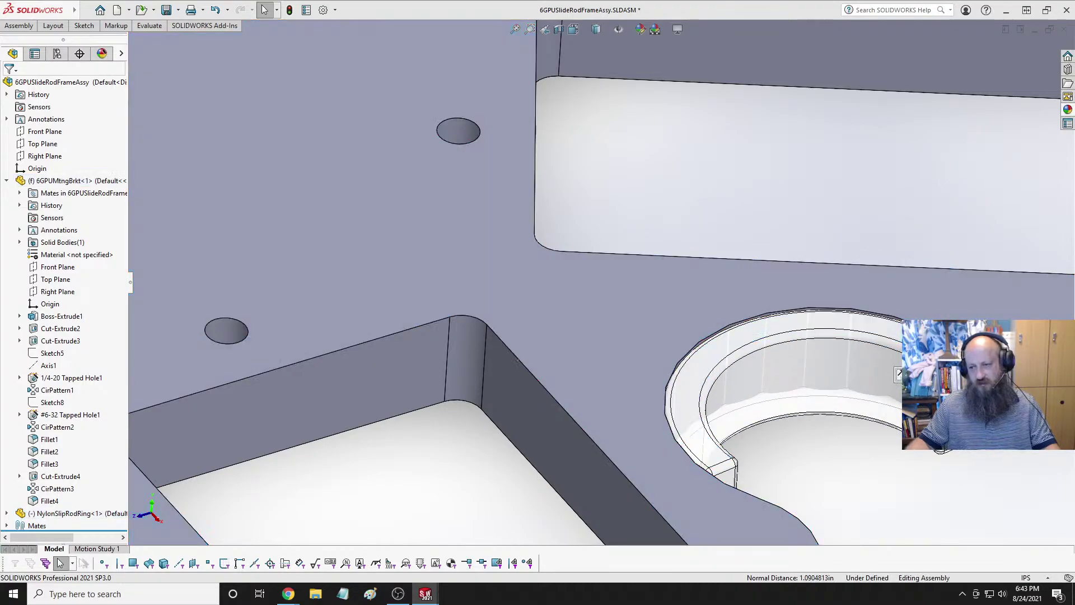
Make the ring's flat end face coincident with the adjacent straight edge at the end of the bracket's rounded cutout.
middle_click_drag(884, 264, 876, 399)
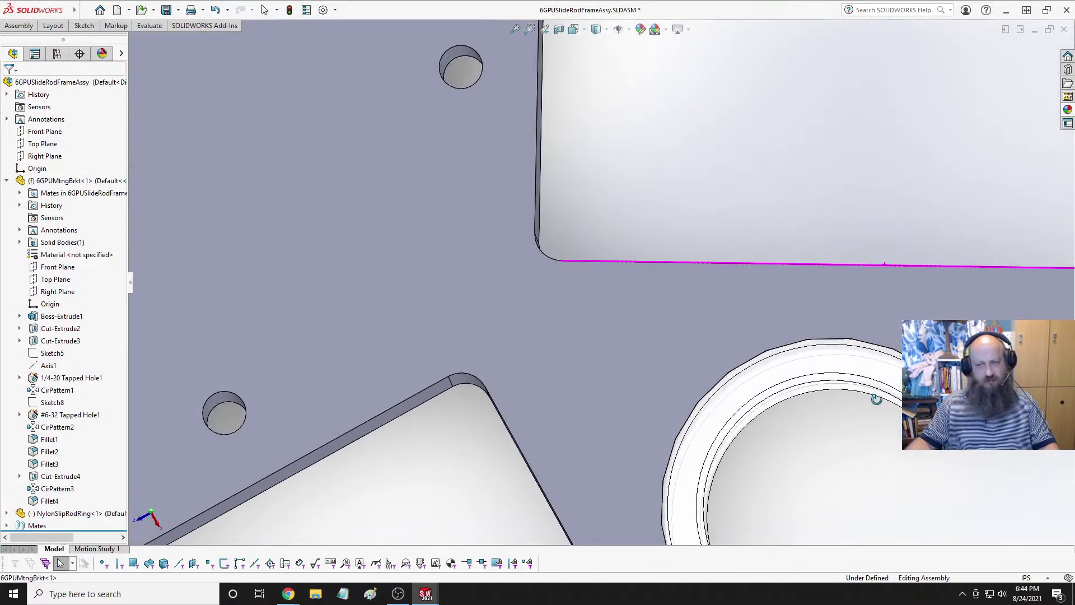
left_click(879, 374)
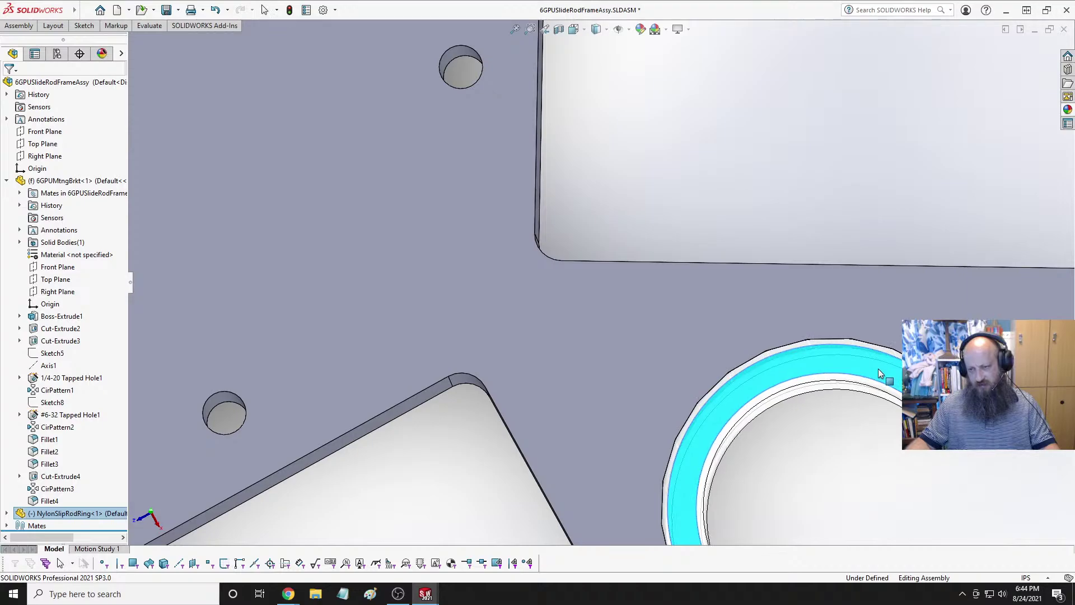
scroll(873, 425, "down", 3)
scroll(869, 479, "up", 3)
middle_click_drag(868, 479, 636, 374)
left_click(615, 459)
scroll(689, 468, "up", 5)
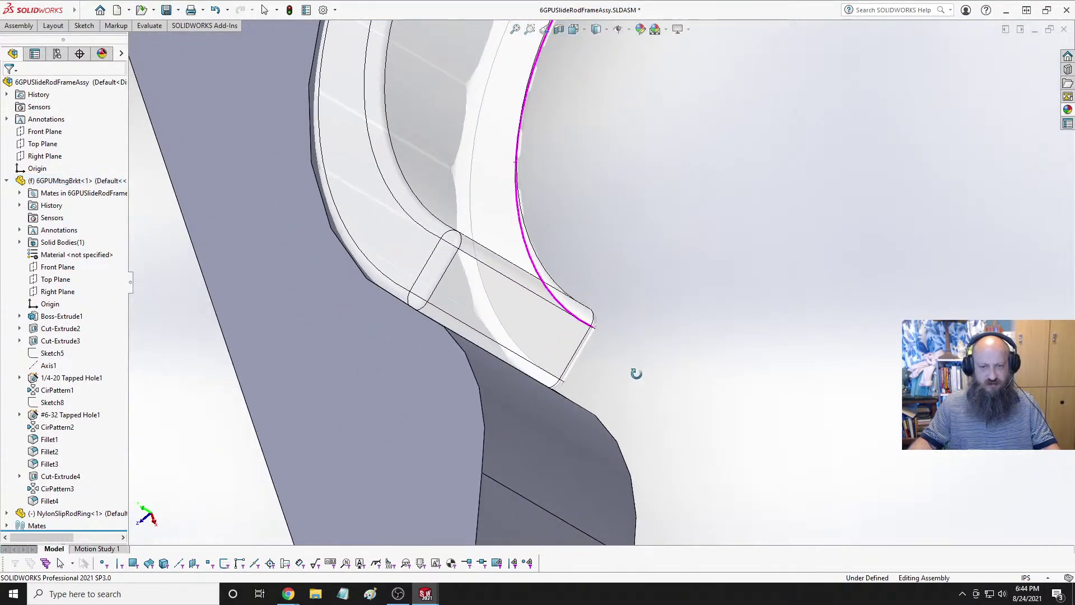
left_click(559, 343)
middle_click_drag(559, 343, 519, 430)
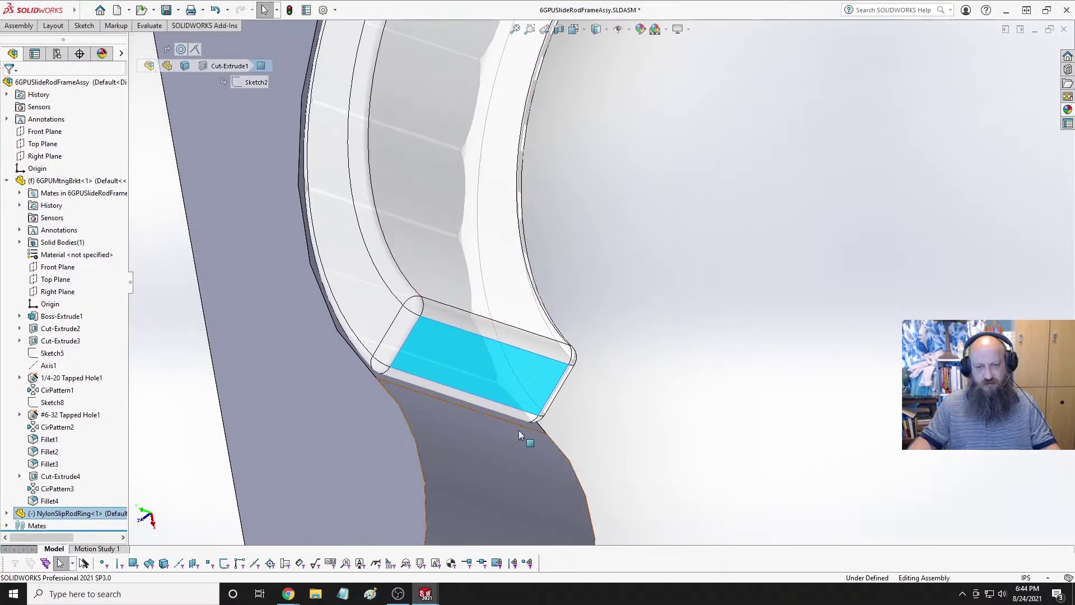
left_click(510, 421, "ctrl")
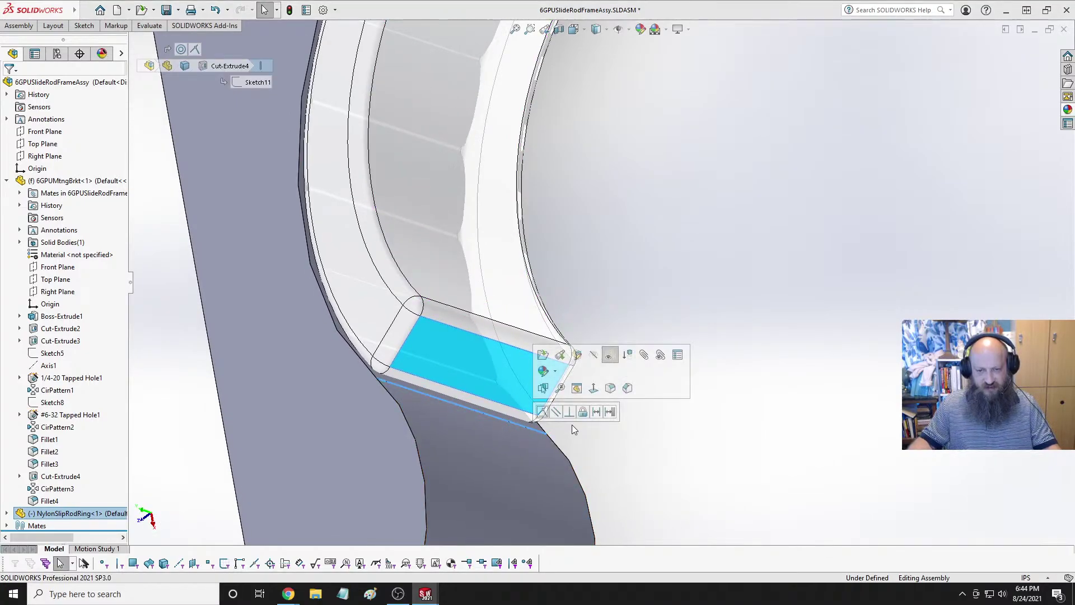
left_click(542, 412)
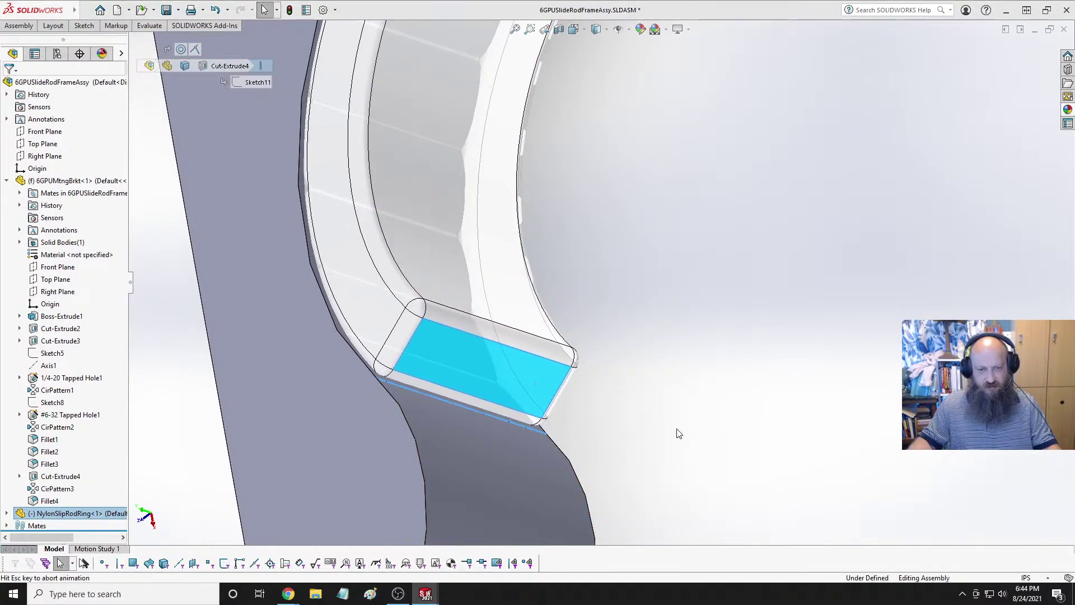
Examine how the mated ring sits in the bracket's rounded cutout.
scroll(672, 431, "up", 2)
scroll(670, 426, "up", 2)
middle_click_drag(670, 425, 701, 360)
scroll(699, 358, "up", 6)
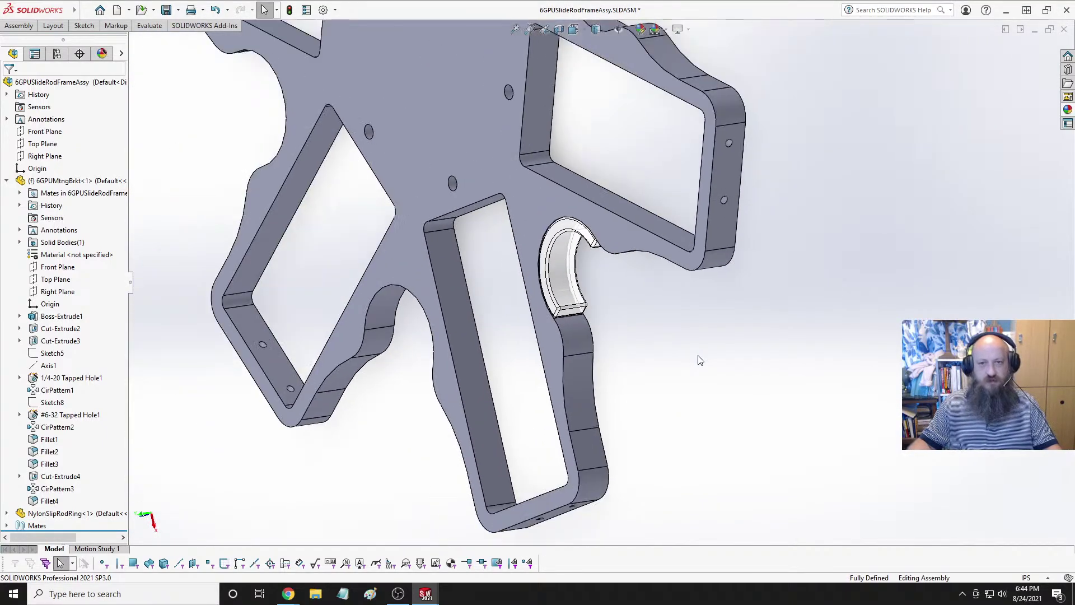
middle_click_drag(646, 318, 677, 235)
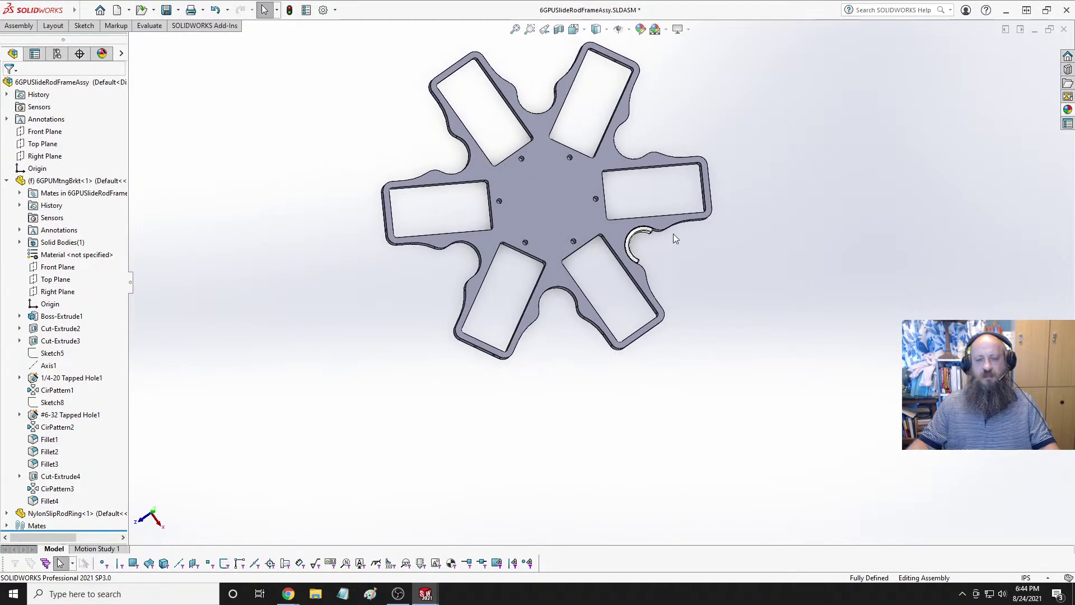
scroll(659, 241, "down", 3)
scroll(664, 247, "up", 1)
scroll(664, 247, "down", 3)
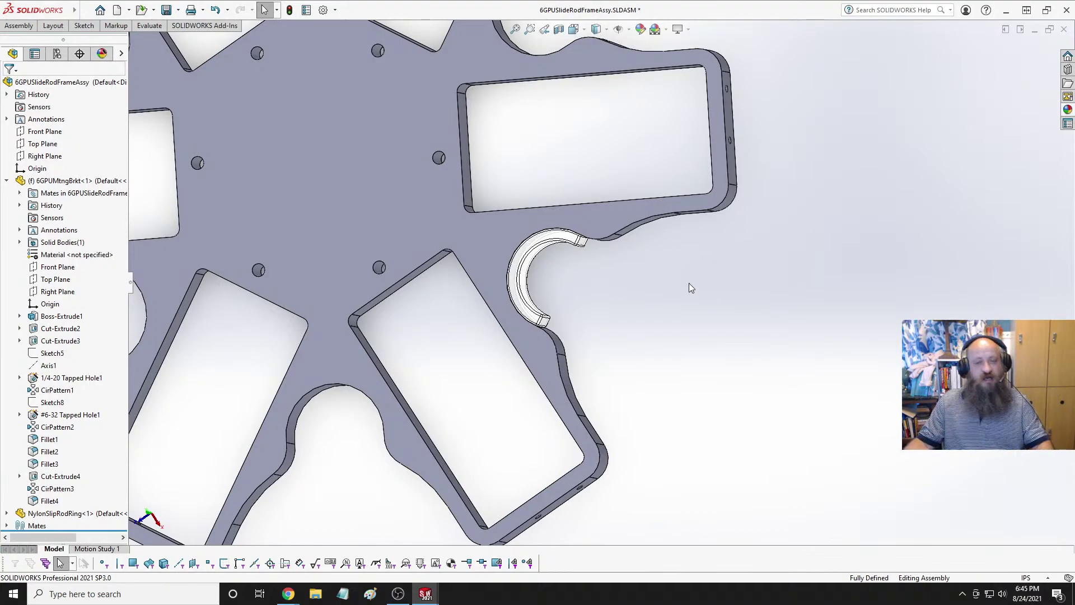
key("f")
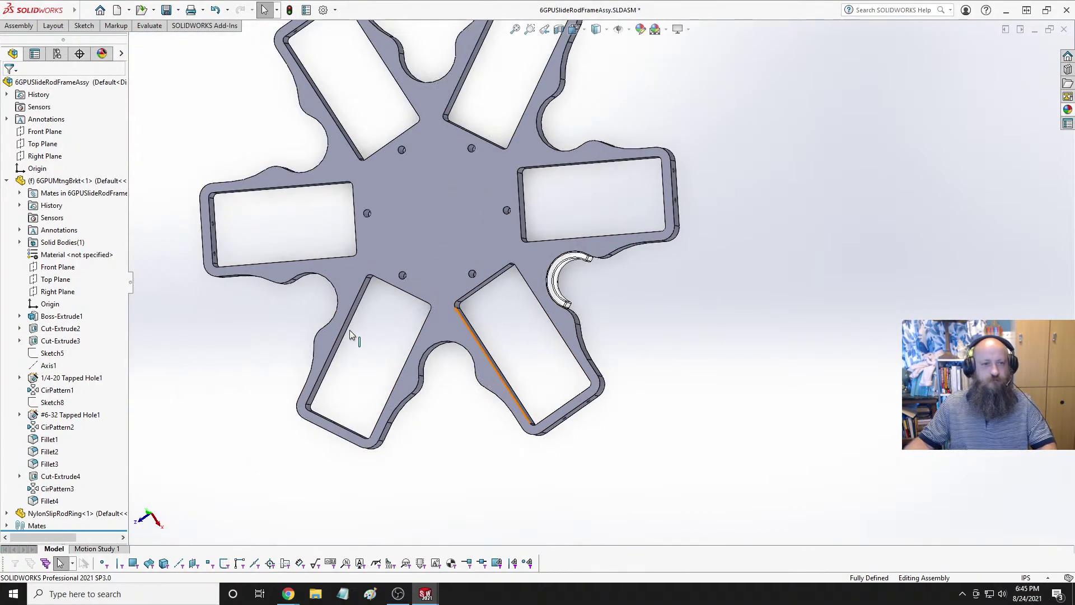
left_click(45, 367)
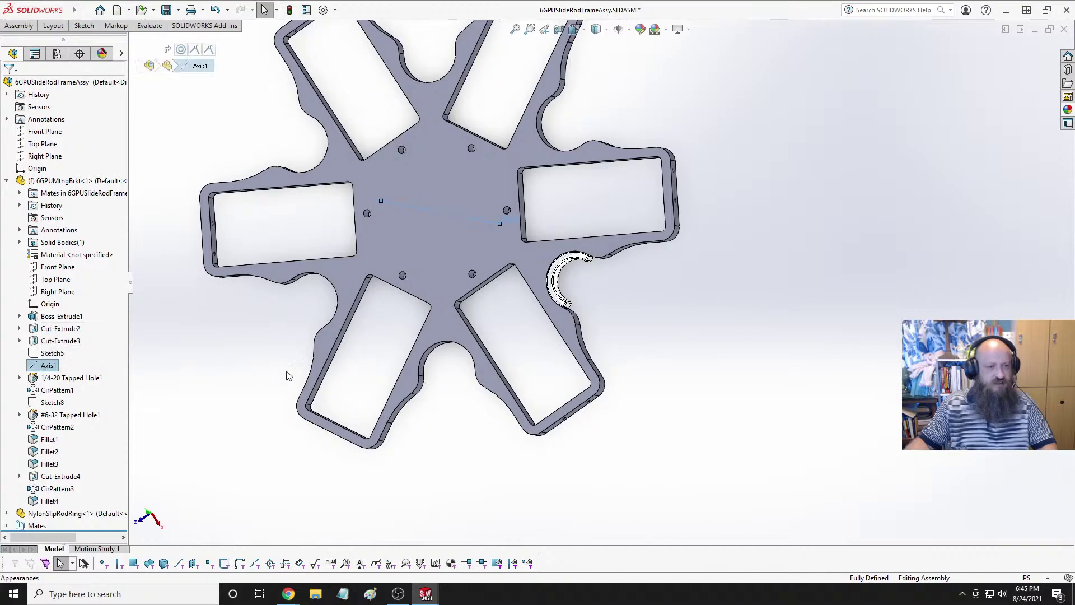
left_click(72, 514, "ctrl")
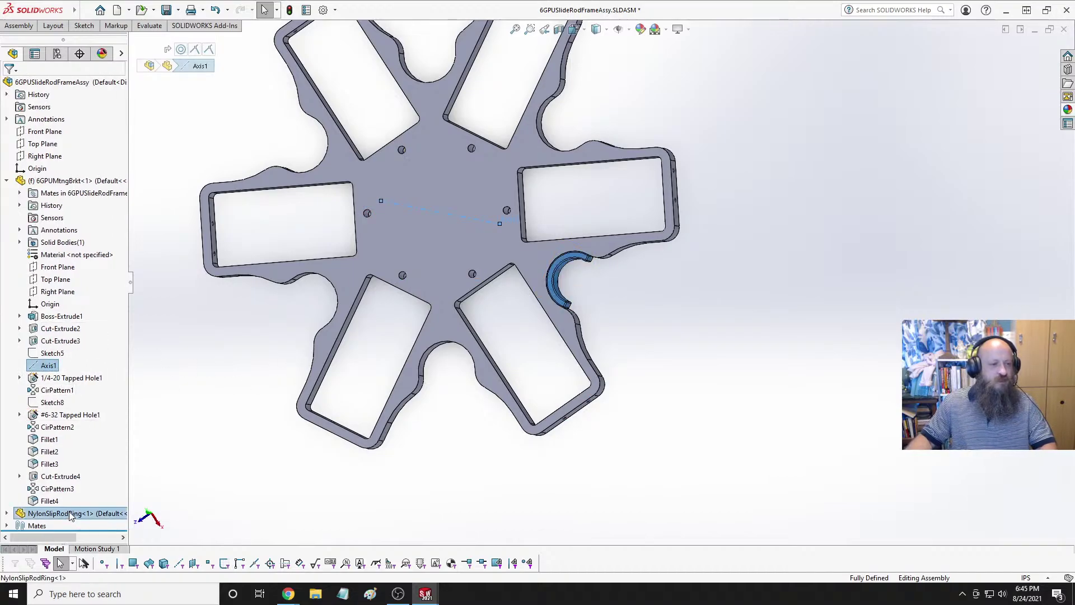
left_click(31, 27)
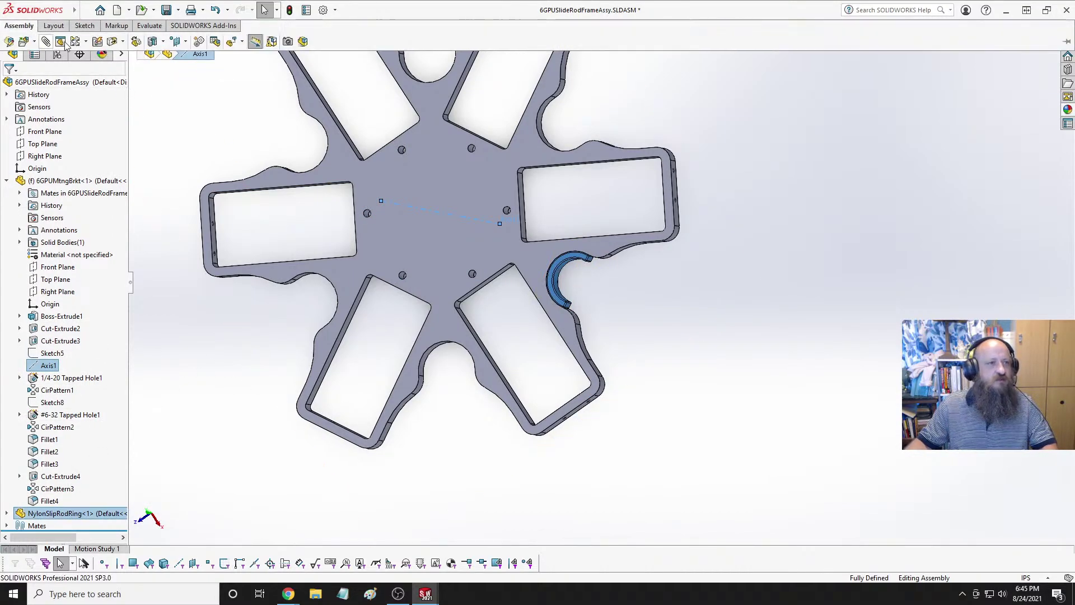
left_click(87, 42)
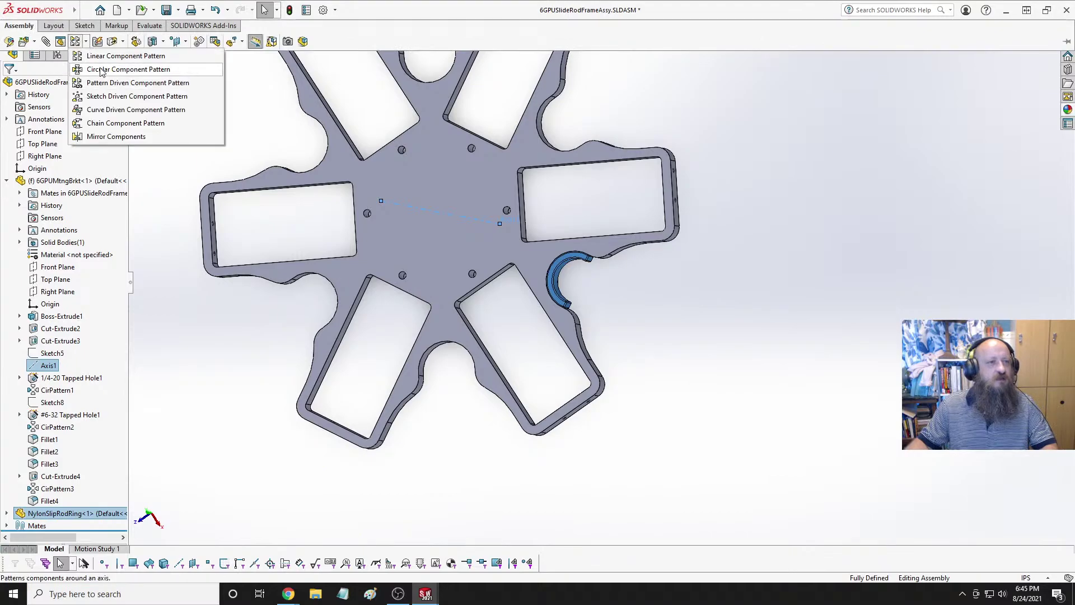
left_click(129, 69)
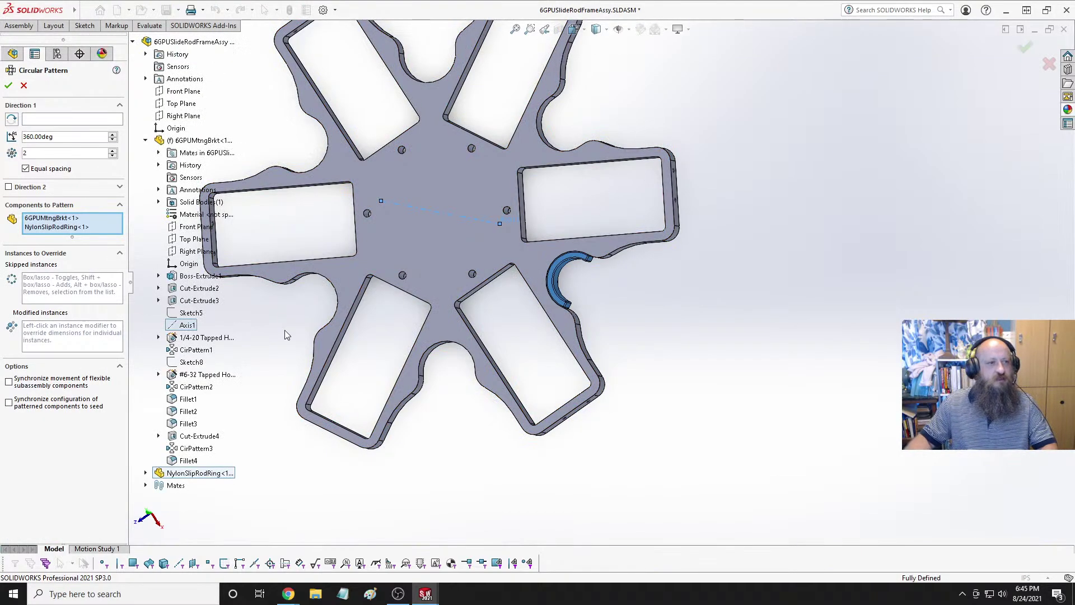
double_click(58, 153)
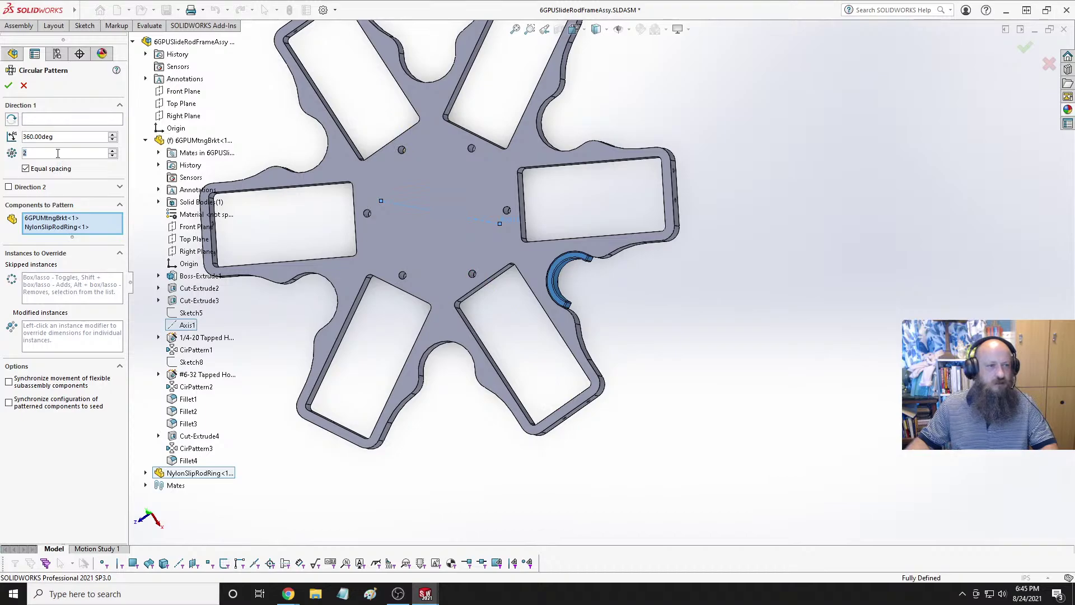
type("6")
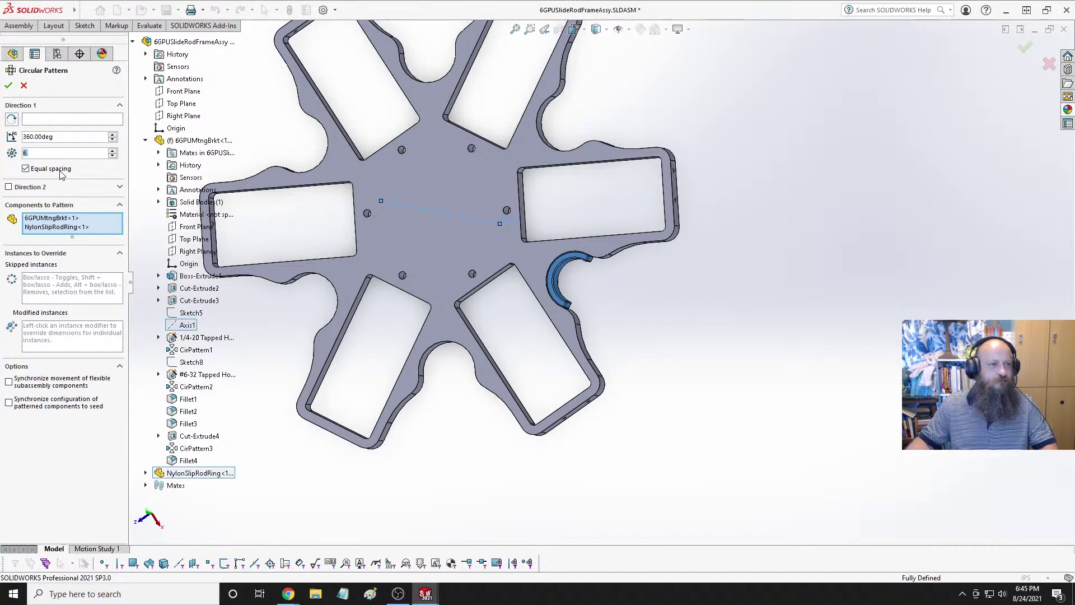
left_click(50, 122)
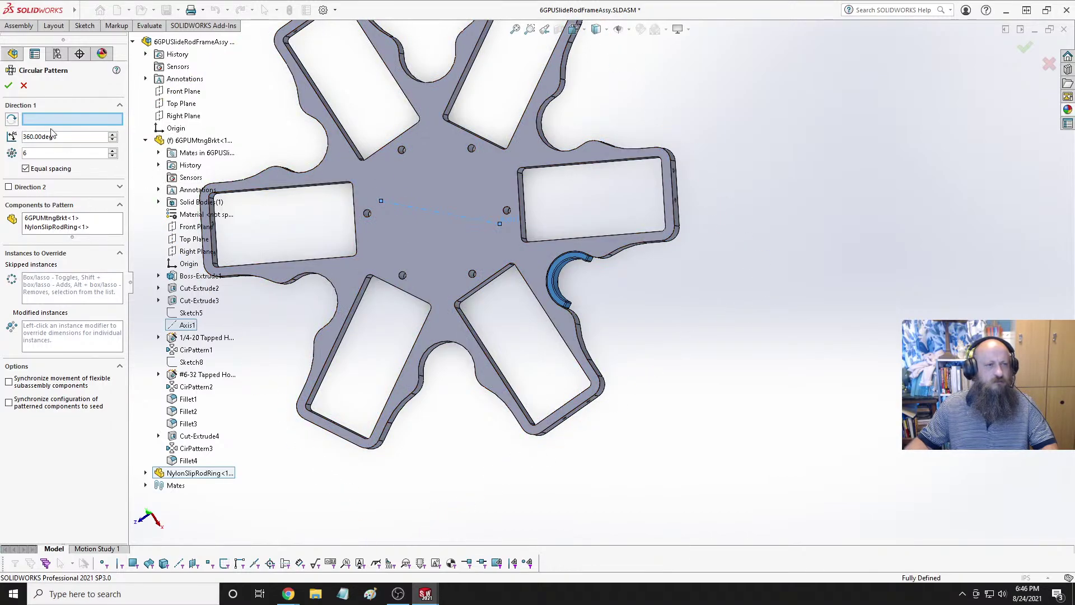
left_click(13, 120)
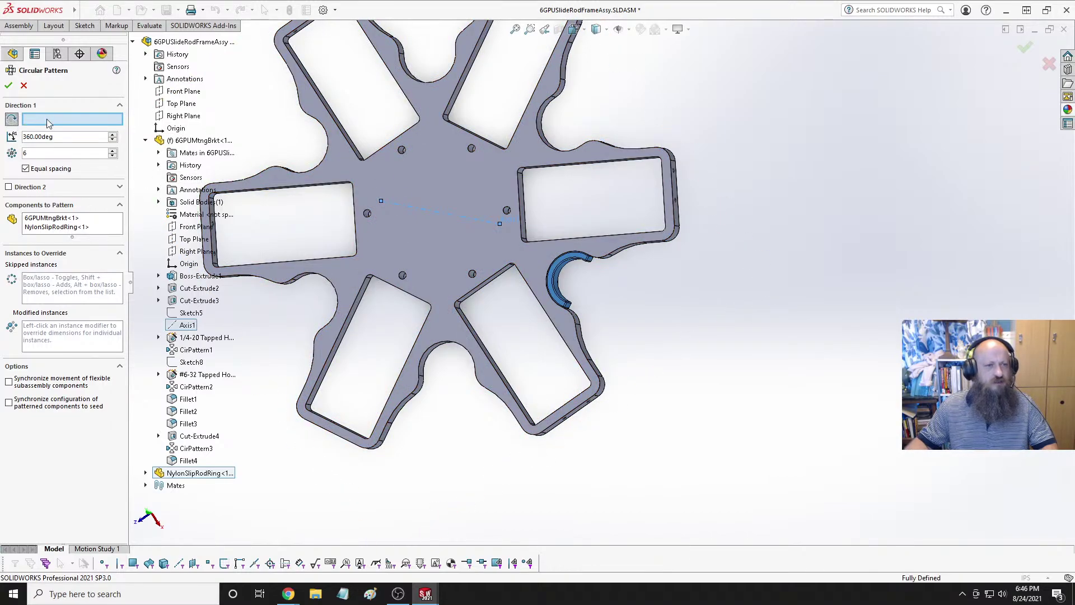
left_click(183, 327)
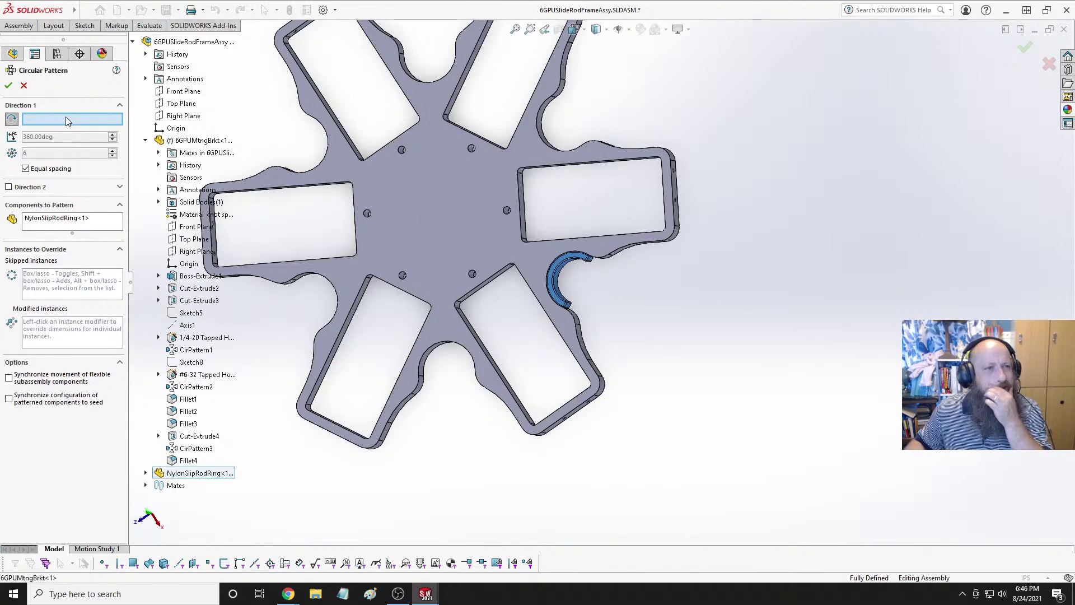
left_click(522, 266)
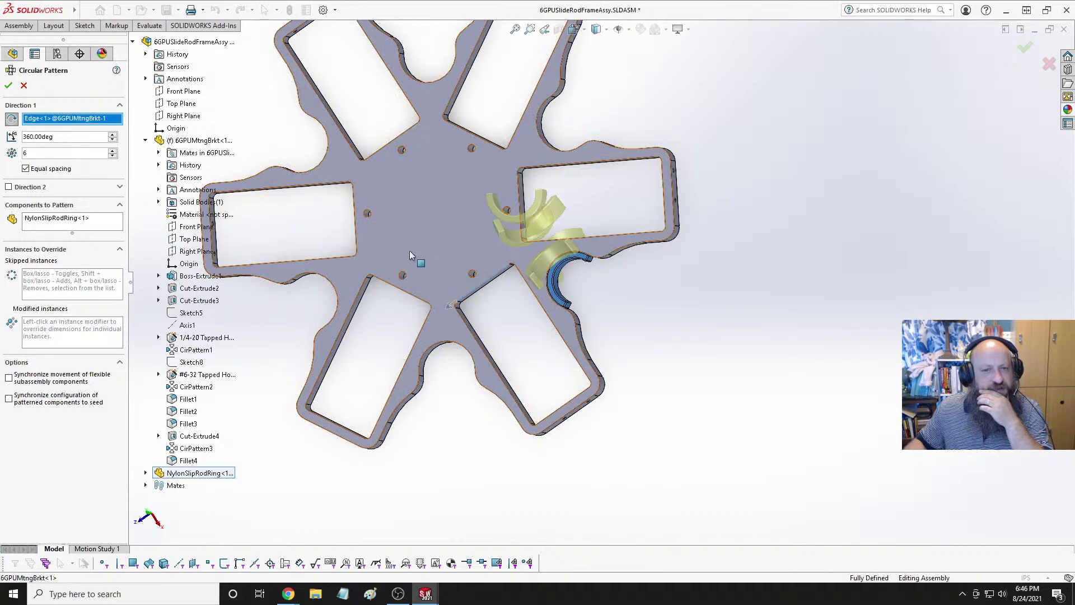
left_click(496, 276)
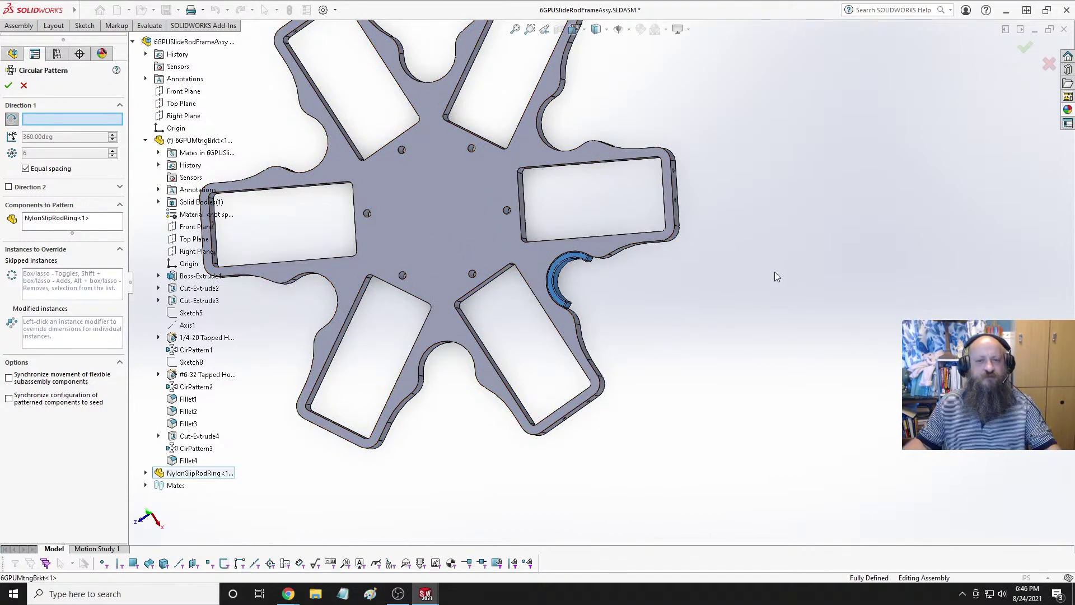
key("Escape")
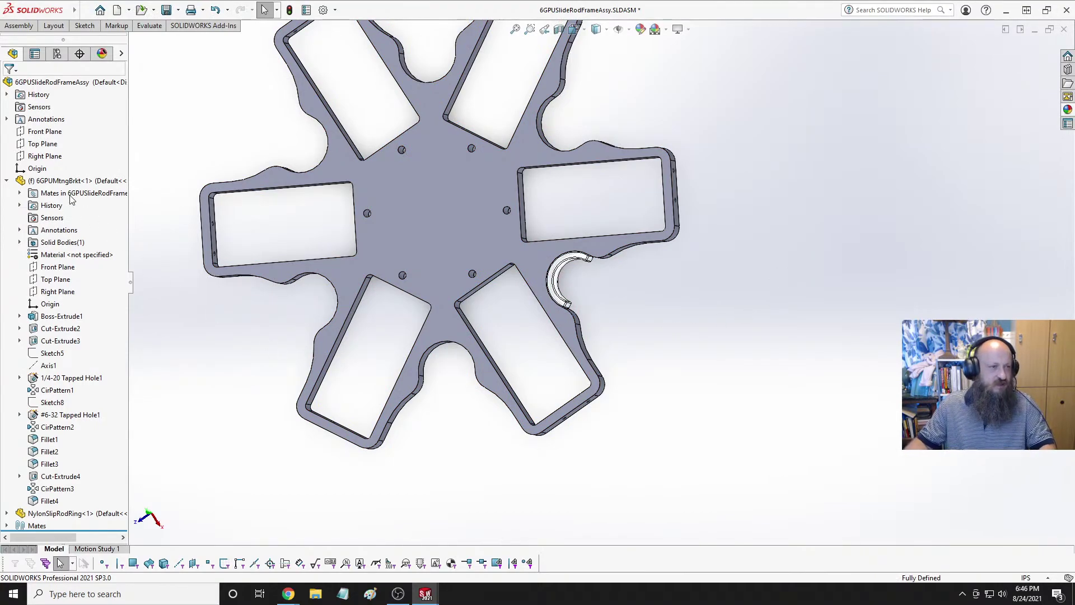
Create a reference axis through the bracket's center from the assembly's Front Plane and Right Plane.
left_click(7, 181)
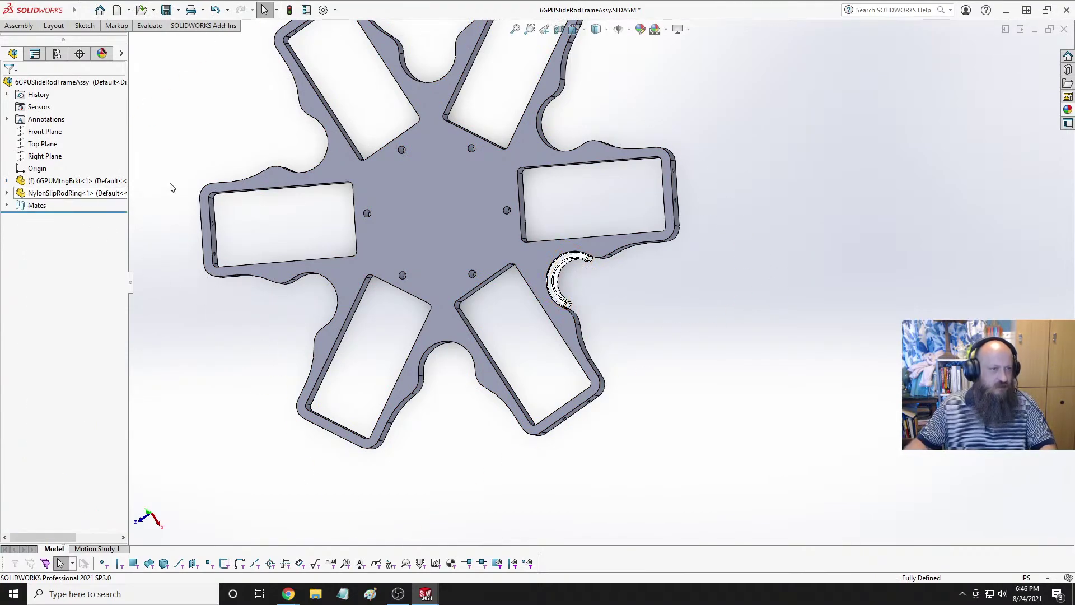
middle_click_drag(454, 173, 442, 168)
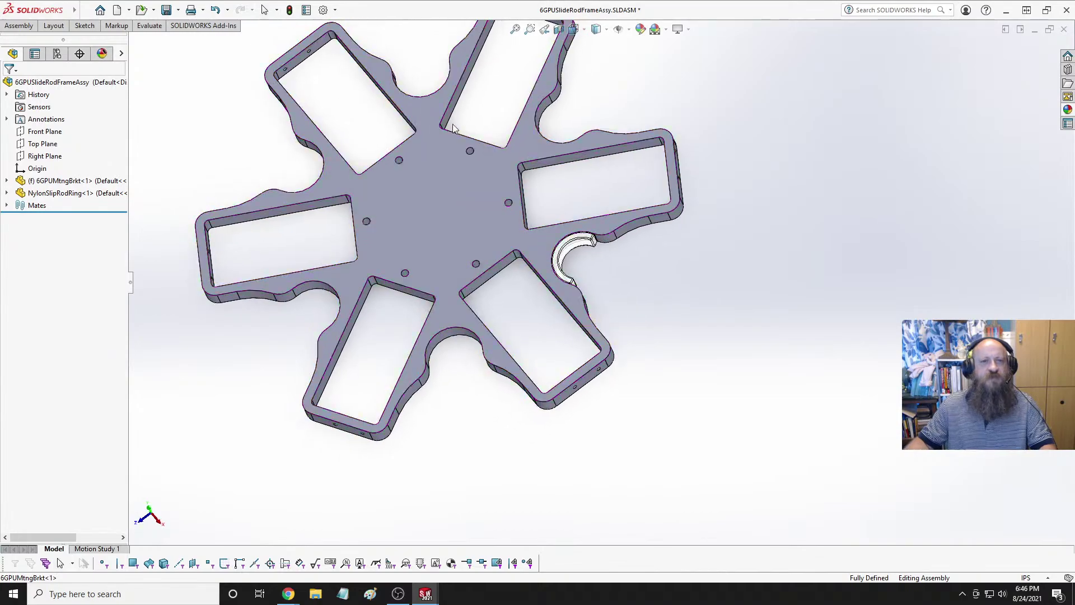
left_click(20, 25)
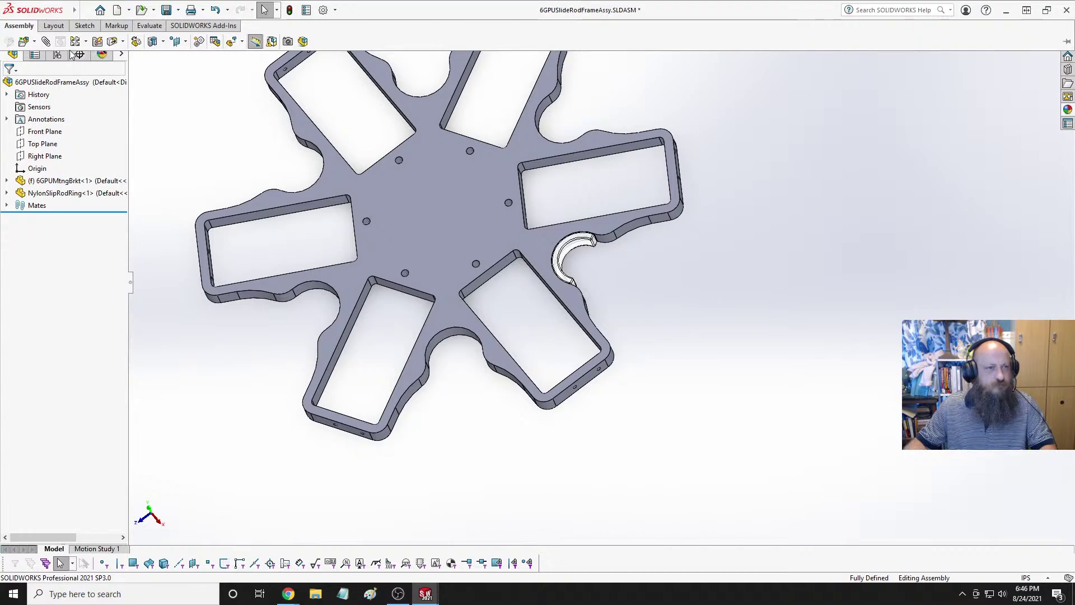
left_click(123, 42)
left_click(123, 42)
left_click(162, 42)
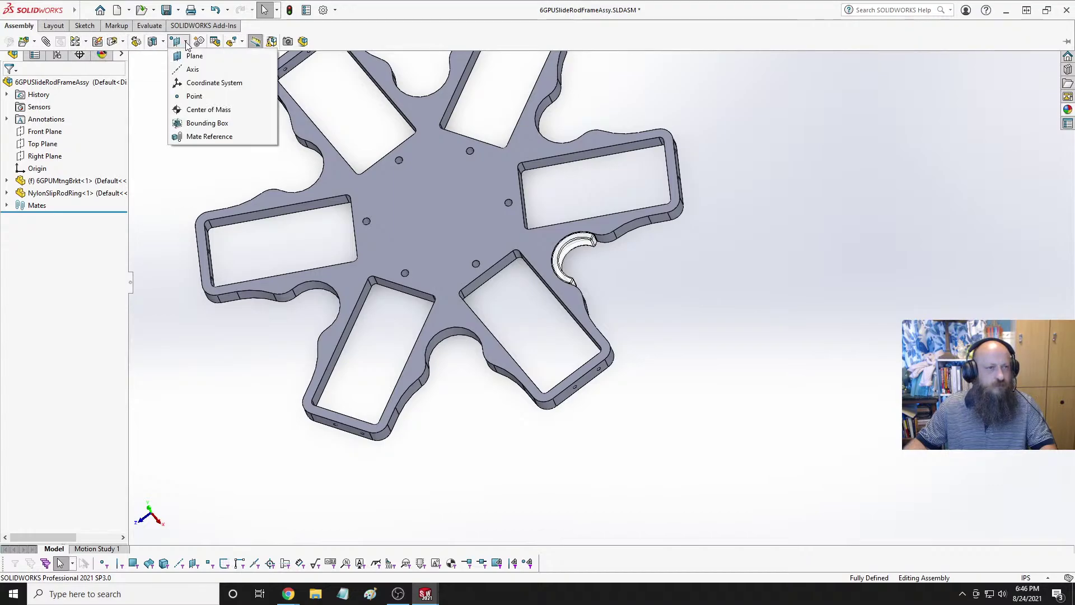
left_click(188, 70)
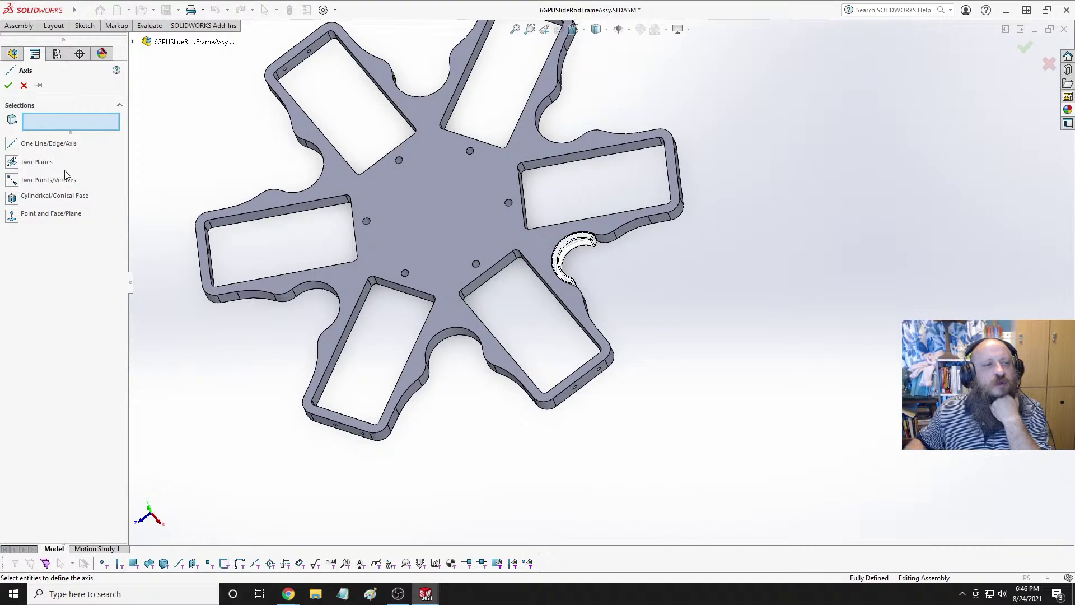
left_click(42, 163)
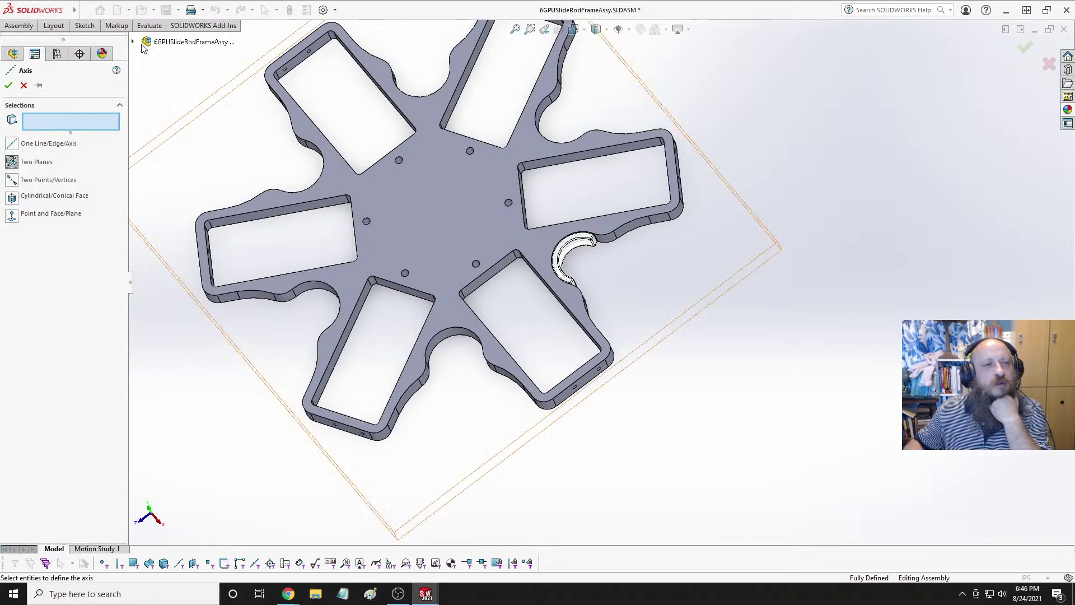
left_click(133, 42)
left_click(189, 91)
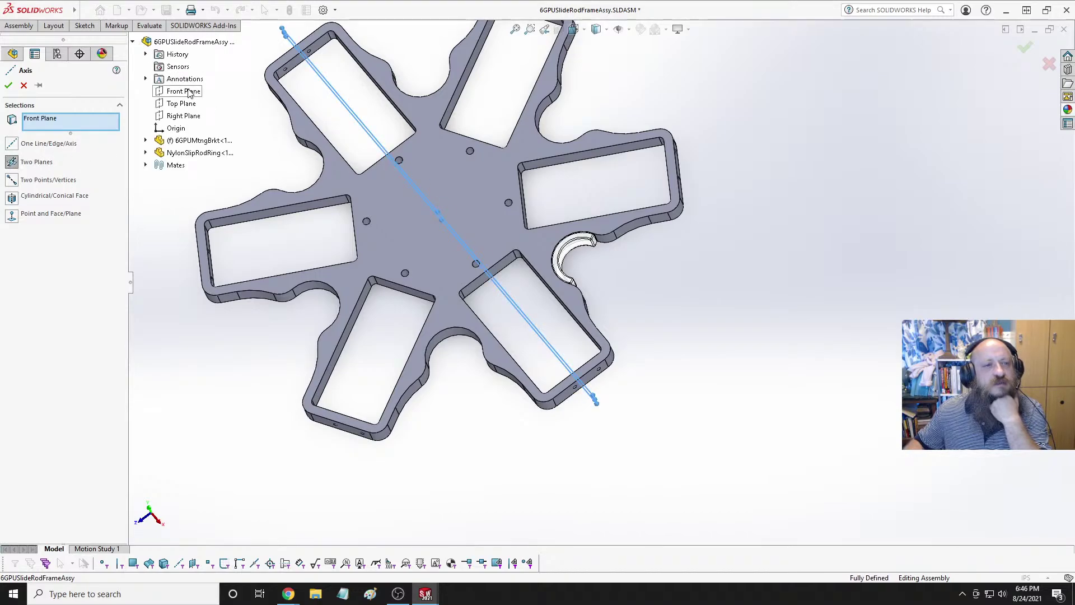
left_click(184, 116)
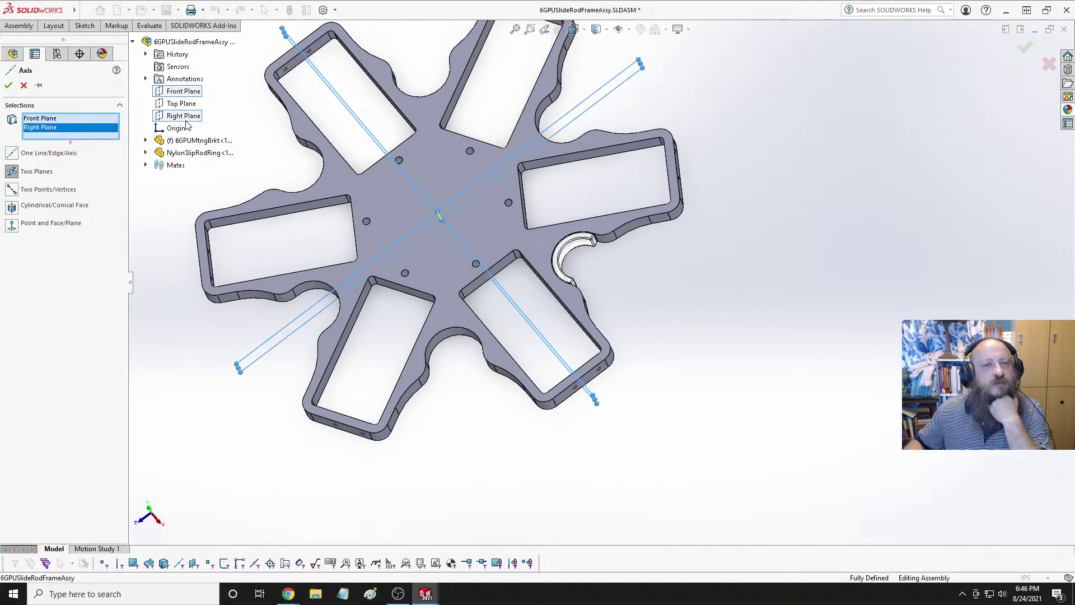
left_click(9, 85)
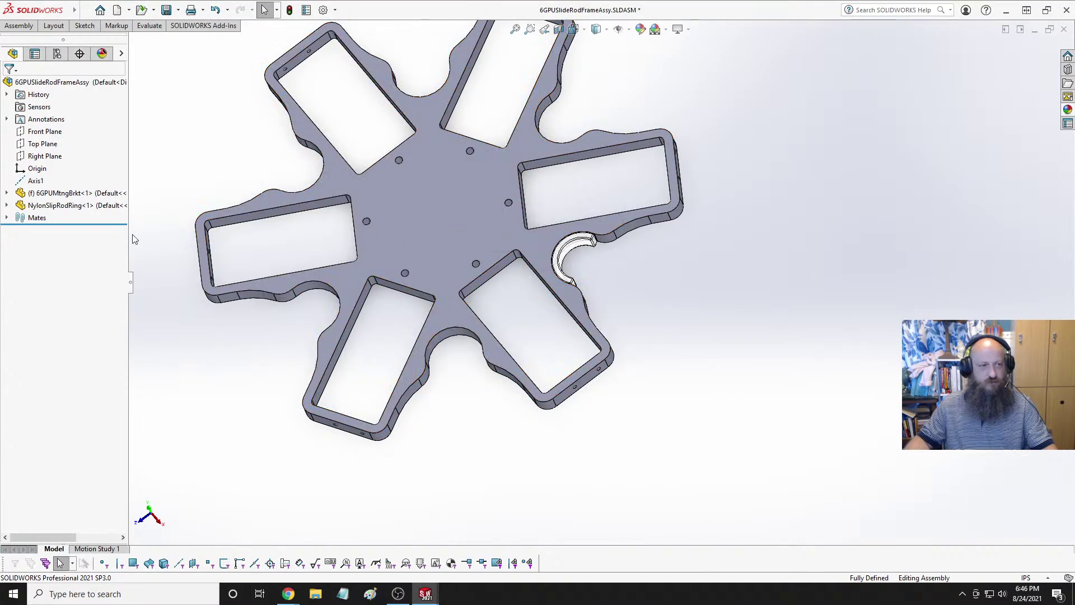
Stretch the displayed length of the new center axis well beyond both faces of the bracket.
left_click(458, 218)
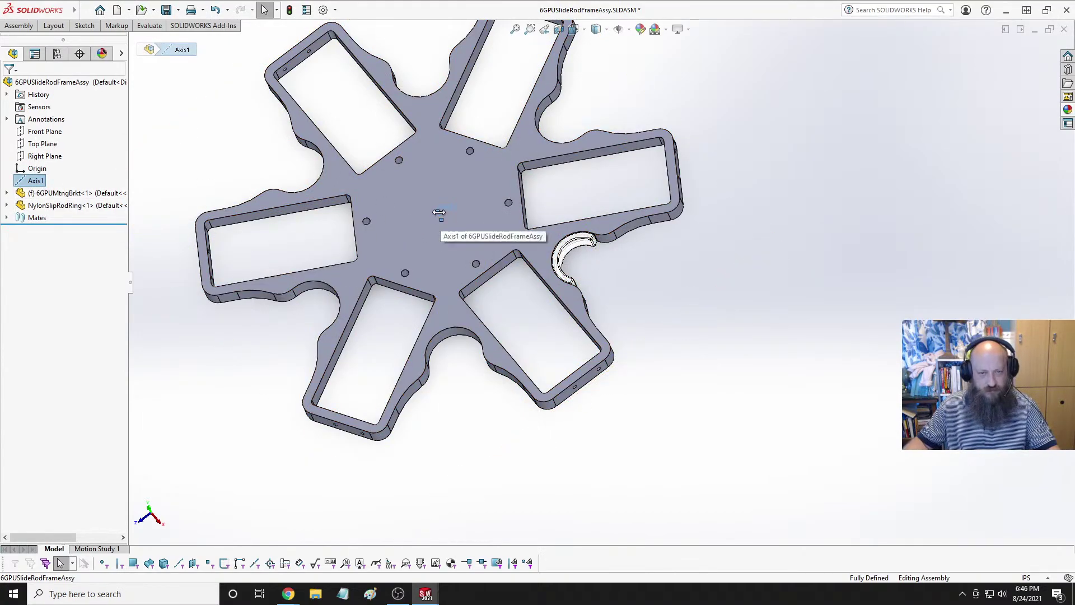
left_click_drag(437, 211, 407, 149)
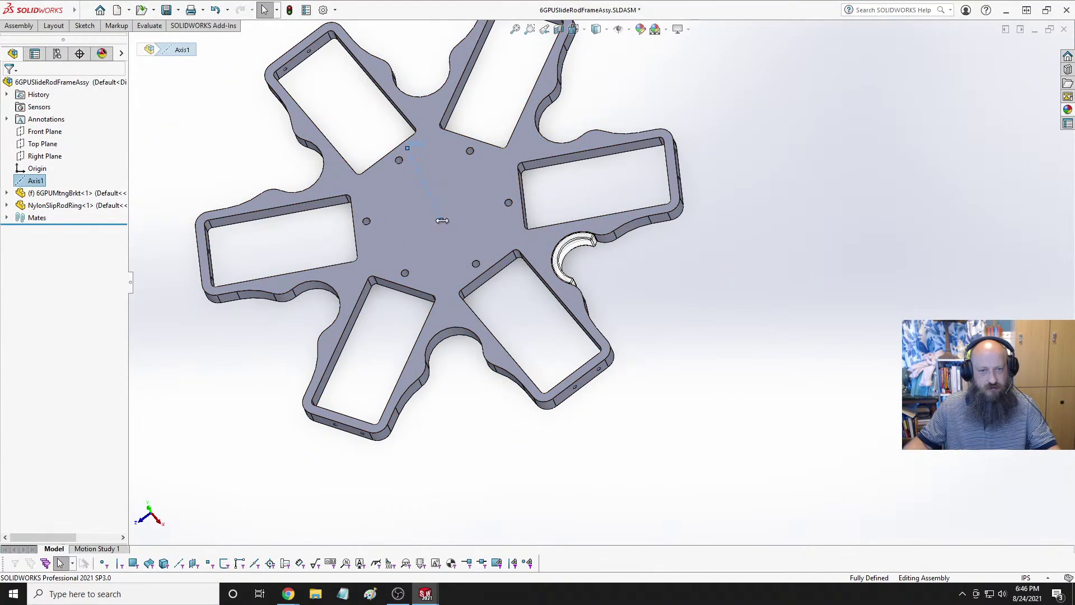
middle_click_drag(491, 306, 458, 223)
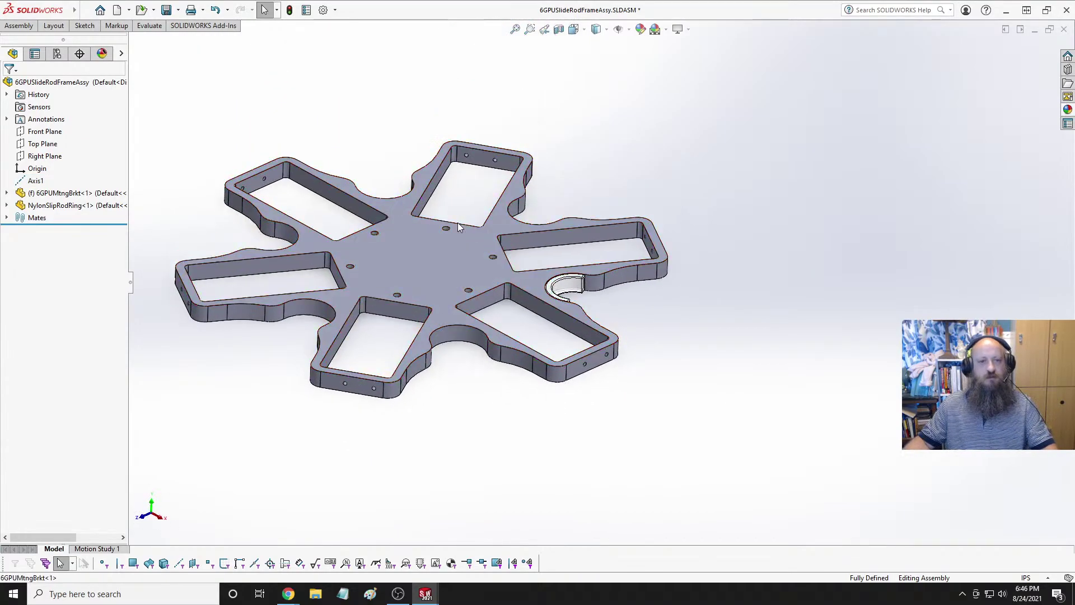
Create a circular component pattern of NylonSlipRodRing around the assembly's Axis1 with 6 equally spaced instances over 360 degrees.
left_click(36, 180)
left_click(56, 205, "ctrl")
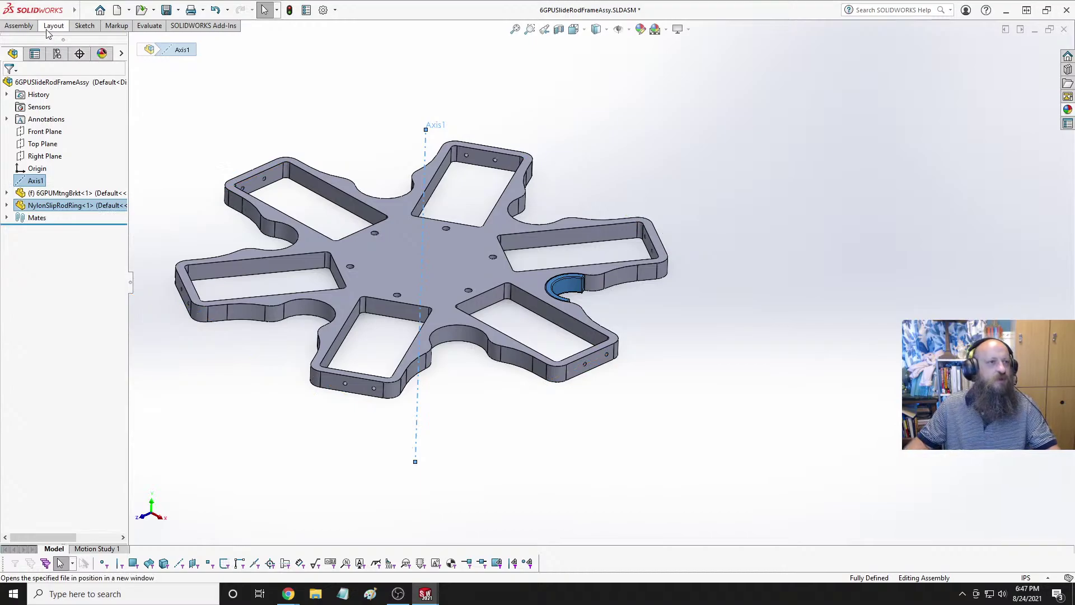
left_click(18, 25)
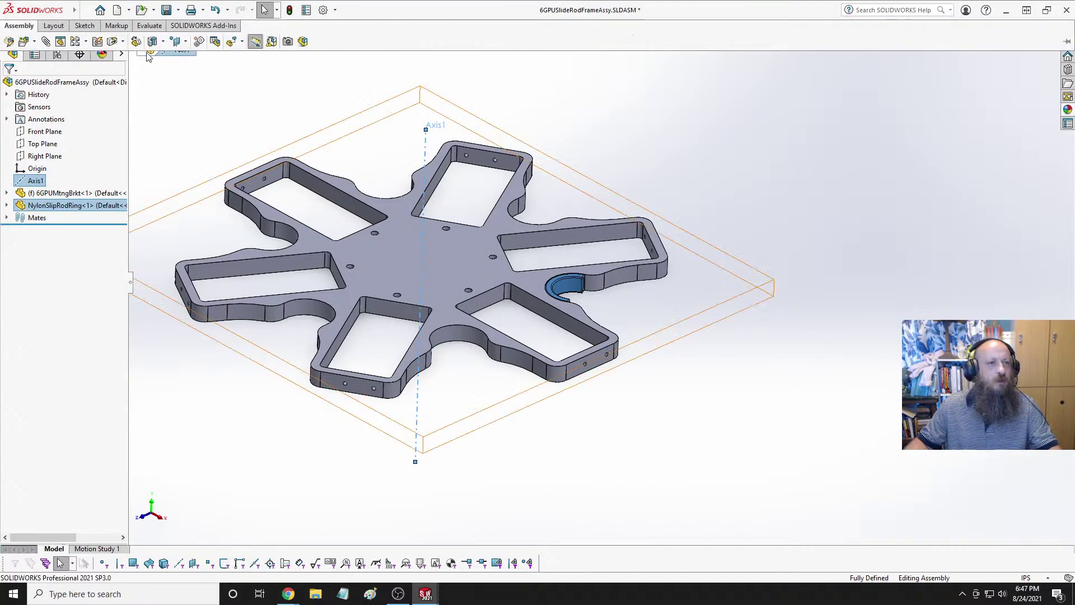
left_click(82, 44)
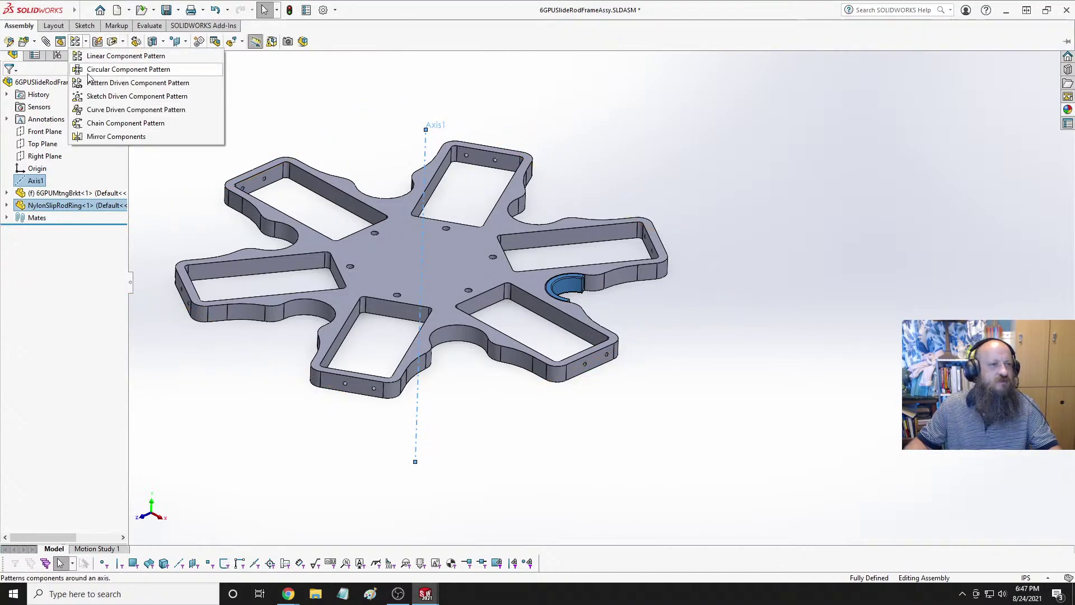
left_click(128, 68)
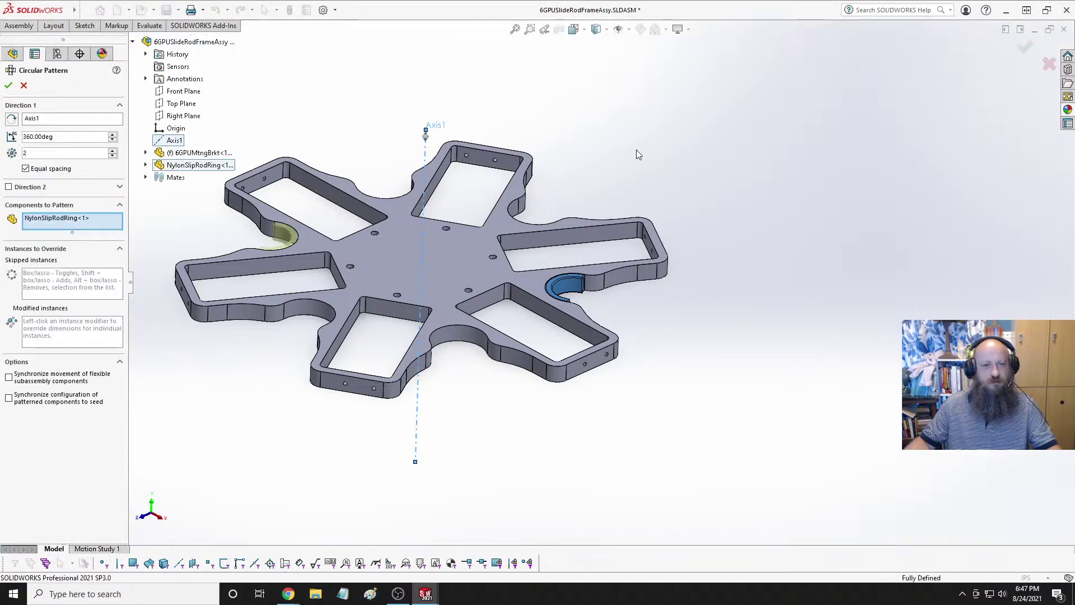
middle_click_drag(643, 151, 649, 180)
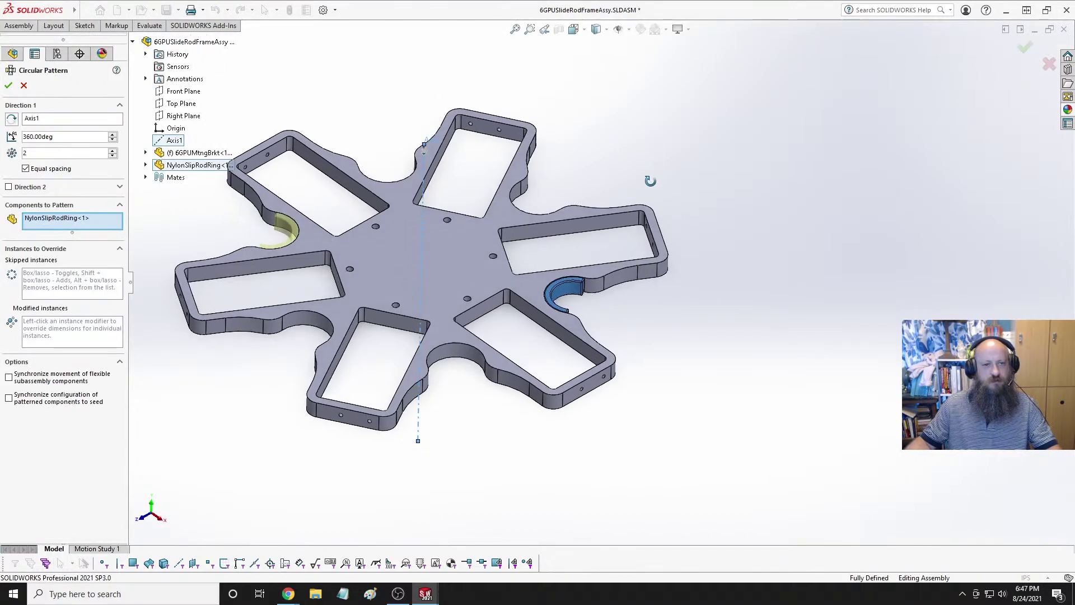
double_click(52, 153)
type("6")
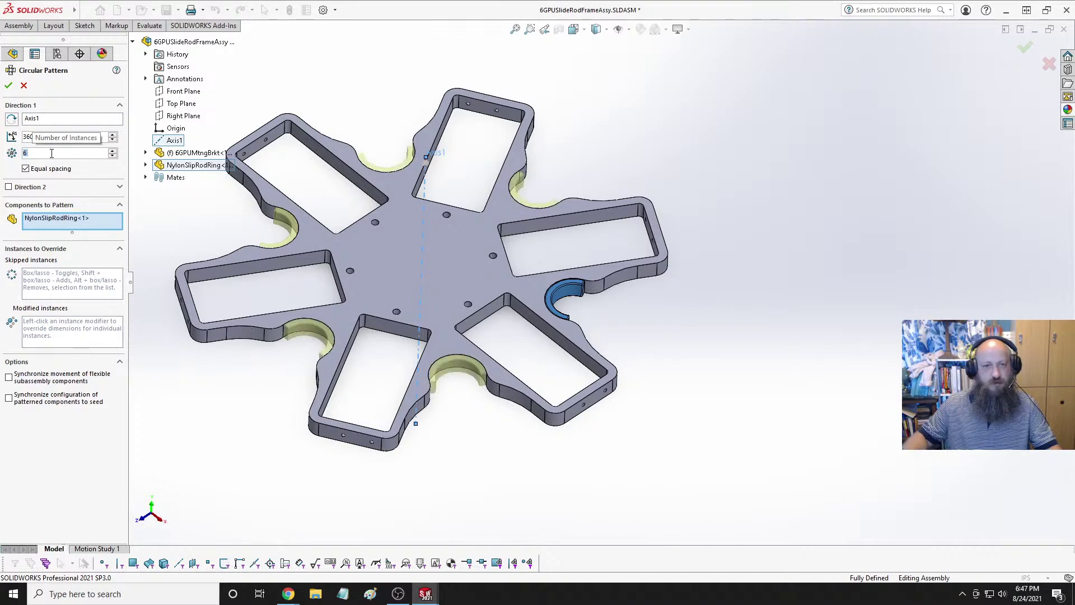
left_click(9, 86)
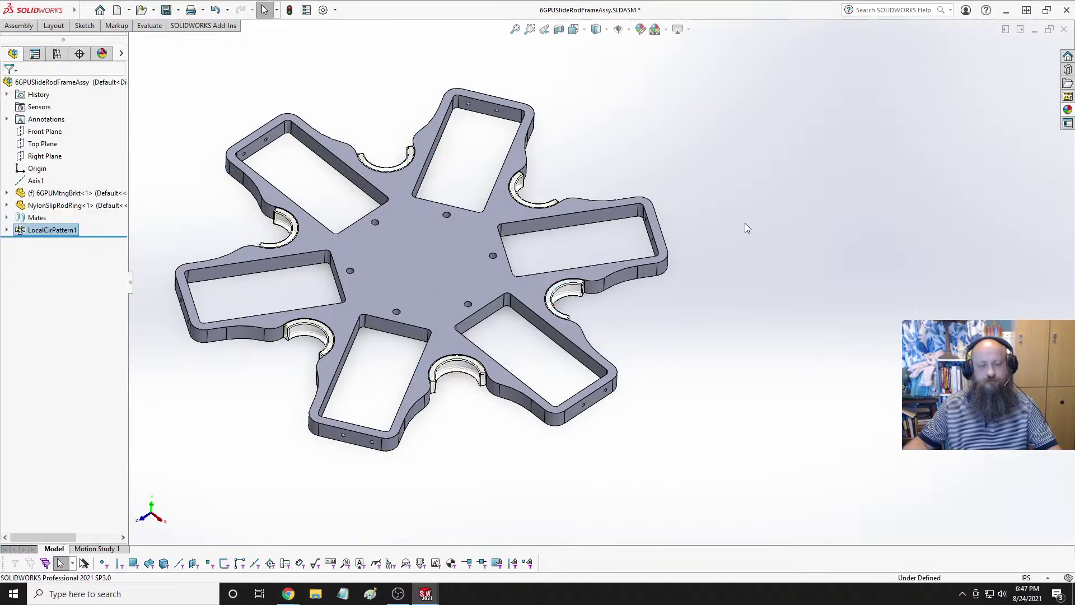
Show the patterned assembly in the isometric view and save it.
scroll(669, 328, "up", 3)
middle_click_drag(669, 328, 650, 339)
key("space")
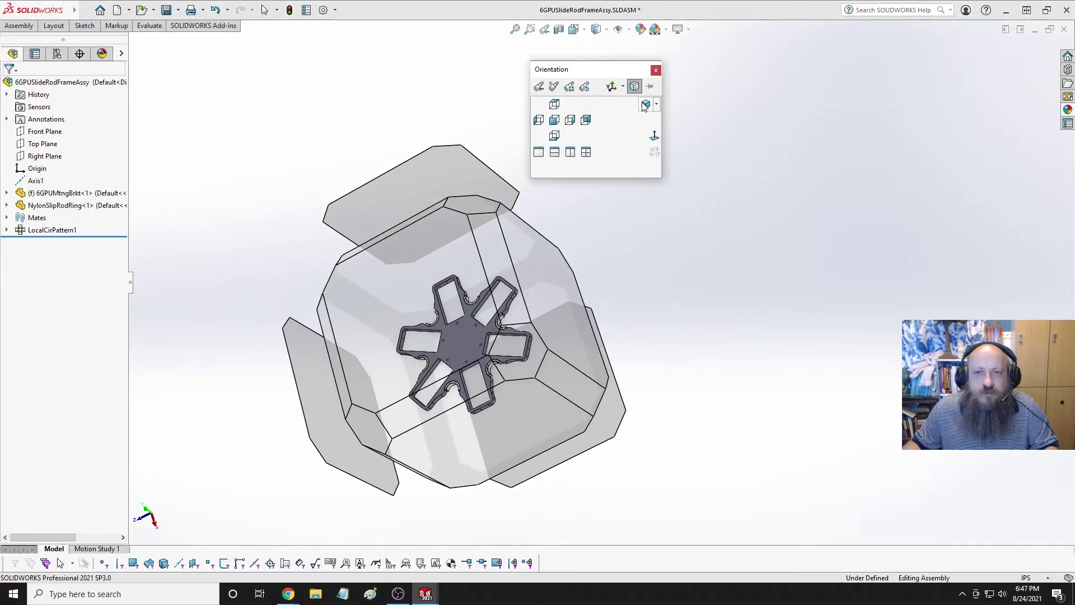
left_click(652, 159)
key("ctrl+s")
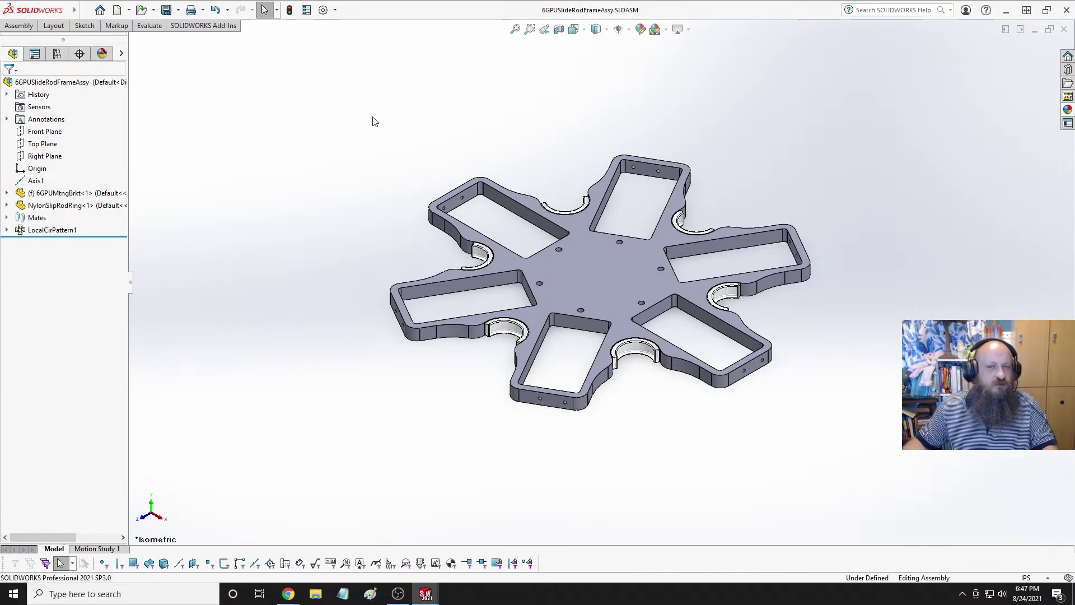
key("ctrl+Tab")
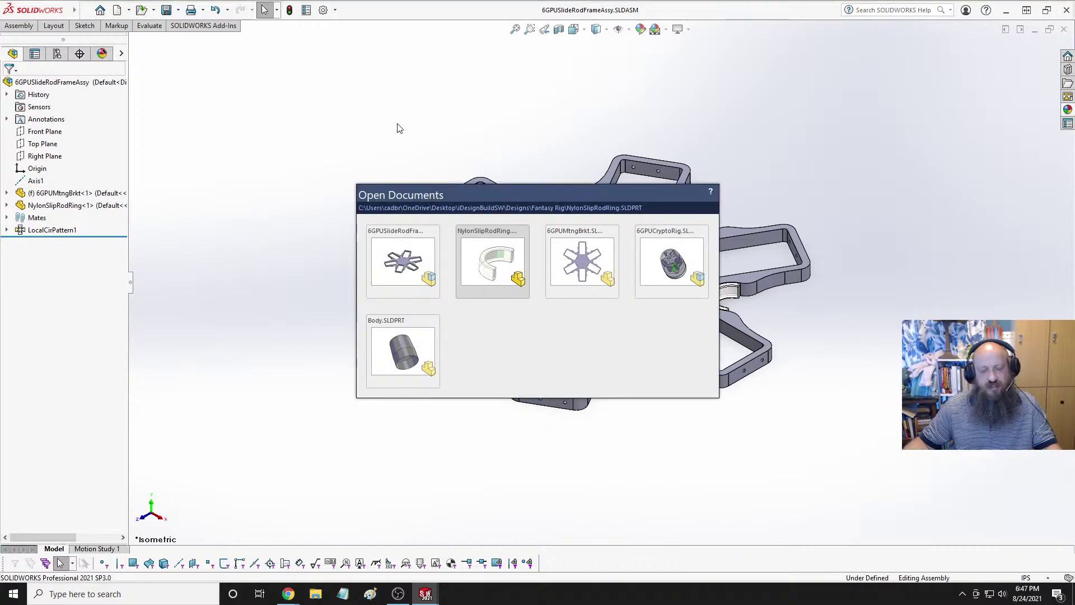
key("ctrl+Tab")
key("Escape")
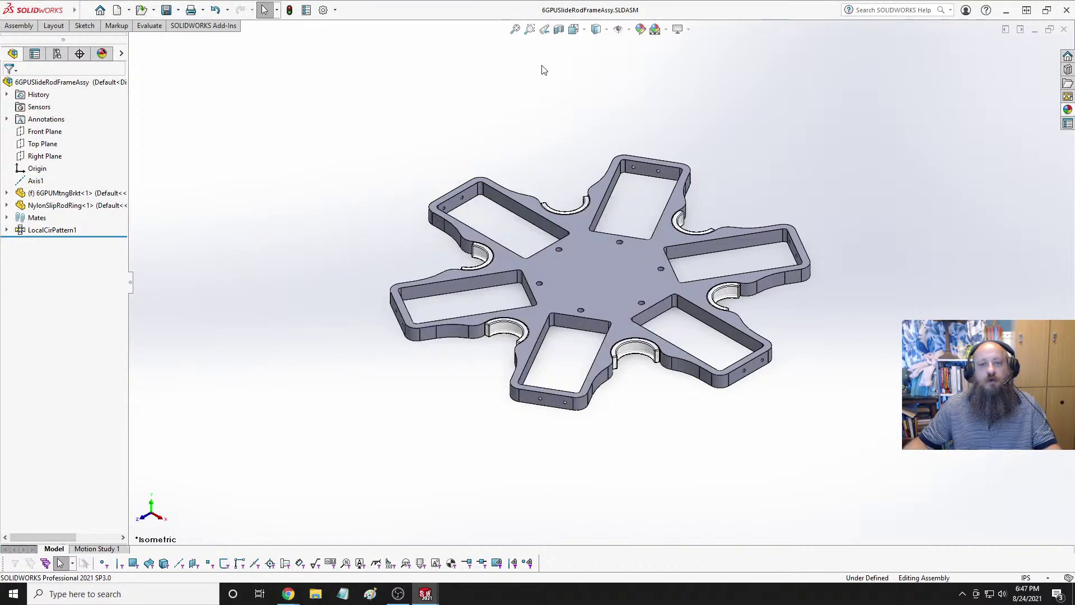
Open the 6GPUMtngBrkt part from the assembly in its own window and turn it to show its underside.
right_click(607, 280)
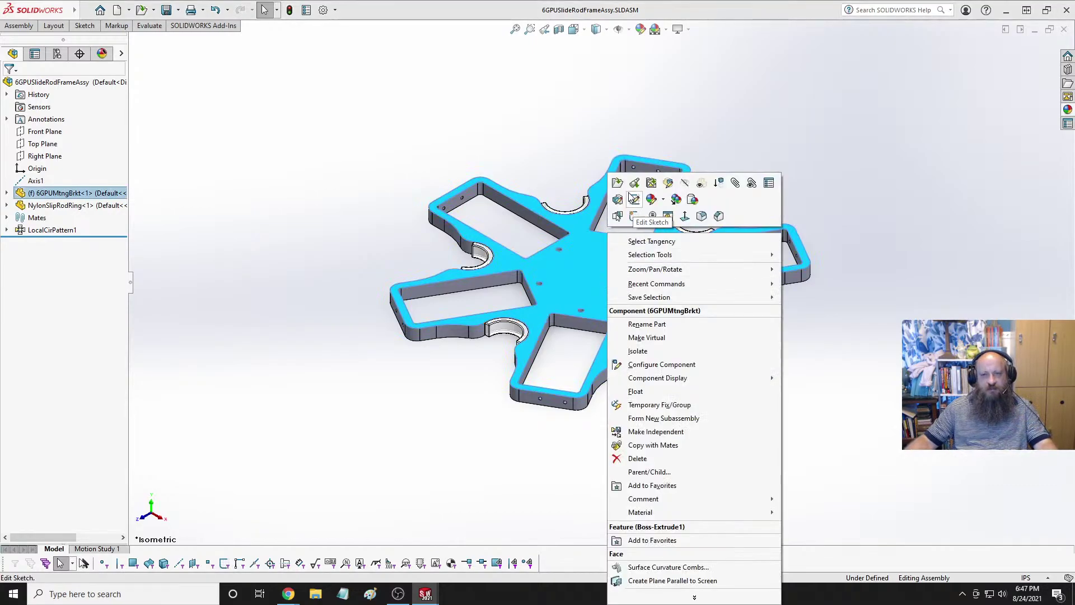
left_click(620, 186)
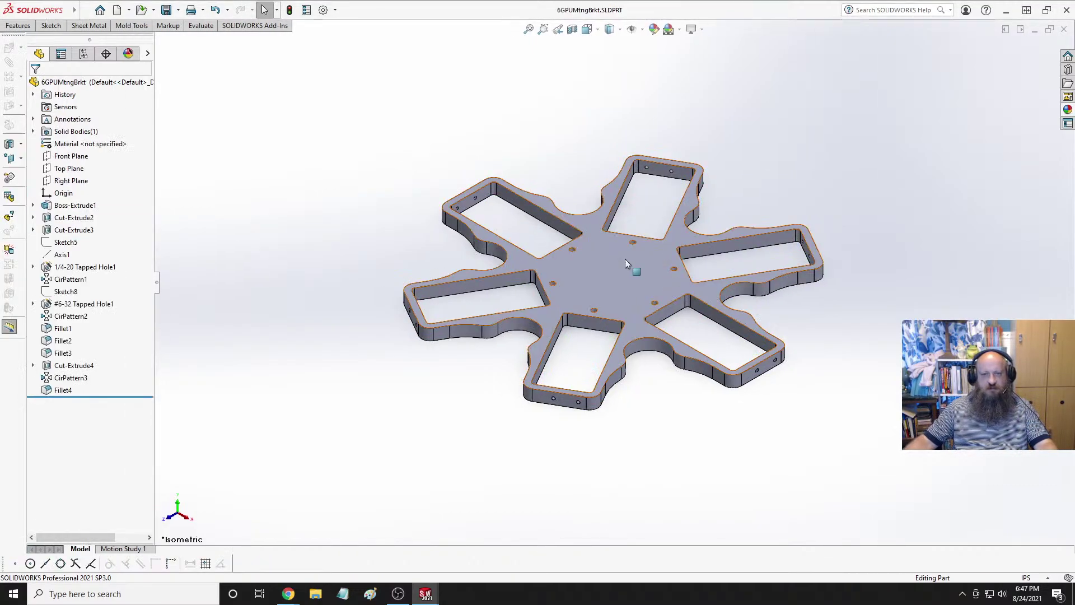
scroll(610, 285, "down", 5)
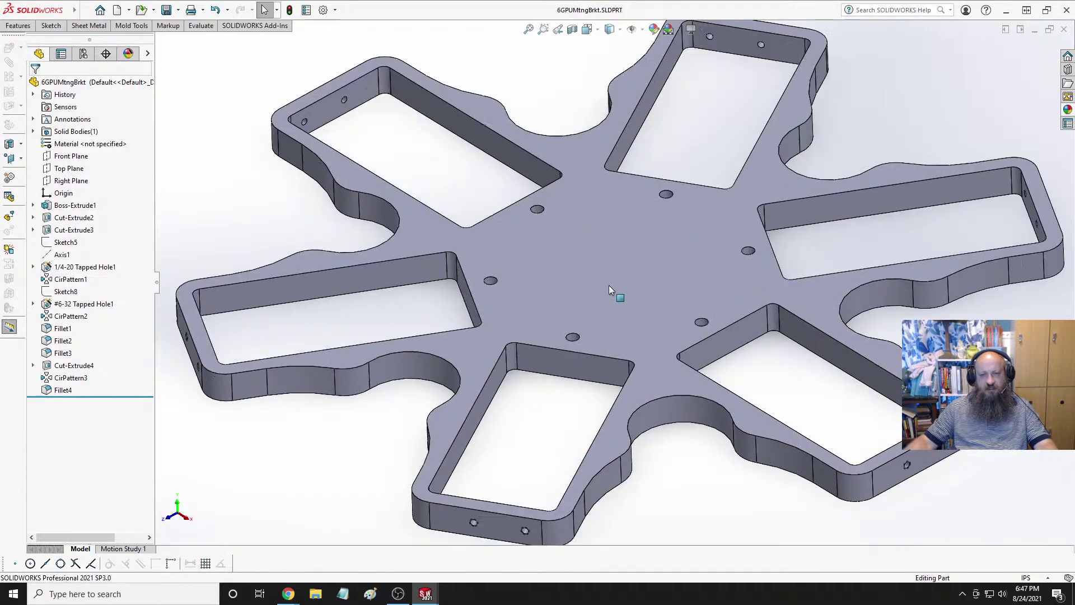
middle_click_drag(624, 290, 607, 230)
middle_click_drag(603, 315, 616, 253)
scroll(616, 258, "up", 5)
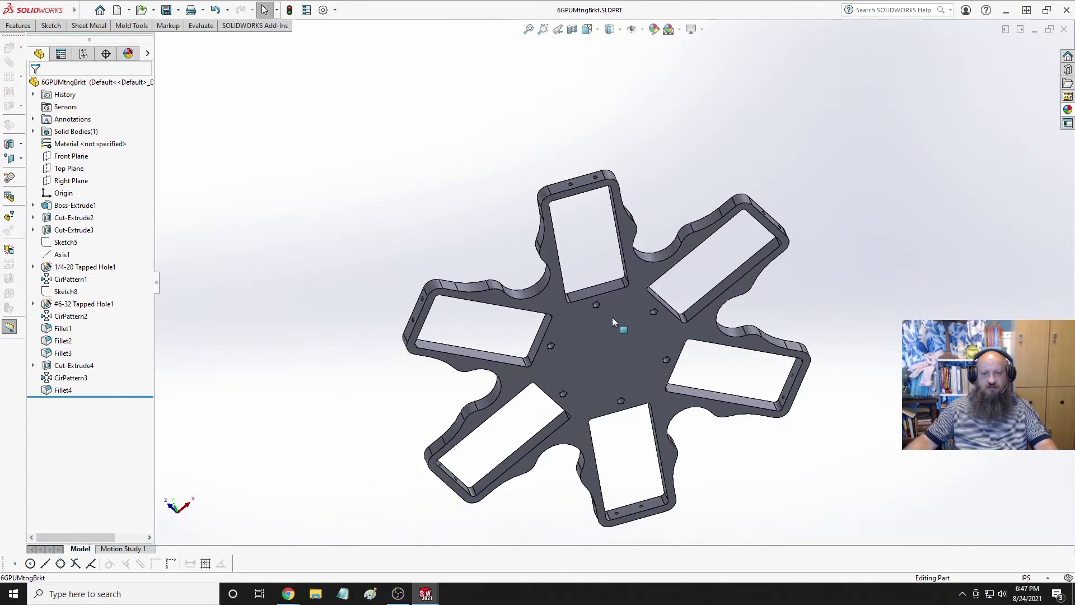
left_click(612, 348)
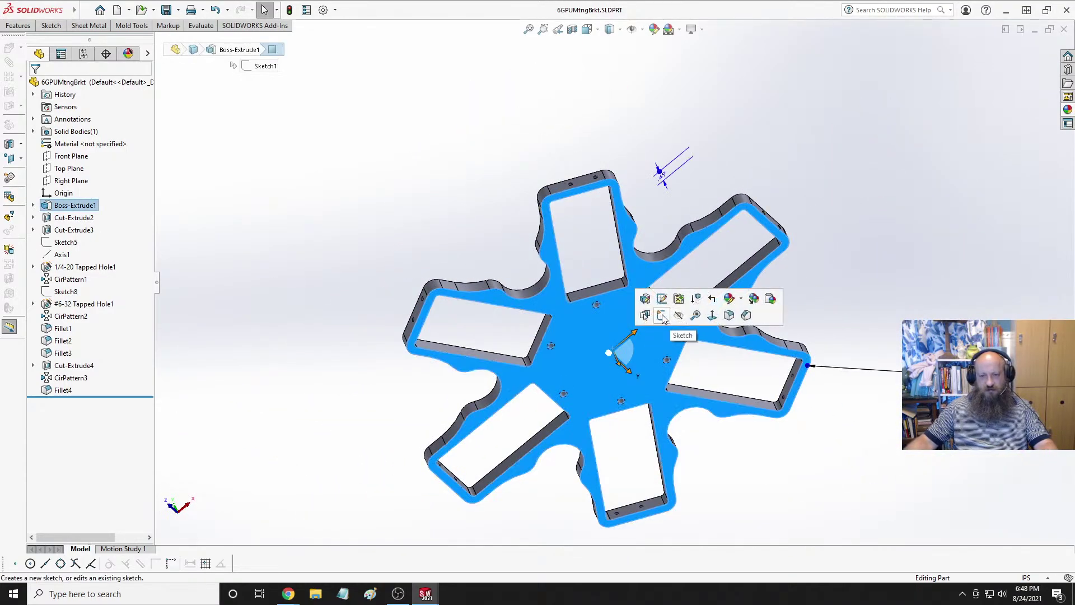
left_click(661, 315)
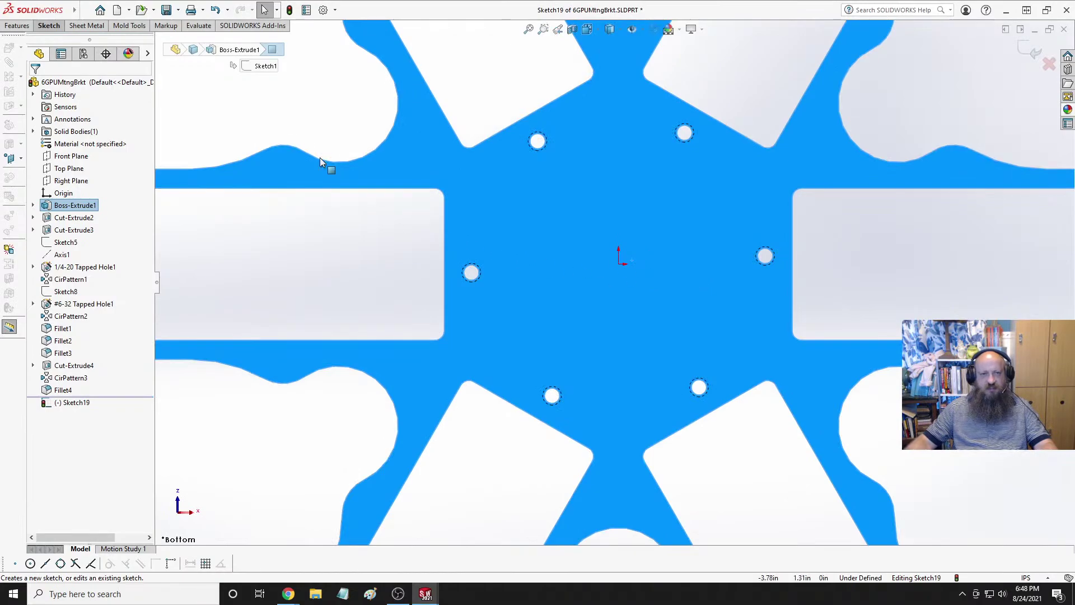
left_click(286, 121)
left_click(49, 27)
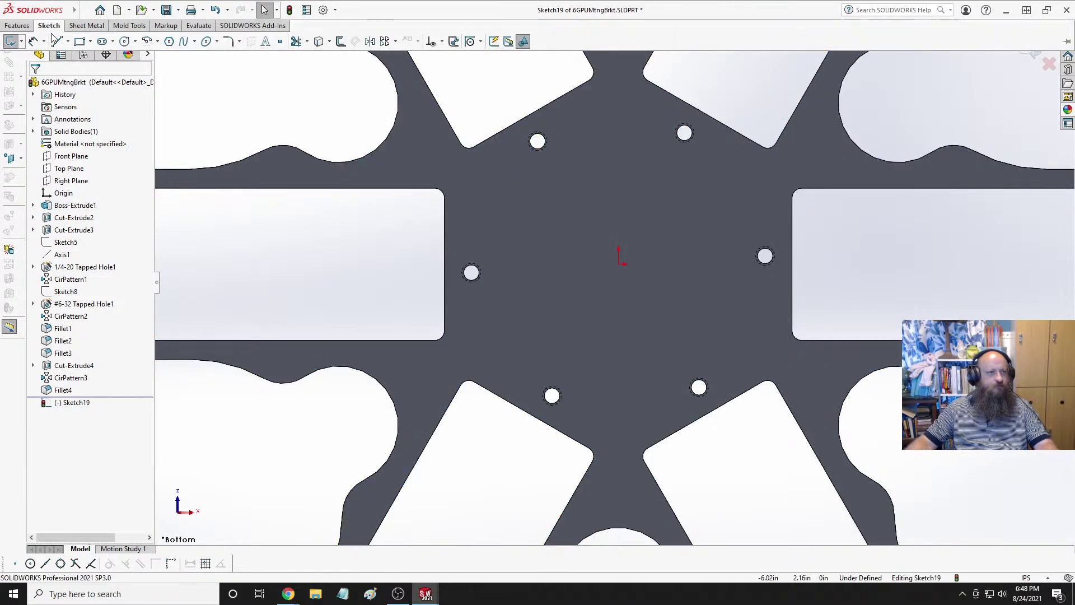
left_click(67, 41)
left_click(84, 70)
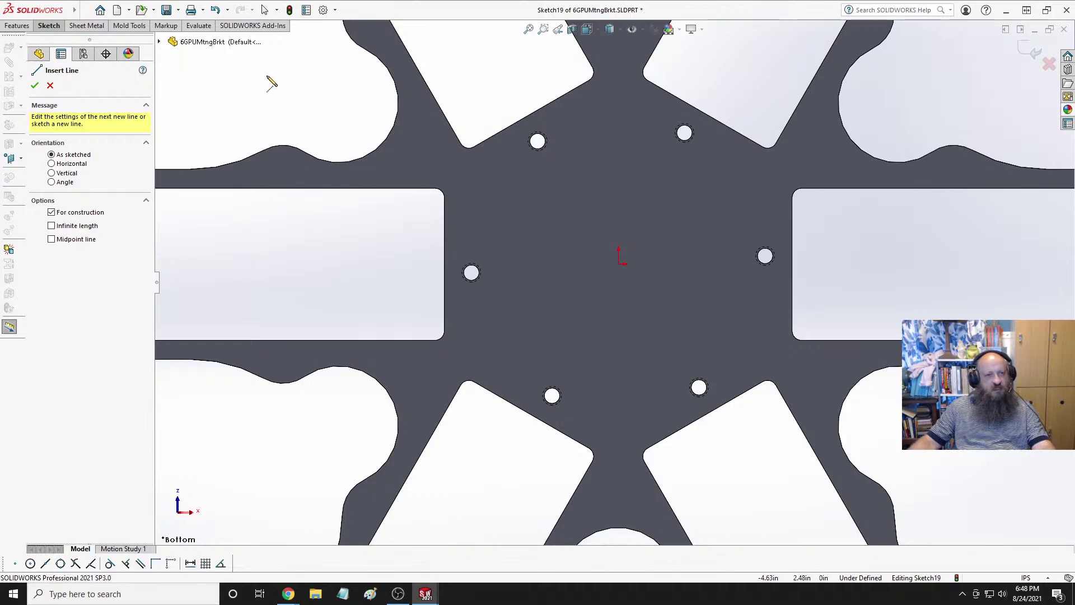
key("Escape")
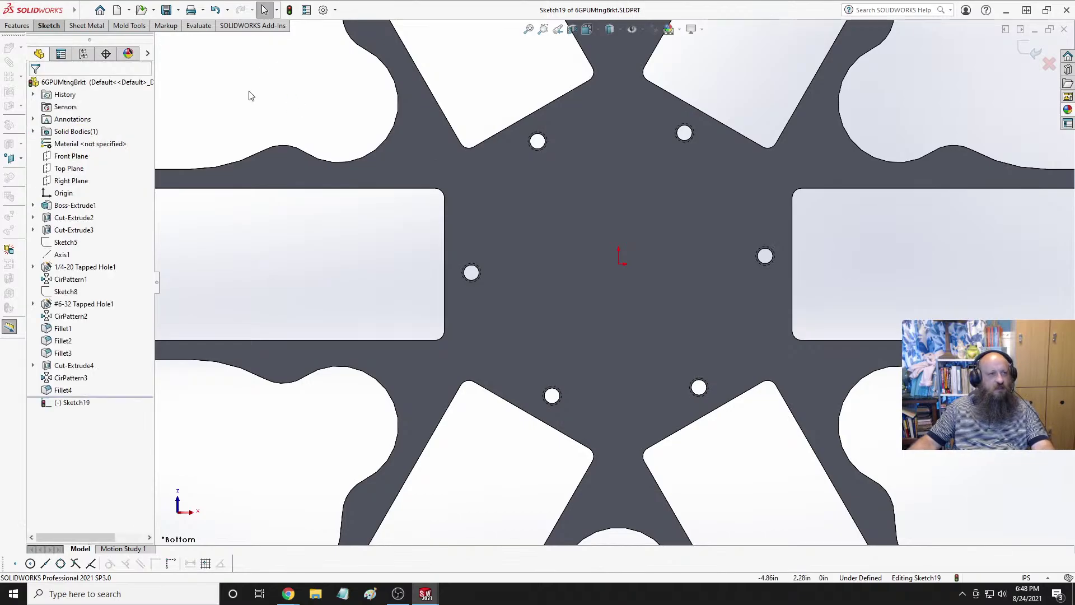
left_click(1030, 51)
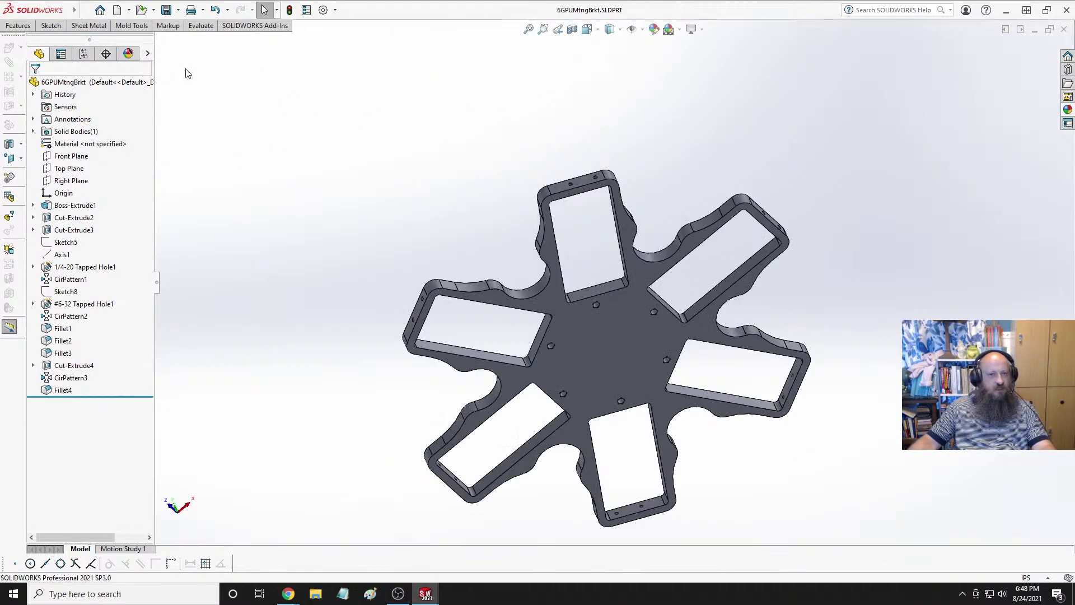
Show the bracket in the bottom view and start a Hole Wizard hole.
key("space")
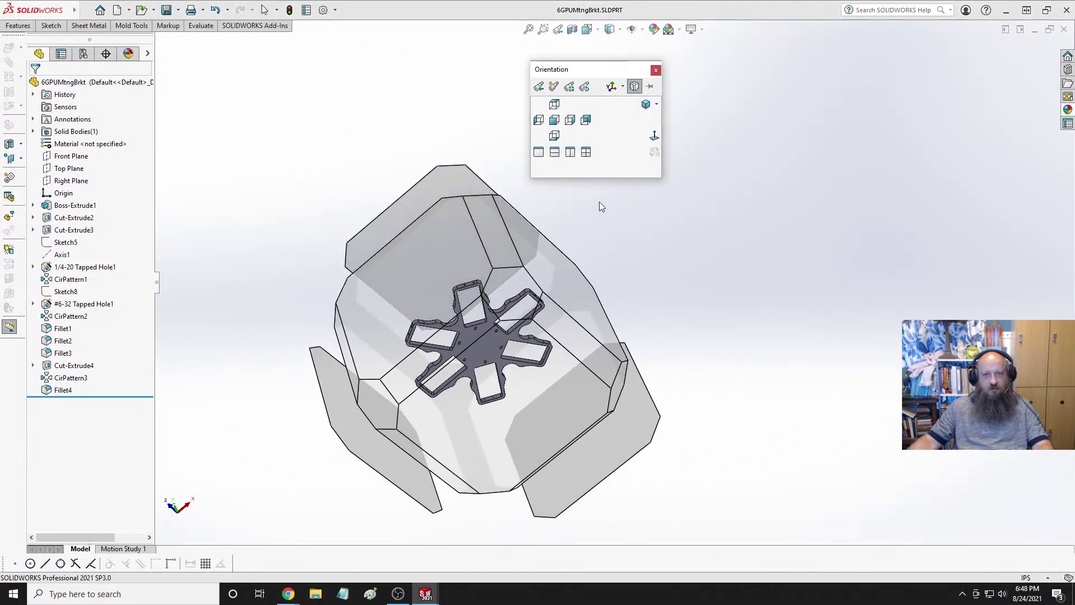
left_click(555, 136)
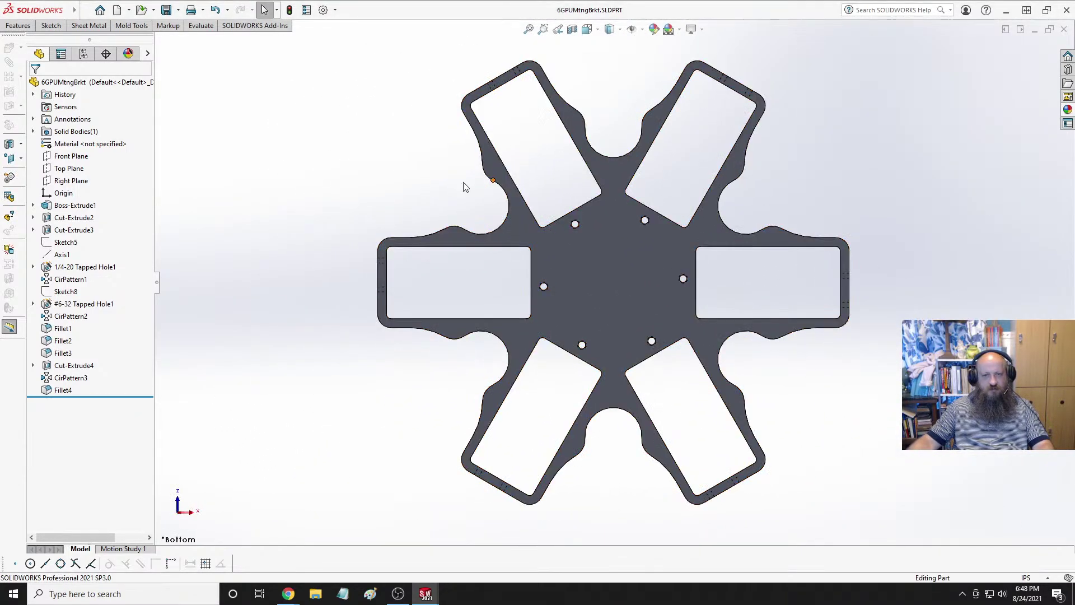
left_click(21, 26)
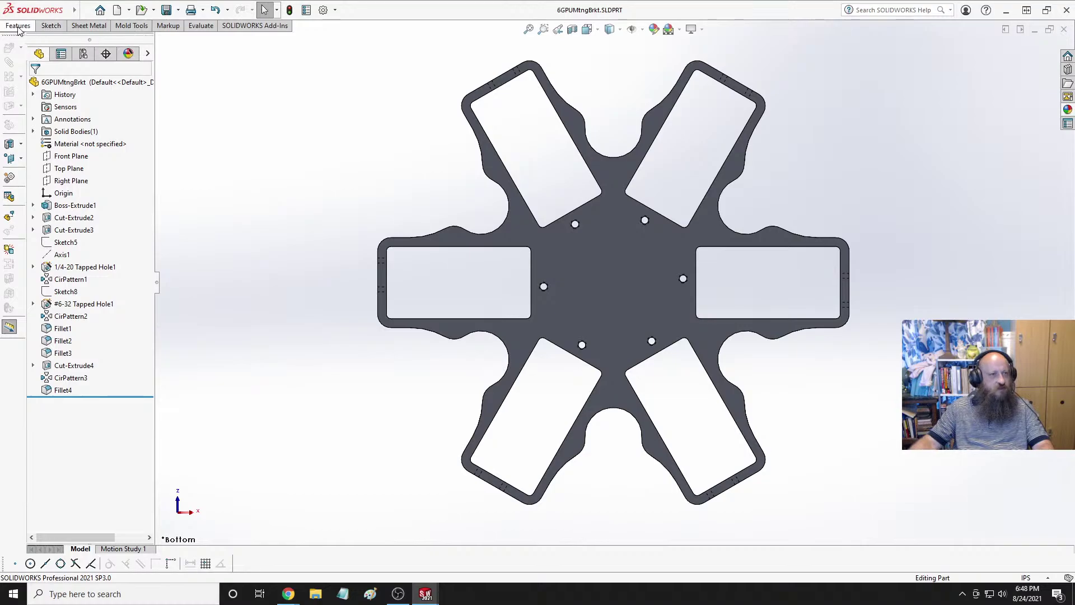
left_click(99, 41)
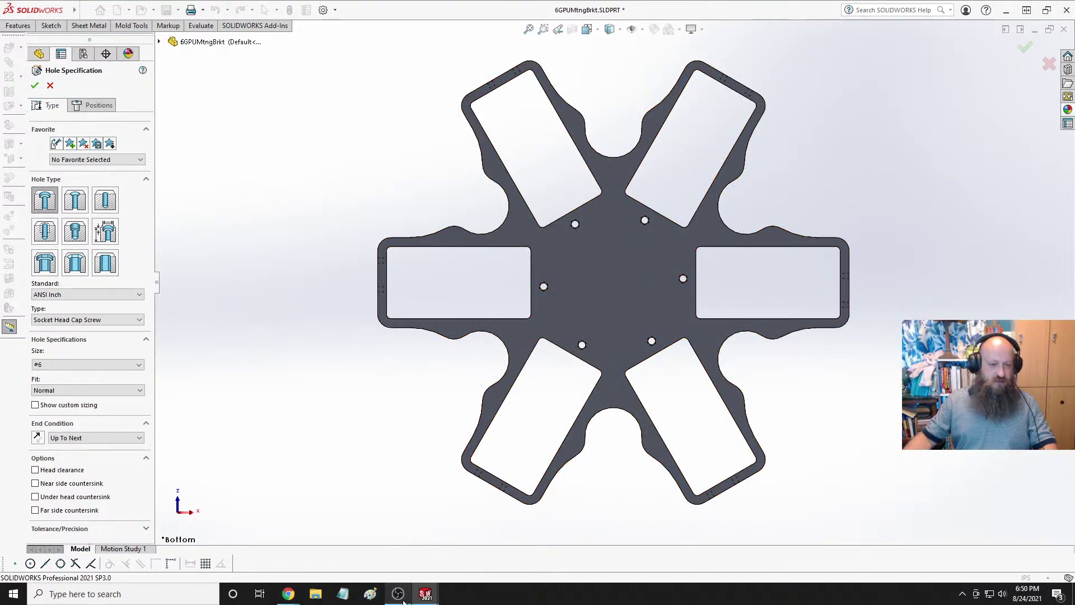
Switch to Chrome and search the web for "threaded bearing" in a new tab.
mouse_move(286, 595)
left_click(347, 538)
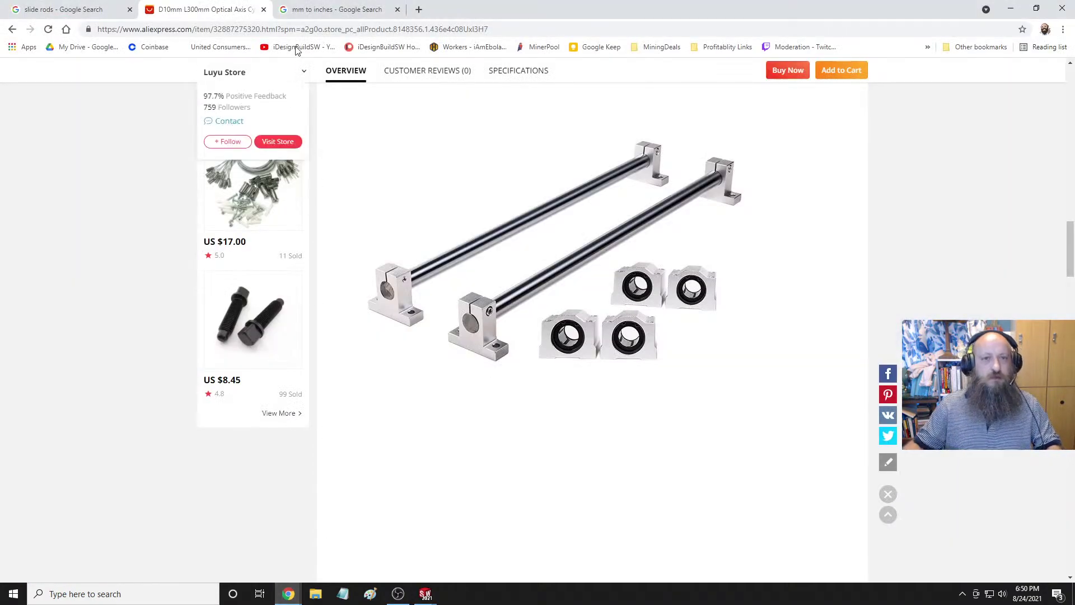
left_click(418, 10)
type("th")
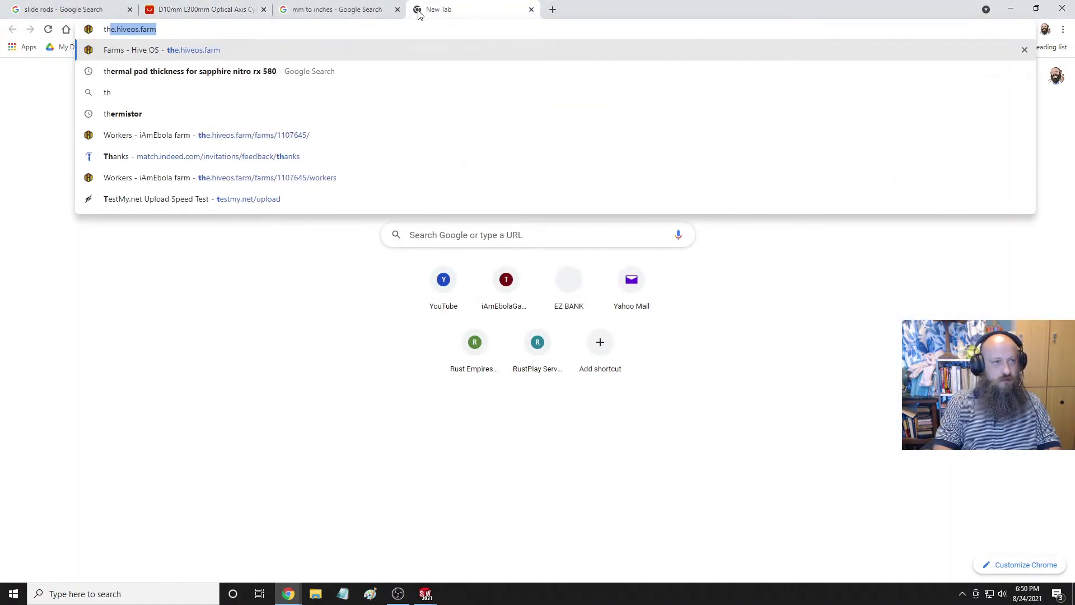
type("readed bear")
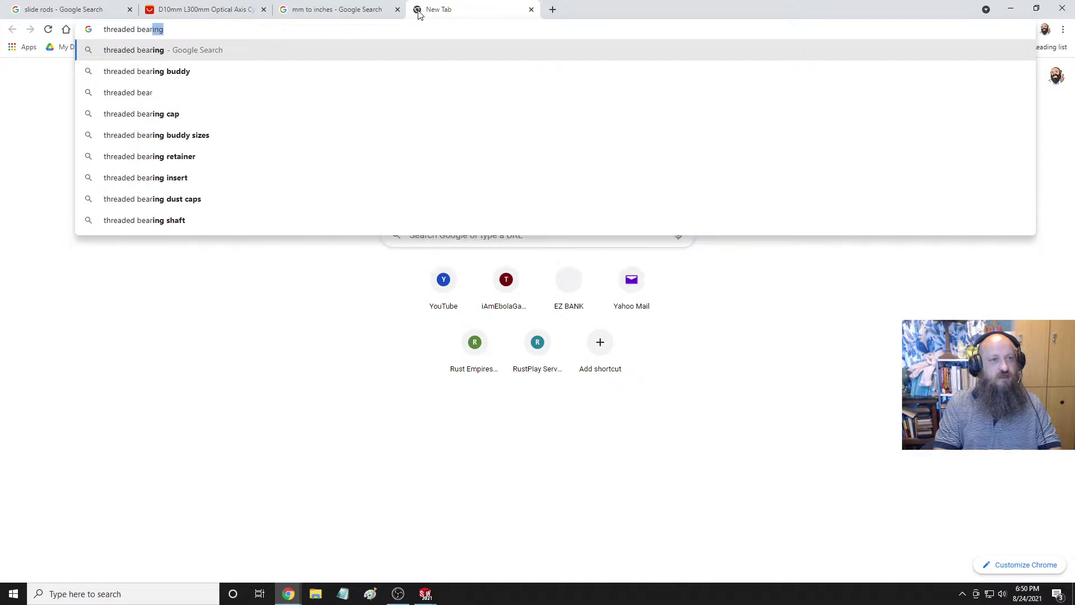
type("ing")
key("Return")
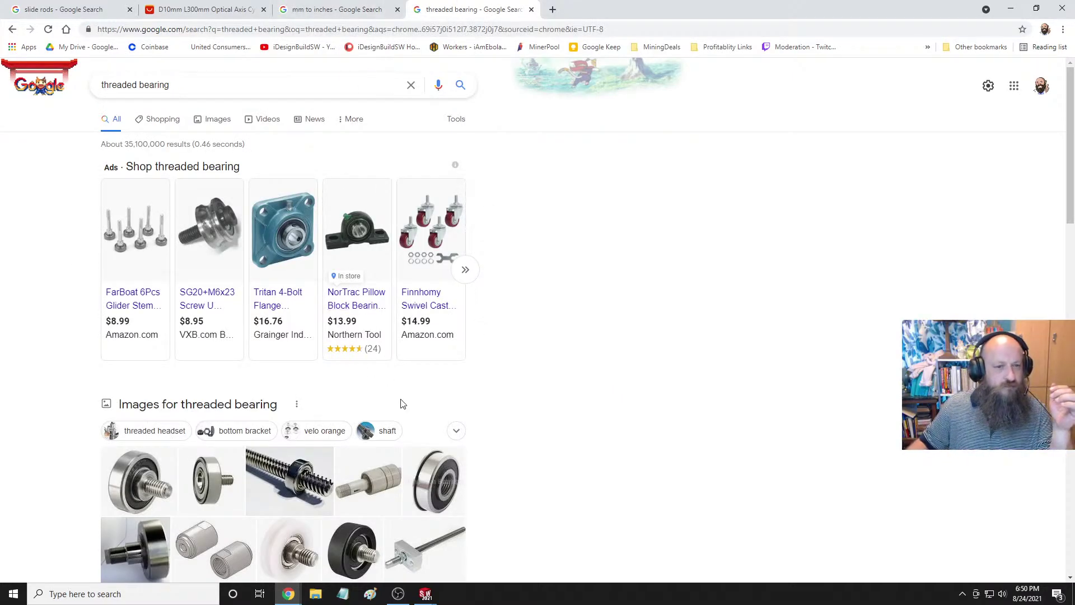
Look through the threaded bearing results and check McMaster-Carr's Thread-Mount Bearings page for shaft diameters, pipe sizes and thread types.
left_click(472, 351)
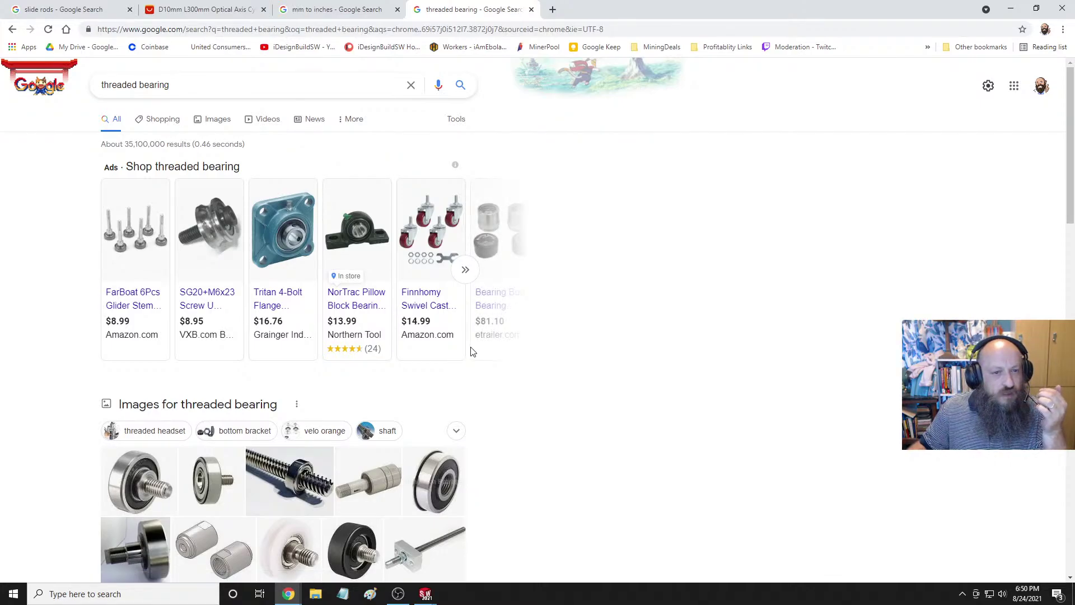
mouse_move(281, 240)
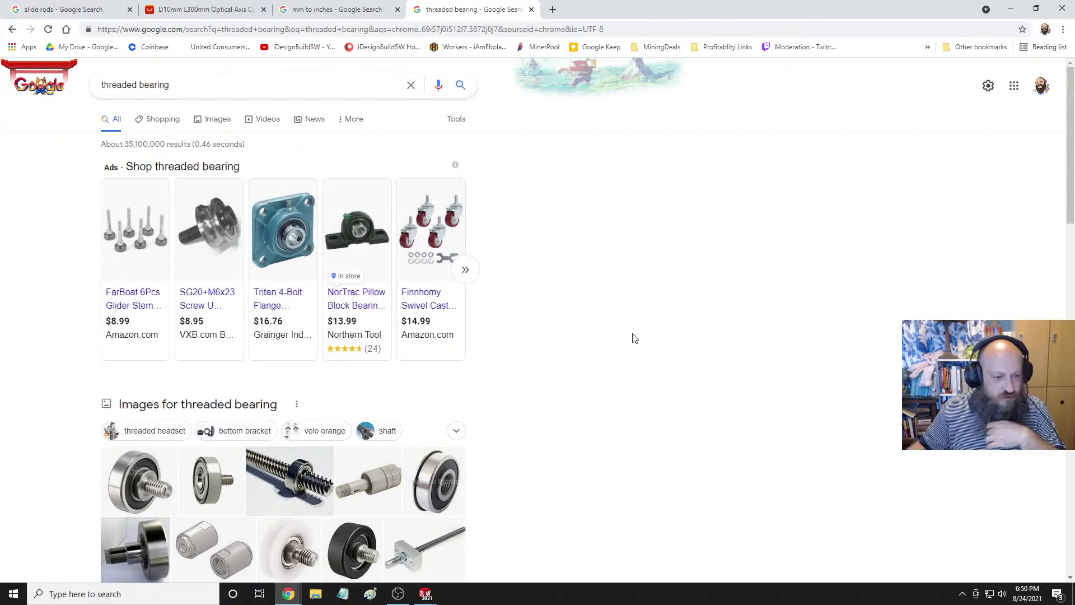
scroll(634, 337, "down", 3)
scroll(634, 338, "down", 1)
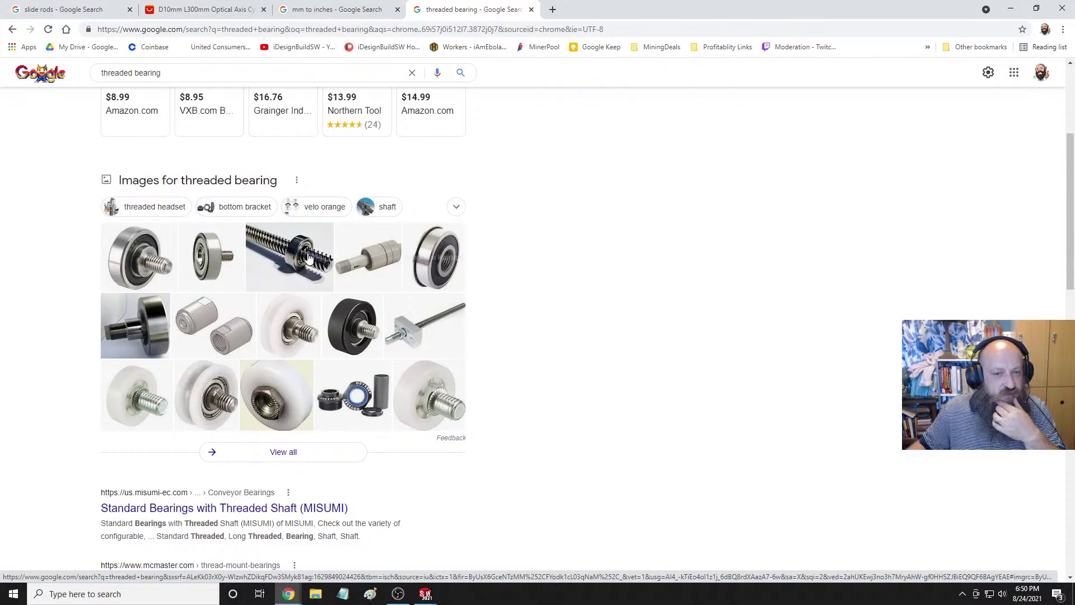
scroll(568, 323, "down", 5)
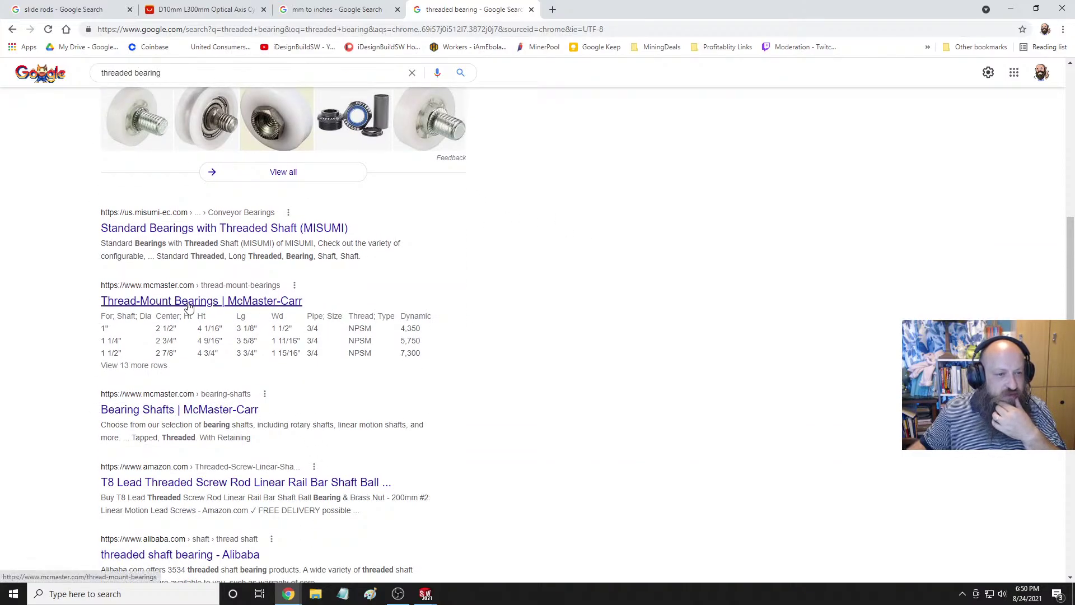
left_click(224, 301)
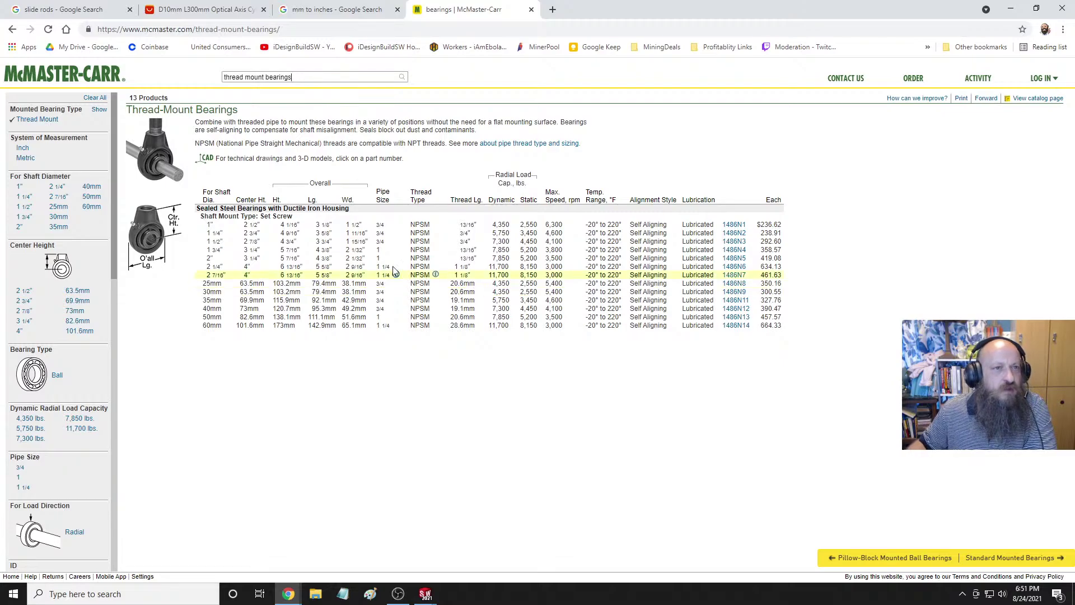
left_click(12, 29)
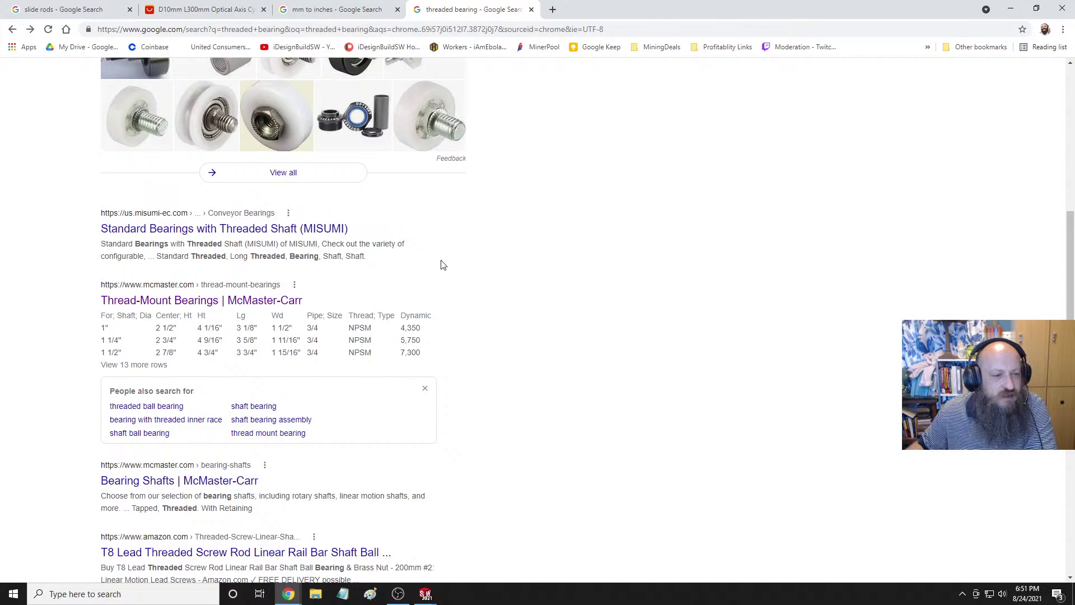
Open McMaster-Carr's Bearing Shafts result in a separate tab and examine its rotary and linear motion shaft types.
scroll(441, 264, "down", 2)
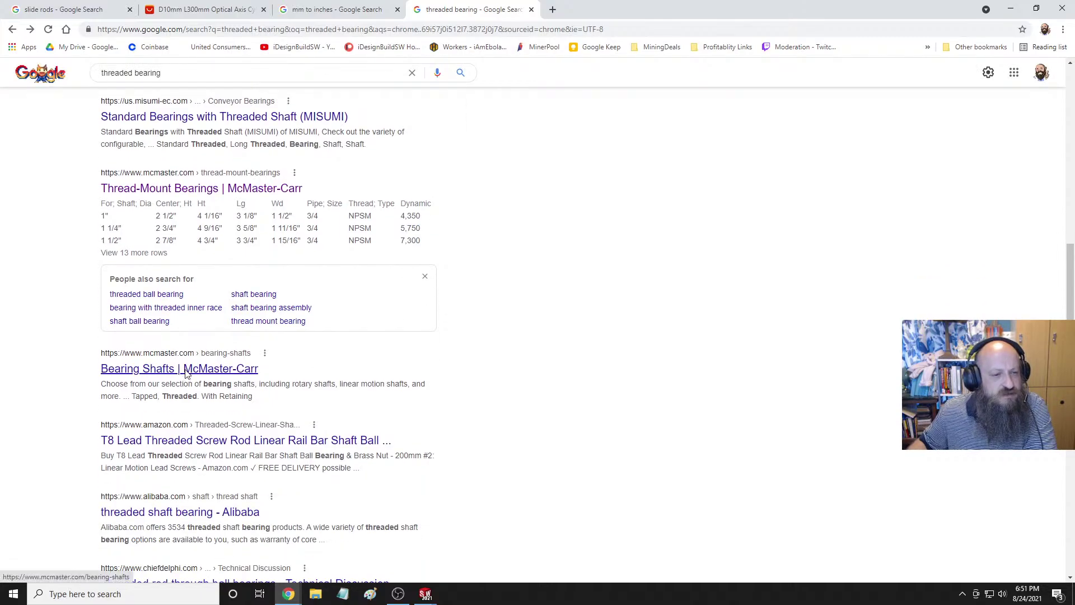
middle_click(221, 376)
left_click(588, 10)
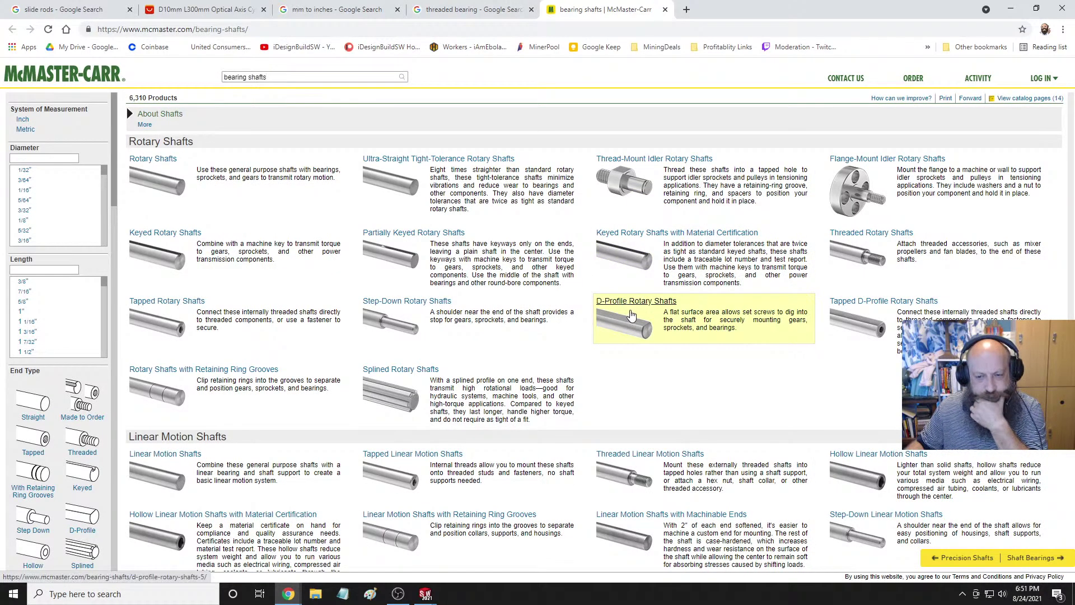
scroll(577, 304, "down", 3)
scroll(576, 304, "down", 2)
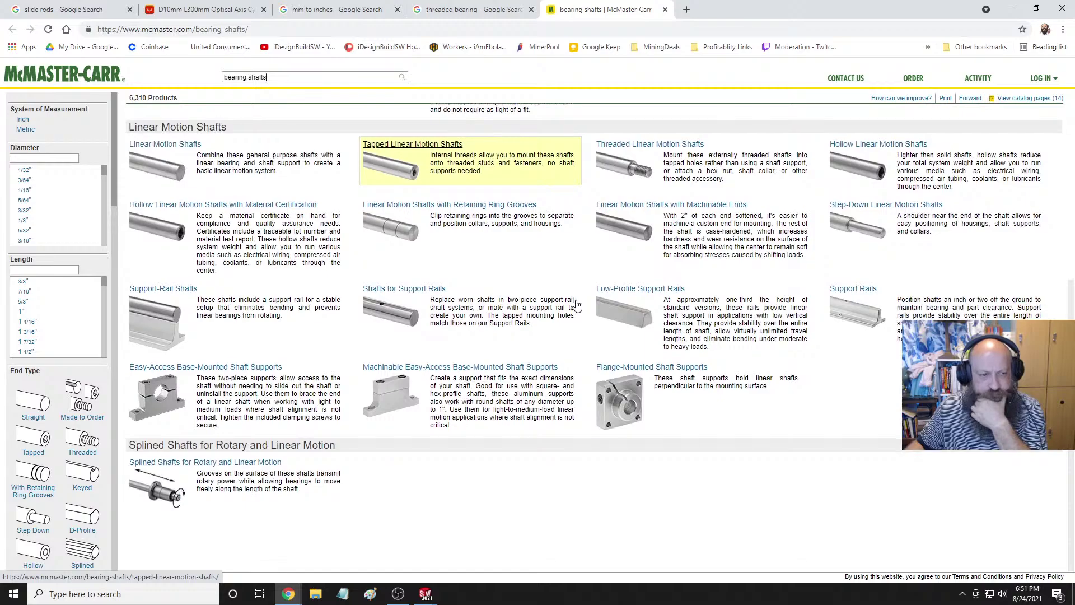
scroll(453, 318, "up", 1)
scroll(453, 317, "up", 4)
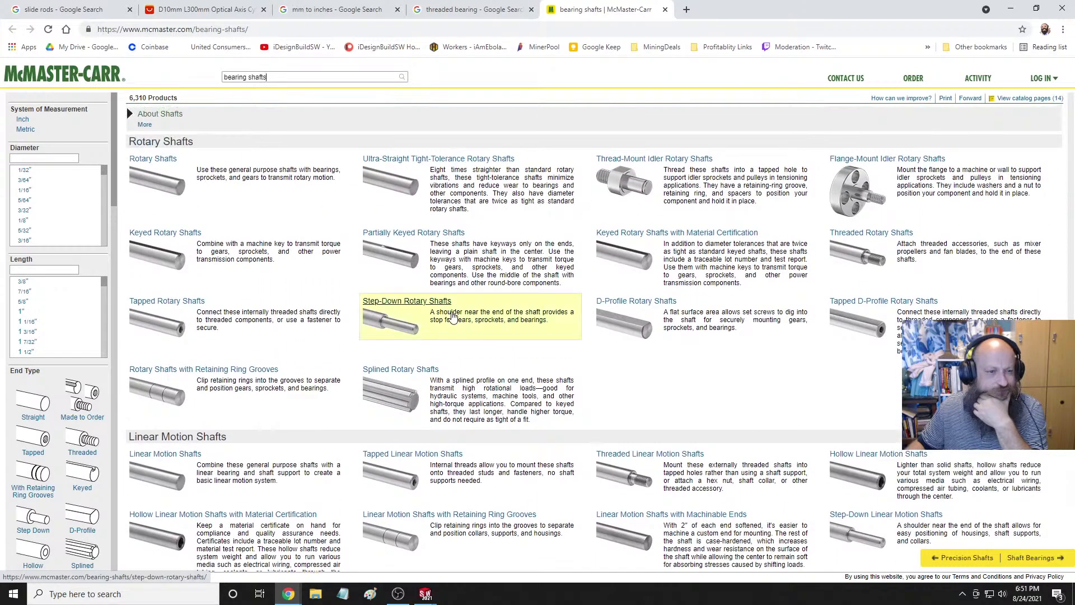
scroll(493, 313, "down", 4)
scroll(501, 313, "down", 1)
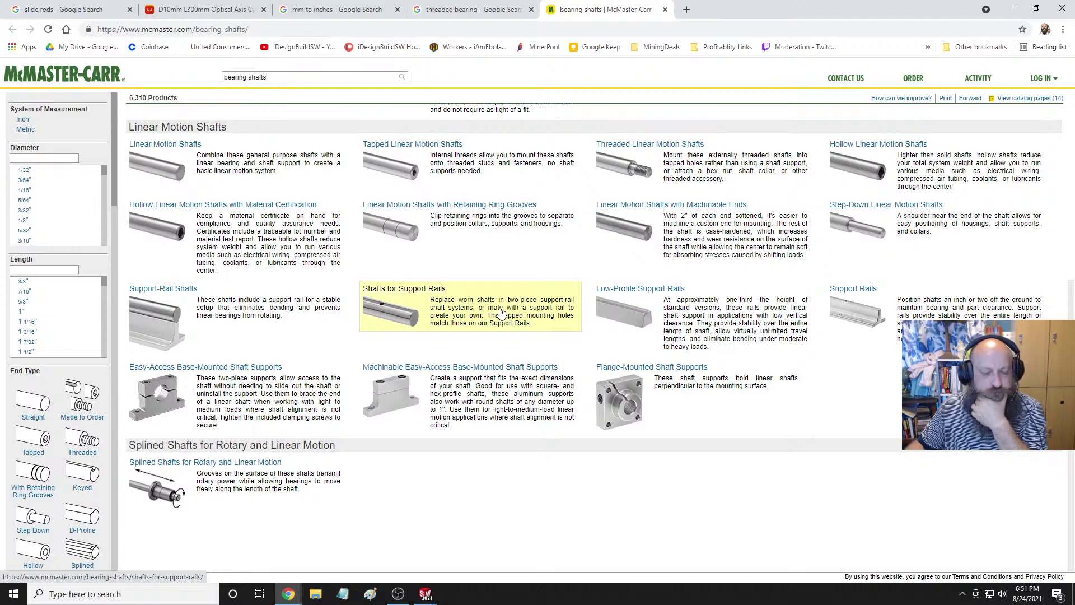
scroll(501, 314, "up", 6)
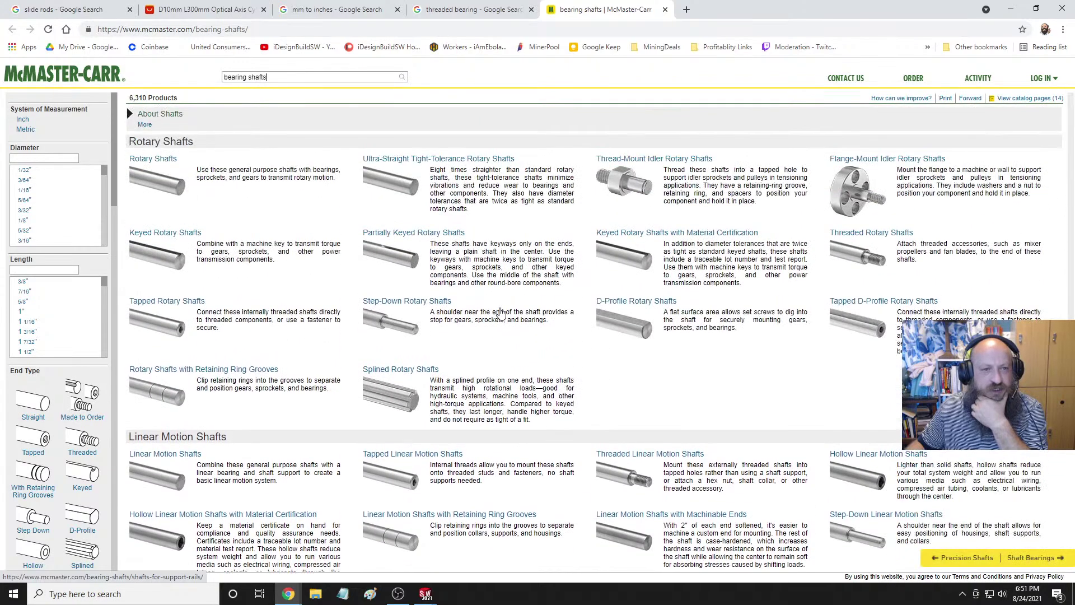
Return to the threaded bearing search results and open the image of the flanged bearing with a threaded inner ring.
left_click(464, 10)
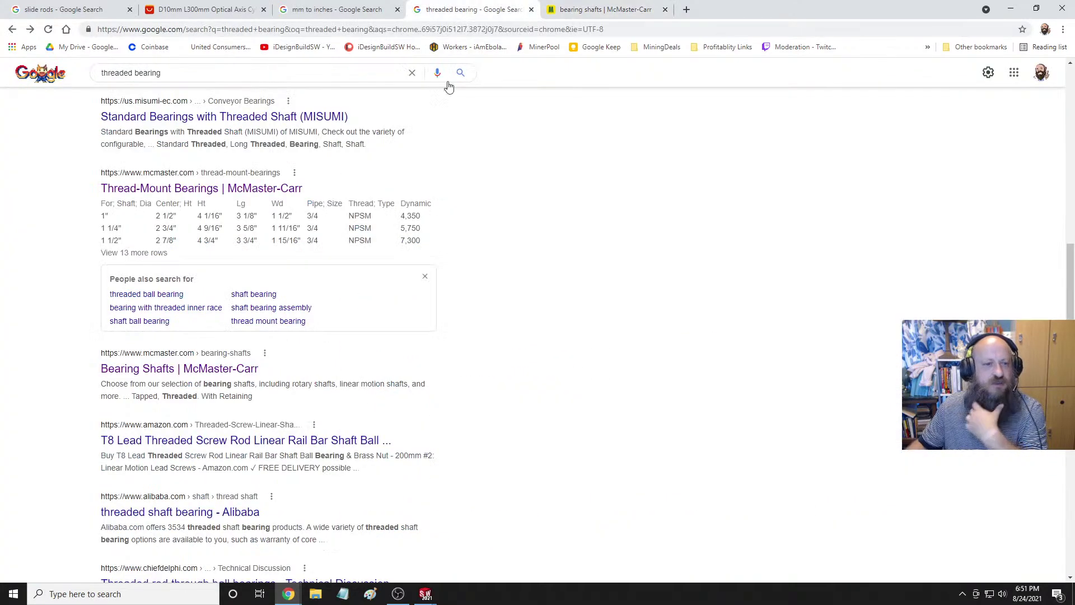
scroll(380, 168, "up", 3)
scroll(384, 214, "up", 3)
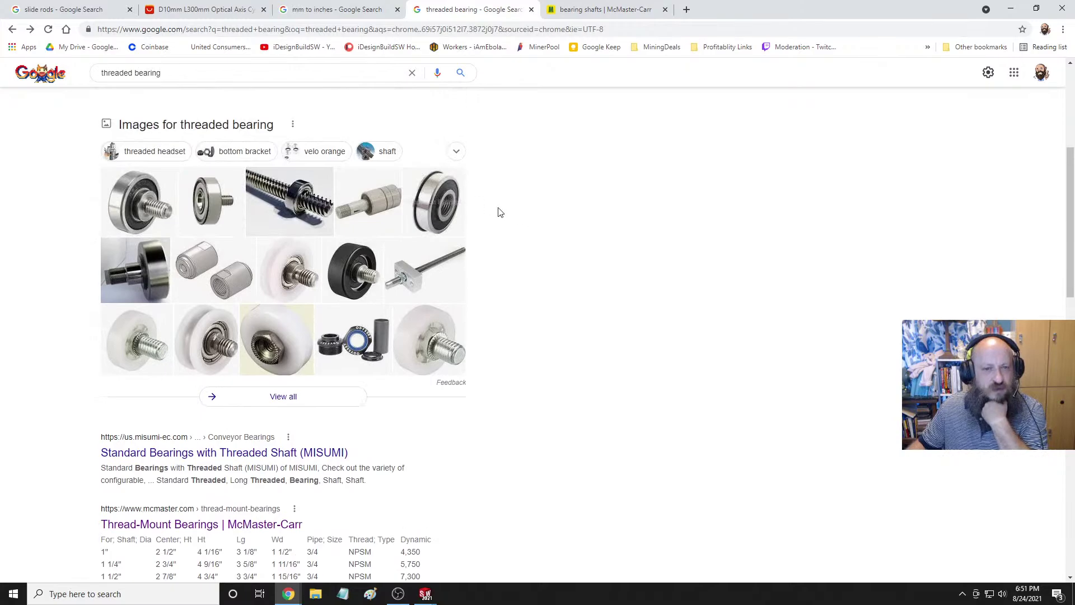
left_click(433, 197)
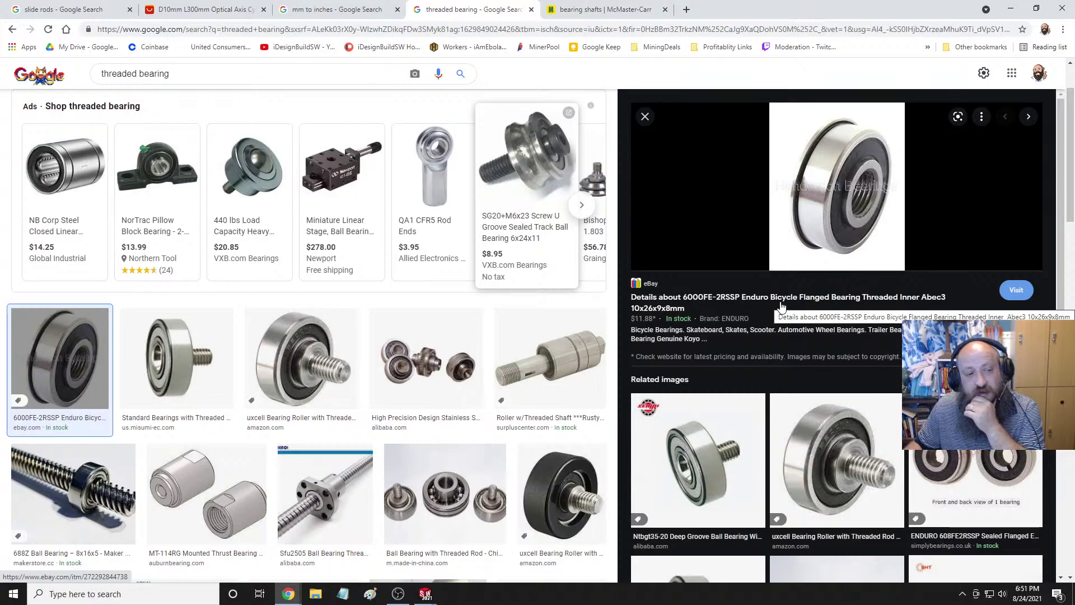
Open the eBay listing for the 6000FE-2RSSP flanged threaded-inner bearing and inspect its product photos.
left_click(780, 298)
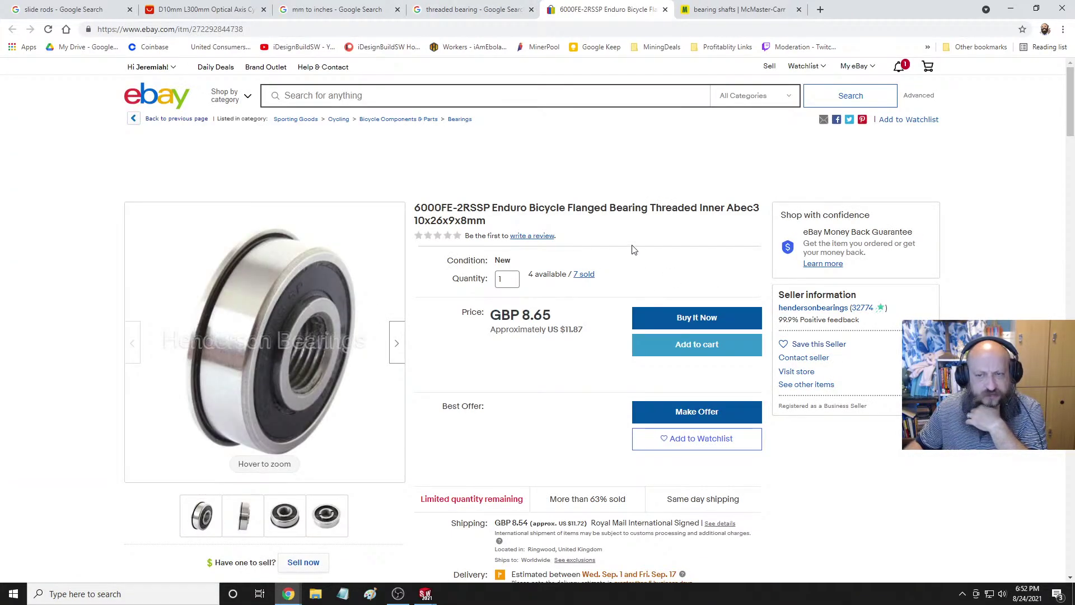
mouse_move(360, 310)
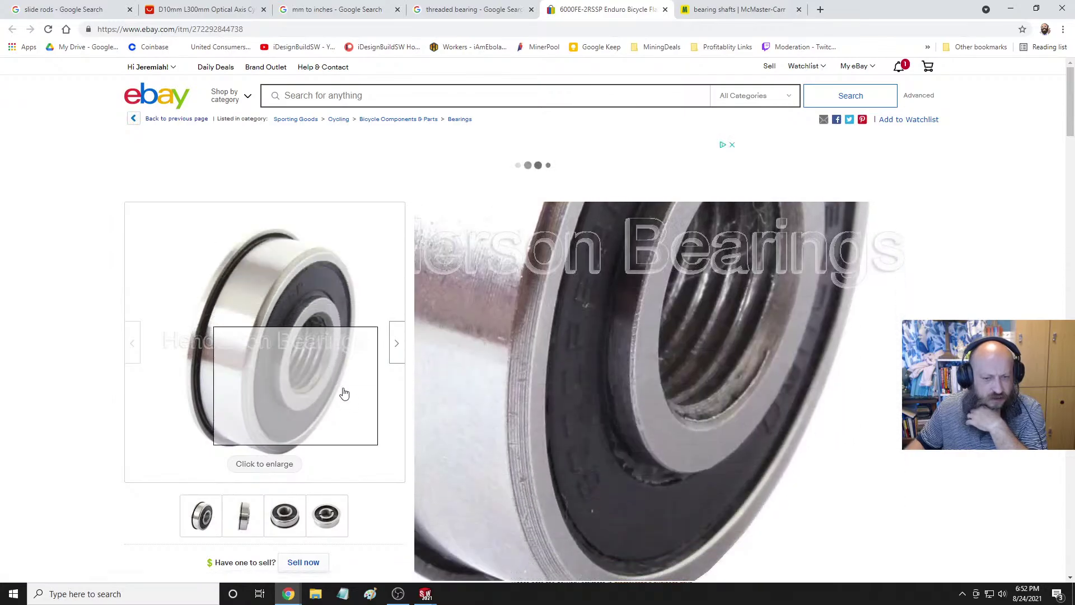
left_click(284, 516)
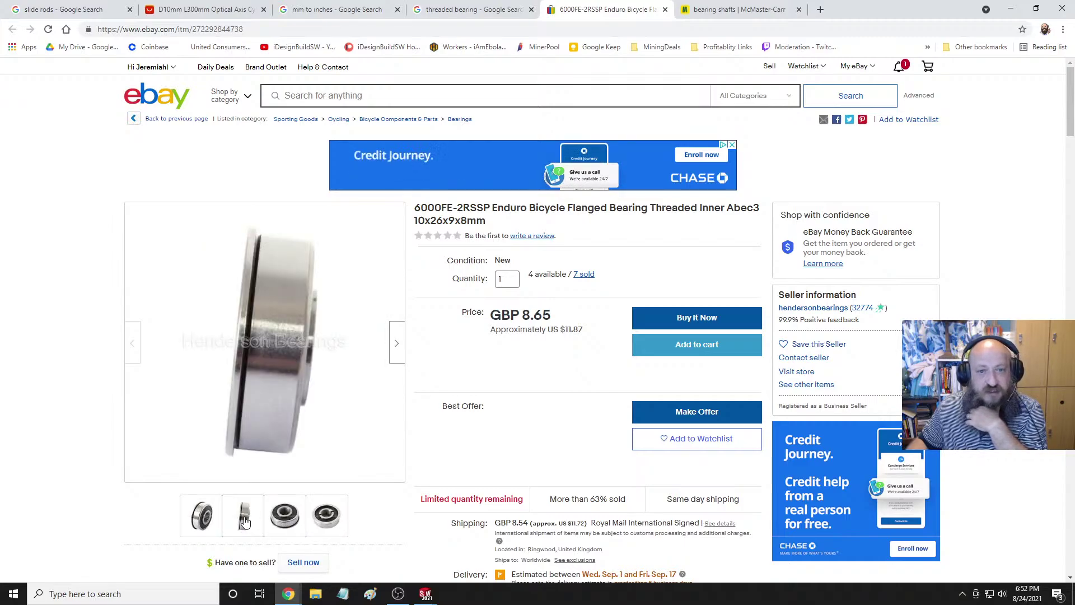
Bookmark the flanged bearing listing under Profitablity Links and try to add a new subfolder there.
left_click(928, 47)
left_click(928, 48)
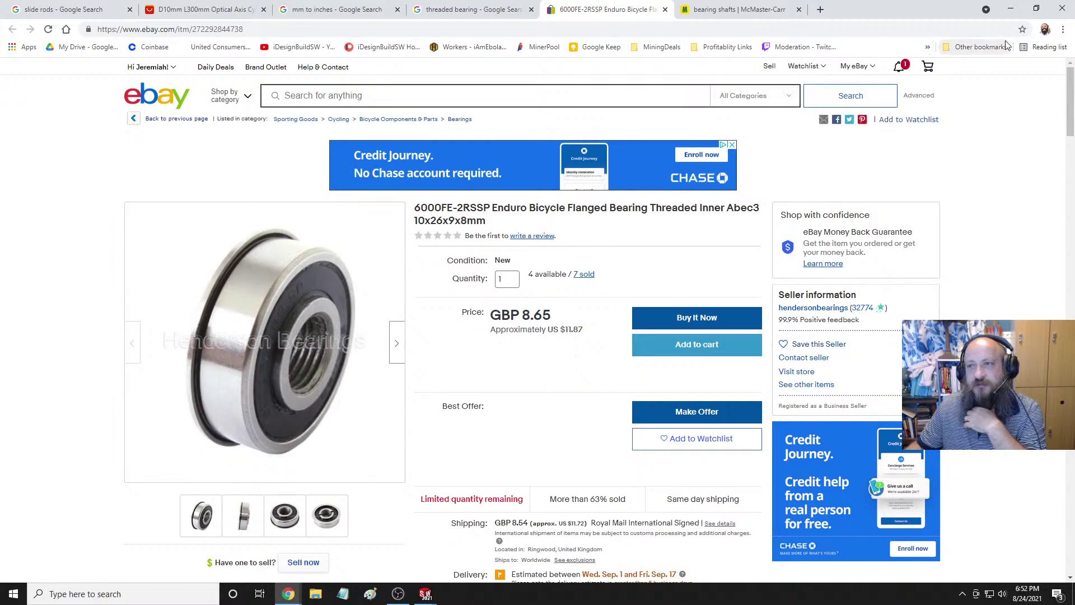
left_click(1022, 29)
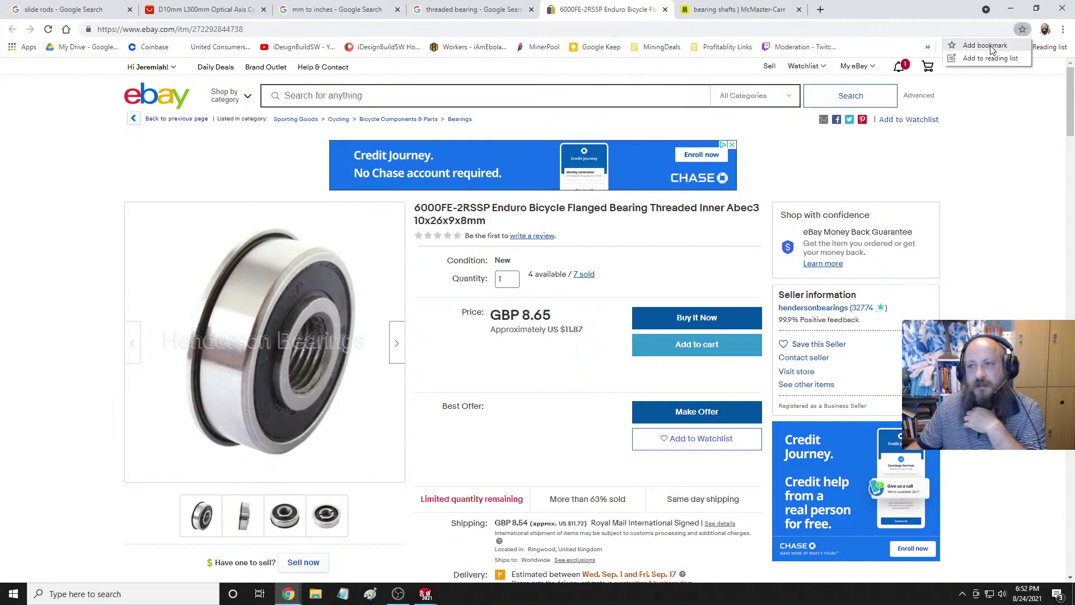
left_click(992, 49)
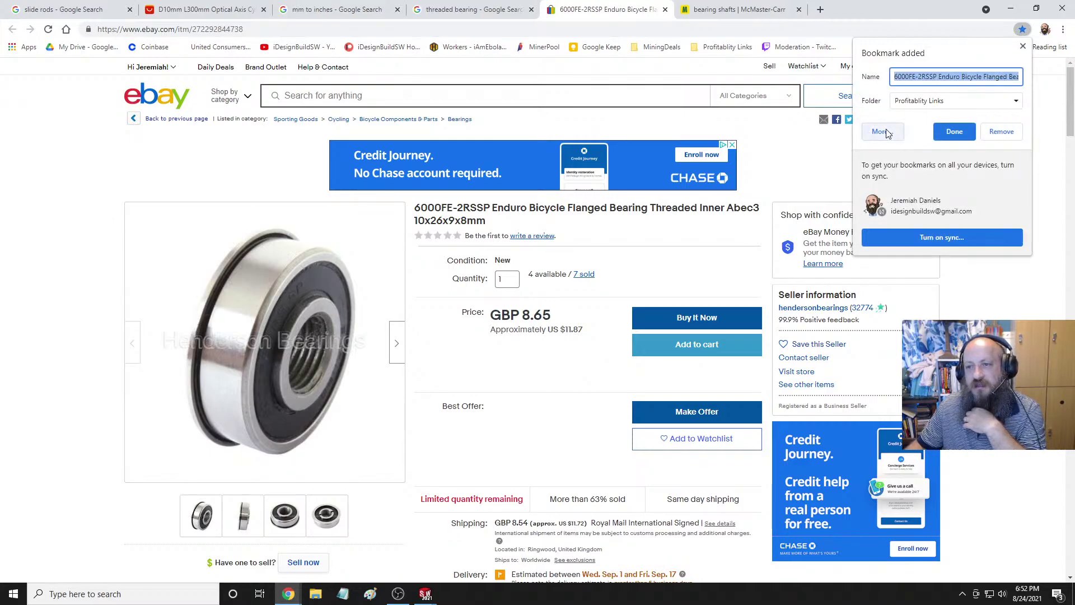
left_click(1016, 101)
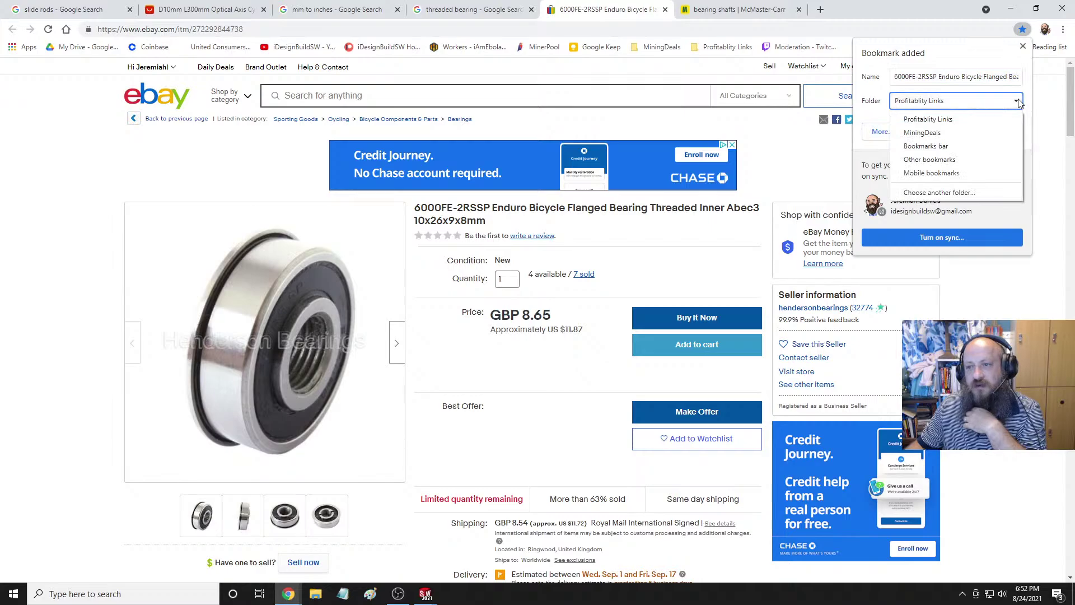
left_click(968, 193)
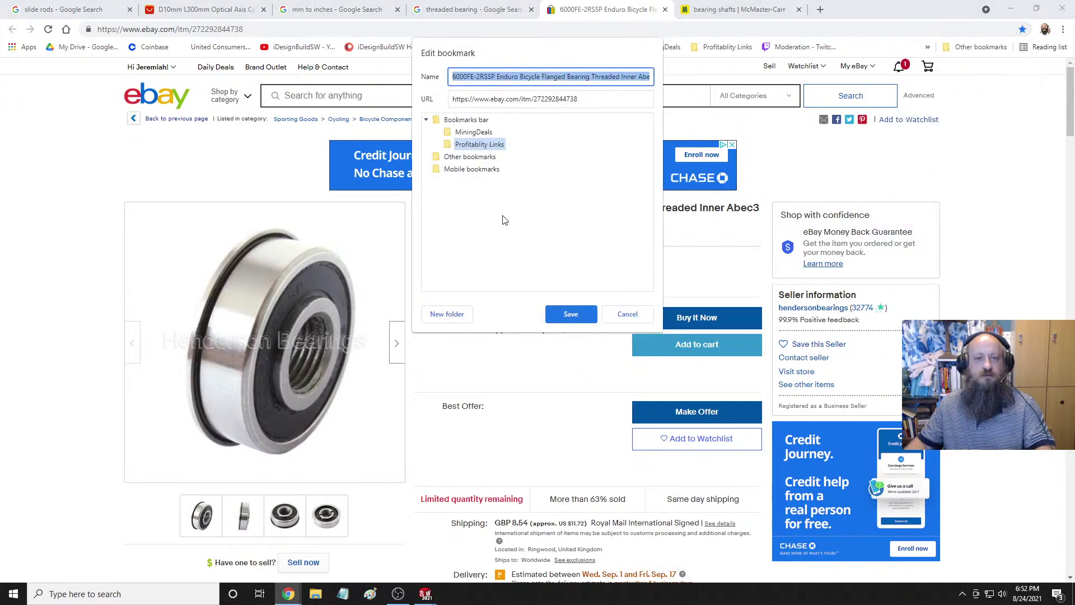
left_click(447, 313)
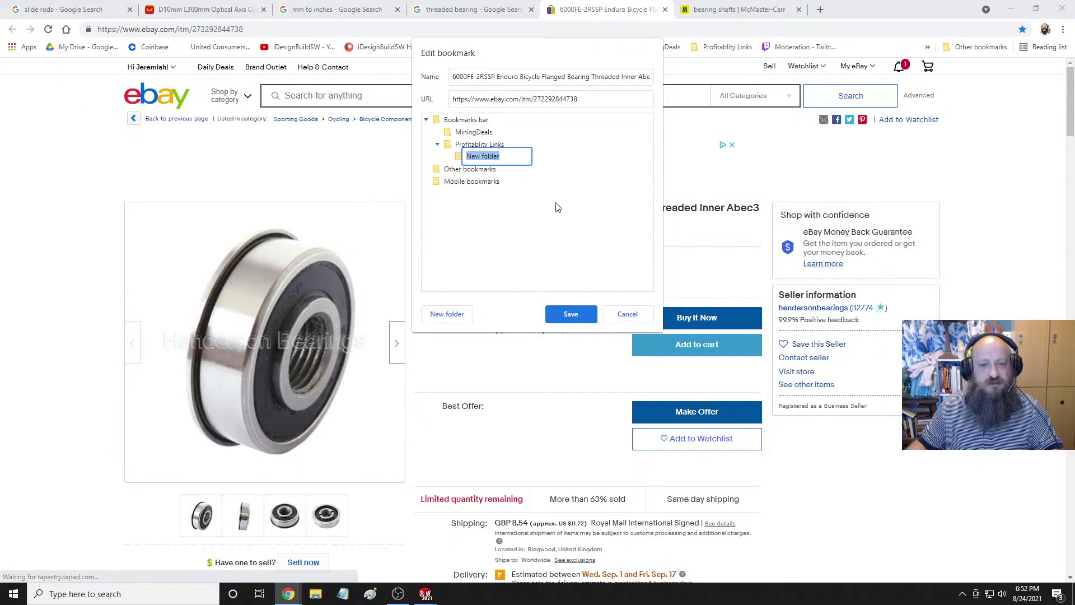
left_click(623, 314)
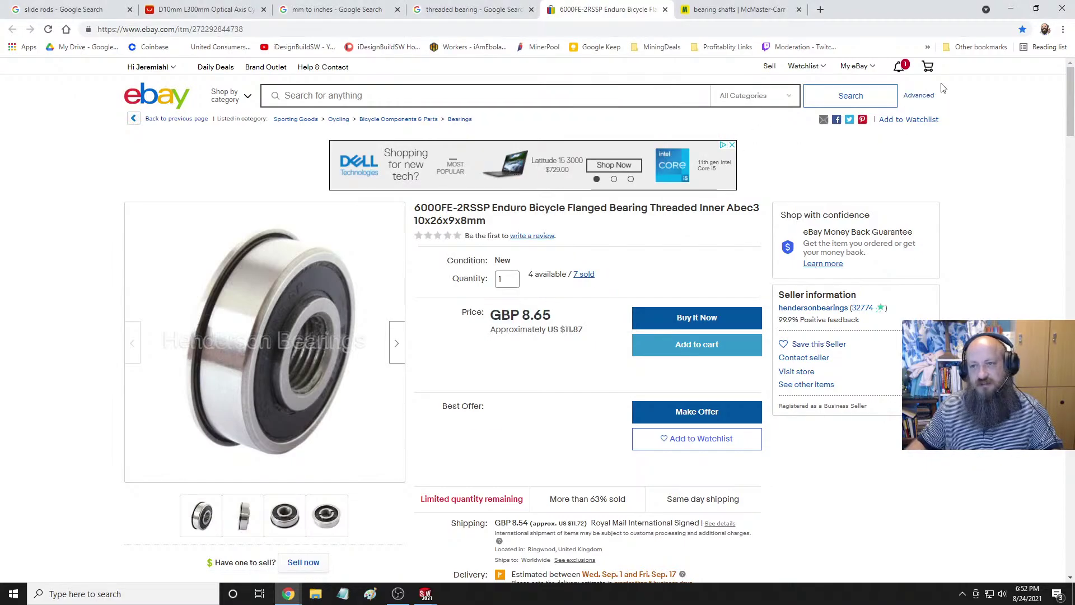
Change the bearing listing's bookmark folder to Other bookmarks.
left_click(1022, 30)
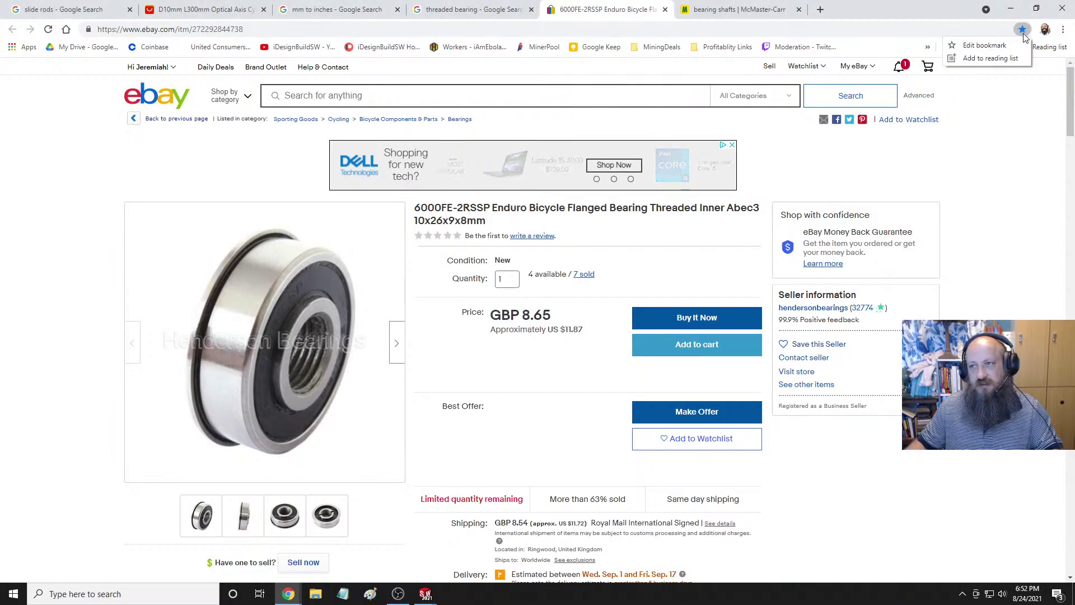
left_click(1002, 46)
left_click(979, 102)
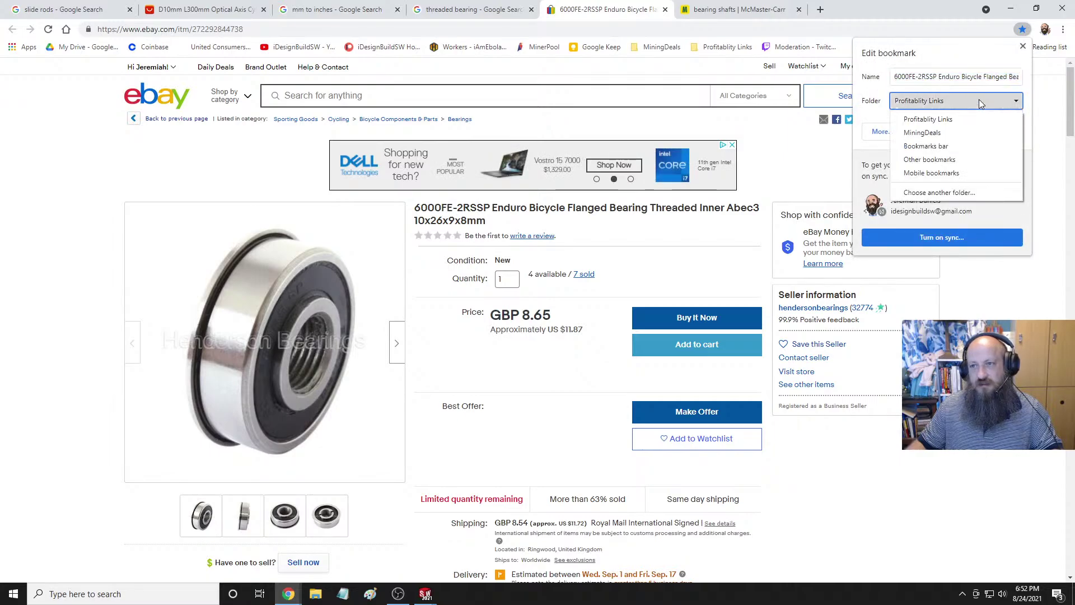
left_click(978, 100)
left_click(978, 101)
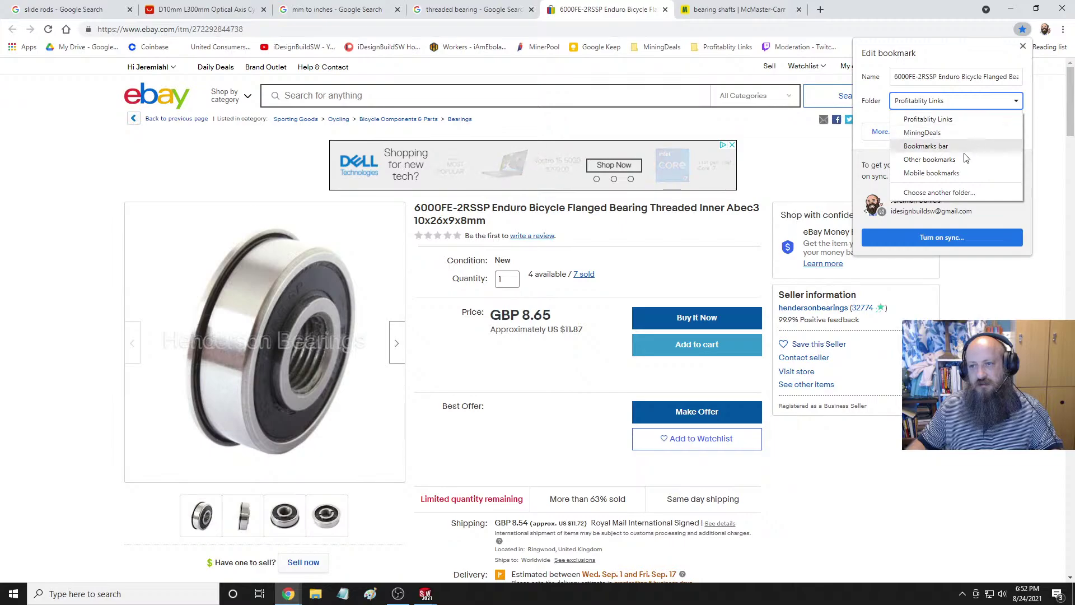
left_click(976, 160)
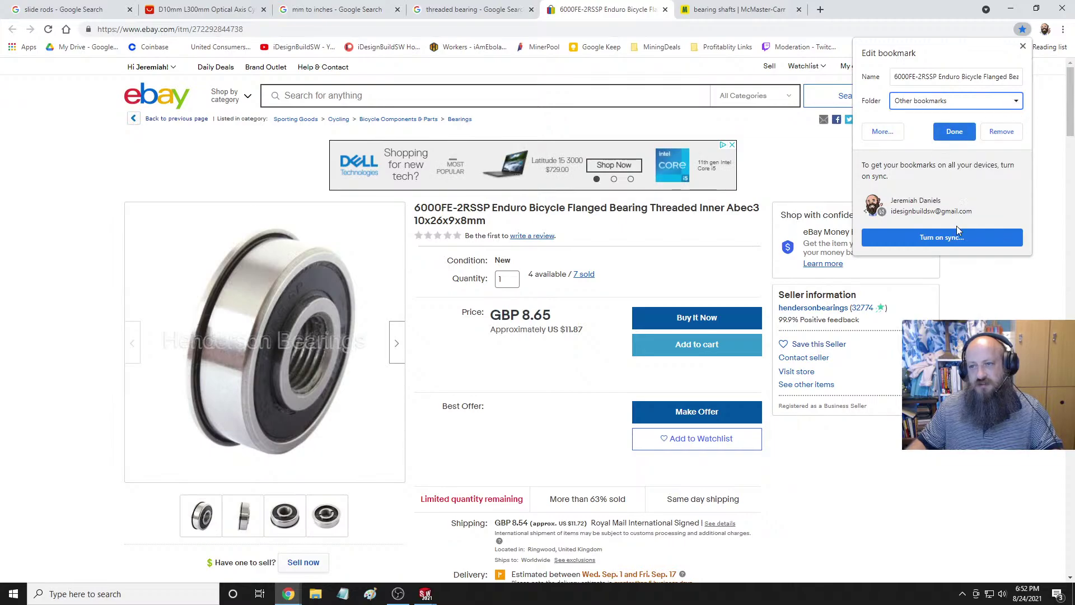
left_click(883, 131)
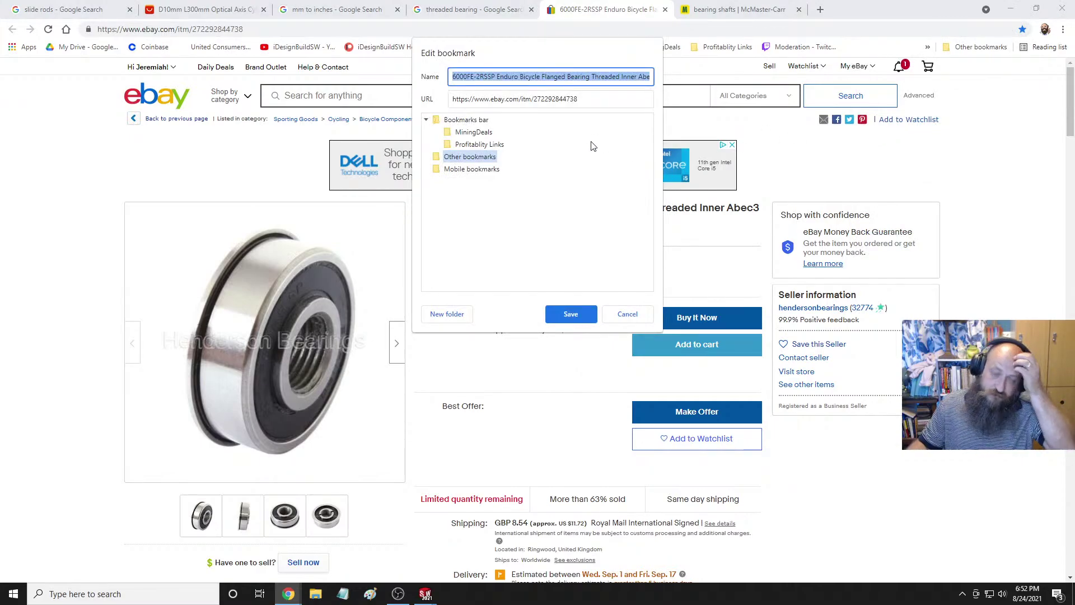
left_click(626, 315)
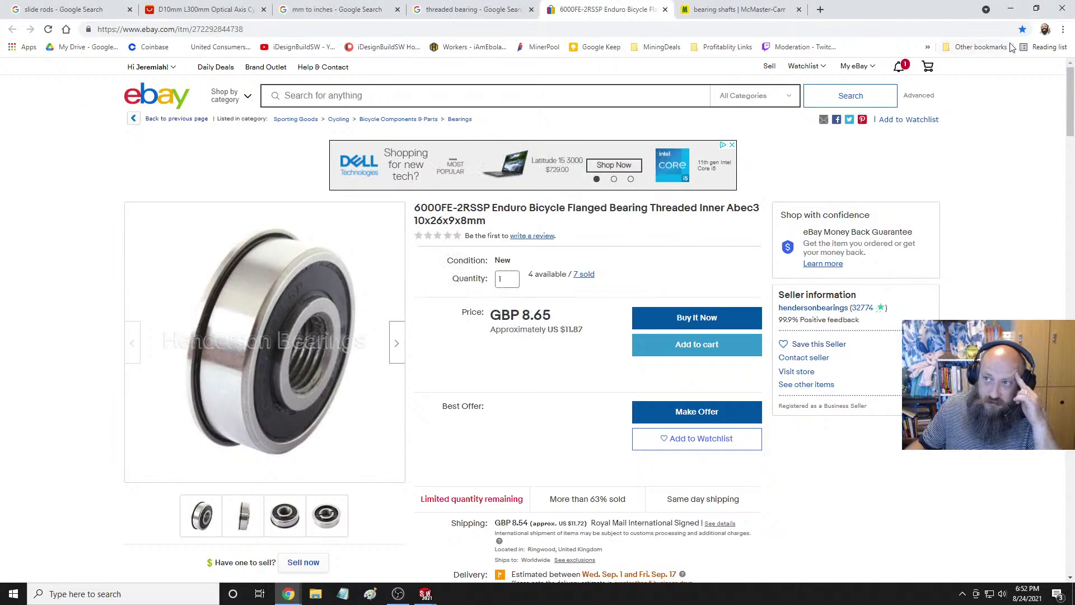
Cut the bearing listing's bookmark out of the Other bookmarks folder.
left_click(993, 48)
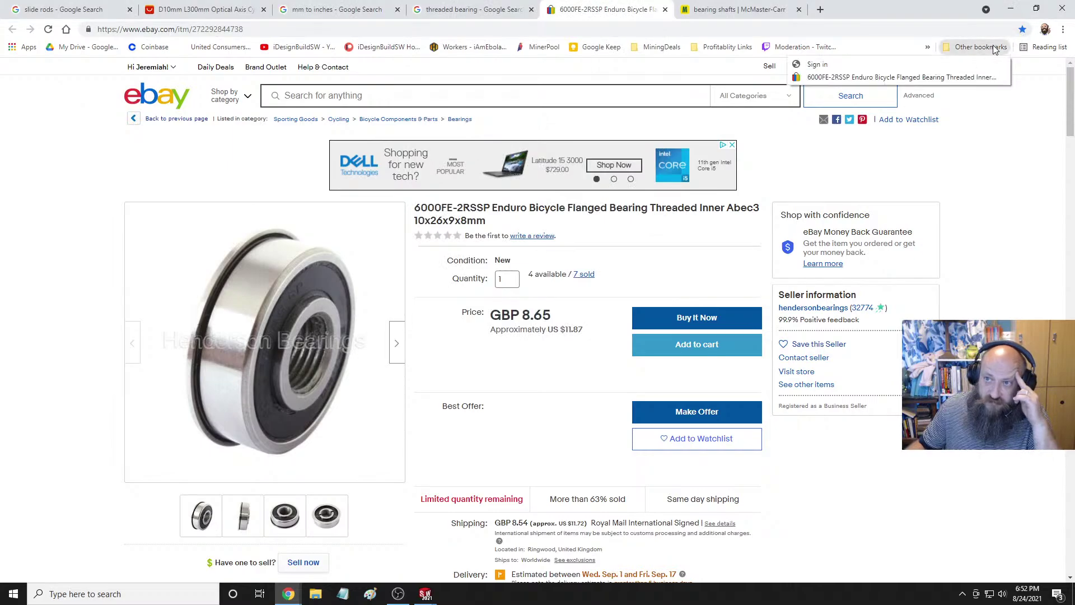
right_click(861, 80)
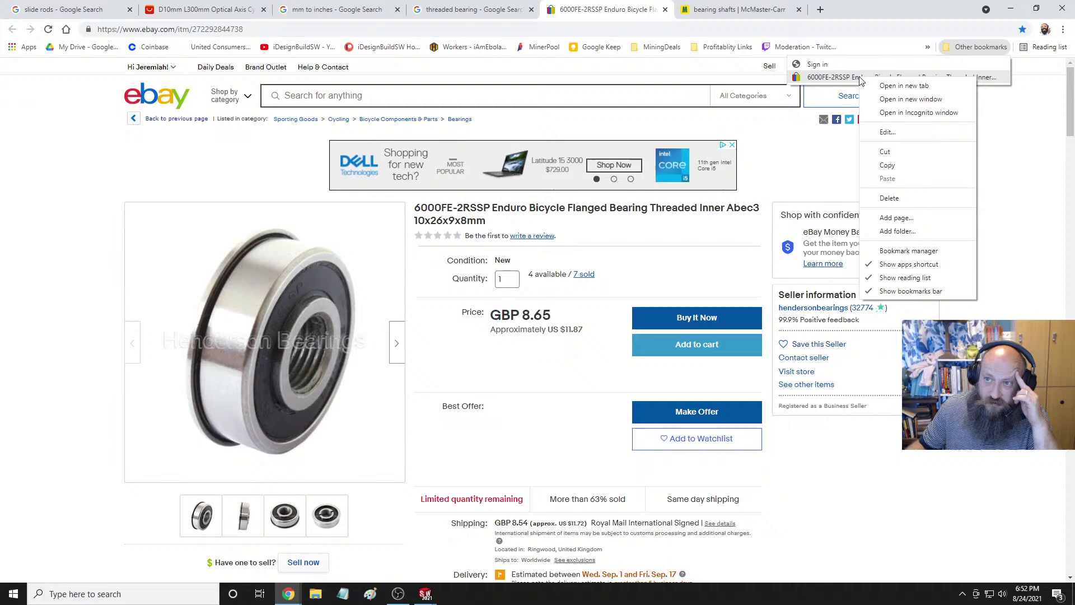
left_click(890, 152)
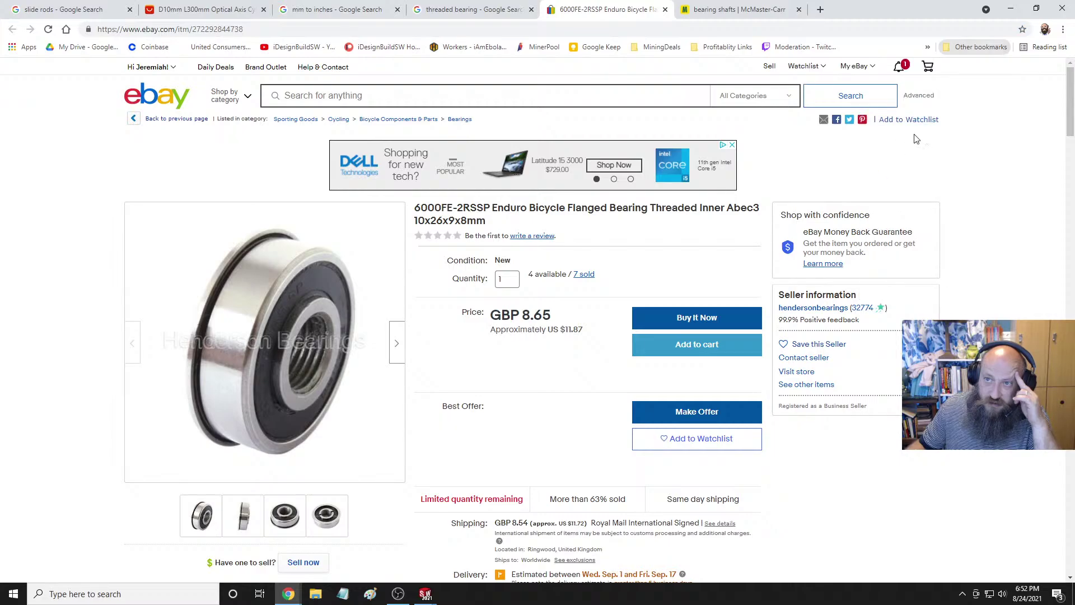
left_click(991, 47)
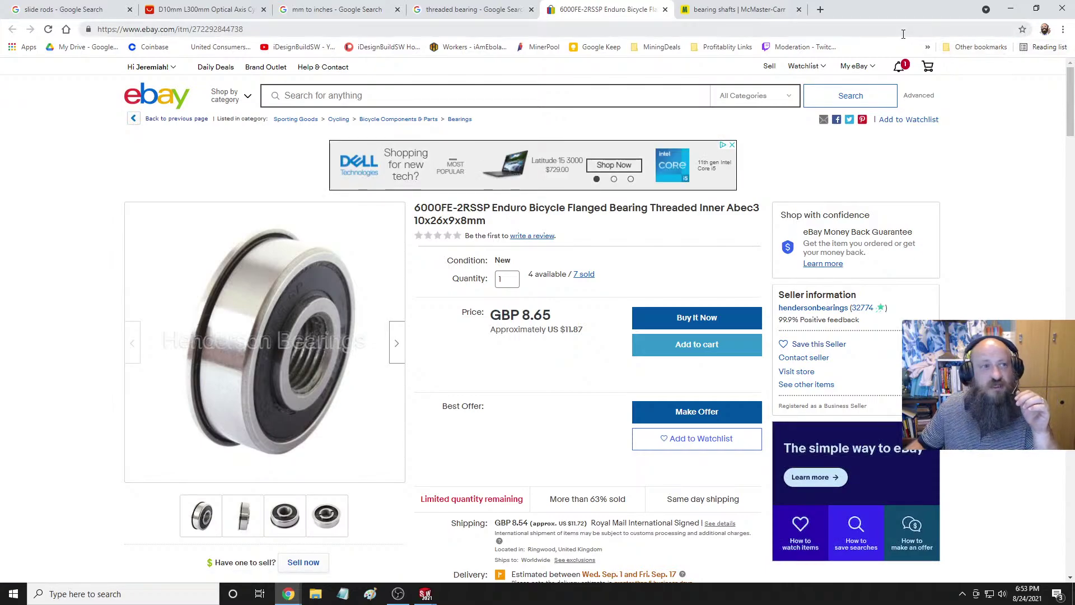
Bookmark the flanged bearing listing again, choosing Bookmarks bar as its folder.
left_click(1022, 29)
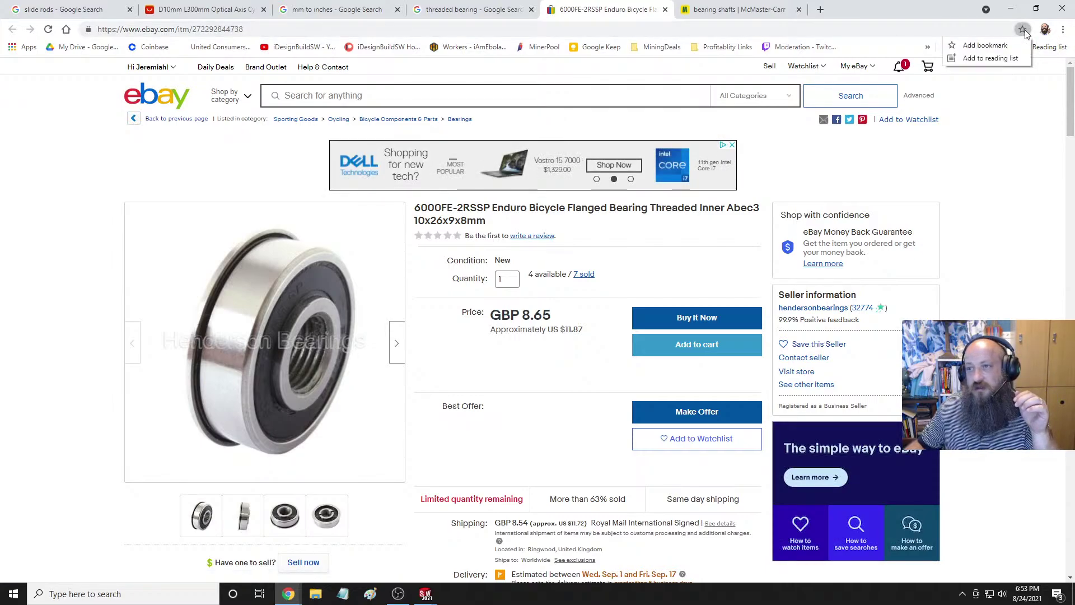
left_click(986, 47)
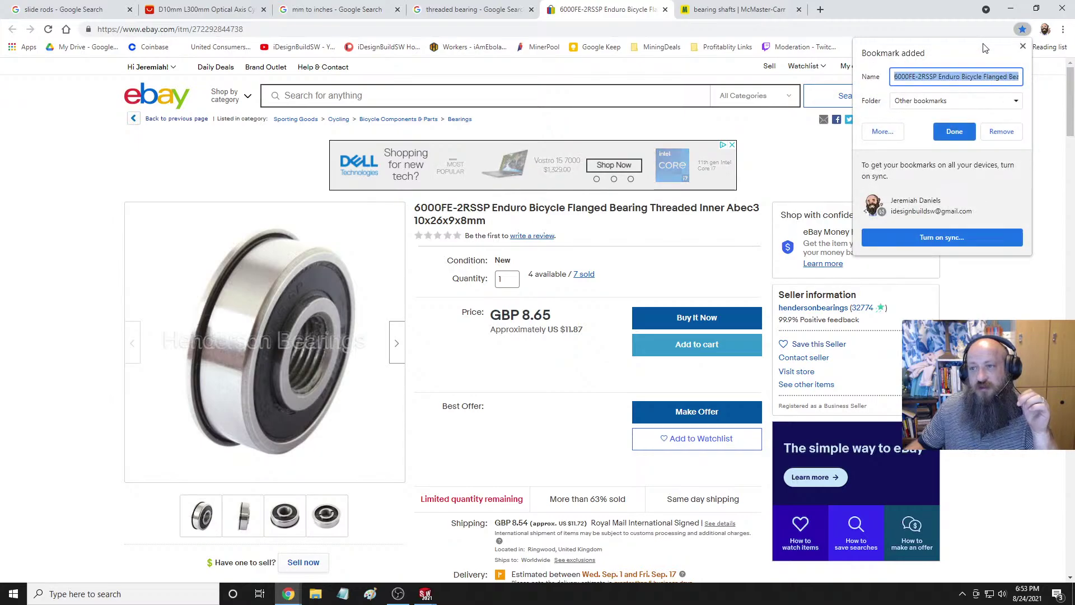
left_click(987, 102)
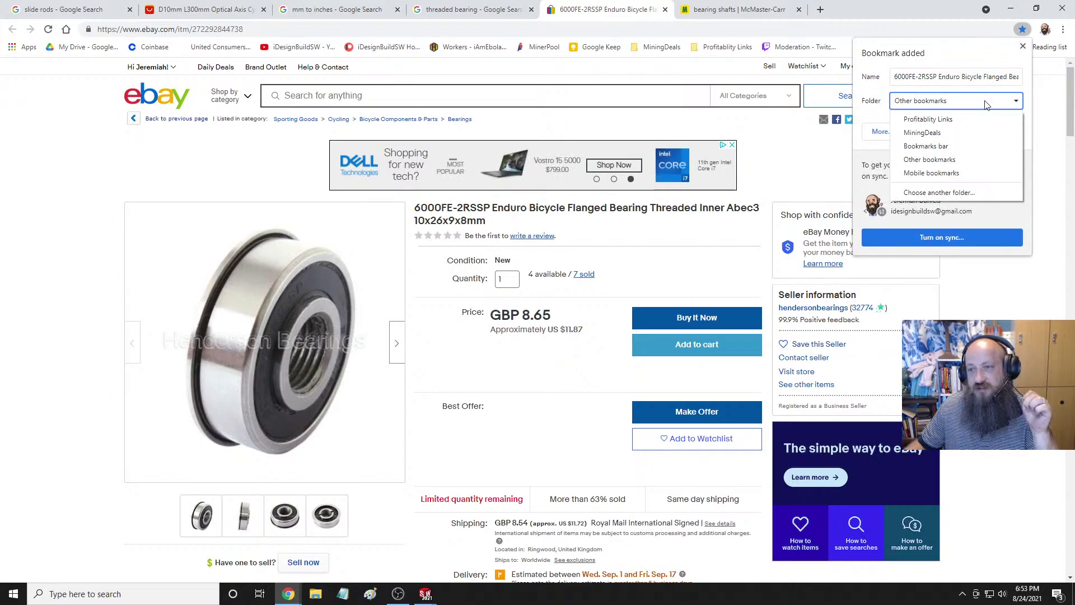
left_click(980, 146)
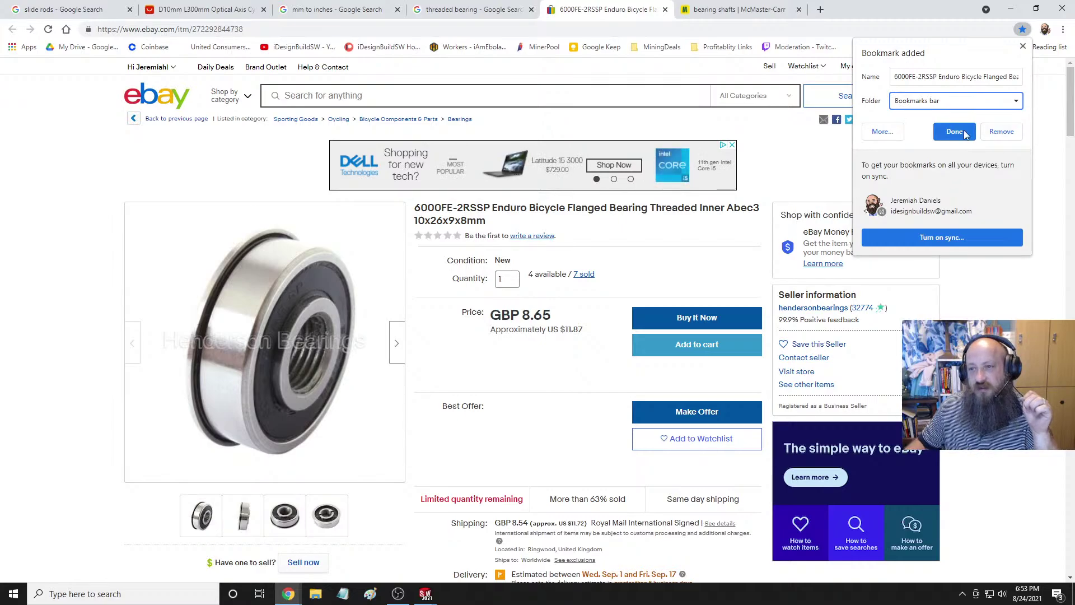
Create a folder named Design YT under the bookmarks bar and save the bearing listing's bookmark in it.
left_click(883, 132)
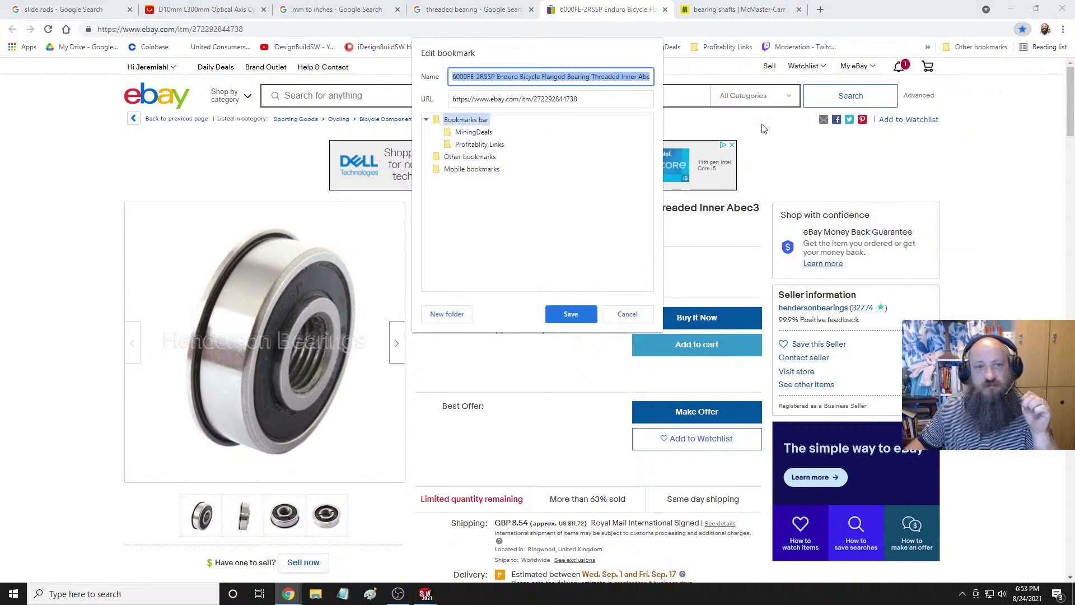
left_click(446, 315)
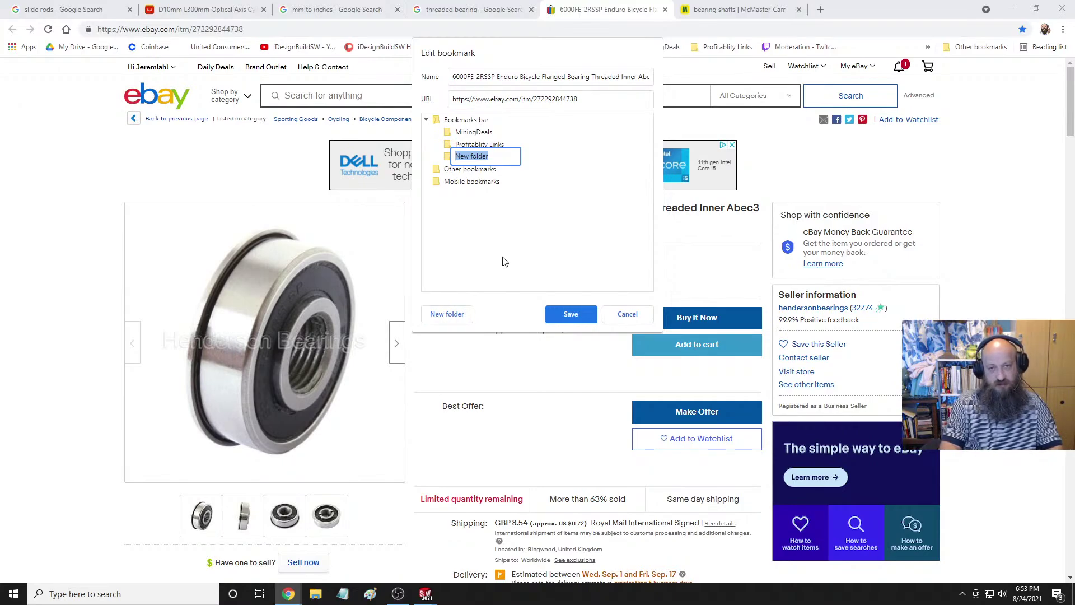
type("En")
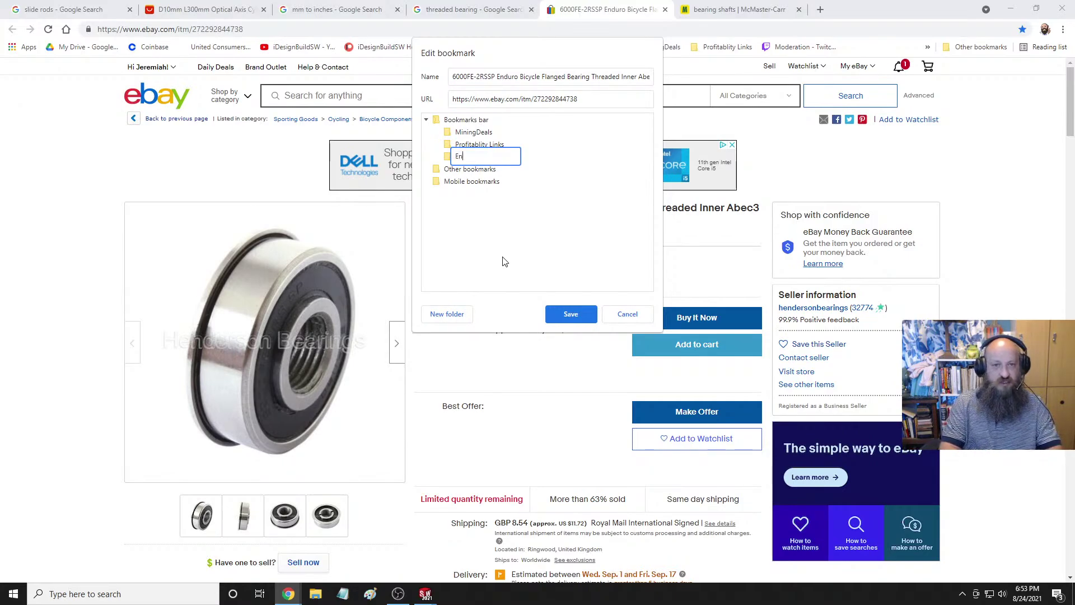
type("gineering")
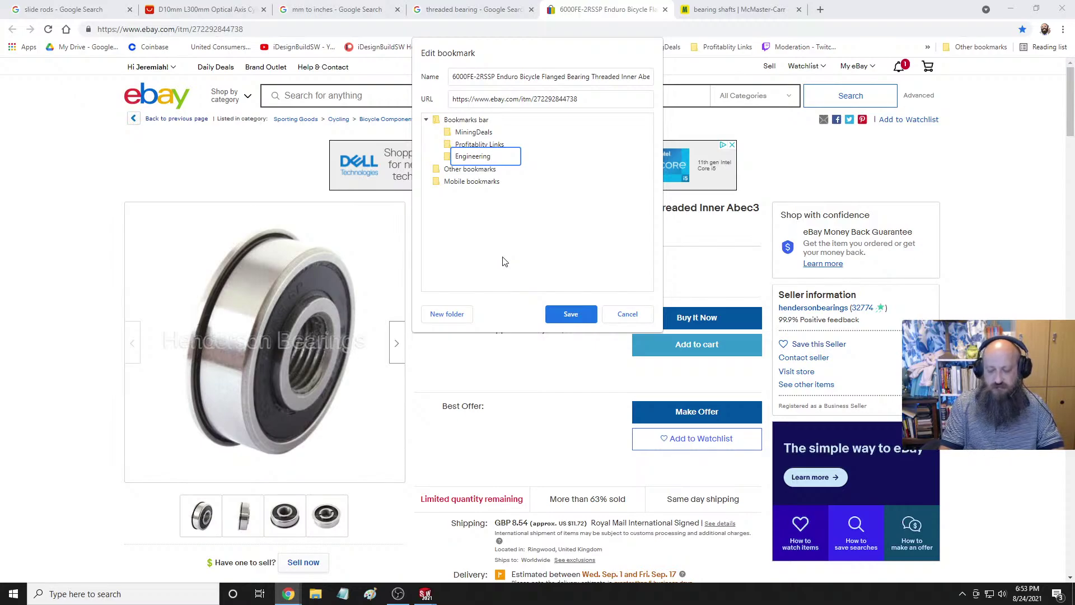
key("ctrl+a")
type("De")
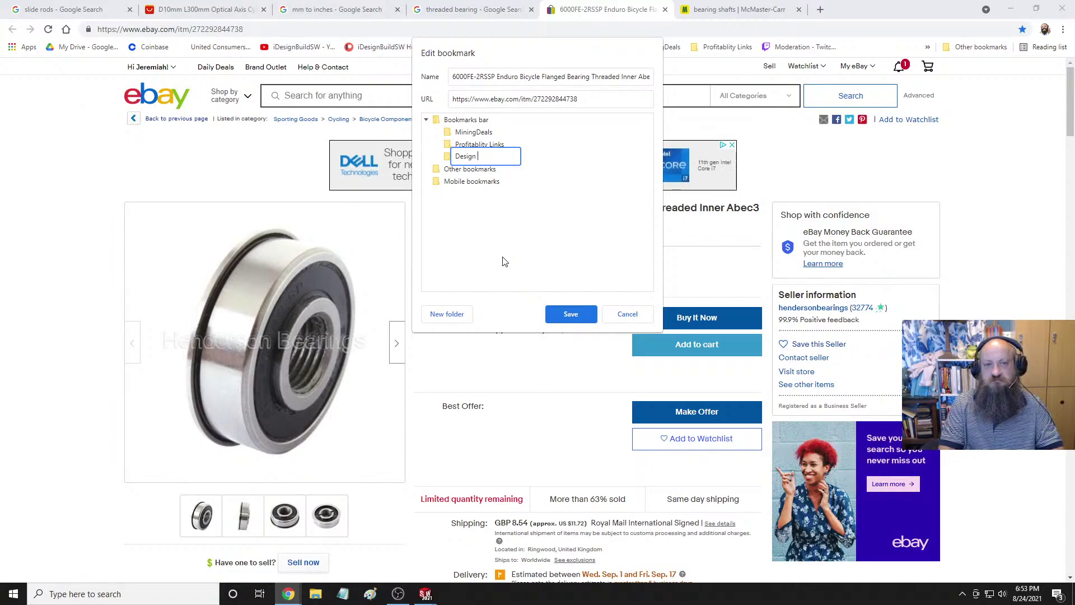
type("sign YT")
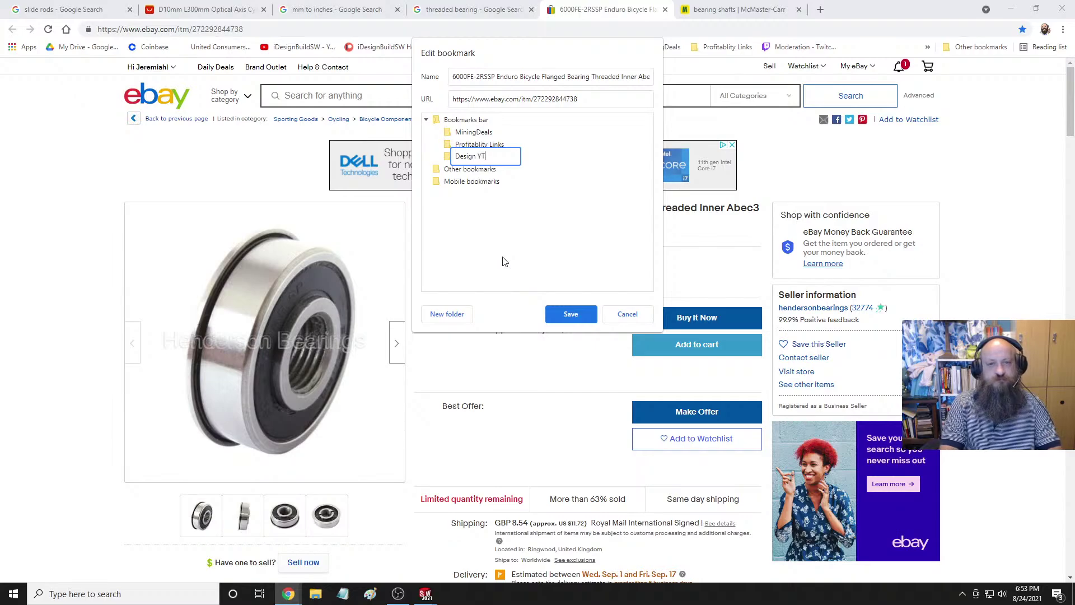
left_click(495, 233)
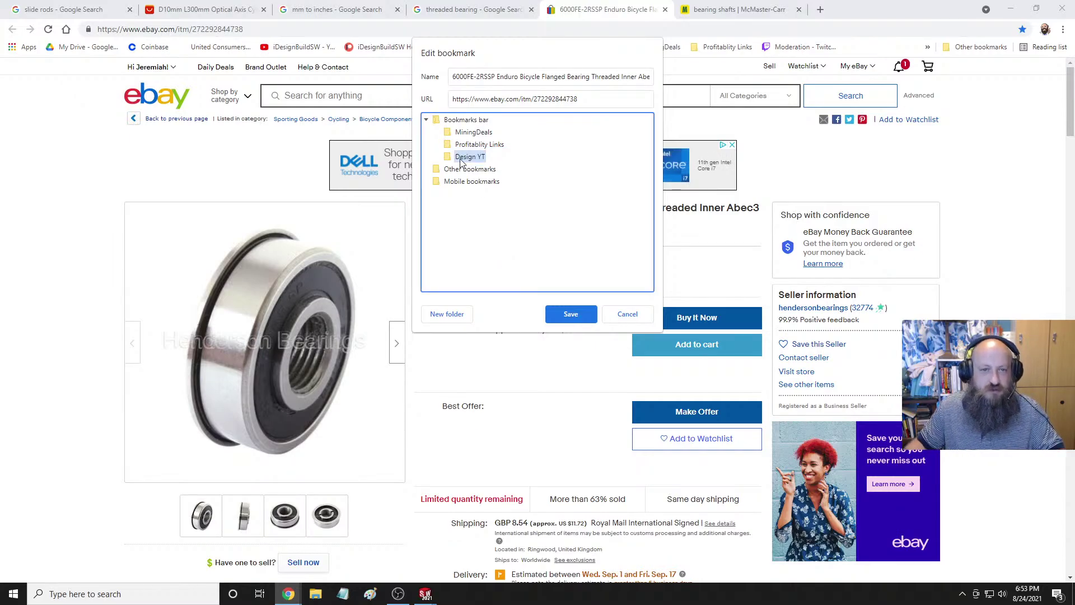
left_click(557, 310)
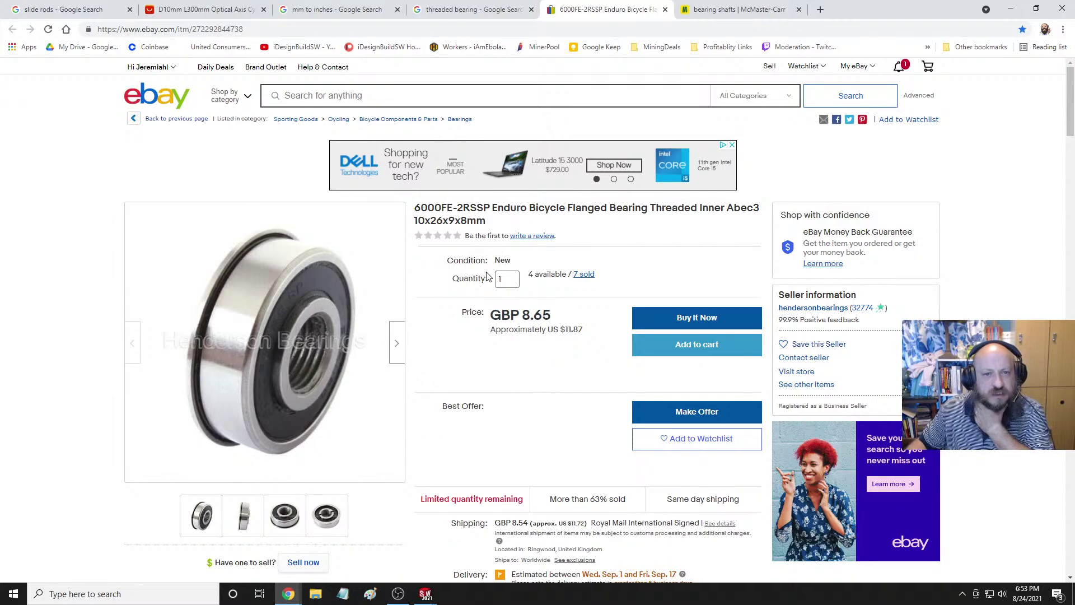
Look through the bearing listing down to its item specifics for the inside and outside diameters.
scroll(487, 275, "down", 3)
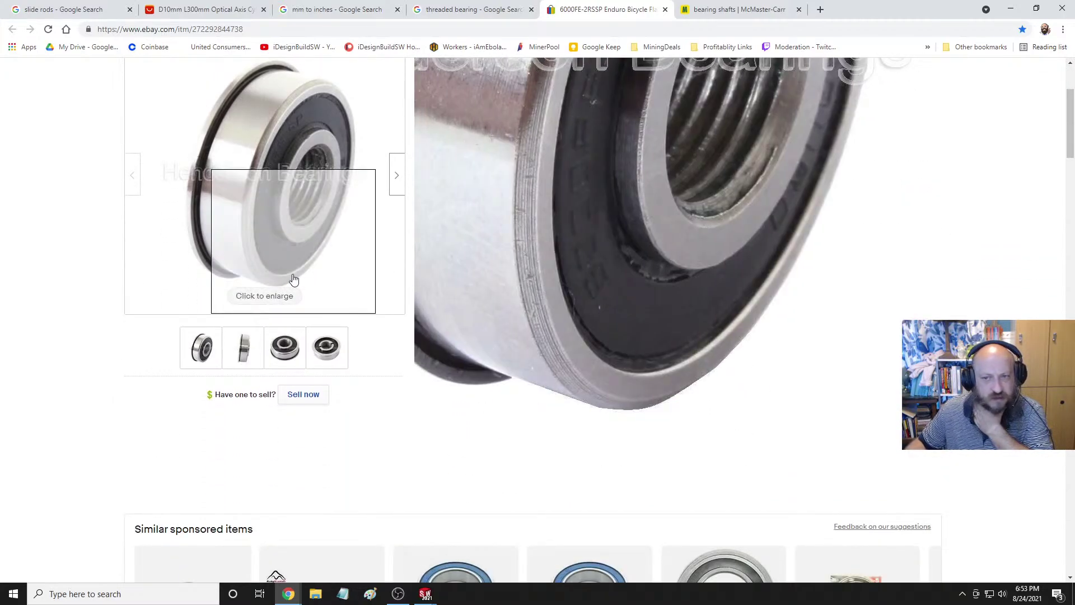
scroll(414, 269, "down", 4)
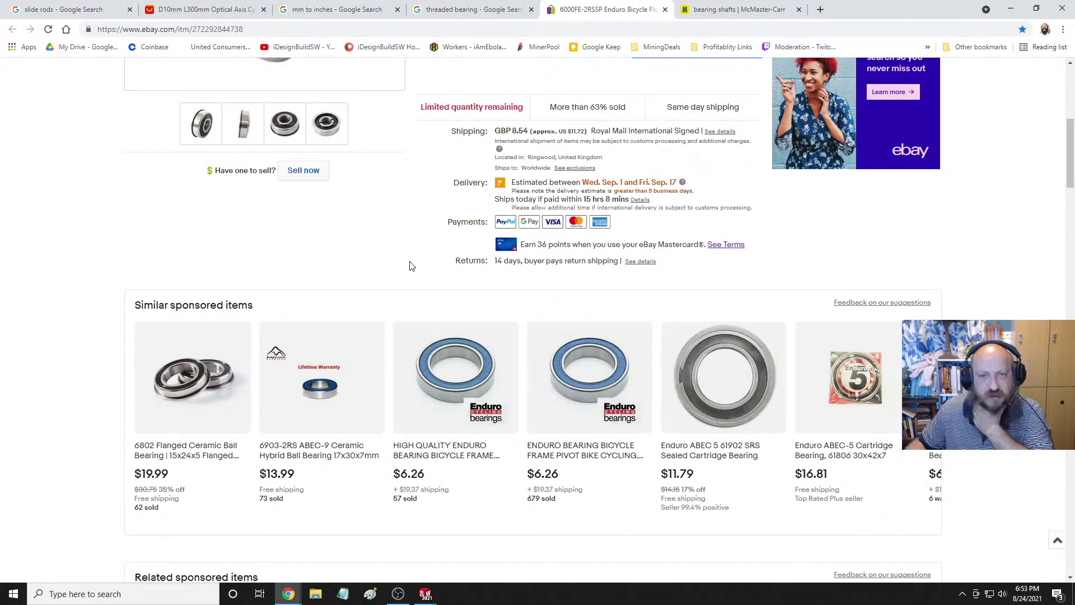
scroll(411, 266, "up", 3)
scroll(411, 266, "down", 12)
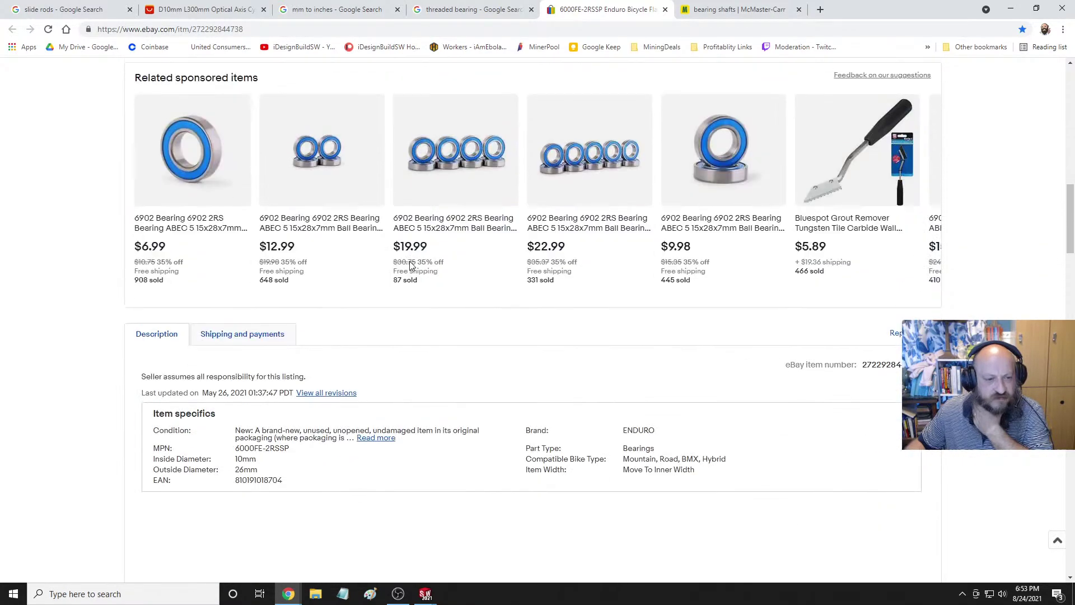
Examine the bearing listing's dimension drawing and specification table for diameters and widths, and close the listing.
scroll(412, 266, "down", 1)
scroll(411, 266, "down", 1)
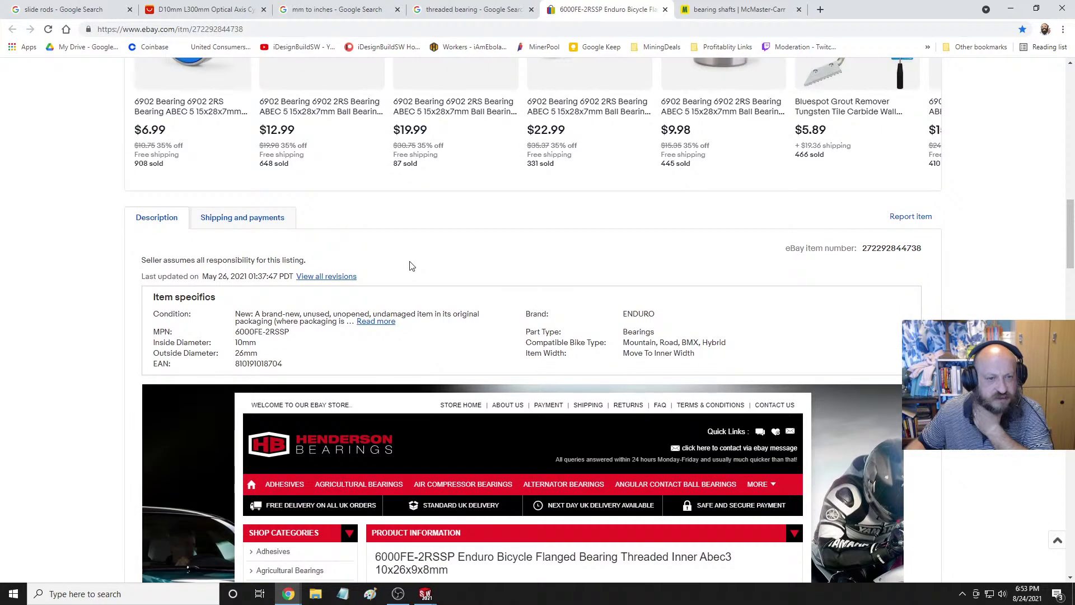
scroll(412, 266, "down", 11)
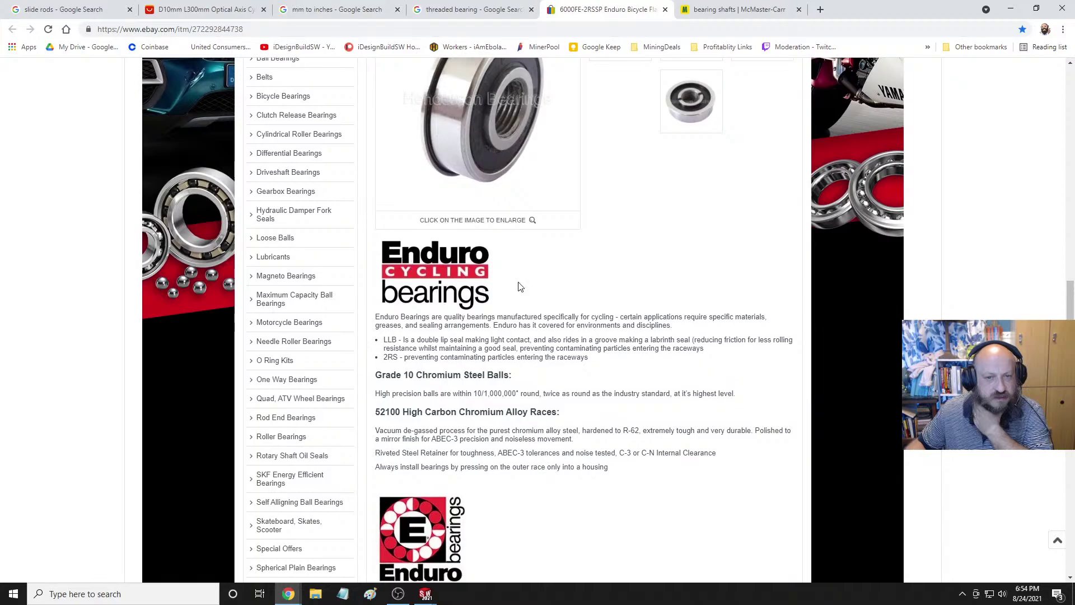
scroll(568, 291, "down", 4)
scroll(572, 293, "down", 3)
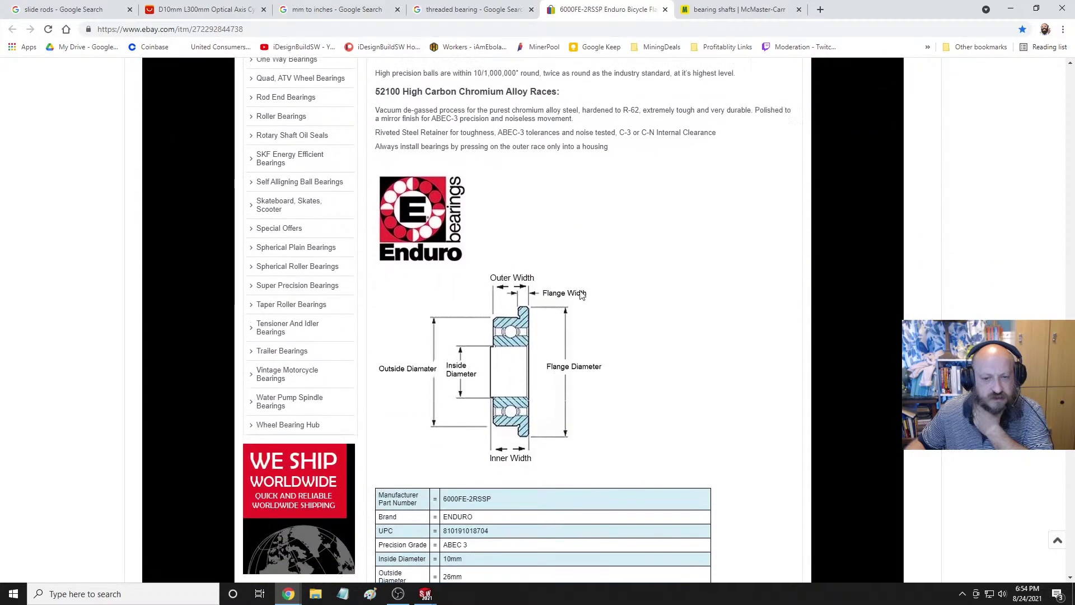
scroll(646, 302, "down", 3)
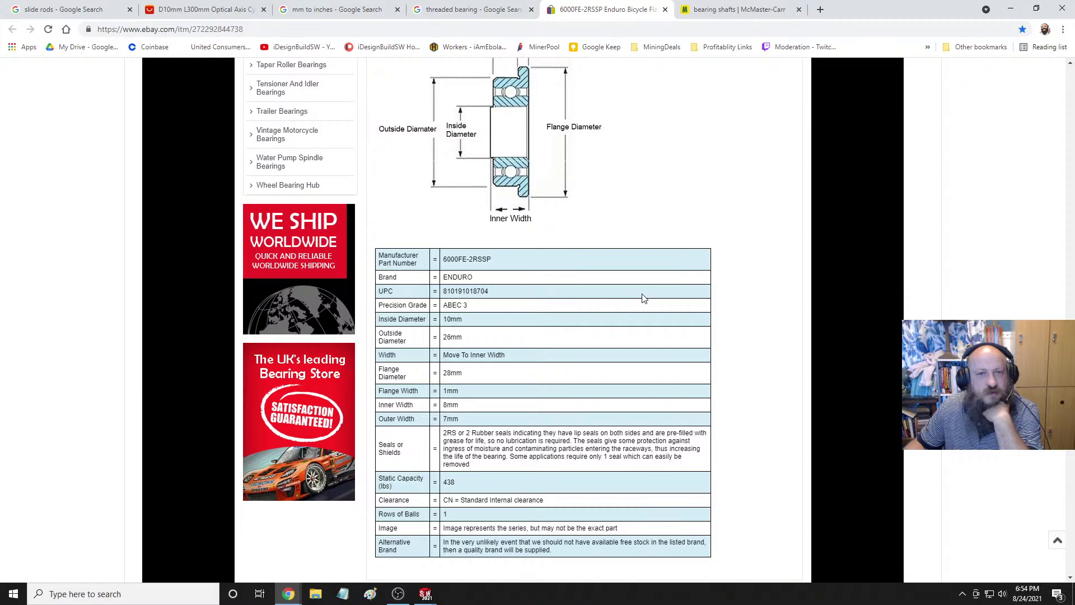
scroll(644, 298, "up", 1)
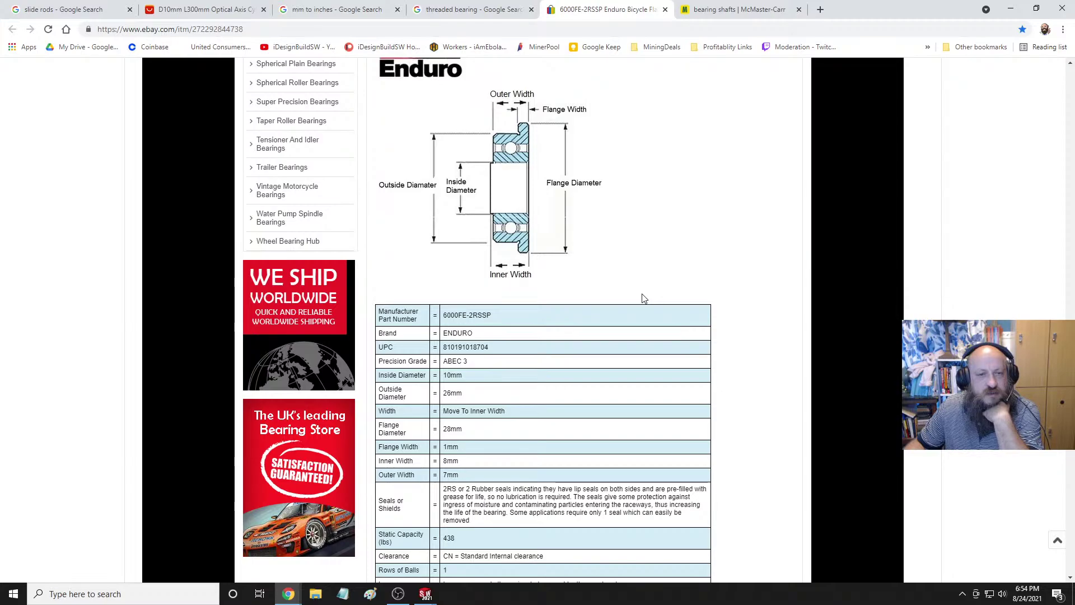
scroll(644, 298, "down", 2)
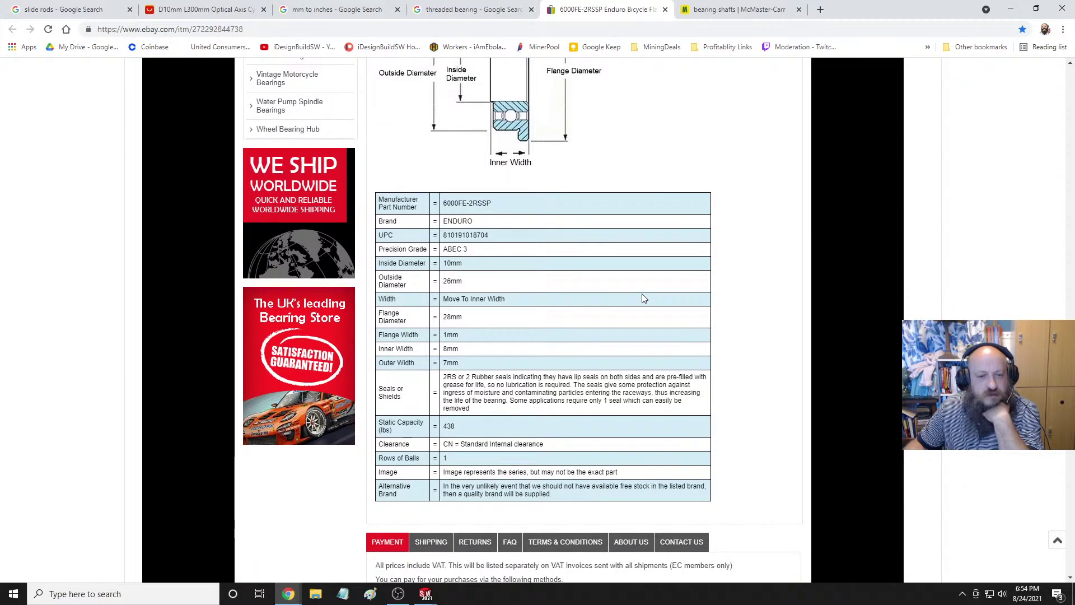
scroll(642, 294, "down", 3)
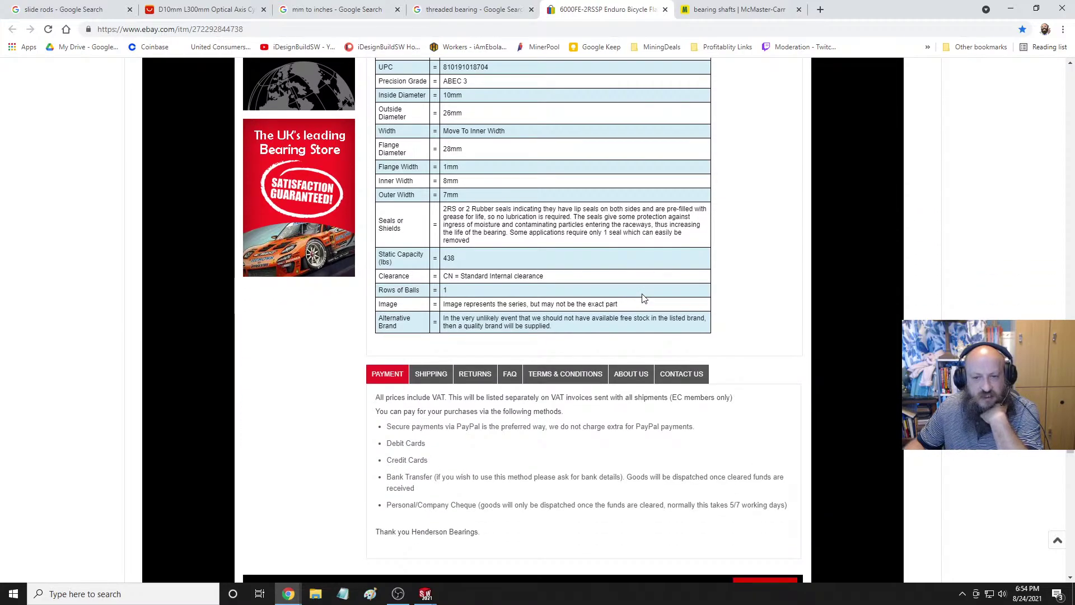
scroll(642, 298, "down", 3)
scroll(643, 299, "up", 9)
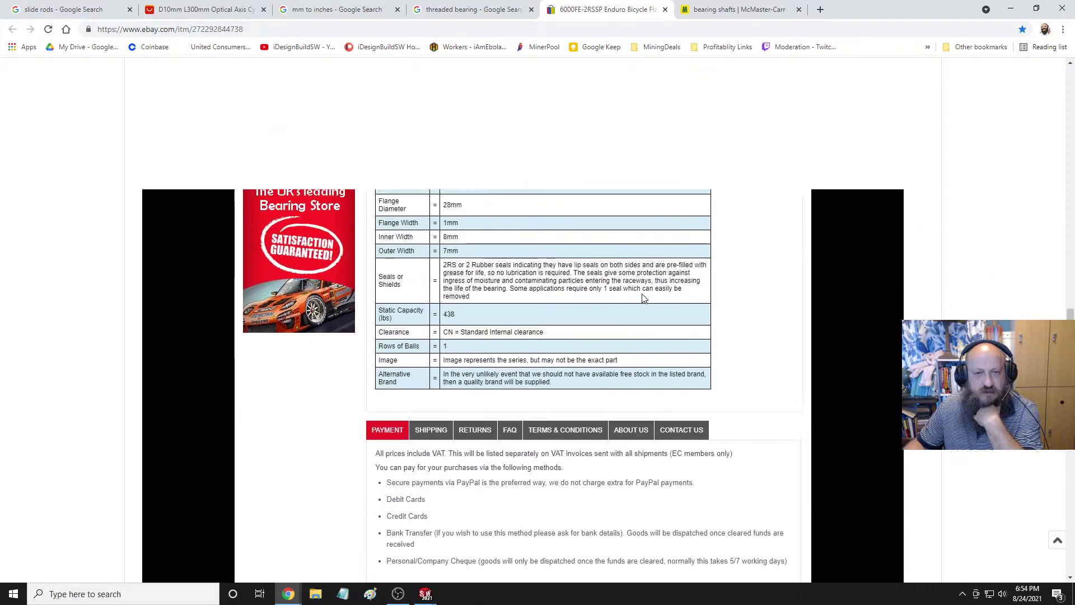
scroll(644, 298, "up", 2)
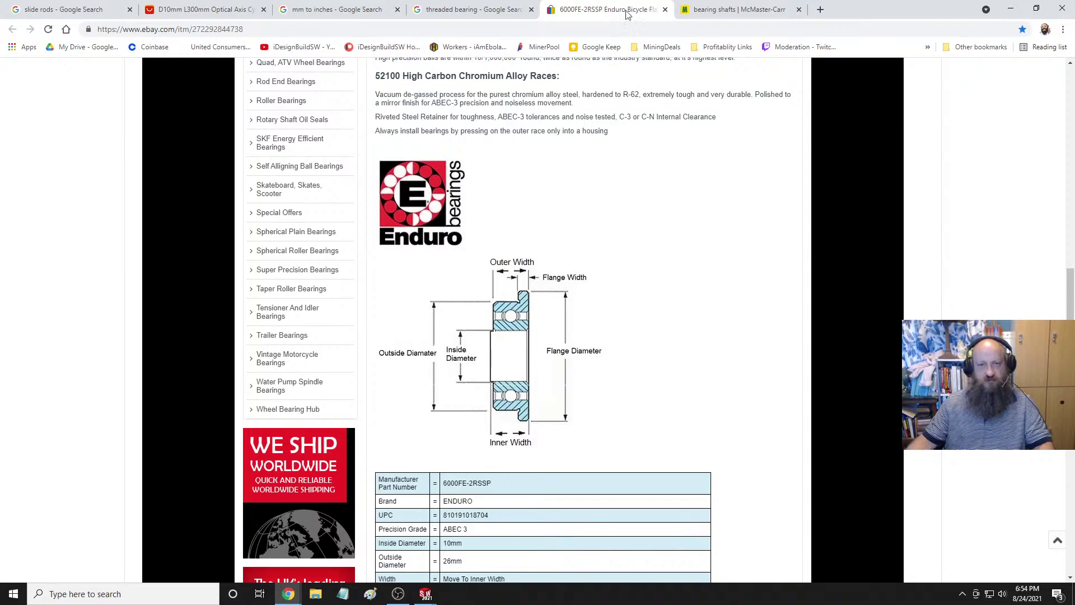
middle_click(601, 16)
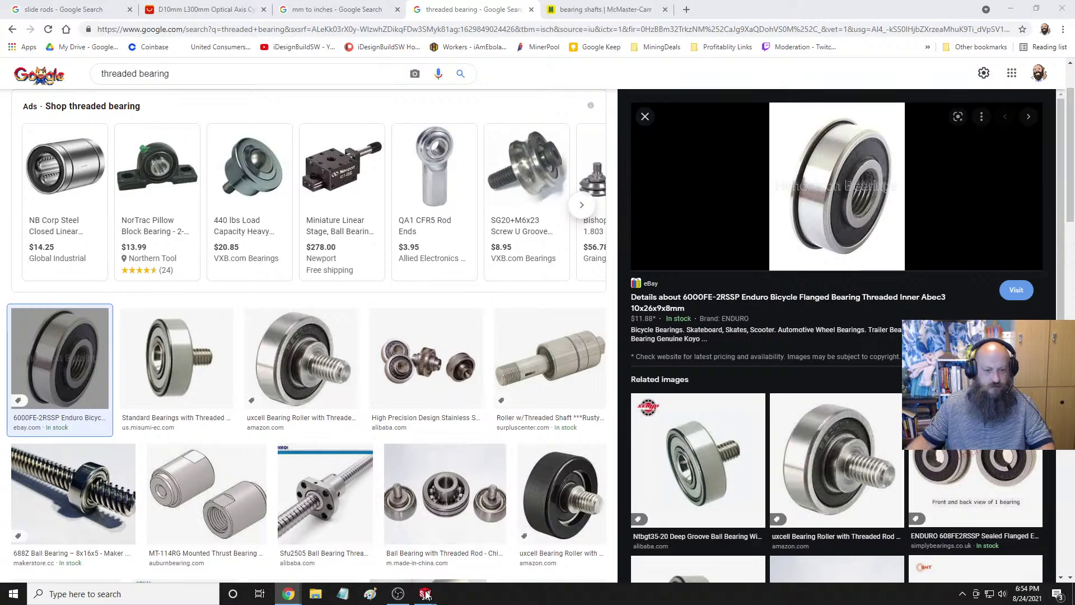
Switch to the 6GPUMtngBrkt part in SOLIDWORKS and cancel the open hole specification.
mouse_move(425, 593)
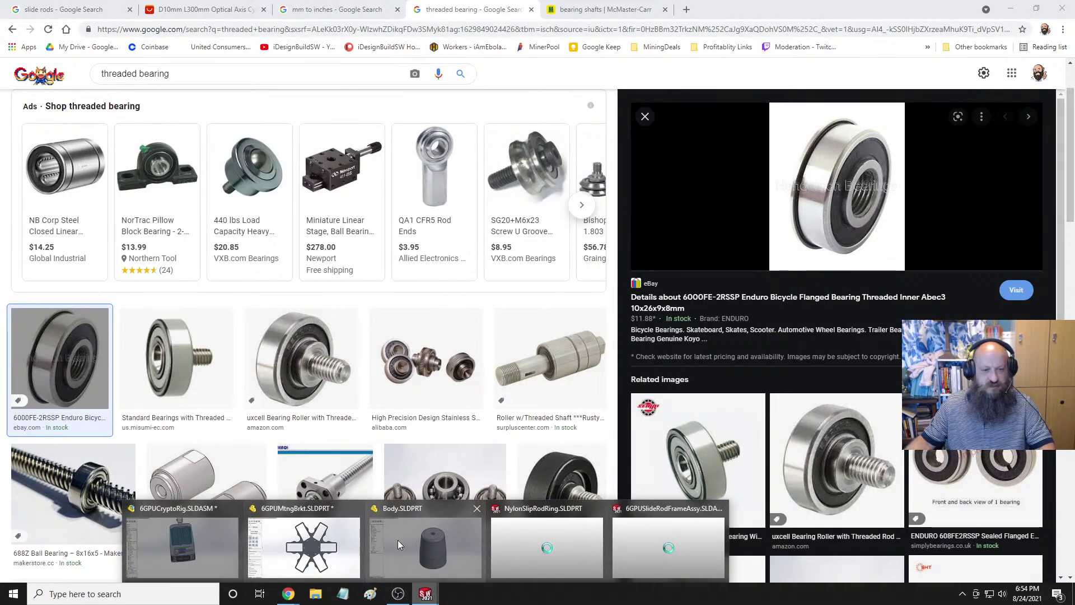
left_click(663, 536)
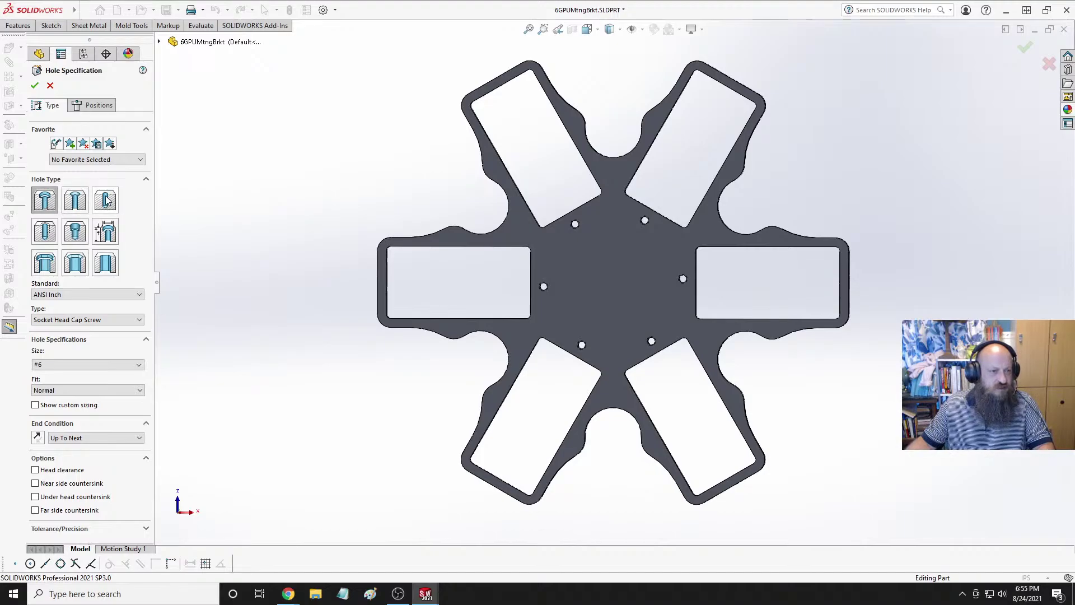
left_click(50, 85)
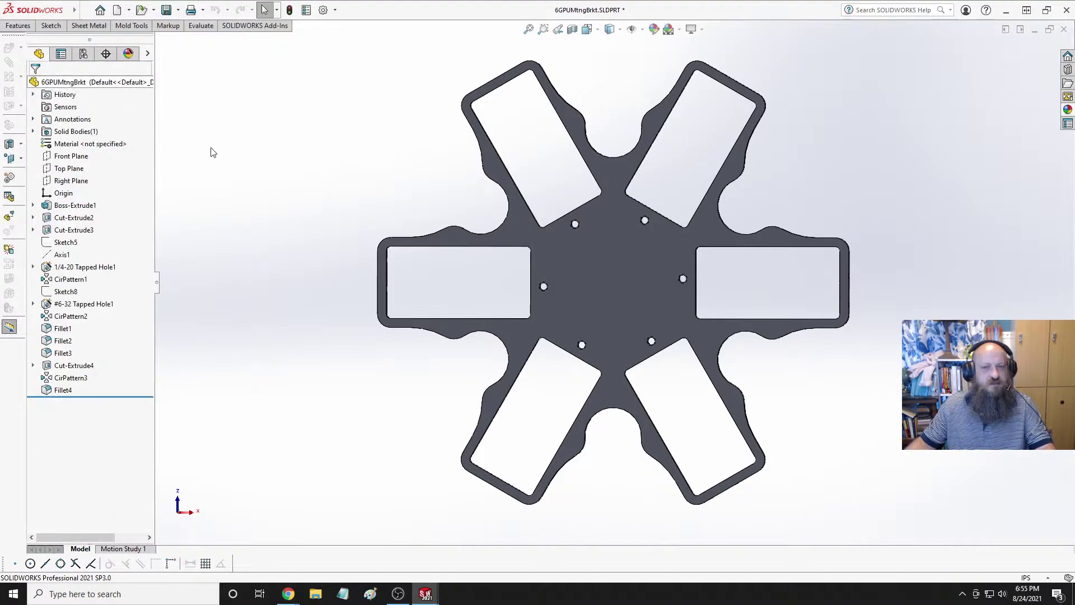
Start a sketch on the bracket's large flat face and draw a circle of about 0.88 in radius centred on the origin.
left_click(616, 278)
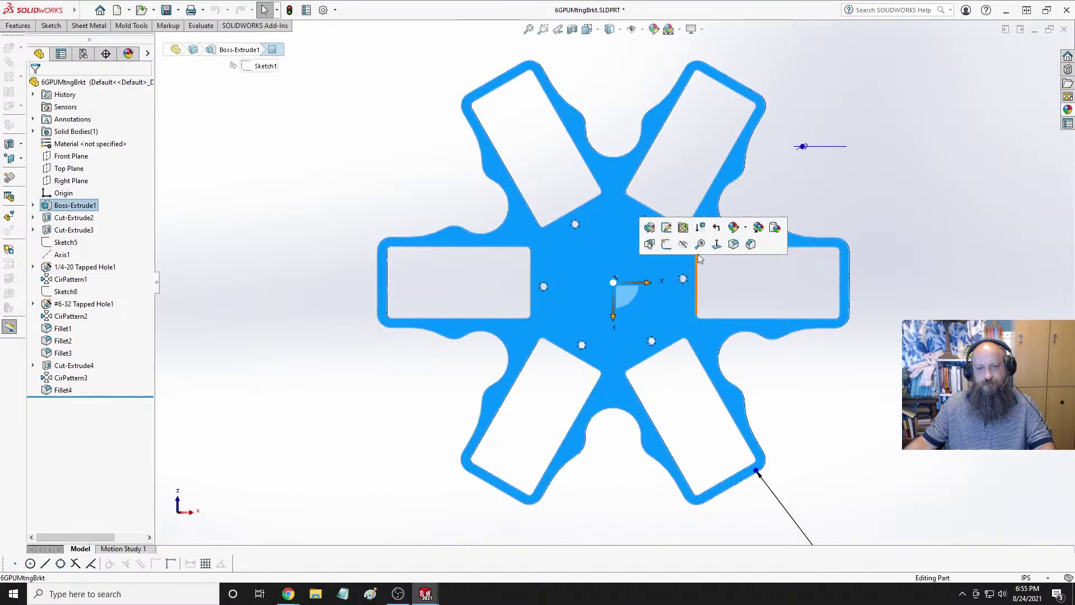
left_click(665, 243)
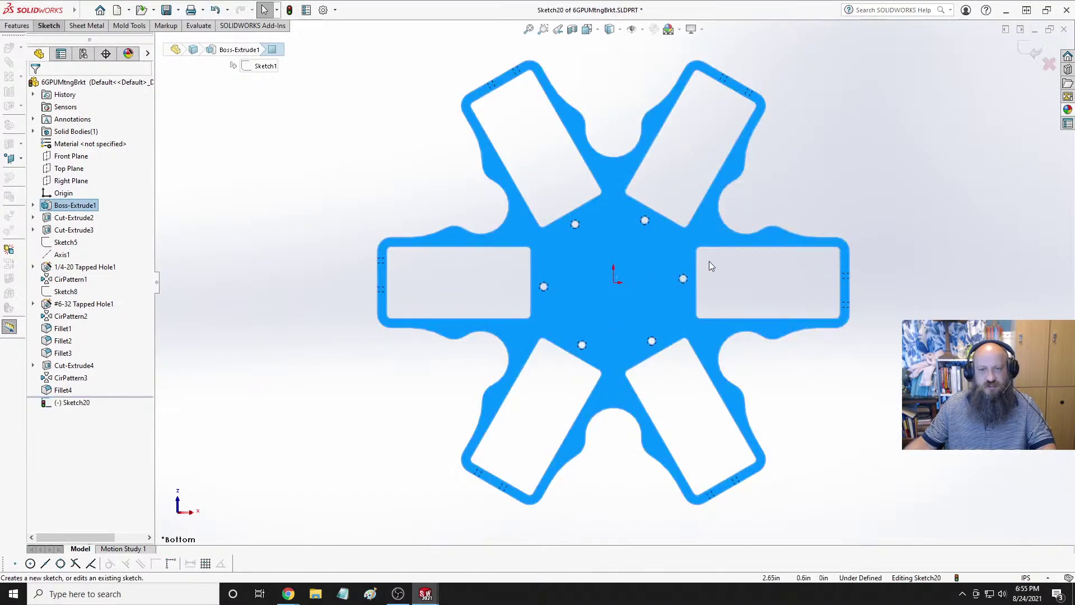
key("space")
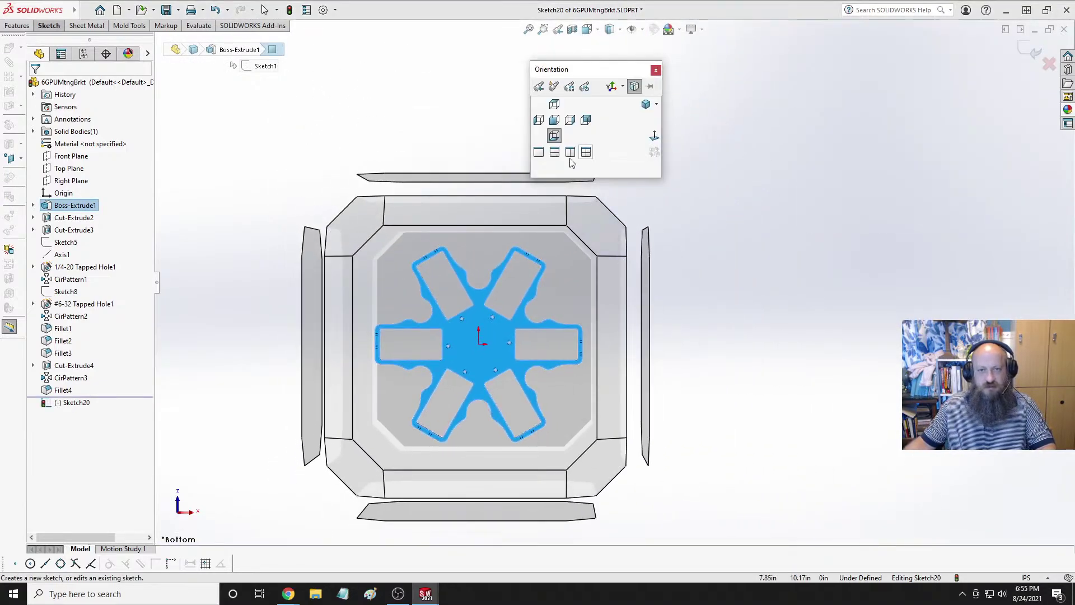
left_click(554, 136)
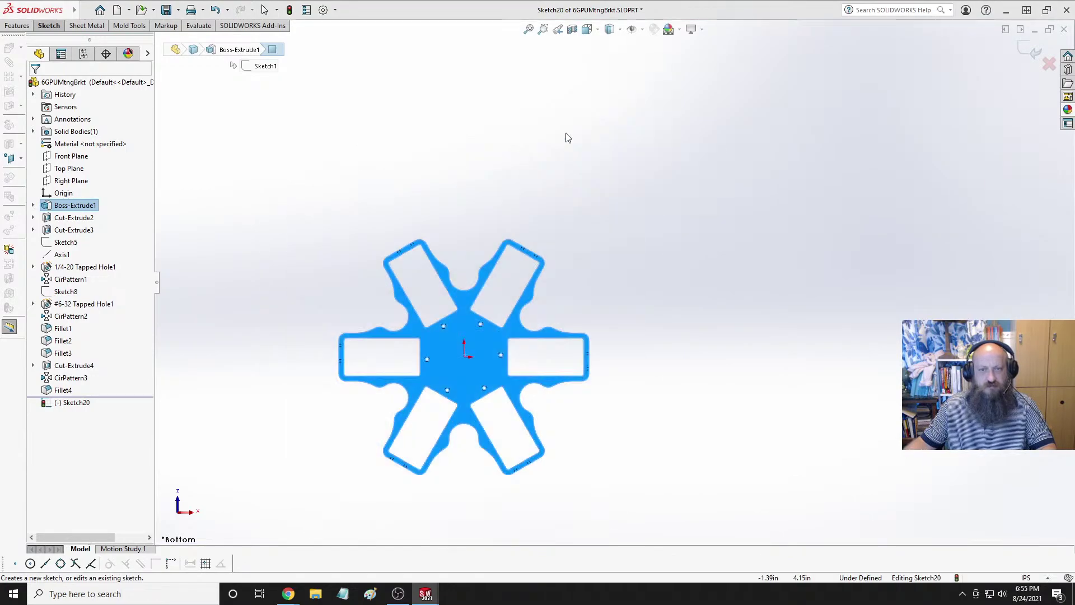
left_click(849, 234)
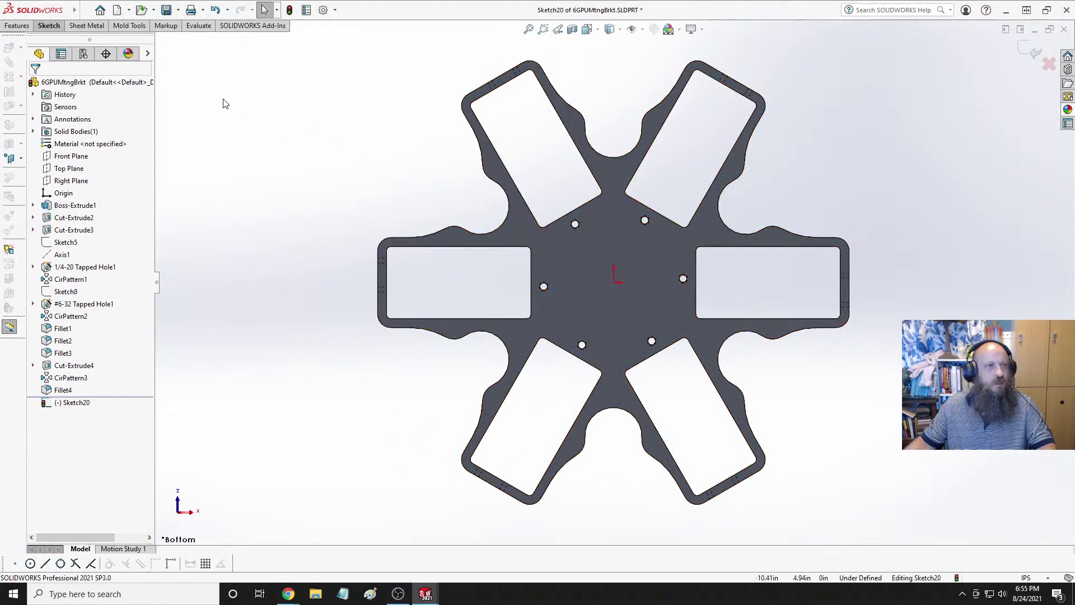
left_click(53, 28)
left_click(128, 41)
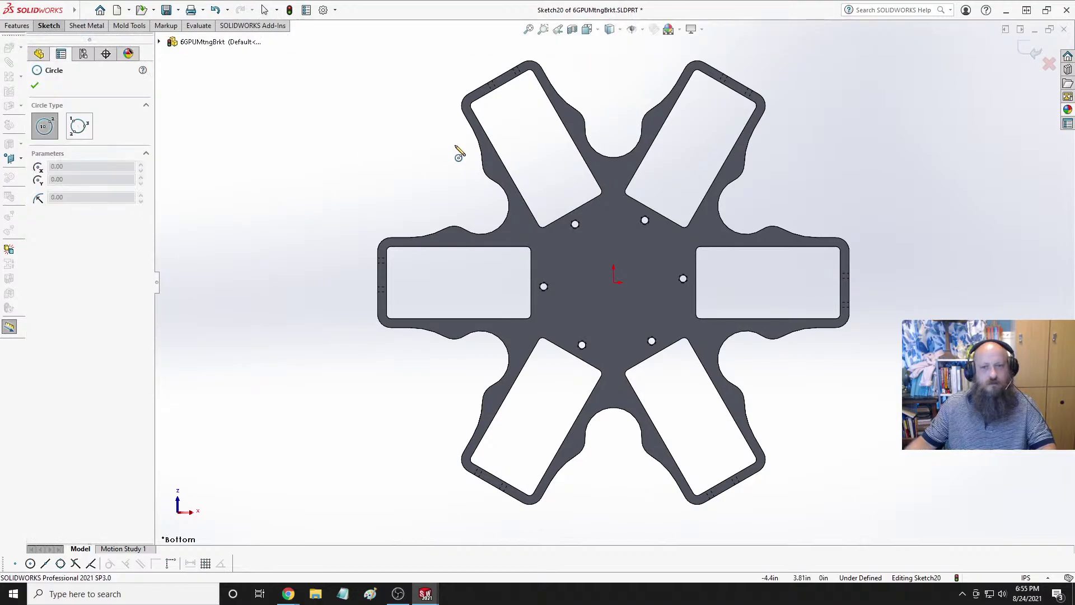
left_click(614, 282)
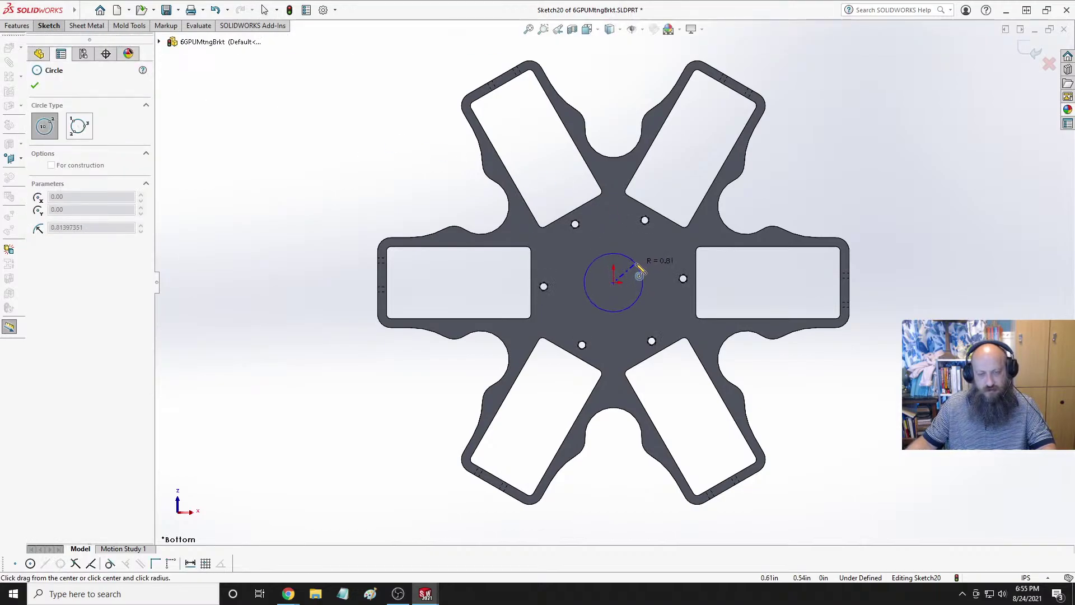
left_click(645, 275)
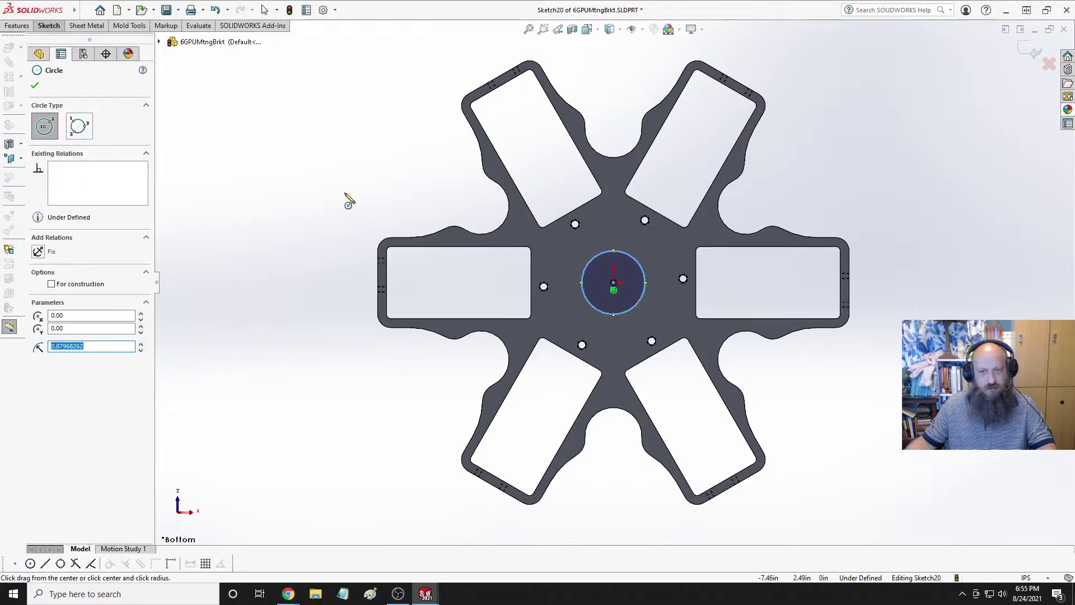
Dimension the central circle's diameter as 26 mm.
left_click(49, 27)
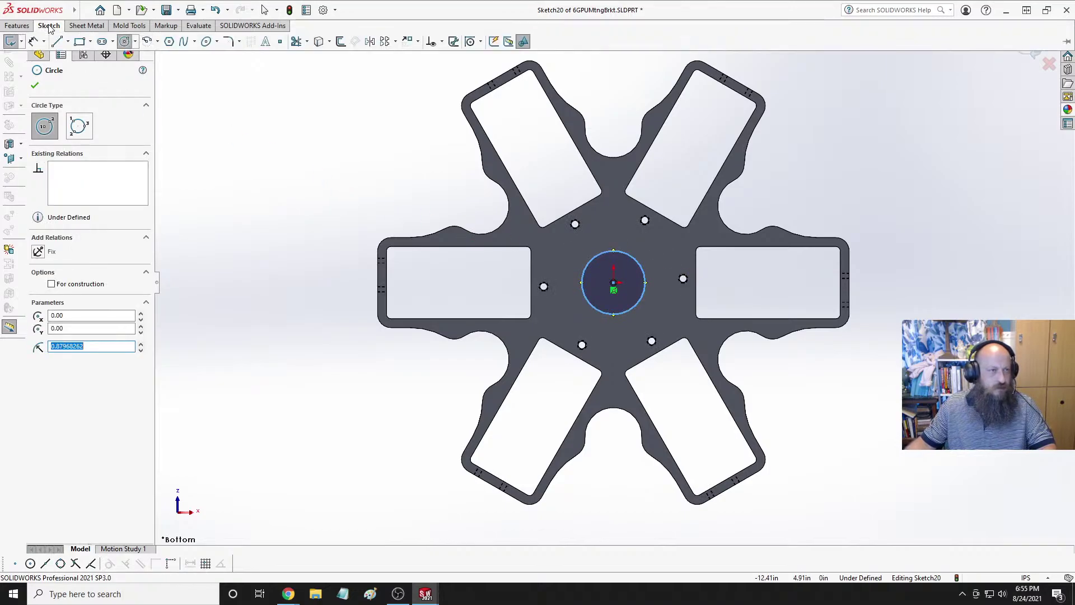
left_click(68, 41)
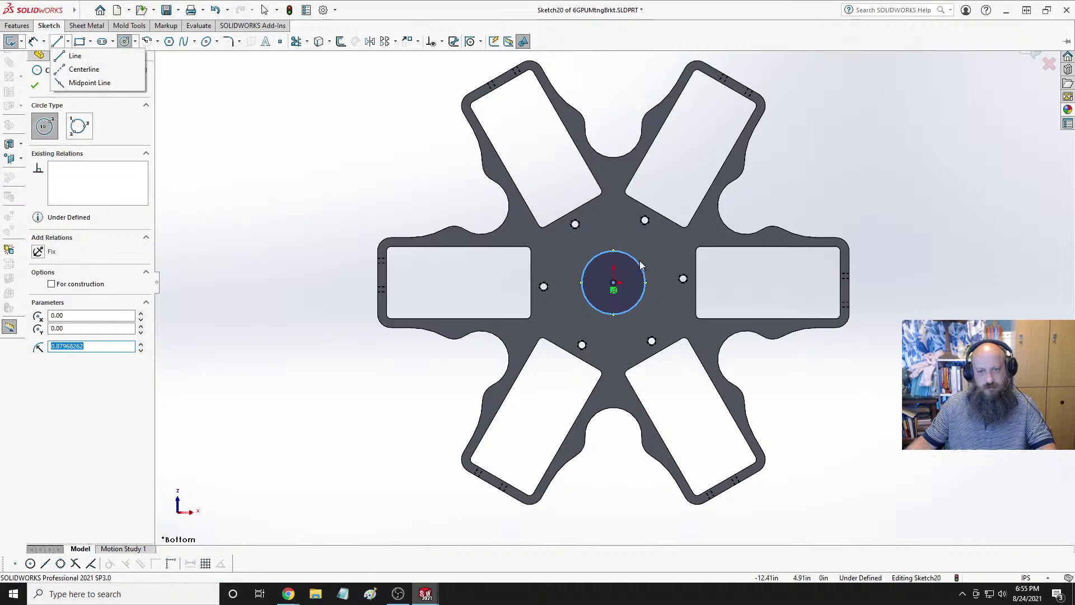
left_click(34, 42)
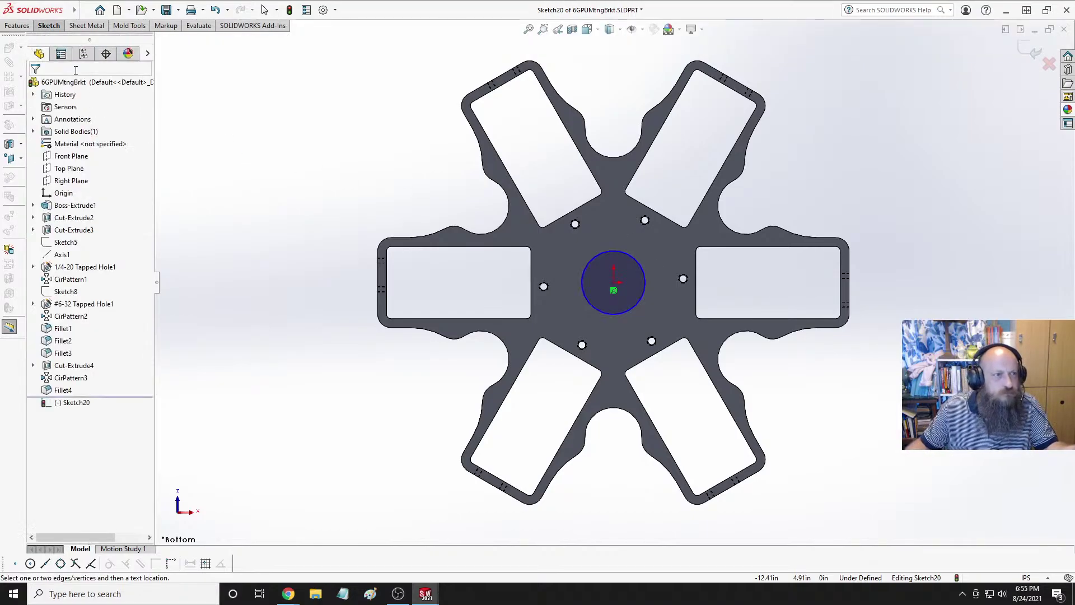
left_click(637, 261)
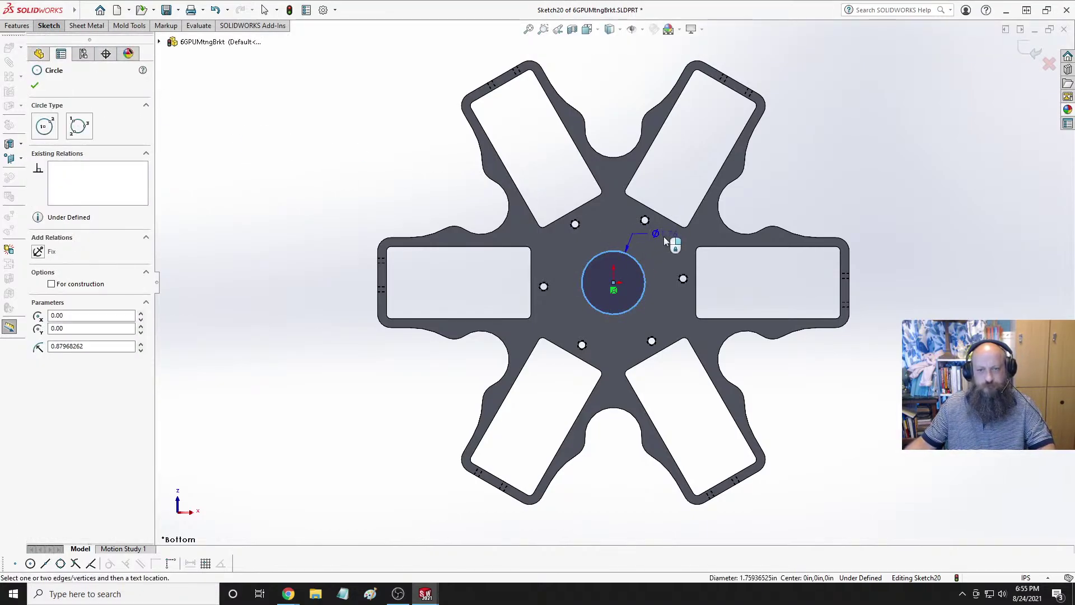
left_click(672, 246)
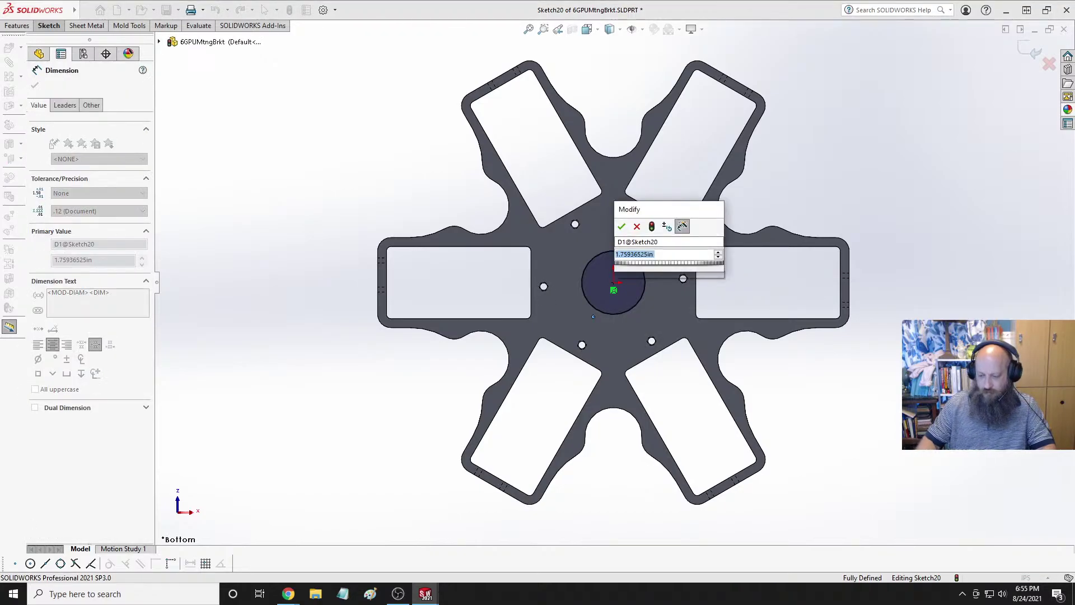
type("26mm")
key("Return")
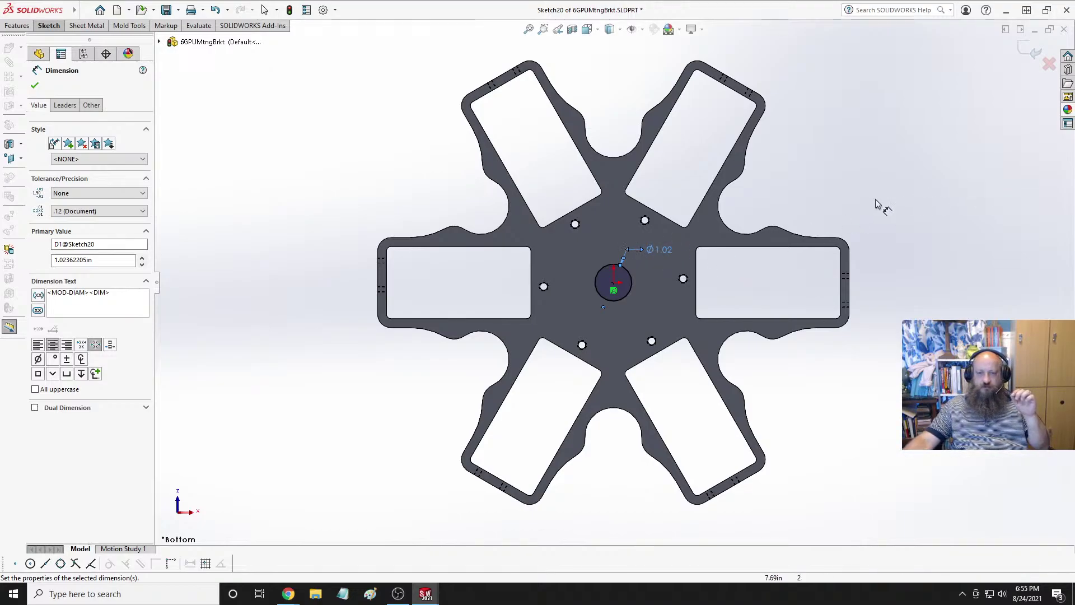
Set the central circle's diameter to 26.5 in.
double_click(659, 250)
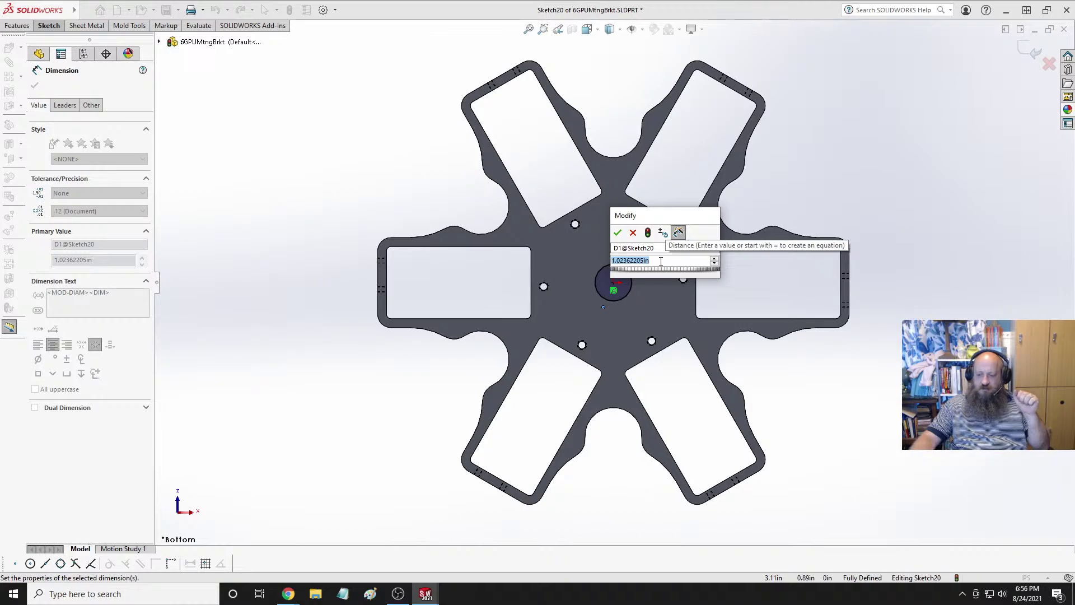
type("26.5")
key("Return")
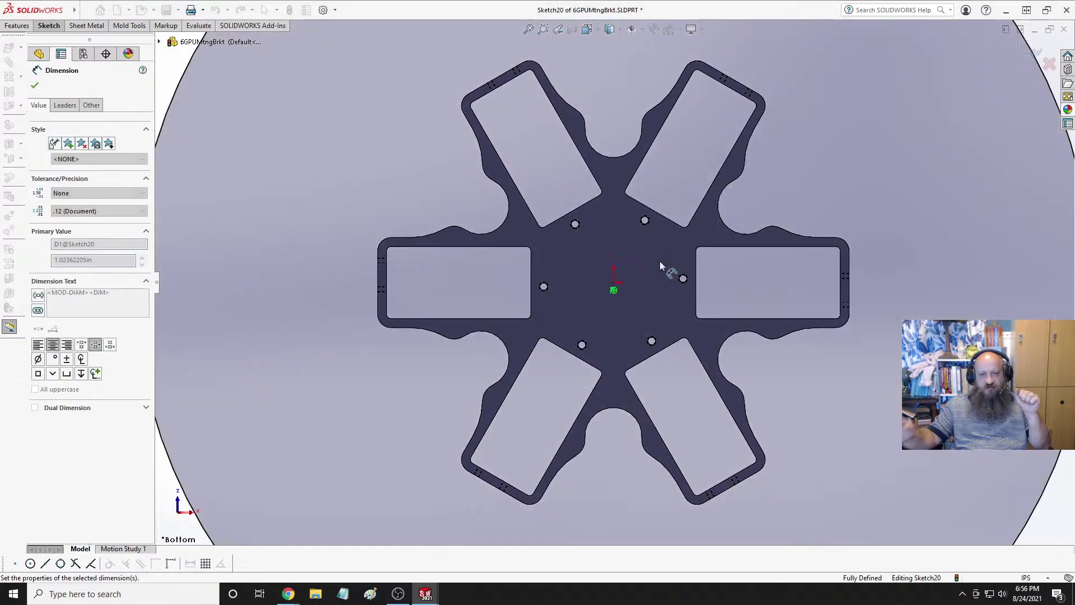
Set the central circle's diameter to 26.5 mm.
key("f")
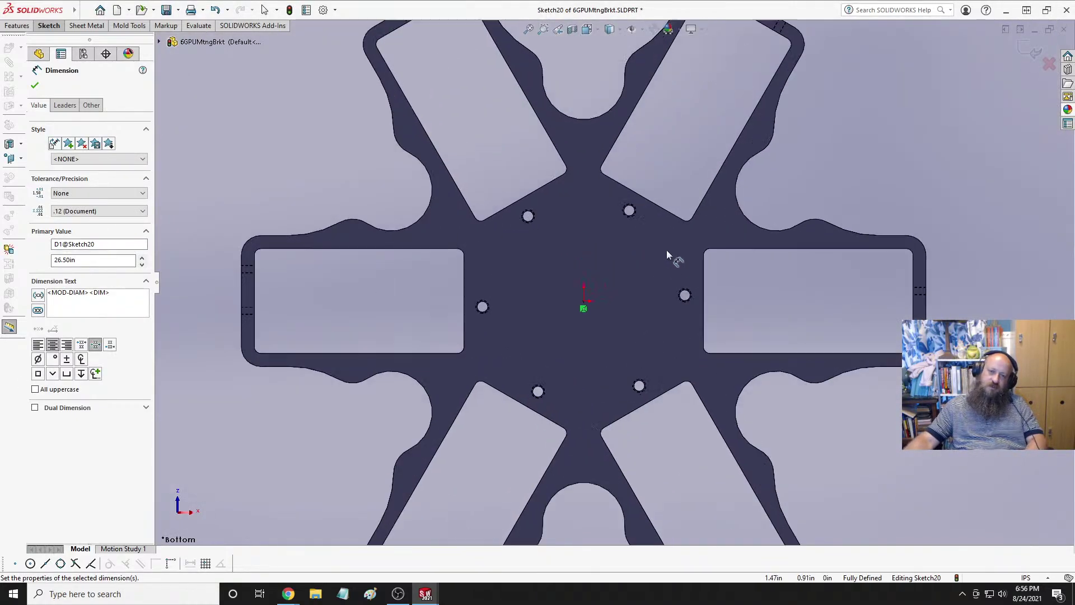
double_click(743, 189)
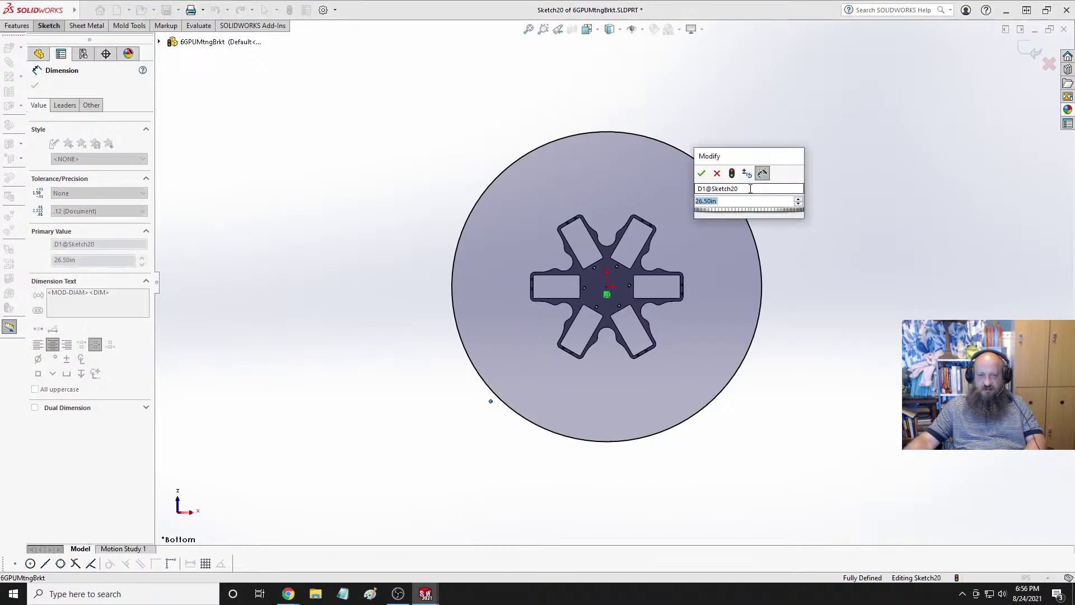
type("26.")
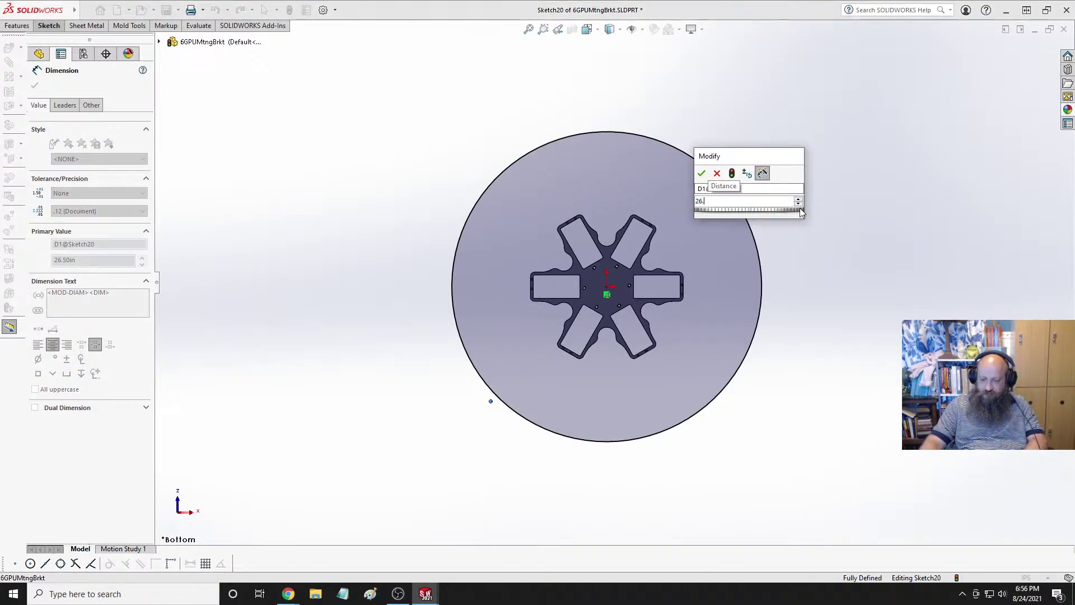
type("5mm")
key("Return")
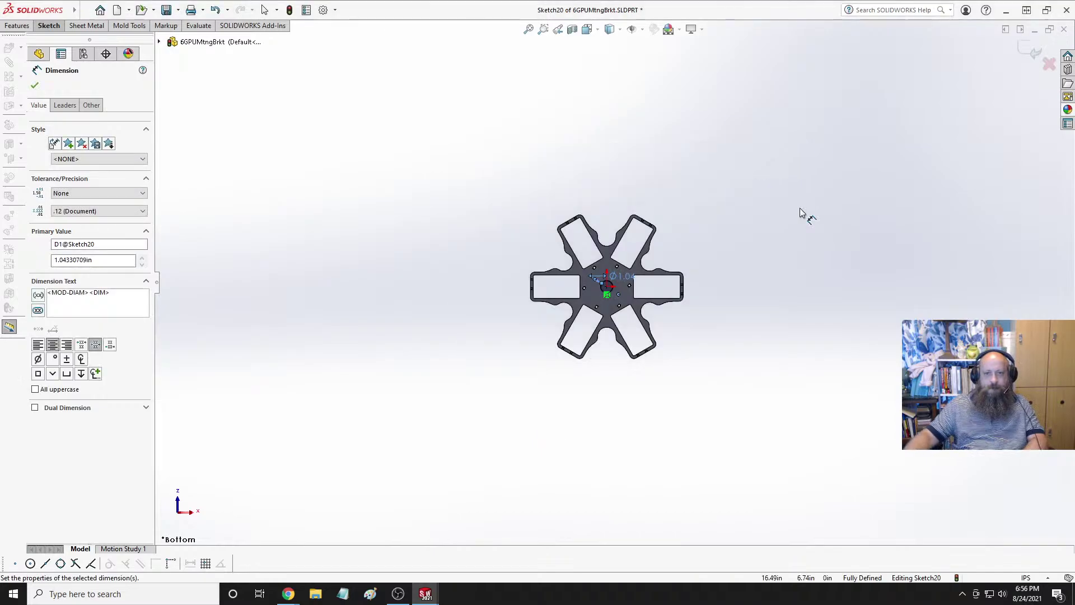
key("f")
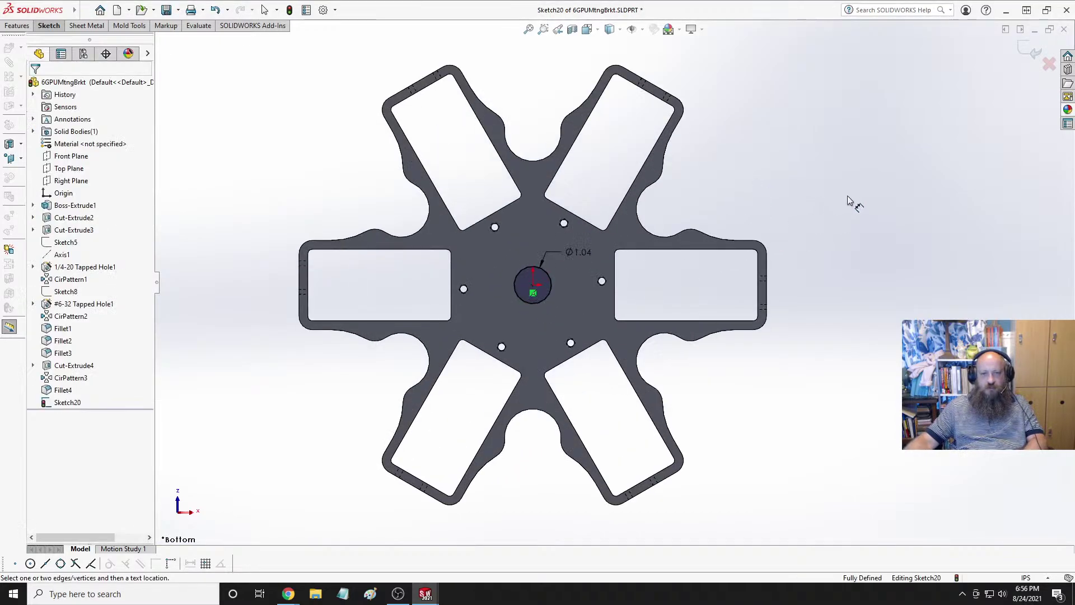
Cut the central circle through the bracket with a Through All extruded cut and save the part.
left_click(17, 25)
left_click(85, 41)
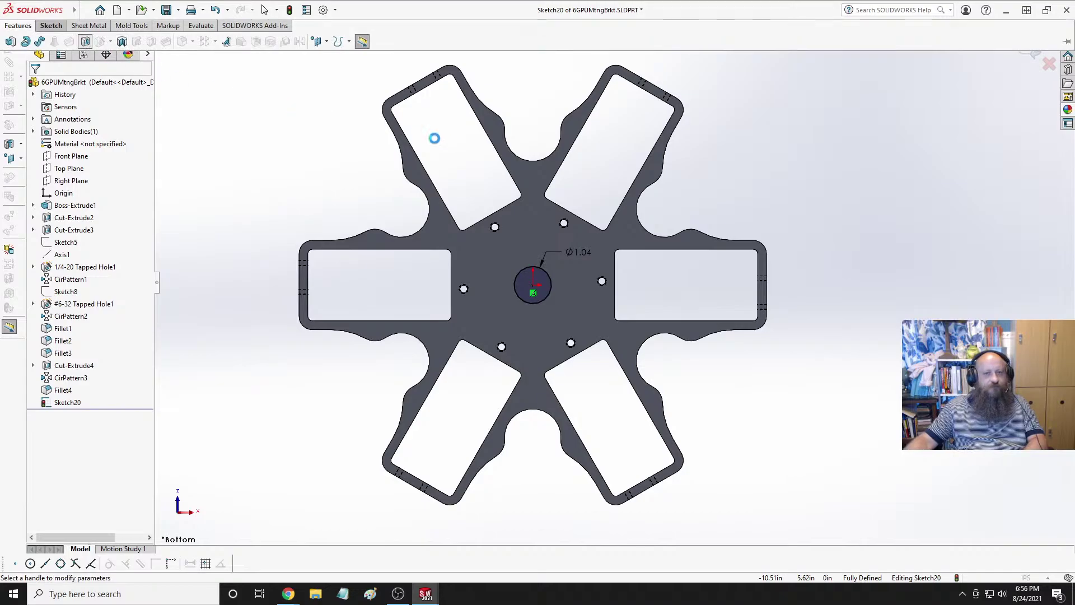
left_click(80, 152)
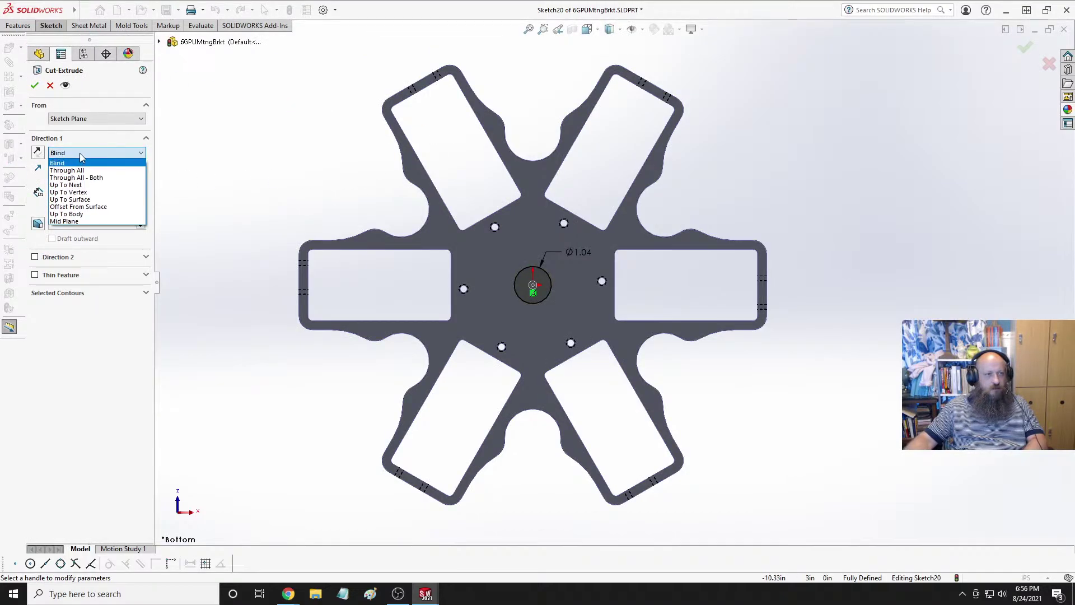
left_click(72, 167)
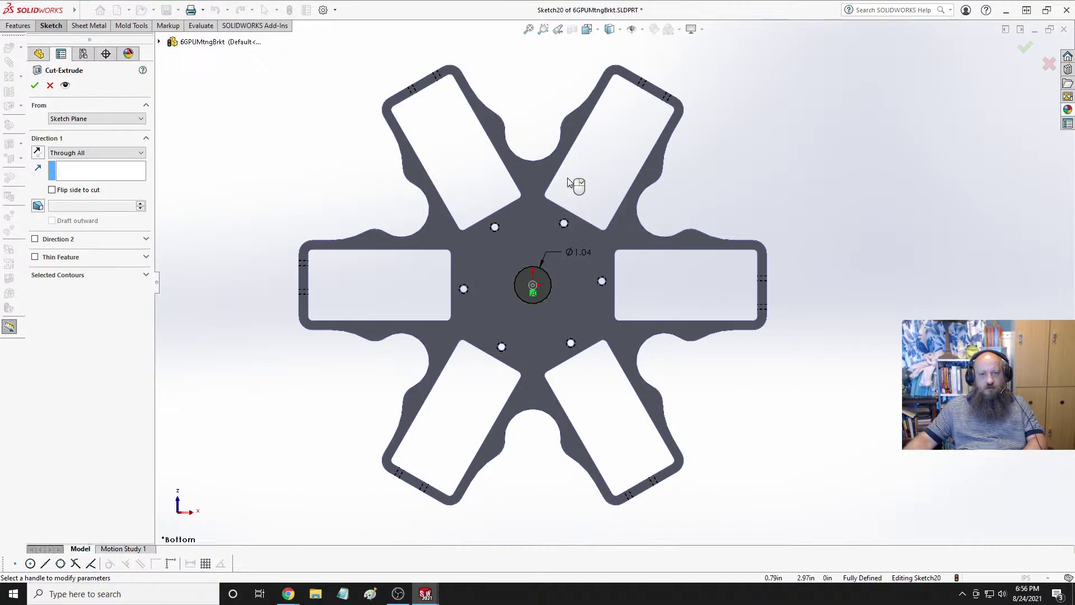
right_click(568, 182)
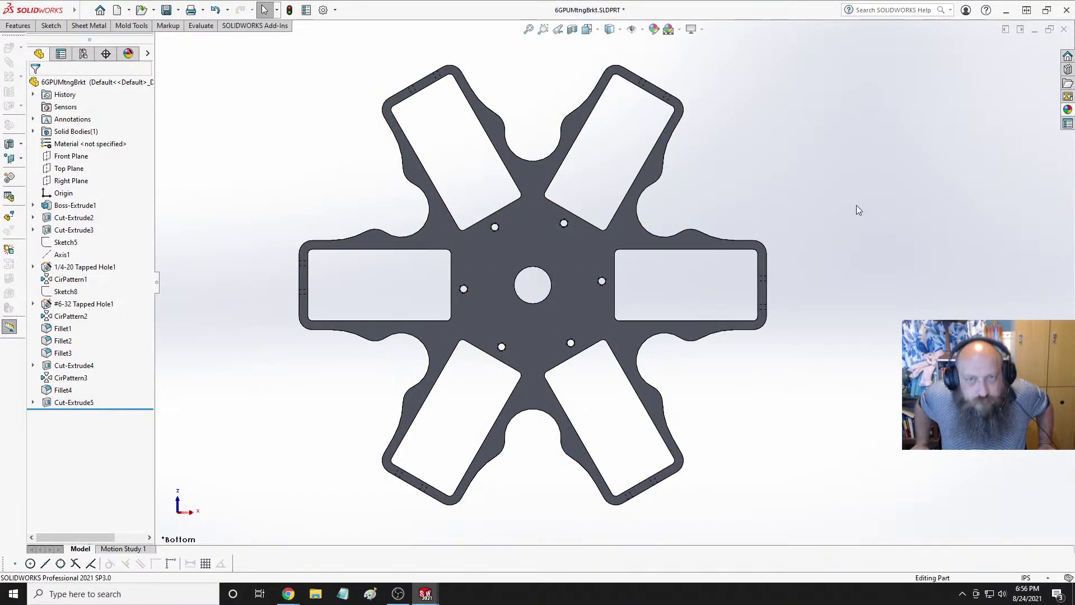
key("ctrl+s")
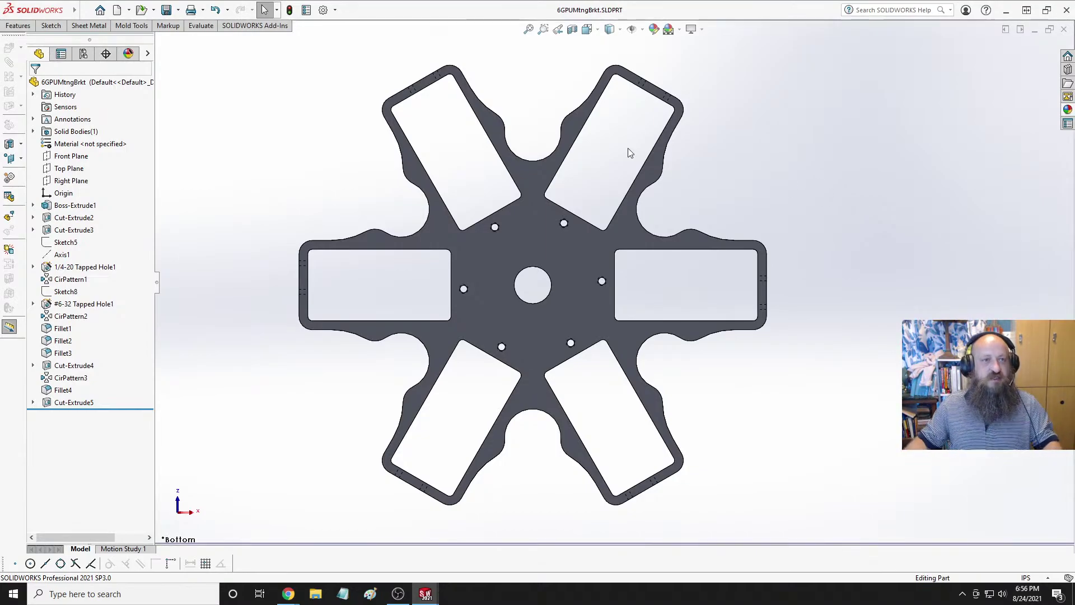
left_click(20, 26)
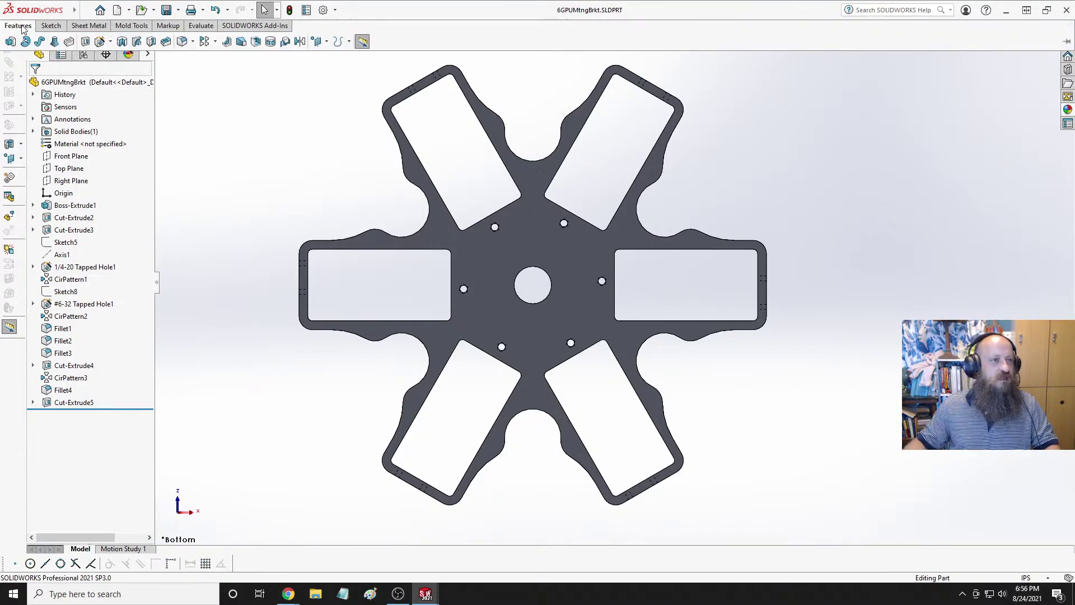
Create a new part document and start a sketch on the Top Plane.
mouse_move(87, 12)
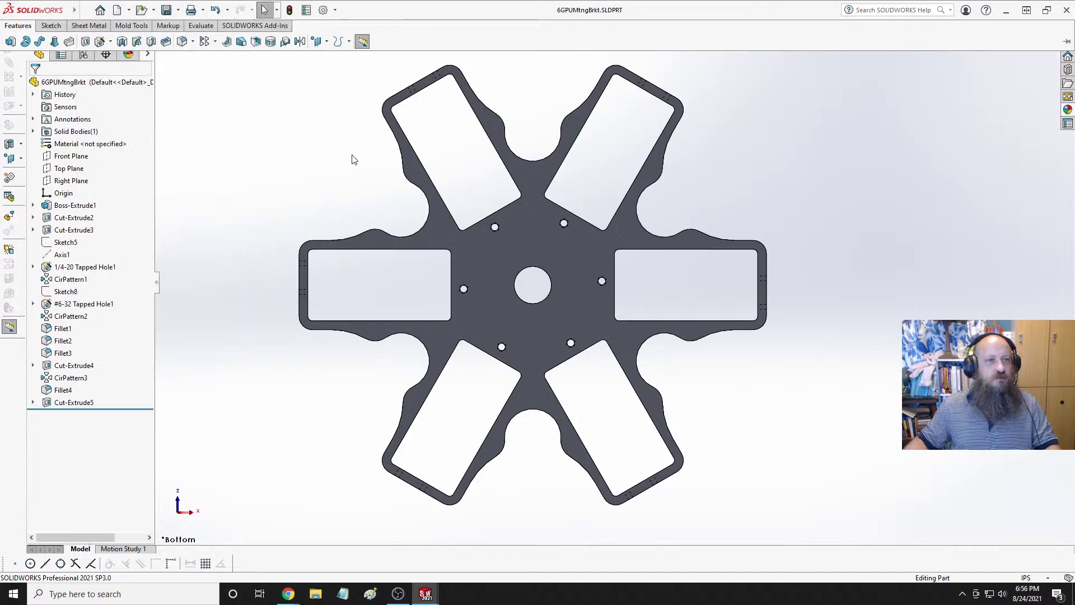
left_click(116, 10)
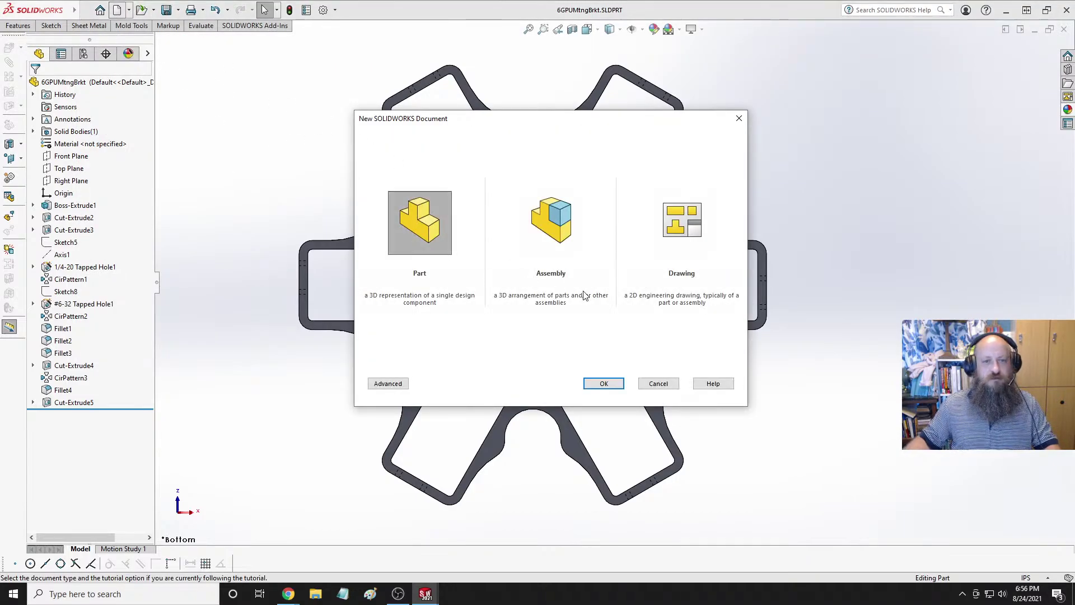
left_click(603, 382)
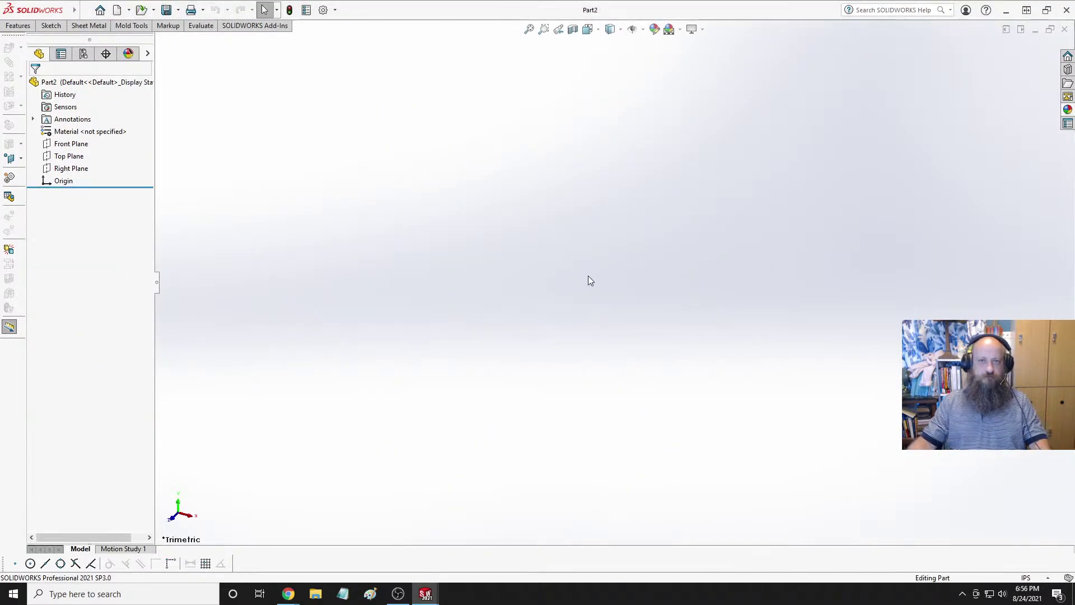
left_click(68, 156)
left_click(91, 143)
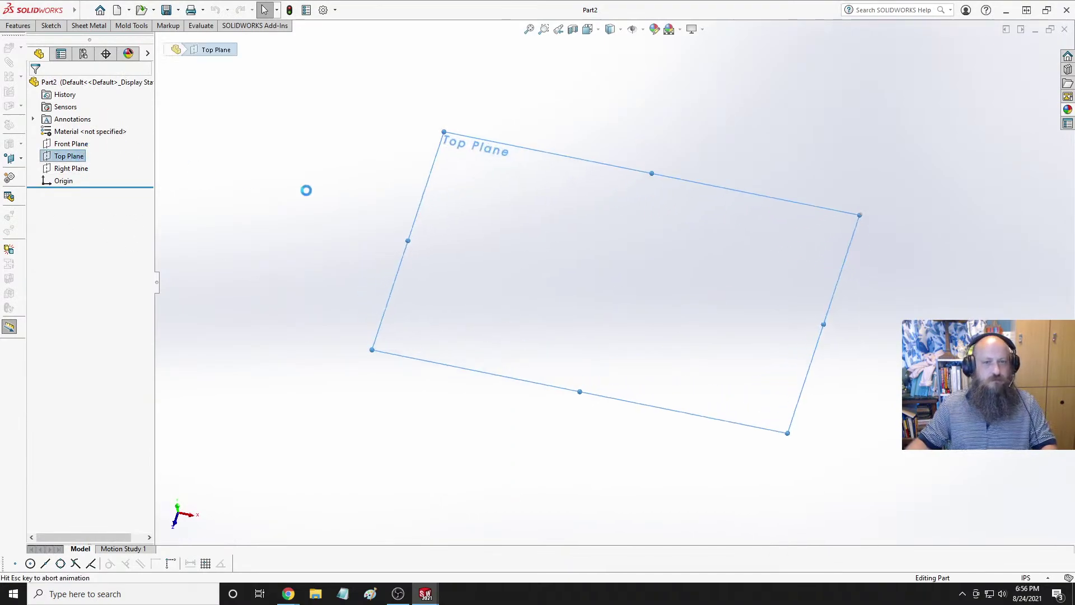
Sketch a circle centred on the origin with a radius of about 1.46 in.
left_click(25, 29)
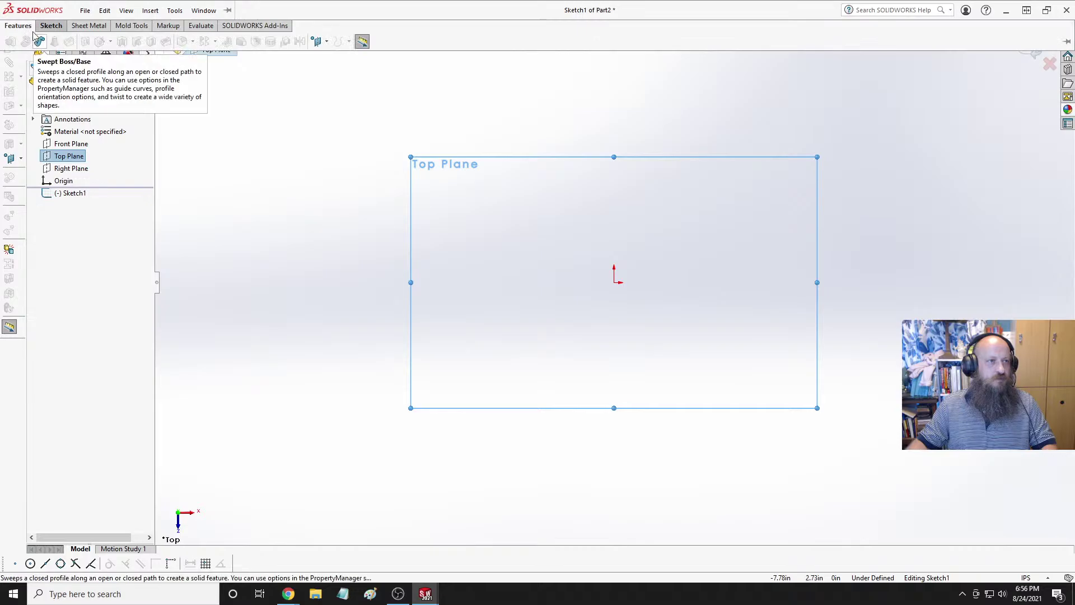
left_click(49, 26)
left_click(124, 42)
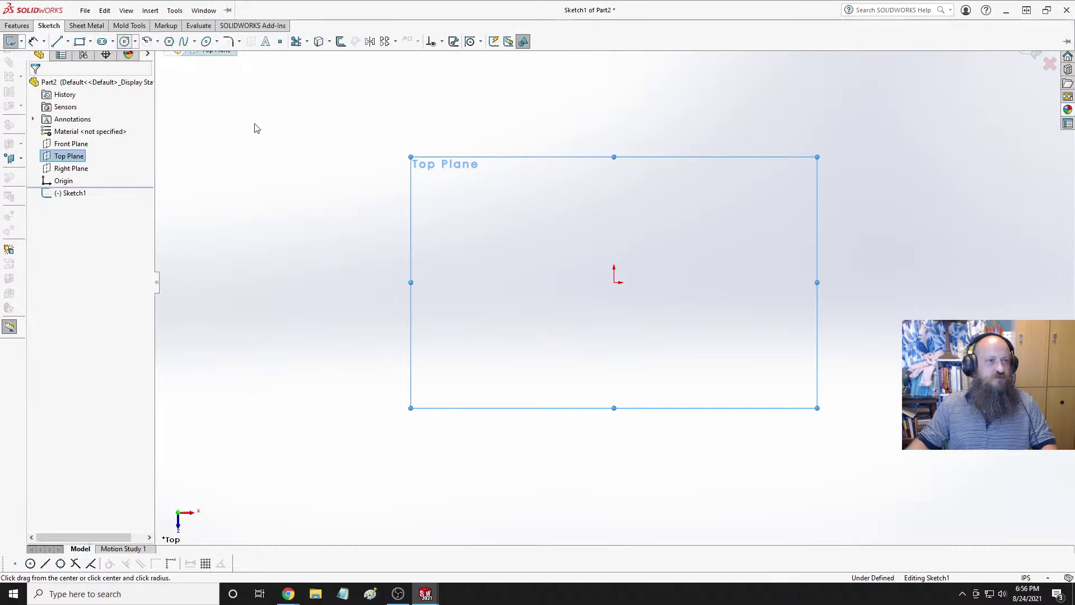
left_click(614, 282)
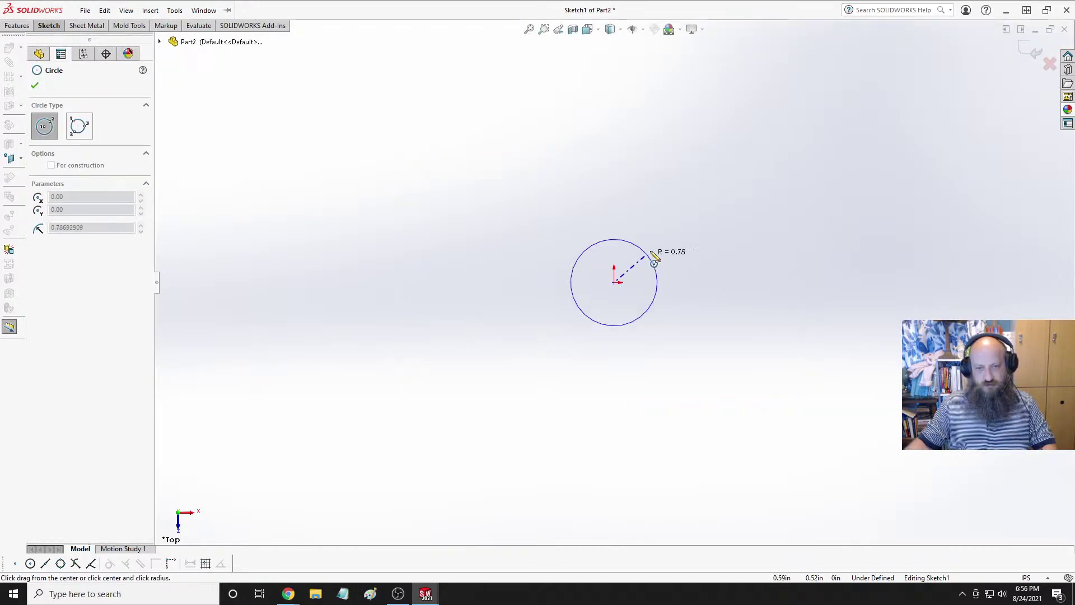
left_click(688, 235)
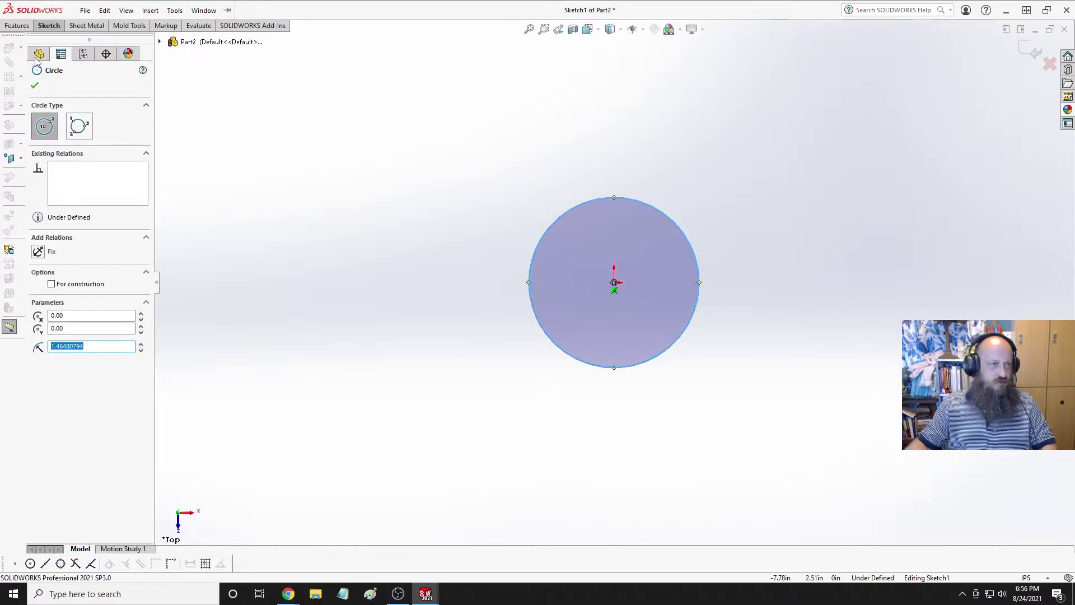
Dimension the circle's diameter and set it to 28 mm.
left_click(48, 26)
left_click(33, 41)
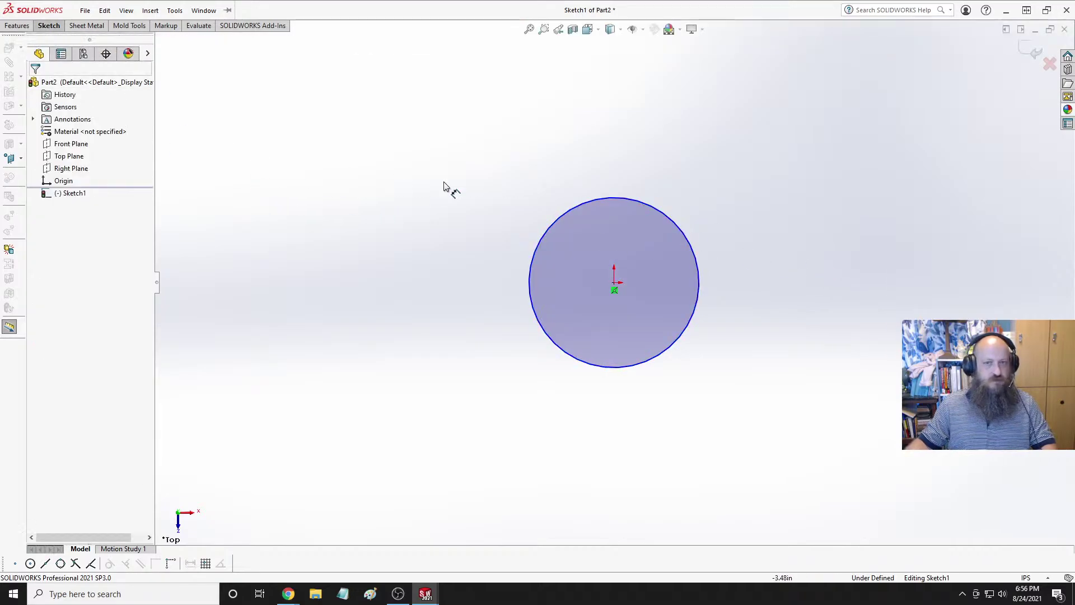
left_click(647, 207)
left_click(763, 179)
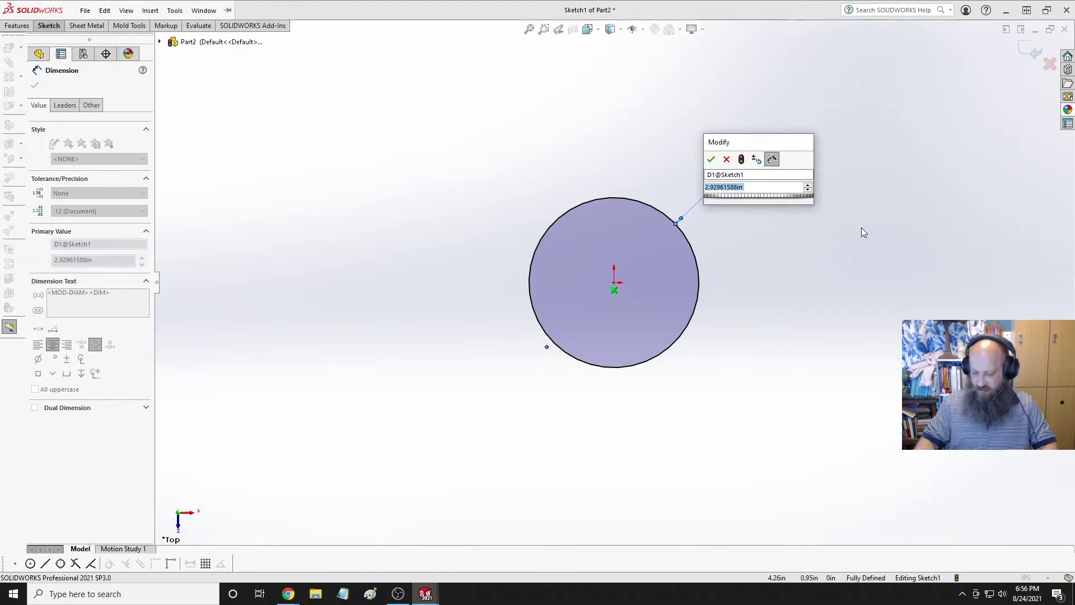
type("28mm")
key("Return")
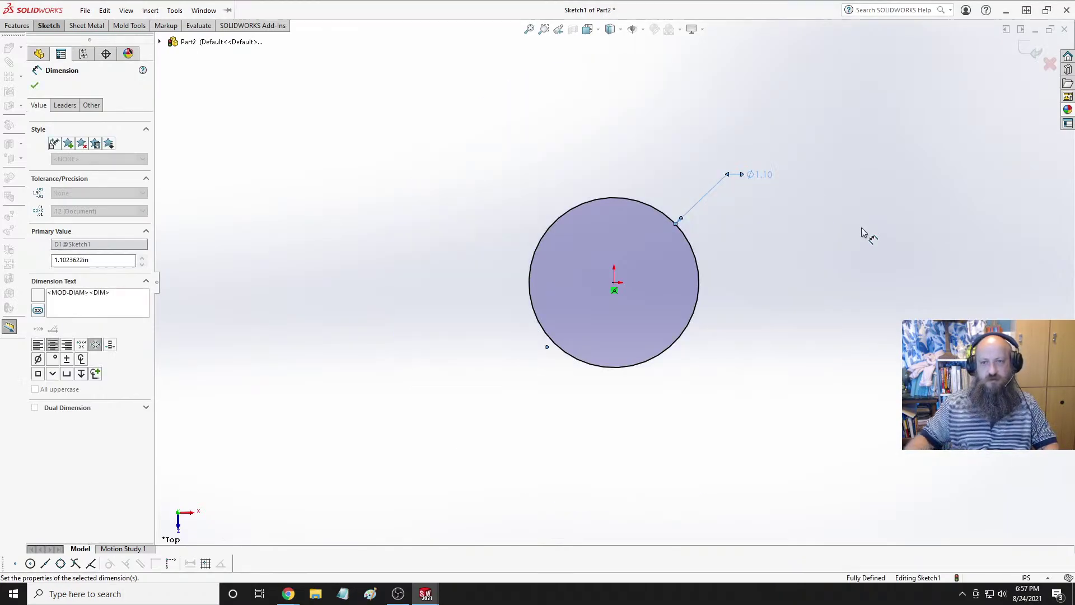
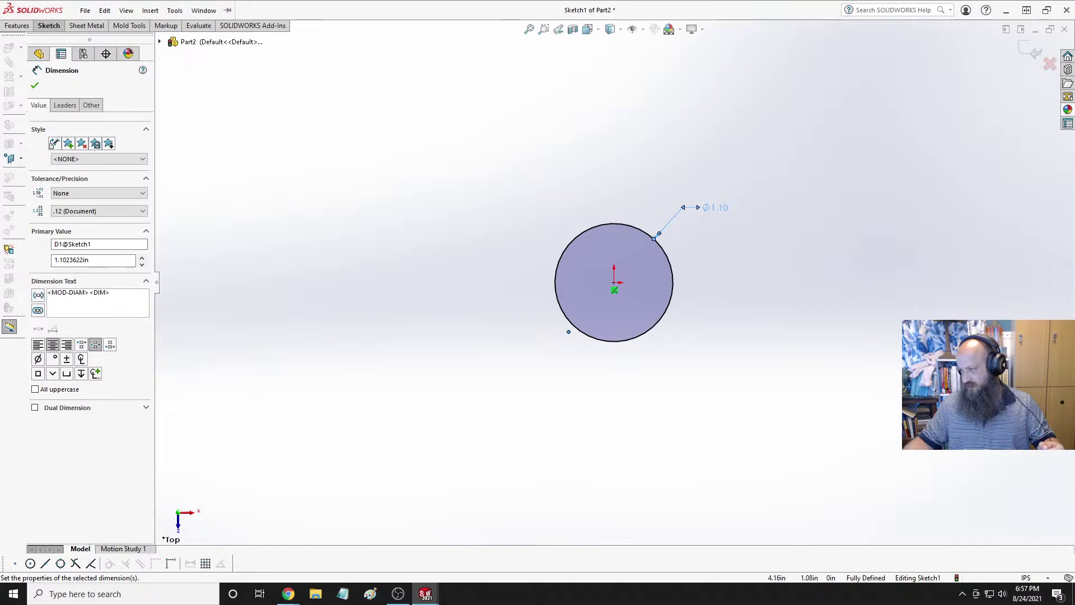
Extrude the circle as a blind boss 8 mm deep.
left_click(25, 28)
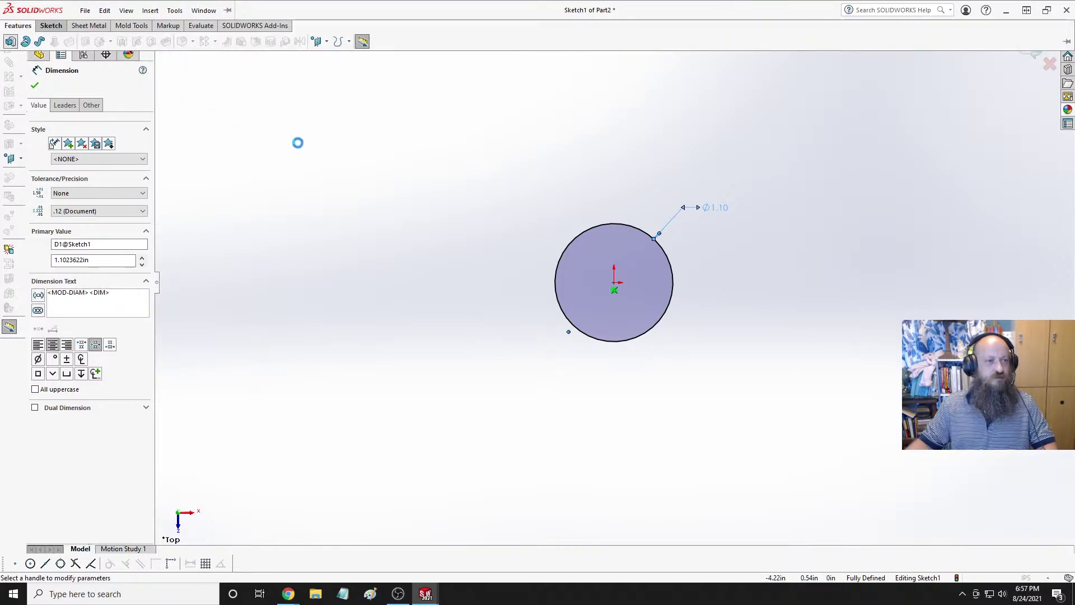
type("8mm")
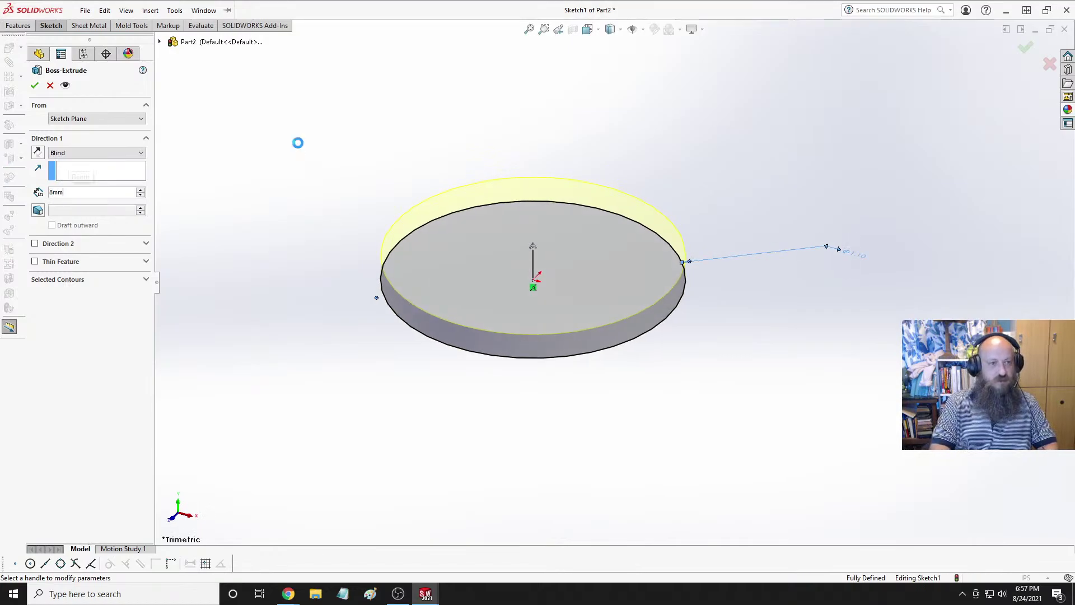
key("Return")
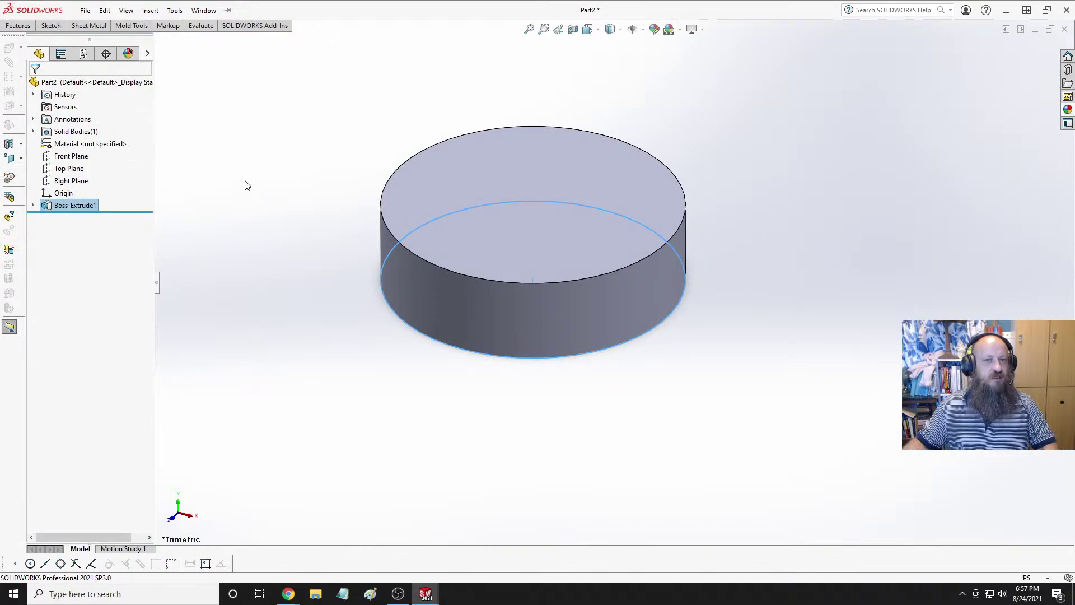
On the disc's upper face, sketch a circle centred on the origin with a radius of about 0.46 in.
left_click(570, 191)
left_click(623, 160)
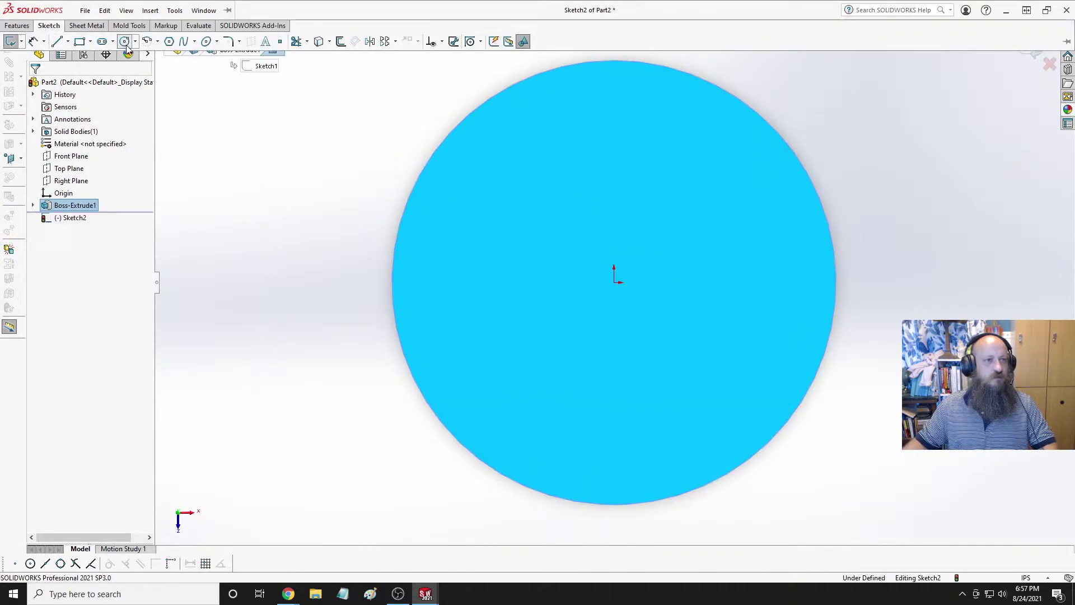
left_click(125, 41)
left_click(615, 280)
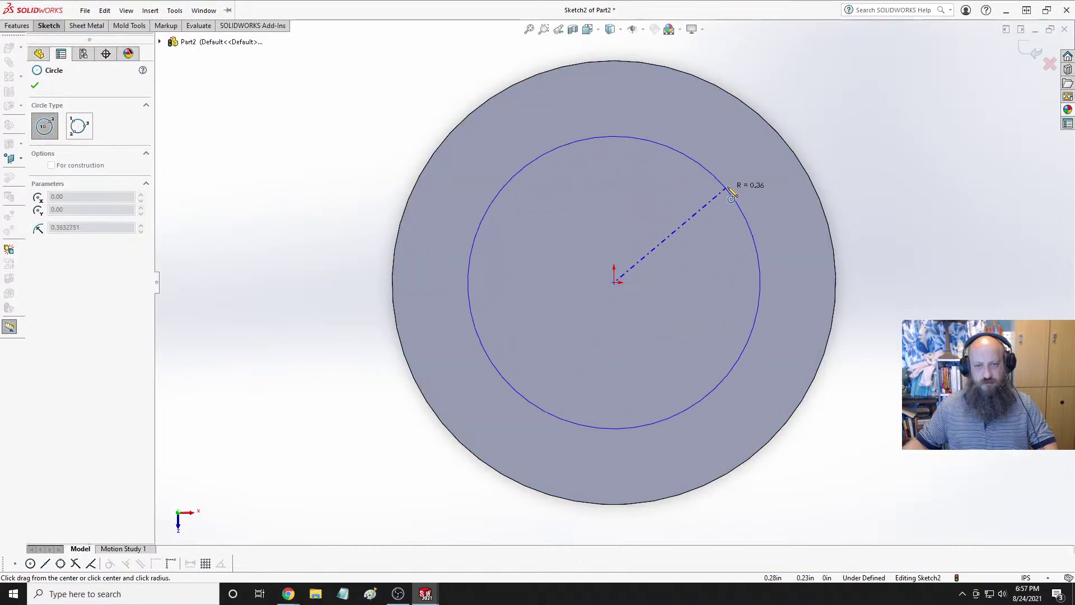
left_click(757, 166)
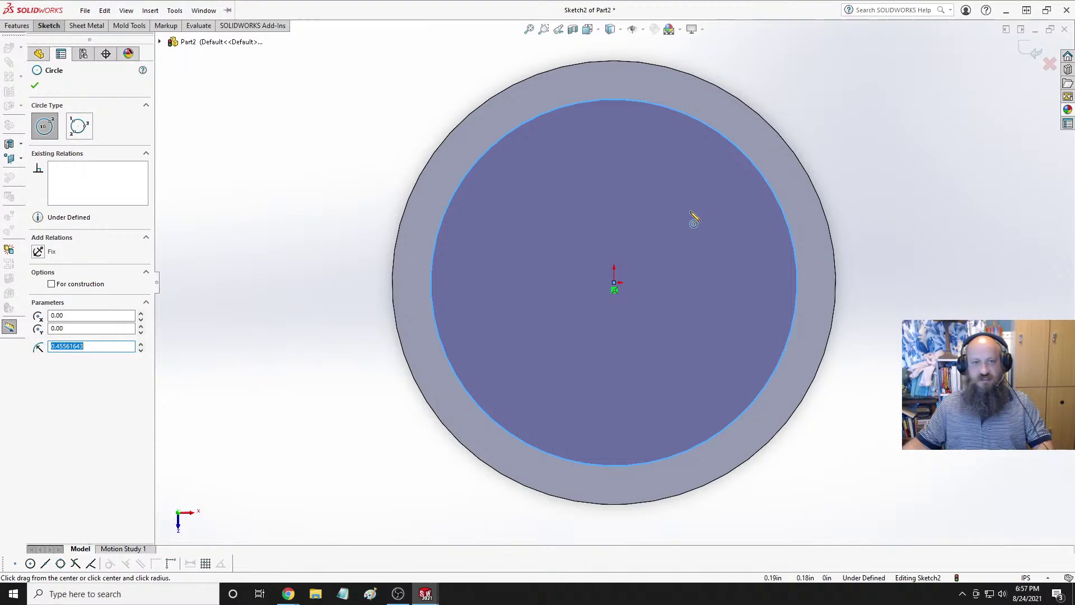
Dimension the inner circle's diameter and set it to 26 mm.
left_click(49, 26)
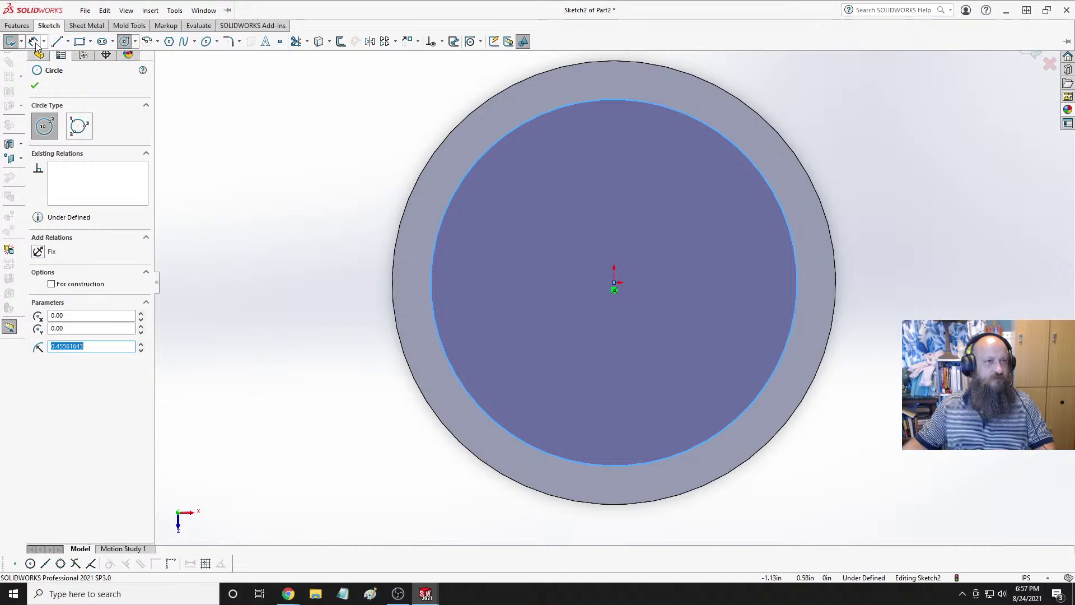
left_click(35, 85)
left_click(747, 135)
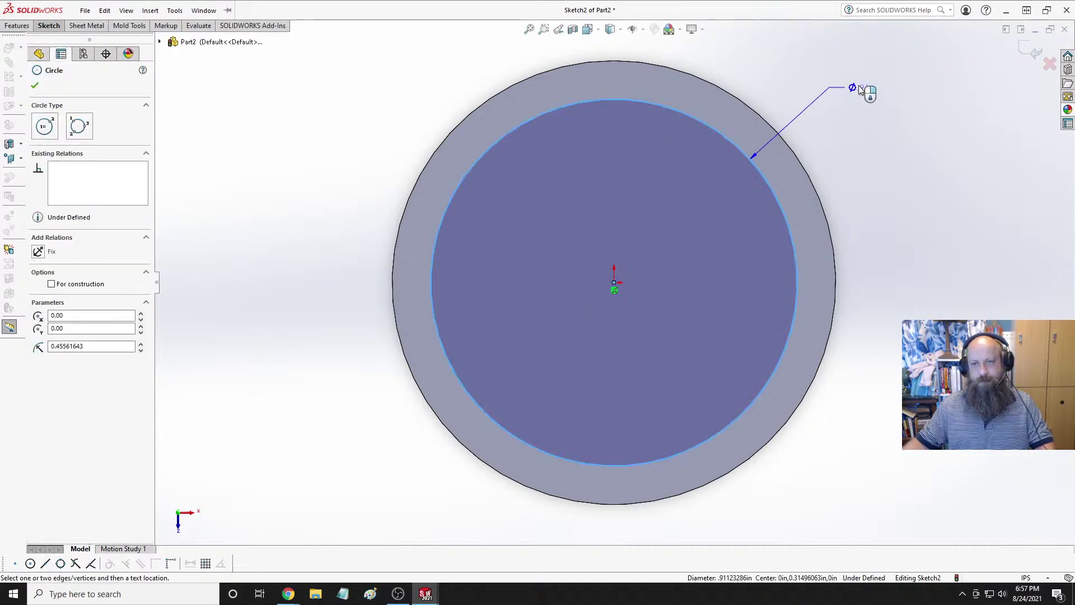
left_click(936, 133)
type("26mm")
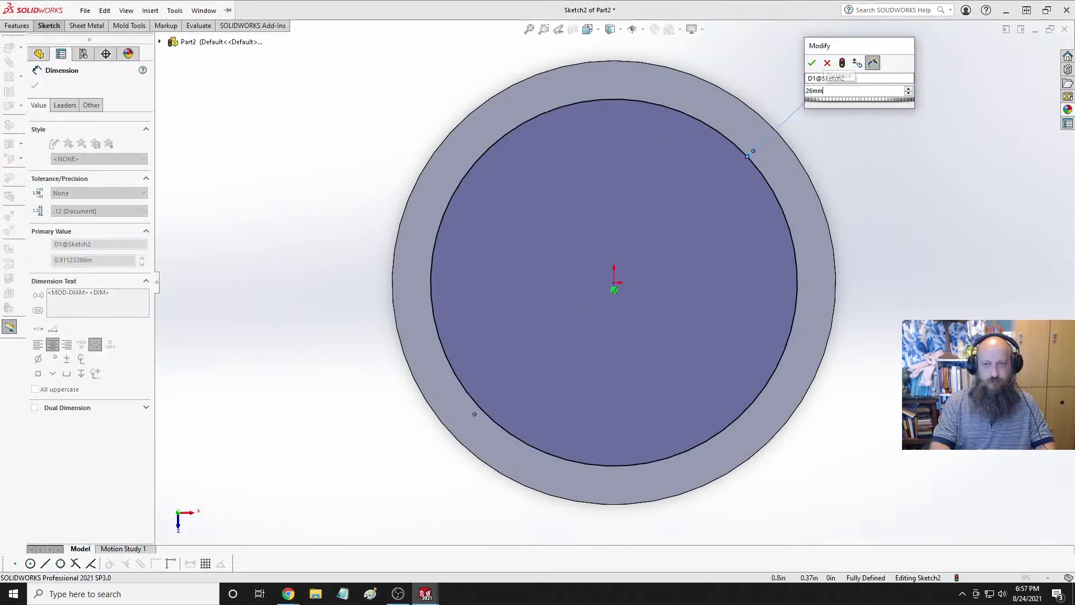
key("Return")
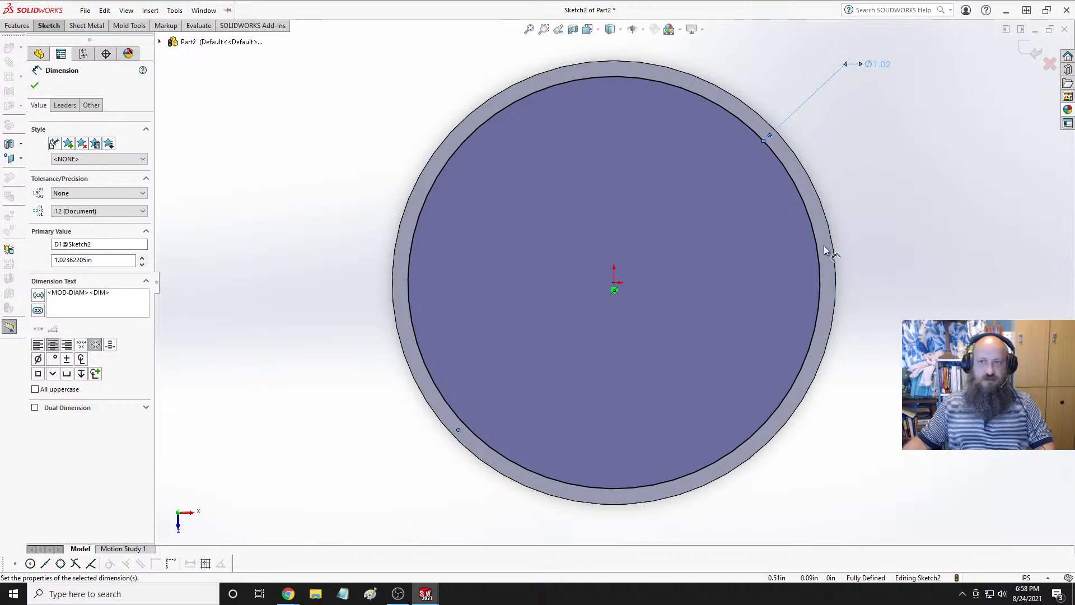
Cut-extrude the 26 mm circle with the Through All end condition.
left_click(18, 25)
left_click(85, 42)
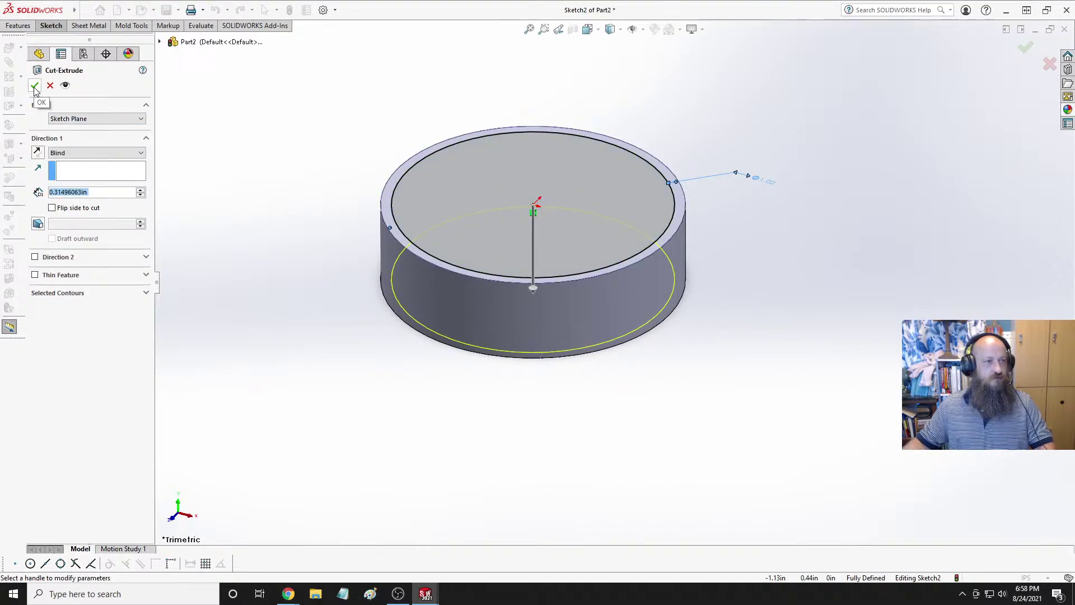
left_click(73, 152)
left_click(70, 172)
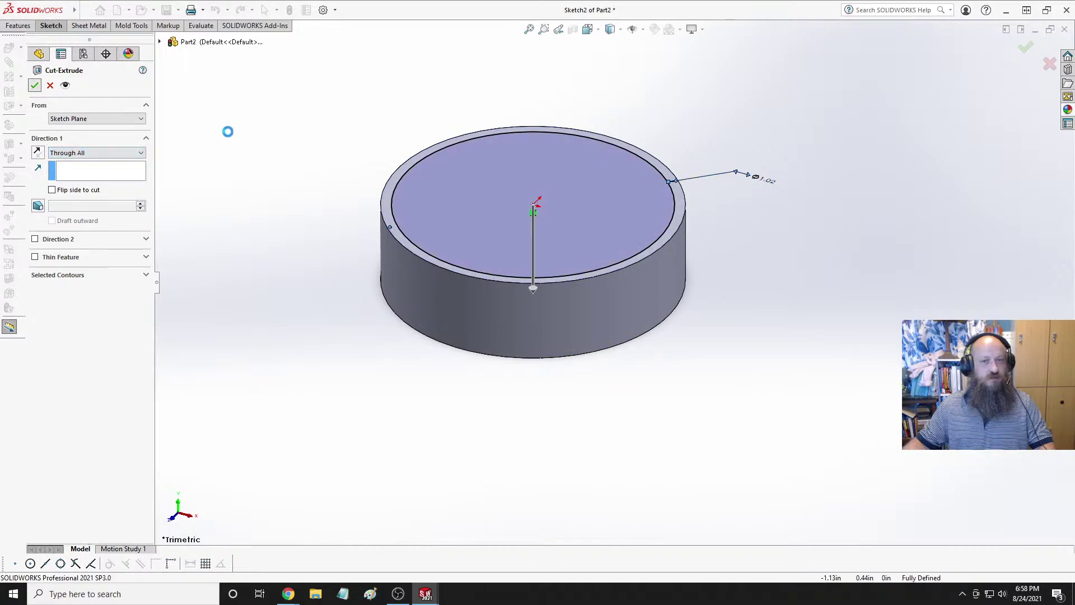
key("Return")
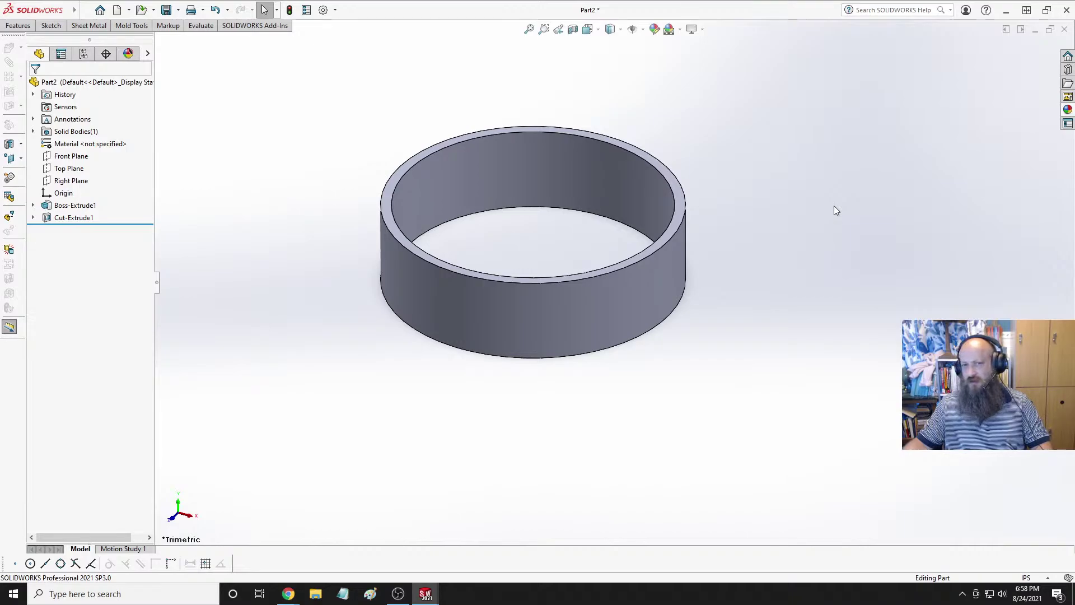
Edit the extruded cut, enabling Flip side to cut and changing its end condition to Offset From Surface.
left_click(78, 216)
left_click(75, 182)
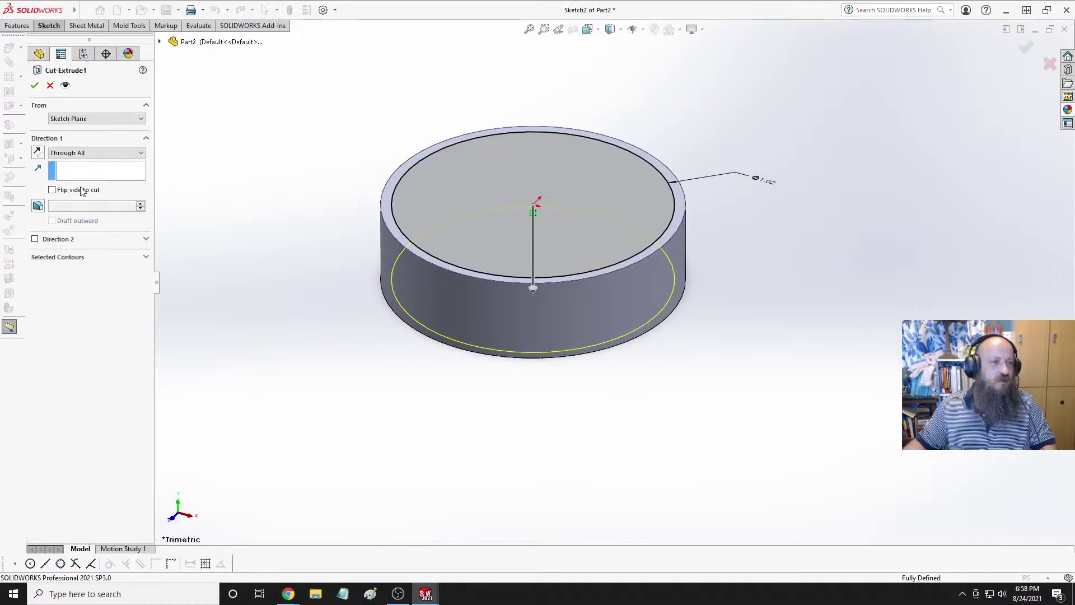
left_click(52, 190)
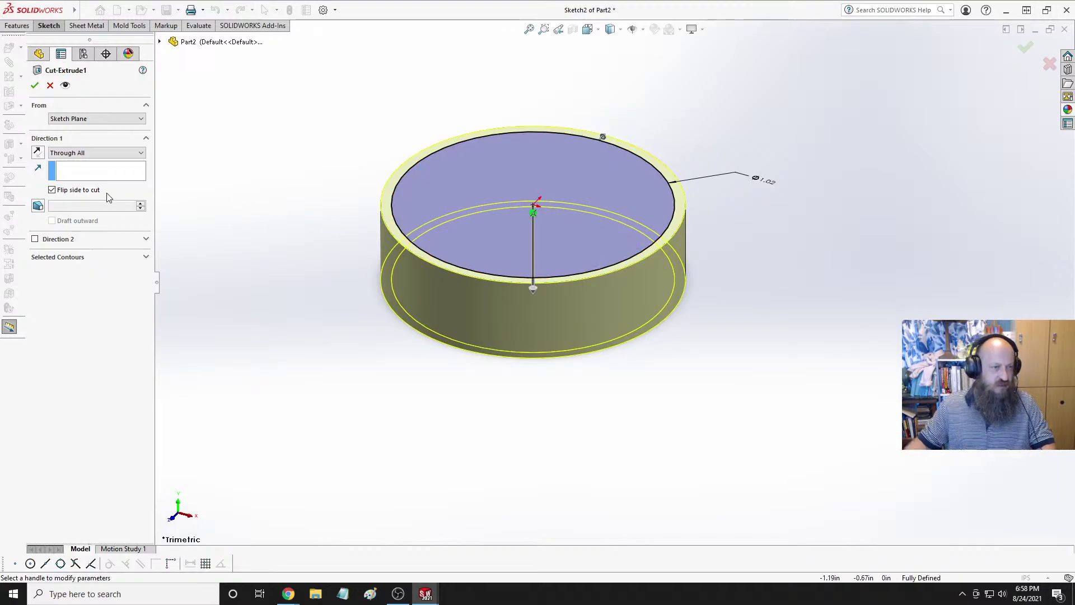
left_click(84, 153)
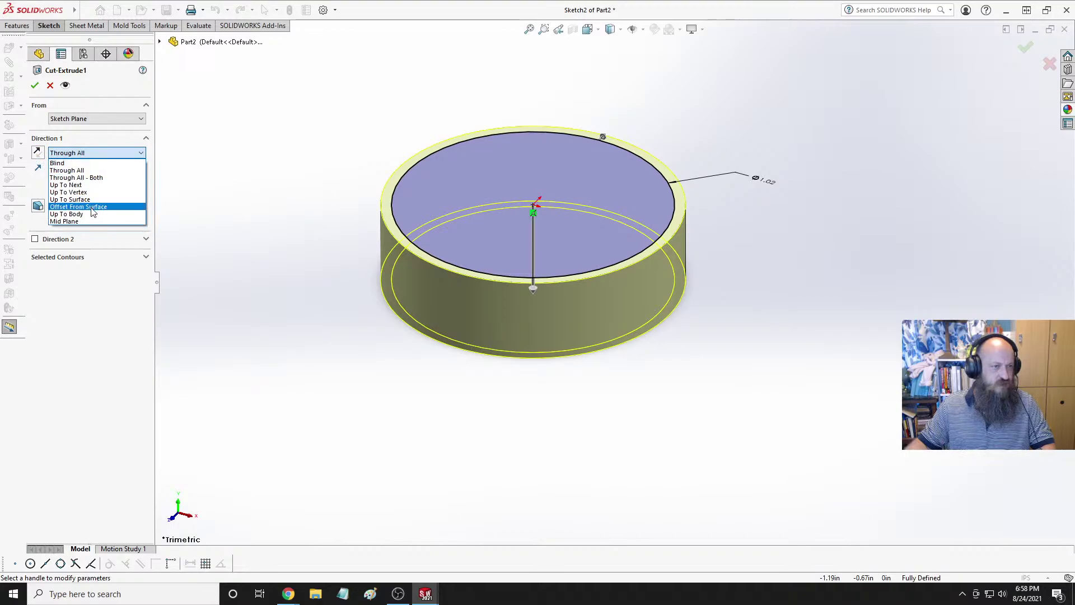
left_click(78, 207)
Pick the disc's underside face as the offset reference, set the offset to 1 mm and accept the edited cut.
mouse_move(511, 247)
middle_mouse_down()
mouse_move(648, 301)
mouse_move(646, 220)
middle_mouse_up()
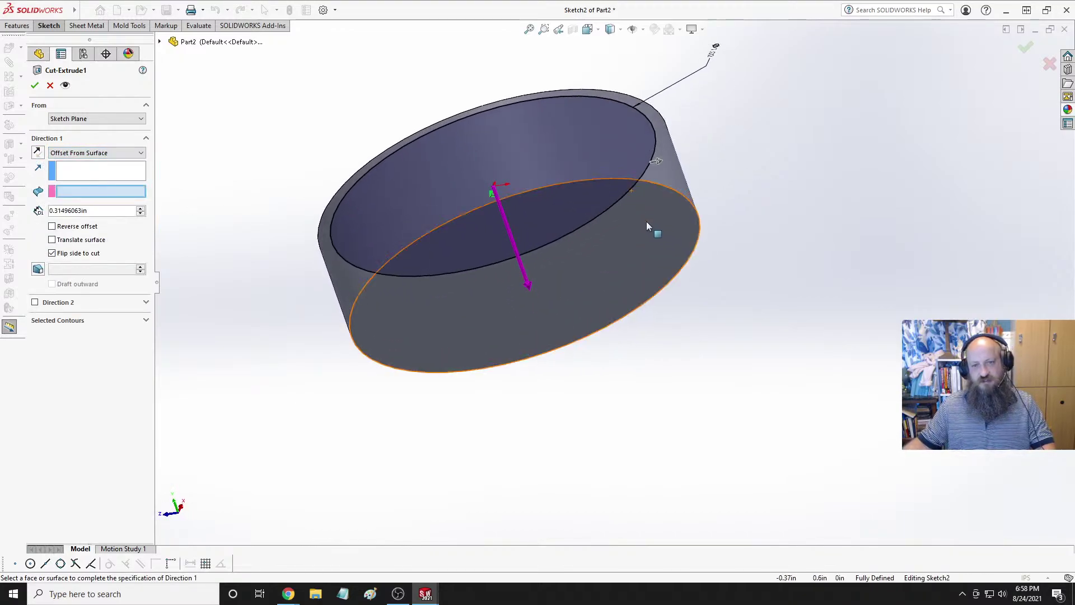
scroll(644, 213, "down", 3)
left_click(637, 187)
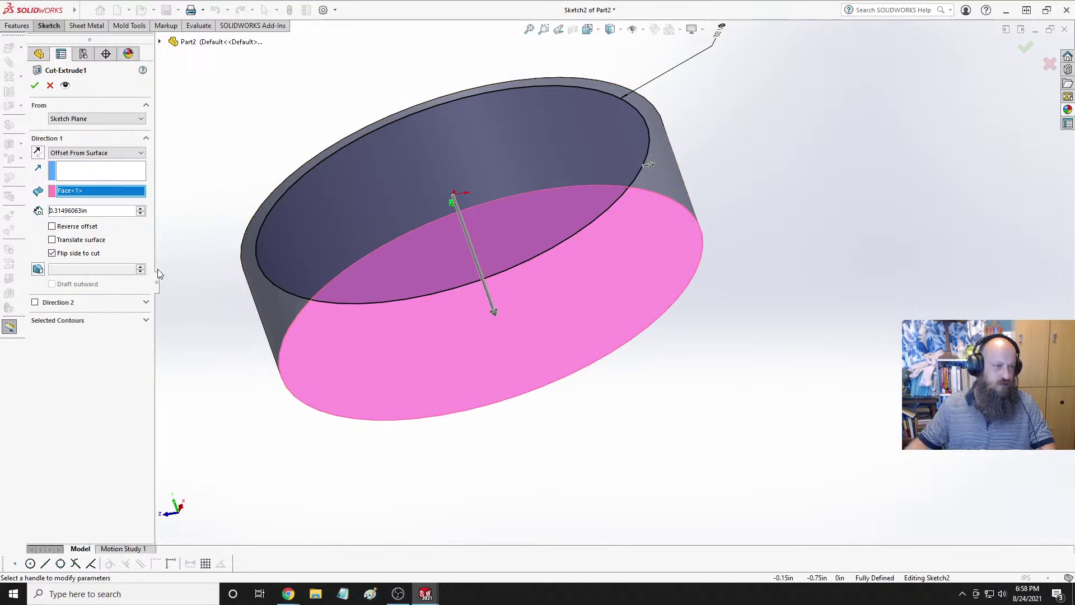
double_click(116, 211)
type("1")
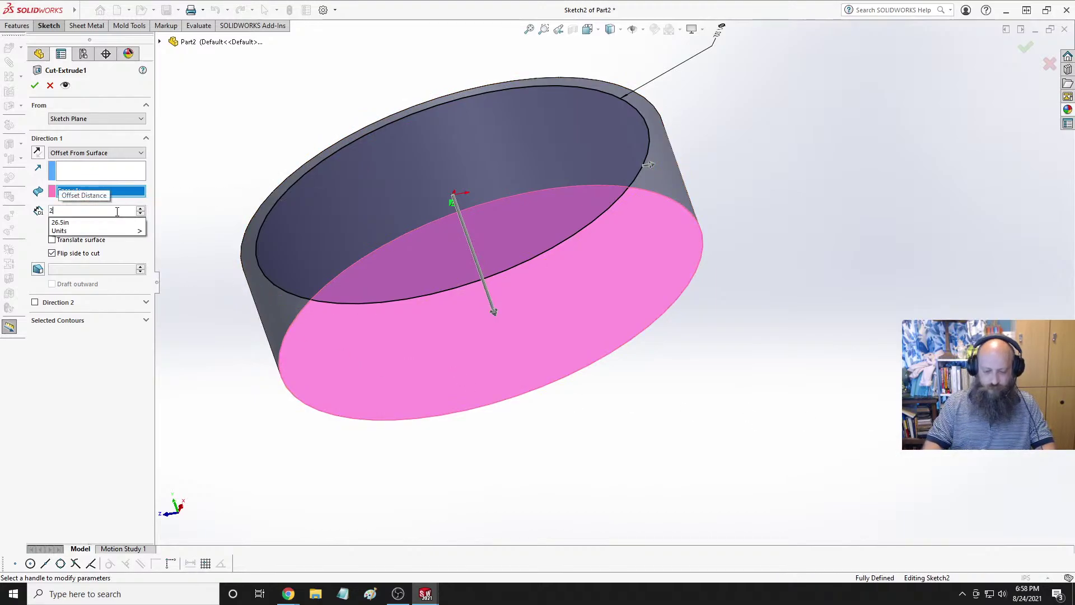
type("mm")
key("Return")
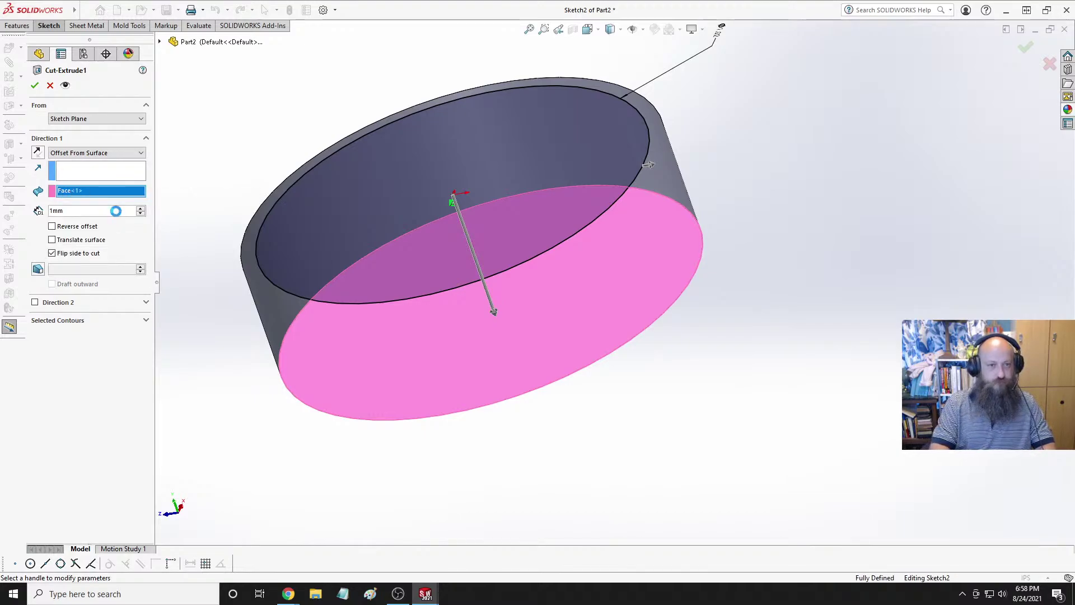
left_click(34, 85)
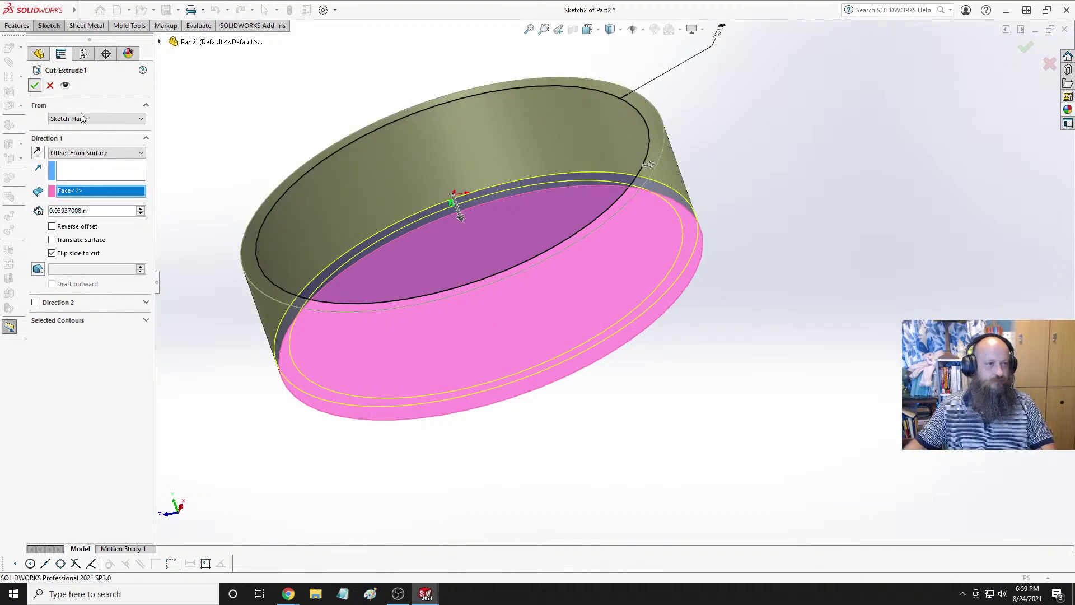
middle_click_drag(507, 316, 604, 297)
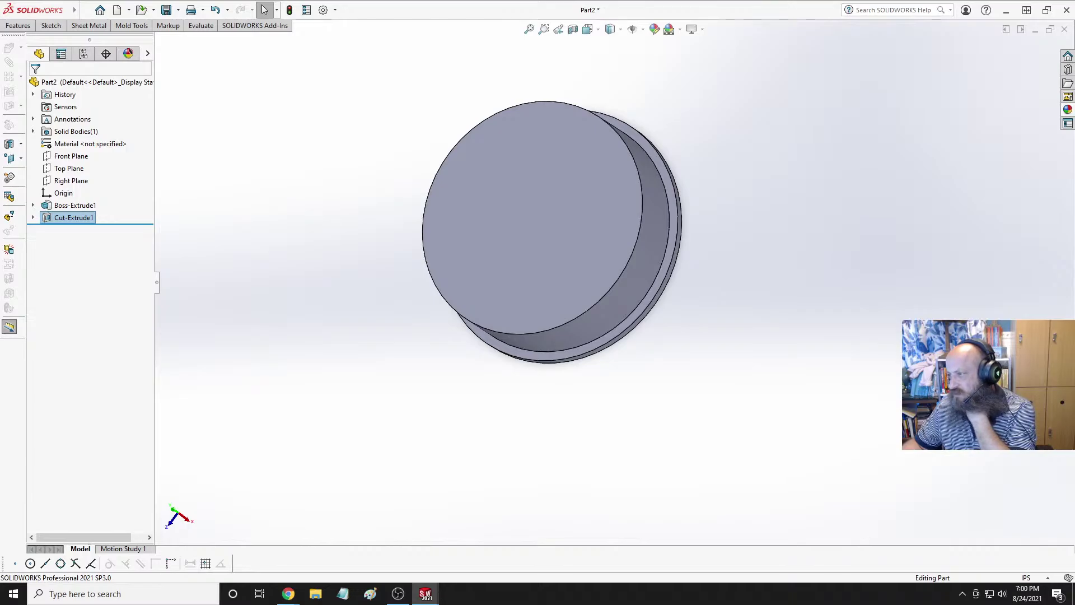
key("alt+Tab")
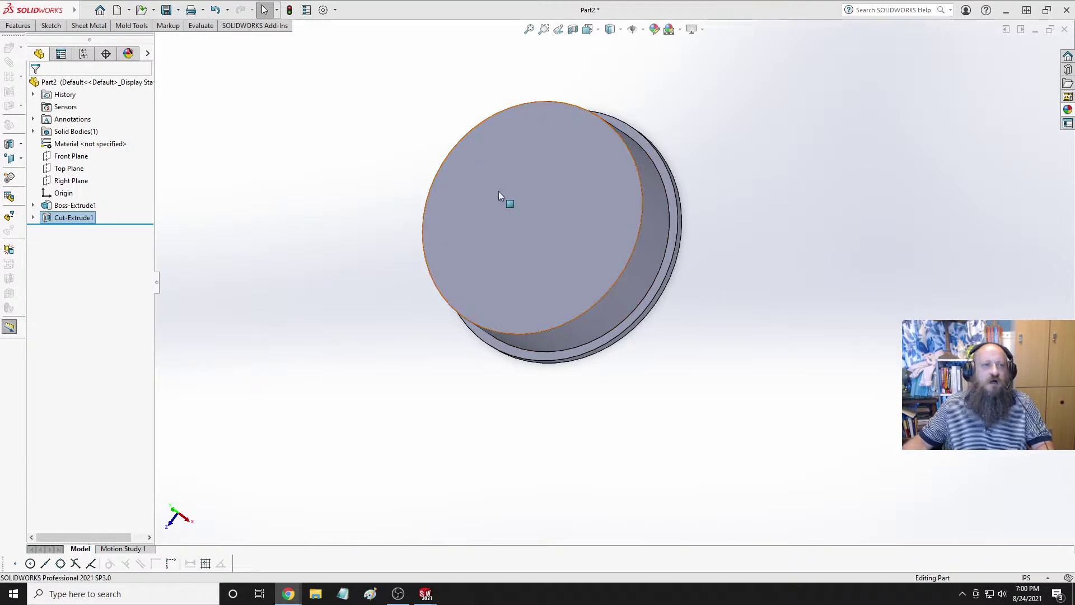
Start a Hole Wizard hole and set its standard to ANSI Metric.
left_click(260, 175)
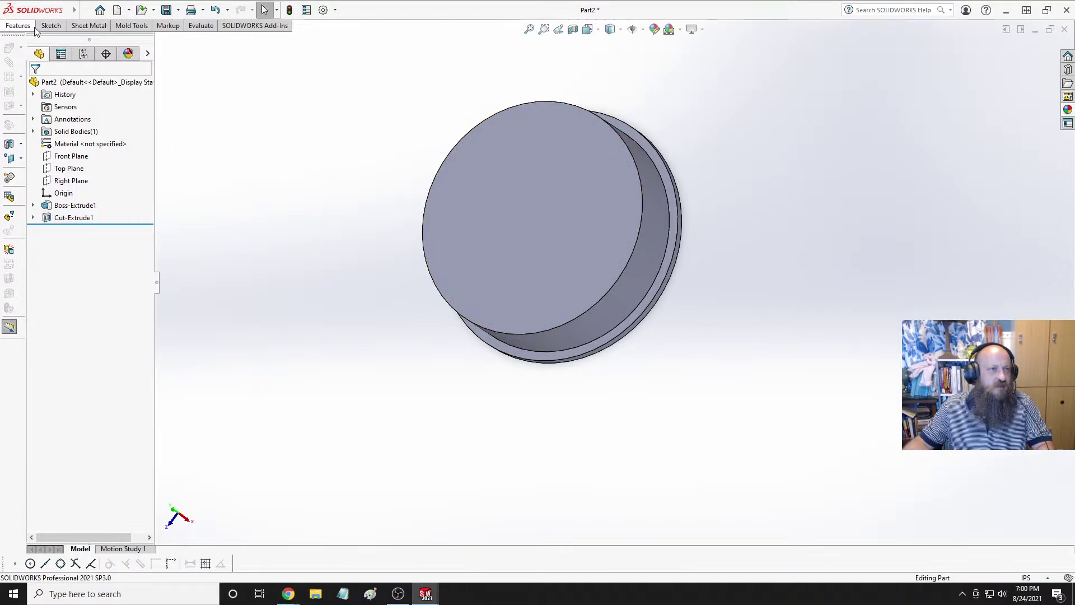
left_click(18, 27)
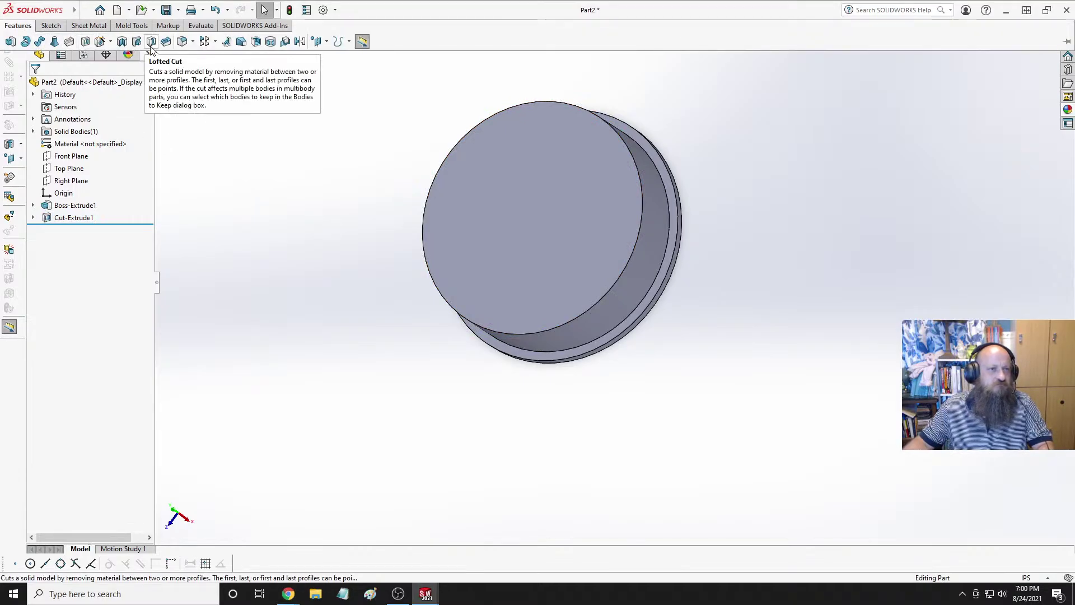
left_click(101, 43)
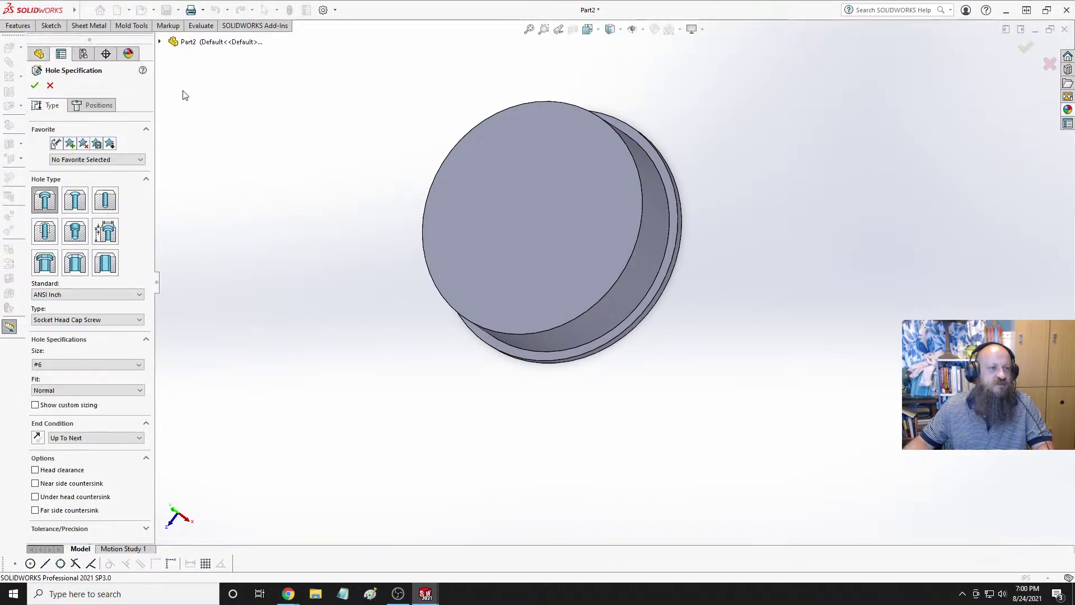
left_click(140, 294)
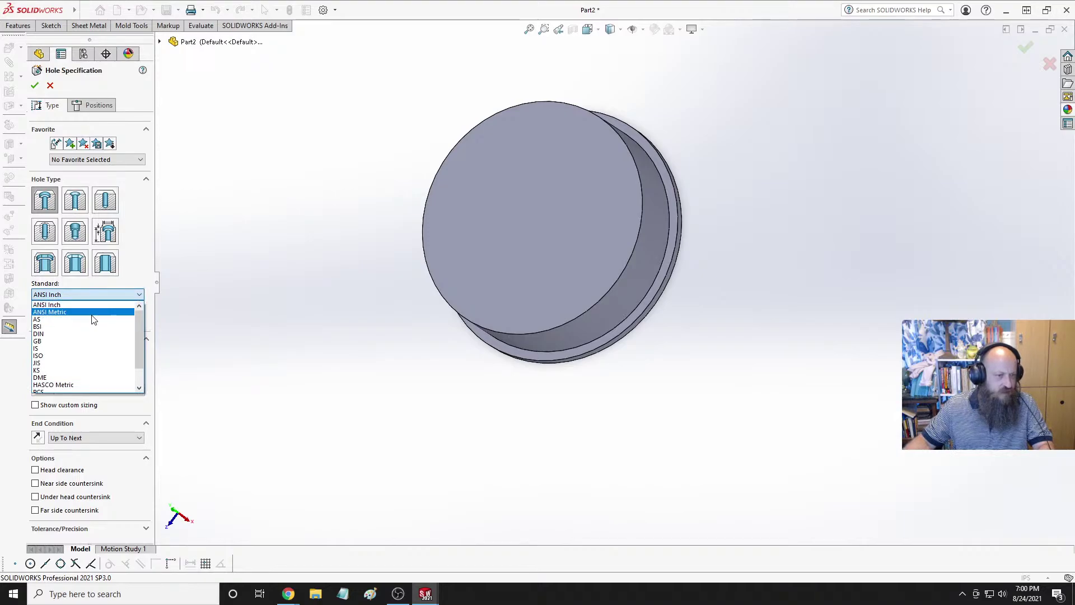
left_click(91, 315)
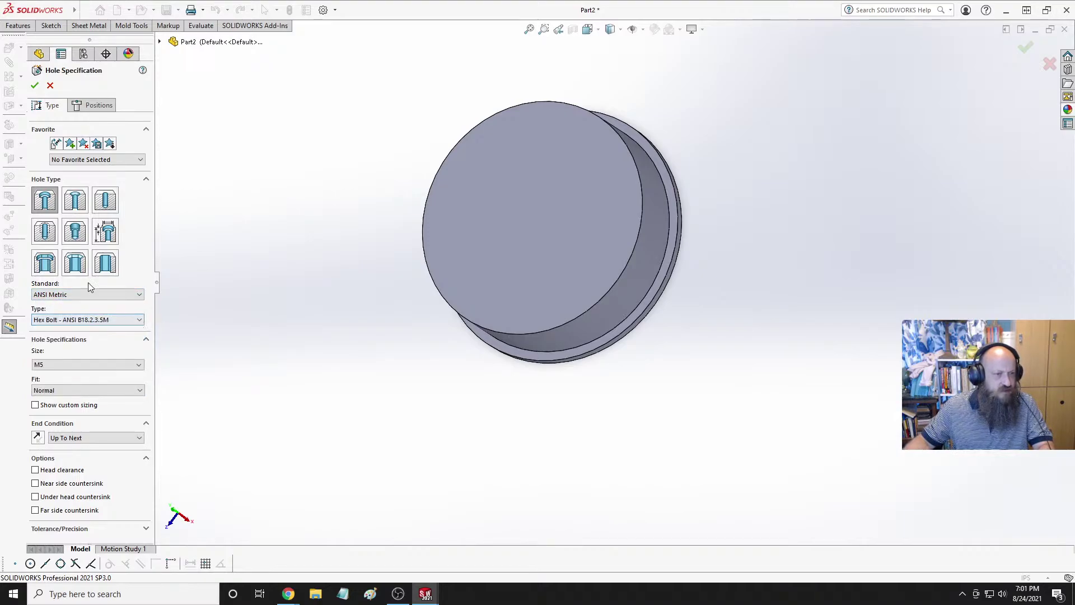
Make the hole a straight tap of type Bottoming Tapped Hole, size M10x1.5.
left_click(44, 231)
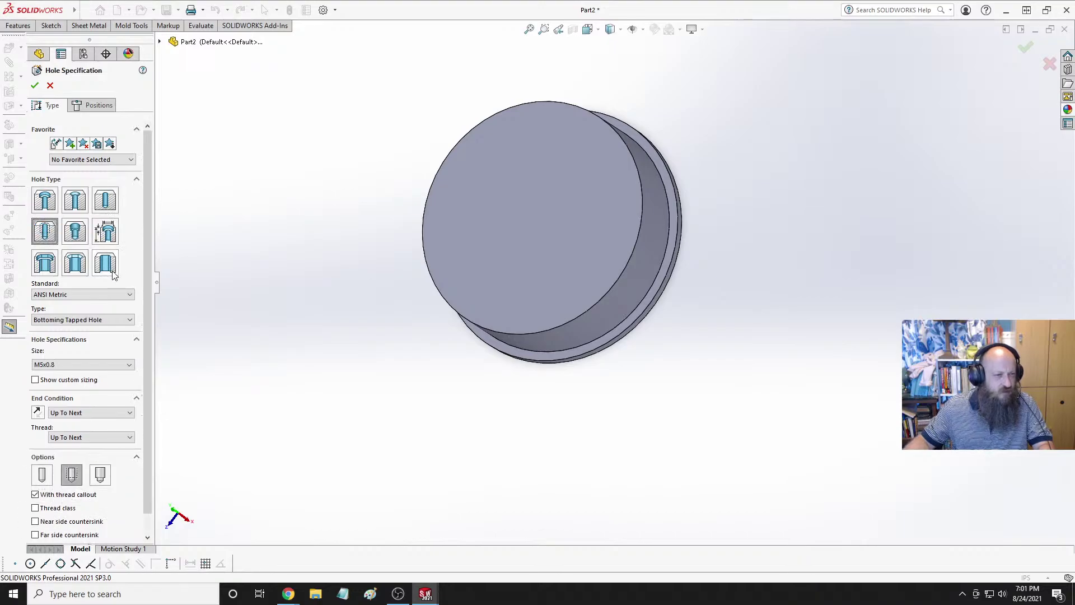
left_click(83, 322)
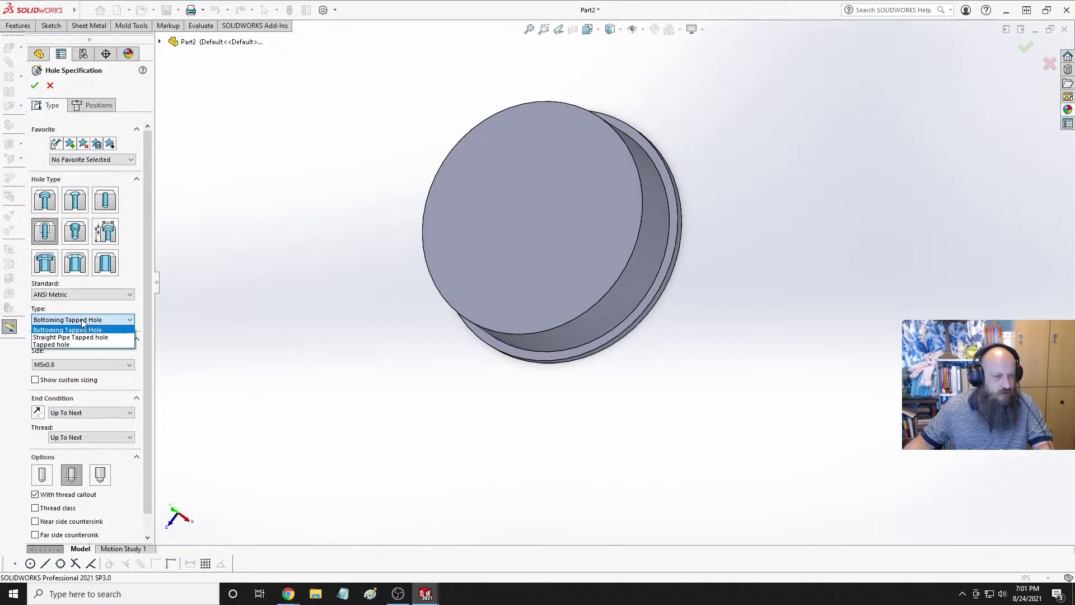
left_click(93, 330)
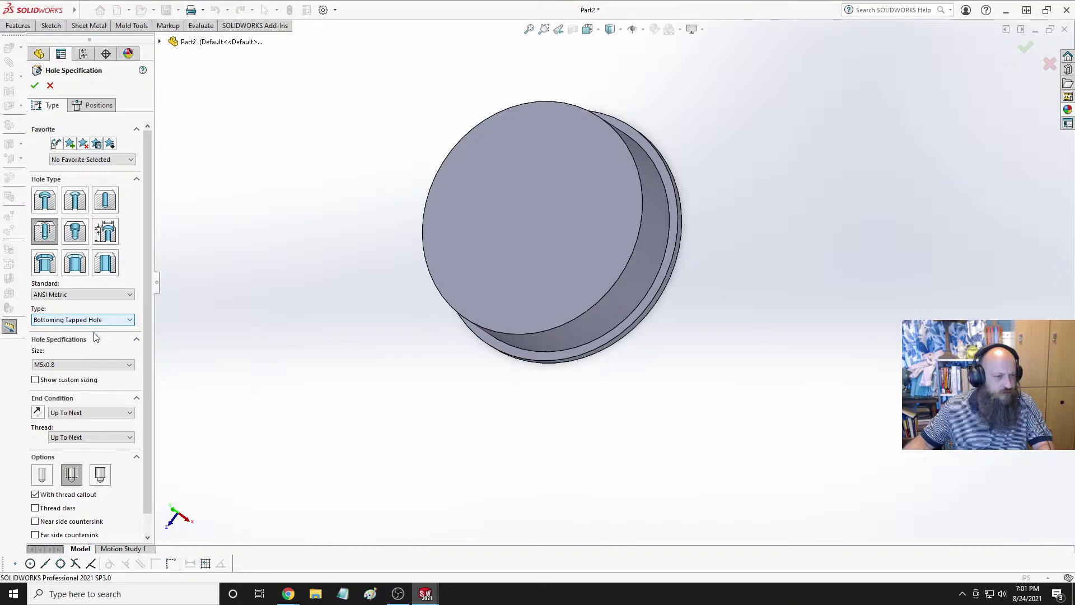
left_click(77, 367)
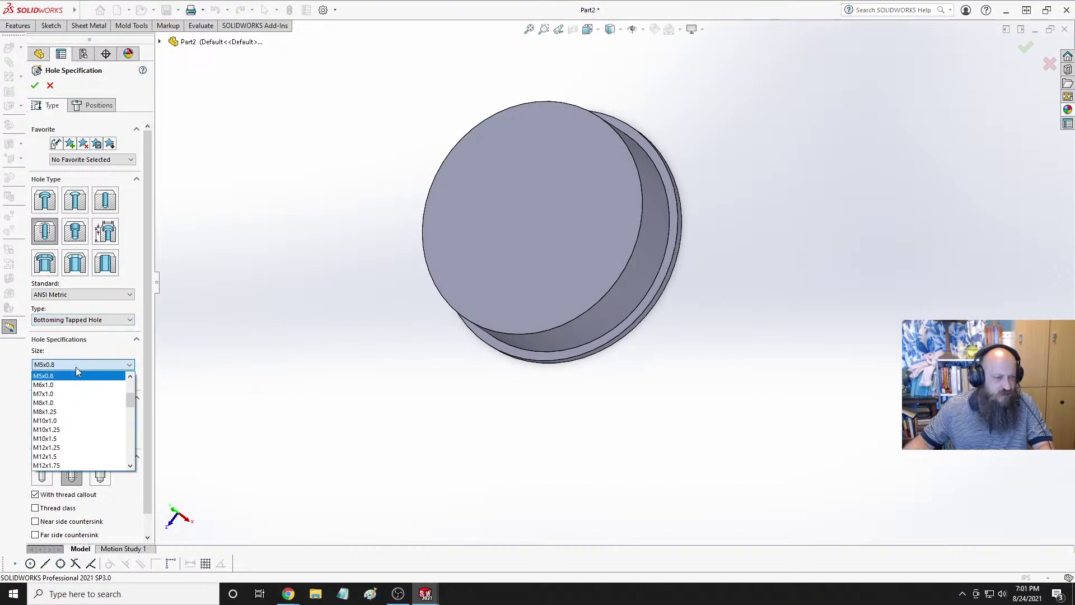
left_click(72, 438)
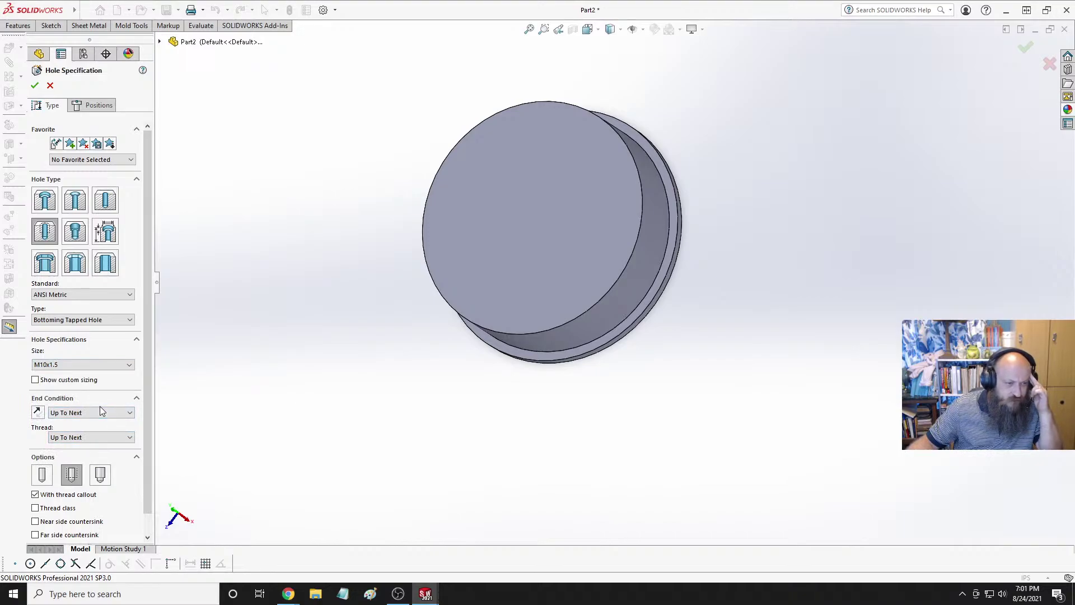
Try the Through All and Offset From Surface end conditions for the hole, and set it to Blind.
left_click(98, 413)
left_click(95, 420)
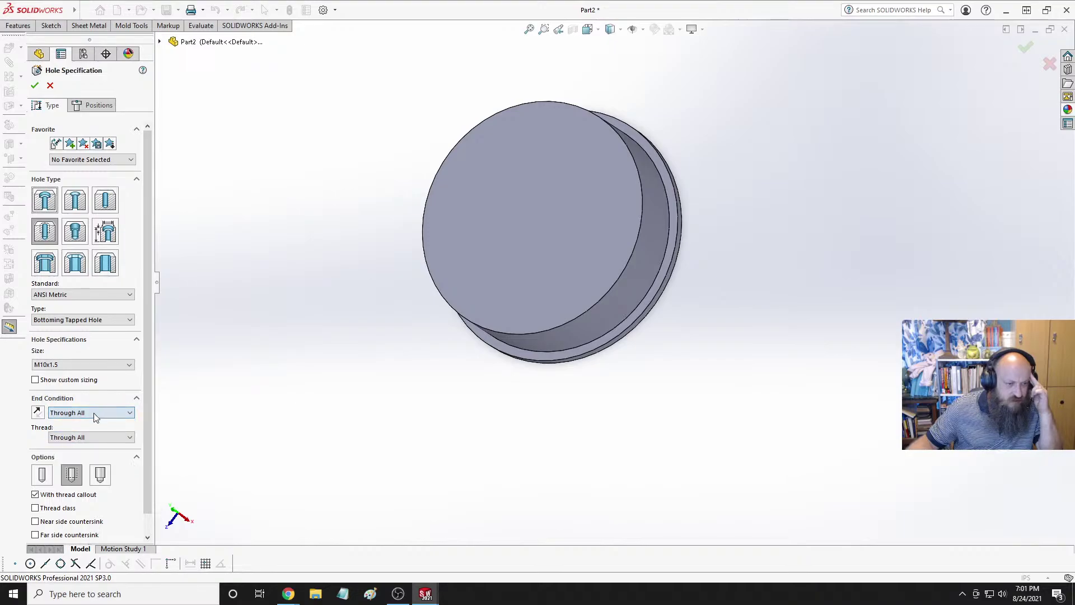
scroll(96, 412, "down", 3)
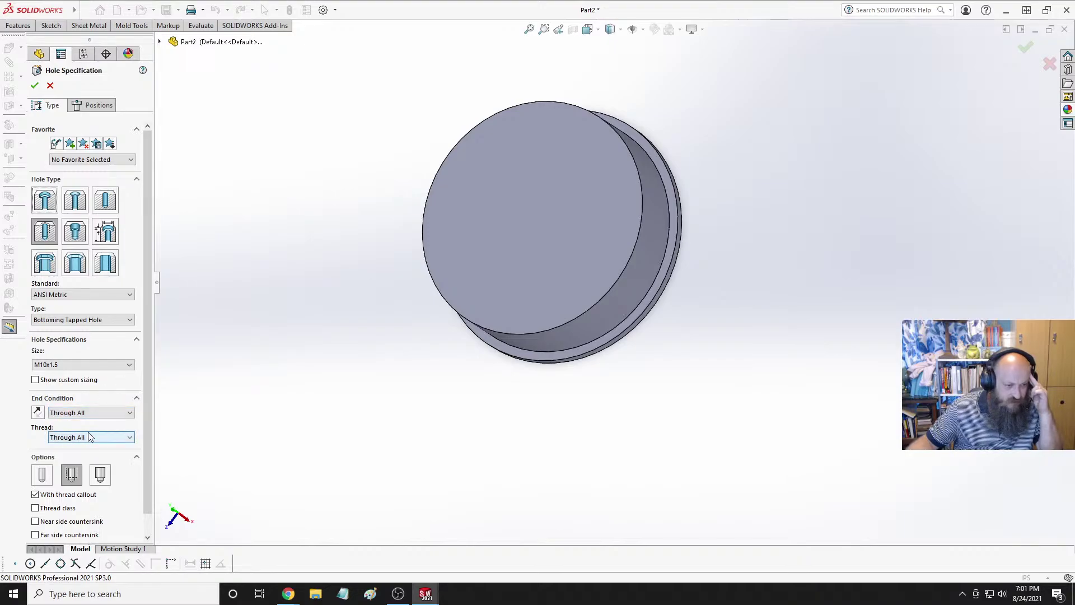
scroll(87, 412, "down", 1)
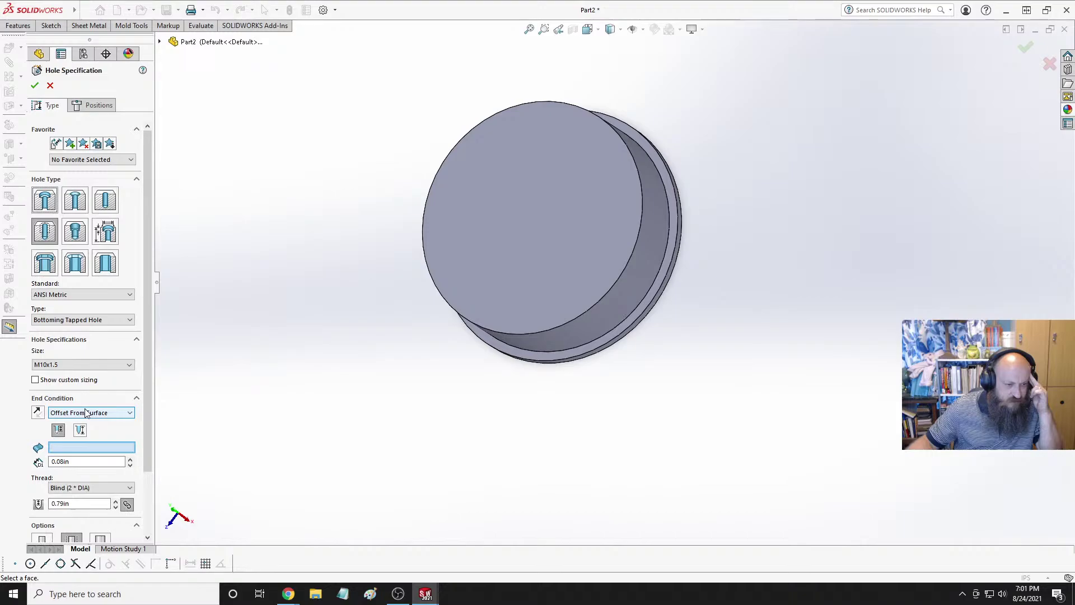
scroll(87, 412, "up", 5)
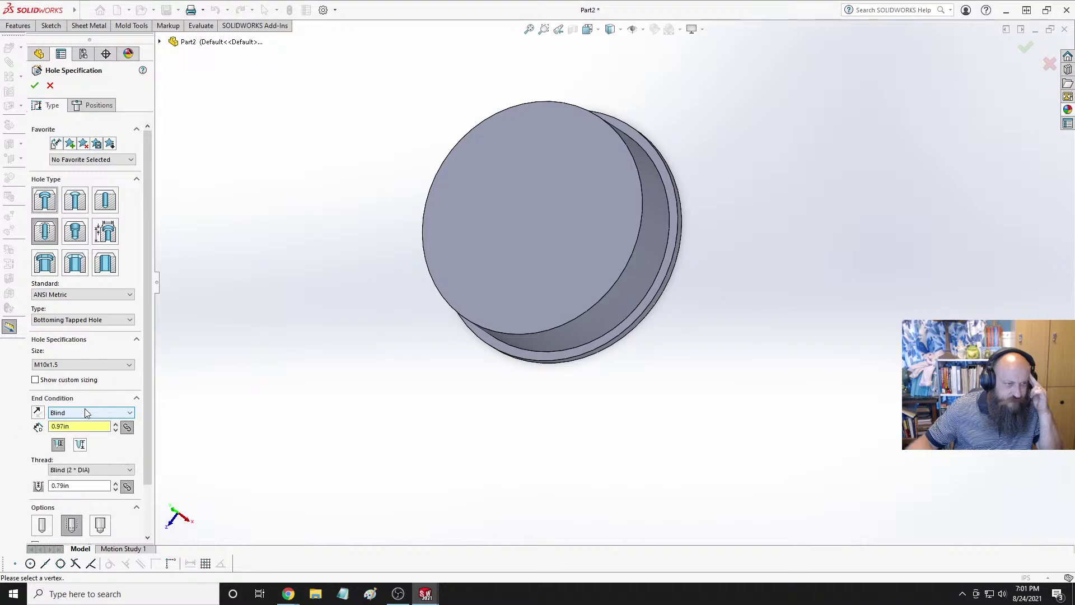
Place the tapped hole on the body's flat end face at the origin and accept it.
left_click(105, 108)
left_click(550, 203)
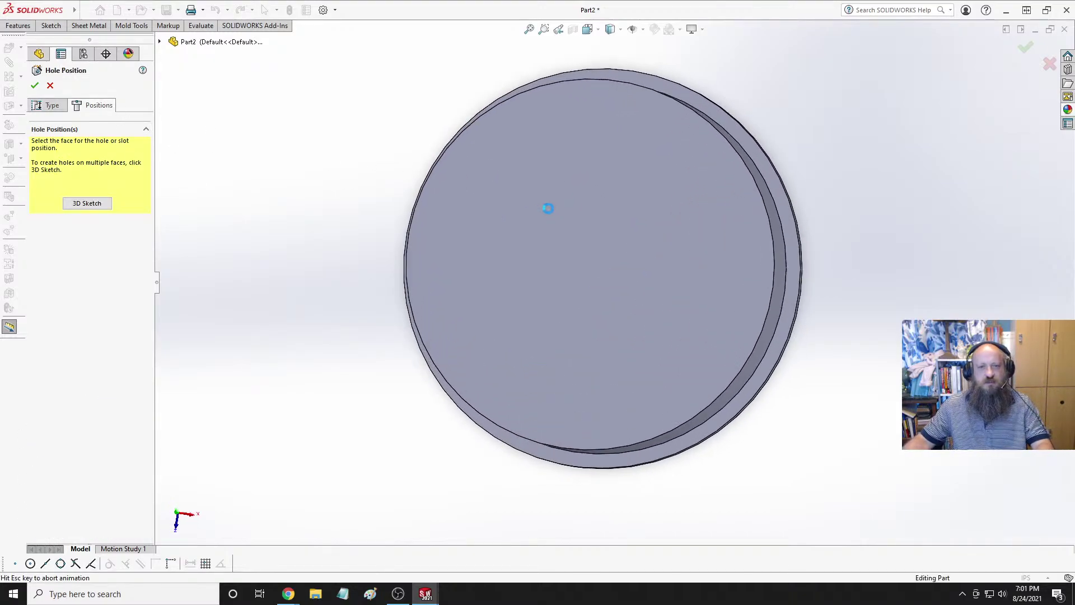
left_click(614, 282)
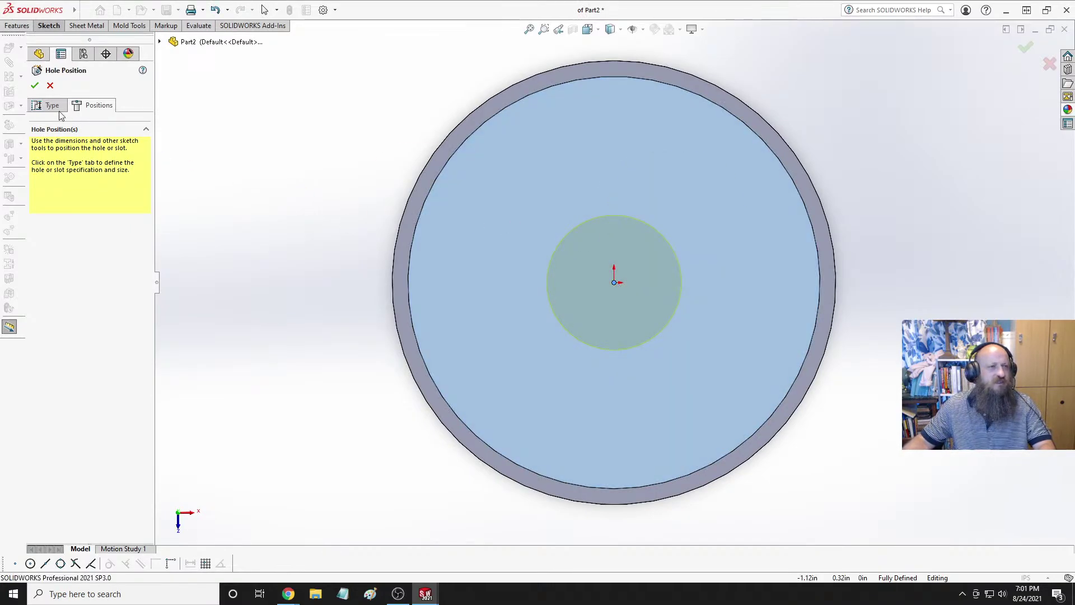
left_click(35, 86)
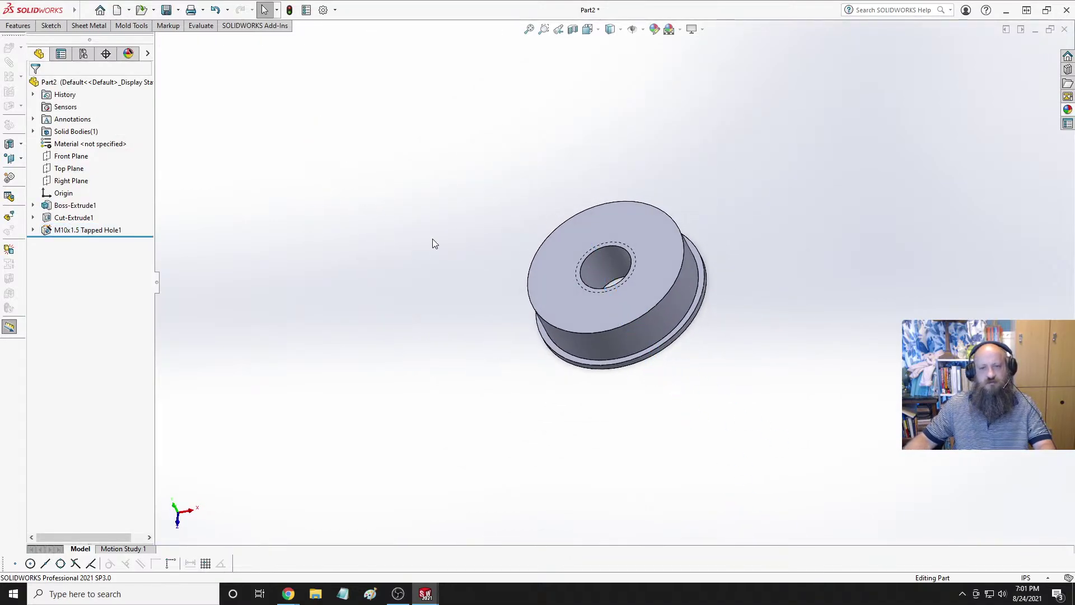
Start a 45° angle-distance chamfer on the outer edge of the body's end face.
middle_click_drag(692, 223, 699, 328)
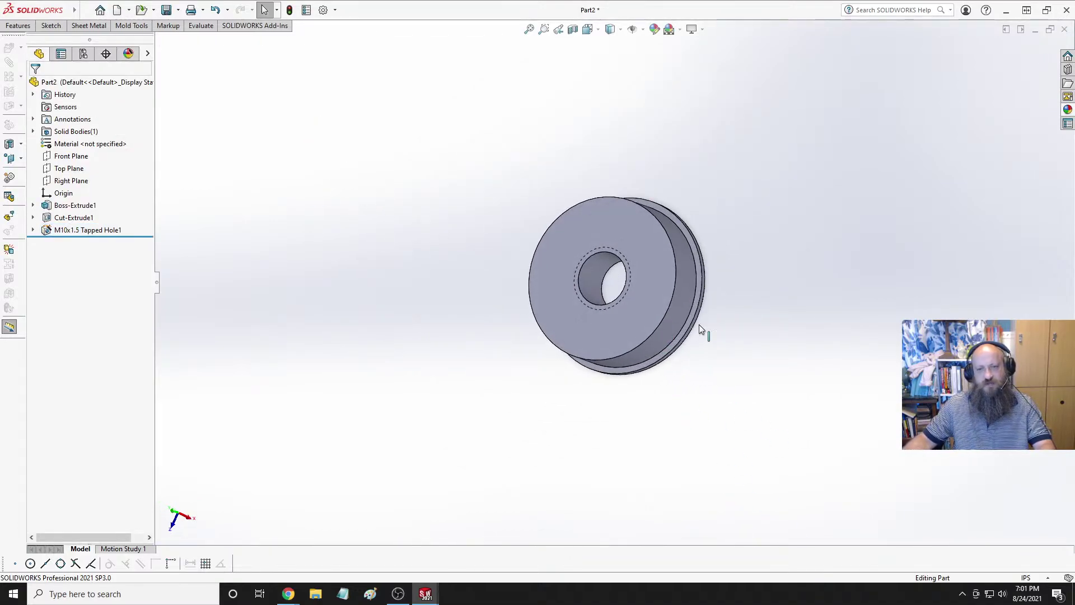
middle_click_drag(794, 287, 707, 267)
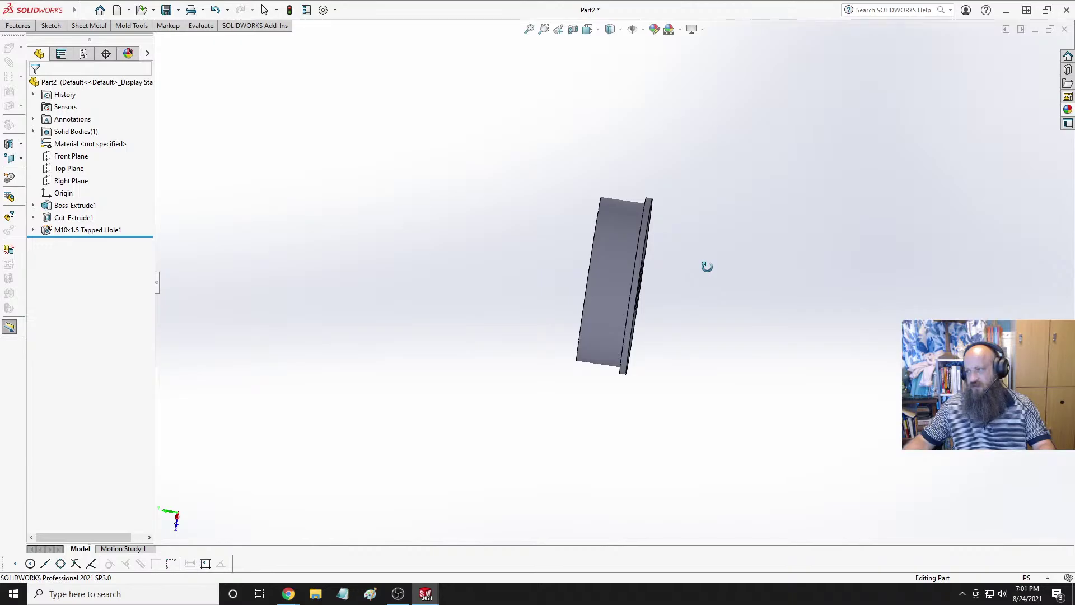
middle_click_drag(707, 266, 684, 269)
left_click(20, 25)
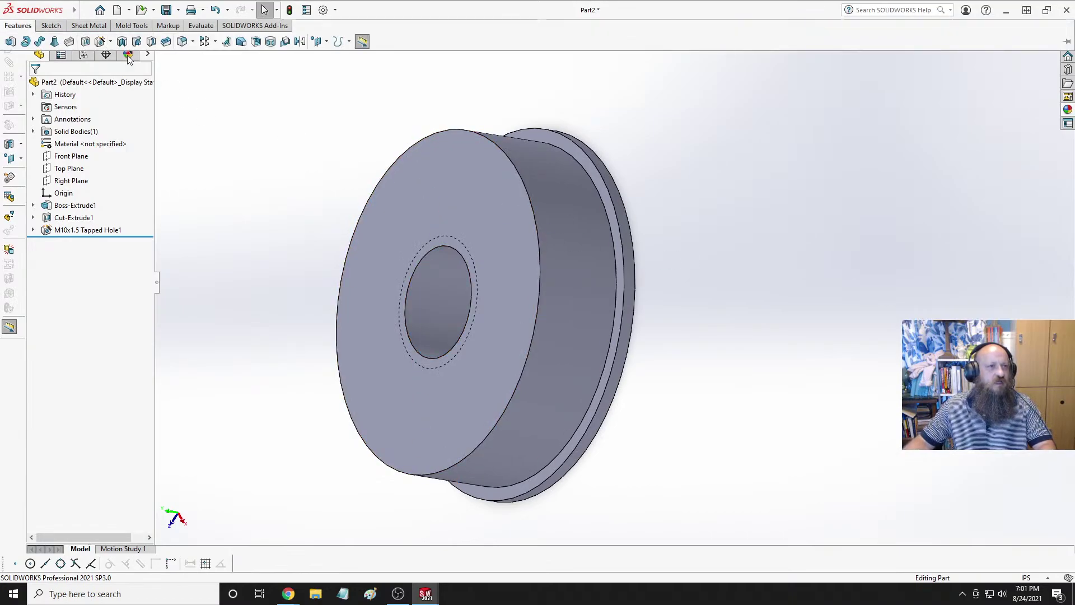
left_click(192, 42)
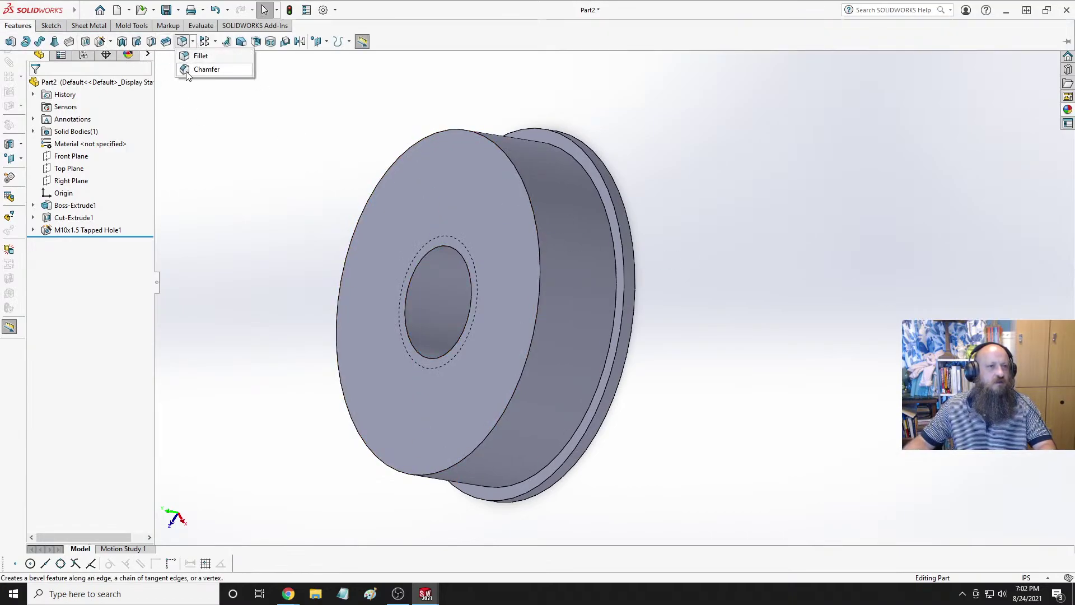
left_click(198, 68)
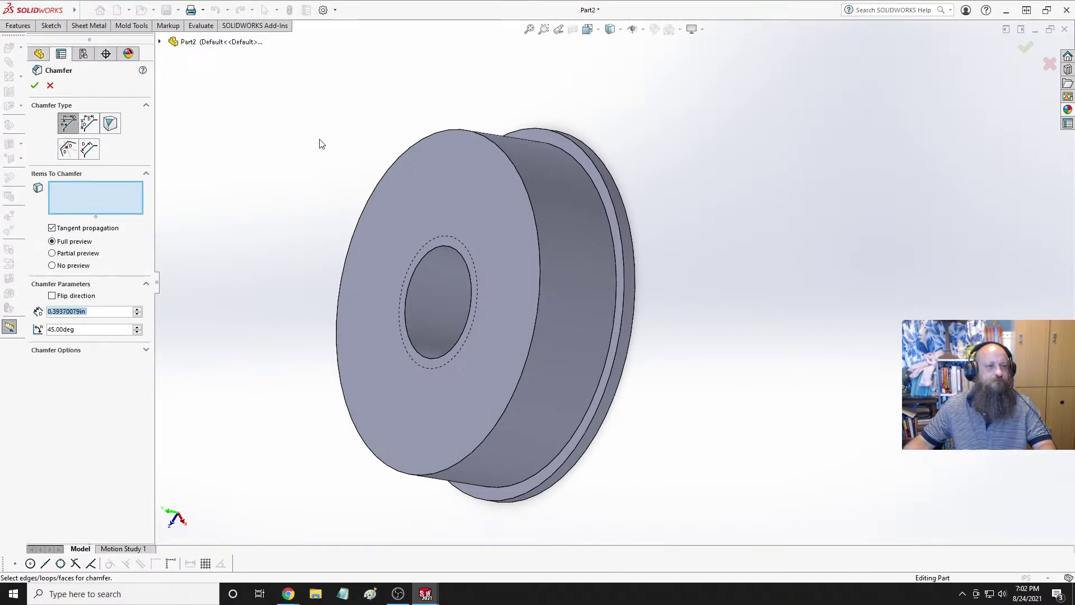
middle_click_drag(326, 132, 338, 202)
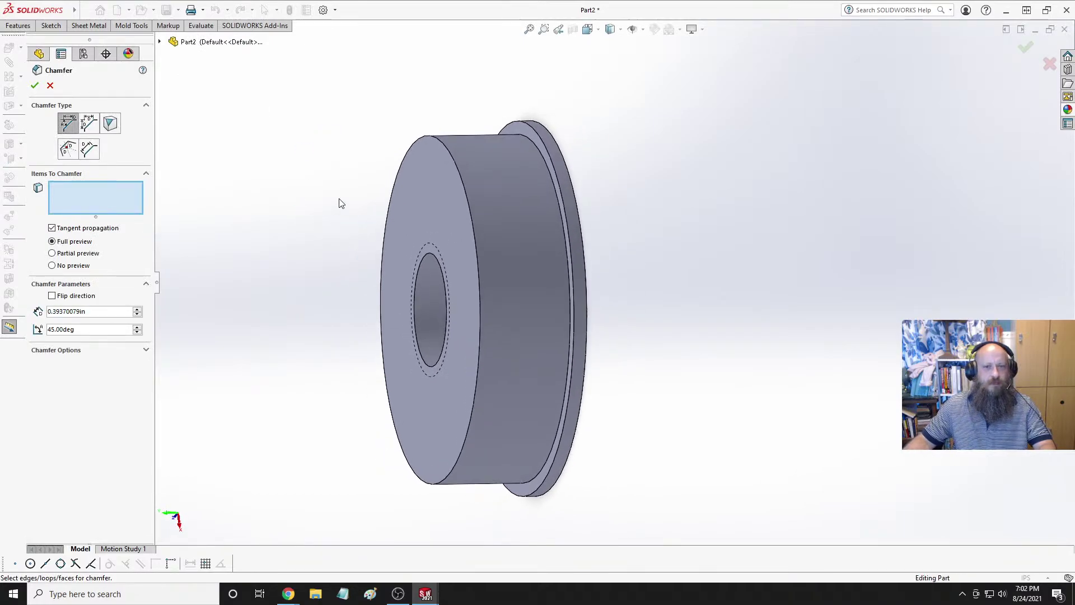
left_click(445, 147)
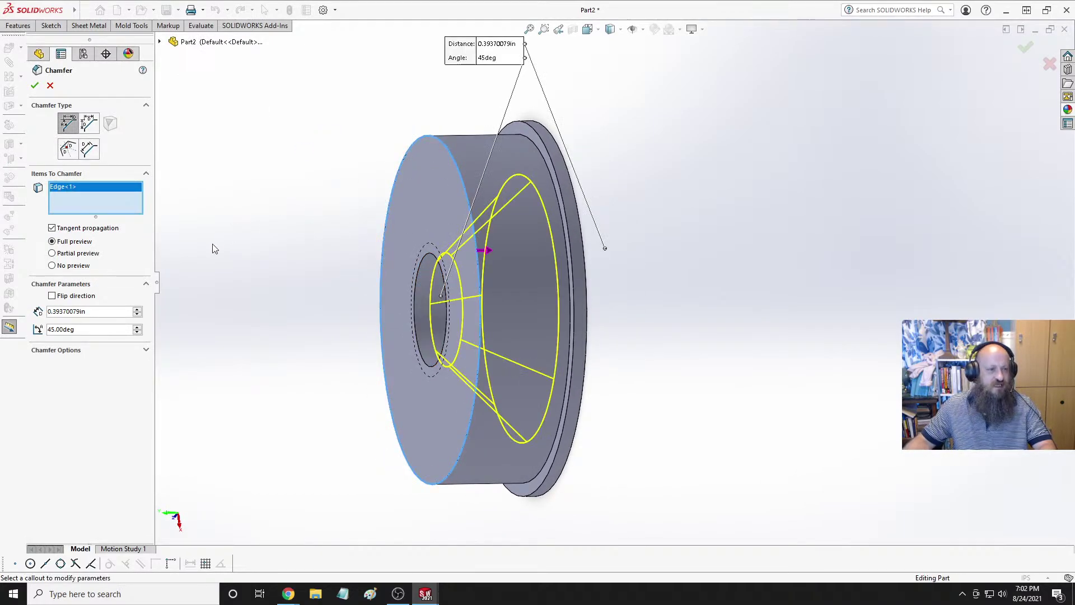
Try chamfer distances of 0.2 mm and 0.5 mm on the body's outer edge.
left_click(109, 311)
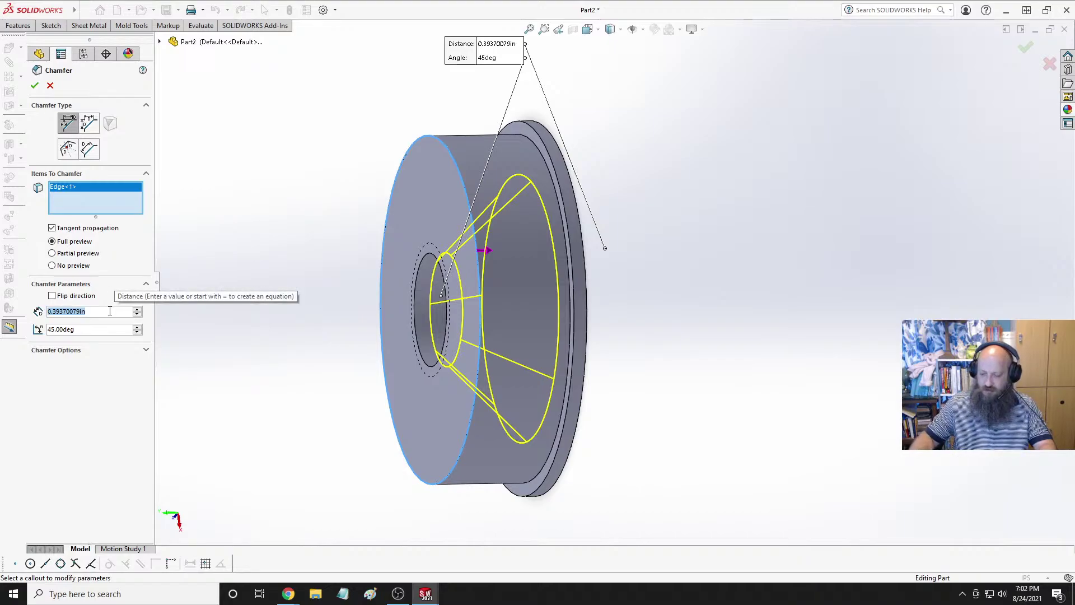
type(".")
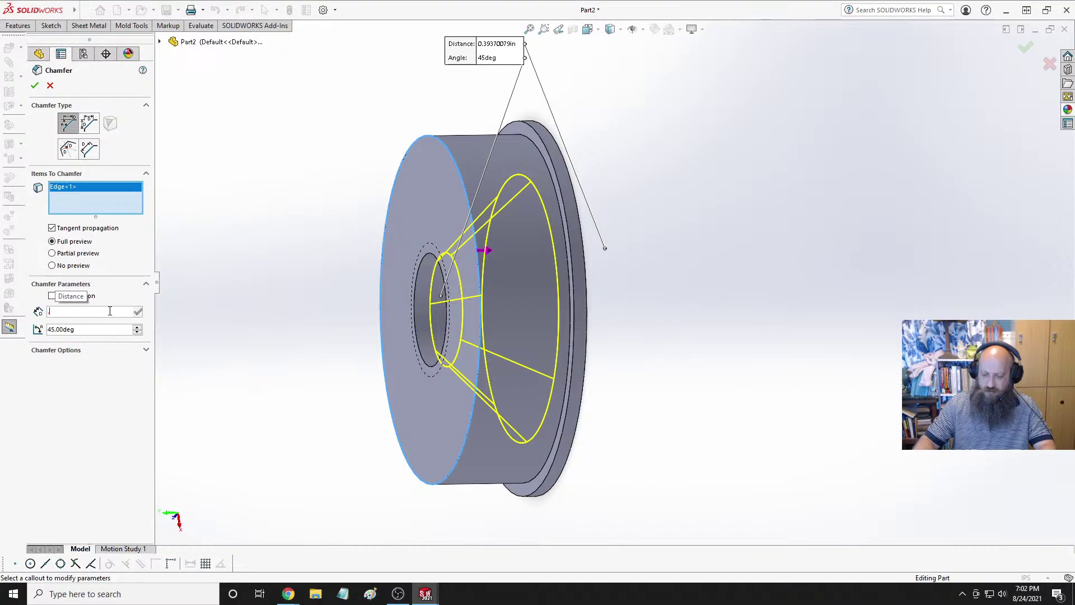
type("2")
key("Return")
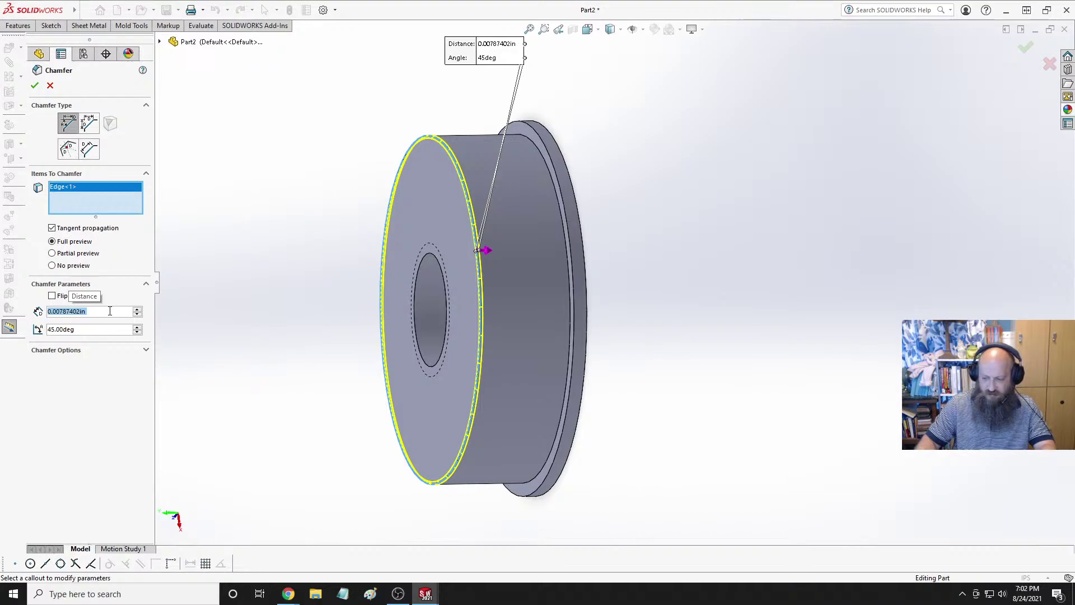
type(".5")
key("Return")
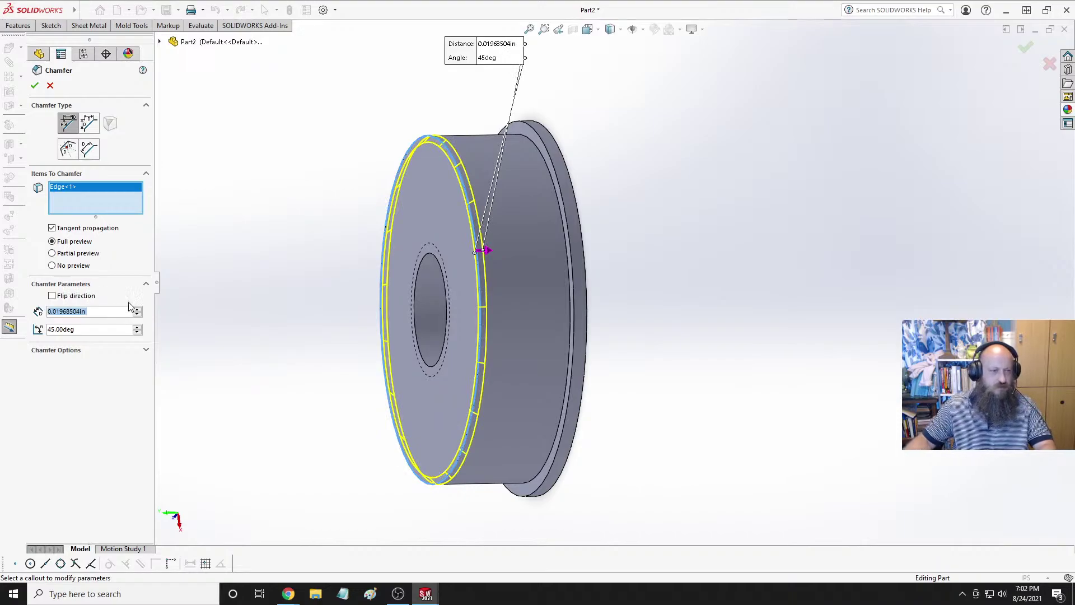
Add the tapped hole's rim and the flange's outer underside edge to the chamfer, removing the wrongly picked flange edge.
middle_click_drag(308, 281, 478, 279)
left_click(478, 276)
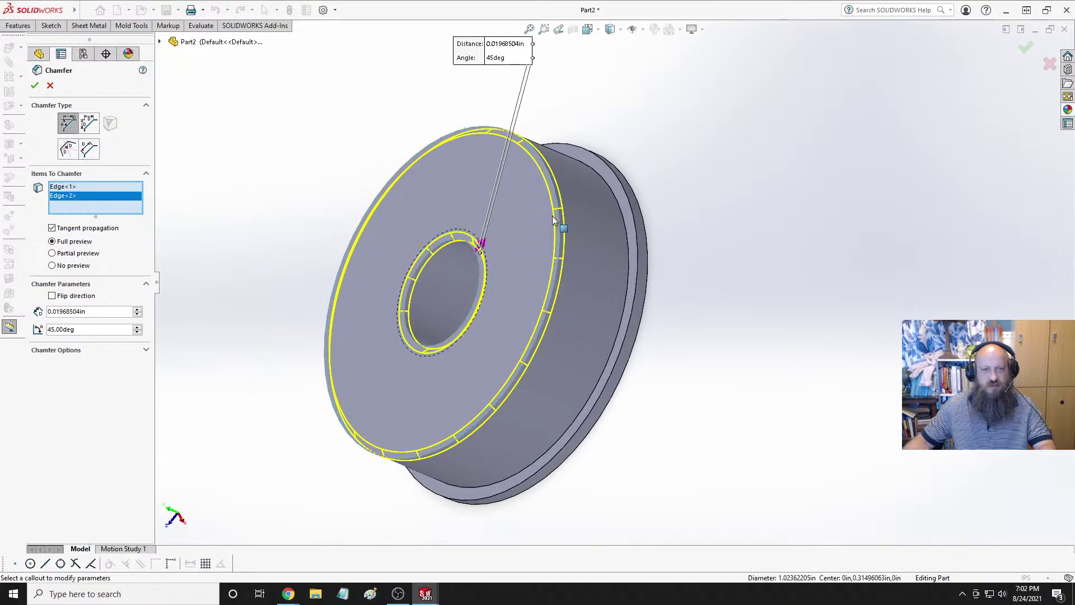
middle_click_drag(384, 251, 530, 286)
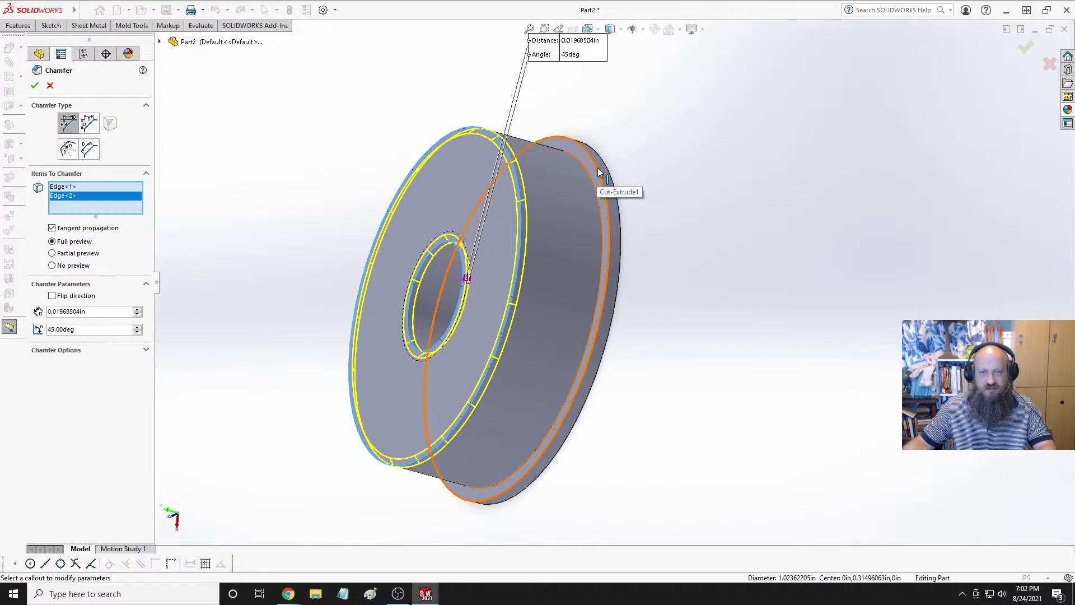
left_click(611, 189)
middle_click_drag(654, 200, 581, 207)
scroll(632, 171, "down", 4)
left_click(582, 190)
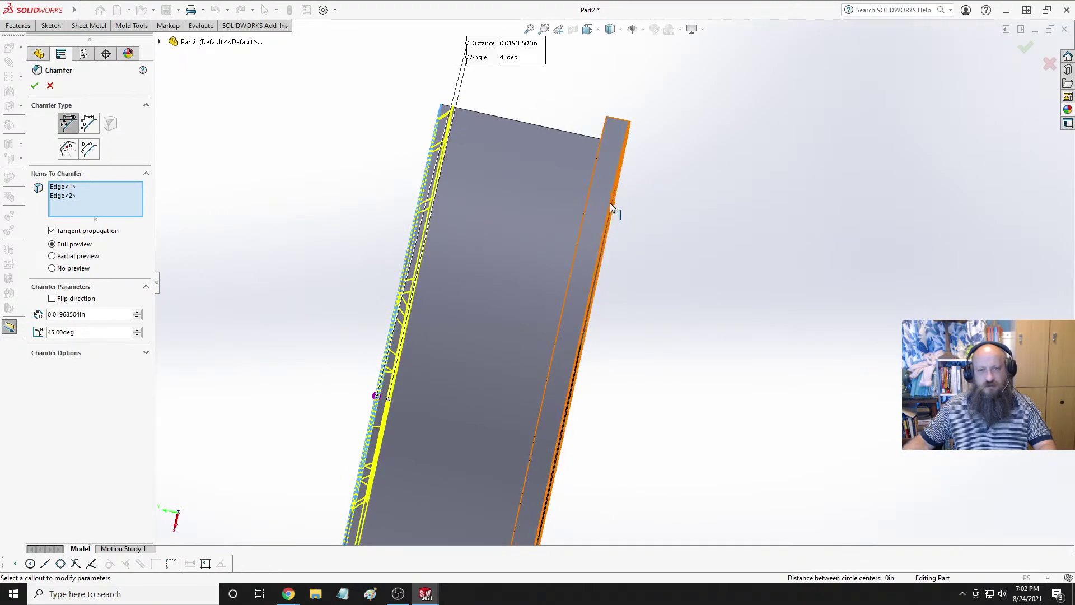
left_click(615, 208)
middle_click_drag(672, 209, 627, 313)
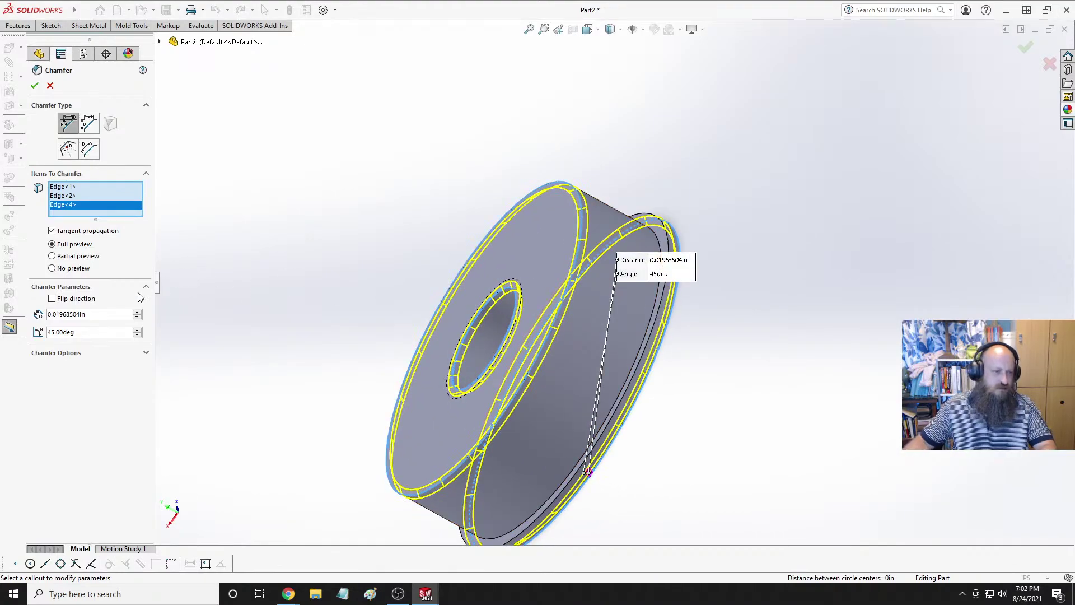
Set the chamfer distance for the three selected edges to 0.15 mm.
double_click(95, 314)
type(".")
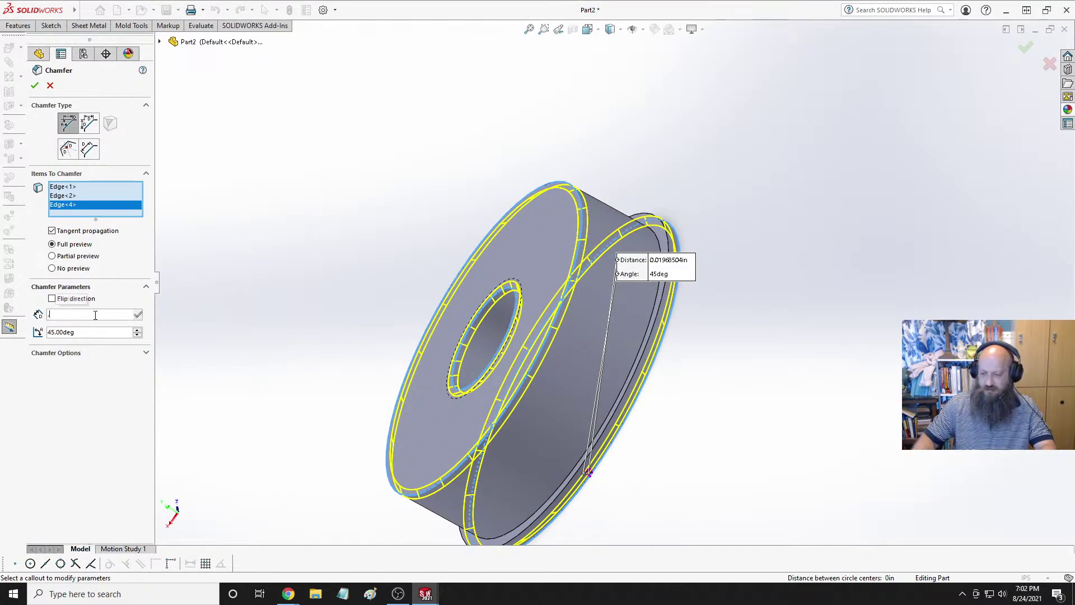
type("15")
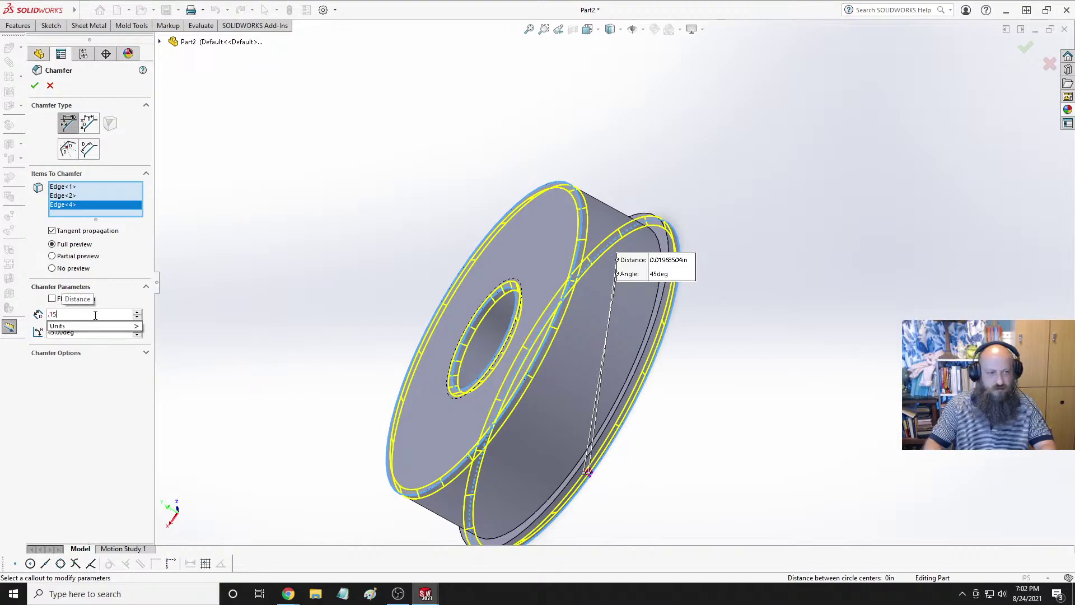
key("Return")
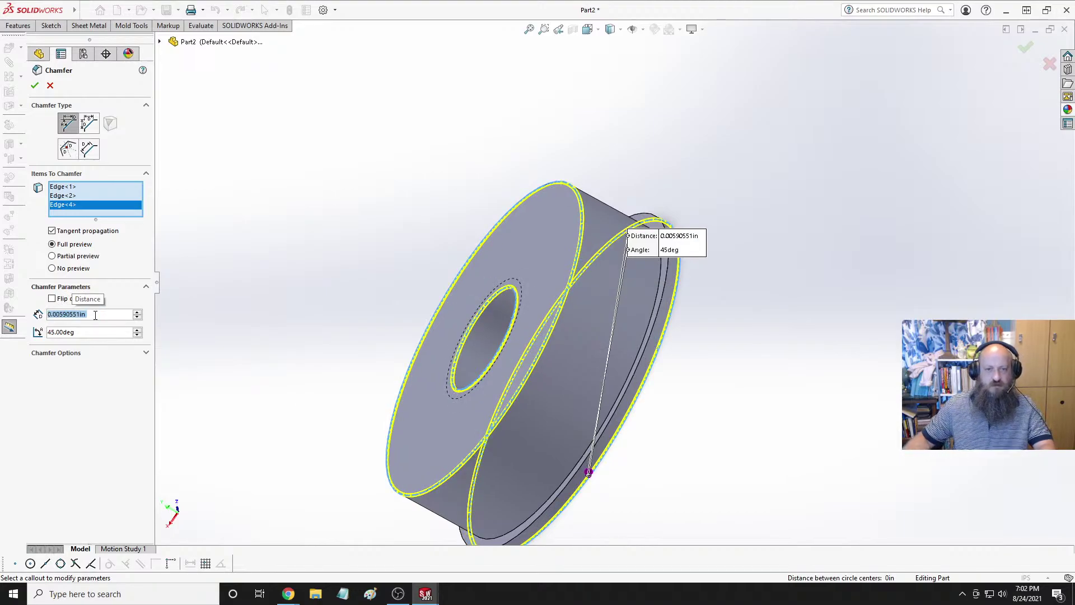
Set the chamfer distance to 0.2 mm, add the flange's remaining outer edge to the selection and apply the chamfer.
type(".2")
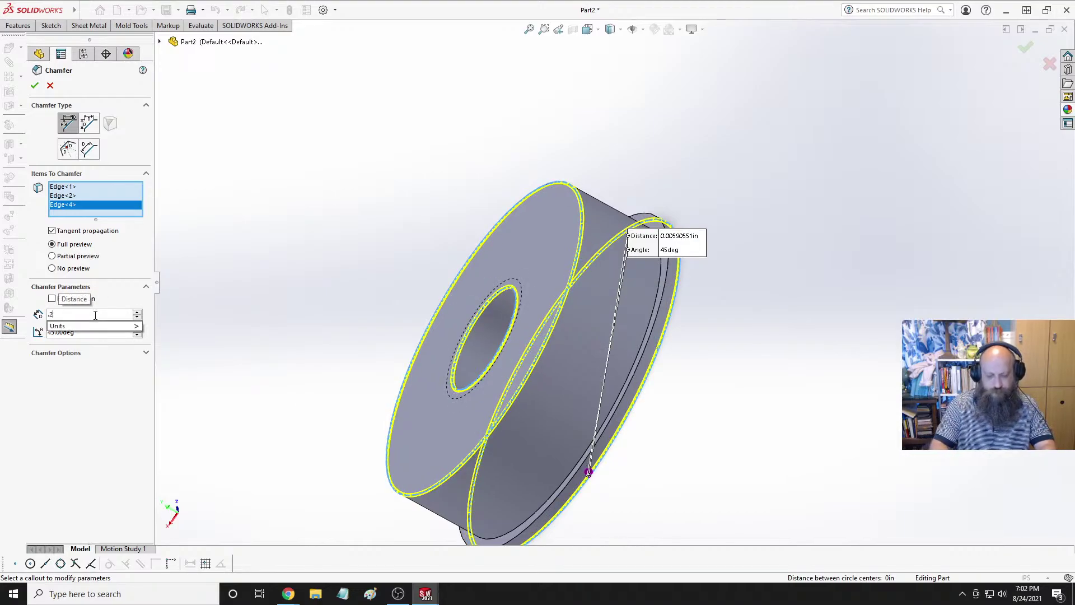
key("Return")
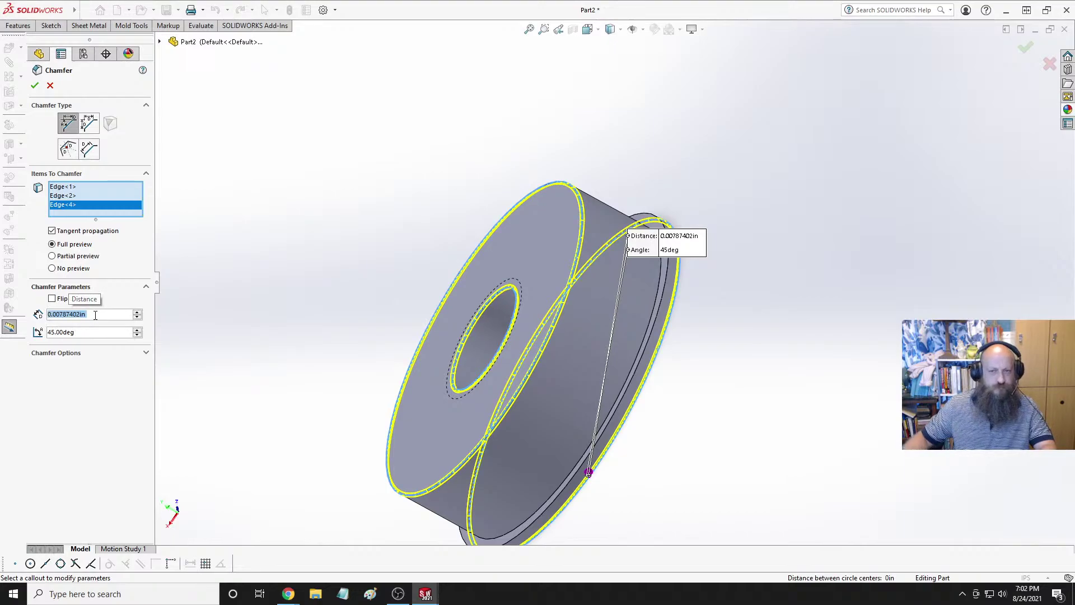
middle_click_drag(570, 272, 542, 300)
scroll(719, 156, "down", 4)
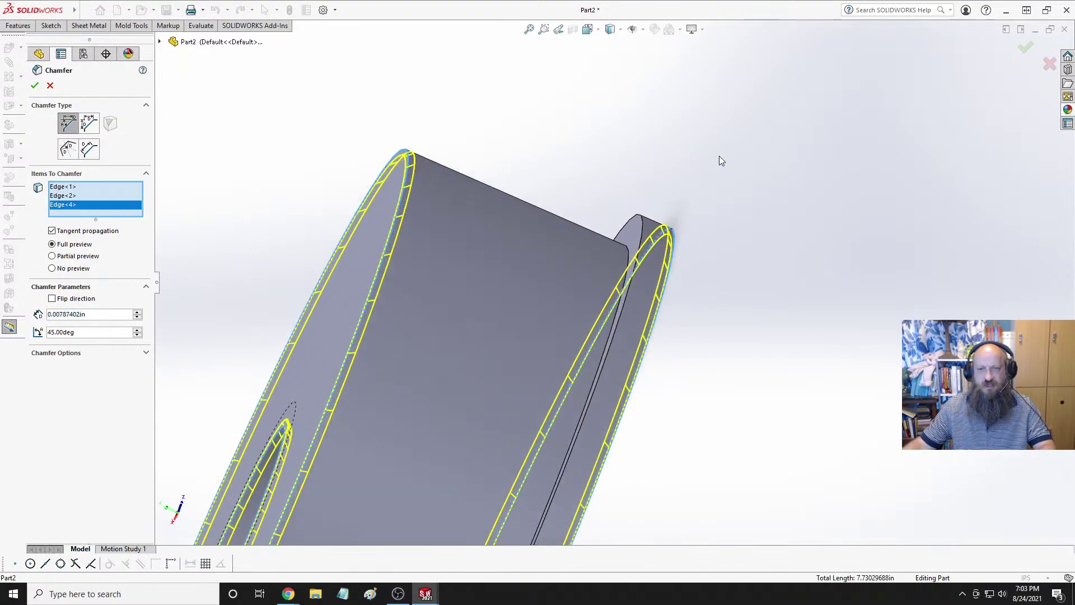
left_click(638, 225)
middle_click_drag(529, 348, 616, 324)
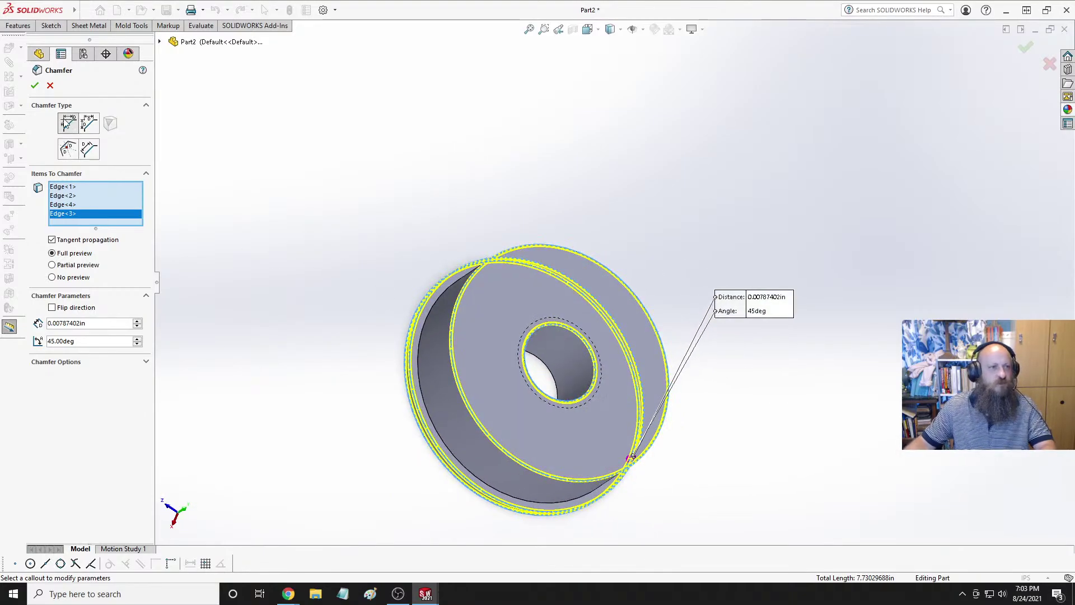
left_click(35, 86)
scroll(522, 247, "up", 2)
left_click(681, 224)
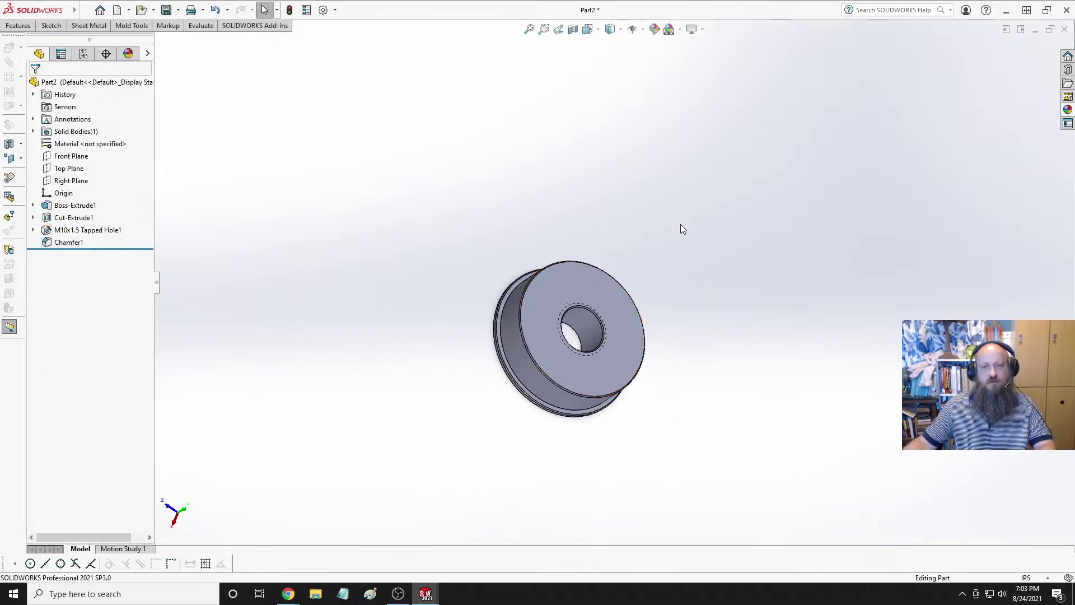
Save the part in isometric view as Enduro10m-1.5mmThreadedBearing in the Fantasy Rig folder.
key("space")
left_click(645, 104)
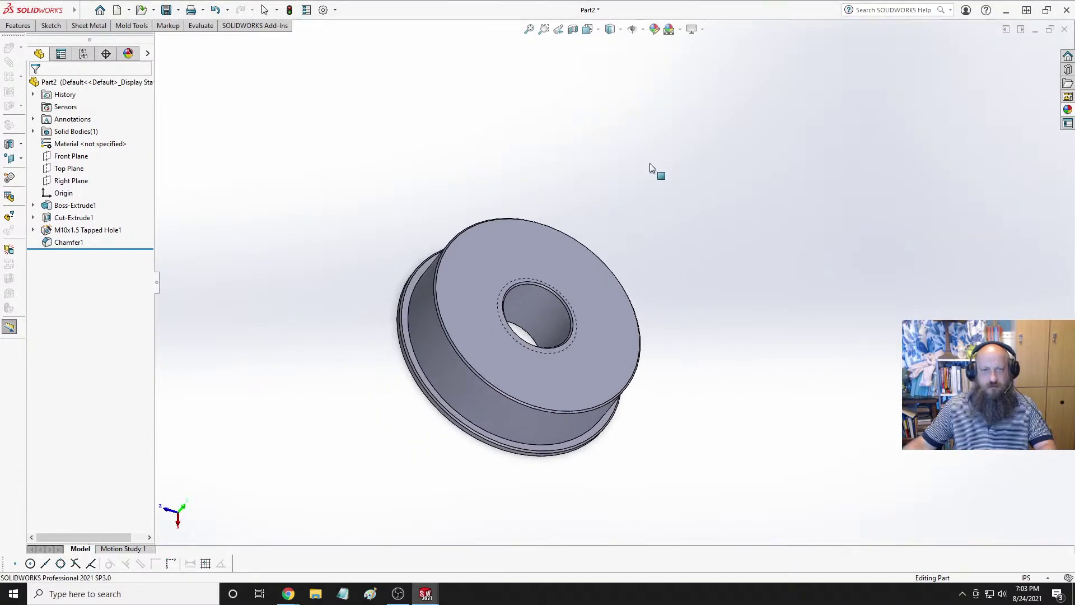
key("ctrl+s")
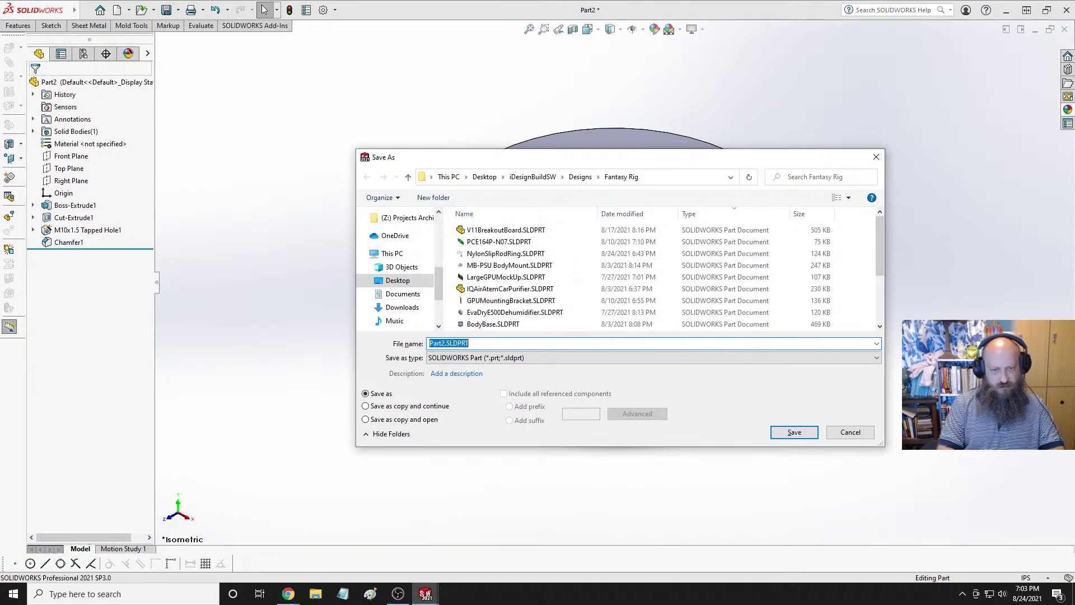
type("Enduro")
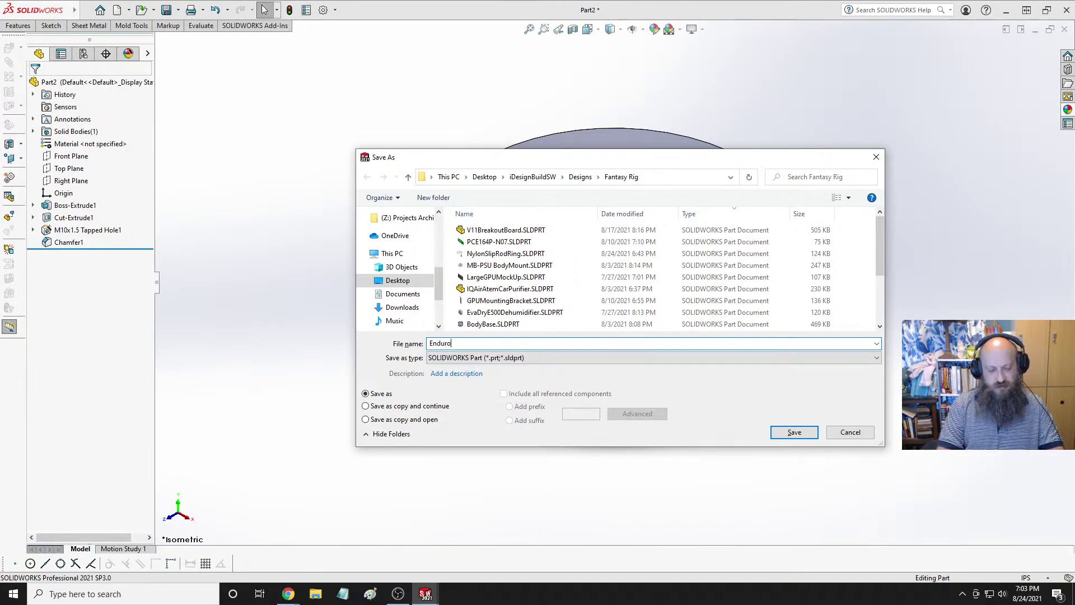
type("1")
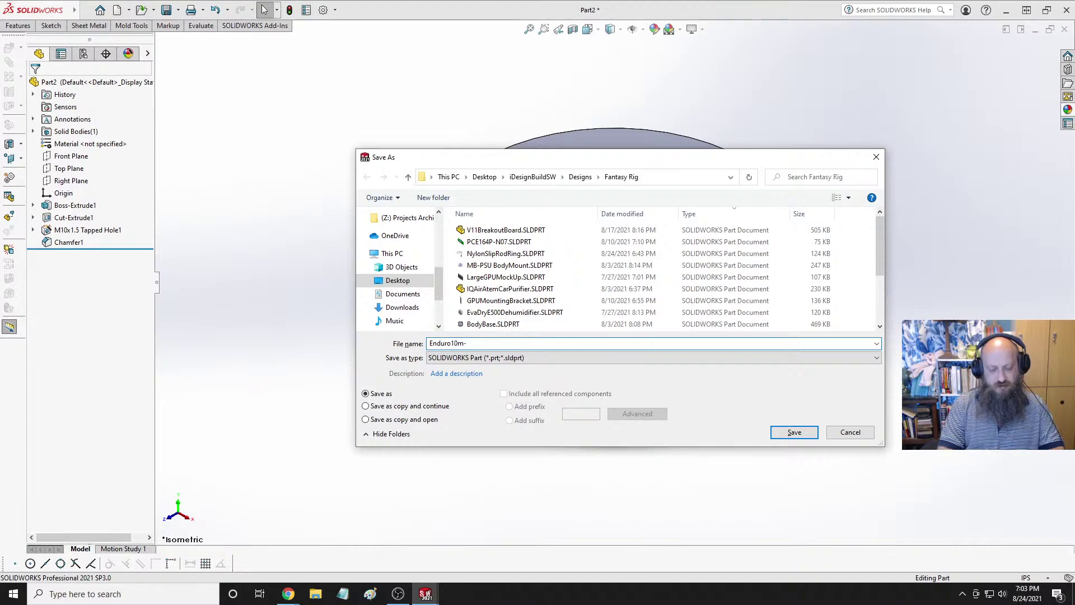
type("0m-1.5m")
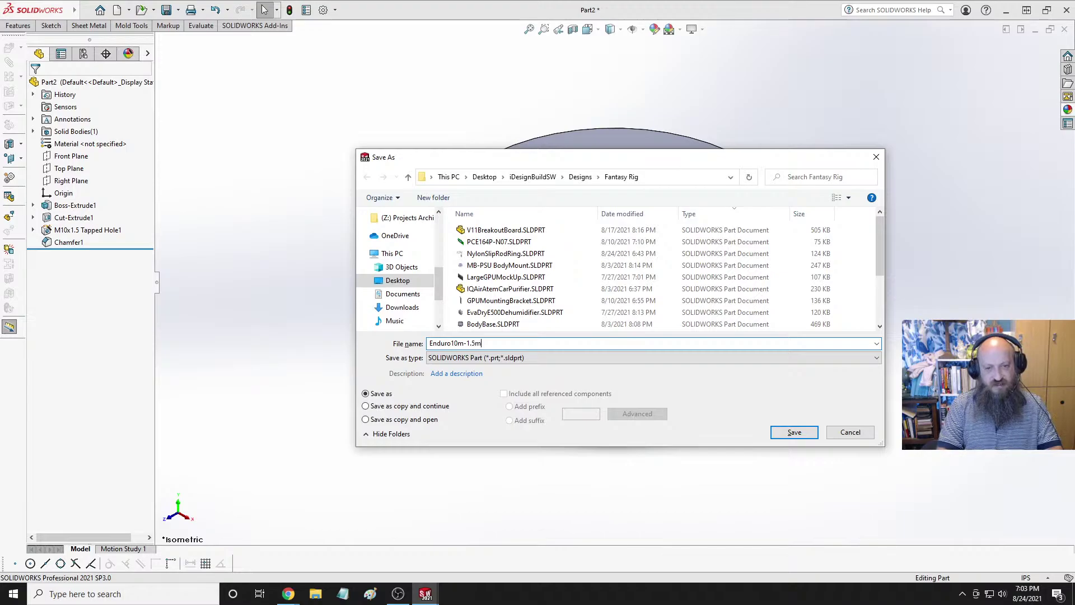
type("mThreaded")
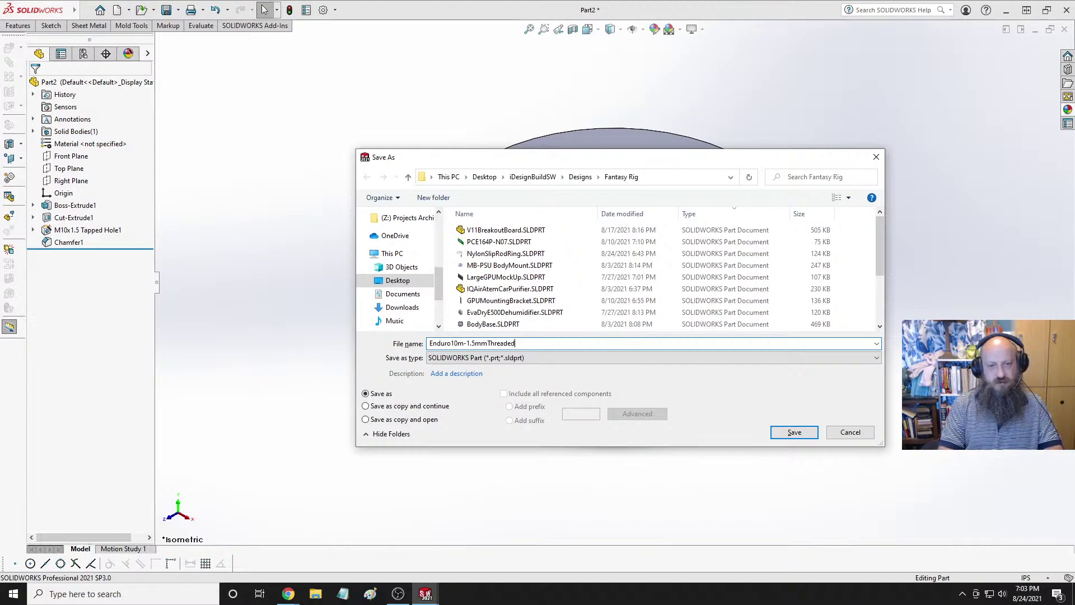
key("BackSpace")
key("BackSpace")
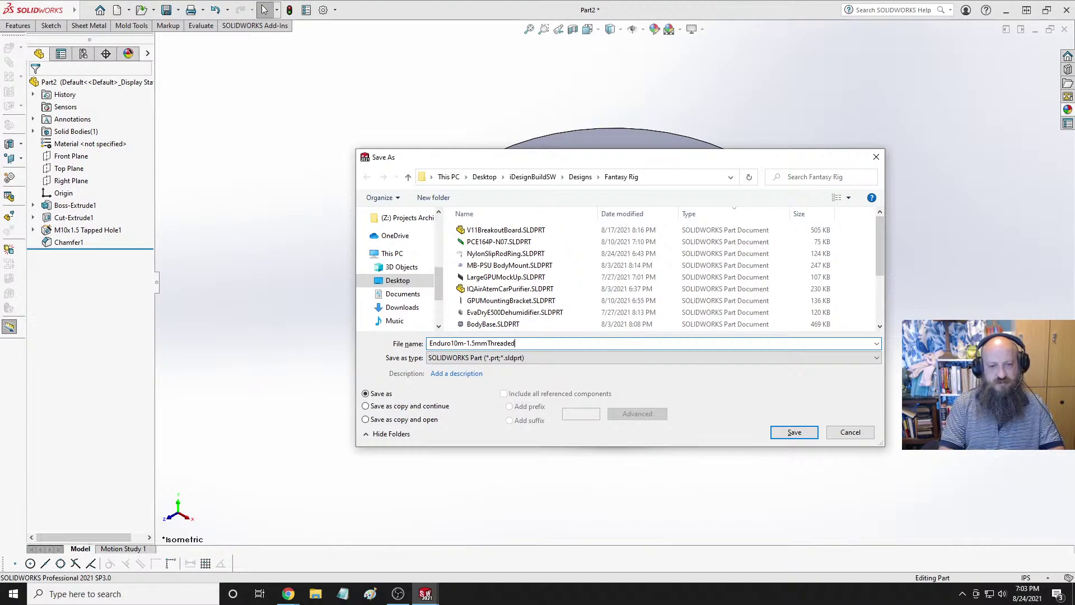
type("Bearing")
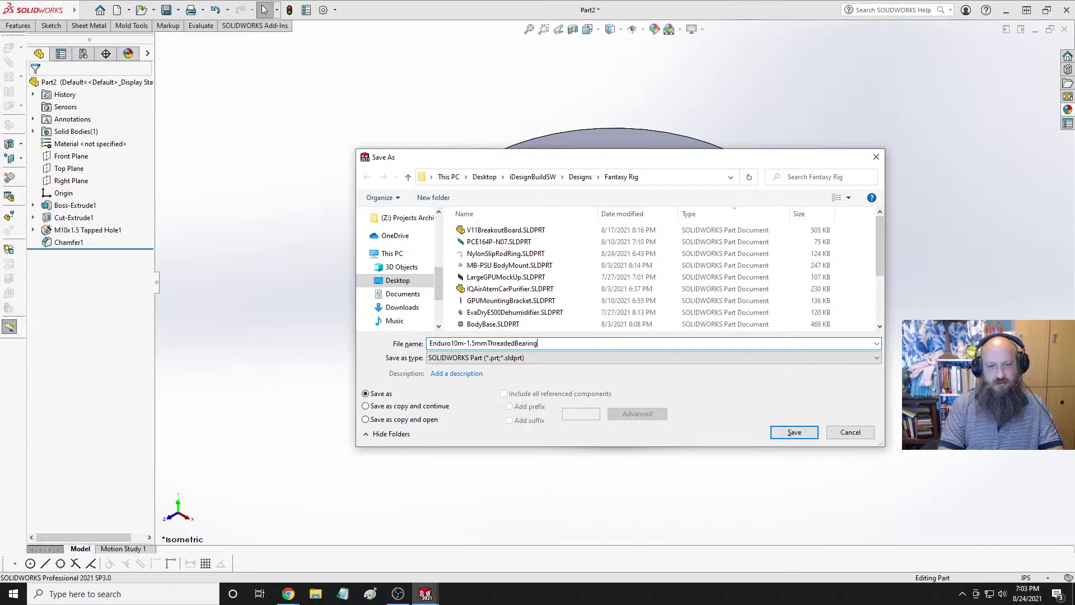
key("Return")
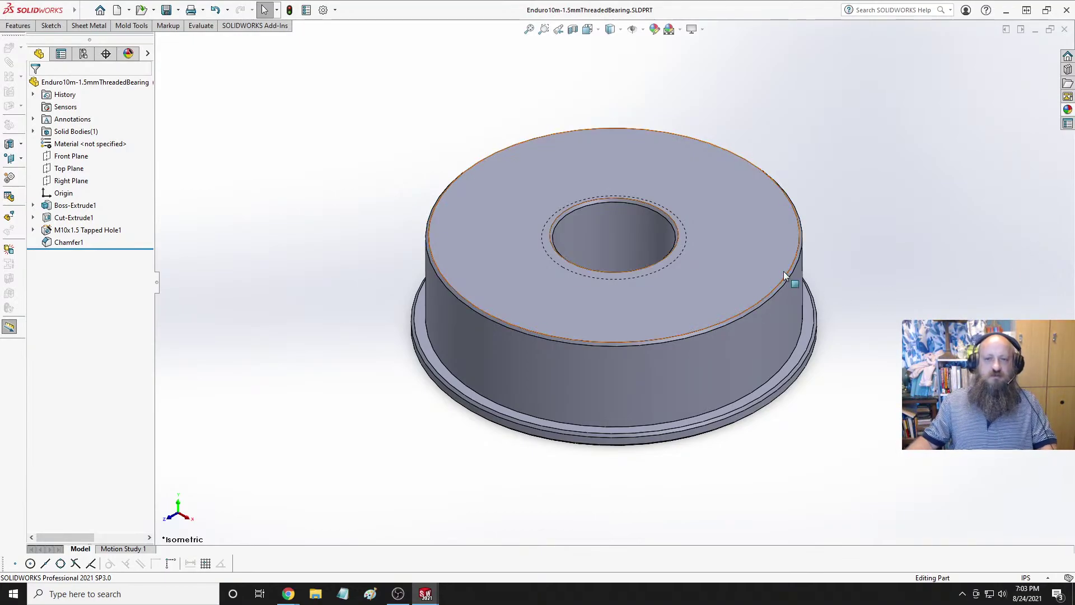
Look over the open 6GPUMtngBrkt part and 6GPUSlideRodFrameAssy assembly, and return to the threaded bearing part.
scroll(794, 270, "down", 5)
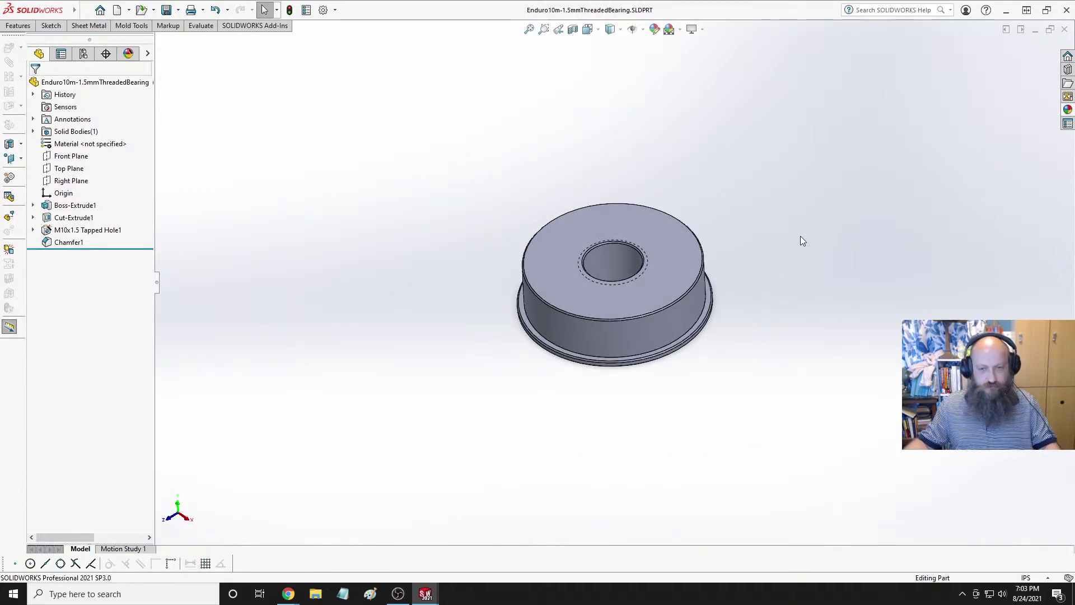
key("ctrl+Tab")
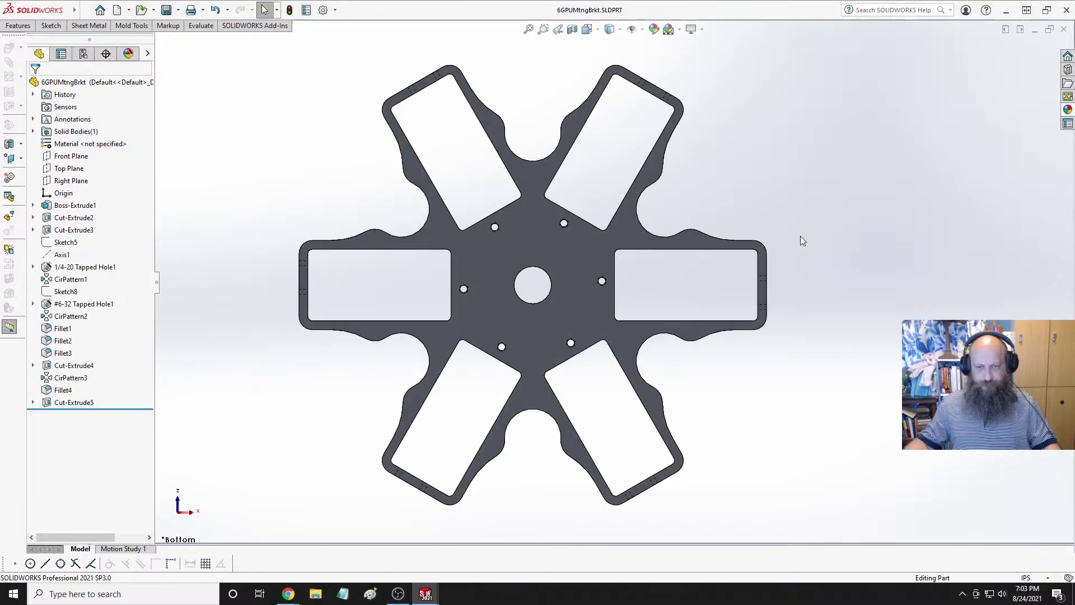
middle_click_drag(801, 236, 741, 210)
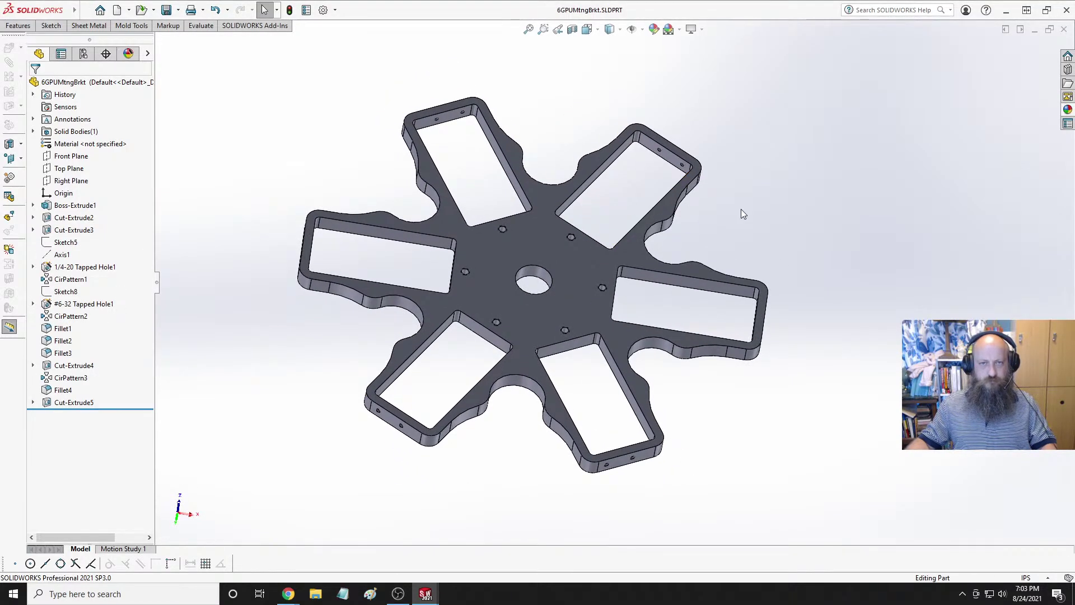
key("ctrl+Tab")
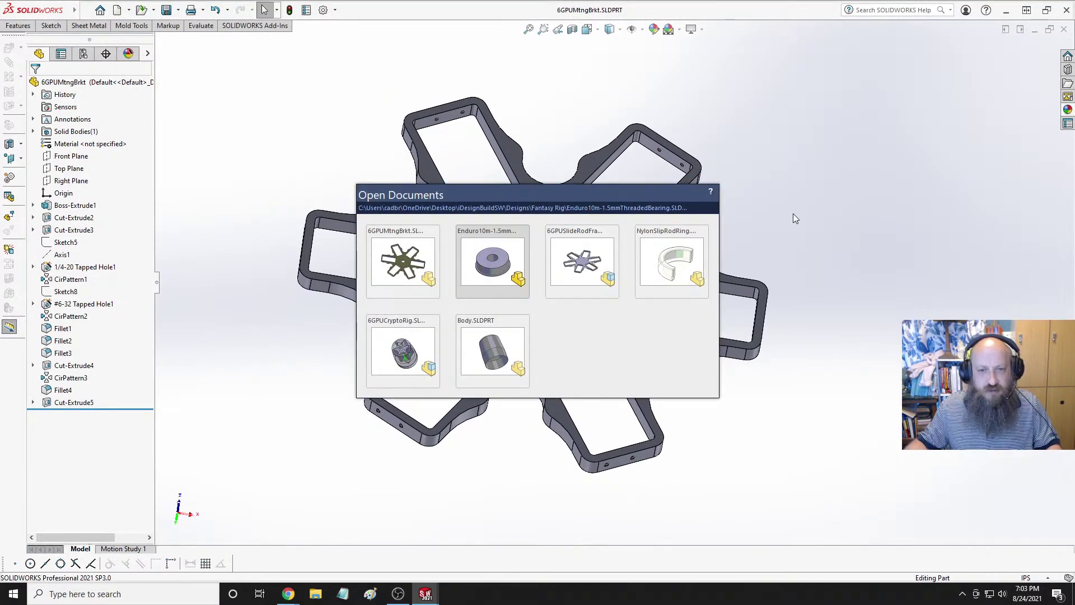
key("ctrl+Tab")
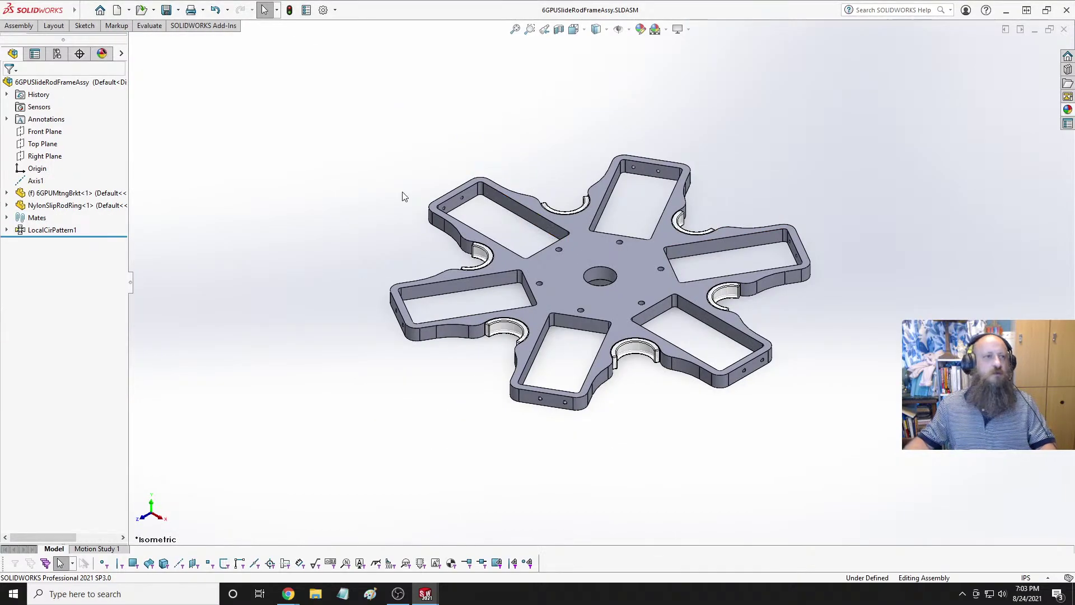
key("ctrl+Tab")
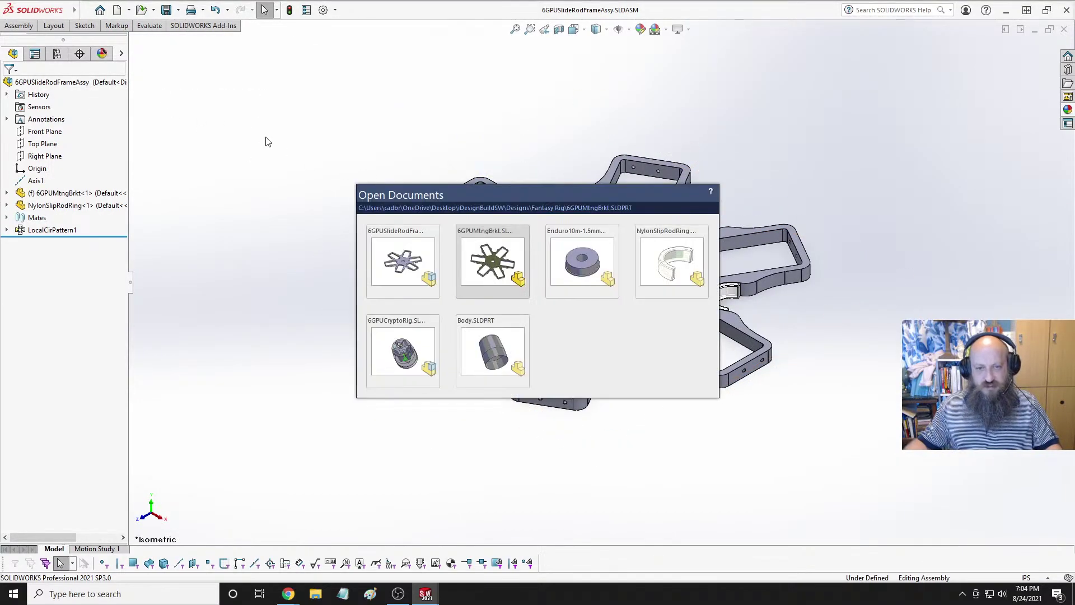
key("ctrl+Tab")
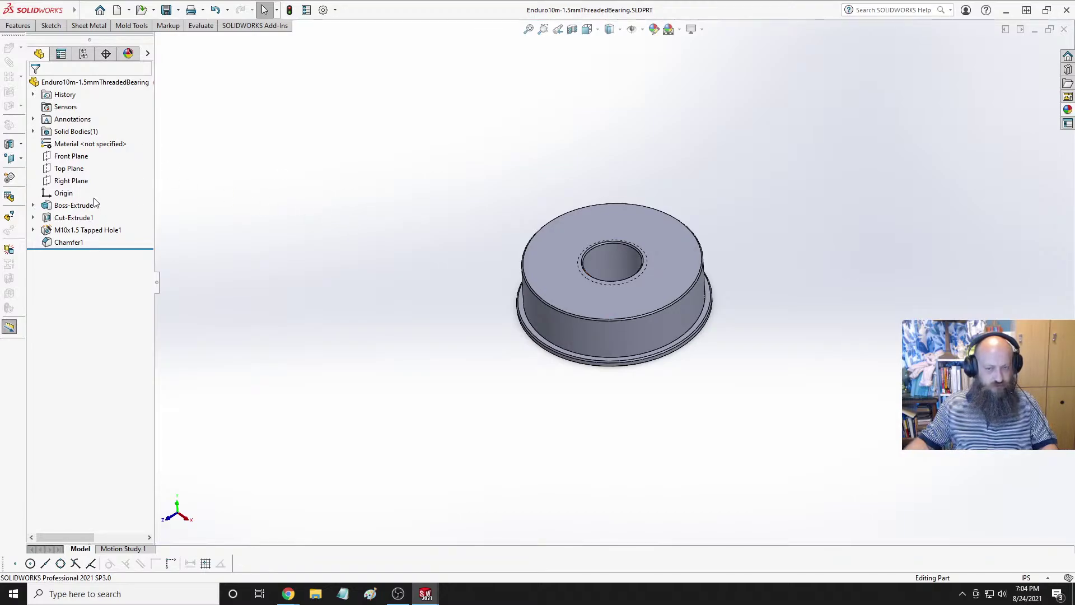
middle_click_drag(537, 307, 699, 324)
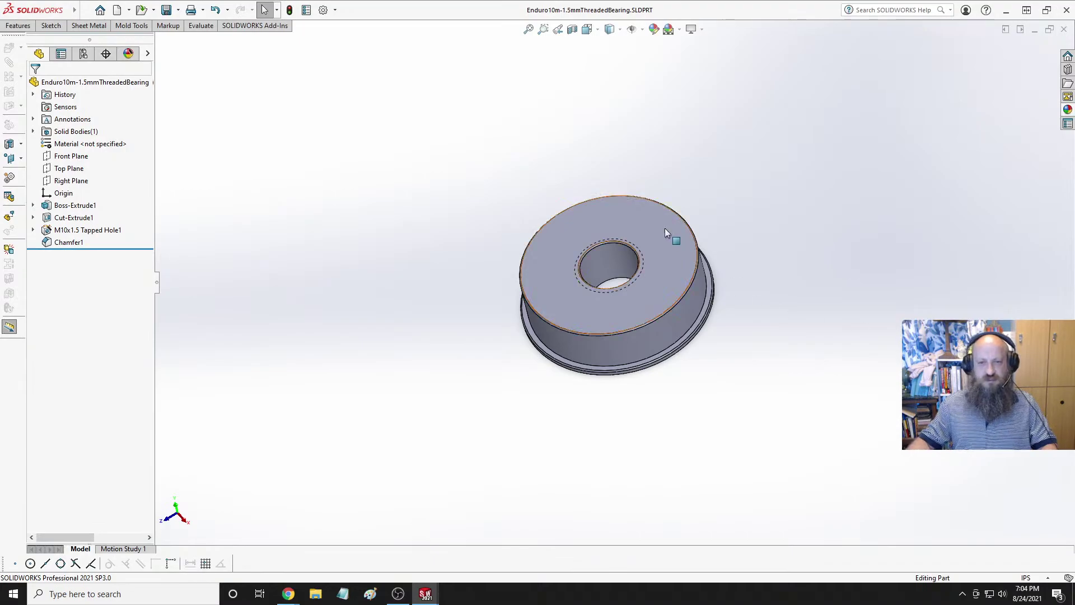
left_click(639, 216)
left_click(691, 182)
key("space")
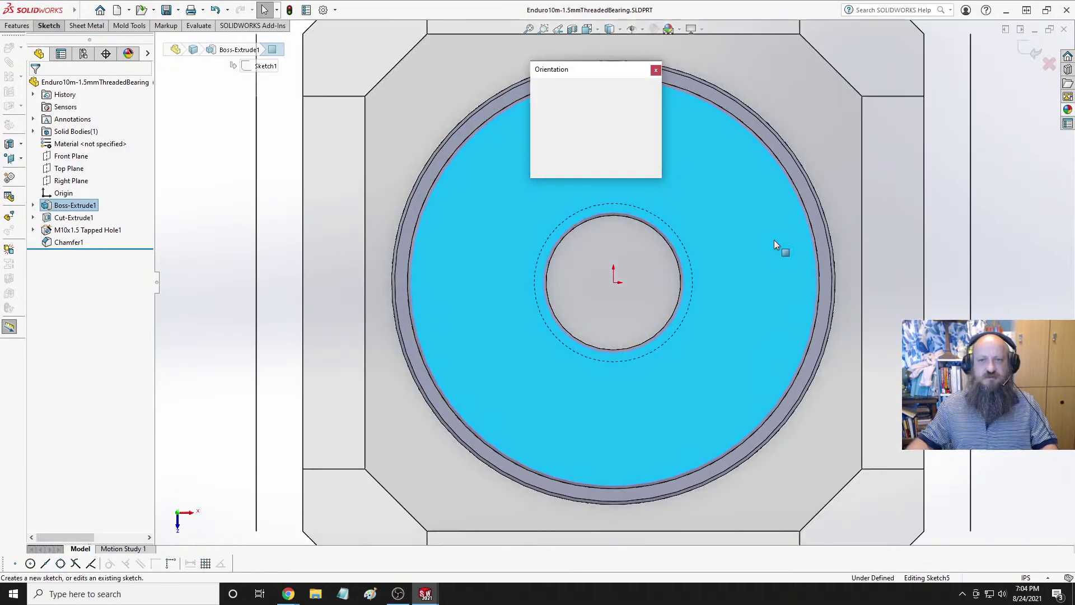
key("ctrl+8")
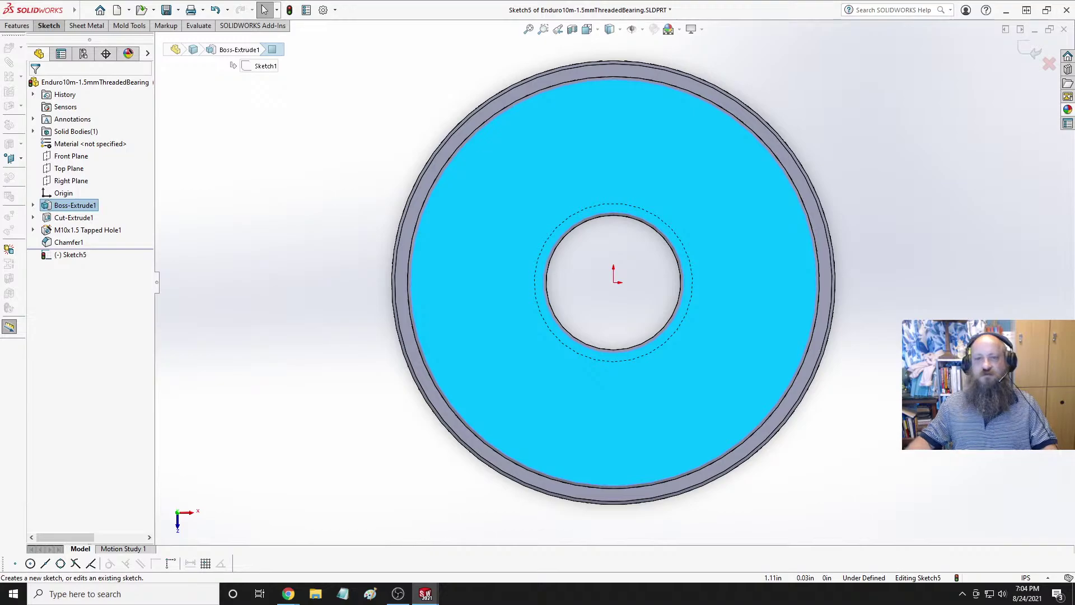
left_click(956, 258)
key("space")
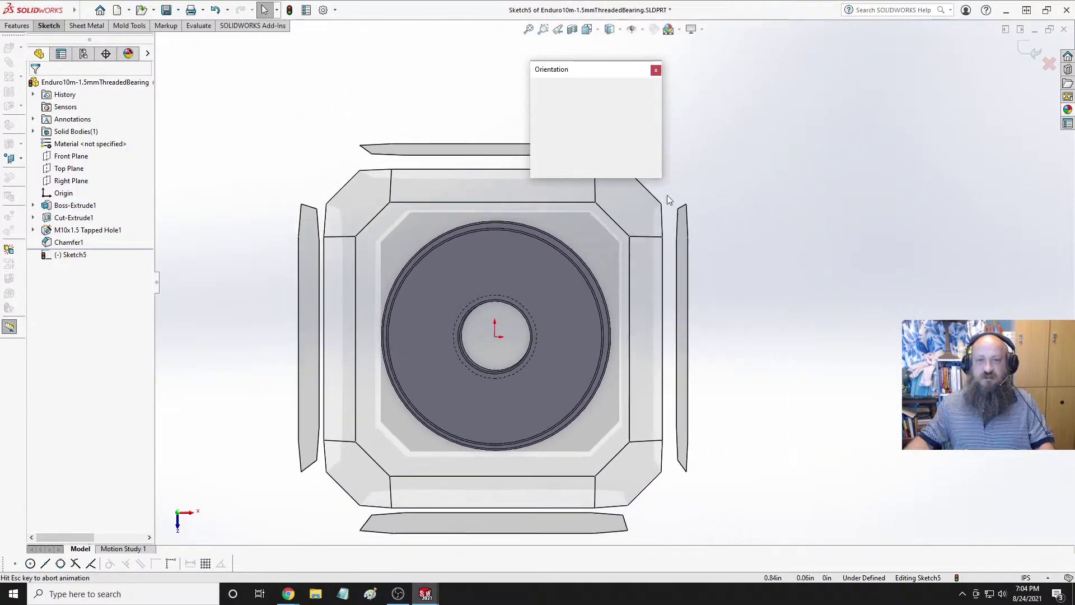
left_click(646, 107)
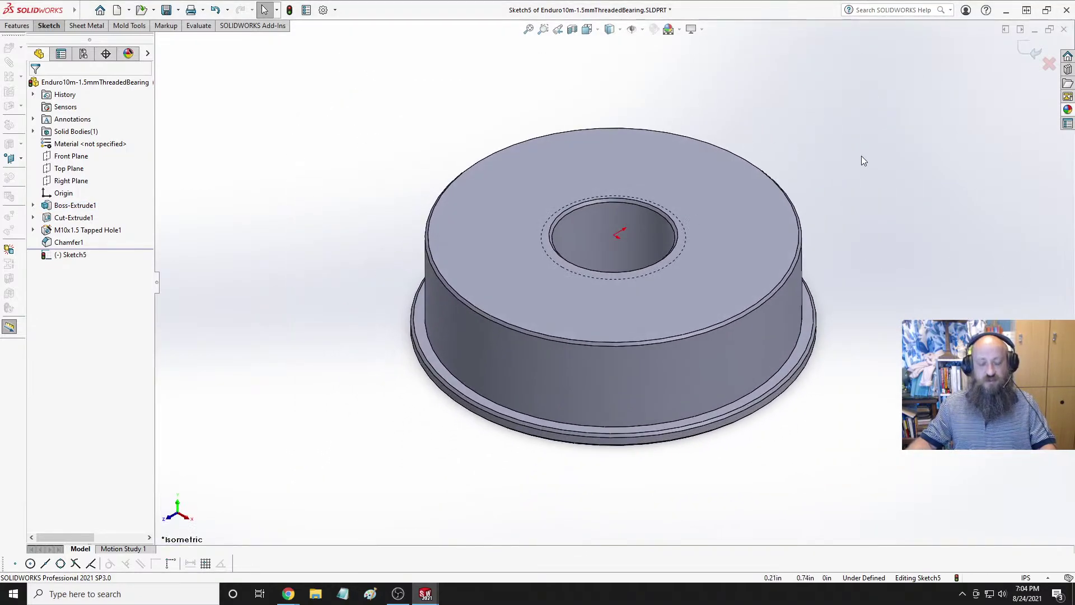
key("ctrl+s")
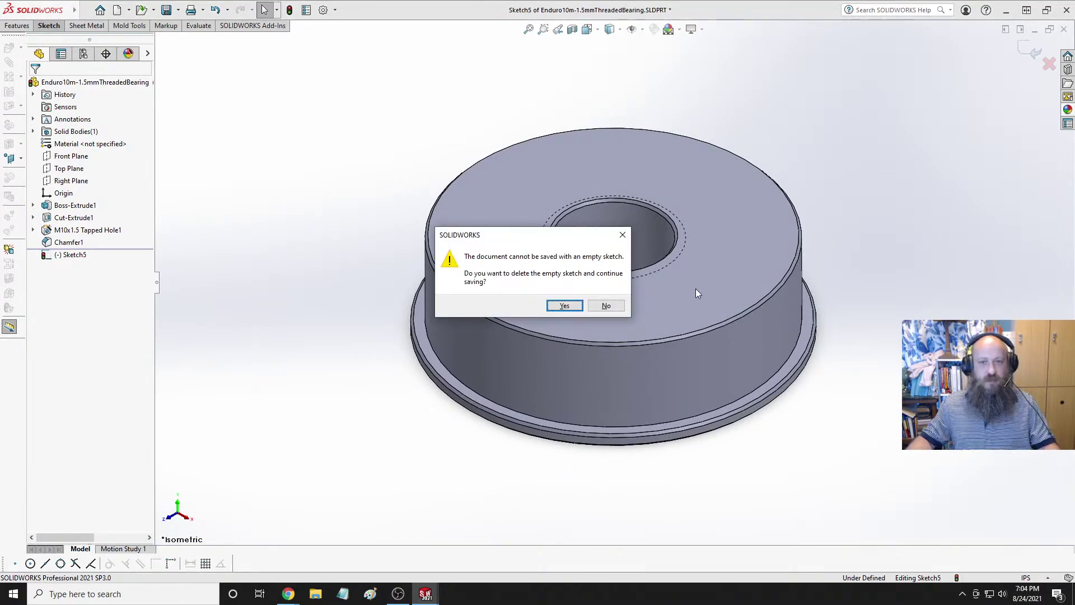
key("Return")
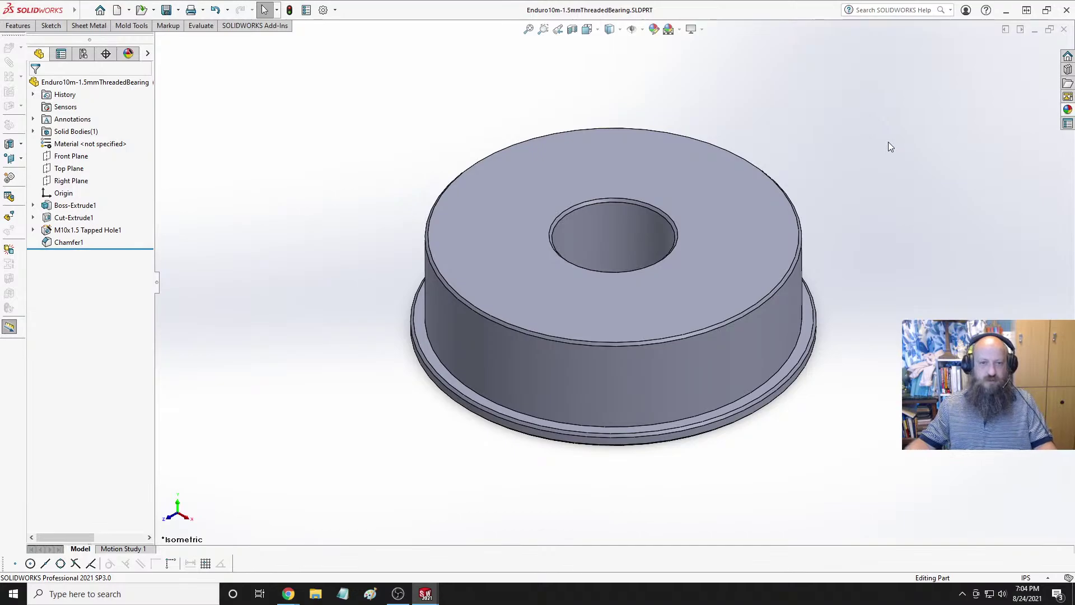
Insert the Enduro10m-1.5mmThreadedBearing part into the 6GPUSlideRodFrameAssy assembly, placing it in free space beside the bracket.
key("ctrl+Tab")
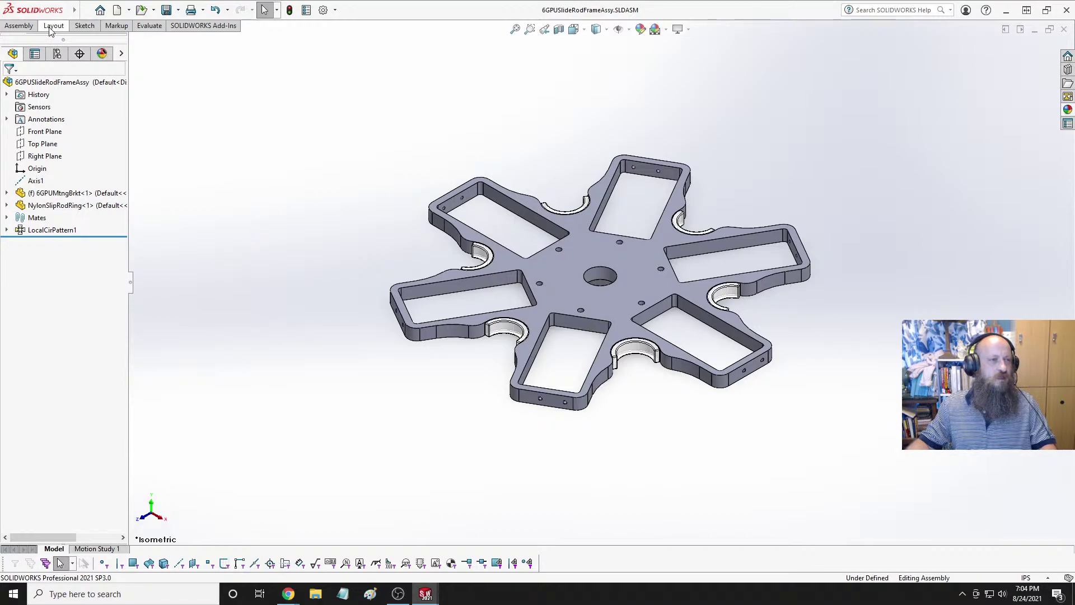
left_click(20, 28)
left_click(24, 41)
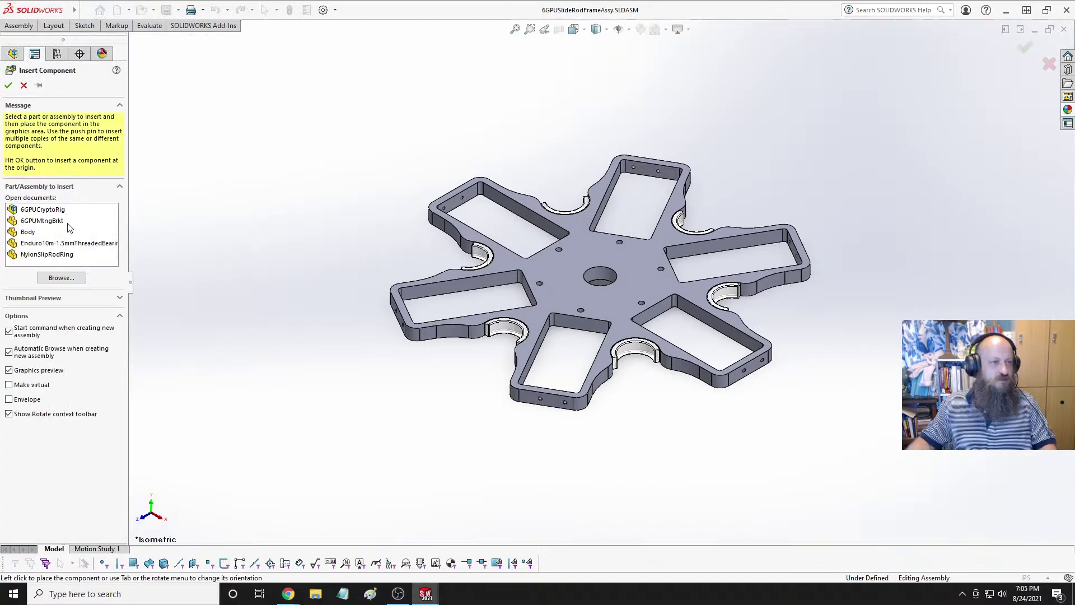
left_click(67, 243)
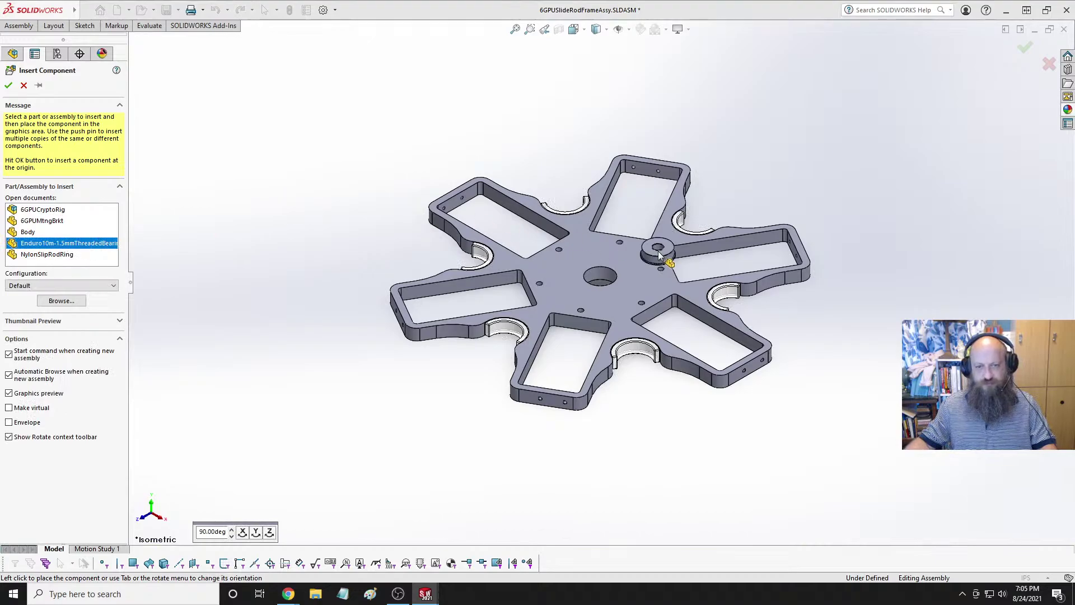
left_click(349, 175)
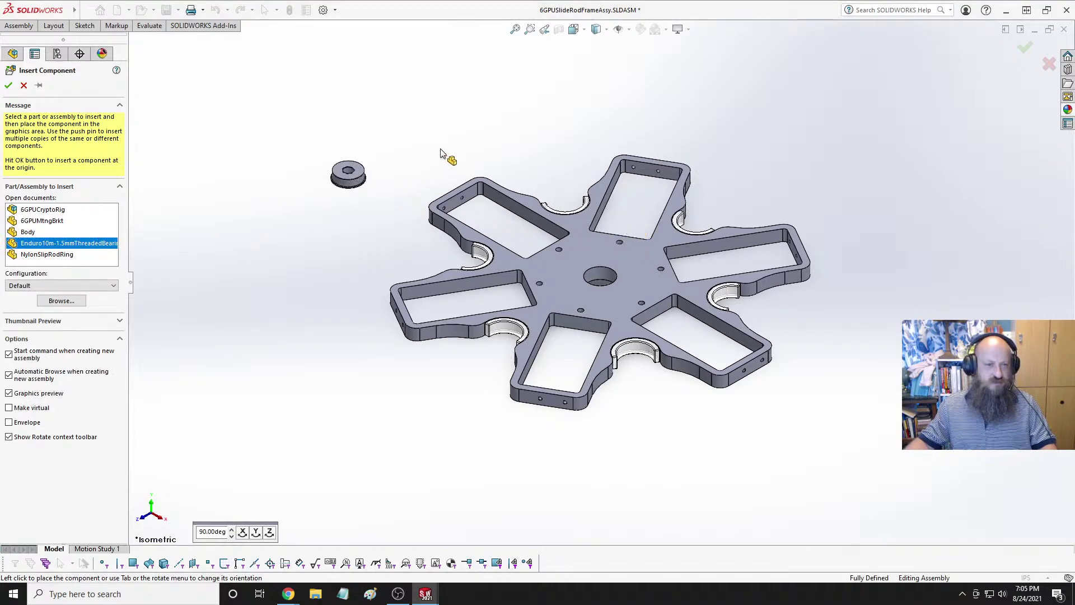
Switch to the threaded bearing part and assign it Chrome Stainless Steel from the Steel category of the SOLIDWORKS Materials library.
key("ctrl+Tab")
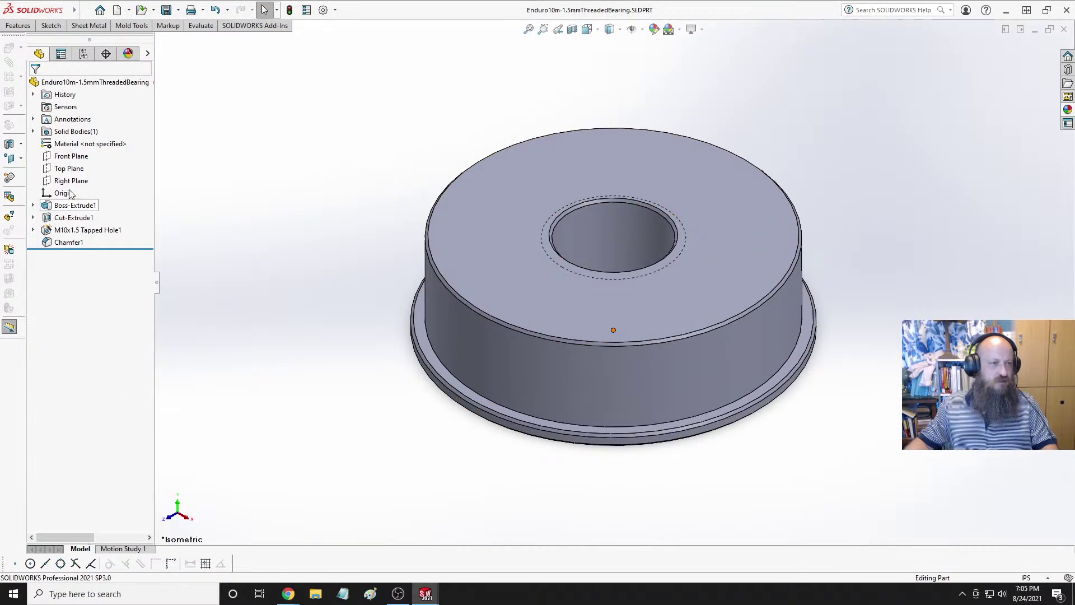
right_click(69, 144)
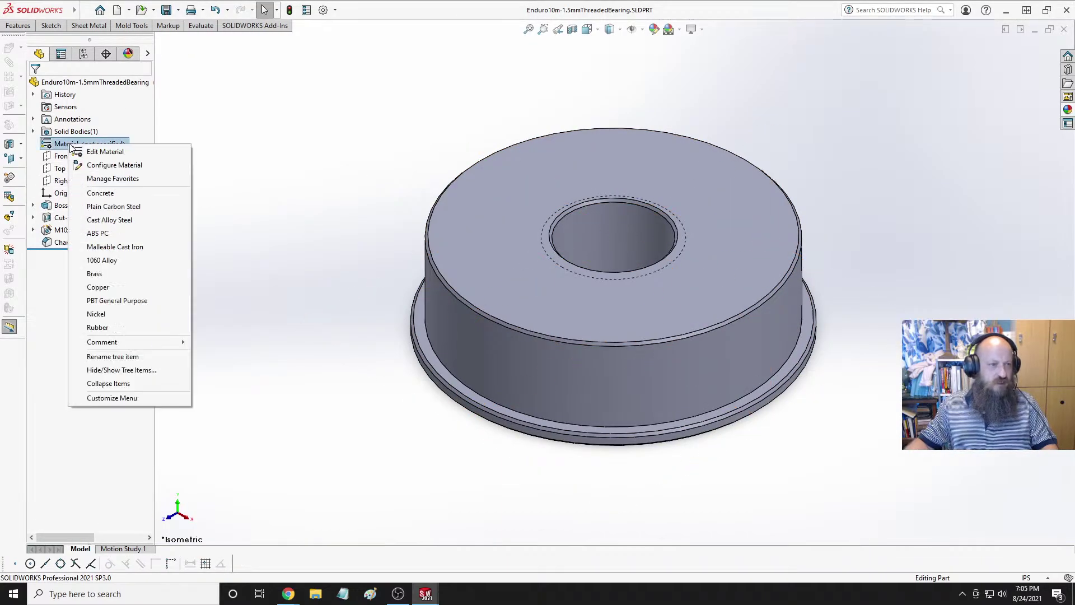
left_click(106, 152)
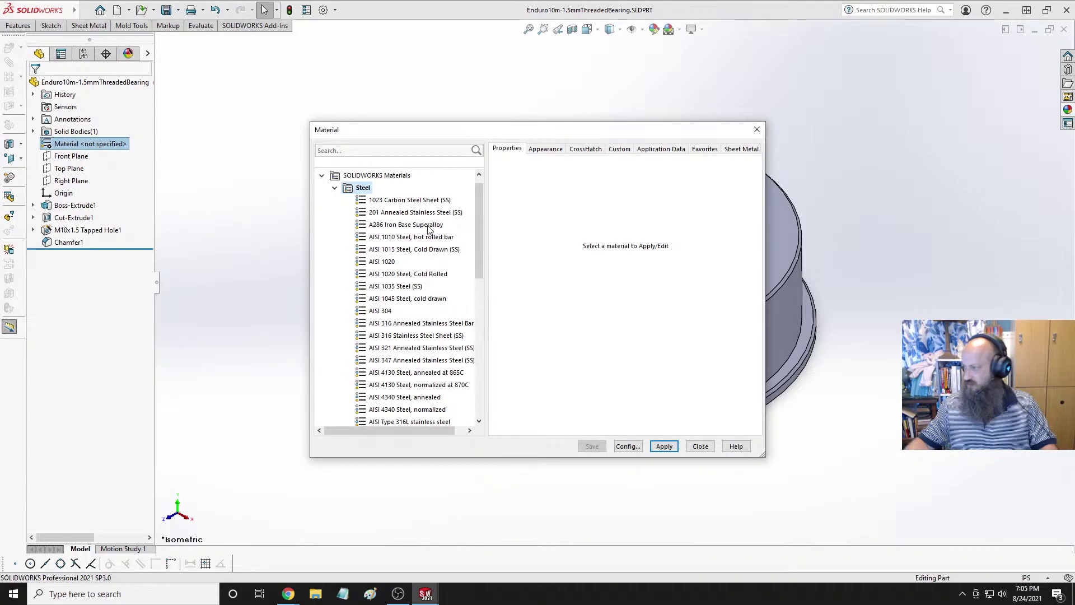
left_click(334, 190)
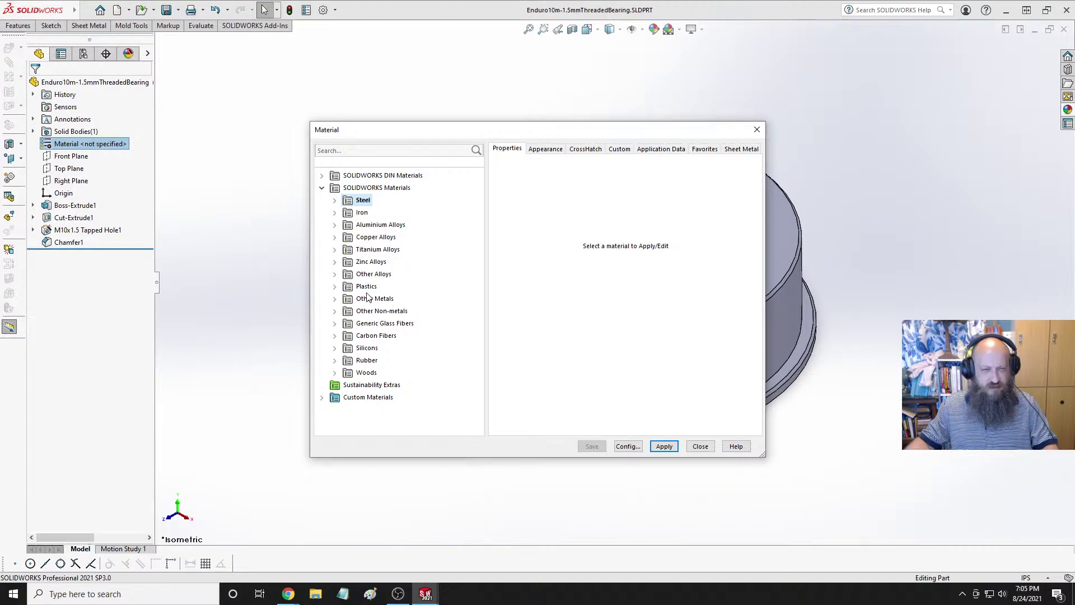
double_click(376, 273)
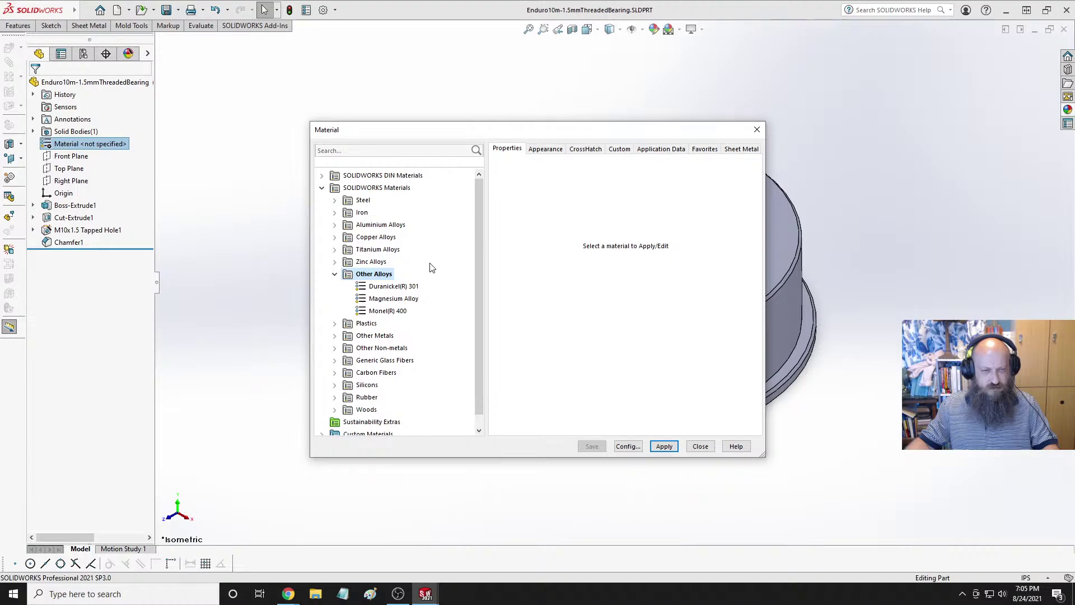
left_click(335, 274)
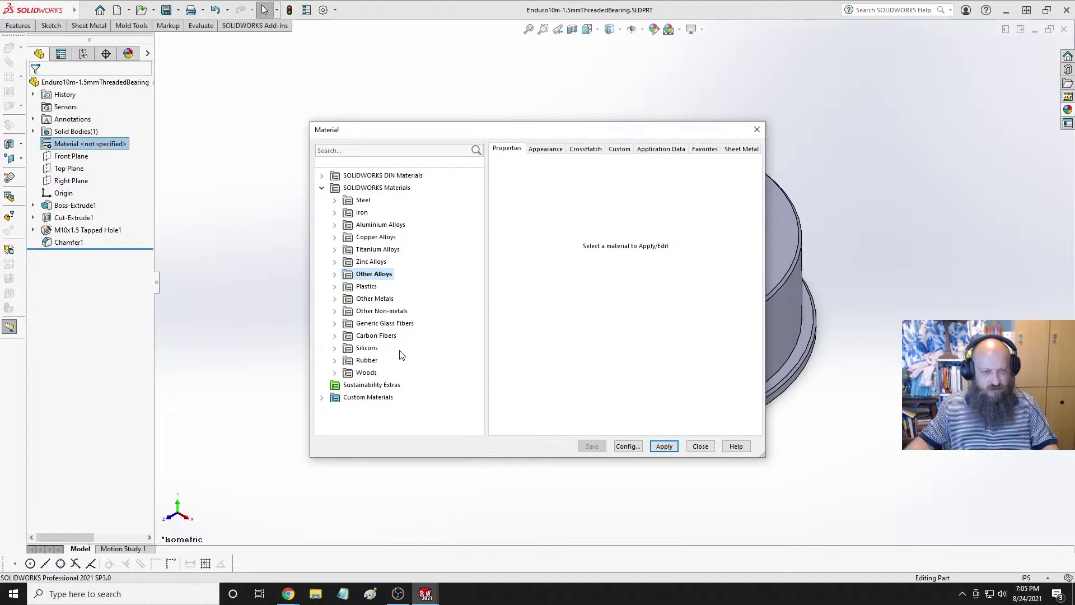
left_click(334, 200)
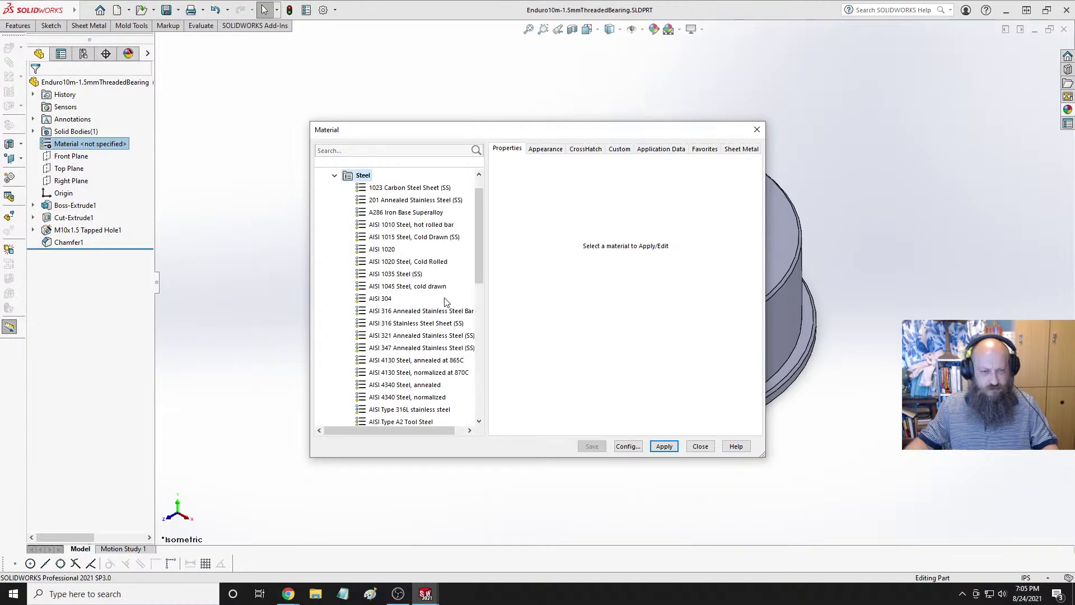
scroll(445, 302, "down", 3)
scroll(418, 353, "down", 2)
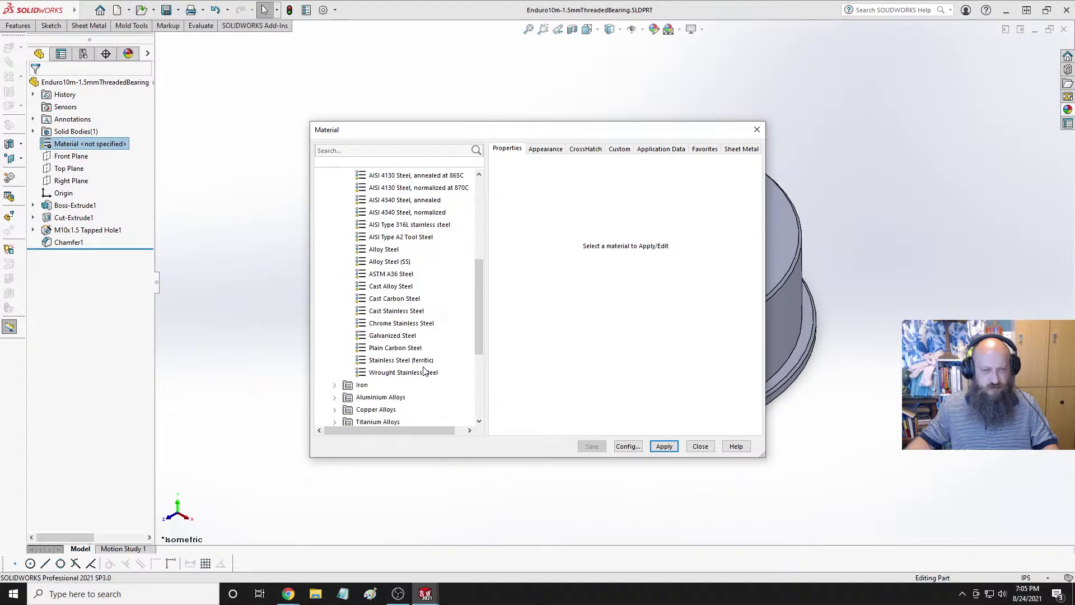
left_click(392, 324)
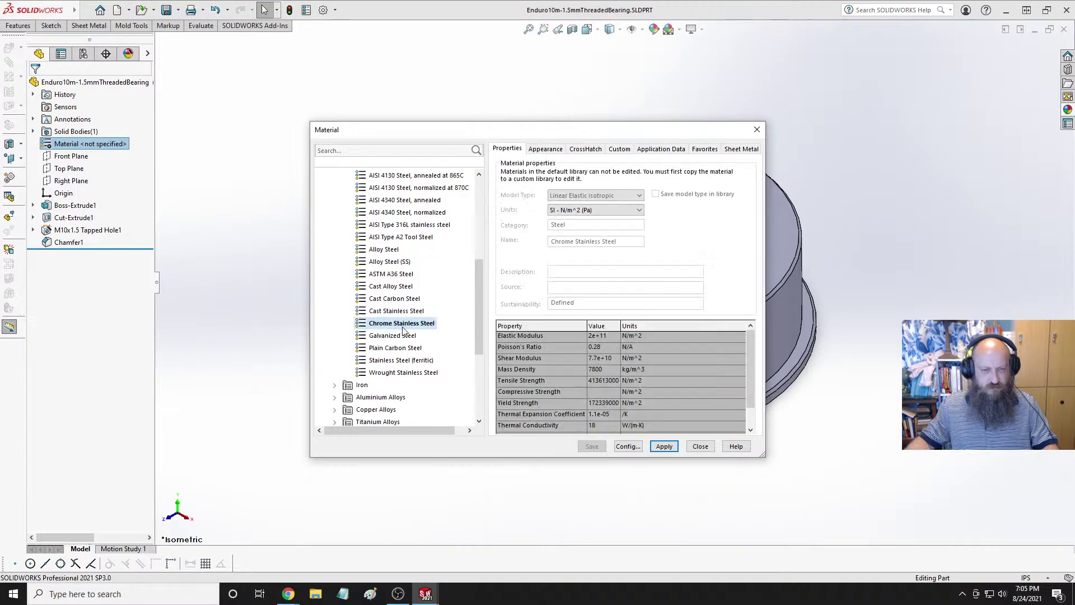
left_click(663, 446)
left_click(700, 446)
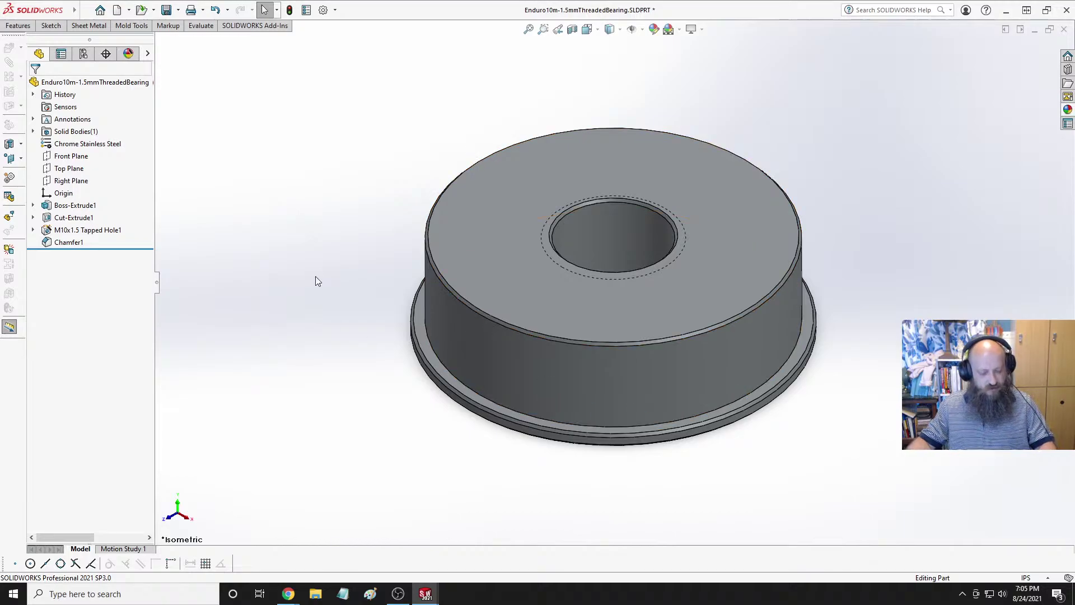
Return to the 6GPUSlideRodFrameAssy assembly and rotate the threaded bearing so that its flange faces up.
key("ctrl+Tab")
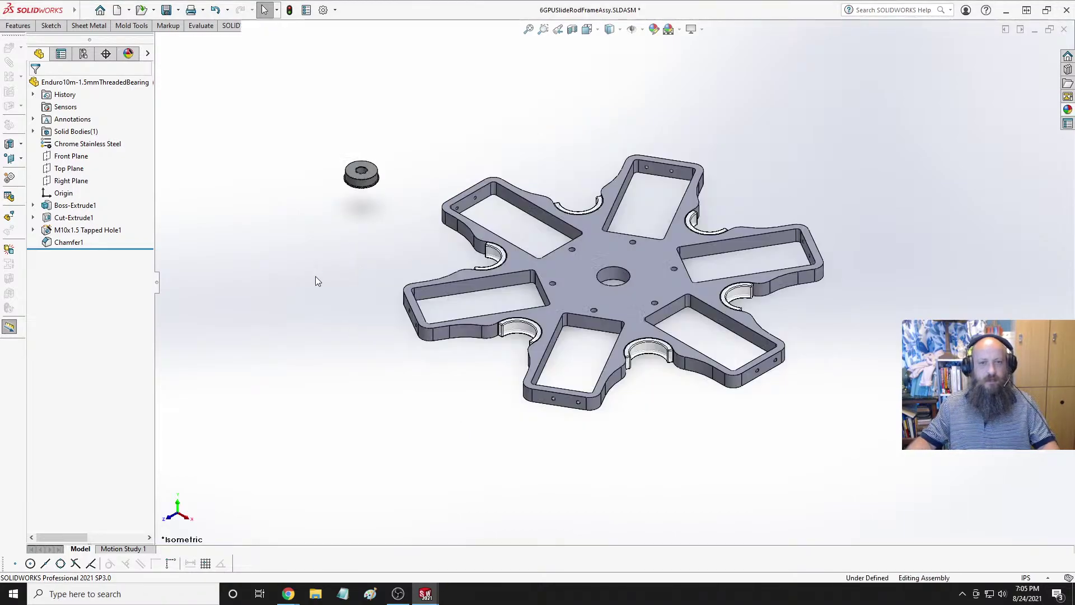
scroll(531, 186, "down", 2)
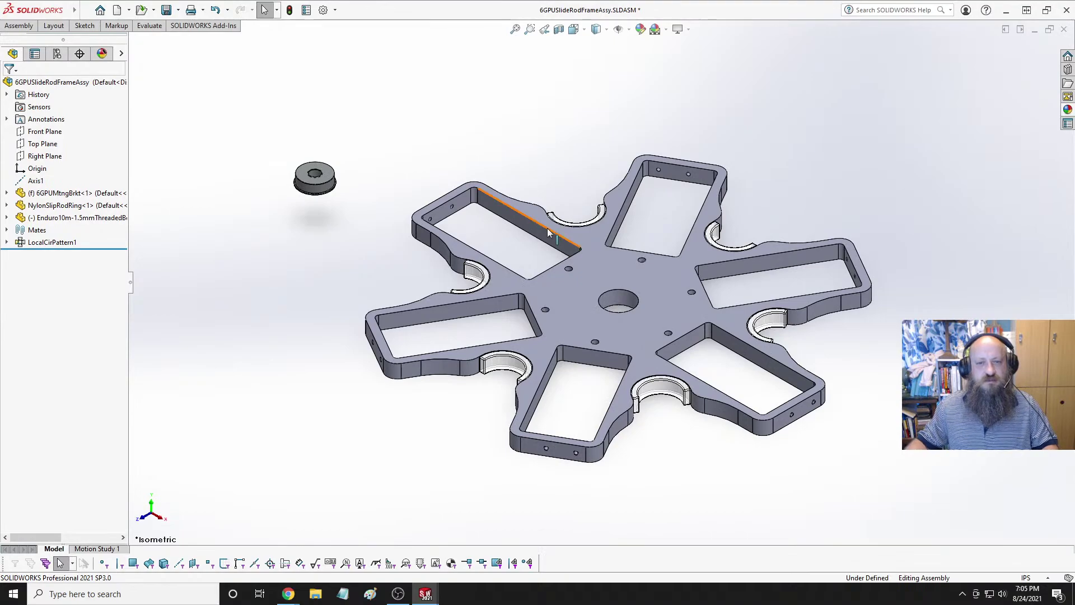
scroll(560, 246, "down", 2)
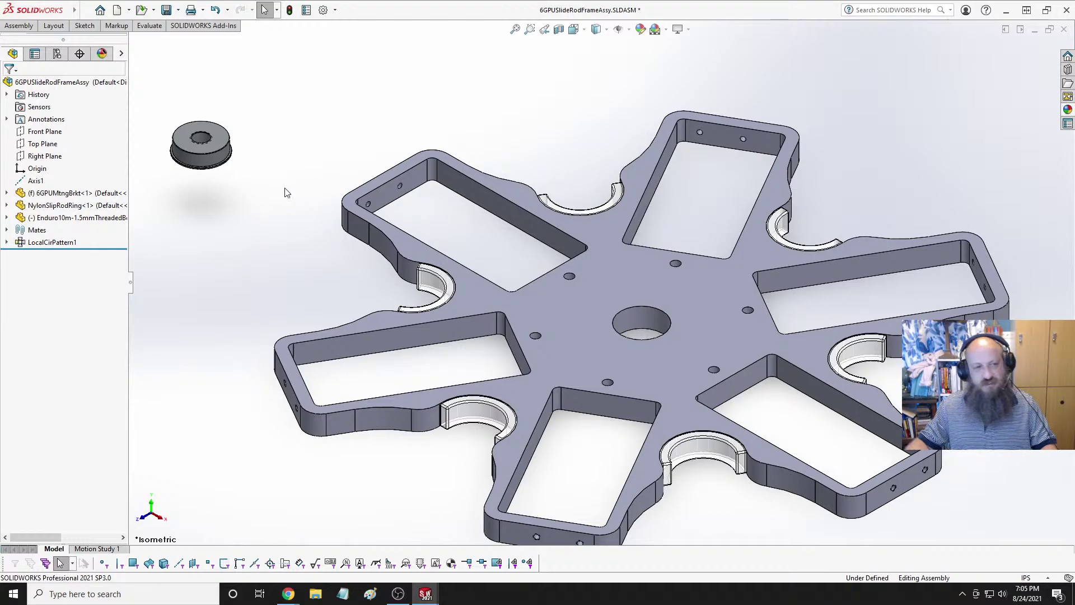
left_click(210, 163)
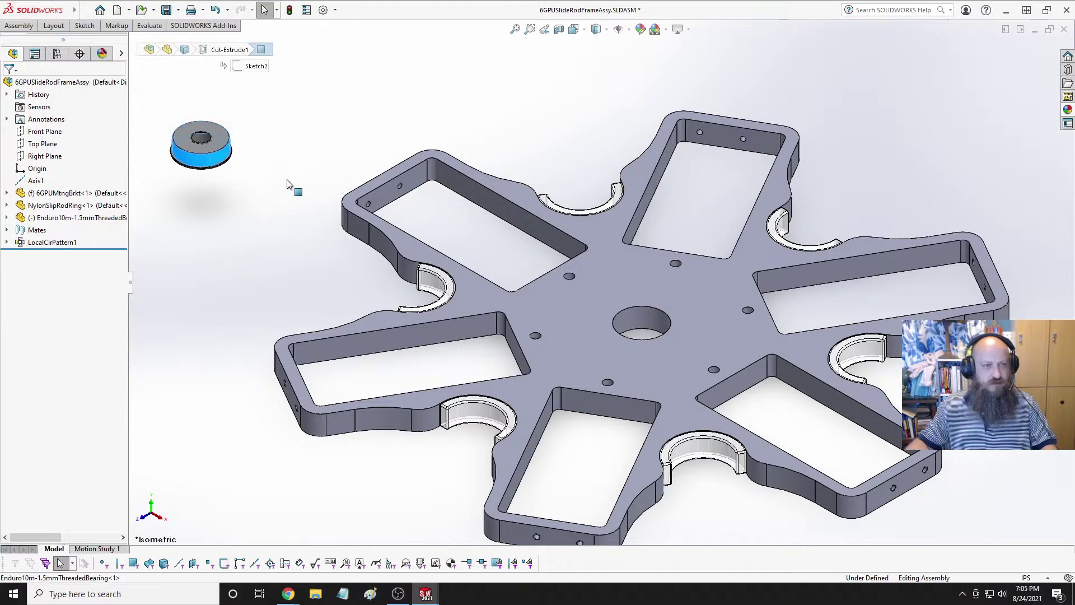
middle_click_drag(200, 151, 211, 211)
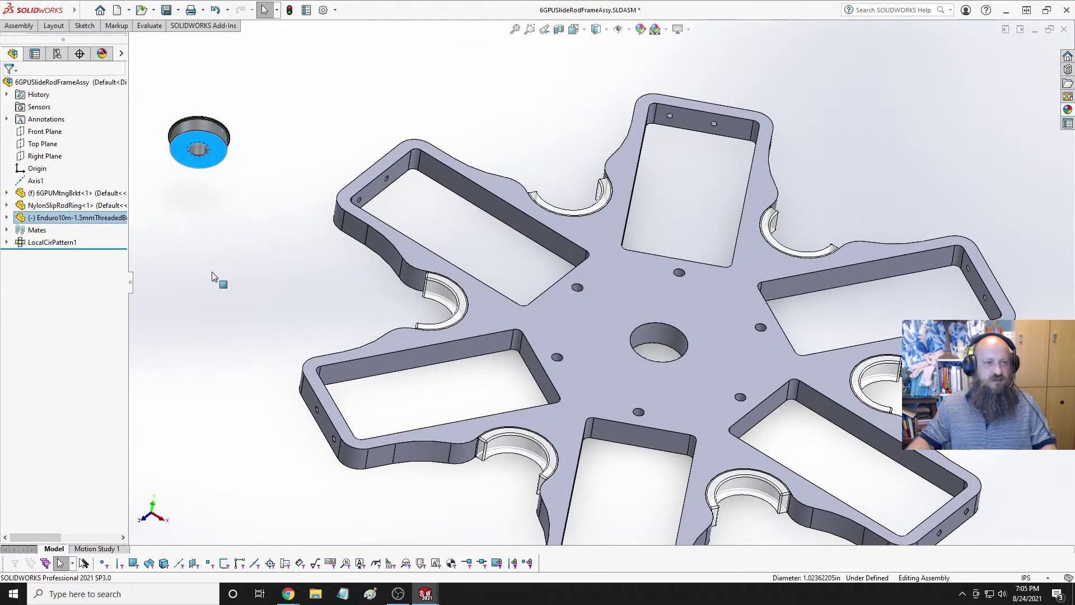
key("ctrl+6")
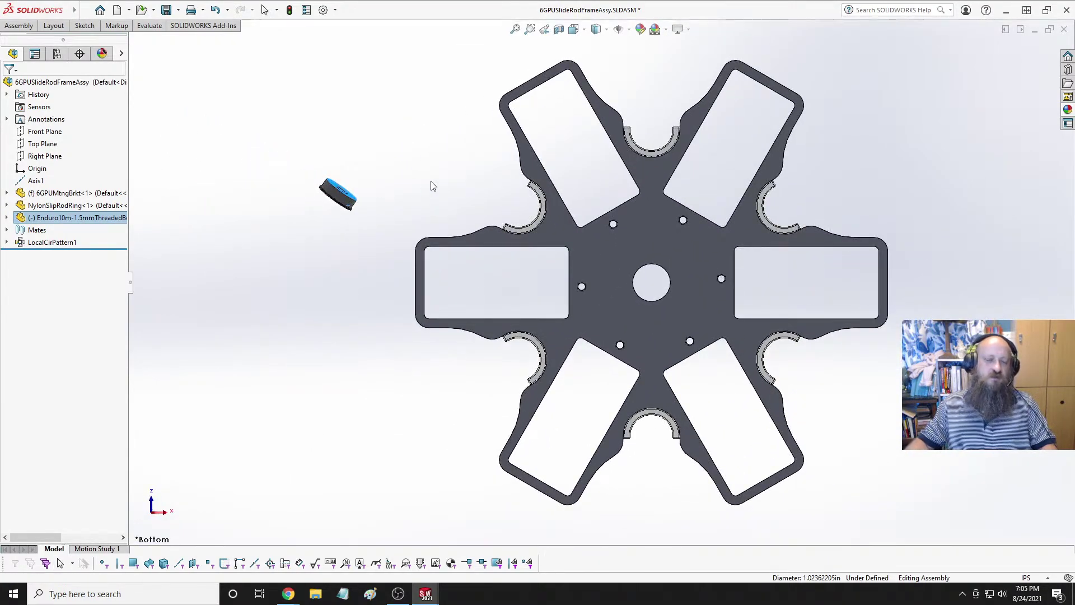
middle_click_drag(432, 179, 402, 310)
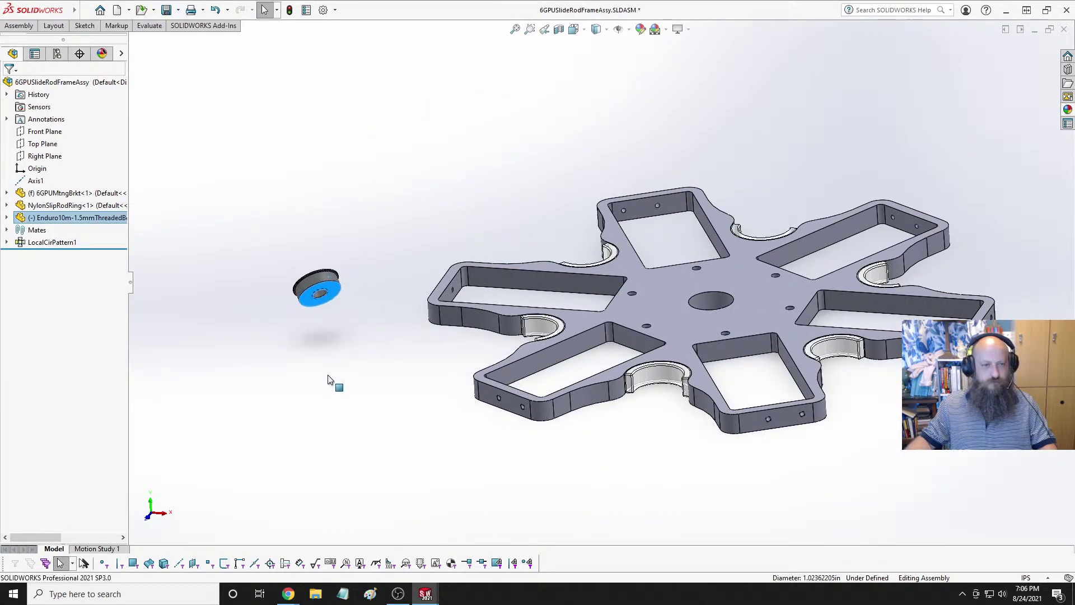
right_click_drag(355, 288, 360, 355)
middle_click_drag(459, 255, 420, 360)
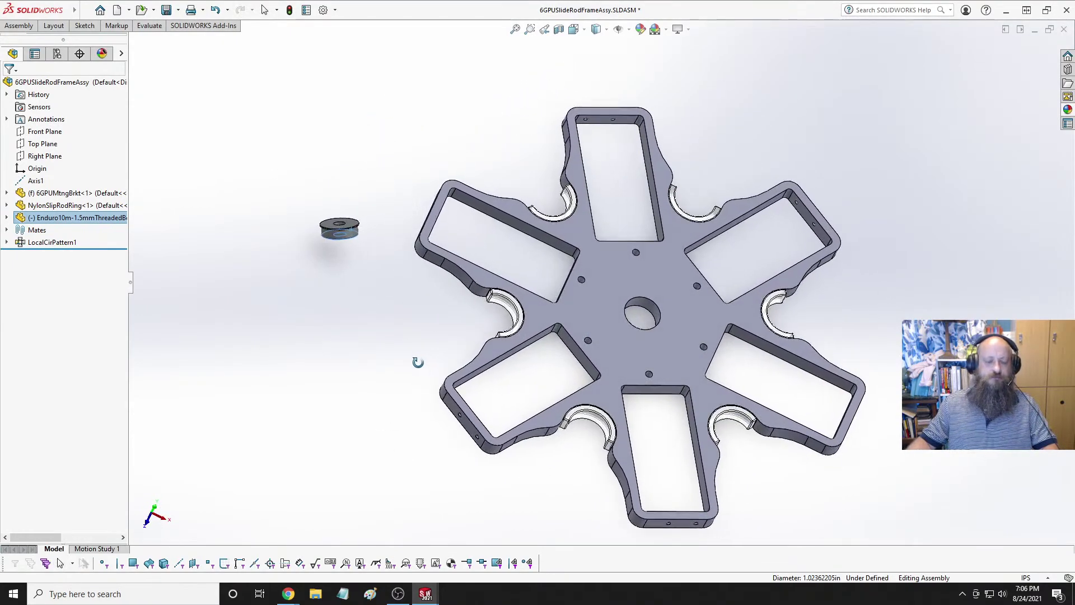
Add a concentric mate between the bearing's outer cylindrical face and the bracket's central hole.
scroll(369, 262, "down", 3)
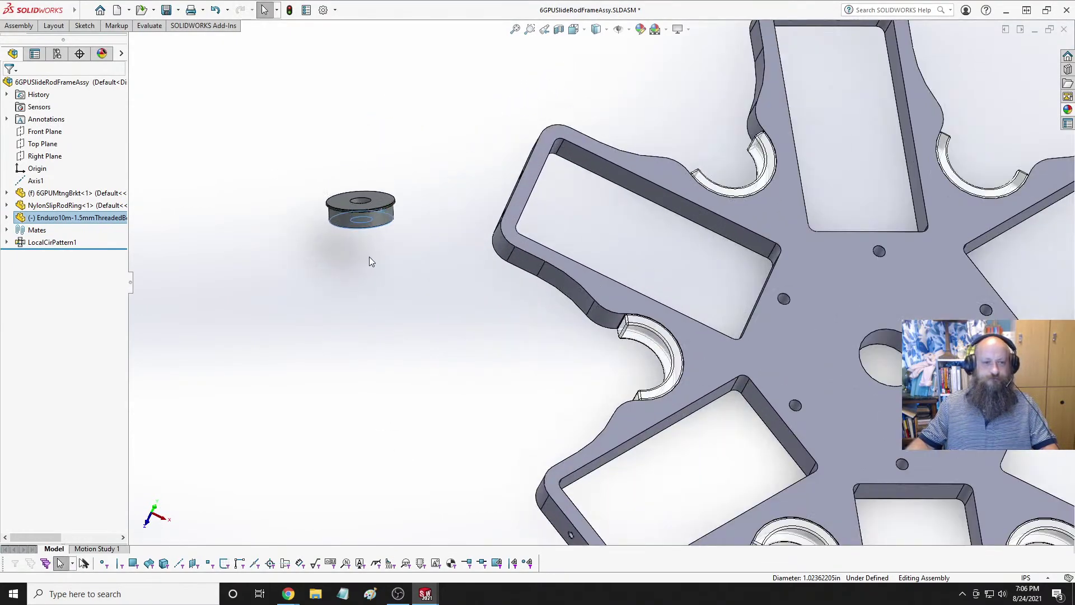
left_click(371, 221)
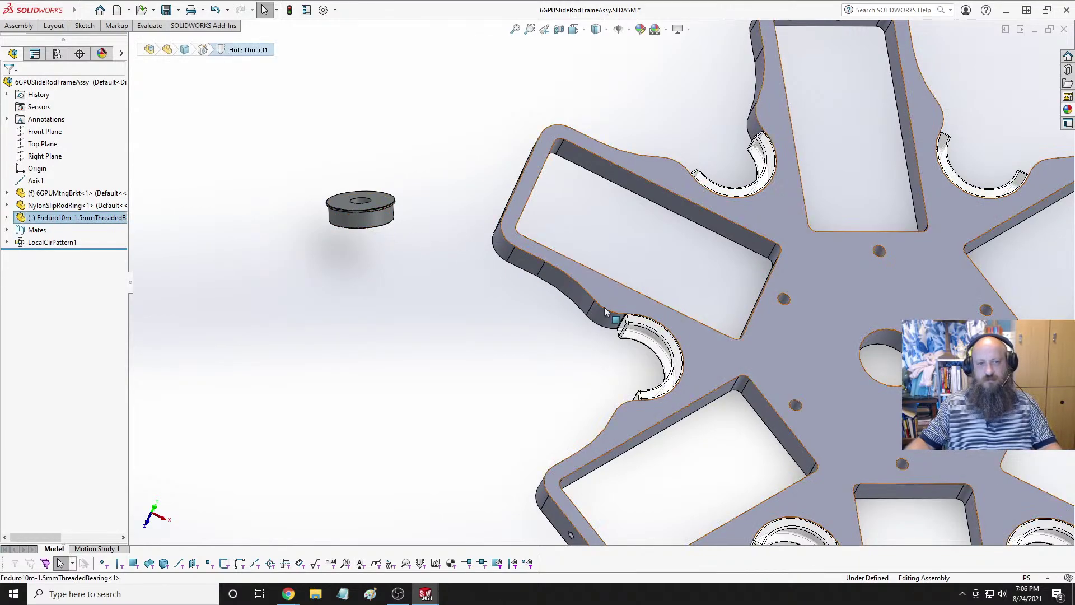
left_click(392, 212)
left_click(896, 359, "ctrl")
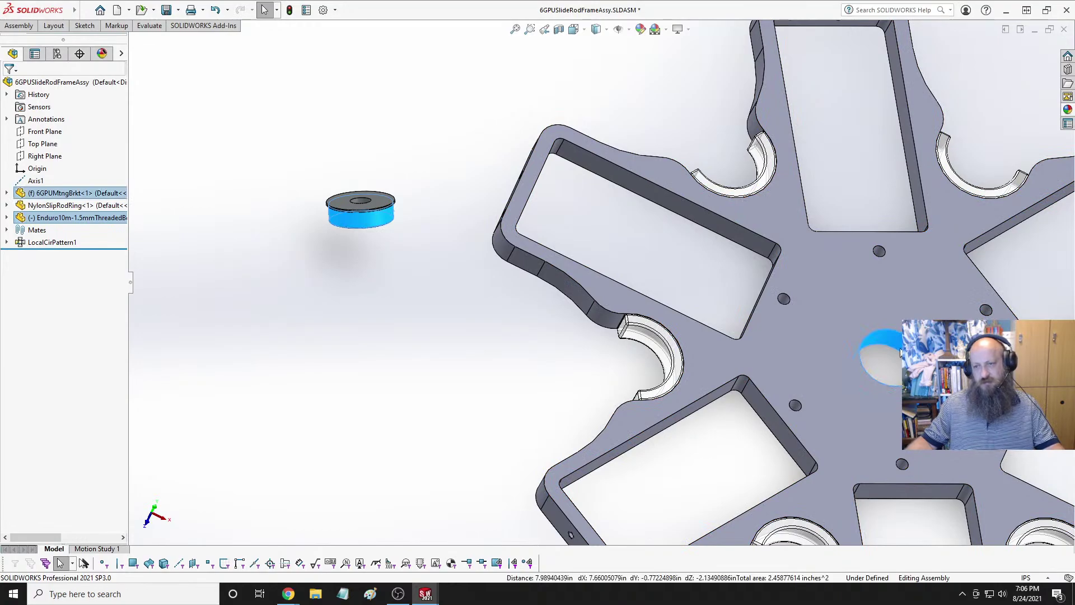
left_click(945, 327)
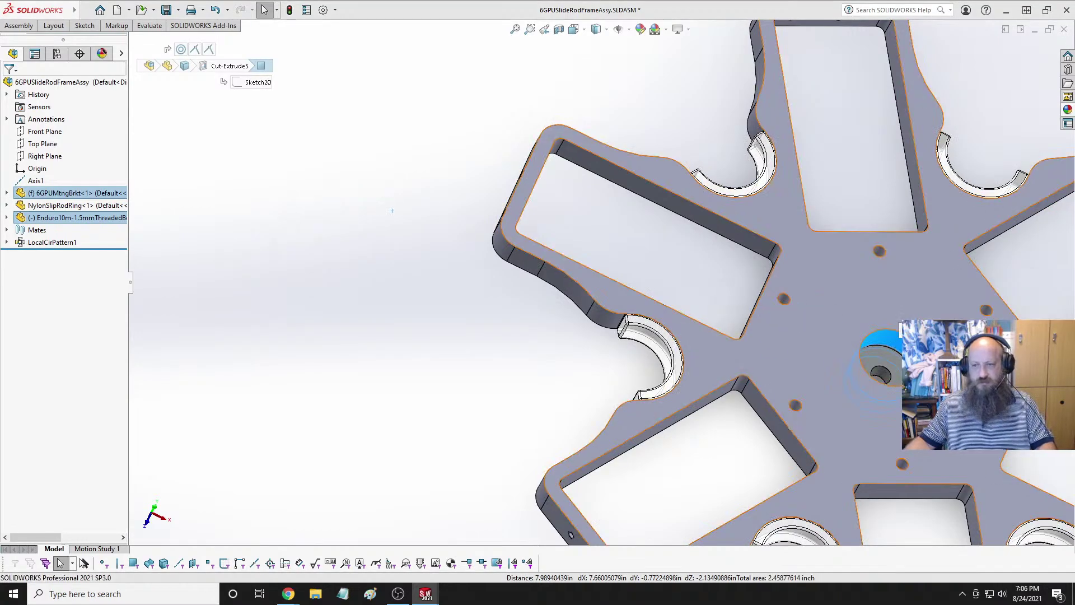
Add a coincident mate between the underside of the bearing's flange and the bracket's top face, seating the bearing in the central hole.
scroll(835, 392, "up", 3)
middle_click_drag(980, 256, 856, 355)
scroll(800, 359, "down", 6)
scroll(801, 360, "down", 5)
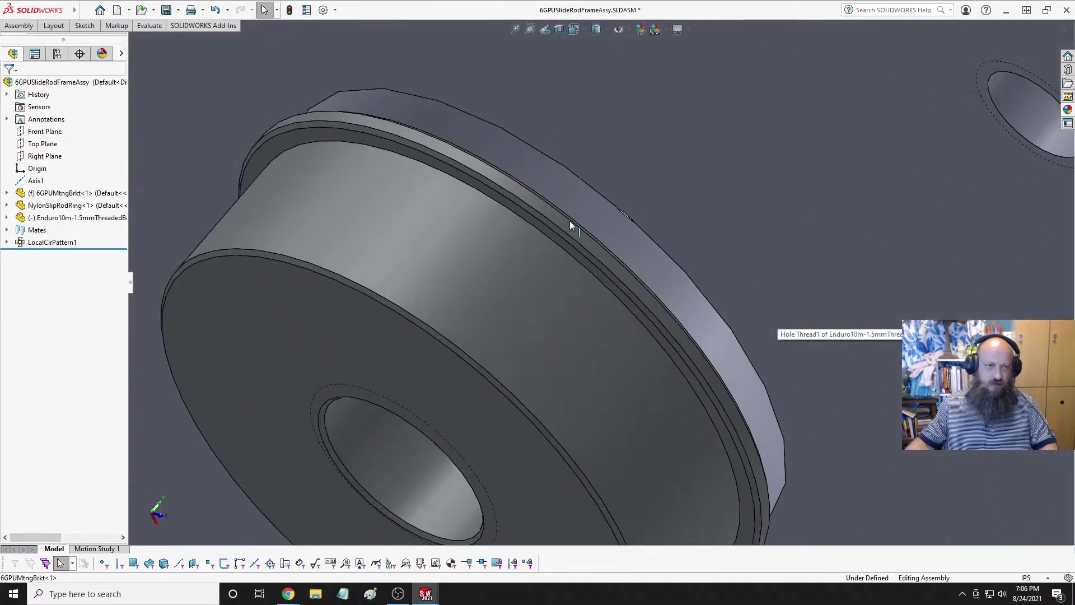
left_click(393, 150)
scroll(418, 216, "up", 6)
middle_click_drag(555, 163, 481, 255)
left_click_drag(711, 81, 716, 164)
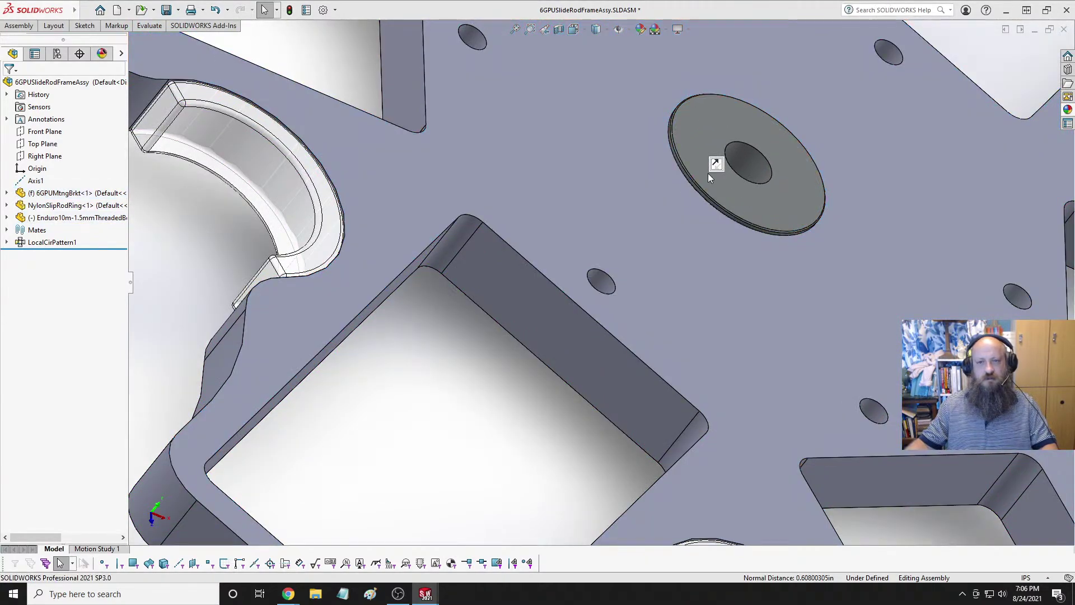
middle_click_drag(638, 243, 834, 167)
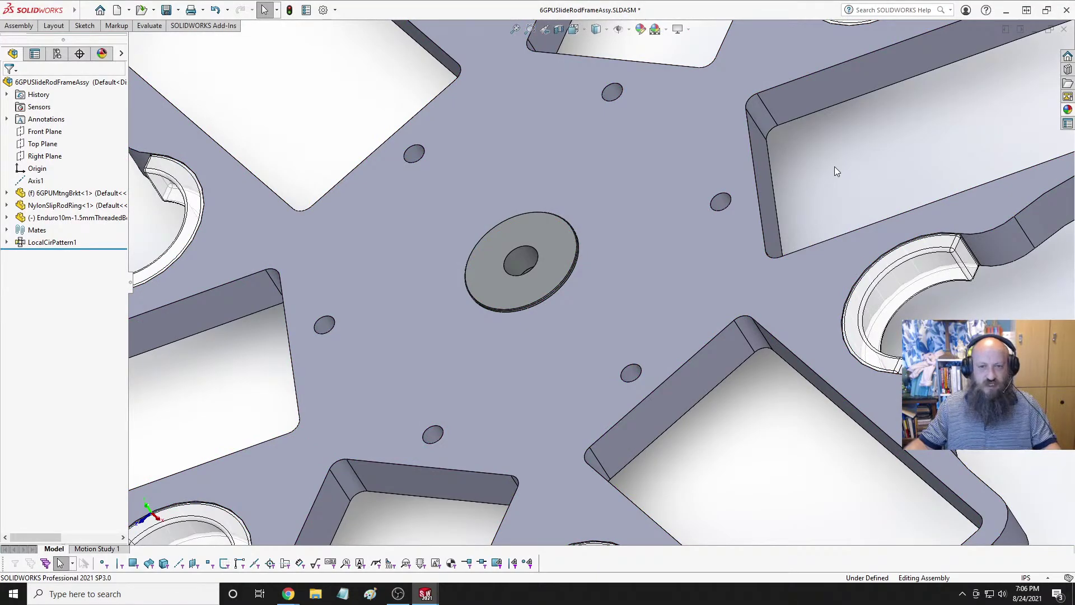
Switch to the 6GPUMtngBrkt part and bring its central hole into close view.
key("ctrl+Tab")
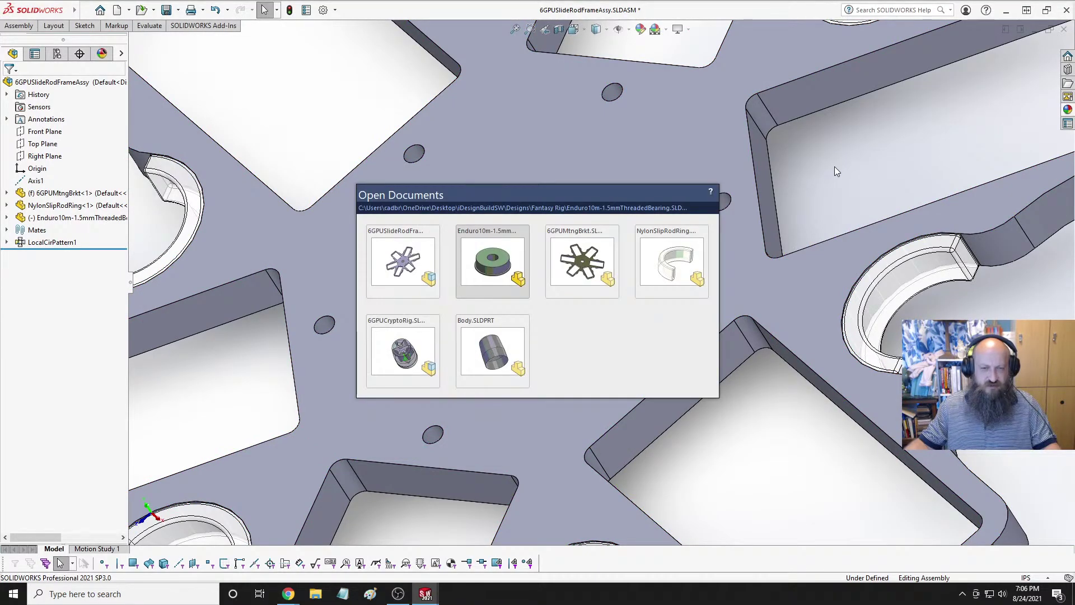
key("ctrl+Tab")
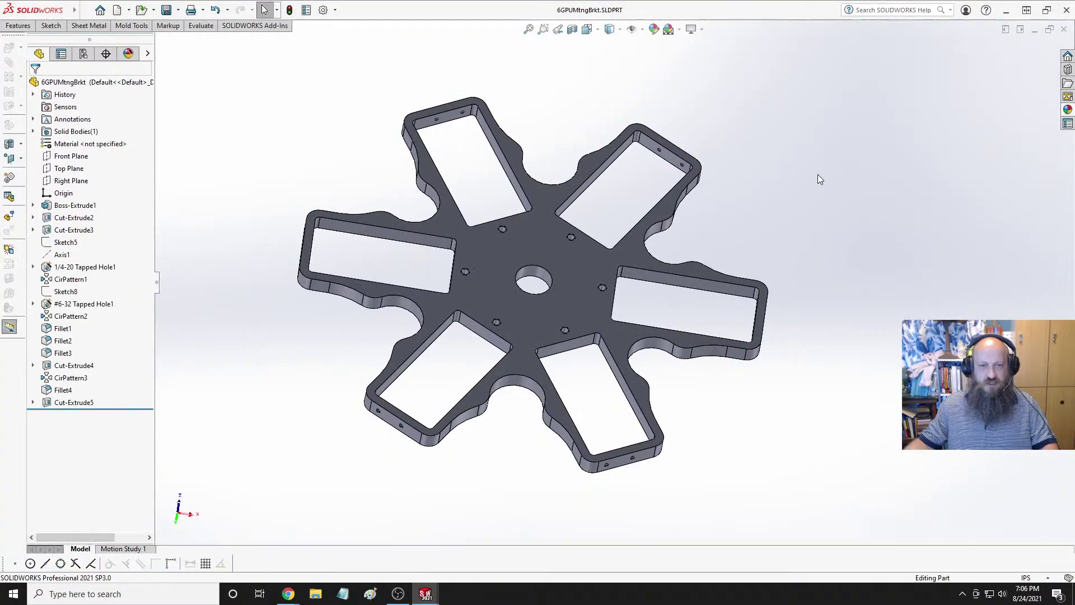
scroll(570, 283, "down", 5)
scroll(570, 283, "down", 3)
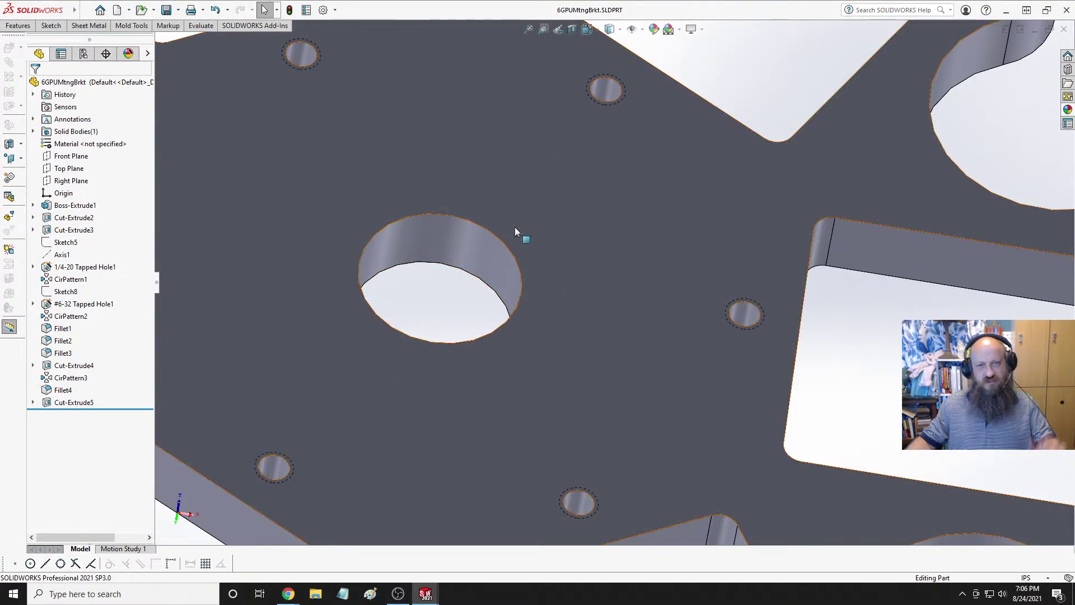
scroll(577, 299, "up", 6)
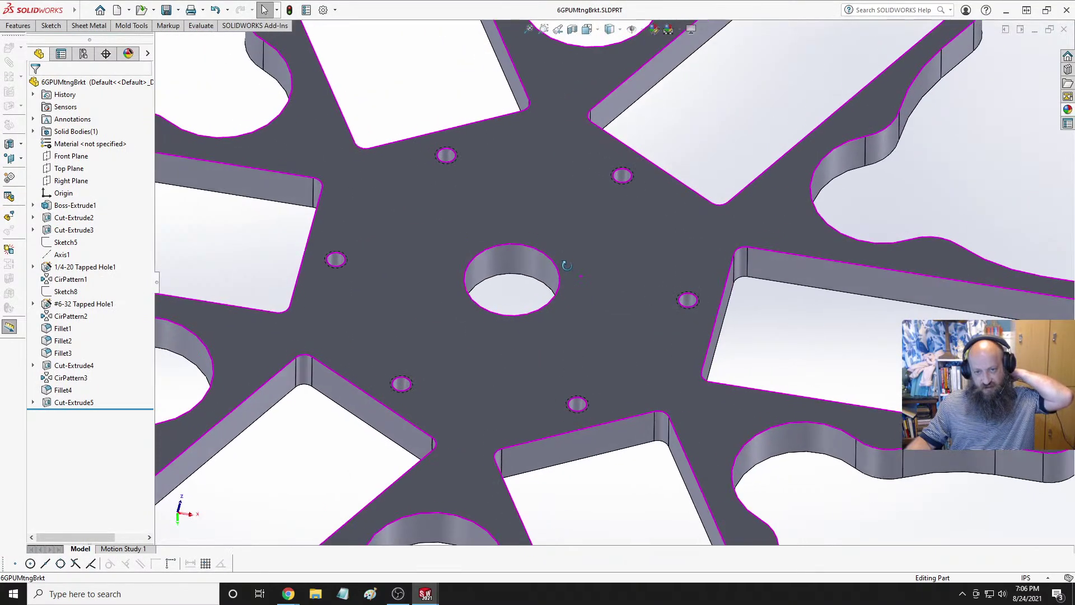
middle_click_drag(577, 300, 565, 238)
scroll(566, 238, "down", 4)
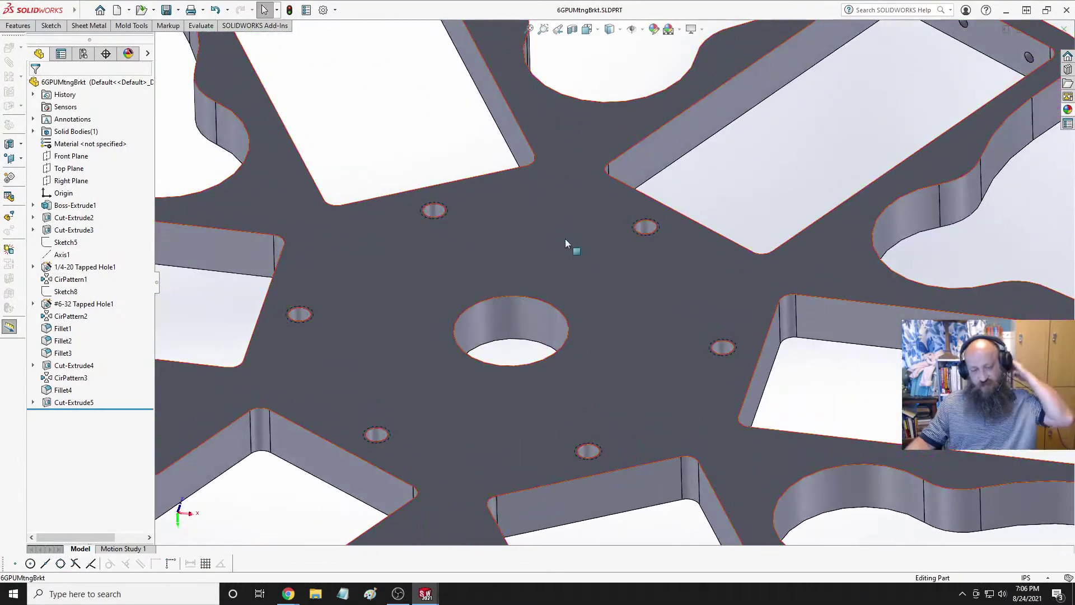
scroll(565, 239, "up", 2)
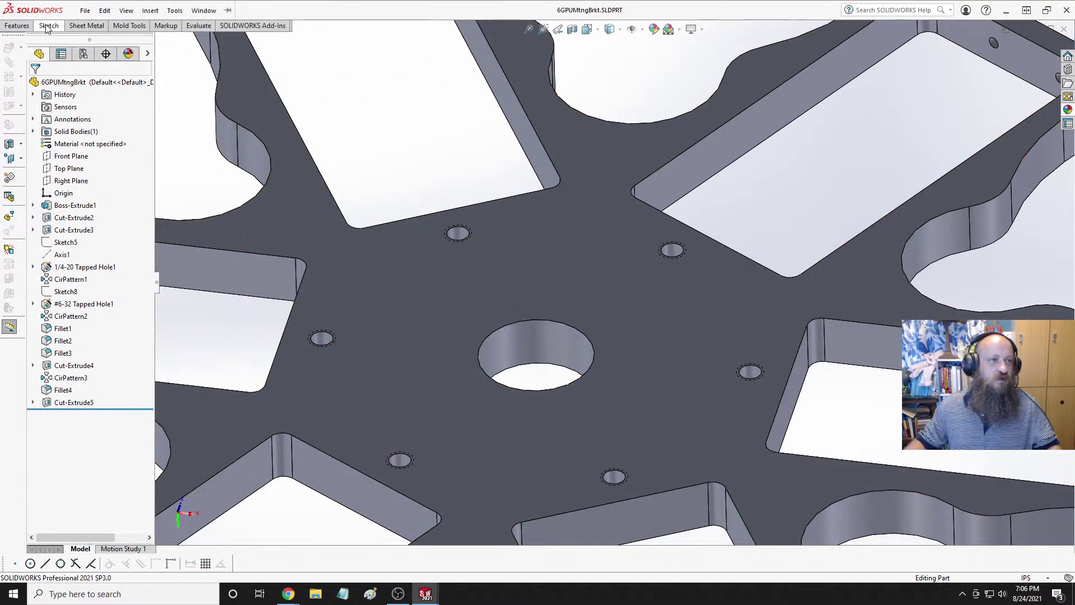
Chamfer the top edge of the bracket's central hole with a distance of 0.0625 in at 45 degrees.
left_click(18, 26)
left_click(193, 42)
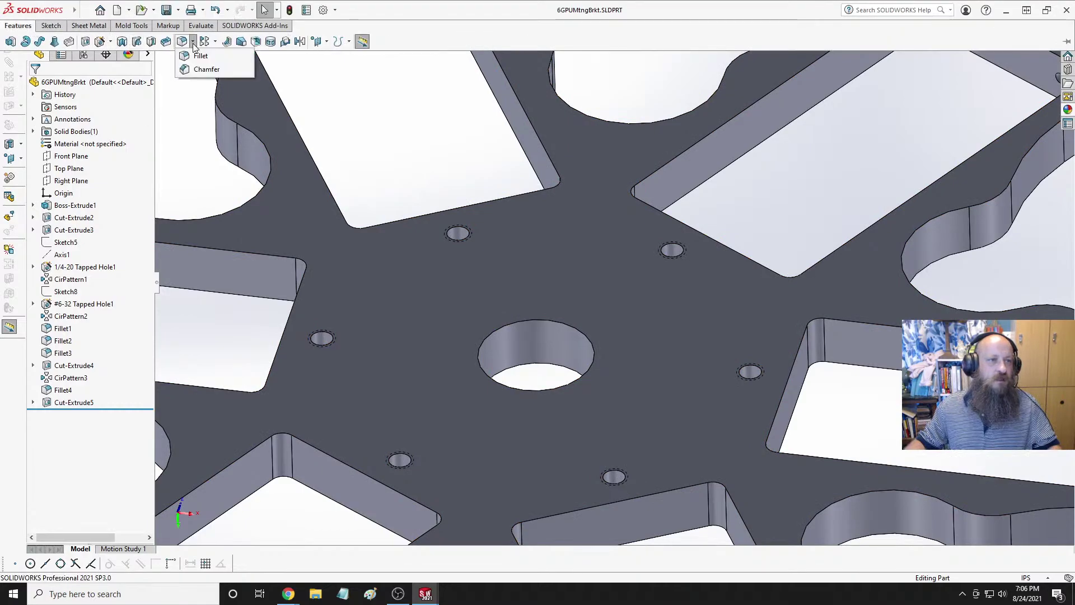
left_click(210, 70)
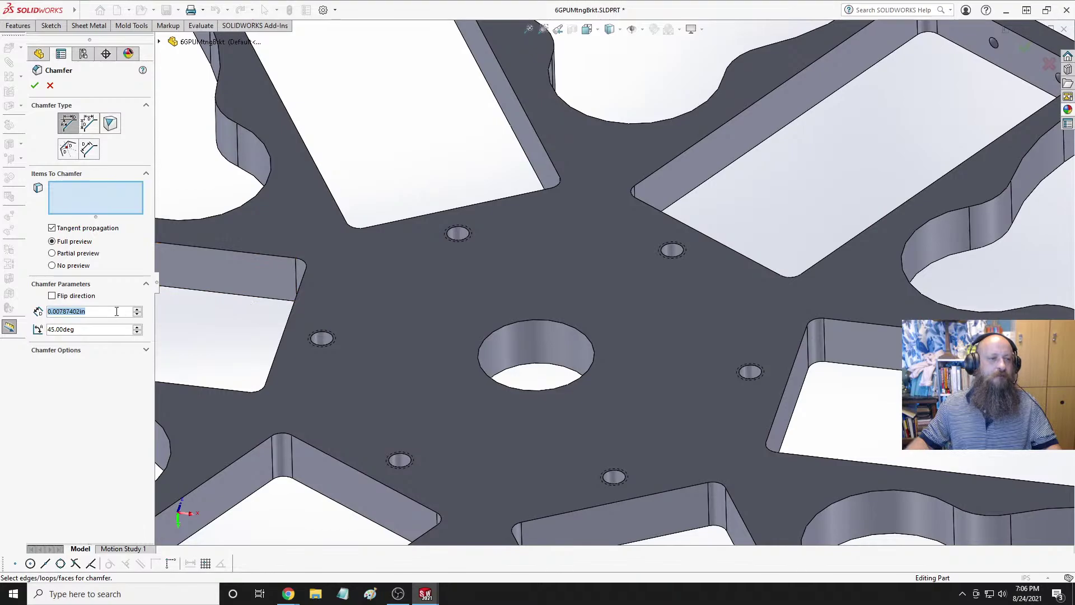
type(".0625")
key("Return")
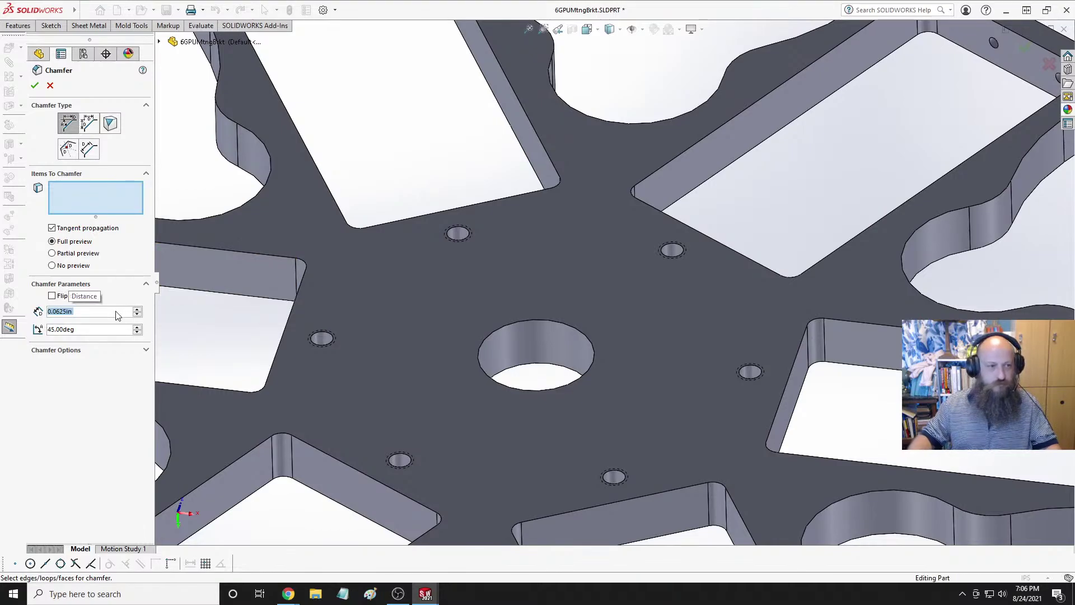
left_click(574, 330)
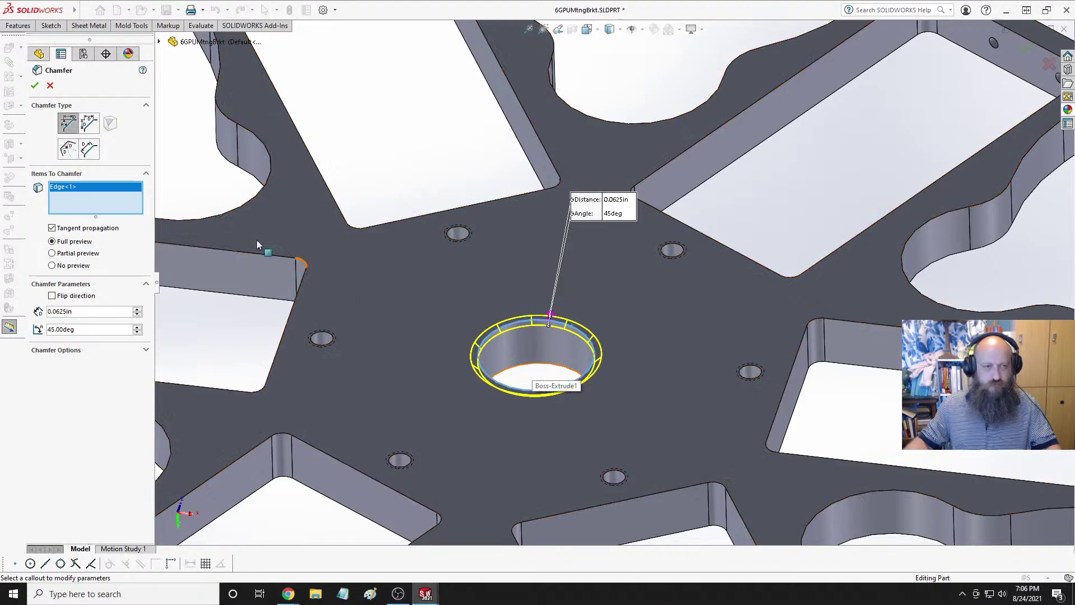
left_click(34, 85)
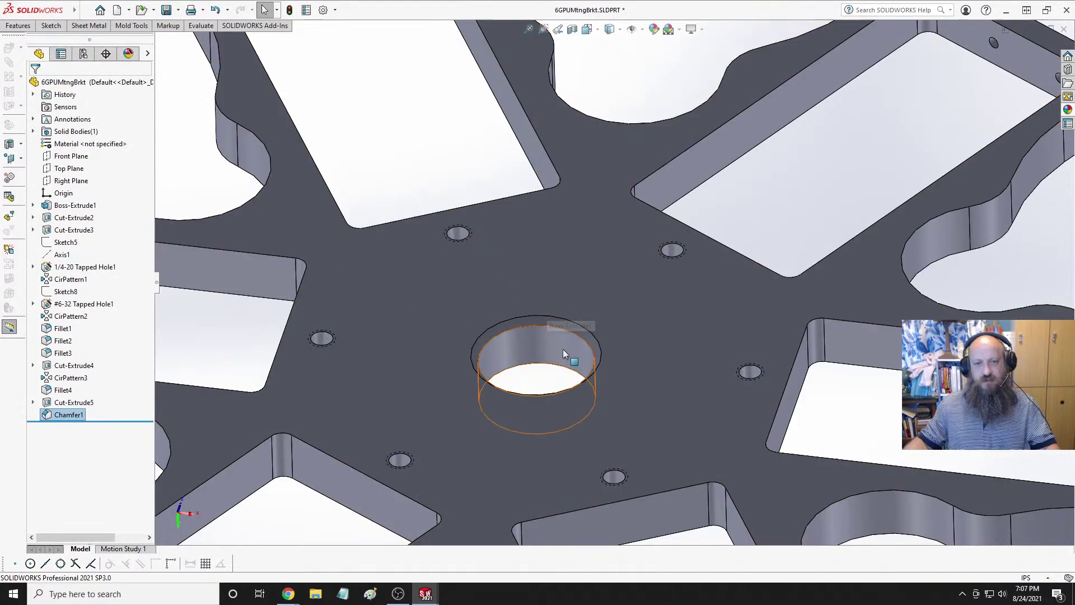
Examine the chamfered central hole and the whole bracket from several angles.
scroll(566, 358, "up", 5)
middle_click_drag(604, 328, 579, 298)
scroll(627, 314, "down", 5)
scroll(524, 352, "up", 3)
scroll(522, 351, "up", 3)
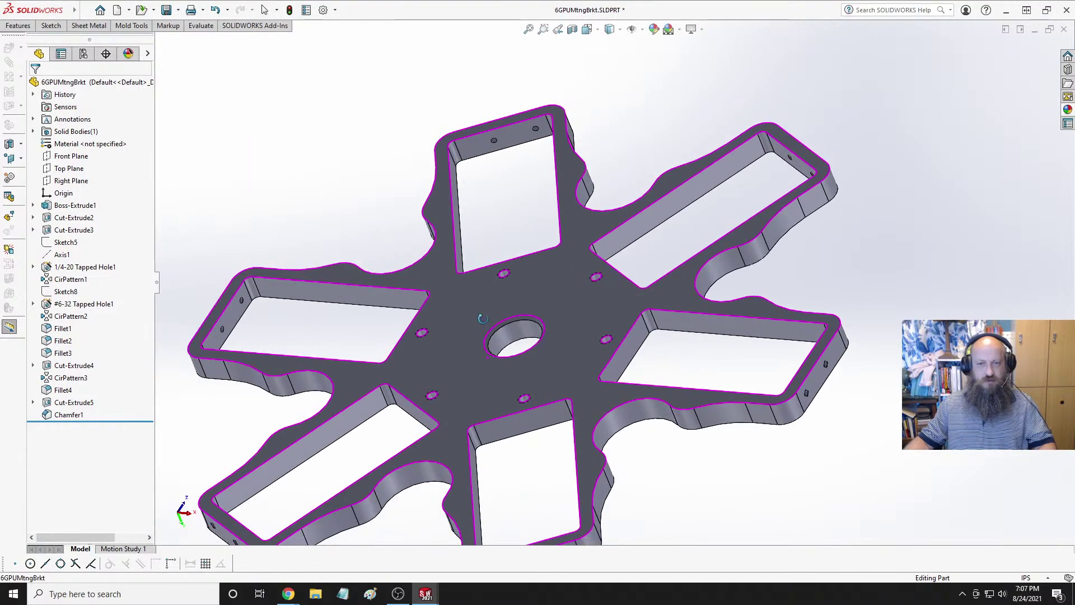
mouse_move(522, 351)
middle_mouse_down()
mouse_move(492, 331)
mouse_move(521, 332)
middle_mouse_up()
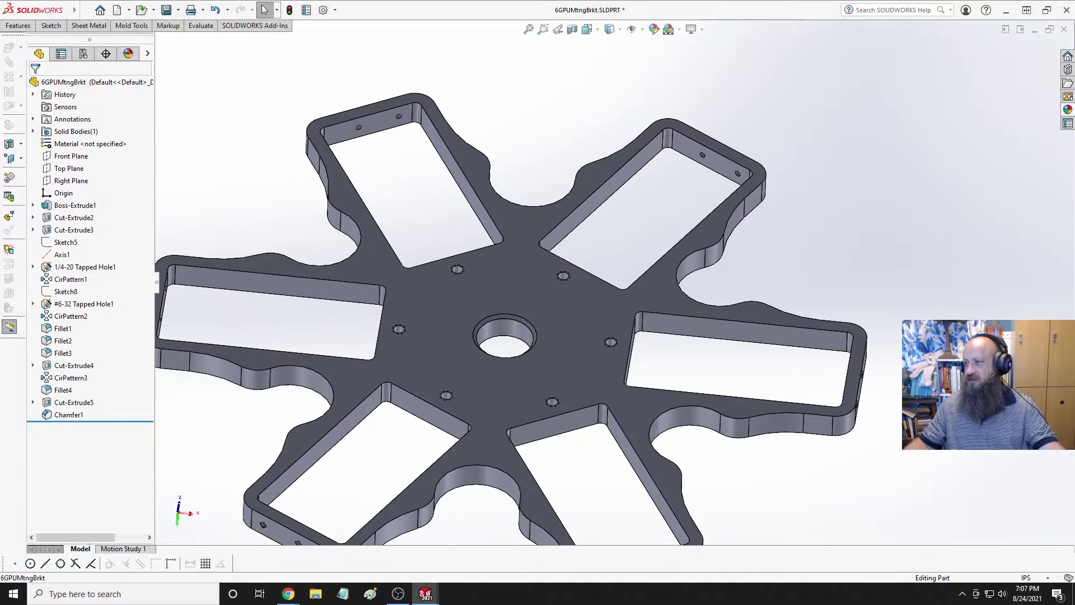
middle_click_drag(684, 391, 641, 364)
scroll(535, 360, "up", 4)
scroll(535, 360, "down", 3)
middle_click_drag(658, 301, 656, 322)
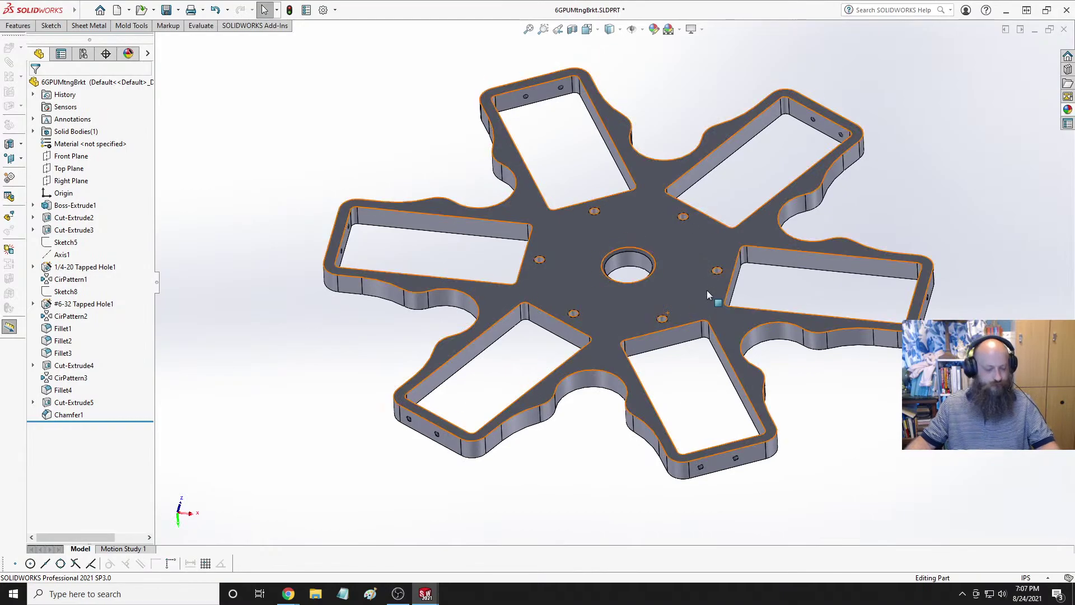
Save the bracket part and return to the 6GPUSlideRodFrameAssy assembly to review the bearing seated in the bracket.
key("ctrl+s")
key("ctrl+Tab")
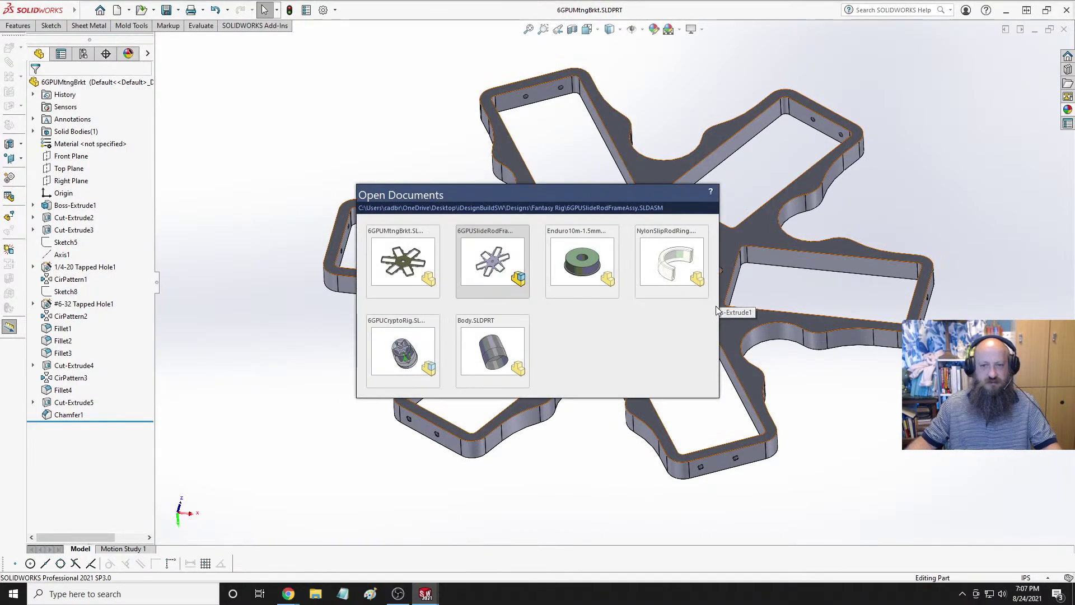
key("ctrl+Tab")
key("ctrl+Tab")
key("ctrl+Tab")
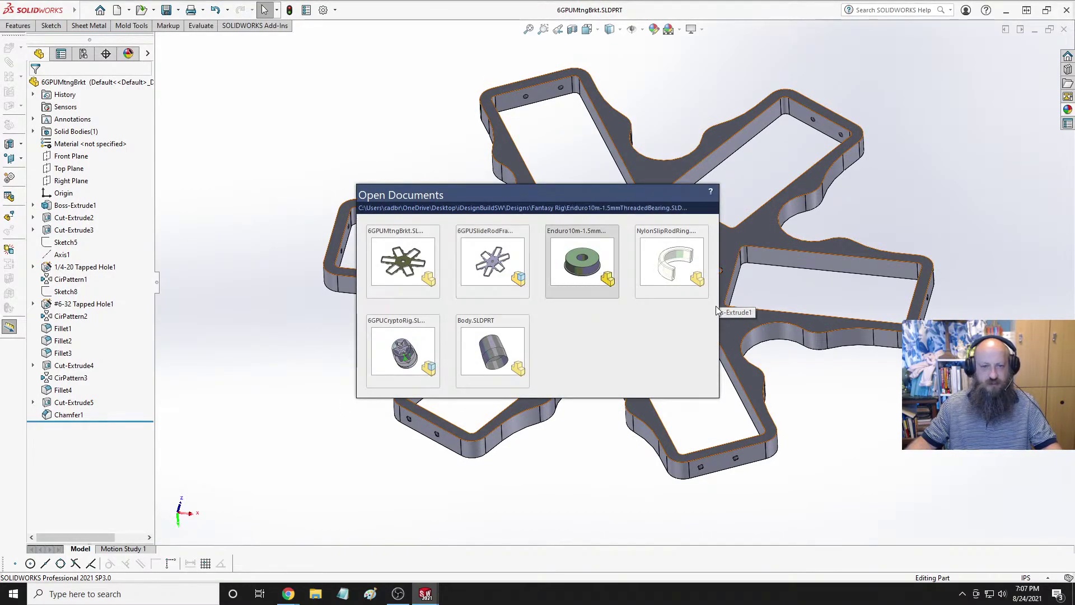
key("ctrl+Tab")
key("ctrl+Tab")
key("ctrl+Tab")
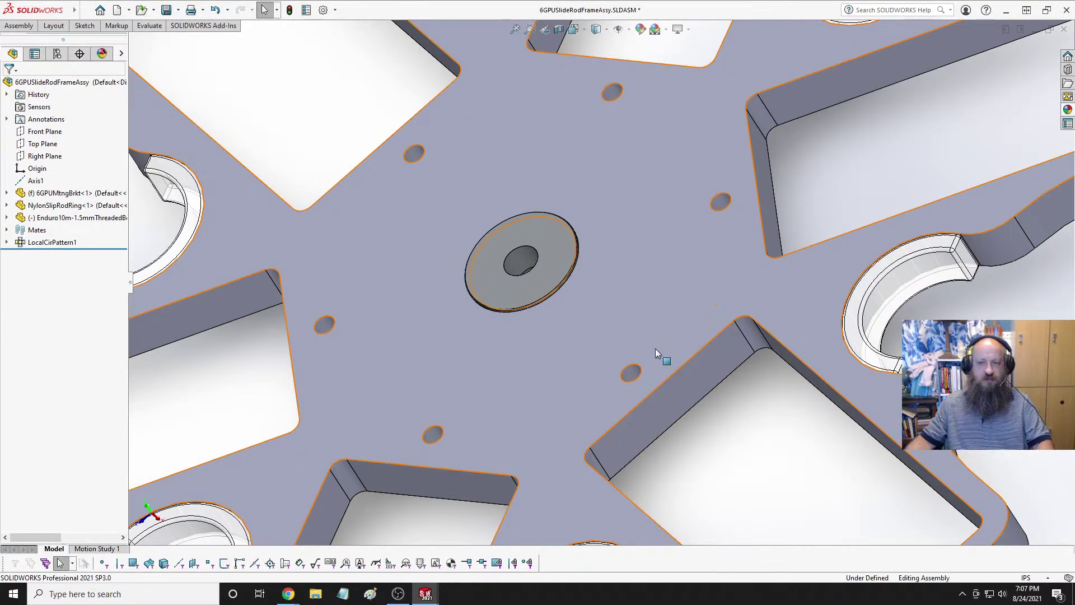
scroll(655, 349, "up", 6)
middle_click_drag(654, 297, 674, 288)
scroll(673, 341, "up", 4)
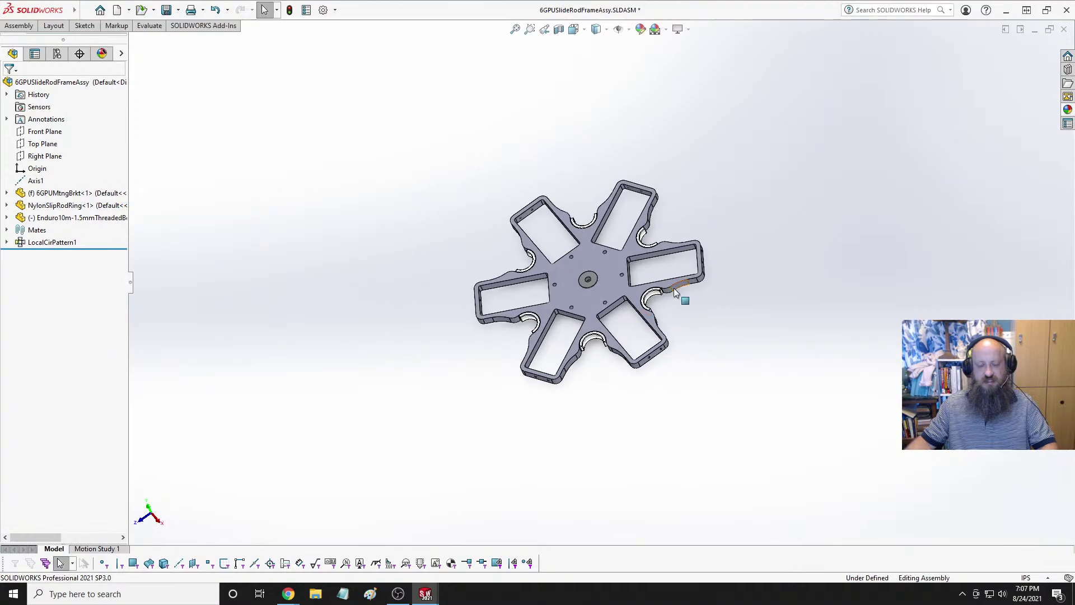
scroll(591, 311, "down", 5)
middle_click_drag(590, 310, 688, 316)
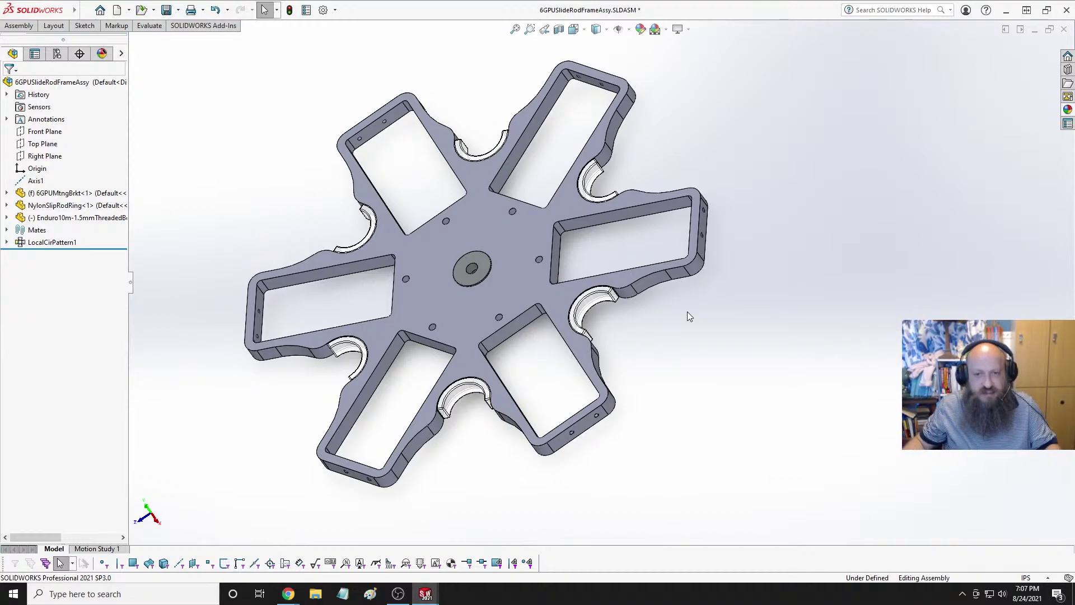
Switch to the 6GPUCryptoRig assembly and examine the GPUs hanging below the mounting bracket inside the body.
key("ctrl+Tab")
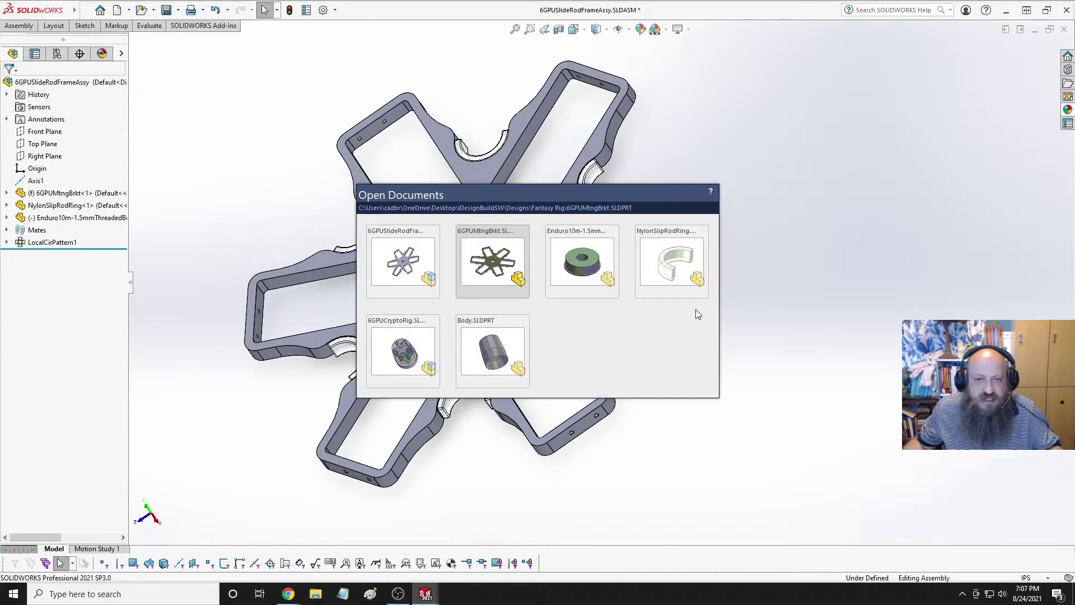
key("ctrl+Tab")
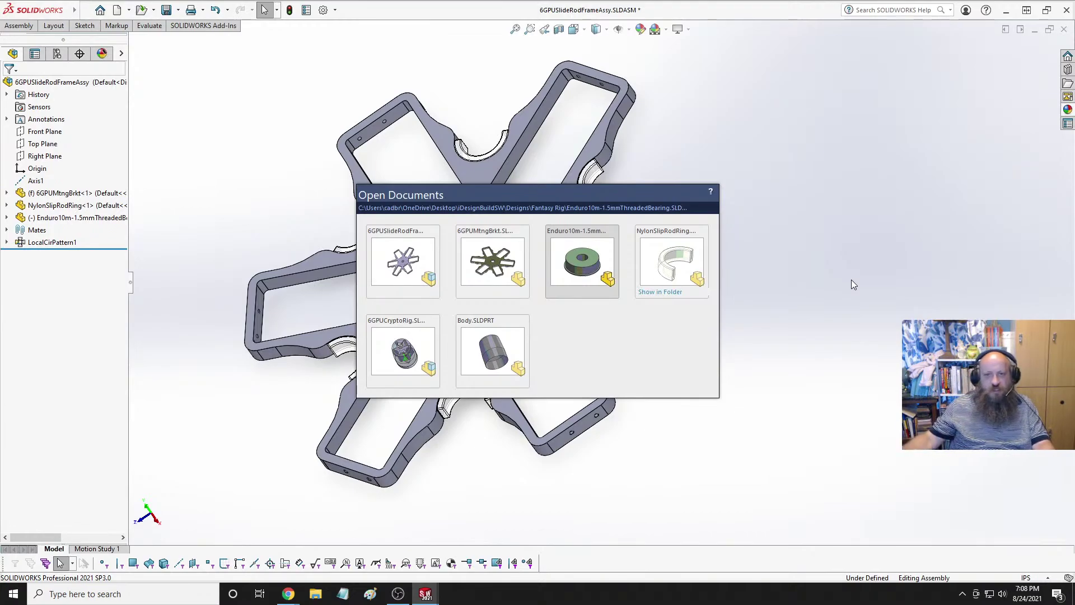
key("ctrl+Tab")
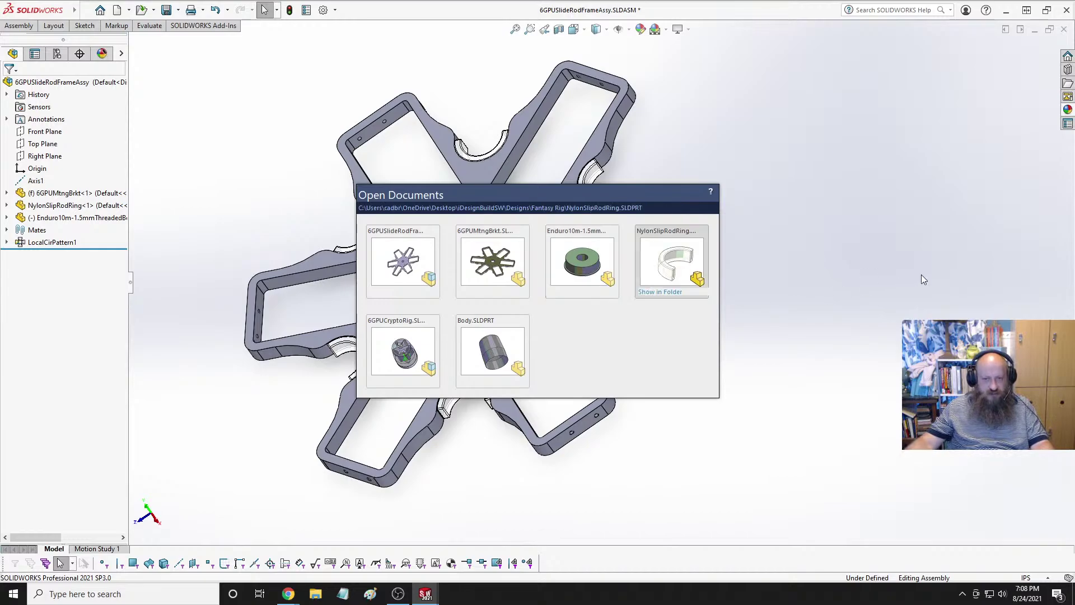
key("ctrl+Tab")
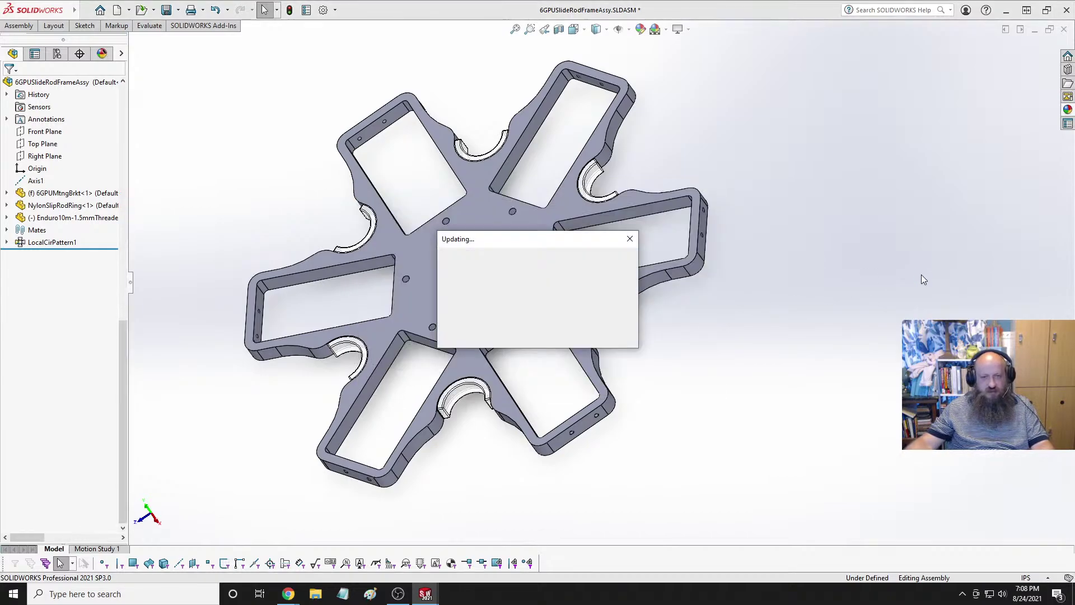
middle_click_drag(668, 432, 541, 197)
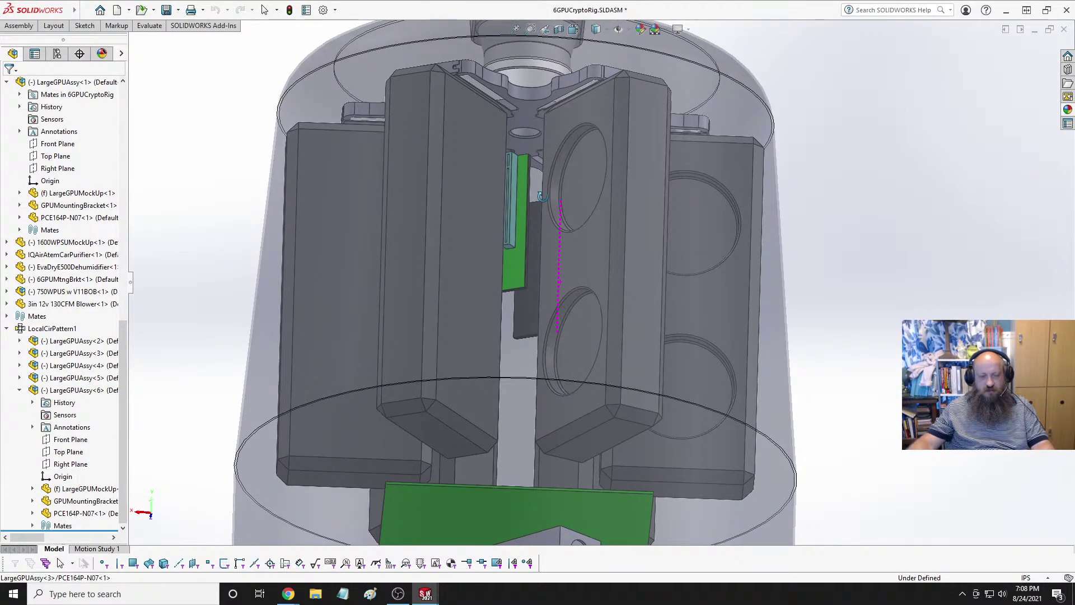
scroll(538, 207, "up", 6)
scroll(518, 350, "down", 3)
middle_click_drag(575, 313, 577, 244)
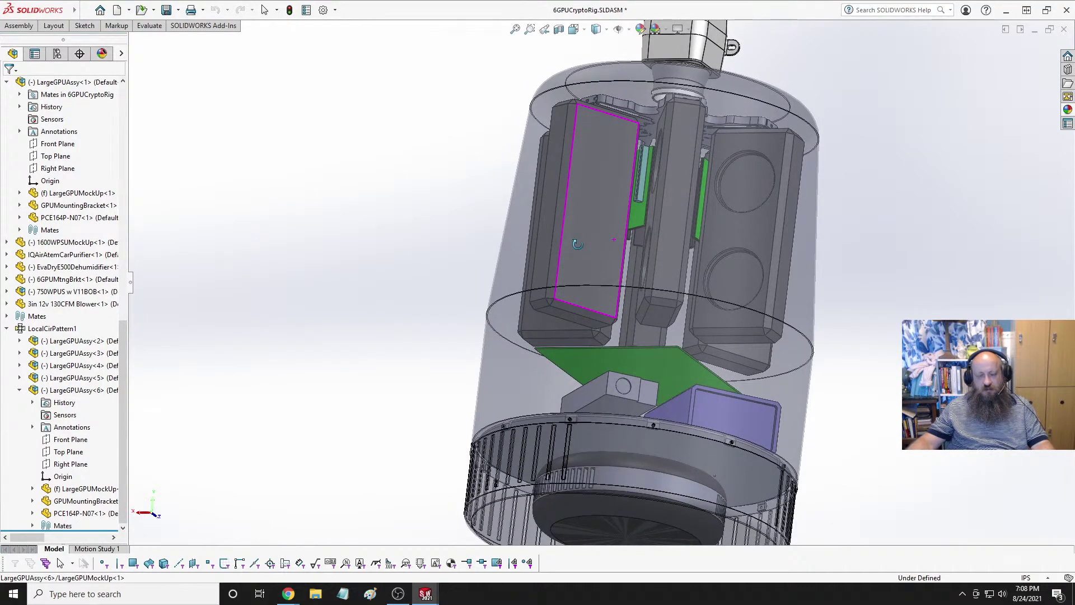
key("Escape")
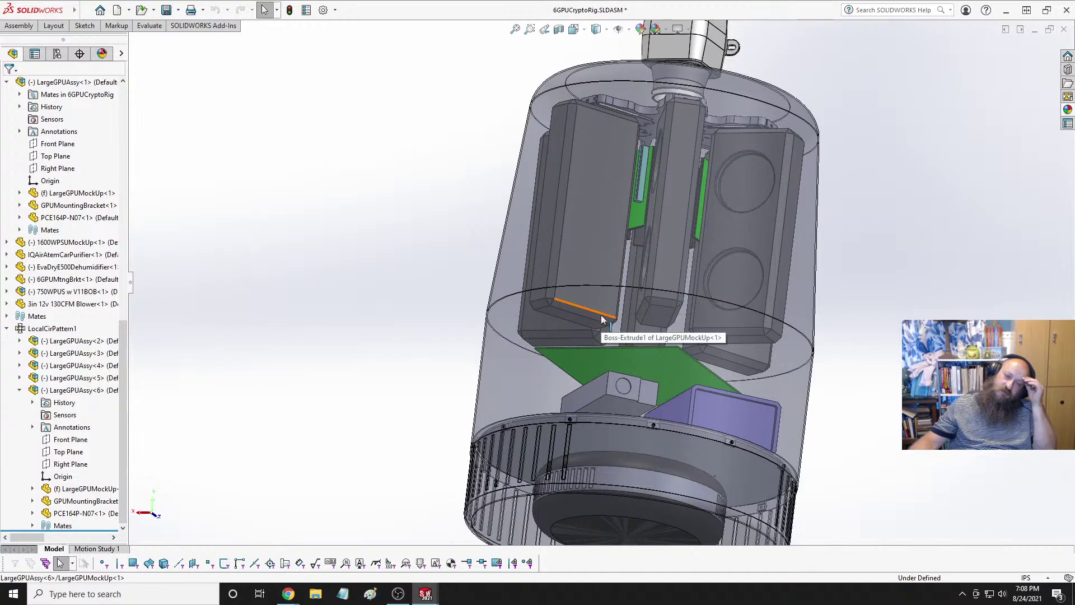
Measure the distance from the underside of the 6GPUMtngBrkt bracket to the bottom face of a LargeGPUMockUp.
mouse_move(646, 264)
middle_mouse_down()
mouse_move(641, 302)
mouse_move(658, 216)
middle_mouse_up()
scroll(643, 160, "down", 3)
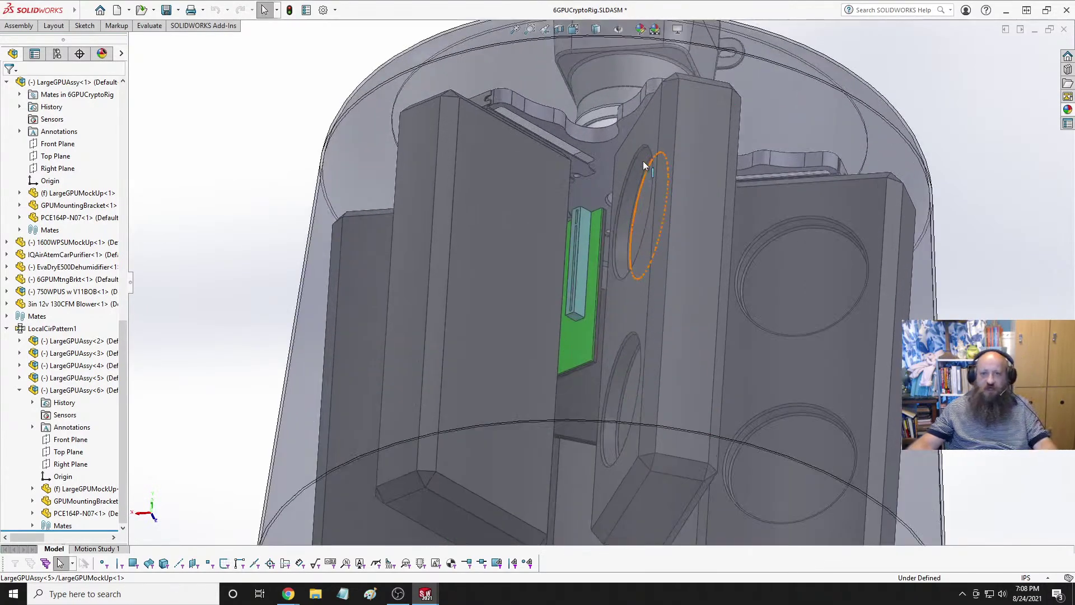
left_click(597, 159)
scroll(546, 387, "down", 2)
left_click(546, 405)
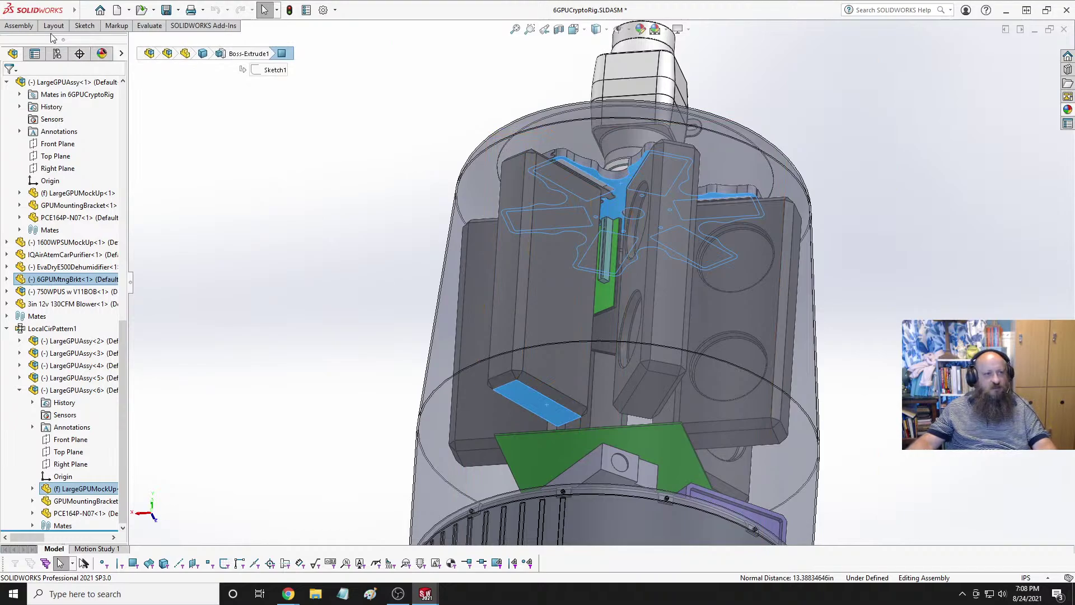
left_click(149, 25)
left_click(78, 42)
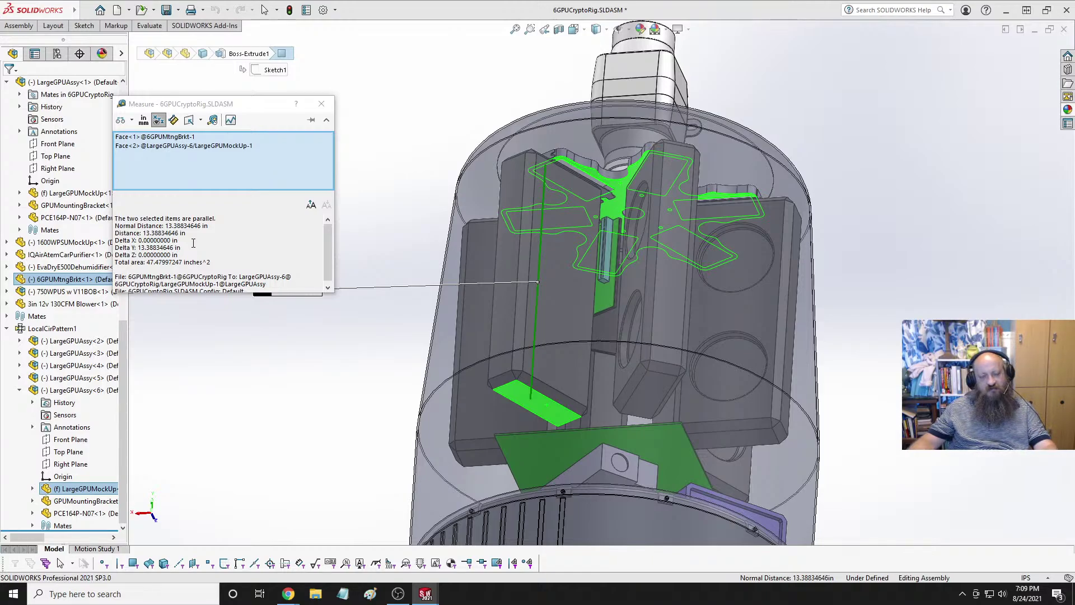
key("Escape")
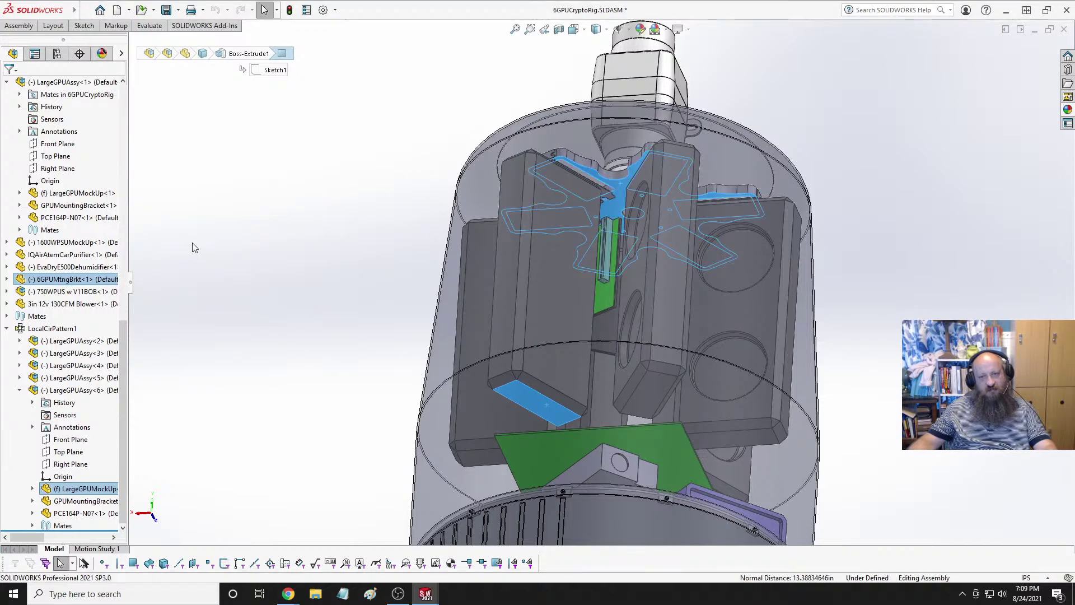
Check the mounting bracket's thickness by selecting its top and bottom faces.
scroll(651, 177, "down", 10)
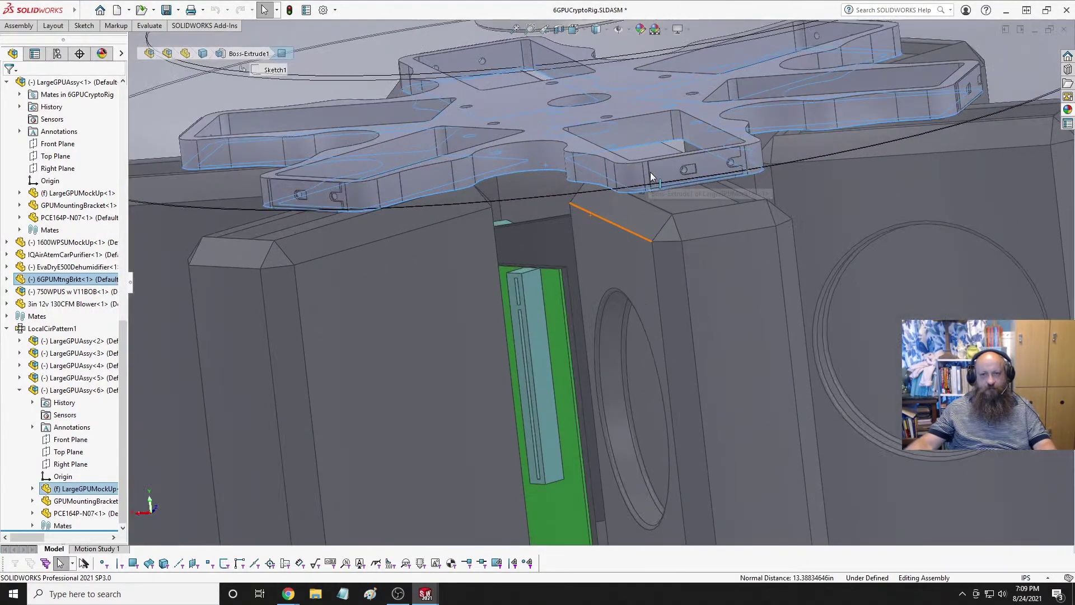
mouse_move(618, 166)
middle_mouse_down()
mouse_move(617, 140)
mouse_move(616, 191)
mouse_move(615, 166)
middle_mouse_up()
scroll(615, 166, "up", 8)
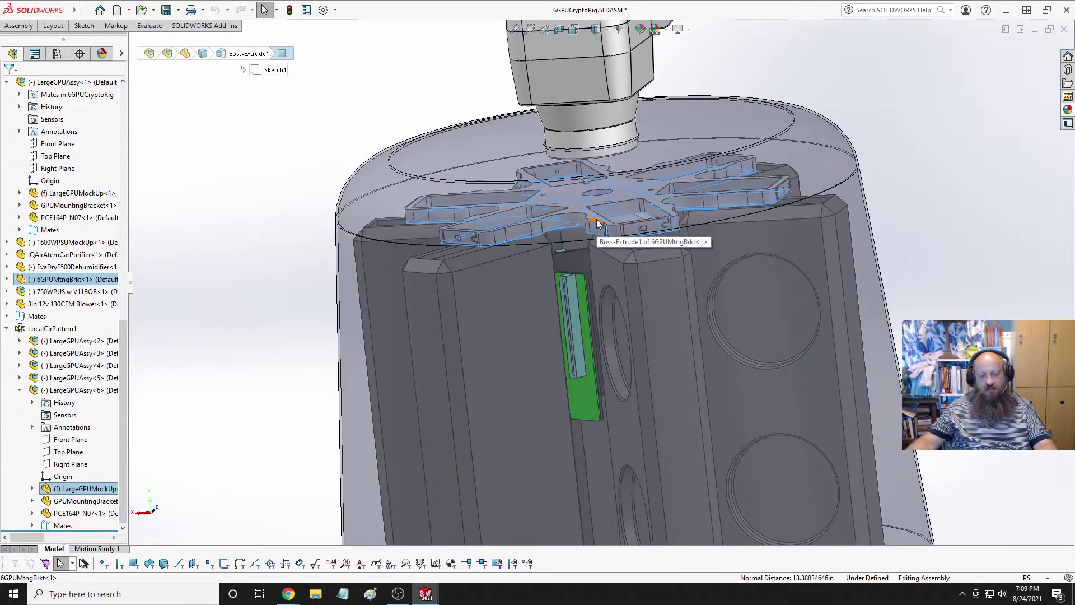
left_click(576, 203)
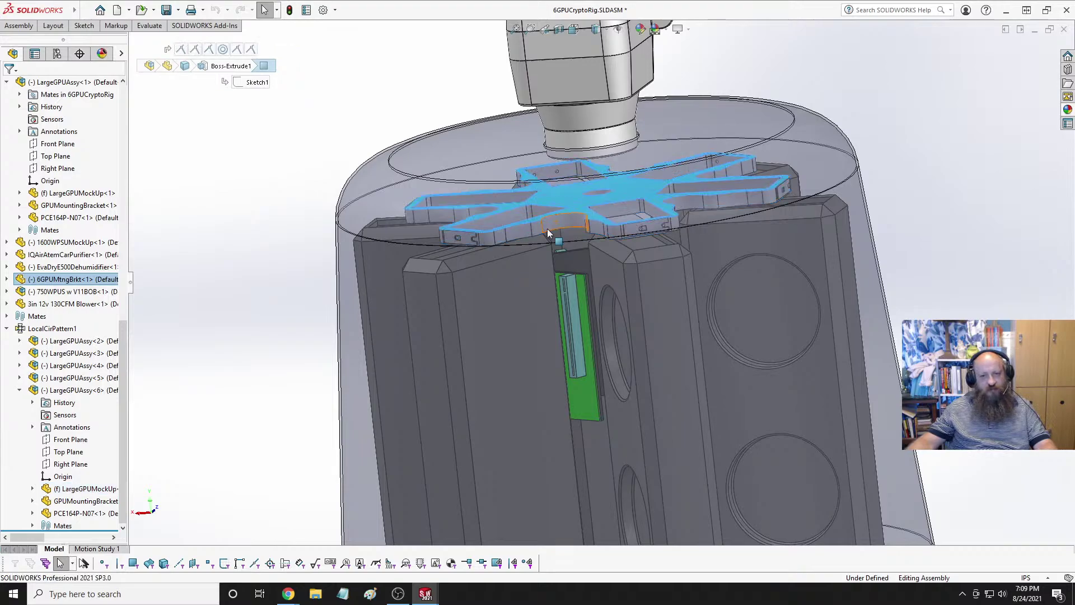
scroll(553, 243, "down", 4)
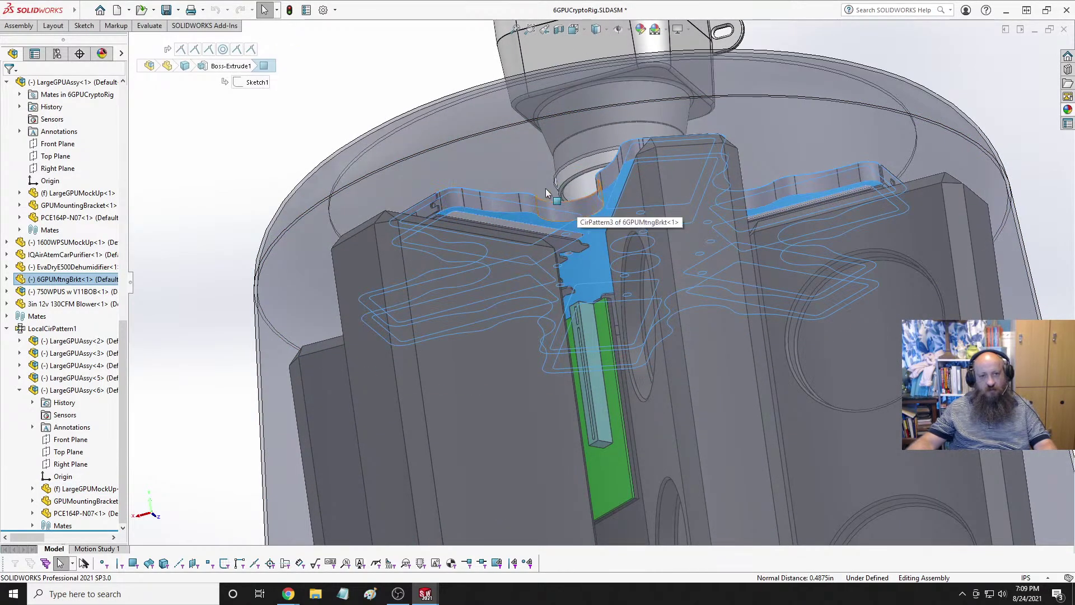
middle_click_drag(563, 185, 559, 204)
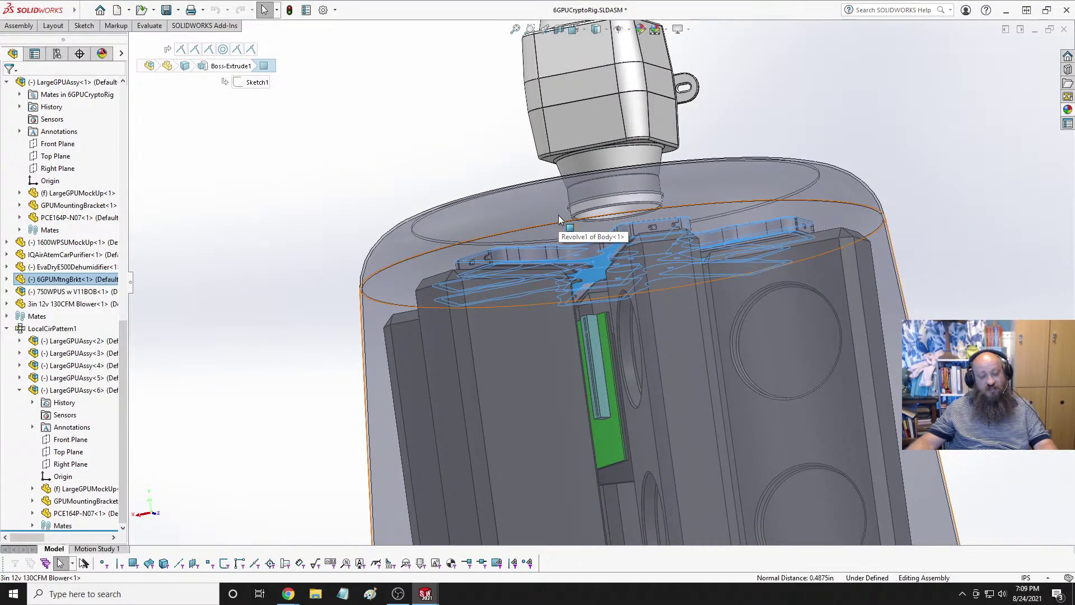
Move the GPUs and mounting bracket down inside the body, working in the Back view.
key("Escape")
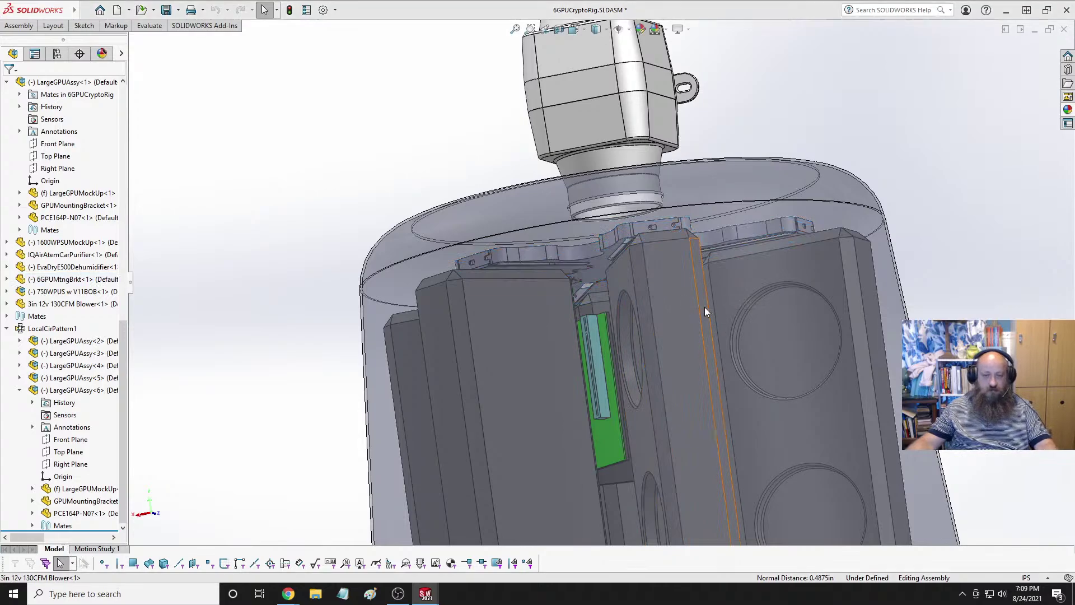
key("space")
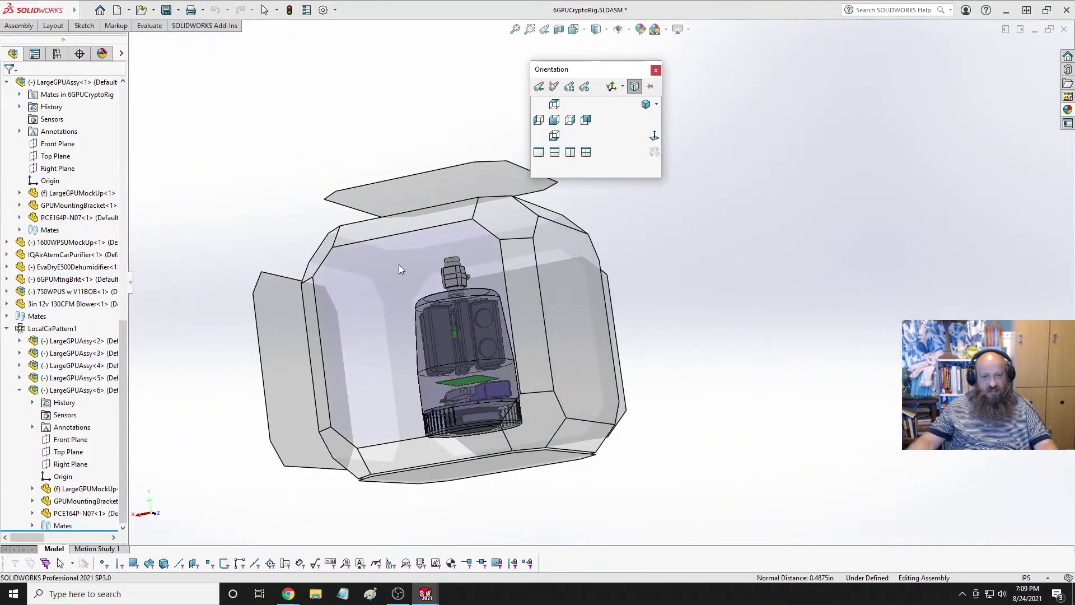
left_click(398, 264)
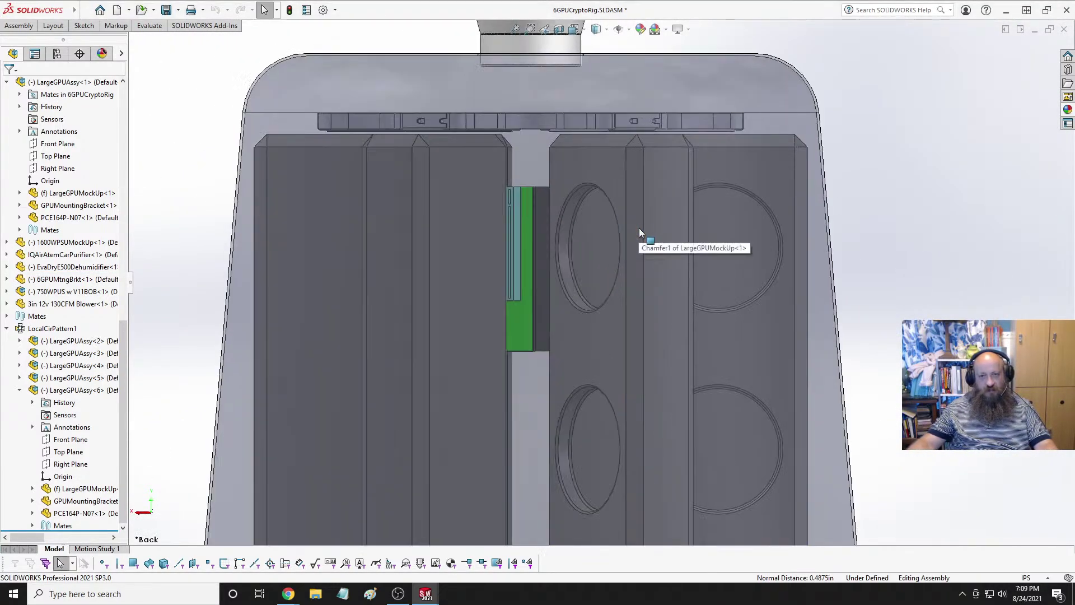
scroll(633, 263, "up", 3)
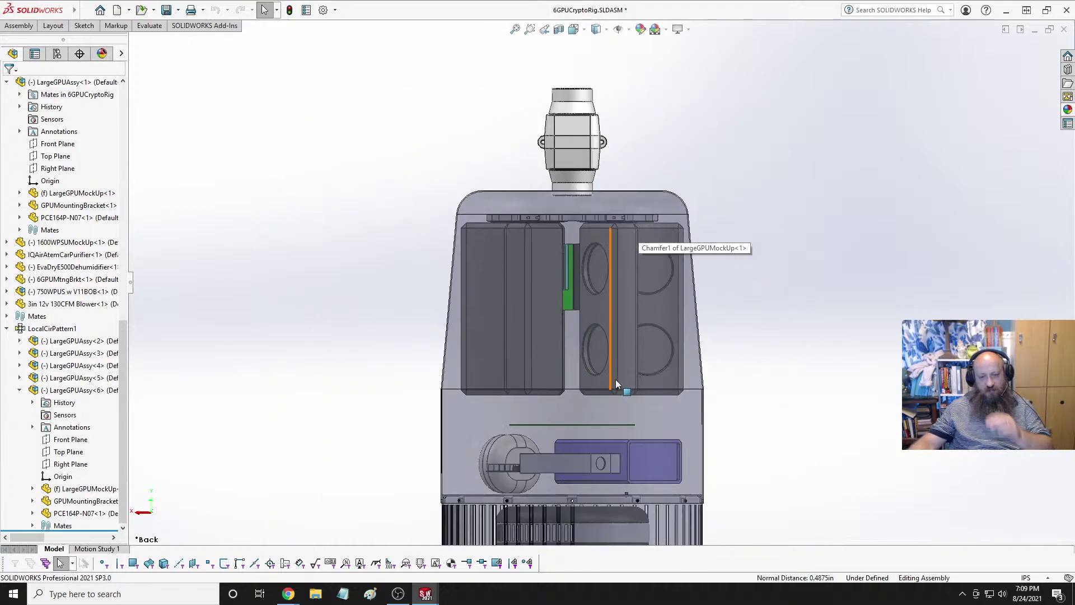
left_click(628, 332)
left_click_drag(626, 328, 627, 357)
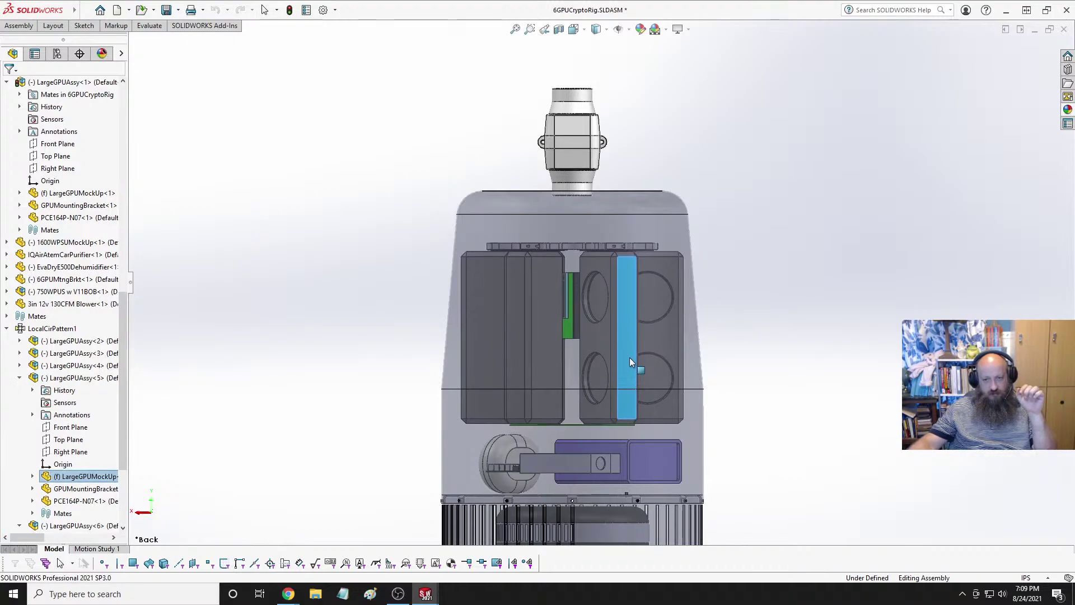
left_click(808, 353)
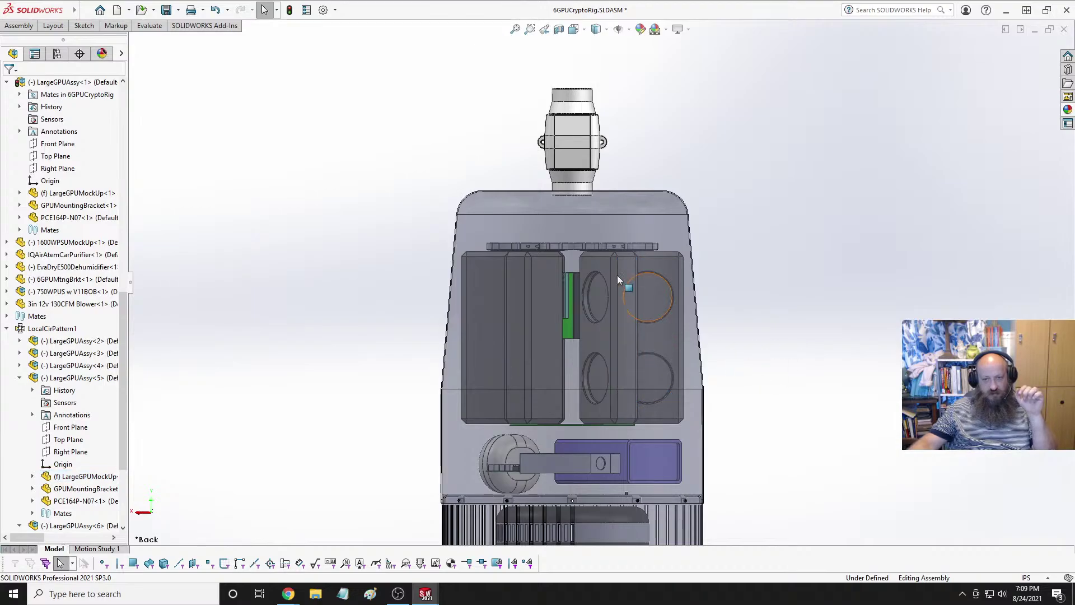
Measure the distance from the mounting bracket's upper central edge to the inner top edge of the body.
left_click(577, 246)
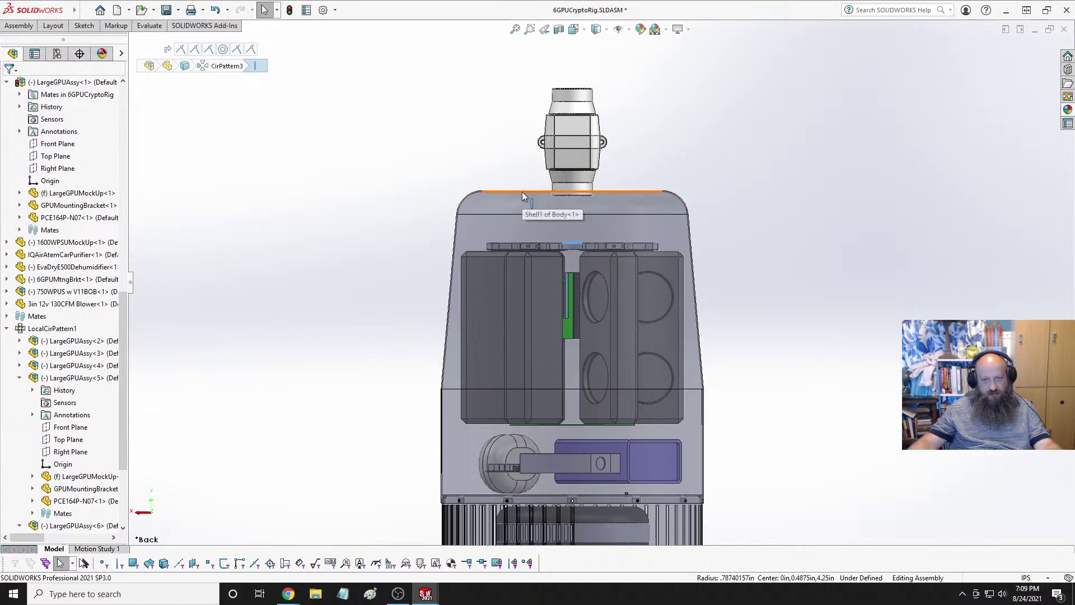
scroll(522, 191, "down", 3)
scroll(524, 206, "down", 3)
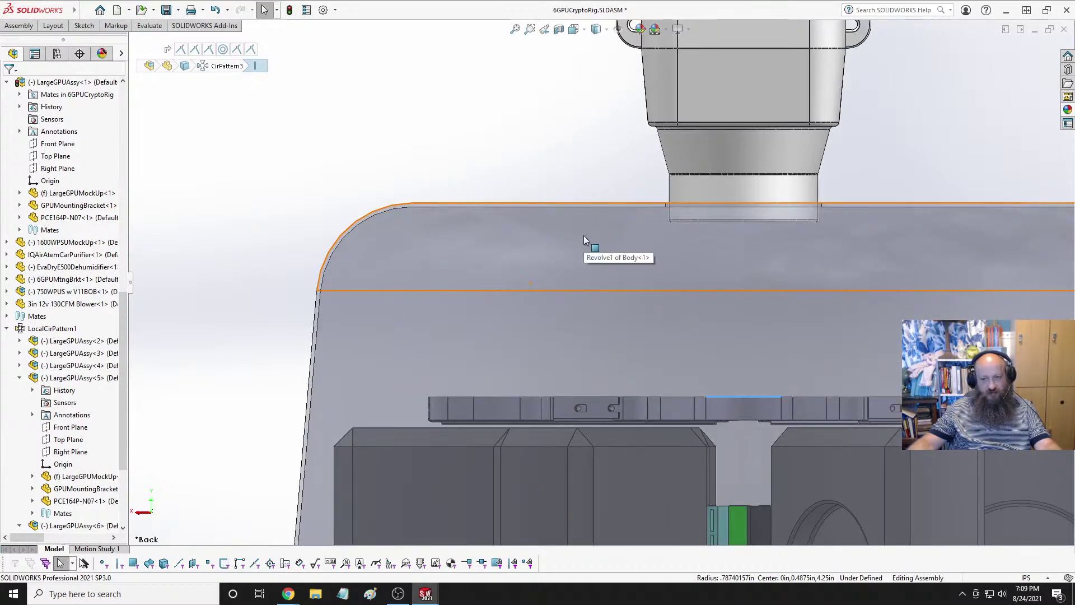
left_click(542, 208)
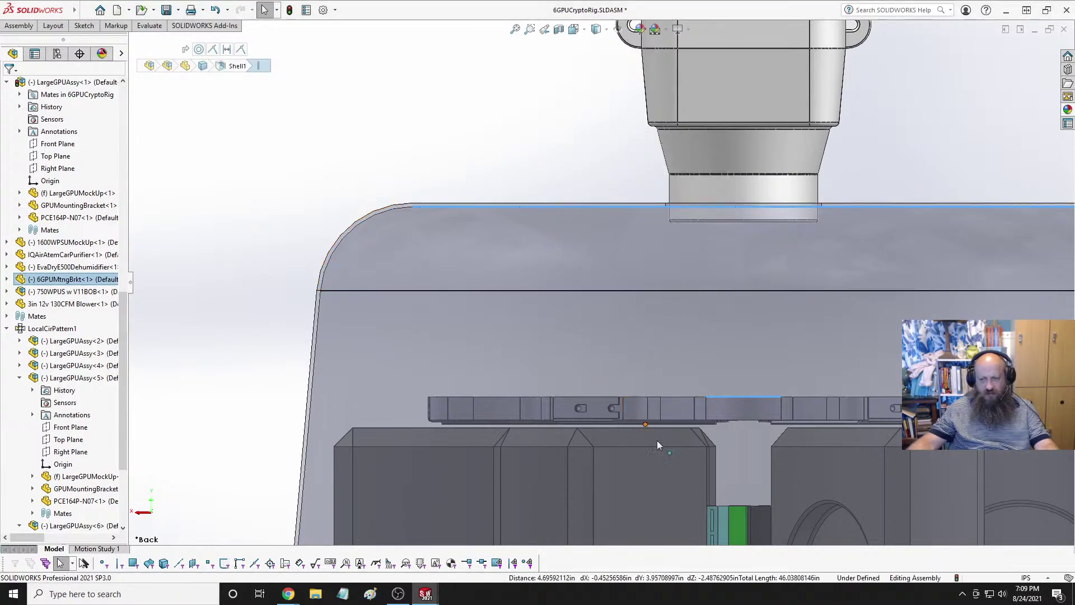
Examine the clearance between the mounting bracket and the tops of the GPUs from several angles.
scroll(674, 455, "down", 3)
left_click(652, 414)
scroll(582, 402, "up", 2)
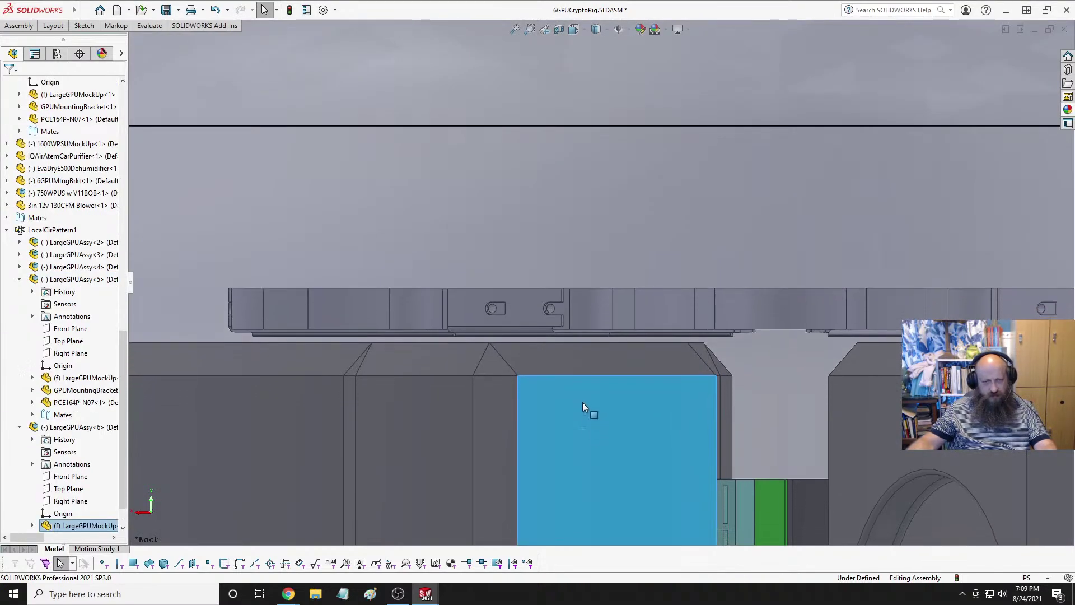
middle_click_drag(561, 407, 618, 417)
scroll(621, 357, "up", 3)
scroll(617, 417, "down", 3)
middle_click_drag(568, 343, 529, 273)
scroll(672, 301, "up", 5)
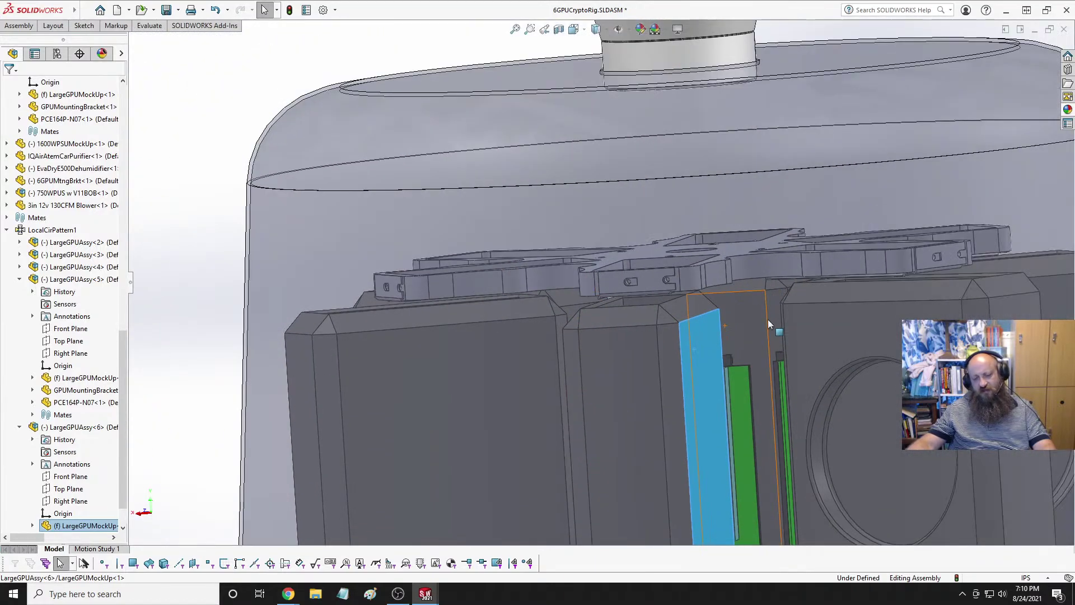
scroll(672, 301, "down", 3)
scroll(667, 297, "up", 2)
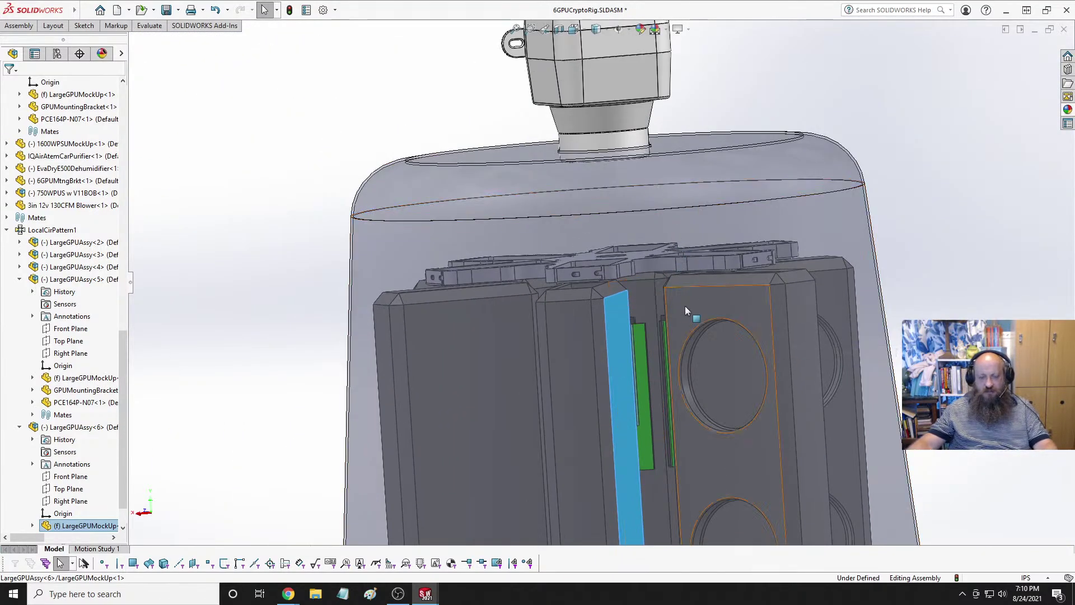
scroll(681, 311, "up", 1)
Raise the mounting bracket and its GPUs to the body's upper horizontal edge in the Back view.
key("space")
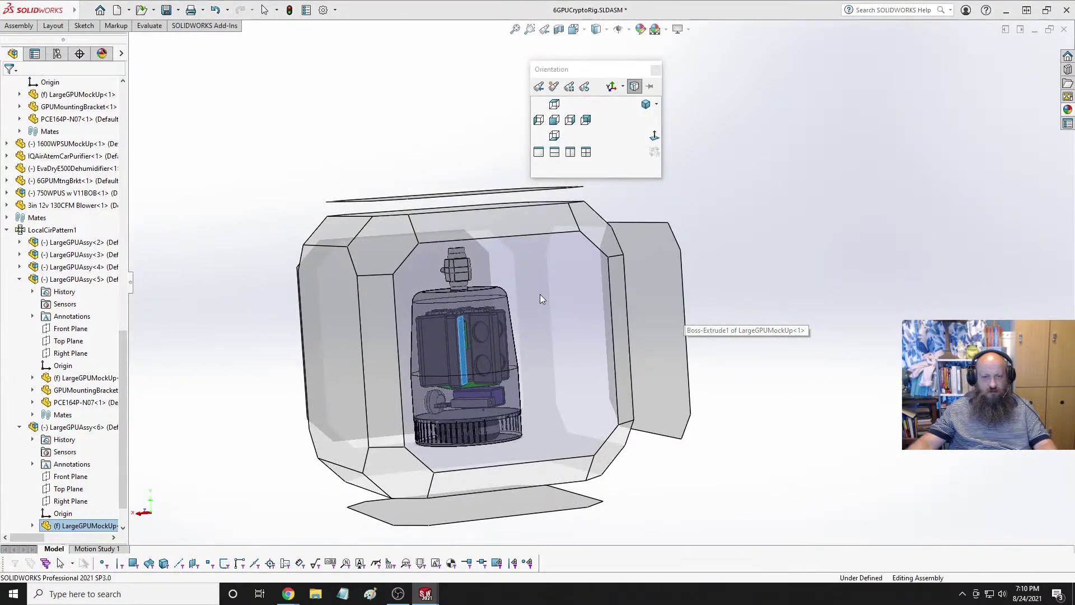
left_click(541, 296)
scroll(657, 169, "down", 4)
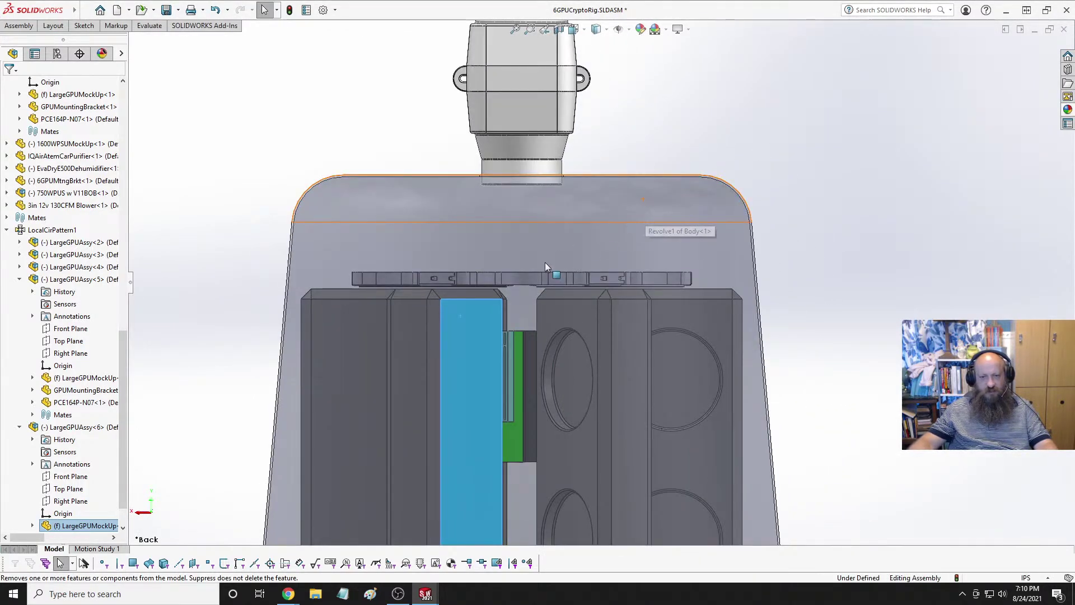
left_click_drag(502, 278, 530, 229)
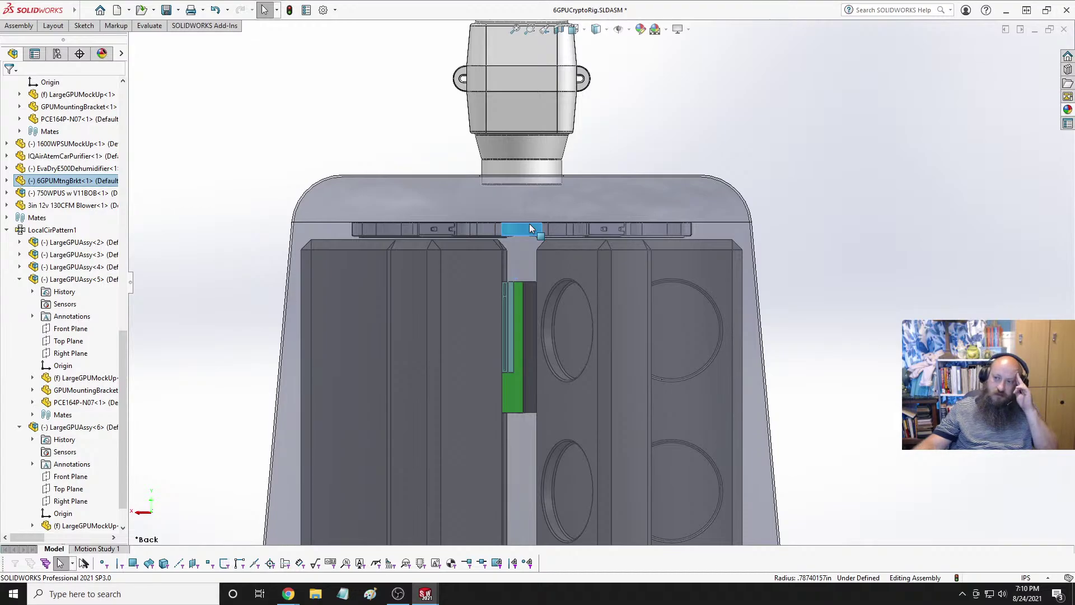
left_click(833, 229)
Switch to the 6GPUSlideRodFrameAssy assembly and select the flat face of the central threaded bearing.
key("ctrl+Tab")
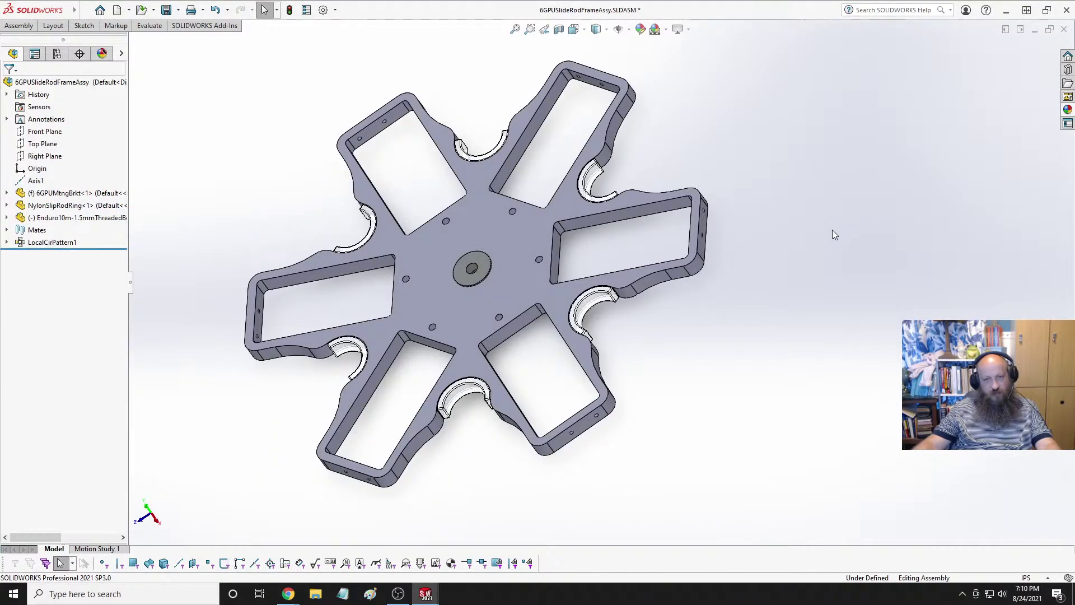
scroll(425, 257, "down", 6)
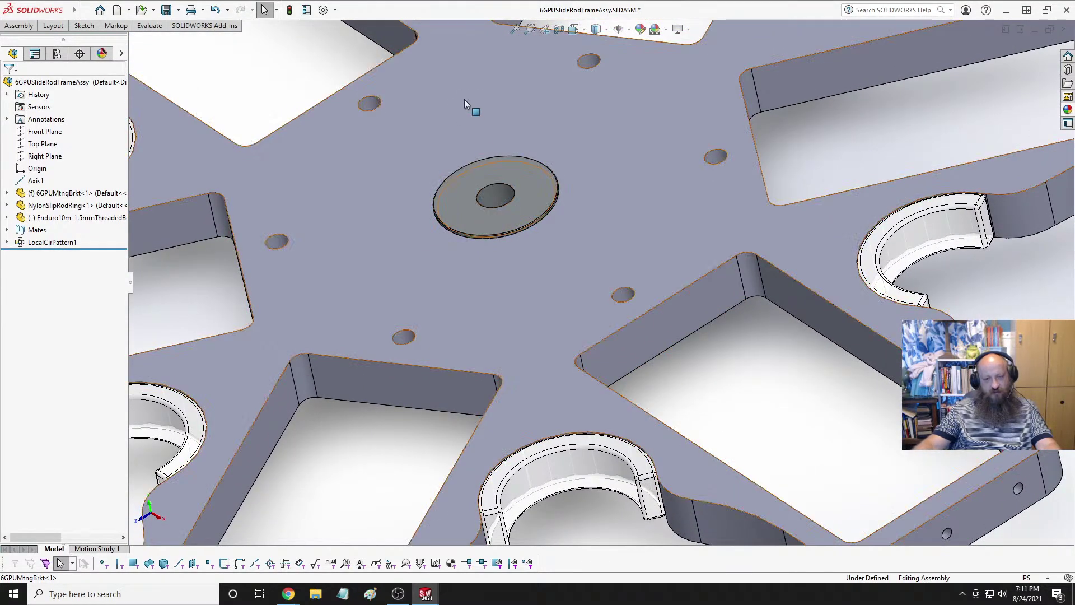
left_click(540, 198)
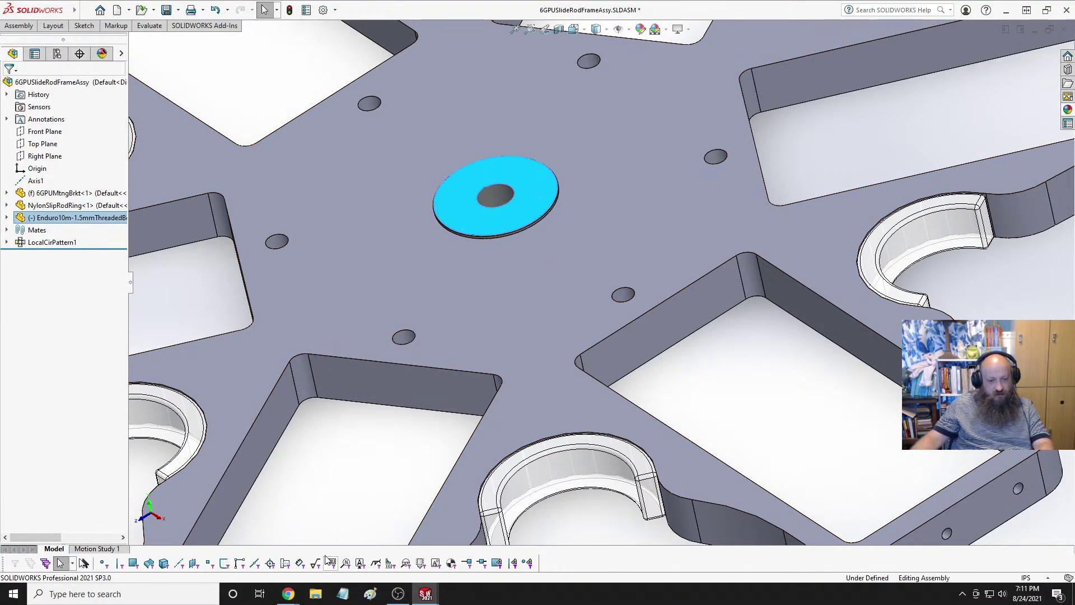
Switch to Chrome and open the eBay listing for the 6000FE-2RSSP Enduro flanged bearing, dismissing its app offer.
mouse_move(287, 596)
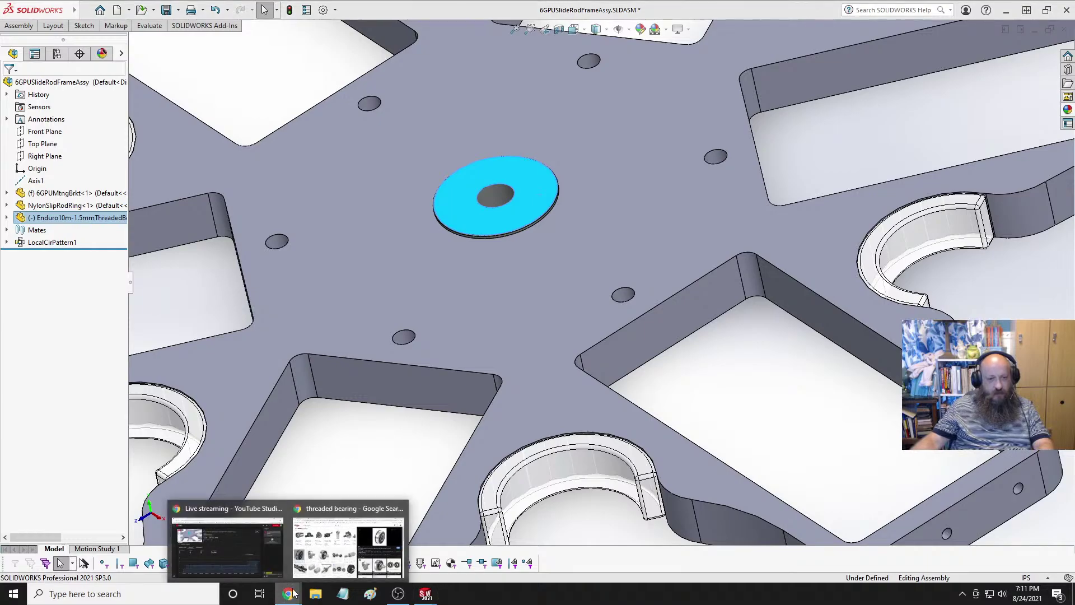
left_click(342, 546)
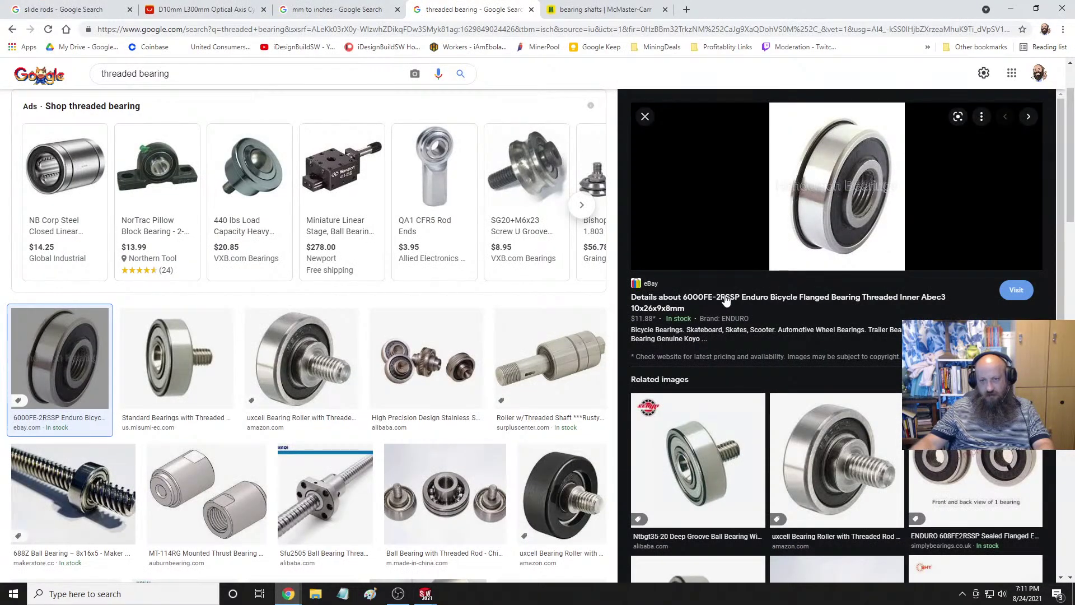
left_click(828, 297)
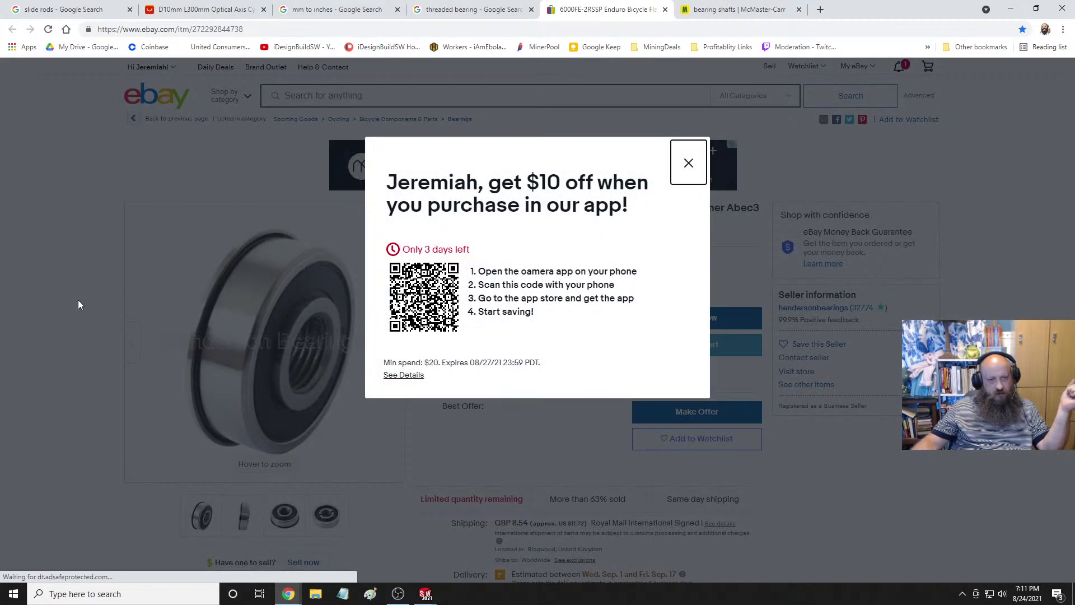
left_click(79, 300)
Enlarge the listing's photos and examine the bearing's flange and raised inner ring, ending on the side view.
mouse_move(235, 270)
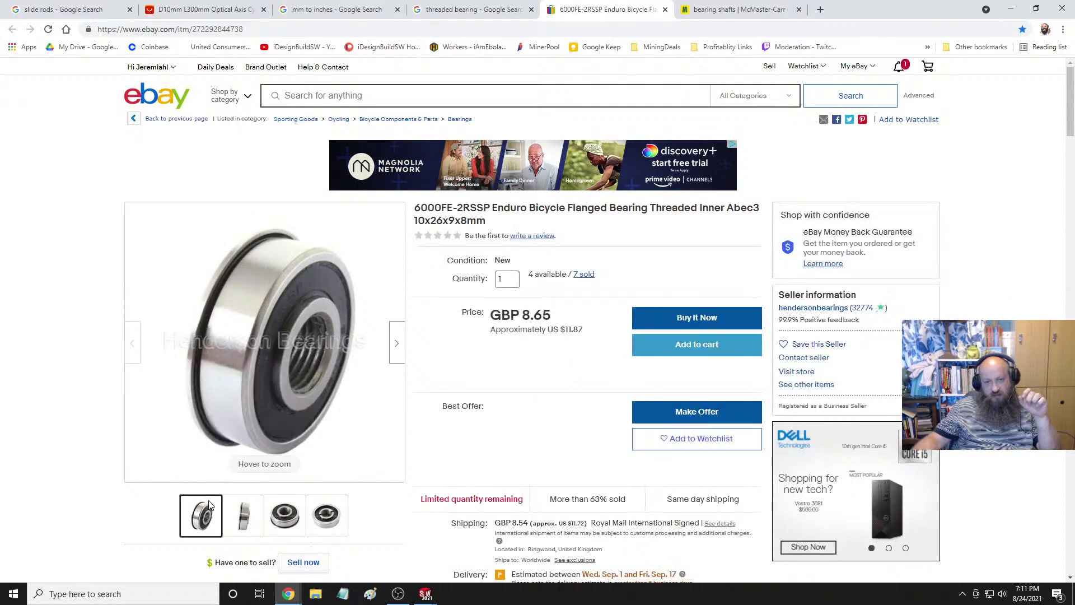
left_click(239, 328)
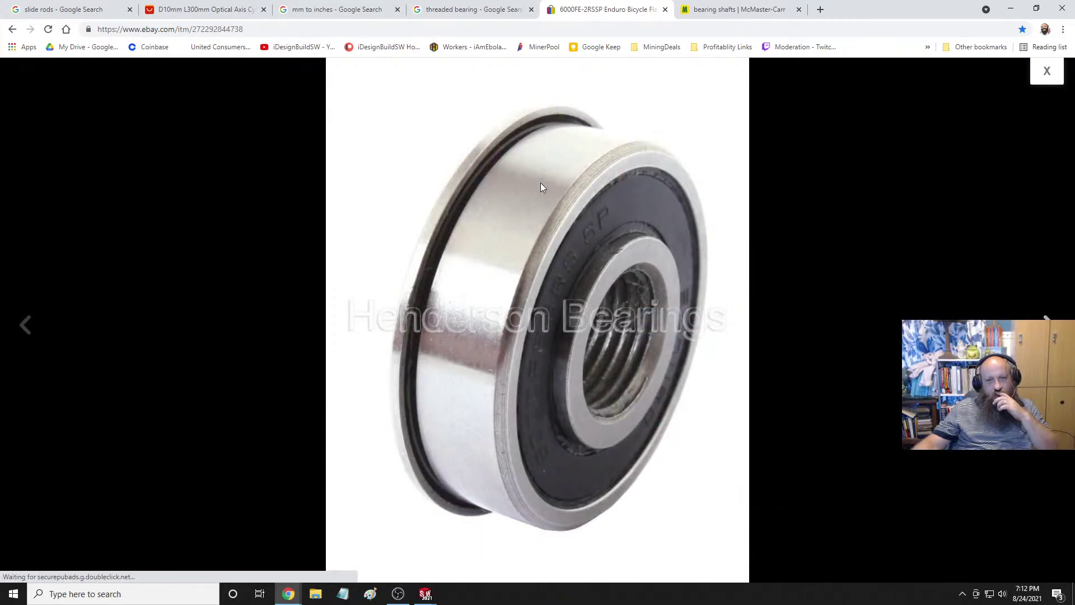
left_click(1046, 320)
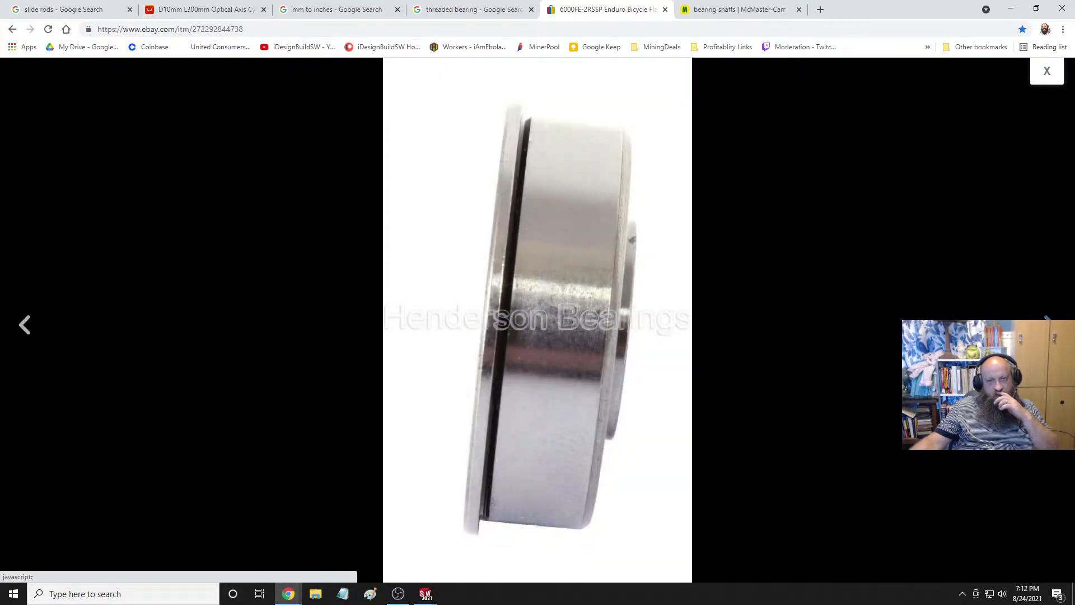
left_click(1046, 320)
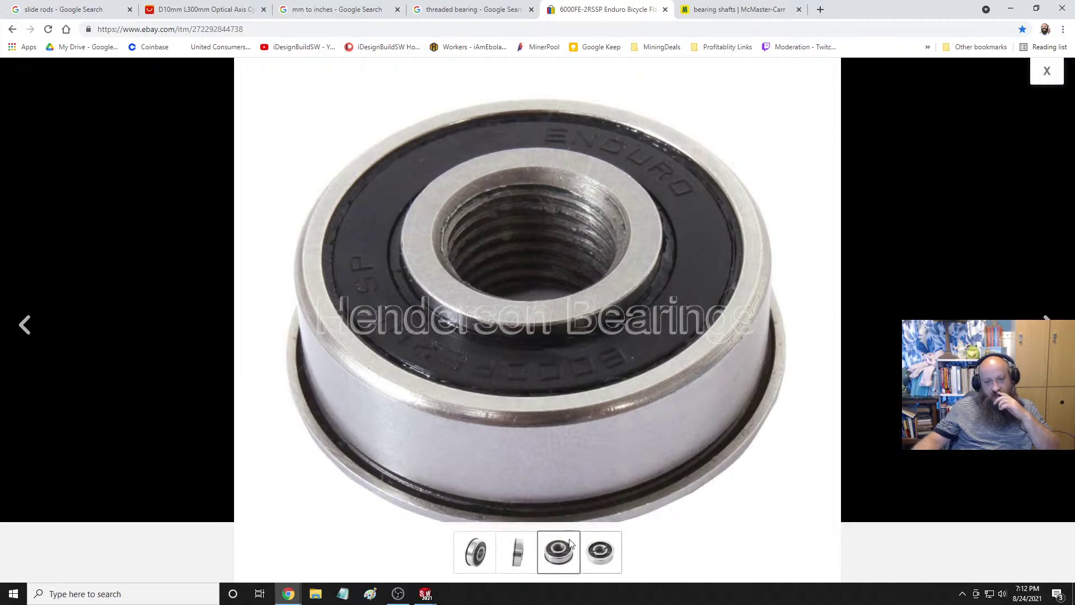
left_click(518, 556)
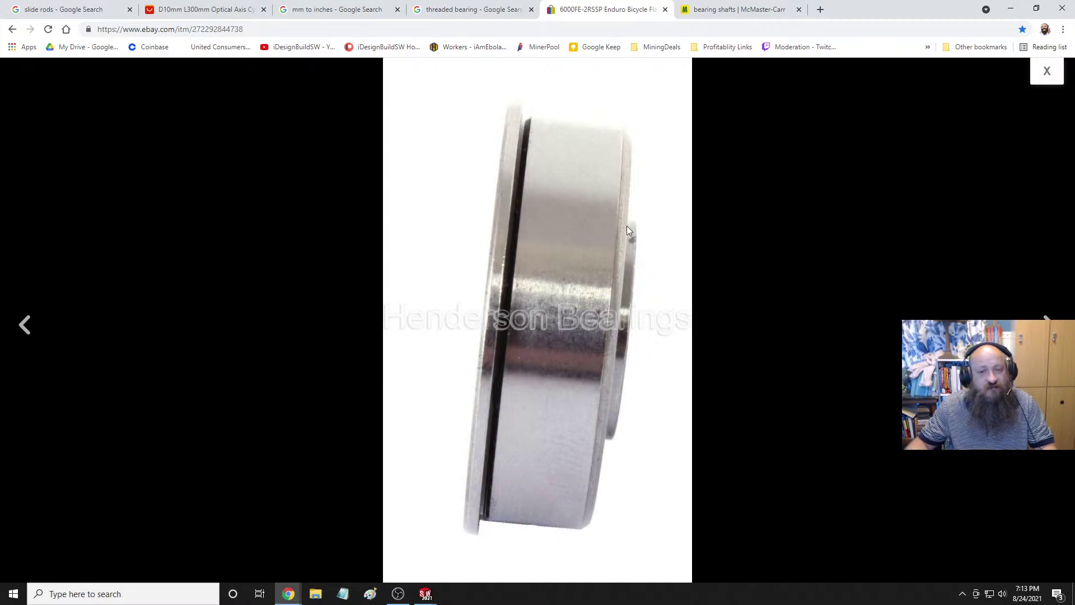
Close the eBay listing and browse the threaded bearing image results.
left_click(665, 10)
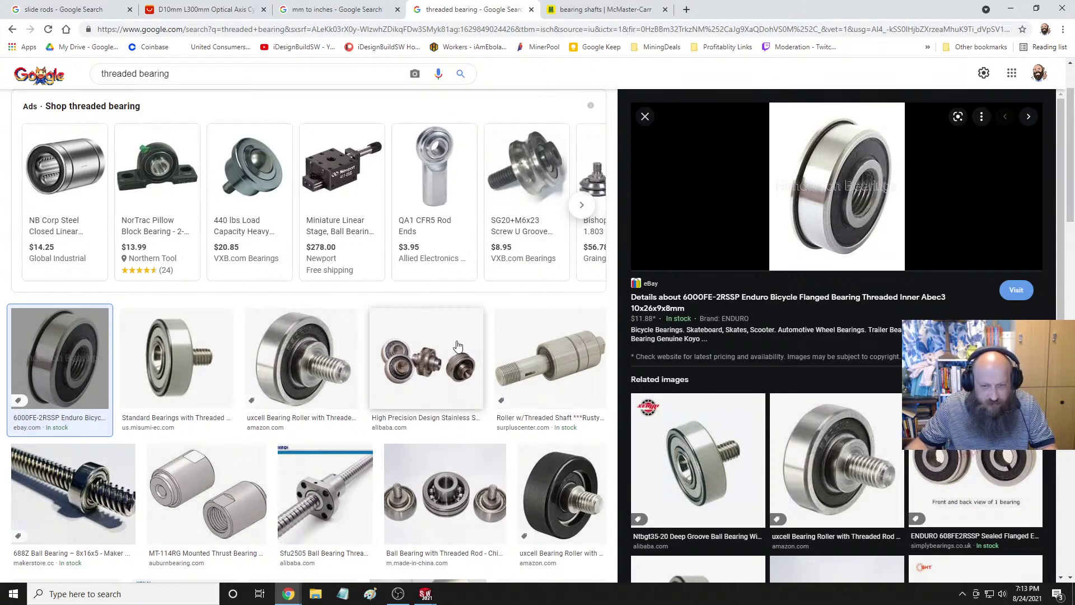
scroll(457, 345, "down", 3)
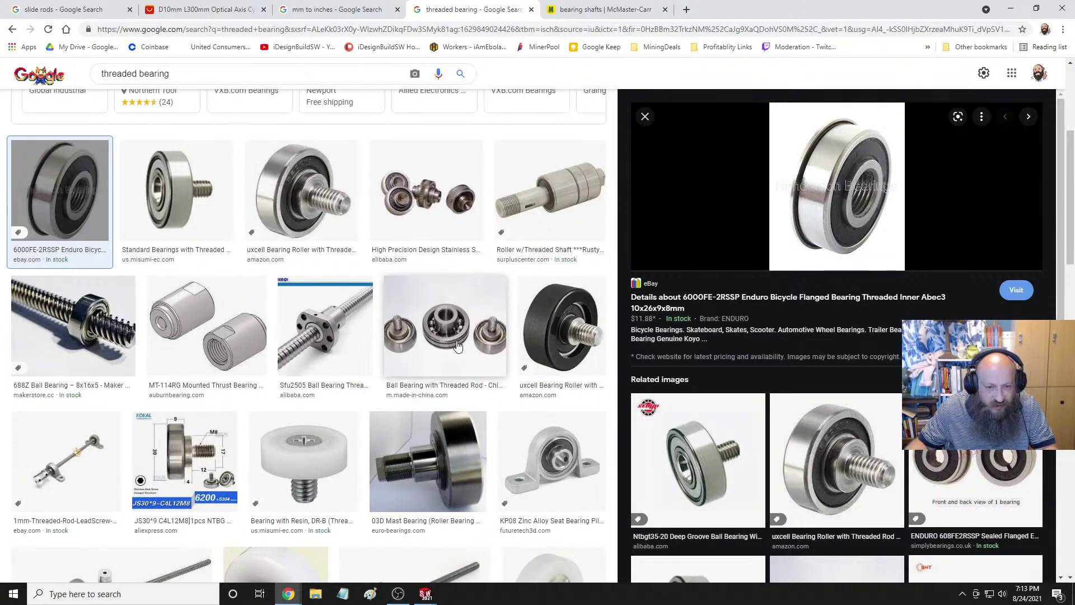
scroll(457, 346, "down", 2)
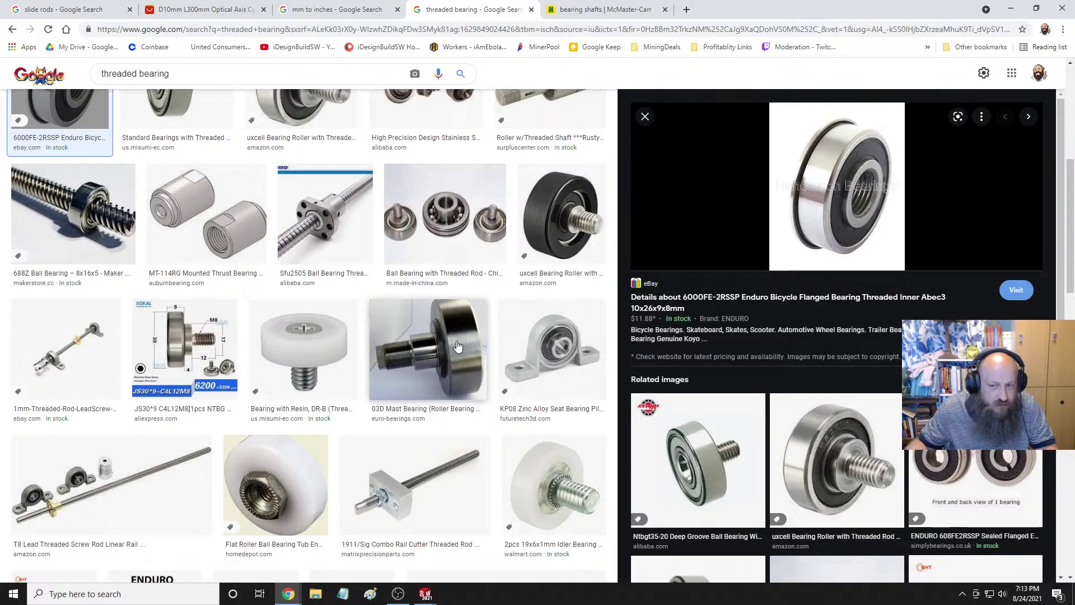
scroll(470, 263, "up", 1)
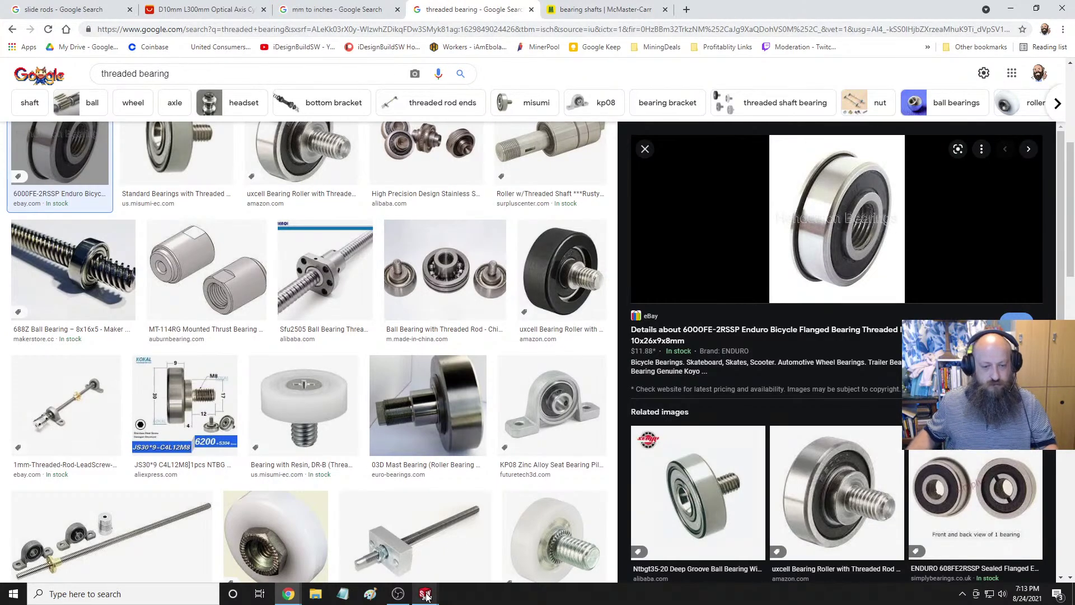
Switch to the SolidWorks part Enduro10m-1.5mmThreadedBearing and turn it to show the flat face on its flanged side.
mouse_move(425, 593)
mouse_move(415, 561)
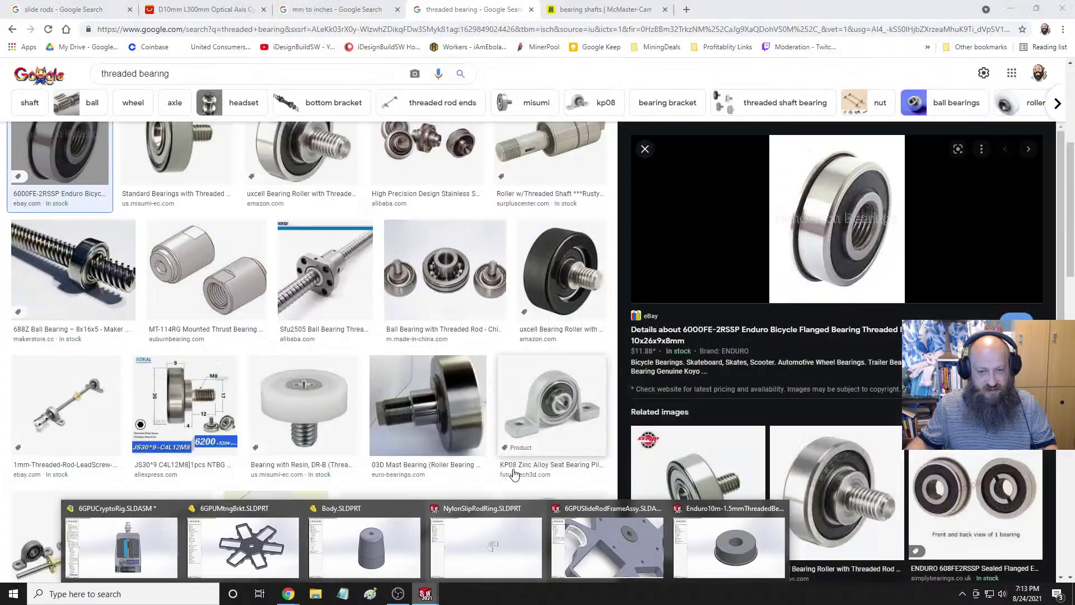
left_click(708, 554)
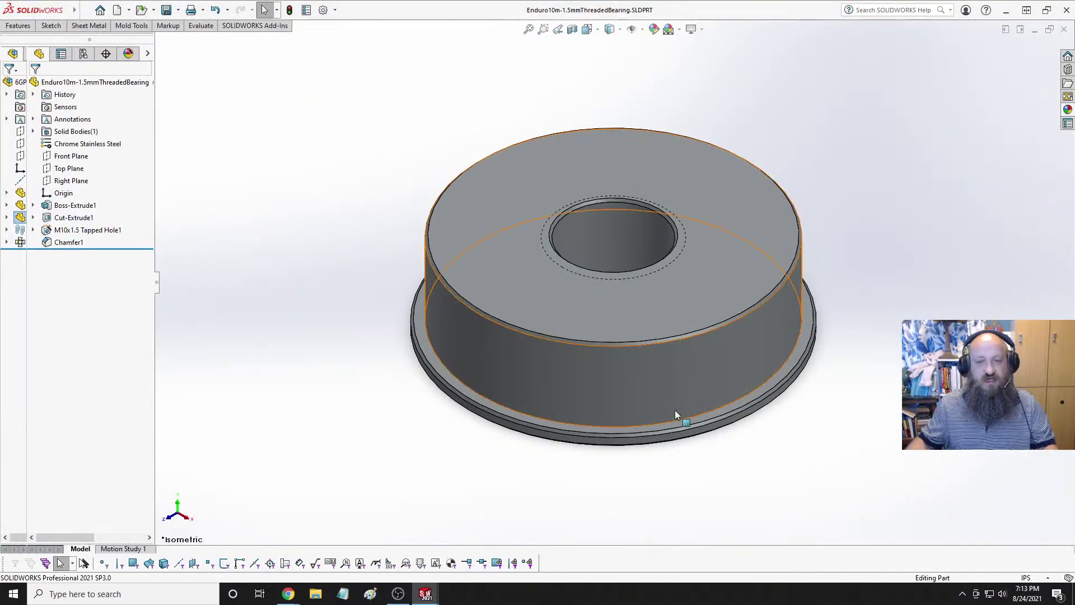
scroll(728, 359, "up", 3)
scroll(688, 352, "down", 2)
middle_click_drag(688, 351, 652, 375)
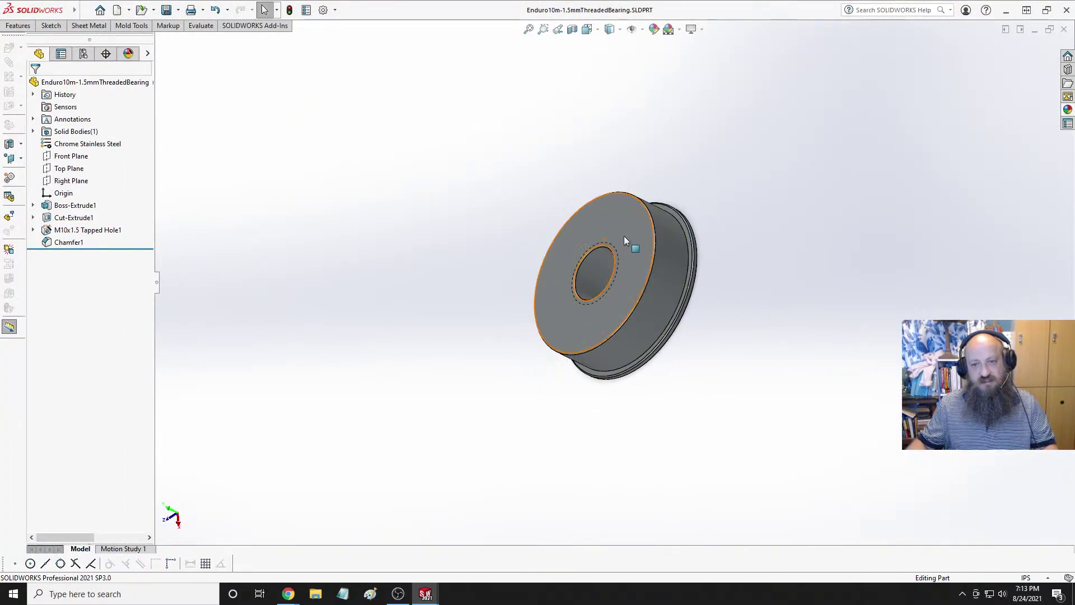
middle_click_drag(679, 238, 465, 279)
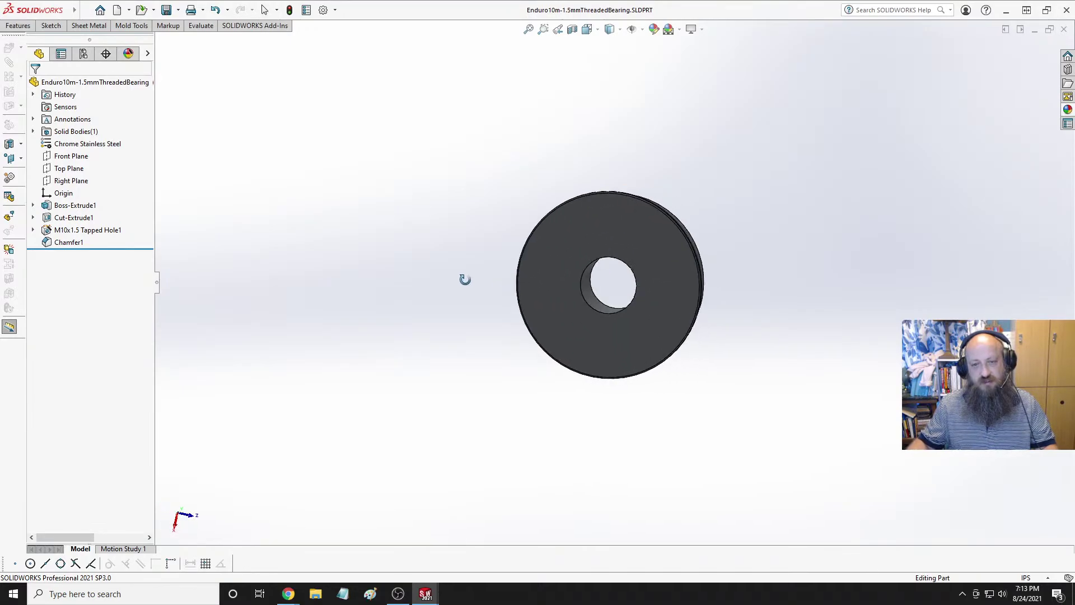
key("f")
left_click(638, 203)
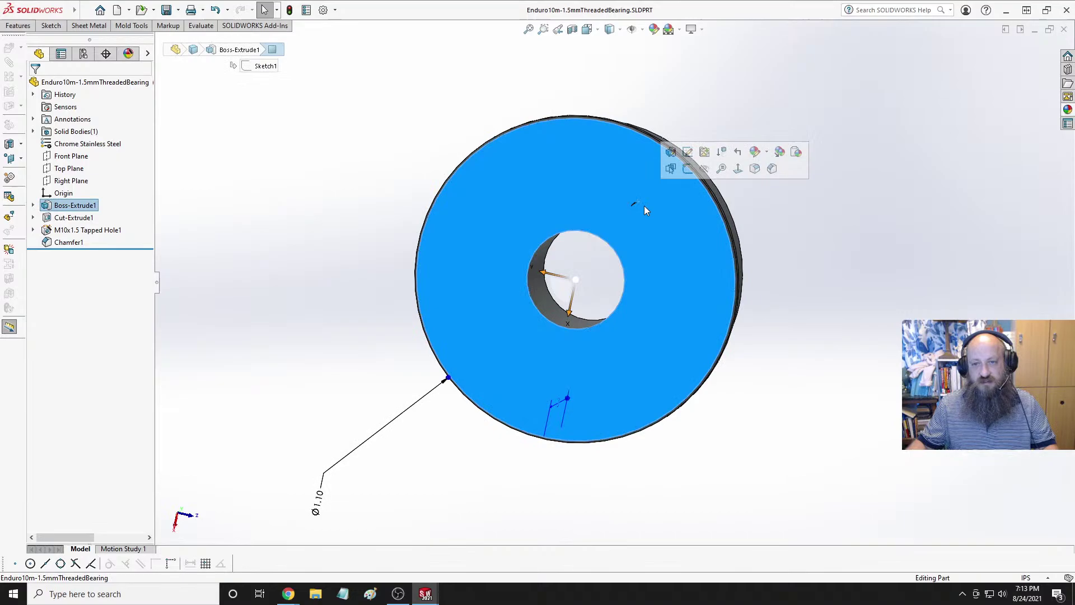
left_click(688, 168)
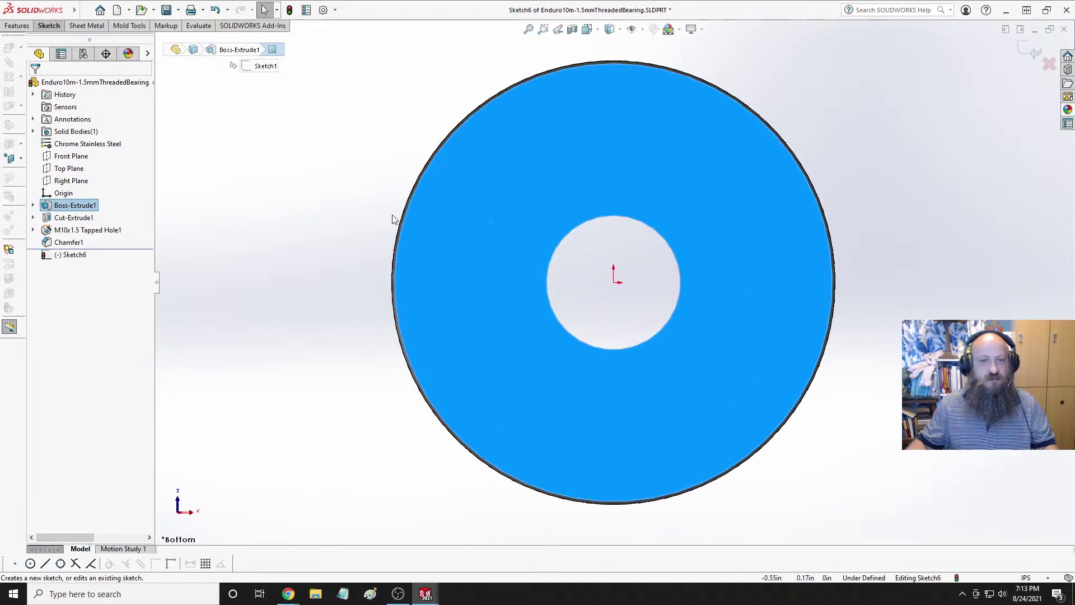
left_click(278, 170)
left_click(48, 25)
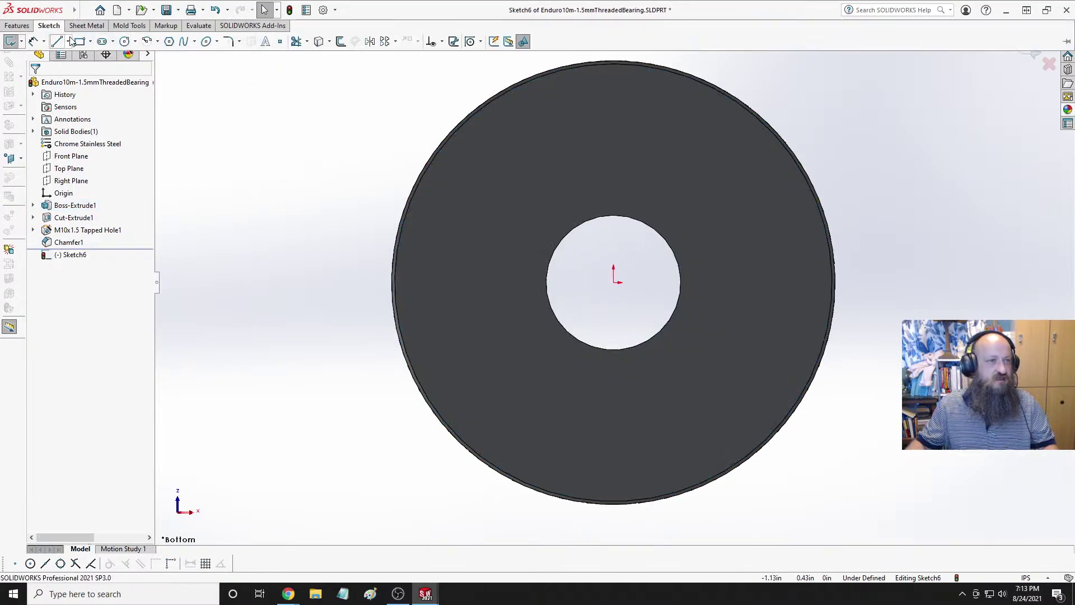
left_click(147, 40)
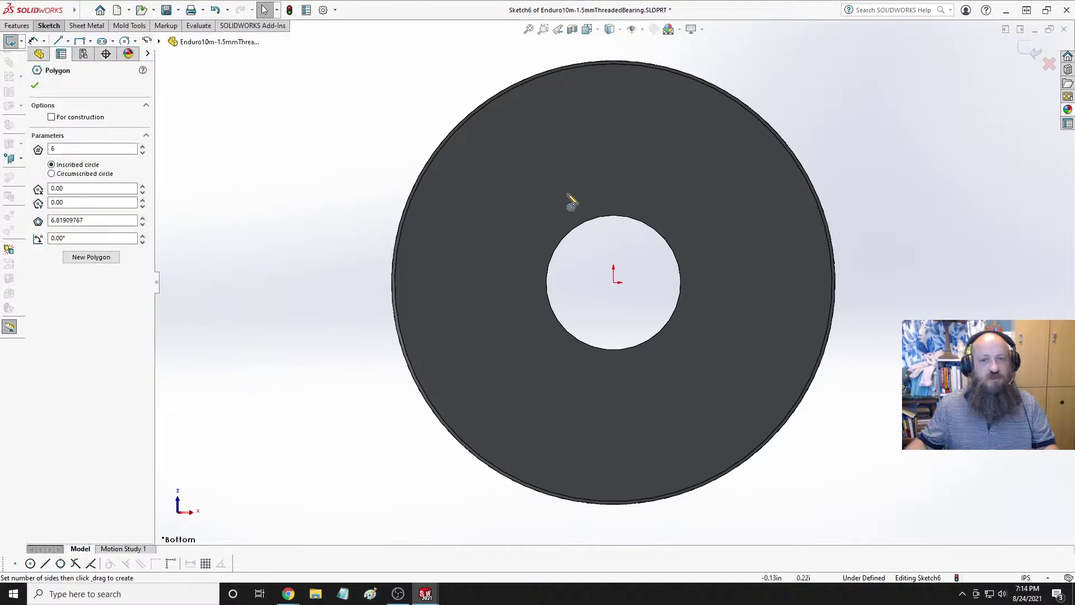
left_click(616, 282)
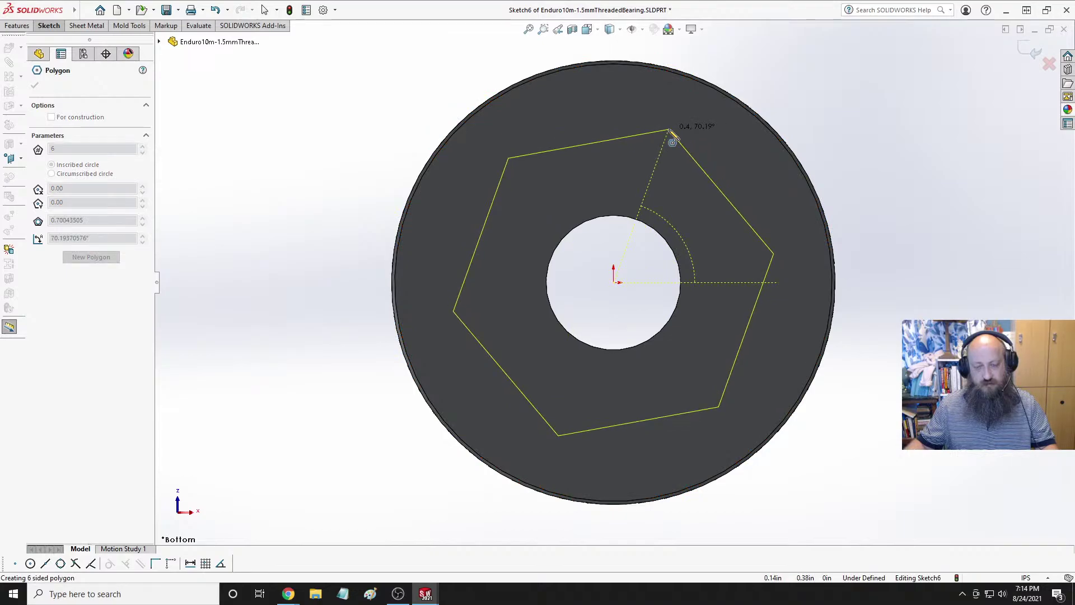
key("Escape")
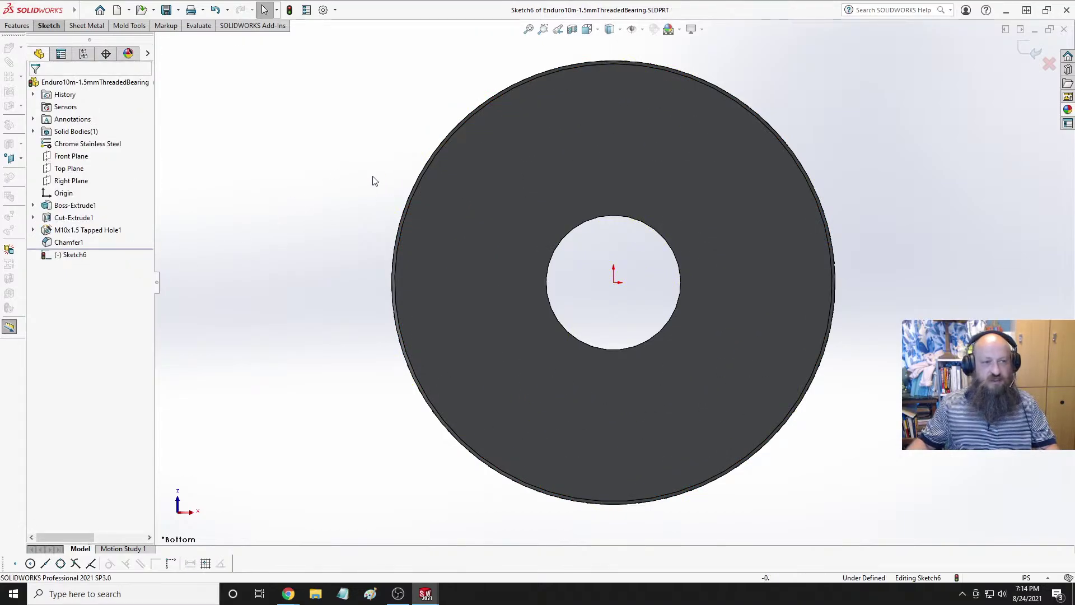
left_click(1049, 63)
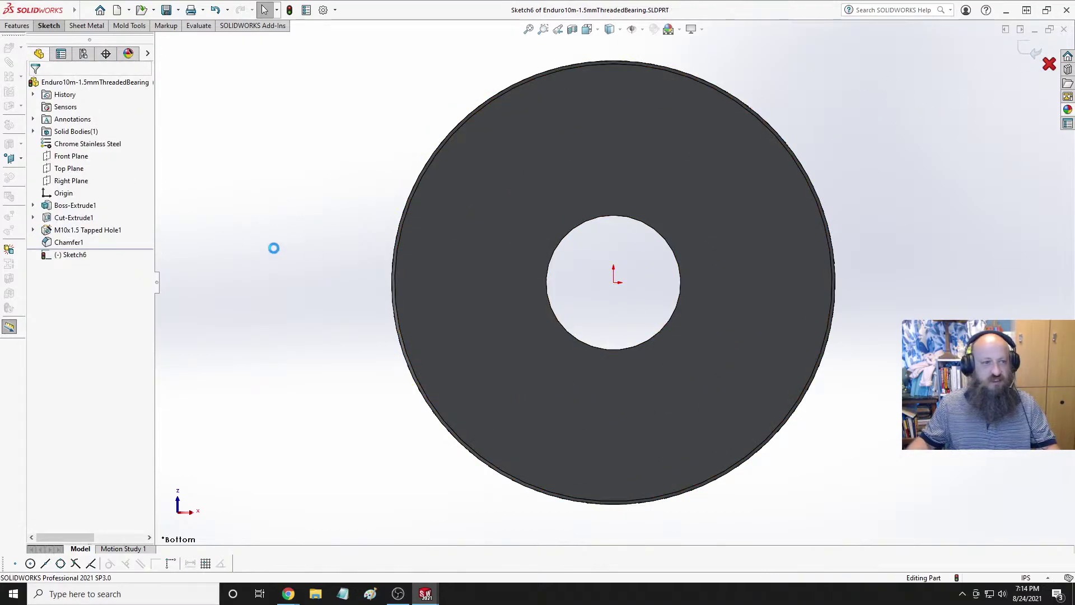
Roll the bearing part back to just before the M10x1.5 tapped hole, leaving only the solid flanged body.
left_click_drag(94, 249, 112, 224)
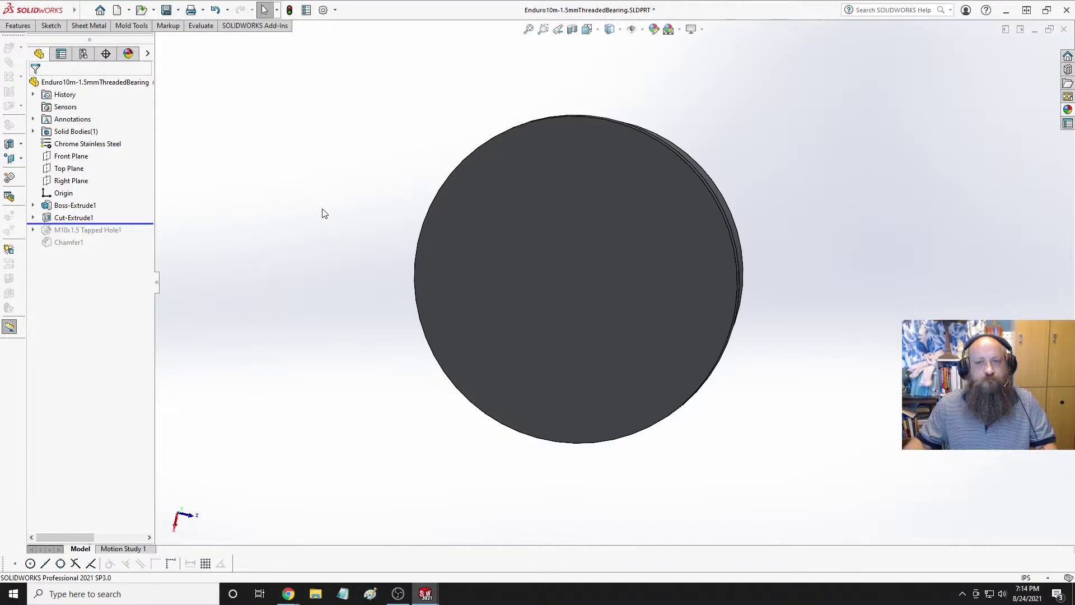
key("space")
left_click(403, 274)
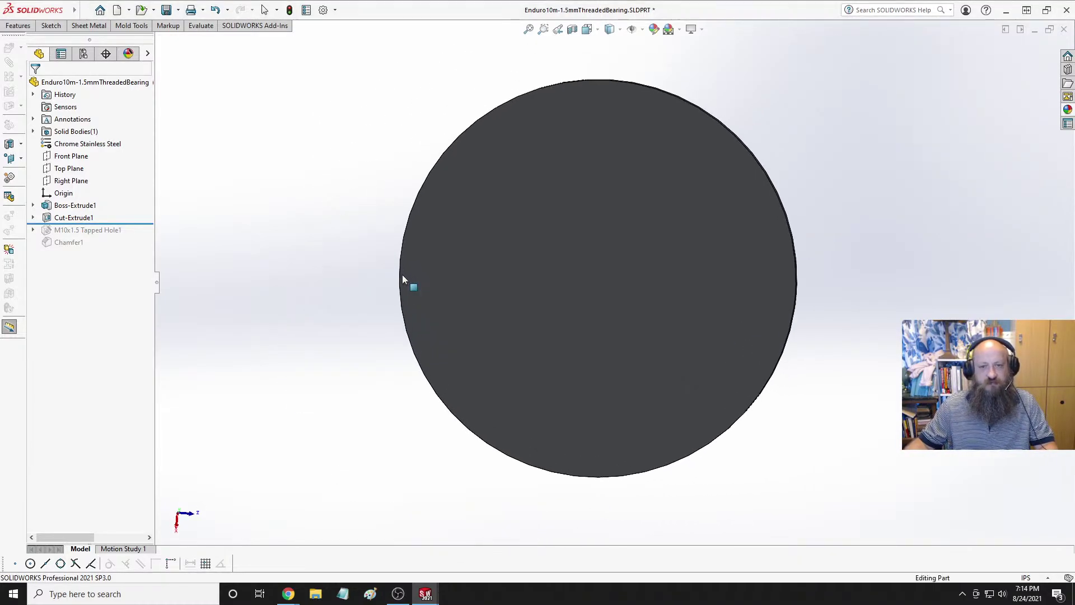
Sketch a six-sided polygon centred on the origin of the flanged end face, about 0.61 in across flats.
left_click(710, 230)
left_click(697, 194)
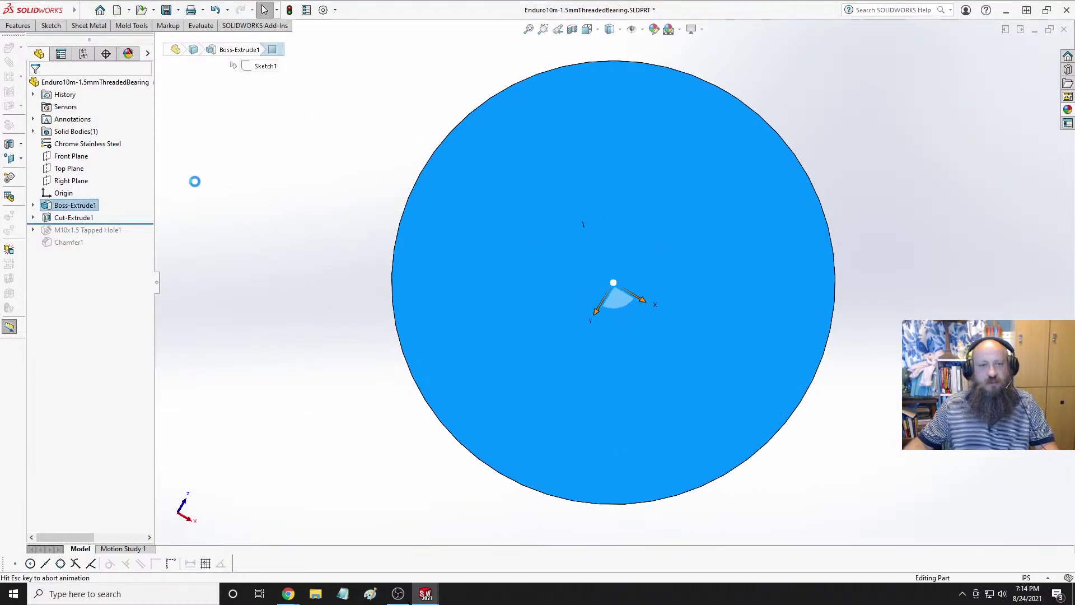
left_click(48, 26)
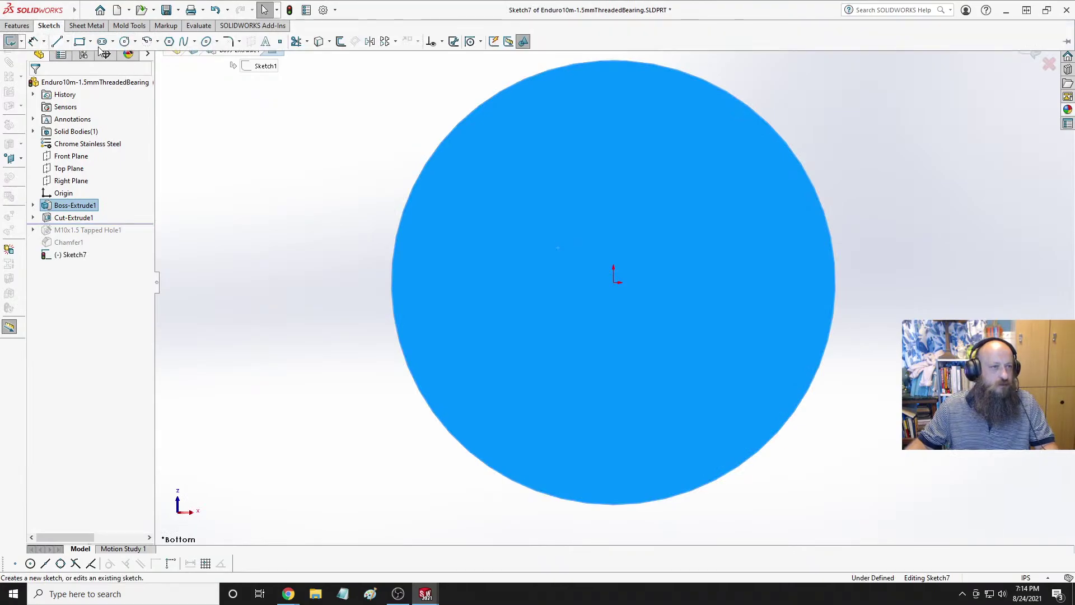
left_click(181, 47)
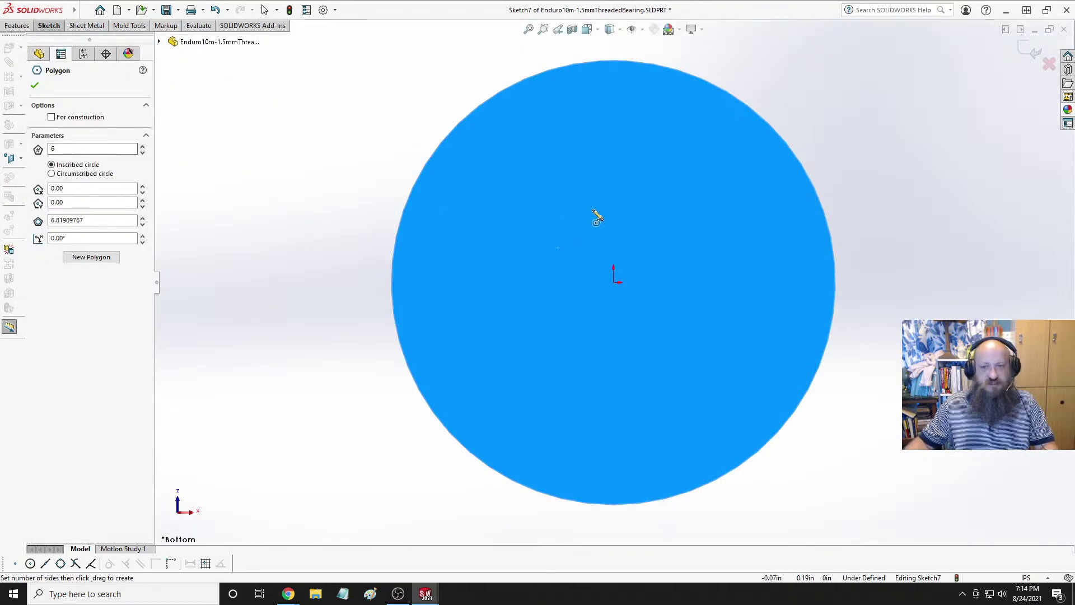
left_click(614, 282)
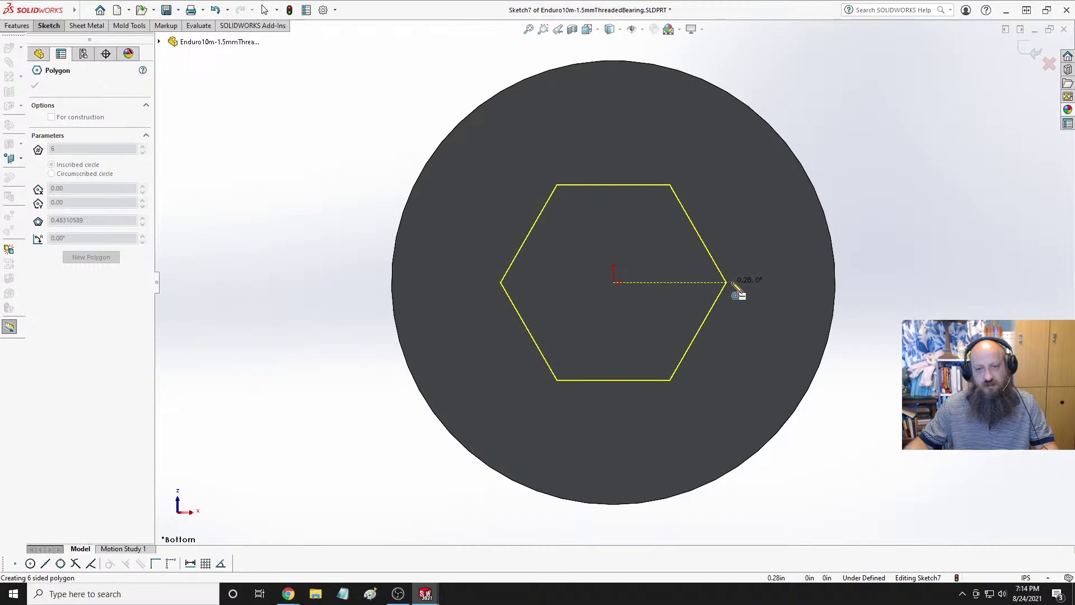
left_click(755, 284)
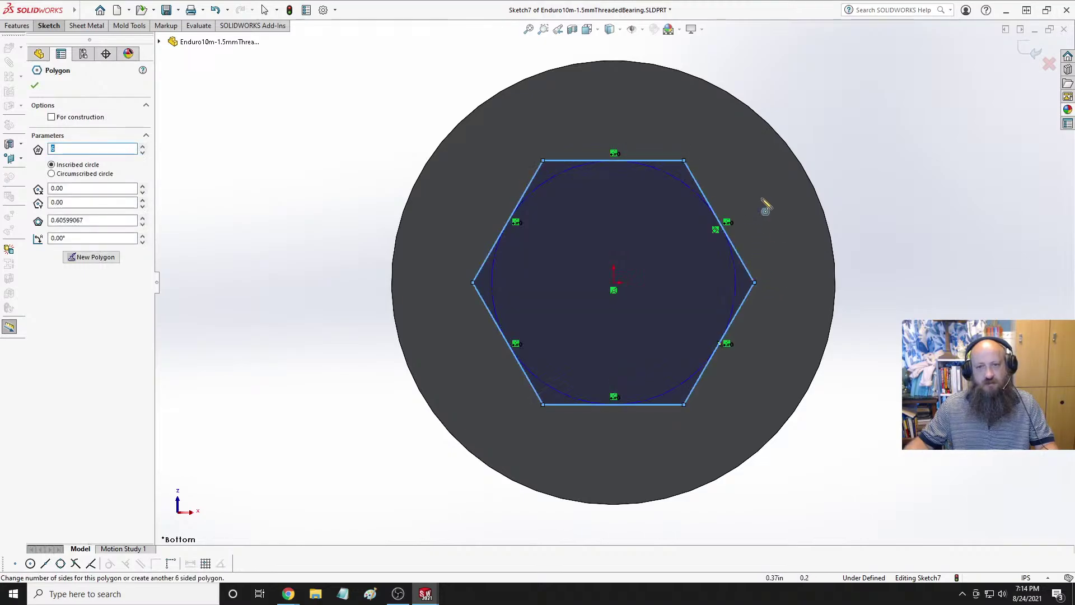
key("Escape")
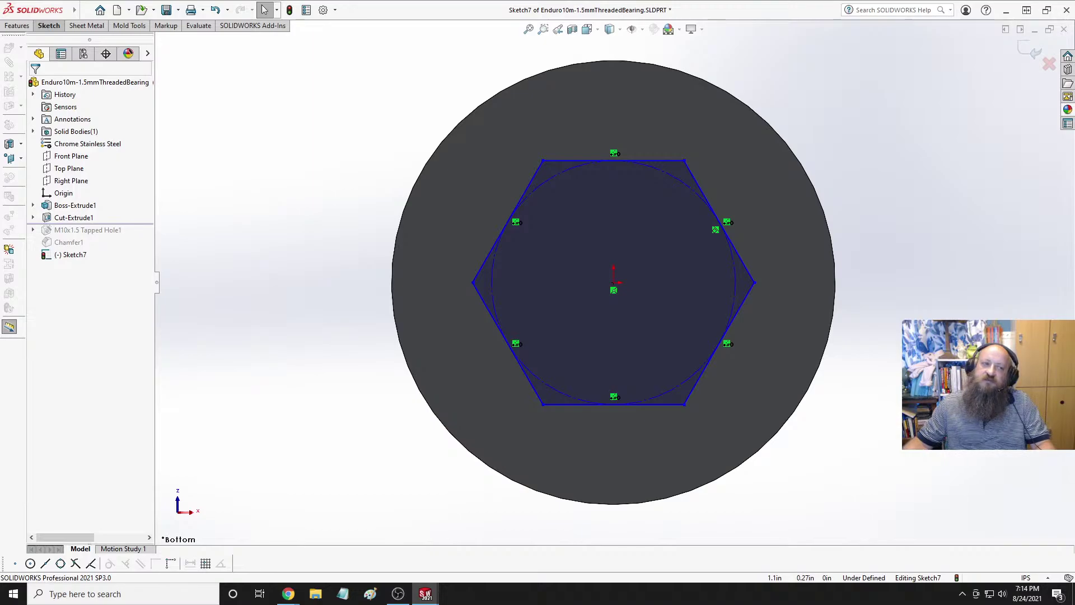
Dimension the hexagon across its two opposite horizontal flats as 17 mm.
key("alt+Tab")
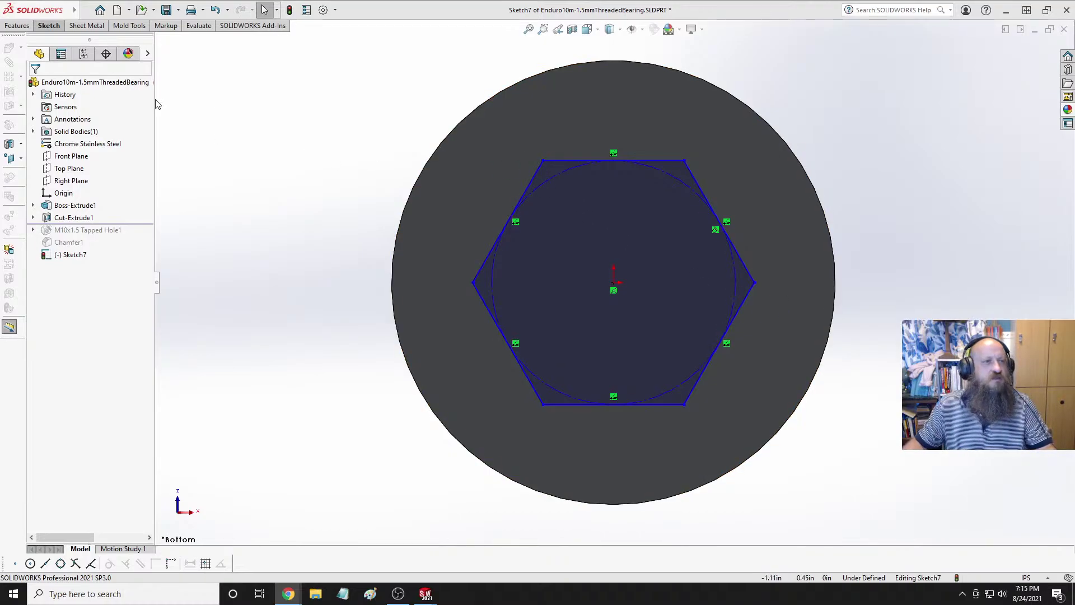
left_click(55, 27)
left_click(43, 47)
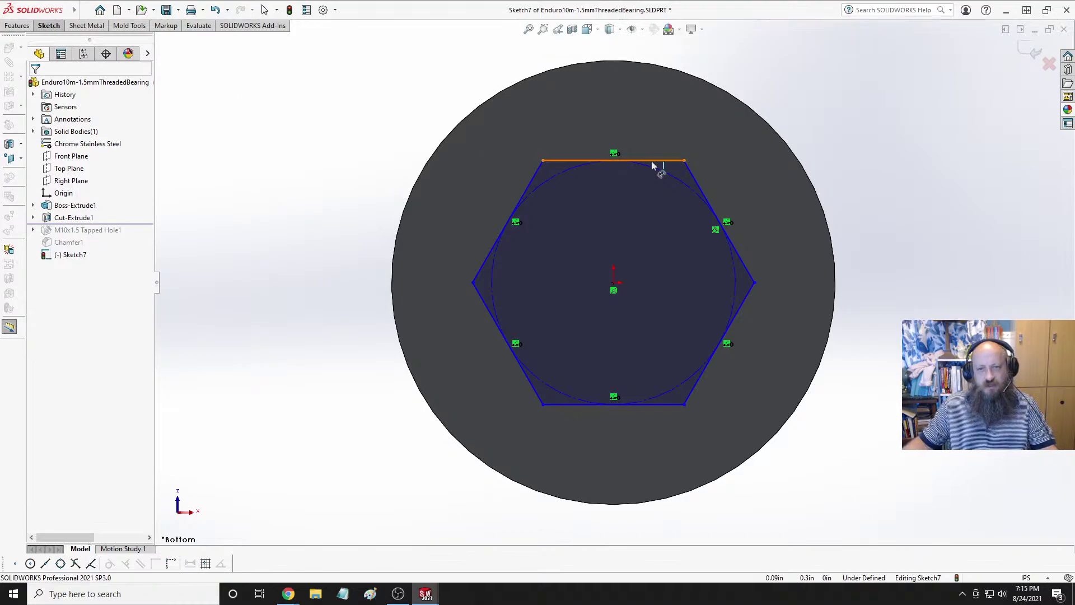
left_click(652, 161)
left_click(638, 404)
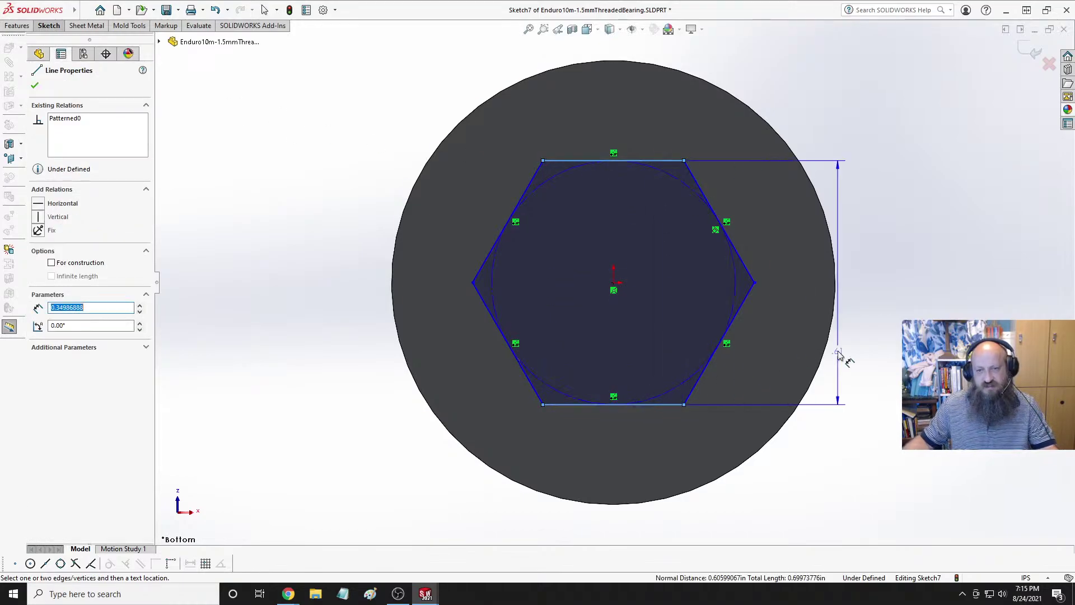
left_click(882, 307)
type("17mm")
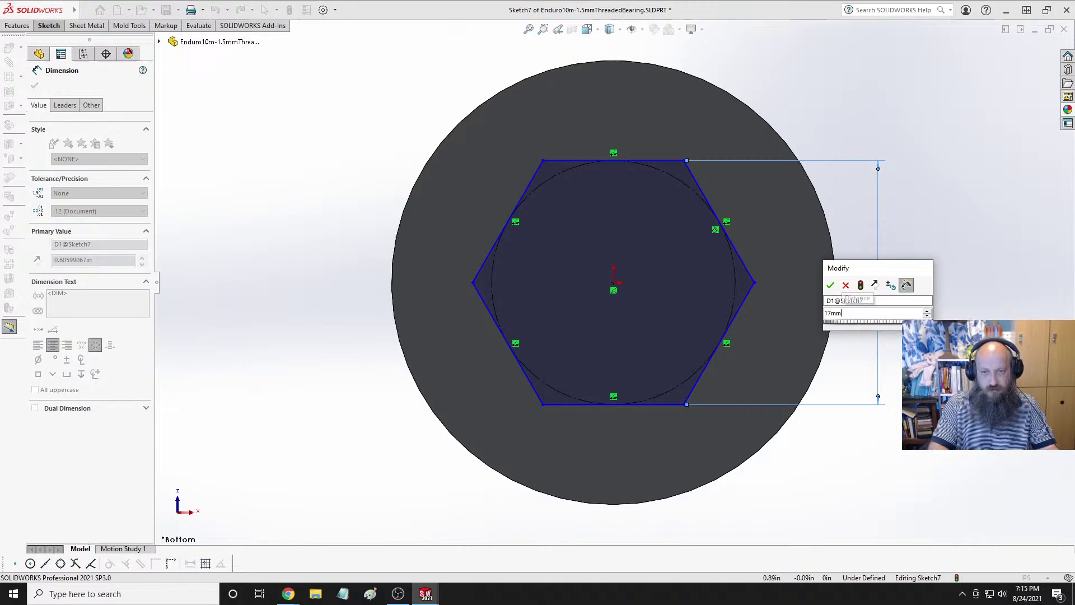
key("Return")
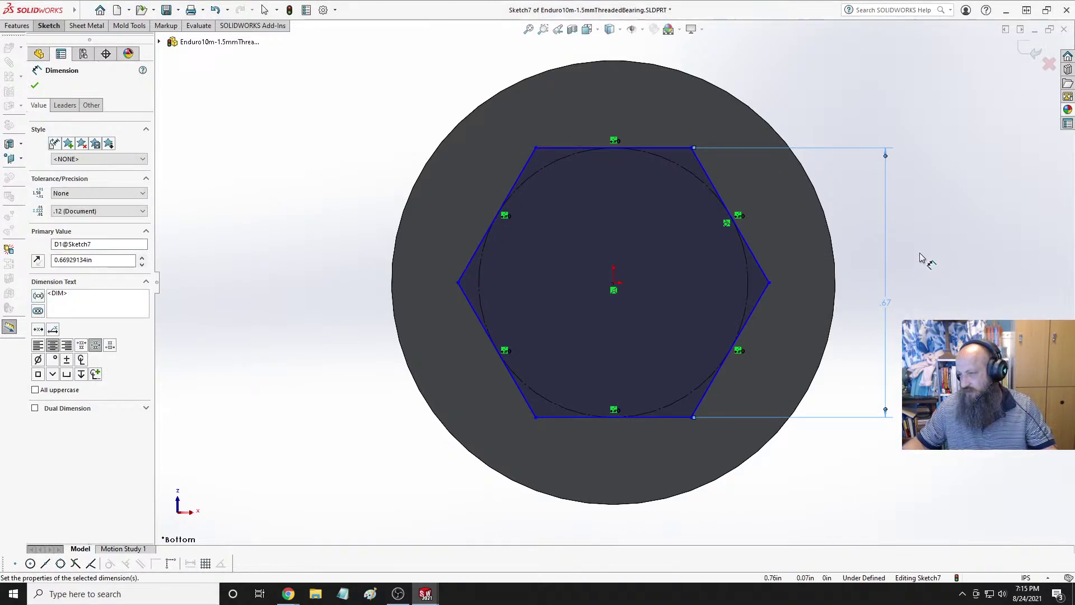
Add a horizontal relation to the hexagon's upper edge to fully define the sketch.
left_click(872, 200)
left_click(663, 151)
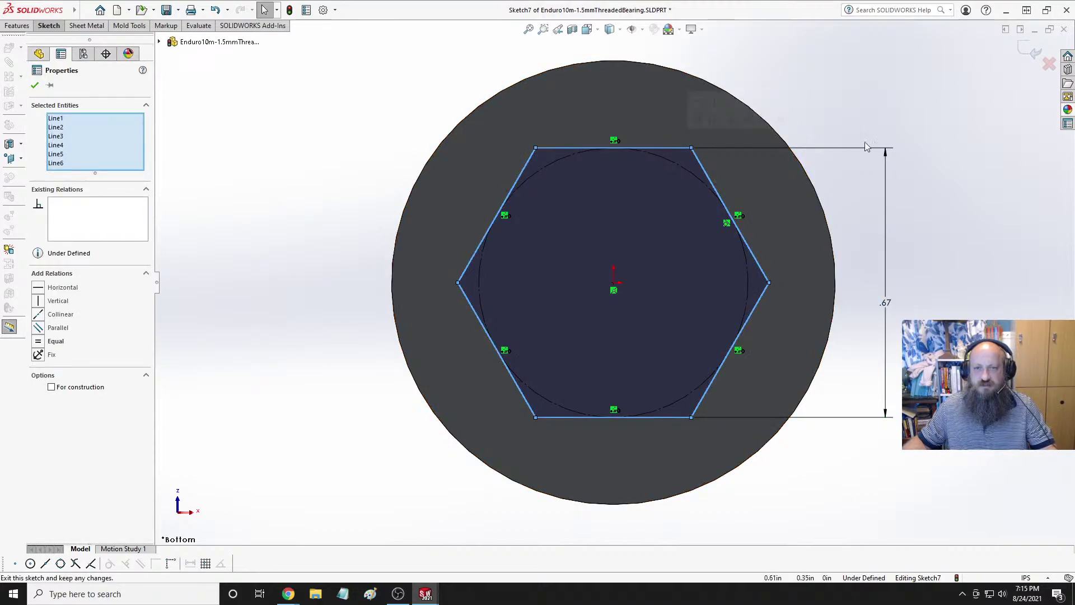
left_click(867, 146)
left_click(672, 148)
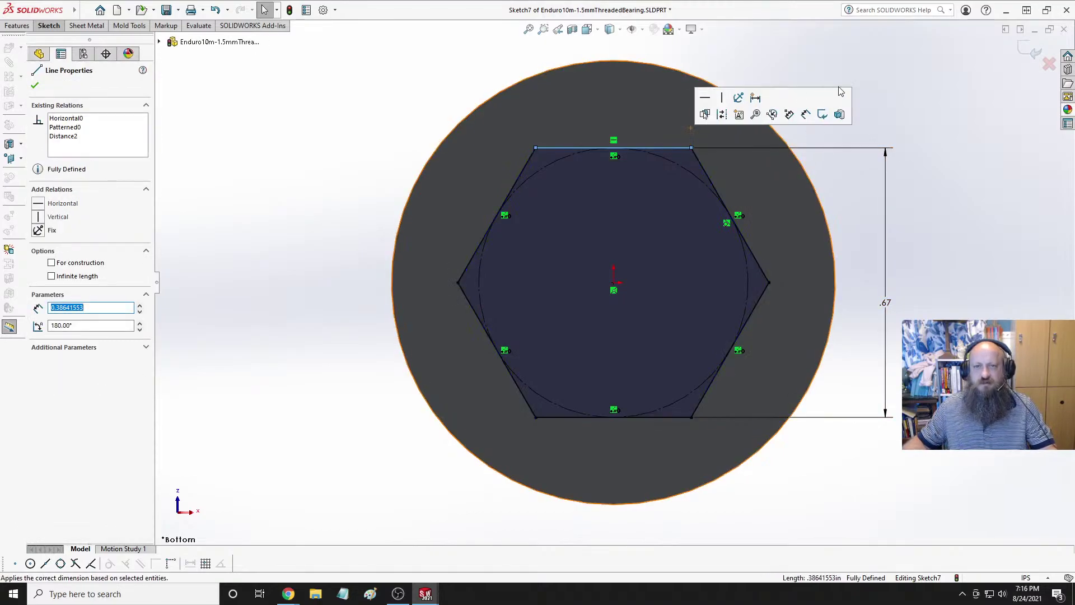
left_click(933, 92)
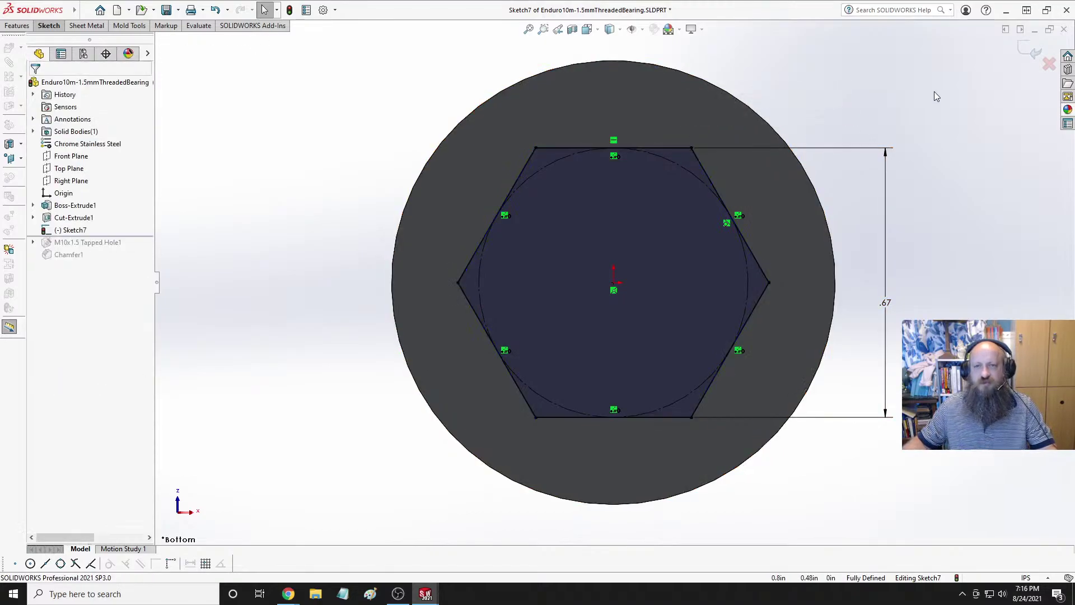
Set up a blind boss extrusion of the hexagon from the flanged face, 11.5 mm deep with Merge result on, and inspect its preview.
left_click(25, 26)
left_click(10, 41)
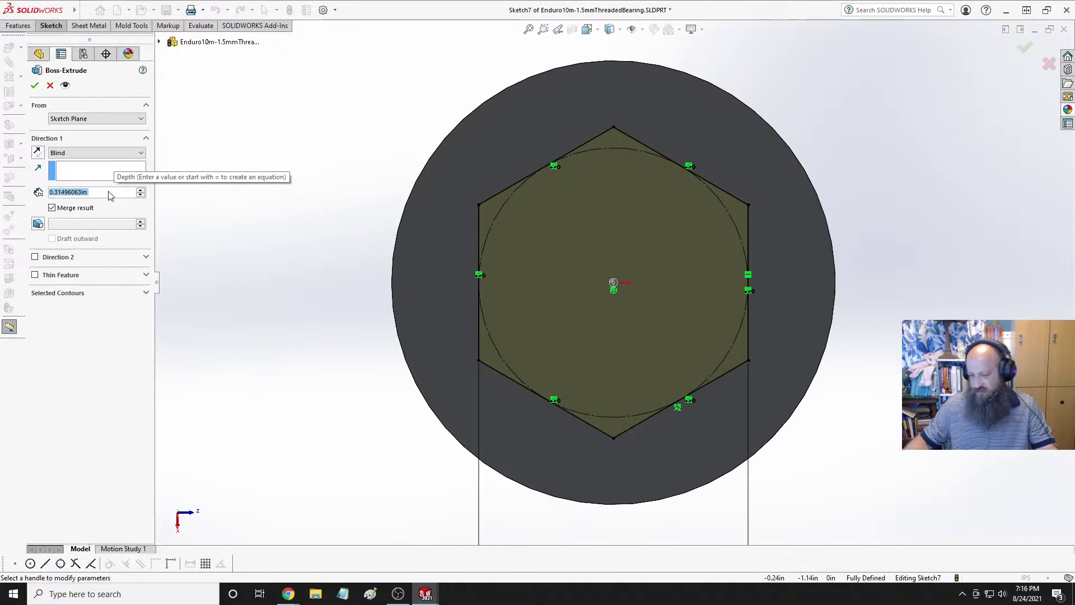
type("11.5mm")
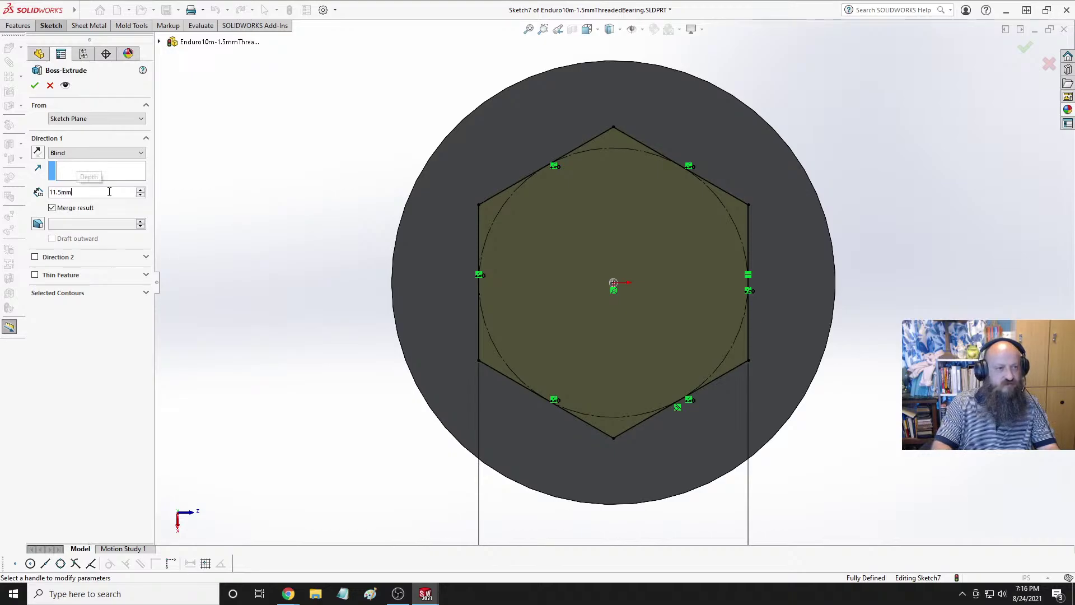
key("Return")
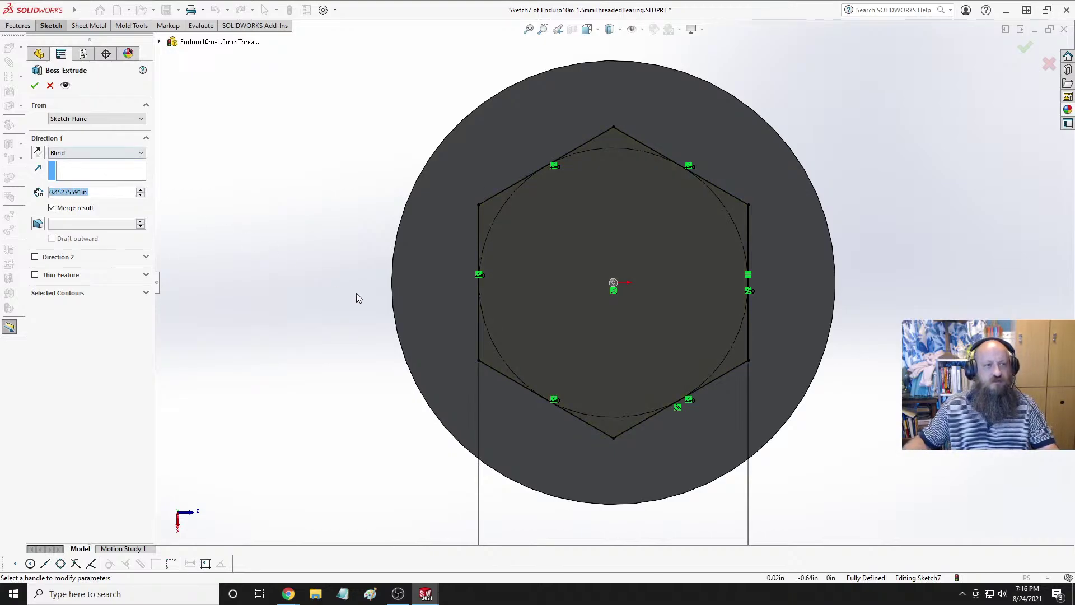
middle_click_drag(356, 293, 326, 185)
scroll(459, 251, "down", 3)
mouse_move(459, 250)
middle_mouse_down()
mouse_move(407, 189)
mouse_move(419, 223)
mouse_move(487, 223)
mouse_move(430, 281)
mouse_move(426, 273)
middle_mouse_up()
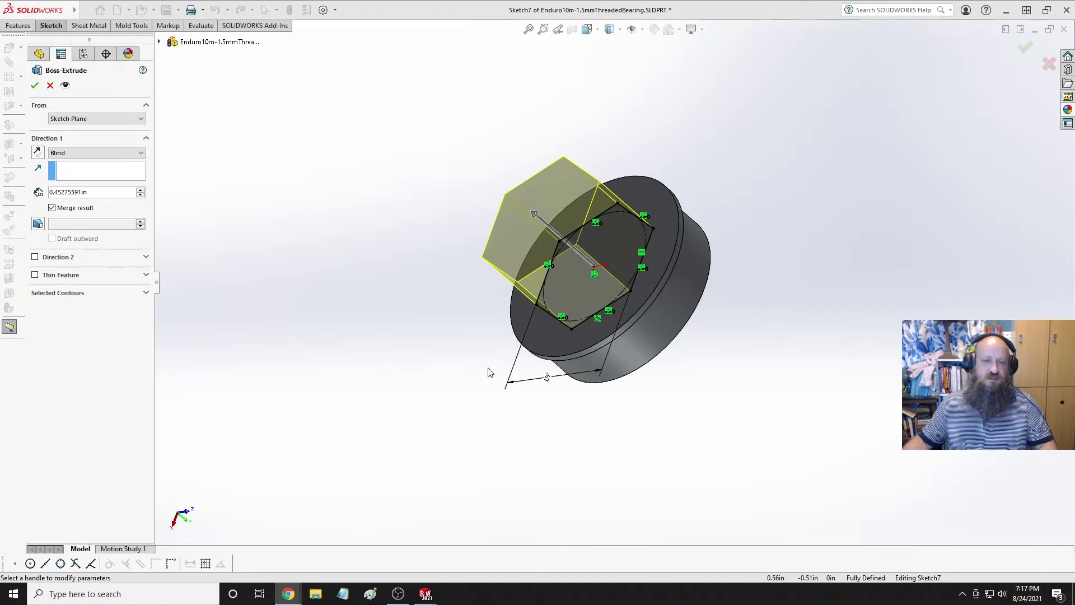
Set the hexagonal boss's extrusion depth to 8.4 mm and complete it.
left_click(100, 192)
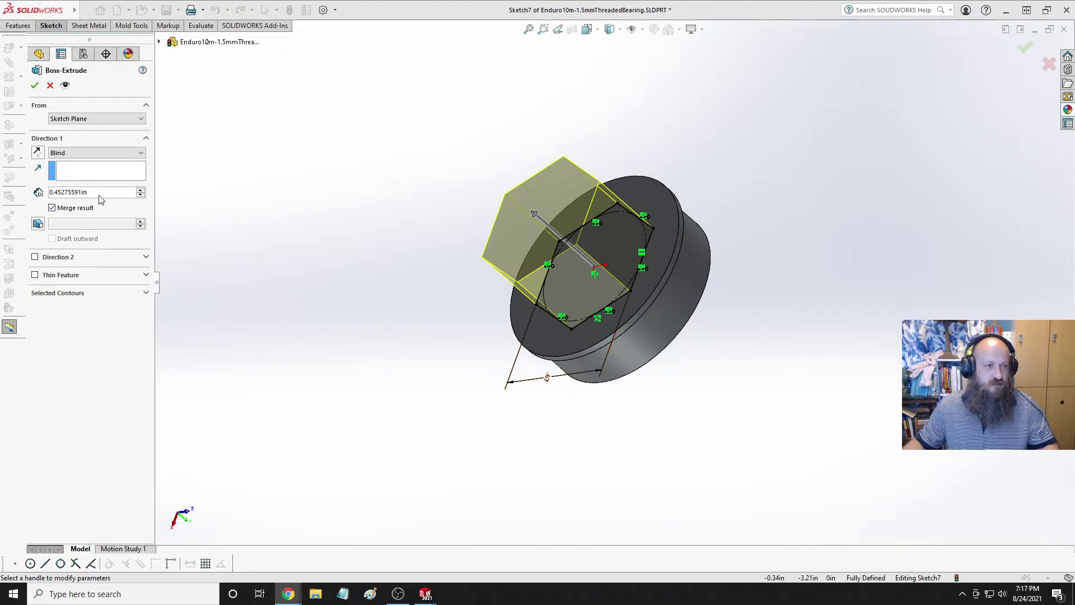
type("8.4mm")
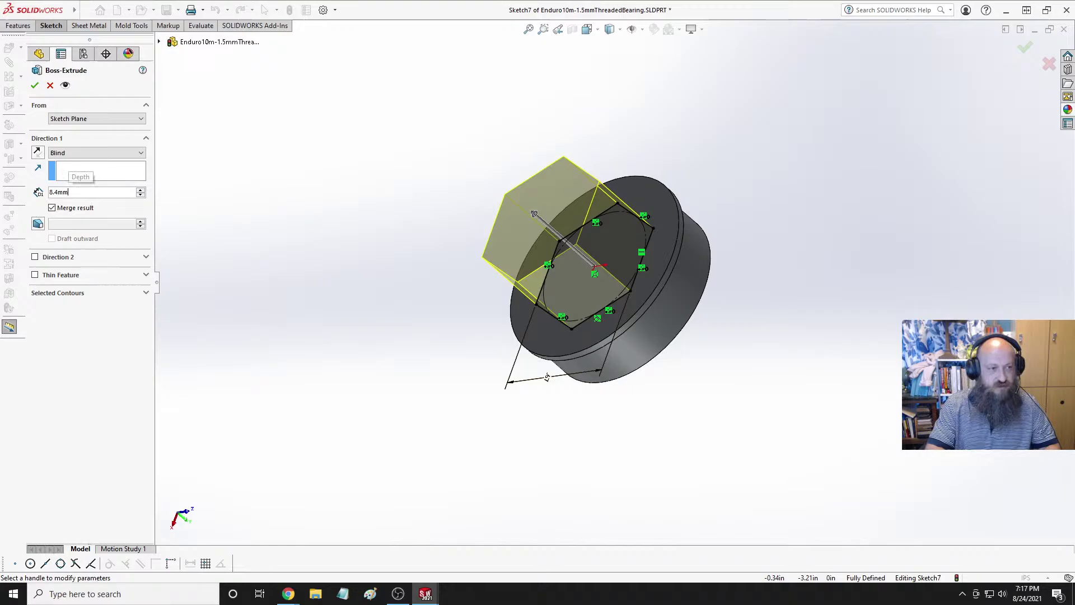
key("Return")
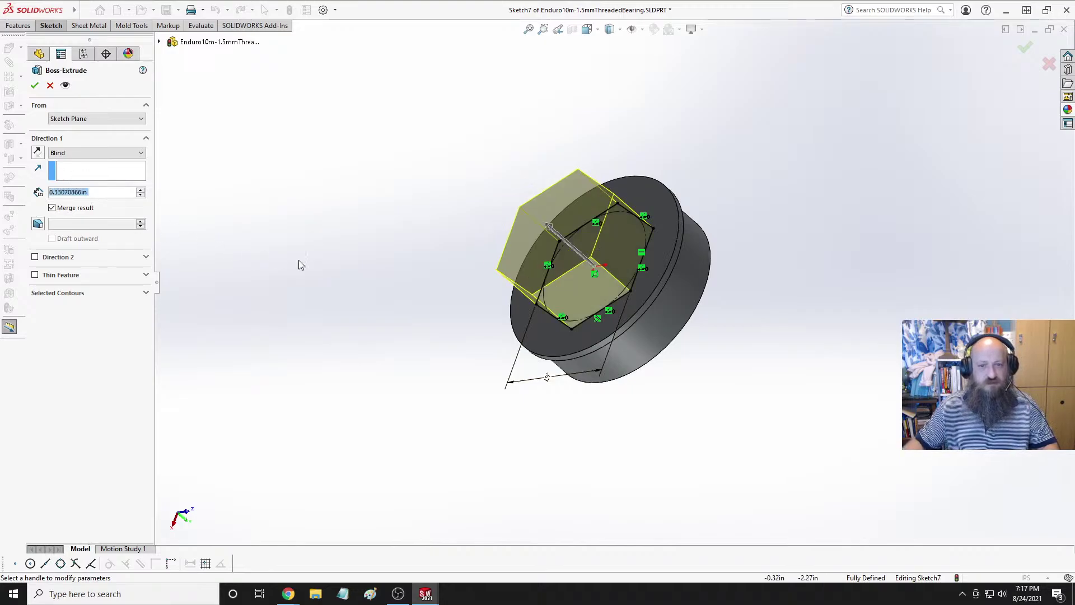
key("Return")
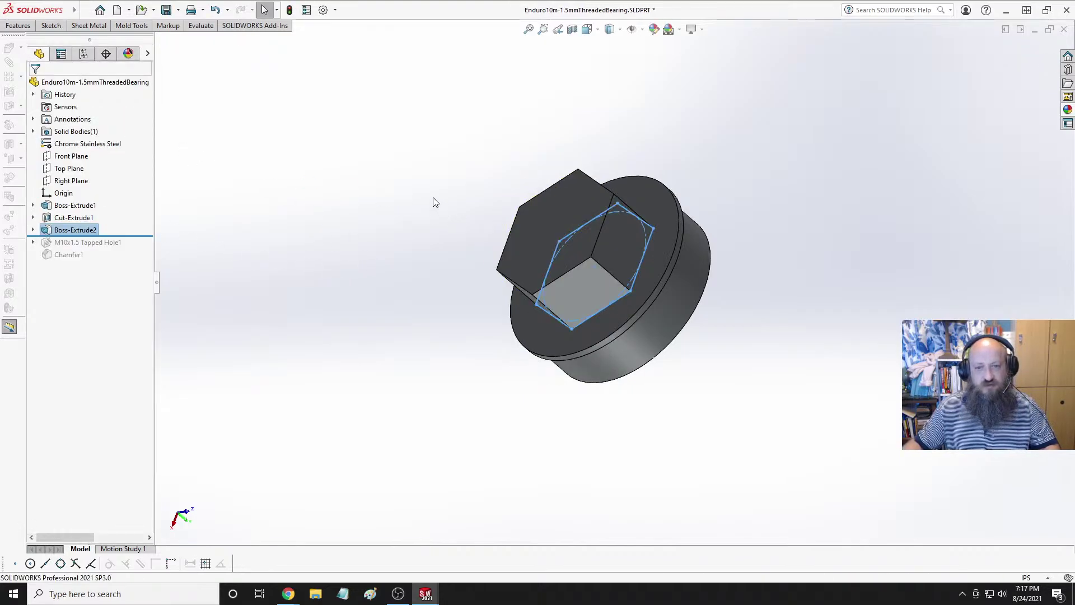
Edit the hexagonal boss's sketch to set its across-flats dimension to 16 mm, and exit the sketch.
left_click(32, 230)
left_click(78, 242)
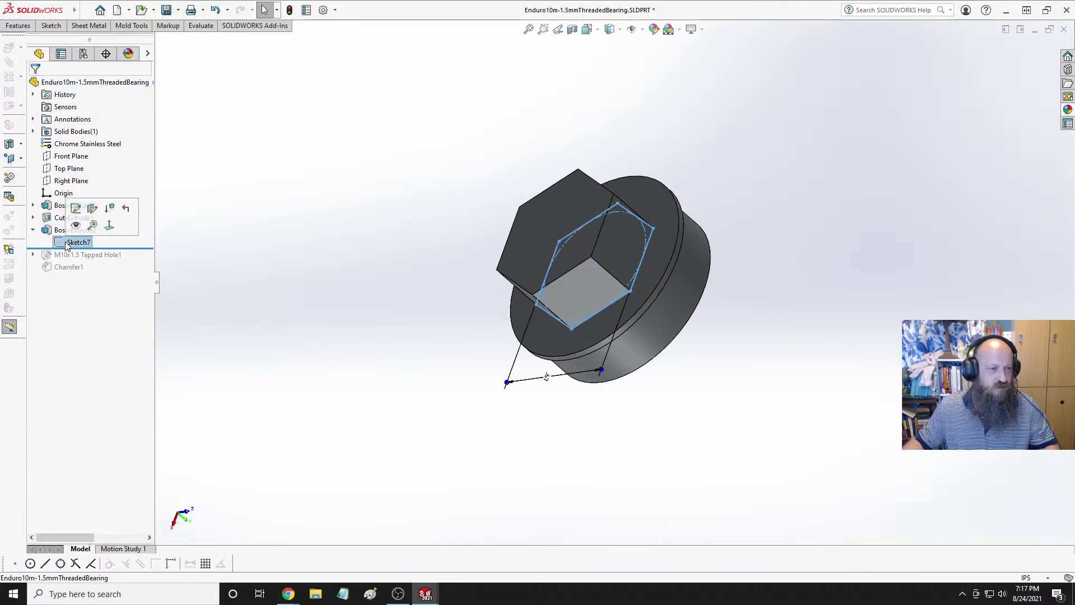
left_click(75, 210)
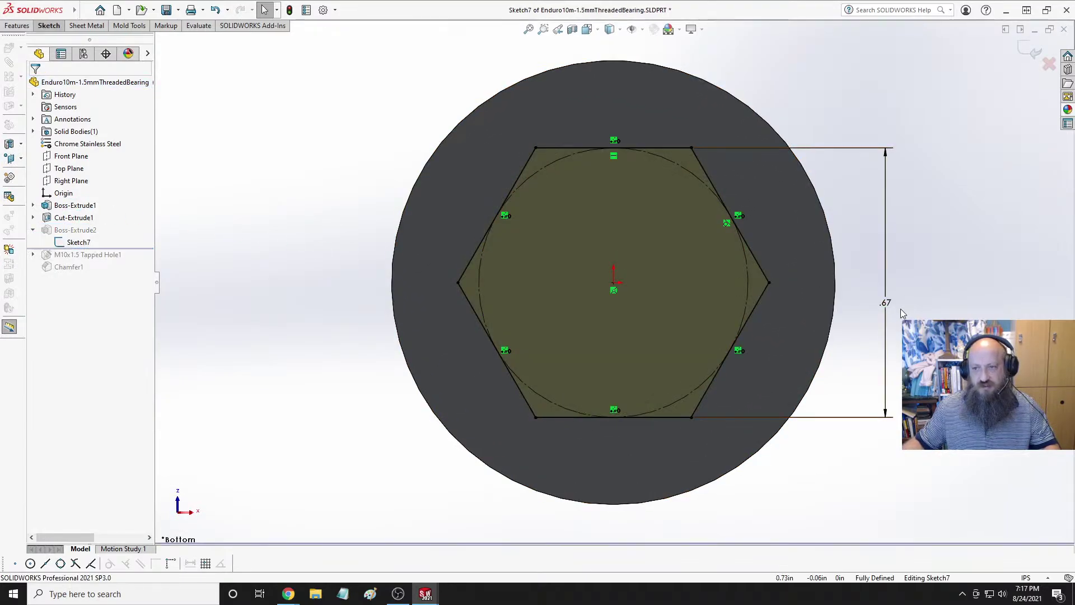
double_click(886, 303)
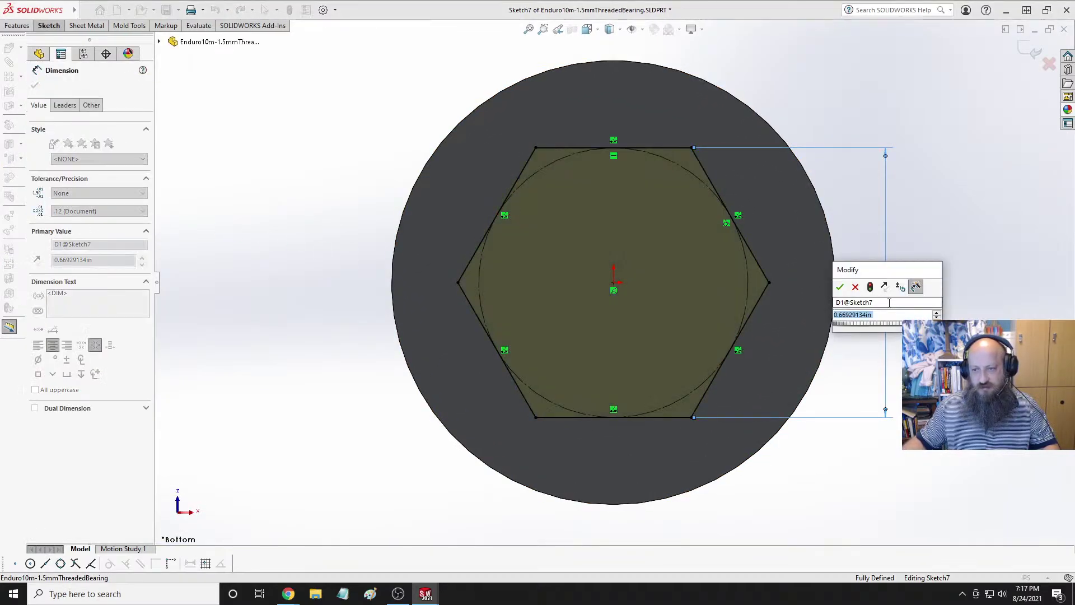
type("12")
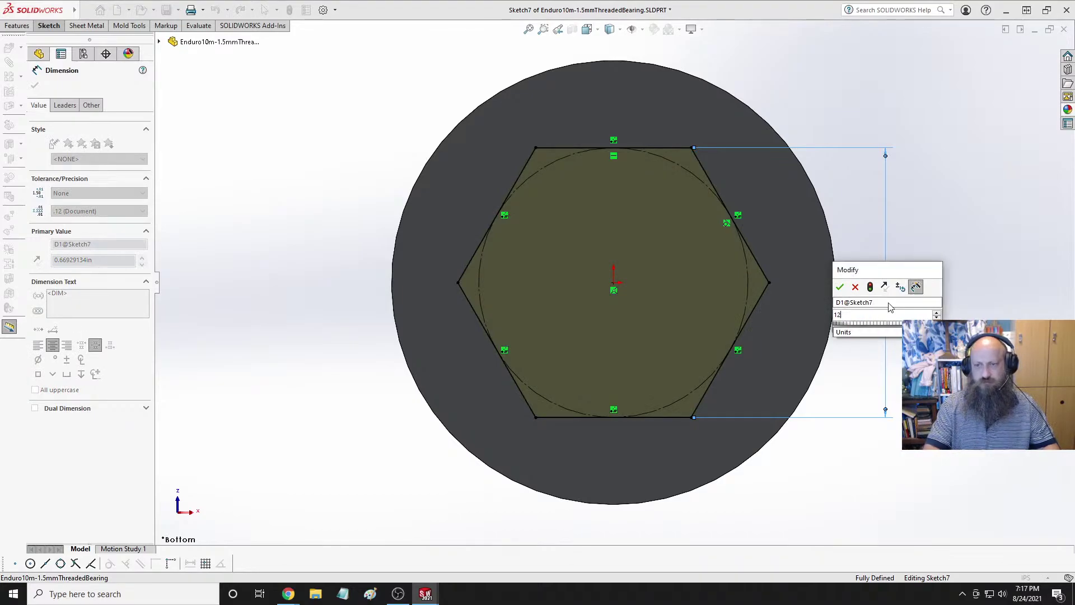
type("6mm")
key("Return")
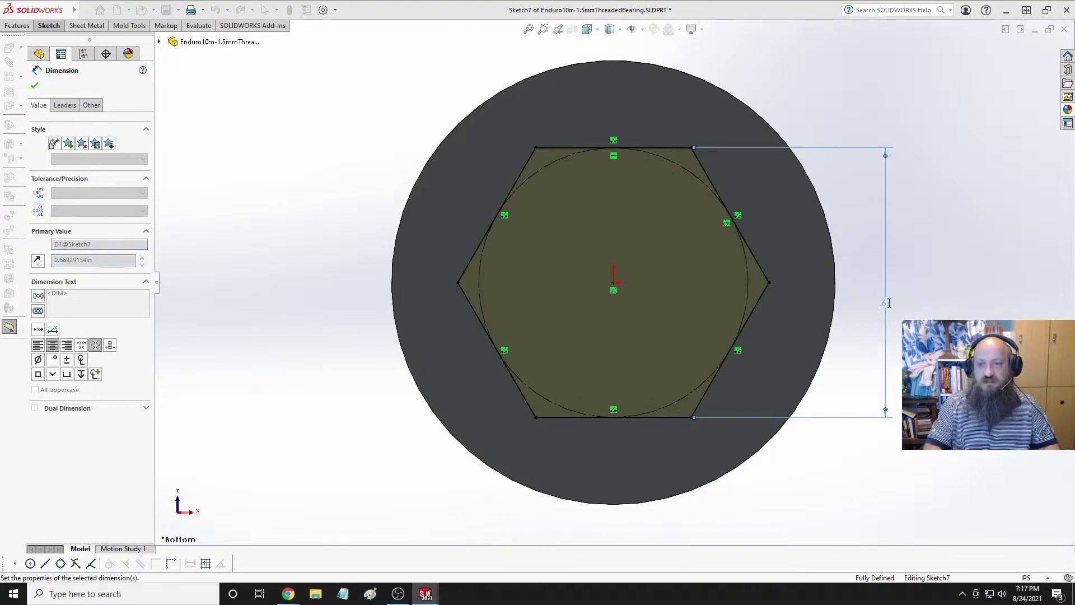
left_click(974, 280)
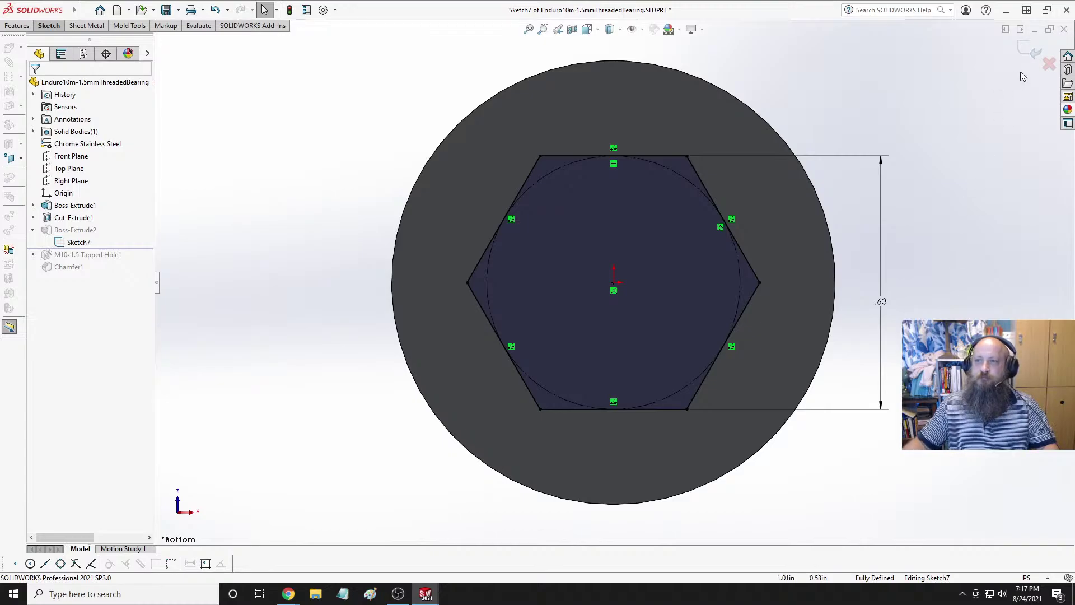
left_click(1023, 56)
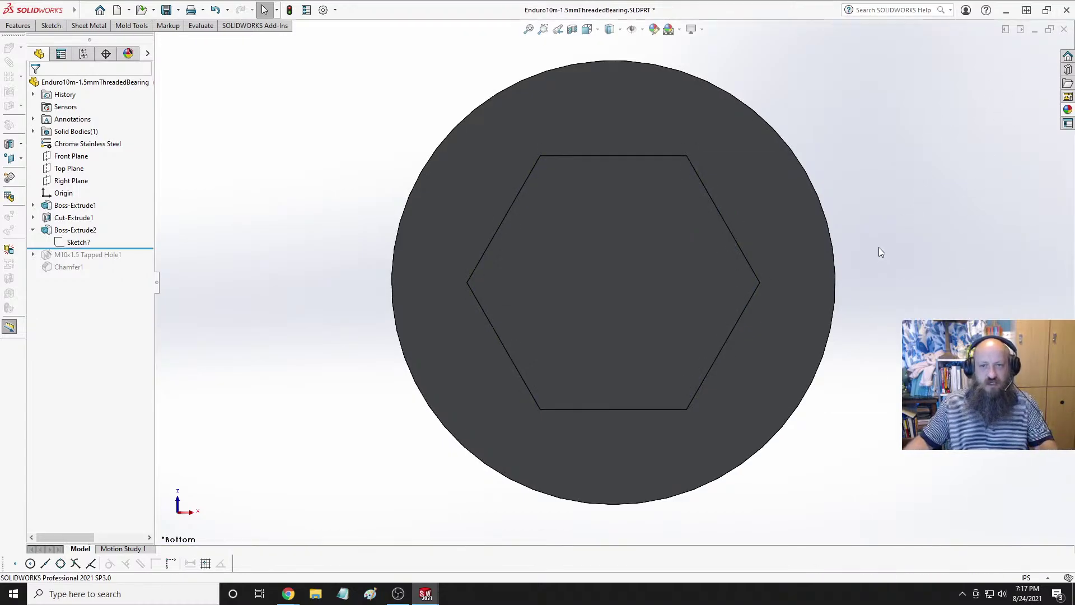
Start a new sketch on the Front Plane, working at the lower corner of the hexagonal boss.
middle_click_drag(835, 234, 662, 247)
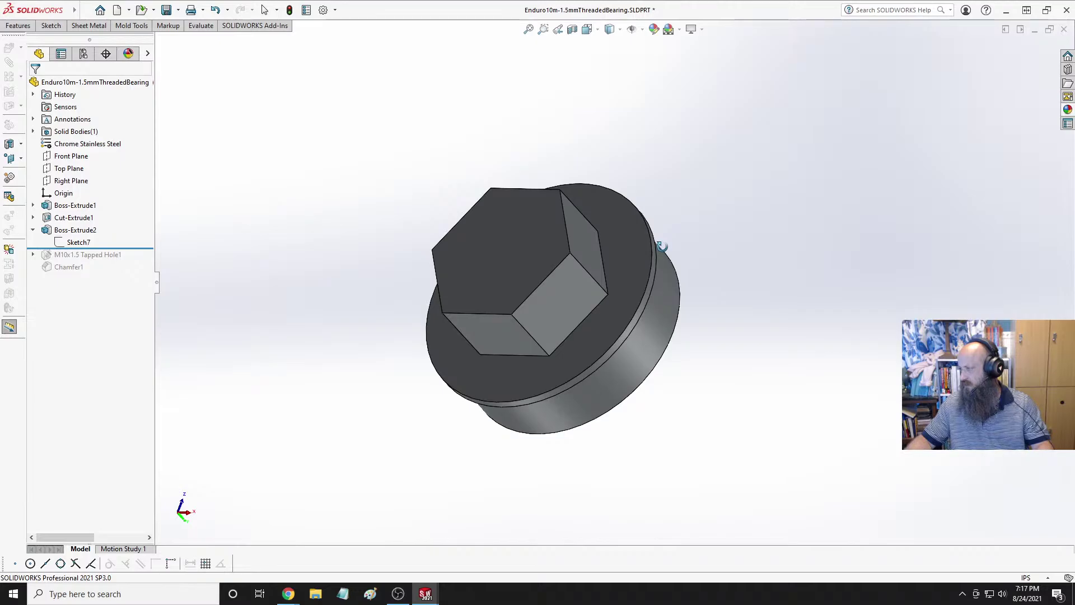
key("Escape")
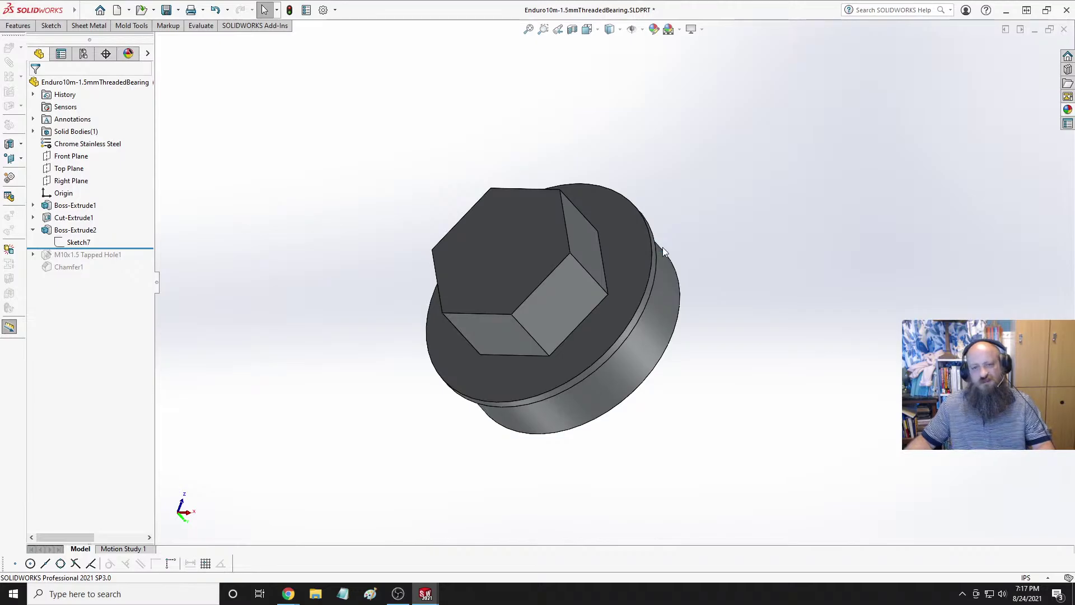
left_click(598, 258)
key("ctrl+8")
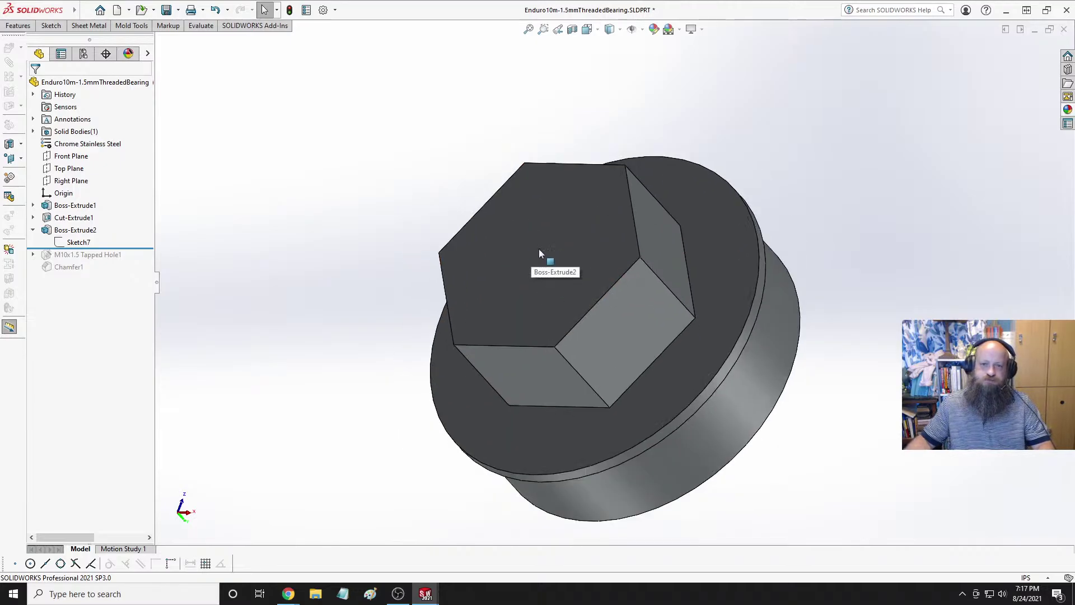
mouse_move(589, 268)
middle_mouse_down()
mouse_move(564, 276)
mouse_move(593, 273)
mouse_move(573, 276)
middle_mouse_up()
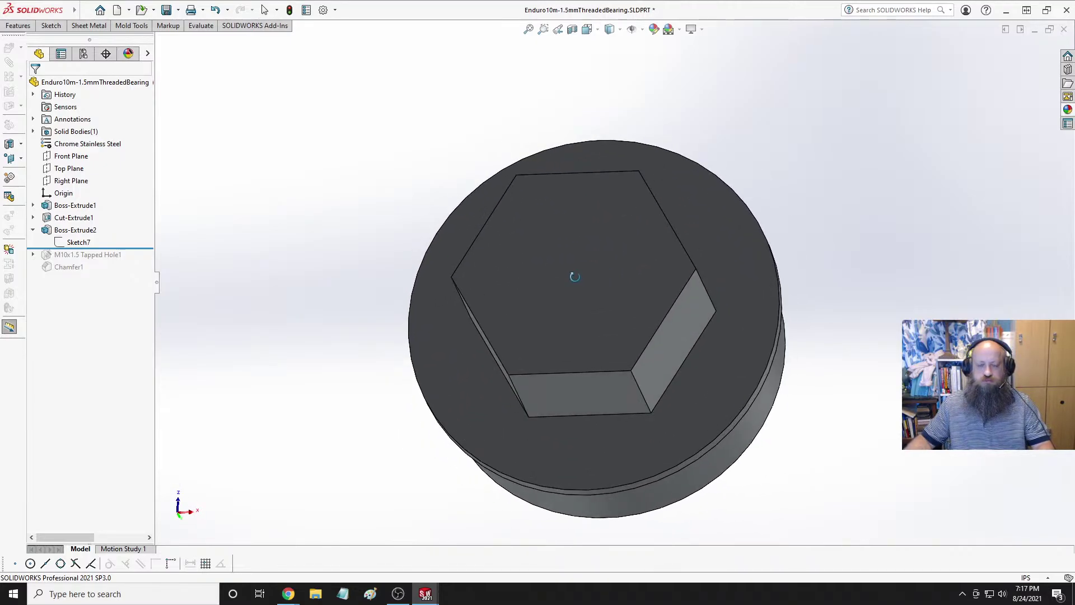
left_click(73, 158)
left_click(83, 142)
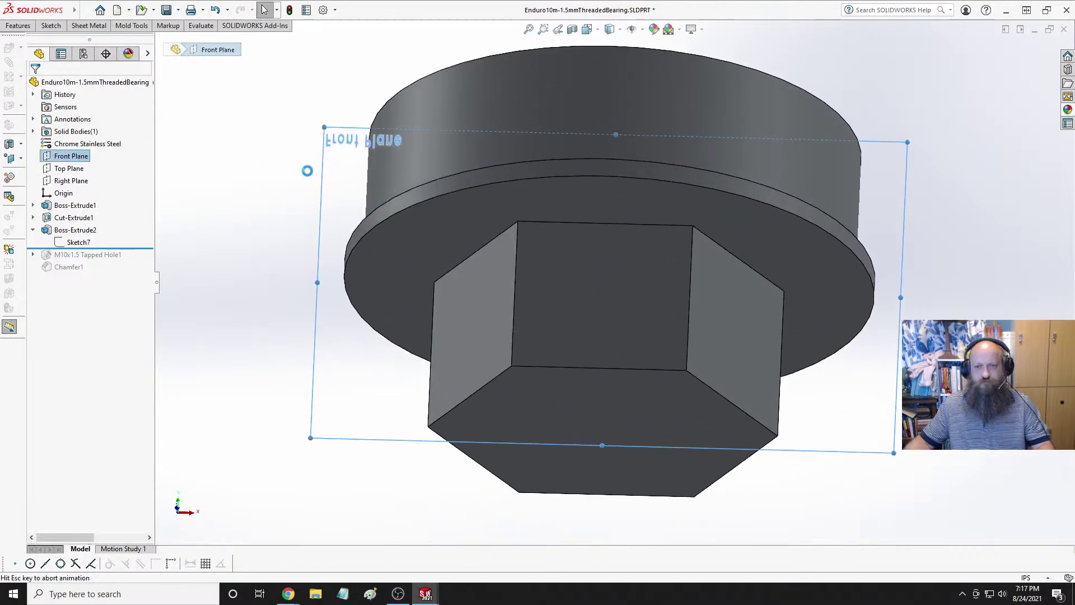
scroll(846, 501, "down", 4)
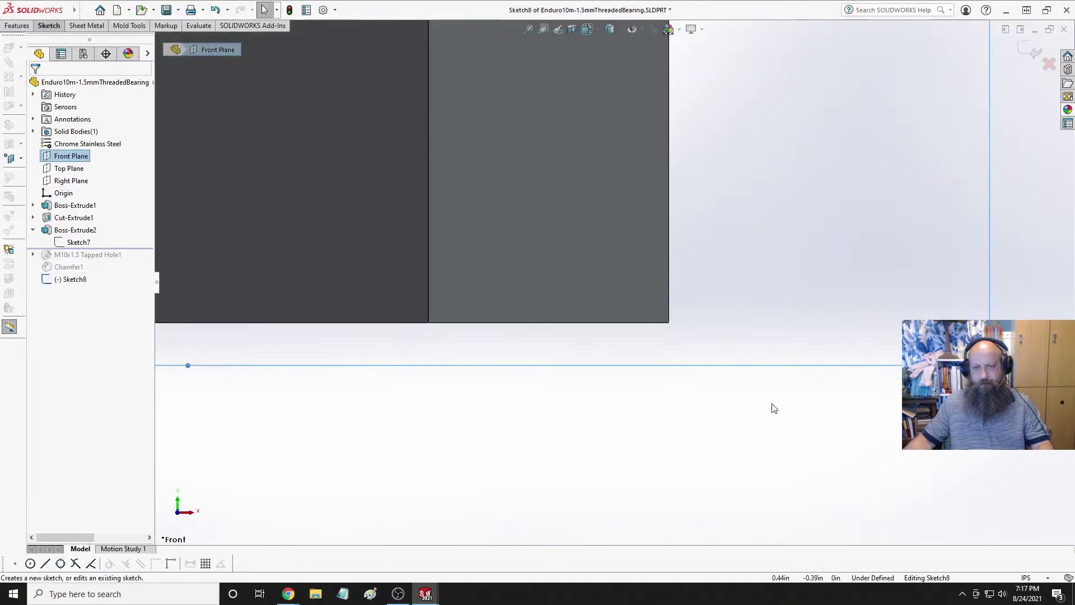
Convert the hexagonal boss's outer vertical edge and adjoining end-face edge into sketch lines with Convert Entities.
left_click(613, 328)
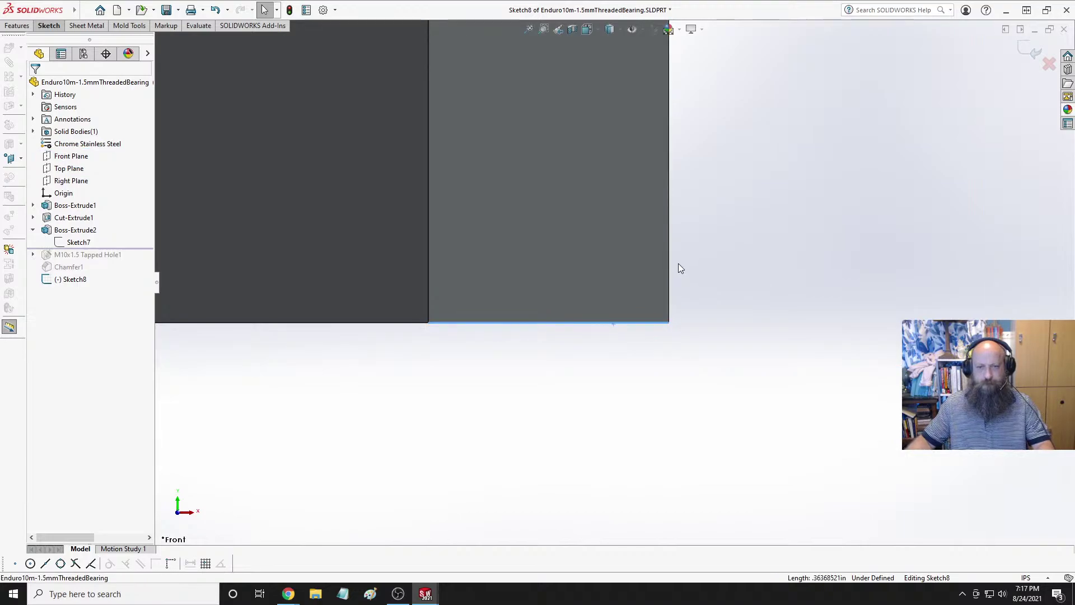
mouse_move(74, 9)
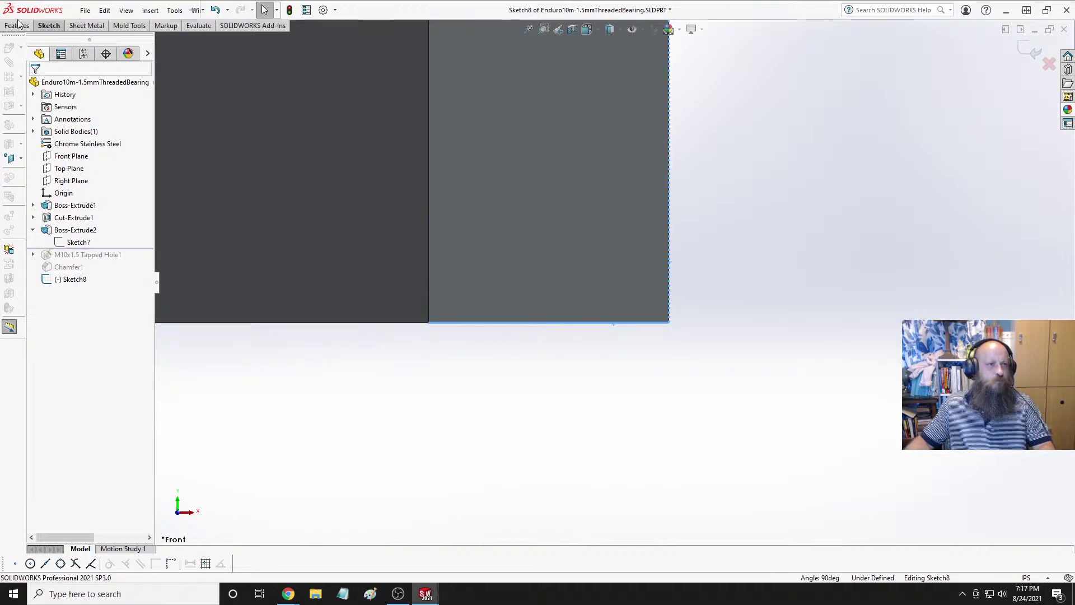
left_click(17, 25)
left_click(51, 25)
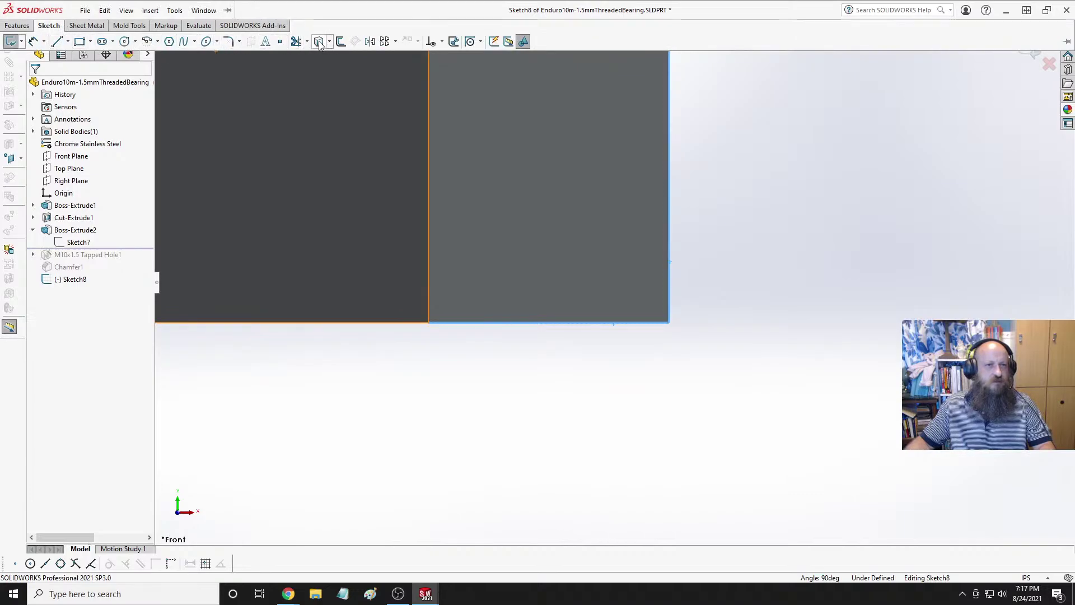
left_click(319, 42)
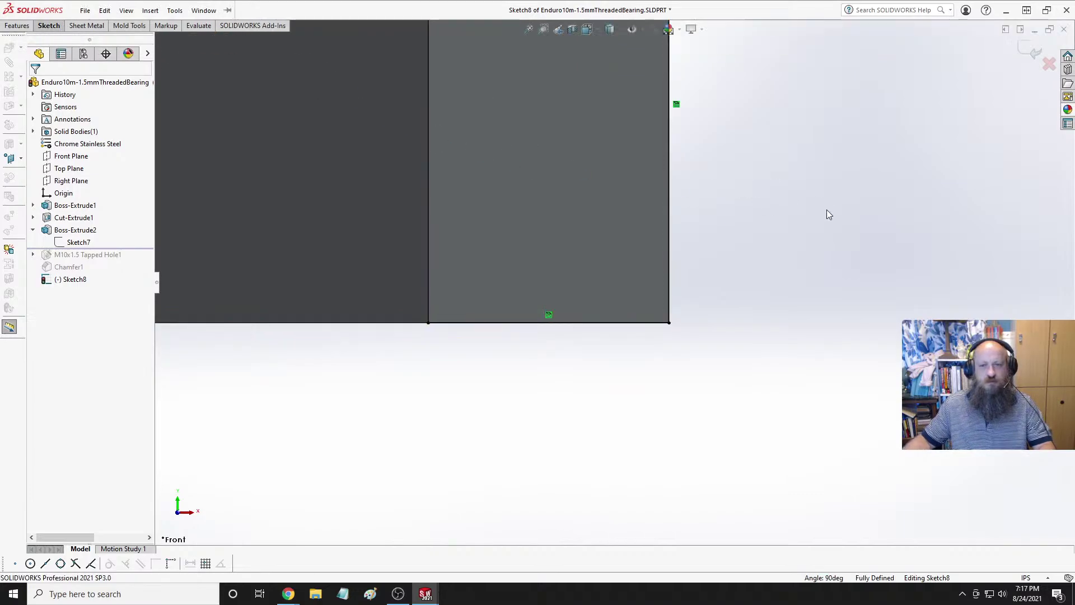
Sketch a diagonal line across the boss's lower corner, from the converted bottom line to the converted vertical line.
left_click(41, 27)
left_click(58, 42)
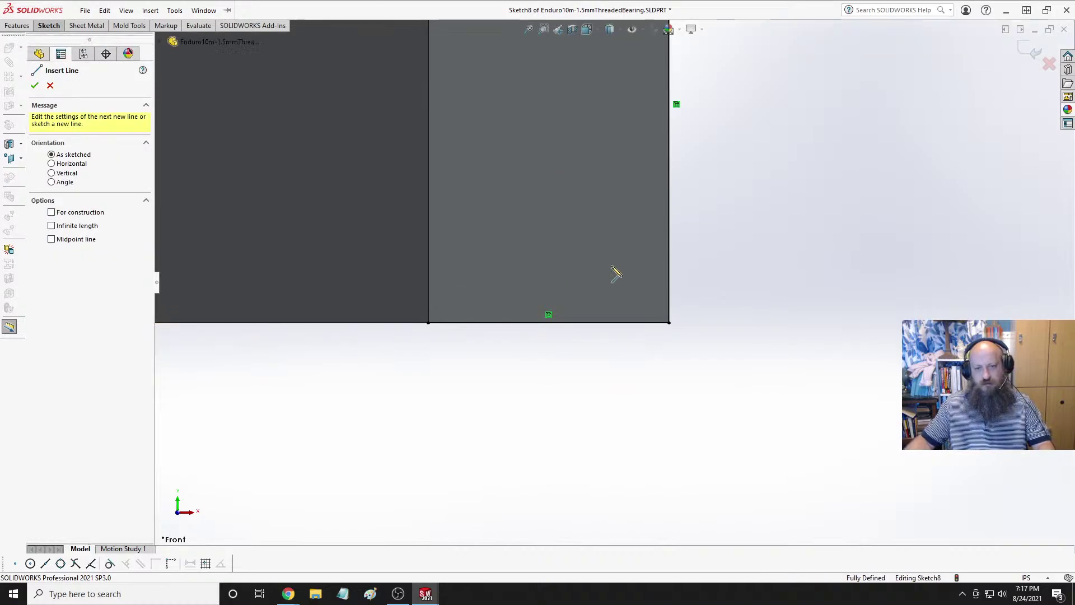
mouse_move(601, 322)
left_mouse_down()
mouse_move(669, 264)
mouse_move(782, 271)
left_mouse_up()
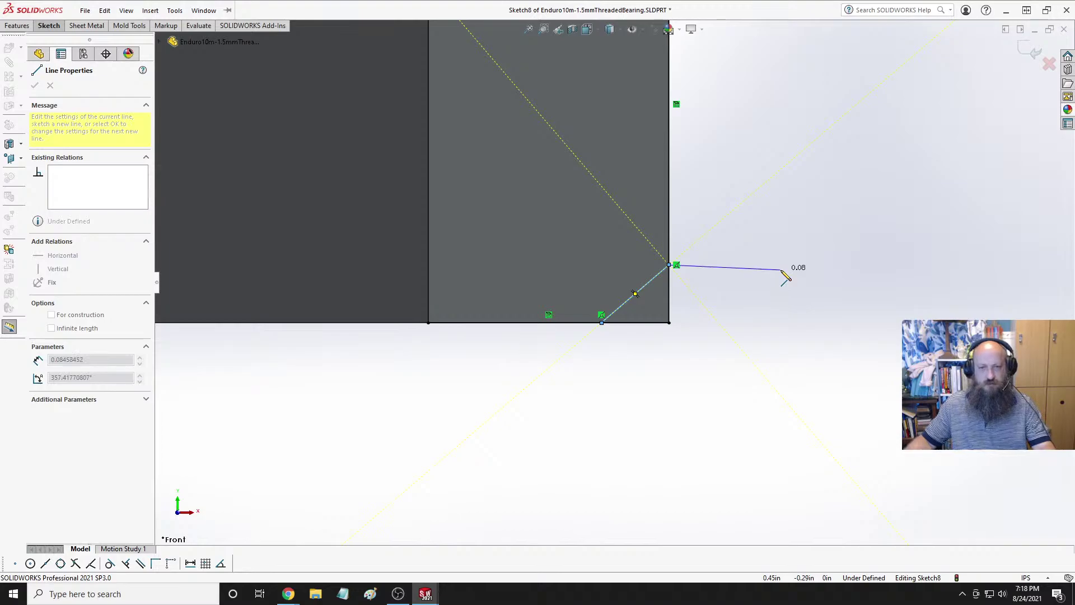
key("Escape")
Trim the converted lines beyond the diagonal with Power trim, leaving a small closed triangle at the corner.
left_click(85, 26)
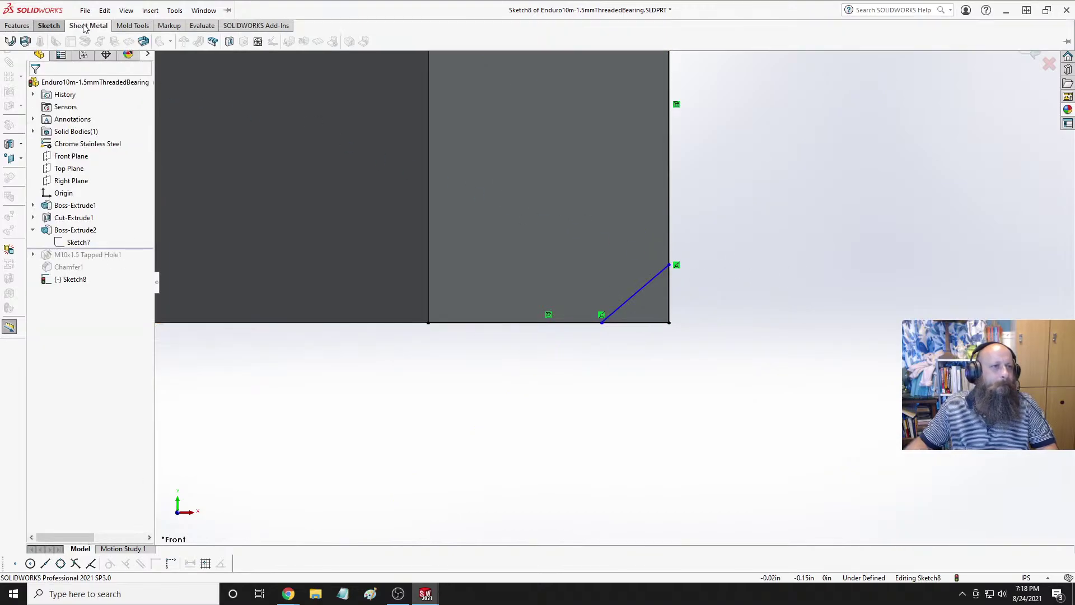
left_click(49, 26)
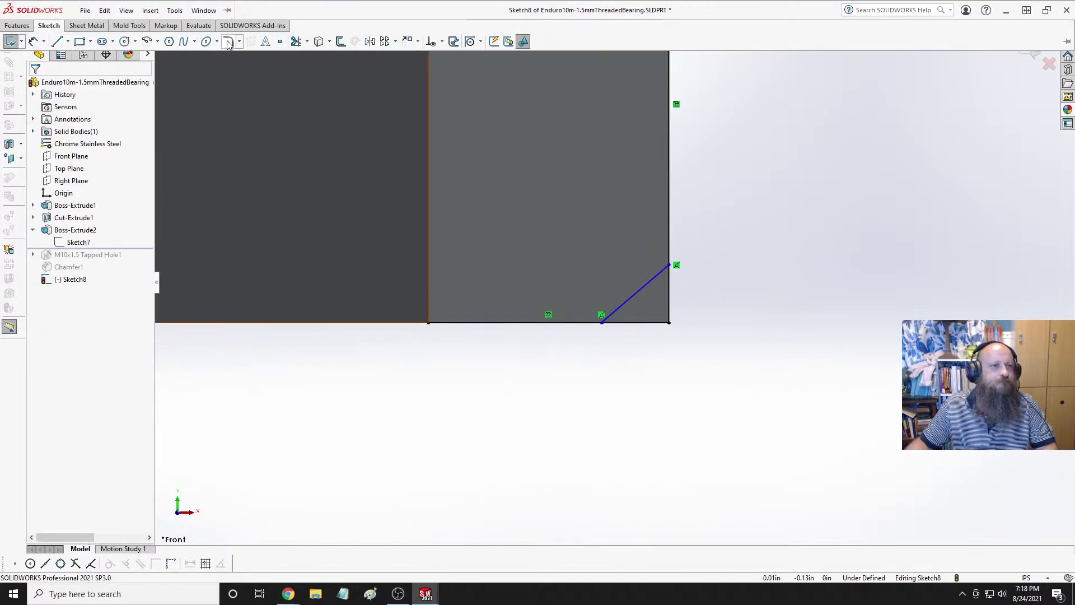
left_click(296, 41)
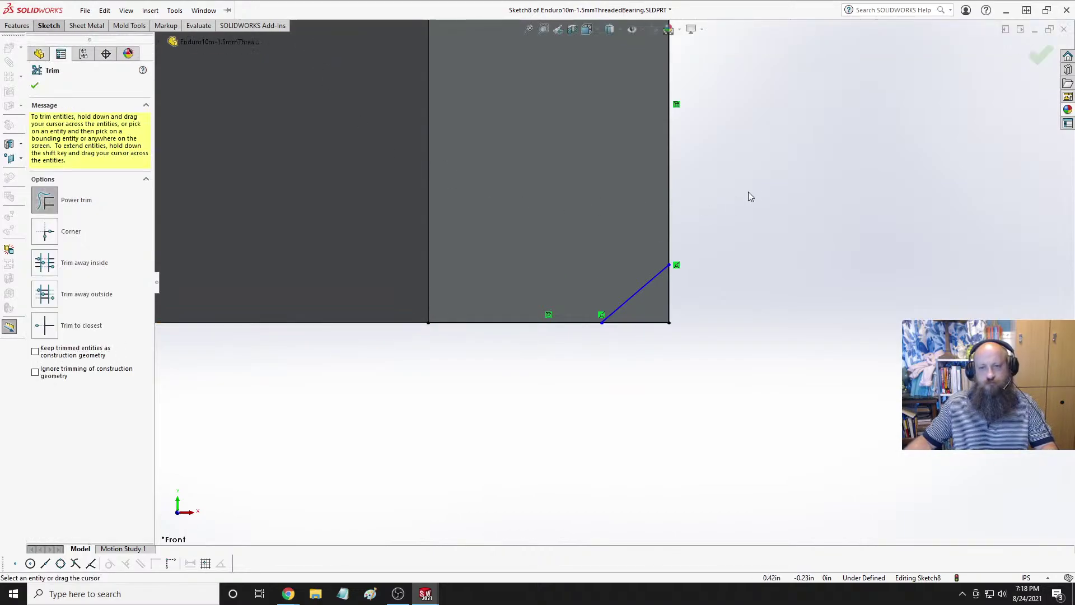
mouse_move(748, 191)
left_mouse_down()
mouse_move(504, 266)
mouse_move(740, 341)
left_mouse_up()
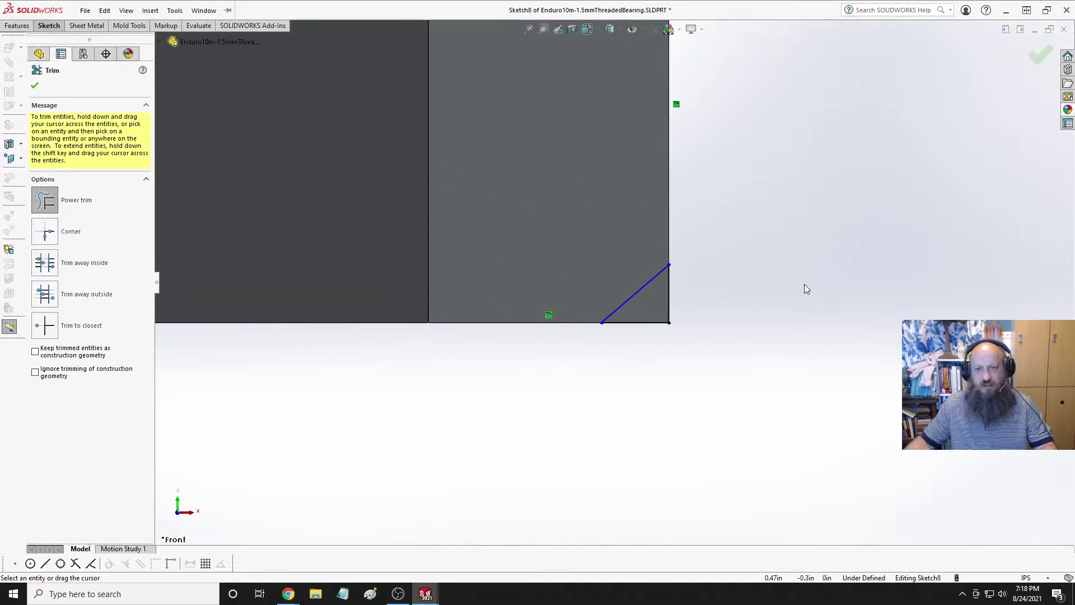
key("Escape")
Add an equal relation between the triangle's vertical and horizontal legs.
left_click(670, 290)
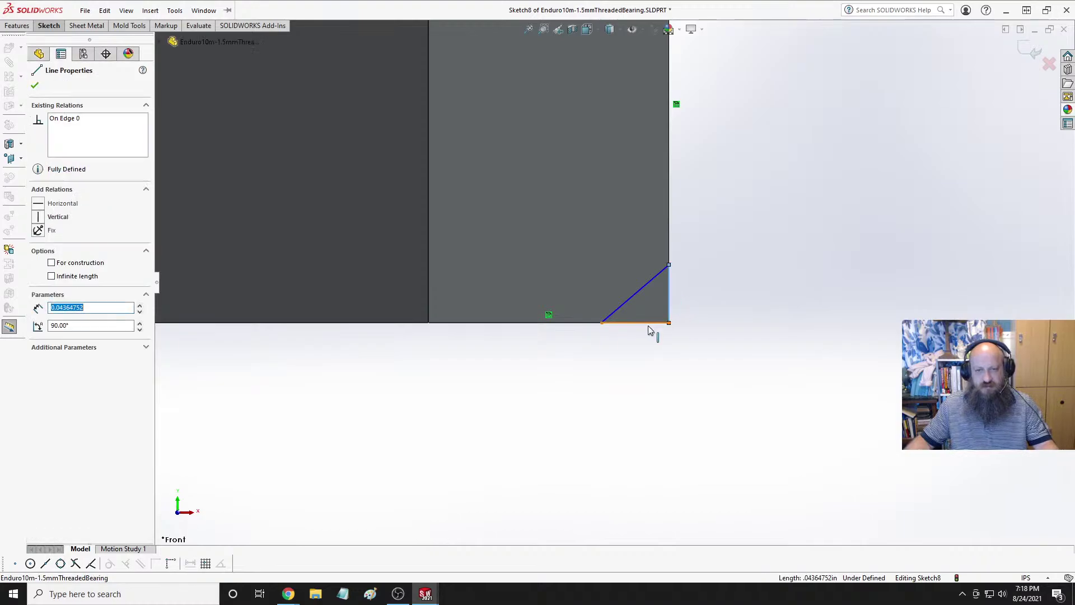
left_click(641, 323, "ctrl")
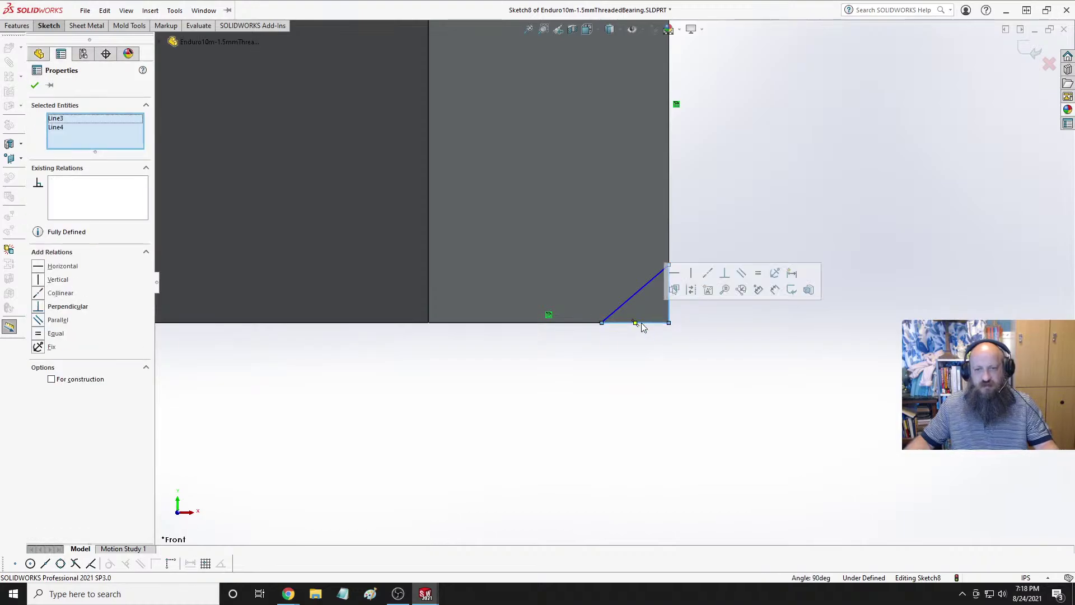
left_click(758, 272)
left_click(784, 328)
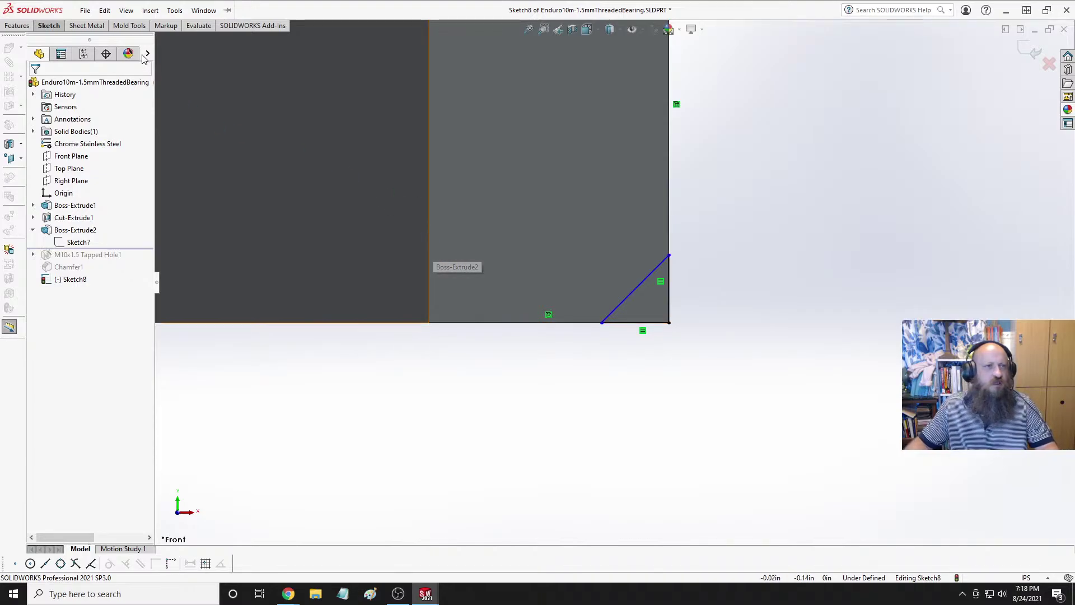
Dimension the triangle's vertical leg as 0.5 mm.
left_click(19, 26)
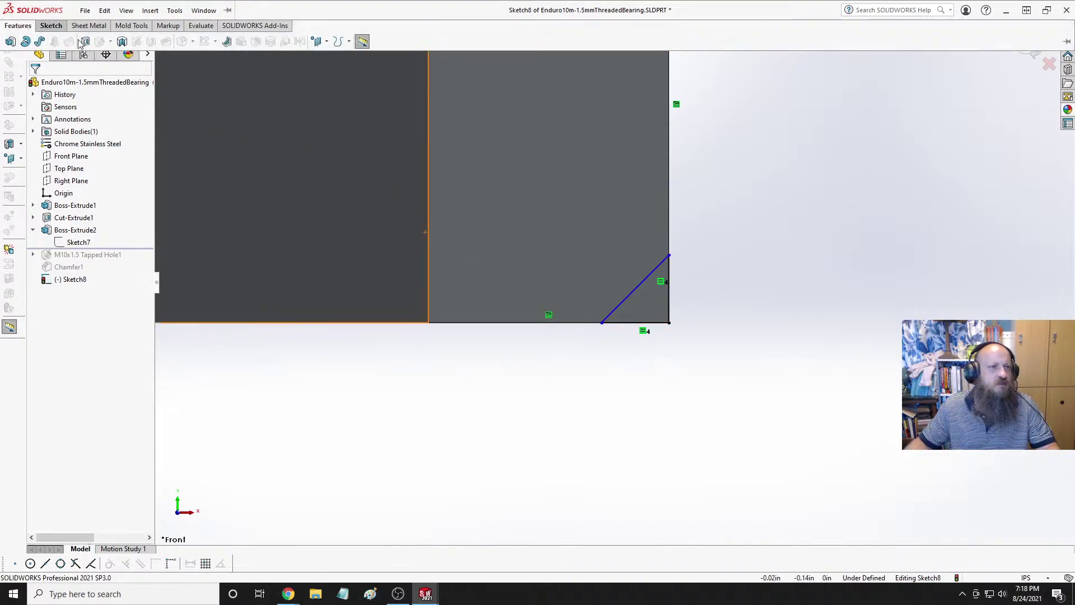
left_click(49, 26)
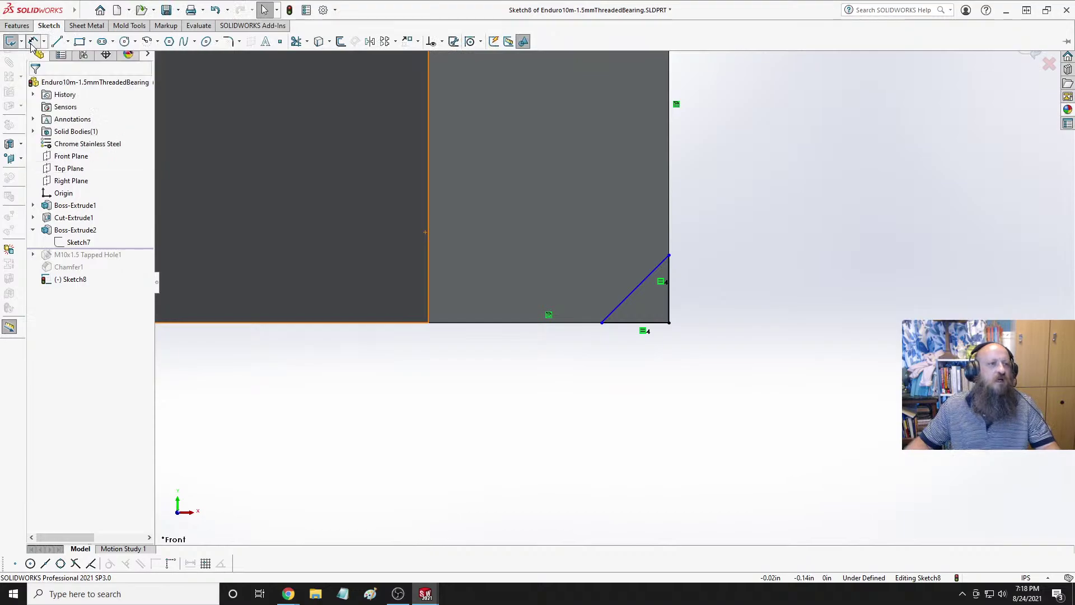
left_click(296, 41)
left_click(669, 288)
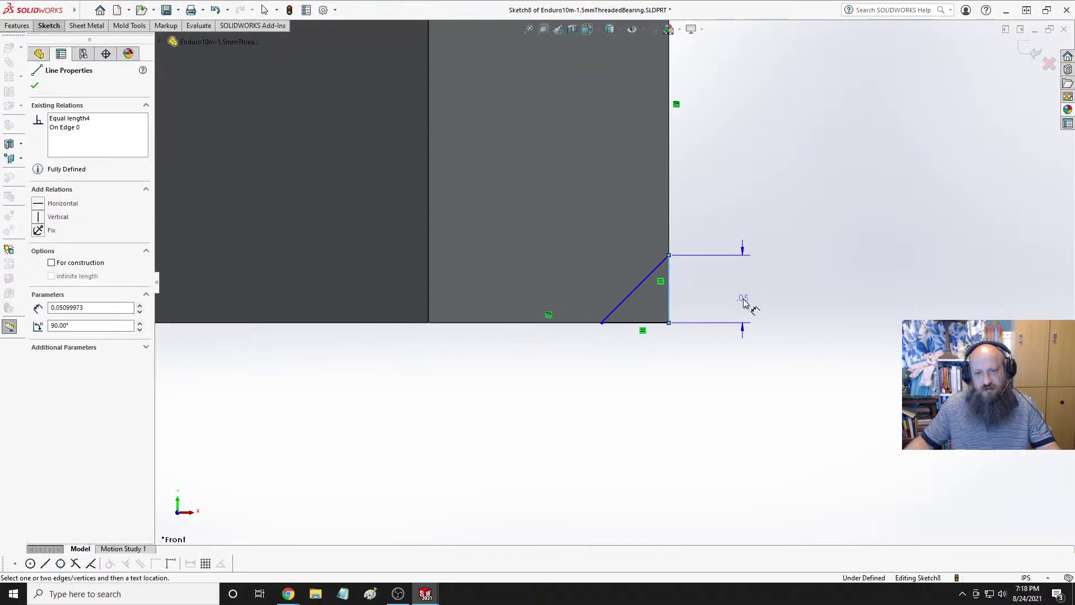
left_click(828, 301)
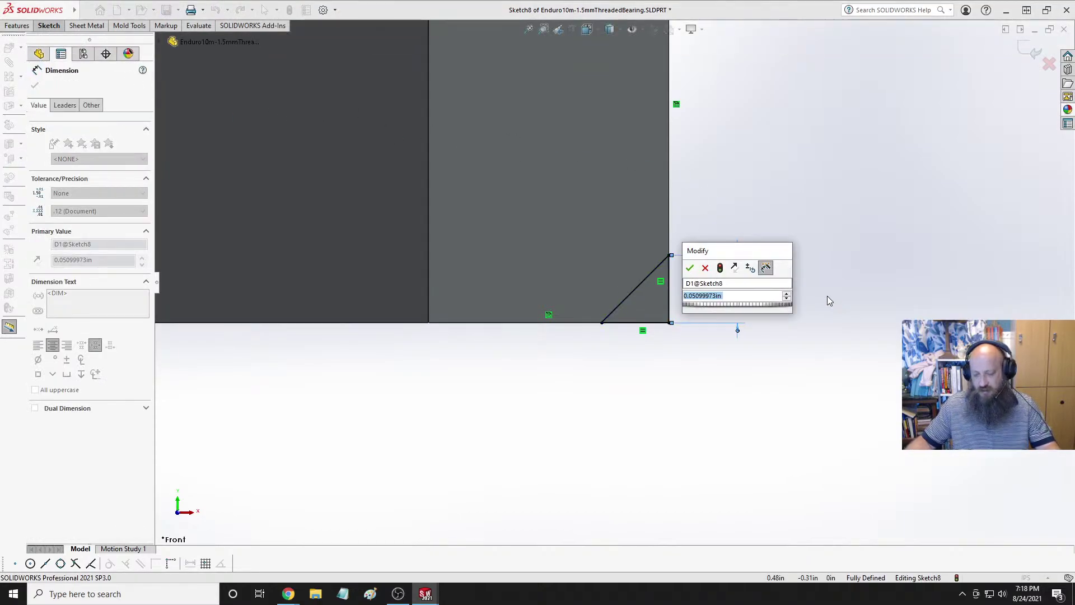
type(".5mm")
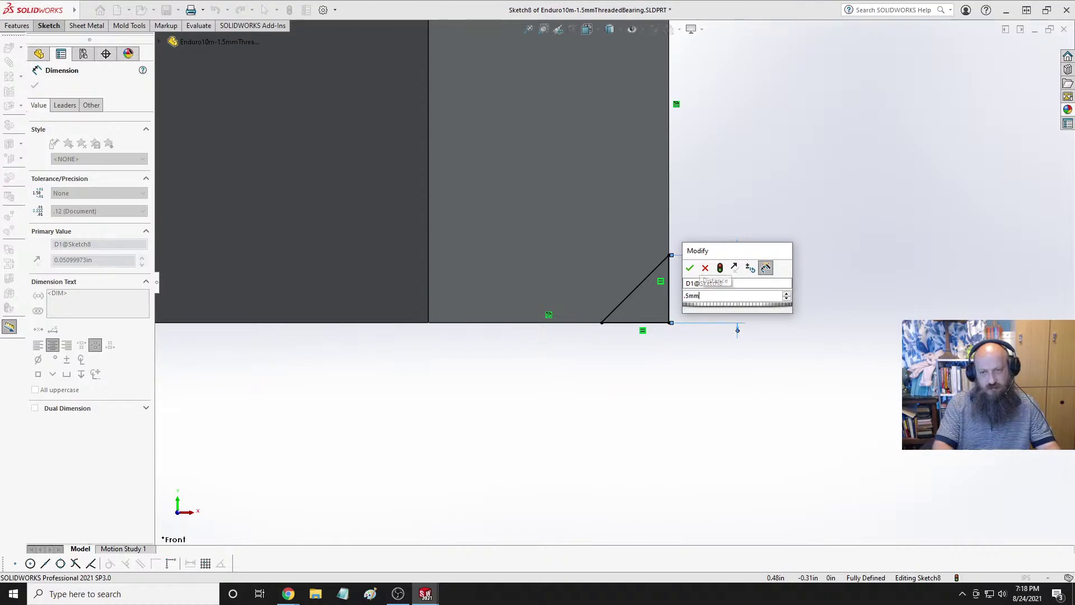
key("Return")
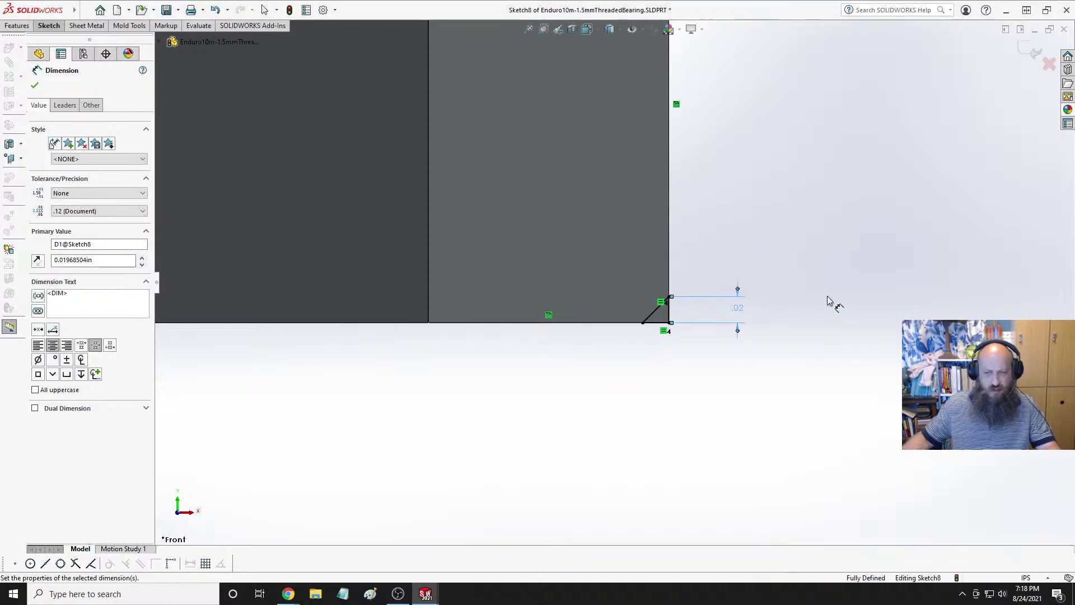
Set the triangle's vertical leg dimension to 1 mm and view the profile against the hexagonal boss.
double_click(740, 311)
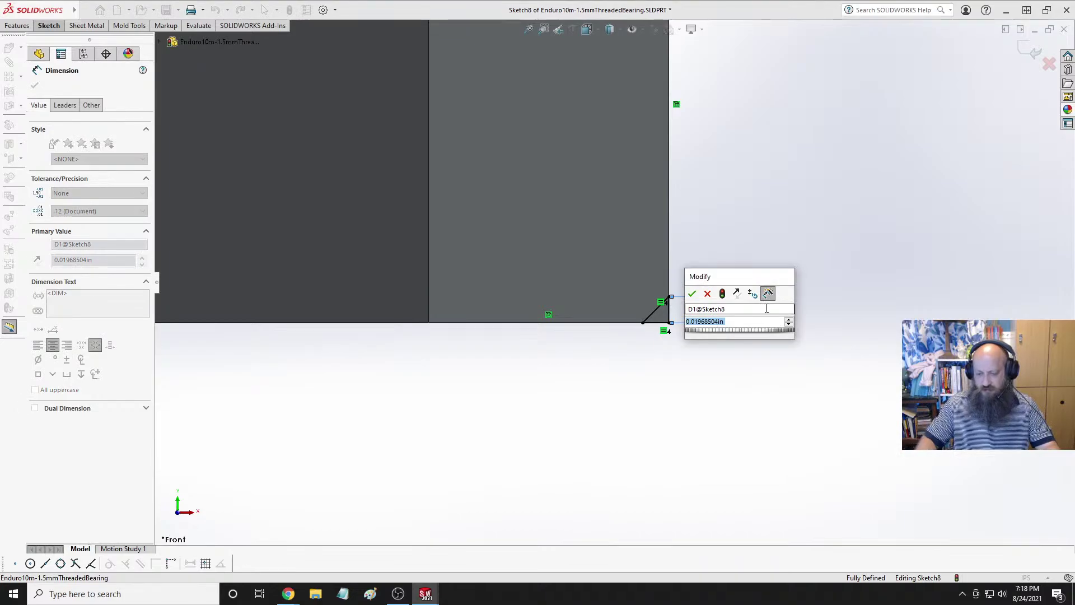
type("1mm")
key("Return")
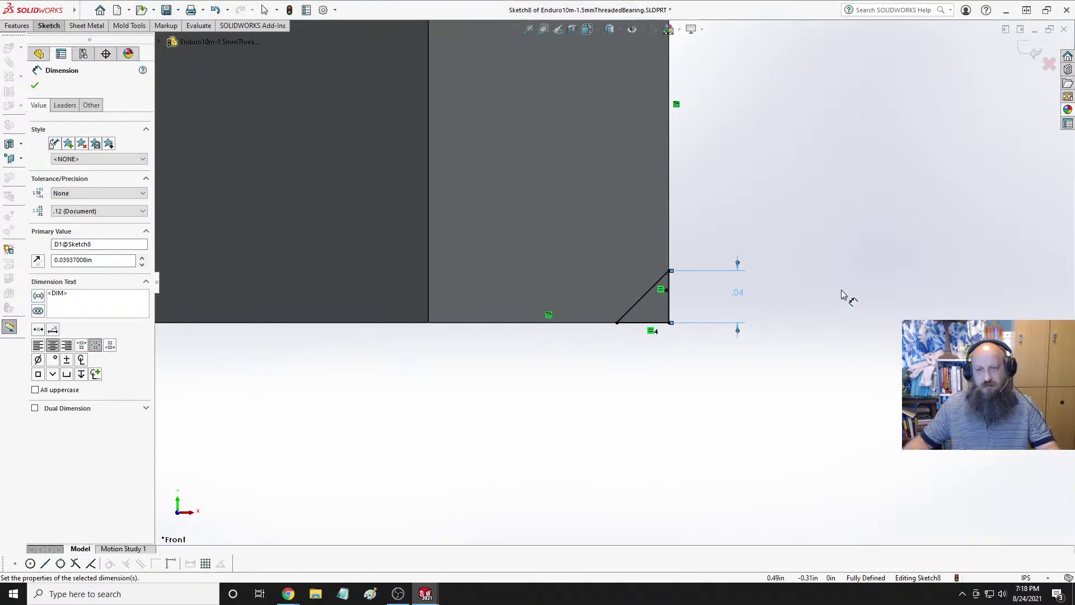
left_click(840, 290)
scroll(770, 363, "up", 6)
middle_click_drag(594, 342, 560, 261)
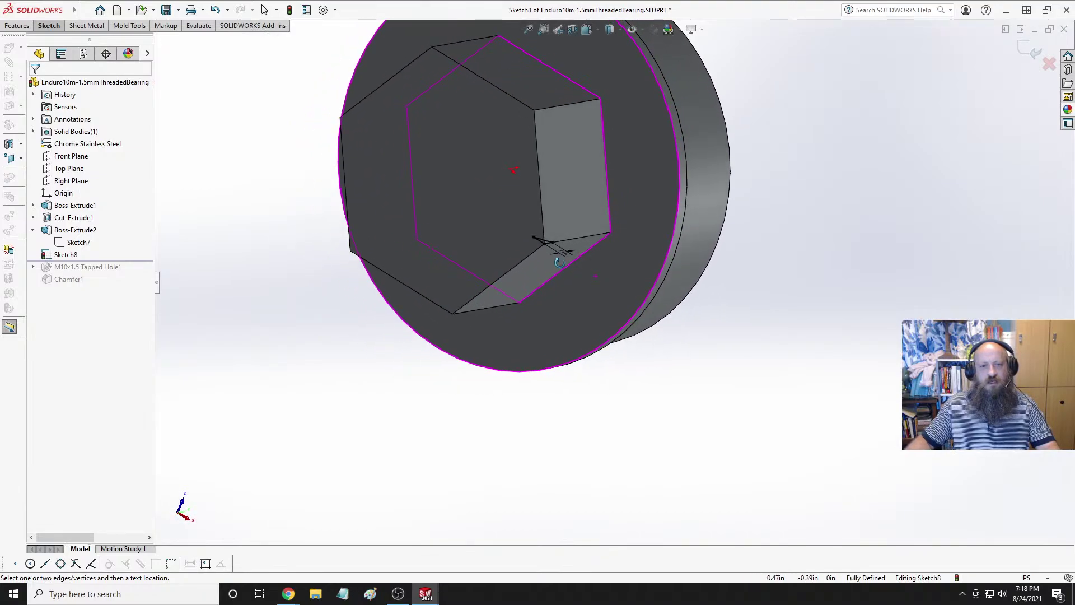
left_click(15, 25)
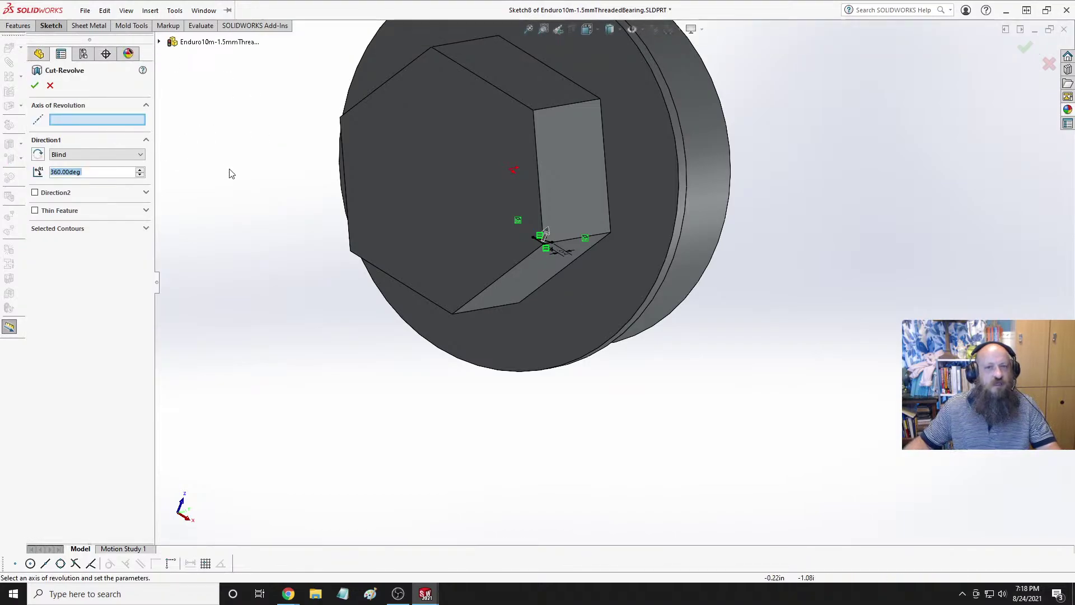
key("f")
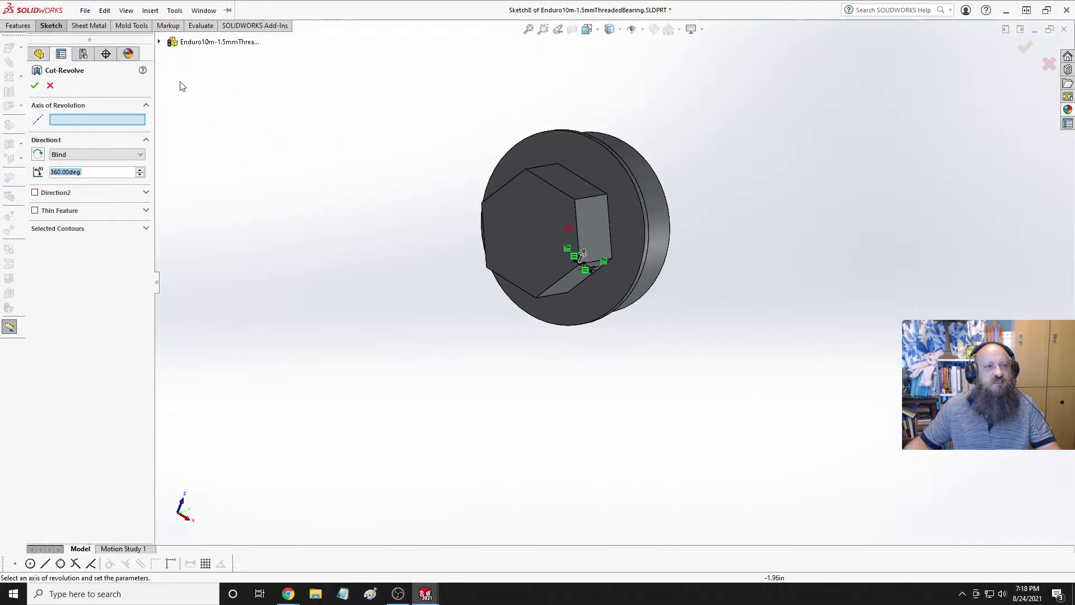
left_click(159, 41)
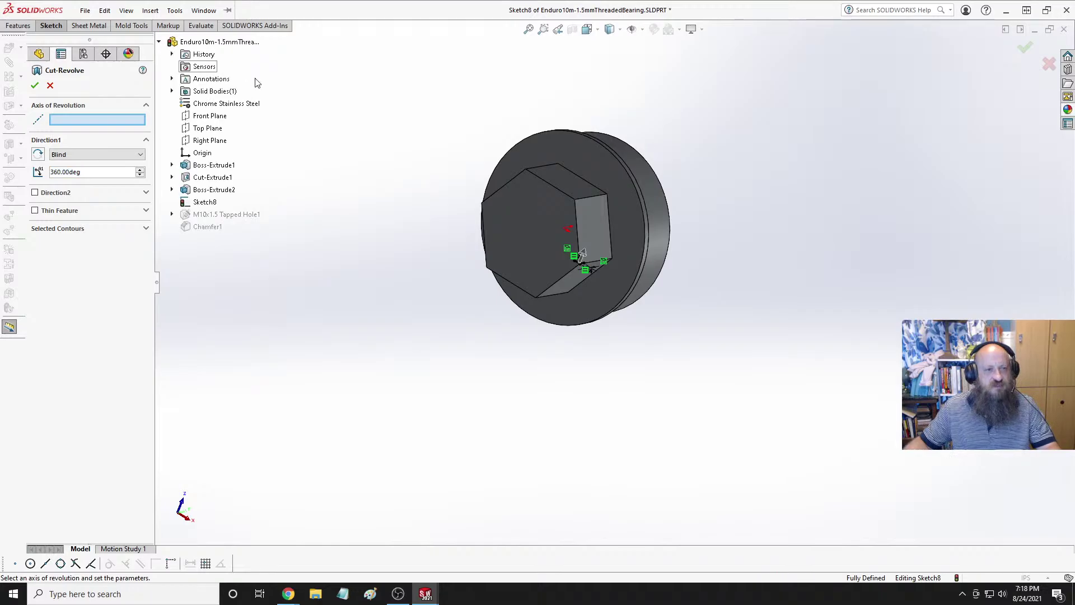
left_click(187, 153)
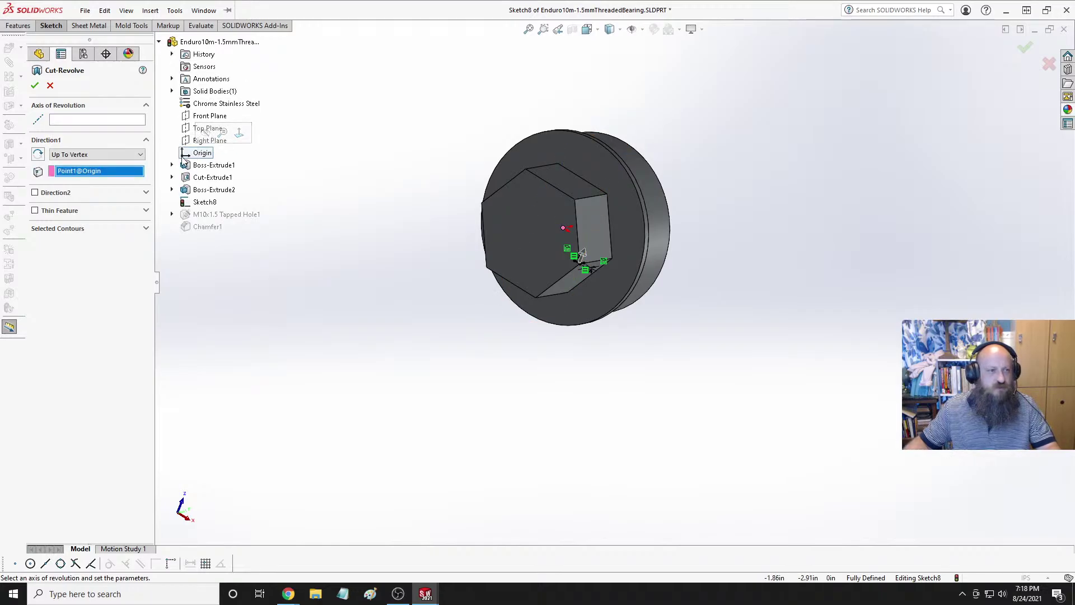
left_click(74, 120)
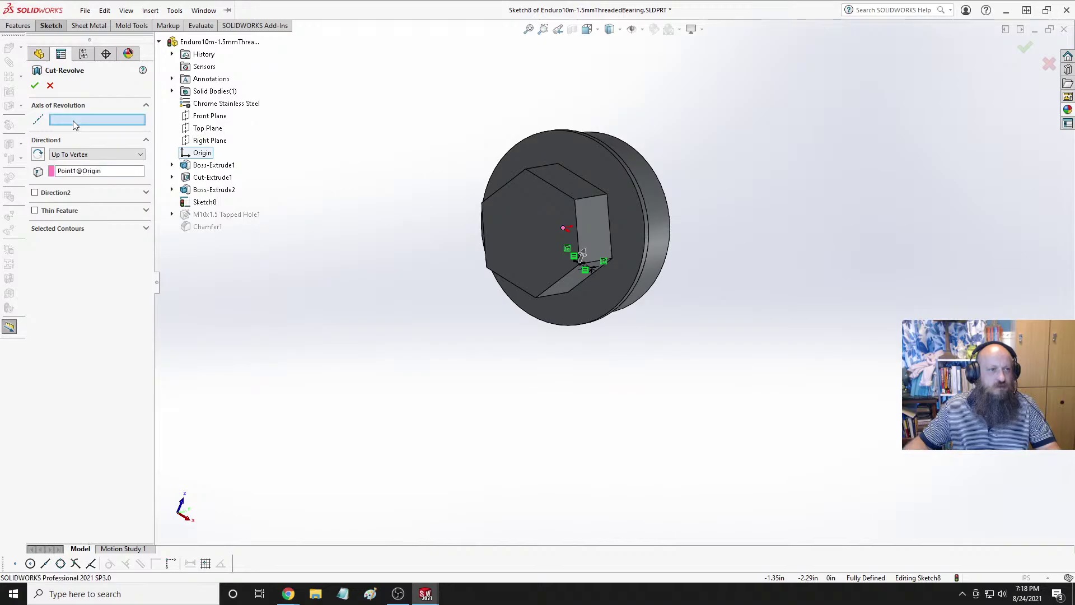
left_click(95, 173)
key("Escape")
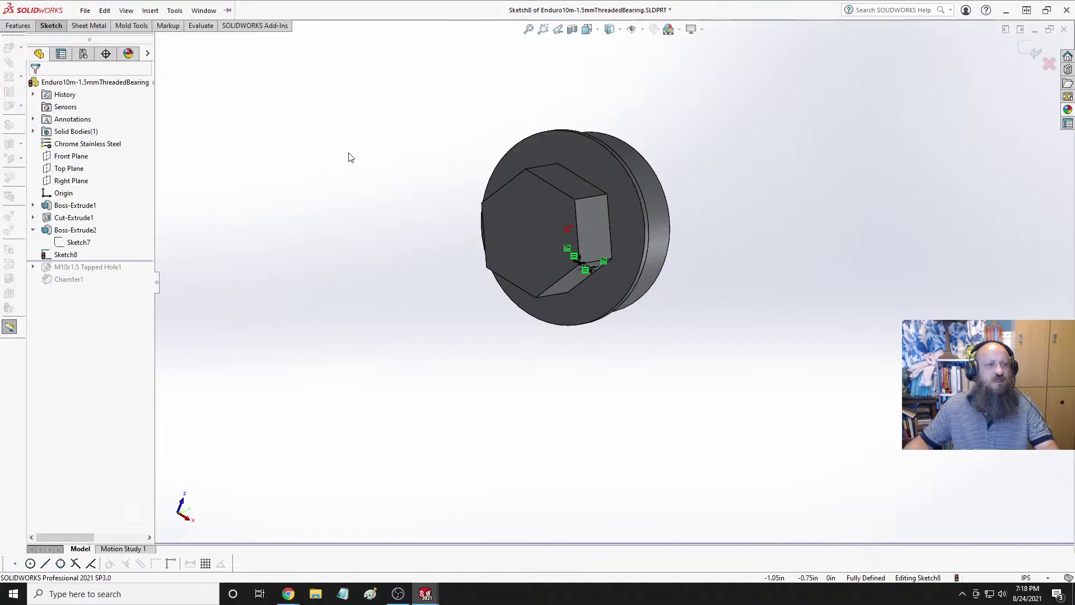
Exit the corner triangle sketch and roll the part back to just before it, after the hexagonal boss.
left_click(34, 229)
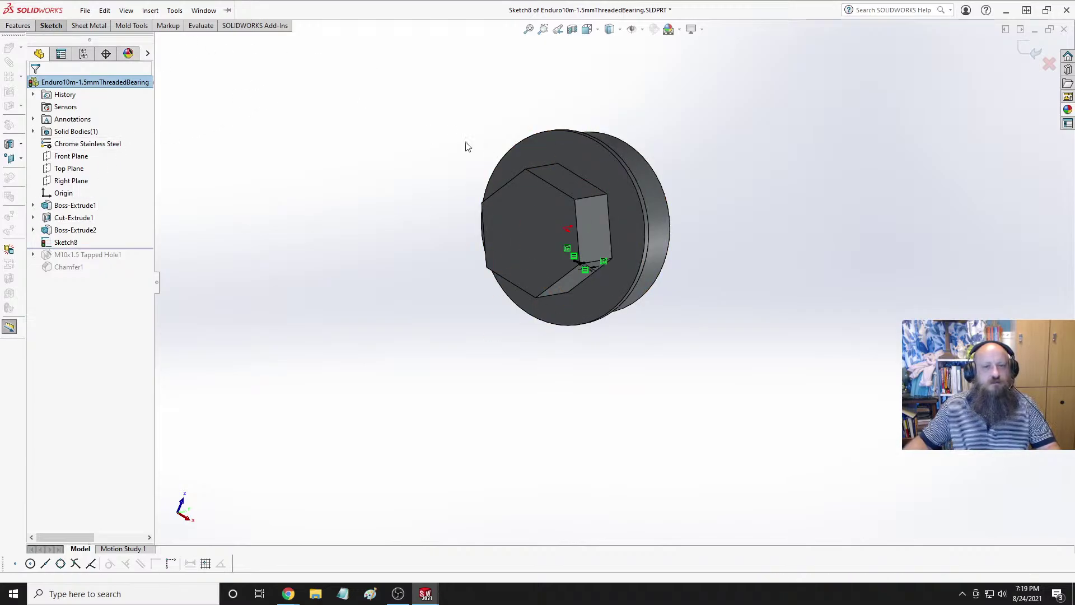
left_click(1029, 48)
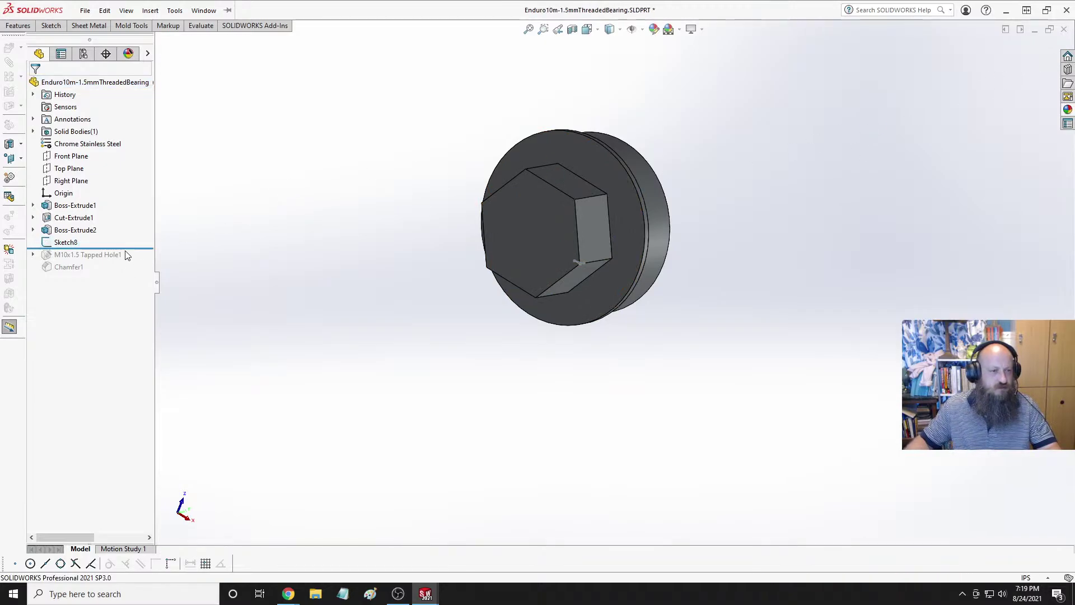
left_click_drag(129, 248, 130, 235)
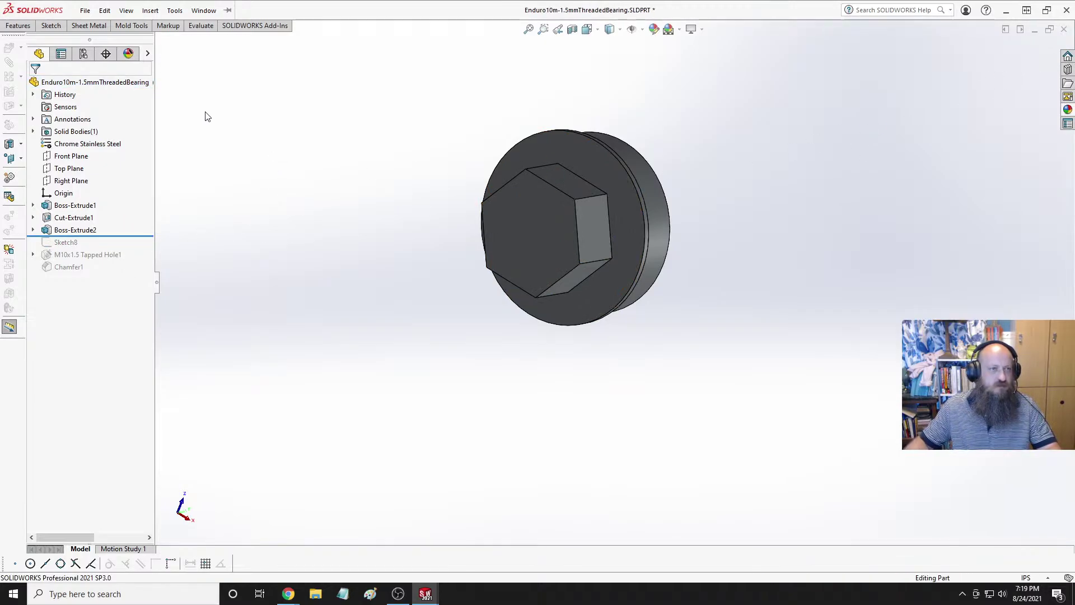
Create a reference axis through the centre of the part from the cylindrical face behind the flange.
left_click(50, 26)
left_click(23, 28)
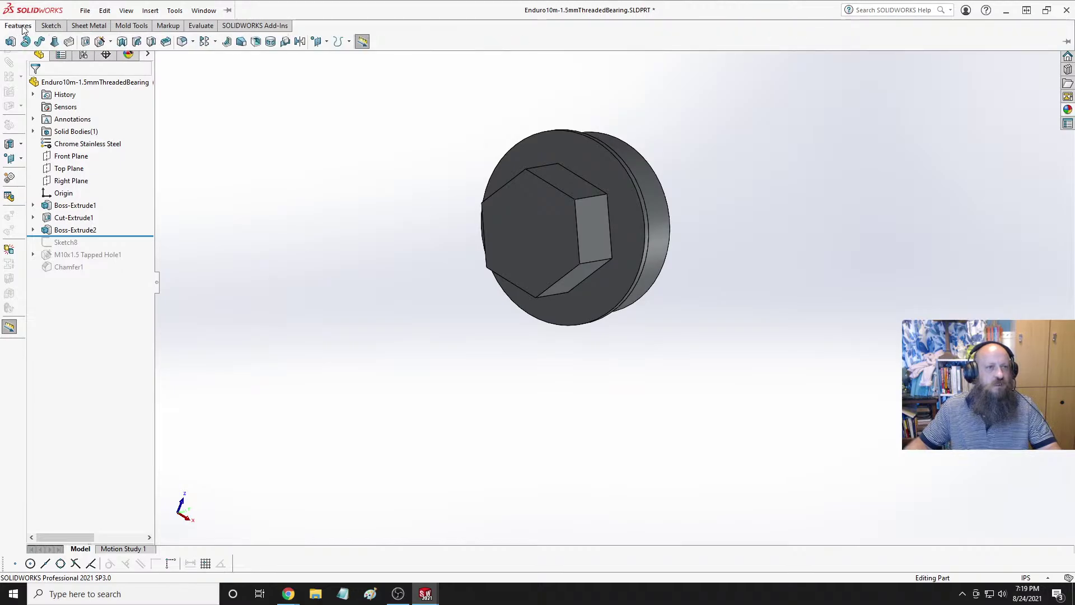
left_click(327, 42)
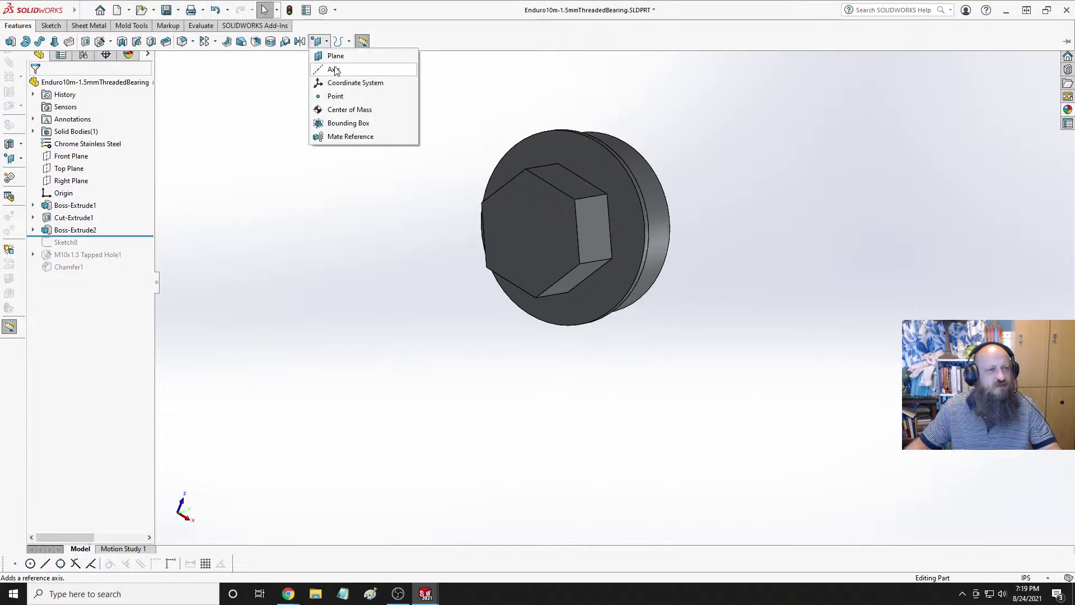
left_click(334, 70)
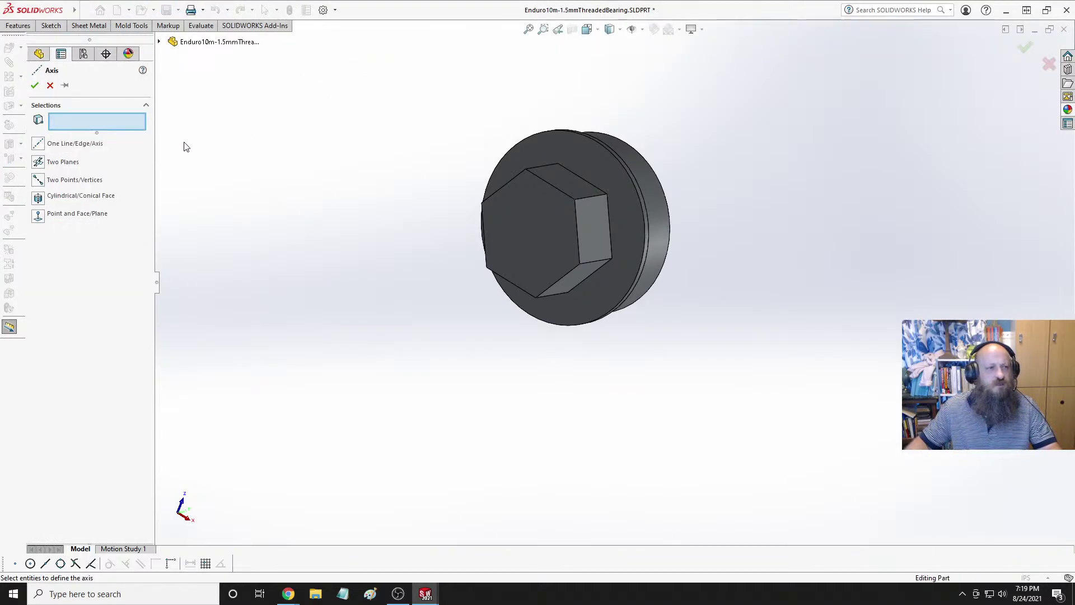
left_click(651, 187)
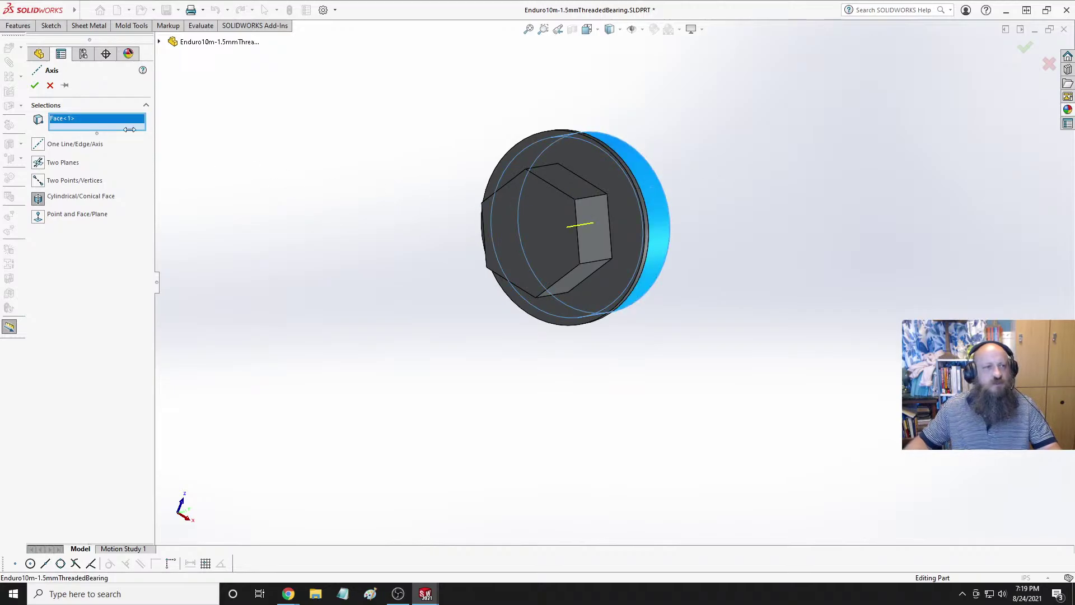
left_click(34, 86)
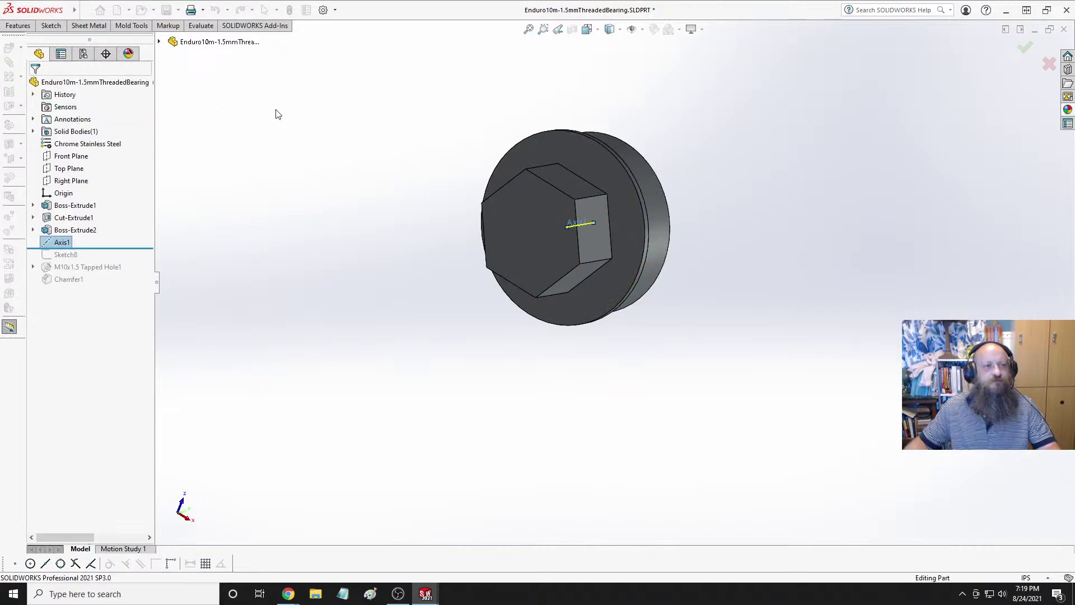
Lengthen the displayed reference axis so that it extends beyond both ends of the part.
left_click(583, 224)
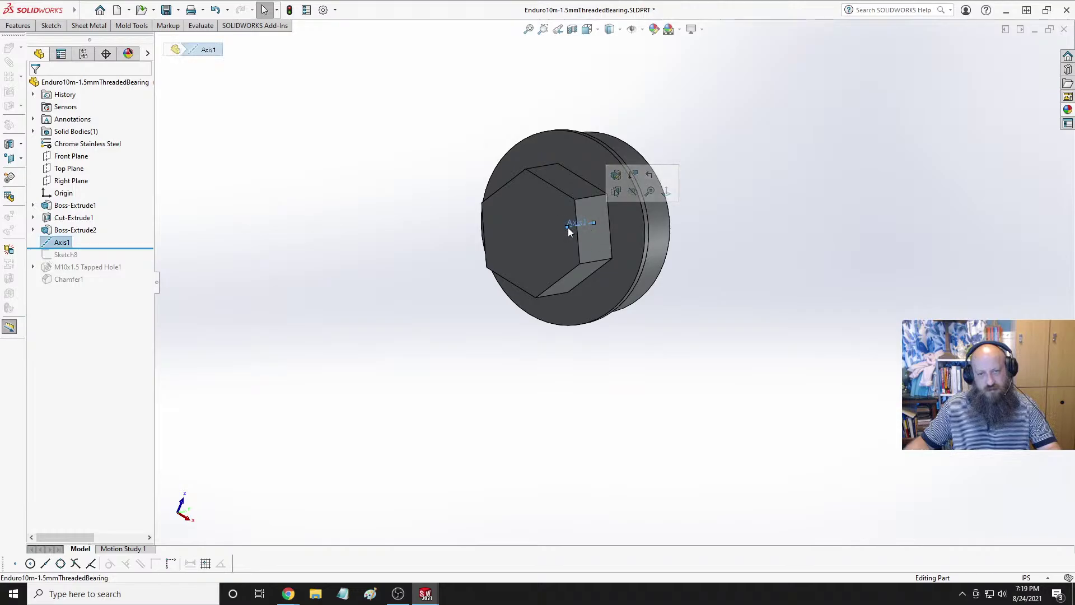
left_click_drag(594, 223, 693, 205)
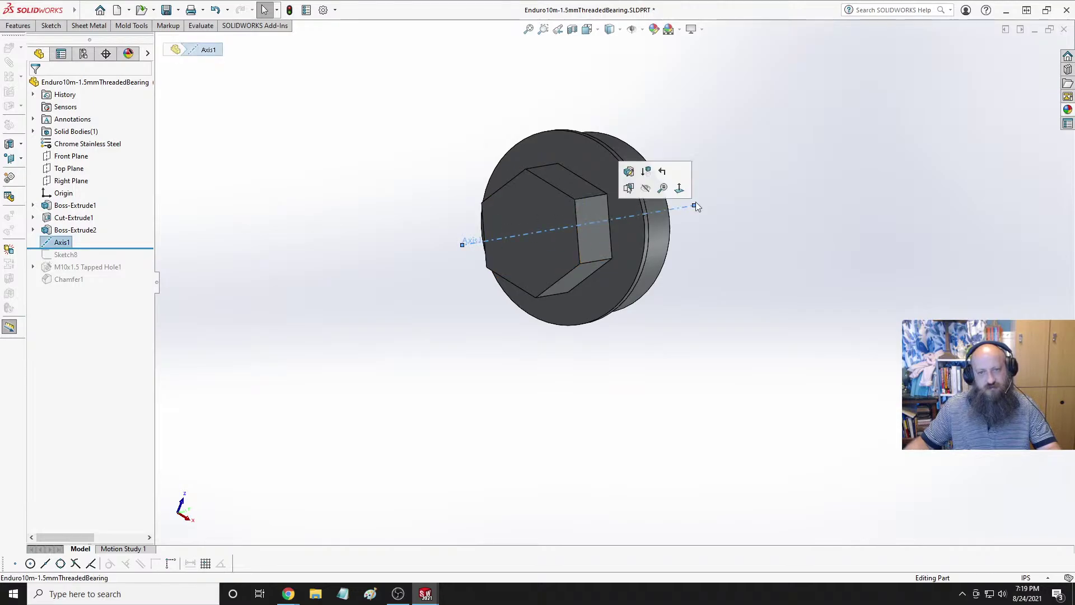
left_click(331, 213)
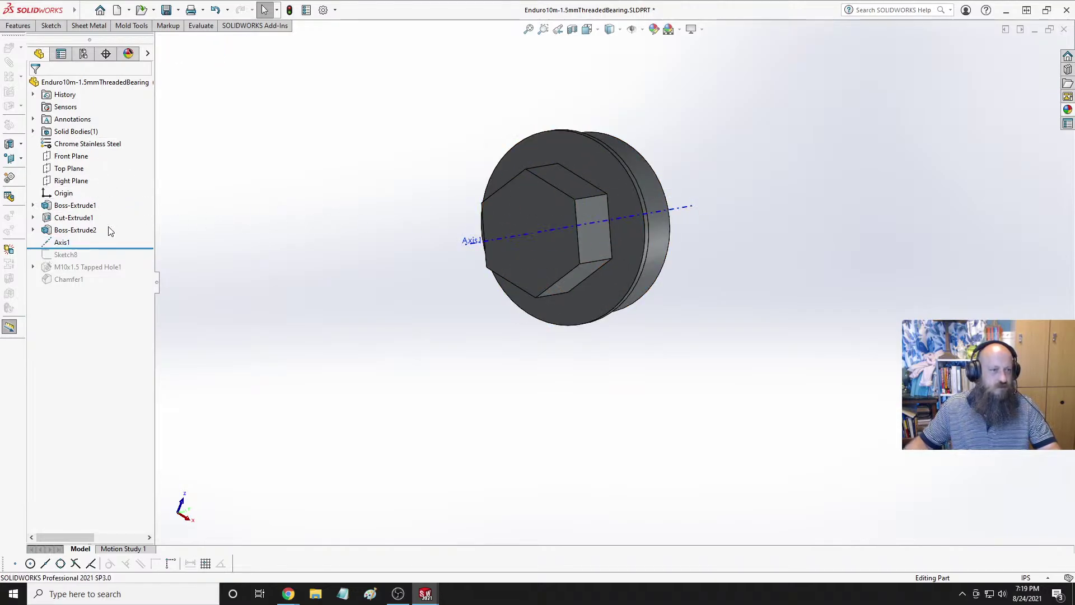
Roll forward to include Sketch8 and revolve-cut the corner triangle 360° around Axis1 to bevel the hexagon's outer corners.
left_click_drag(113, 248, 67, 262)
left_click(67, 254)
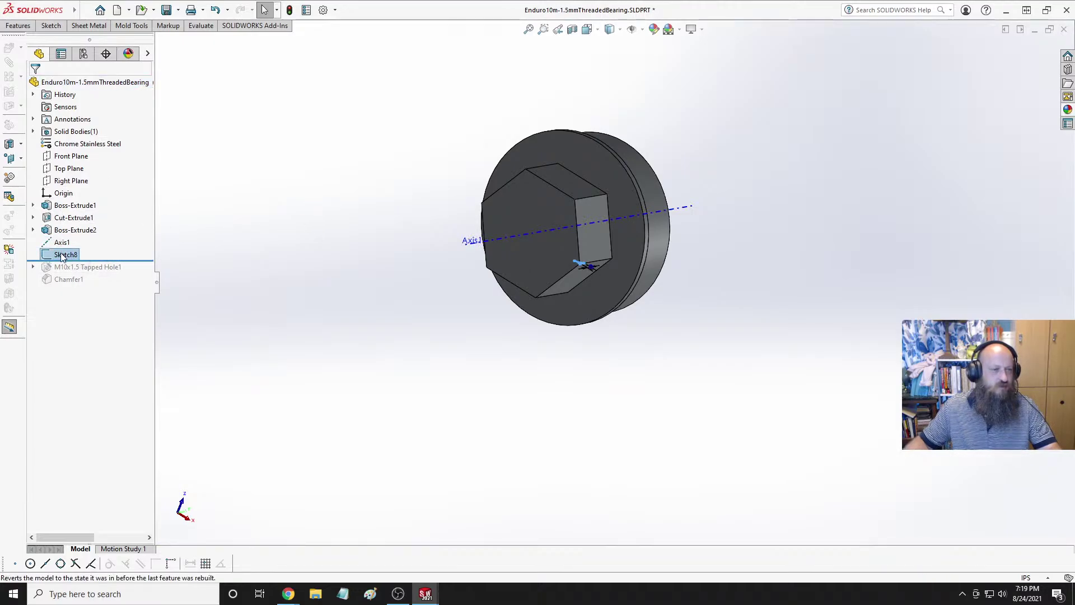
key("Escape")
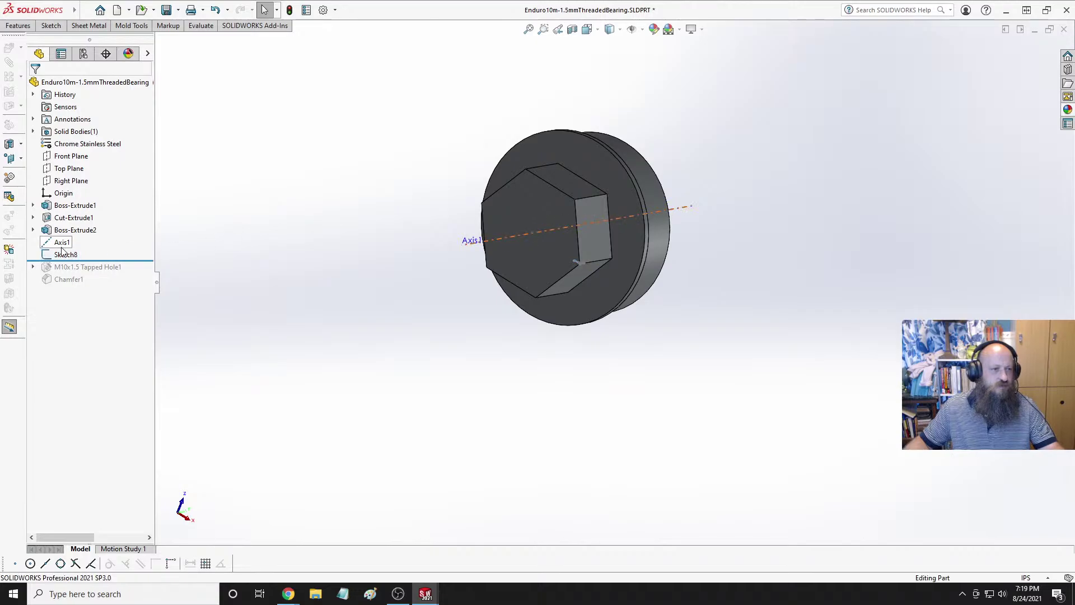
left_click(62, 254)
left_click(62, 243, "ctrl")
left_click(18, 25)
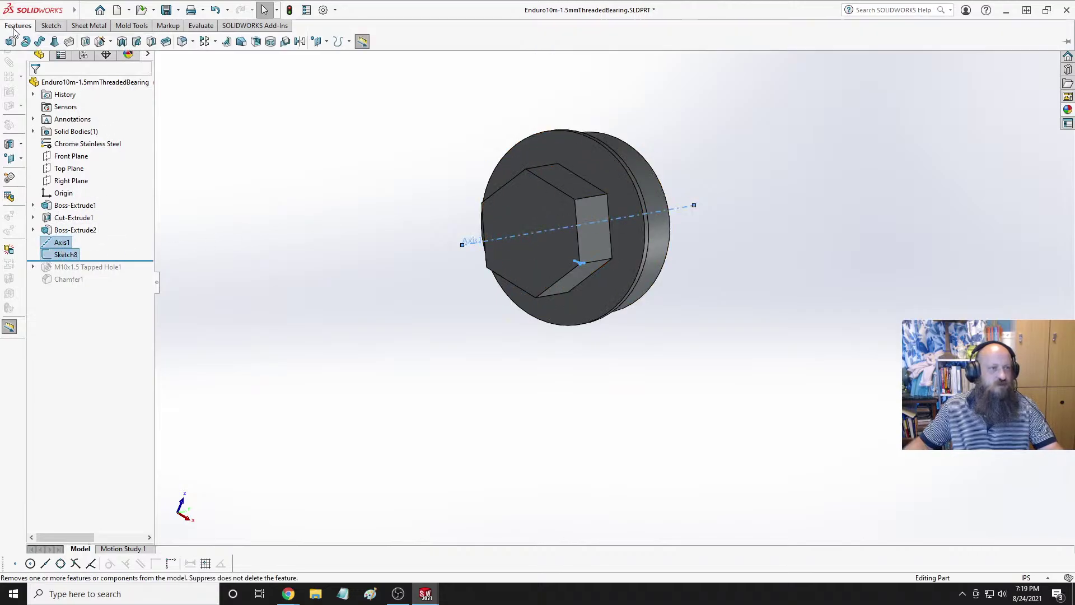
left_click(121, 45)
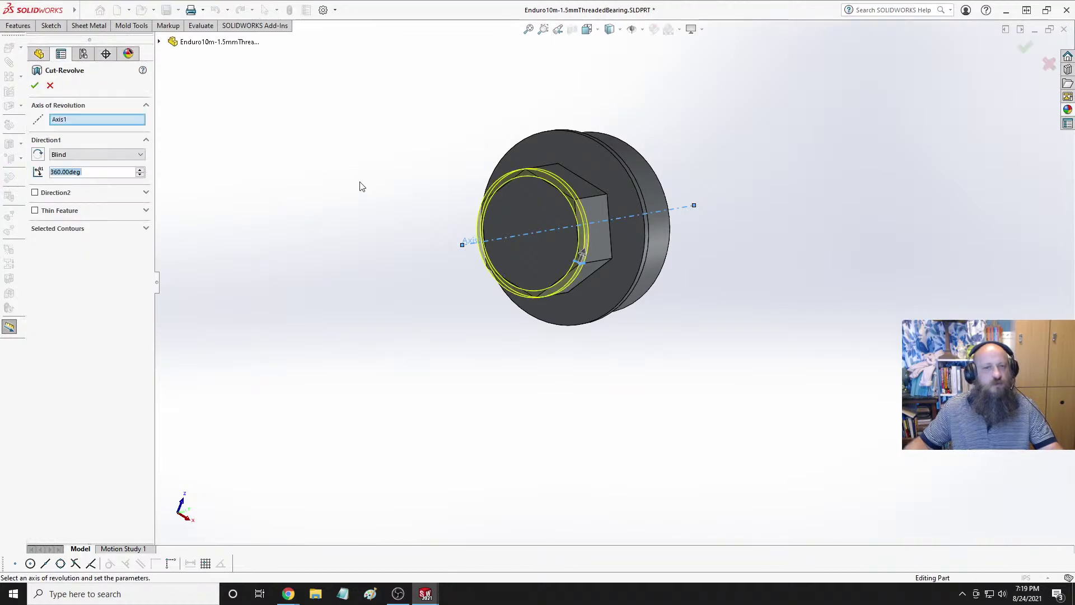
left_click(37, 85)
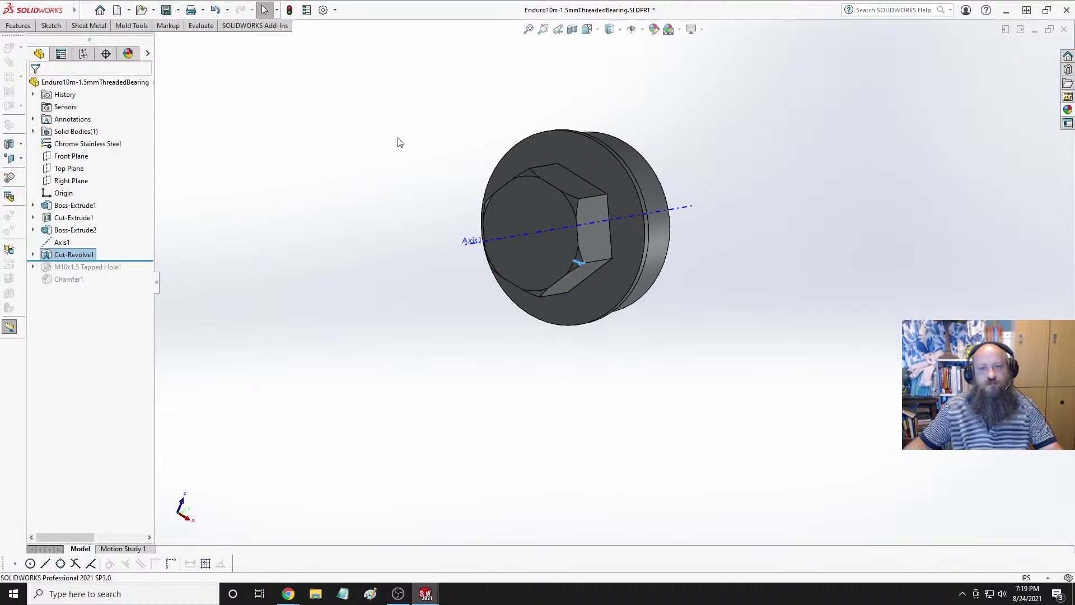
Roll the model forward past the M10x1.5 tapped hole and the existing chamfer, and inspect the beveled hexagon.
middle_click_drag(398, 142, 469, 97)
middle_click_drag(406, 163, 454, 241)
middle_click_drag(583, 283, 528, 252)
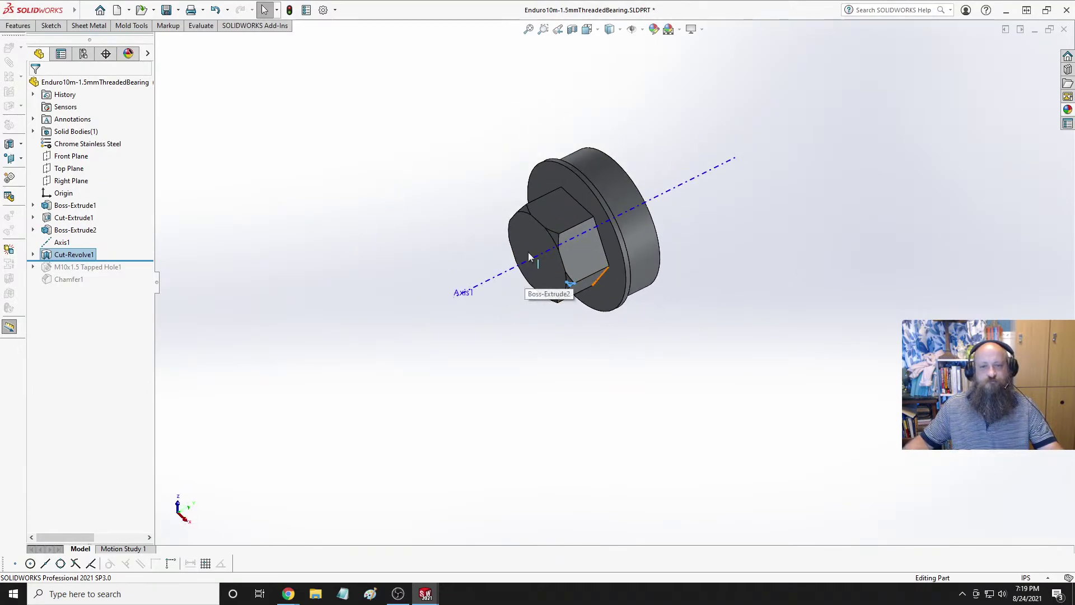
left_click_drag(129, 260, 125, 287)
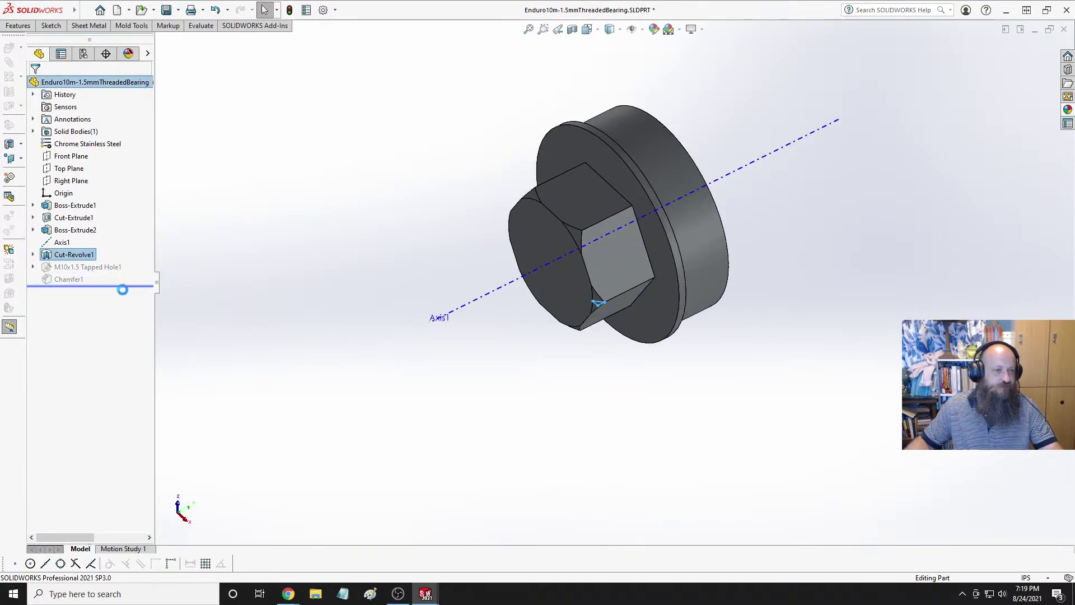
middle_click_drag(449, 281, 536, 220)
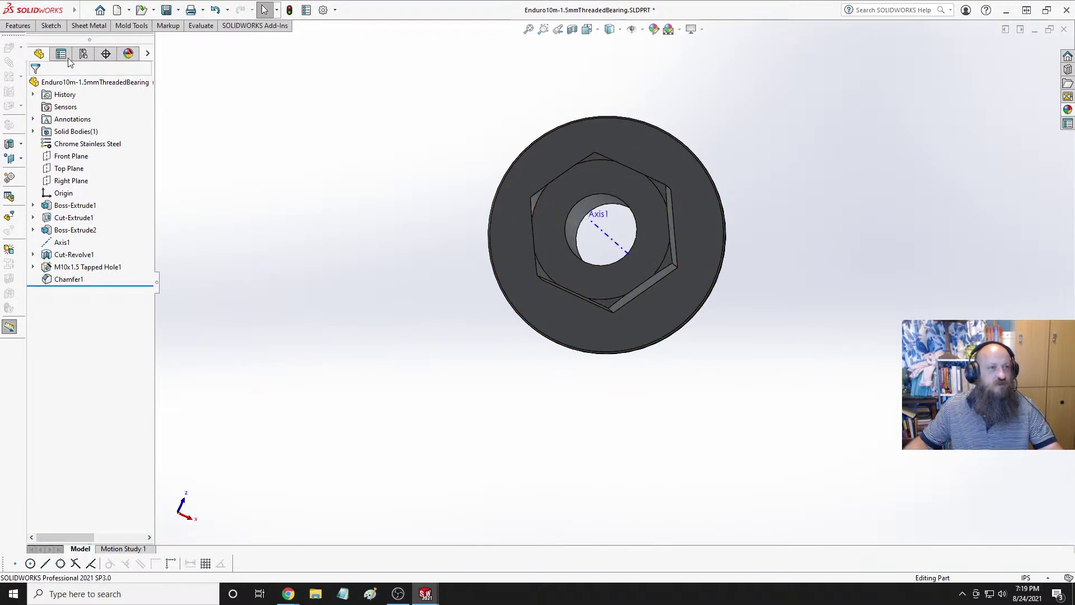
left_click(51, 25)
left_click(17, 25)
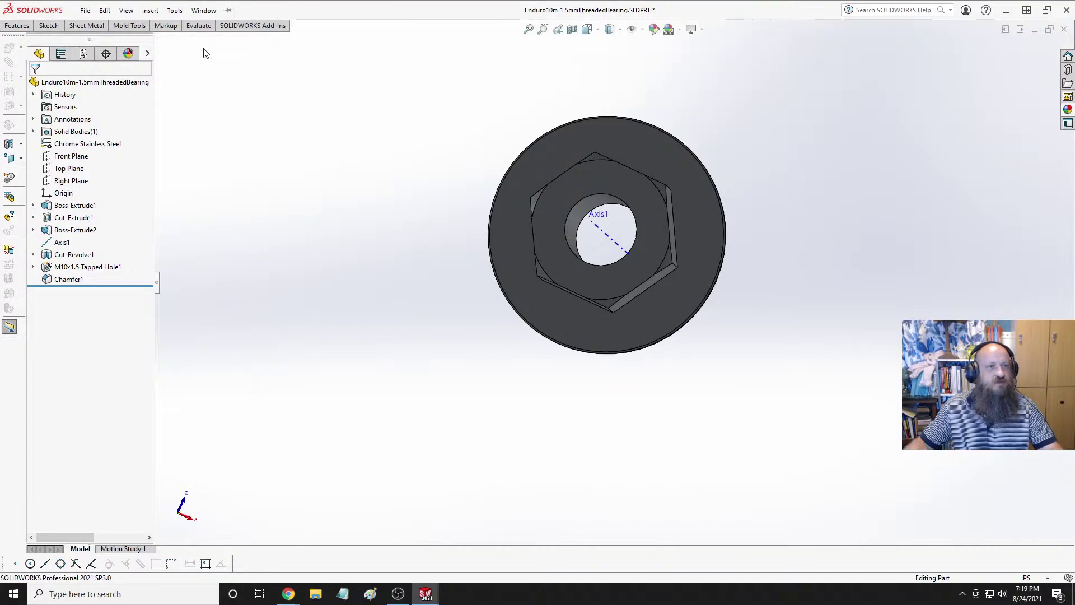
left_click(199, 25)
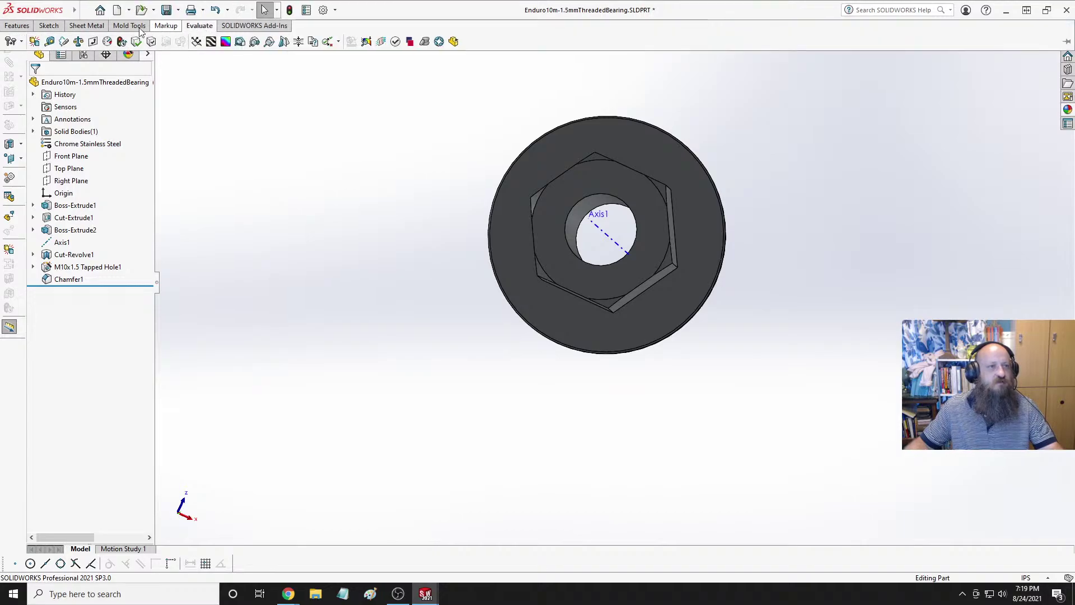
left_click(163, 26)
left_click(49, 25)
Chamfer the tapped hole's circular edge on the hexagonal boss's end face by 1 mm at 45°.
left_click(13, 26)
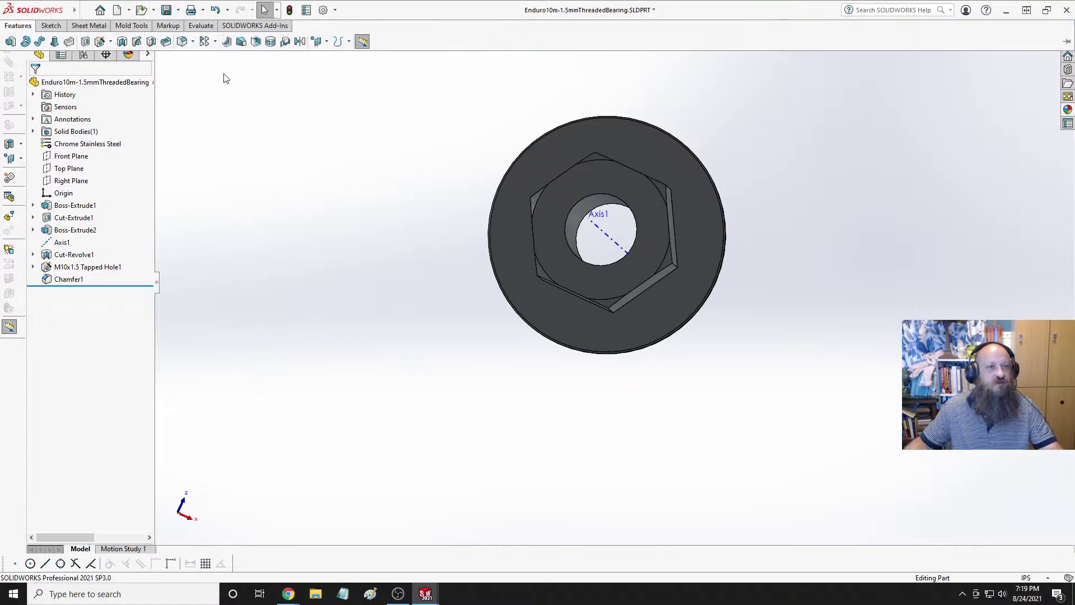
left_click(193, 41)
left_click(206, 69)
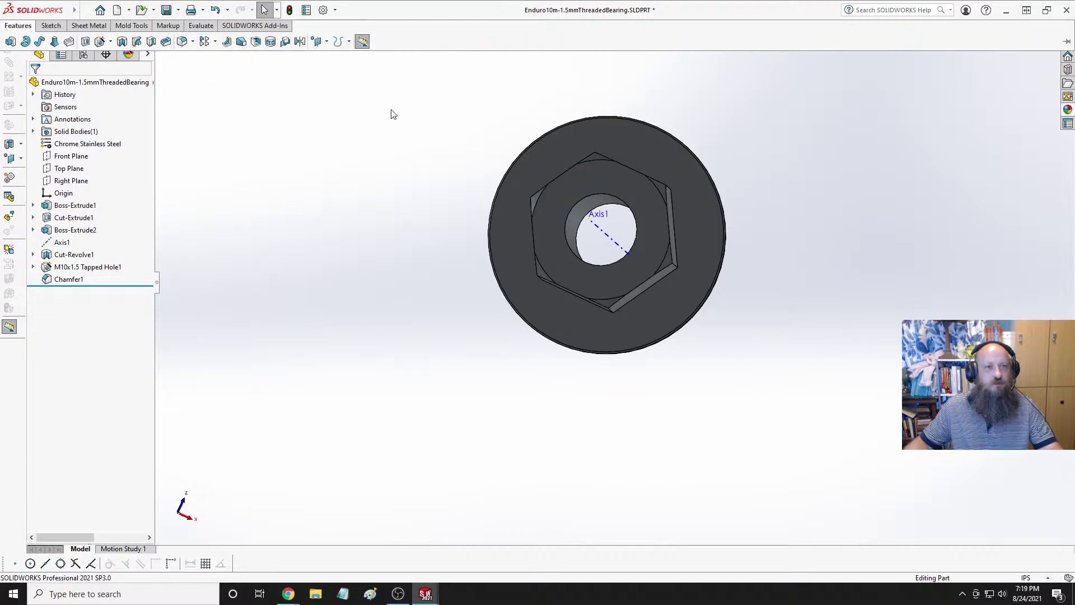
type("1")
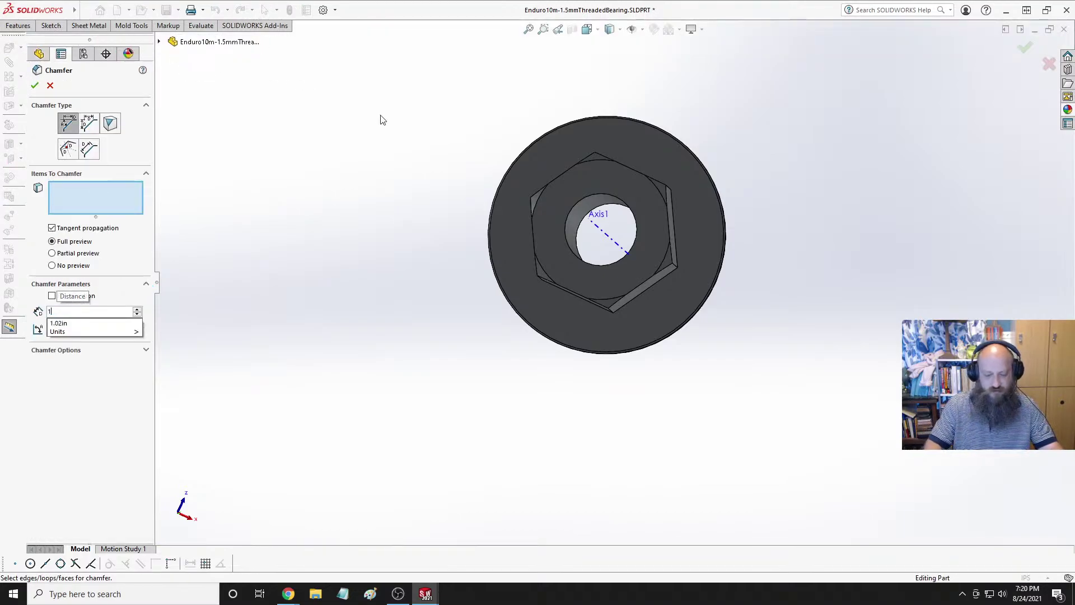
type("mm")
key("Return")
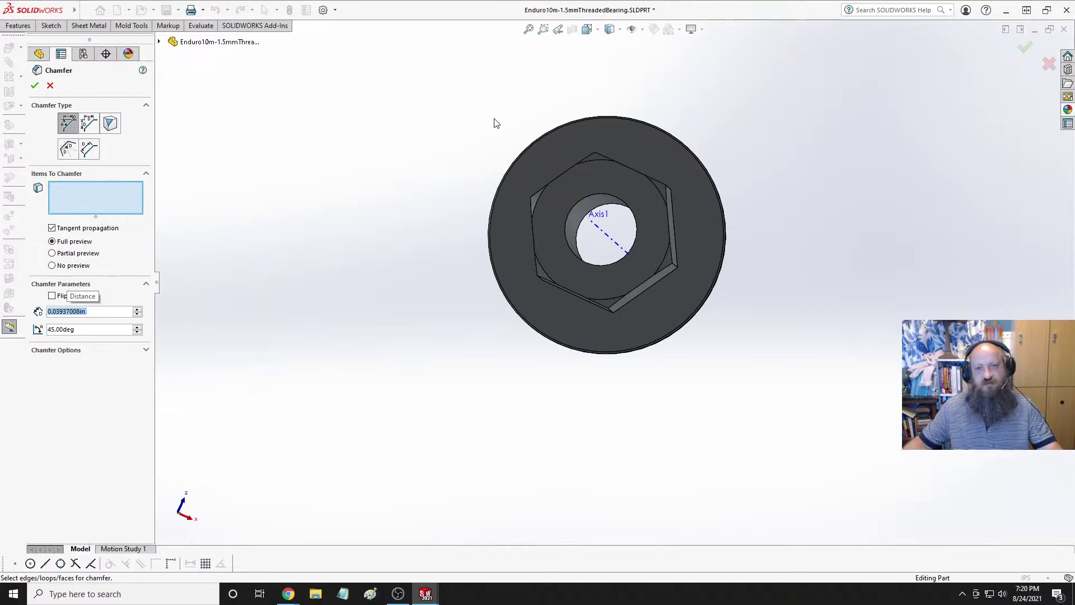
scroll(642, 186, "down", 3)
middle_click_drag(540, 207, 554, 145)
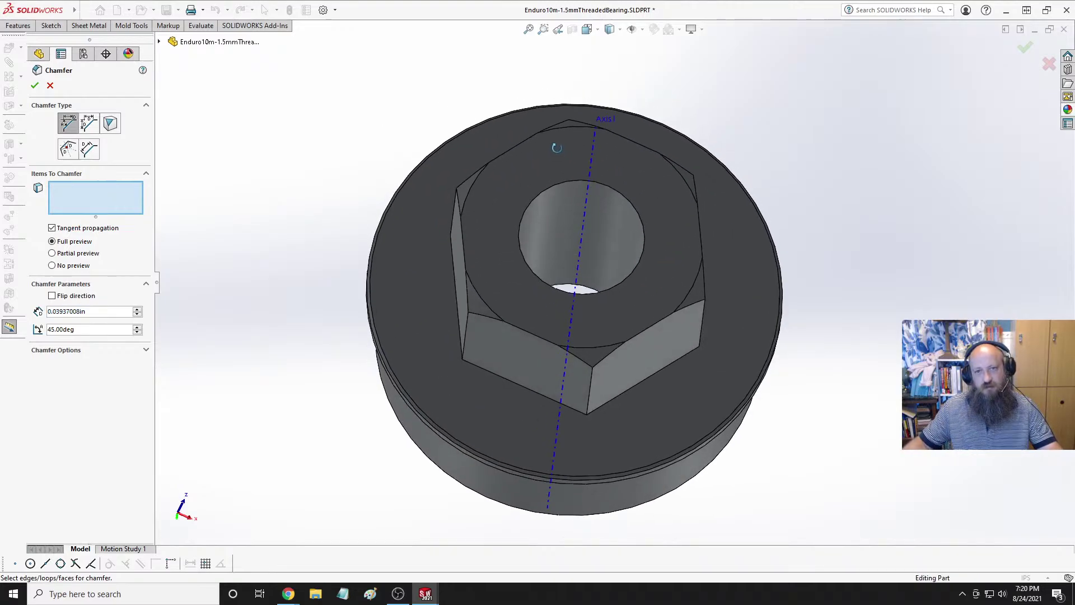
left_click(620, 194)
scroll(560, 233, "up", 3)
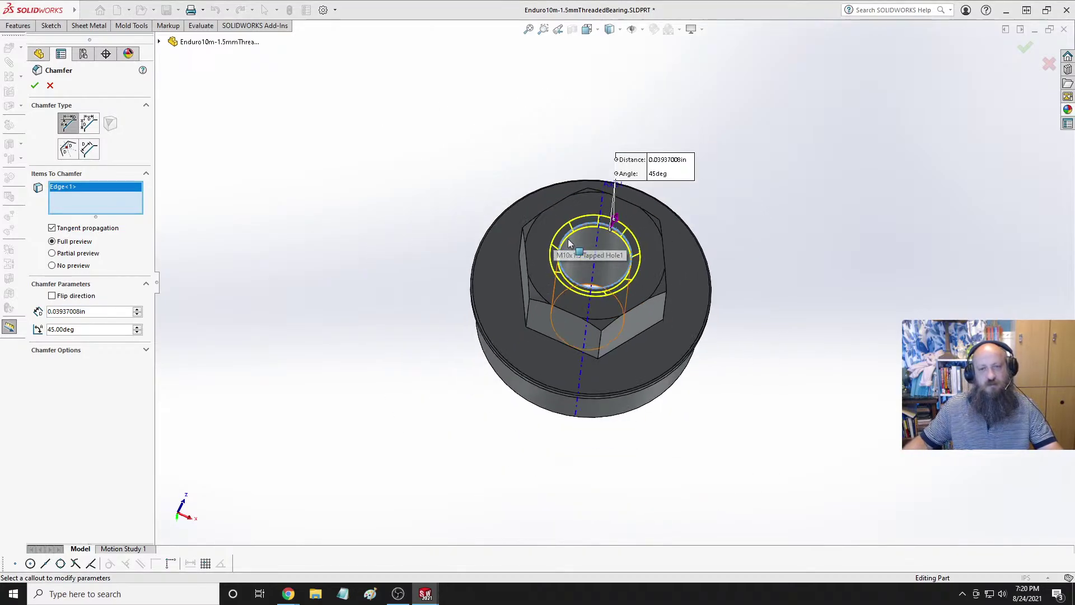
middle_click_drag(561, 232, 344, 206)
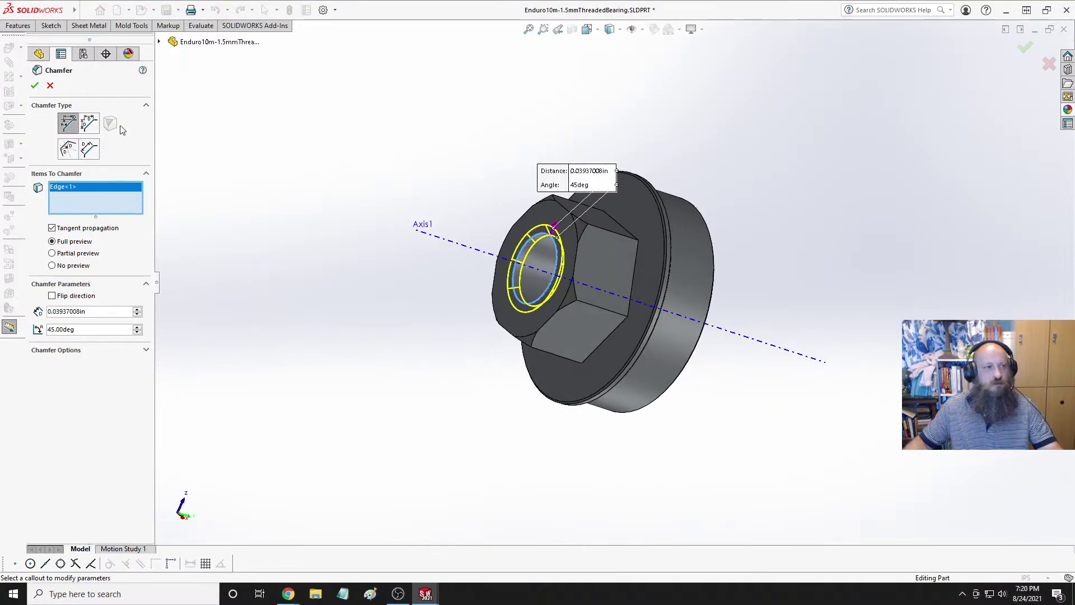
left_click(34, 85)
Complete the tapped-hole chamfer, show the bearing part in isometric view, and save the part.
scroll(463, 179, "up", 5)
middle_click_drag(463, 179, 693, 251)
scroll(647, 261, "down", 4)
key("space")
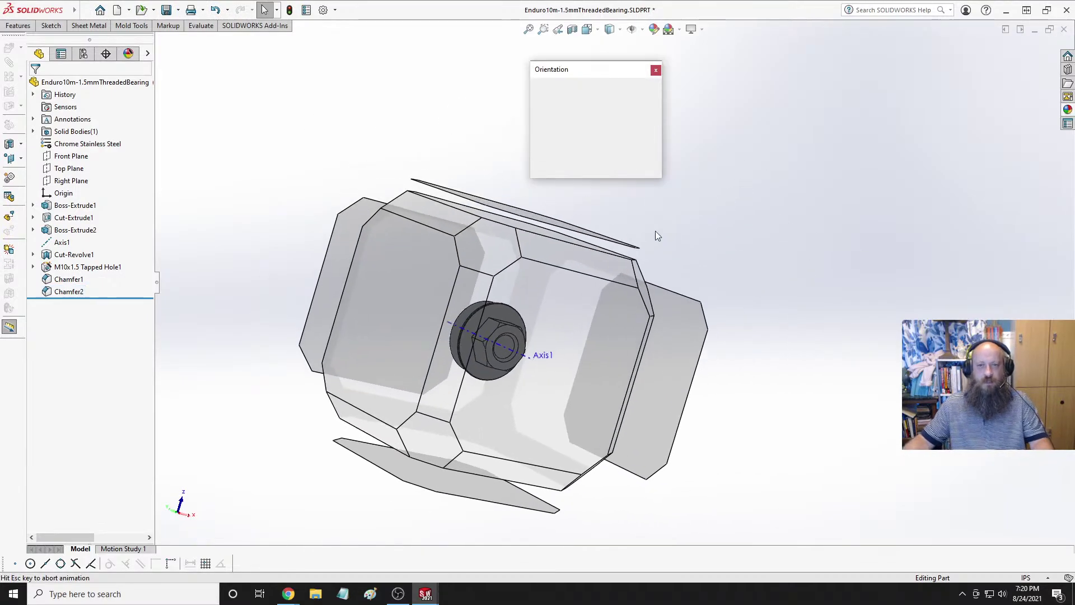
left_click(644, 105)
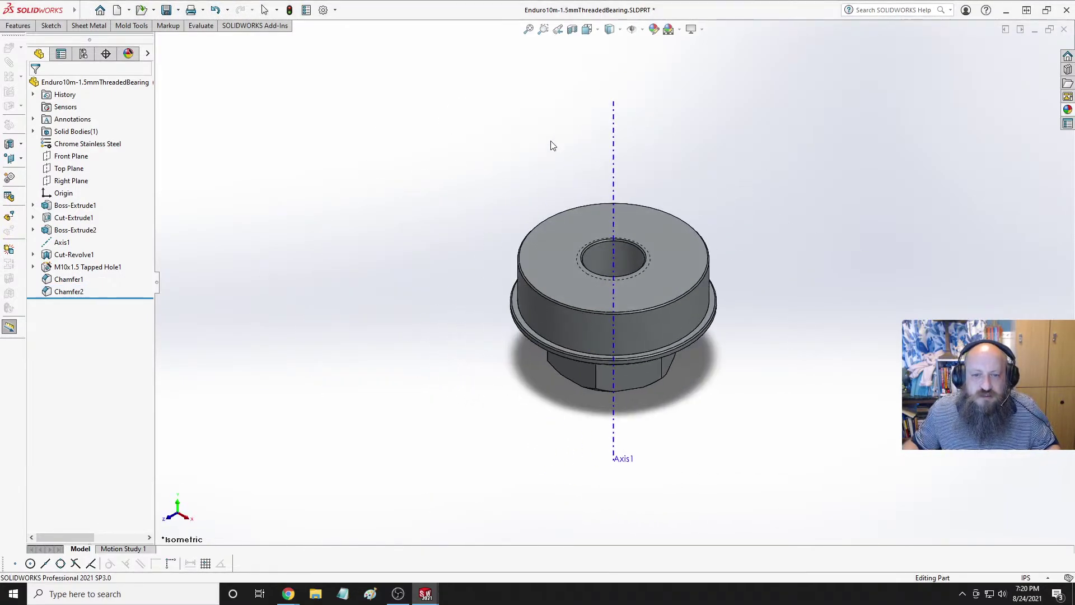
key("ctrl+s")
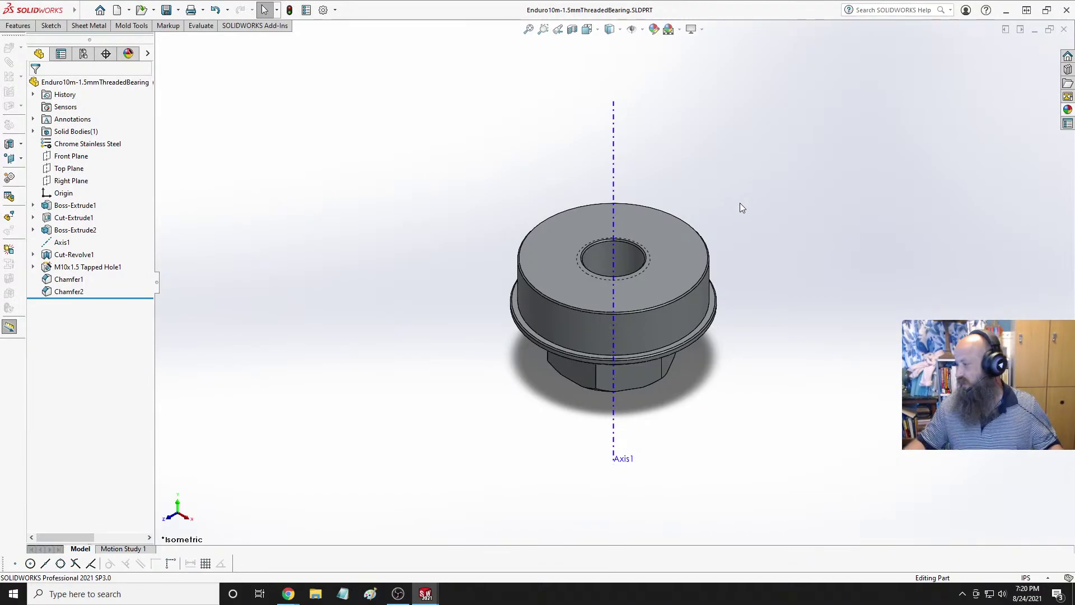
Switch to the 6GPUSlideRodFrameAssy assembly, check the updated bearing at the bracket's centre, and save the assembly.
key("ctrl+Tab")
key("Escape")
key("ctrl+Tab")
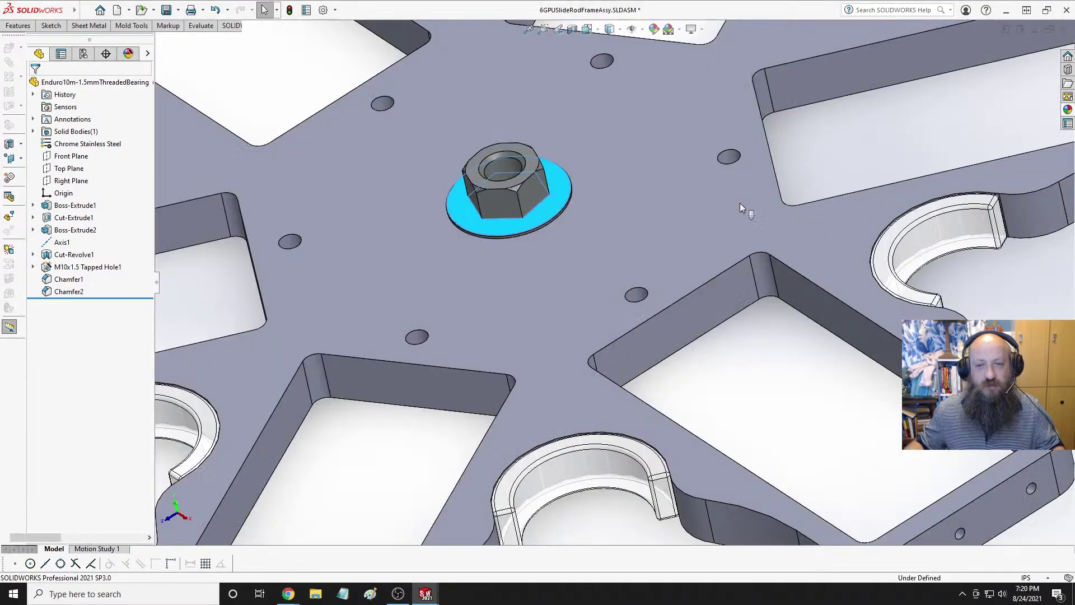
scroll(515, 261, "down", 5)
middle_click_drag(515, 261, 582, 235)
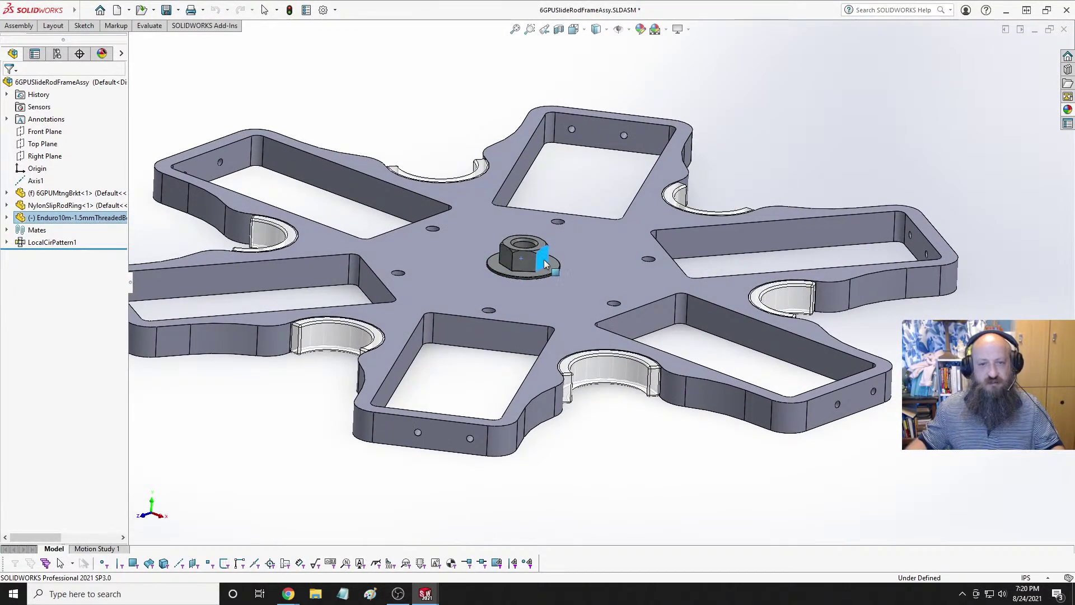
left_click(793, 176)
scroll(744, 191, "down", 3)
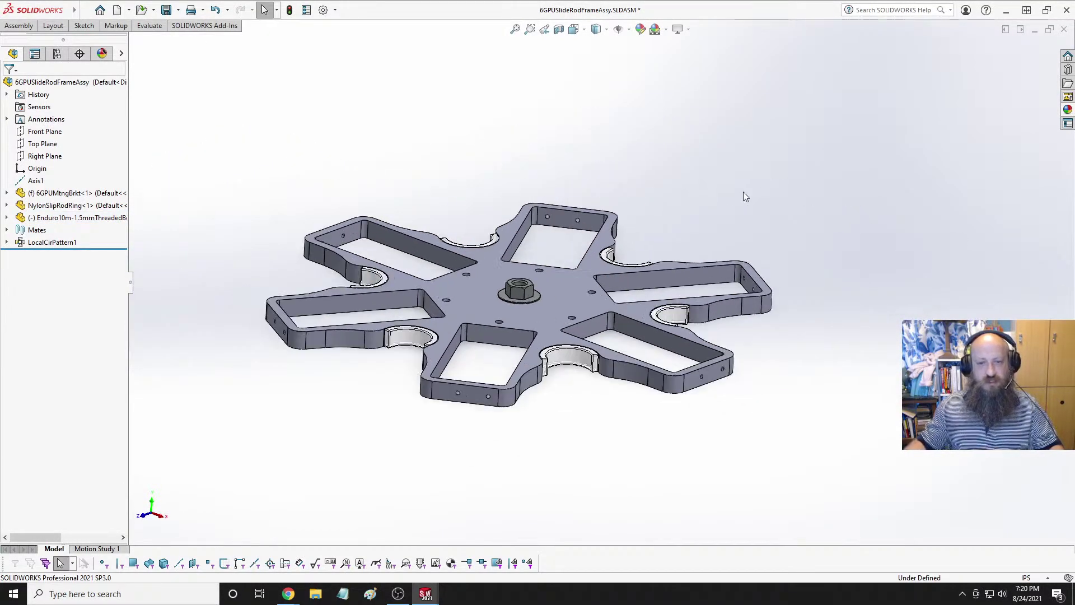
middle_click_drag(743, 192, 722, 234)
scroll(722, 234, "up", 3)
scroll(723, 234, "down", 3)
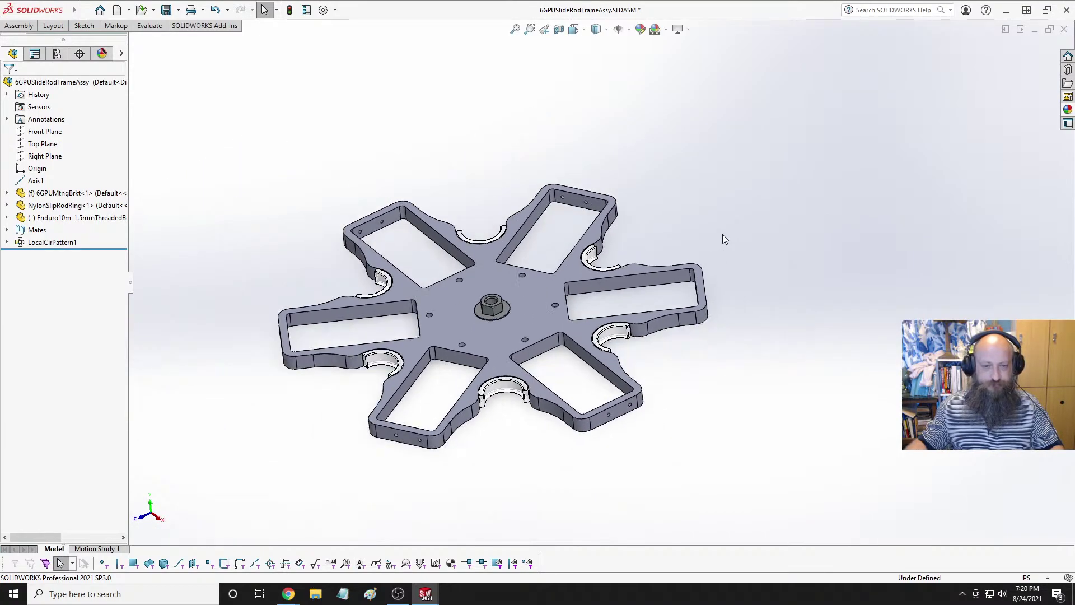
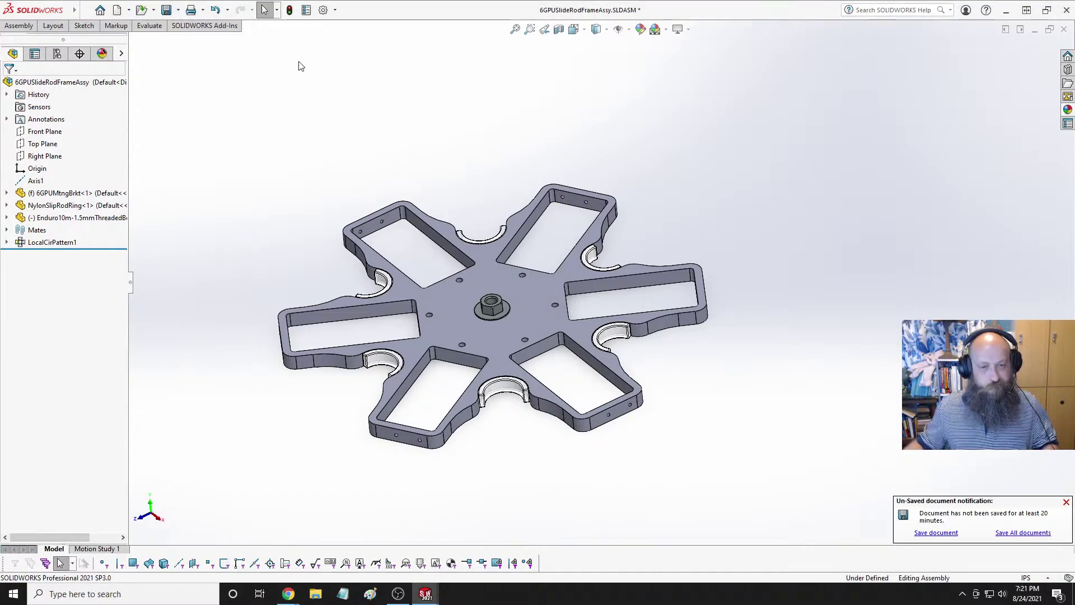
key("ctrl+s")
Create a new part document.
mouse_move(84, 20)
left_click(124, 12)
left_click(124, 11)
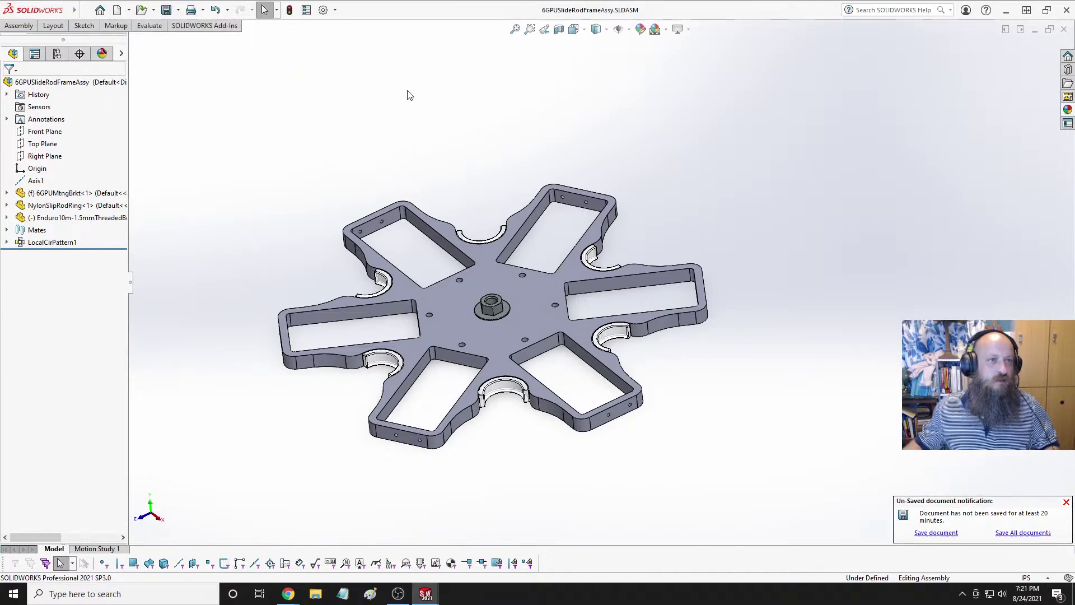
left_click(117, 11)
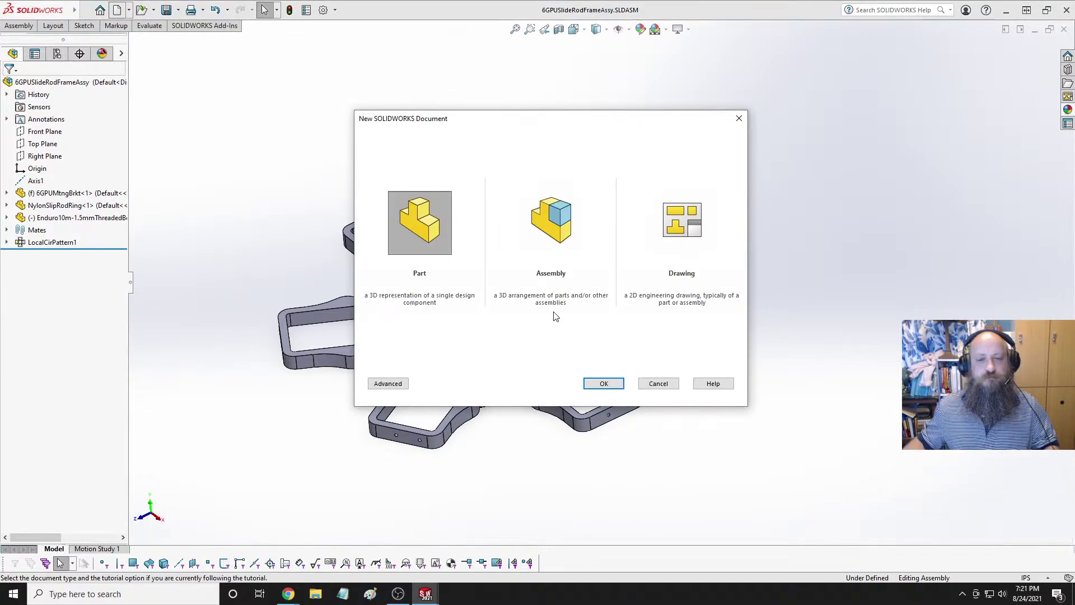
left_click(603, 383)
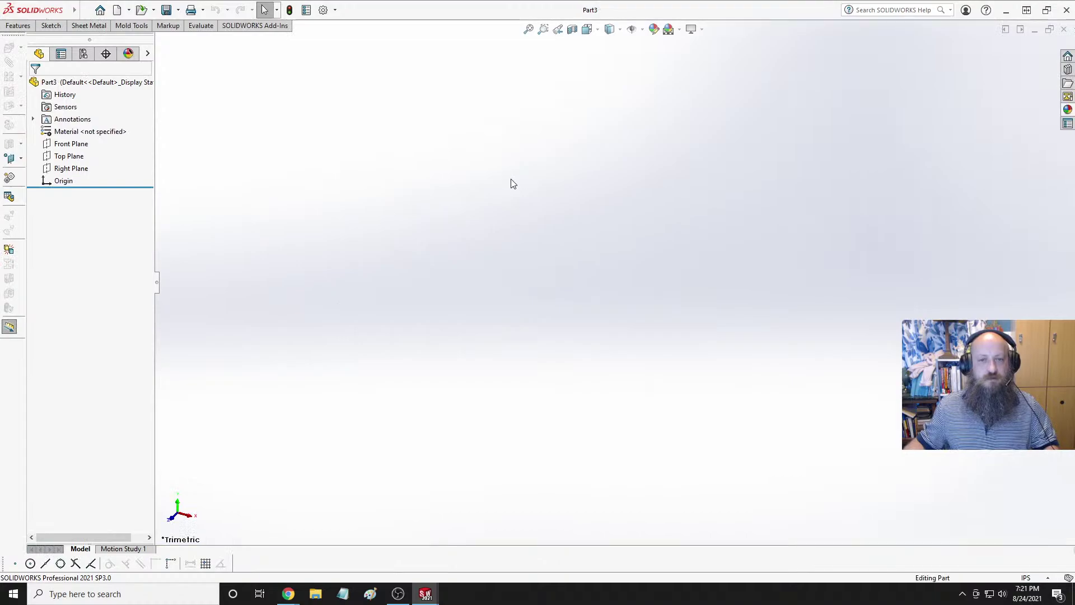
Sketch a circle of about 1.22 in radius centred on the origin on the Top Plane.
left_click(65, 157)
left_click(104, 145)
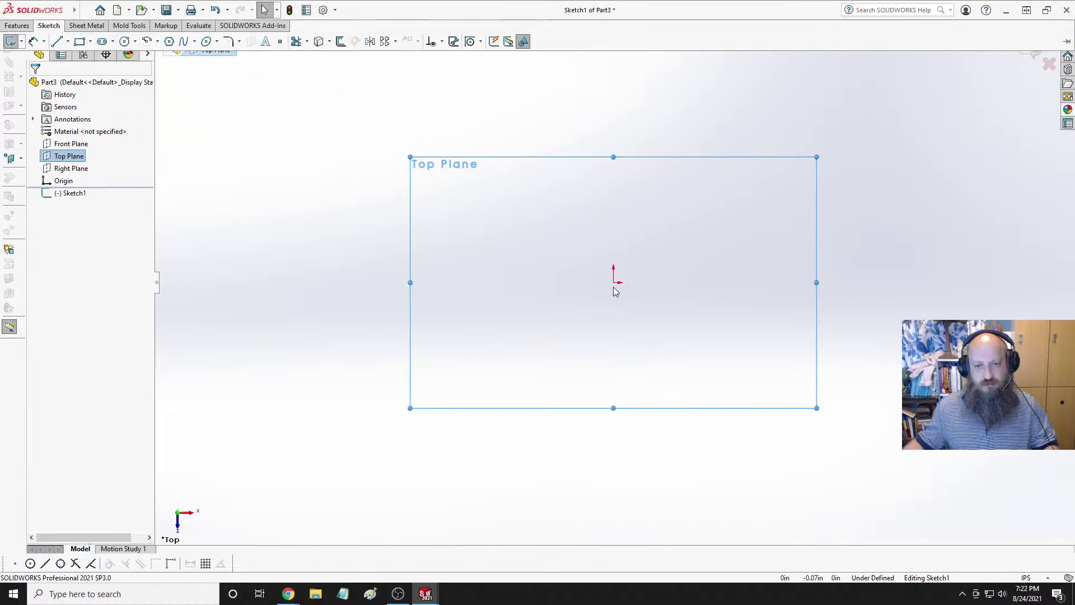
left_click(124, 40)
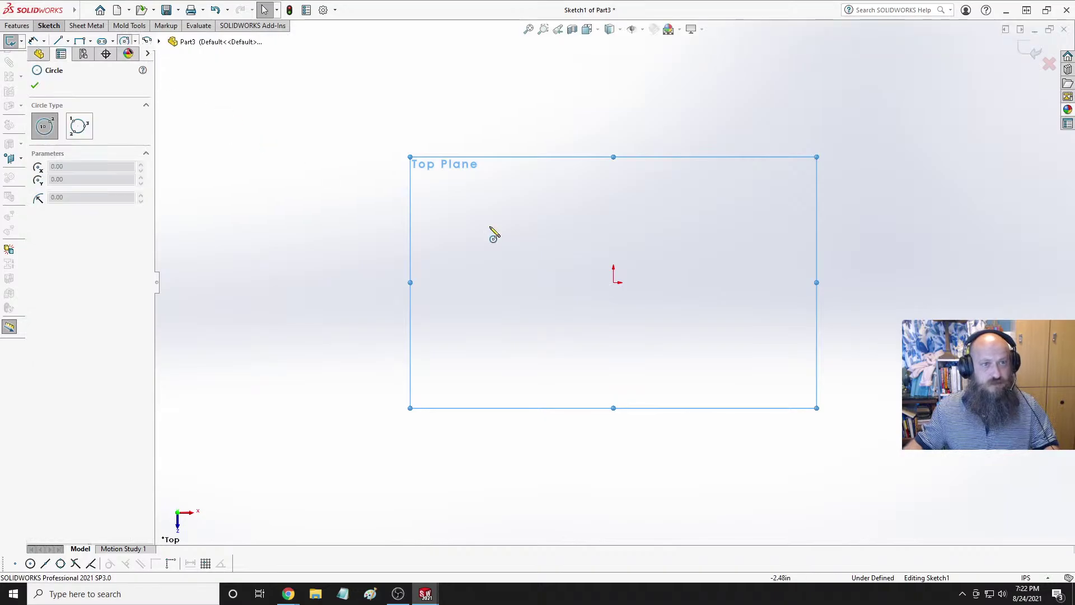
left_click(614, 282)
left_click(663, 233)
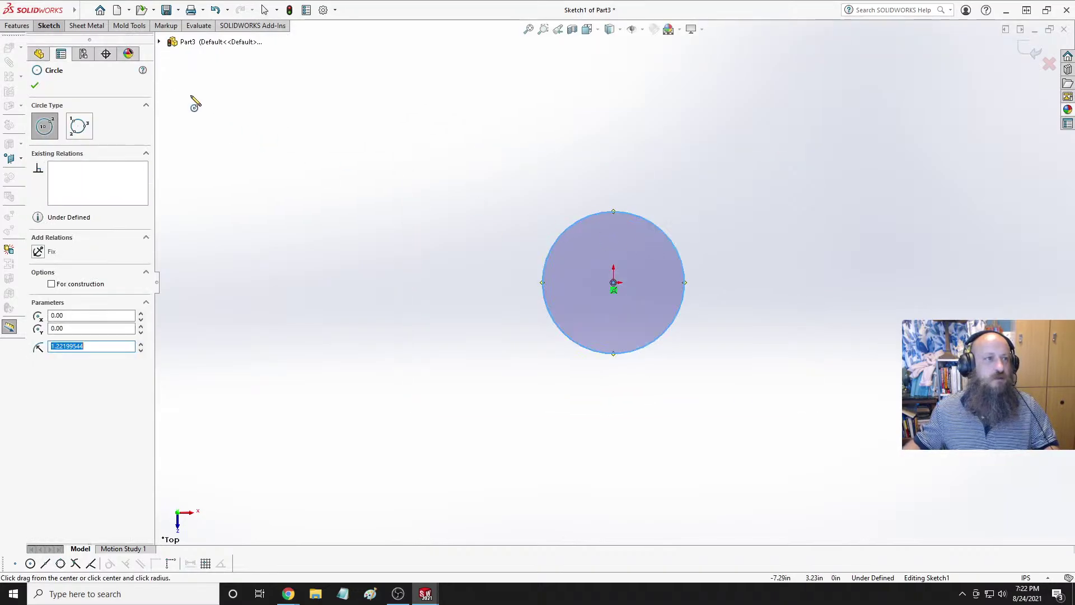
Dimension the circle's diameter to 10 mm.
left_click(17, 25)
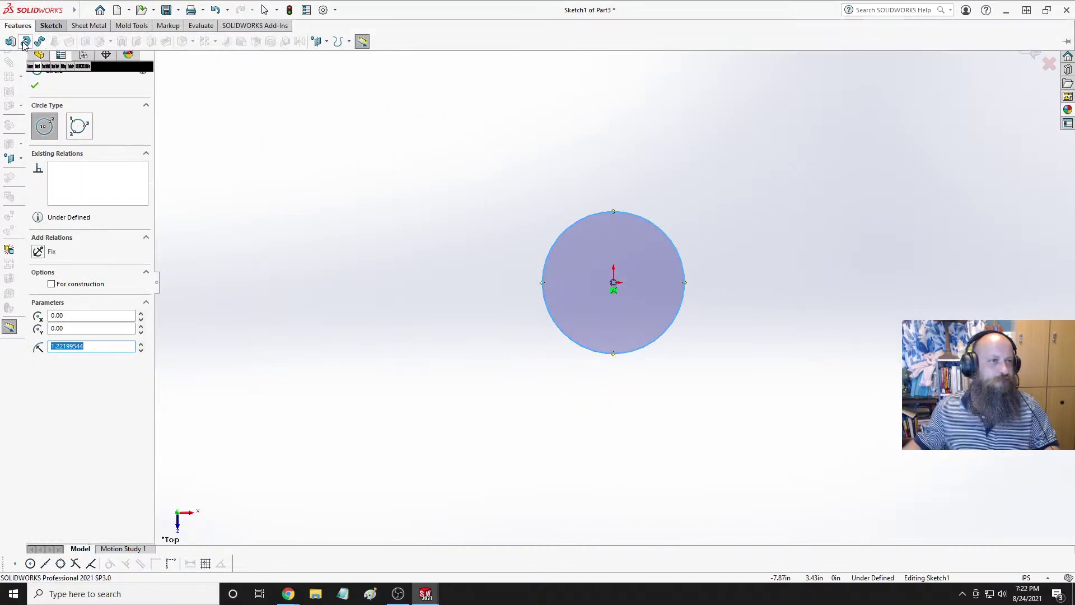
key("alt")
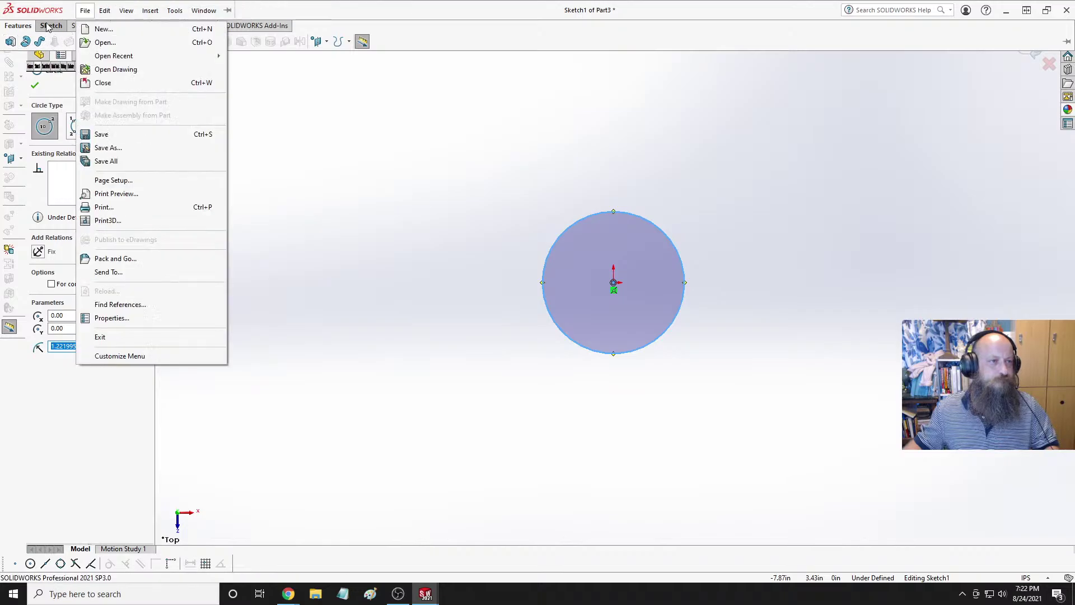
left_click(49, 26)
left_click(33, 44)
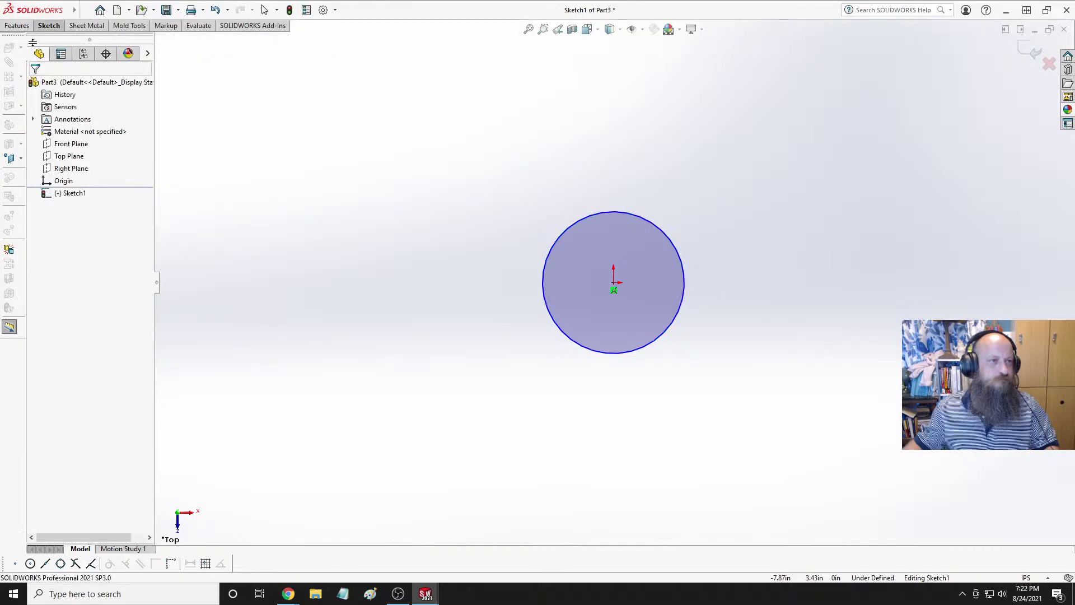
left_click(652, 225)
left_click(764, 169)
type("10mm")
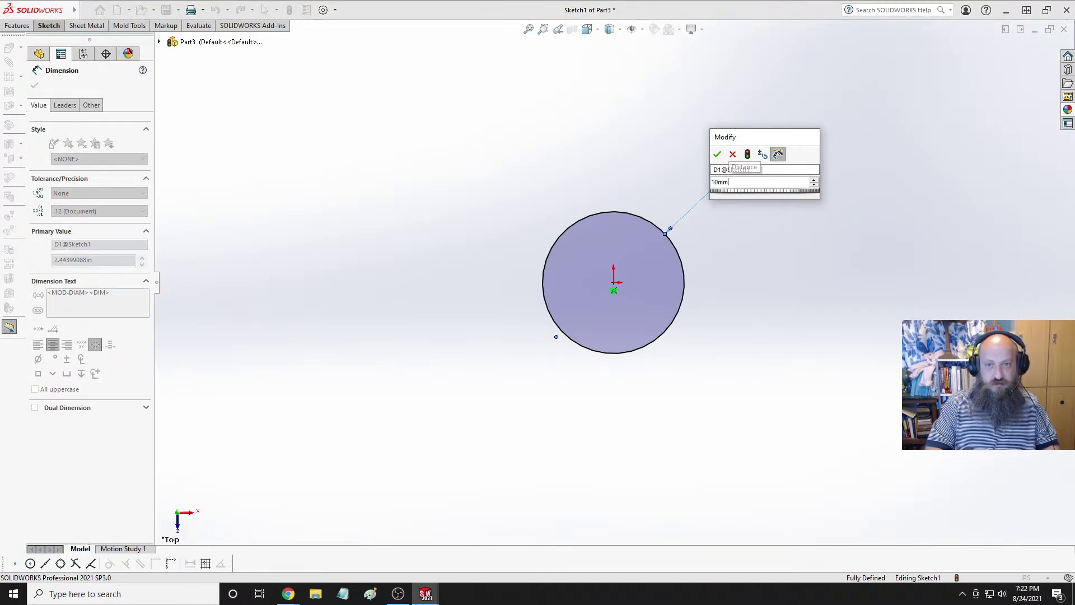
key("Return")
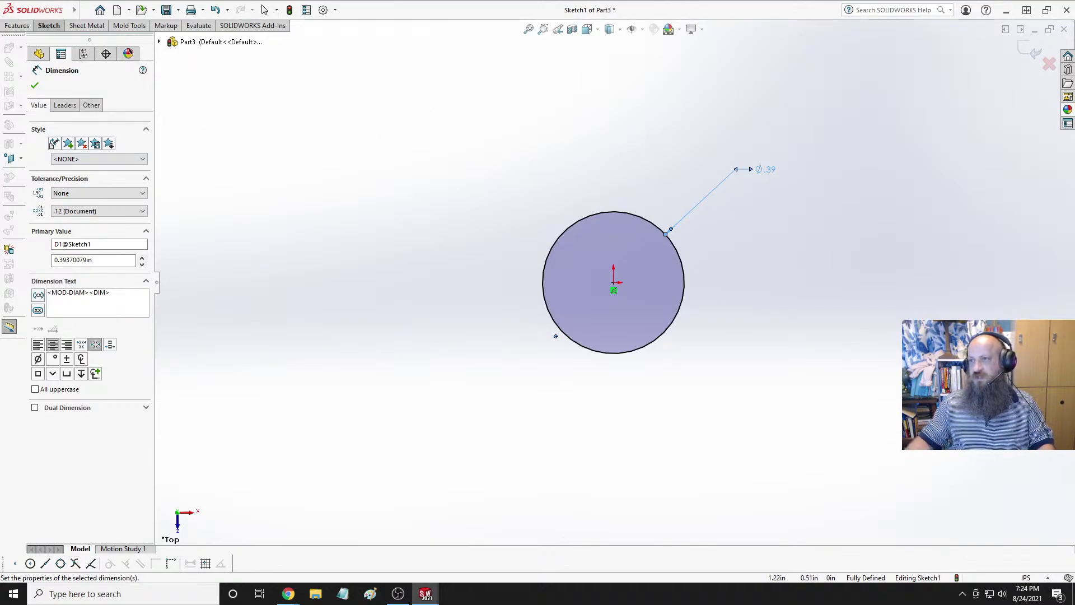
Extrude the circle 18 in with a Mid Plane end condition to form the rod, and show it in isometric view.
key("alt+Tab")
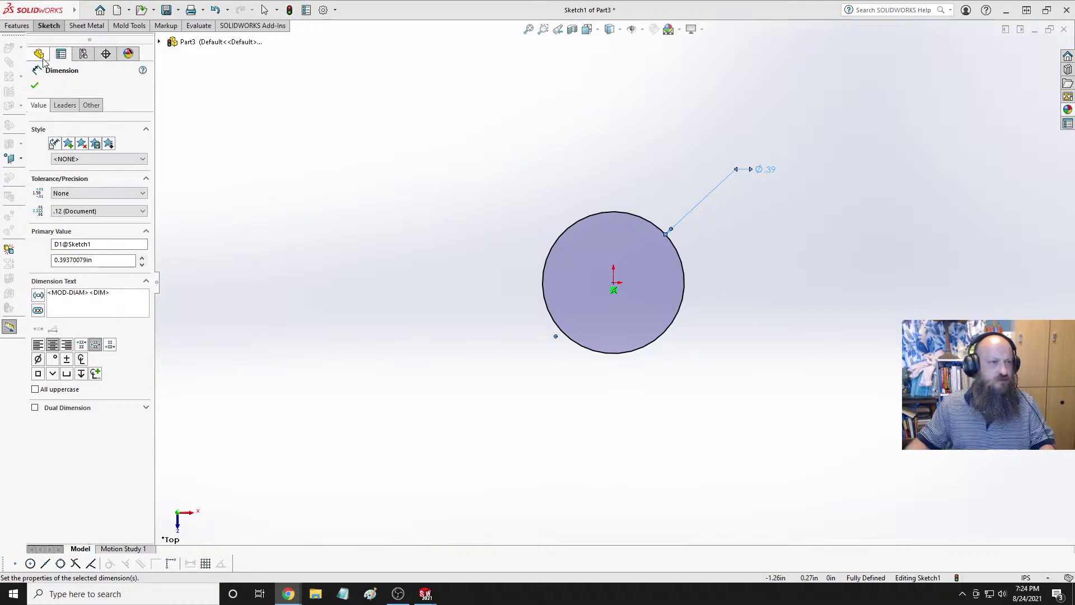
left_click(17, 25)
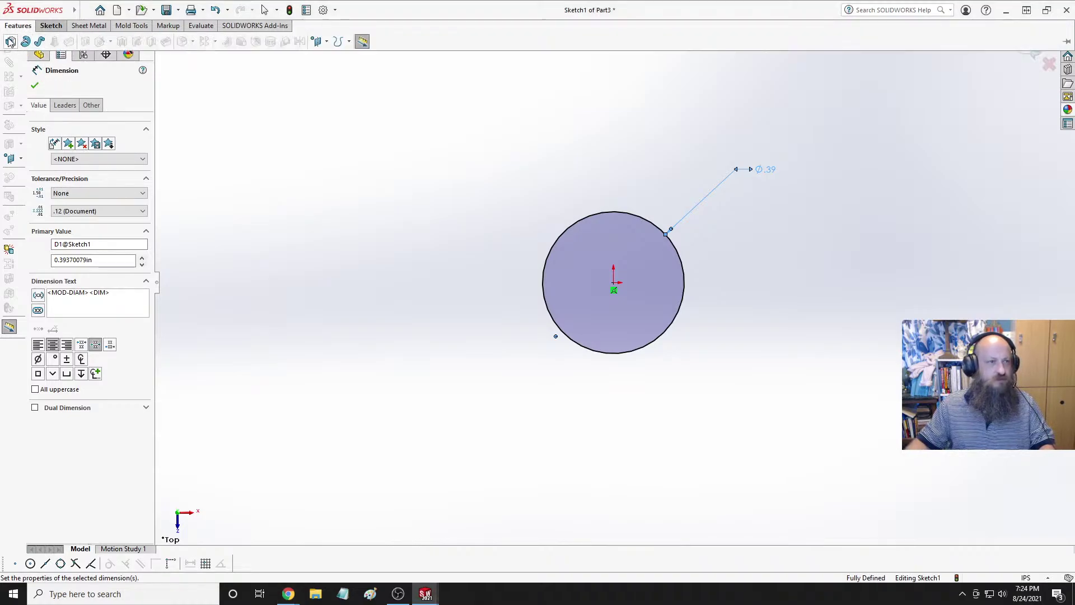
left_click(10, 42)
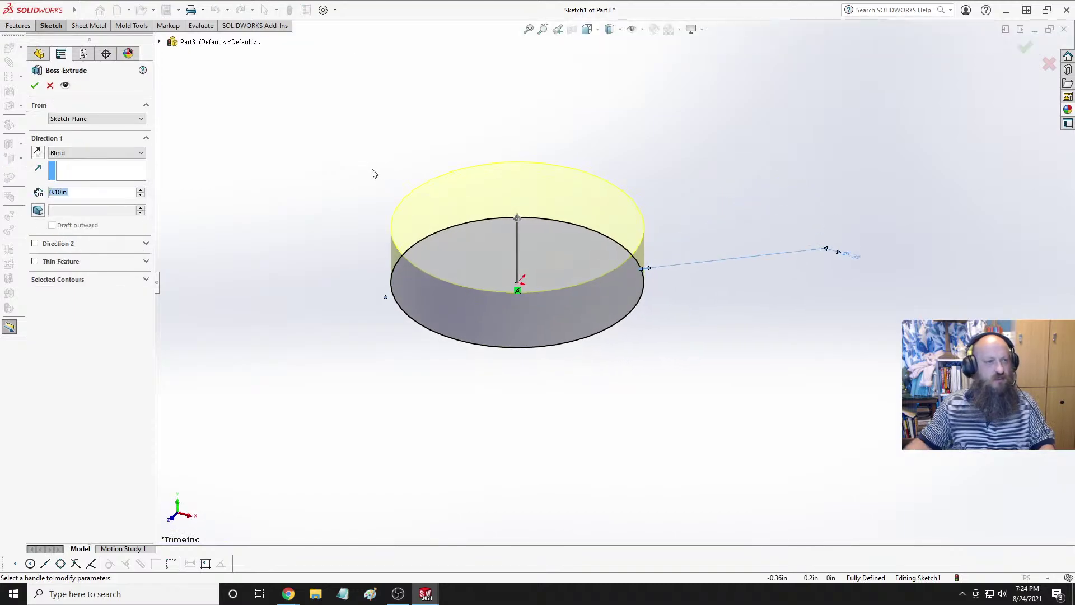
left_click(90, 153)
left_click(82, 200)
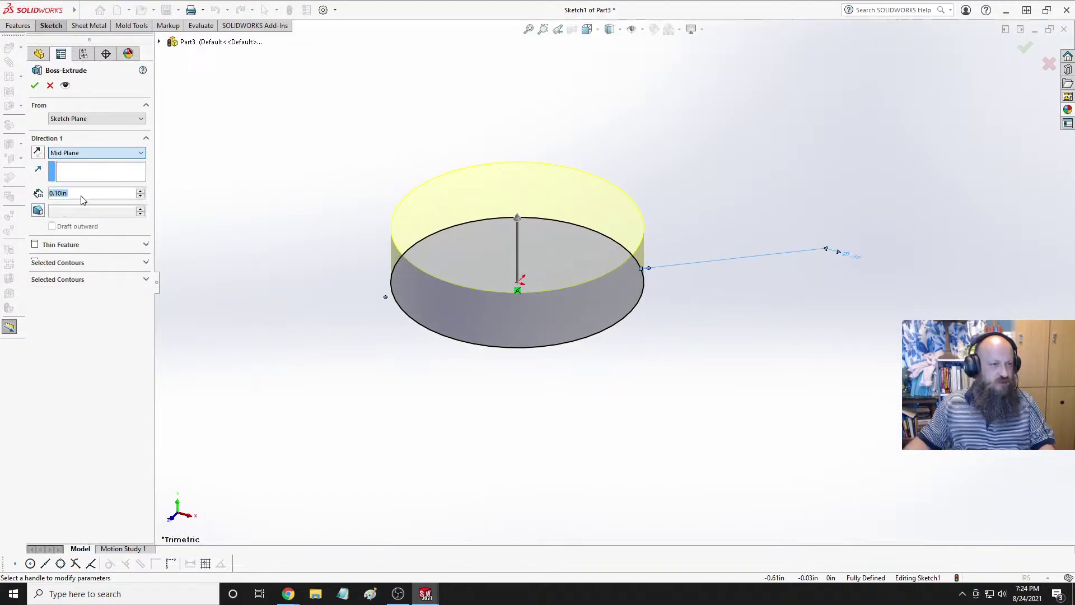
type("18")
key("Return")
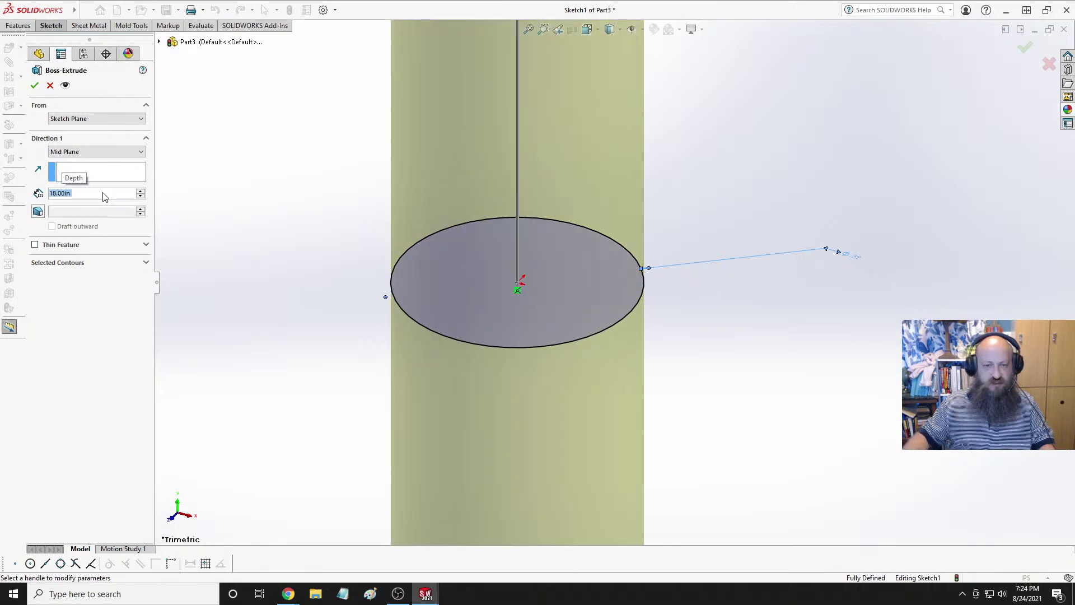
left_click(35, 85)
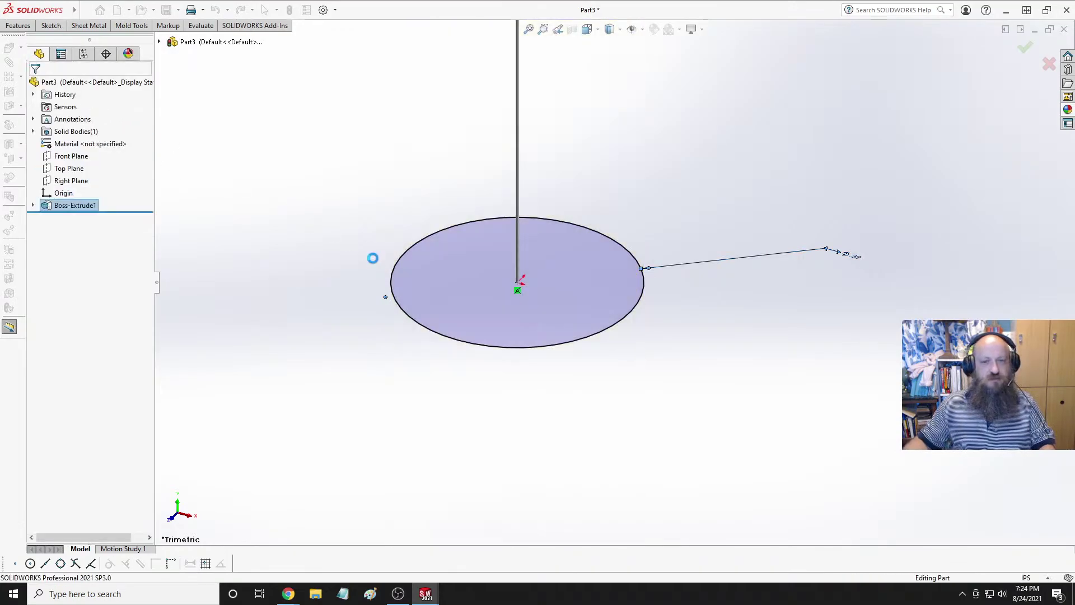
middle_click_drag(373, 257, 637, 183)
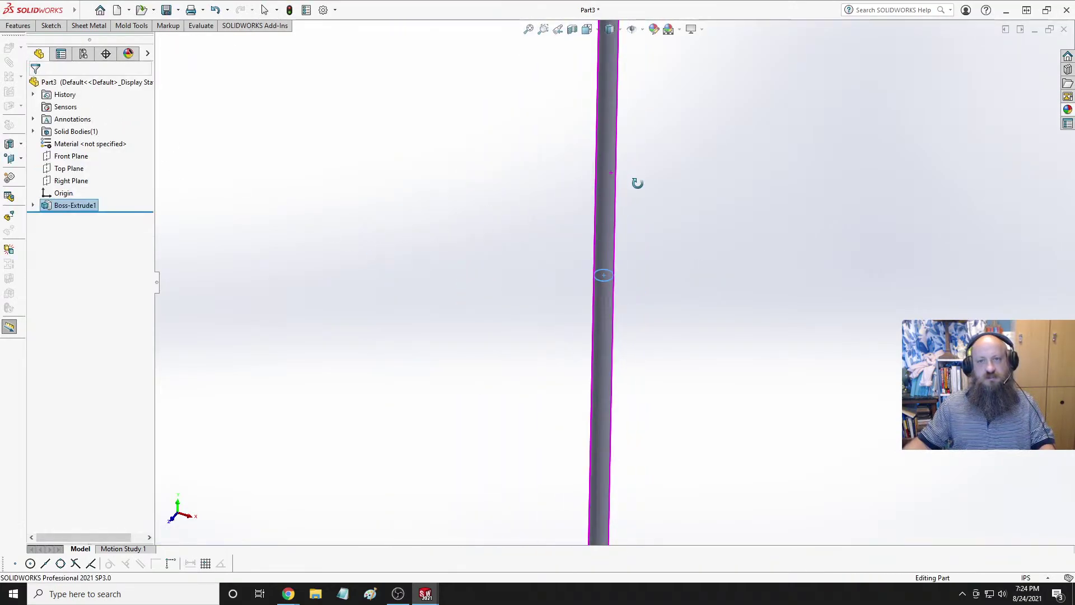
key("space")
left_click(646, 105)
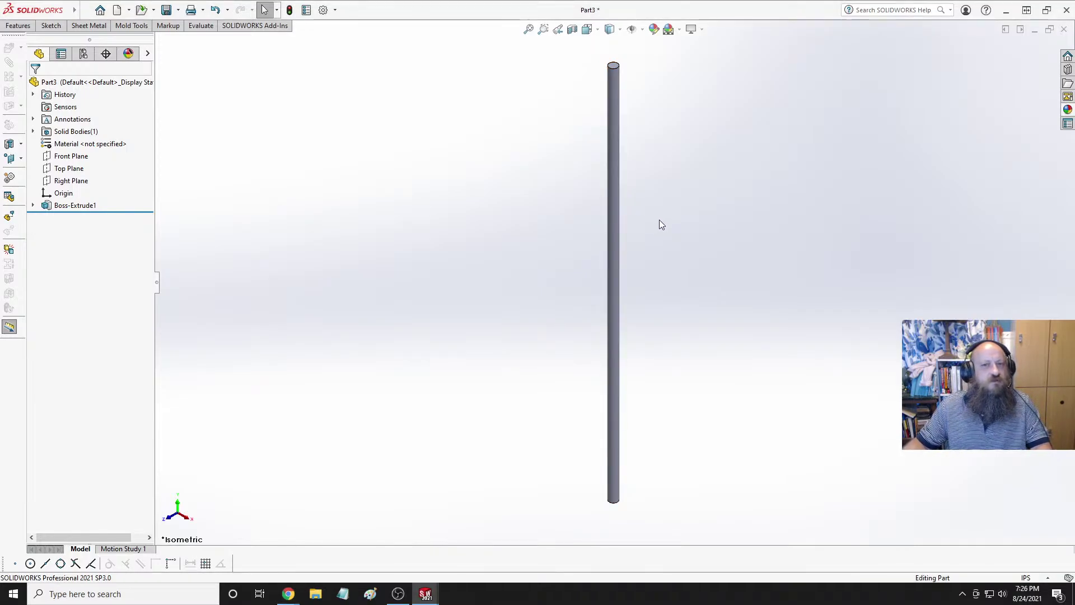
Start a Thread feature on the circular edge at the rod's upper end and set its blind depth to 4 in.
left_click(17, 26)
left_click(112, 41)
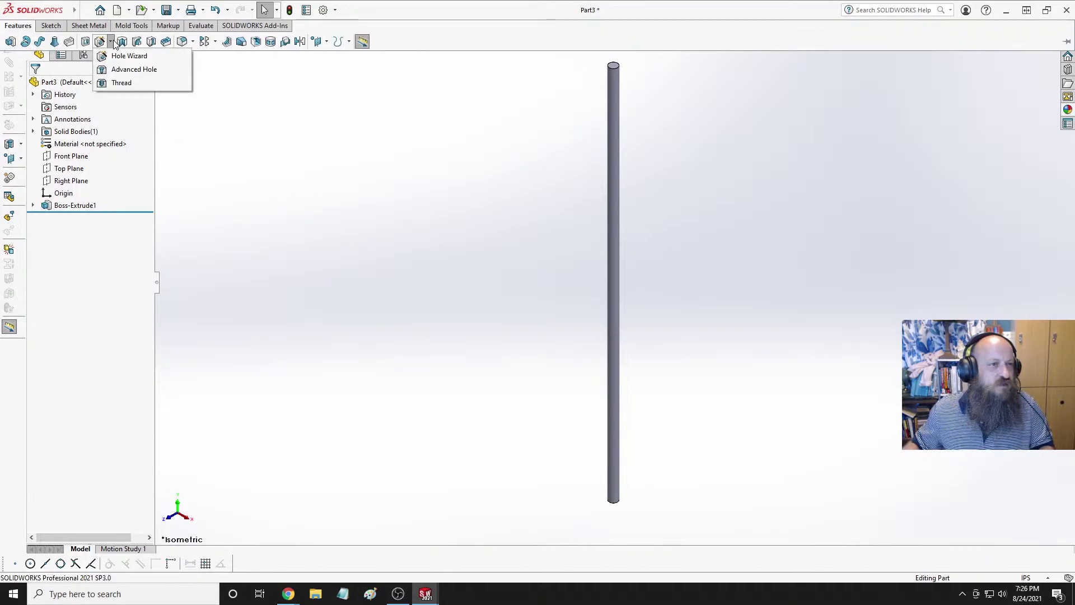
left_click(124, 83)
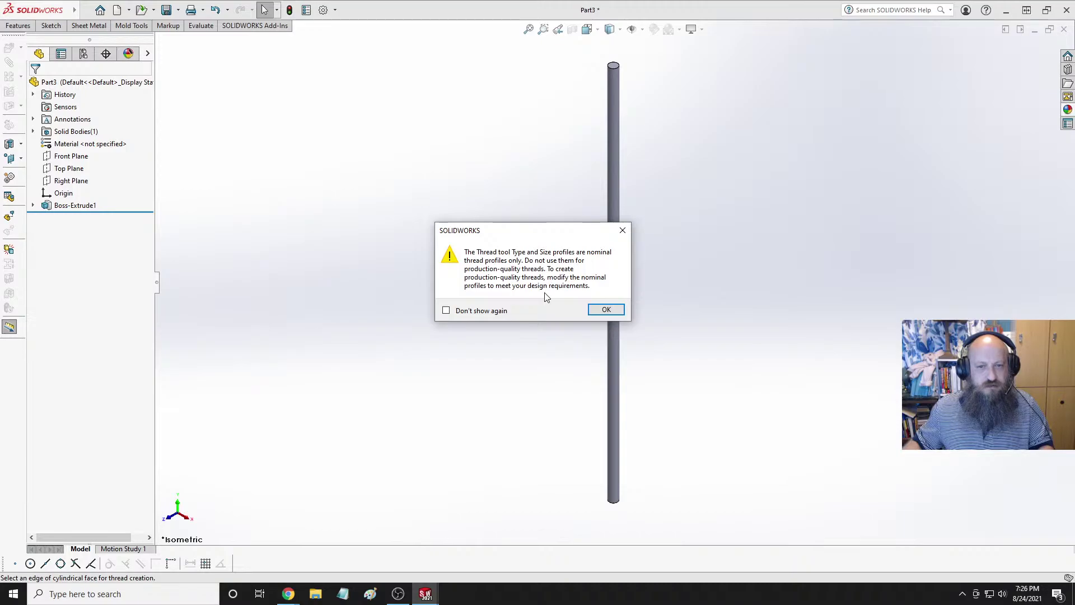
left_click(604, 308)
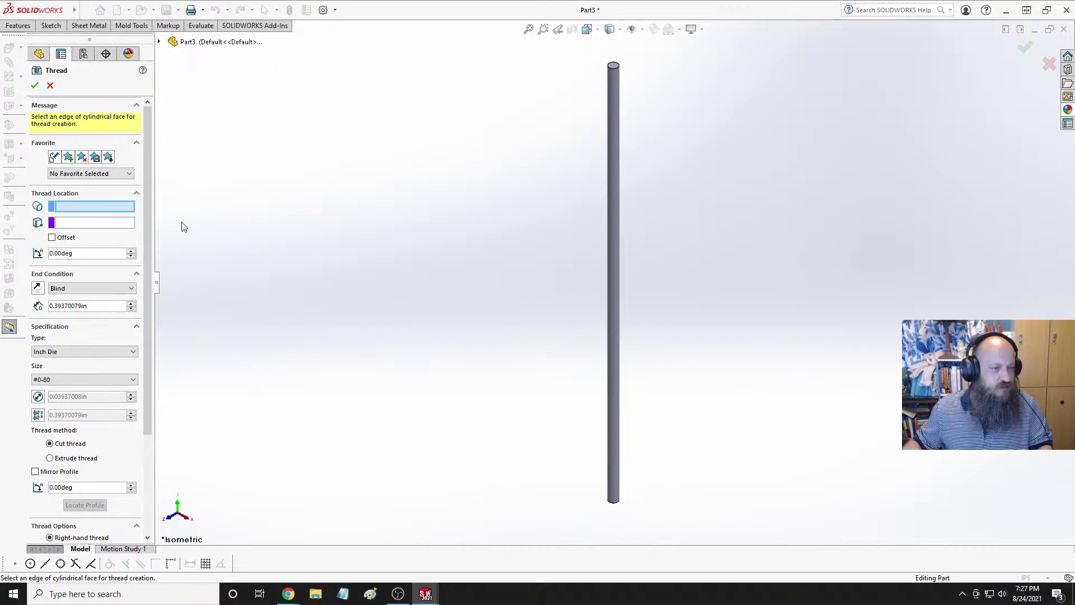
scroll(628, 126, "down", 5)
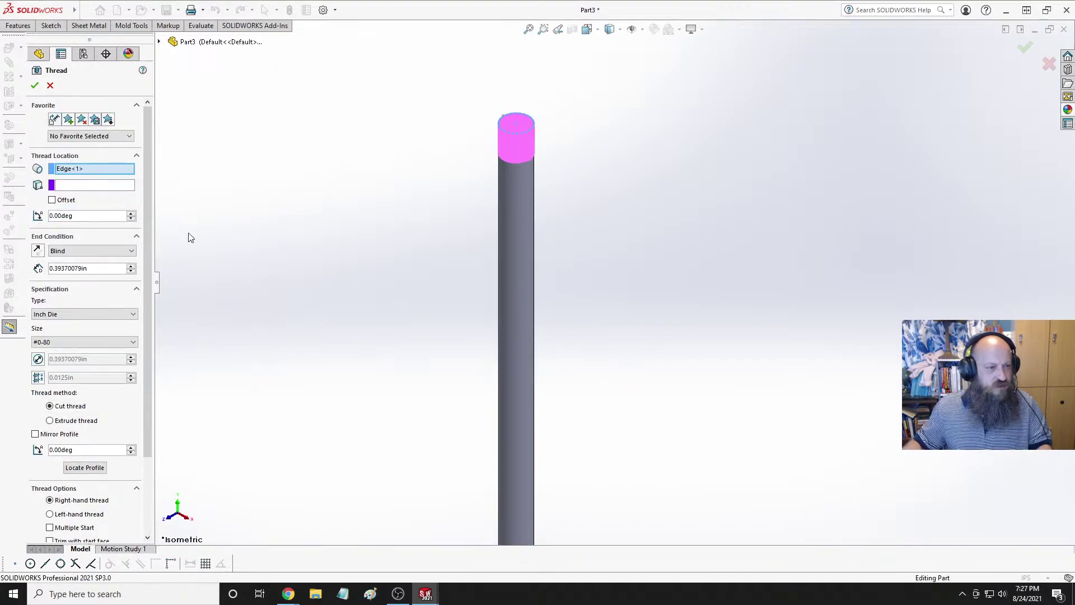
double_click(101, 268)
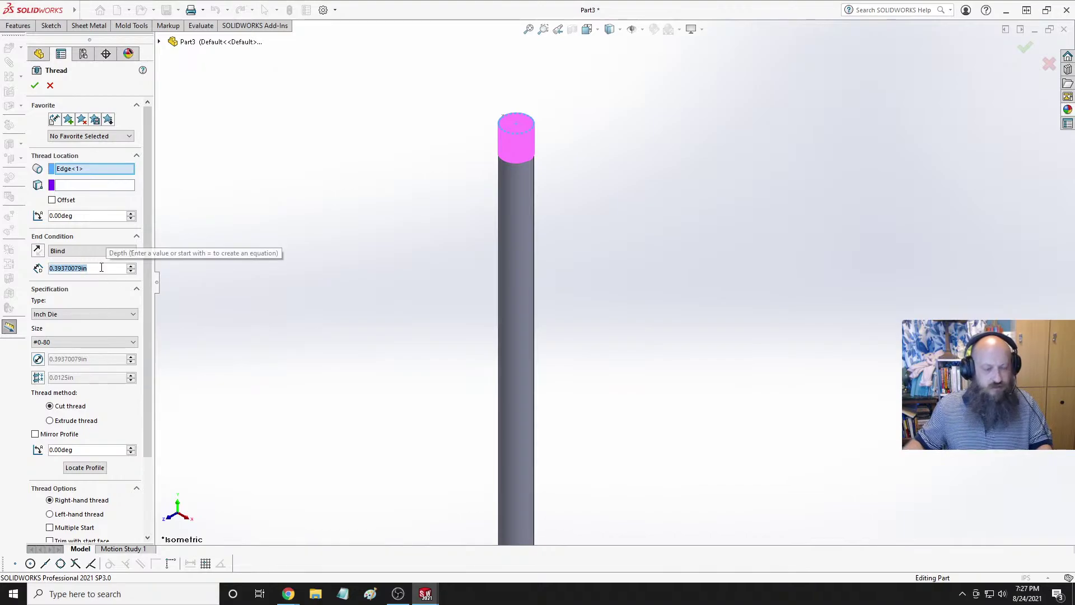
type("4")
key("Return")
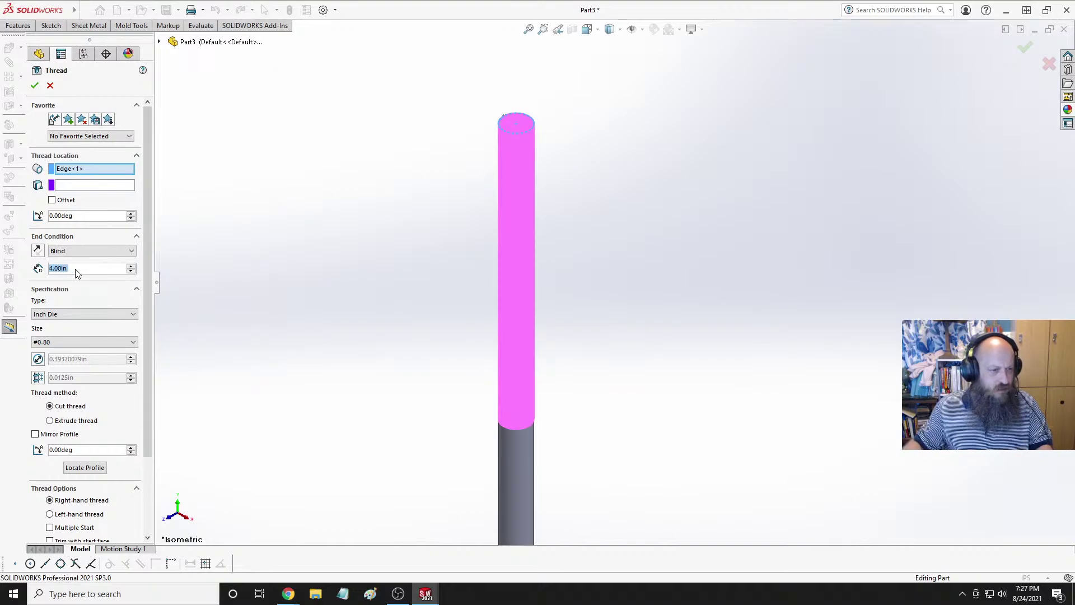
Change the thread specification type to Metric Die for the thread at the rod's upper end.
scroll(439, 327, "up", 5)
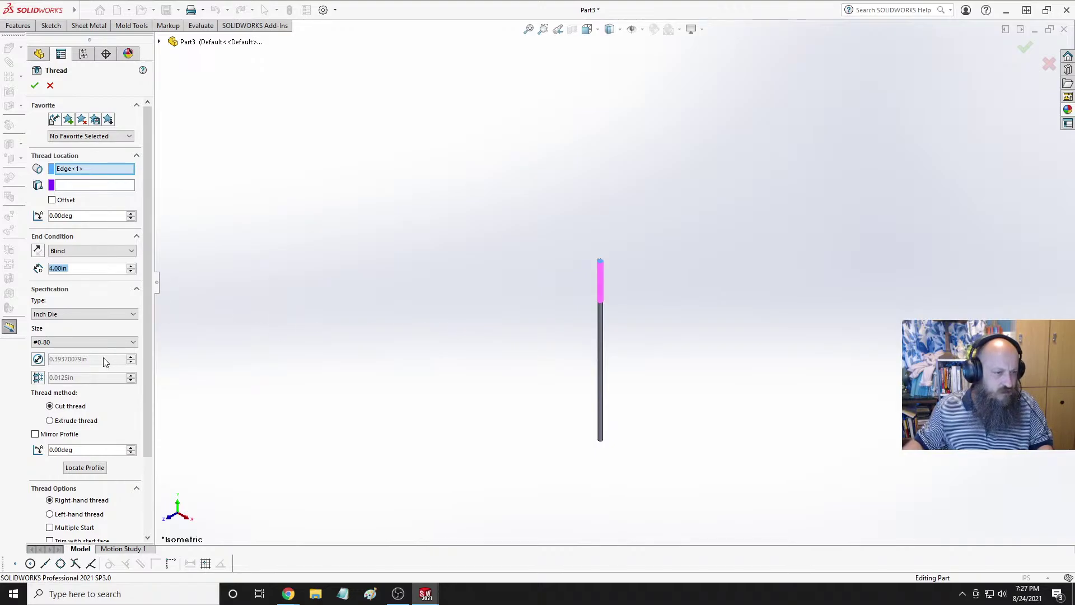
left_click(83, 342)
left_click(82, 342)
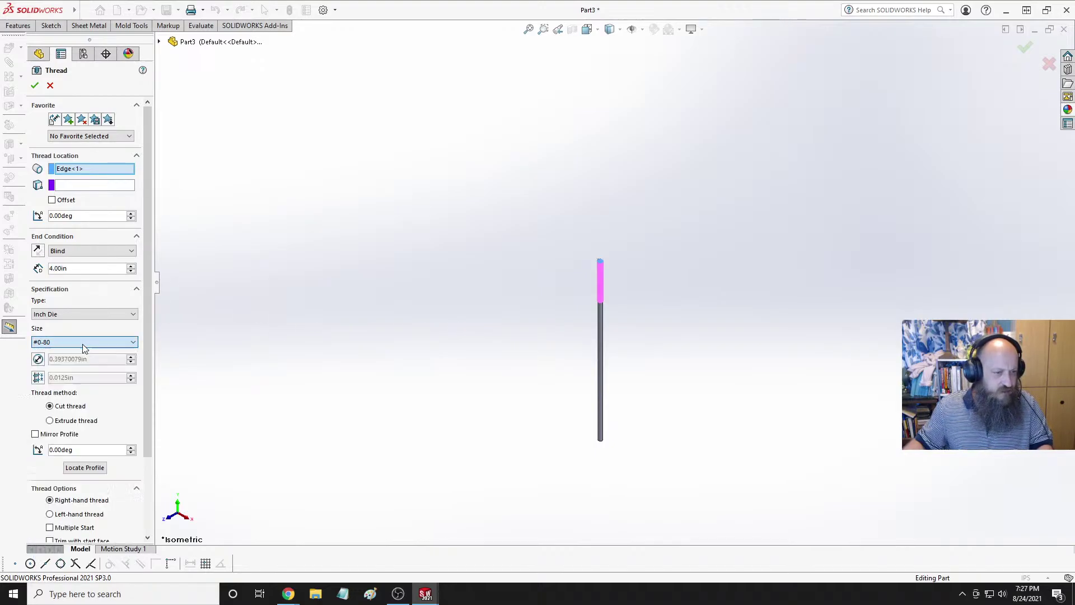
left_click(78, 312)
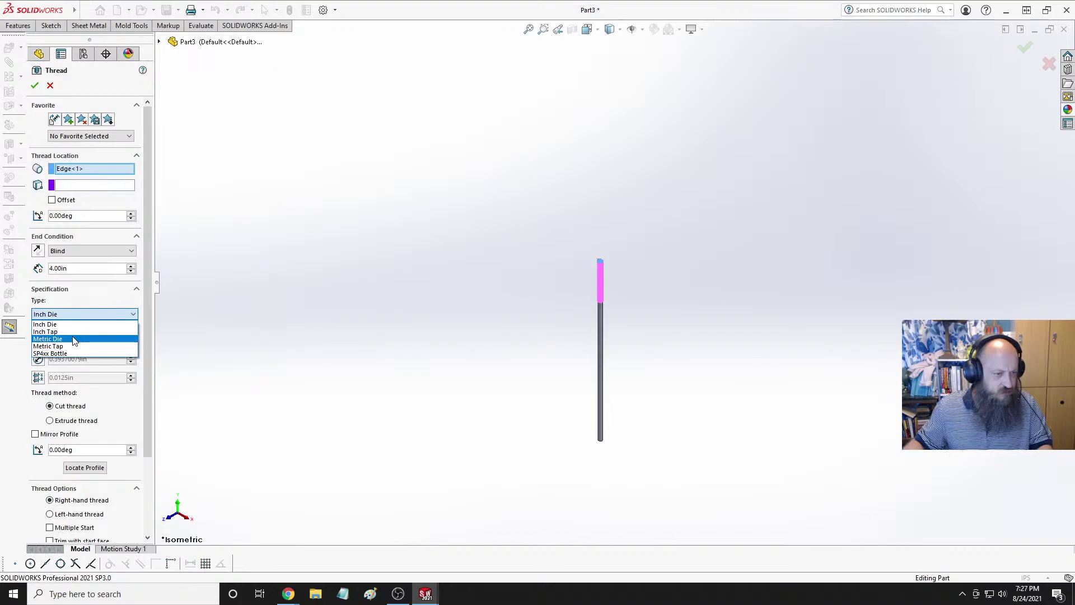
left_click(76, 339)
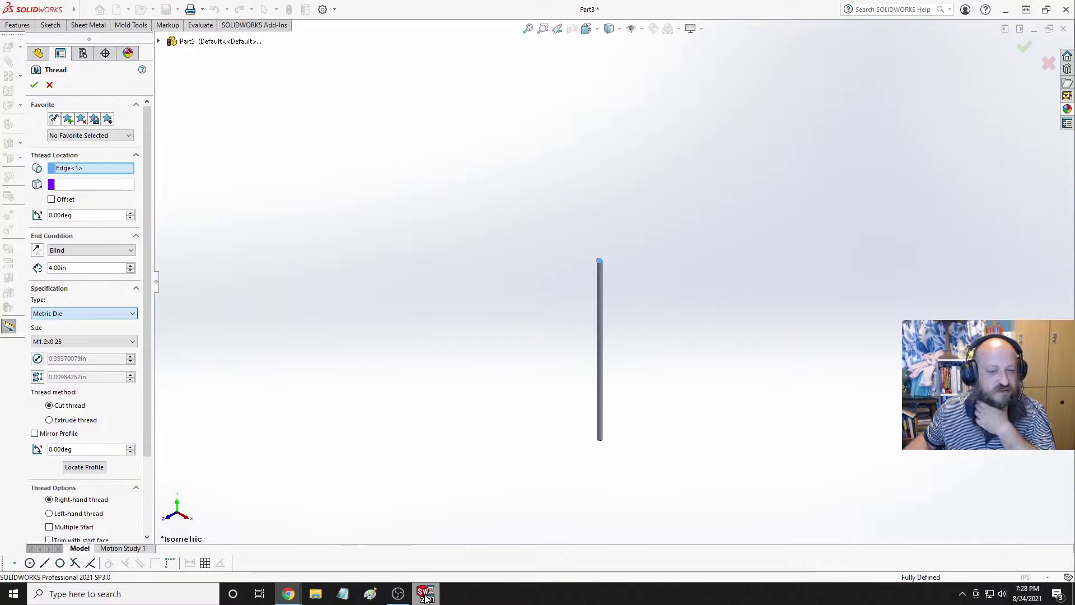
left_click(394, 444)
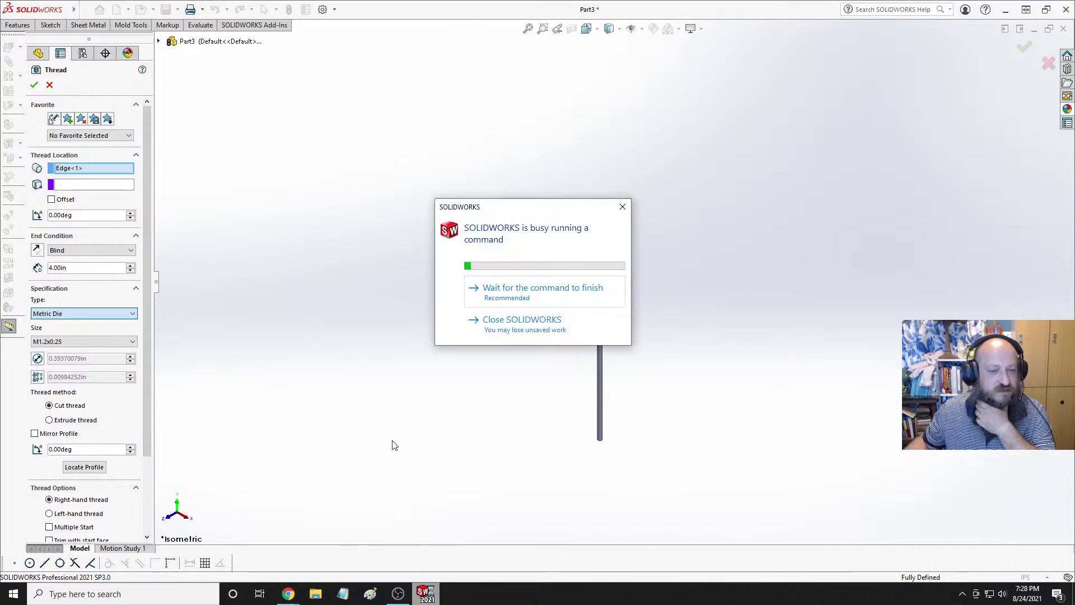
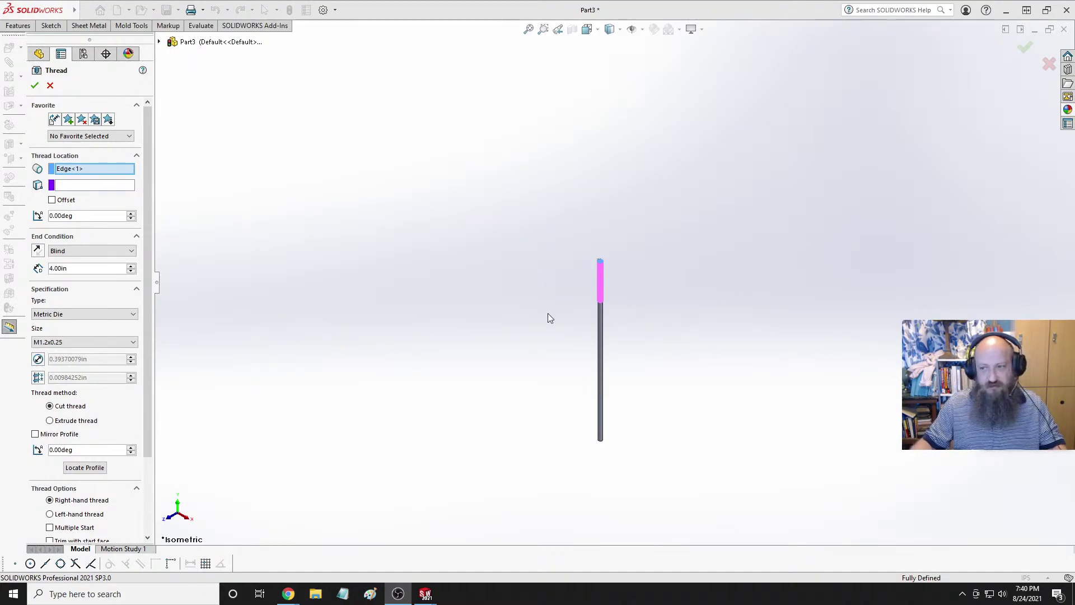
Set the thread size to M10x1.5 and create the 4 in cut thread on the rod's upper end.
scroll(619, 296, "down", 8)
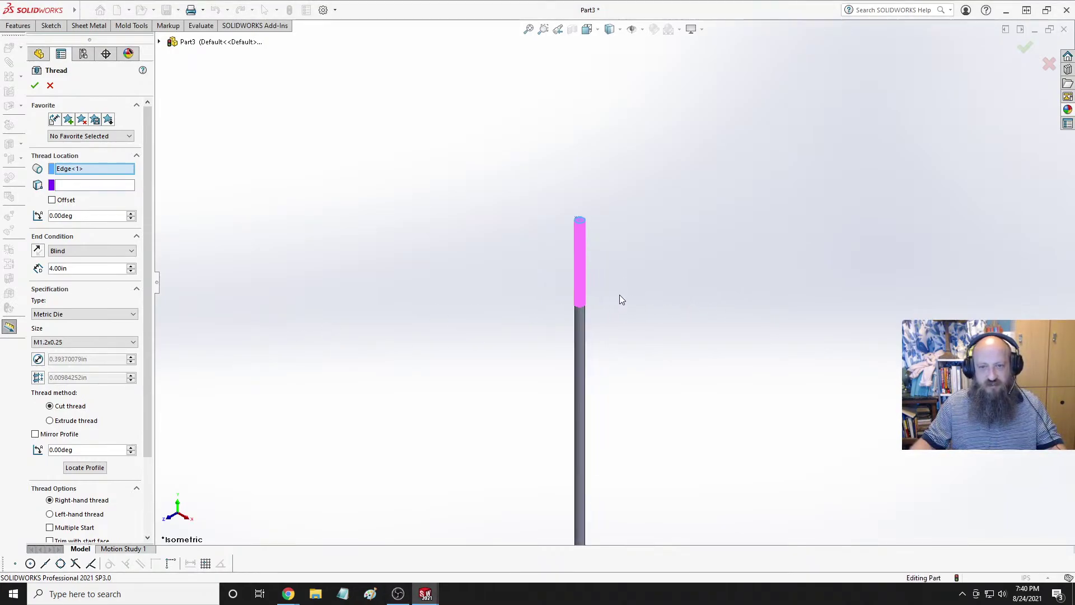
scroll(533, 263, "down", 10)
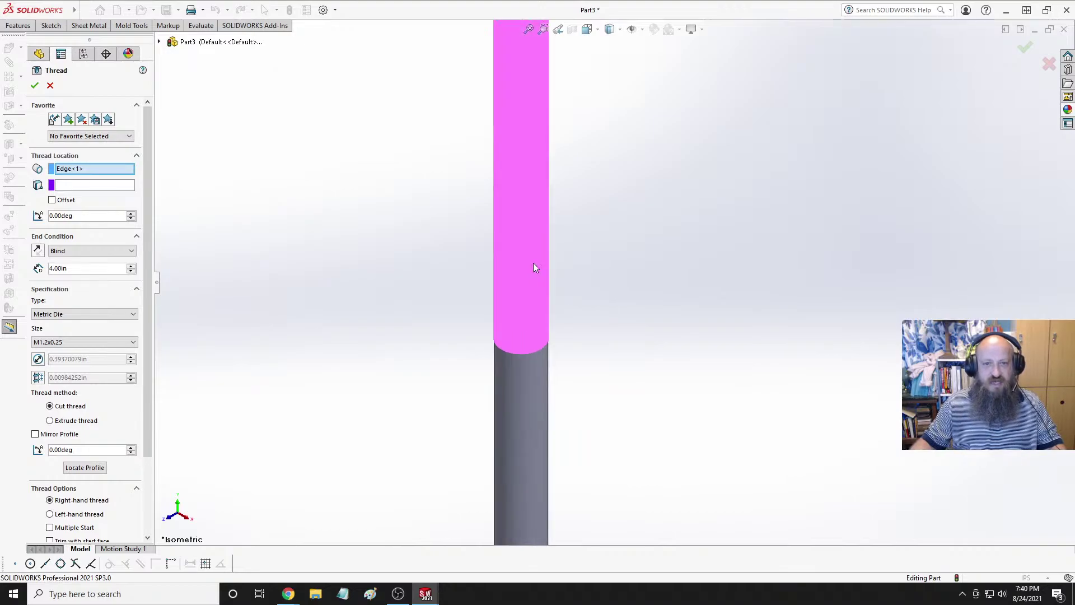
scroll(571, 244, "up", 15)
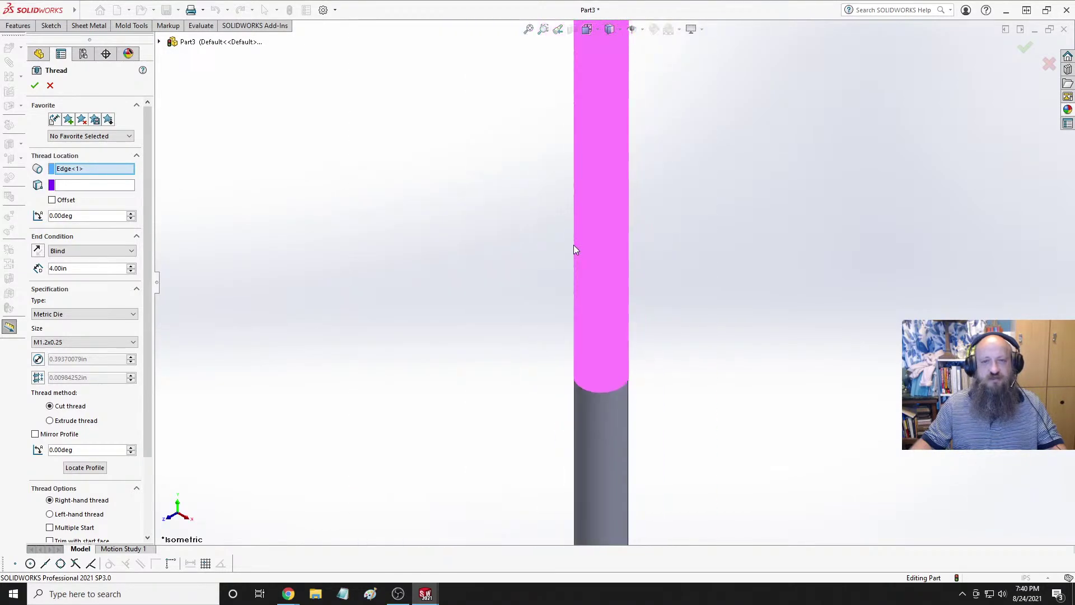
left_click(63, 343)
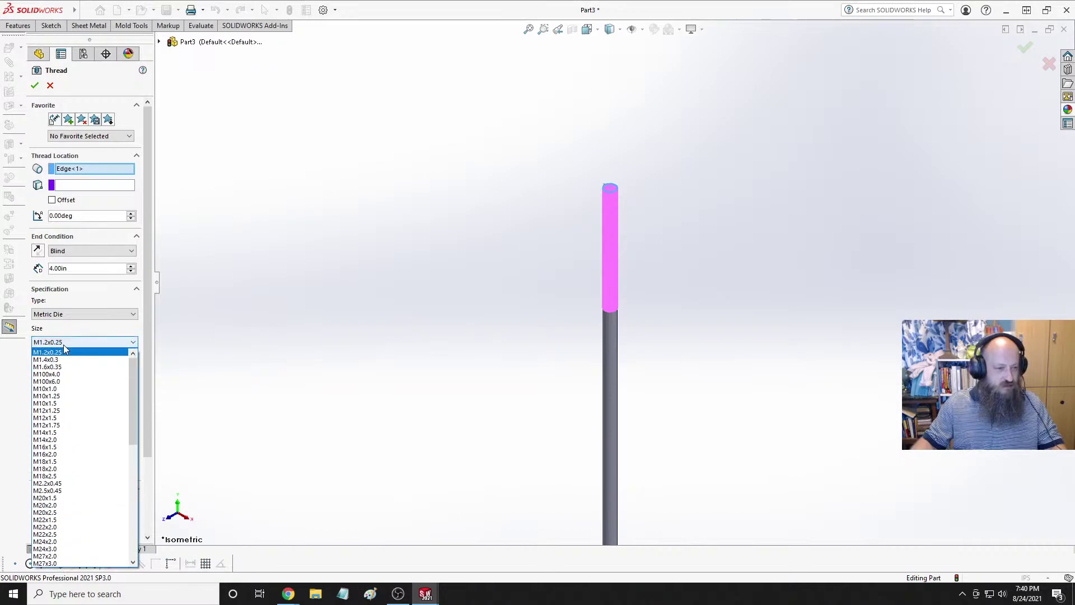
left_click(70, 403)
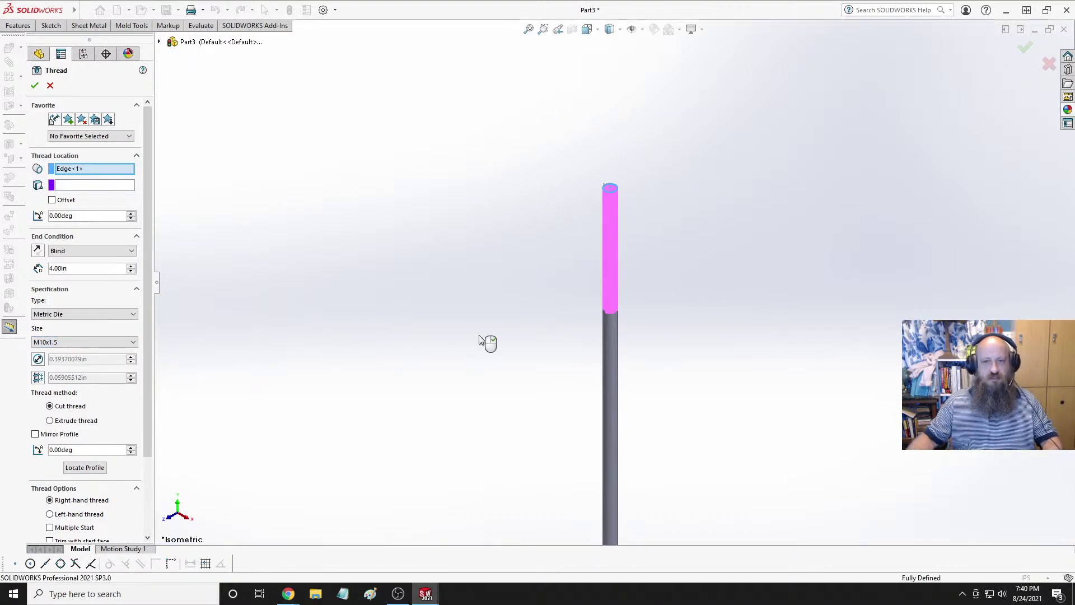
scroll(644, 230, "down", 5)
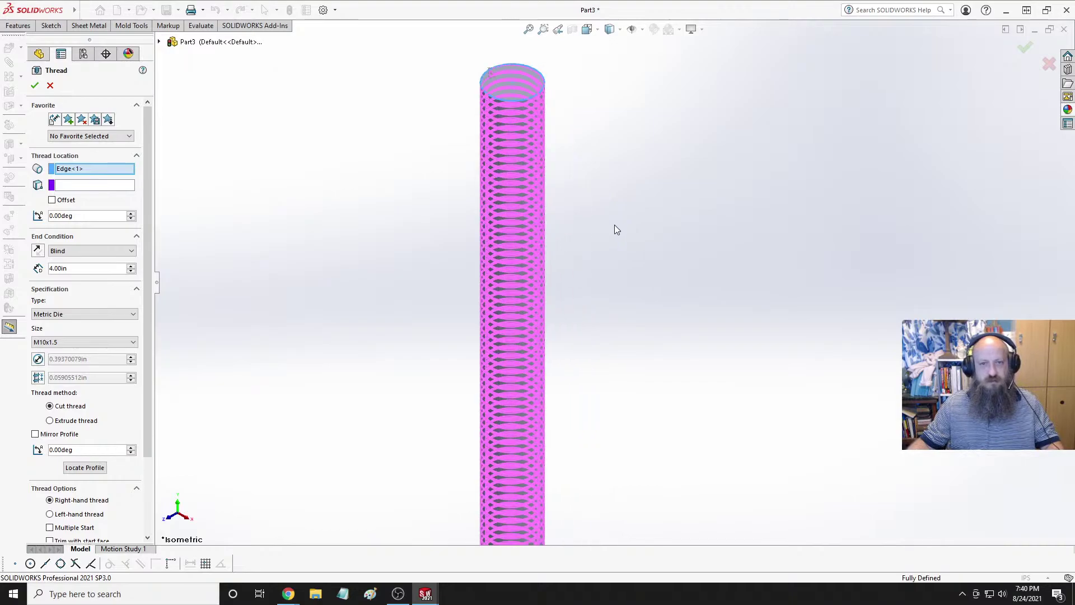
scroll(615, 229, "up", 6)
middle_click_drag(607, 331, 525, 325)
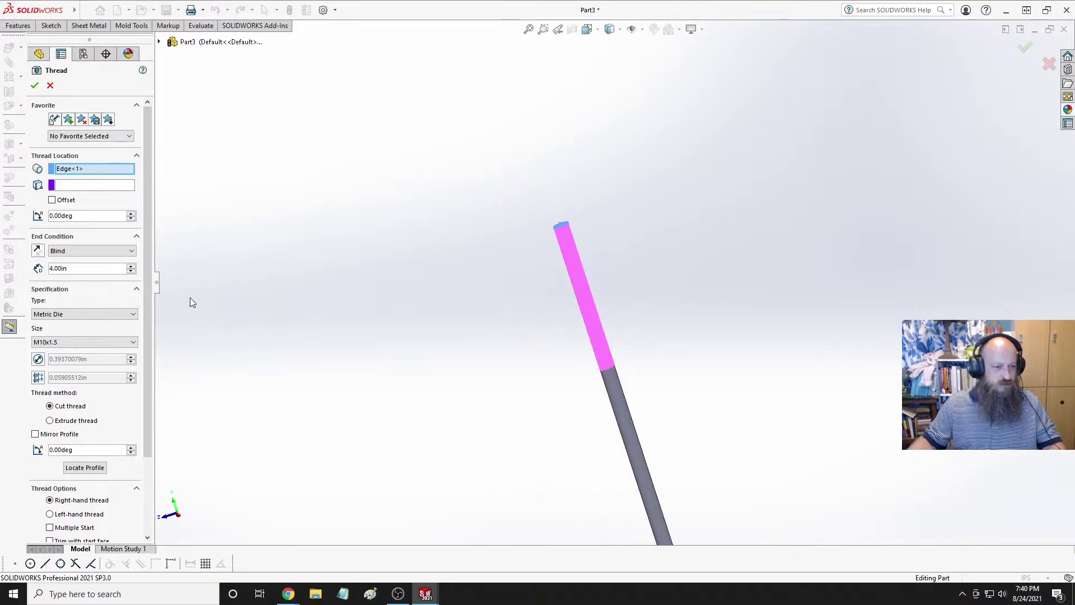
left_click(34, 85)
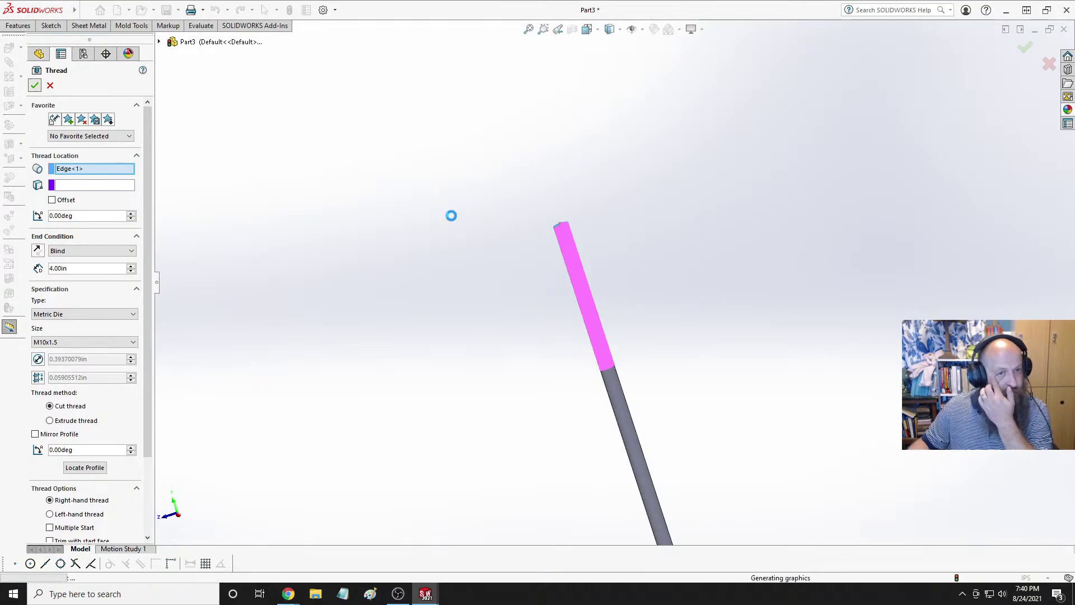
scroll(587, 255, "down", 10)
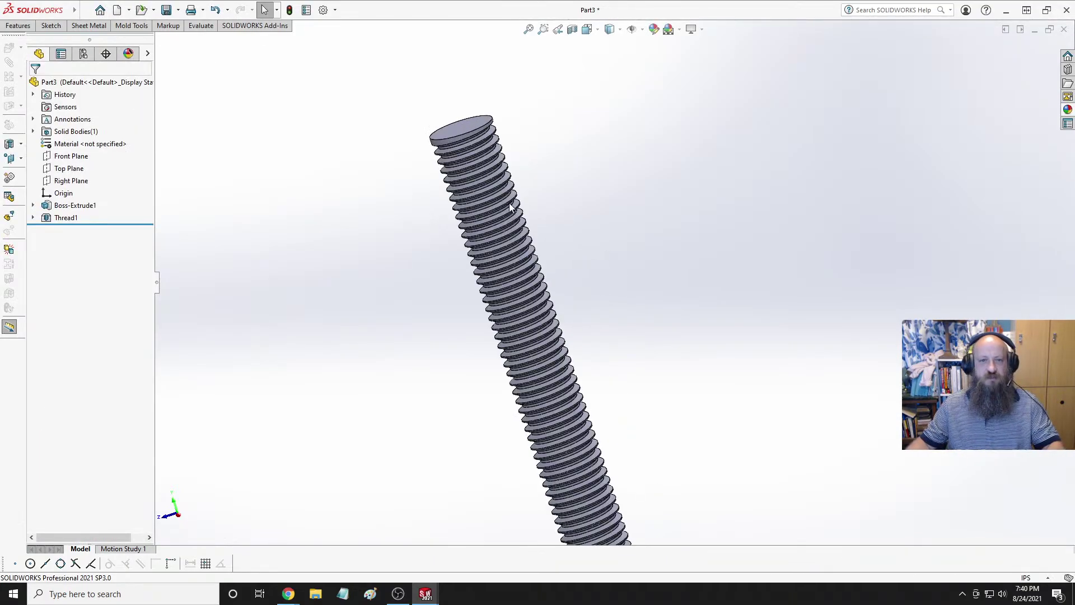
middle_click_drag(489, 166, 429, 217)
scroll(590, 149, "down", 5)
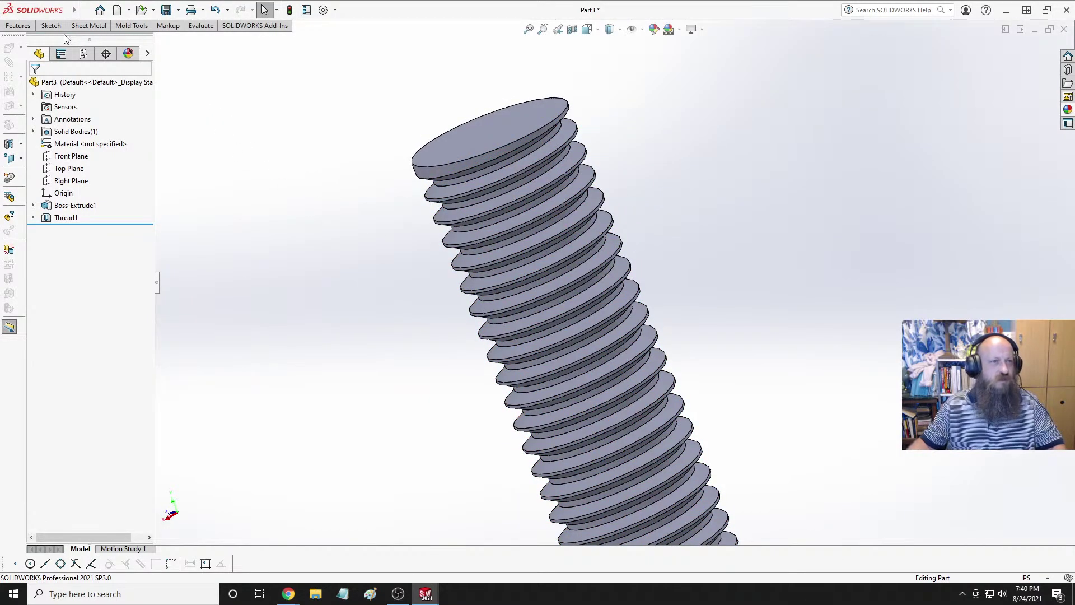
left_click(18, 25)
left_click(193, 41)
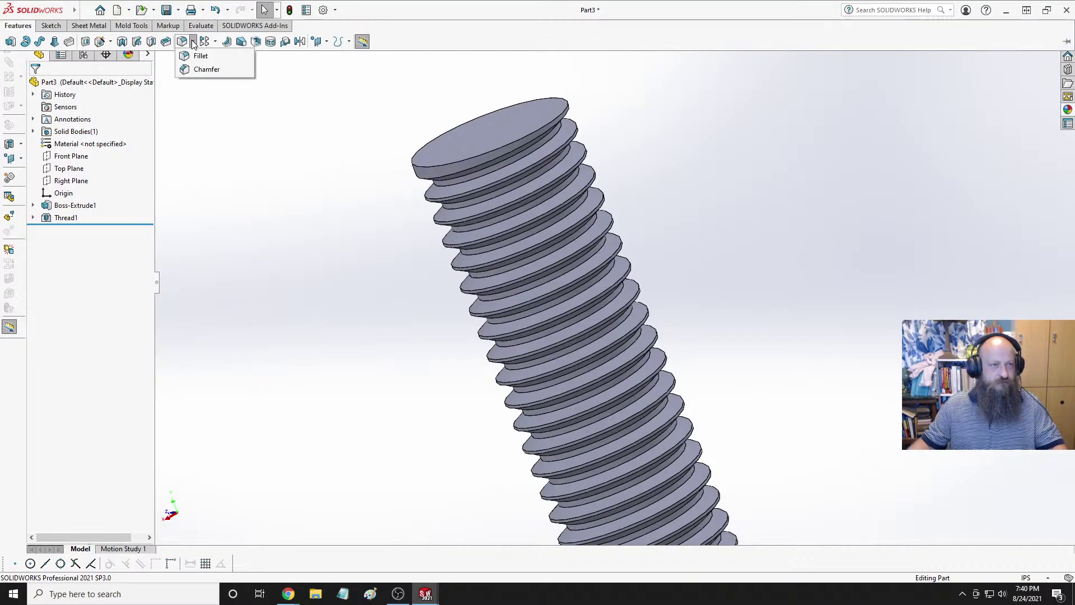
left_click(190, 70)
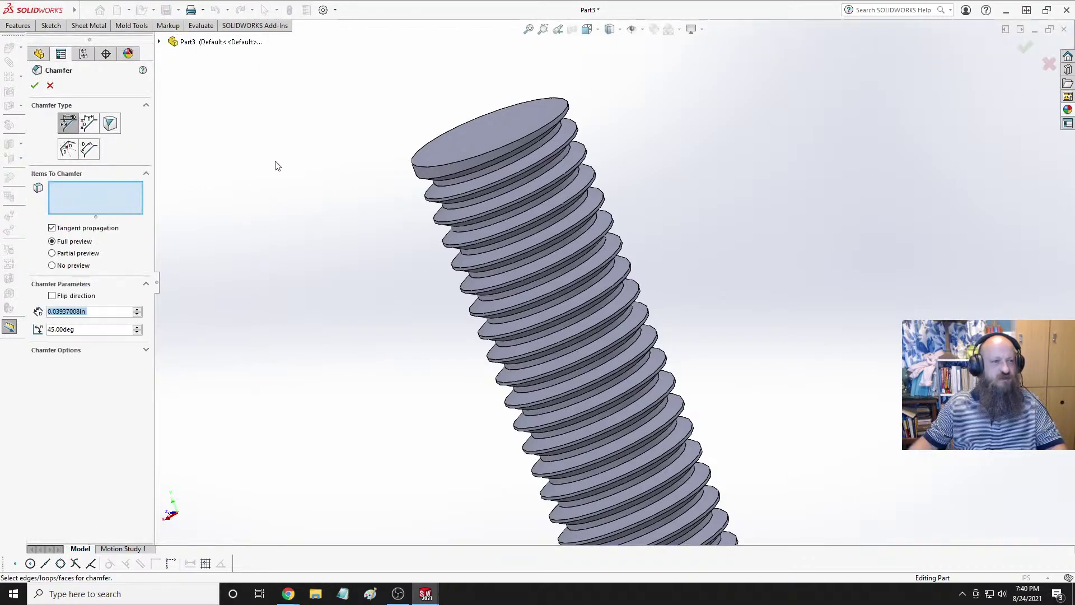
left_click(453, 162)
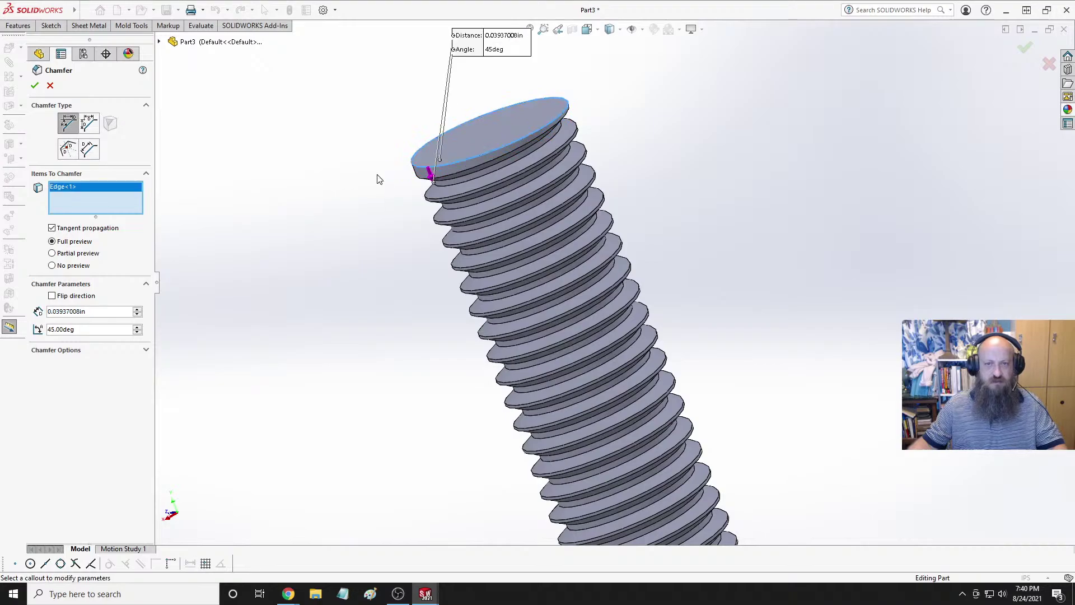
middle_click_drag(365, 177, 283, 233)
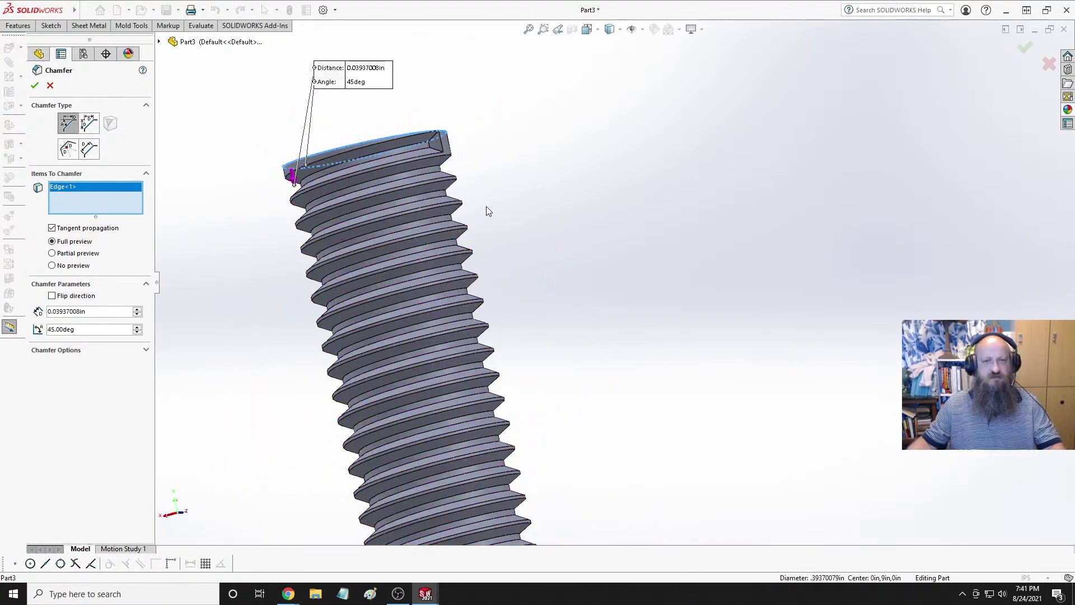
middle_click_drag(430, 185, 485, 180)
key("Return")
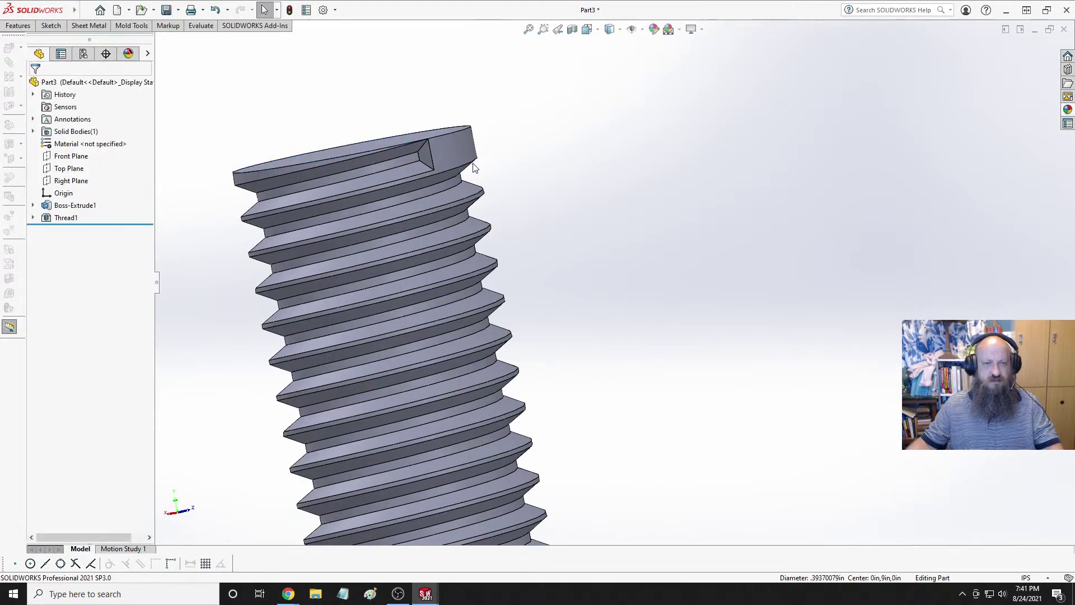
Edit the thread feature to use a 0.03937008 in start offset at the rod's end edge.
left_click(66, 218)
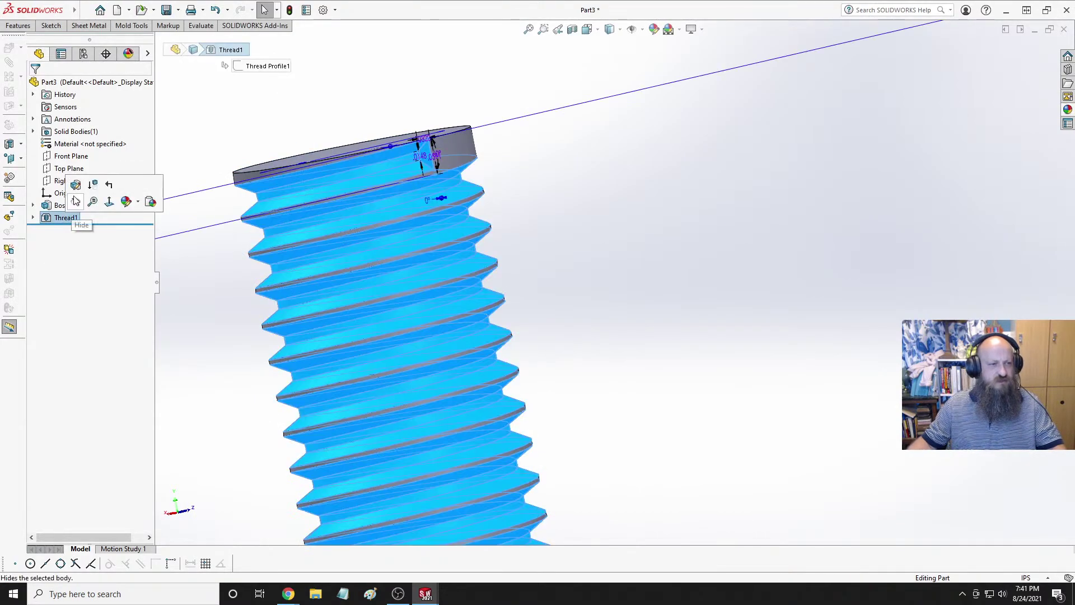
left_click(75, 187)
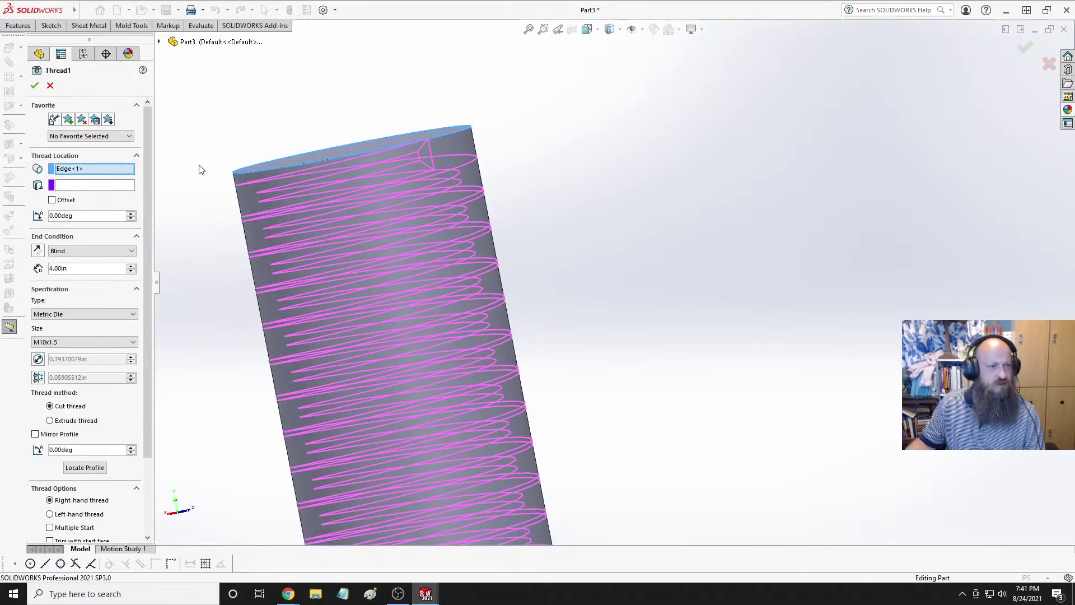
left_click(52, 200)
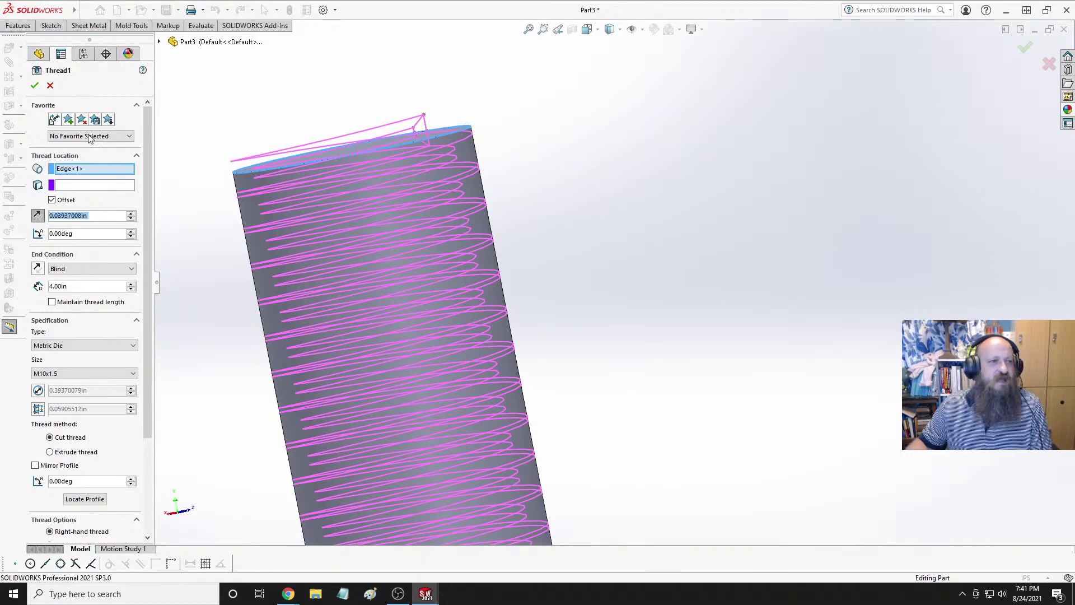
left_click(35, 87)
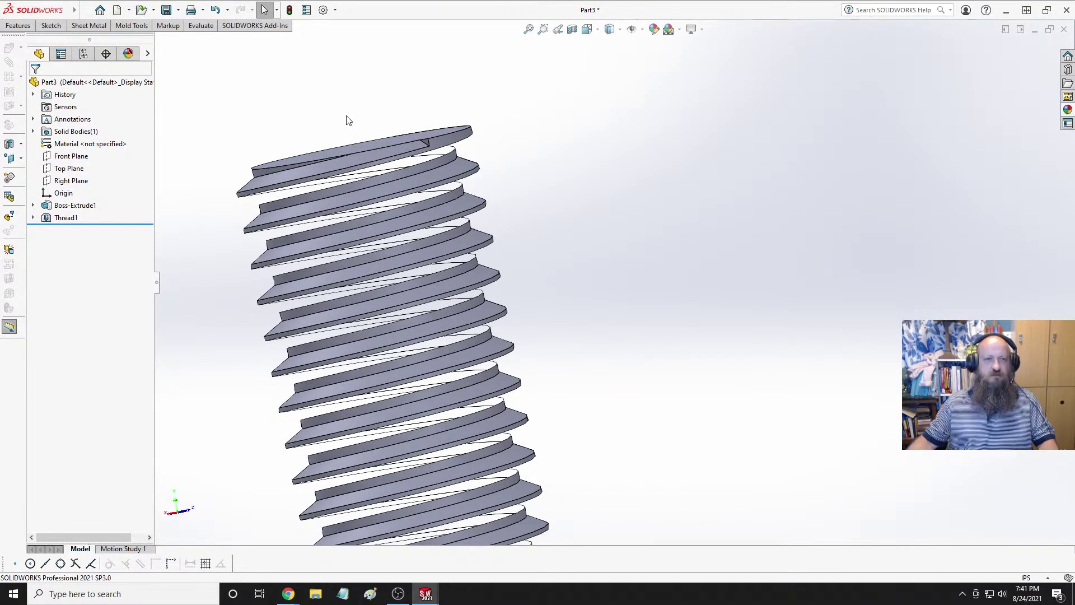
Examine the offset thread's start at the rod end and its transition to the plain shaft.
middle_click_drag(347, 120, 417, 239)
scroll(448, 241, "up", 10)
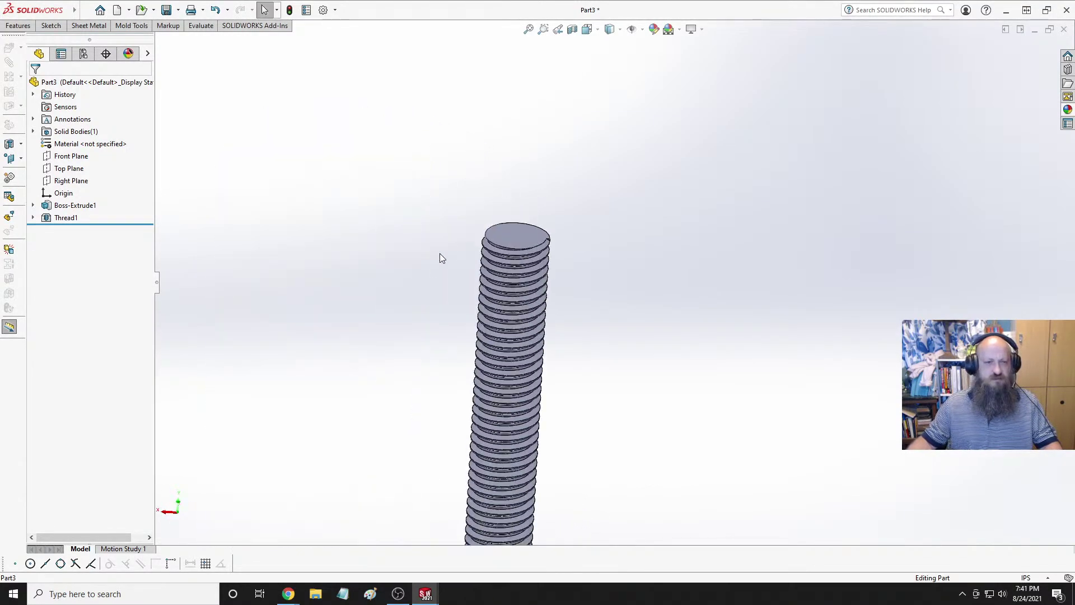
scroll(655, 314, "up", 2)
scroll(612, 322, "down", 8)
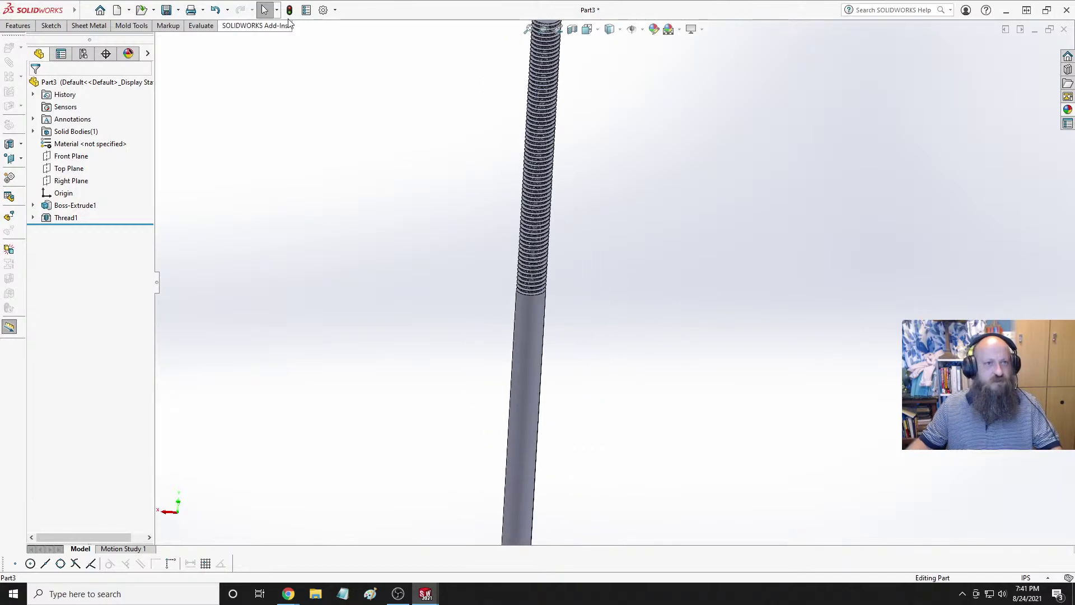
scroll(600, 168, "up", 4)
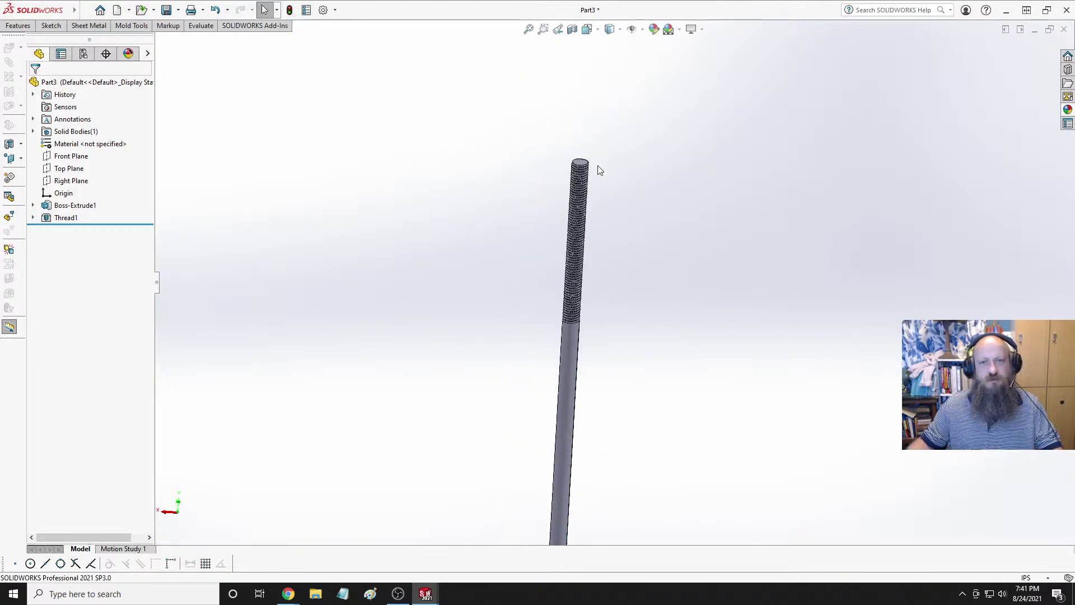
scroll(588, 207, "down", 10)
mouse_move(482, 114)
middle_mouse_down()
mouse_move(482, 60)
mouse_move(481, 104)
middle_mouse_up()
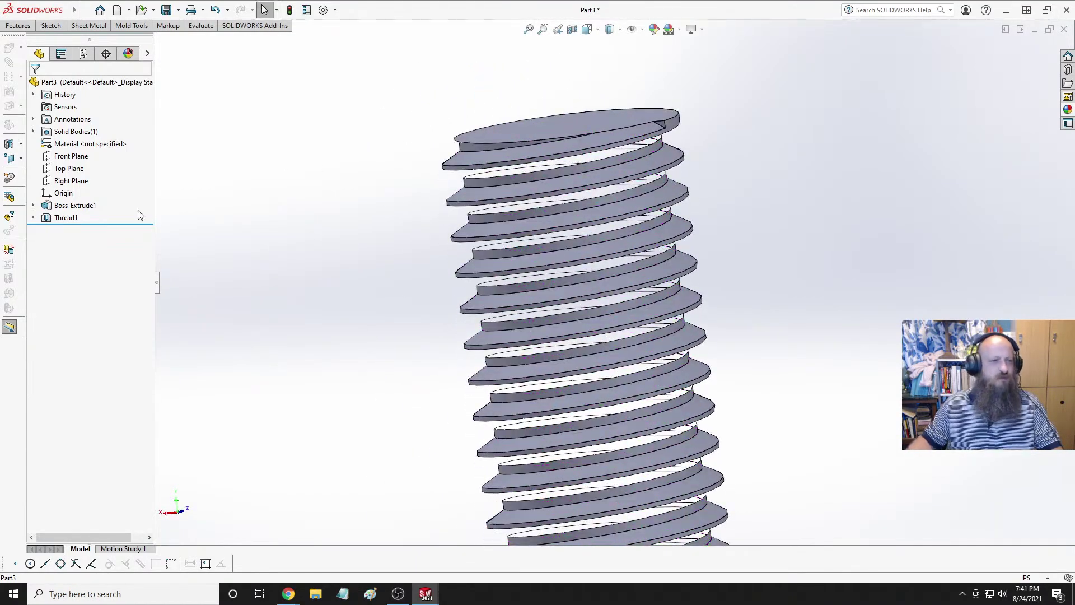
Edit the 4 in cut thread on the rod's upper end and turn on Maintain thread length.
left_click(66, 218)
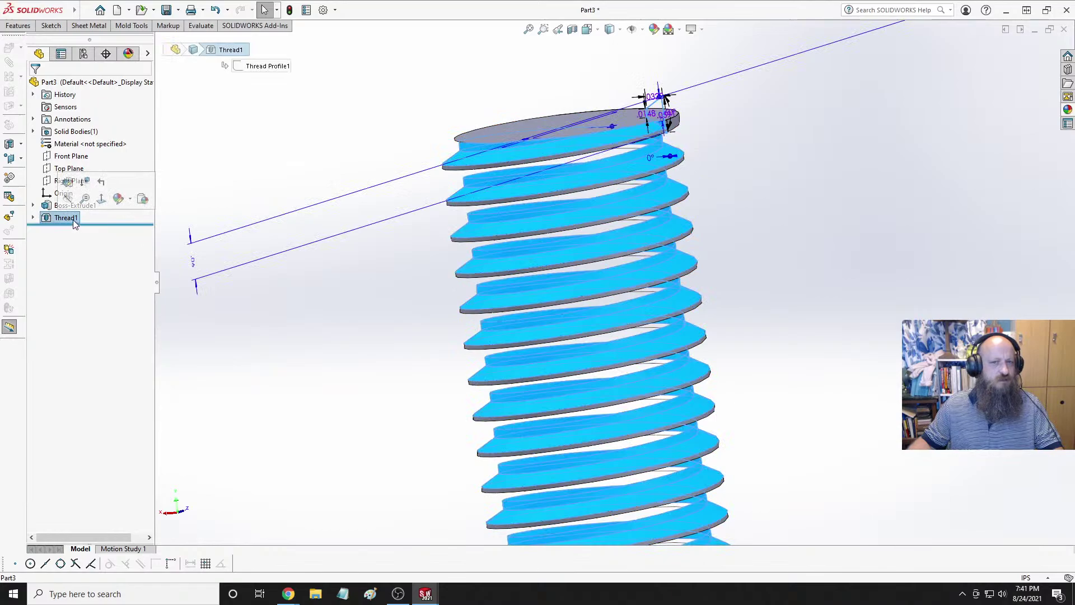
left_click(79, 184)
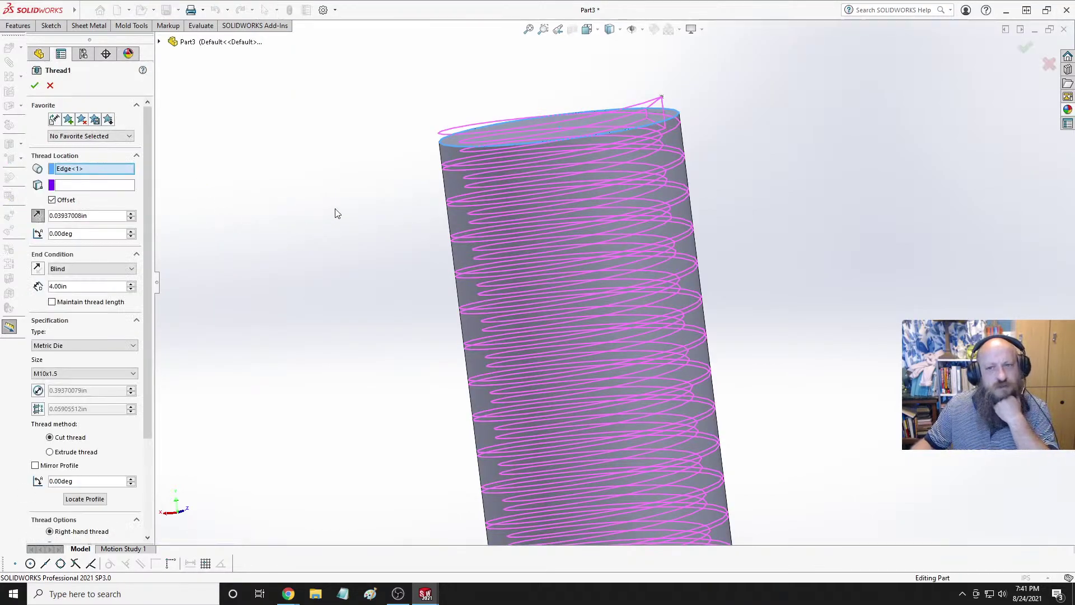
middle_click_drag(335, 209, 345, 255)
scroll(345, 257, "up", 4)
scroll(711, 428, "up", 3)
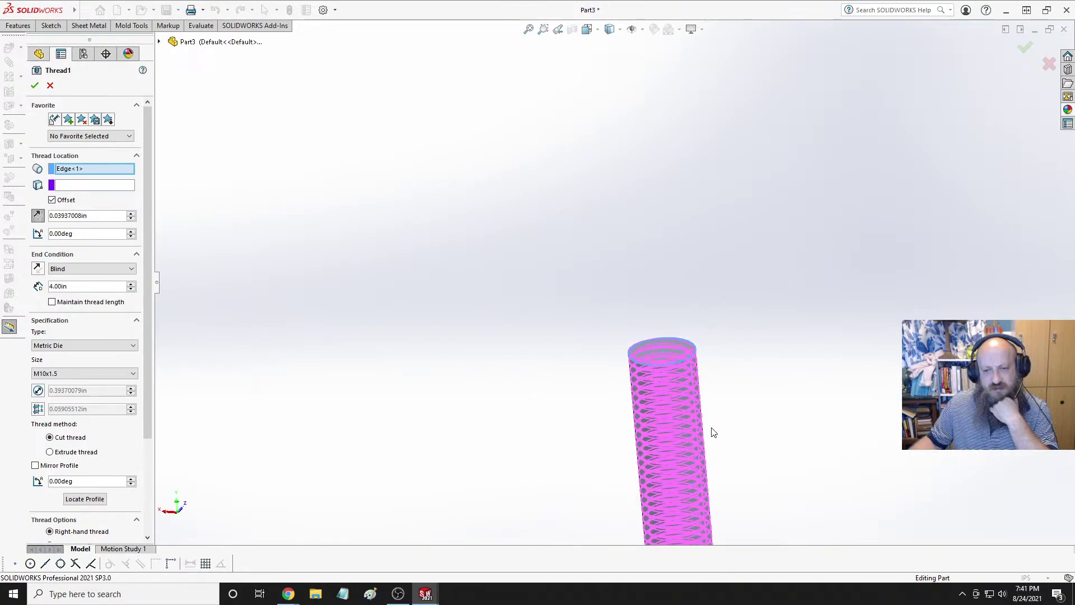
scroll(575, 287, "down", 6)
middle_click_drag(575, 197, 620, 171)
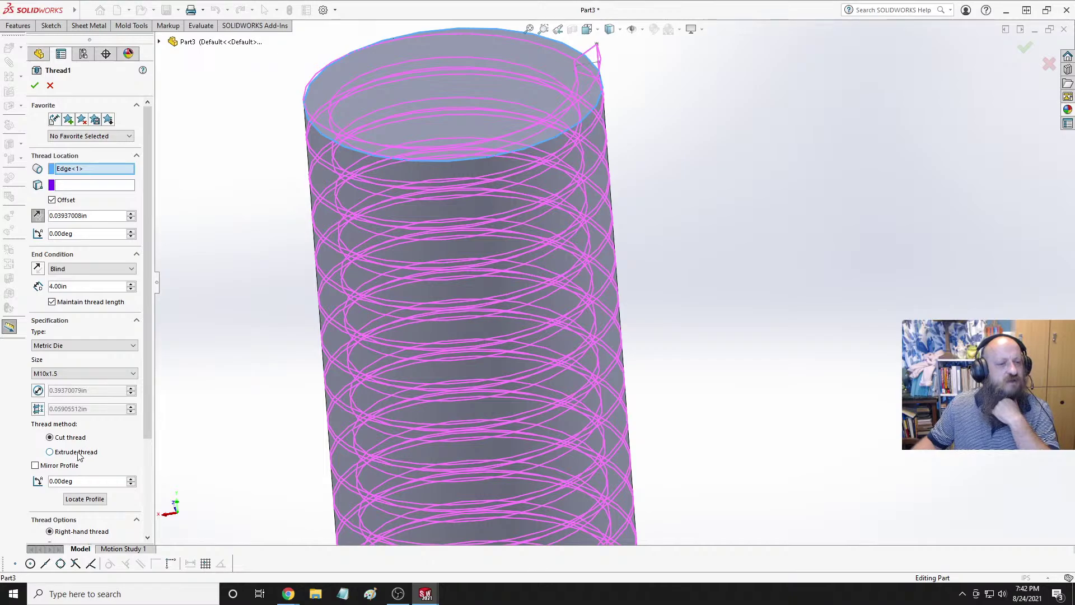
Try to build the rod's thread with the Extrude thread method.
left_click(50, 452)
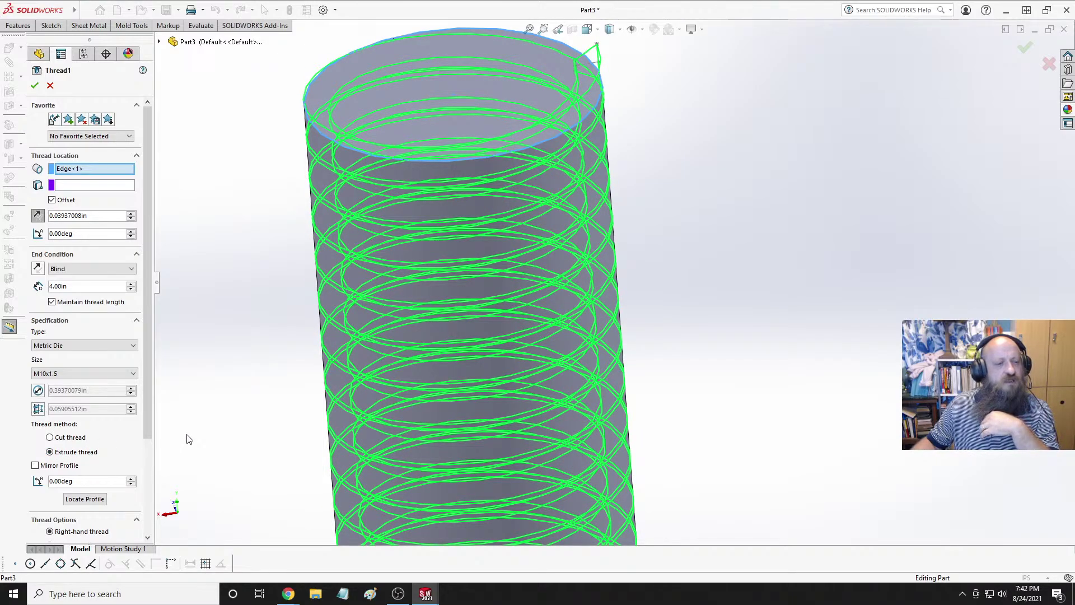
middle_click_drag(352, 351, 299, 311)
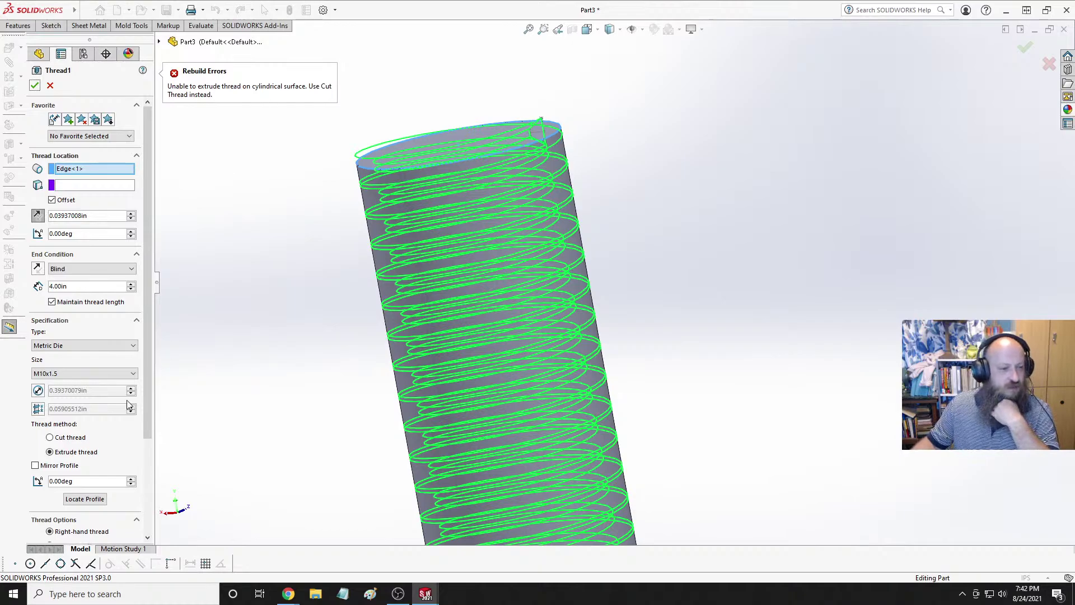
Return the thread method to Cut thread and accept the edited thread feature.
left_click(50, 438)
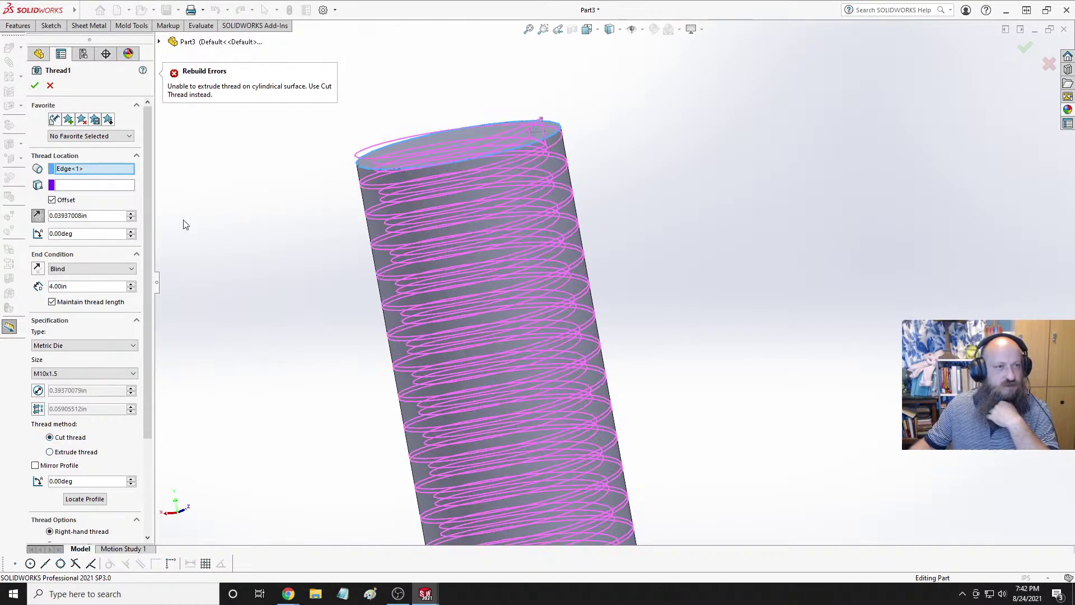
left_click(36, 86)
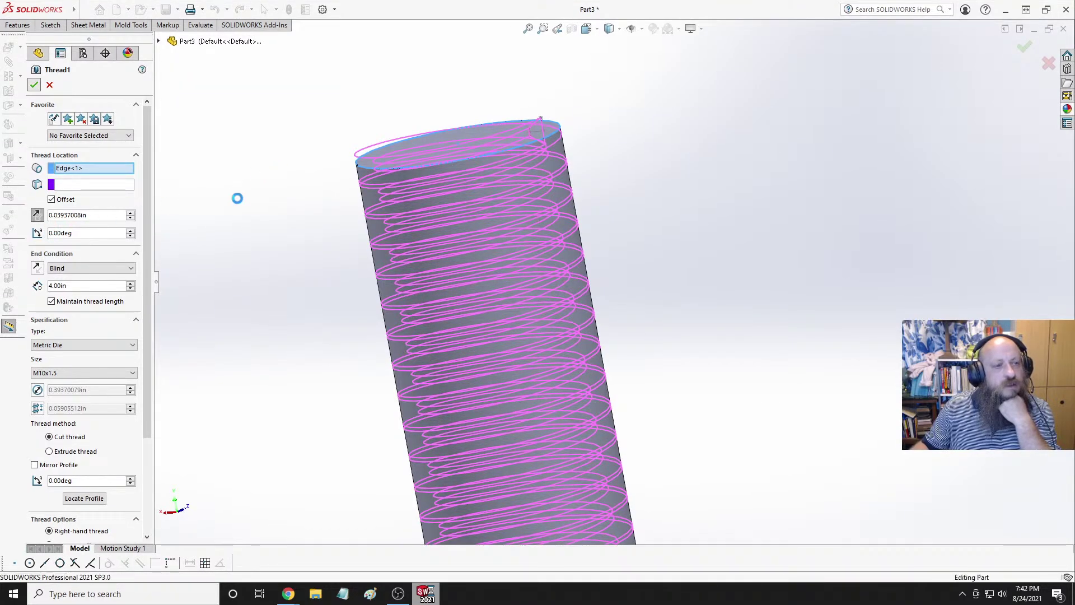
Start a sketch on the flat face of the rod's unthreaded end and ready the Circle tool.
middle_click_drag(488, 192, 521, 209)
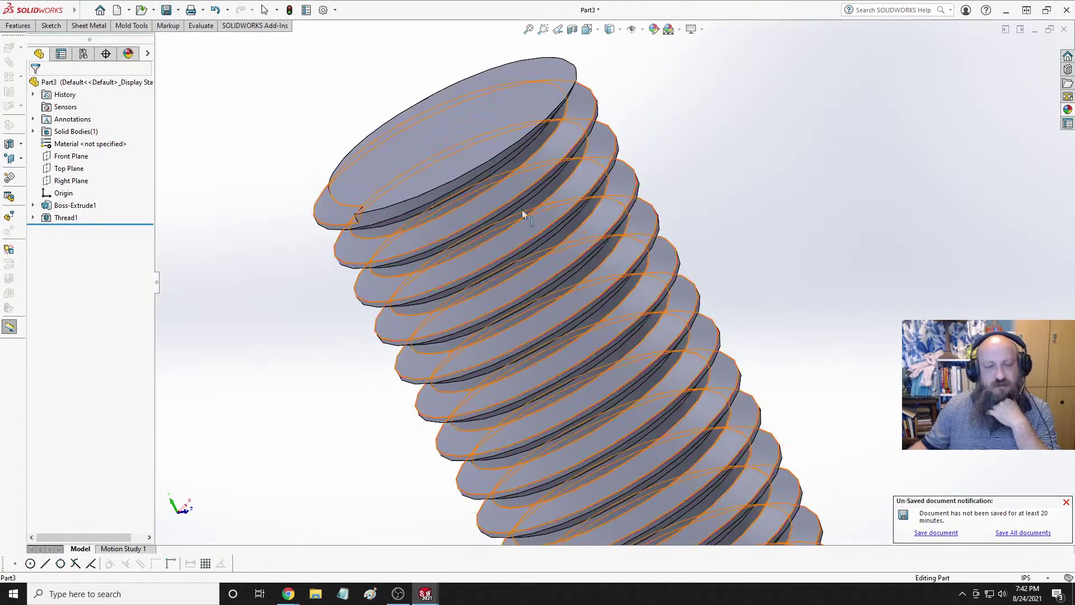
scroll(377, 240, "up", 6)
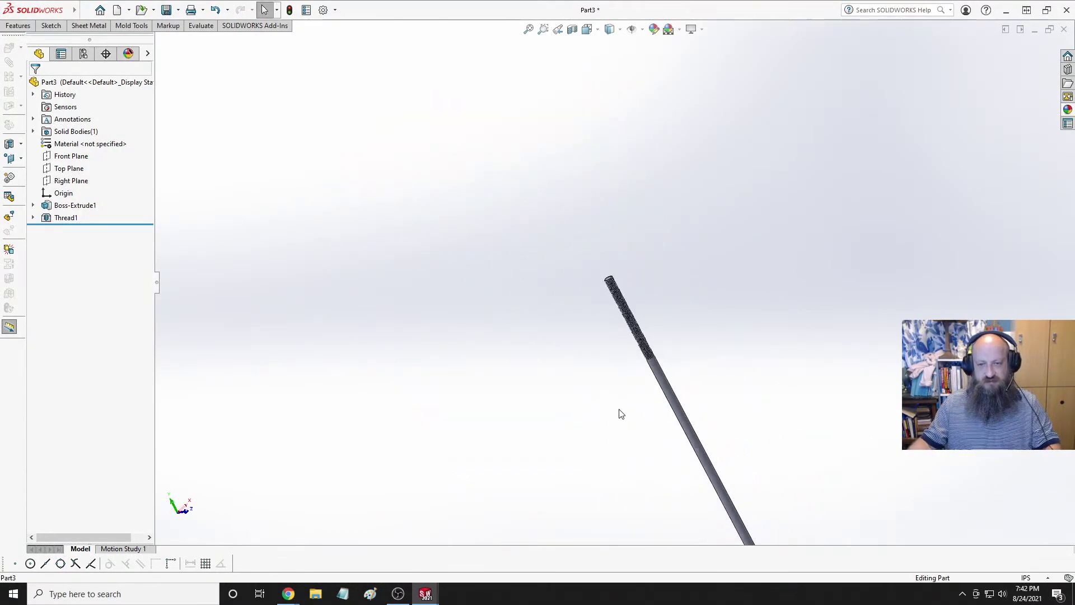
scroll(648, 350, "down", 3)
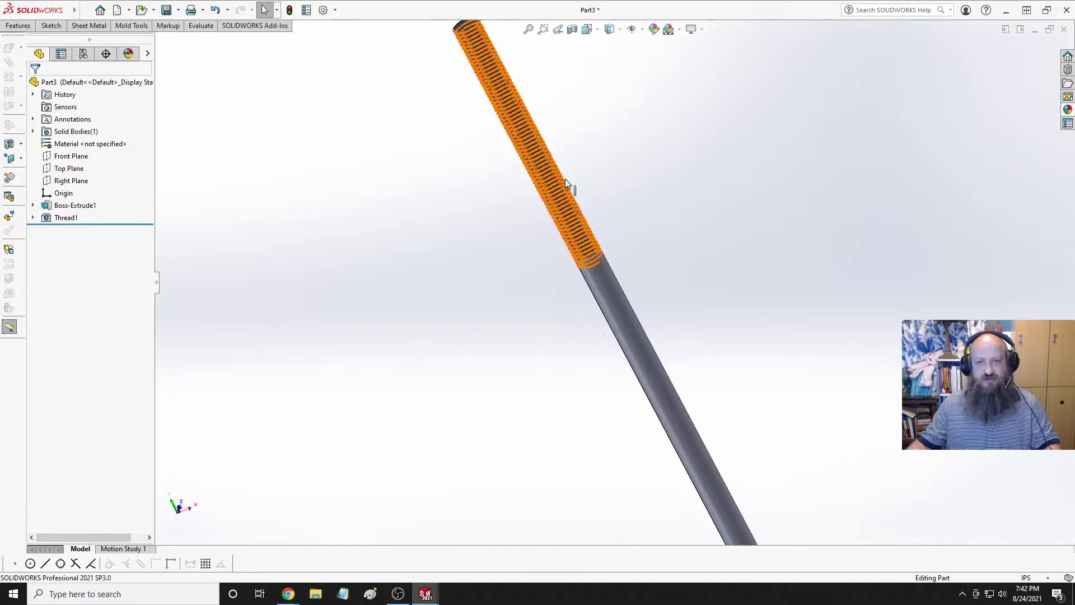
scroll(605, 235, "up", 6)
scroll(725, 481, "down", 4)
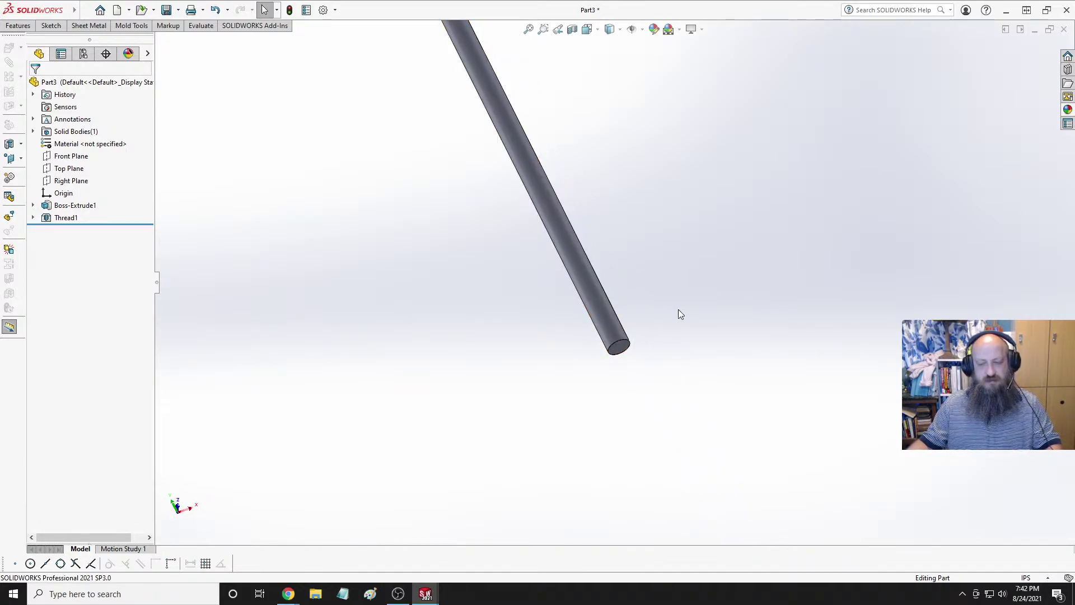
scroll(616, 286, "up", 2)
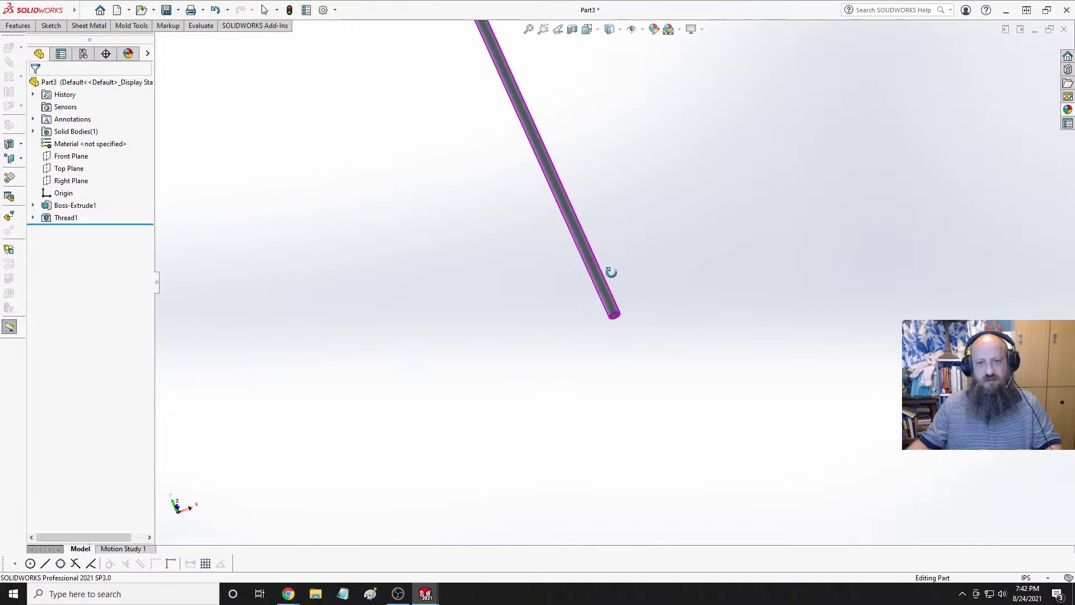
scroll(621, 313, "down", 5)
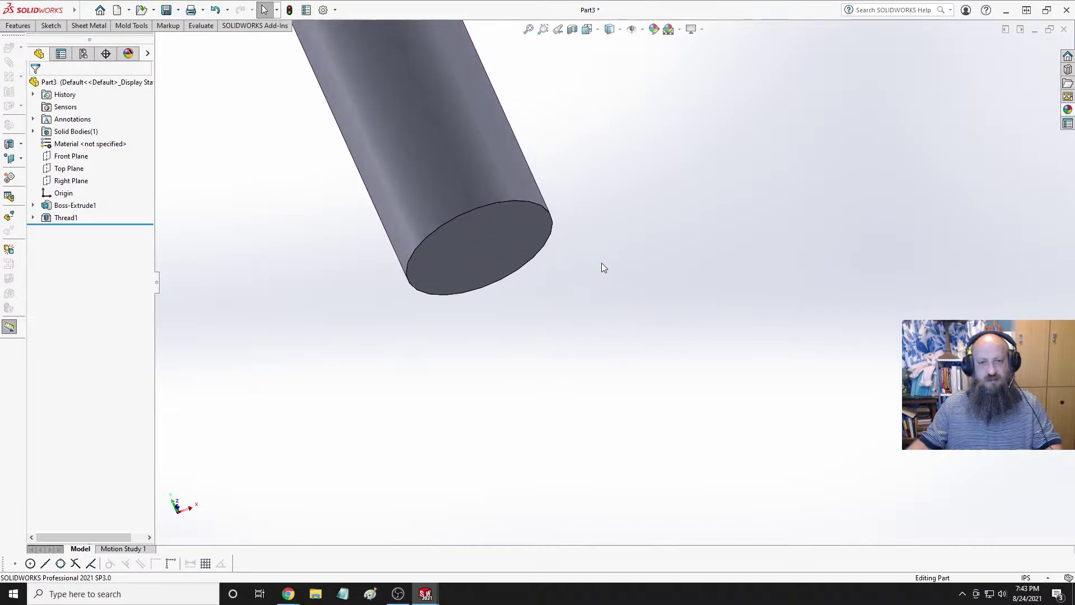
left_click(483, 250)
left_click(532, 211)
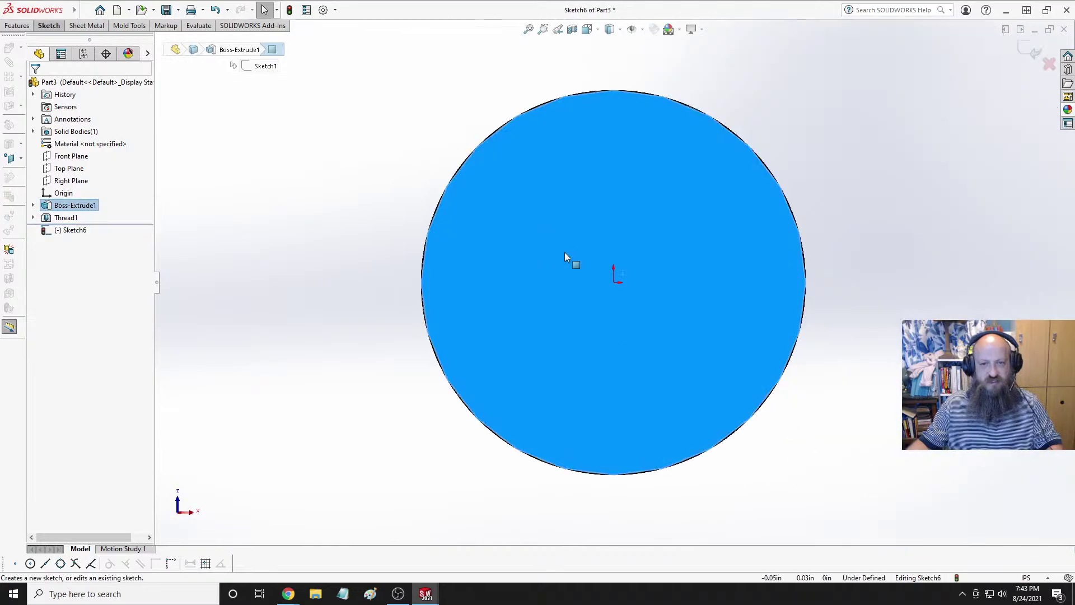
left_click(48, 25)
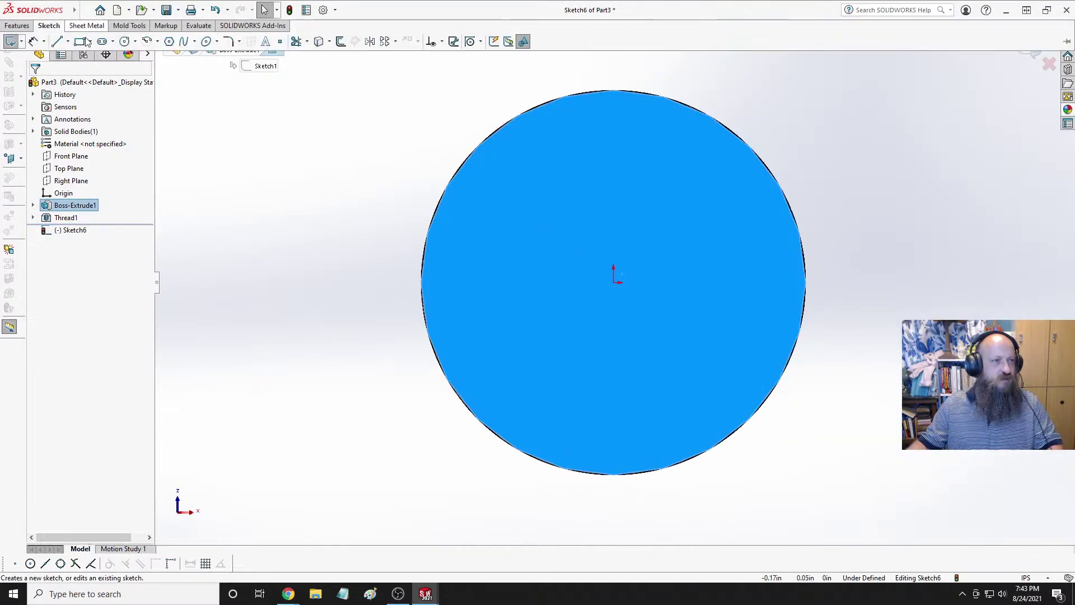
left_click(123, 42)
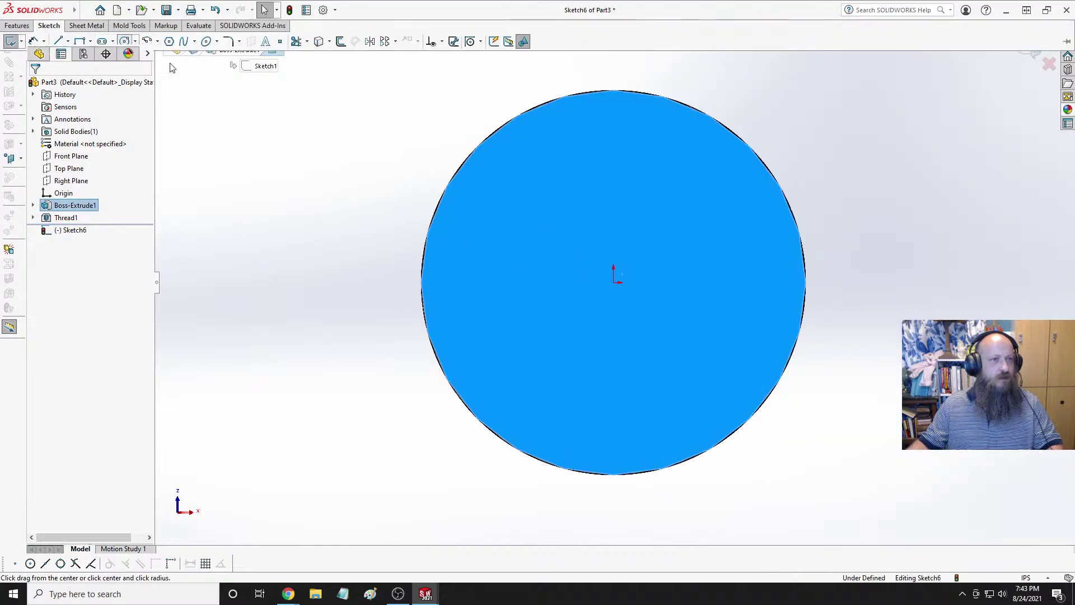
Sketch a circle centred on the origin on the rod's unthreaded end face and dimension its diameter as 9 mm.
left_click(614, 281)
left_click(746, 185)
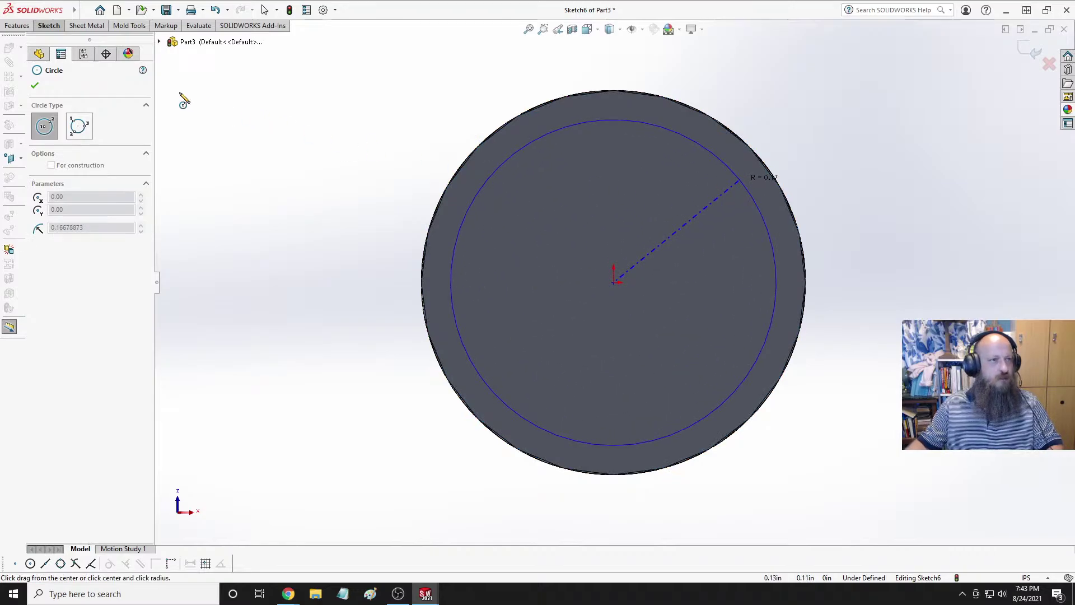
key("Escape")
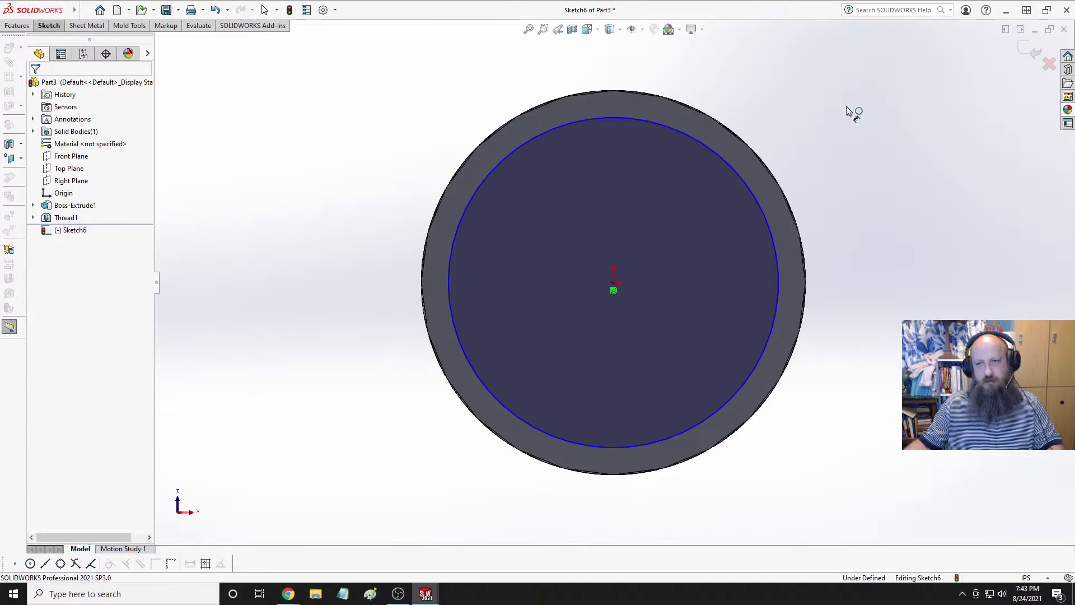
left_click(729, 154)
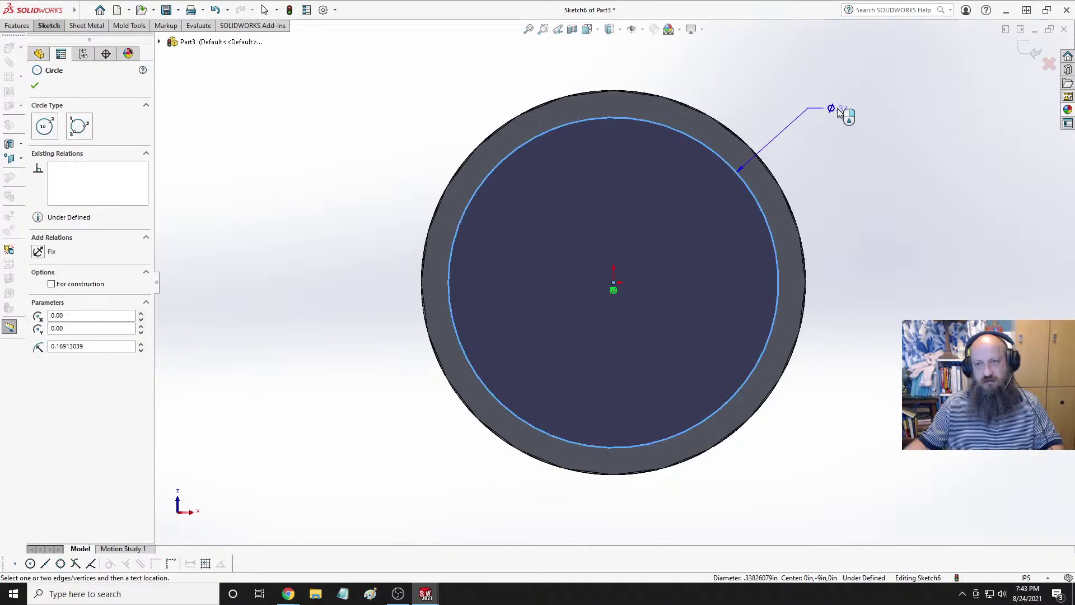
left_click(839, 112)
type("9mm")
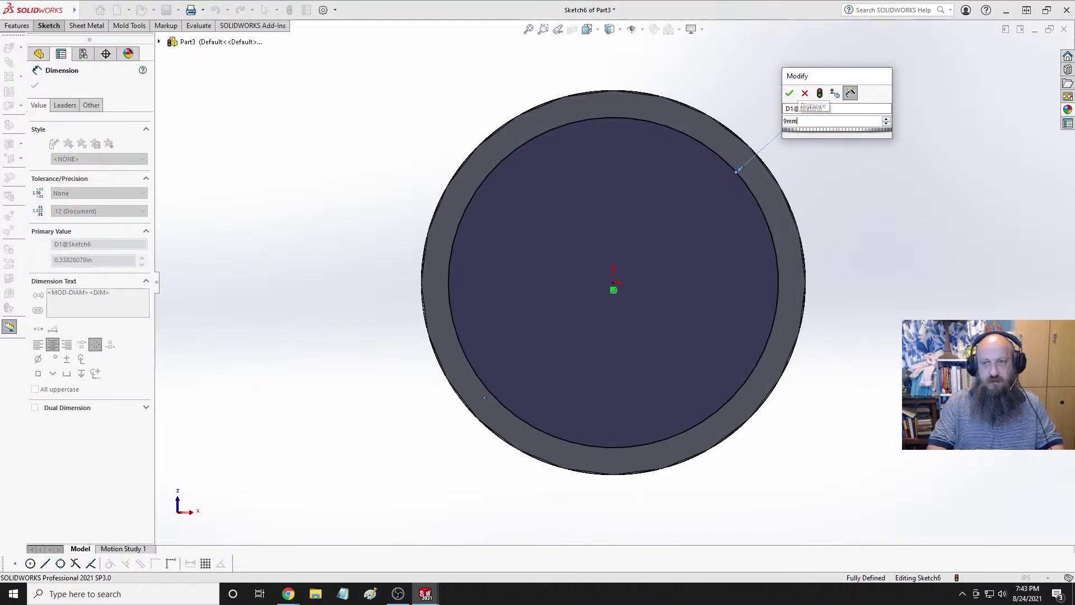
key("Return")
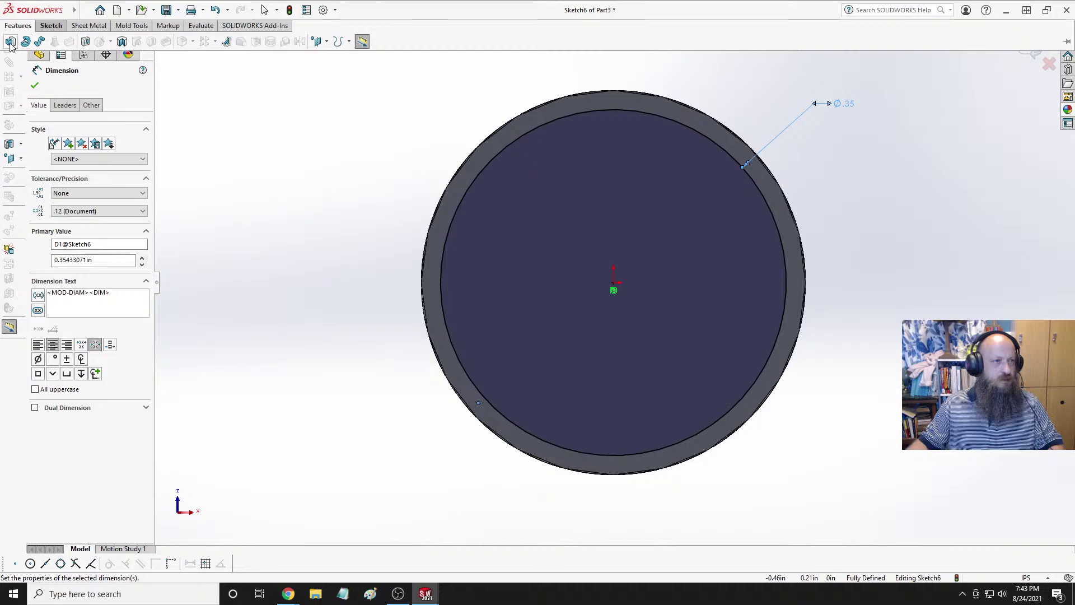
Extrude-cut the material outside the circle to a blind depth of 0.4875 in, forming a stepped rod end.
left_click(12, 42)
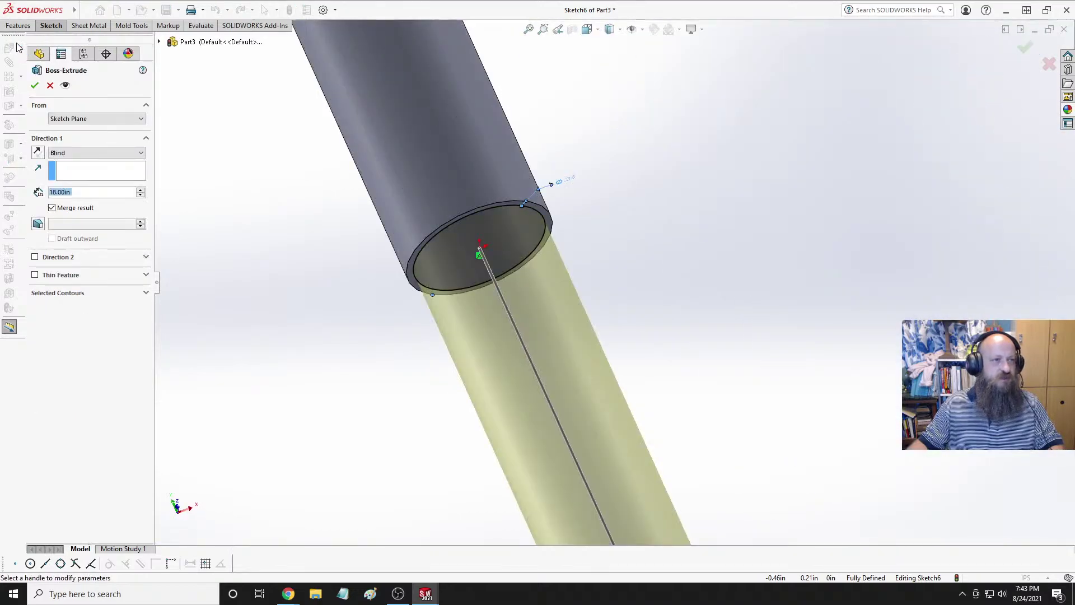
left_click(50, 85)
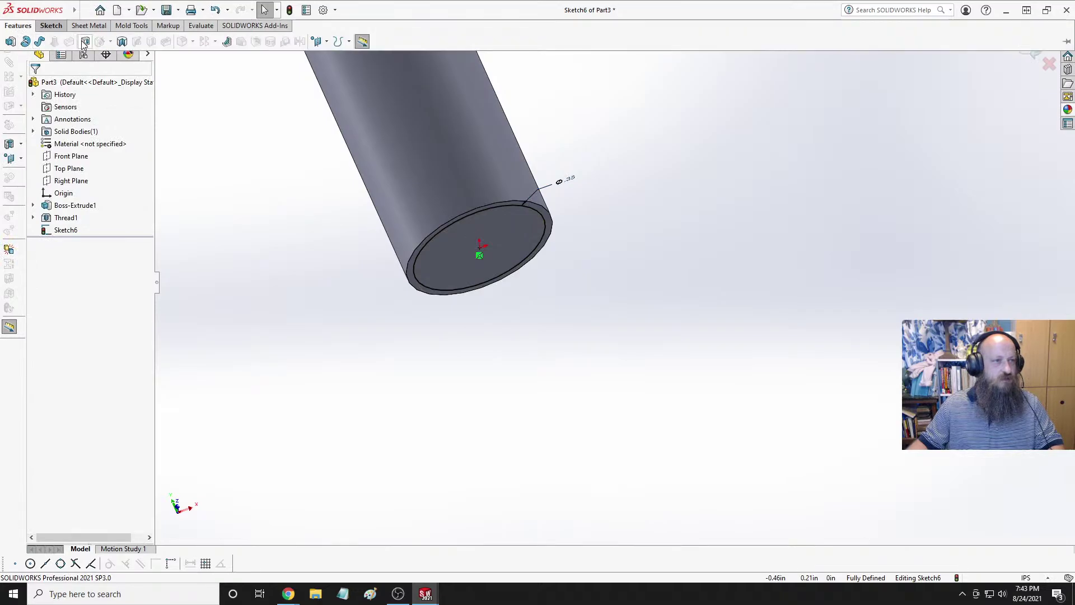
left_click(85, 42)
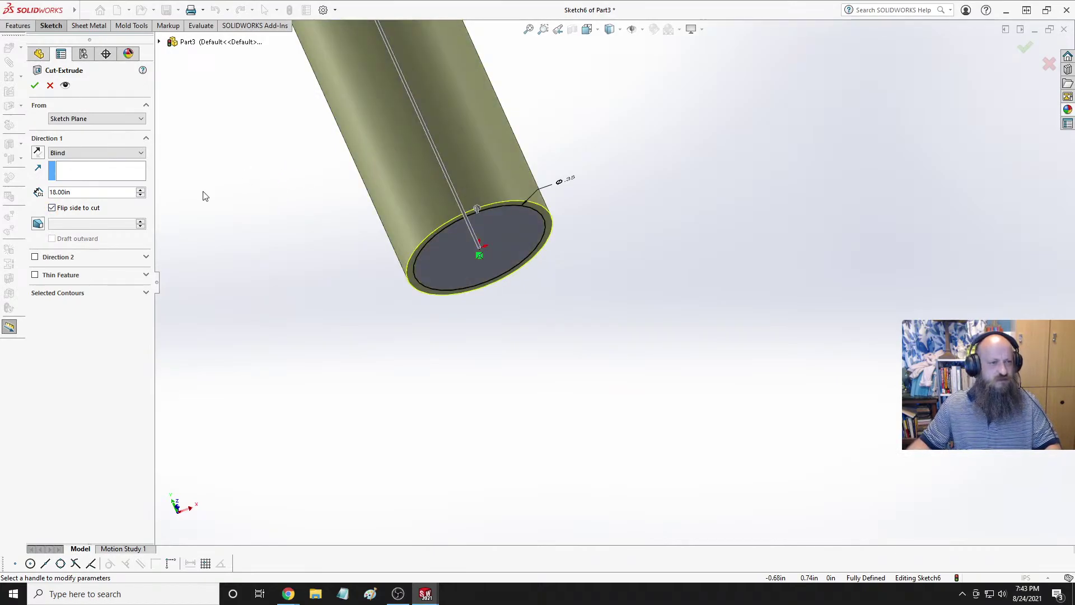
left_click(114, 191)
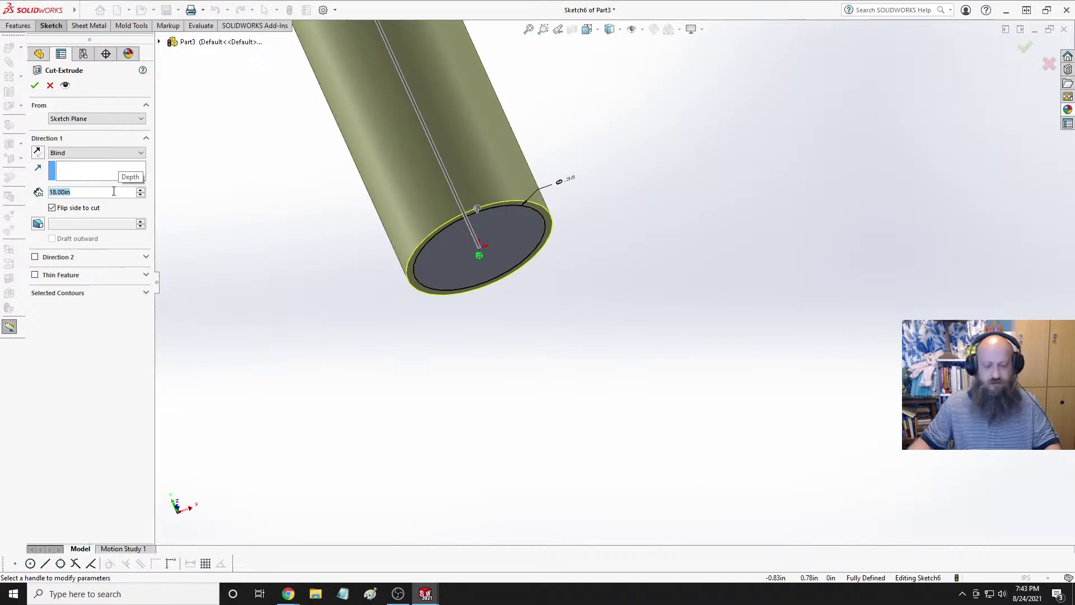
type(".4875")
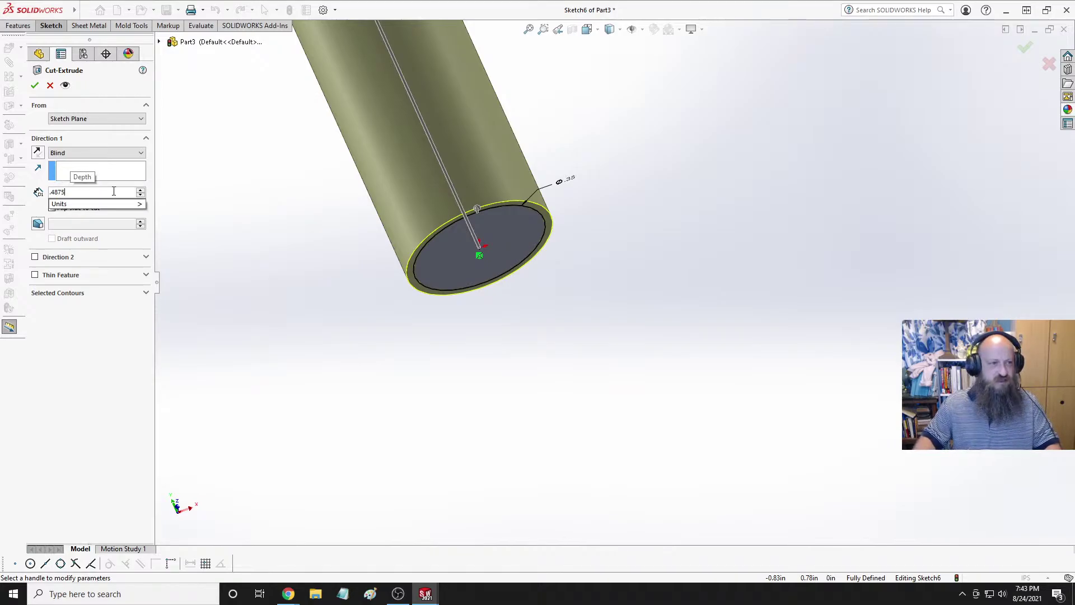
key("Return")
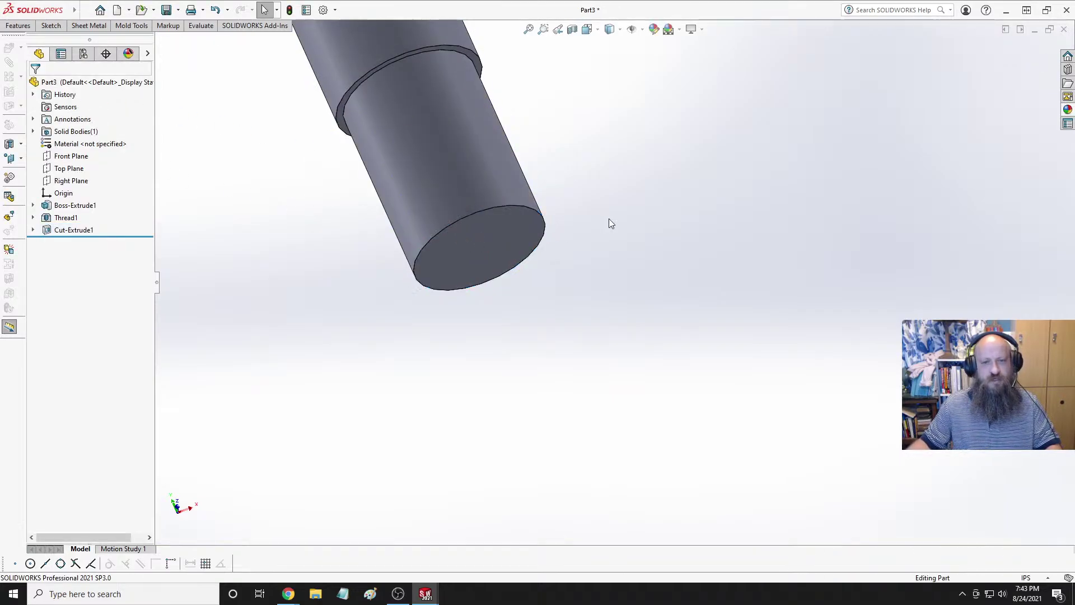
Chamfer the outer edge of the reduced rod end by 0.03937008 in at 45 degrees.
left_click(18, 26)
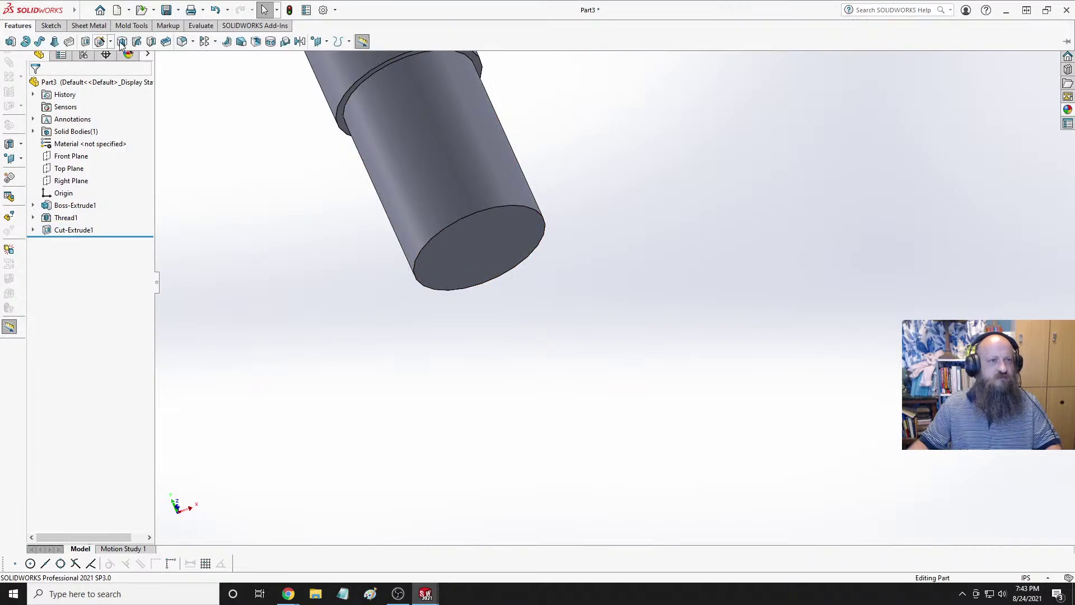
left_click(192, 41)
left_click(193, 69)
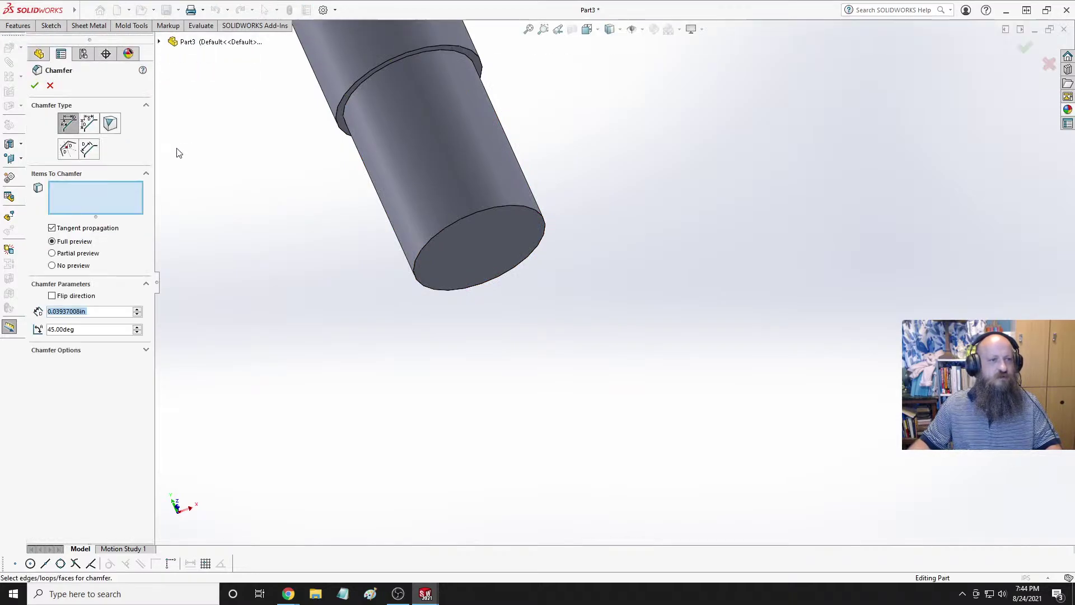
left_click(511, 203)
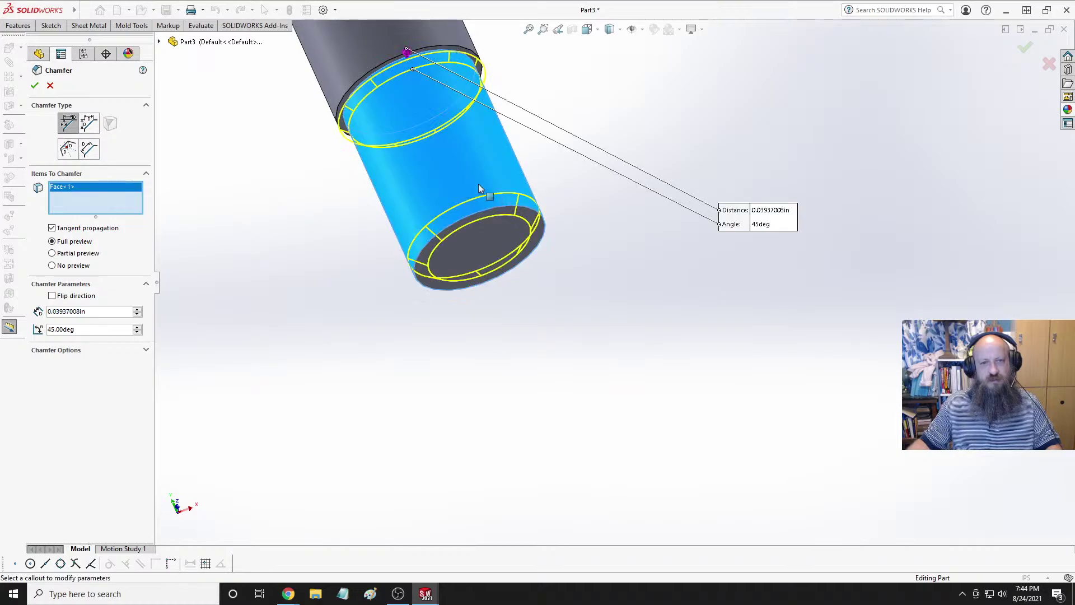
left_click(516, 186)
left_click(519, 207)
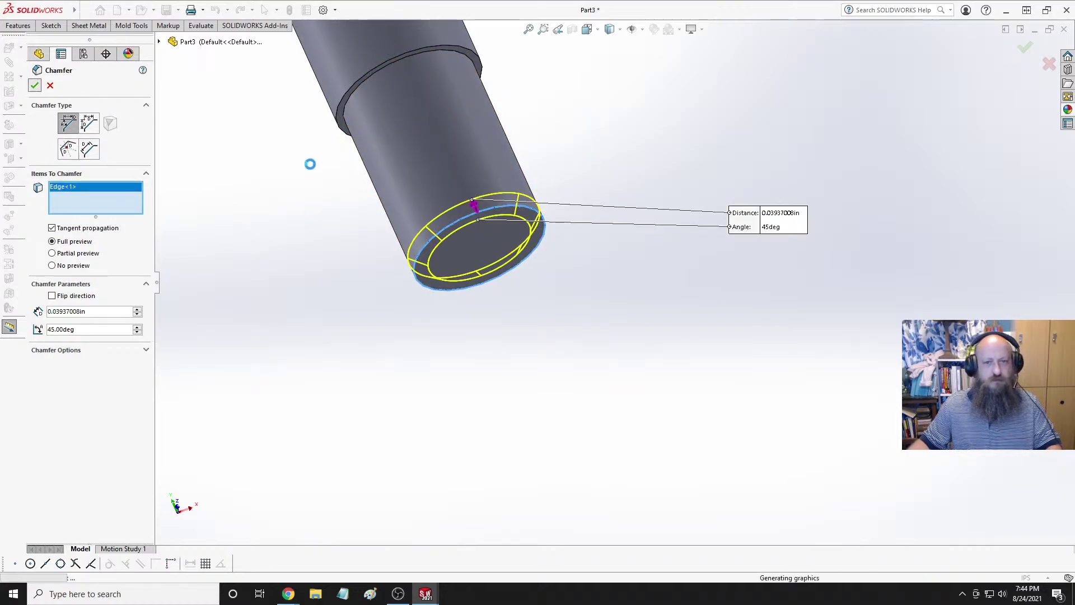
key("Return")
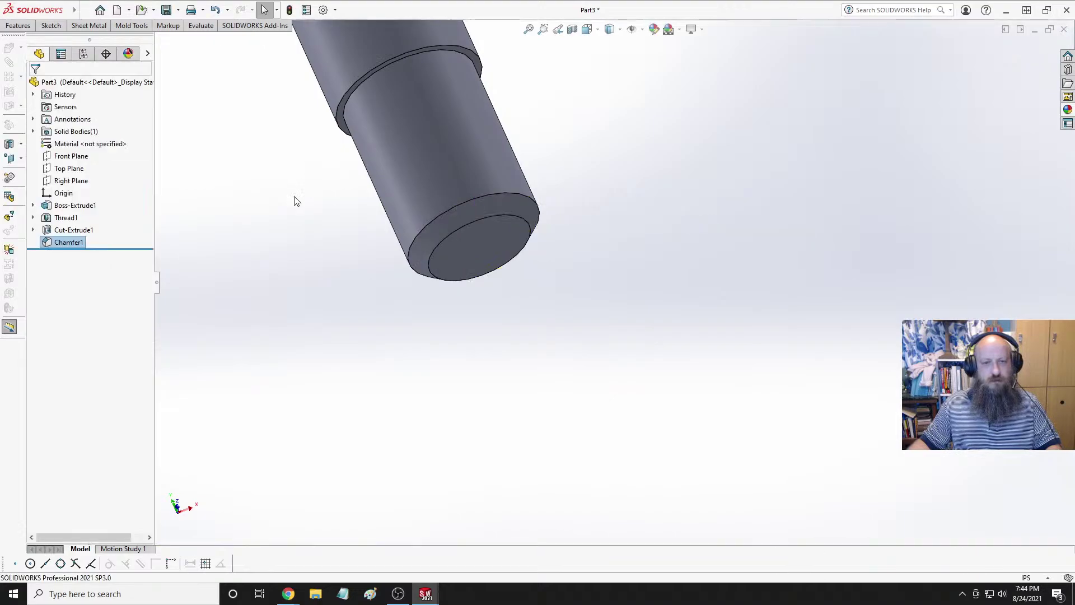
Measure the mounting bracket's thickness between its two opposite flat faces in the 6GPUSlideRodFrameAssy assembly.
scroll(298, 196, "up", 5)
middle_click_drag(300, 192, 431, 156)
key("space")
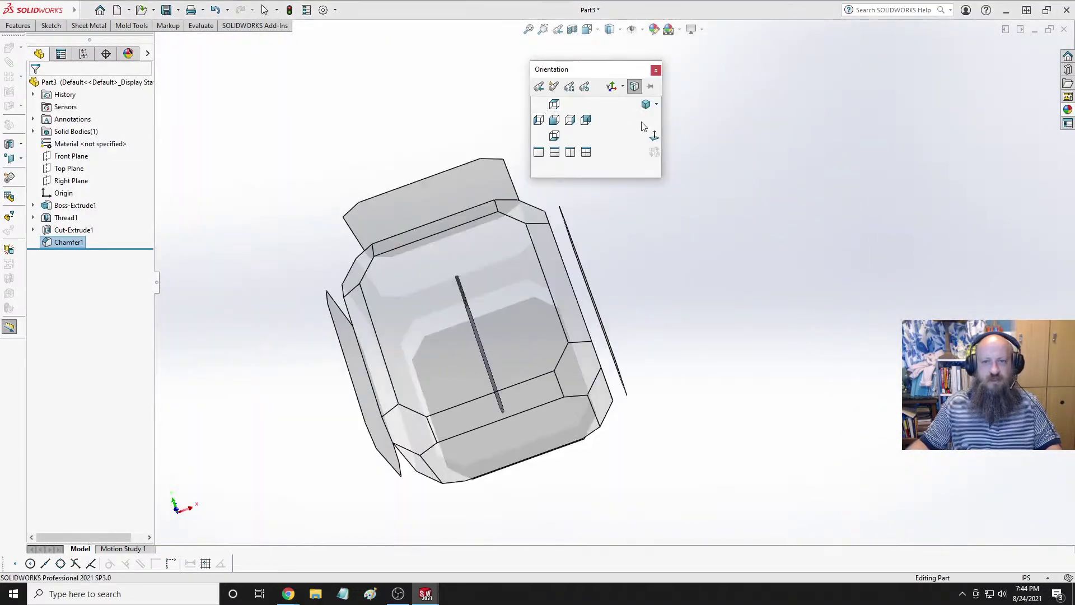
left_click(642, 125)
left_click(486, 187)
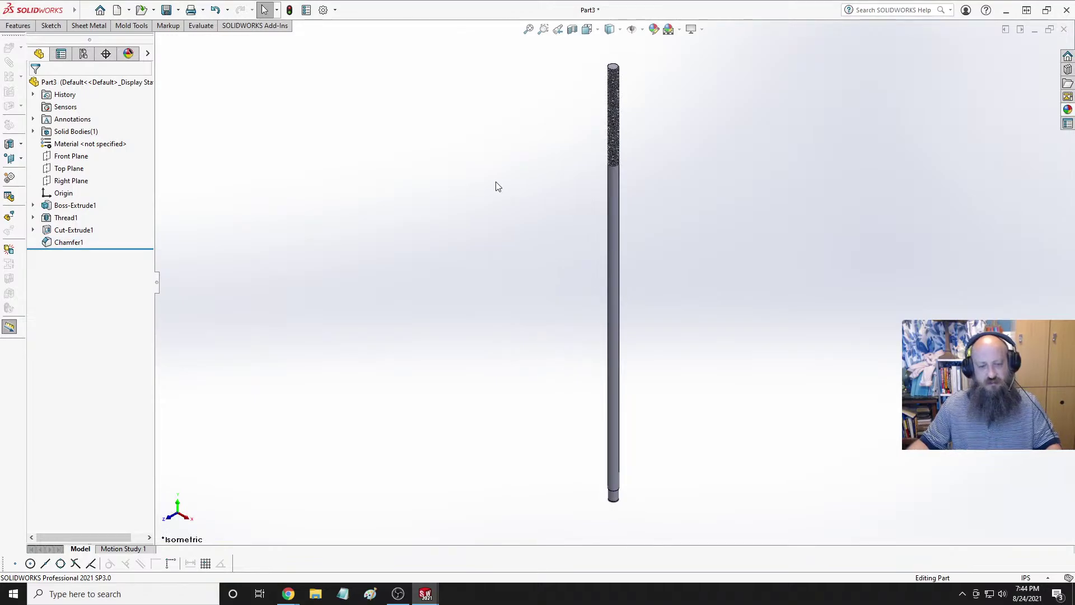
key("ctrl+Tab")
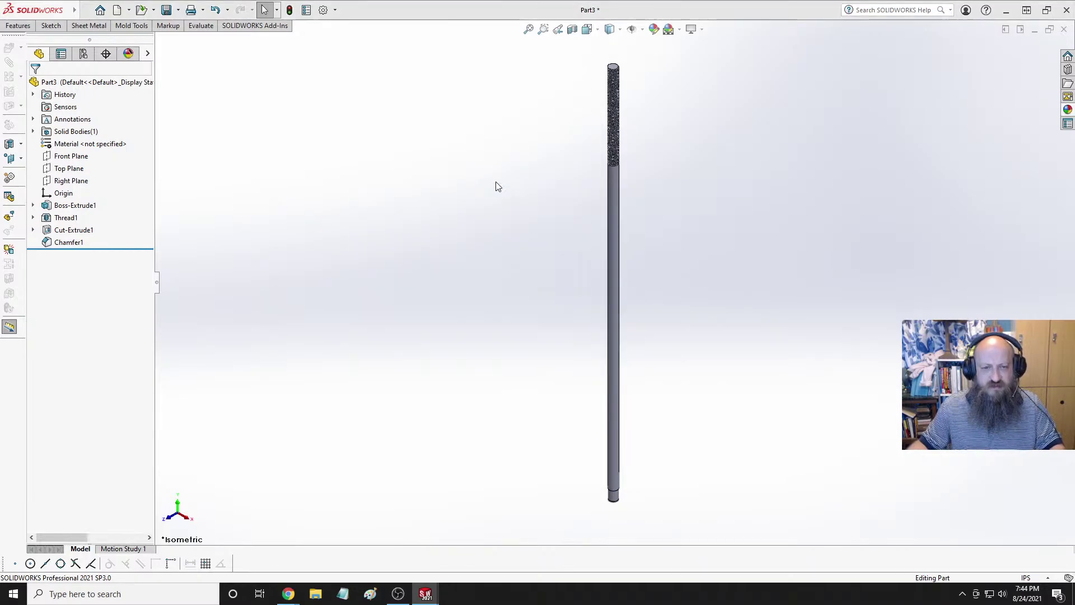
left_click(540, 296)
middle_click_drag(487, 292, 446, 158)
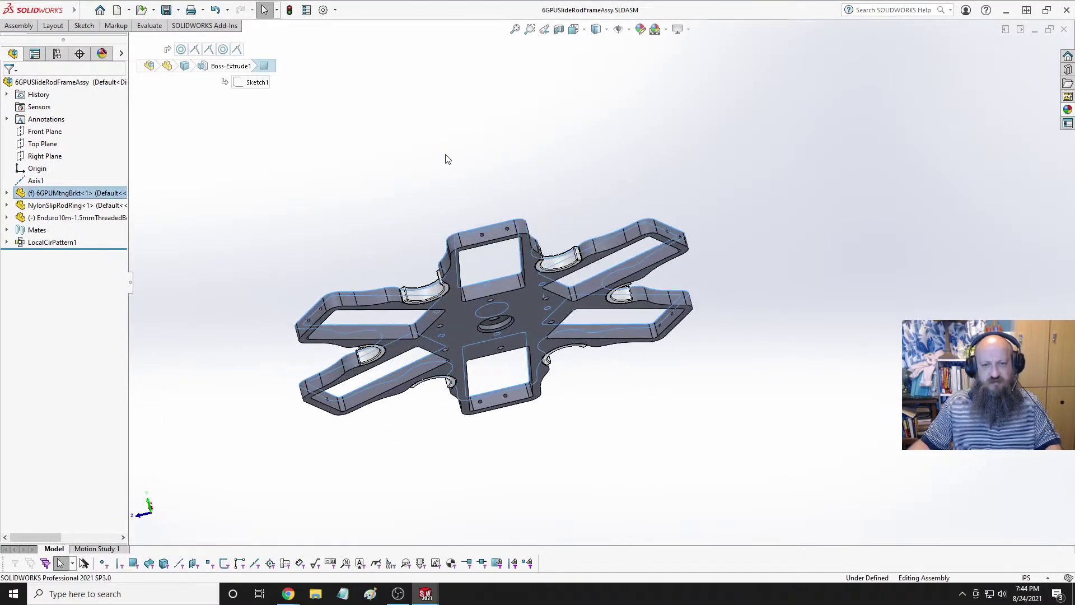
left_click(535, 311, "ctrl")
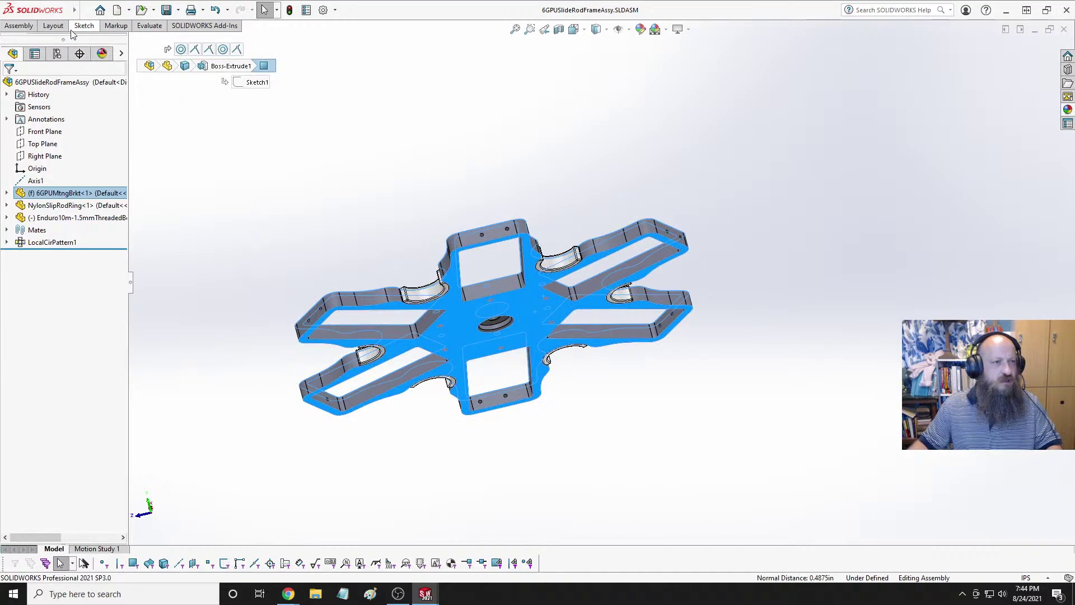
left_click(149, 25)
left_click(78, 42)
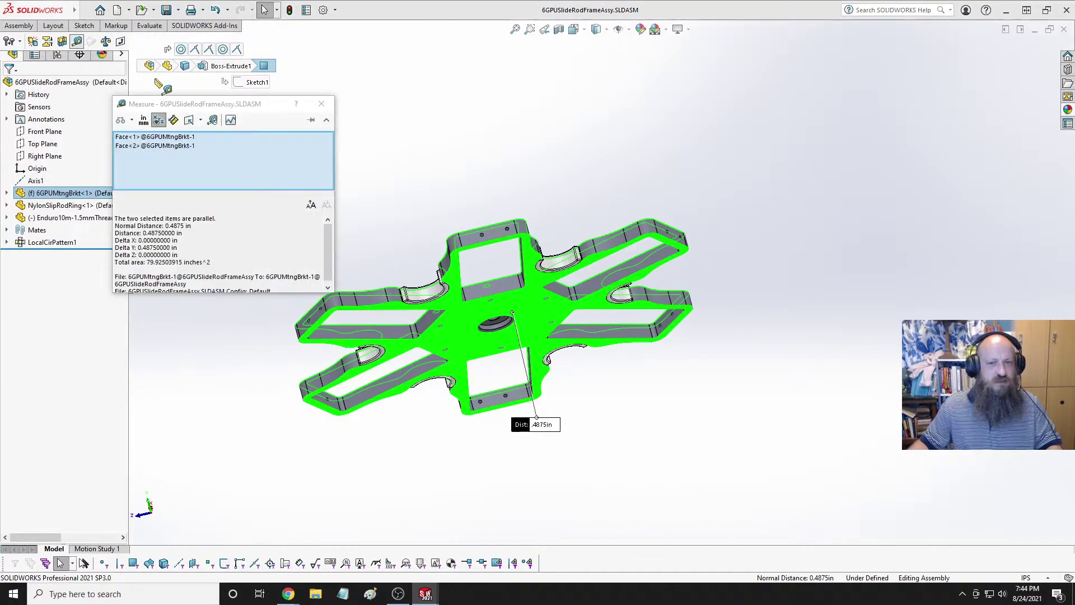
key("Escape")
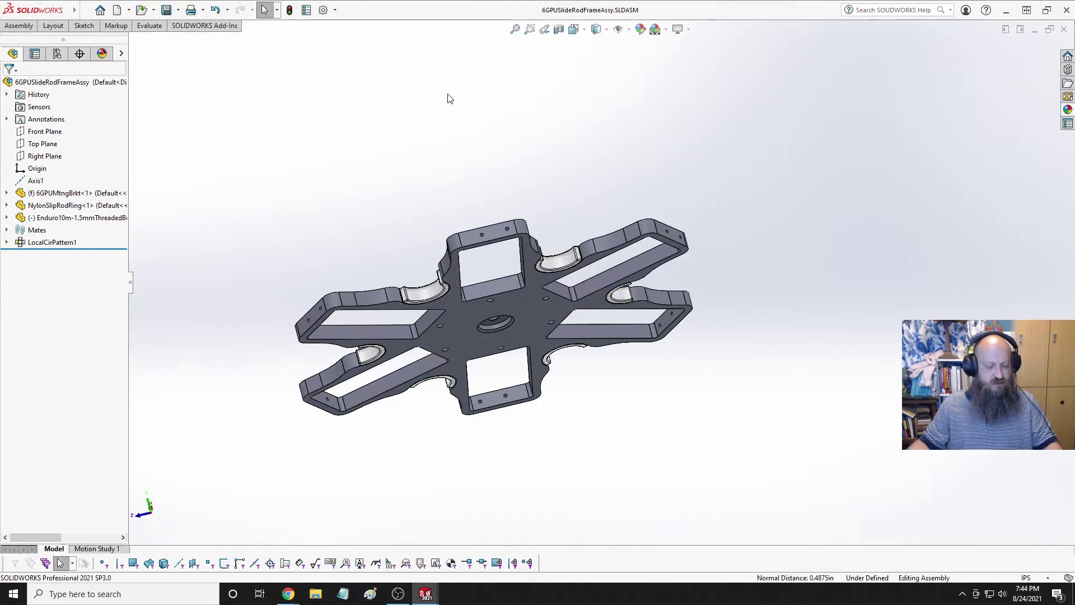
Return to the Part3 rod and examine the reduced end and where the thread begins at the opposite end.
key("ctrl+Tab")
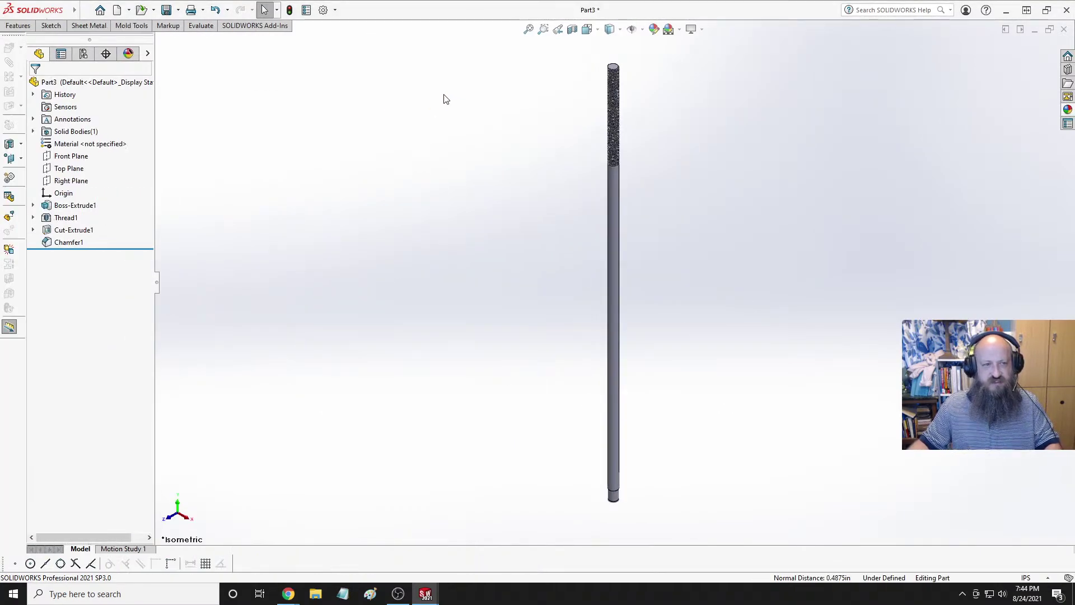
left_click(83, 244)
left_click(73, 230)
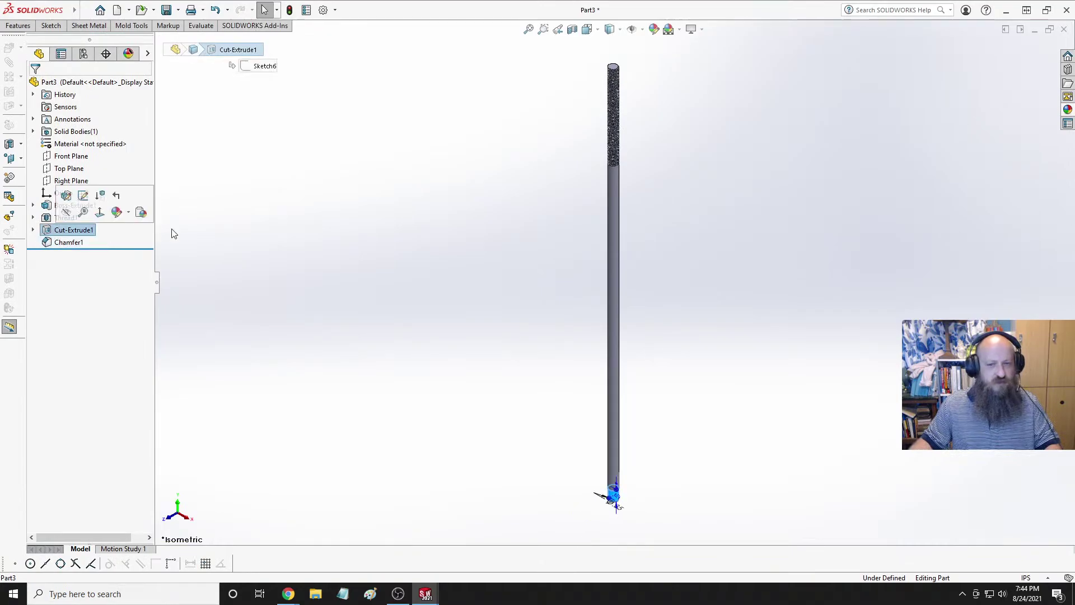
scroll(622, 481, "down", 5)
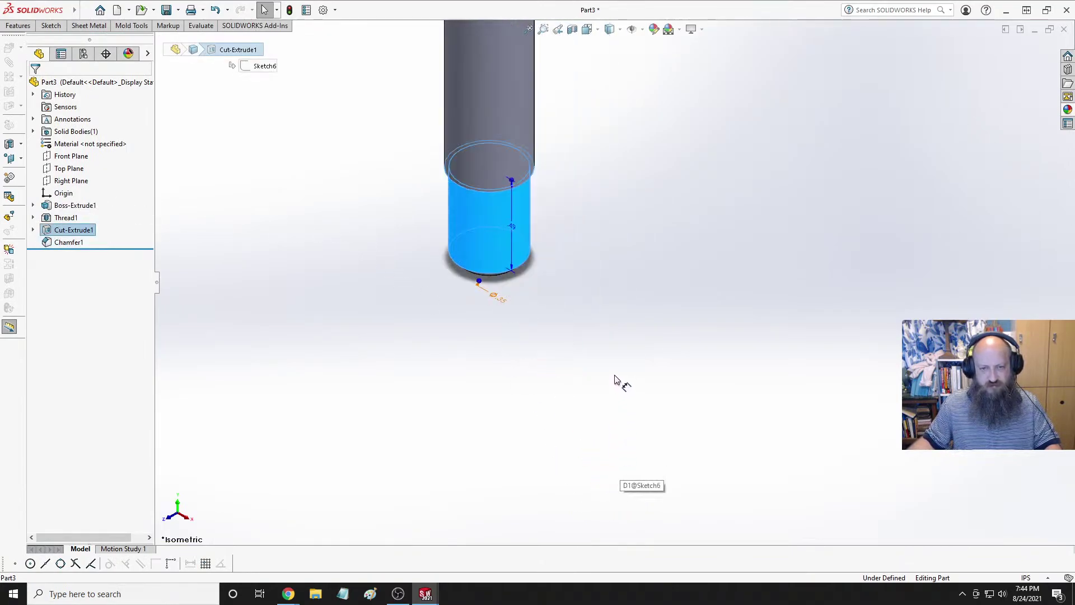
left_click(557, 324)
scroll(493, 315, "up", 6)
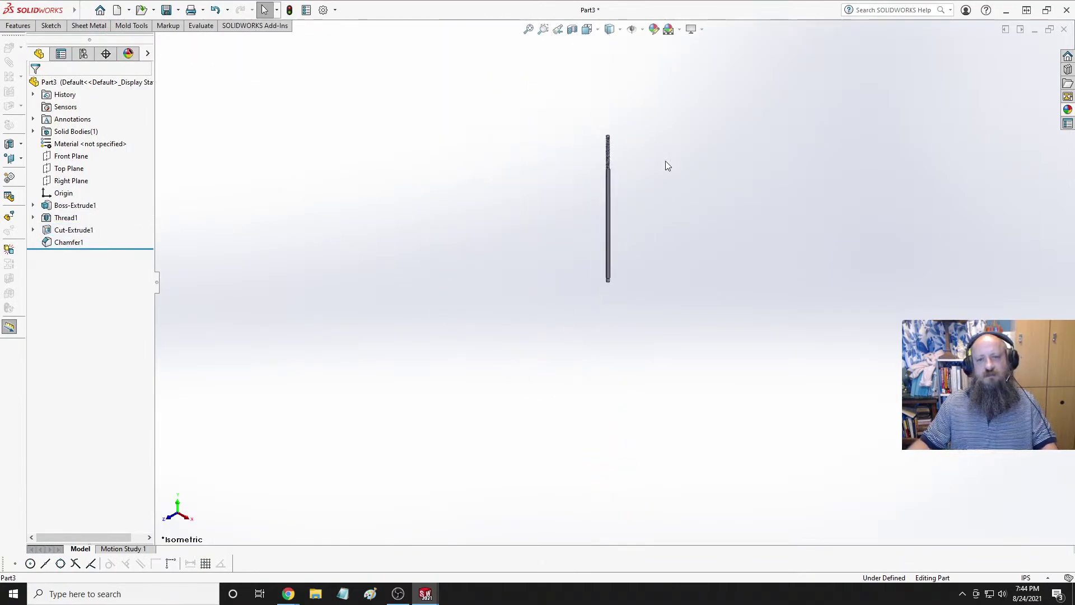
scroll(643, 190, "down", 3)
scroll(529, 129, "down", 8)
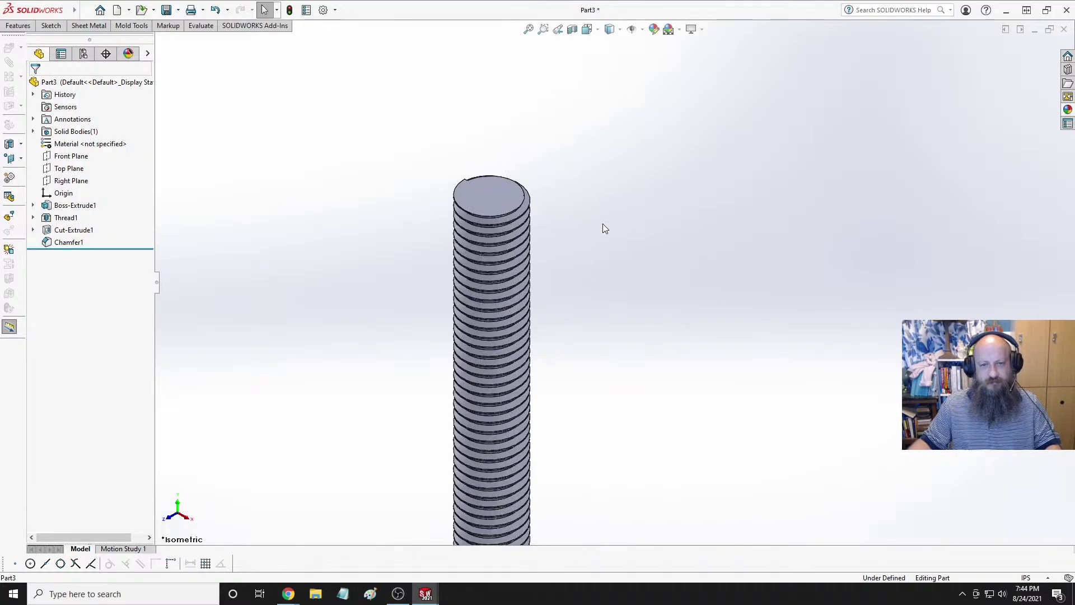
middle_click_drag(490, 176, 560, 280)
scroll(476, 198, "down", 4)
mouse_move(476, 198)
middle_mouse_down()
mouse_move(439, 180)
mouse_move(438, 113)
mouse_move(511, 107)
mouse_move(482, 129)
middle_mouse_up()
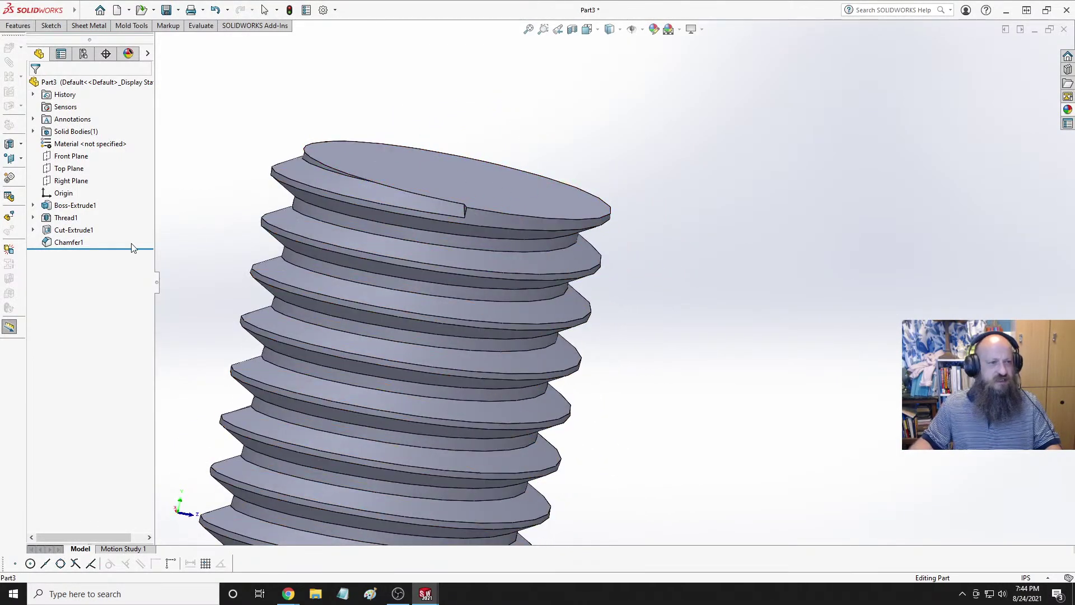
Edit the rod's M10x1.5 thread so that its start offset from the end edge is 1.5 mm.
left_click(66, 218)
left_click(83, 184)
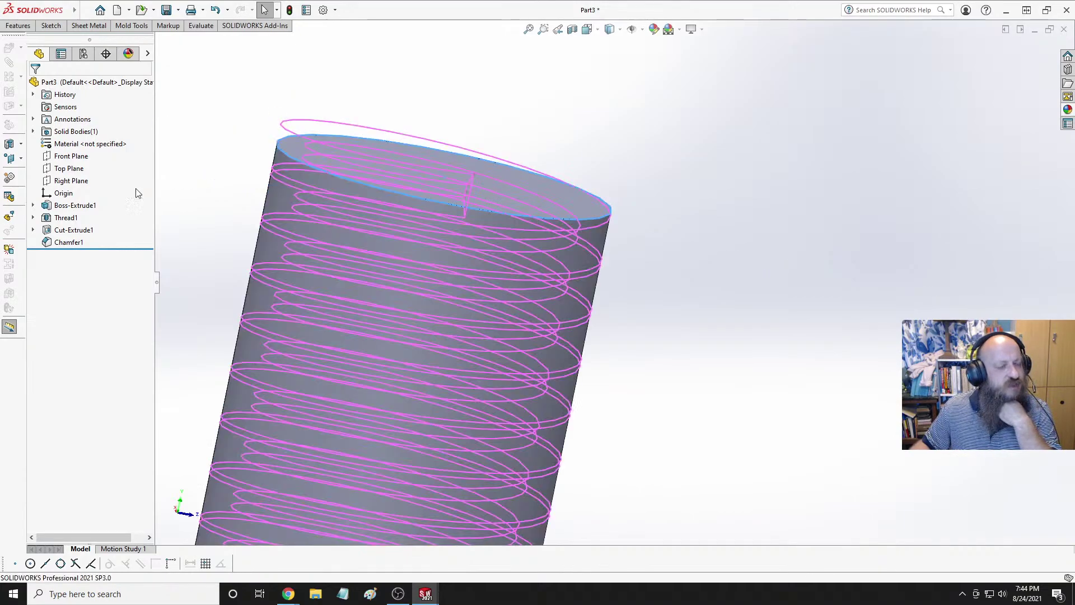
middle_click_drag(312, 226, 448, 182)
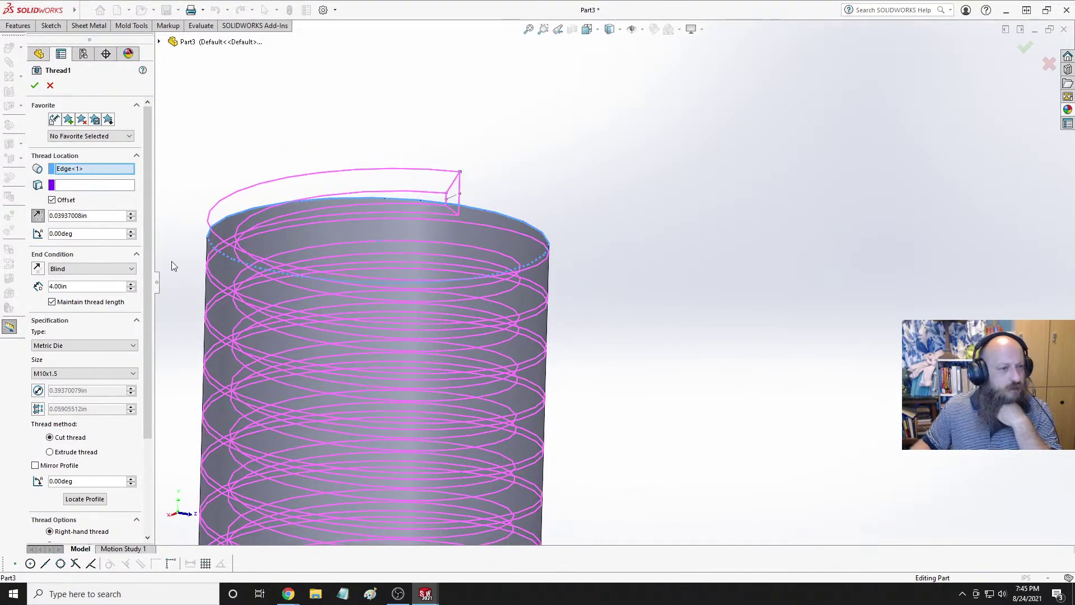
double_click(117, 217)
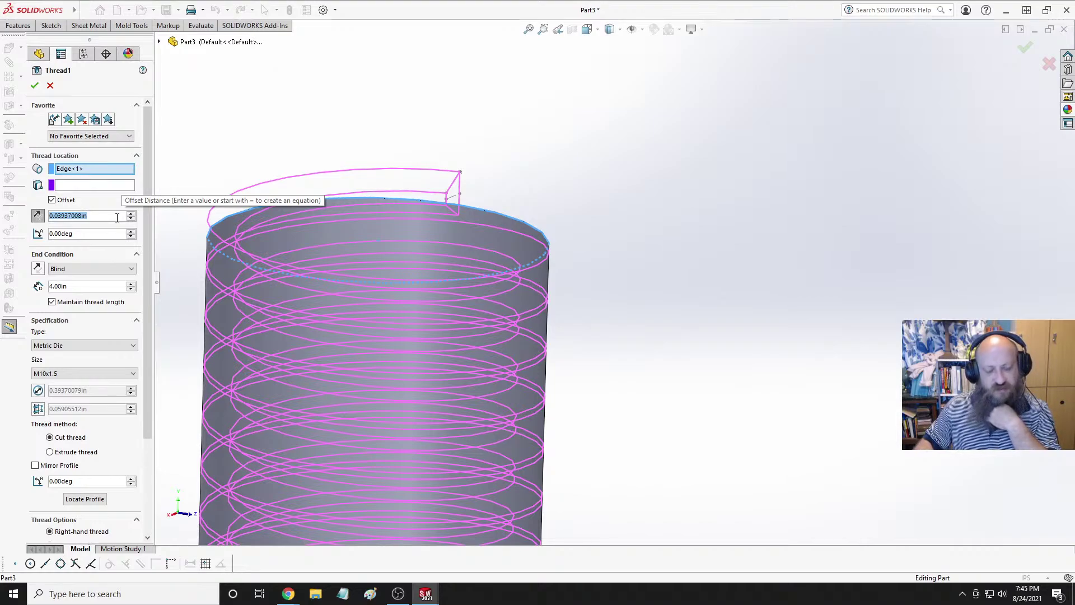
type("1.5mm")
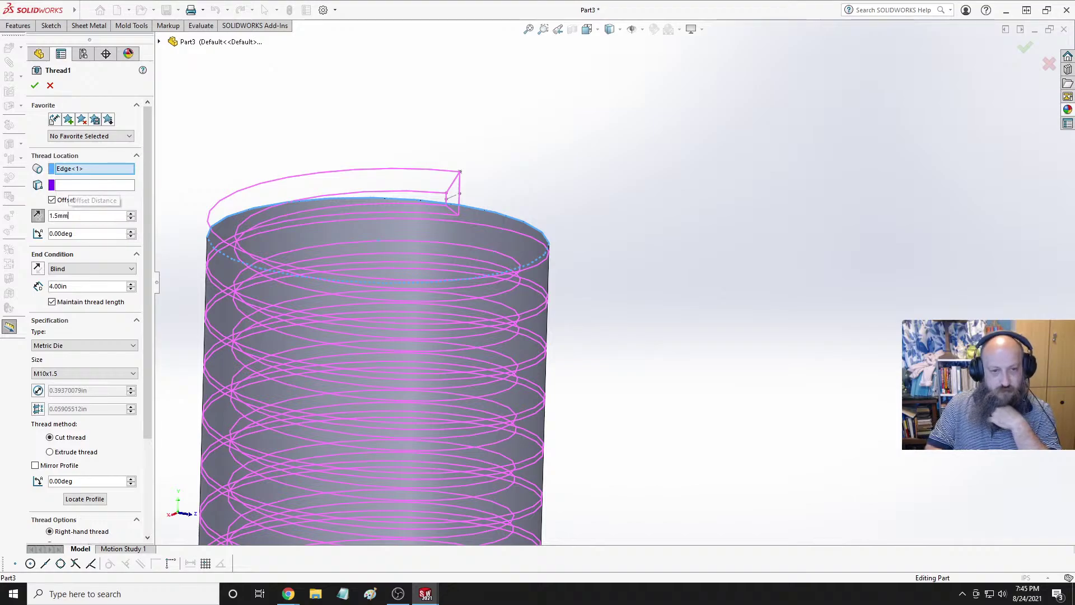
key("Return")
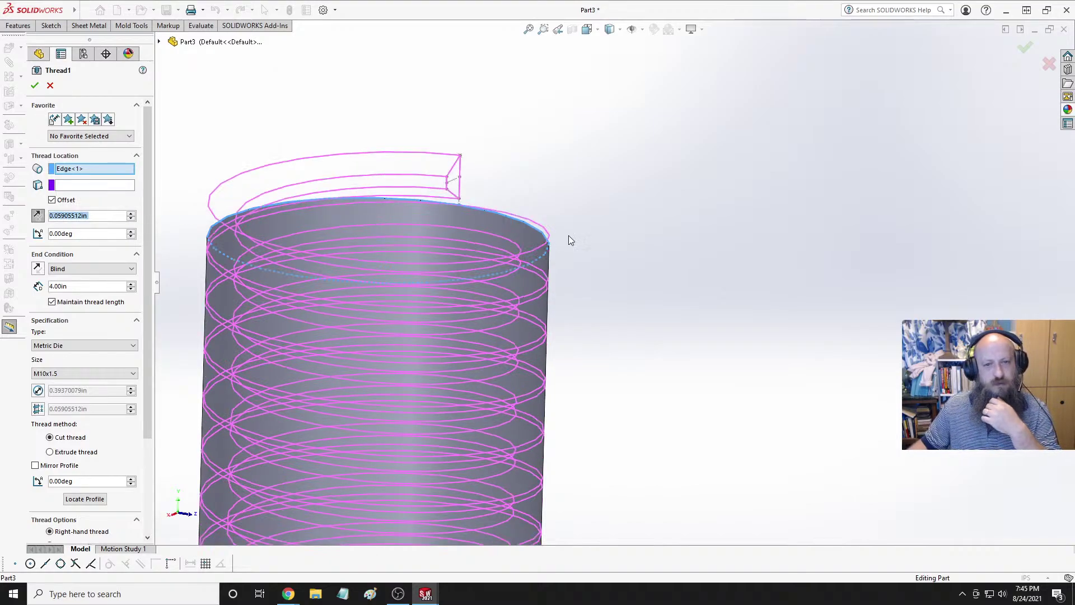
middle_click_drag(547, 267, 252, 325)
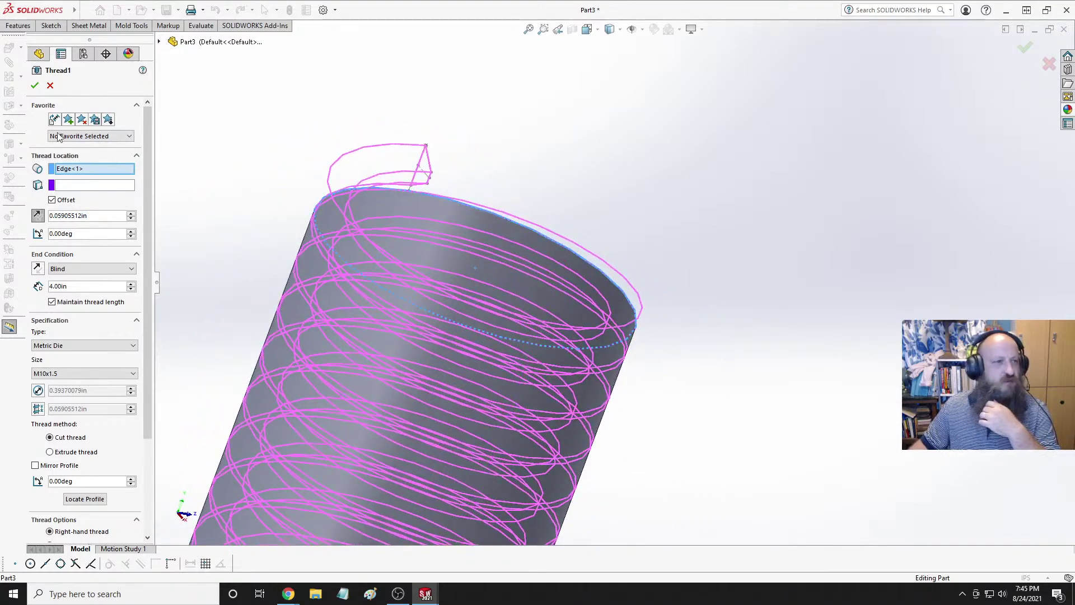
left_click(35, 85)
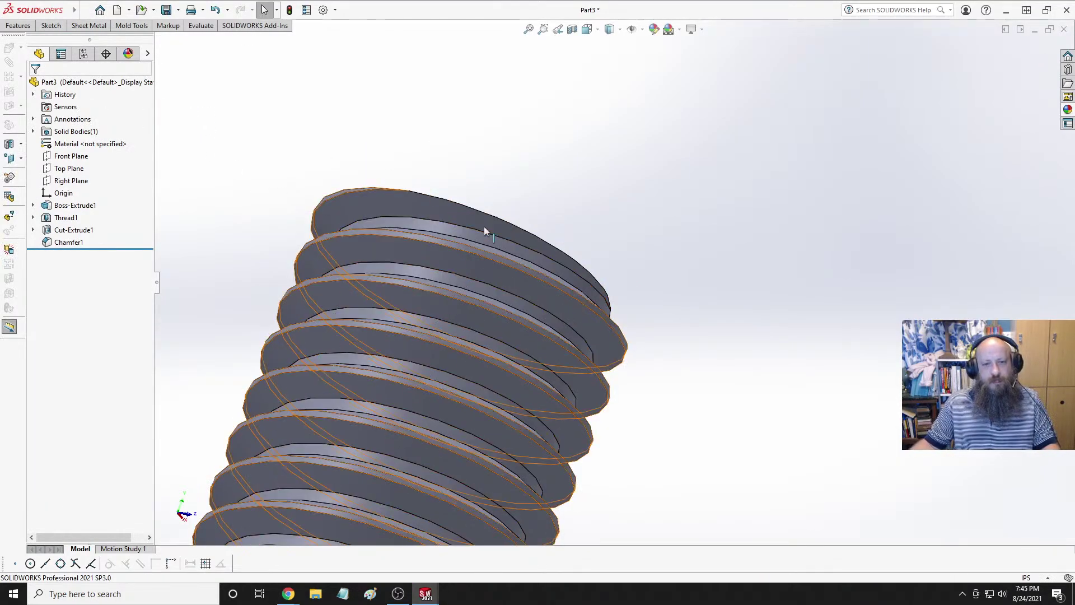
Examine the thread start and the rod's stepped opposite end, and show the whole rod in isometric view.
middle_click_drag(485, 228, 442, 273)
scroll(600, 226, "down", 2)
mouse_move(600, 226)
middle_mouse_down()
mouse_move(532, 166)
mouse_move(494, 158)
mouse_move(495, 134)
mouse_move(422, 192)
mouse_move(506, 153)
mouse_move(572, 165)
middle_mouse_up()
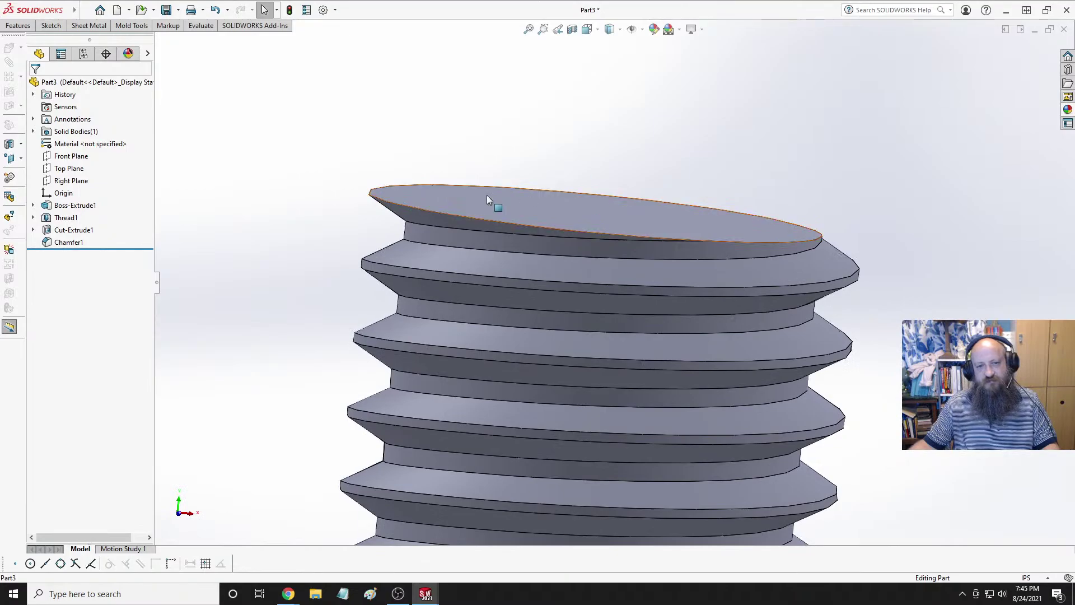
scroll(365, 208, "up", 10)
scroll(648, 442, "down", 4)
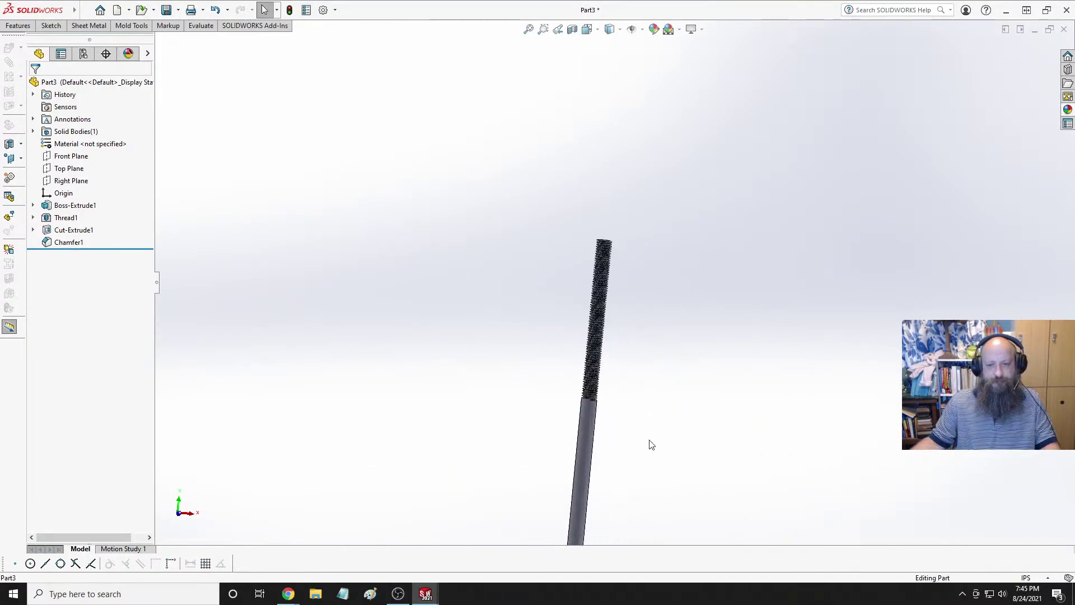
scroll(591, 438, "up", 4)
scroll(580, 380, "down", 3)
scroll(593, 261, "down", 3)
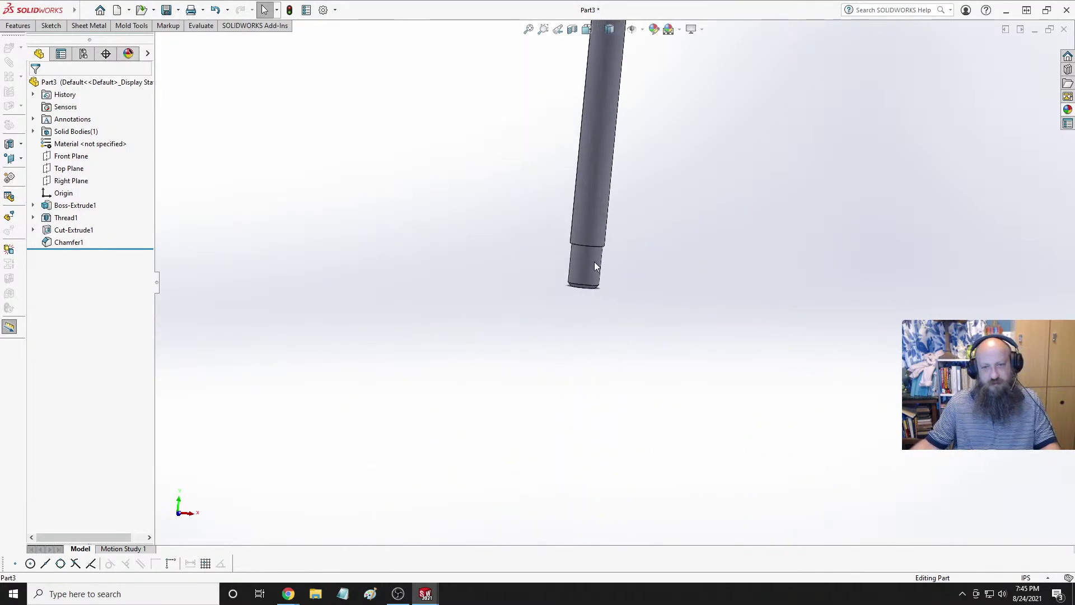
key("space")
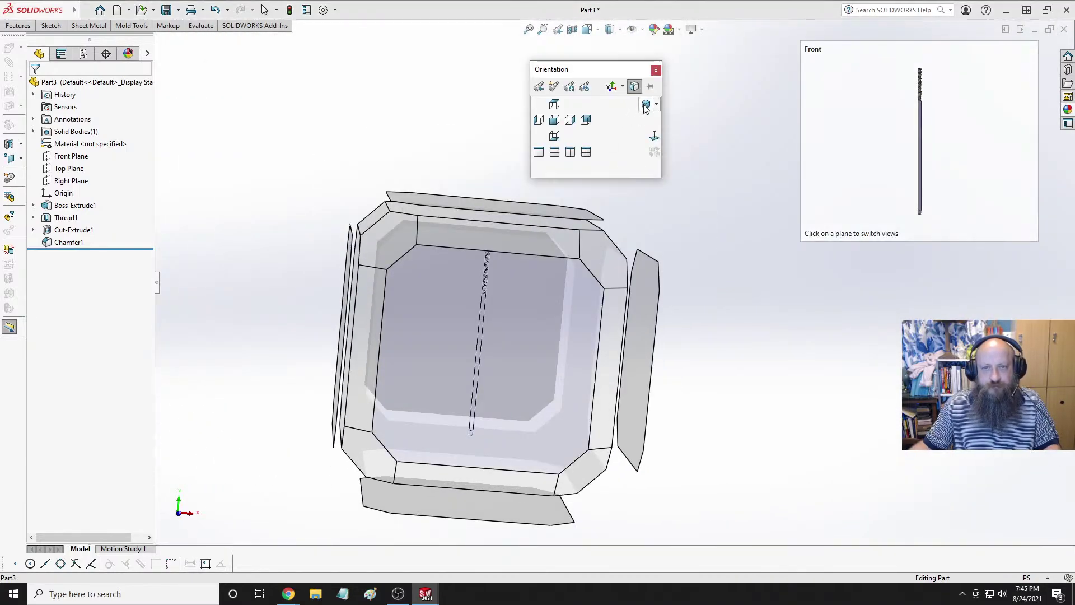
left_click(646, 104)
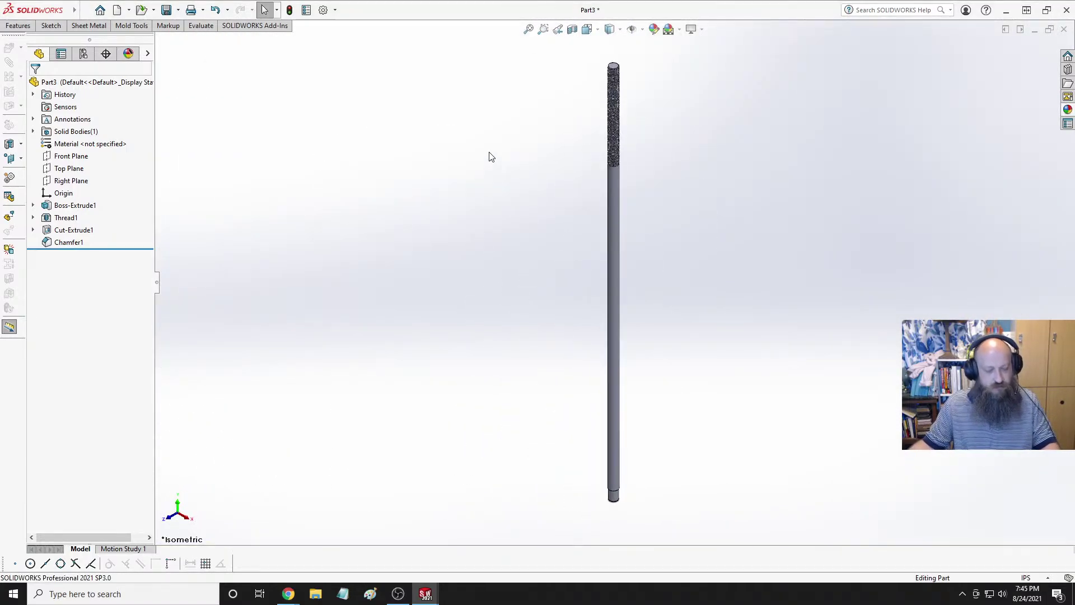
Save the part as CenterThreadRod in the Fantasy Rig folder.
key("ctrl+s")
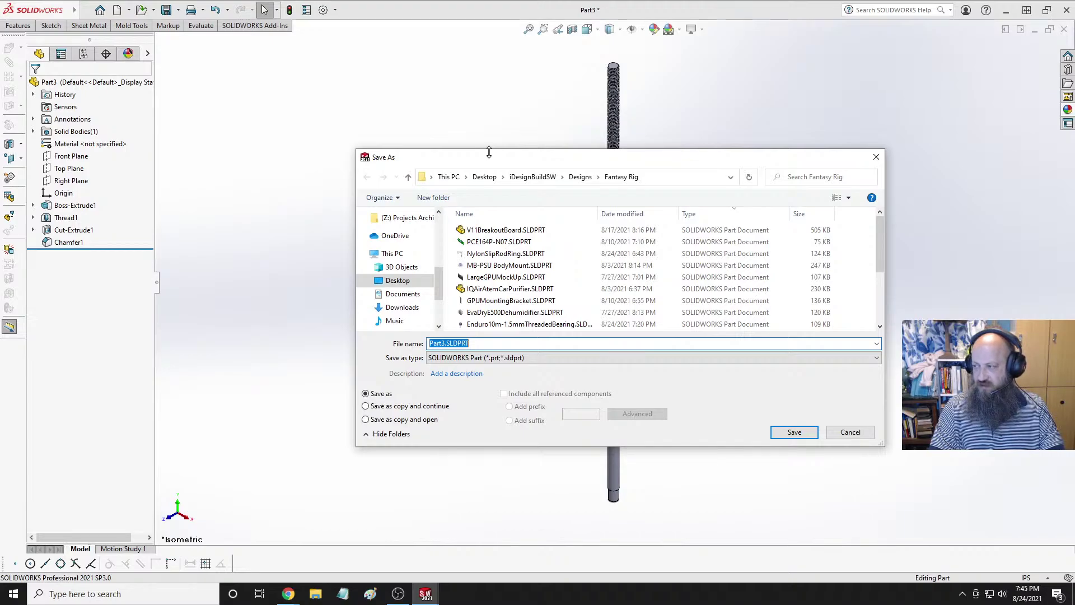
type("CenterThreadRod")
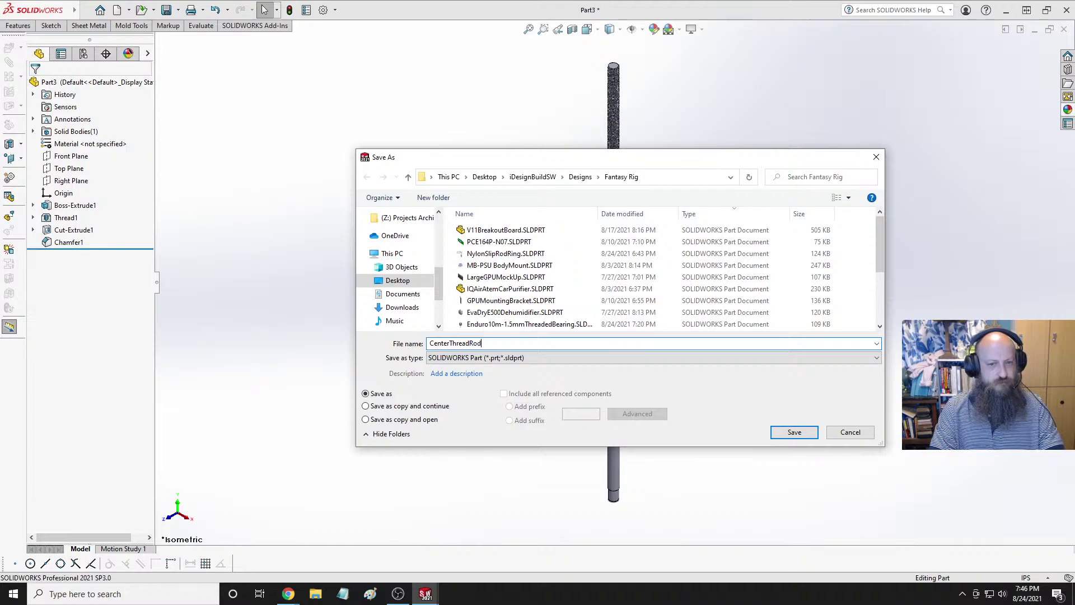
key("Return")
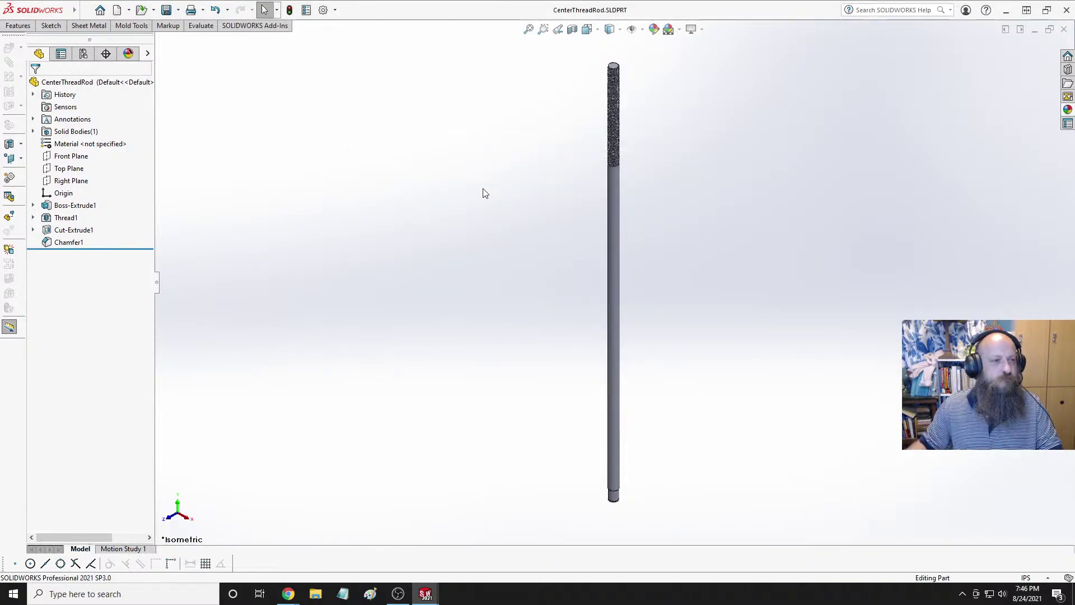
Assign the Stainless Steel (ferritic) material to the rod and save the part.
left_click(89, 145)
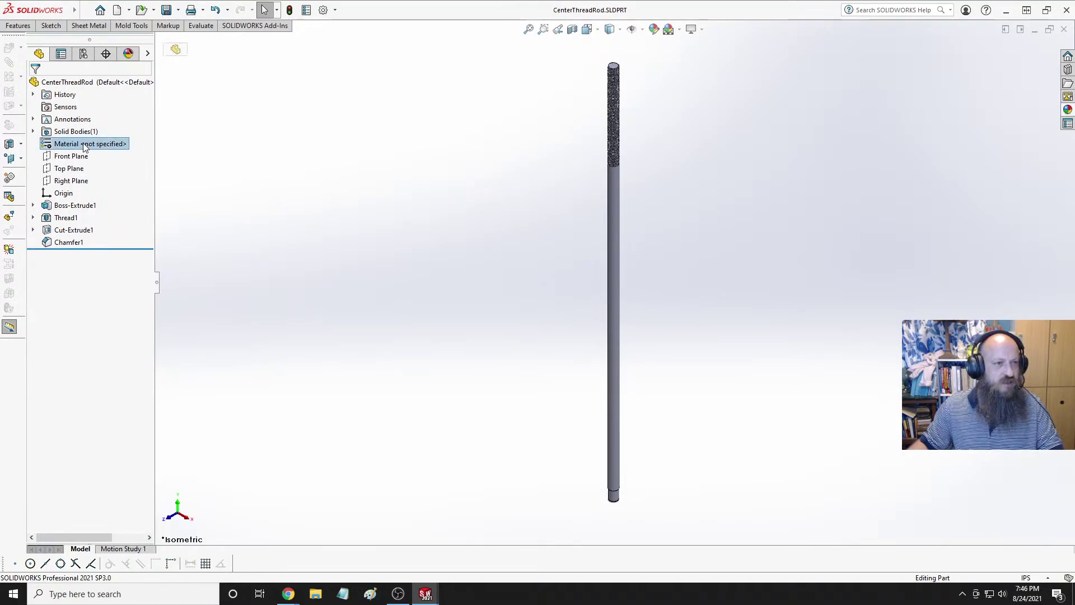
right_click(89, 145)
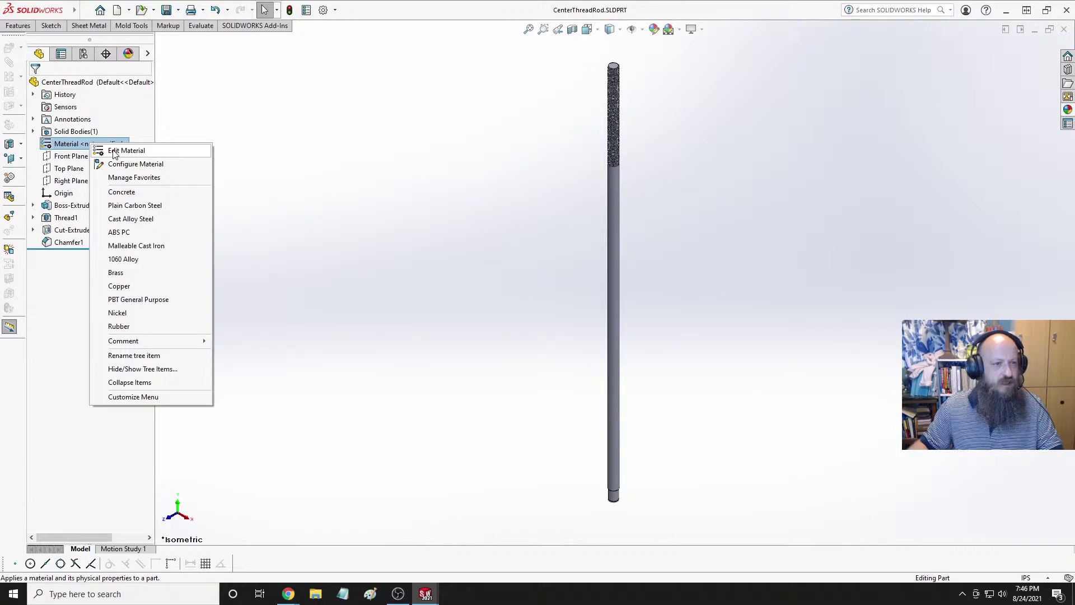
left_click(113, 151)
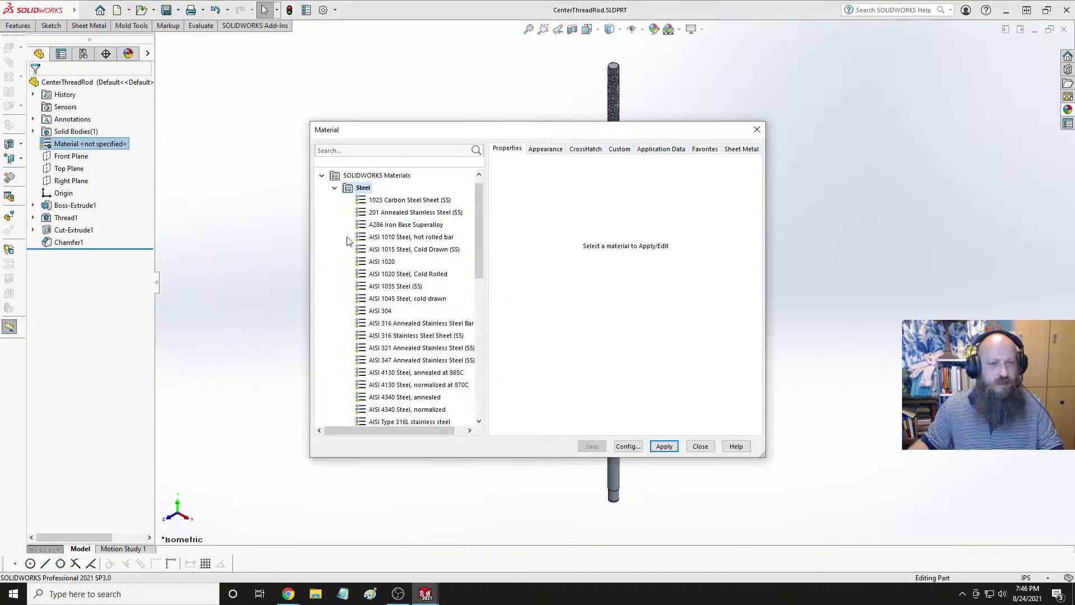
scroll(434, 311, "down", 5)
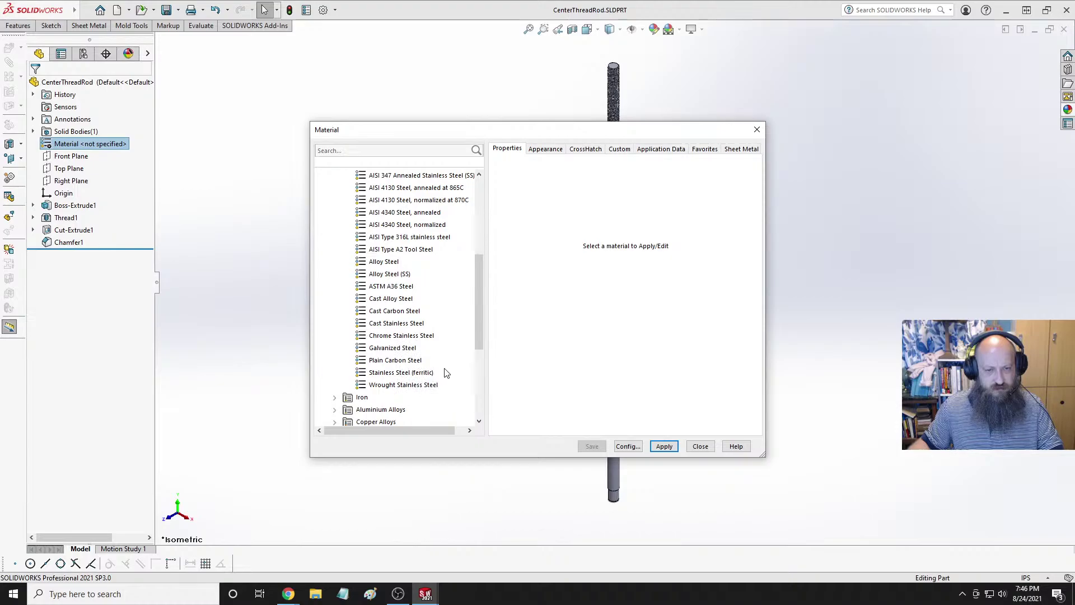
left_click(403, 373)
left_click(664, 449)
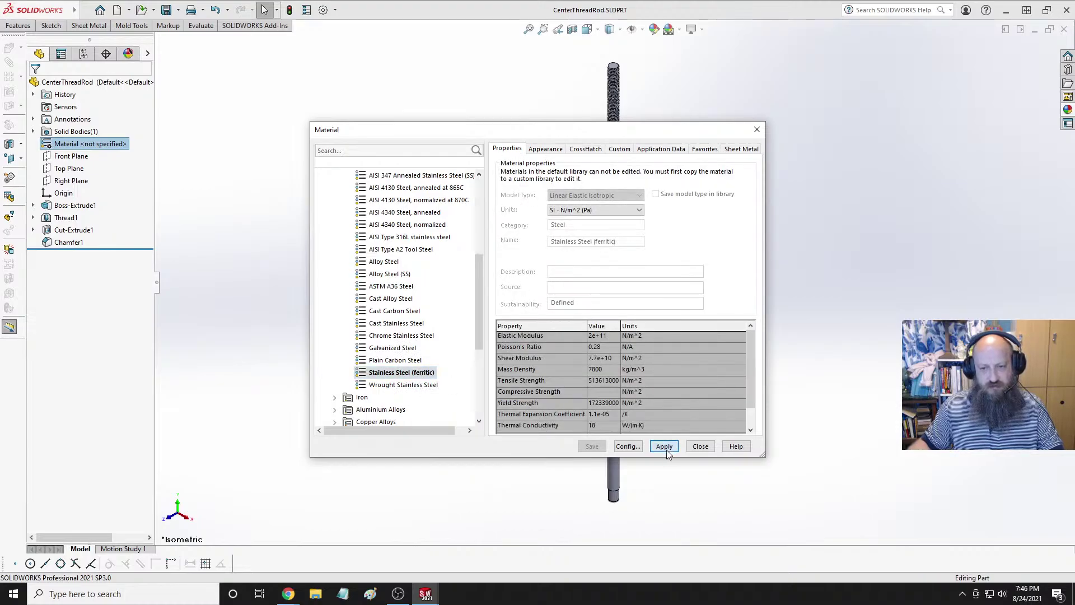
left_click(700, 446)
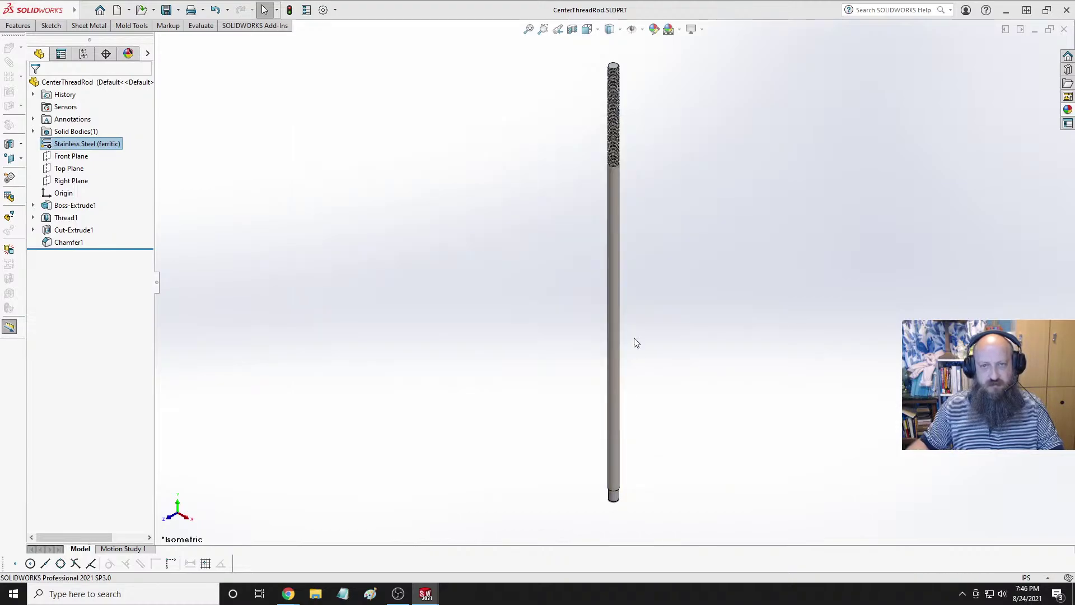
key("ctrl+s")
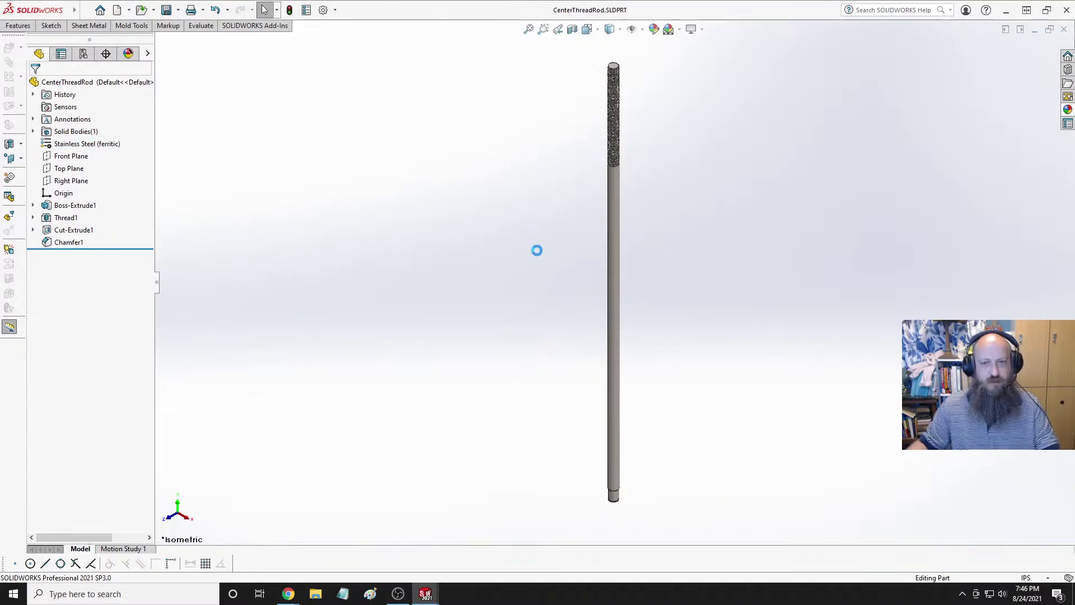
Switch to the 6GPUSlideRodFrameAssy assembly and insert the CenterThreadRod part beside the mounting bracket's centre.
key("ctrl+Tab")
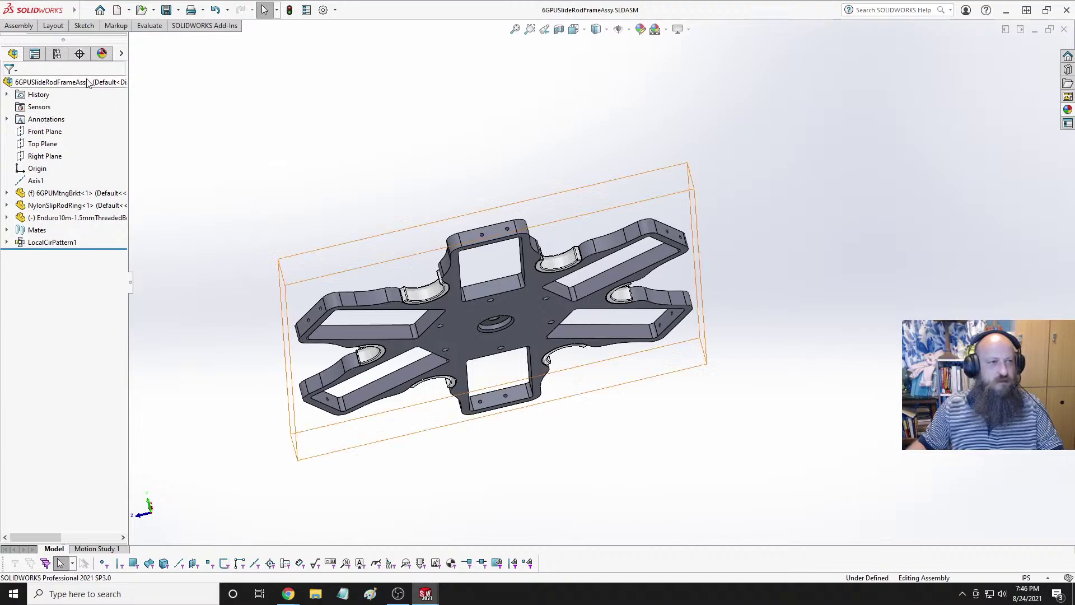
left_click(26, 29)
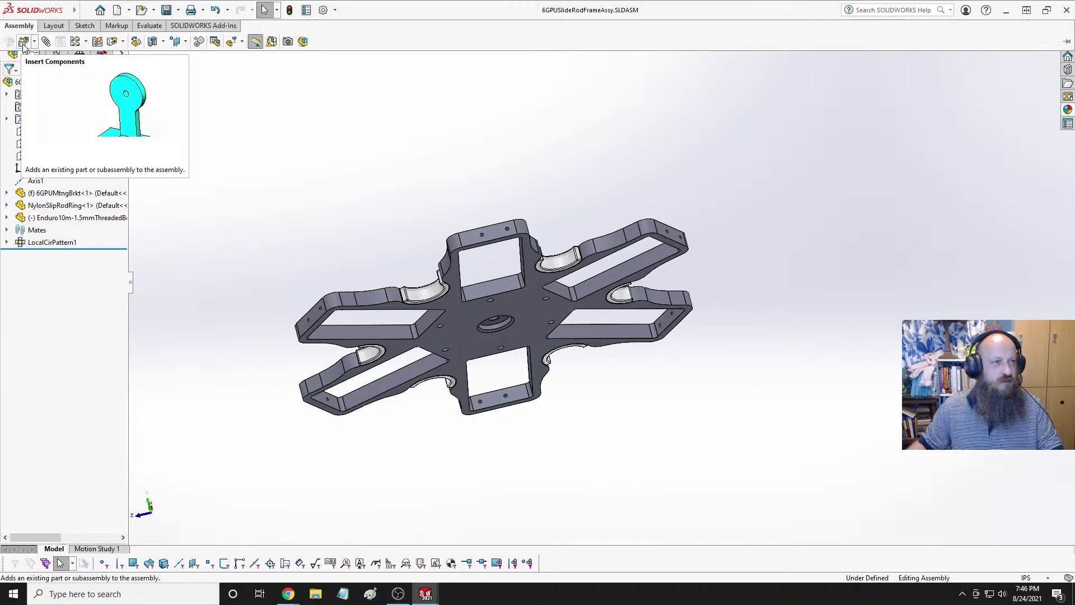
left_click(12, 40)
scroll(47, 223, "down", 1)
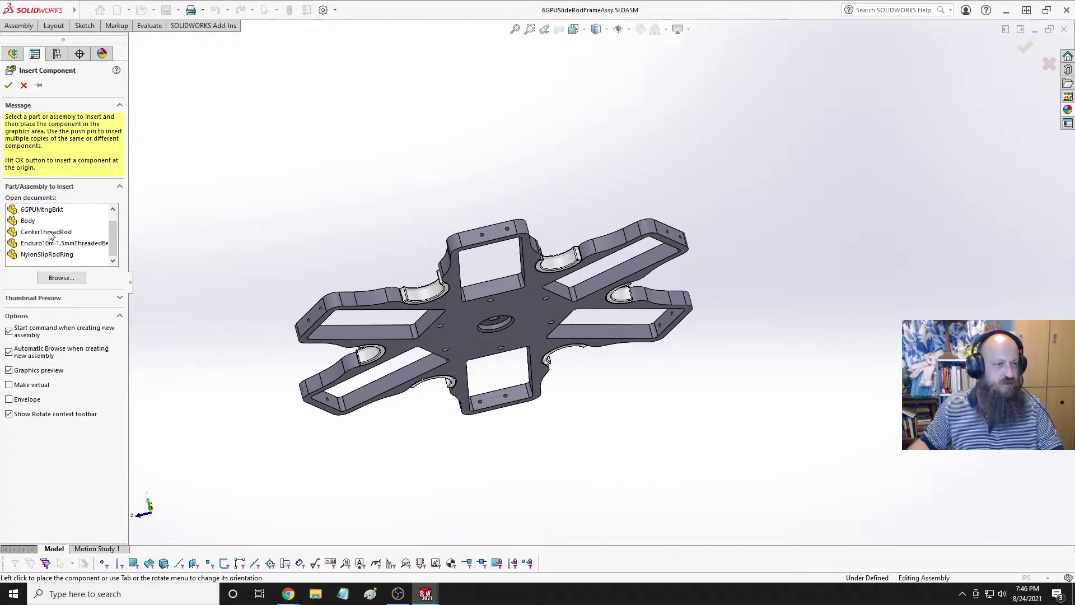
left_click(50, 232)
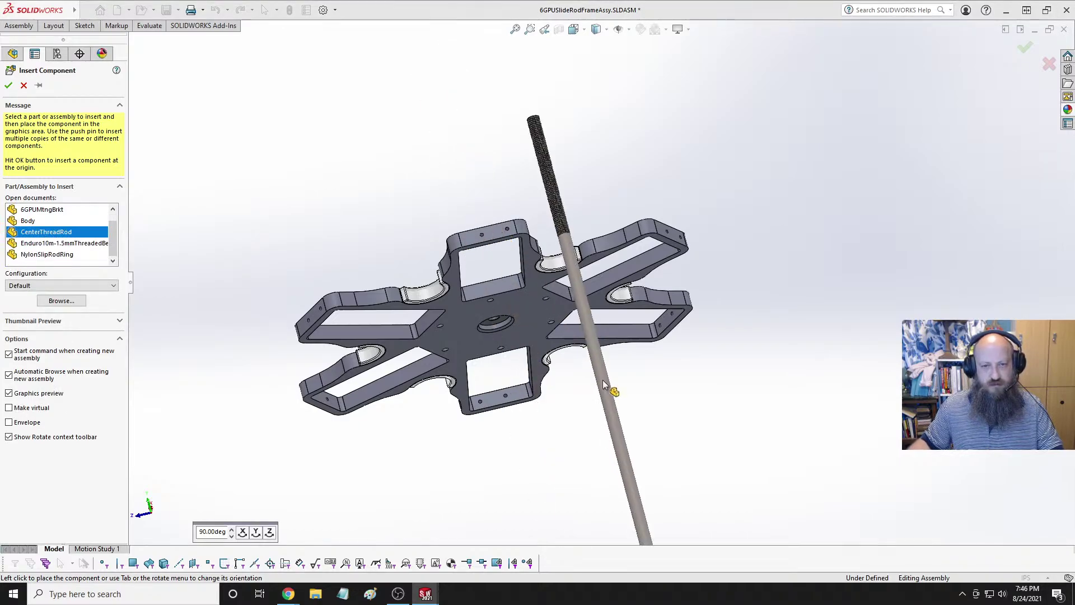
left_click(607, 430)
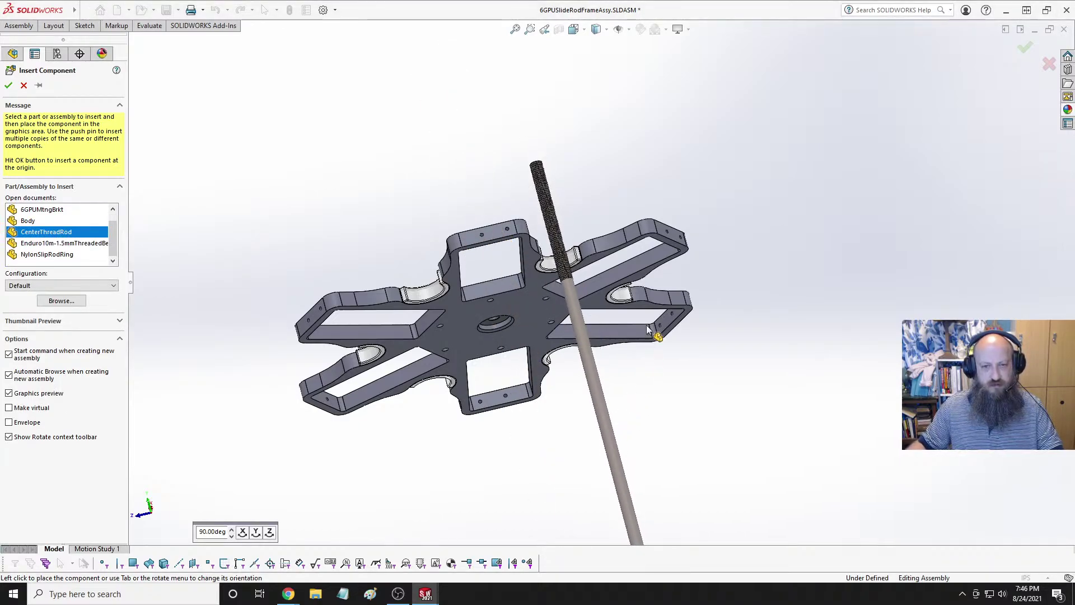
Mate the rod's cylindrical face concentric with the M10x1.5 tapped hole of the threaded bearing in the bracket's centre.
left_click(592, 376)
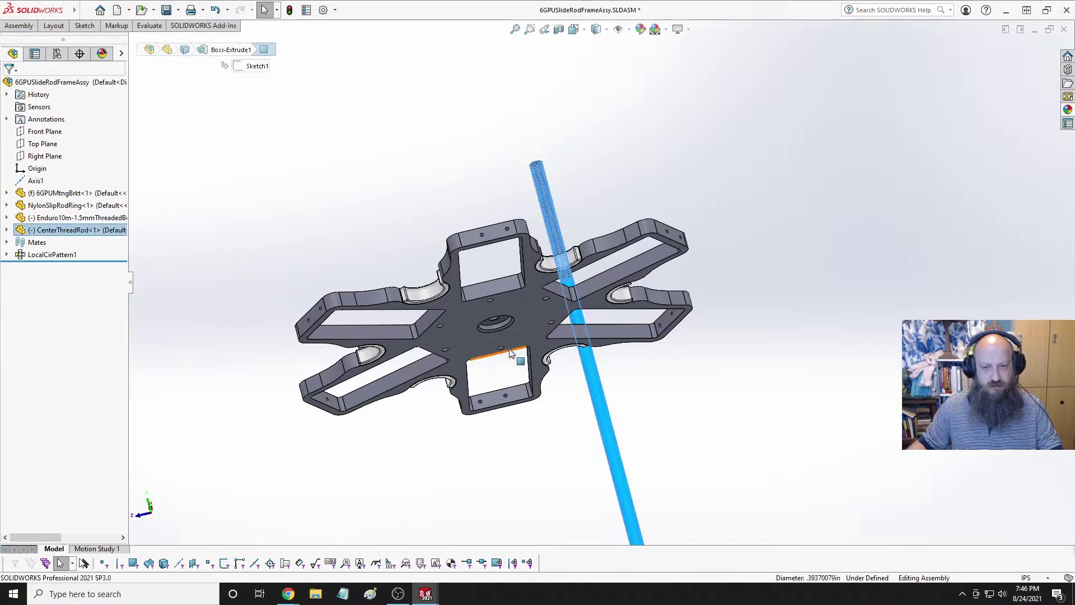
scroll(501, 204, "down", 8)
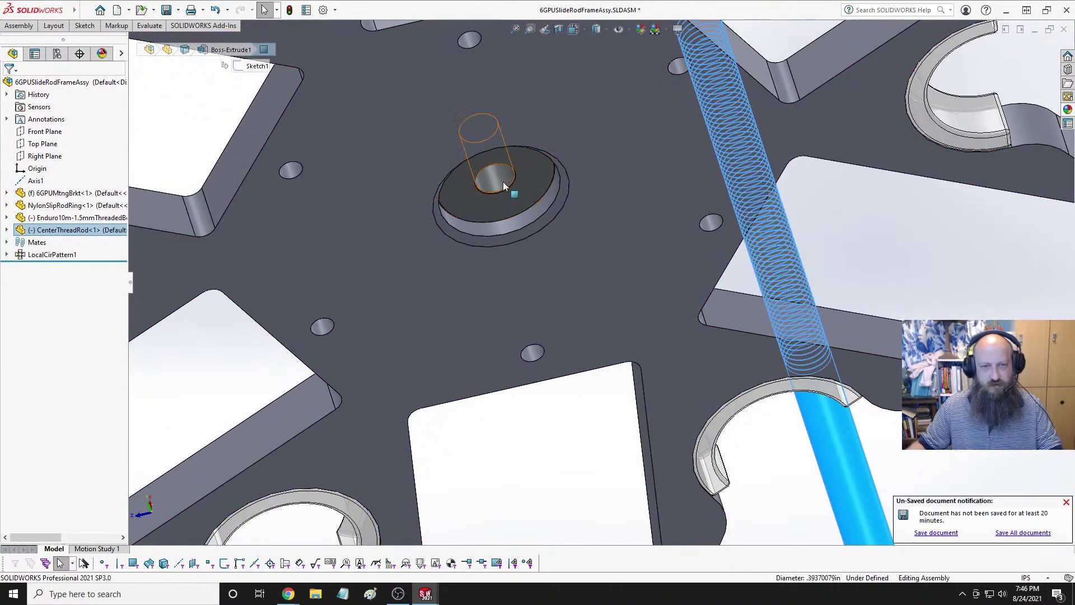
left_click(503, 185, "ctrl")
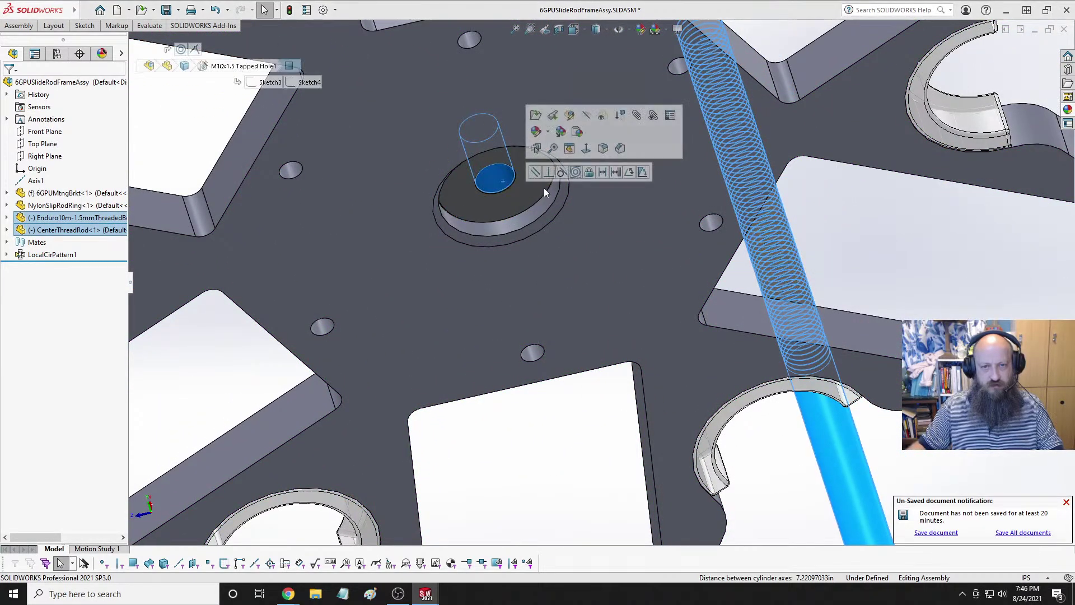
left_click(575, 172)
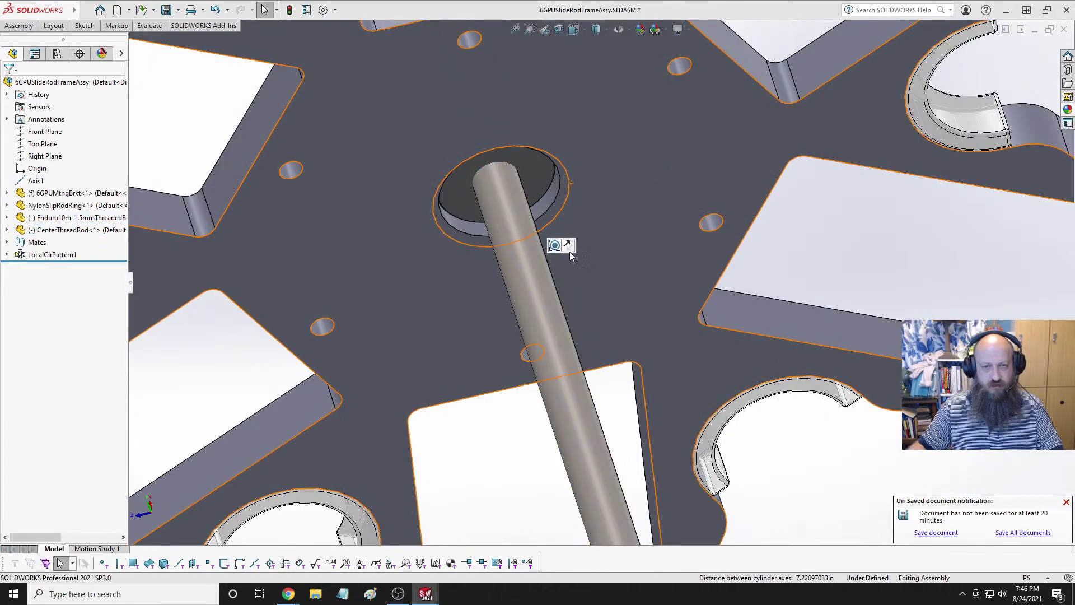
Mate the CenterThreadRod's threaded end face coincident with the outer hex face of the threaded bearing.
scroll(554, 245, "up", 8)
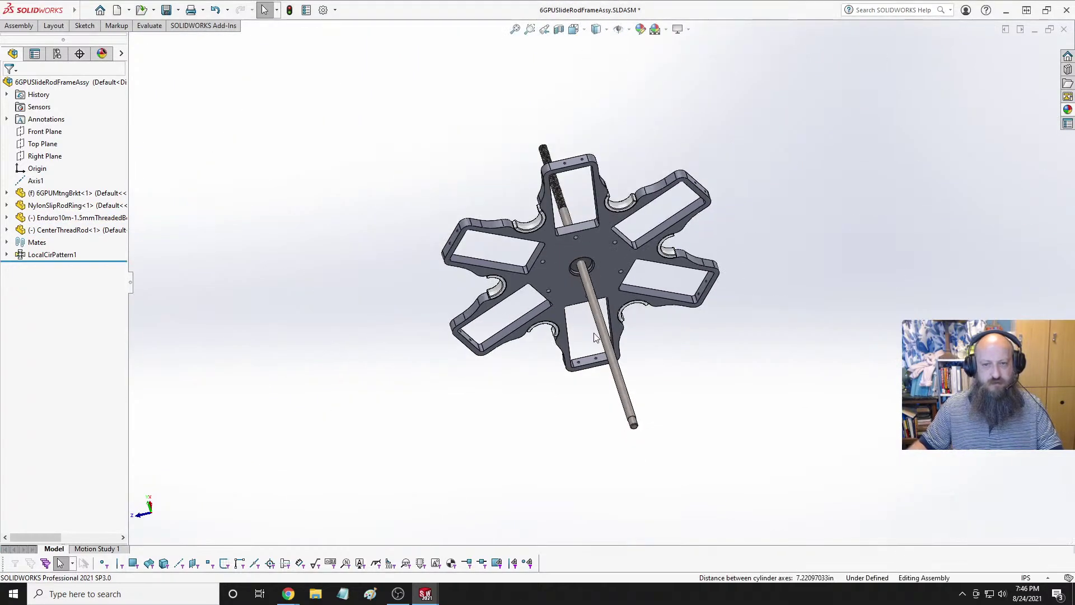
middle_click_drag(595, 337, 549, 232)
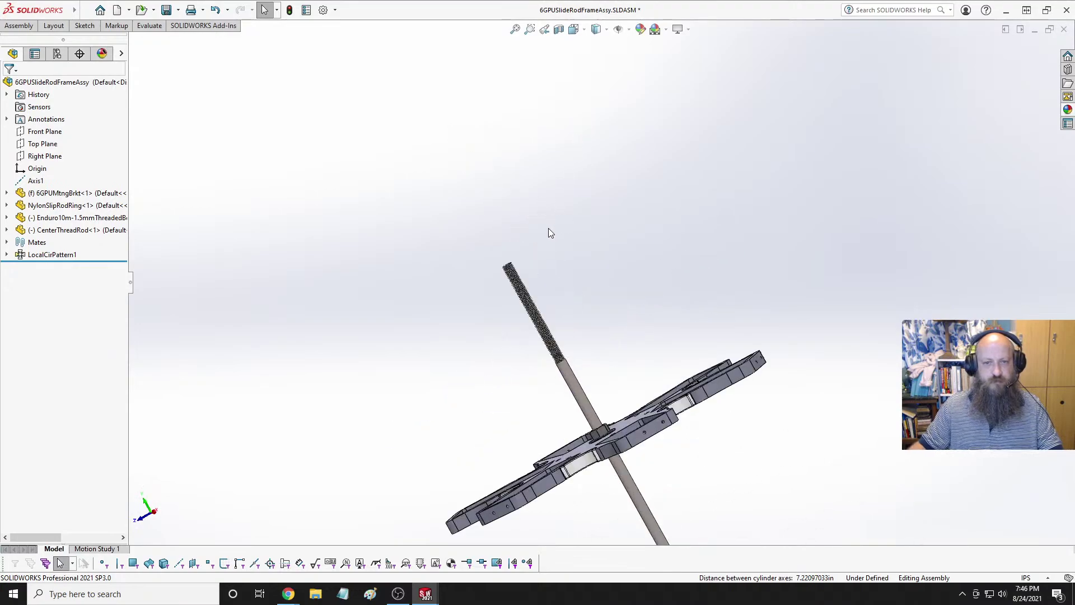
scroll(549, 233, "down", 8)
left_click(503, 348)
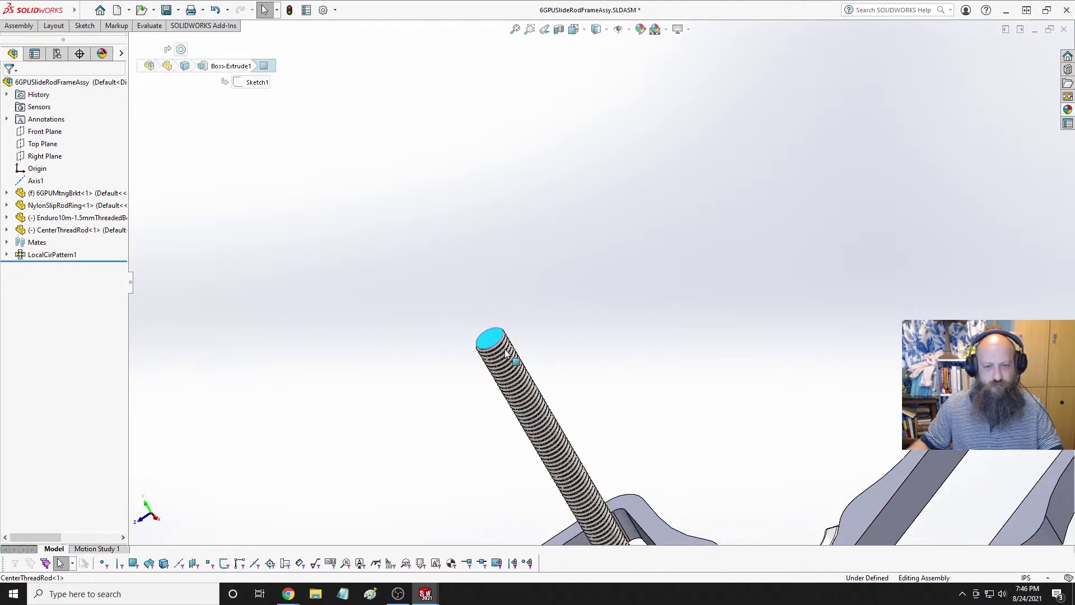
scroll(505, 351, "up", 6)
scroll(627, 353, "down", 10)
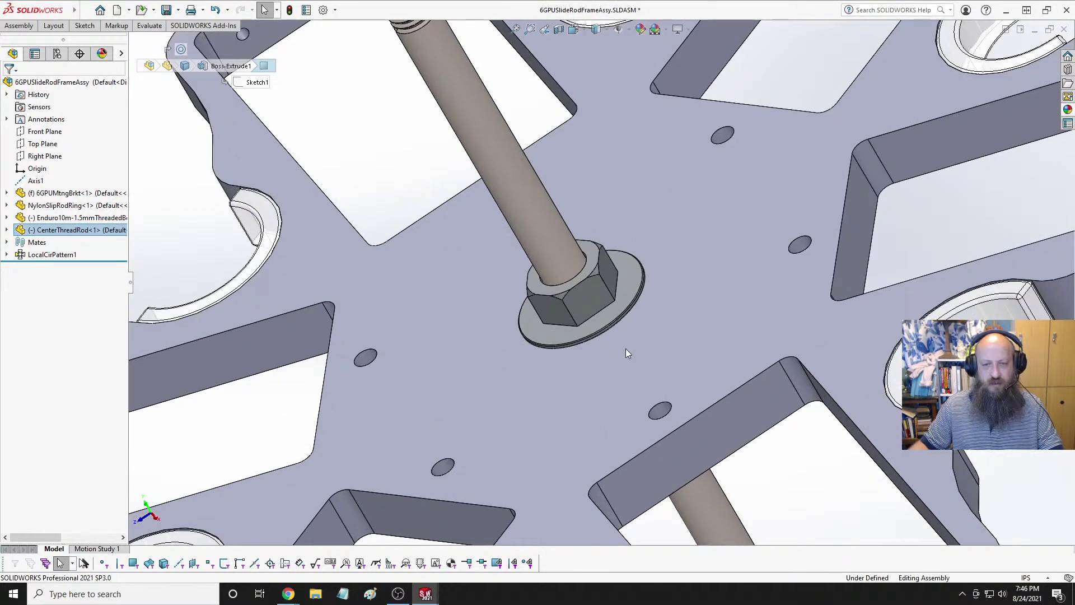
left_click(595, 257)
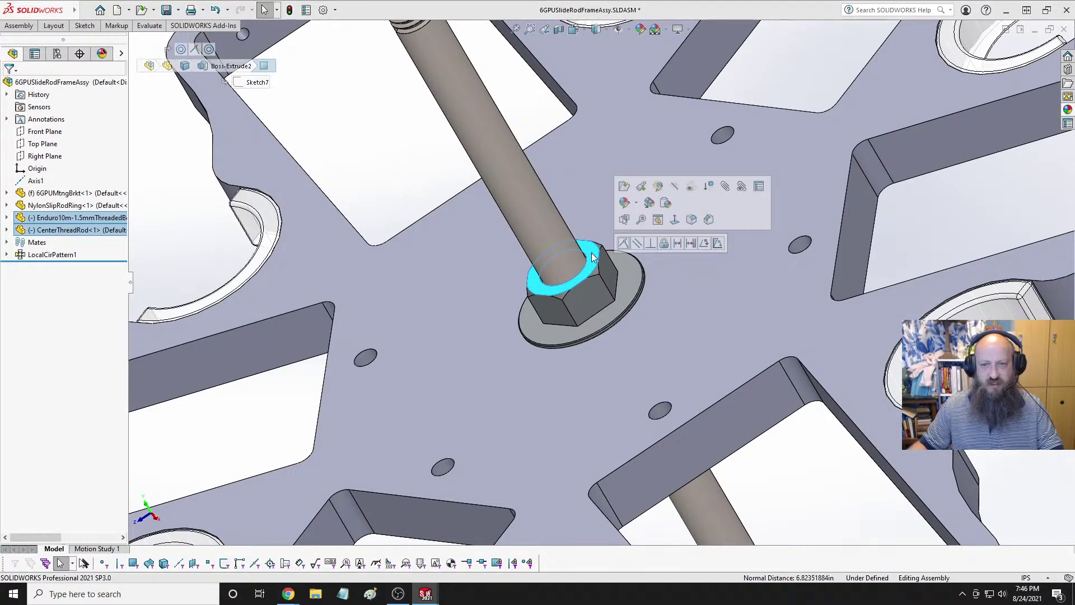
left_click(623, 244)
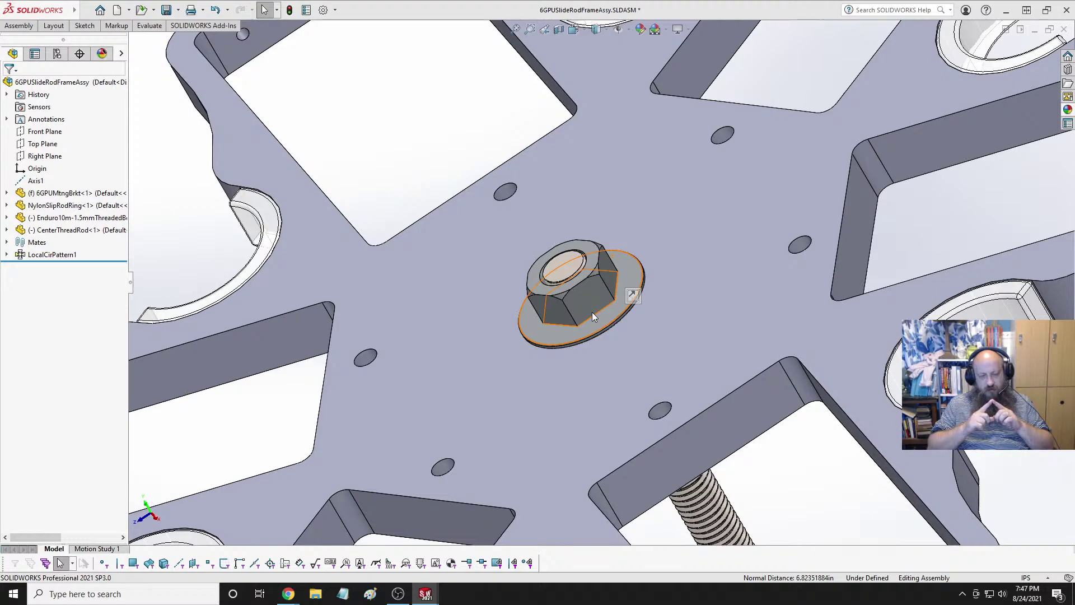
Examine how the mated threaded rod sits in the bearing and extends beyond the mounting bracket.
scroll(582, 282, "up", 10)
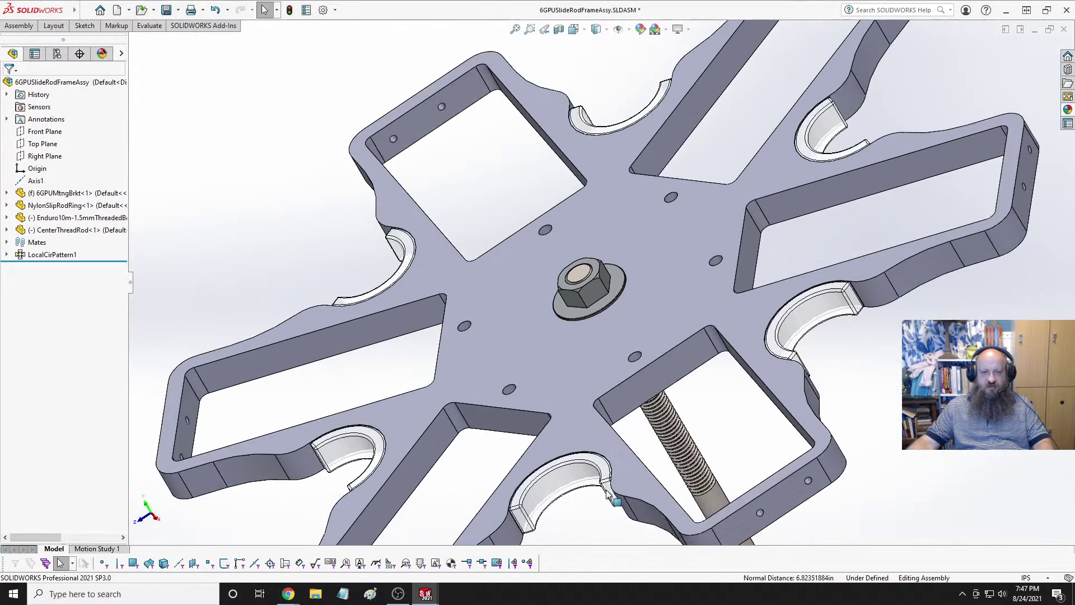
middle_click_drag(661, 395, 538, 304)
scroll(688, 341, "up", 4)
scroll(649, 367, "down", 5)
scroll(593, 235, "down", 5)
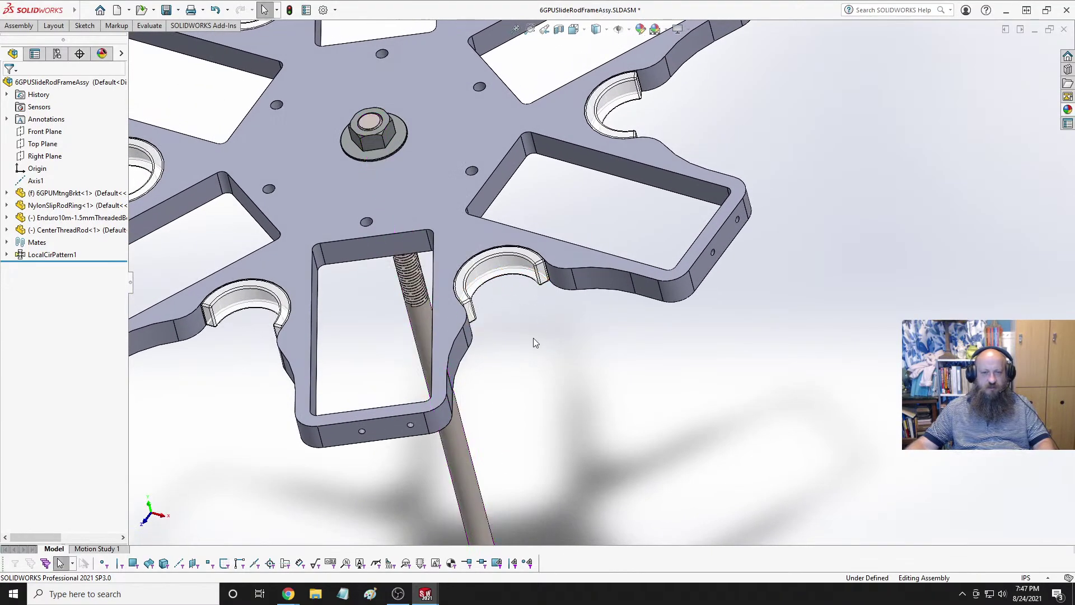
scroll(536, 355, "up", 8)
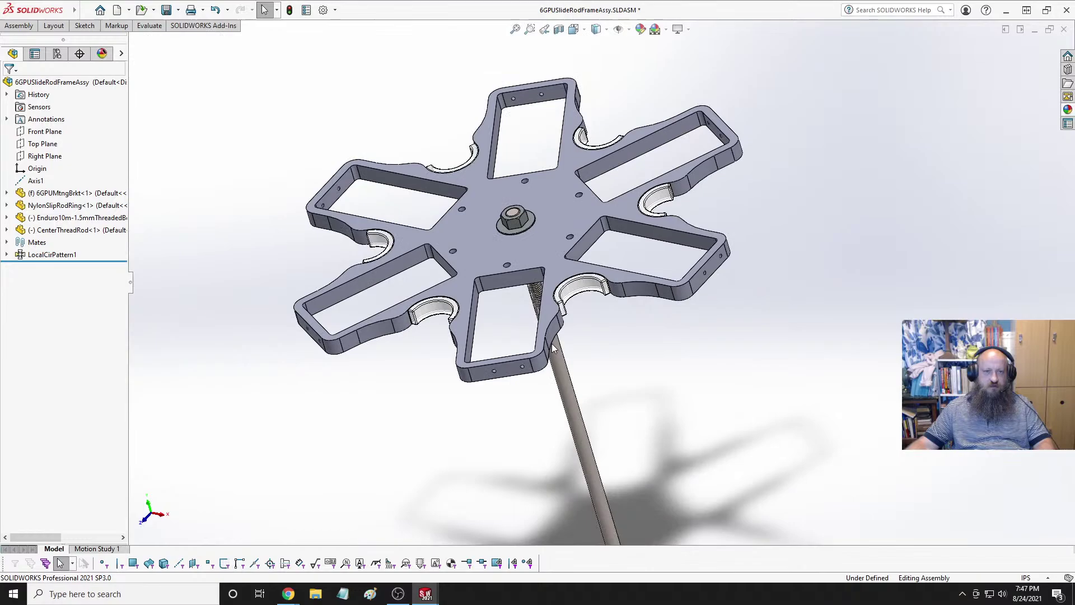
scroll(628, 392, "up", 3)
middle_click_drag(628, 392, 554, 285)
scroll(562, 270, "down", 4)
left_click(547, 224)
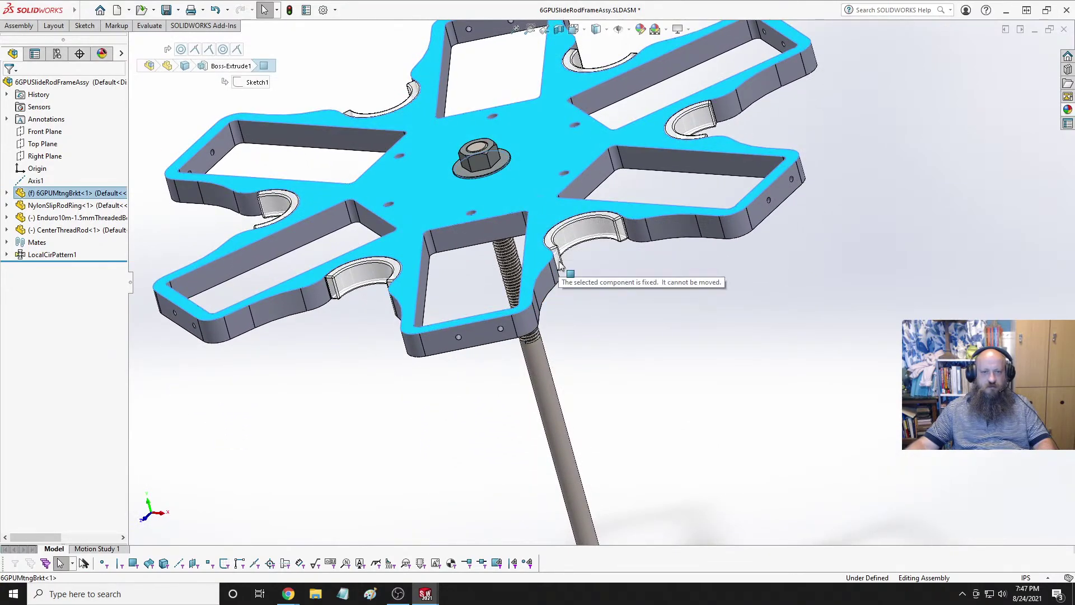
left_click(593, 304)
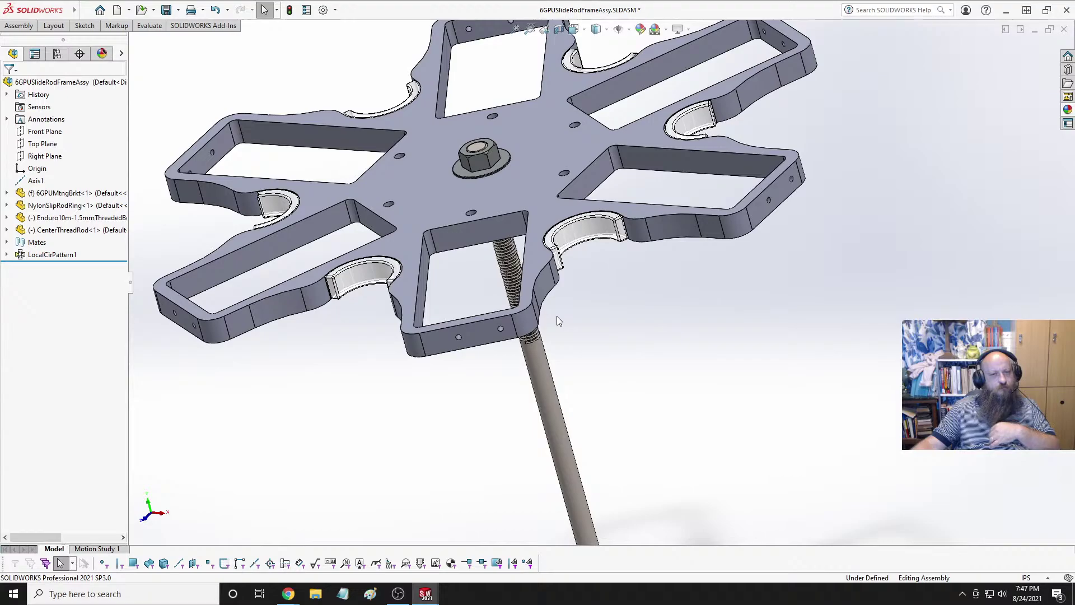
Open the Enduro10m-1.5mmThreadedBearing part in its own window and turn its hex side into view.
left_click(496, 161)
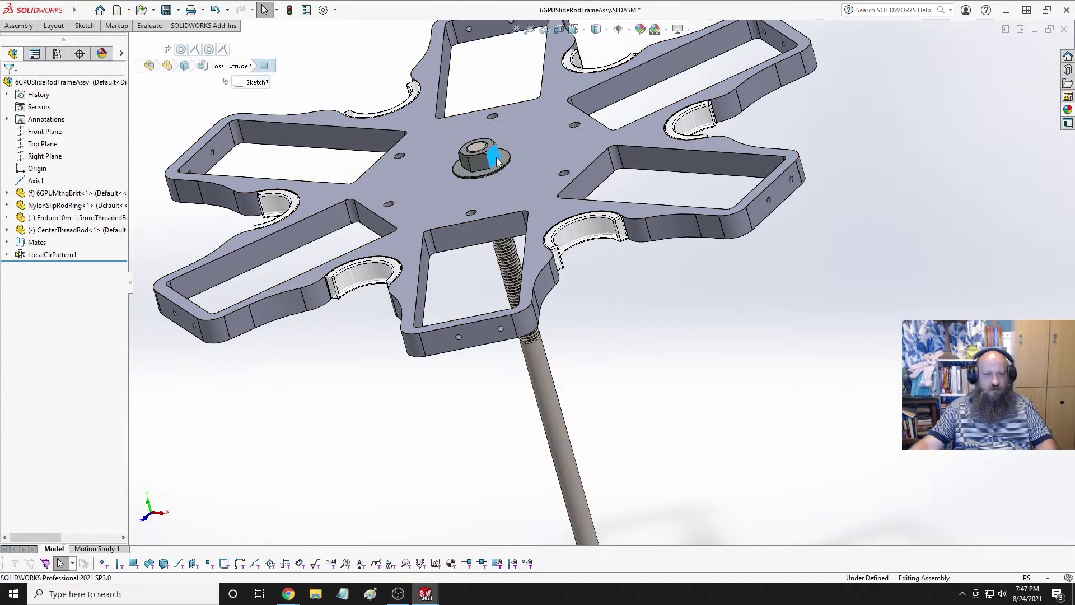
left_click(551, 95)
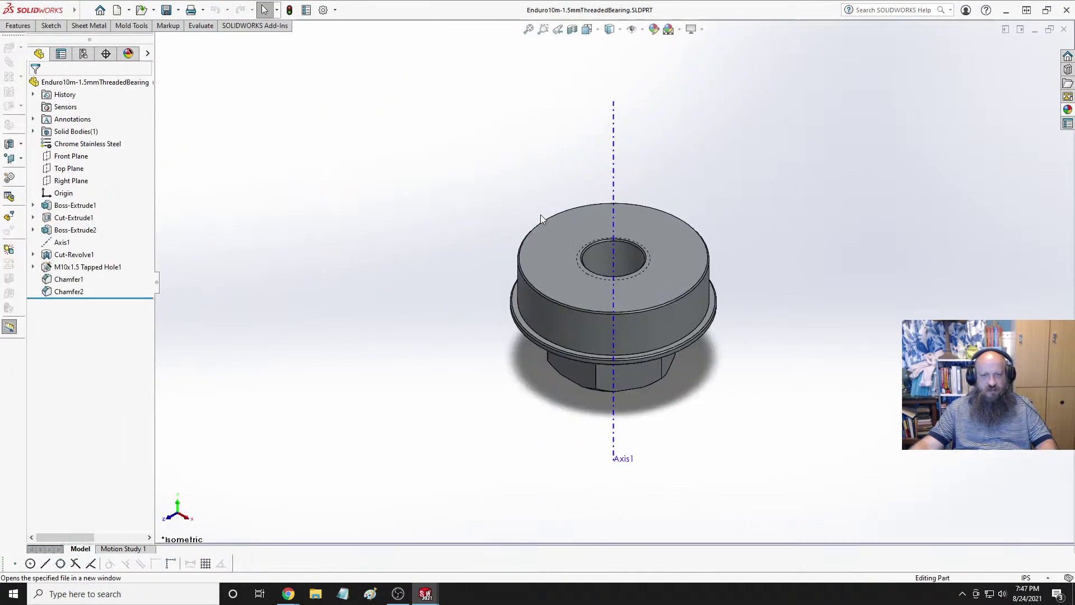
middle_click_drag(541, 218, 576, 274)
left_click(50, 25)
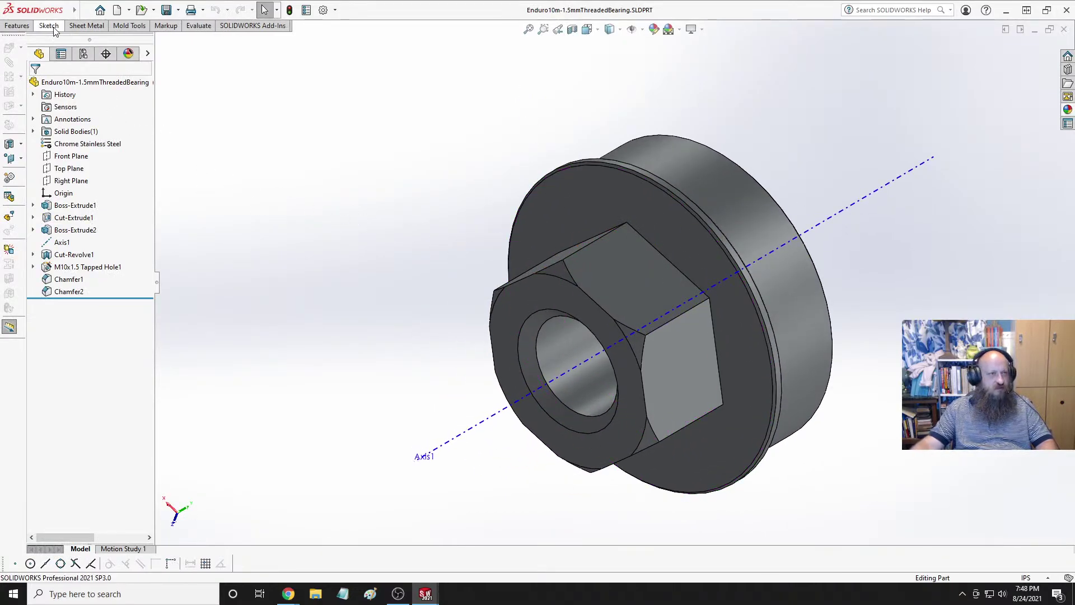
left_click(18, 26)
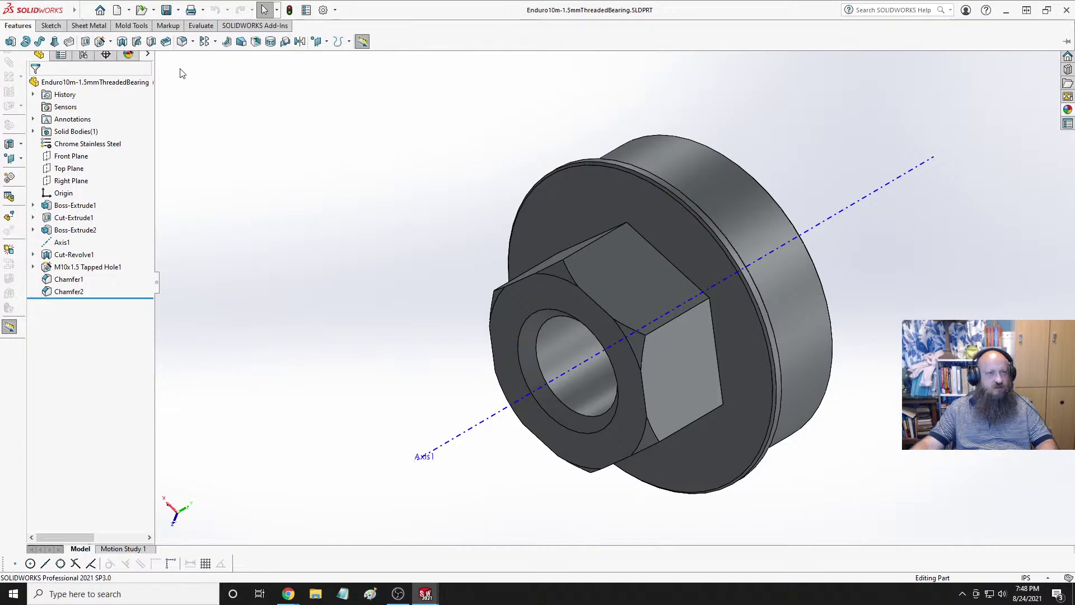
Fillet the six edges where the bearing's hex meets its flange with a symmetric 1 mm radius.
left_click(181, 41)
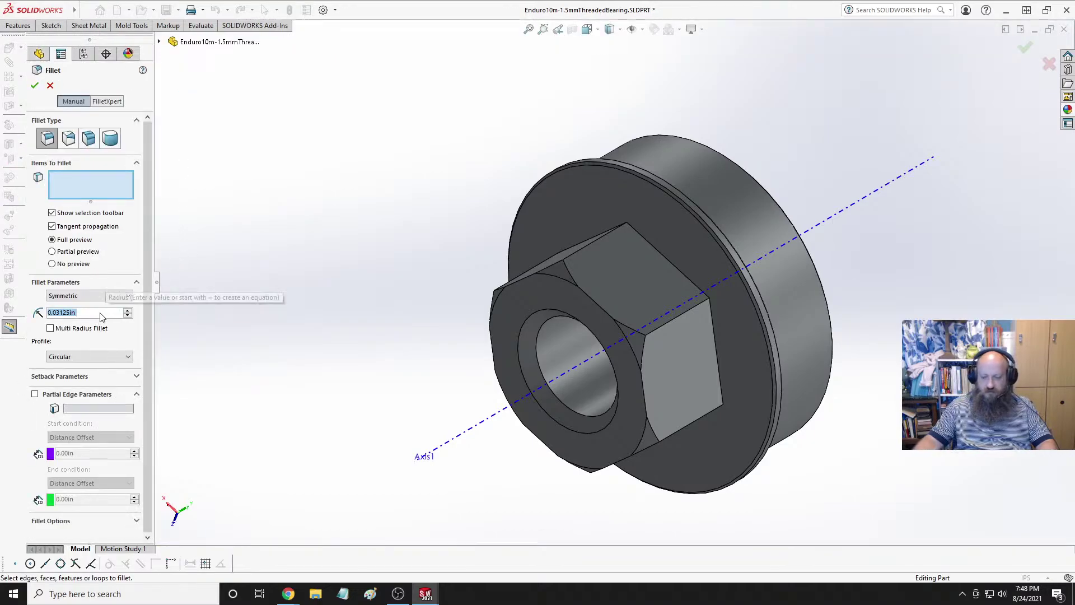
type("1mm")
key("Return")
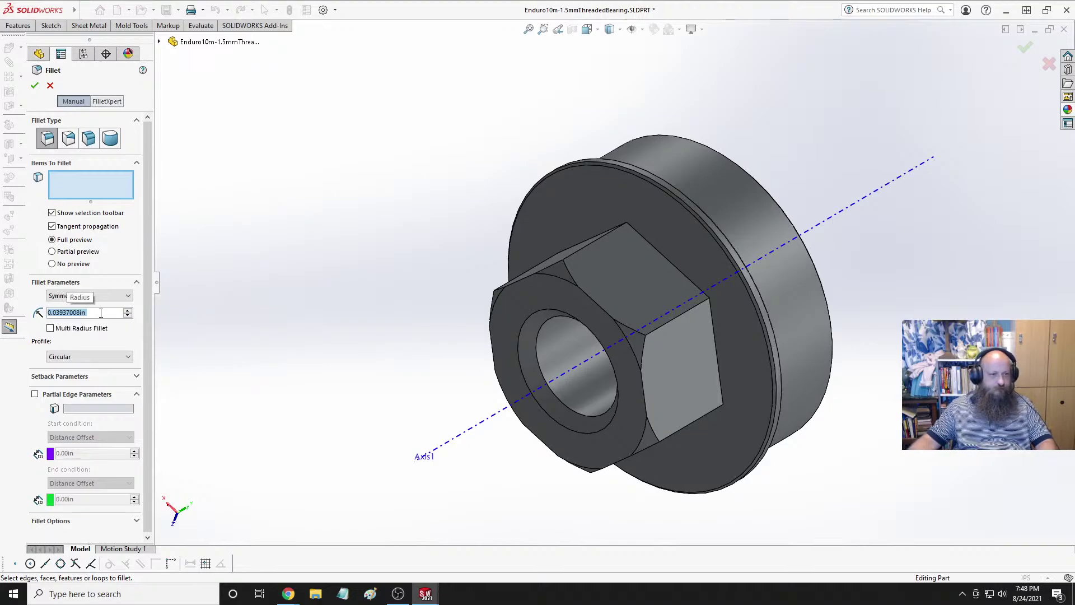
left_click(650, 243)
mouse_move(613, 250)
middle_mouse_down()
mouse_move(556, 247)
mouse_move(630, 254)
middle_mouse_up()
left_click(631, 242)
middle_click_drag(542, 277, 565, 336)
left_click(597, 258)
left_click(543, 358)
left_click(657, 359)
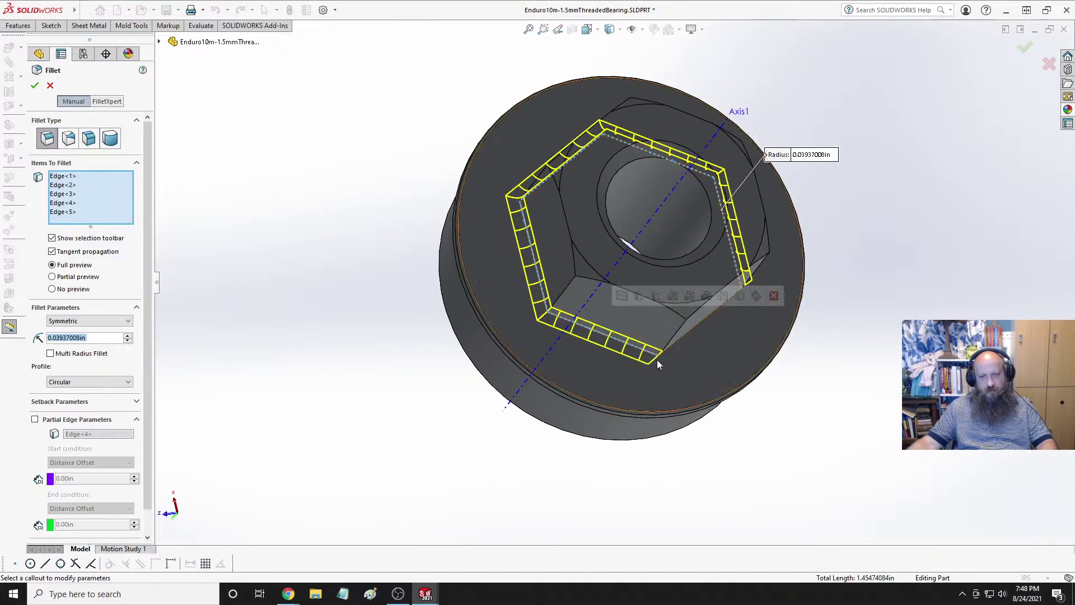
middle_click_drag(657, 359, 668, 335)
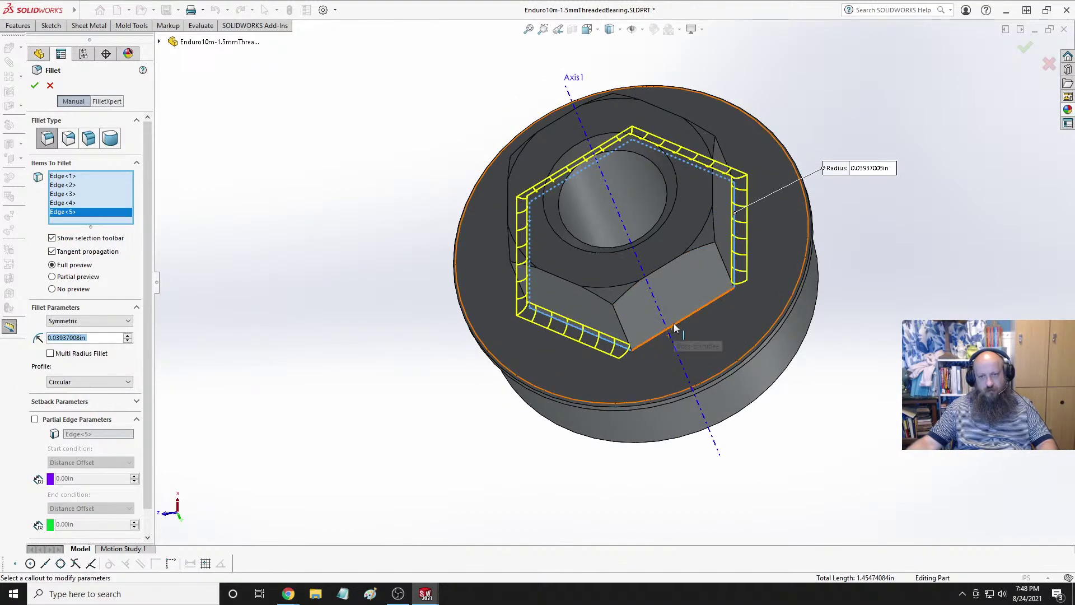
left_click(673, 324)
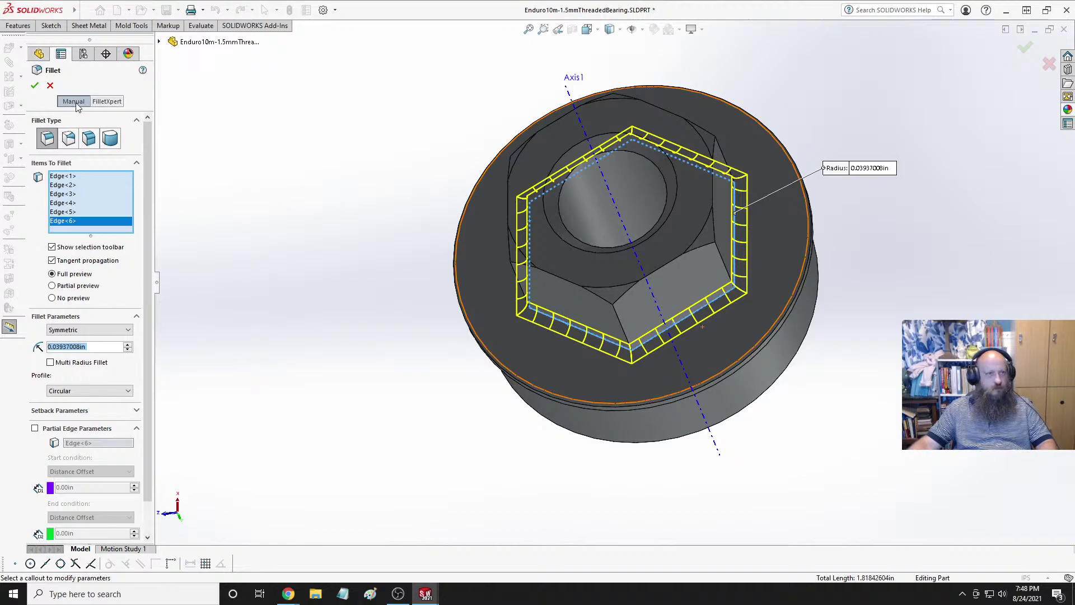
left_click(1024, 48)
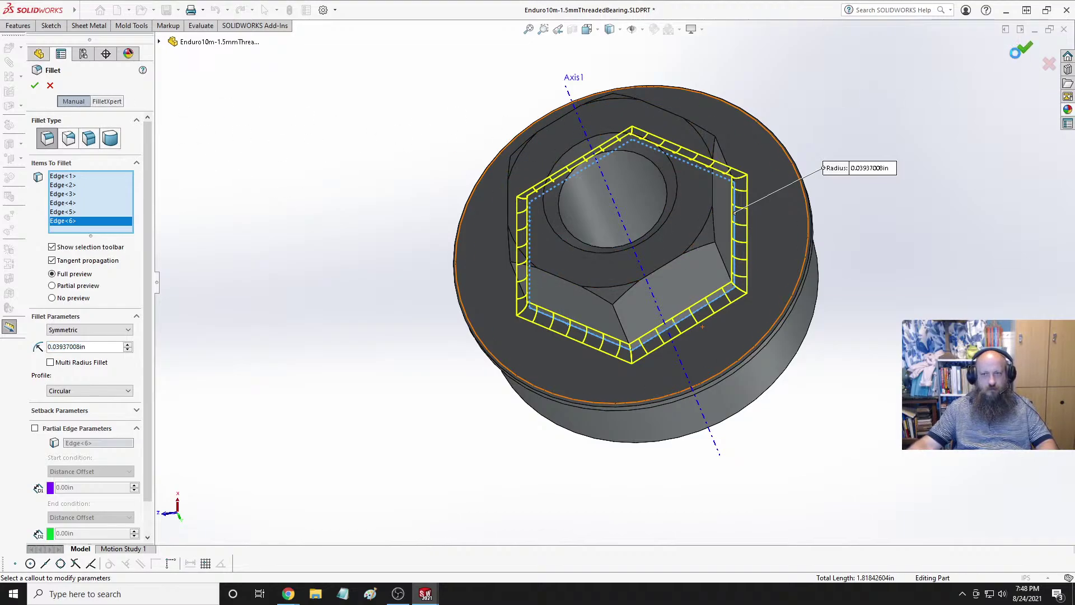
Set the bearing to the isometric view and save the part.
scroll(884, 168, "up", 2)
key("space")
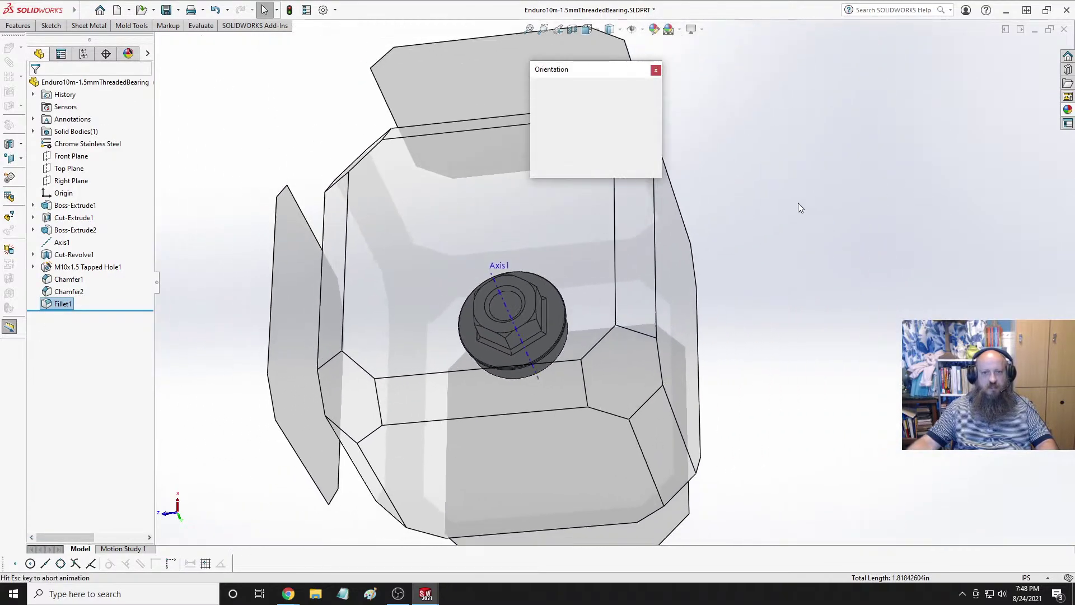
left_click(645, 105)
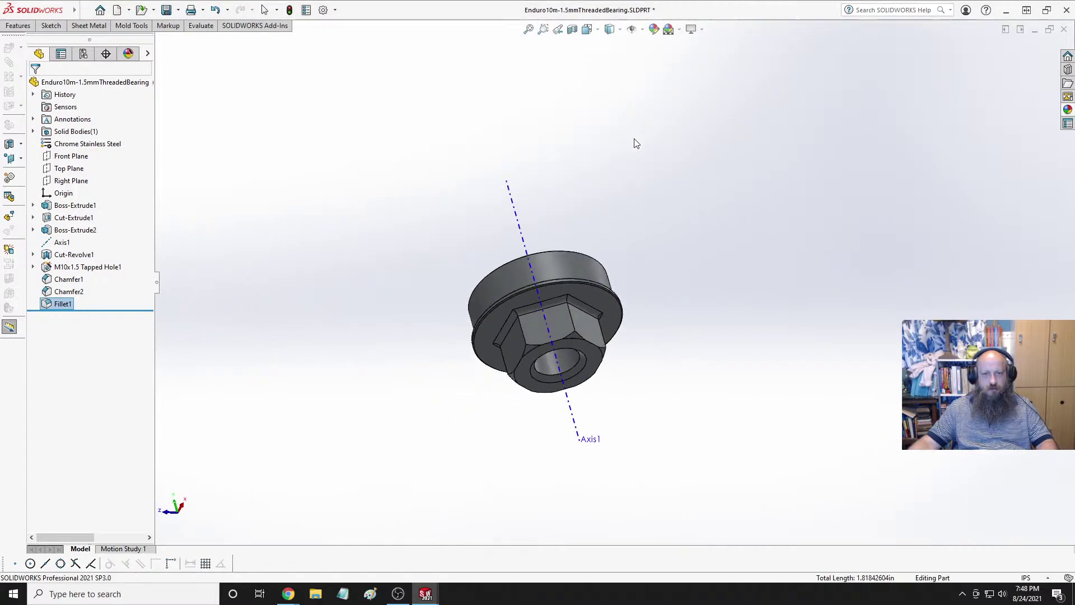
key("ctrl+s")
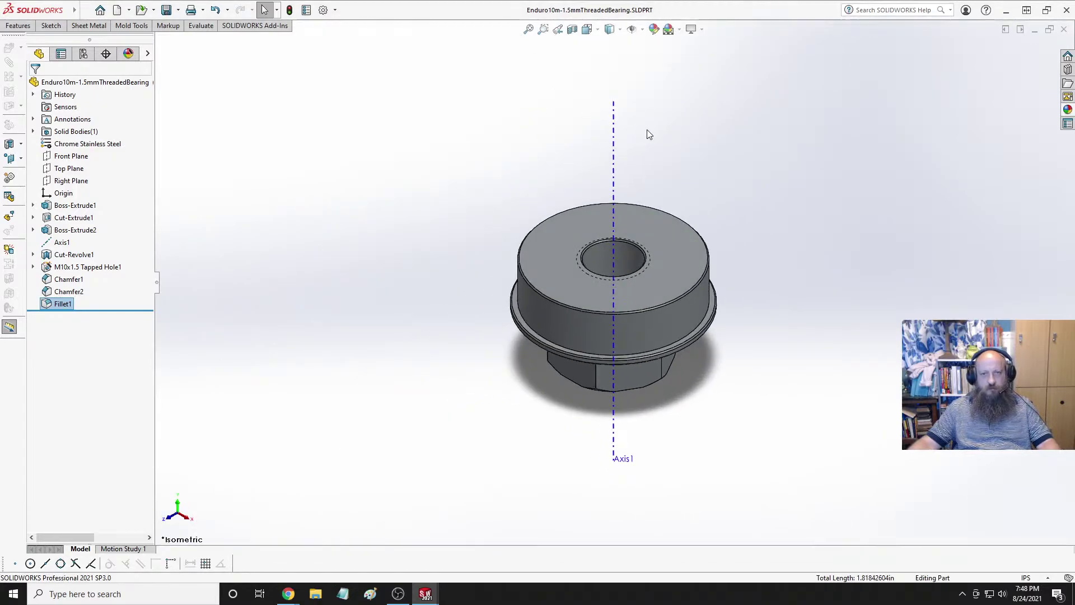
Return to the 6GPUSlideRodFrameAssy assembly and open its 6GPUMtngBrkt part in its own window.
key("ctrl+Tab")
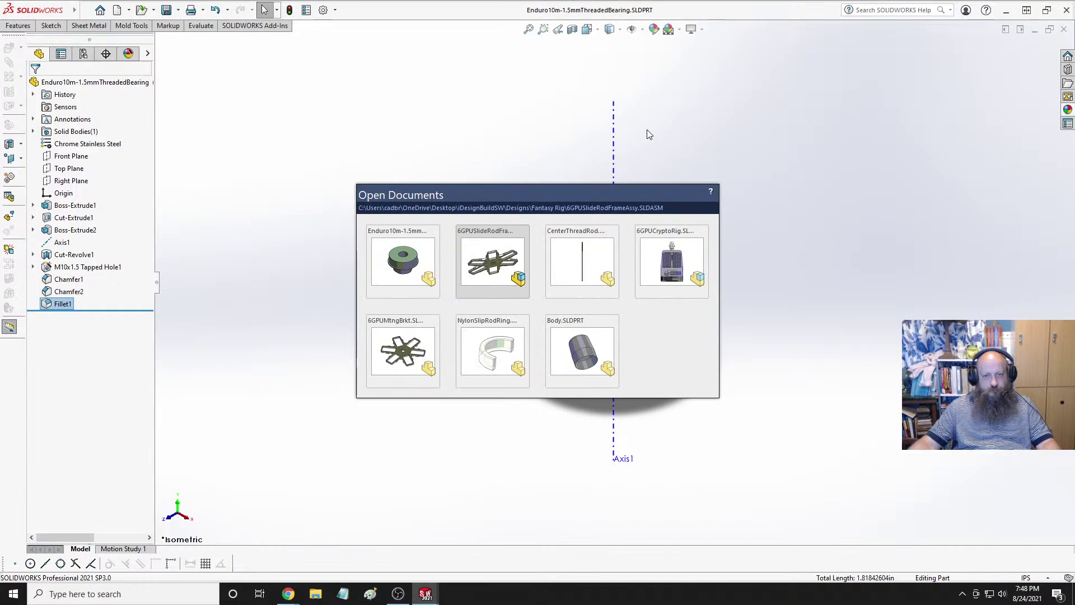
scroll(504, 186, "down", 3)
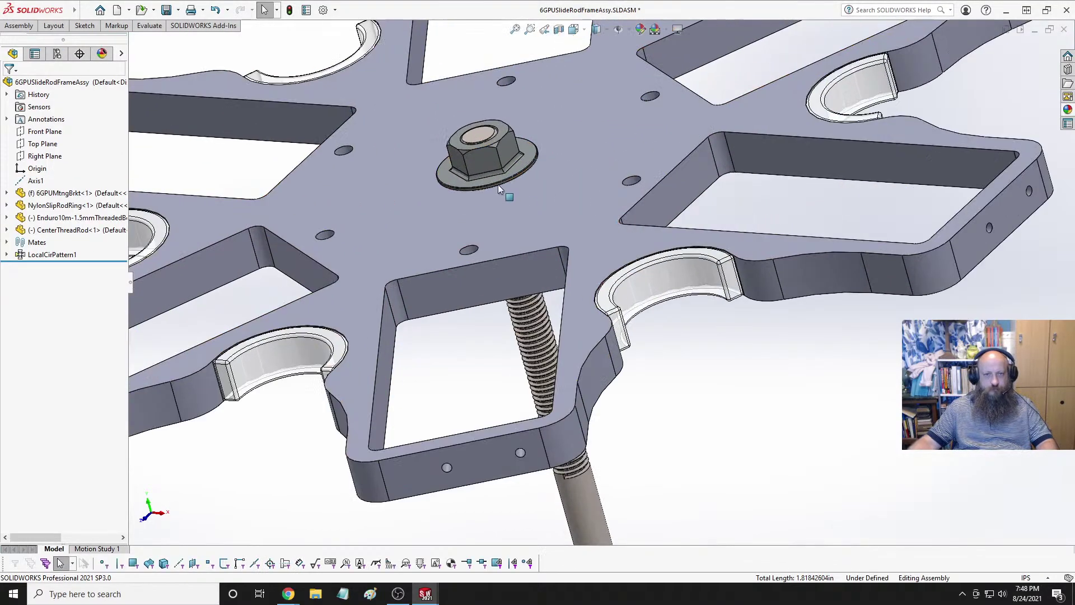
scroll(526, 146, "up", 5)
middle_click_drag(526, 147, 589, 256)
scroll(589, 256, "up", 3)
middle_click_drag(604, 204, 620, 271)
scroll(616, 300, "down", 5)
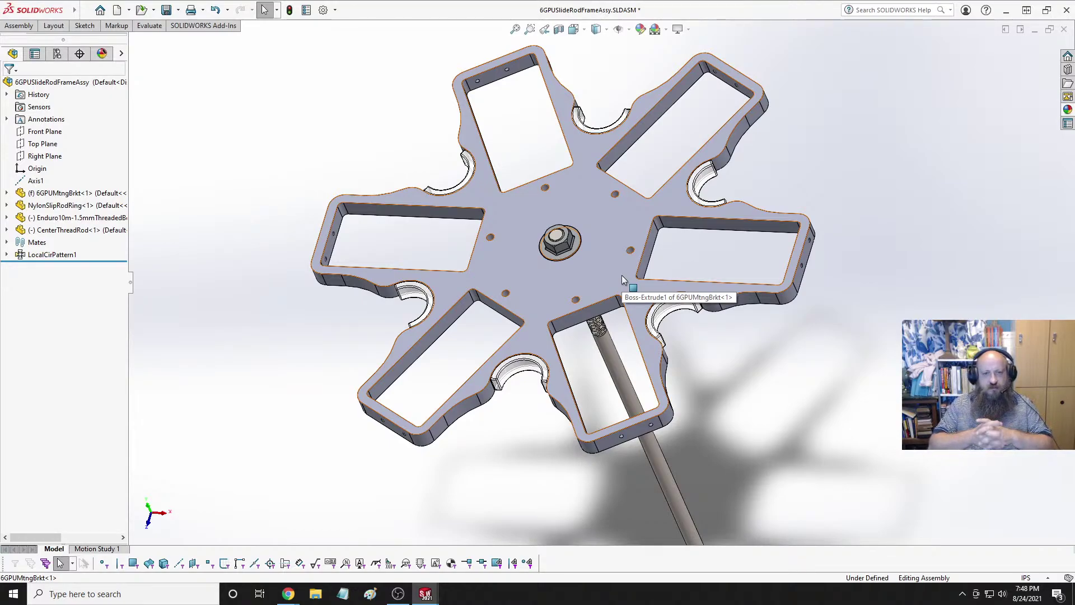
left_click(604, 219)
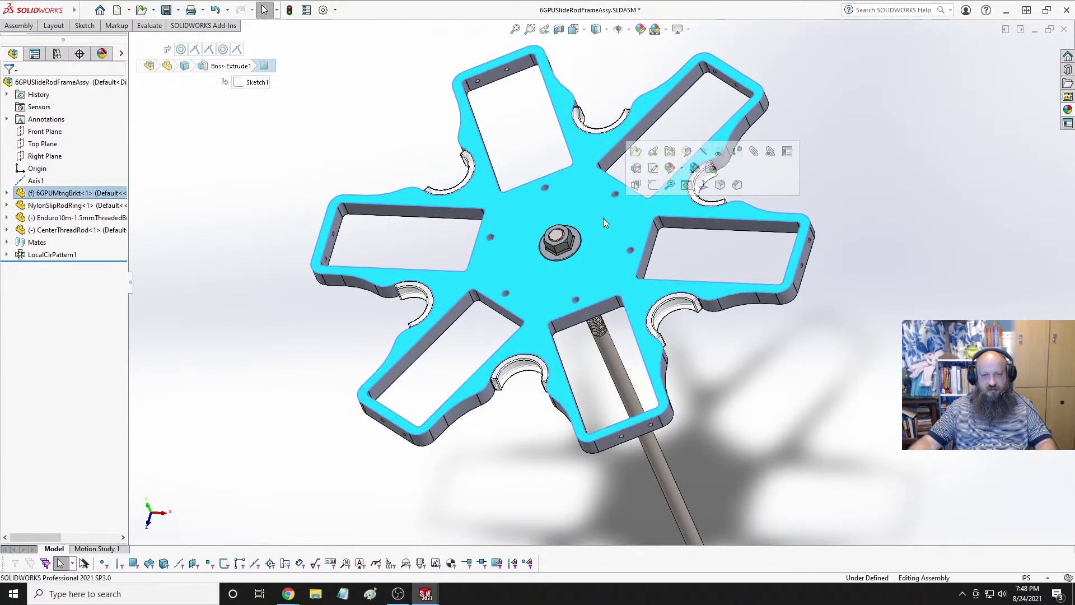
left_click(635, 152)
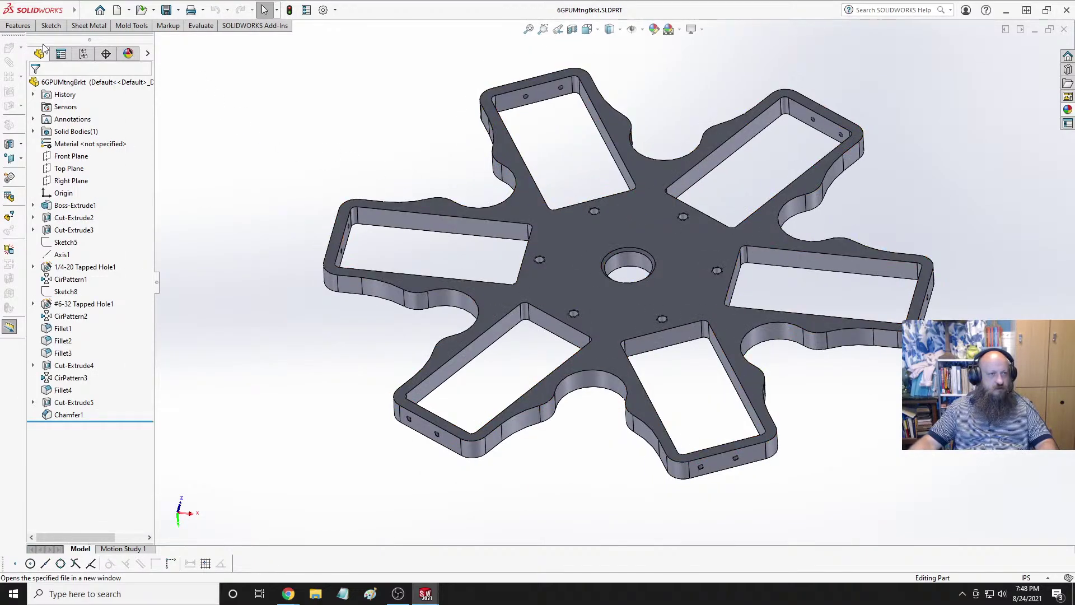
left_click(18, 26)
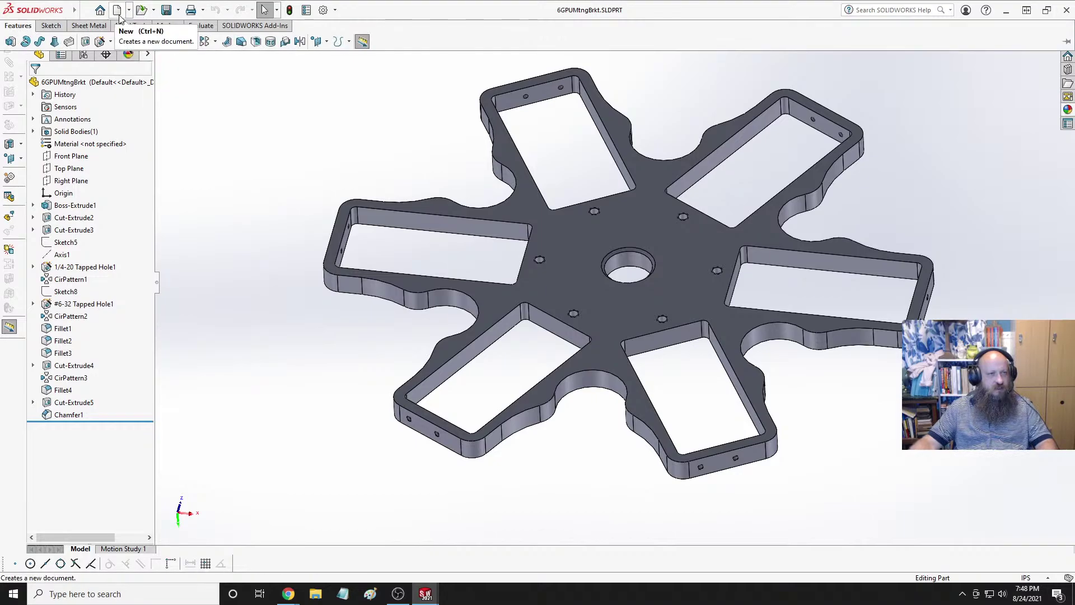
left_click(179, 12)
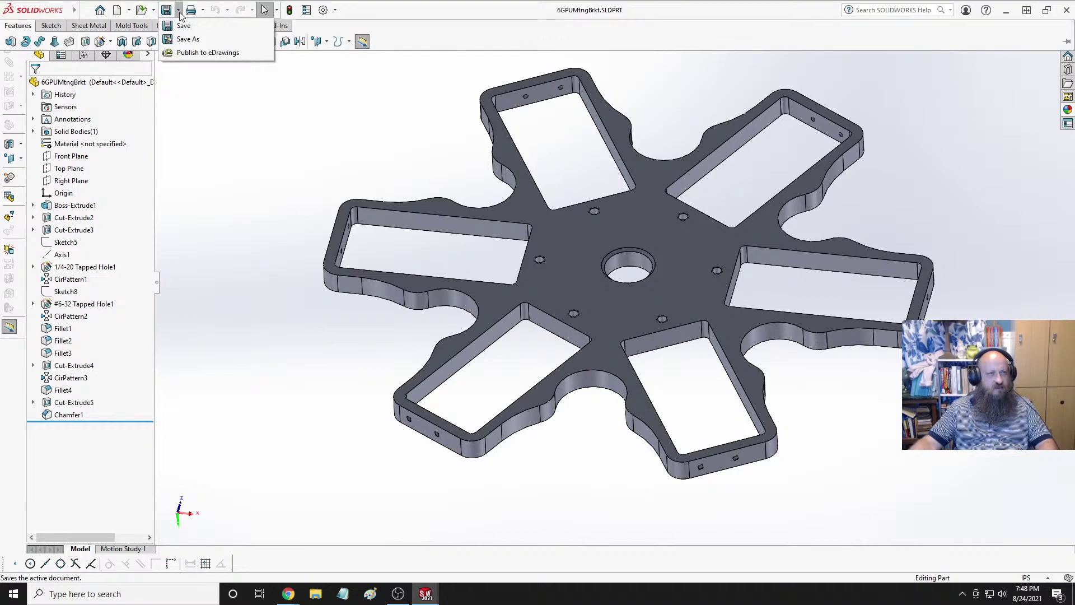
left_click(207, 149)
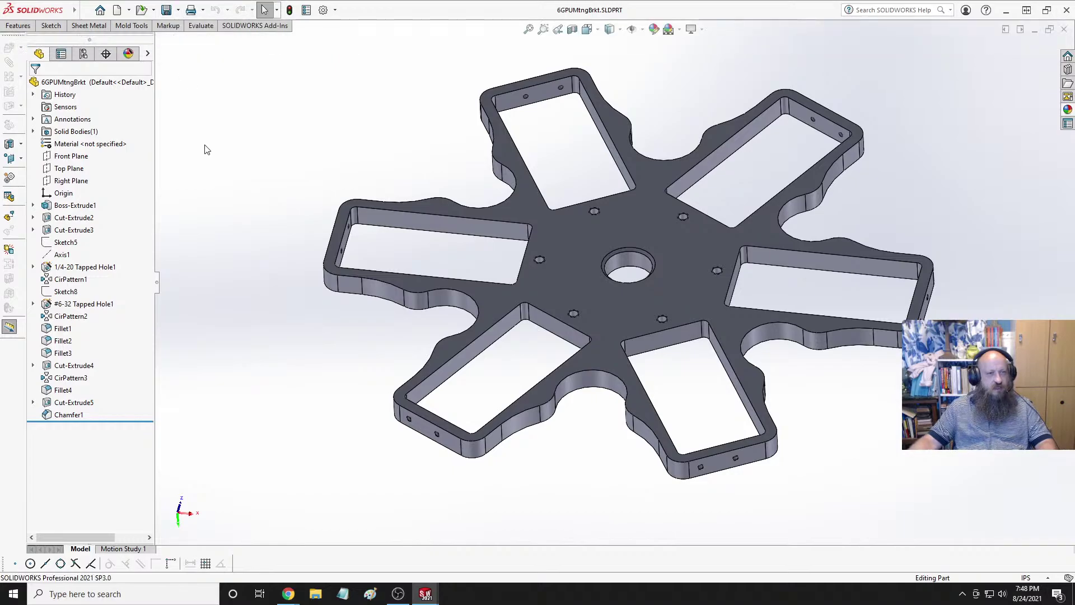
key("super+e")
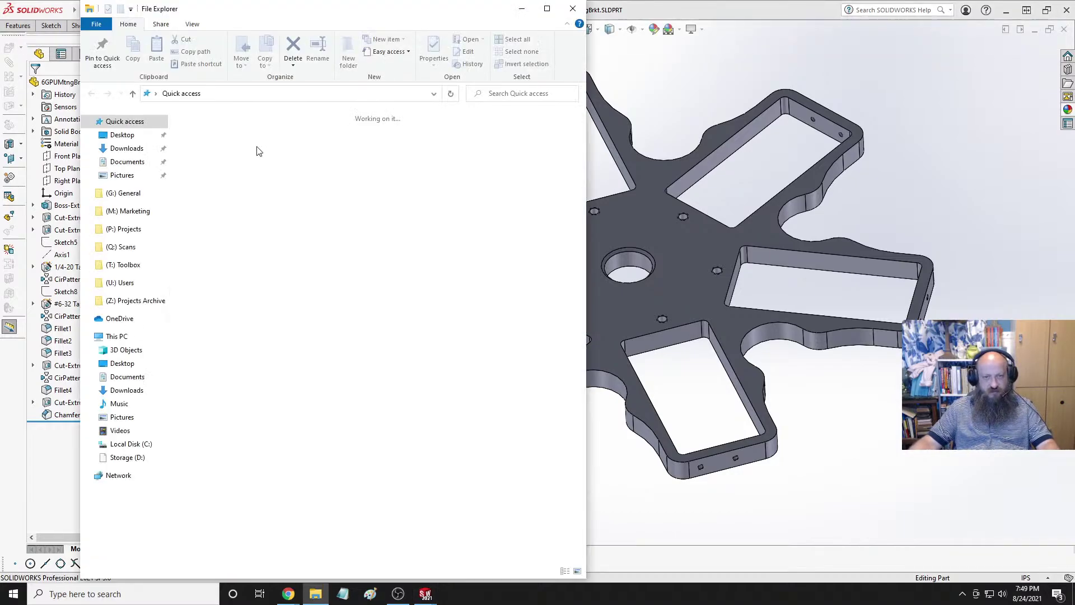
left_click(640, 170)
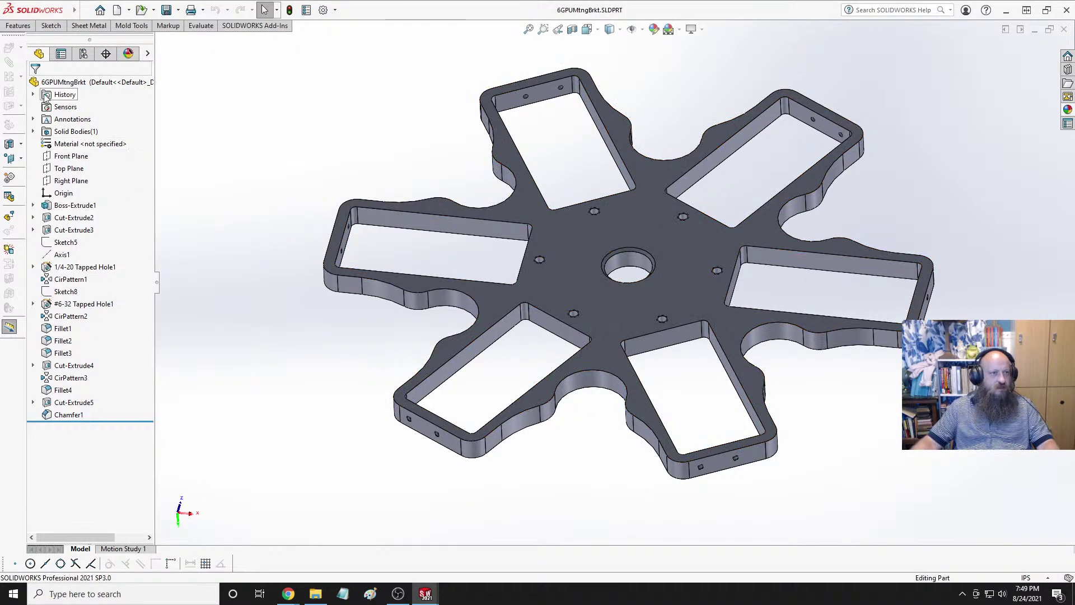
Rename the mounting bracket part to 6GPUMtngBrktTop, accepting the temporary document rename.
right_click(64, 87)
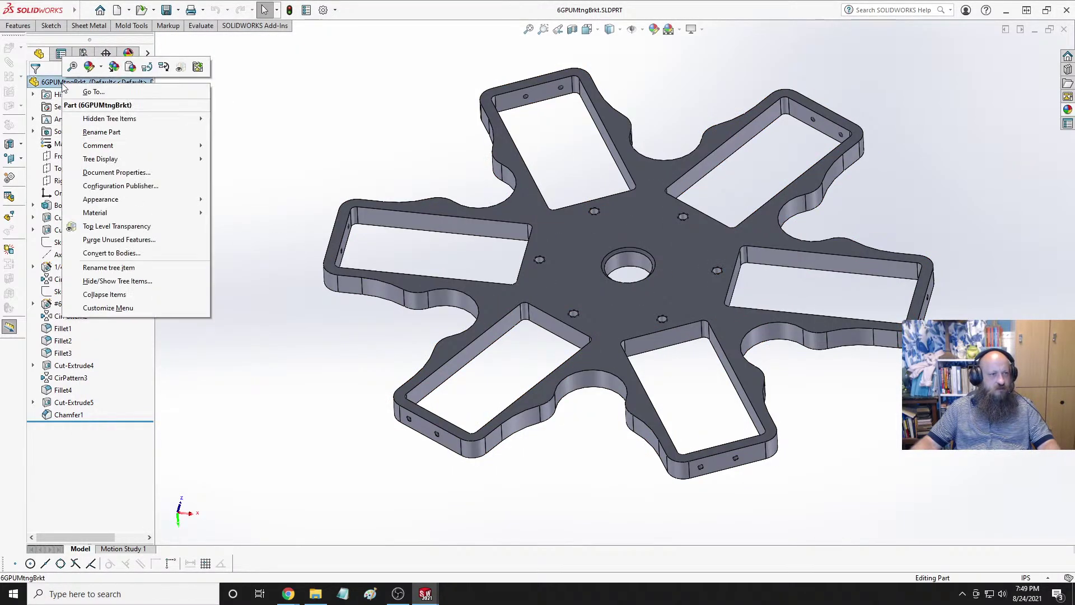
left_click(166, 134)
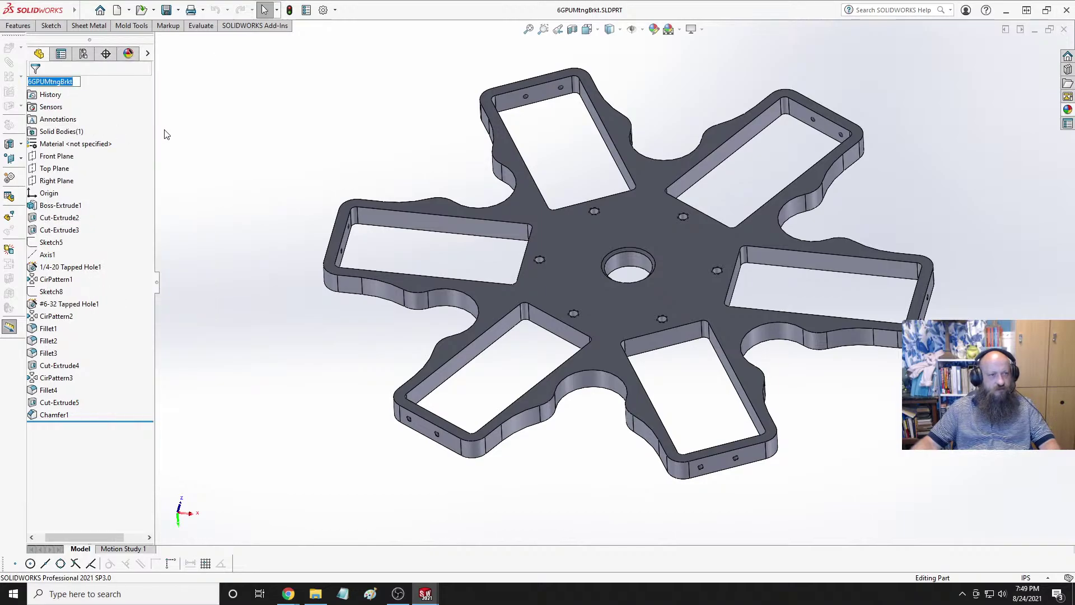
key("End")
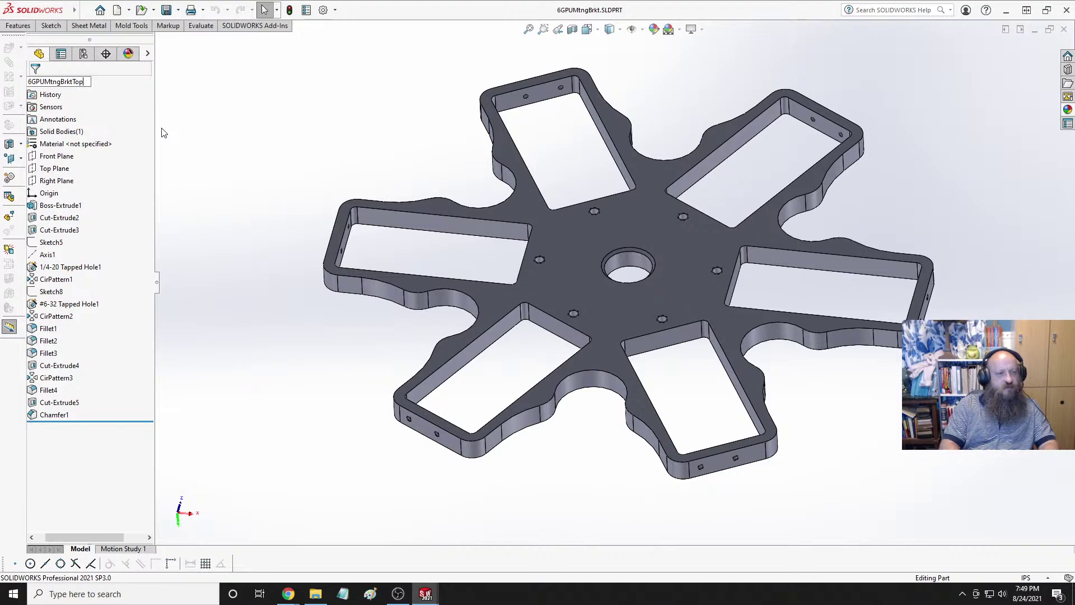
key("Return")
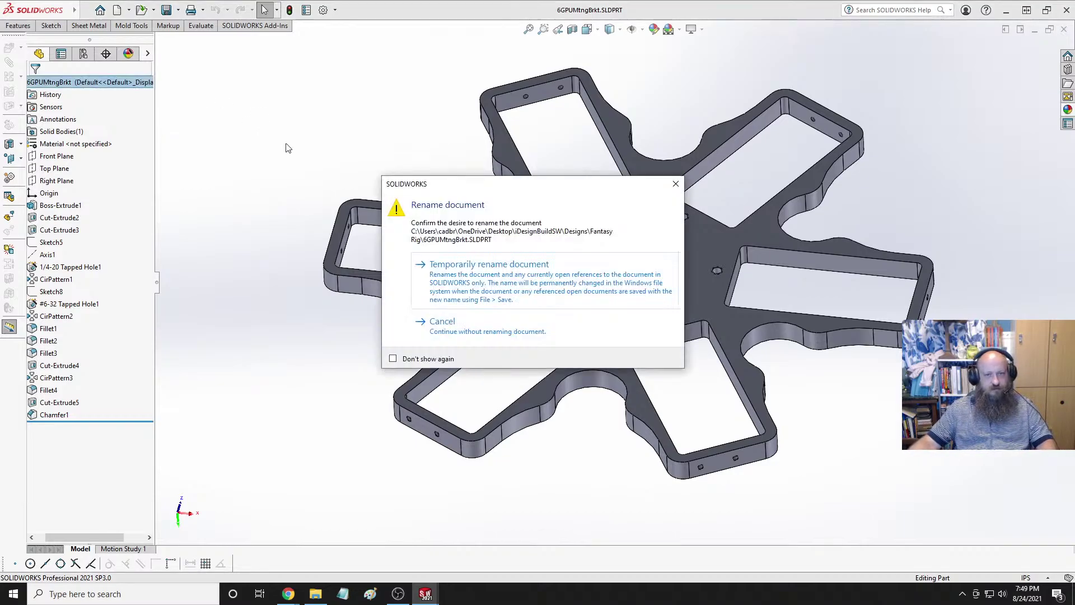
left_click(516, 277)
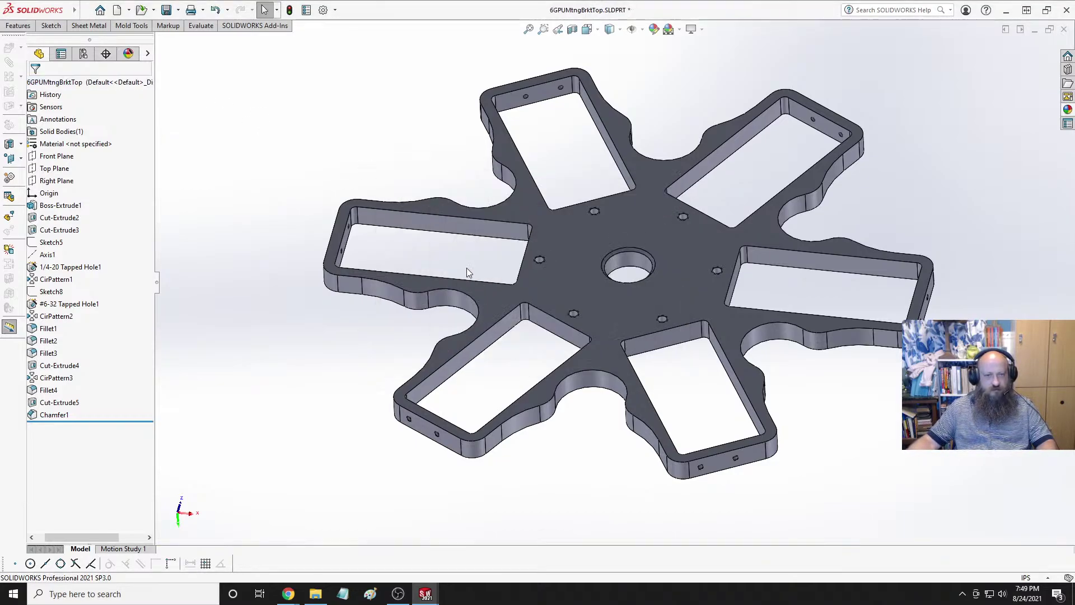
Return to the 6GPUSlideRodFrameAssy assembly and save it with where-used references updated for the renamed bracket.
key("ctrl+Tab")
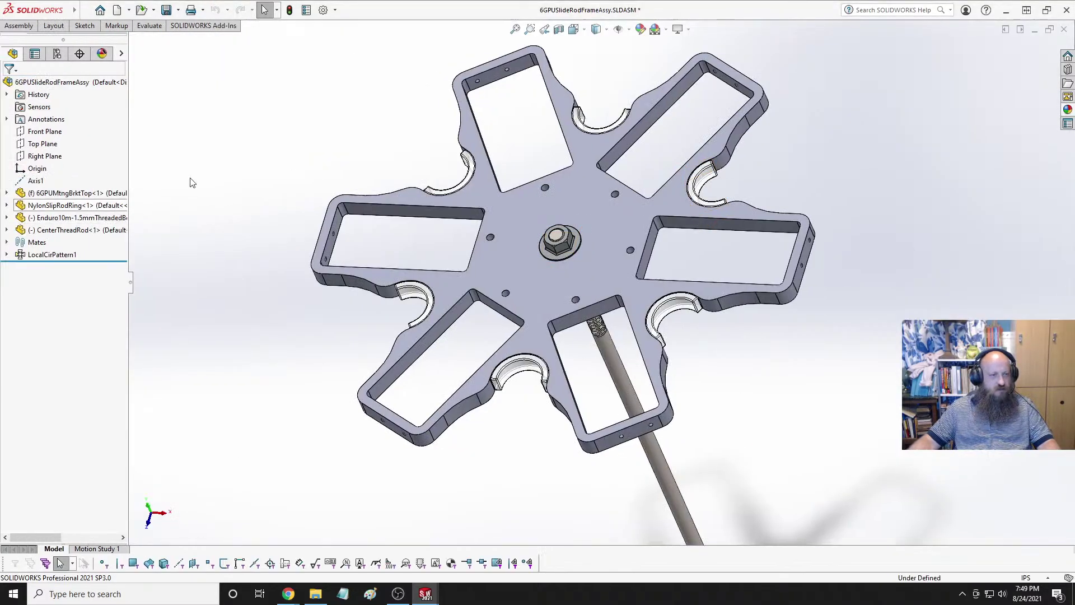
key("ctrl+s")
left_click(383, 206)
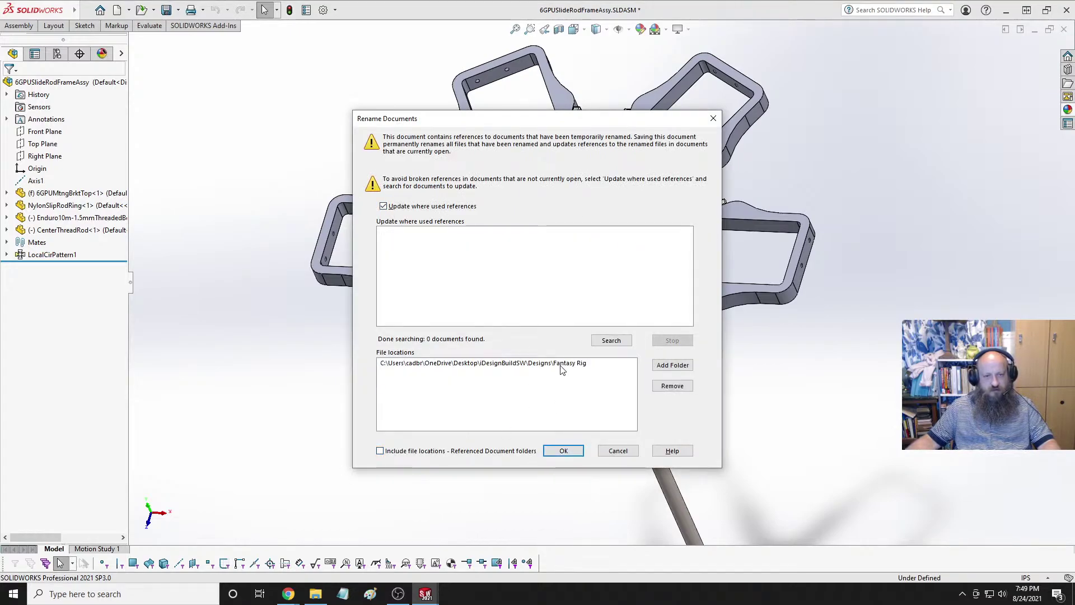
left_click(563, 451)
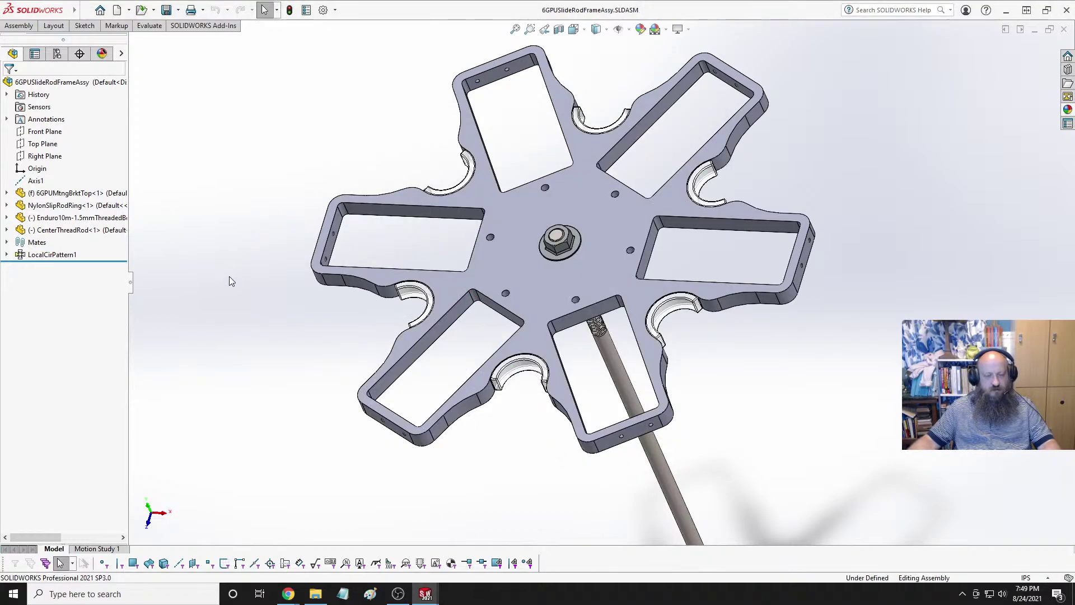
Switch back to the bracket part and open the Desktop\iDesignBuildSW\Designs\Fantasy Rig folder in File Explorer.
key("ctrl+Tab")
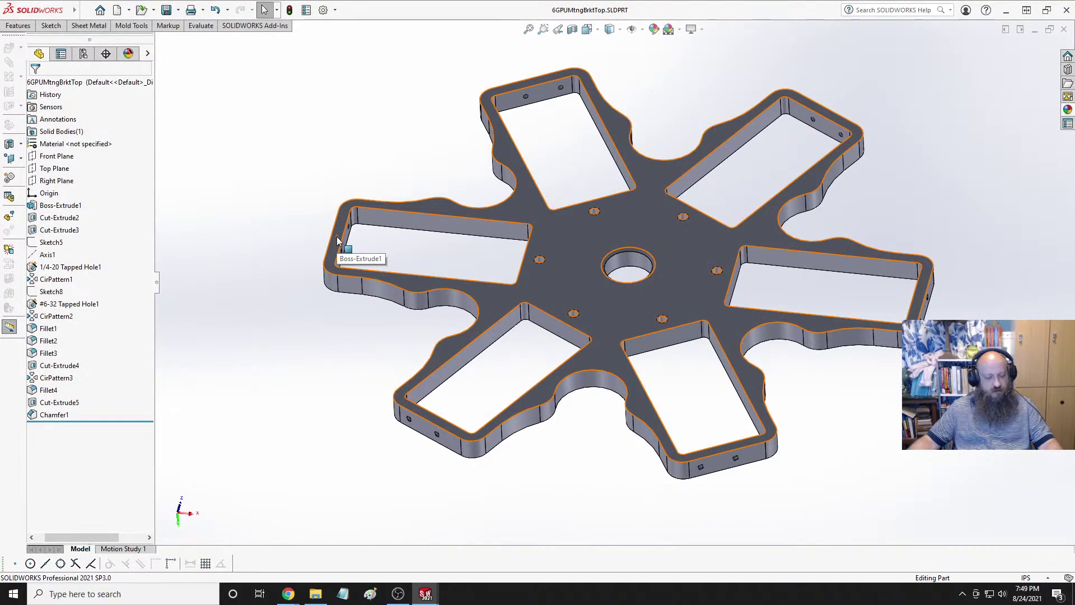
key("super+w")
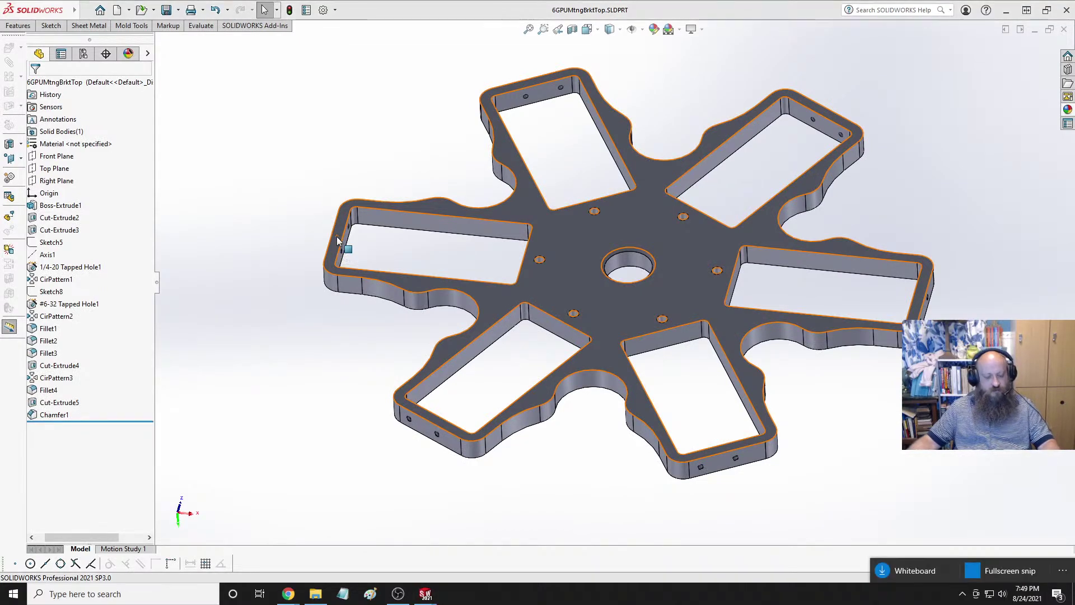
key("super+e")
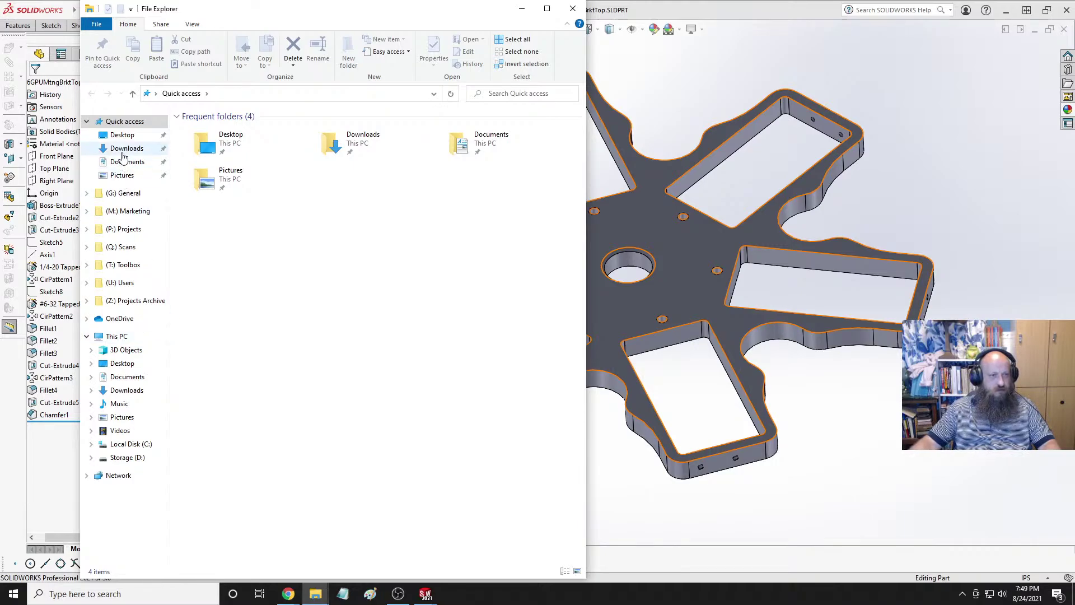
double_click(203, 144)
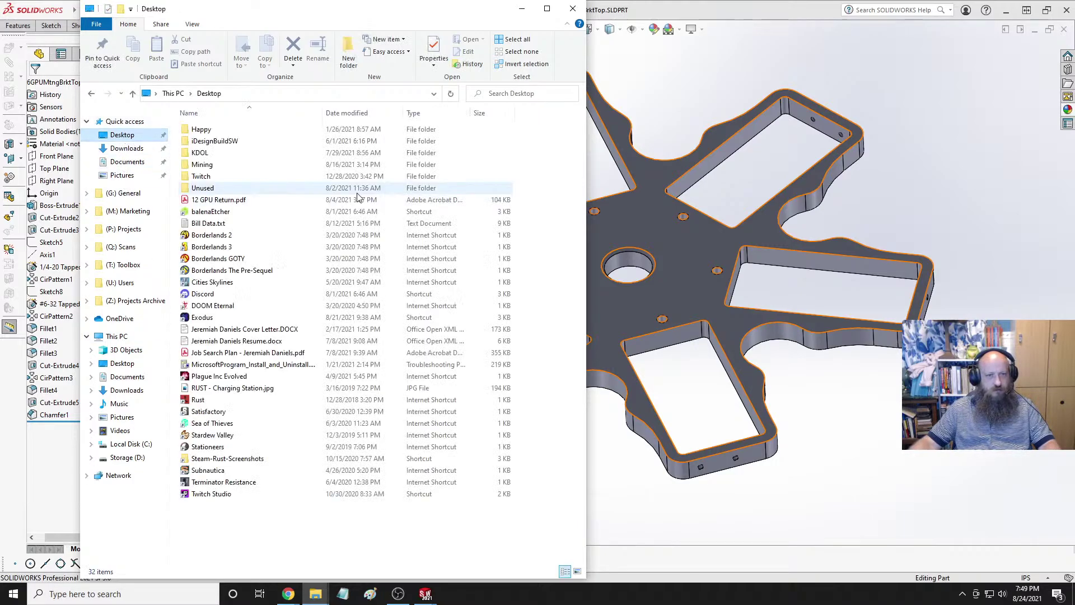
double_click(226, 164)
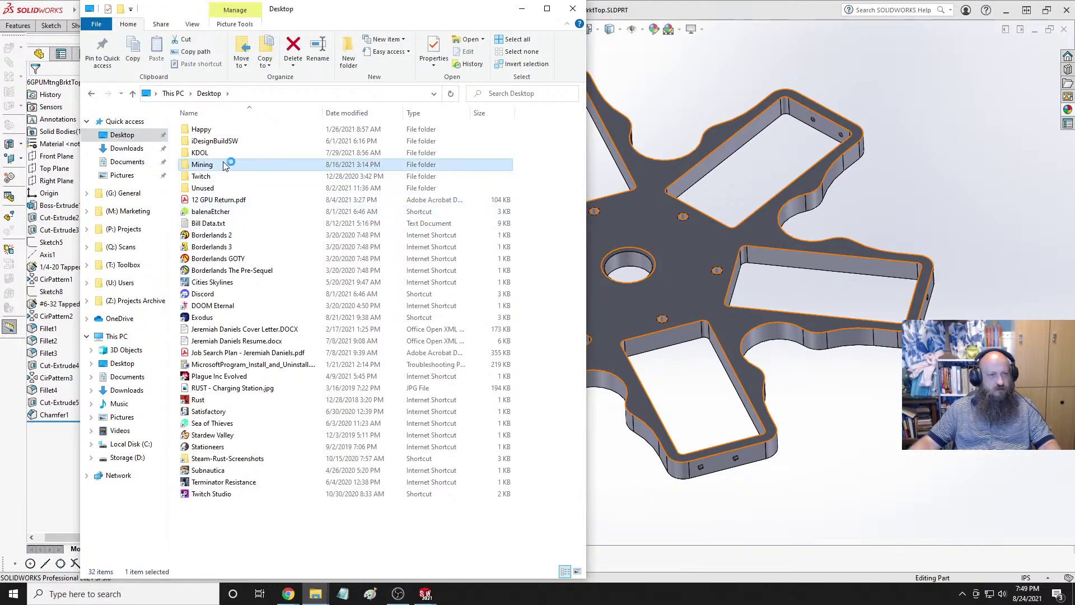
left_click(91, 93)
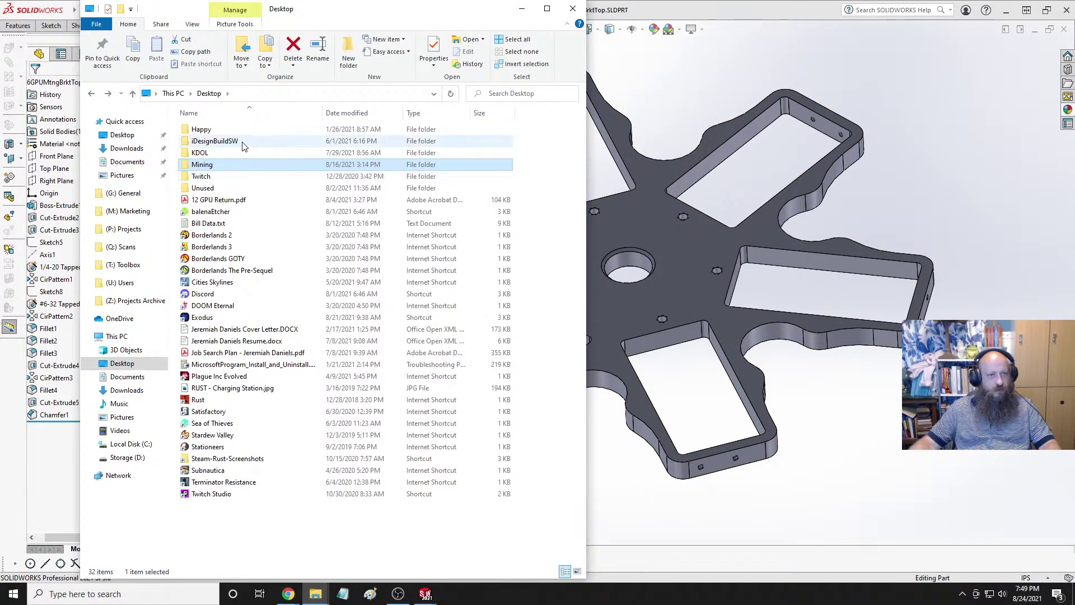
double_click(246, 141)
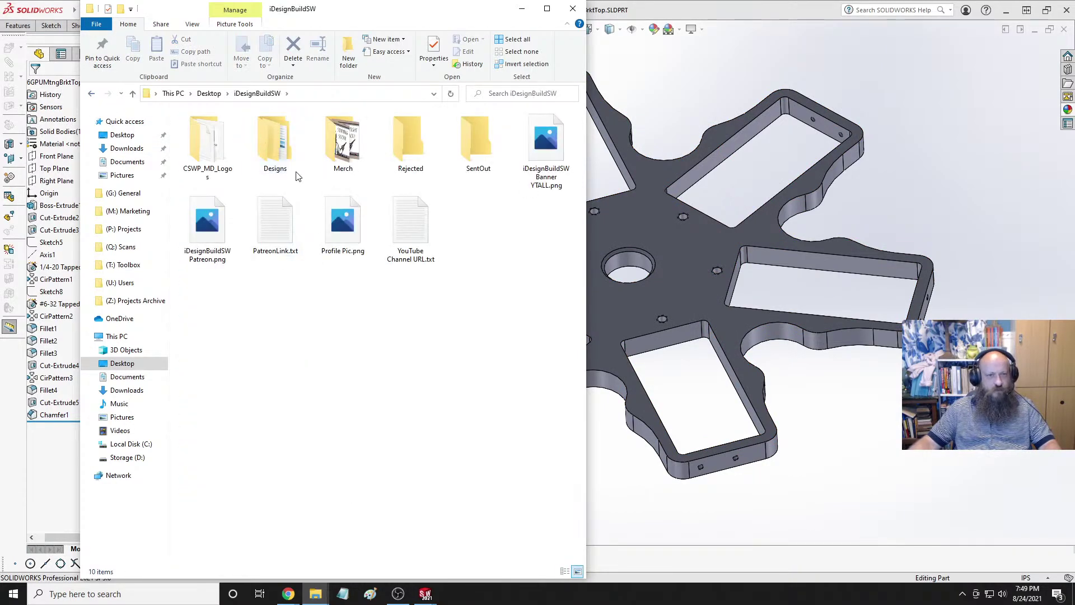
double_click(272, 149)
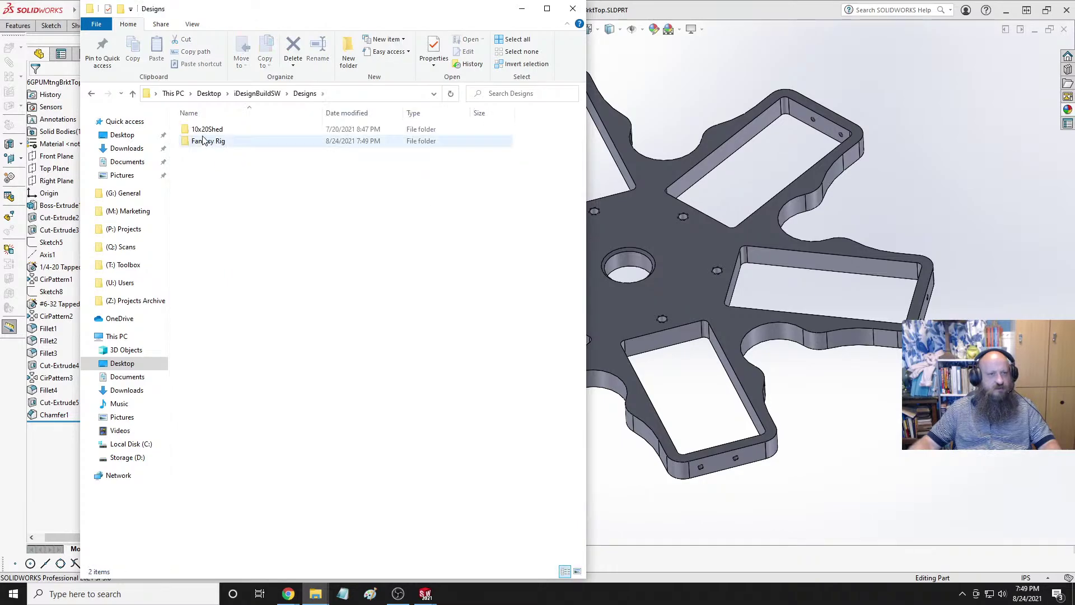
double_click(208, 141)
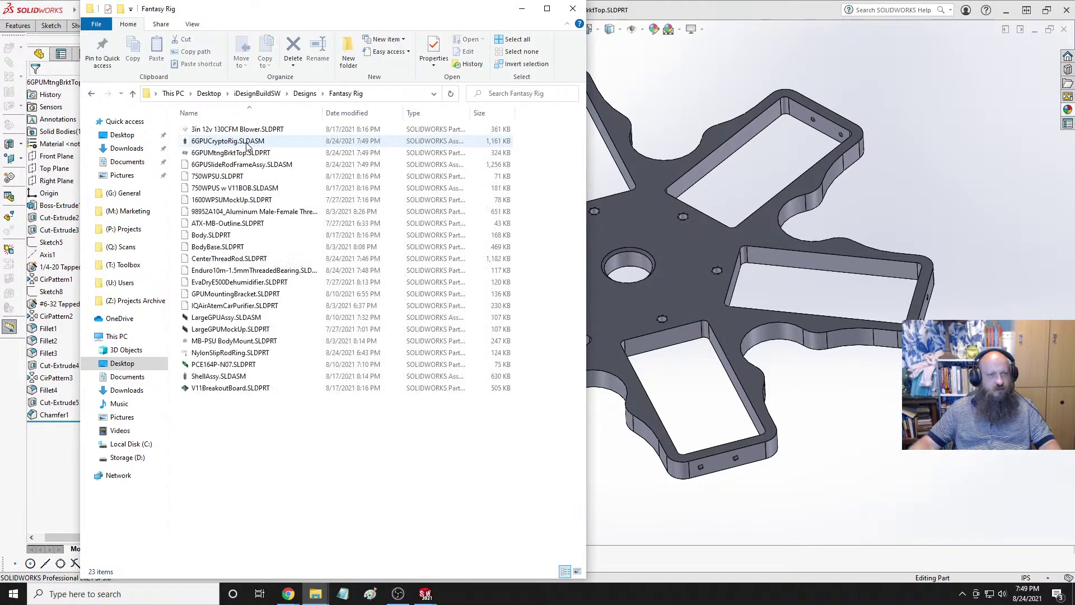
Duplicate the file 6GPUMtngBrktTop.SLDPRT within the Fantasy Rig folder.
left_click(234, 154)
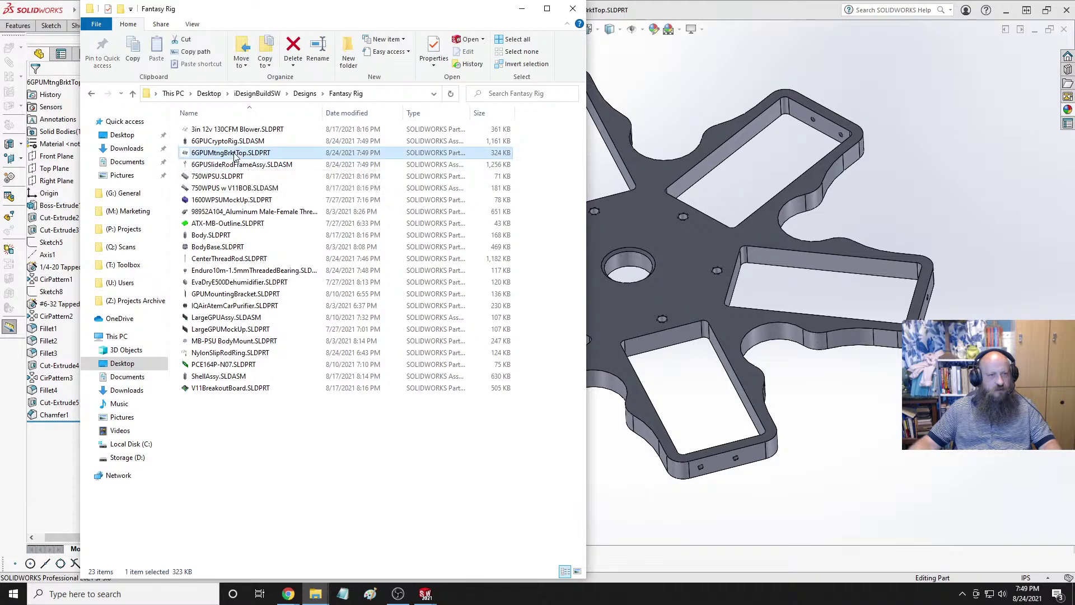
left_click(267, 428)
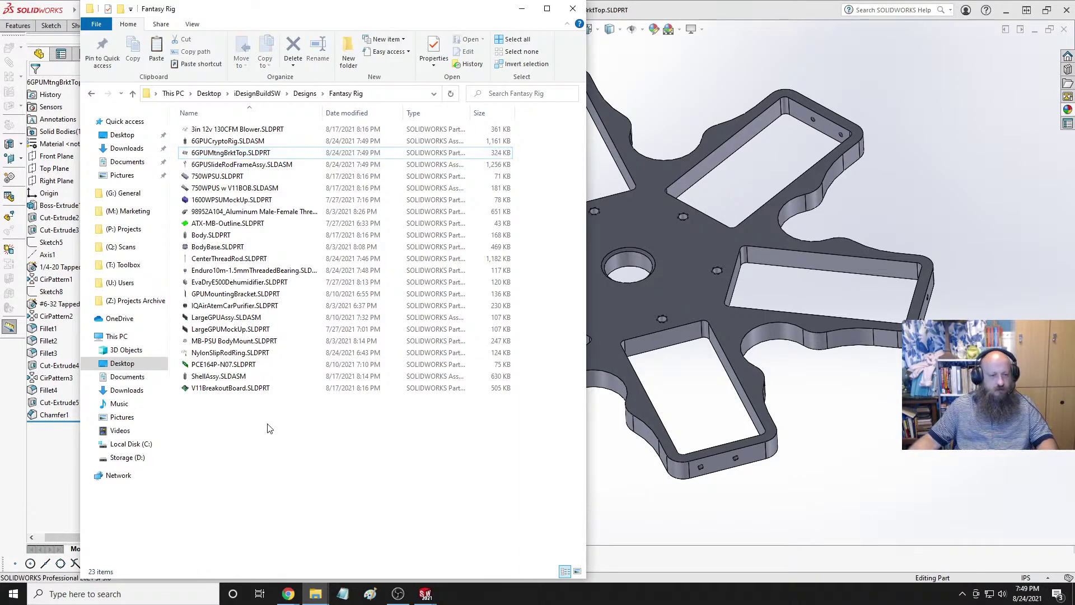
key("ctrl+v")
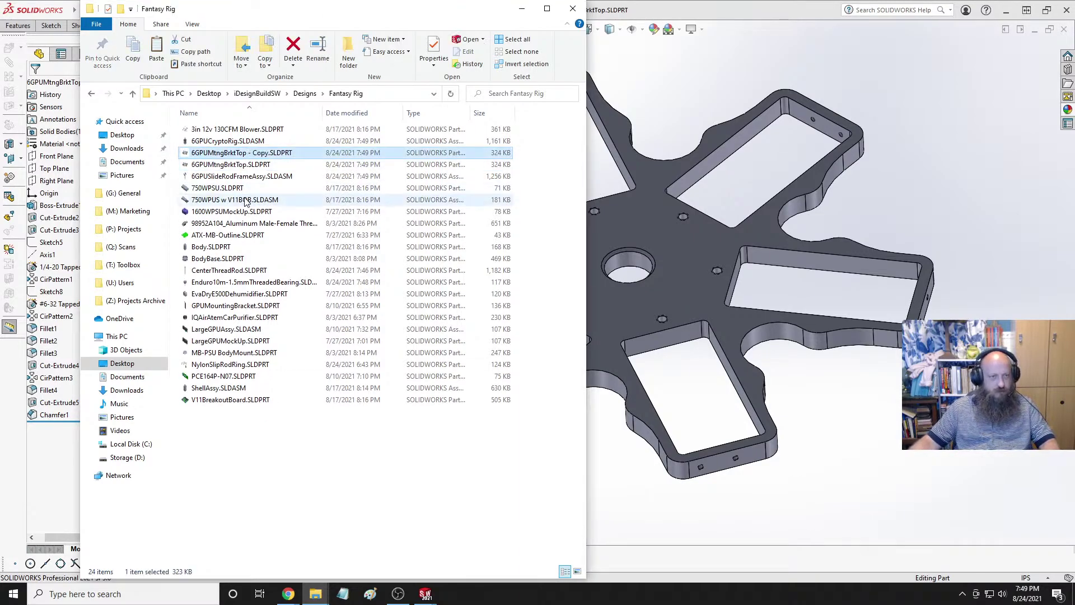
Rename the copied bracket file to 6GPUMtngBrktBottom.SLDPRT and open it in SOLIDWORKS.
left_click(252, 157)
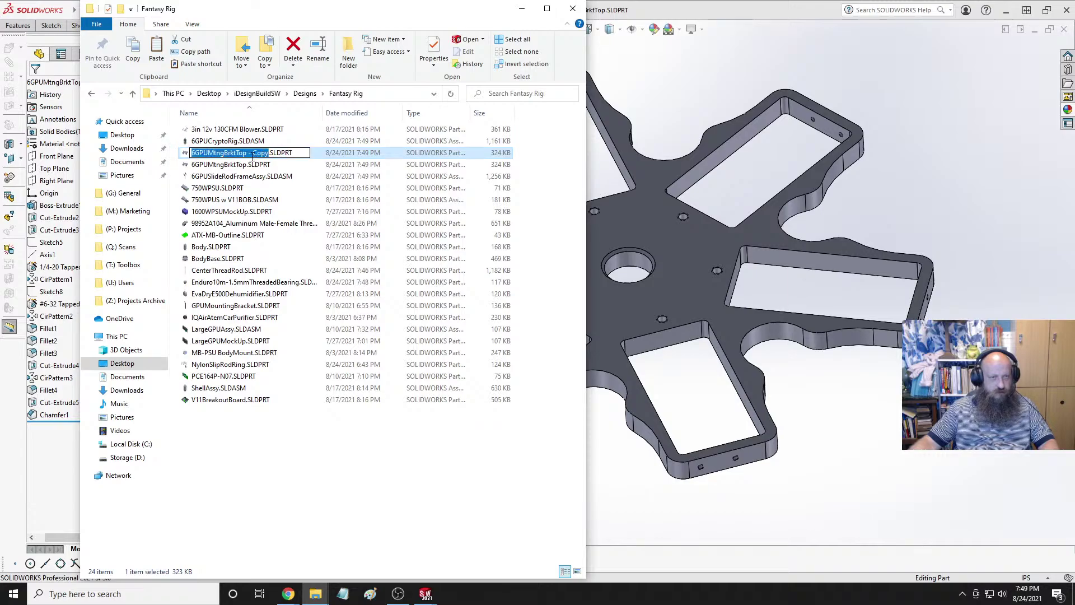
left_click(269, 153)
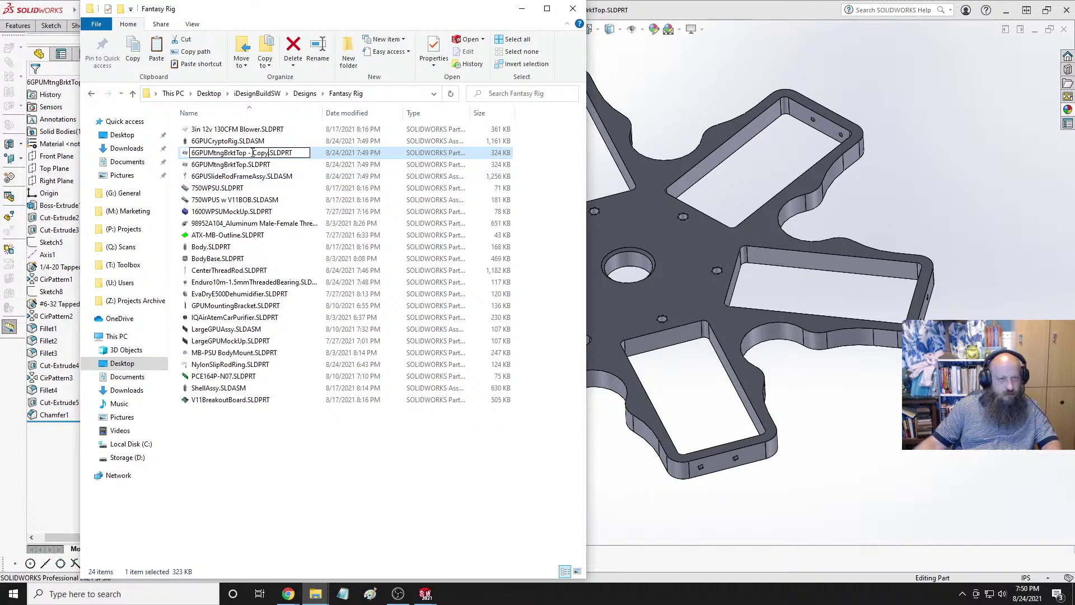
key("BackSpace")
key("BackSpace")
key("BackSpace")
key("BackSpace")
key("BackSpace")
key("BackSpace")
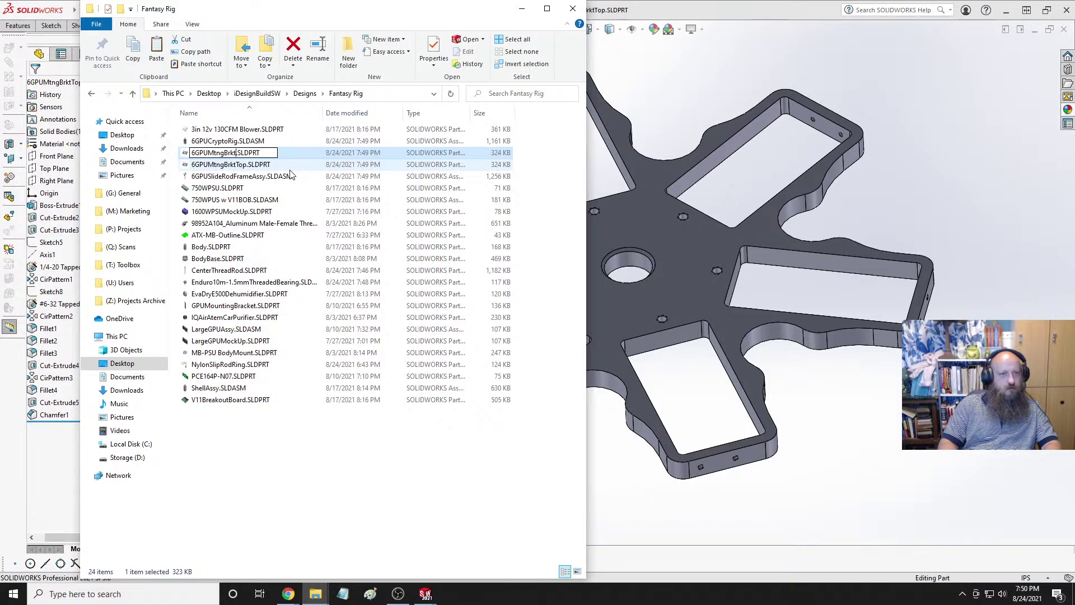
type("Bottom")
key("Return")
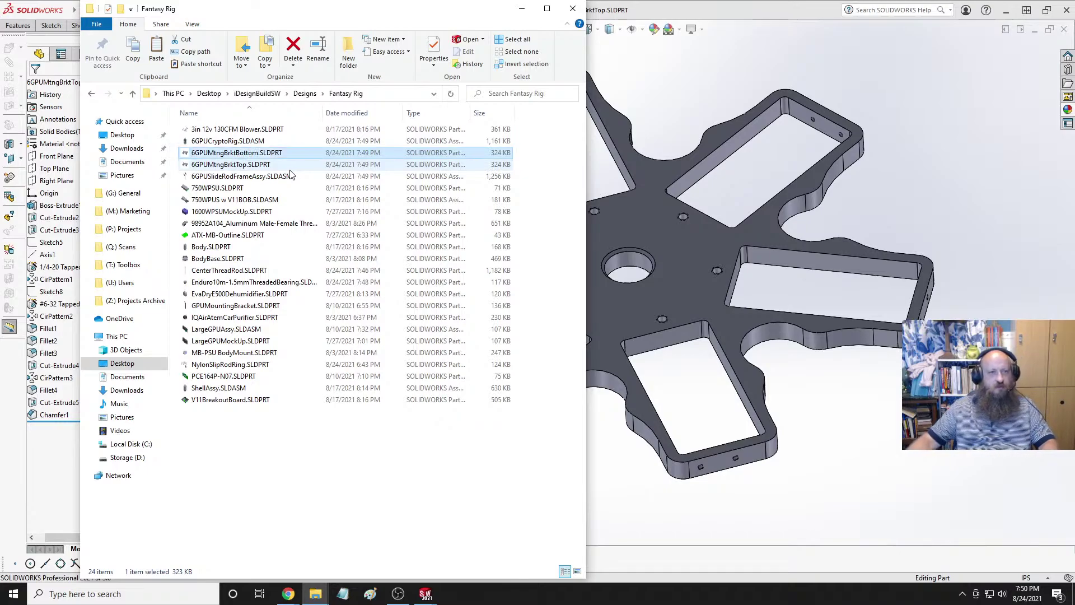
right_click(261, 155)
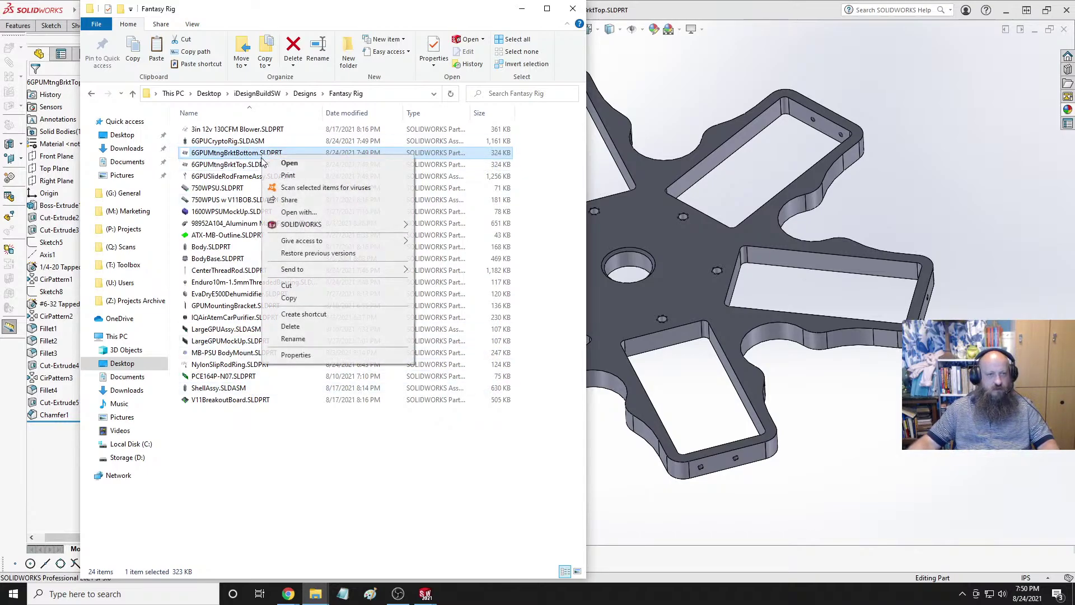
left_click(345, 165)
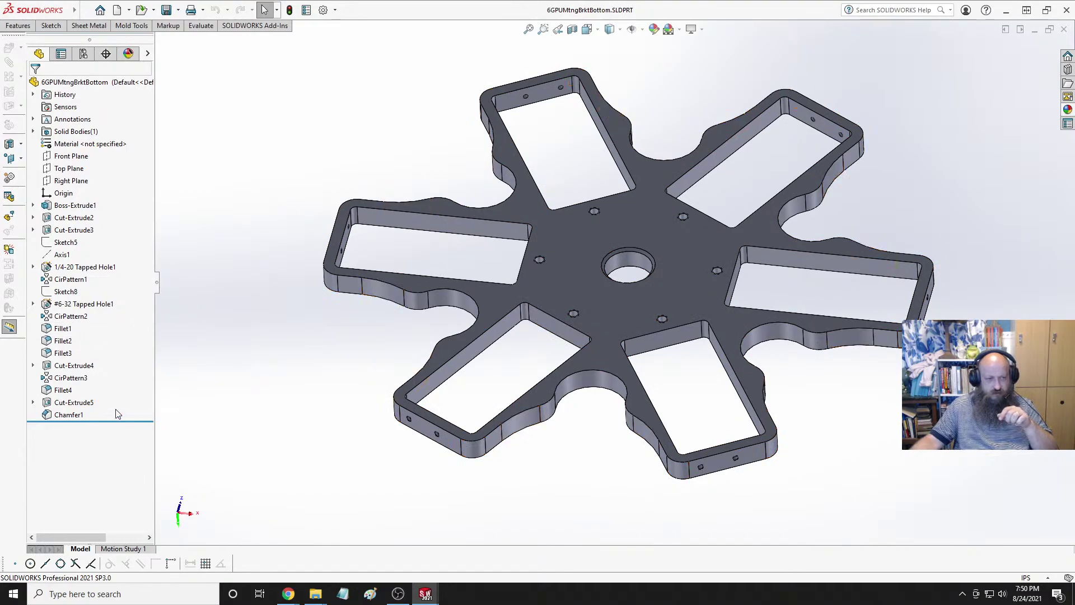
Try deleting Fillet3, the fillet in the inner corners of the six rectangular cutouts, and undo the deletion.
left_click(63, 390)
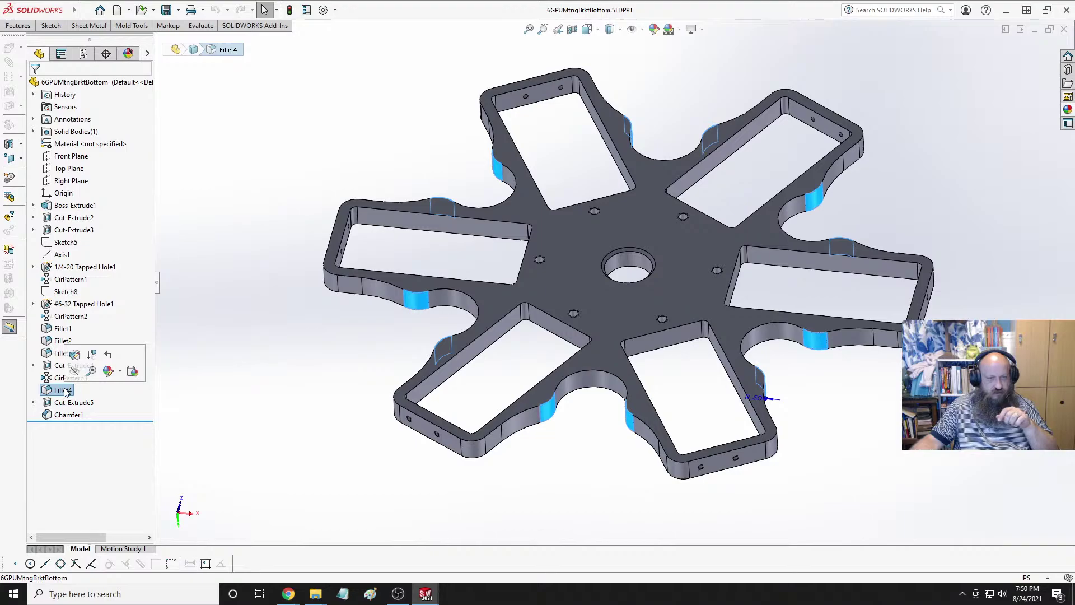
left_click(74, 230)
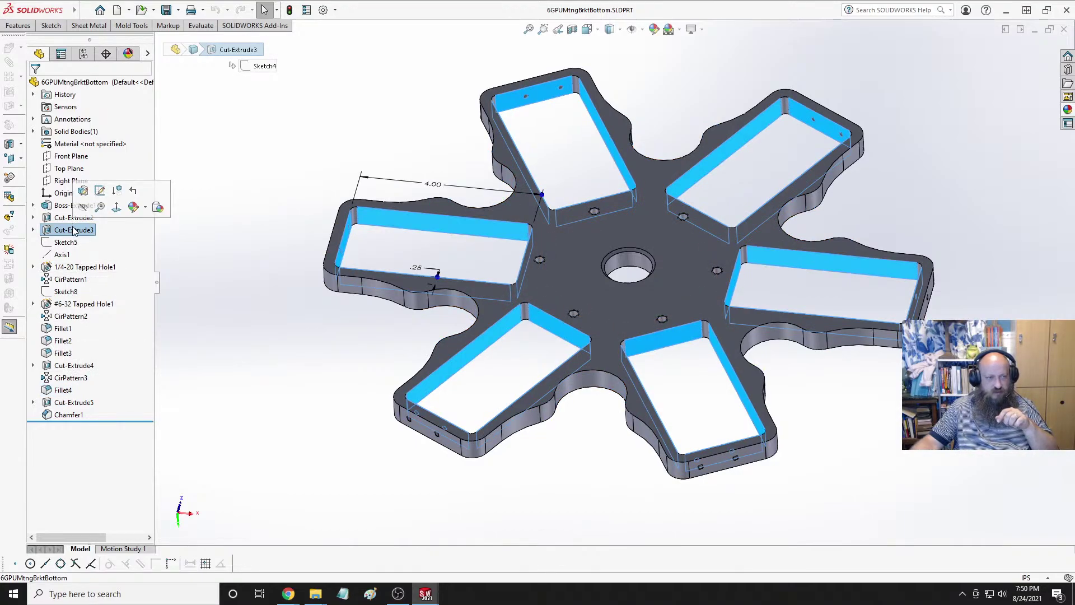
left_click(63, 341)
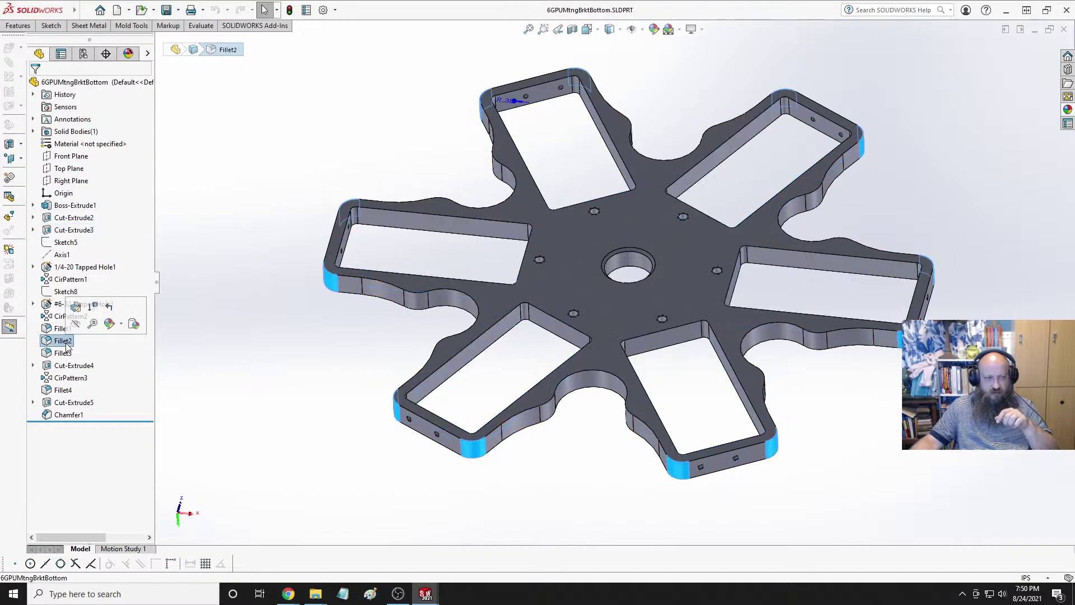
left_click(63, 354)
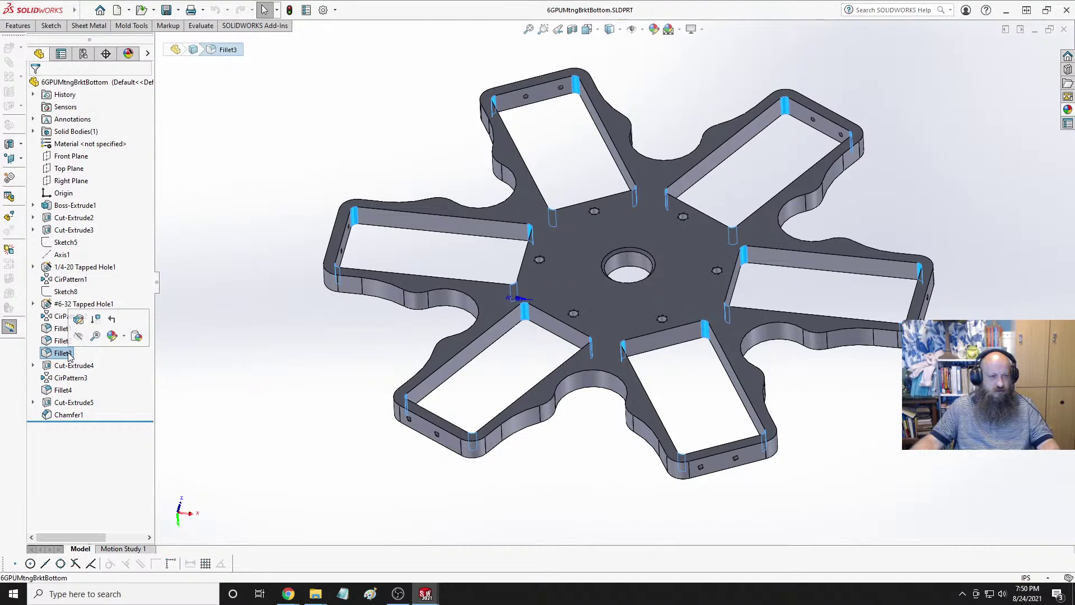
right_click(68, 354)
left_click(130, 429)
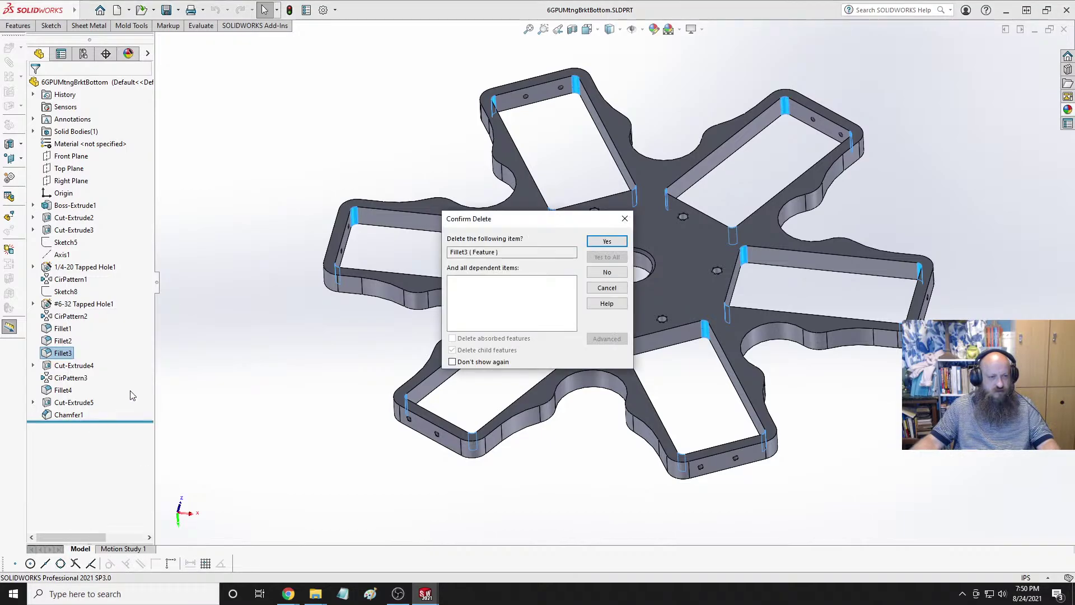
key("Return")
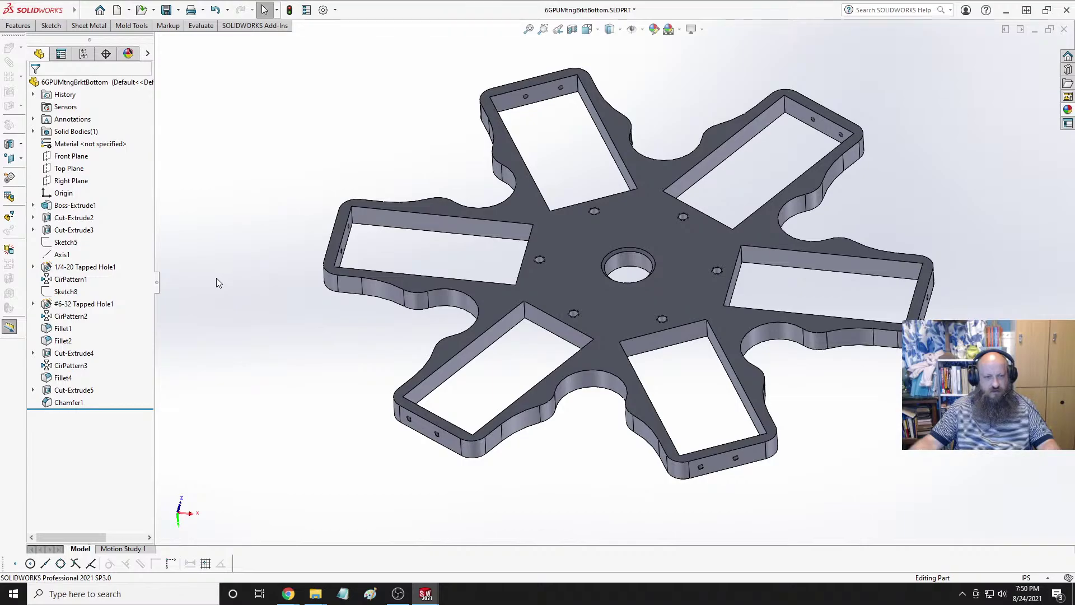
key("ctrl+z")
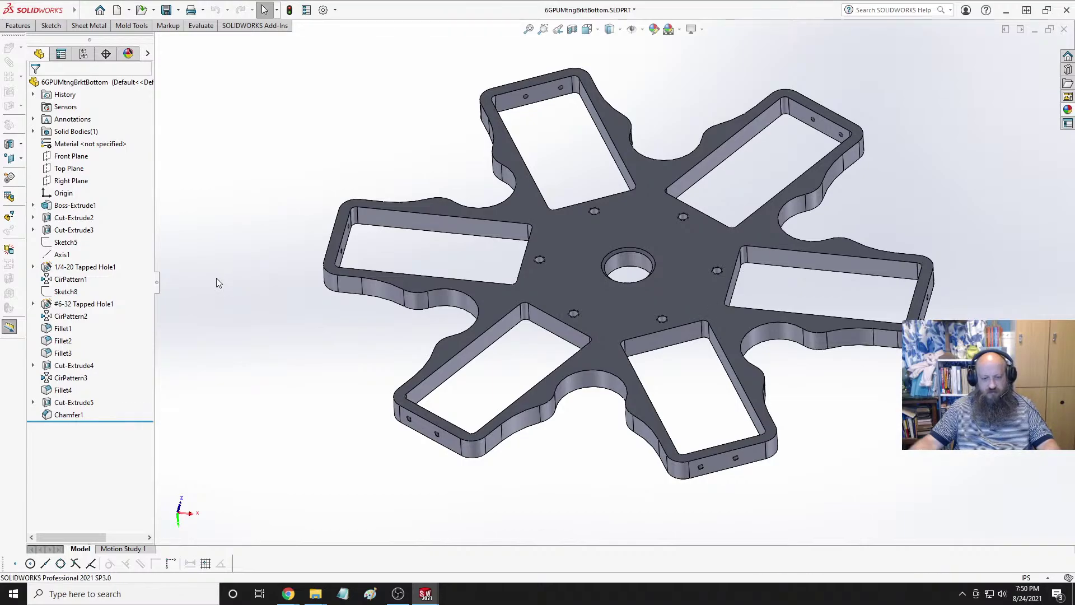
Delete Fillet3, the fillet in the inner corners of the six rectangular cutouts.
key("ctrl+s")
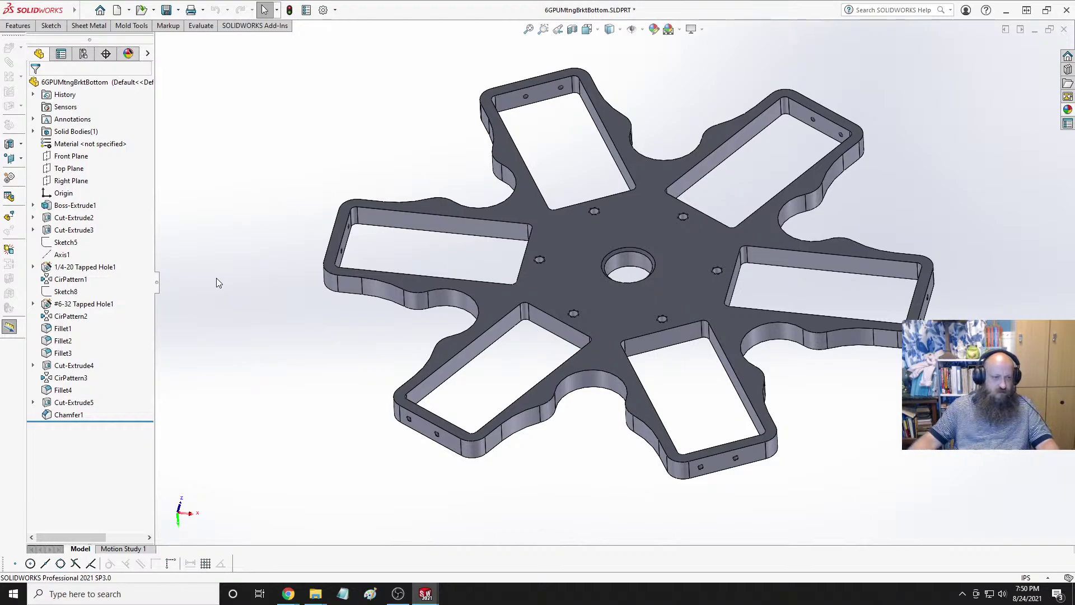
left_click(63, 353)
right_click(77, 355)
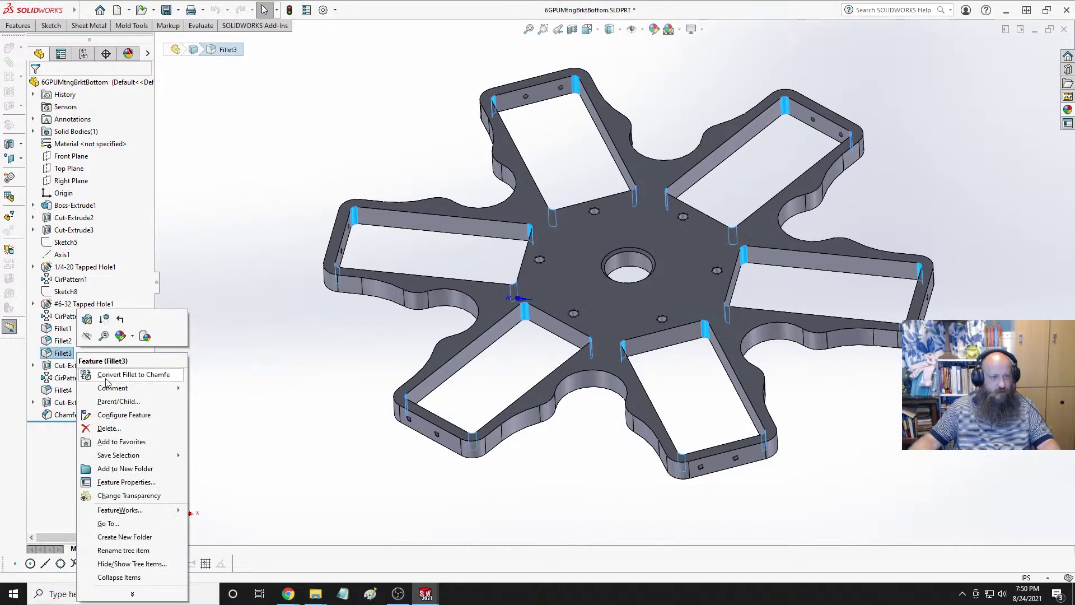
left_click(107, 428)
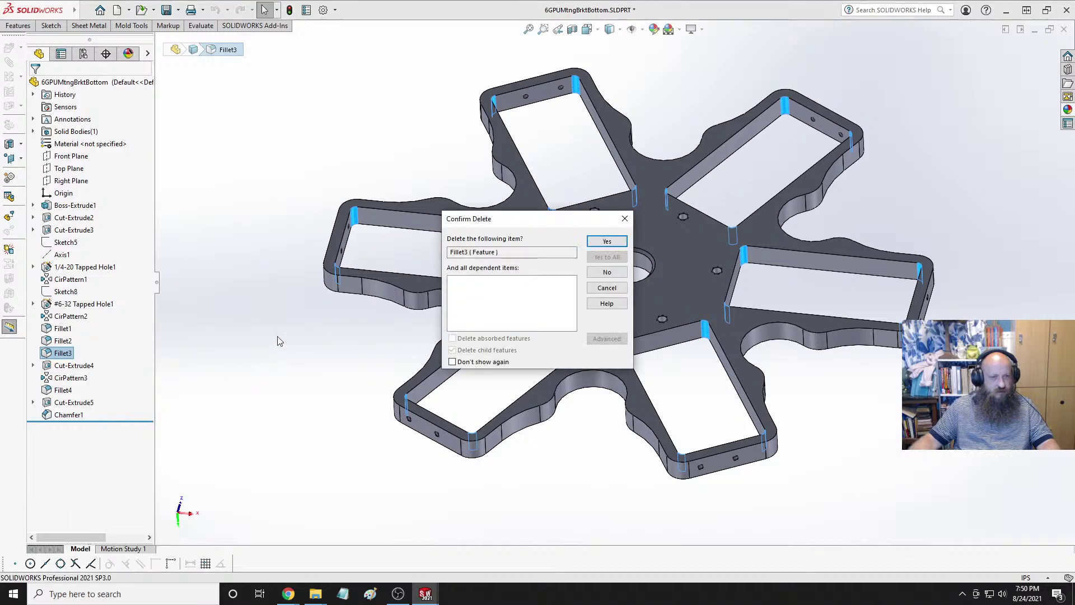
left_click(607, 241)
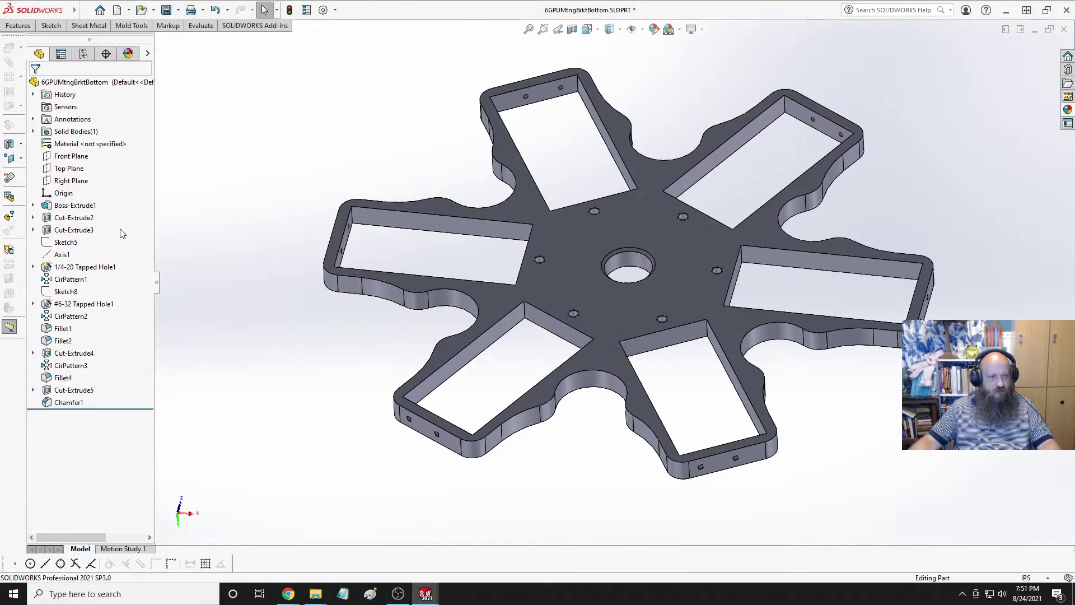
key("ctrl+s")
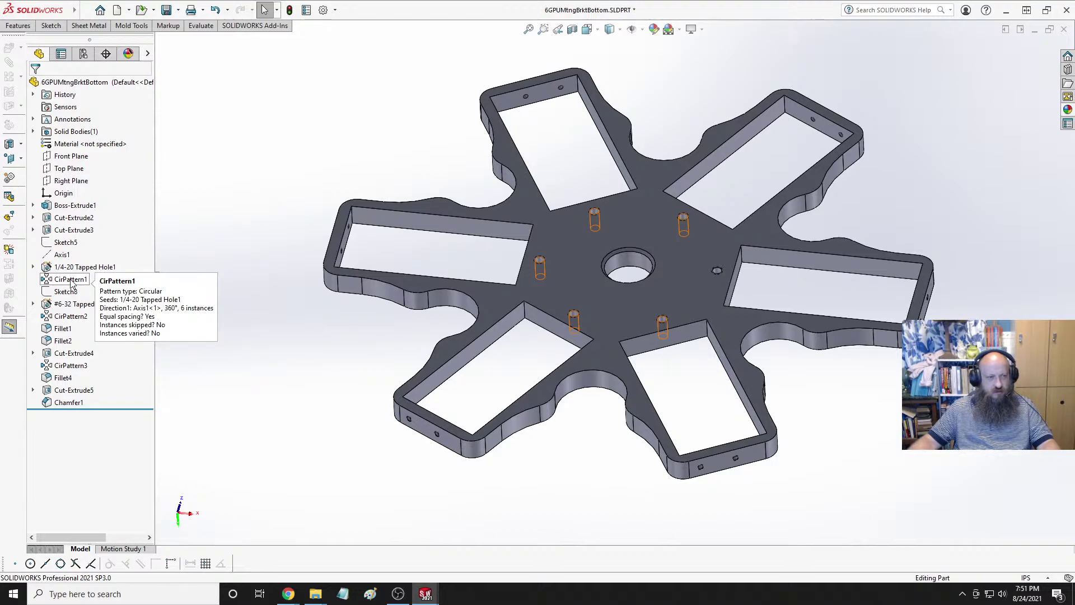
Delete CirPattern1, the circular pattern of holes around the hub, and its seed feature, the 1/4-20 tapped hole.
right_click(71, 280)
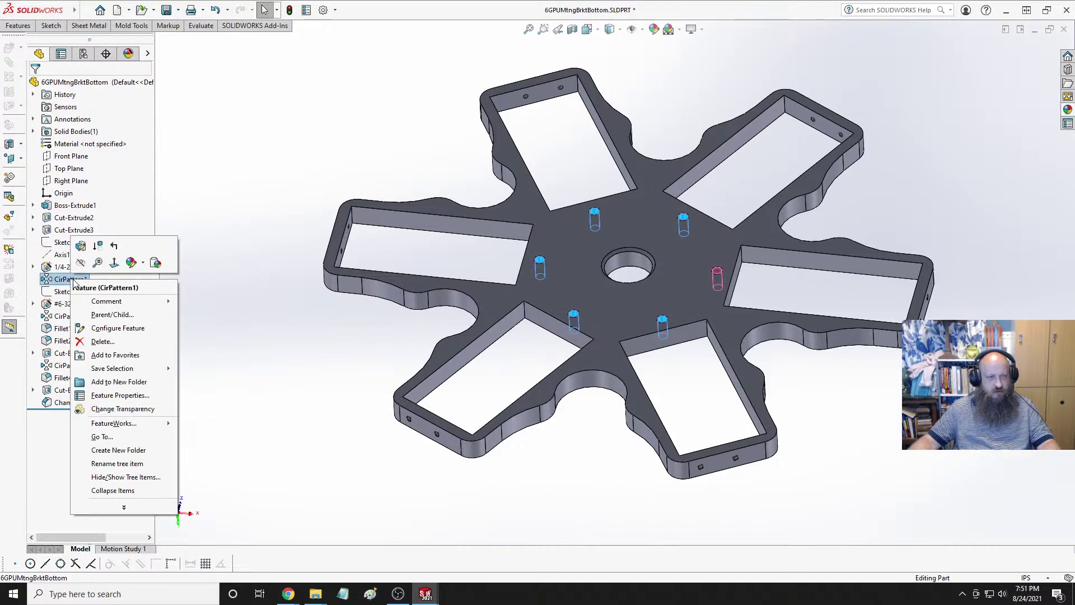
left_click(101, 341)
left_click(606, 245)
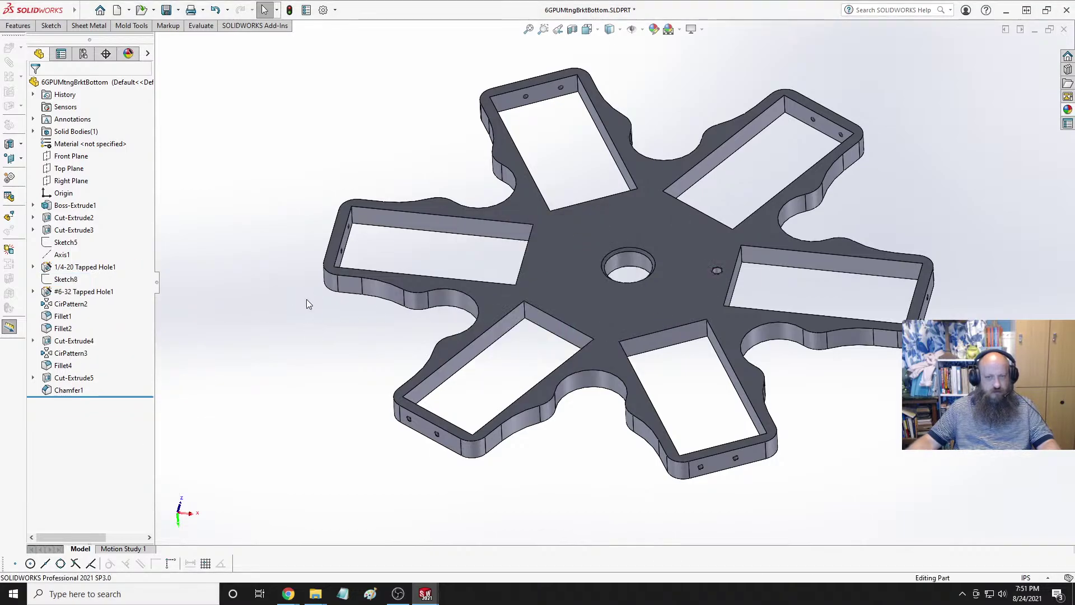
left_click(79, 269)
right_click(78, 268)
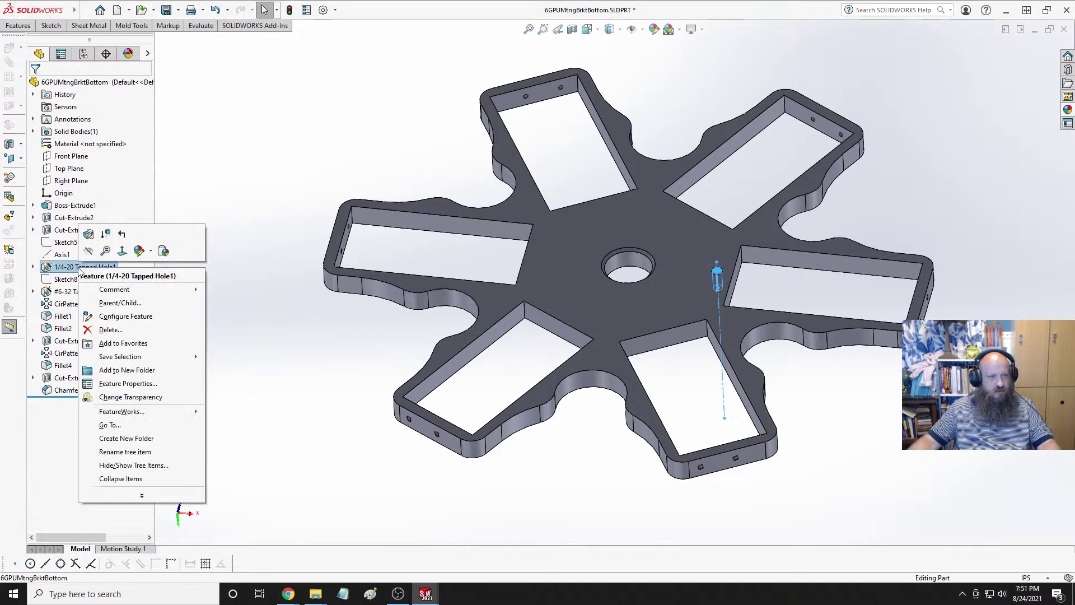
left_click(109, 330)
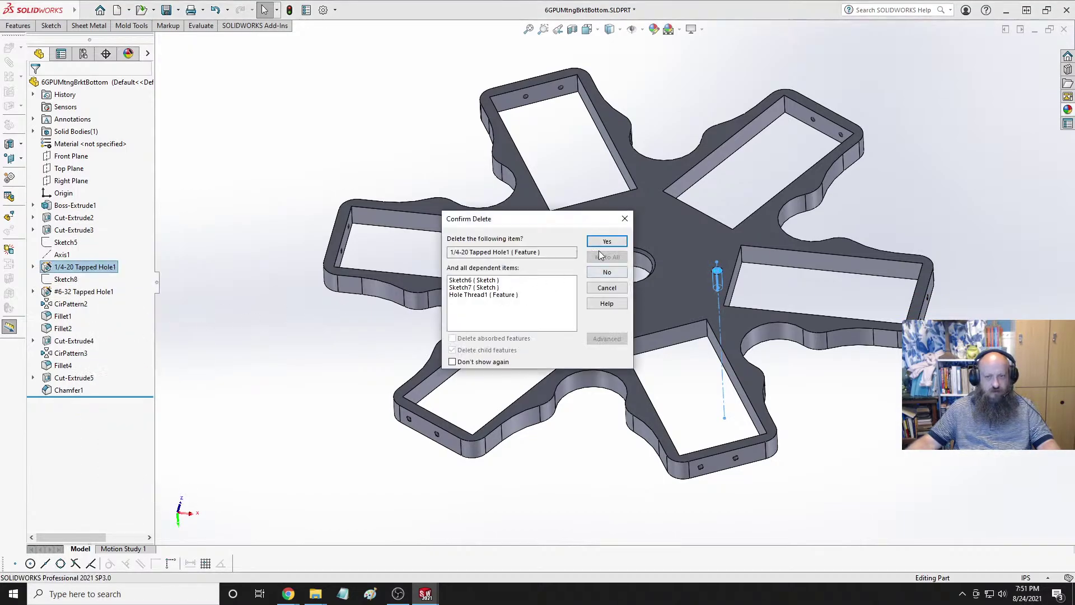
left_click(607, 245)
key("ctrl+s")
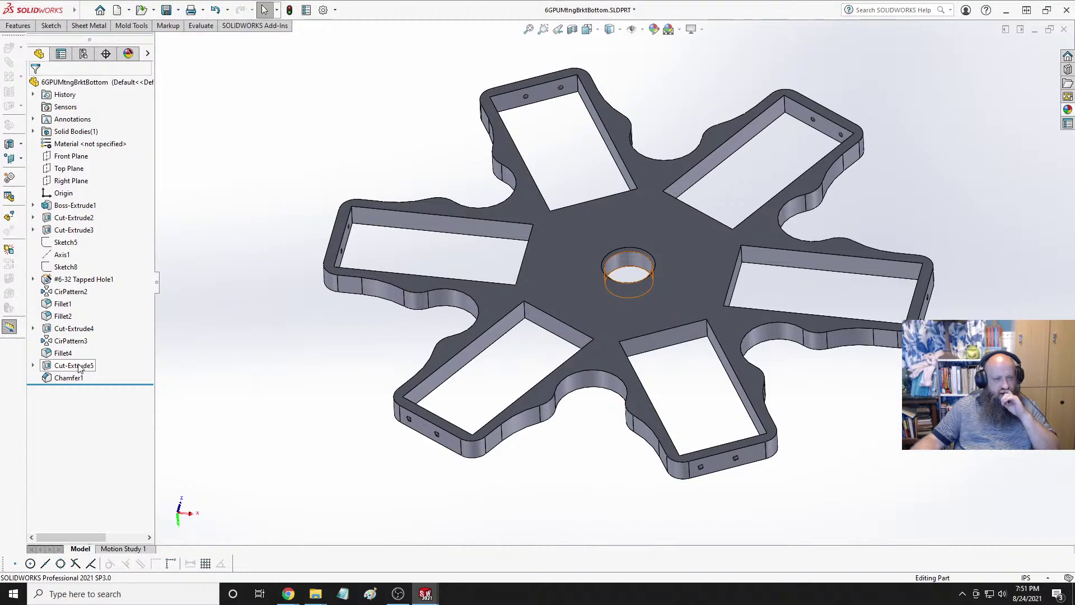
key("ctrl+s")
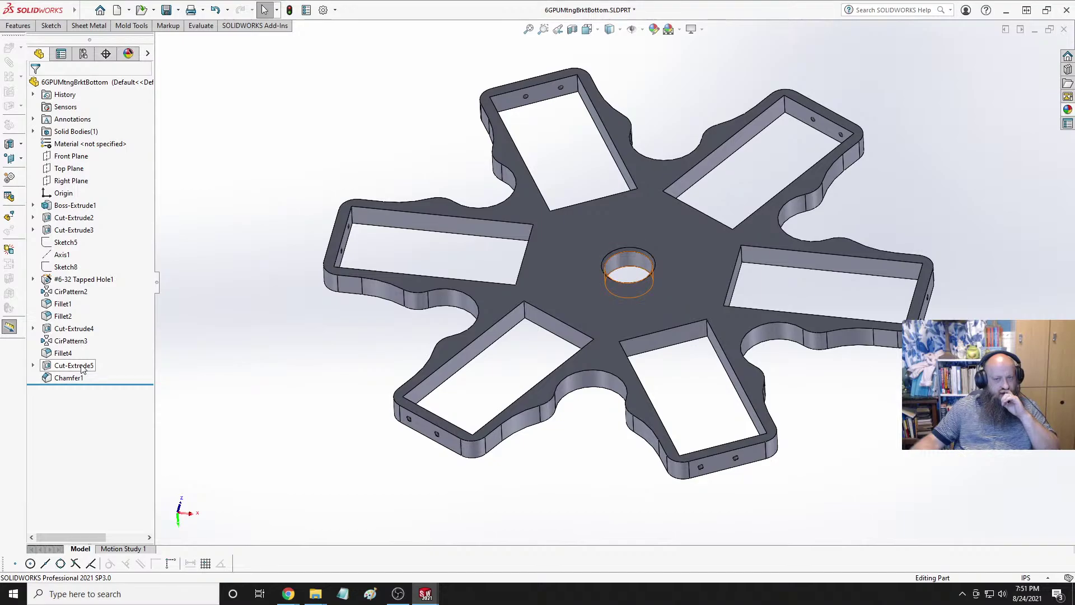
Edit the sketch of Cut-Extrude5 and set the central hole's diameter to 8 mm.
left_click(82, 366)
left_click(115, 330)
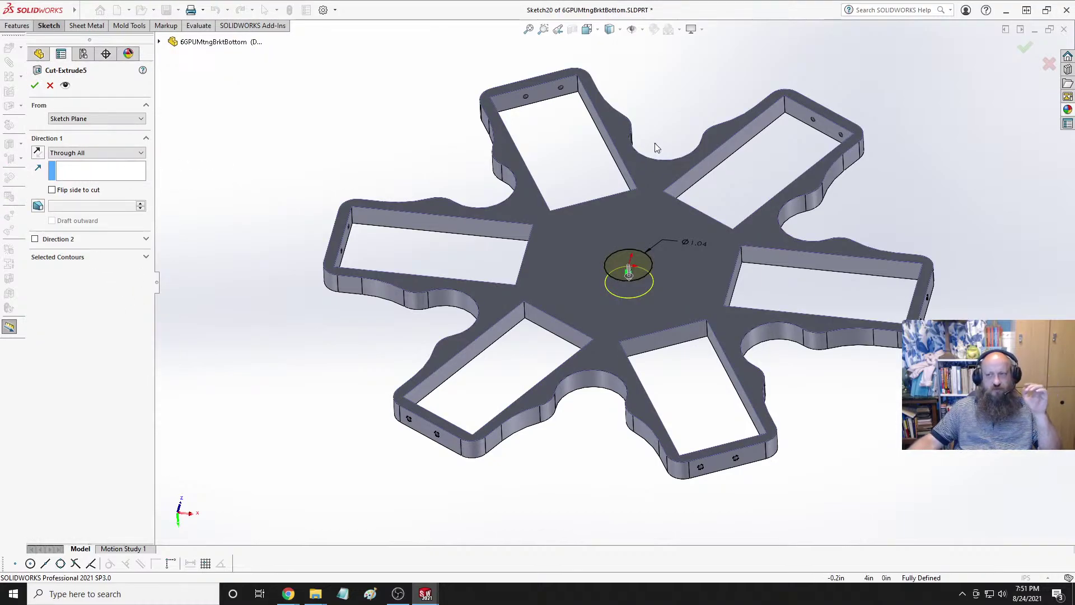
left_click(1024, 48)
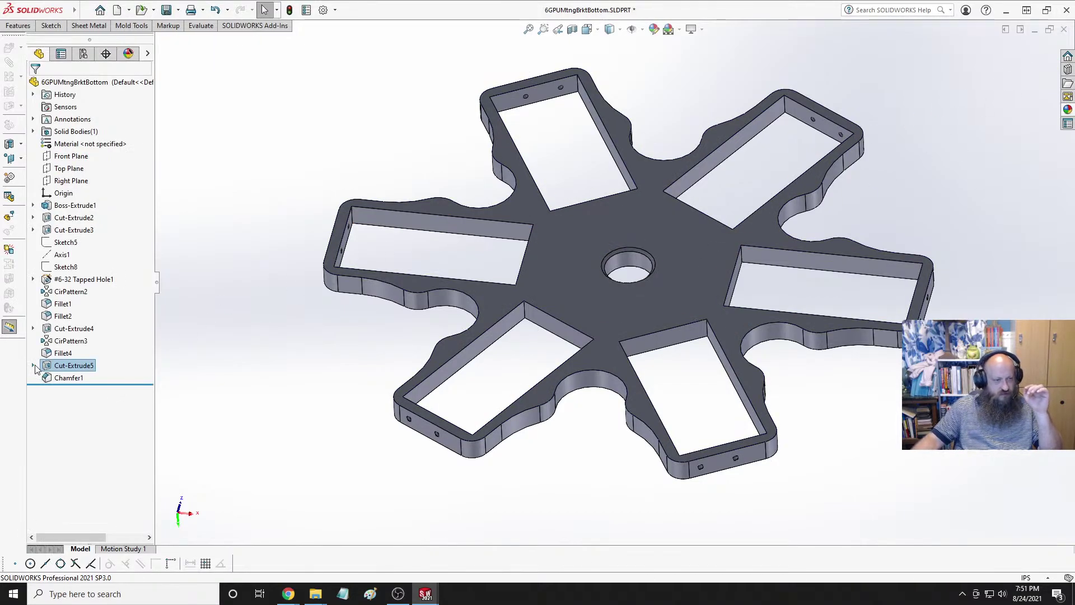
left_click(34, 365)
left_click(80, 377)
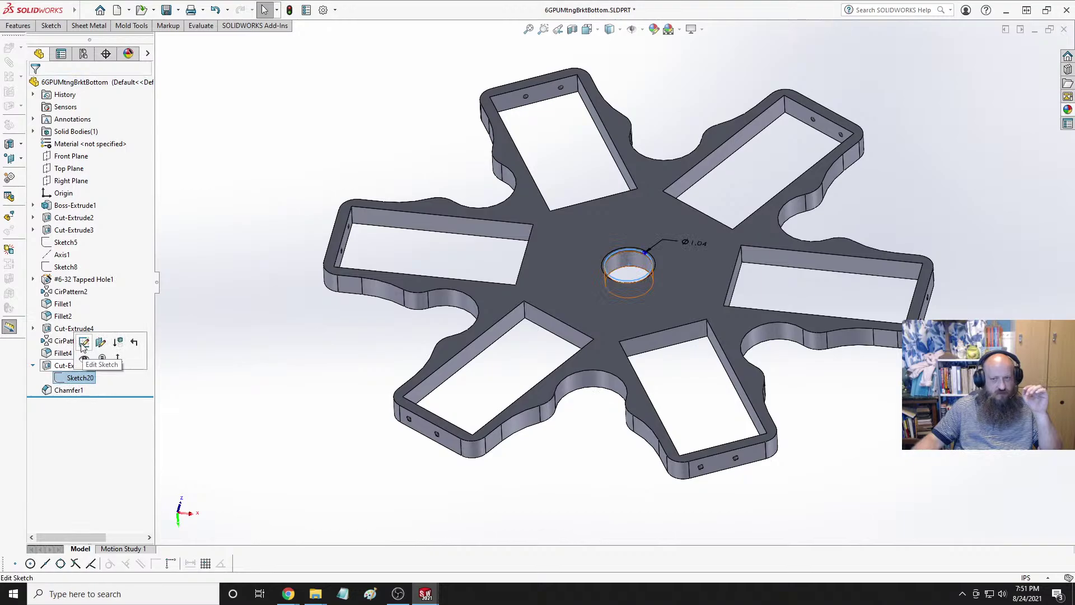
key("ctrl+8")
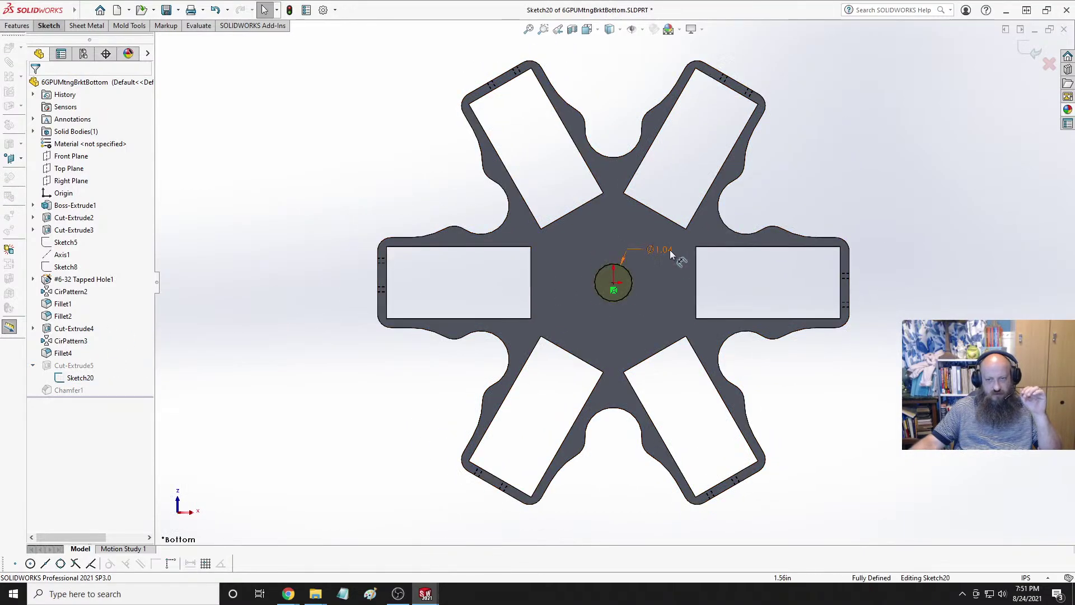
double_click(666, 252)
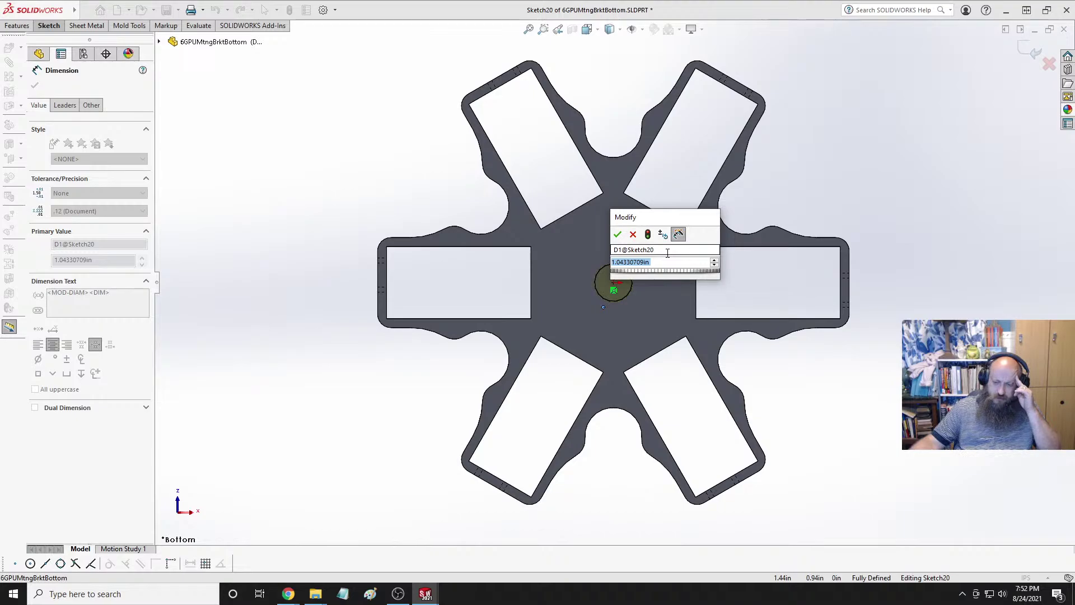
type("25mm")
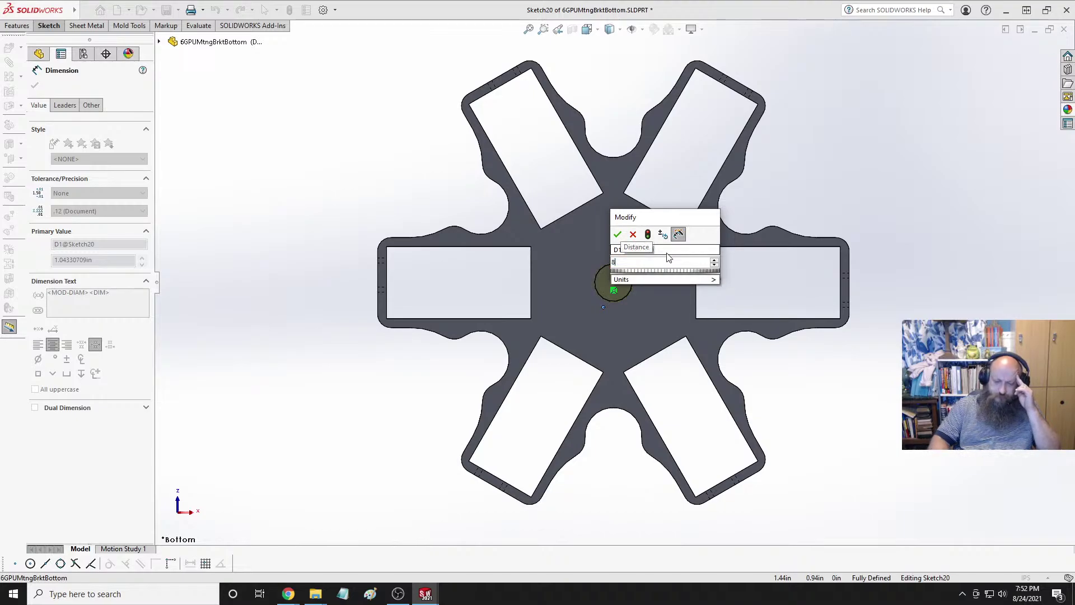
key("Return")
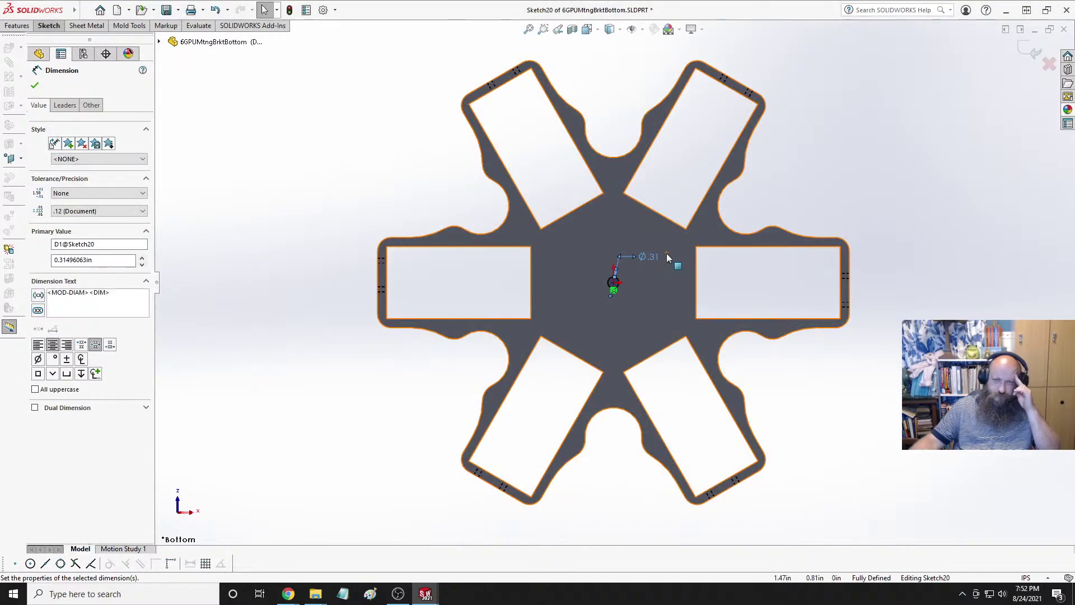
left_click(1034, 52)
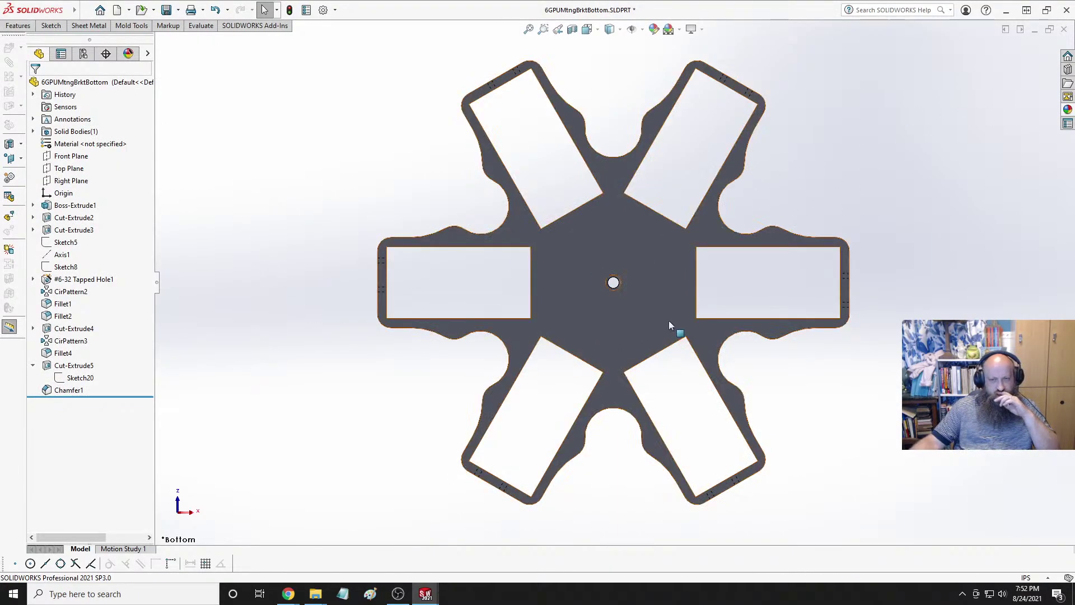
Set the distance of Chamfer1 on the central hole's edge to 1 mm.
scroll(650, 305, "up", 3)
middle_click_drag(649, 306, 574, 291)
scroll(574, 291, "up", 2)
scroll(582, 284, "up", 3)
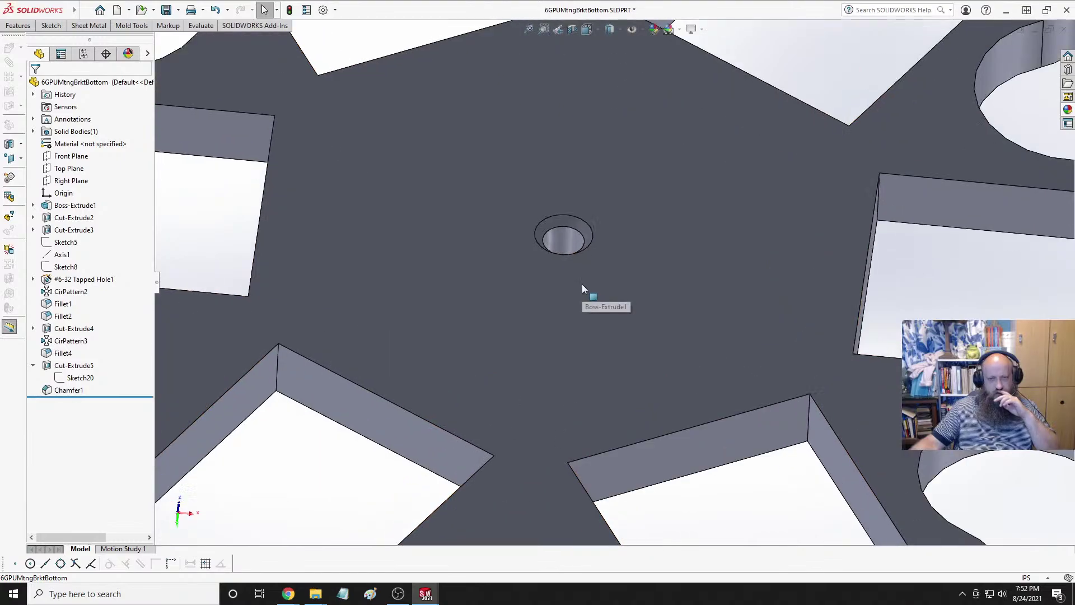
left_click(62, 391)
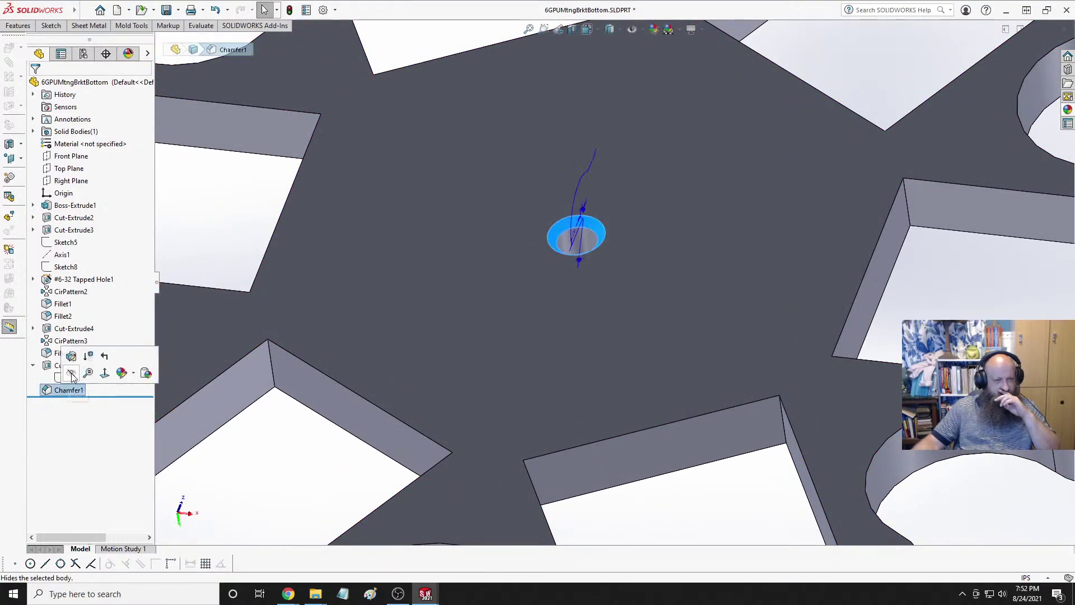
left_click(58, 371)
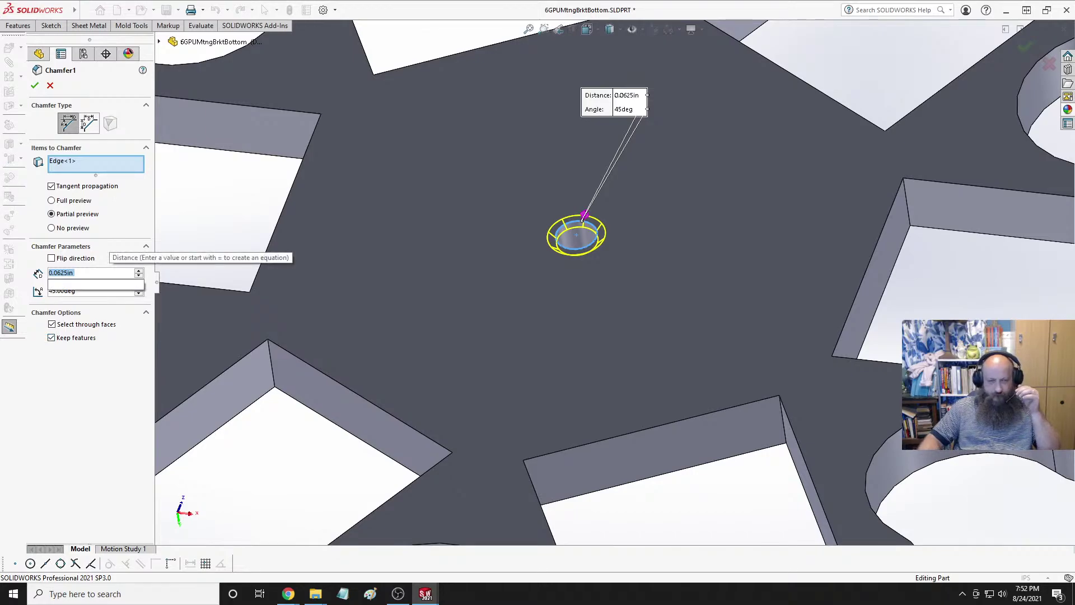
type("1mm")
key("Return")
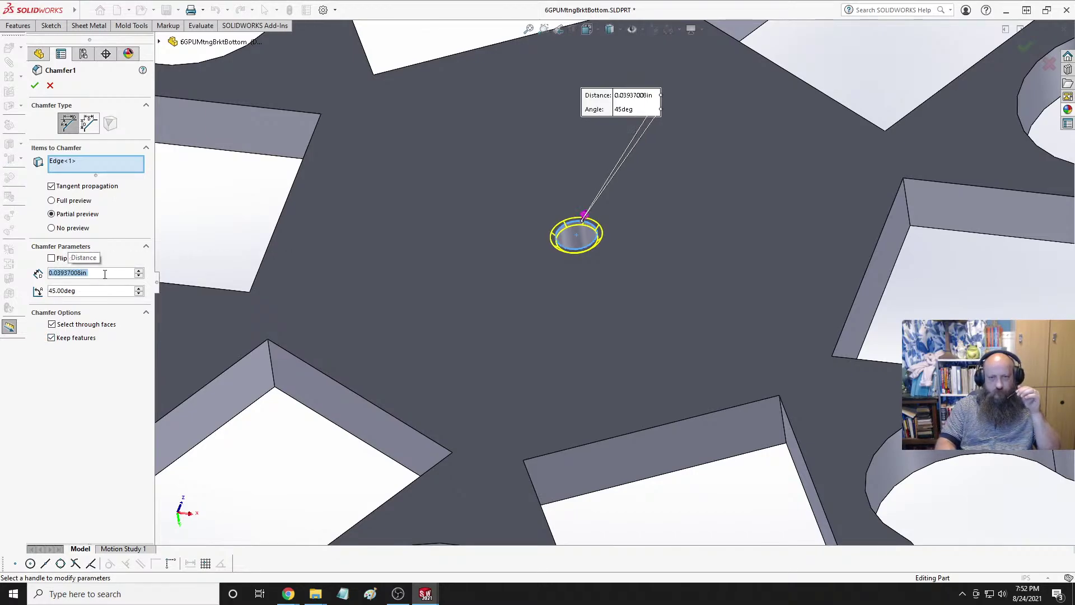
left_click(34, 85)
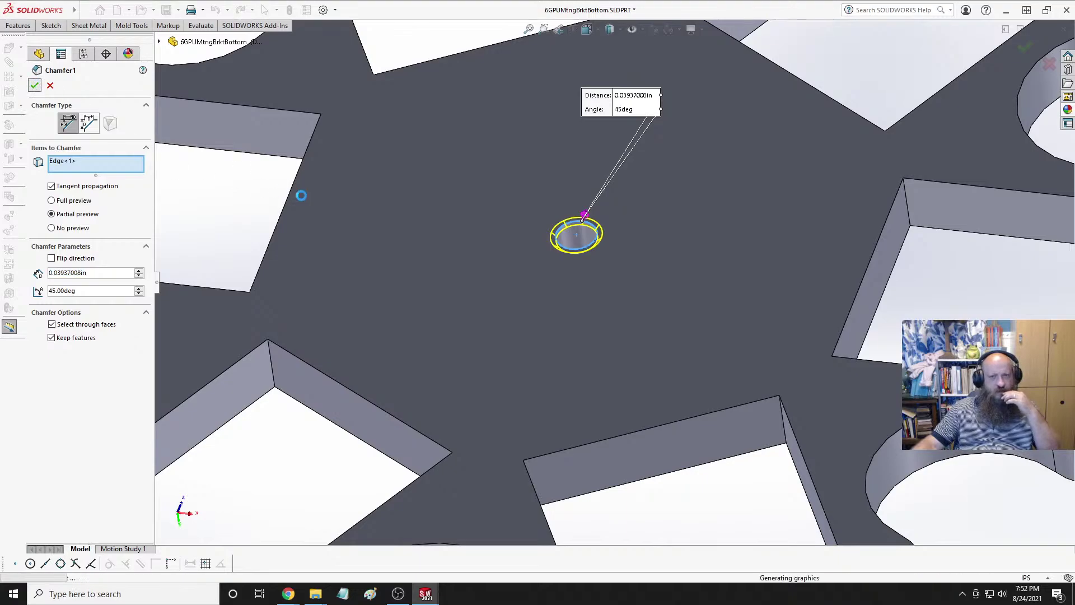
scroll(606, 270, "up", 10)
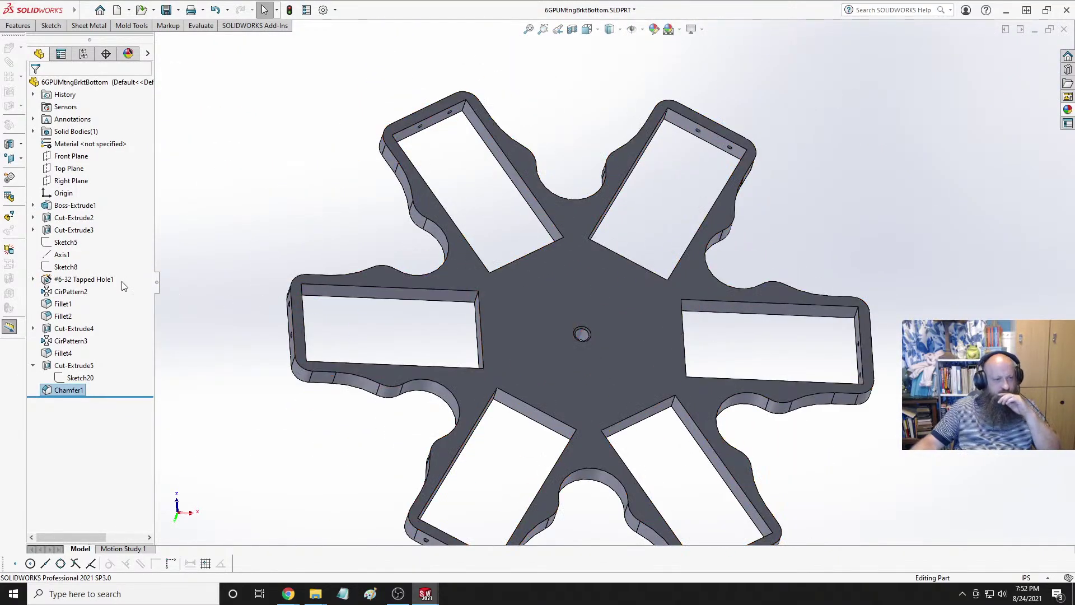
Delete the #6-32 tapped hole feature in the arm ends together with its dependent circular pattern.
left_click(90, 282)
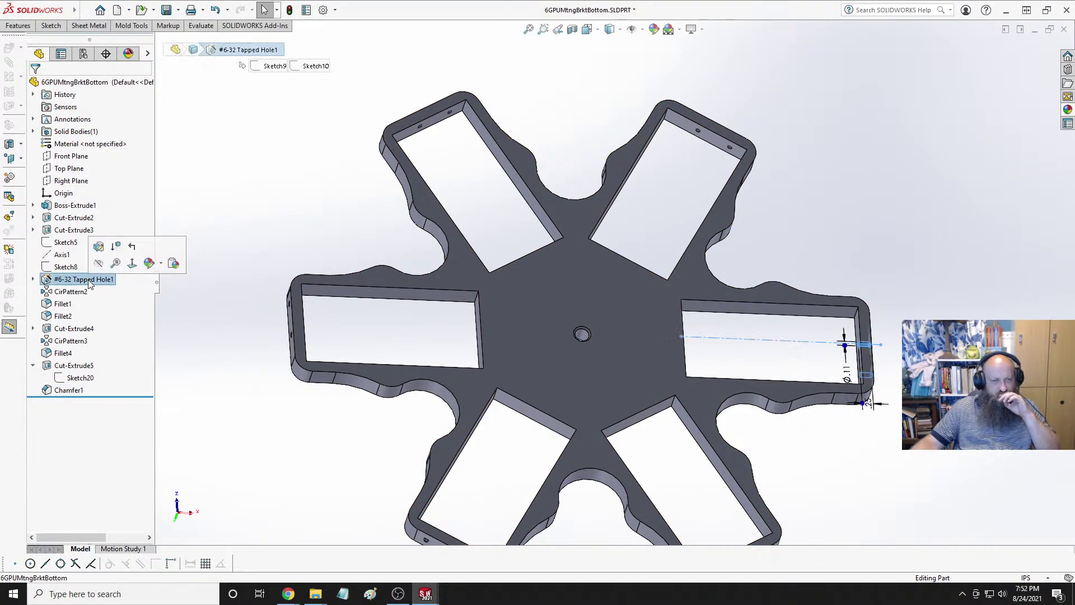
right_click(89, 281)
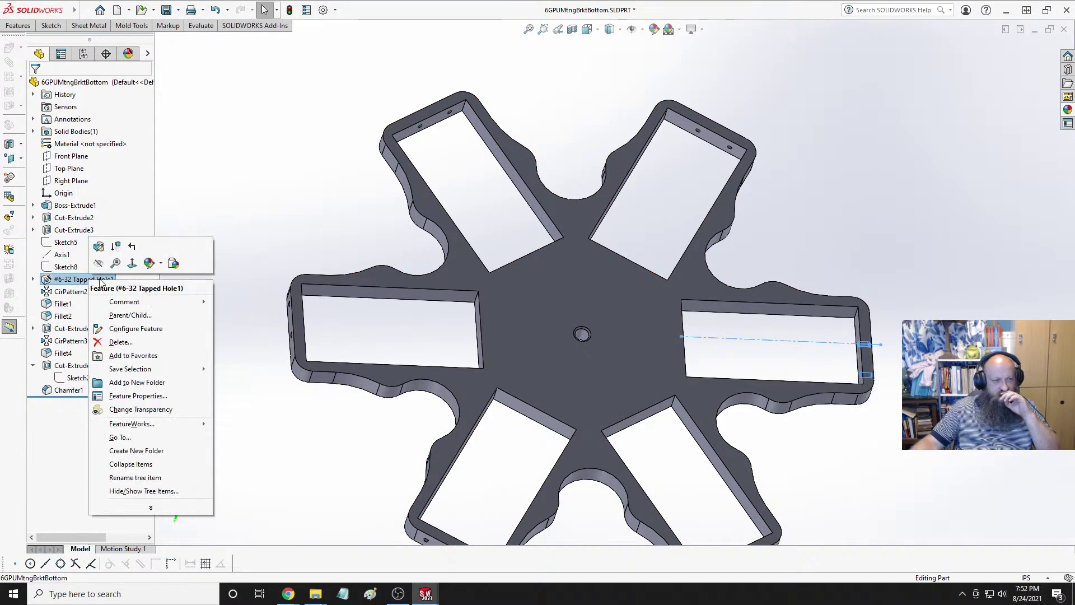
left_click(112, 347)
left_click(600, 242)
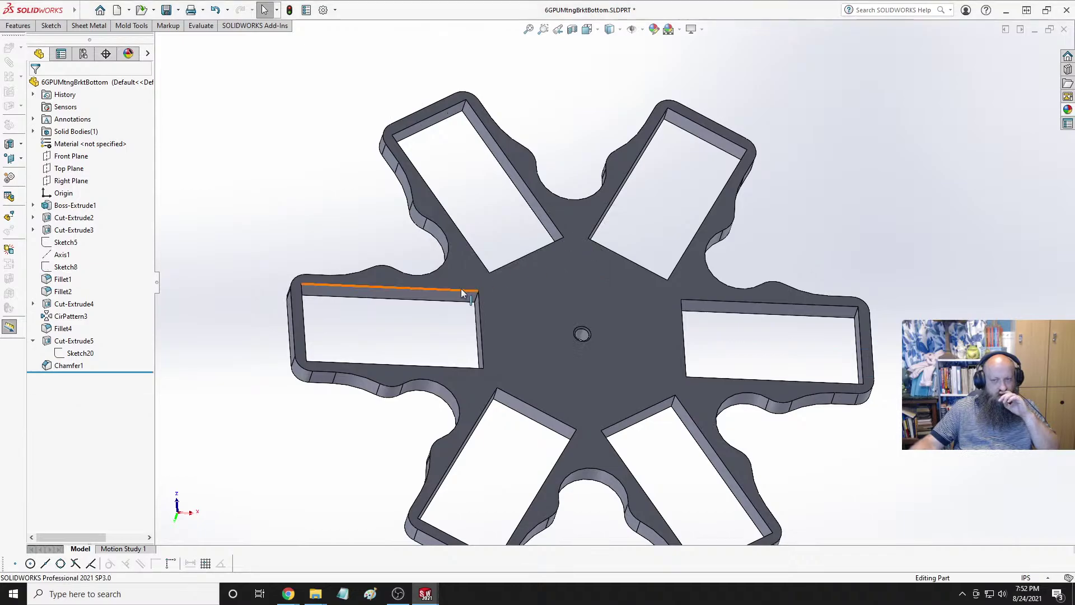
Delete the leftover Sketch8 on the end face of the bracket arm.
left_click(74, 267)
mouse_move(711, 358)
middle_mouse_down()
mouse_move(616, 318)
mouse_move(308, 318)
middle_mouse_up()
right_click(67, 267)
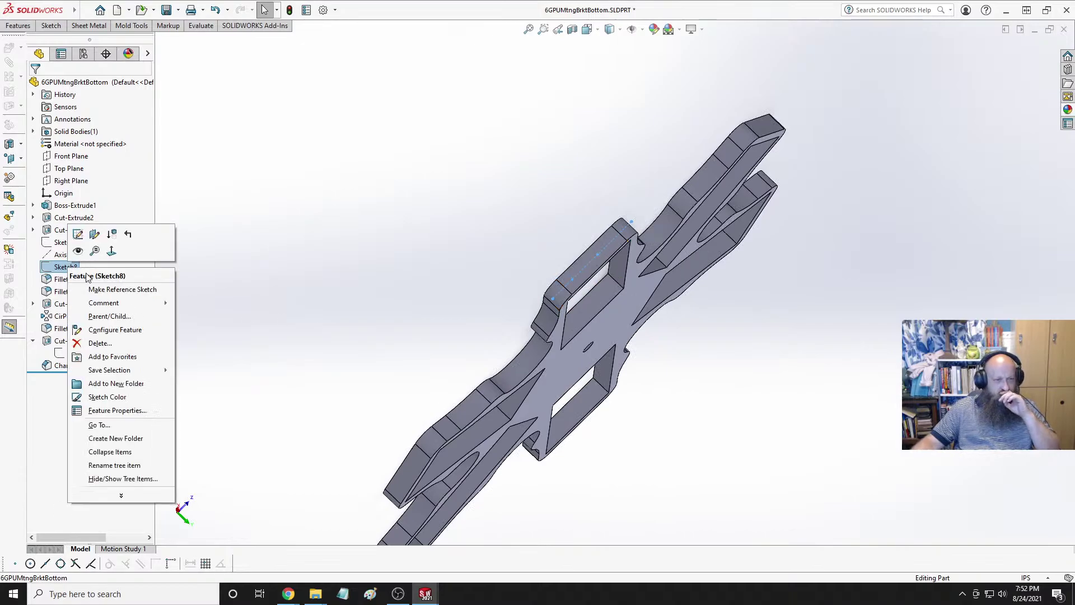
left_click(91, 344)
left_click(599, 247)
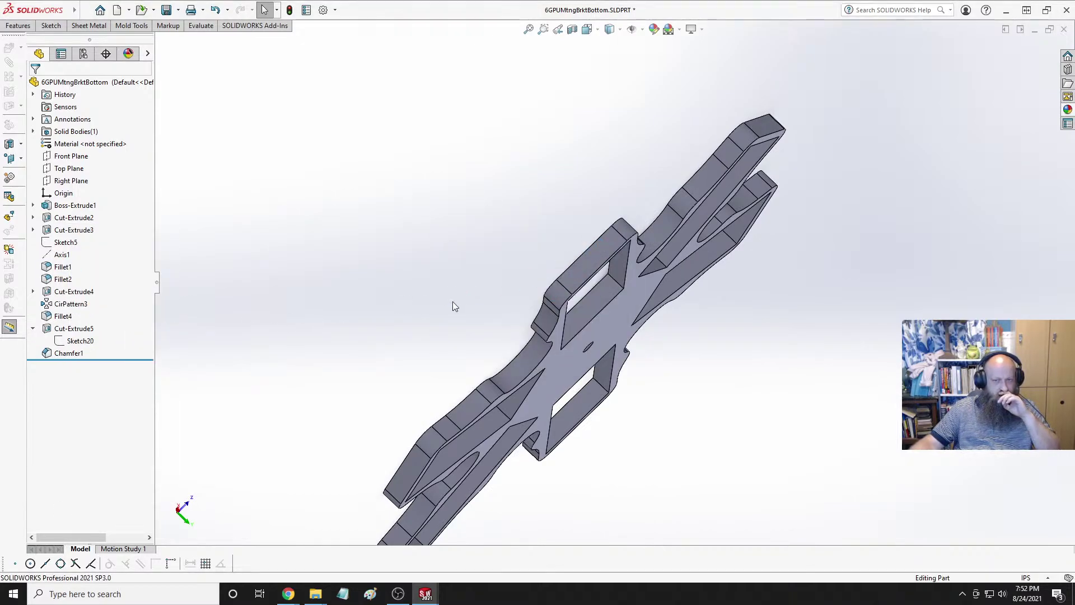
Delete the Cut-Extrude3 feature that forms the arm windows together with its dependent pattern, axis, fillet and sketch.
left_click(76, 291)
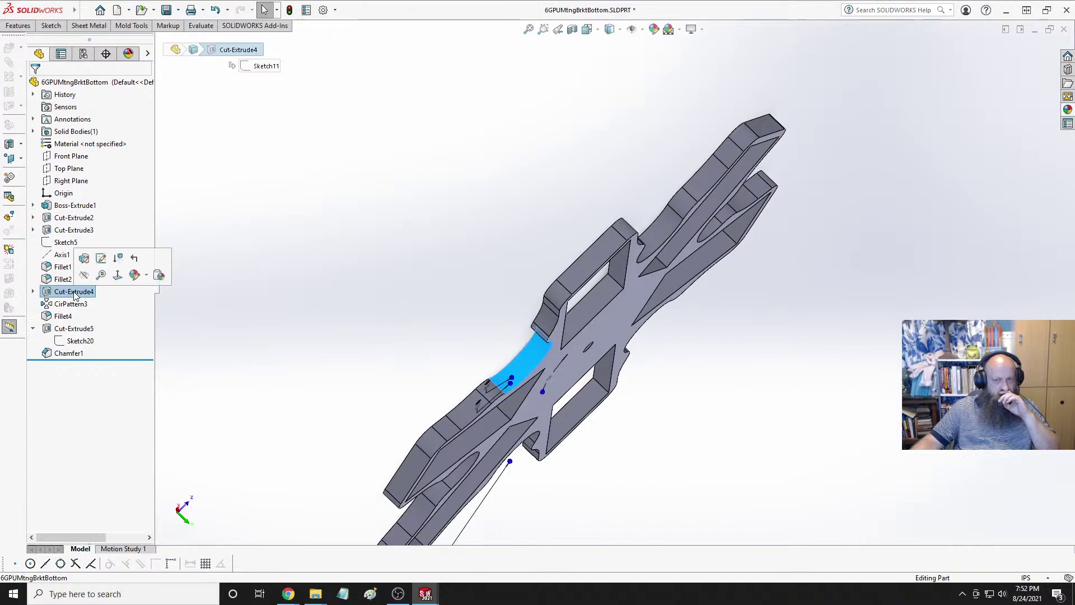
left_click(63, 208)
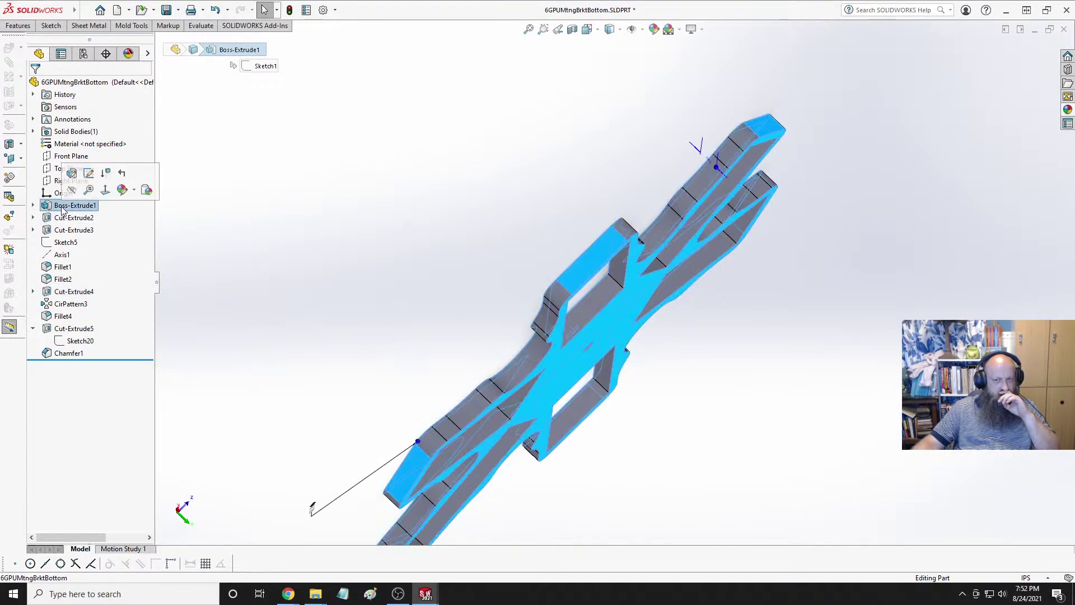
left_click(66, 221)
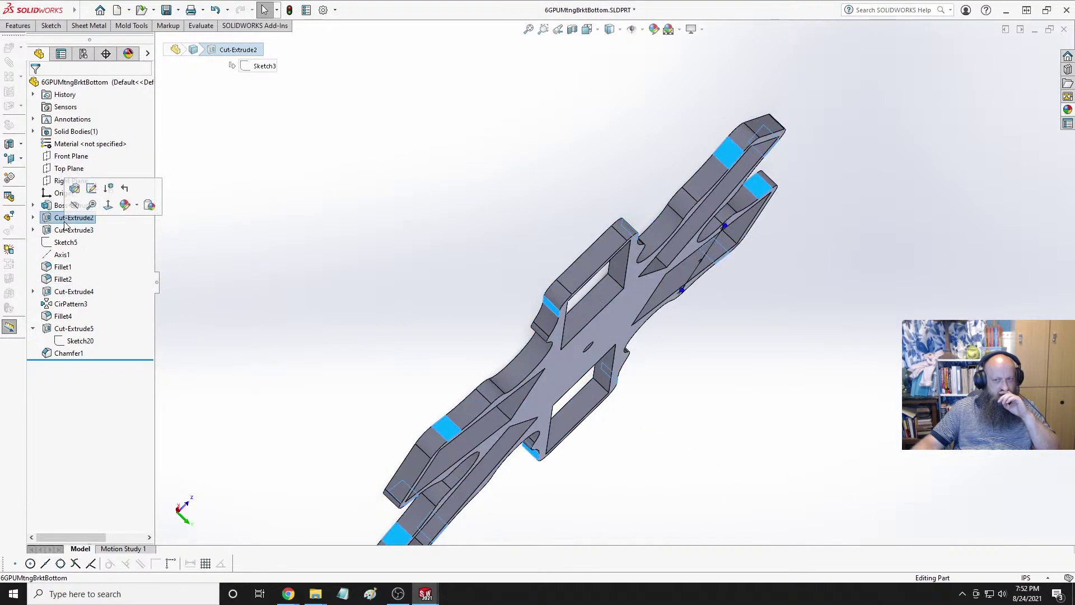
left_click(67, 229)
right_click(69, 229)
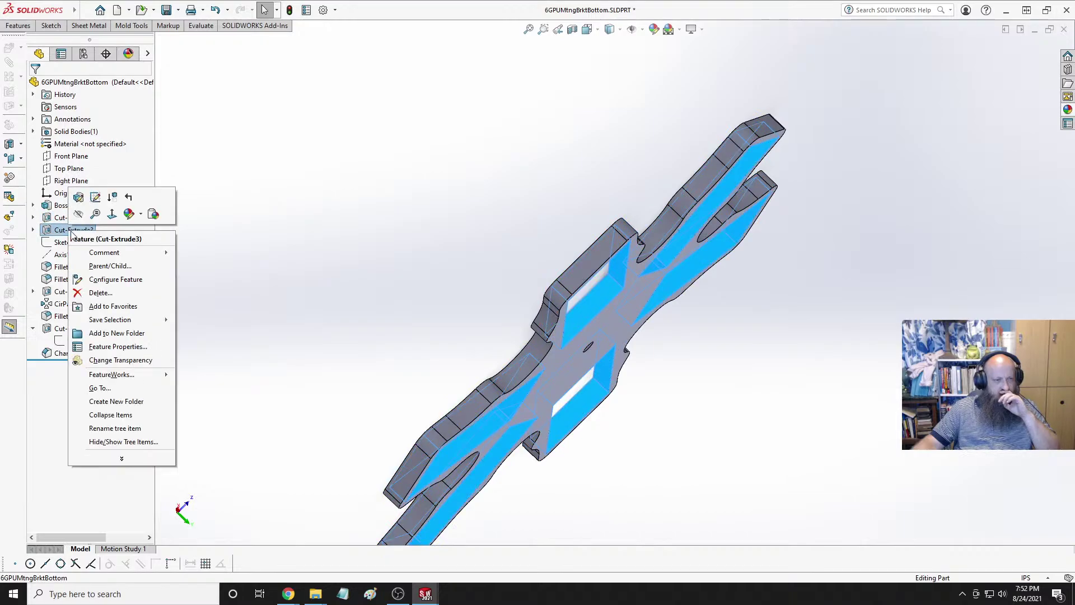
left_click(99, 293)
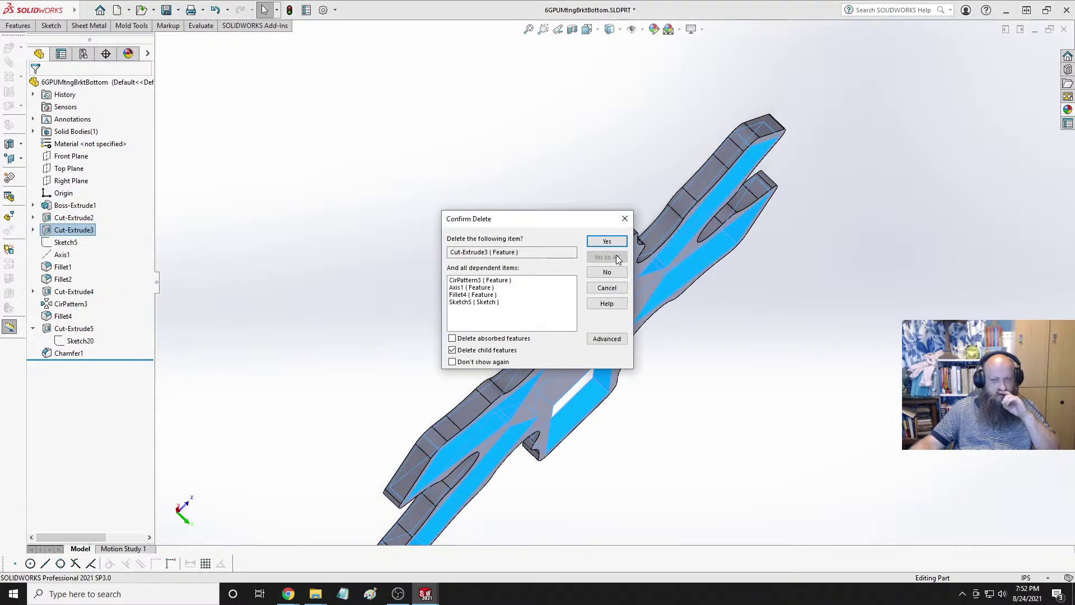
key("Return")
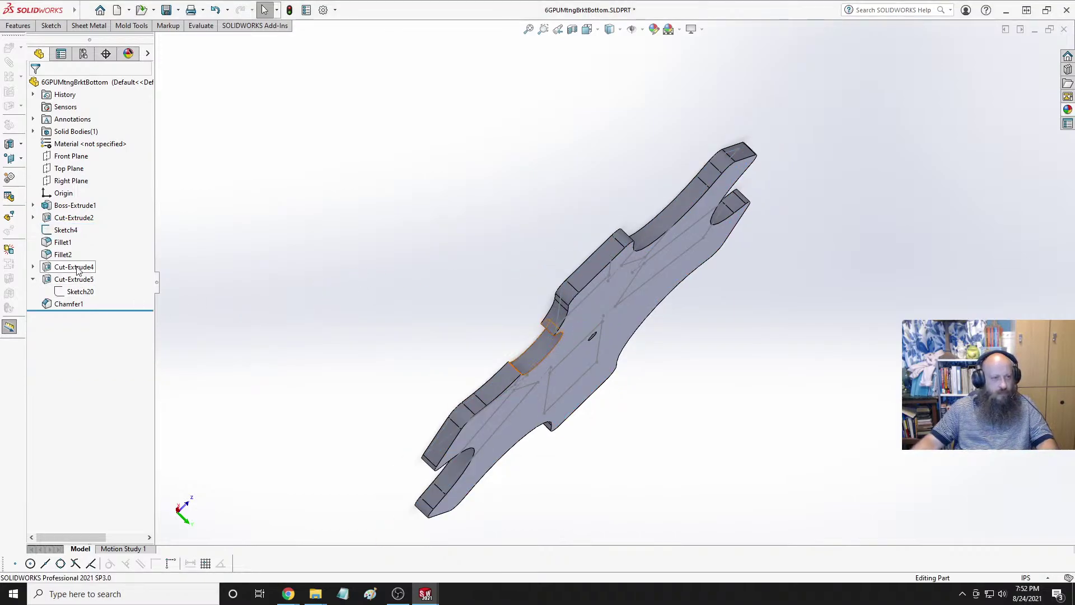
Delete the leftover Sketch4 that defined the arm windows.
left_click(32, 278)
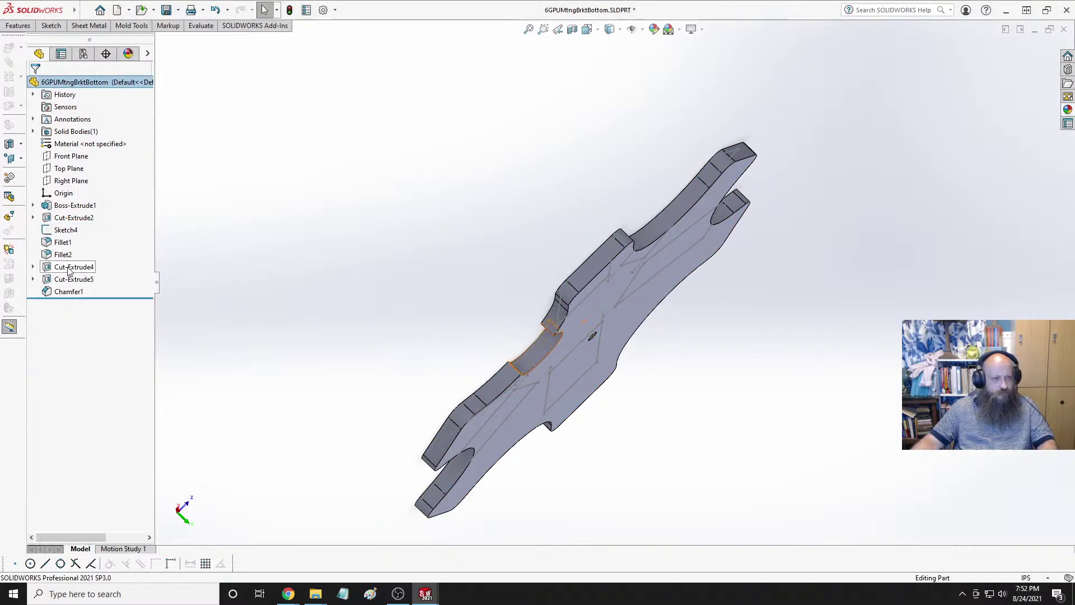
left_click(65, 229)
right_click(67, 234)
left_click(83, 290)
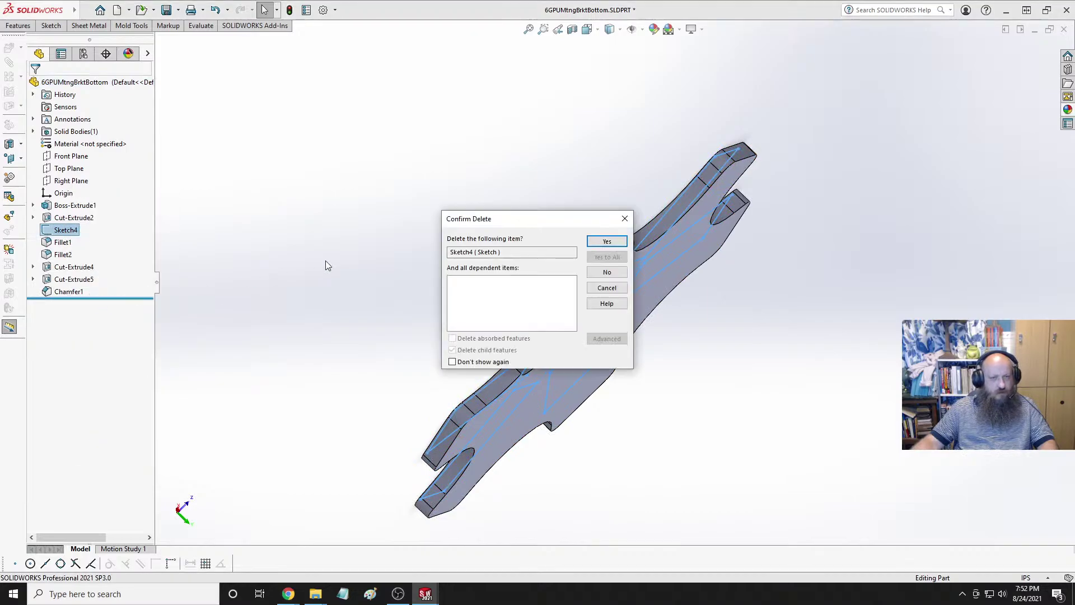
left_click(608, 245)
Examine the simplified plate, its remaining round edge notch and the dimensions of Cut-Extrude5 and Cut-Extrude4.
scroll(395, 290, "up", 3)
mouse_move(394, 287)
middle_mouse_down()
mouse_move(537, 282)
mouse_move(577, 335)
mouse_move(600, 304)
mouse_move(607, 322)
middle_mouse_up()
scroll(577, 335, "down", 3)
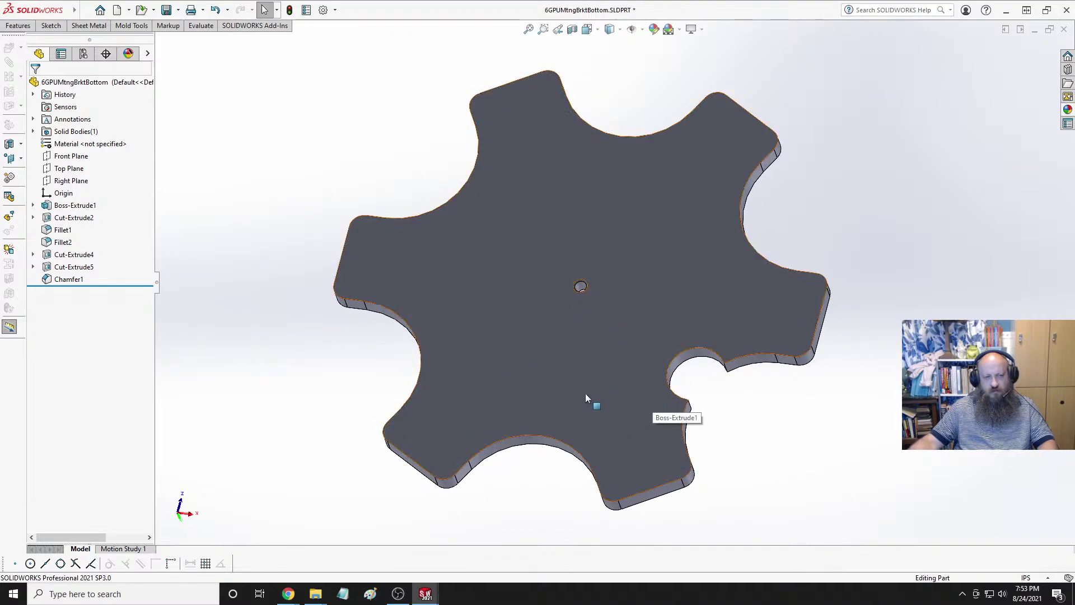
middle_click_drag(613, 393, 739, 343)
scroll(701, 341, "down", 4)
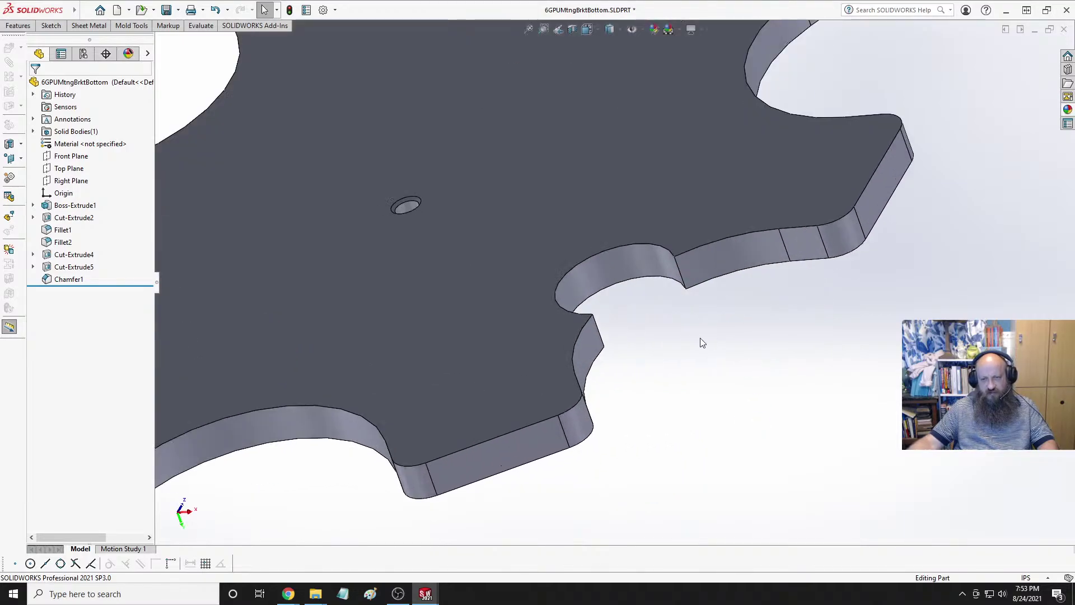
scroll(681, 342, "up", 6)
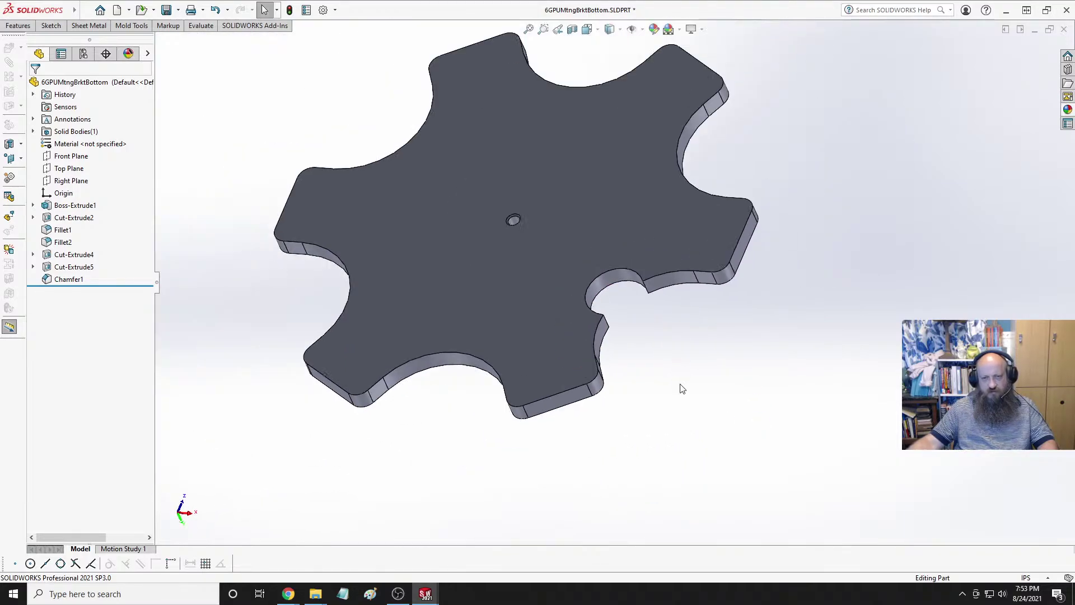
middle_click_drag(530, 279, 556, 332)
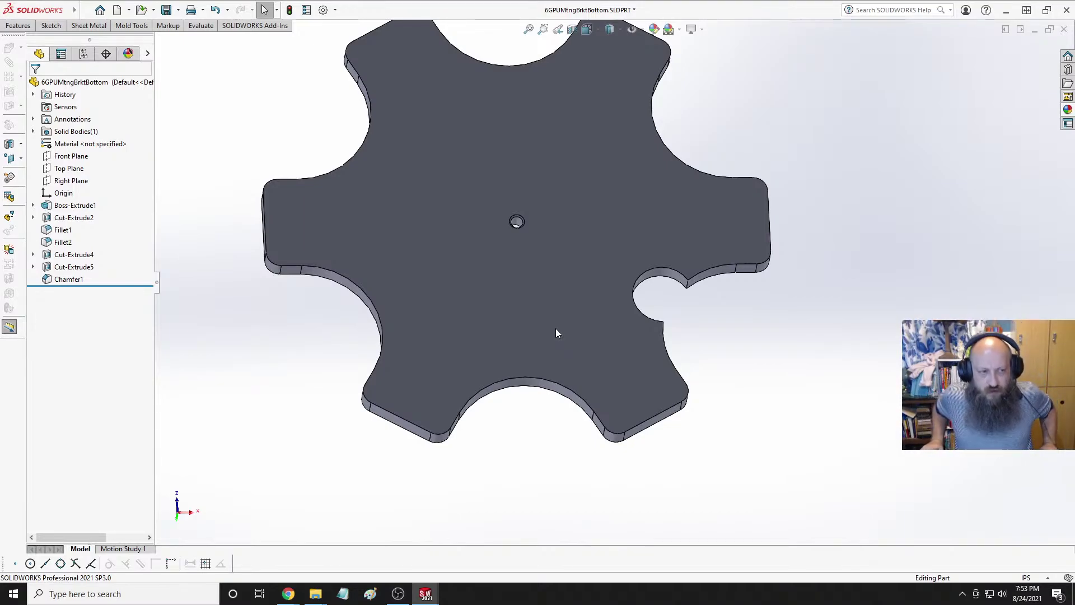
left_click(81, 267)
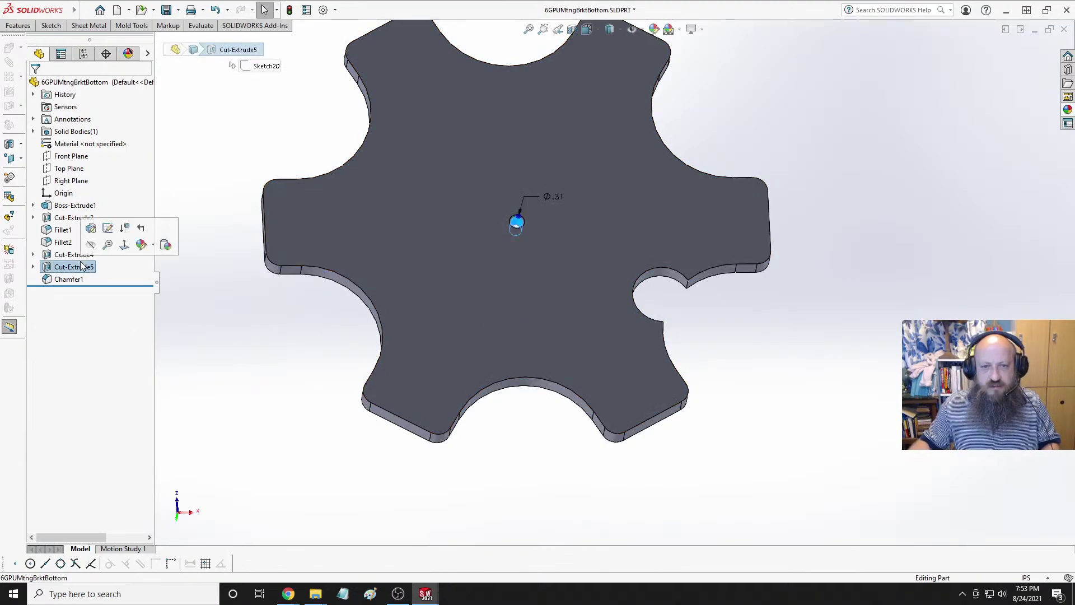
left_click(66, 256)
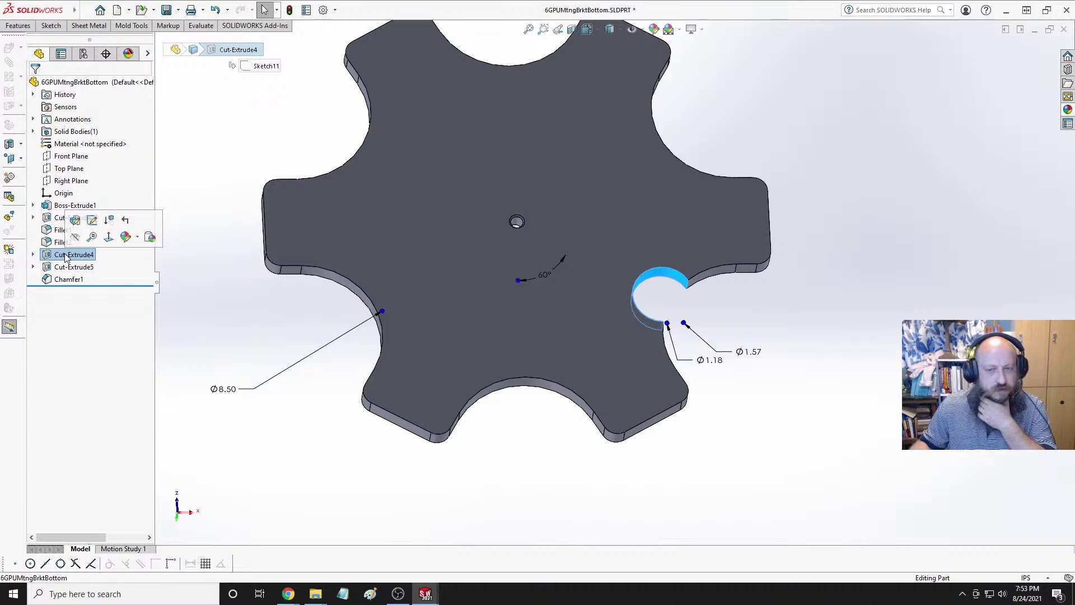
left_click(246, 278)
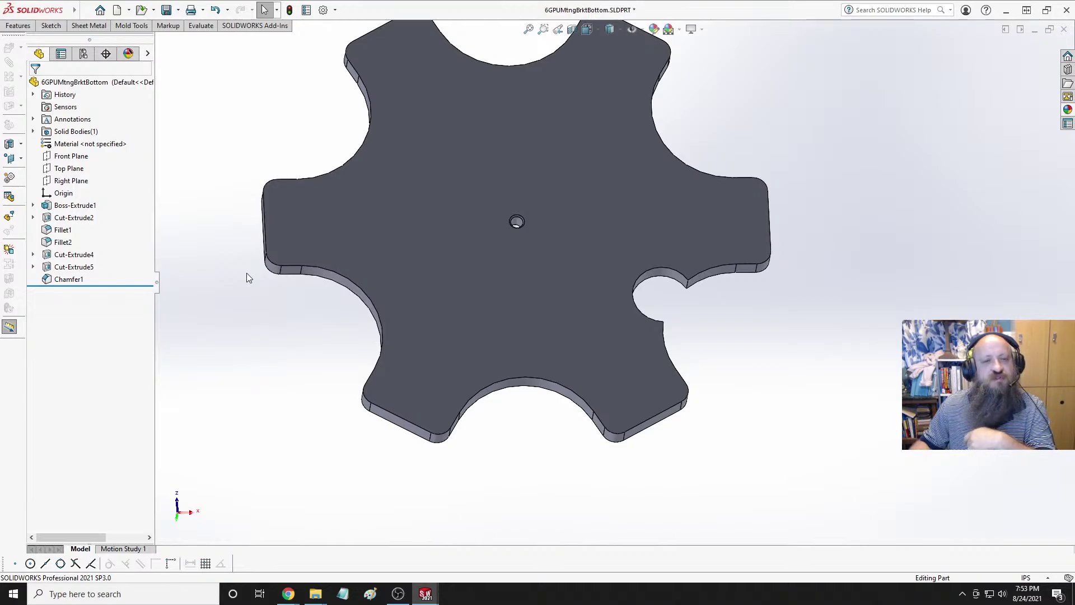
middle_click_drag(576, 292, 632, 299)
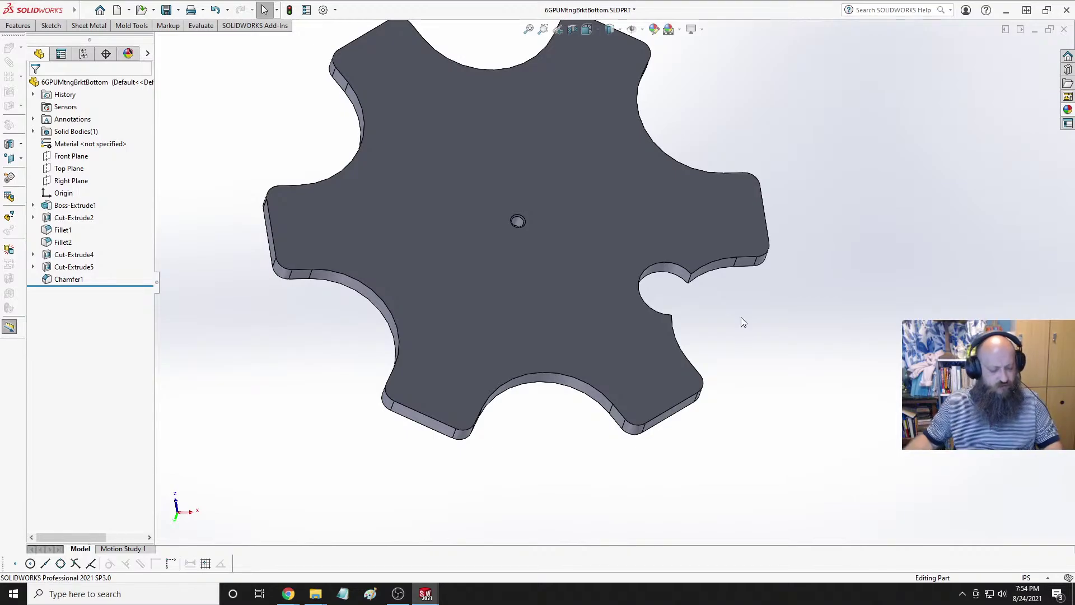
Switch to the 6GPUSlideRodFrameAssy assembly and examine how a nylon slip rod ring sits in the top bracket's notch.
key("ctrl+Tab")
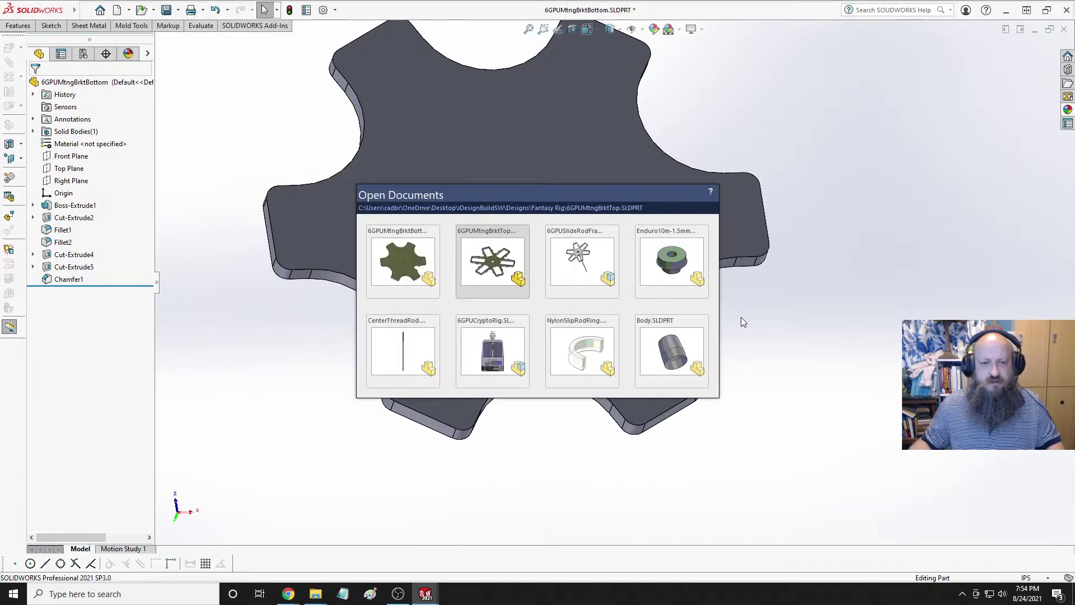
key("ctrl+Tab")
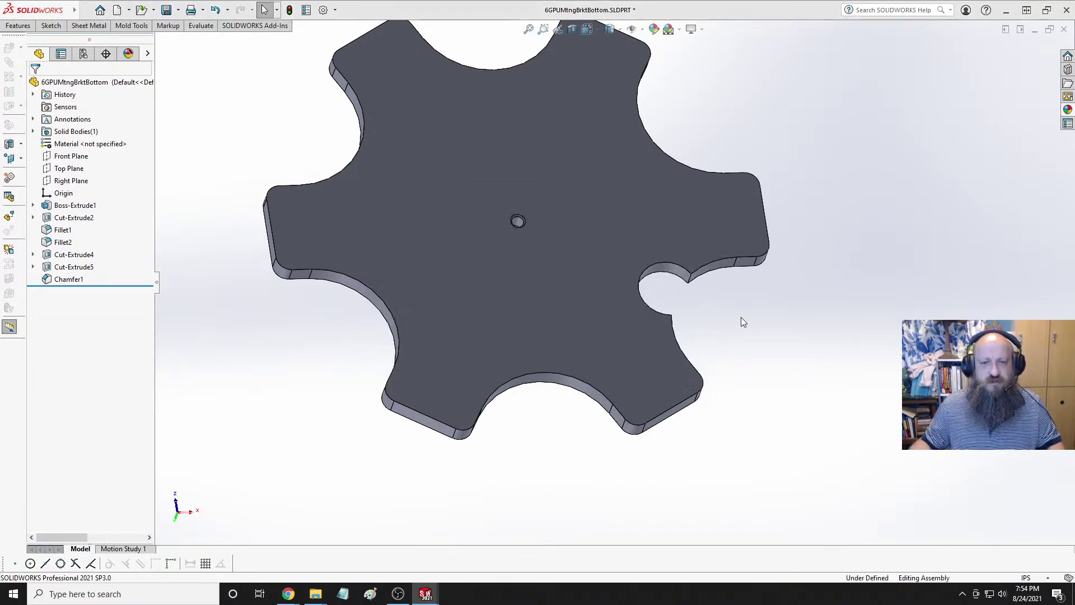
scroll(669, 307, "down", 5)
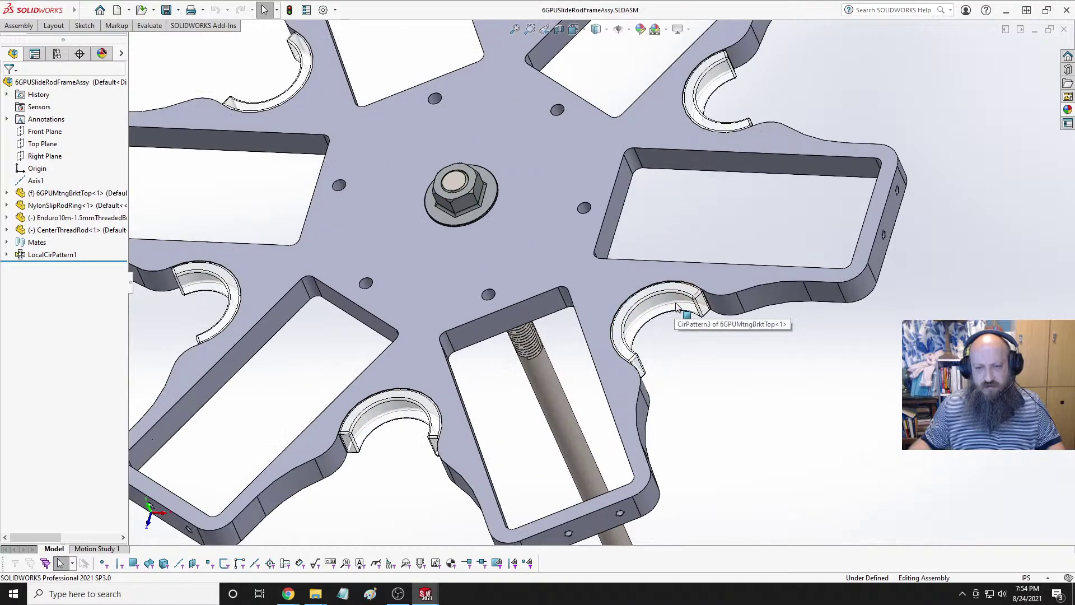
left_click(606, 277)
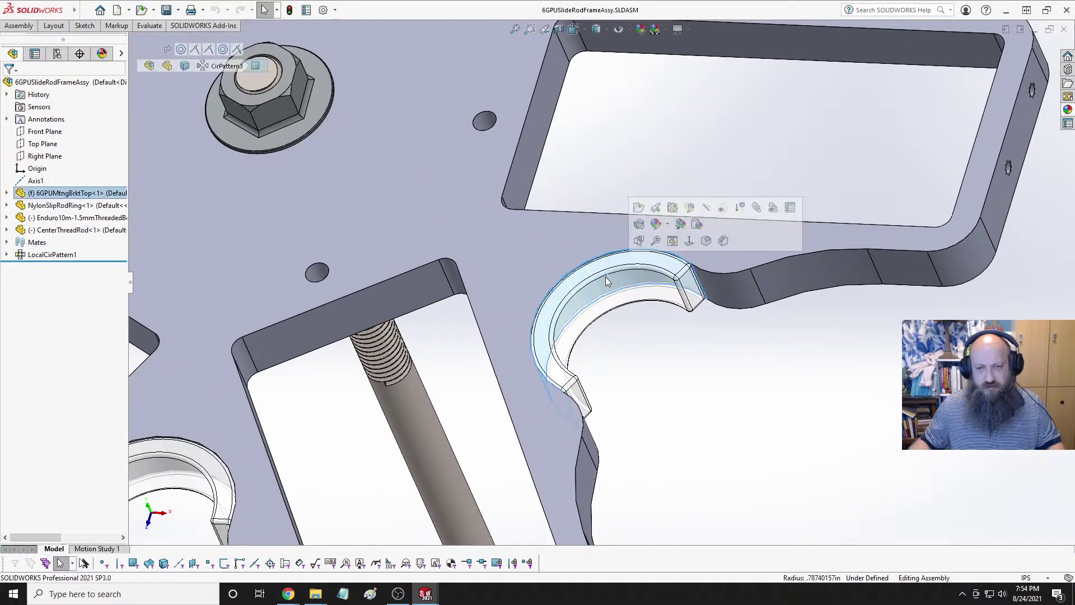
left_click(709, 385)
scroll(699, 370, "up", 2)
scroll(662, 338, "down", 5)
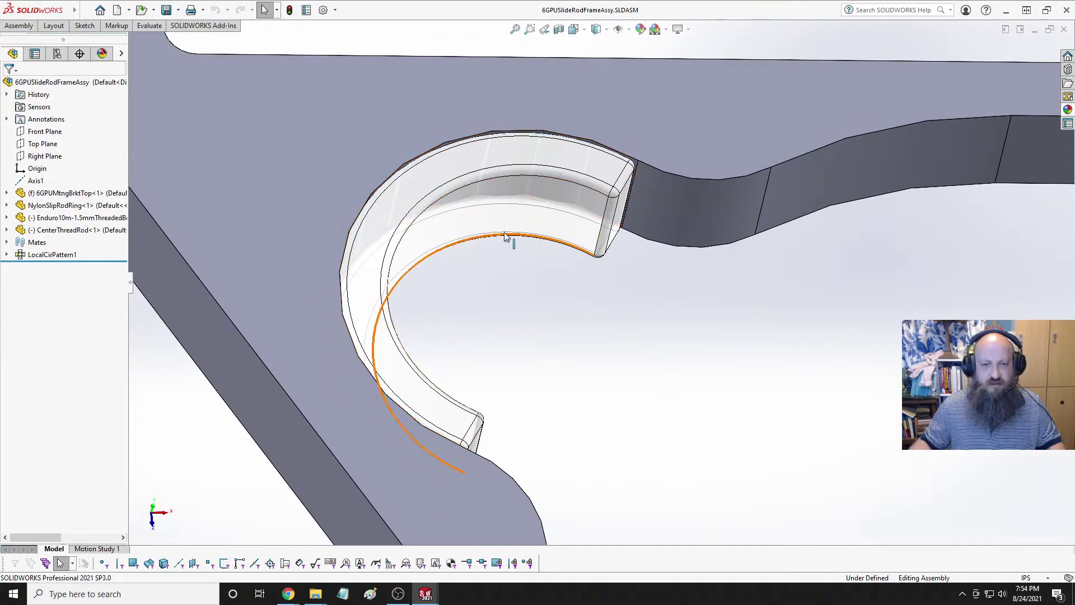
middle_click_drag(578, 271, 598, 283)
scroll(598, 281, "down", 4)
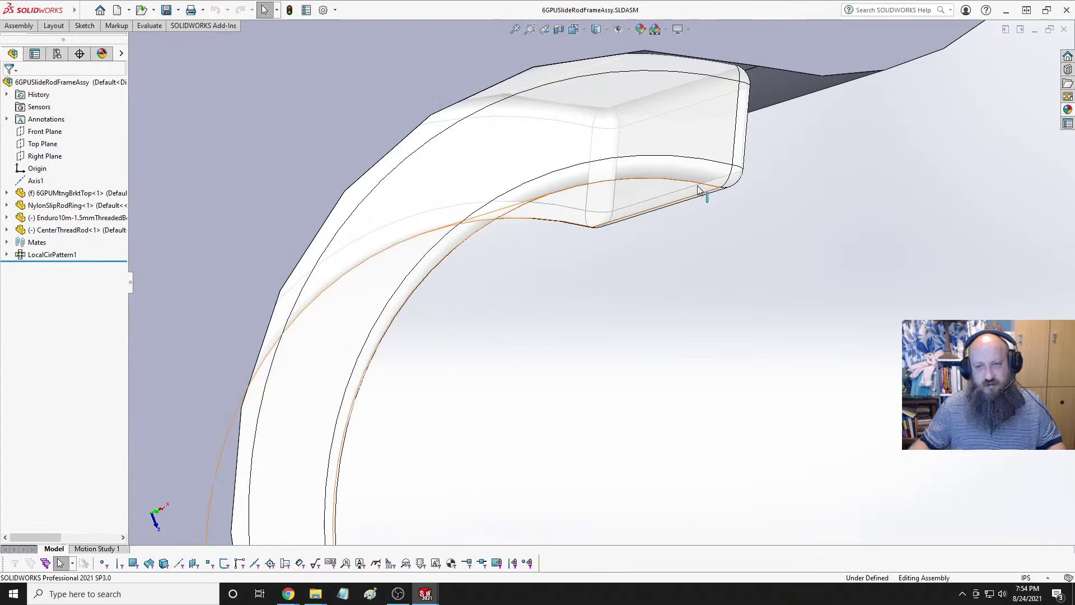
middle_click_drag(719, 208, 746, 228)
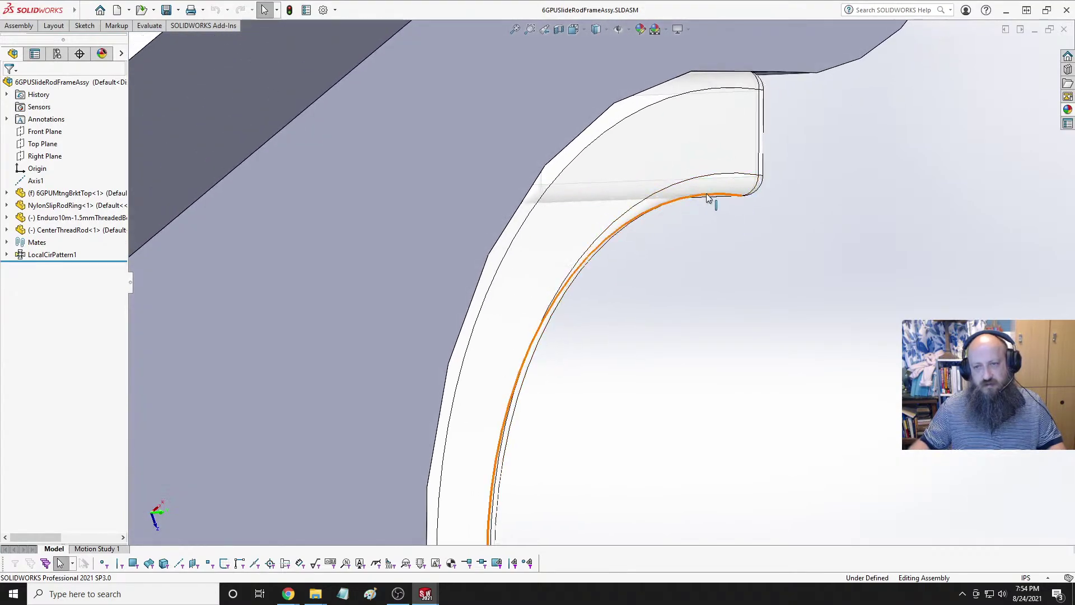
Measure the inner arc edge of the nylon slip rod ring with the length unit set to millimeters.
left_click(666, 208)
left_click(150, 25)
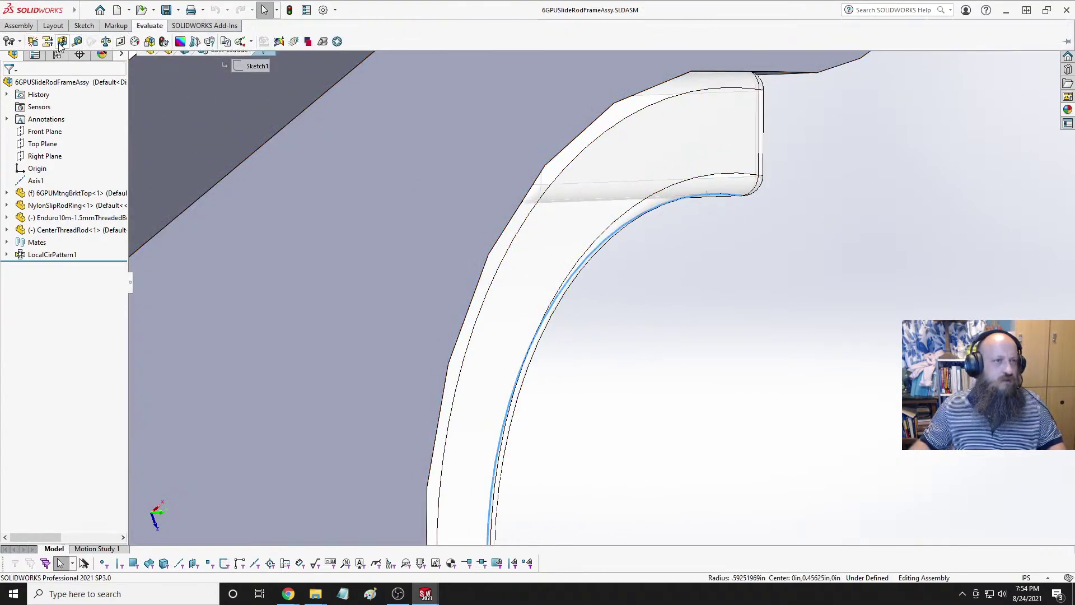
left_click(75, 42)
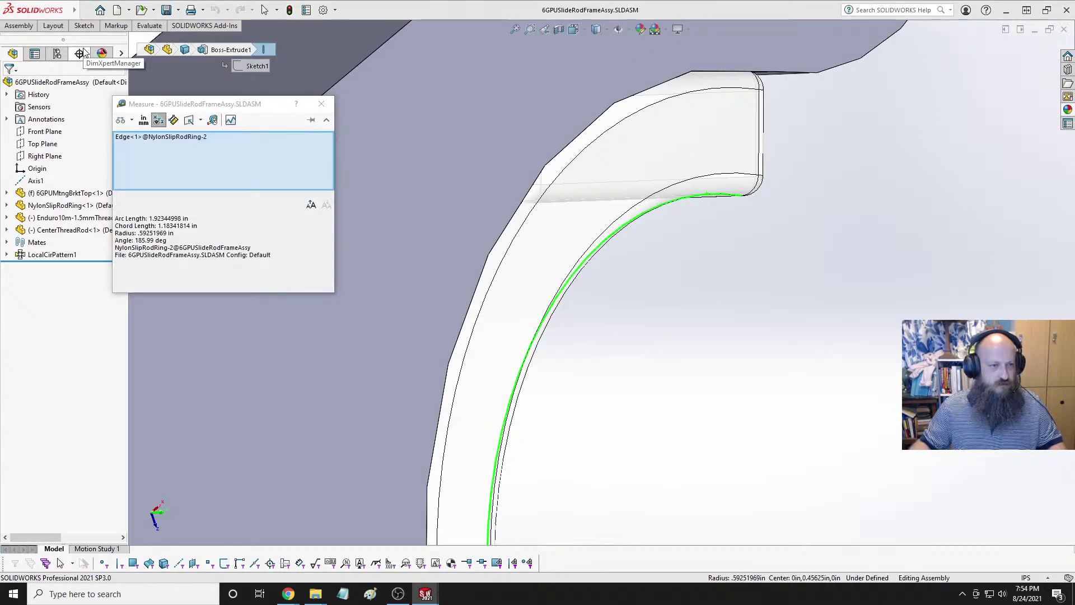
left_click(143, 120)
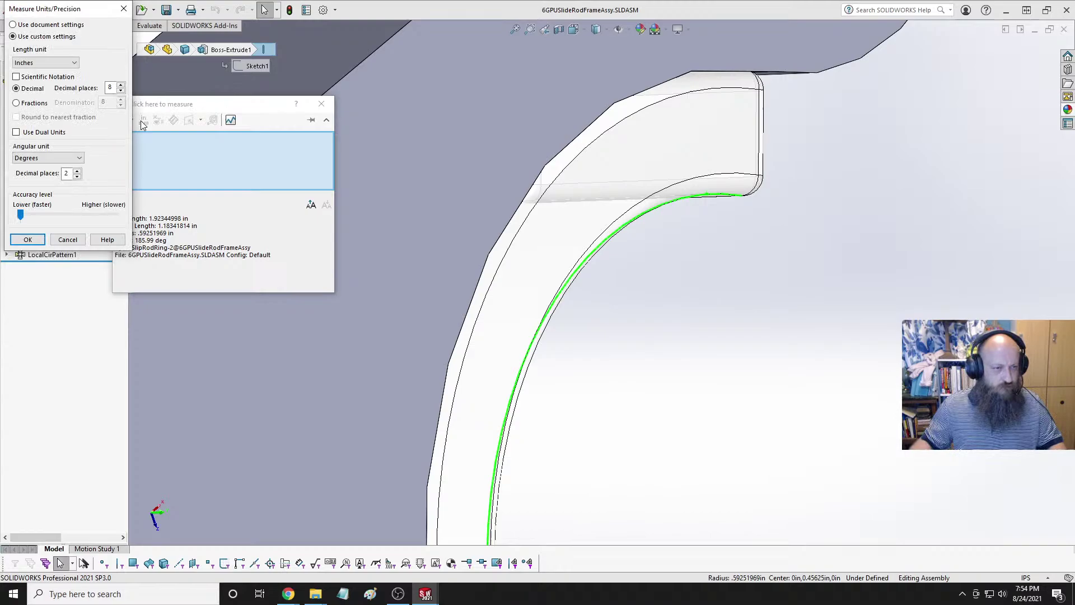
left_click(51, 63)
left_click(73, 93)
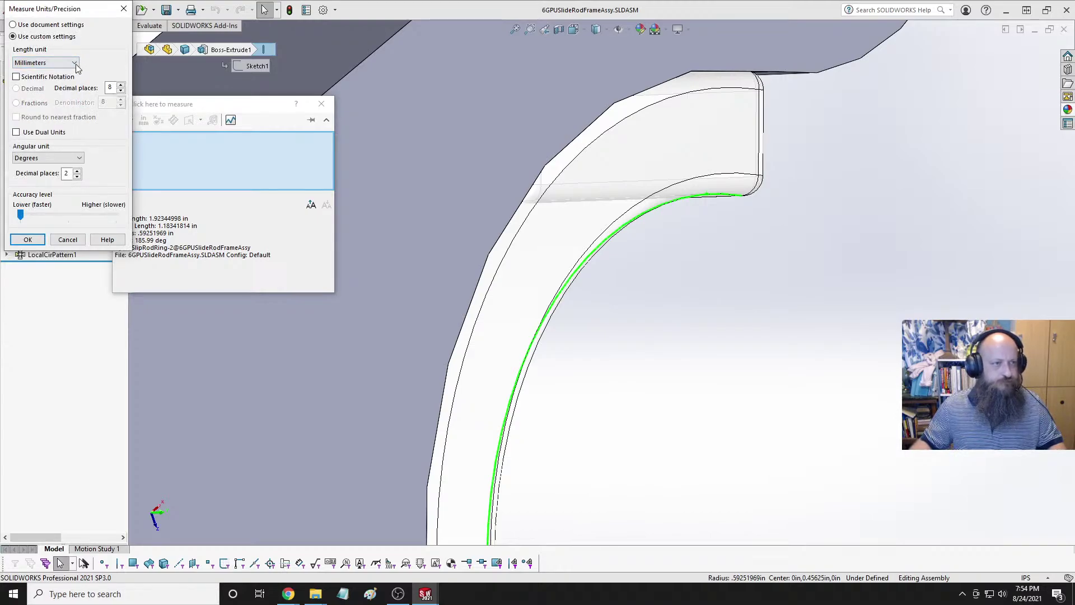
left_click(31, 240)
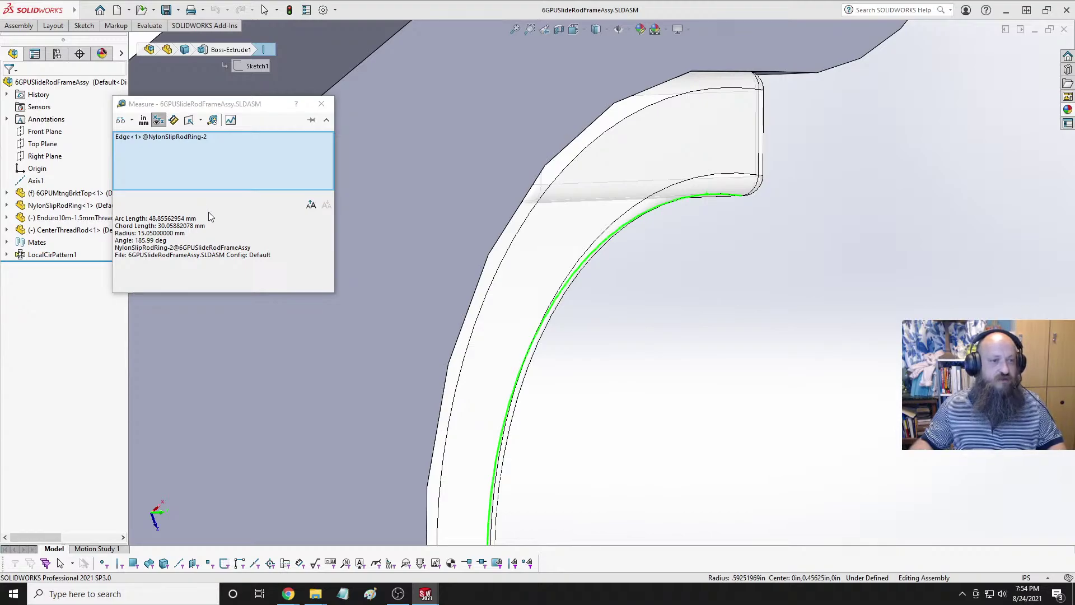
Set the measurement length unit back to inches for the ring edge and close the measurement.
left_click(144, 119)
left_click(44, 63)
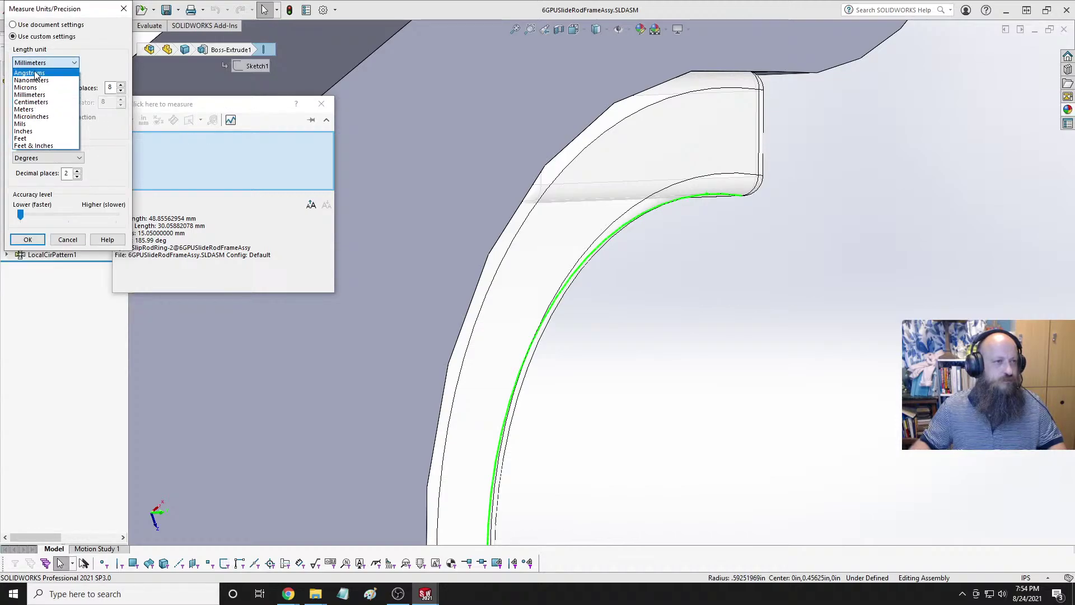
left_click(27, 131)
left_click(28, 239)
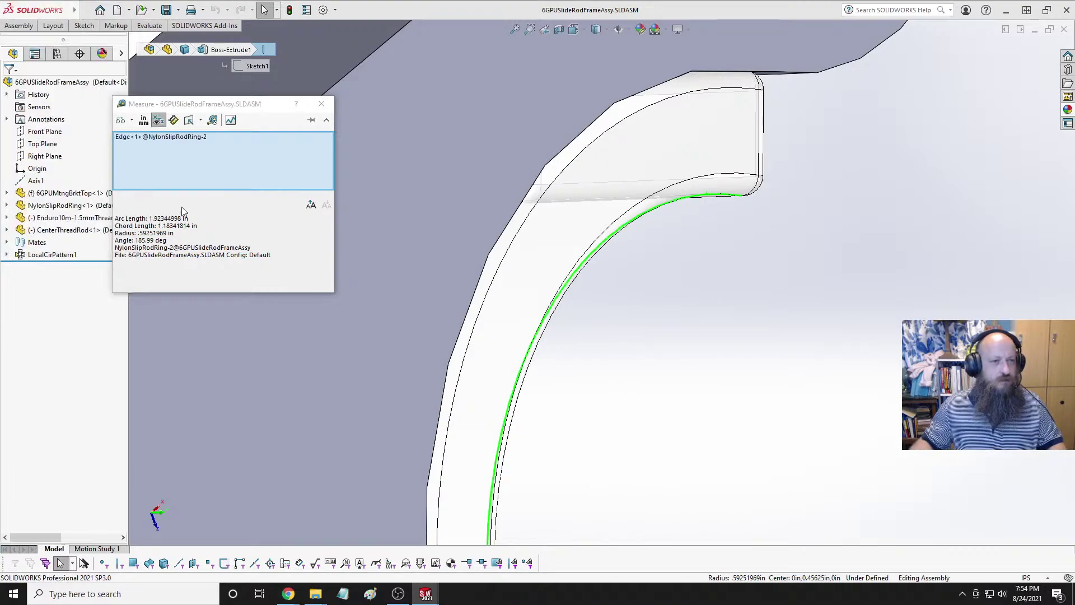
left_click(321, 104)
Switch to the 6GPUMtngBrktBottom part and open the sketch of the round notch cut, Cut-Extrude4, for editing.
scroll(751, 314, "up", 10)
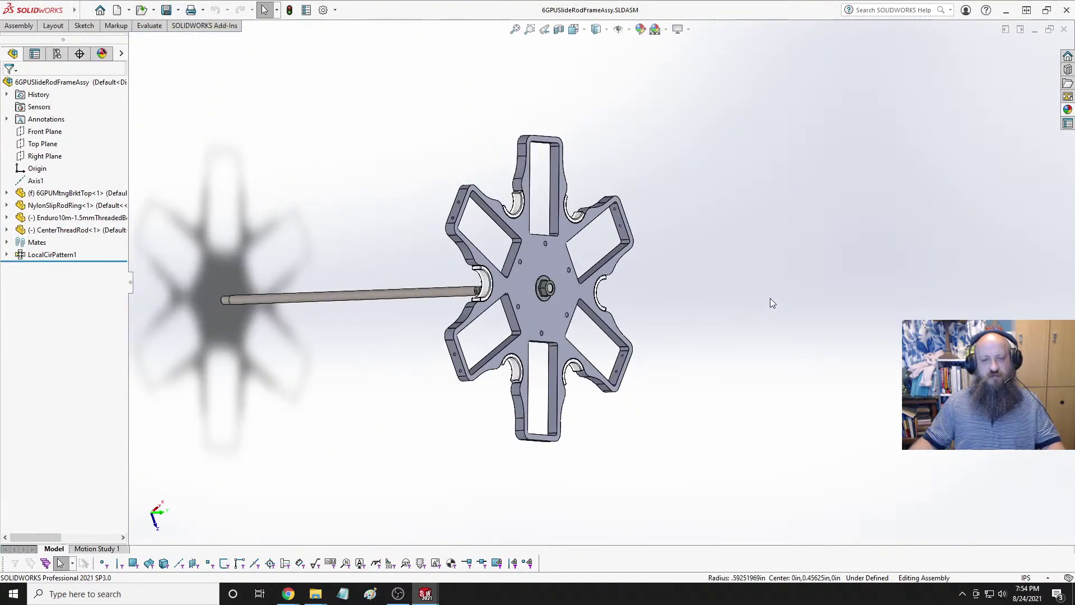
middle_click_drag(771, 302, 700, 280)
scroll(700, 280, "down", 2)
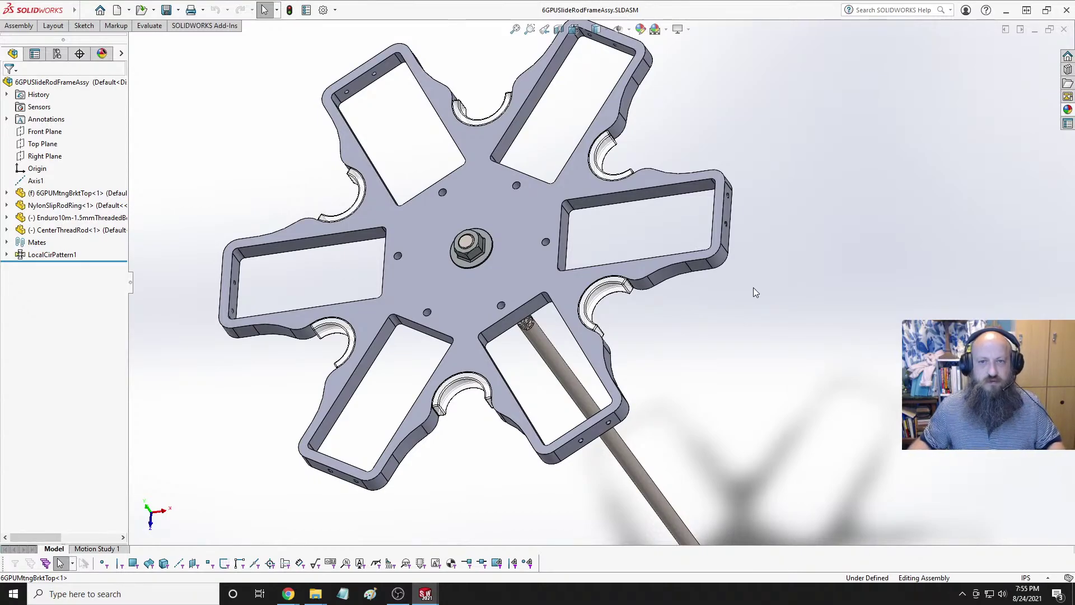
key("ctrl+Tab")
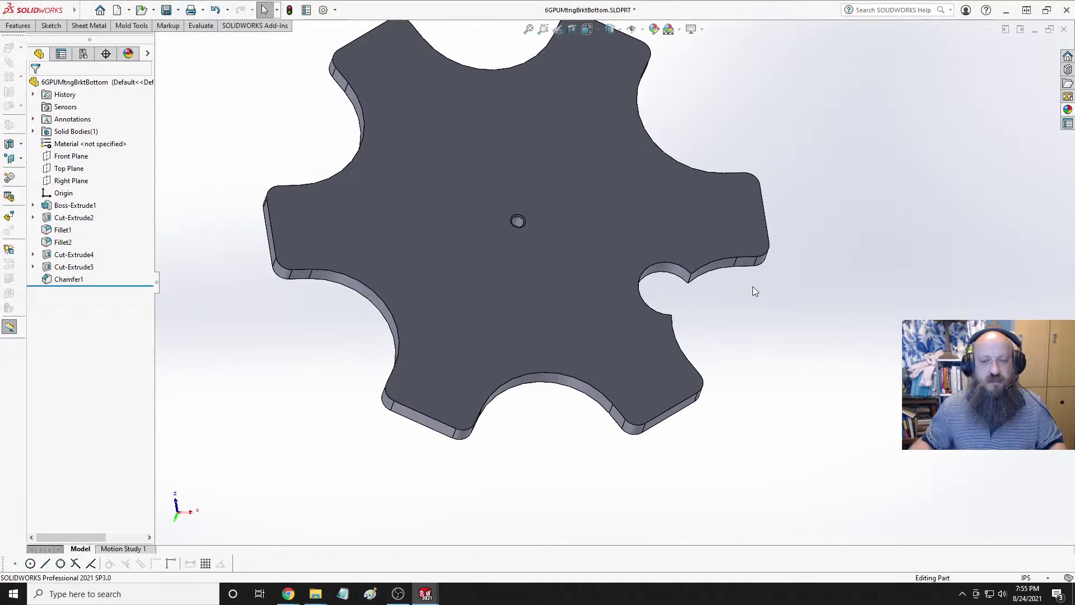
left_click(84, 256)
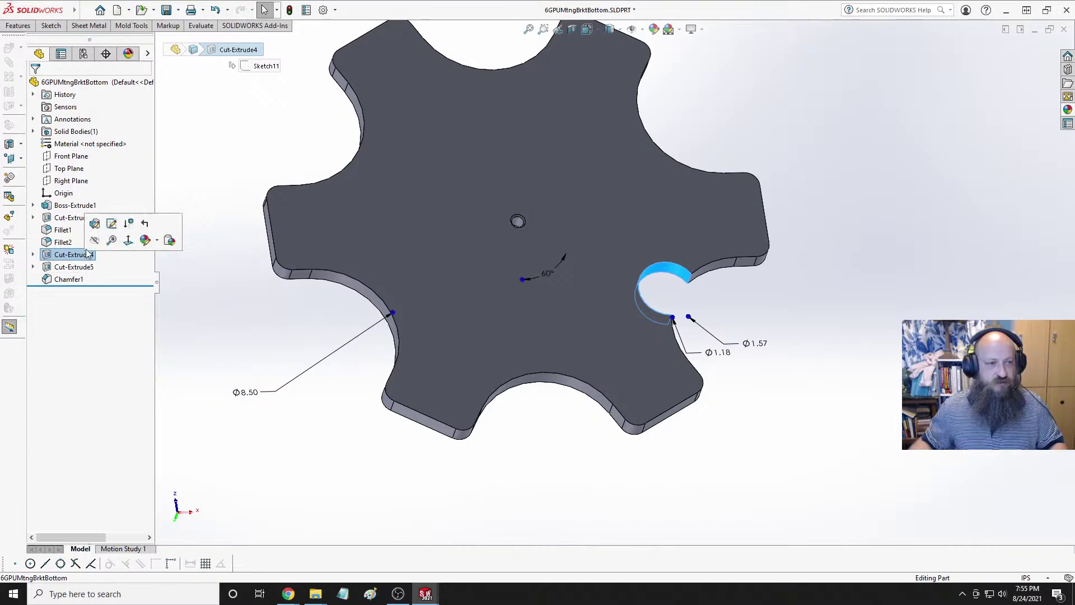
left_click(33, 254)
left_click(78, 267)
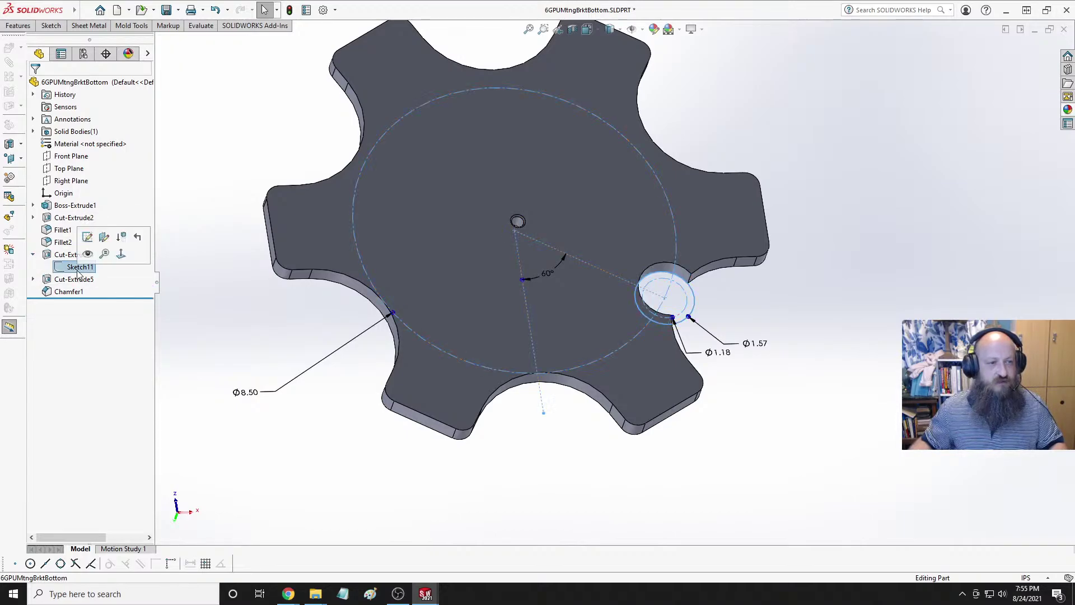
left_click(91, 245)
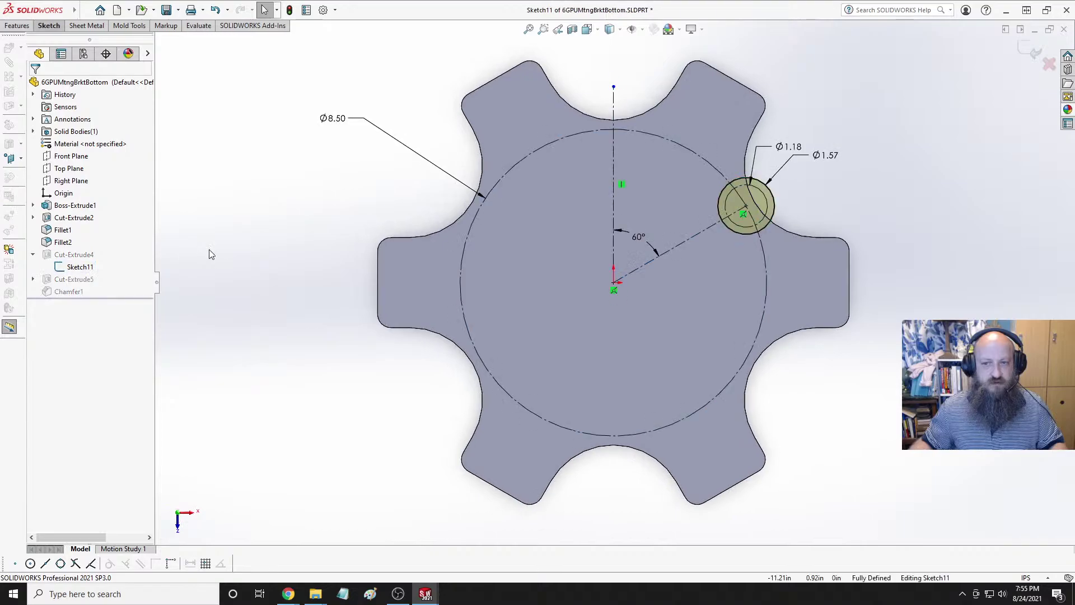
Set the diameter of the notch's outer circle to 30.5 mm and exit the sketch.
double_click(826, 155)
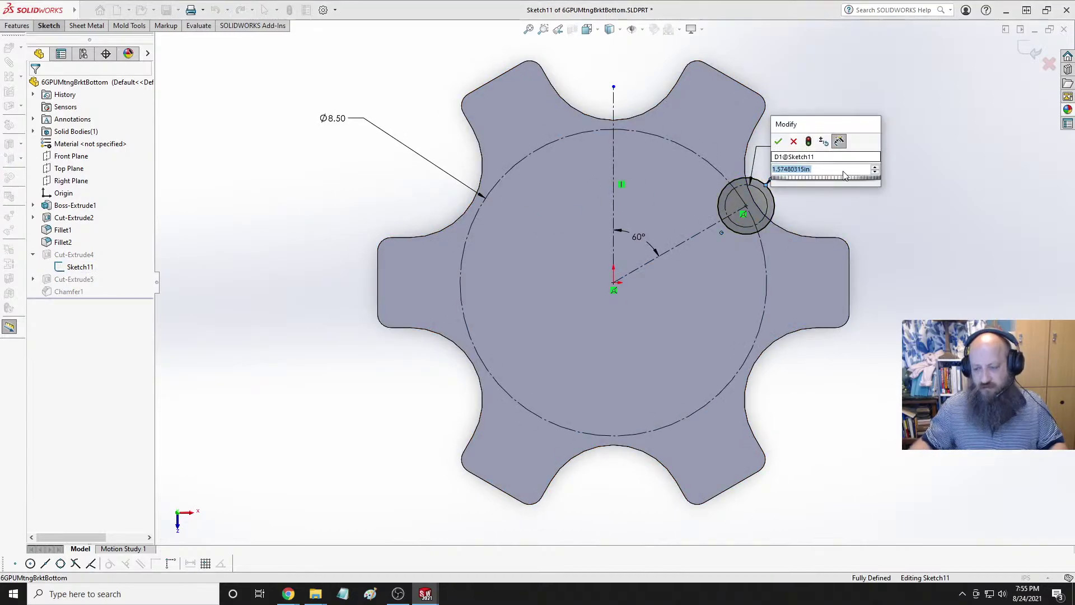
type("30.58")
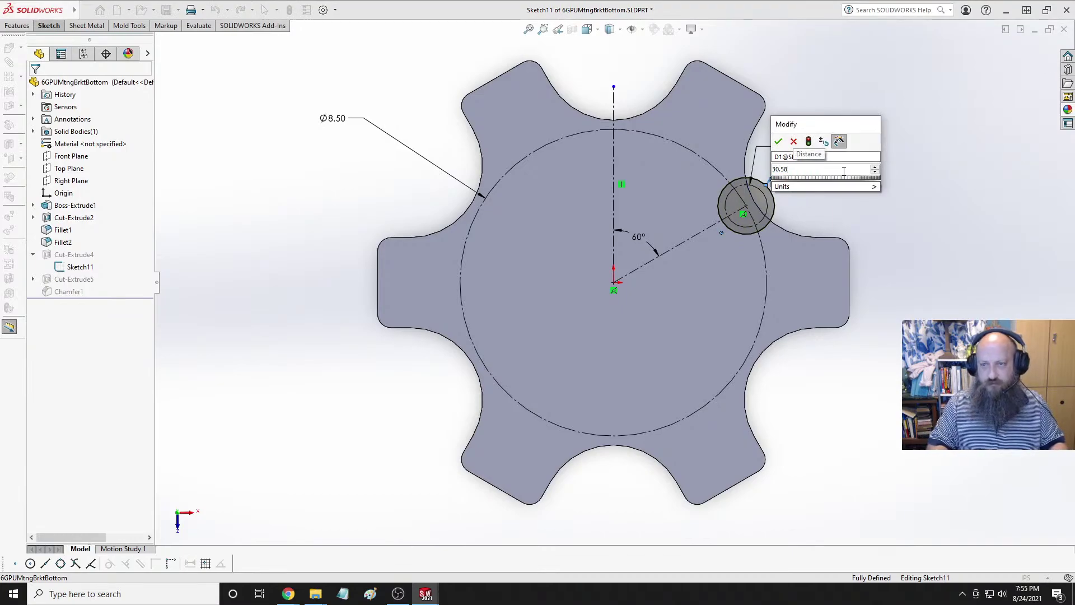
type("mm")
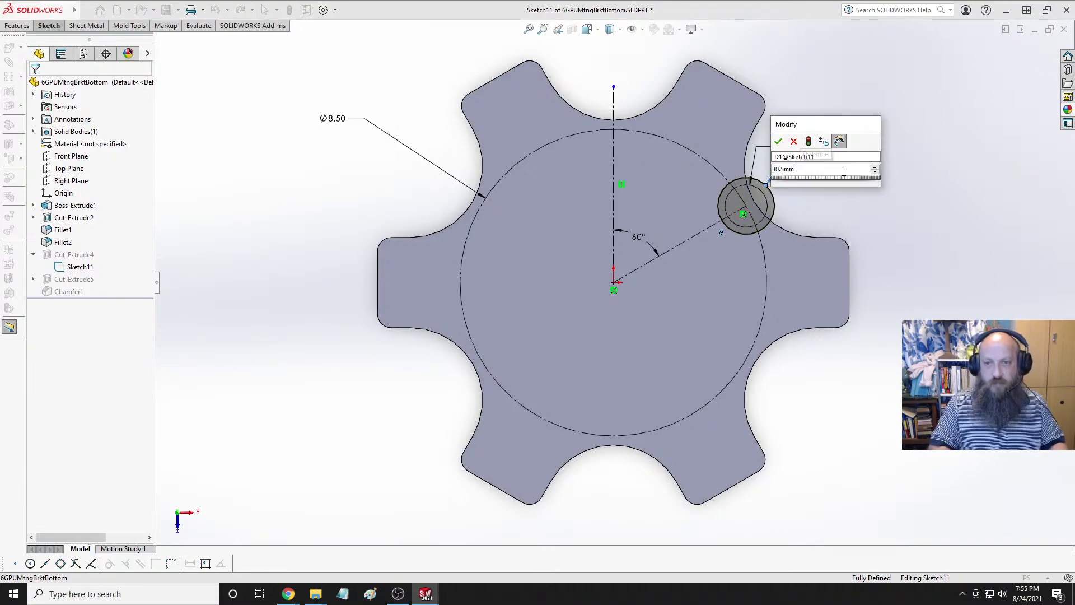
key("Return")
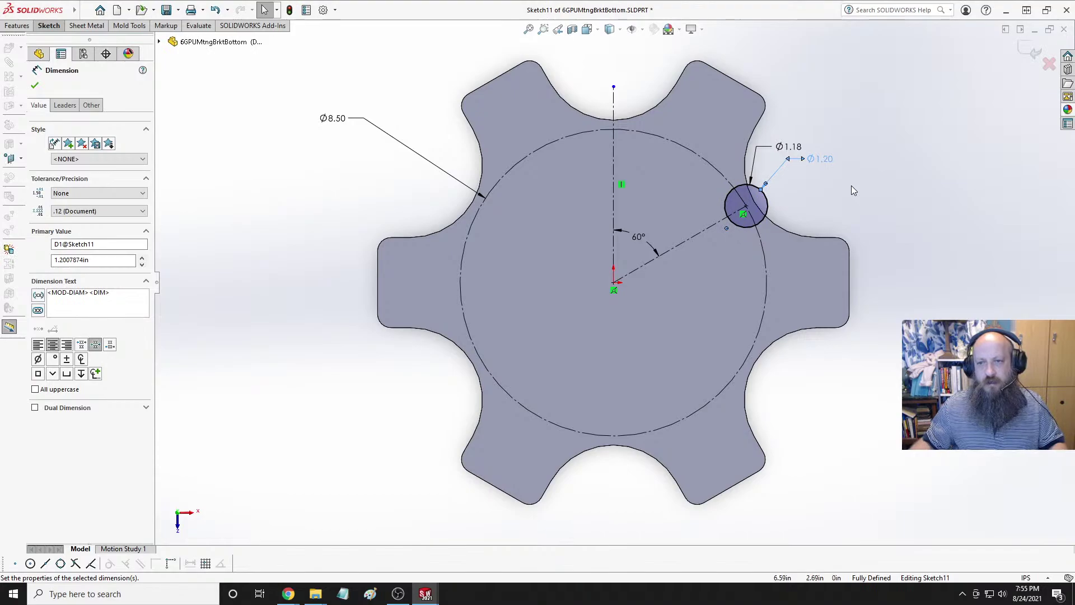
key("Escape")
left_click(1029, 52)
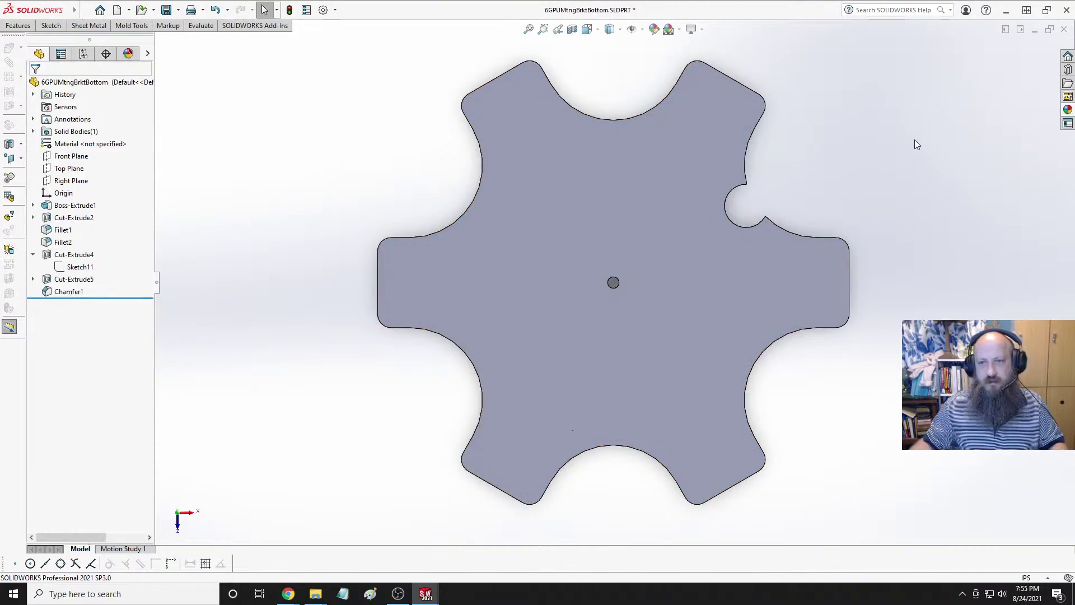
Examine the resized round notch and its sharp corners from both faces of the plate.
middle_click_drag(766, 180, 710, 254)
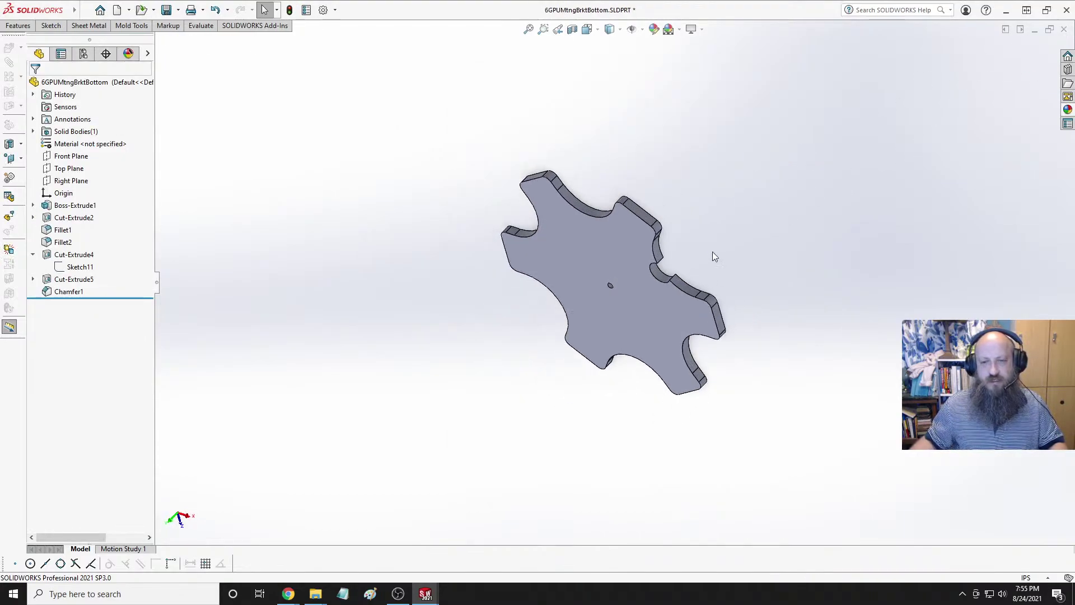
scroll(696, 258, "down", 8)
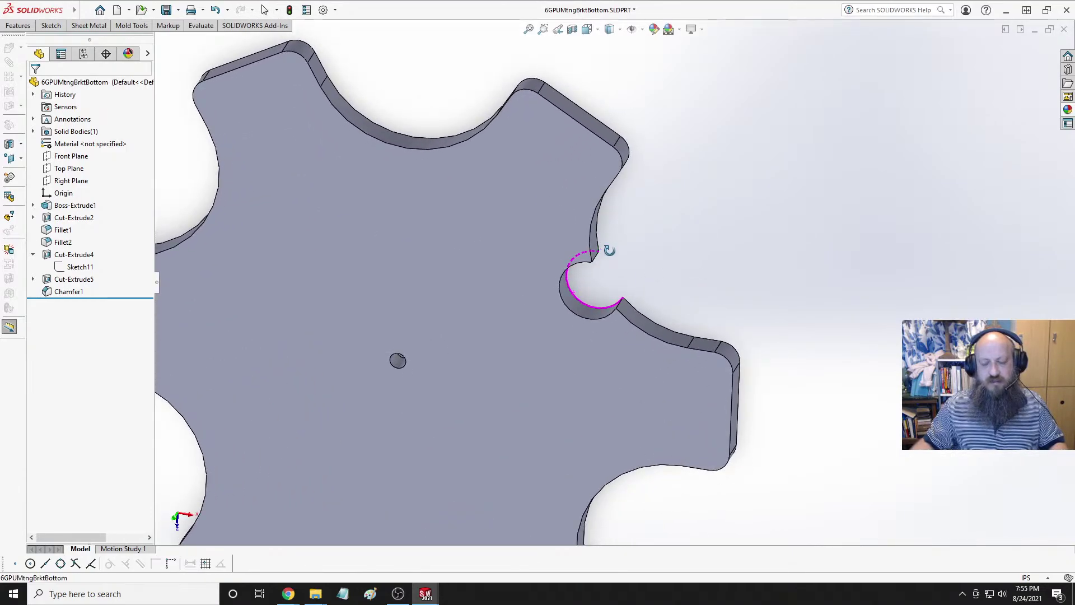
middle_click_drag(609, 250, 580, 163)
scroll(584, 272, "up", 5)
scroll(584, 252, "down", 4)
middle_click_drag(648, 224, 609, 338)
scroll(613, 297, "up", 3)
middle_click_drag(648, 240, 742, 359)
scroll(761, 335, "down", 4)
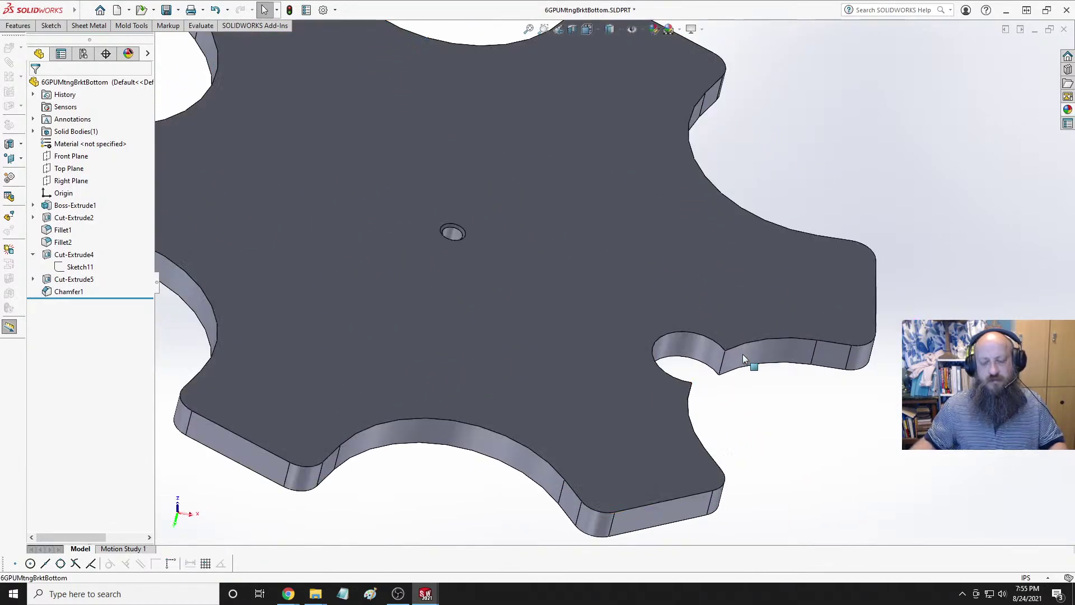
left_click(51, 26)
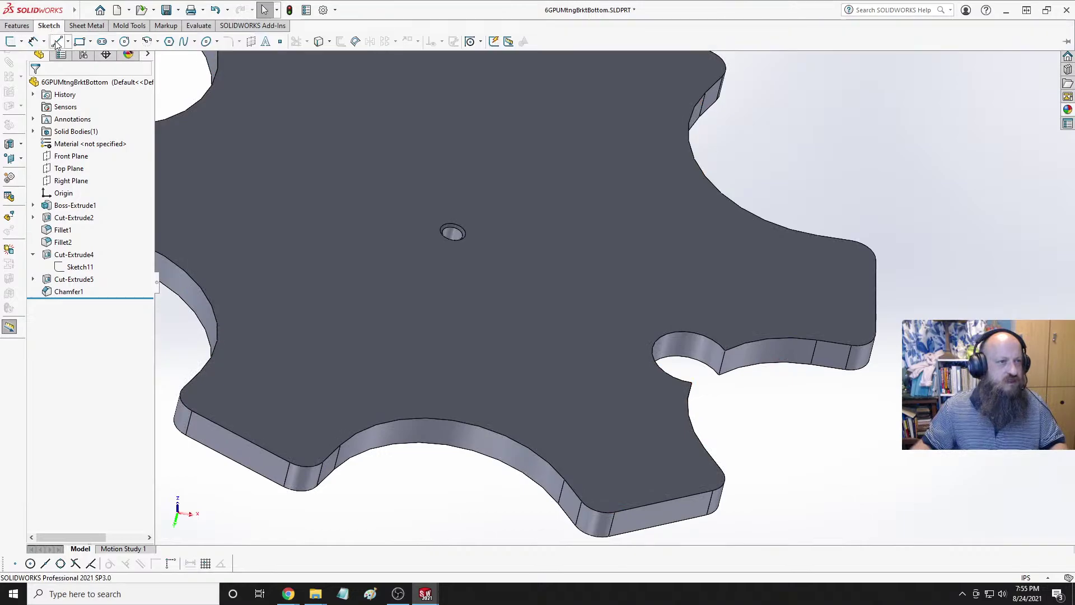
left_click(28, 26)
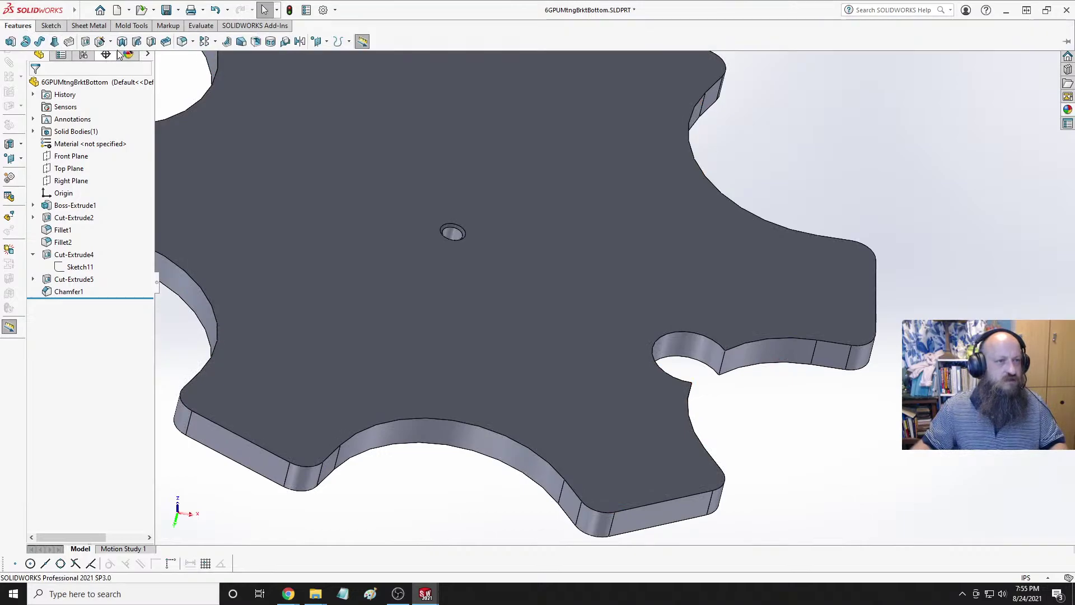
left_click(183, 43)
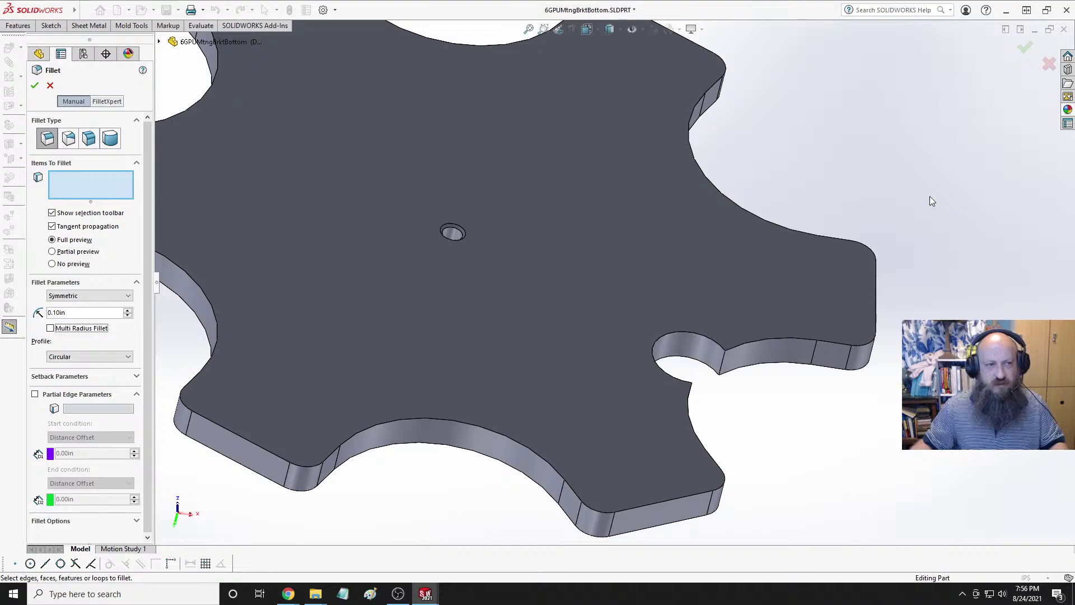
key("Escape")
Switch to the 6GPUMtngBrktTop part and check the radius of the Fillet4 roundings at the notch corners.
key("ctrl+Tab")
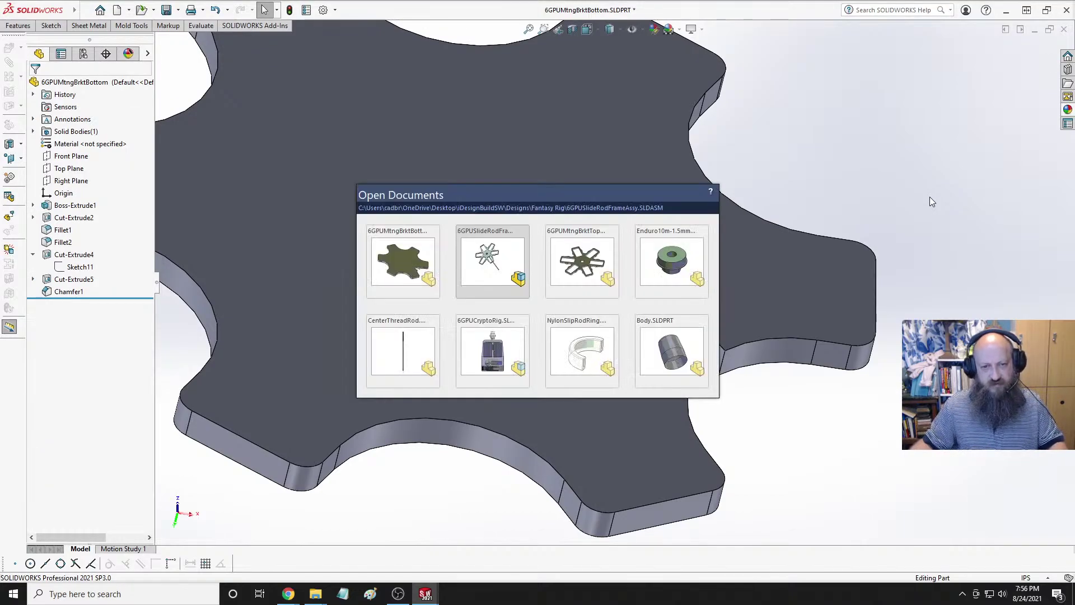
key("ctrl+Tab")
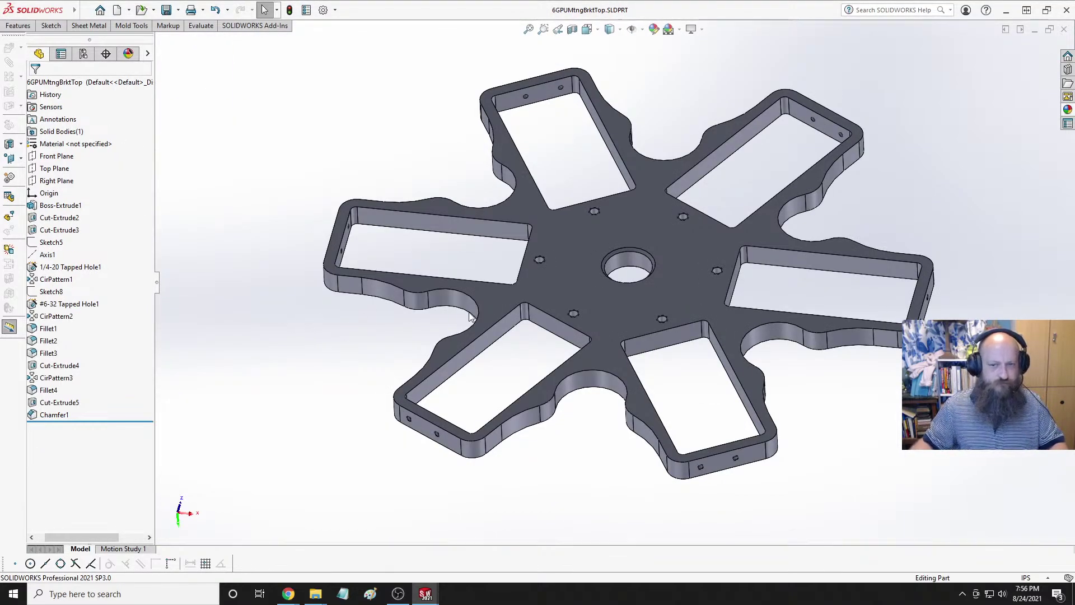
left_click(553, 419)
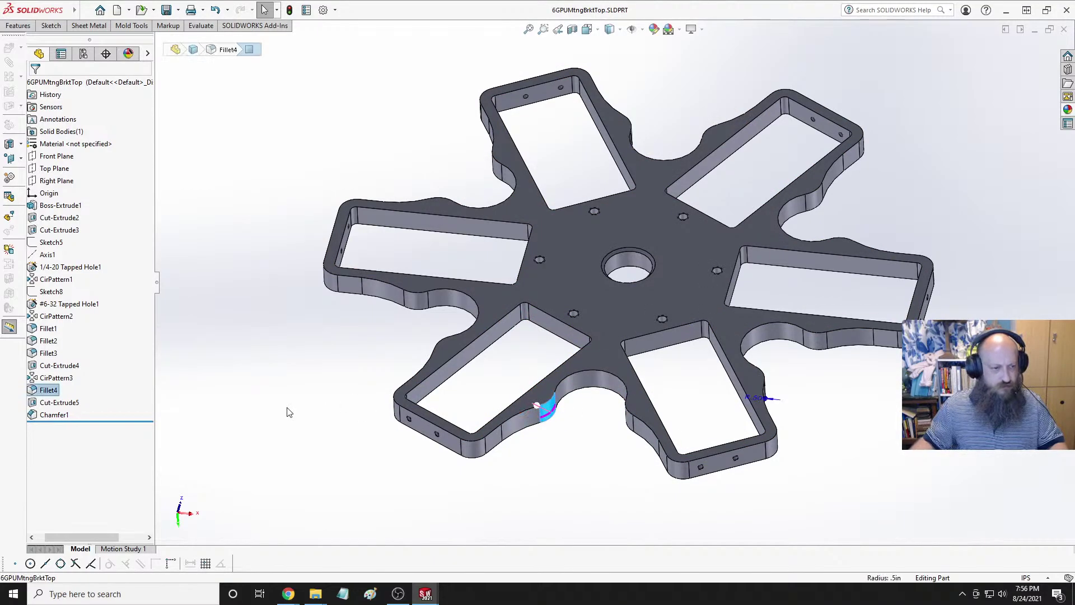
left_click(48, 389)
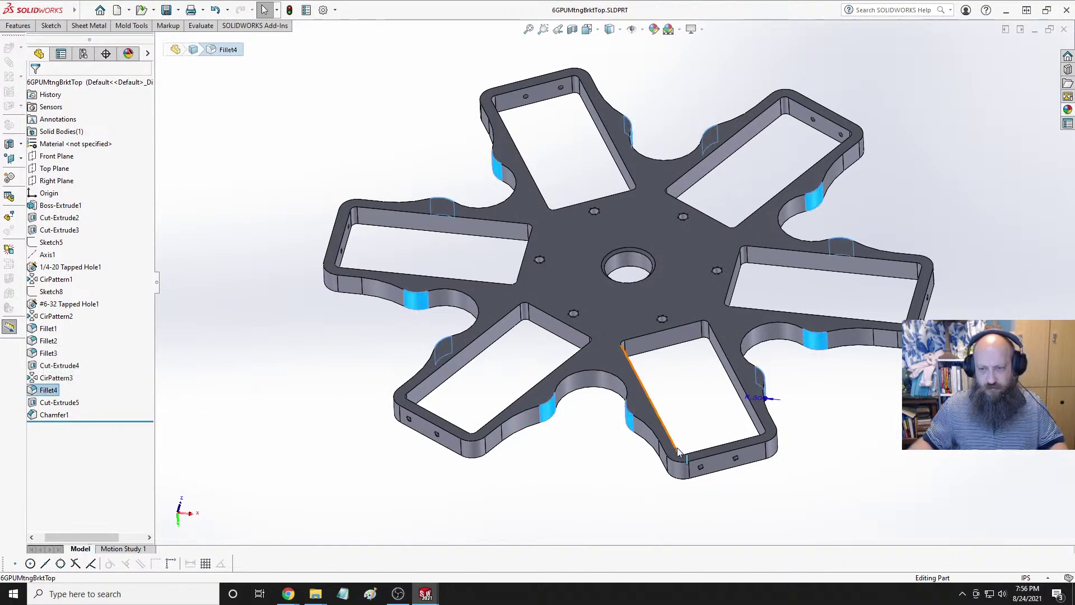
key("Escape")
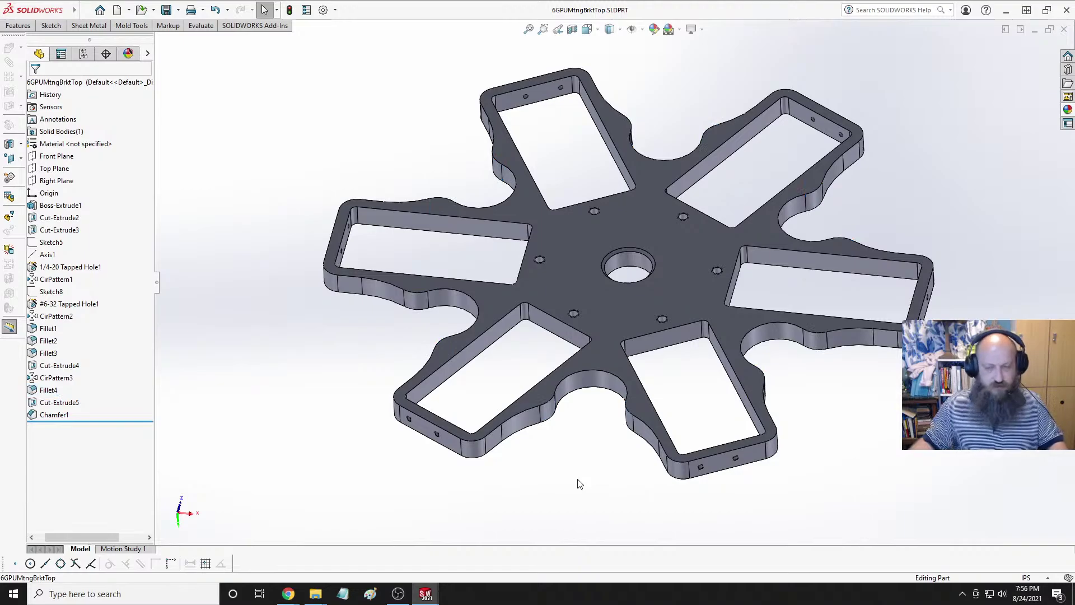
Switch back to the 6GPUMtngBrktBottom part and fillet the two outer corner edges of the round notch with a 0.5 in radius.
key("ctrl+Tab")
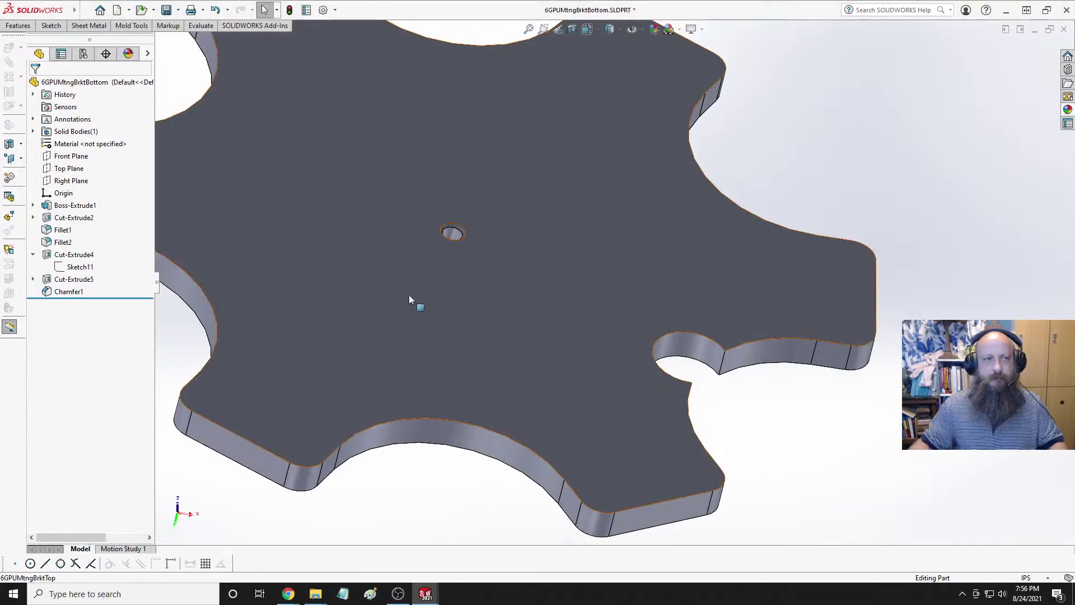
left_click(18, 25)
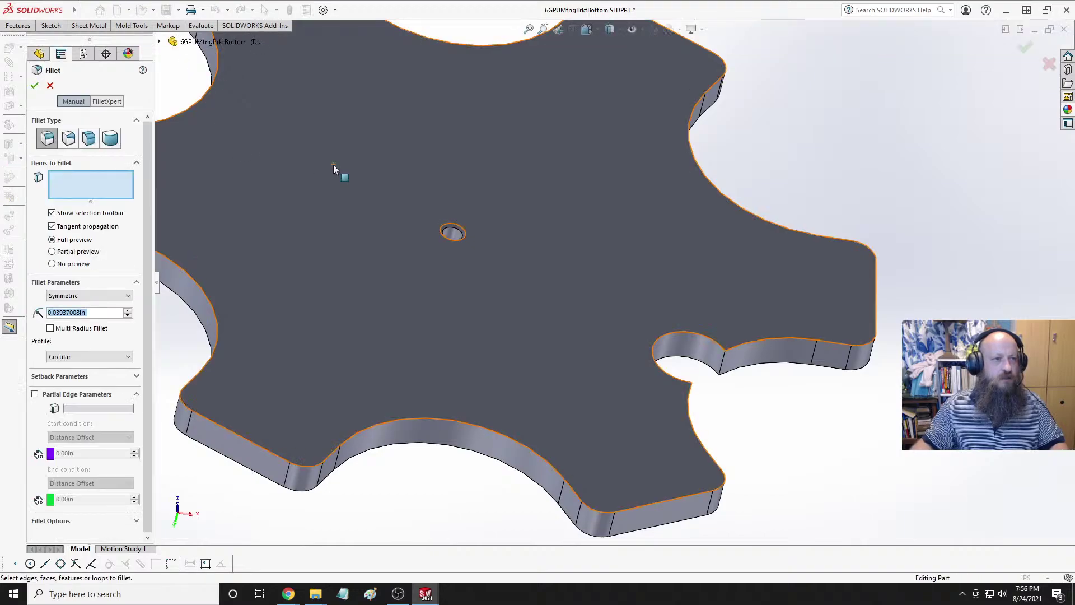
type("0.5")
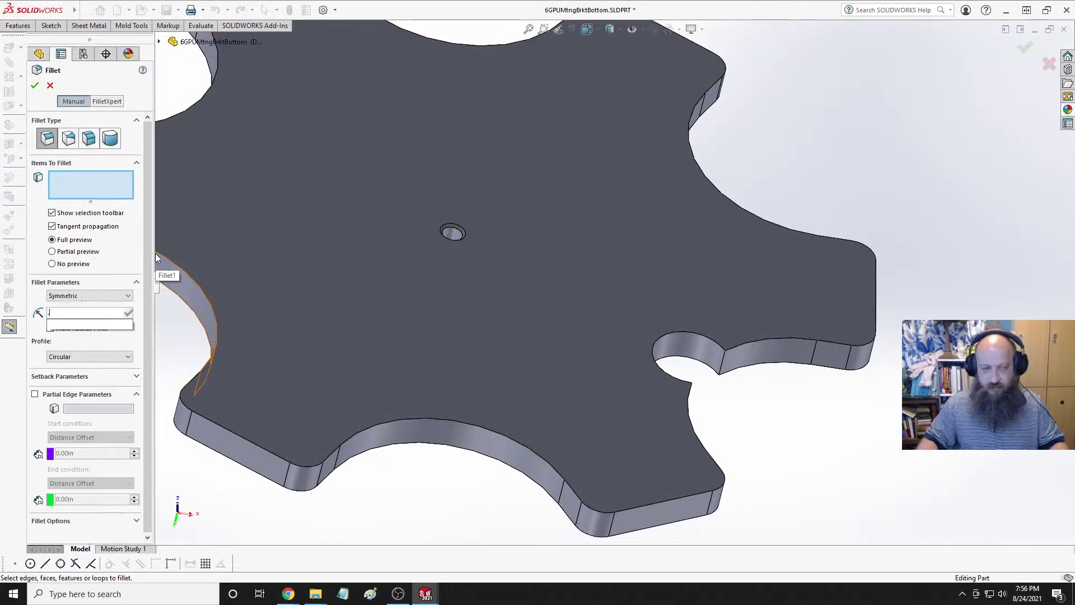
key("Return")
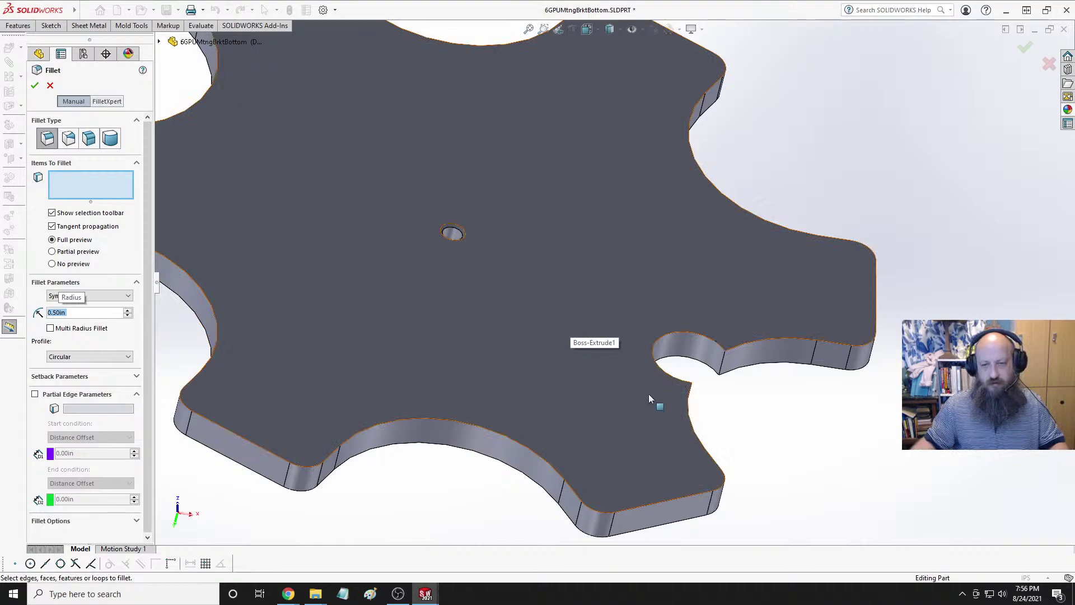
left_click(724, 358)
middle_click_drag(710, 392, 656, 401)
scroll(653, 404, "down", 5)
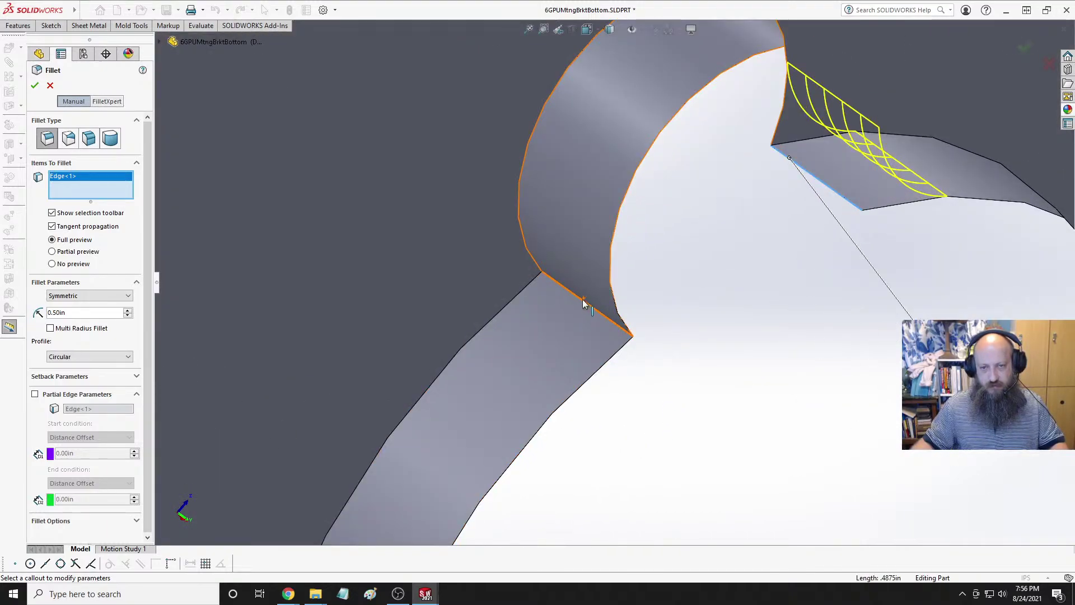
left_click(583, 302)
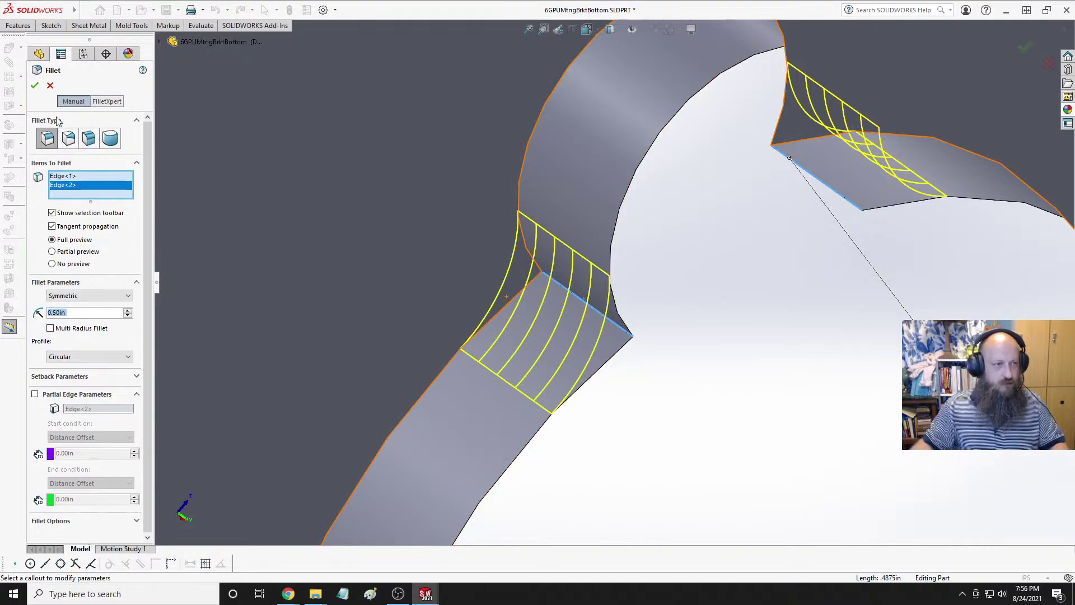
left_click(34, 85)
Examine the bottom plate with its filleted notch as a whole from several angles.
scroll(573, 273, "up", 10)
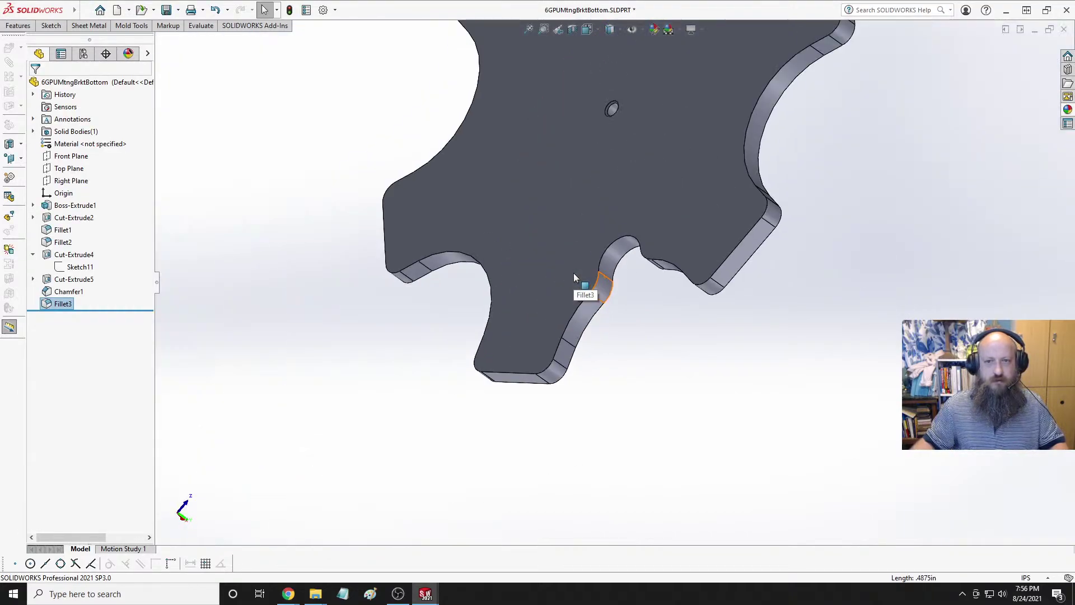
middle_click_drag(557, 221, 642, 203)
scroll(643, 202, "down", 3)
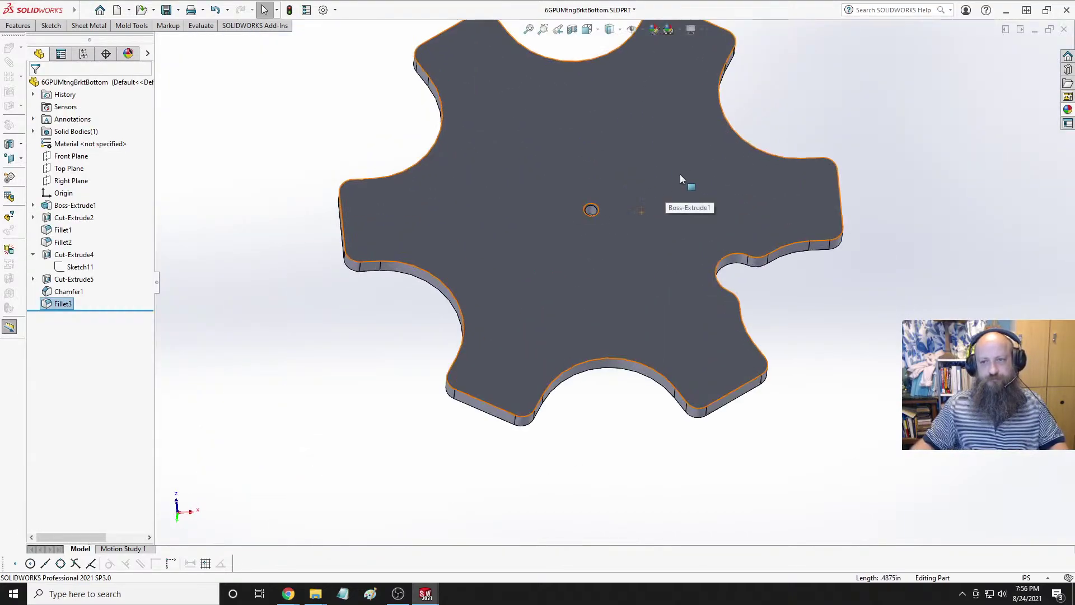
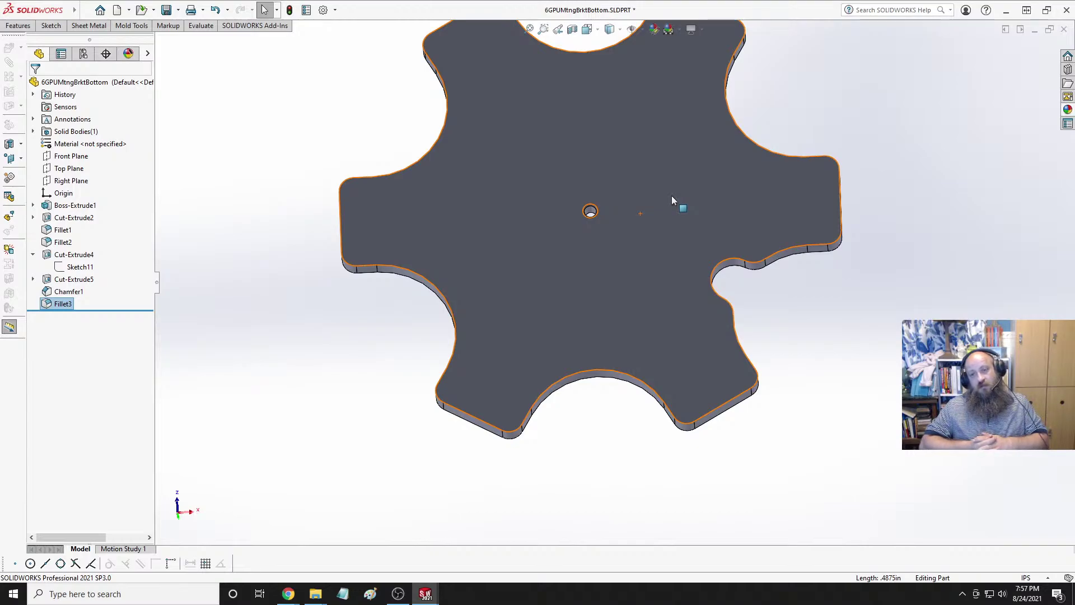
key("ctrl+s")
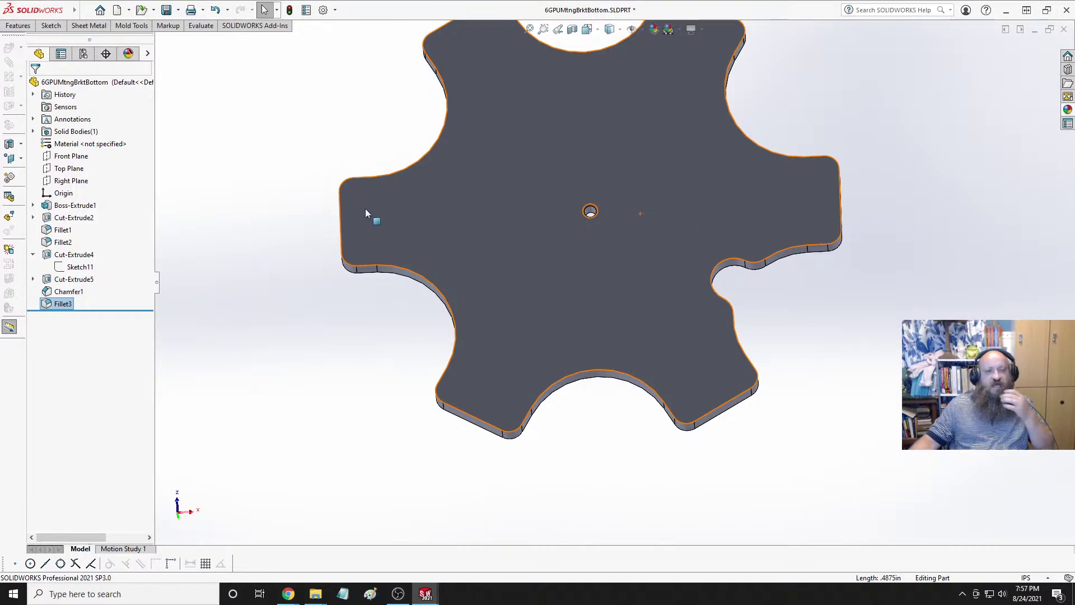
middle_click_drag(420, 232, 524, 280)
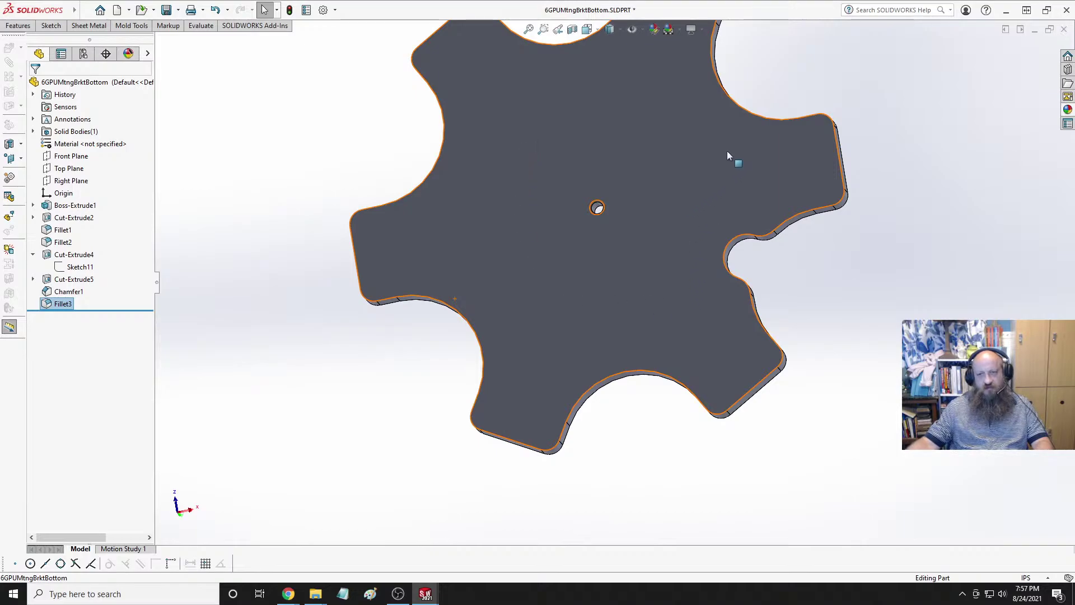
scroll(700, 175, "up", 2)
scroll(621, 186, "down", 4)
scroll(622, 188, "up", 2)
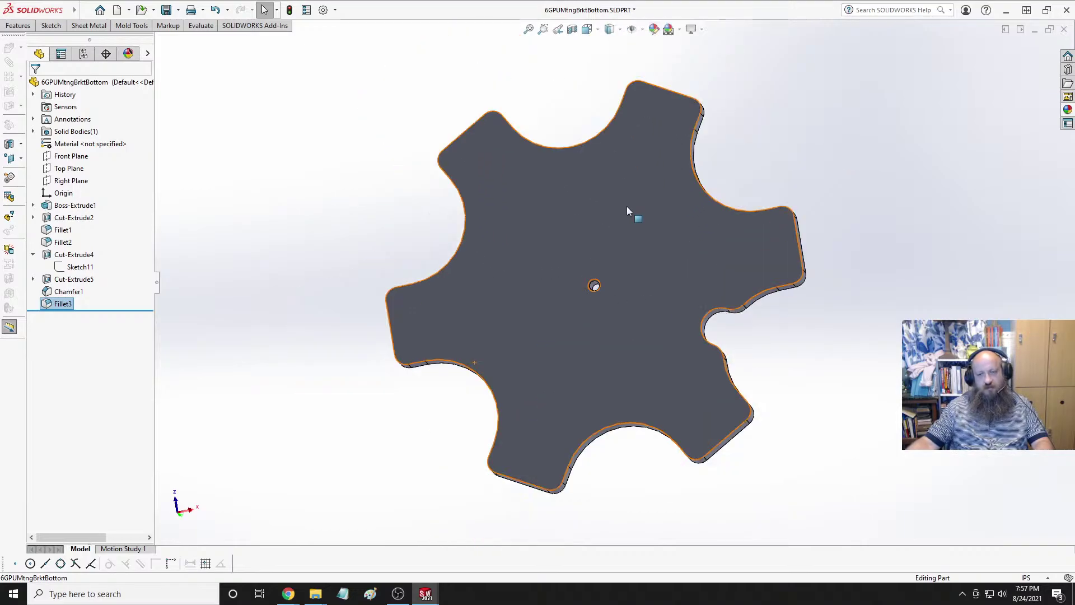
middle_click_drag(629, 214, 643, 214)
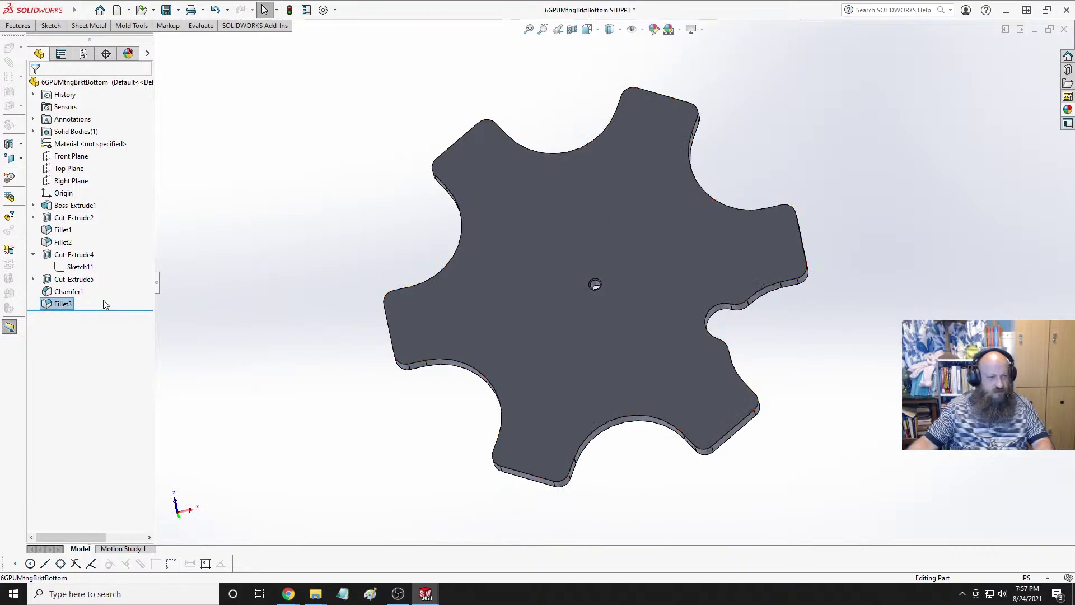
Reorder the notch corner fillet, Fillet3, directly after Cut-Extrude4 in the part's feature history.
left_click(81, 280)
left_click(183, 288)
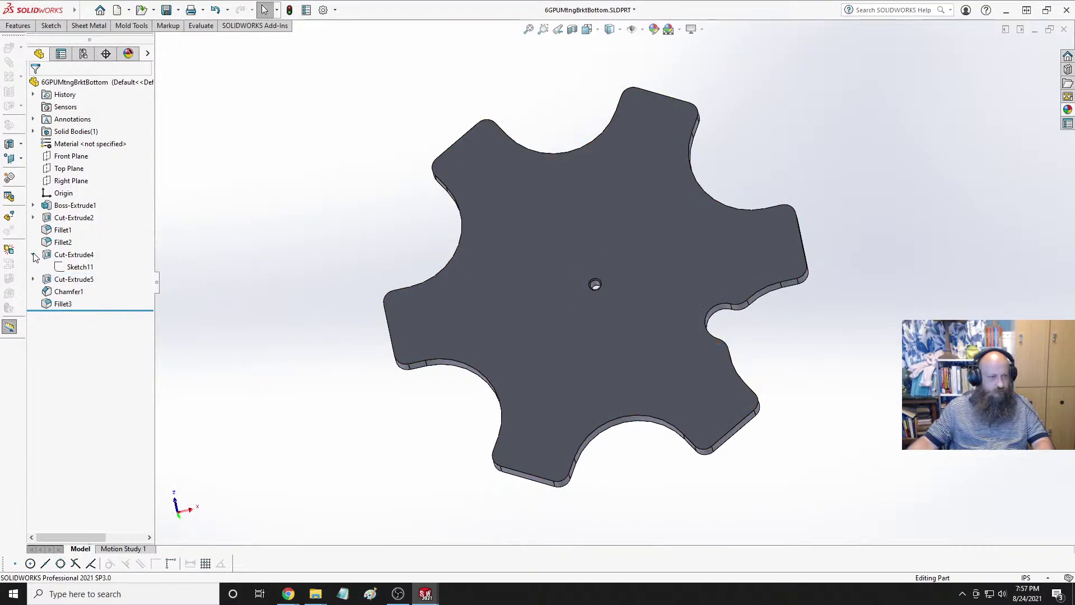
left_click(33, 254)
left_click_drag(62, 291, 51, 256)
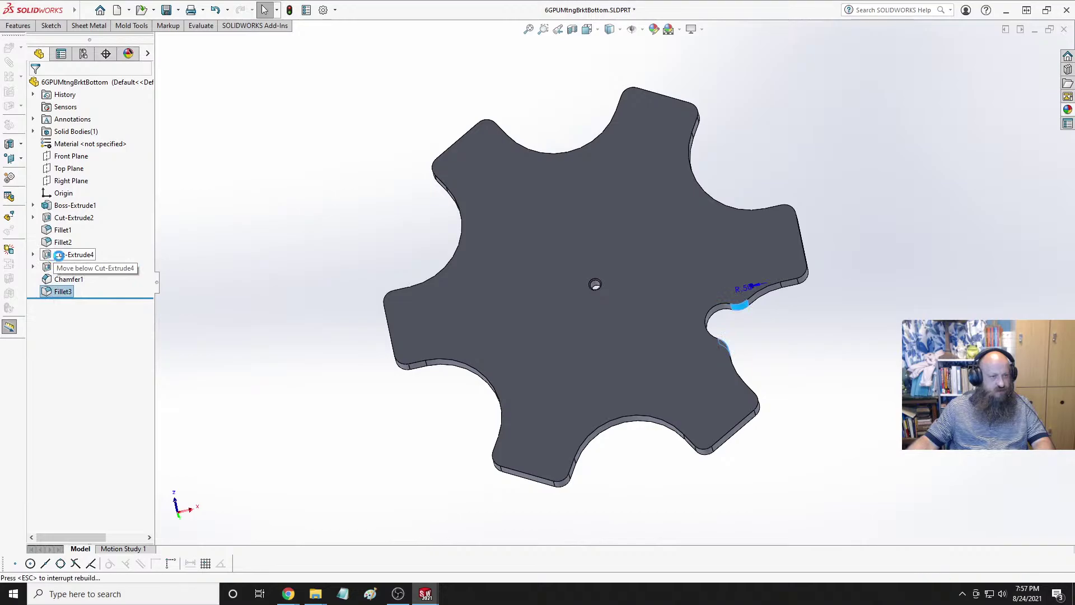
left_click(73, 254)
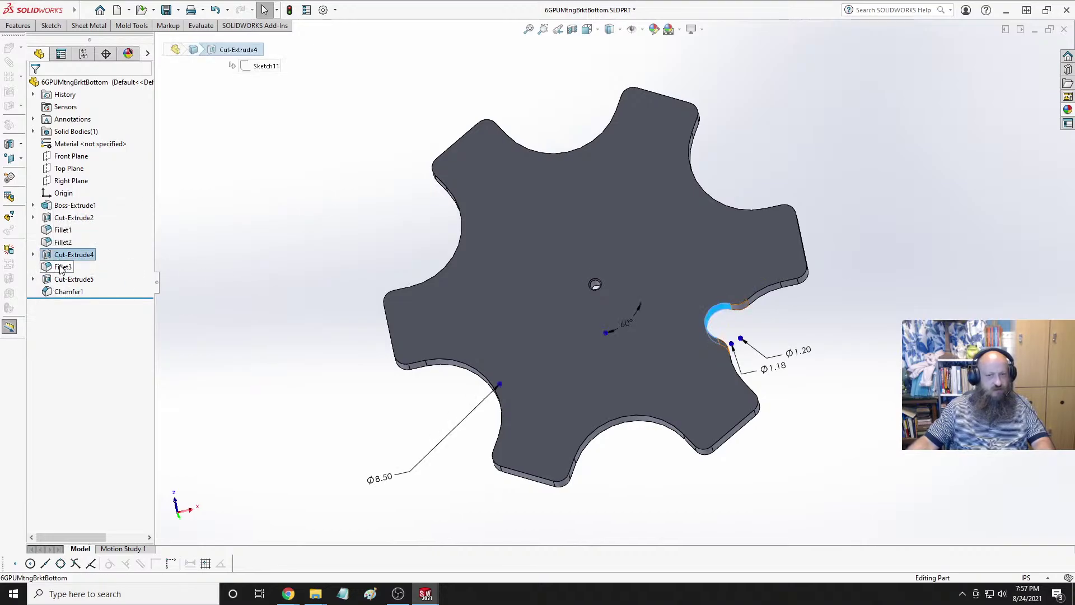
left_click(62, 266, "ctrl")
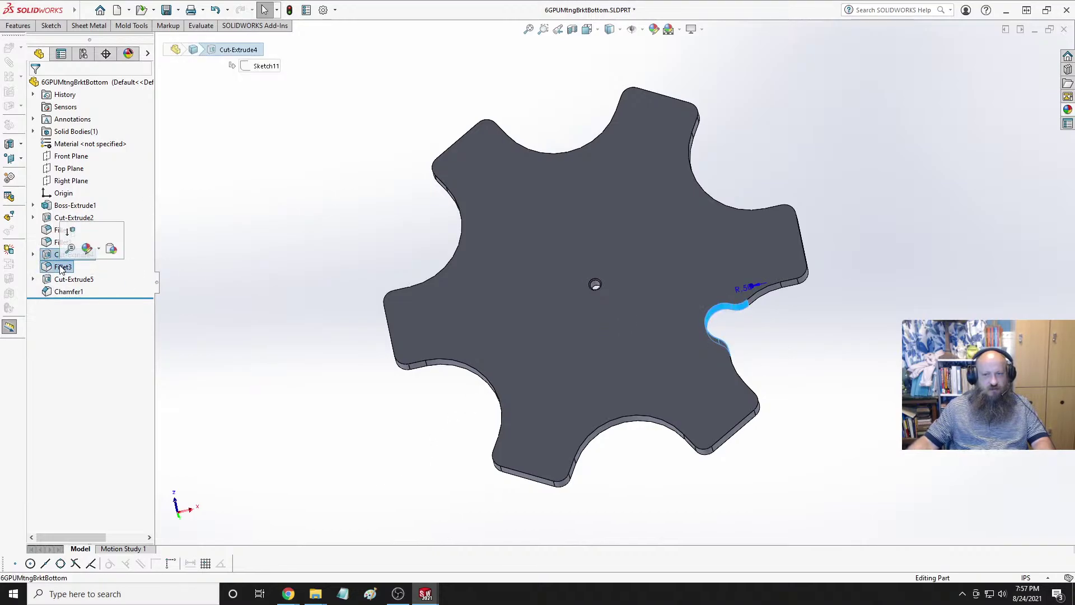
left_click(18, 25)
left_click(215, 41)
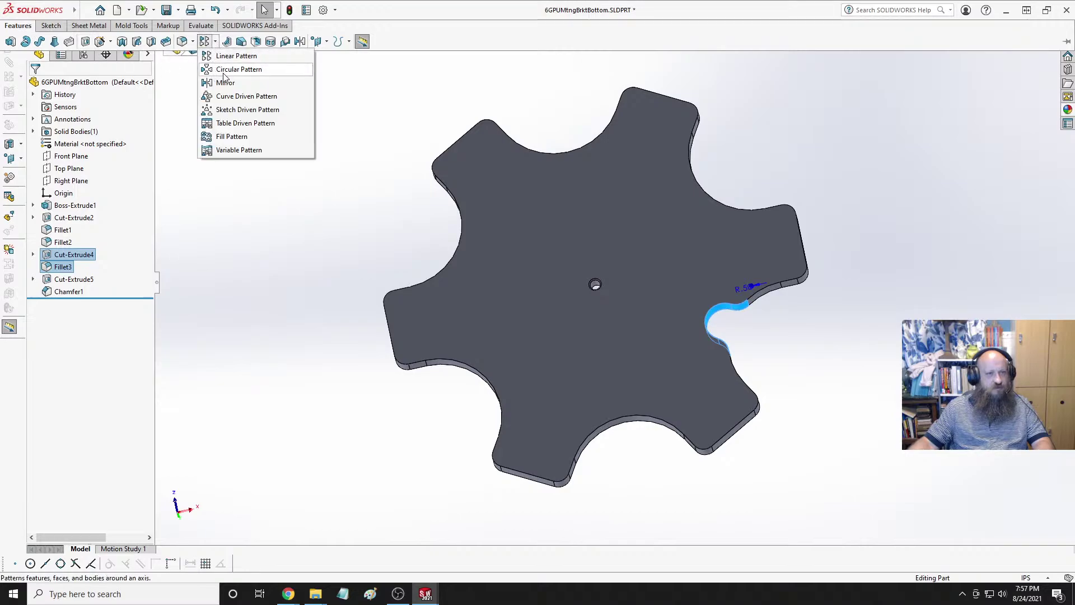
left_click(228, 71)
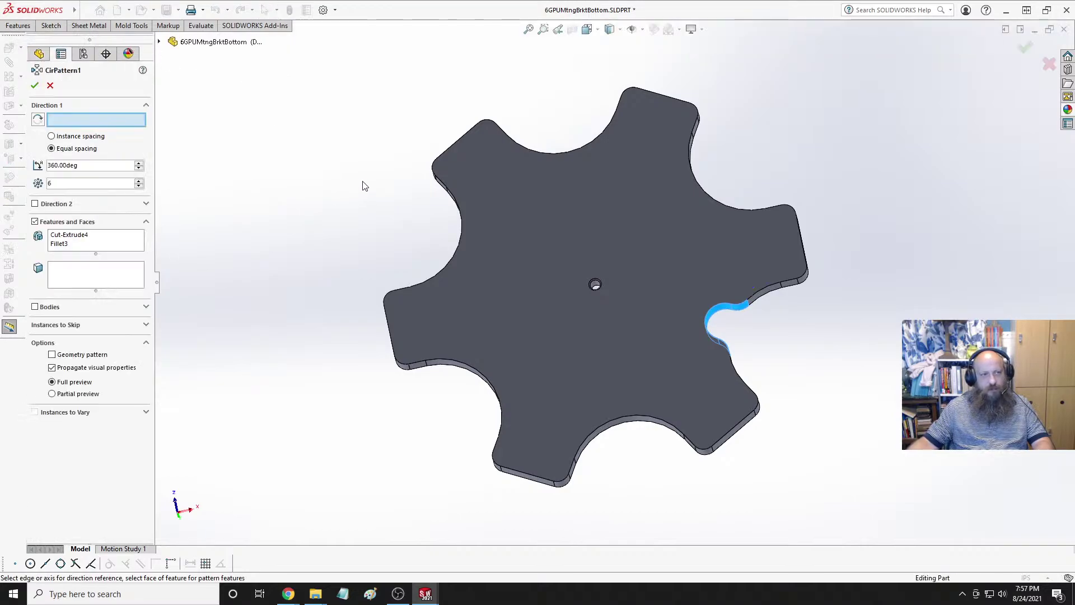
left_click(160, 42)
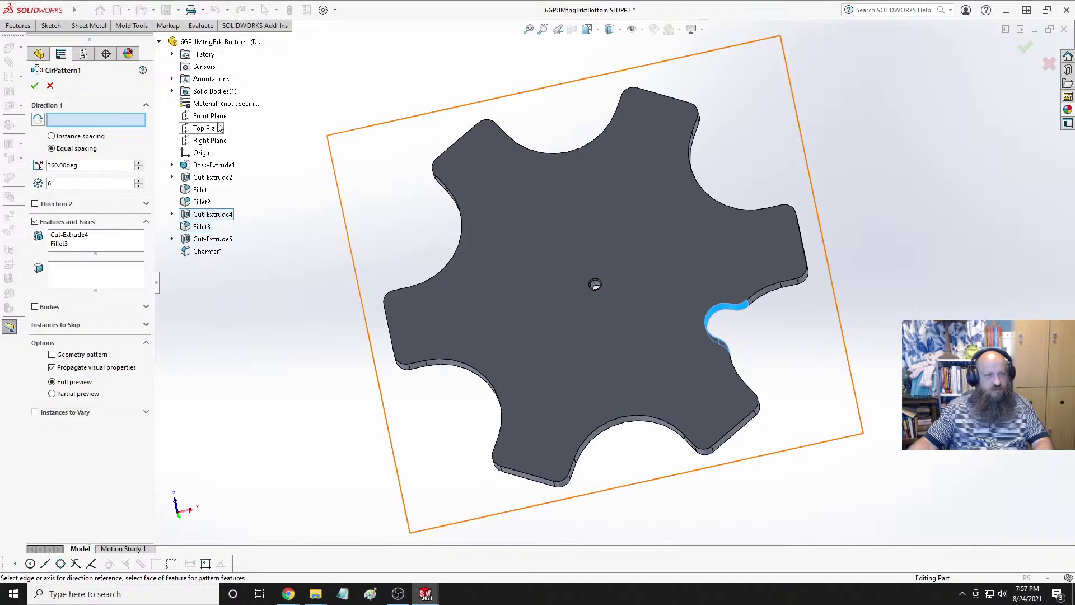
key("Escape")
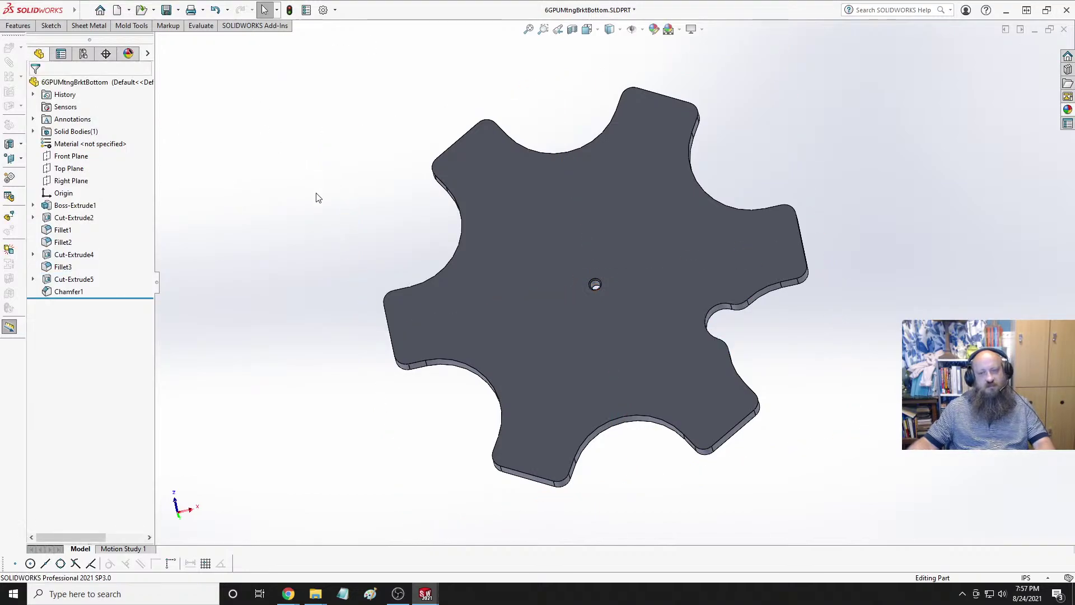
Create a reference axis from the cylindrical face of the plate's central hole.
left_click(18, 26)
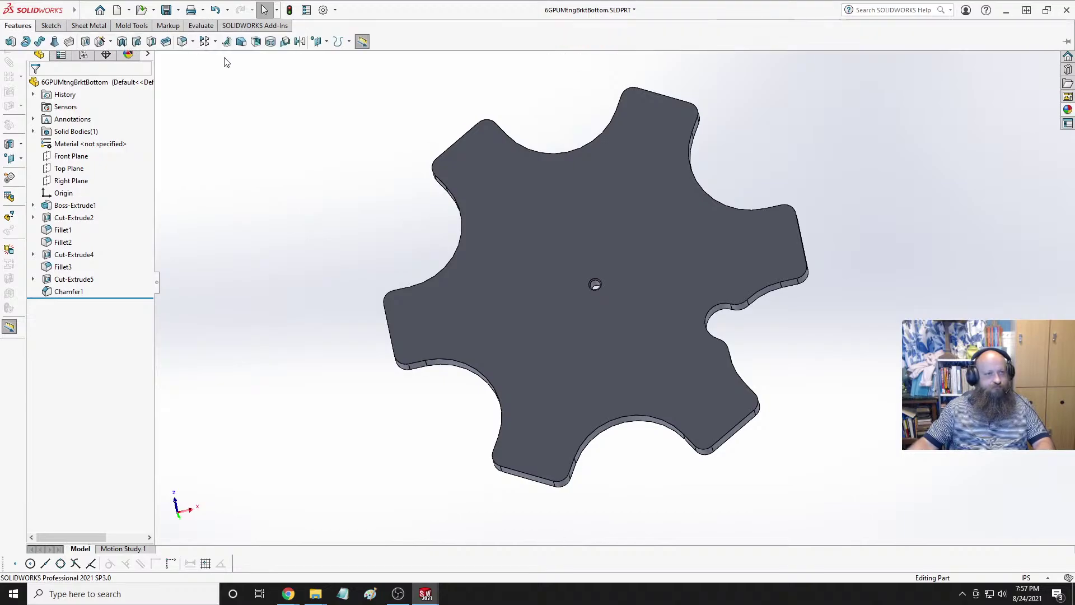
left_click(326, 41)
left_click(311, 69)
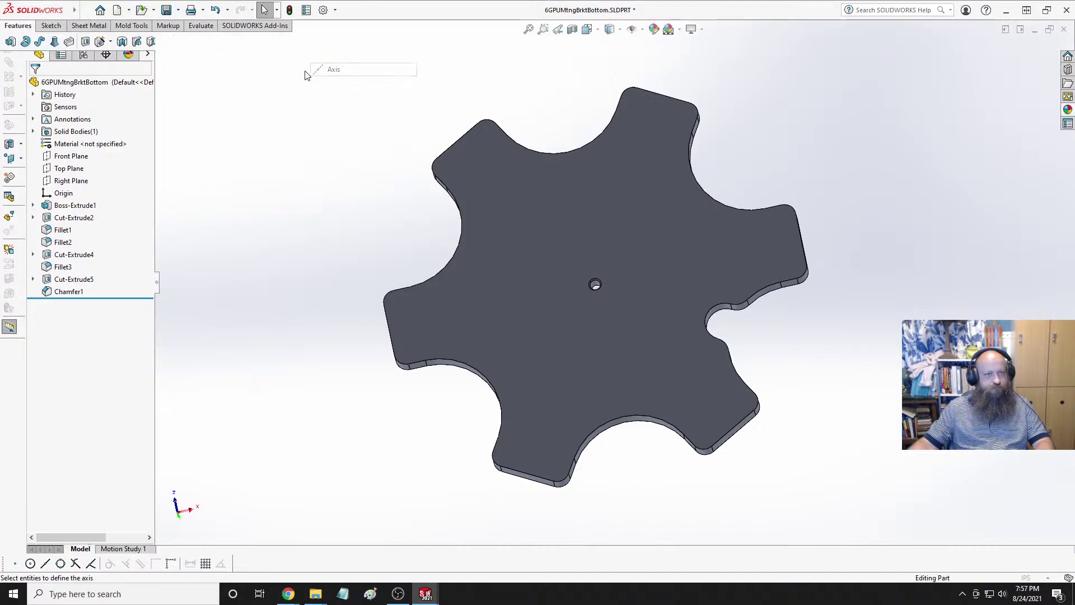
scroll(579, 263, "down", 10)
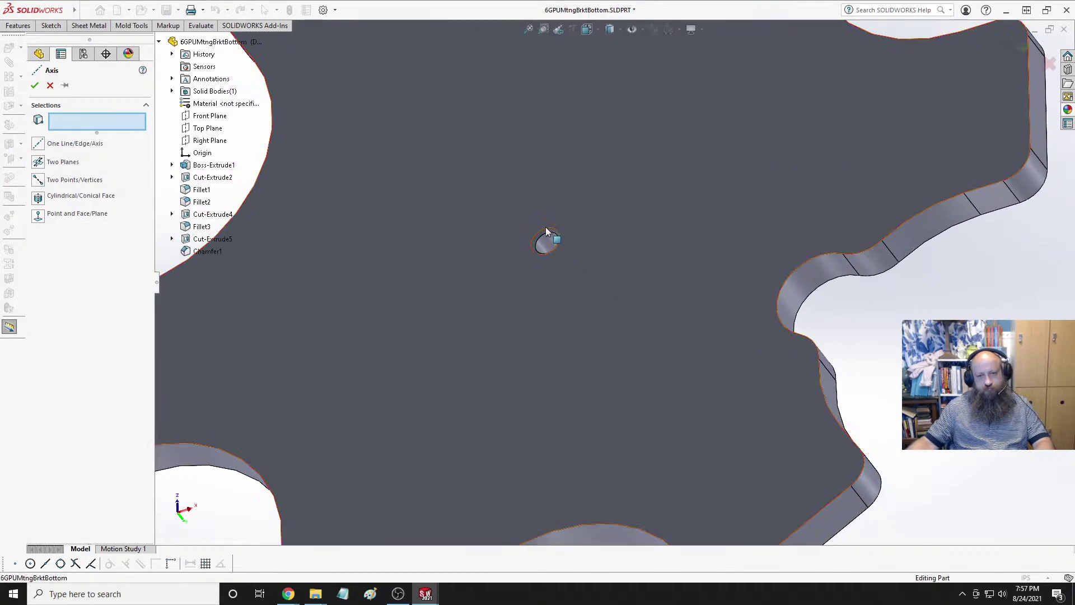
left_click(552, 247)
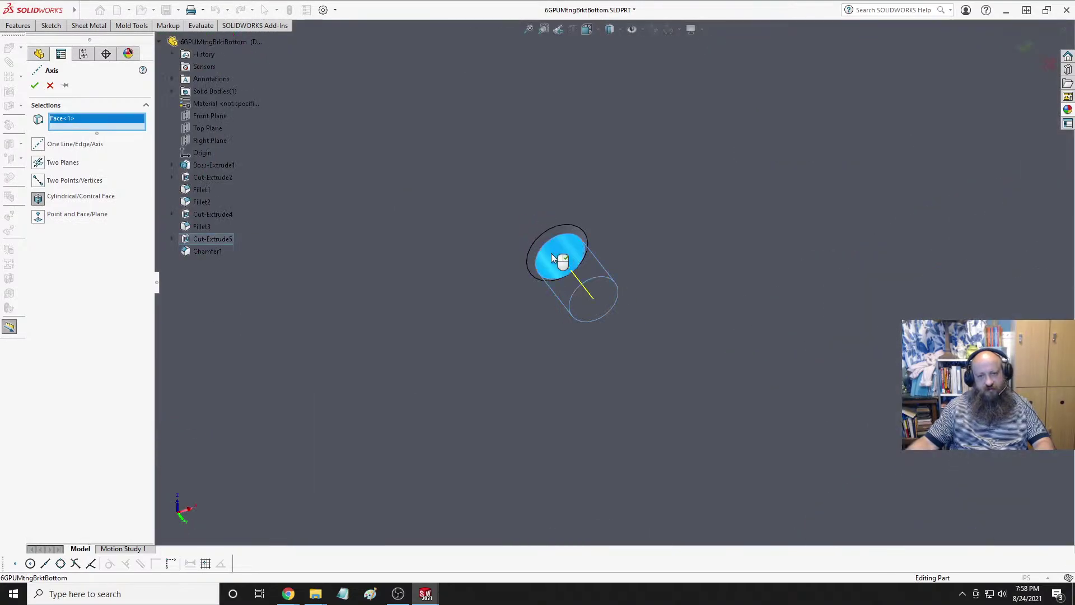
left_click(36, 85)
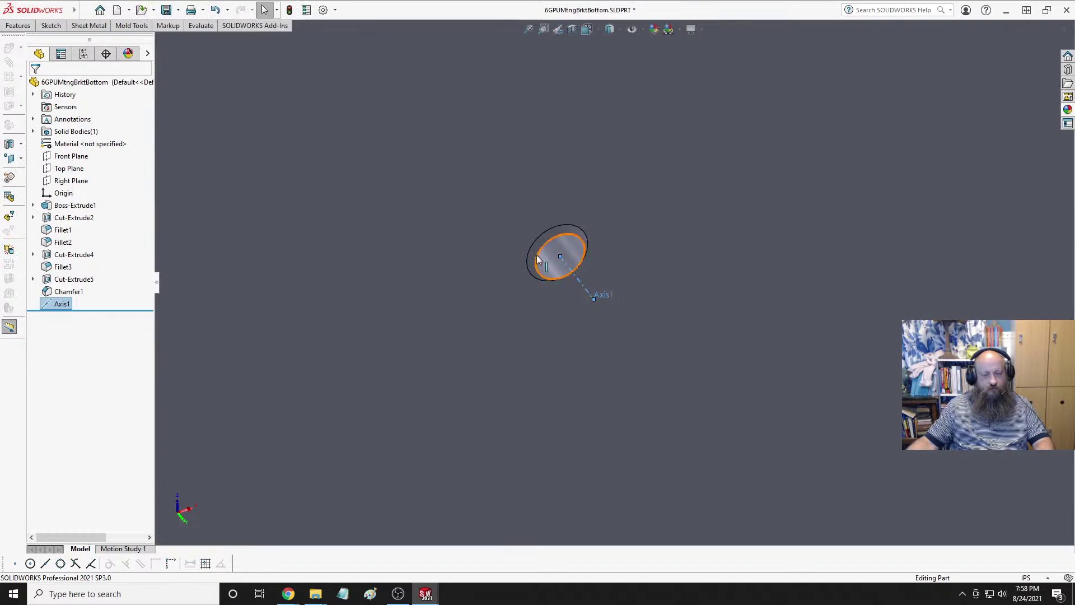
Lengthen the displayed central axis at both ends so it extends well beyond the hole.
scroll(409, 162, "up", 5)
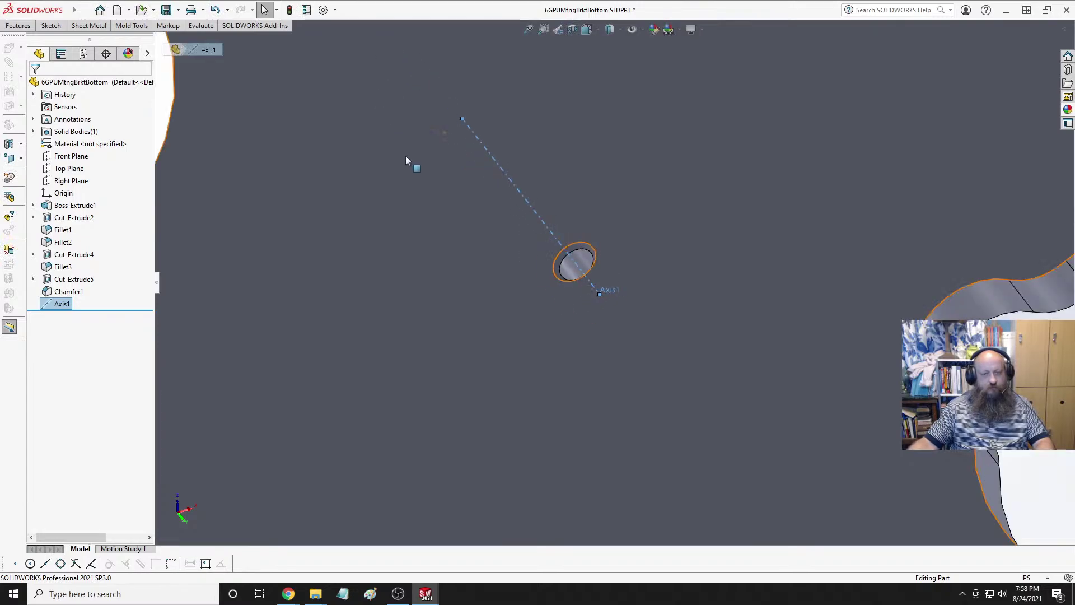
left_click_drag(684, 355, 735, 419)
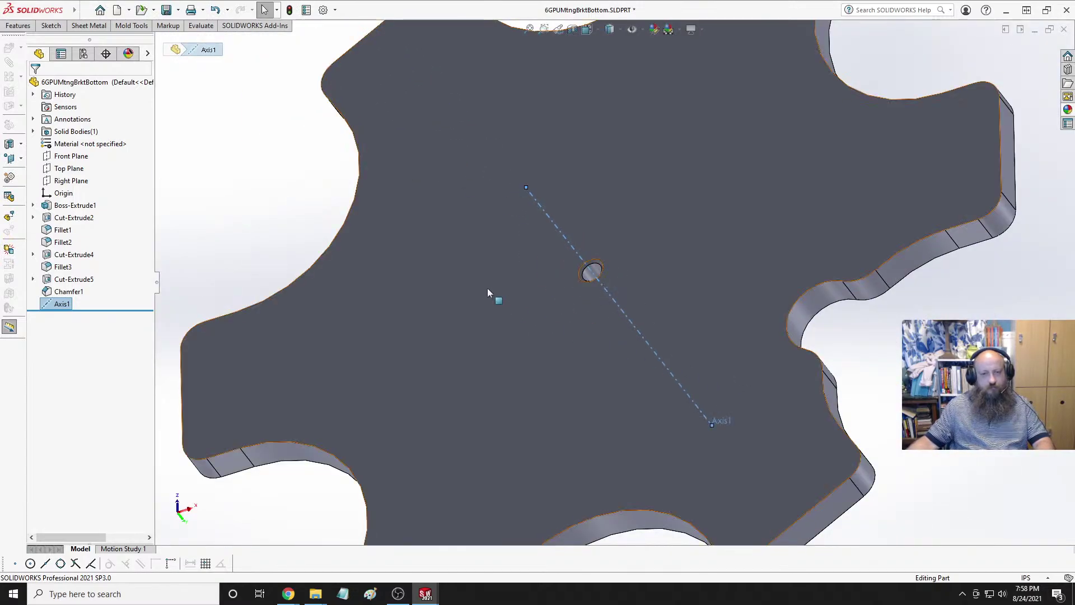
left_click_drag(523, 193, 441, 110)
scroll(437, 230, "up", 5)
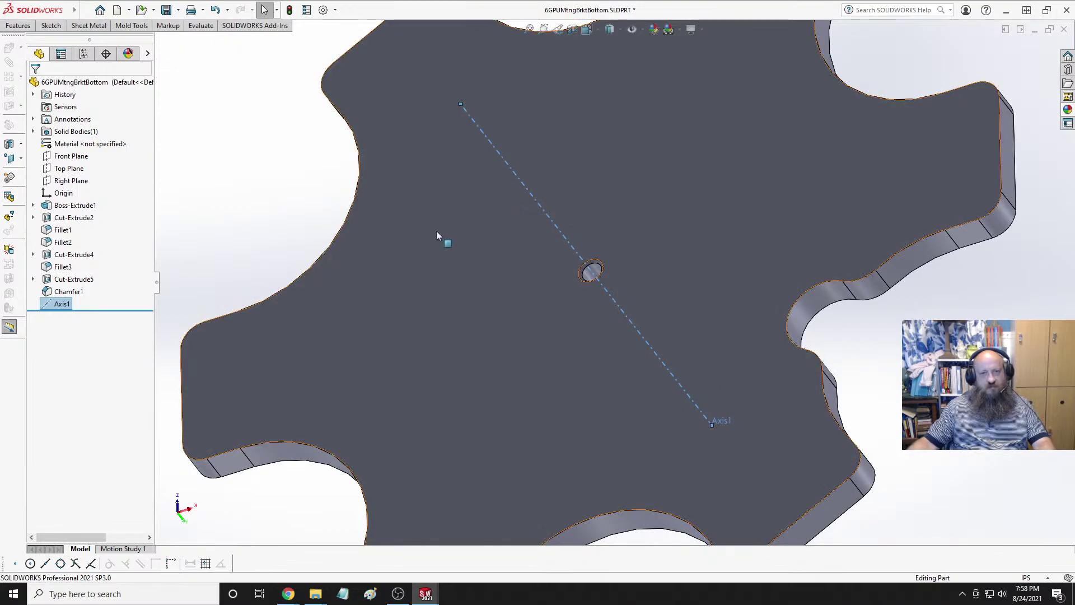
left_click(424, 226)
Try to circular-pattern Cut-Extrude4 together with Fillet3 around Axis1, with 6 equally spaced instances over 360 degrees.
left_click(72, 268)
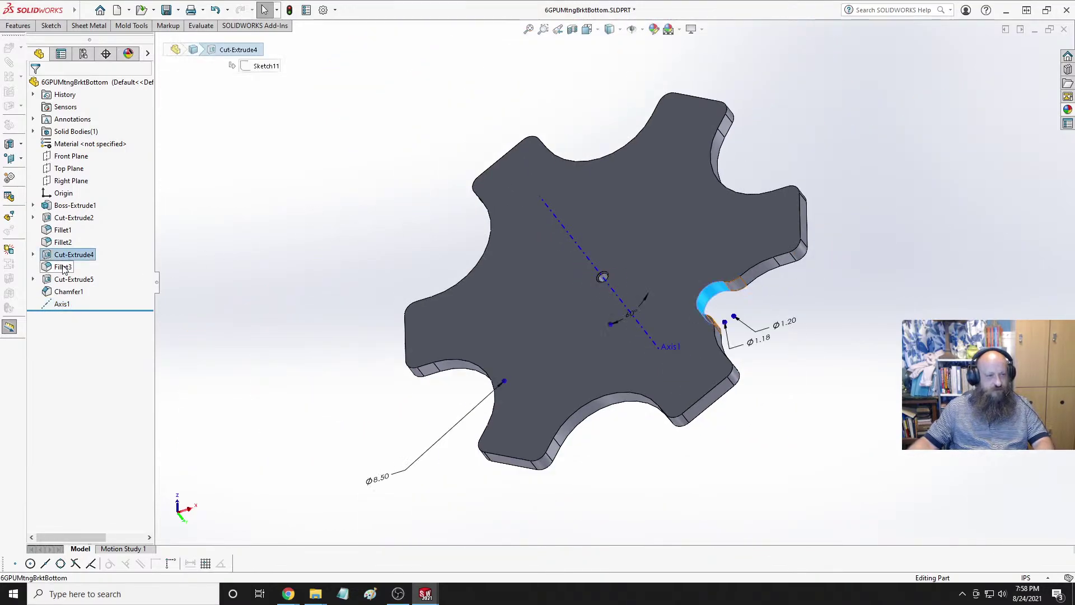
mouse_move(66, 308)
left_mouse_down()
mouse_move(68, 244)
mouse_move(66, 307)
mouse_move(58, 255)
mouse_move(66, 303)
left_mouse_up()
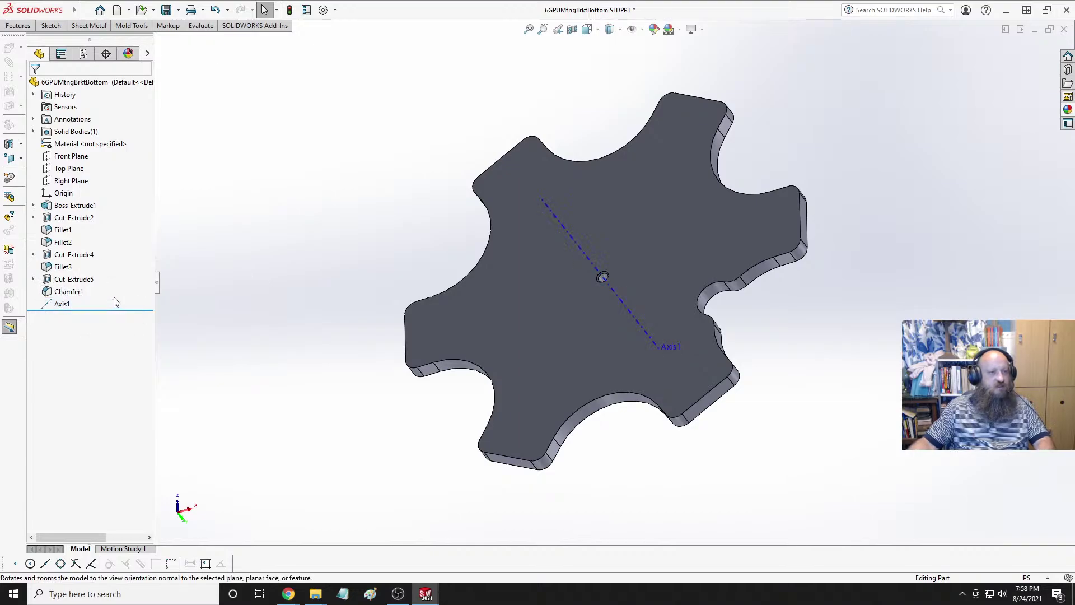
left_click(63, 280)
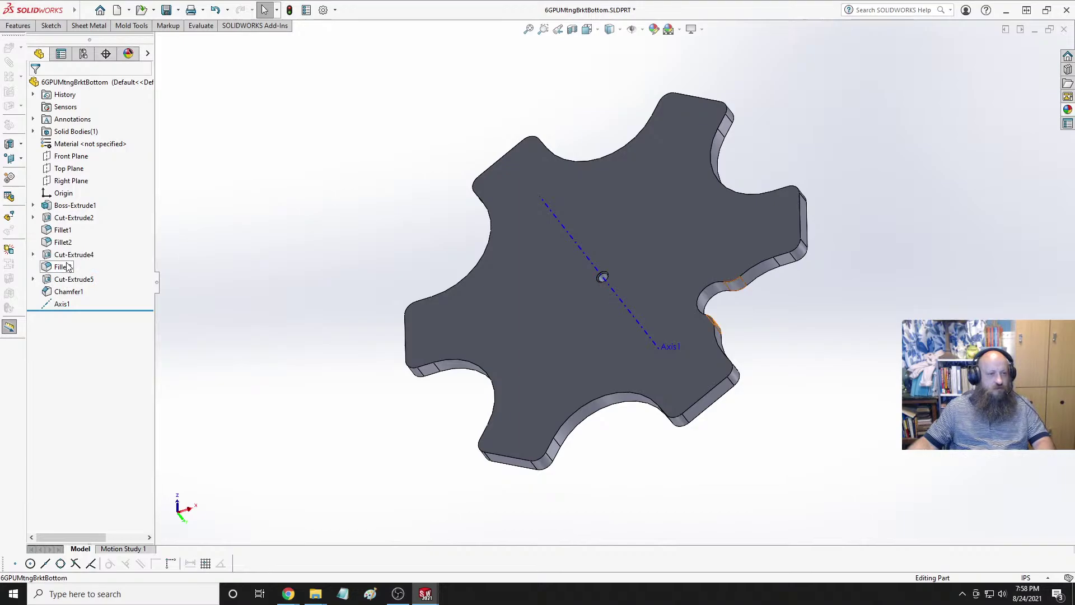
left_click(78, 256)
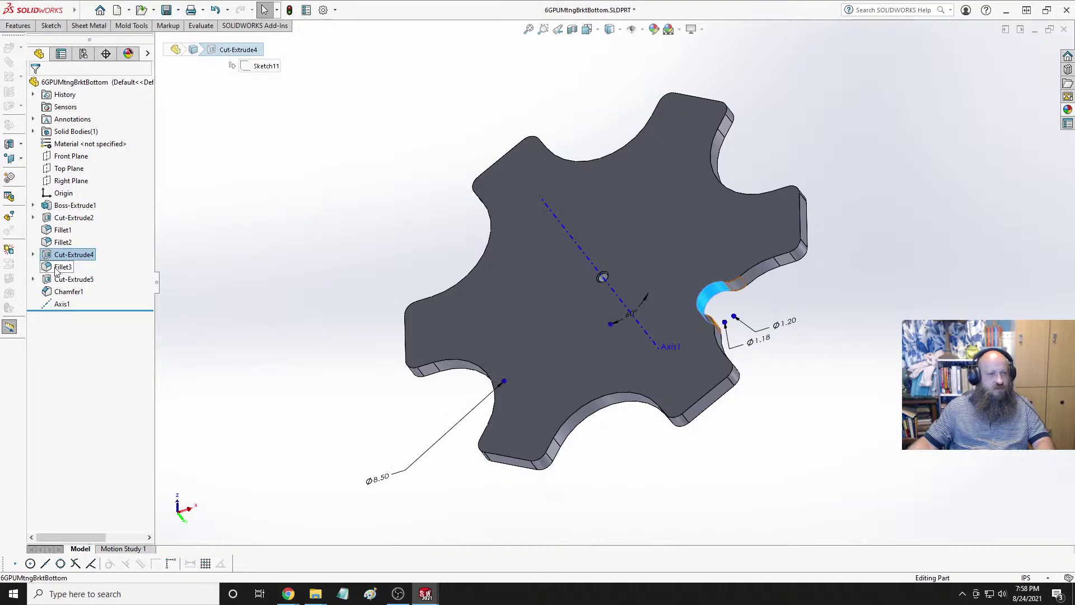
left_click(63, 267, "ctrl")
left_click(62, 304, "ctrl")
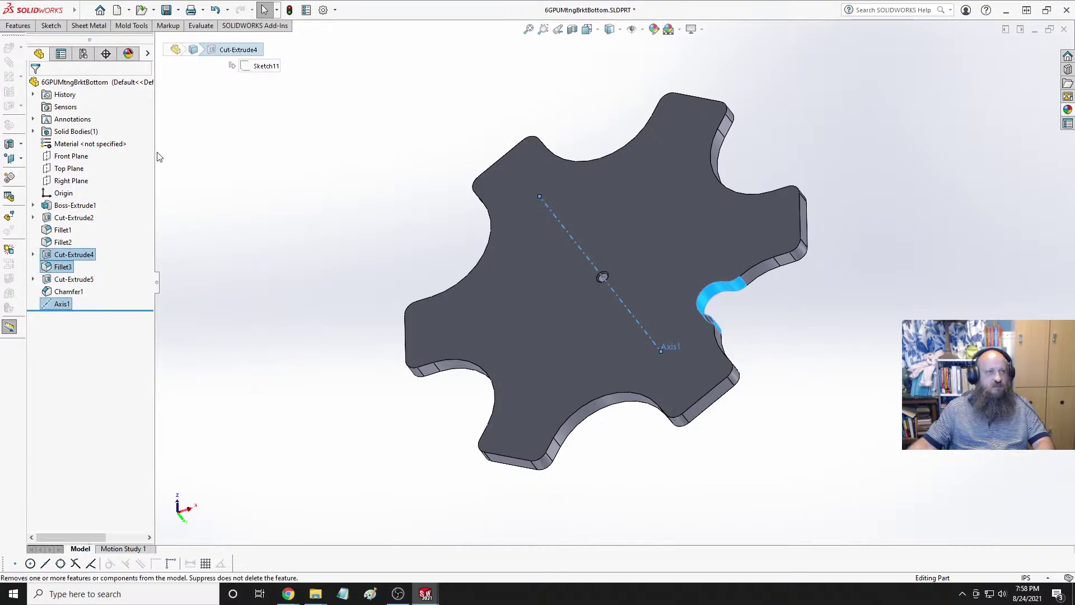
left_click(28, 26)
left_click(215, 41)
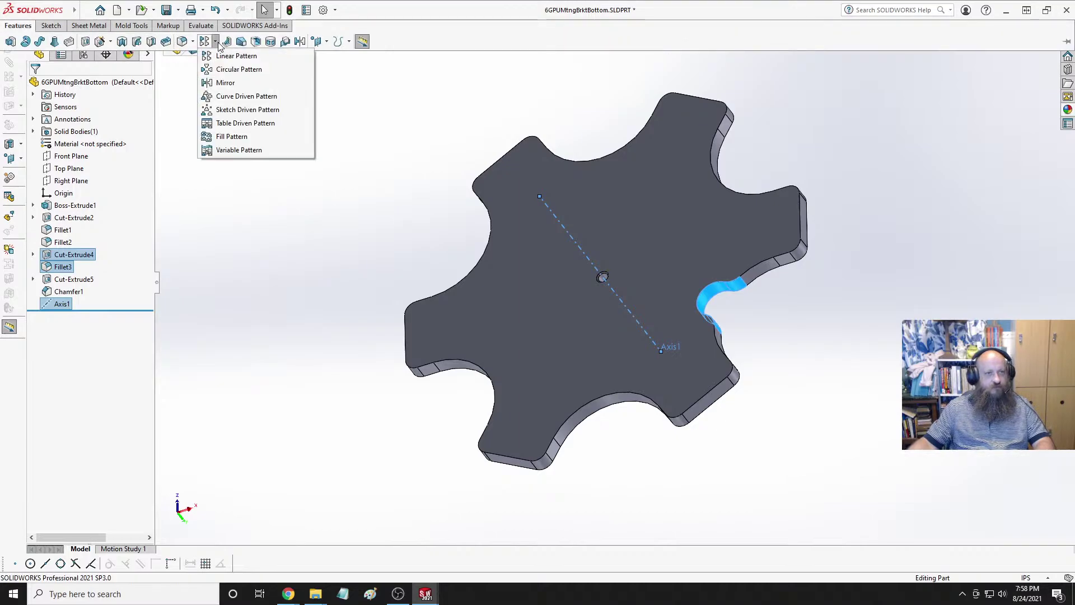
left_click(241, 70)
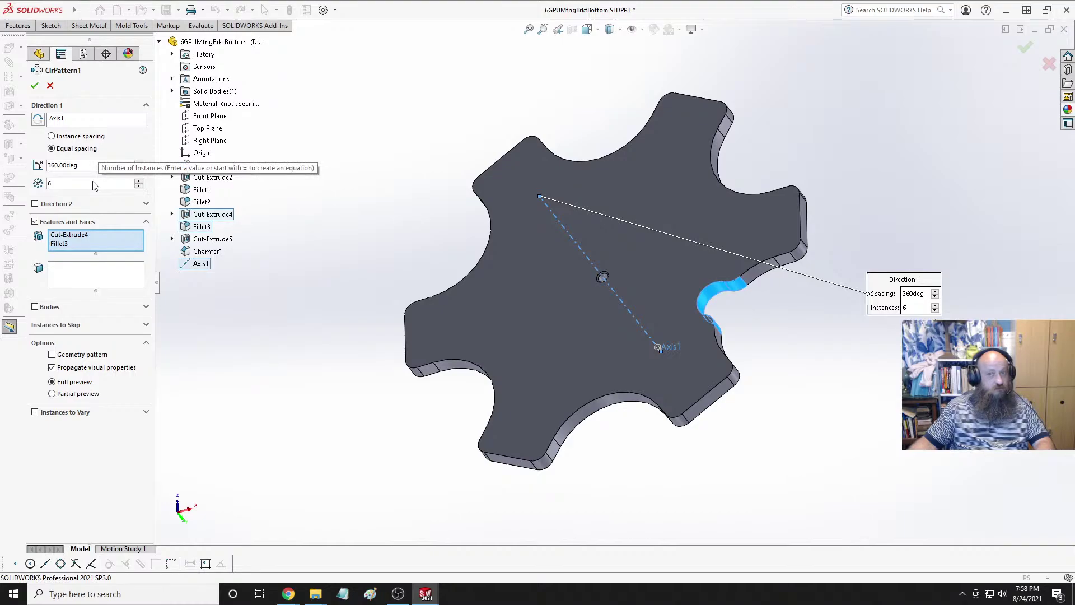
middle_click_drag(354, 248, 366, 222)
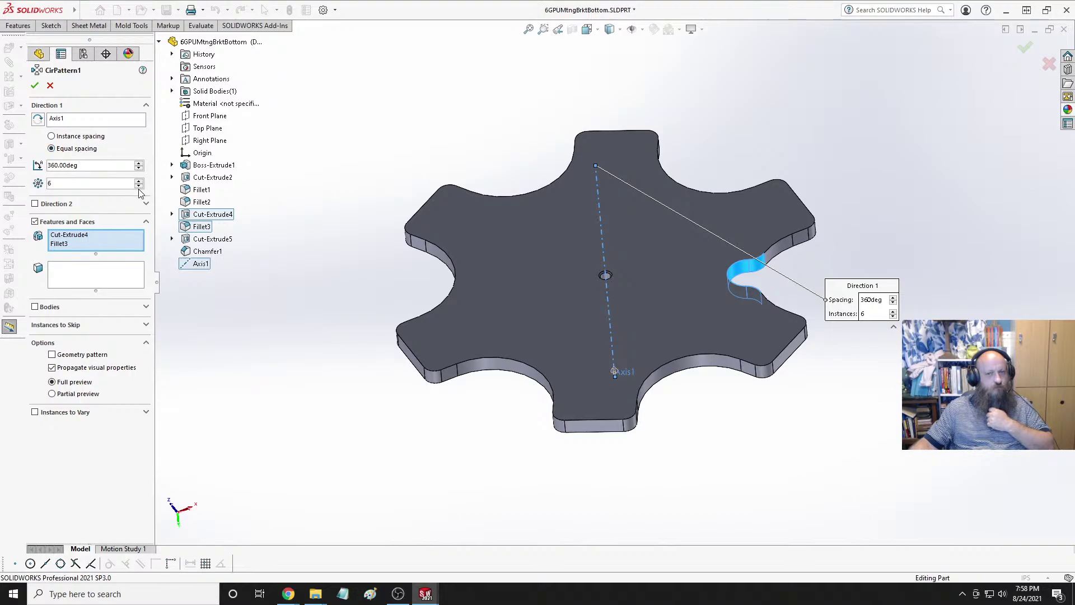
left_click(35, 85)
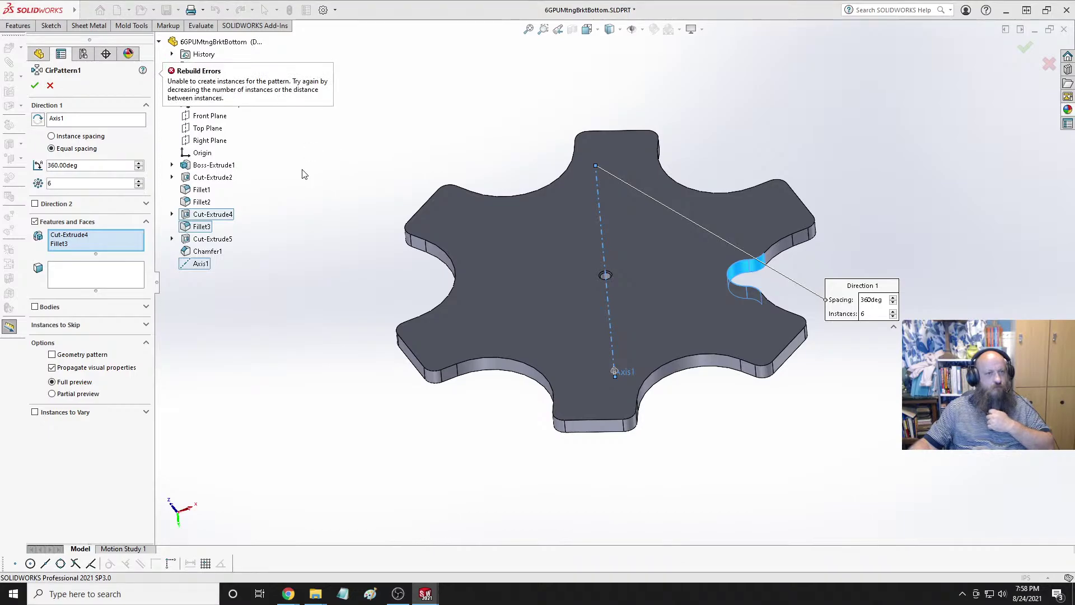
key("Escape")
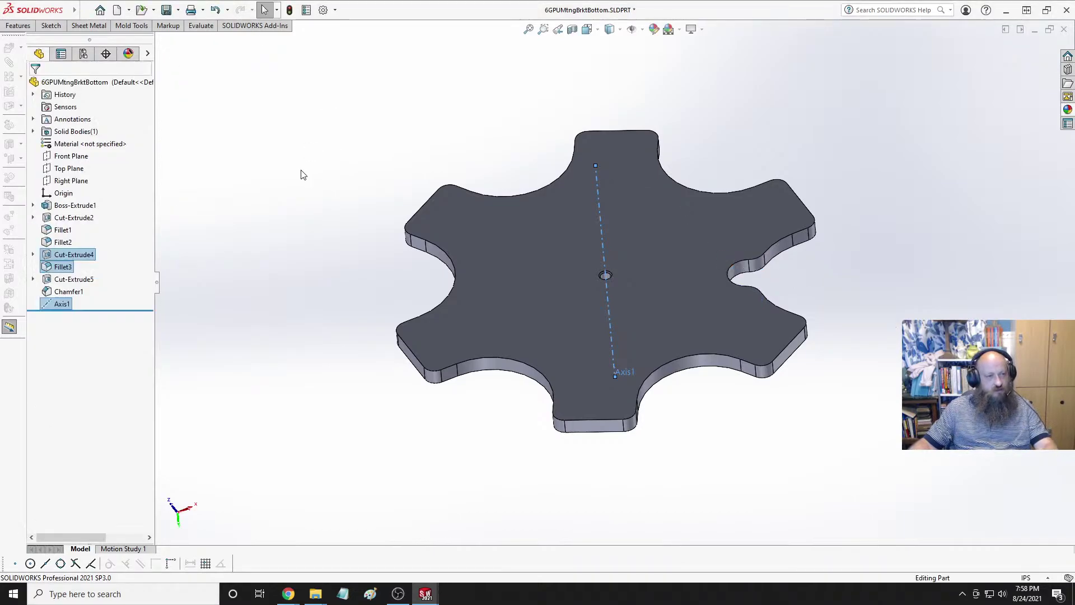
Delete the Fillet3 feature that rounds the outer corners of the notch.
left_click(66, 281)
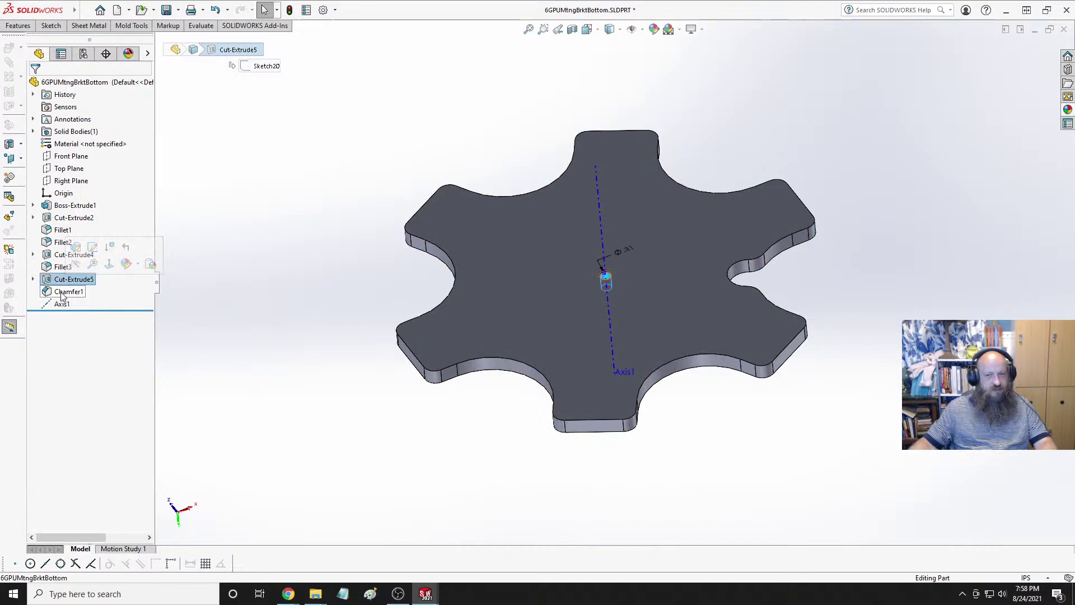
left_click(62, 267)
right_click(61, 267)
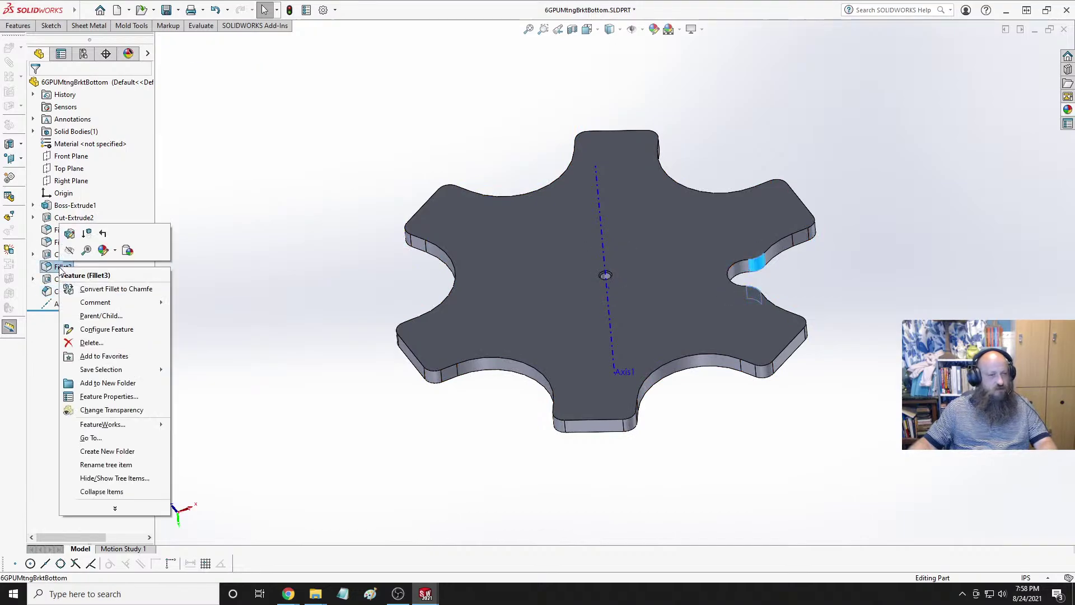
left_click(91, 342)
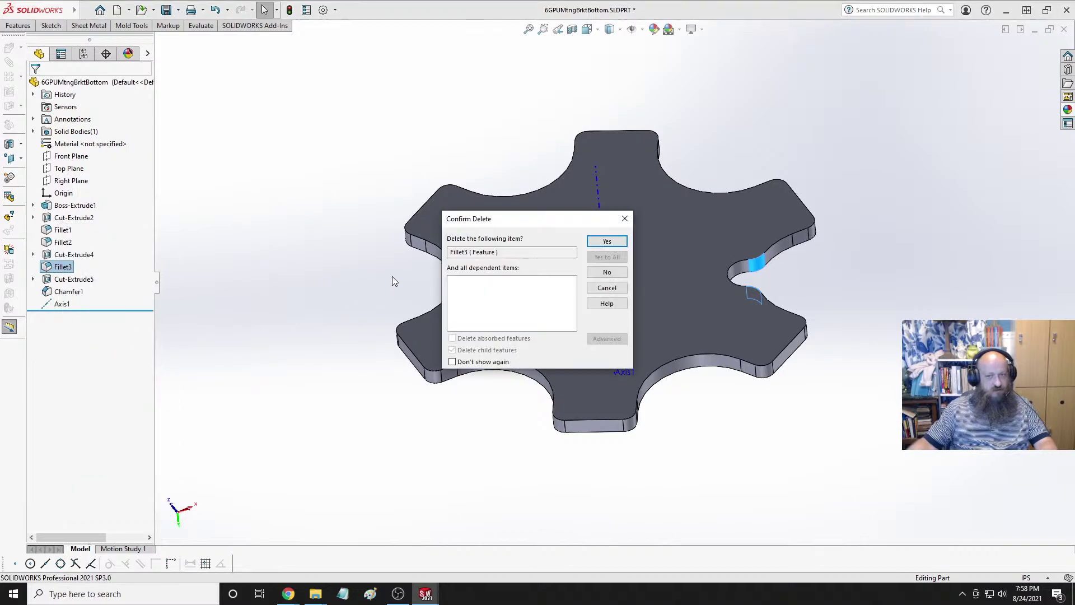
left_click(618, 245)
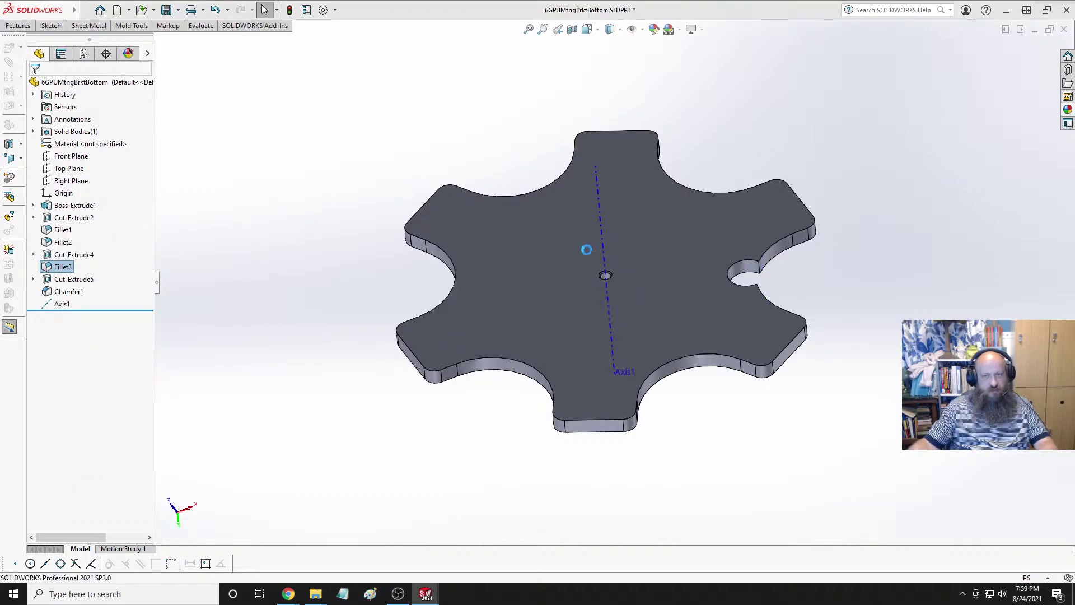
Circular-pattern the Cut-Extrude4 notch around Axis1 with 6 equally spaced instances over 360 degrees.
left_click(75, 255)
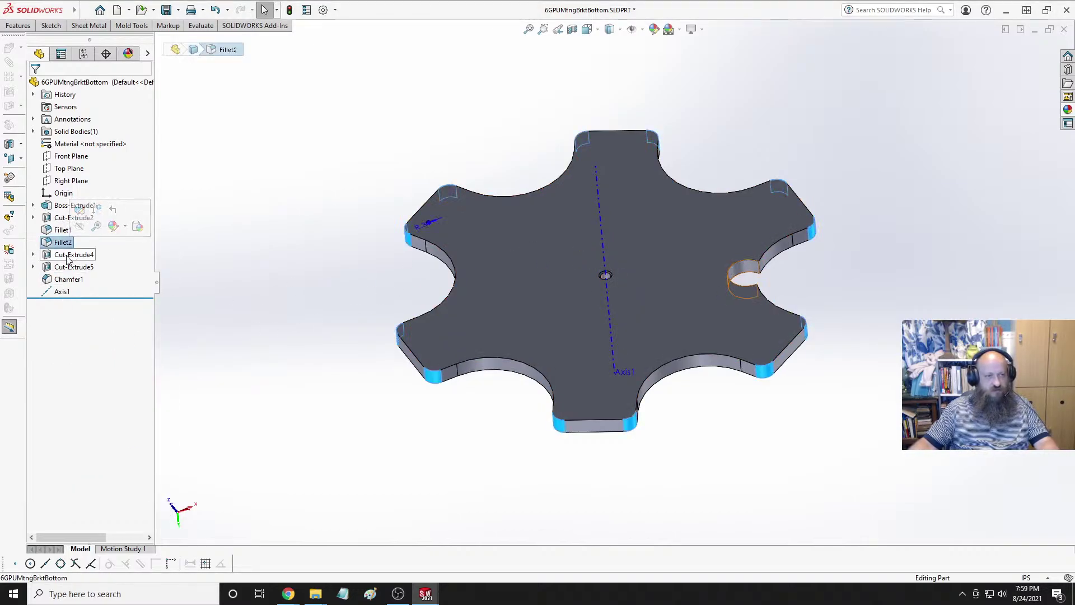
left_click(62, 292, "ctrl")
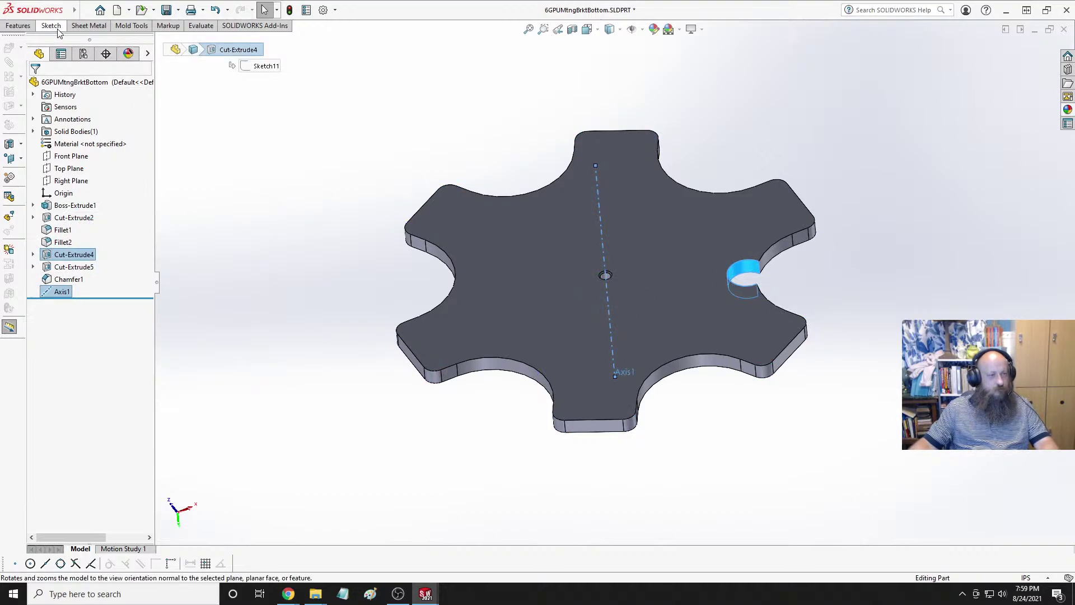
left_click(22, 27)
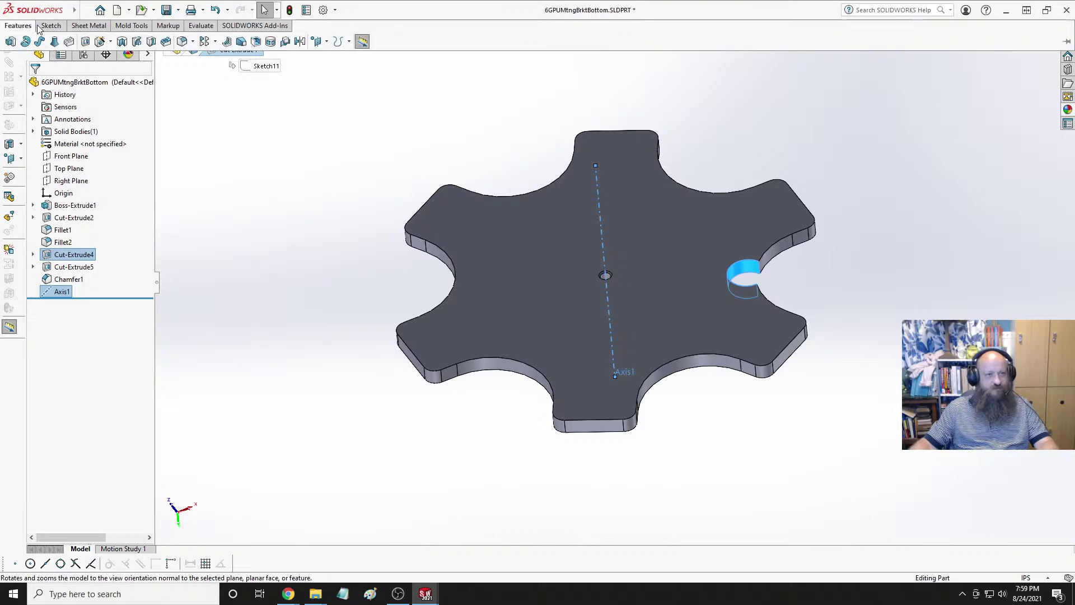
left_click(215, 42)
left_click(224, 70)
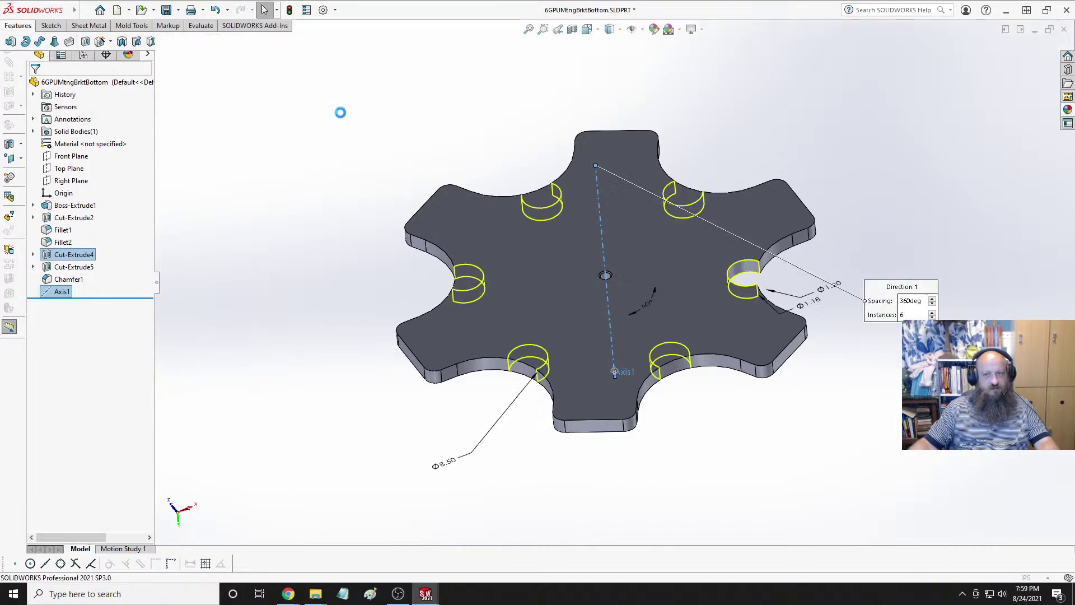
key("Return")
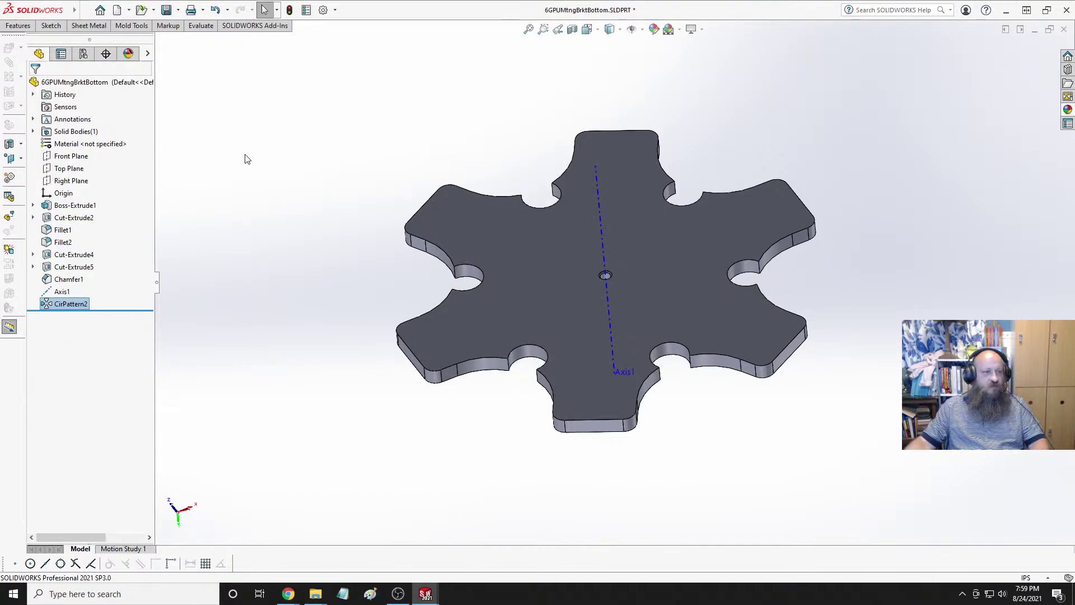
Start a constant-radius 0.50 in fillet on both sharp mouth edges of the first two adjacent notches.
left_click(18, 26)
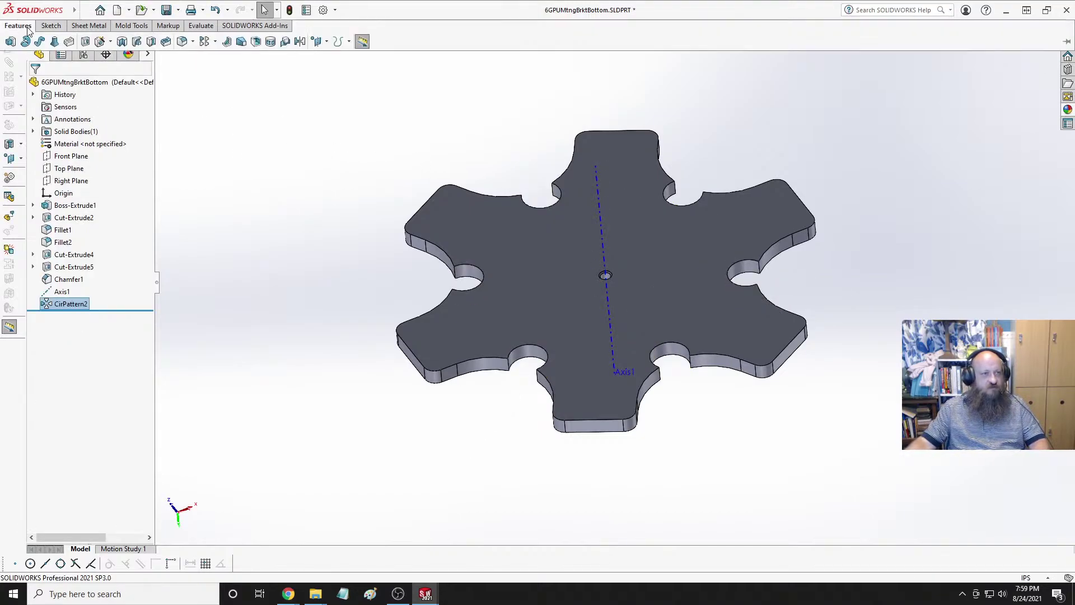
left_click(183, 41)
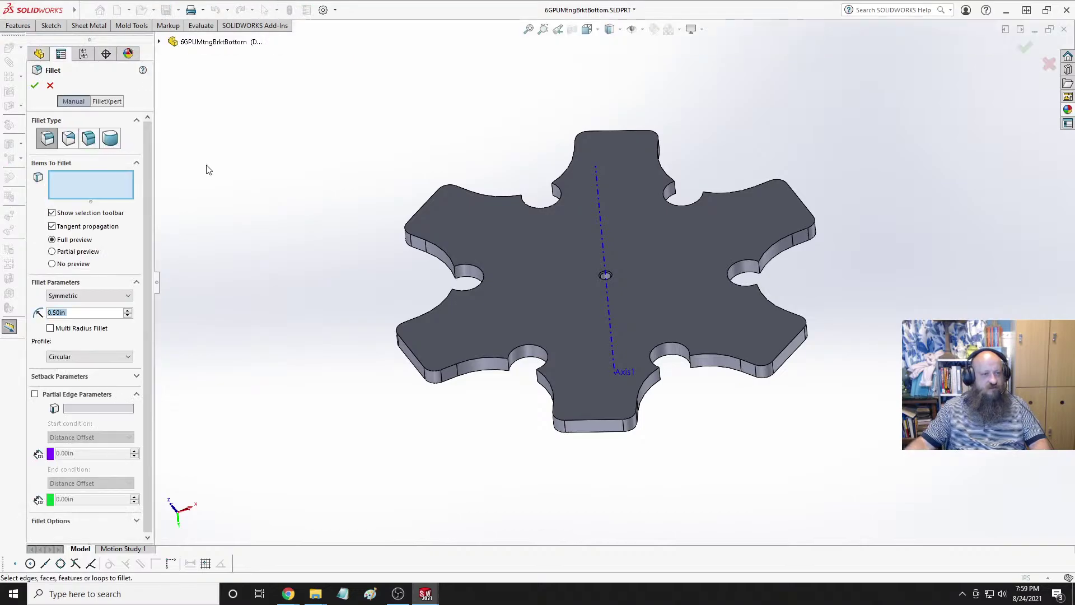
scroll(795, 277, "down", 6)
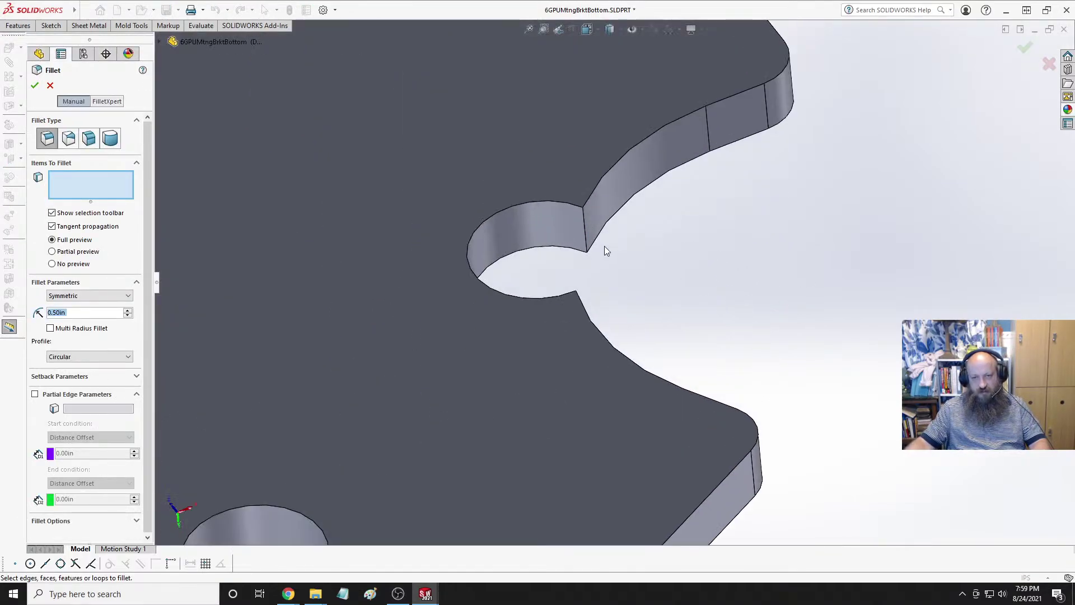
left_click(583, 226)
middle_click_drag(627, 288, 608, 318)
left_click(613, 322)
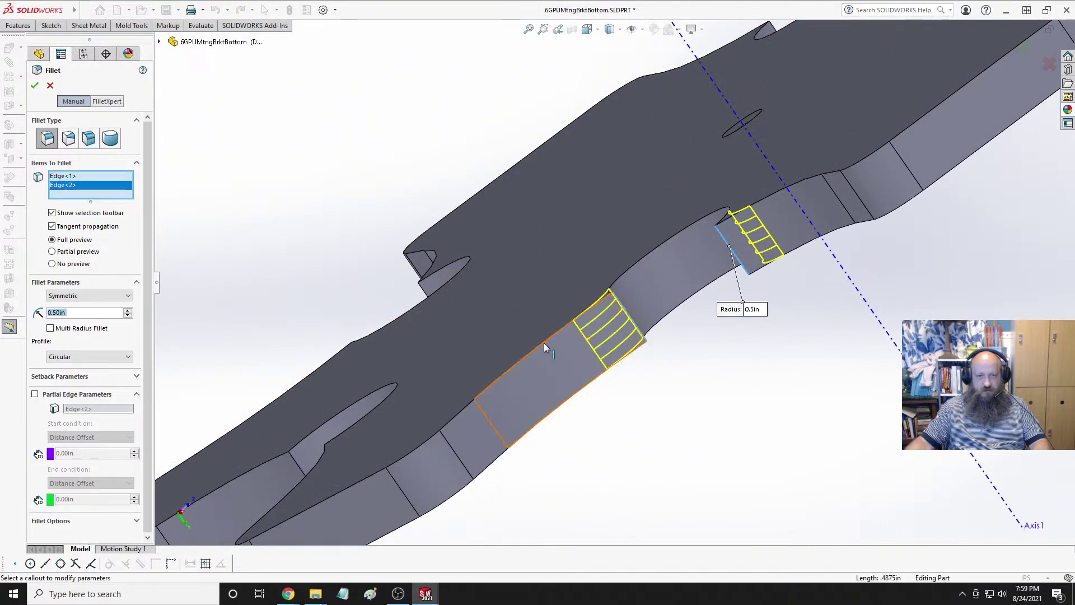
scroll(546, 340, "up", 2)
scroll(456, 370, "down", 6)
middle_click_drag(319, 398, 469, 331)
left_click(578, 330)
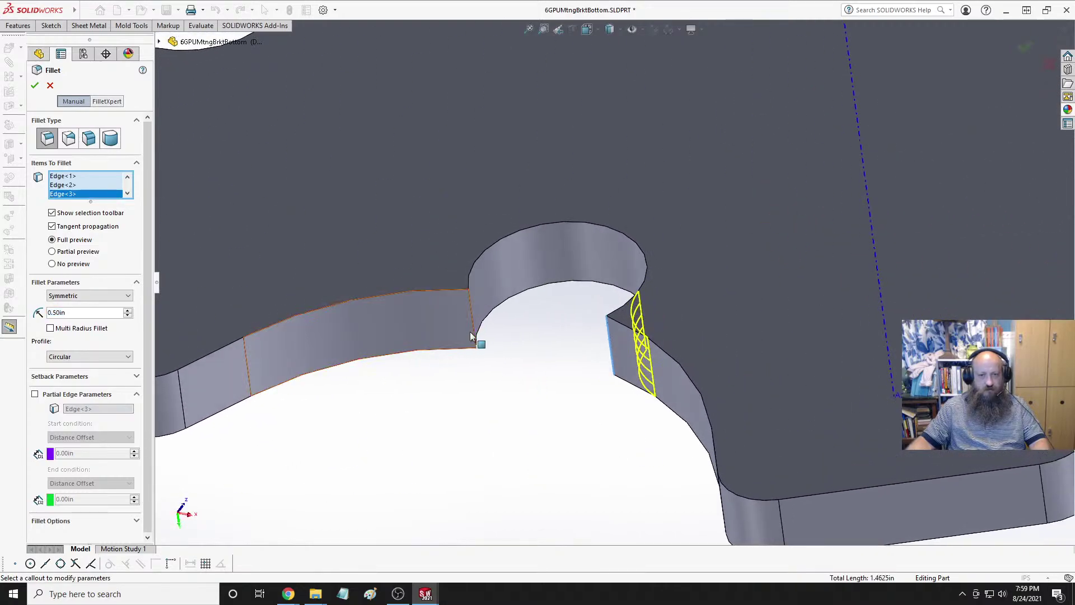
left_click(473, 316)
scroll(470, 370, "up", 5)
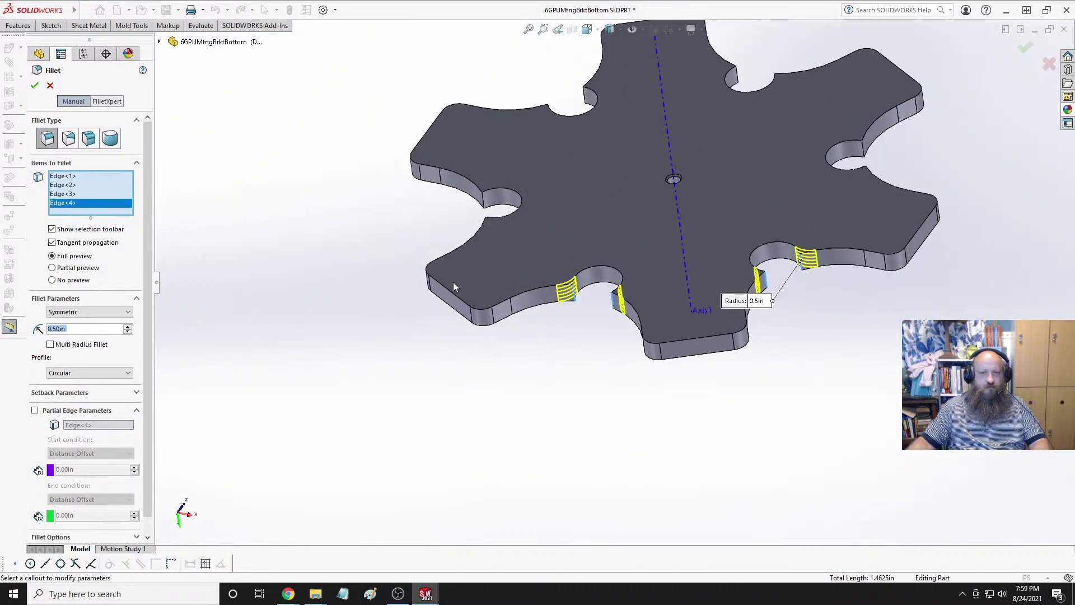
Add both sharp mouth edges of the third and fourth notches to the fillet selection.
middle_click_drag(513, 173, 652, 312)
scroll(573, 248, "down", 6)
left_click(528, 233)
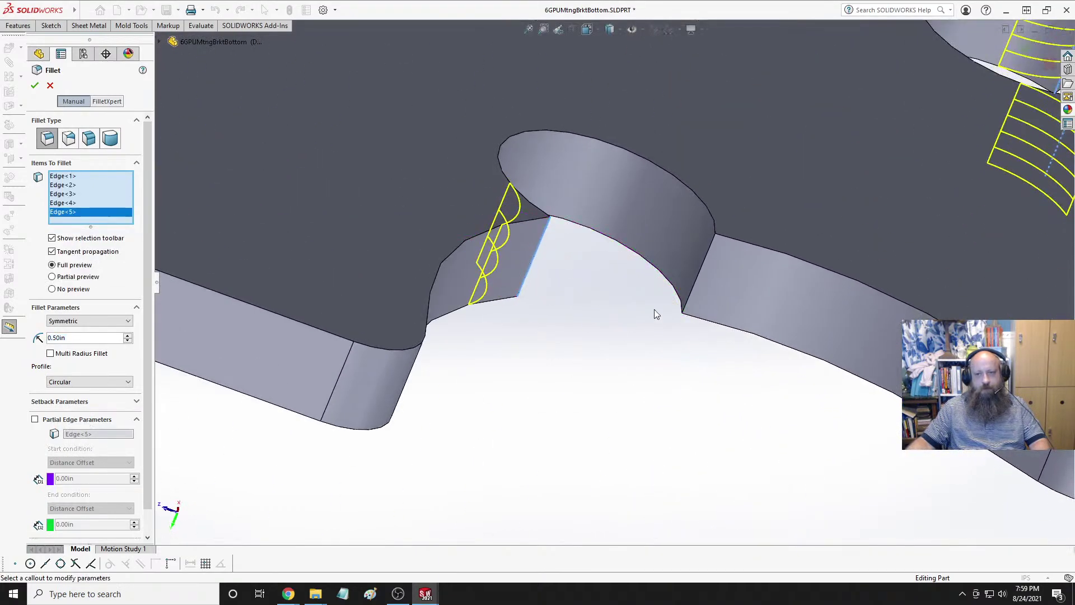
left_click(701, 267)
scroll(701, 264, "up", 5)
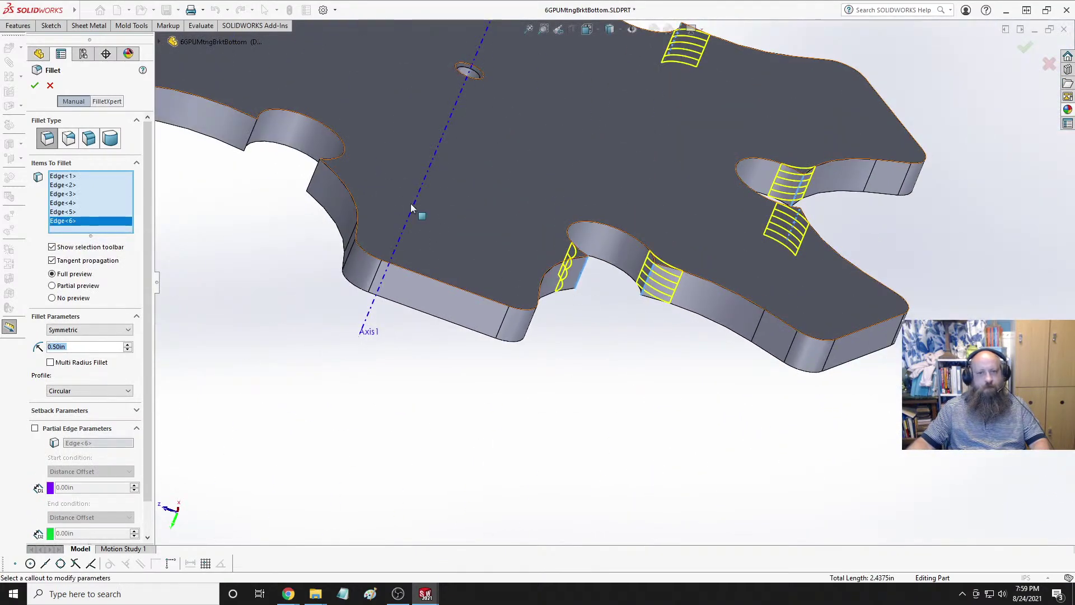
middle_click_drag(351, 195, 374, 199)
scroll(374, 199, "down", 6)
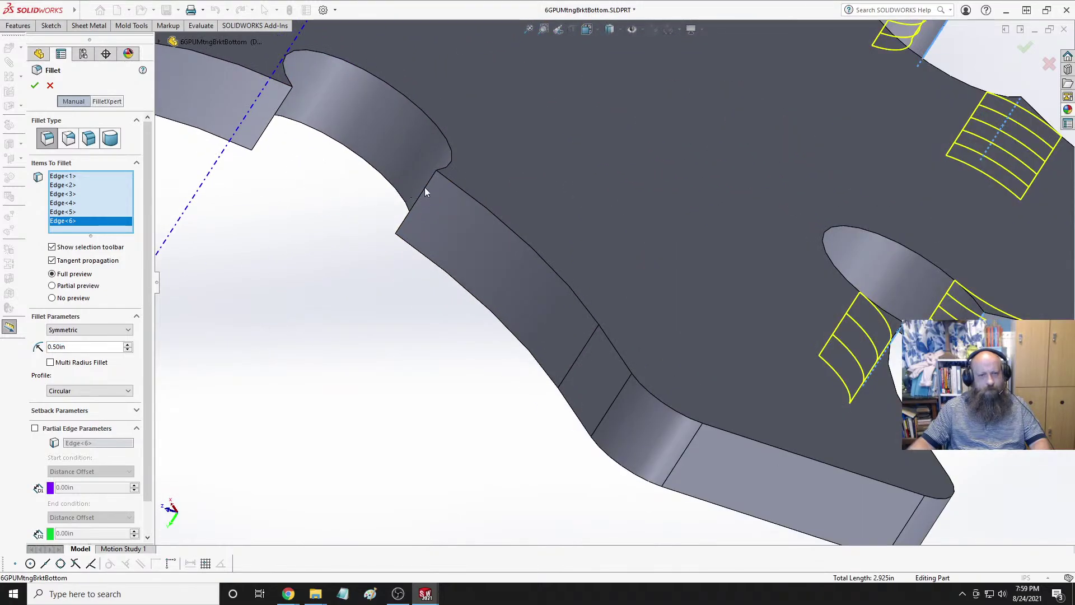
left_click(422, 188)
scroll(422, 188, "up", 5)
middle_click_drag(422, 188, 263, 214)
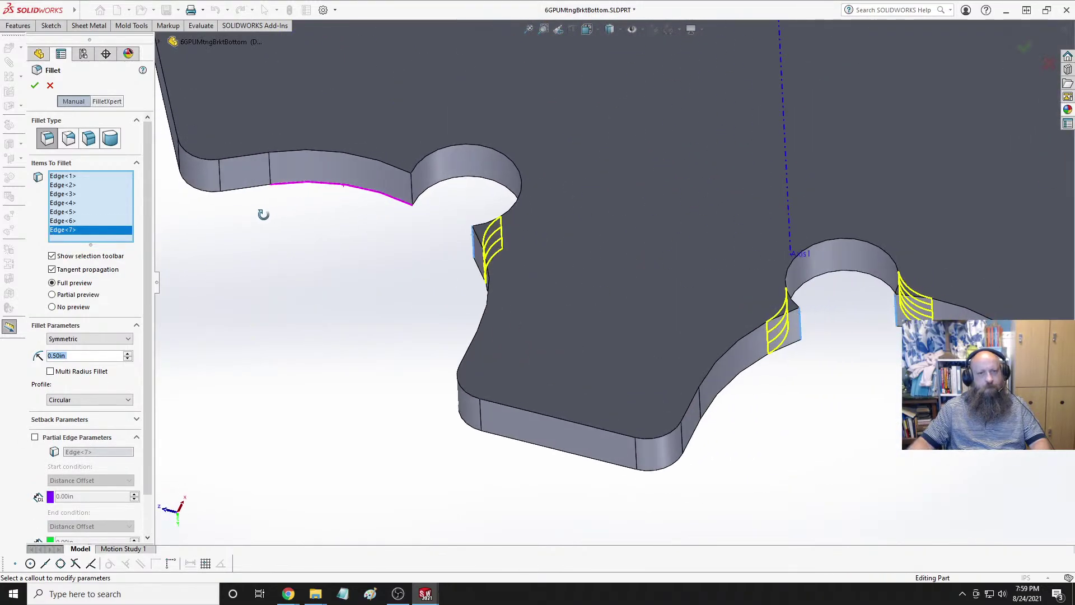
left_click(408, 184)
Add the two sharp mouth edges of the fifth notch to the fillet selection.
scroll(387, 225, "up", 5)
scroll(532, 145, "down", 3)
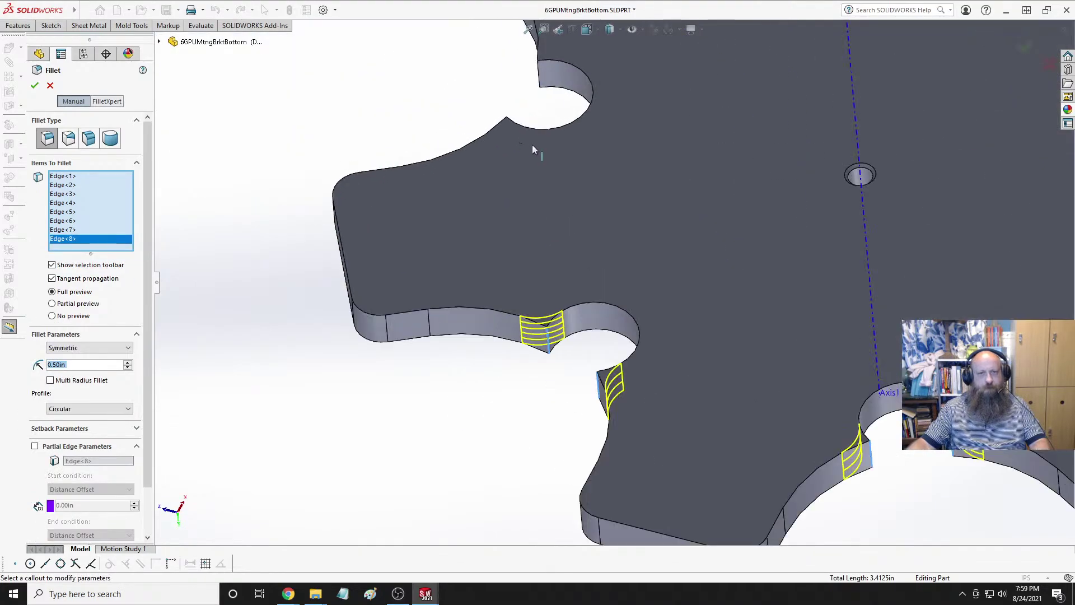
left_click(539, 73)
middle_click_drag(528, 105, 532, 116)
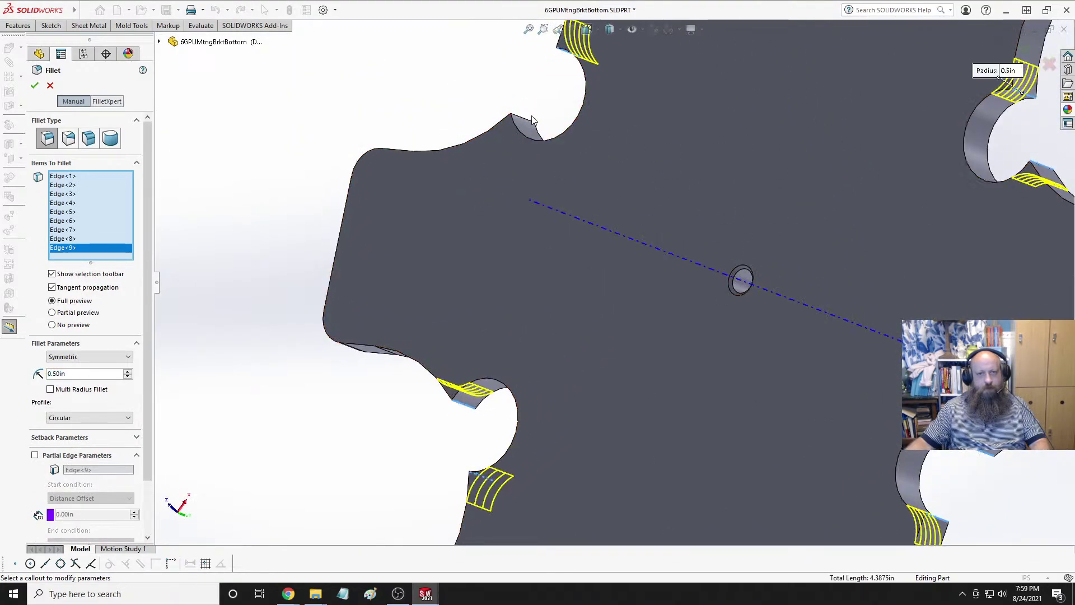
left_click(527, 123)
scroll(472, 168, "up", 3)
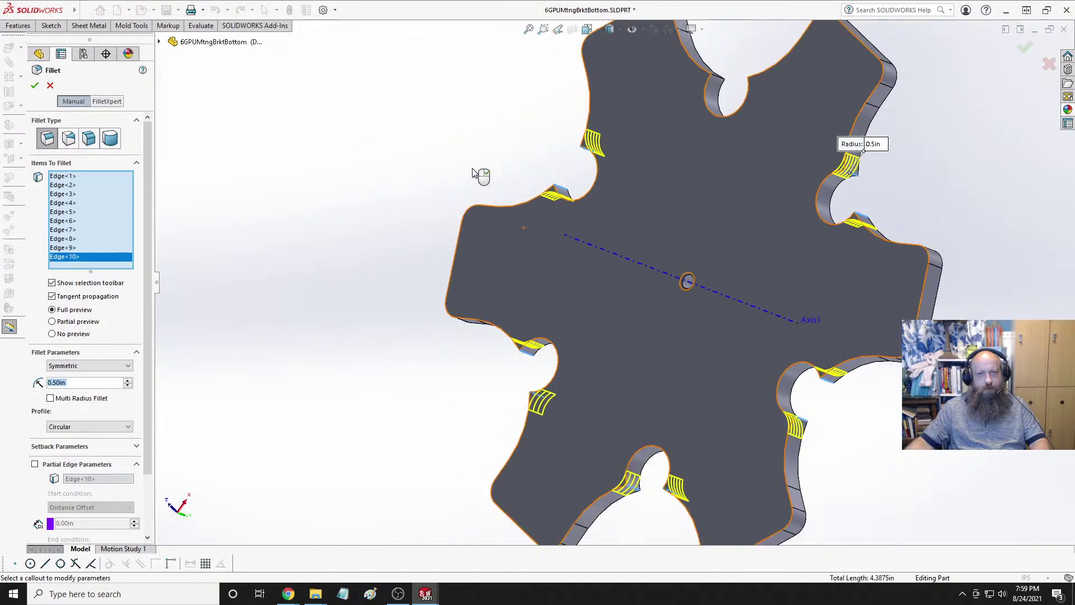
left_click(720, 82)
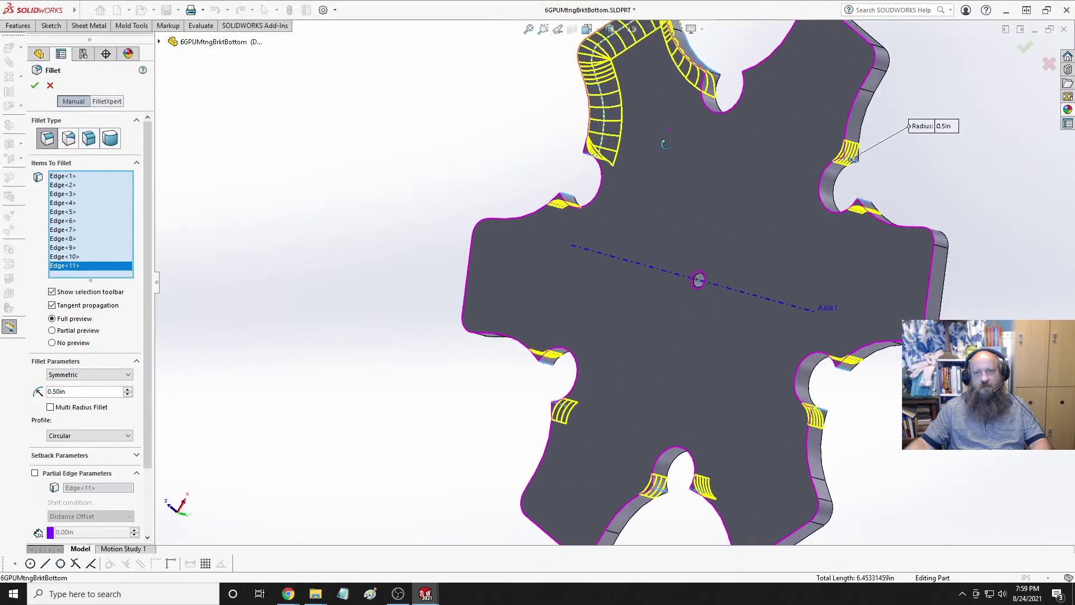
left_click(709, 73)
left_click(712, 90)
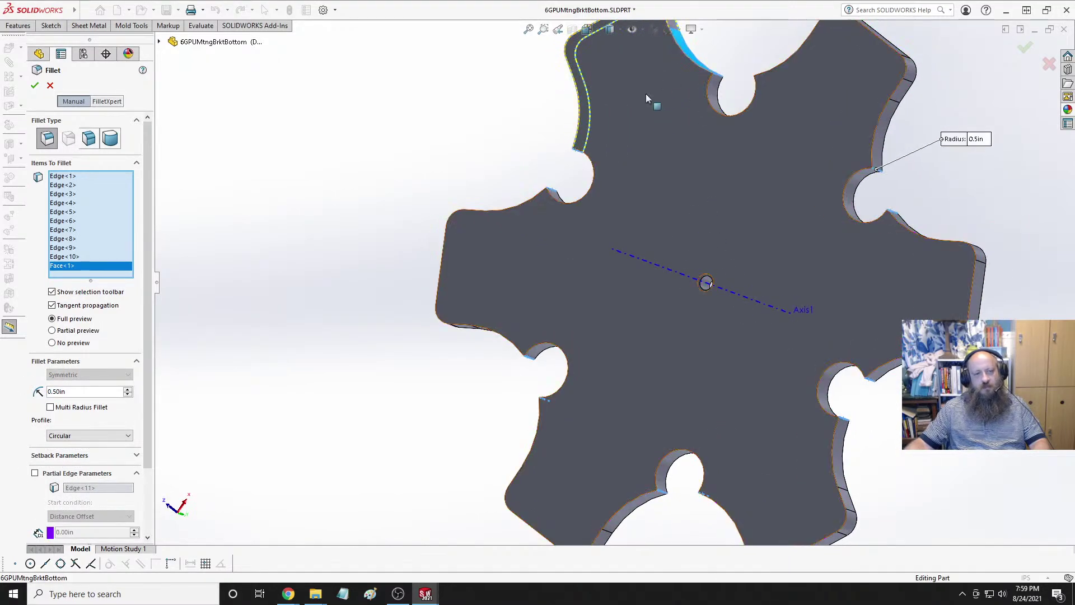
right_click(81, 270)
left_click(112, 285)
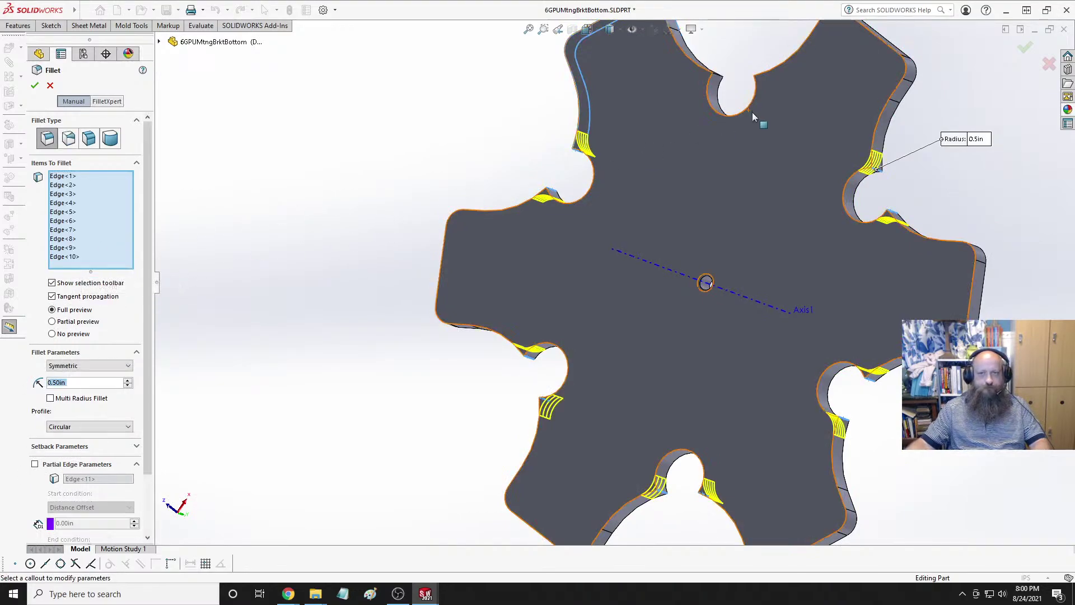
Include the two mouth edges of the sixth notch and complete the 0.50 in symmetric fillet.
scroll(751, 111, "up", 4)
scroll(694, 142, "down", 8)
scroll(576, 307, "down", 5)
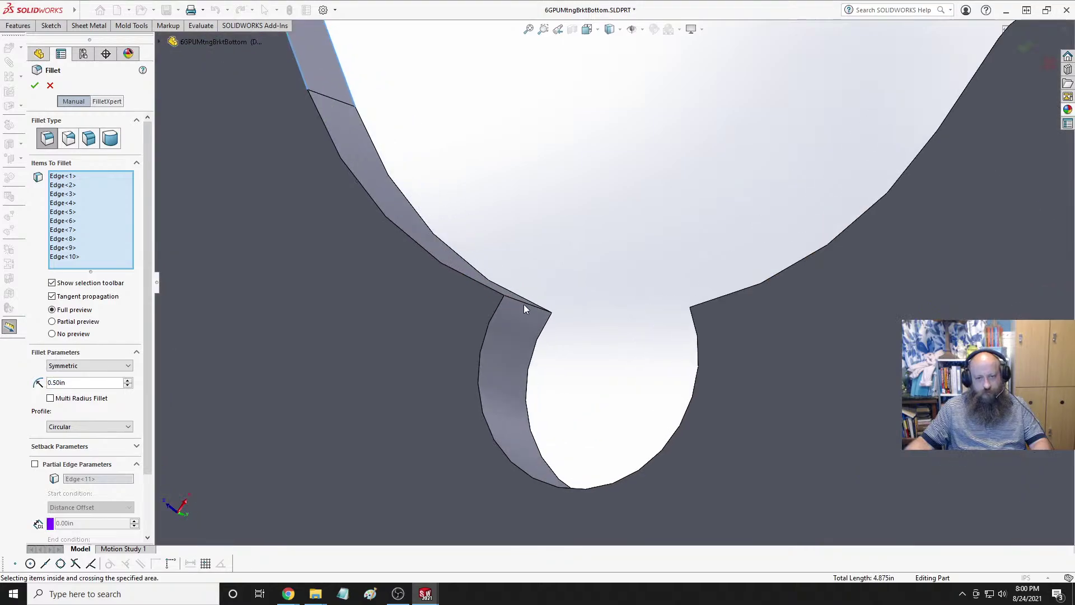
left_click(523, 303)
scroll(588, 283, "up", 5)
middle_click_drag(565, 294, 660, 280)
scroll(531, 226, "down", 5)
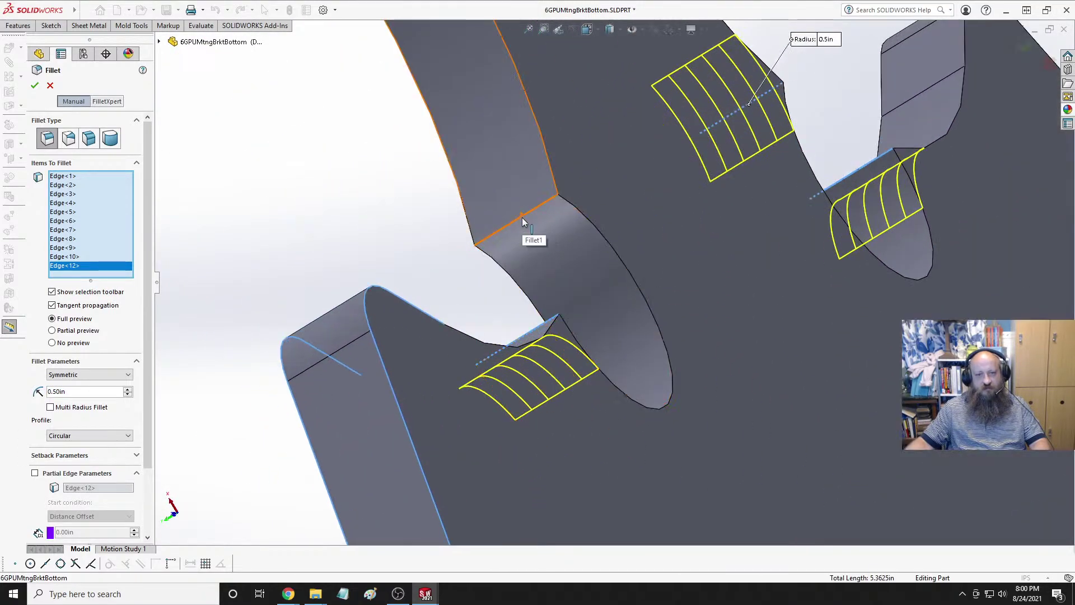
left_click(522, 218)
scroll(409, 254, "up", 5)
middle_click_drag(414, 253, 482, 247)
scroll(496, 291, "up", 2)
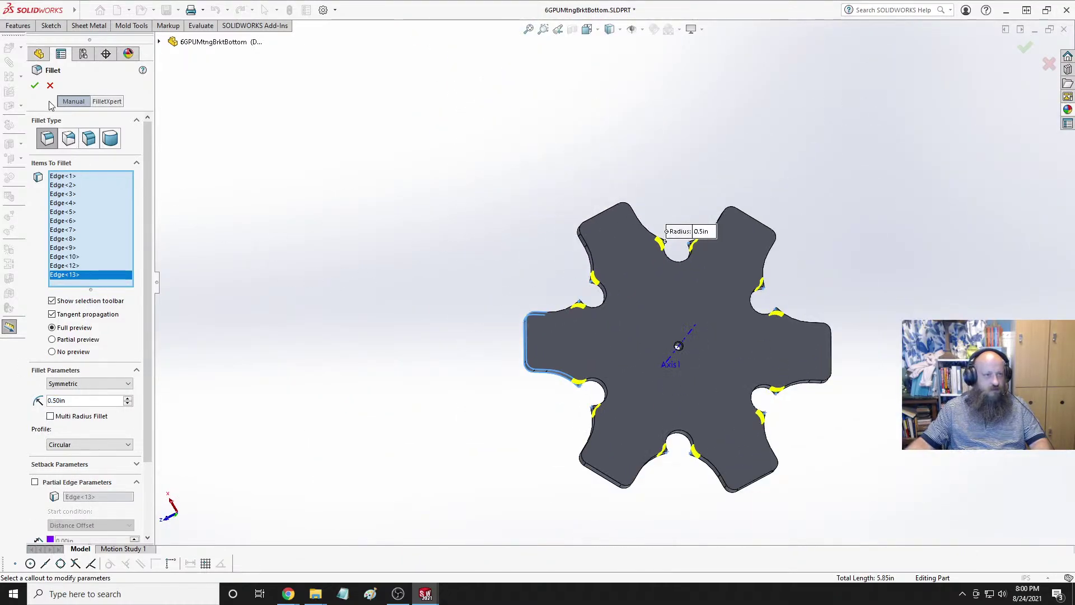
key("Return")
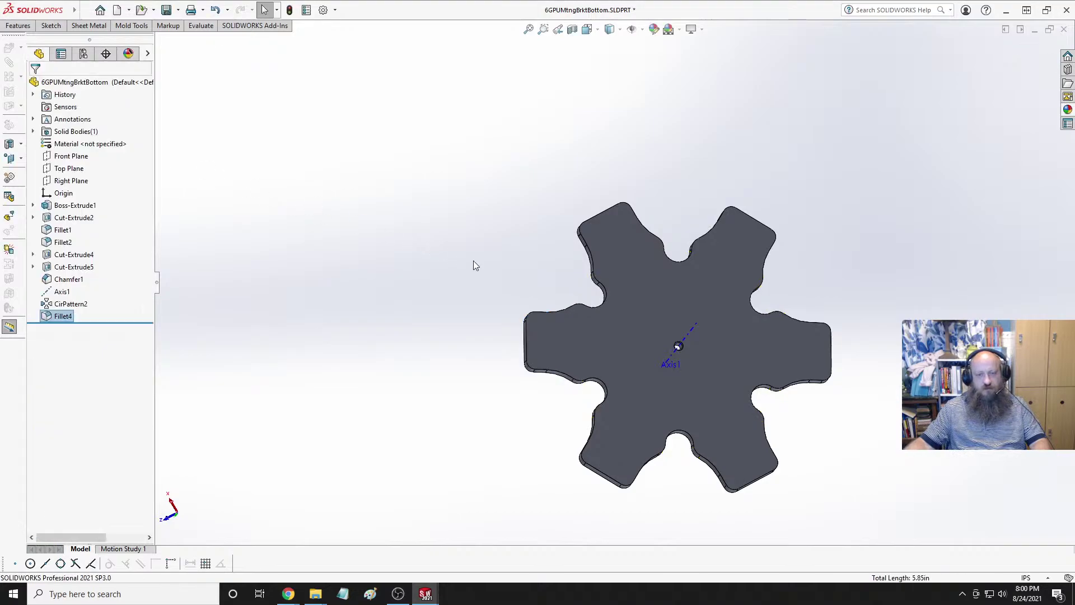
Inspect the rounded notches and the central hole from both sides of the plate.
scroll(574, 326, "down", 5)
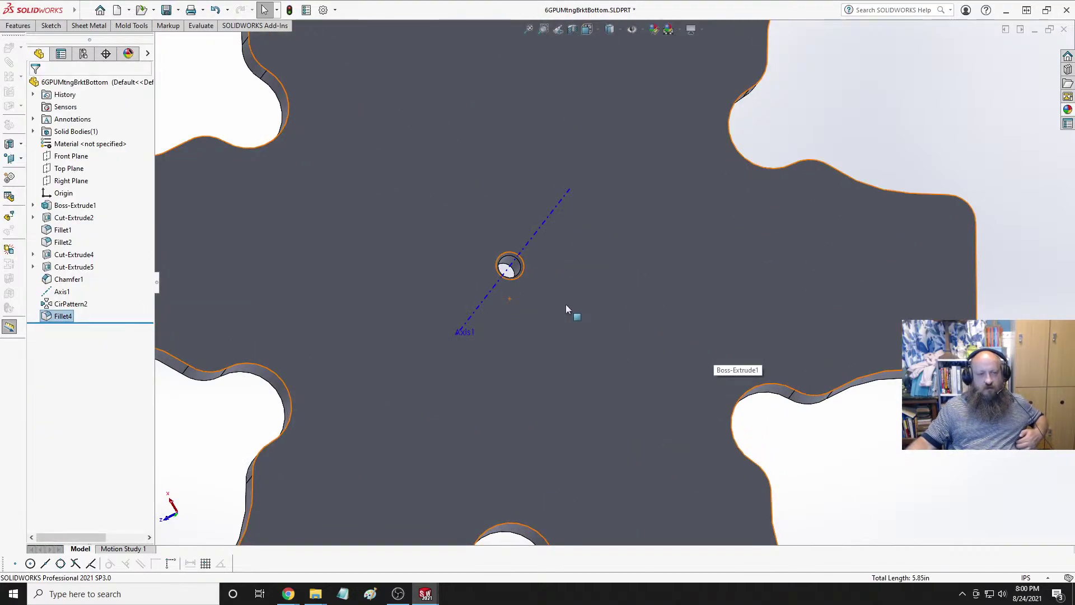
middle_click_drag(566, 304, 533, 358)
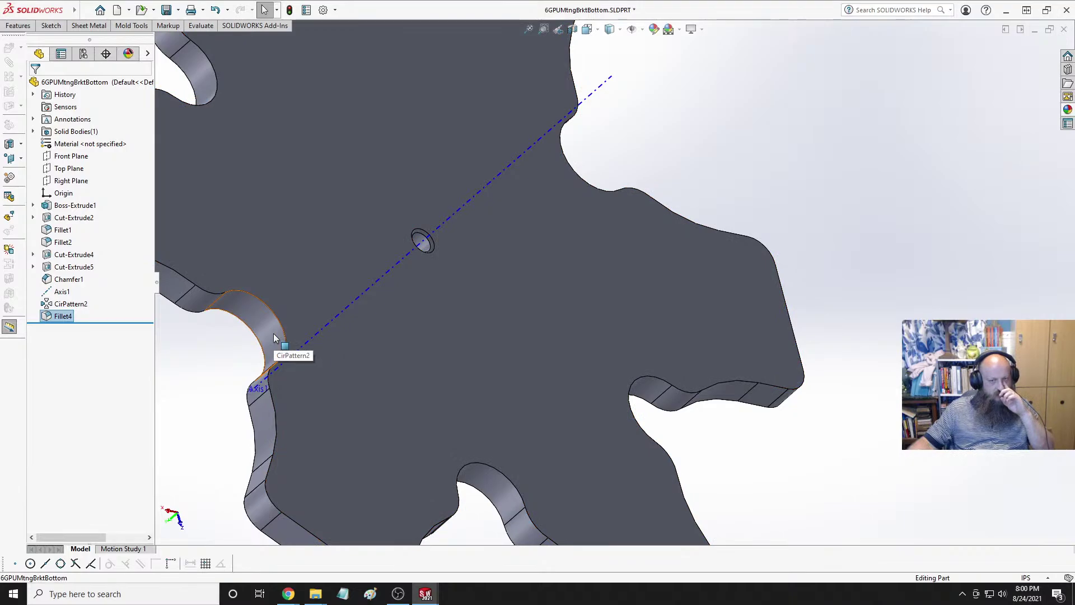
scroll(359, 365, "up", 5)
middle_click_drag(392, 358, 438, 335)
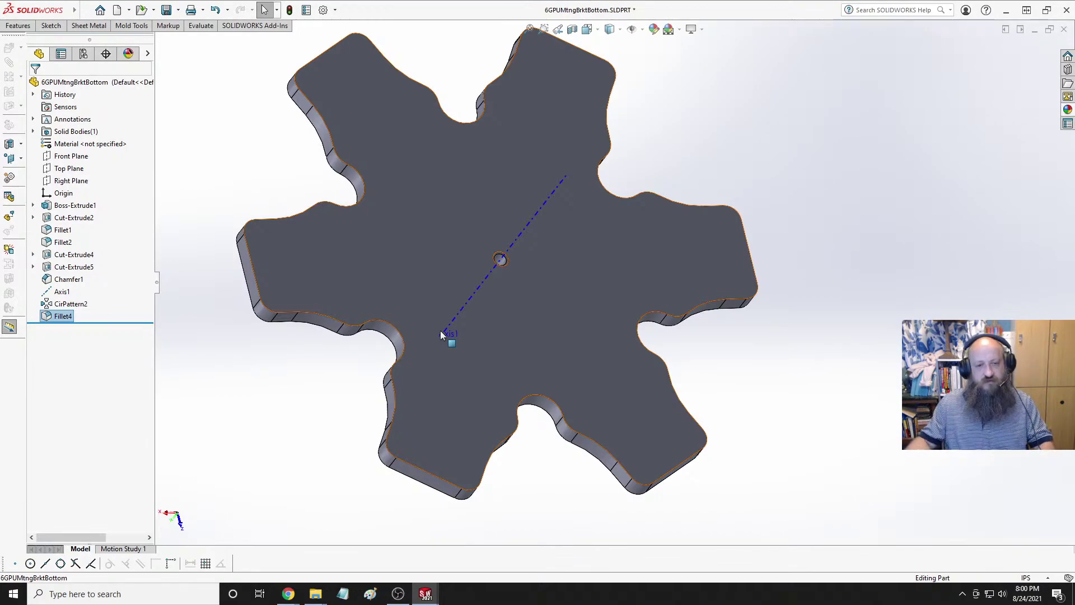
middle_click_drag(432, 432, 546, 389)
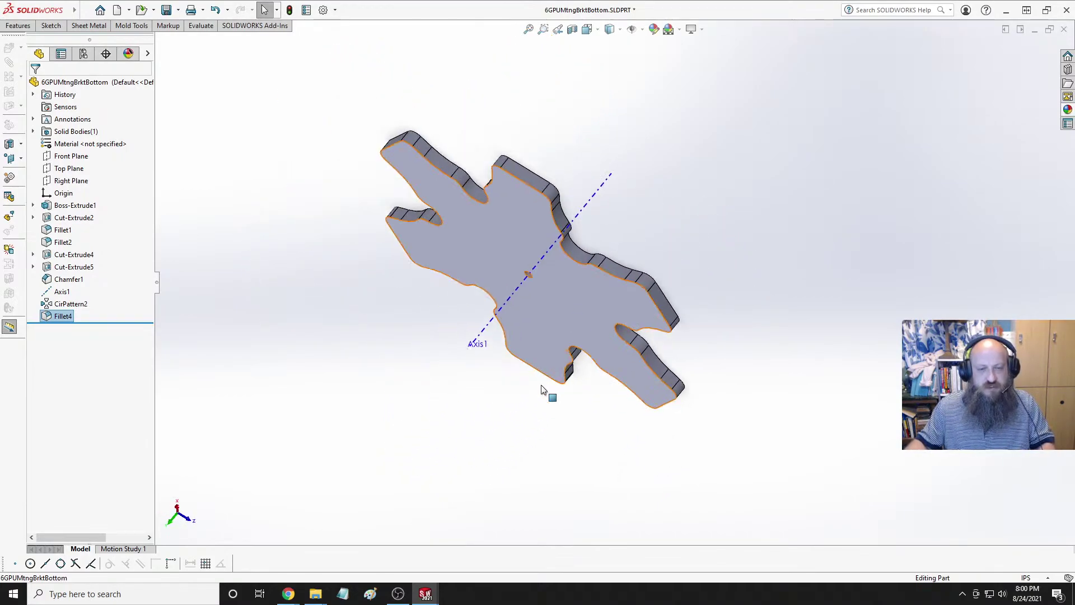
middle_click_drag(635, 328, 521, 444)
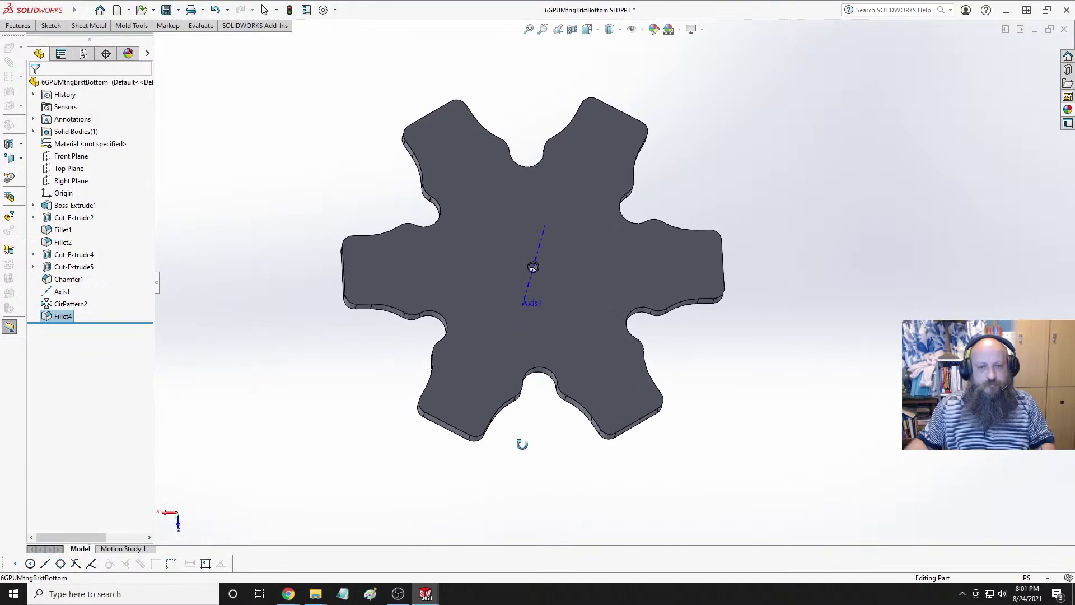
mouse_move(521, 444)
middle_mouse_down()
mouse_move(595, 180)
mouse_move(525, 427)
middle_mouse_up()
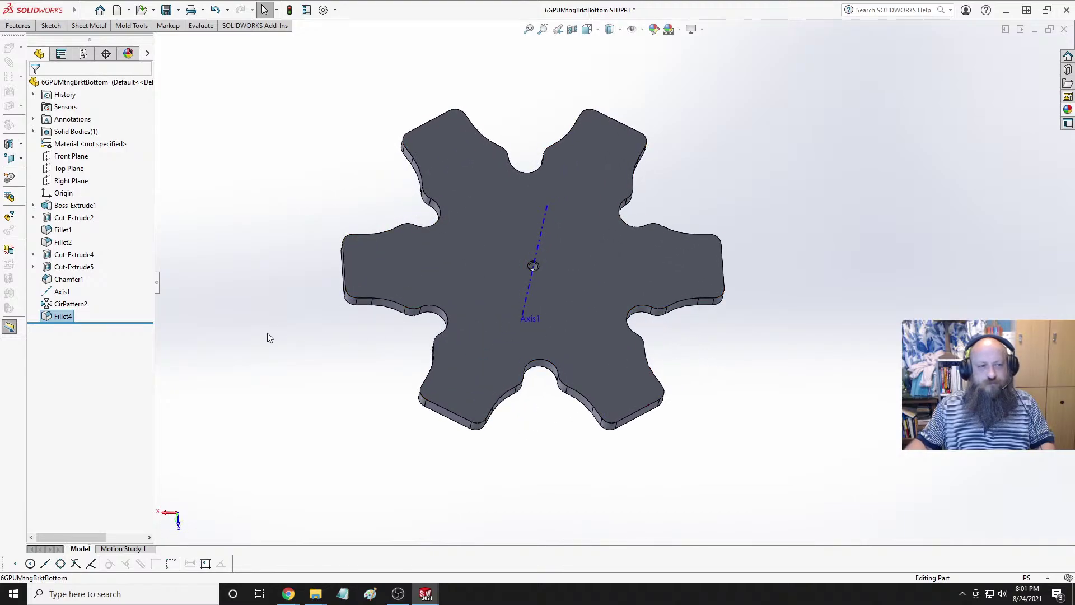
Hide the central reference axis Axis1.
left_click(253, 342)
left_click(61, 292)
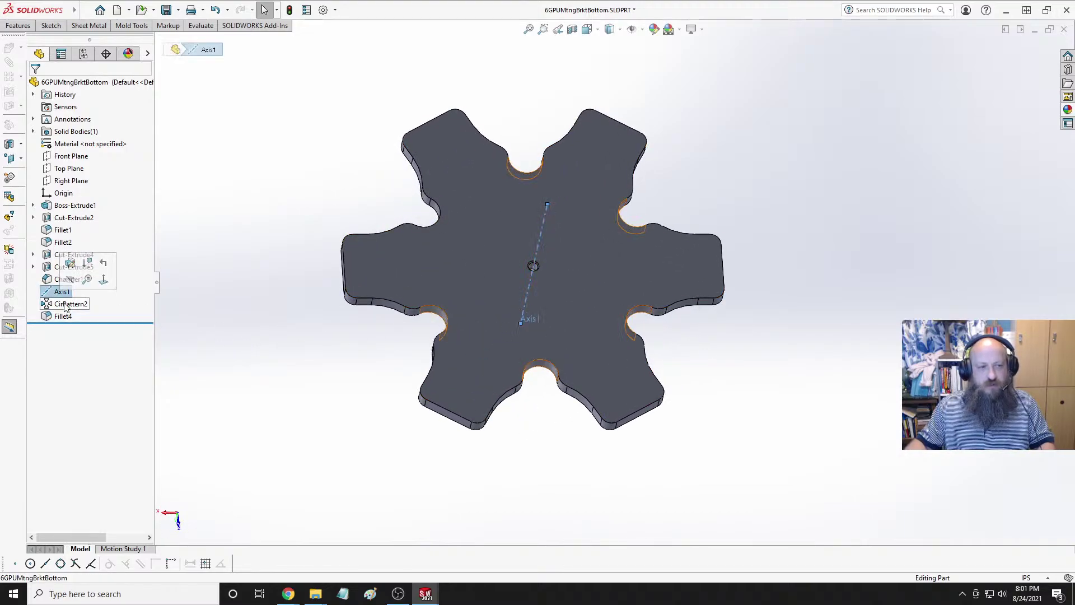
left_click(69, 279)
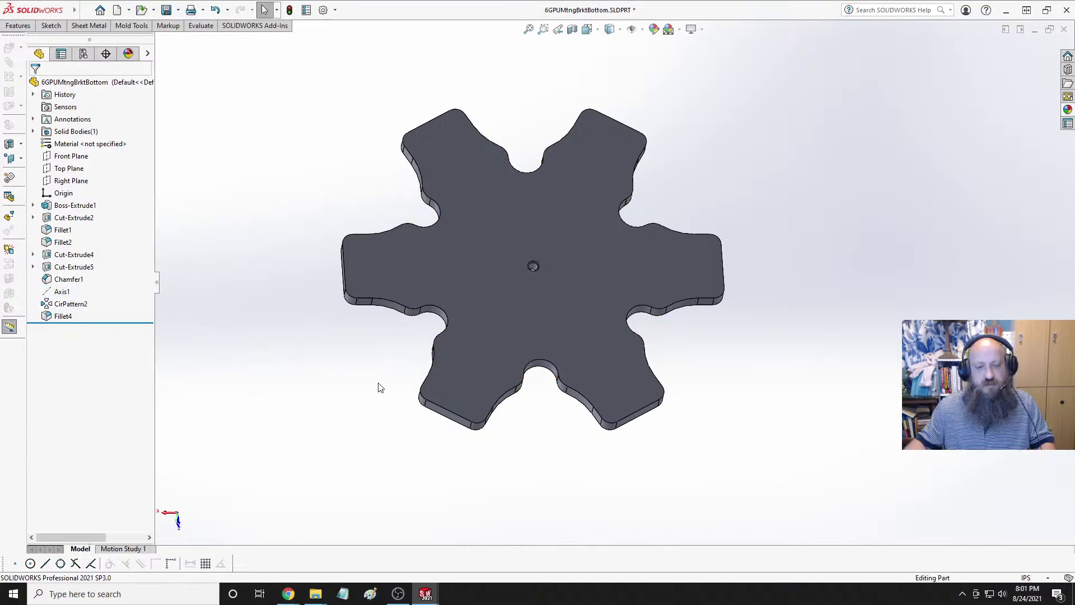
Open a new sketch on the large flat face of the plate that faces the Top view.
scroll(670, 336, "down", 5)
scroll(657, 356, "up", 5)
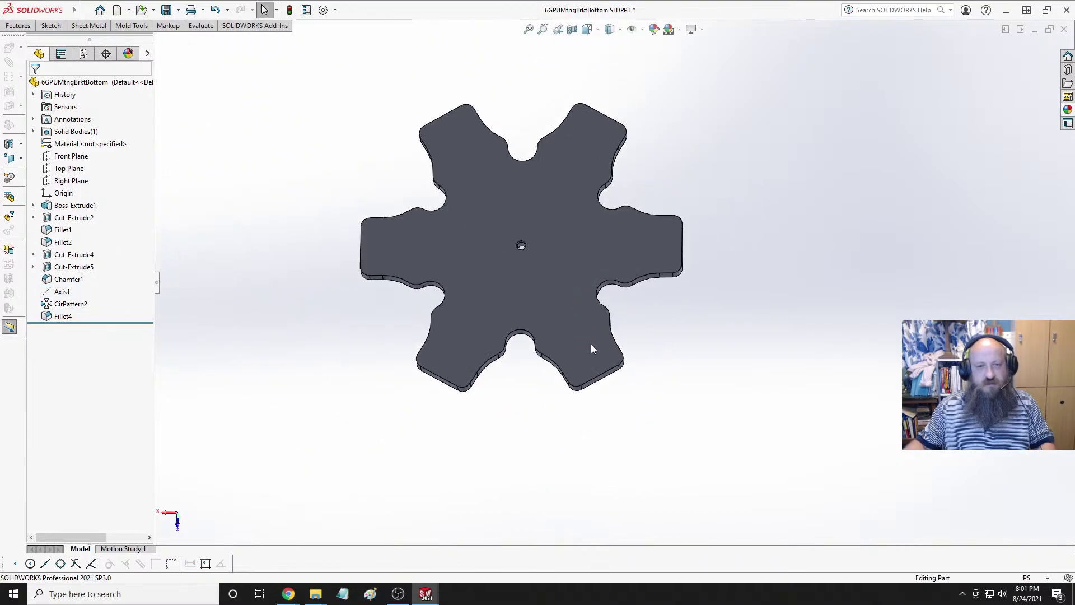
middle_click_drag(546, 350, 566, 238)
left_click(551, 213)
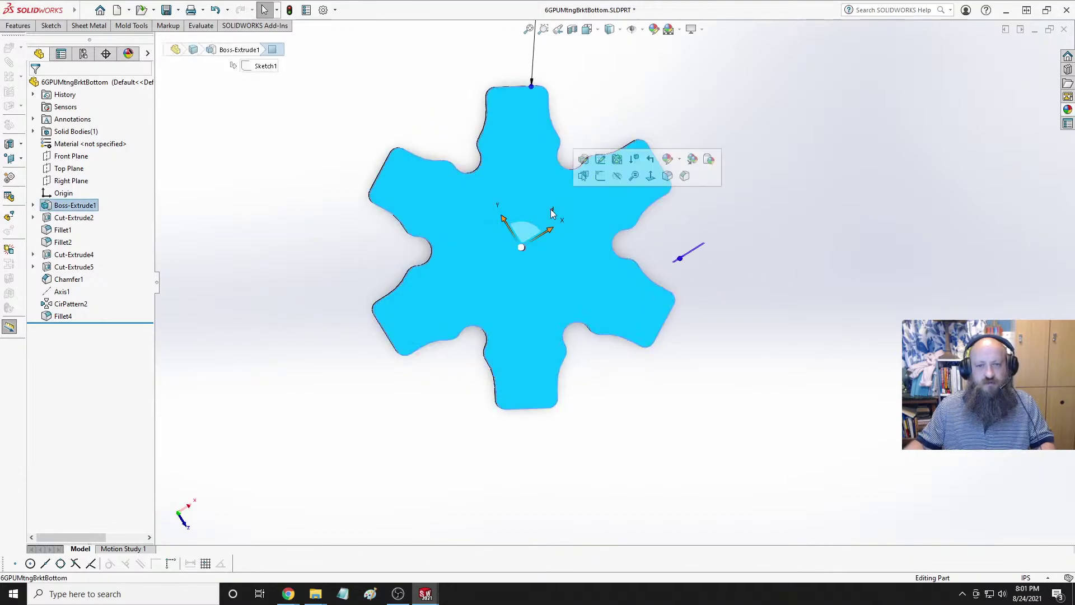
key("space")
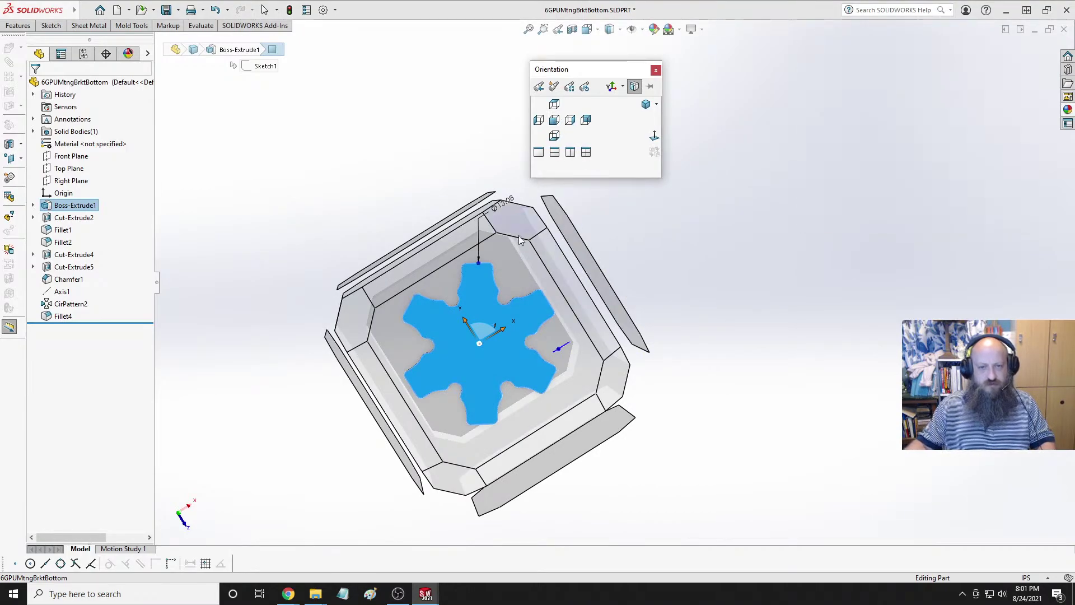
left_click(504, 267)
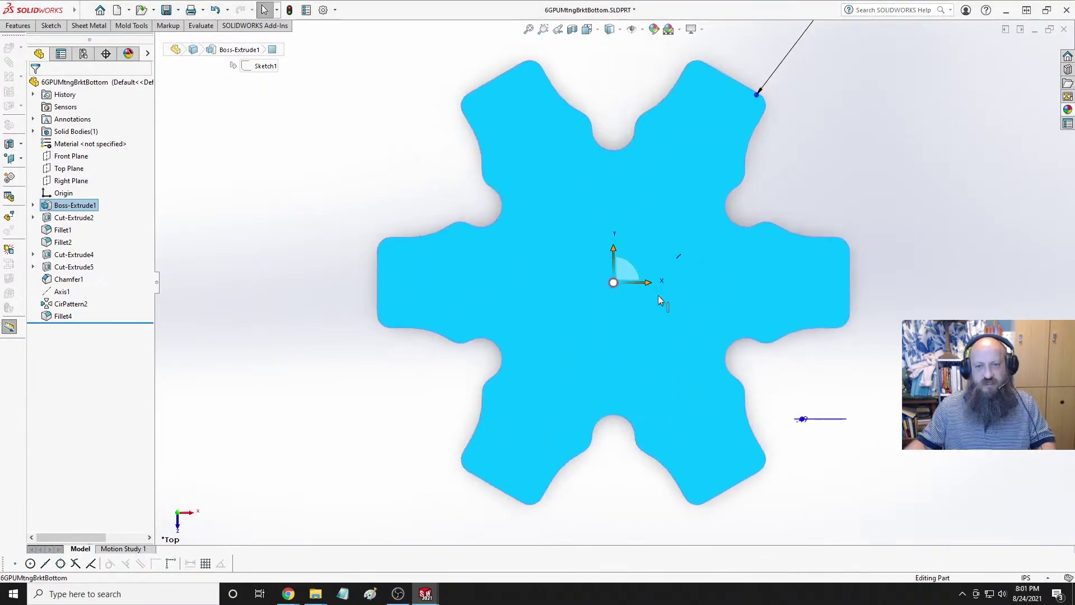
left_click(956, 294)
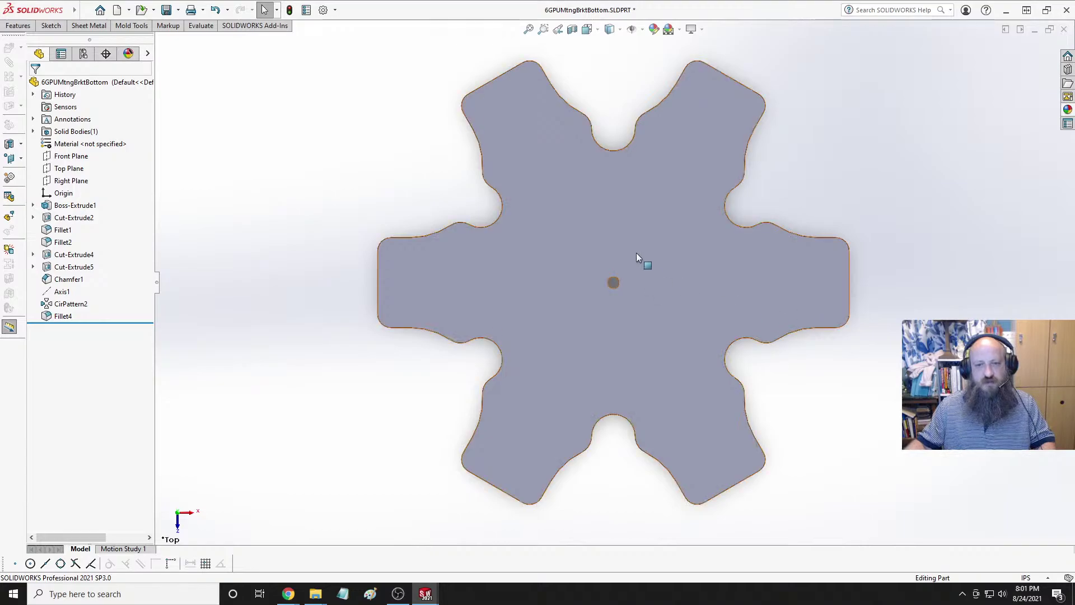
left_click(613, 244)
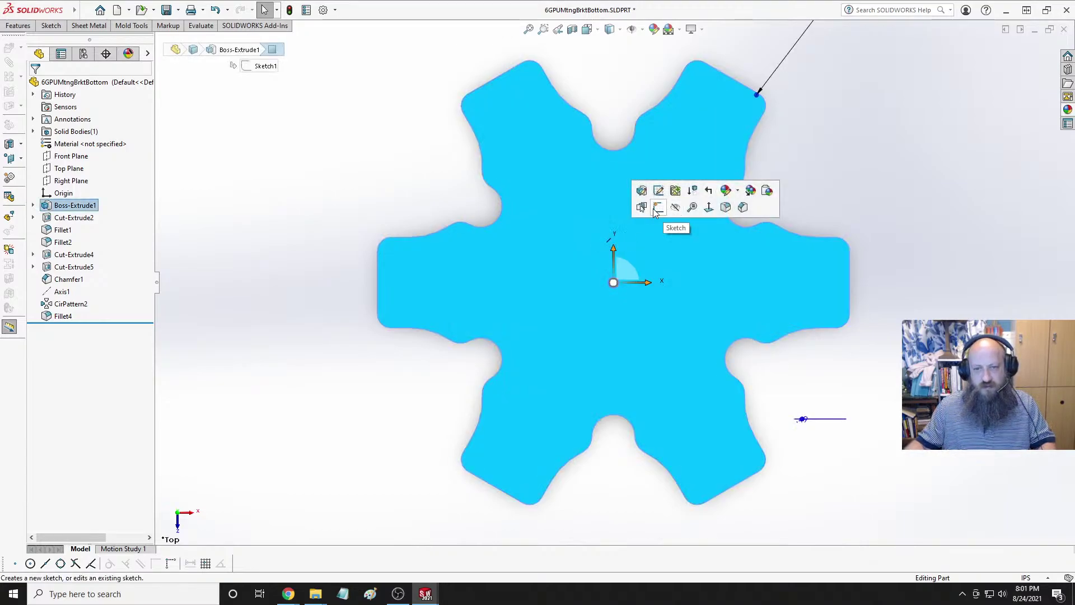
left_click(658, 207)
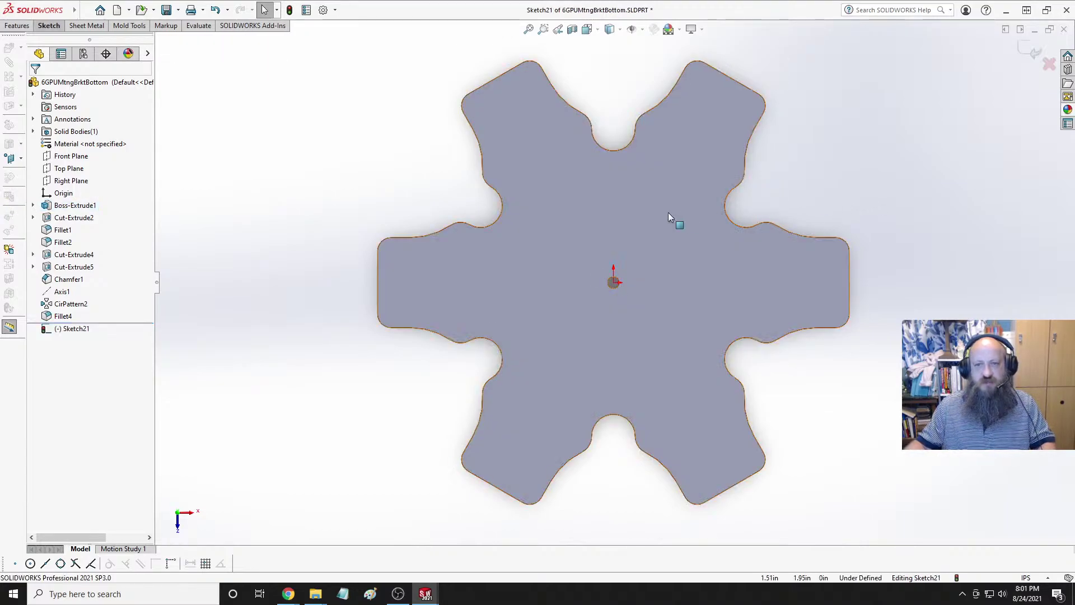
Preview an inward offset of the plate face's whole outline at 0.375 in.
left_click(668, 218)
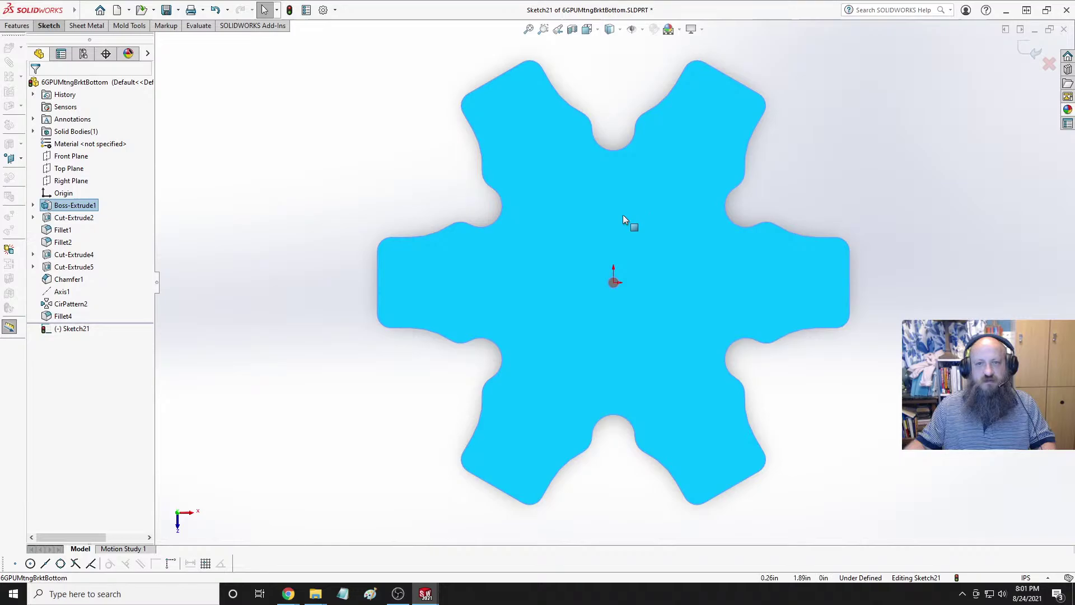
left_click(16, 25)
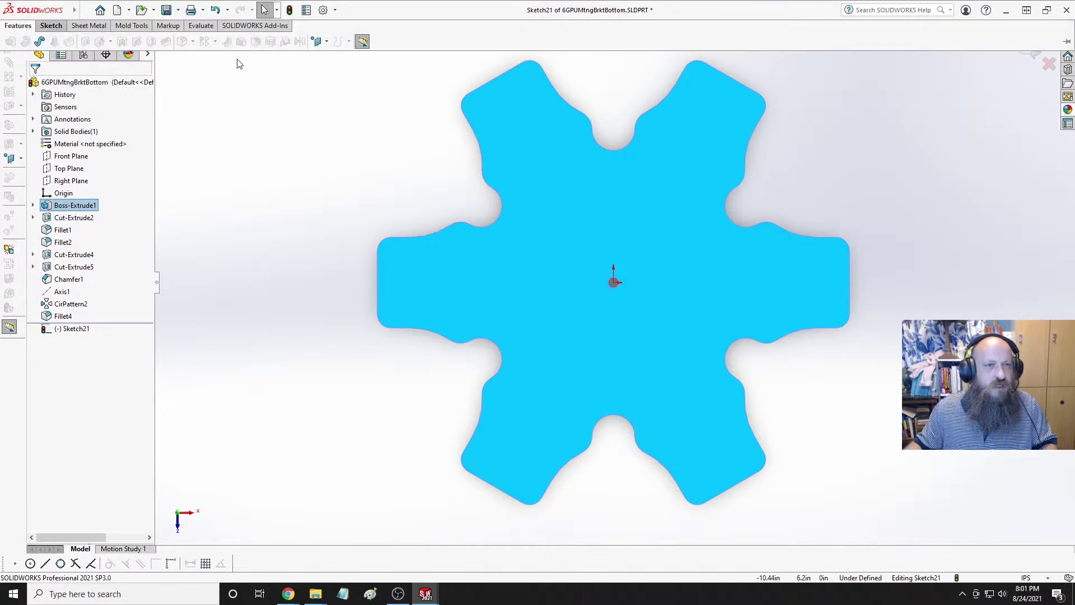
left_click(50, 29)
left_click(341, 41)
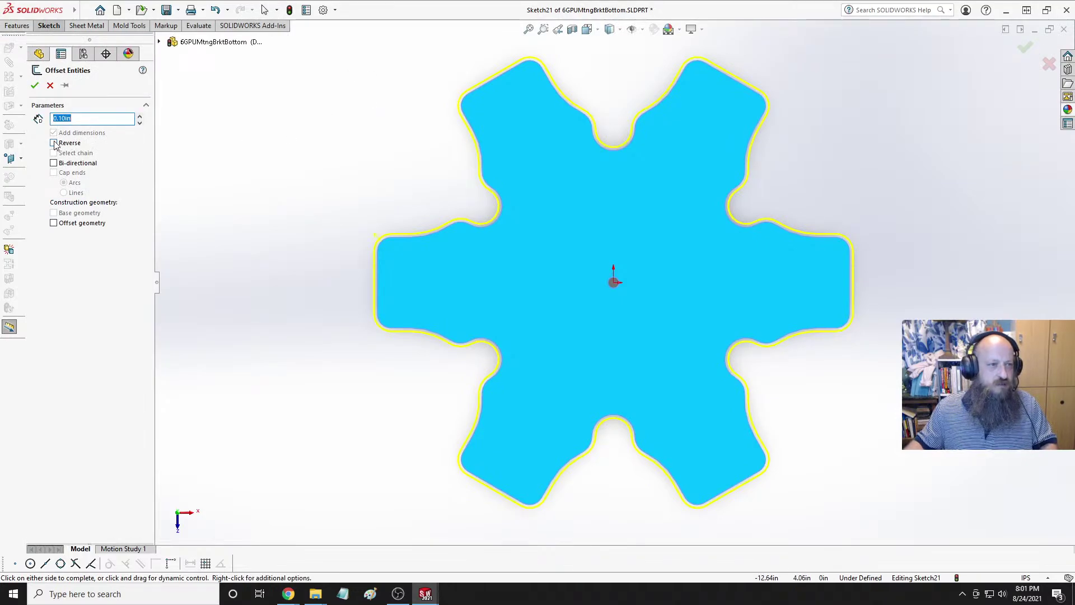
left_click(54, 143)
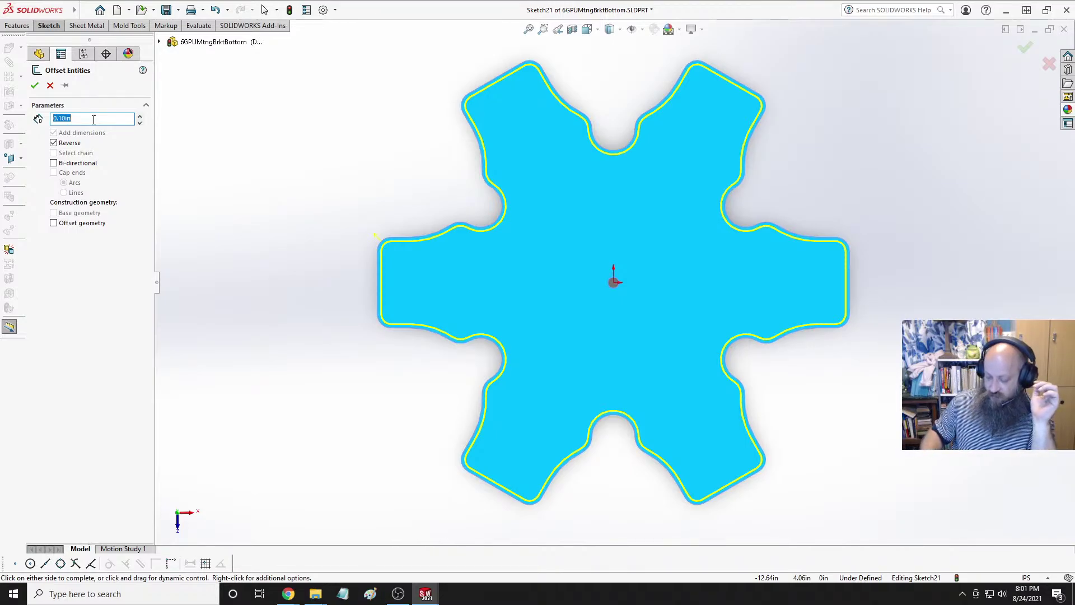
type(".375")
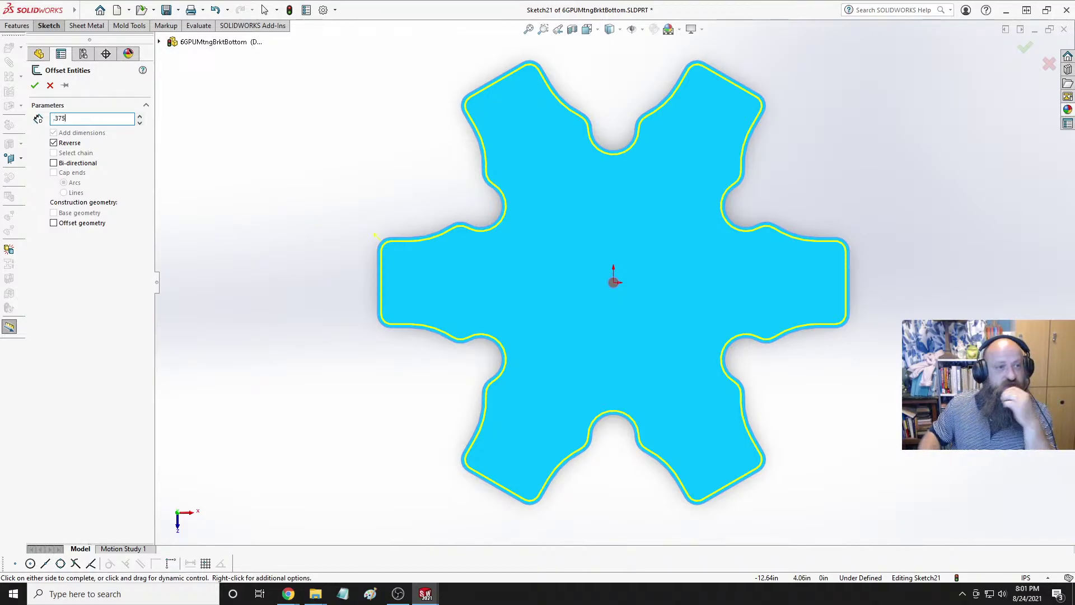
key("Return")
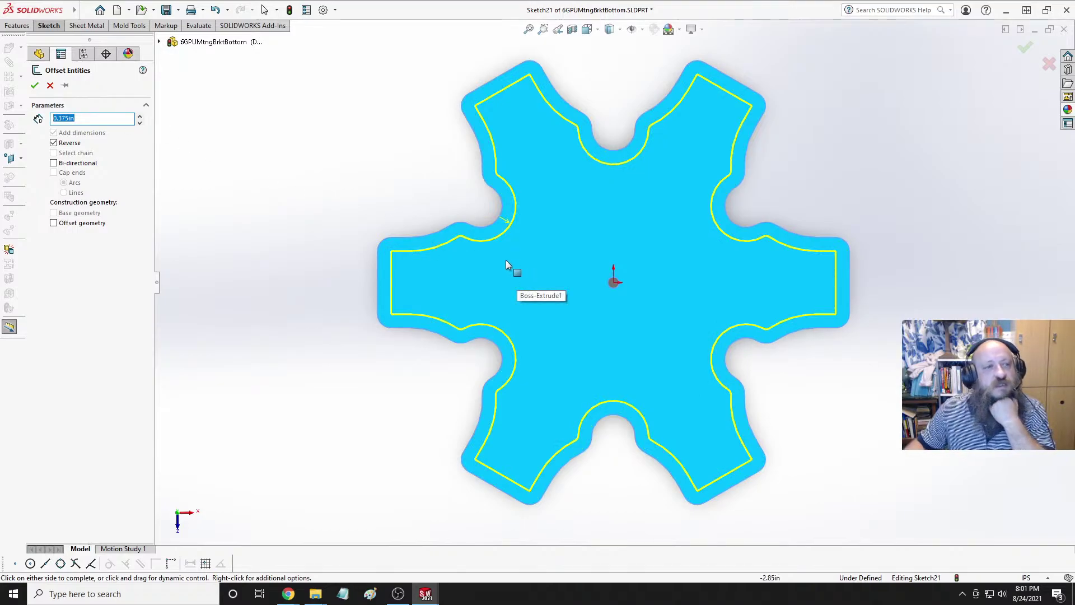
Set the inward outline offset to 0.25 in and complete it.
type(".25")
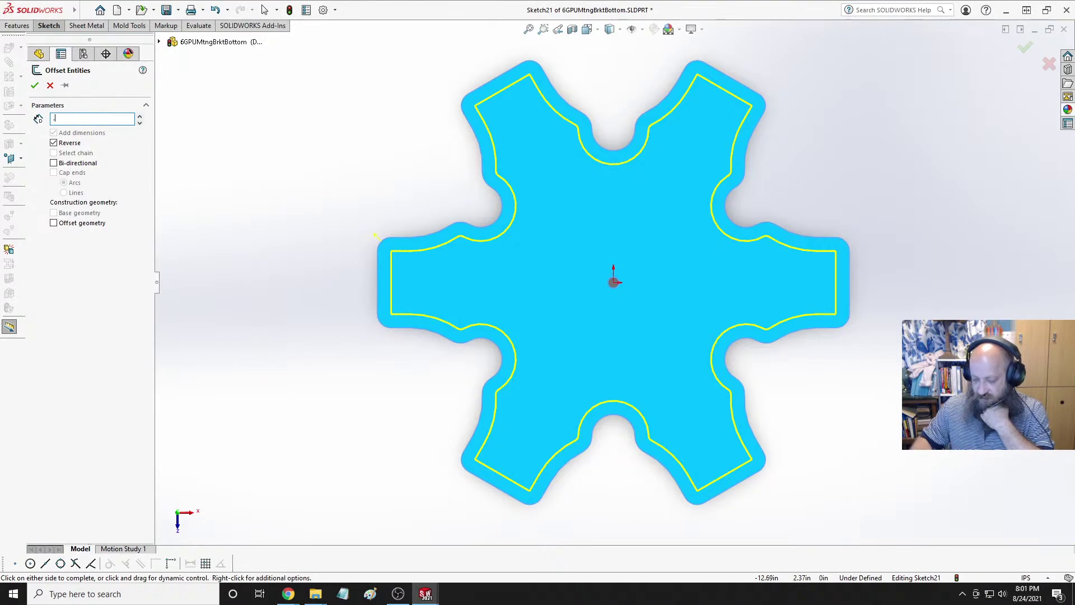
key("Return")
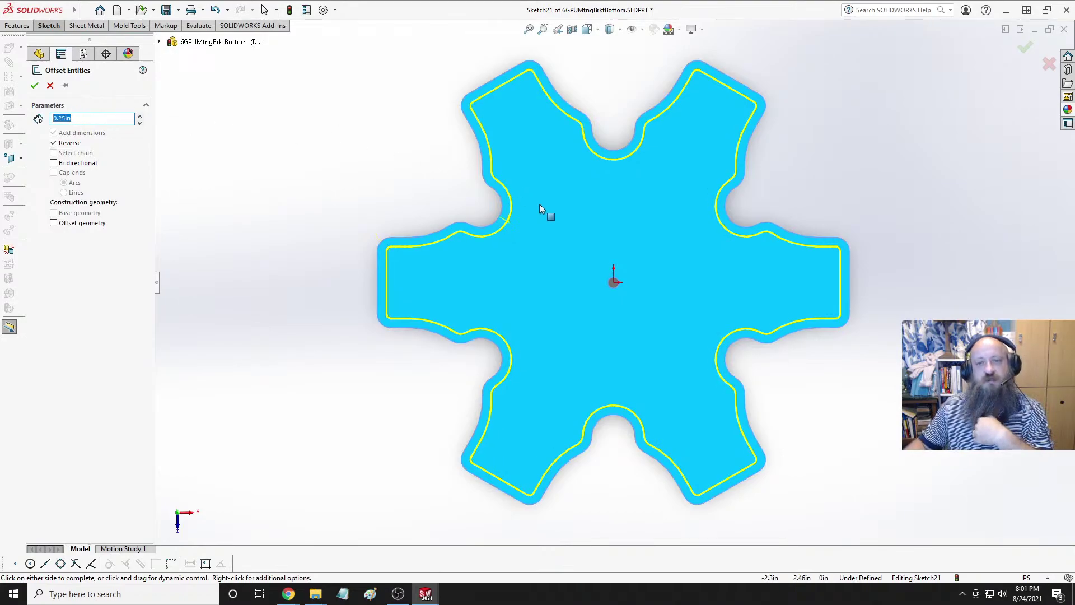
scroll(616, 295, "down", 2)
scroll(595, 293, "up", 3)
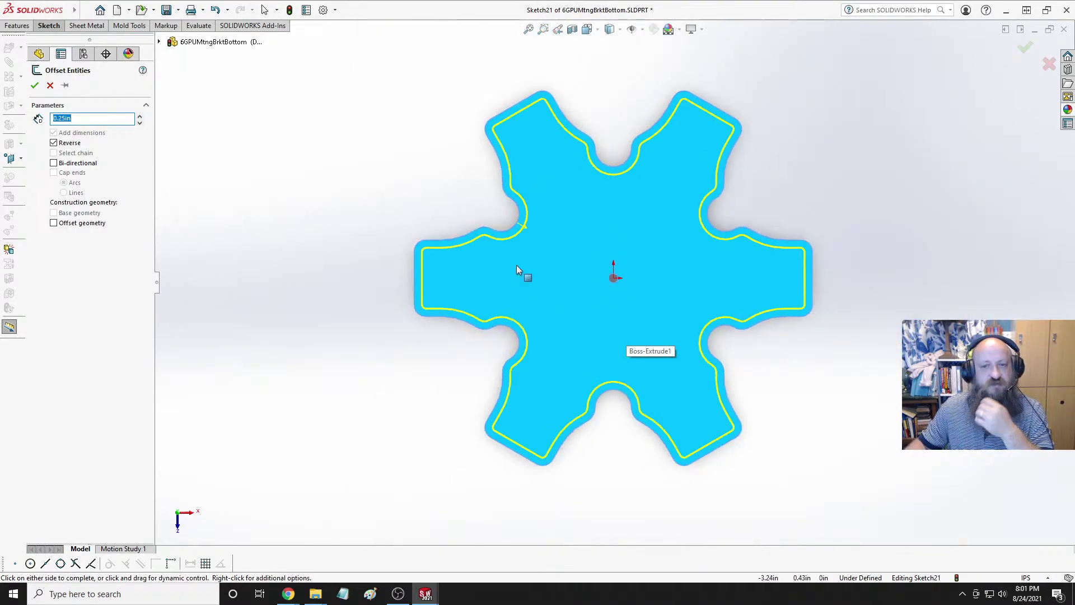
left_click(1023, 48)
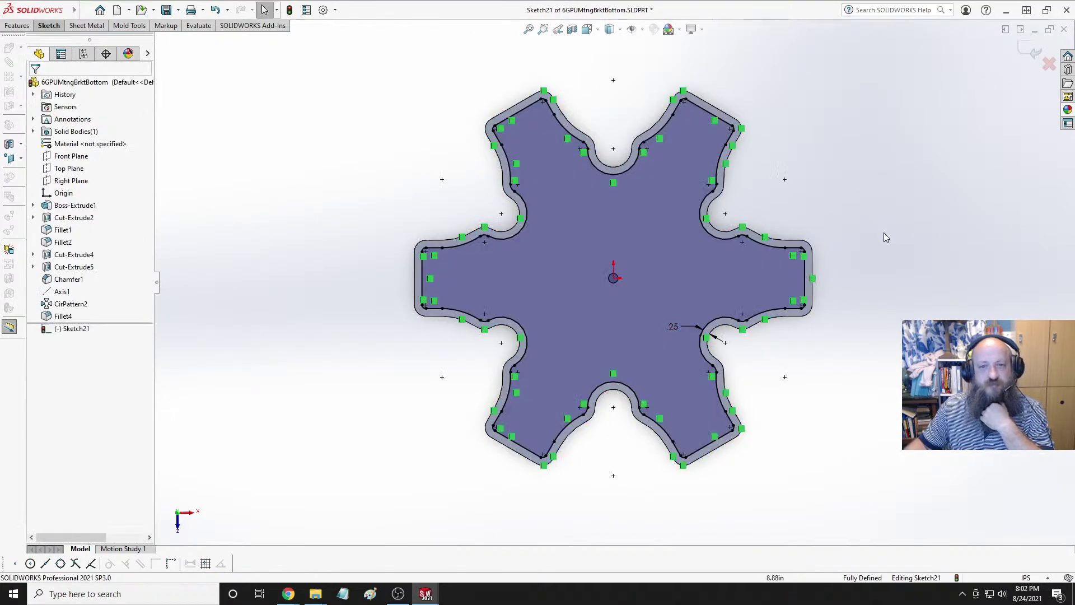
scroll(638, 306, "down", 5)
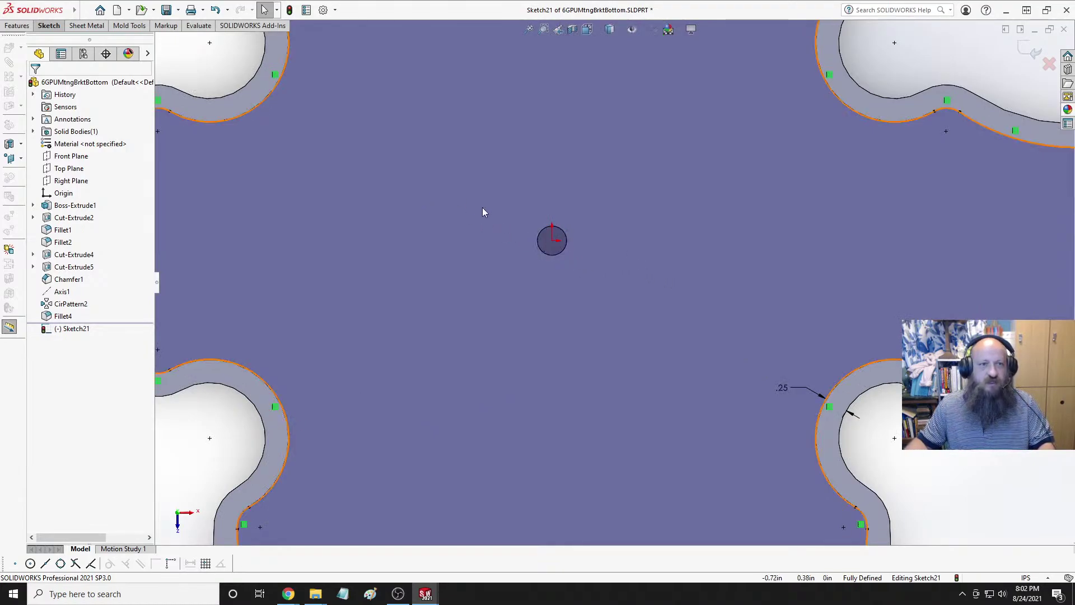
key("f")
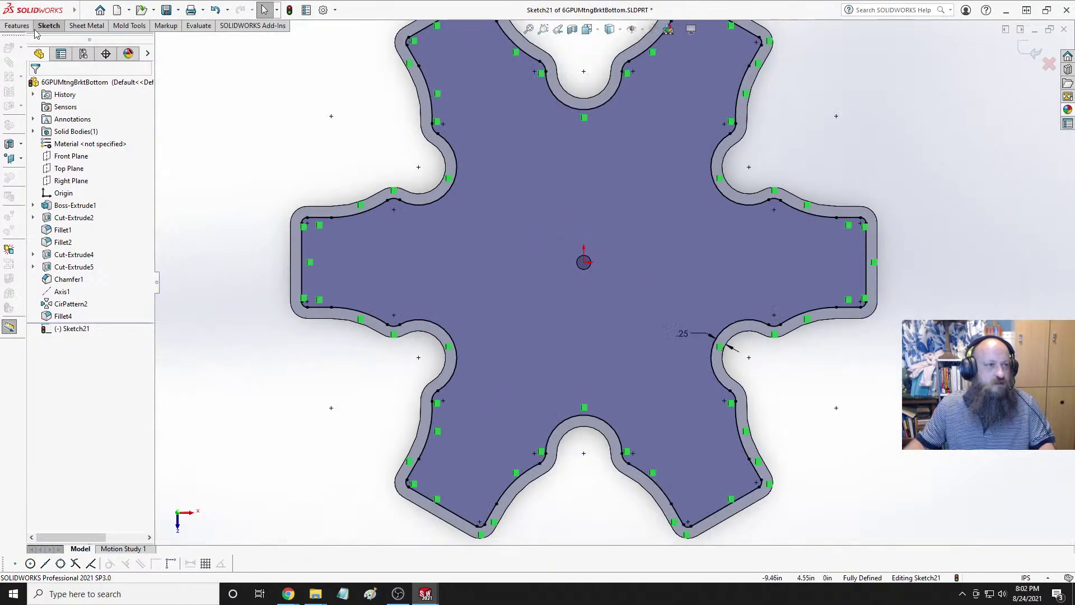
left_click(17, 25)
left_click(51, 26)
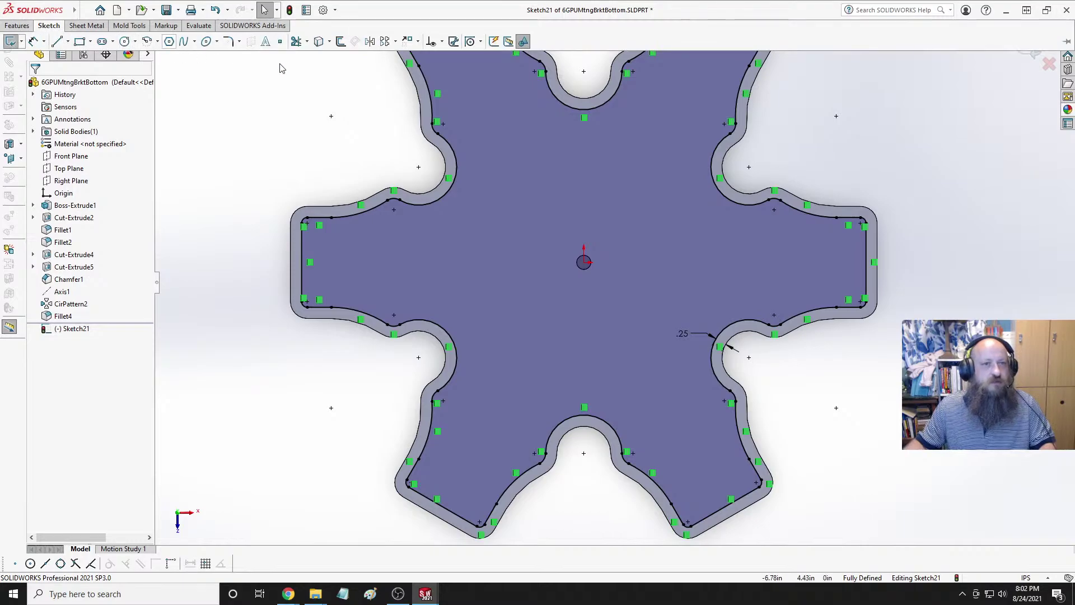
left_click(340, 41)
scroll(609, 273, "down", 5)
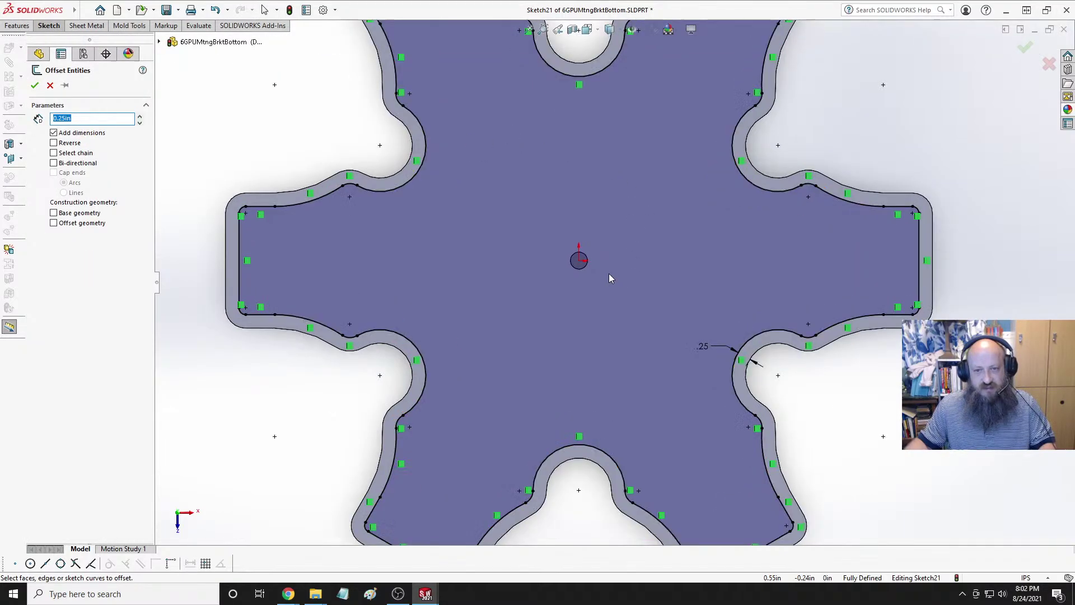
left_click(576, 263)
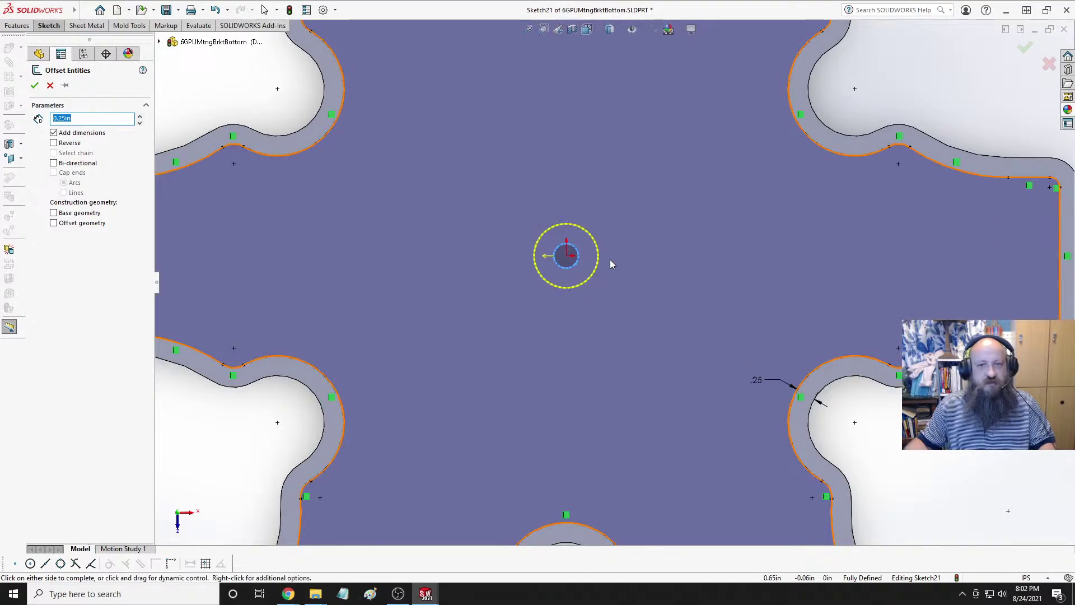
left_click_drag(703, 262, 640, 208)
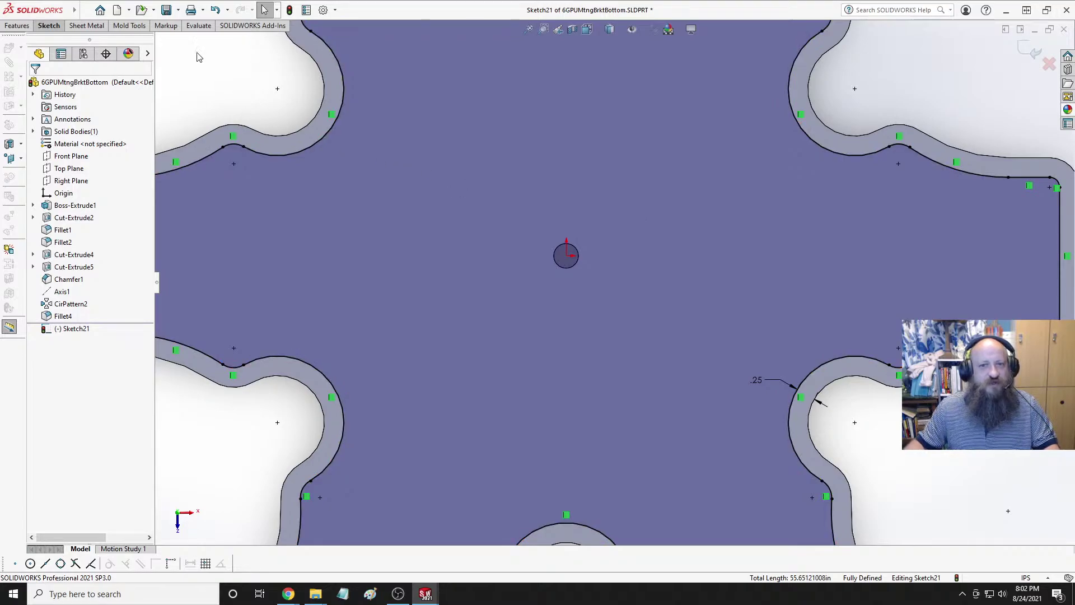
Offset the central hole's edge outward by 0.25 in.
left_click(48, 25)
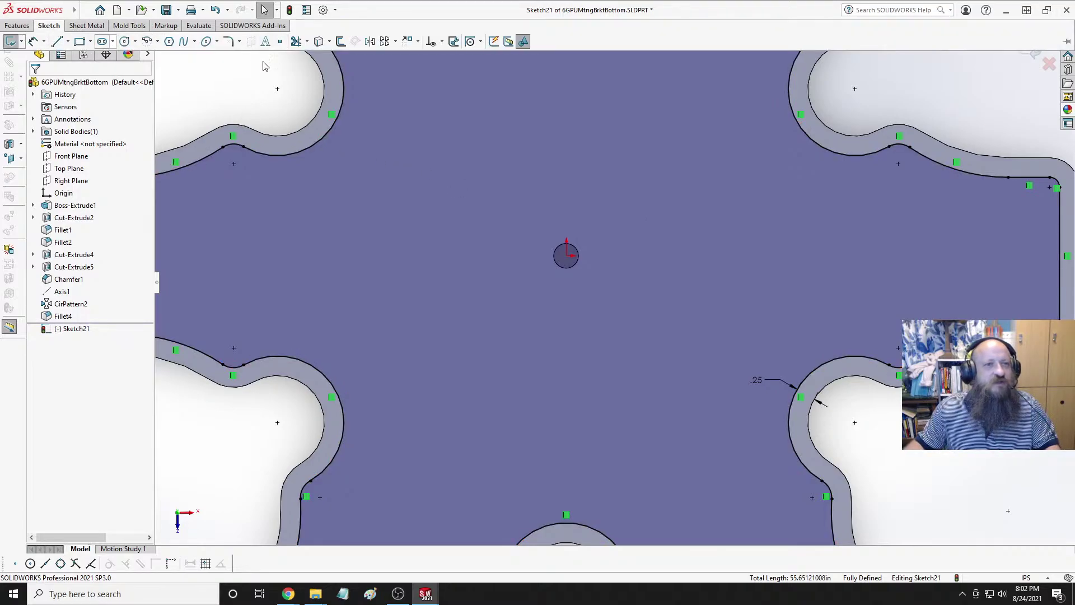
left_click(343, 45)
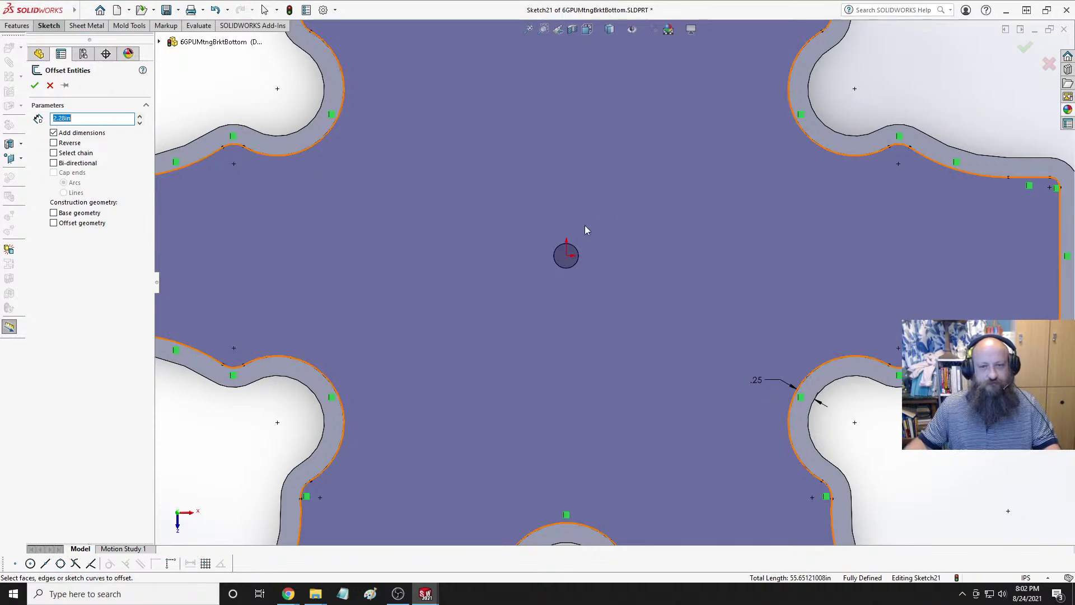
left_click(579, 255)
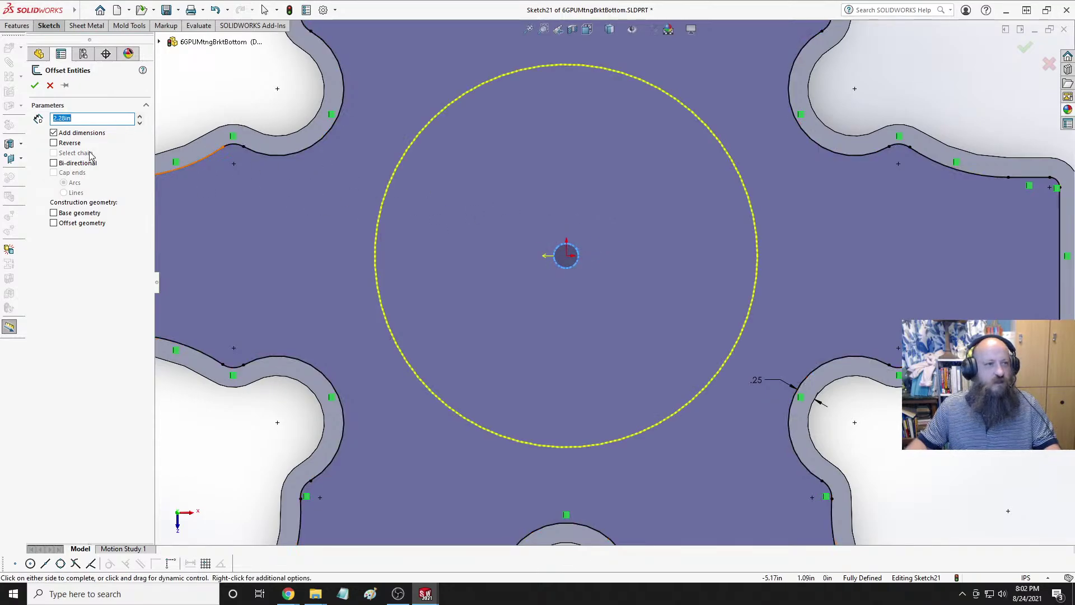
left_click(77, 119)
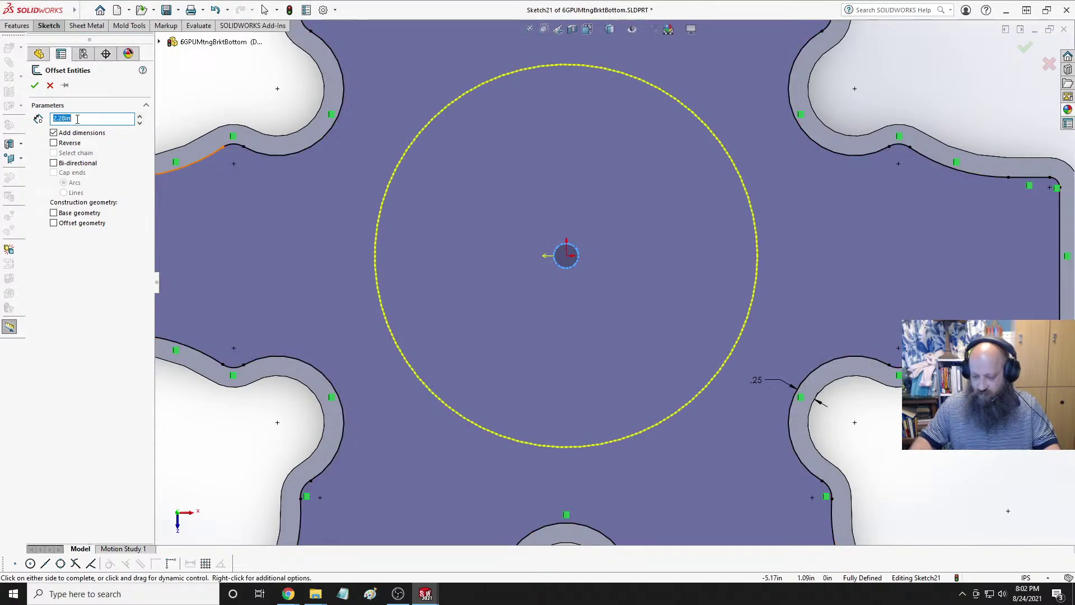
type(".25")
key("Return")
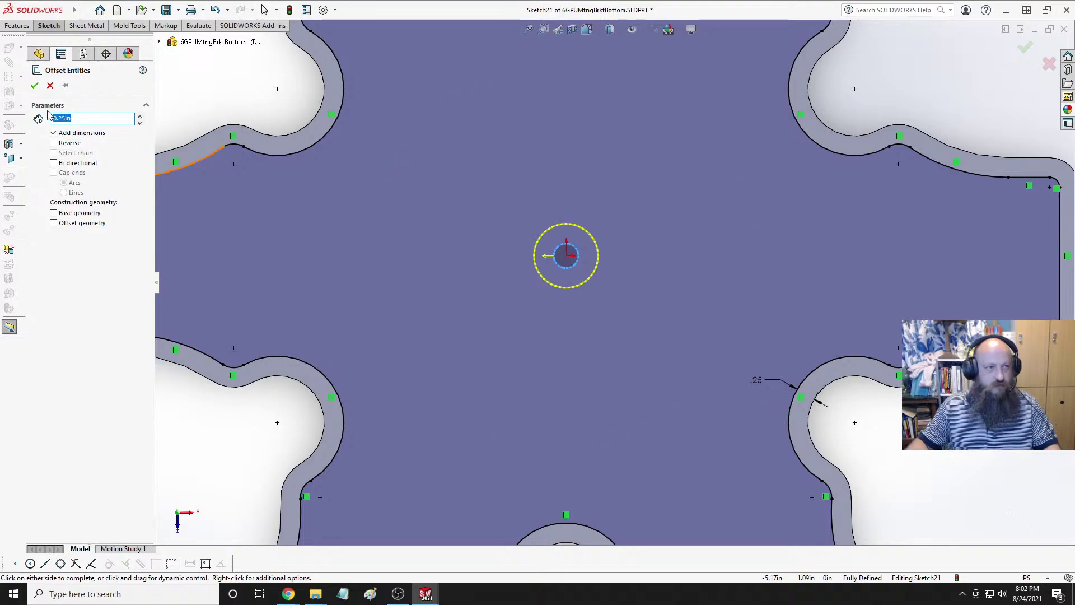
left_click(34, 86)
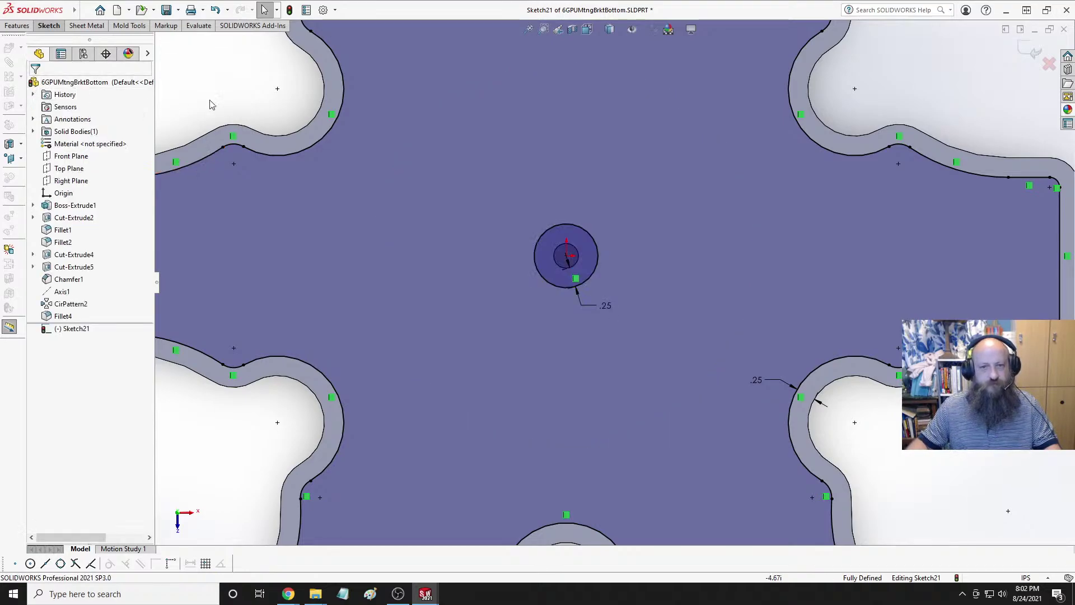
Set up an extruded cut of the sketch with an Offset From Surface end condition referenced to the plate's opposite large face.
key("f")
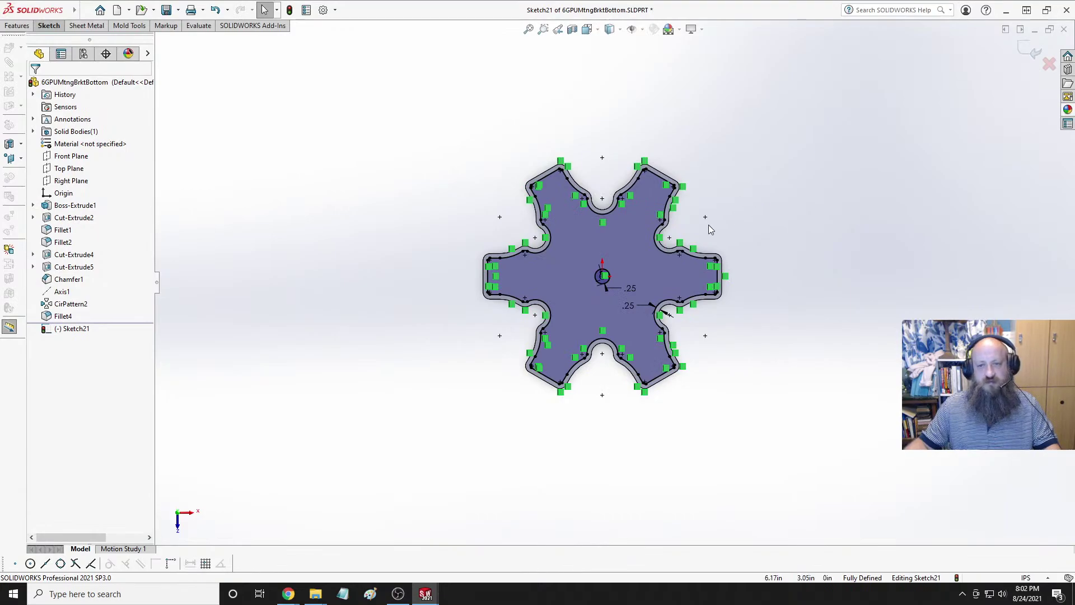
middle_click_drag(707, 224, 693, 227)
scroll(672, 227, "down", 3)
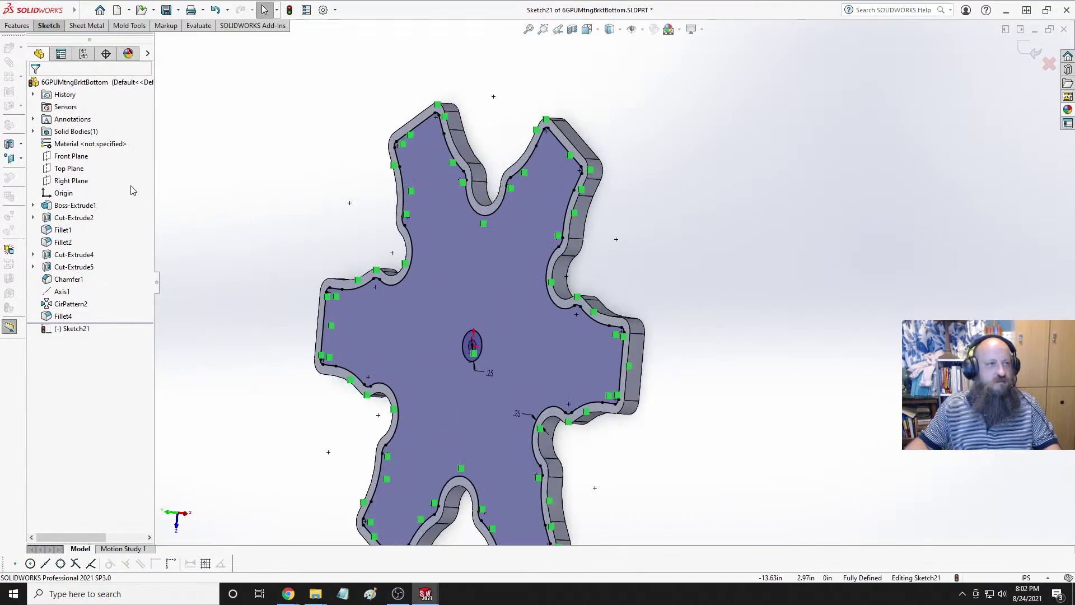
left_click(17, 25)
left_click(85, 40)
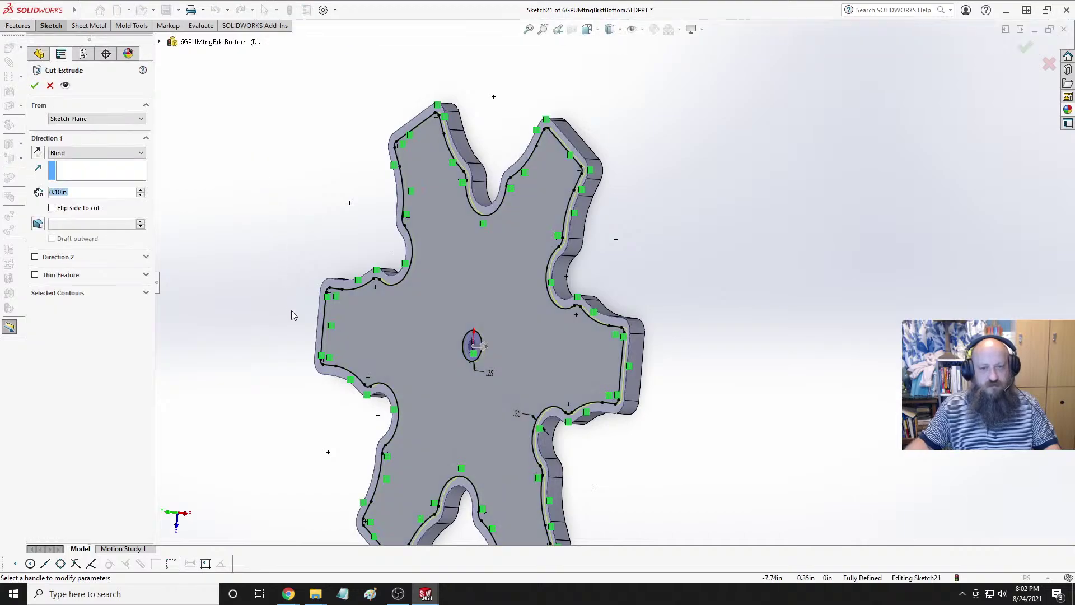
scroll(491, 325, "down", 5)
middle_click_drag(523, 327, 485, 156)
scroll(593, 225, "up", 4)
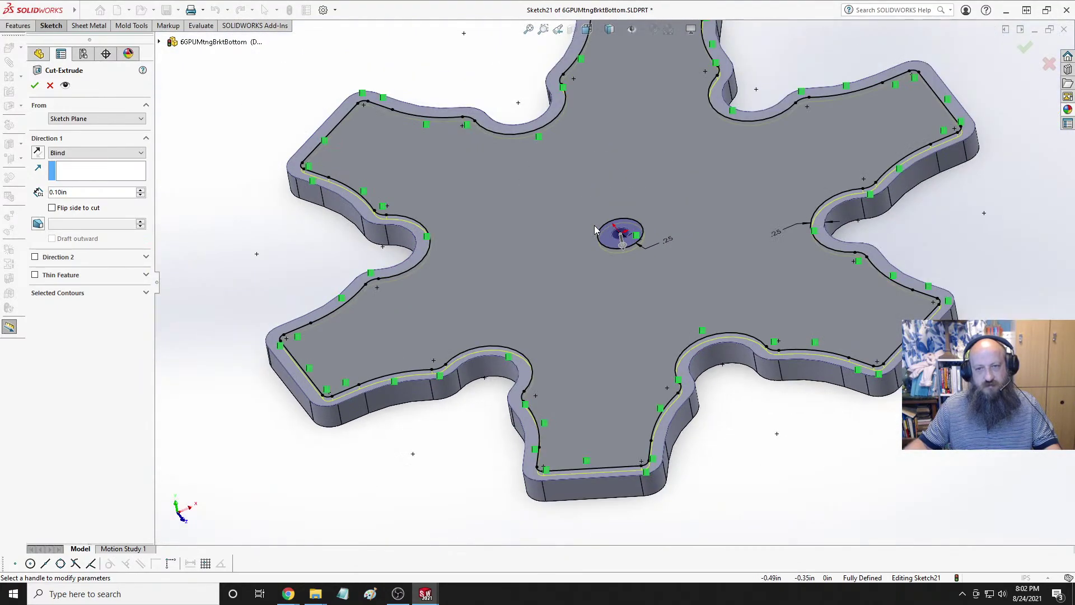
middle_click_drag(593, 225, 561, 237)
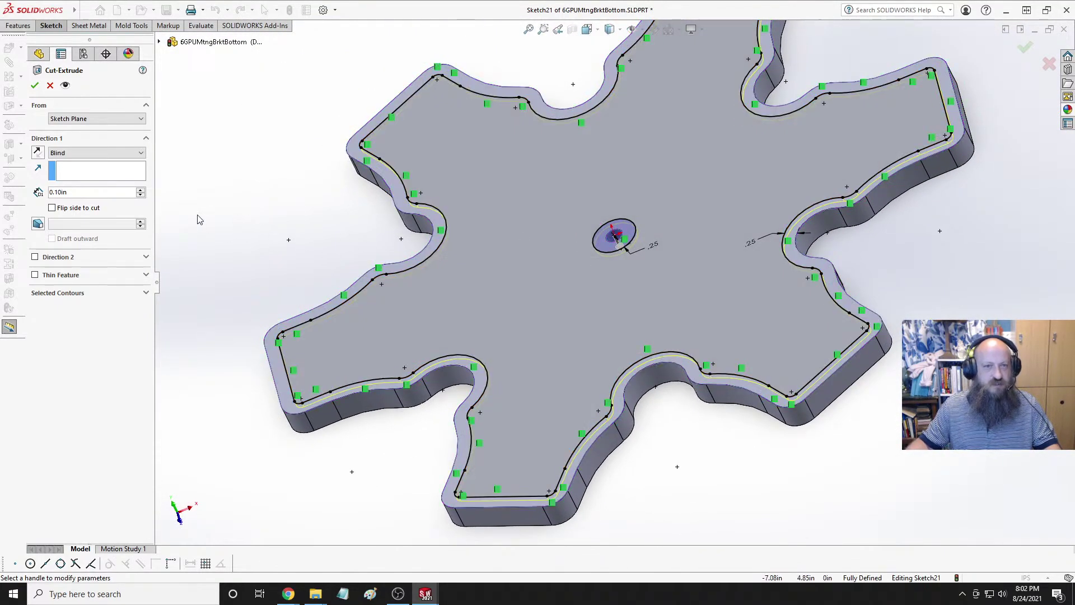
middle_click_drag(300, 239, 370, 159)
left_click(71, 152)
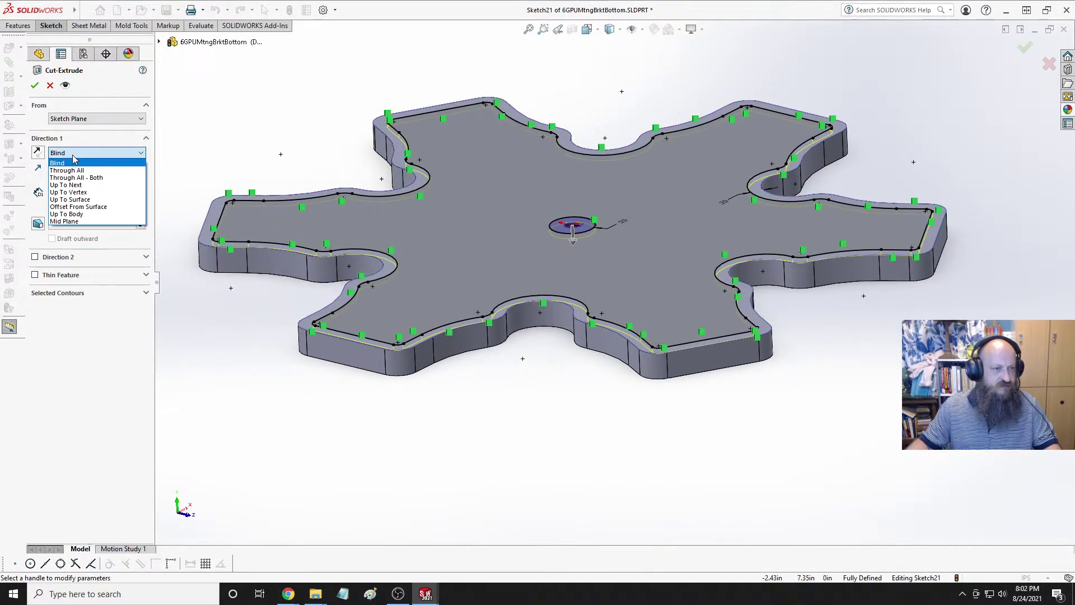
left_click(84, 206)
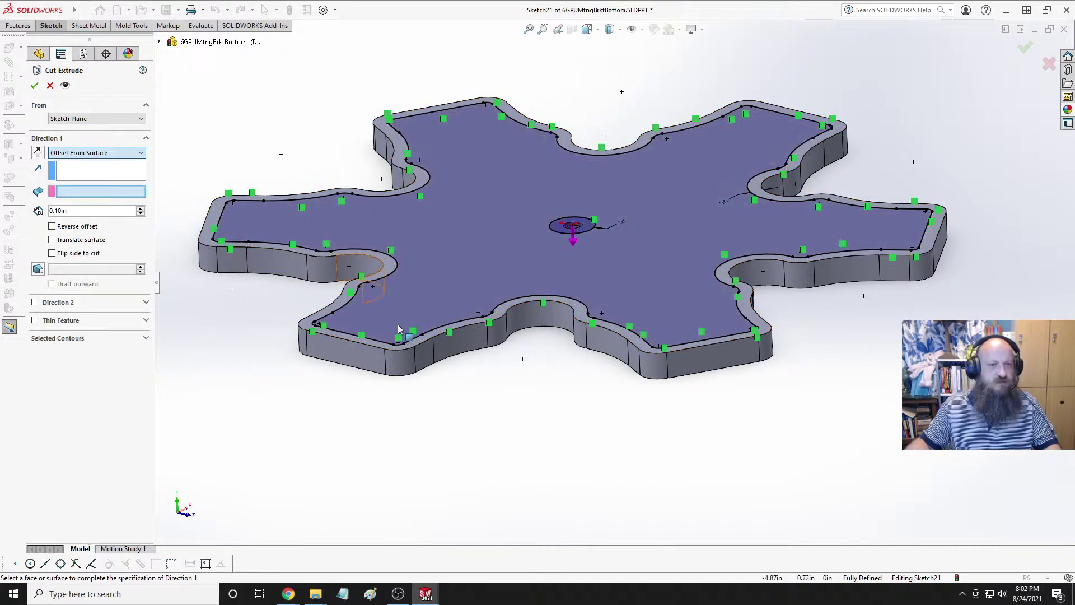
middle_click_drag(403, 386, 441, 213)
left_click(441, 213)
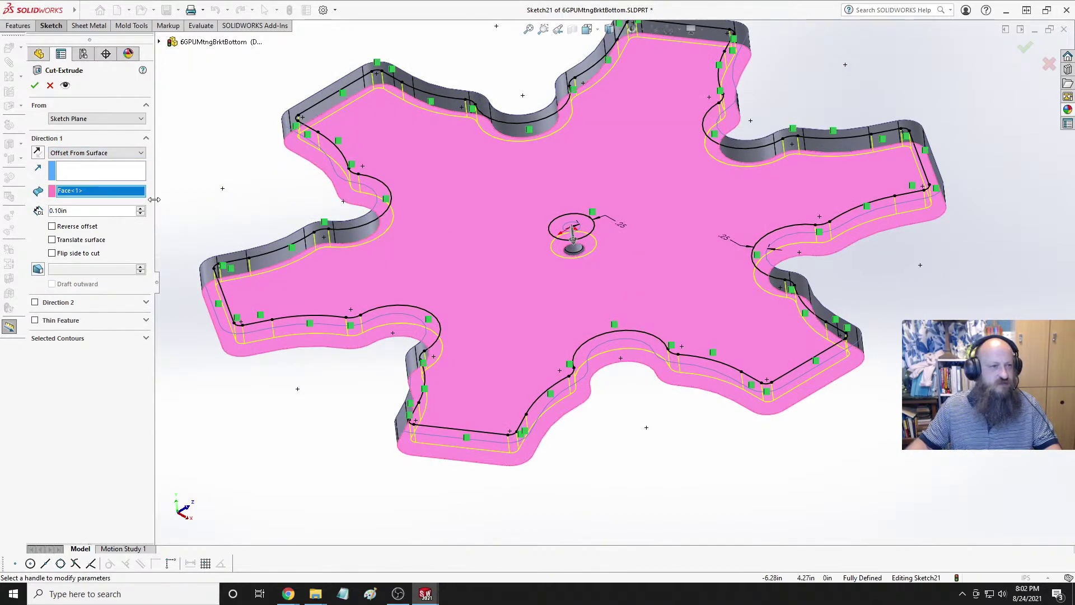
Set the cut's offset from the opposite face to 0.25 in and complete the pocket around the central boss.
left_click(98, 211)
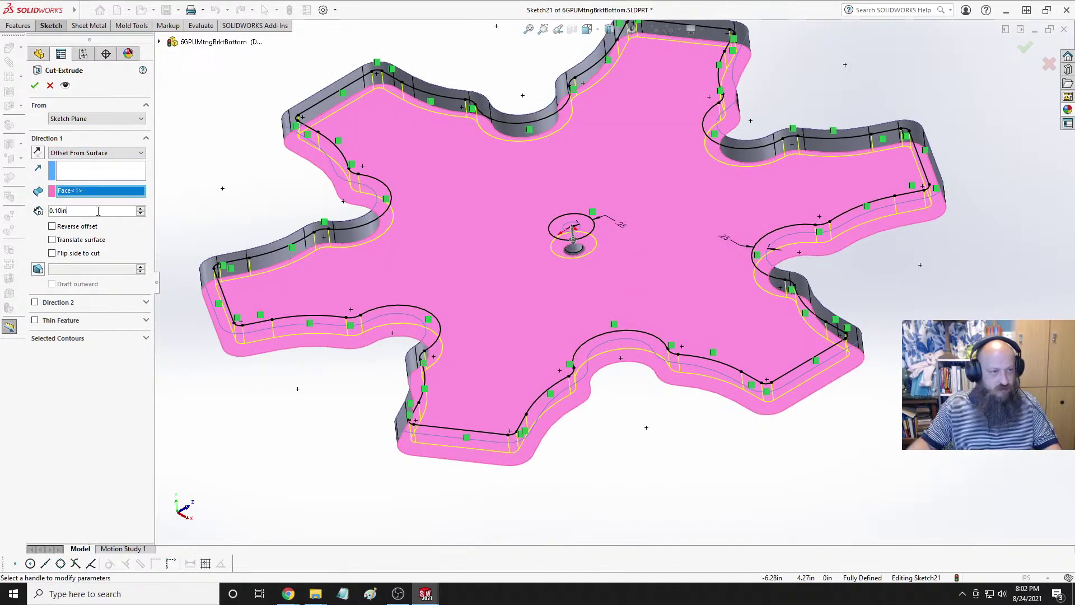
type(".25")
key("Return")
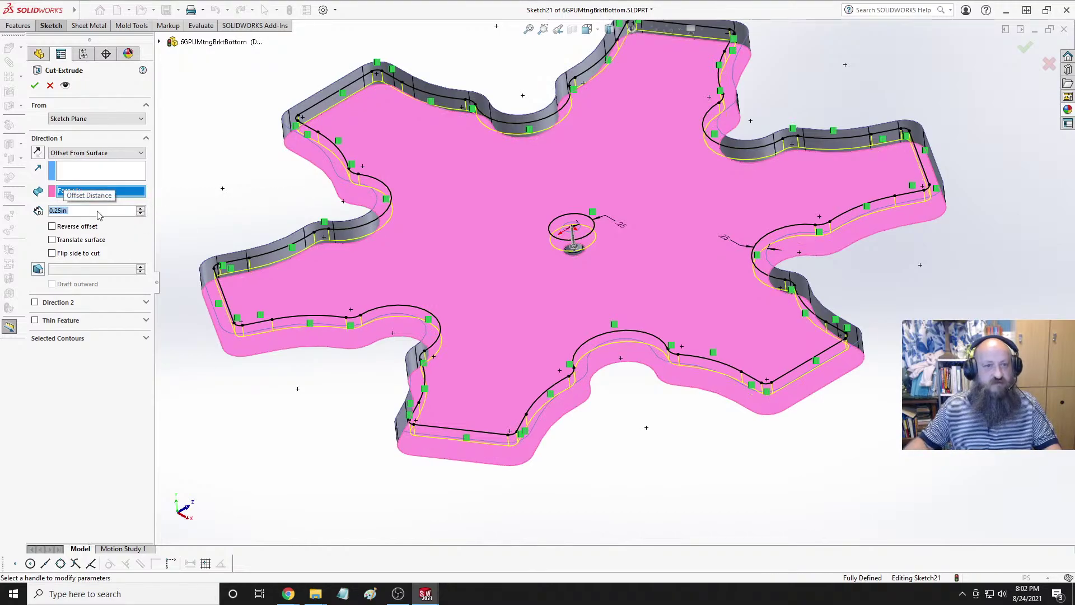
middle_click_drag(298, 209, 350, 142)
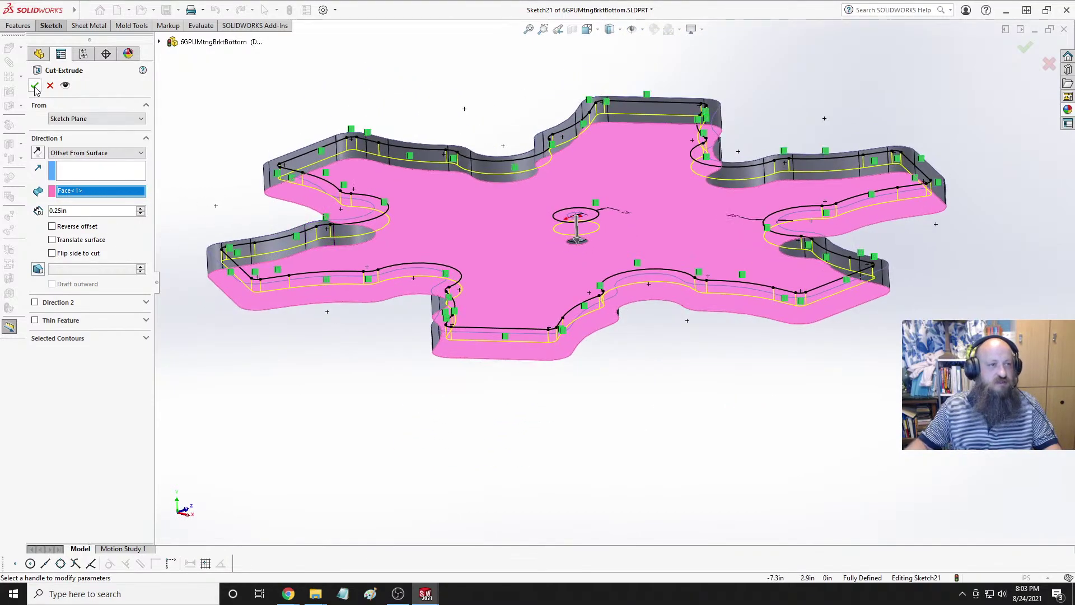
key("Return")
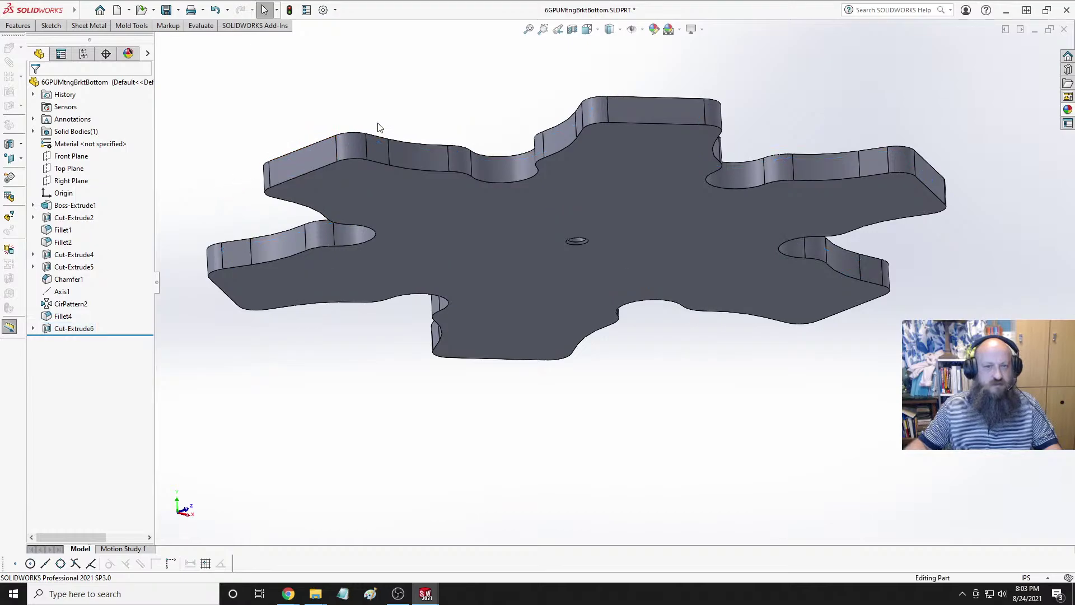
middle_click_drag(380, 128, 495, 256)
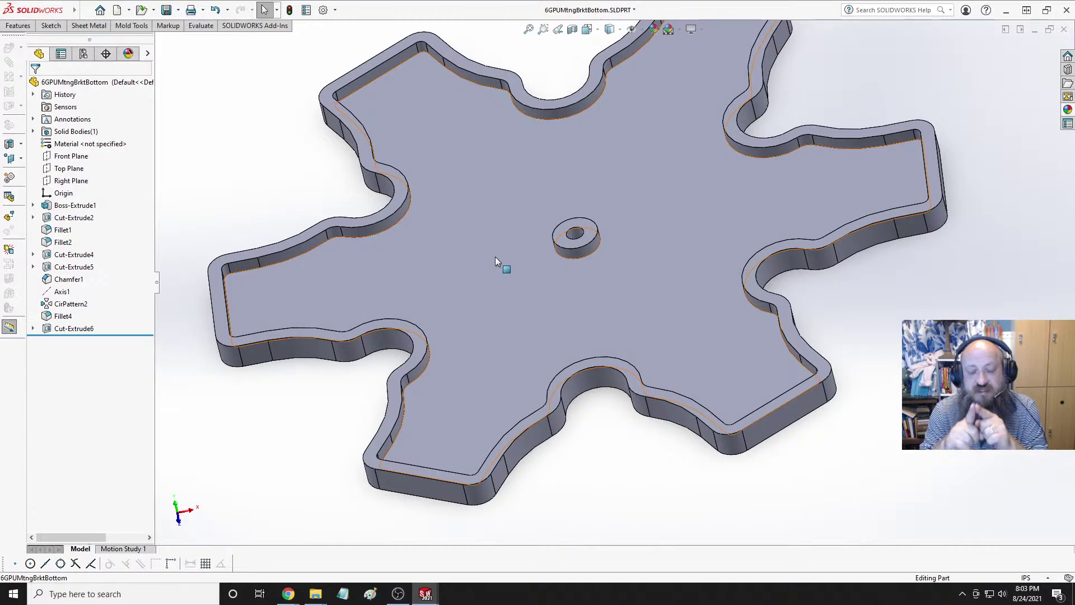
Examine the pocketed plate's floor, rim and central boss from several angles.
left_click(749, 147)
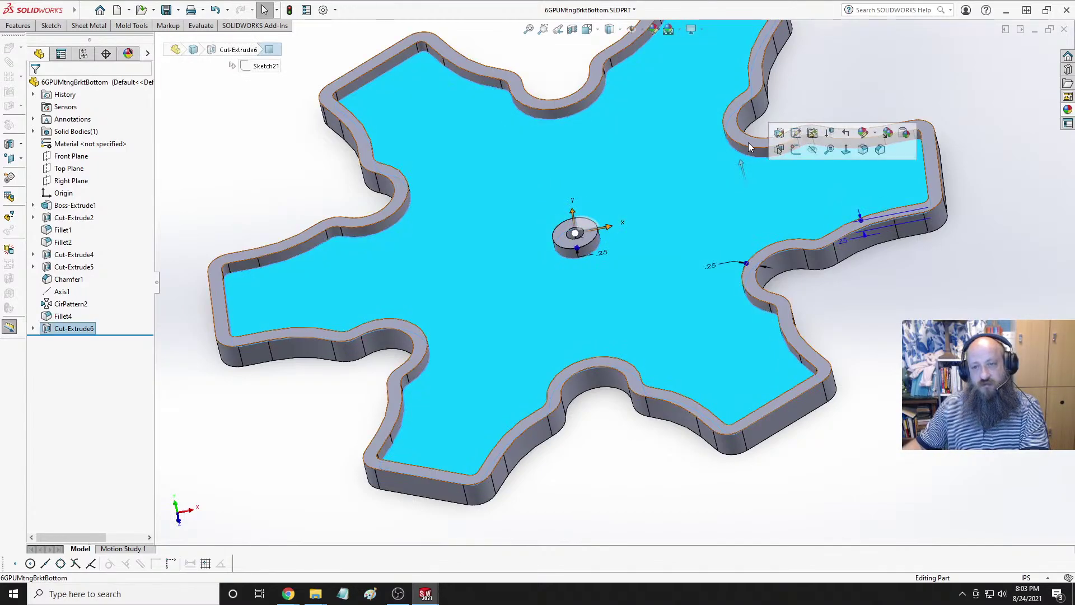
left_click(744, 149)
scroll(806, 148, "up", 3)
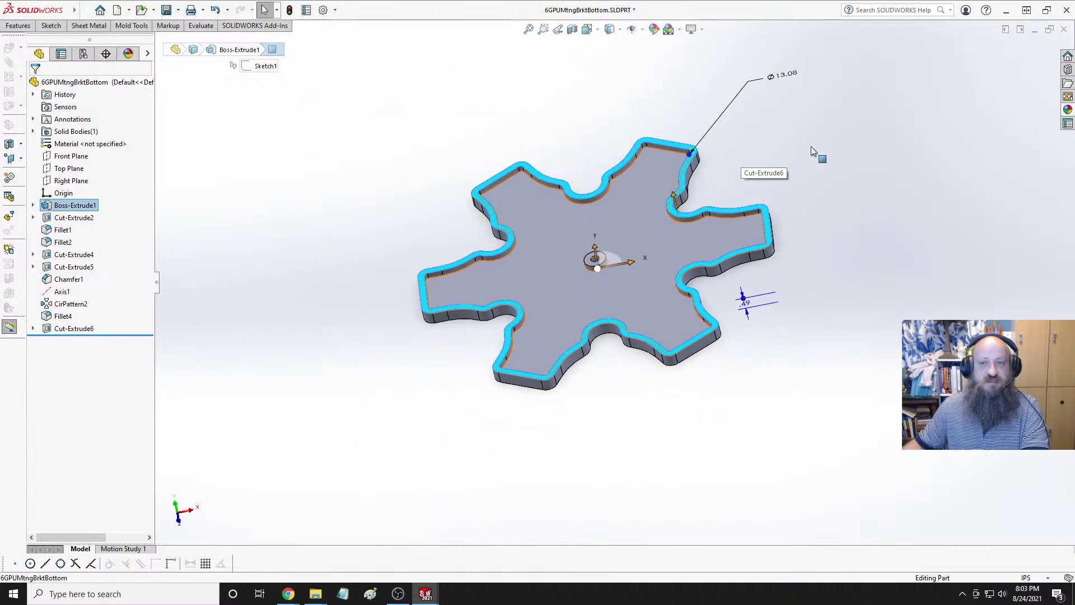
left_click(811, 146)
scroll(642, 199, "down", 5)
middle_click_drag(605, 245, 641, 209)
scroll(563, 281, "up", 4)
scroll(563, 344, "down", 2)
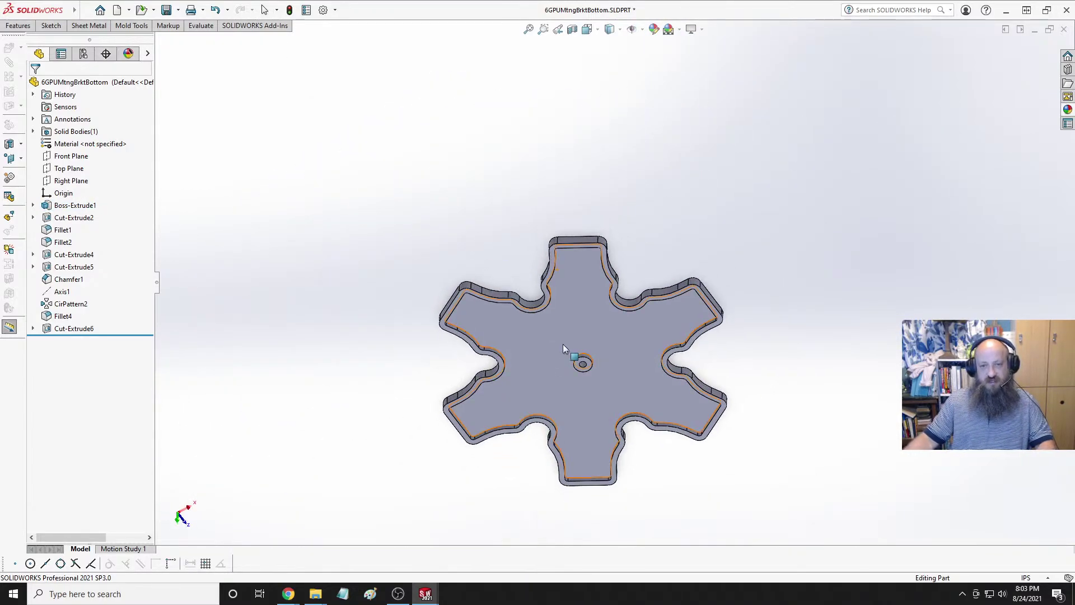
scroll(587, 327, "down", 2)
Chamfer the outer perimeter edge of the plate's flat back face at 0.03937008 in and 45 degrees.
middle_click_drag(587, 326, 305, 168)
key("ctrl+8")
scroll(561, 307, "down", 2)
scroll(582, 263, "up", 2)
left_click(26, 28)
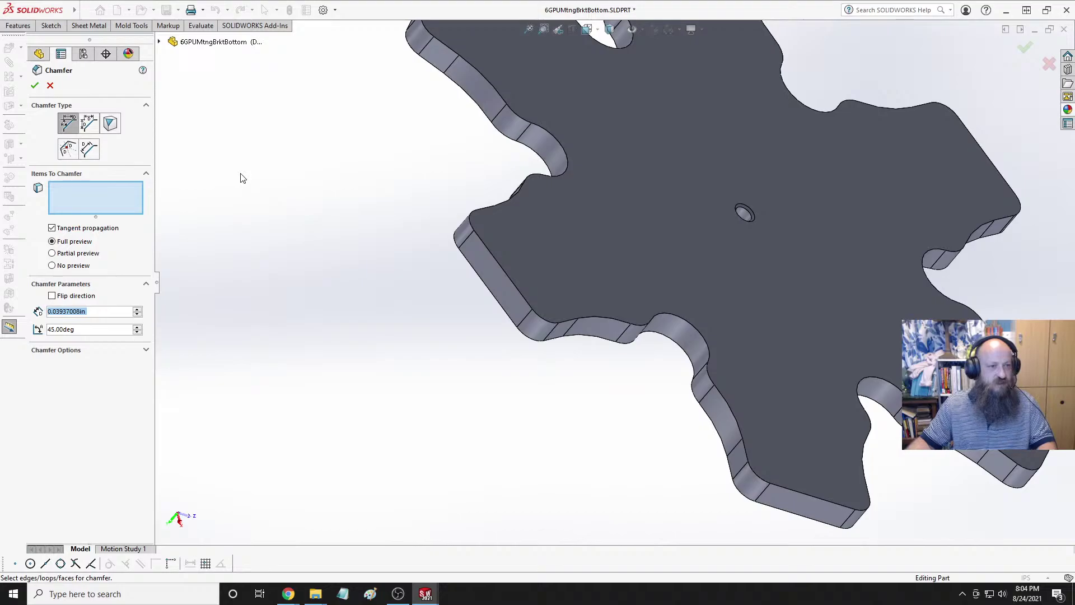
left_click(497, 261)
middle_click_drag(406, 242, 856, 257)
scroll(874, 272, "down", 5)
scroll(662, 253, "down", 3)
scroll(661, 253, "up", 5)
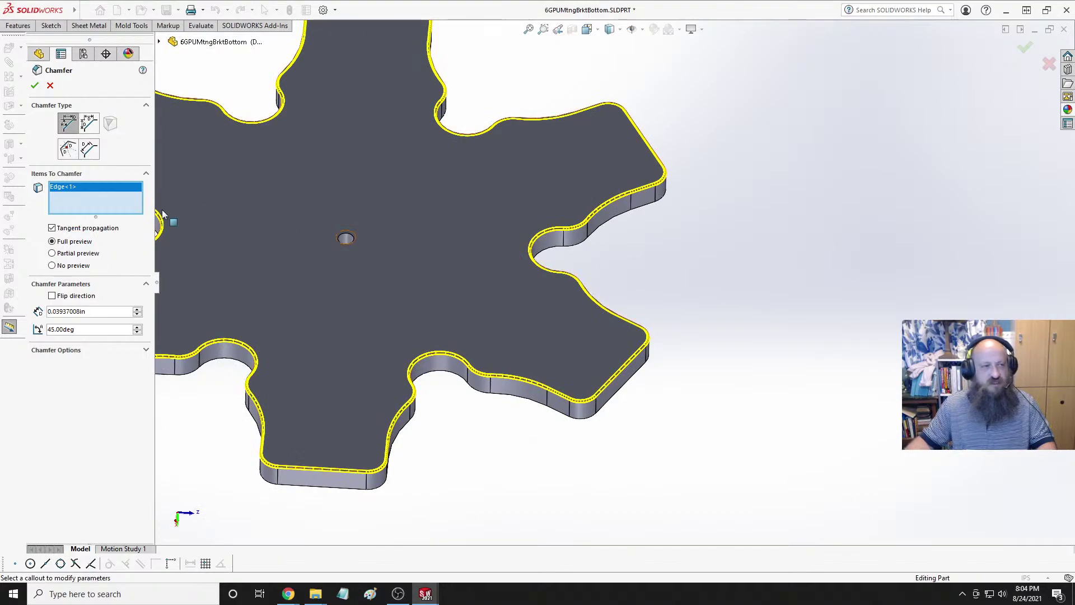
left_click(34, 85)
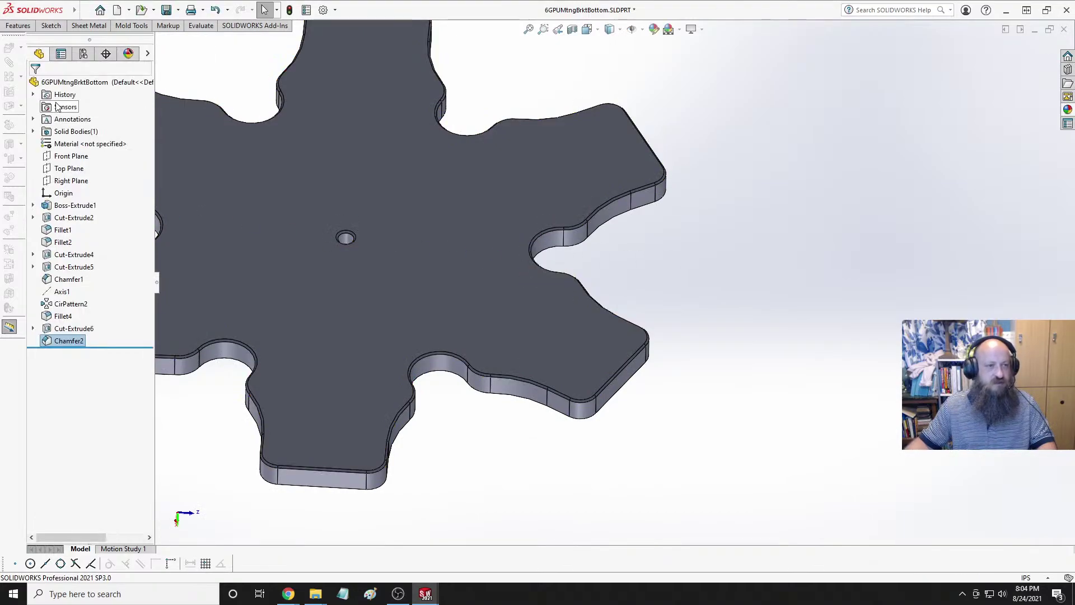
Set up a symmetric fillet on the pocketed side with a 0.5 mm radius.
left_click(703, 225)
scroll(703, 225, "up", 4)
mouse_move(641, 264)
middle_mouse_down()
mouse_move(573, 217)
mouse_move(546, 169)
mouse_move(552, 149)
mouse_move(492, 192)
mouse_move(472, 247)
mouse_move(486, 49)
middle_mouse_up()
scroll(547, 169, "down", 7)
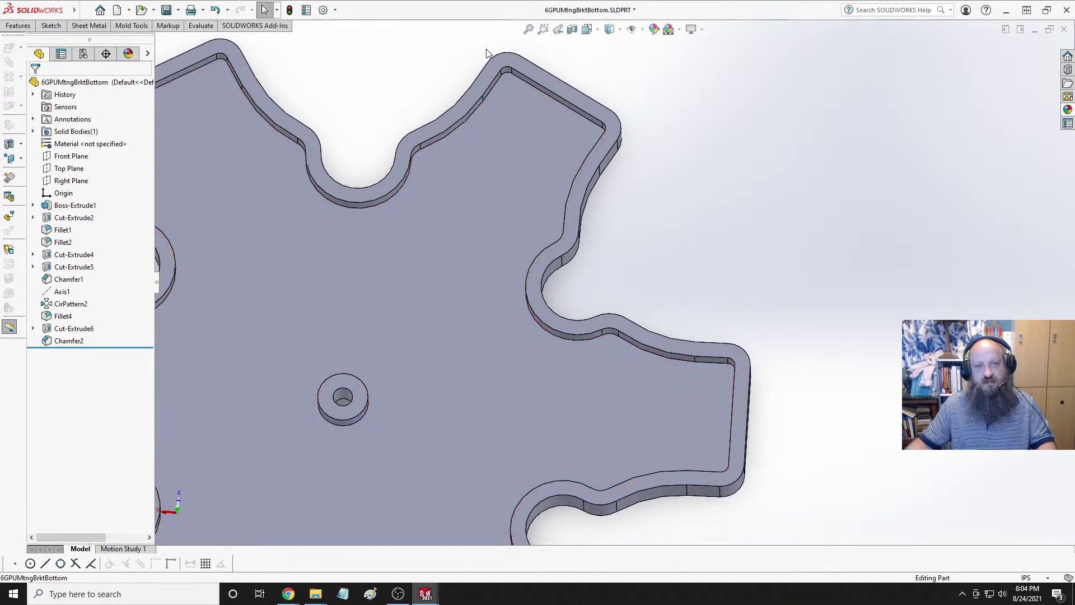
left_click(18, 25)
left_click(192, 41)
left_click(200, 56)
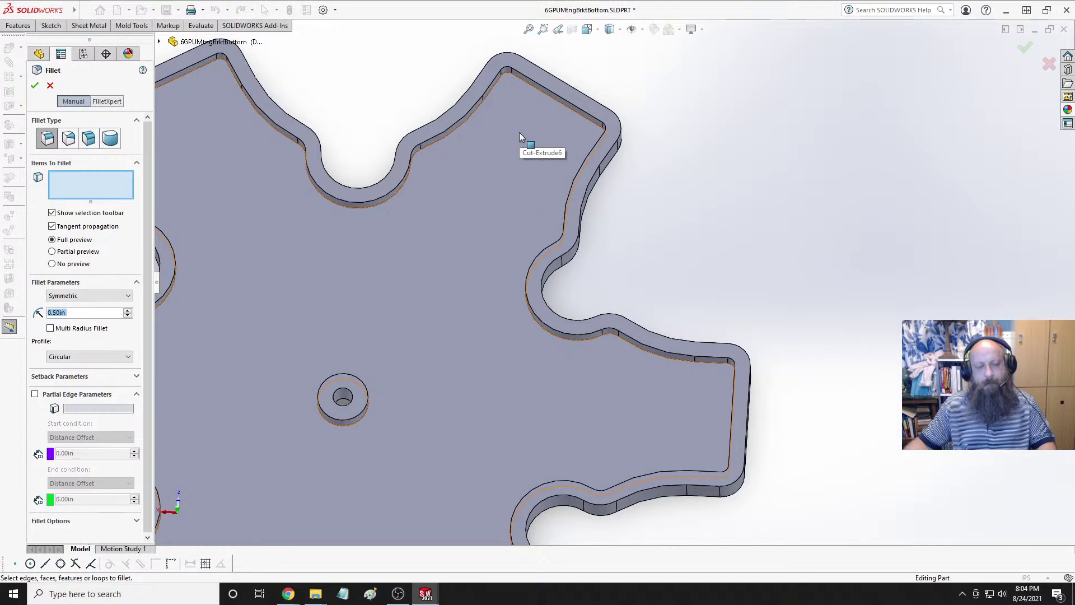
double_click(99, 313)
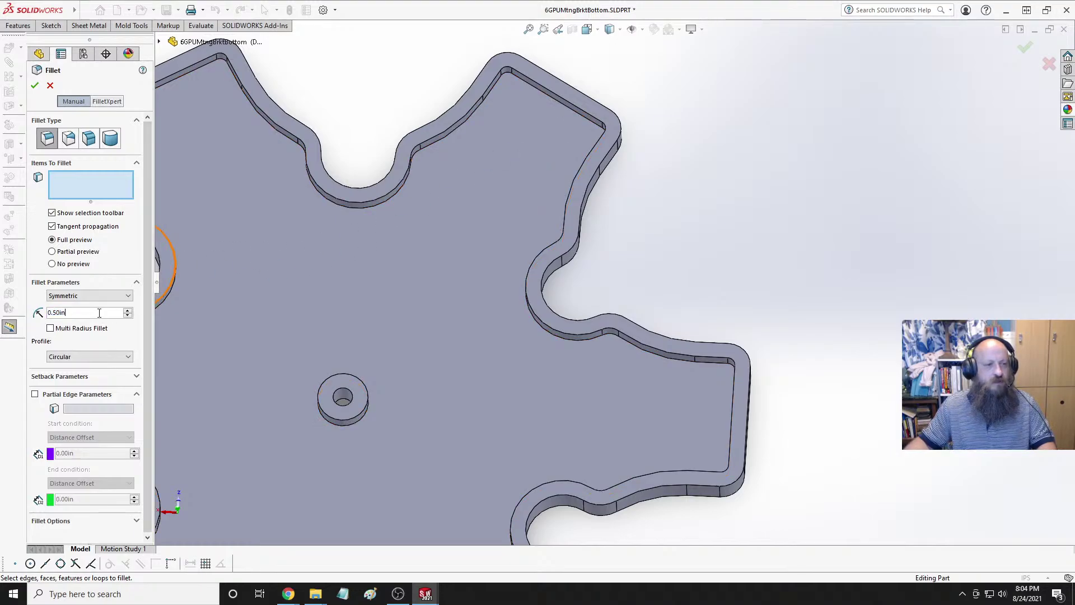
type(".5")
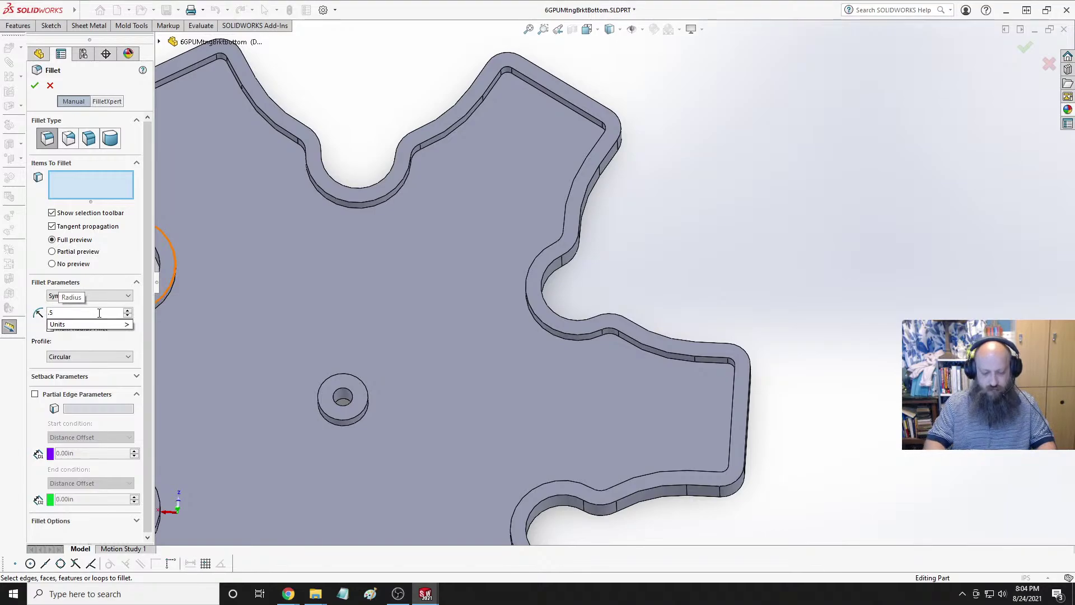
type("mm")
key("Return")
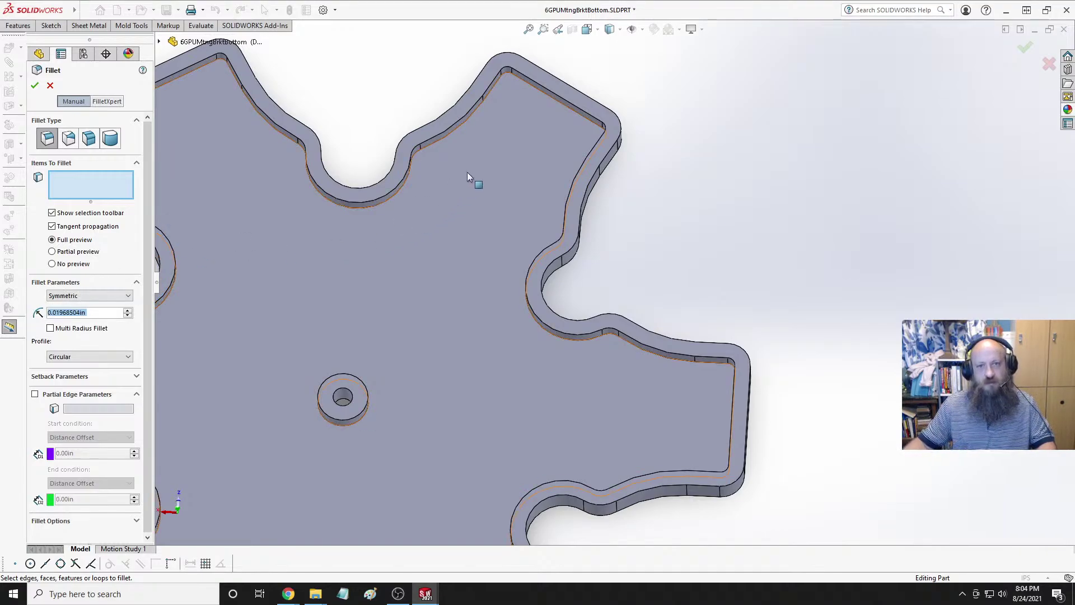
Add the upper and lower edges of the rim's inner wall to the fillet.
left_click(561, 96)
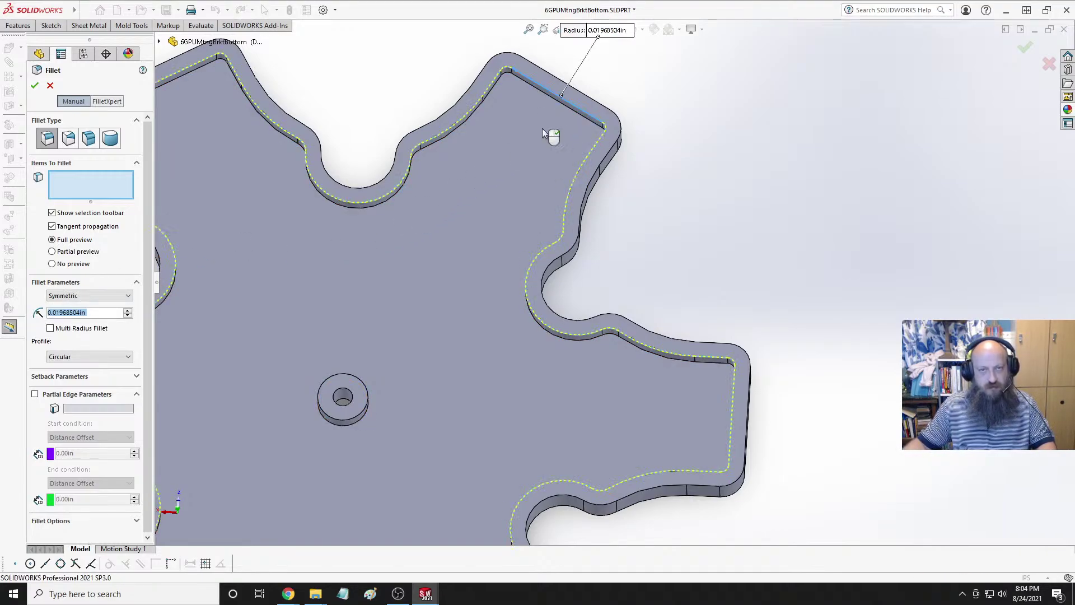
scroll(537, 131, "down", 4)
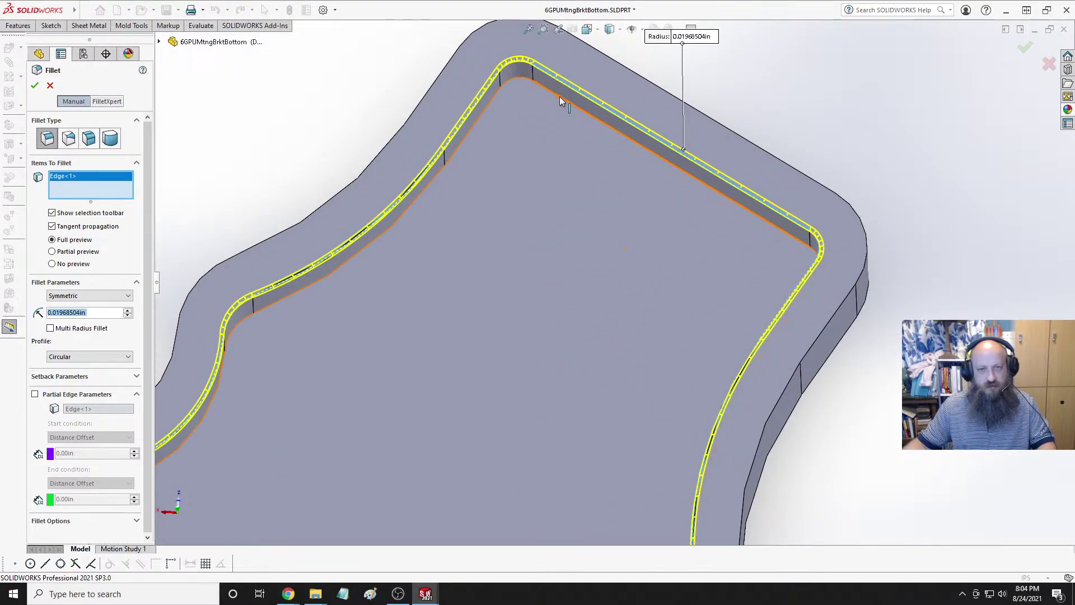
left_click(559, 96)
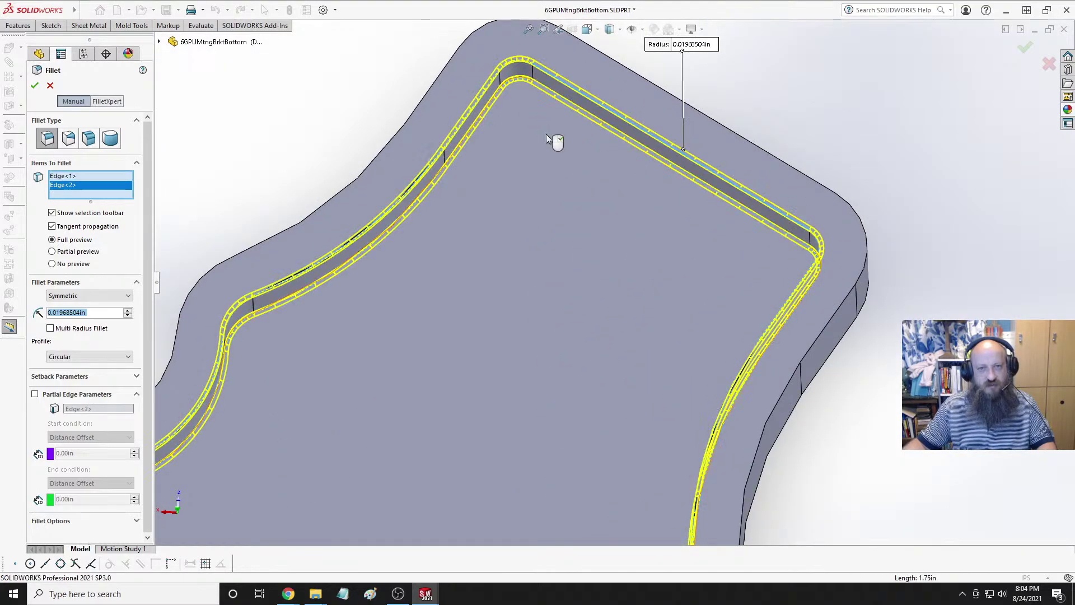
Add the central boss's base edge, top outer edge and hole edge to the fillet and complete it.
scroll(546, 134, "up", 3)
scroll(549, 139, "up", 5)
scroll(509, 490, "down", 2)
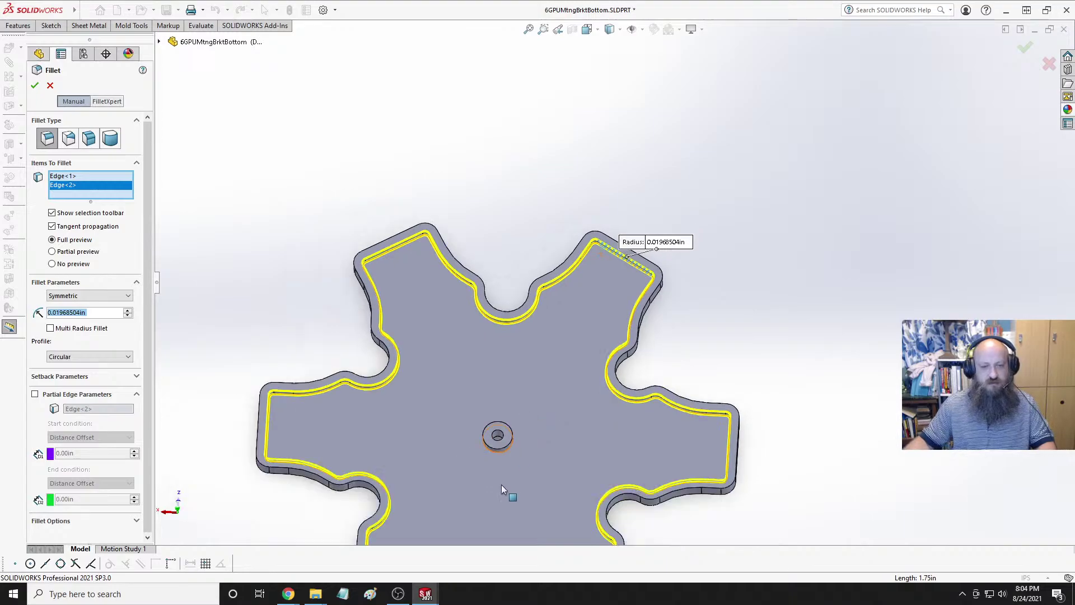
scroll(596, 343, "down", 3)
scroll(631, 278, "down", 6)
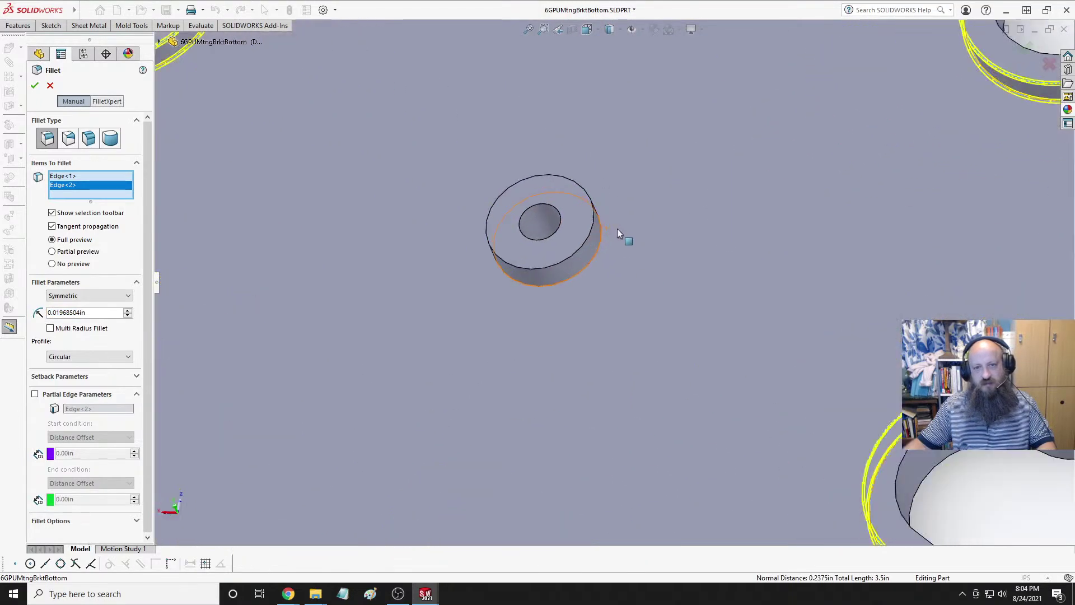
left_click(589, 250)
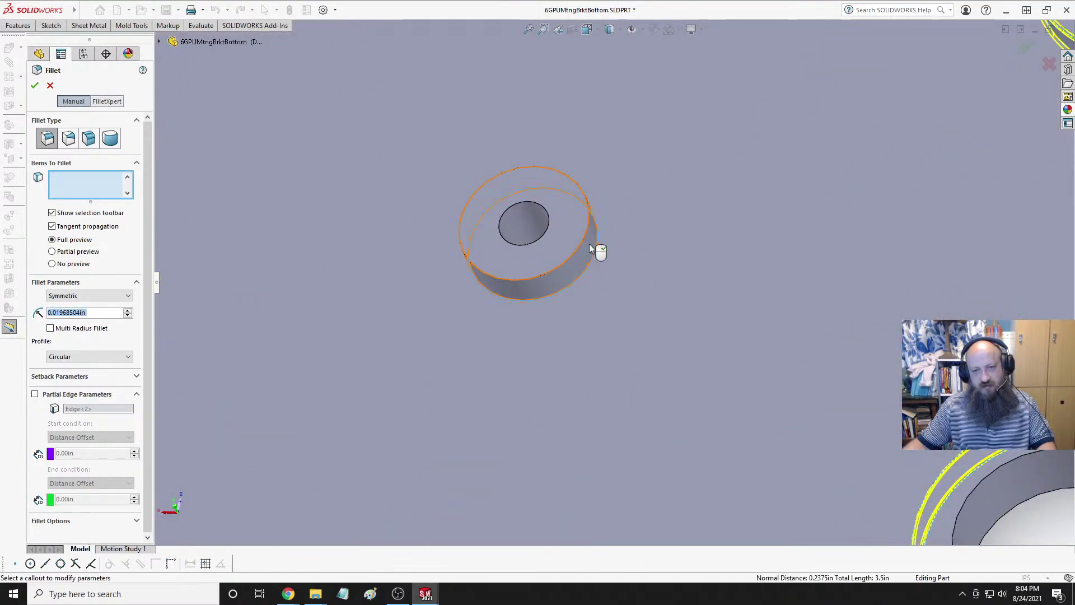
left_click(579, 242)
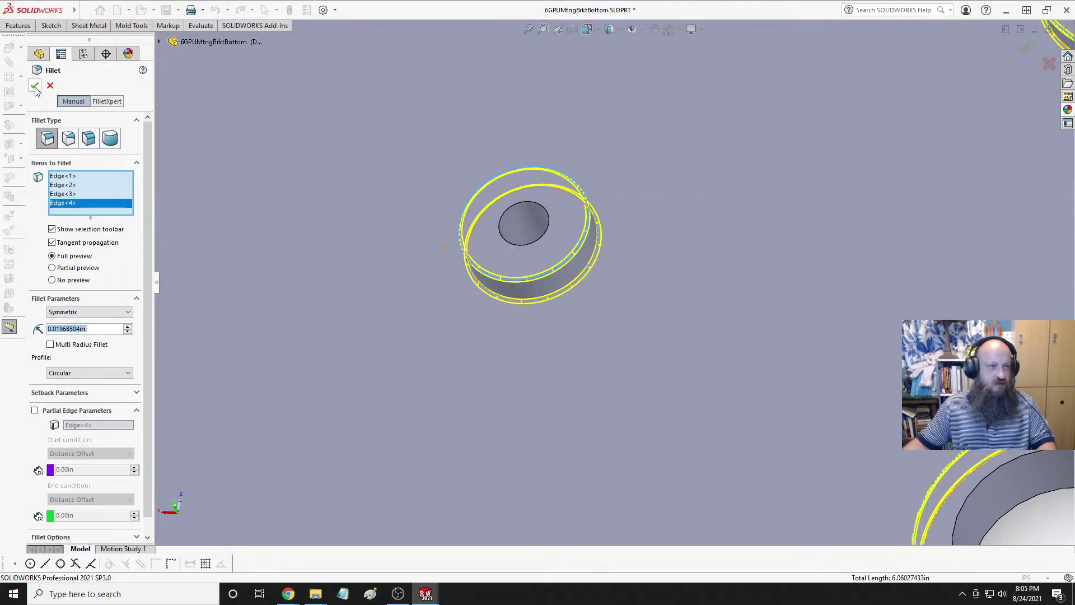
left_click(519, 203)
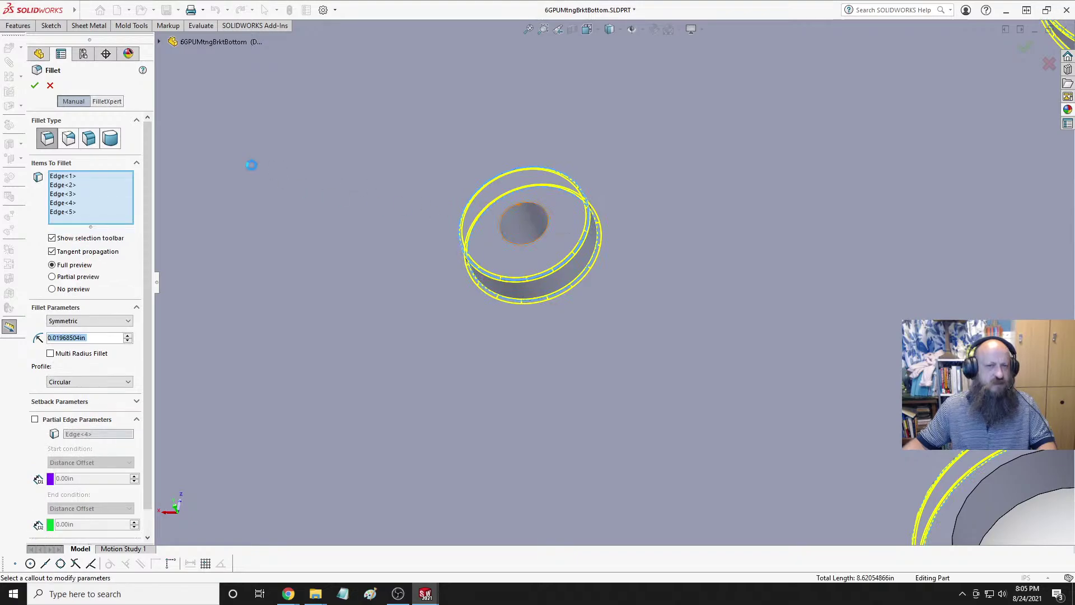
left_click(34, 85)
Inspect the plate's chamfered back face and filleted pocket side from several angles.
key("f")
scroll(642, 201, "up", 3)
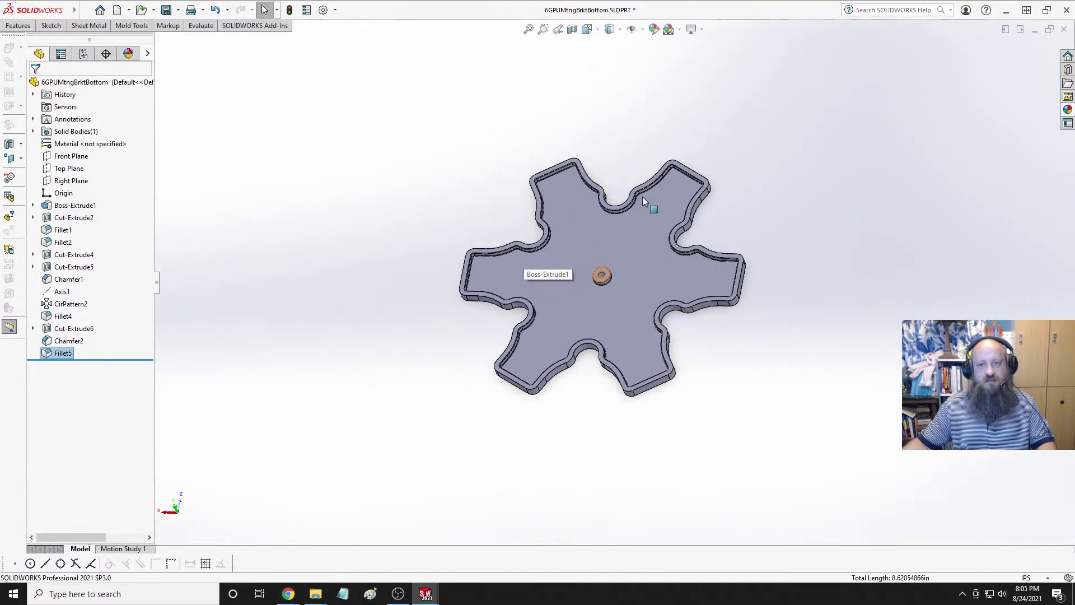
middle_click_drag(643, 202, 628, 274)
scroll(618, 274, "down", 3)
scroll(619, 275, "up", 1)
scroll(619, 275, "down", 4)
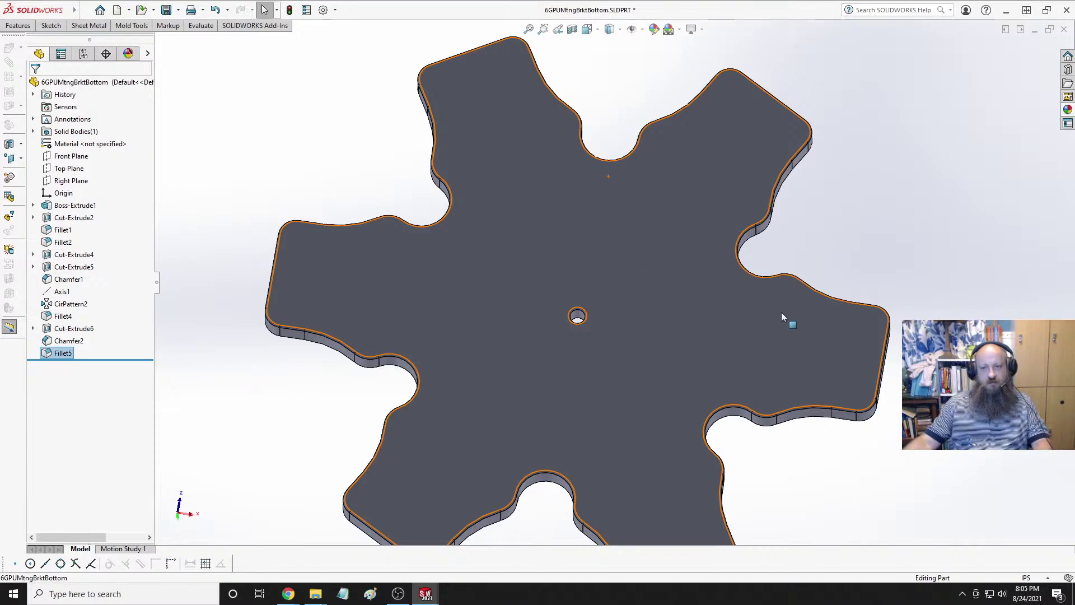
left_click(862, 235)
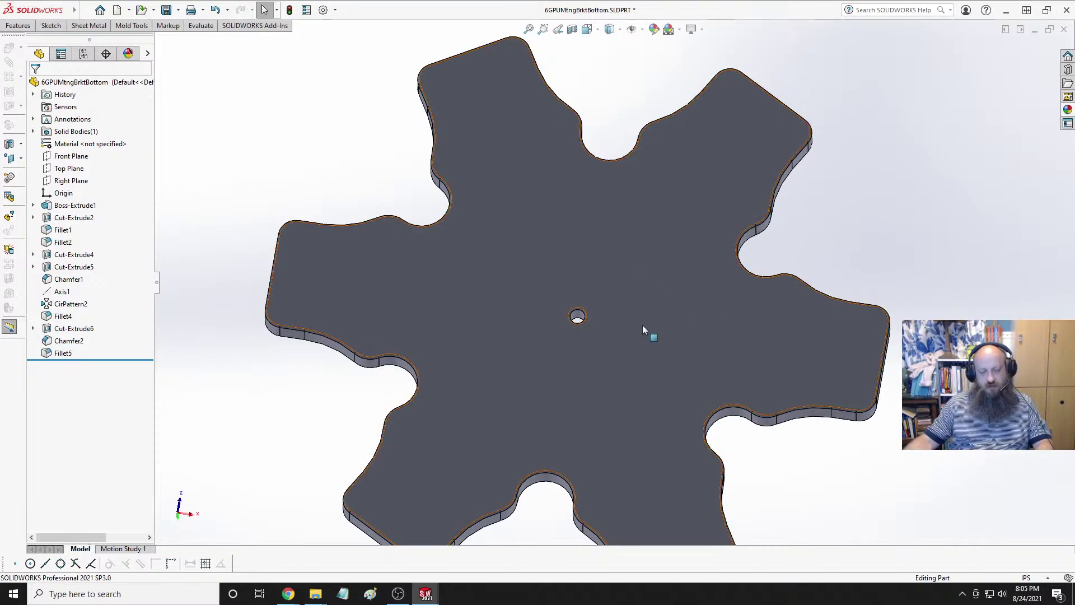
scroll(642, 328, "up", 3)
scroll(646, 338, "down", 3)
middle_click_drag(646, 338, 492, 235)
scroll(740, 323, "up", 2)
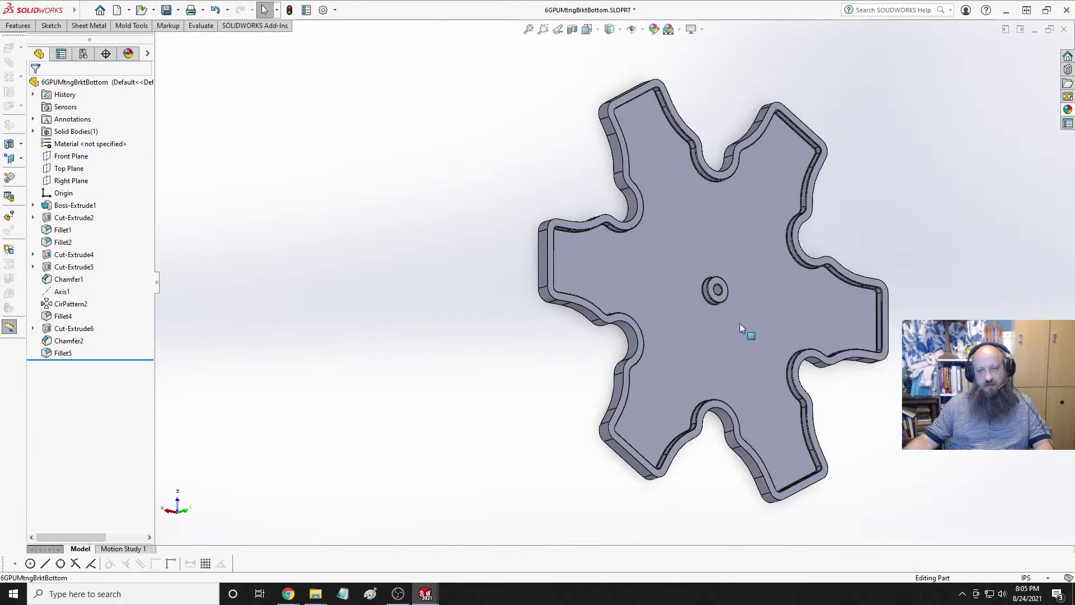
scroll(740, 324, "down", 2)
middle_click_drag(734, 288, 688, 233)
scroll(754, 268, "up", 3)
middle_click_drag(754, 267, 693, 294)
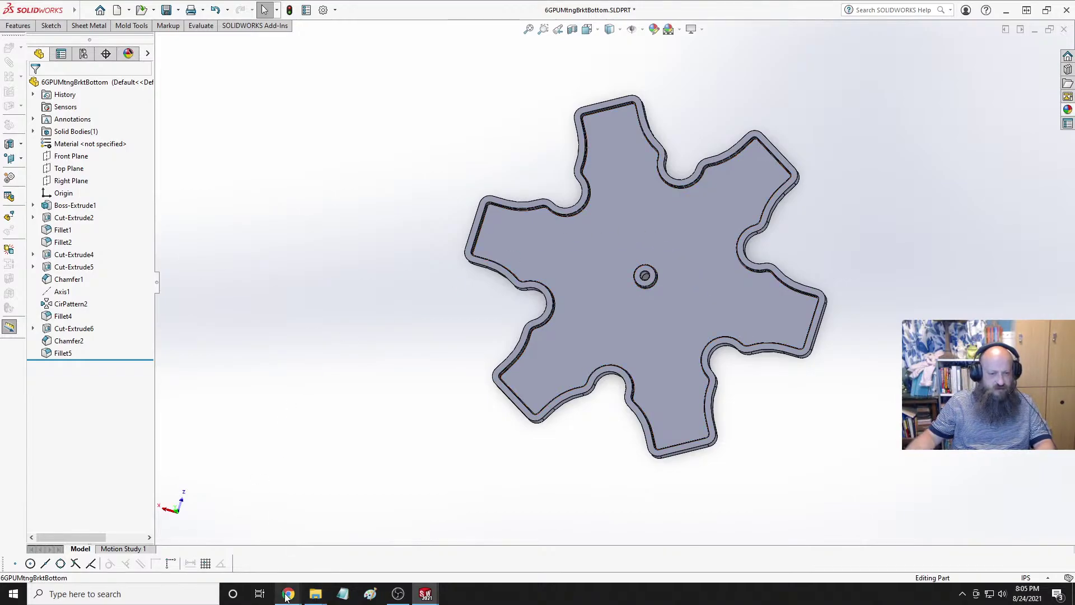
Switch to Chrome and close the McMaster-Carr, threaded bearing, mm to inches and AliExpress tabs, keeping the slide rods search.
mouse_move(287, 597)
left_click(348, 546)
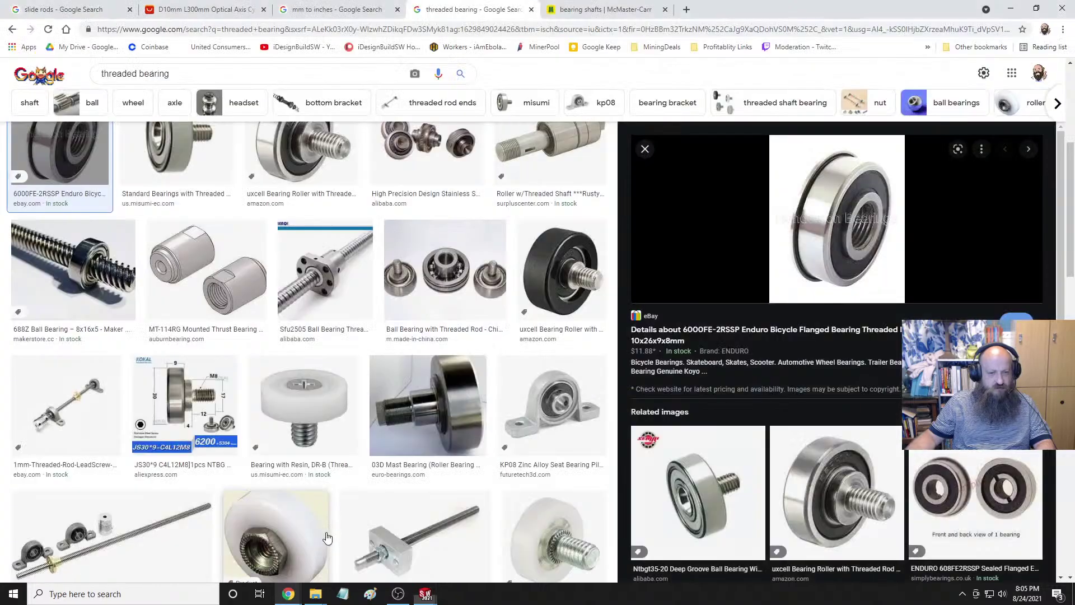
left_click(664, 9)
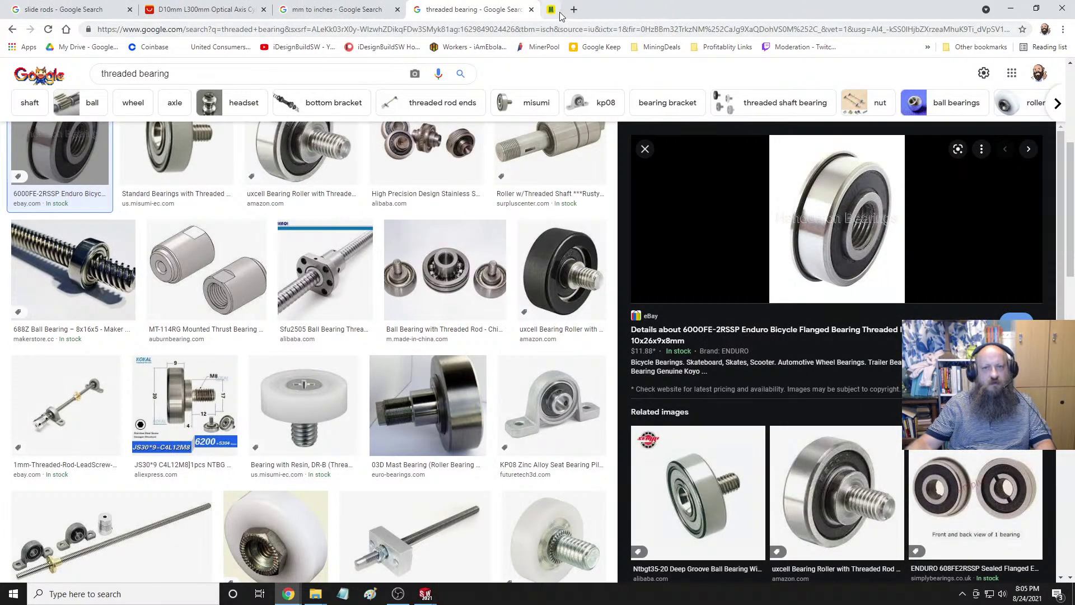
left_click(531, 10)
left_click(397, 10)
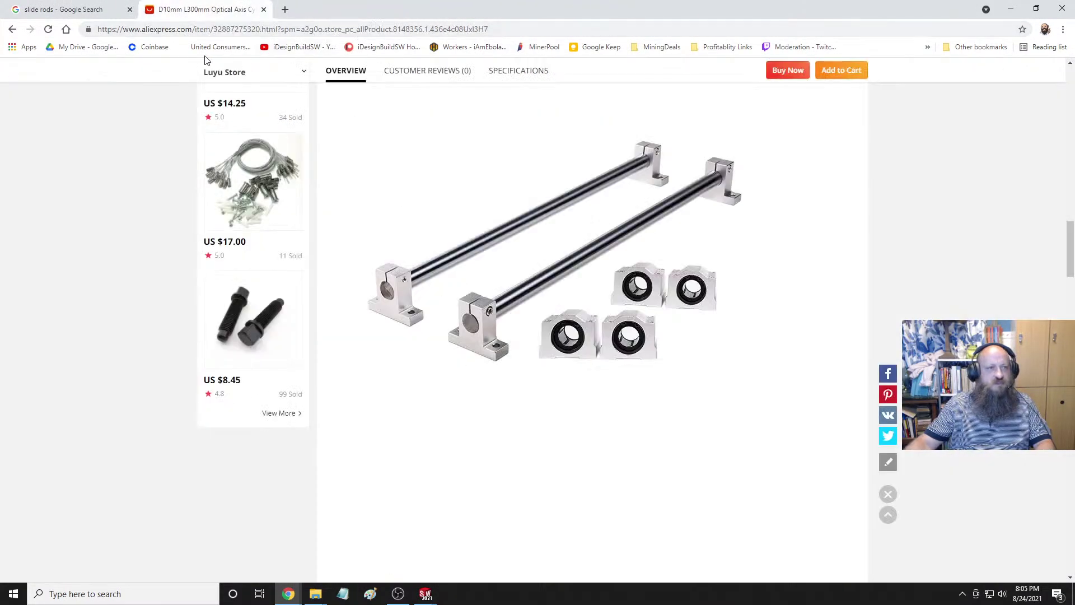
left_click(265, 12)
Search Google for "computer motherboard screw dimensions" and look through the results for screw sizes.
left_click(209, 30)
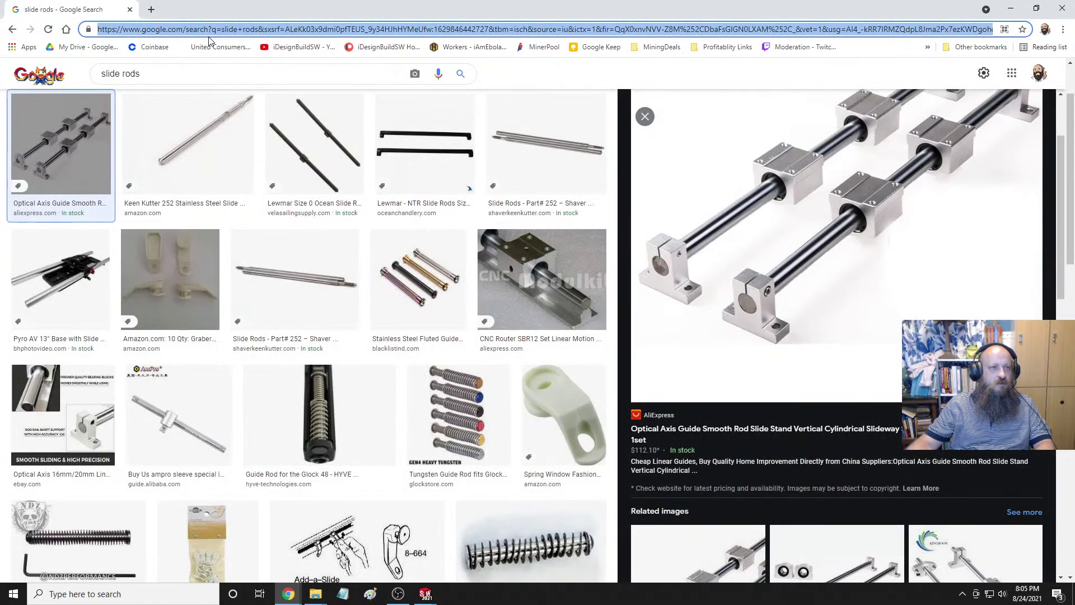
type("com")
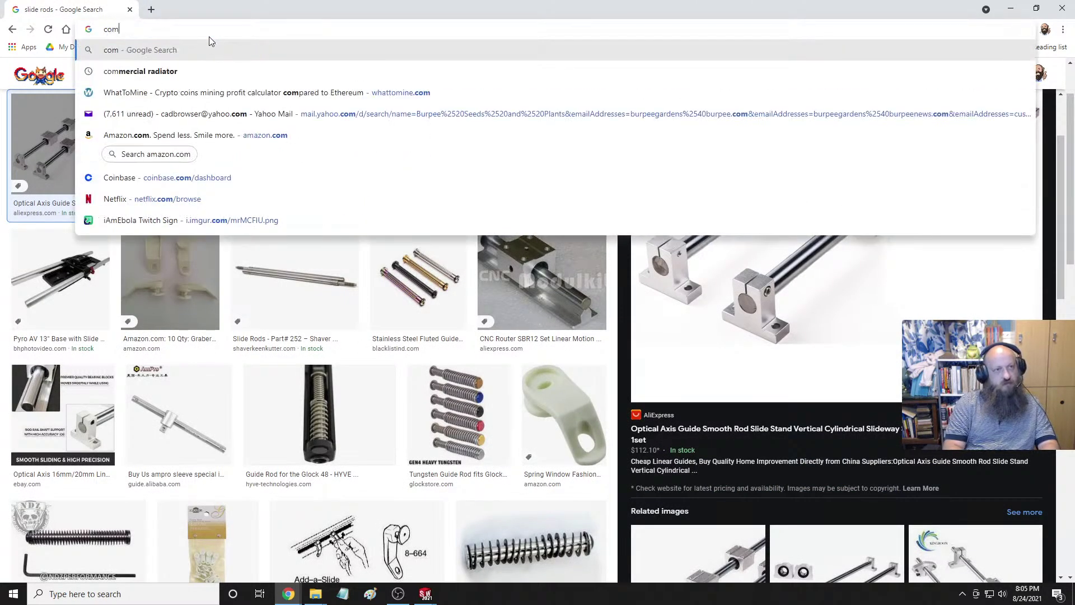
type("puter ")
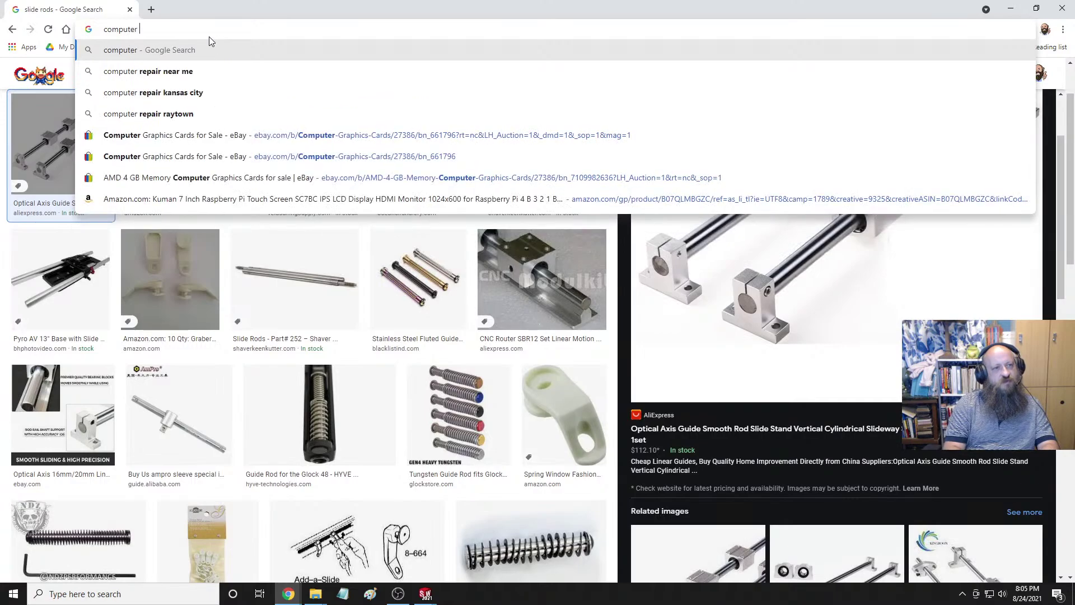
type("mother")
type("board")
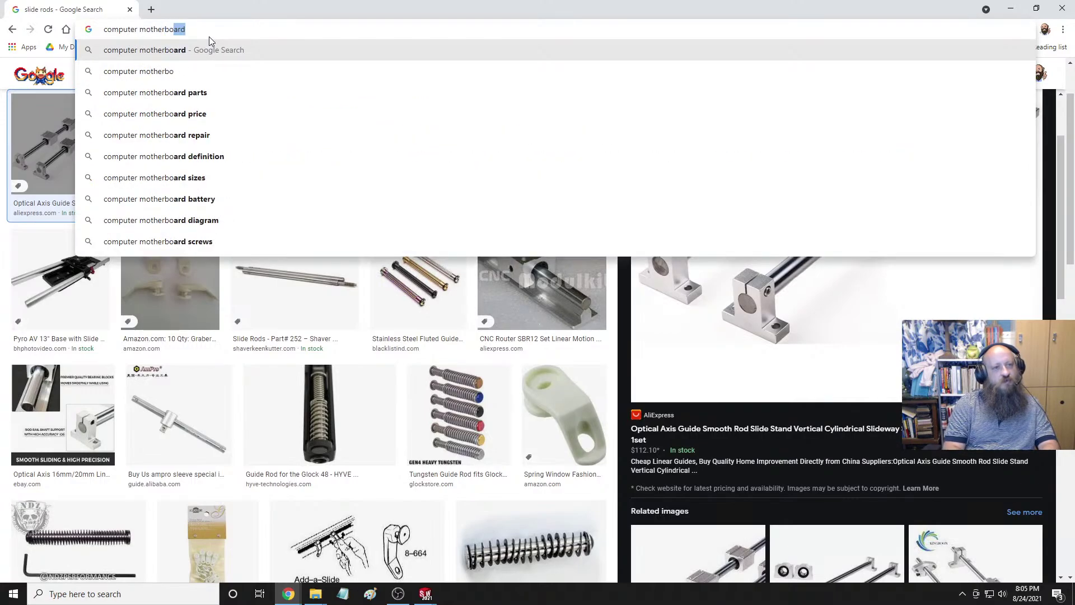
type(" screw")
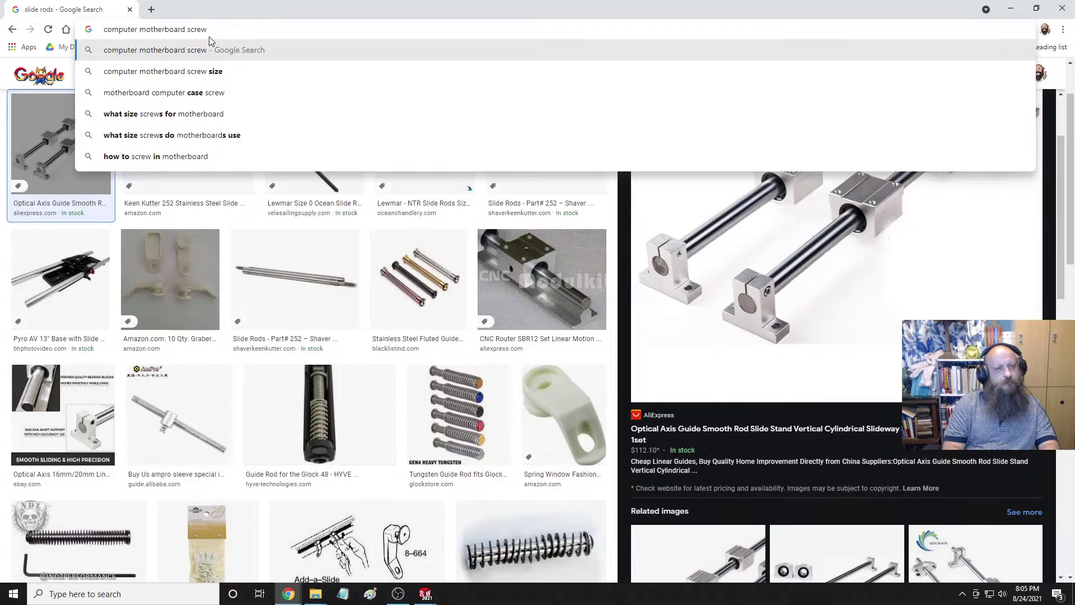
type(" dim")
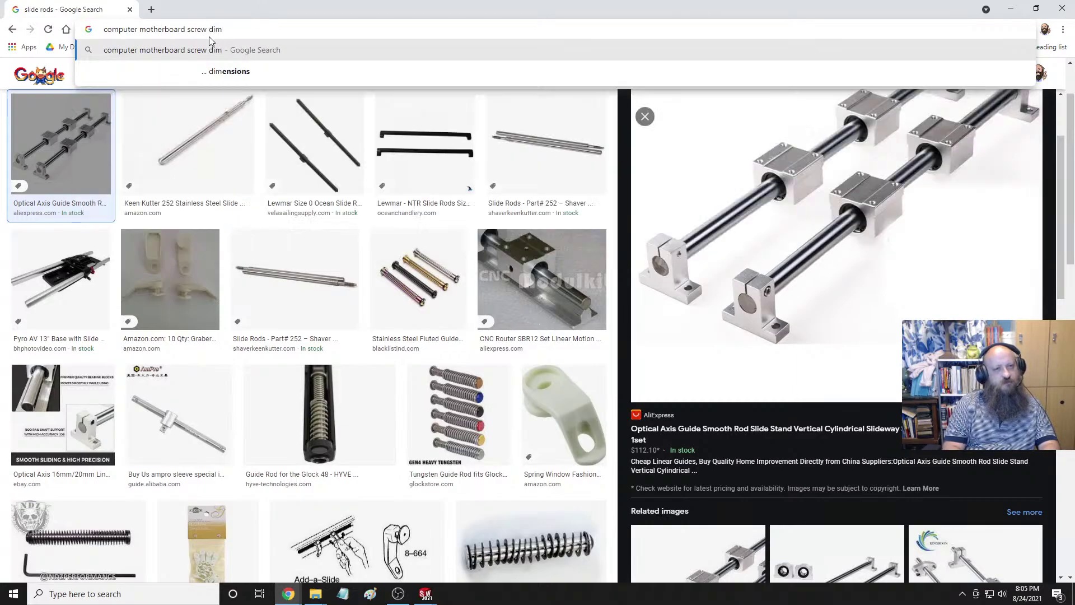
key("Down")
key("Return")
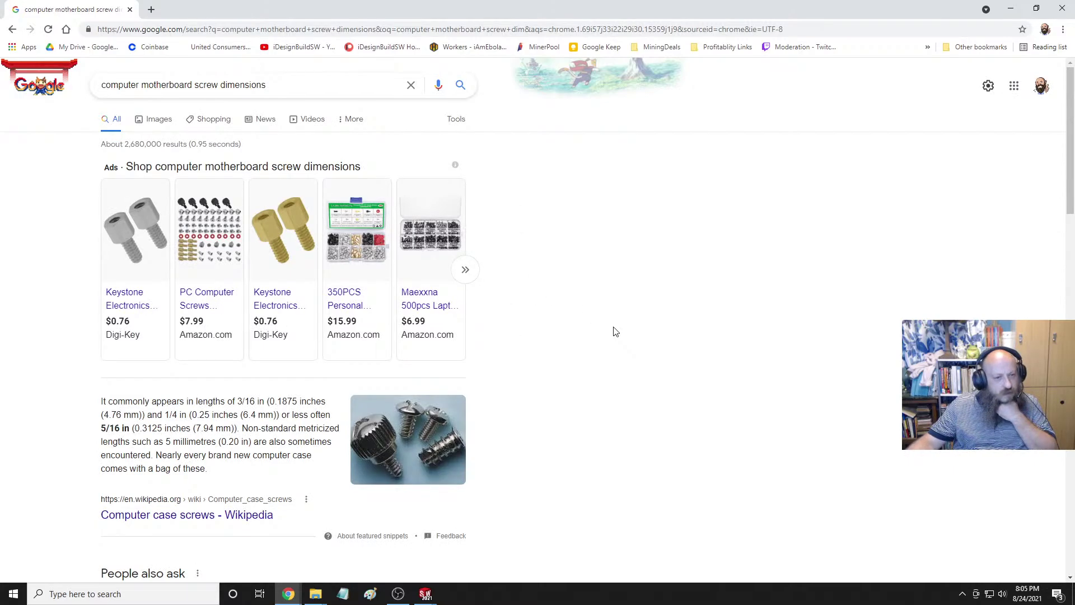
scroll(585, 340, "down", 3)
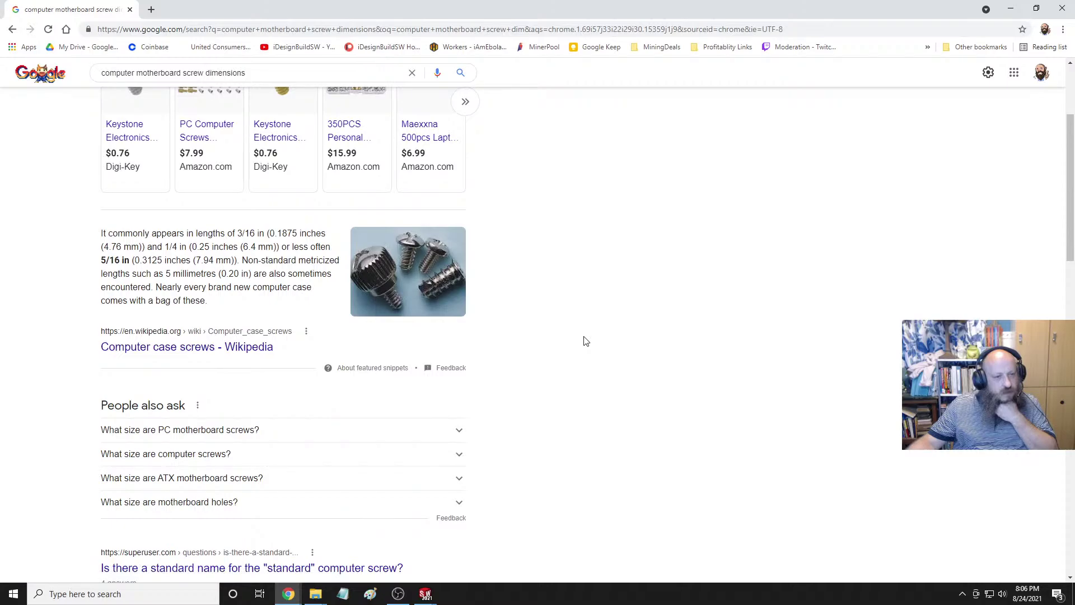
Open the Super User result "Dimensions of Standoffs and Screws for ATX Motherboard" in a new tab and read its answers for screw sizes.
scroll(585, 341, "down", 3)
scroll(585, 341, "down", 3)
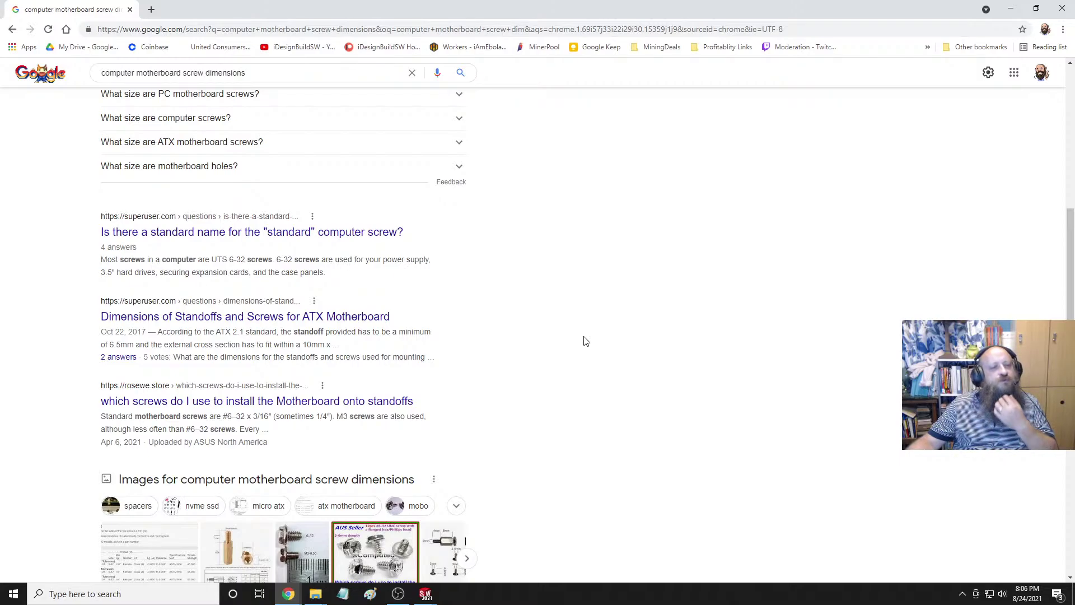
scroll(585, 341, "down", 2)
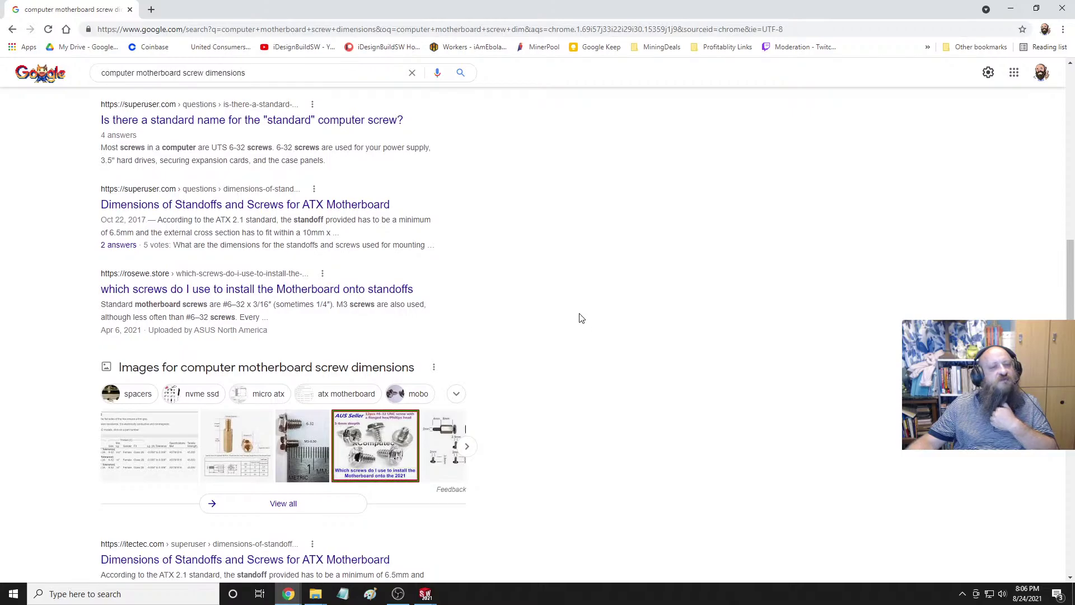
right_click(273, 207)
left_click(305, 214)
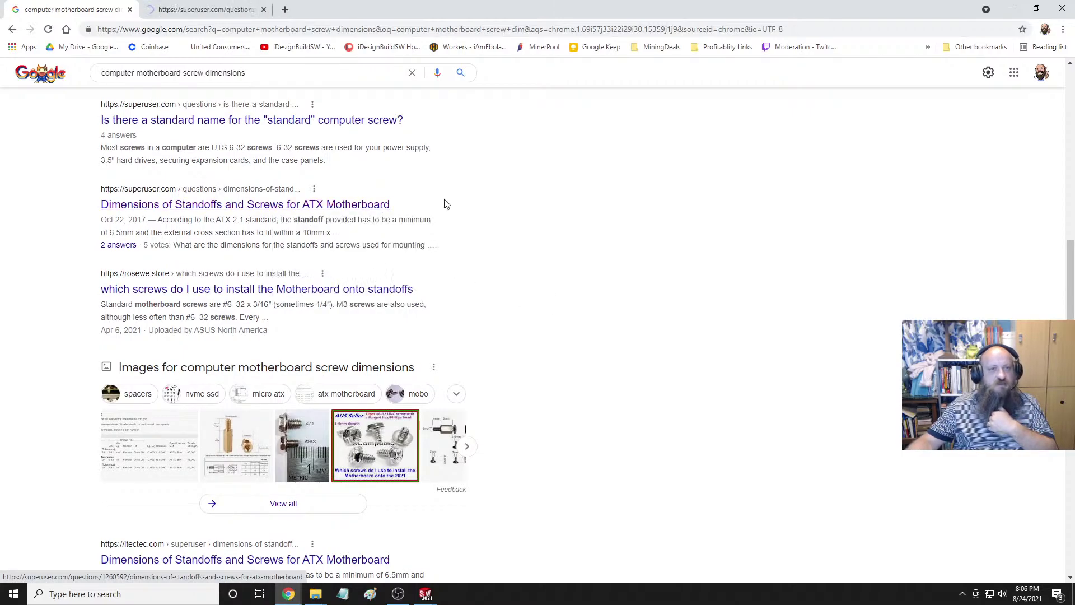
left_click(204, 9)
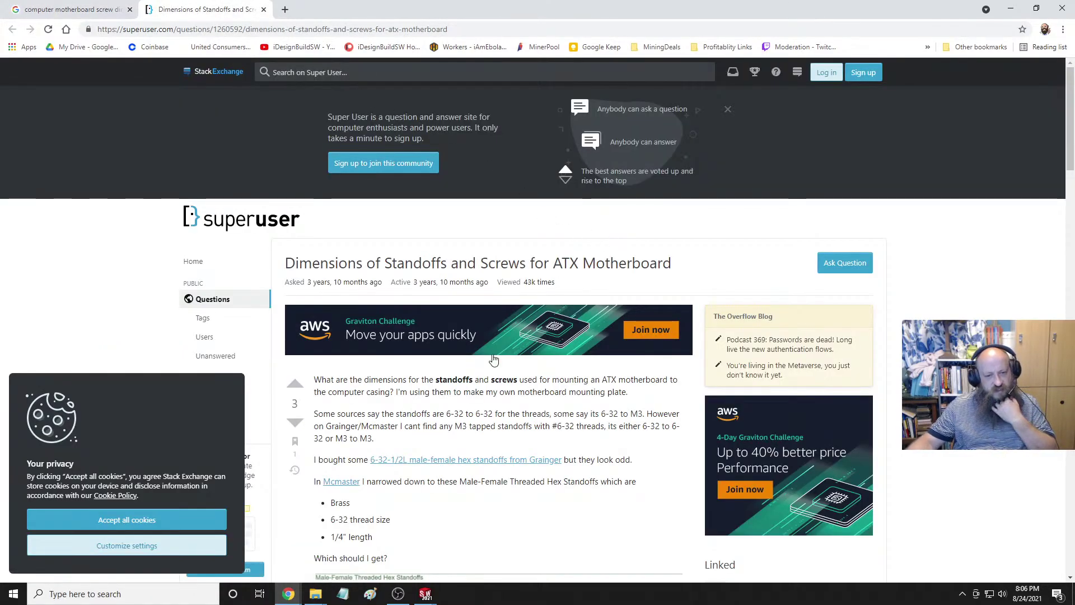
scroll(493, 359, "down", 4)
scroll(493, 319, "down", 8)
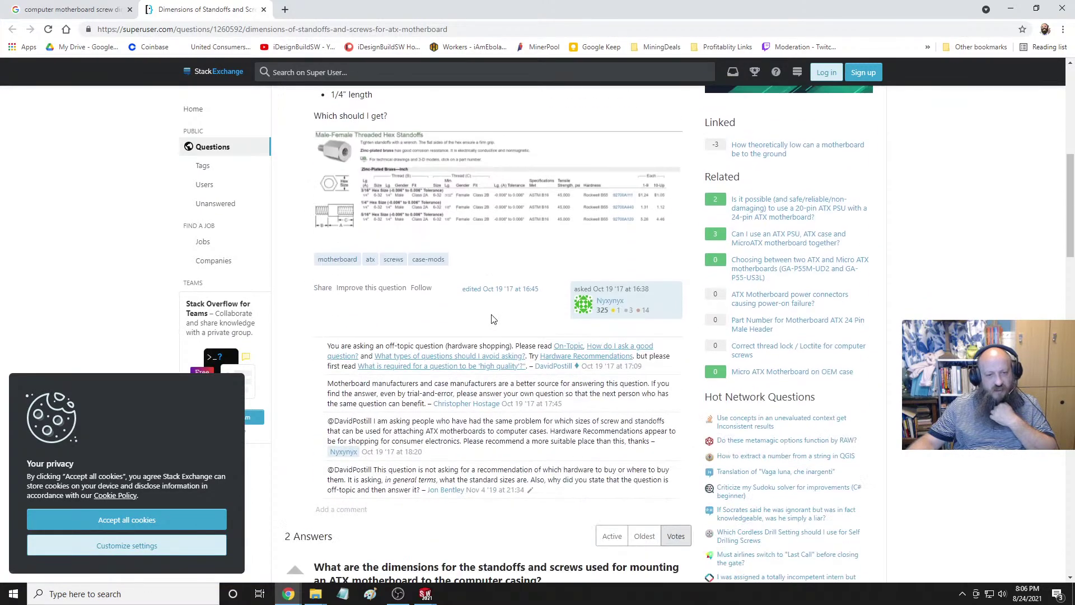
scroll(492, 319, "down", 4)
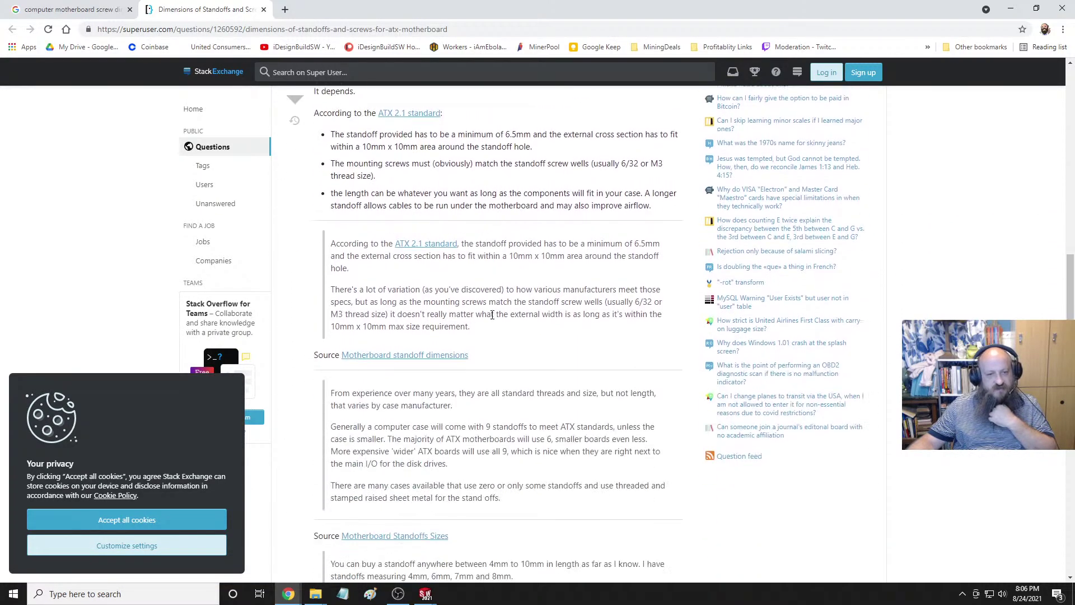
Follow the answer's ATX 2.1 standard link, check Intel's Motherboard Form Factors page for documents, and close that tab.
left_click(444, 245)
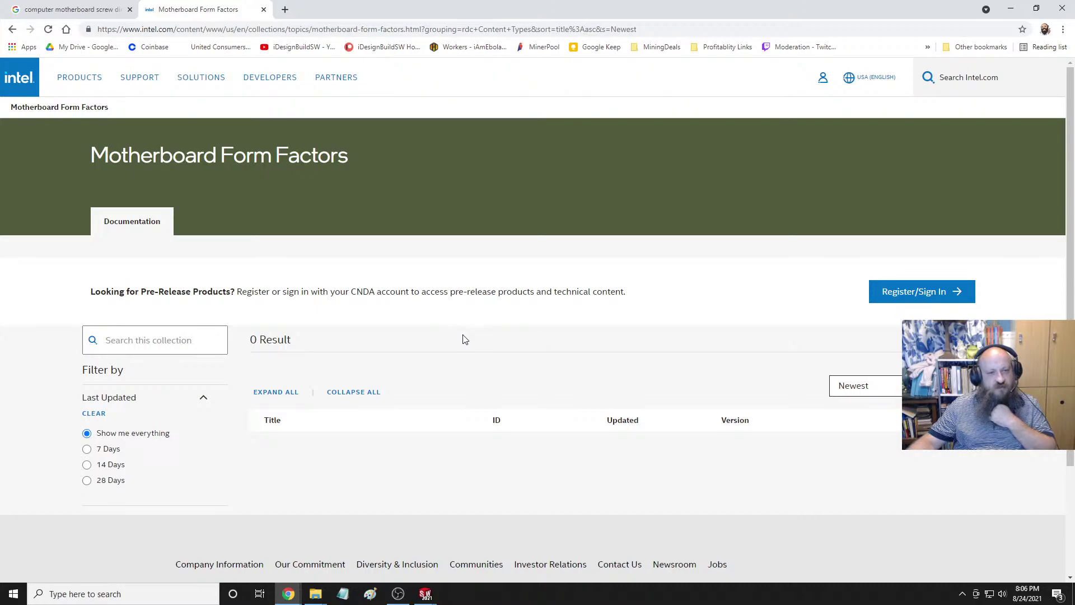
scroll(463, 339, "down", 3)
scroll(464, 339, "up", 3)
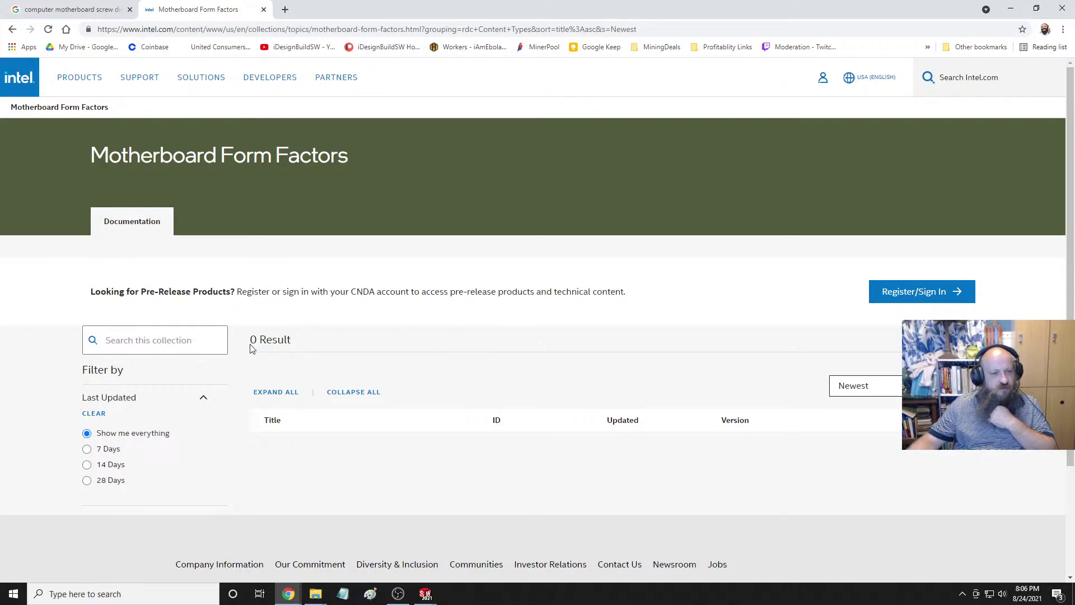
scroll(250, 348, "down", 3)
scroll(241, 280, "up", 3)
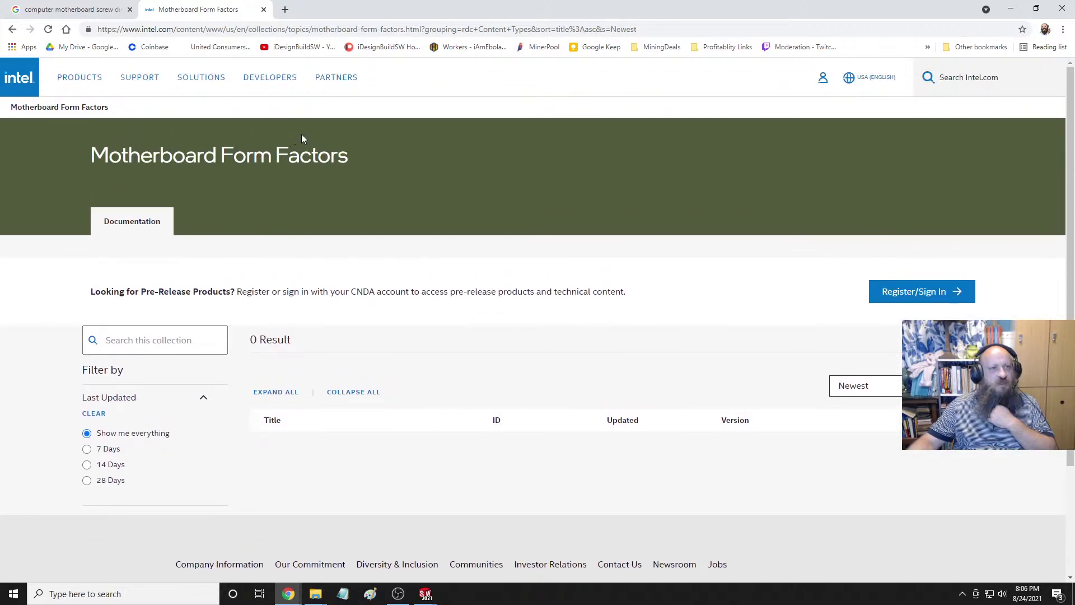
left_click(263, 9)
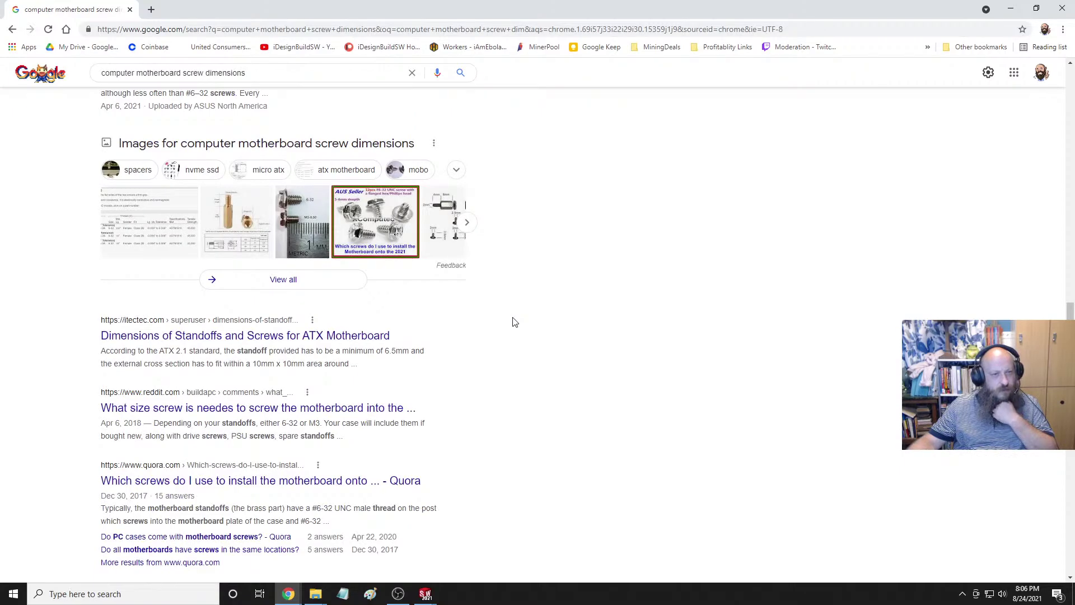
Show image results filtered by micro atx and mounting hole, and open the first SilverStone motherboard drawing to examine its hole layout.
left_click(250, 173)
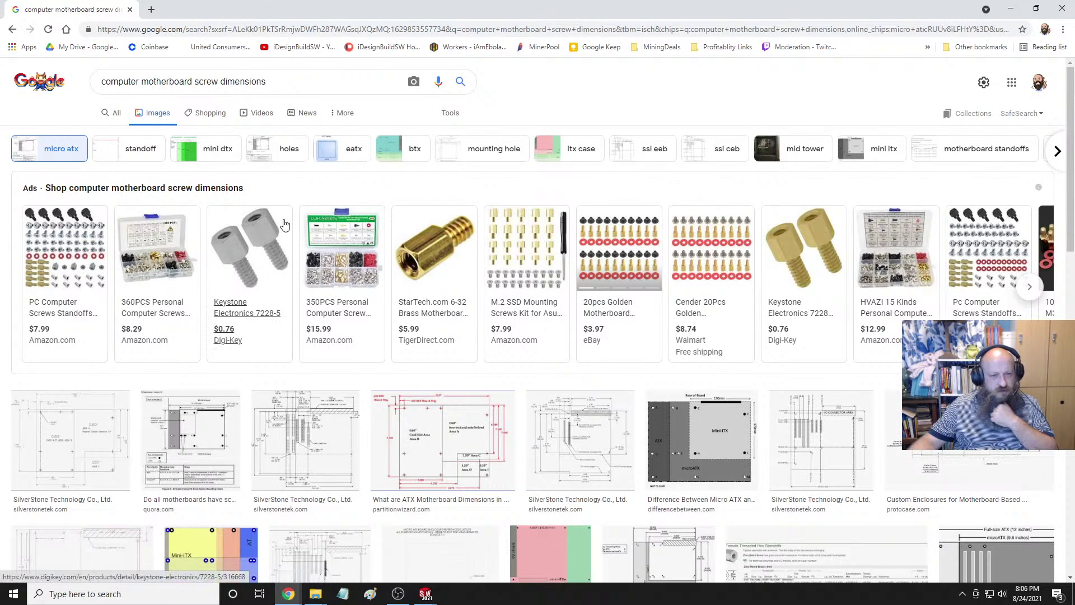
mouse_move(285, 223)
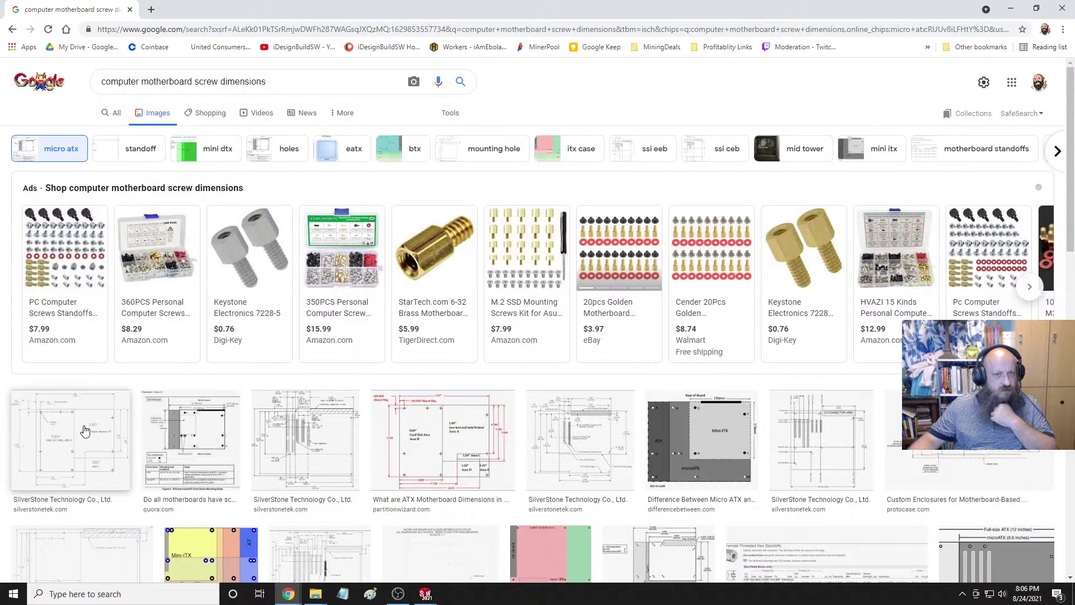
left_click(485, 152)
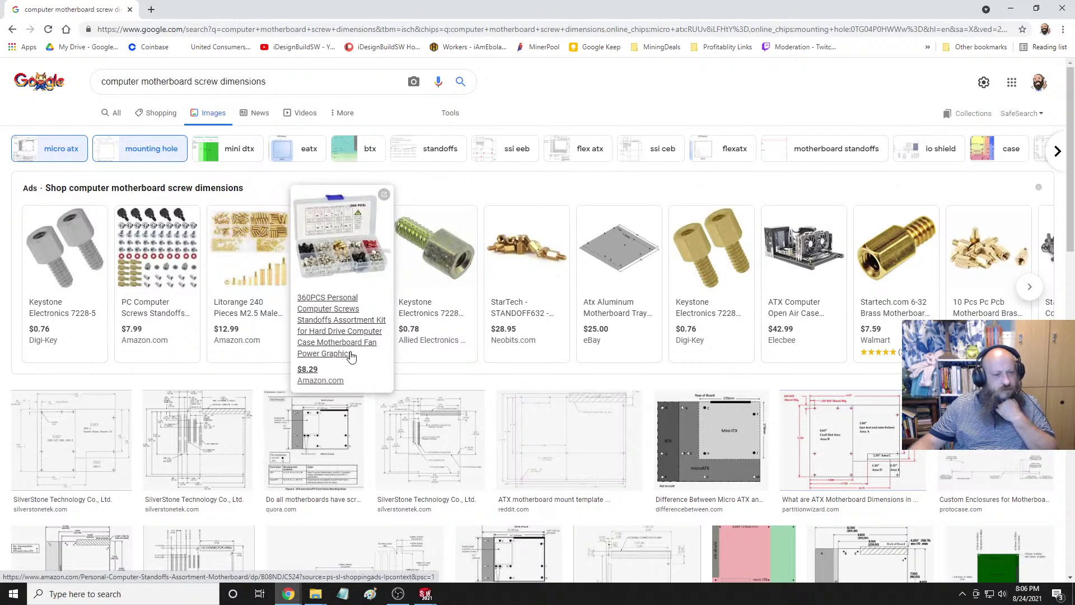
left_click(81, 431)
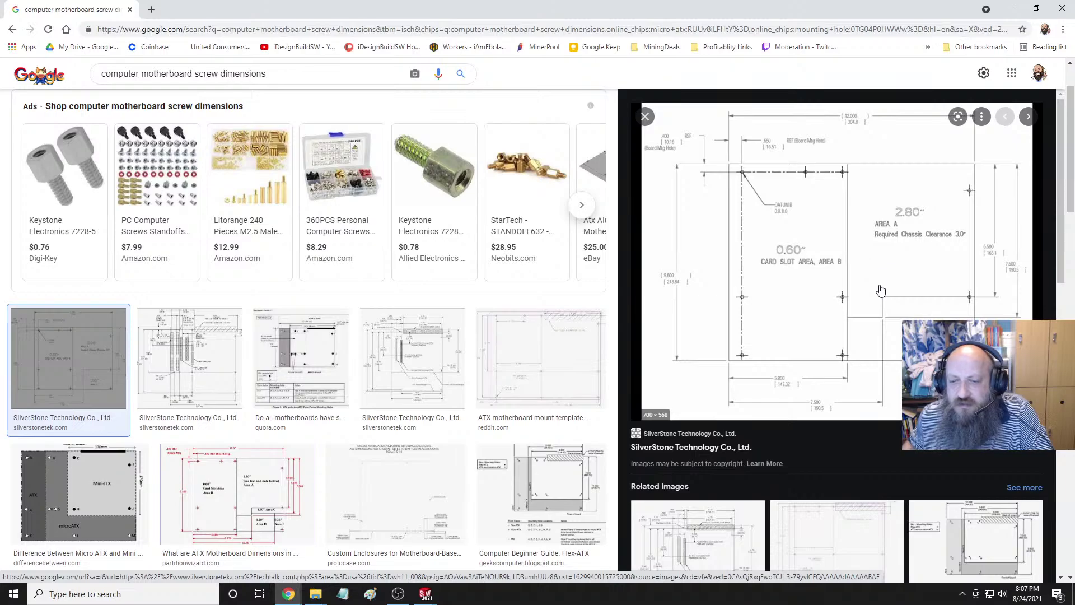
Open the SilverStone motherboard form factor guide from the image result and examine the Standard ATX board photo and mounting-hole drawing.
left_click(894, 242)
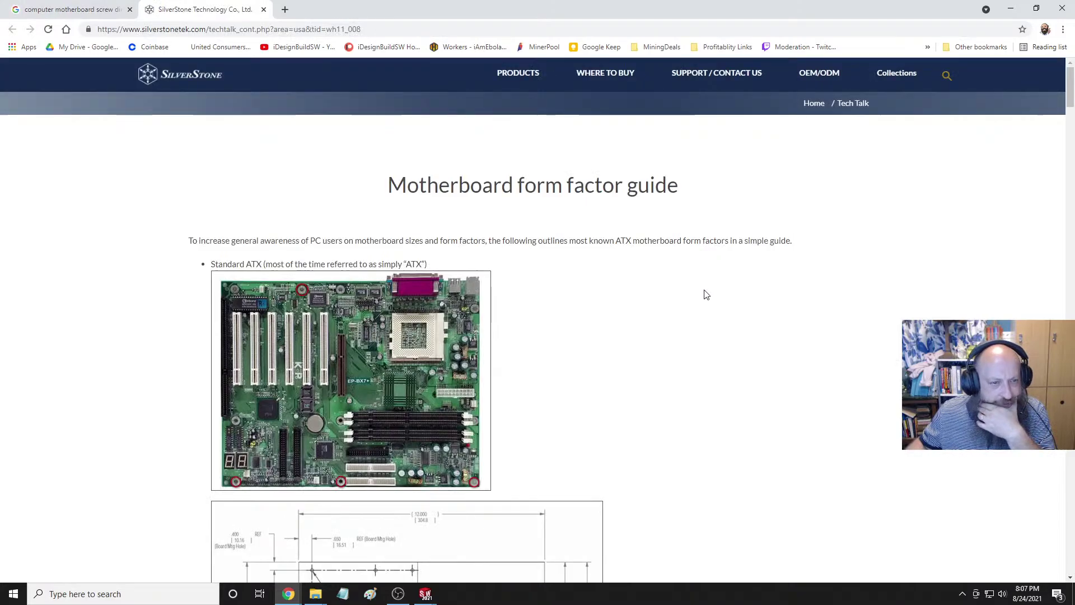
scroll(681, 317, "down", 3)
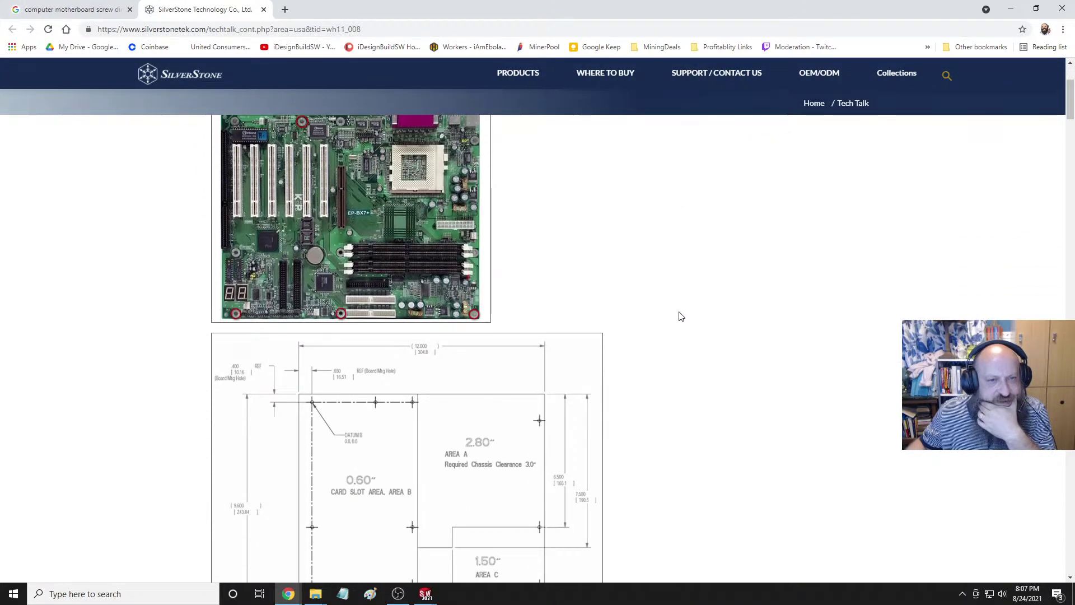
scroll(680, 316, "up", 2)
scroll(681, 316, "down", 1)
scroll(681, 317, "down", 3)
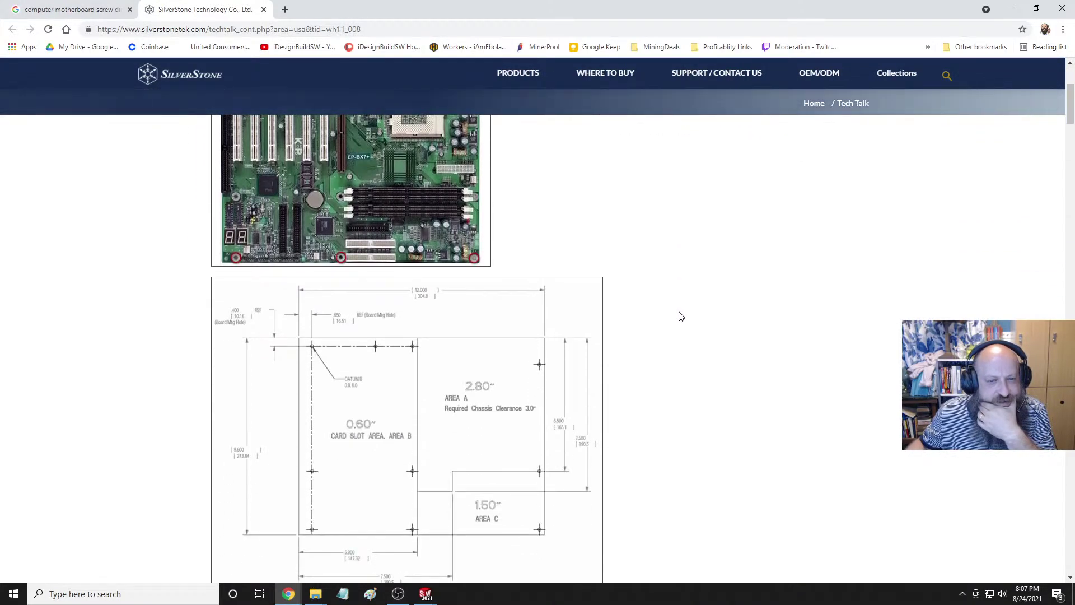
scroll(681, 316, "up", 3)
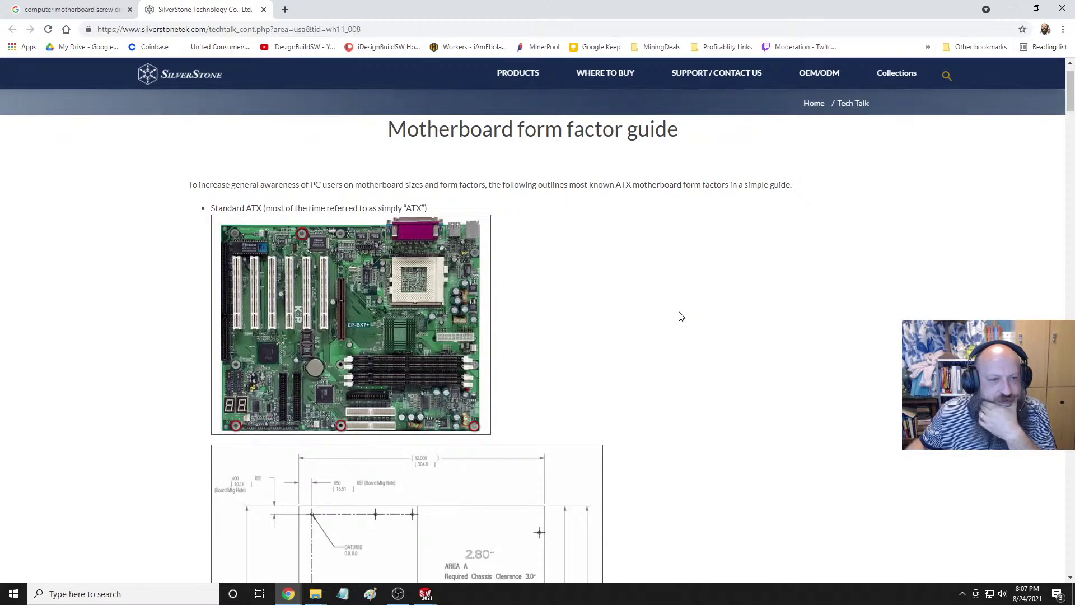
scroll(681, 316, "down", 2)
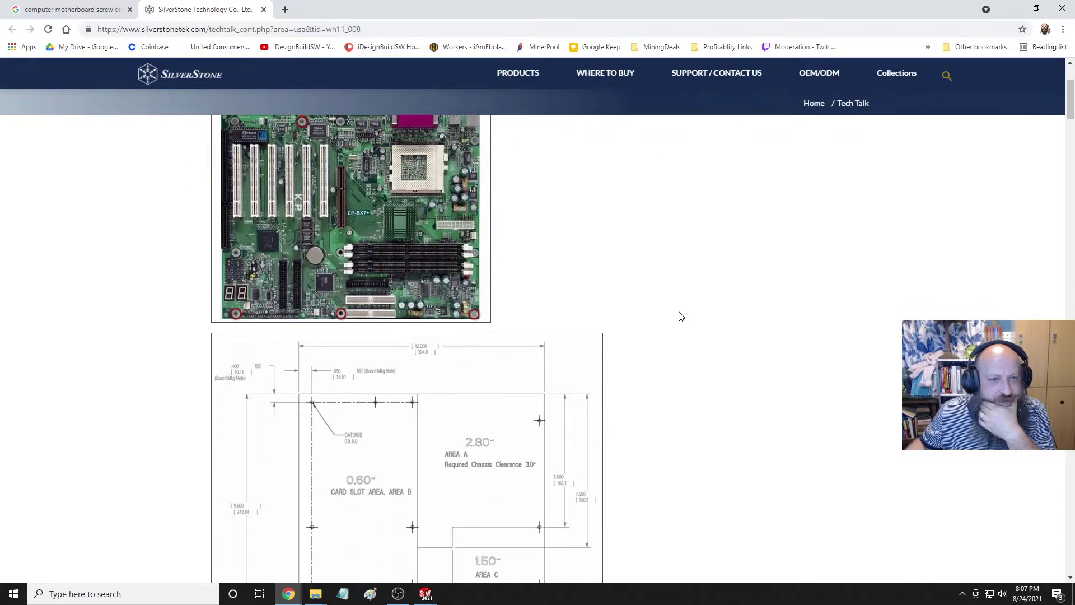
scroll(681, 316, "down", 2)
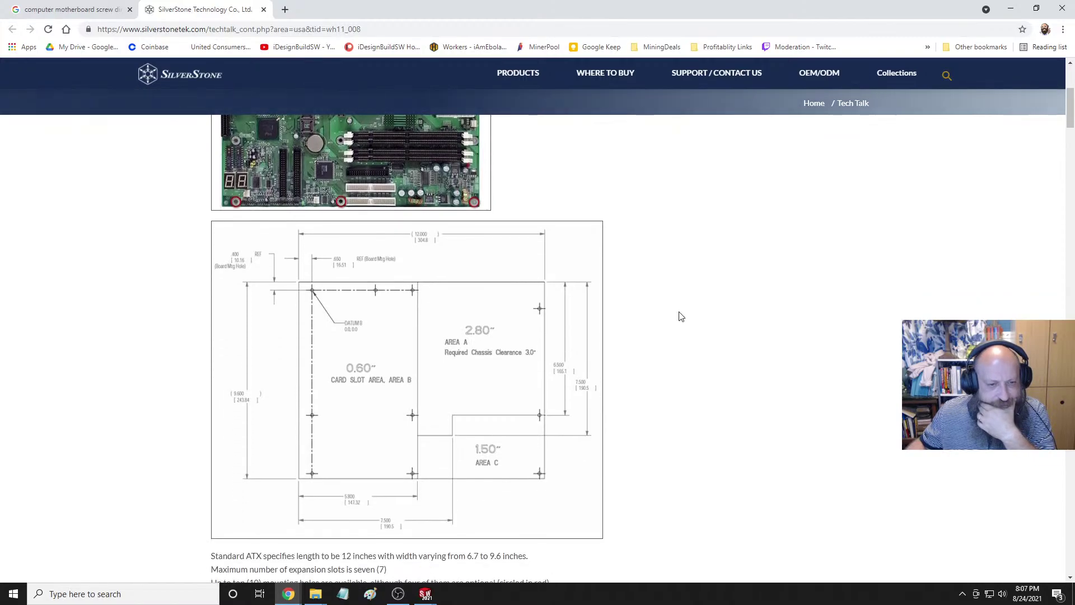
scroll(681, 316, "up", 3)
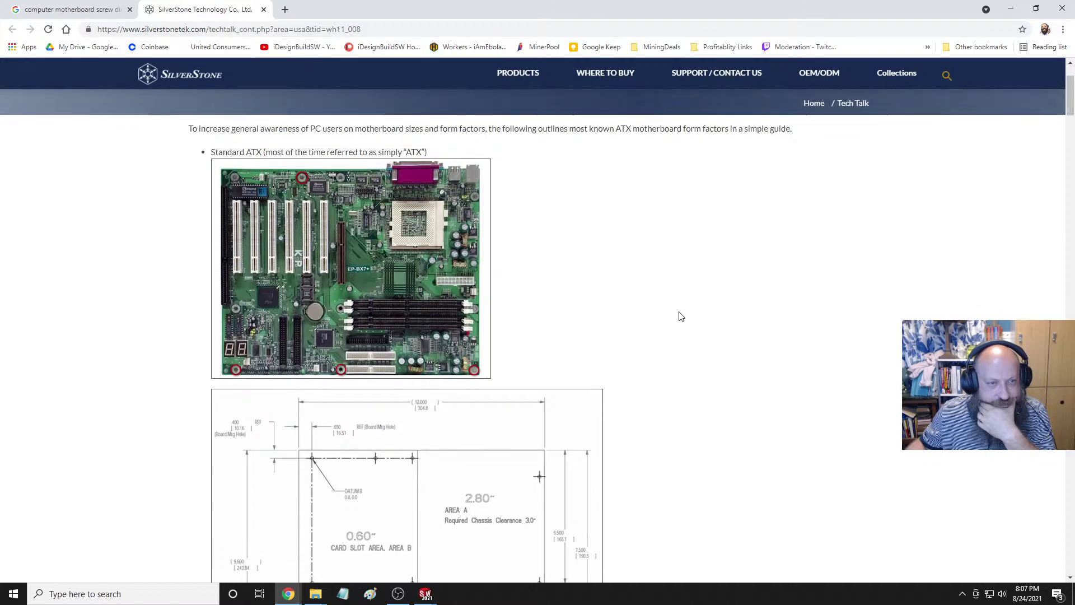
scroll(681, 316, "down", 3)
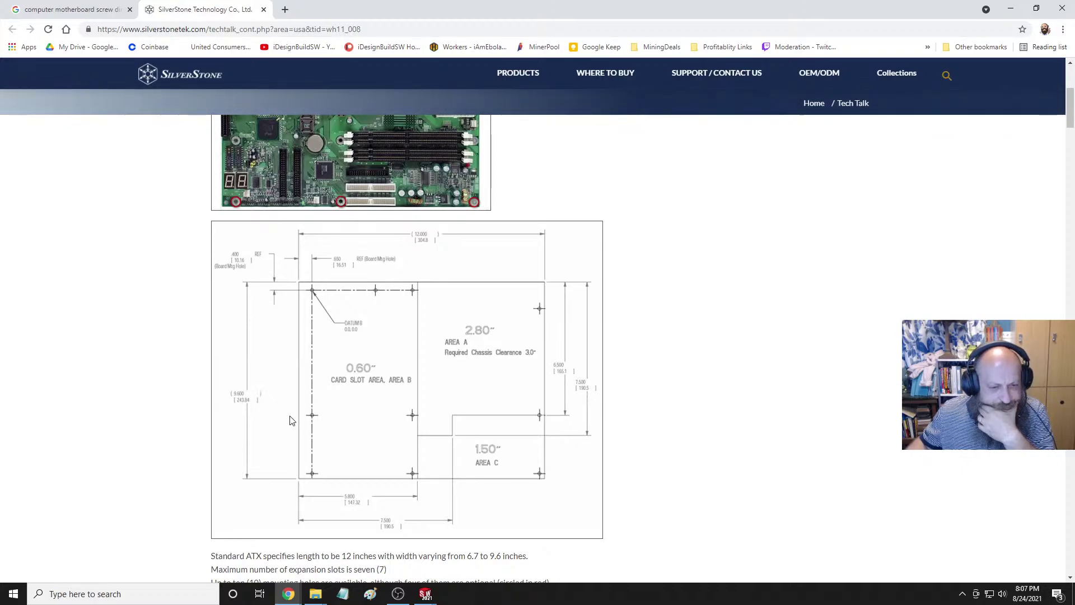
Compare the Micro-ATX section and its dimension drawing with the Standard ATX drawing and its size and mounting-hole notes.
scroll(290, 420, "down", 4)
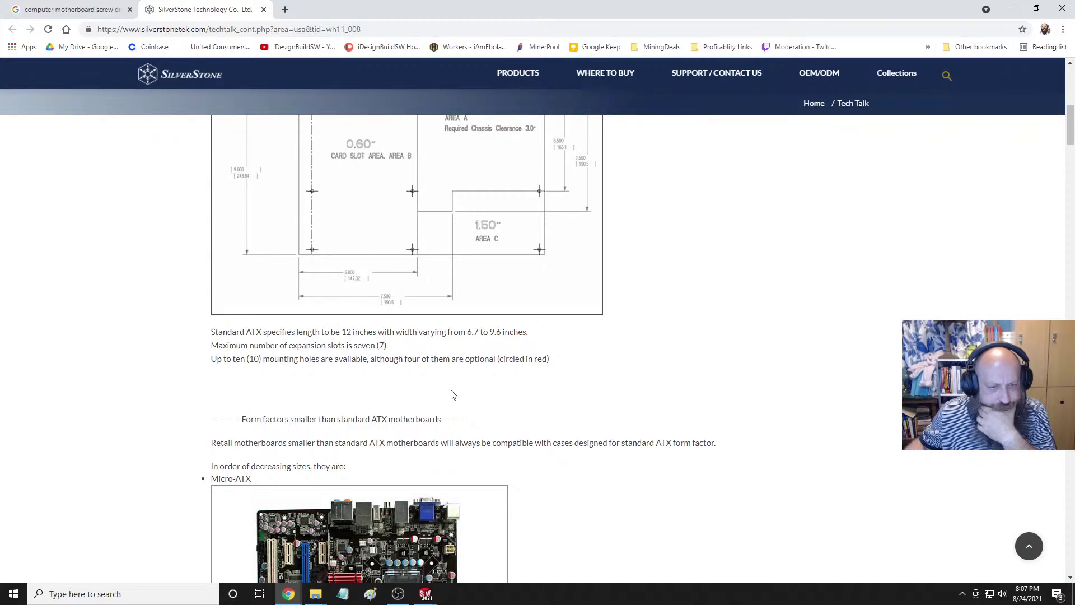
scroll(454, 395, "down", 4)
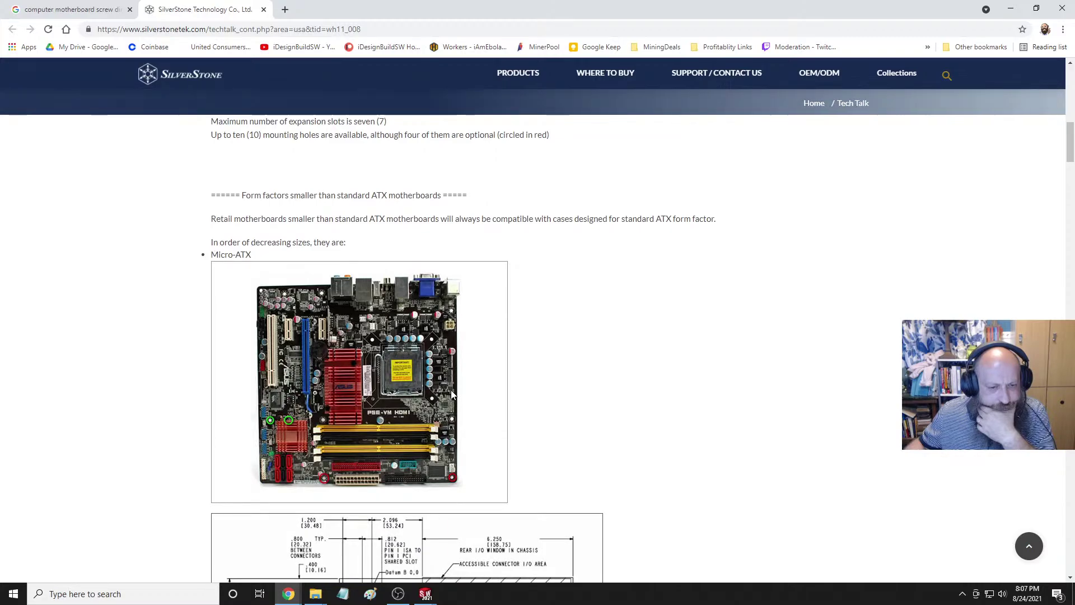
scroll(451, 390, "down", 4)
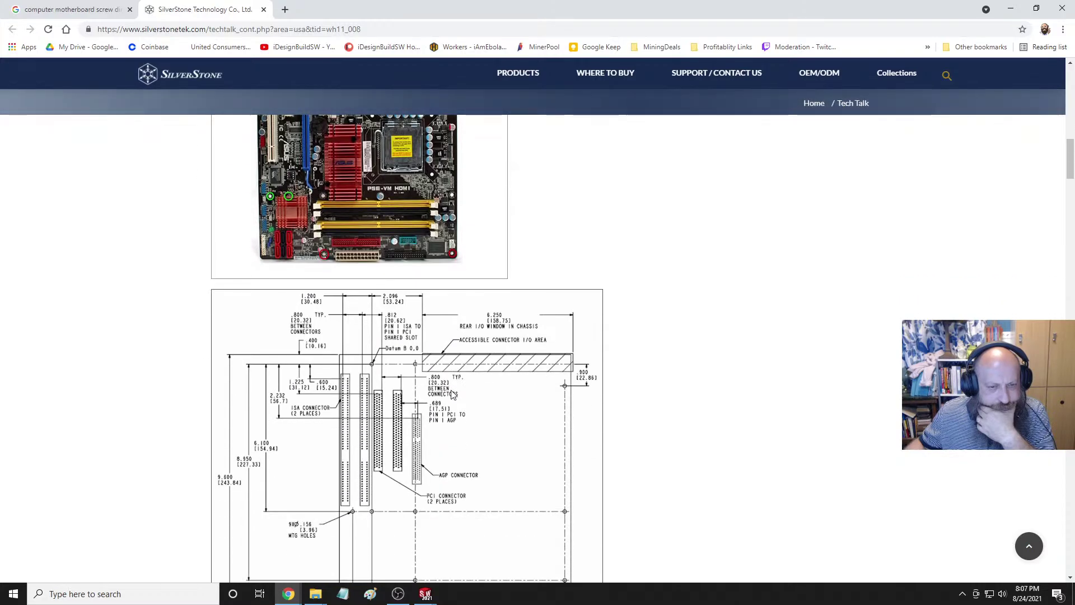
scroll(453, 395, "down", 4)
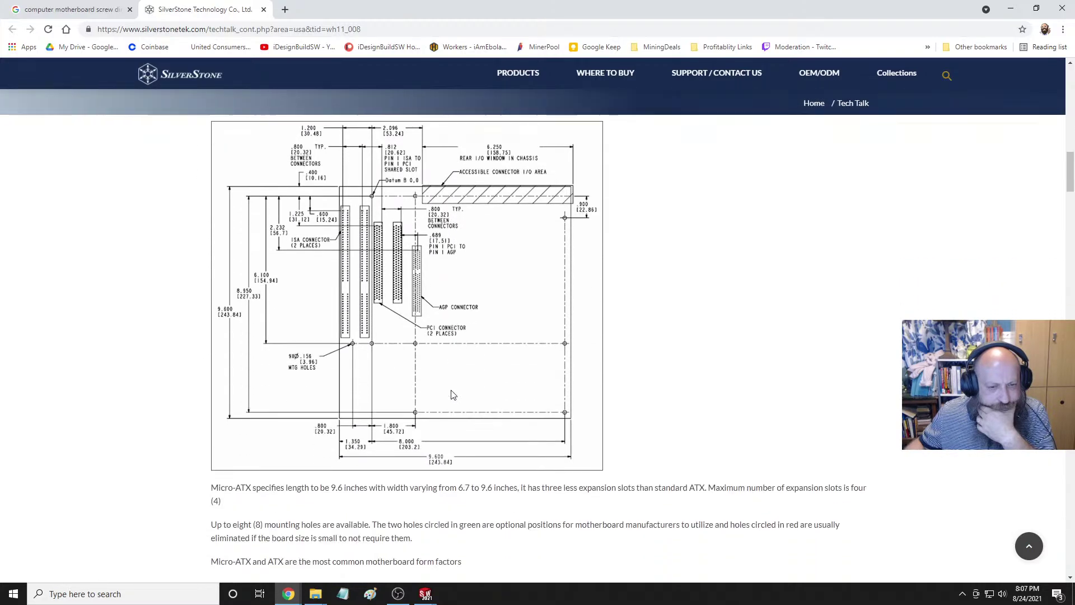
scroll(452, 395, "up", 15)
scroll(452, 394, "up", 3)
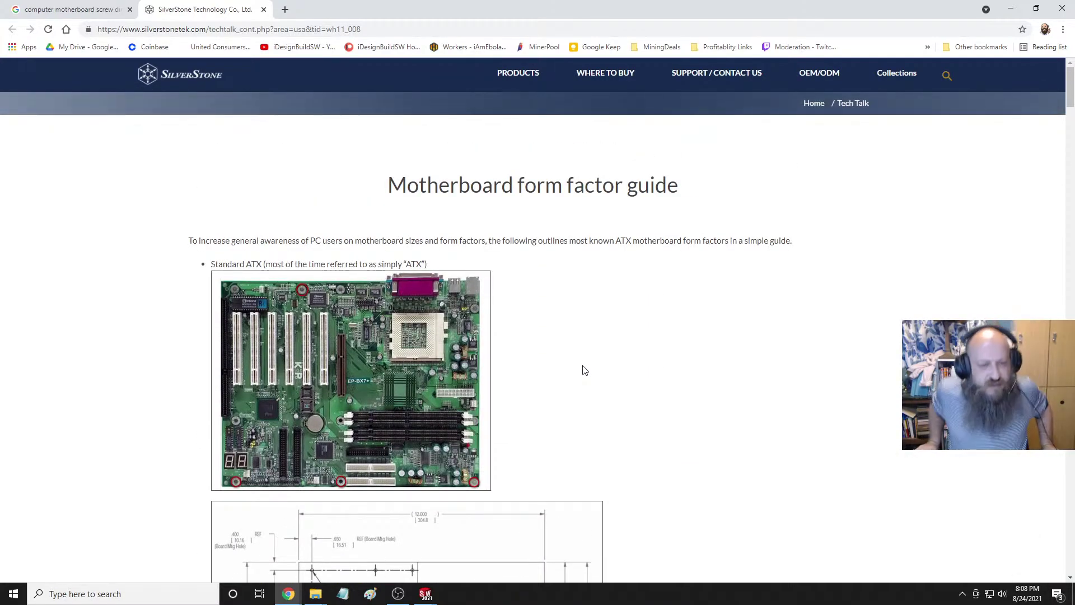
scroll(600, 384, "down", 4)
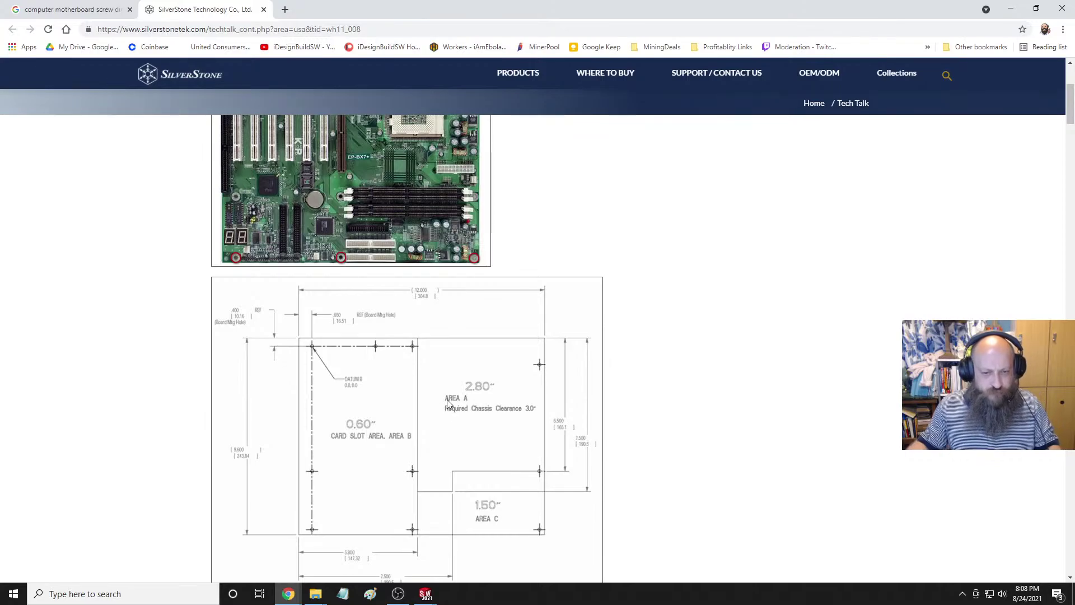
scroll(447, 401, "down", 2)
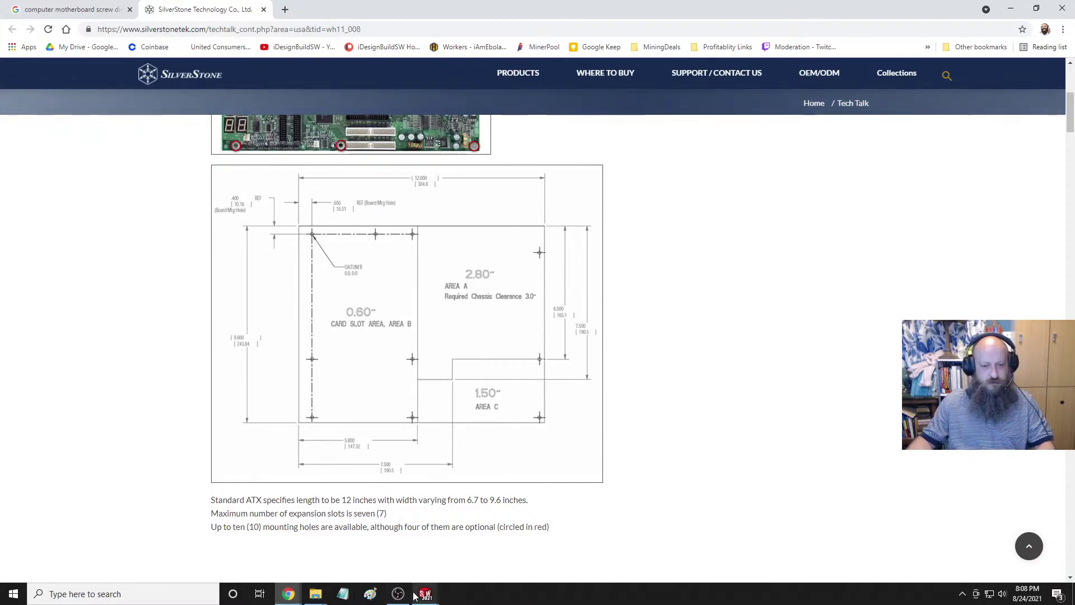
Switch to SOLIDWORKS and bring up the 6GPUMtngBrktBottom part with its recessed side in view.
mouse_move(424, 597)
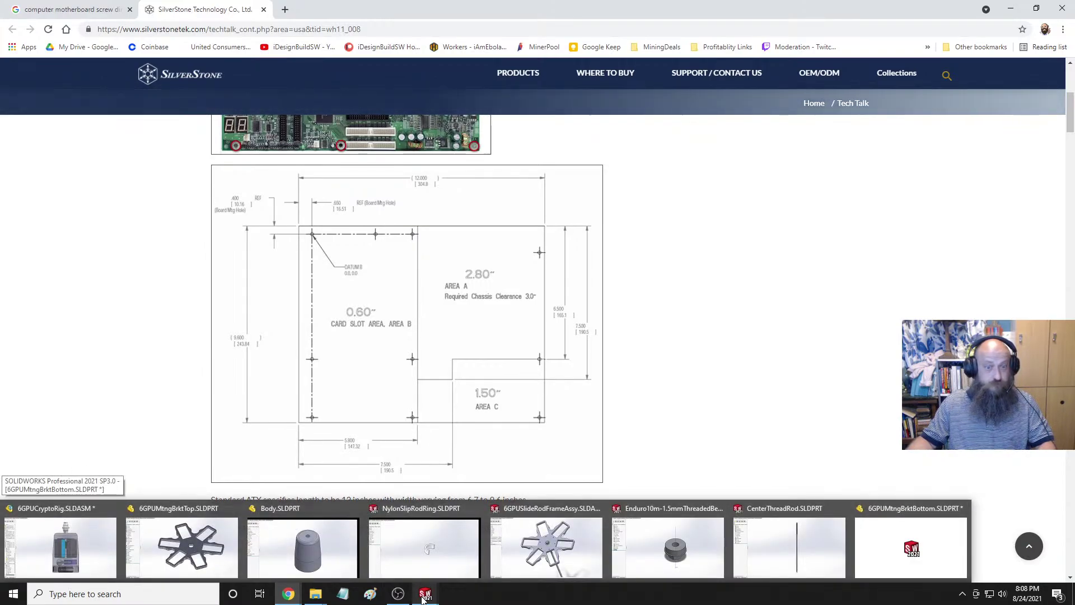
left_click(189, 561)
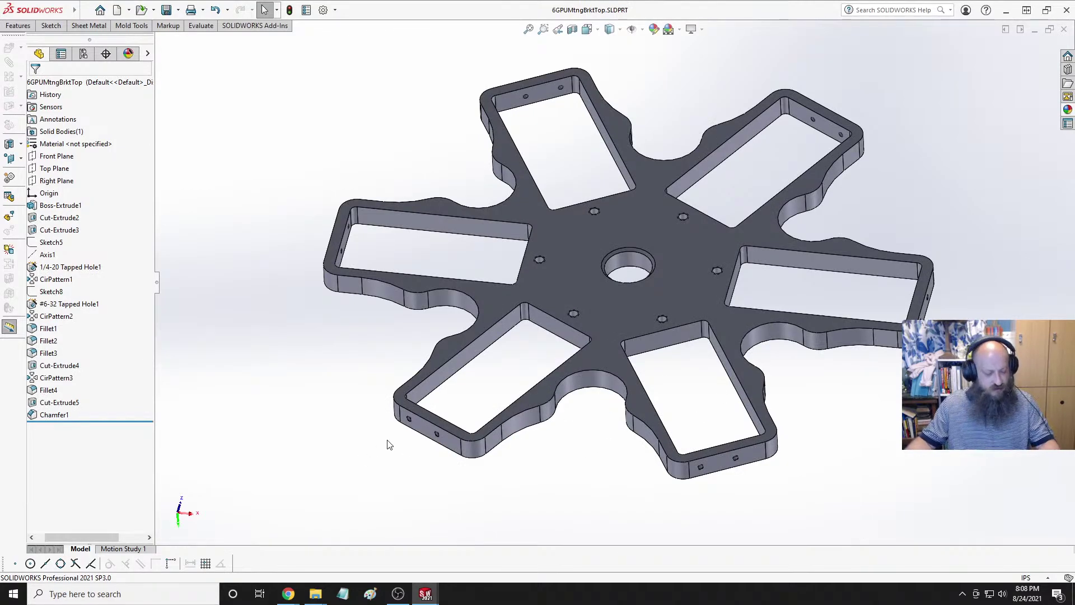
key("ctrl+Tab")
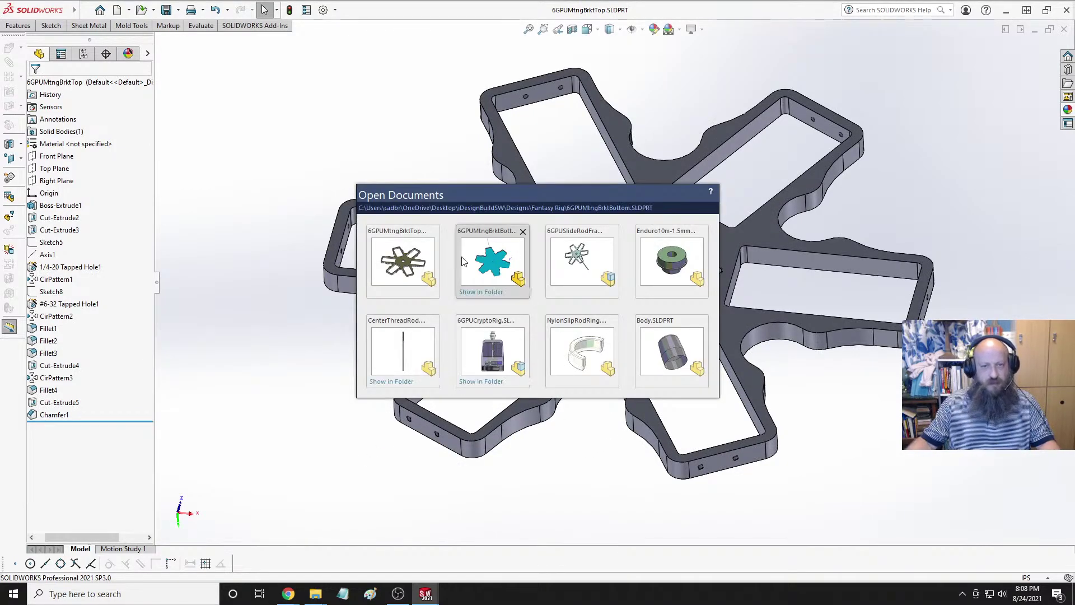
left_click(495, 265)
key("ctrl+Tab")
middle_click_drag(657, 284, 686, 237)
scroll(688, 240, "down", 3)
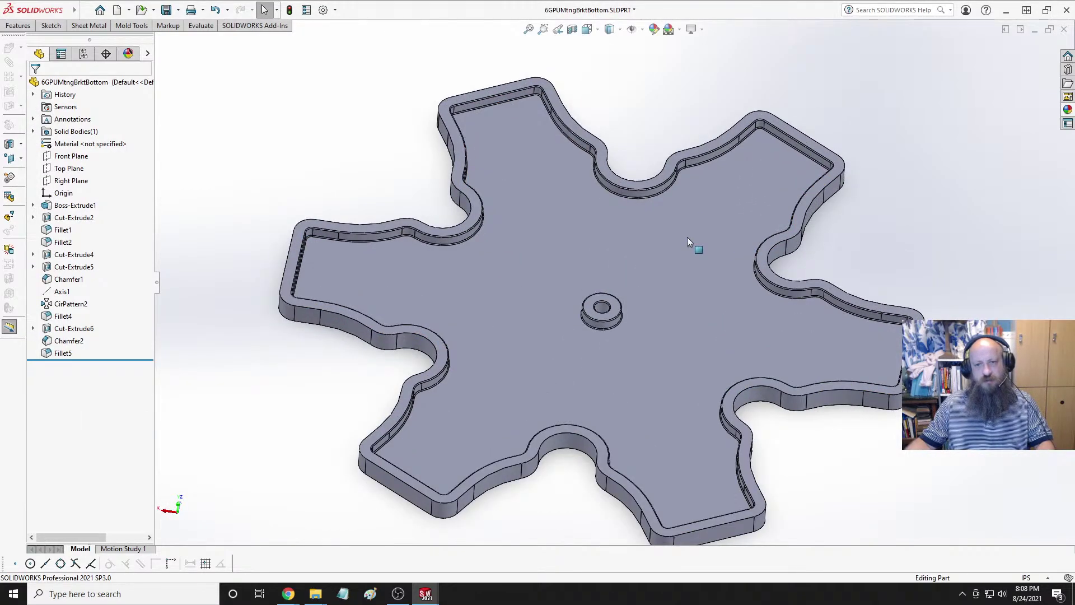
Start a new sketch on the recessed floor face of the bottom bracket.
left_click(664, 262)
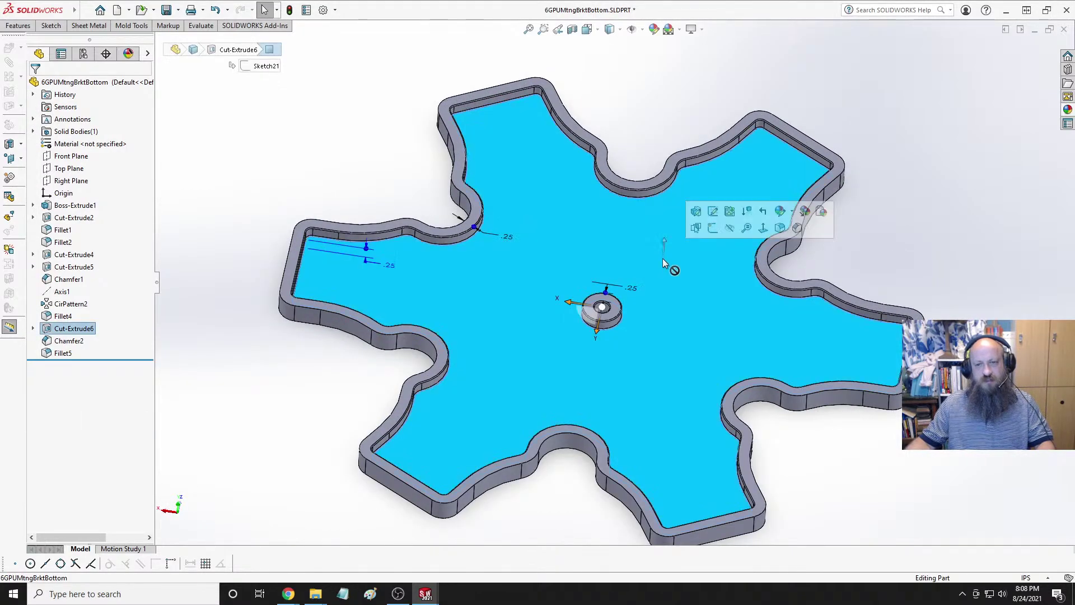
left_click(713, 228)
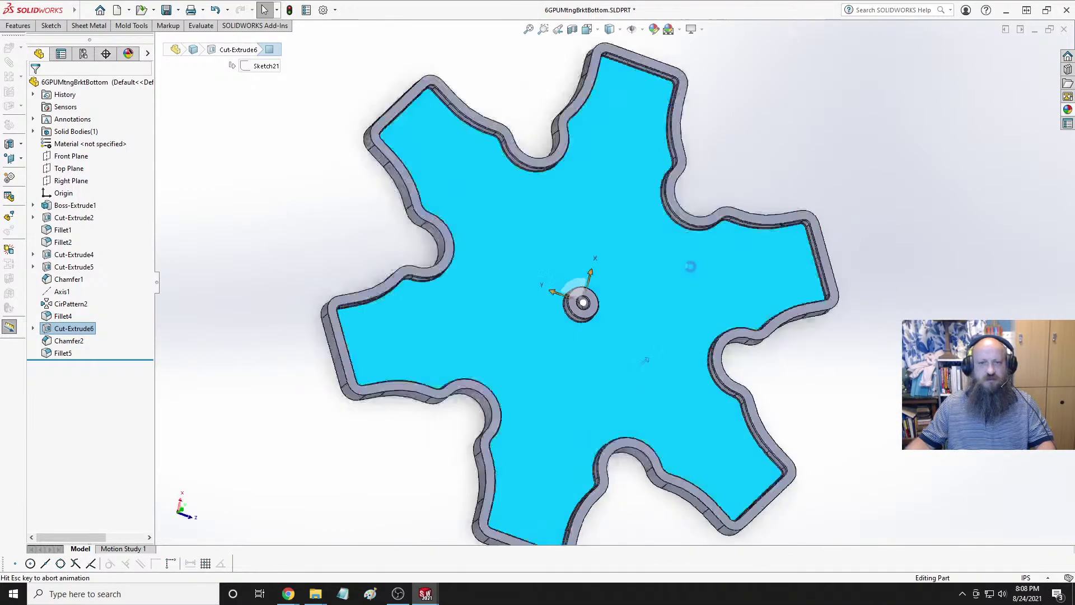
left_click(880, 210)
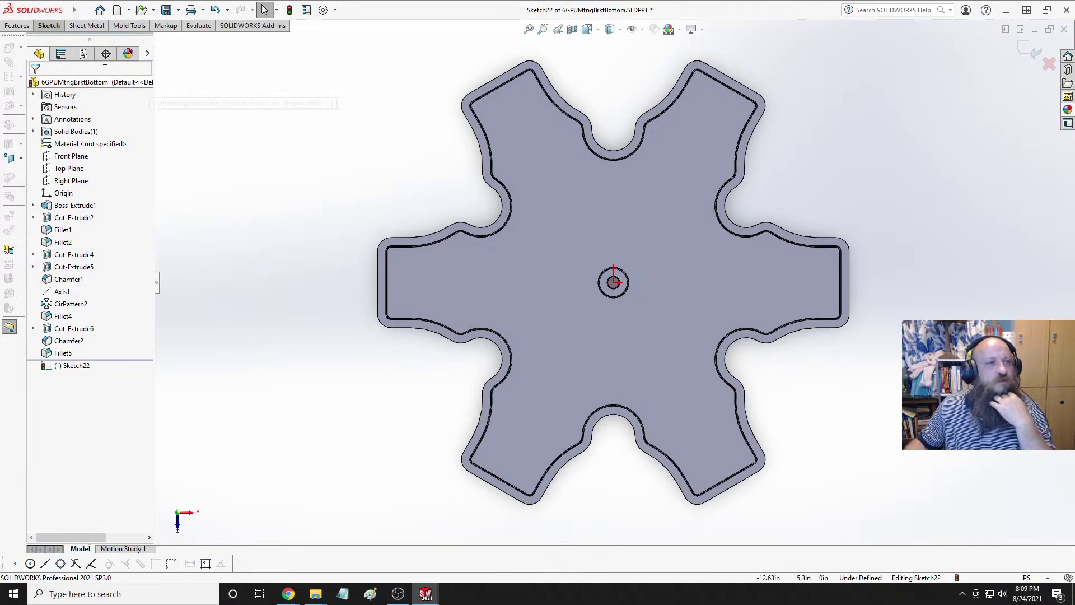
Sketch a corner rectangle about 4.59 in wide and 4.13 in high around the central hub of the bracket.
left_click(17, 25)
left_click(51, 25)
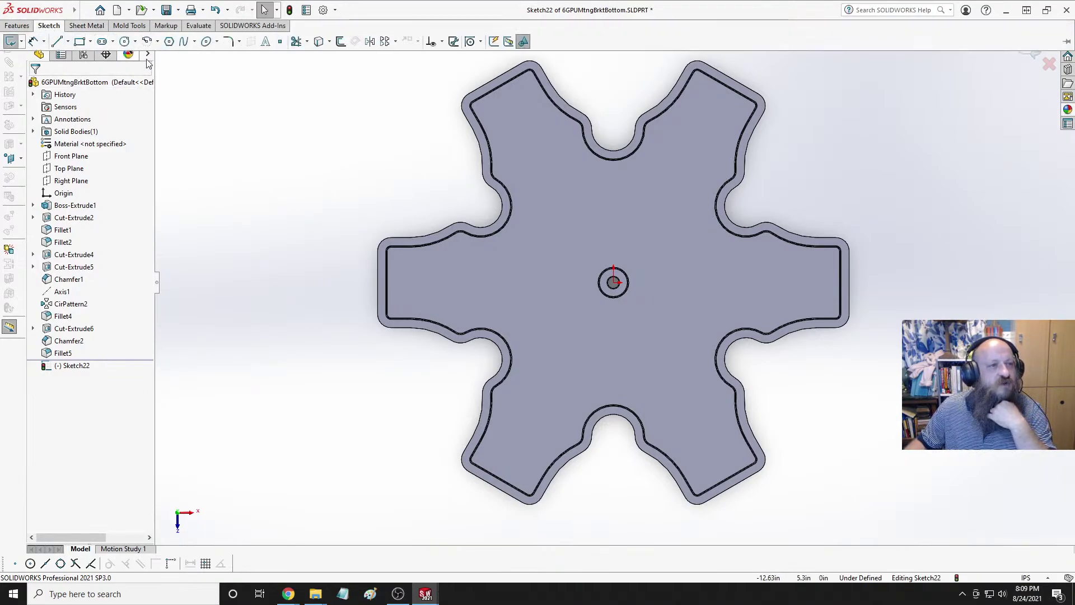
left_click(79, 41)
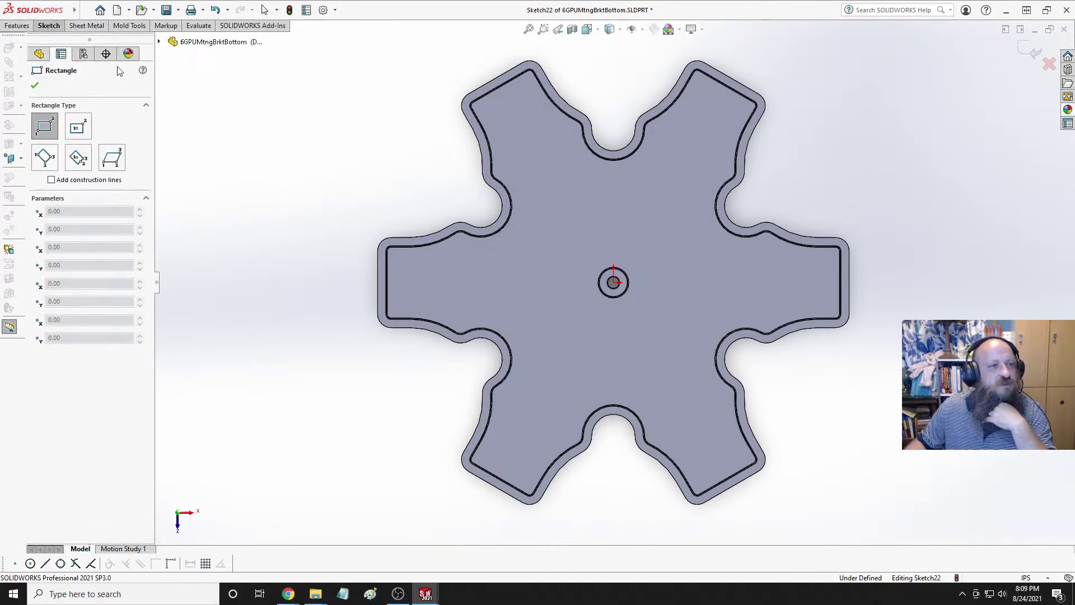
left_click(534, 203)
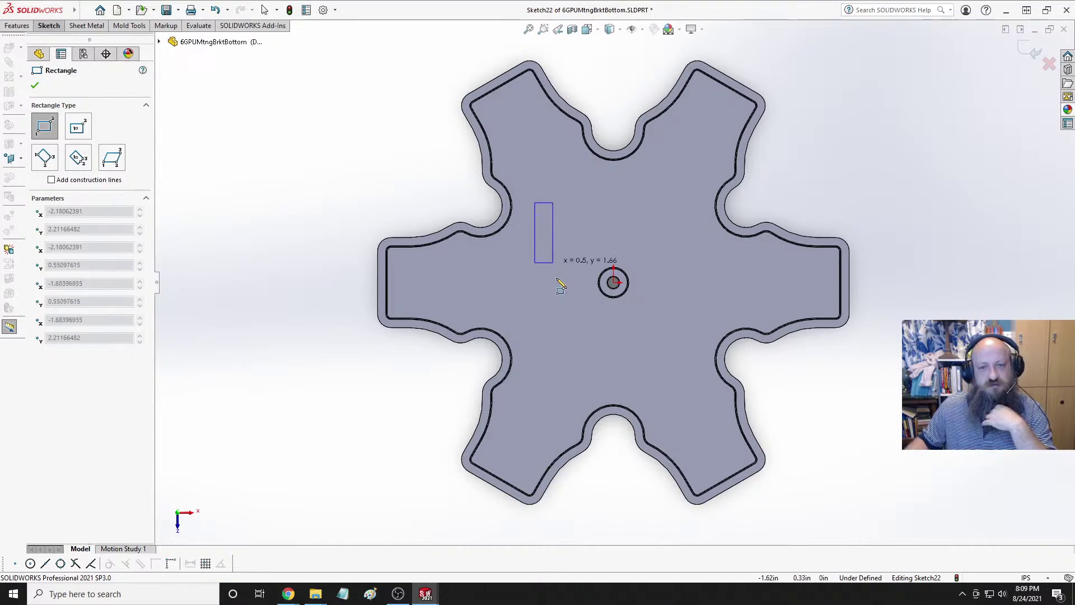
left_click(701, 352)
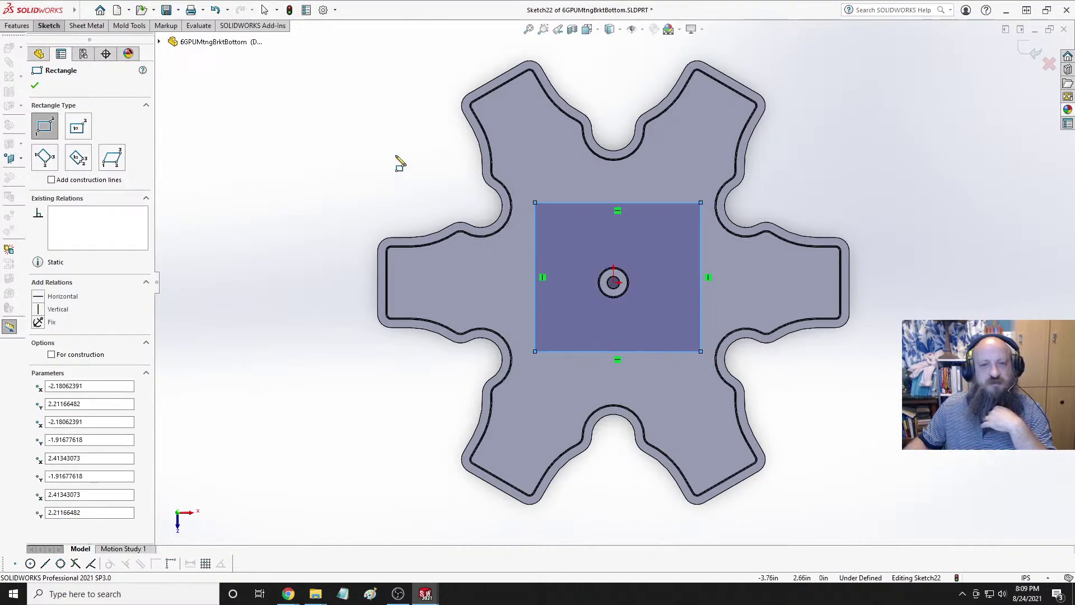
mouse_move(17, 25)
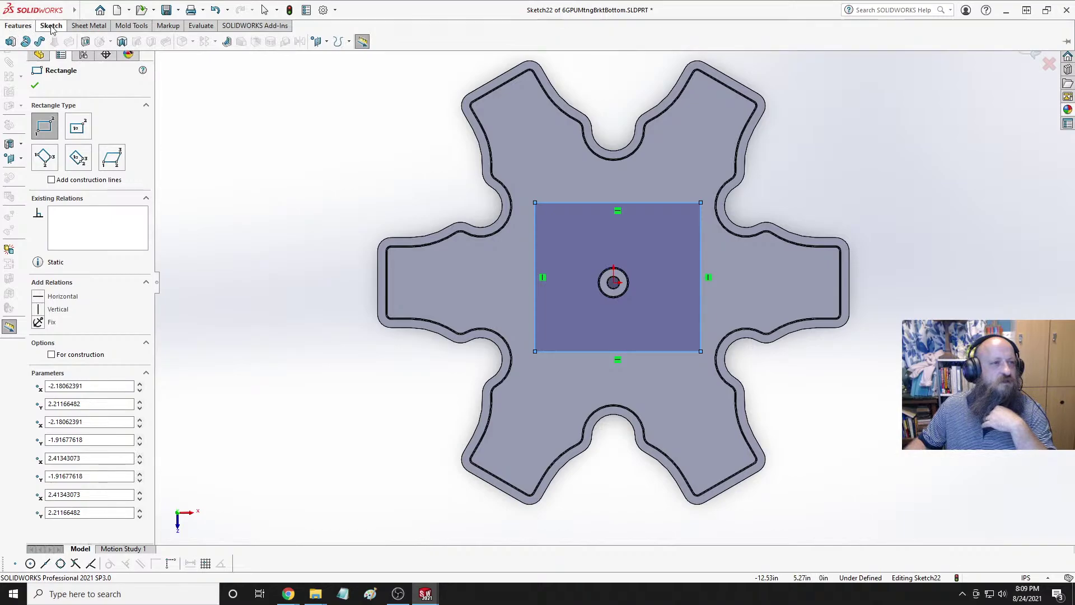
key("Escape")
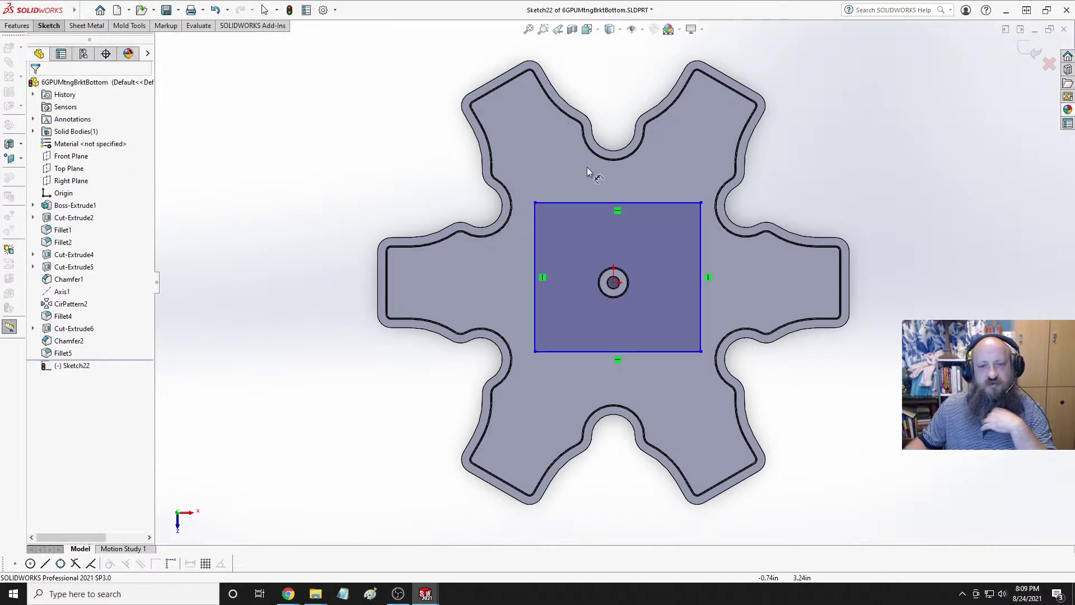
Dimension the rectangle to the ATX board size, 12 in wide and 9.6 in high.
left_click(625, 203)
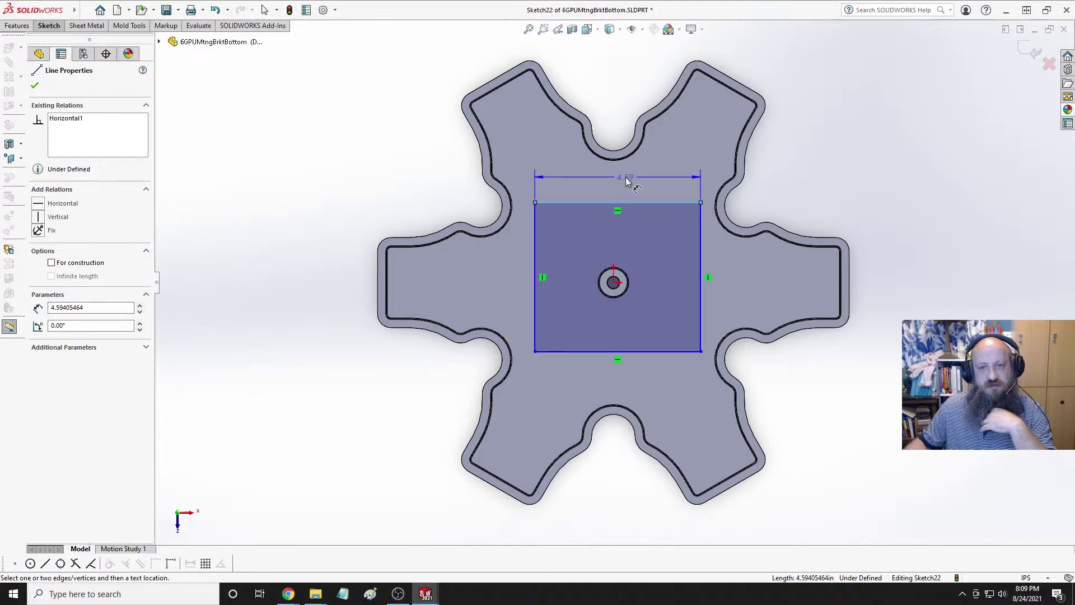
left_click(626, 178)
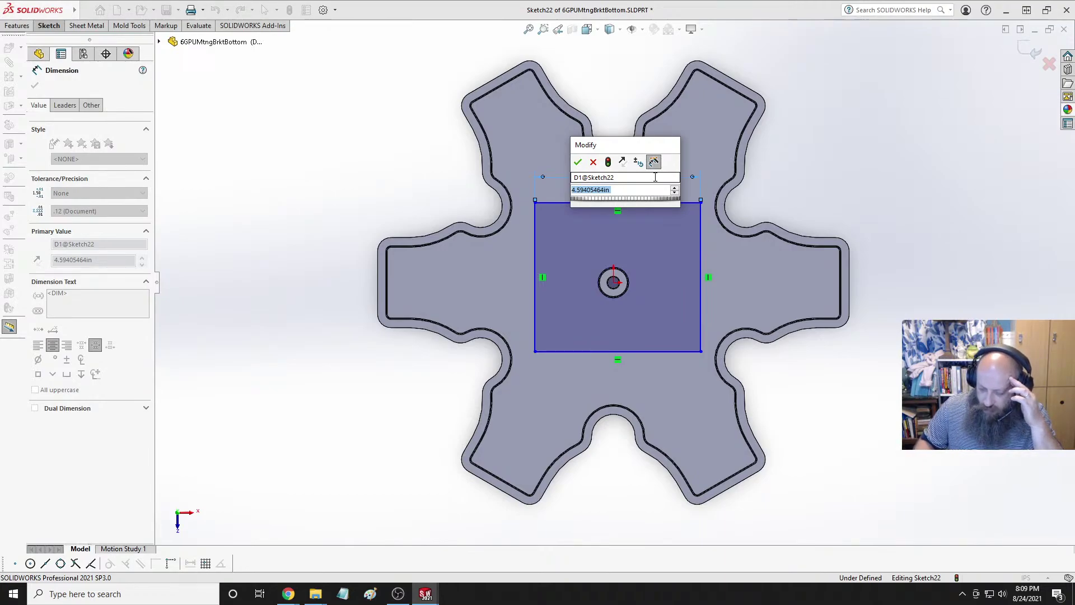
type("12")
key("Return")
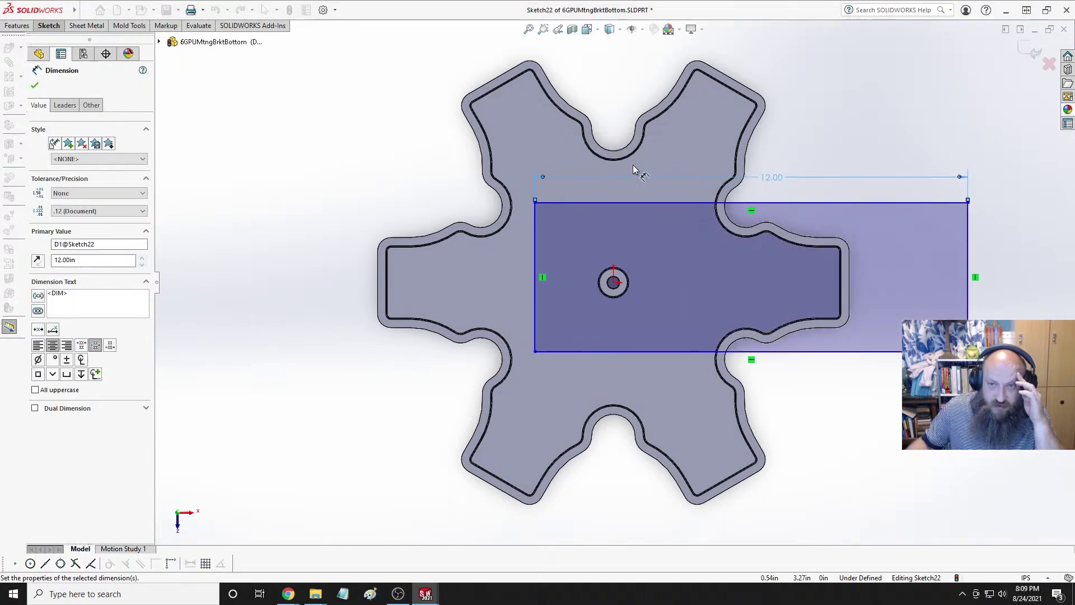
left_click(535, 247)
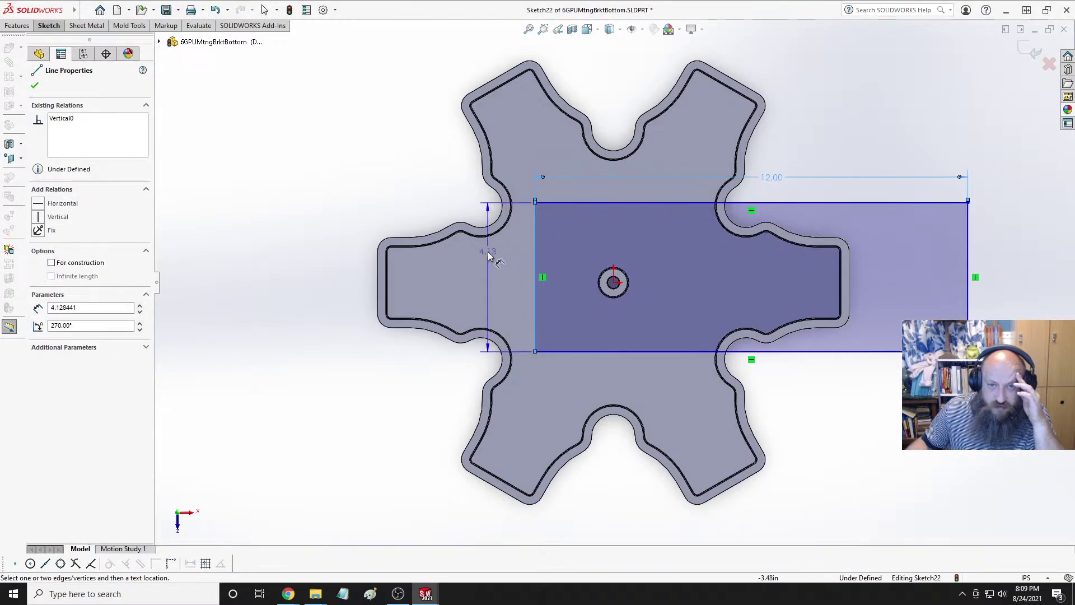
left_click(488, 255)
type("9.6")
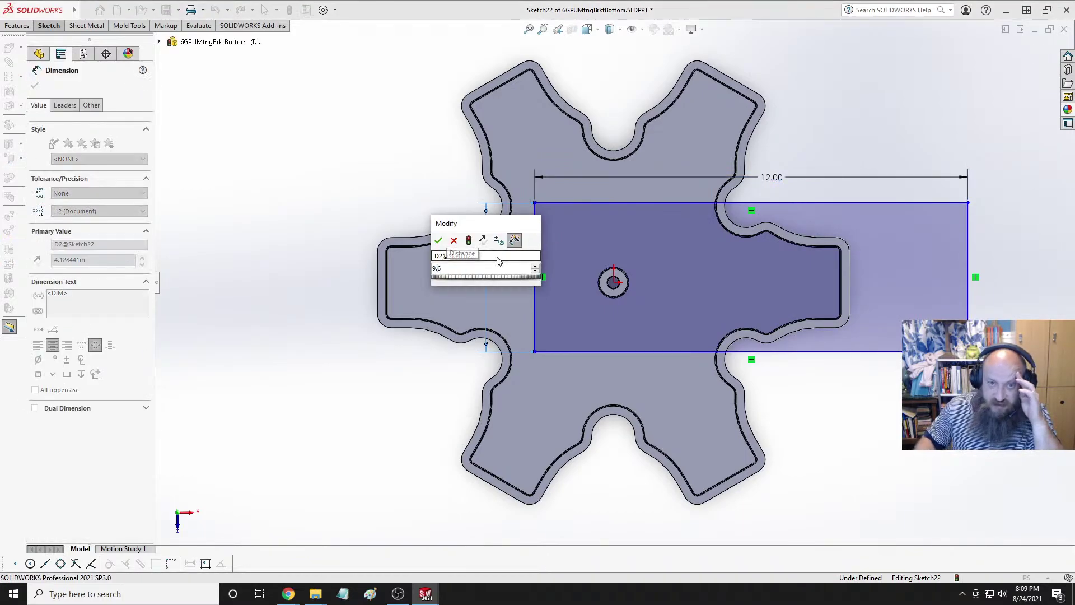
key("Return")
key("f")
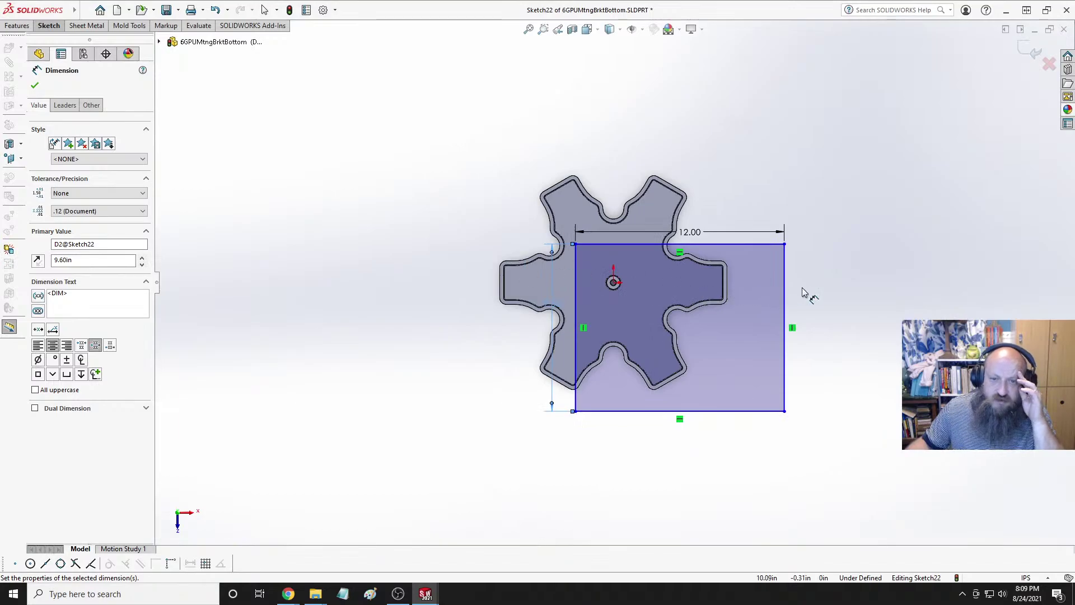
left_click(838, 307)
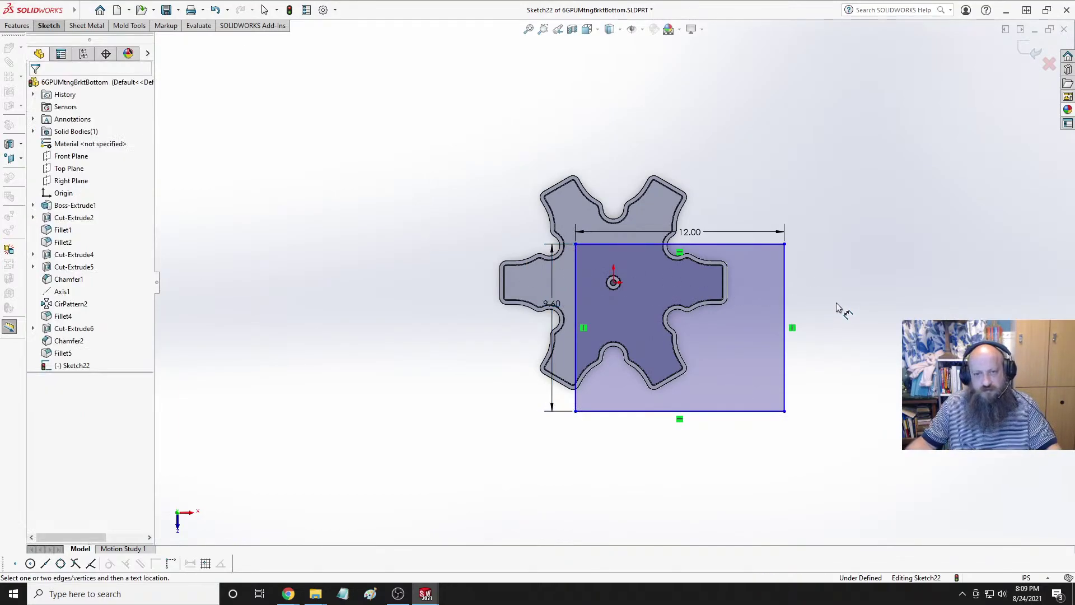
Move the 12 by 9.6 in rectangle so that it sits roughly centred on the bracket's central hub.
key("Escape")
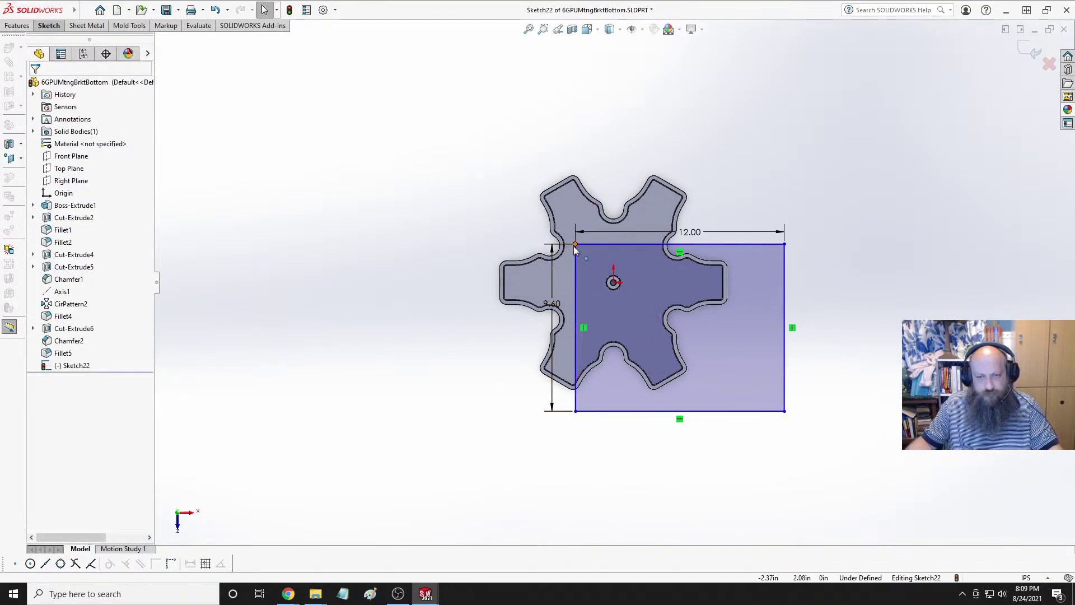
left_click_drag(576, 250, 507, 199)
left_click(851, 292)
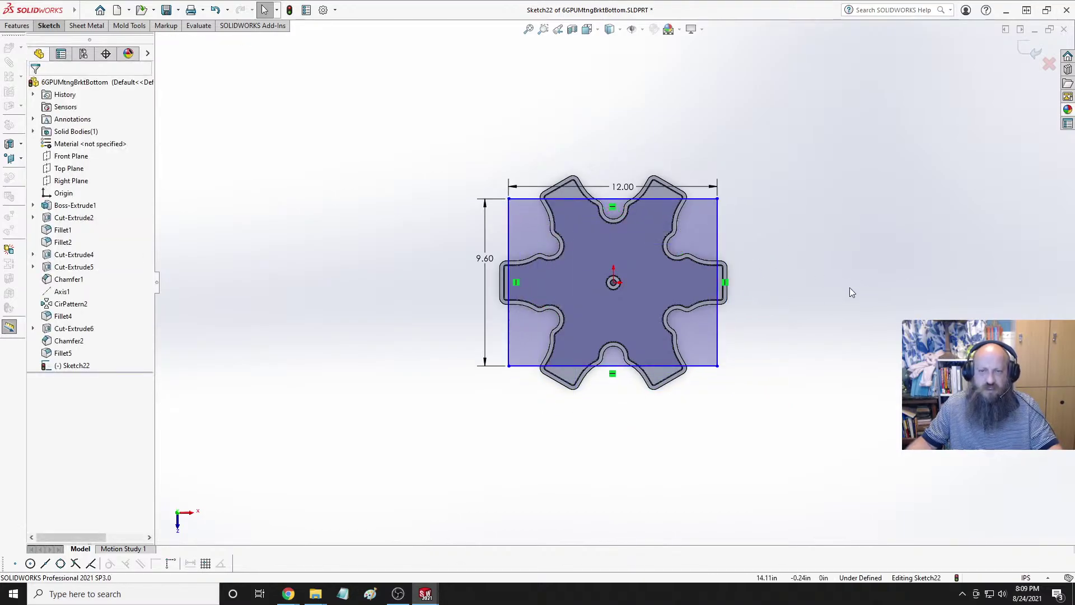
Switch to the open 6GPUCryptoRig assembly.
key("ctrl+Tab")
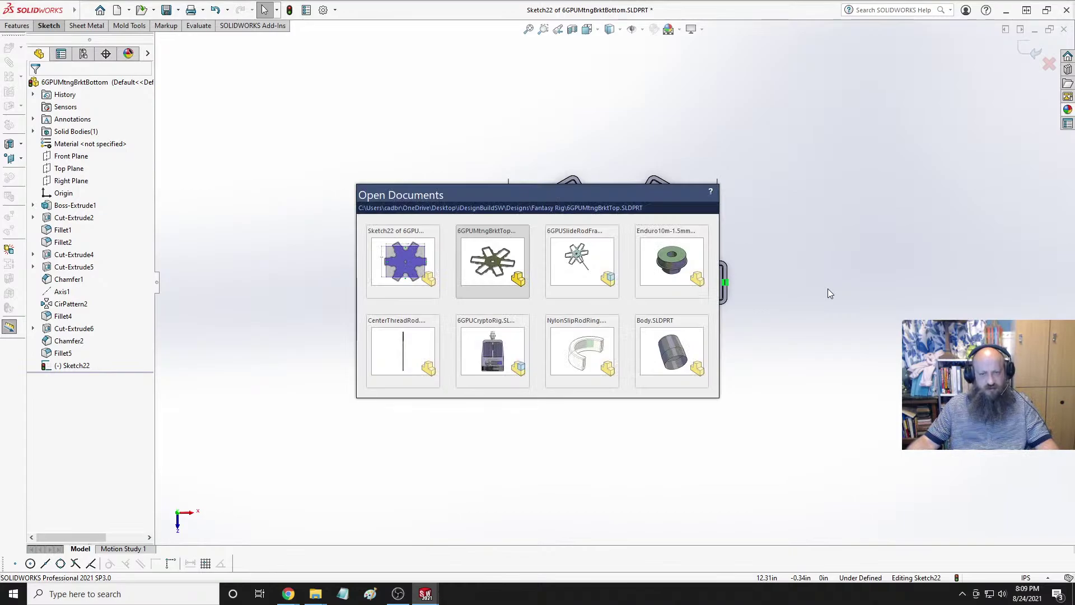
key("ctrl+Tab")
key("ctrl+Tab")
key("ctrl+Tab")
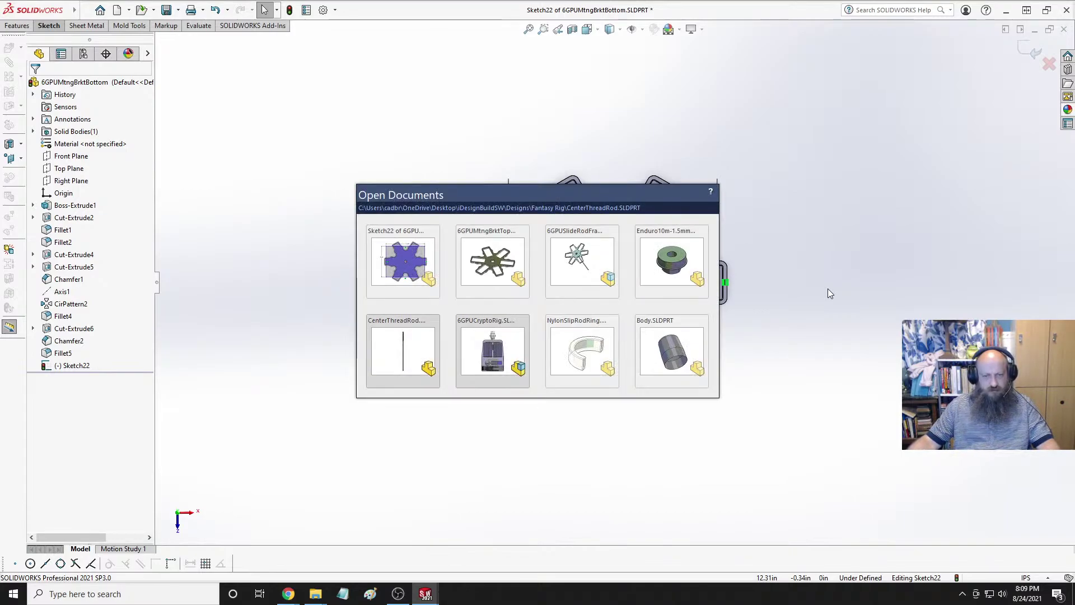
Isolate the ATX-MB-Outline board and the 6GPUMtngBrktTop bracket in the rig assembly.
scroll(566, 374, "up", 5)
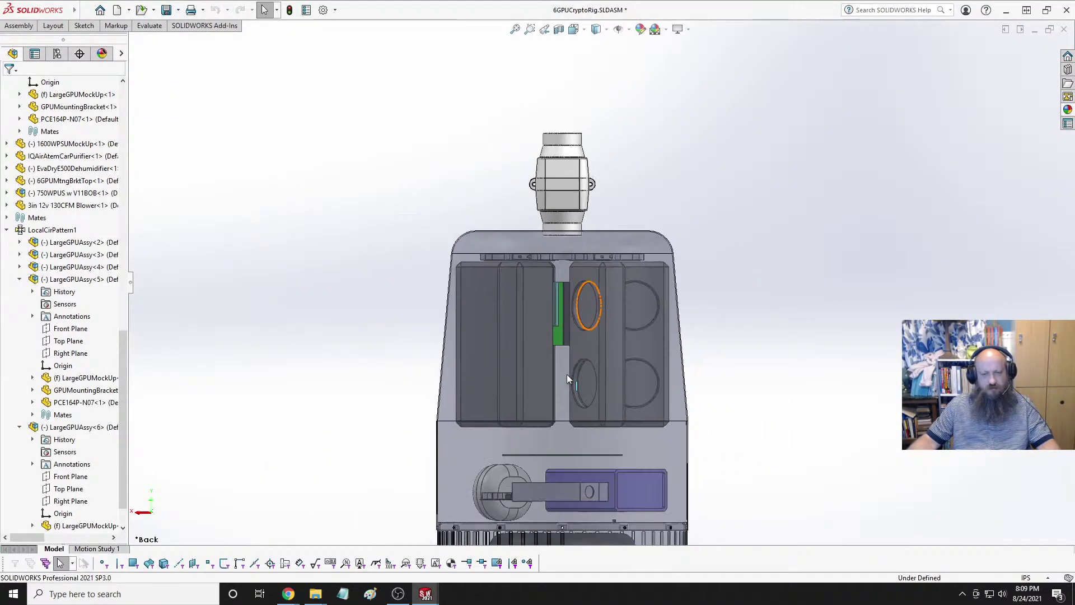
scroll(569, 430, "down", 6)
middle_click_drag(588, 311, 619, 237)
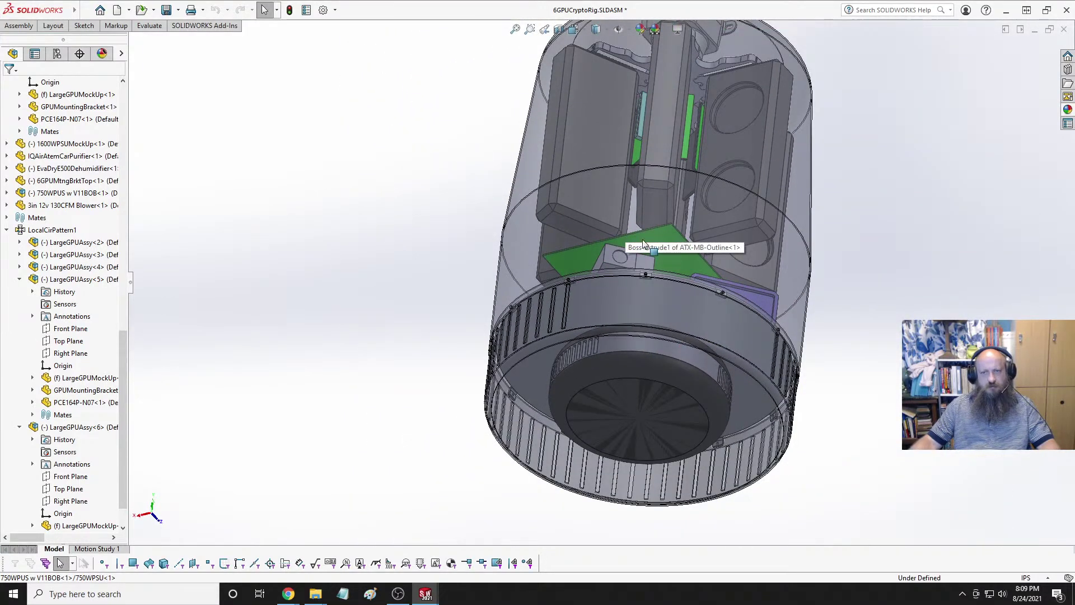
left_click(661, 237)
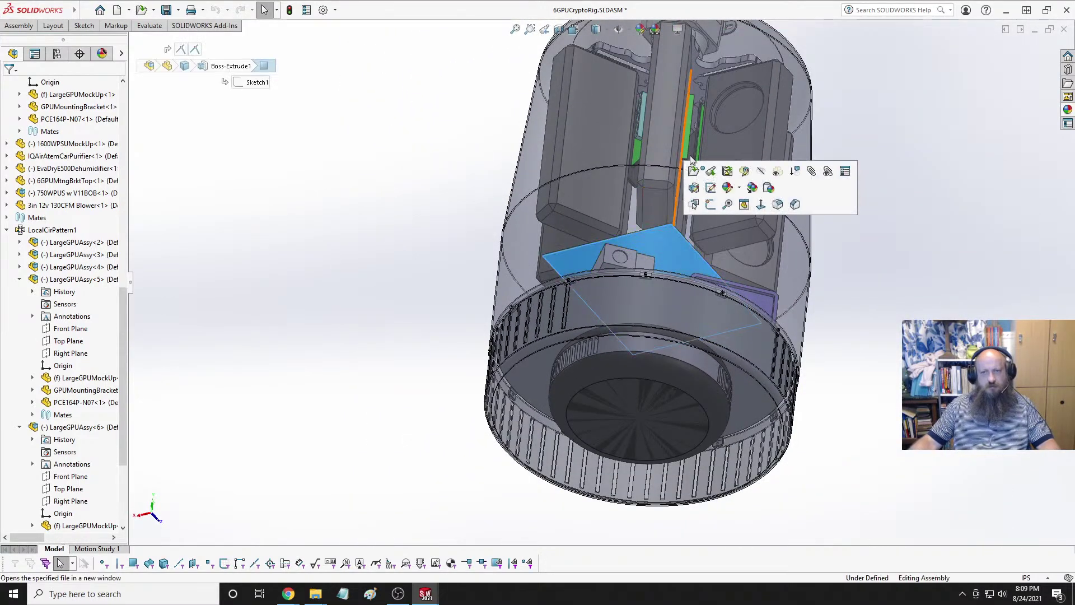
left_click(697, 70, "ctrl")
right_click(697, 69)
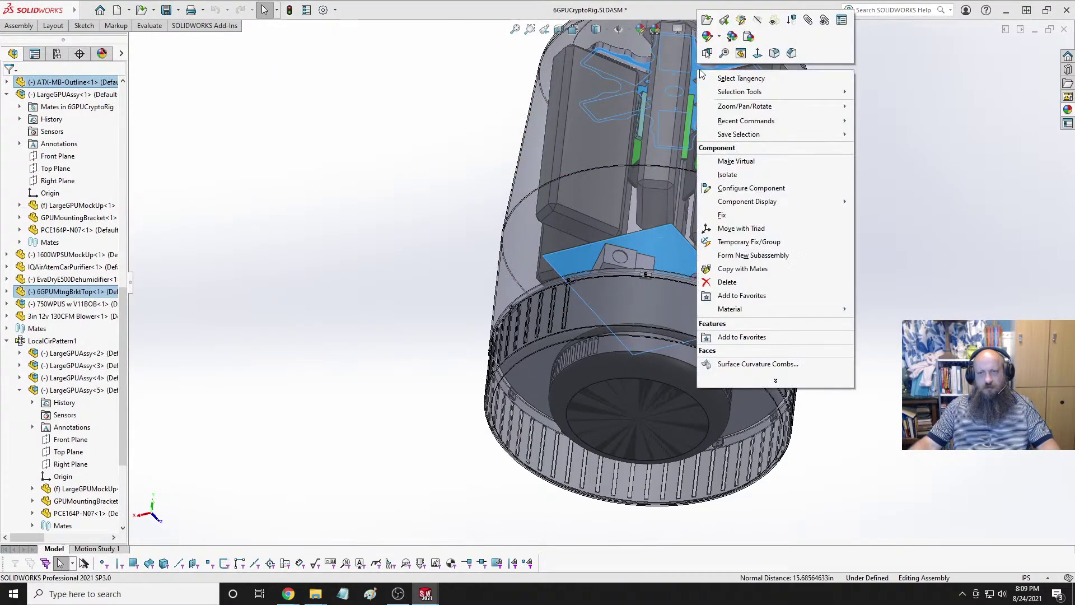
left_click(735, 177)
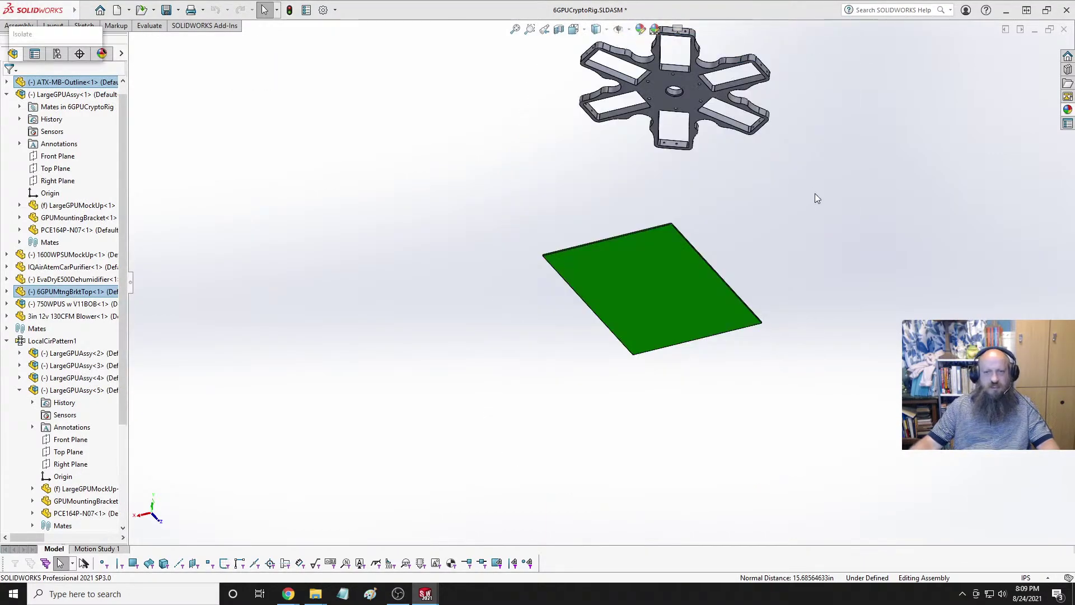
View the isolated board and top bracket from the Top orientation to compare their footprints.
middle_click_drag(714, 255, 746, 148)
key("space")
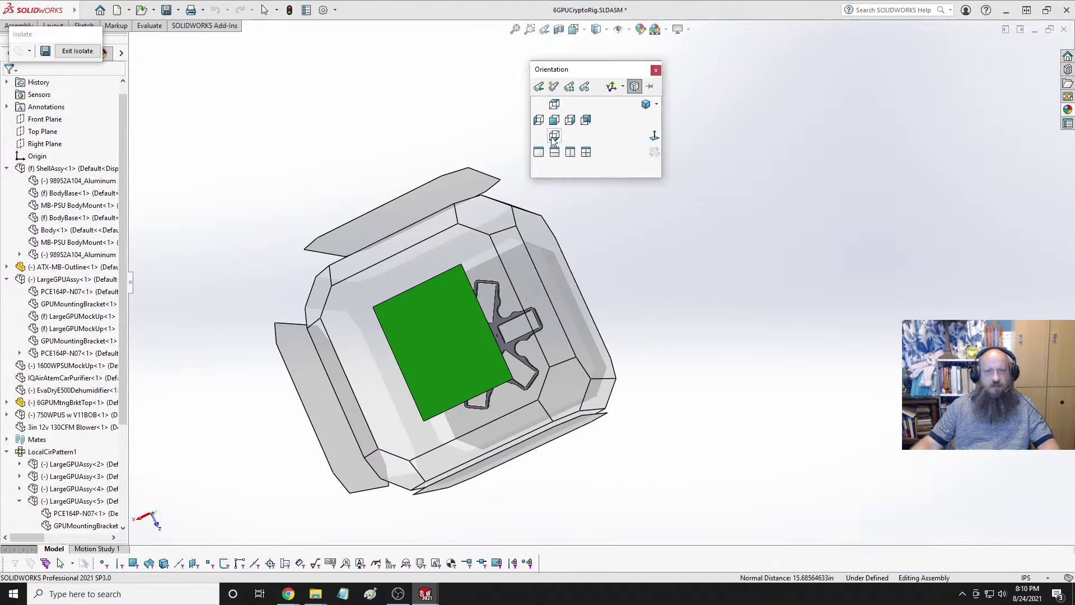
left_click(554, 104)
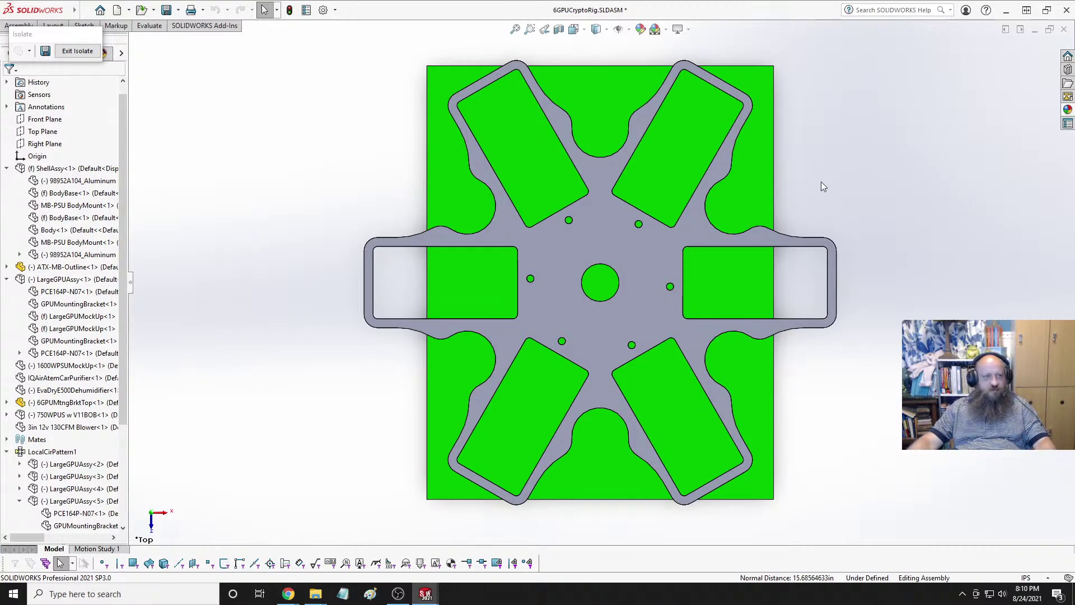
End the isolation of the two components and show the whole rig in isometric view.
left_click(71, 51)
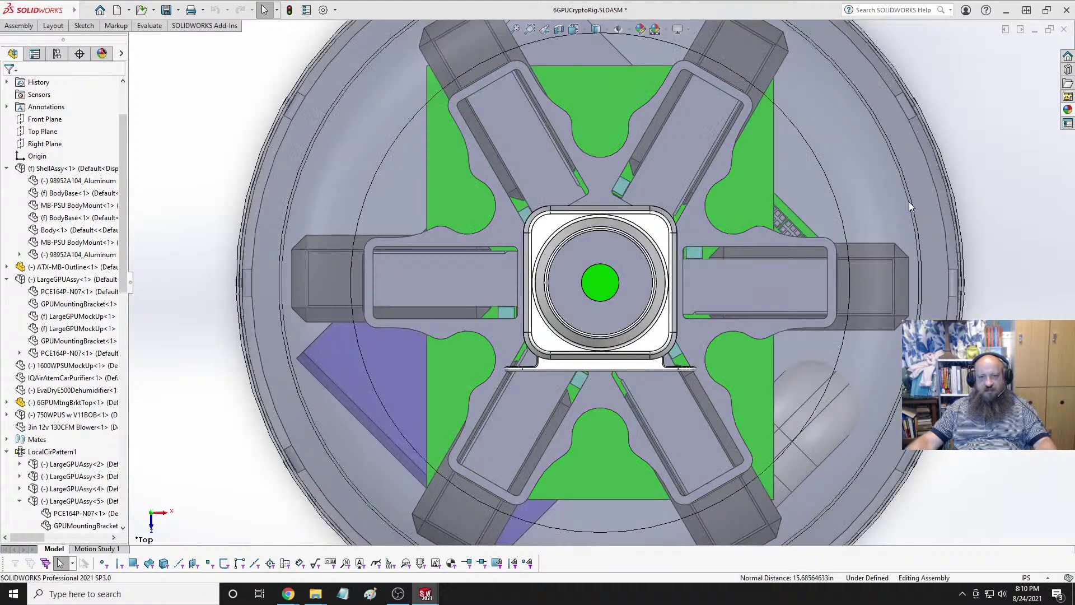
left_click(946, 240)
key("space")
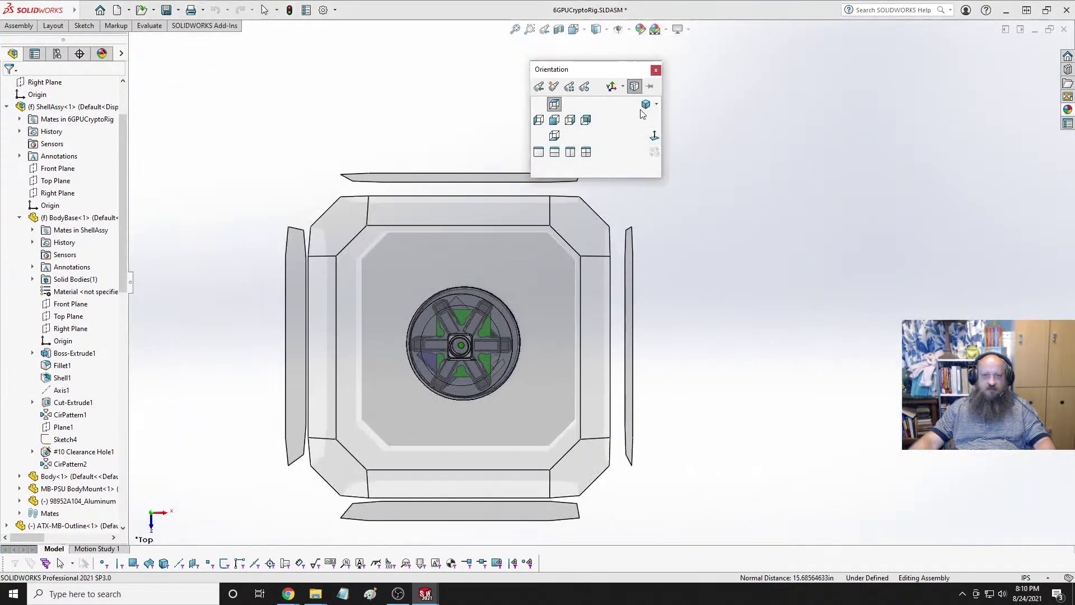
left_click(645, 105)
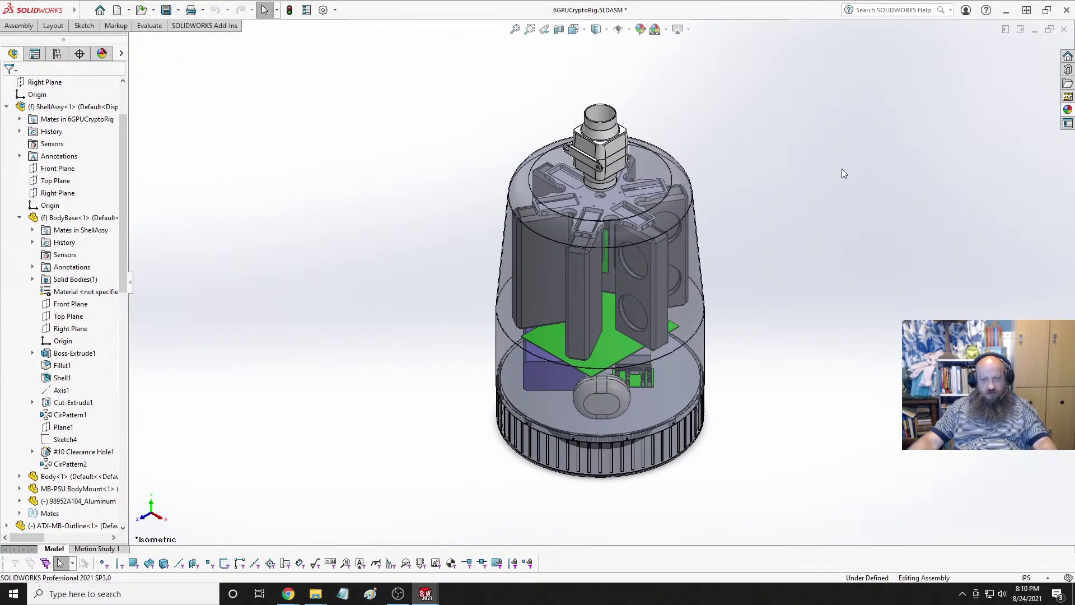
Return to the 6GPUMtngBrktBottom part, save it, and bring up the 6GPUSlideRodFrameAssy assembly.
key("ctrl+Tab")
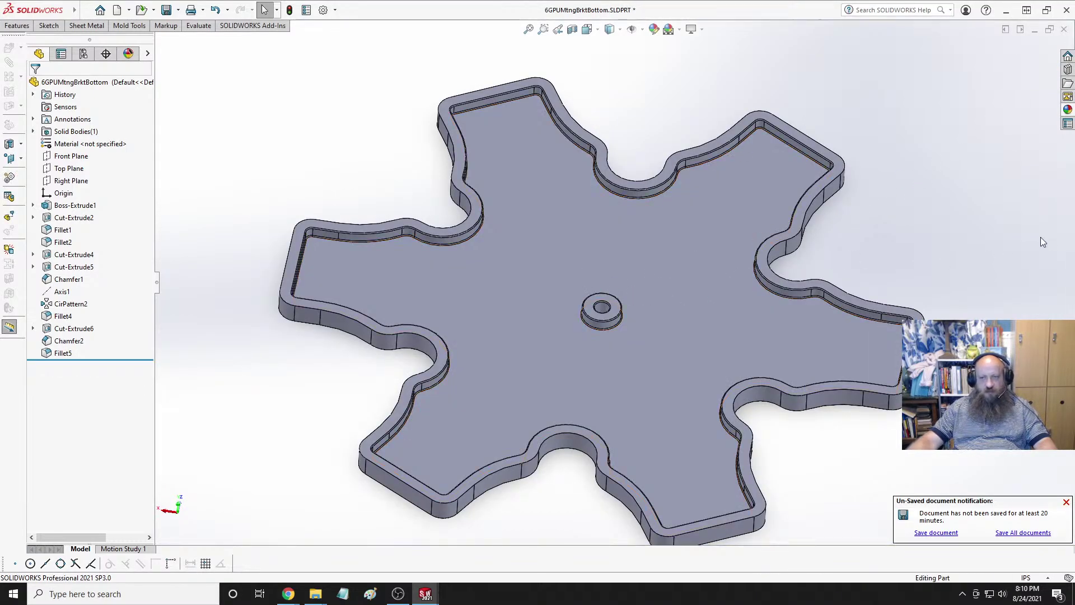
key("ctrl+s")
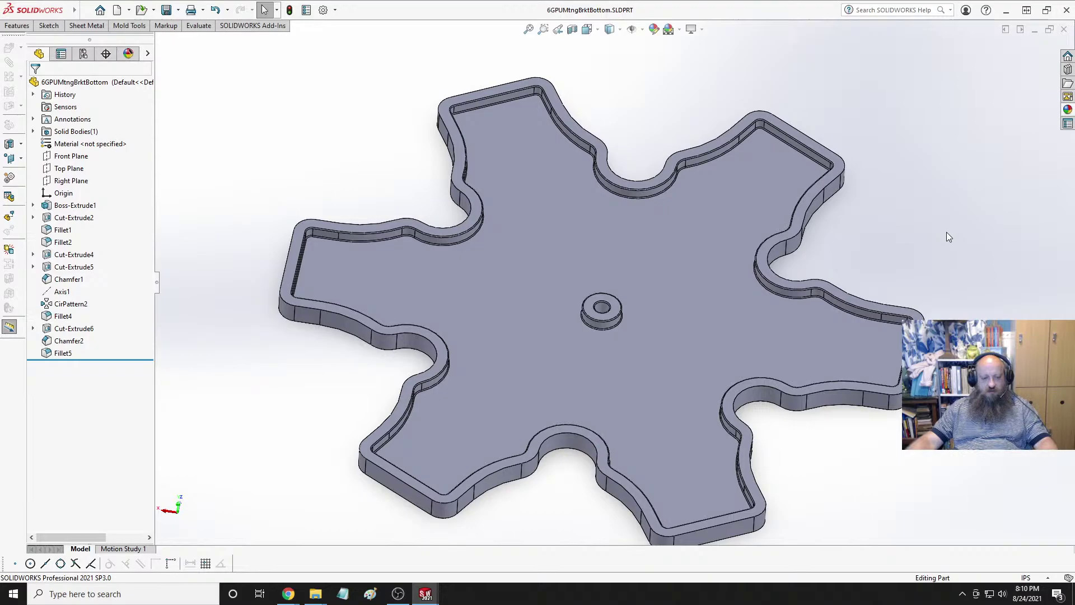
key("ctrl+Tab")
key("ctrl+Tab")
key("ctrl+Tab")
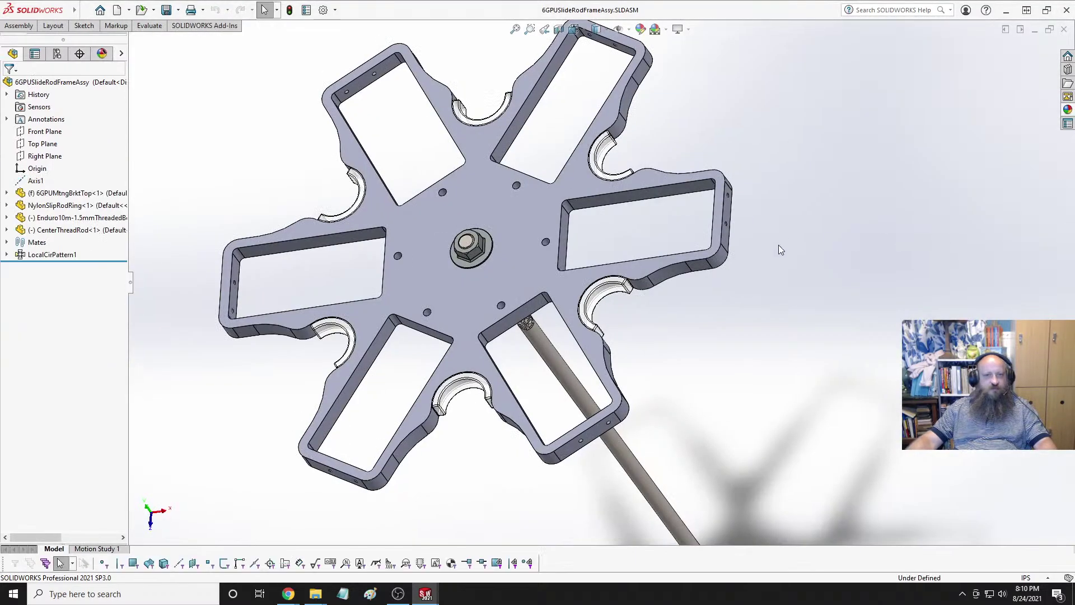
Insert the 6GPUMtngBrktBottom part into the frame assembly, placing it in free space beside the center threaded rod.
left_click(19, 25)
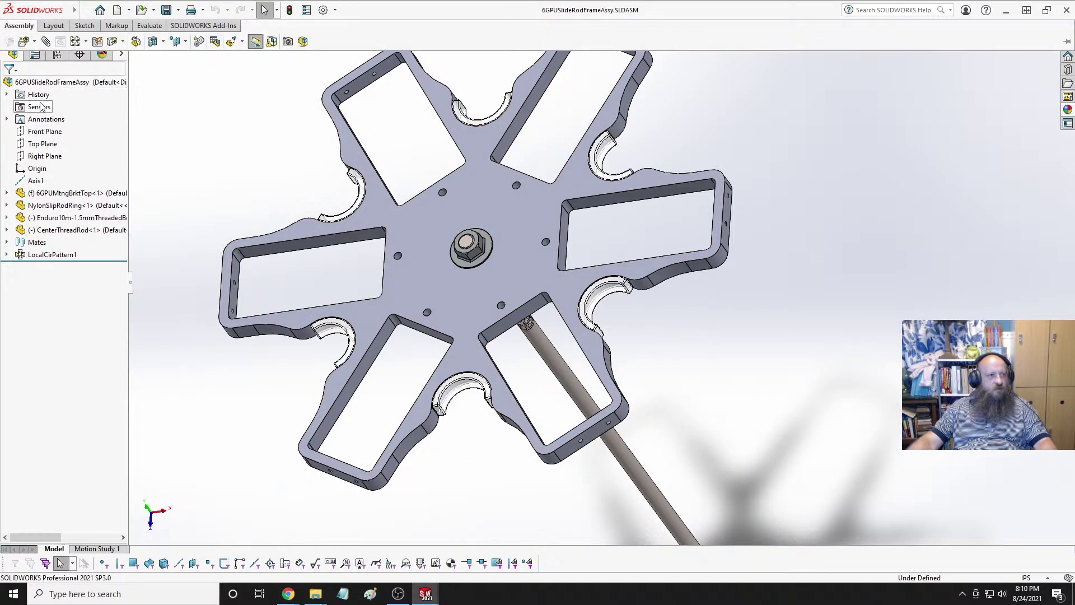
left_click(24, 42)
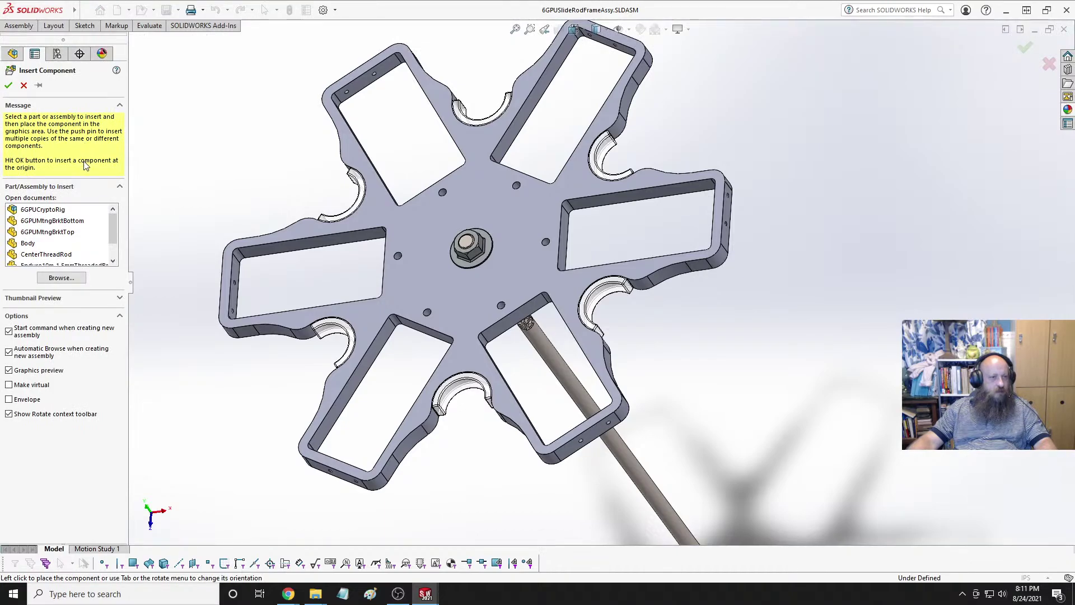
left_click(60, 221)
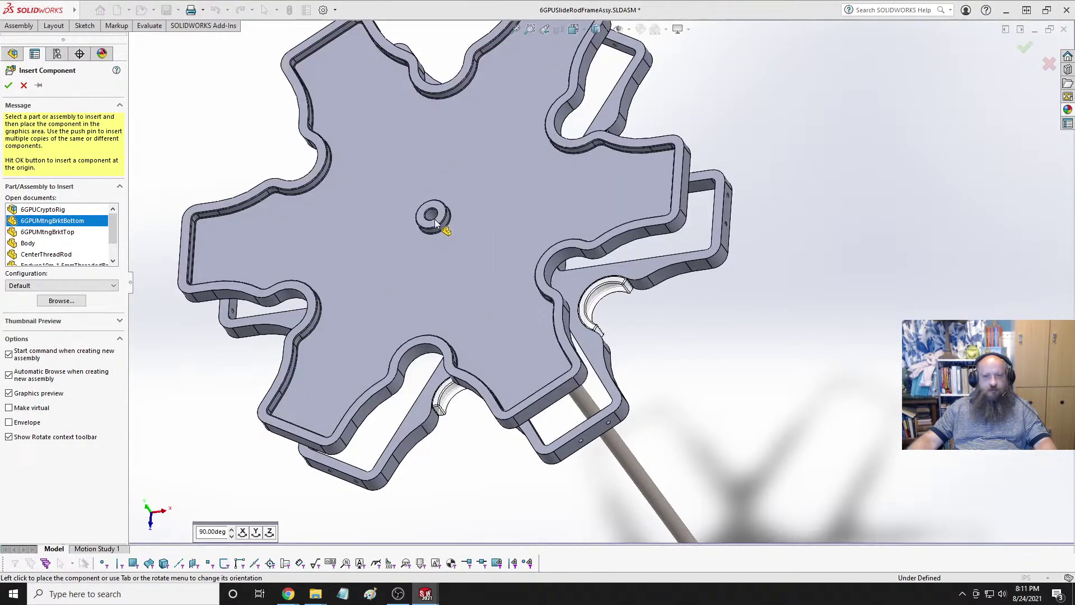
key("f")
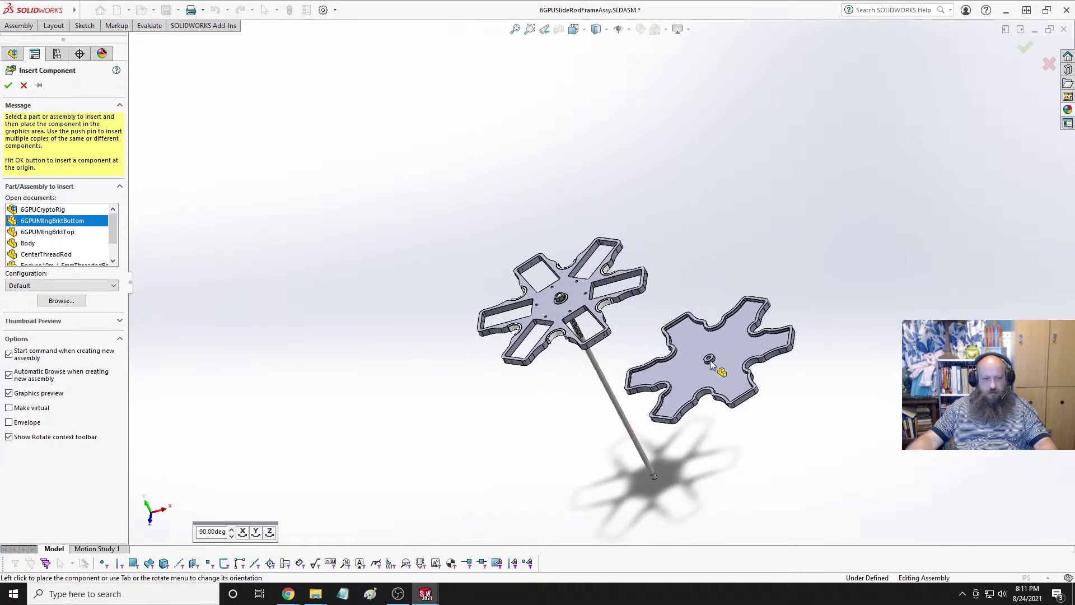
left_click(737, 348)
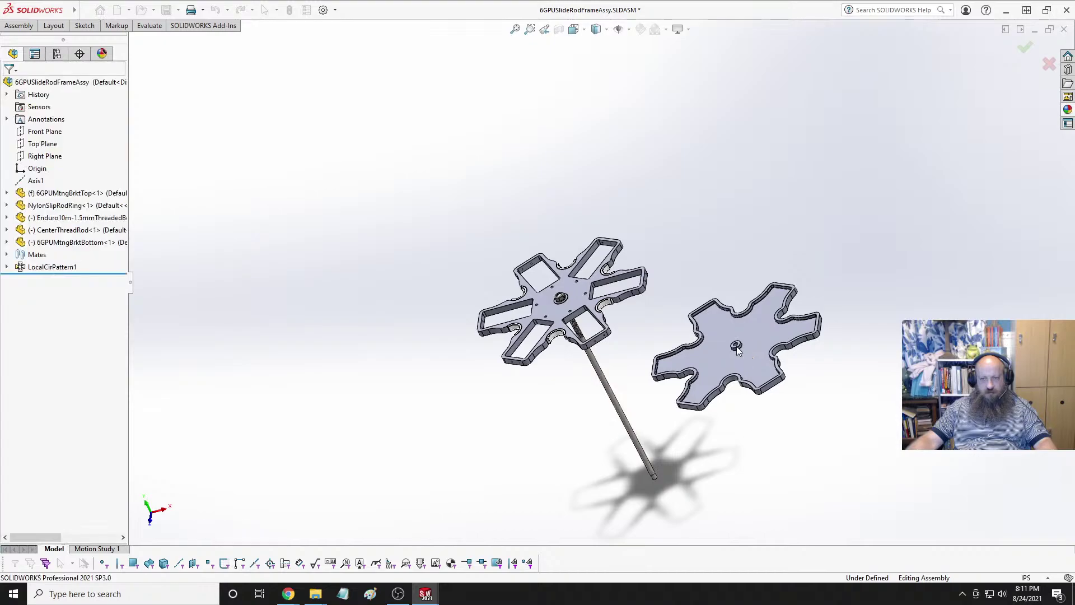
Rotate the inserted bottom bracket so that its flat outer side faces up toward the top bracket's side.
middle_click_drag(739, 344, 740, 339)
right_click_drag(756, 373, 1031, 311)
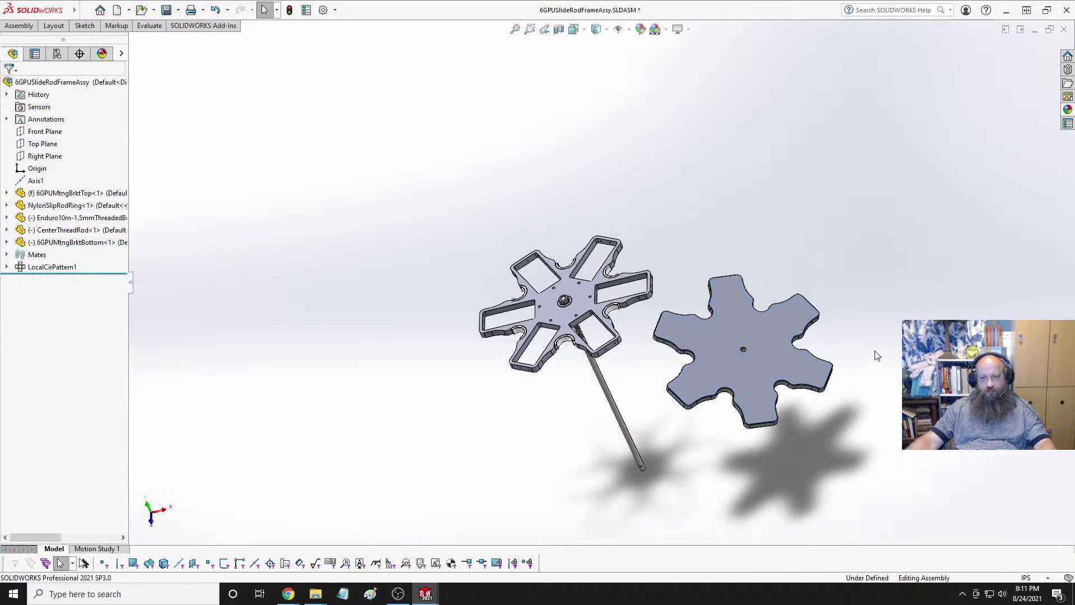
left_click(876, 358)
Add a concentric mate between the bottom bracket's center hole and the cylindrical face of the center threaded rod.
scroll(789, 385, "down", 10)
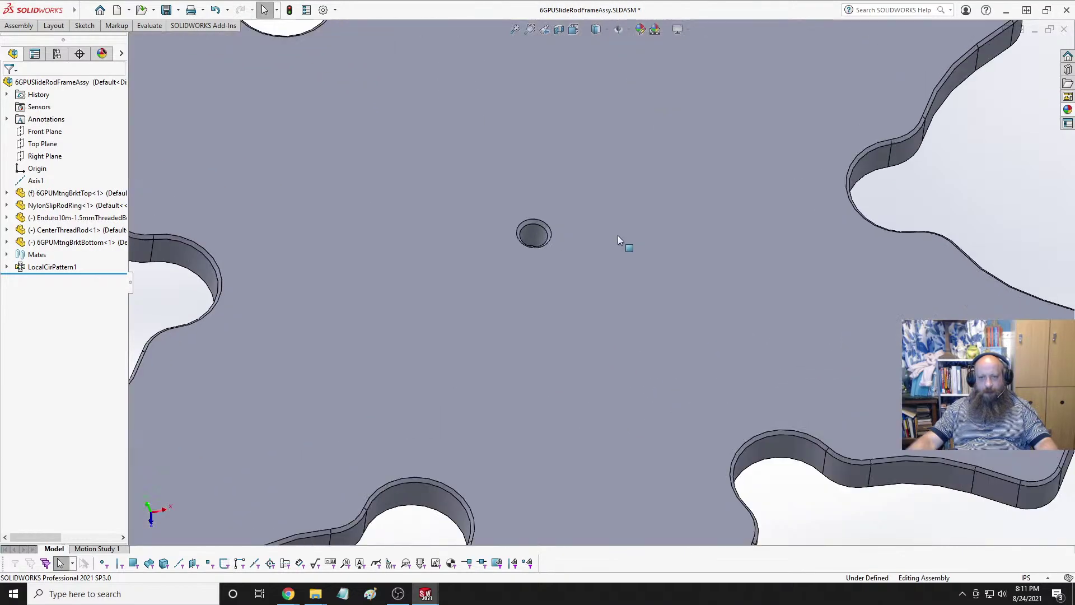
left_click(506, 240)
scroll(549, 299, "up", 8)
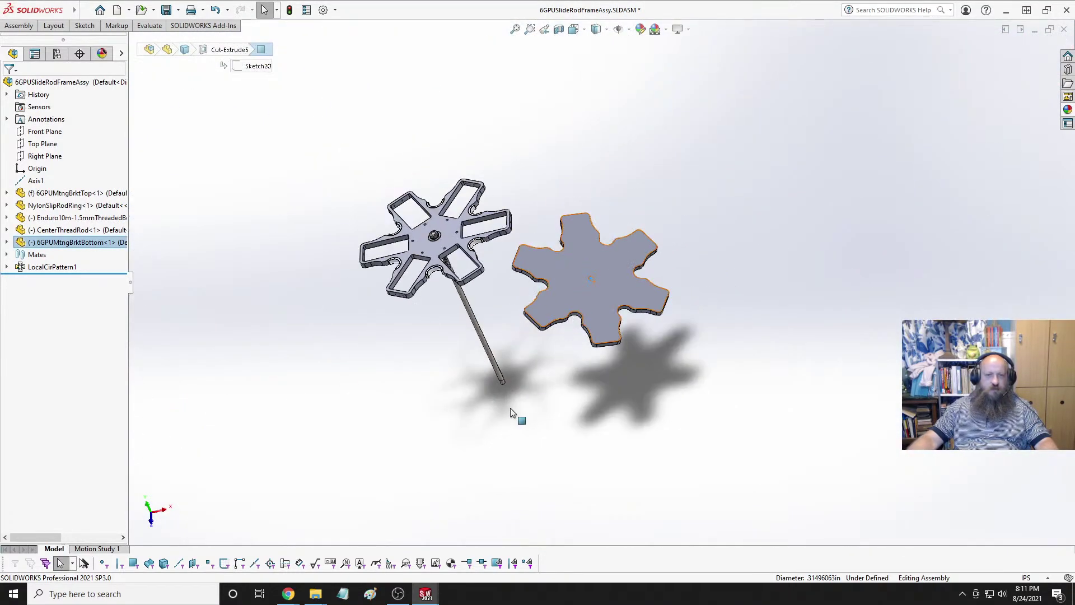
scroll(511, 413, "down", 10)
left_click(489, 235, "ctrl")
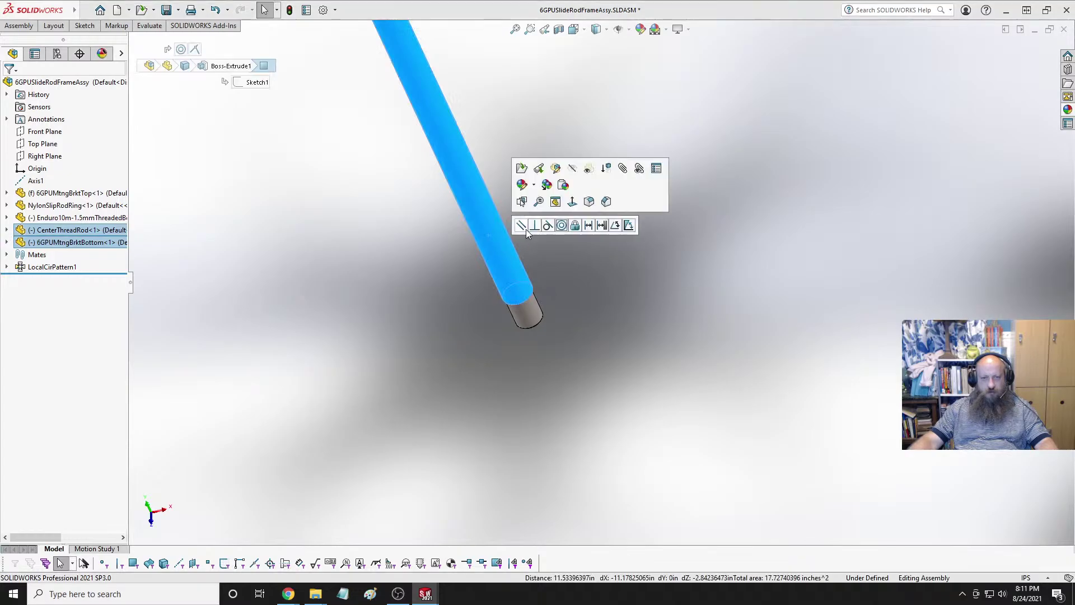
left_click(562, 226)
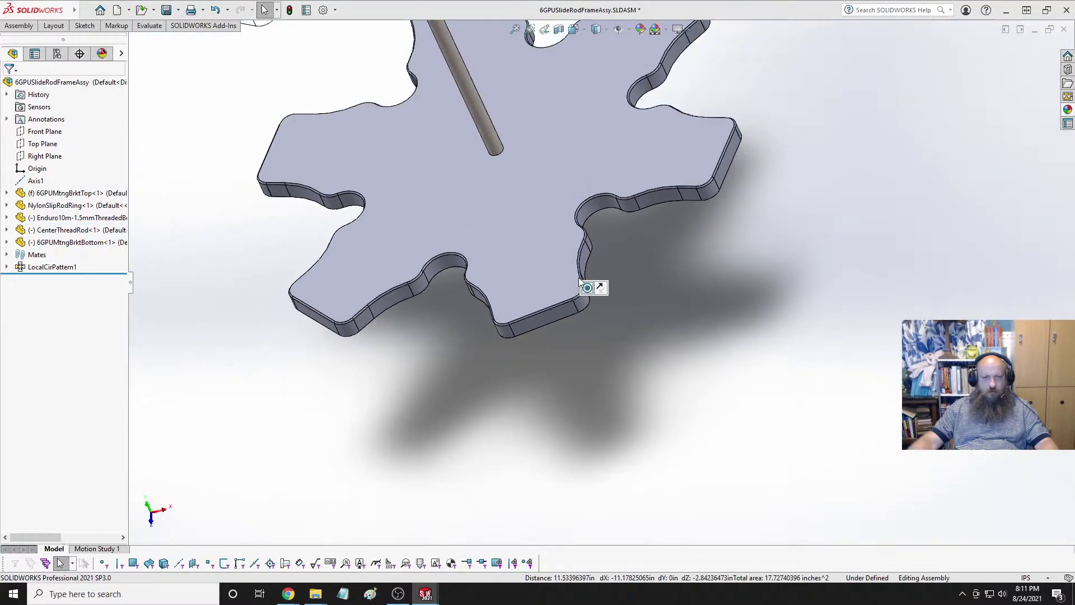
Mate the bottom bracket's flat outer face coincident with the shoulder face near the lower end of the threaded rod.
scroll(580, 284, "up", 3)
left_click(568, 283)
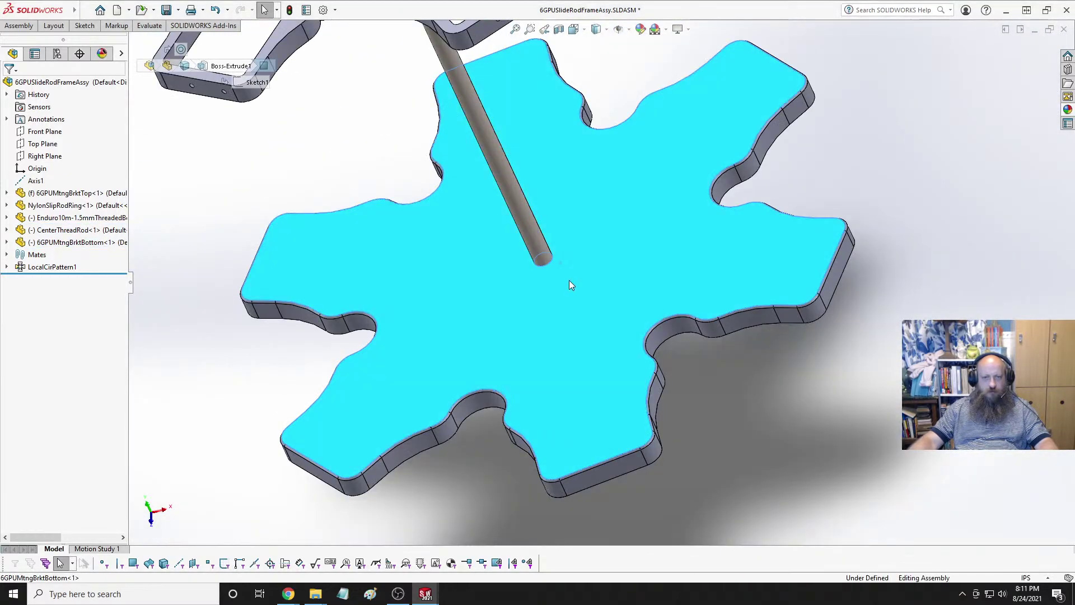
middle_click_drag(547, 257, 645, 284)
scroll(645, 284, "up", 3)
scroll(660, 312, "down", 10)
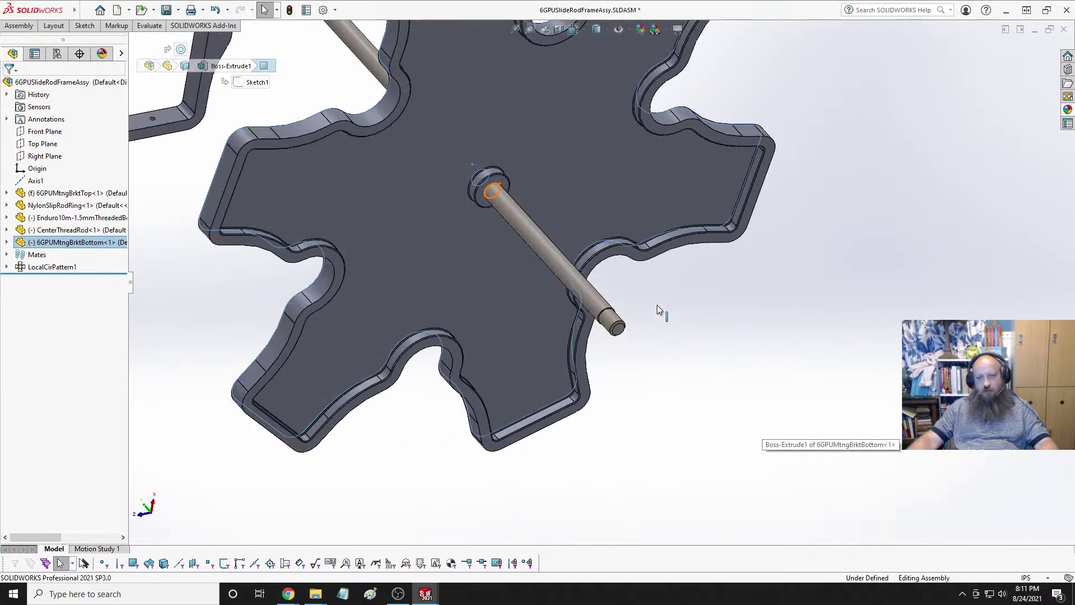
scroll(392, 314, "down", 3)
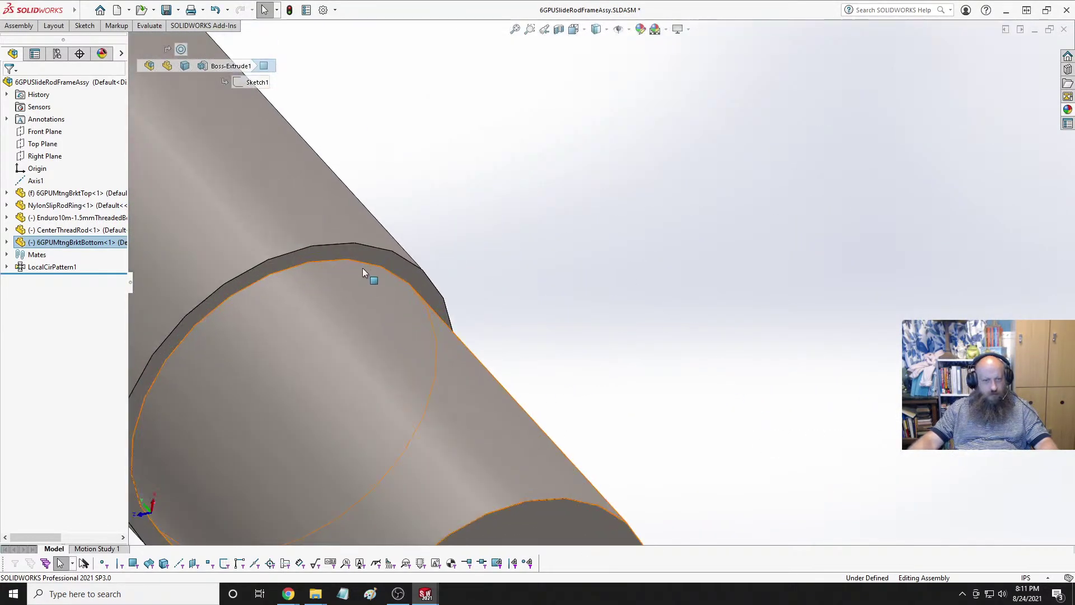
left_click(360, 250)
left_click(395, 241)
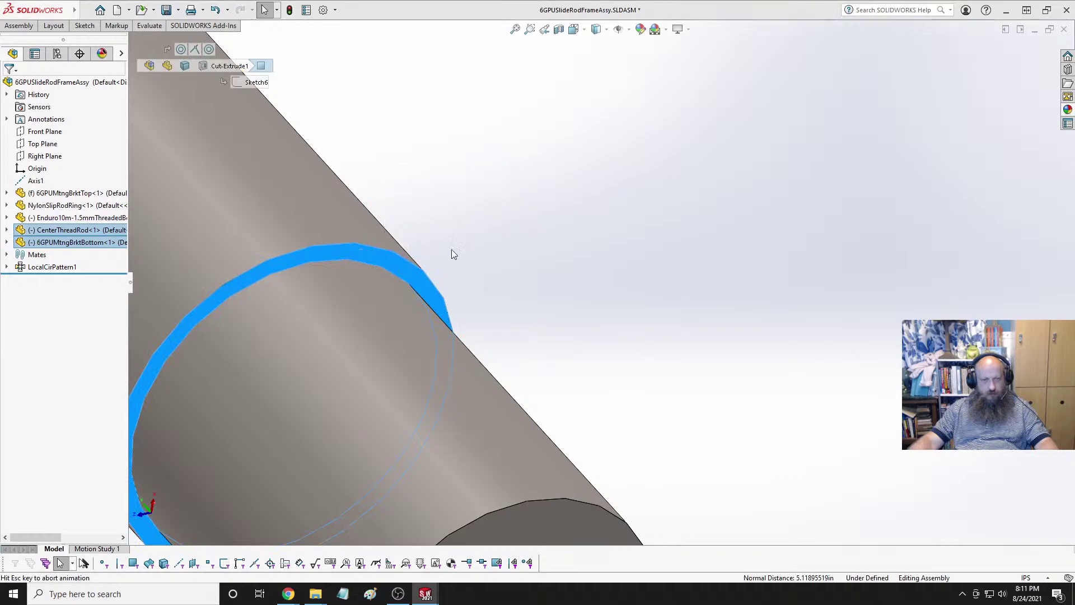
View the frame assembly from the Top orientation to check how the bottom bracket's arms align with the top bracket.
scroll(528, 321, "up", 12)
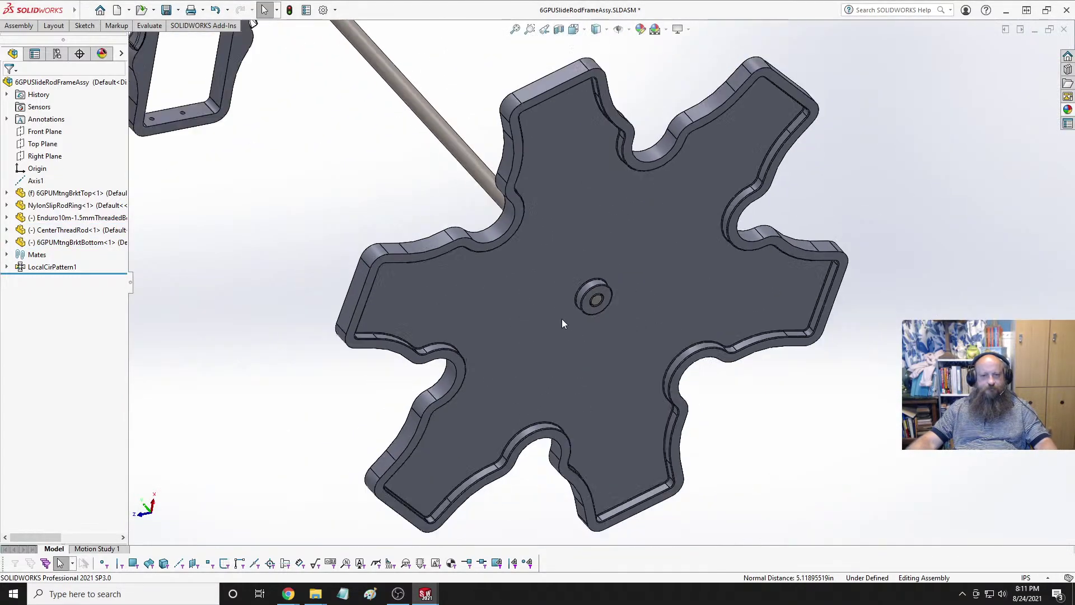
middle_click_drag(562, 324, 658, 309)
scroll(623, 321, "up", 5)
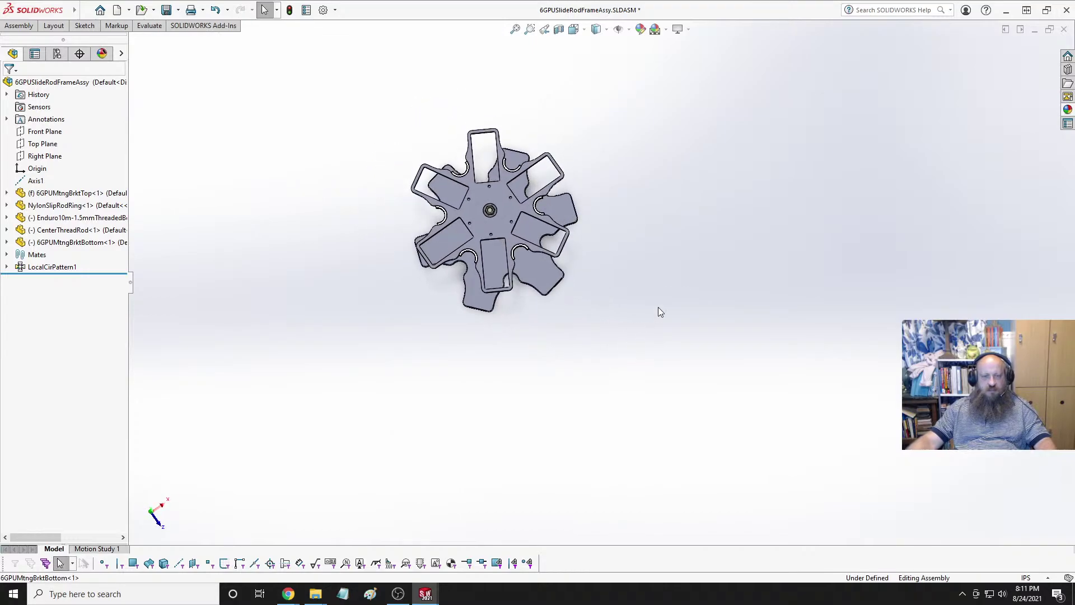
key("space")
left_click(498, 258)
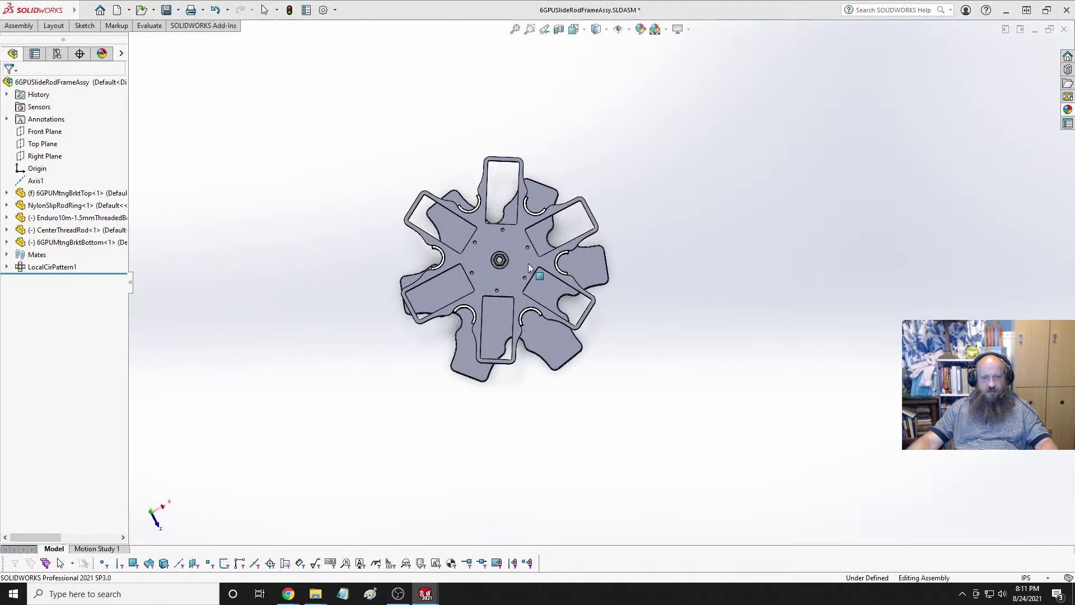
left_click(755, 242)
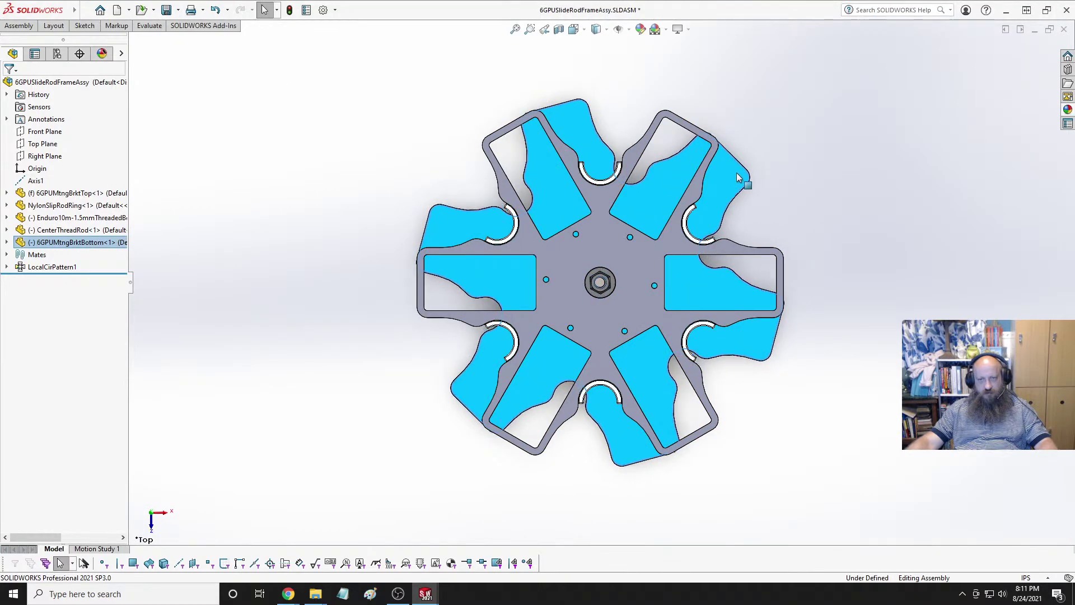
Rotate the bottom bracket about the center rod until its six arms line up with the top bracket's arms.
mouse_move(724, 133)
left_mouse_down()
mouse_move(707, 120)
mouse_move(717, 129)
left_mouse_up()
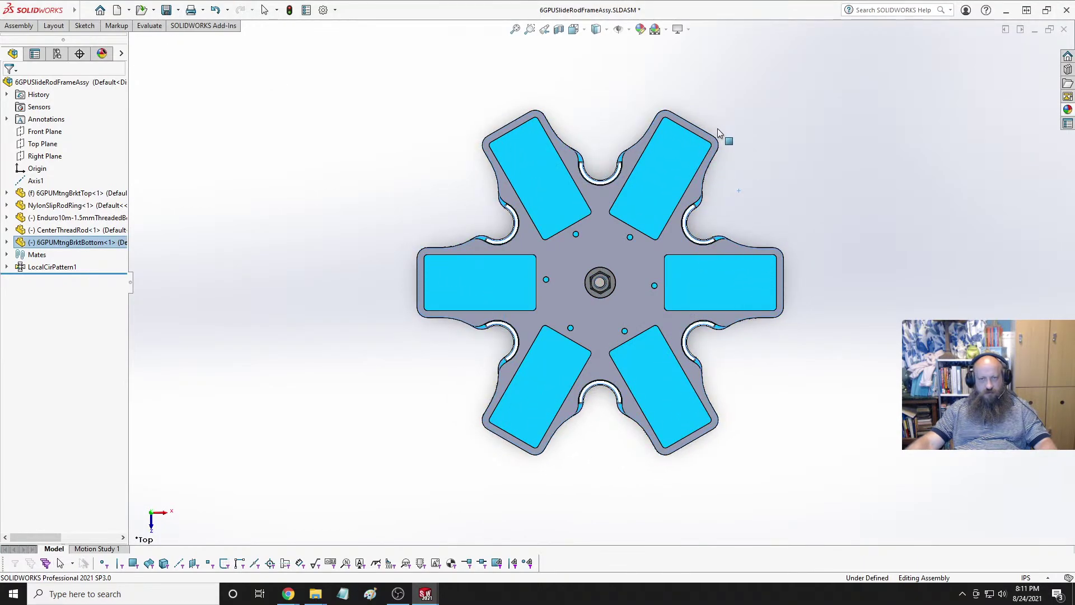
key("Escape")
scroll(622, 148, "down", 6)
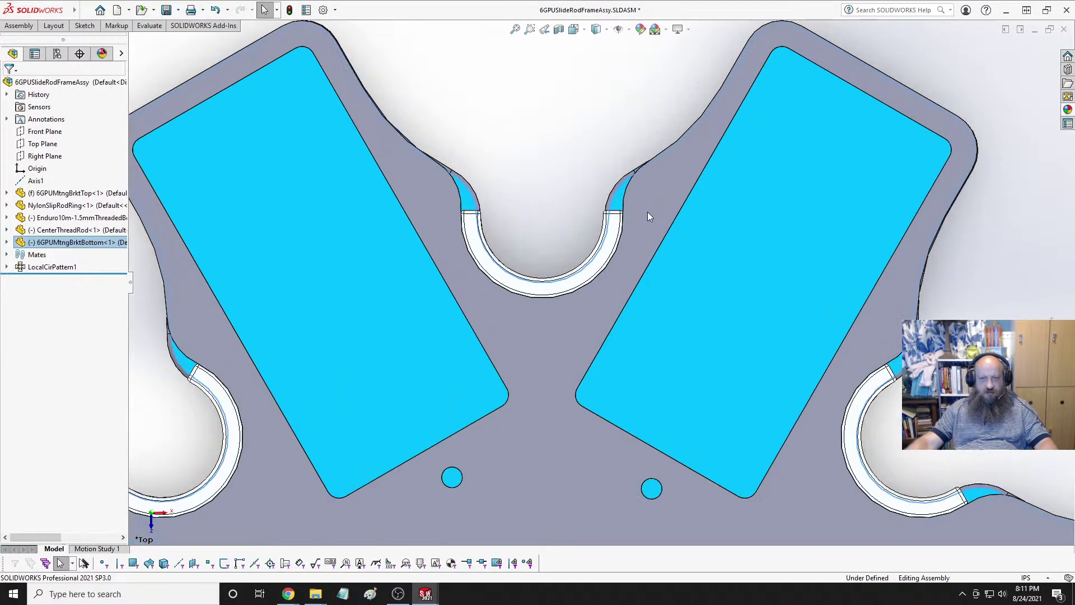
scroll(647, 216, "down", 2)
scroll(645, 215, "up", 6)
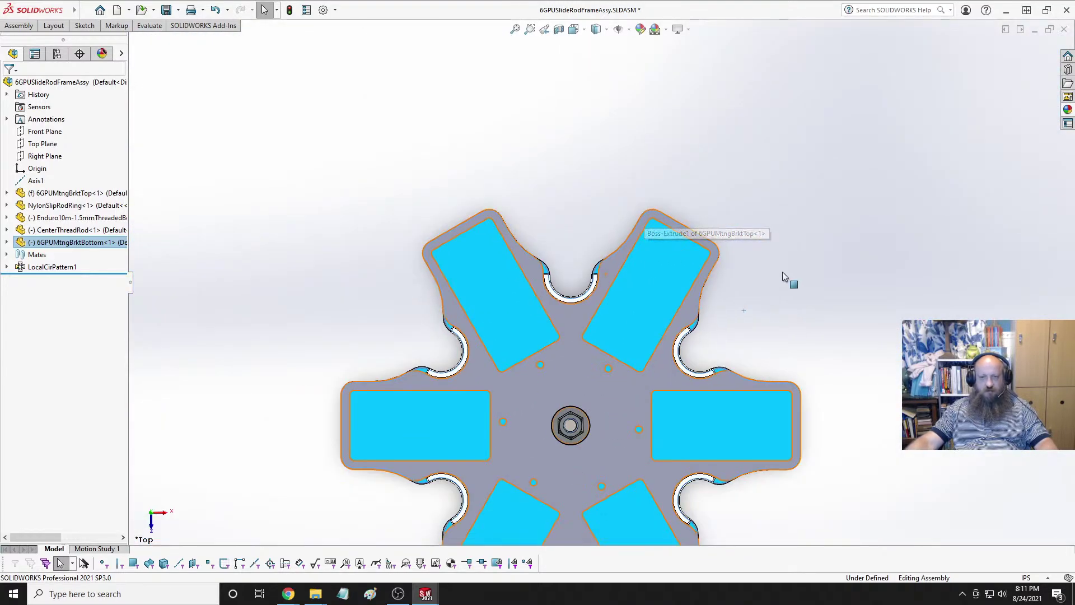
left_click(772, 278)
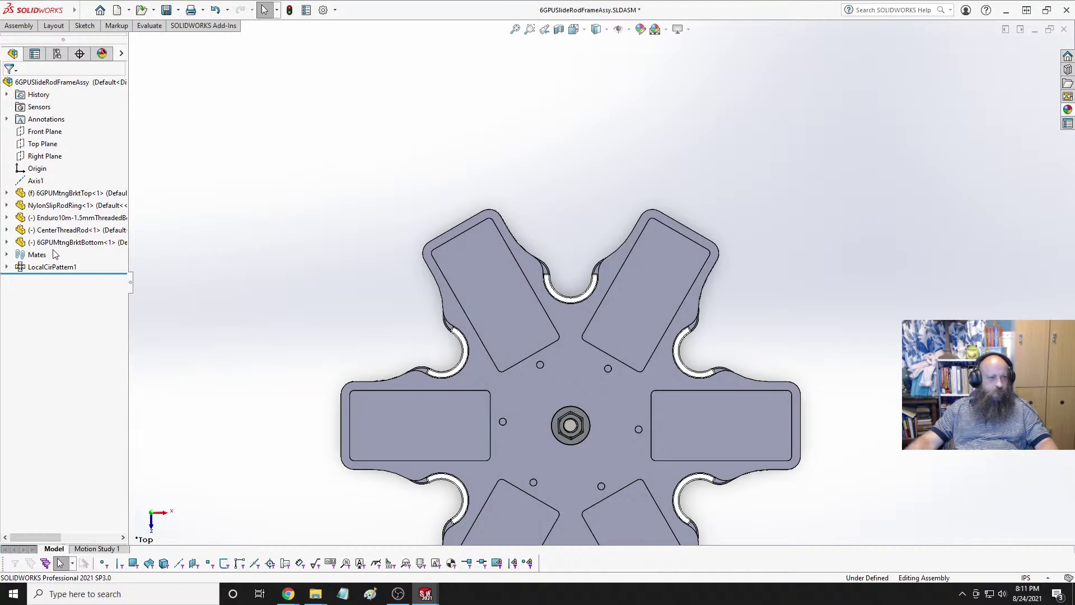
Mate the bottom bracket's Front Plane to the top bracket's Front Plane to lock the alignment of their arms.
left_click(6, 242)
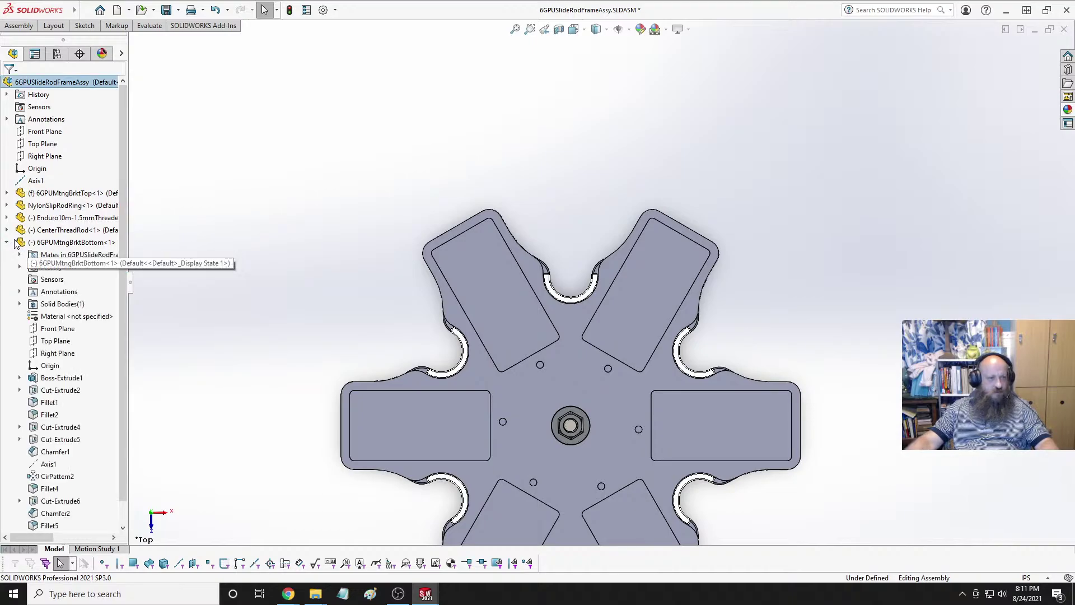
left_click(54, 331)
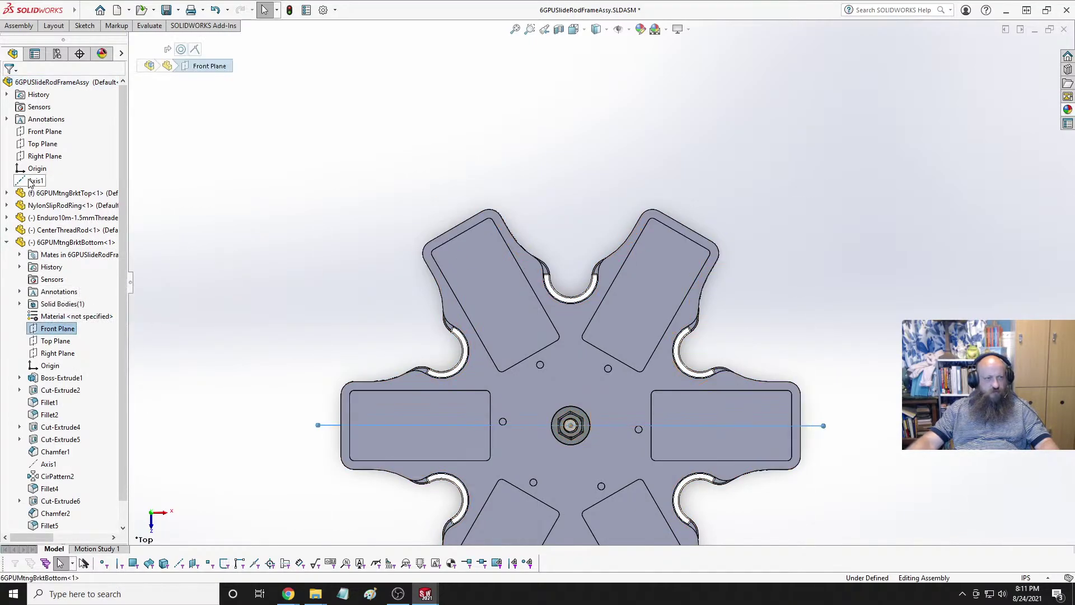
left_click(6, 193)
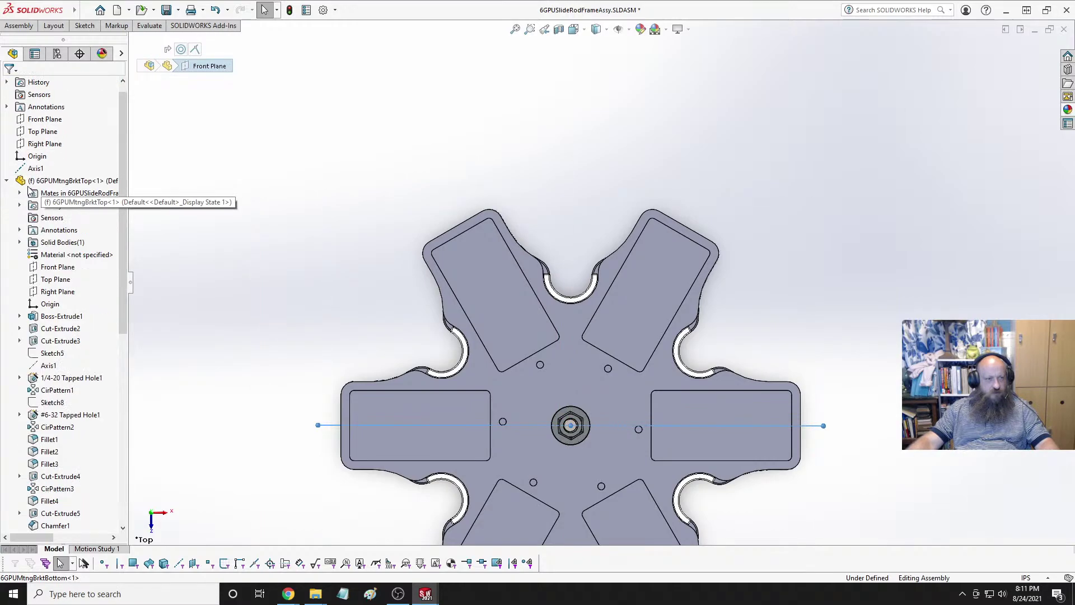
left_click(58, 269)
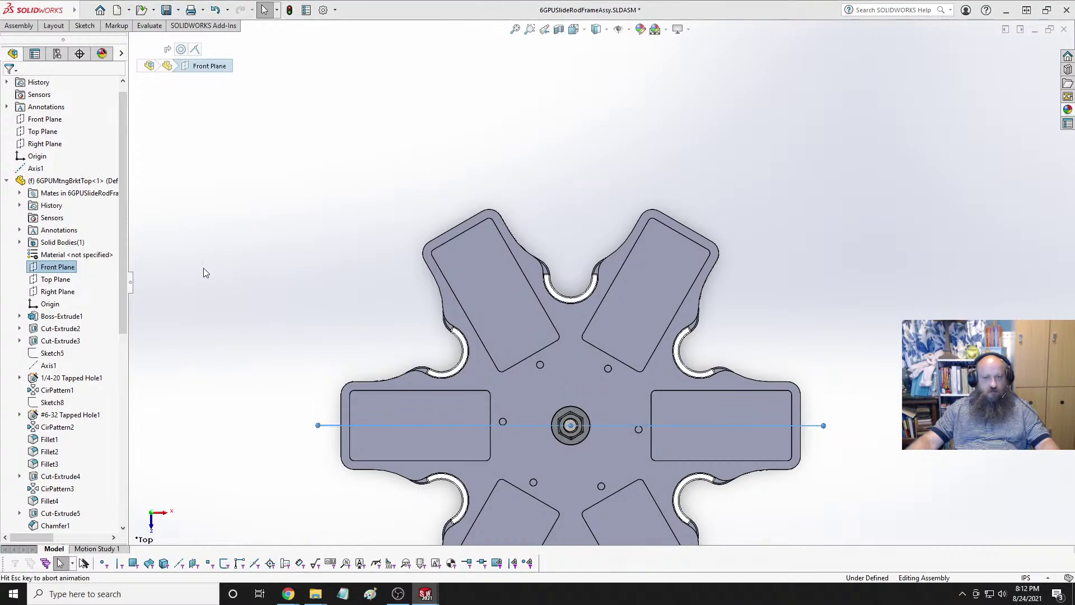
left_click(289, 266)
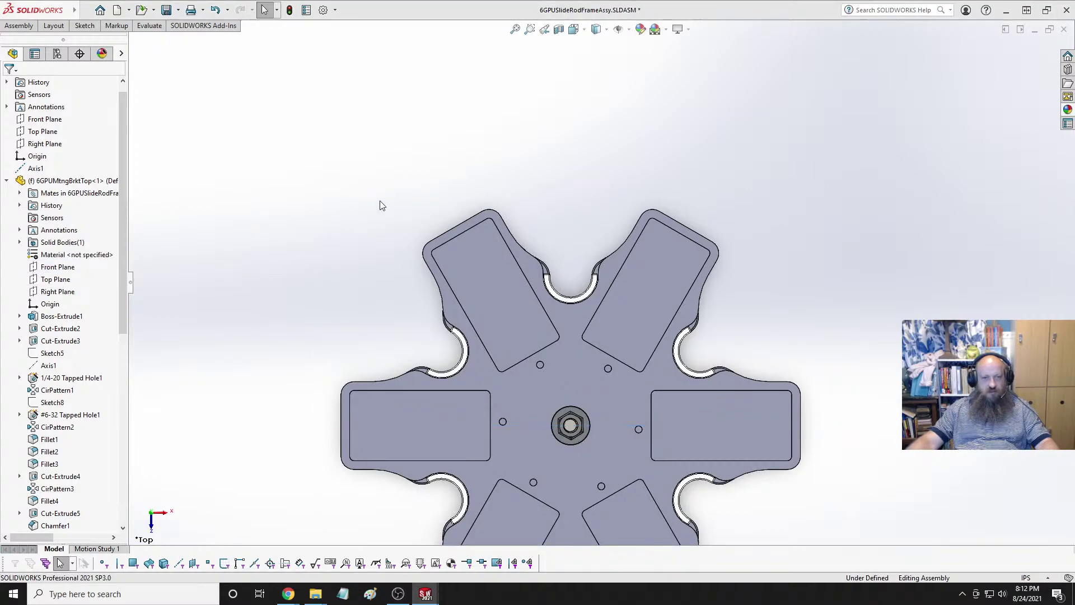
key("f")
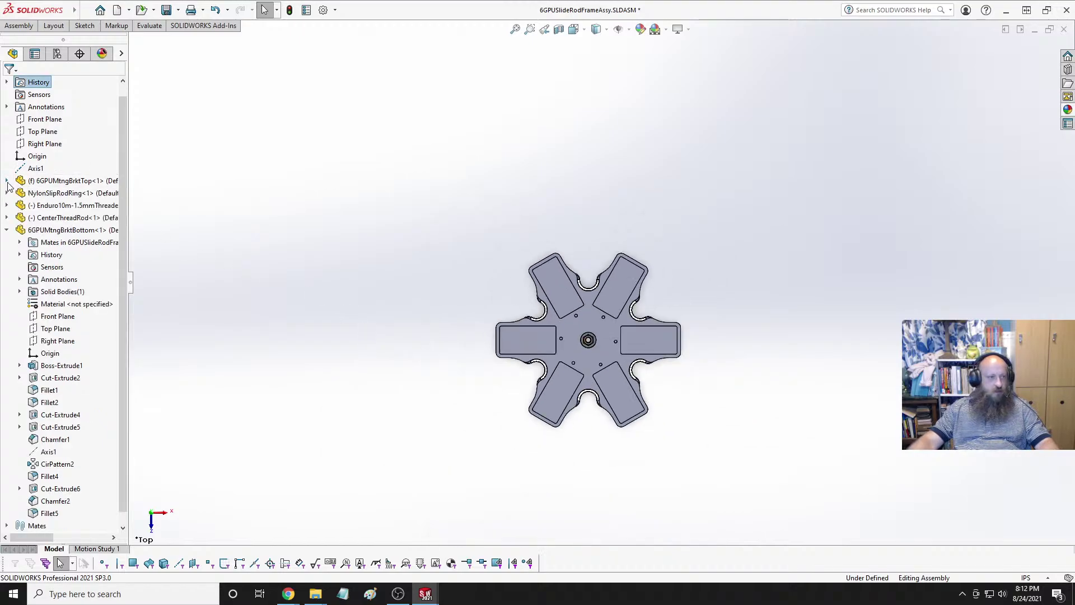
left_click(6, 180)
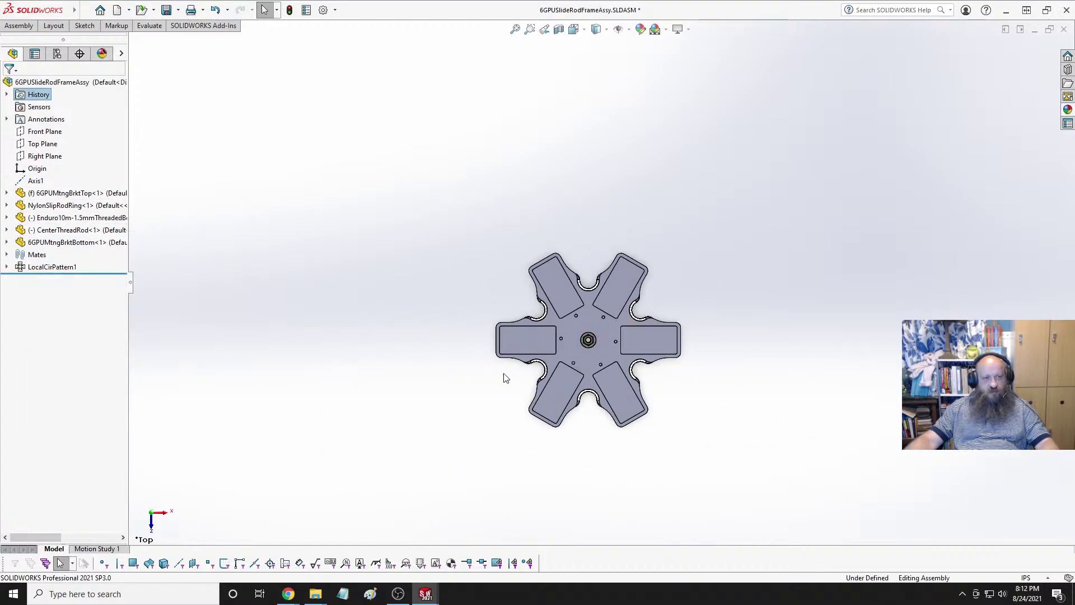
Open the 6GPUMtngBrktBottom part for editing and examine the curved notch walls on its recessed side.
middle_click_drag(615, 399, 654, 377)
scroll(591, 251, "down", 5)
scroll(586, 277, "up", 5)
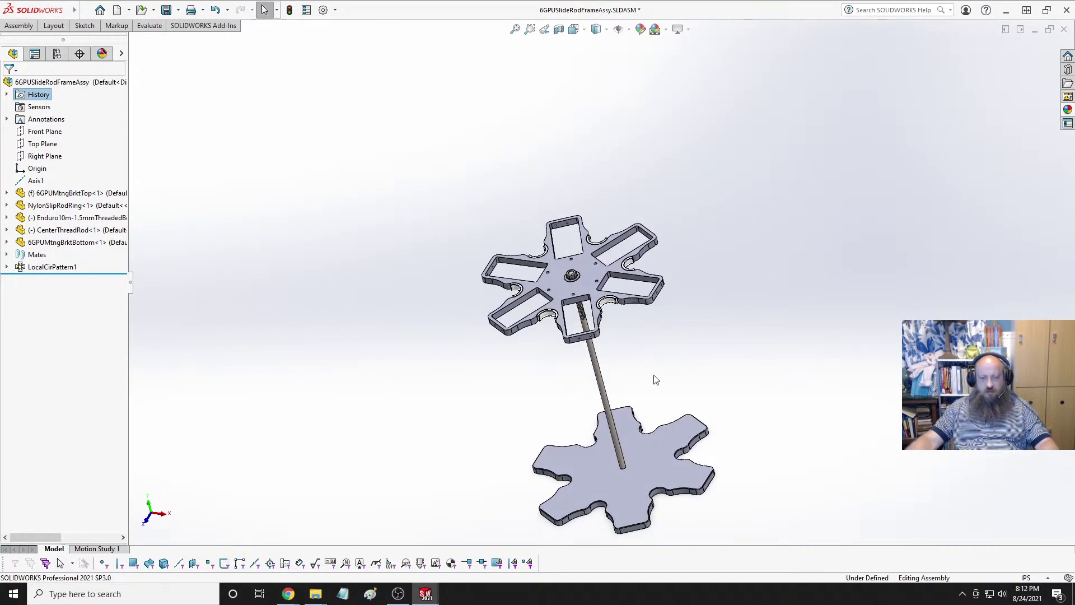
scroll(700, 362, "down", 3)
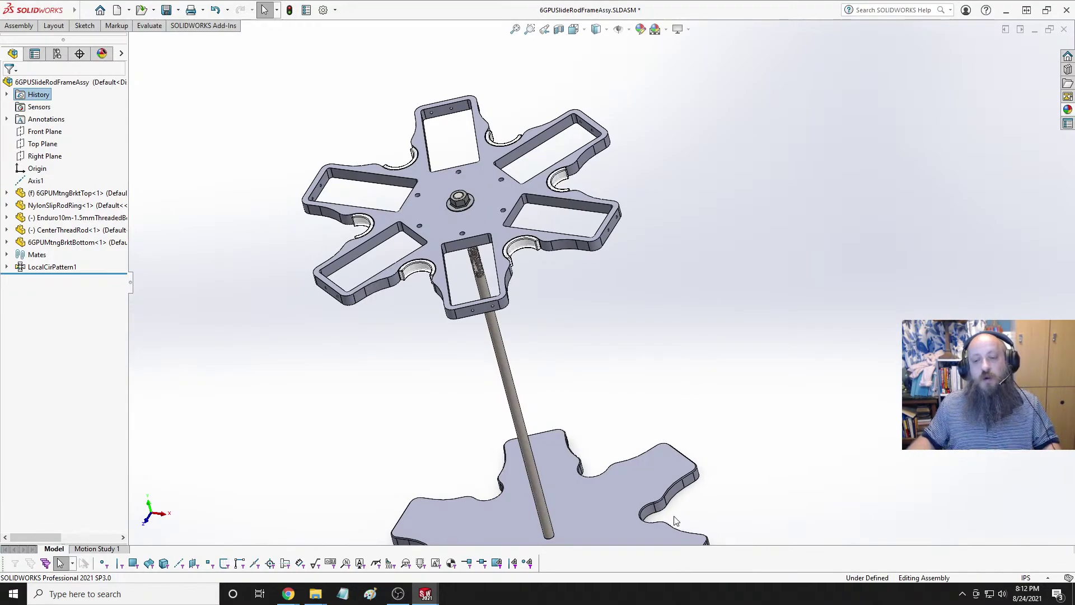
scroll(672, 515, "down", 3)
middle_click_drag(591, 467, 568, 264)
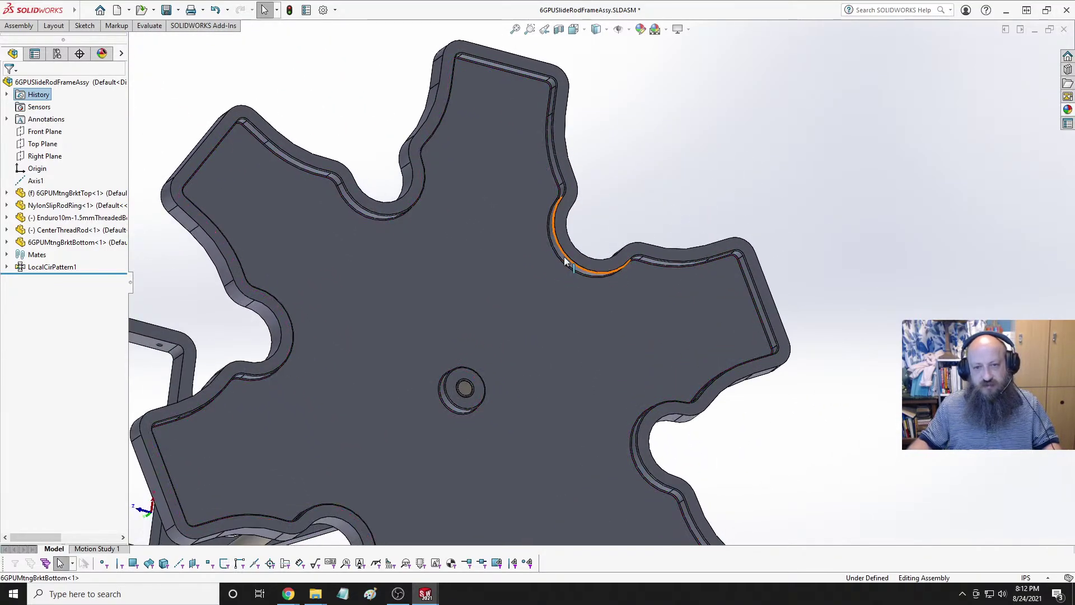
key("ctrl+Tab")
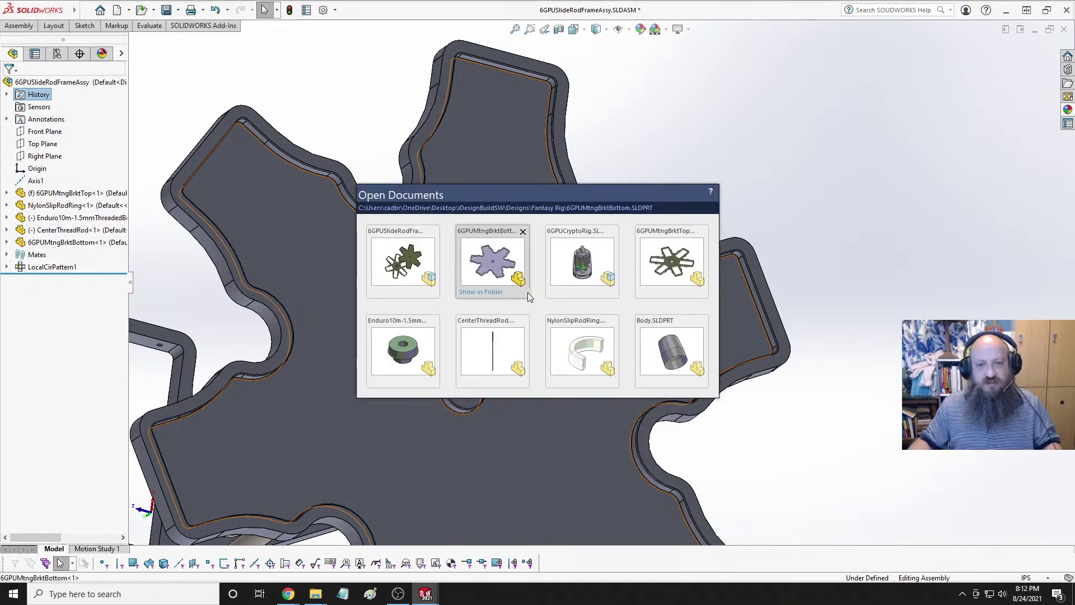
left_click(527, 292)
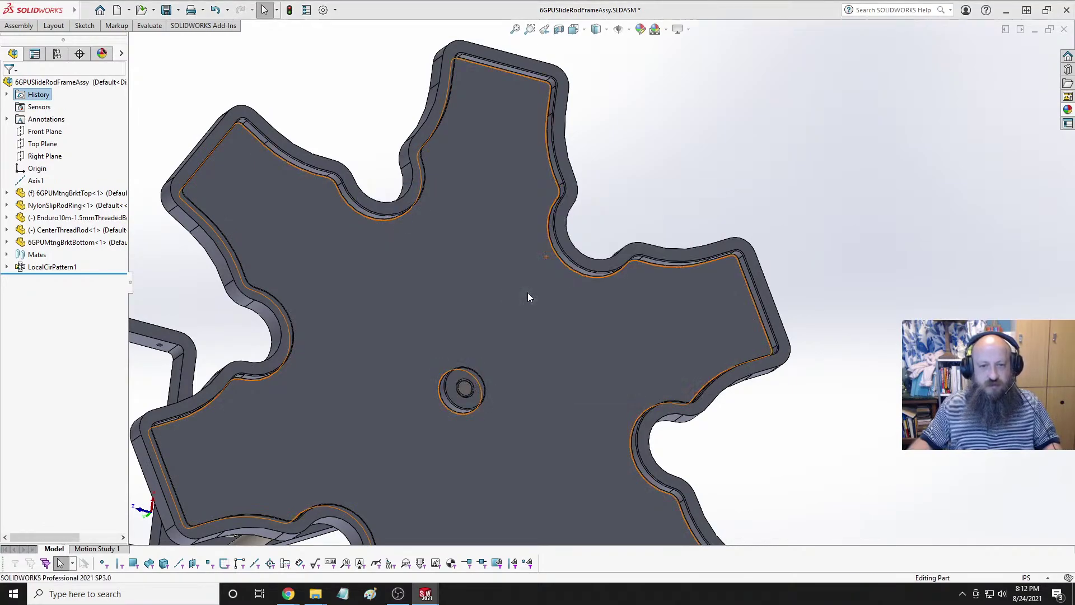
middle_click_drag(733, 264, 618, 197)
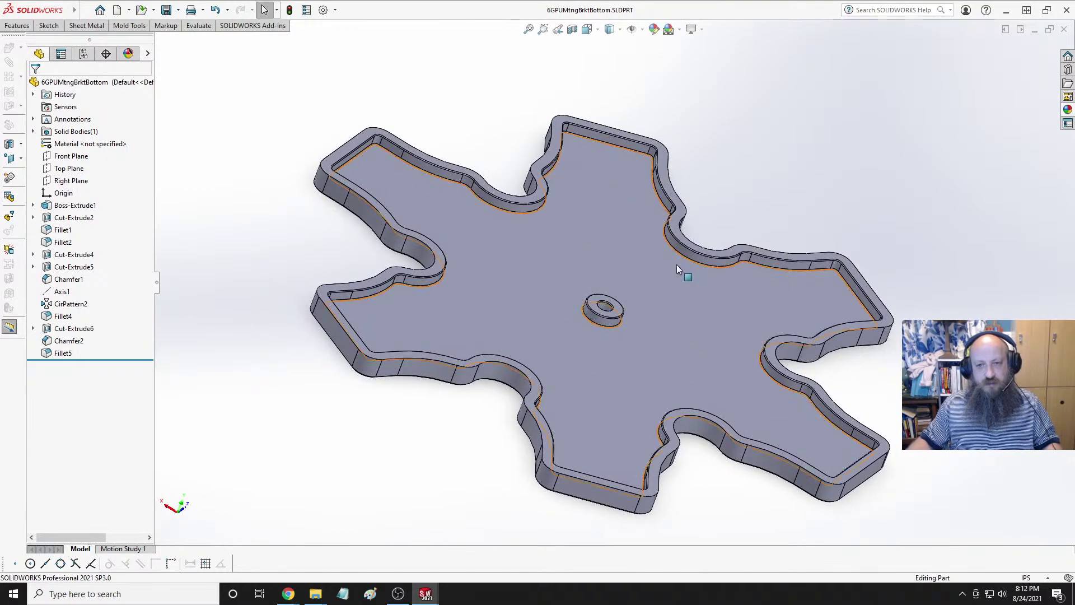
scroll(676, 264, "down", 3)
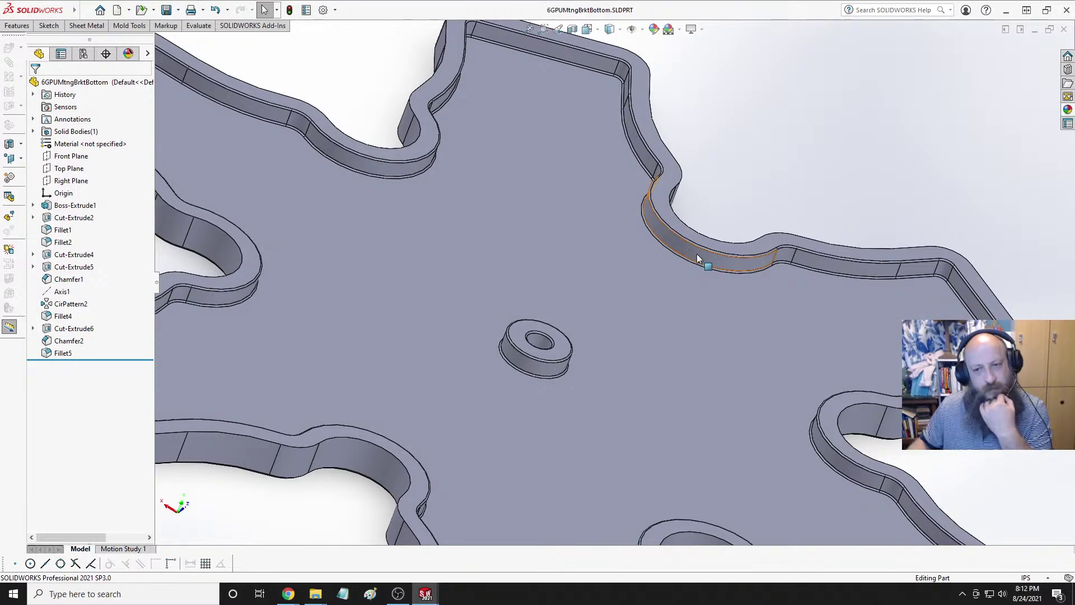
Start a Hole Wizard counterbore on the bottom bracket using the ANSI Inch standard and the Socket Head Cap Screw type.
left_click(7, 26)
left_click(111, 42)
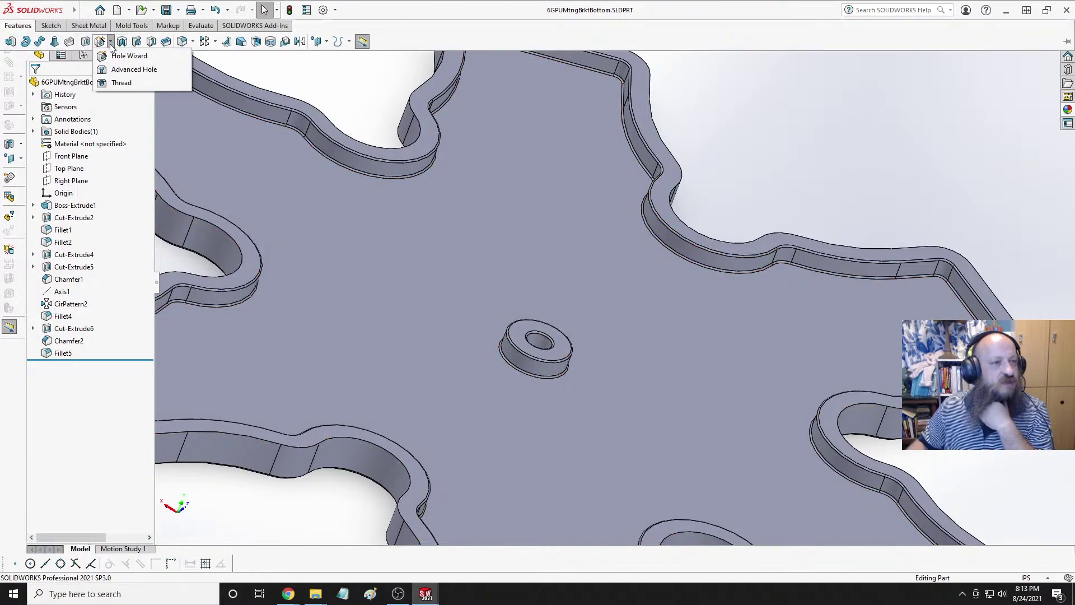
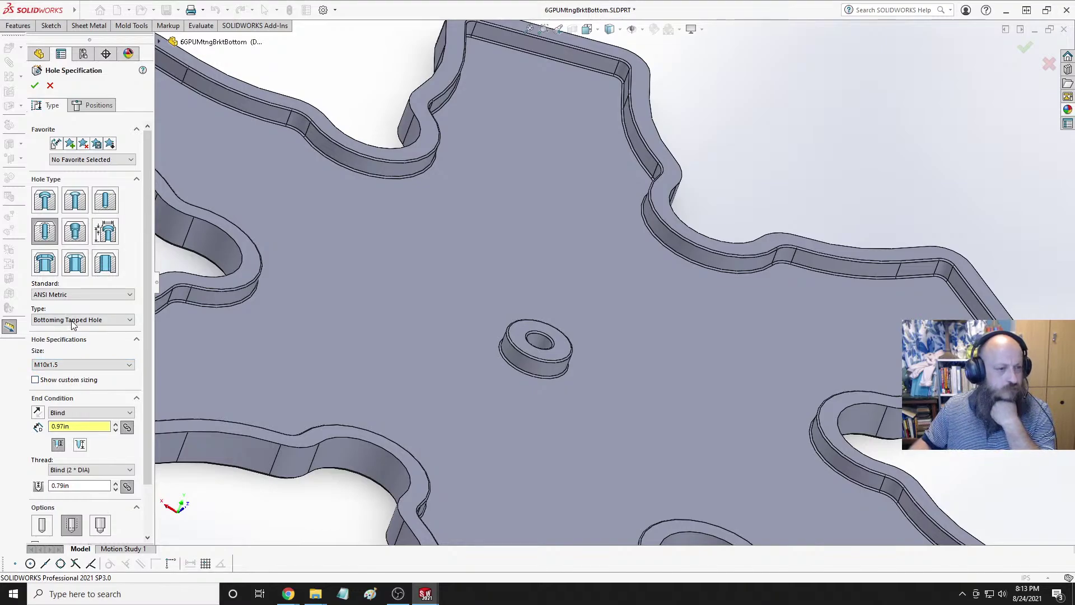
left_click(67, 294)
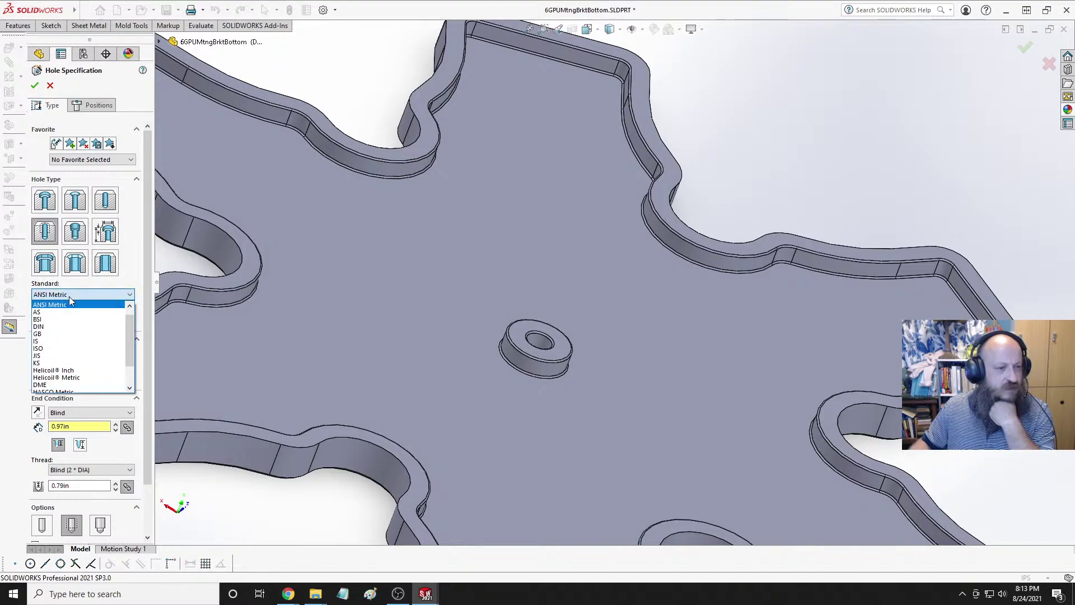
scroll(68, 317, "up", 1)
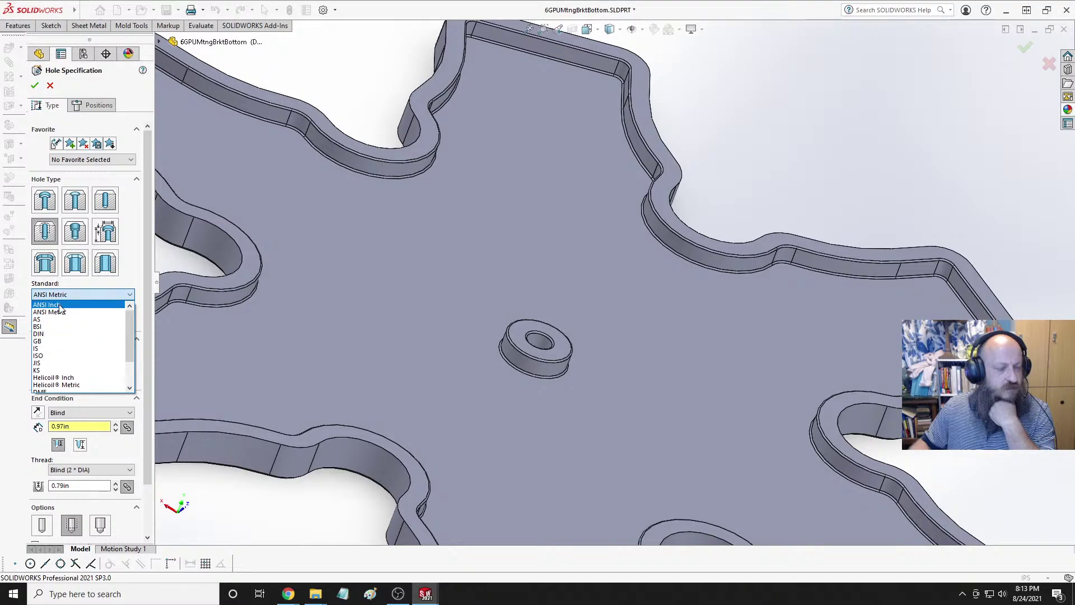
left_click(49, 304)
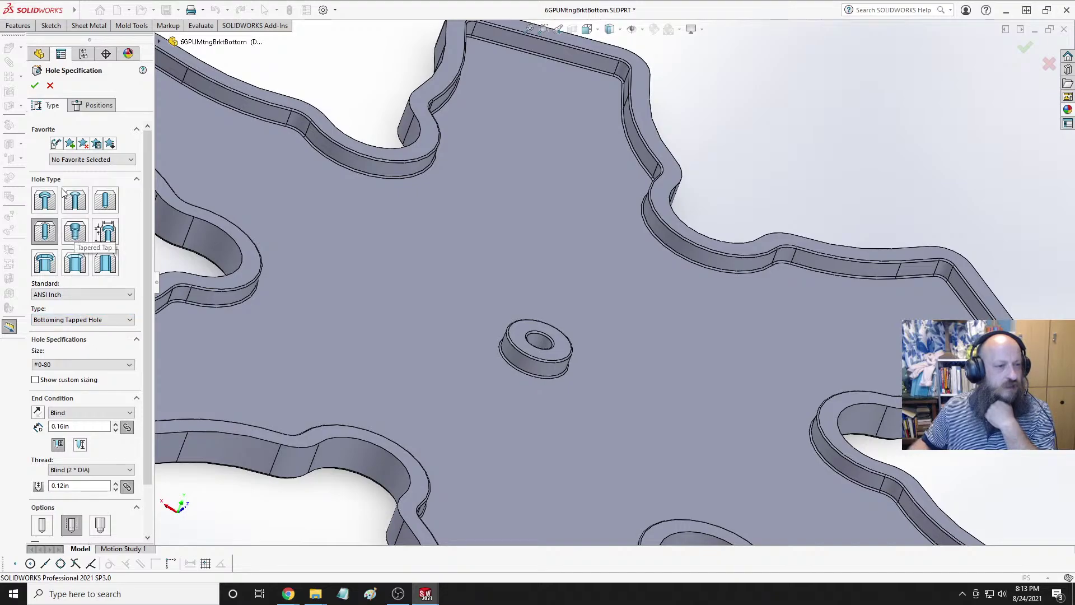
left_click(45, 203)
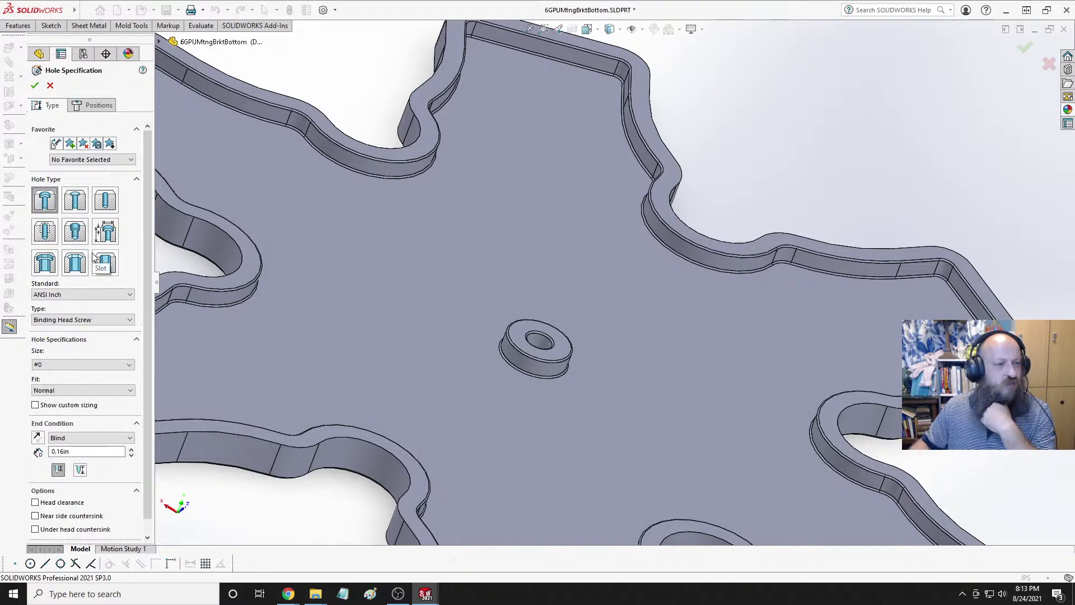
left_click(98, 320)
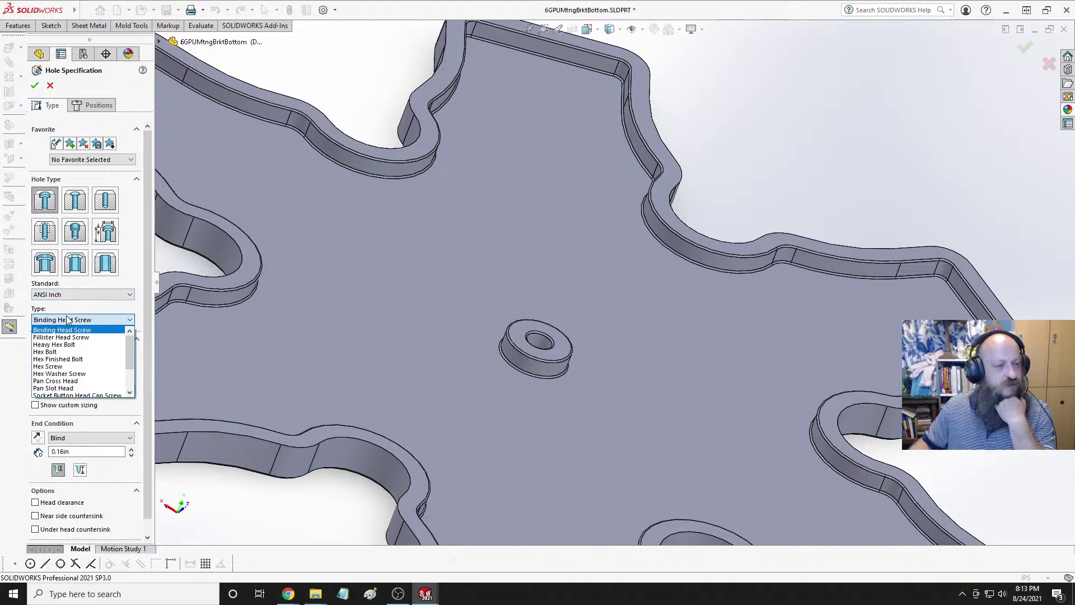
left_click_drag(128, 355, 127, 374)
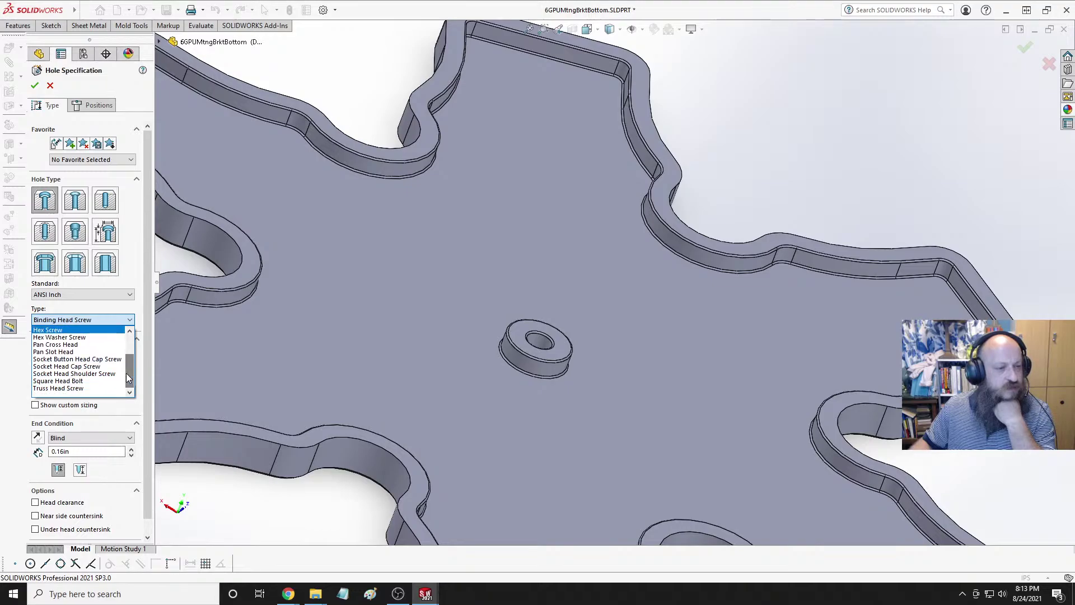
left_click(70, 367)
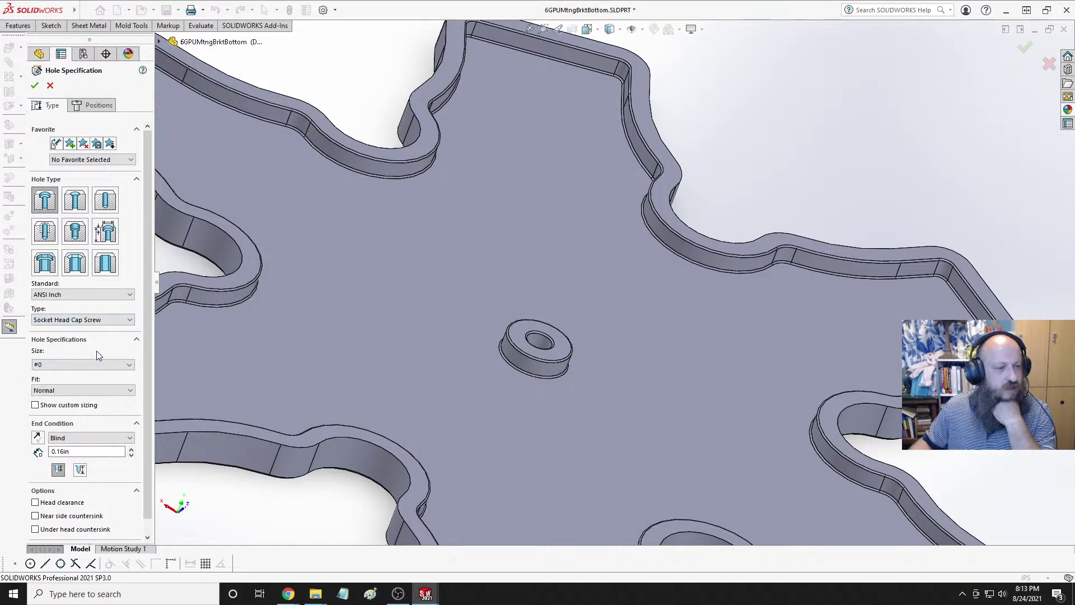
Set the counterbore hole's size to #6 and its end condition to Up To Next.
left_click(75, 363)
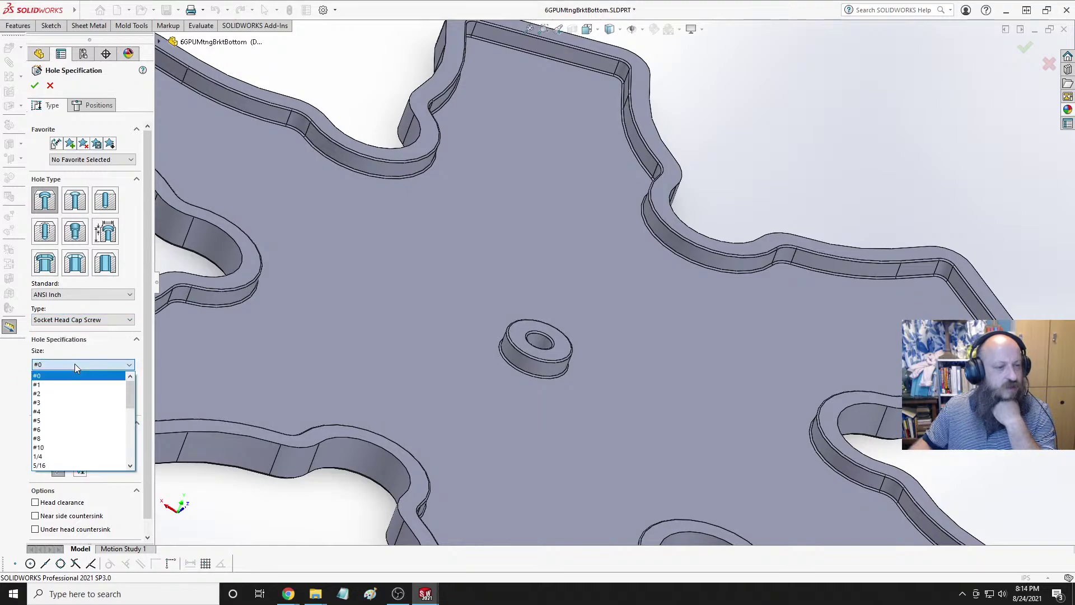
left_click(59, 430)
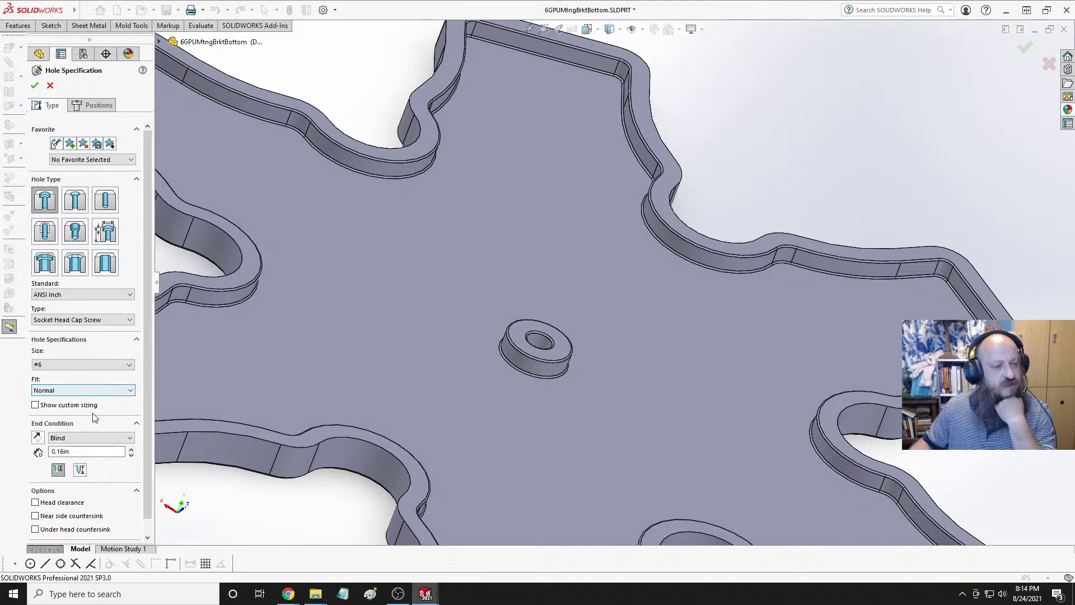
scroll(93, 411, "down", 1)
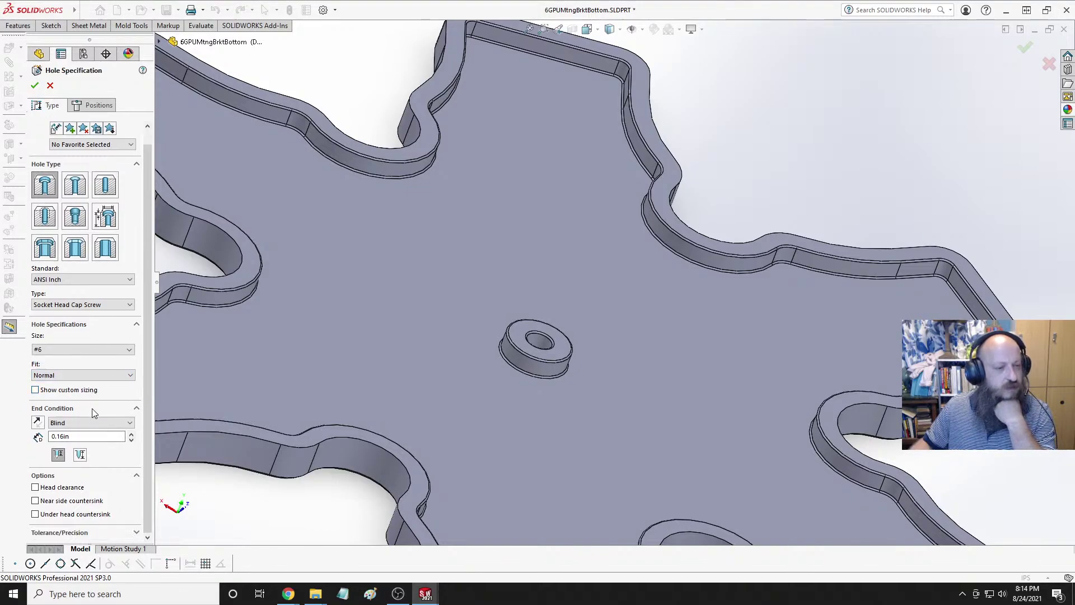
left_click(86, 422)
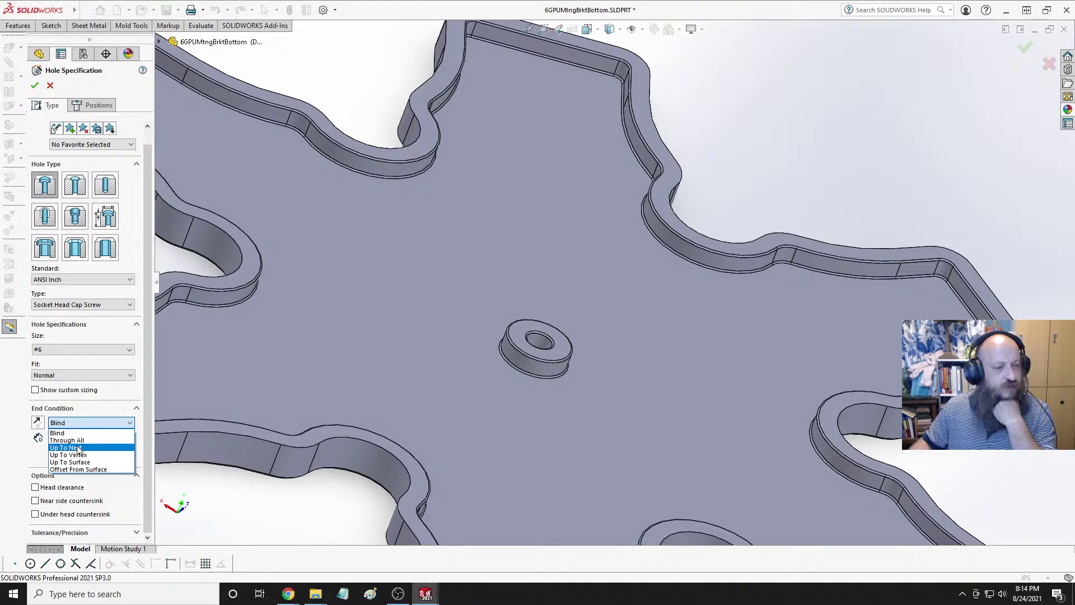
left_click(78, 448)
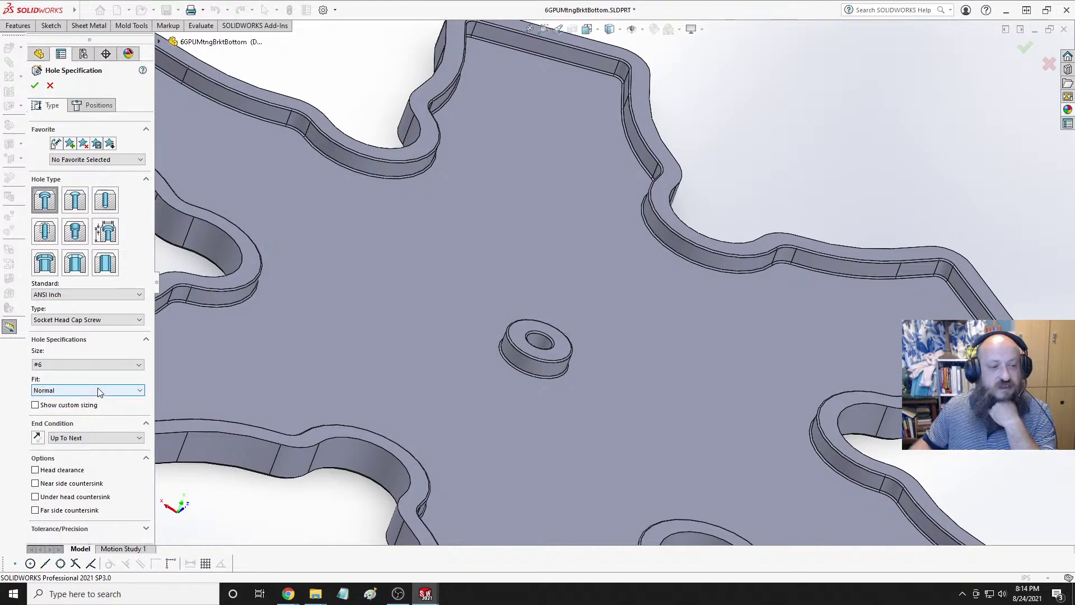
Place the hole with a 3D sketch on the curved notch wall facing the central boss.
left_click(97, 106)
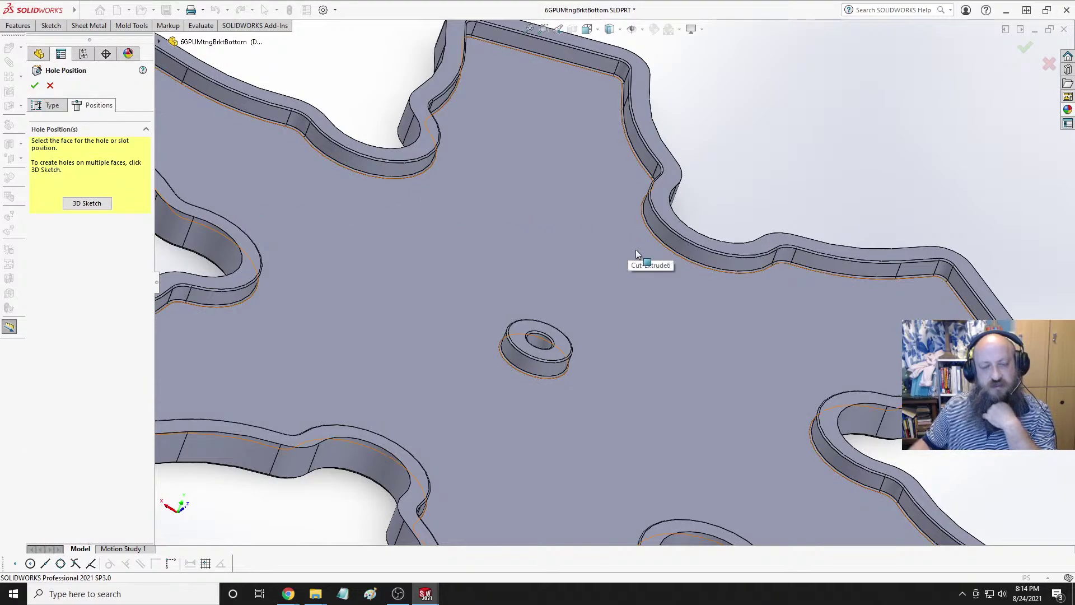
left_click(86, 204)
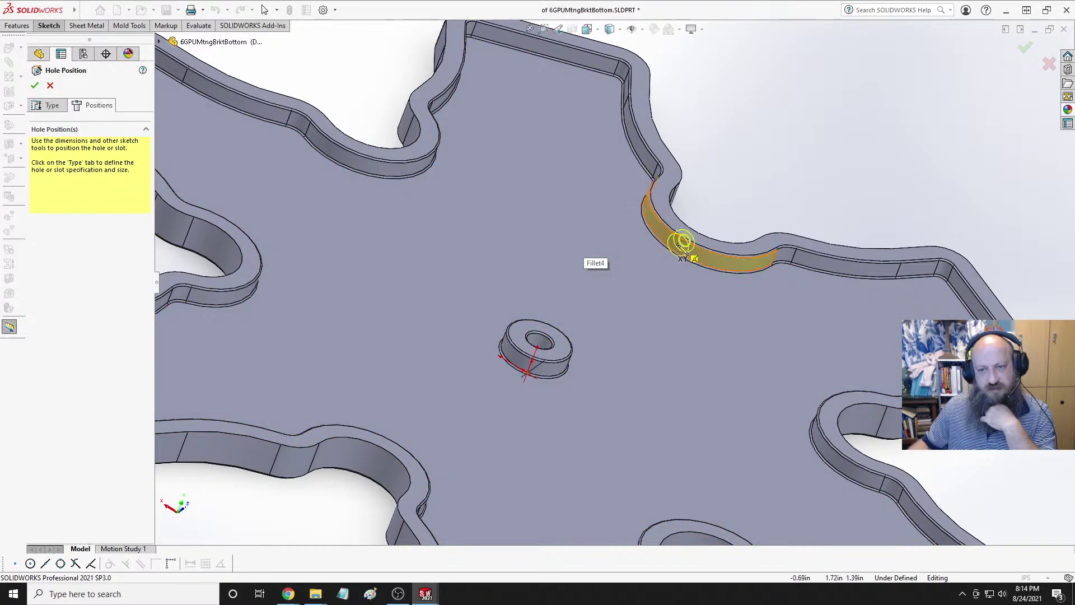
scroll(671, 255, "down", 5)
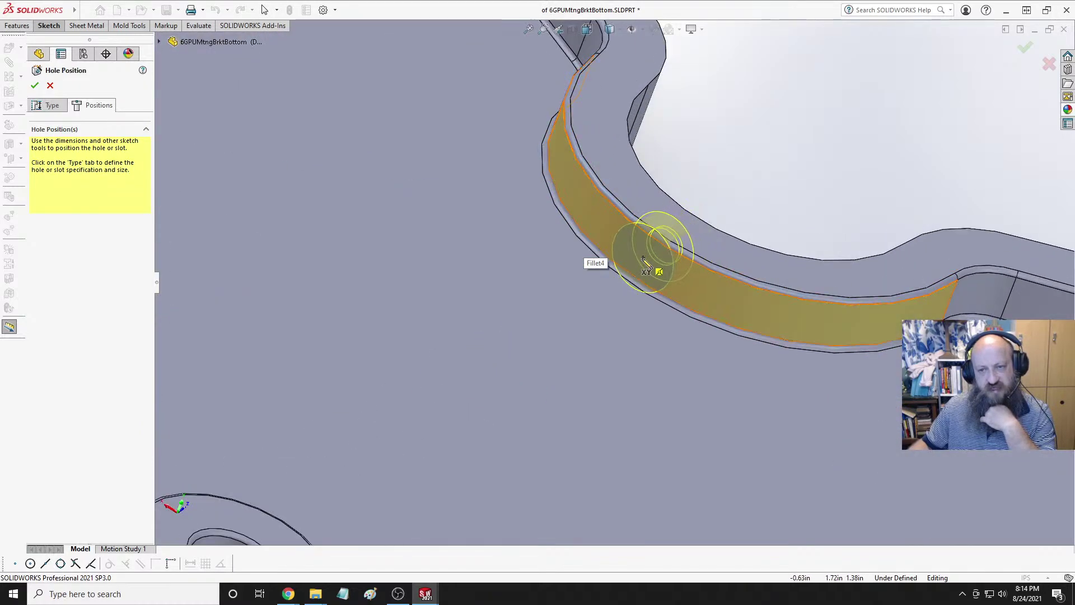
left_click(651, 267)
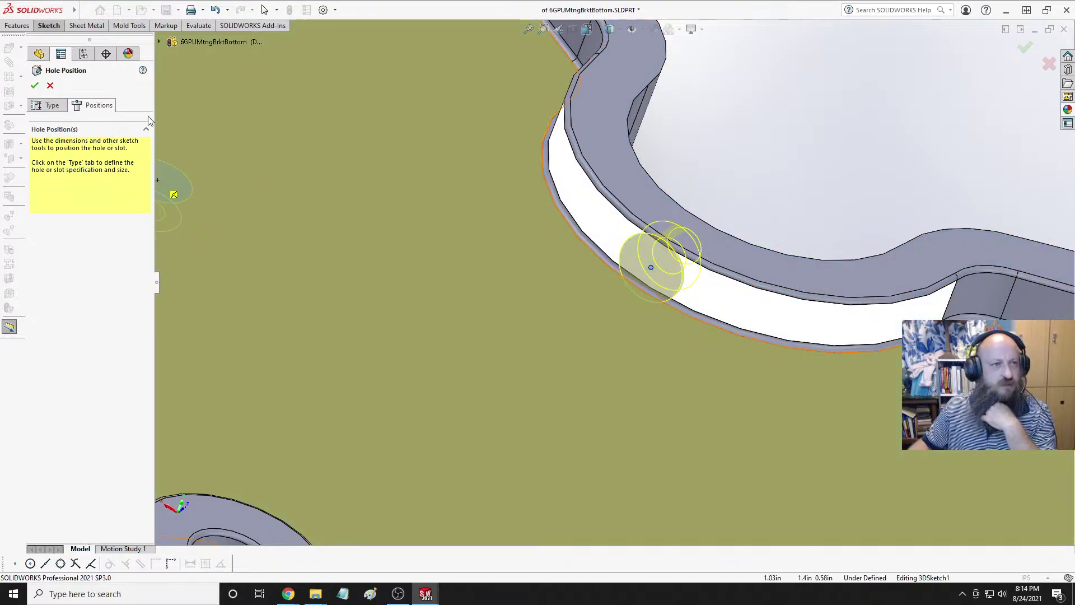
Sketch a centerline about 0.2 in long straight across the curved notch wall, from its upper edge to its lower edge beside the hole point.
left_click(49, 25)
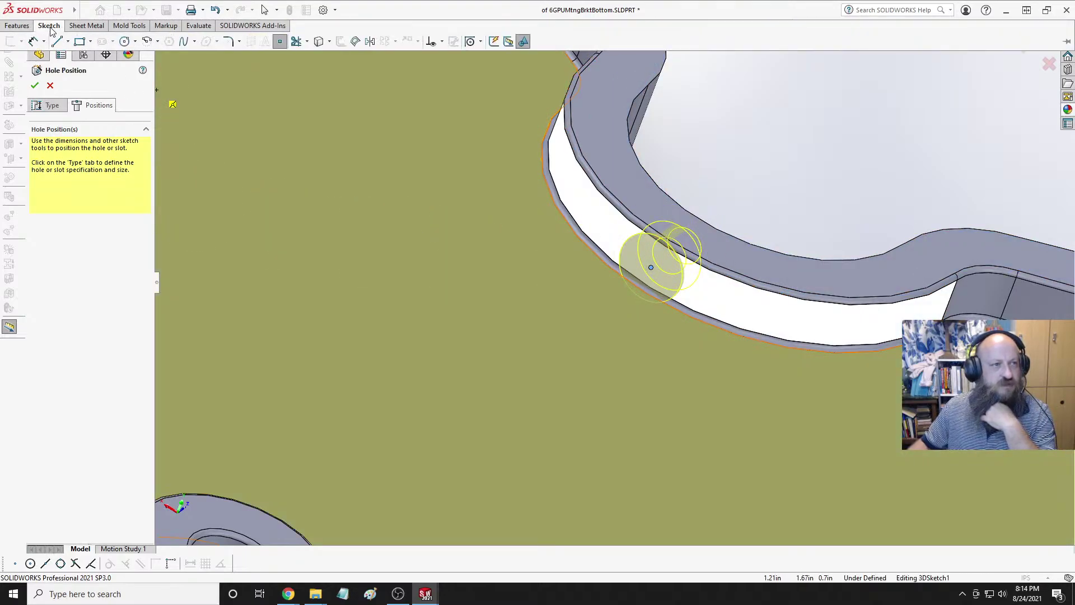
left_click(68, 41)
left_click(84, 71)
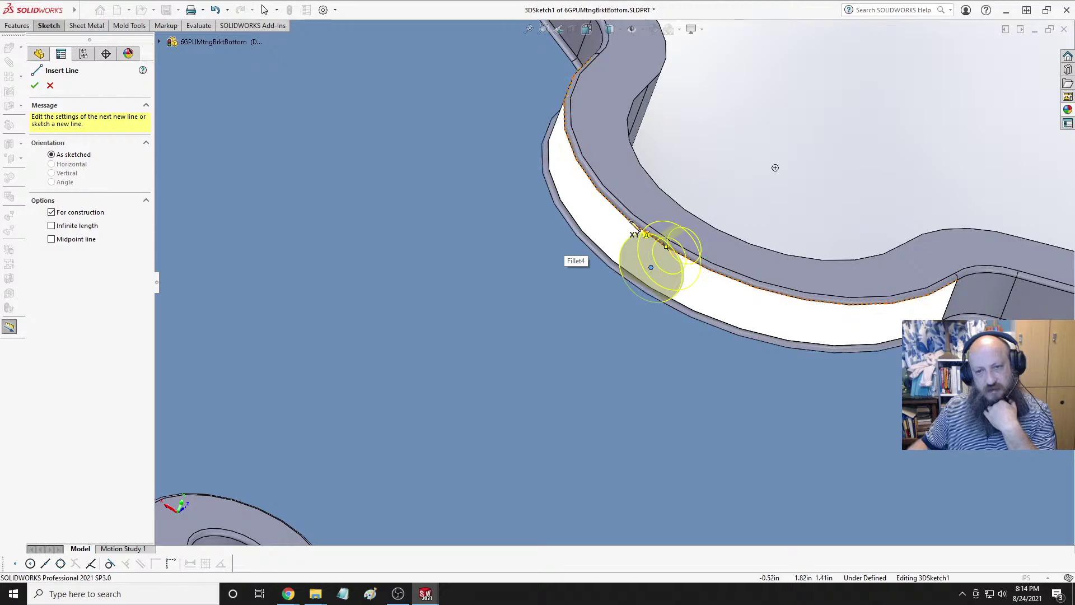
left_click(666, 247)
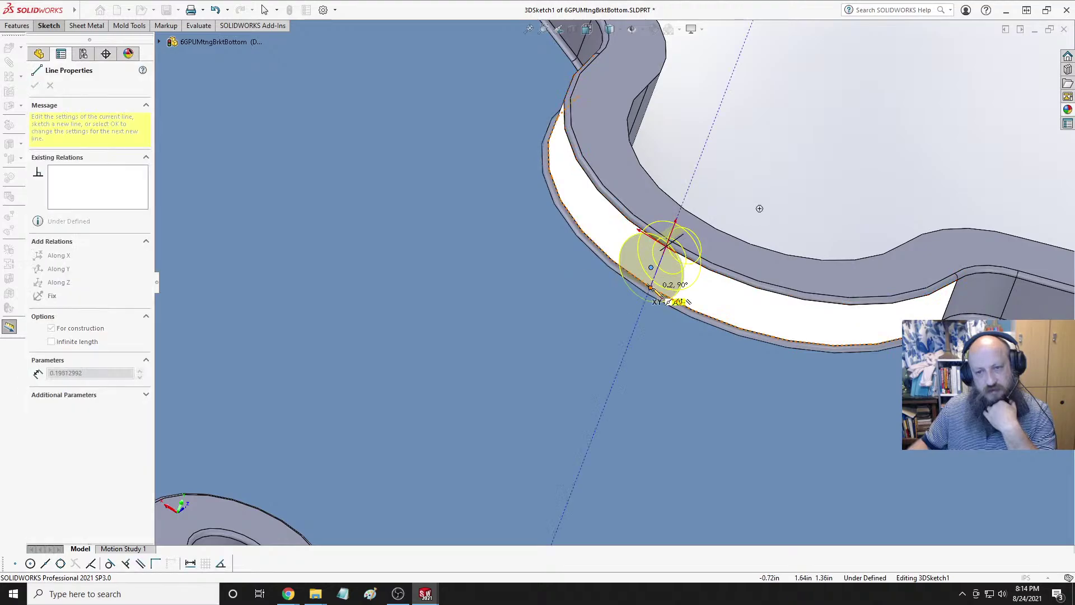
key("Escape")
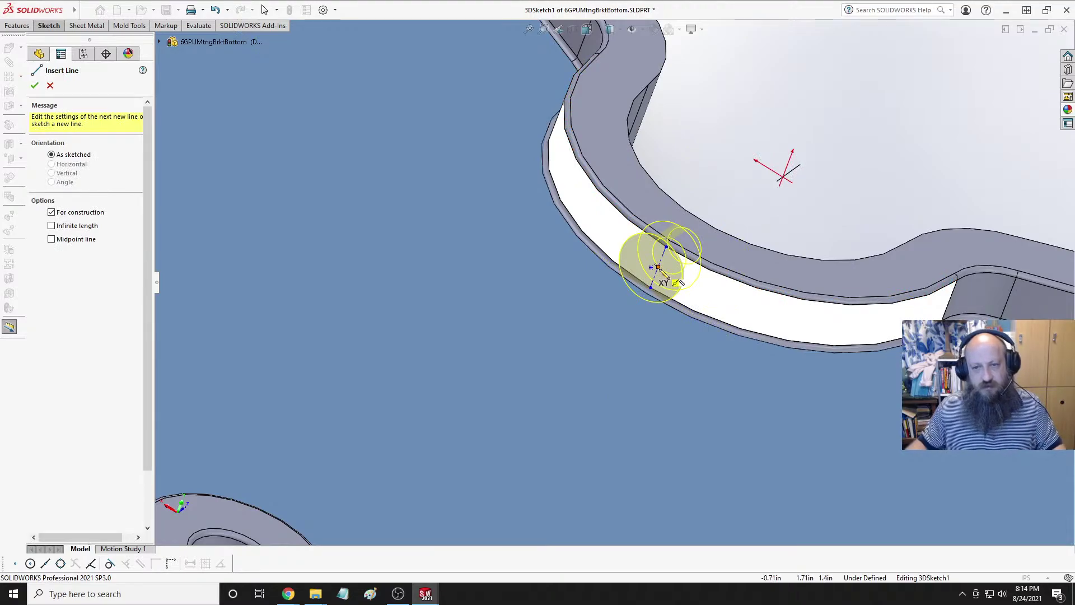
left_click(658, 268)
scroll(610, 295, "up", 3)
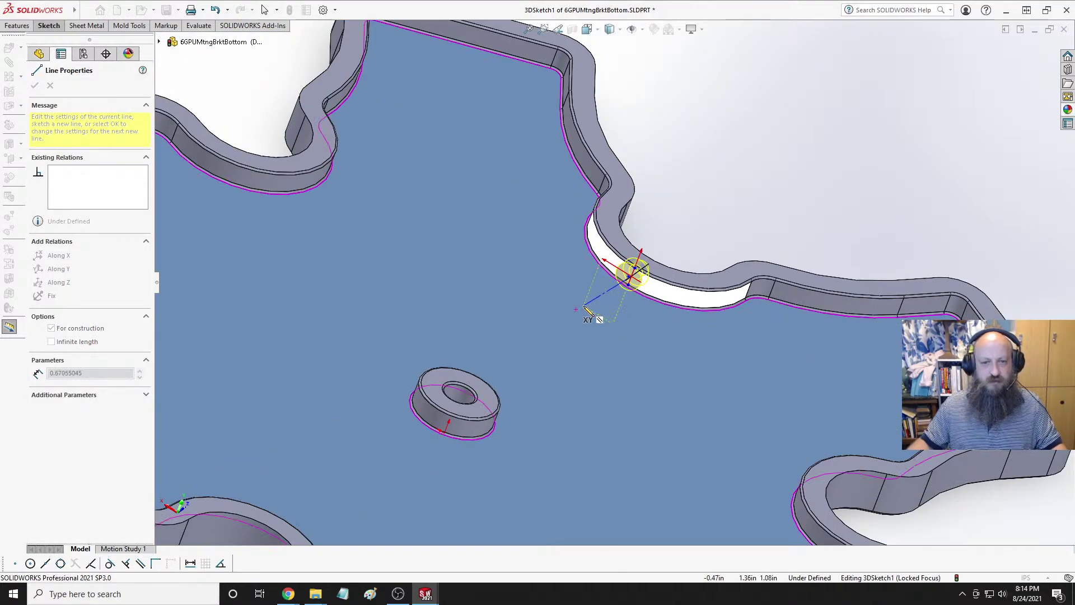
middle_click_drag(587, 312, 511, 319)
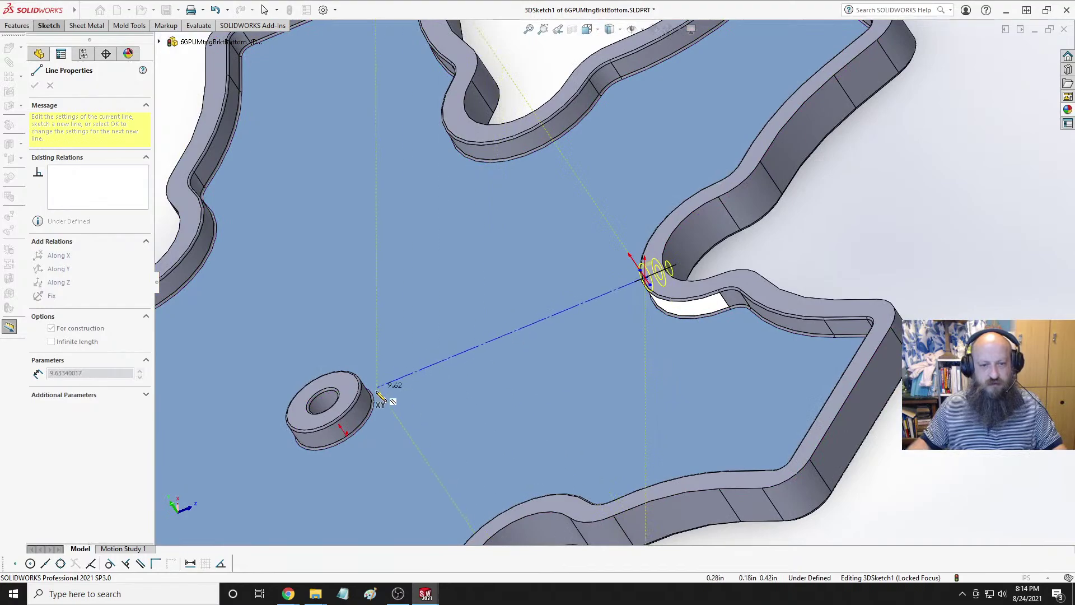
key("Escape")
Sketch a centerline along the central boss's axis from the center of its bore to the origin.
scroll(394, 390, "down", 3)
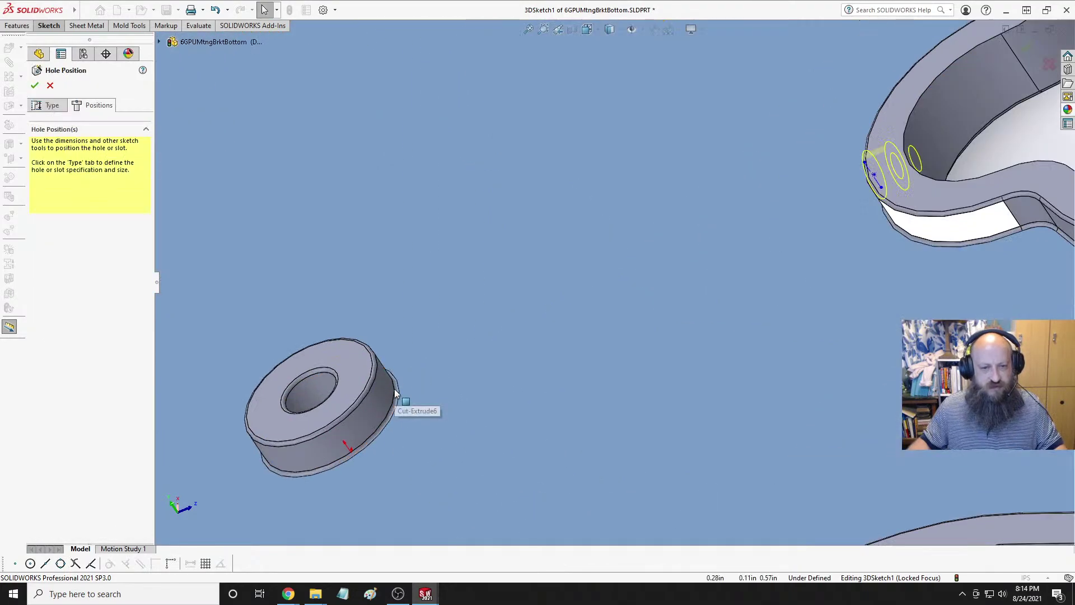
left_click(49, 25)
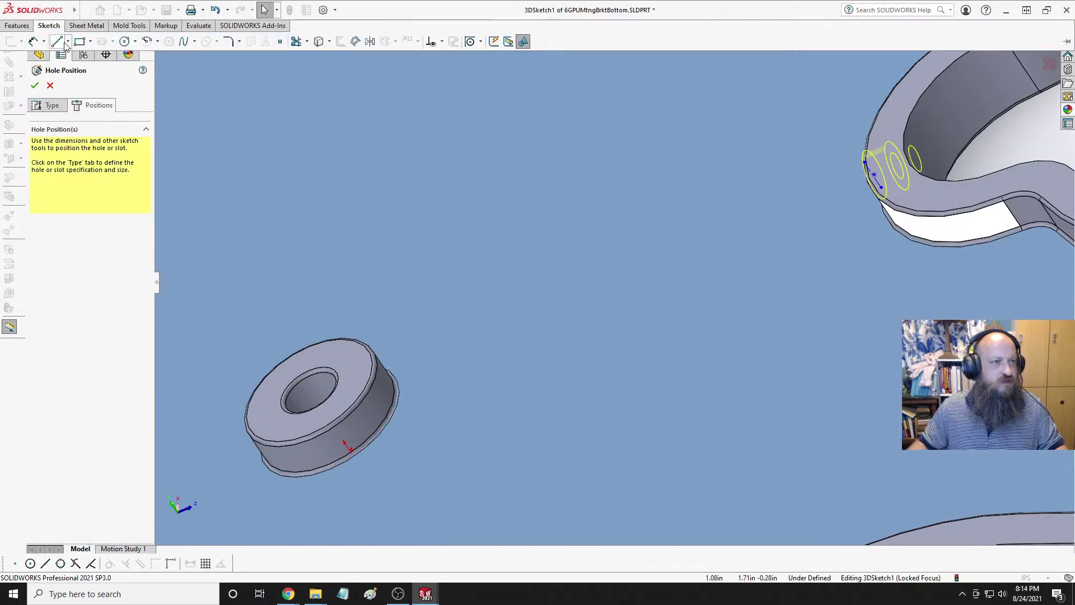
left_click(67, 40)
left_click(78, 71)
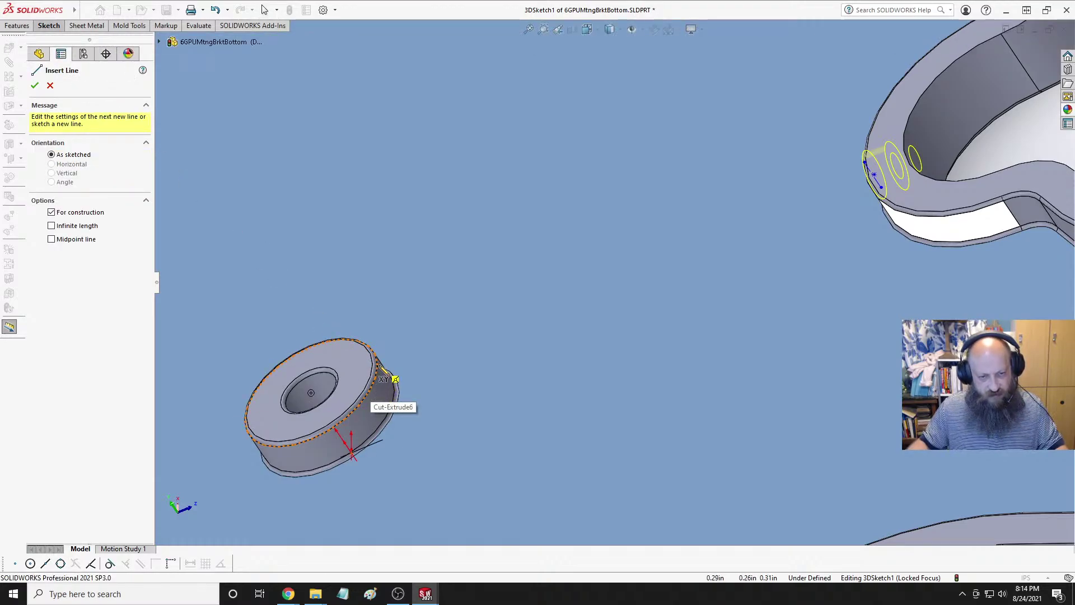
left_click(311, 392)
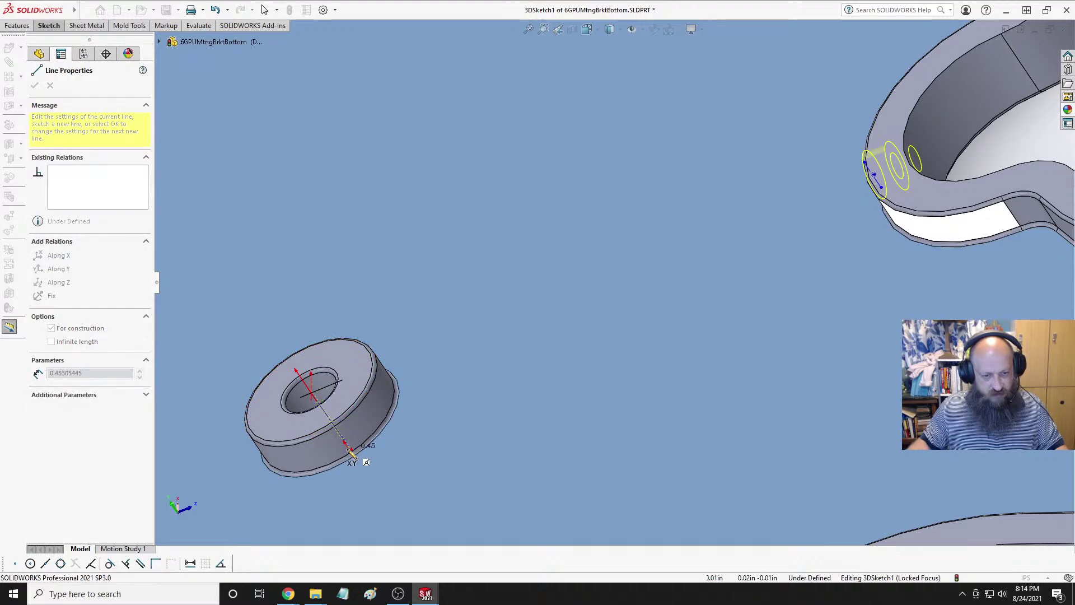
middle_click_drag(358, 451, 403, 458)
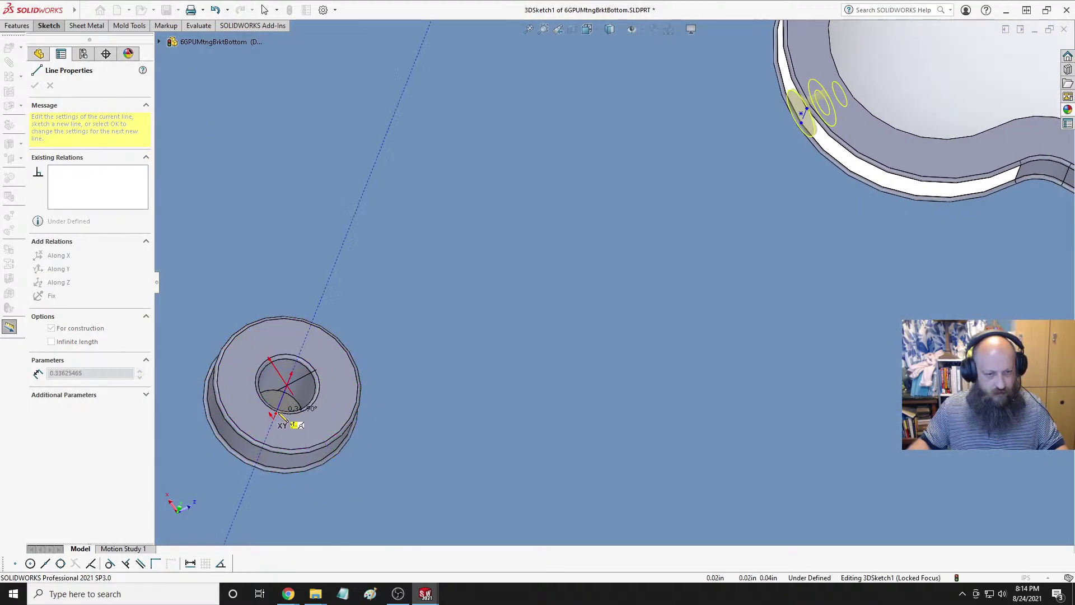
left_click(274, 416)
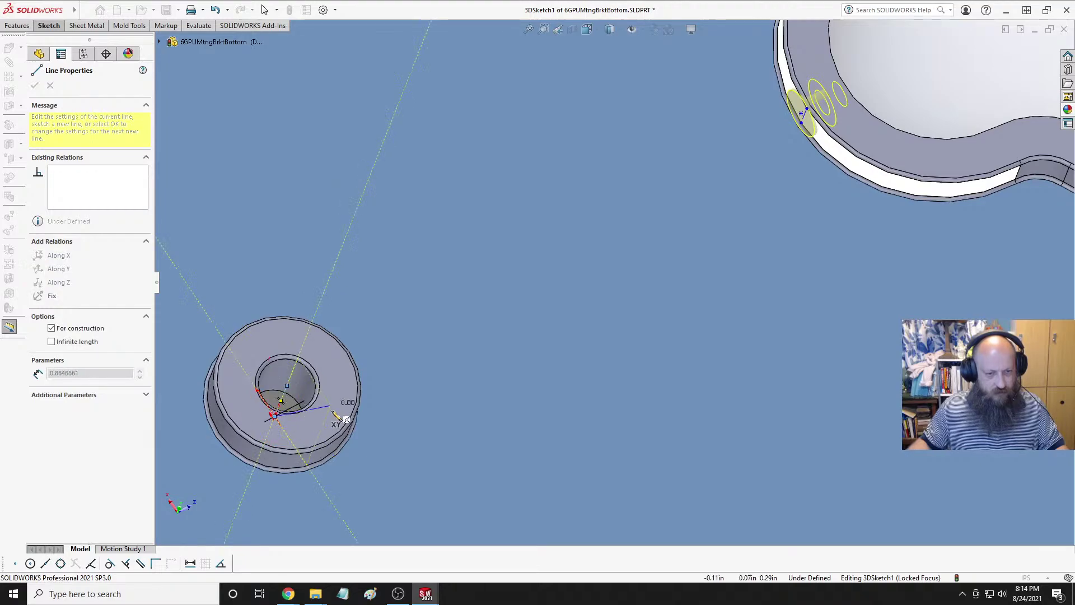
key("Escape")
scroll(435, 367, "up", 3)
middle_click_drag(415, 357, 458, 283)
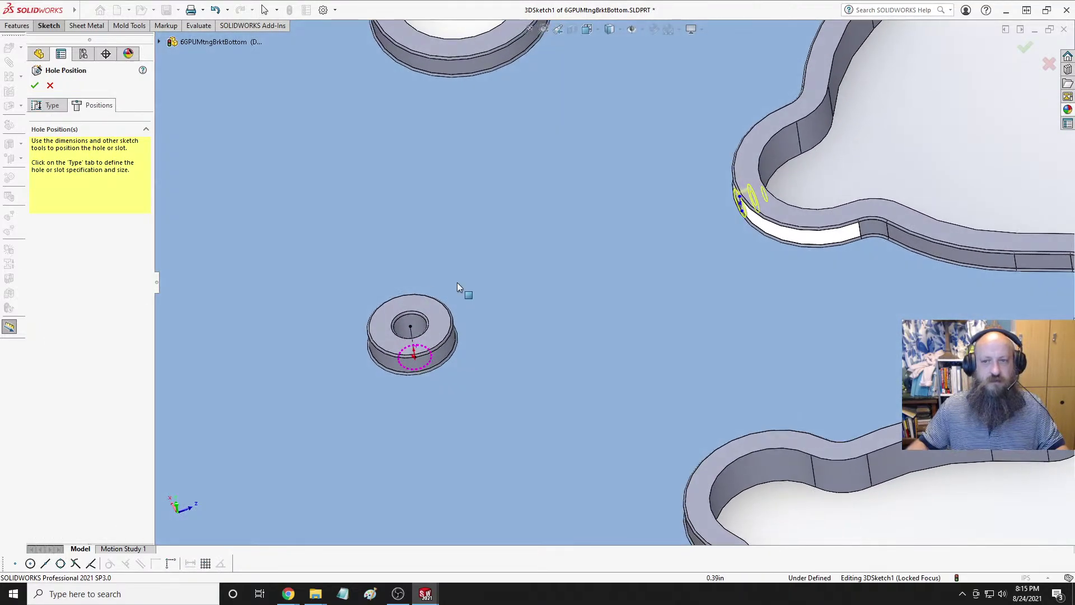
key("Escape")
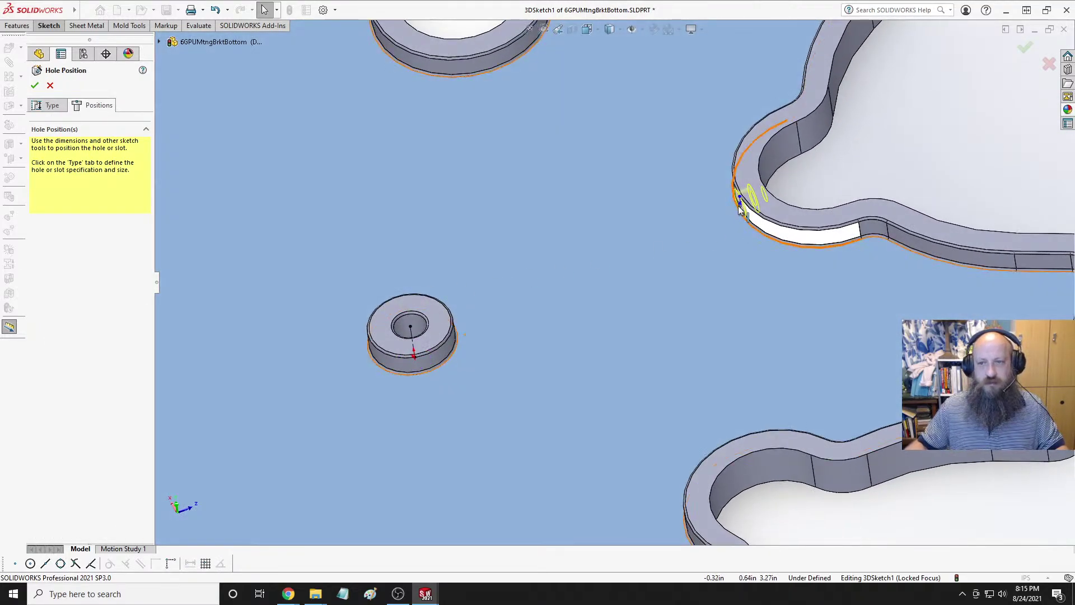
Sketch a centerline about 3.4 in long from the midpoint of the notch wall's centerline to the centerline on the boss's axis.
left_click(41, 26)
left_click(67, 42)
left_click(75, 71)
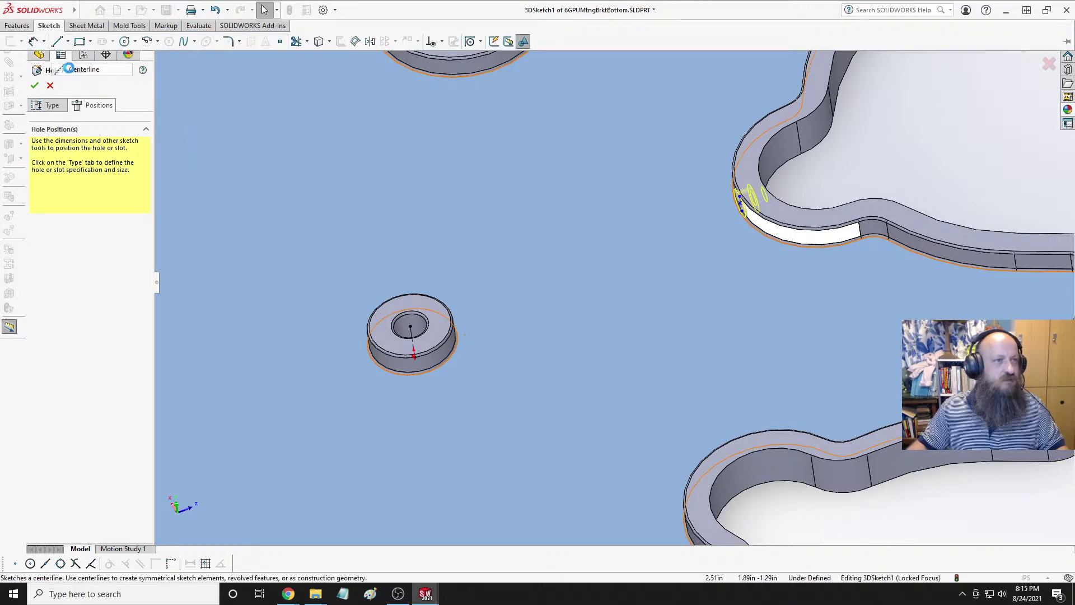
scroll(730, 235, "down", 3)
scroll(728, 232, "down", 5)
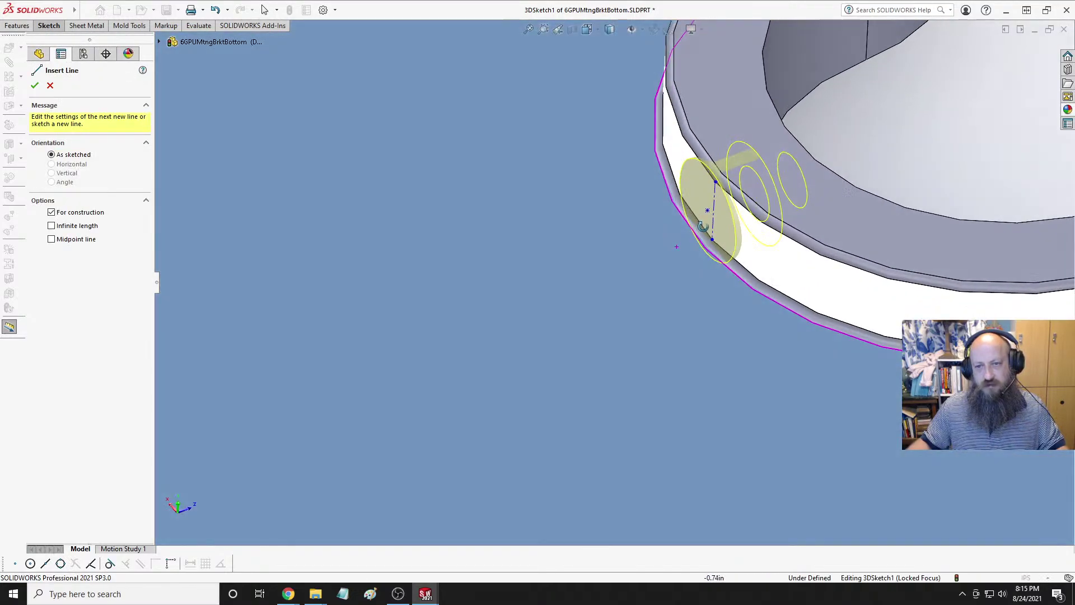
left_click(715, 211)
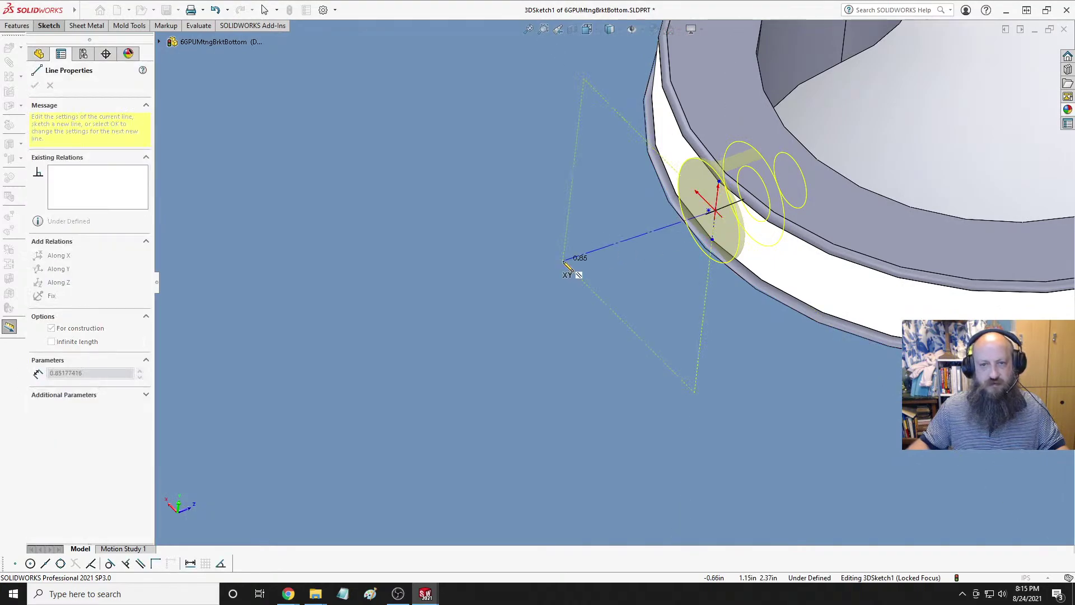
scroll(571, 270, "up", 5)
scroll(347, 370, "down", 4)
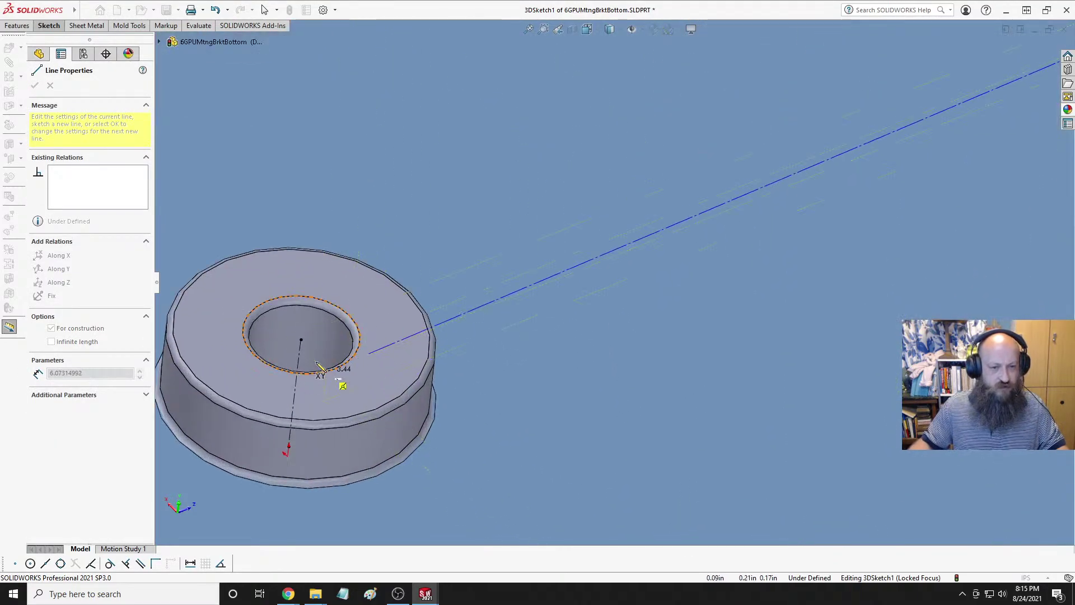
left_click(300, 360)
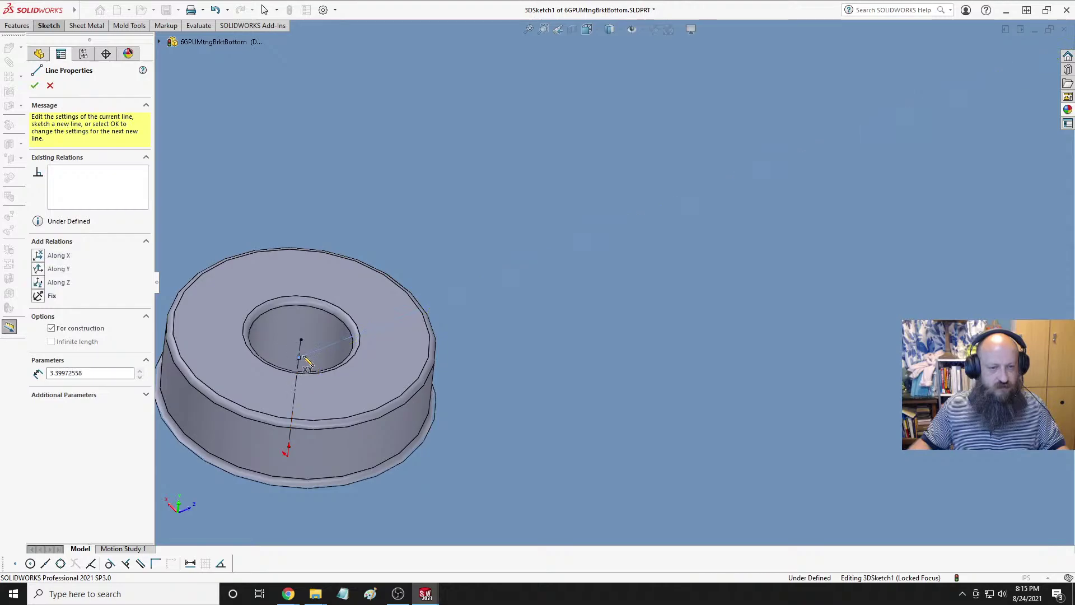
key("Escape")
Add an Along Z relation to the long centerline between the notch wall and the boss.
left_click(482, 289)
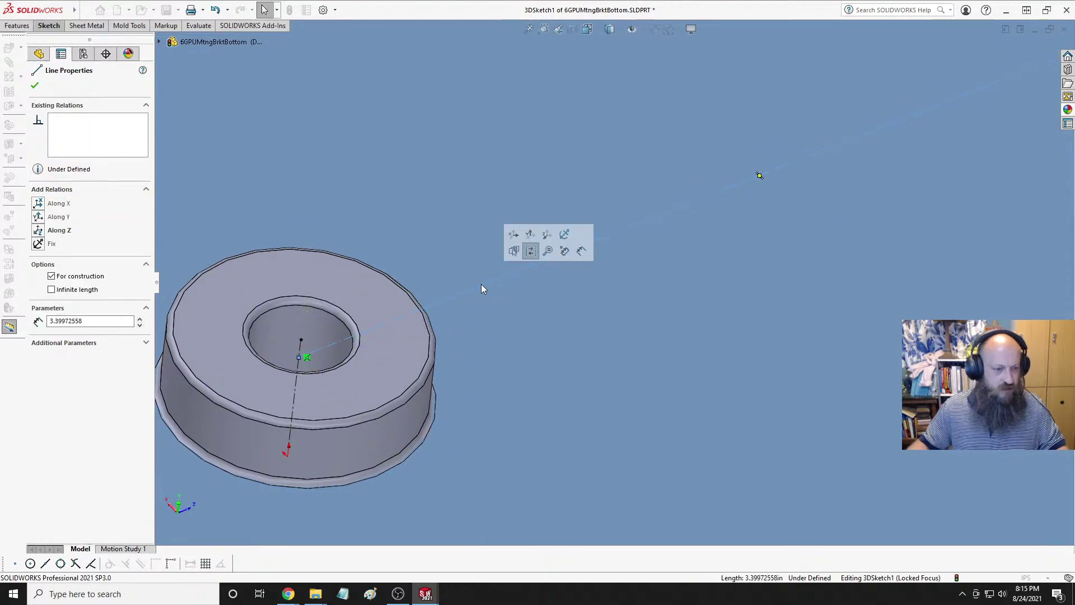
left_click(39, 231)
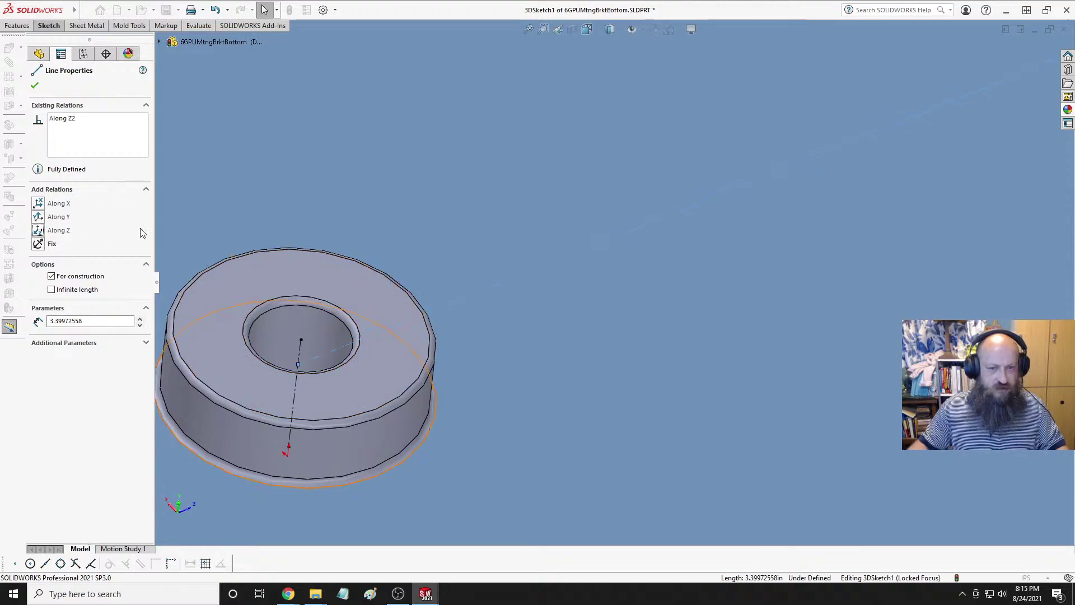
left_click(554, 291)
Make the hole point on the notch wall coincident with the long centerline and accept the relation.
scroll(565, 274, "up", 3)
scroll(437, 268, "down", 8)
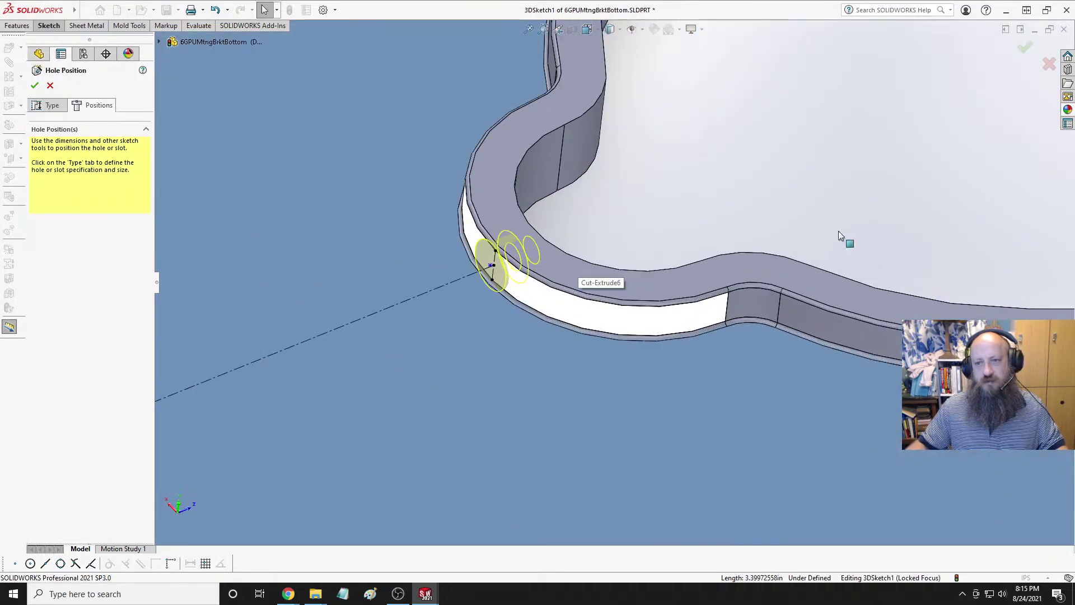
scroll(440, 267, "down", 5)
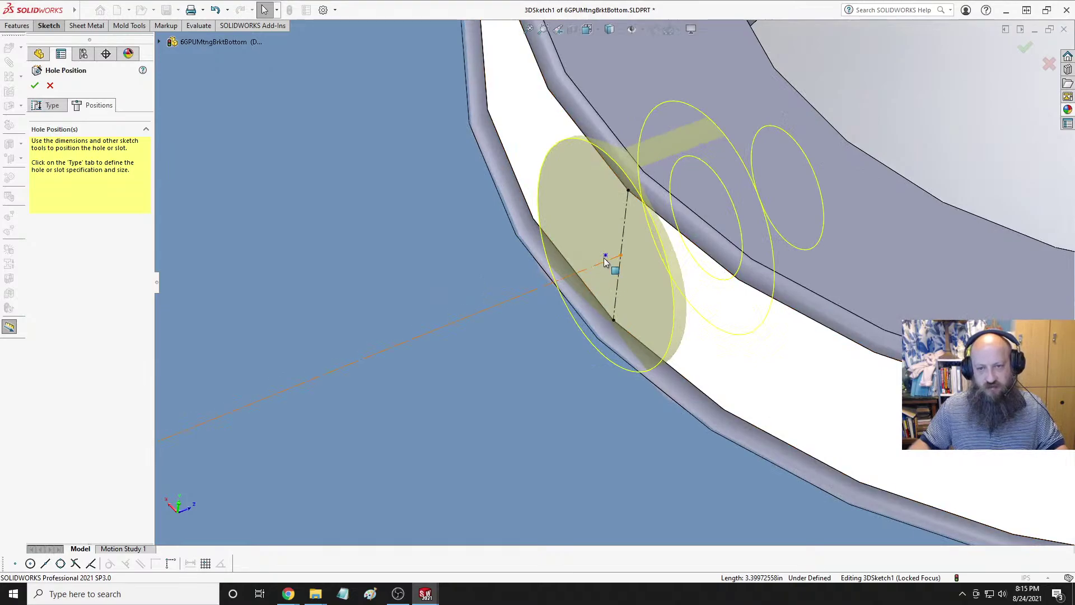
left_click(606, 257)
left_click(546, 293, "ctrl")
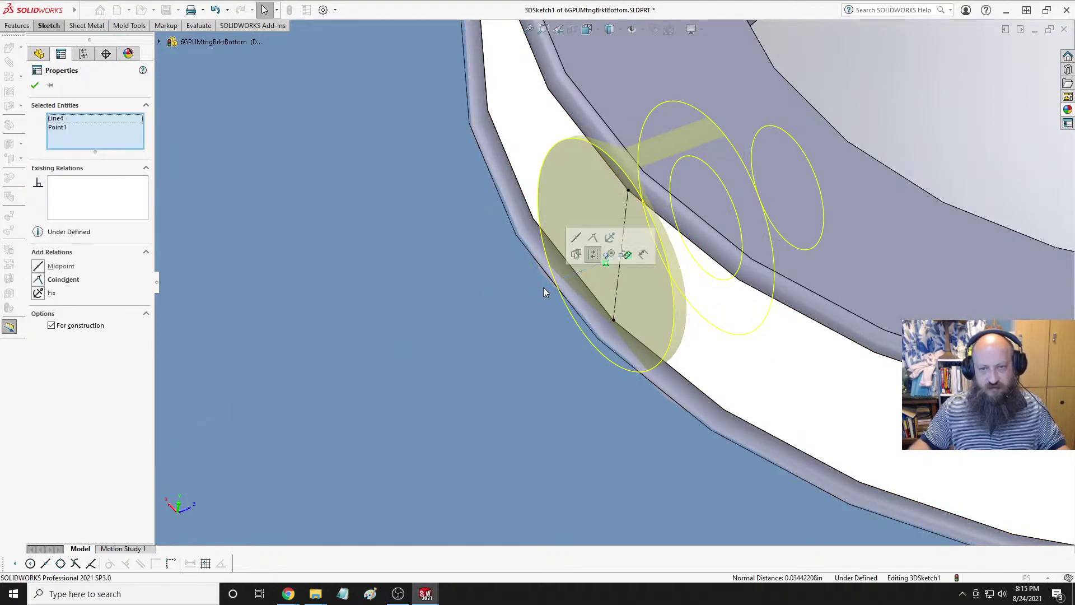
left_click(593, 238)
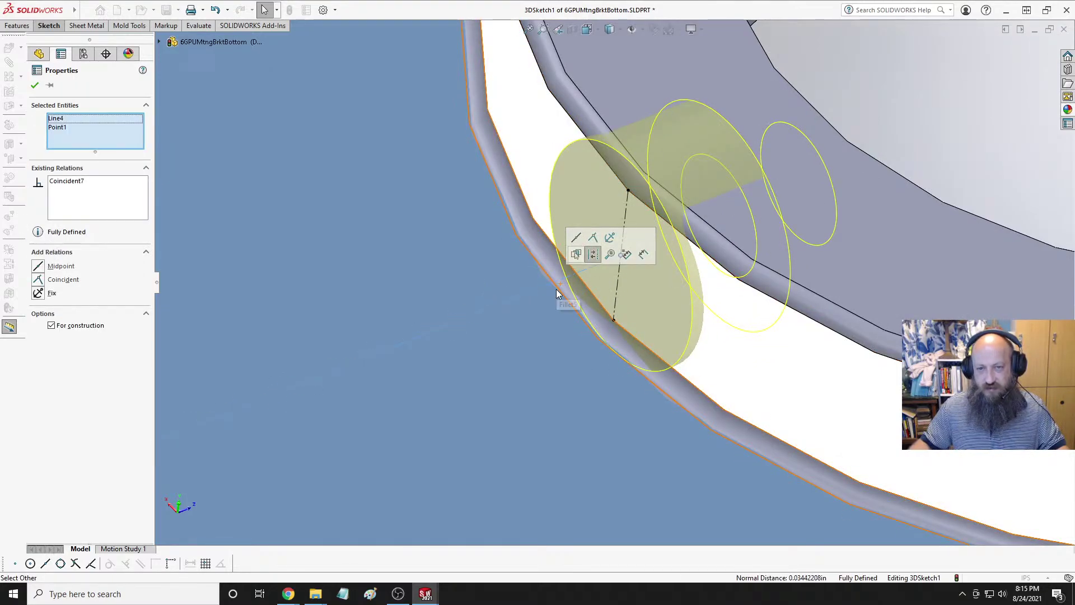
scroll(586, 275, "up", 5)
mouse_move(628, 283)
middle_mouse_down()
mouse_move(631, 256)
mouse_move(641, 268)
middle_mouse_up()
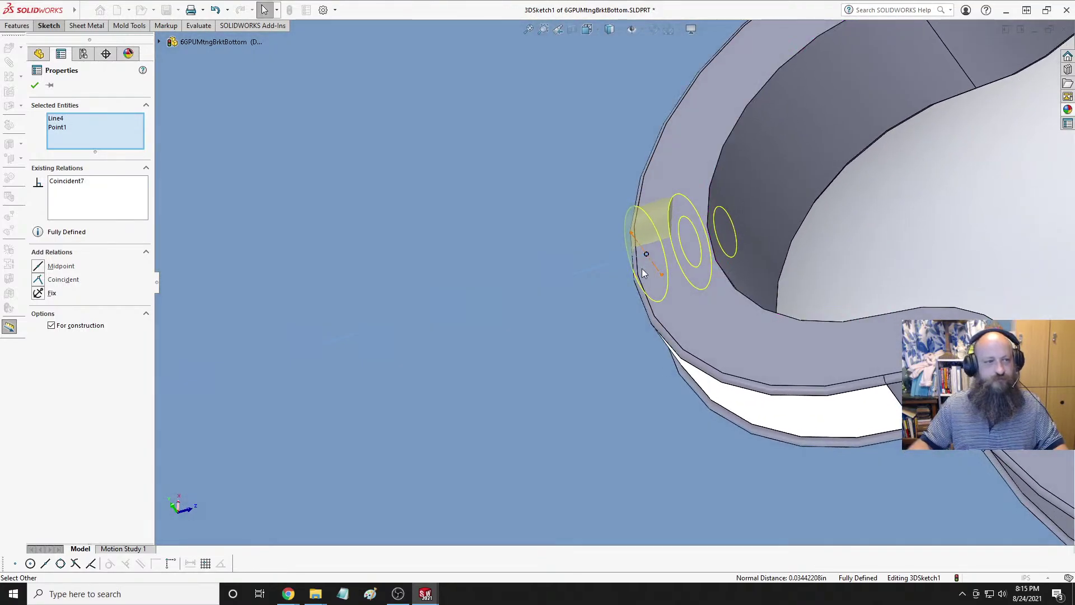
left_click(34, 85)
mouse_move(535, 235)
middle_mouse_down()
mouse_move(751, 228)
mouse_move(794, 199)
mouse_move(811, 202)
mouse_move(819, 238)
mouse_move(812, 210)
middle_mouse_up()
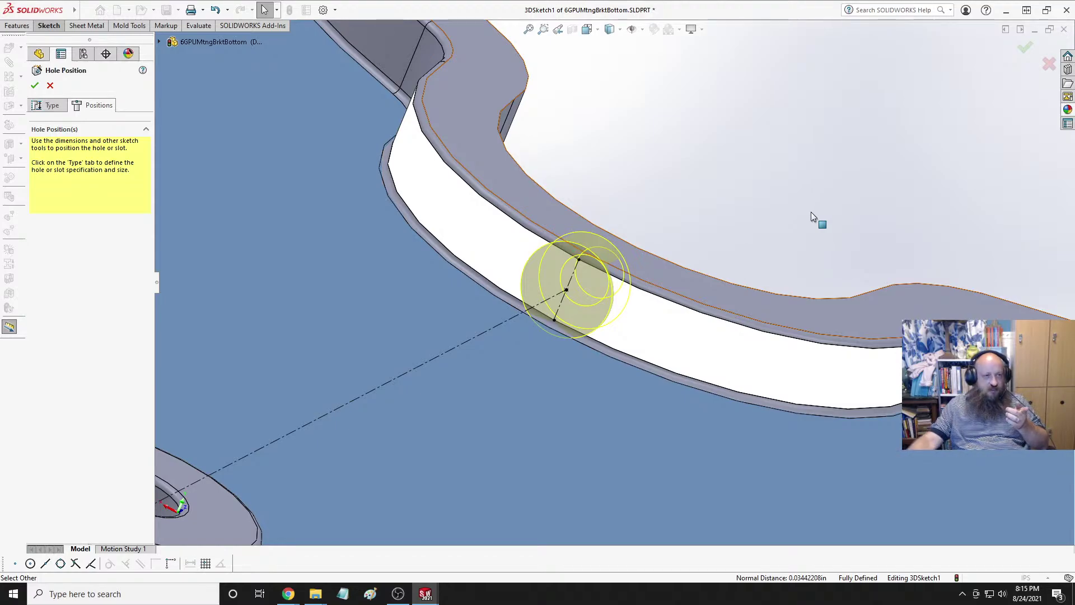
Change the hole type to a straight tap, #6-32 Bottoming Tapped Hole with Up To Next end condition, and check its position on the wall.
left_click(56, 105)
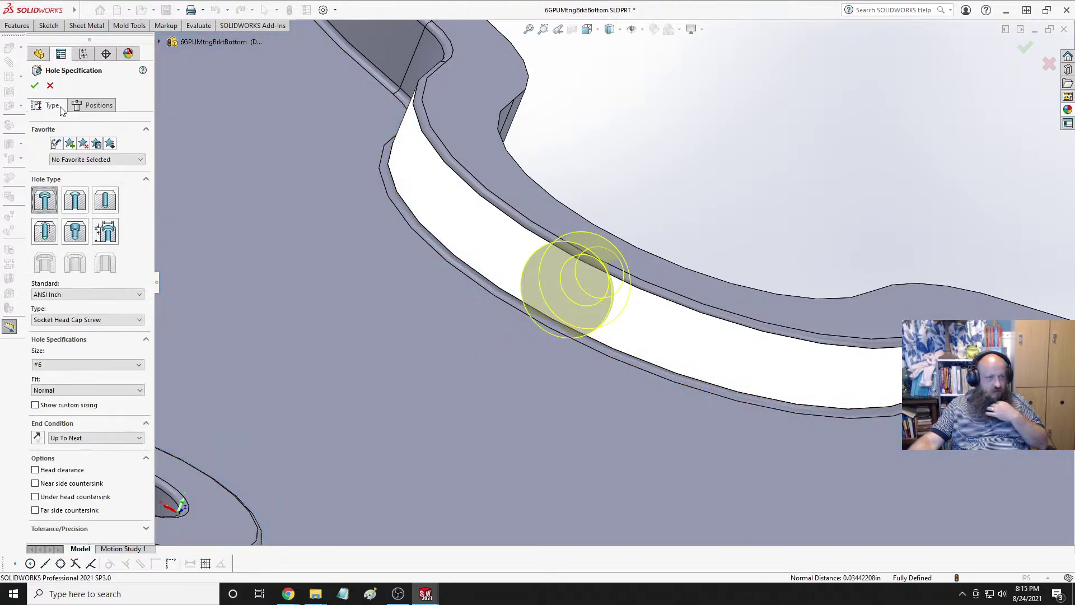
left_click(45, 231)
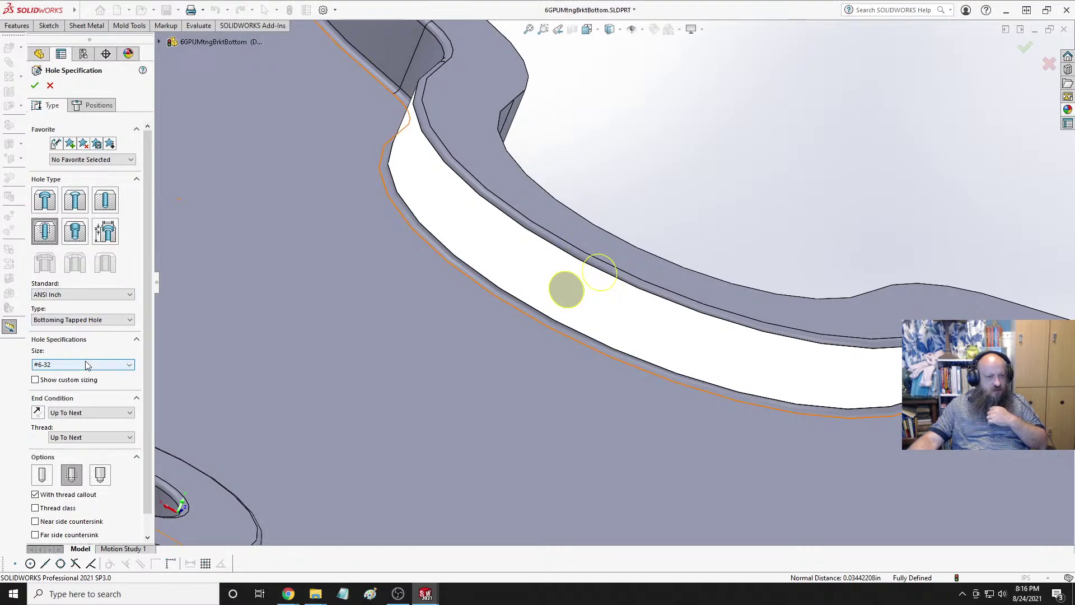
middle_click_drag(504, 367, 311, 374)
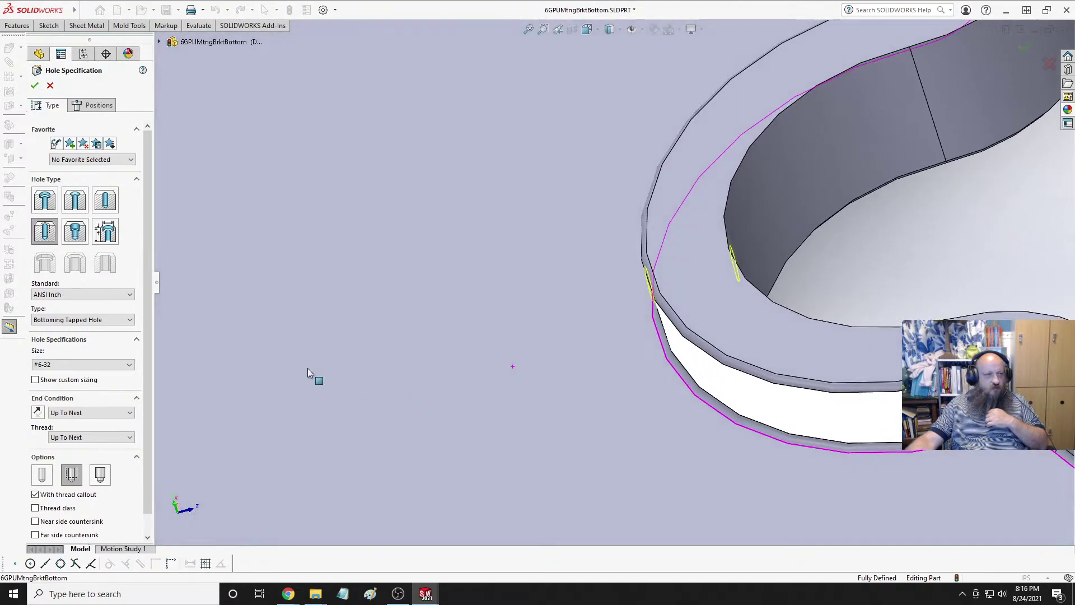
left_click(89, 107)
mouse_move(588, 204)
middle_mouse_down()
mouse_move(629, 241)
mouse_move(702, 183)
mouse_move(694, 189)
middle_mouse_up()
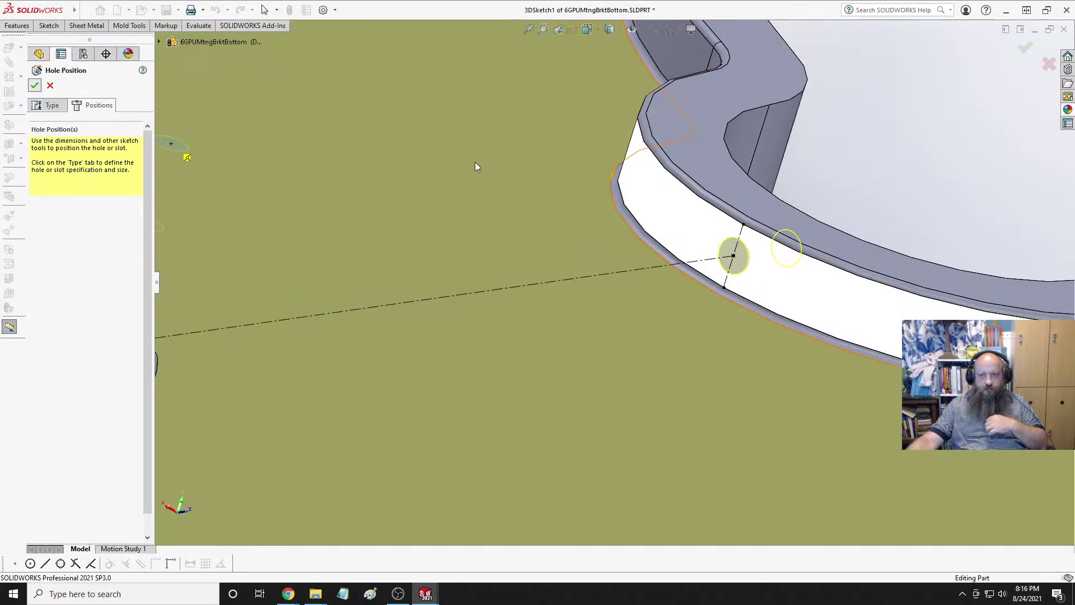
Accept the #6-32 tapped hole and inspect it on the notch wall.
scroll(478, 161, "up", 6)
middle_click_drag(636, 273, 582, 318)
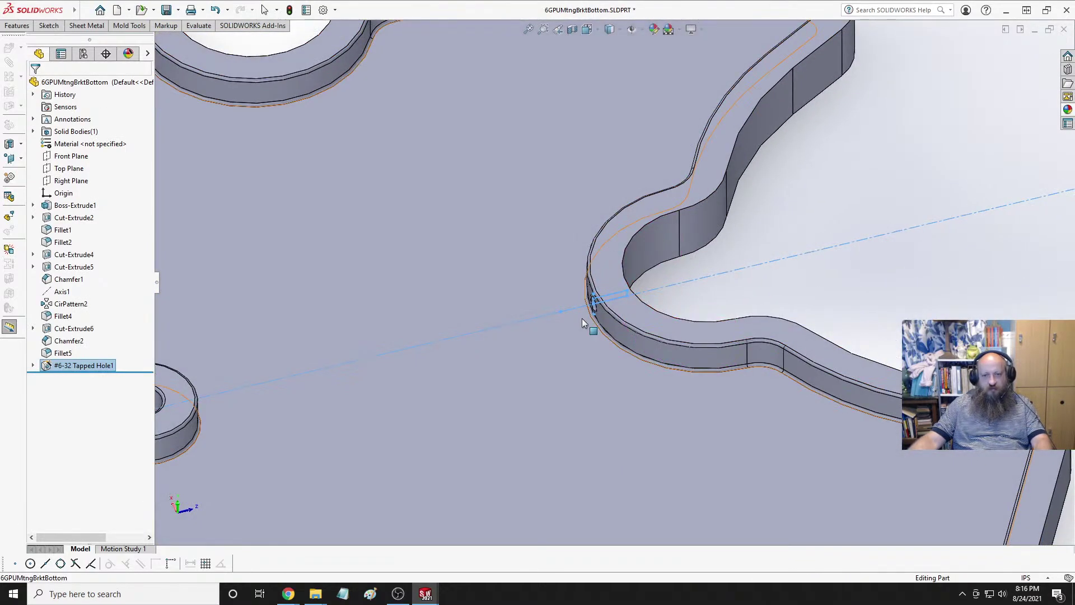
scroll(582, 319, "down", 5)
middle_click_drag(688, 271, 717, 296)
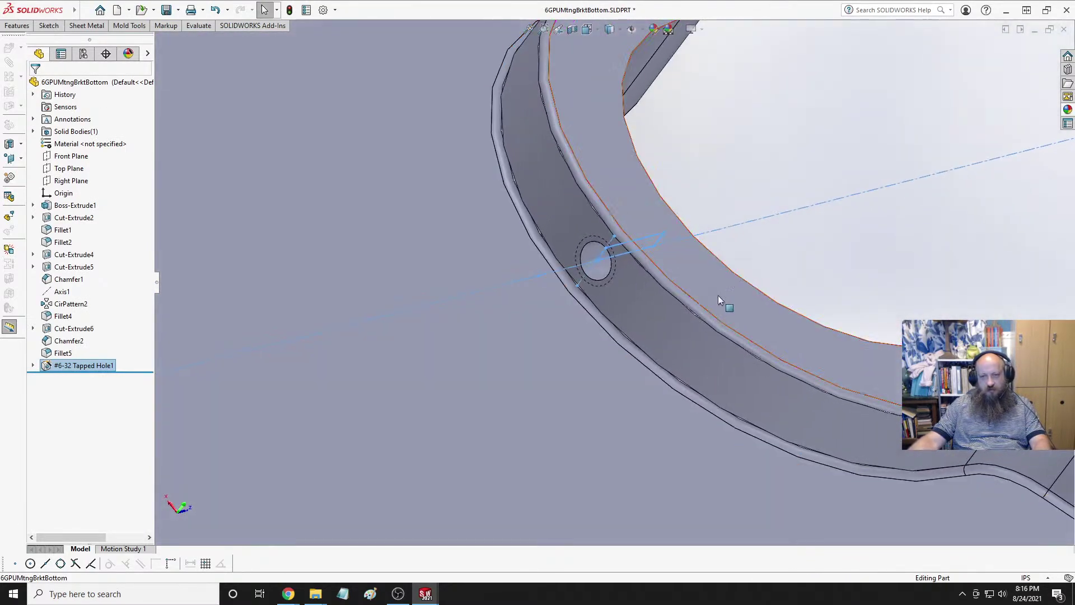
scroll(717, 295, "up", 8)
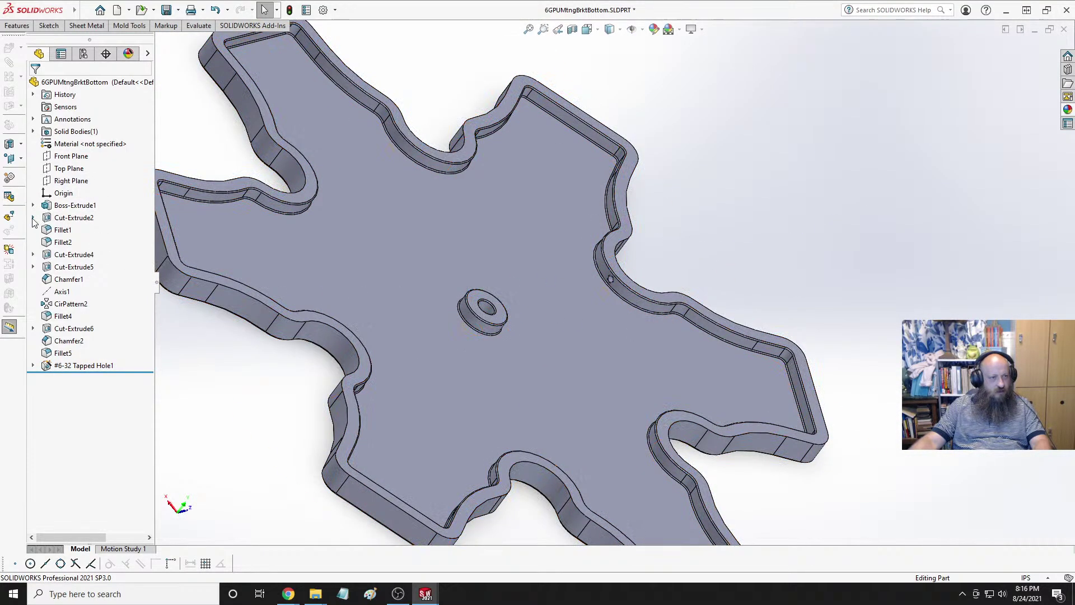
Circular-pattern the #6-32 tapped hole around Axis1 with 6 instances over 360 degrees.
left_click(87, 366)
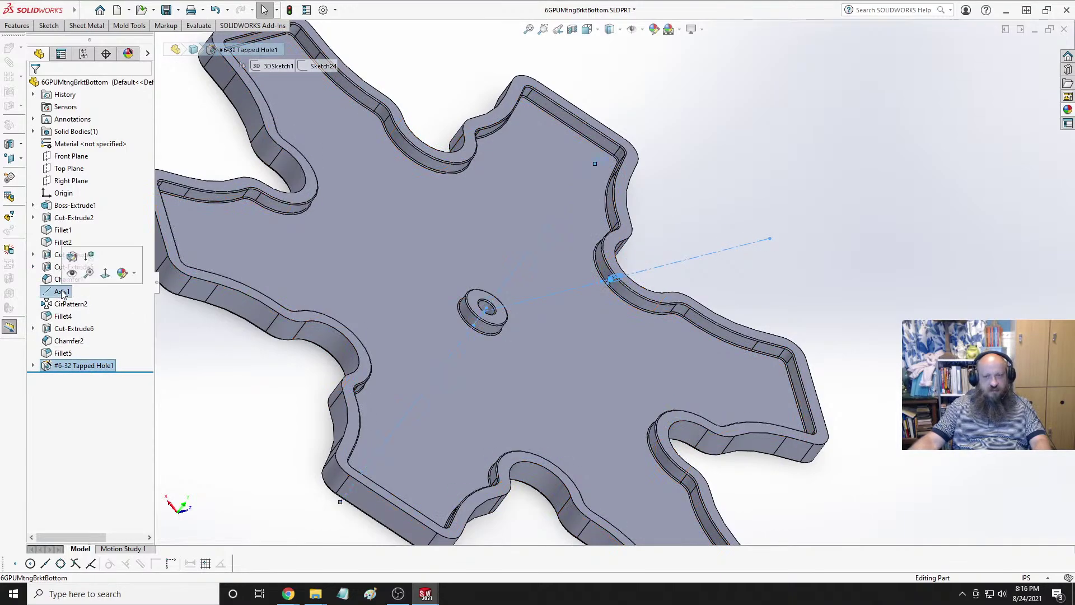
left_click(17, 25)
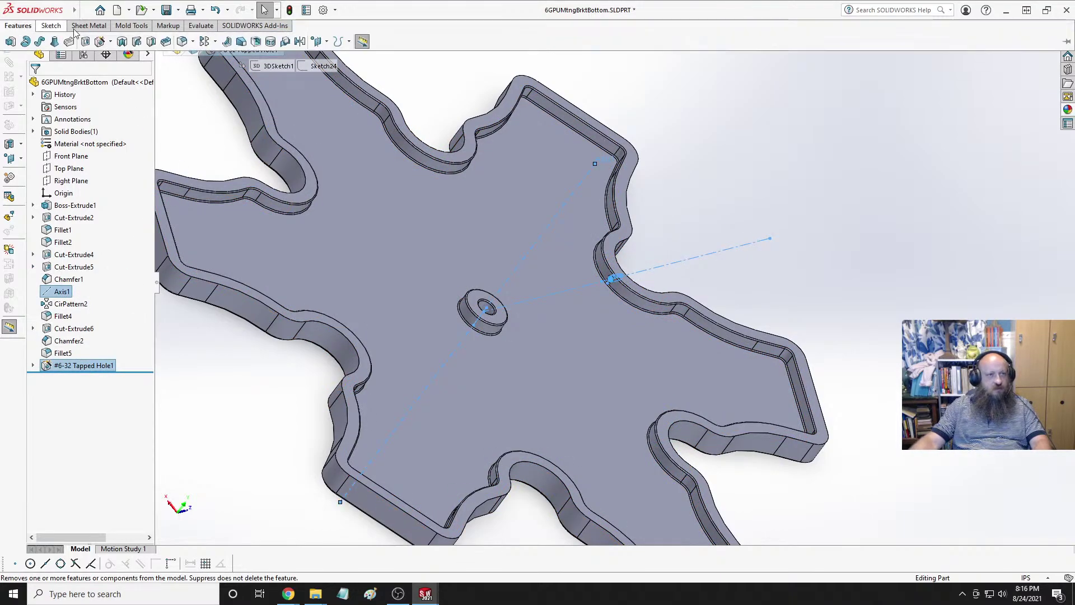
left_click(215, 41)
left_click(241, 69)
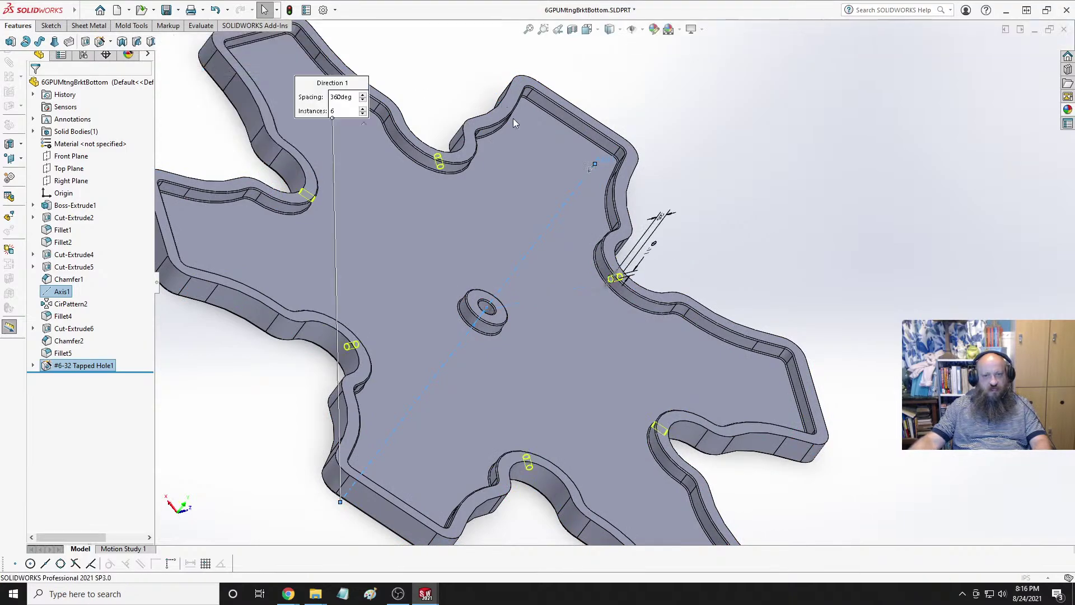
middle_click_drag(499, 201, 504, 280)
left_click(34, 86)
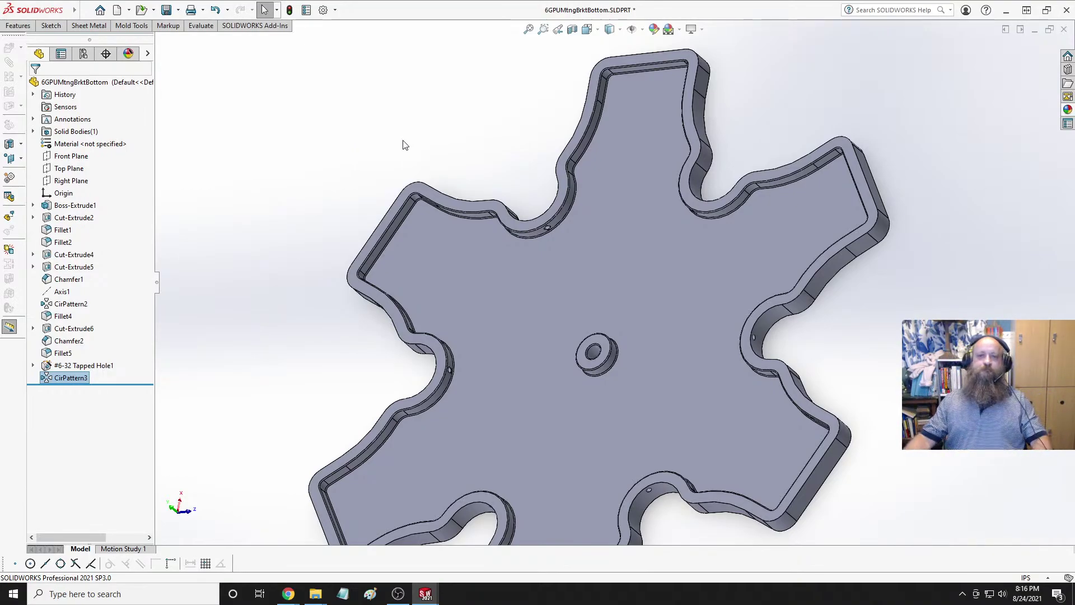
Change the #6-32 tapped hole's end condition and thread depth from the notch wall to Through All.
scroll(603, 280, "up", 1)
scroll(541, 251, "down", 7)
middle_click_drag(631, 198, 750, 237)
scroll(636, 221, "up", 5)
scroll(624, 276, "down", 5)
middle_click_drag(623, 276, 854, 271)
left_click(81, 365)
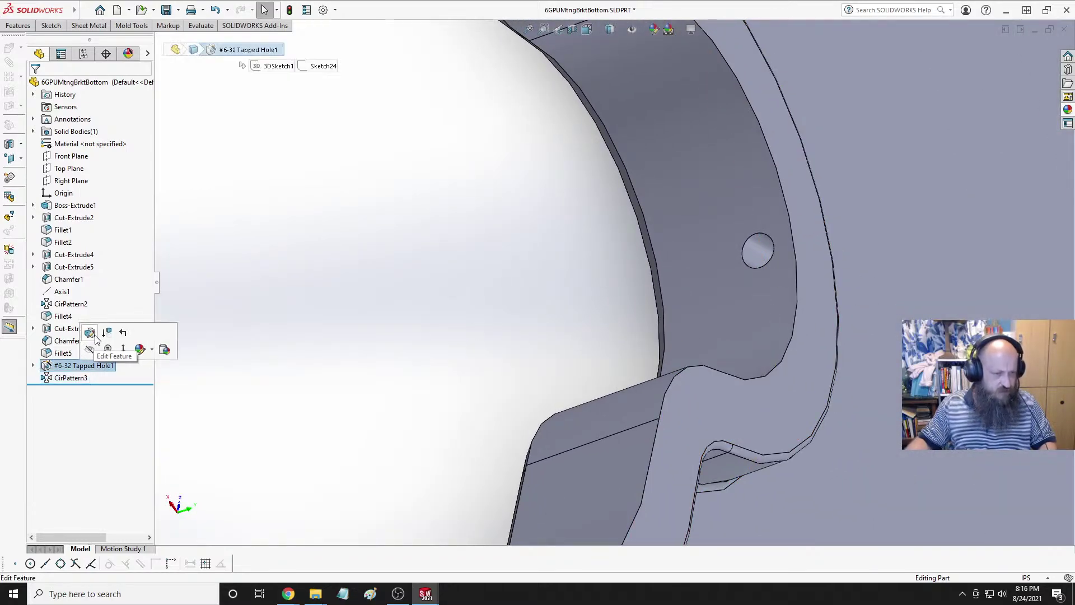
left_click(90, 334)
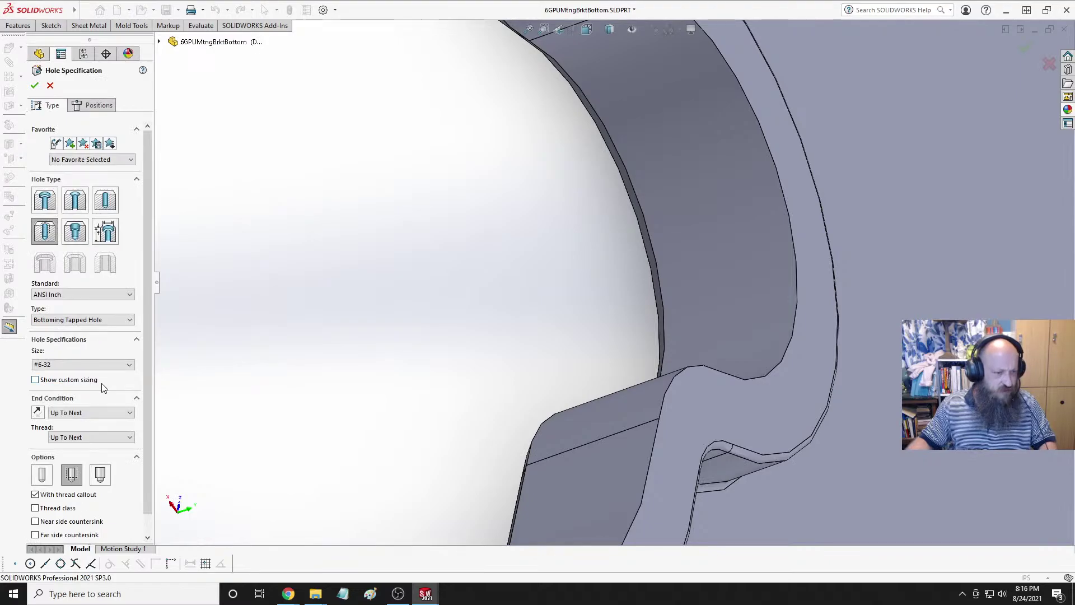
left_click(84, 412)
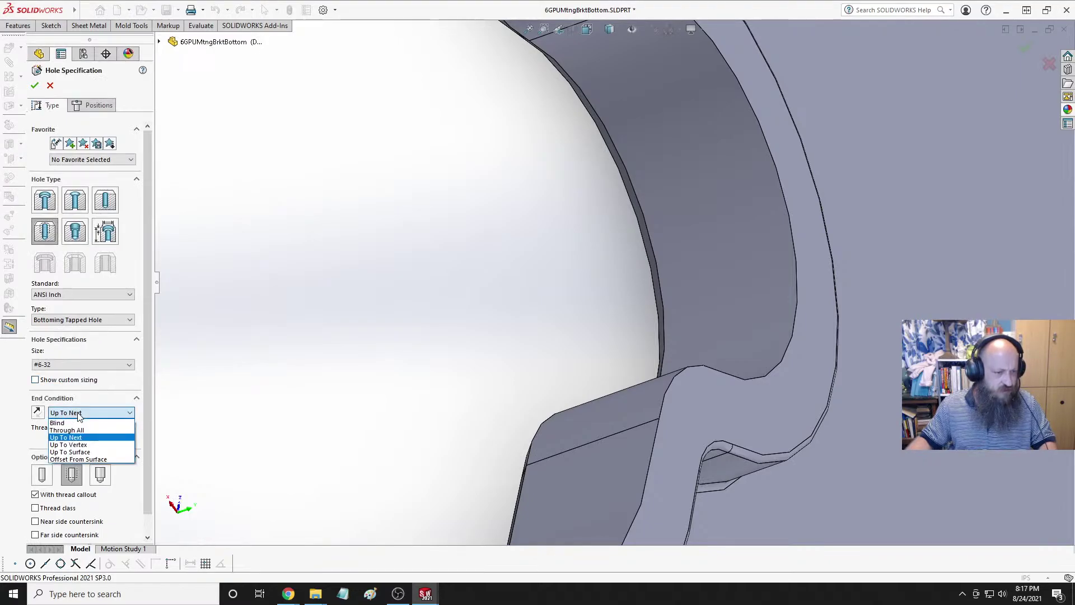
left_click(76, 429)
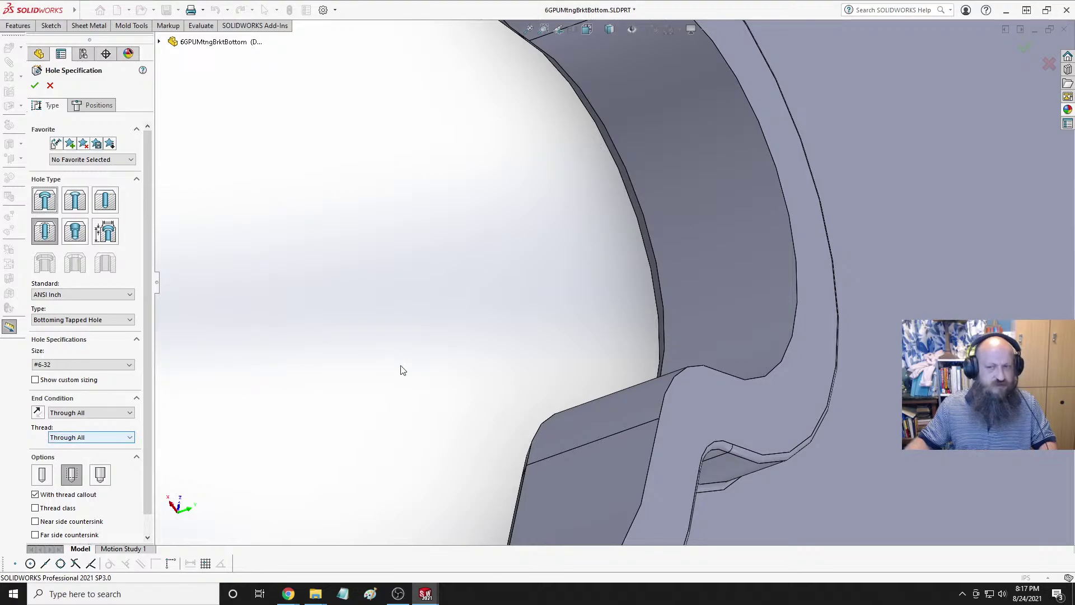
scroll(428, 374, "up", 4)
middle_click_drag(719, 287, 665, 277)
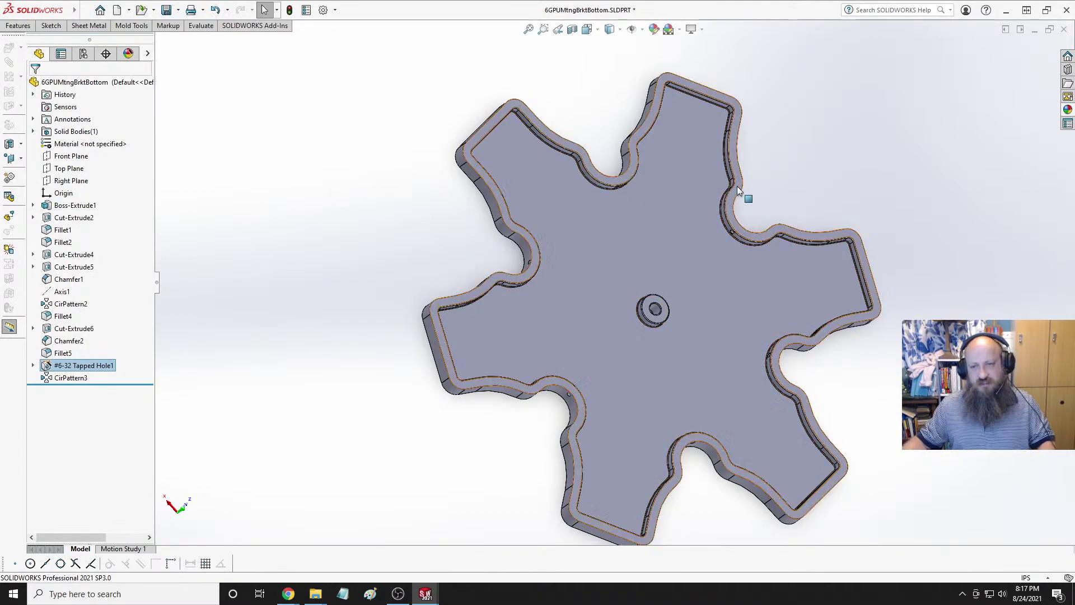
Check the tapped hole from both sides of the notch wall, restore the isometric view and save the part.
middle_click_drag(736, 186, 649, 254)
scroll(648, 254, "down", 6)
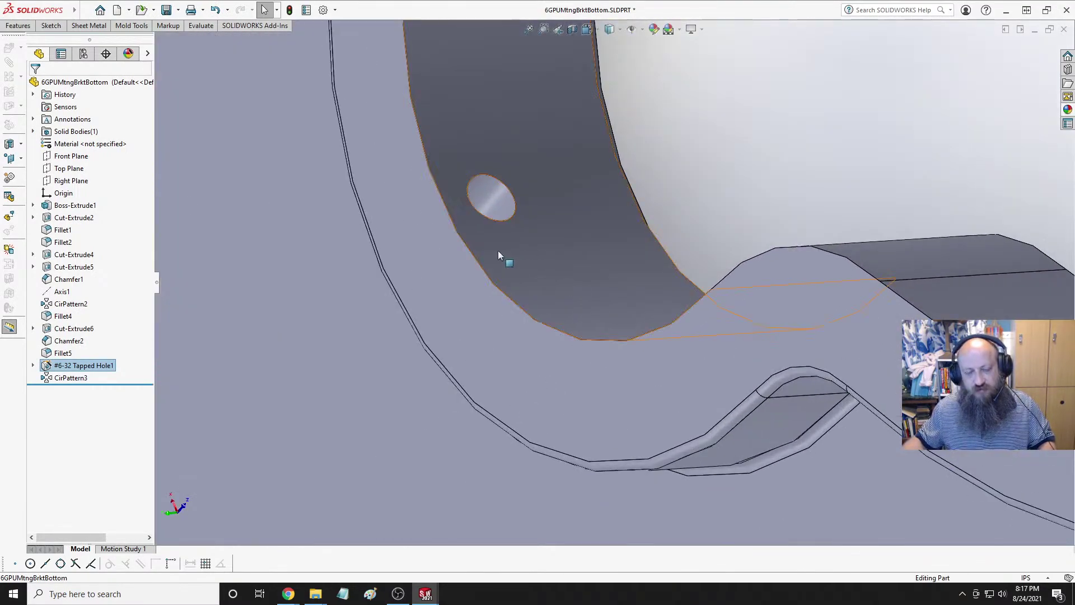
middle_click_drag(499, 250, 634, 169)
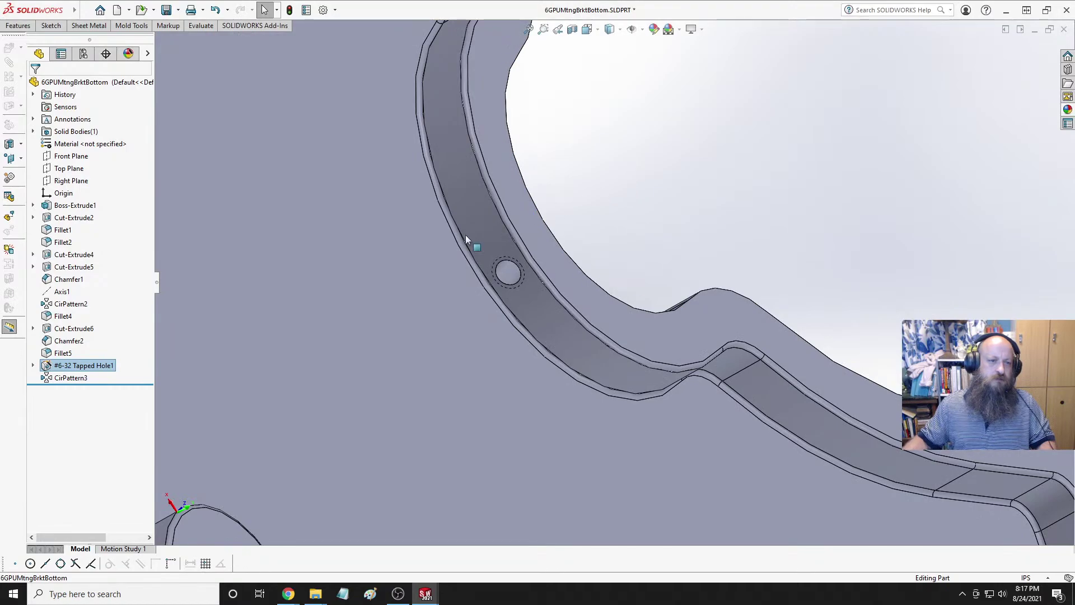
key("f")
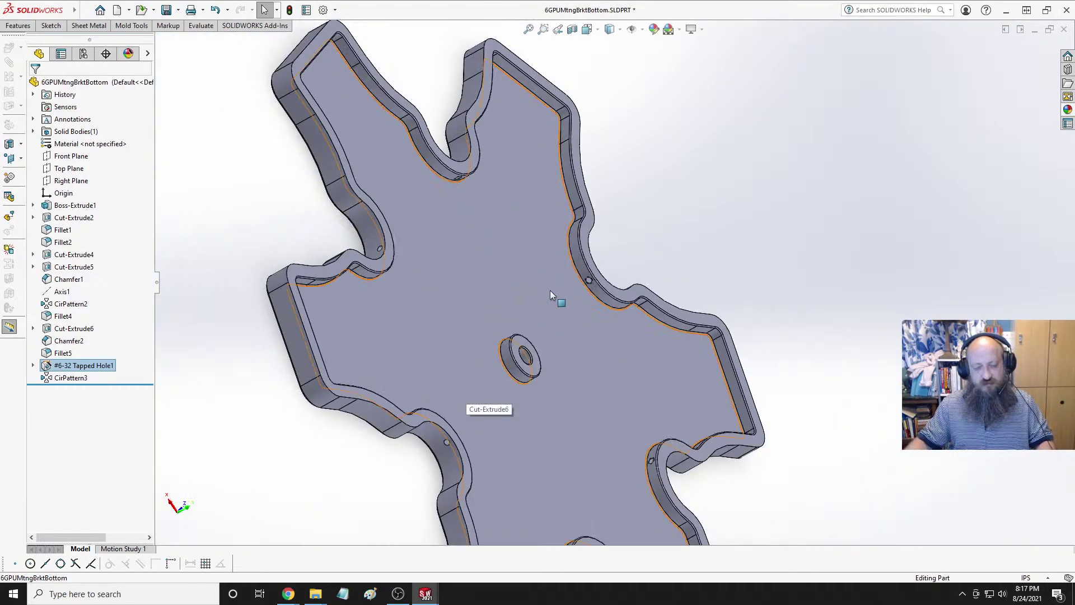
key("space")
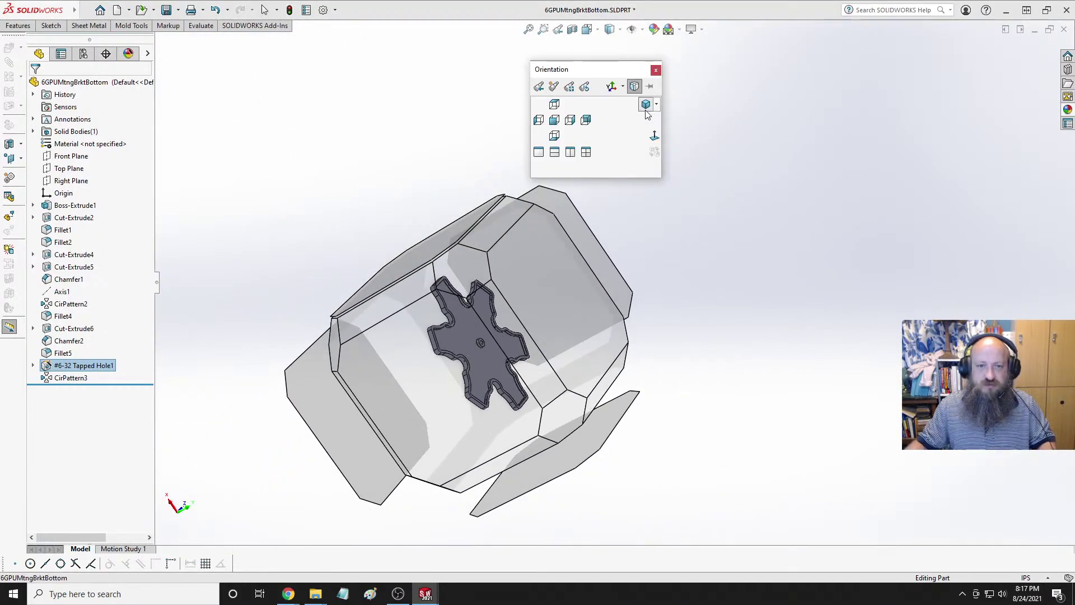
left_click(649, 107)
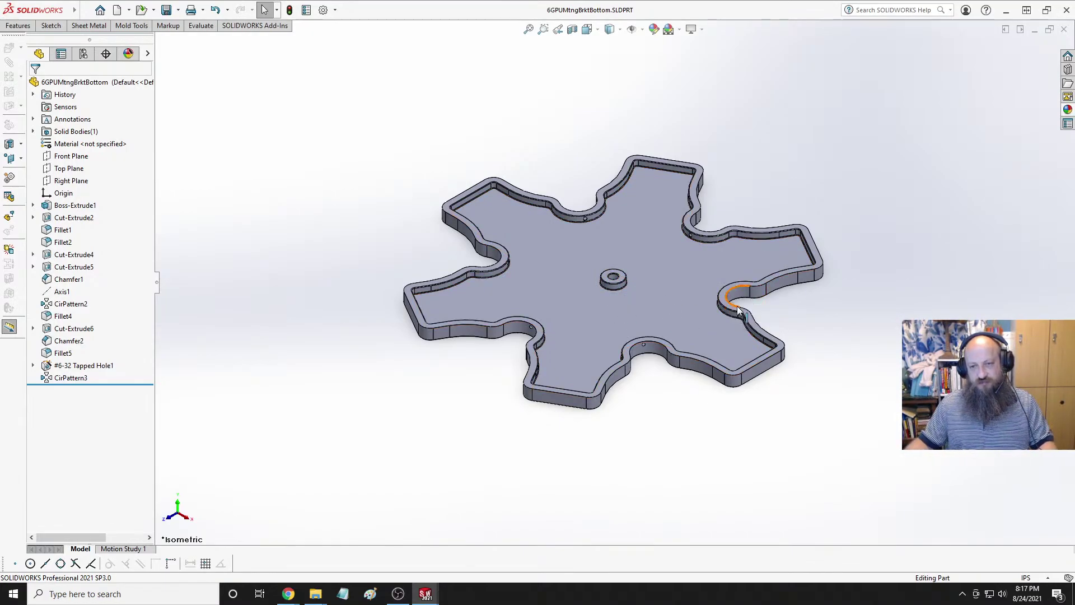
Examine the patterned tapped holes in the notch walls from above and below, and return to the isometric view.
scroll(751, 300, "down", 5)
scroll(737, 306, "down", 2)
middle_click_drag(653, 271, 575, 256)
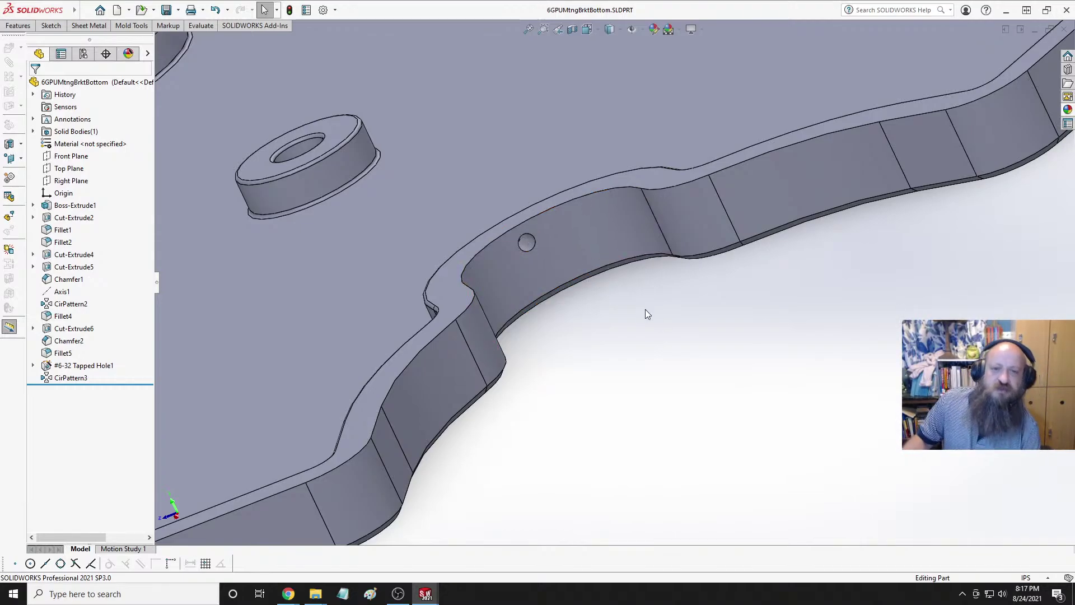
middle_click_drag(645, 309, 791, 223)
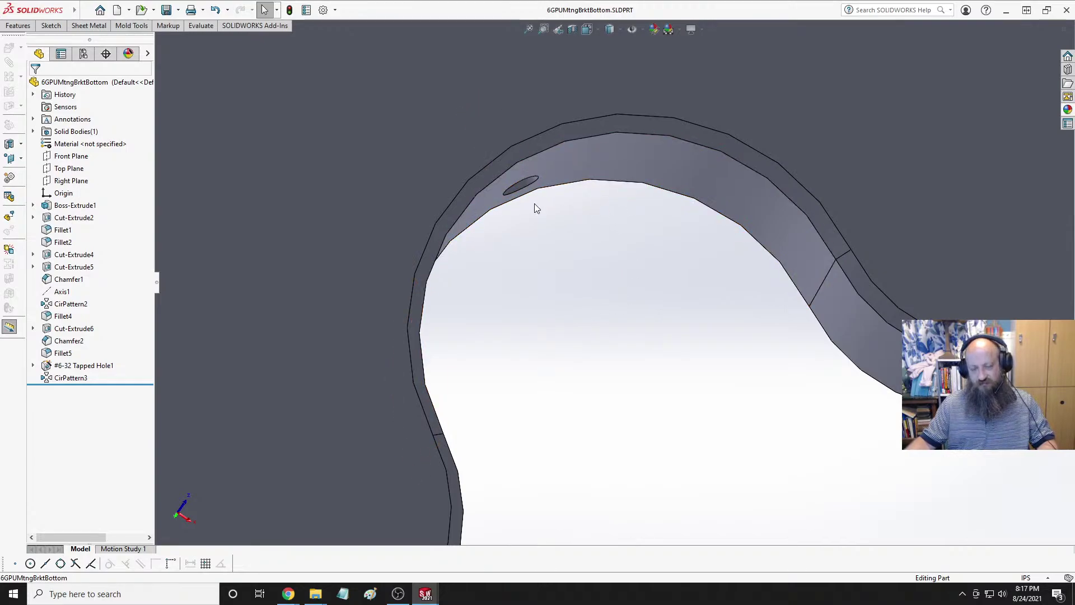
scroll(629, 274, "up", 7)
middle_click_drag(629, 277, 616, 242)
scroll(600, 305, "up", 5)
scroll(670, 304, "down", 5)
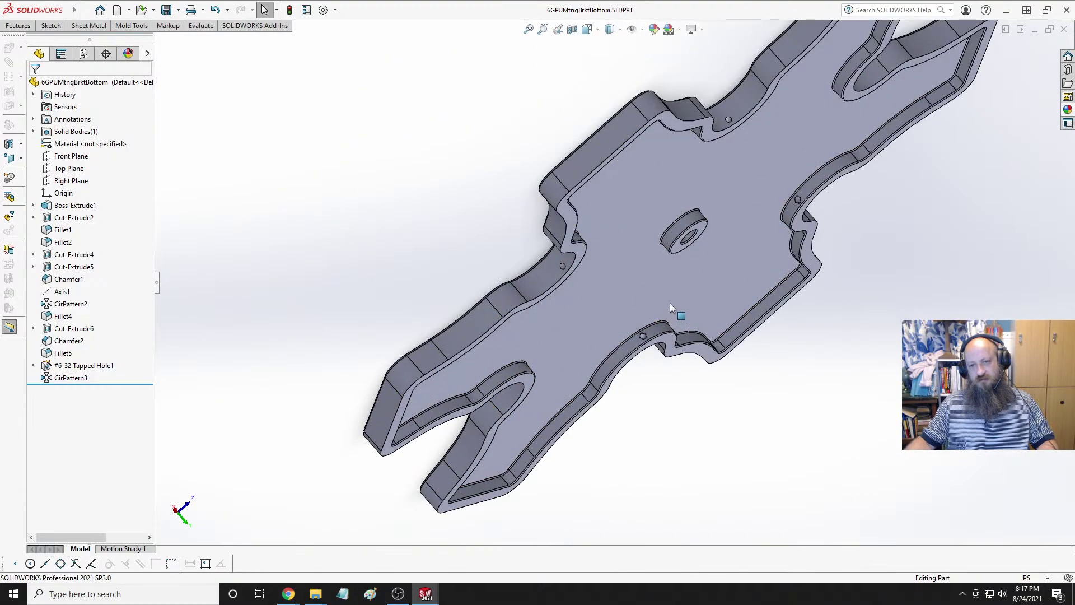
right_click_drag(670, 304, 623, 221)
key("space")
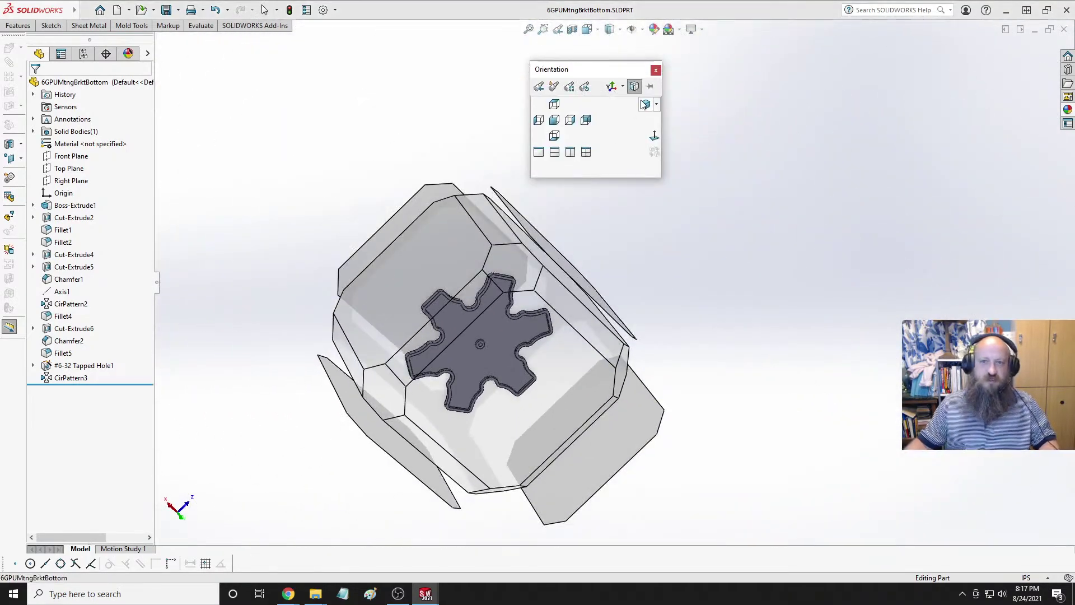
left_click(645, 105)
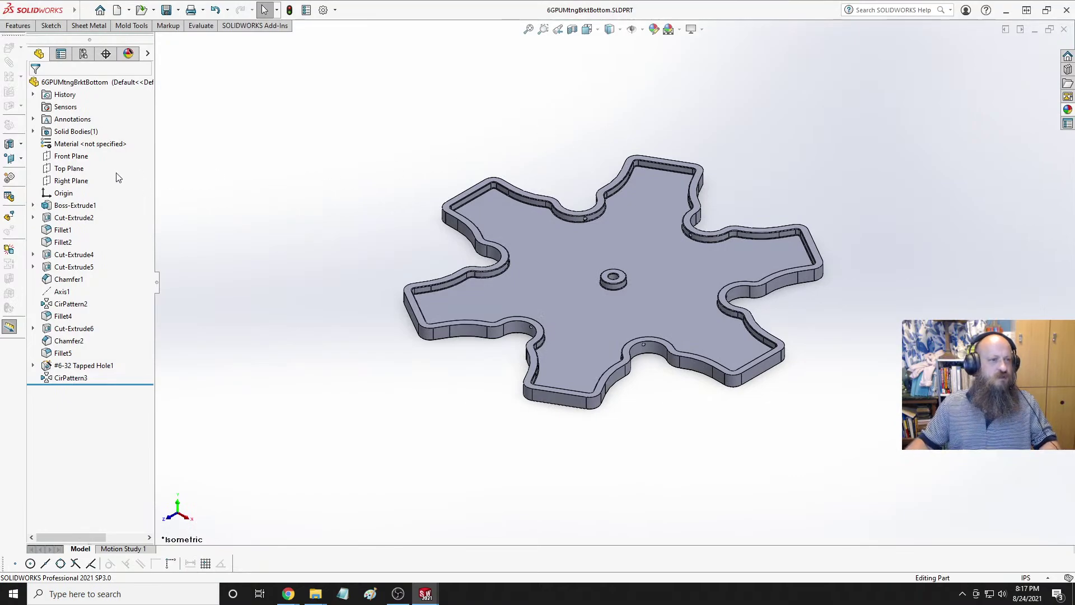
Assign the 1060 Alloy material from the Aluminium Alloys to the bottom mounting bracket.
right_click(65, 144)
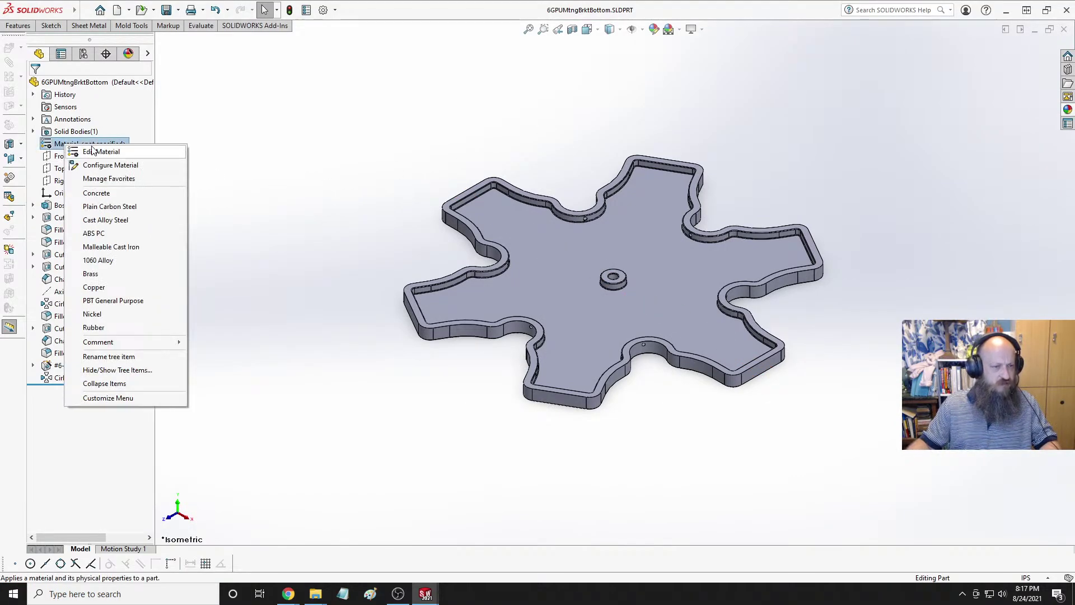
left_click(95, 152)
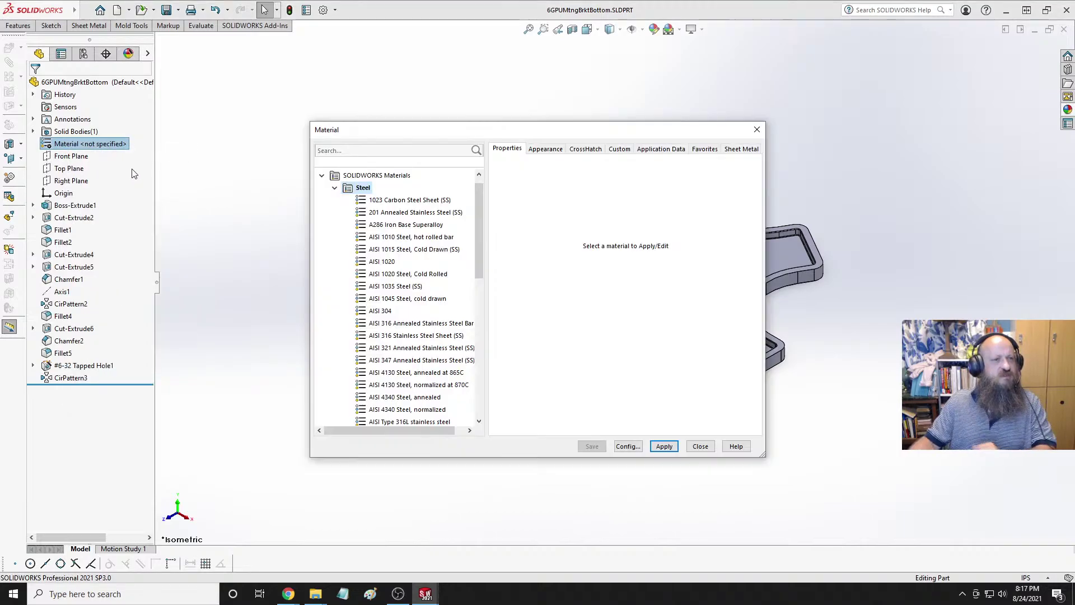
left_click(335, 188)
left_click(337, 225)
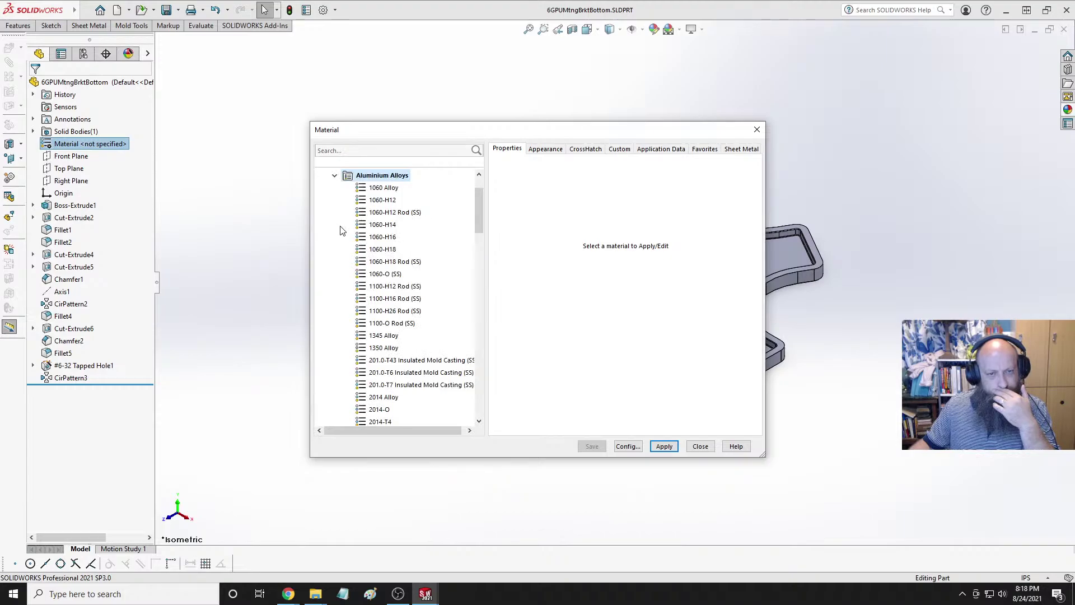
left_click(384, 188)
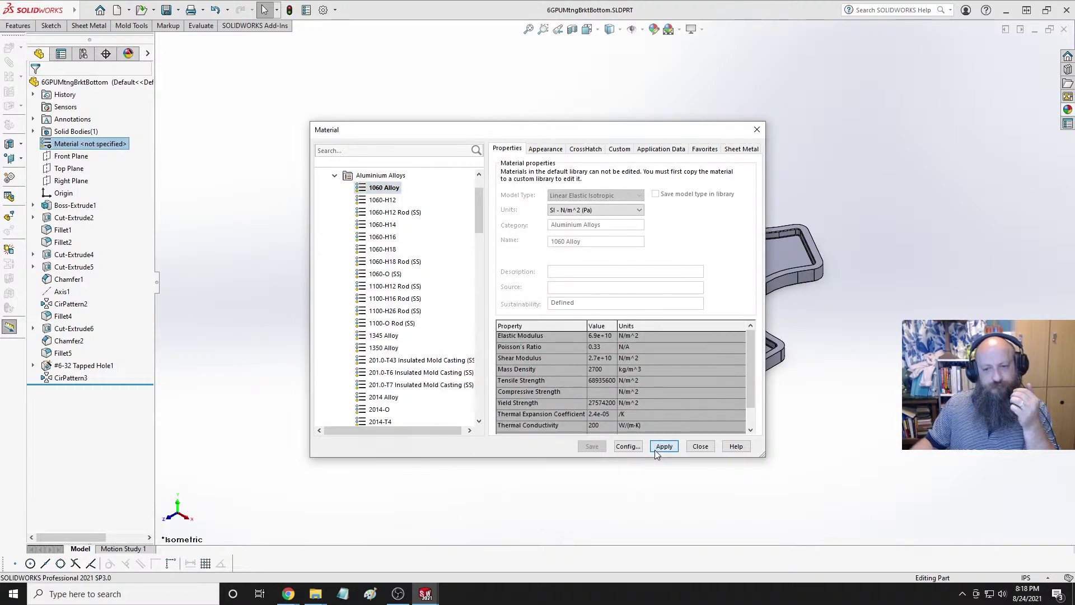
left_click(661, 448)
left_click(700, 447)
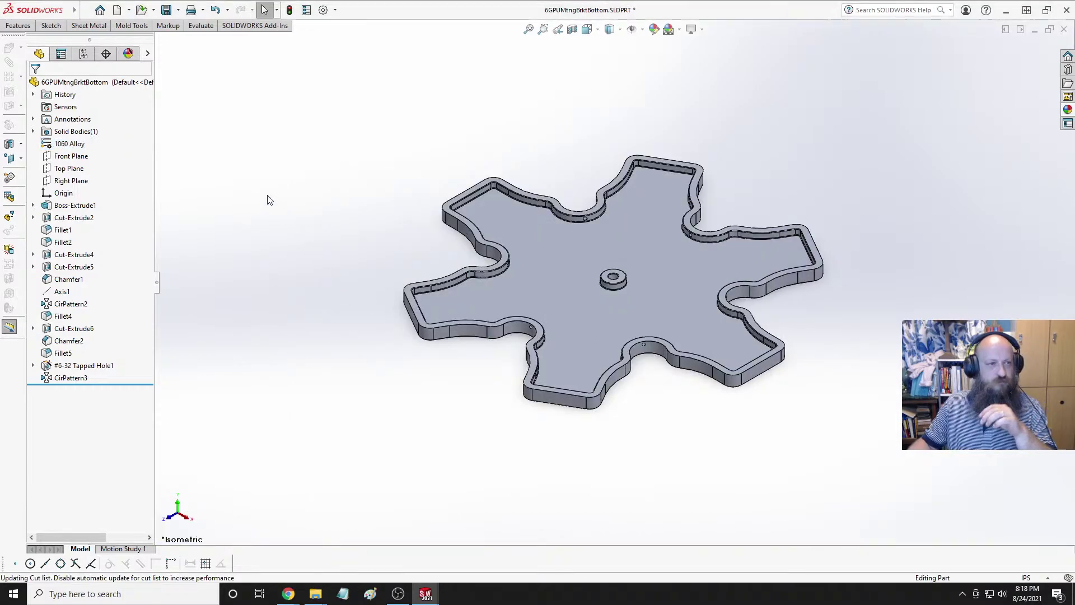
Switch to the 6GPUMtngBrktTop part and assign it the 1060 Alloy material from the Aluminium Alloys.
key("ctrl+Tab")
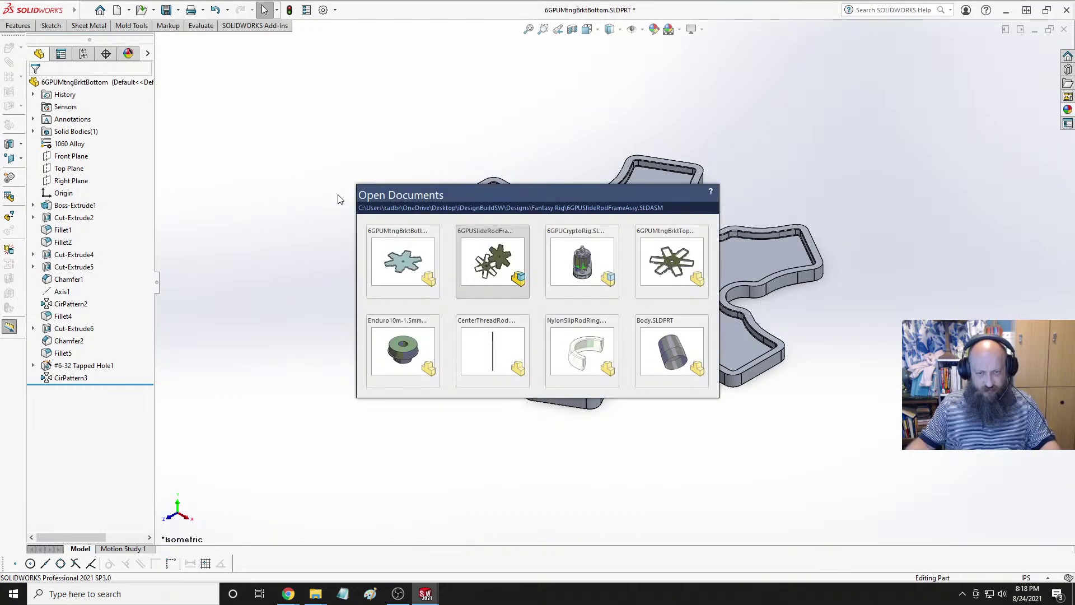
key("ctrl+Tab")
key("ctrl+Tab")
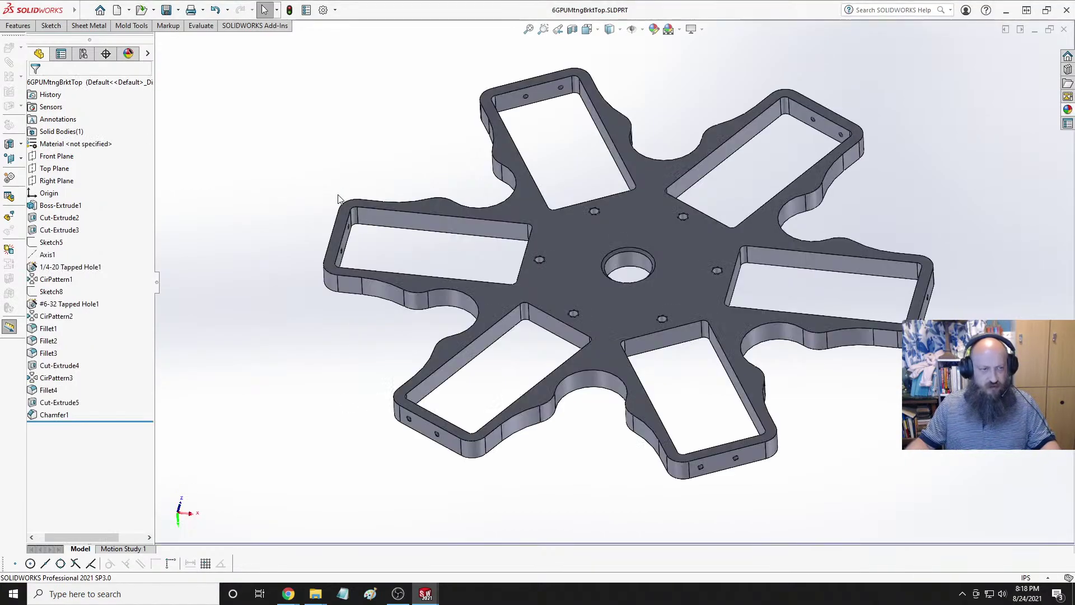
right_click(76, 145)
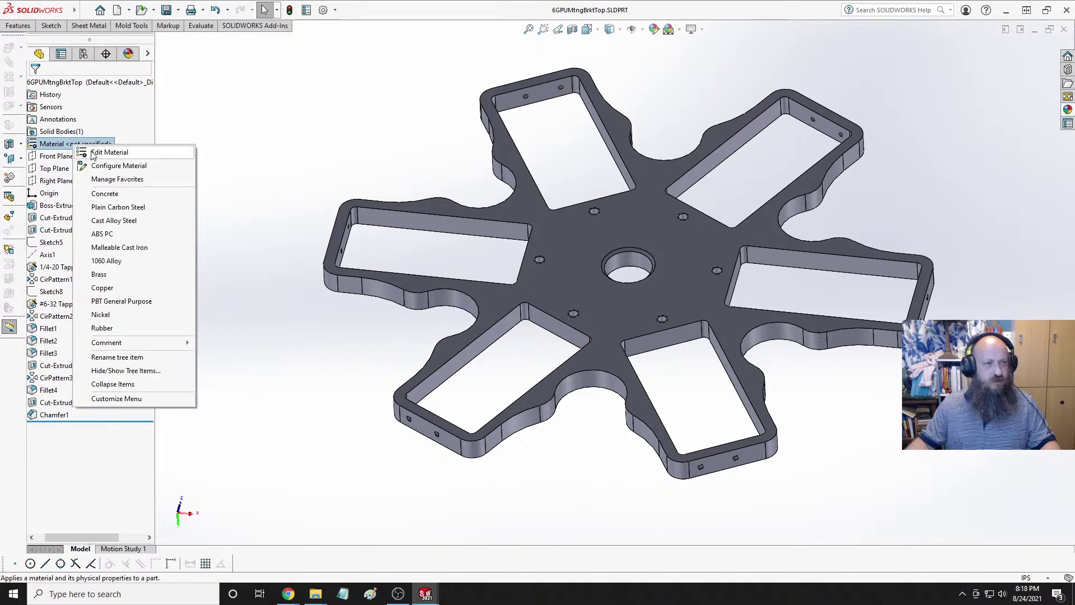
left_click(97, 153)
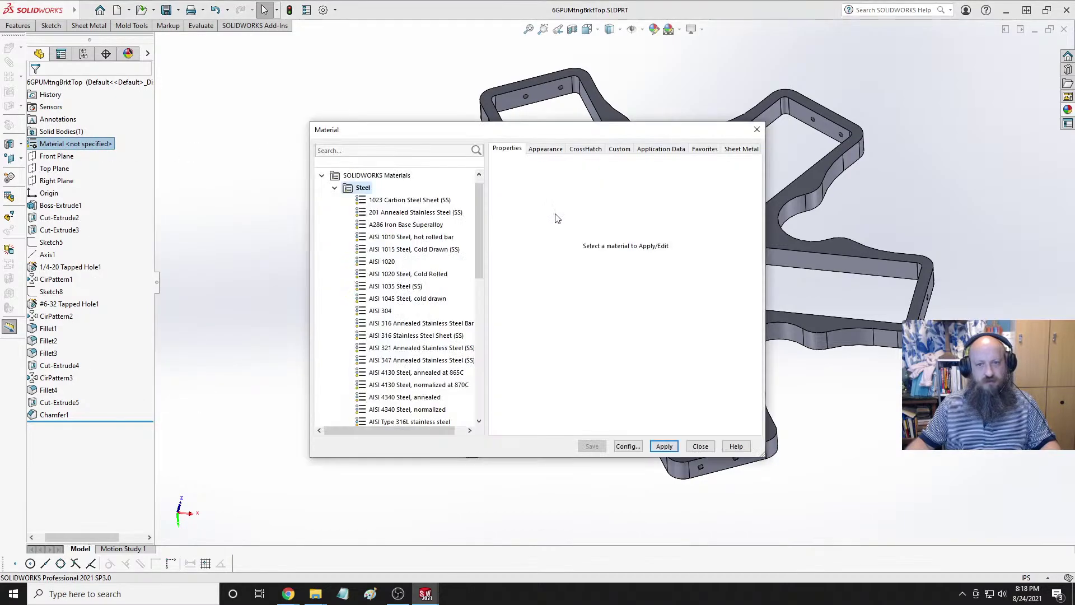
left_click(335, 189)
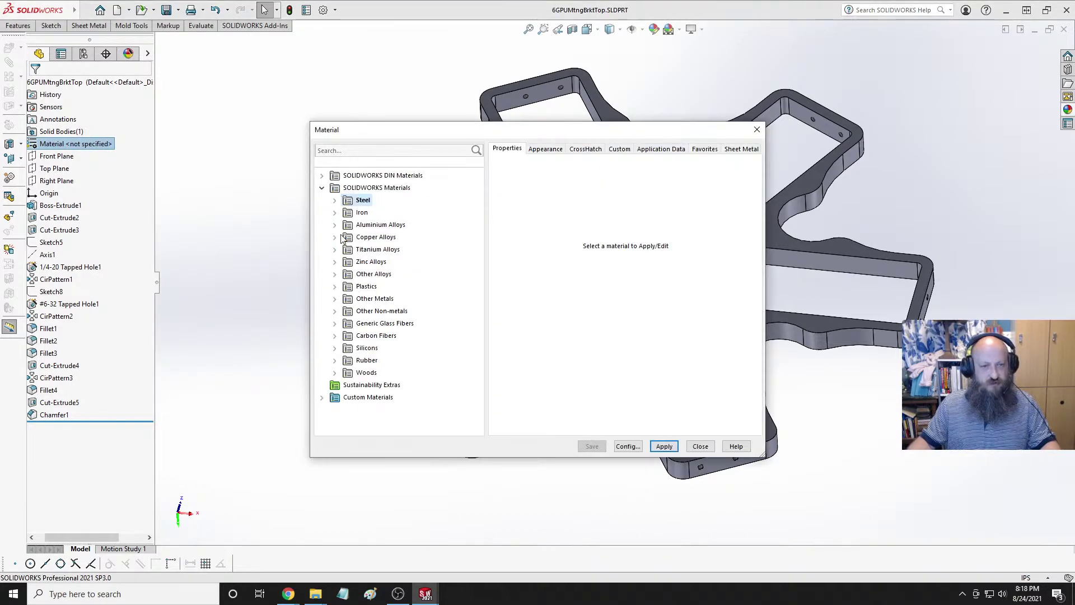
left_click(334, 225)
left_click(383, 188)
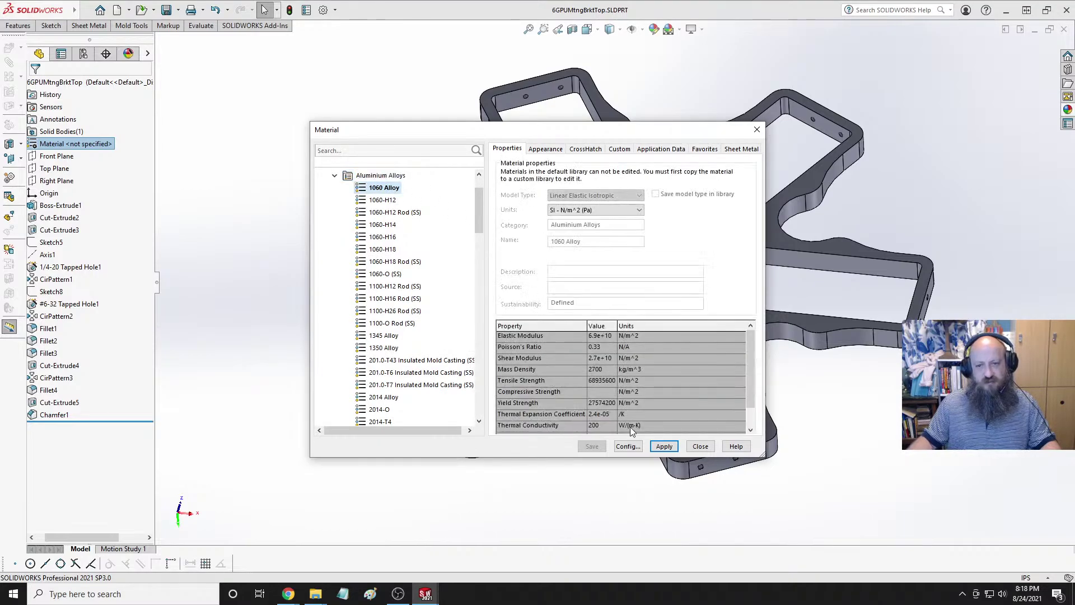
left_click(664, 446)
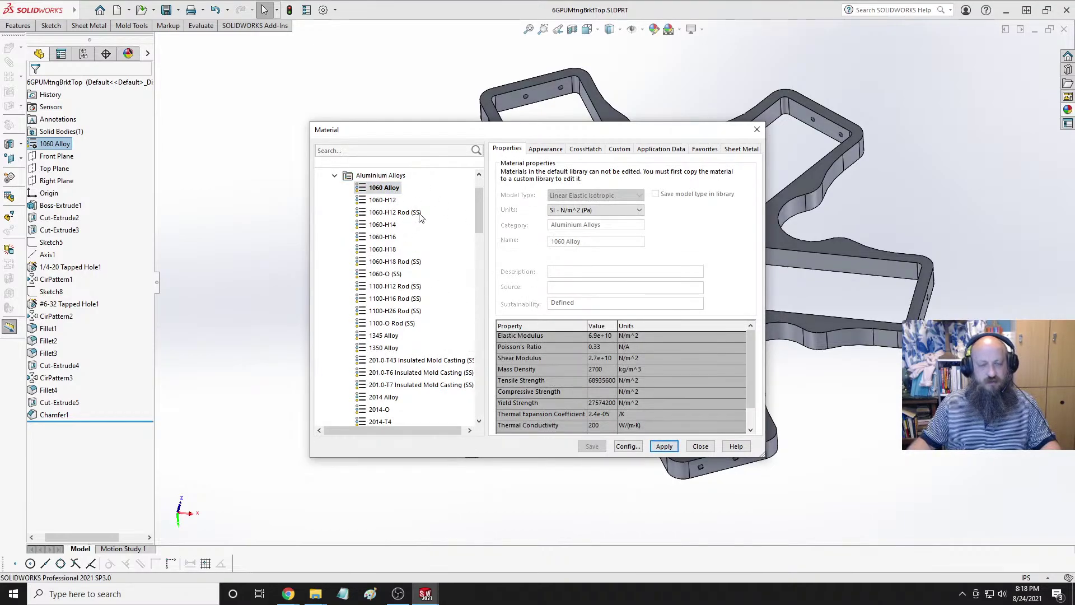
left_click(700, 447)
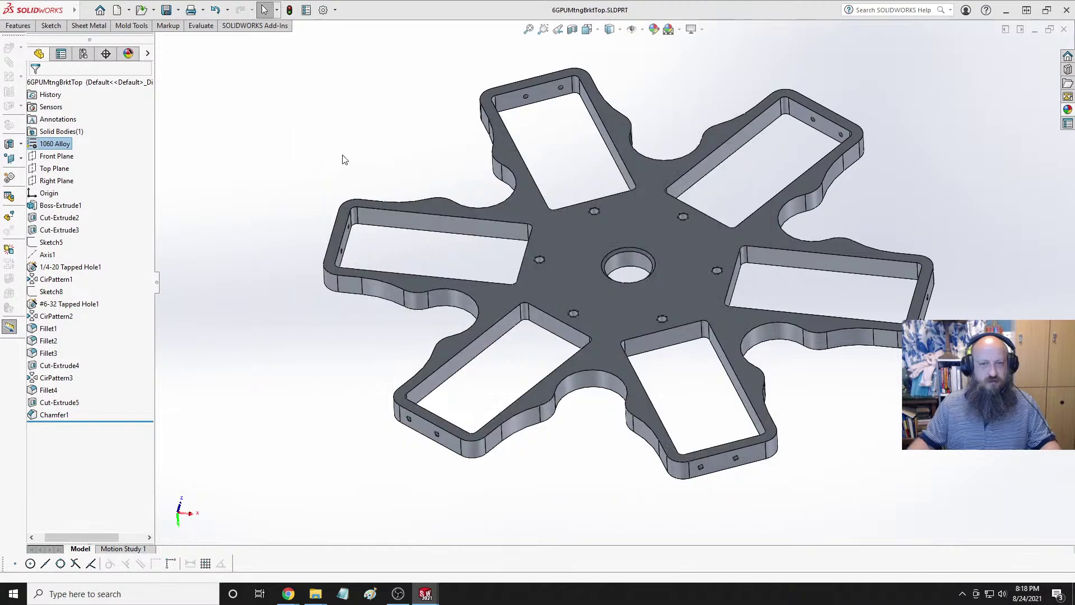
Save the top mounting bracket, switch to the 6GPUSlideRodFrameAssy assembly and save it too.
key("ctrl+s")
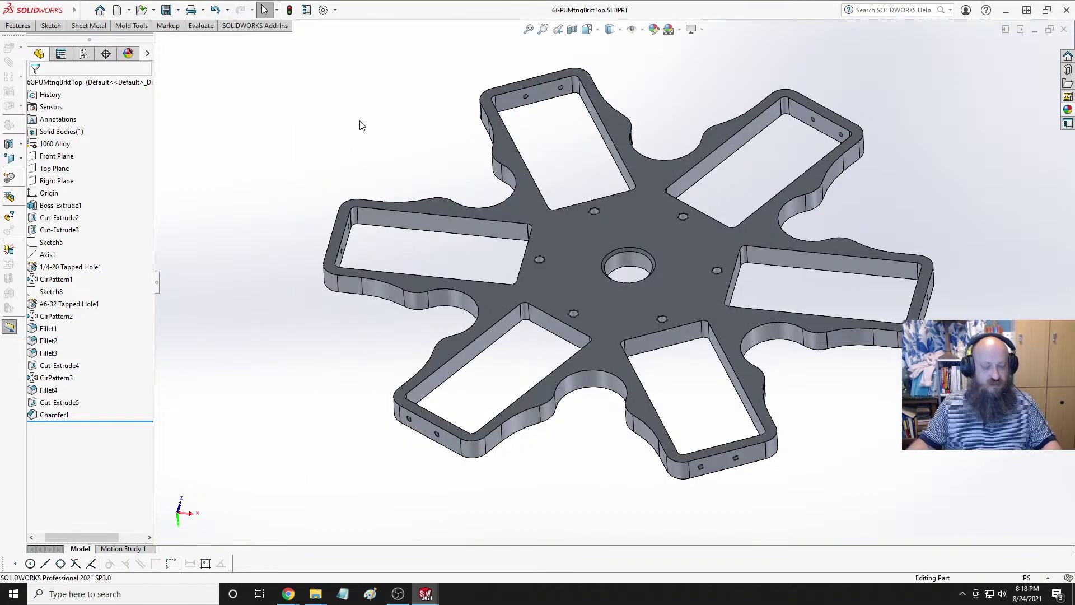
key("ctrl+Tab")
key("ctrl+Tab")
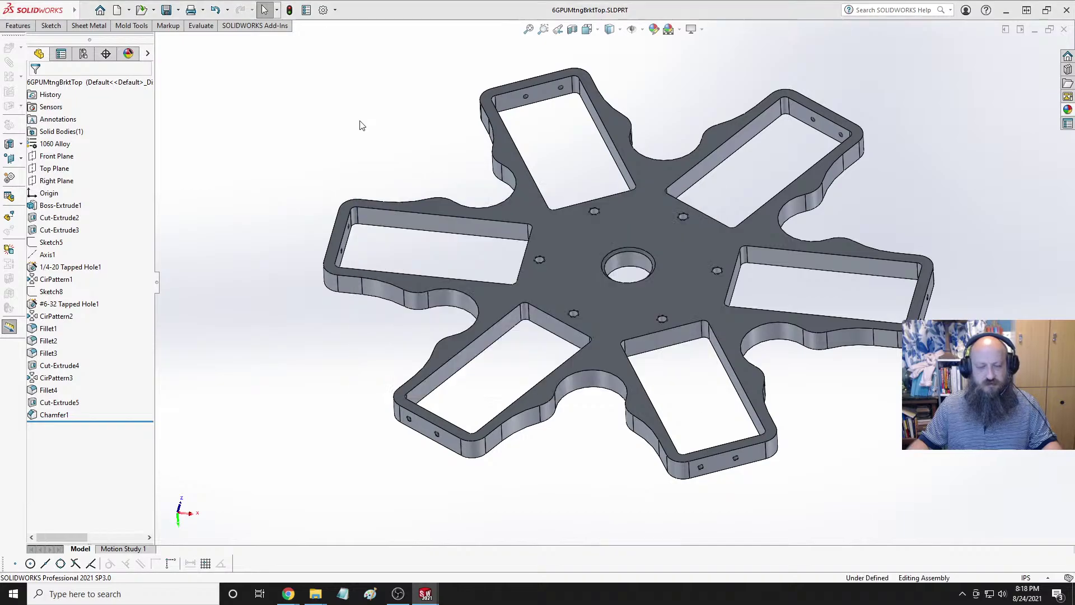
key("ctrl+7")
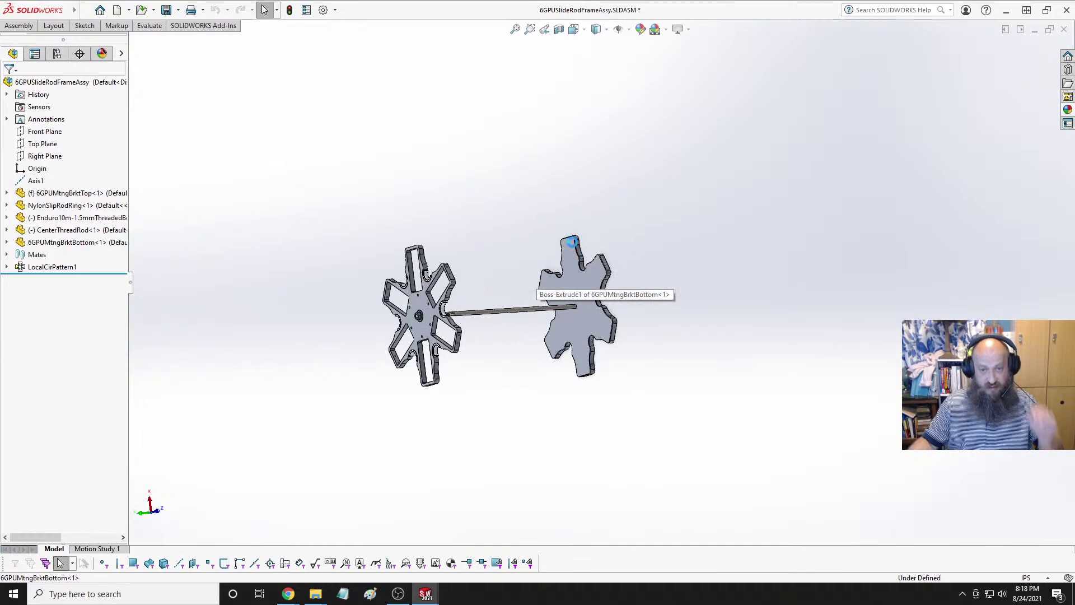
key("ctrl+s")
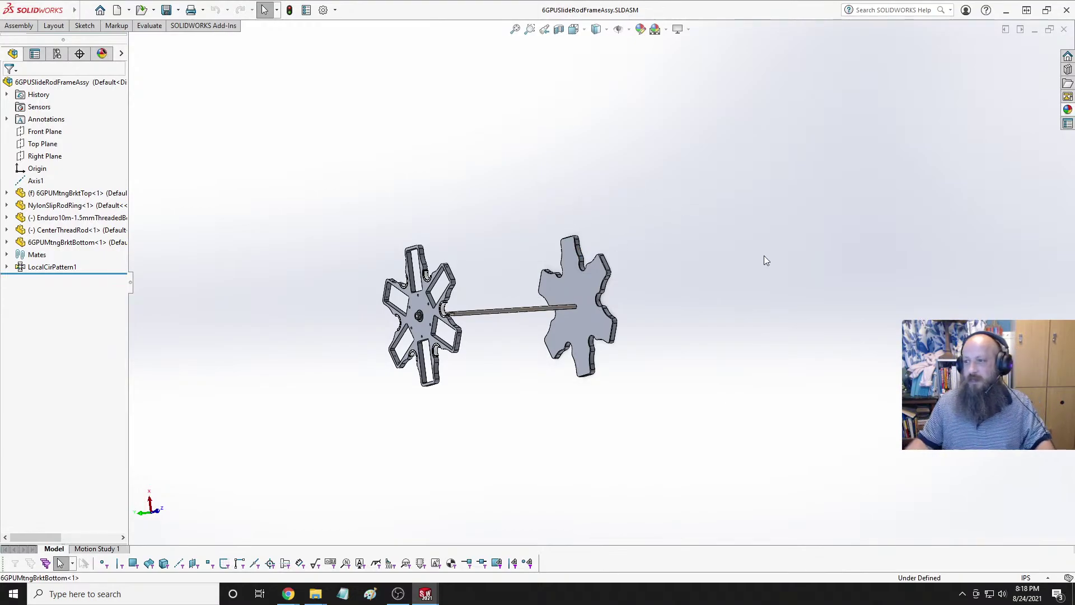
Examine both mounting brackets and the centre threaded rod in the assembly from several angles.
middle_click_drag(696, 323, 507, 234)
scroll(742, 301, "up", 3)
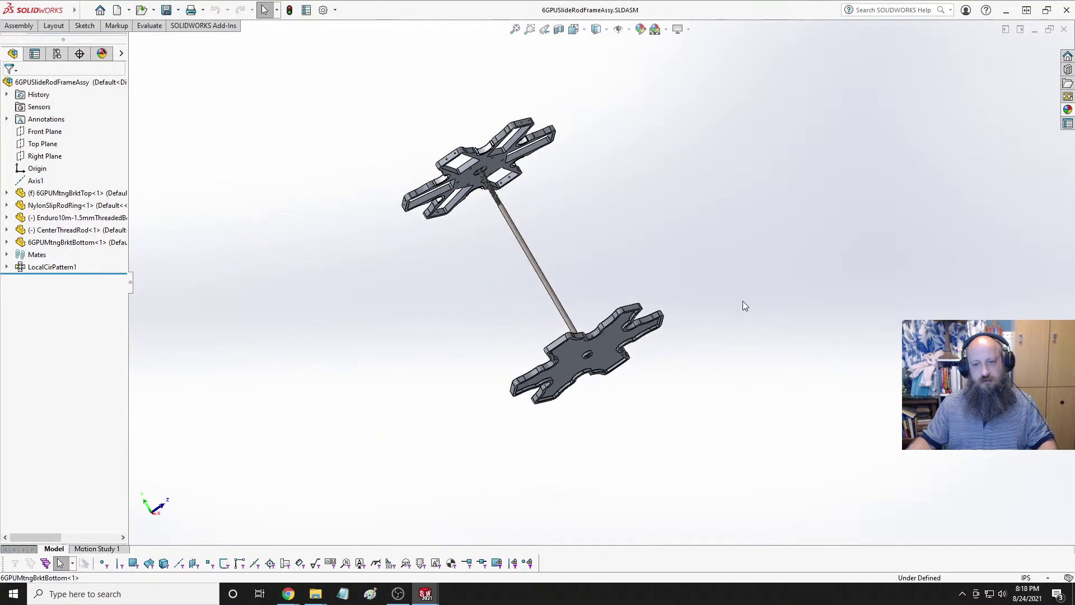
scroll(631, 373, "down", 3)
middle_click_drag(632, 376, 629, 263)
scroll(529, 185, "up", 3)
scroll(561, 169, "up", 3)
scroll(577, 184, "down", 3)
scroll(627, 274, "up", 3)
scroll(627, 274, "down", 3)
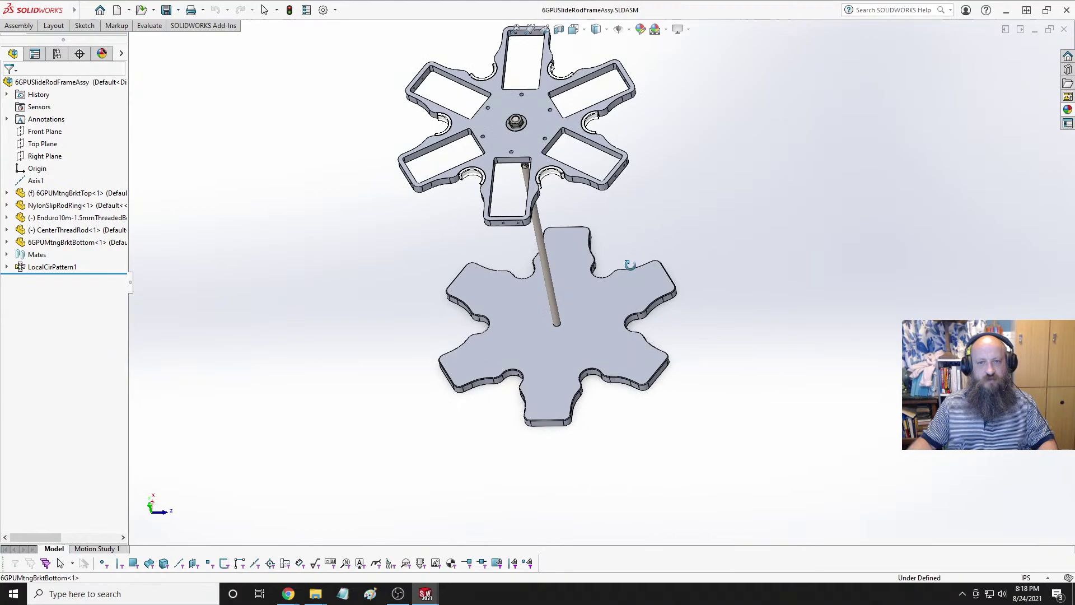
Create a new empty part and return to the 6GPUSlideRodFrameAssy assembly.
left_click(117, 10)
left_click(603, 383)
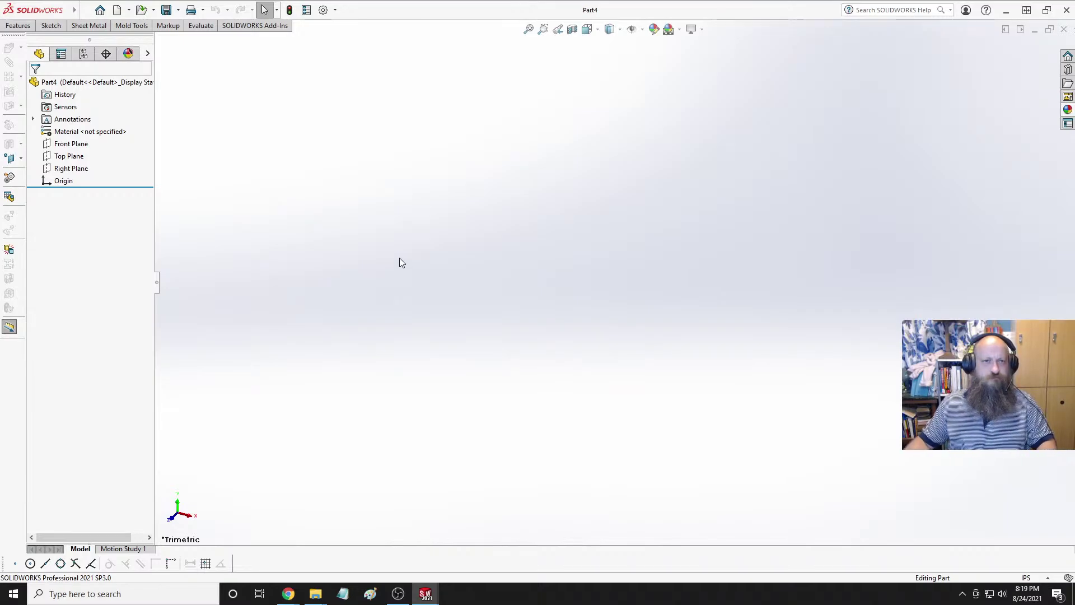
key("ctrl+Tab")
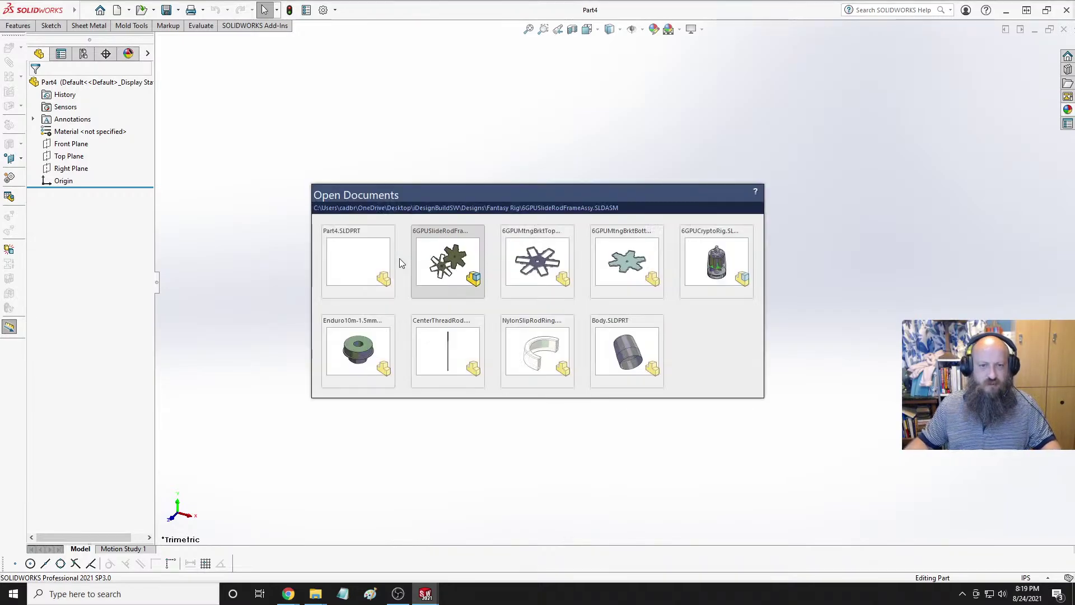
Measure the distance between the top bracket's outer face and the bottom bracket's outer rim face.
left_click(526, 140)
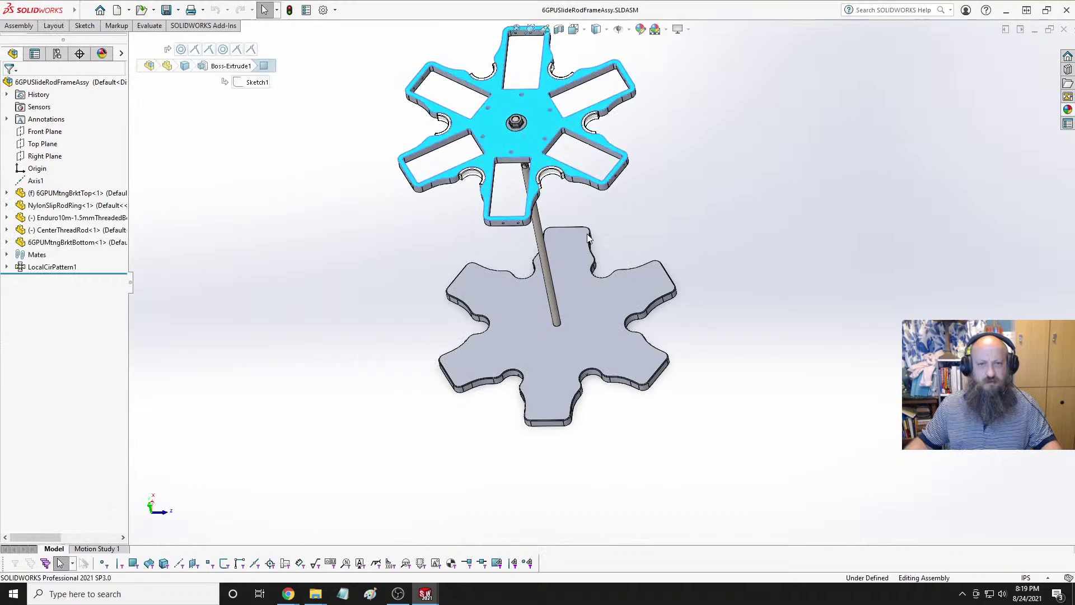
middle_click_drag(811, 370, 696, 233)
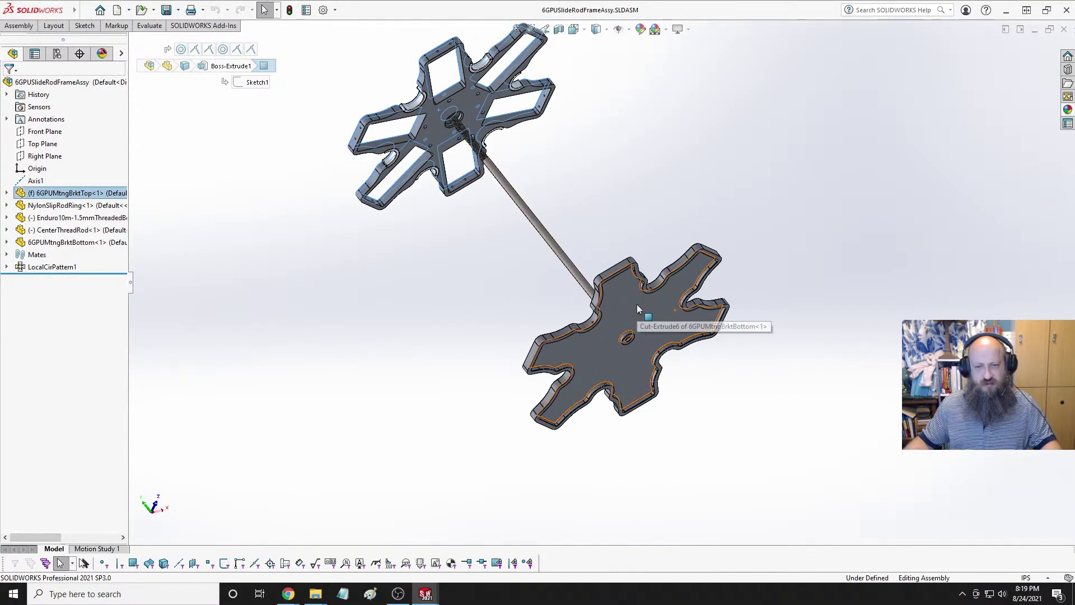
scroll(623, 295, "down", 5)
scroll(637, 284, "down", 3)
left_click(537, 200)
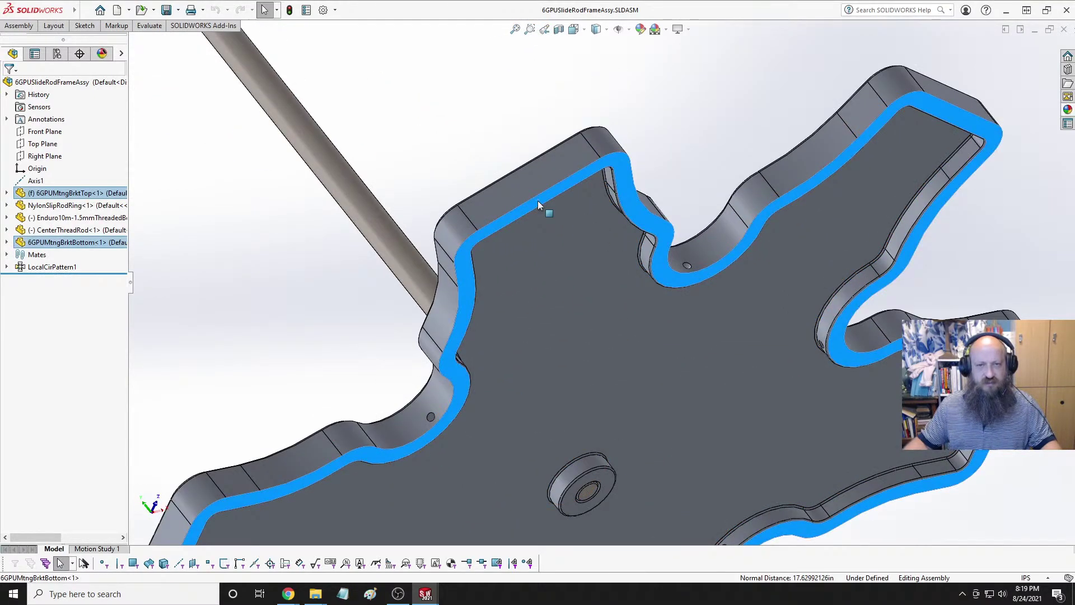
left_click(149, 26)
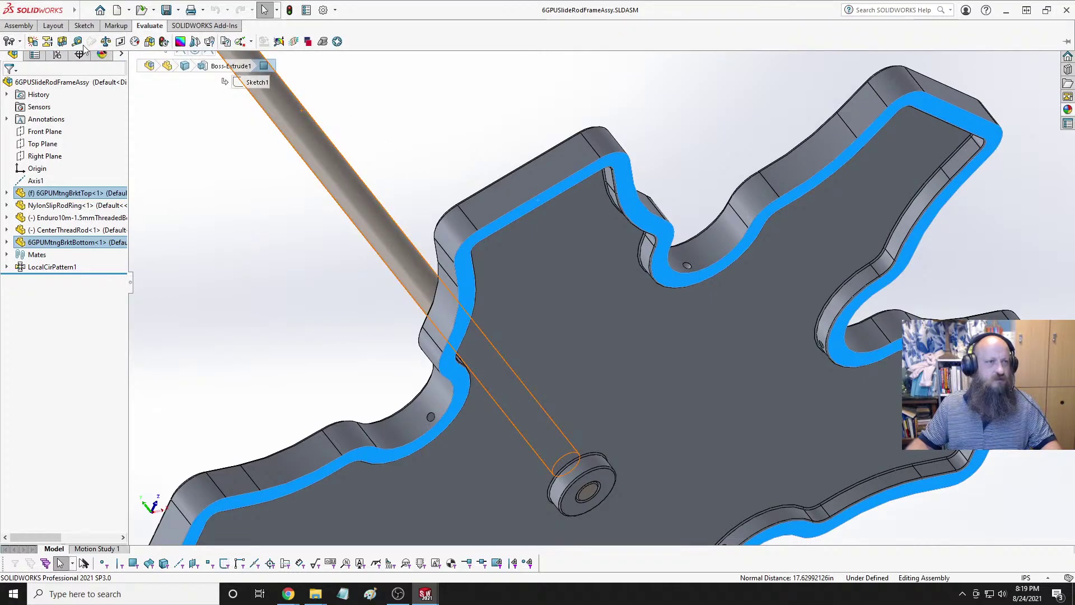
left_click(78, 42)
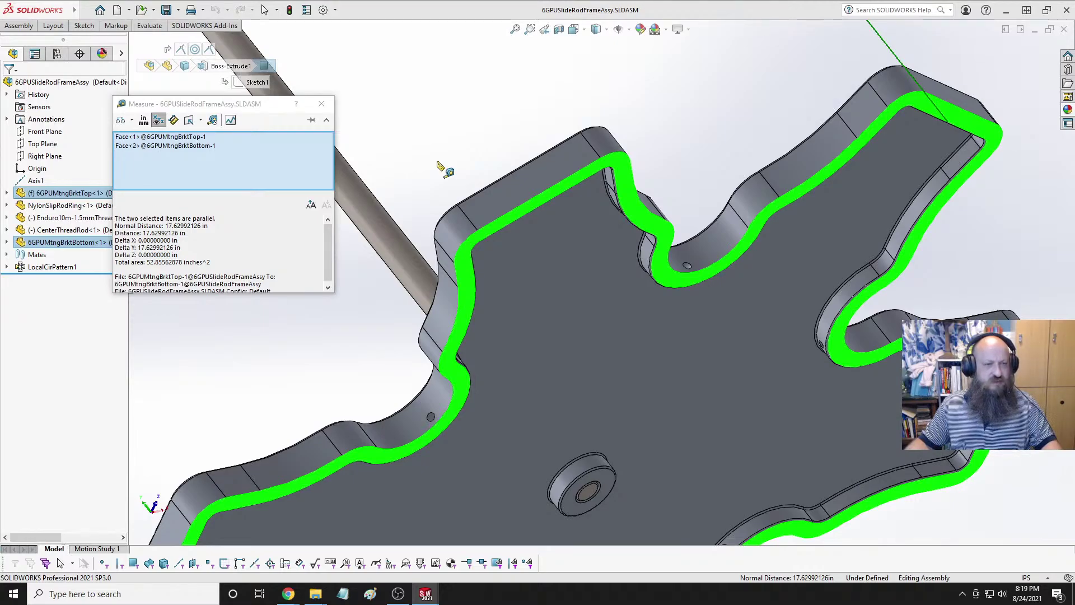
key("Escape")
key("Escape")
Measure the distance between the threaded bearing's outer end face and the end face of the bottom bracket's centre boss.
scroll(405, 197, "up", 7)
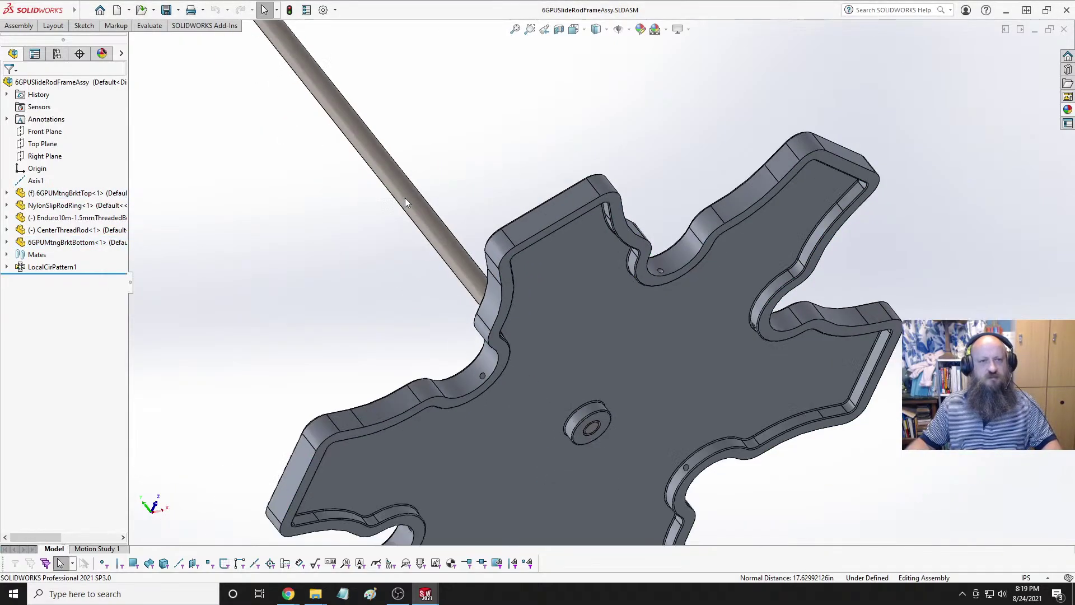
middle_click_drag(443, 165, 487, 233)
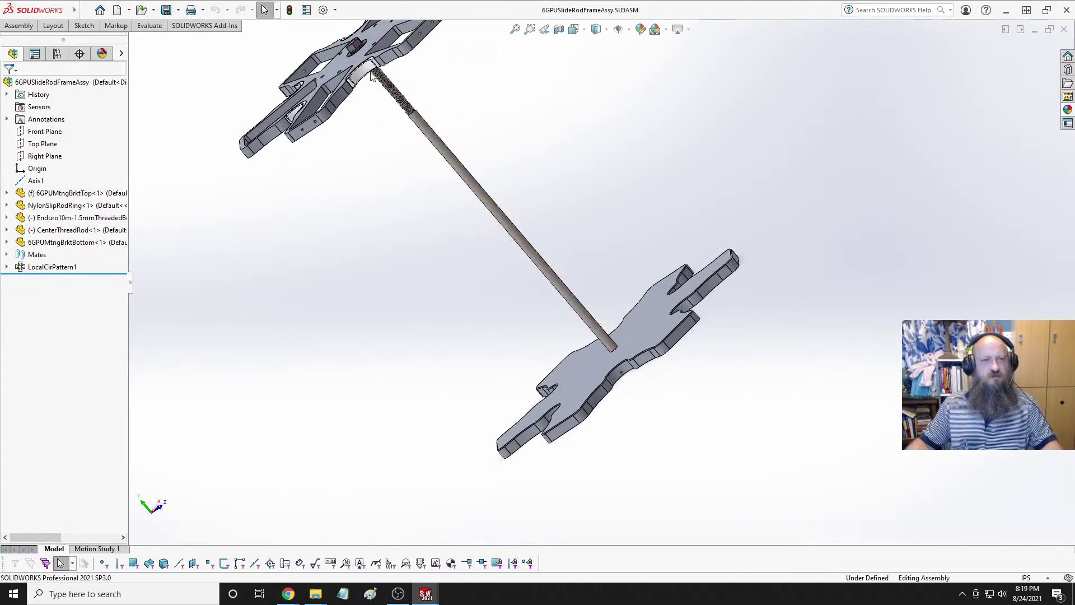
scroll(419, 100, "up", 5)
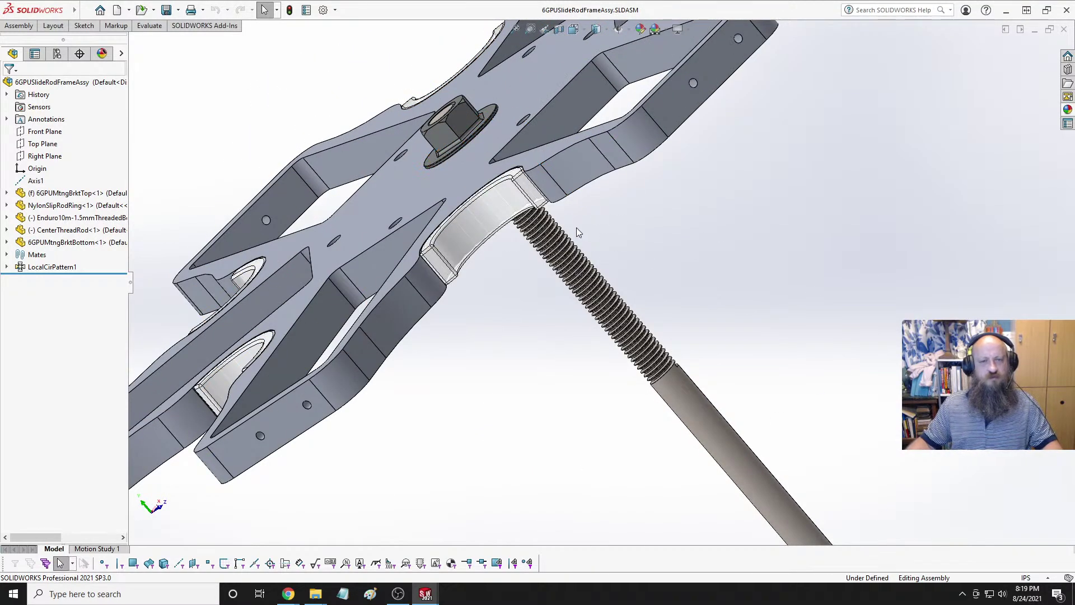
scroll(576, 227, "up", 2)
scroll(628, 289, "up", 2)
scroll(565, 235, "down", 6)
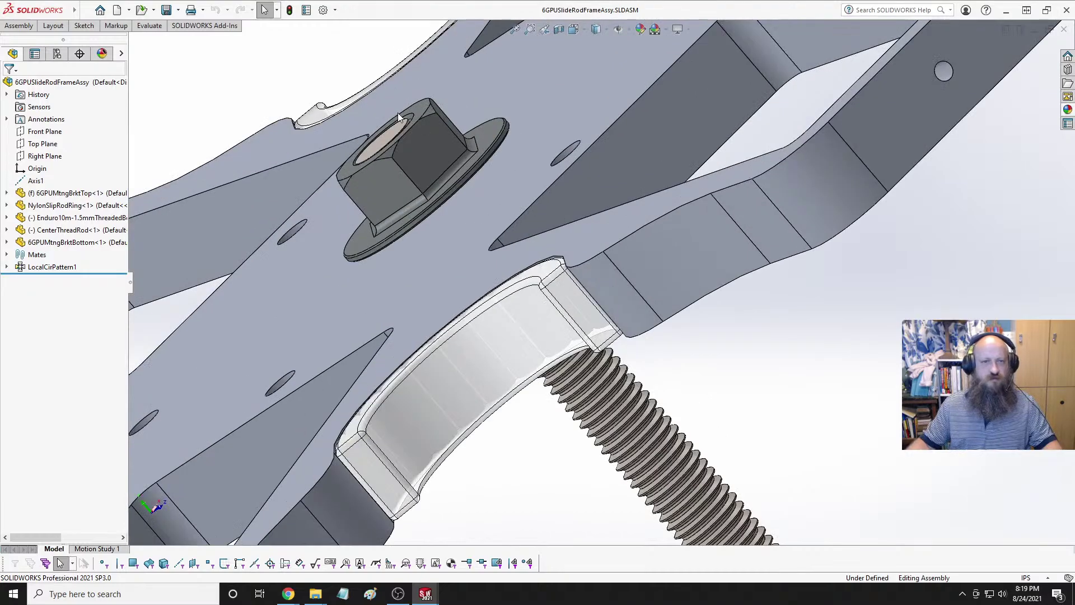
left_click(415, 109)
scroll(471, 235, "up", 5)
middle_click_drag(482, 226, 761, 388)
scroll(703, 415, "down", 2)
scroll(602, 307, "down", 5)
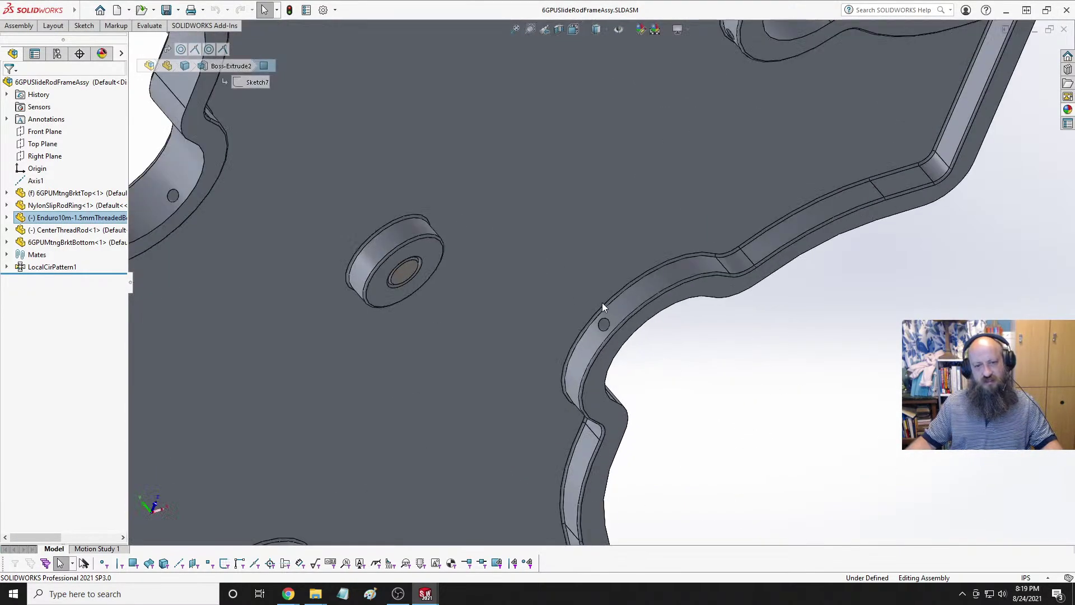
left_click(434, 257)
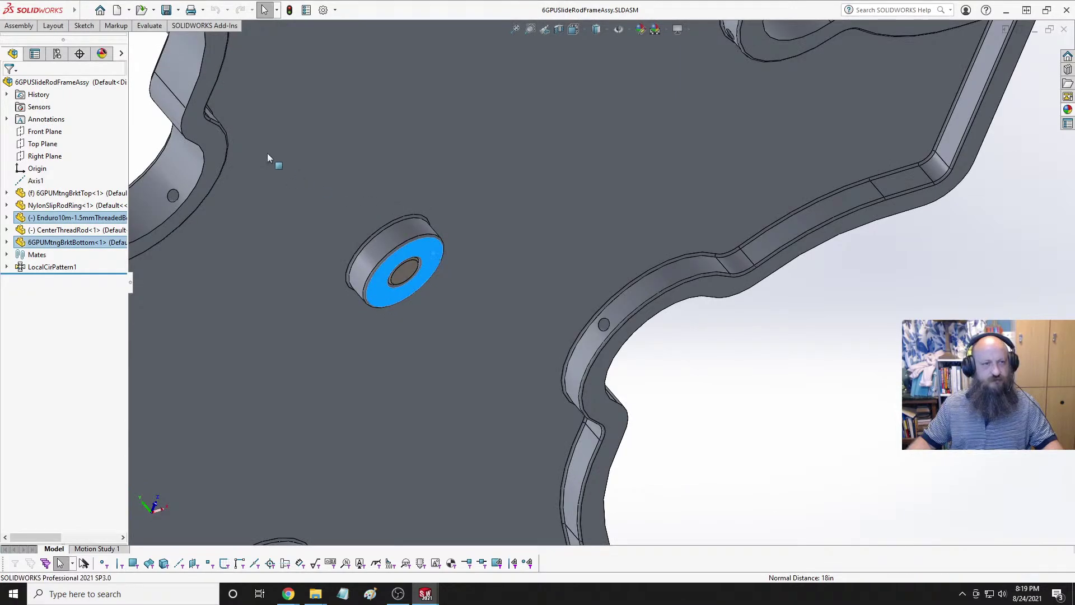
left_click(149, 26)
left_click(97, 56)
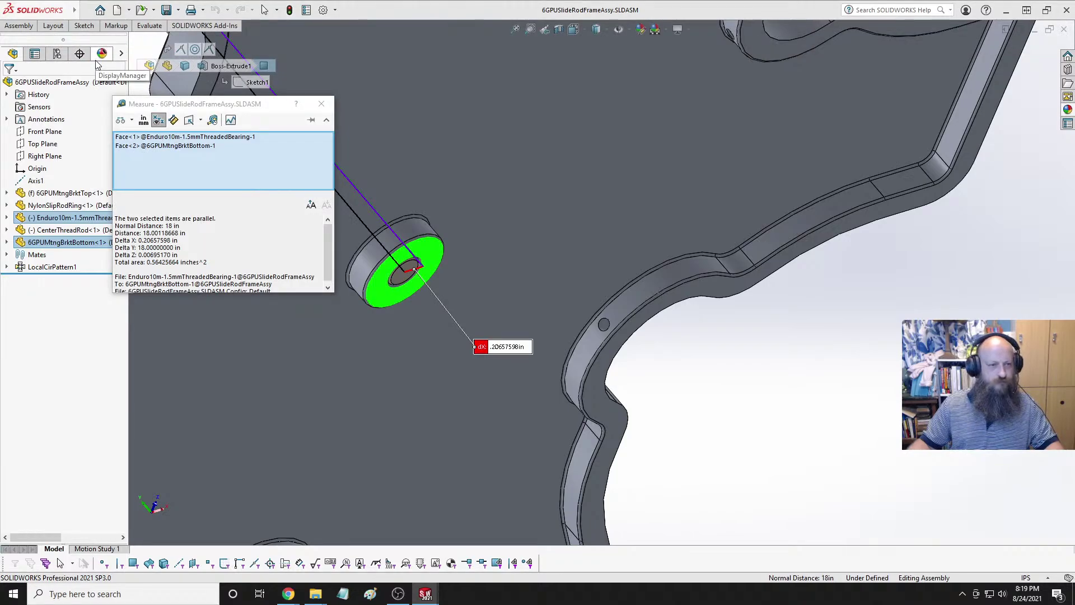
key("Escape")
Measure the distance from the top bracket's outer face to the bottom bracket's rim face again and copy the distance value.
key("f")
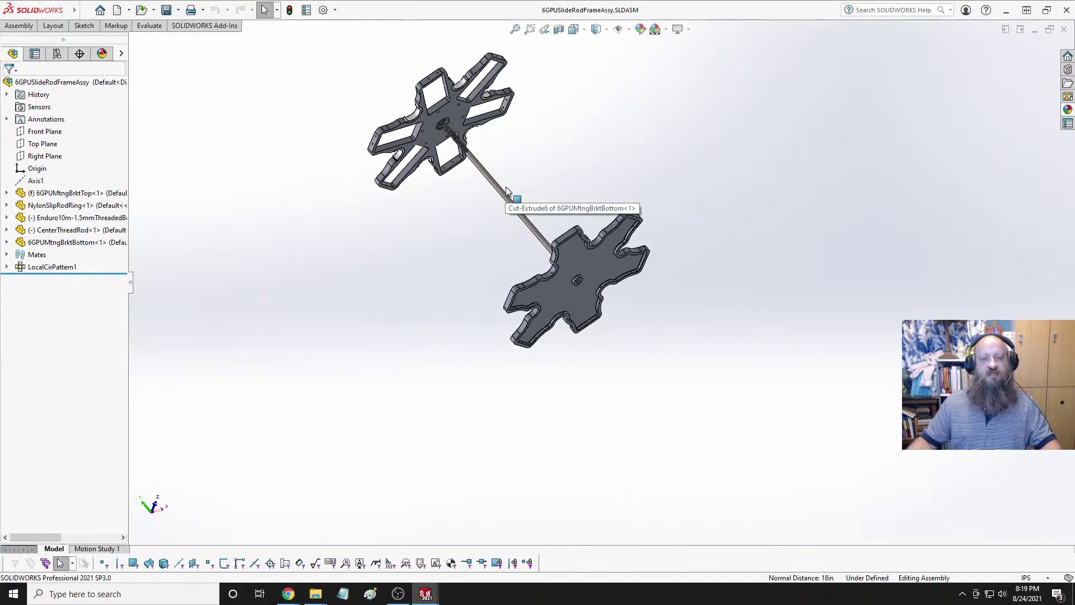
scroll(476, 122, "down", 5)
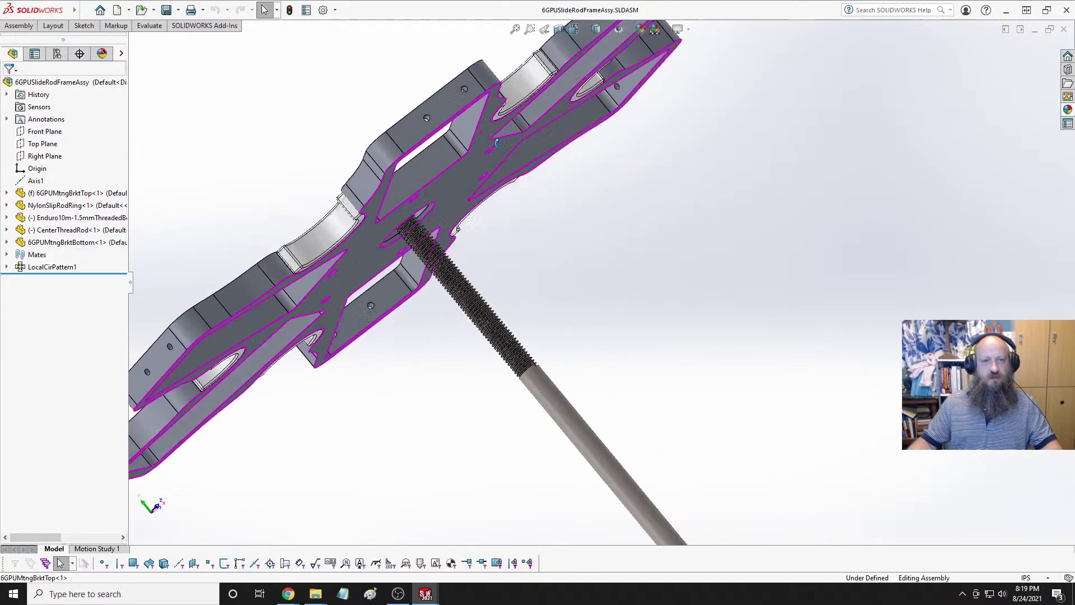
middle_click_drag(498, 143, 499, 227)
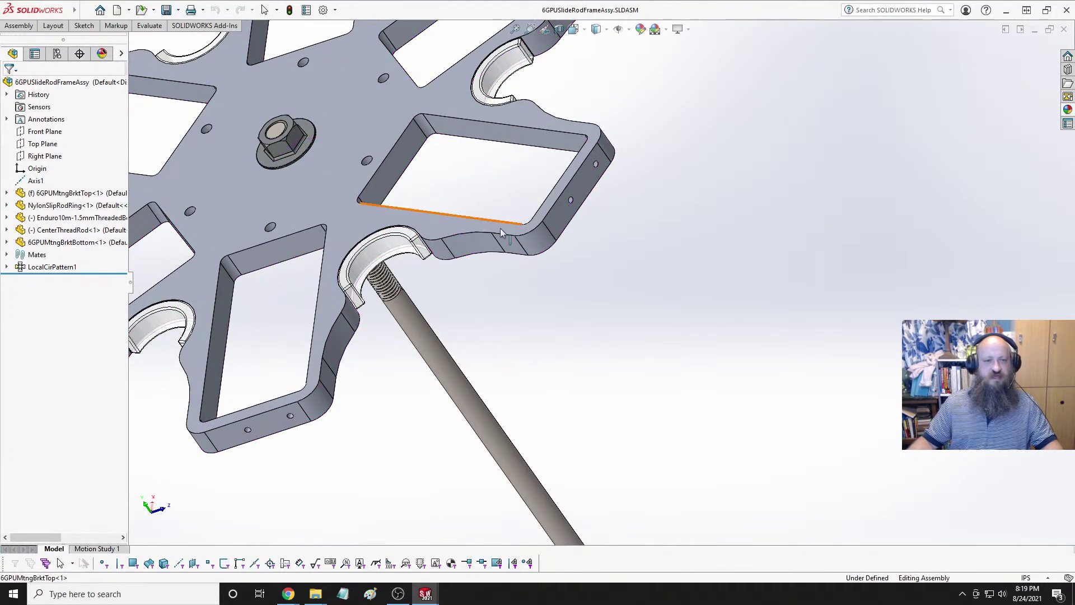
left_click(321, 192)
scroll(531, 229, "up", 5)
scroll(566, 291, "down", 8)
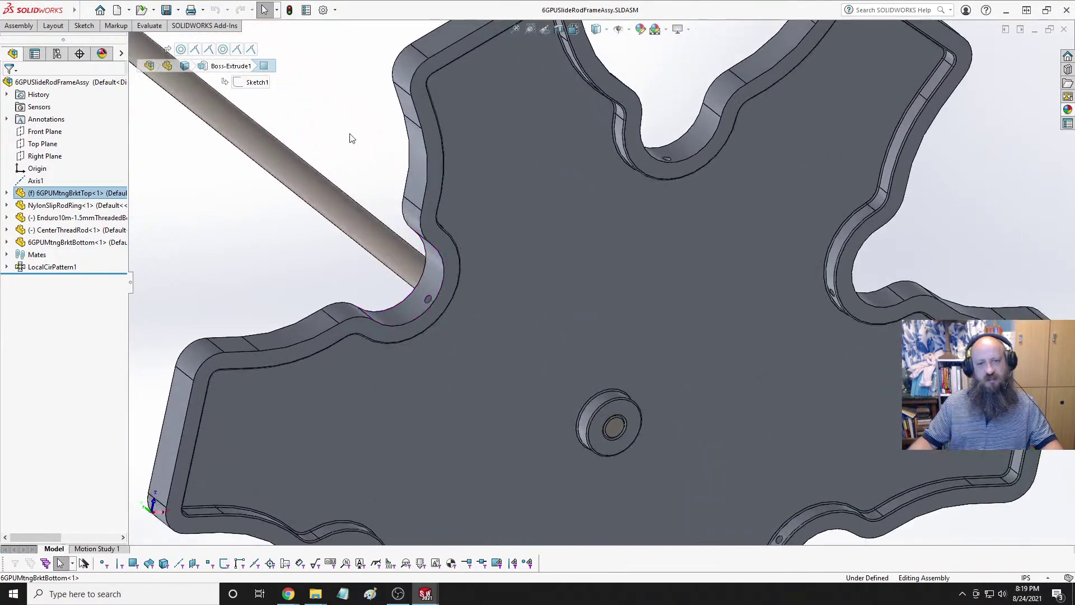
left_click(452, 253, "ctrl")
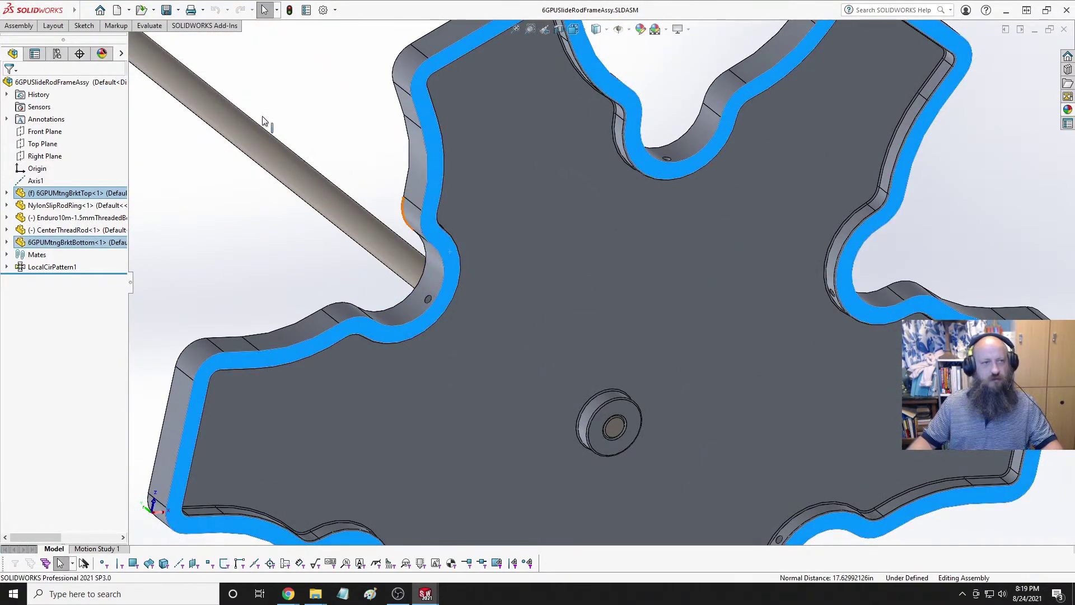
left_click(149, 25)
left_click(61, 42)
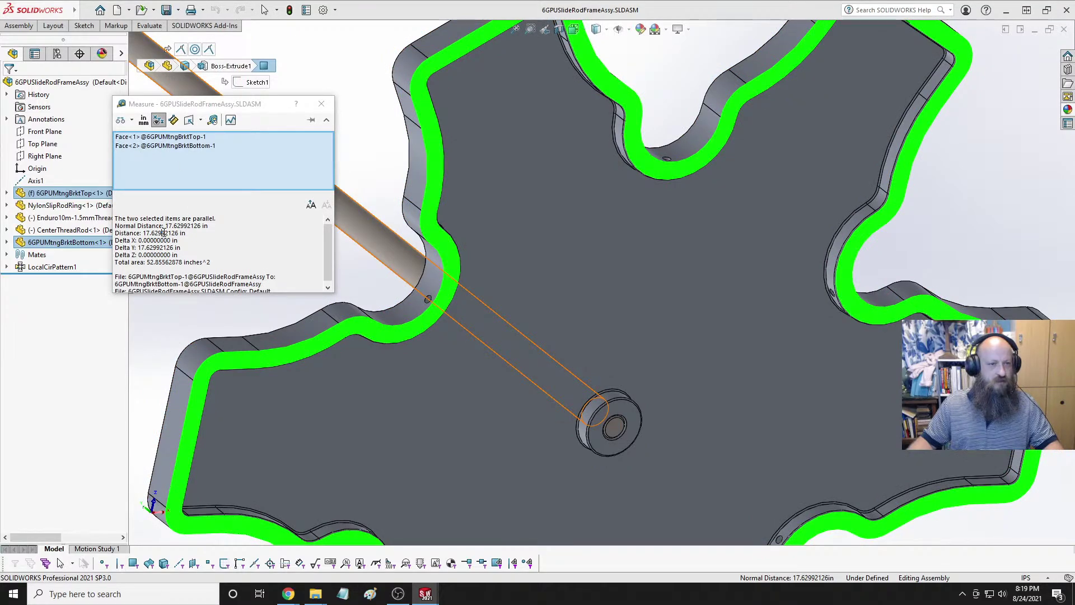
right_click(164, 236)
left_click(182, 241)
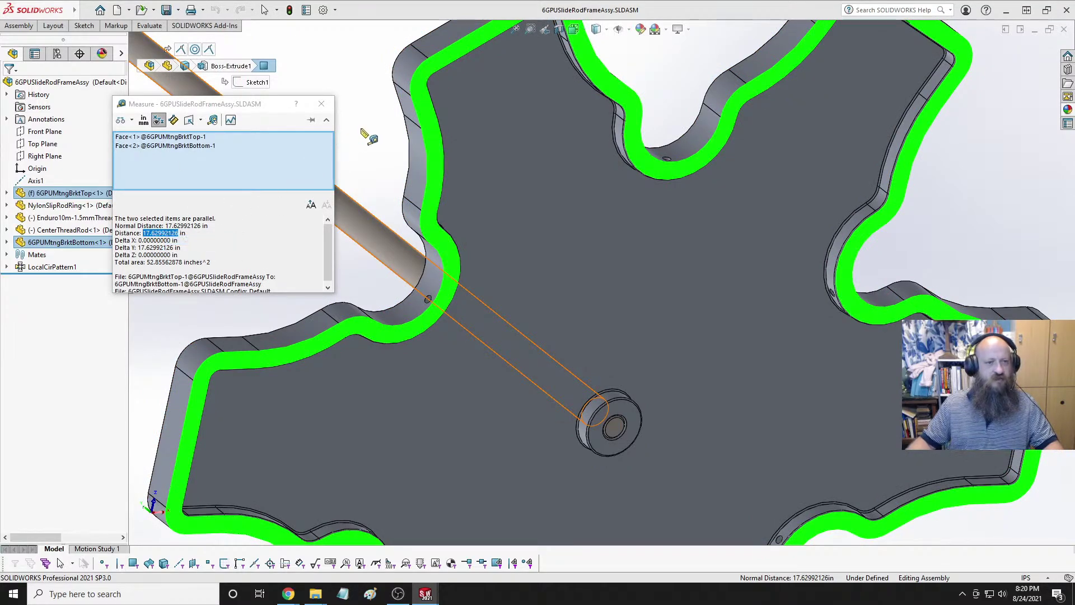
scroll(392, 173, "up", 7)
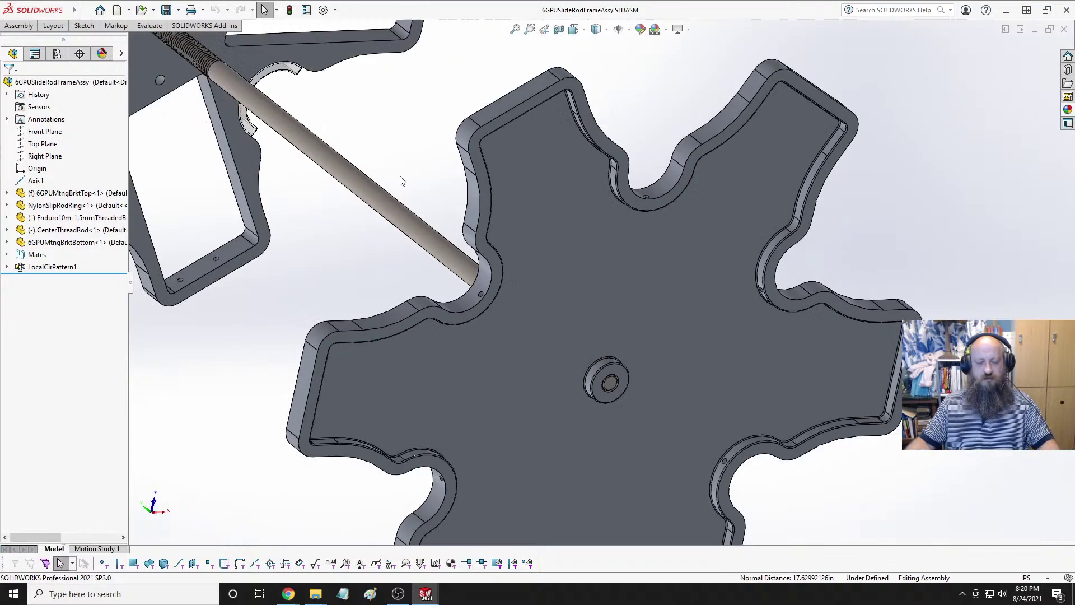
middle_click_drag(466, 177, 577, 201)
In the new part, sketch a circle about 4.06 in in diameter on the Top Plane, centred on the origin.
key("ctrl+Tab")
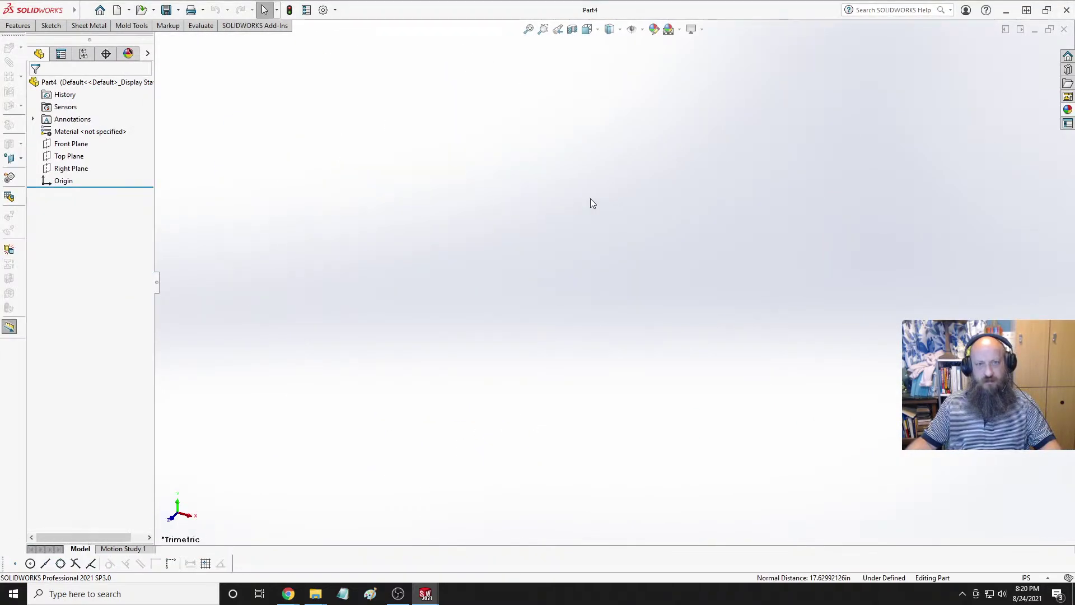
left_click(69, 157)
left_click(78, 136)
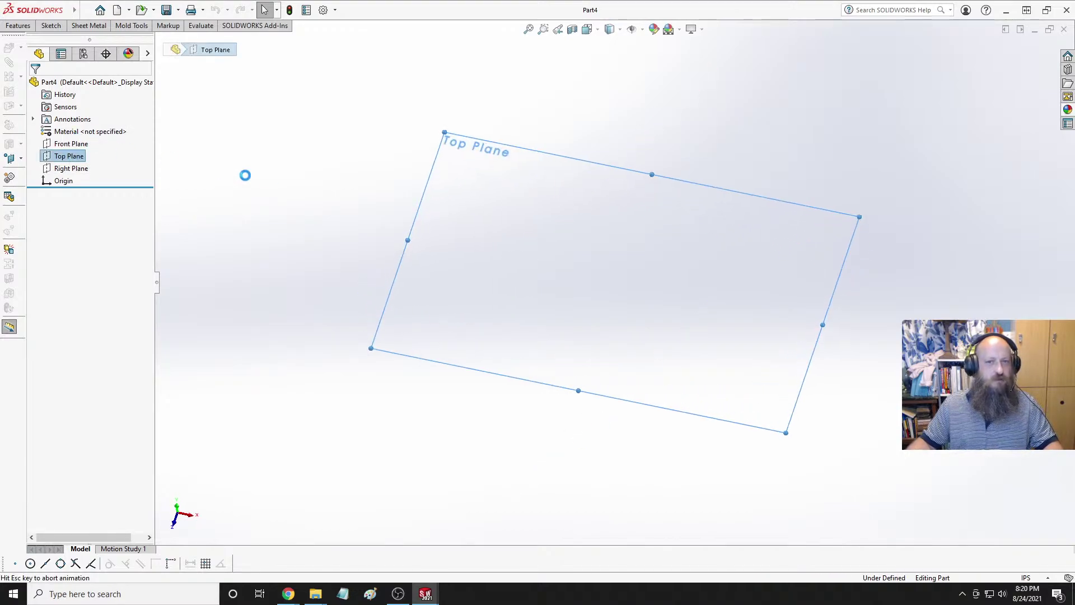
left_click(48, 25)
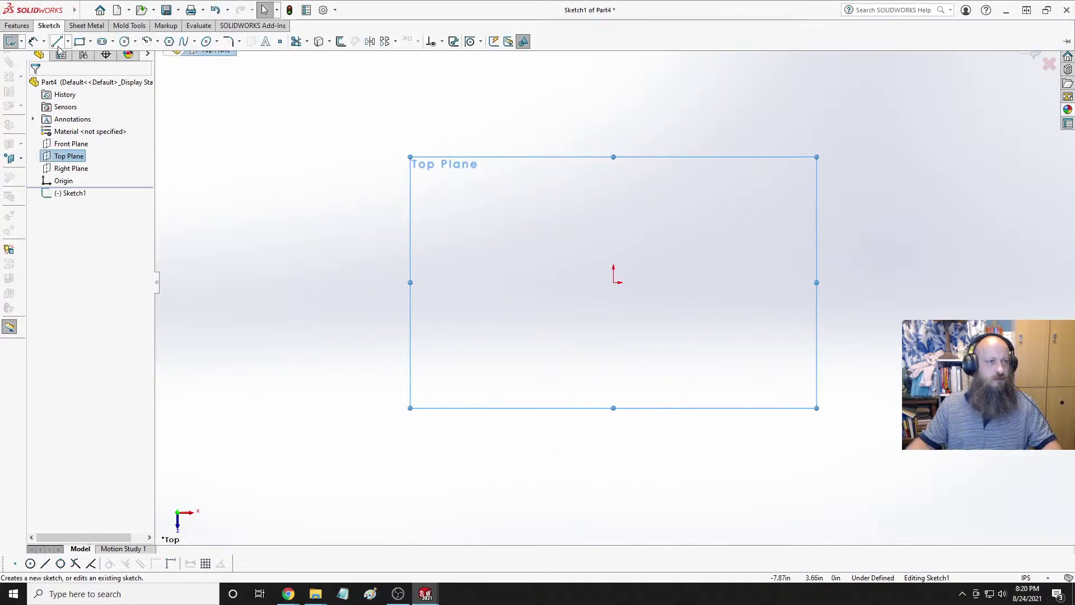
left_click(124, 41)
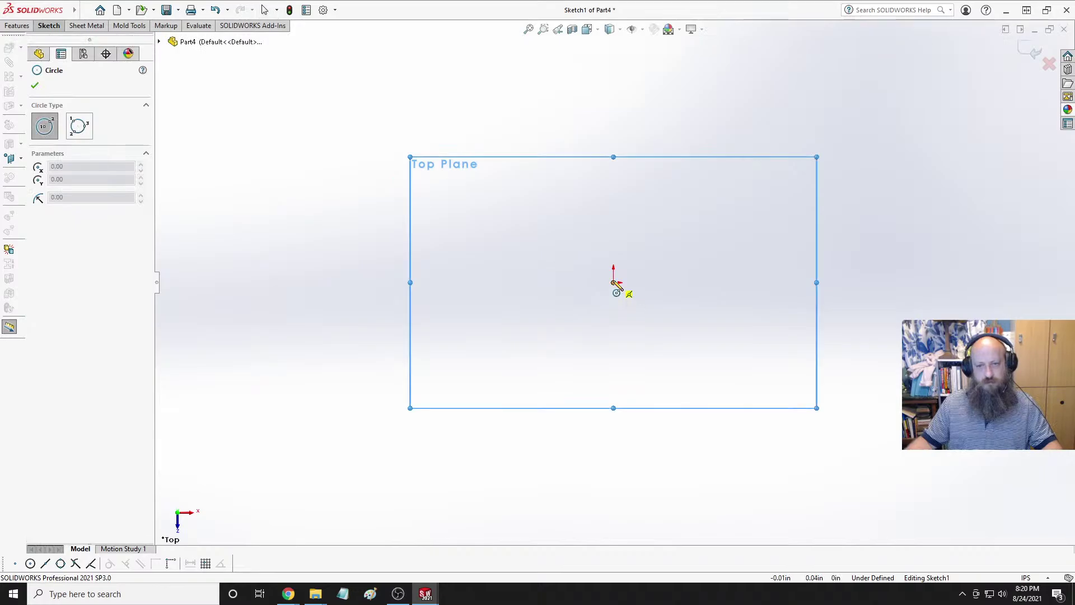
left_click(614, 282)
left_click(706, 211)
Dimension the sketched circle's diameter at 30 mm.
left_click(17, 25)
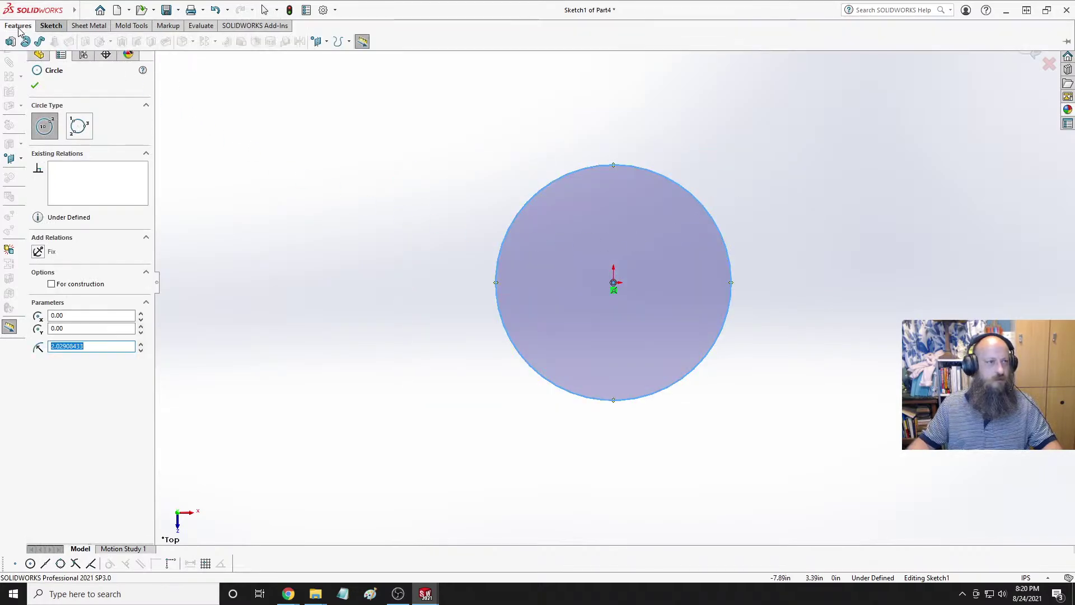
left_click(50, 25)
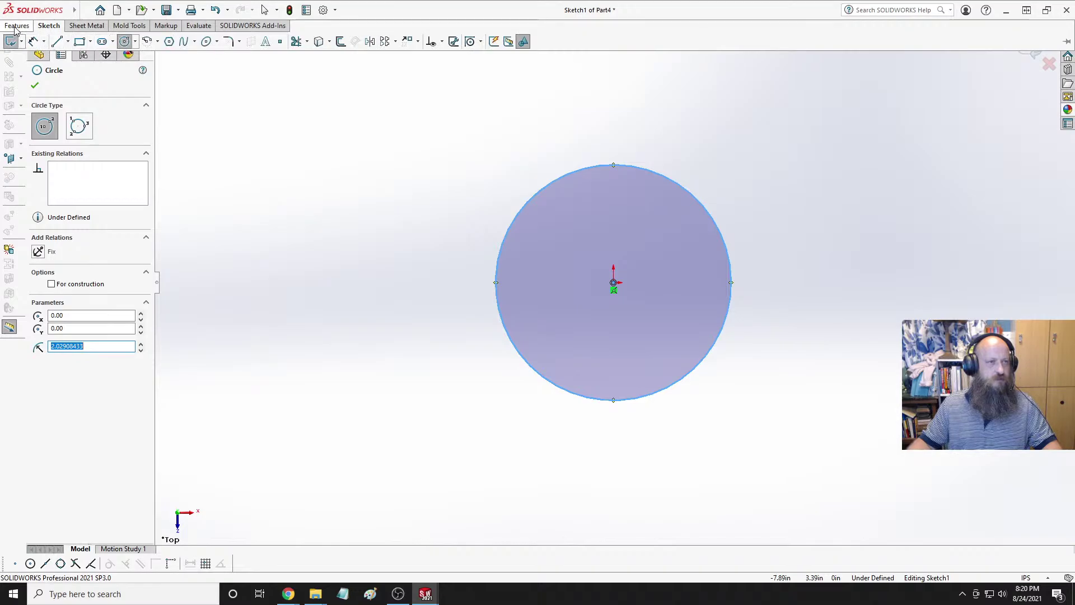
left_click(32, 42)
left_click(702, 195)
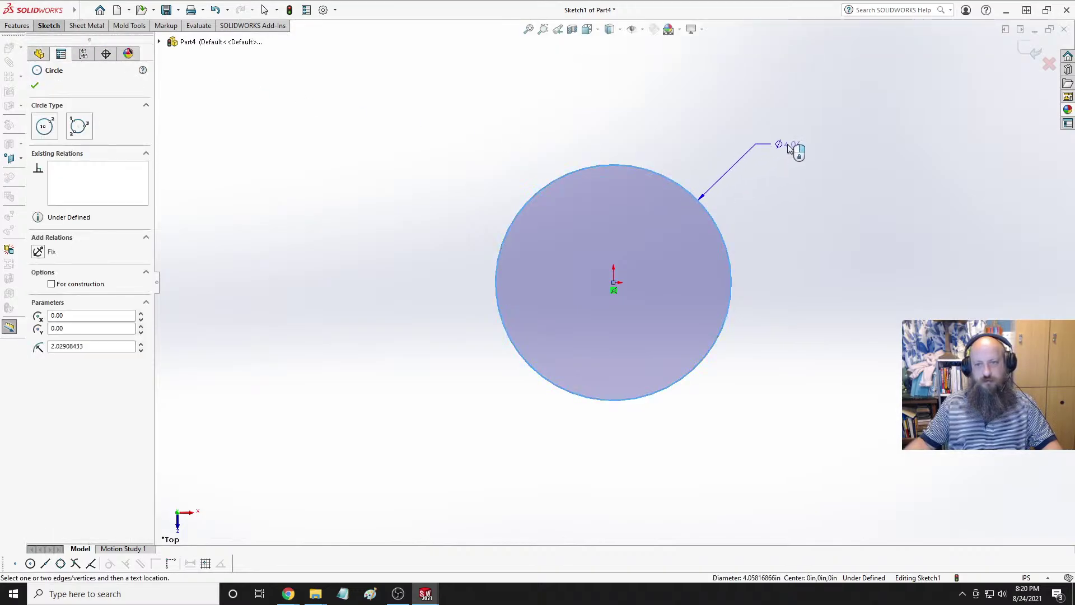
left_click(789, 147)
type("30mm")
key("Return")
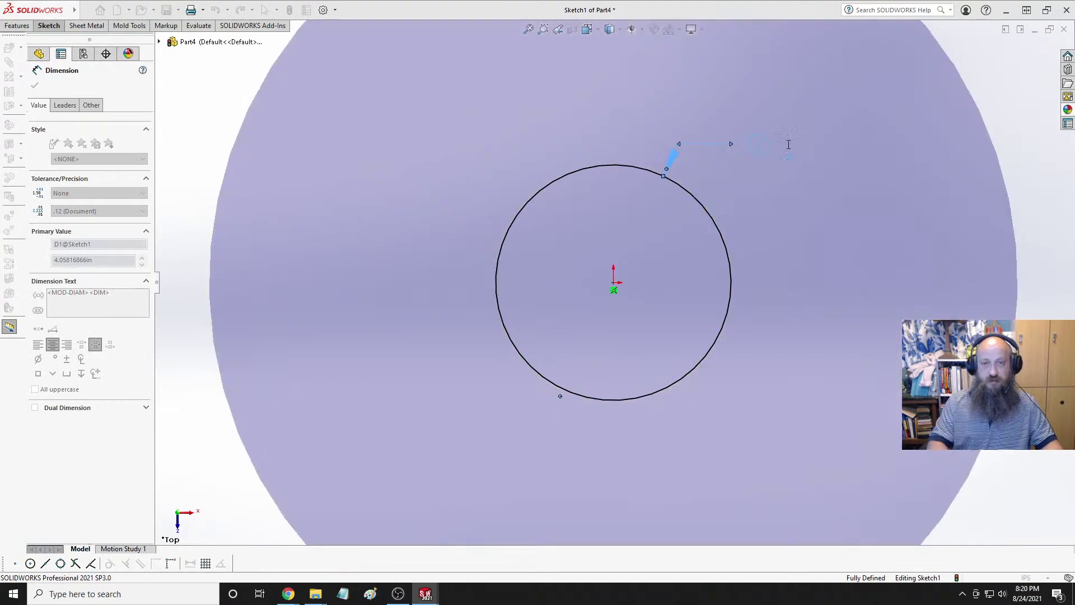
Extrude the circle symmetrically about the sketch plane with the Mid Plane condition, using the copied distance of 17.62992126 in as the depth.
left_click(17, 27)
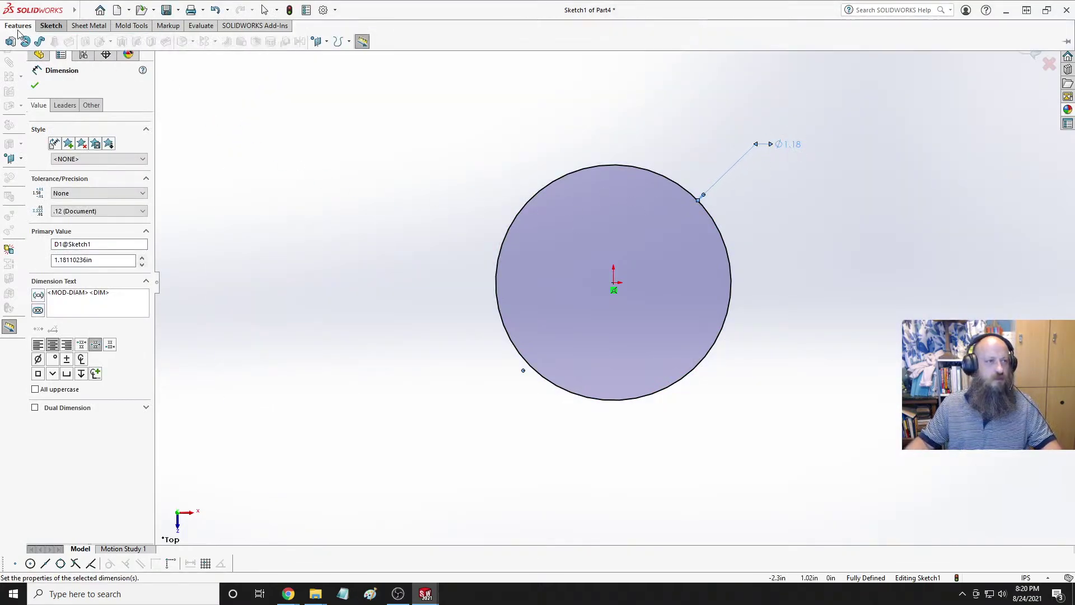
left_click(12, 42)
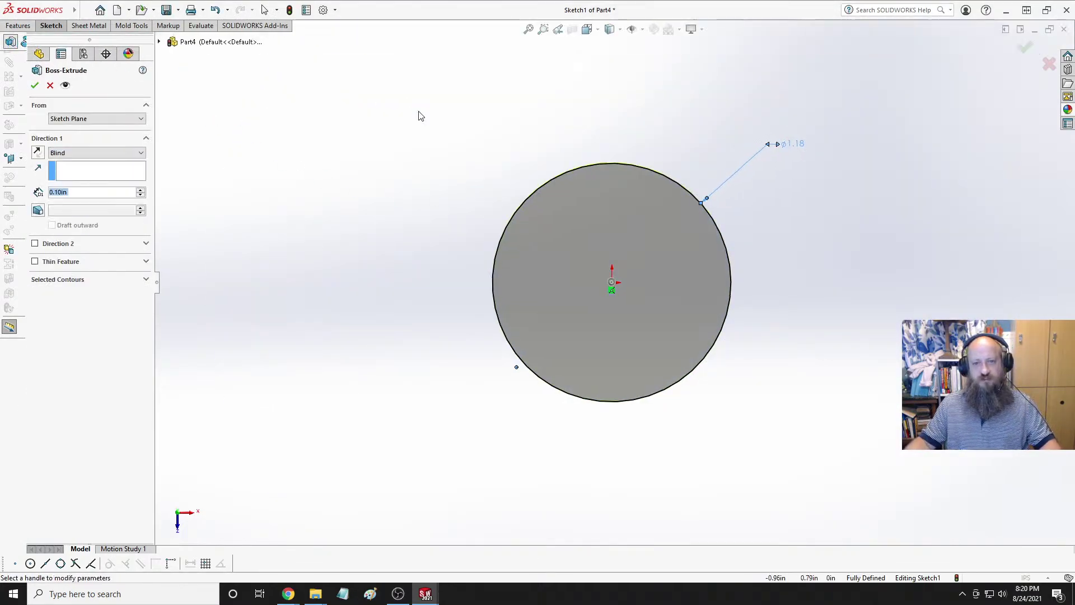
left_click(93, 155)
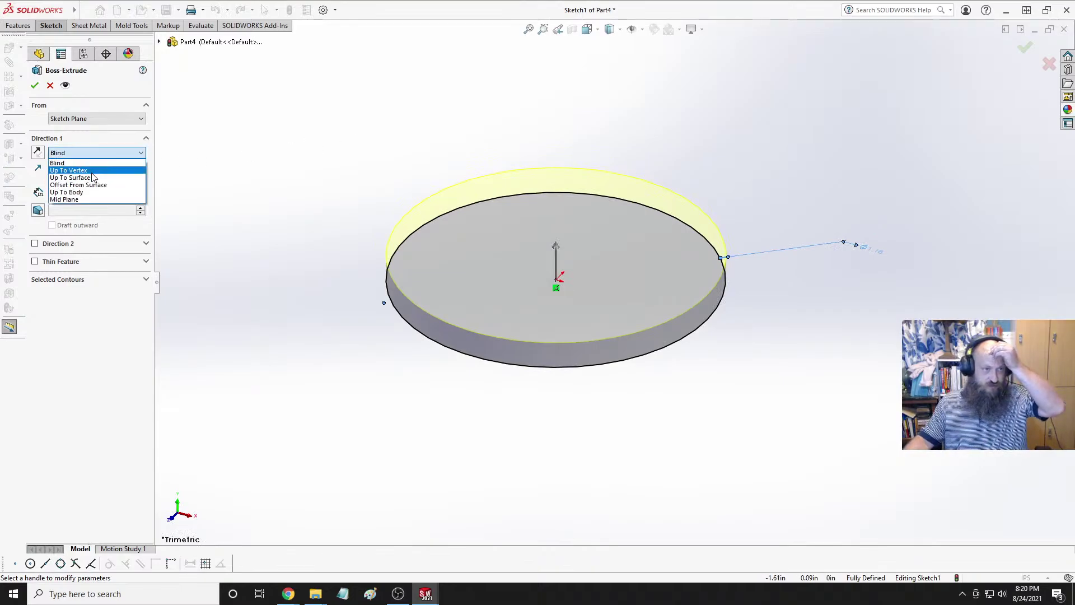
left_click(90, 191)
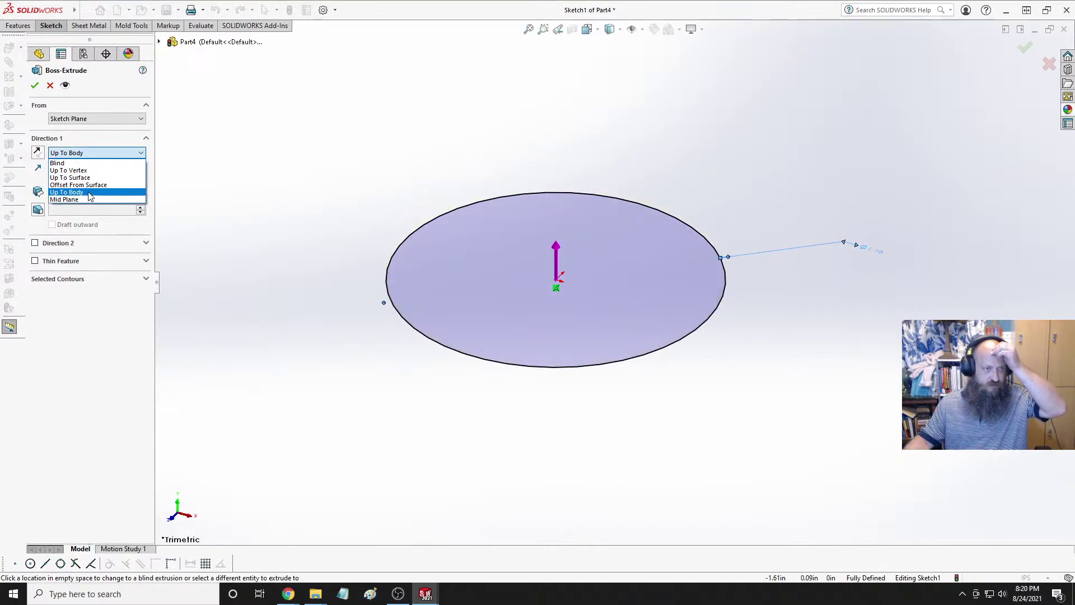
left_click(90, 192)
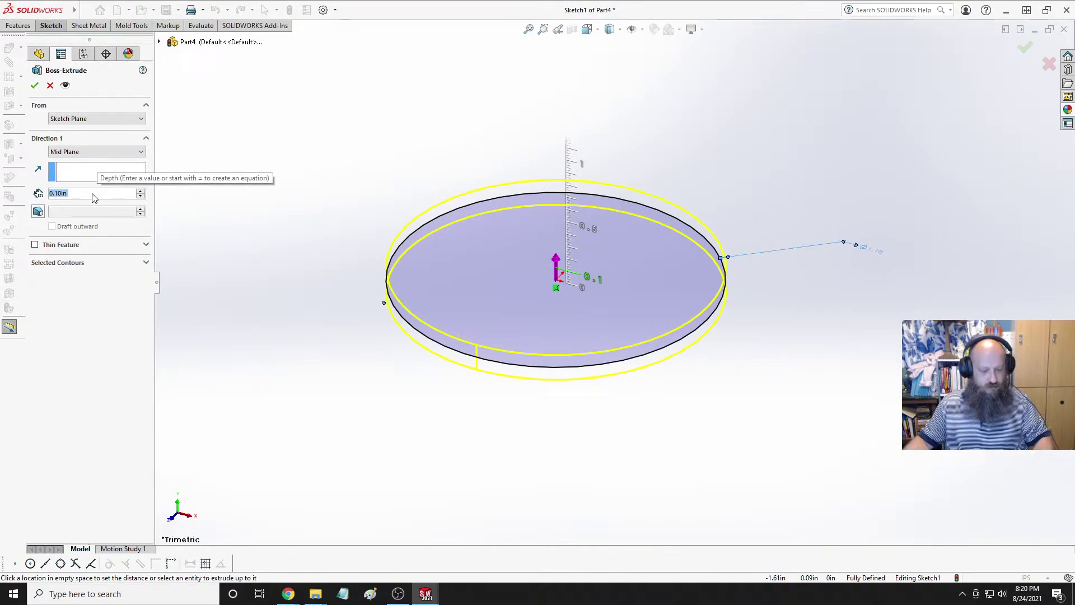
key("ctrl+v")
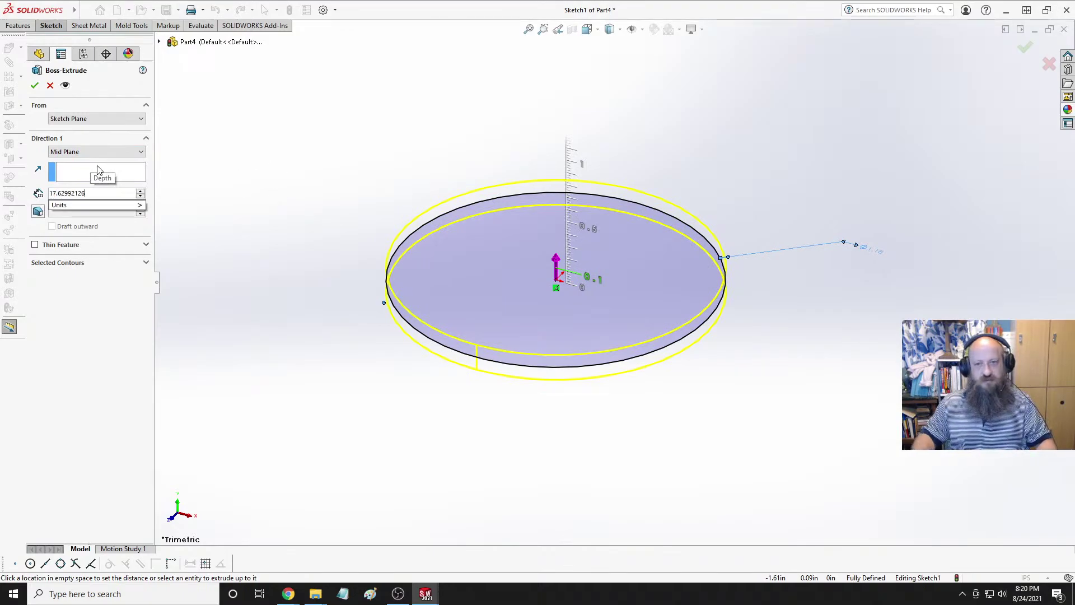
key("Return")
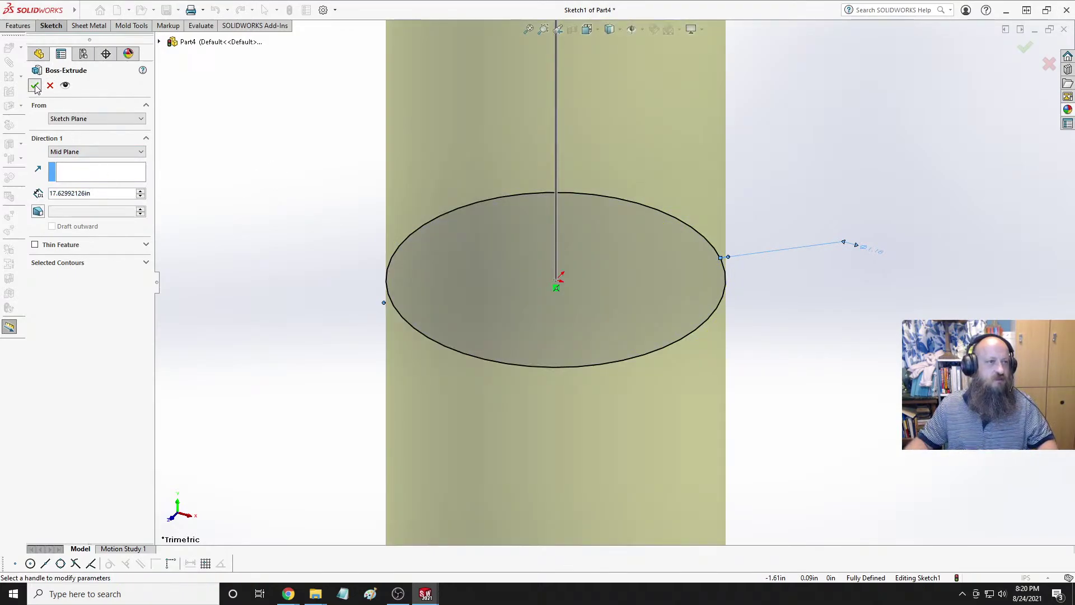
left_click(35, 85)
Chamfer the circular edges at both ends of the rod with a distance of 0.03937008 in at 45 degrees.
scroll(376, 219, "up", 10)
scroll(417, 216, "up", 5)
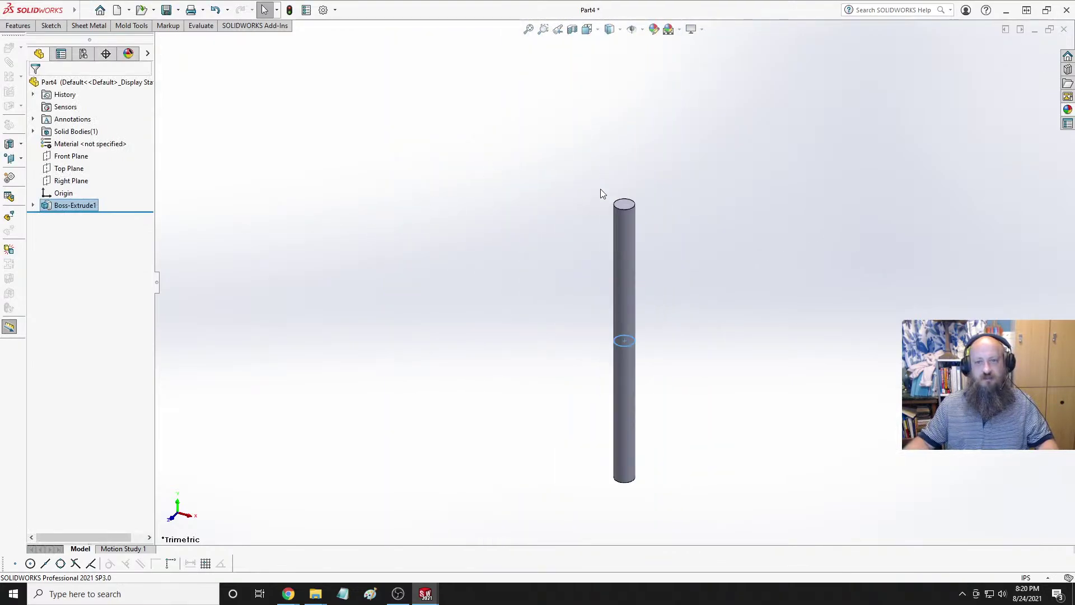
scroll(638, 202, "down", 5)
left_click(495, 200)
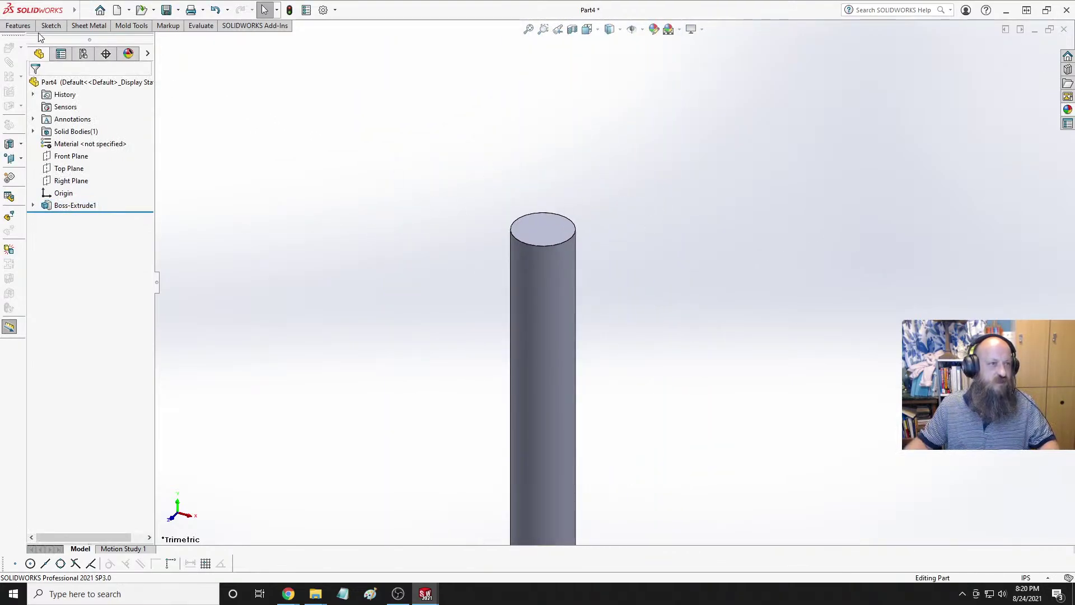
left_click(18, 26)
left_click(192, 41)
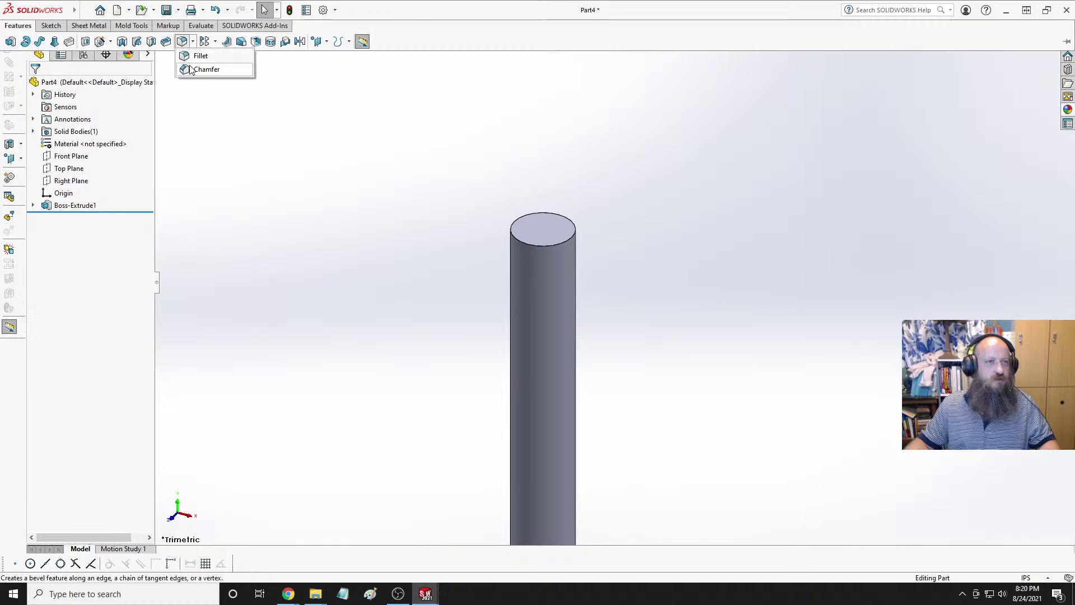
left_click(192, 68)
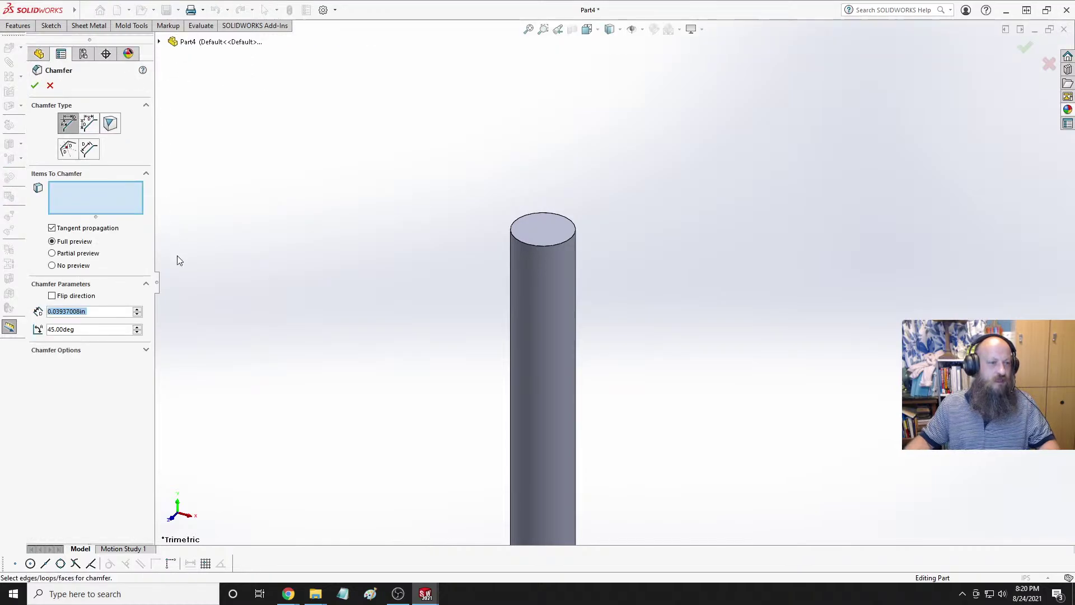
left_click(547, 244)
scroll(539, 261, "up", 4)
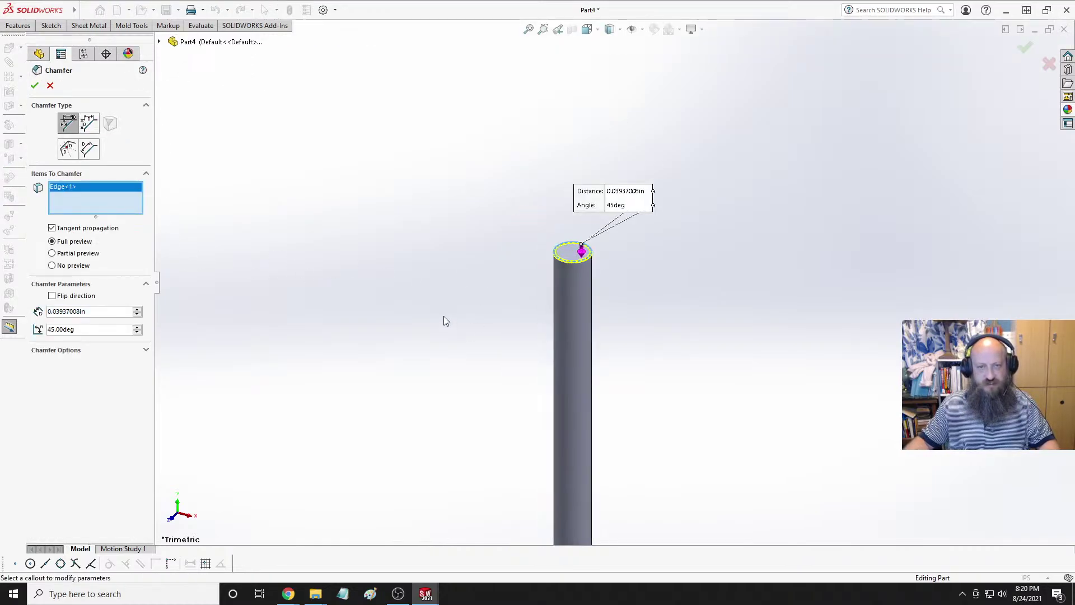
scroll(600, 453, "up", 5)
scroll(617, 424, "down", 5)
scroll(647, 211, "down", 8)
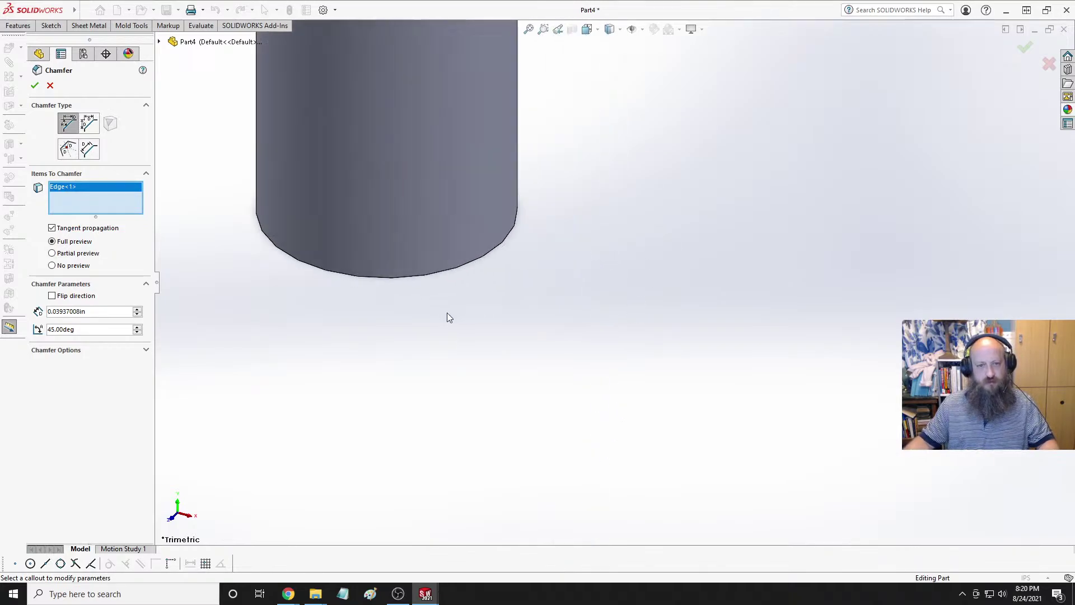
left_click(404, 280)
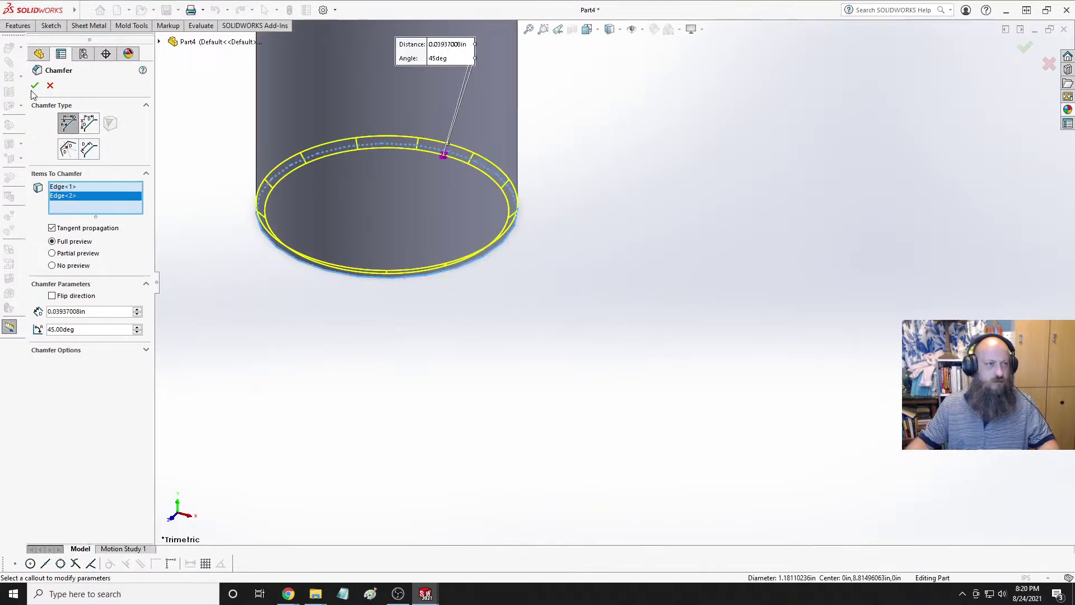
key("Return")
Show the rod in isometric view and save the part as SliderRound in the Fantasy Rig folder.
scroll(492, 360, "up", 3)
key("space")
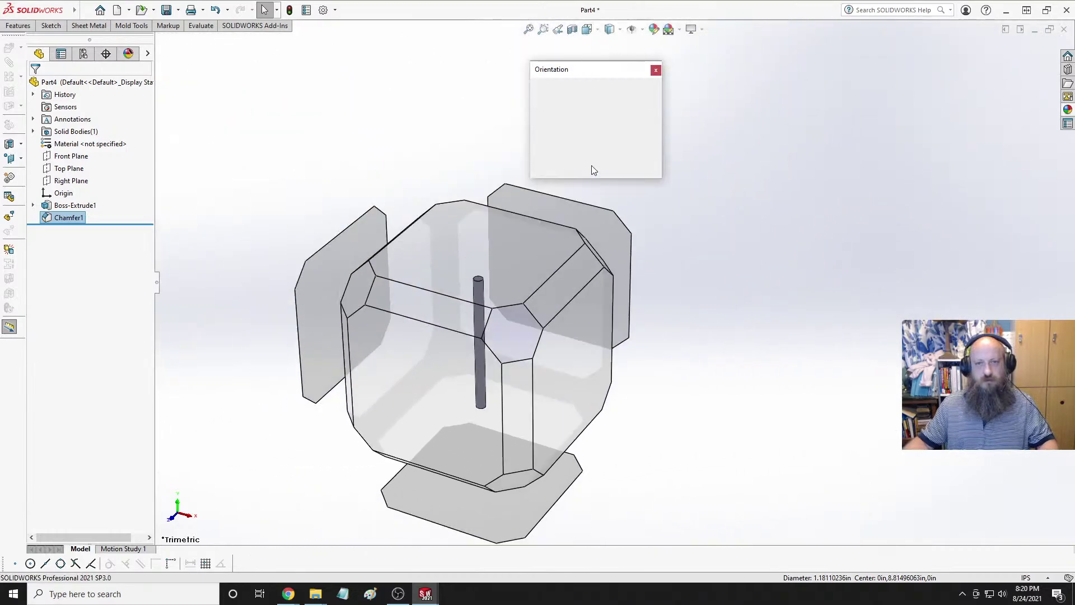
left_click(646, 104)
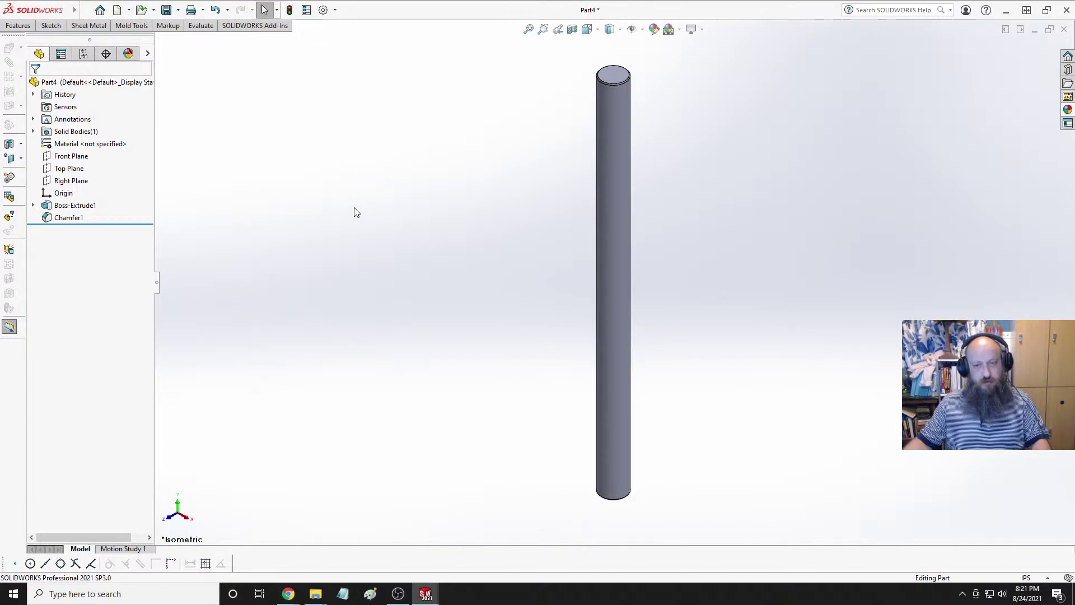
key("ctrl+s")
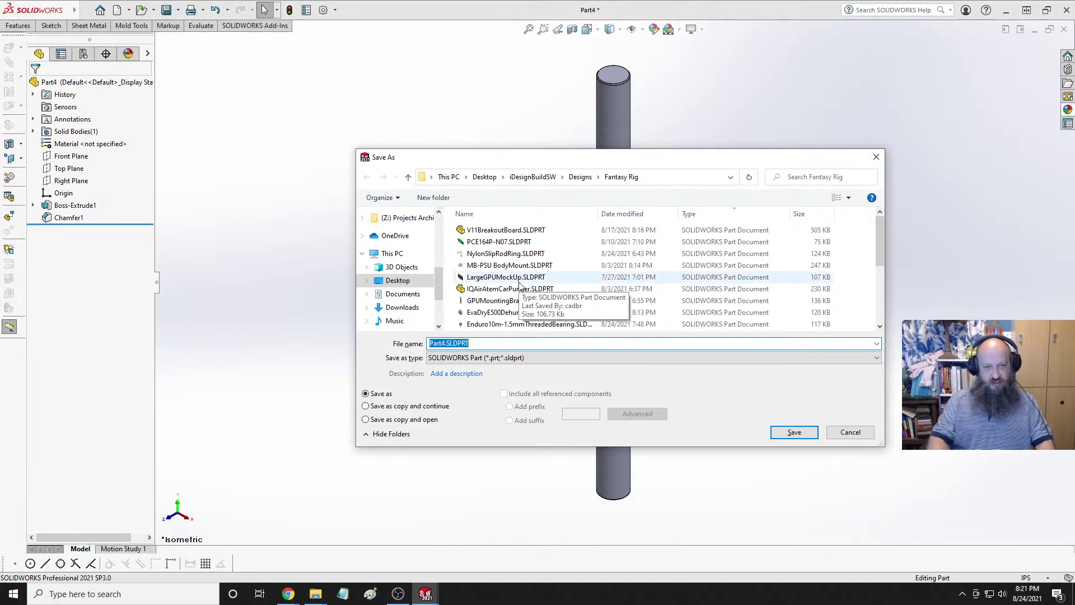
type("SliderRound")
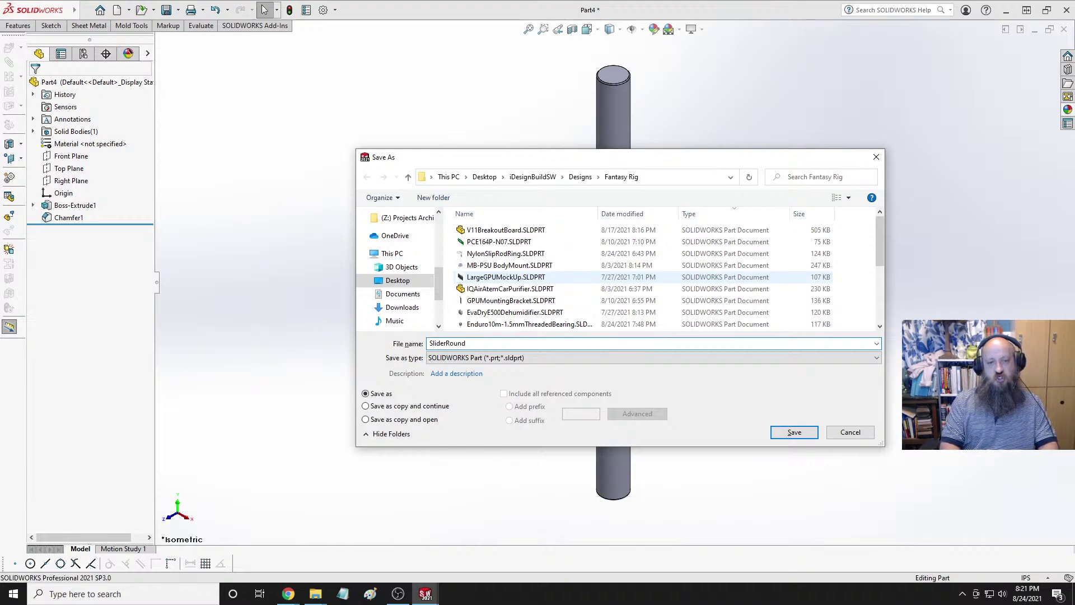
key("Return")
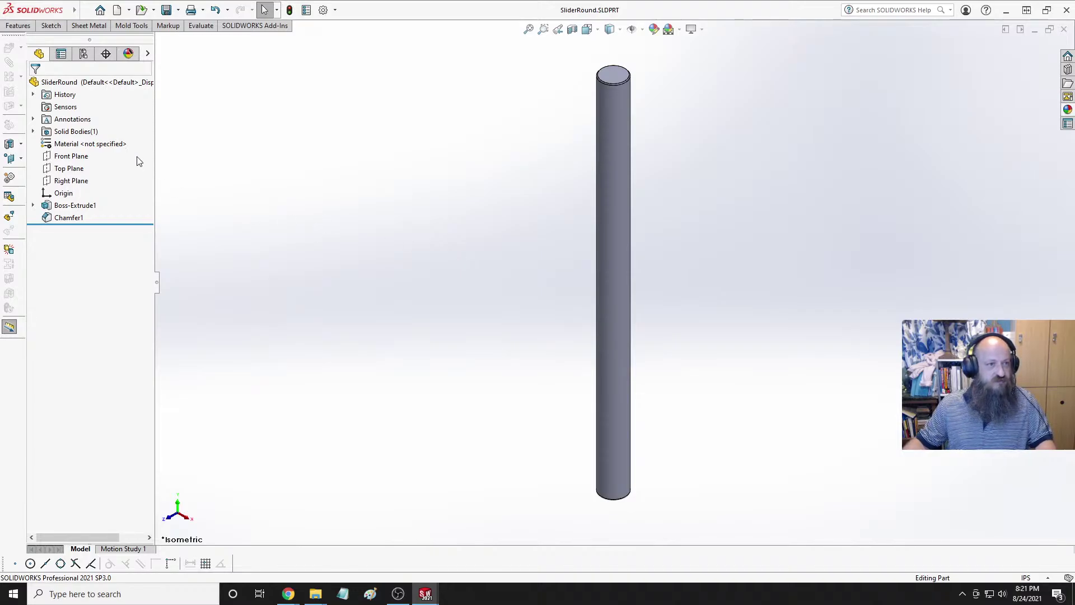
Assign 1060 Alloy as the rod's material.
left_click(112, 147)
right_click(111, 147)
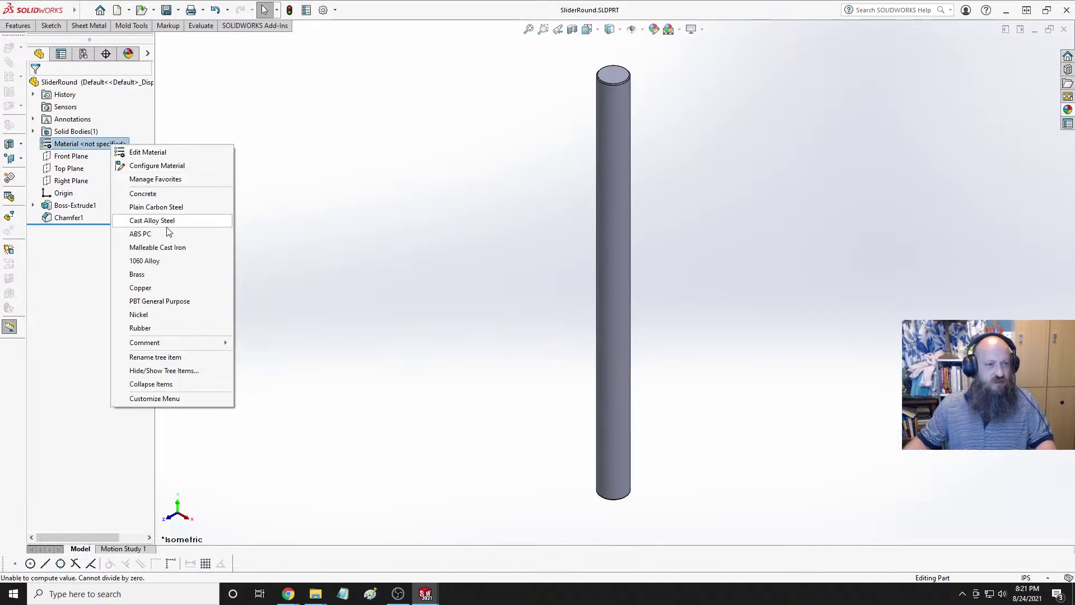
left_click(163, 262)
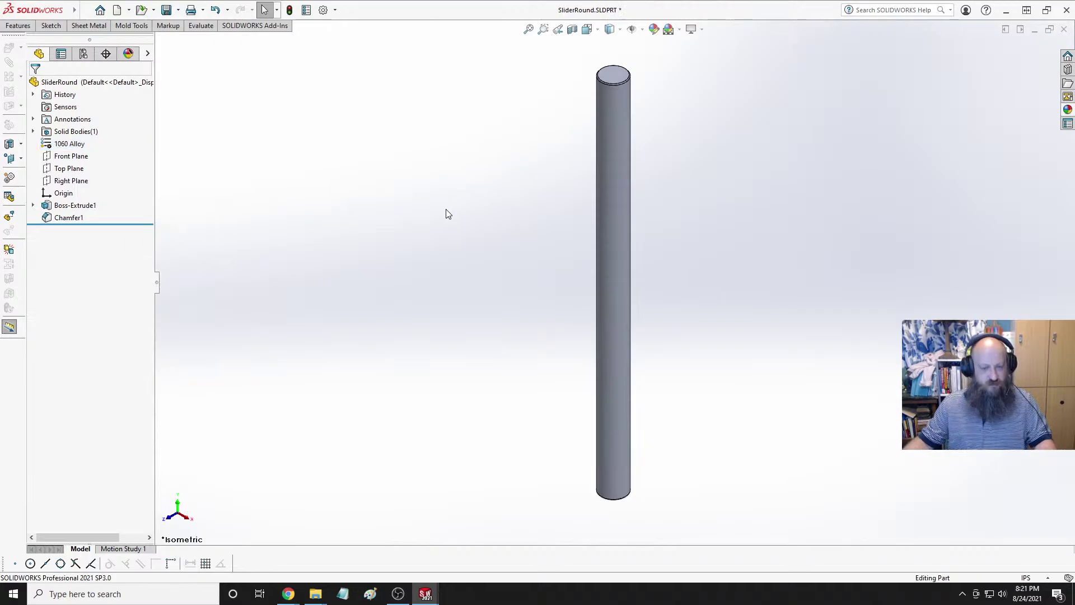
Insert the SliderRound part into the 6GPUSlideRodFrameAssy assembly, placing it beside the centre rod between the two brackets.
key("ctrl+Tab")
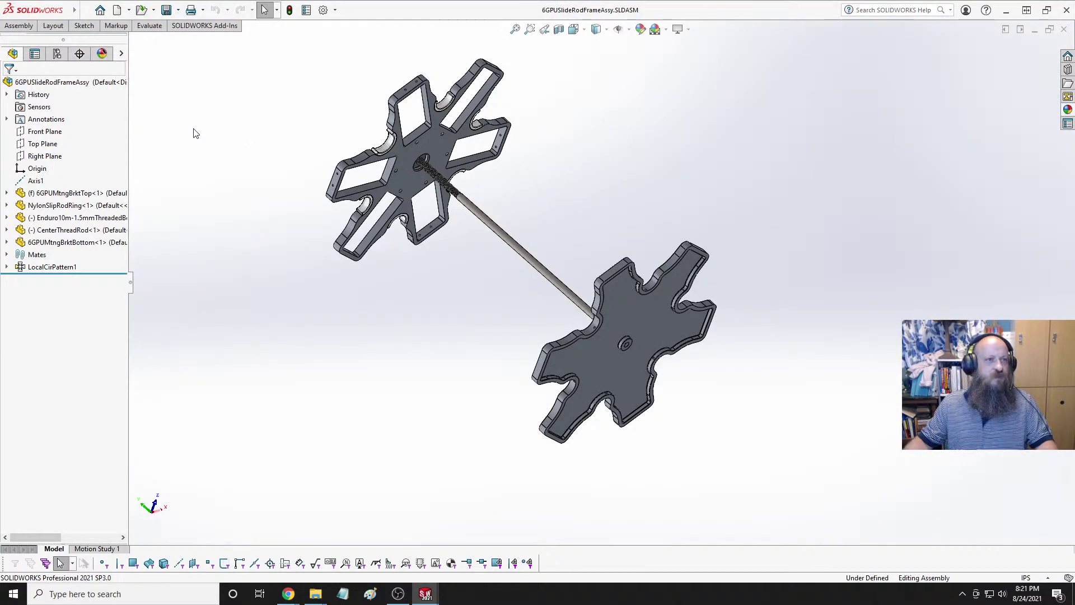
left_click(18, 26)
left_click(22, 38)
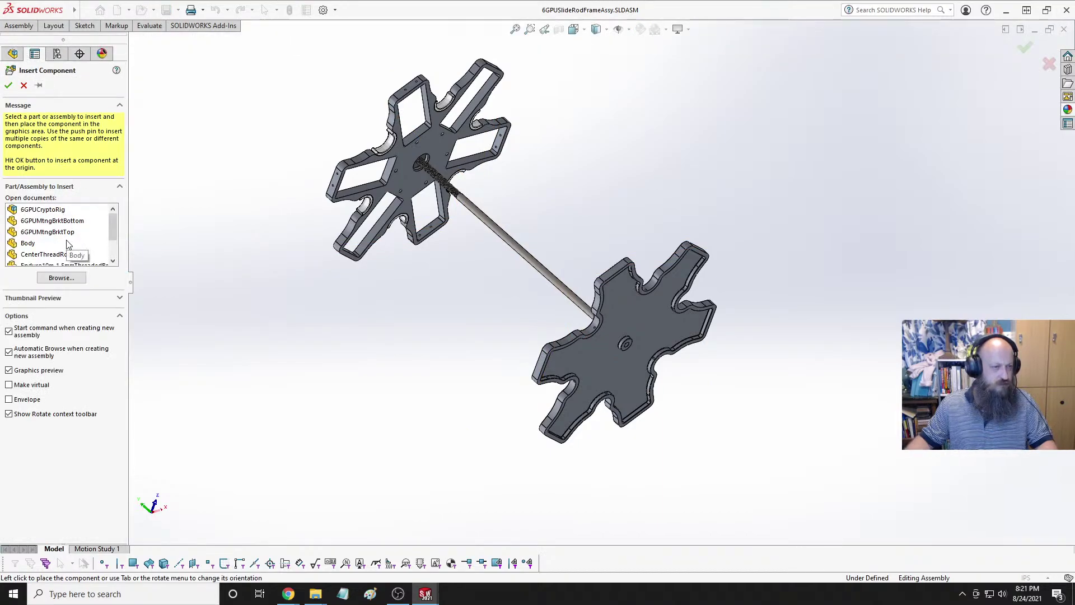
scroll(70, 242, "down", 1)
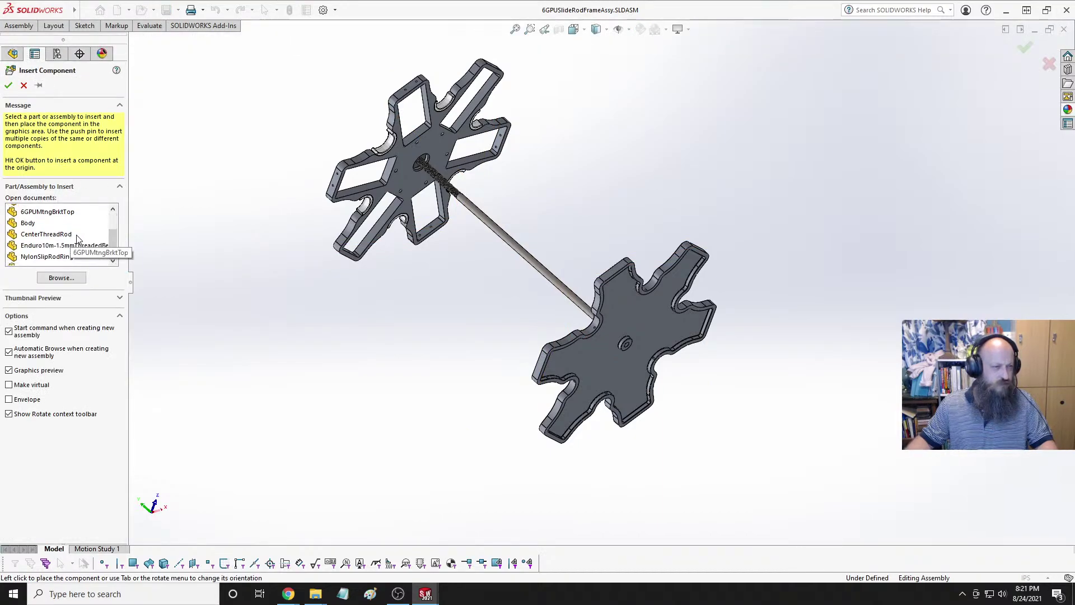
left_click(50, 255)
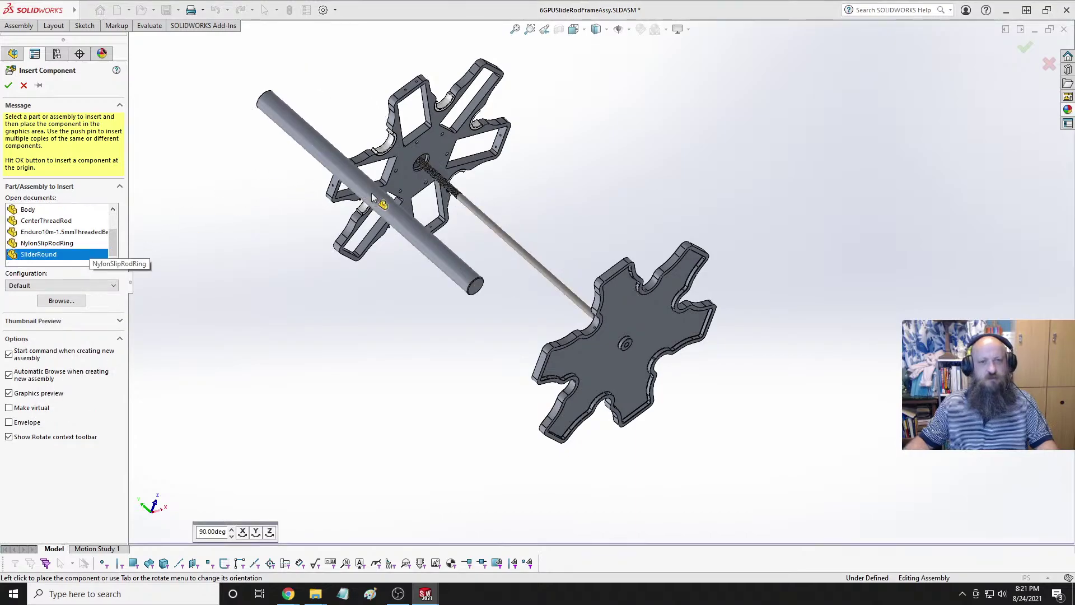
left_click(557, 183)
key("Return")
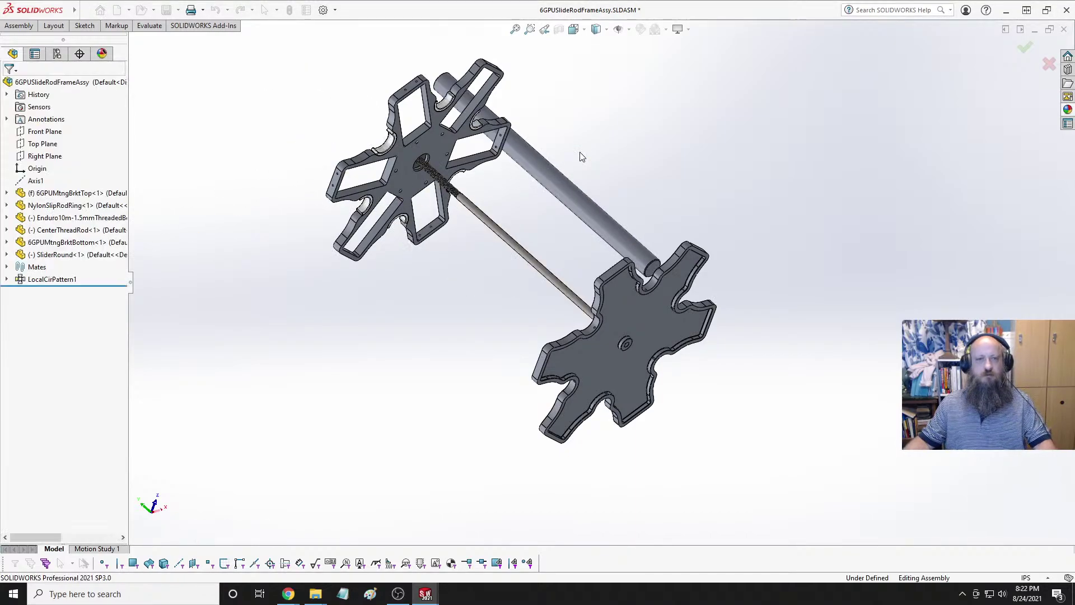
Open the SliderRound part from the assembly and start a sketch on the rod's chamfered end face.
key("f")
scroll(530, 173, "down", 6)
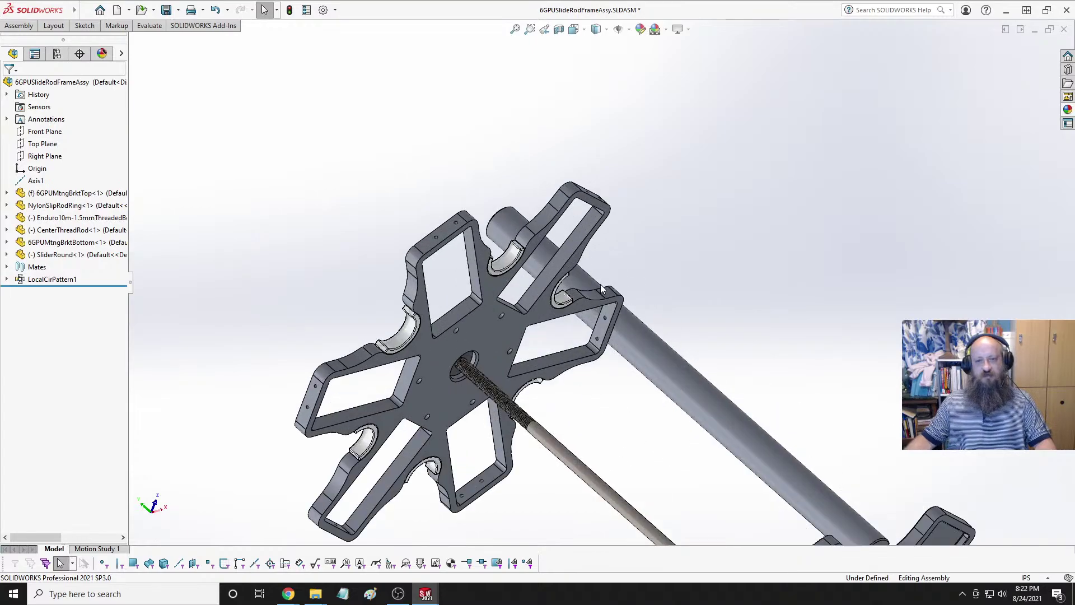
middle_click_drag(594, 192, 706, 296)
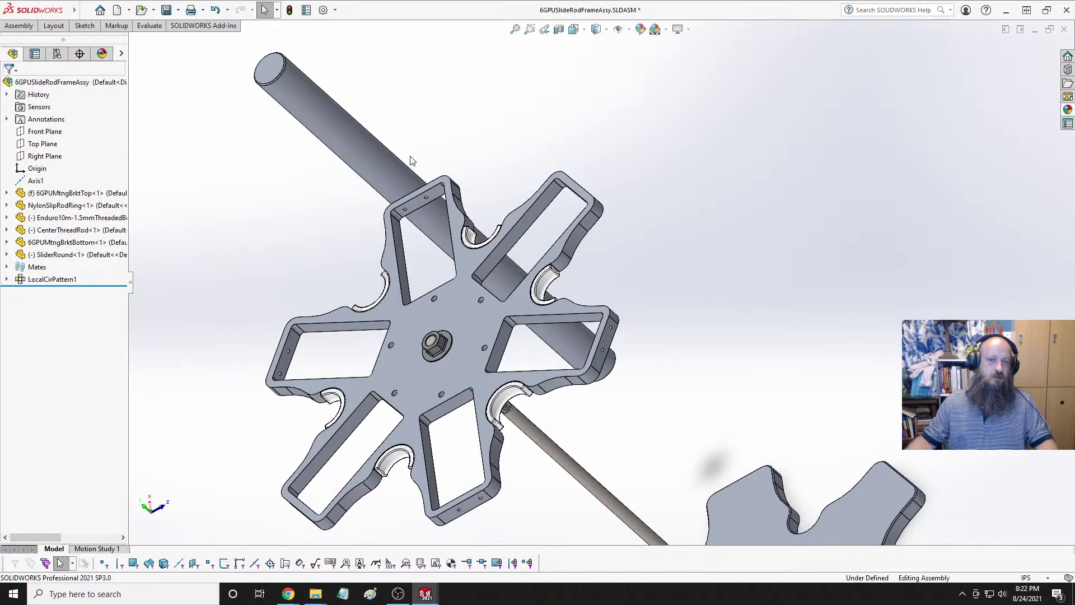
left_click(332, 129)
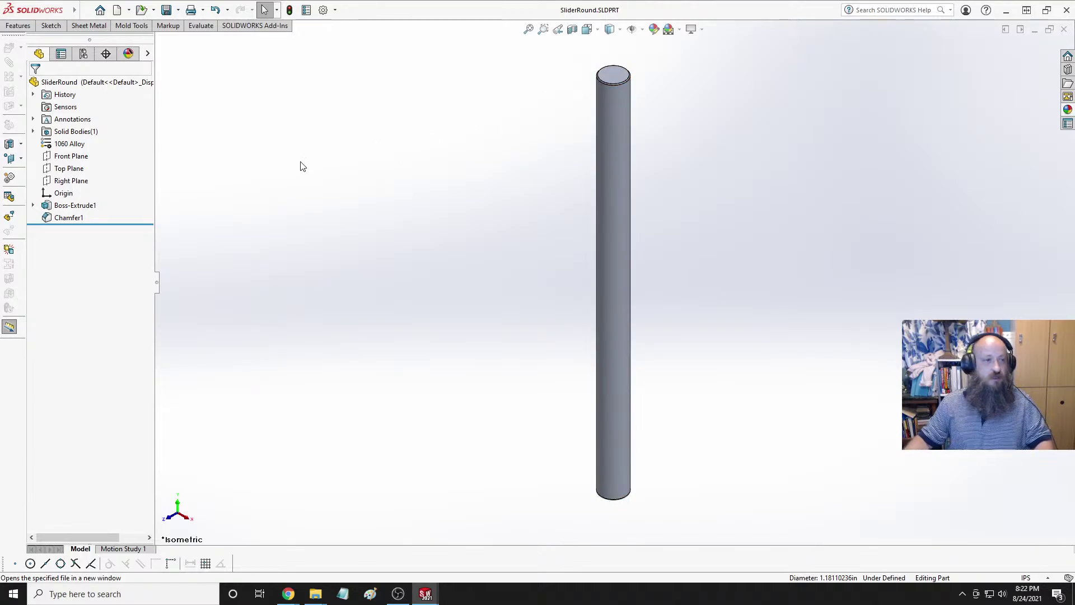
left_click(613, 79)
left_click(671, 42)
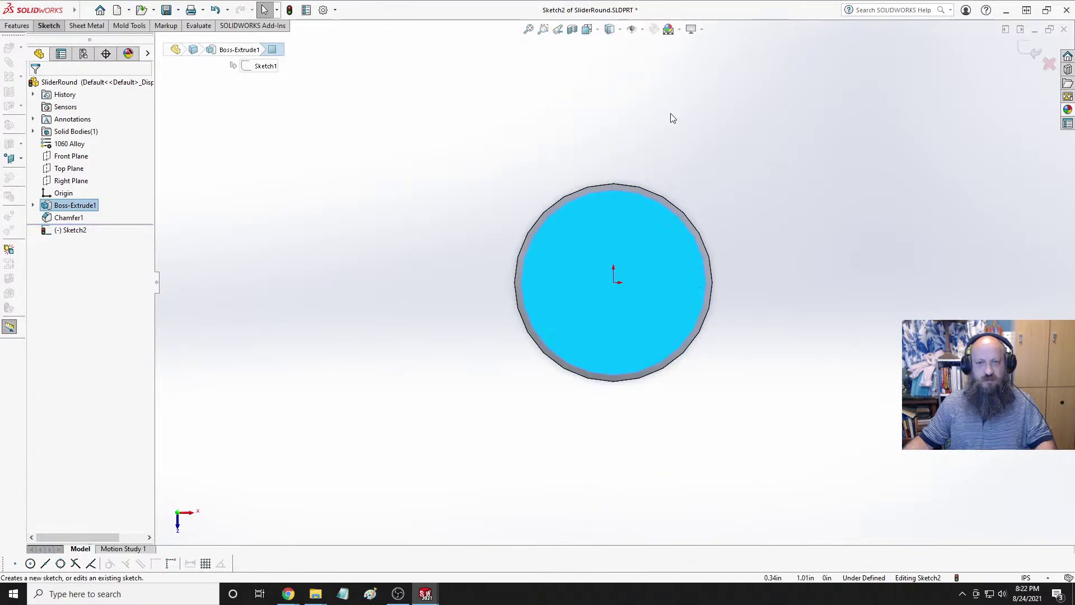
Sketch a circle of about 0.45 in radius centred on the origin of the rod's end face.
left_click(269, 99)
left_click(49, 26)
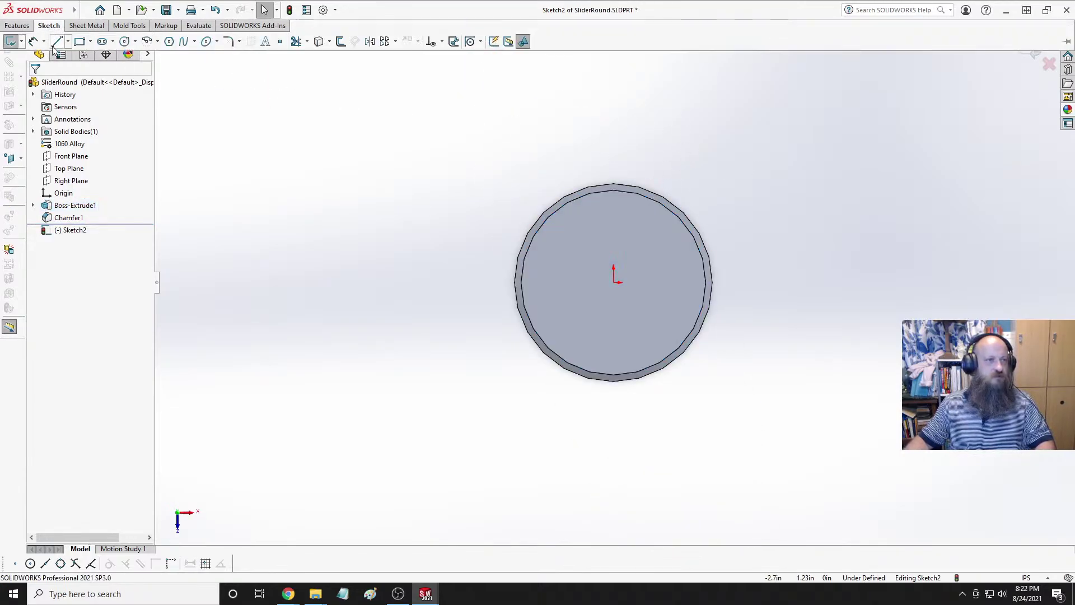
left_click(125, 41)
left_click(615, 282)
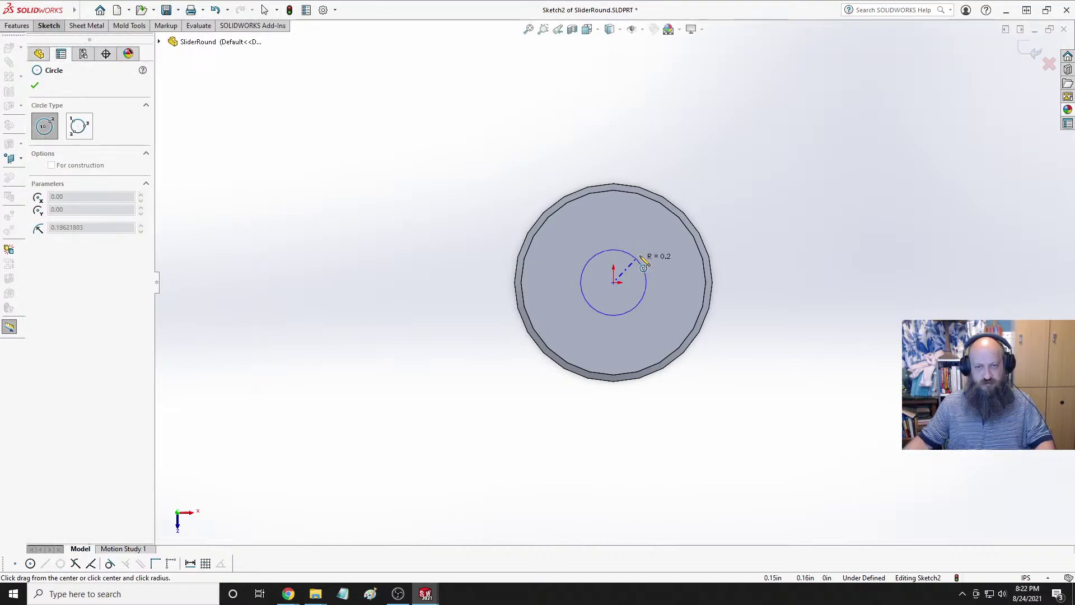
left_click(668, 229)
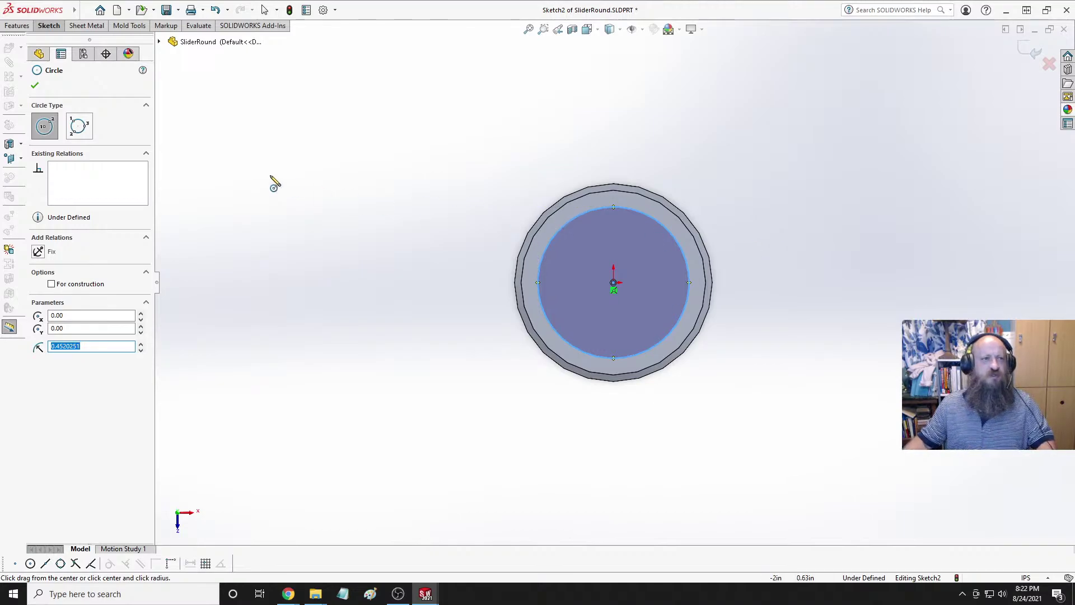
Dimension the circle on the rod's end face to a diameter of 25 mm.
left_click(17, 25)
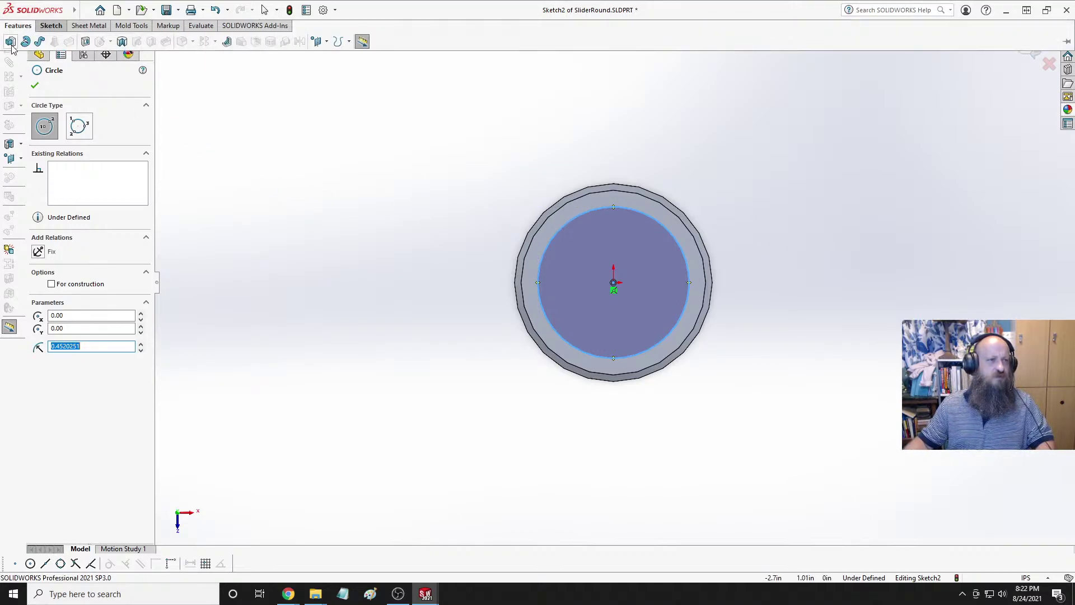
left_click(50, 25)
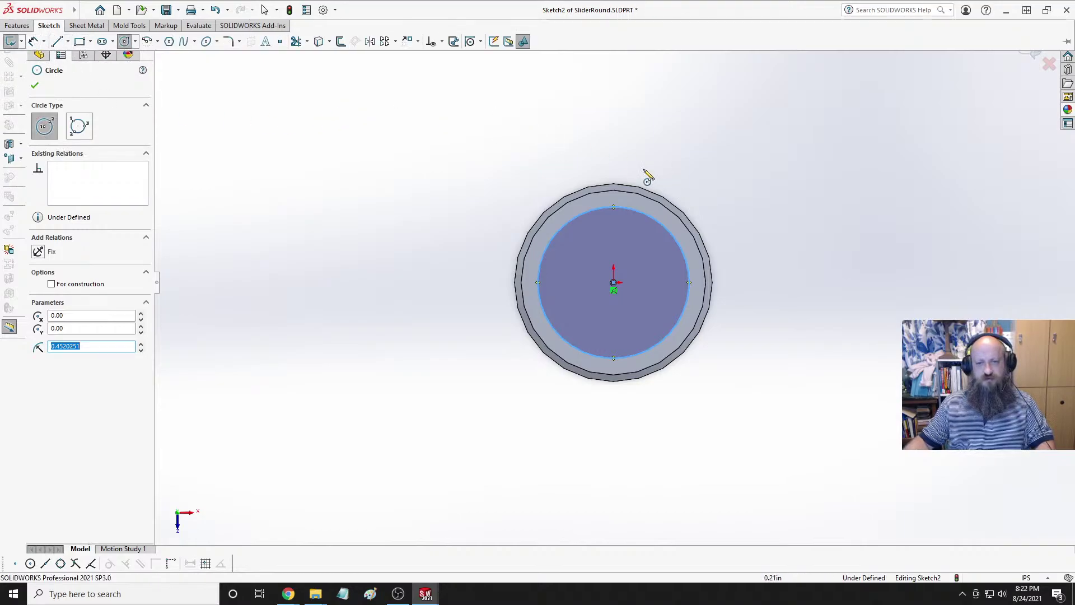
key("Escape")
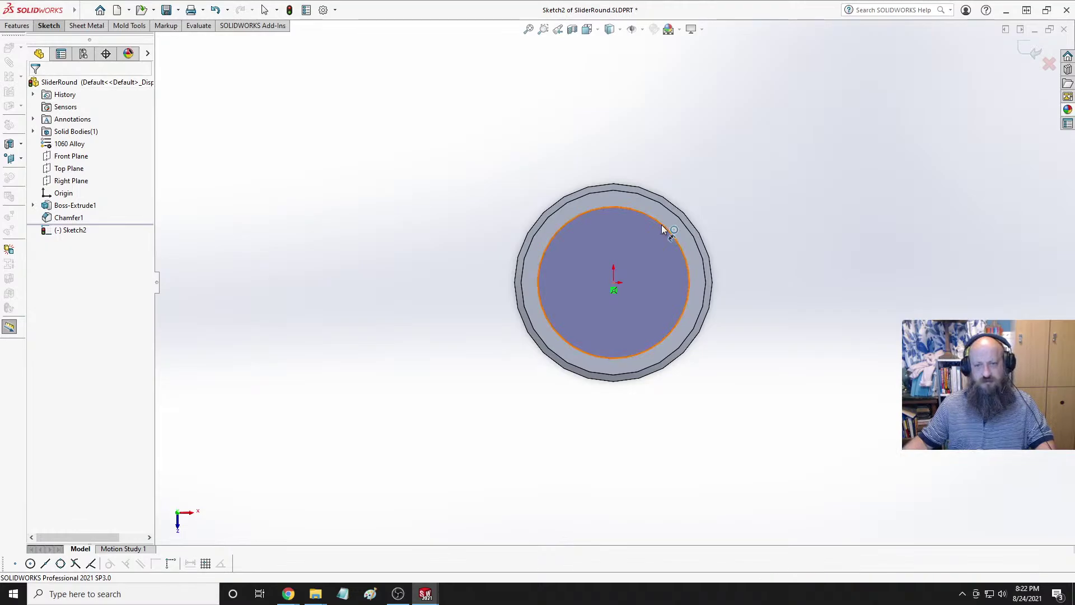
left_click(662, 229)
left_click(791, 192)
type("2")
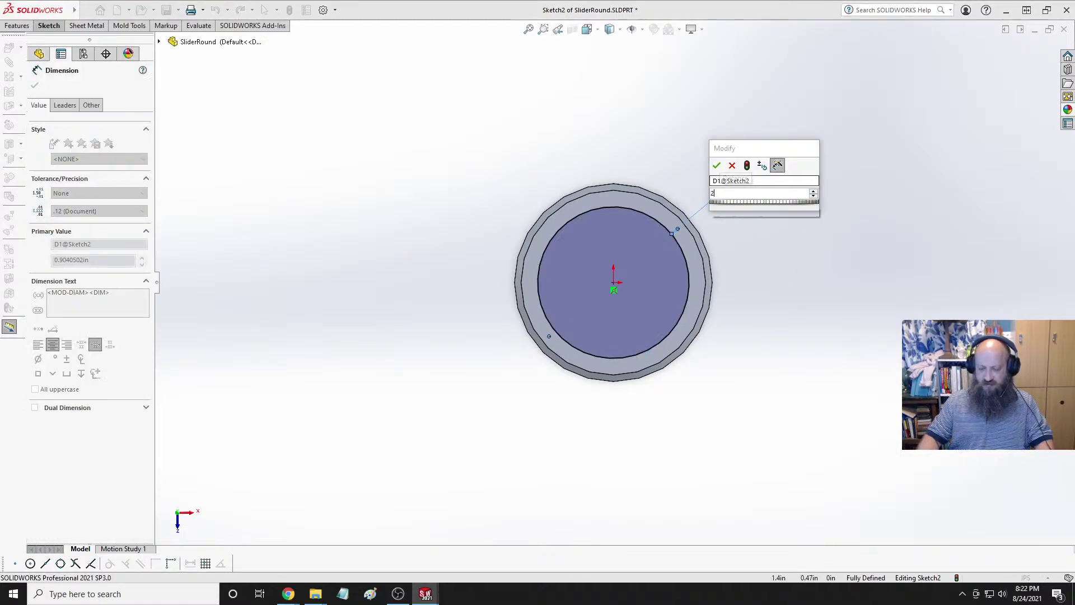
type("5mm")
key("Return")
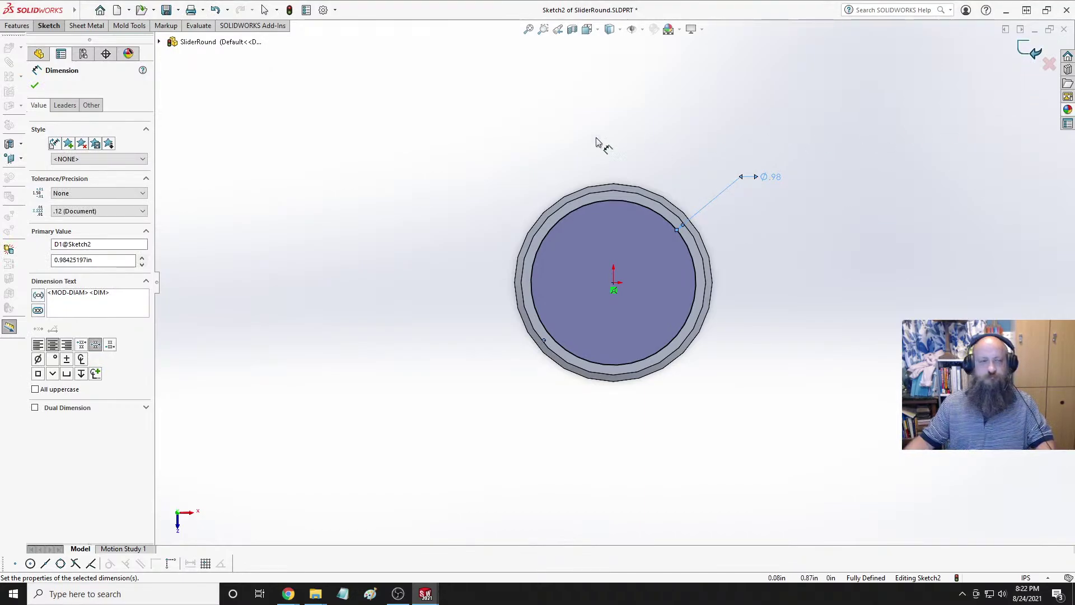
Cut-extrude the 25 mm circle Through All to hollow the rod into a tube.
left_click(17, 25)
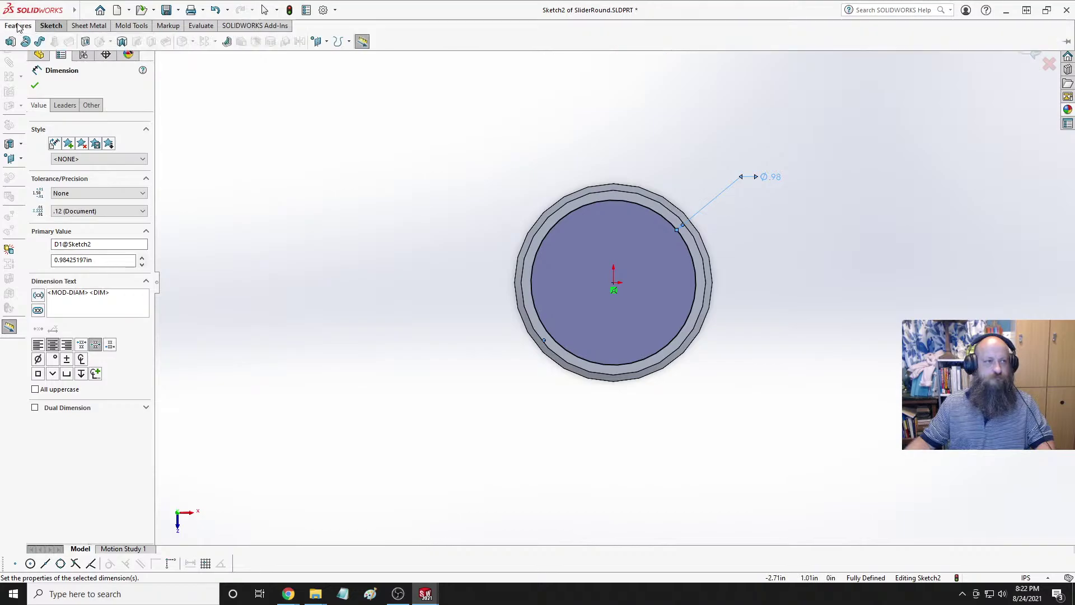
left_click(85, 42)
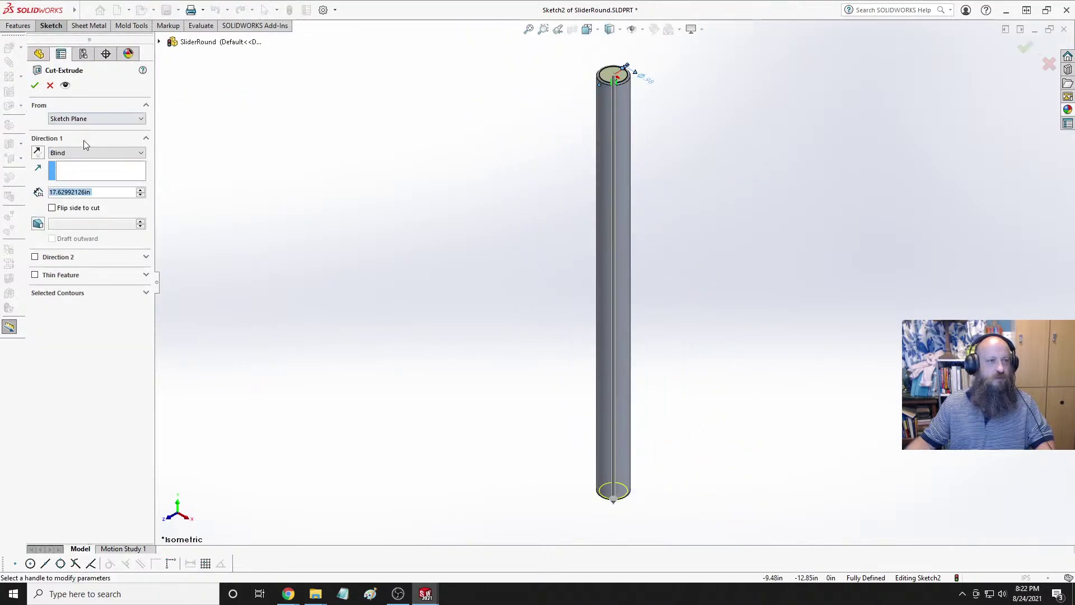
left_click(97, 152)
left_click(70, 167)
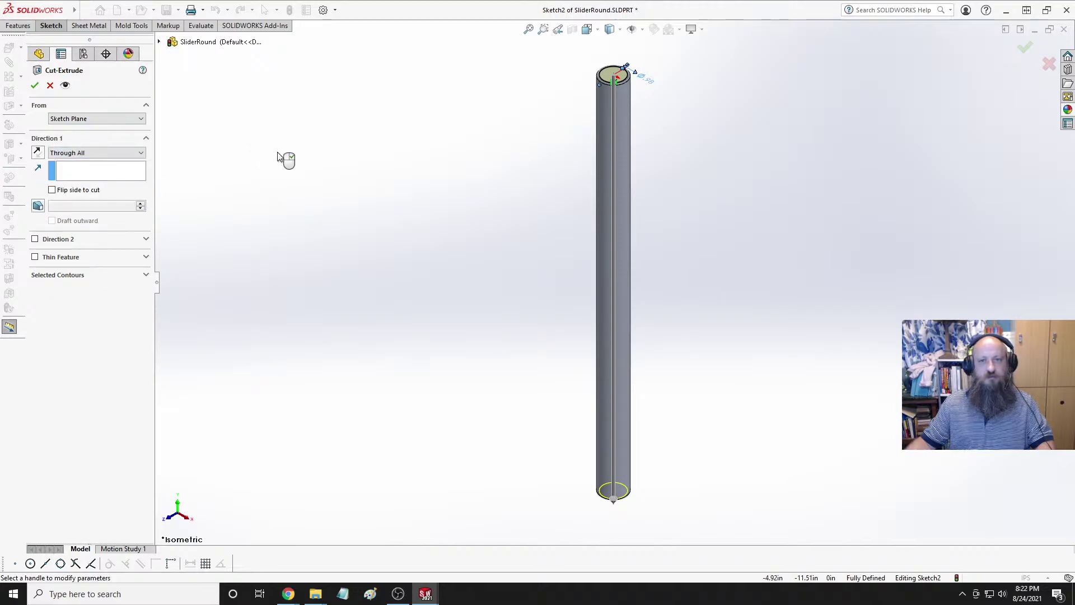
left_click(35, 85)
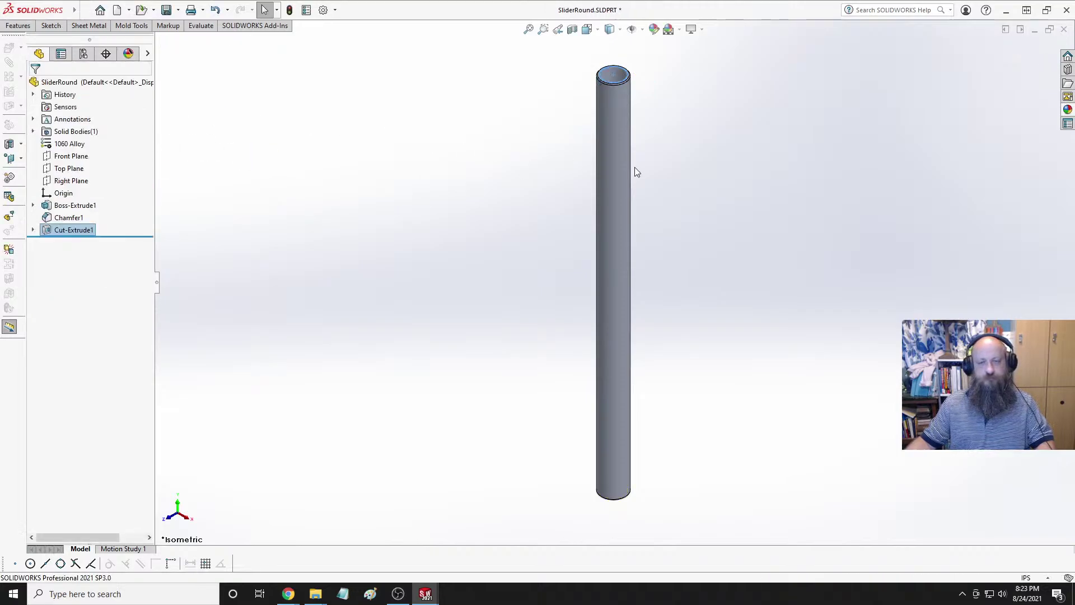
Restore the tube's isometric view, save the part, and return to the 6GPUSlideRodFrameAssy assembly.
scroll(628, 92, "down", 5)
scroll(636, 119, "down", 1)
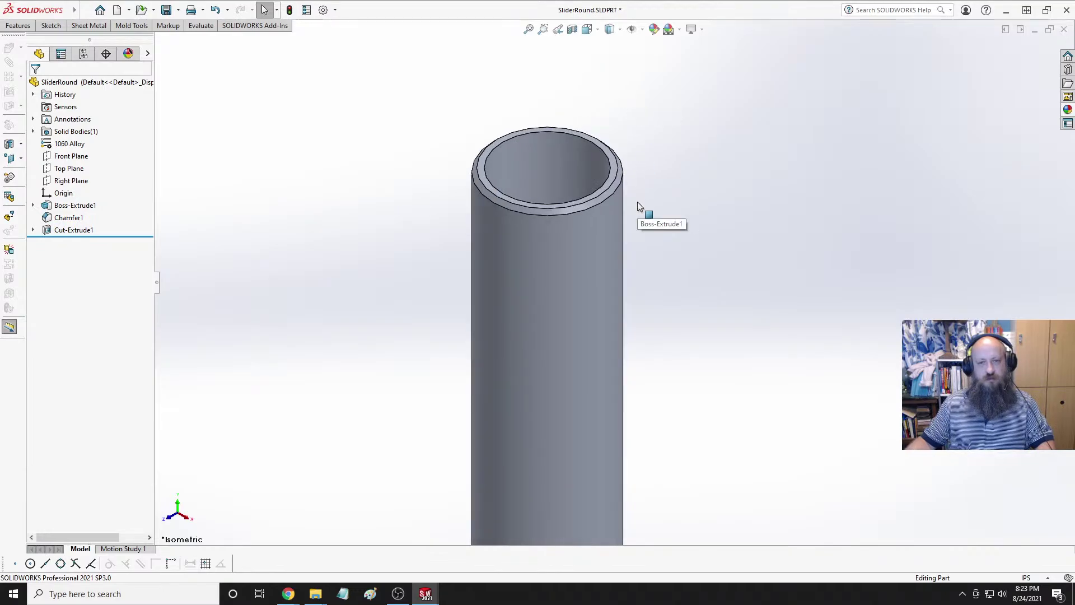
scroll(637, 206, "up", 5)
key("space")
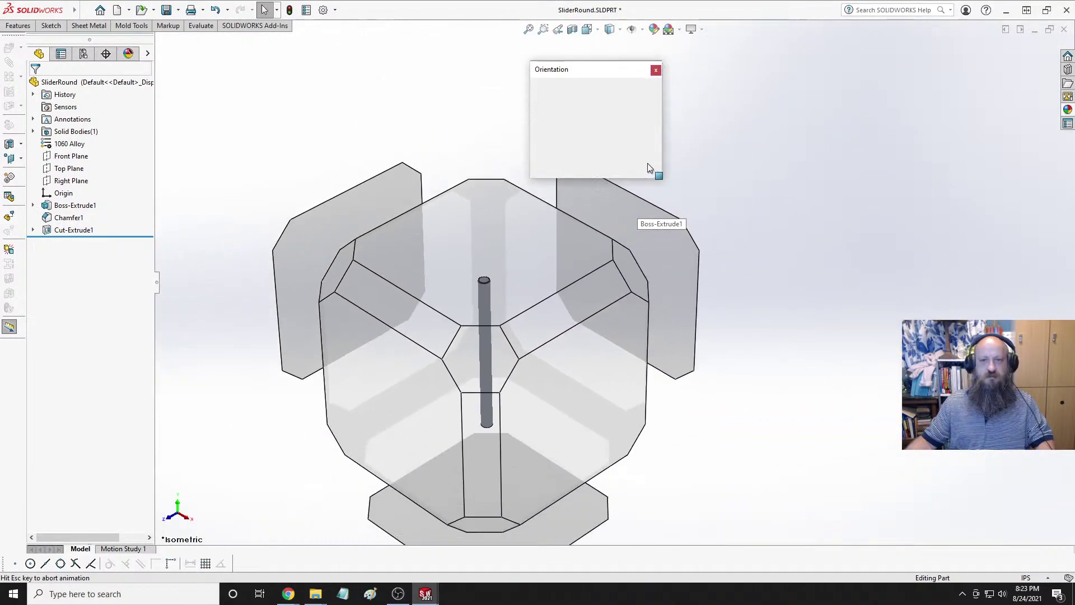
left_click(646, 106)
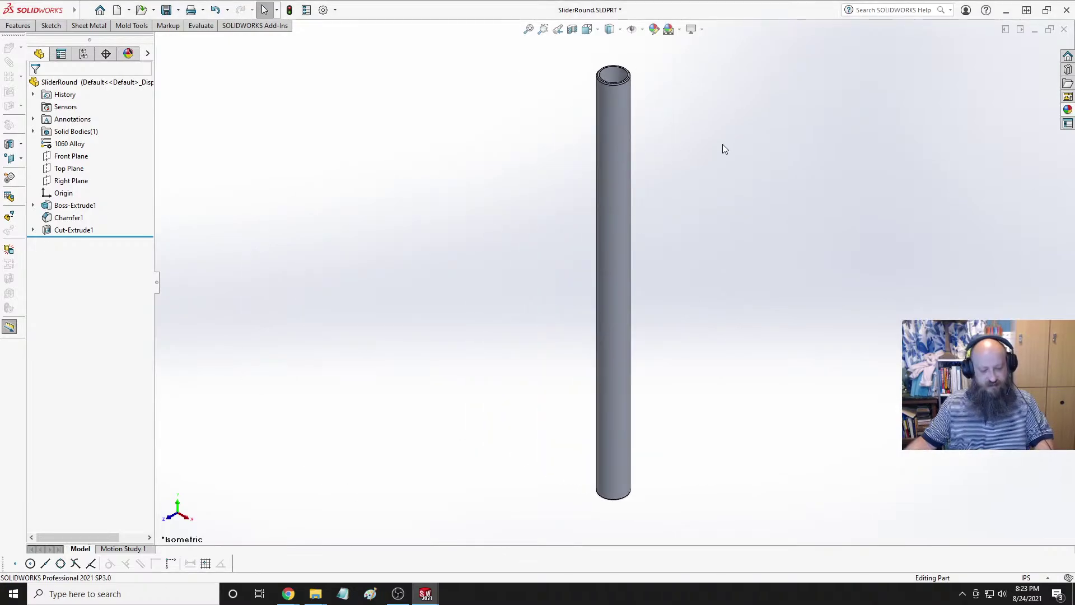
key("ctrl+s")
key("ctrl+Tab")
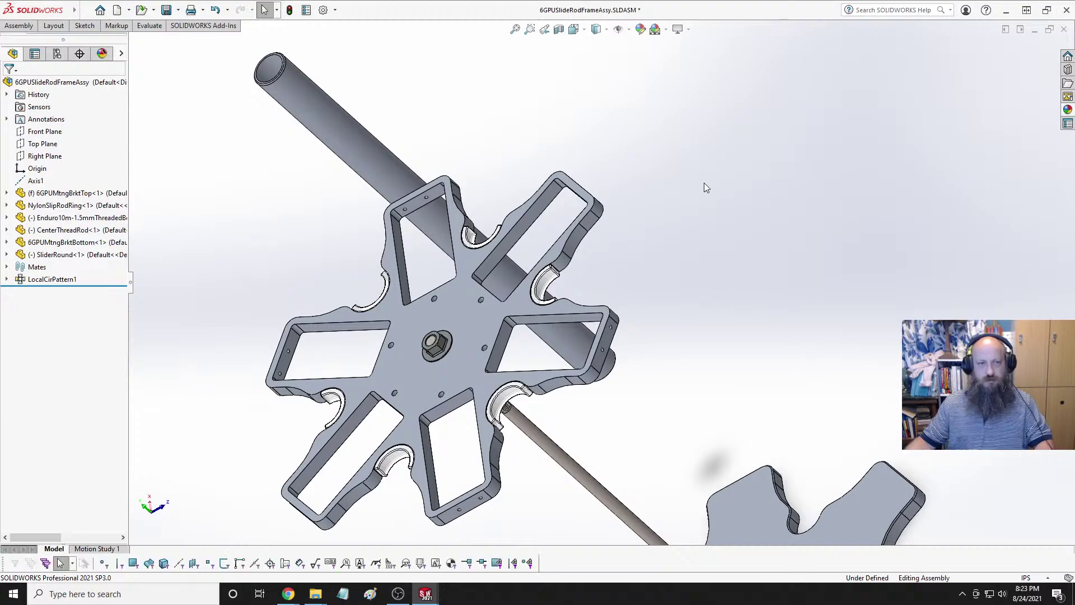
left_click(331, 139)
middle_click_drag(537, 194, 507, 213)
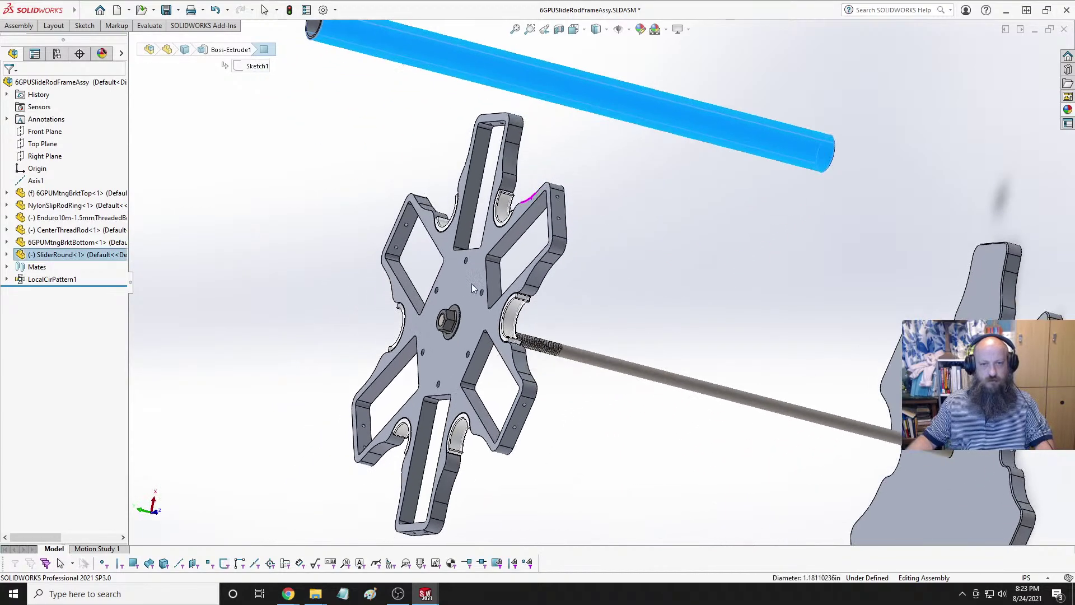
scroll(510, 215, "down", 4)
left_click(511, 208, "ctrl")
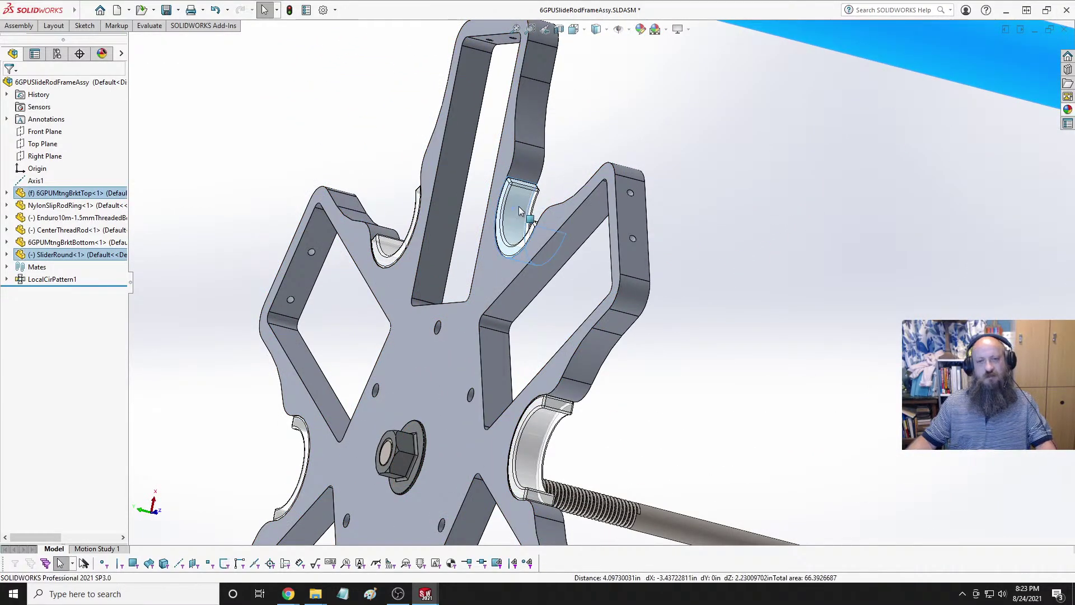
scroll(790, 223, "up", 3)
left_click(772, 229)
Mate the tube's outer cylindrical face concentric with a rounded notch face of the bottom bracket.
left_click(830, 158)
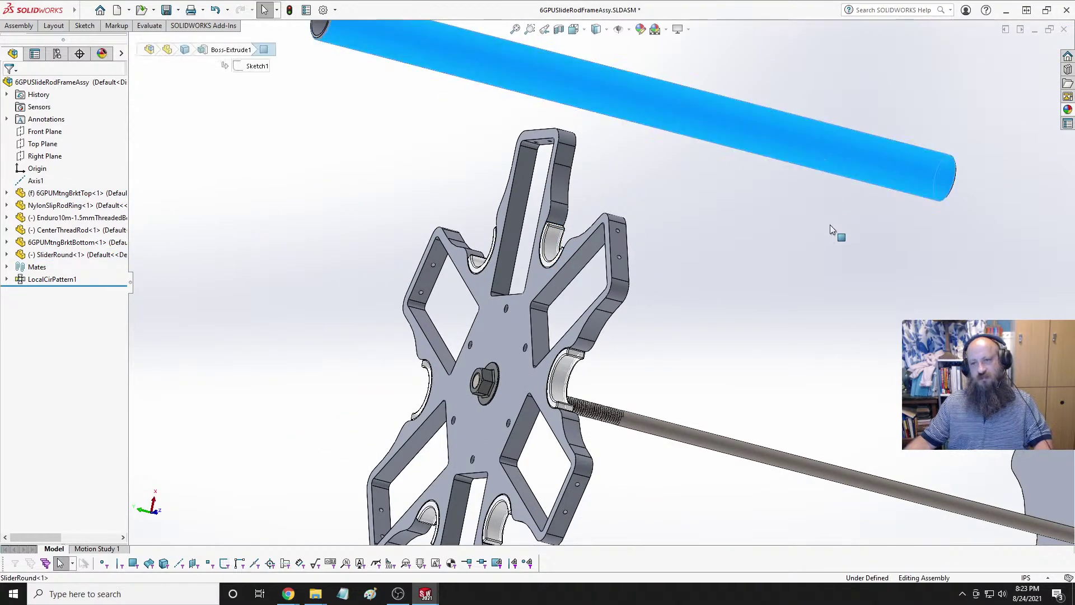
scroll(830, 225, "up", 3)
scroll(875, 327, "down", 2)
left_click(897, 343, "ctrl")
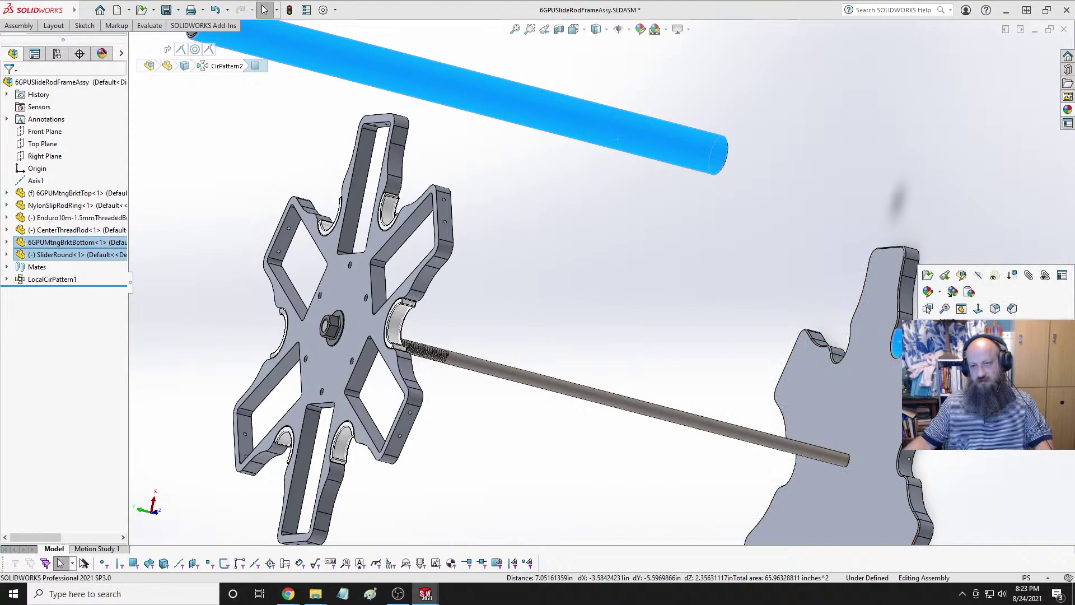
left_click(944, 325)
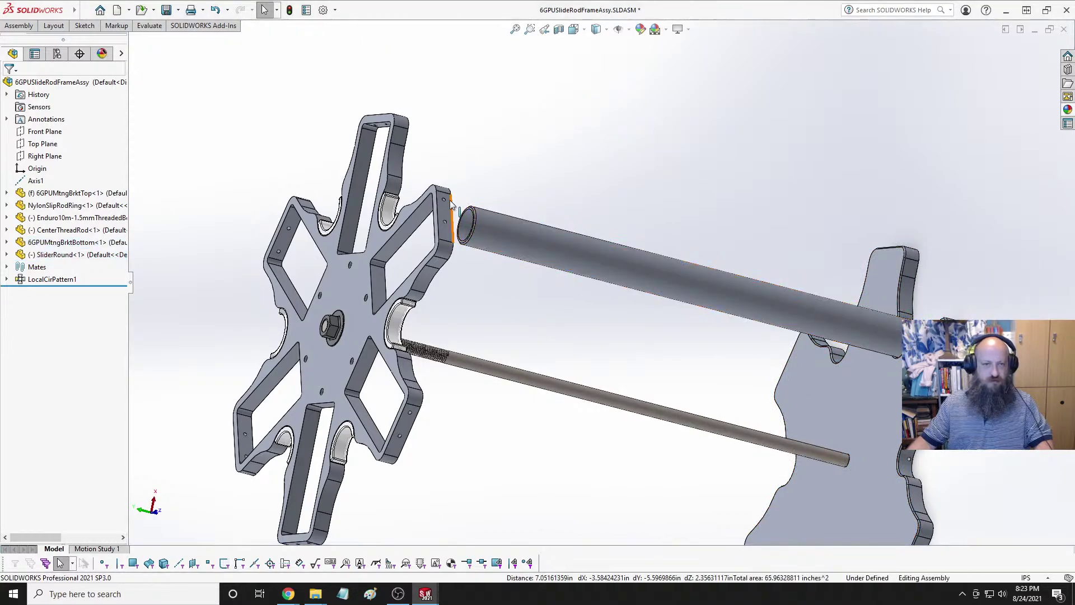
Mate the tube's ring-shaped end face coincident with the outer flat face of the top bracket.
scroll(451, 204, "down", 6)
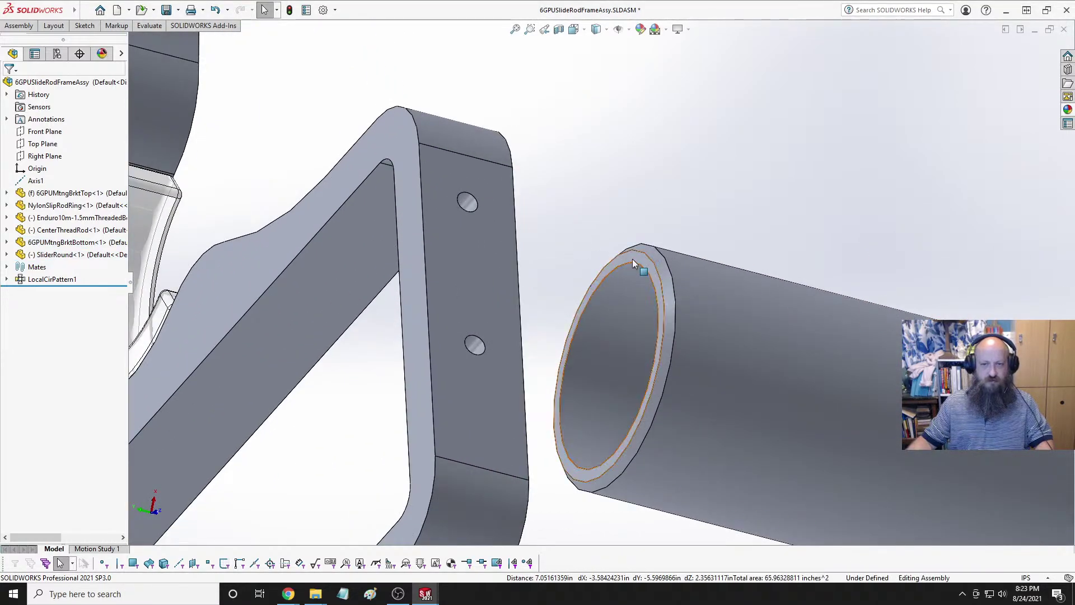
left_click(632, 259)
scroll(560, 286, "up", 3)
left_click(274, 371, "ctrl")
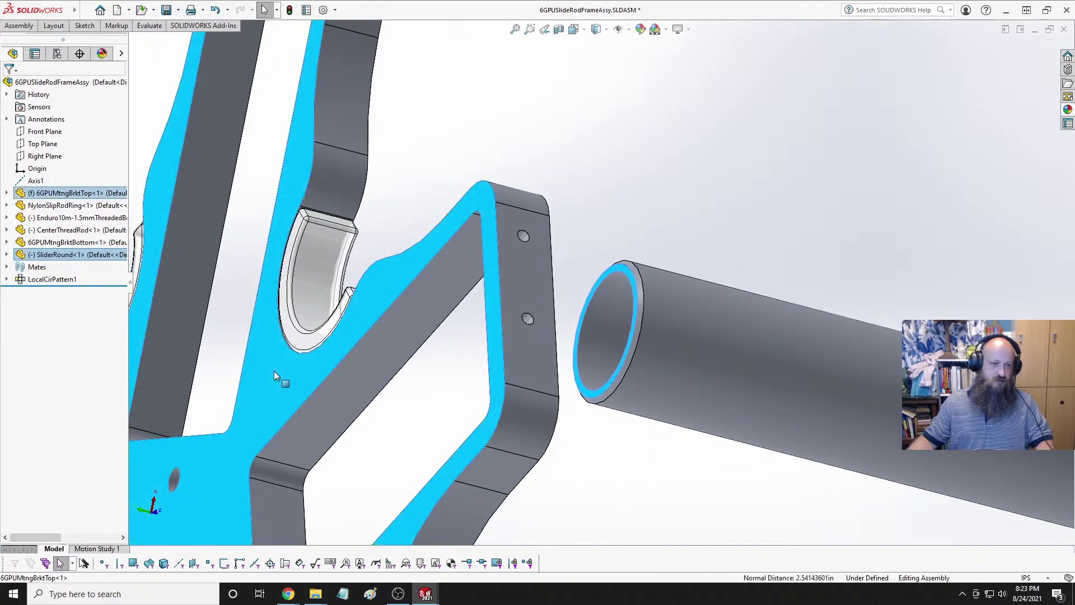
left_click(317, 336)
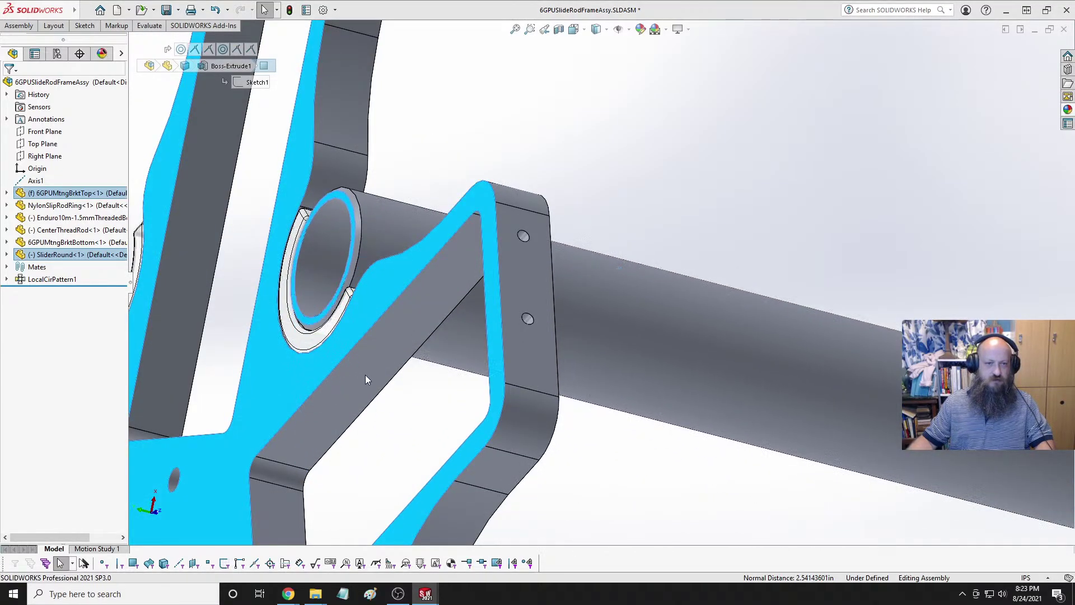
Examine how both ends of the tube sit in the notches of the top and bottom brackets.
scroll(670, 313, "up", 10)
middle_click_drag(812, 358, 671, 314)
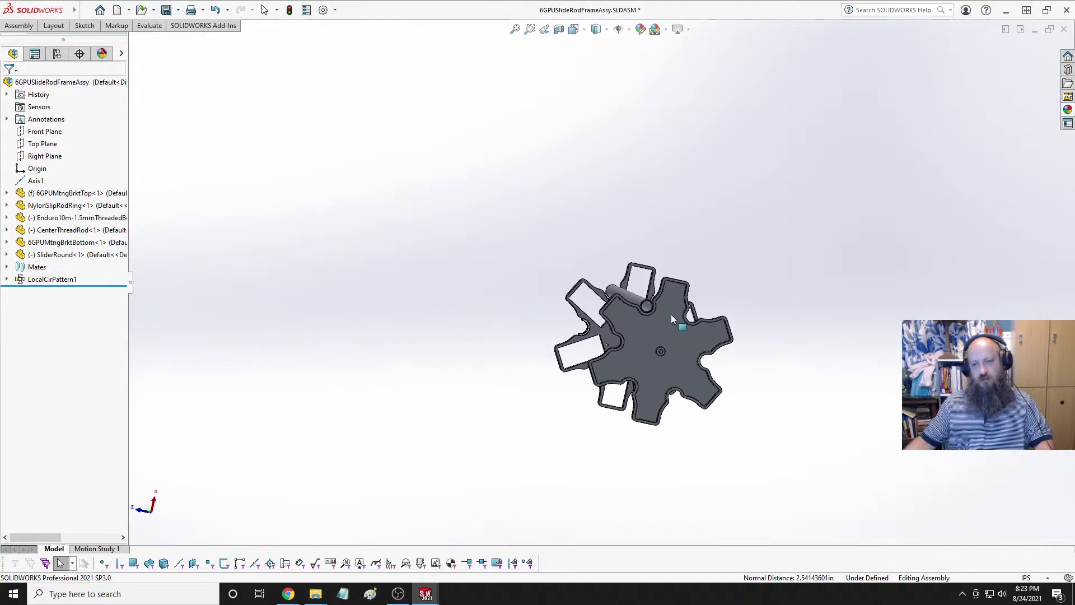
scroll(650, 308, "down", 8)
middle_click_drag(586, 276, 640, 367)
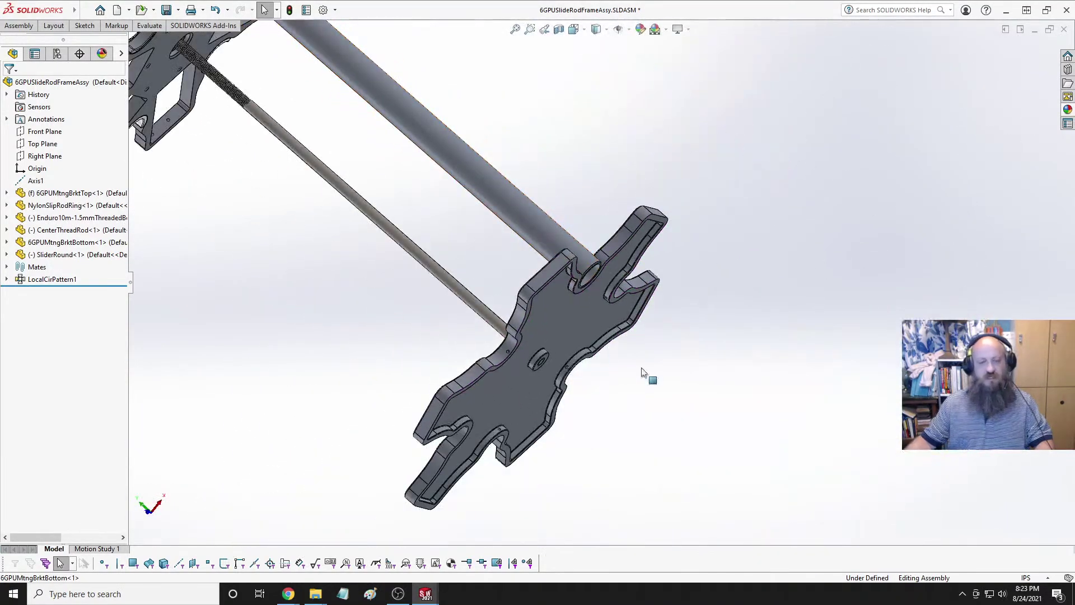
scroll(640, 367, "up", 5)
middle_click_drag(506, 237, 557, 280)
scroll(558, 280, "down", 10)
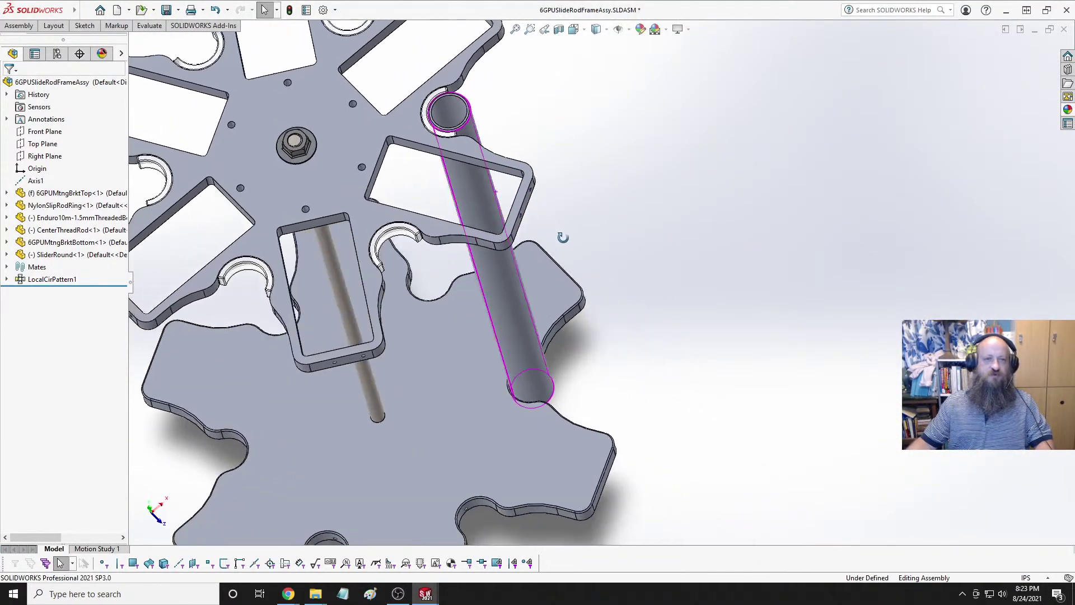
scroll(574, 251, "up", 8)
scroll(492, 249, "down", 2)
scroll(543, 250, "up", 2)
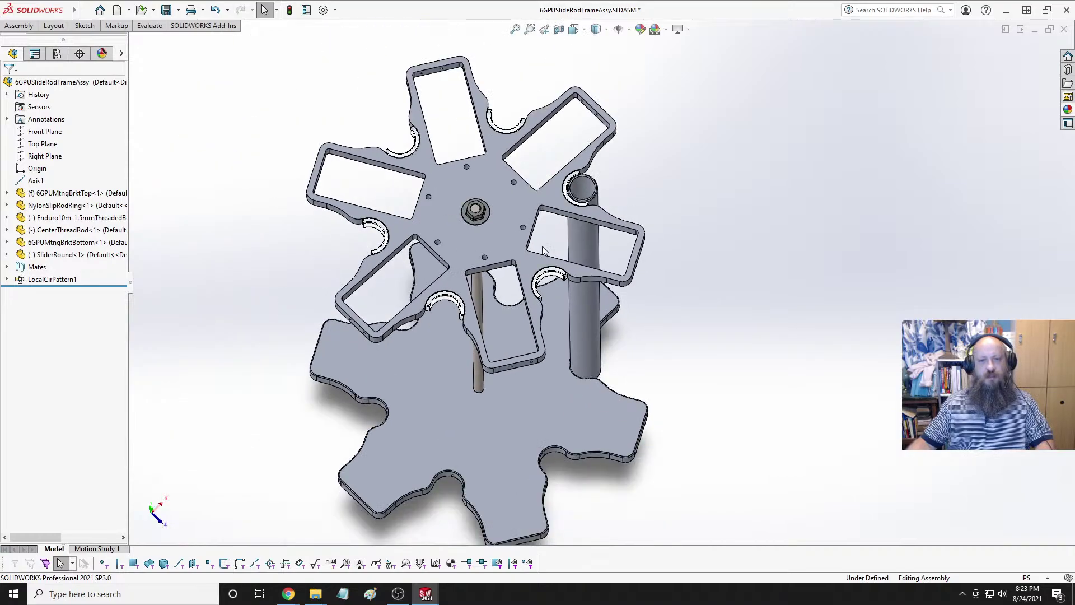
middle_click_drag(543, 249, 582, 212)
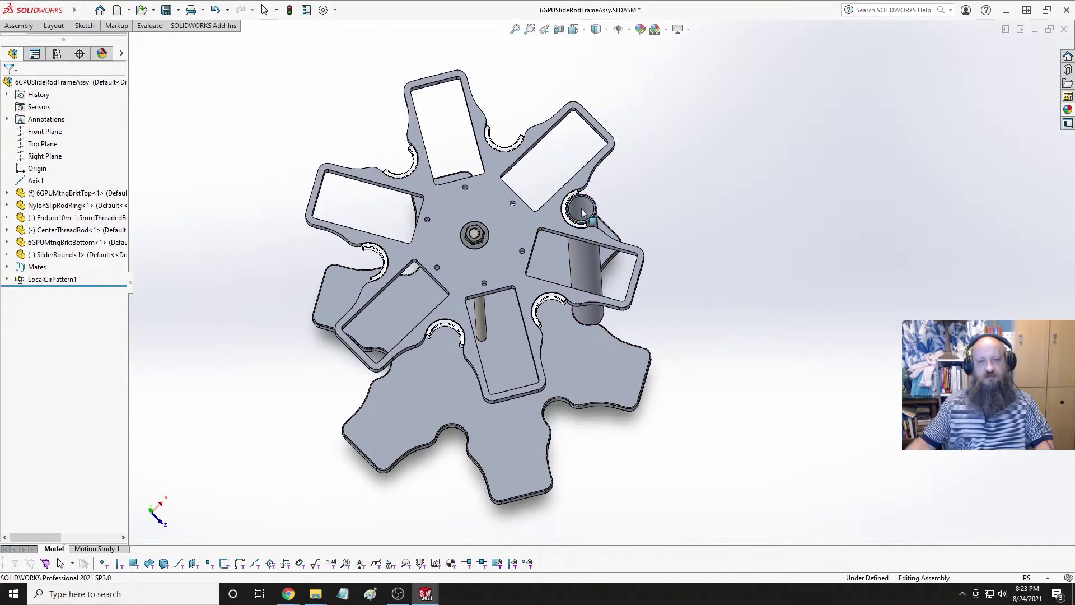
Inspect the fit between the tube and the nylon ring in the top bracket's notch.
scroll(583, 212, "down", 8)
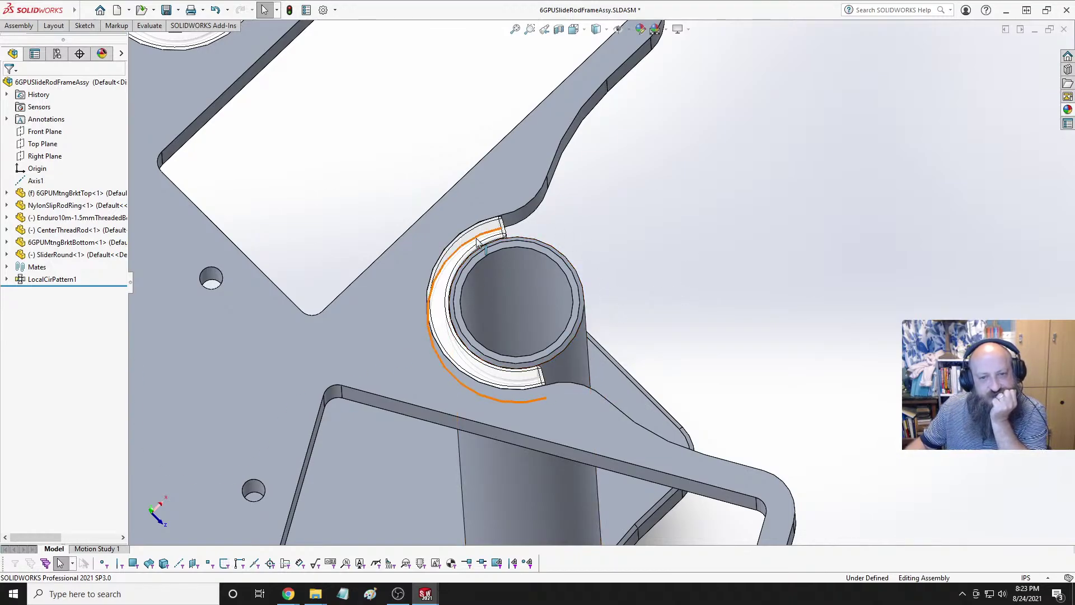
scroll(661, 304, "up", 6)
middle_click_drag(671, 424, 896, 263)
scroll(690, 365, "down", 6)
scroll(495, 267, "down", 5)
scroll(477, 227, "up", 8)
scroll(931, 250, "down", 4)
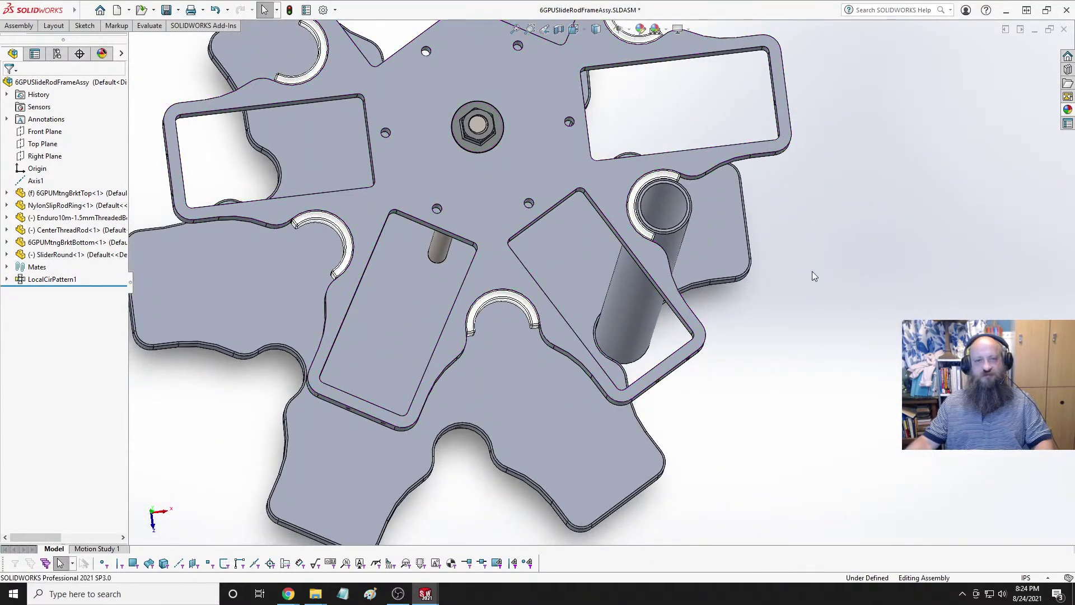
Examine the tube's run from the top bracket's notch down to the bottom bracket from several angles.
scroll(825, 267, "up", 4)
middle_click_drag(826, 267, 631, 234)
left_click(580, 206)
scroll(602, 223, "down", 4)
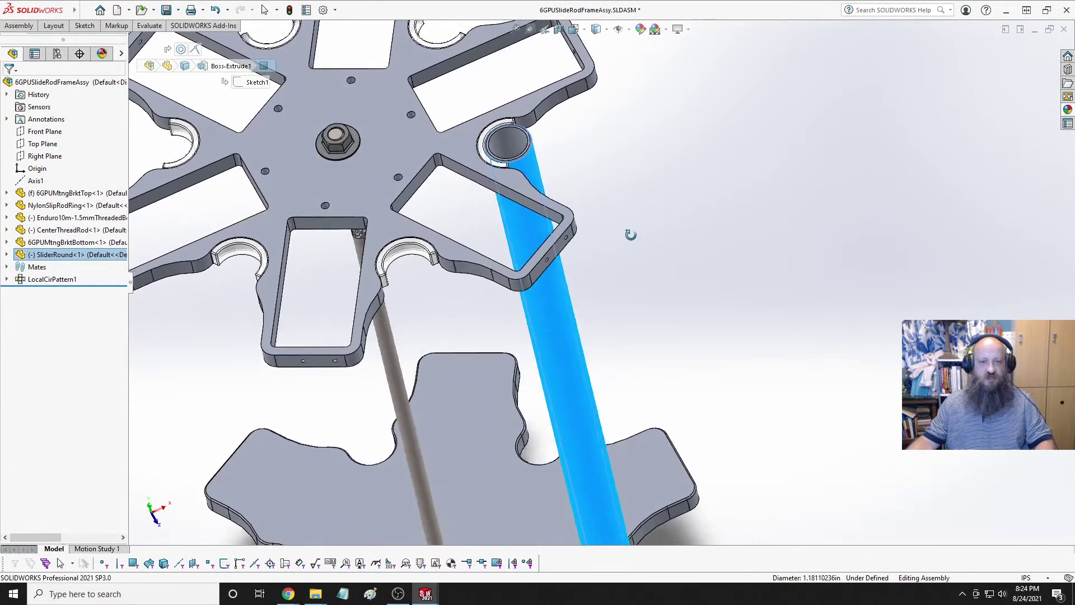
scroll(633, 230, "up", 6)
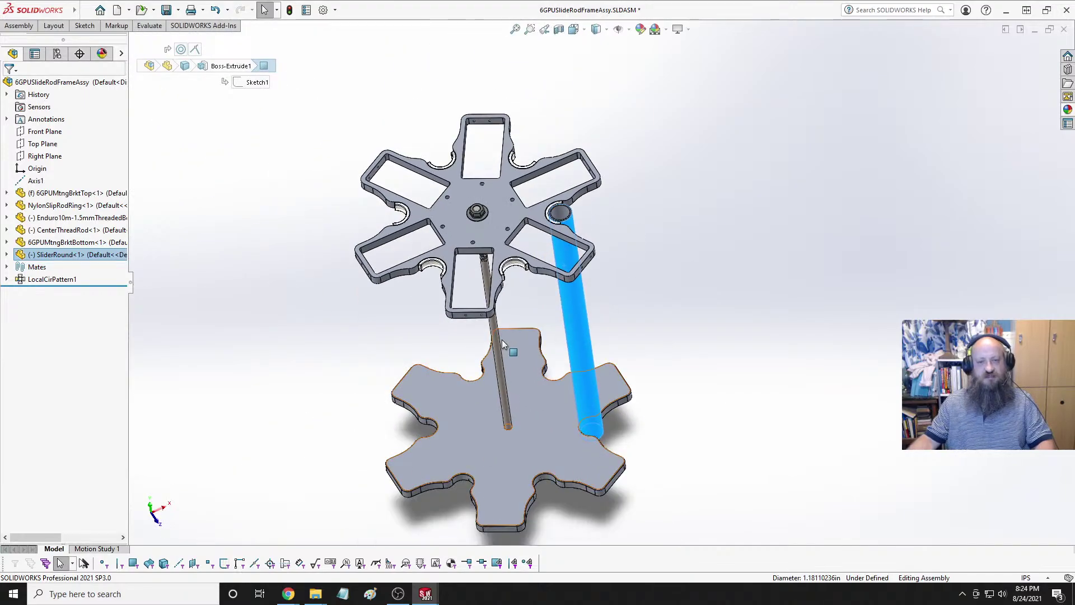
middle_click_drag(679, 307, 665, 233)
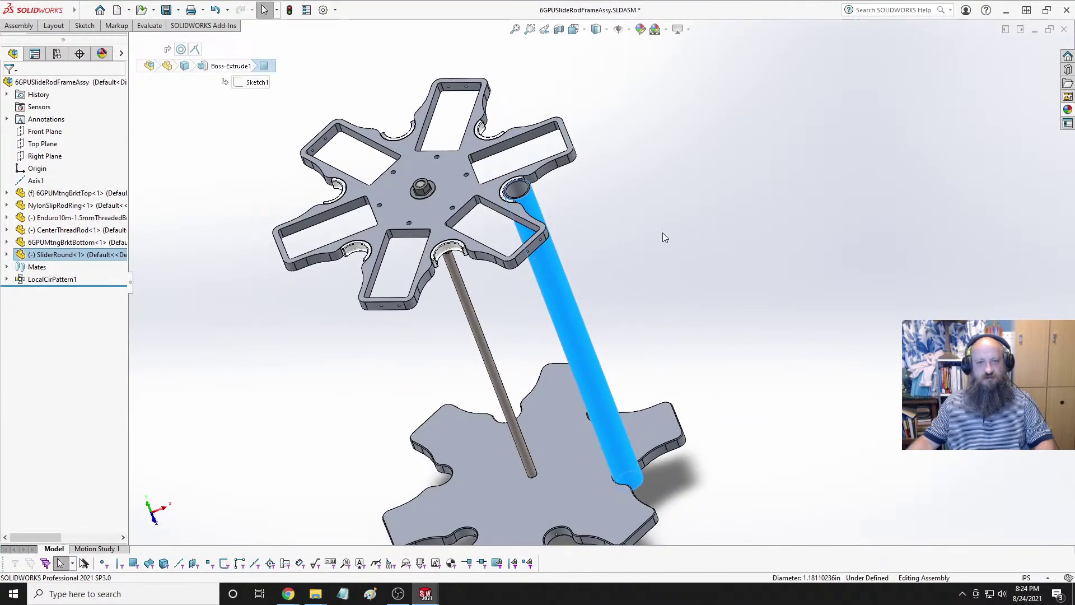
key("Escape")
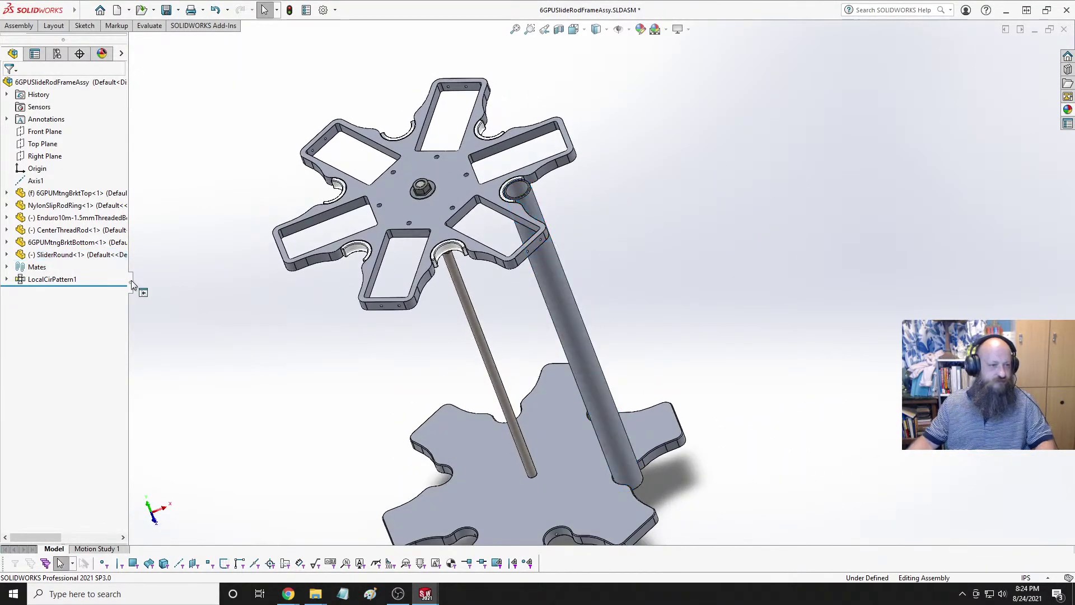
Create a circular component pattern of SliderRound around Axis1 with 6 equally spaced instances over 360 degrees.
left_click(62, 254)
left_click(36, 180, "ctrl")
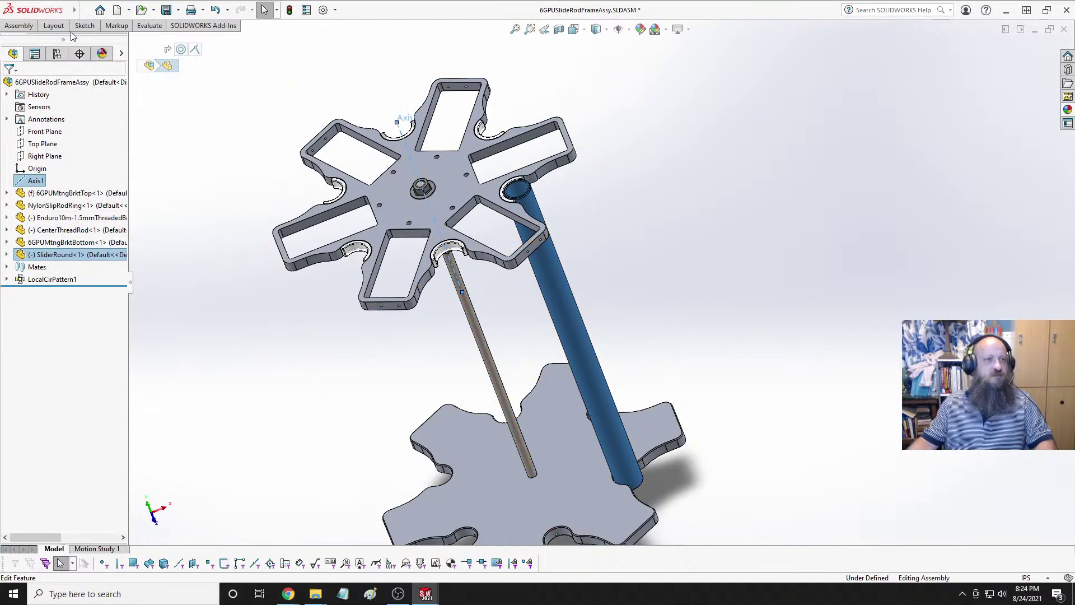
mouse_move(58, 36)
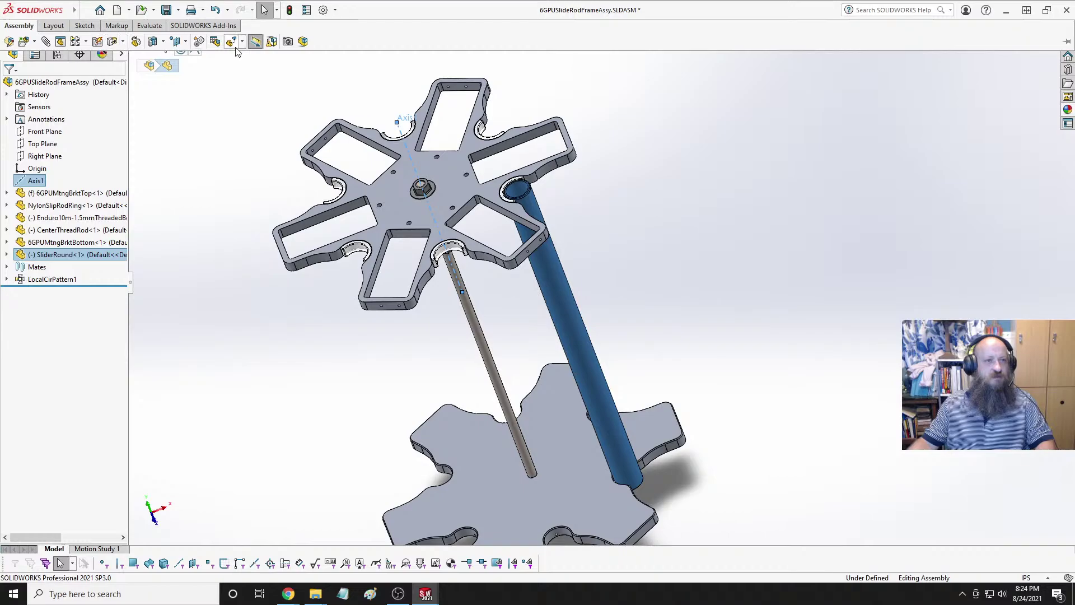
left_click(87, 42)
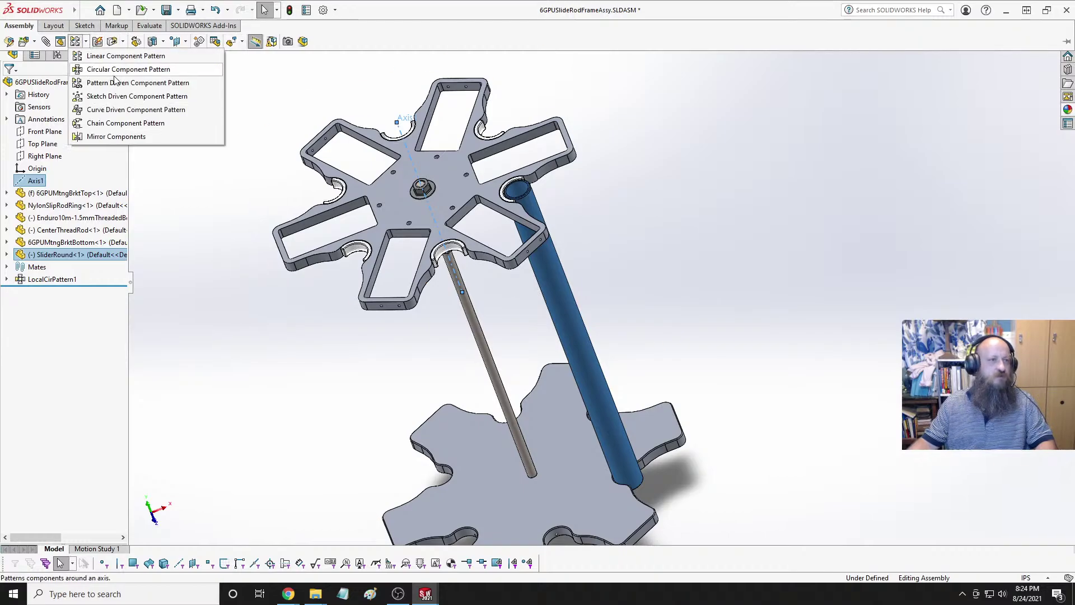
left_click(115, 68)
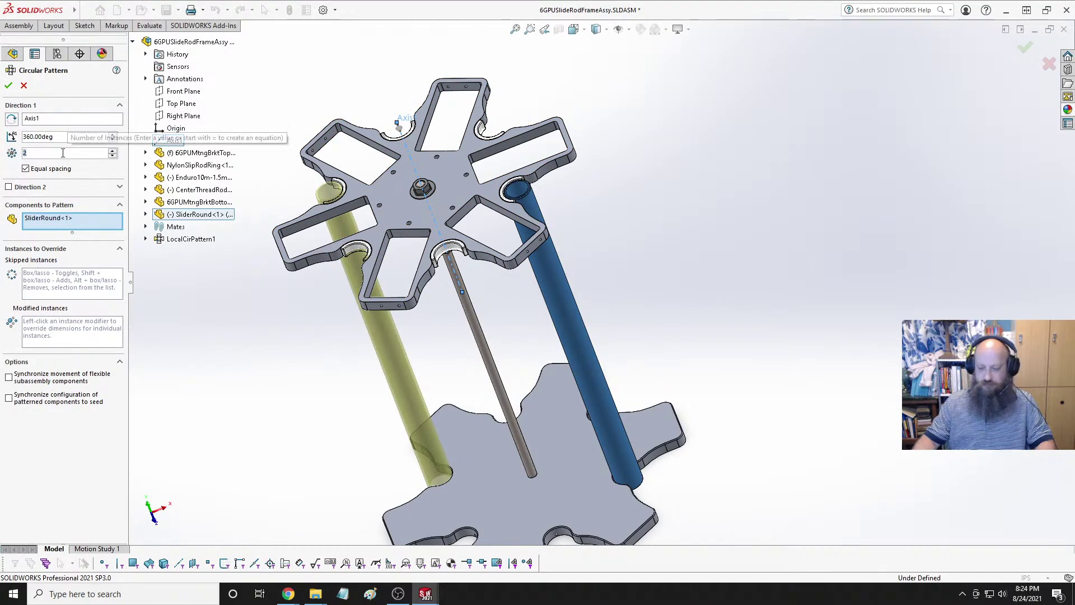
type("6")
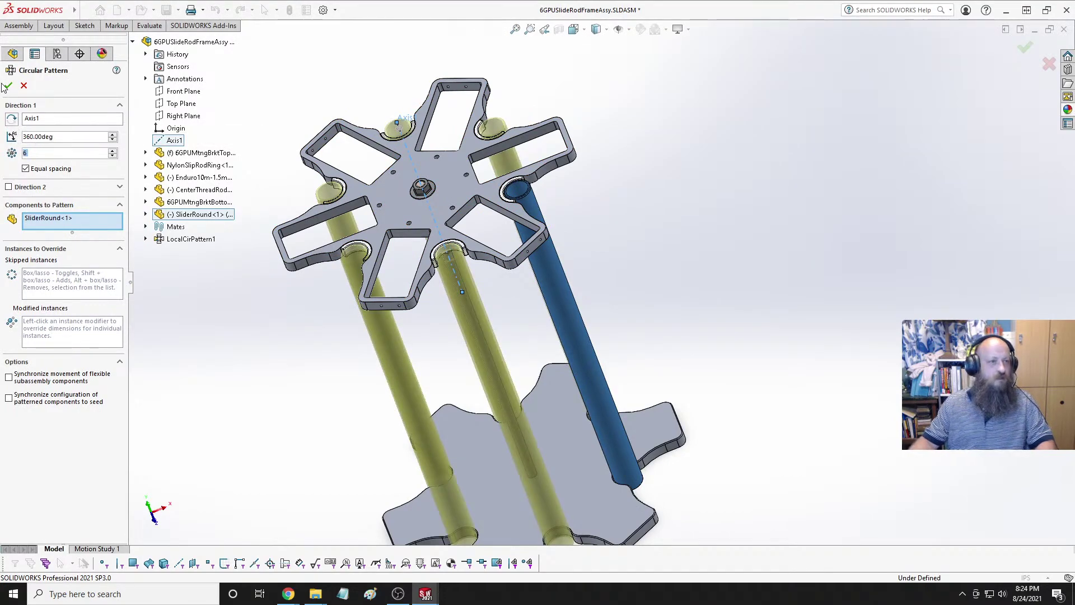
left_click(9, 85)
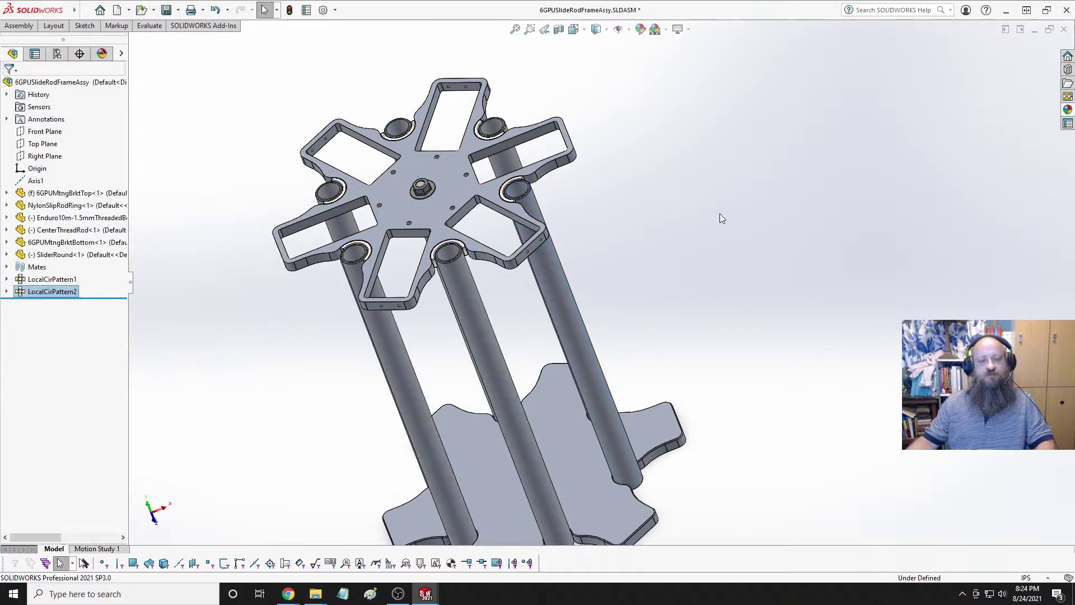
Set the slide rod frame assembly to the isometric view and save it.
scroll(647, 284, "up", 2)
key("space")
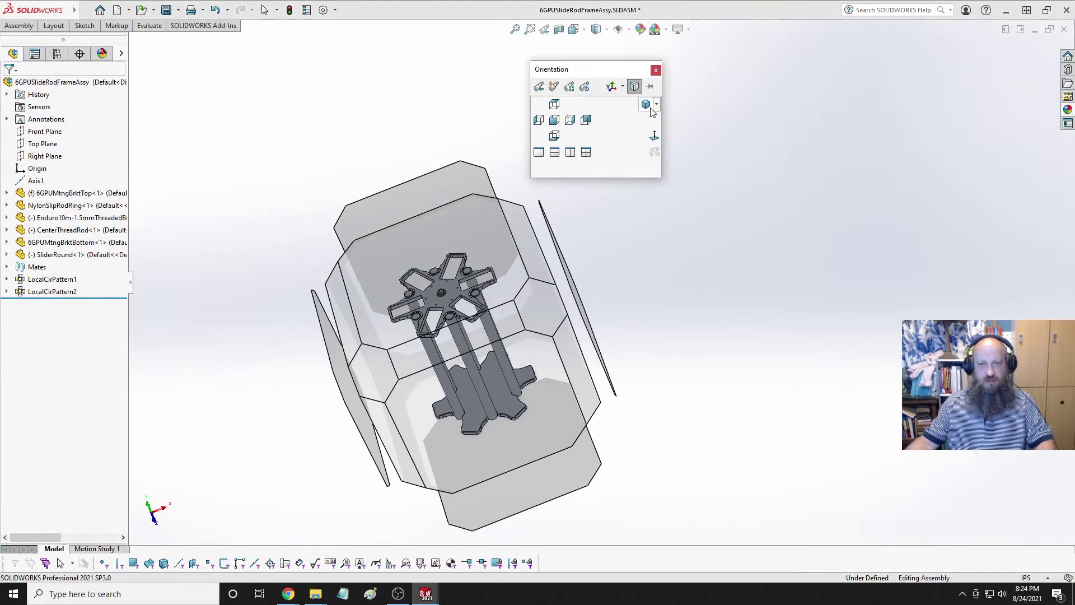
left_click(644, 105)
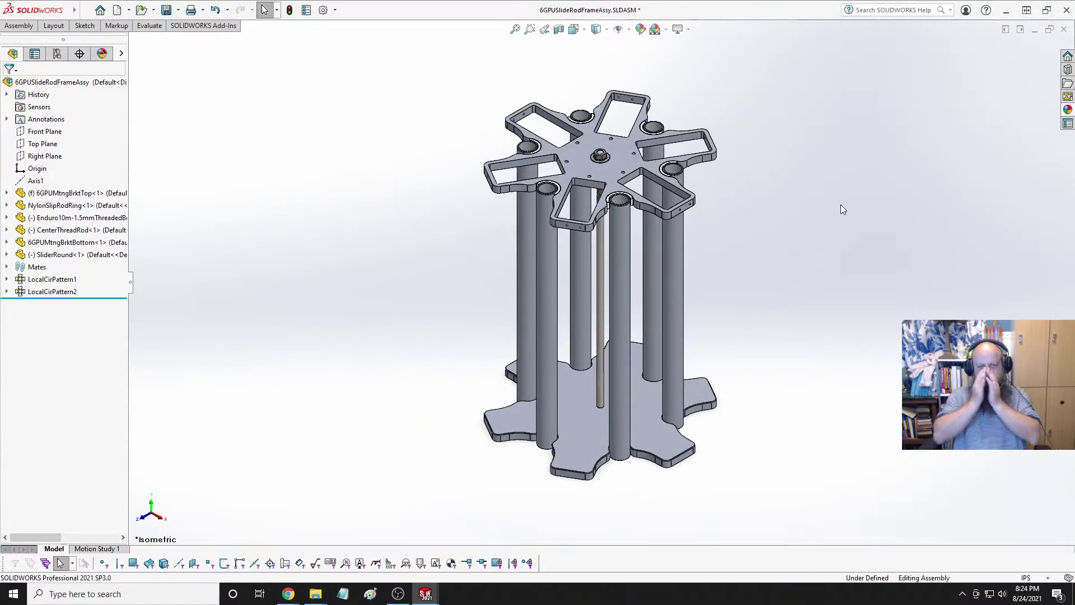
key("ctrl+s")
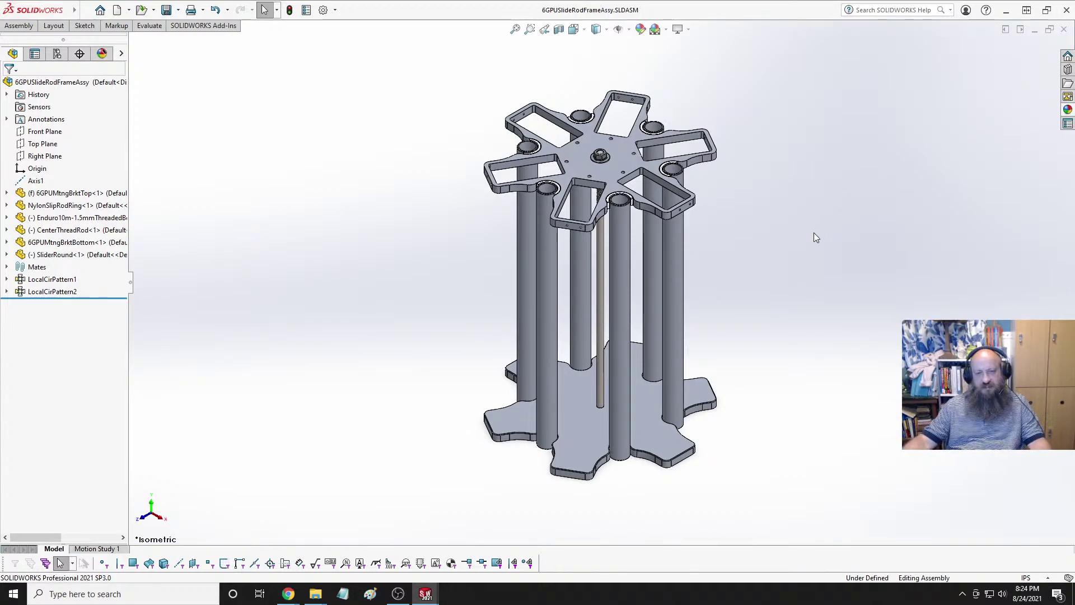
Switch to the open 6GPUCryptoRig assembly document.
key("ctrl+Tab")
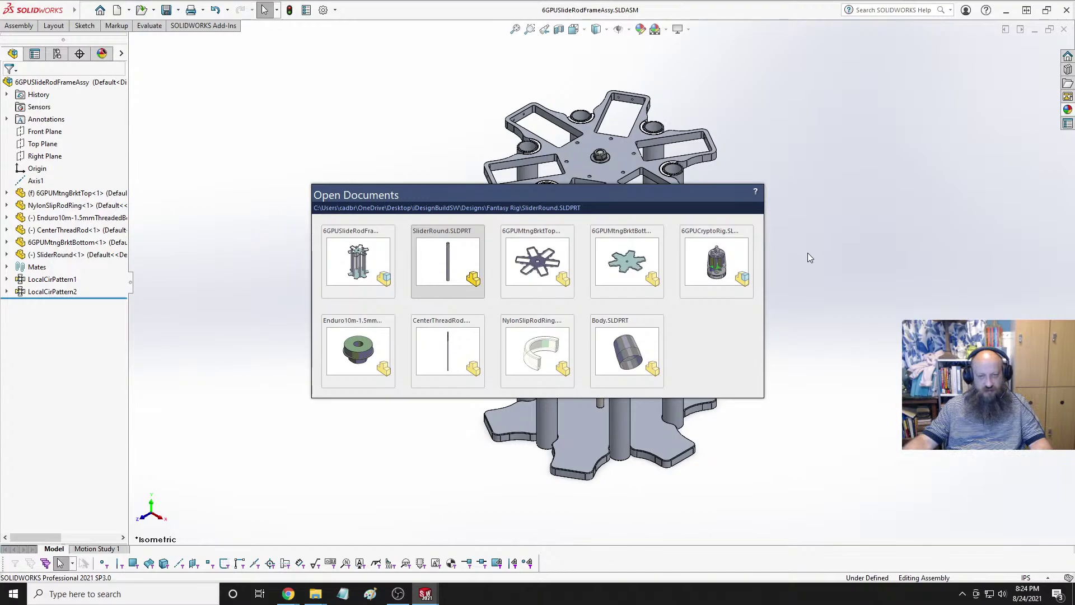
key("ctrl+Tab")
key("ctrl+Tab")
key("ctrl+Tab")
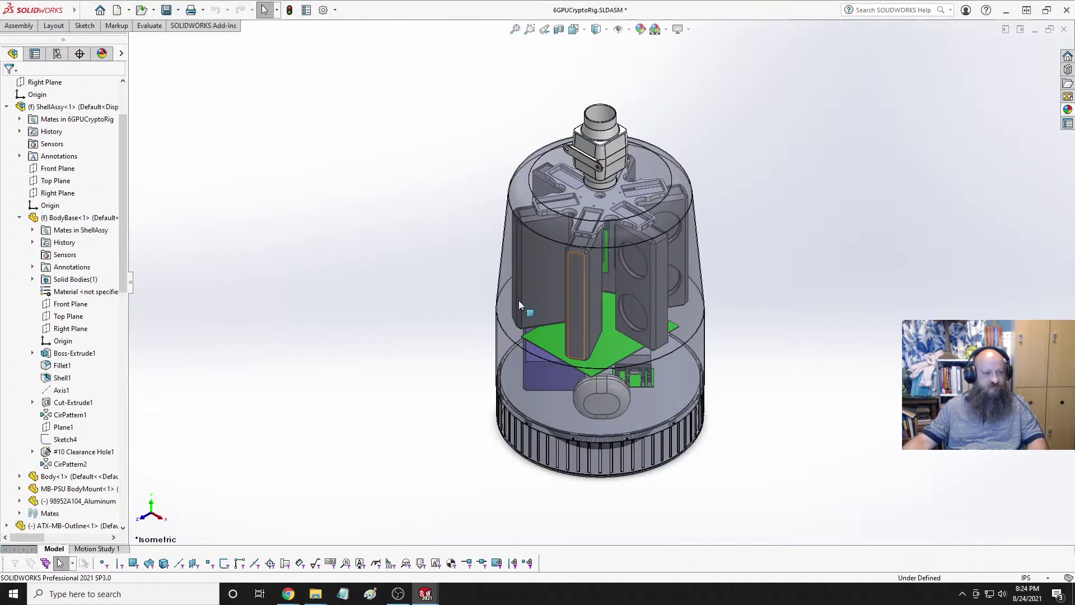
Collapse the expanded ShellAssy, LargeGPUAssy and LocalCirPattern1 branches in the rig's feature tree.
left_click(7, 107)
left_click(6, 131)
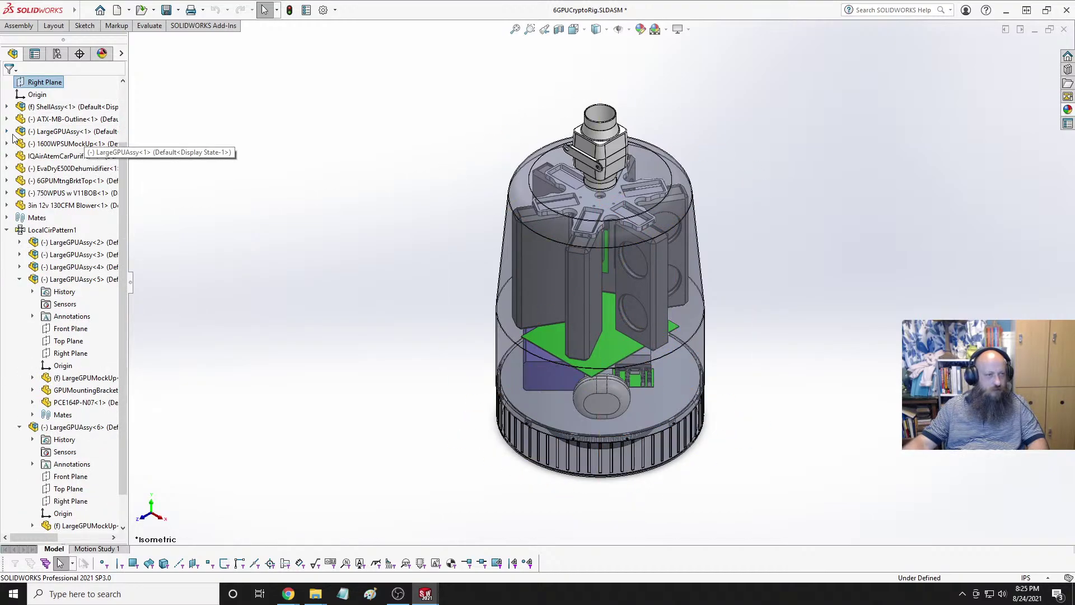
left_click(60, 131)
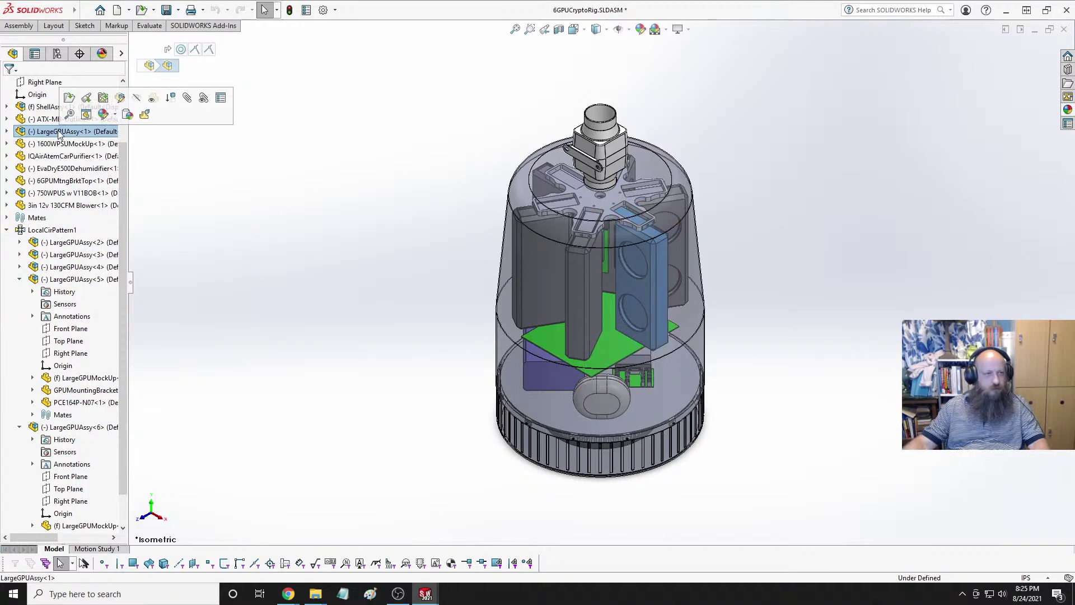
key("Escape")
key("Escape")
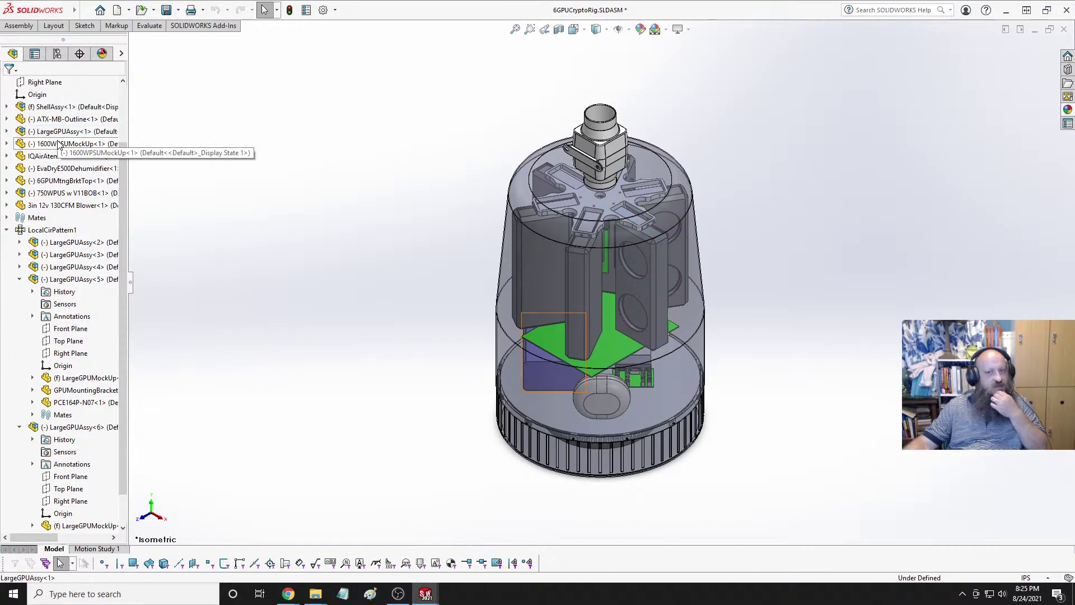
left_click(7, 230)
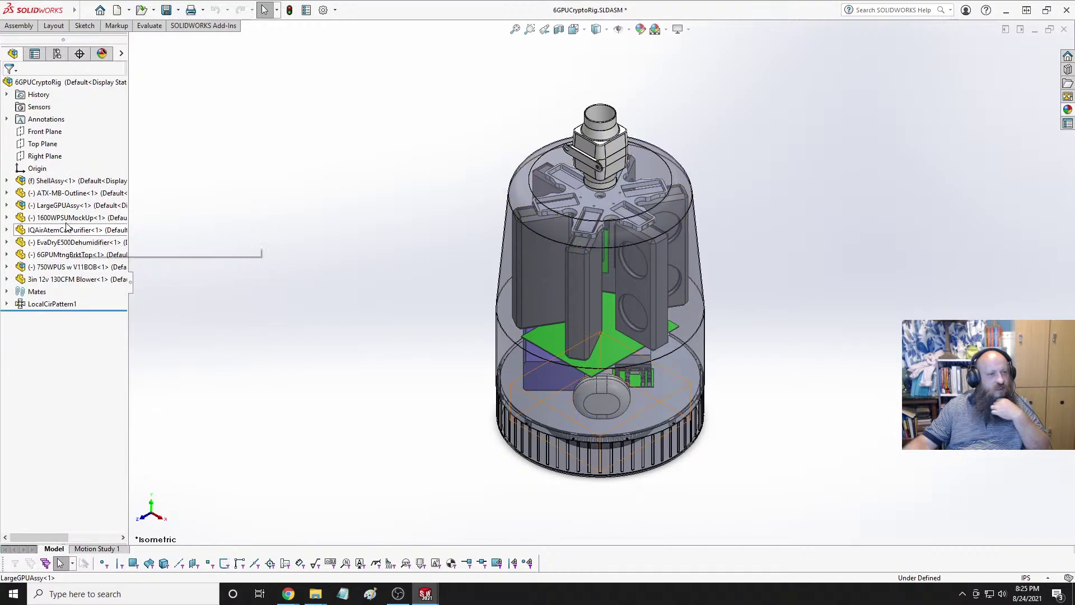
Replace the 6GPUMtngBrktTop component in the rig with 6GPUSlideRodFrameAssy, matching the configuration name and re-attaching mates.
left_click(64, 193)
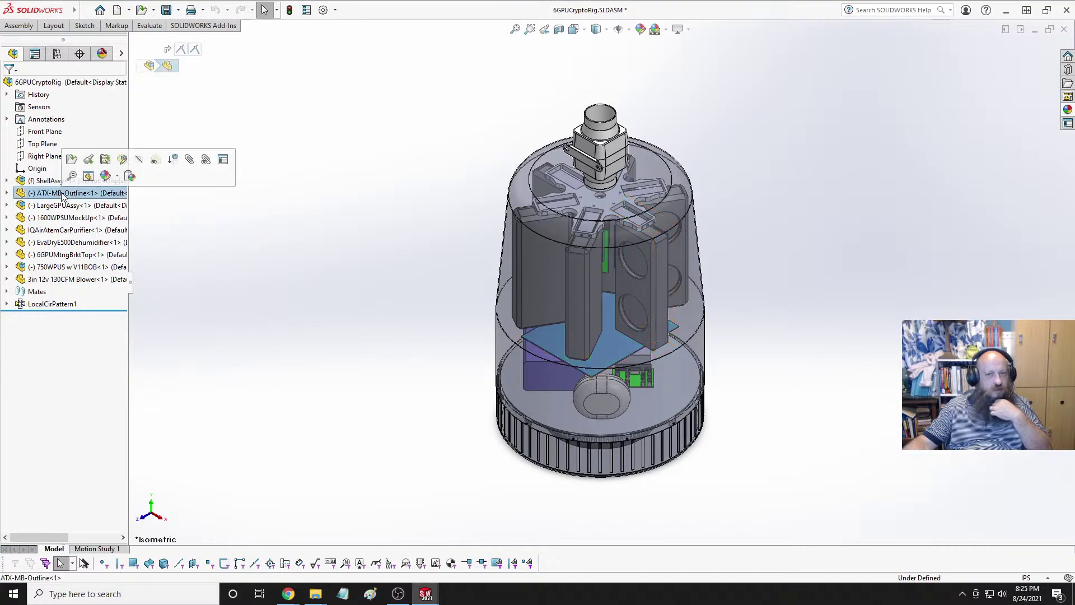
left_click(585, 200)
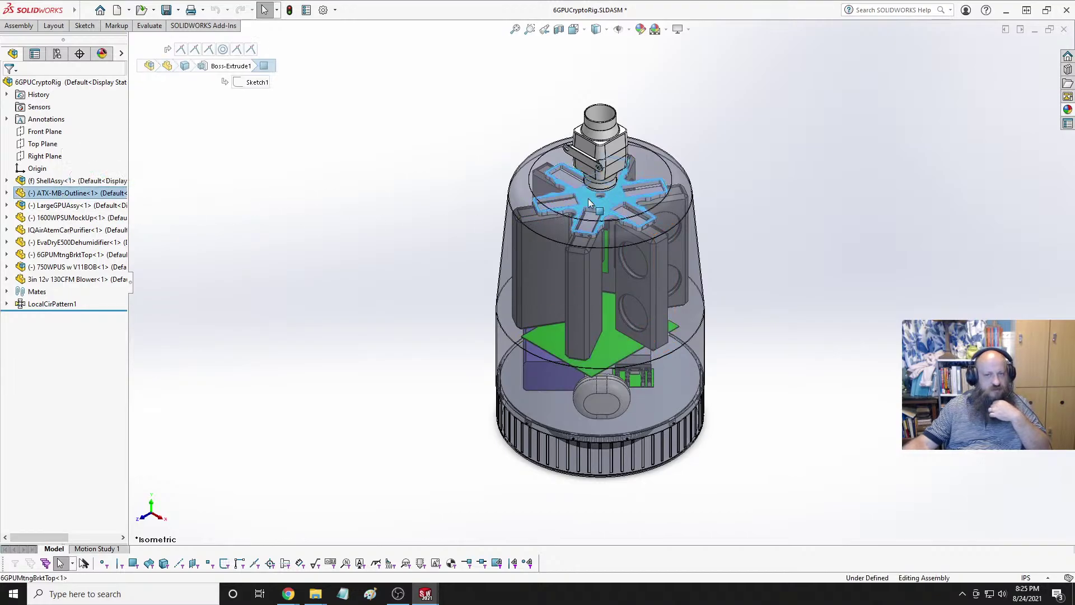
left_click(50, 256)
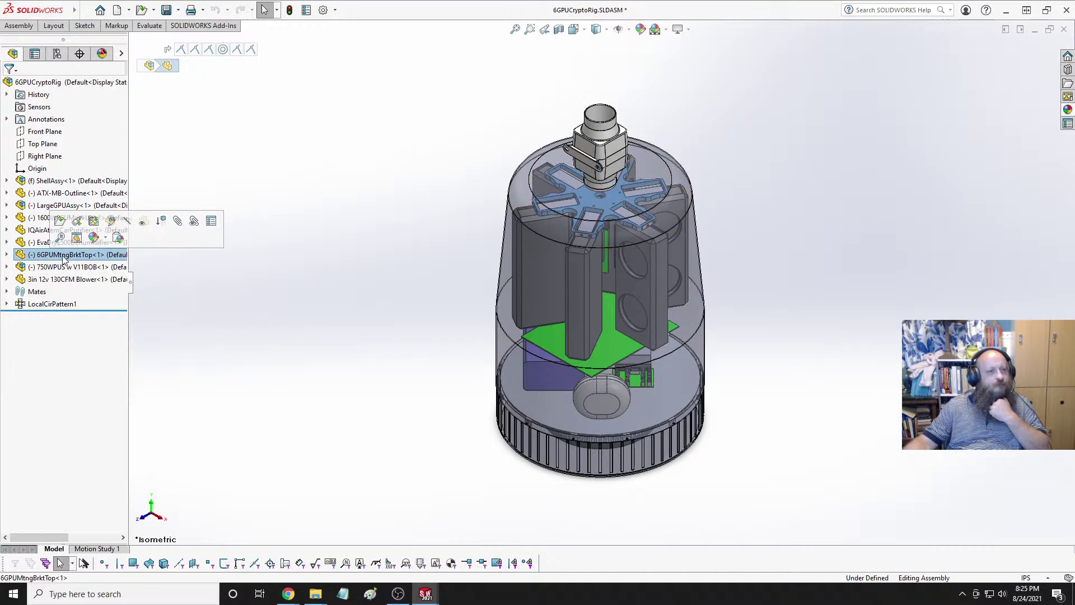
right_click(67, 255)
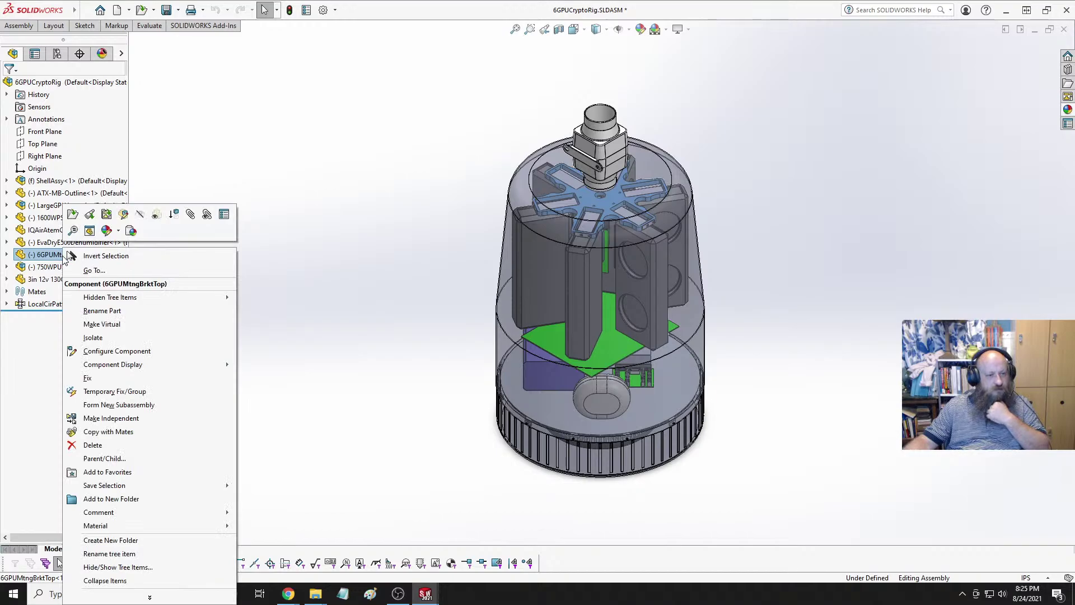
left_click(149, 597)
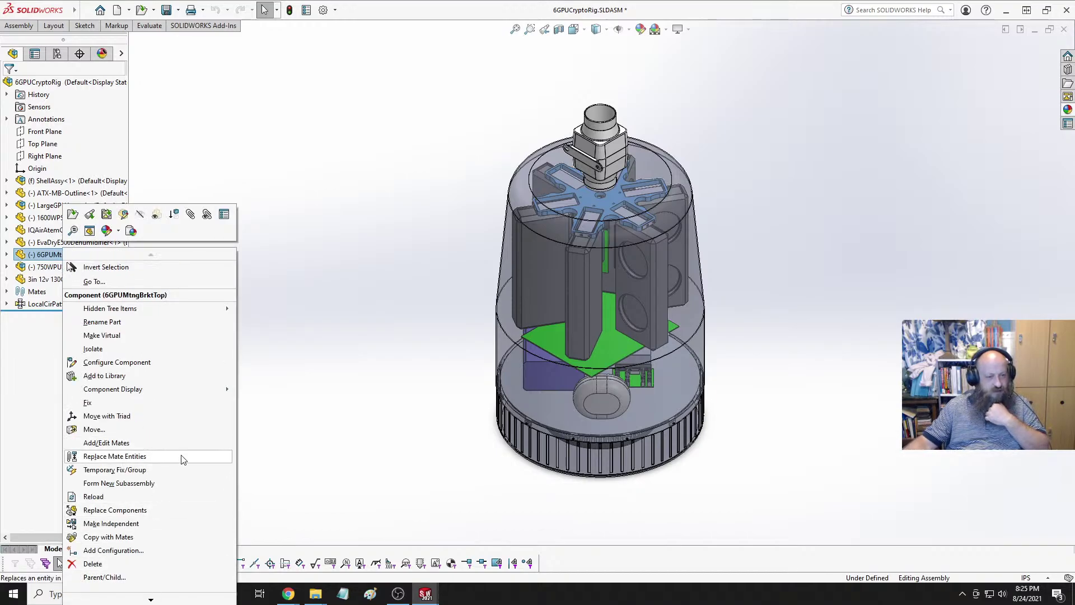
left_click(139, 513)
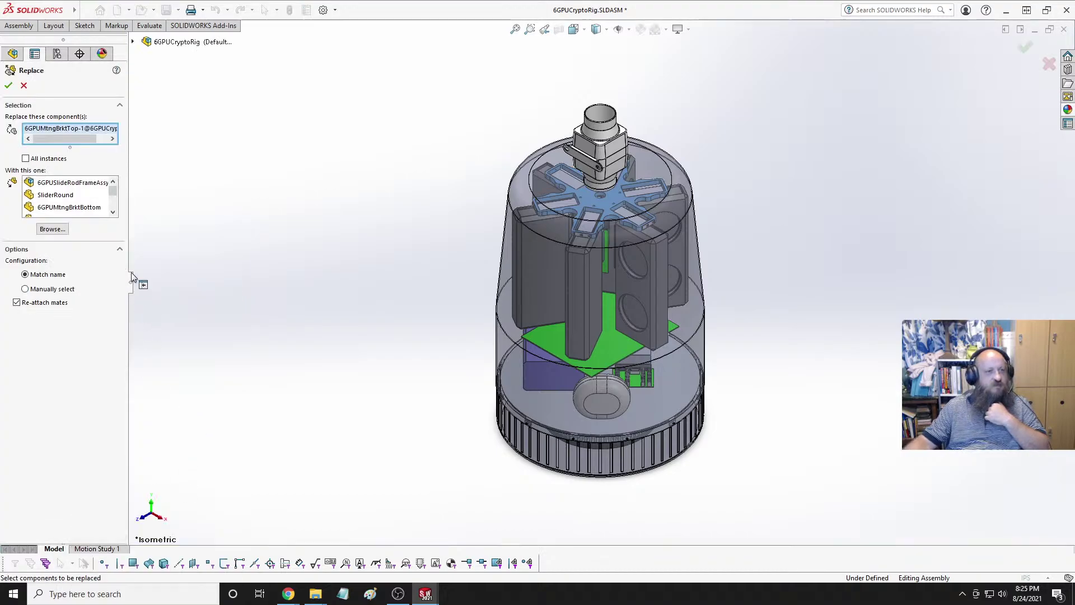
left_click(49, 185)
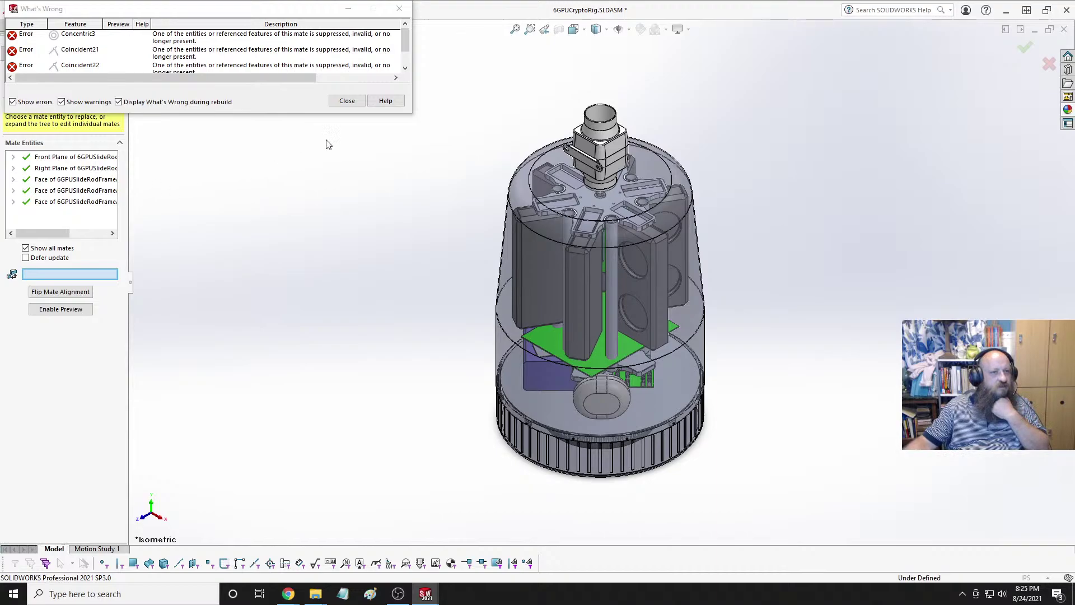
Preview the replacement's Front Plane mate entity, accept the mated entities as assigned, and dismiss the error reports.
left_click(60, 309)
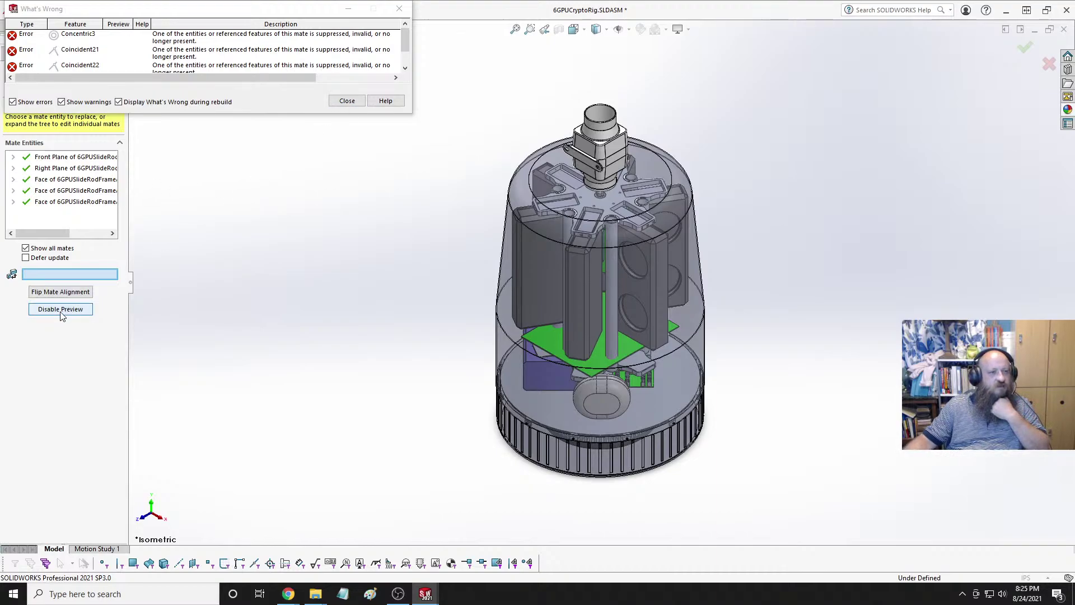
left_click(347, 101)
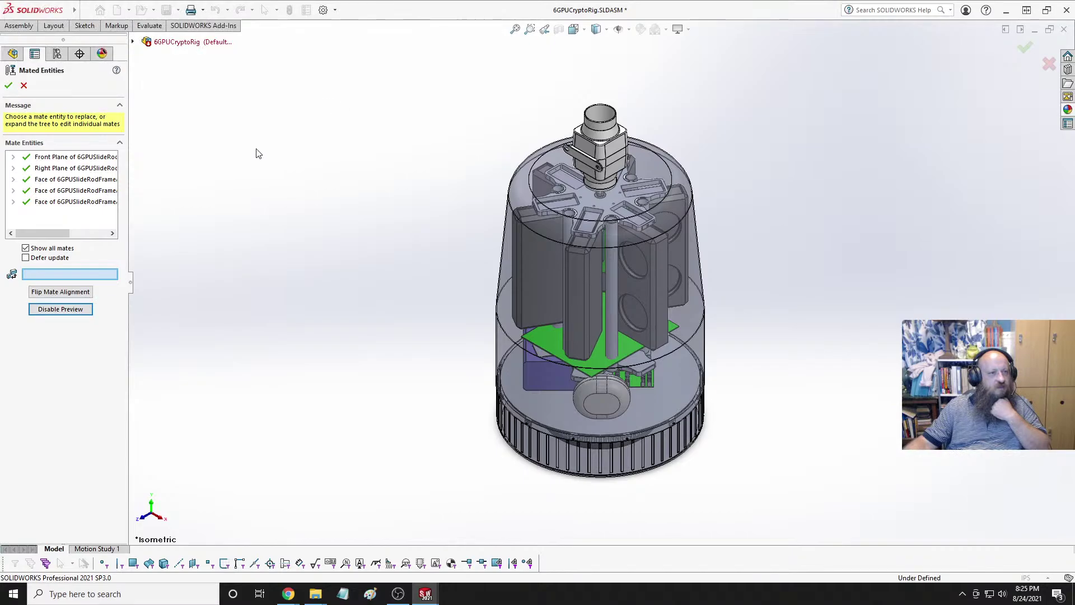
left_click(13, 157)
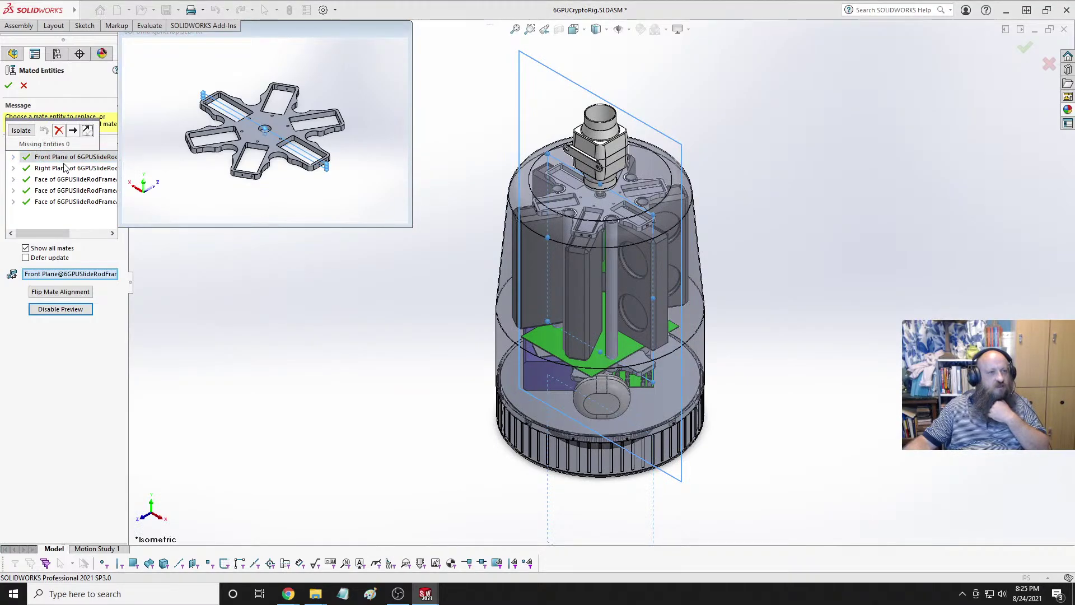
left_click(10, 85)
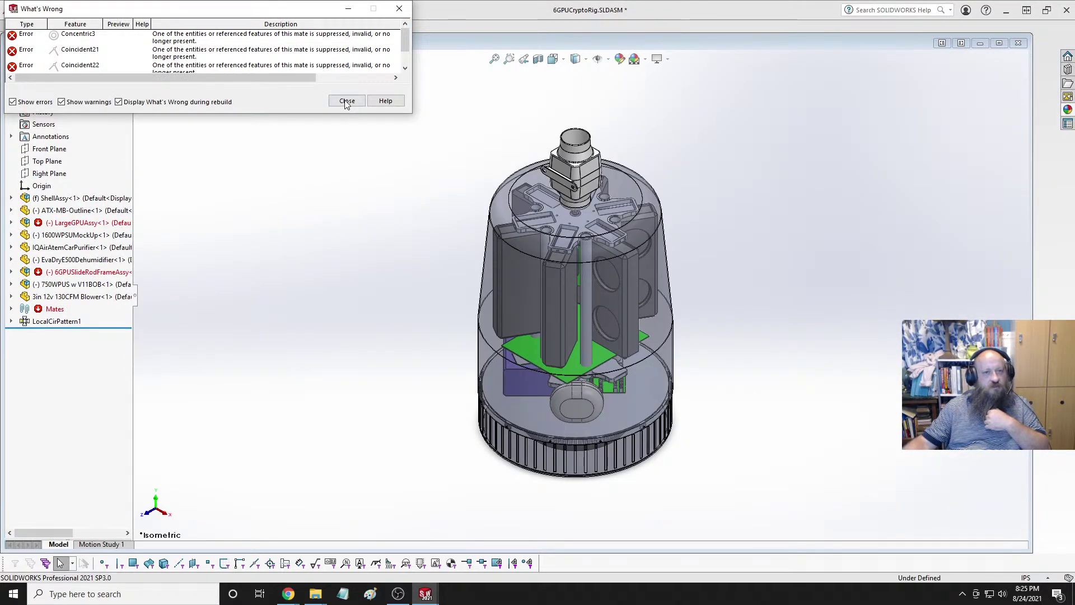
left_click(346, 101)
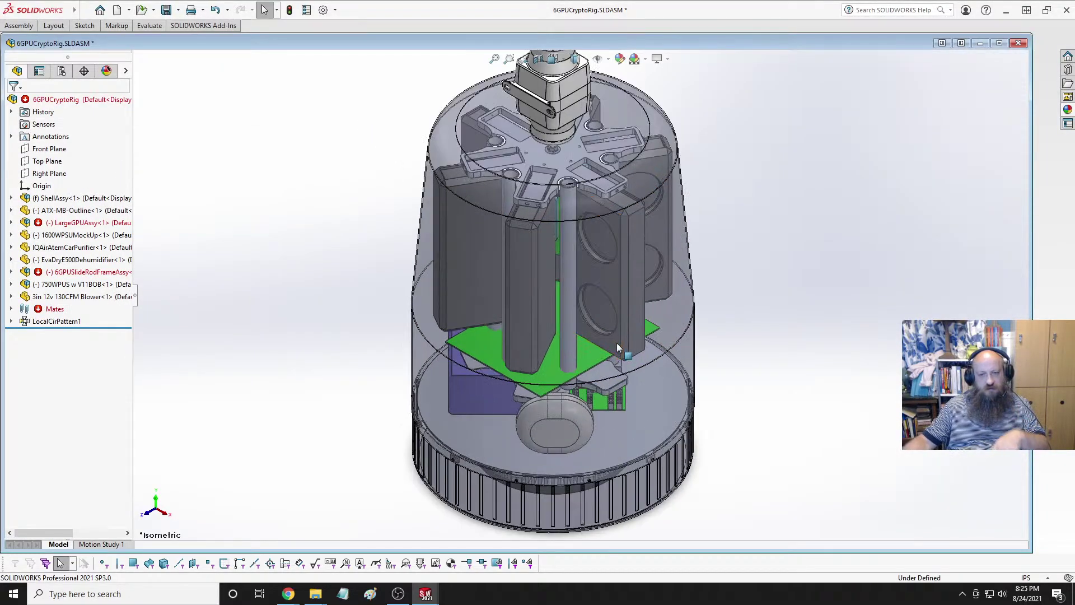
Examine how the slide rod frame sits inside the rig, especially its bottom bracket relative to the GPUs and the motherboard.
scroll(617, 343, "down", 8)
scroll(515, 331, "up", 8)
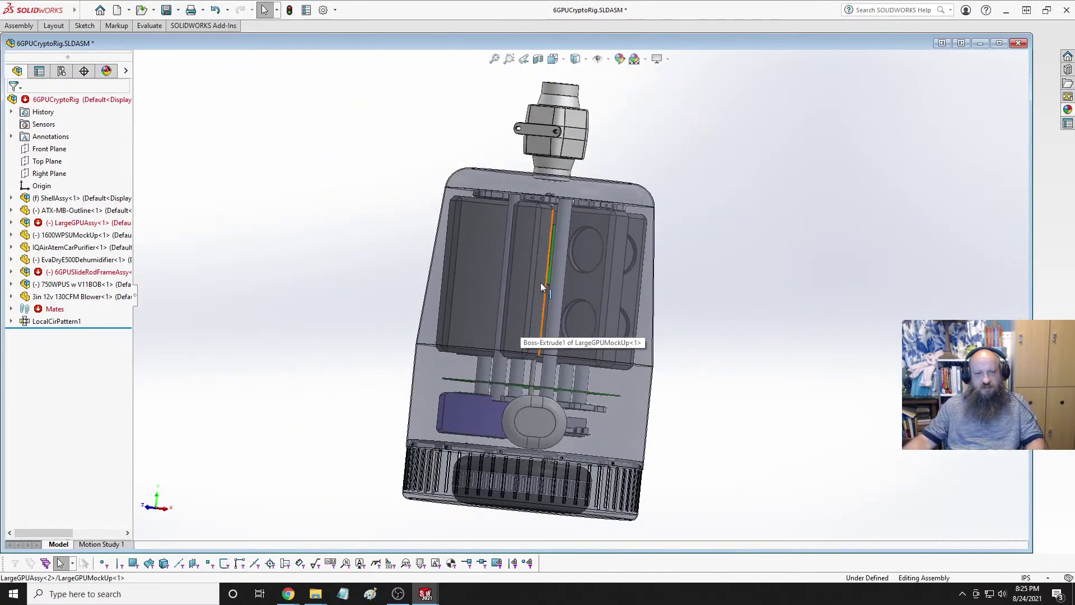
scroll(589, 394, "down", 6)
middle_click_drag(590, 300, 570, 331)
left_click_drag(567, 334, 569, 282)
scroll(565, 290, "up", 4)
scroll(572, 203, "down", 6)
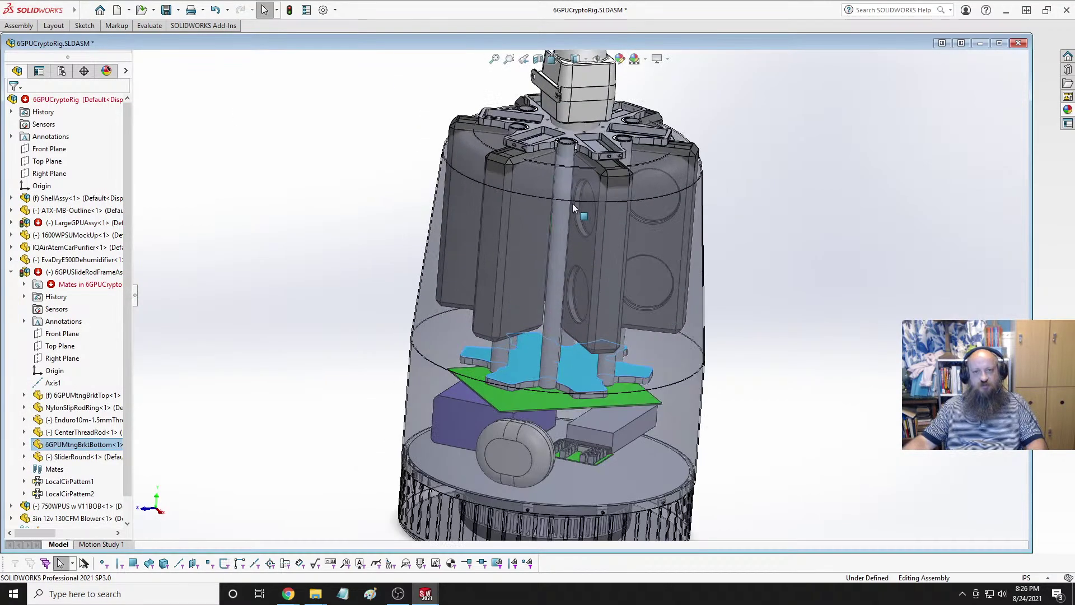
middle_click_drag(548, 213, 580, 177)
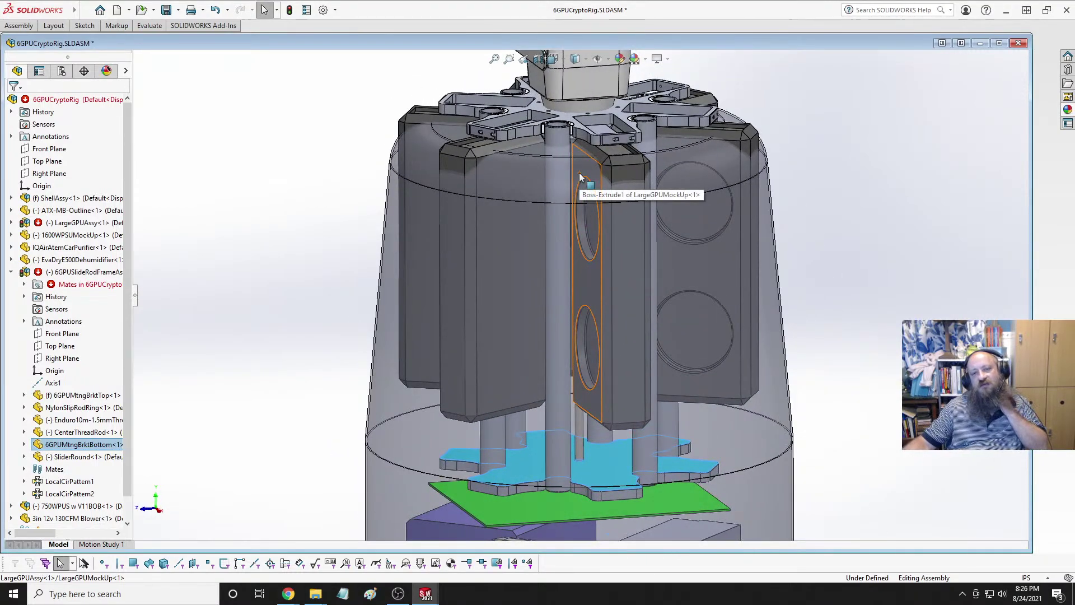
scroll(581, 197, "up", 3)
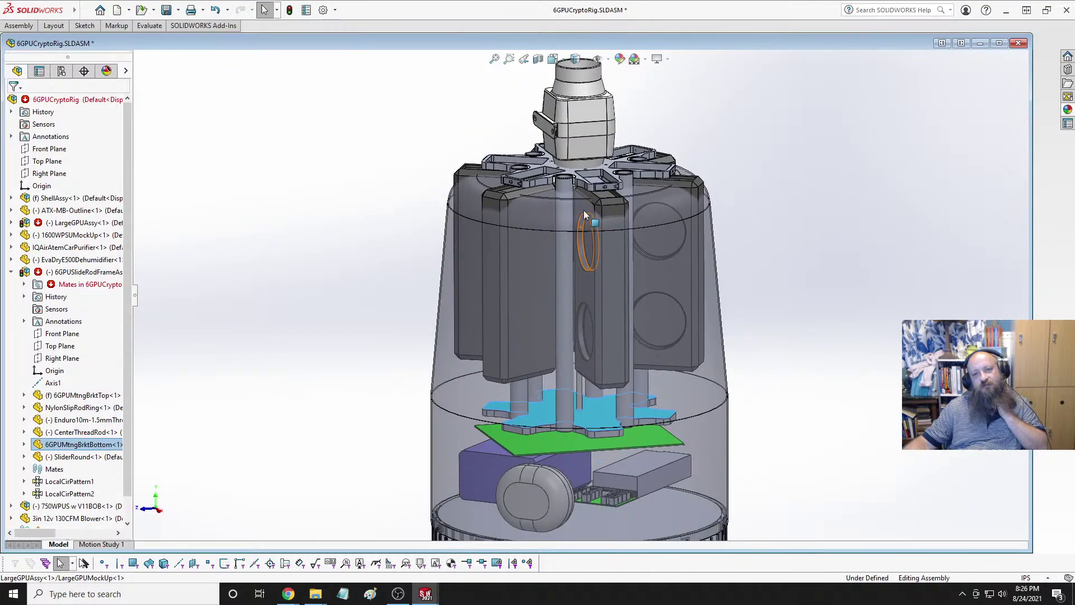
Examine how the slide tubes pass between the GPUs and meet the top mounting bracket in the rig.
scroll(580, 302, "down", 3)
scroll(580, 302, "up", 2)
scroll(580, 302, "down", 2)
scroll(580, 302, "up", 2)
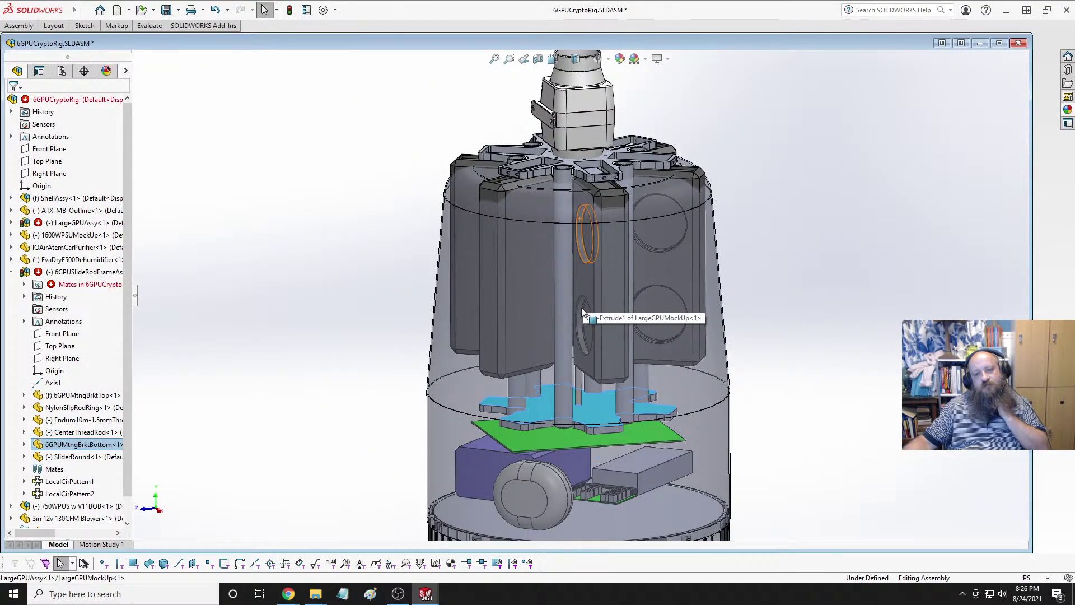
scroll(593, 364, "down", 2)
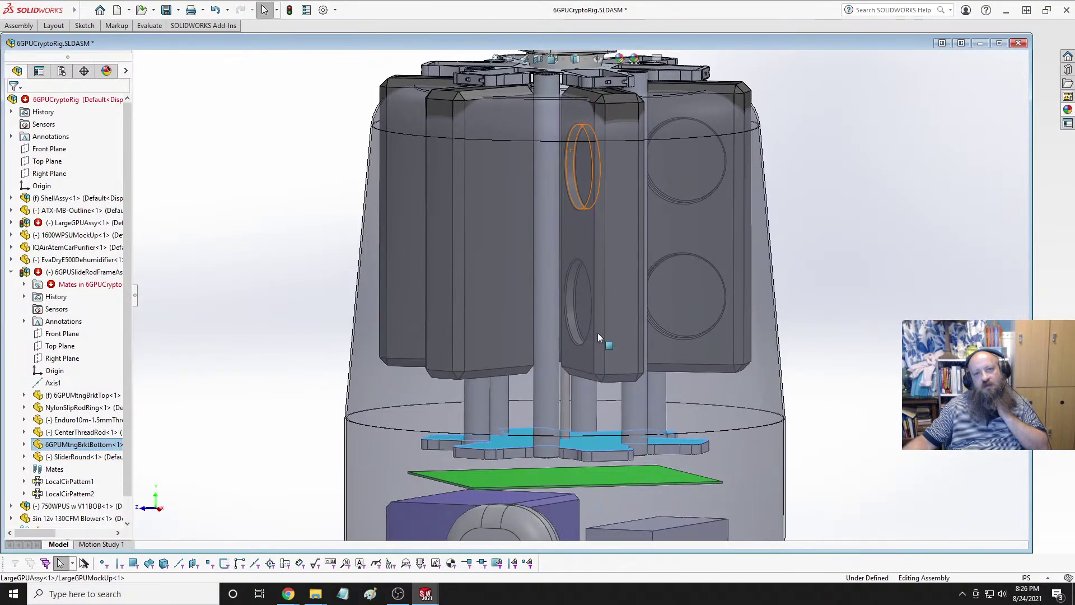
scroll(597, 333, "up", 3)
scroll(611, 204, "down", 5)
middle_click_drag(592, 189, 484, 134)
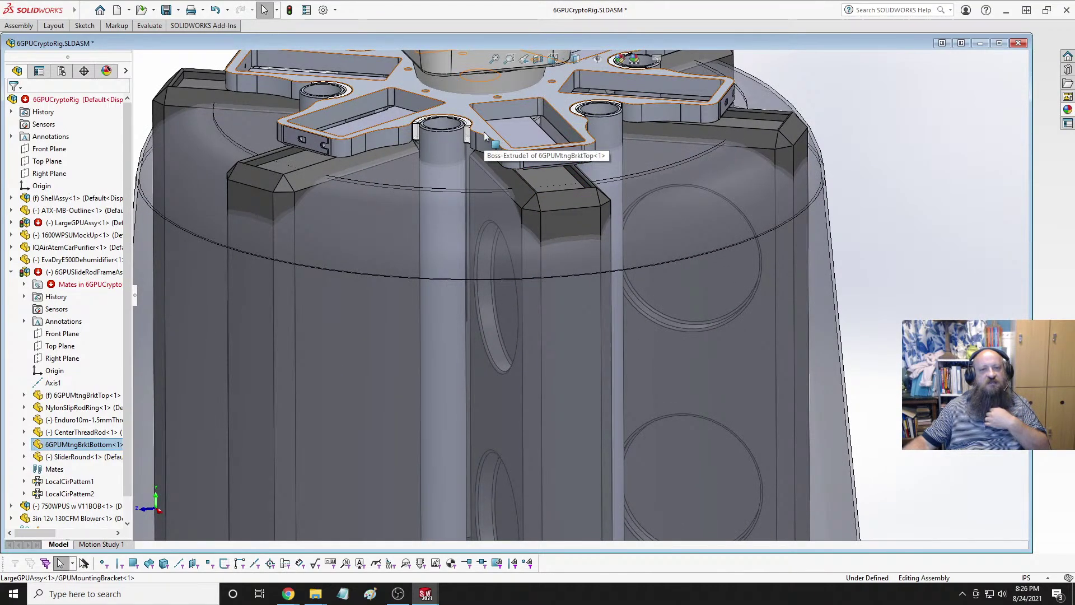
Inspect the top and bottom brackets in 6GPUSlideRodFrameAssy, maximize the document window, and return to the 6GPUCryptoRig assembly.
key("ctrl+Tab")
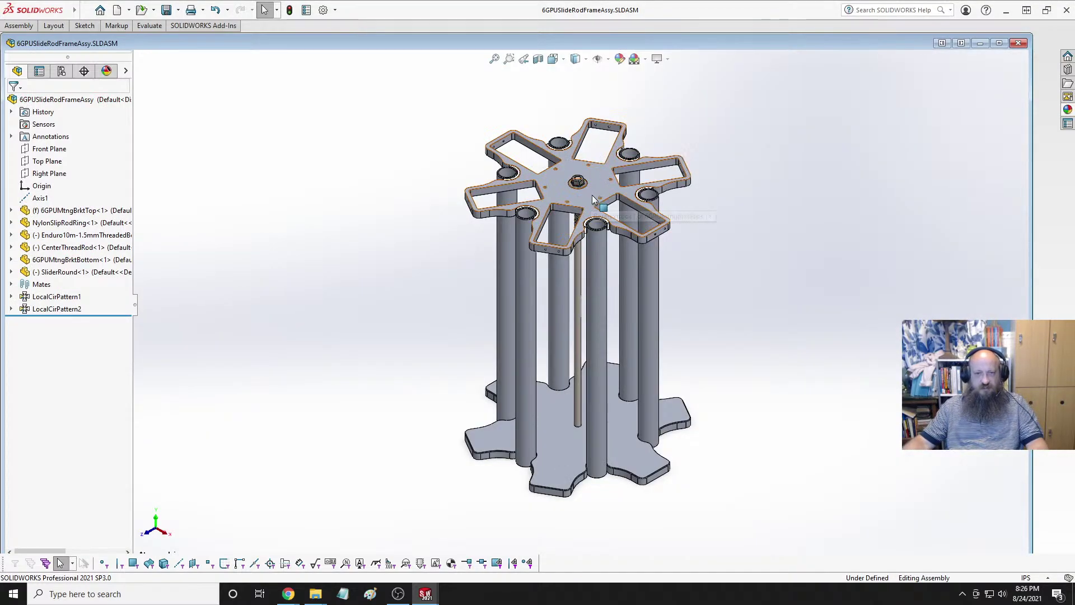
left_click(592, 197)
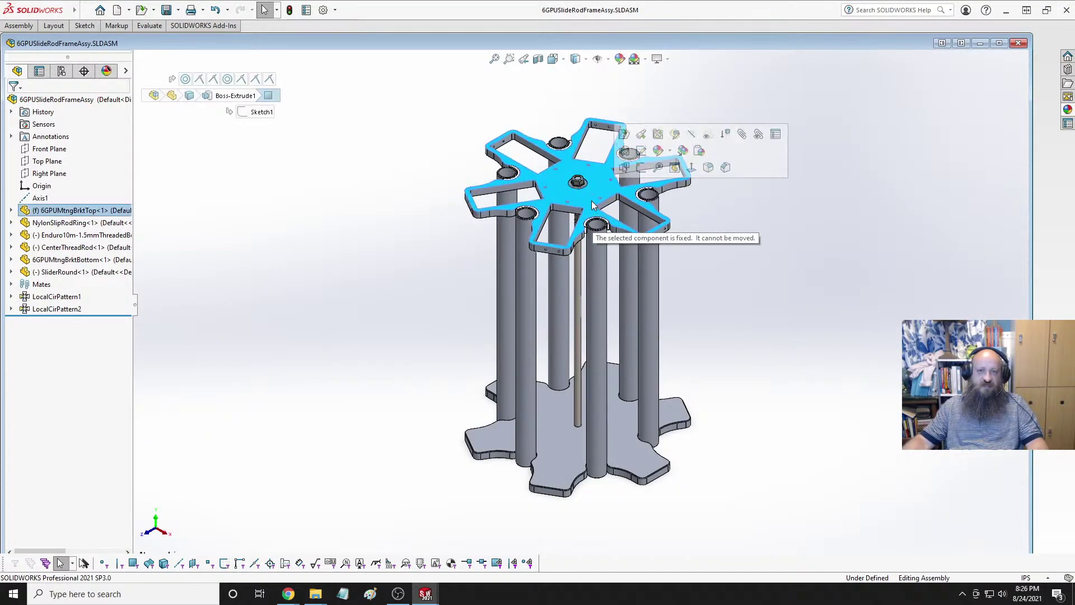
left_click(615, 410)
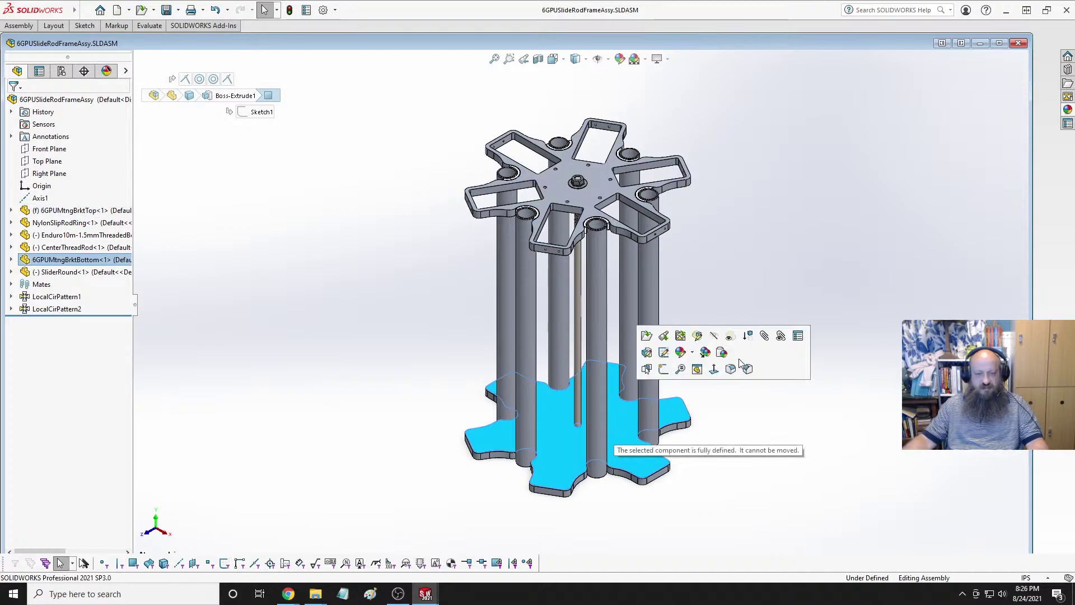
left_click(999, 43)
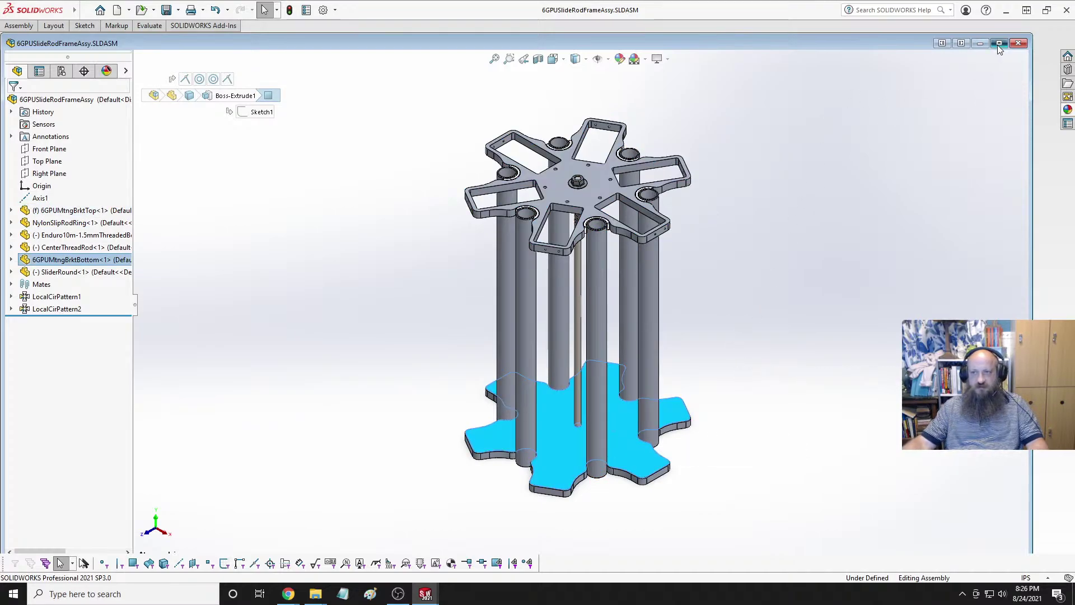
left_click(812, 168)
key("ctrl+Tab")
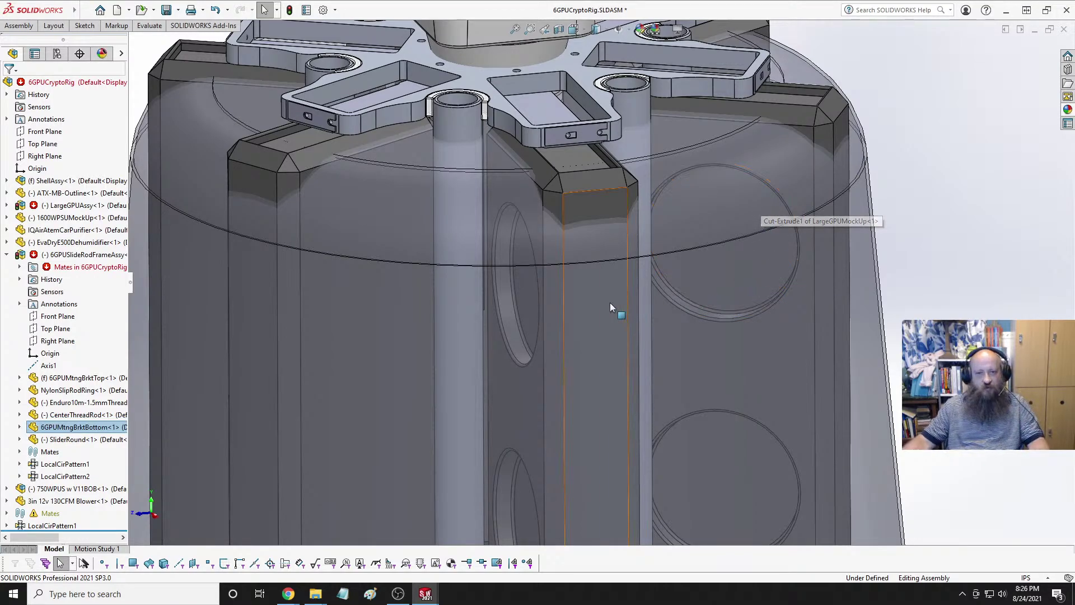
Open the SliderRound part from one of the slide tubes in the rig assembly.
scroll(701, 307, "up", 8)
scroll(627, 336, "down", 5)
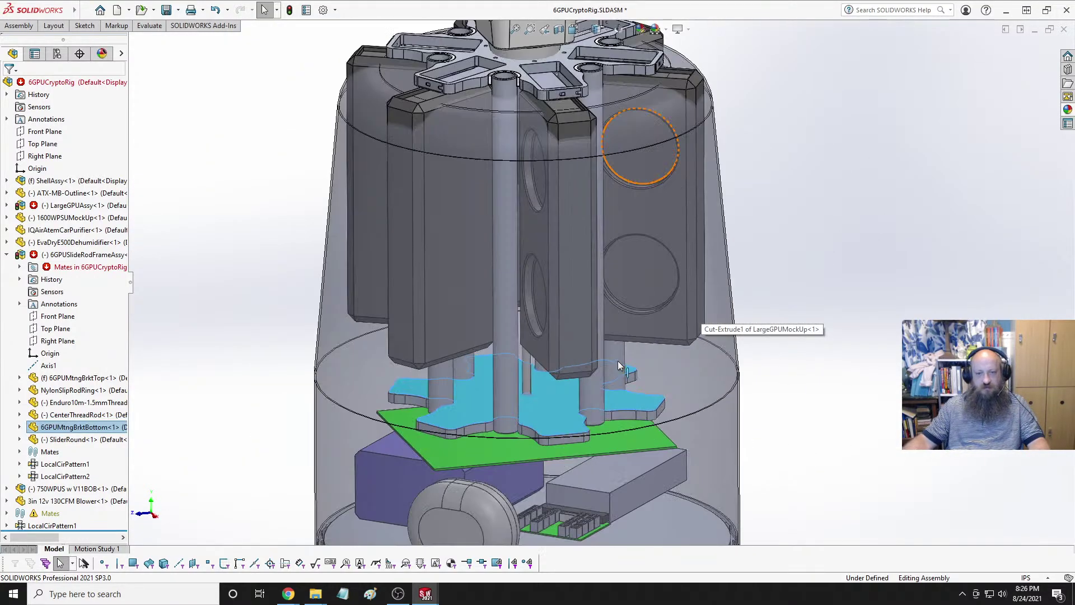
left_click(475, 229)
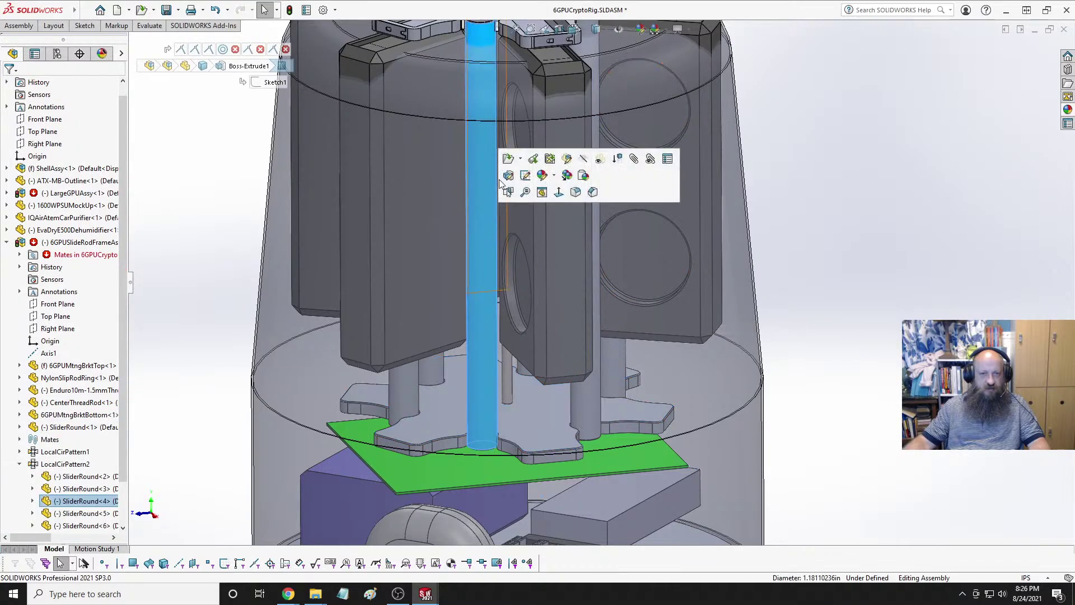
left_click(564, 185)
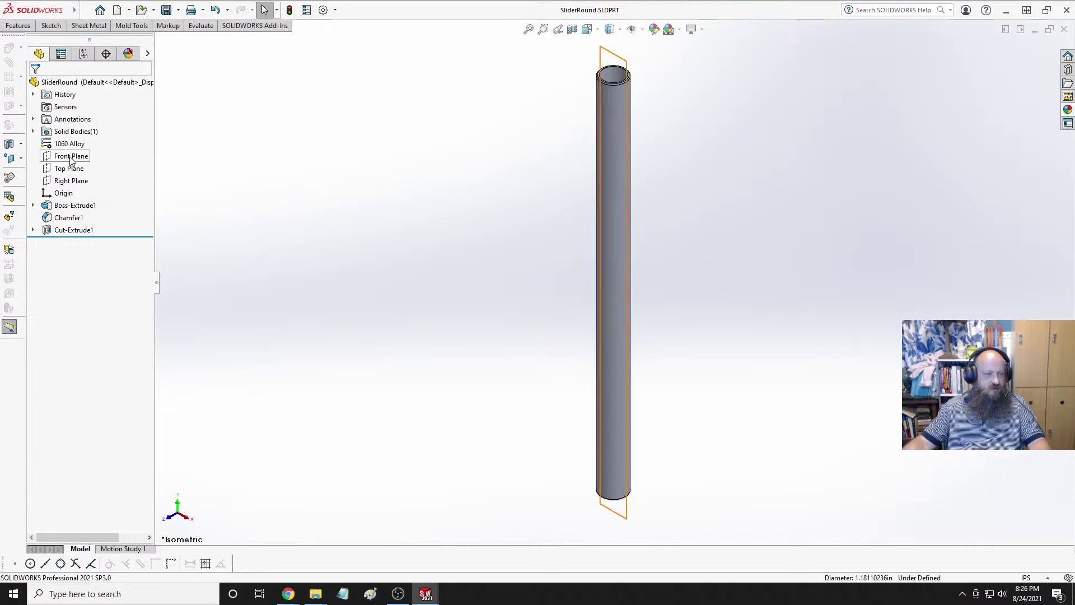
Shorten the slide tube's Boss-Extrude1 length by 3 in to 14.62992126 in, and save the rebuilt part.
left_click(66, 206)
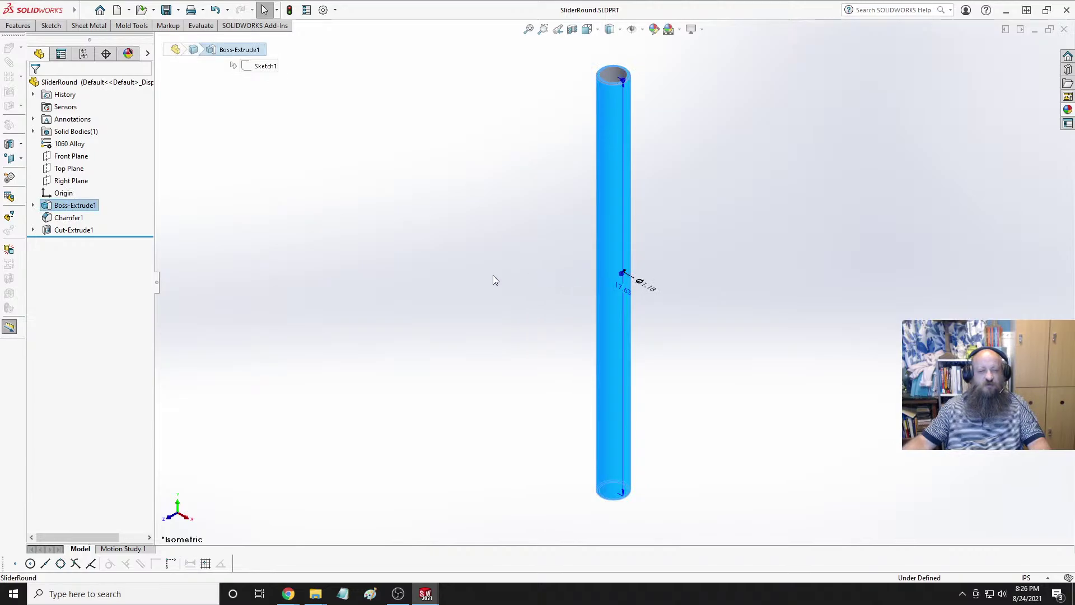
double_click(627, 296)
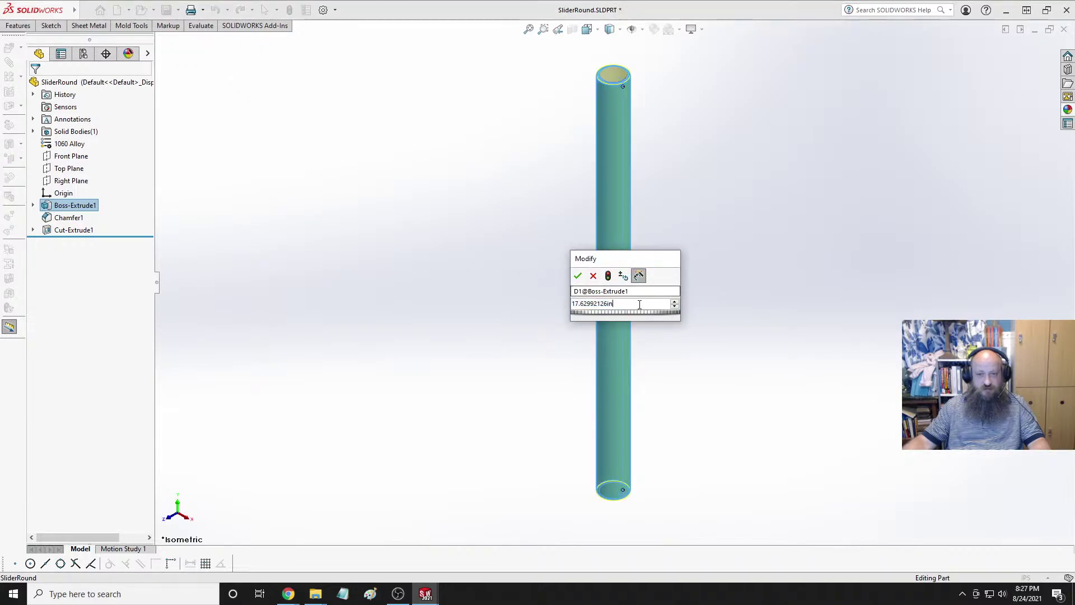
type("-3")
key("Return")
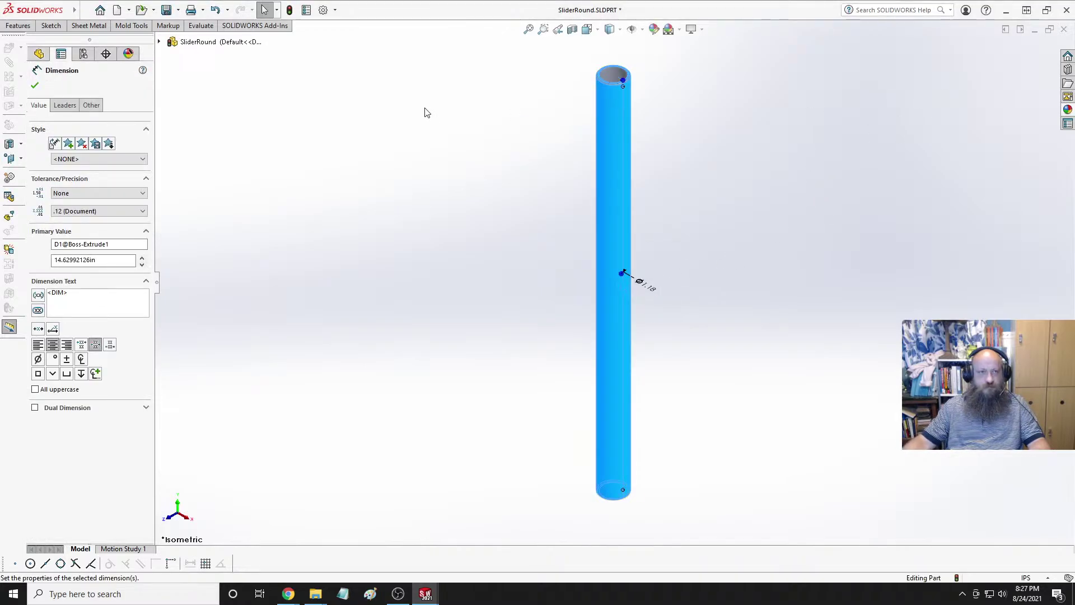
left_click(319, 82)
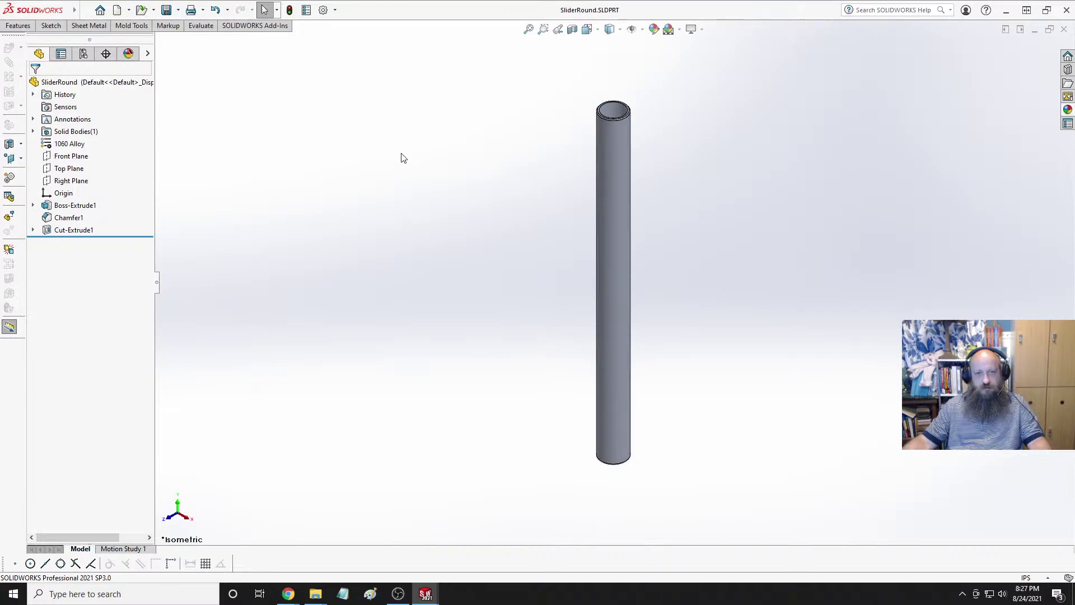
Switch to the open CenterThreadRod part.
key("ctrl+Tab")
key("ctrl+Tab")
key("ctrl+Tab")
key("ctrl+Tab")
key("ctrl+Tab")
key("ctrl+Tab")
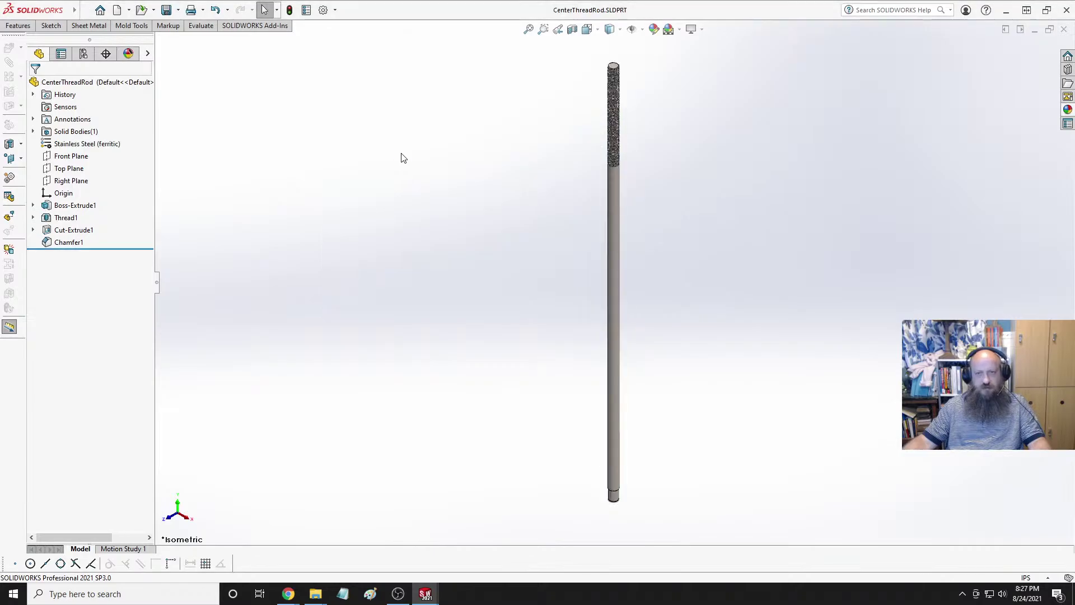
left_click(78, 206)
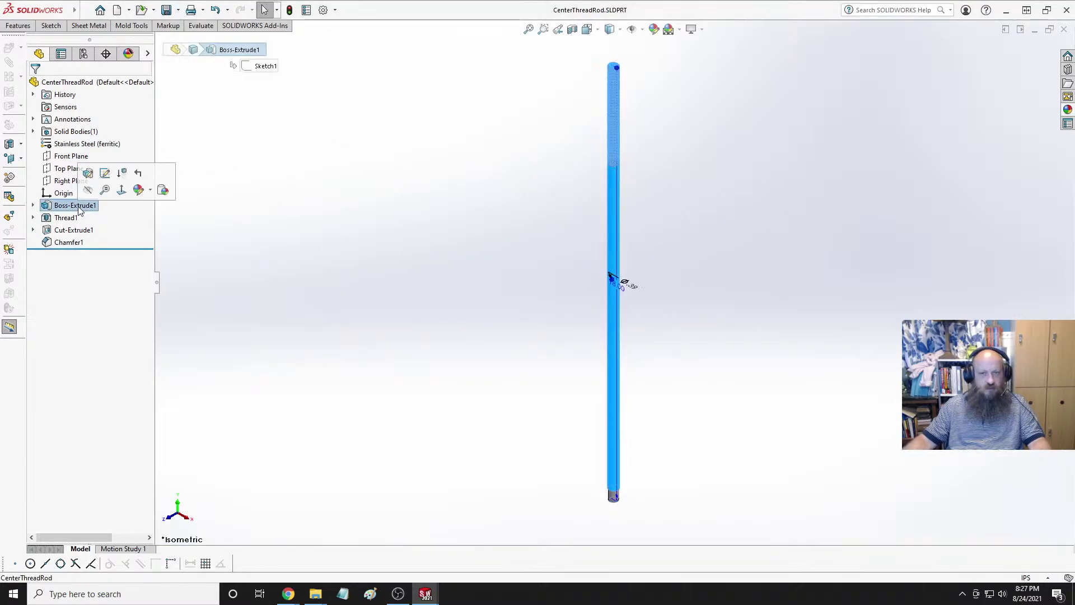
double_click(623, 291)
left_click(684, 262)
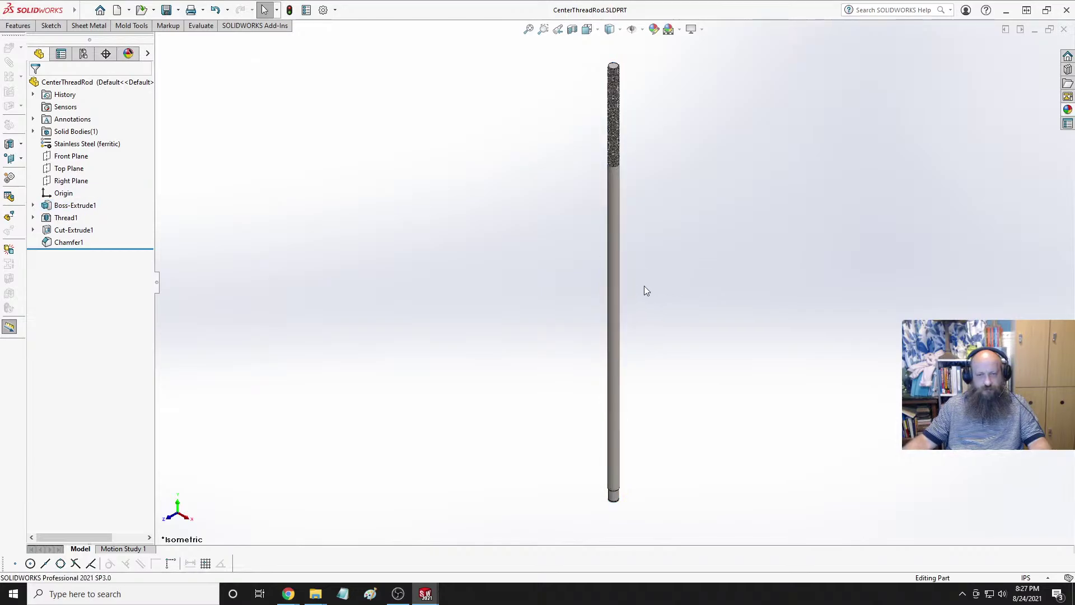
Set the center thread rod's Boss-Extrude1 length to 15 in, and save the rebuilt part.
left_click(75, 205)
scroll(616, 280, "down", 5)
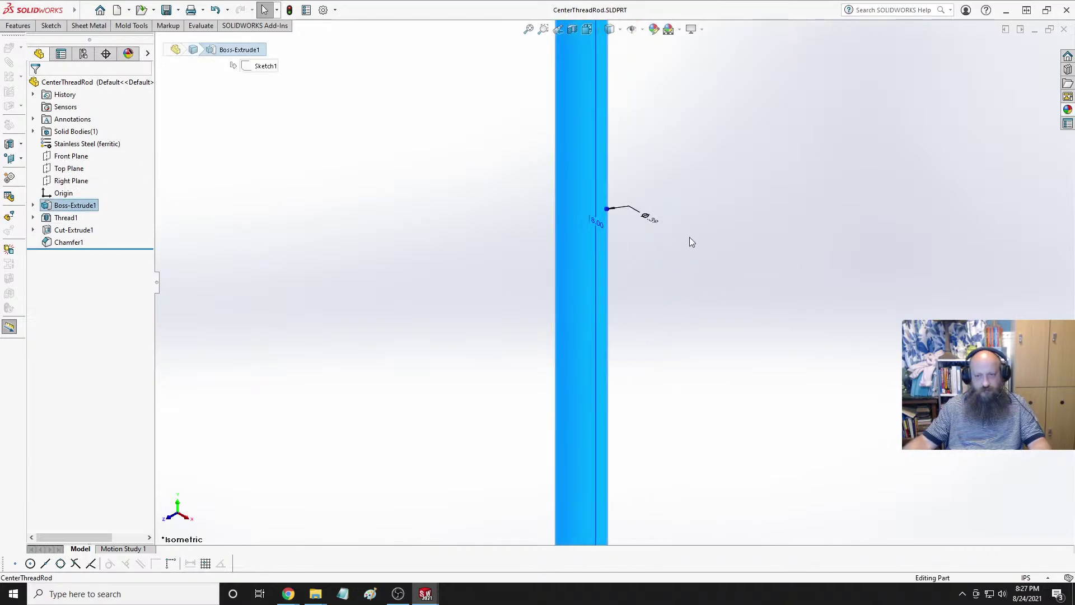
double_click(596, 223)
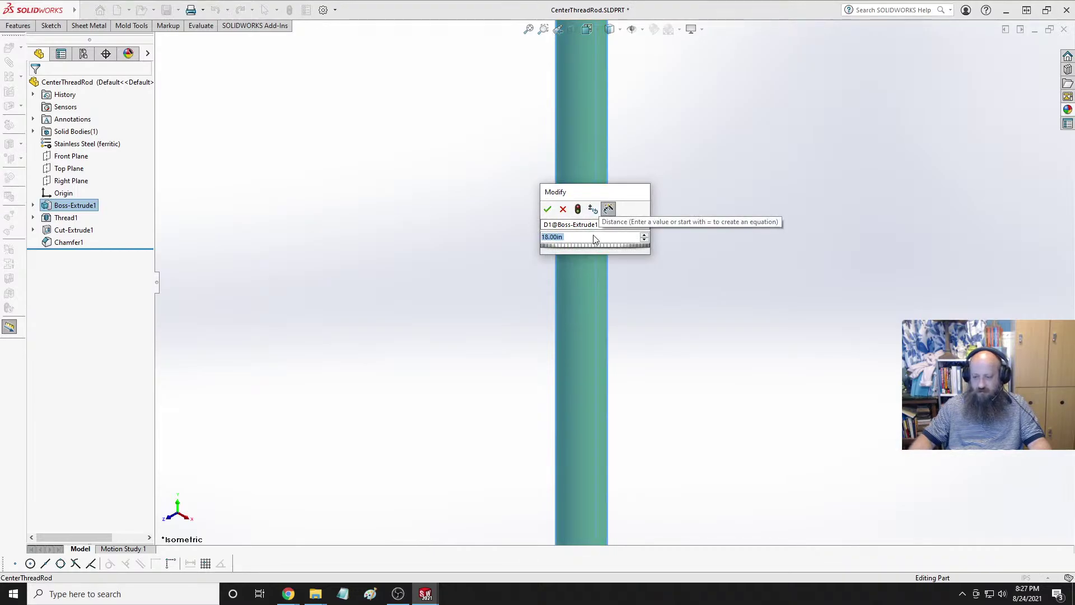
key("Return")
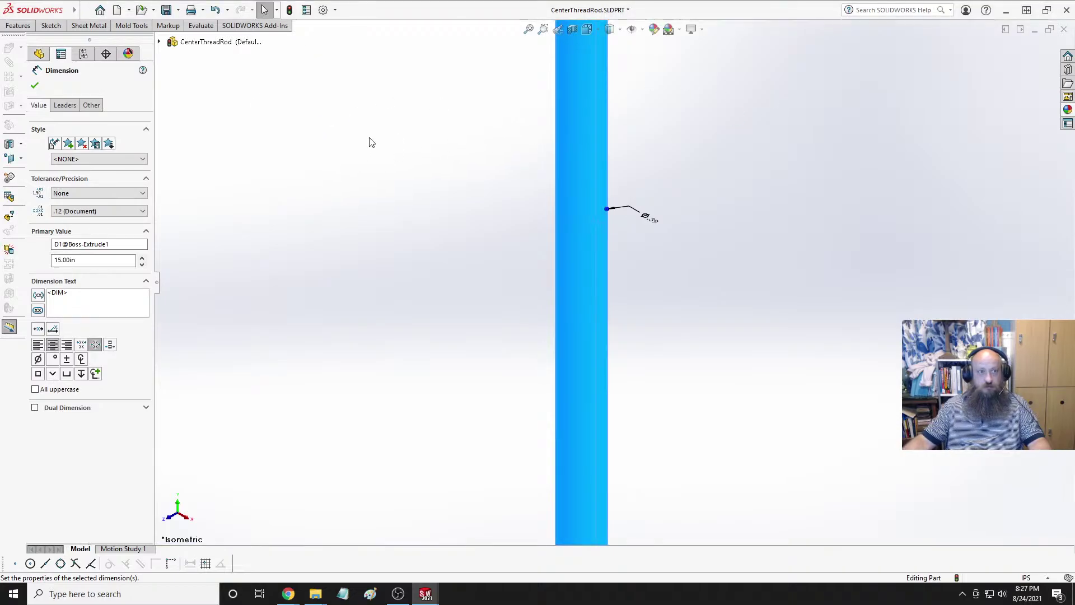
left_click(343, 124)
left_click(290, 12)
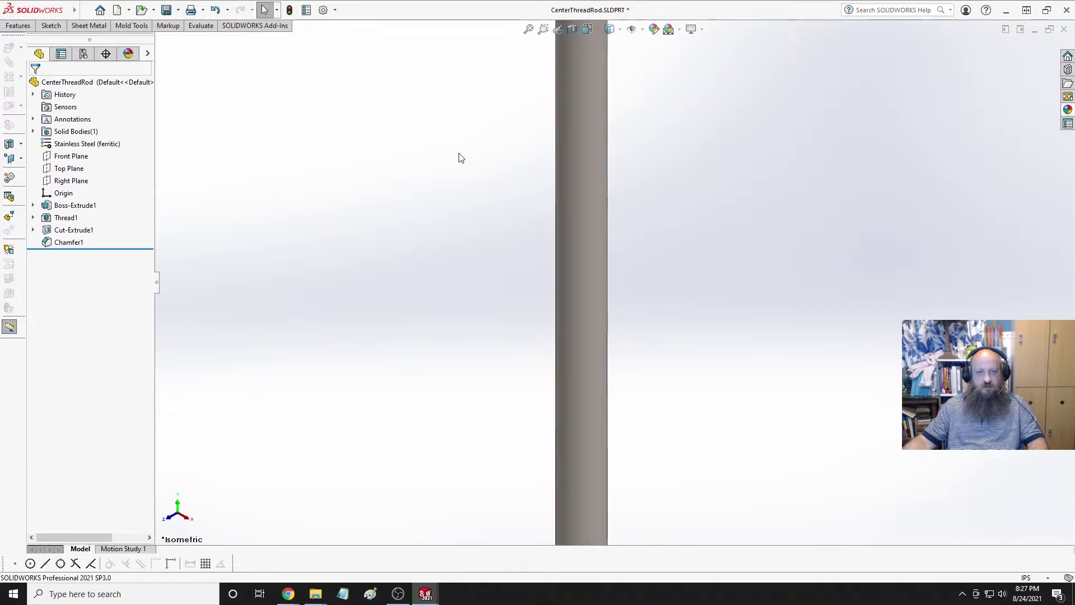
key("f")
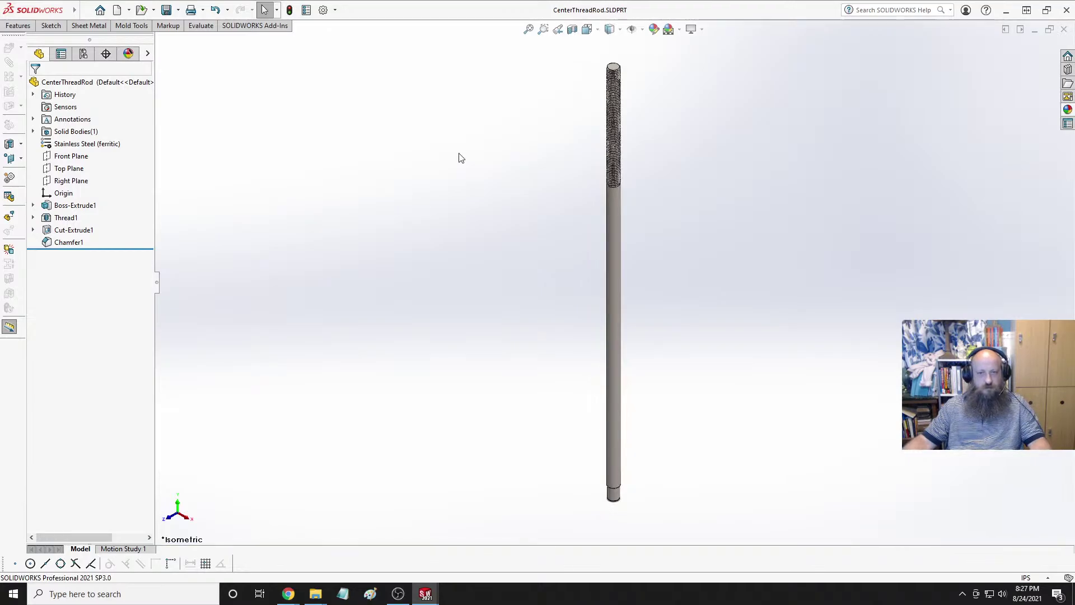
Return to 6GPUSlideRodFrameAssy, check the shortened tubes and center rod against the brackets, and save the assembly.
key("ctrl+Tab")
key("ctrl+Tab")
key("ctrl+Tab")
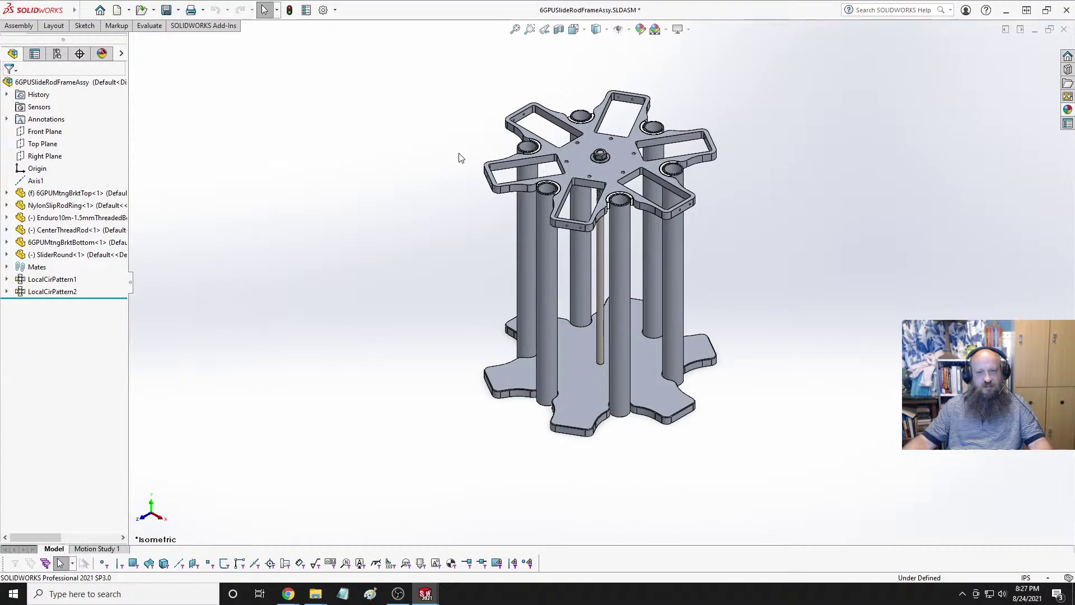
middle_click_drag(438, 171, 406, 199)
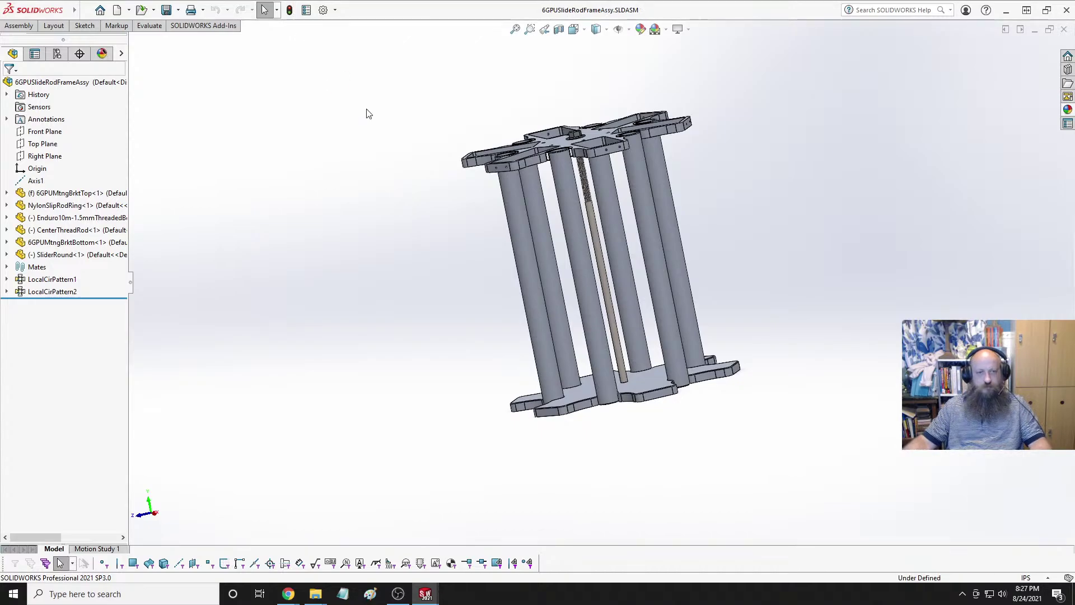
Switch to 6GPUCryptoRig and move the slide rod frame with its GPUs down inside the shell toward the motherboard.
key("ctrl+Tab")
key("ctrl+Tab")
key("ctrl+Tab")
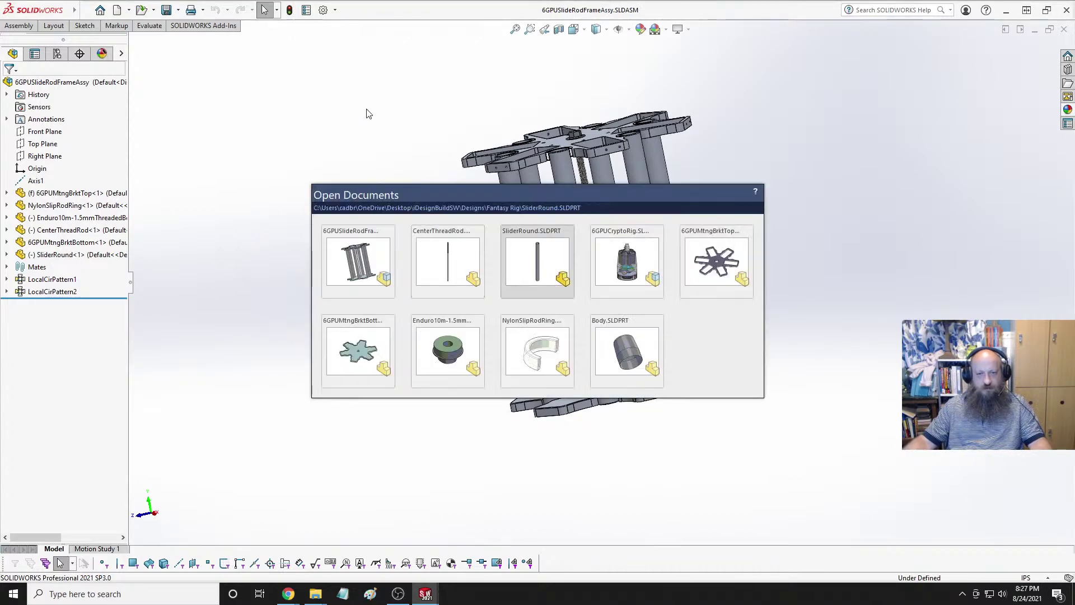
key("Escape")
key("ctrl+Tab")
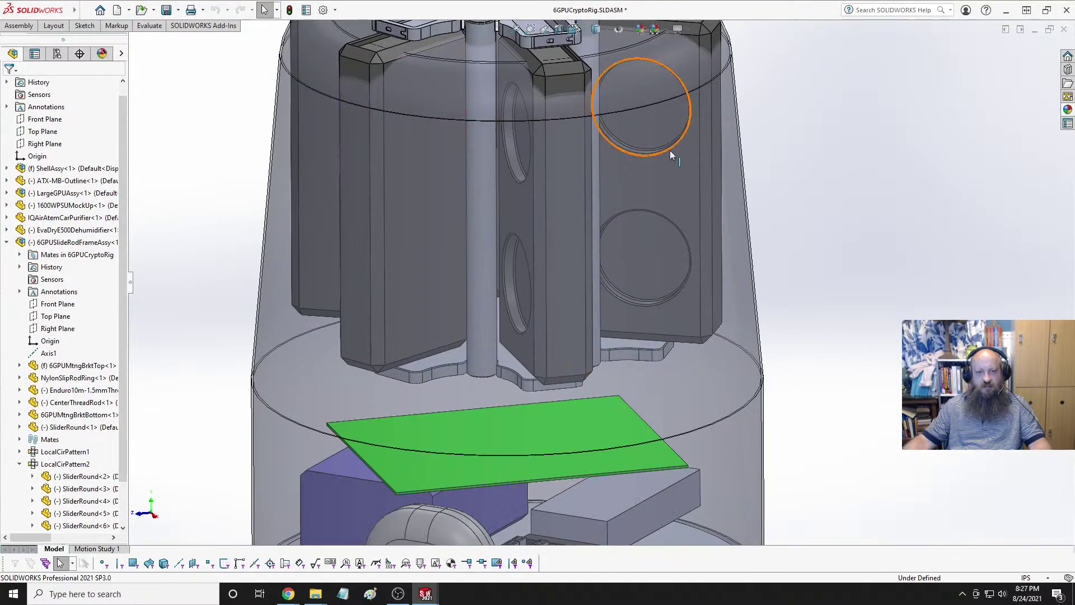
key("f")
scroll(604, 235, "down", 3)
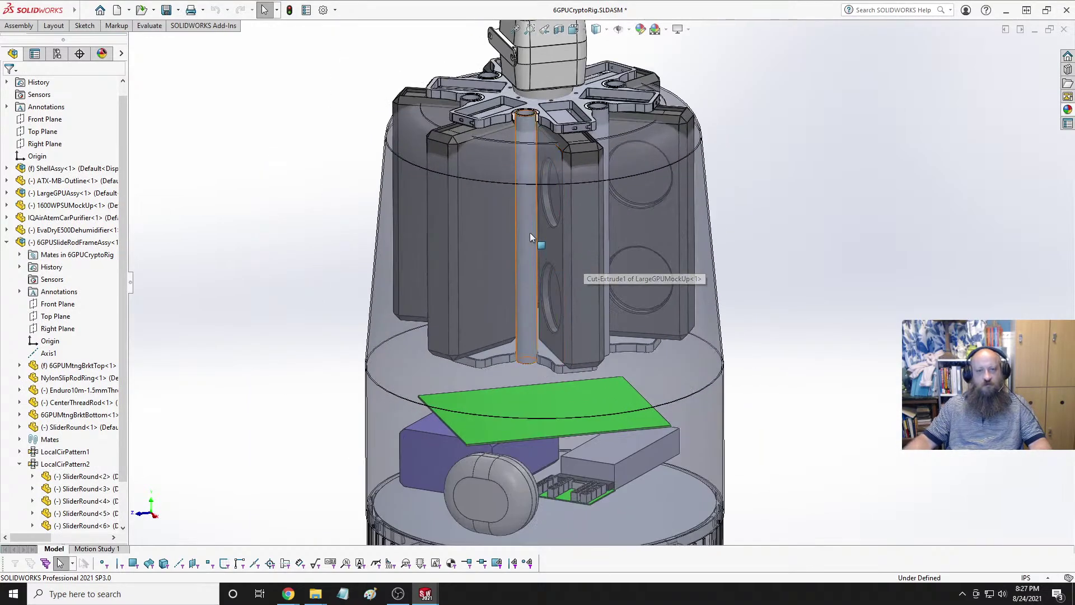
left_click_drag(530, 233, 526, 285)
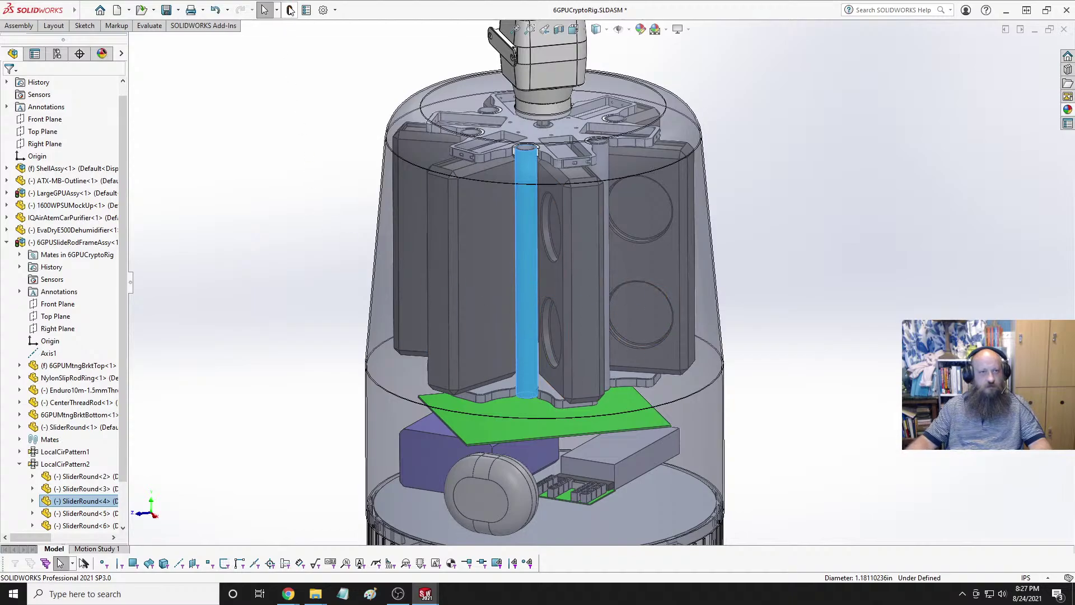
Collapse the 6GPUSlideRodFrameAssy branch in the feature tree and save the rig assembly.
left_click(278, 150)
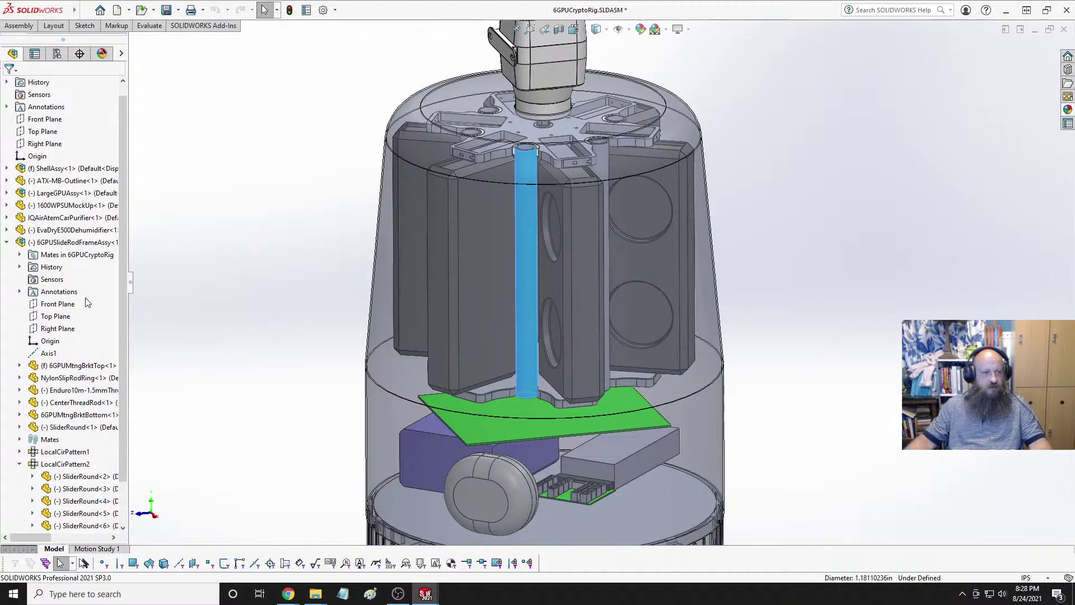
left_click(6, 242)
left_click(276, 221)
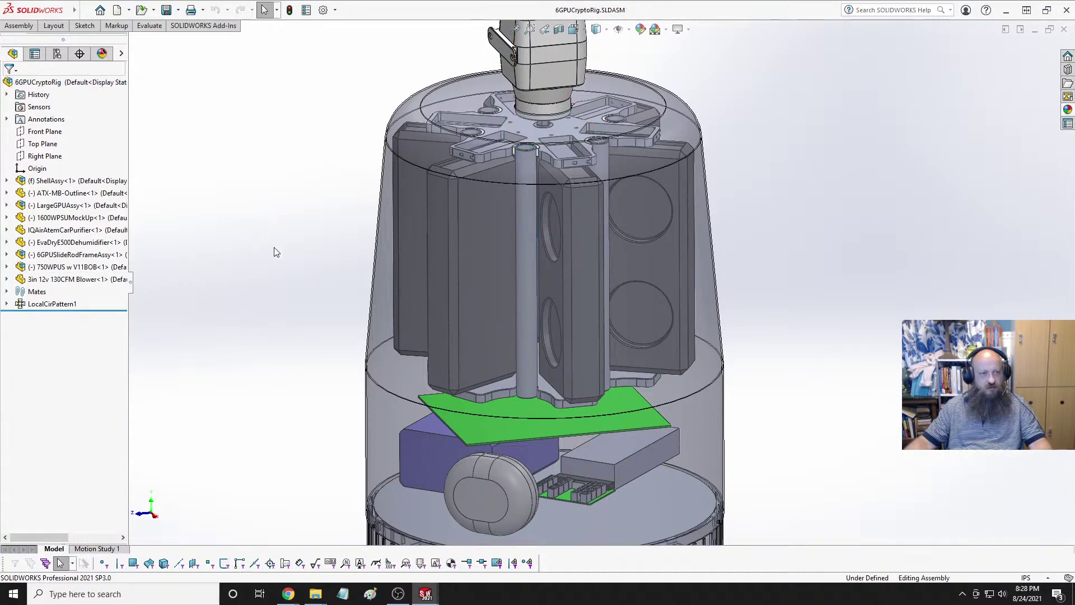
Examine the shortened frame inside the rig from several angles, checking tube clearance between GPUs and the bottom bracket's gap to the motherboard.
middle_click_drag(781, 299, 782, 242)
scroll(616, 220, "down", 2)
scroll(599, 207, "down", 2)
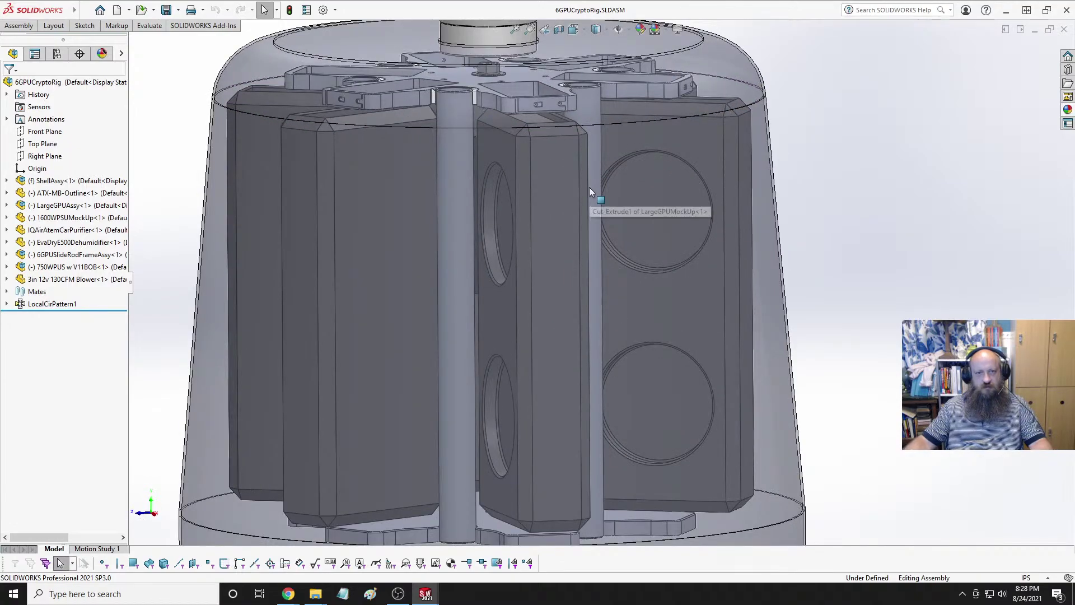
middle_click_drag(589, 187, 573, 308)
scroll(564, 205, "up", 3)
scroll(557, 207, "down", 2)
scroll(604, 301, "up", 3)
scroll(616, 294, "down", 3)
middle_click_drag(634, 288, 562, 261)
middle_click_drag(552, 222, 559, 235)
scroll(623, 285, "up", 5)
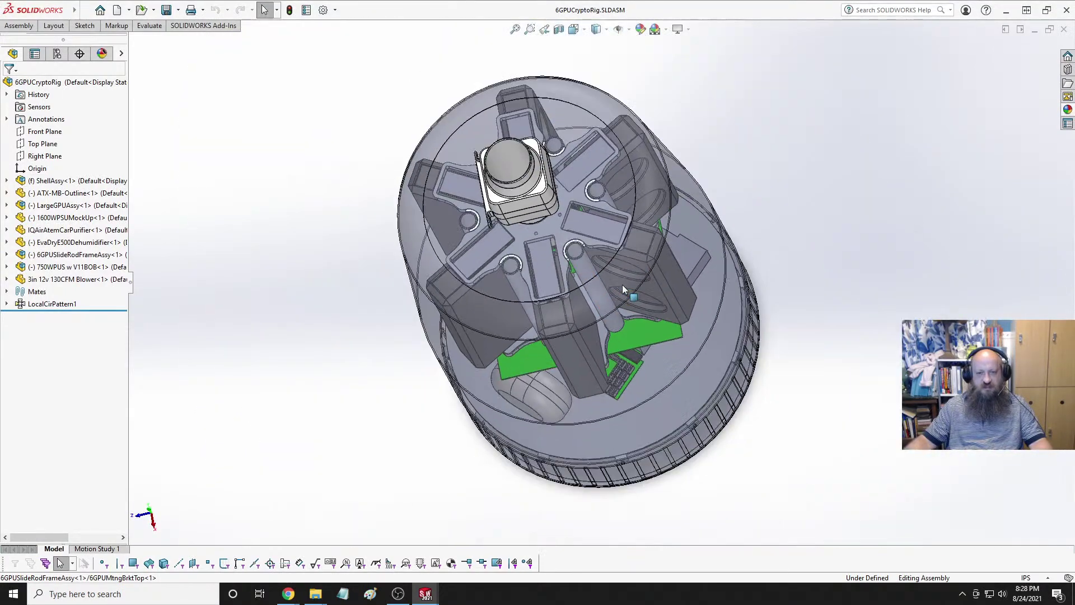
middle_click_drag(622, 284, 579, 232)
scroll(587, 196, "down", 3)
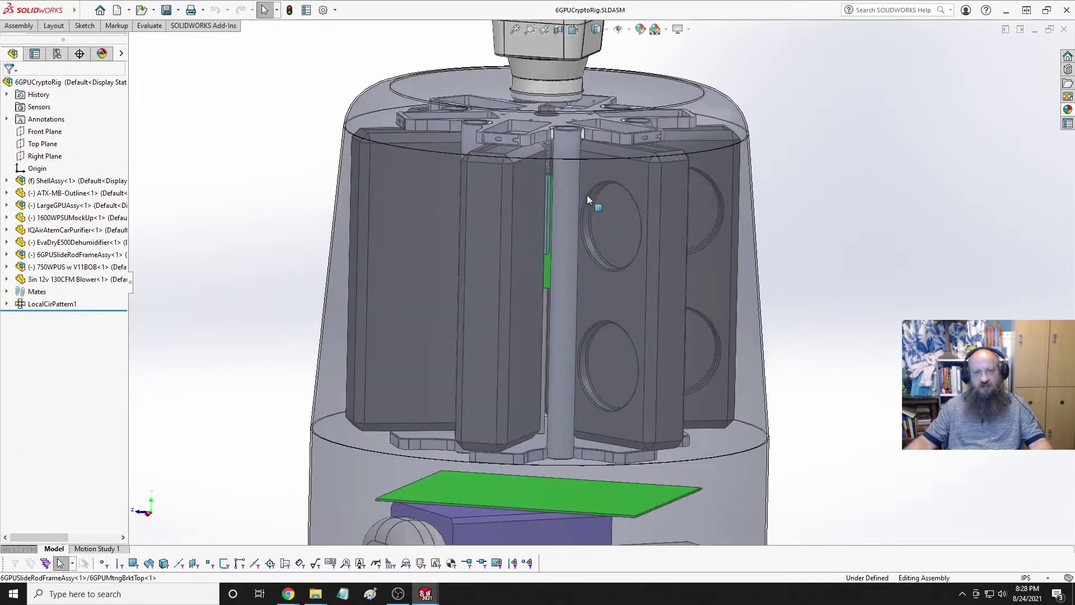
middle_click_drag(538, 144, 527, 230)
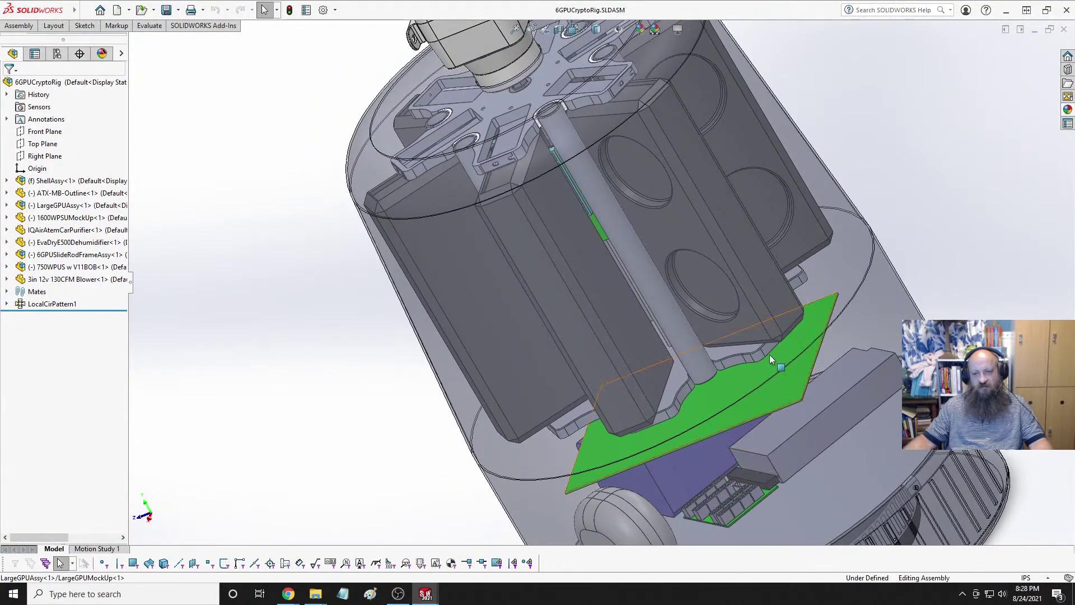
Examine the slide rod frame inside the rig from above and from the side, checking how the tubes sit between the GPUs.
scroll(540, 189, "up", 3)
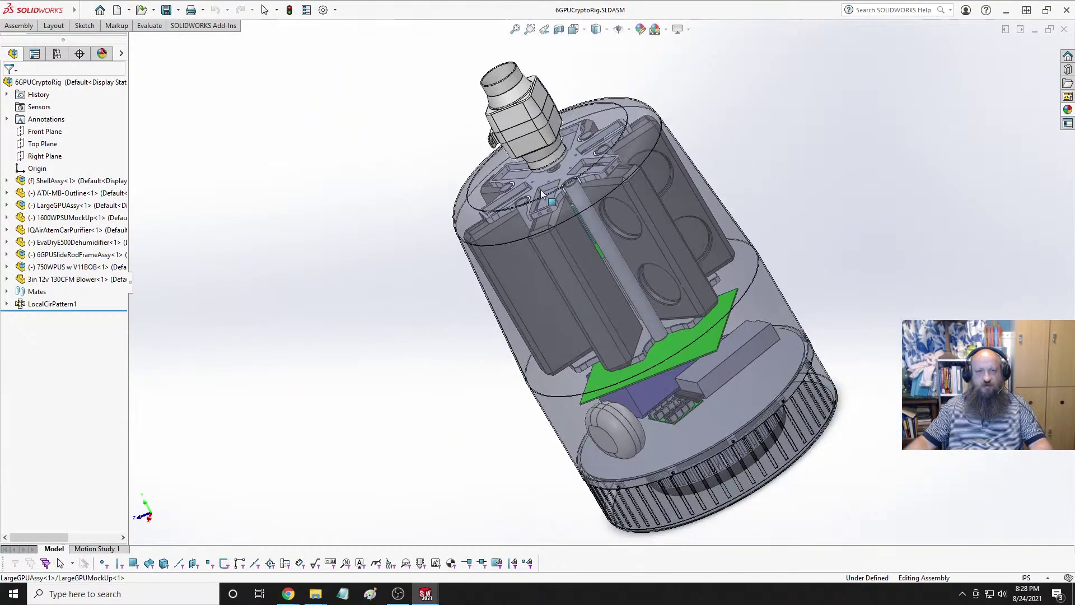
middle_click_drag(539, 189, 521, 250)
scroll(573, 193, "down", 4)
middle_click_drag(574, 198, 583, 272)
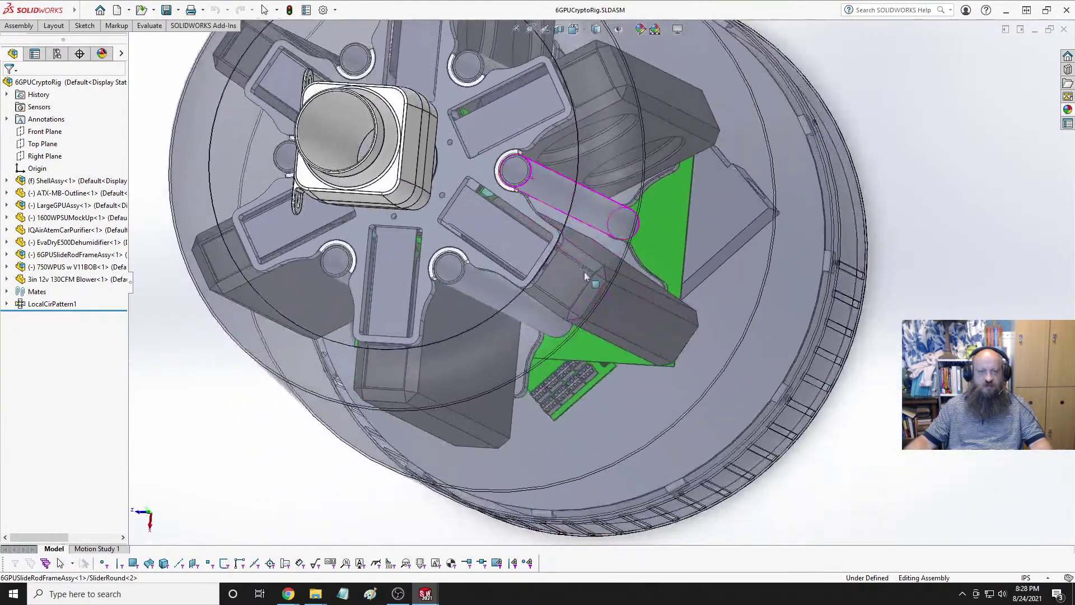
scroll(540, 190, "down", 5)
scroll(542, 198, "up", 2)
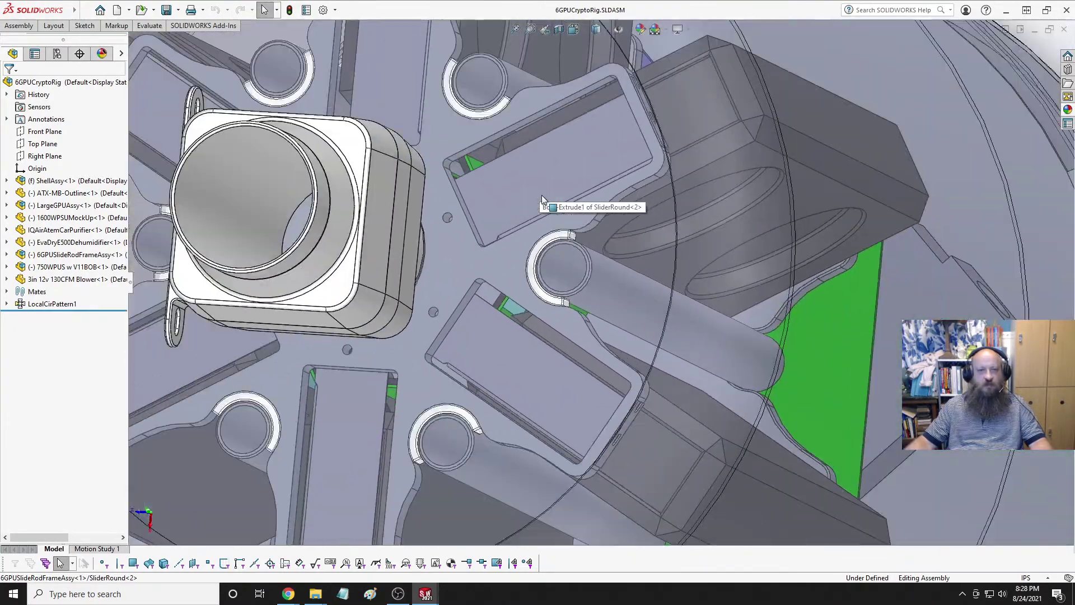
scroll(542, 199, "up", 5)
middle_click_drag(601, 252, 656, 241)
scroll(657, 240, "up", 3)
middle_click_drag(603, 268, 601, 267)
scroll(583, 243, "up", 2)
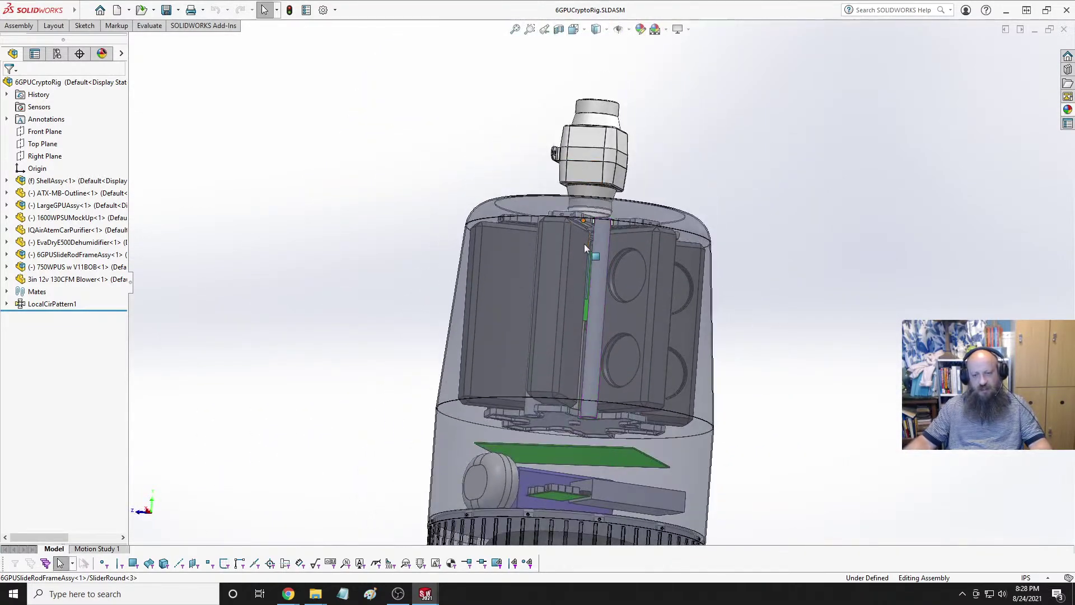
middle_click_drag(614, 220, 592, 334)
Inspect the slider tubes close up at the top bracket's ring sockets and along their length toward the motherboard.
scroll(622, 207, "down", 6)
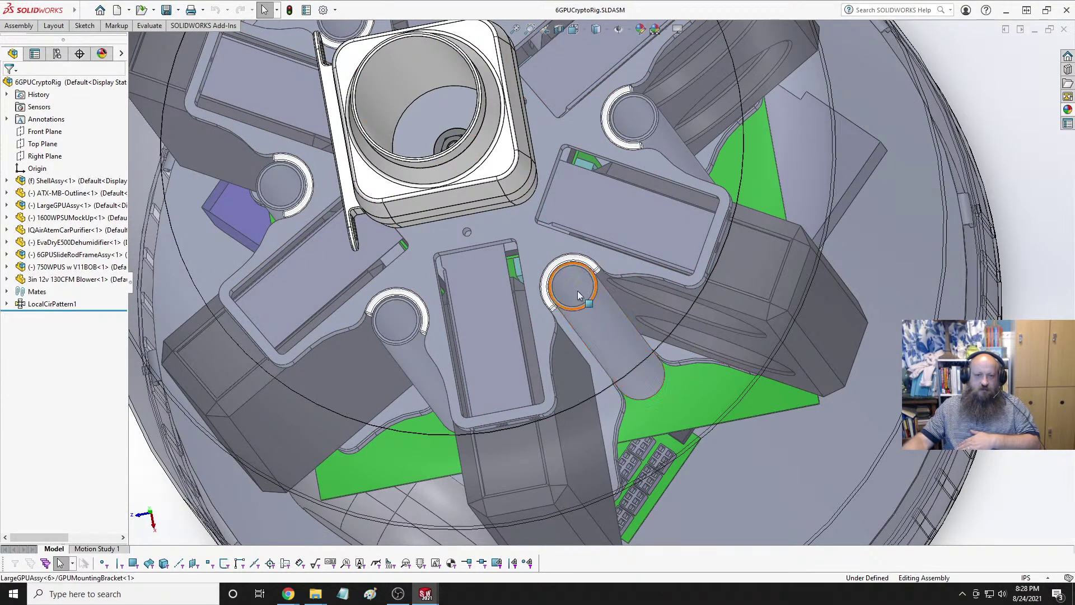
scroll(582, 283, "down", 5)
middle_click_drag(639, 257, 658, 297)
scroll(651, 277, "up", 6)
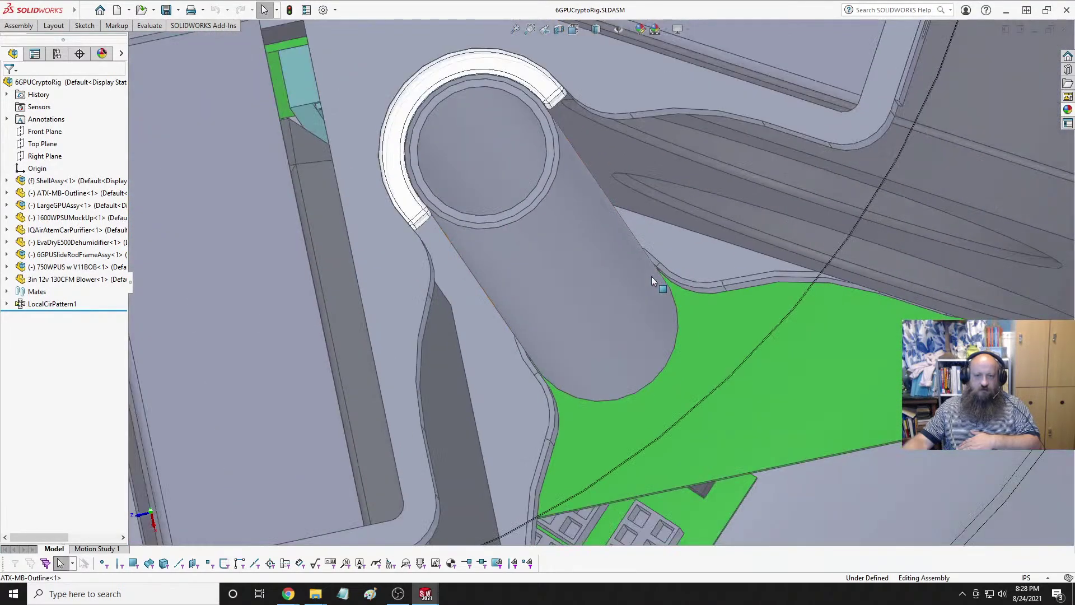
scroll(577, 258, "down", 3)
scroll(577, 257, "down", 2)
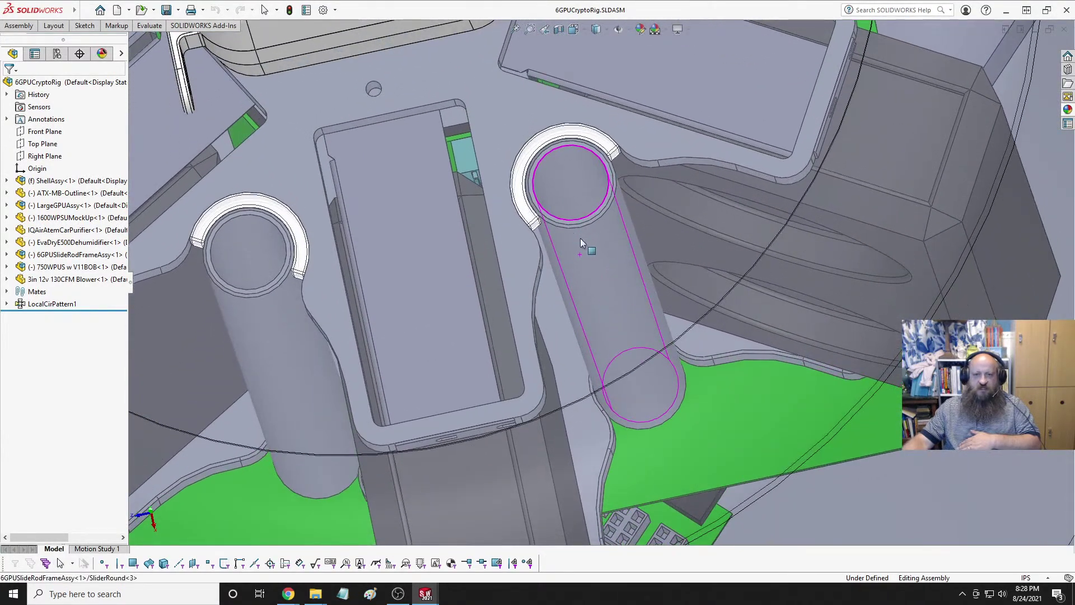
scroll(672, 361, "up", 3)
middle_click_drag(664, 356, 474, 166)
middle_click_drag(646, 300, 672, 324)
scroll(672, 324, "down", 2)
scroll(558, 209, "up", 5)
middle_click_drag(558, 209, 576, 247)
scroll(577, 248, "down", 2)
scroll(576, 247, "up", 2)
In the Right view, move the slide rod frame with its GPUs down the shell to just above the motherboard.
key("space")
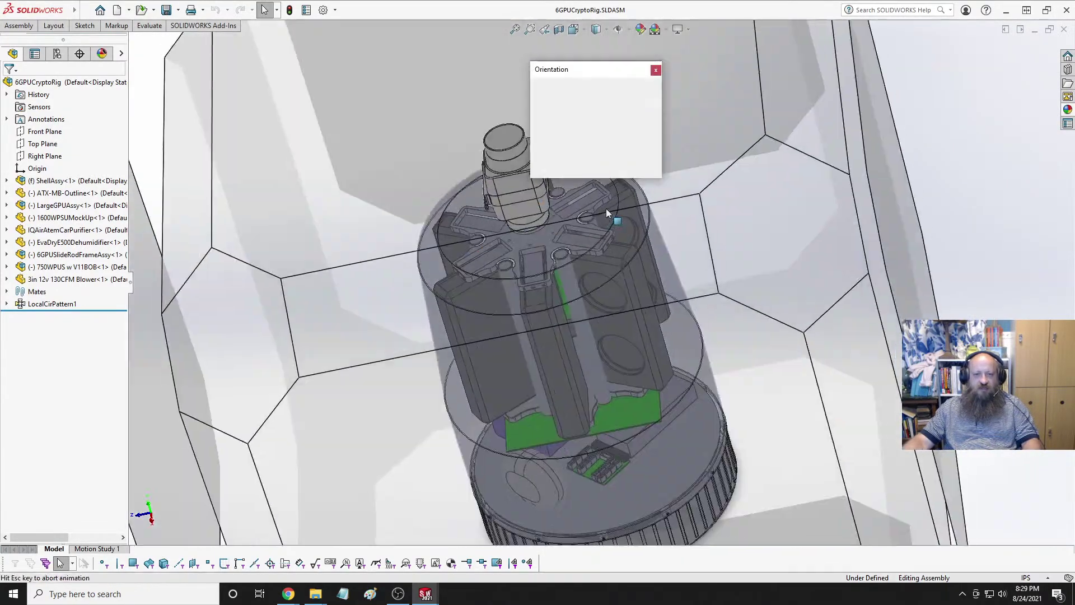
left_click(517, 380)
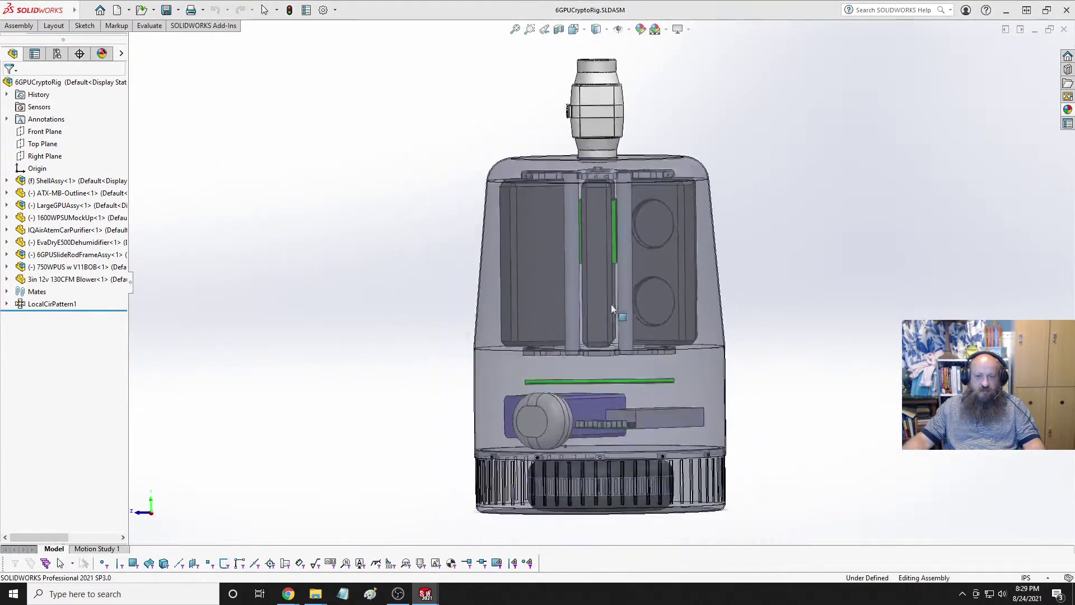
scroll(625, 212, "down", 4)
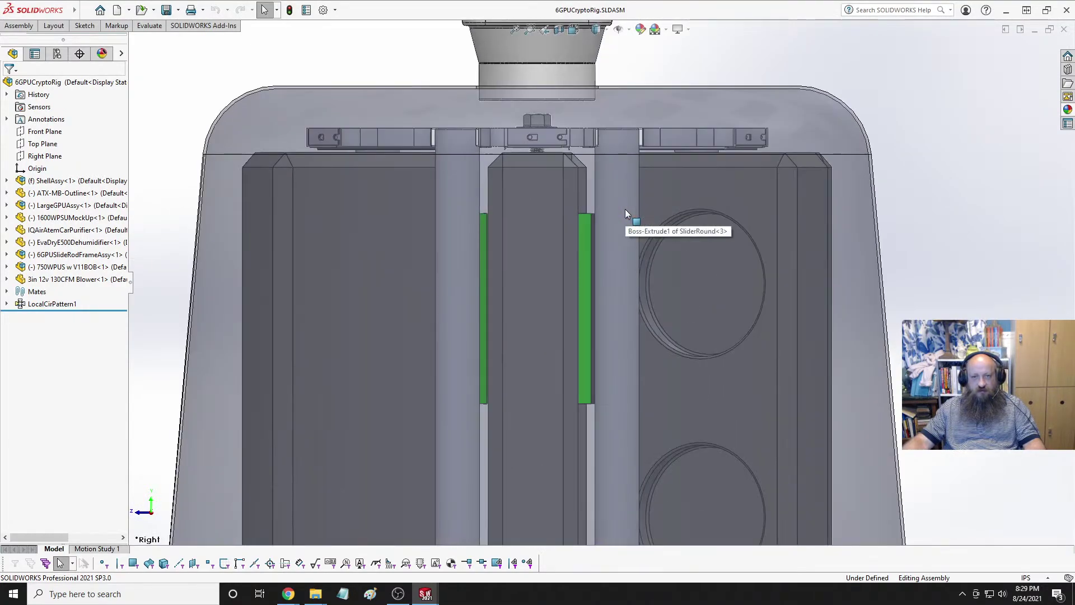
left_click(627, 218)
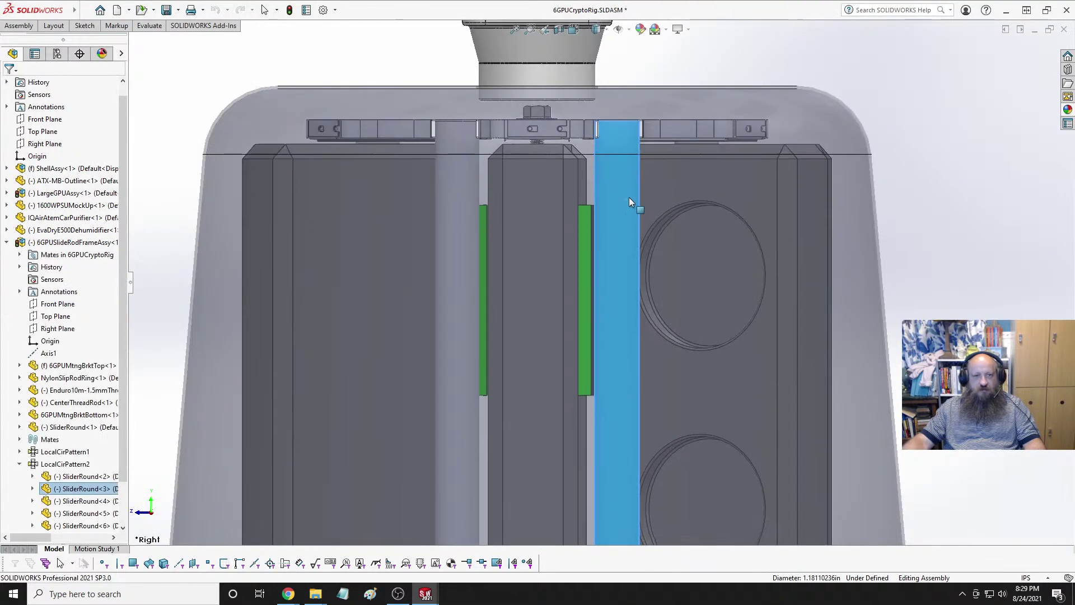
scroll(643, 221, "up", 5)
scroll(625, 348, "down", 3)
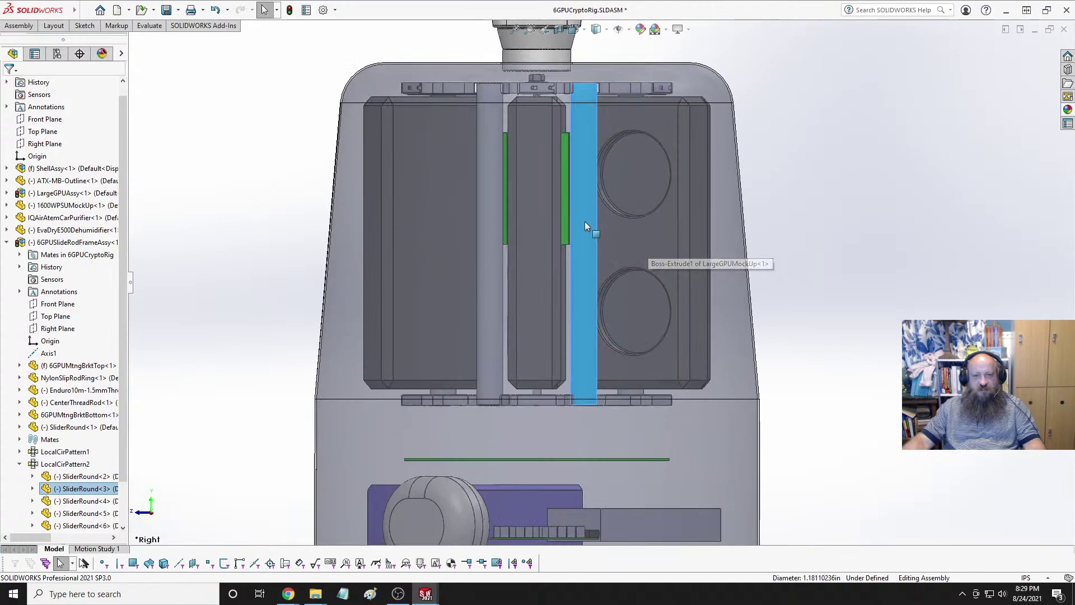
mouse_move(584, 221)
middle_mouse_down("ctrl")
mouse_move(588, 267)
mouse_move(592, 224)
middle_mouse_up("ctrl")
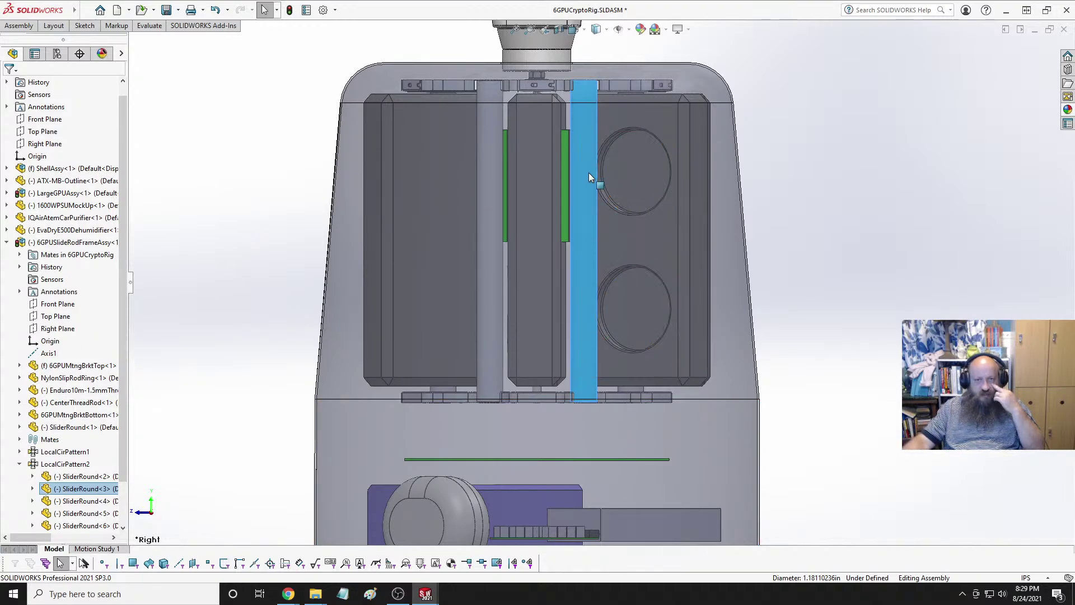
left_click_drag(589, 173, 590, 235)
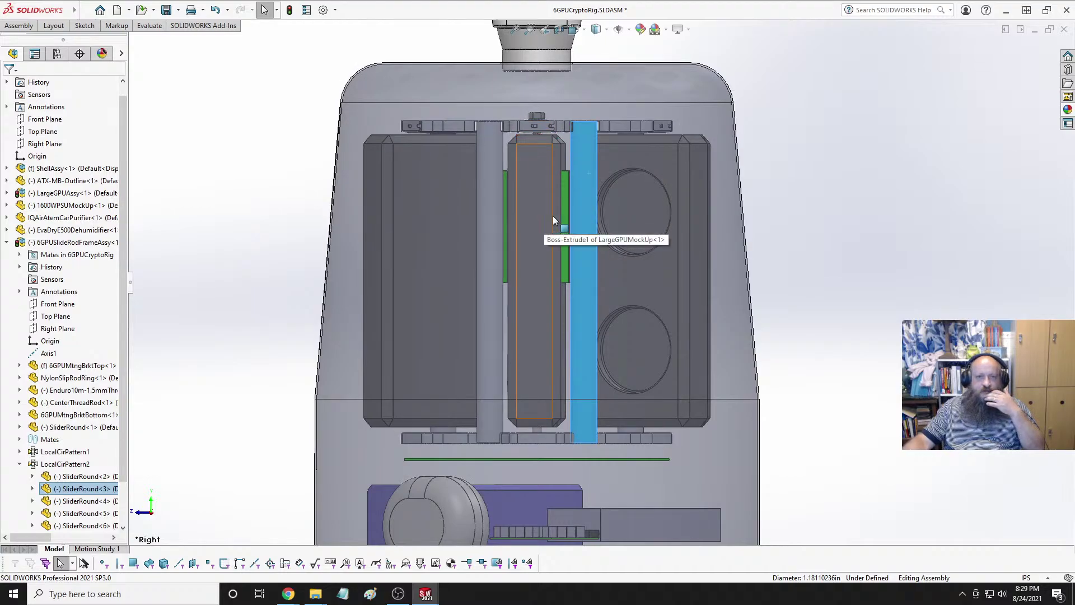
middle_click_drag(552, 216, 622, 299)
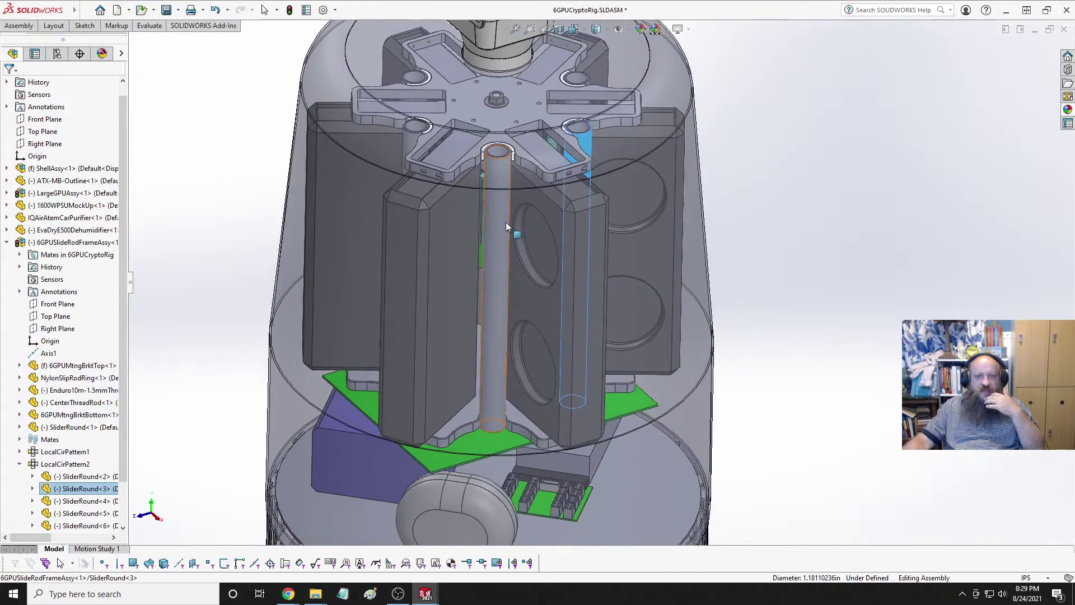
left_click(838, 197)
Examine the lowered frame from the side, above and below, checking the space around it, and return to the isometric view.
scroll(766, 223, "up", 3)
scroll(750, 219, "down", 2)
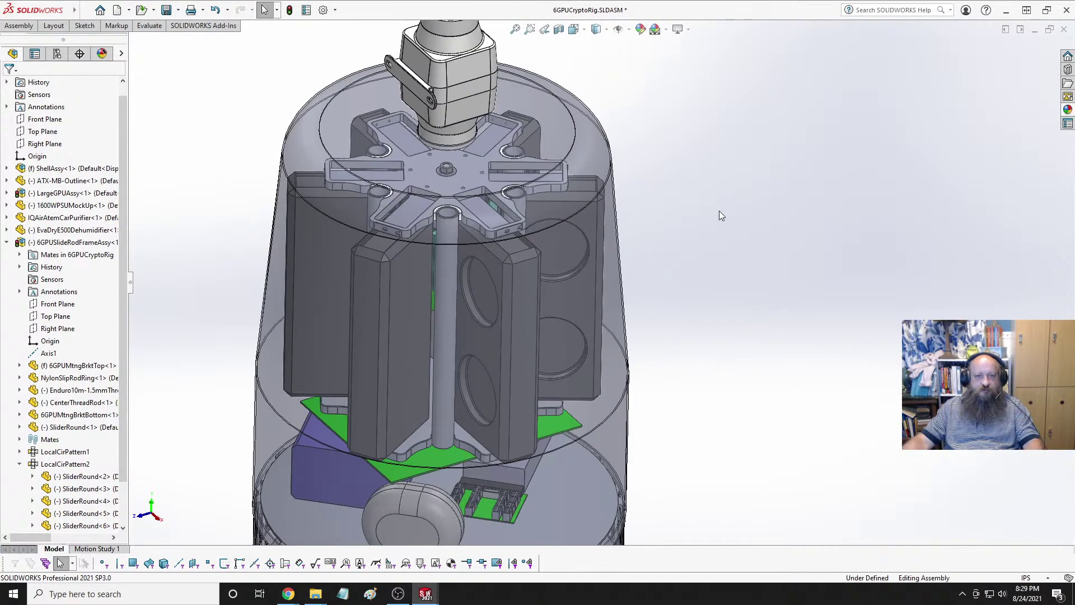
scroll(719, 211, "up", 2)
scroll(521, 350, "down", 4)
middle_click_drag(514, 351, 509, 239)
scroll(509, 239, "up", 4)
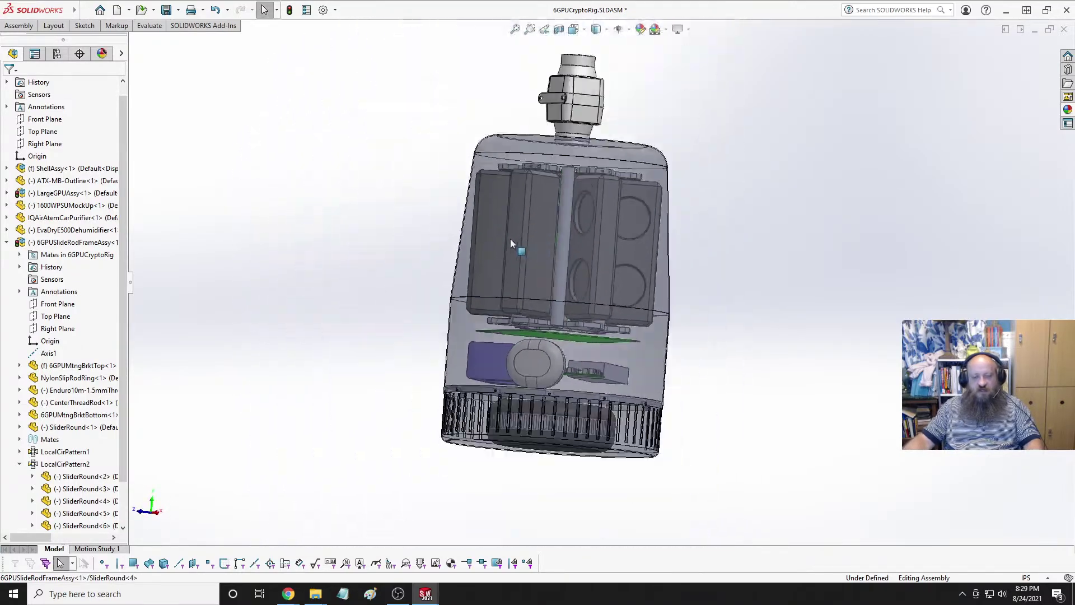
middle_click_drag(627, 211, 728, 346)
scroll(644, 241, "down", 3)
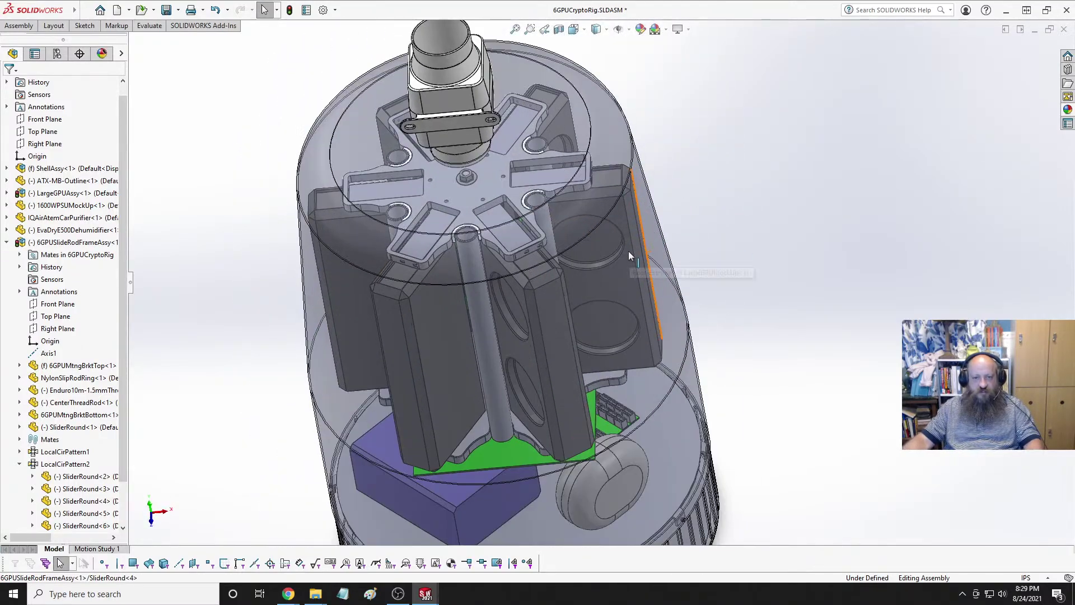
middle_click_drag(628, 251, 580, 281)
scroll(643, 294, "up", 4)
scroll(581, 282, "down", 8)
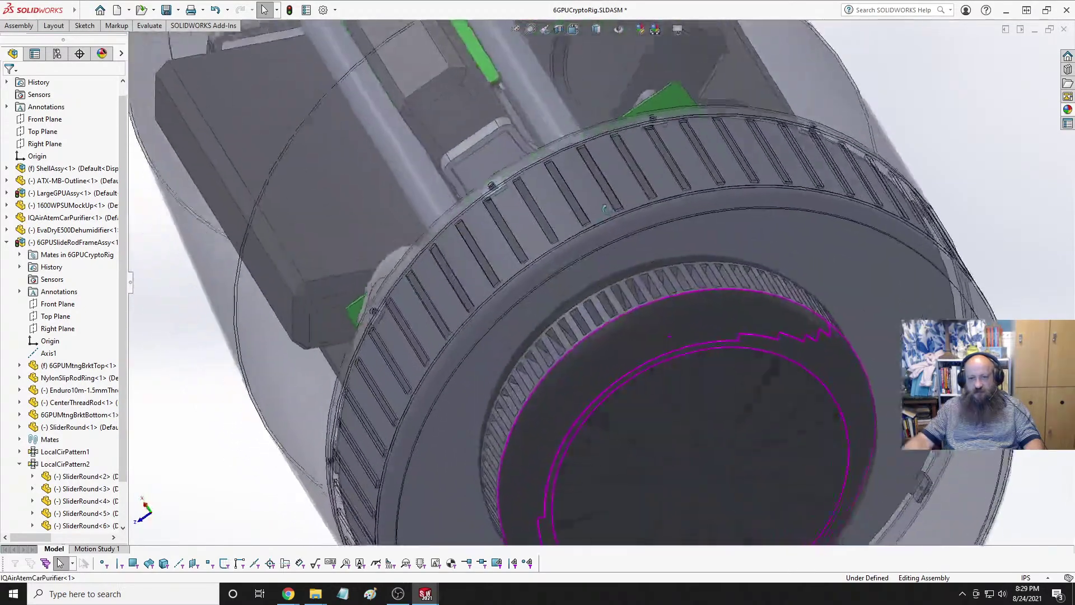
middle_click_drag(605, 209, 667, 348)
scroll(669, 354, "up", 10)
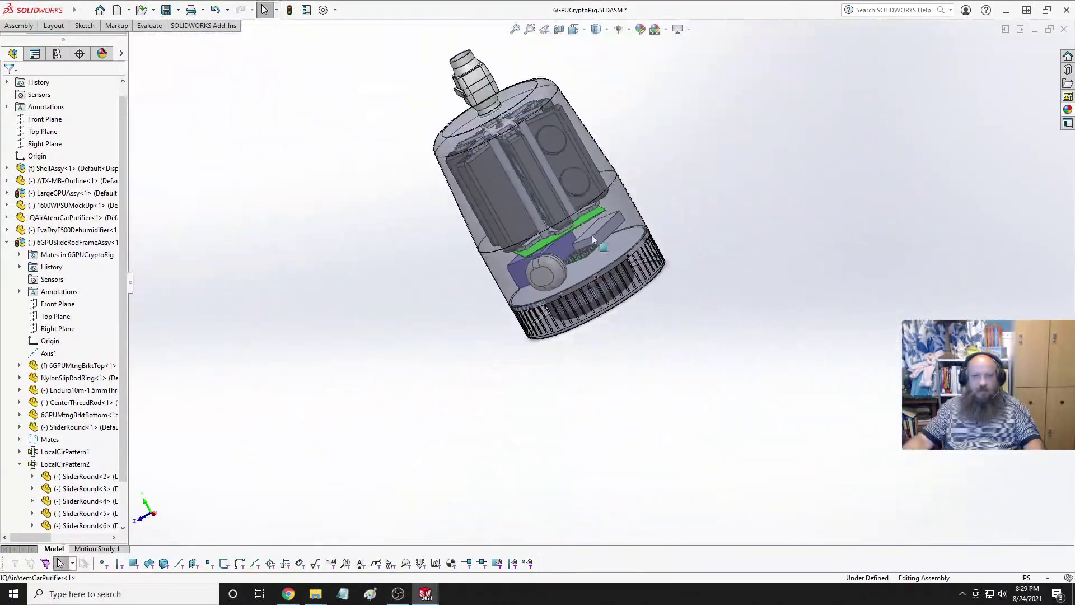
scroll(523, 182, "down", 3)
key("space")
left_click(647, 104)
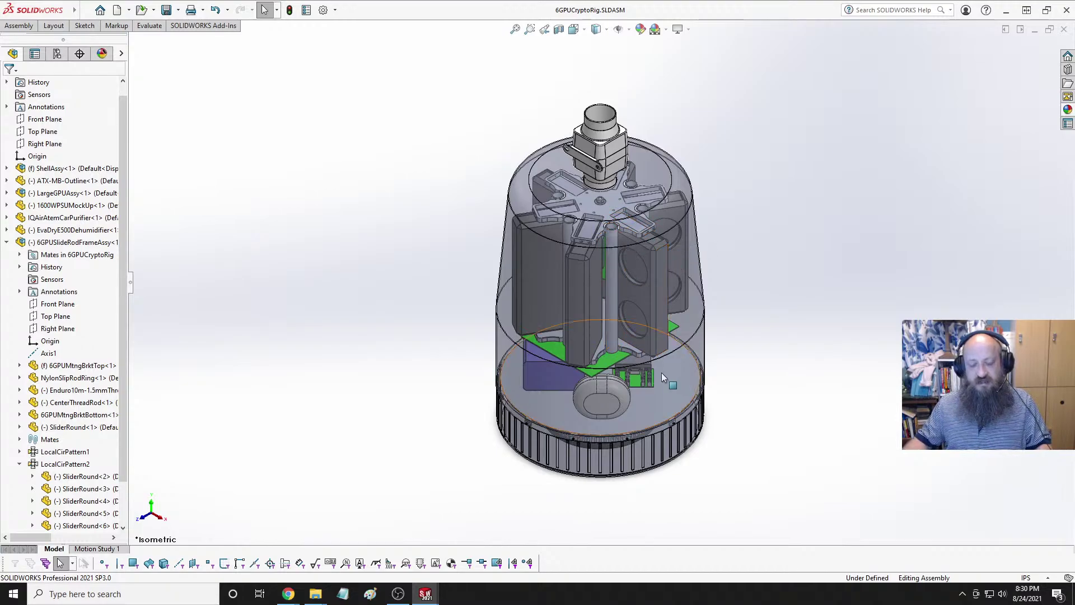
Select the ATX motherboard outline and examine its clearance to the bottom bracket and to the power supplies and dehumidifier beneath.
middle_click_drag(614, 389, 636, 365)
scroll(611, 347, "down", 5)
middle_click_drag(585, 327, 638, 272)
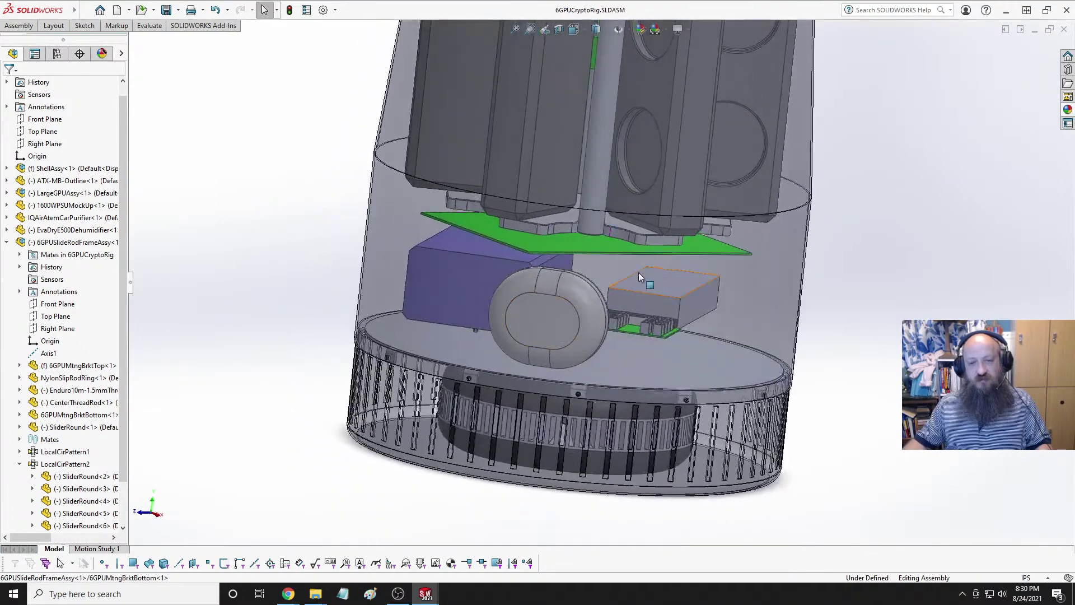
scroll(635, 275, "down", 3)
left_click(549, 230)
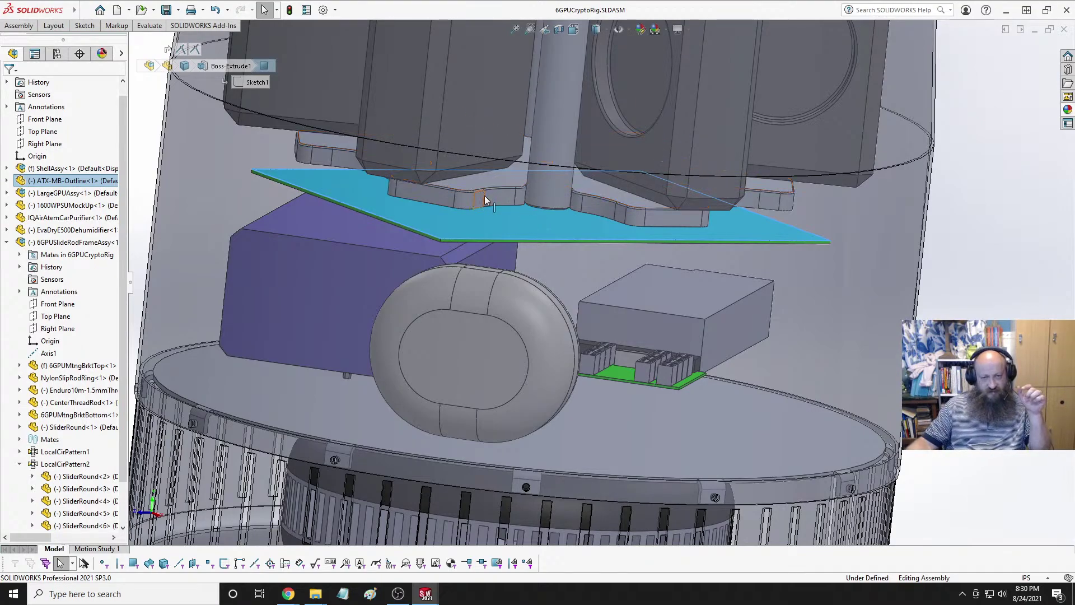
scroll(604, 300, "up", 4)
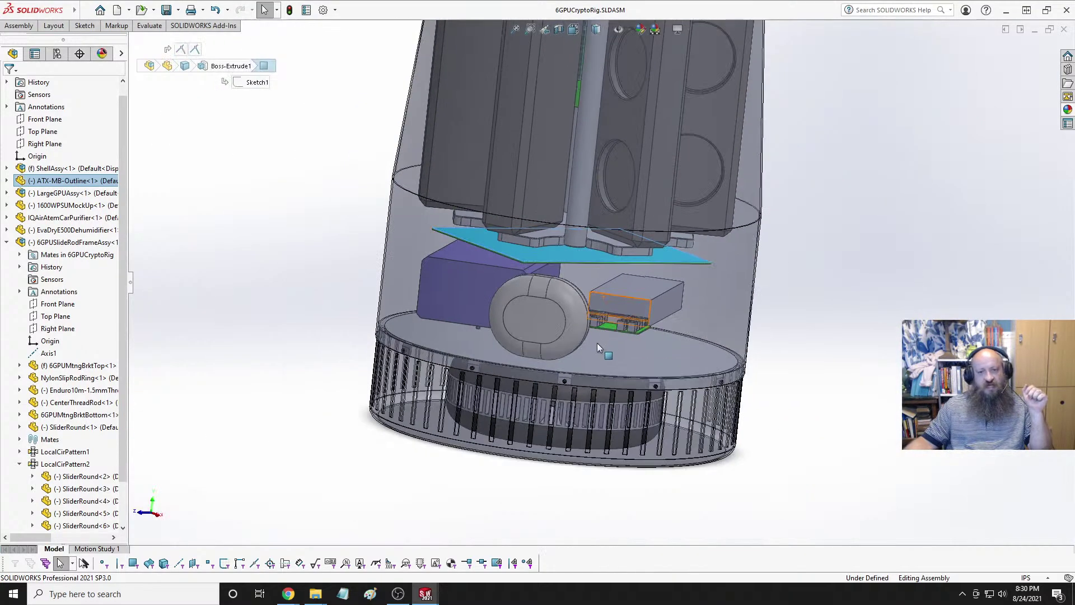
middle_click_drag(596, 343, 651, 268)
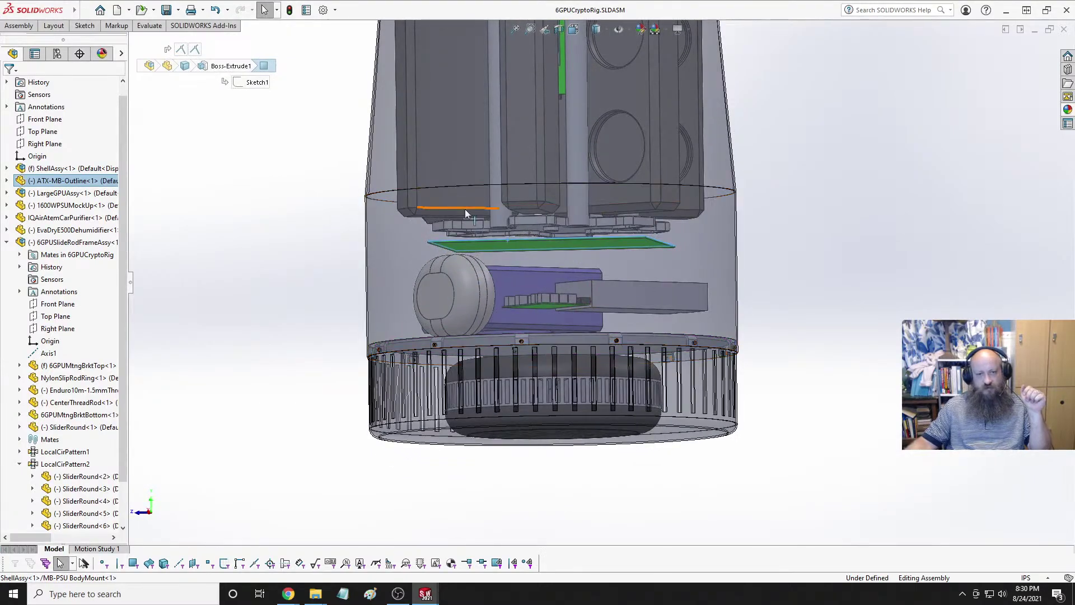
middle_click_drag(447, 333, 469, 194)
Inspect the lower ends of the GPUs and the bottom bracket arms against the motherboard from the side and below.
key("f")
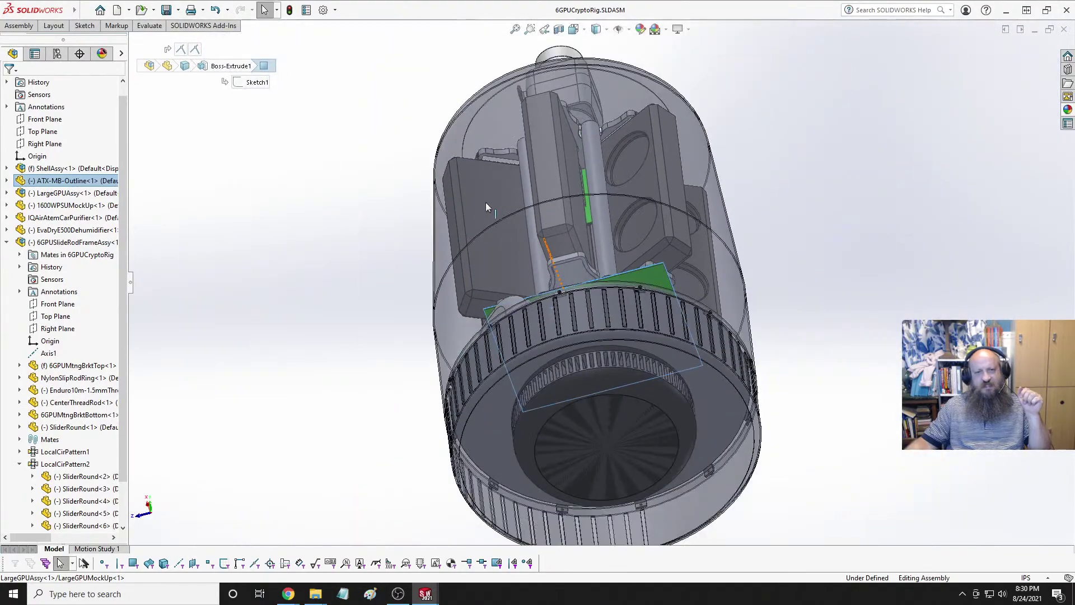
scroll(515, 185, "up", 10)
scroll(623, 210, "up", 5)
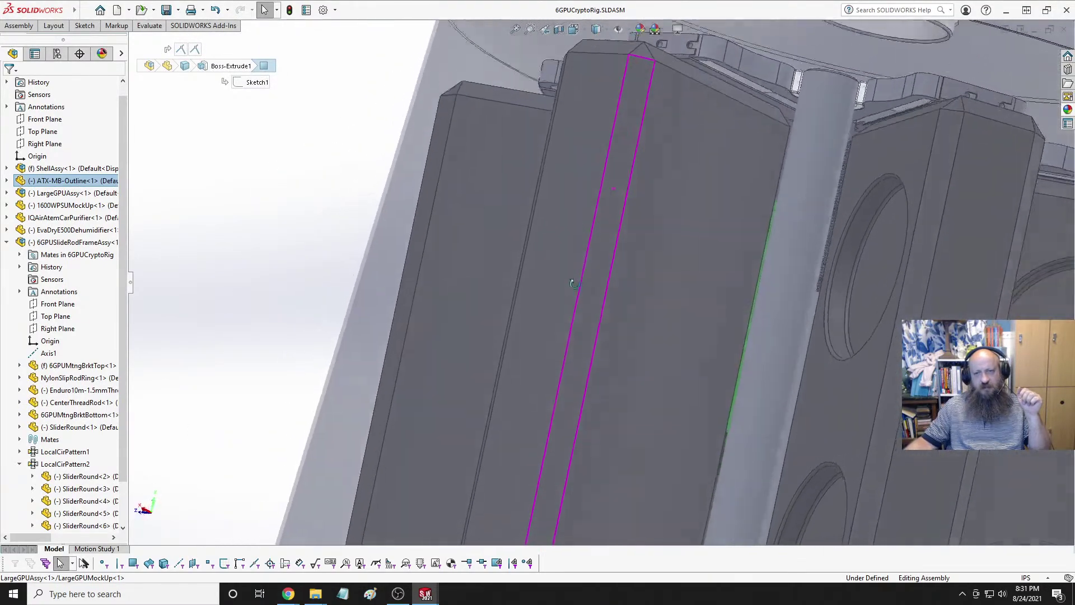
middle_click_drag(637, 248, 580, 416)
scroll(591, 232, "down", 5)
scroll(594, 214, "up", 5)
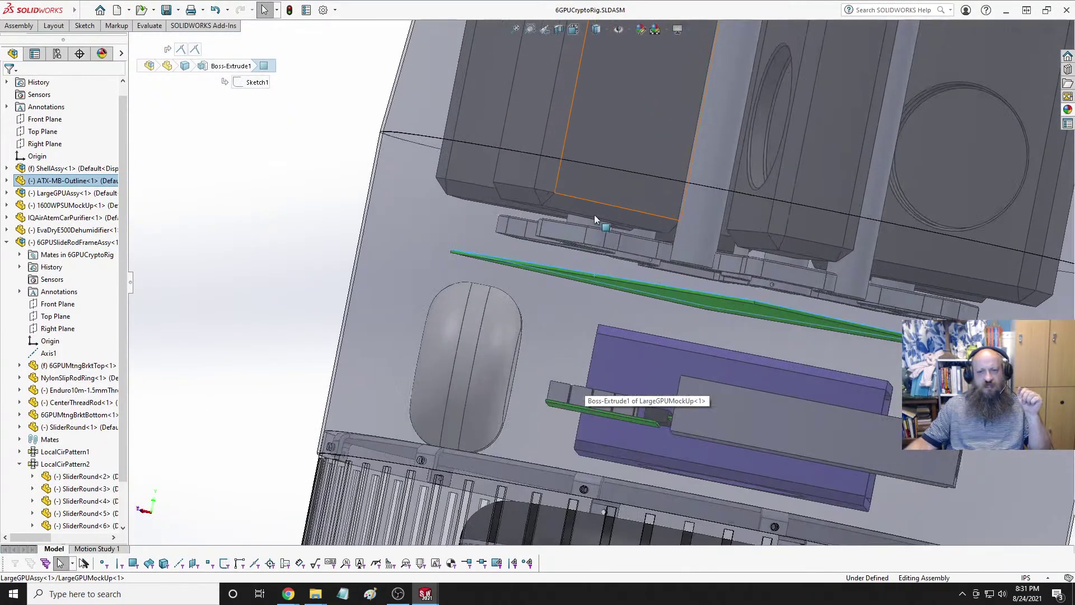
middle_click_drag(571, 270, 592, 190)
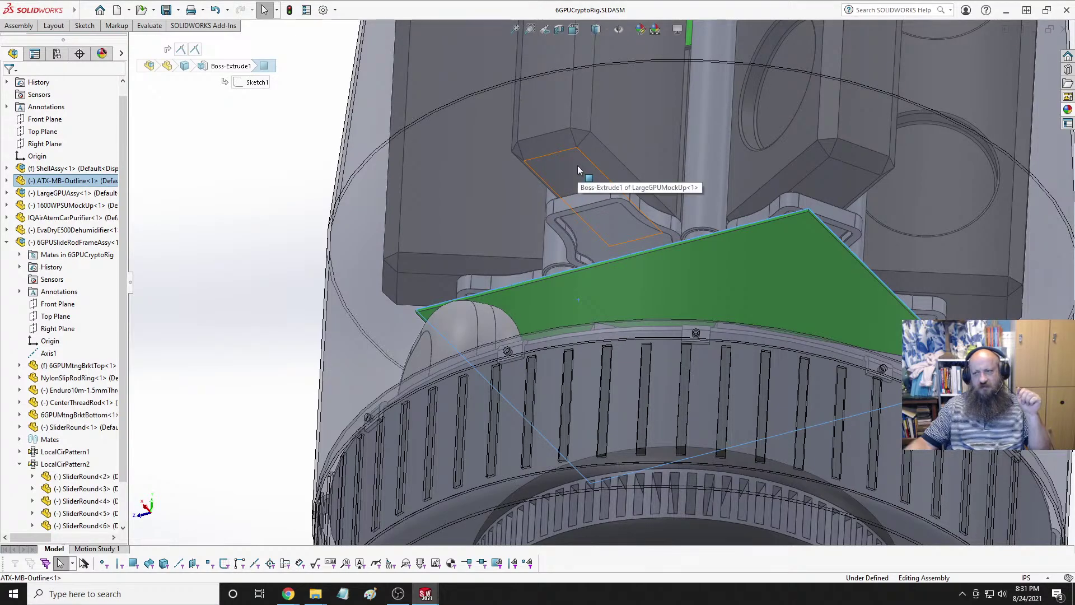
scroll(577, 165, "down", 8)
middle_click_drag(611, 159, 653, 167)
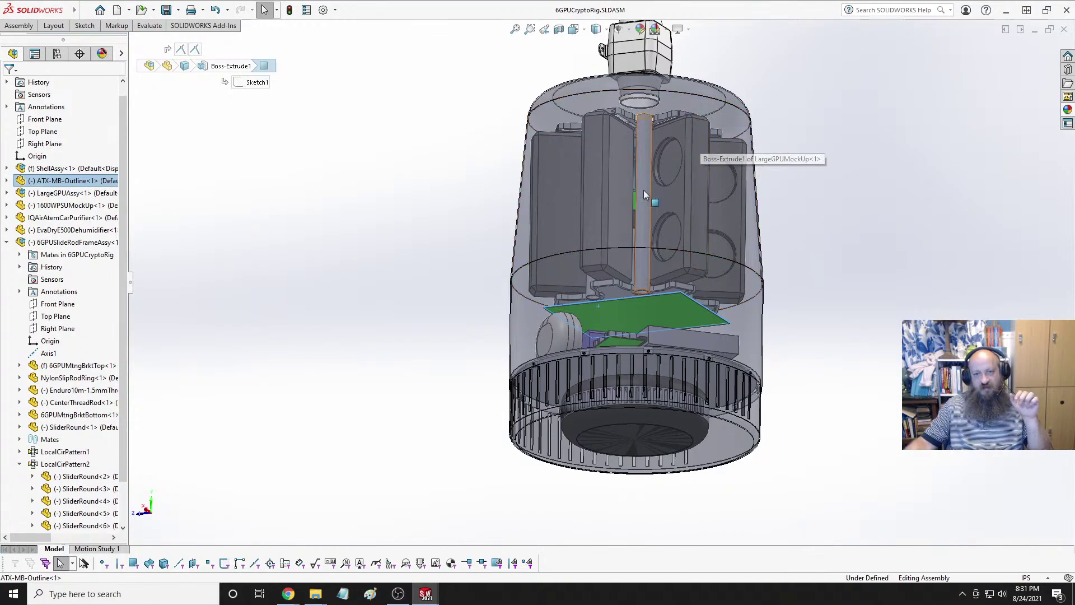
Inspect the top bracket's GPU slots, tube sockets and center nut close up, and return to the isometric view.
middle_click_drag(606, 172, 687, 260)
scroll(659, 192, "down", 5)
scroll(554, 160, "up", 3)
scroll(555, 161, "down", 7)
scroll(568, 183, "up", 3)
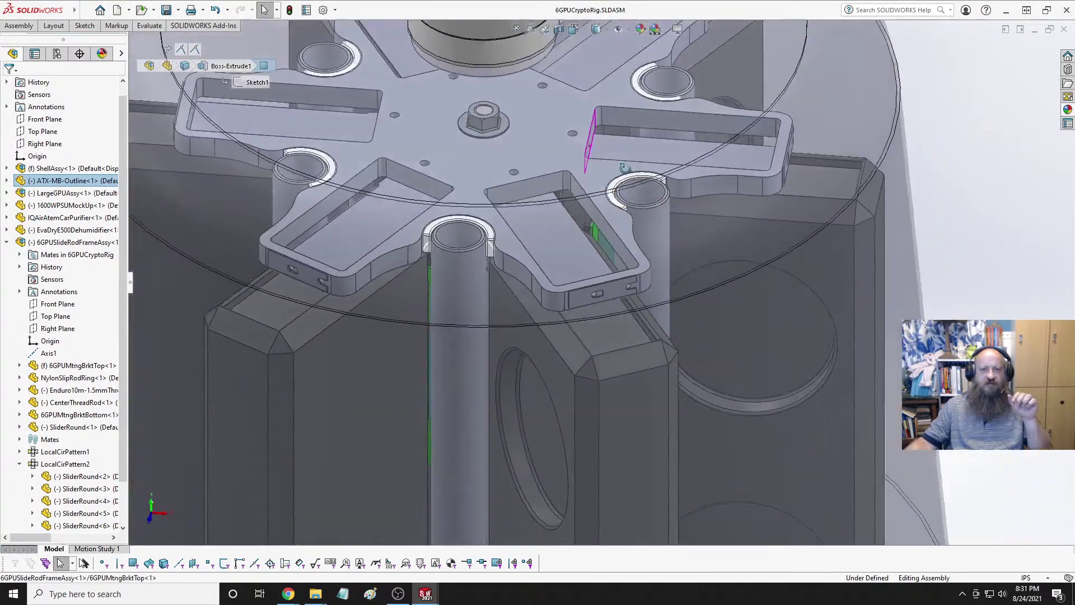
middle_click_drag(569, 182, 519, 139)
scroll(591, 317, "down", 3)
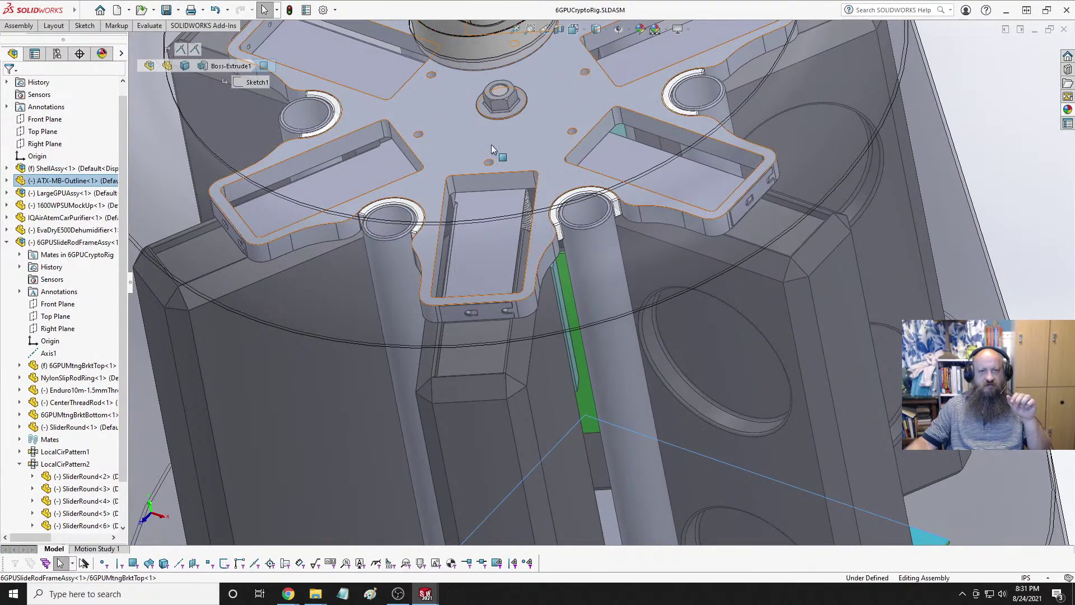
scroll(532, 117, "down", 3)
scroll(560, 149, "up", 3)
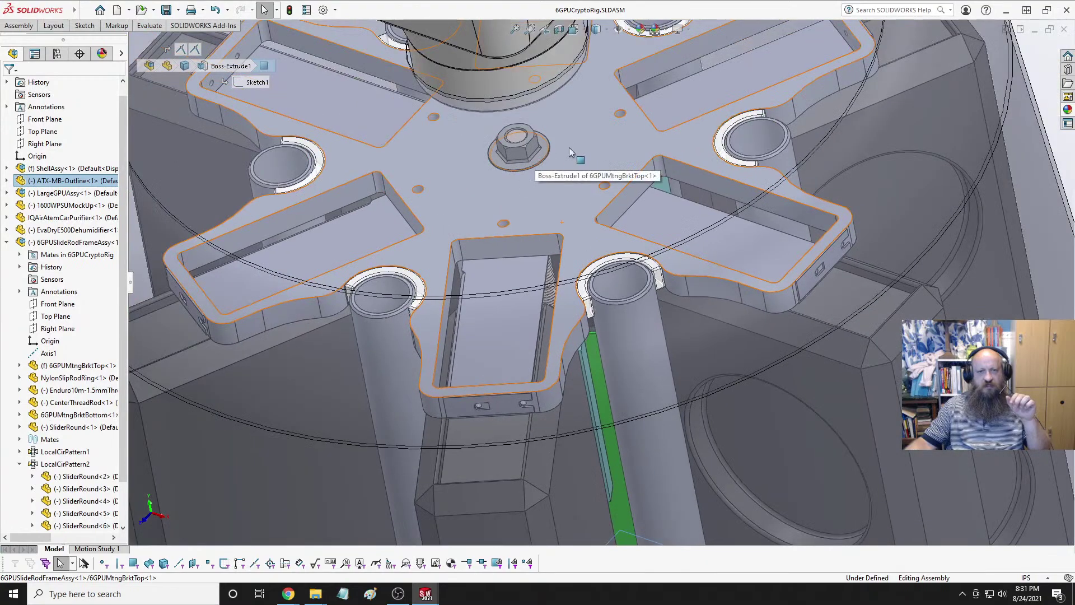
middle_click_drag(566, 203, 507, 246)
scroll(608, 257, "up", 5)
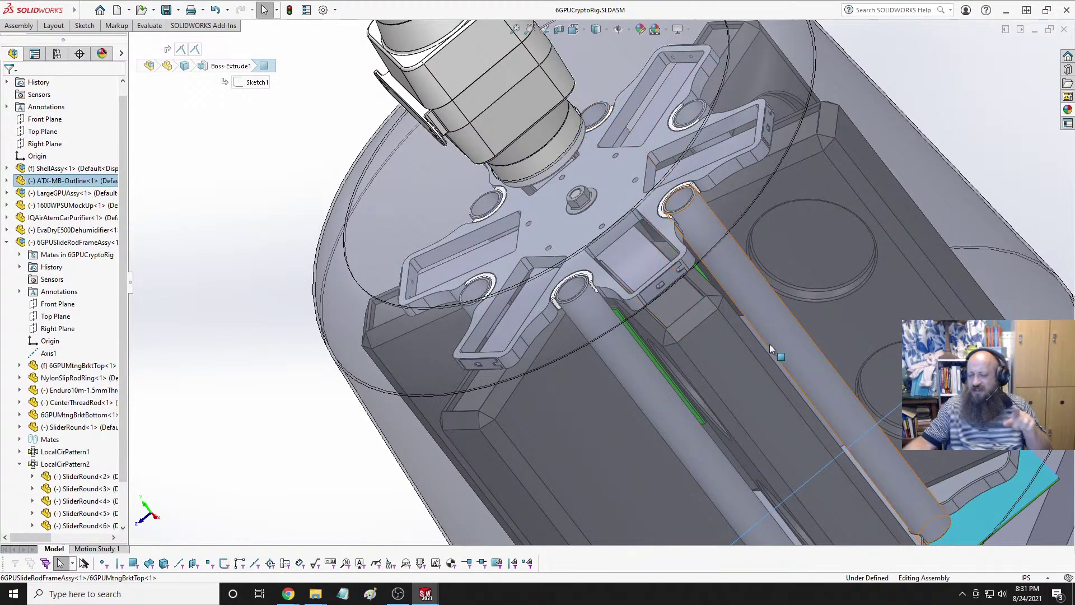
middle_click_drag(754, 322, 745, 263)
key("space")
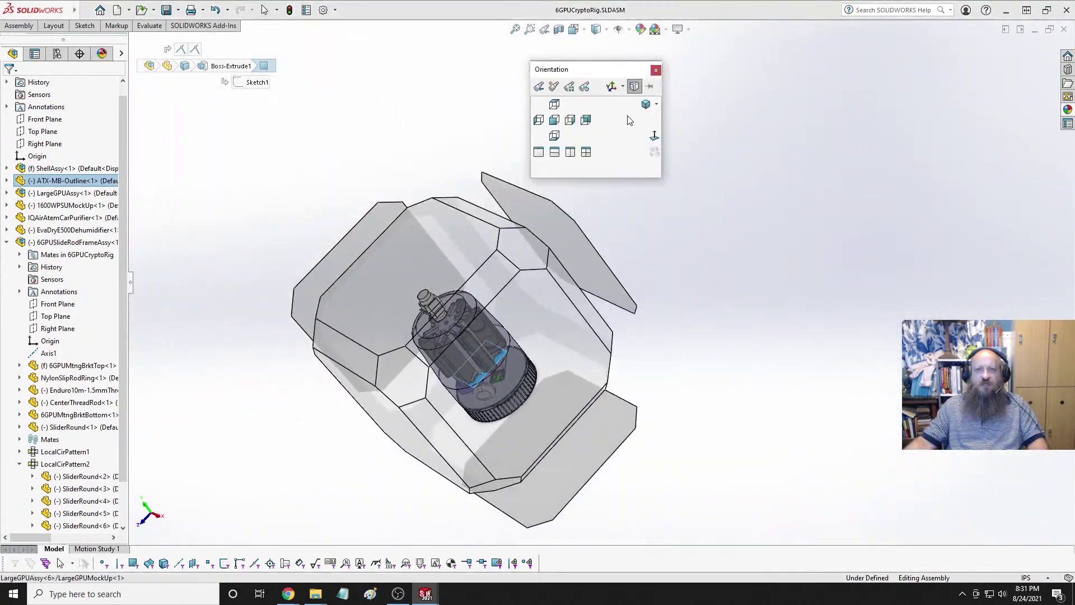
left_click(646, 105)
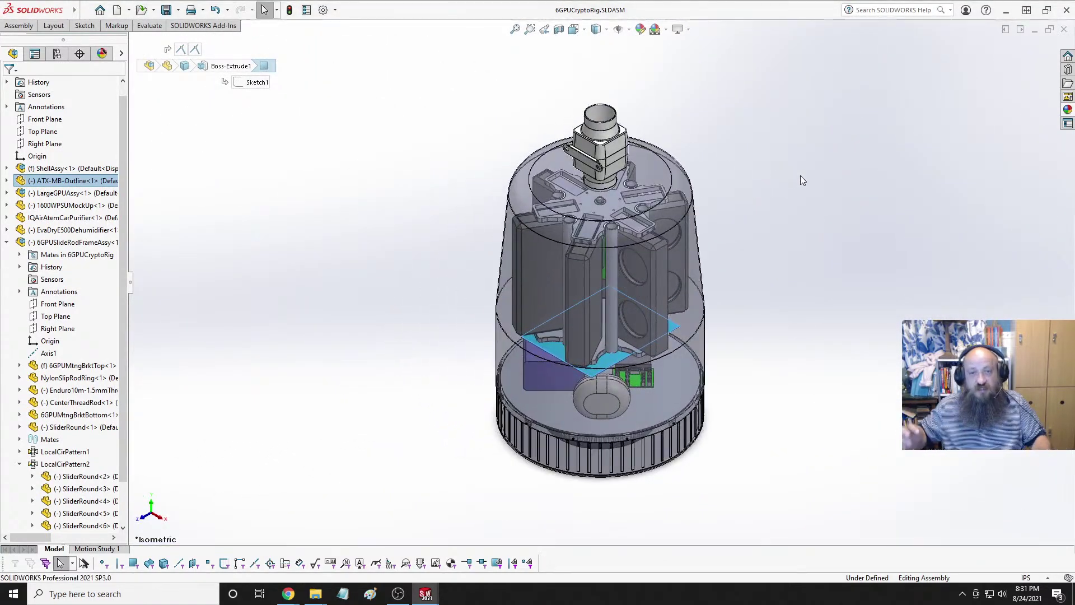